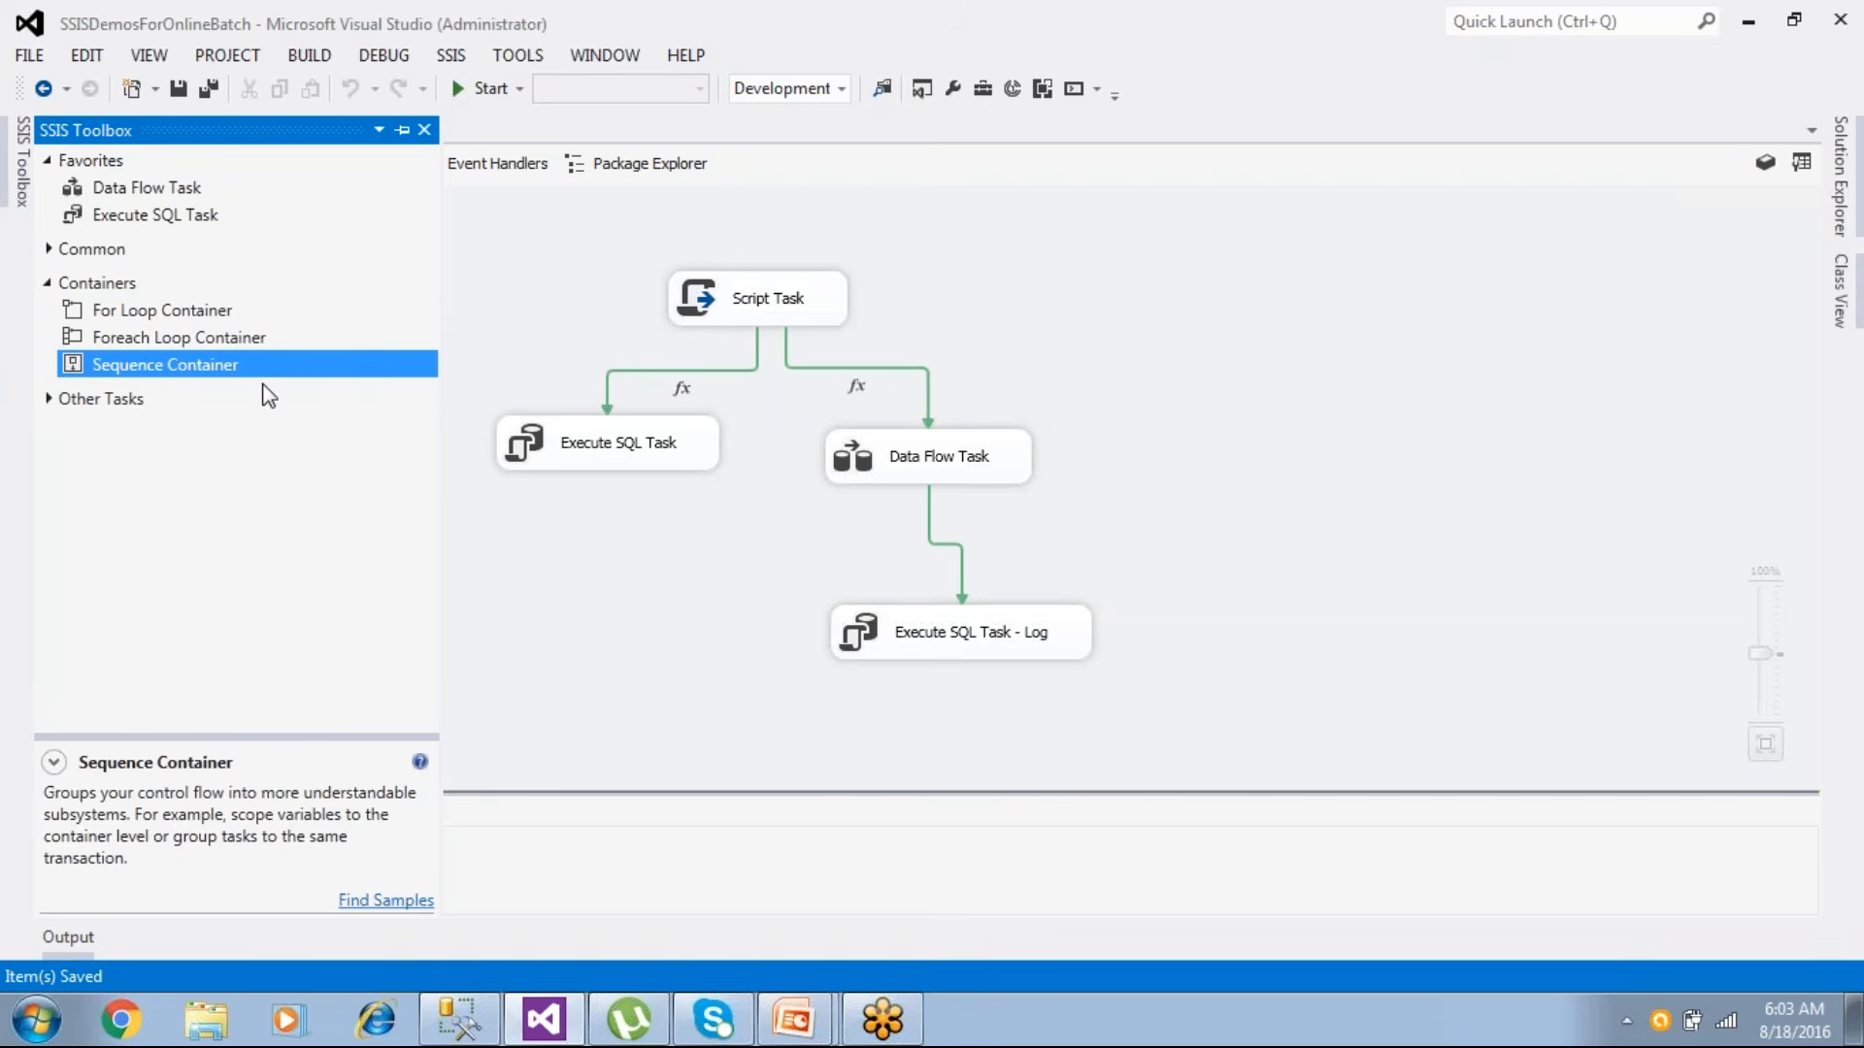
- Review the descriptions of the For Loop Container and Foreach Loop Container among the available containers
left_click(160, 313)
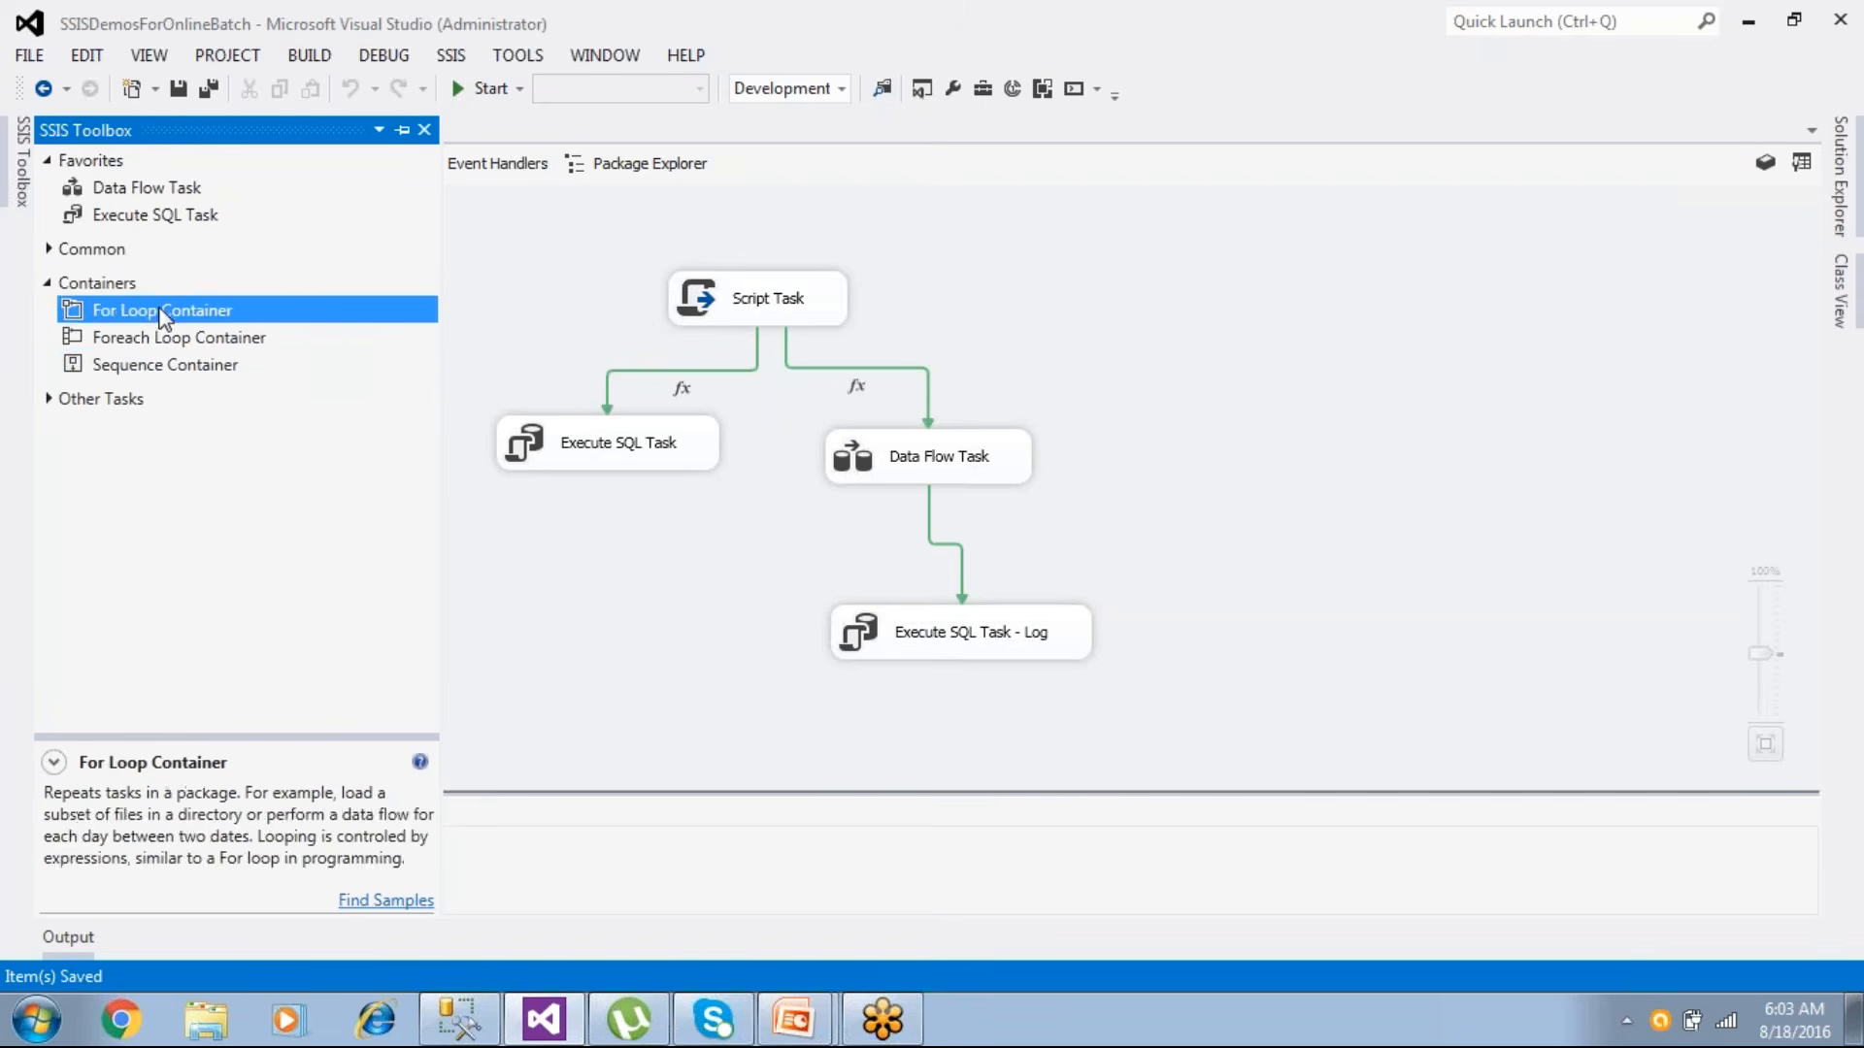
left_click(159, 339)
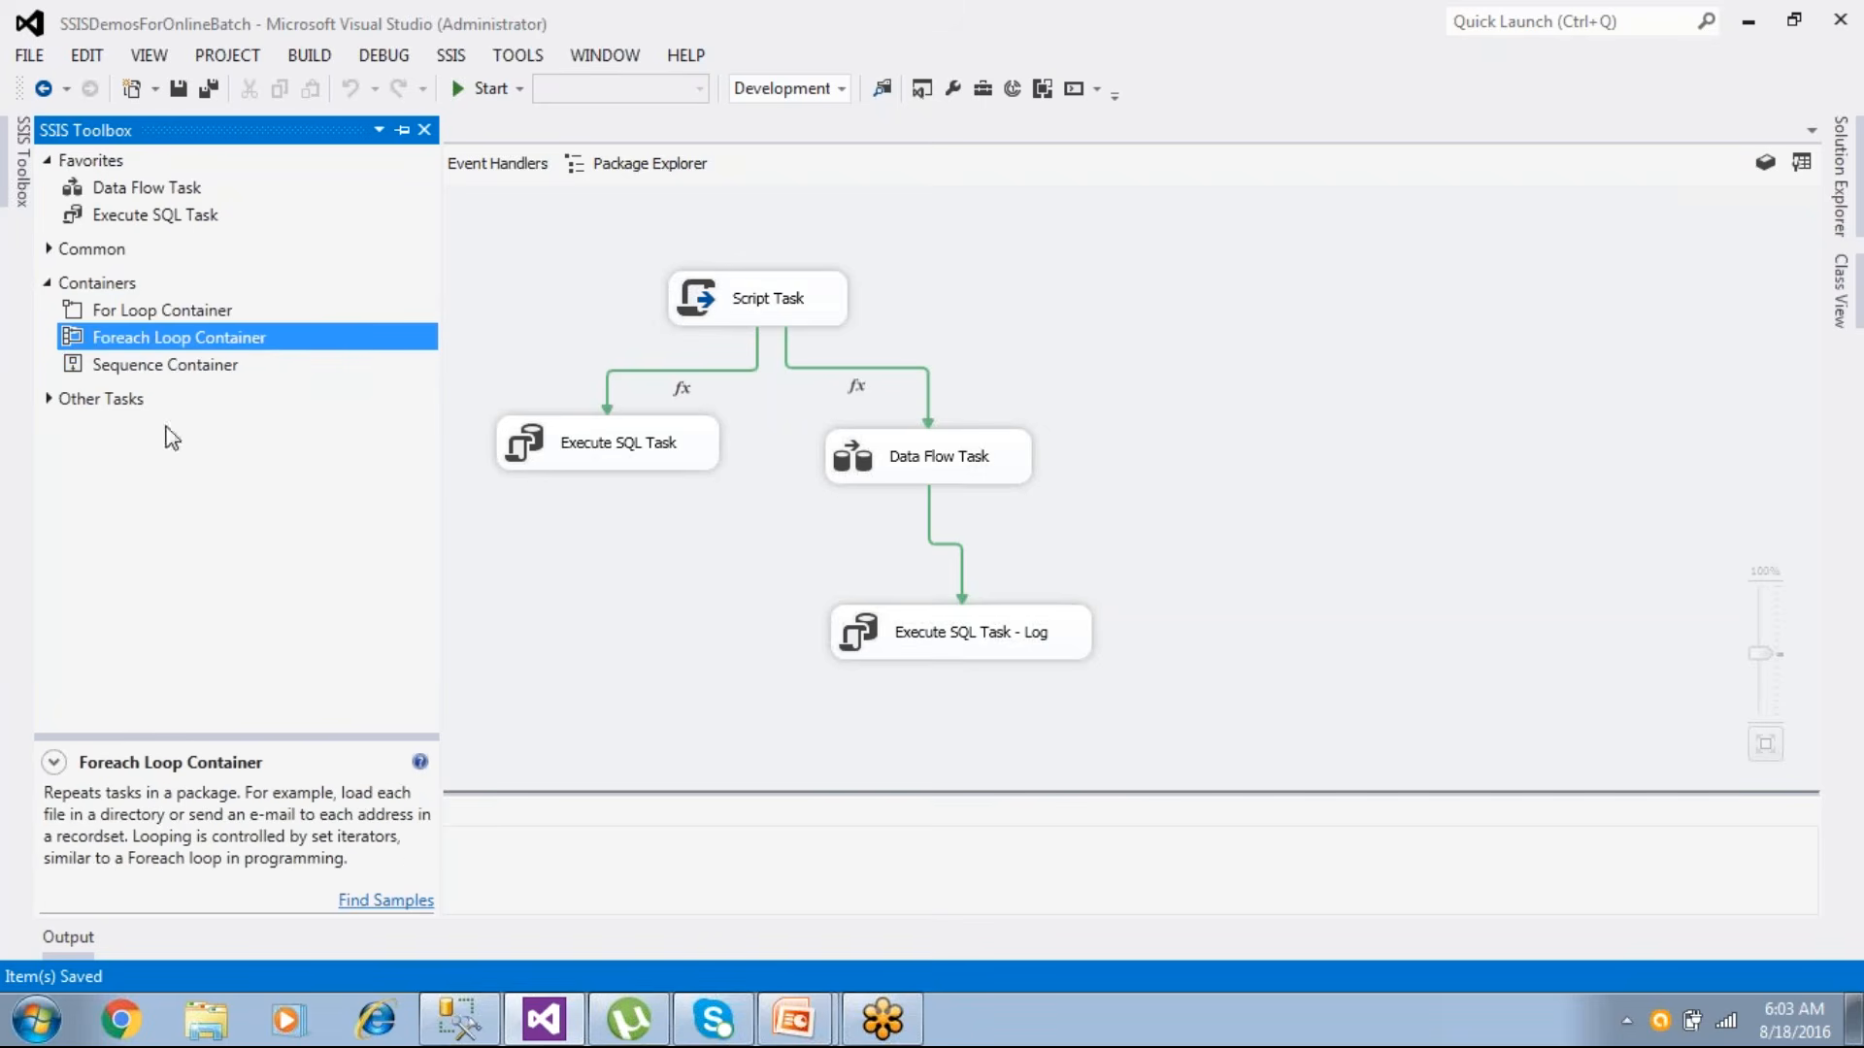
left_click(185, 316)
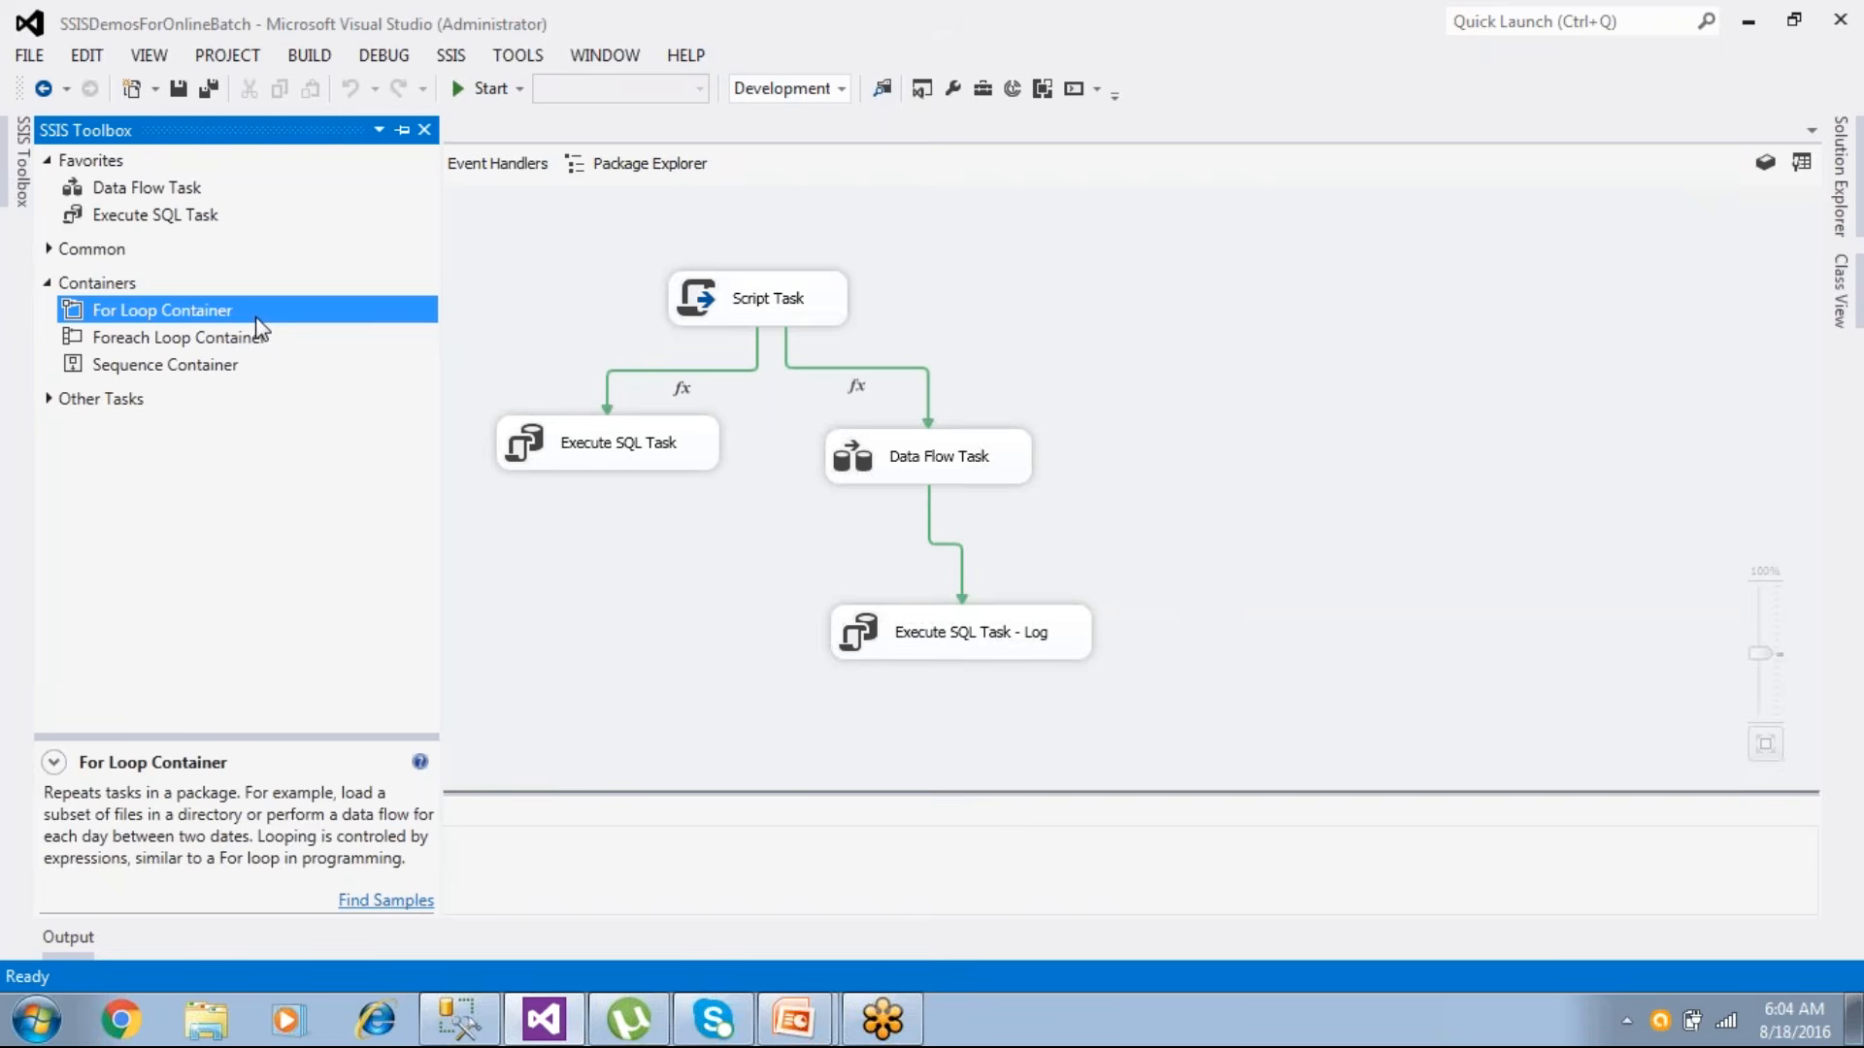
left_click(258, 346)
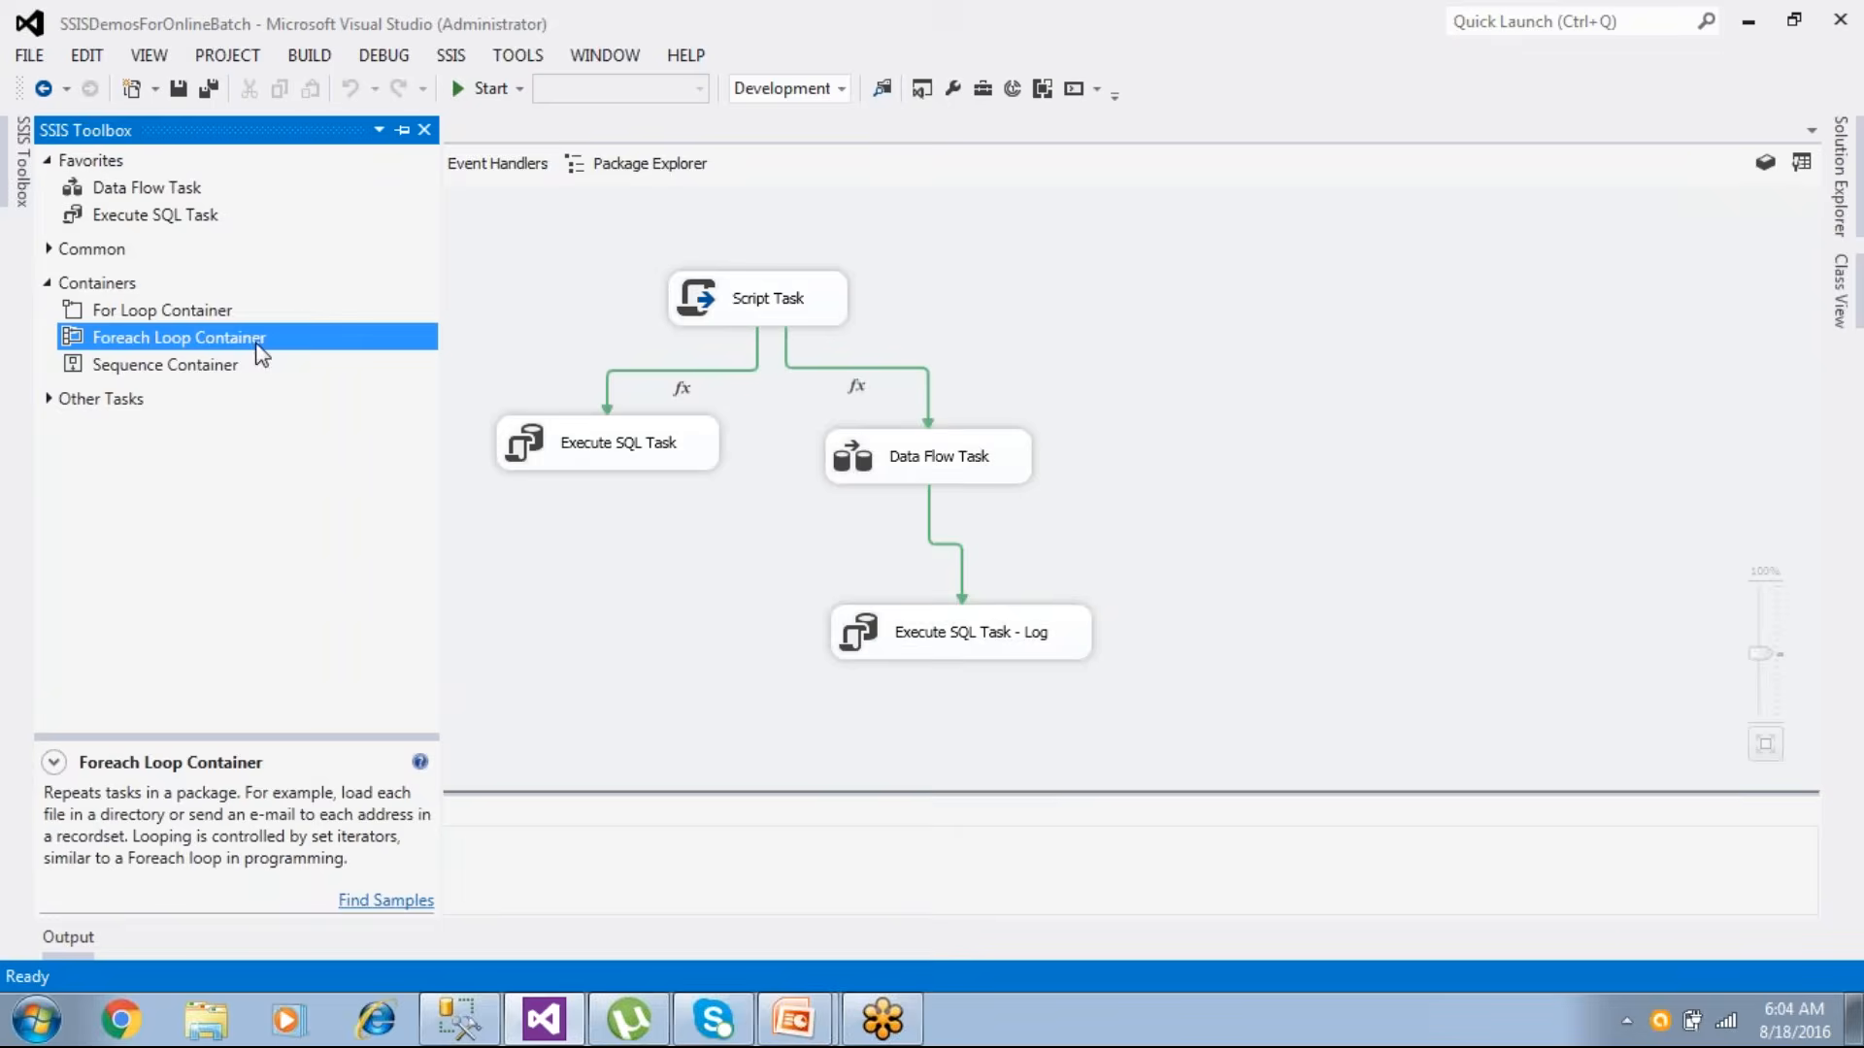
- Switch to the PowerPoint slide show to review the Containers in SSIS slide, and return to Visual Studio
mouse_move(794, 1019)
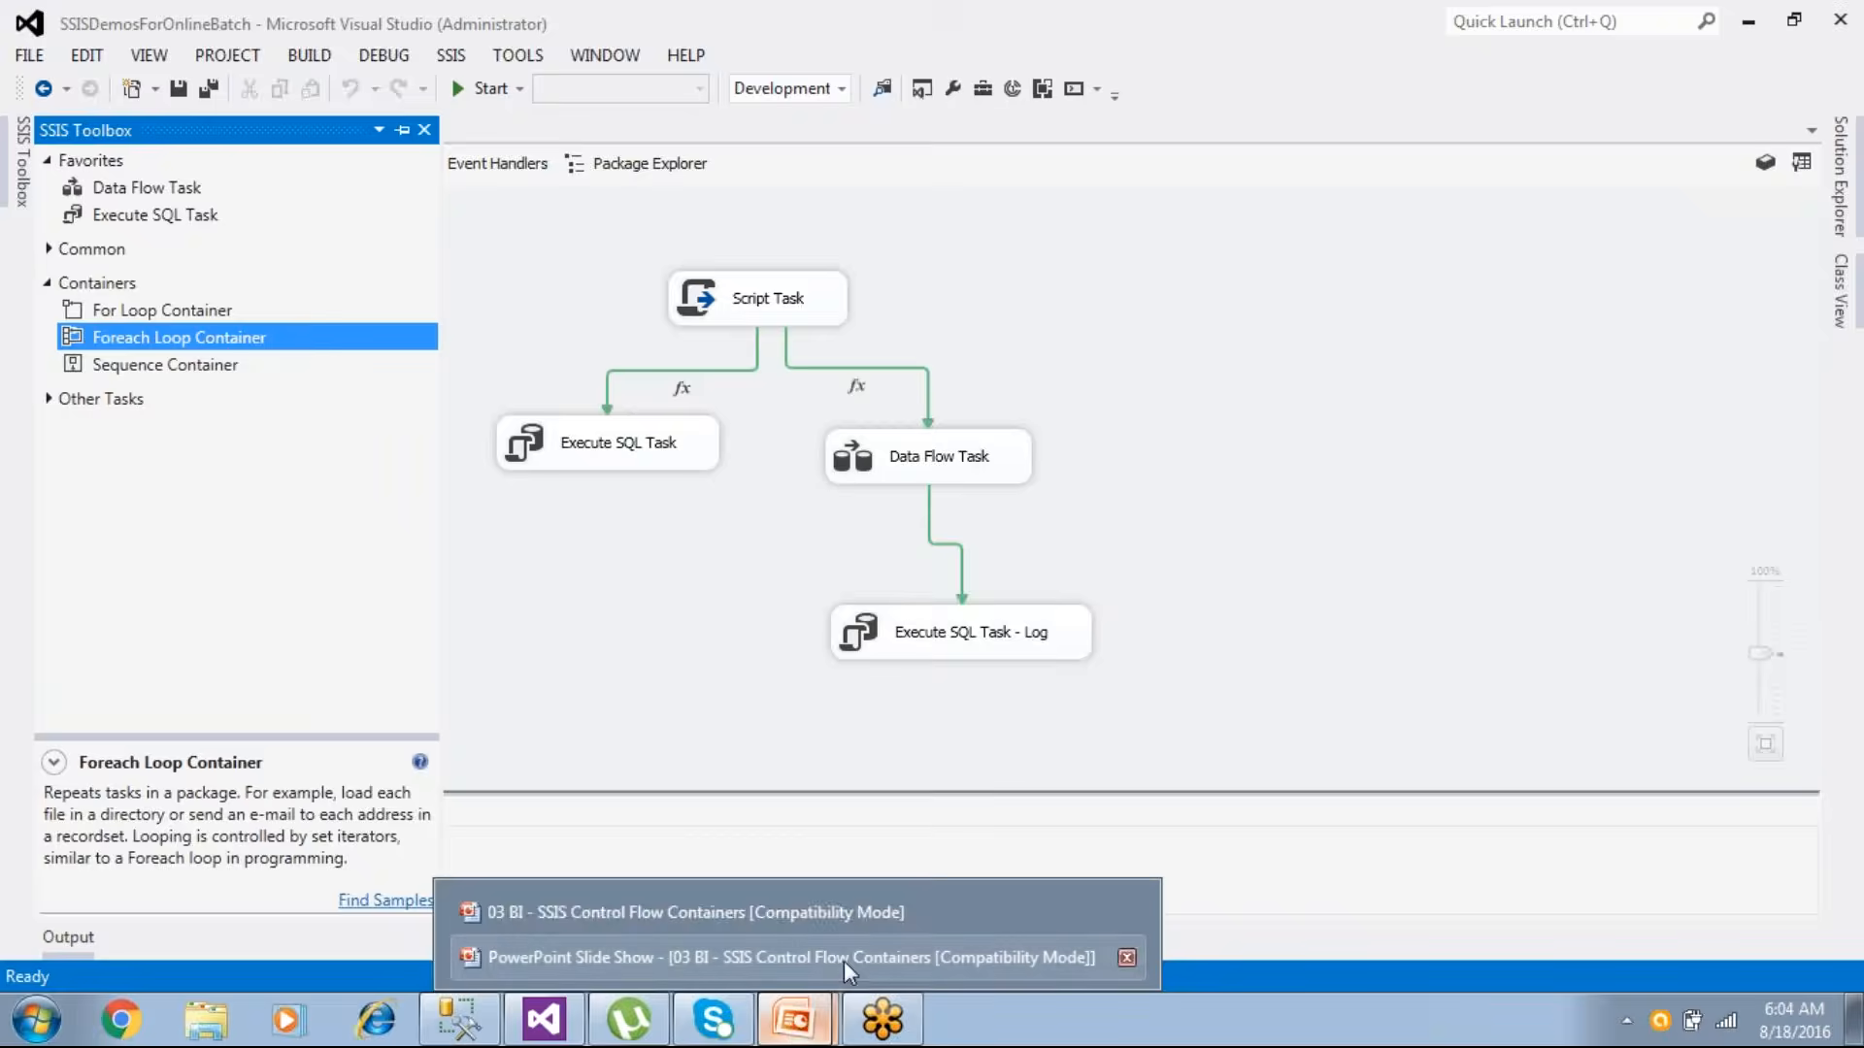
left_click(843, 958)
left_click(759, 806)
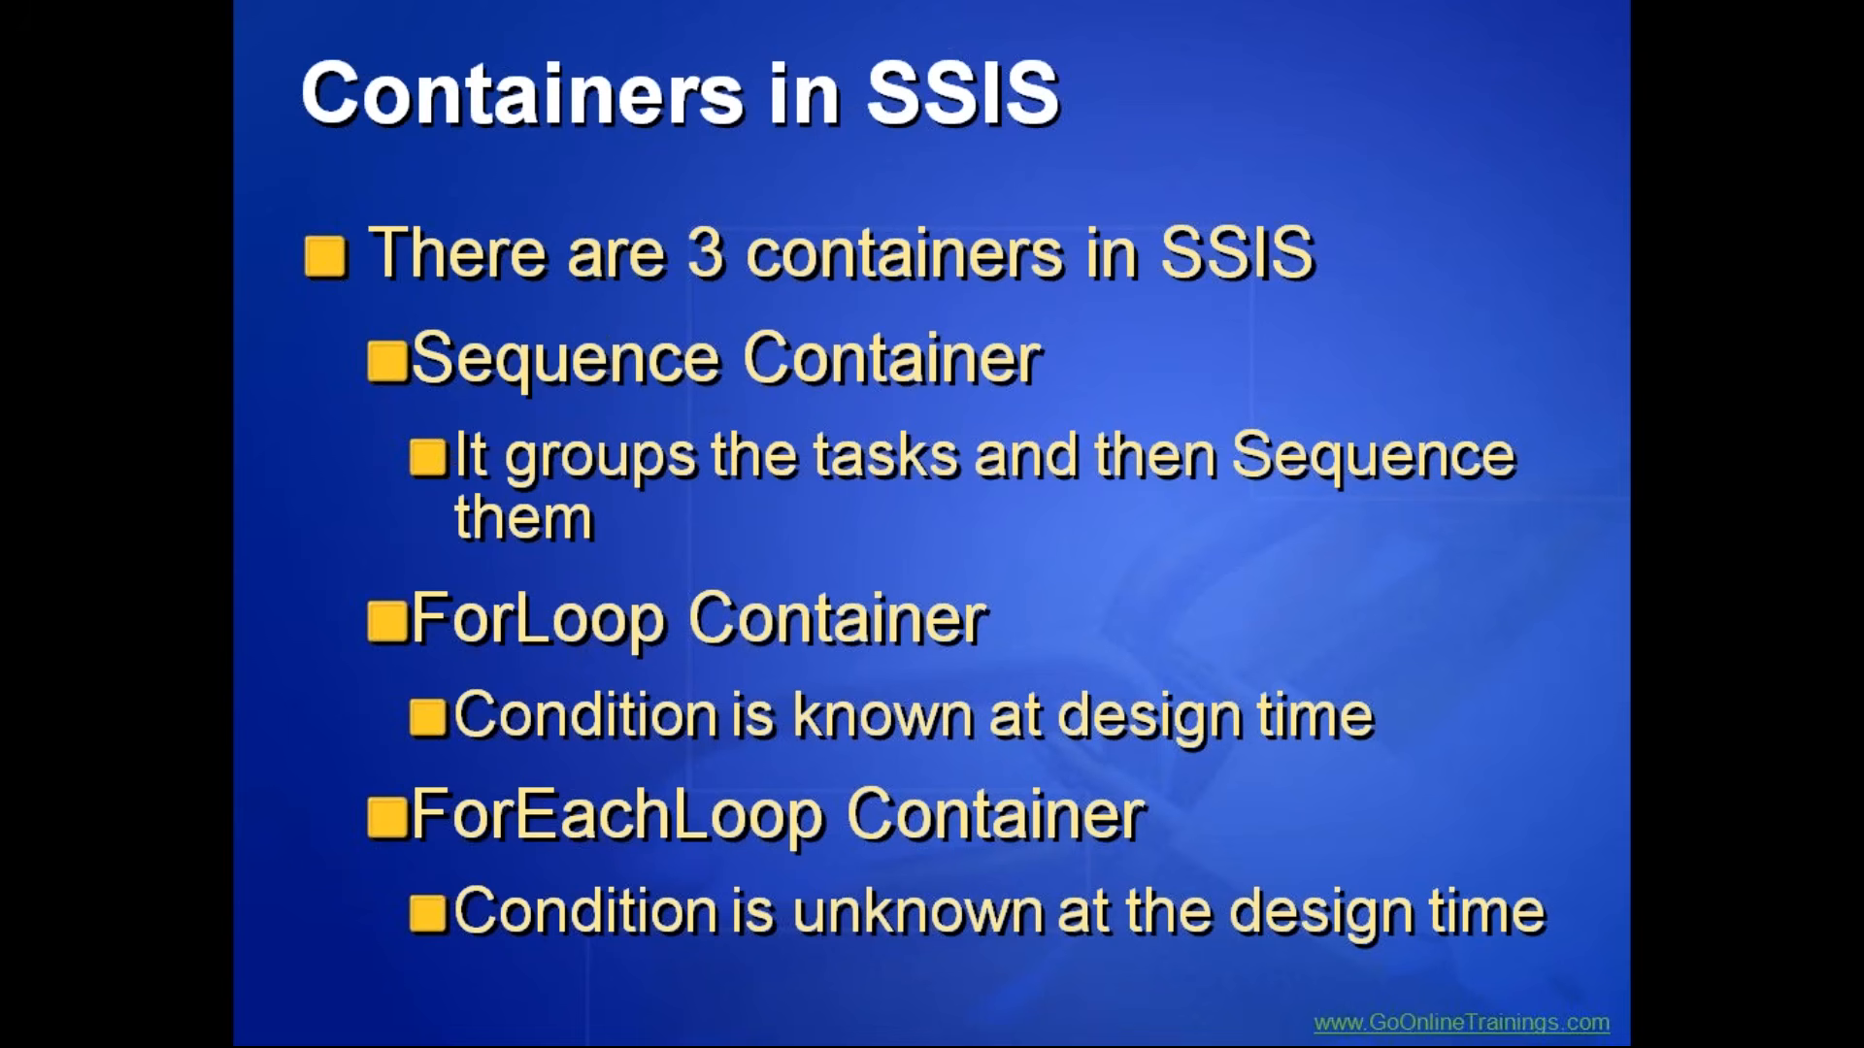
key("super")
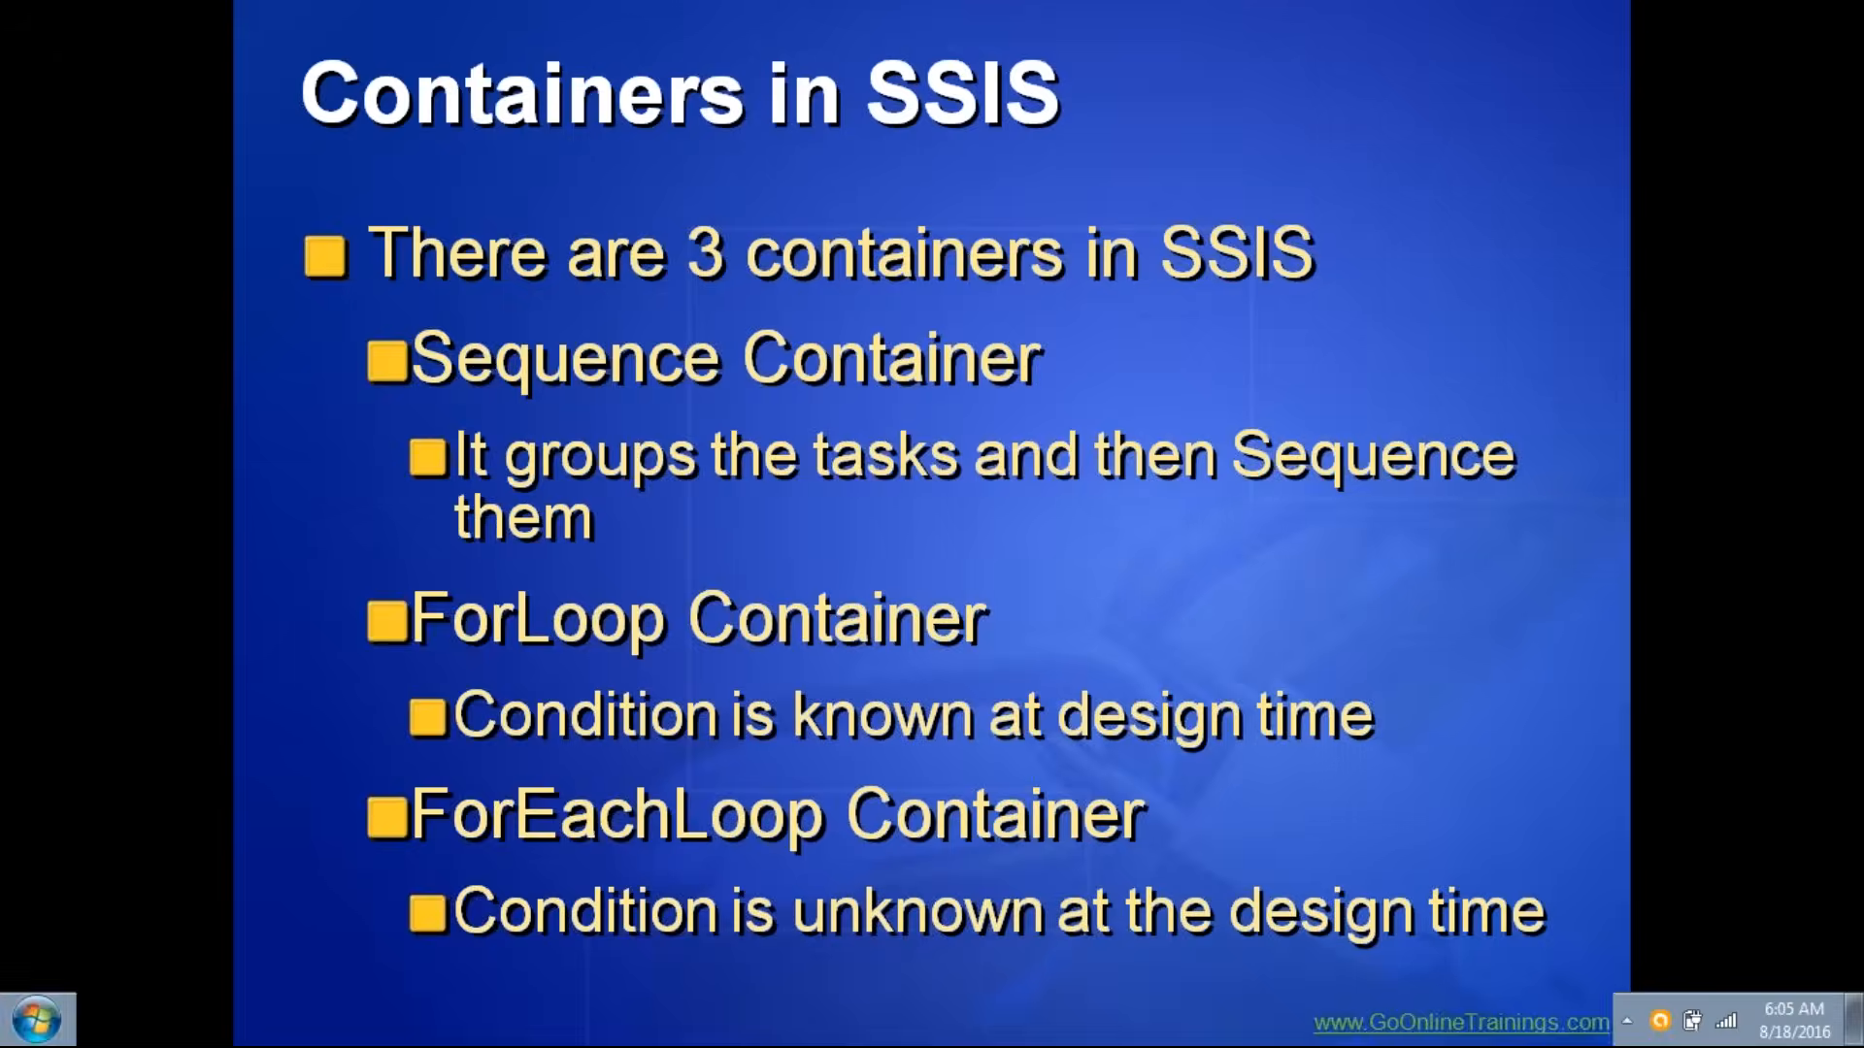
left_click(551, 1027)
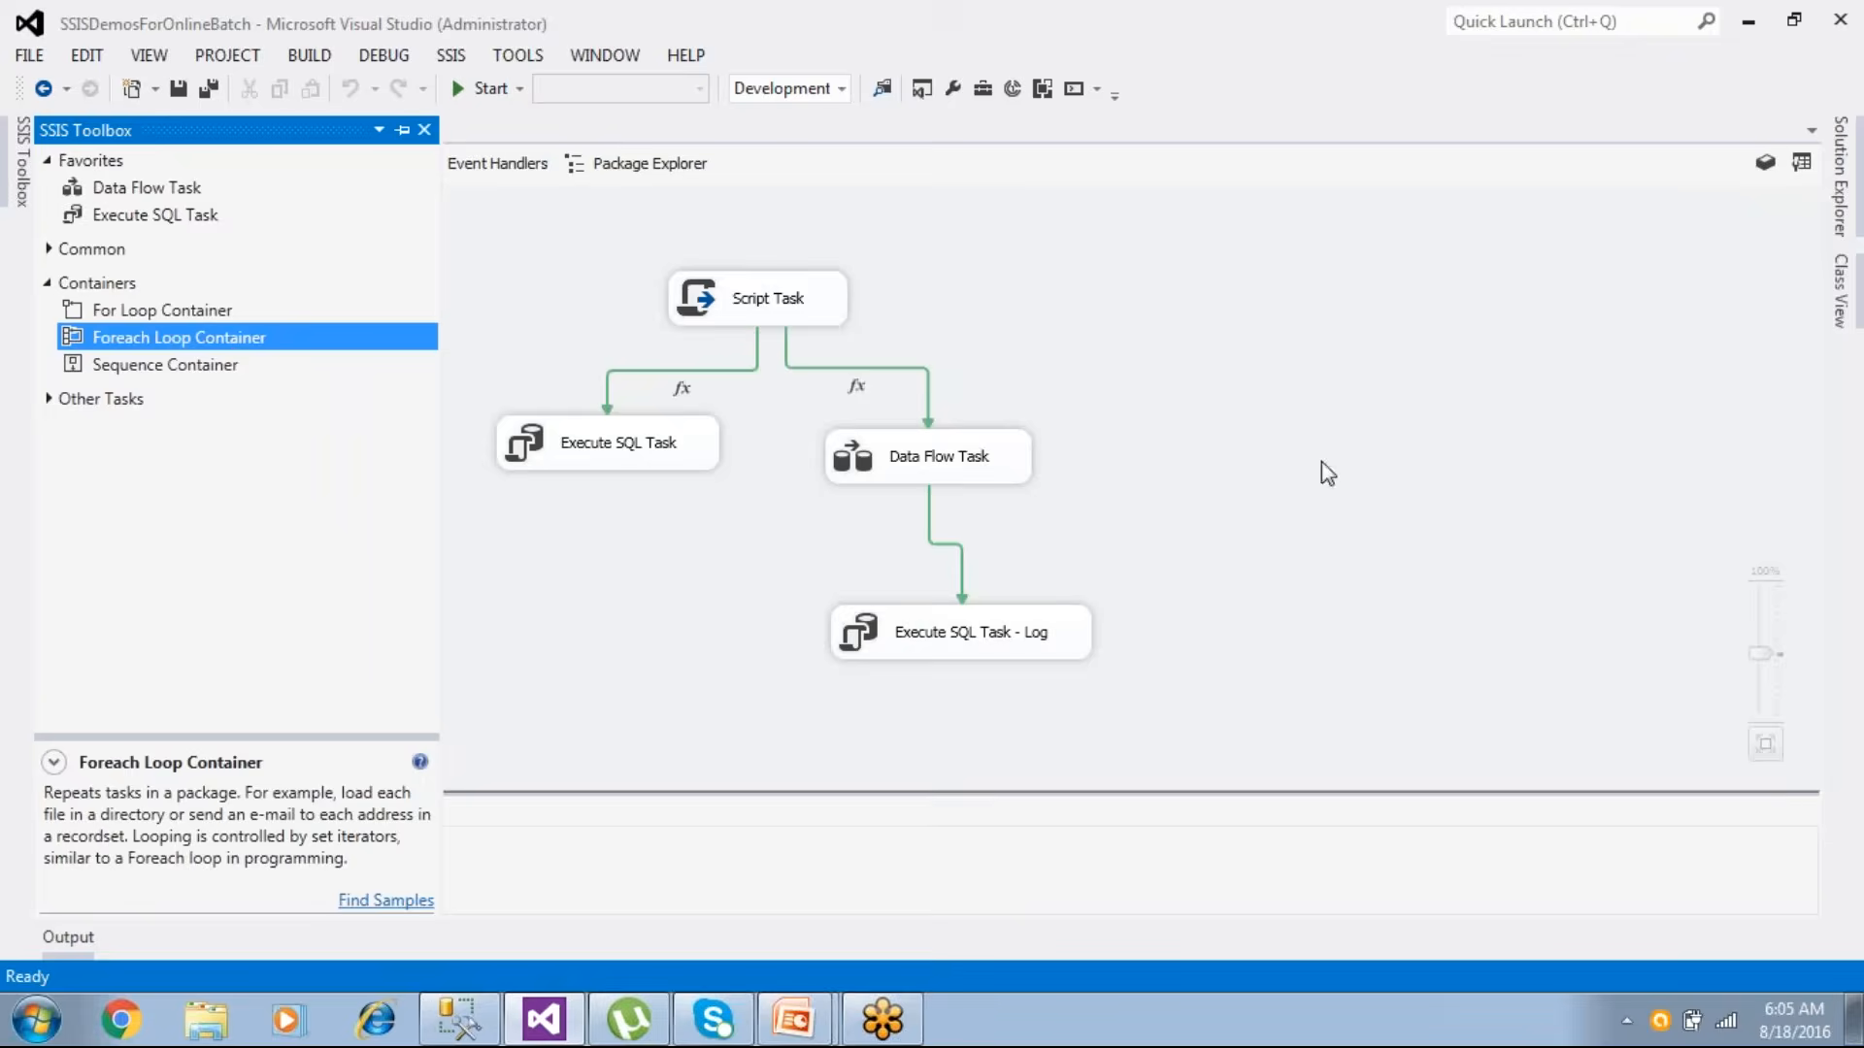
- Create a new SSIS package in the SSISDemosForOnlineBatch project
left_click(1839, 175)
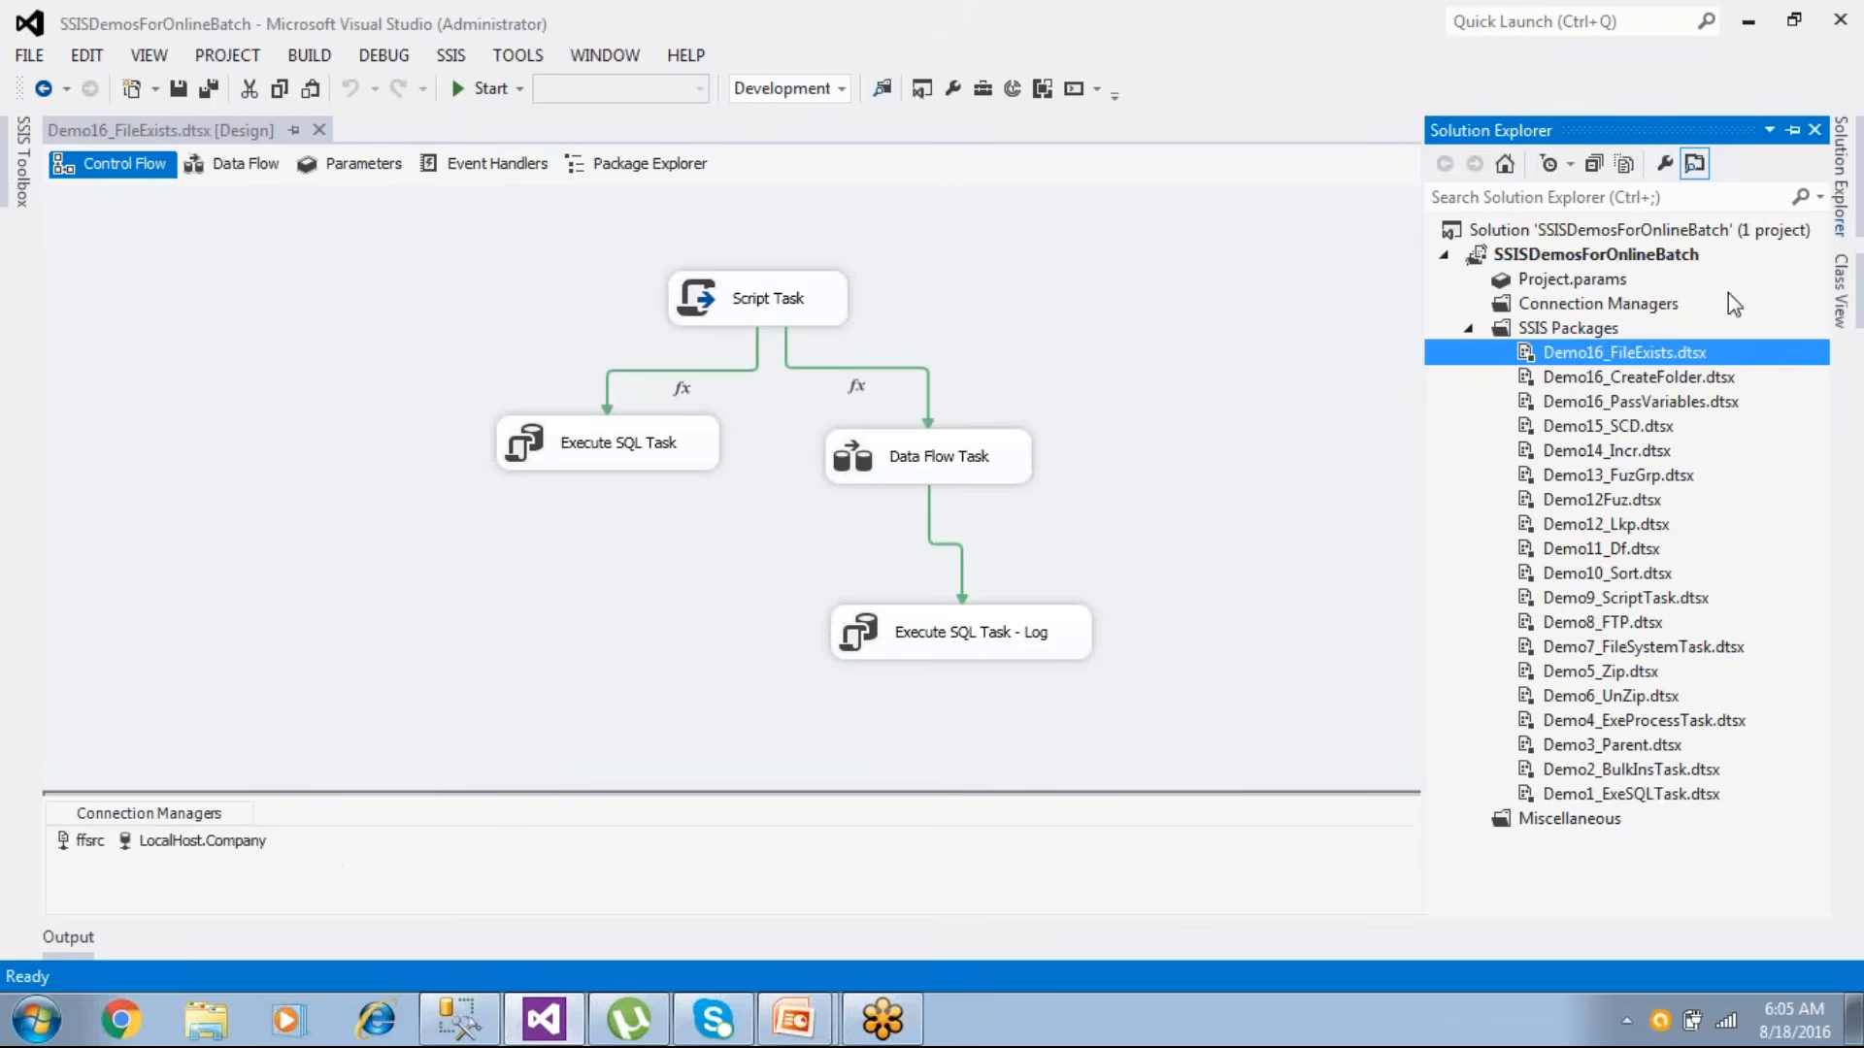
right_click(1570, 330)
left_click(1480, 348)
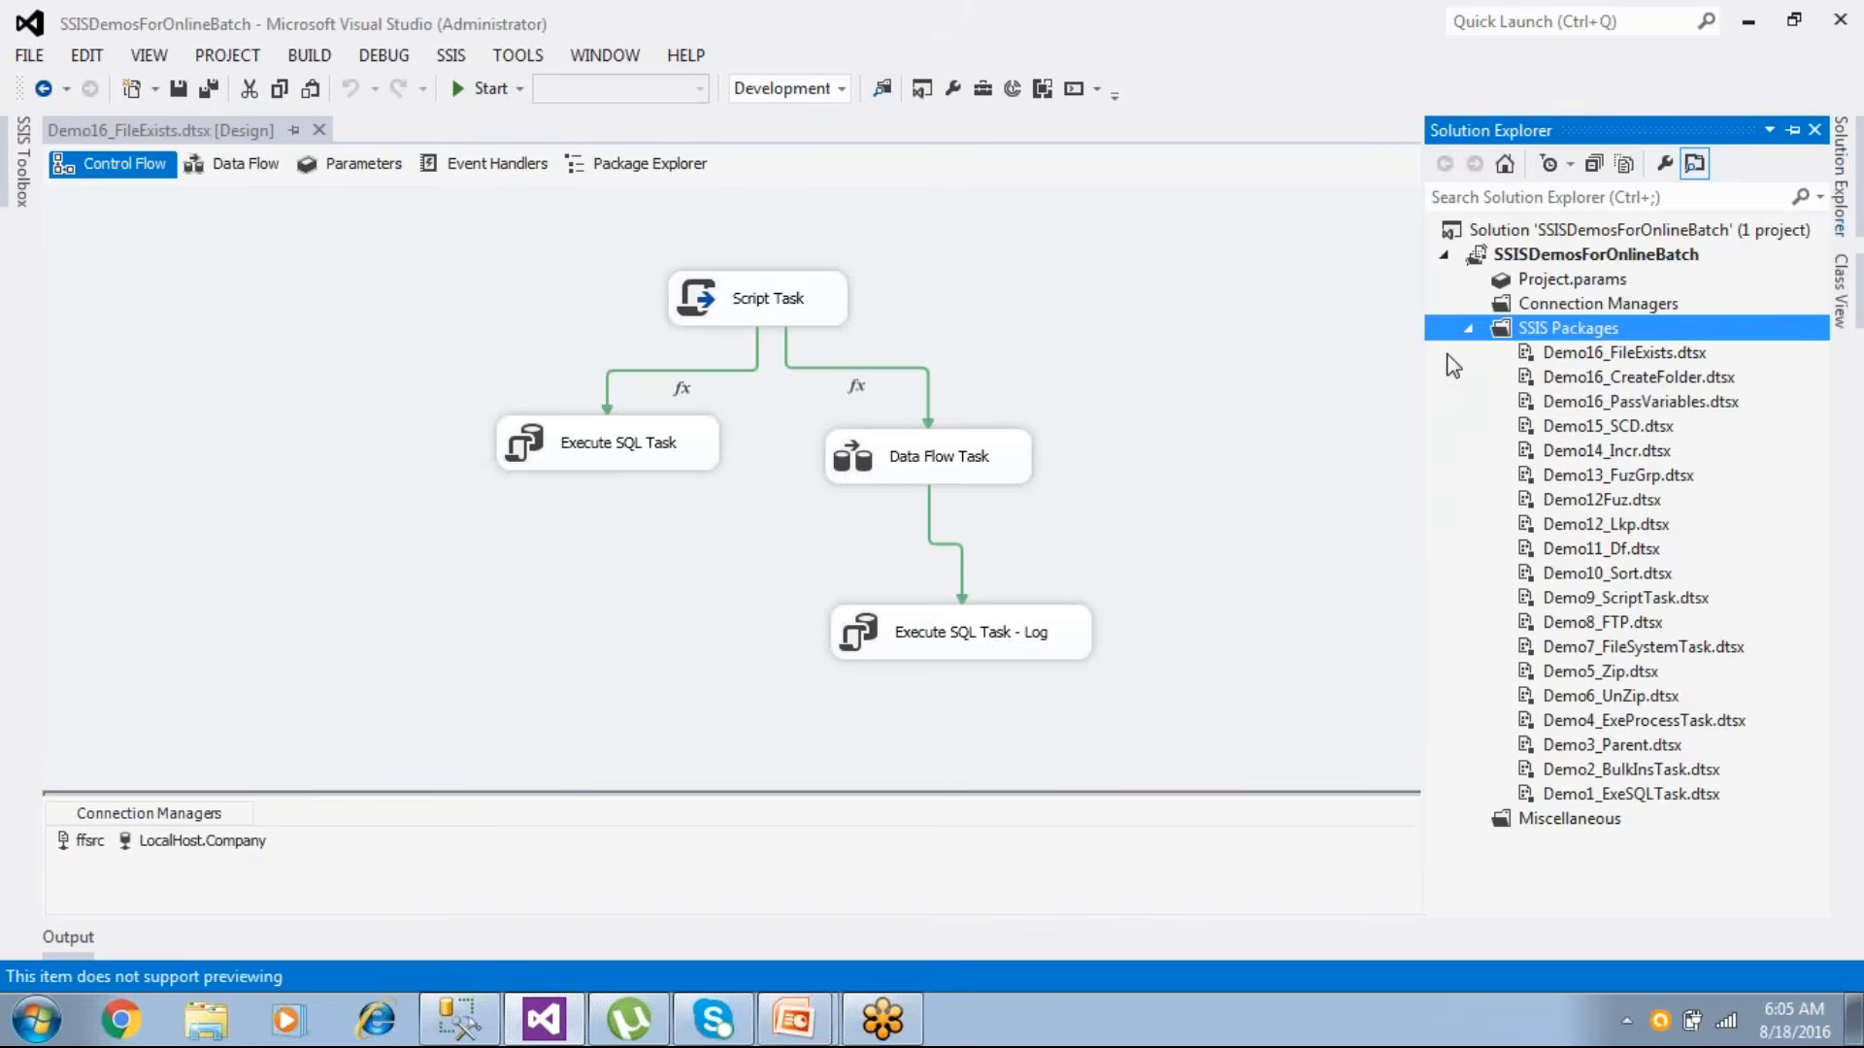
- Add an Execute Process Task and, below it, an Execute Package Task to the new package's control flow
left_click(17, 190)
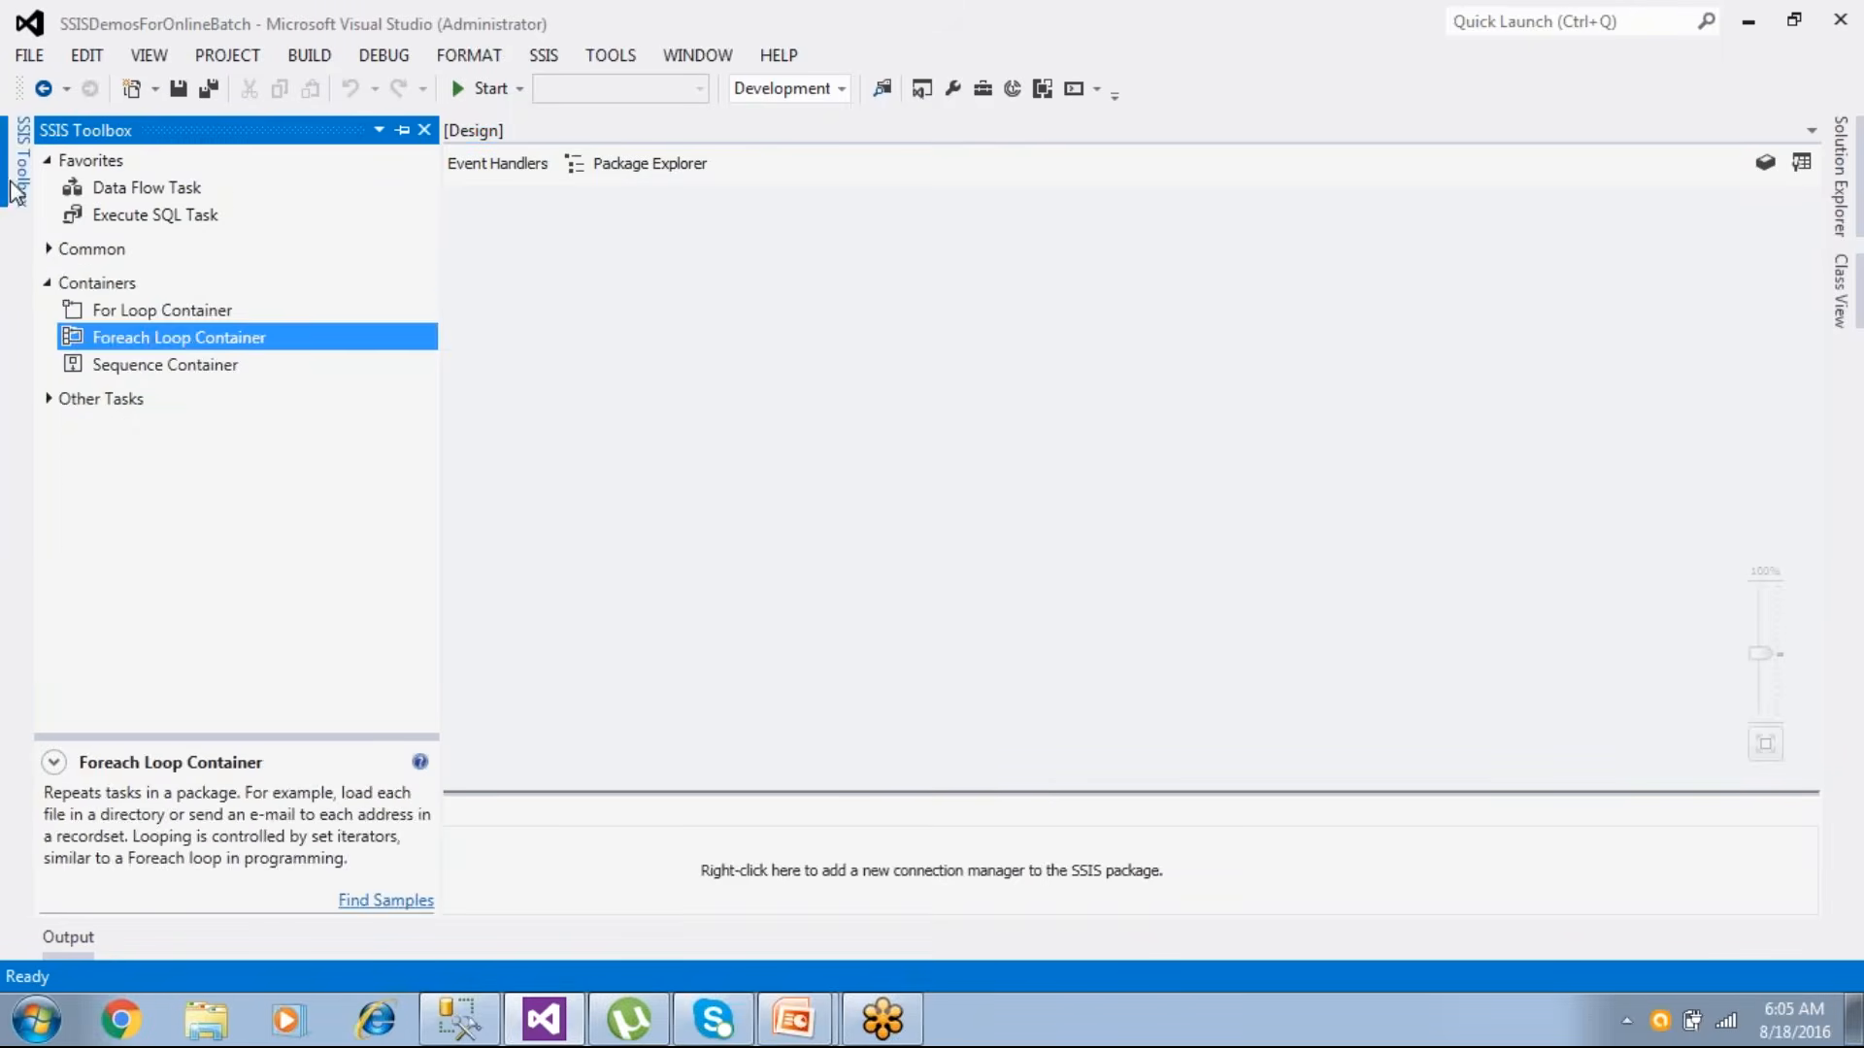
left_click(49, 282)
left_click(48, 249)
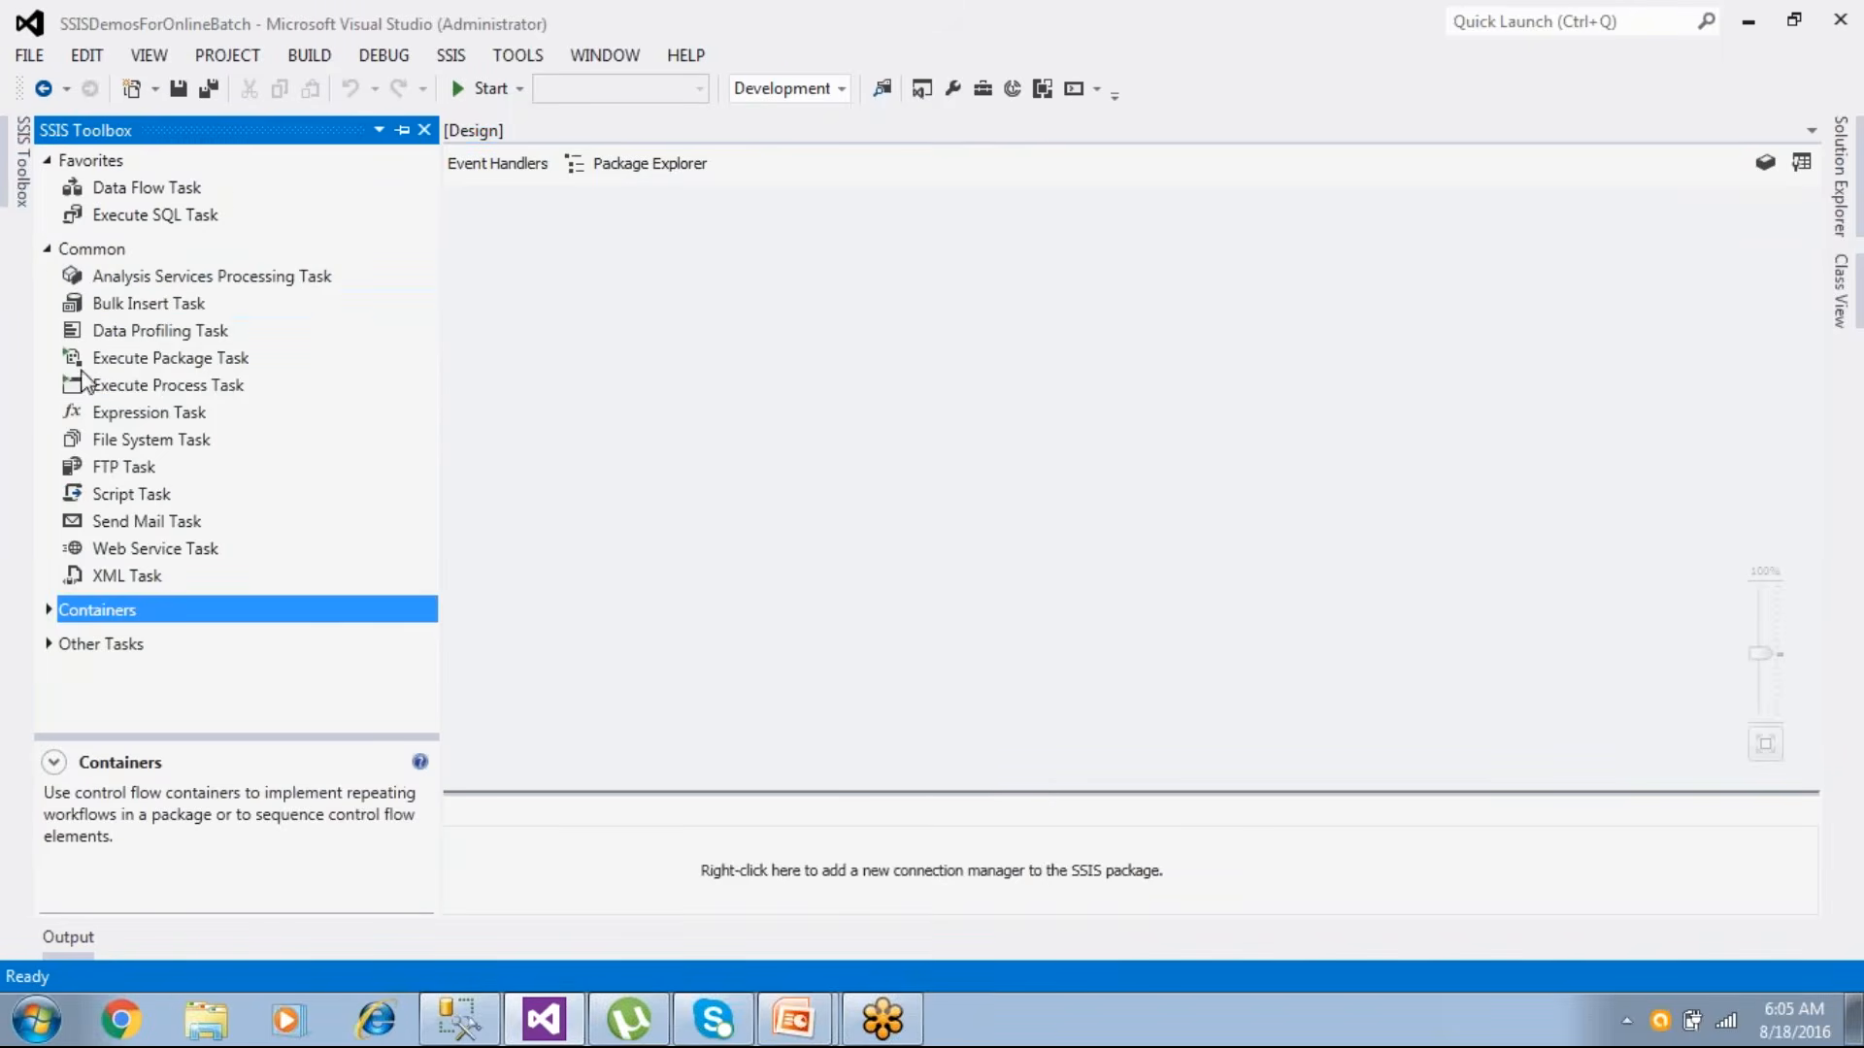
left_click(115, 385)
double_click(199, 378)
left_click_drag(197, 361, 670, 533)
- Add a Bulk Insert Task above the Execute Process Task, and an FTP Task and a Send Mail Task beside the existing tasks
left_click(25, 184)
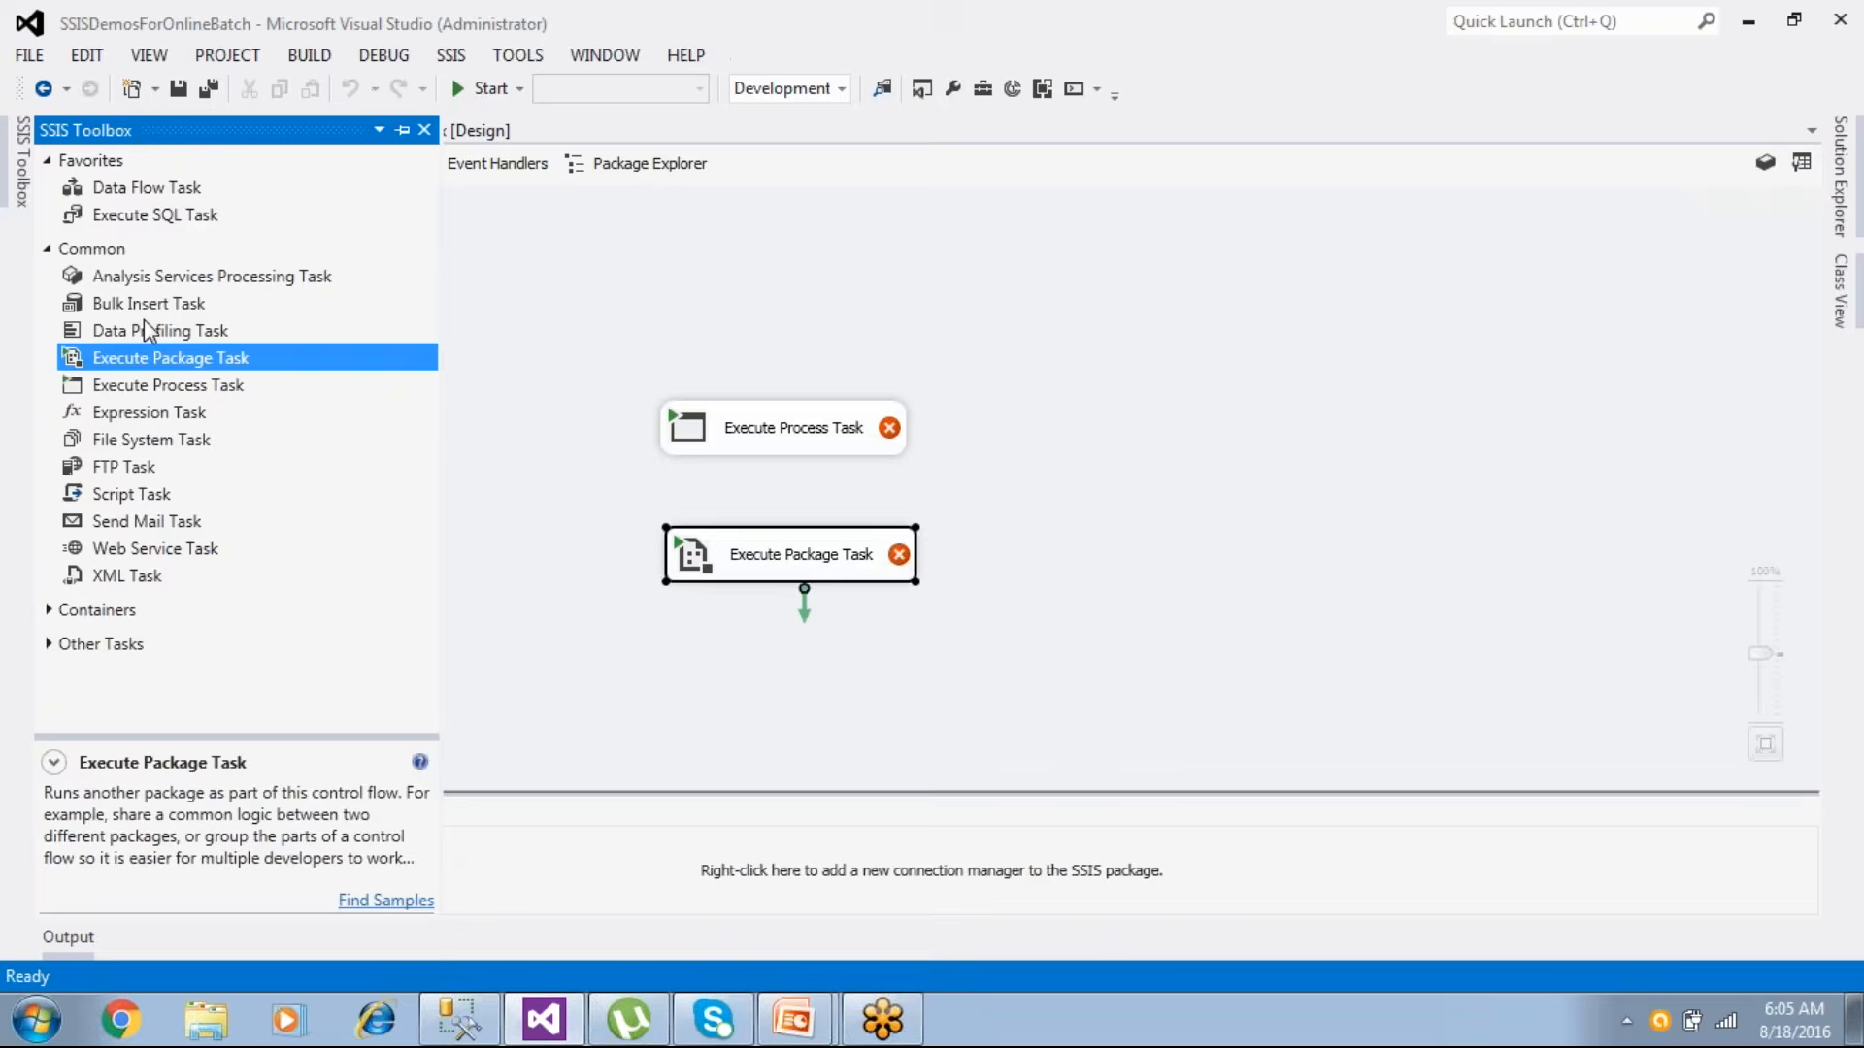
left_click_drag(146, 303, 761, 302)
left_click(15, 190)
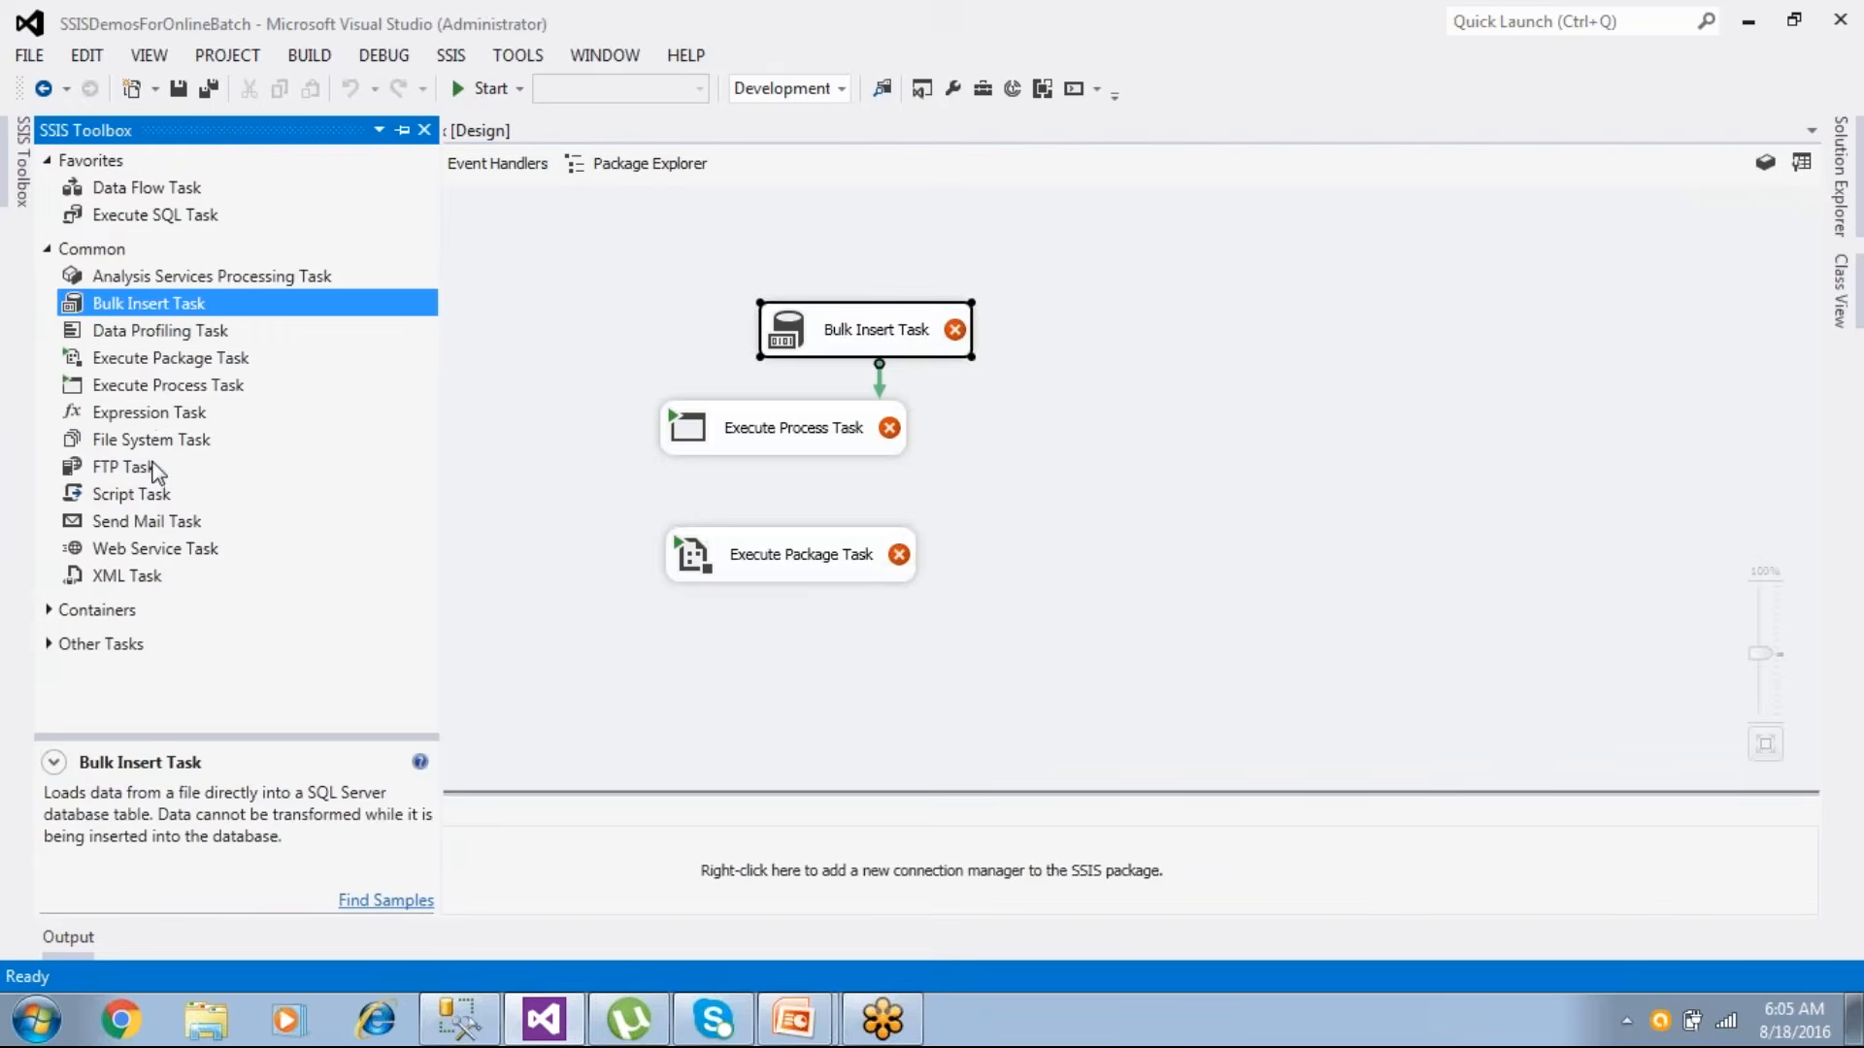
left_click_drag(153, 468, 1185, 476)
left_click(21, 194)
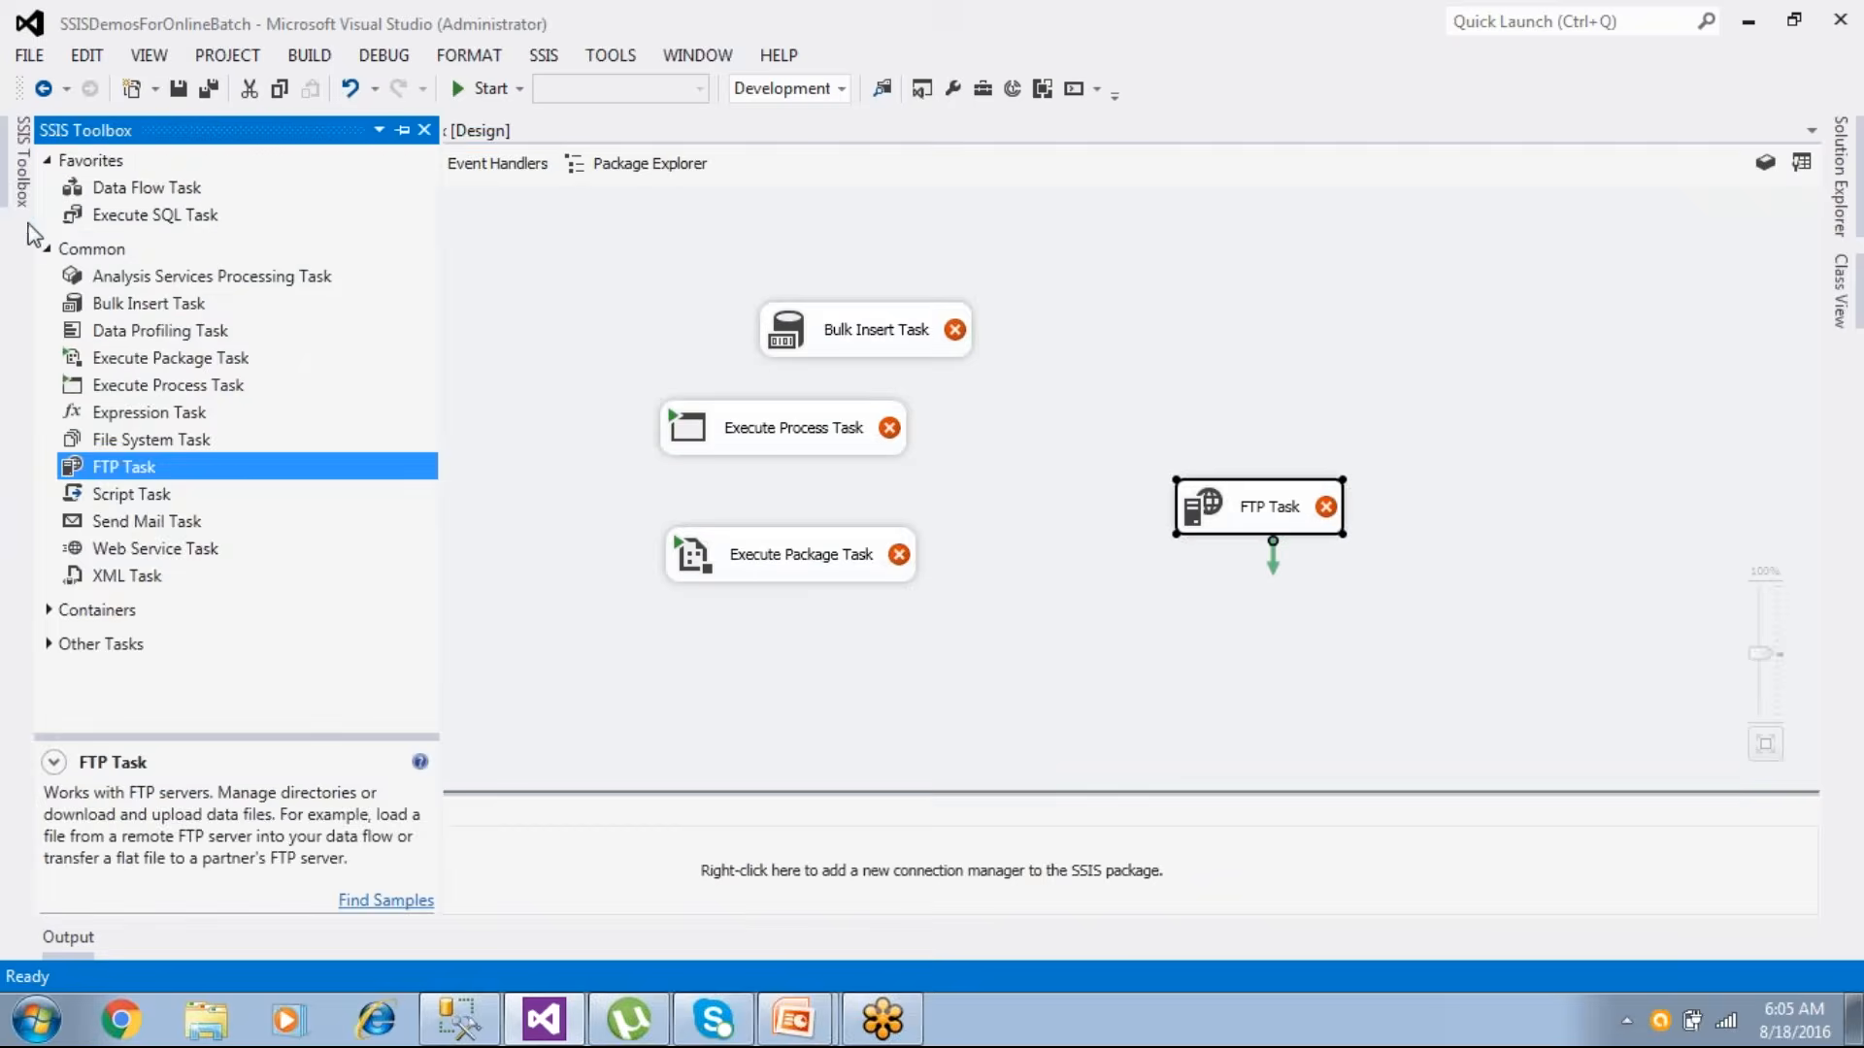
left_click(125, 525)
left_click_drag(124, 532, 1175, 565)
left_click(1118, 651)
- Move the Bulk Insert Task up and link it to the Execute Process Task, followed by the Execute Package Task
left_click_drag(865, 340, 810, 312)
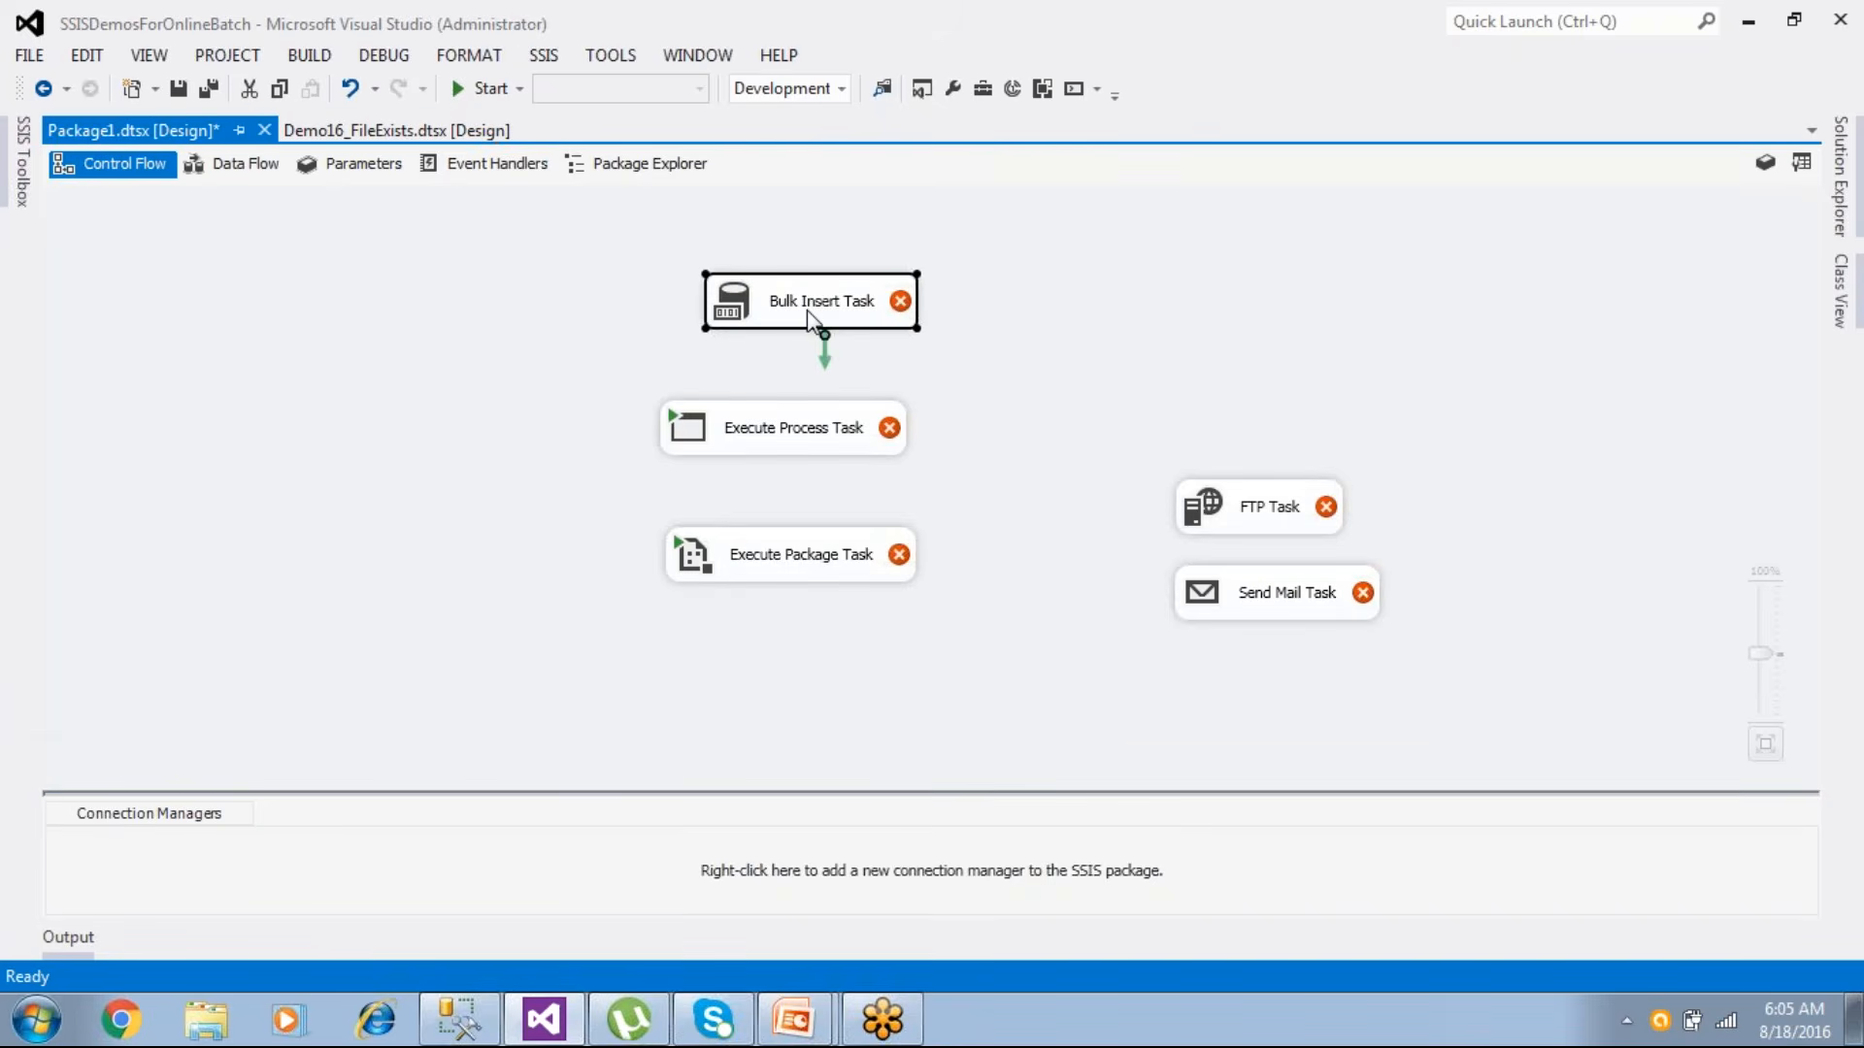
mouse_move(858, 309)
left_click(859, 448)
left_click(857, 565)
left_click(838, 294)
left_click_drag(823, 357, 802, 558)
left_click(815, 449)
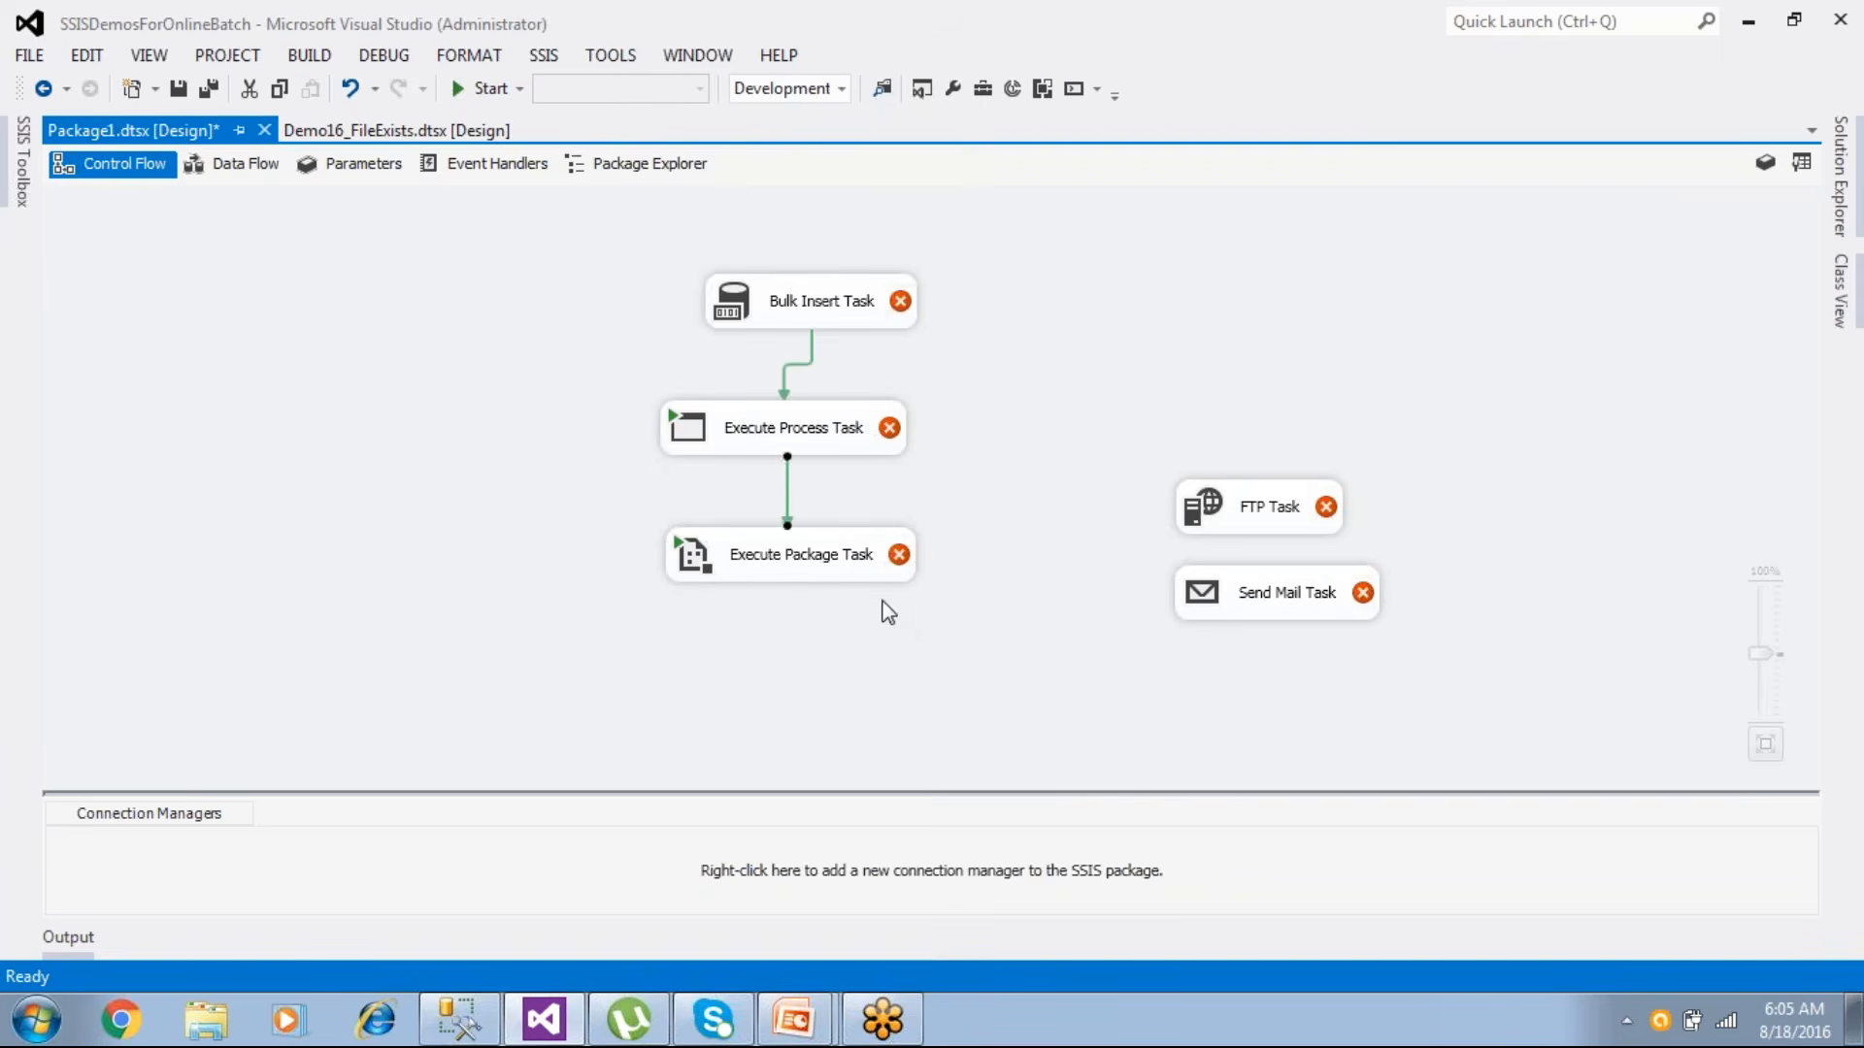
- Link the Execute Package Task to the FTP Task, and the FTP Task to the Send Mail Task
left_click(840, 574)
left_click_drag(794, 629, 1285, 638)
left_click(1264, 509)
left_click(1534, 563)
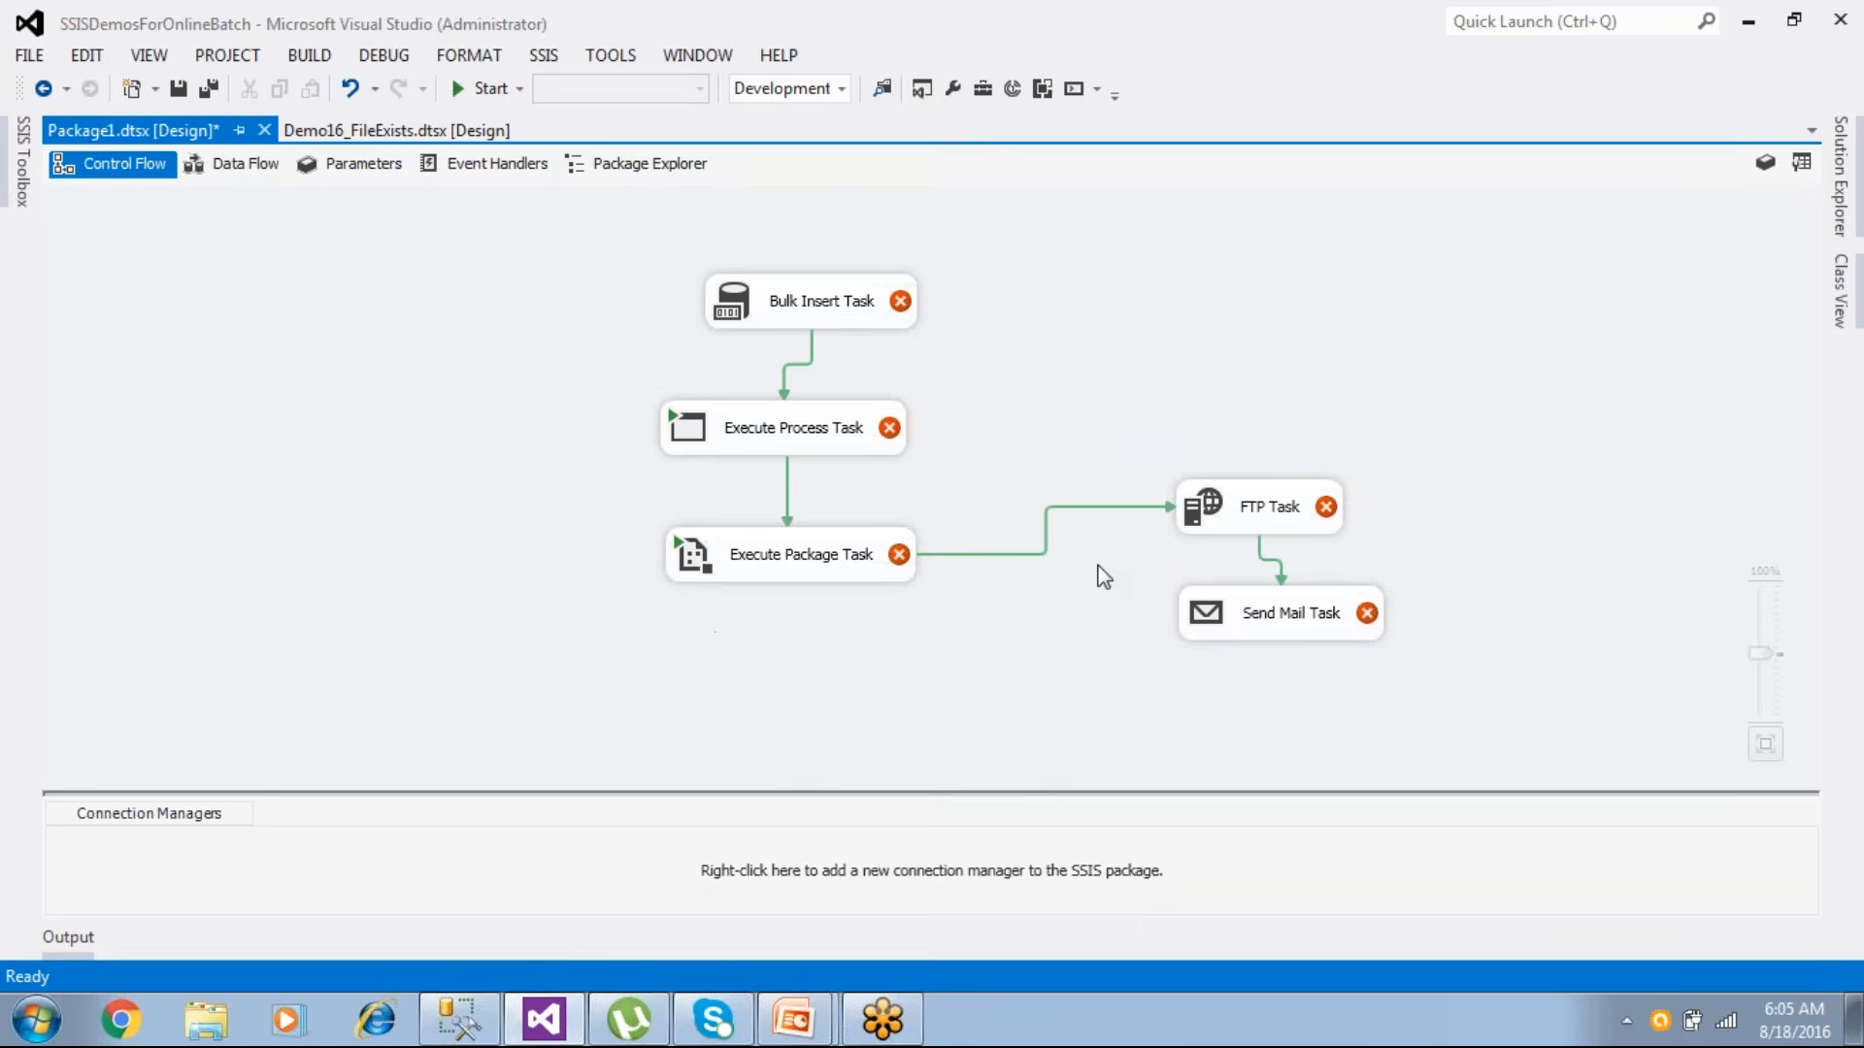
- Delete all the precedence constraints linking the five tasks
left_click(999, 556)
key("Delete")
left_click_drag(527, 219, 1015, 628)
left_click_drag(1116, 429, 1369, 679)
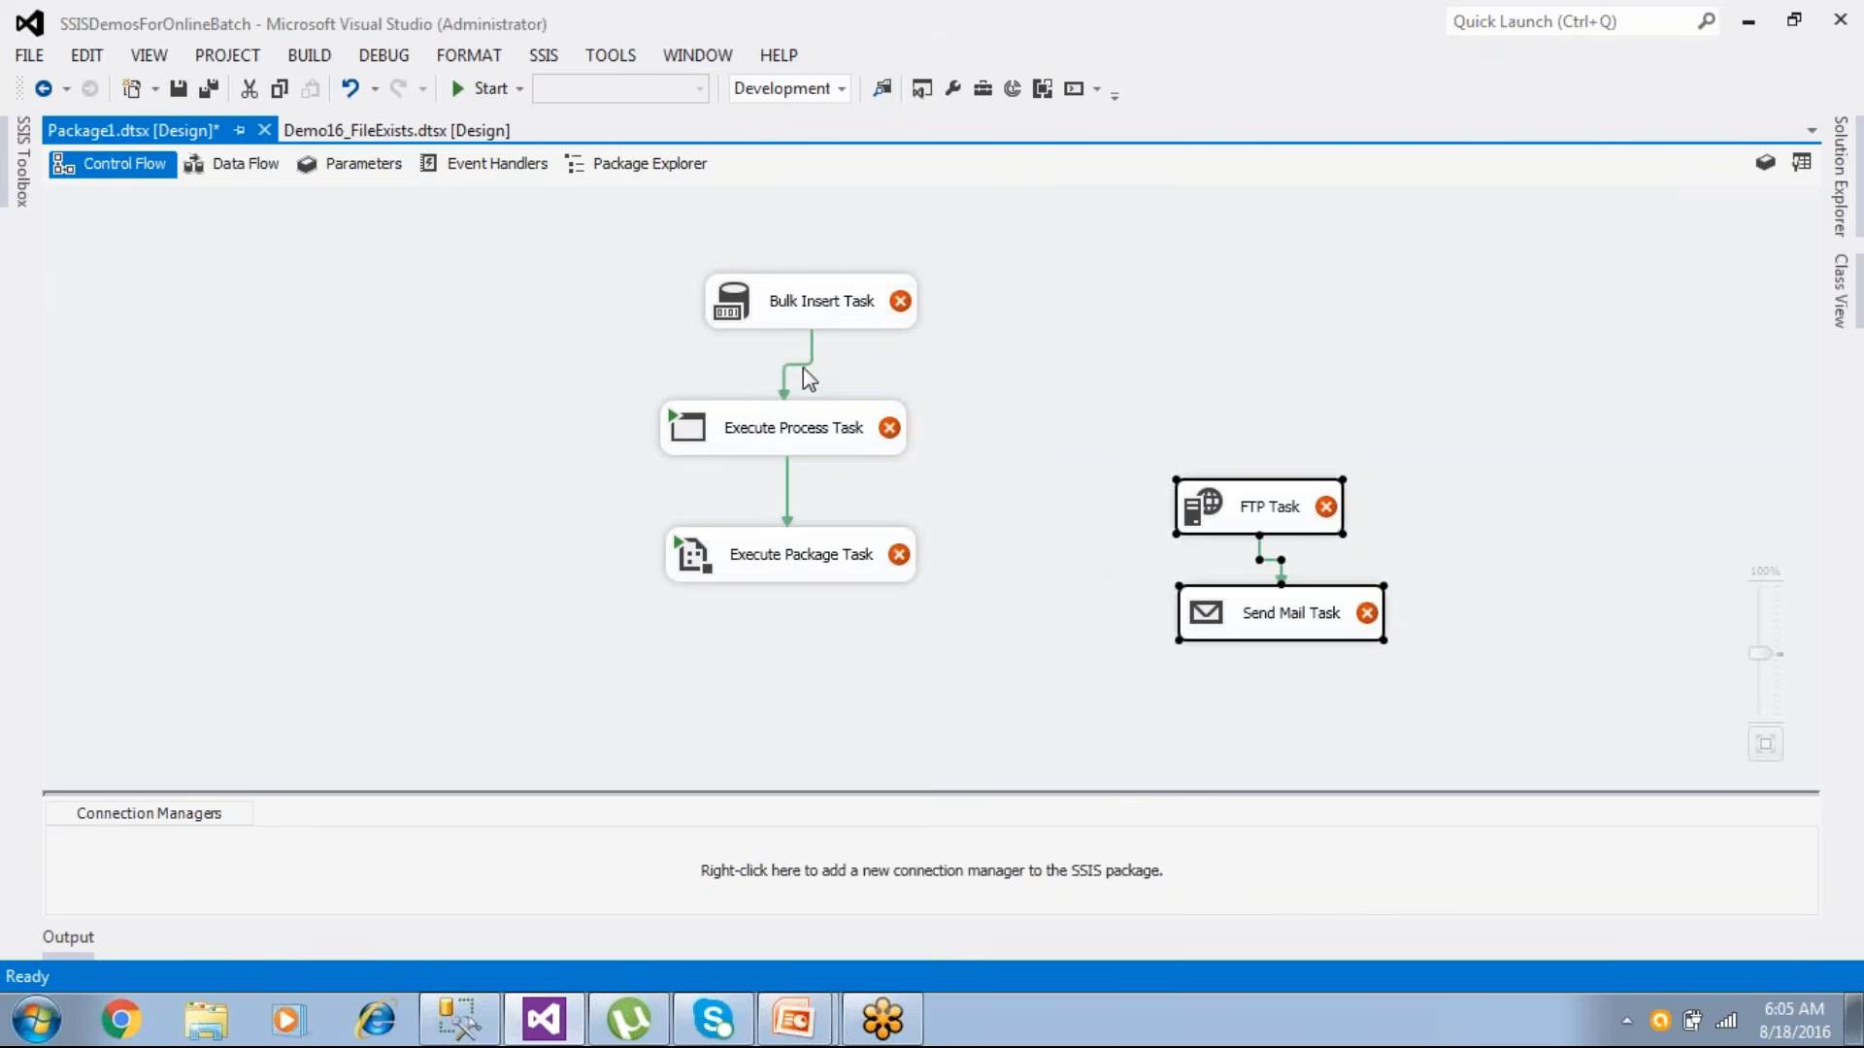
left_click(802, 367)
key("Delete")
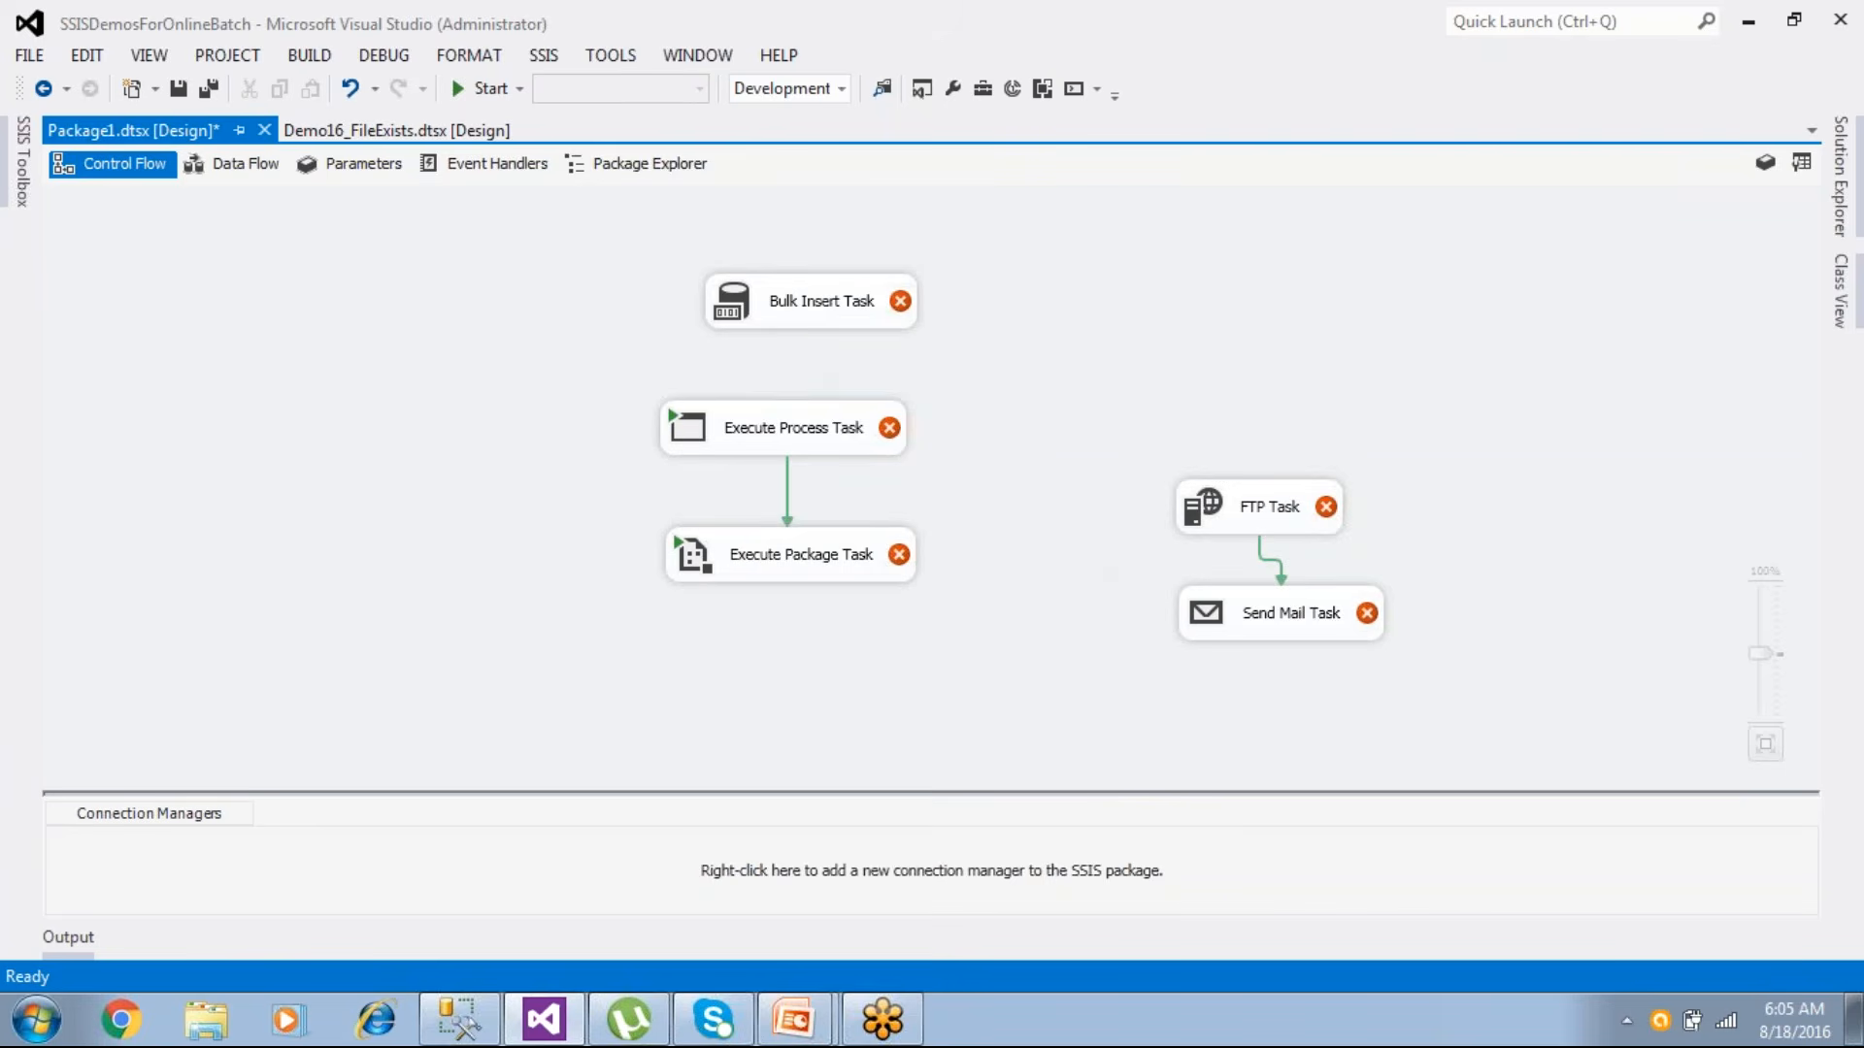
left_click(787, 499)
key("Delete")
left_click(1279, 570)
key("Delete")
- Add a Sequence Container to the empty area of the control flow beside the tasks
left_click(22, 163)
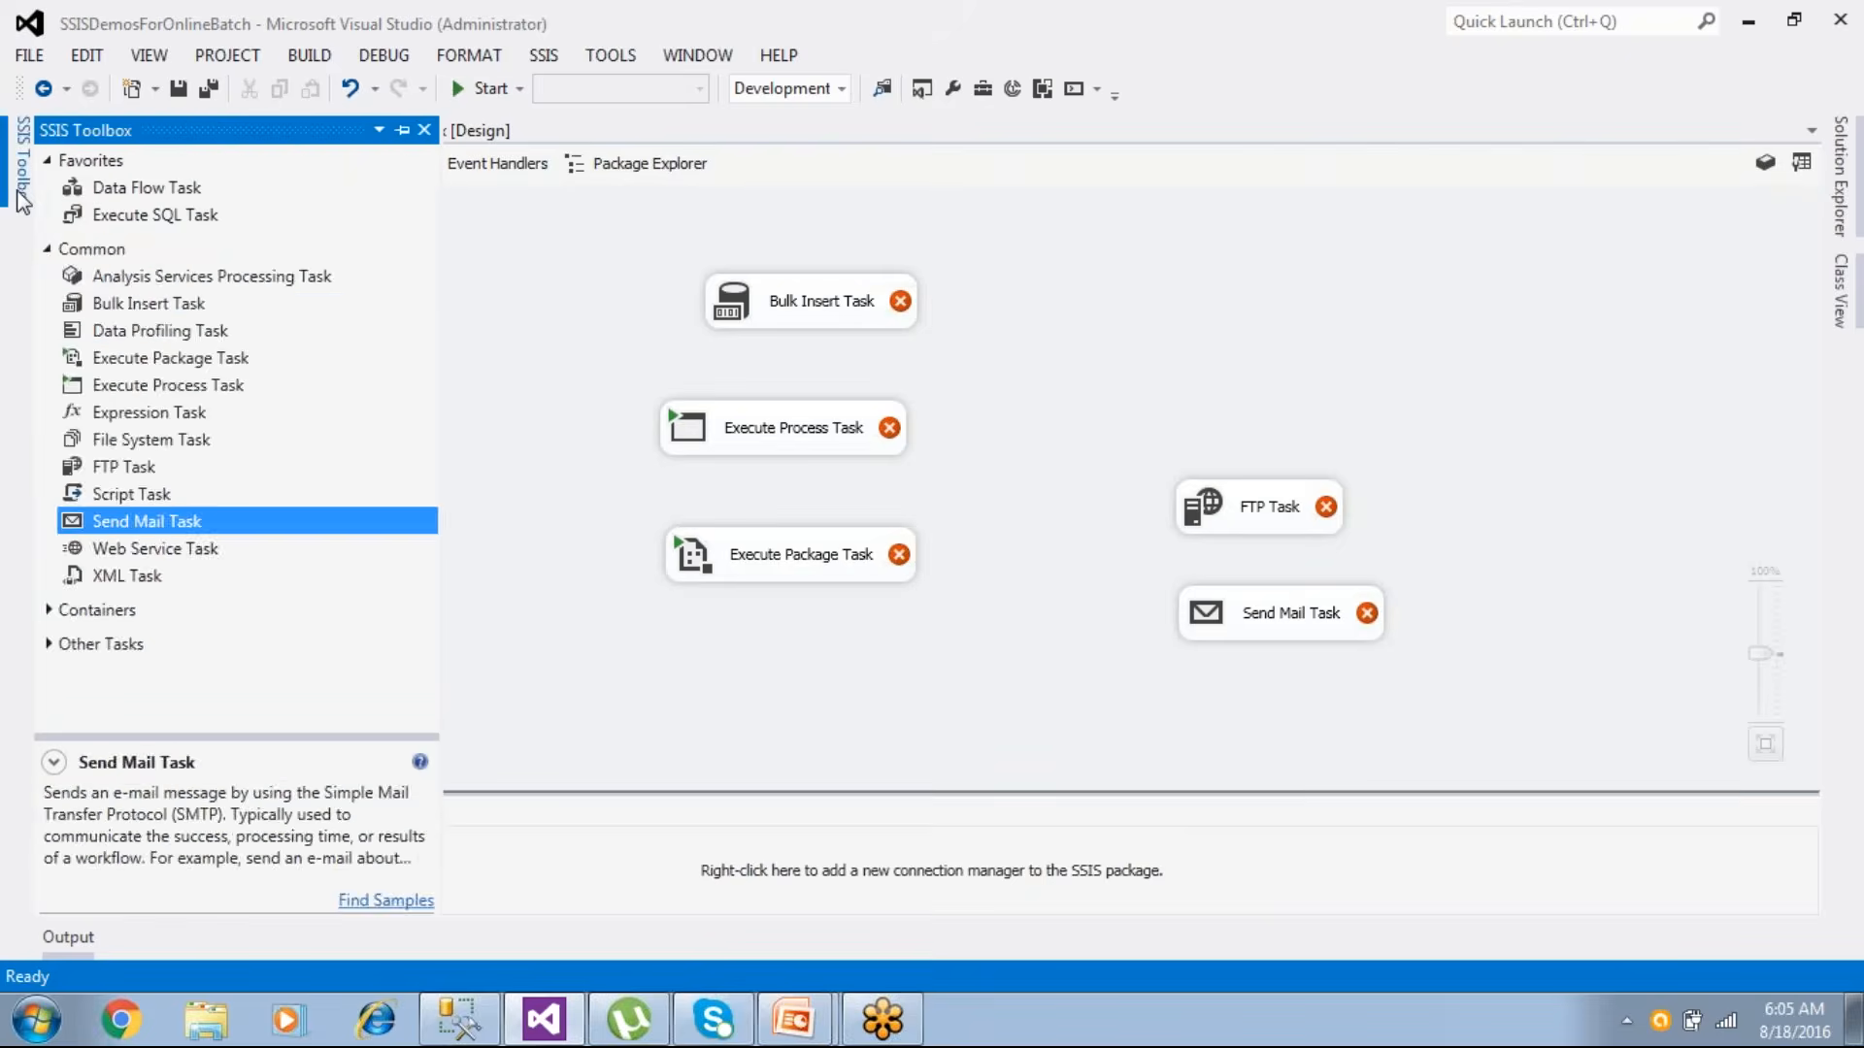
left_click(47, 249)
left_click(48, 282)
left_click_drag(79, 359, 325, 263)
- Move the Bulk Insert, Execute Process and Execute Package tasks into the Sequence Container, stacked in that order
left_click_drag(512, 325, 512, 326)
left_click_drag(766, 432, 507, 411)
left_click_drag(719, 543, 399, 526)
left_click_drag(456, 406, 424, 448)
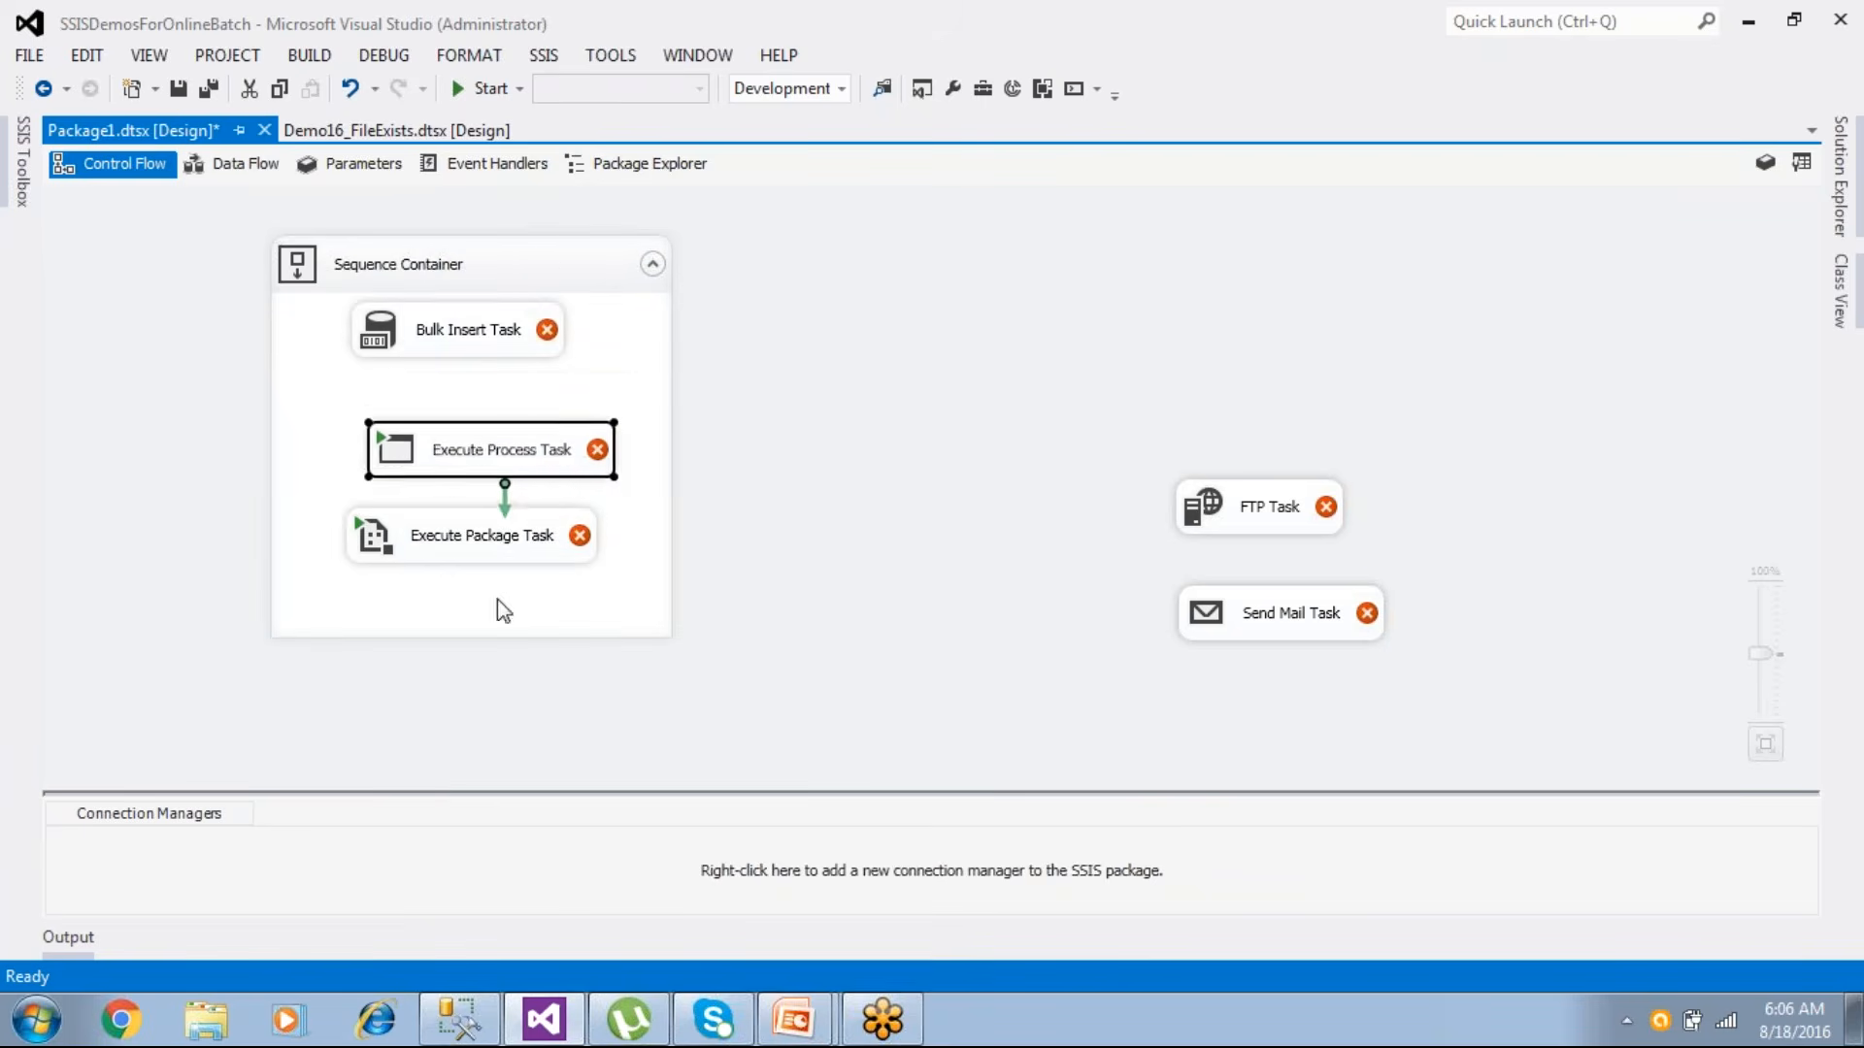
left_click(497, 342)
left_click_drag(499, 344, 523, 372)
left_click(470, 268)
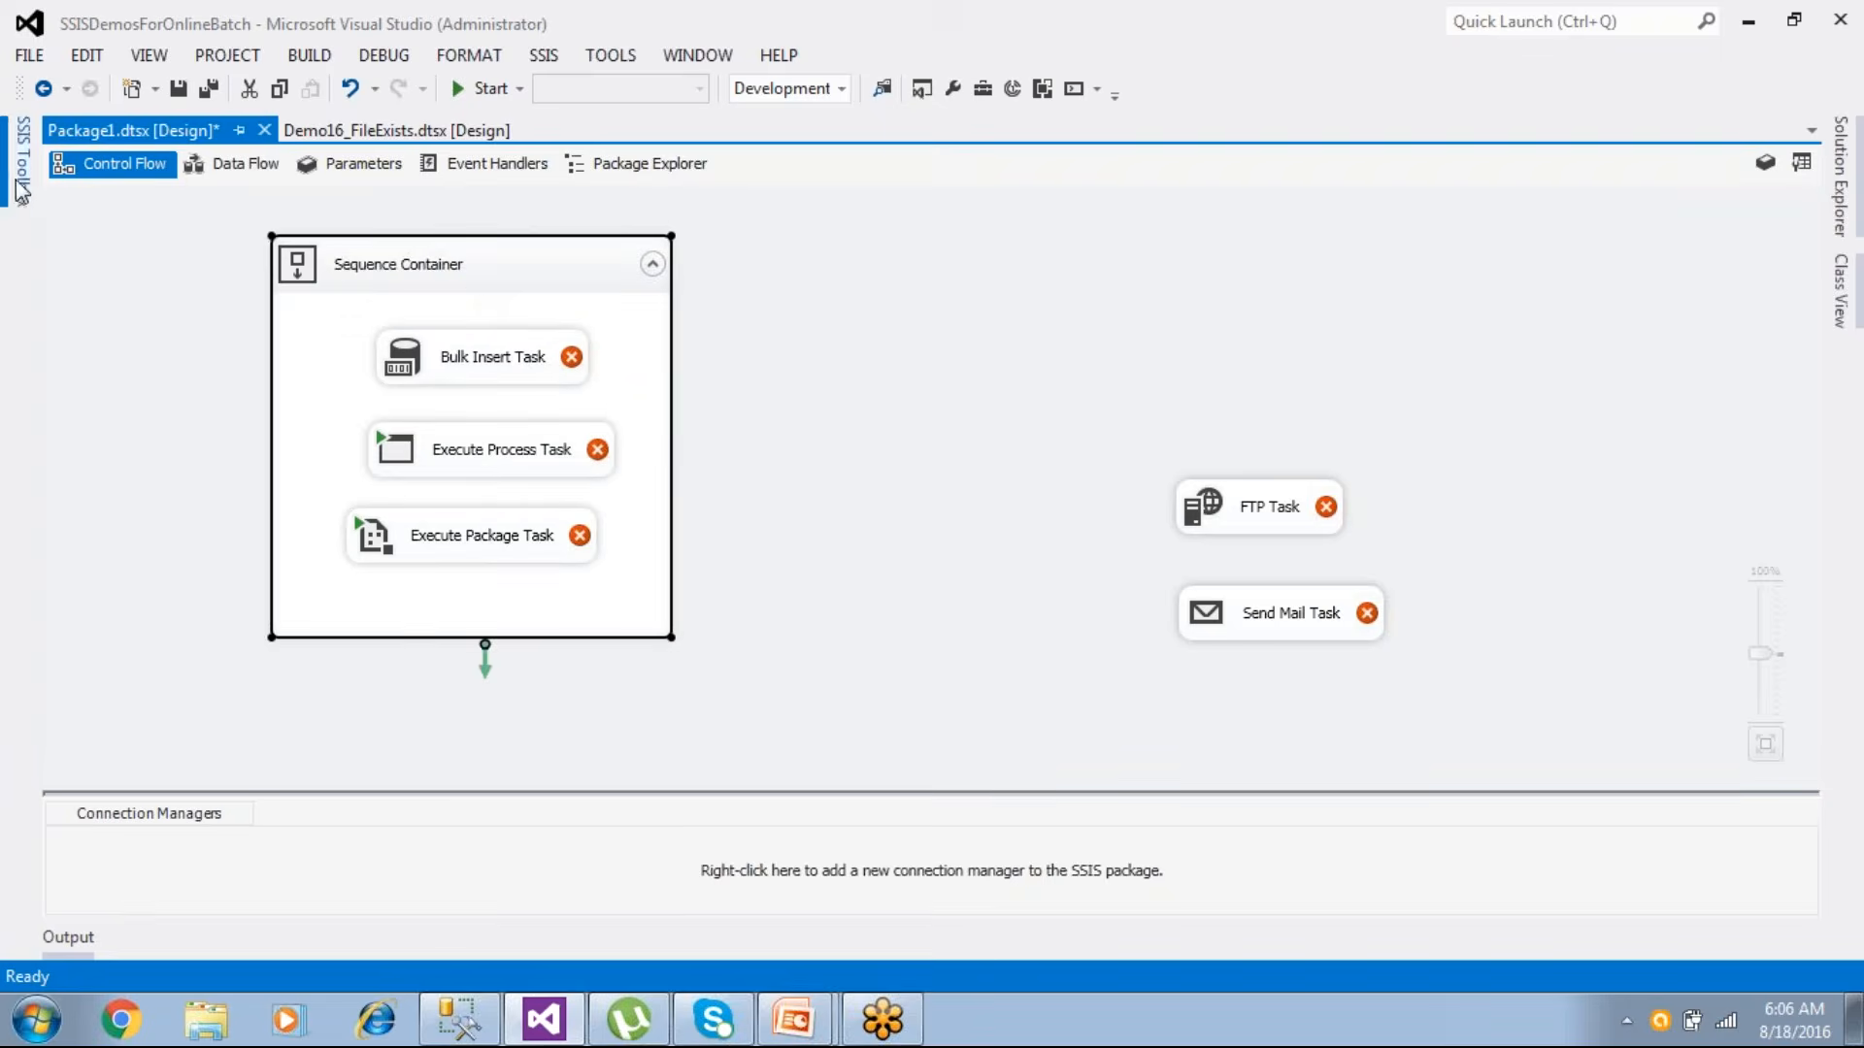
- Add a second Sequence Container and move the FTP Task and Send Mail Task into it
mouse_move(22, 190)
left_click_drag(126, 379, 975, 282)
left_click(1194, 505)
left_click_drag(1106, 444, 1074, 395)
left_click_drag(1241, 618, 1124, 475)
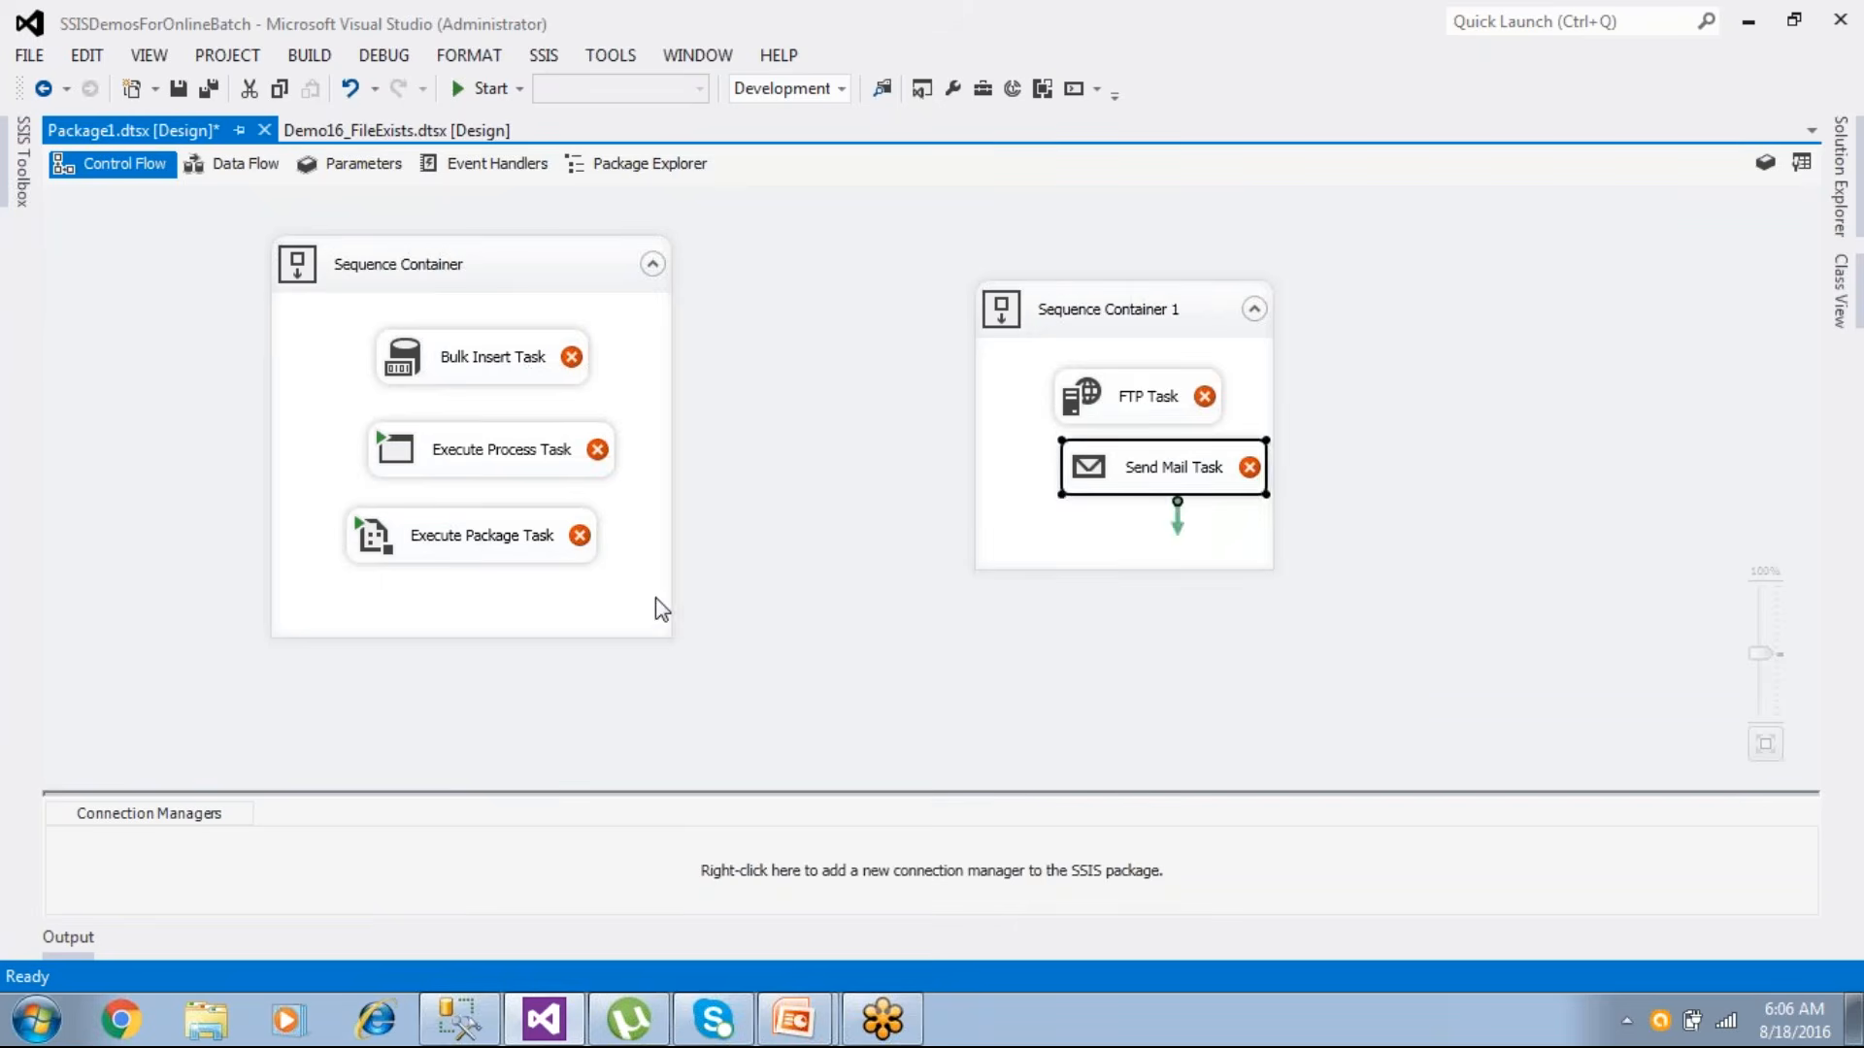
- Link the first Sequence Container to the second one with a precedence constraint
left_click(622, 608)
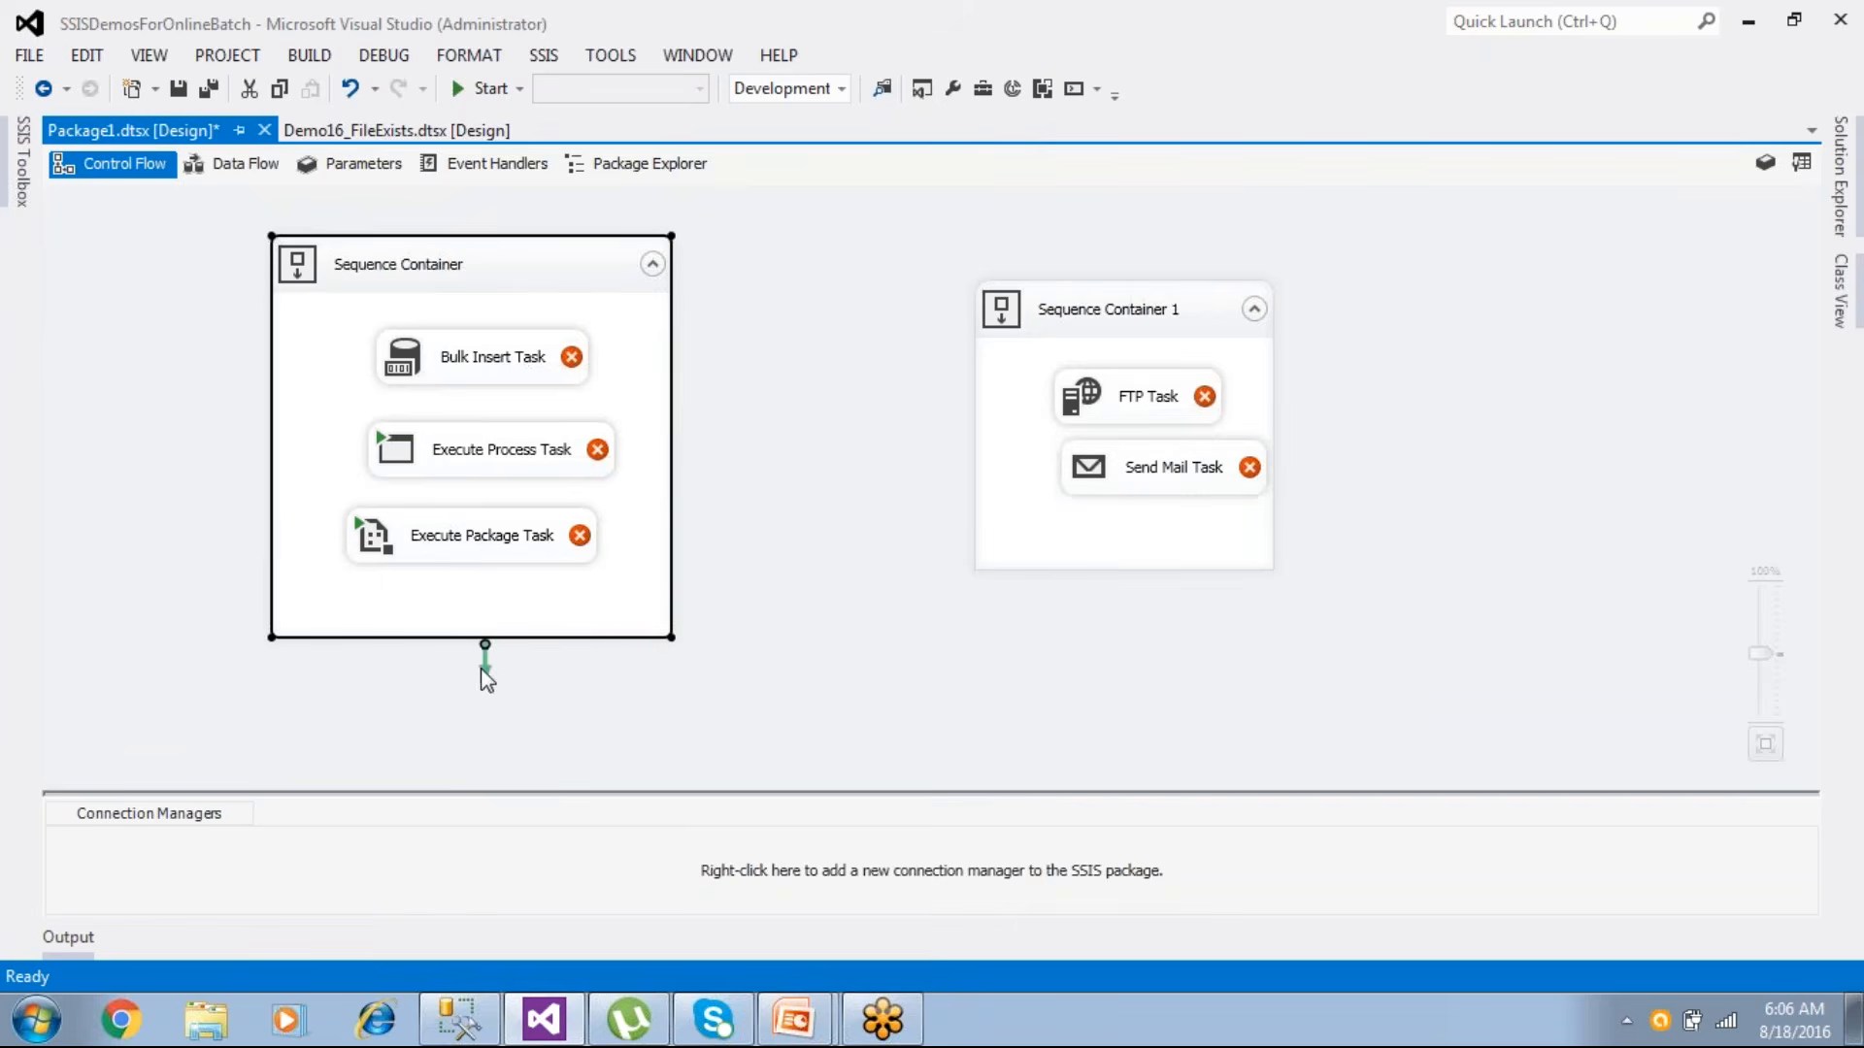
left_click_drag(485, 665, 981, 470)
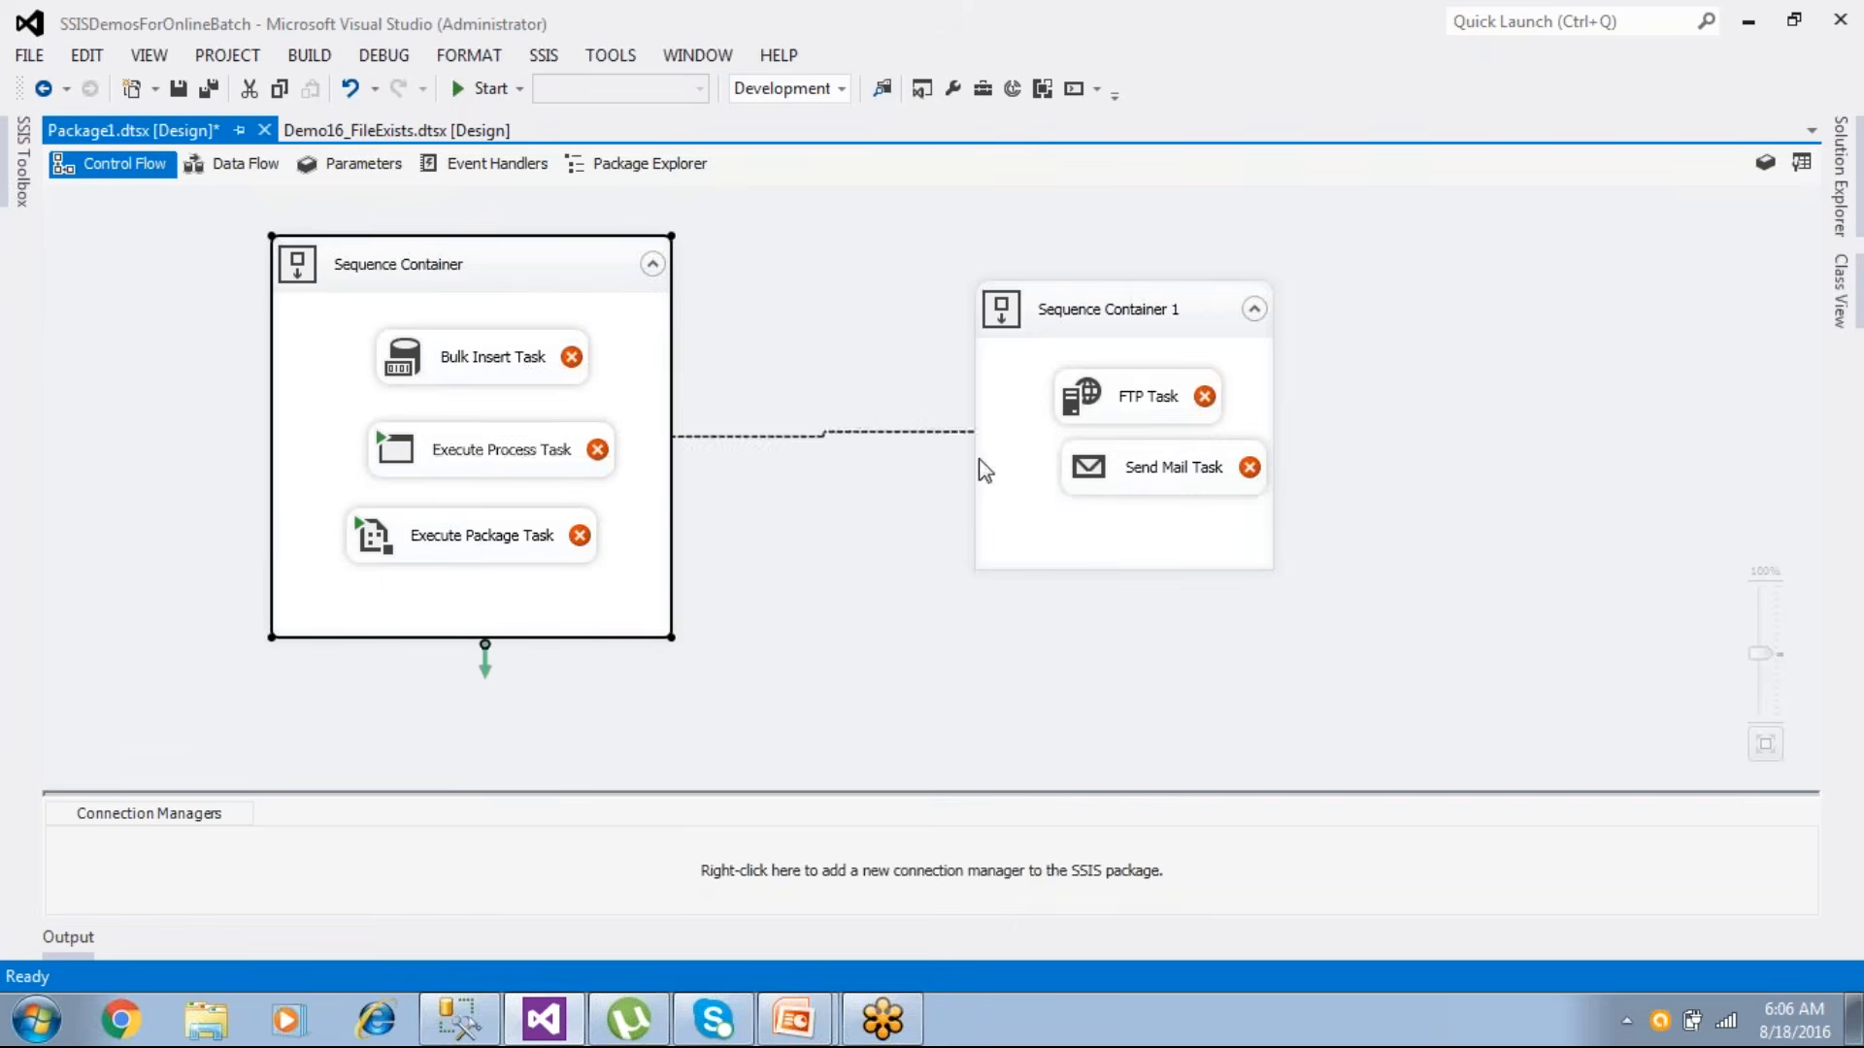
left_click(913, 589)
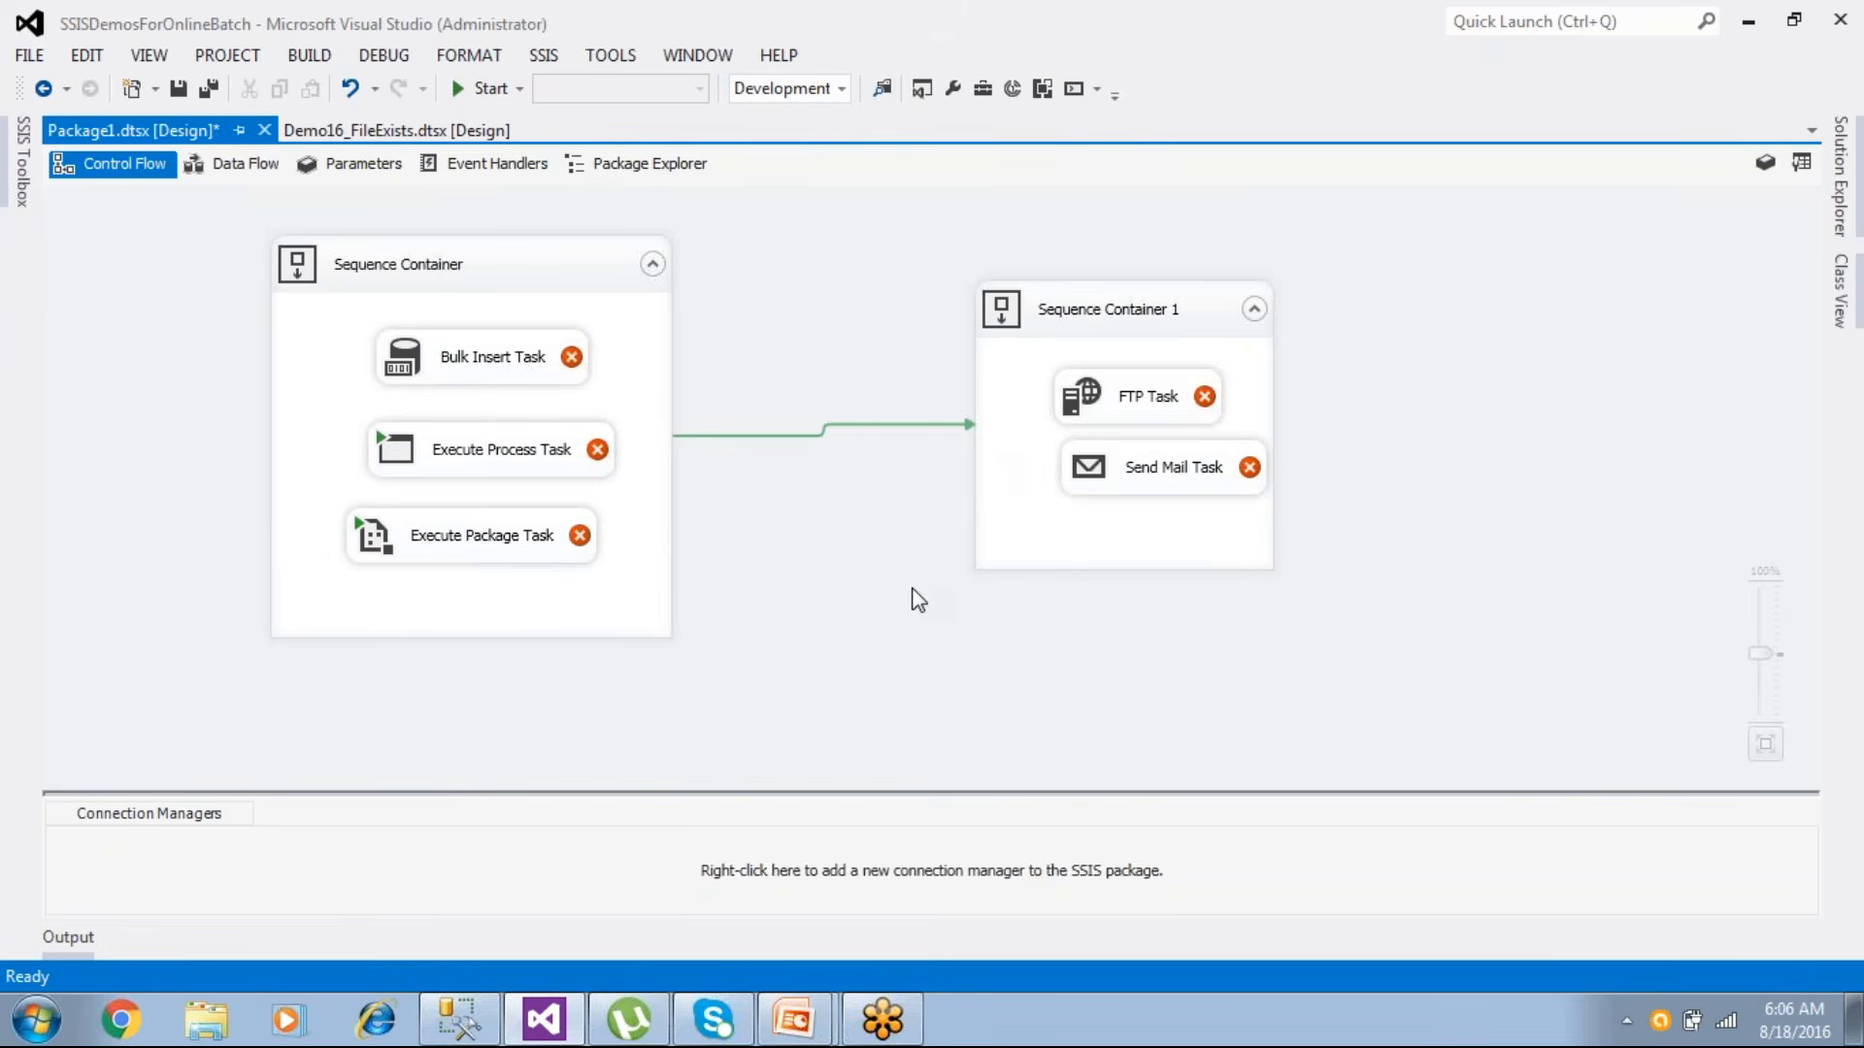
- Examine the first Sequence Container and its three unlinked tasks, along with the second container
left_click(585, 267)
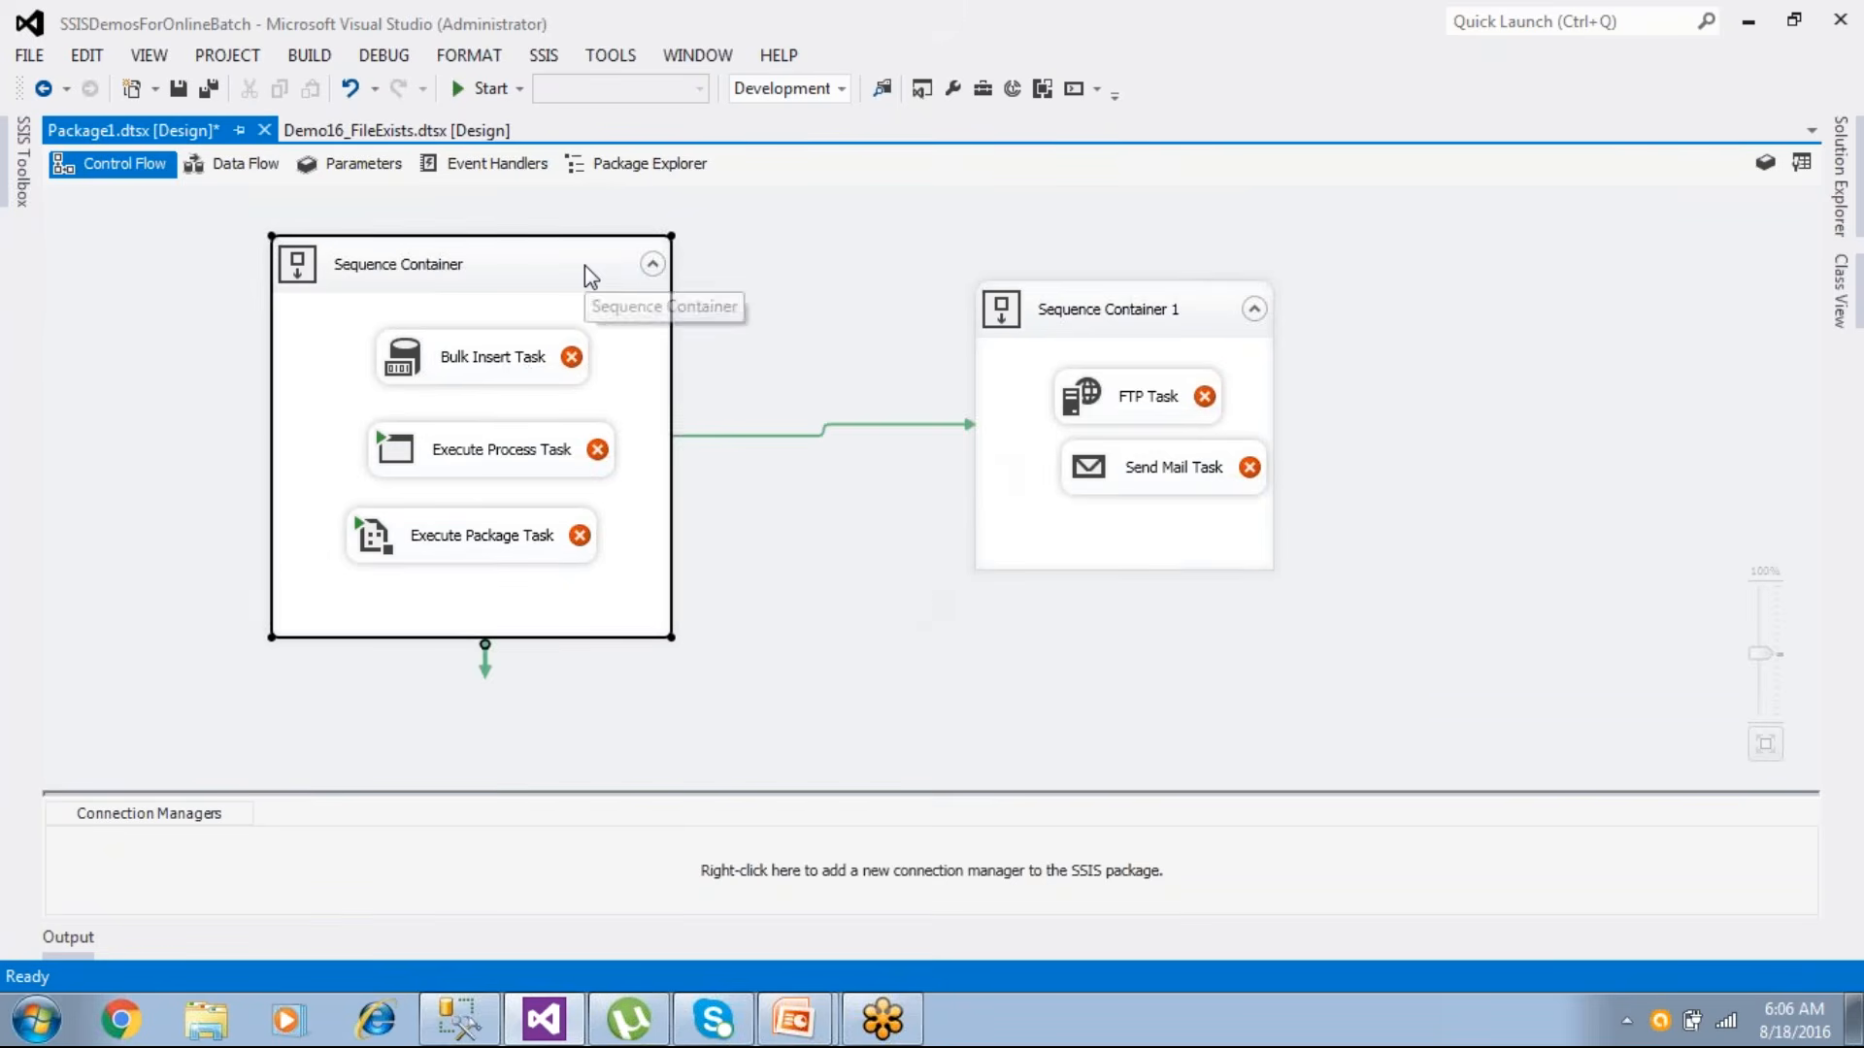
left_click(527, 363)
left_click(524, 462)
left_click(522, 540)
left_click(537, 452)
left_click(523, 373)
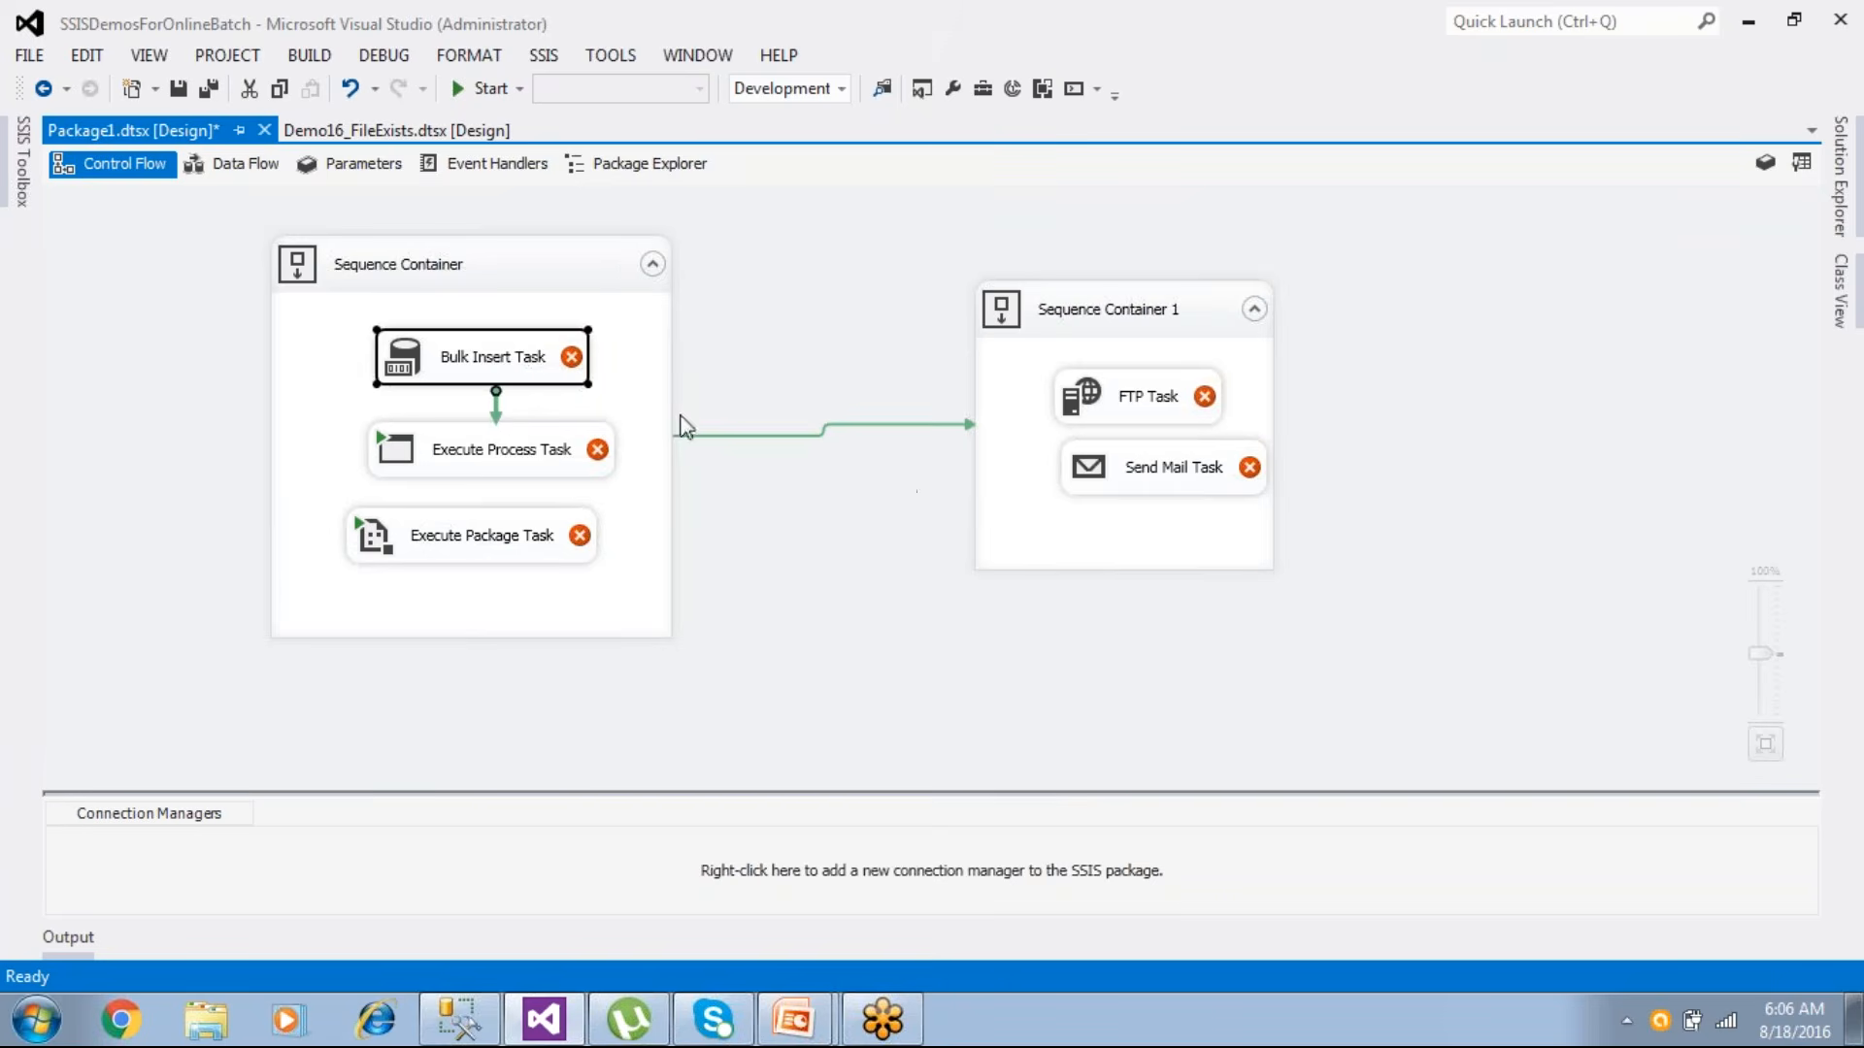
left_click(587, 283)
left_click(1168, 312)
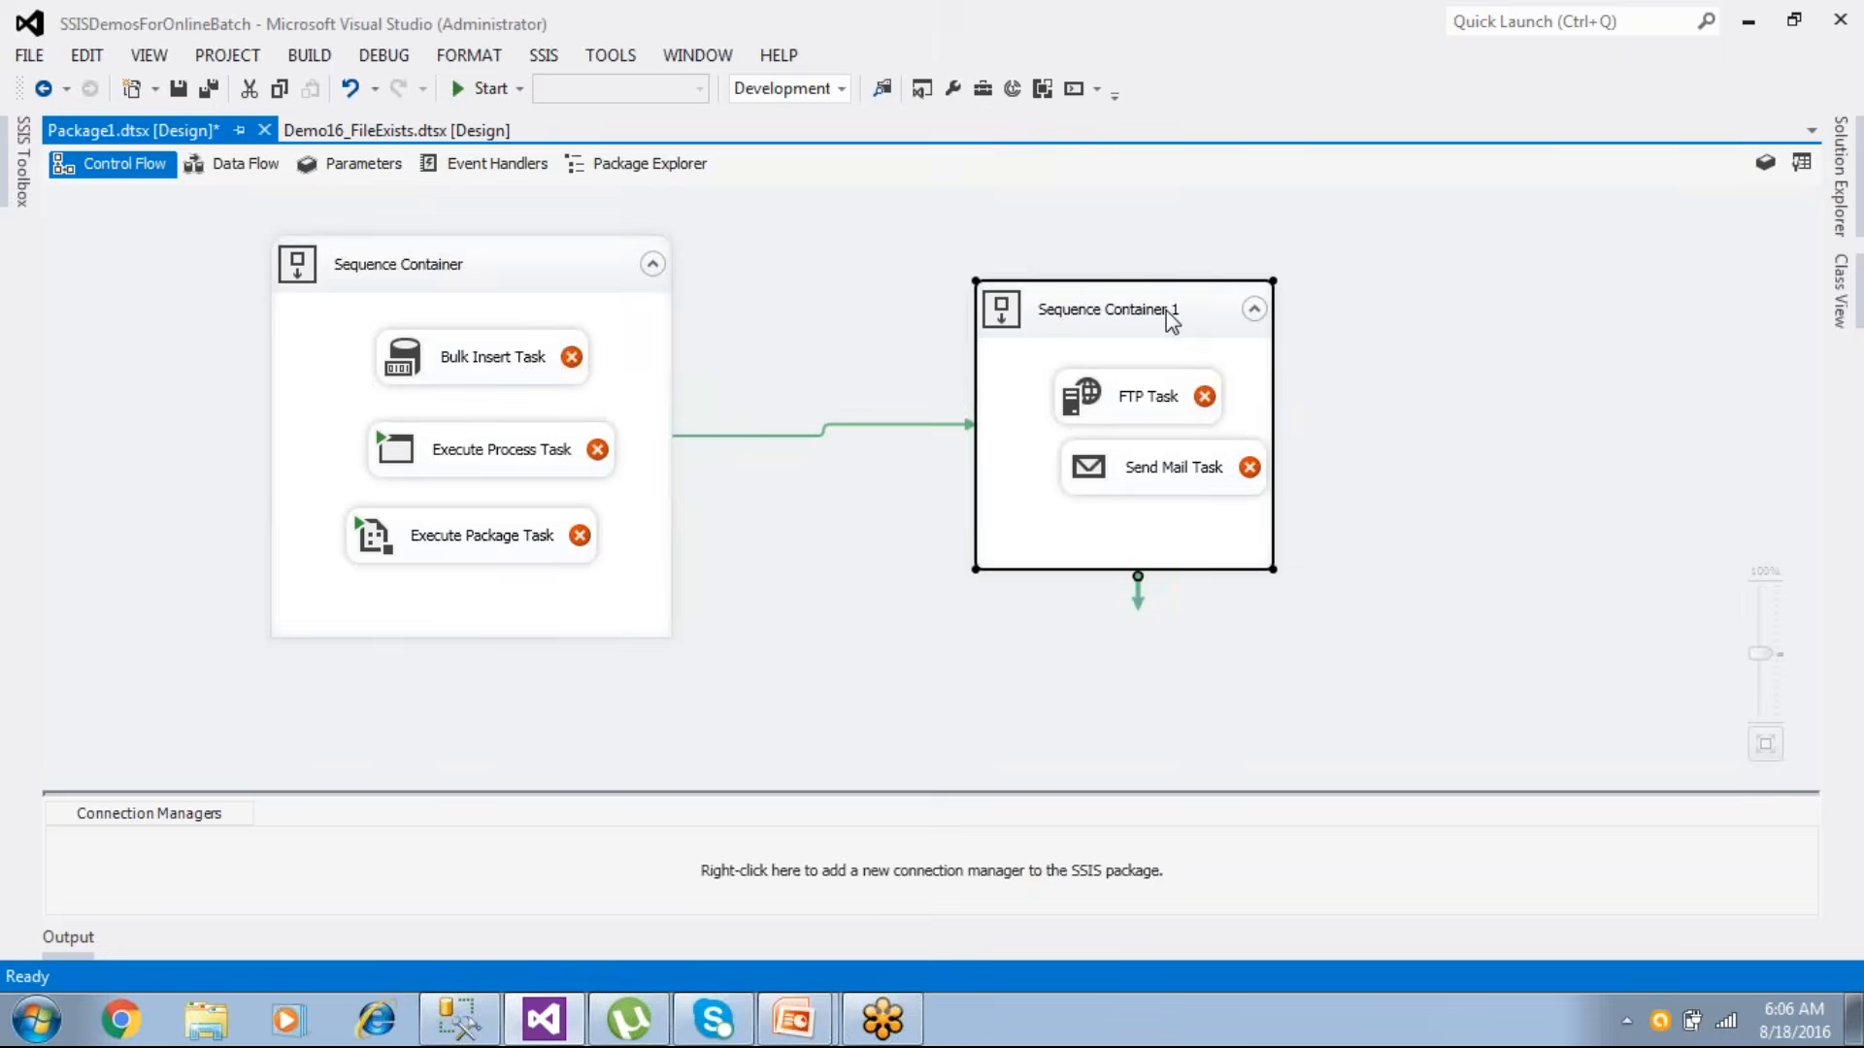
- Move the Send Mail Task lower in Sequence Container 1, leaving a wider gap beneath the FTP Task
left_click_drag(1128, 489, 1107, 537)
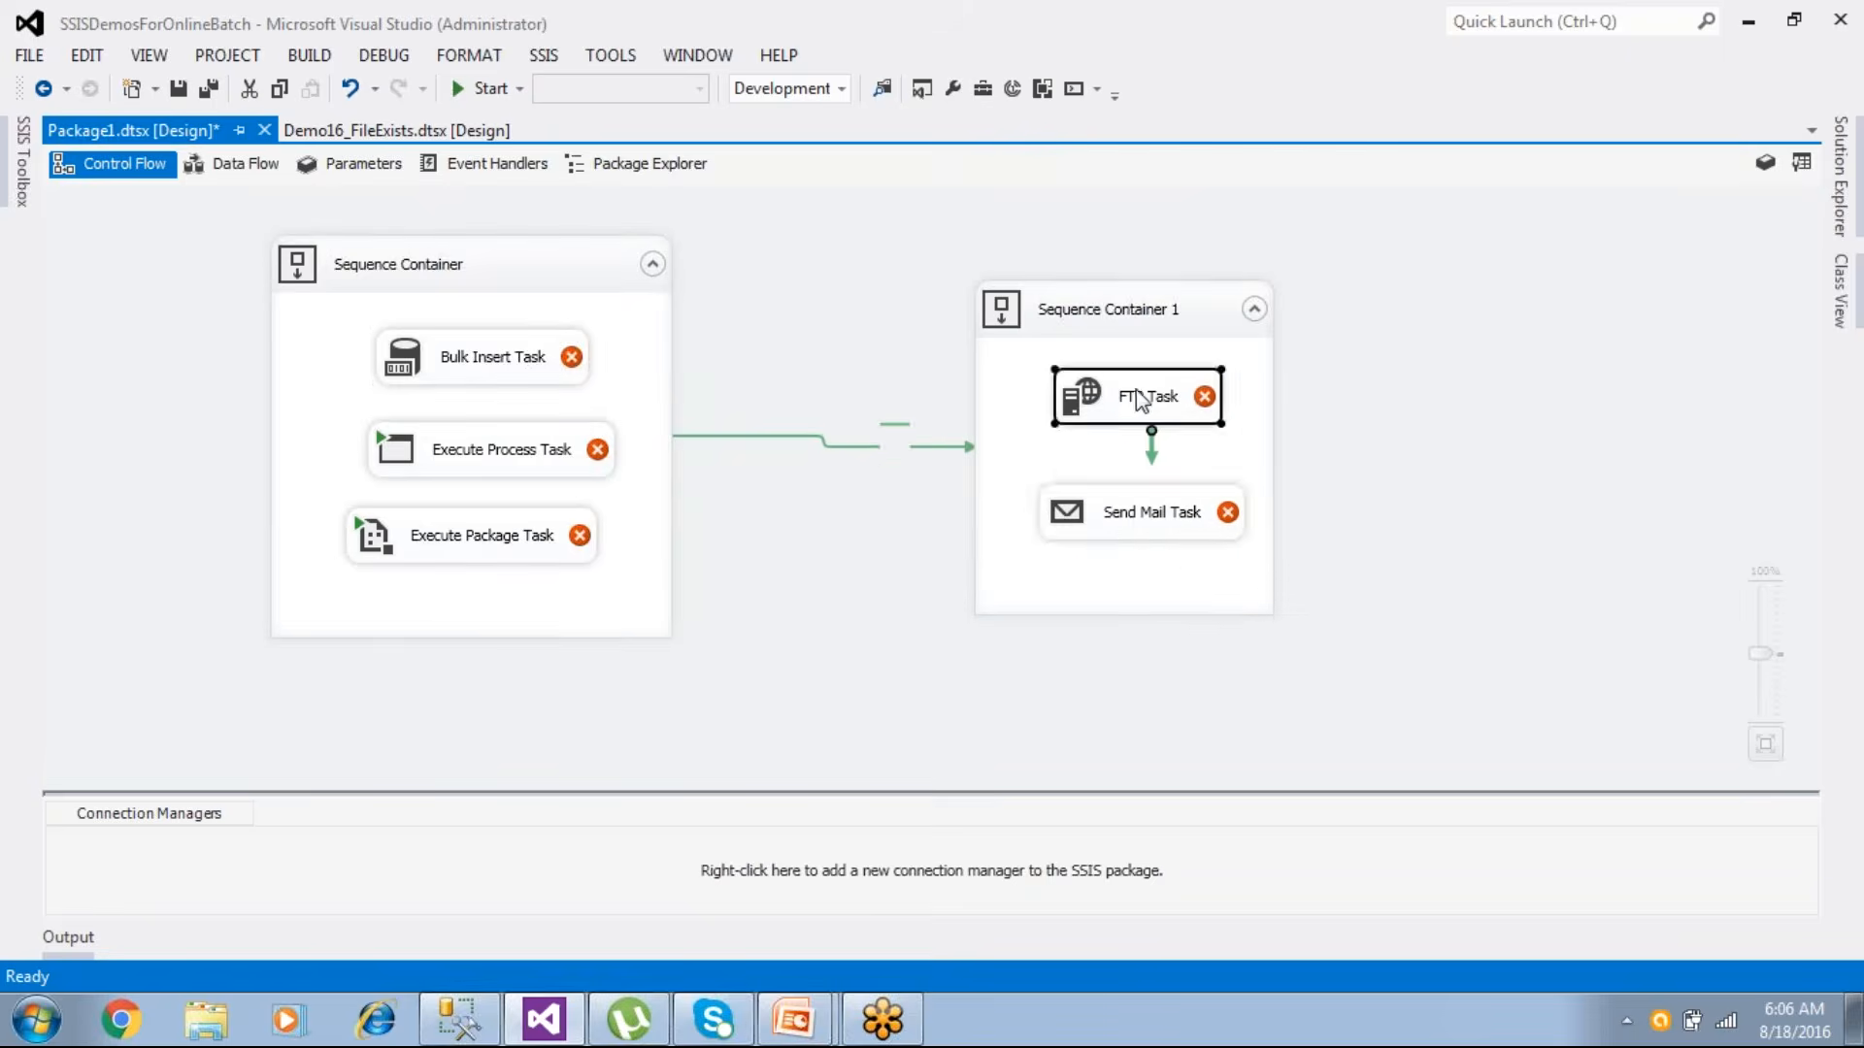
left_click(1131, 398)
left_click(1135, 515)
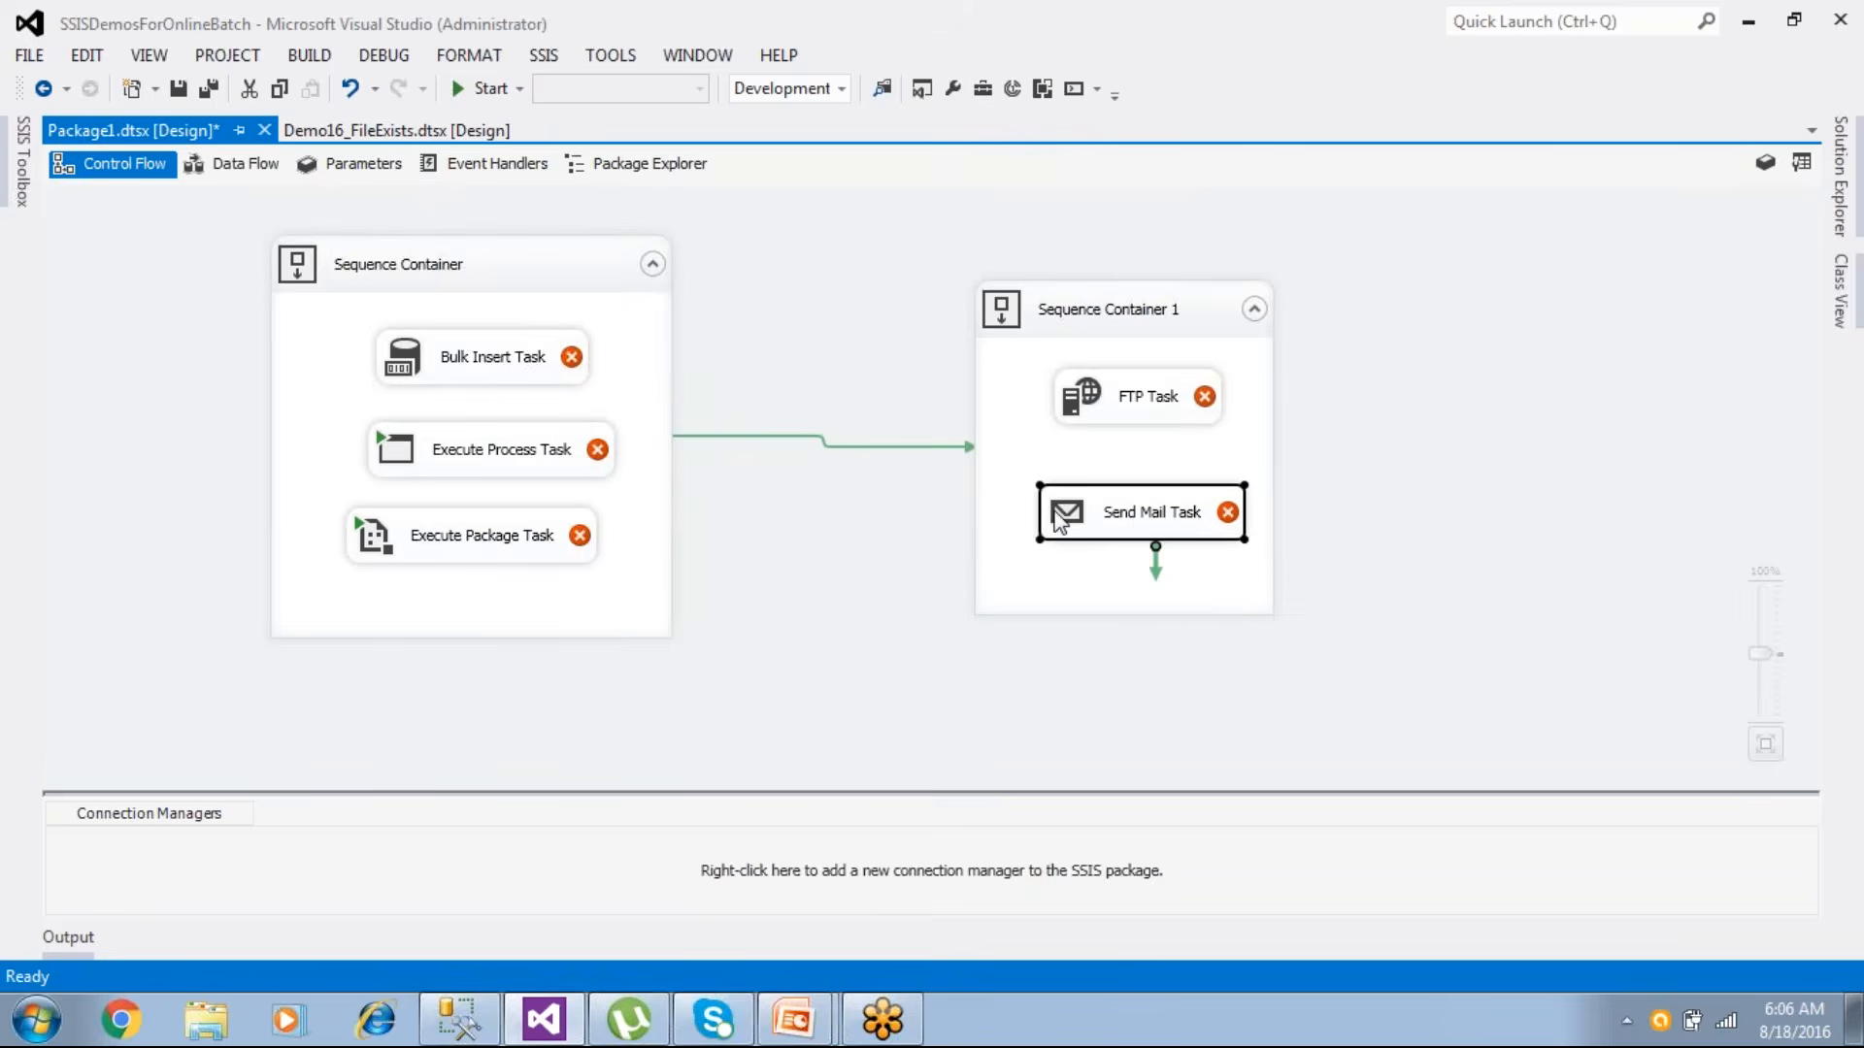
- Link the Bulk Insert Task to the Execute Process Task, and that one to the Execute Package Task, within the container
left_click(515, 368)
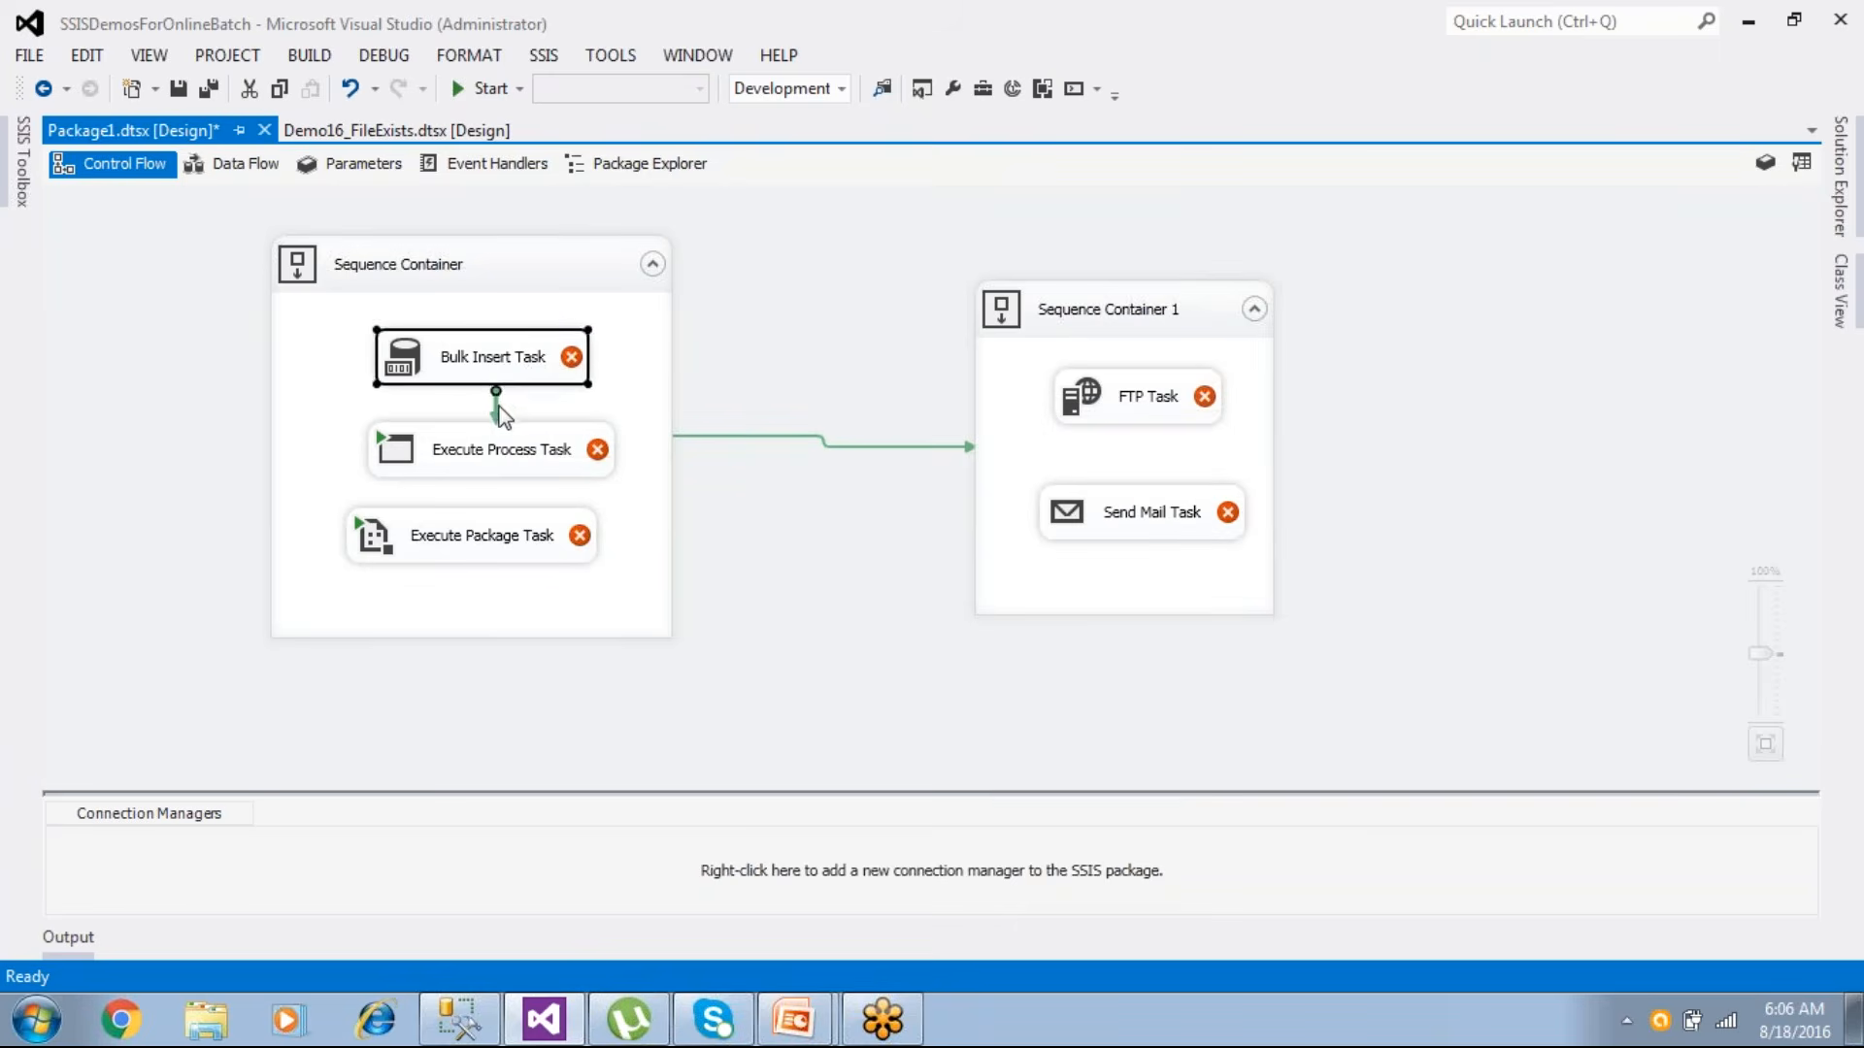
left_click_drag(499, 464, 499, 552)
left_click(502, 475)
left_click(599, 274)
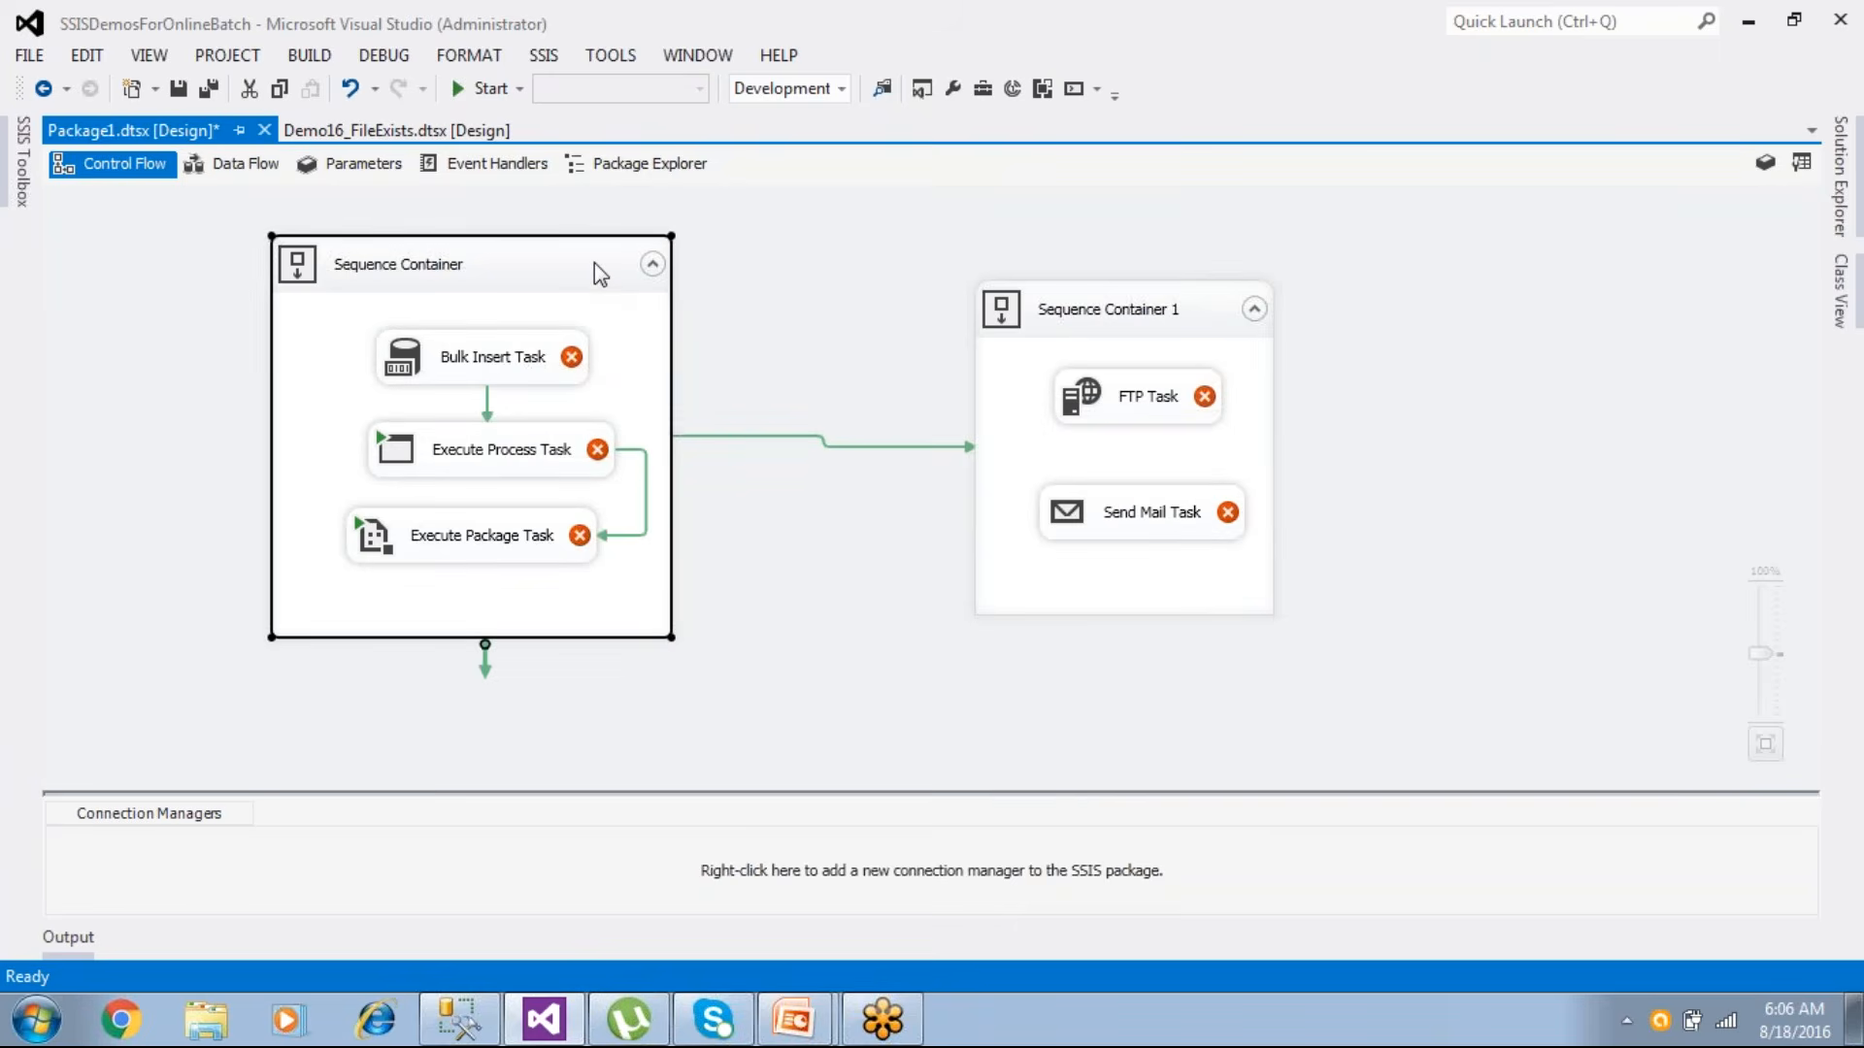
- Move the Execute Package and Execute Process tasks down to space out the linked tasks in the first Sequence Container
left_click(492, 374)
left_click(499, 482)
left_click(509, 555)
left_click(581, 683)
left_click_drag(536, 544, 534, 584)
left_click_drag(533, 466, 529, 489)
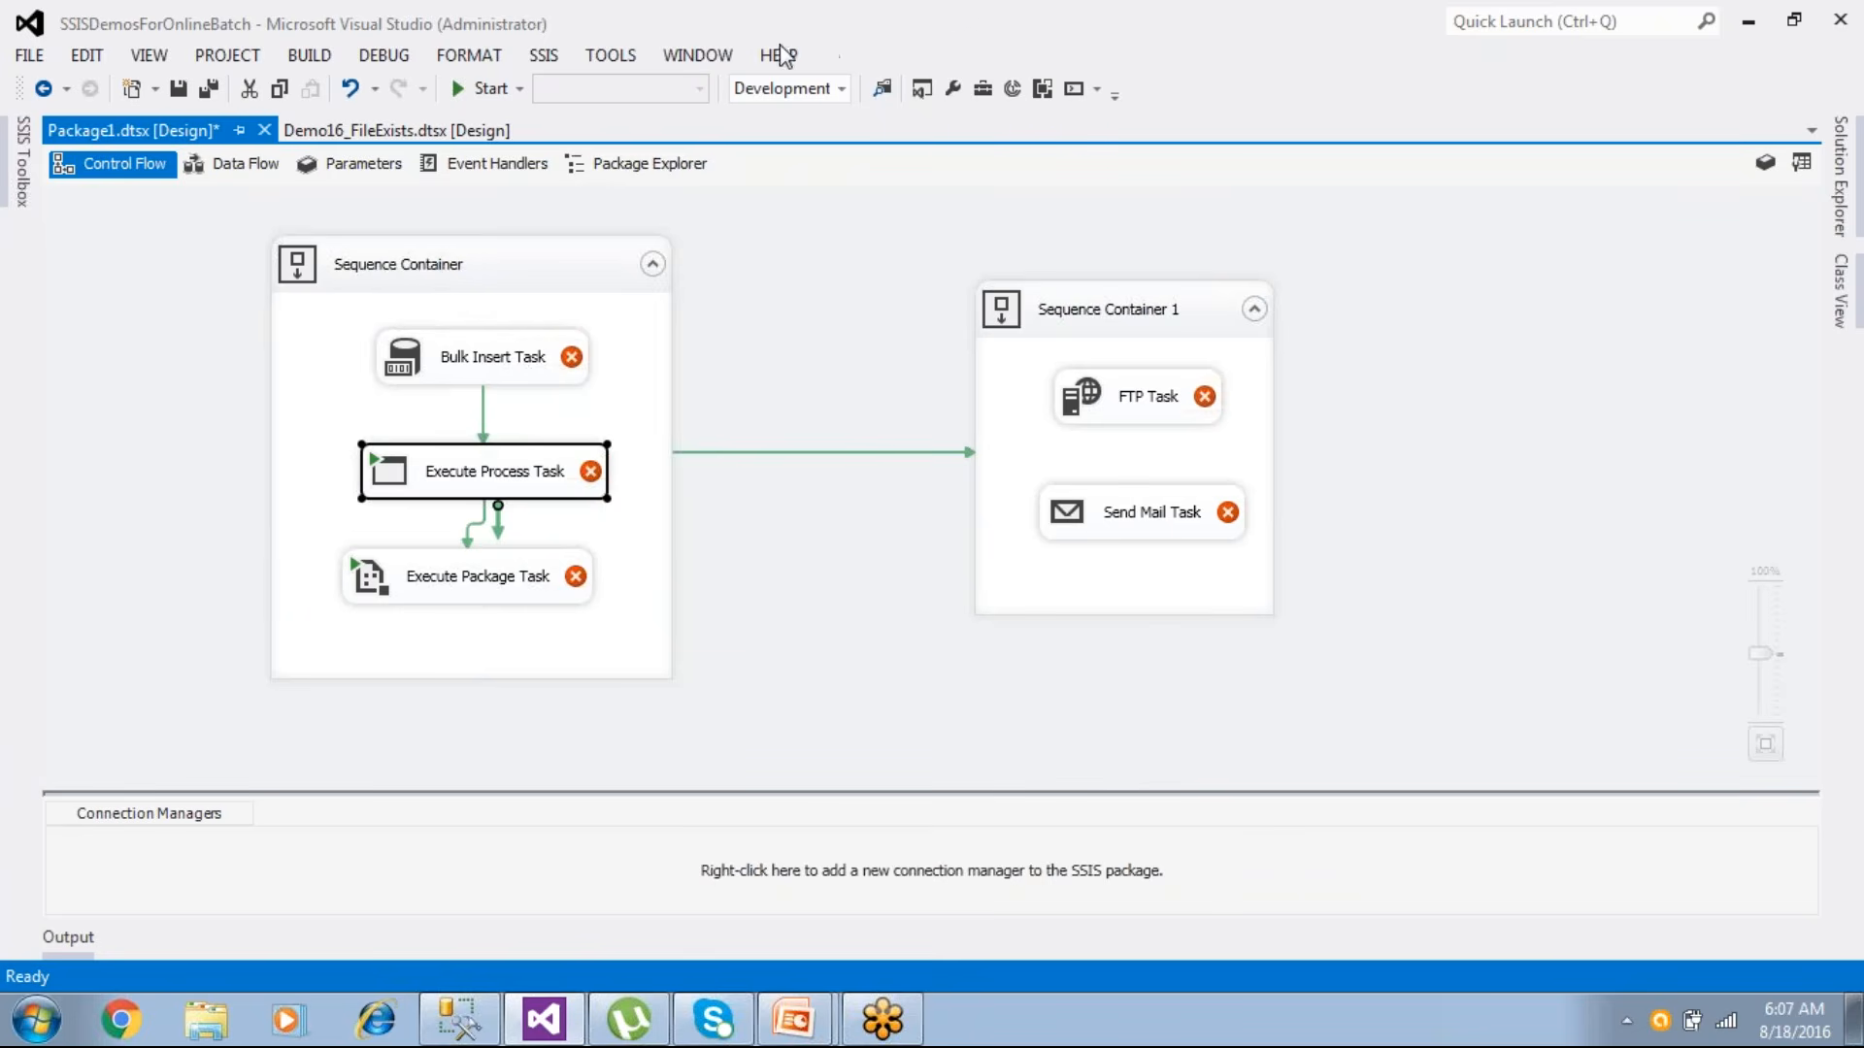
- Show the package's variables and add a variable named x
left_click(558, 62)
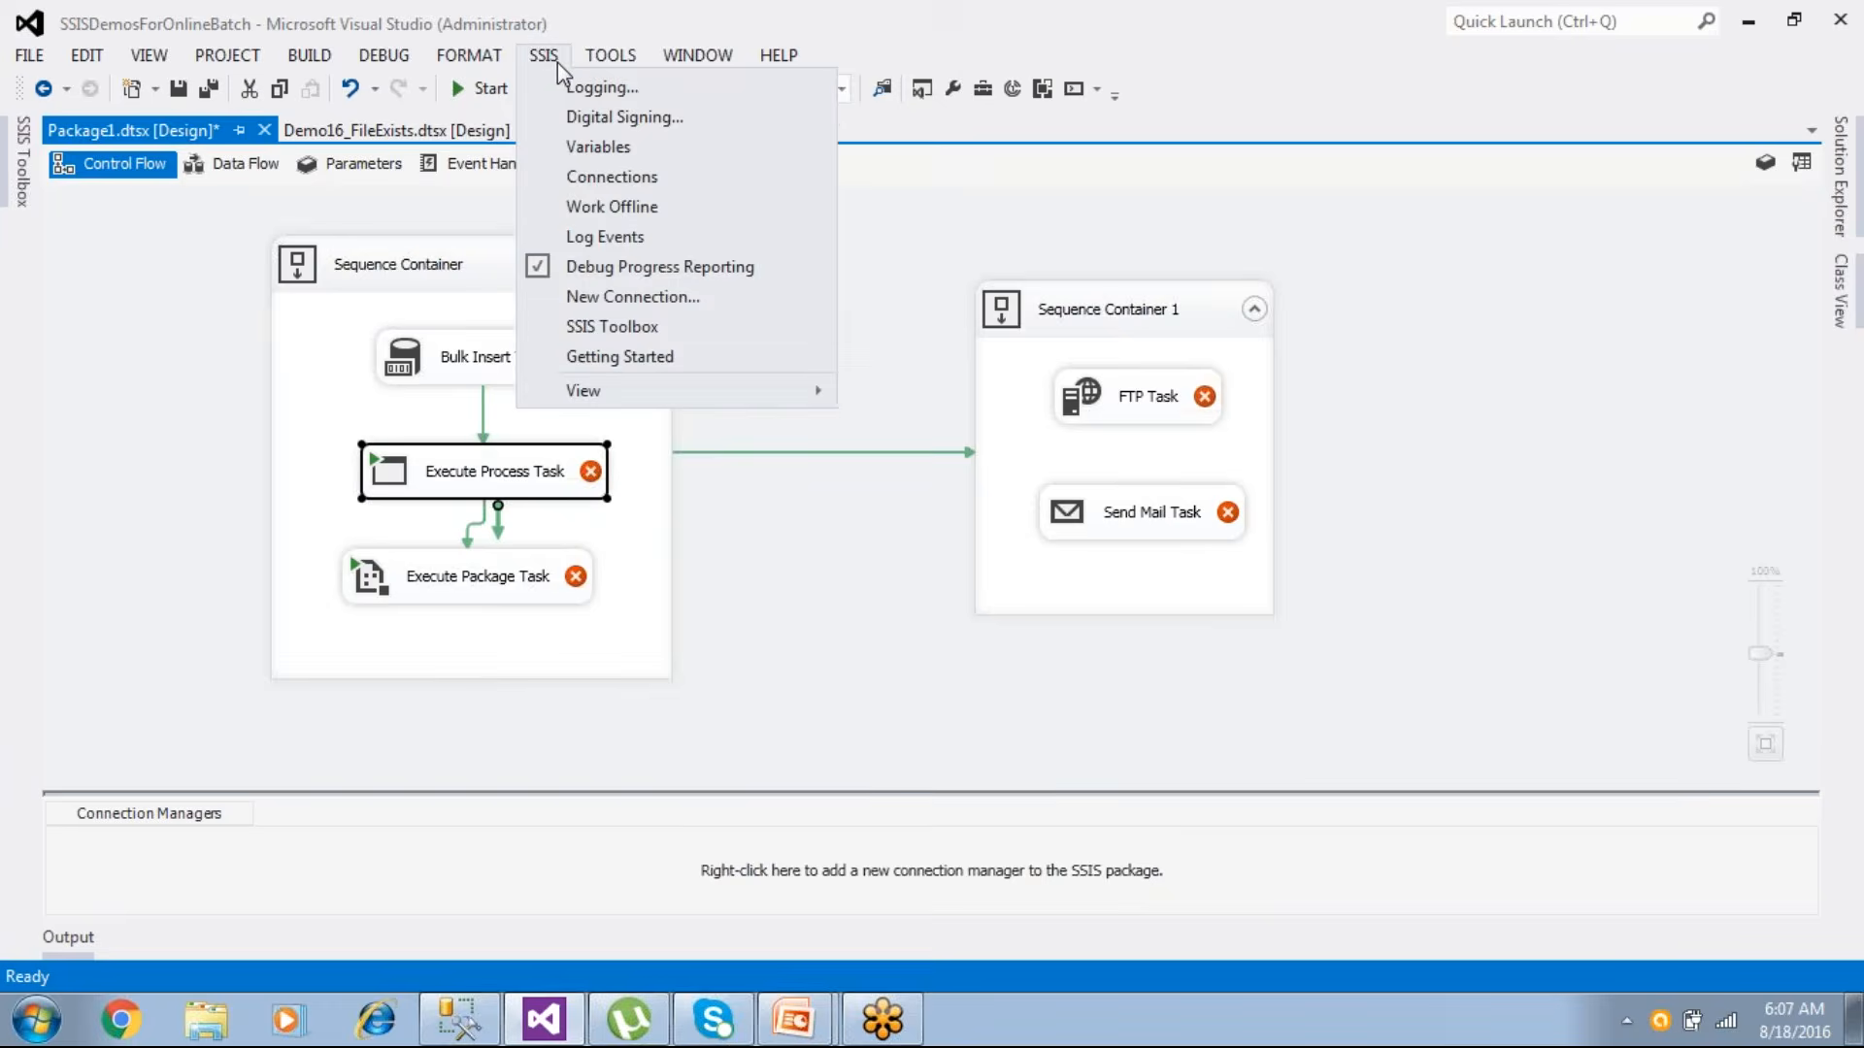
left_click(583, 147)
left_click(62, 708)
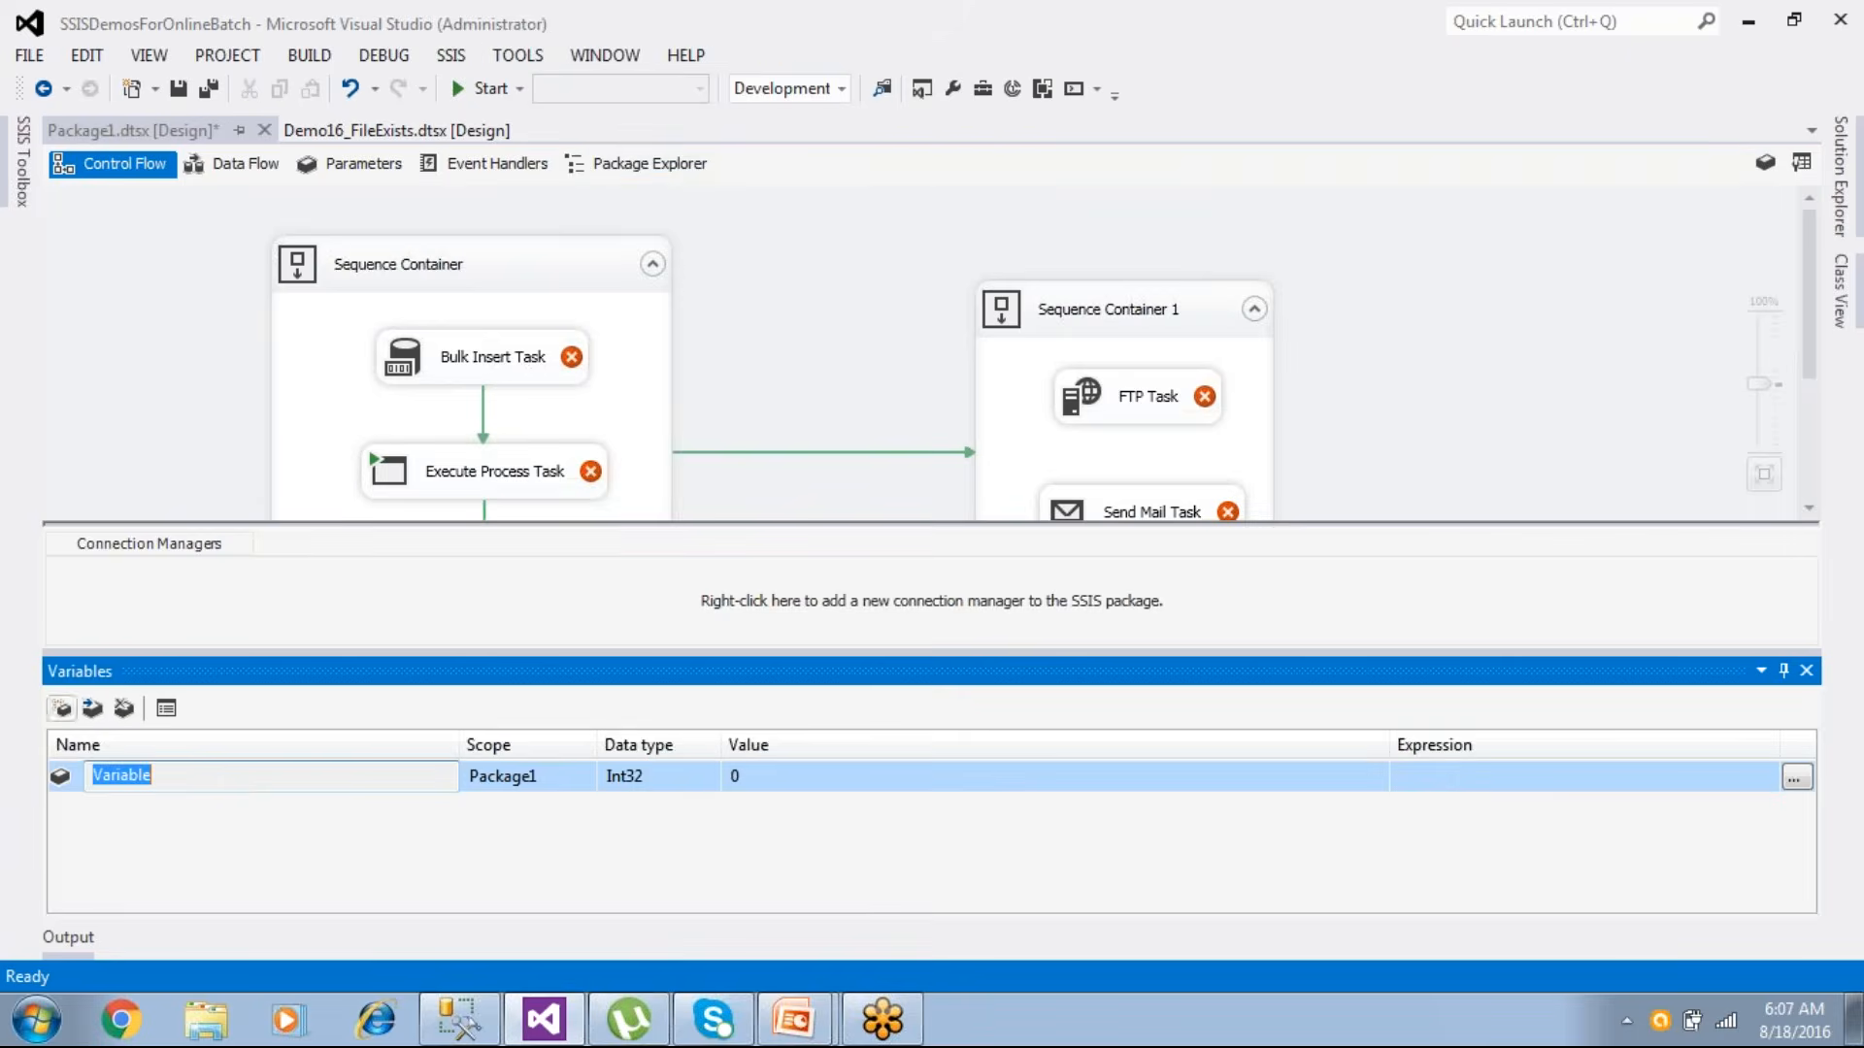
type("x")
key("Return")
left_click(539, 788)
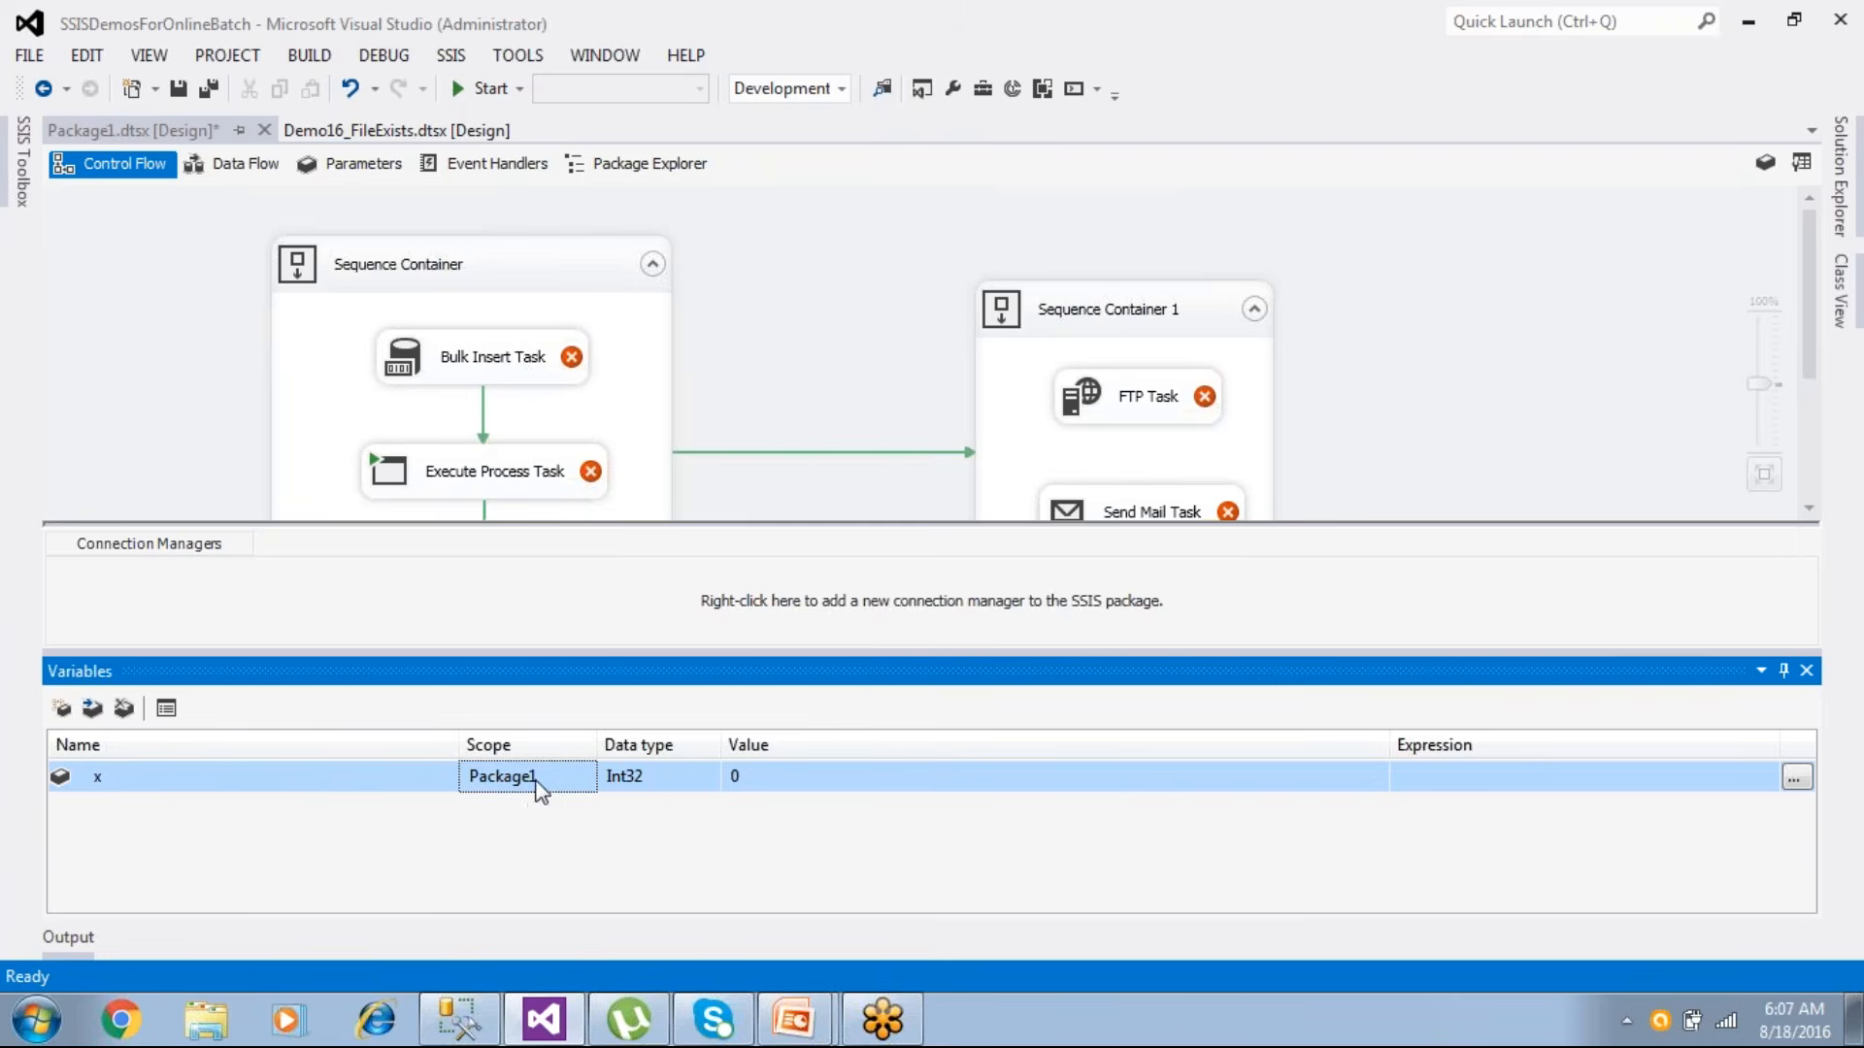
- Select the first Sequence Container and add a second variable named y
left_click(588, 274)
left_click(540, 316)
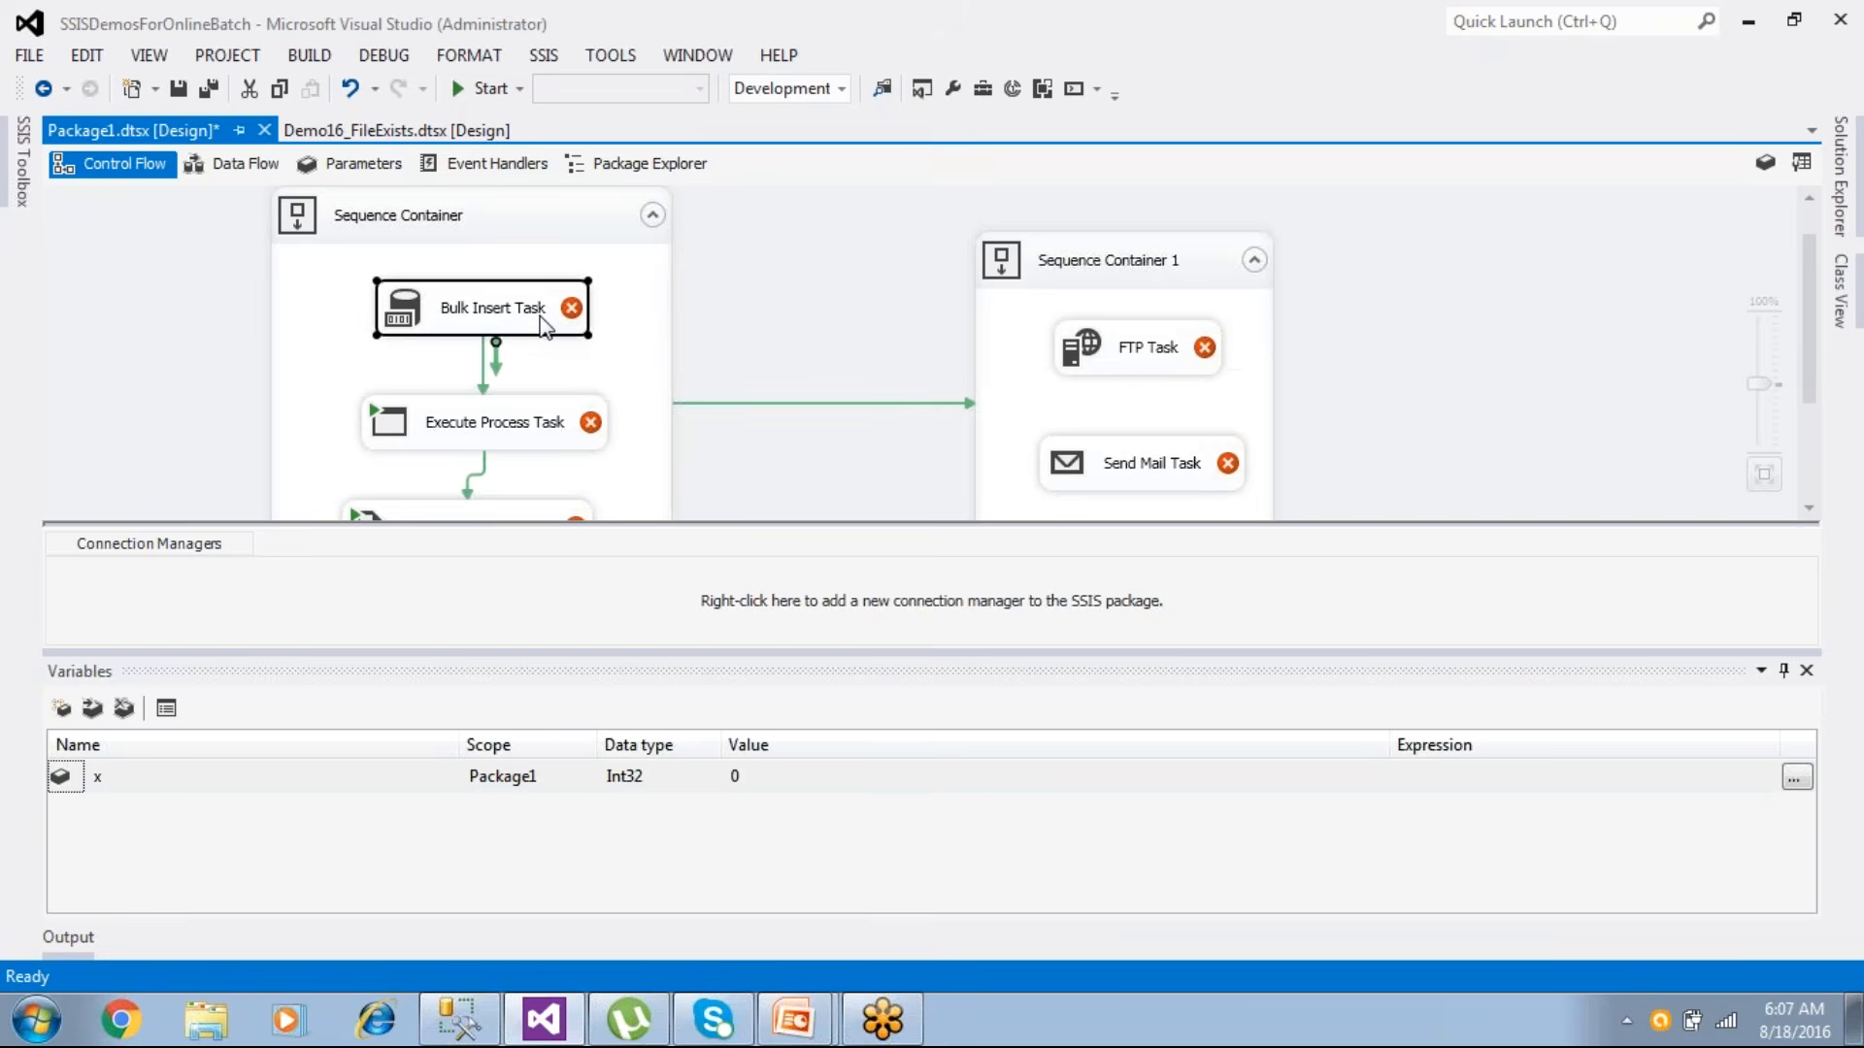
left_click(534, 225)
left_click(61, 707)
type("y")
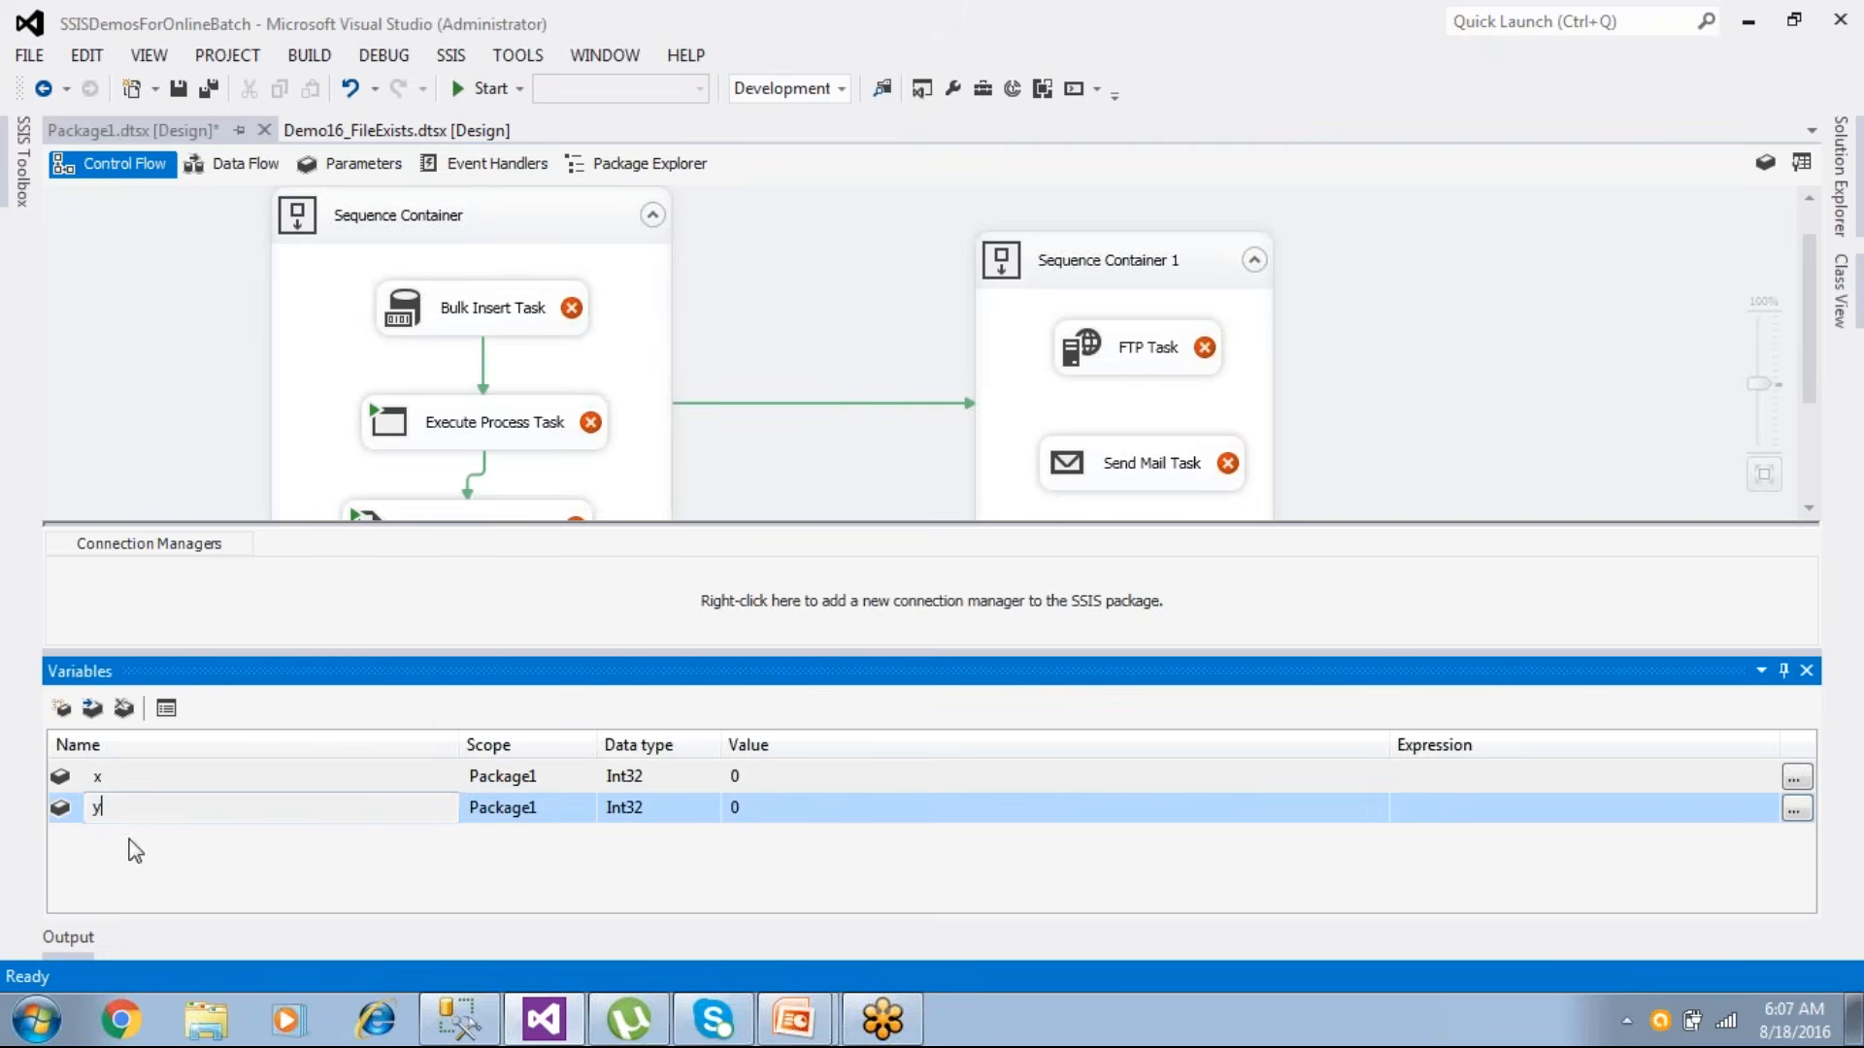
key("Return")
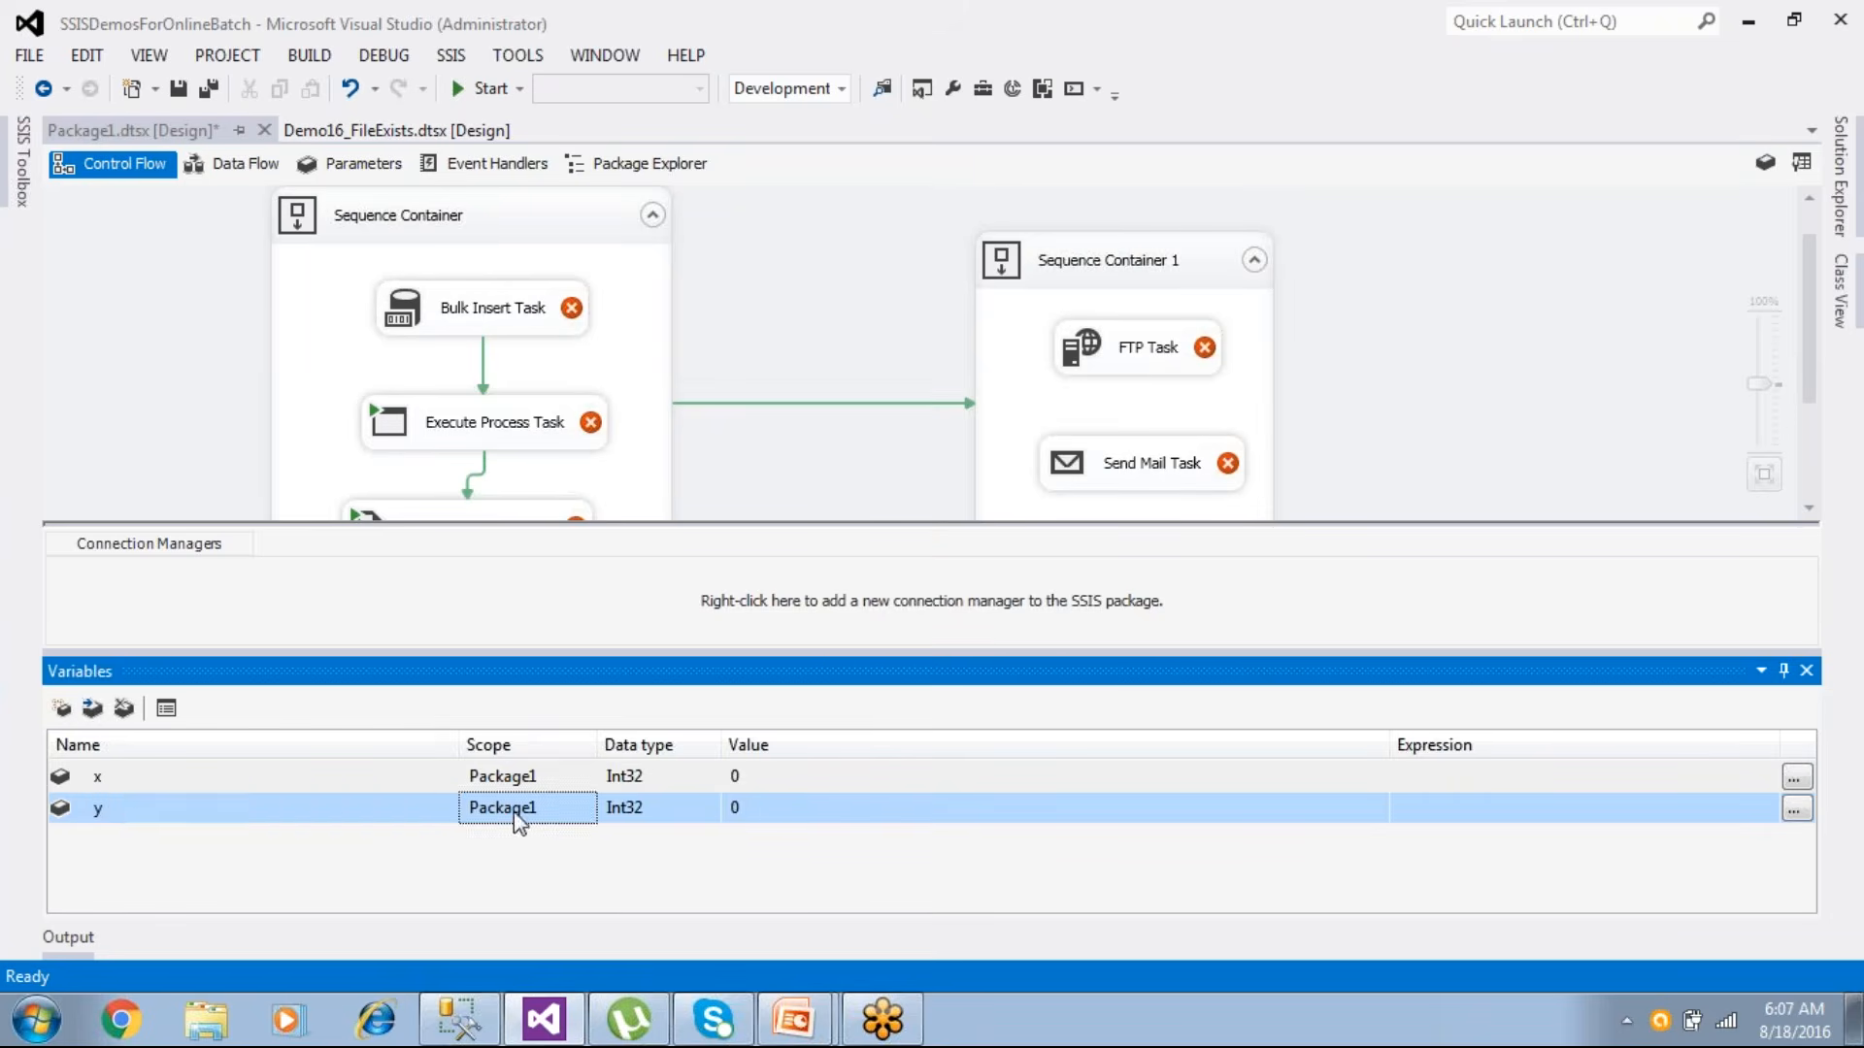
- Move variable y to the scope of the Execute Process Task inside the first Sequence Container
left_click(98, 807)
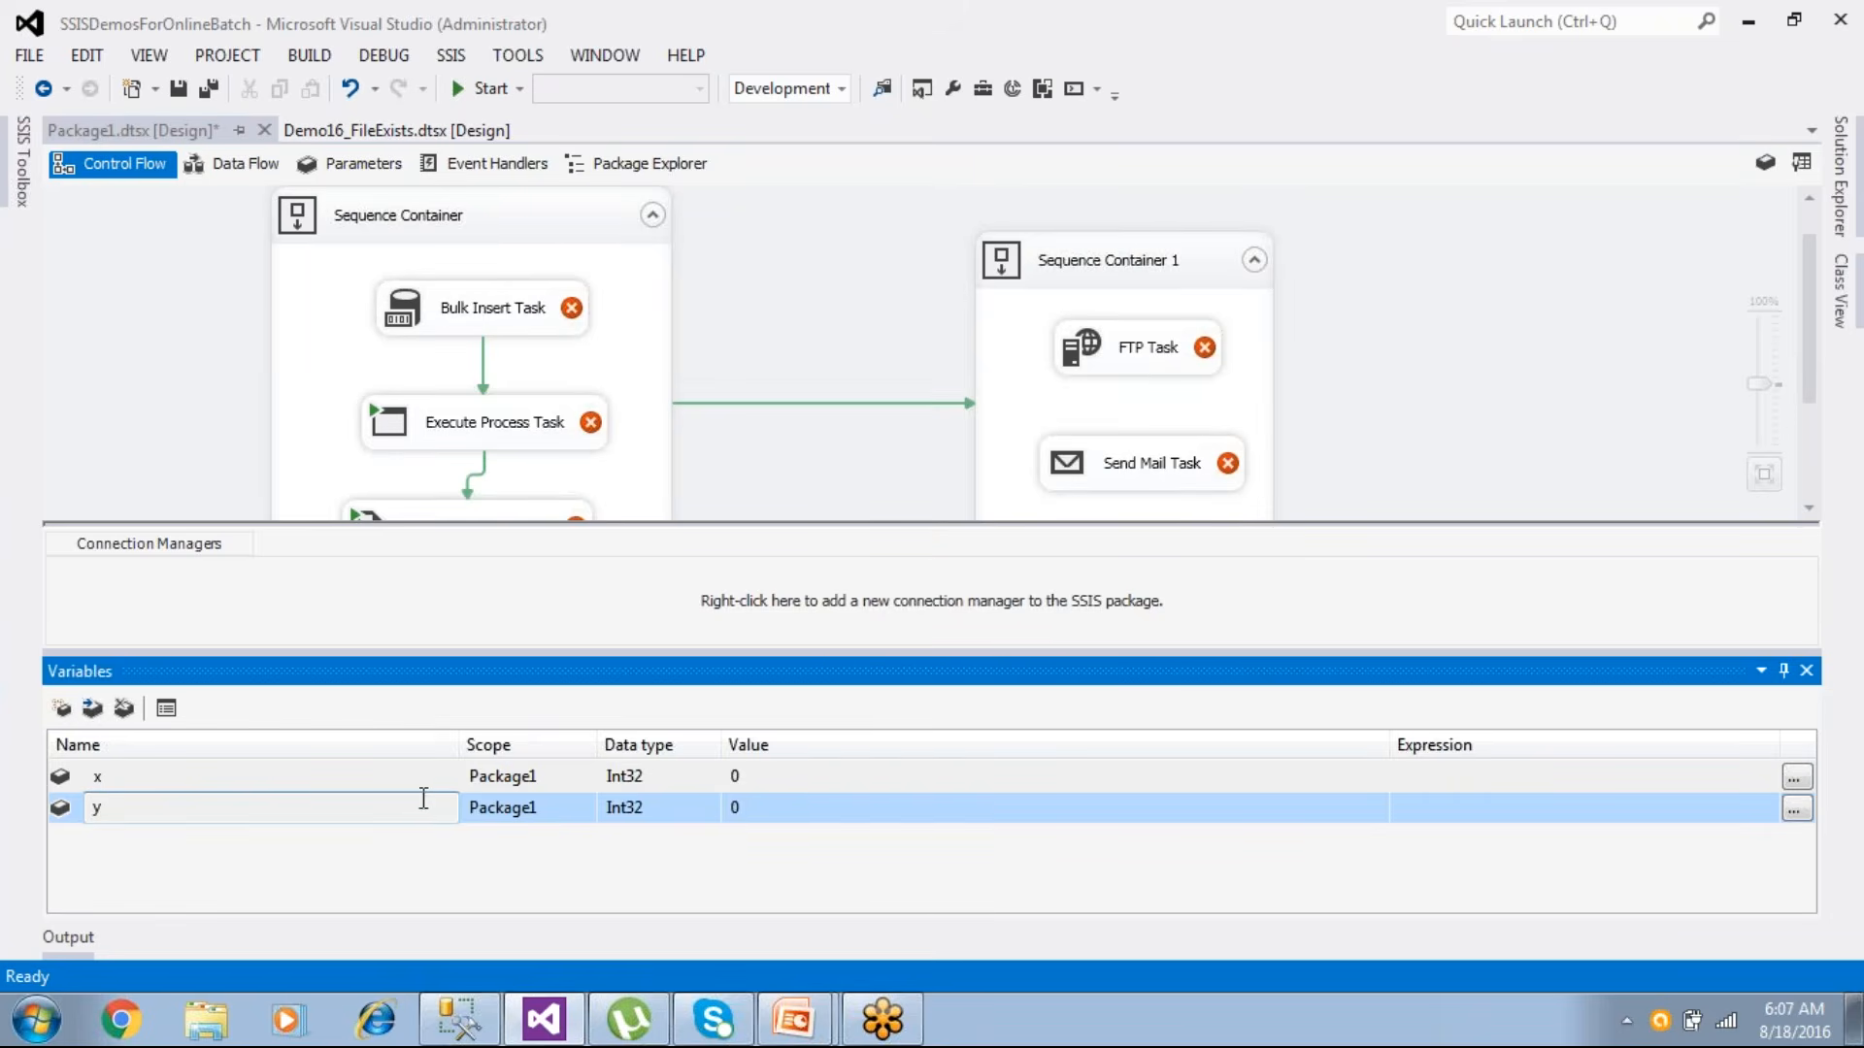
left_click(93, 709)
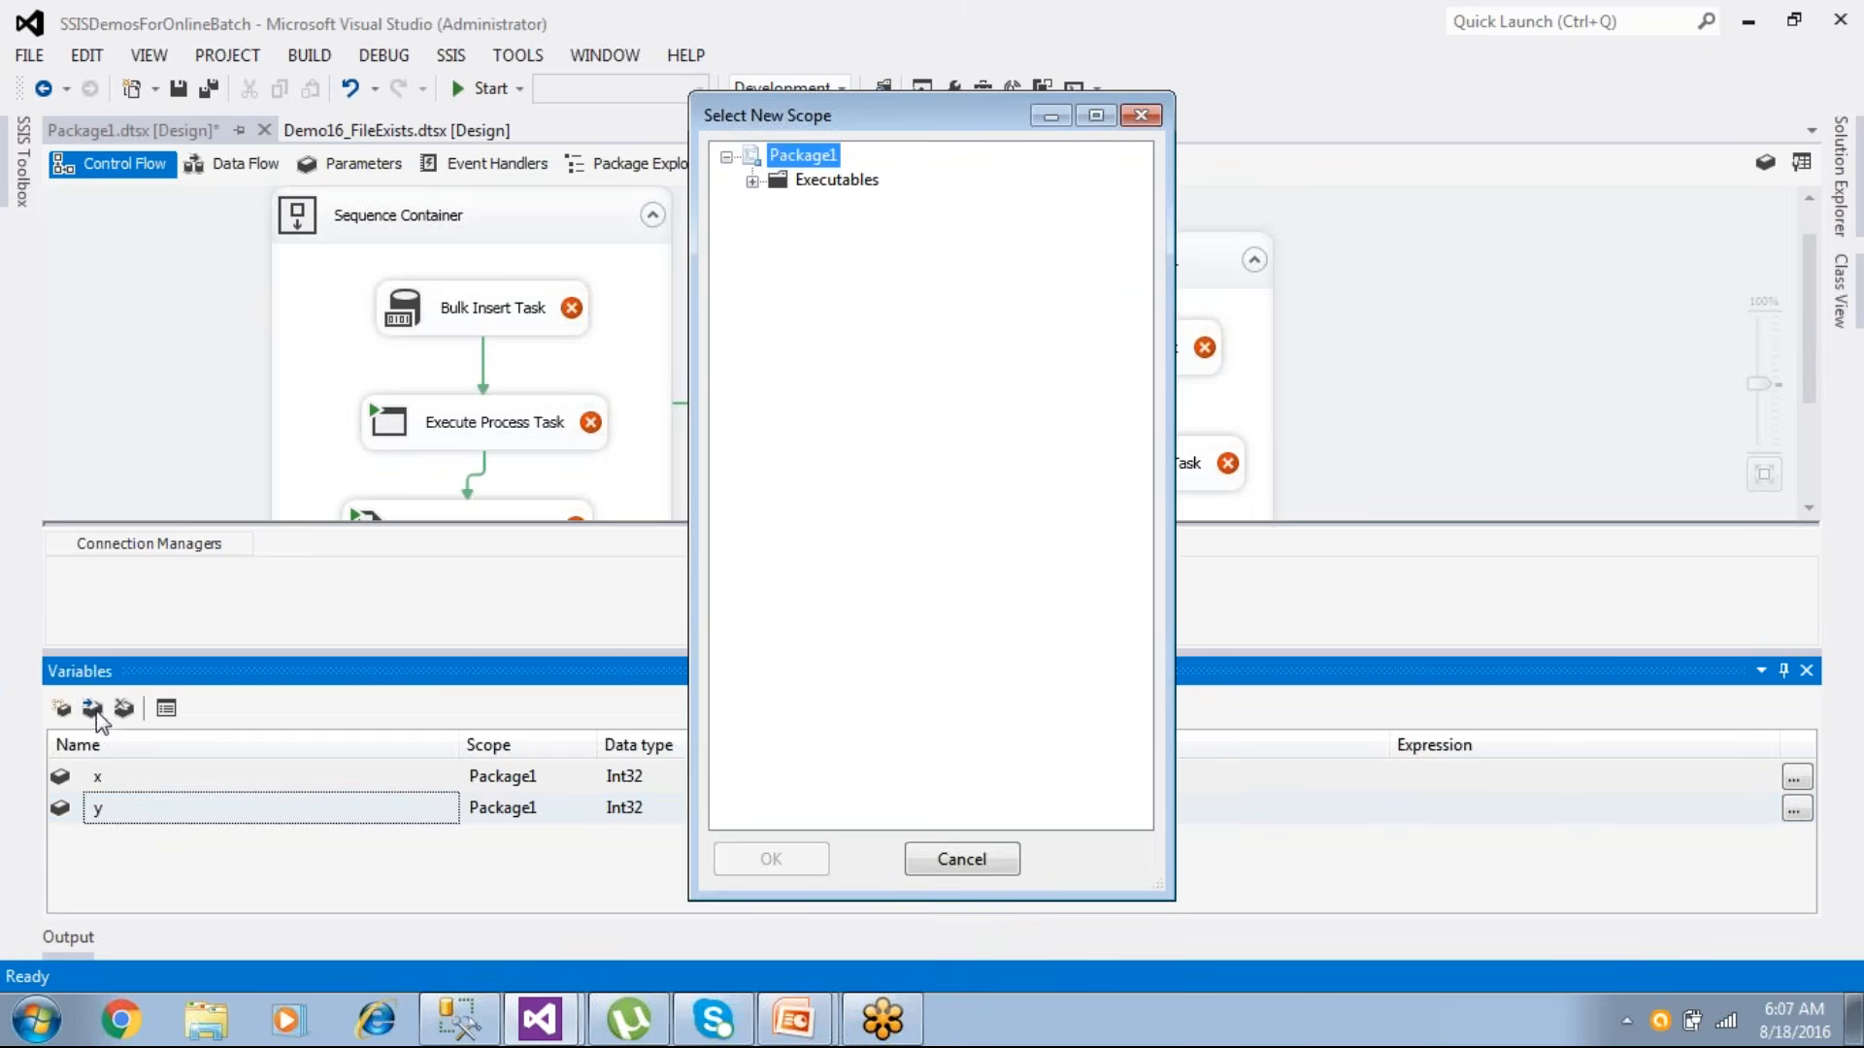
left_click(753, 181)
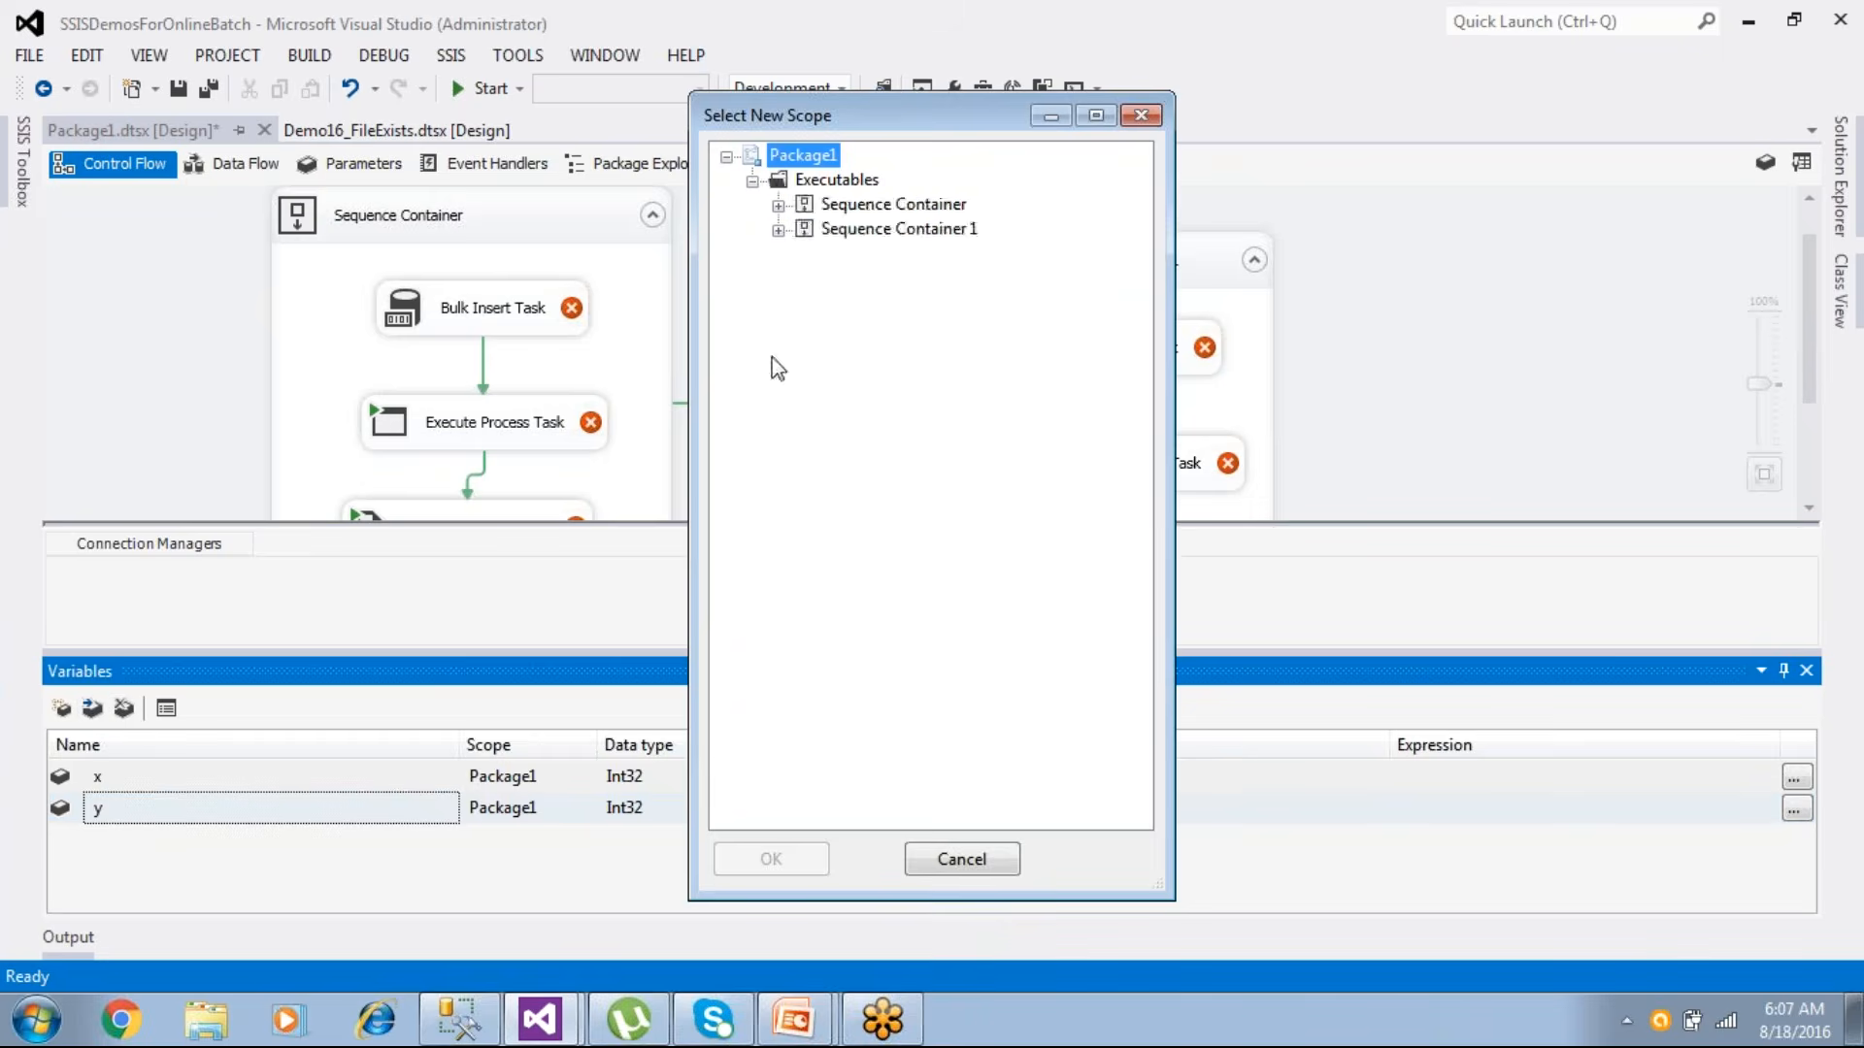
left_click(778, 205)
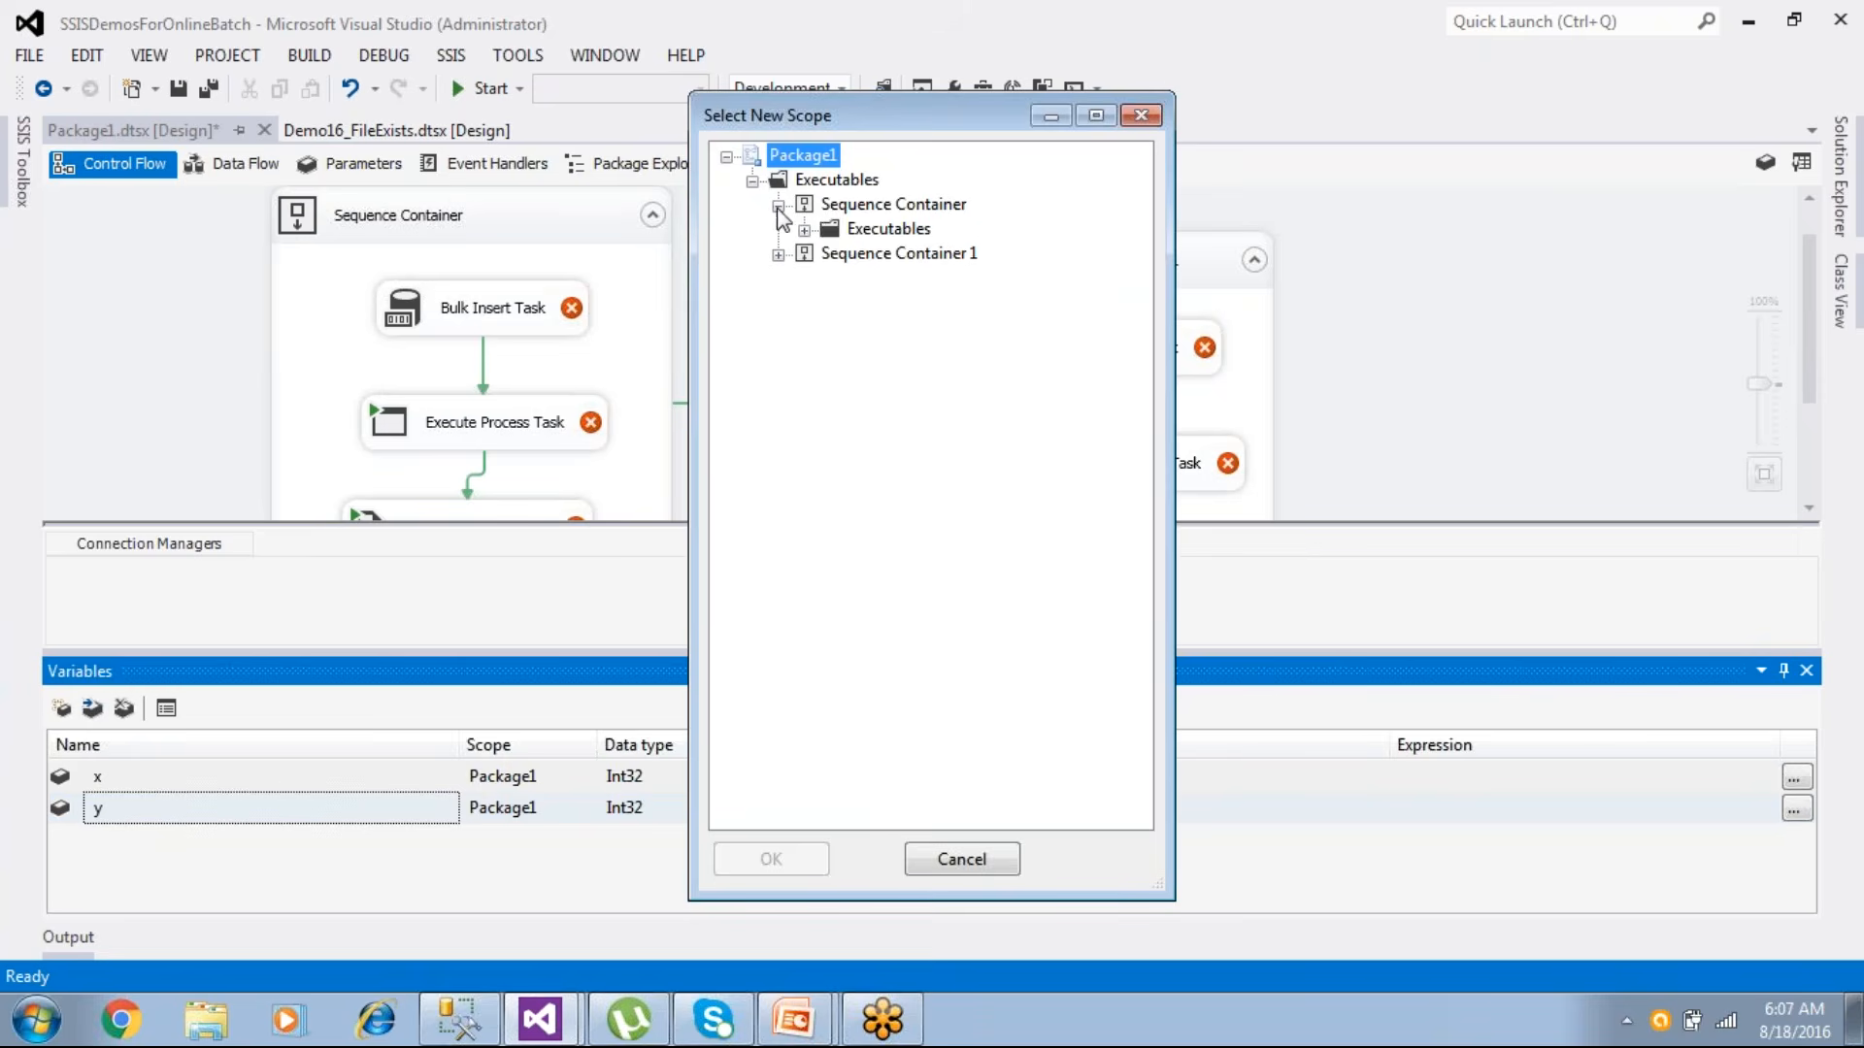
left_click(805, 230)
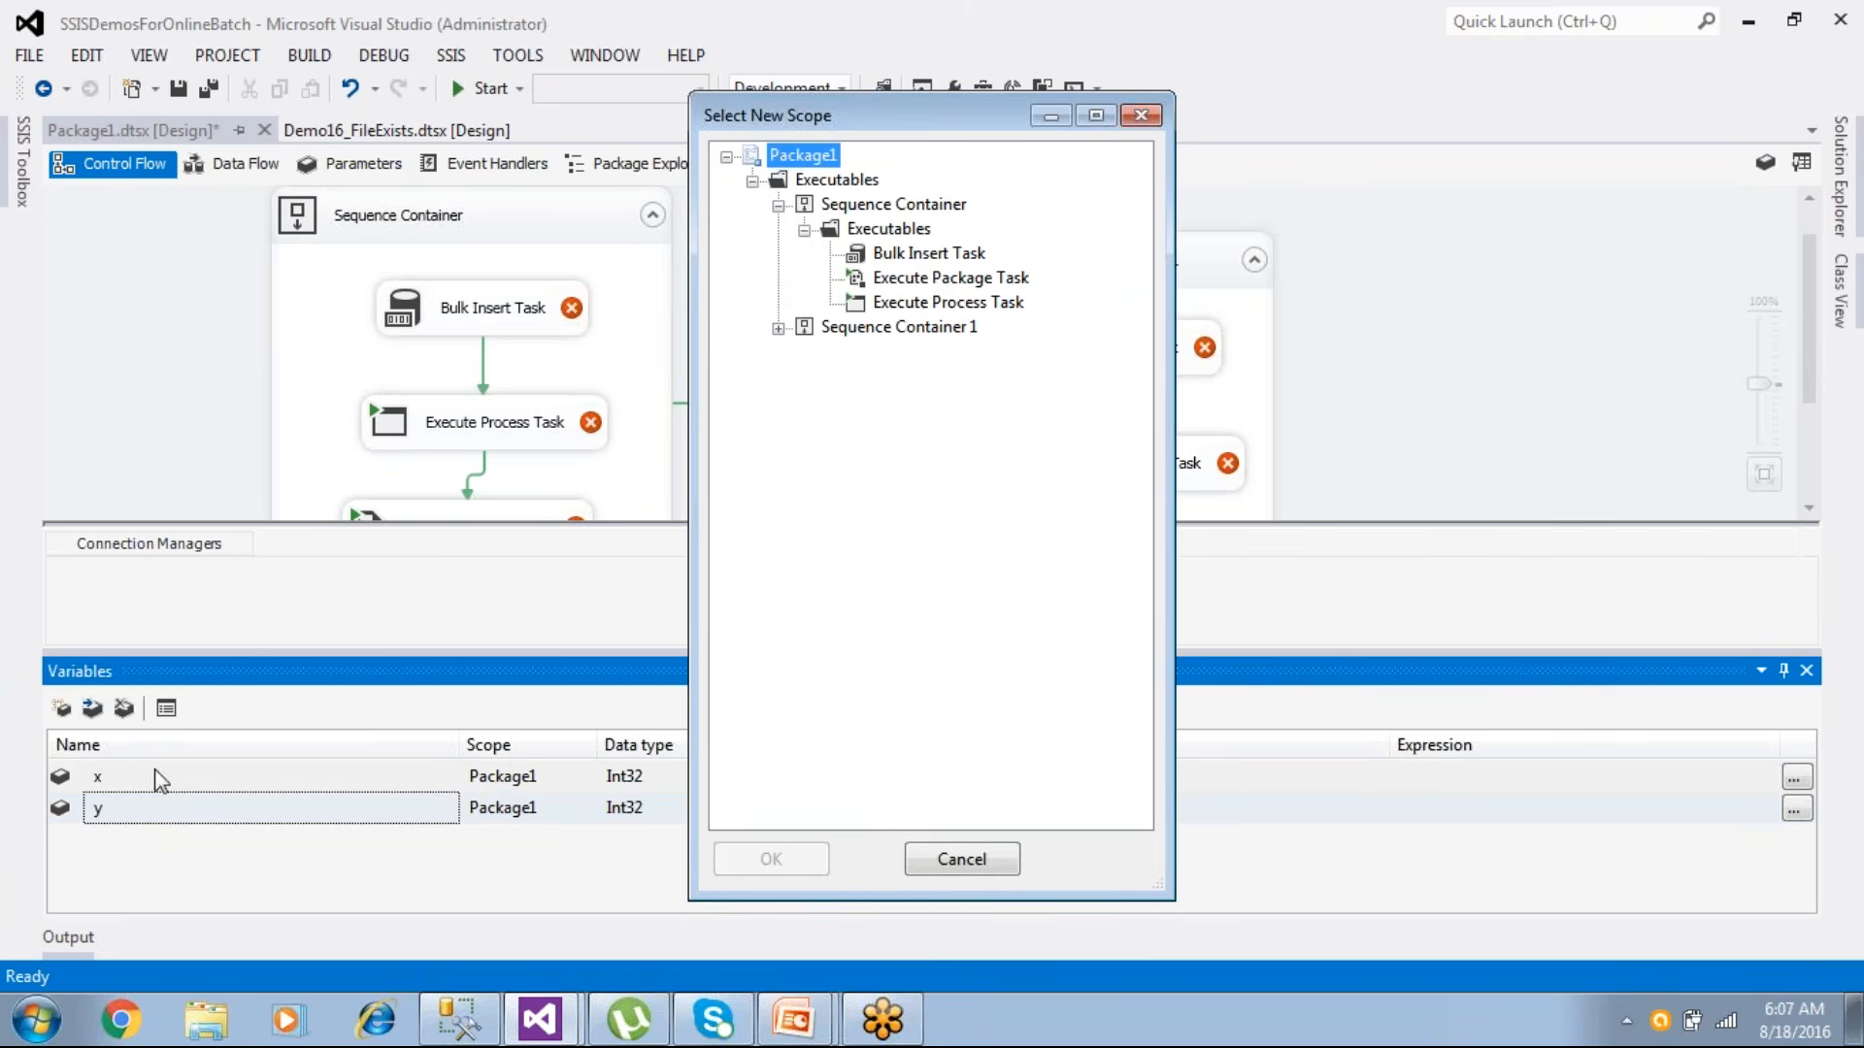
left_click(944, 309)
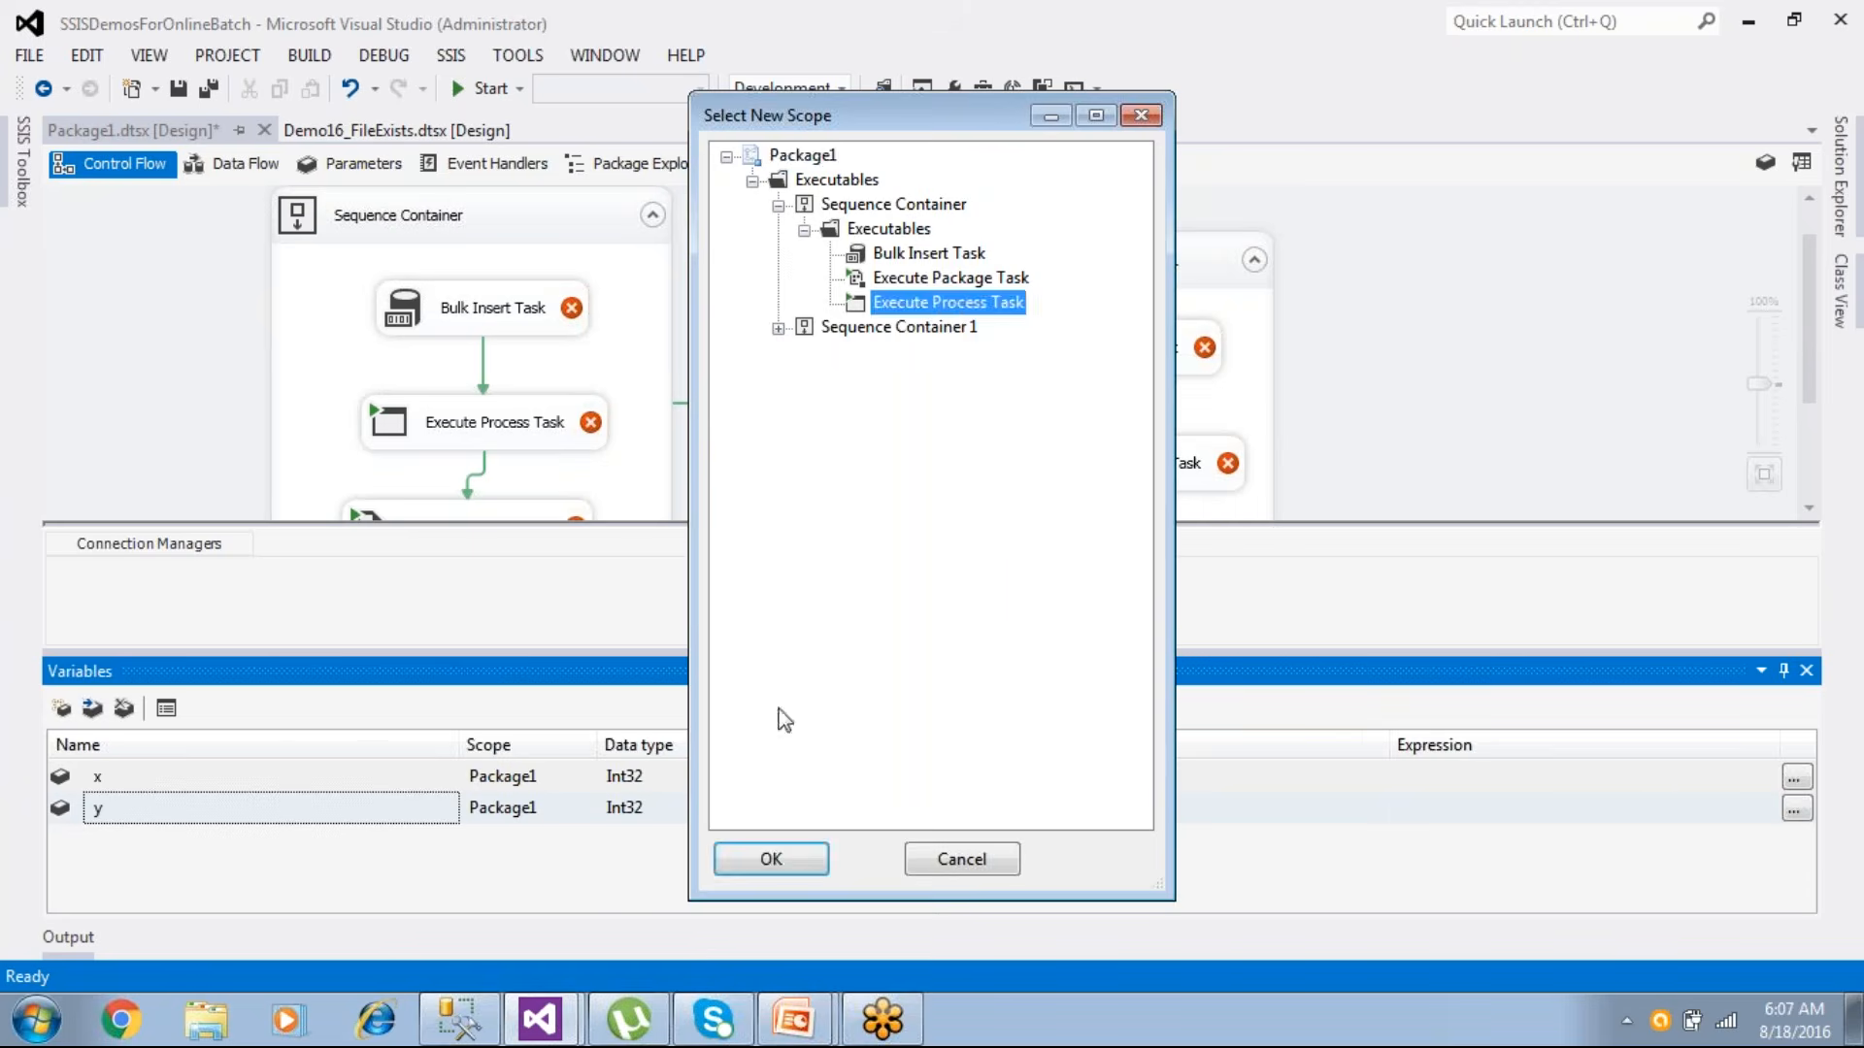
left_click(787, 864)
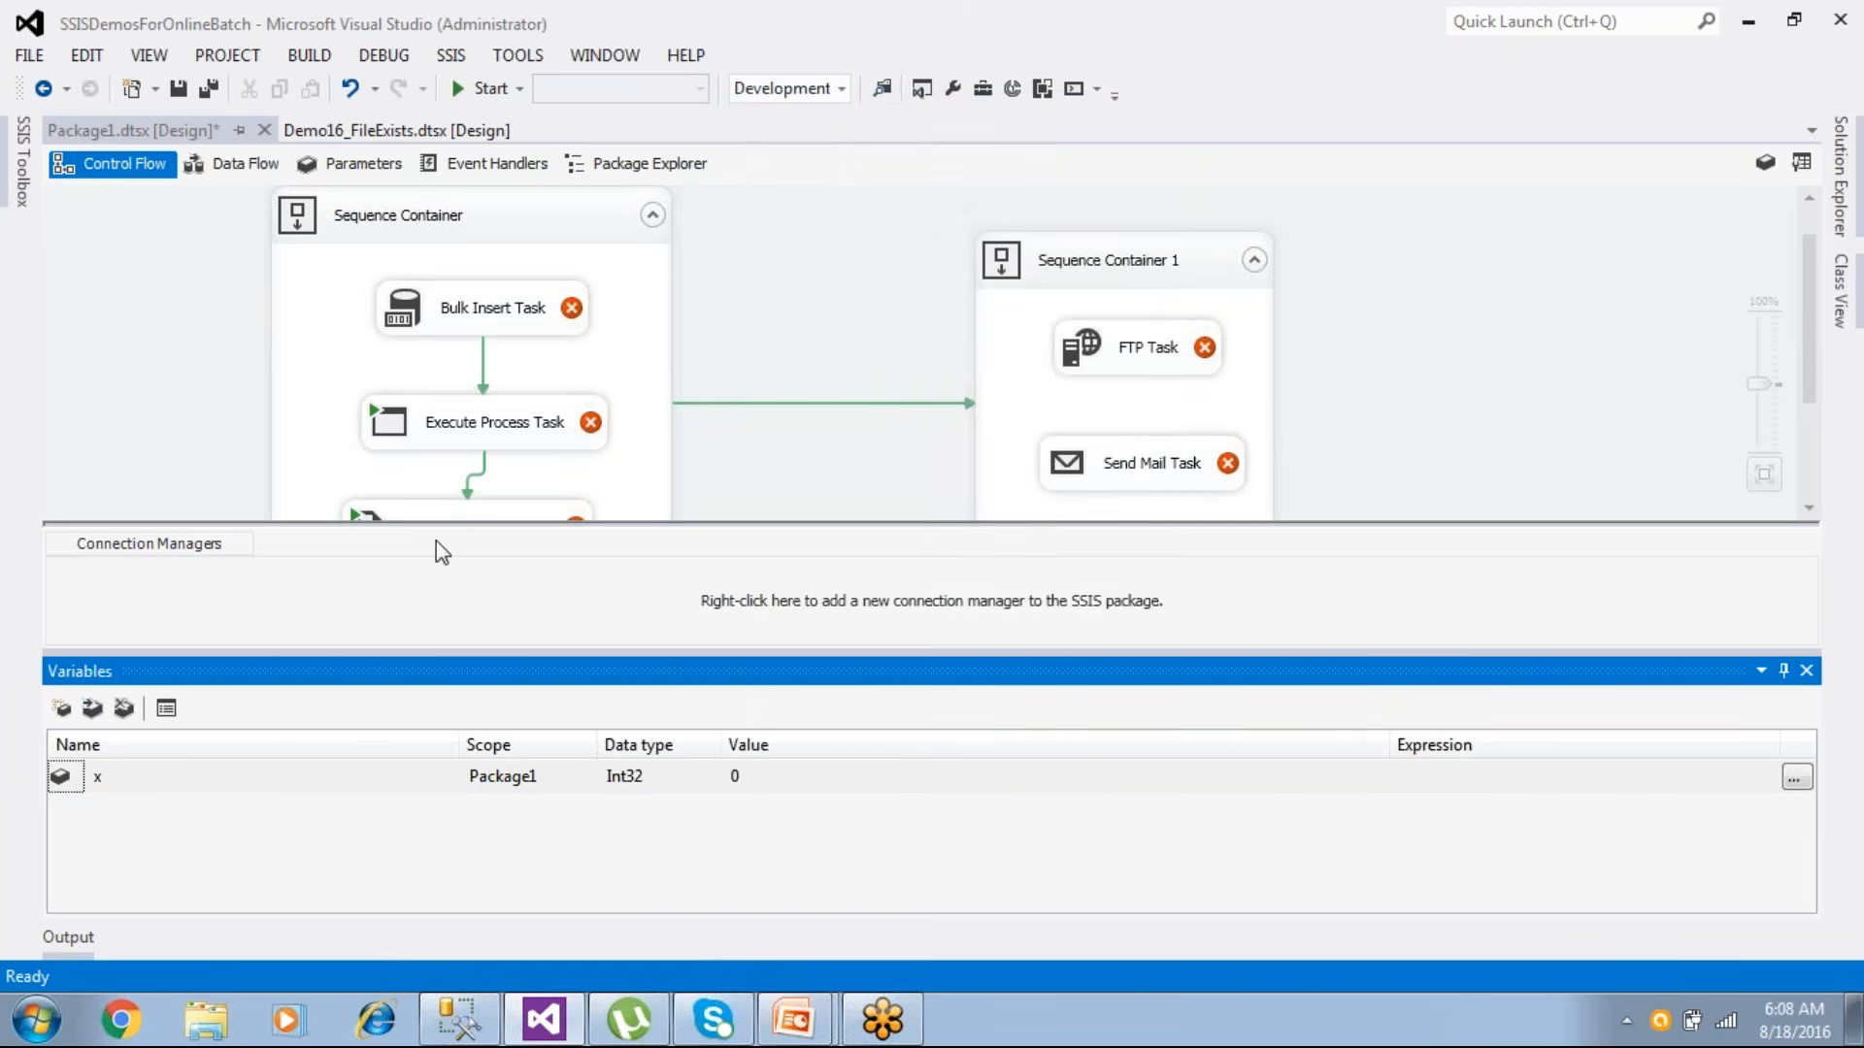
- Compare the variables listed for the Bulk Insert Task and the Execute Process Task, widening the Scope column to read it
left_click(491, 311)
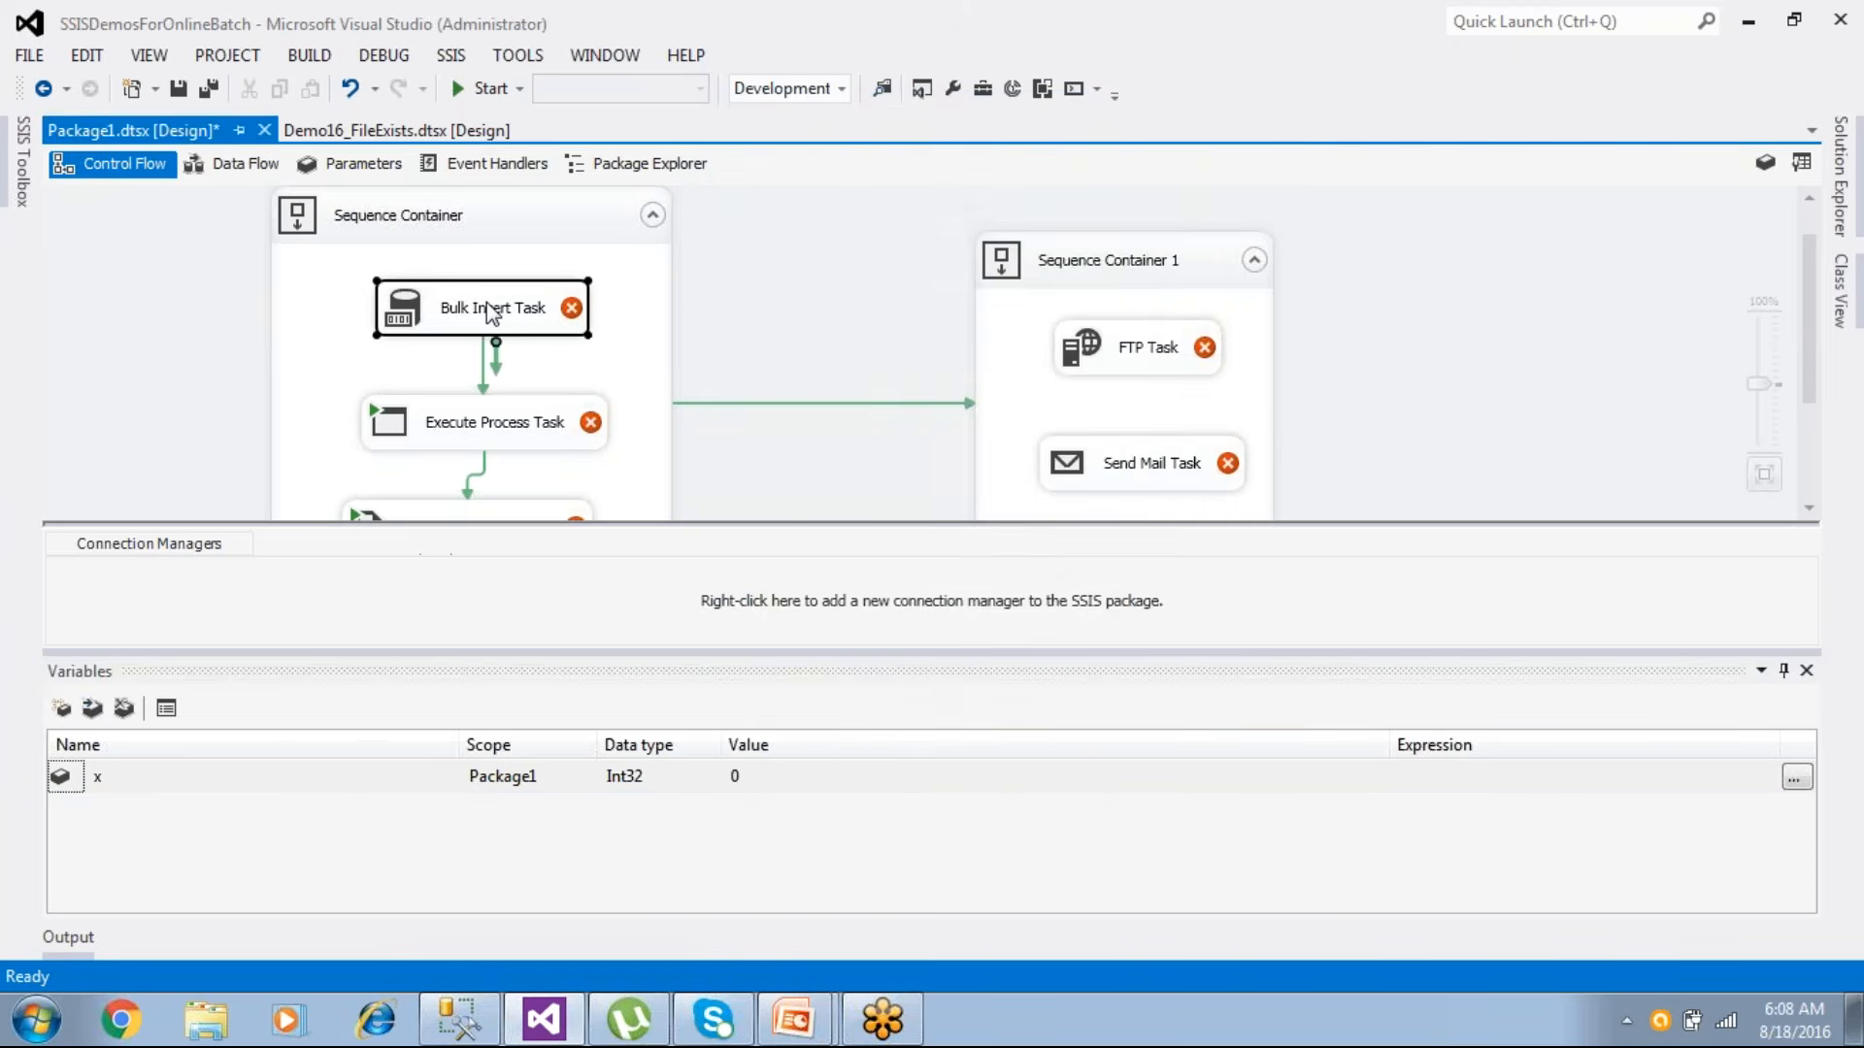
left_click(481, 424)
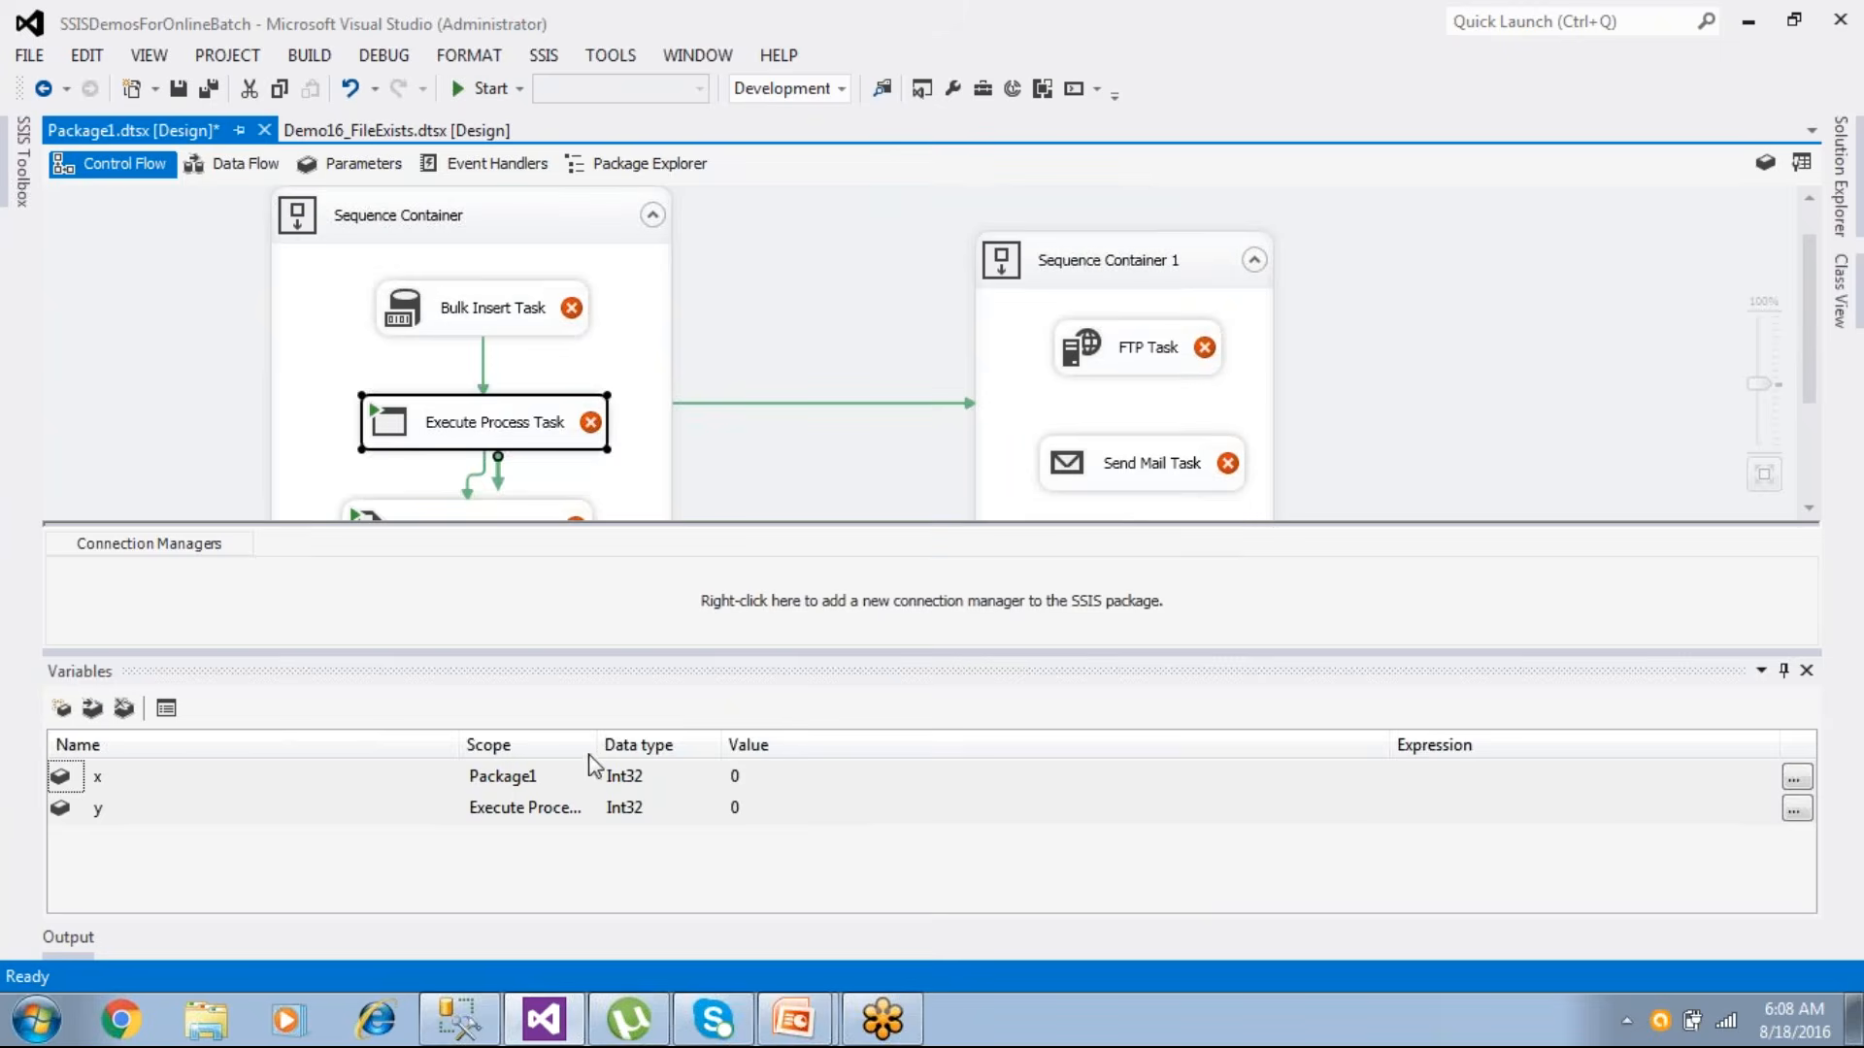
left_click_drag(596, 745, 703, 751)
left_click(597, 807)
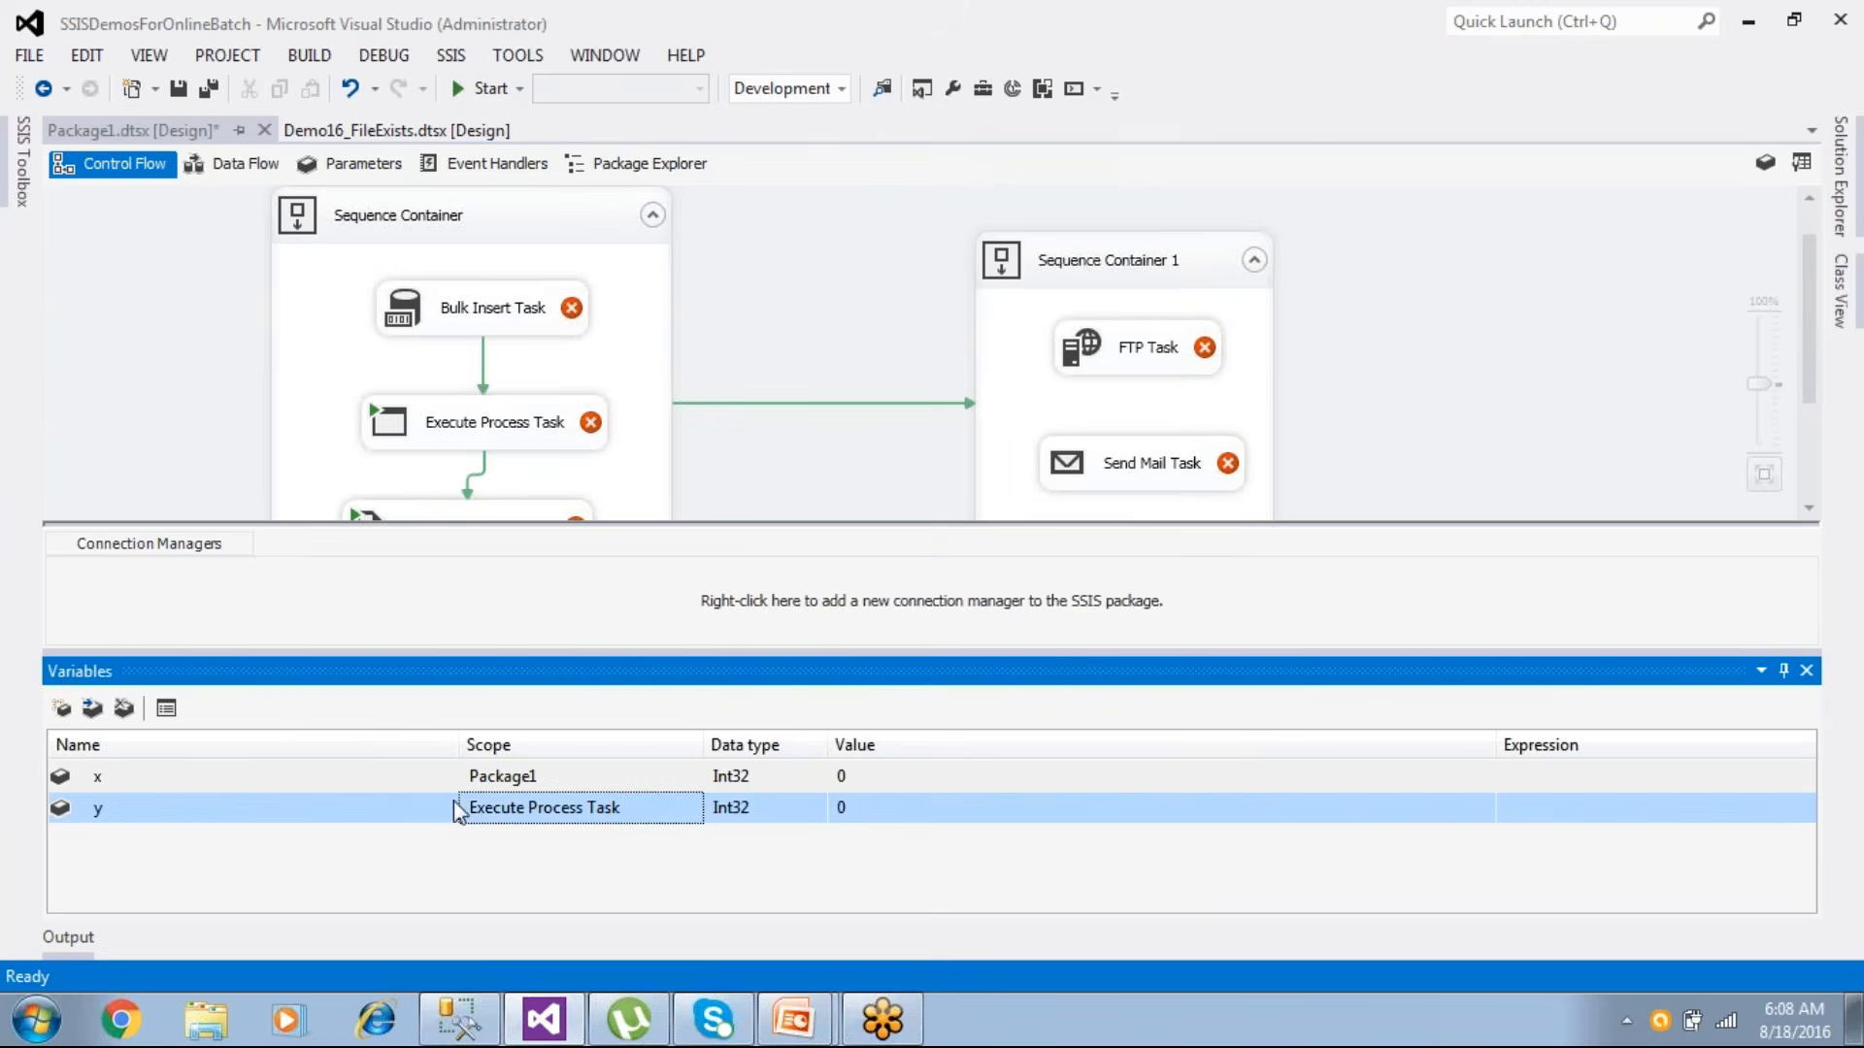
- Move variable y to the scope of the first Sequence Container and select that container to check the variable's scope
left_click(92, 708)
left_click(778, 205)
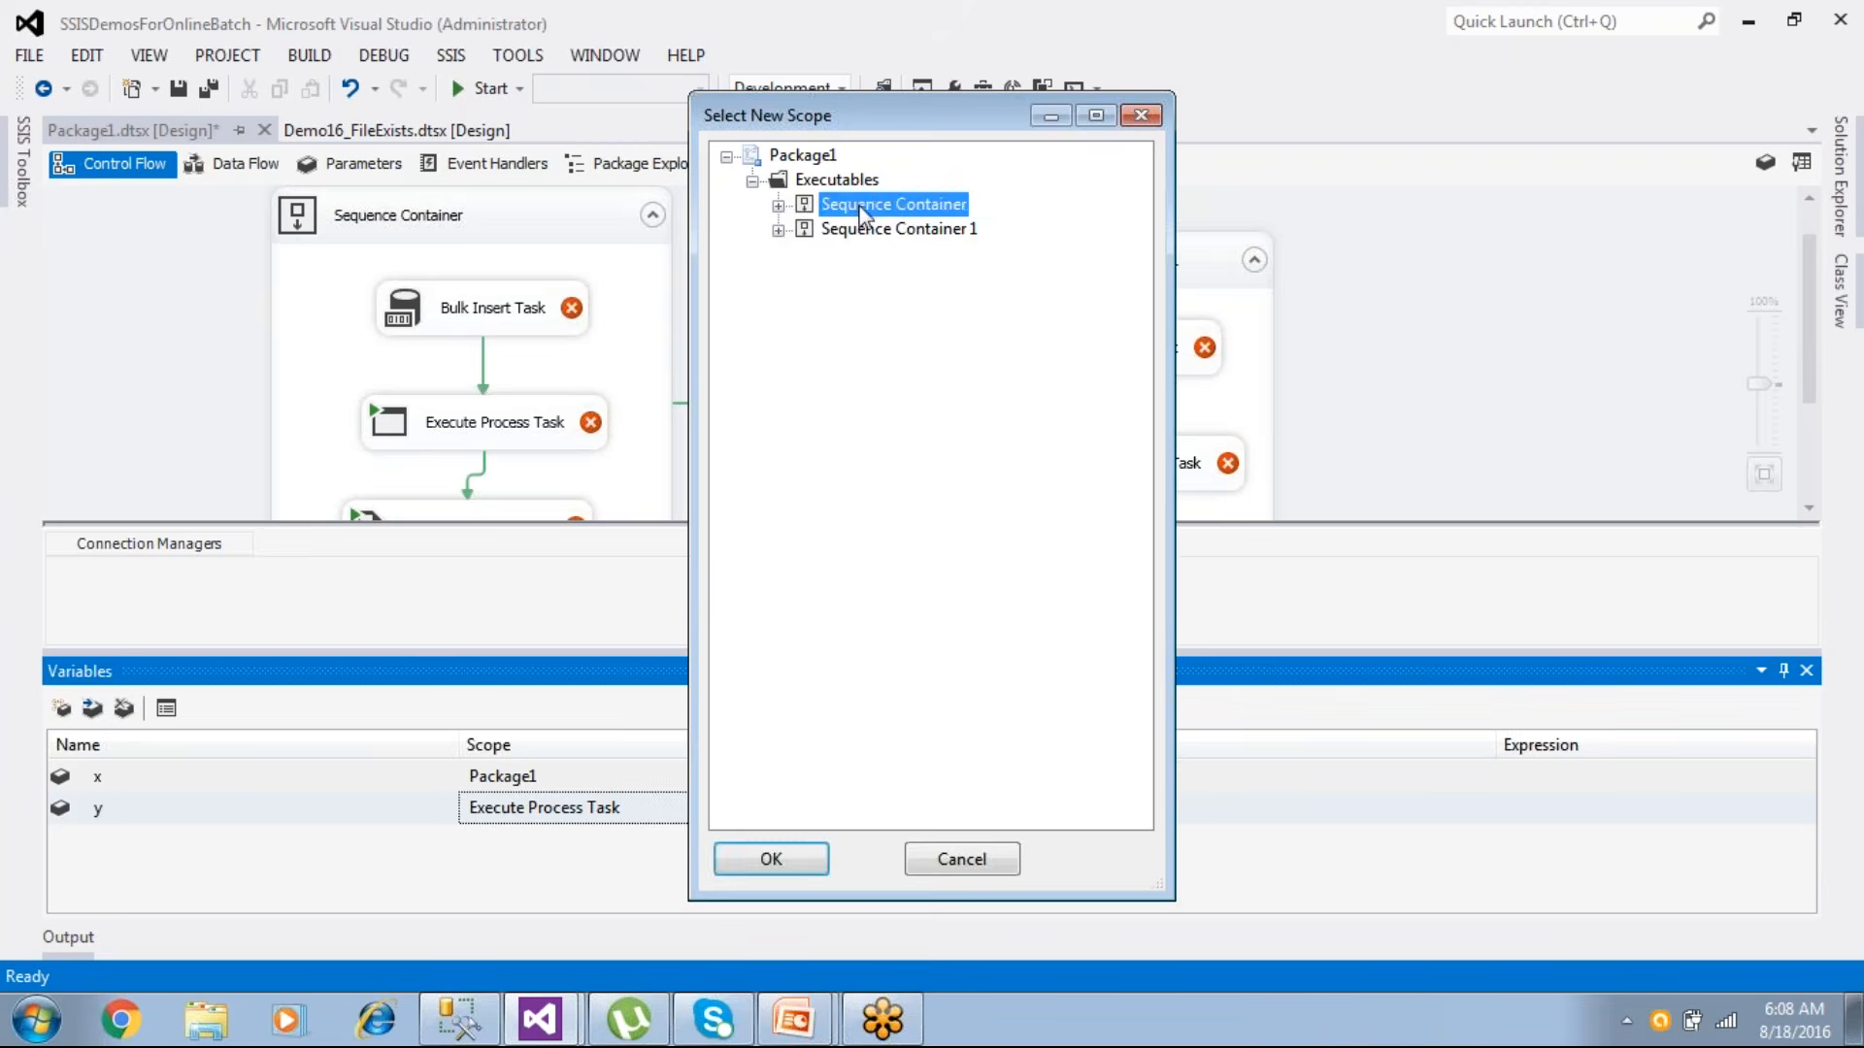
left_click(773, 858)
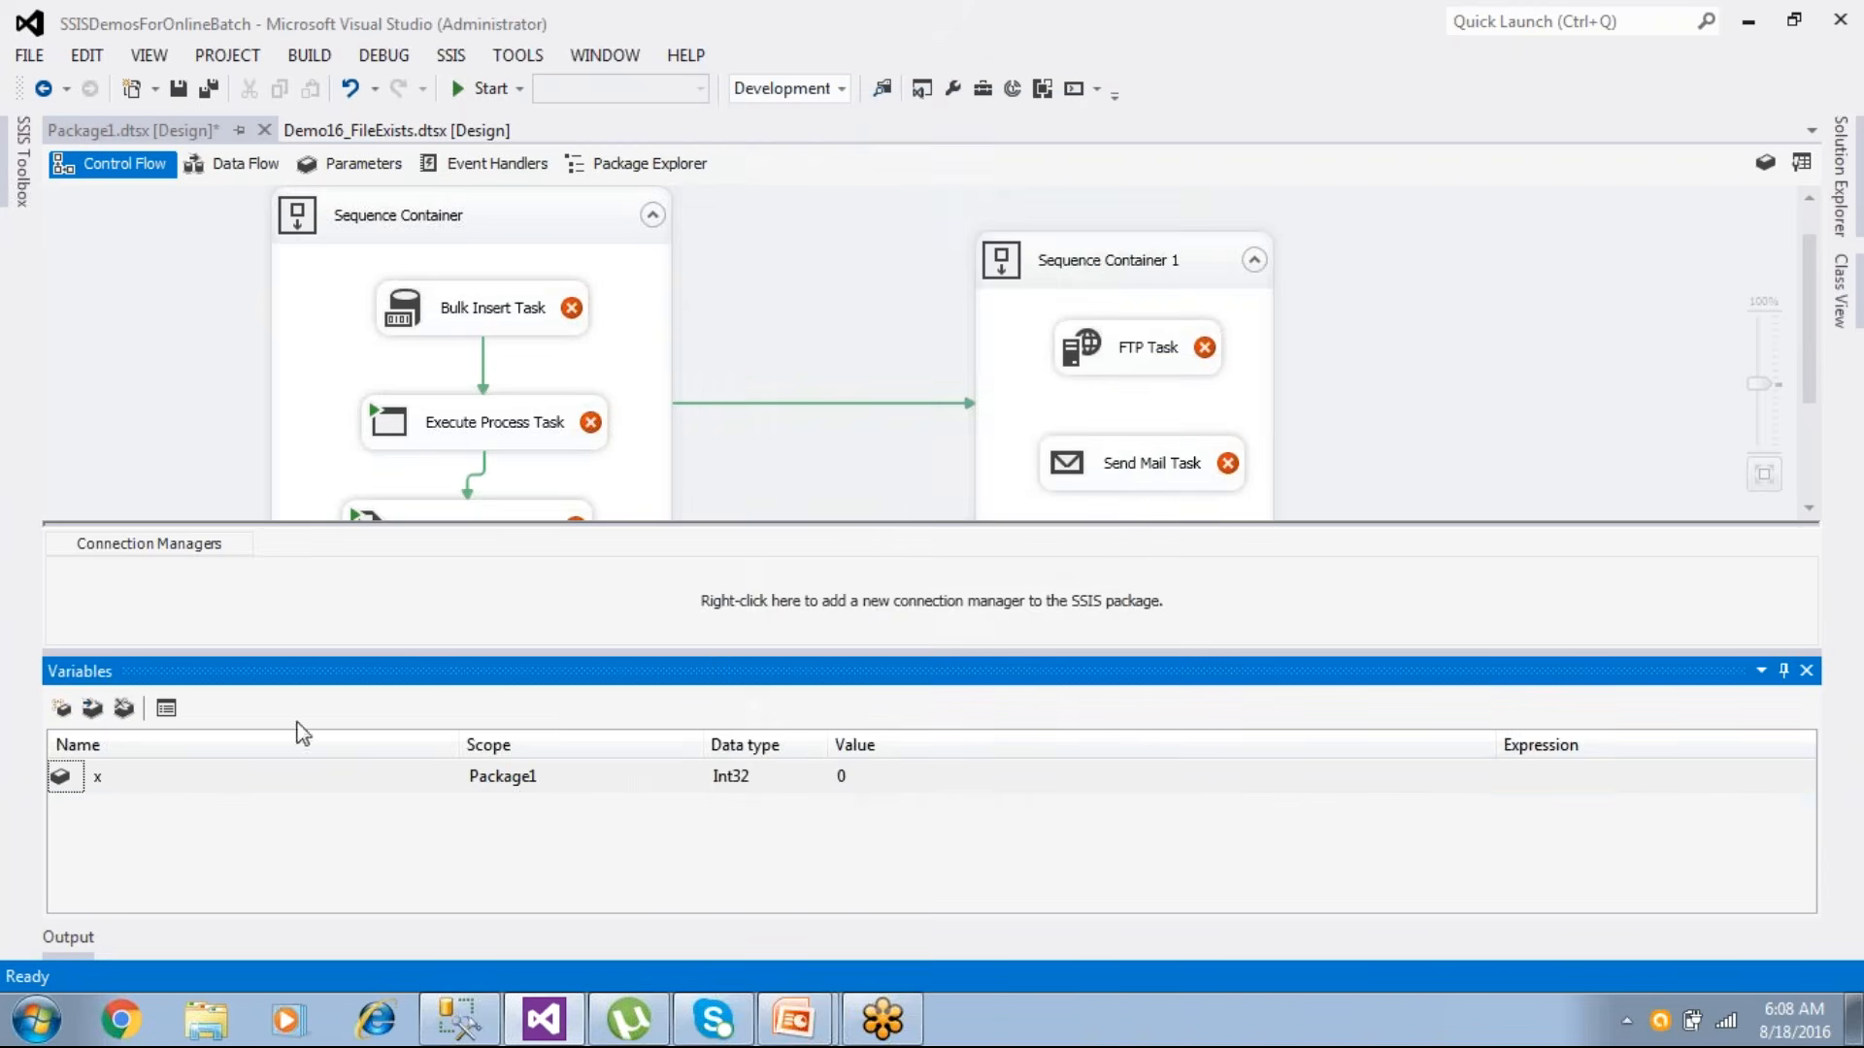
left_click(480, 231)
left_click(549, 806)
- Examine which variables are listed for Sequence Container 1 and its FTP Task, compared with the Execute Process Task
left_click(1092, 277)
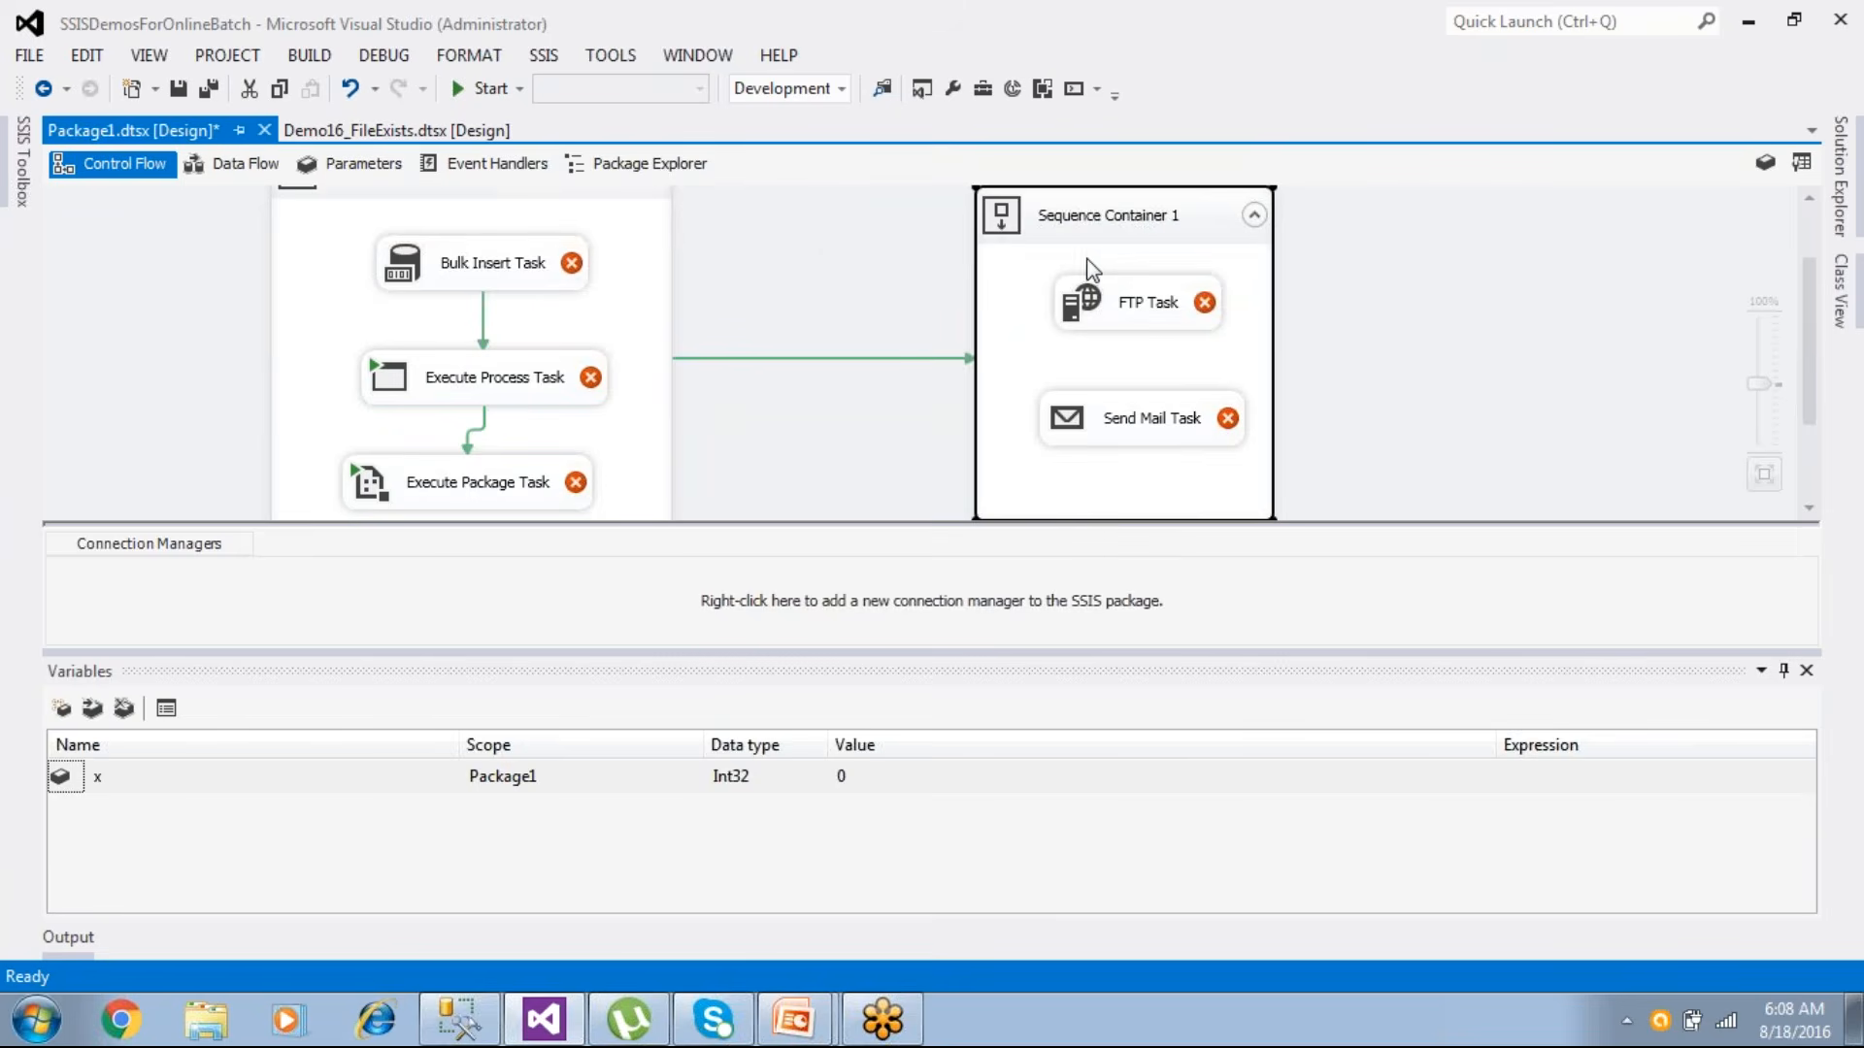
left_click(1126, 310)
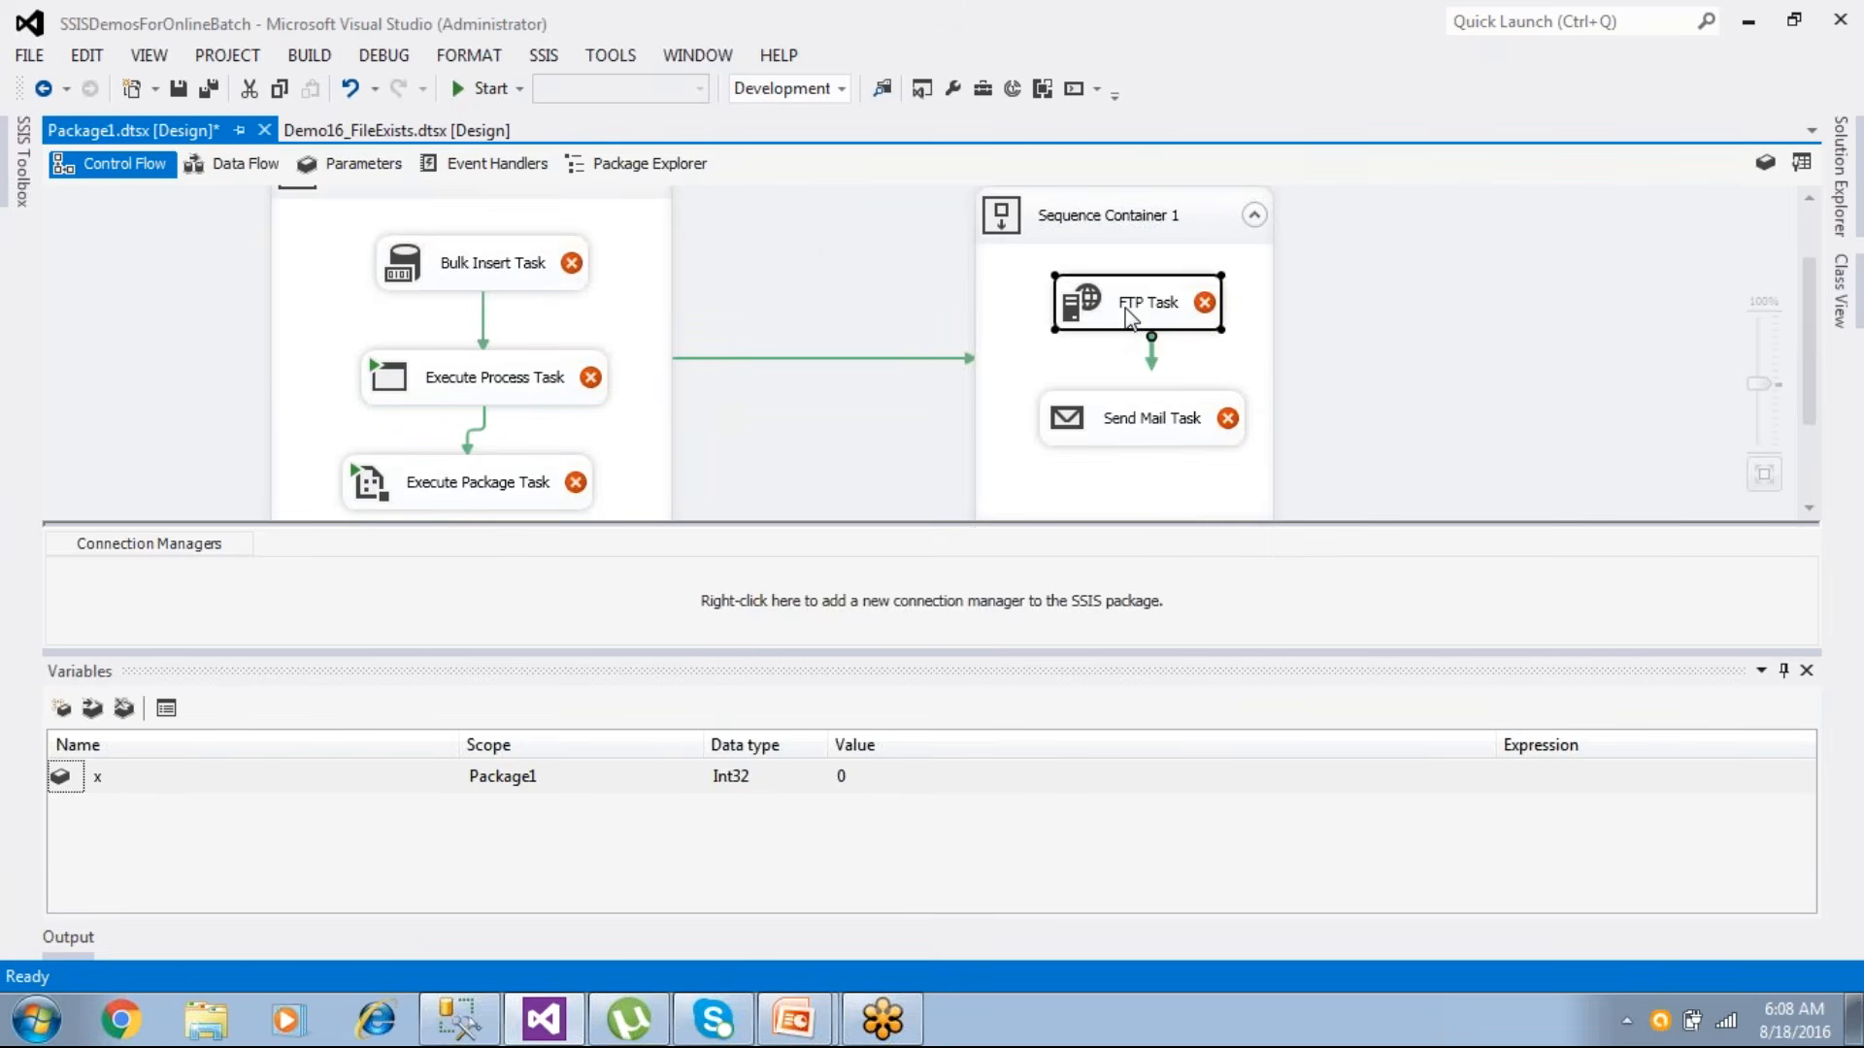
left_click(1148, 229)
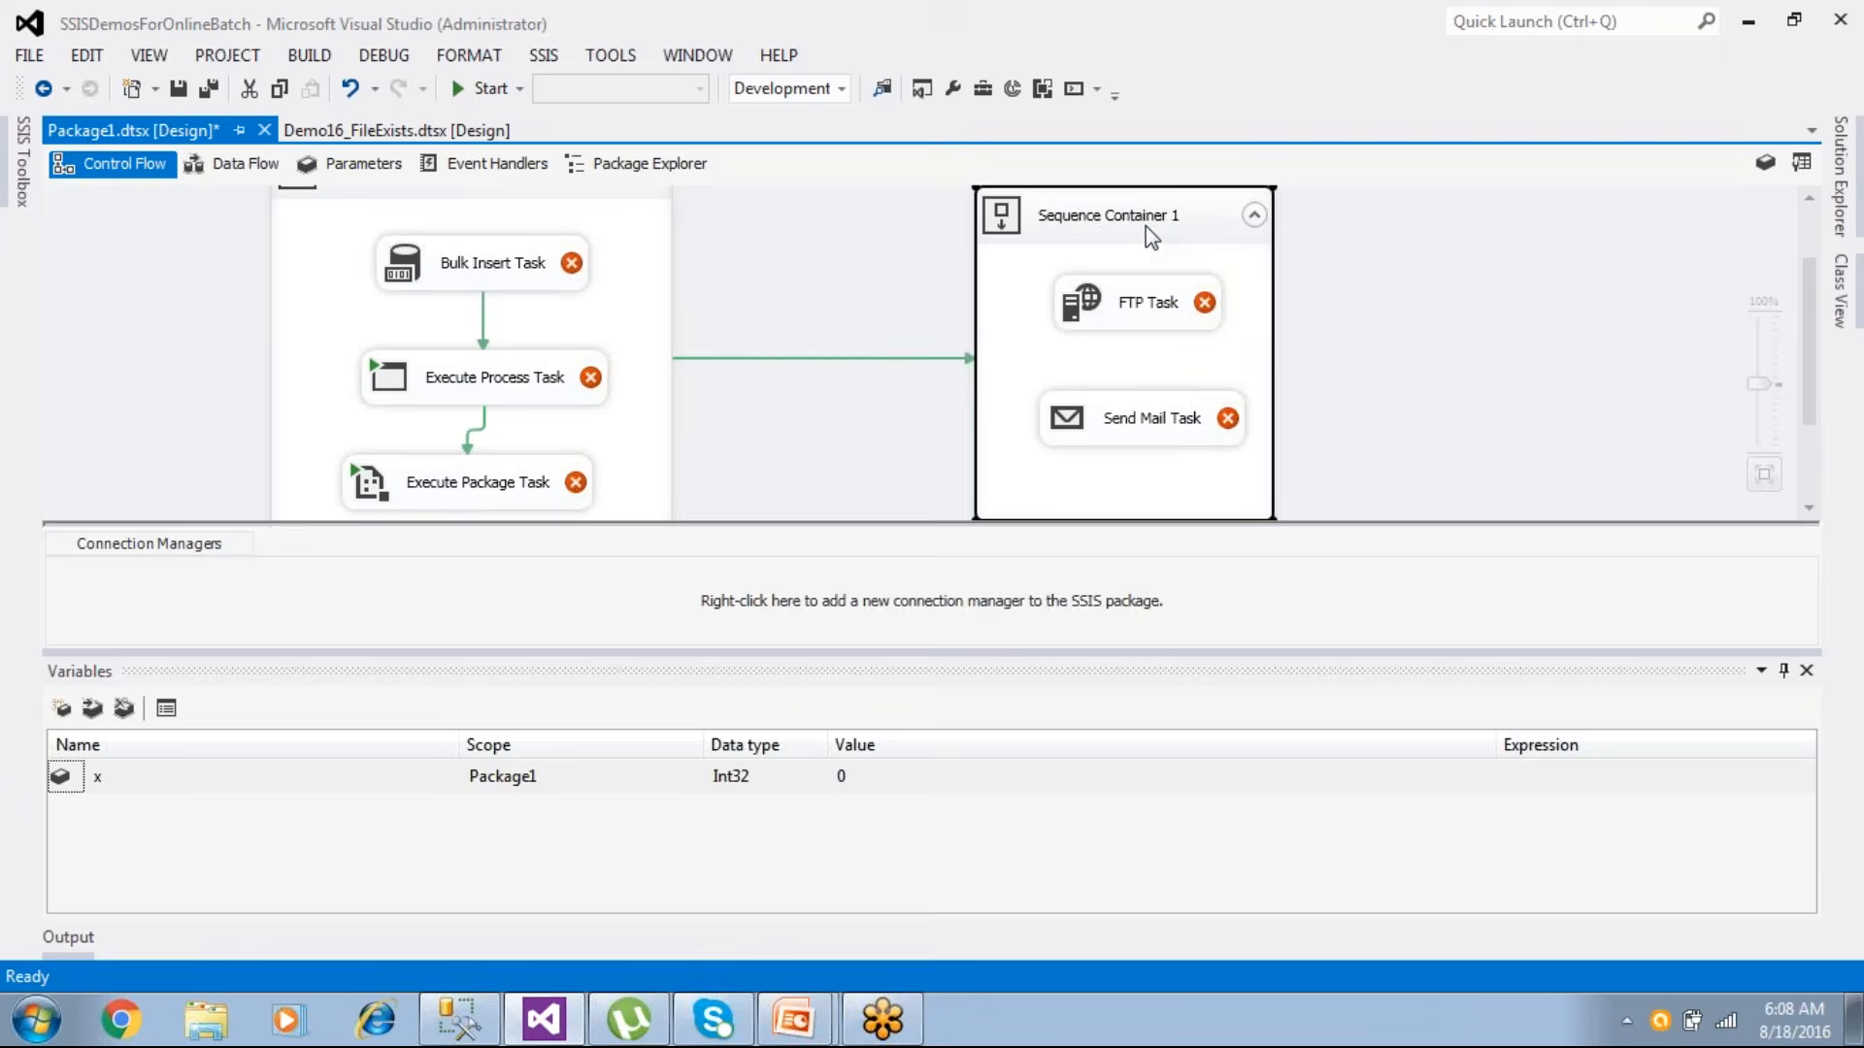
left_click(559, 775)
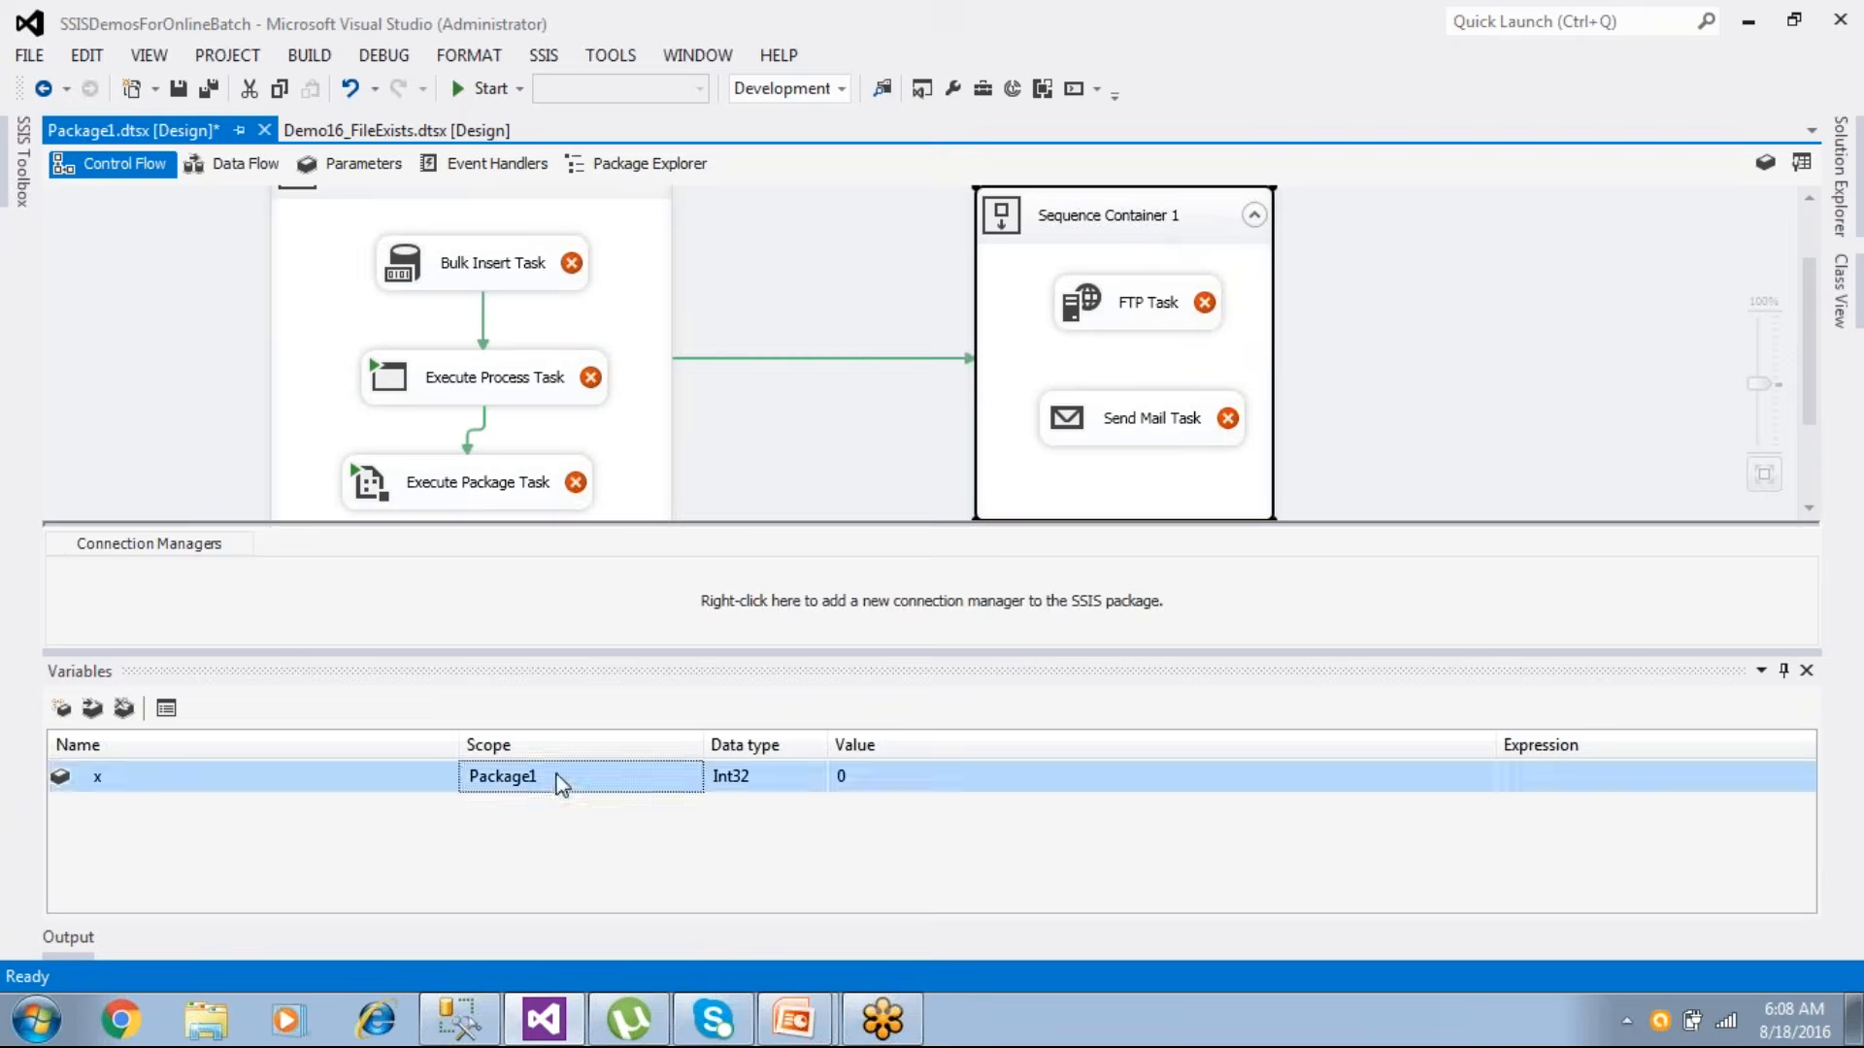
left_click(505, 393)
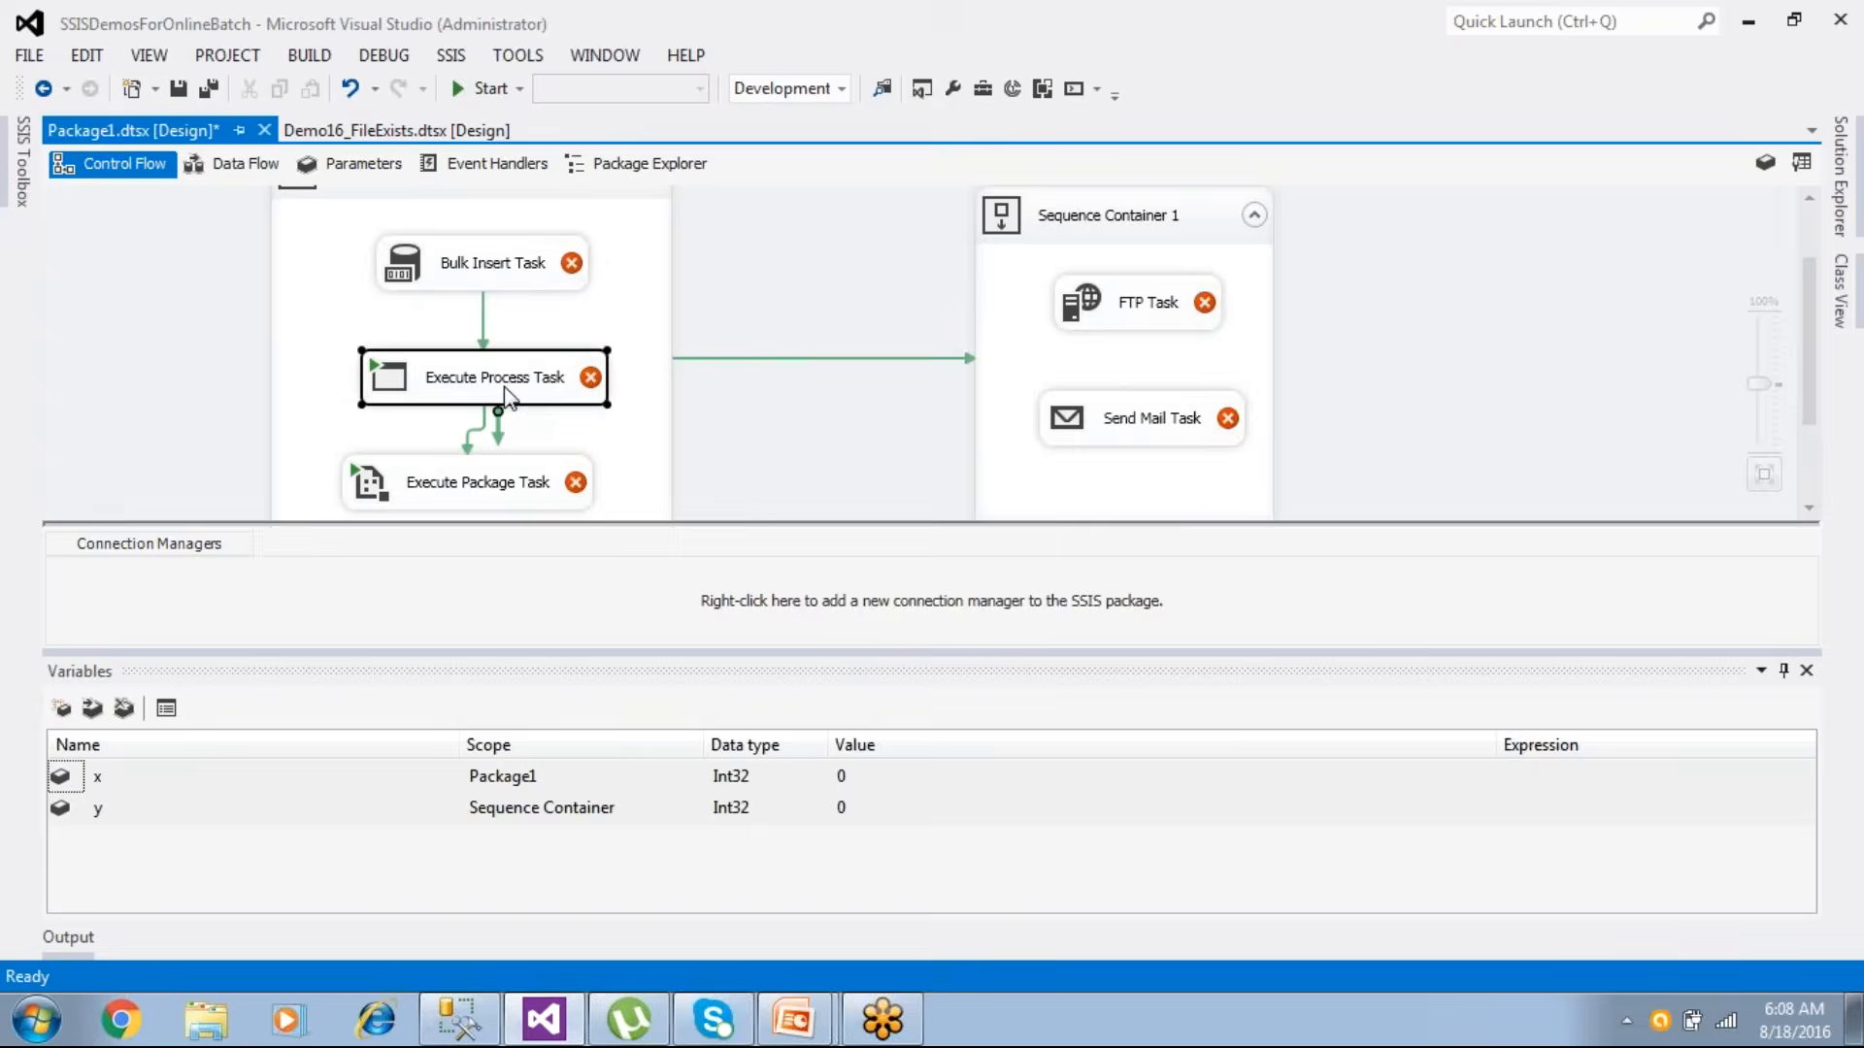
left_click(136, 807)
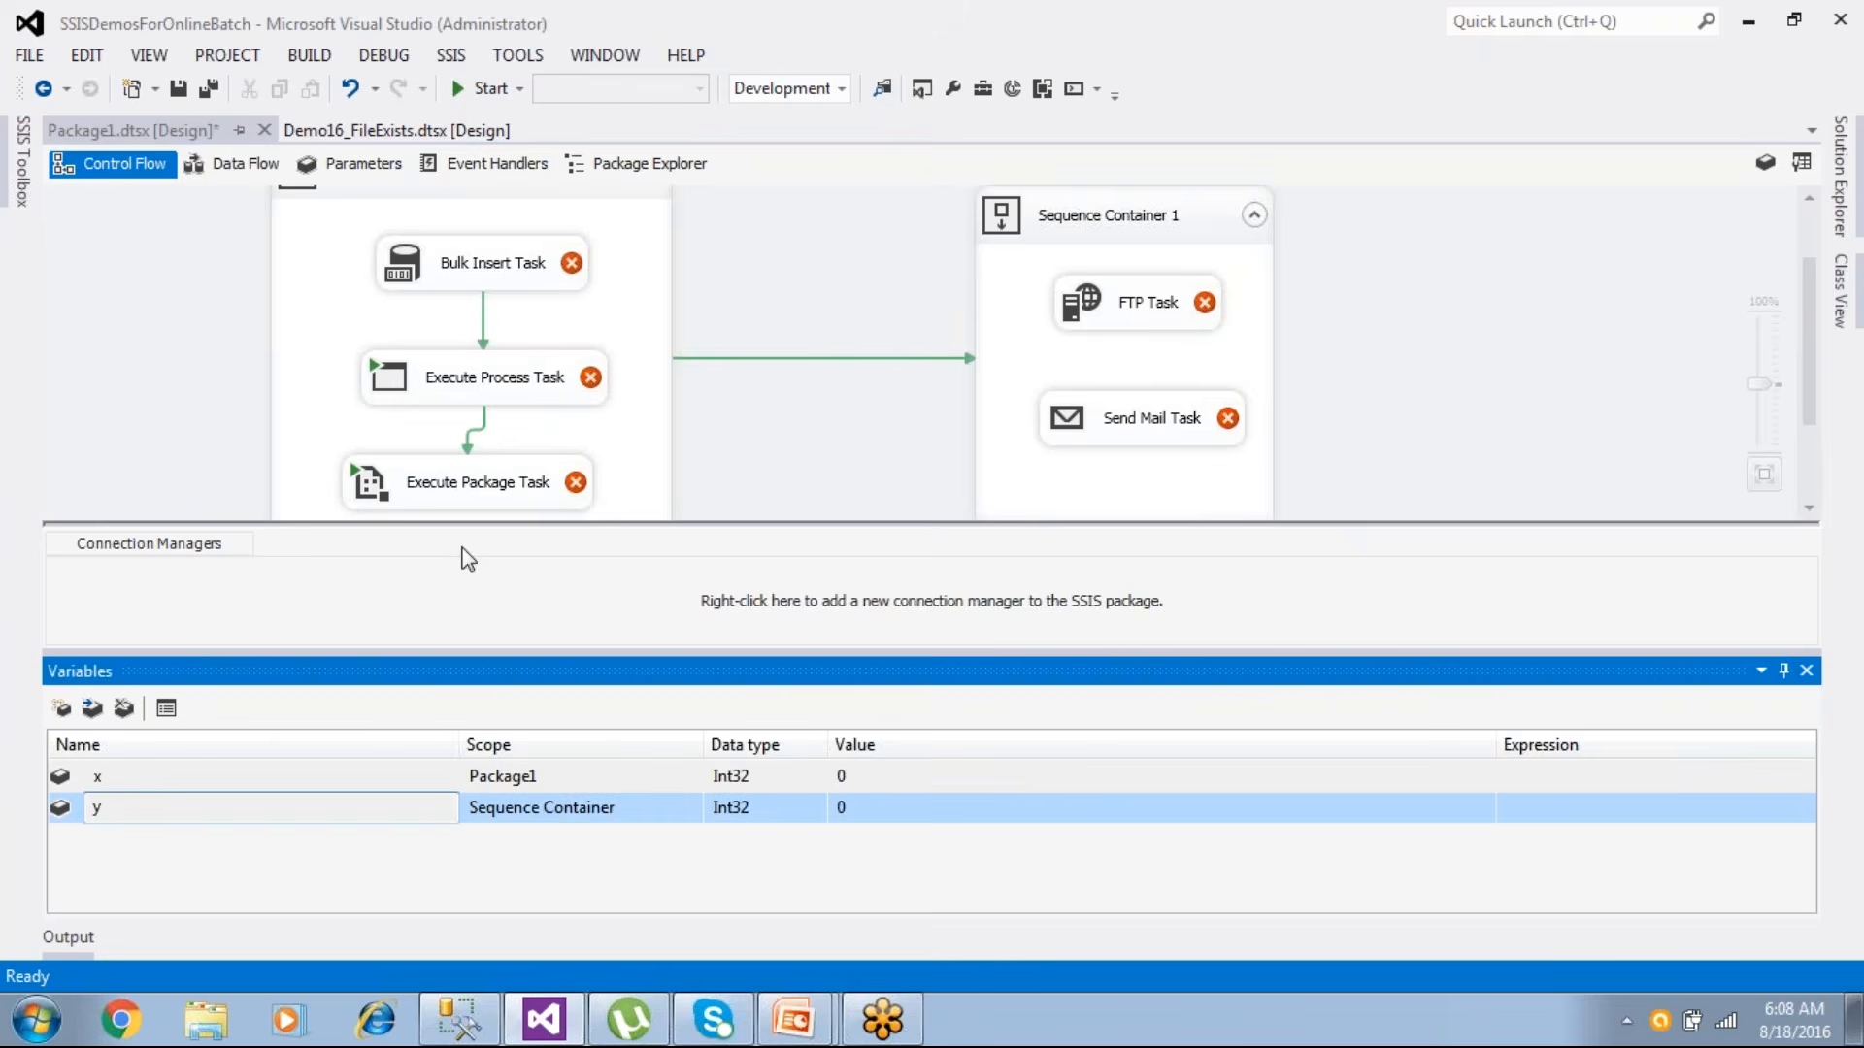
- Save the package and close the variables list with the first Sequence Container selected
left_click(178, 88)
scroll(695, 311, "up", 1)
left_click(543, 291)
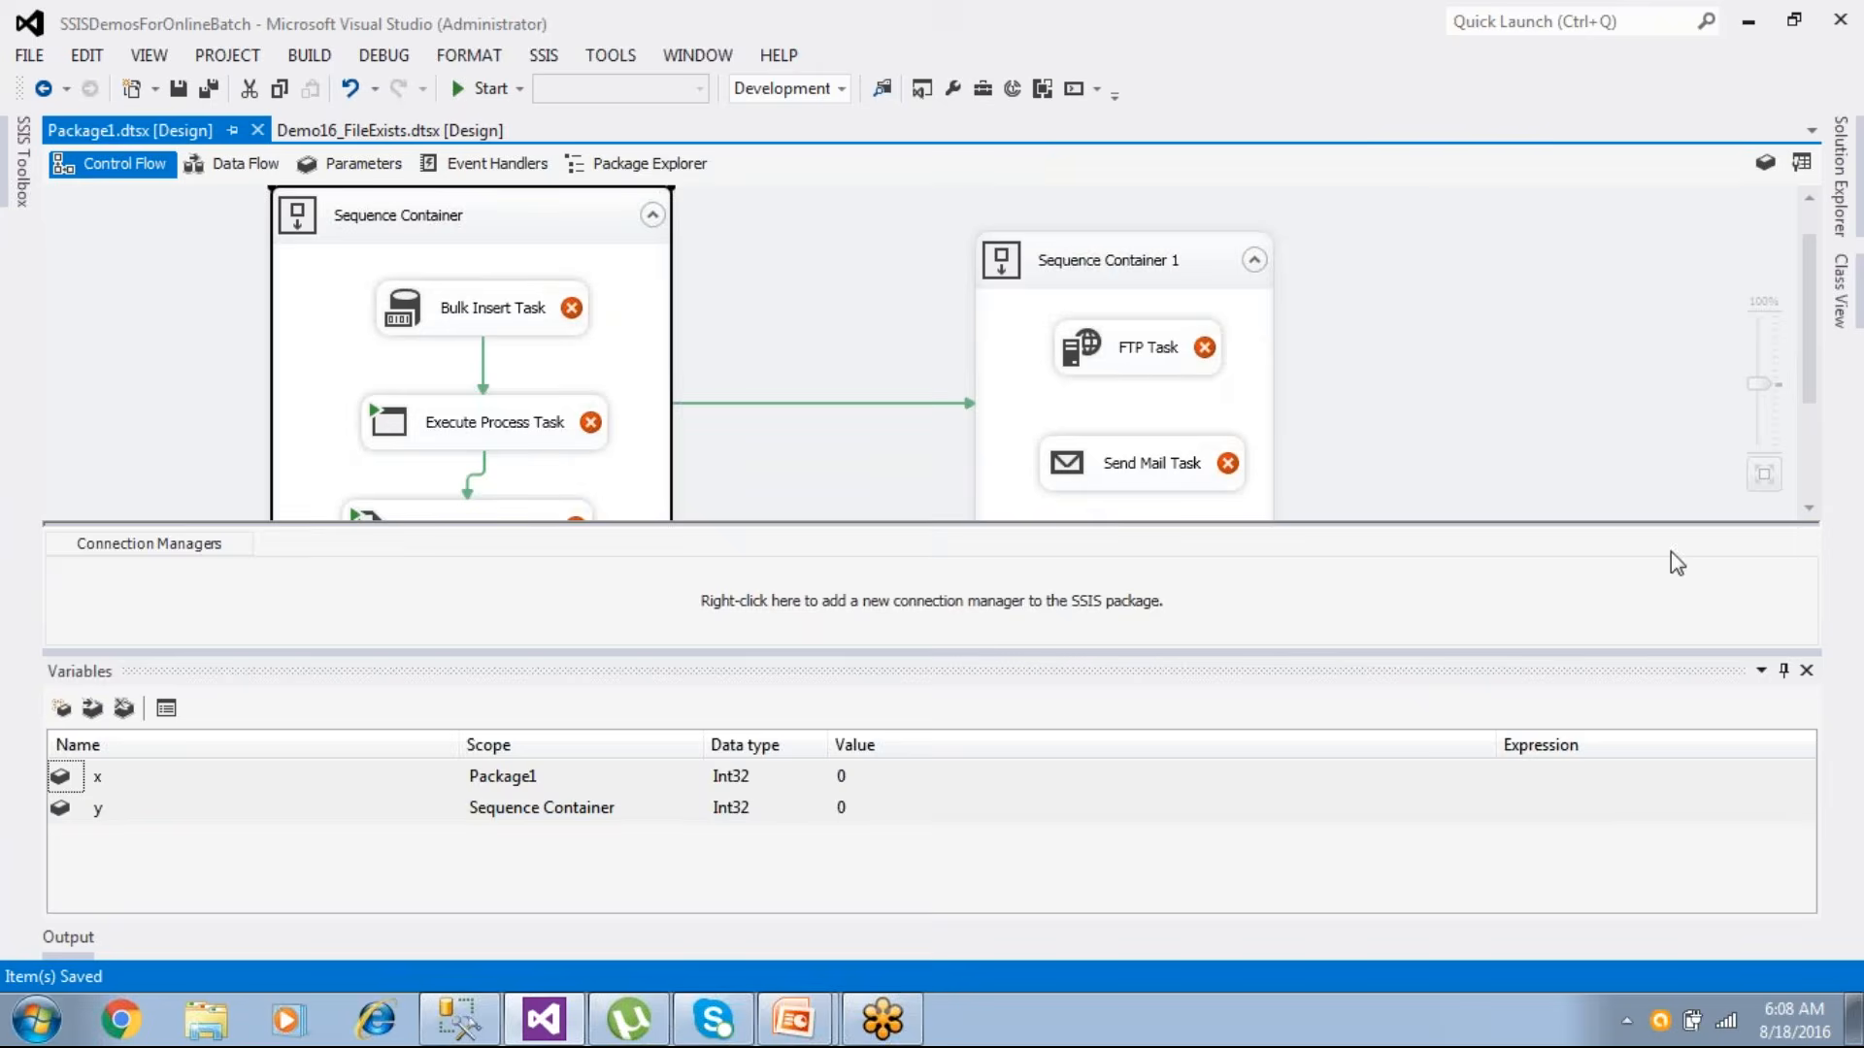
left_click(1807, 670)
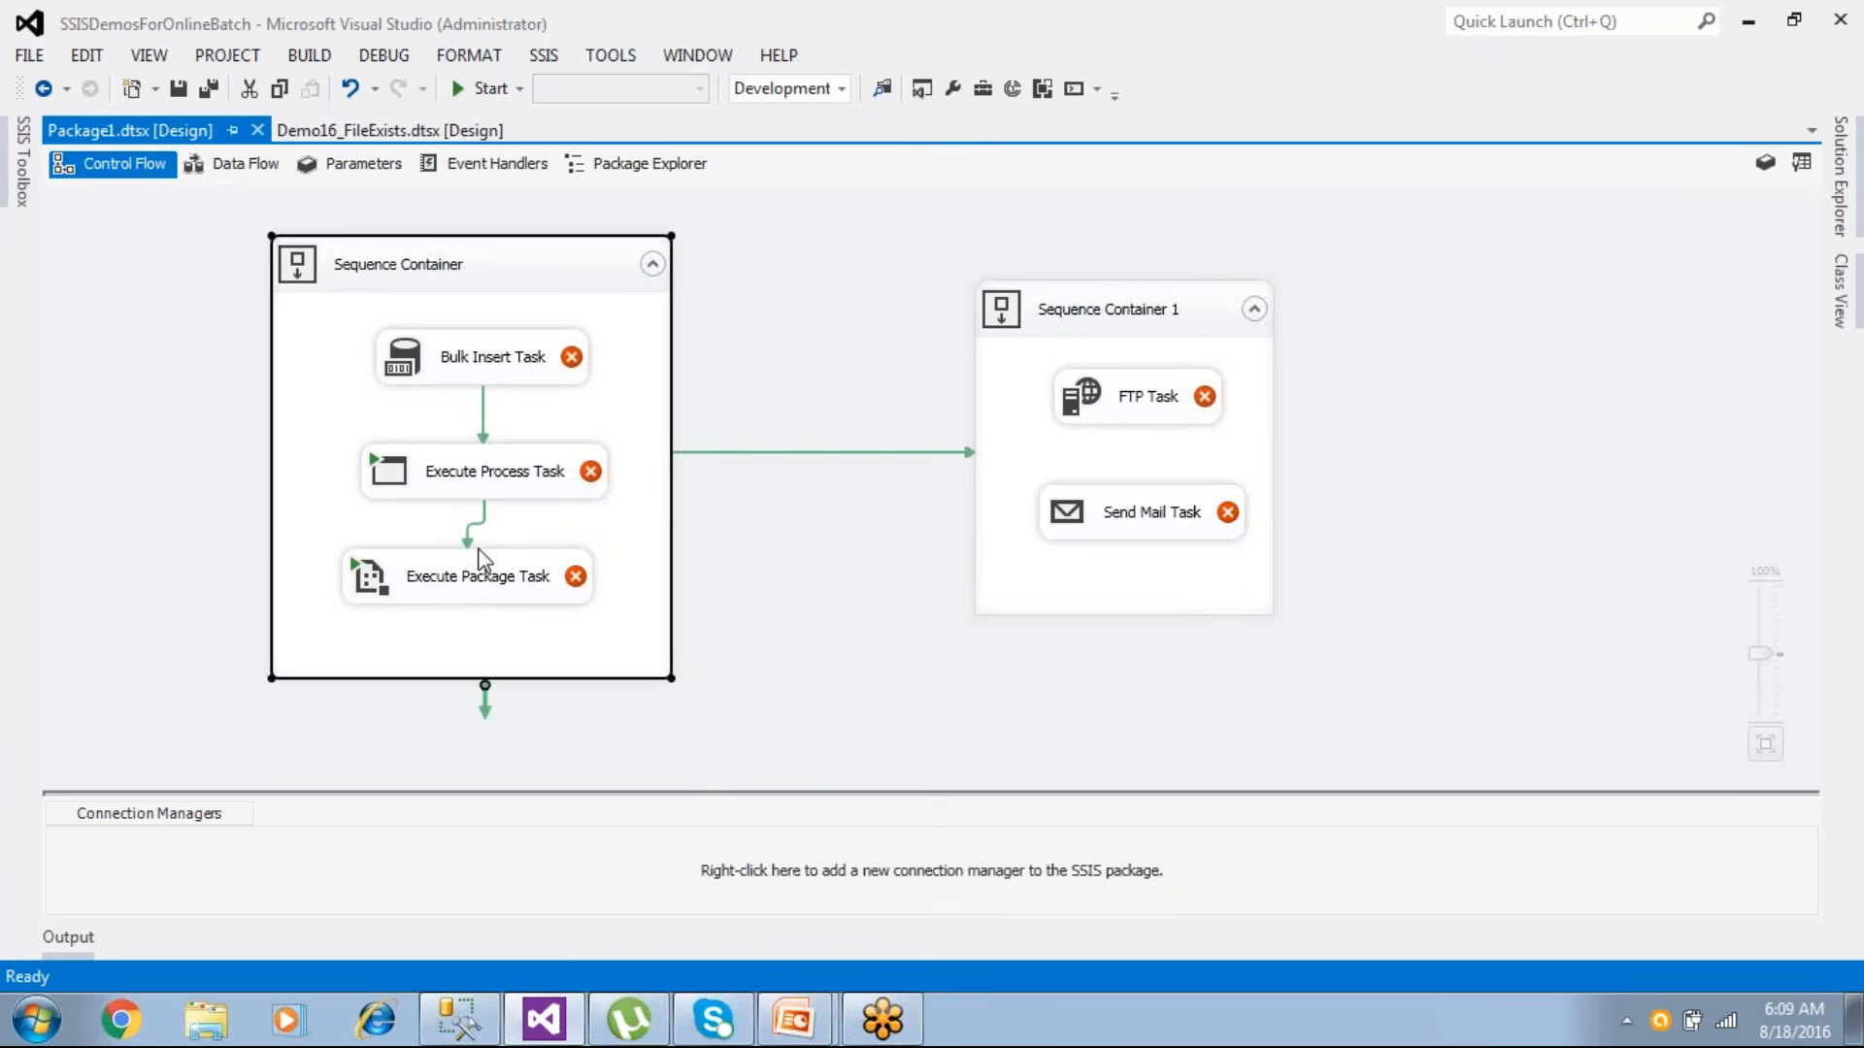
- Delete both precedence constraints linking the three tasks in the first Sequence Container
left_click(482, 408)
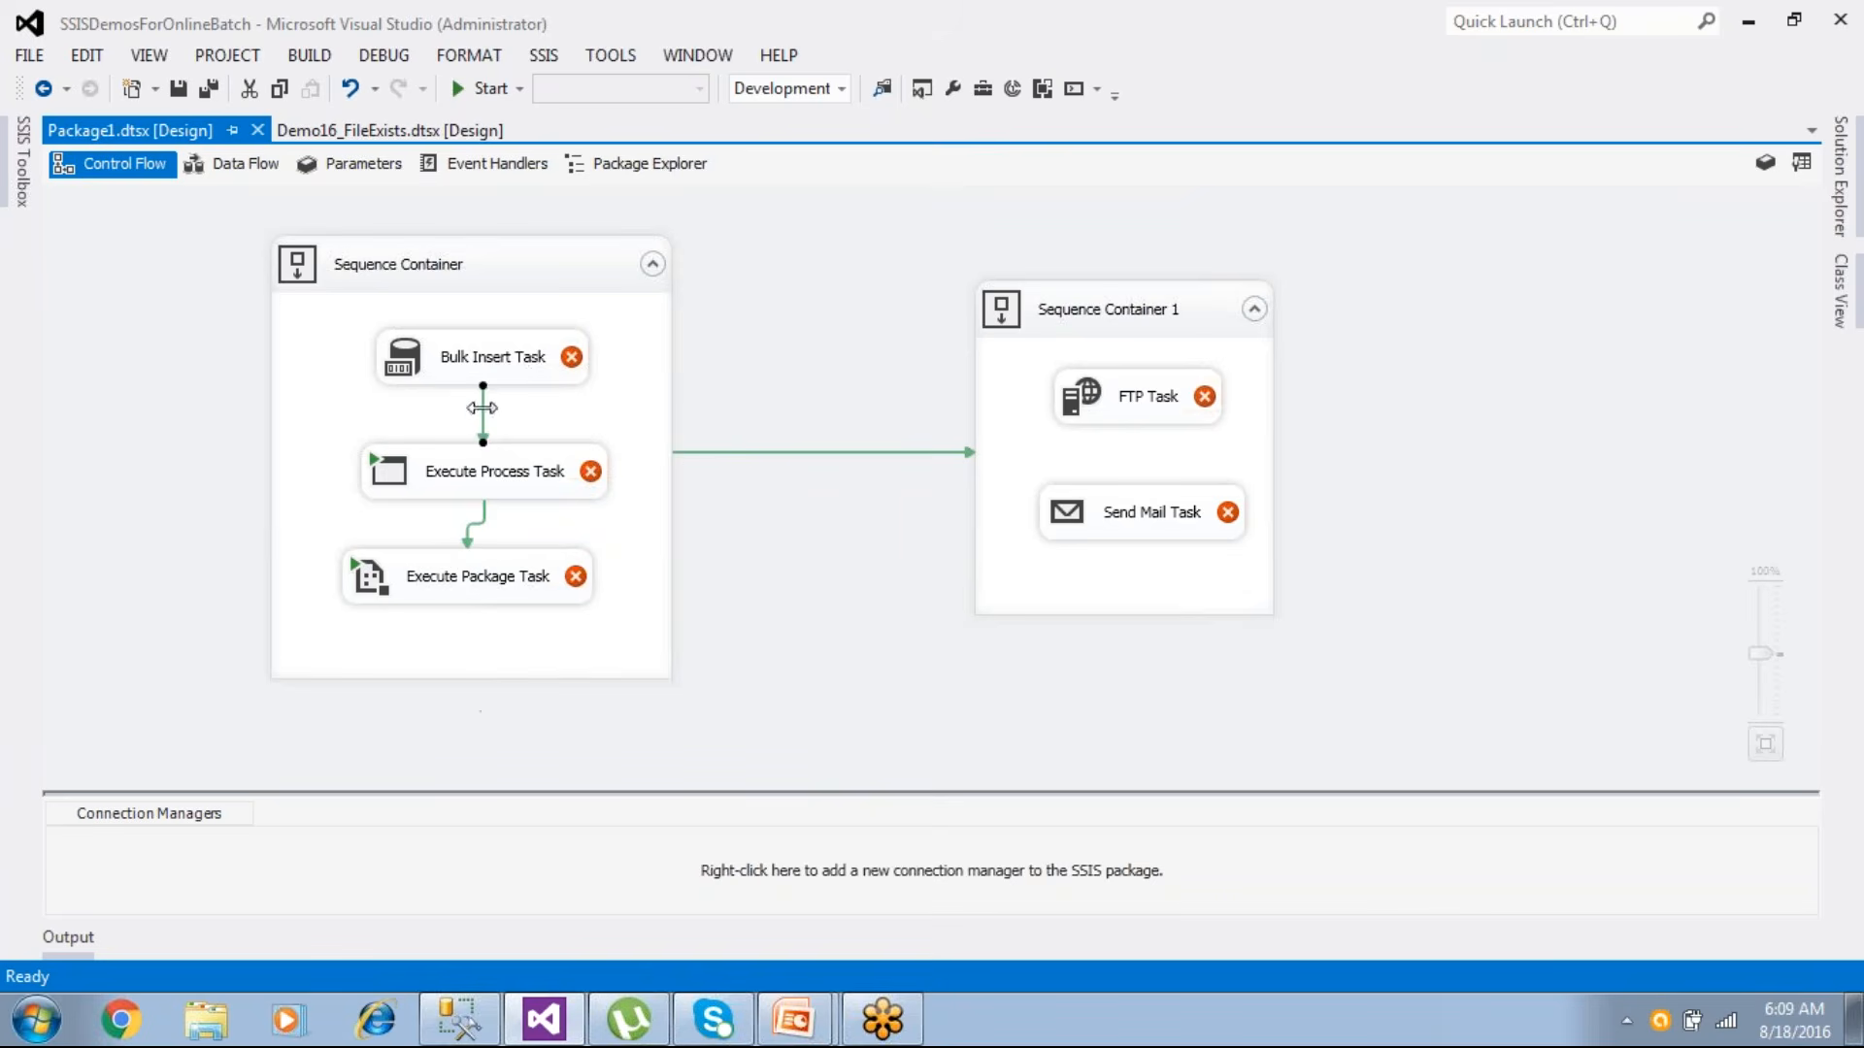
key("Delete")
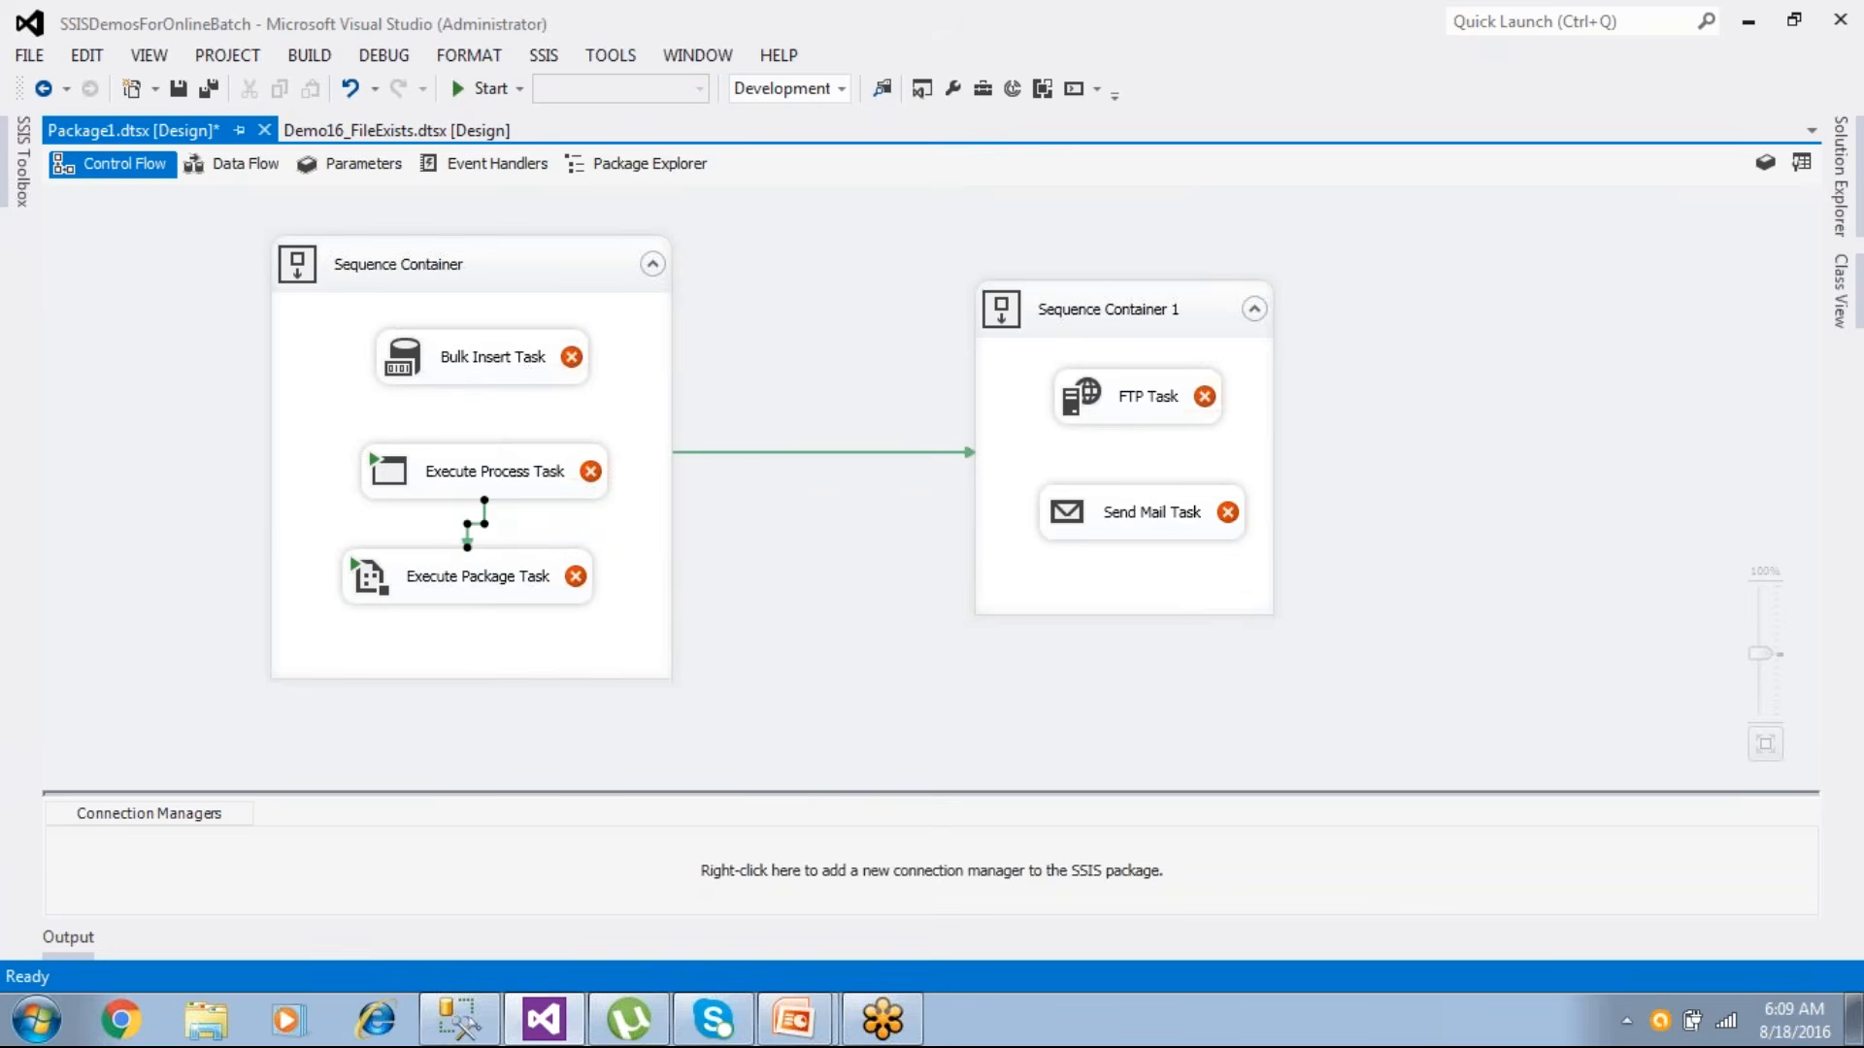
key("Delete")
- Switch to the PowerPoint slide show and advance from the containers overview to the For Loop Container slide
mouse_move(796, 1032)
left_click(831, 959)
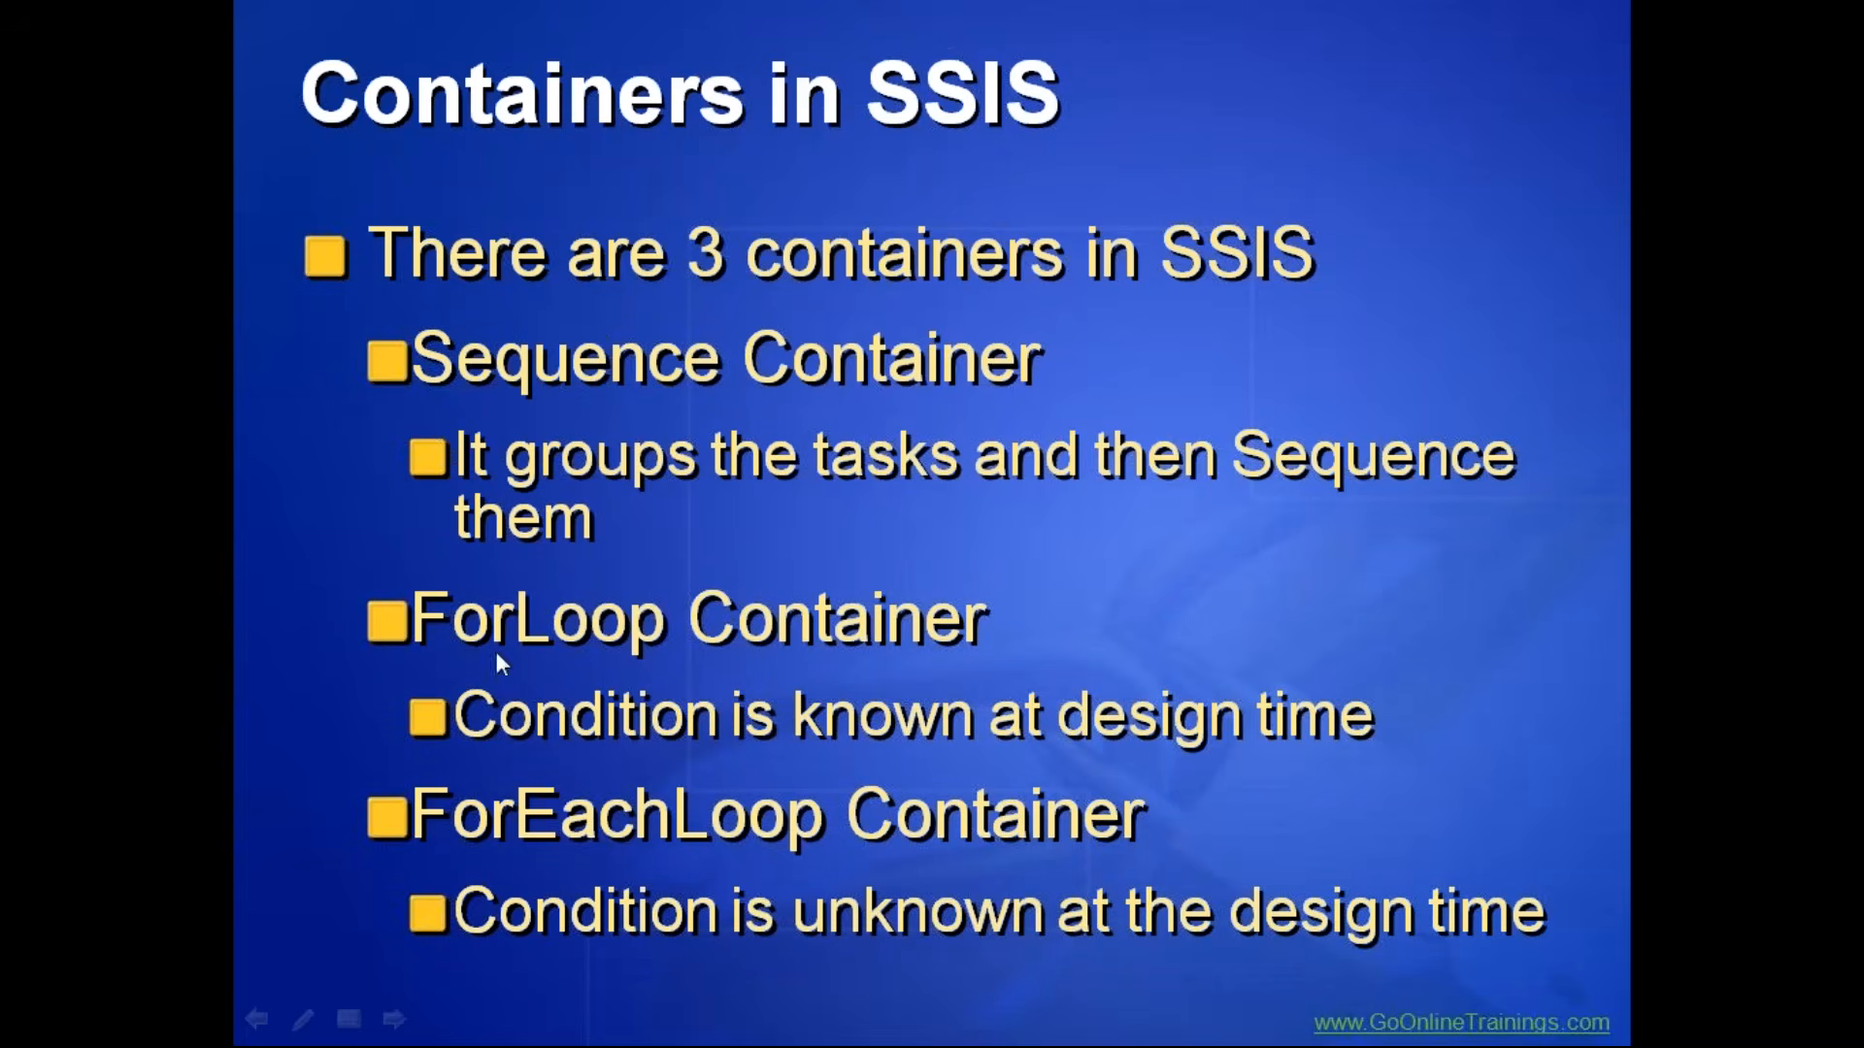
left_click(853, 737)
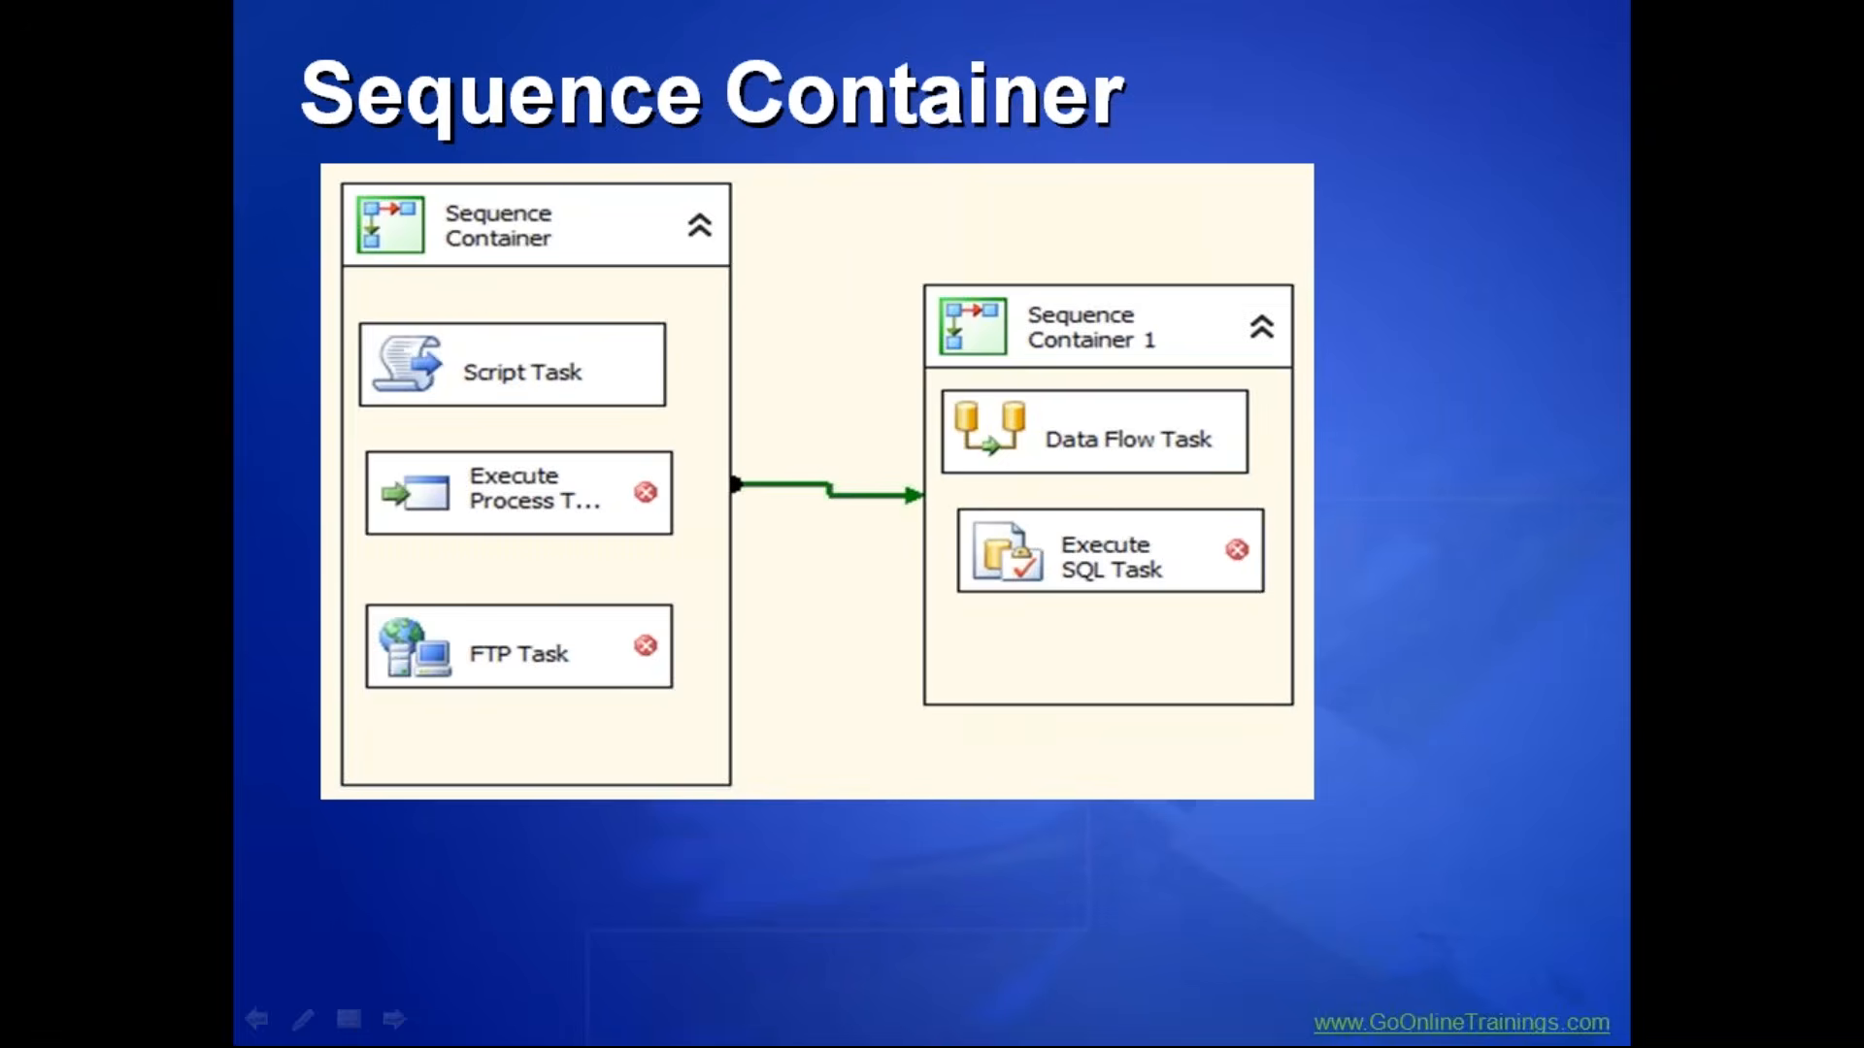
key("Right")
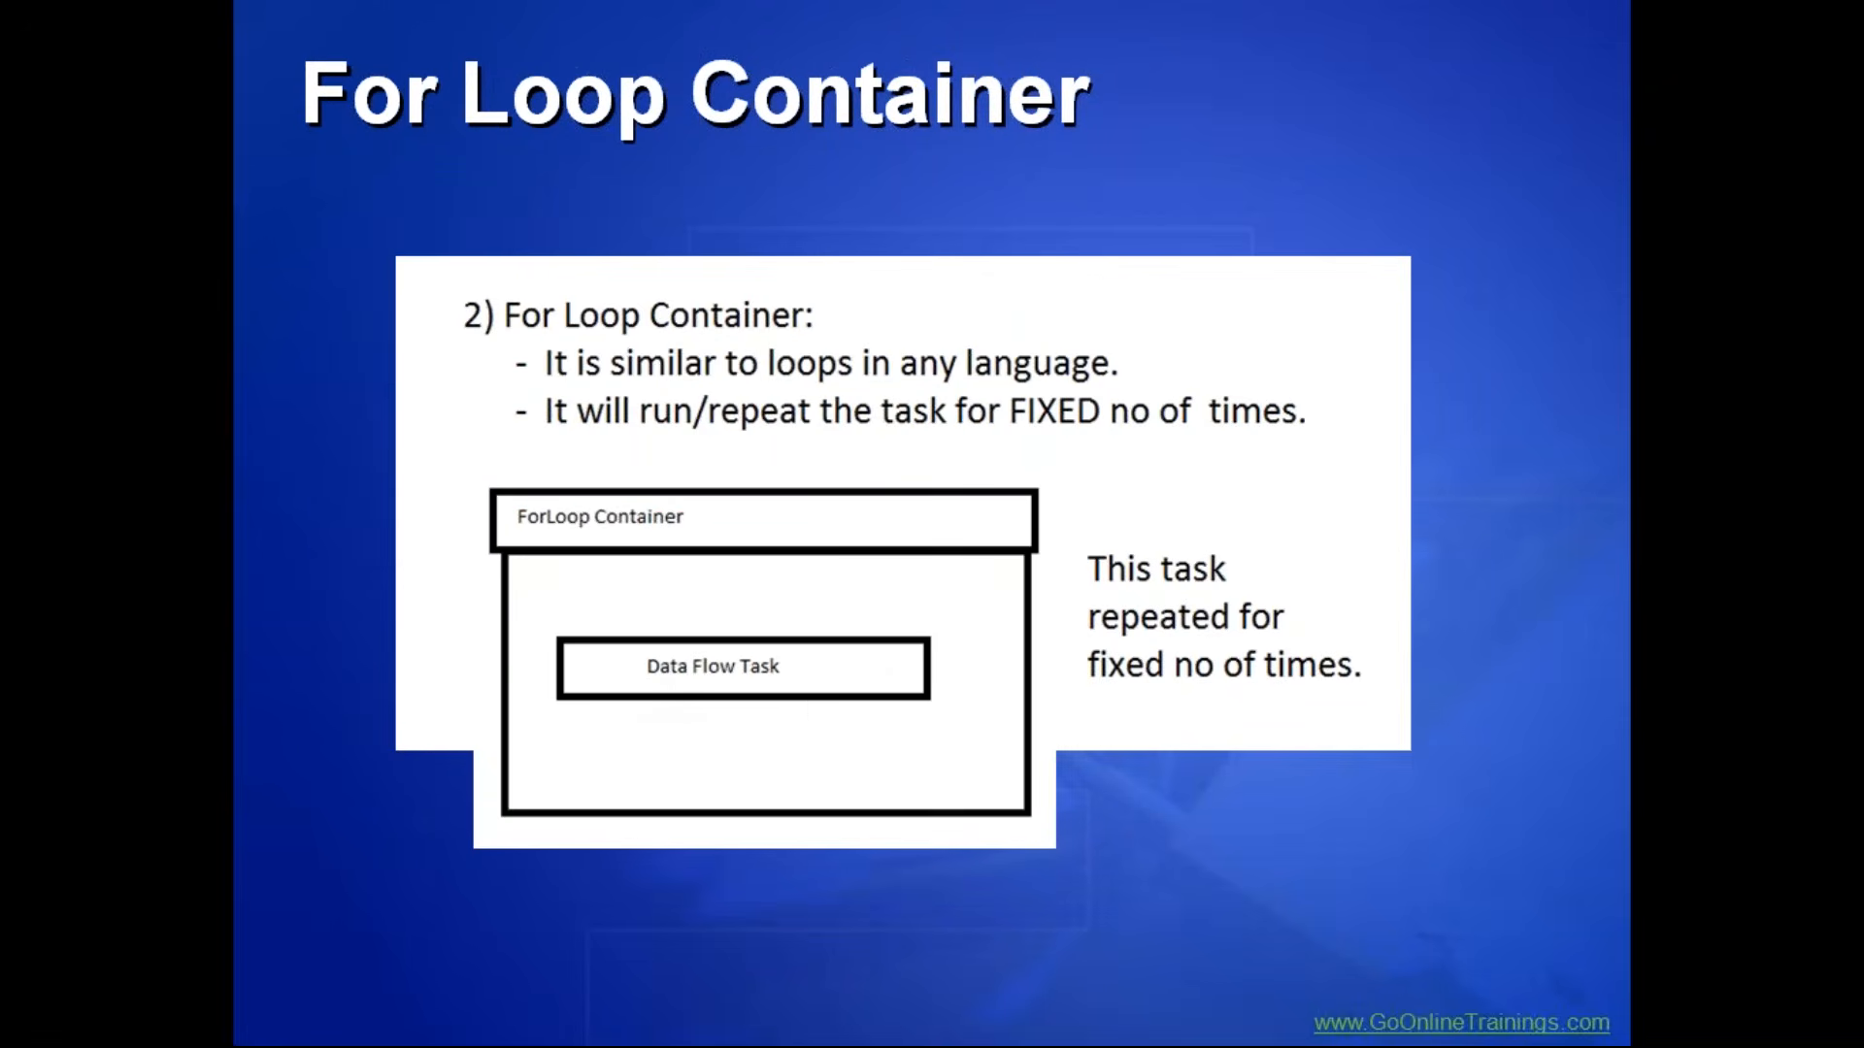
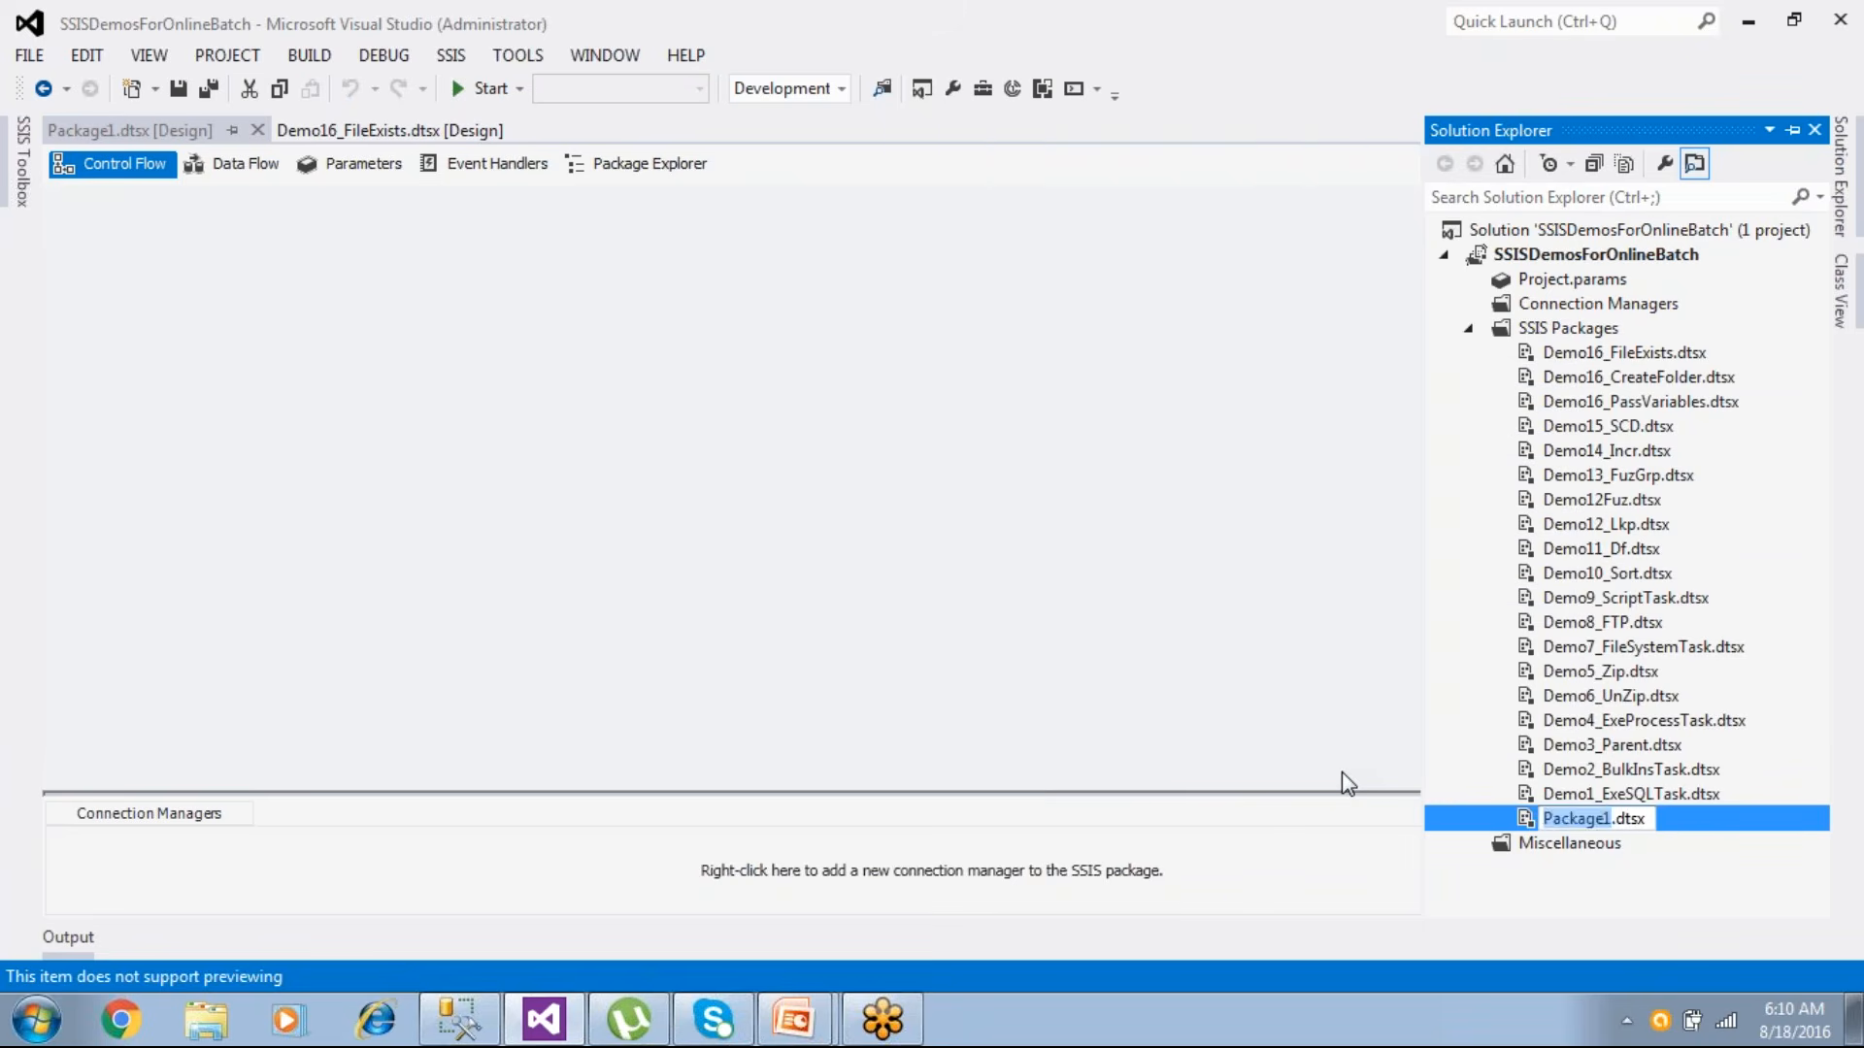
- Rename the new empty package as Demo17_ForLoop.dtsx
type("Demo")
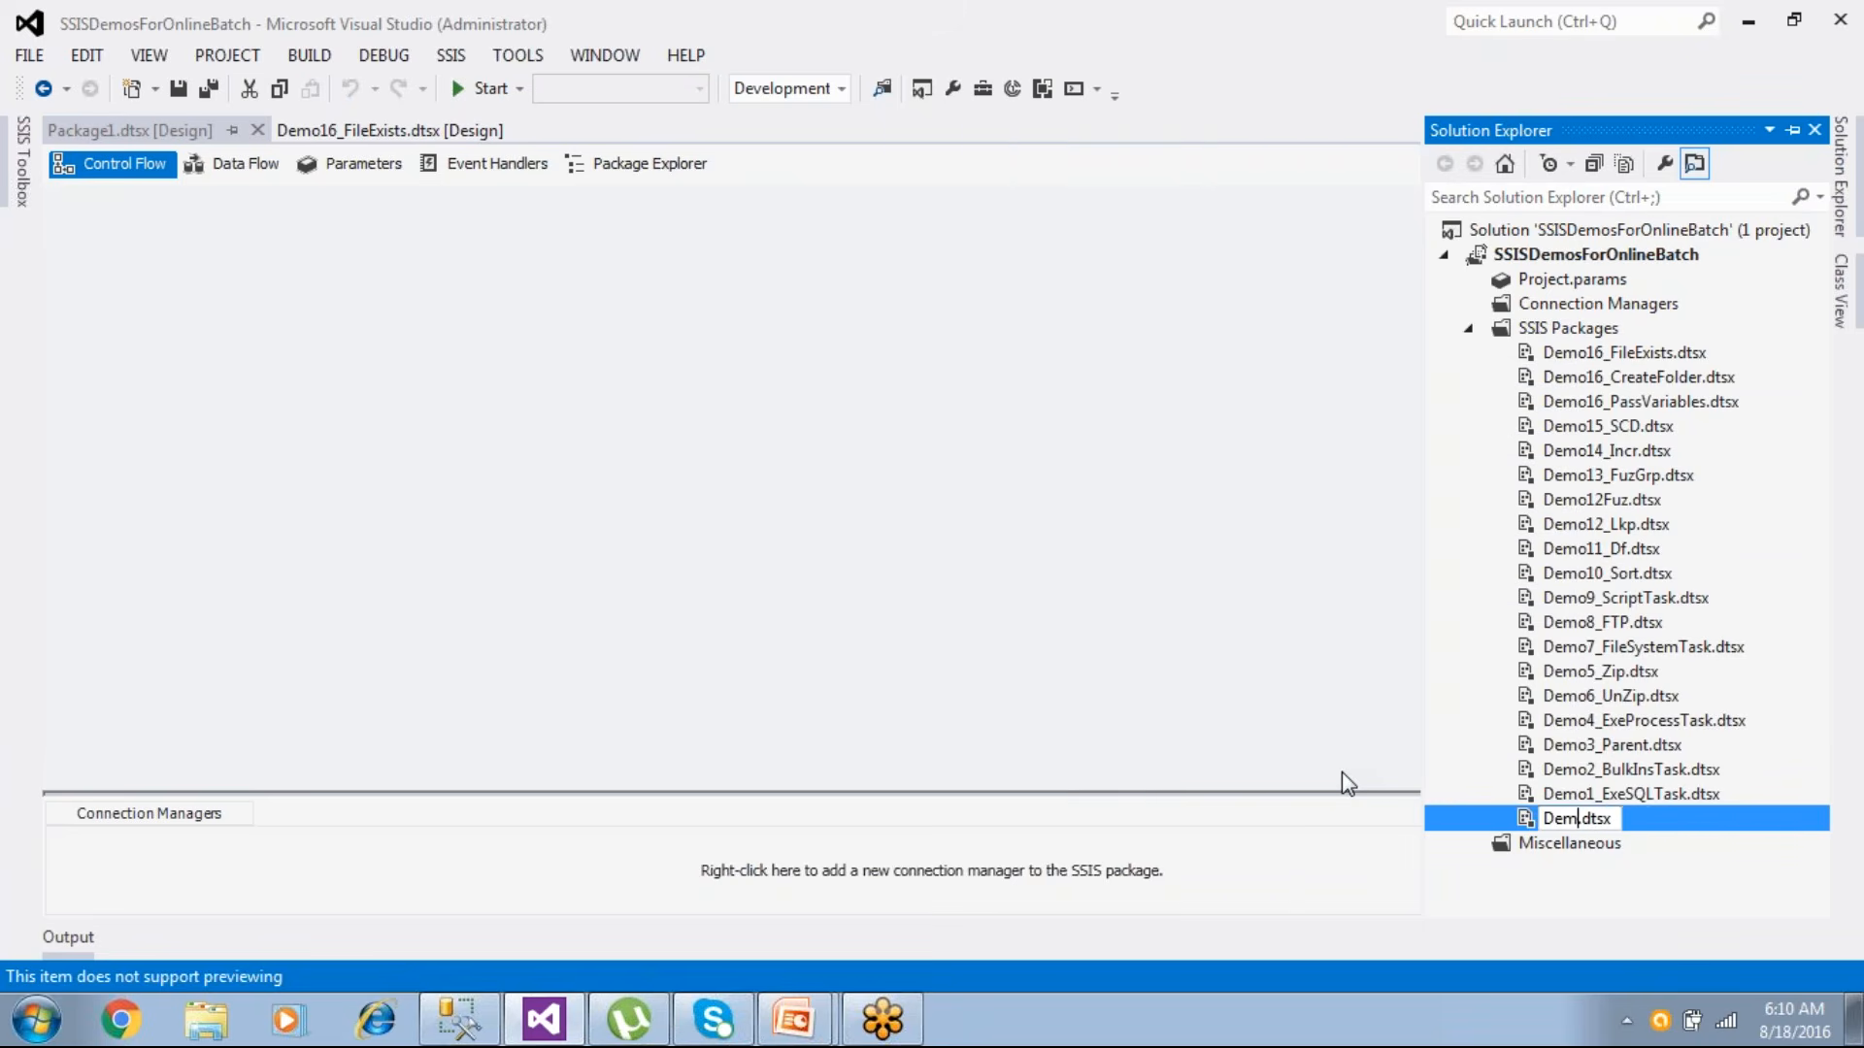
type("17_For")
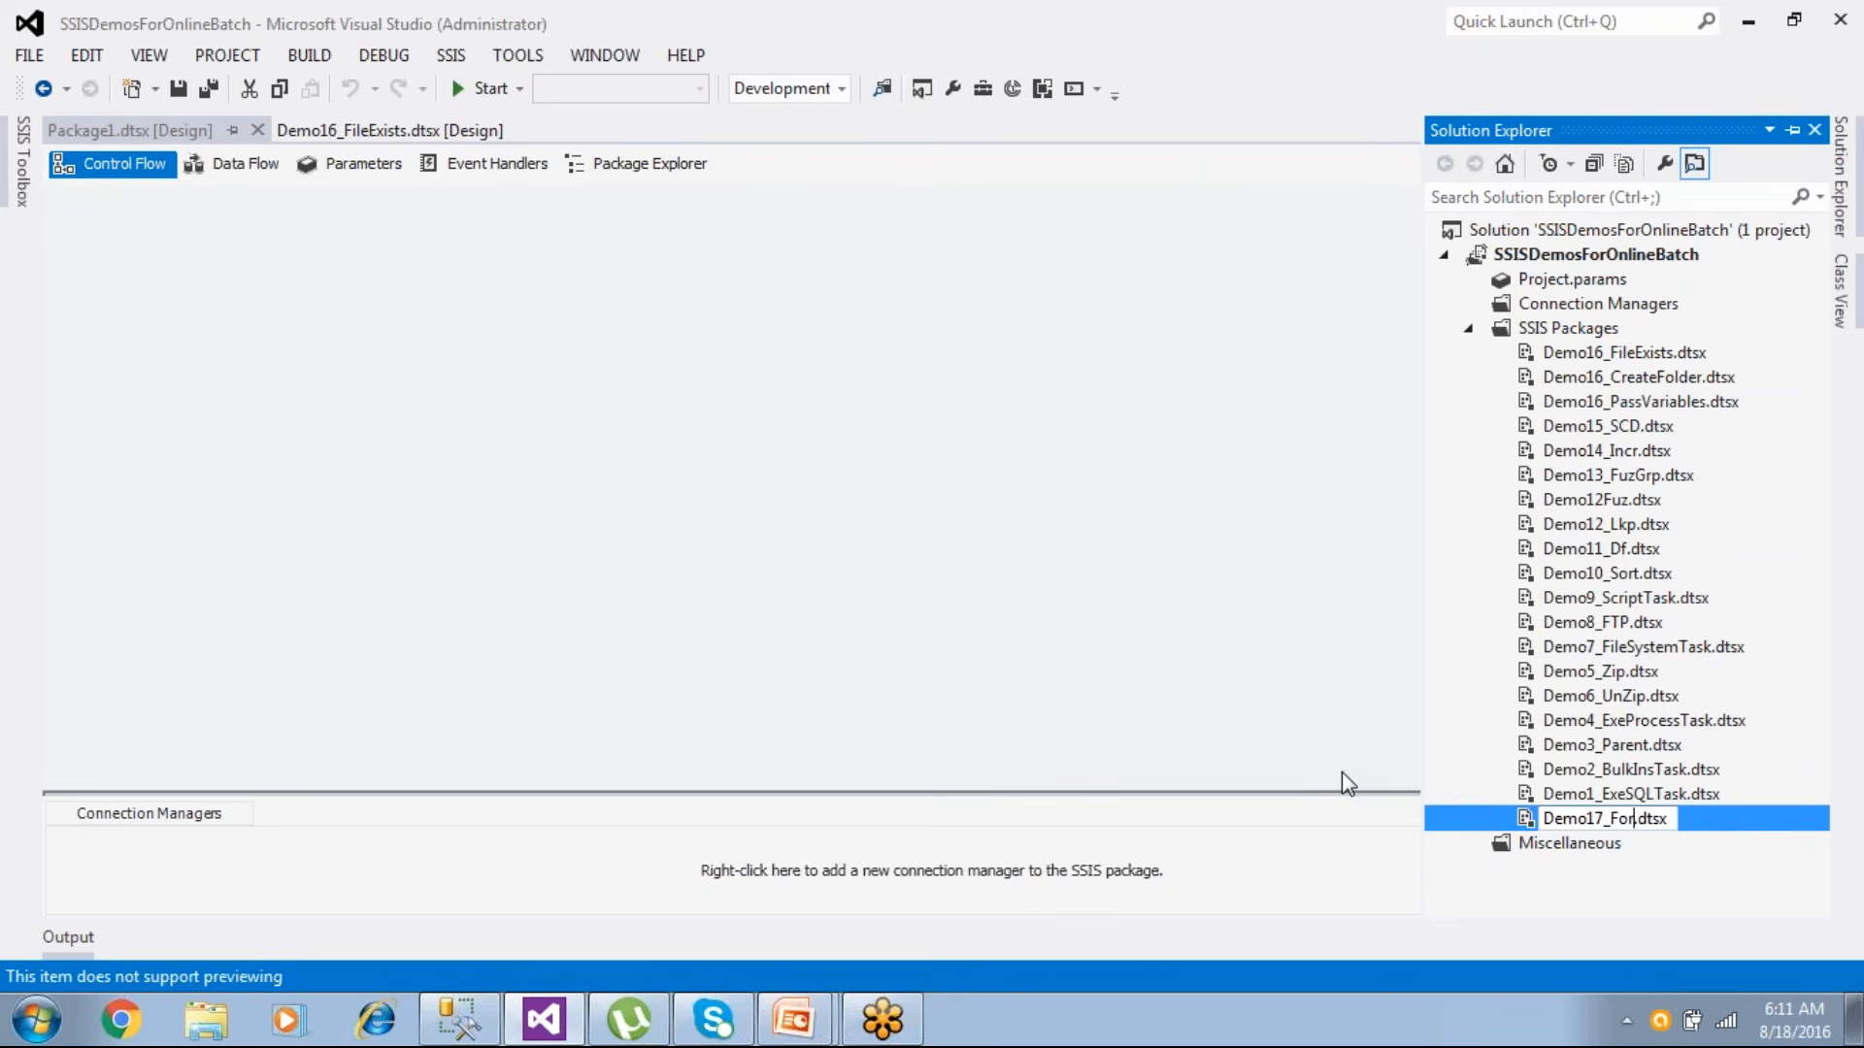
type("Loop")
key("Return")
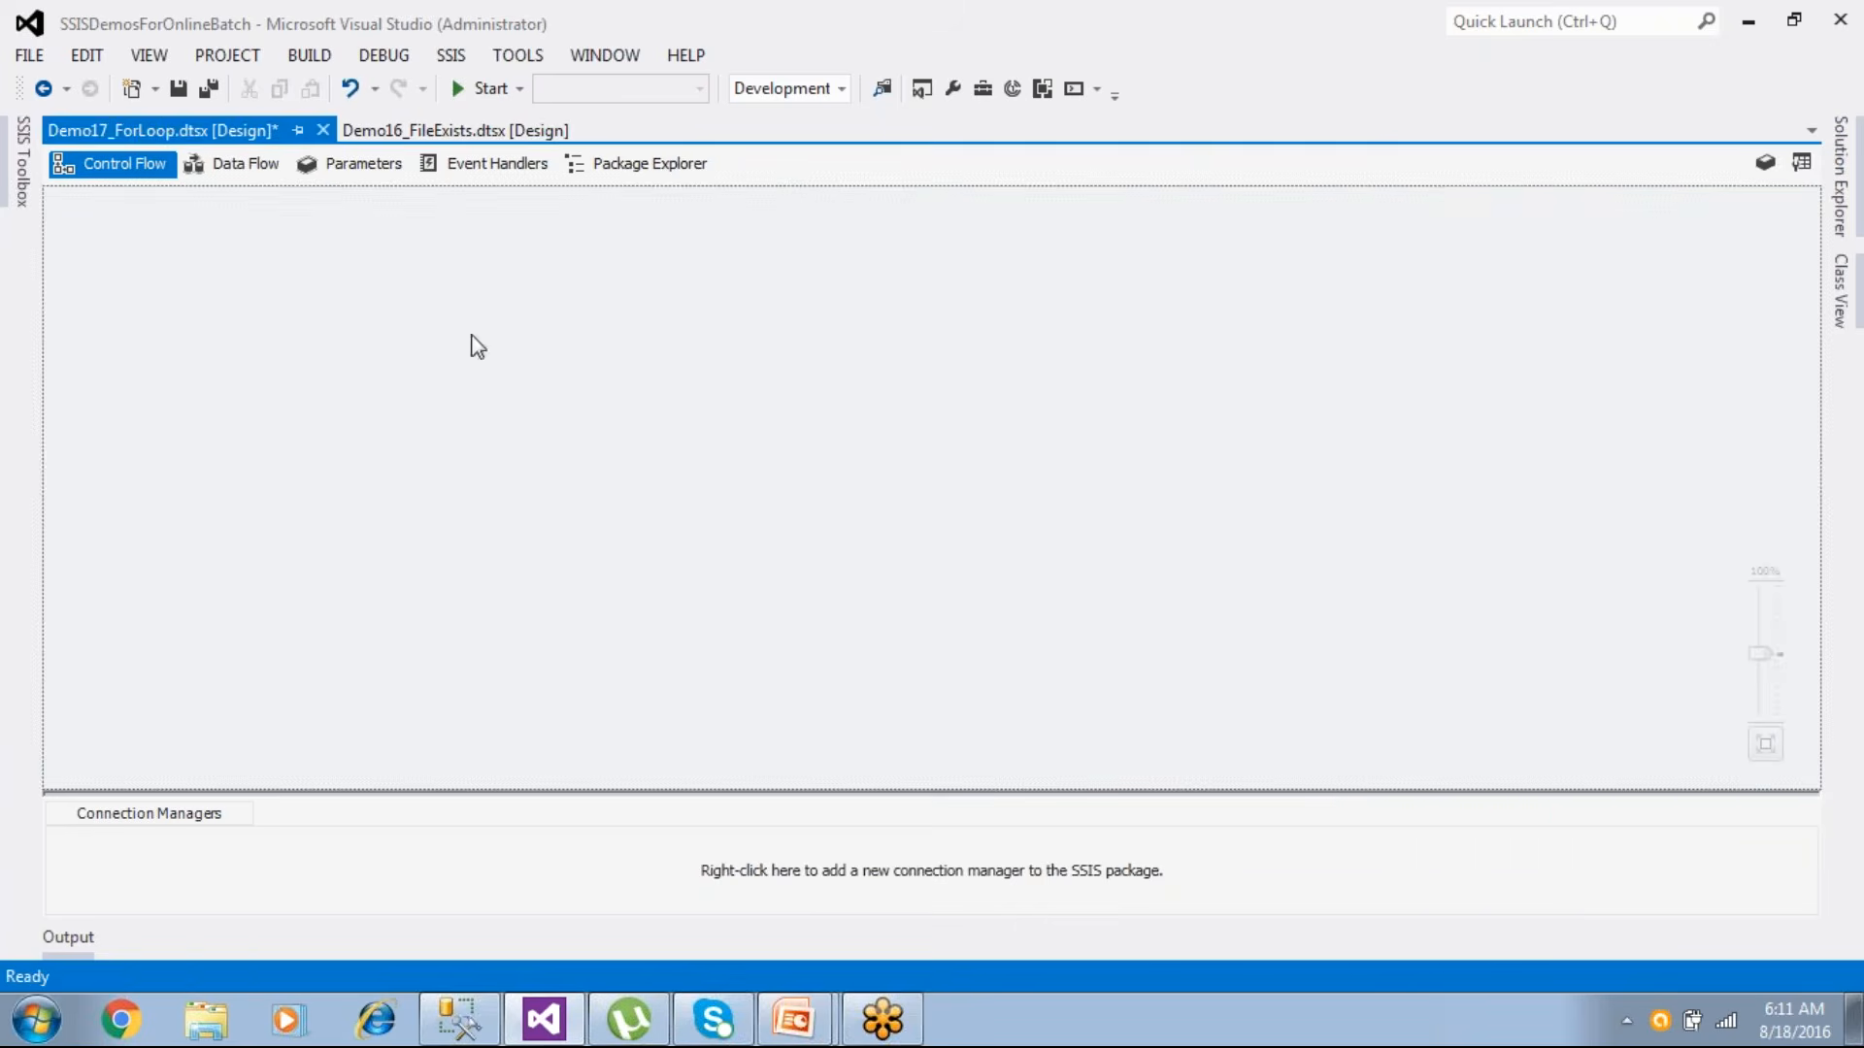
- Add a For Loop Container to the control flow of the Demo17_ForLoop package
left_click(21, 164)
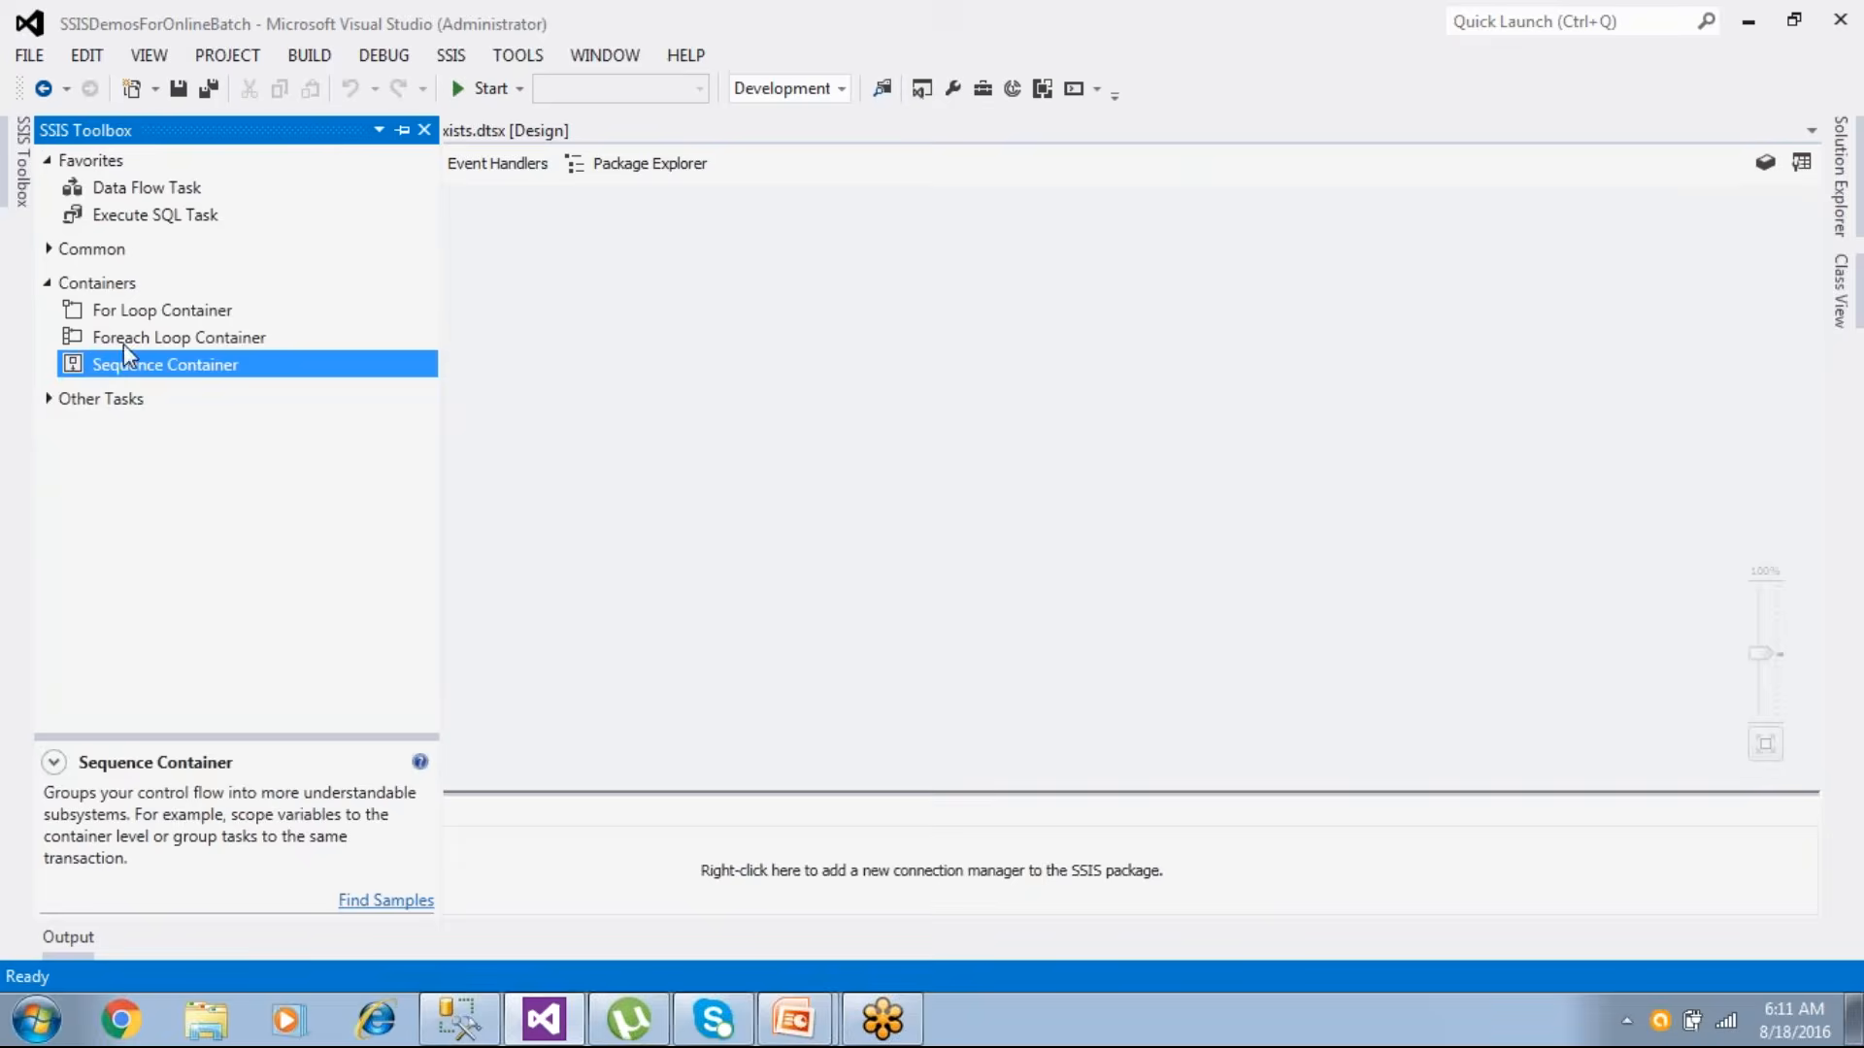
left_click_drag(146, 310, 573, 373)
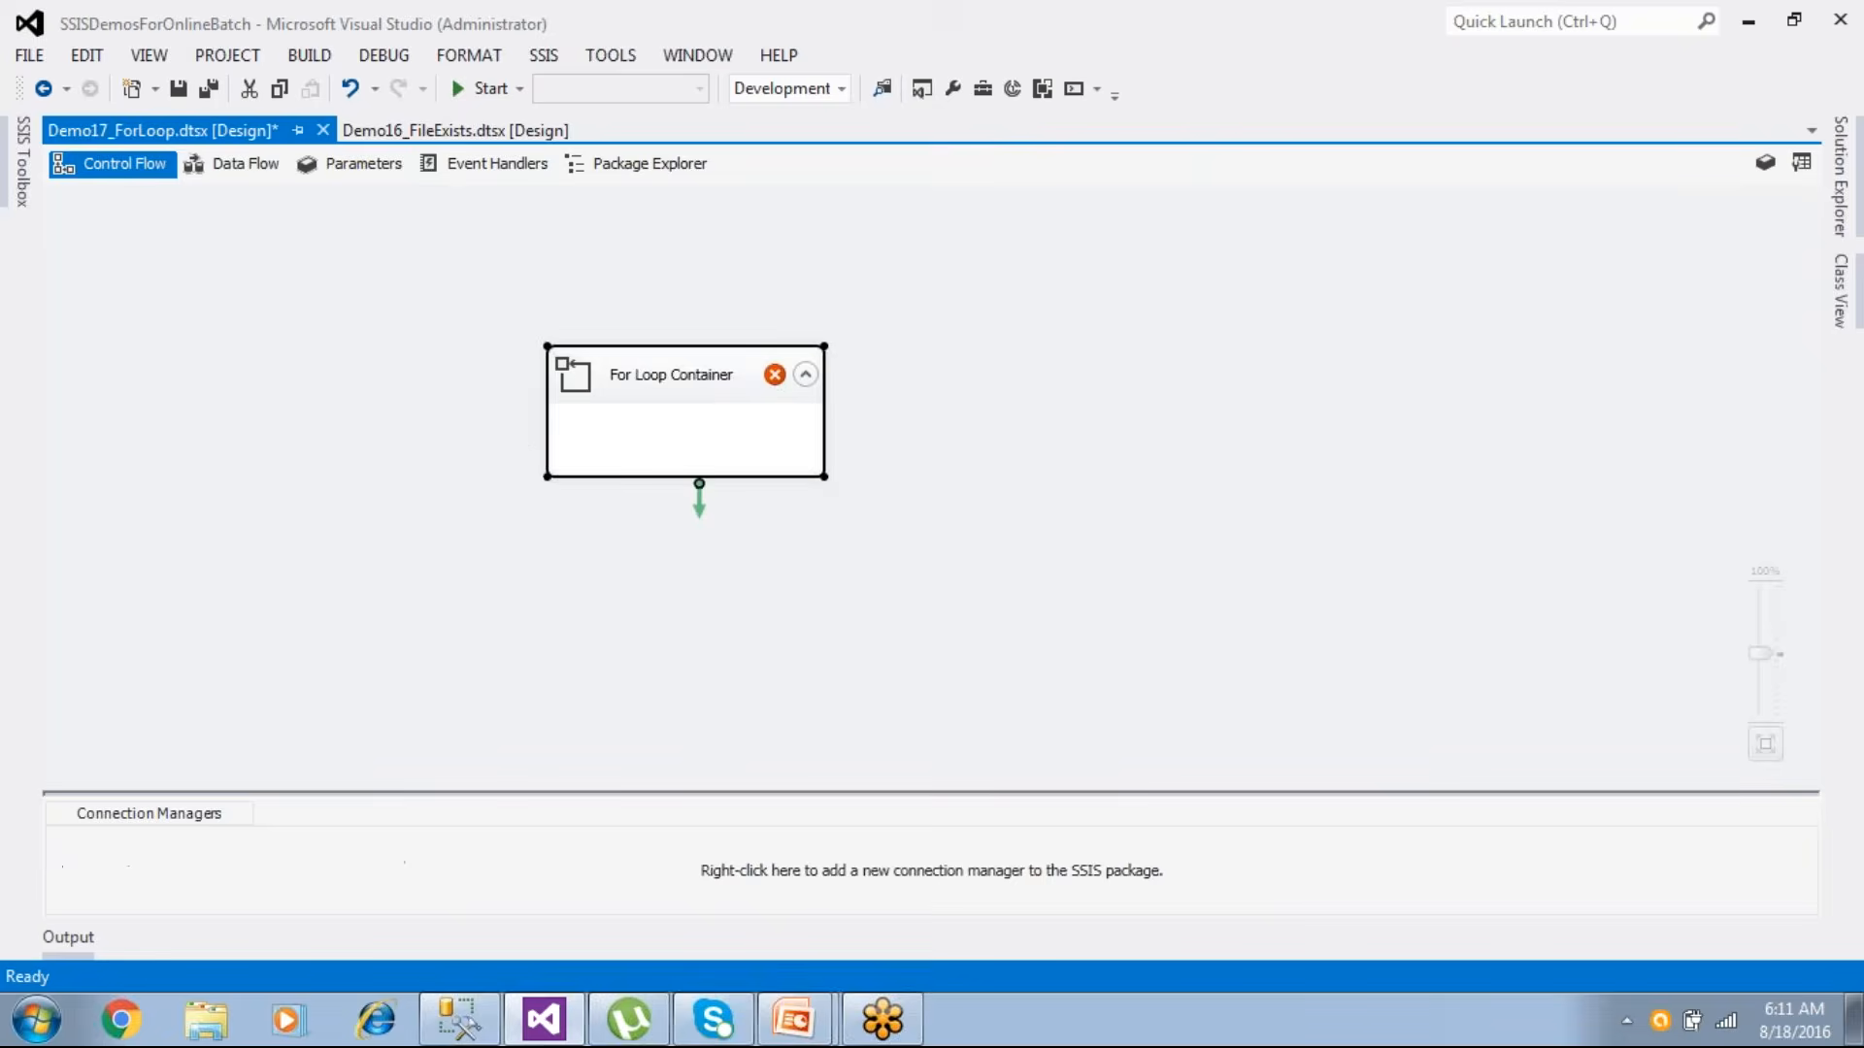
- Switch to a new Notepad document and write an underlined "Loop" heading with the entries Start, Condition and Incr/Decr
left_click(41, 1020)
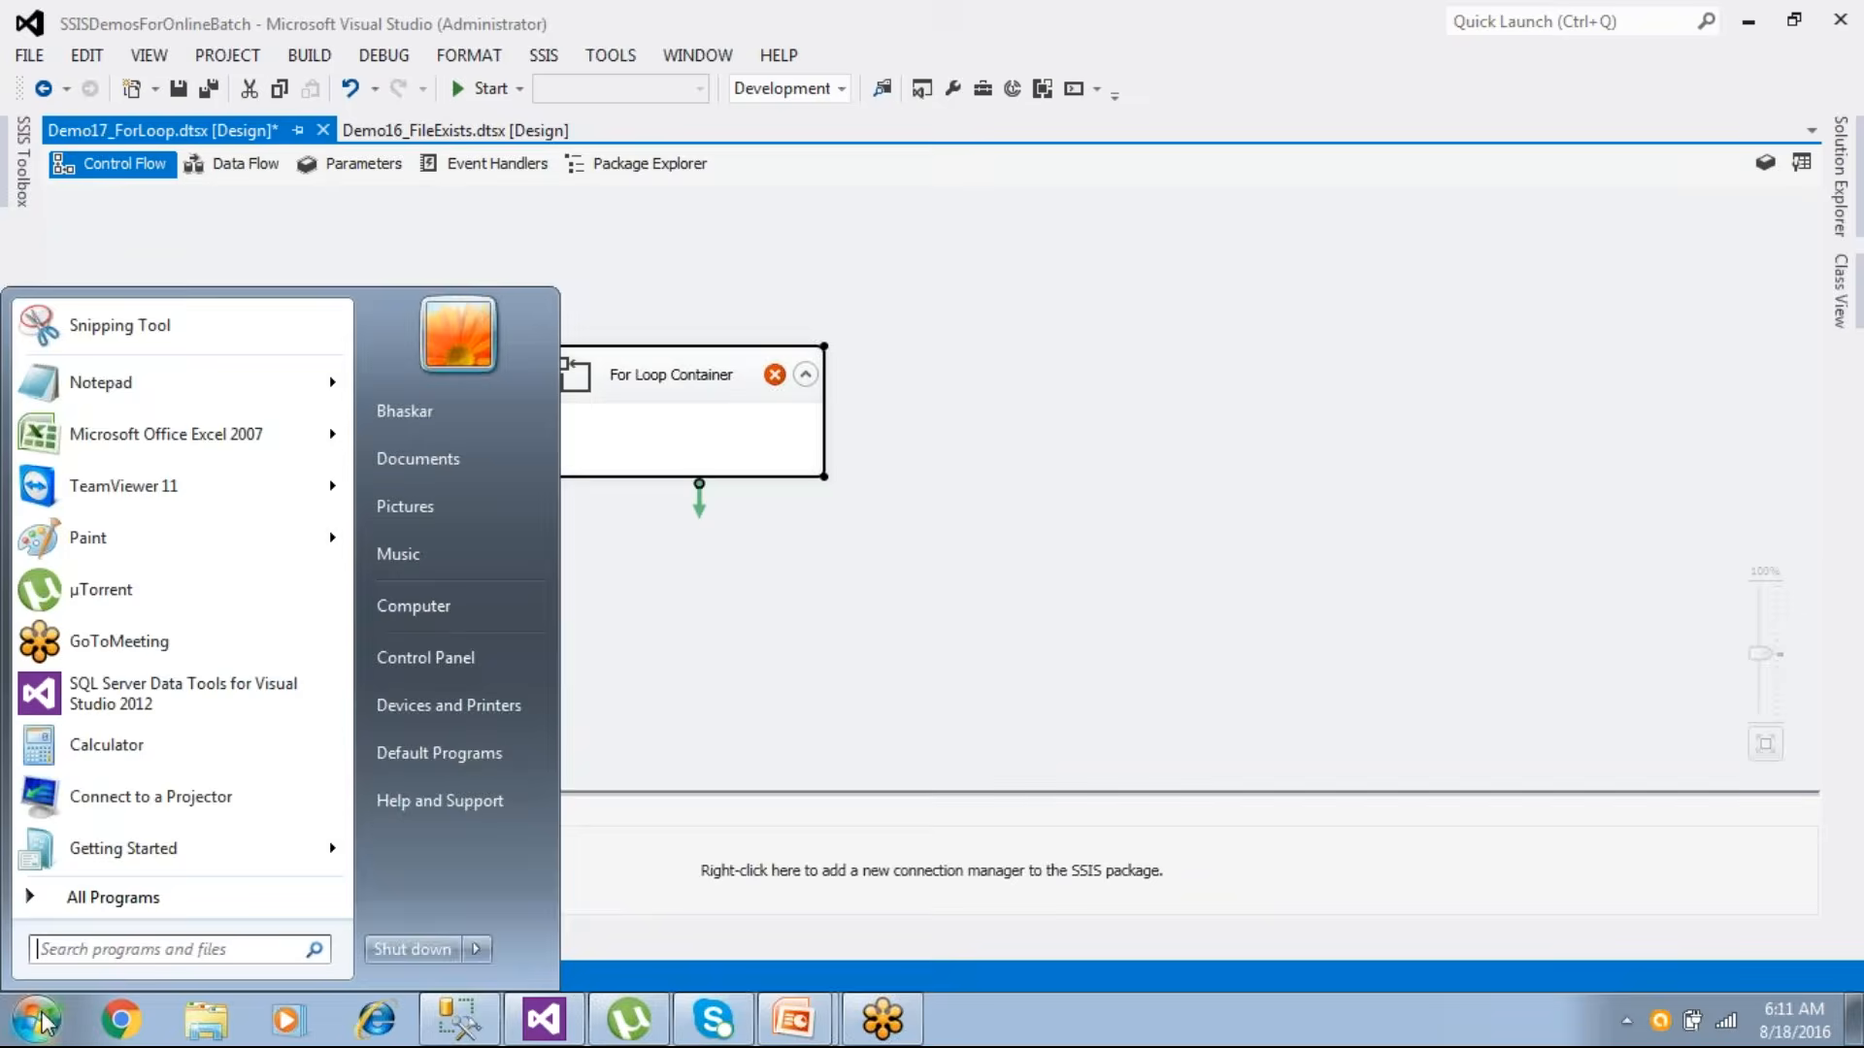
left_click(107, 382)
left_click_drag(639, 466, 951, 590)
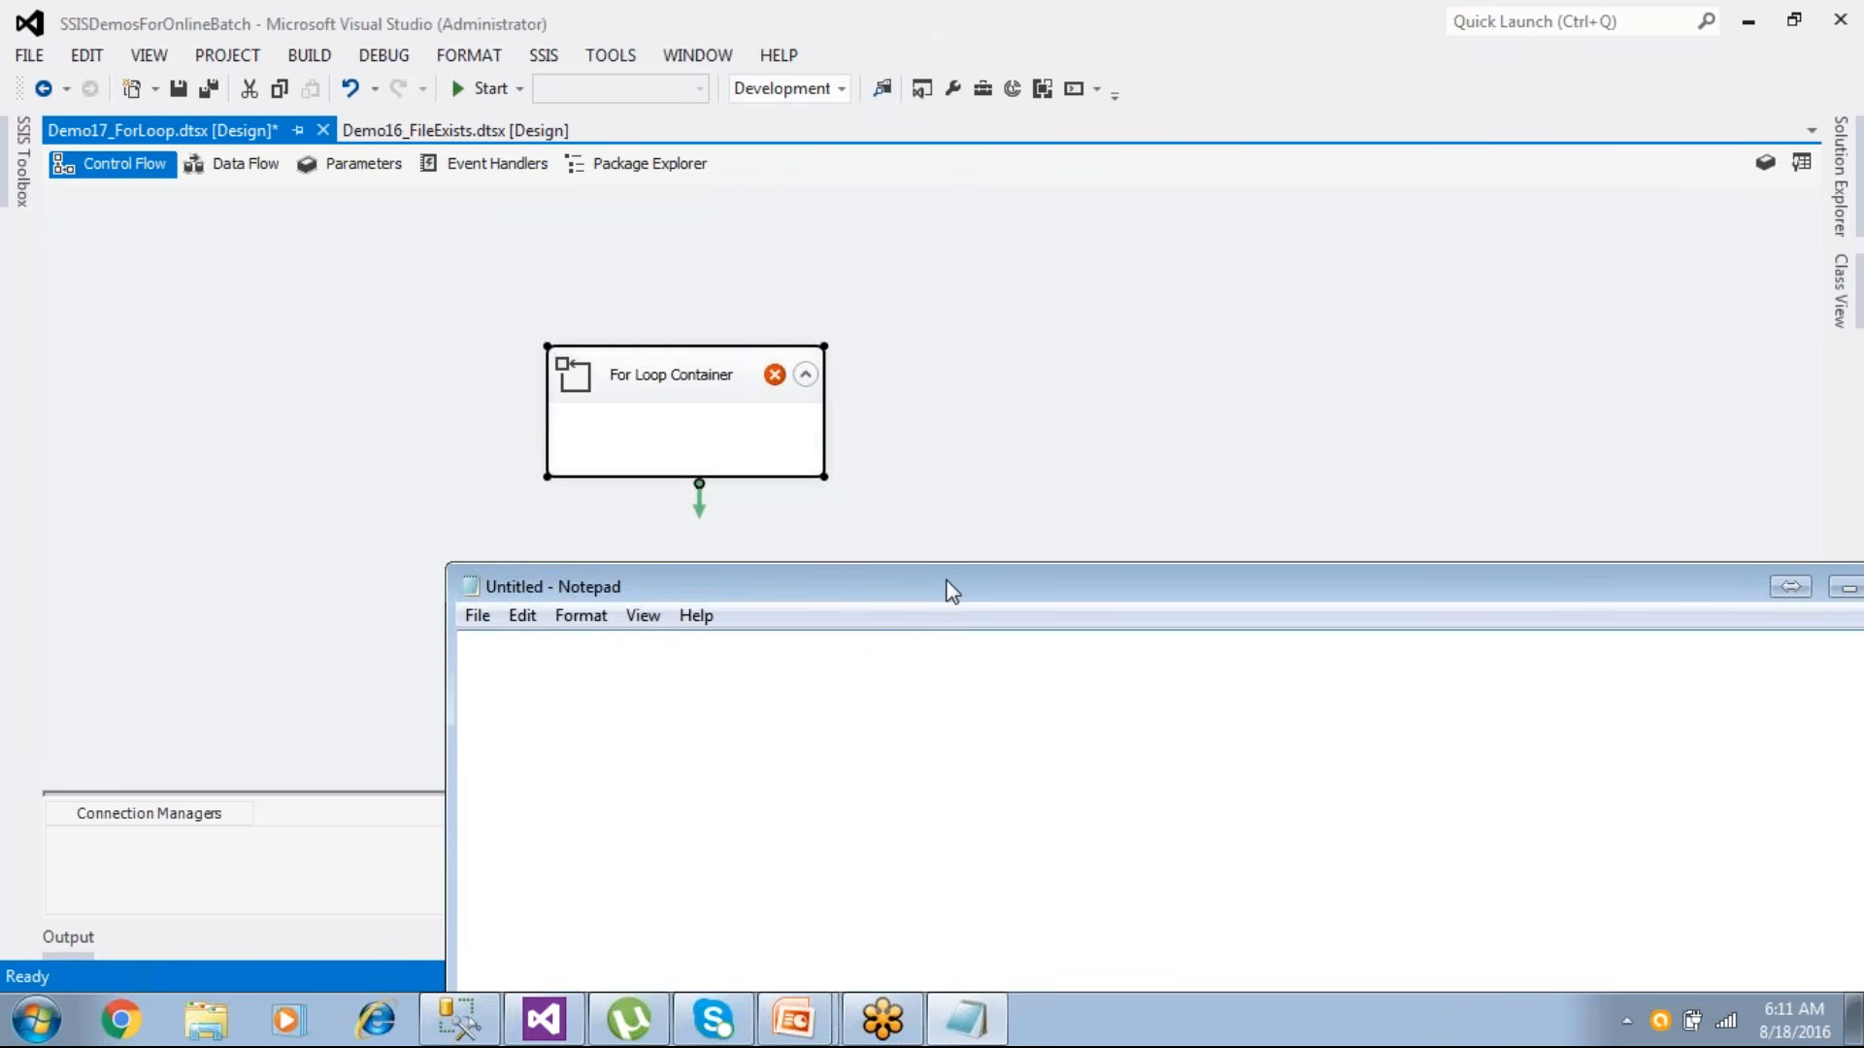
type("Loop ")
type("------------ ")
type("Start")
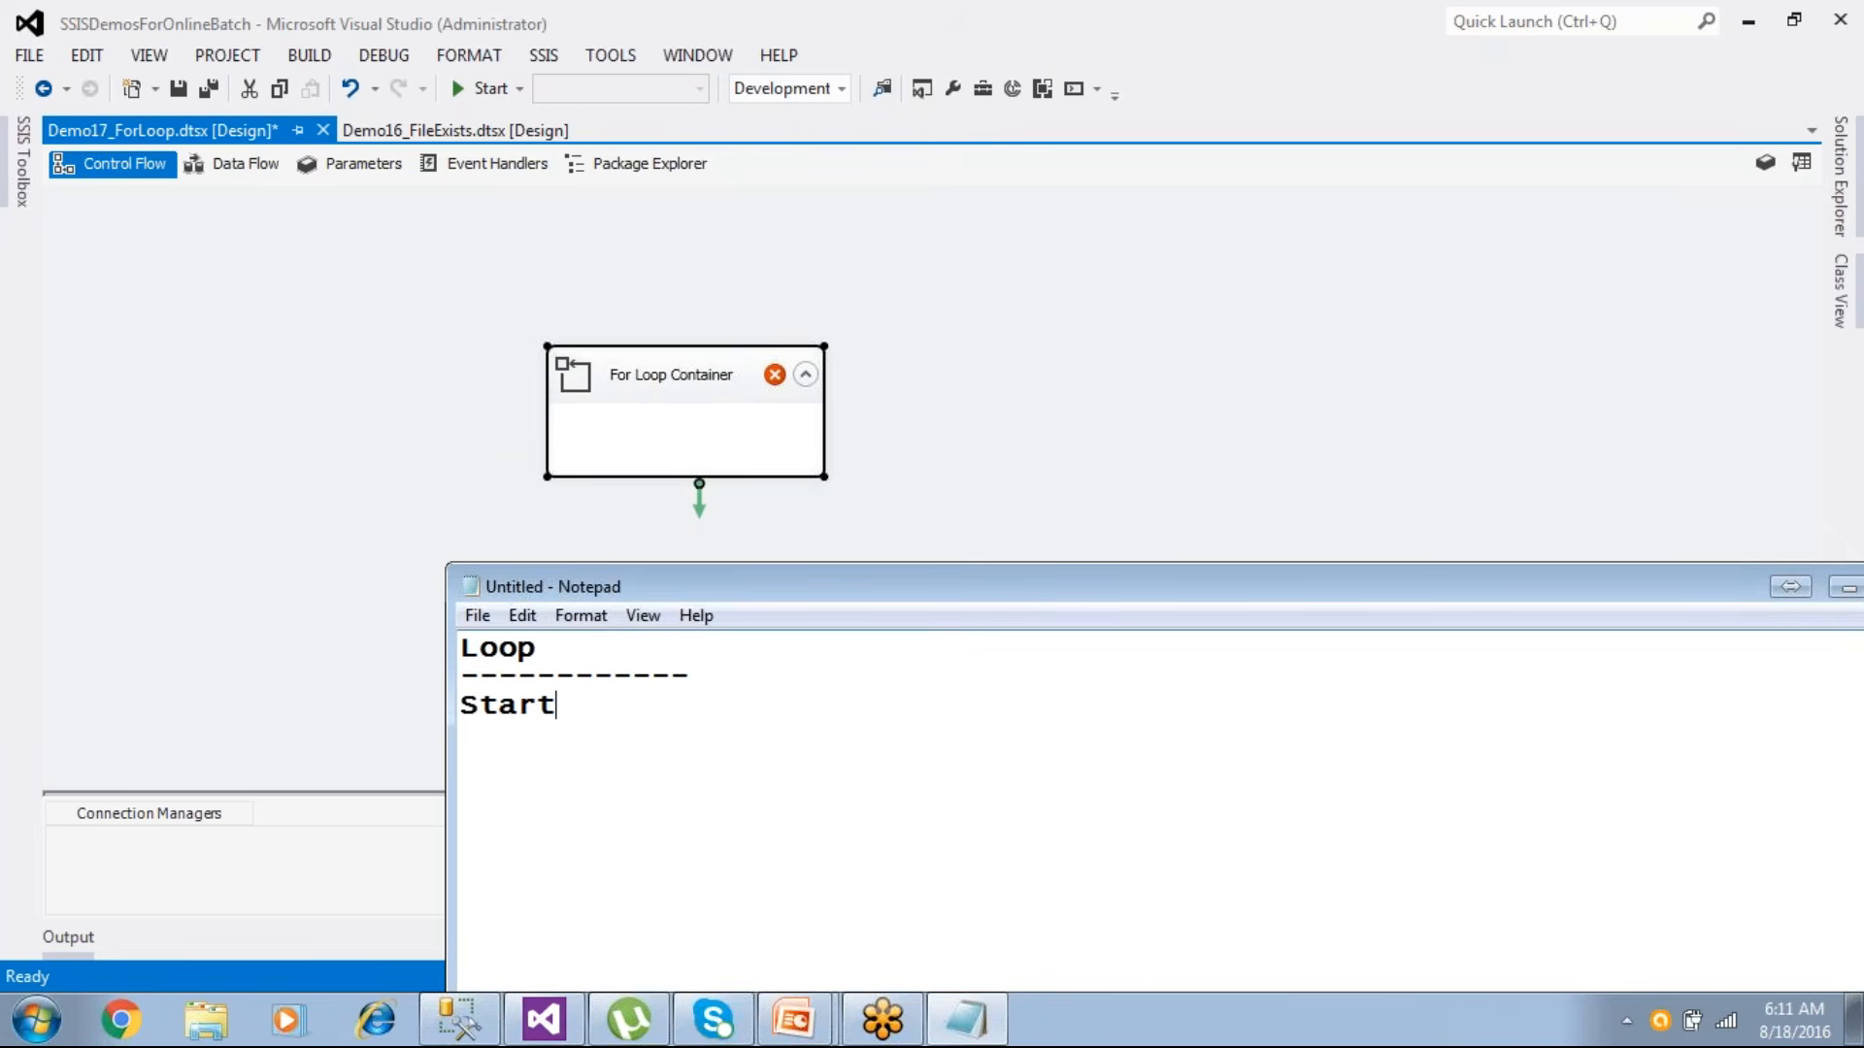
key("Return")
type("Condition")
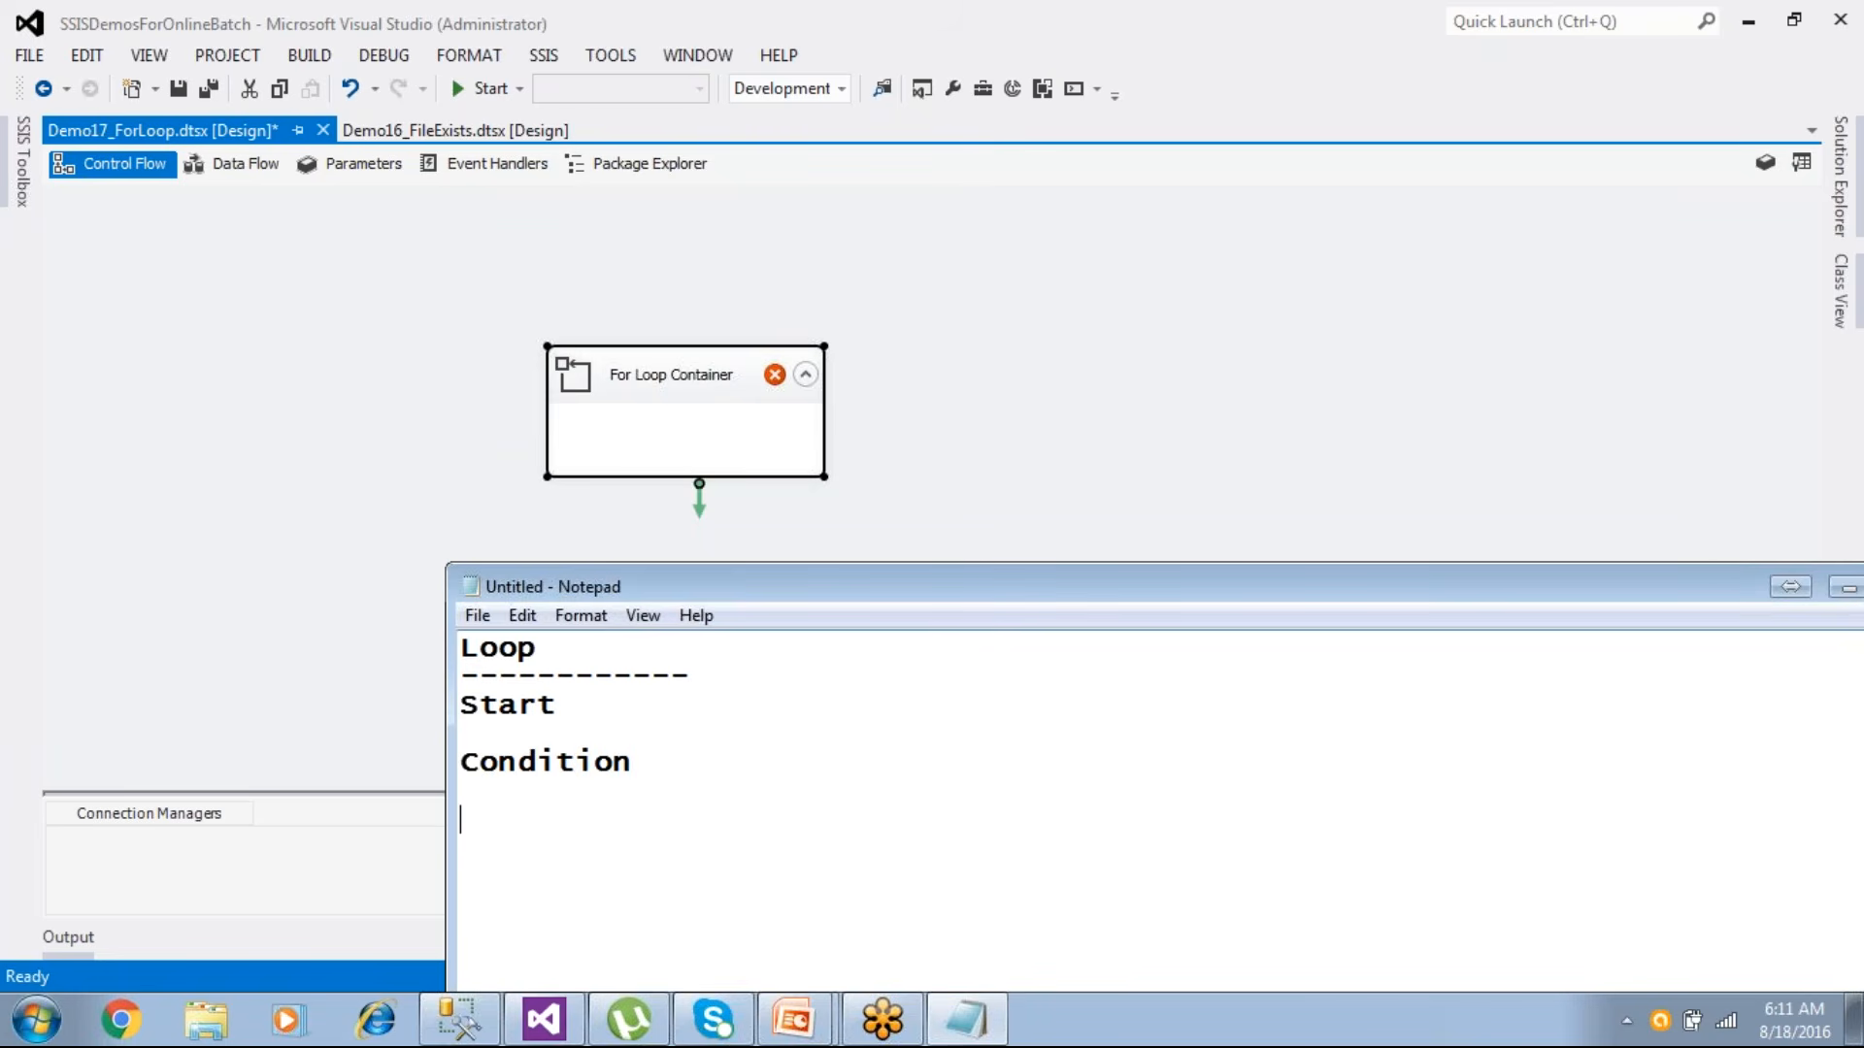
key("Return")
key("Return")
type("Incr/Decr")
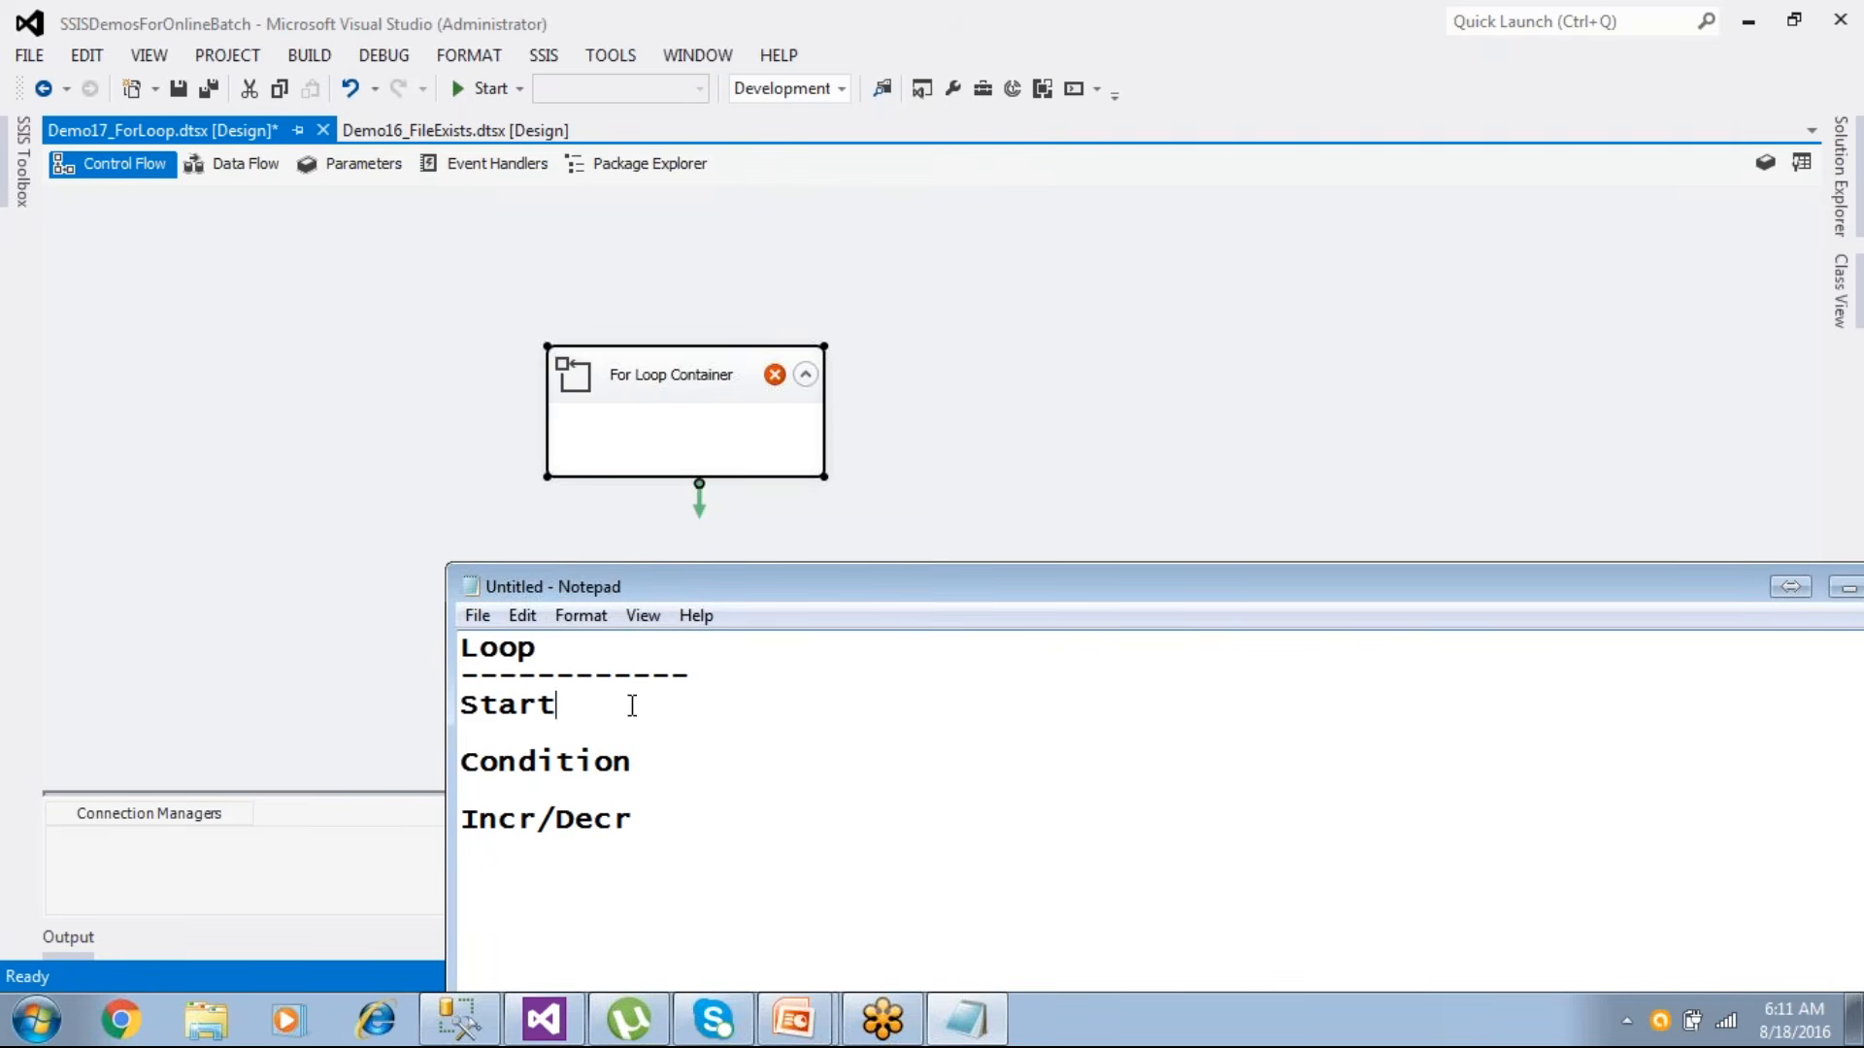
- Add example expressions to the notes: x = 1 under Start, x <= 10 under Condition, x = x + 1 under Incr/Decr
key("Return")
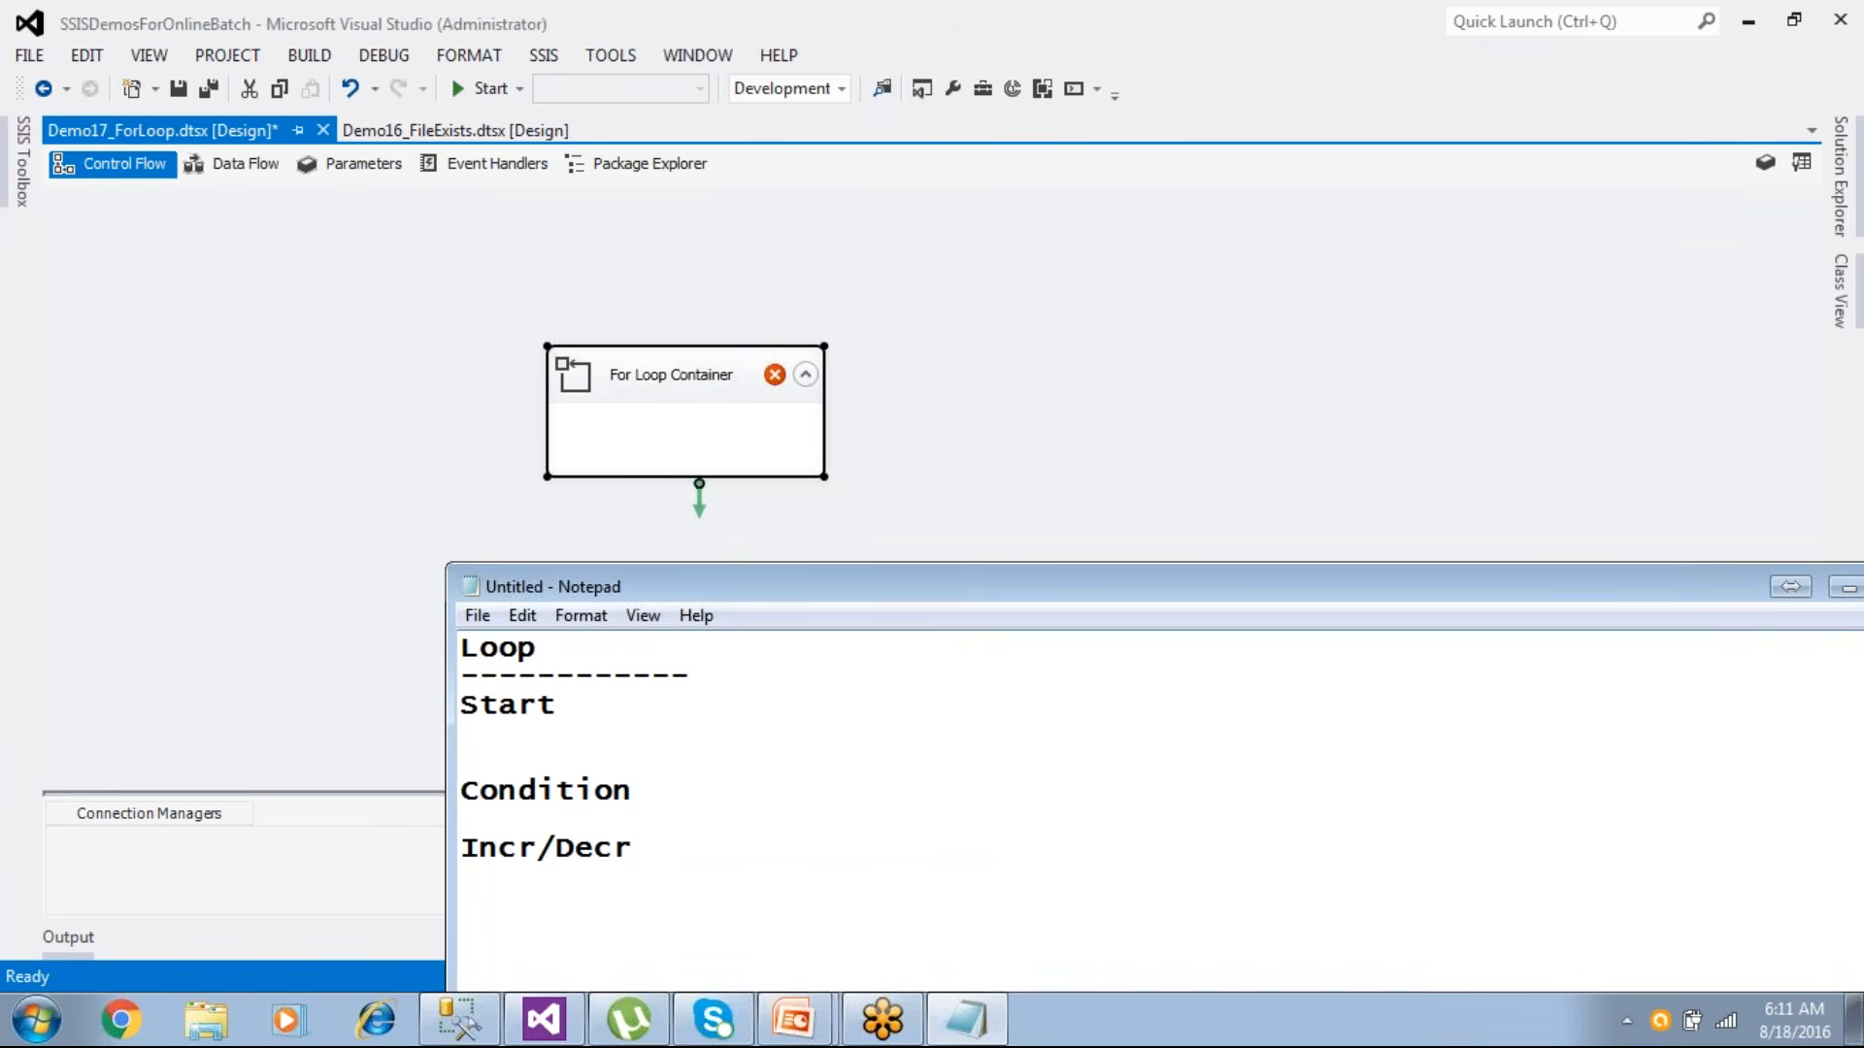
type("x =")
key("BackSpace")
type("= 1")
left_click(655, 801)
key("Return")
type("x <")
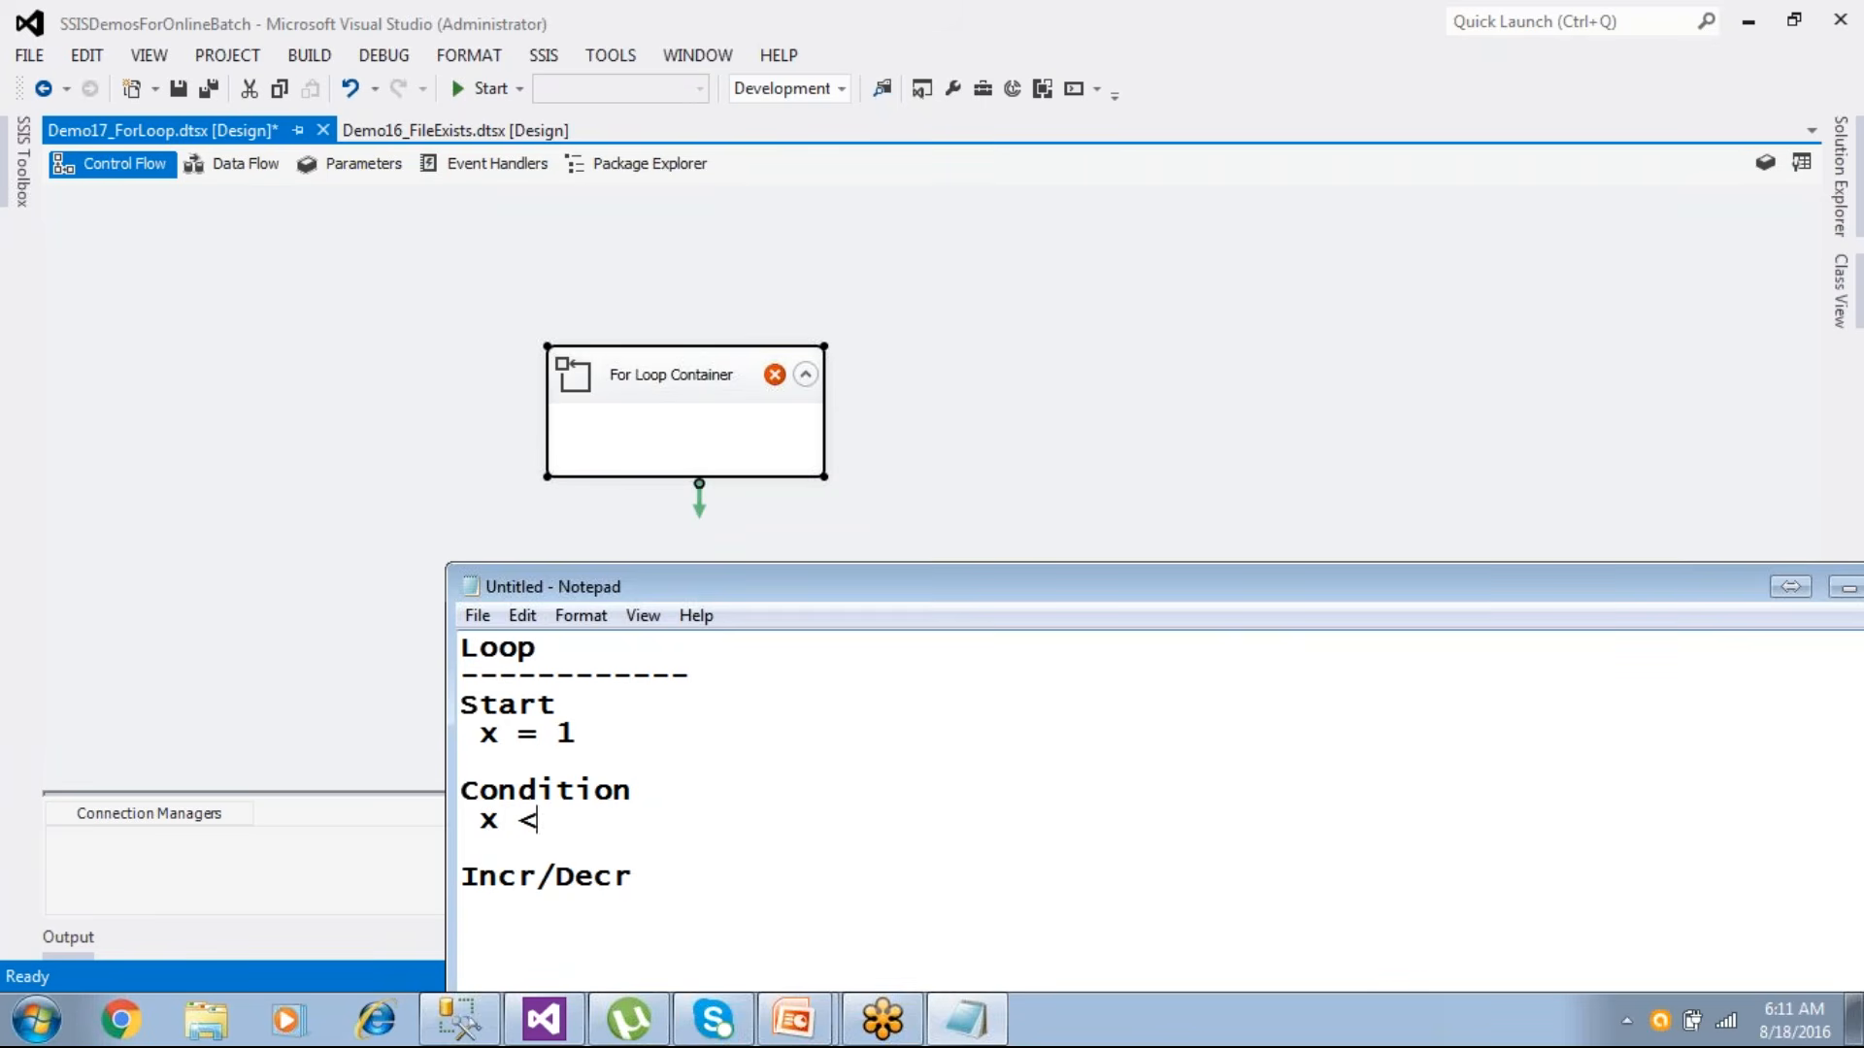
type("= 10")
left_click(639, 877)
key("Return")
type("x = x +1")
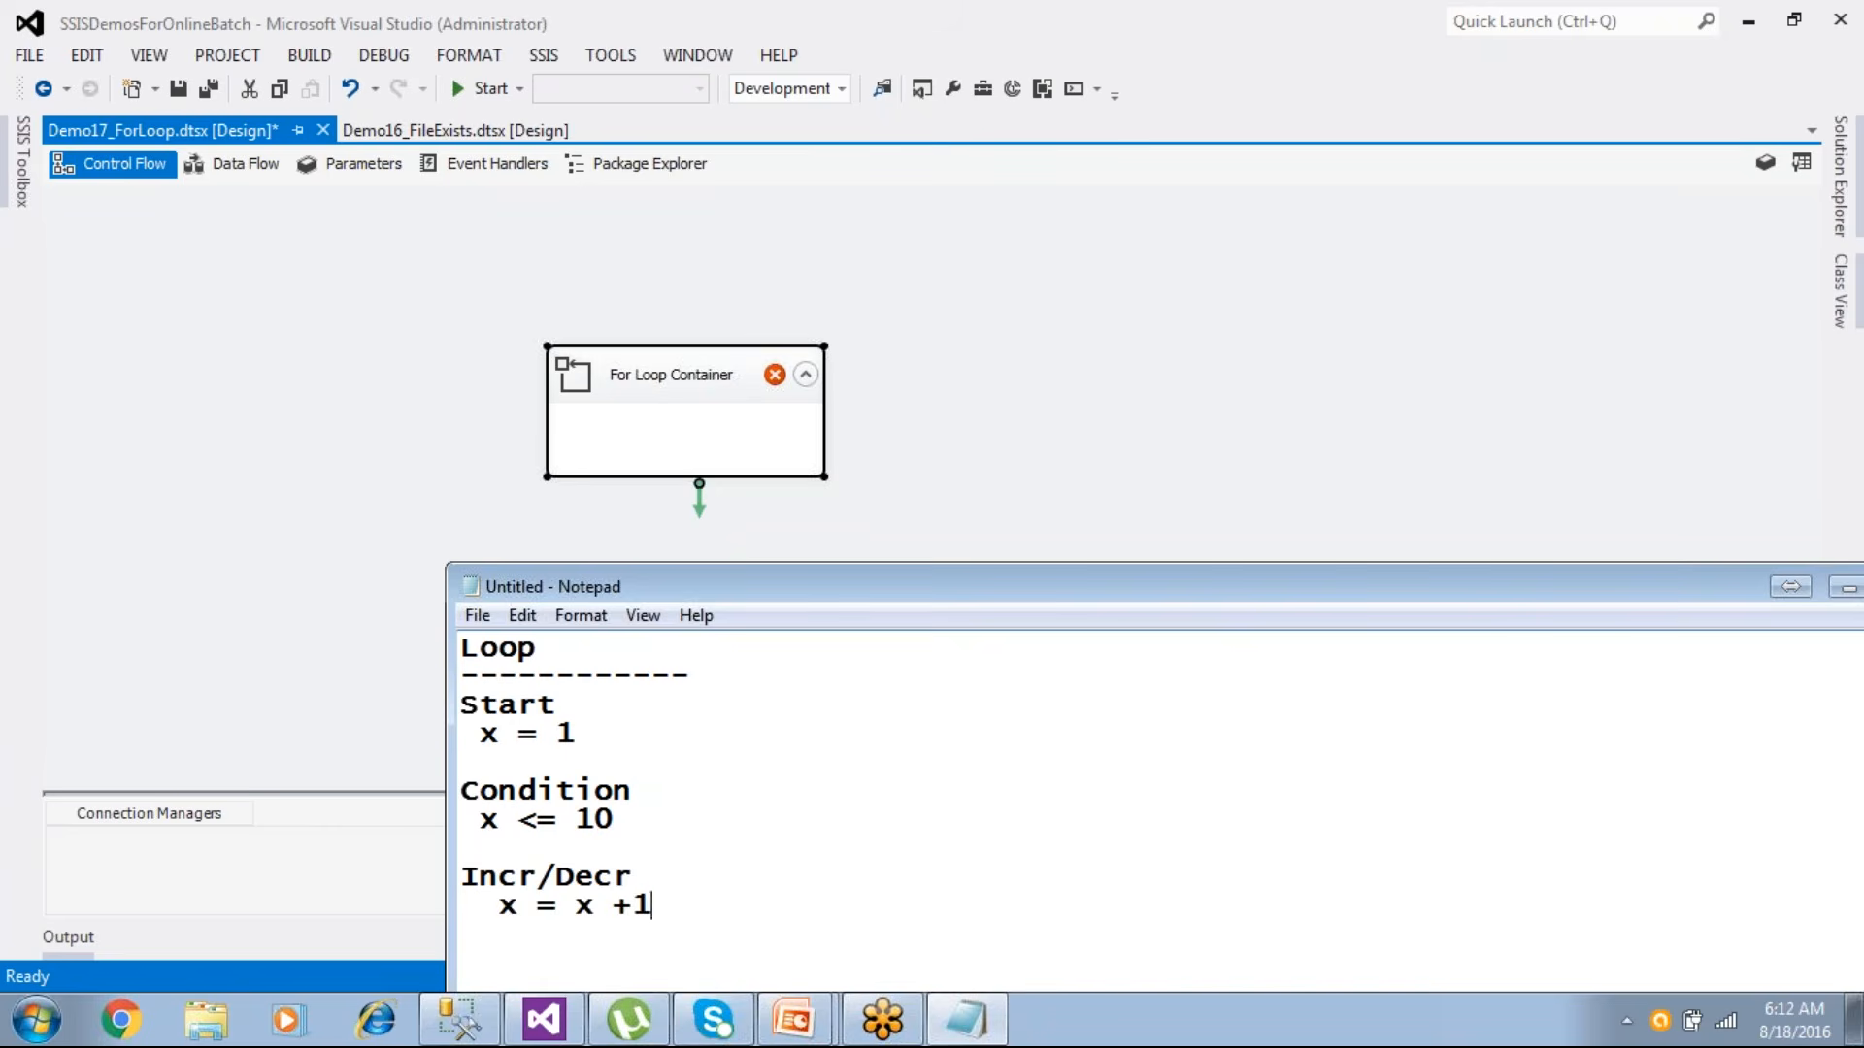
- Prefix every x in the three example expressions of the notes with @
left_click(480, 737)
type("@")
left_click(482, 821)
type("@")
left_click(499, 905)
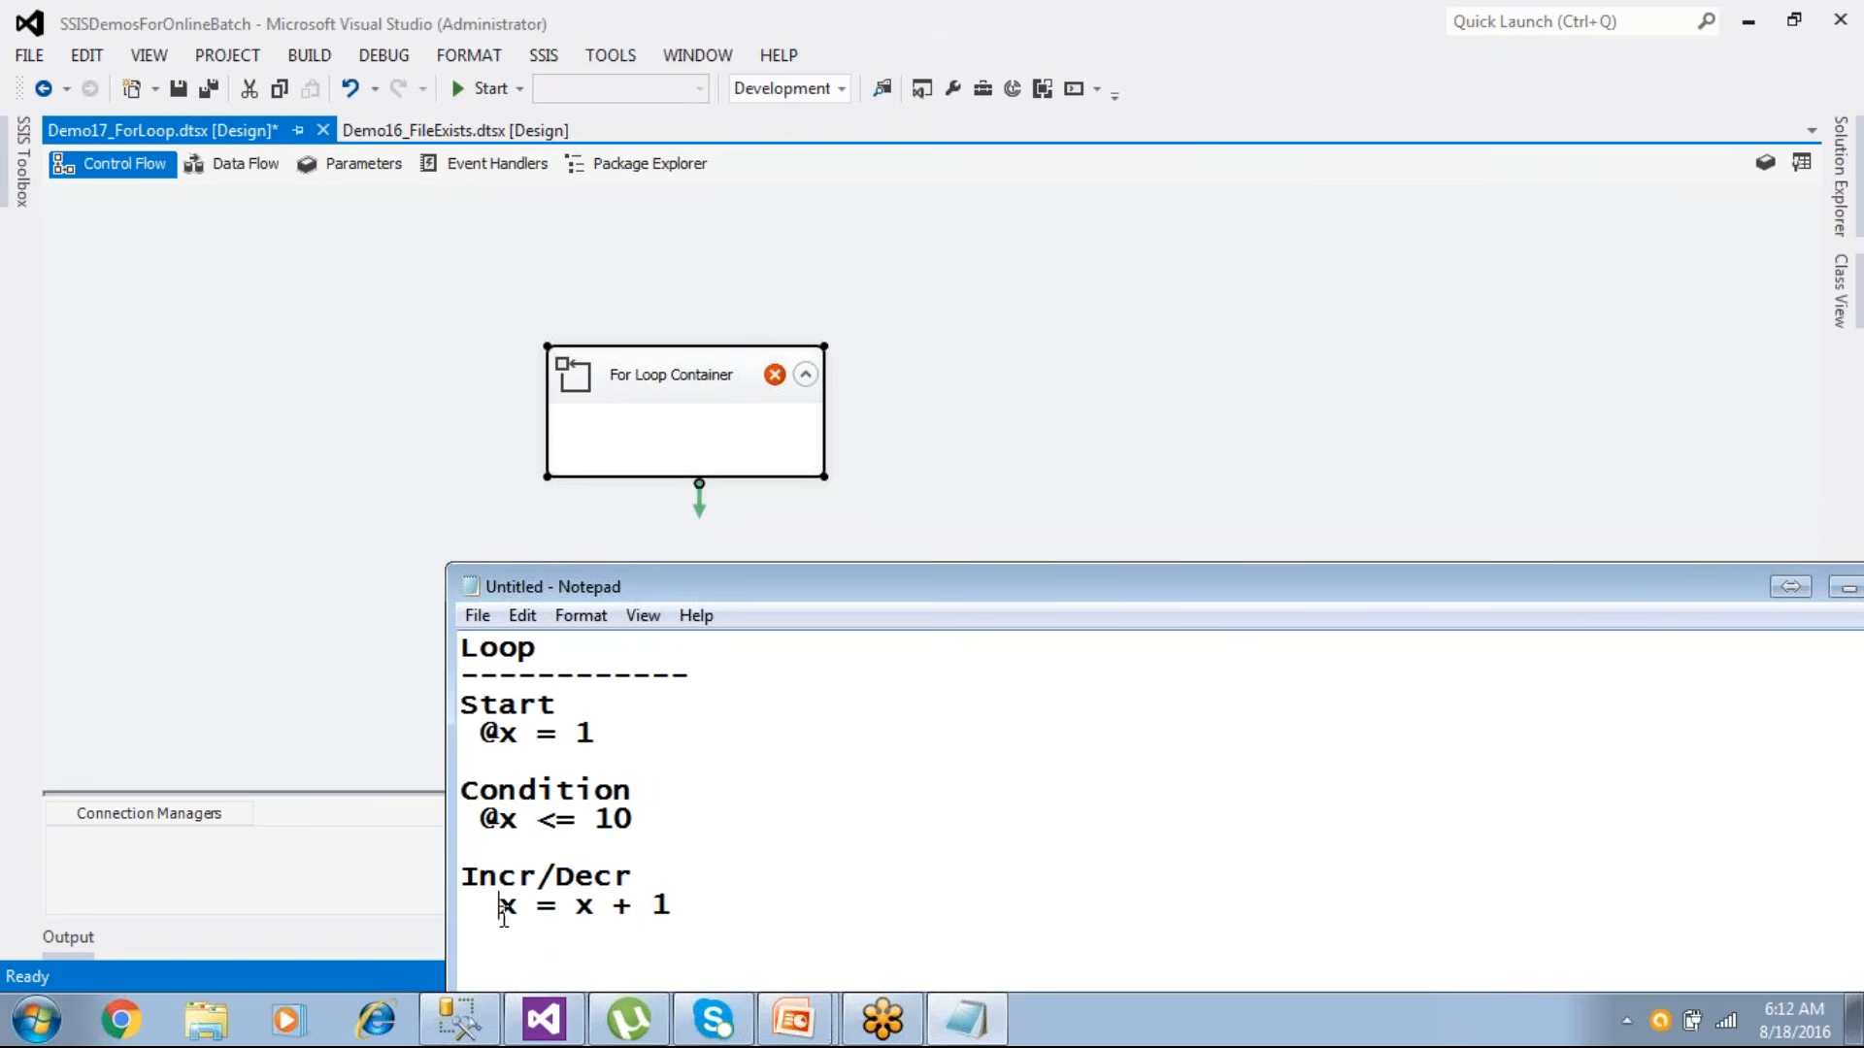
type("@")
left_click(594, 907)
type("@")
mouse_move(480, 733)
left_mouse_down()
mouse_move(612, 735)
mouse_move(479, 735)
left_mouse_up()
left_click(679, 830)
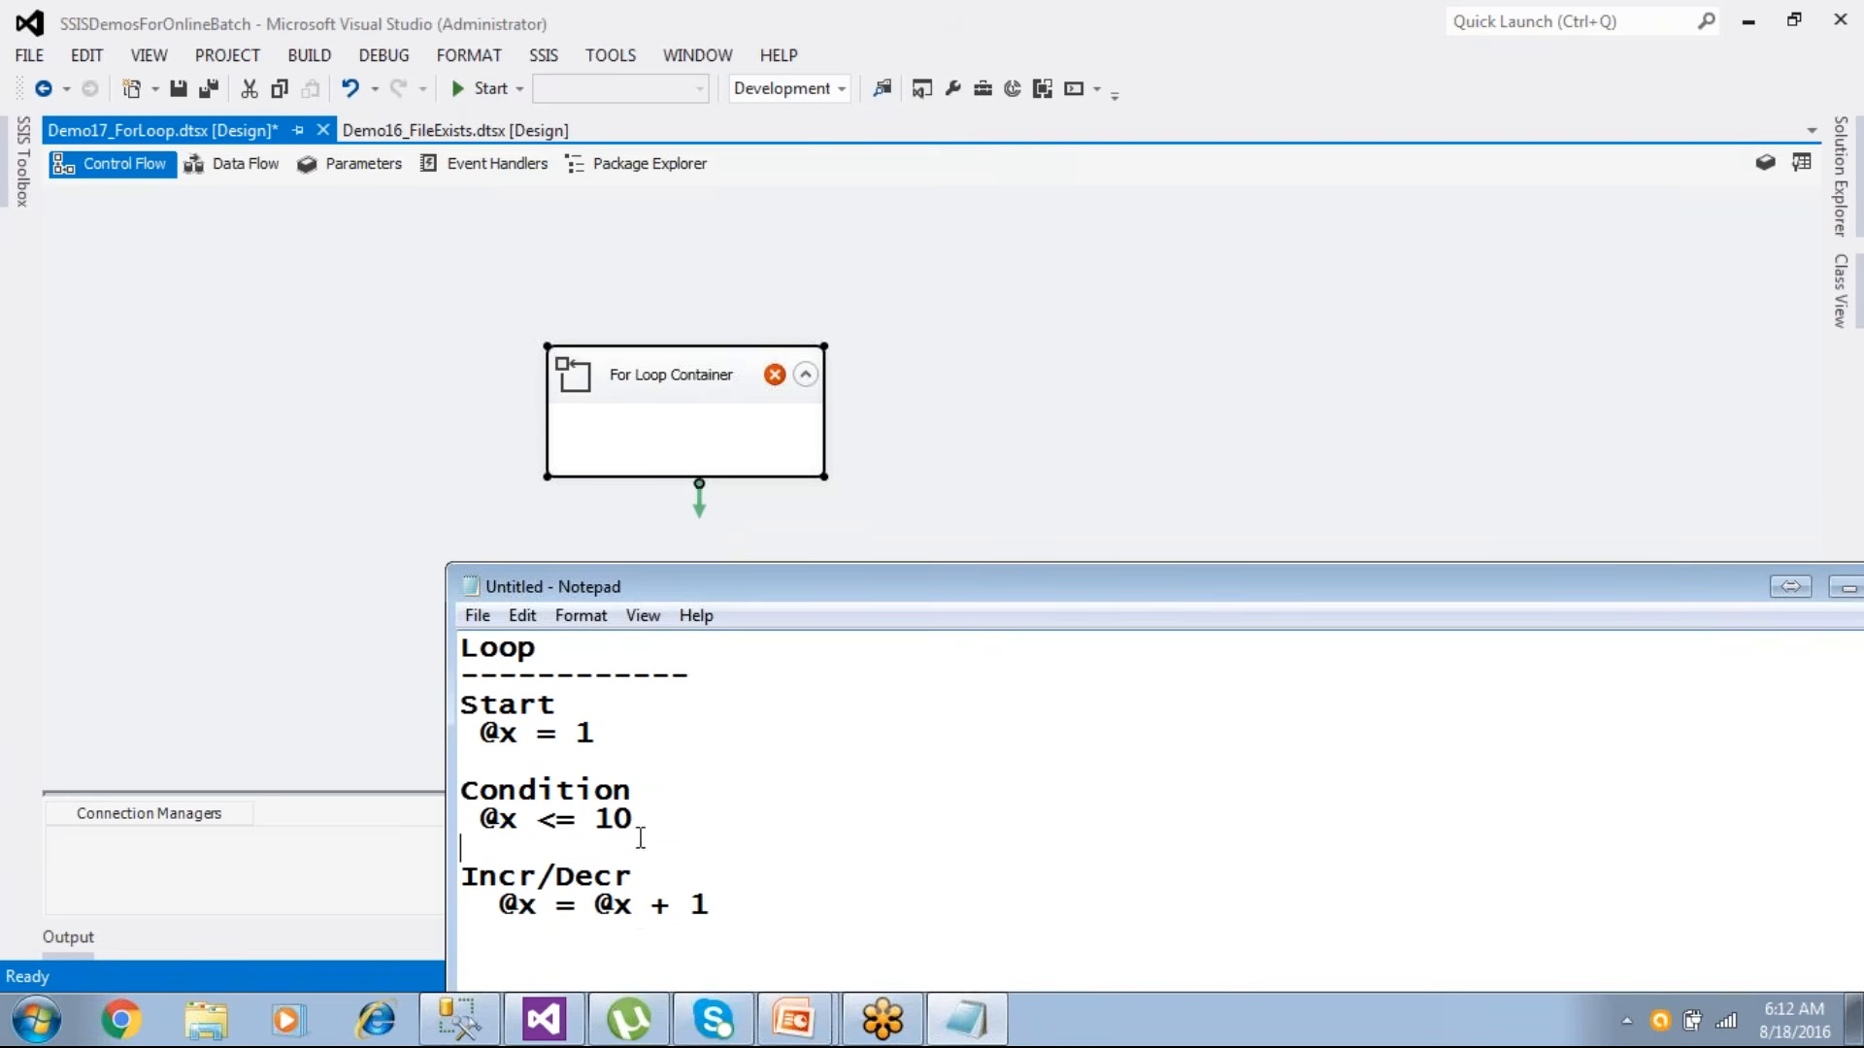
left_click(642, 823)
- Switch back to Visual Studio, save the Demo17_ForLoop package and show its variables list
left_click(429, 437)
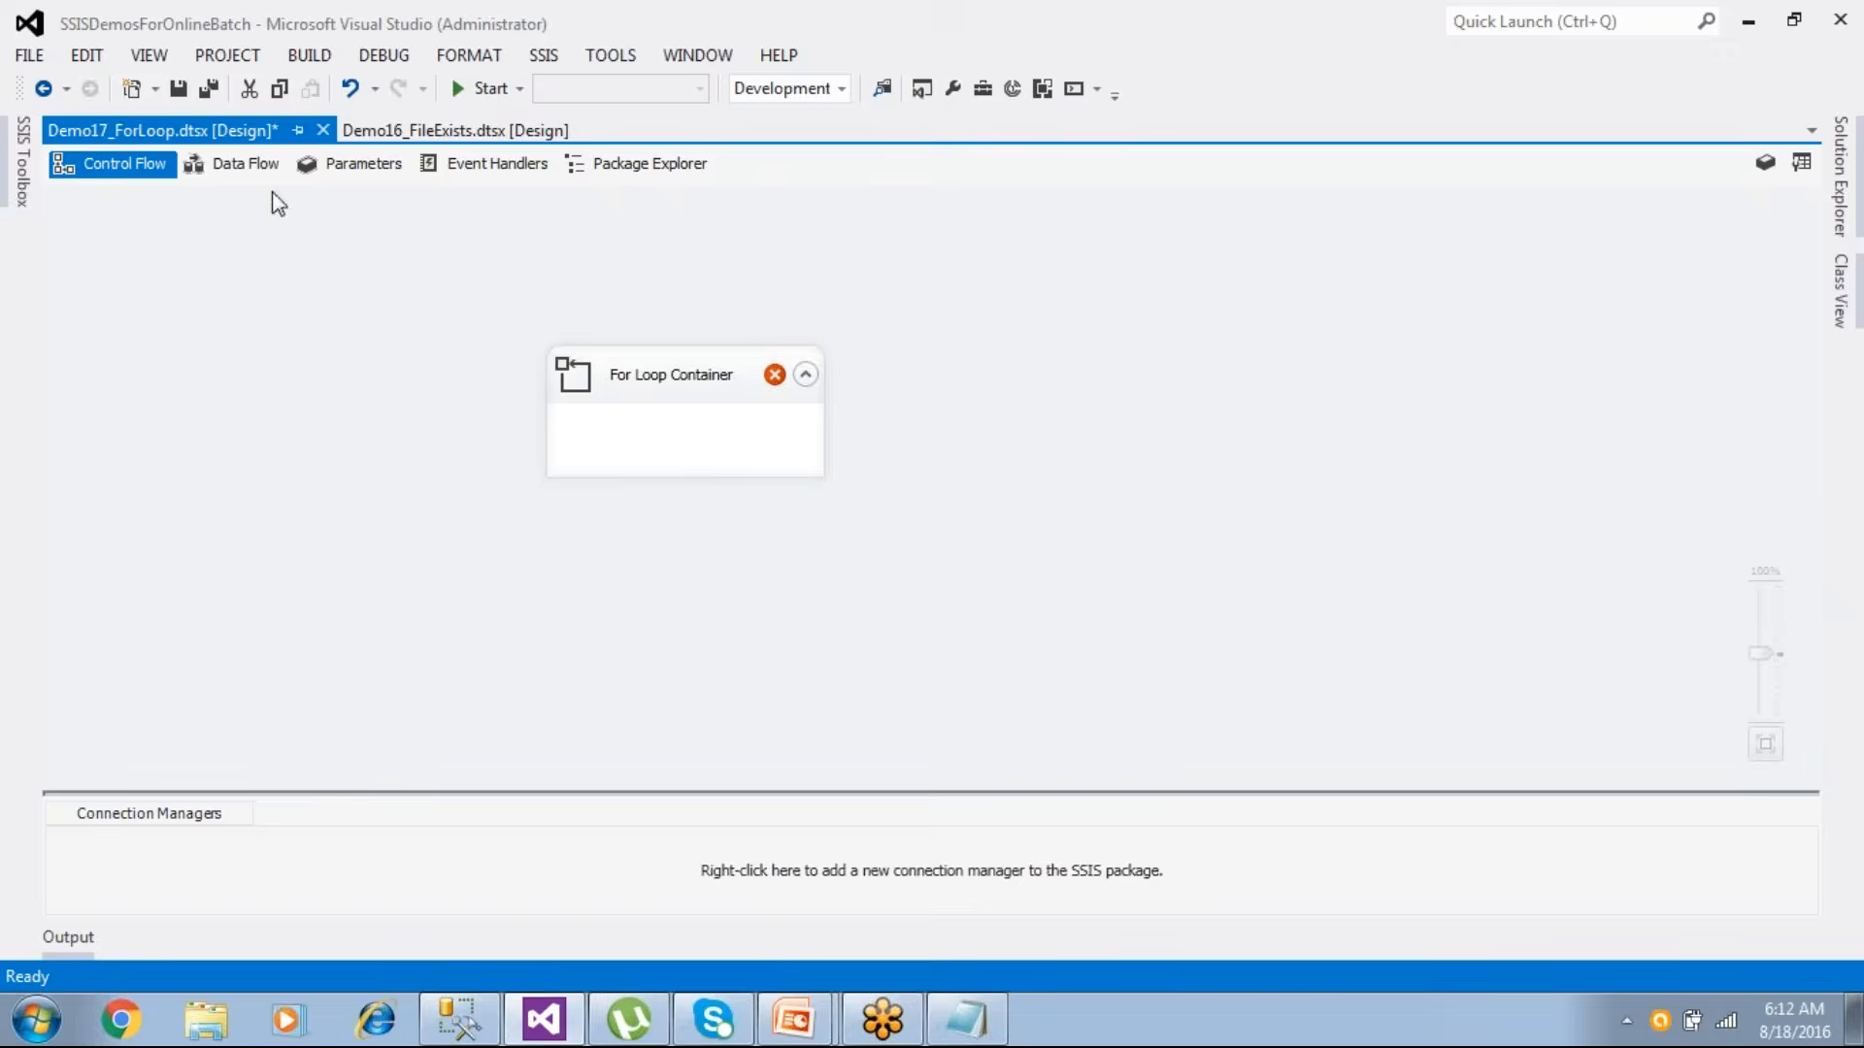
left_click(178, 89)
left_click(545, 59)
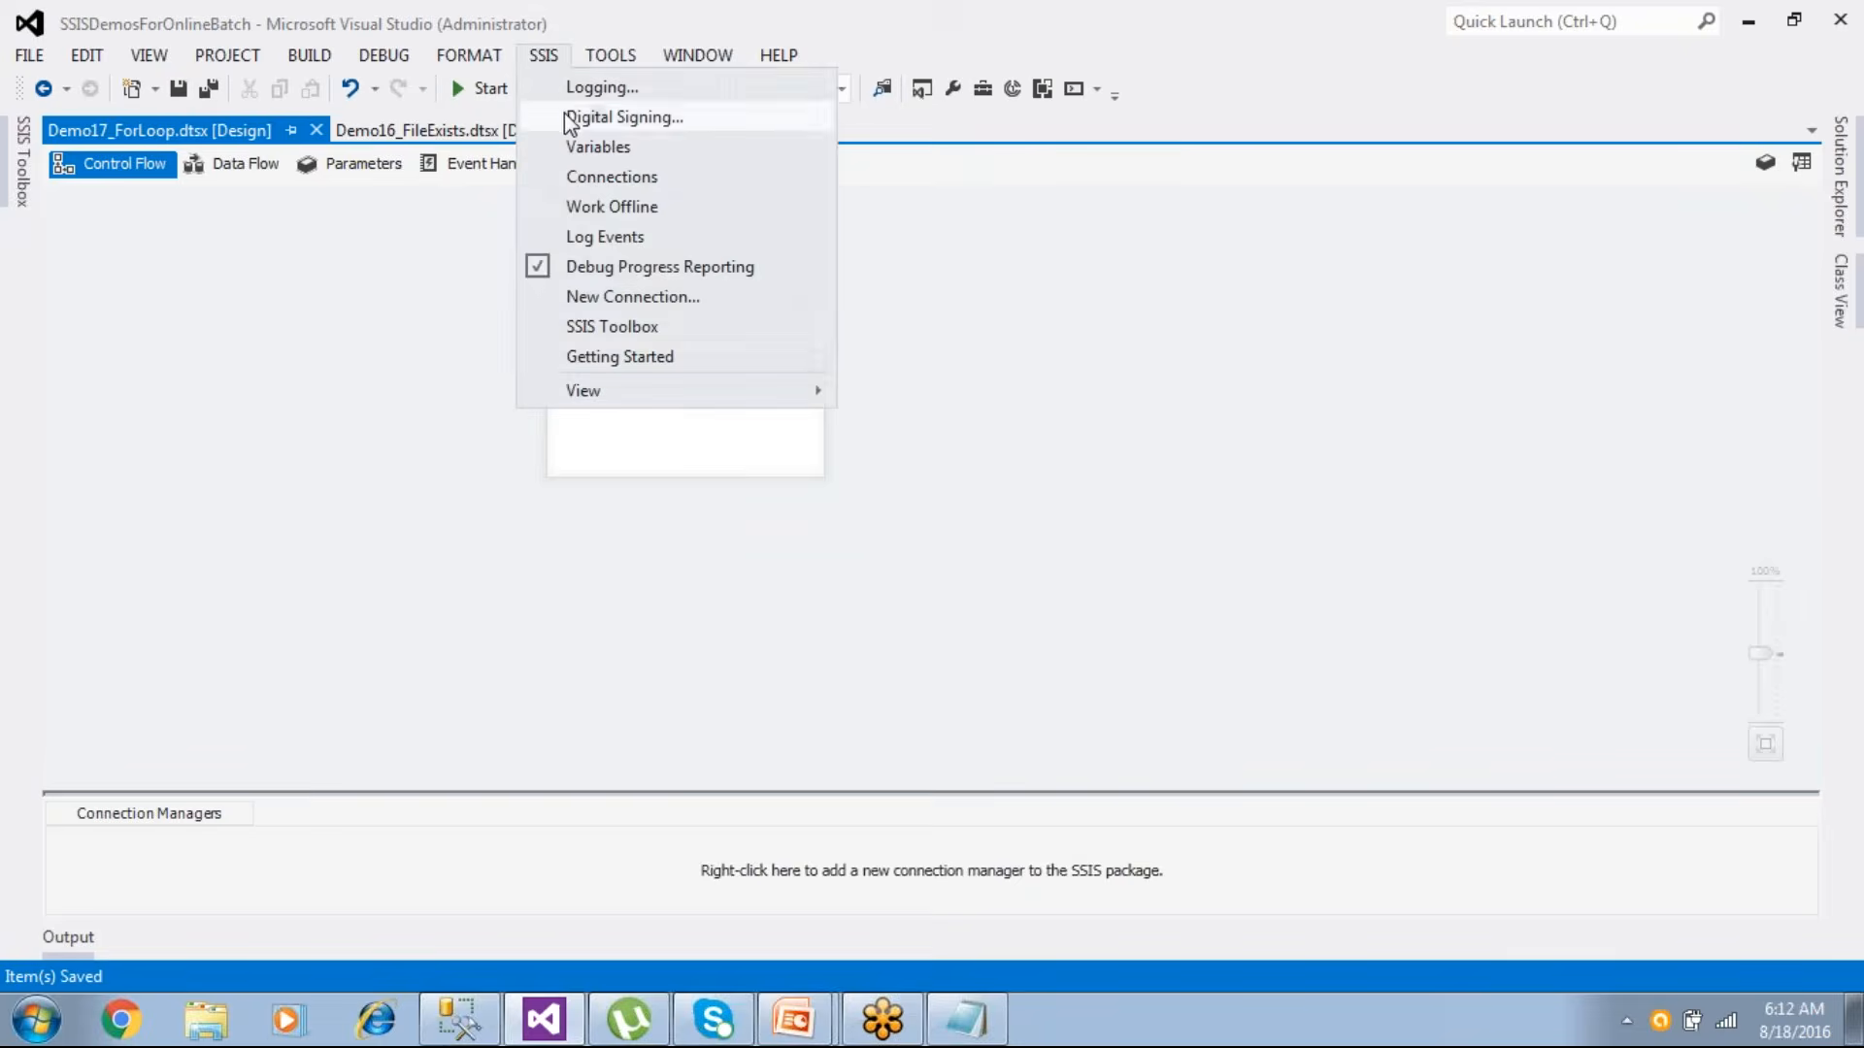
left_click(578, 149)
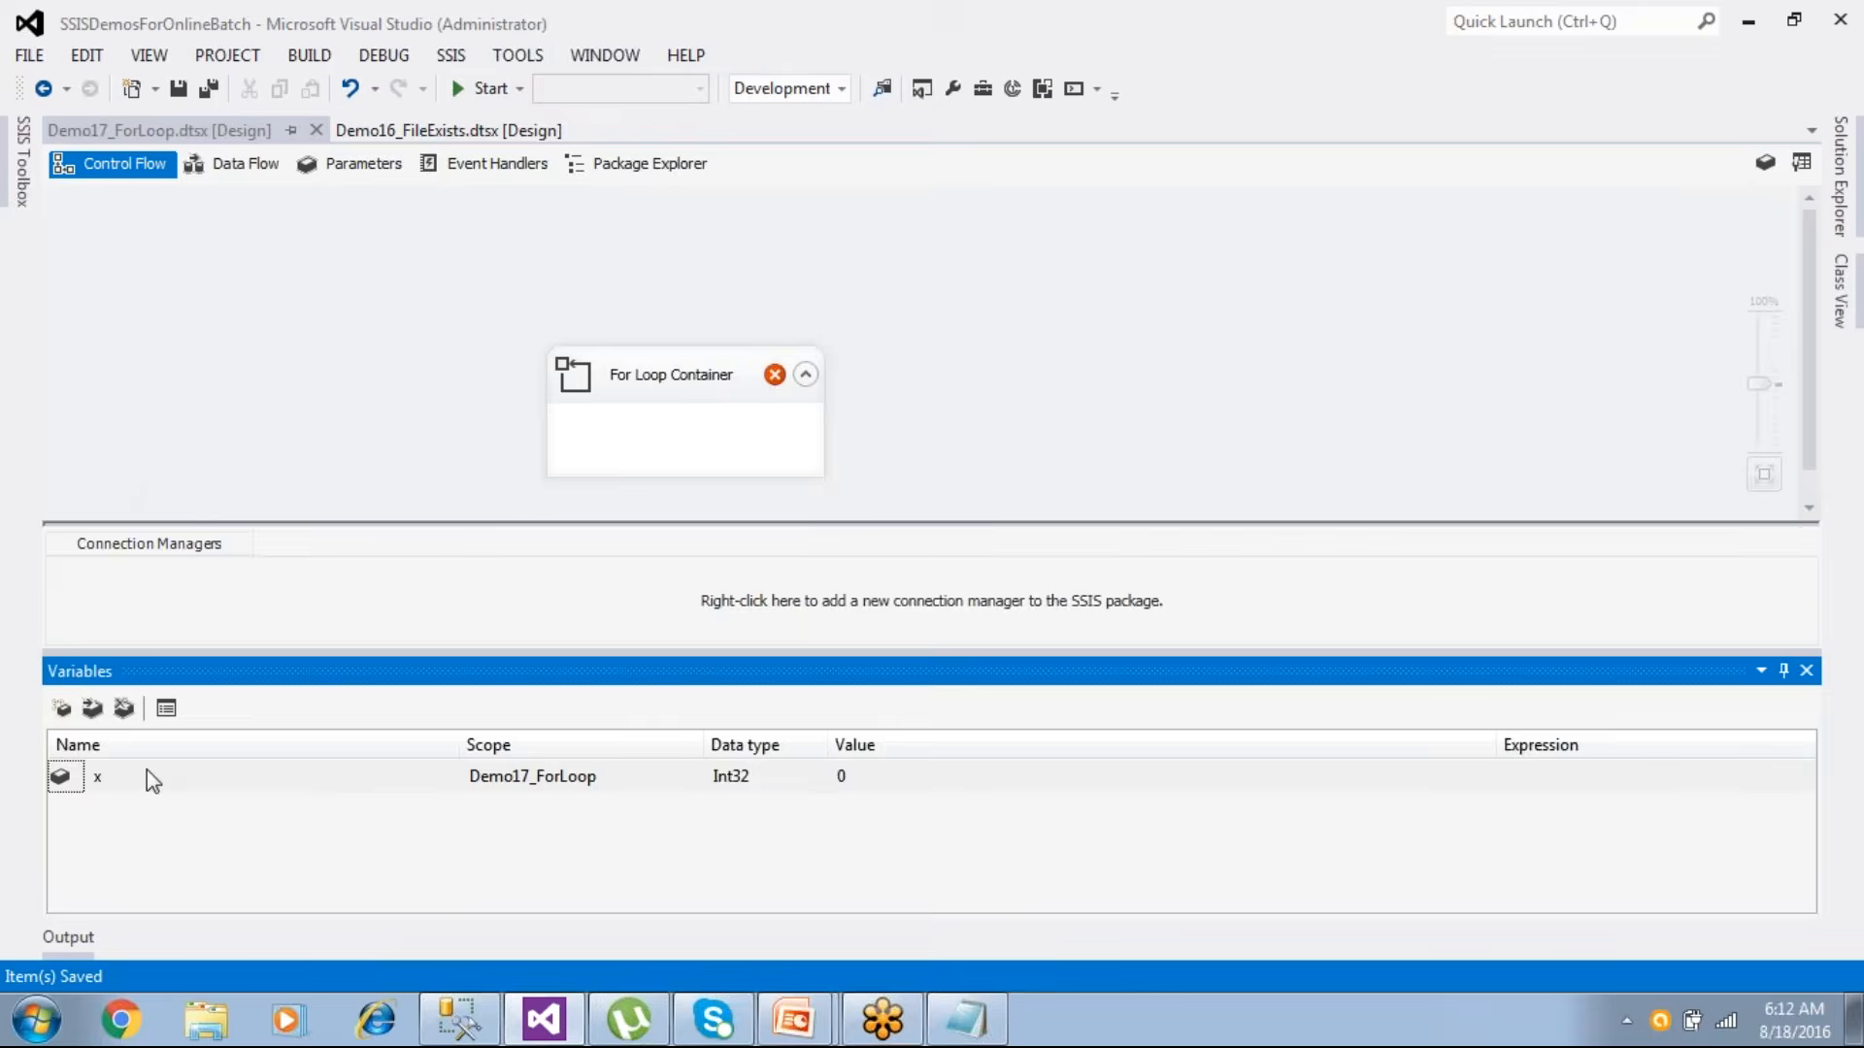
- Delete the existing variable x from the package's variables list
left_click(592, 427)
double_click(170, 782)
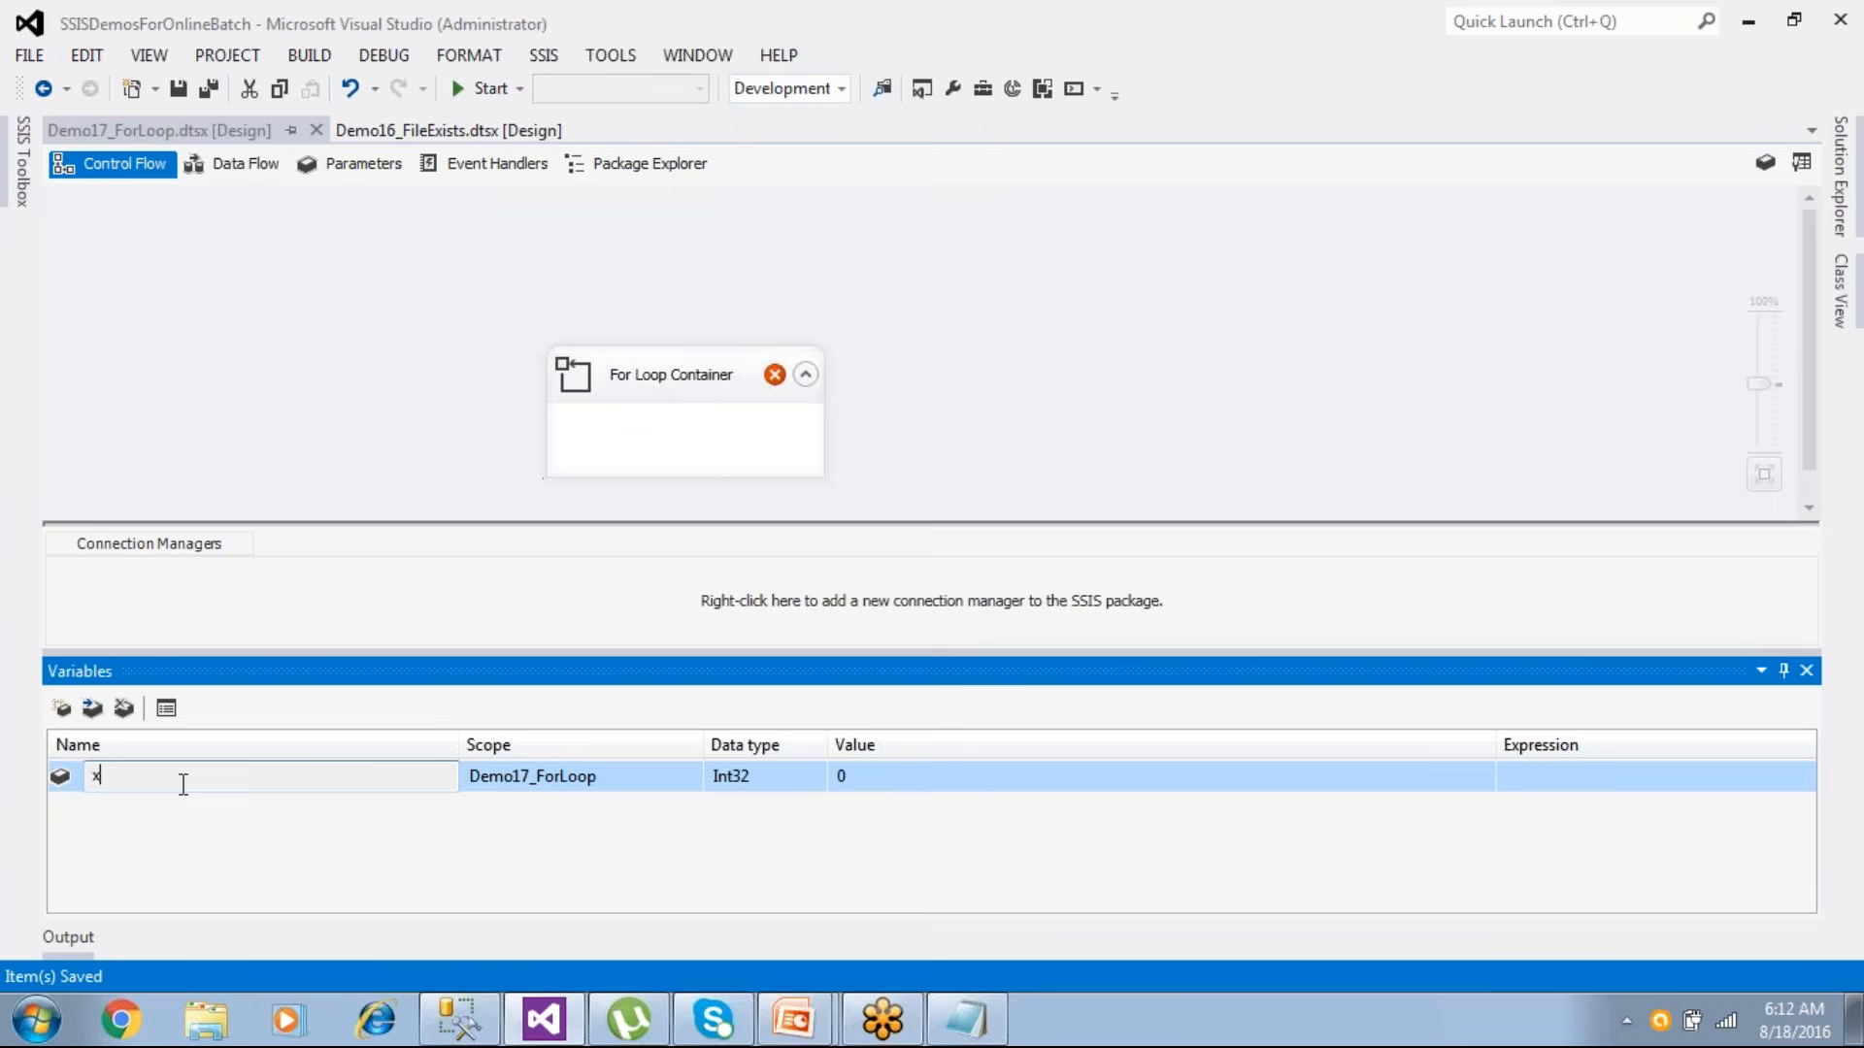
left_click(730, 788)
left_click(167, 784)
left_click(108, 804)
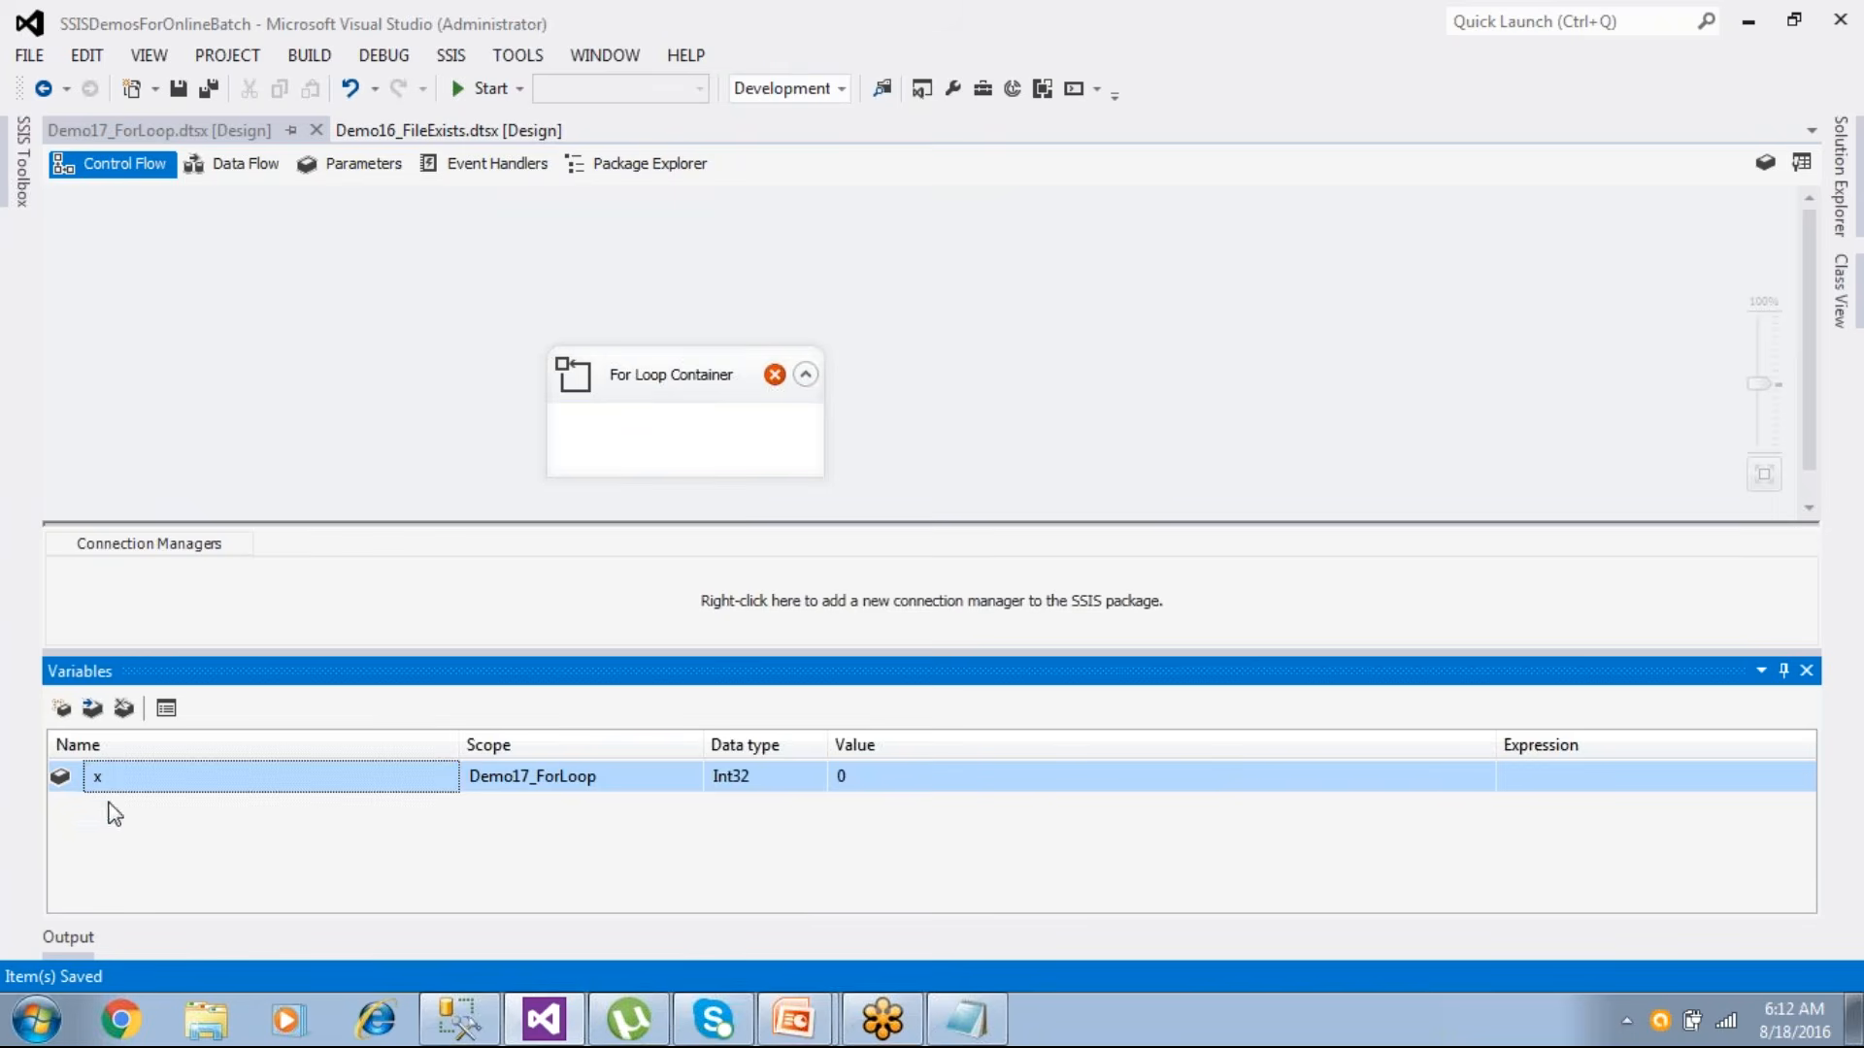
left_click(123, 708)
- Create a new Int32 variable x scoped to Demo17_ForLoop and set its value to 1
left_click(64, 710)
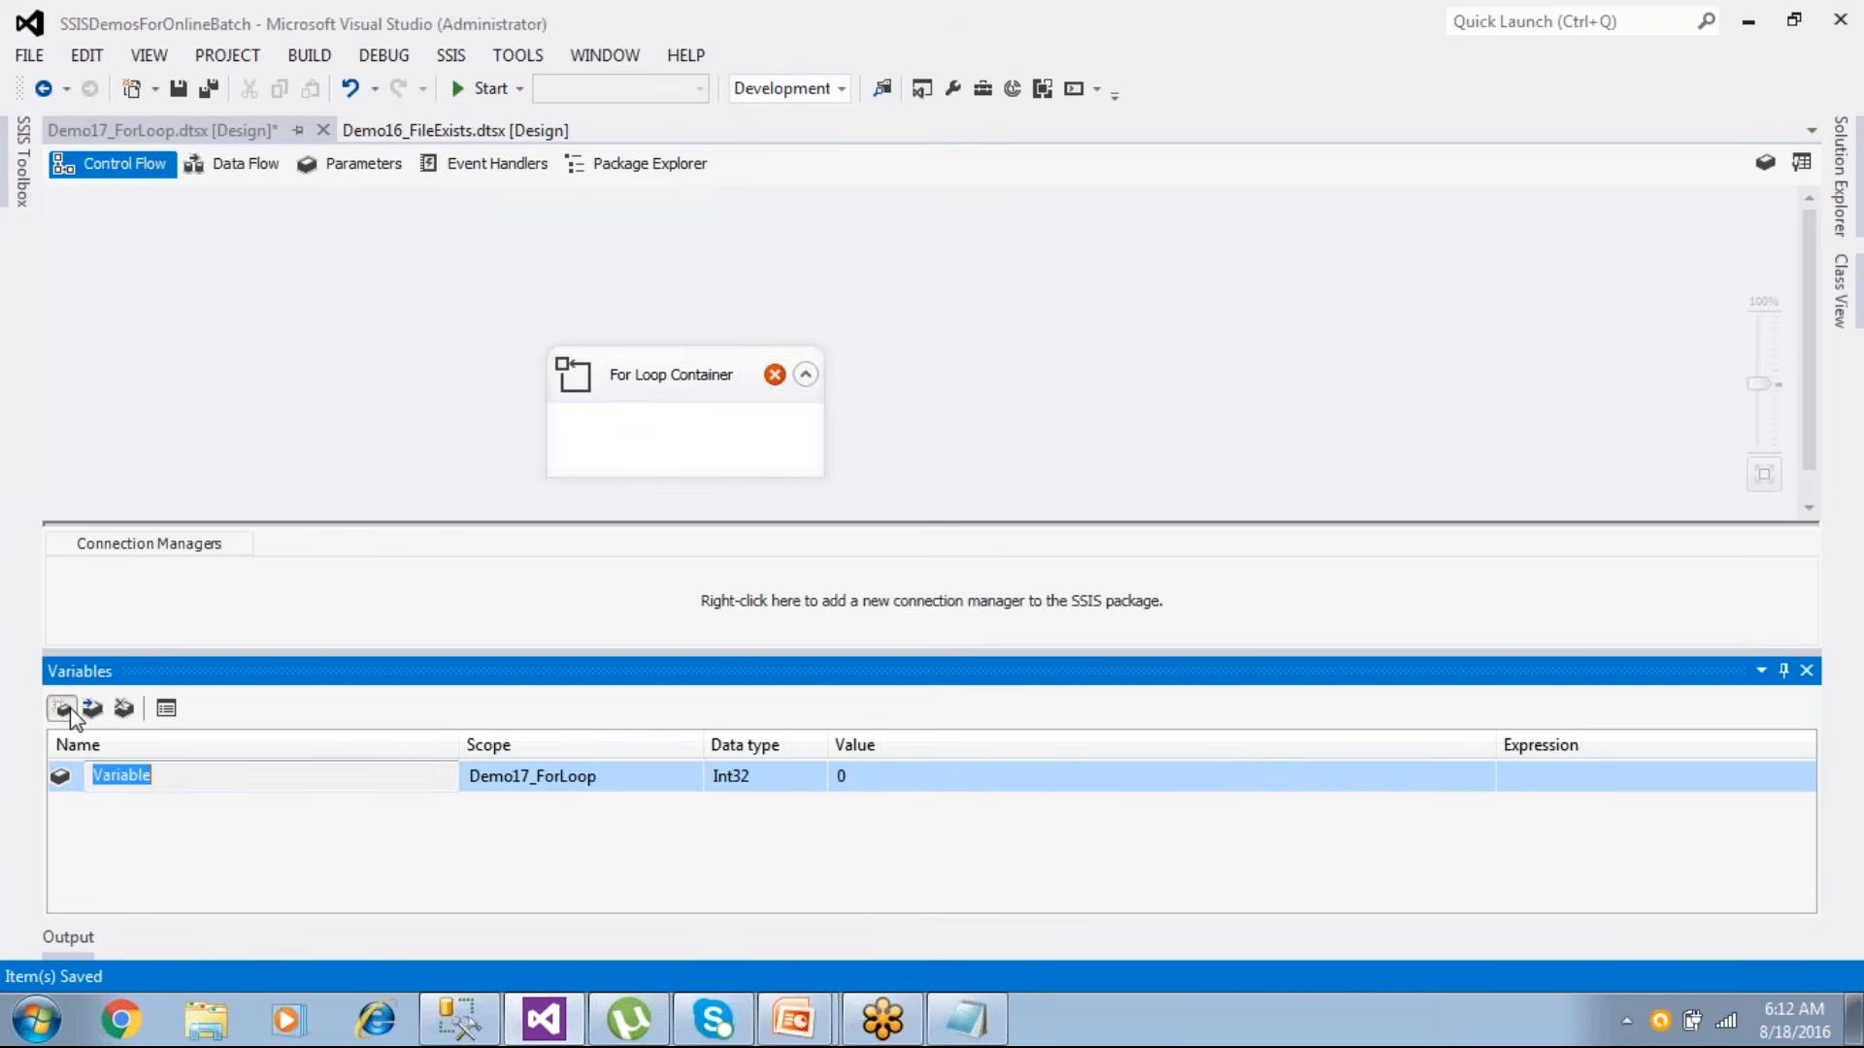
type("x")
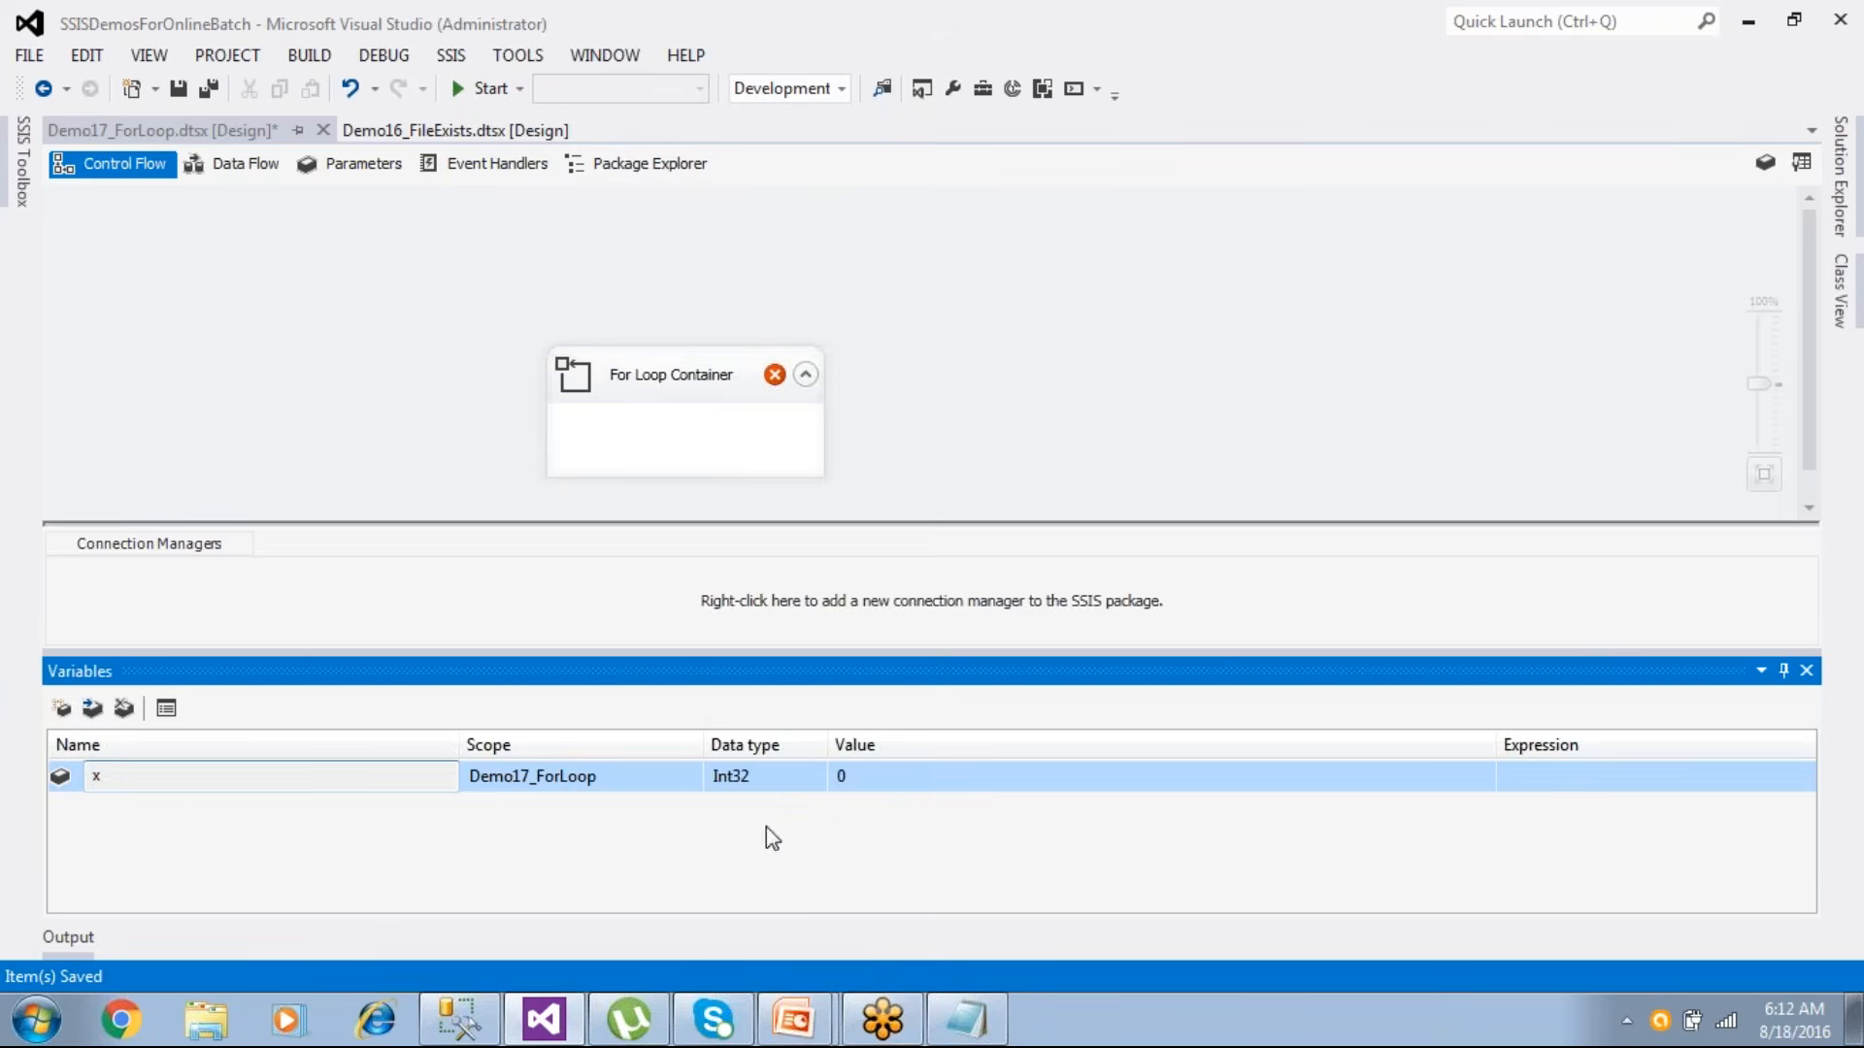
left_click(870, 778)
type("1")
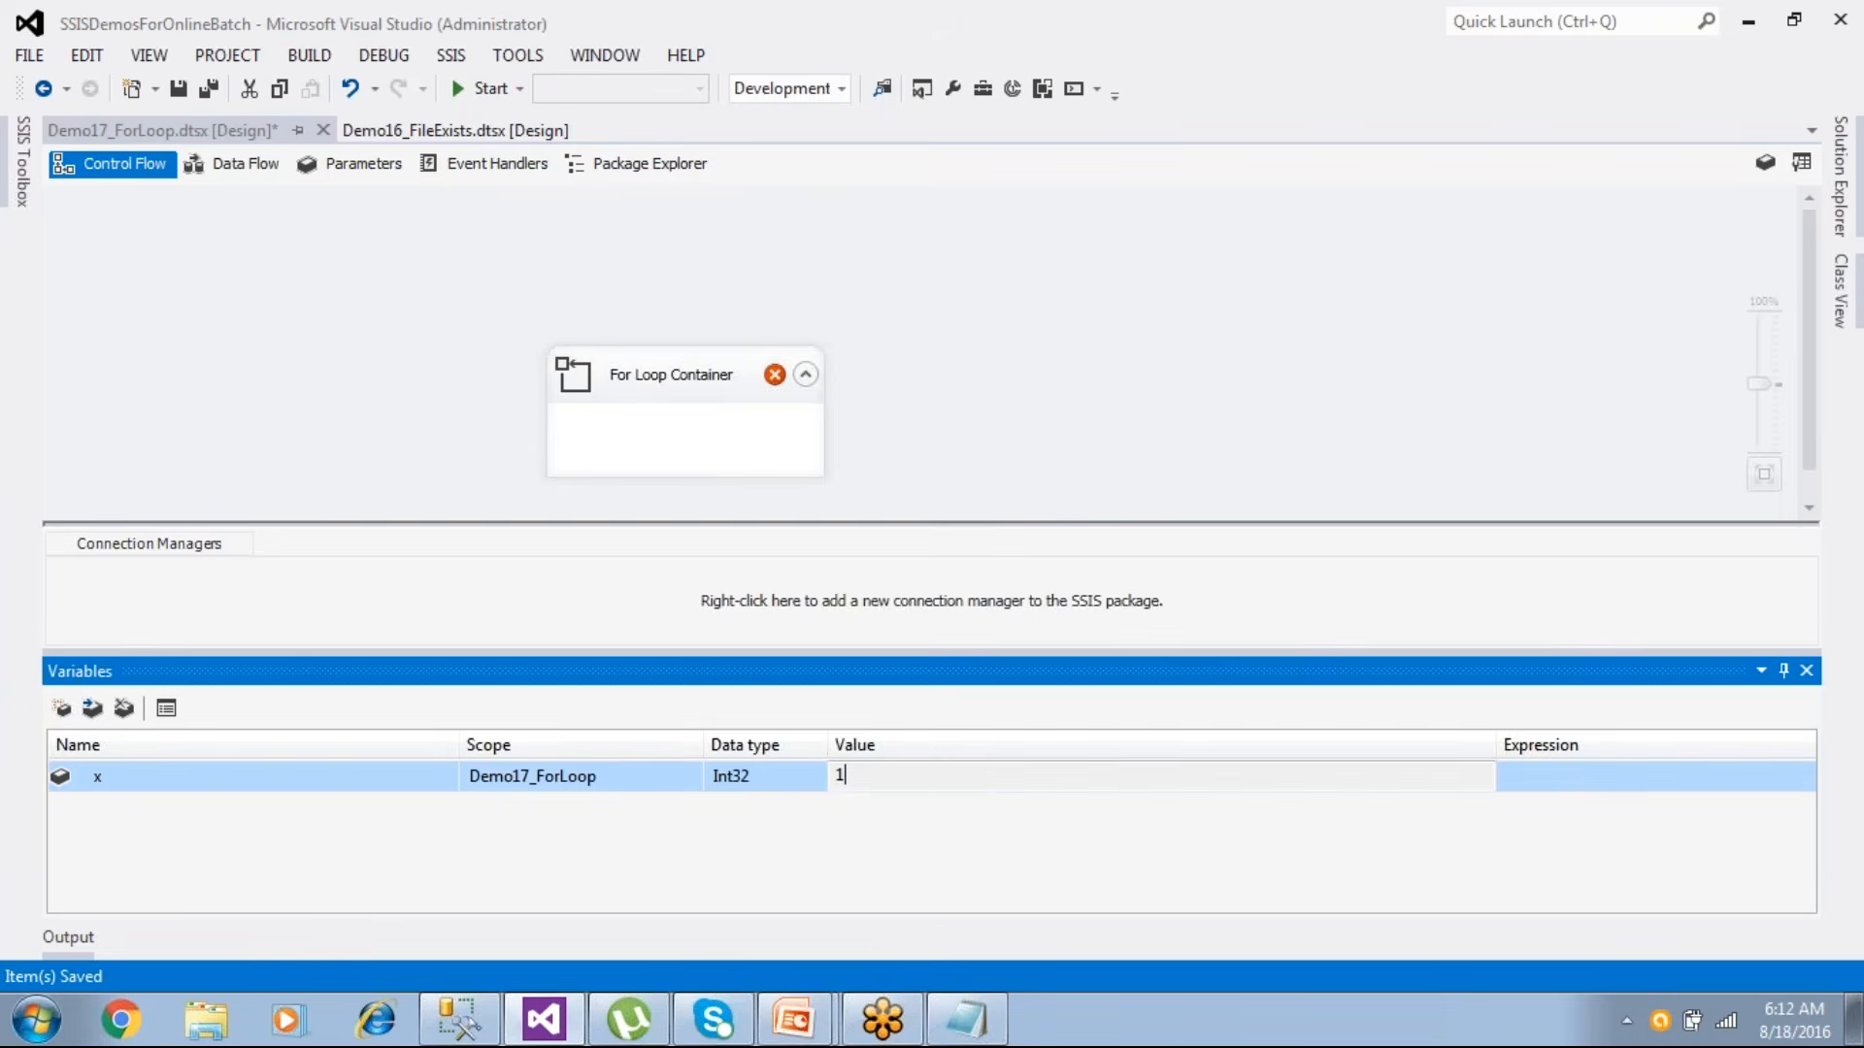
left_click(558, 782)
left_click(911, 408)
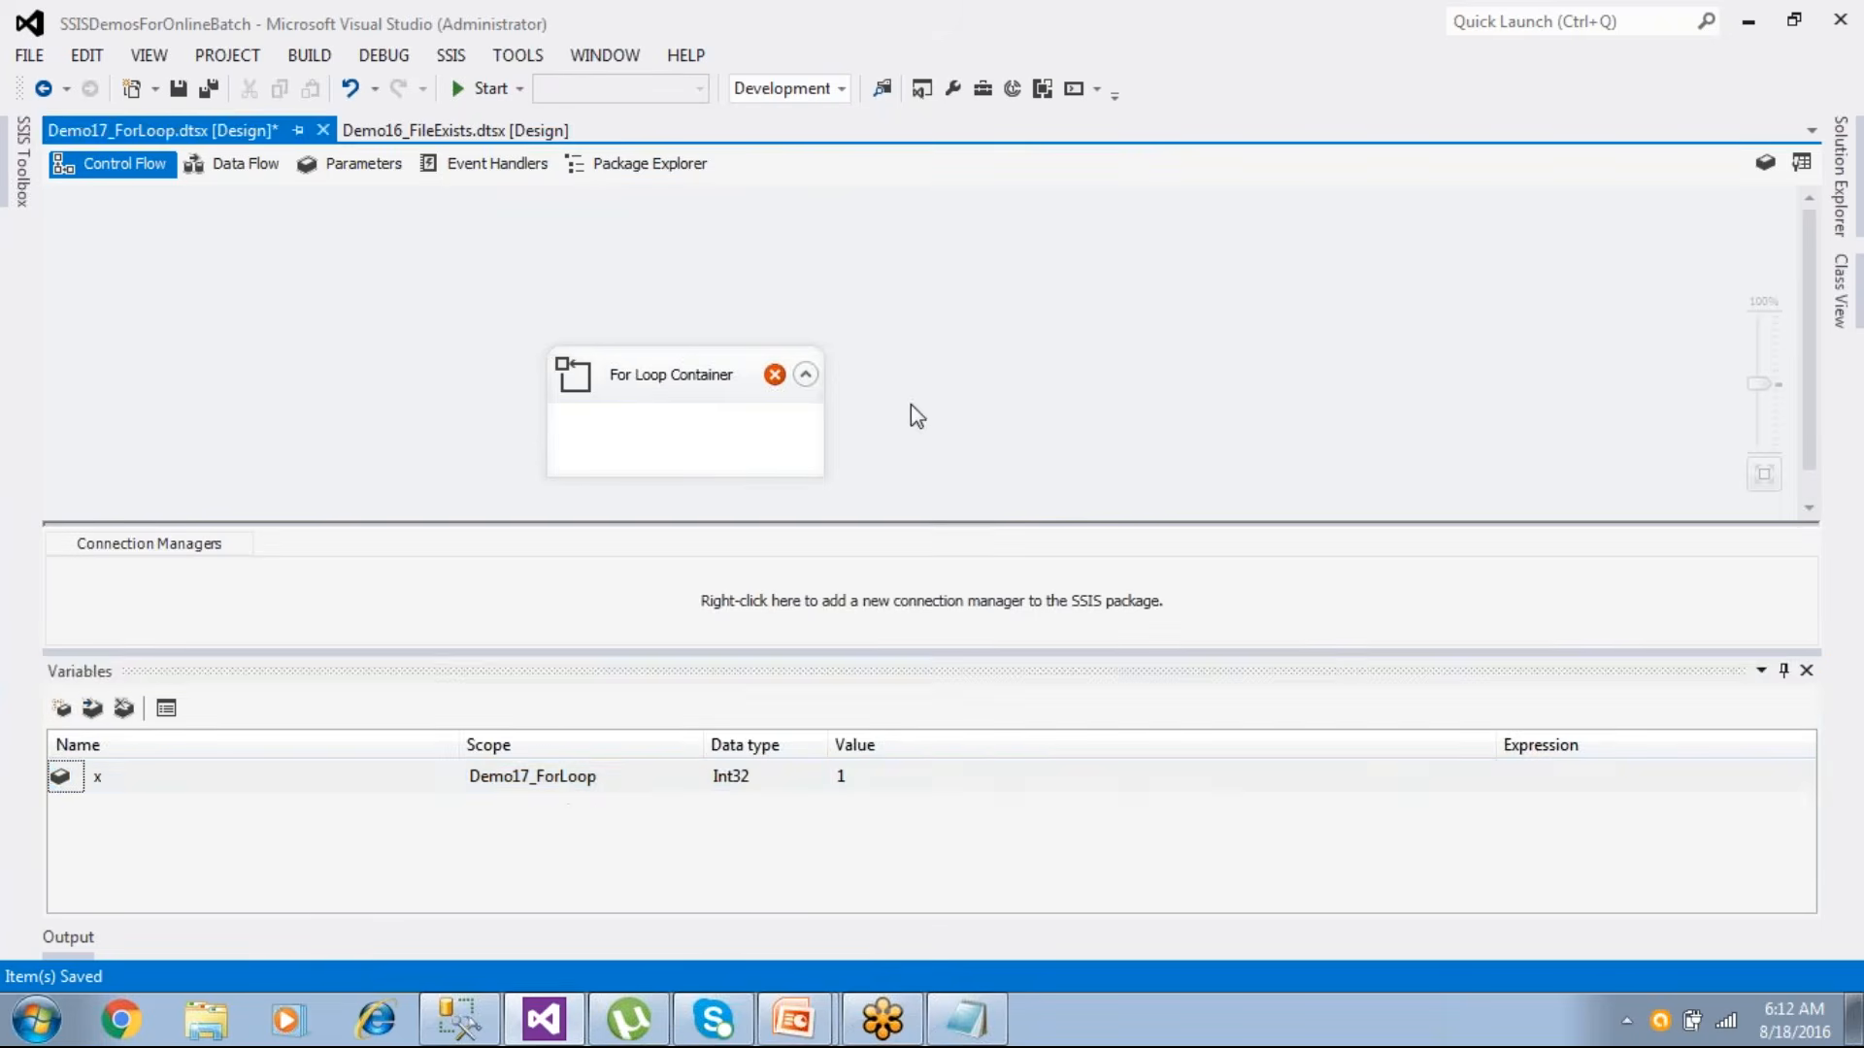
- Open the For Loop Container's editor, review its three expression properties and set InitExpression to @x = 1
double_click(738, 382)
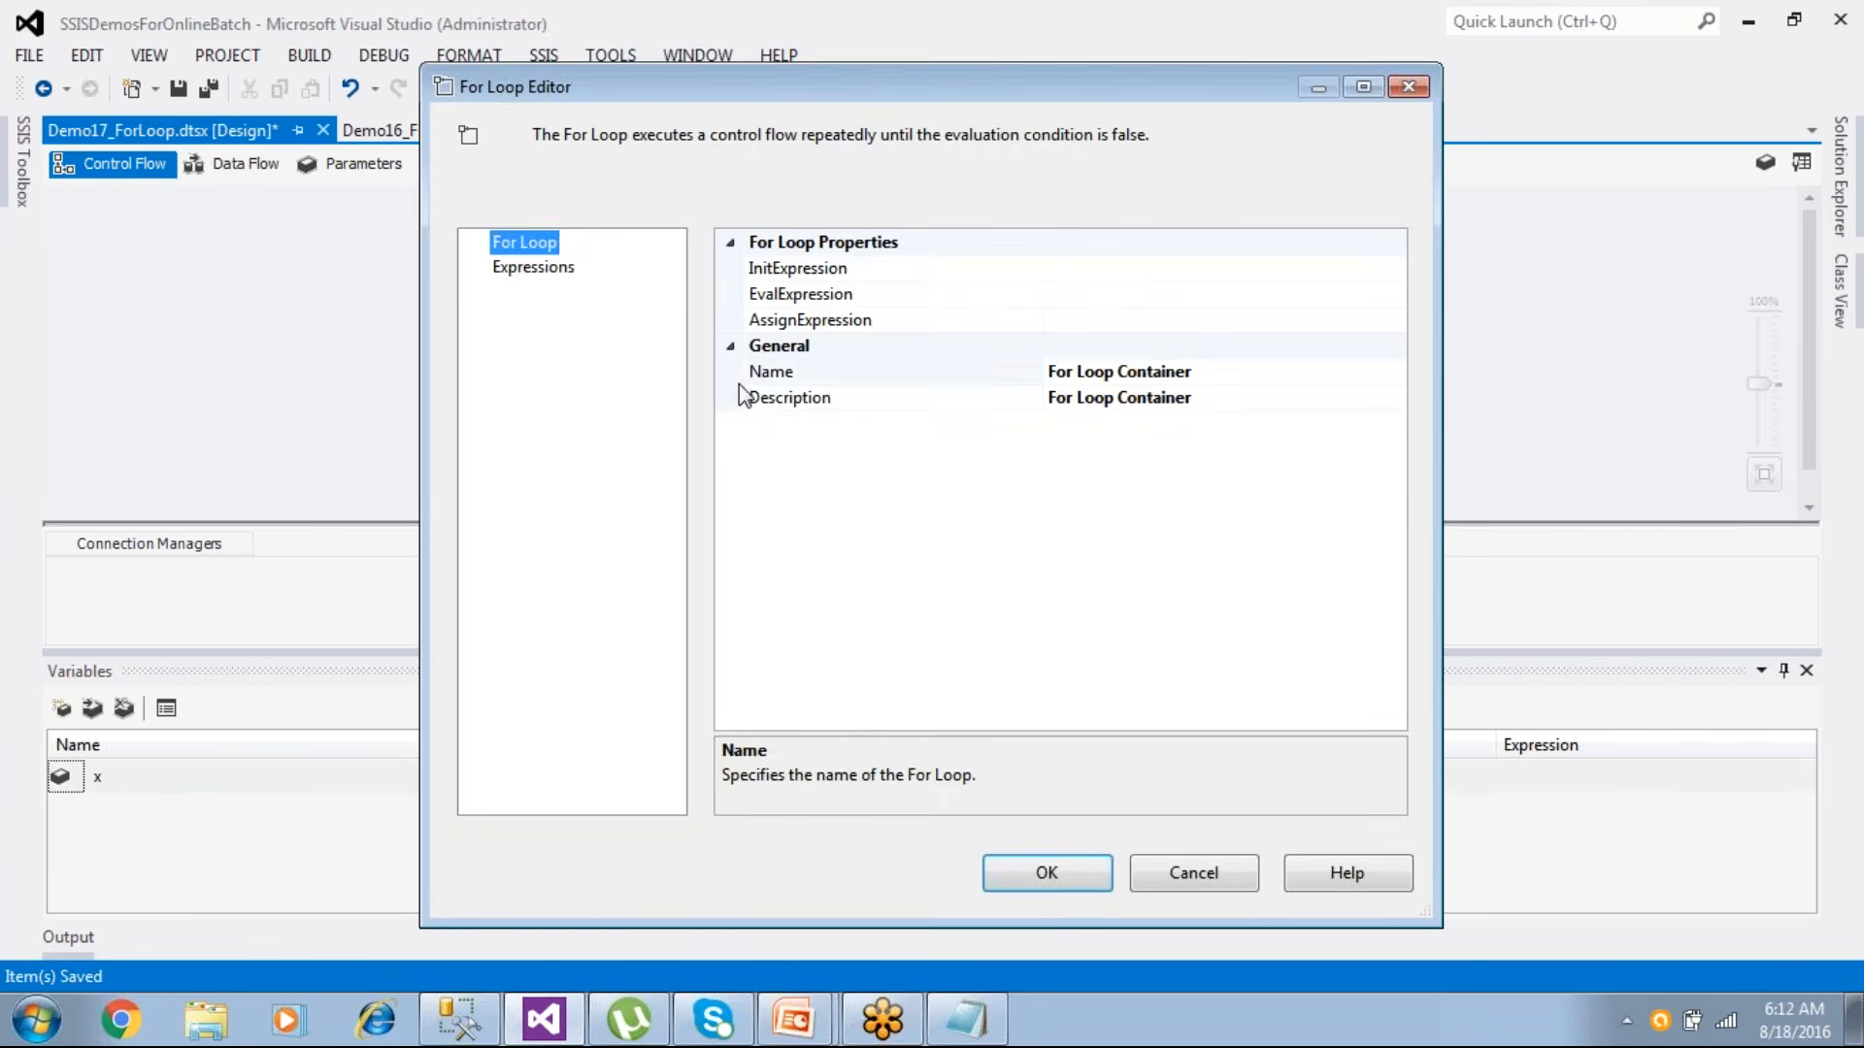
left_click(776, 269)
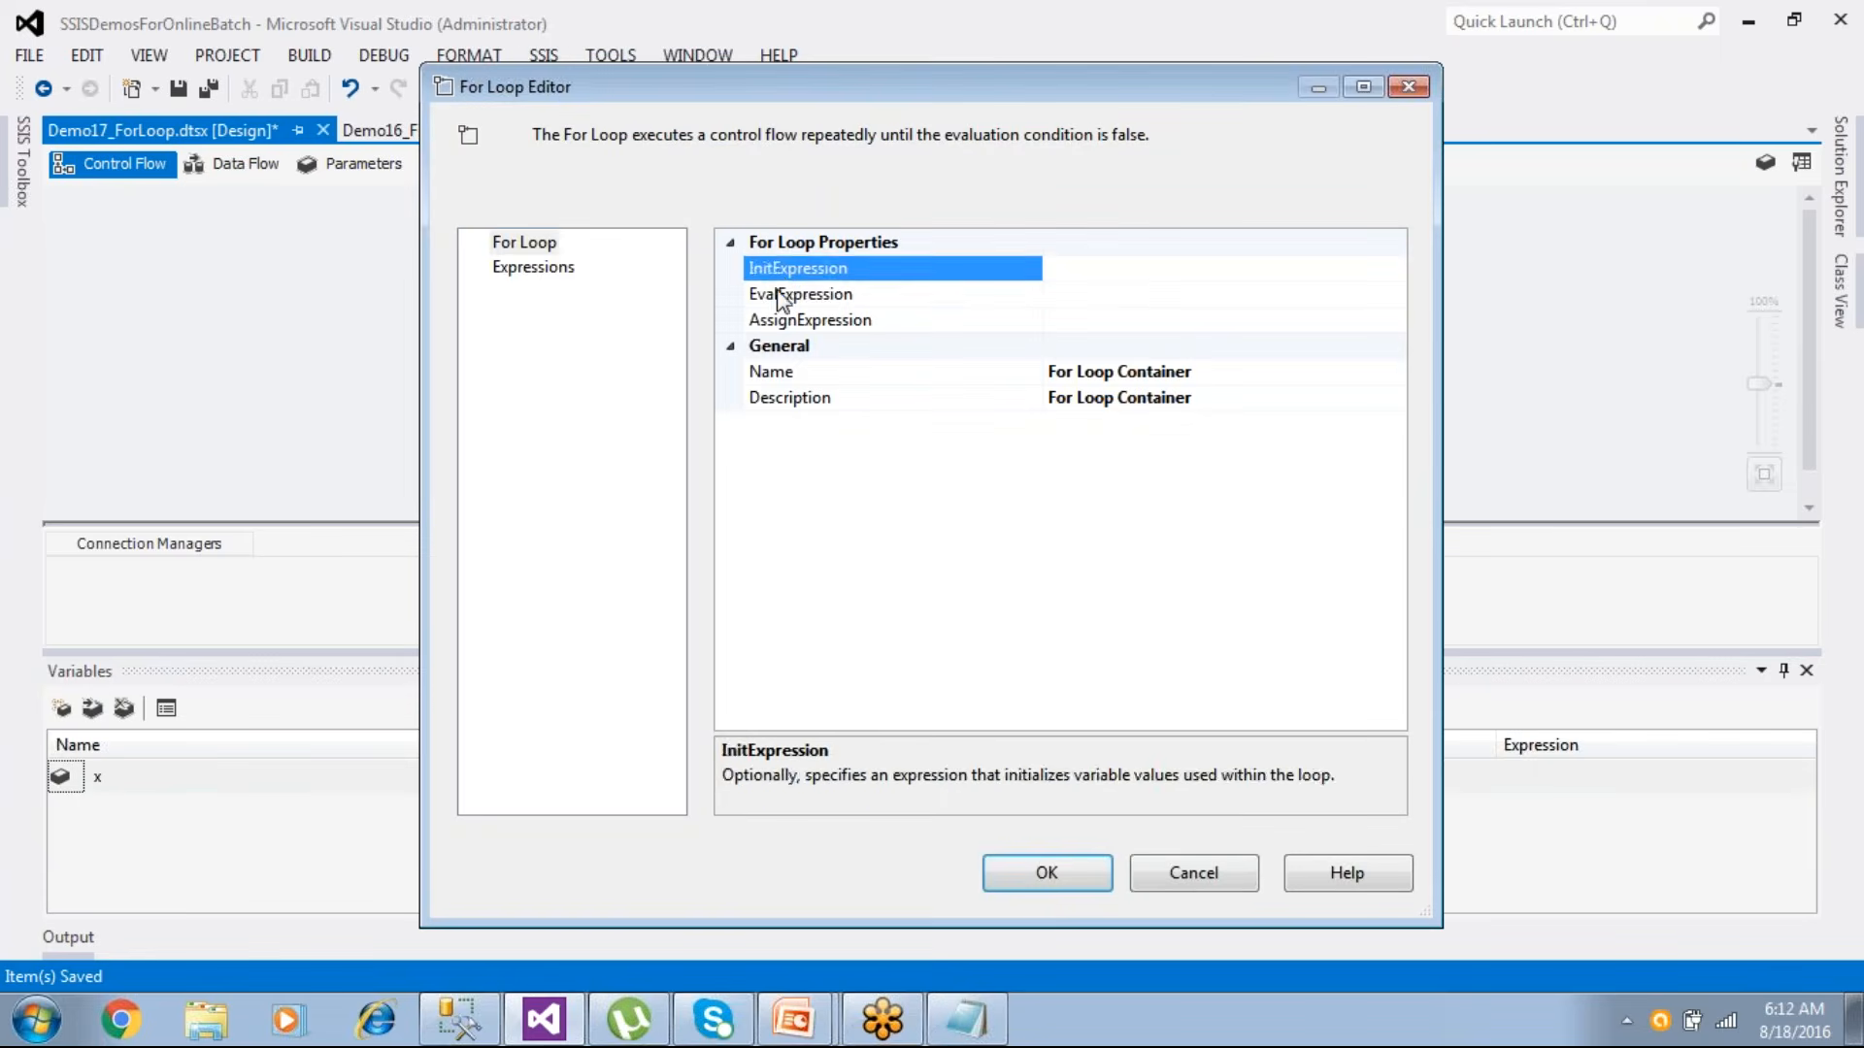
left_click(776, 292)
left_click(786, 319)
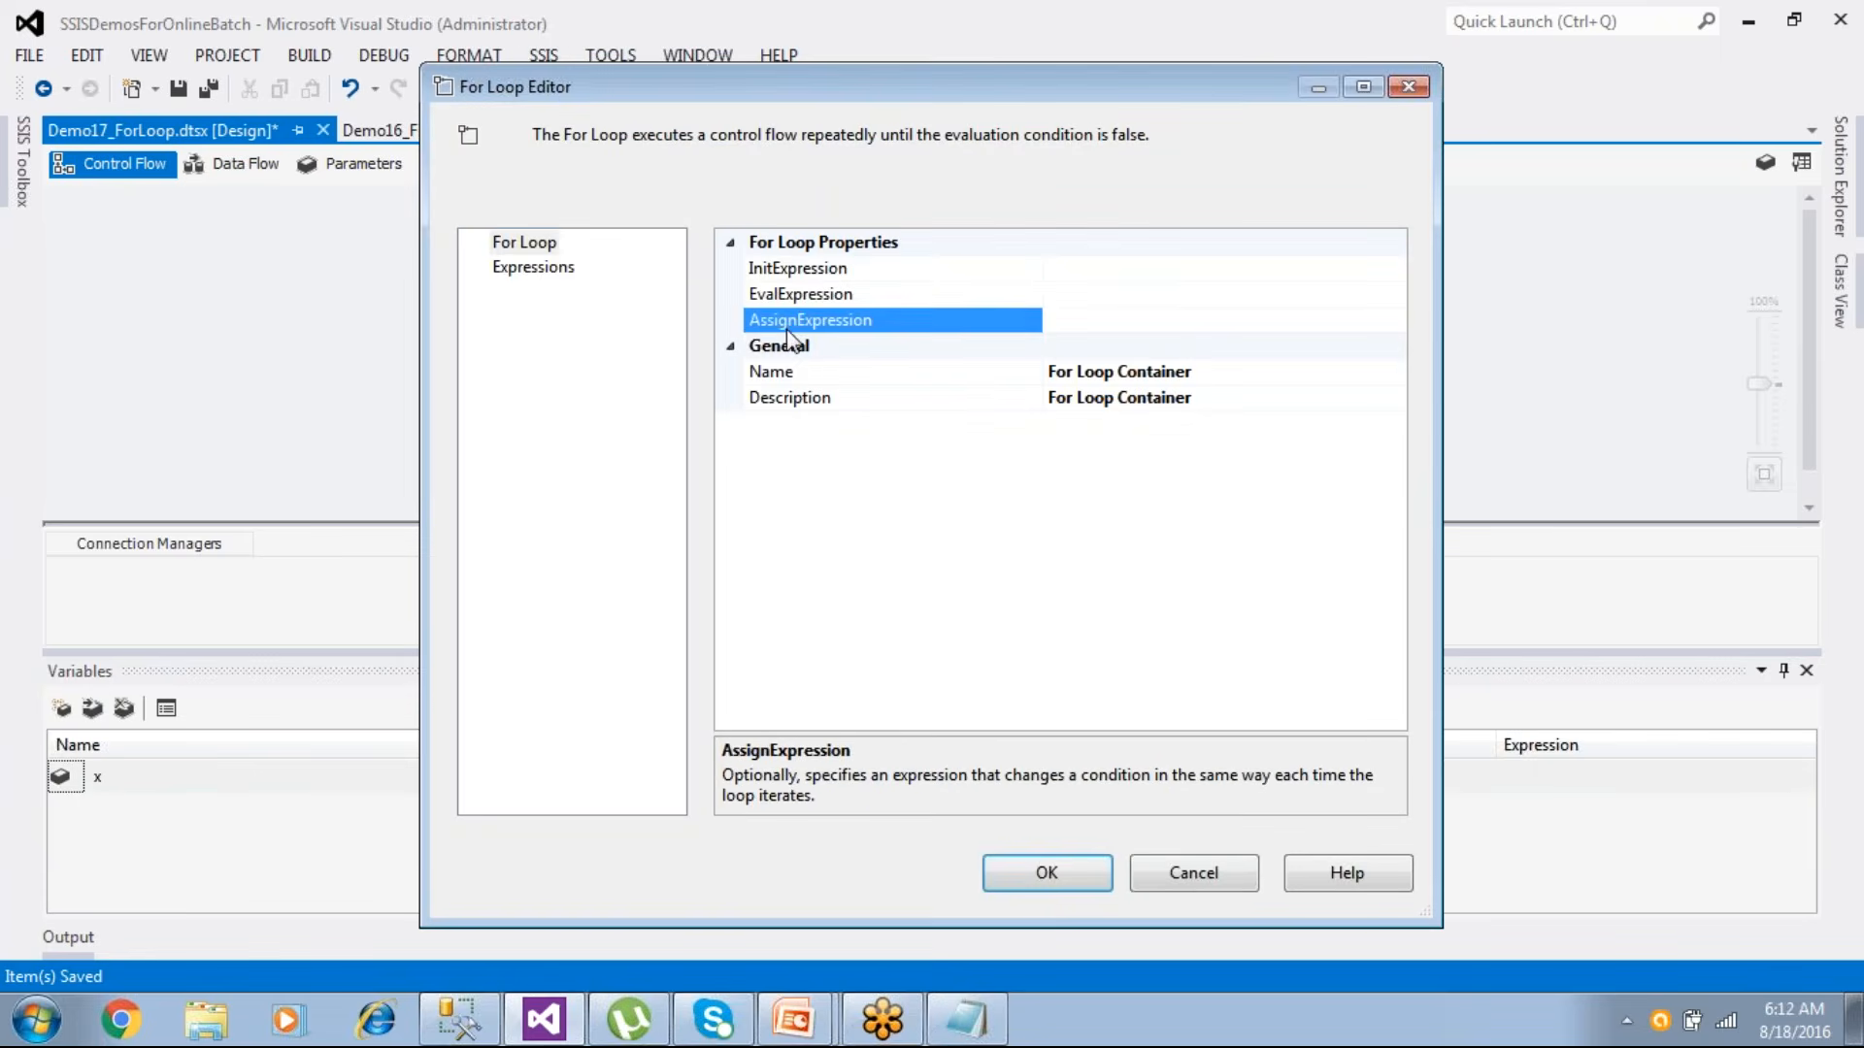
left_click(786, 272)
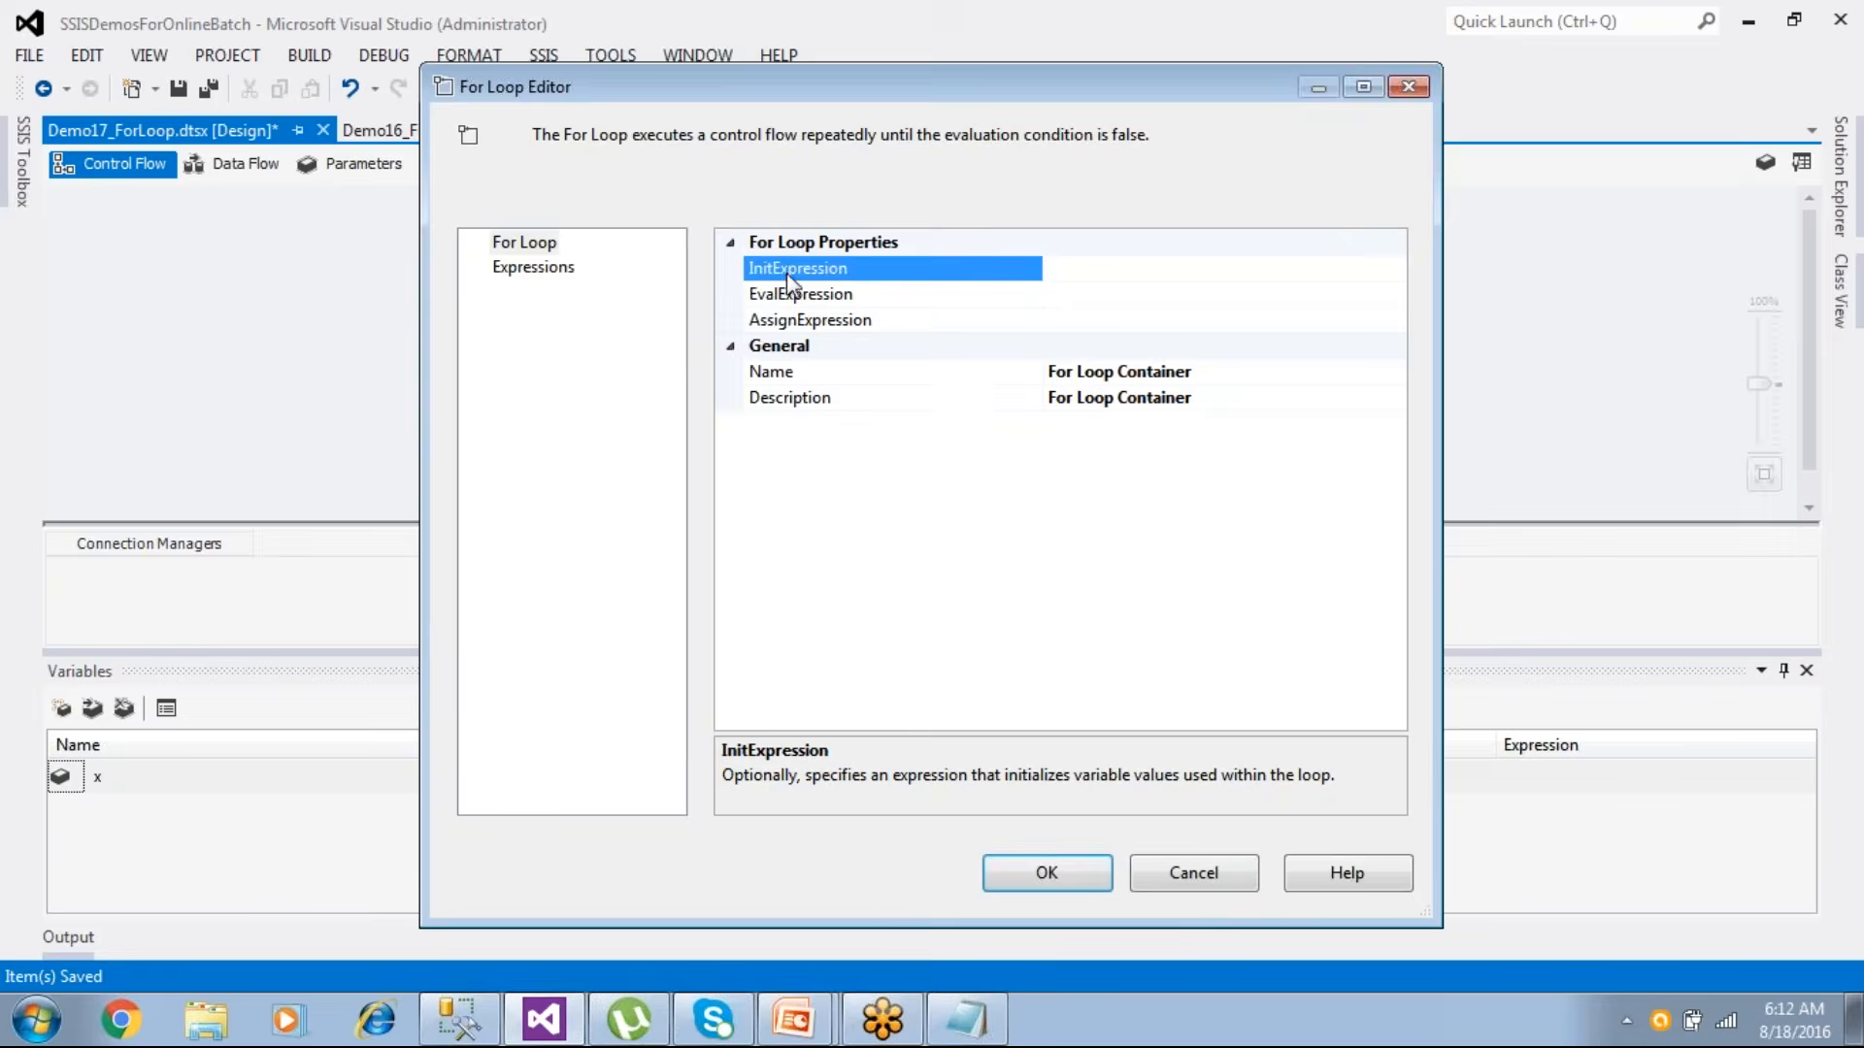
left_click(966, 1019)
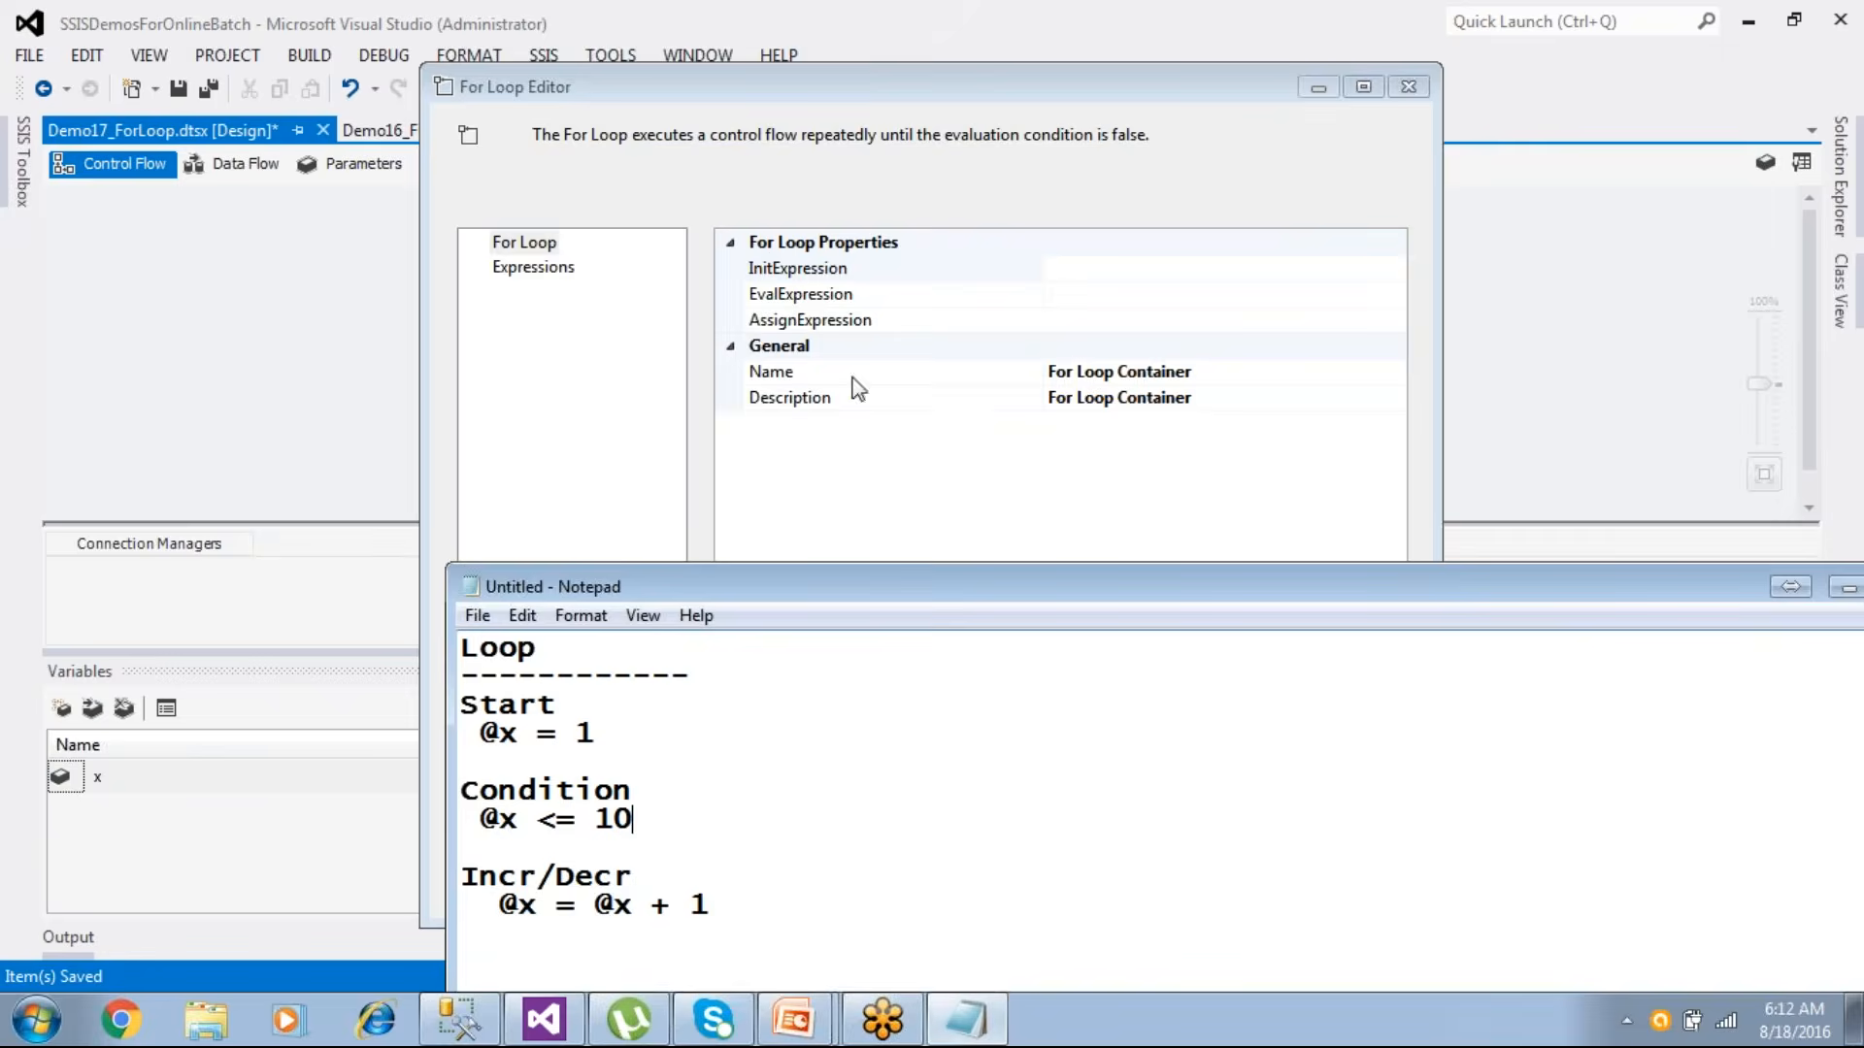
left_click(1071, 272)
type("@x = 1")
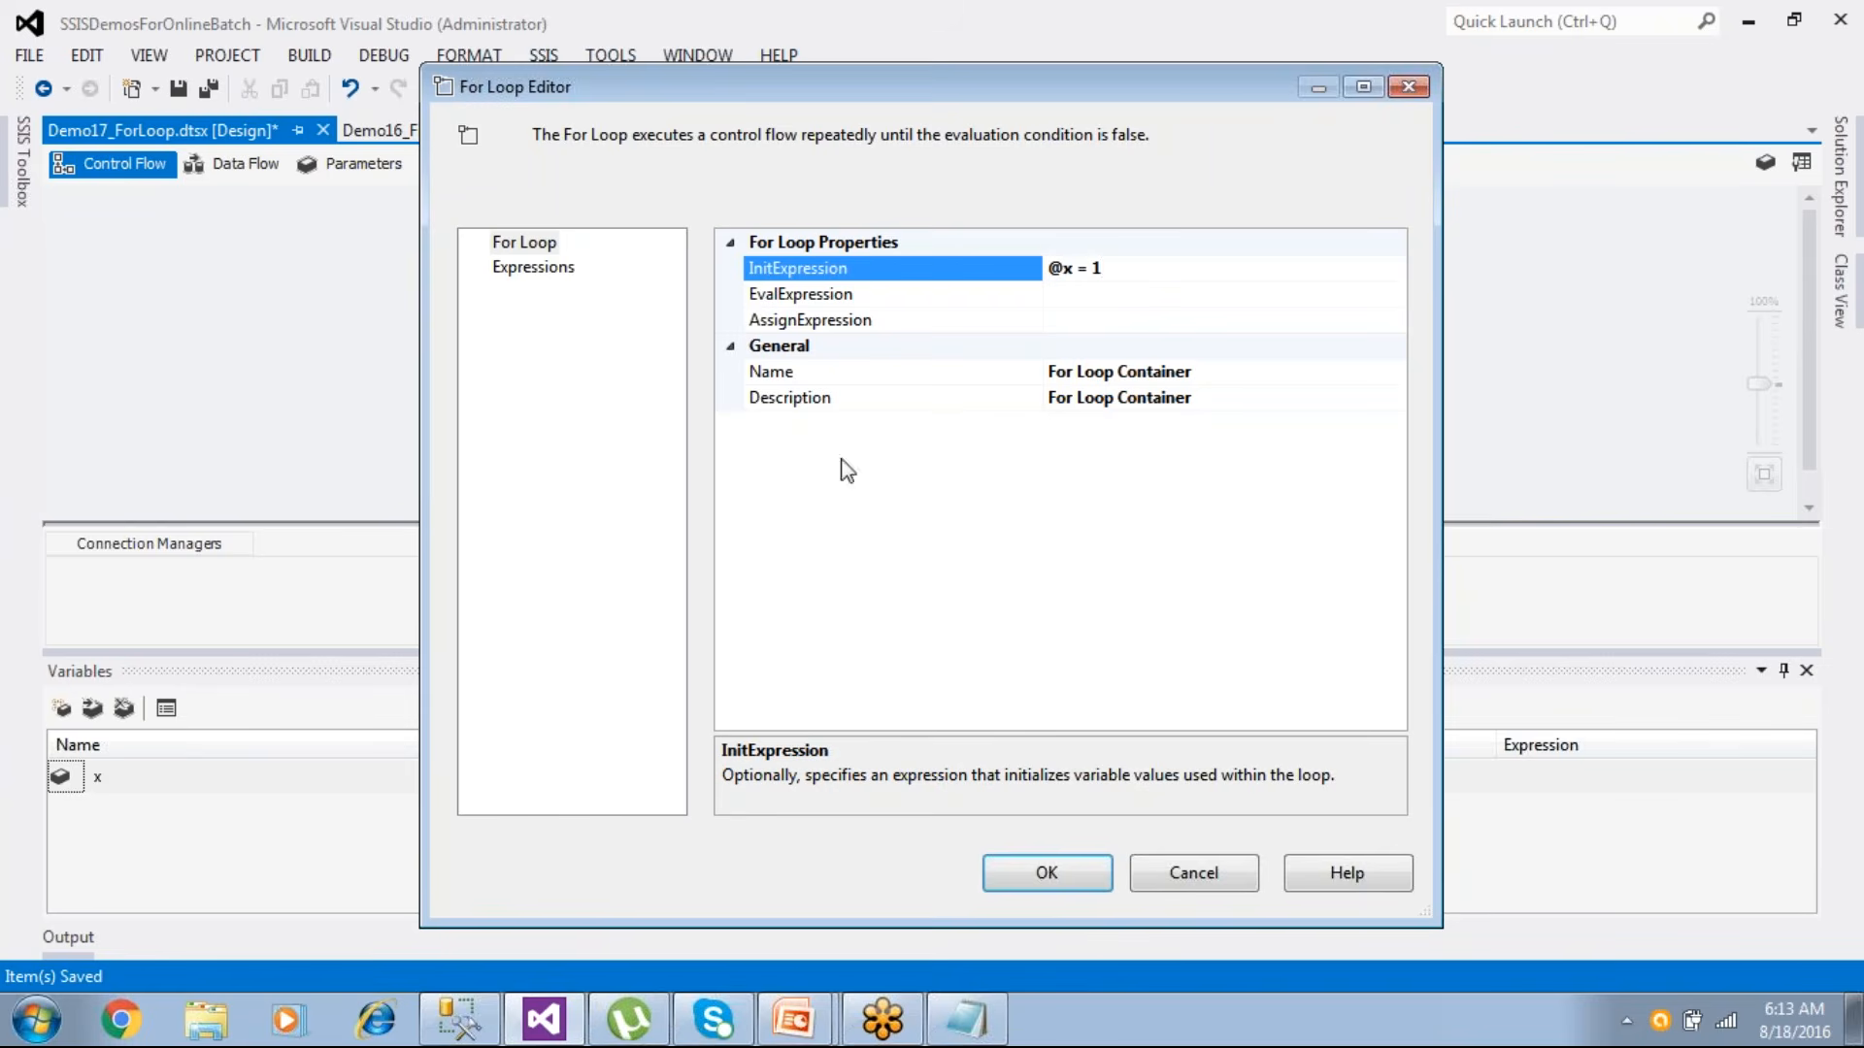
- Set the loop's EvalExpression to @x <= 10 and its AssignExpression to @x = @x + 1
left_click_drag(1061, 272, 1049, 272)
left_click(1104, 299)
type("@x ")
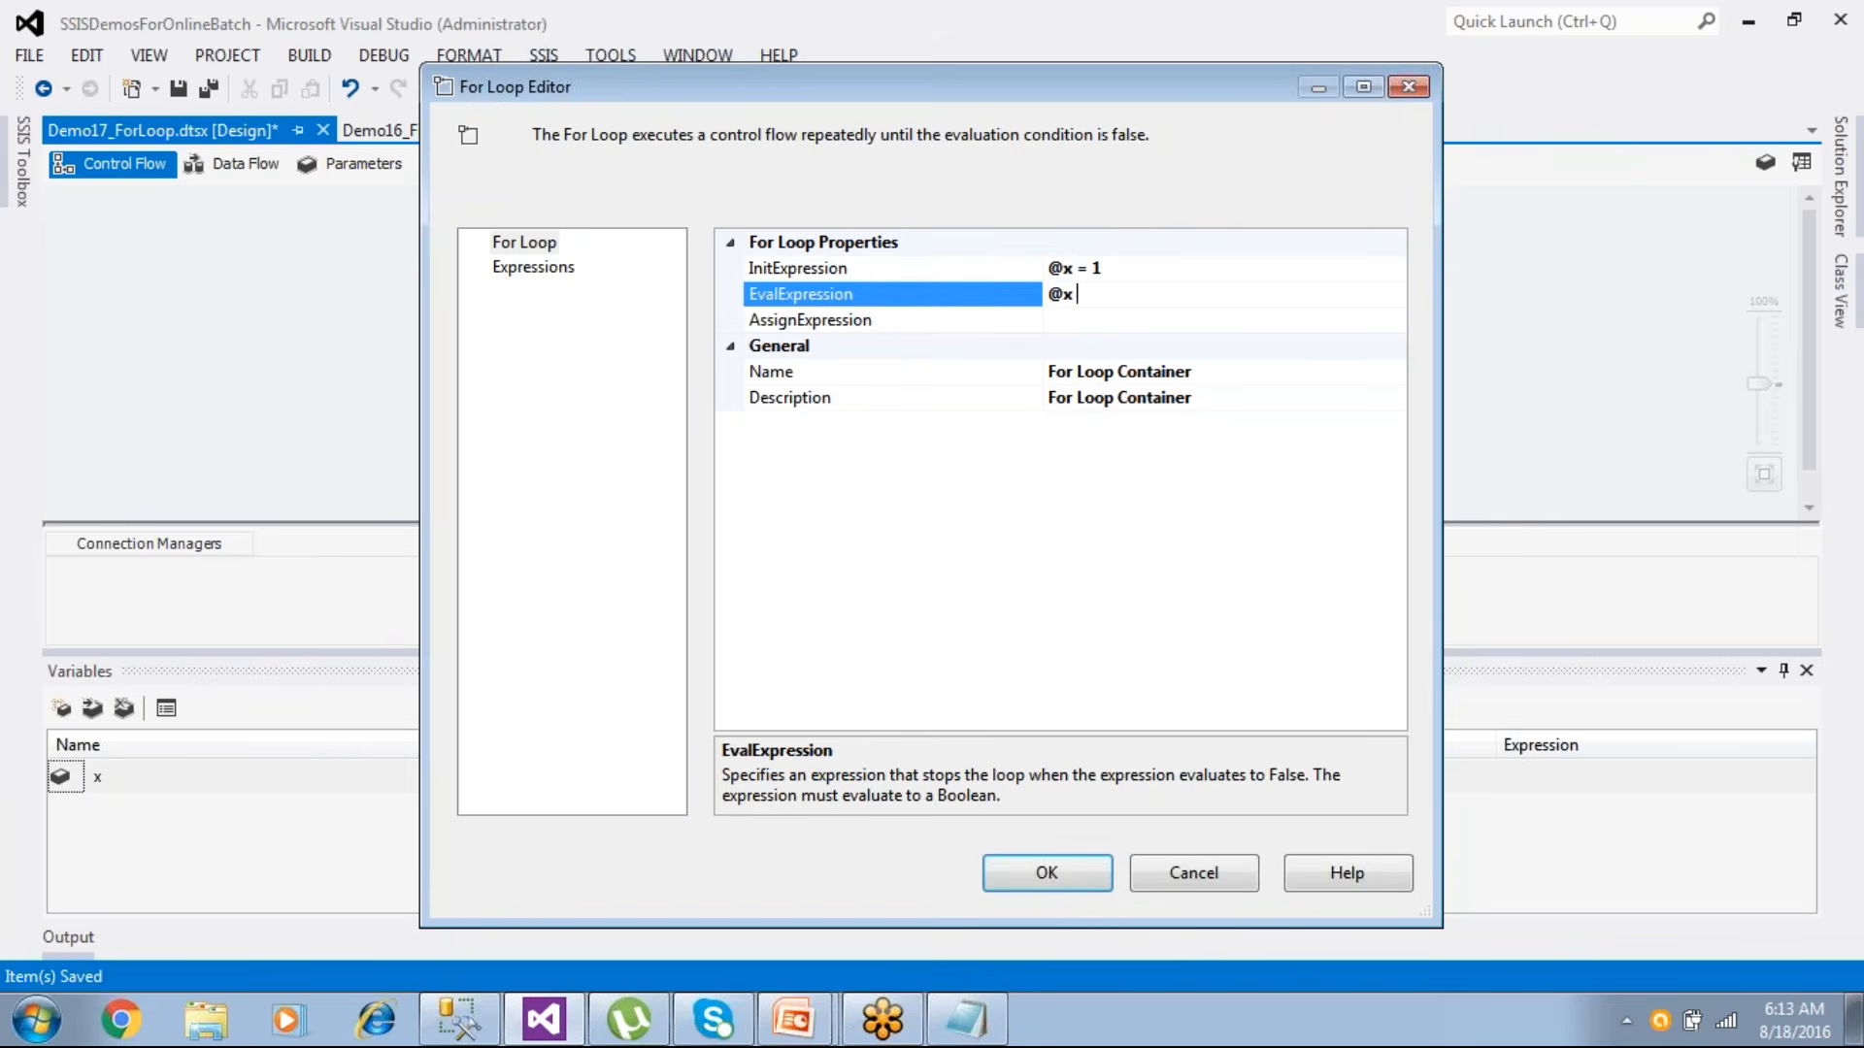
type("<= 10")
left_click(1070, 322)
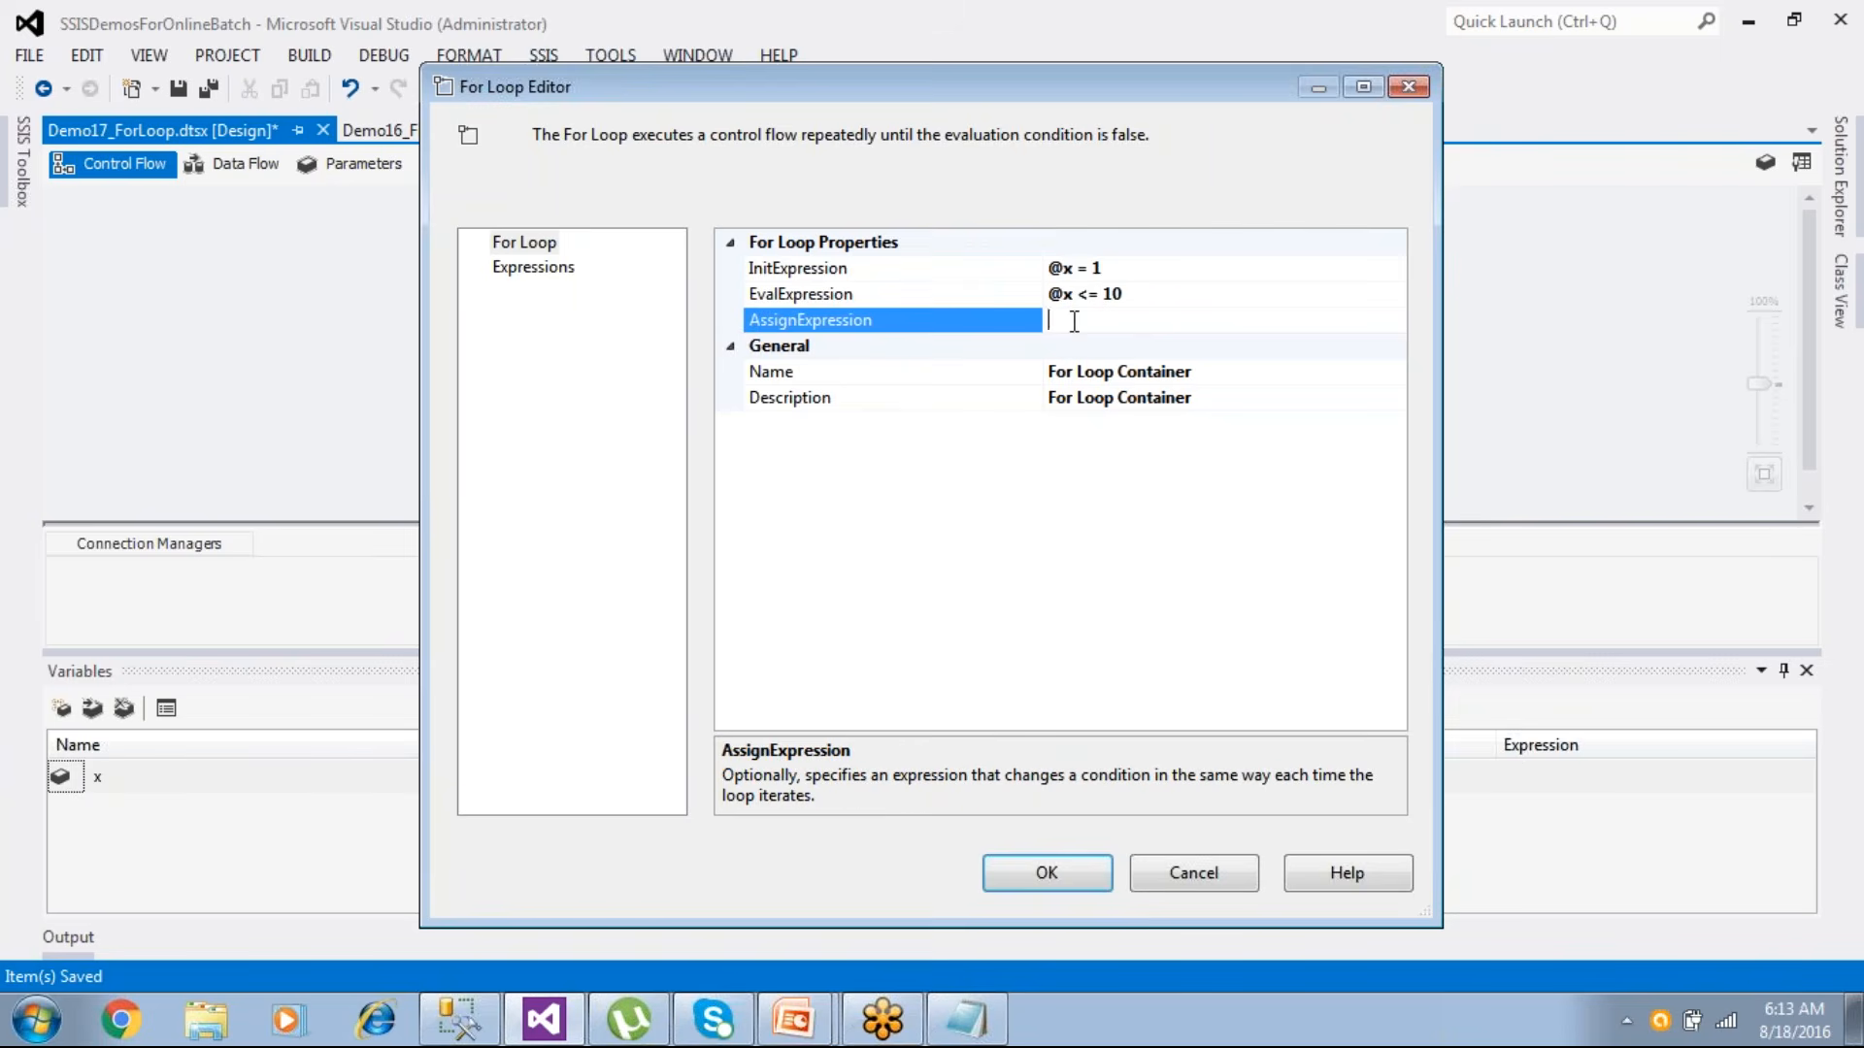
type("@x = @x + 1")
- Compare the Start, Condition and Incr/Decr notes with the loop expressions, and apply the For Loop Editor settings
left_click(966, 1021)
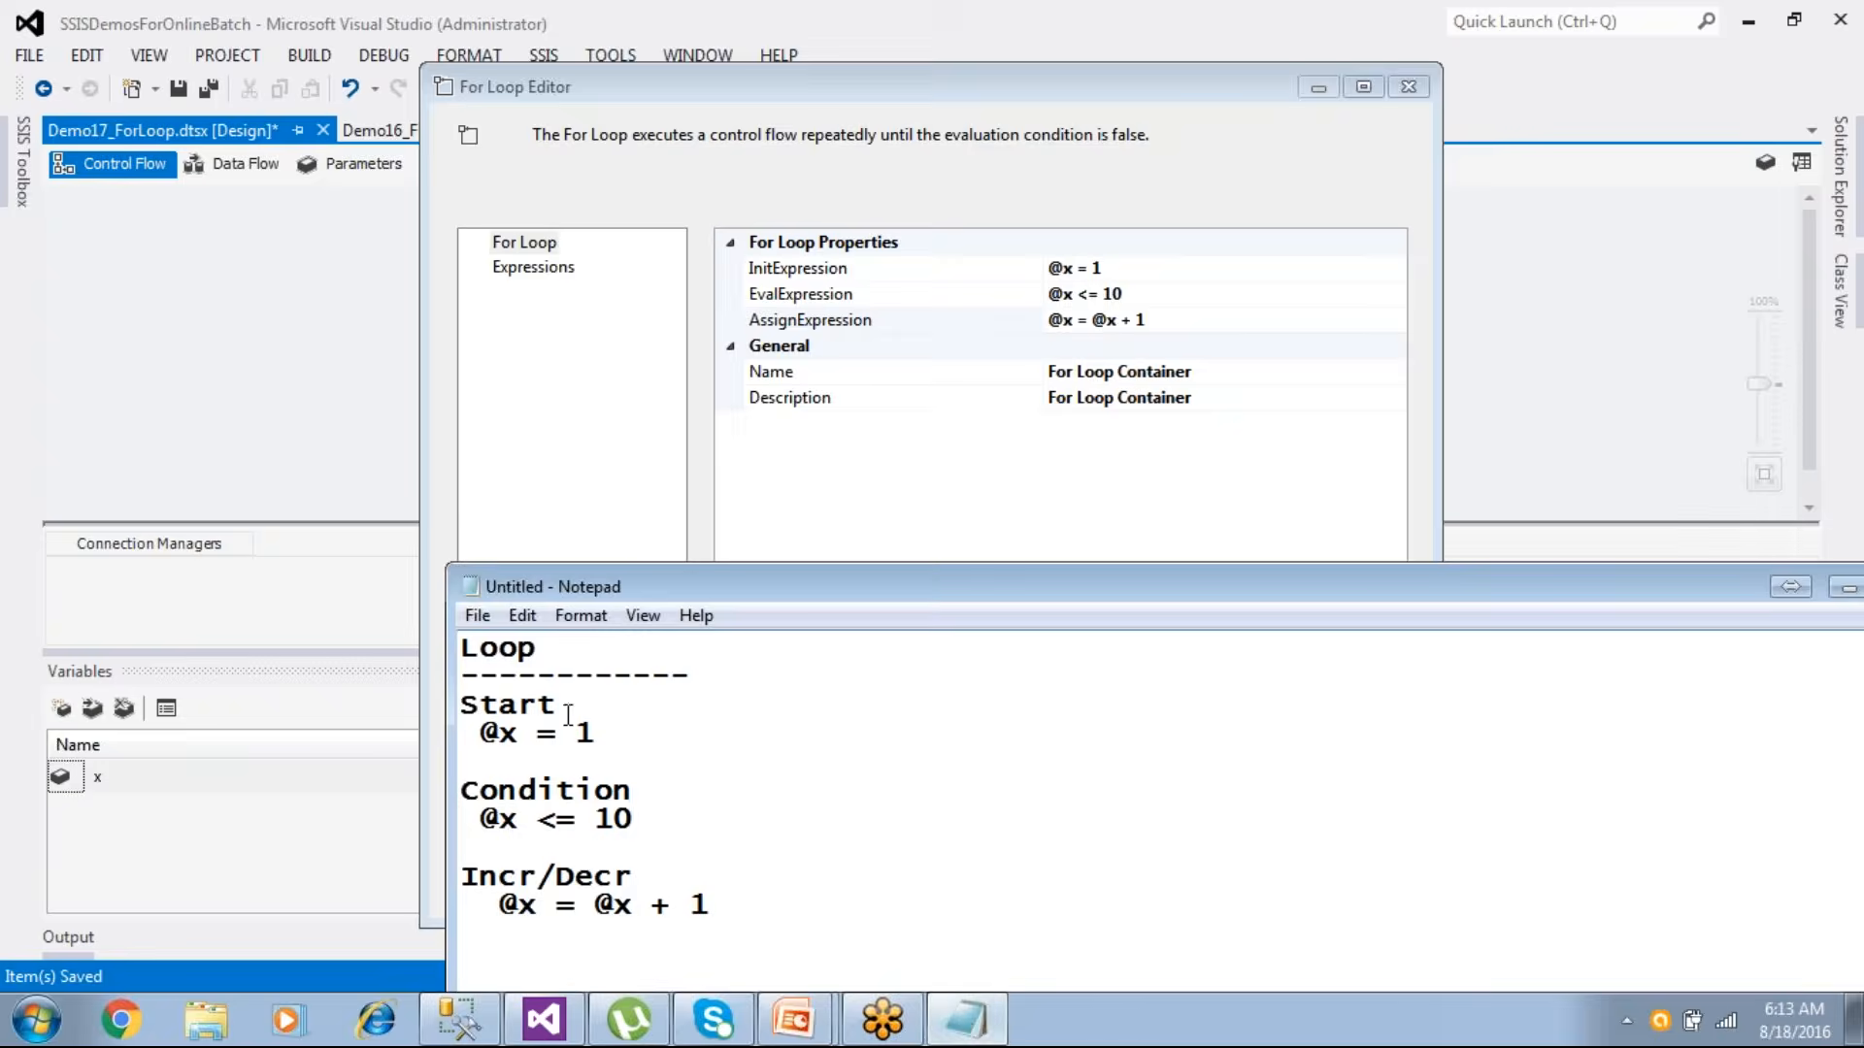
left_click_drag(557, 705, 402, 705)
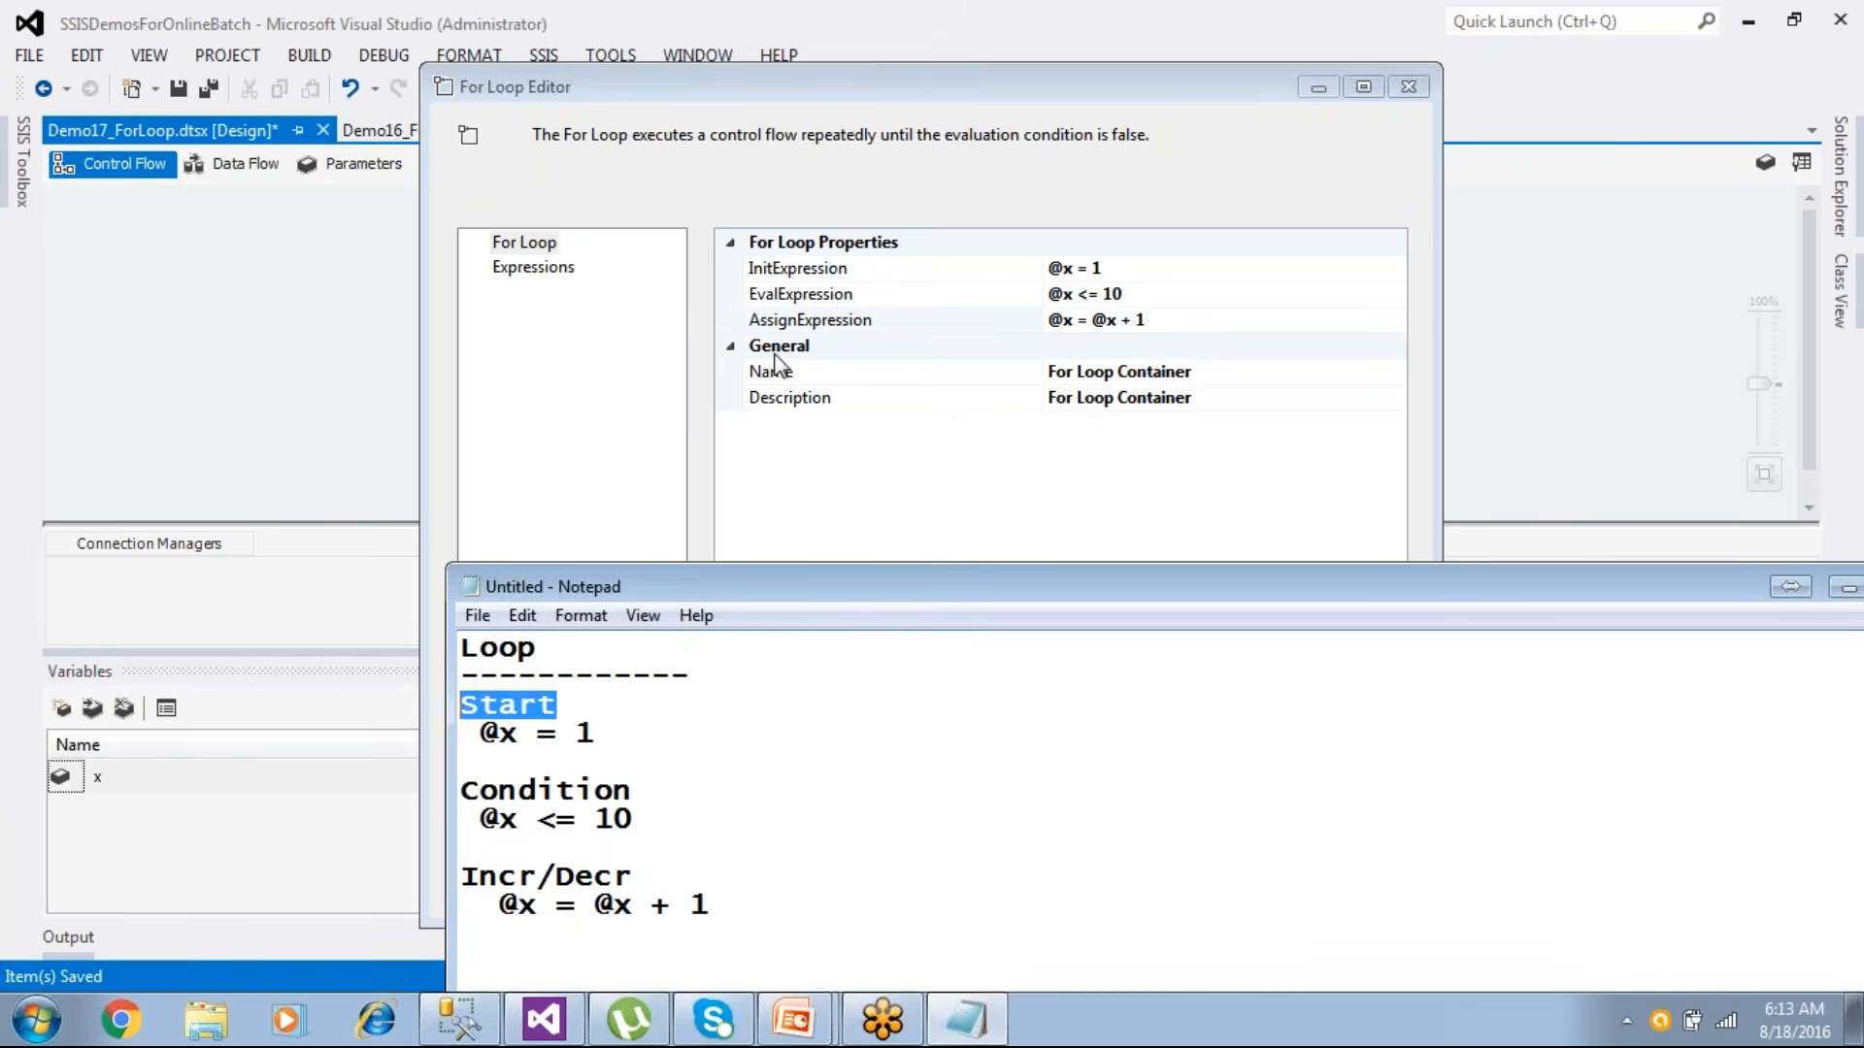
left_click_drag(639, 789, 460, 789)
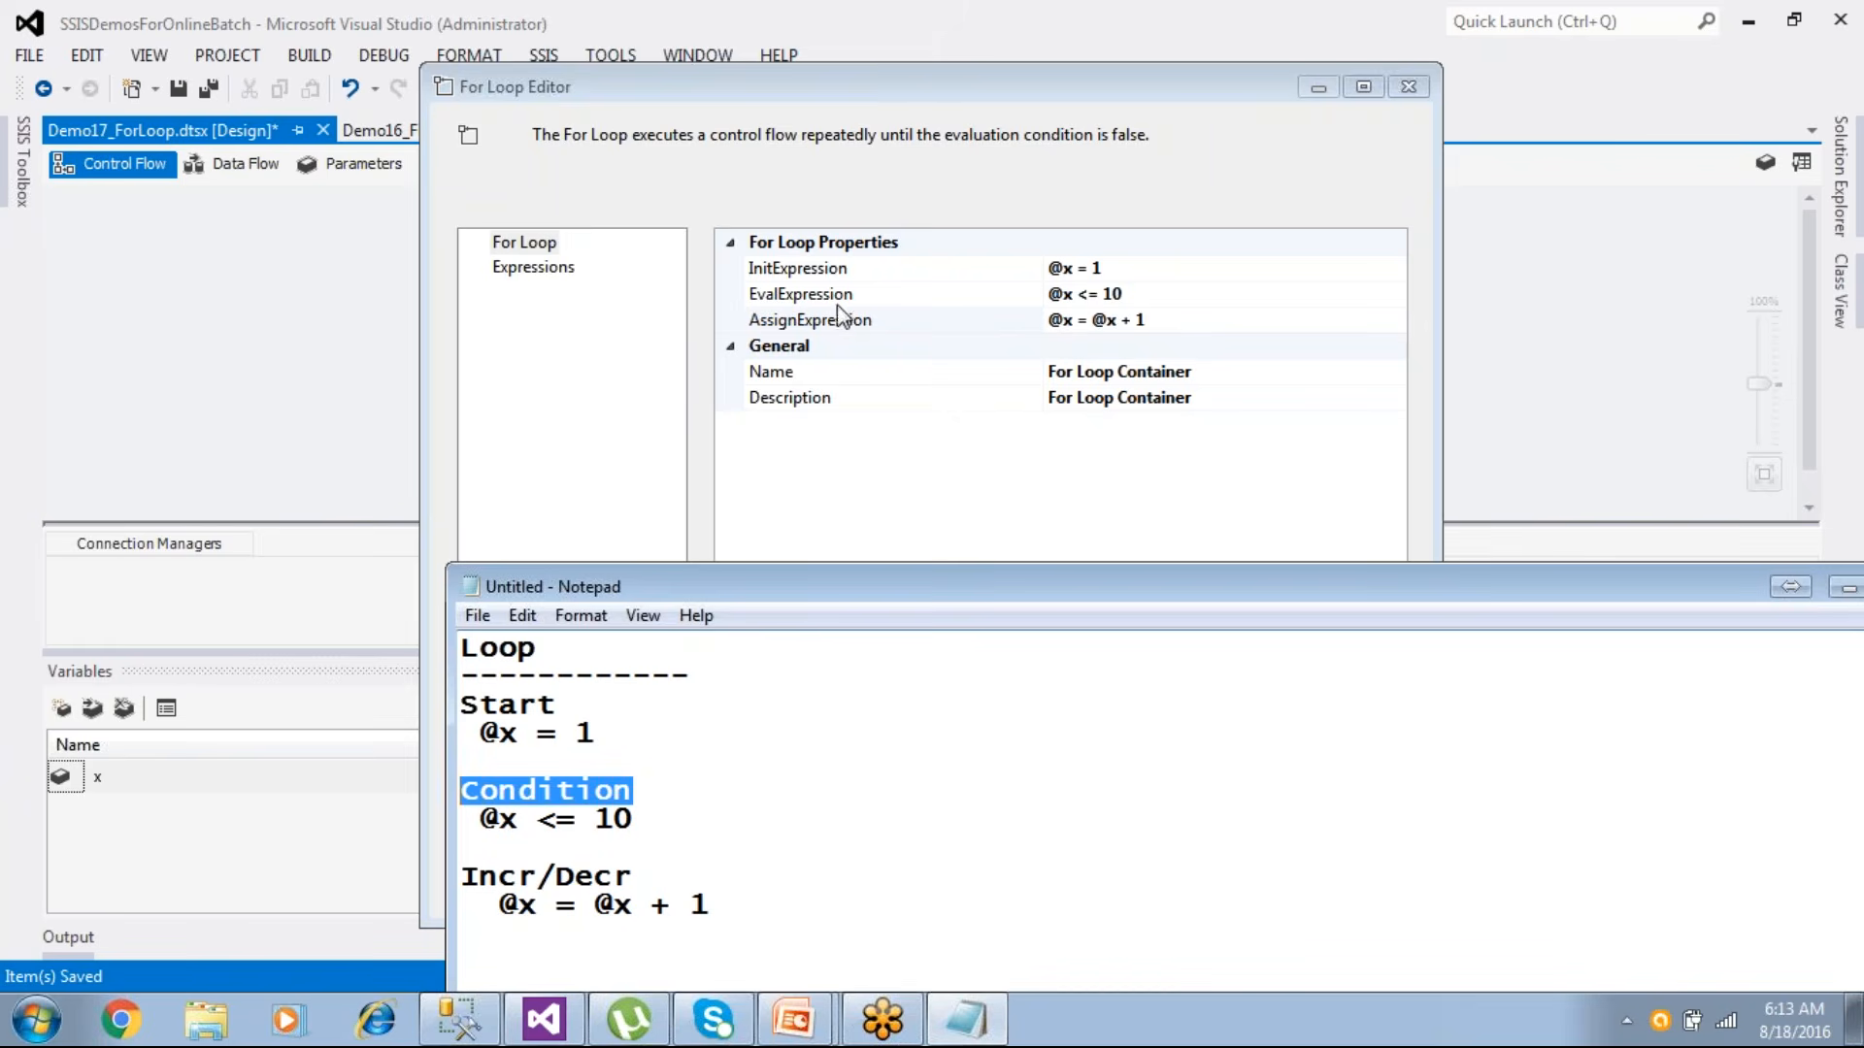
left_click(638, 876)
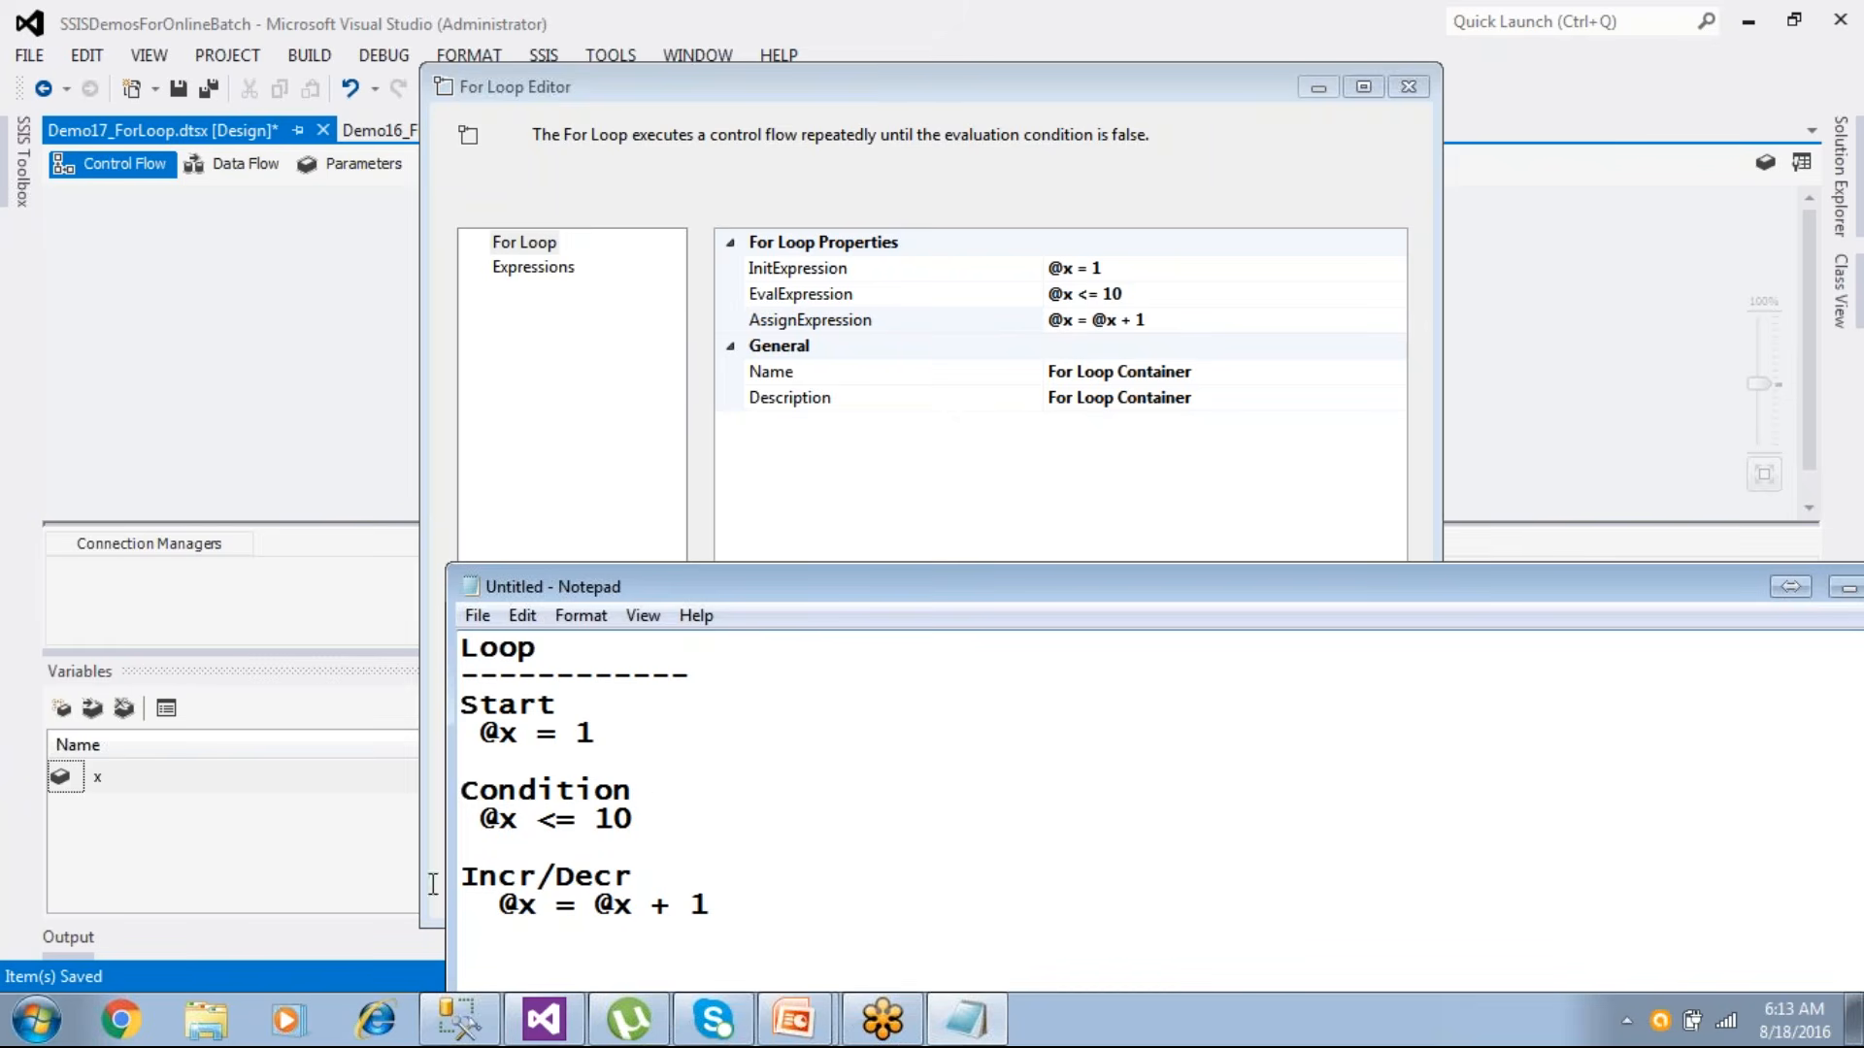
left_click_drag(433, 883, 433, 881)
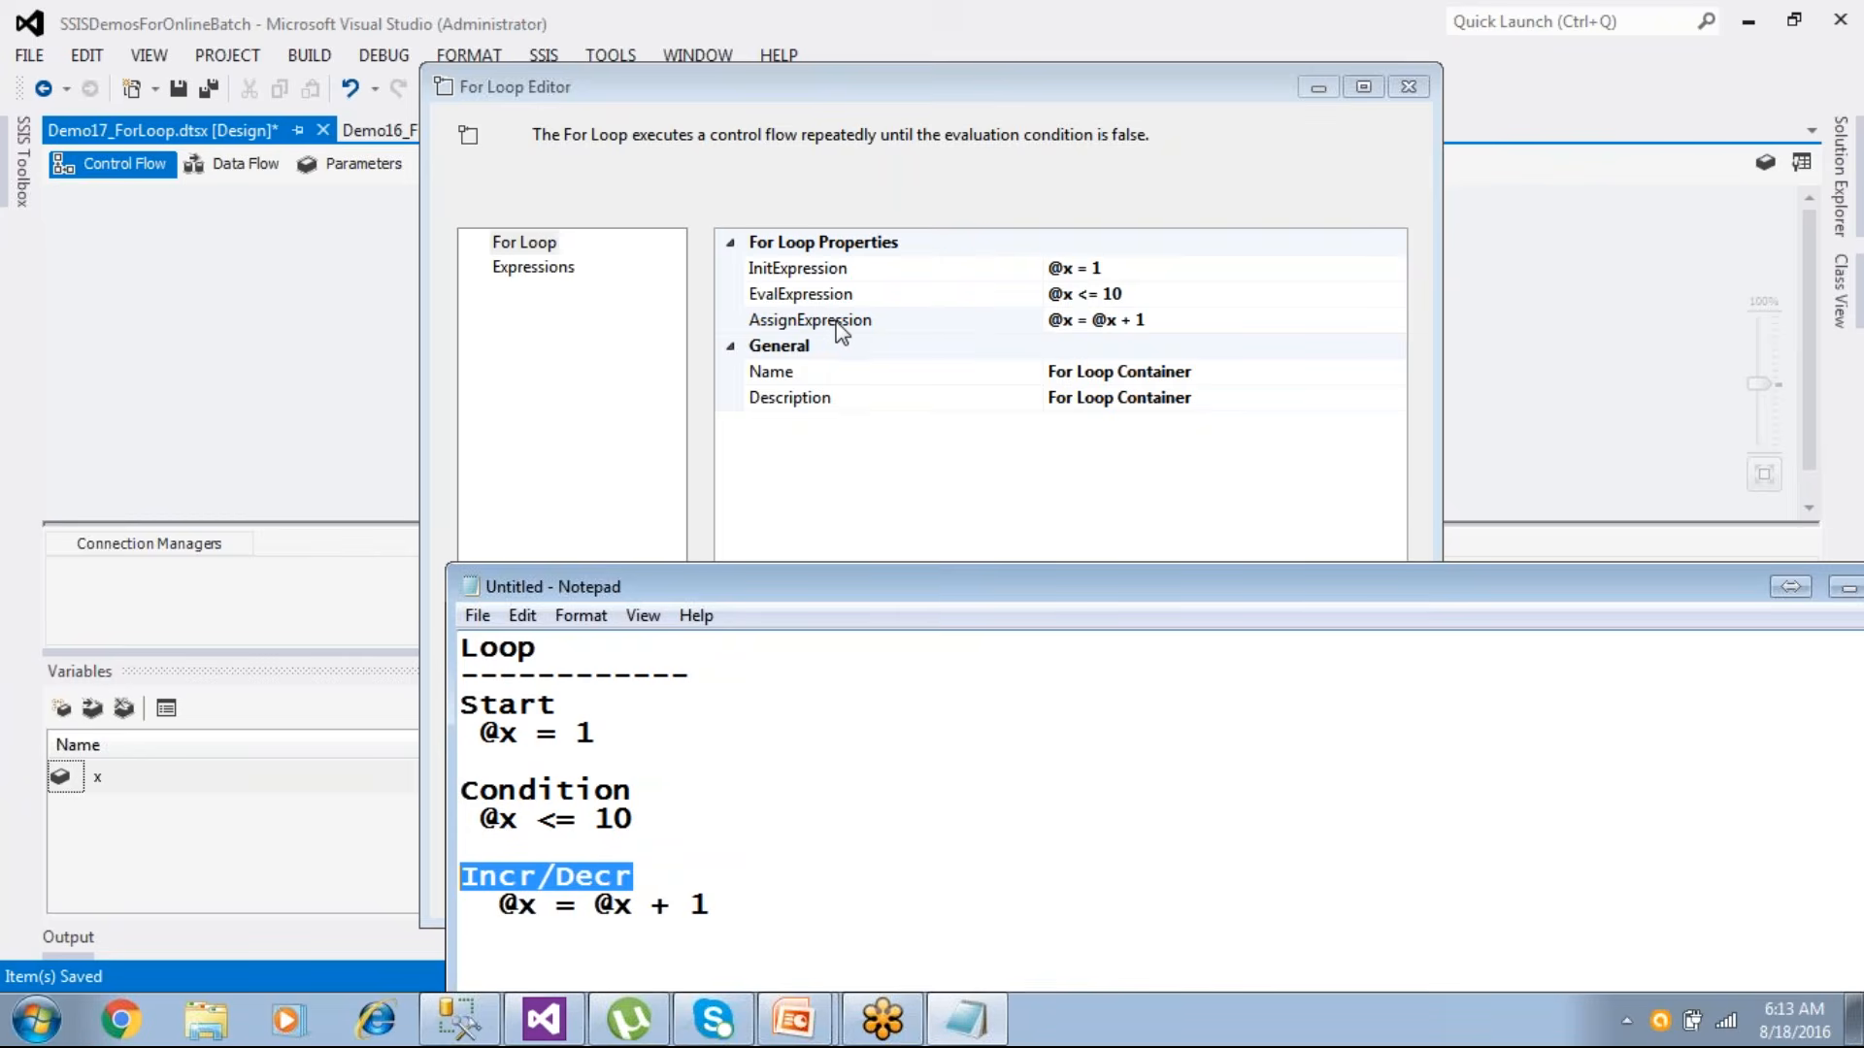
left_click(626, 418)
left_click(982, 876)
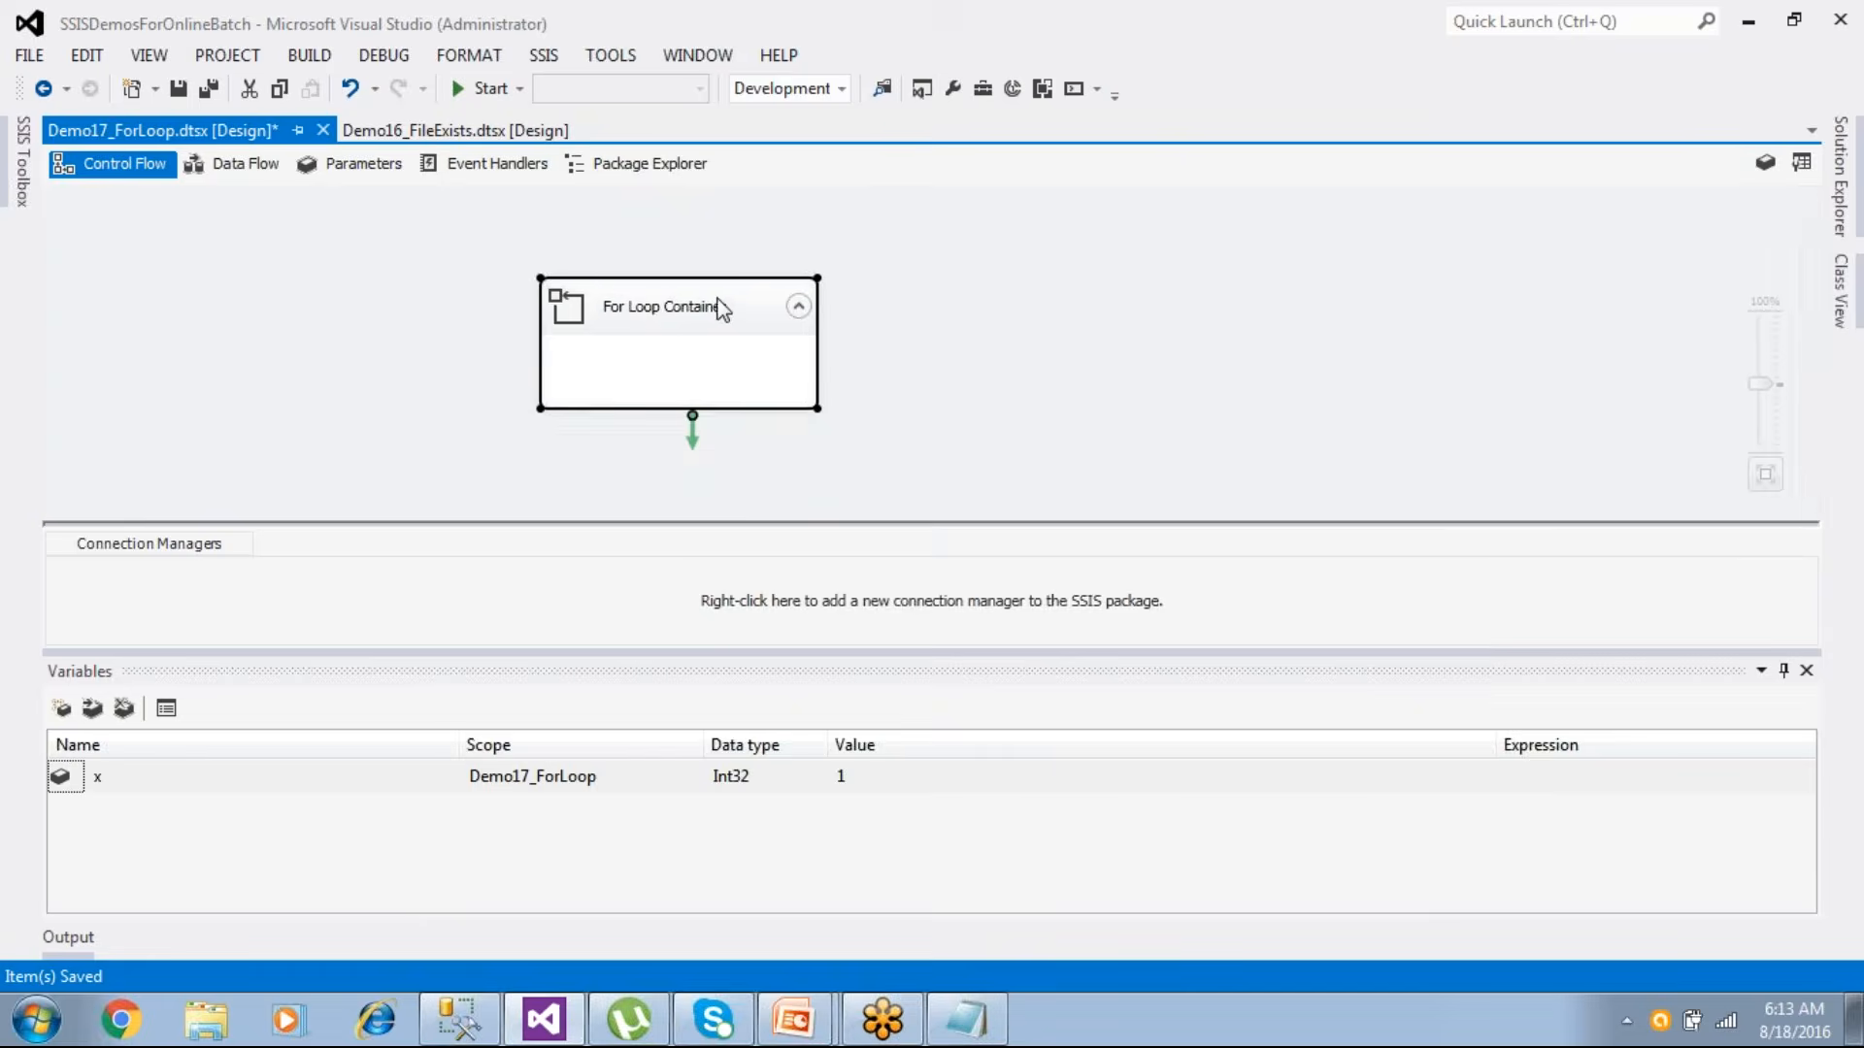
- Add an Execute SQL Task inside the For Loop Container
left_click(27, 192)
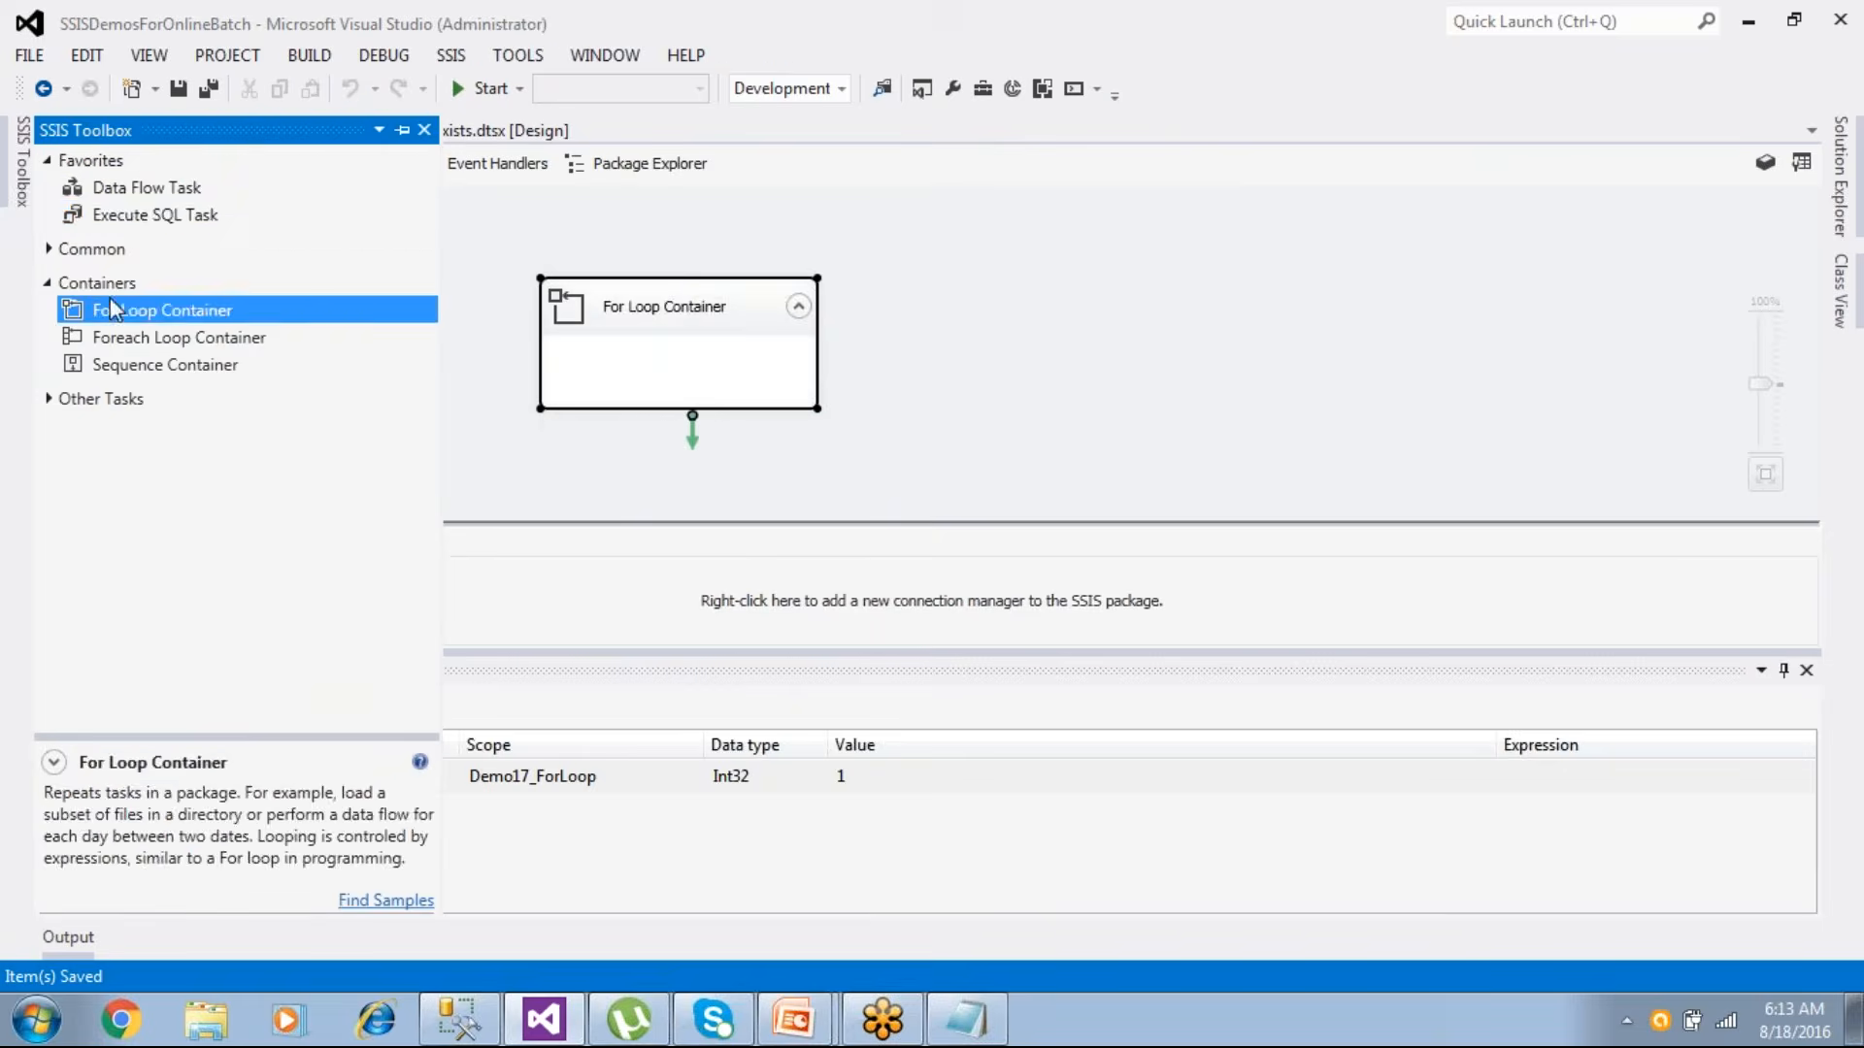
left_click_drag(146, 219, 652, 369)
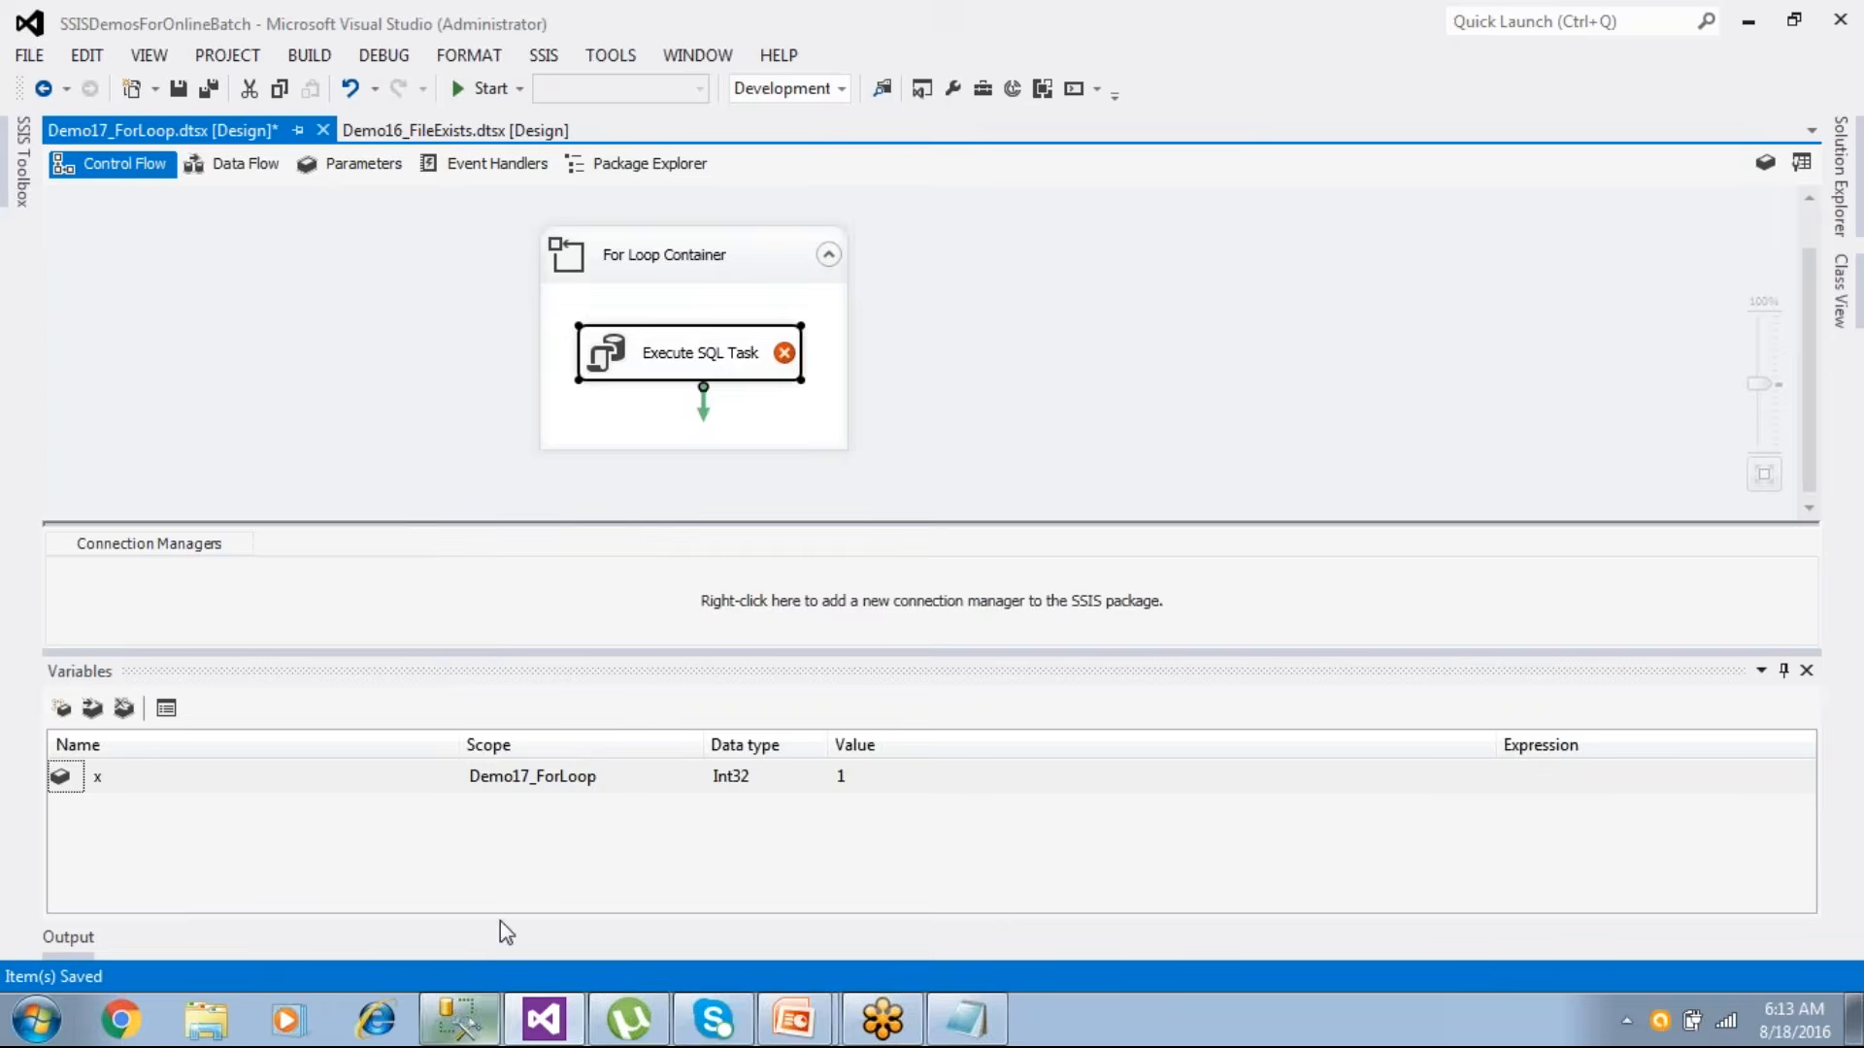
- Switch to SQL Server Management Studio and write a create table Test statement with an empty pair of parentheses for its columns
left_click(469, 1029)
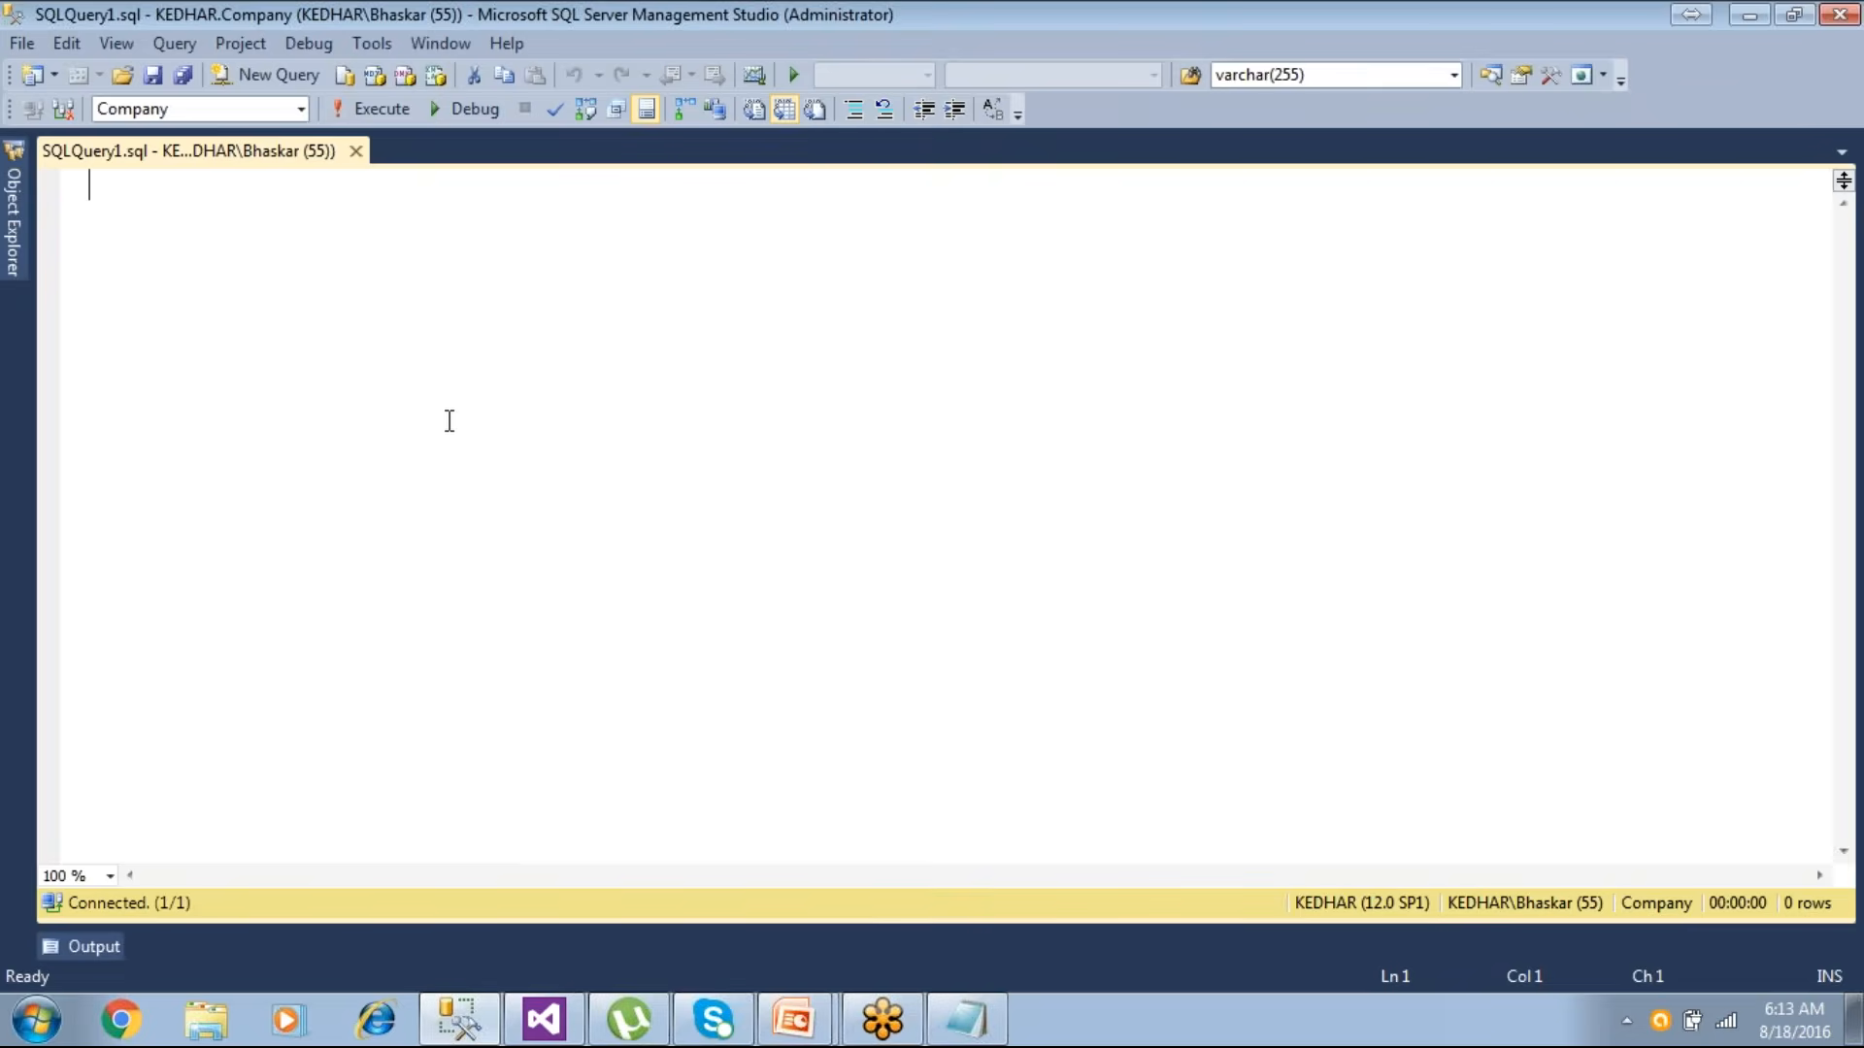
type("create ")
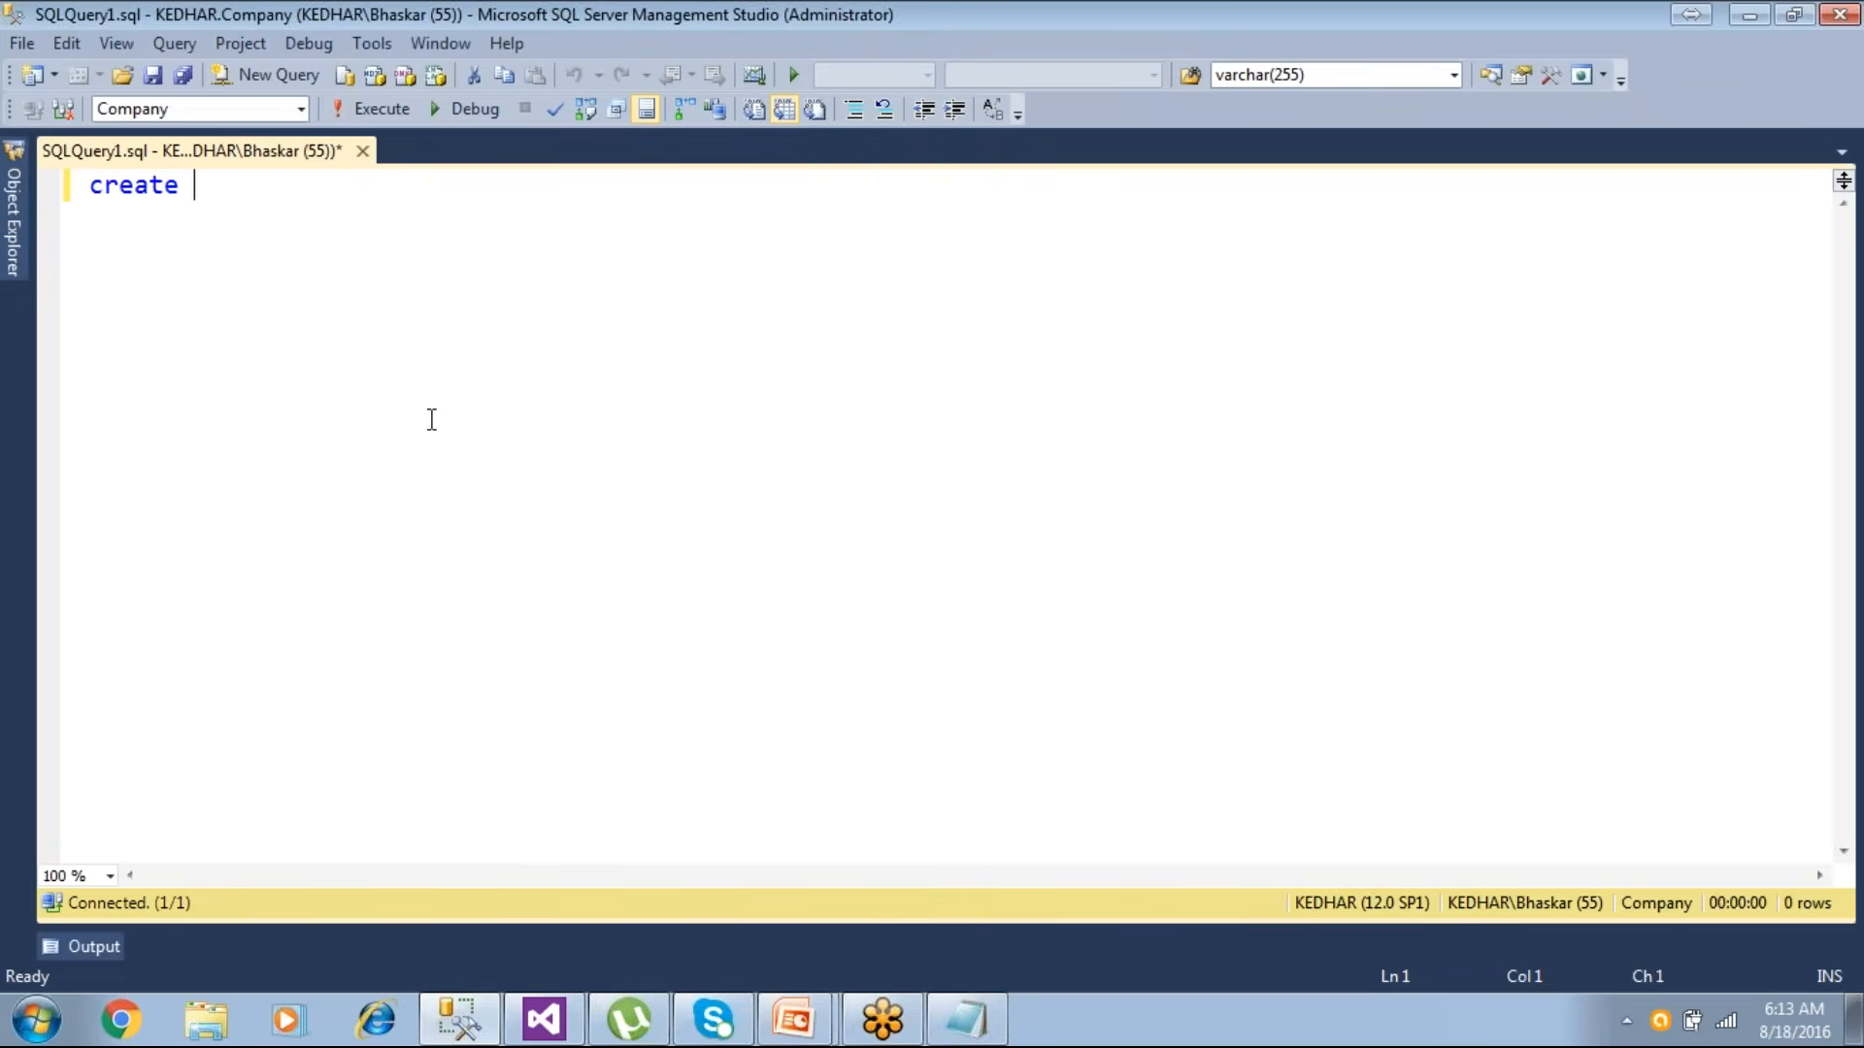
type("table Test")
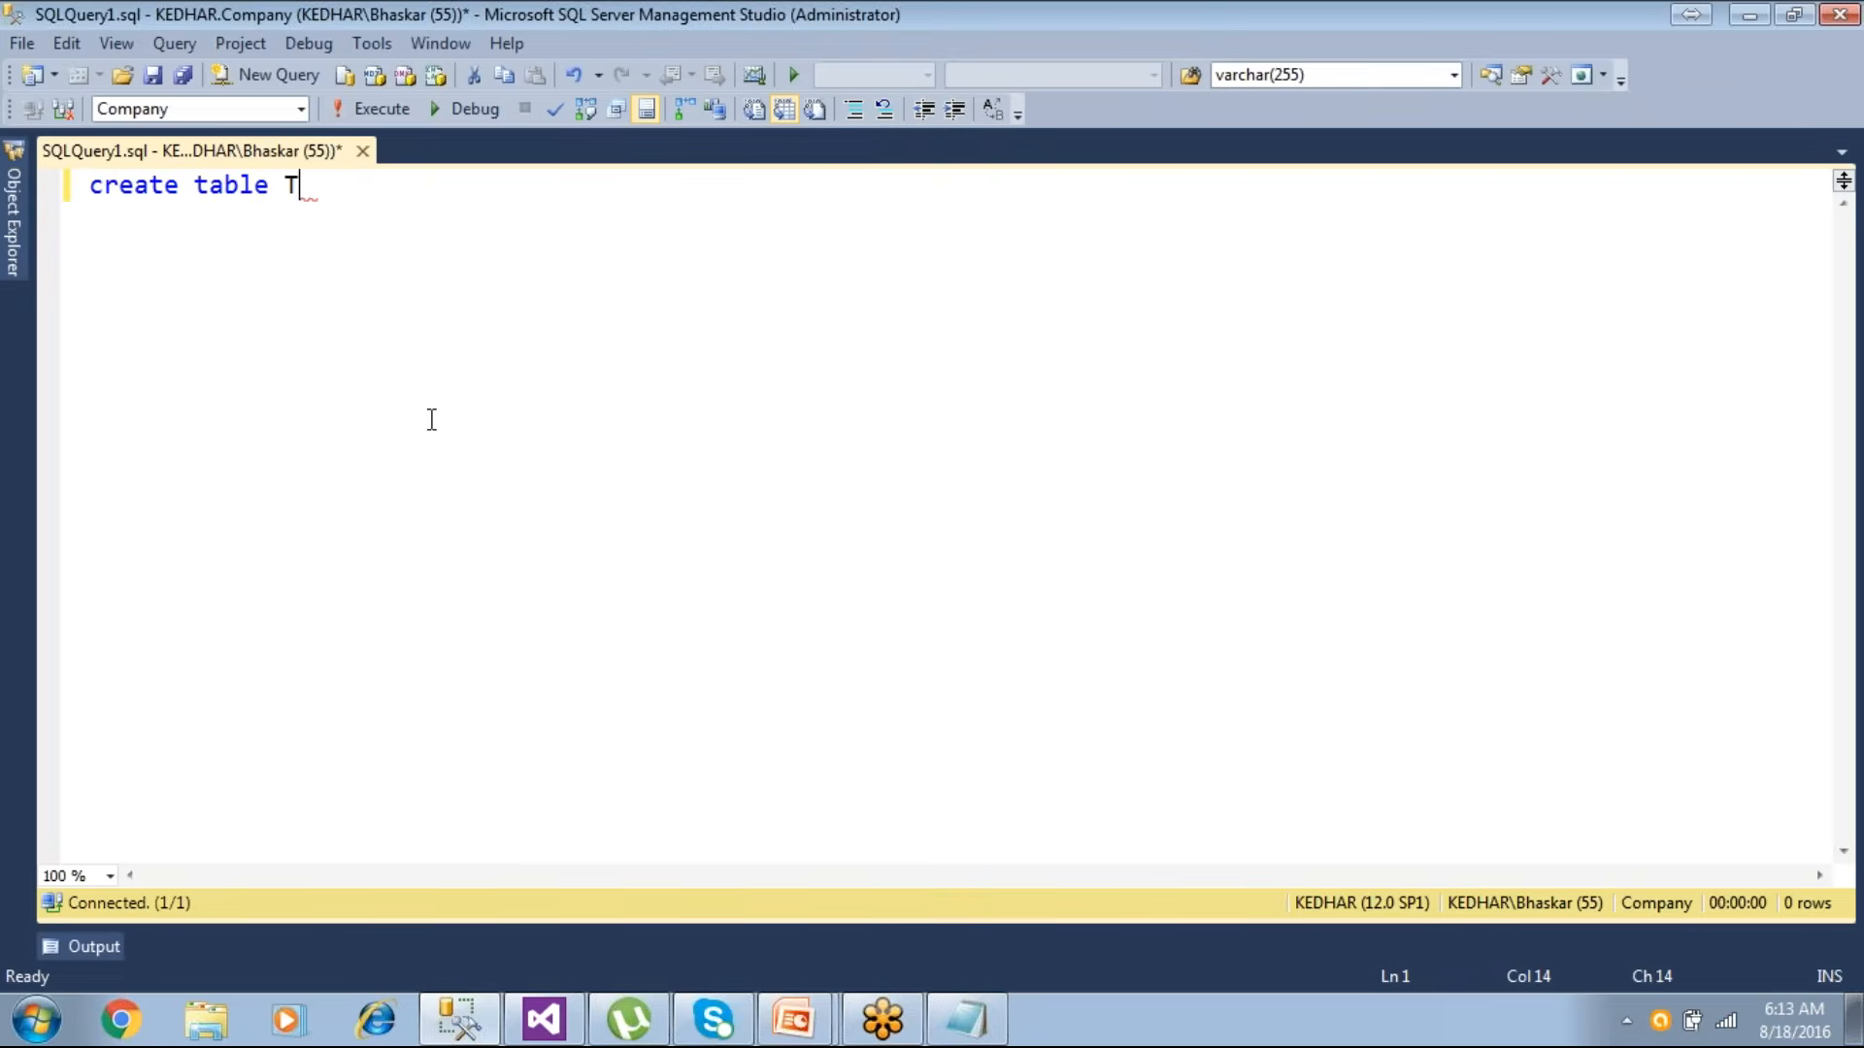
key("Return")
type("(")
key("Return")
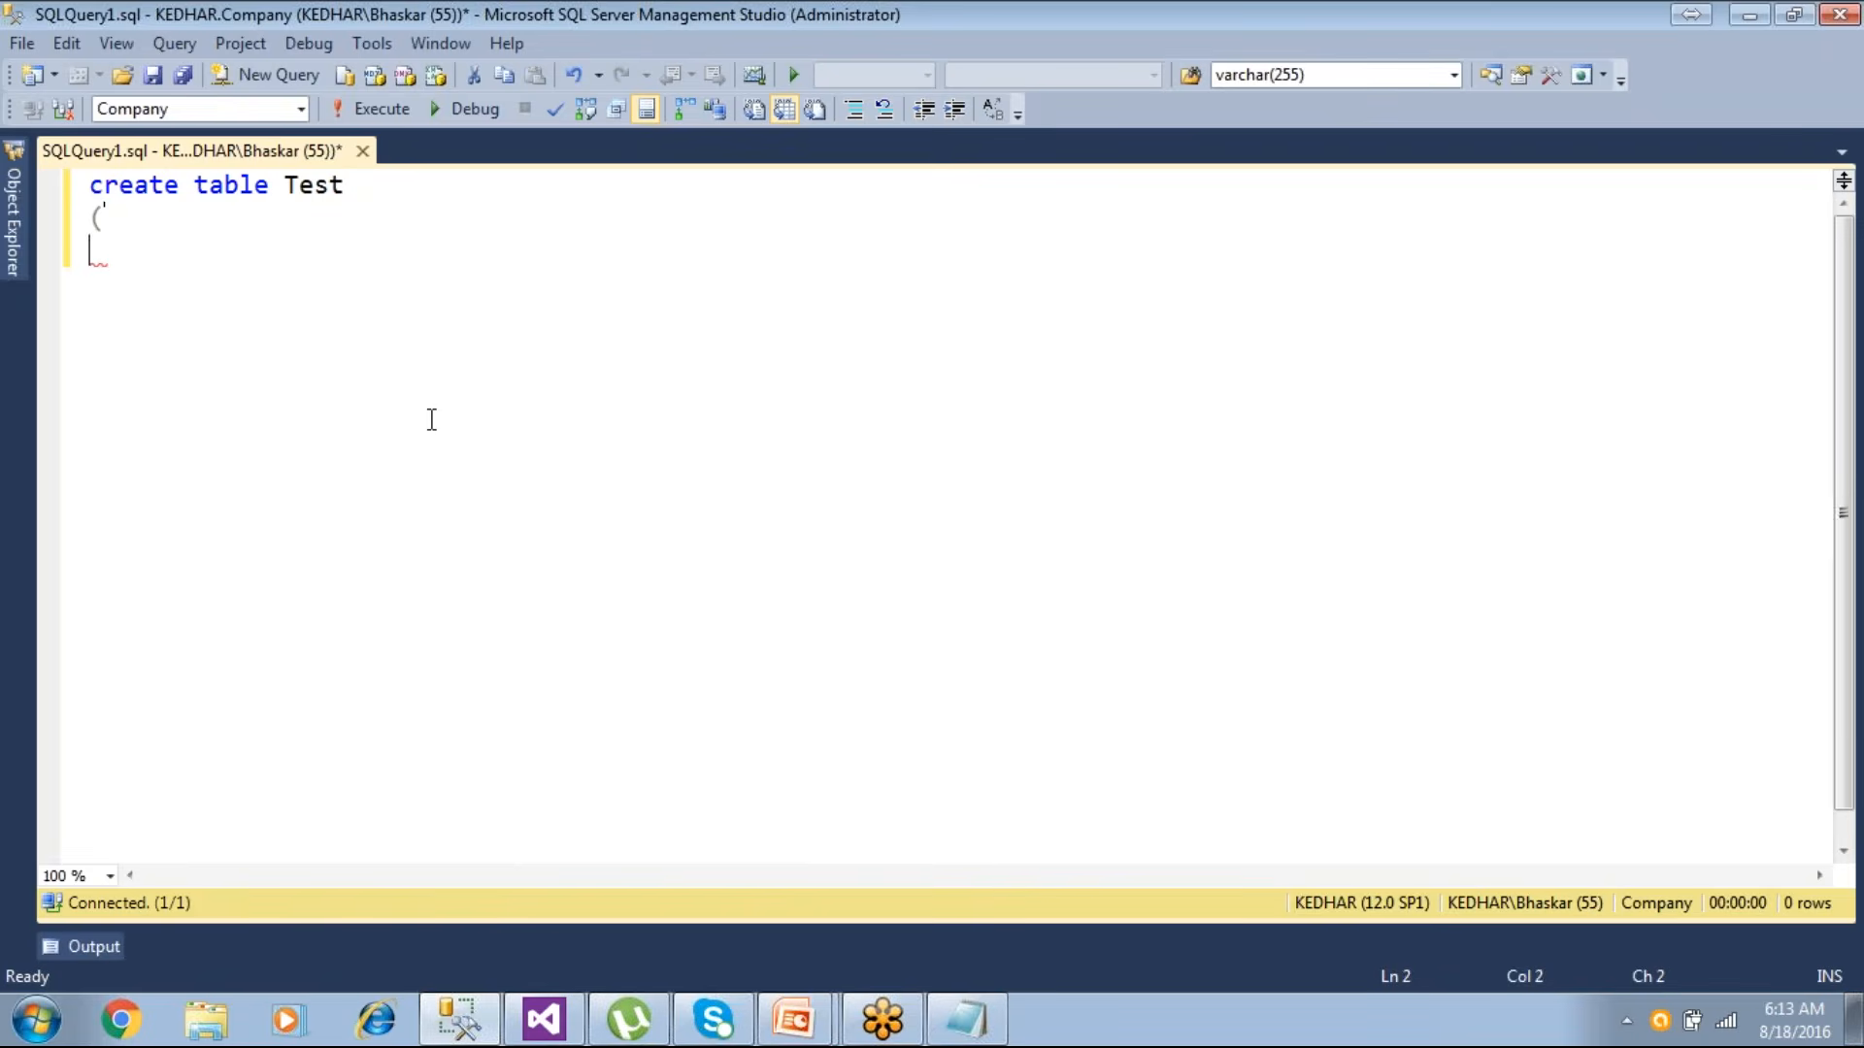
key("Return")
key("Return")
key("Return")
type(")")
key("Up")
key("Up")
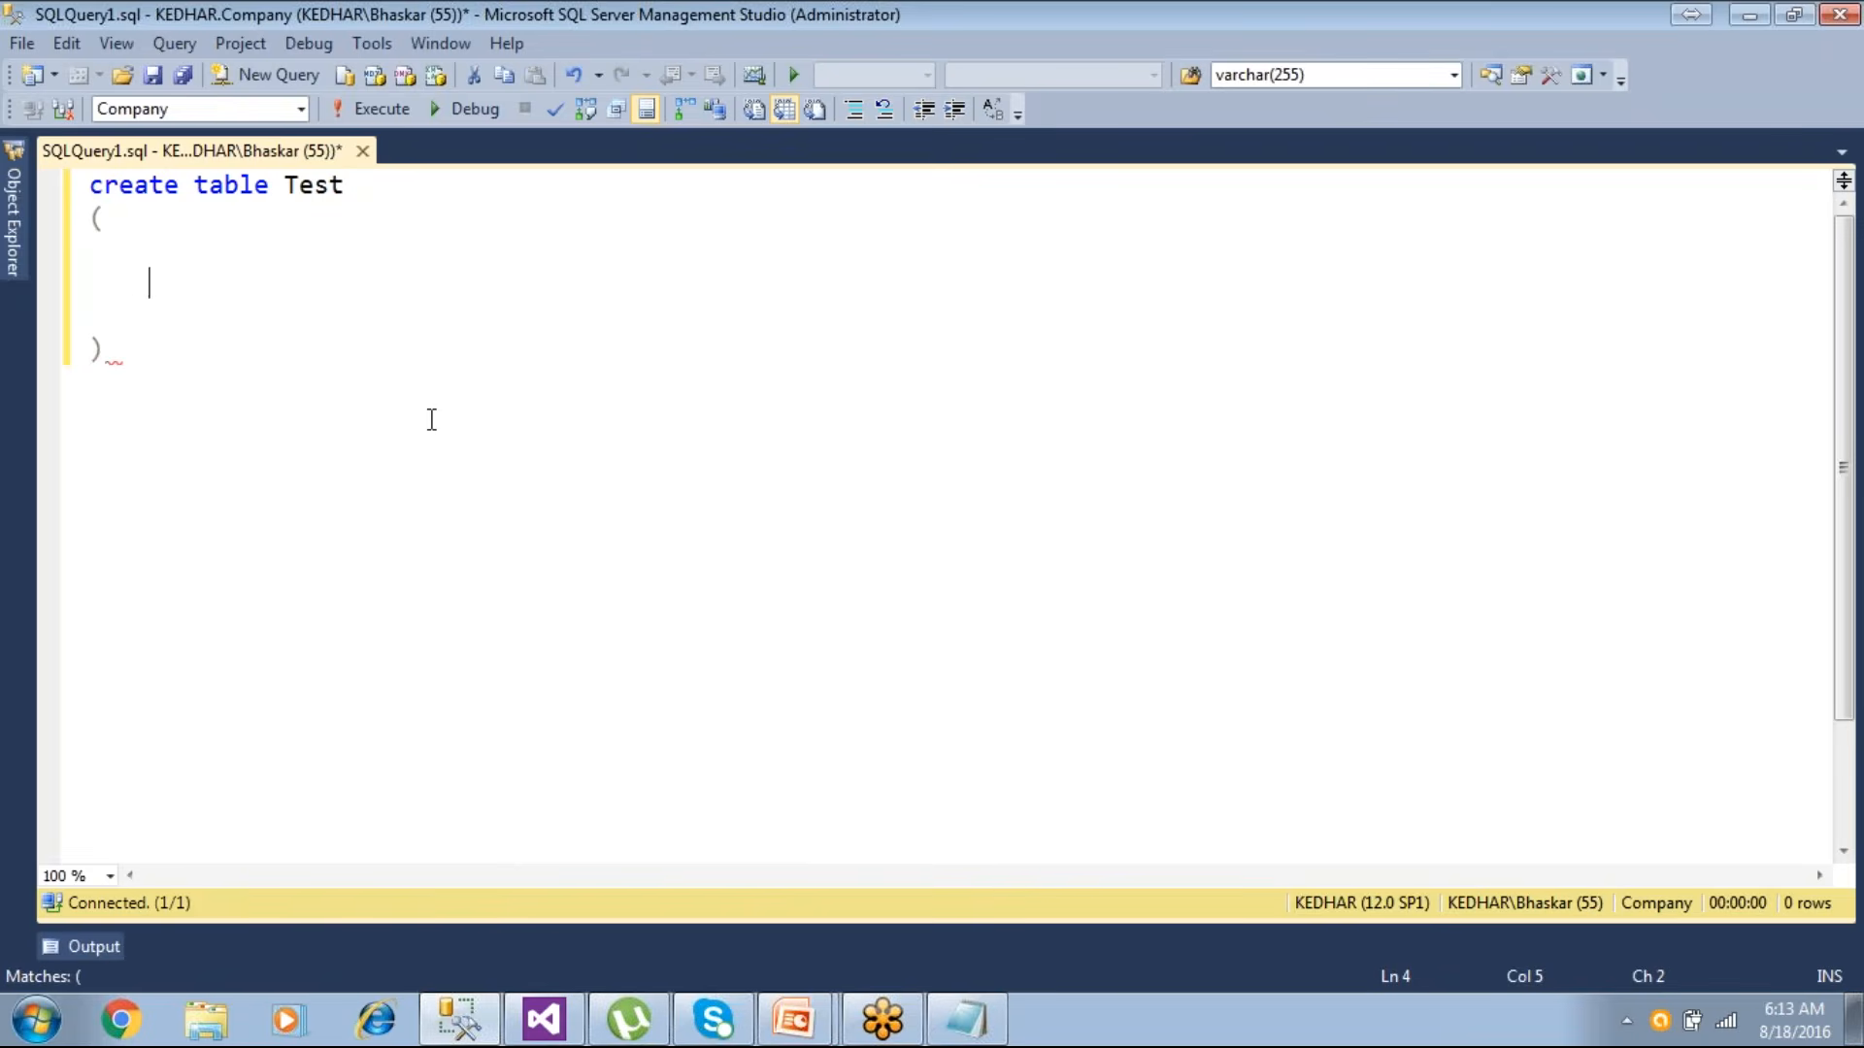
- Define a TestID int column in the create table statement and try to execute it against the Company database
type("TestID")
key("Tab")
type("int")
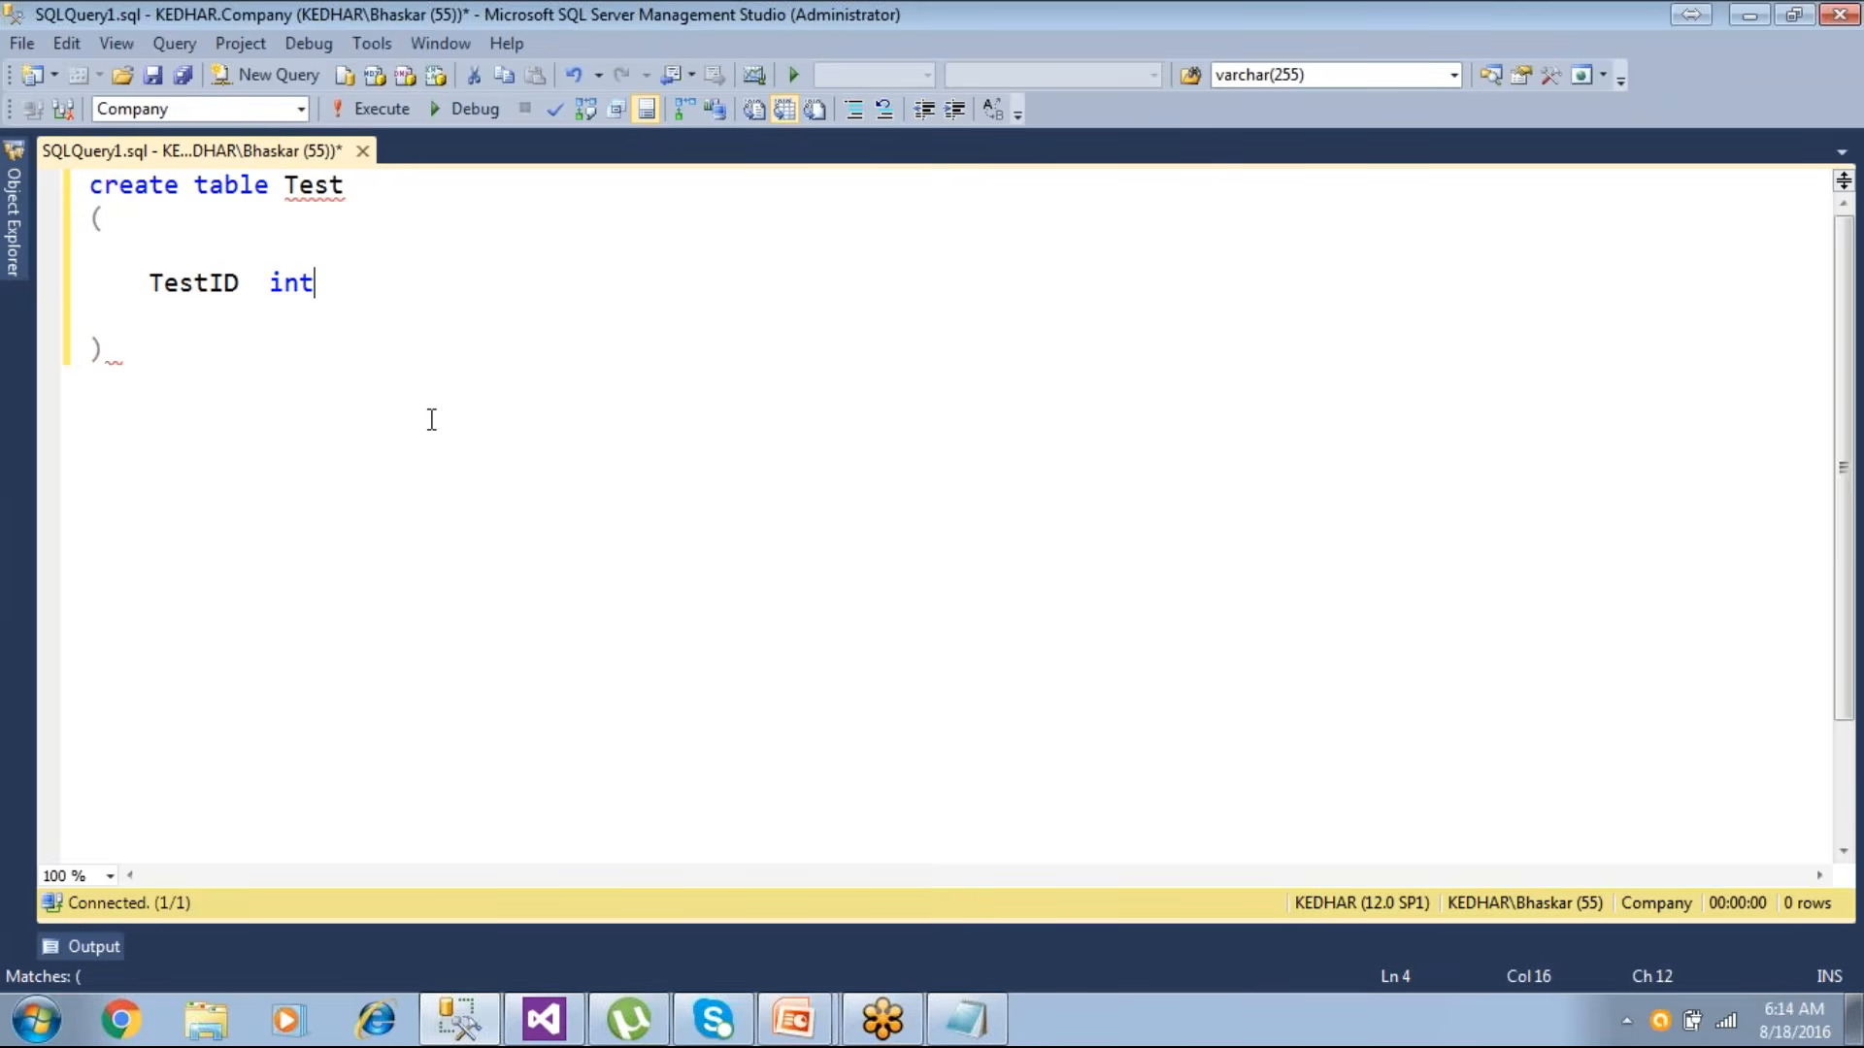
left_click(363, 108)
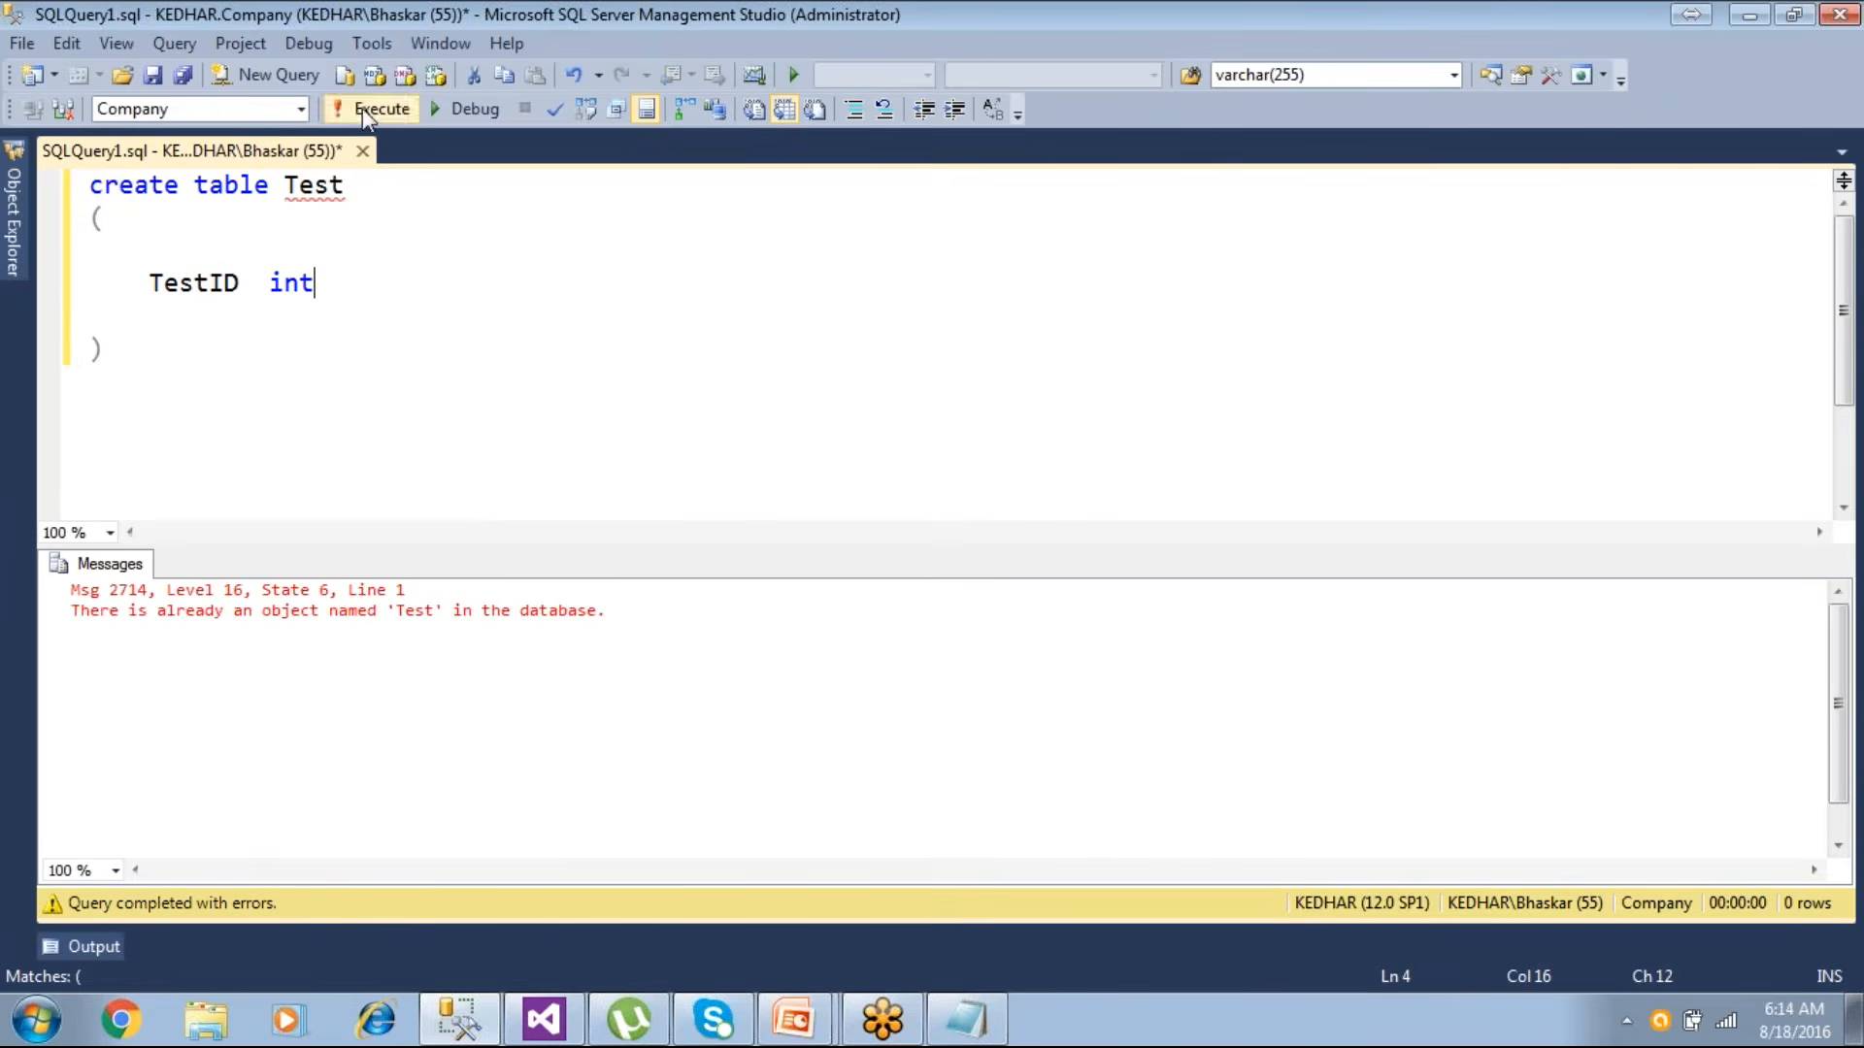
- Change the table name in the create statement to TestNew and execute the query
left_click(453, 196)
type("New")
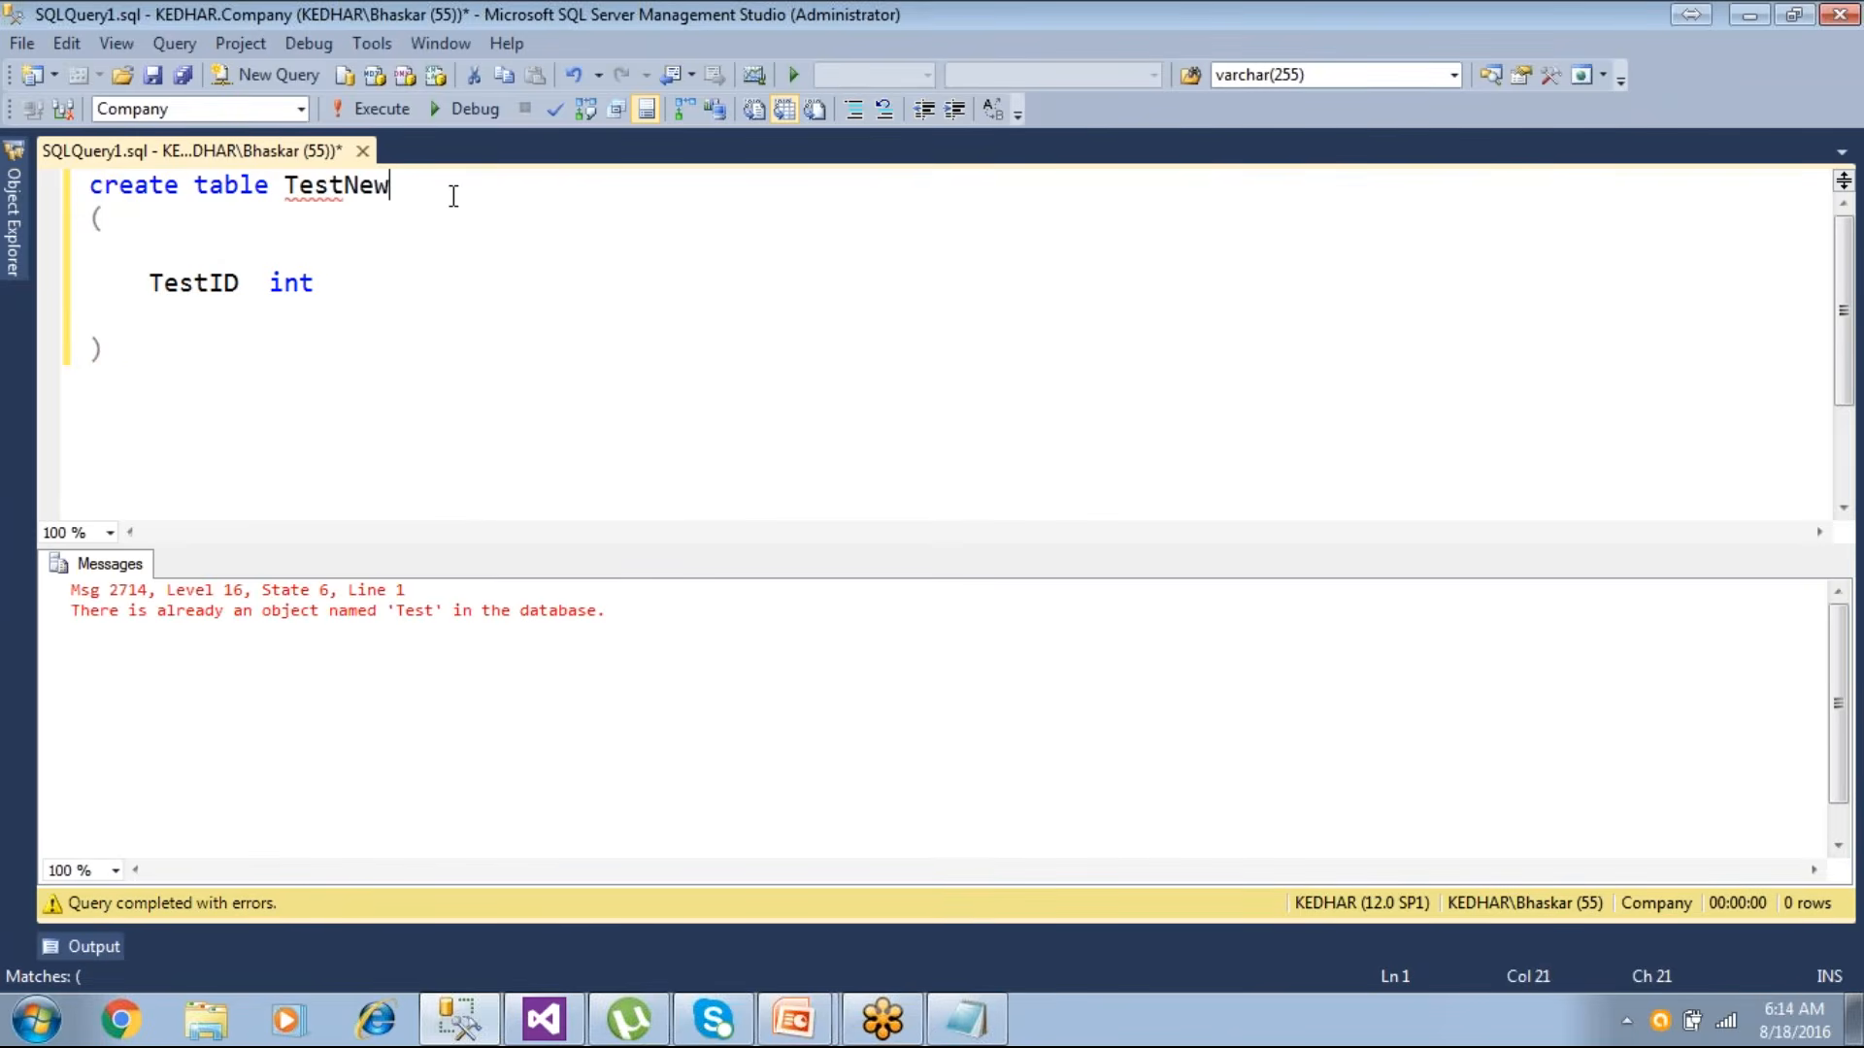
left_click(387, 108)
- Write select * from TestNew below the table definition and execute only that statement
double_click(335, 184)
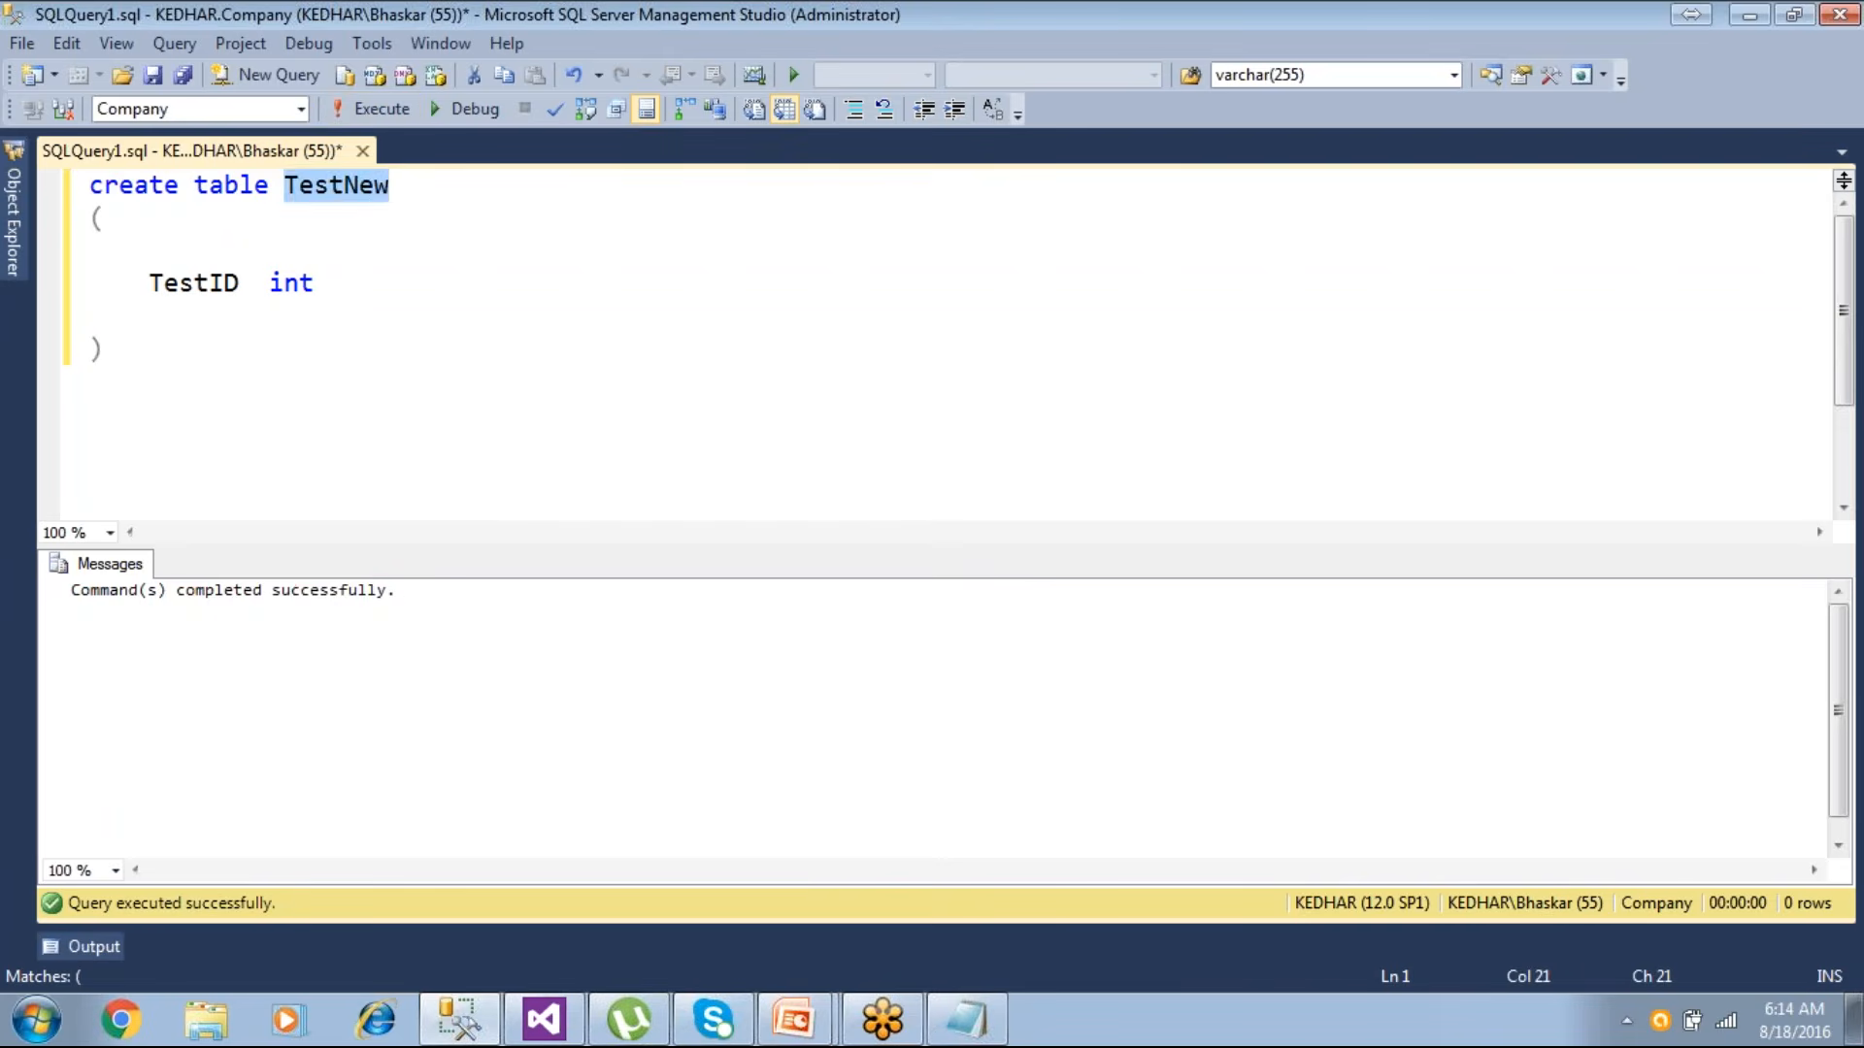
left_click(126, 362)
key("Return")
key("Return")
type("seelct")
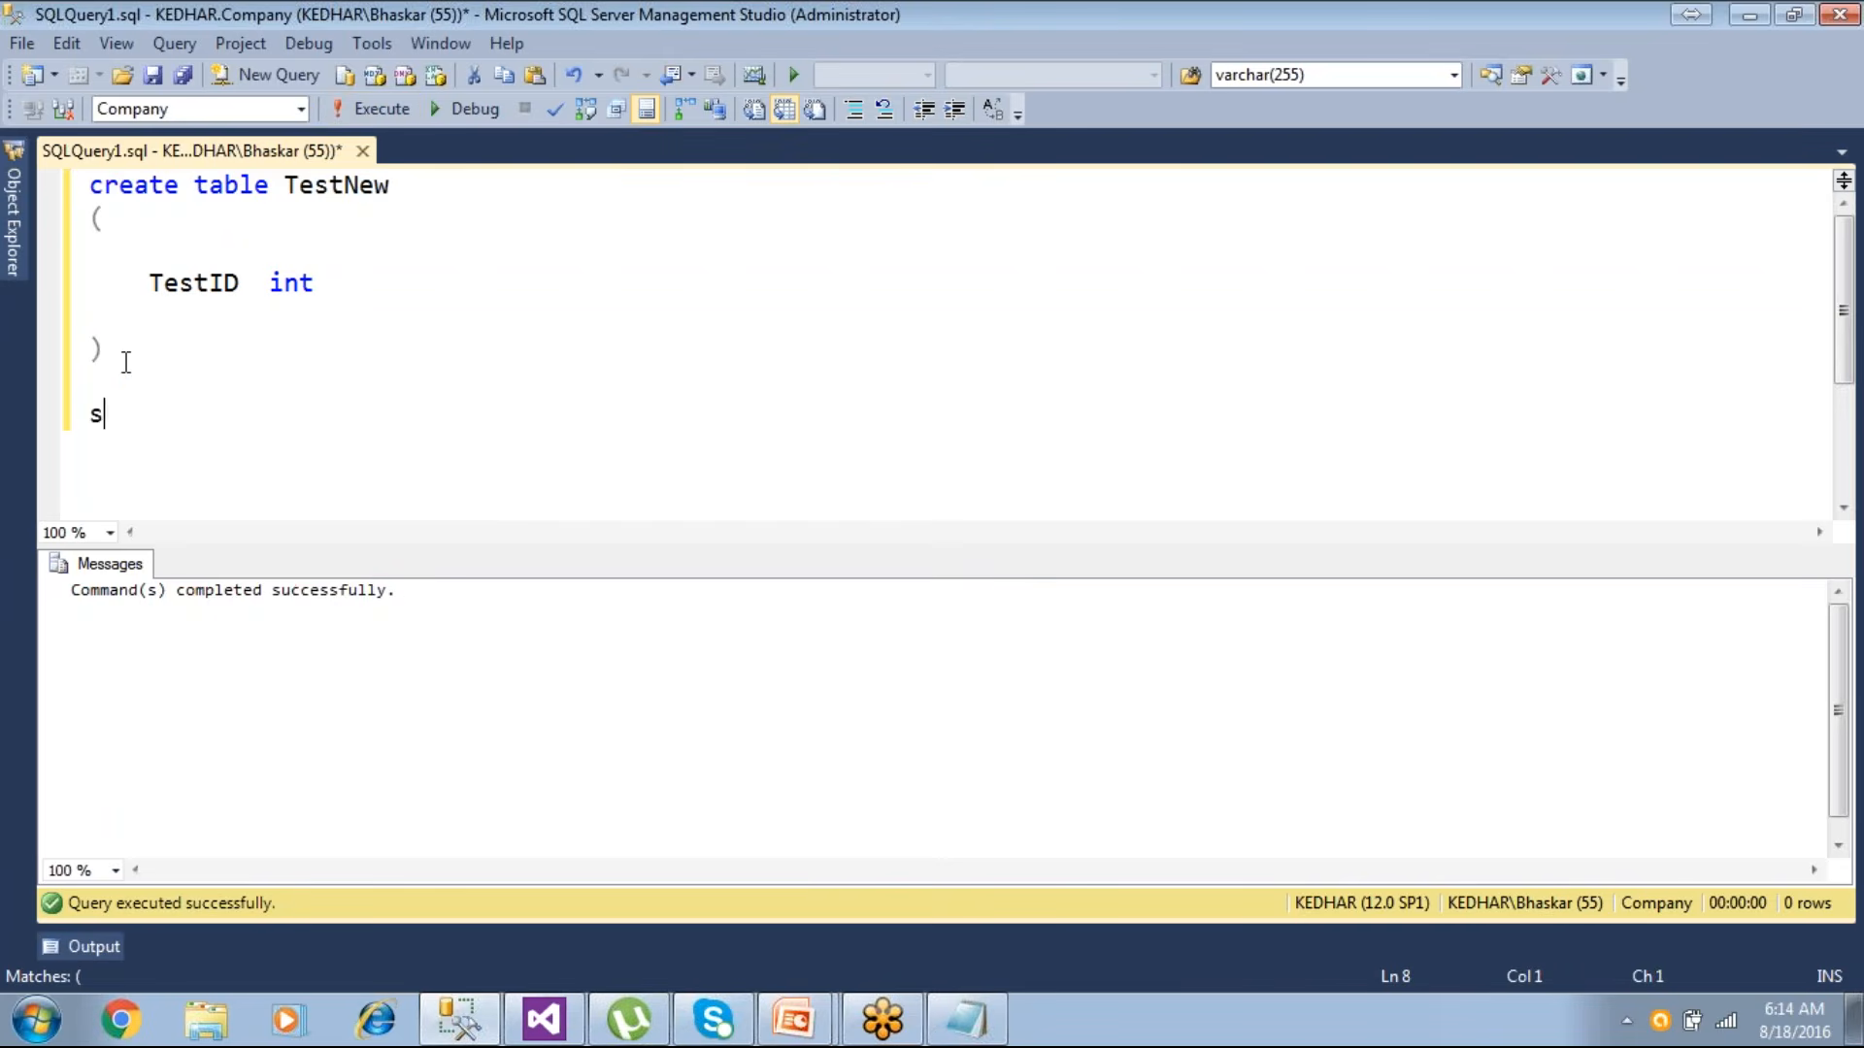
key("BackSpace")
key("BackSpace")
key("BackSpace")
key("BackSpace")
type("lect * from TestNew")
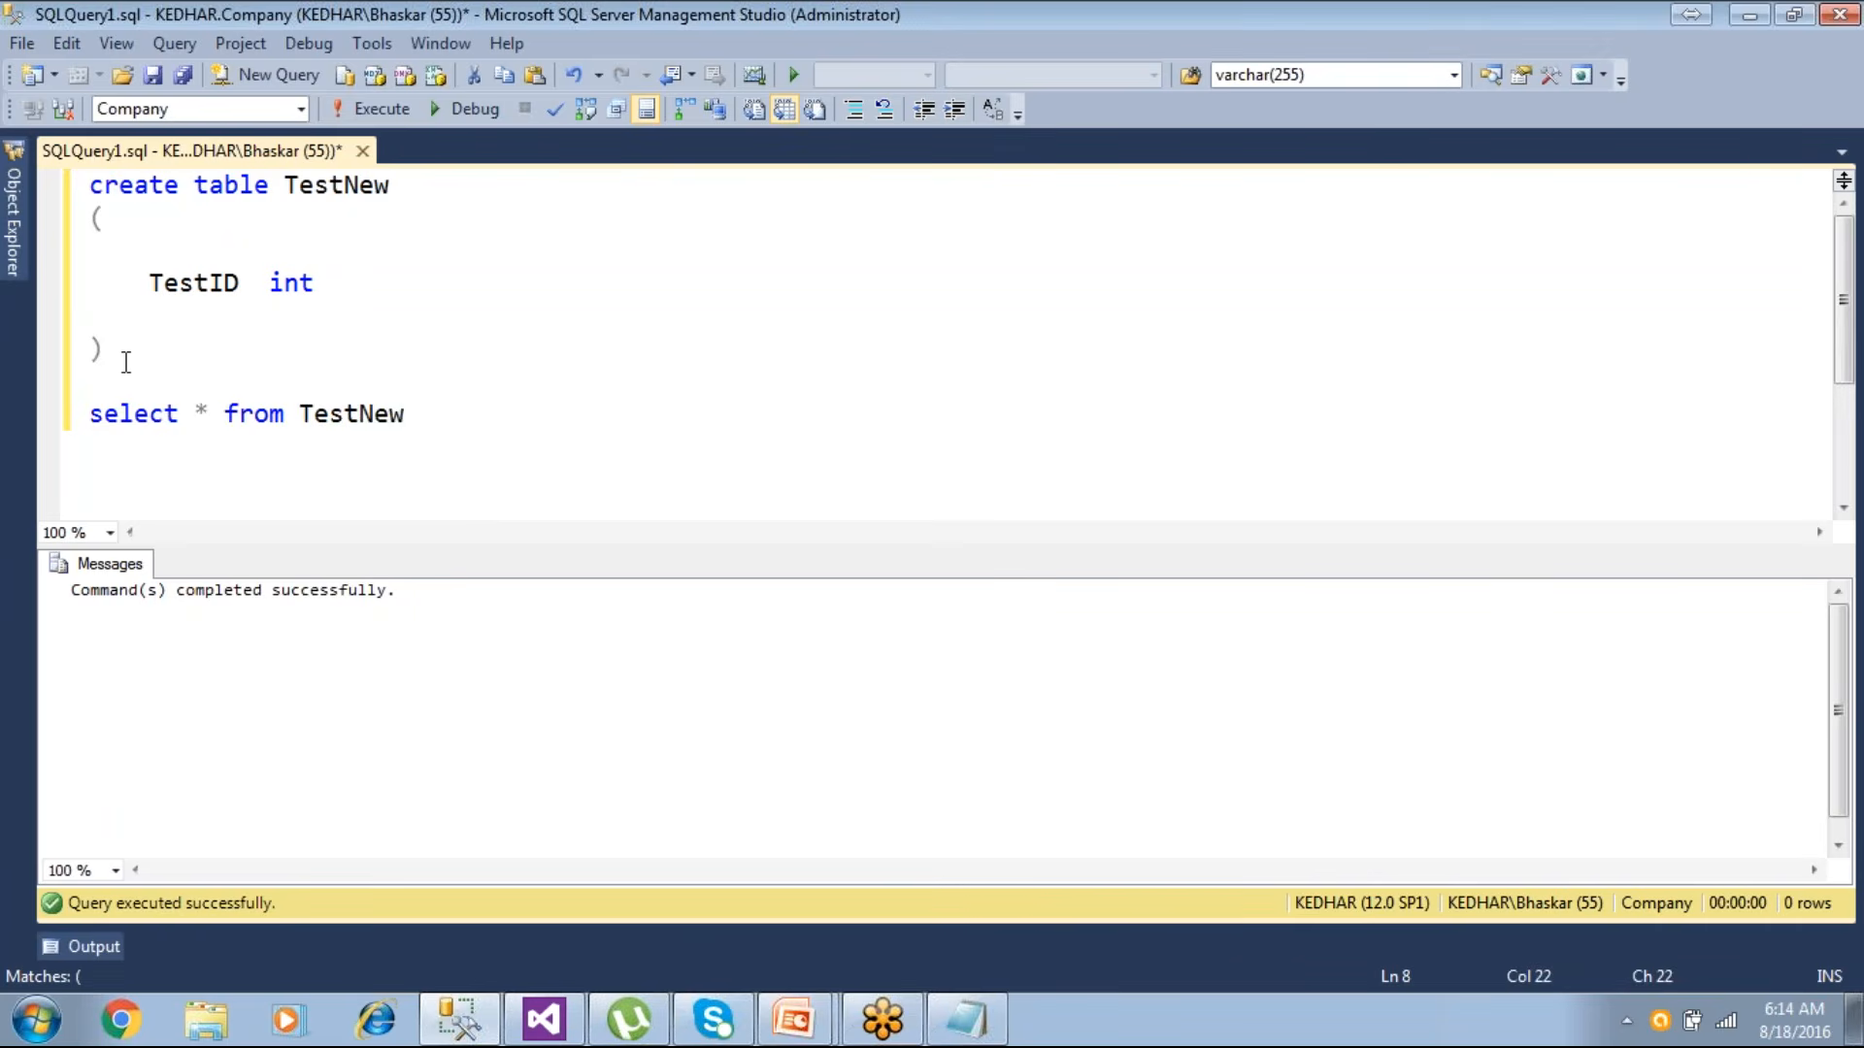
left_click_drag(461, 413, 89, 414)
key("F5")
- Write the parameterized statement insert into TestNew values (?) below the select query
left_click(422, 416)
key("Return")
key("Return")
key("Return")
type("in")
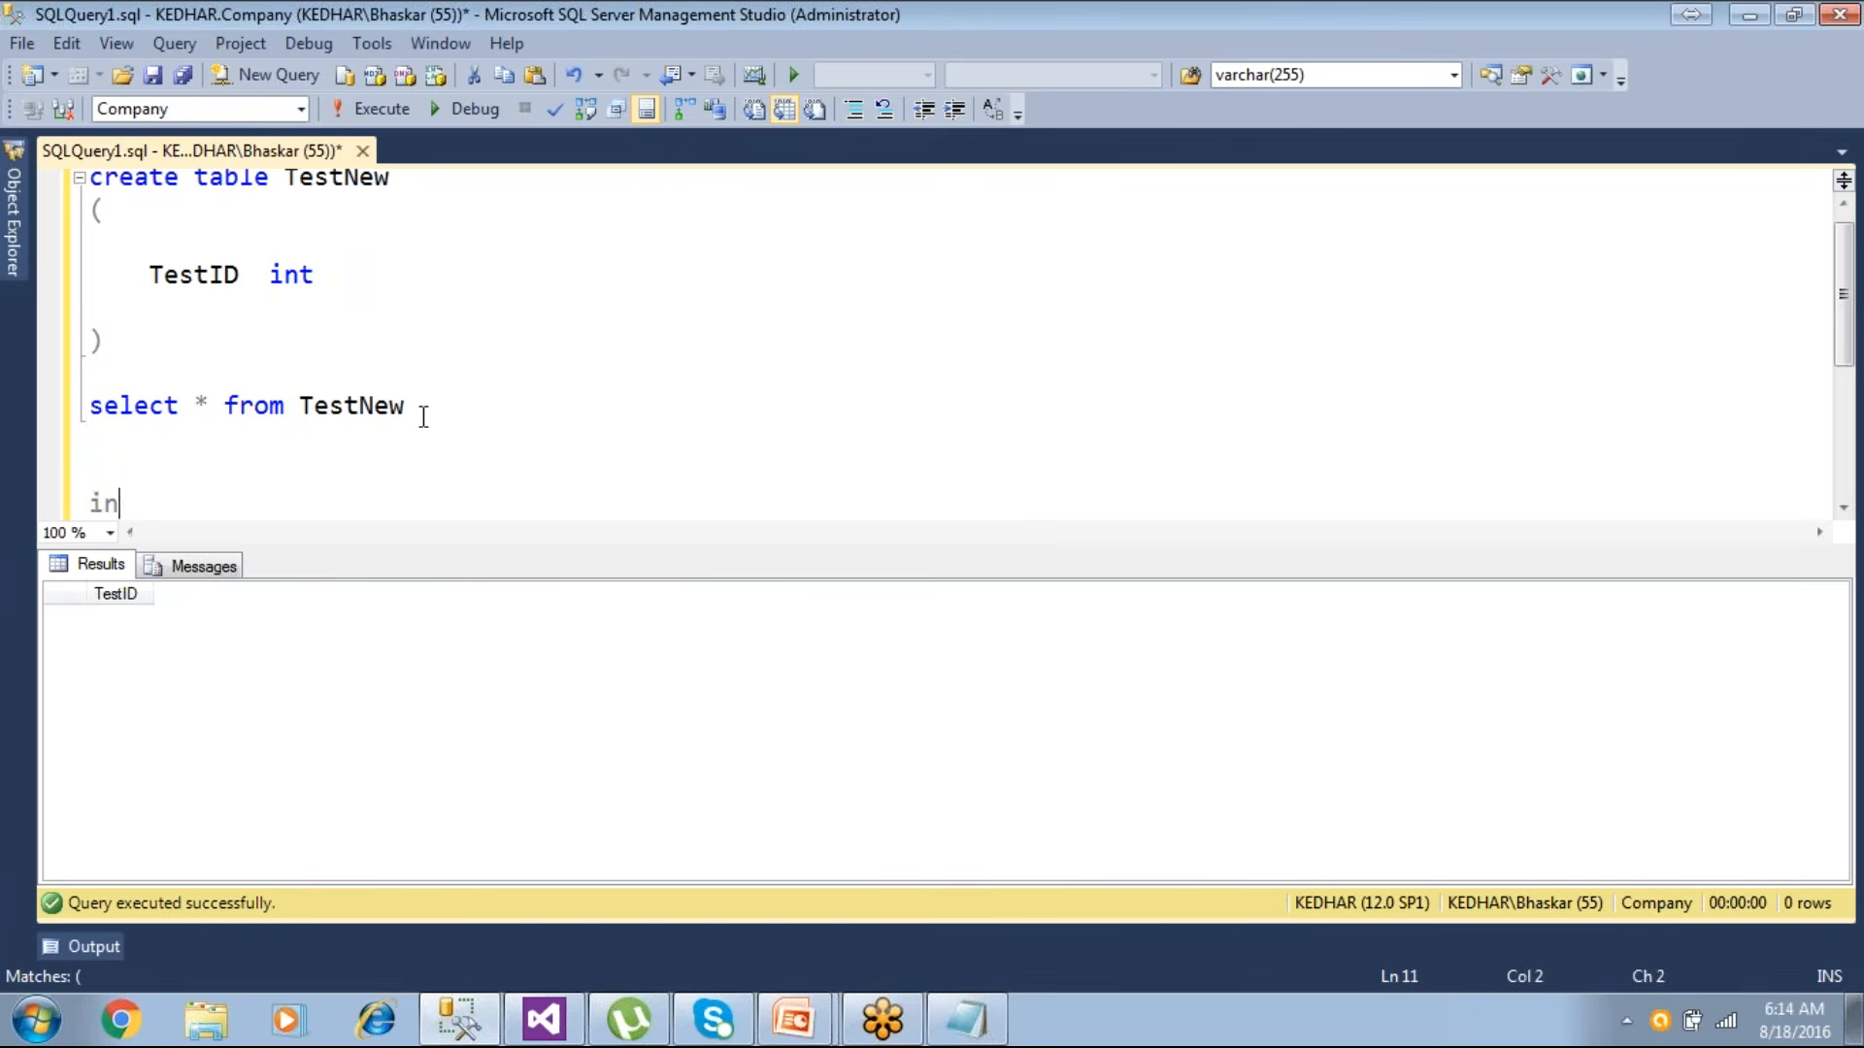
type("sert into")
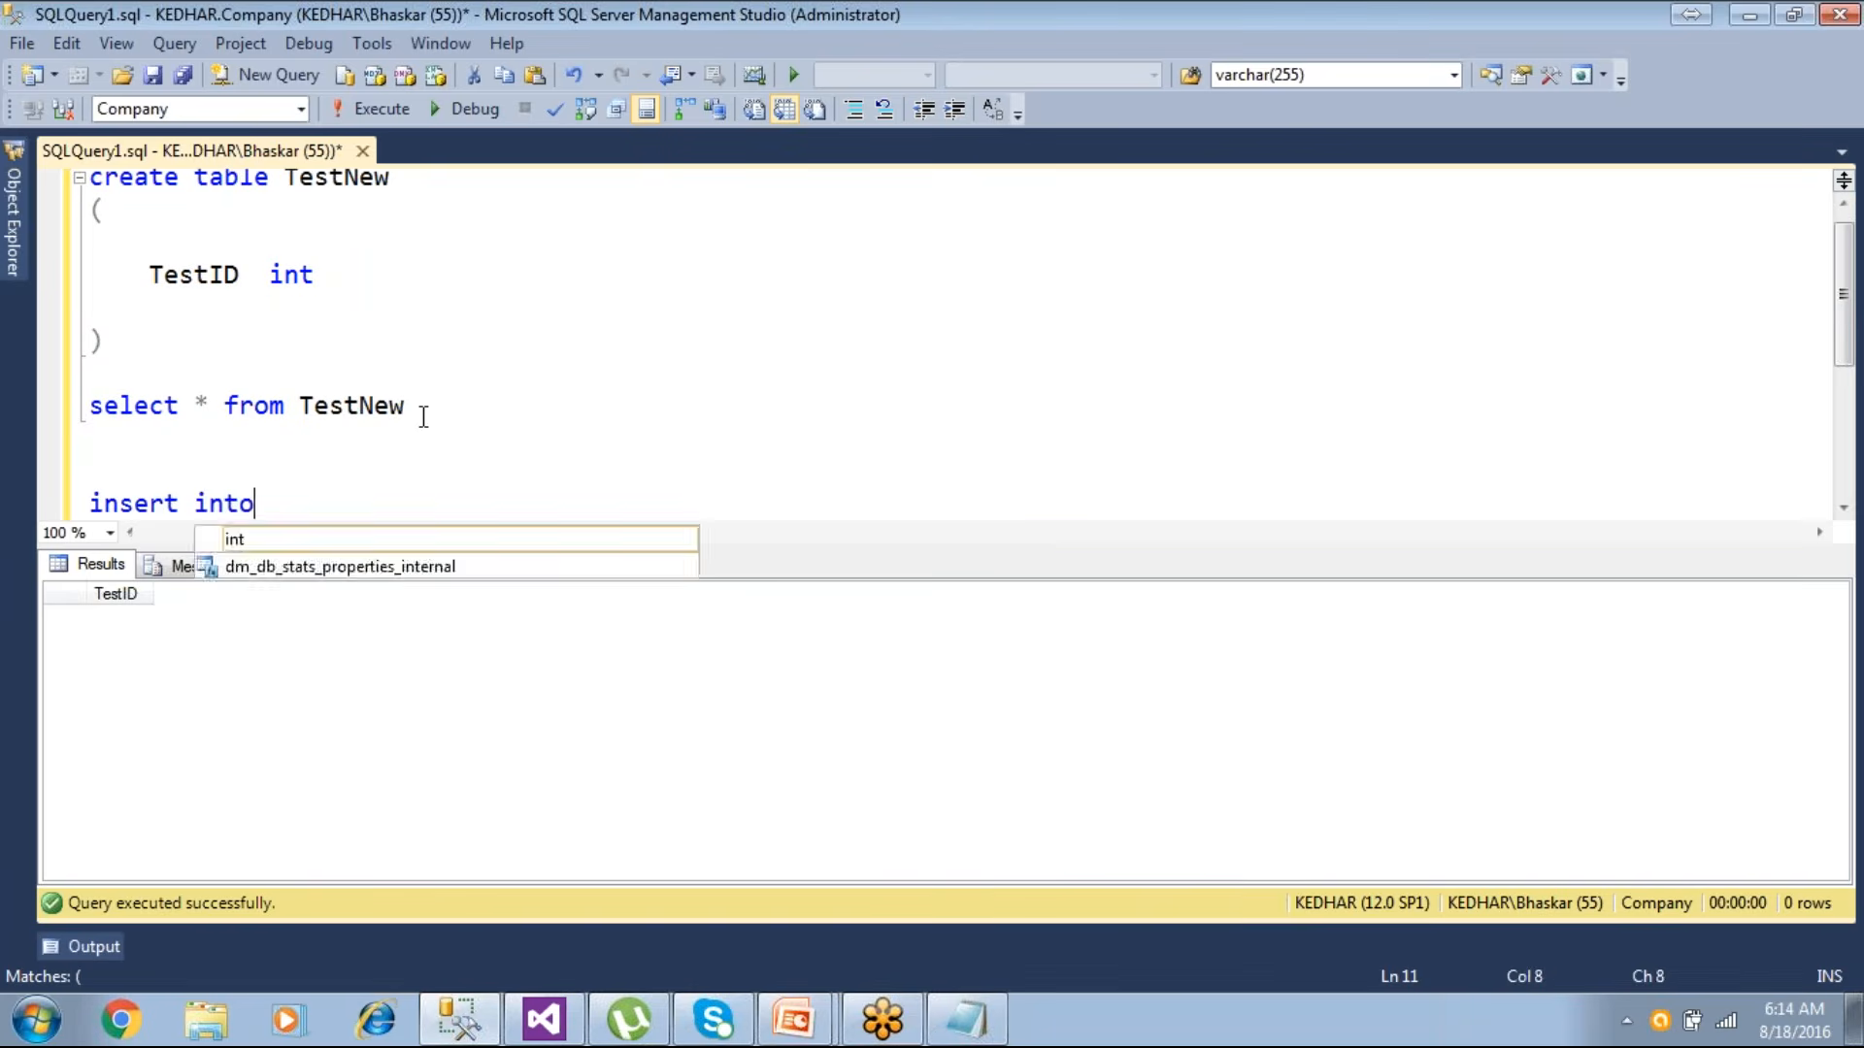
type(" TestNew val")
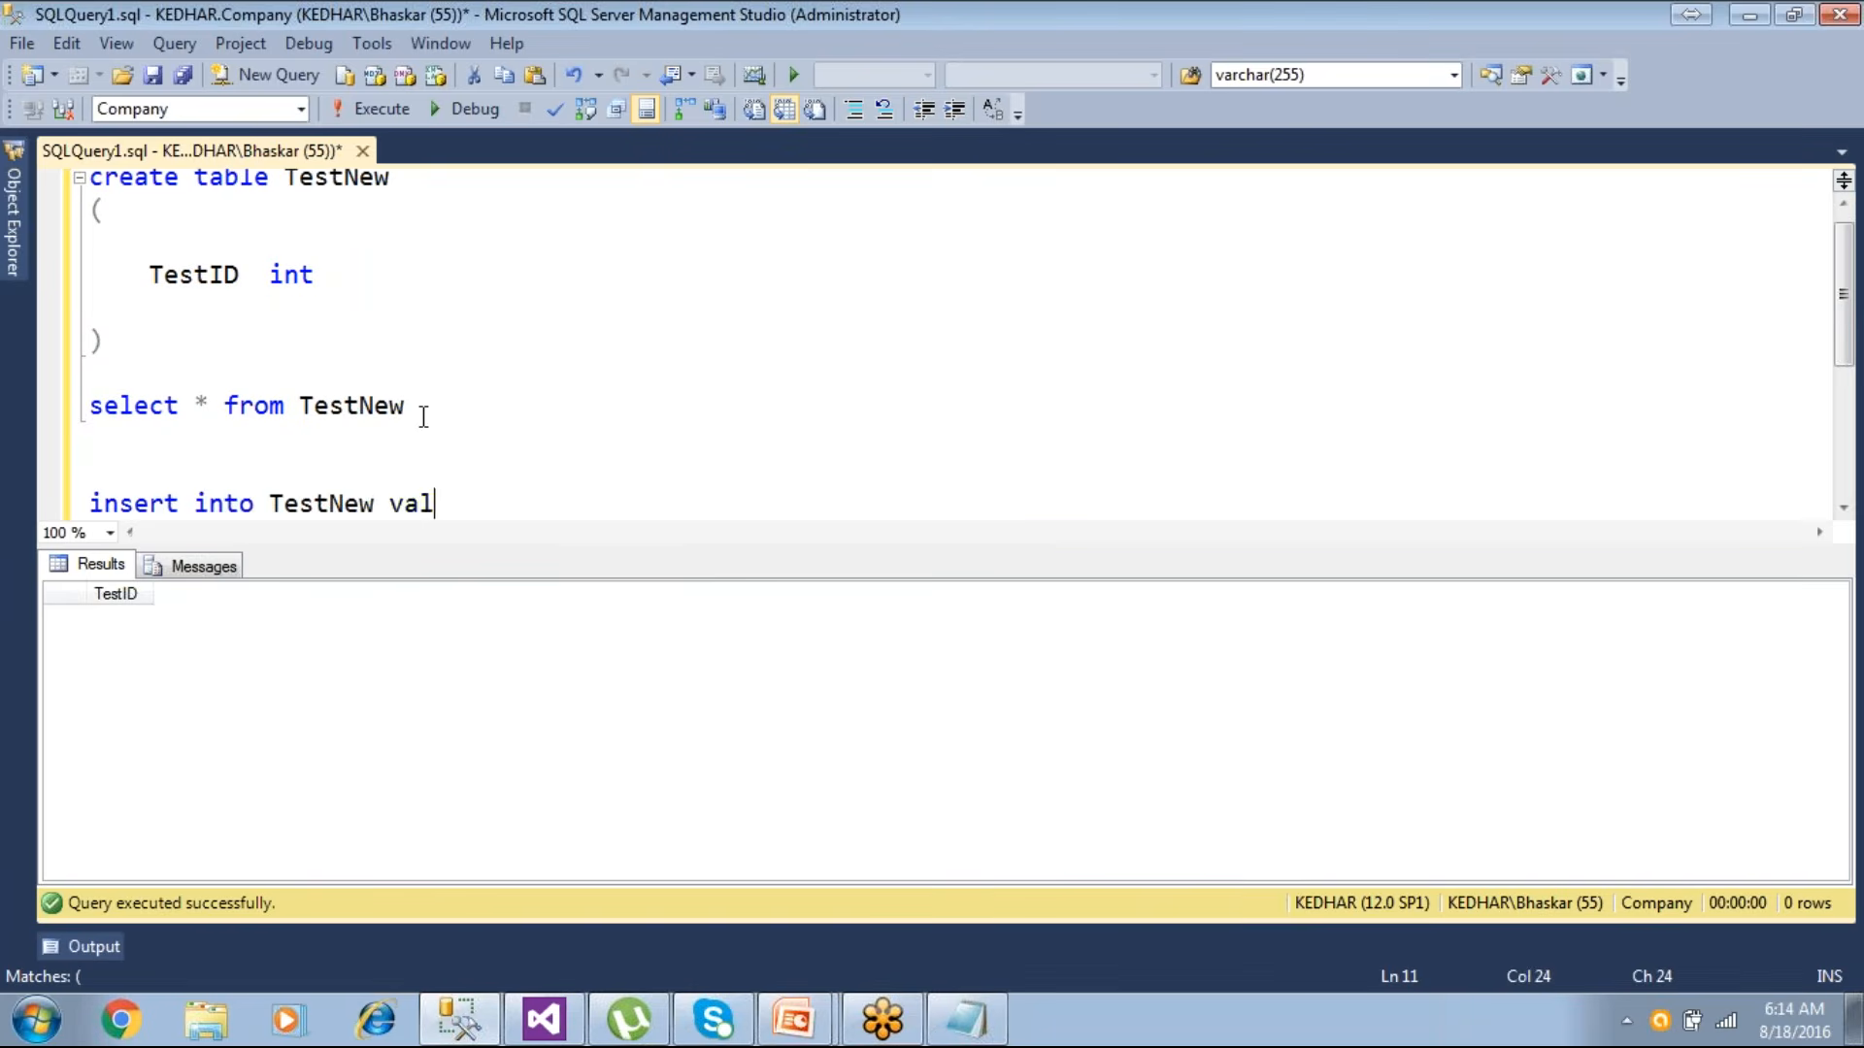
type("ues (?)")
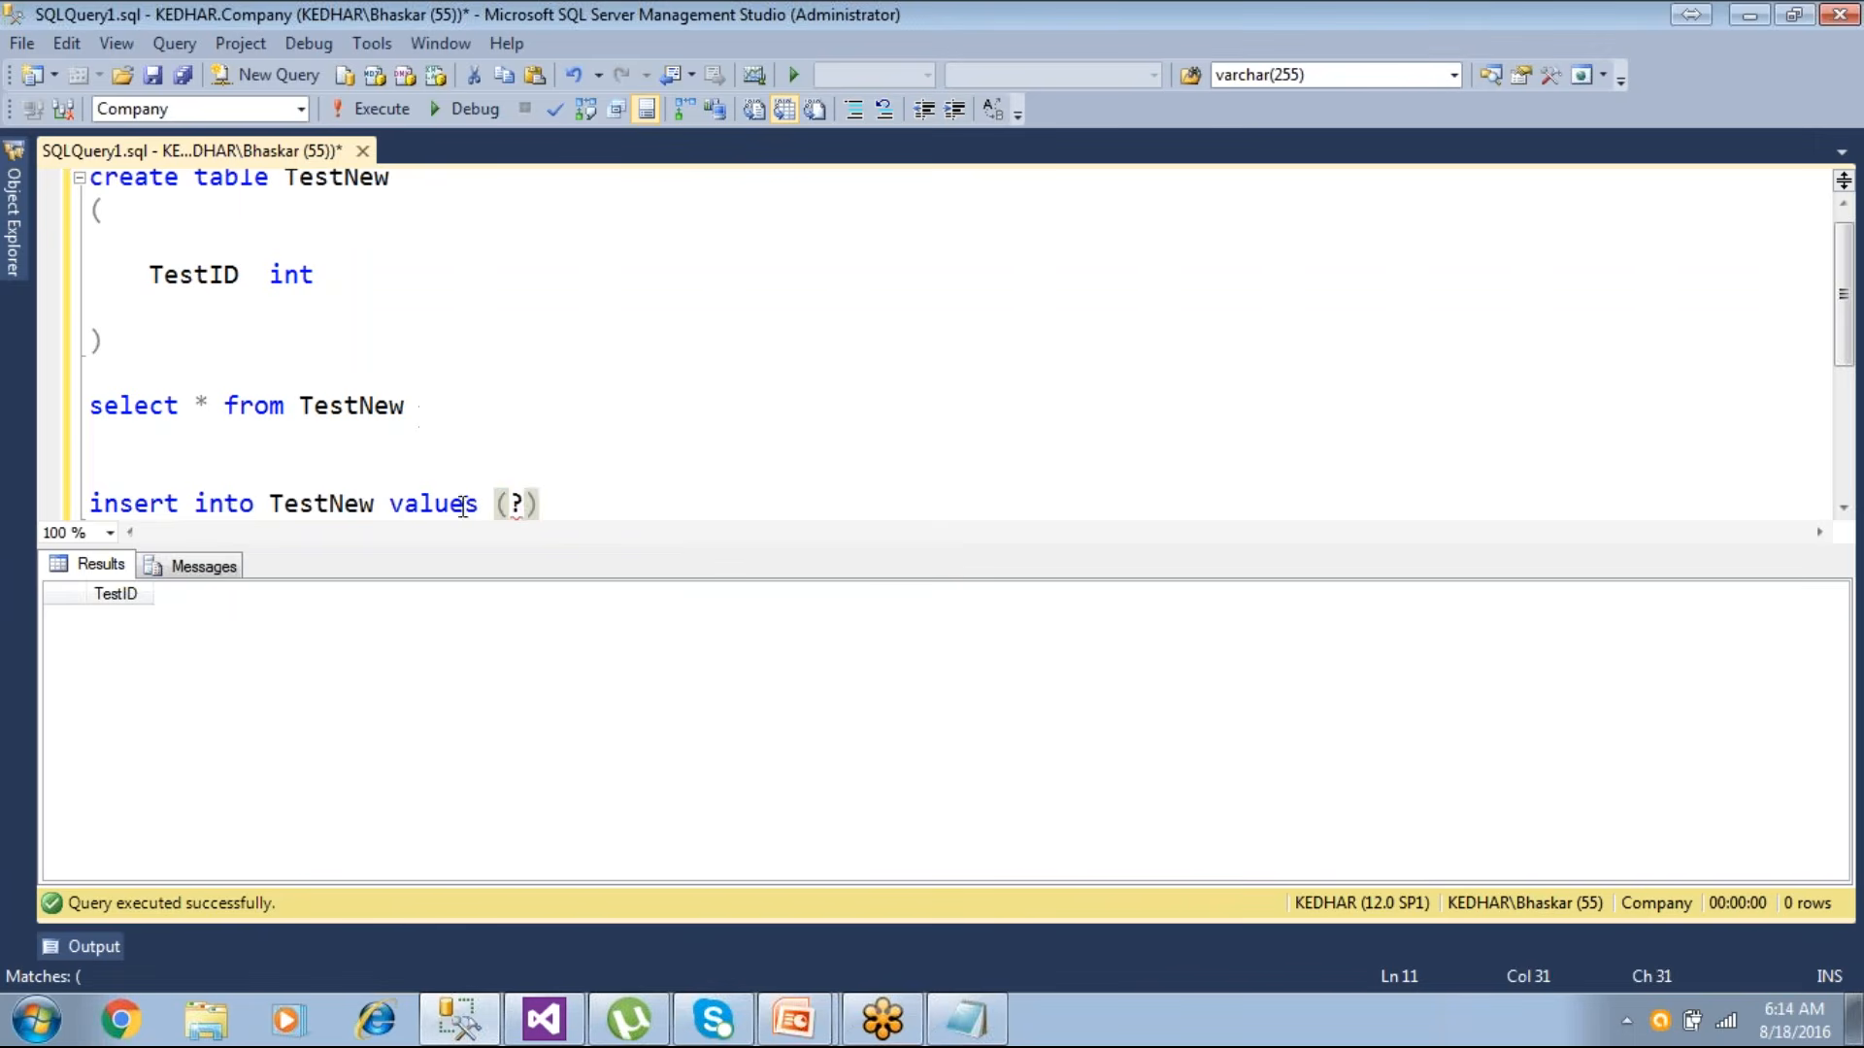
- Point out the ? placeholder and copy the whole insert into TestNew statement
double_click(517, 503)
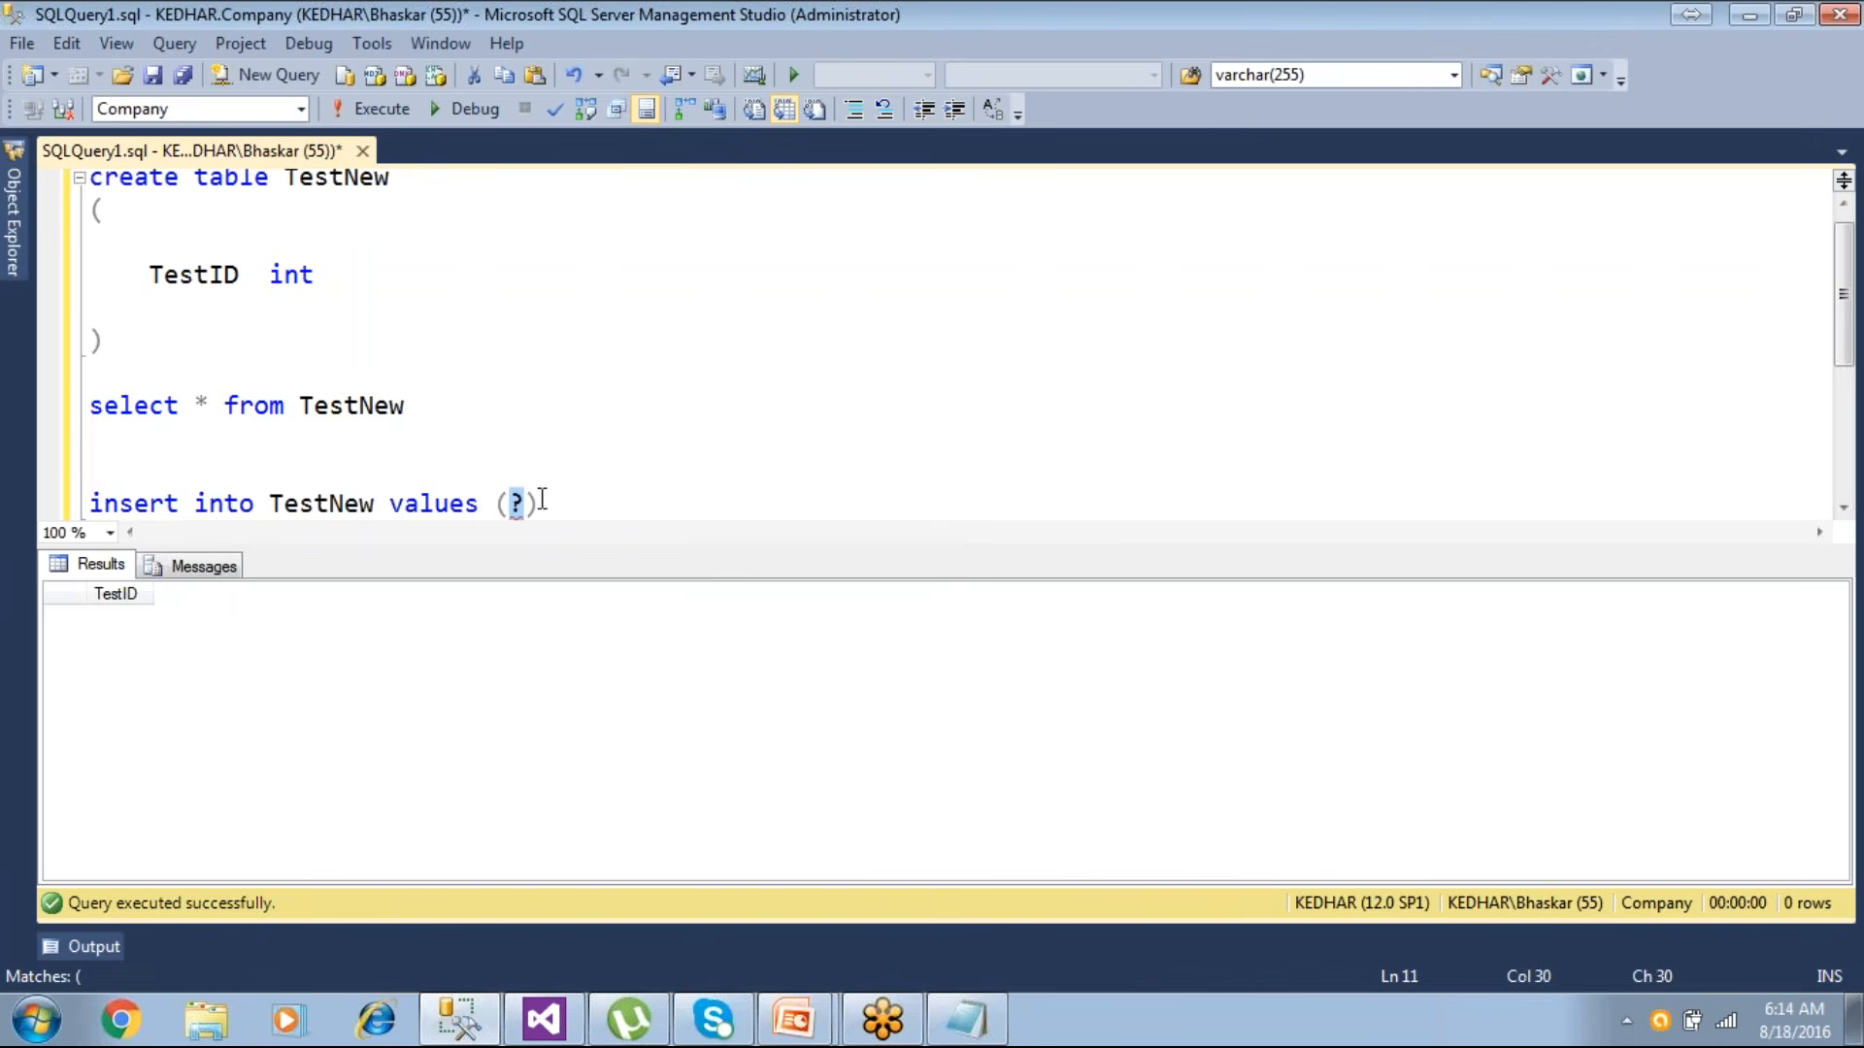
left_click_drag(541, 501, 81, 504)
key("ctrl+c")
right_click(163, 520)
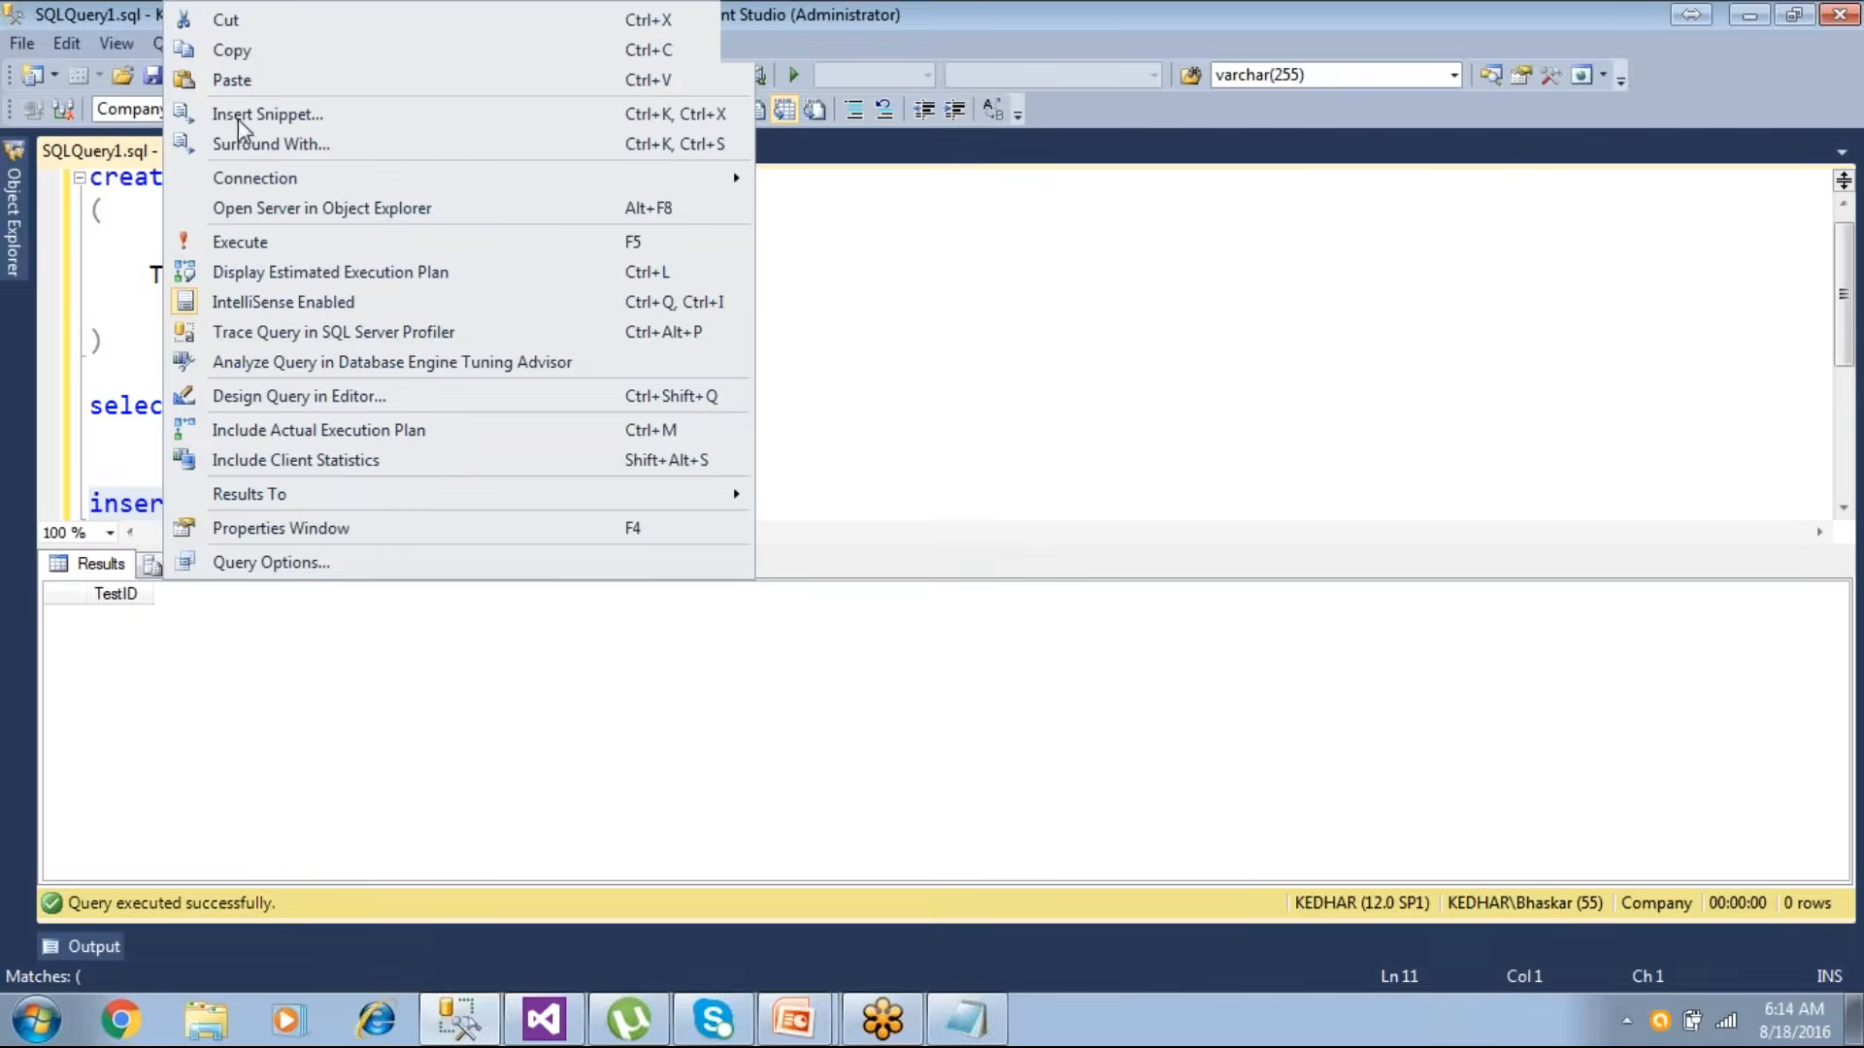
left_click(243, 52)
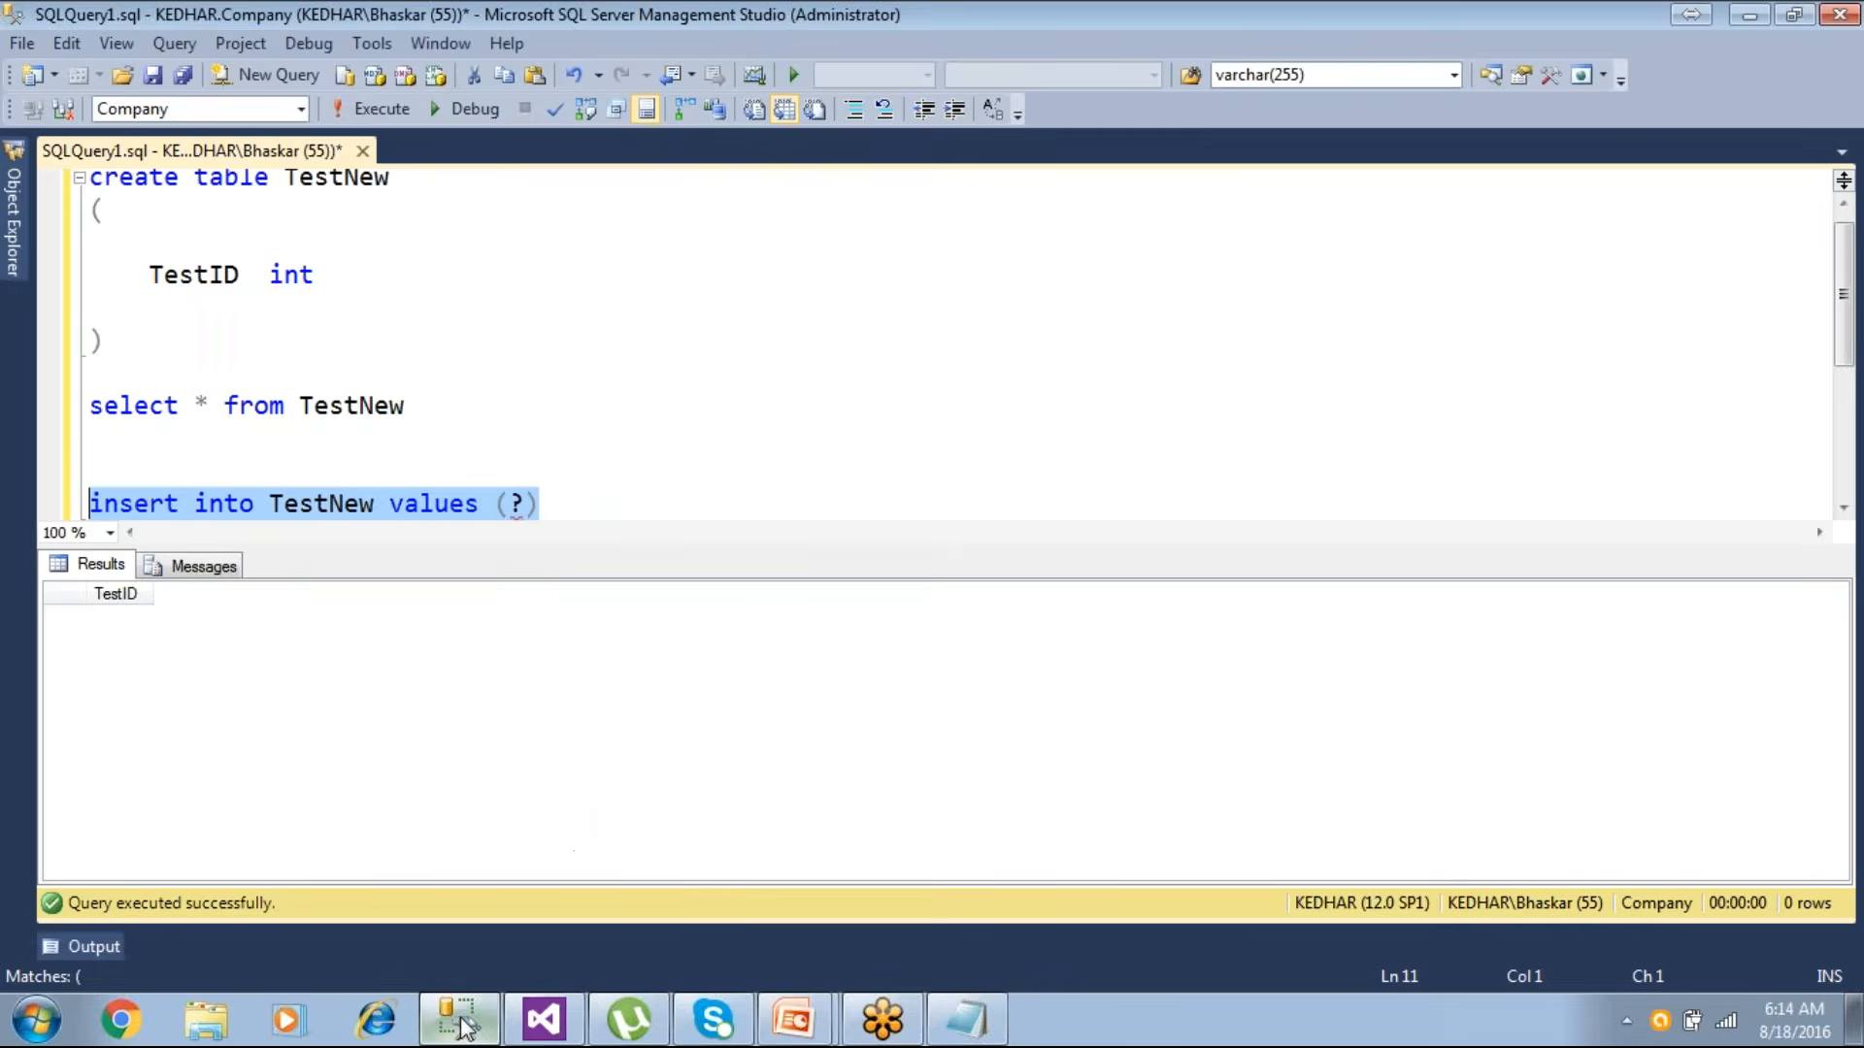
- Switch to Visual Studio, open the Execute SQL Task's editor and assign it a new OLE DB connection based on LocalHost.Company
left_click(544, 1019)
double_click(643, 373)
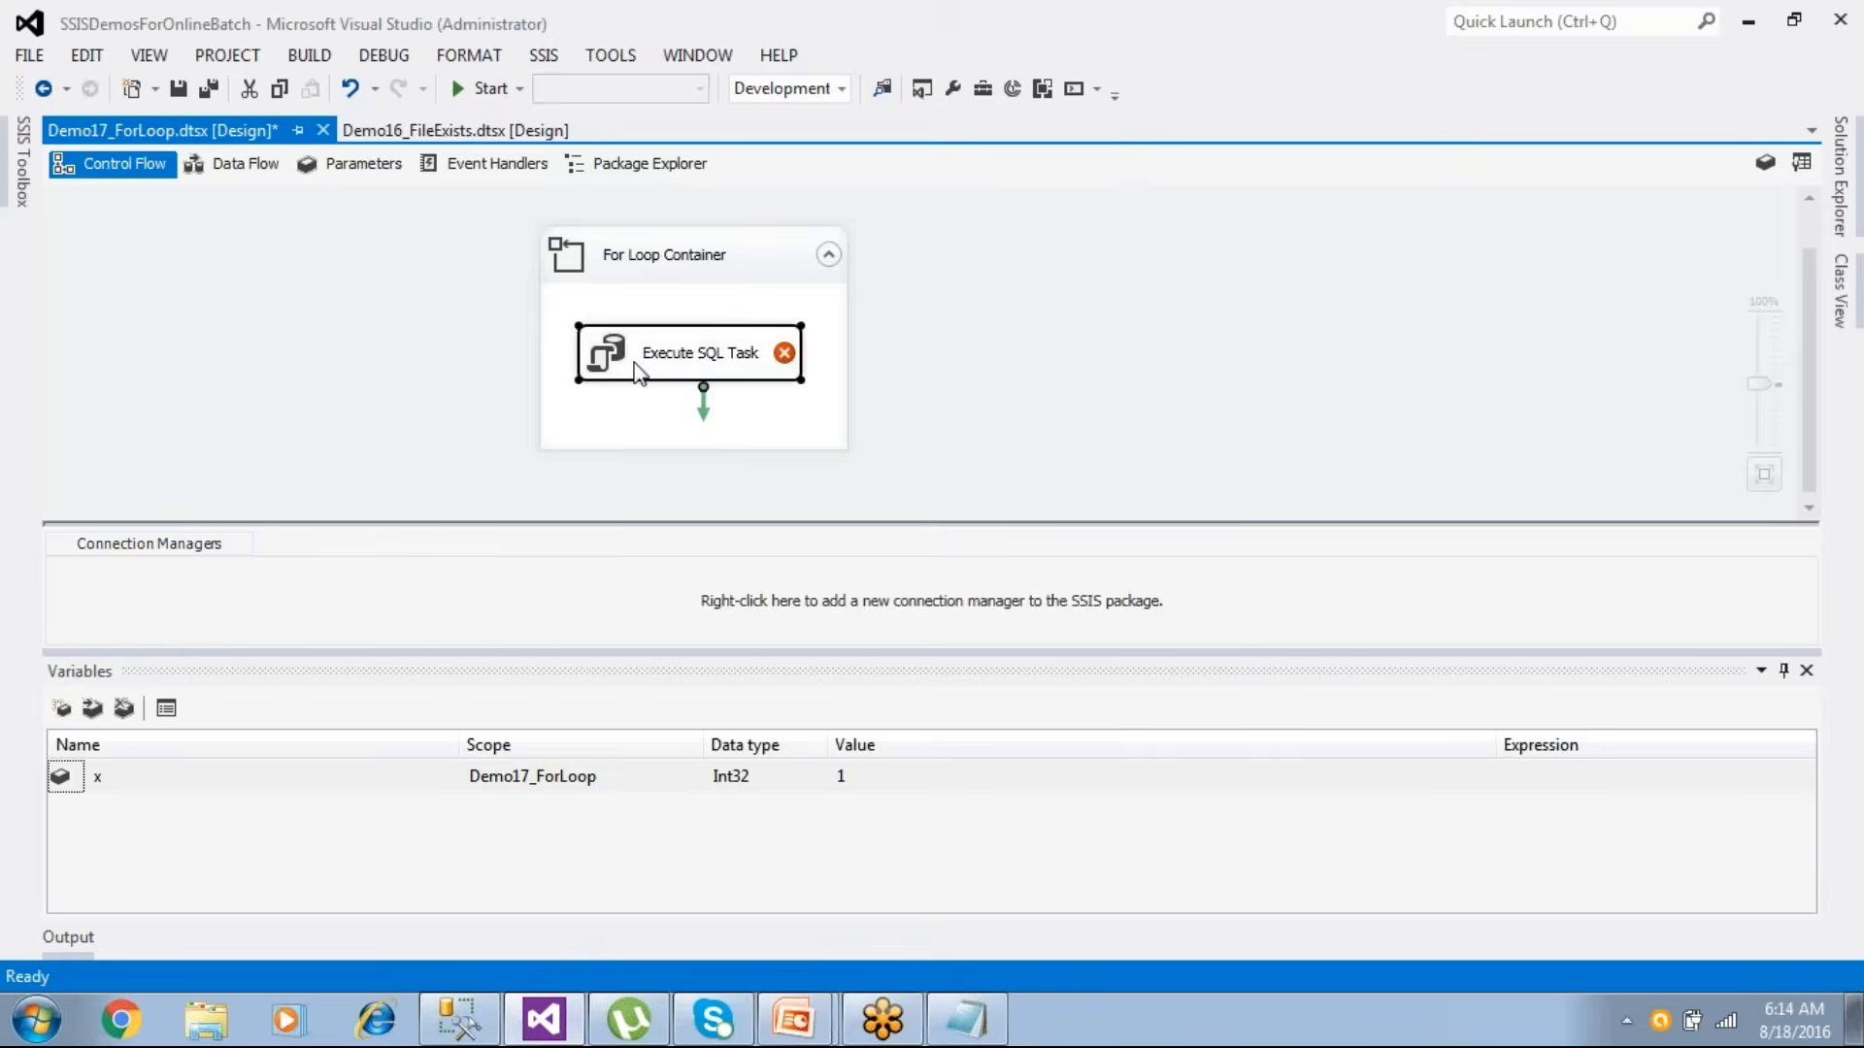
left_click(838, 530)
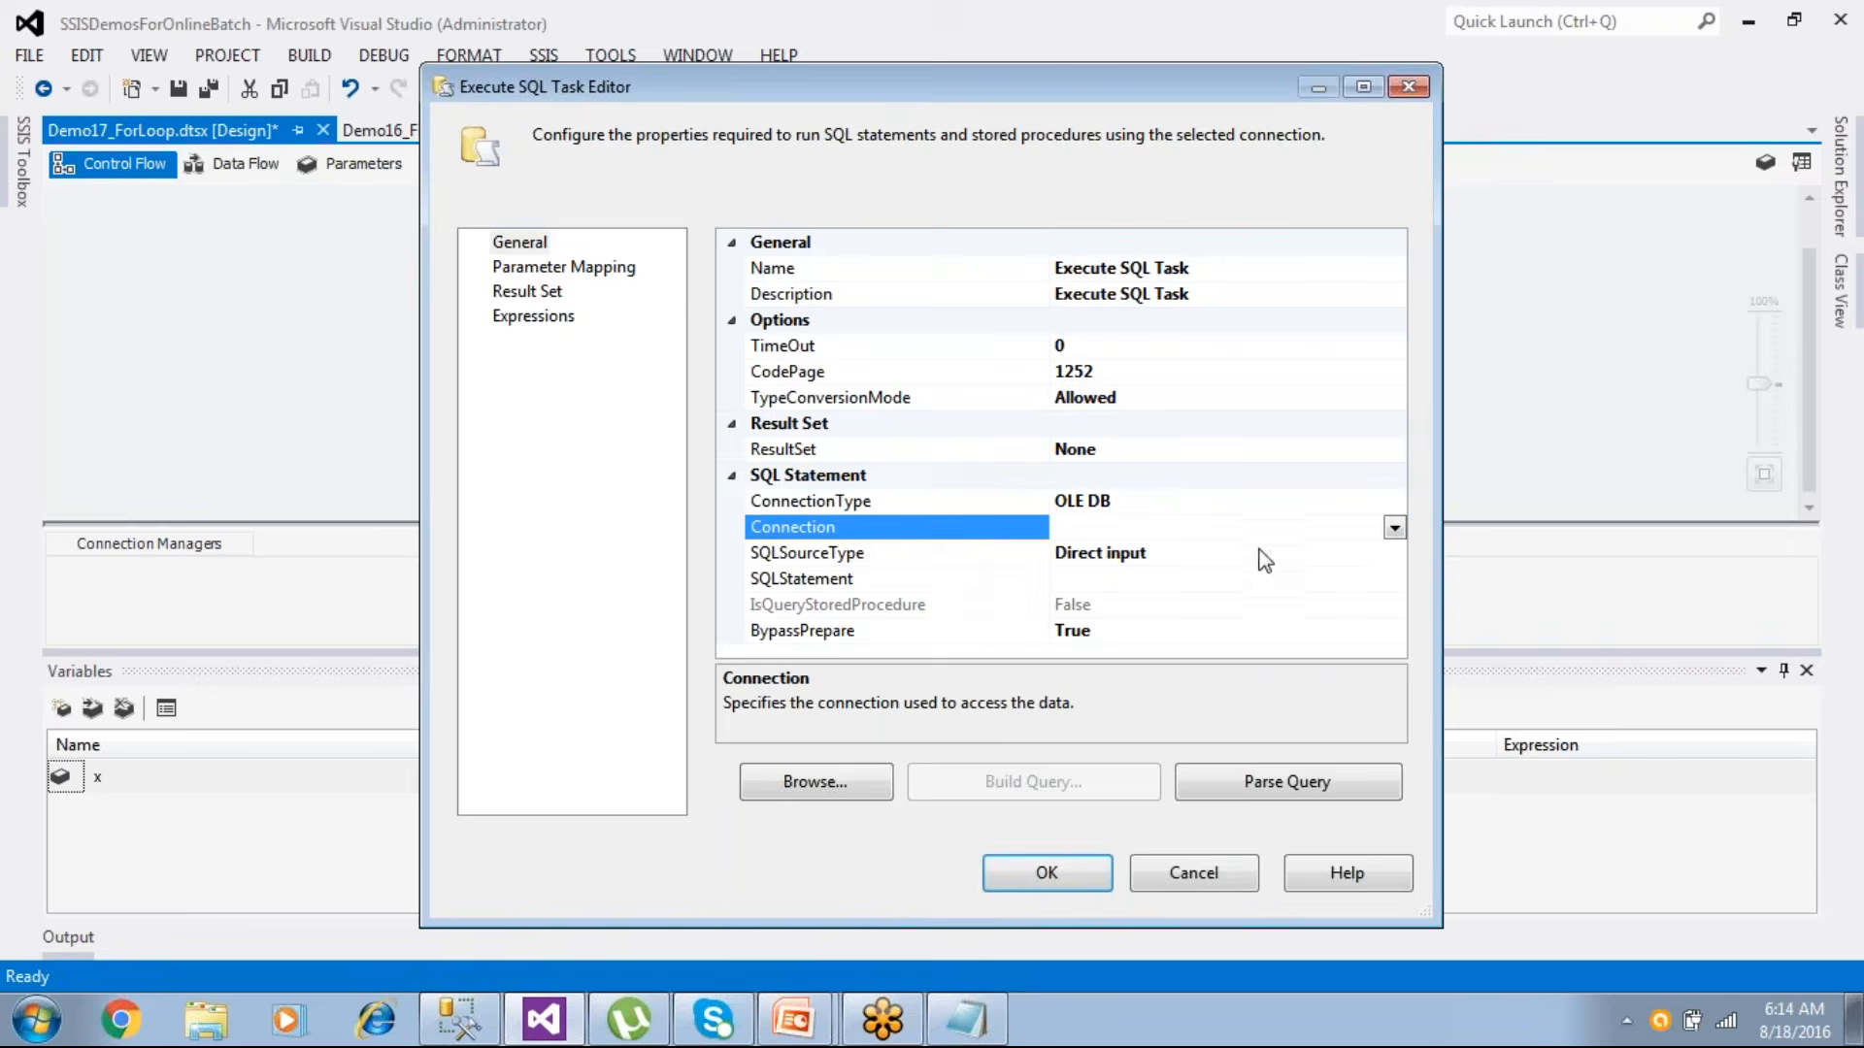
left_click(1394, 527)
left_click(1269, 562)
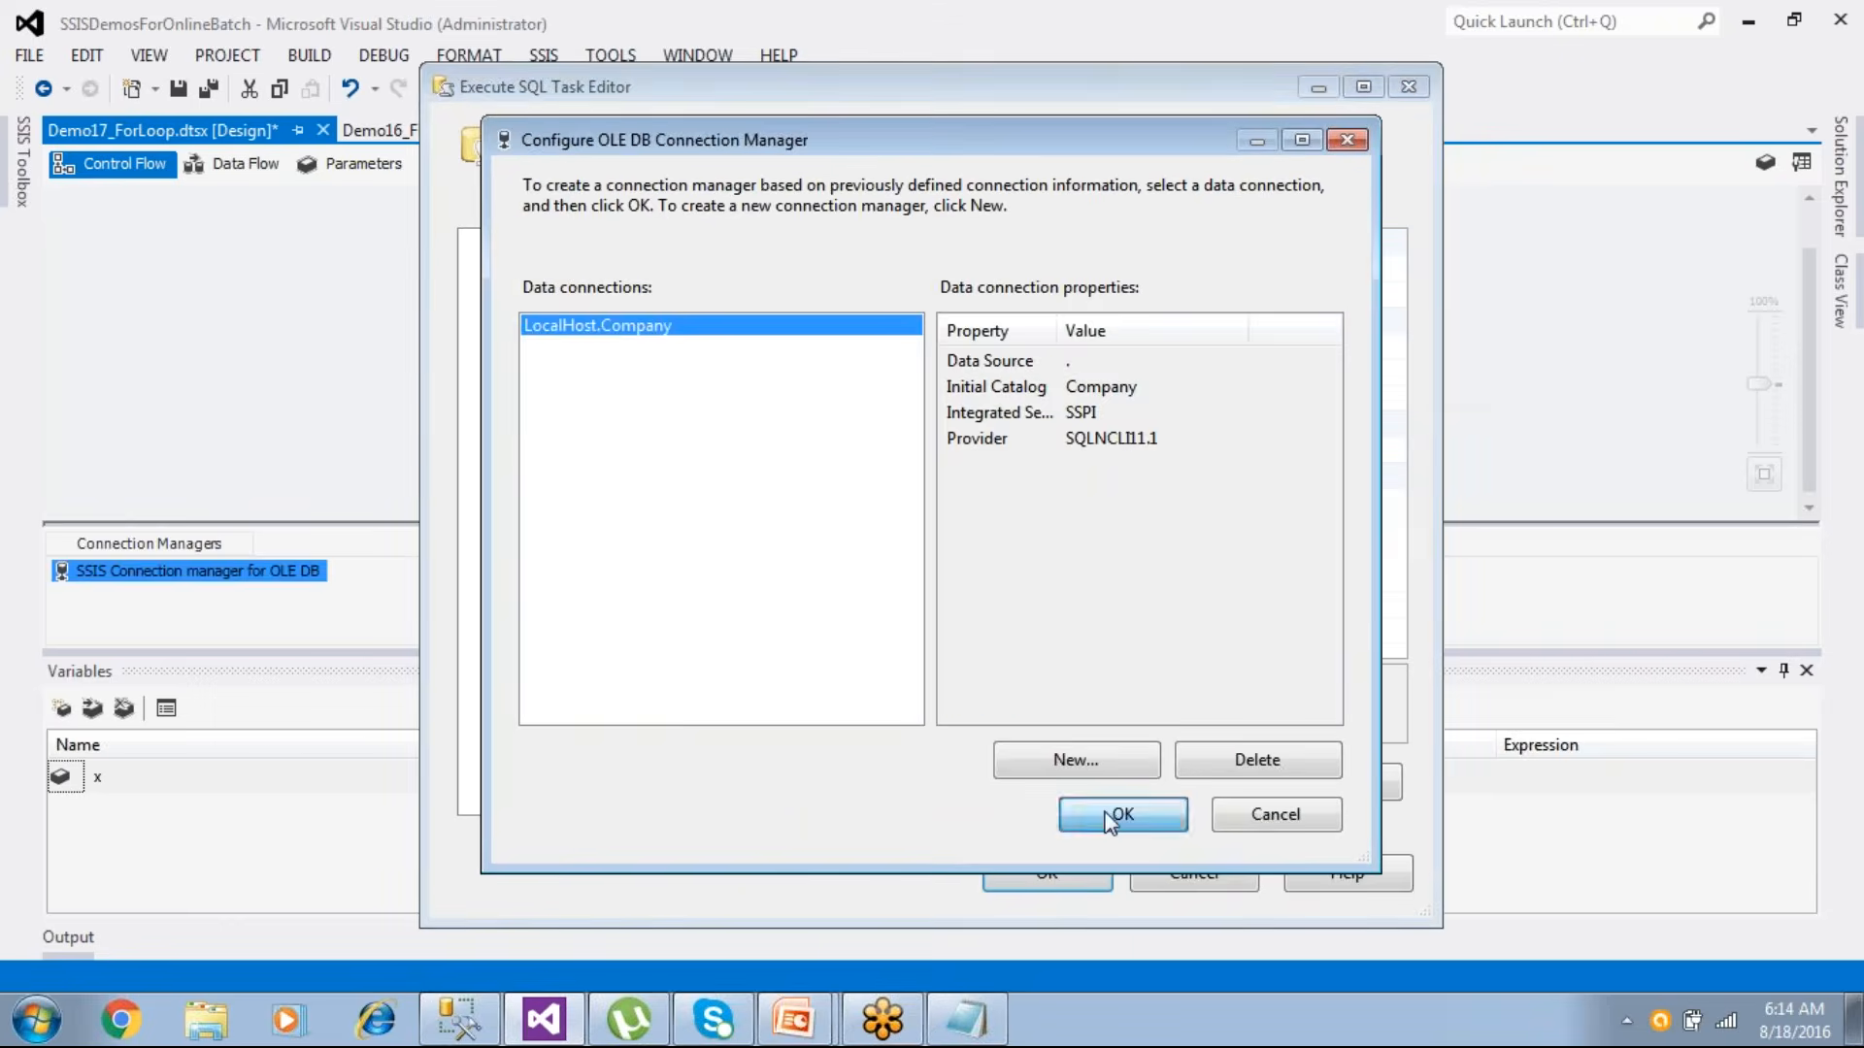
left_click(1116, 813)
- Set the task's SQLStatement to insert into TestNew values (?) and point out its placeholder
left_click(1095, 581)
key("ctrl+v")
double_click(1272, 580)
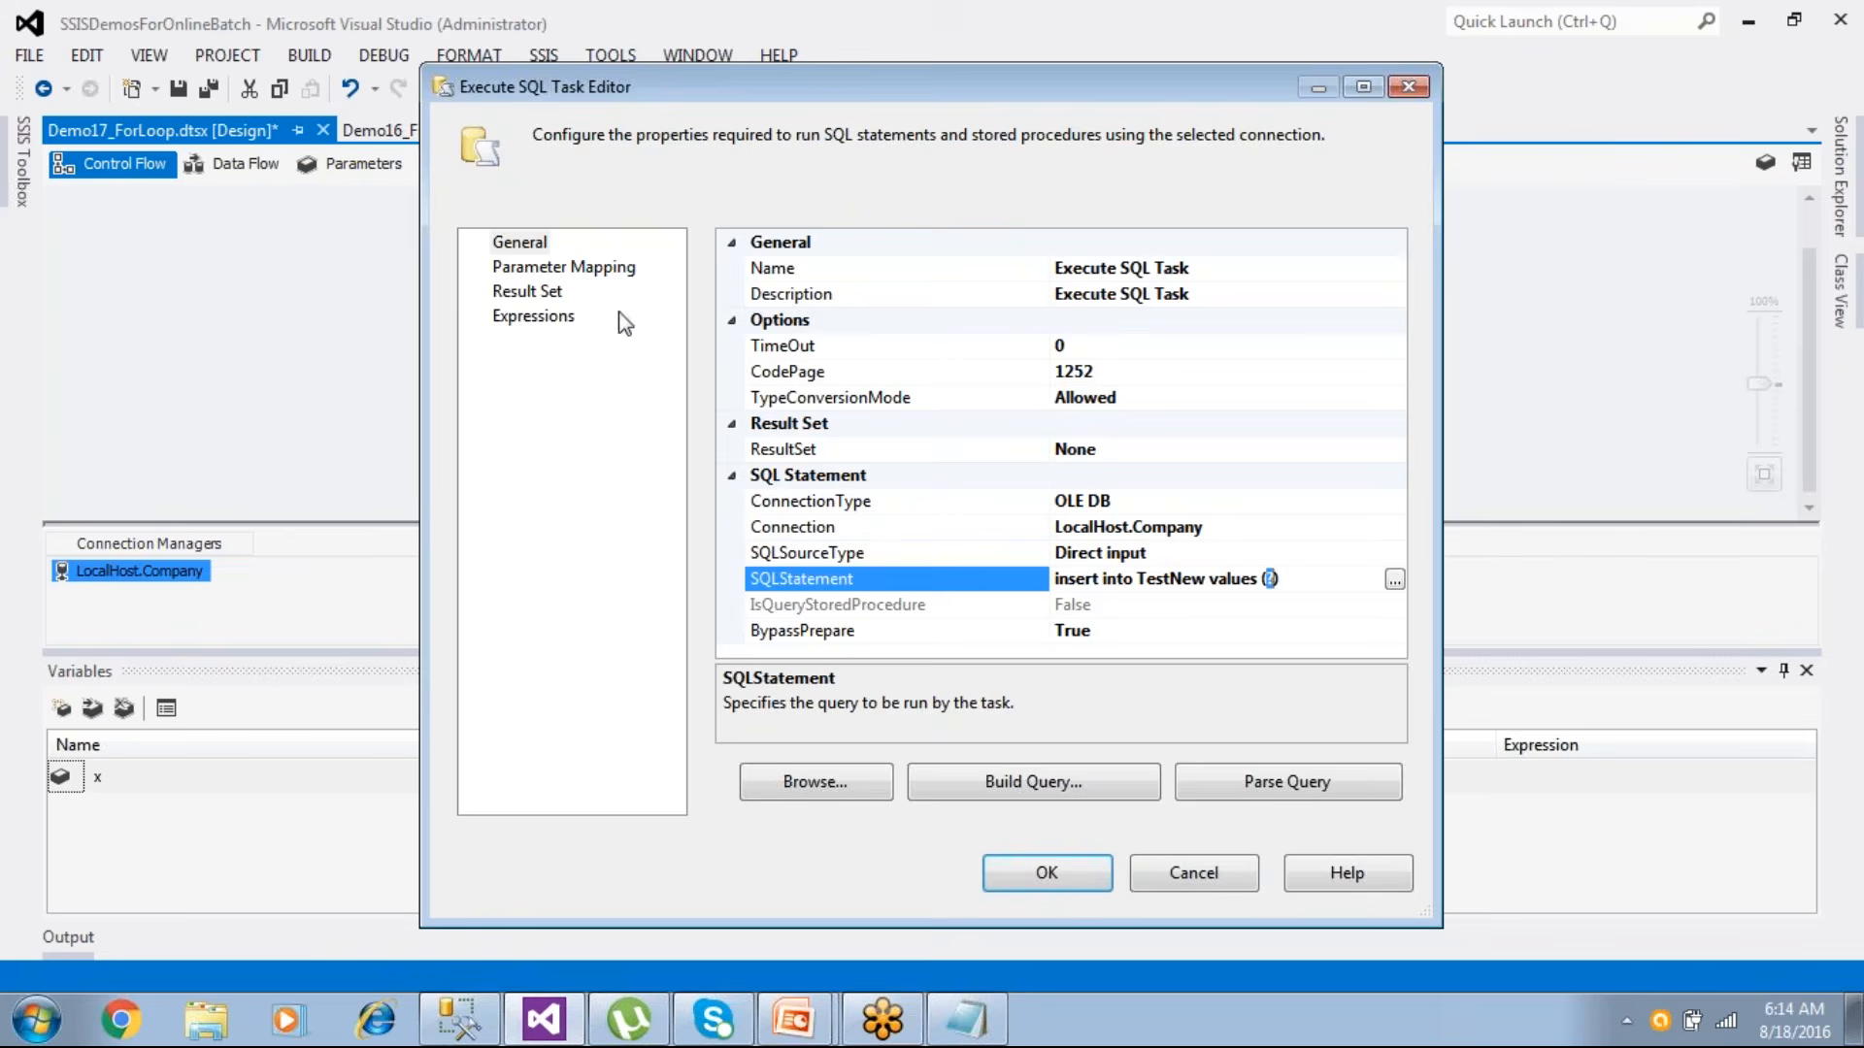
- Open the task's Parameter Mapping settings and maximize the editor window
left_click(571, 269)
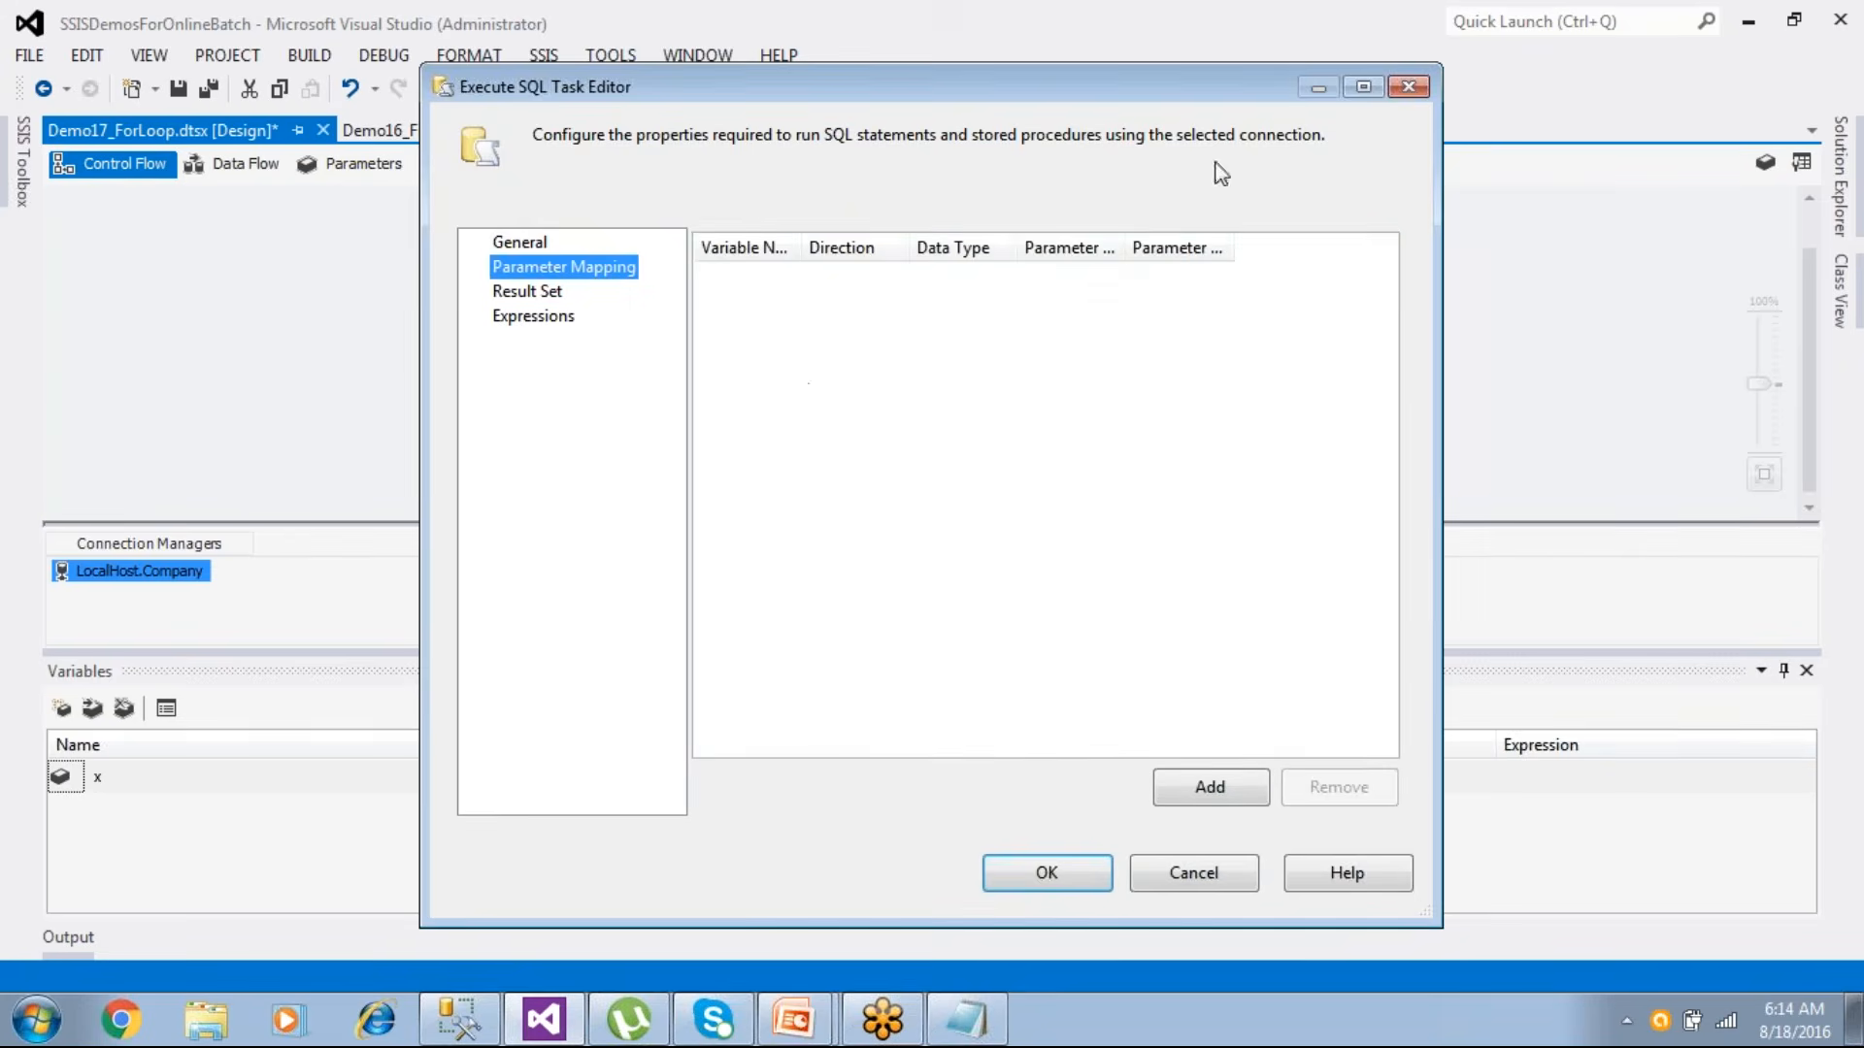
left_click(1364, 87)
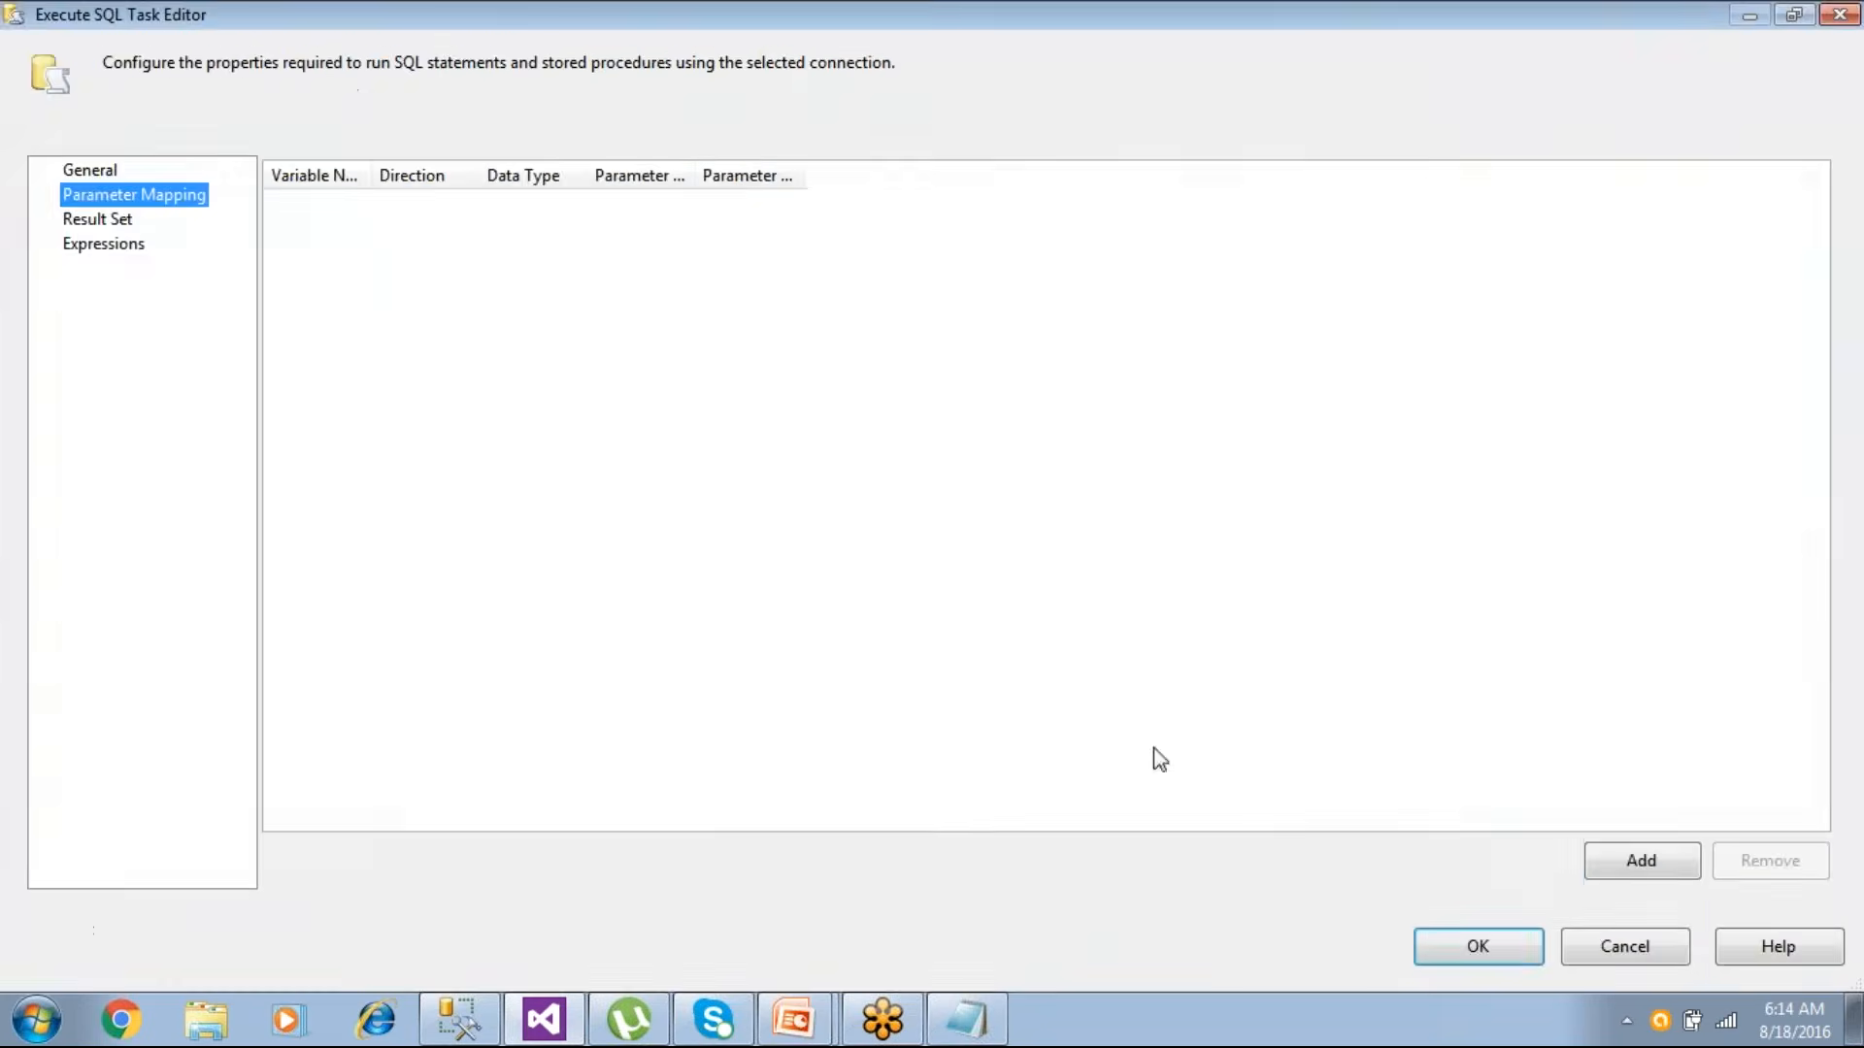
left_click(1682, 867)
left_click(386, 204)
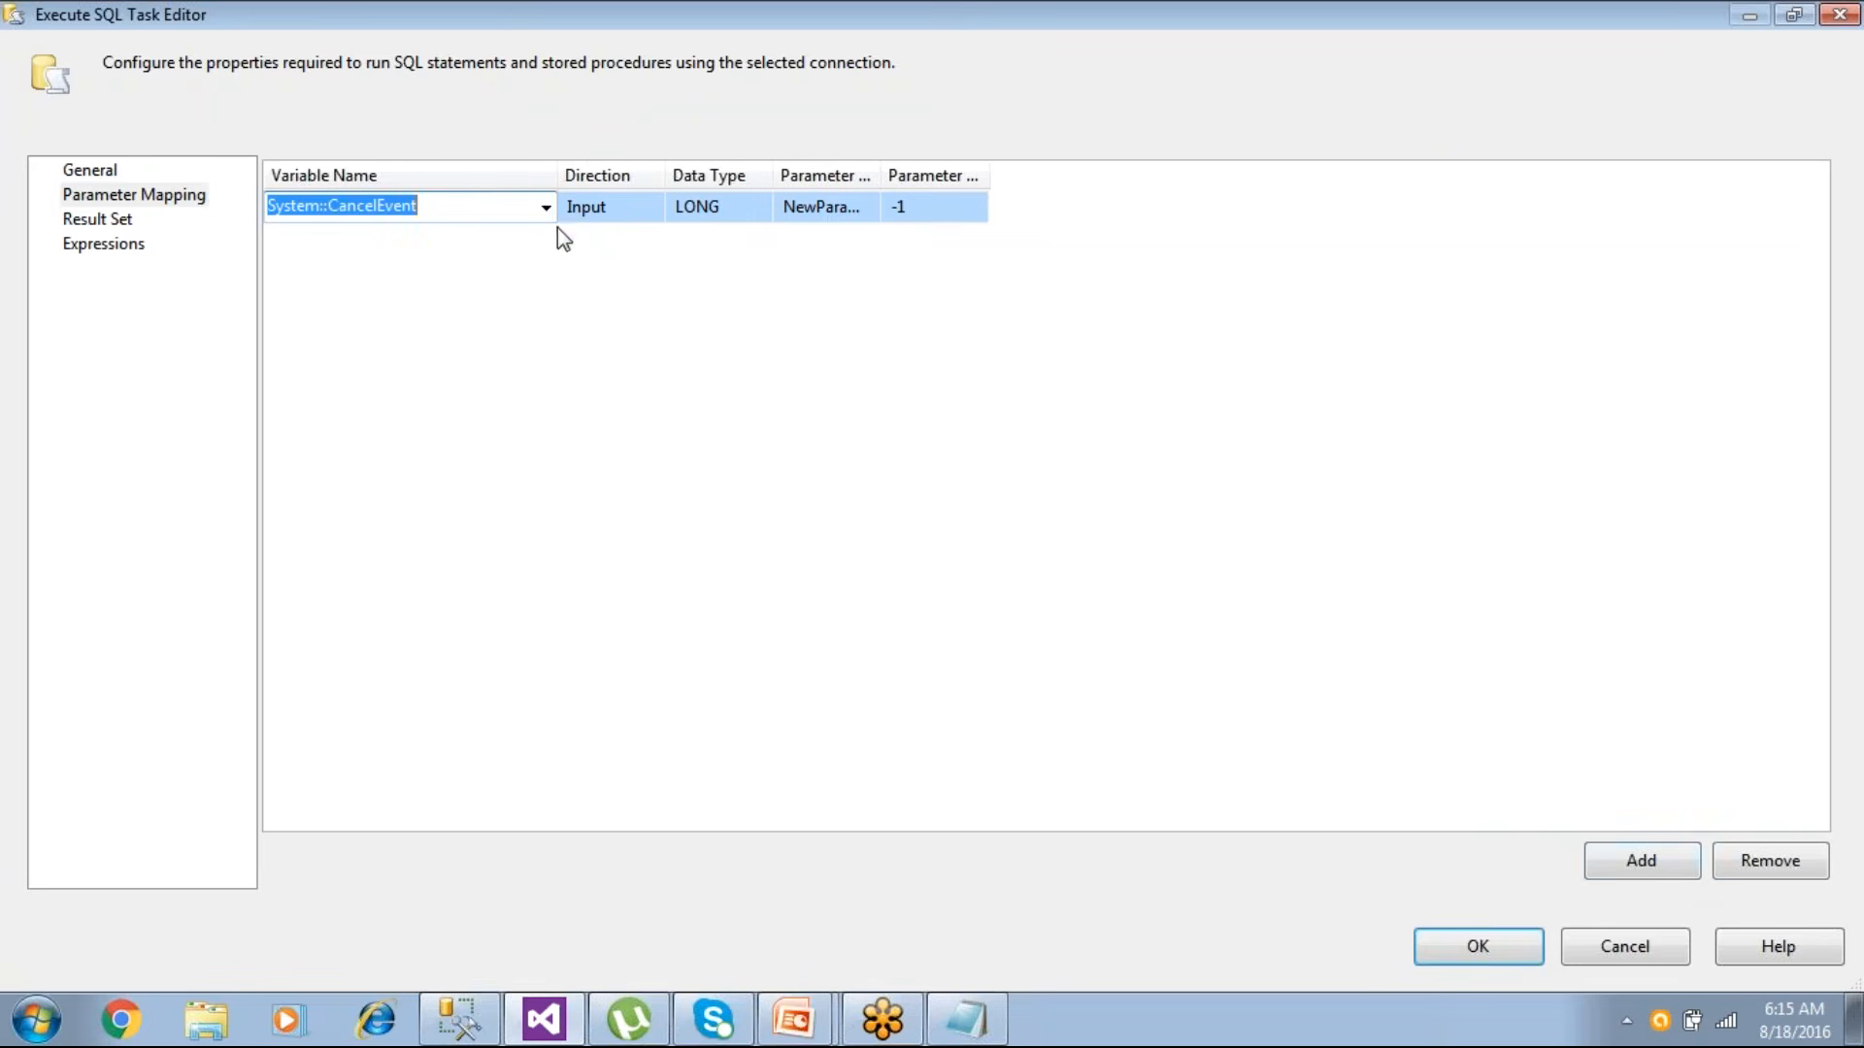
left_click(1772, 864)
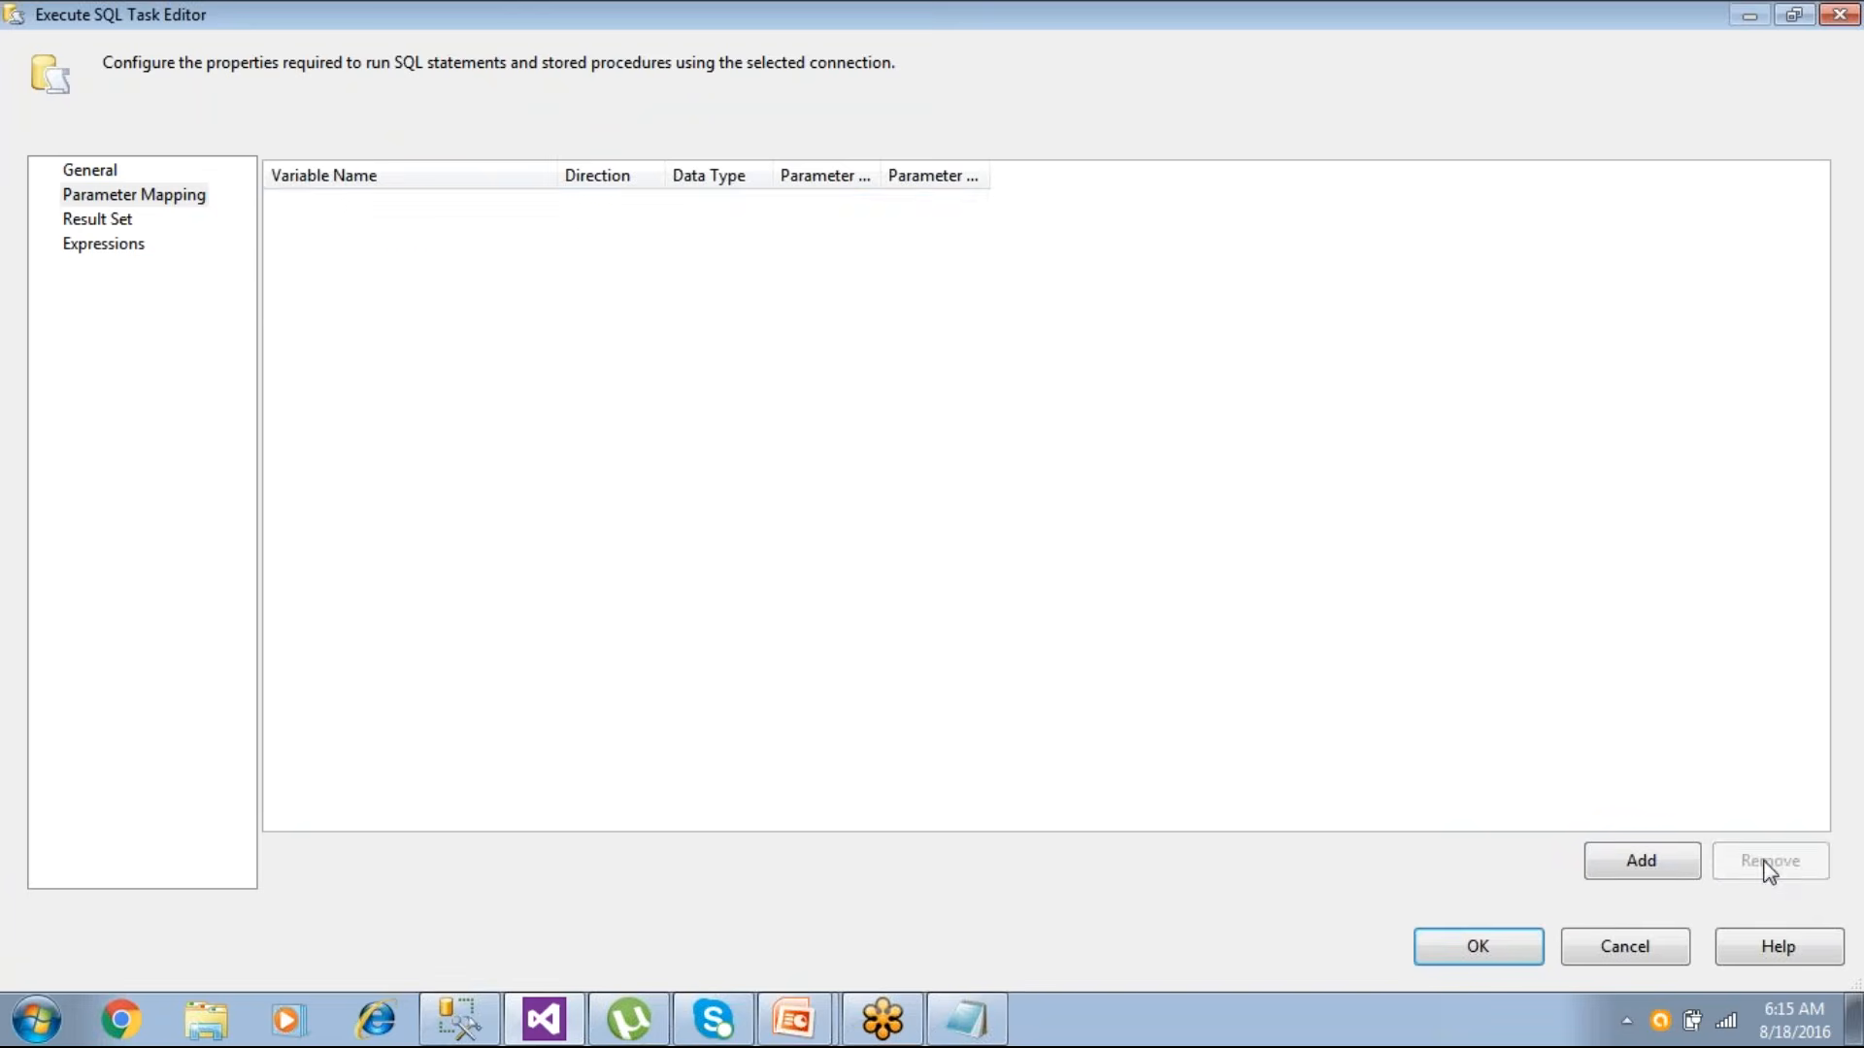
- Add a parameter mapping for the variable User::x with the data type NUMERIC
left_click(1661, 862)
left_click(547, 212)
left_click_drag(544, 274, 549, 398)
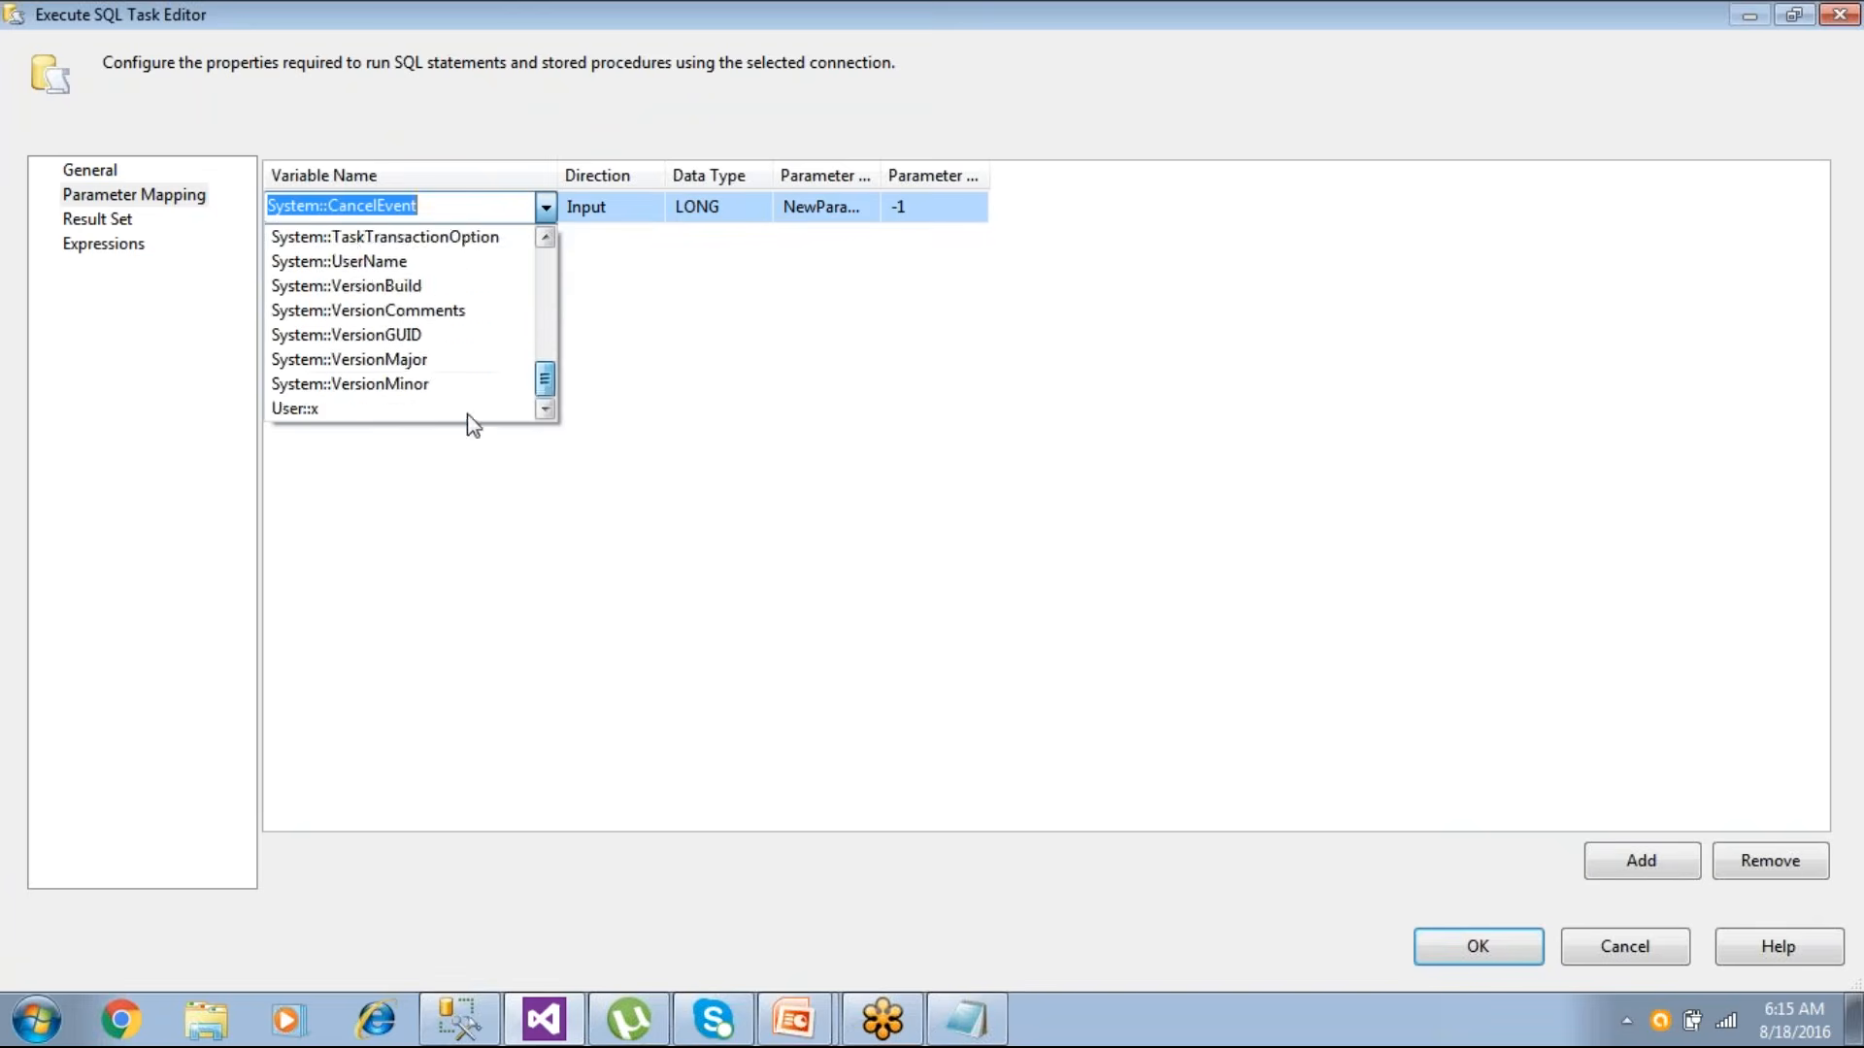
left_click(345, 409)
left_click(753, 212)
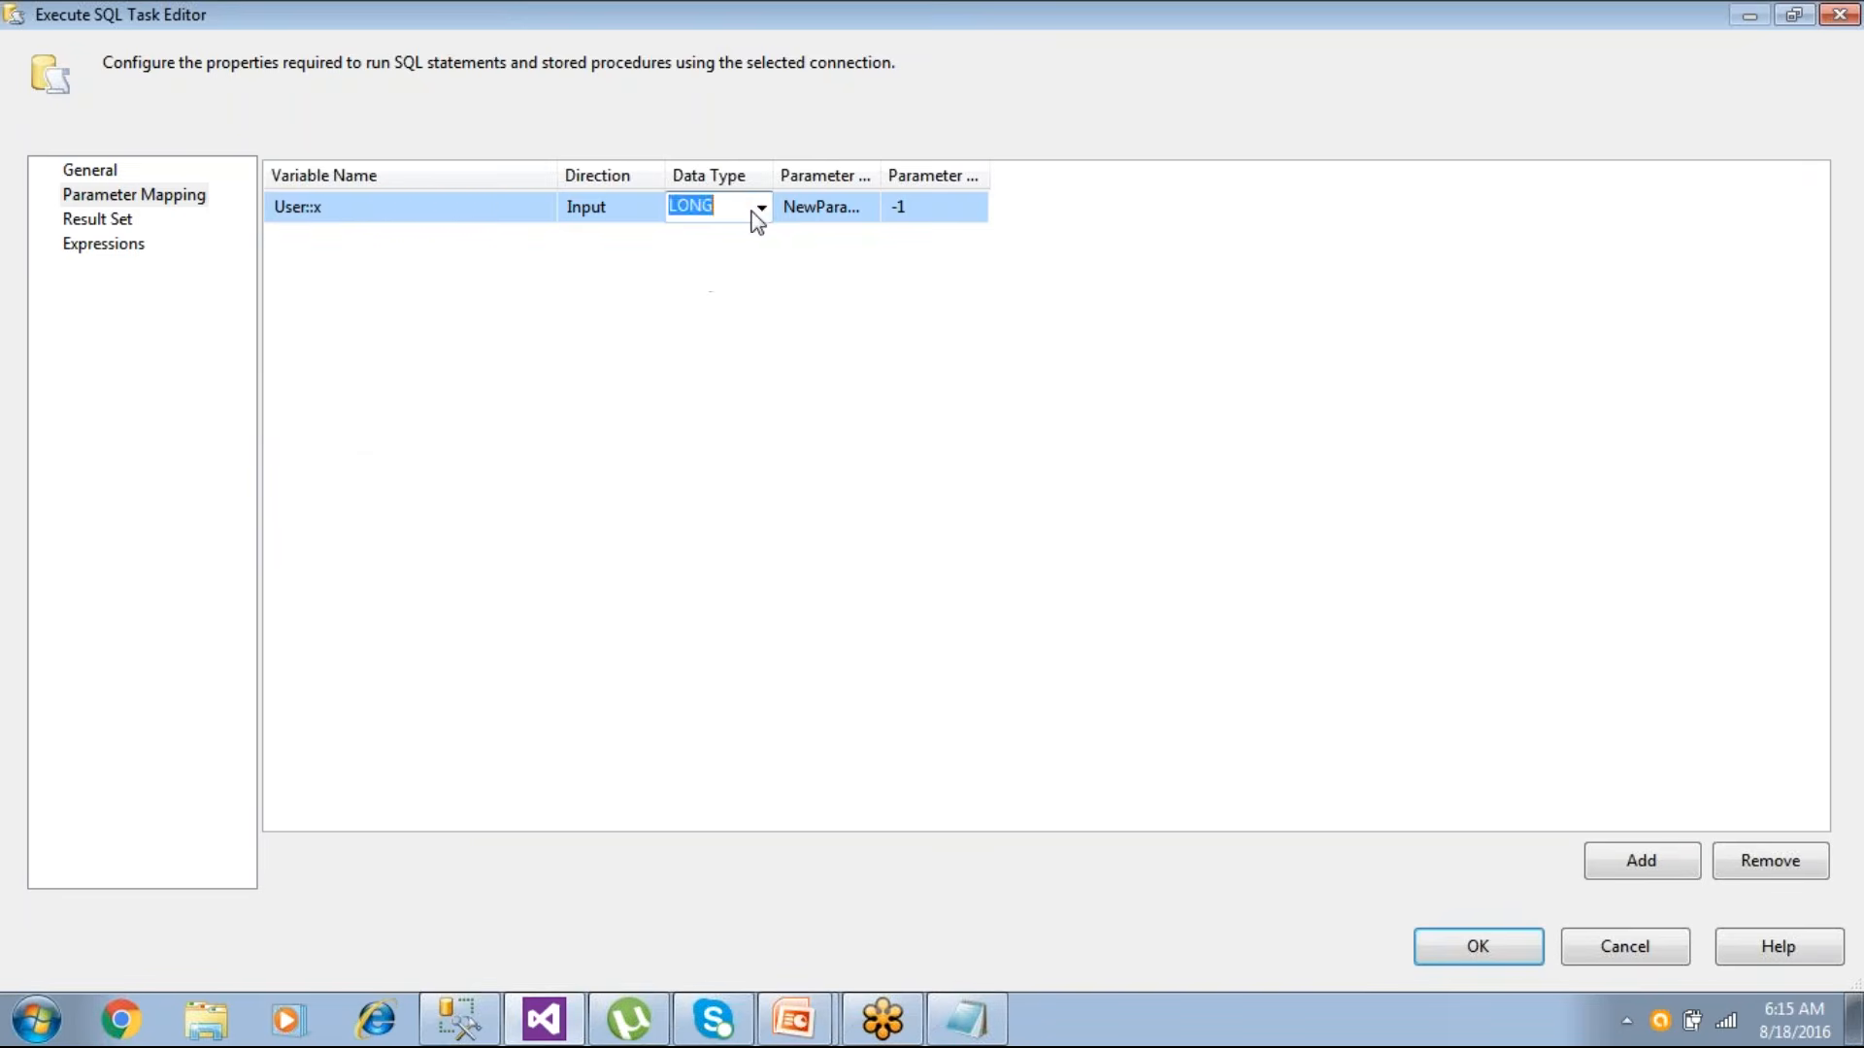
type("num")
left_click(761, 212)
left_click(753, 237)
- Set the User::x mapping's parameter name to 0, widen the parameter columns and apply the Execute SQL Task settings
left_click(818, 207)
left_click_drag(881, 177, 1037, 177)
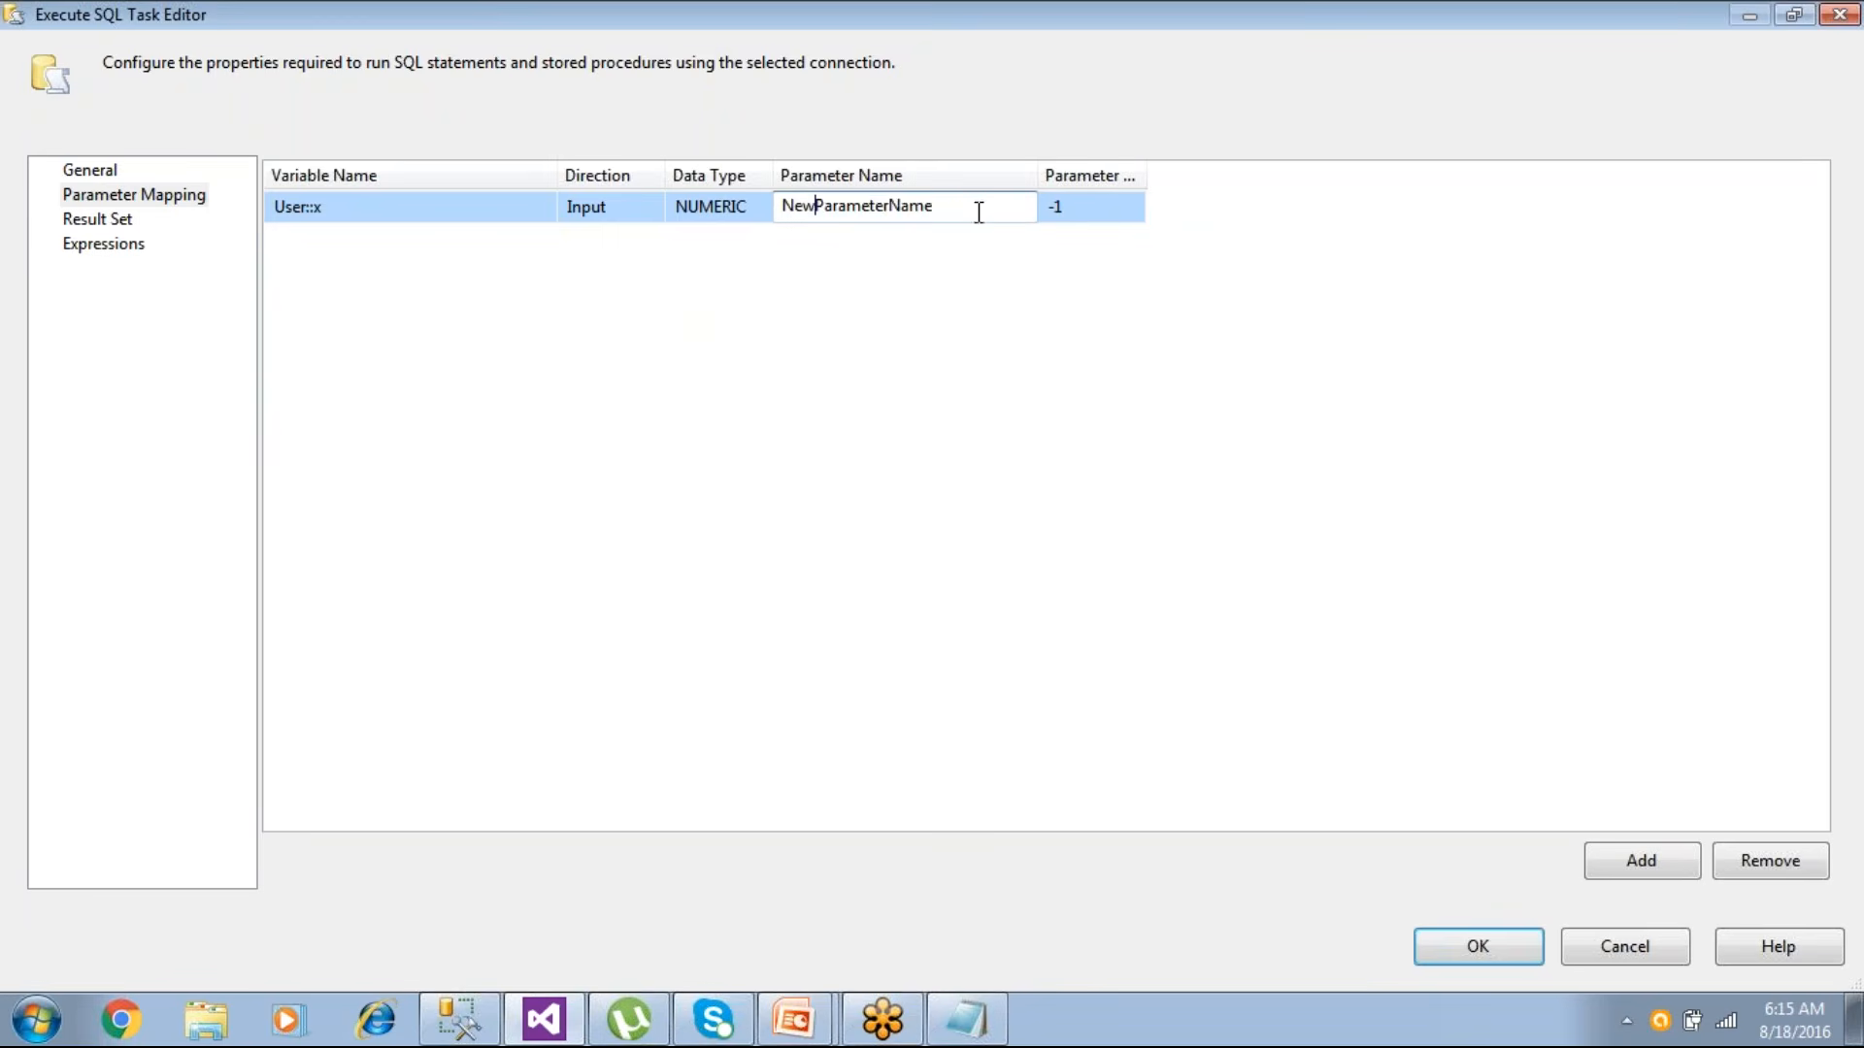
key("BackSpace")
key("BackSpace")
key("BackSpace")
key("BackSpace")
key("BackSpace")
key("BackSpace")
key("BackSpace")
key("BackSpace")
key("BackSpace")
key("BackSpace")
key("BackSpace")
key("BackSpace")
key("BackSpace")
key("BackSpace")
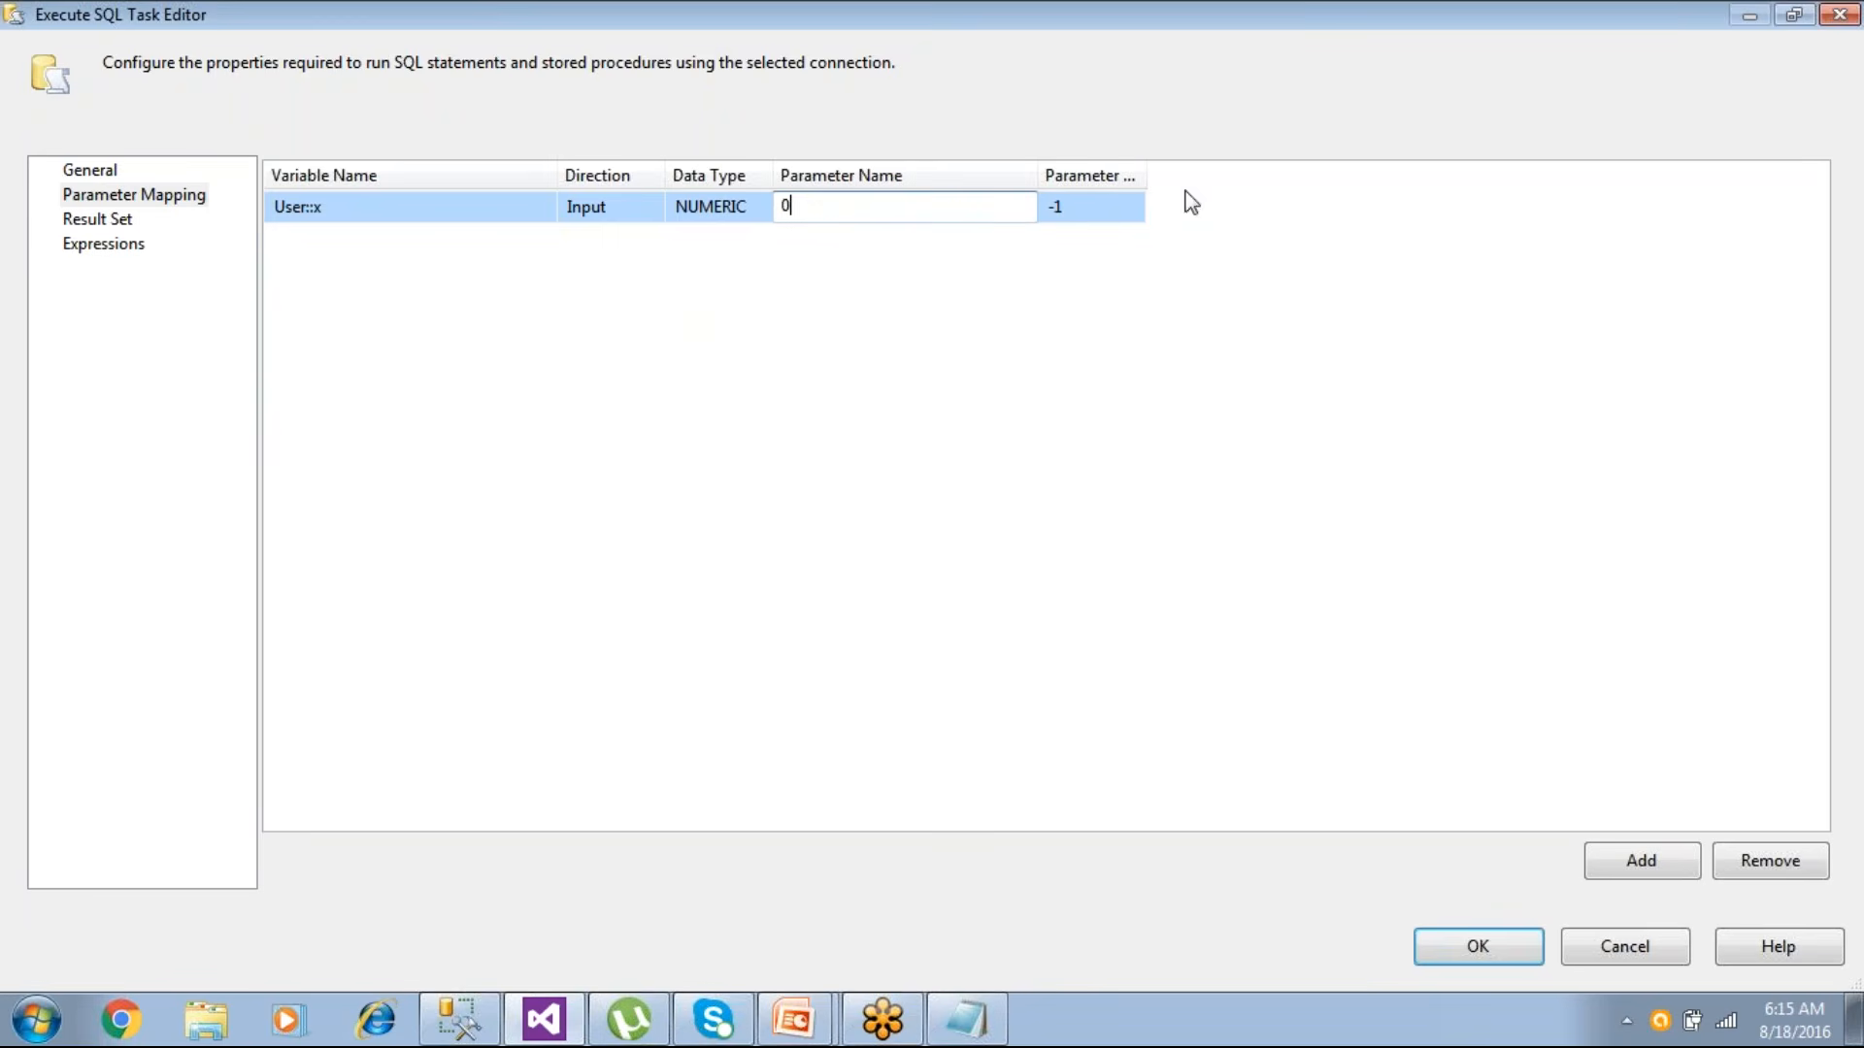
left_click_drag(1144, 184, 1229, 184)
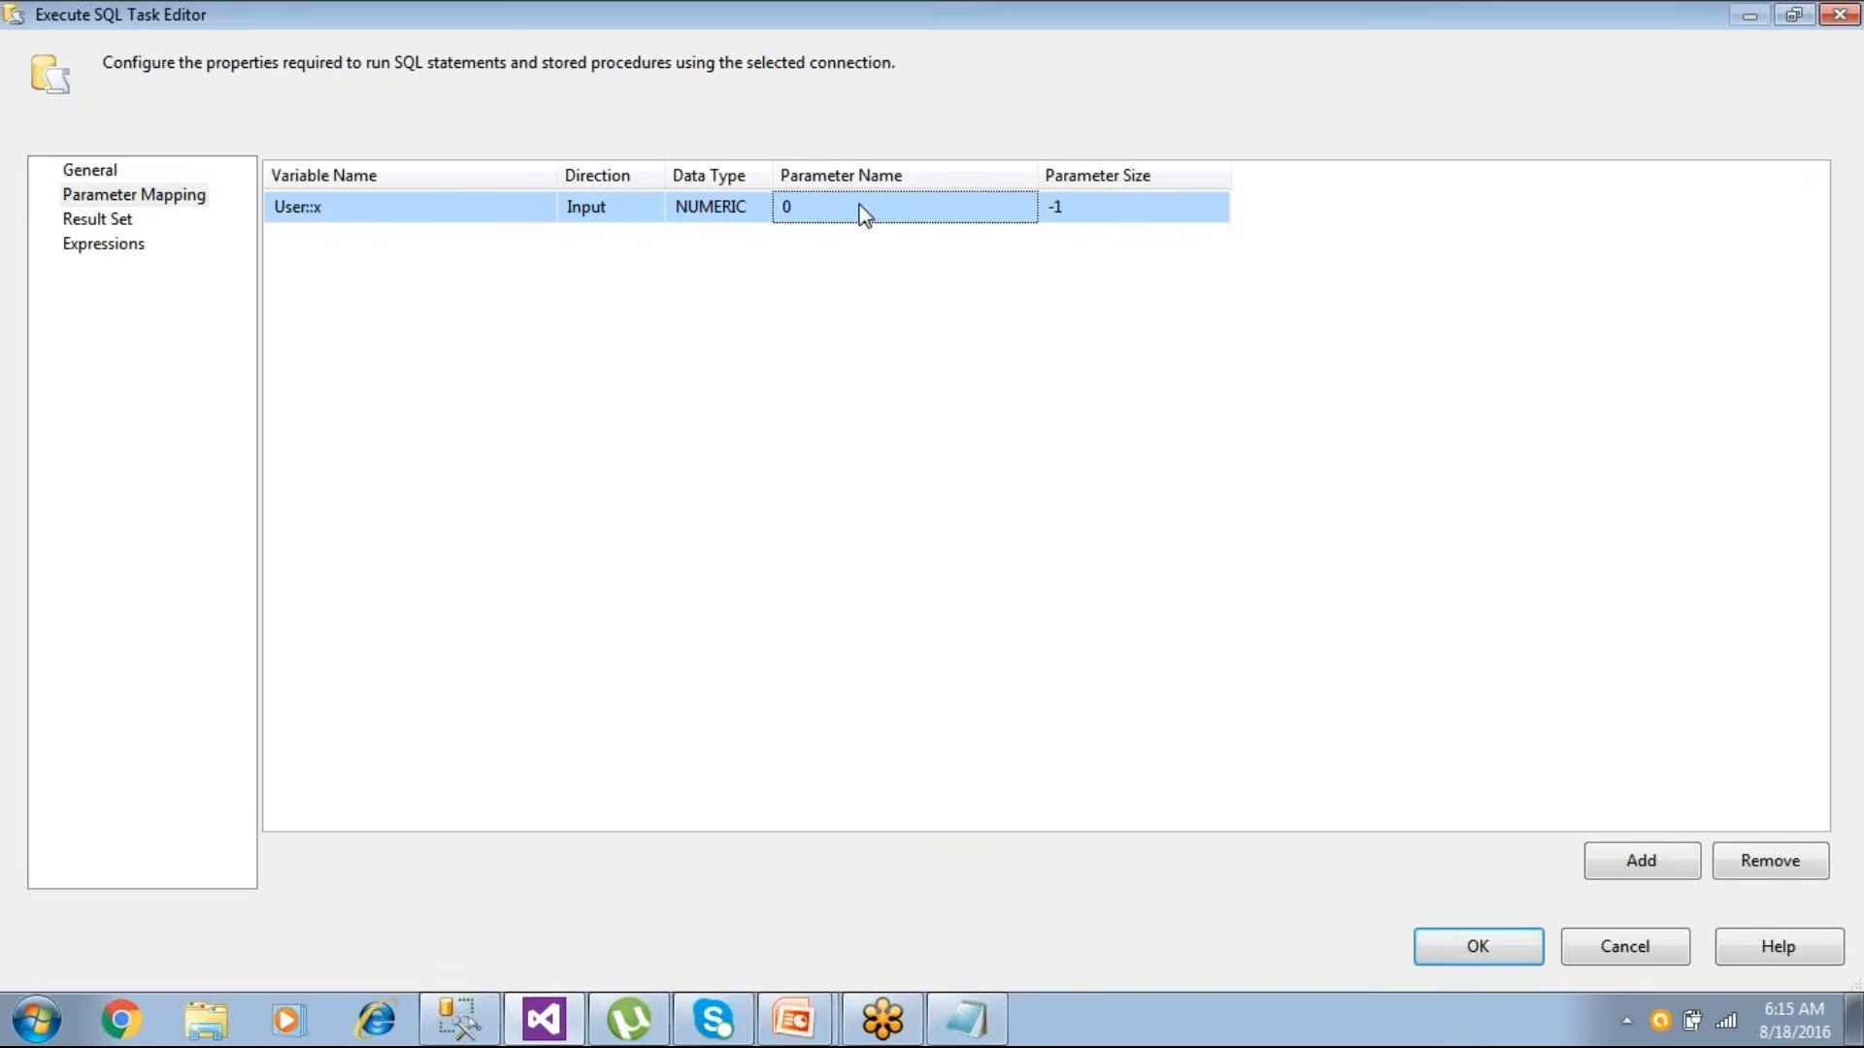
left_click(1434, 942)
- Switch to SQL Server Management Studio and note 0 above the ? placeholder of the insert statement
left_click(458, 1019)
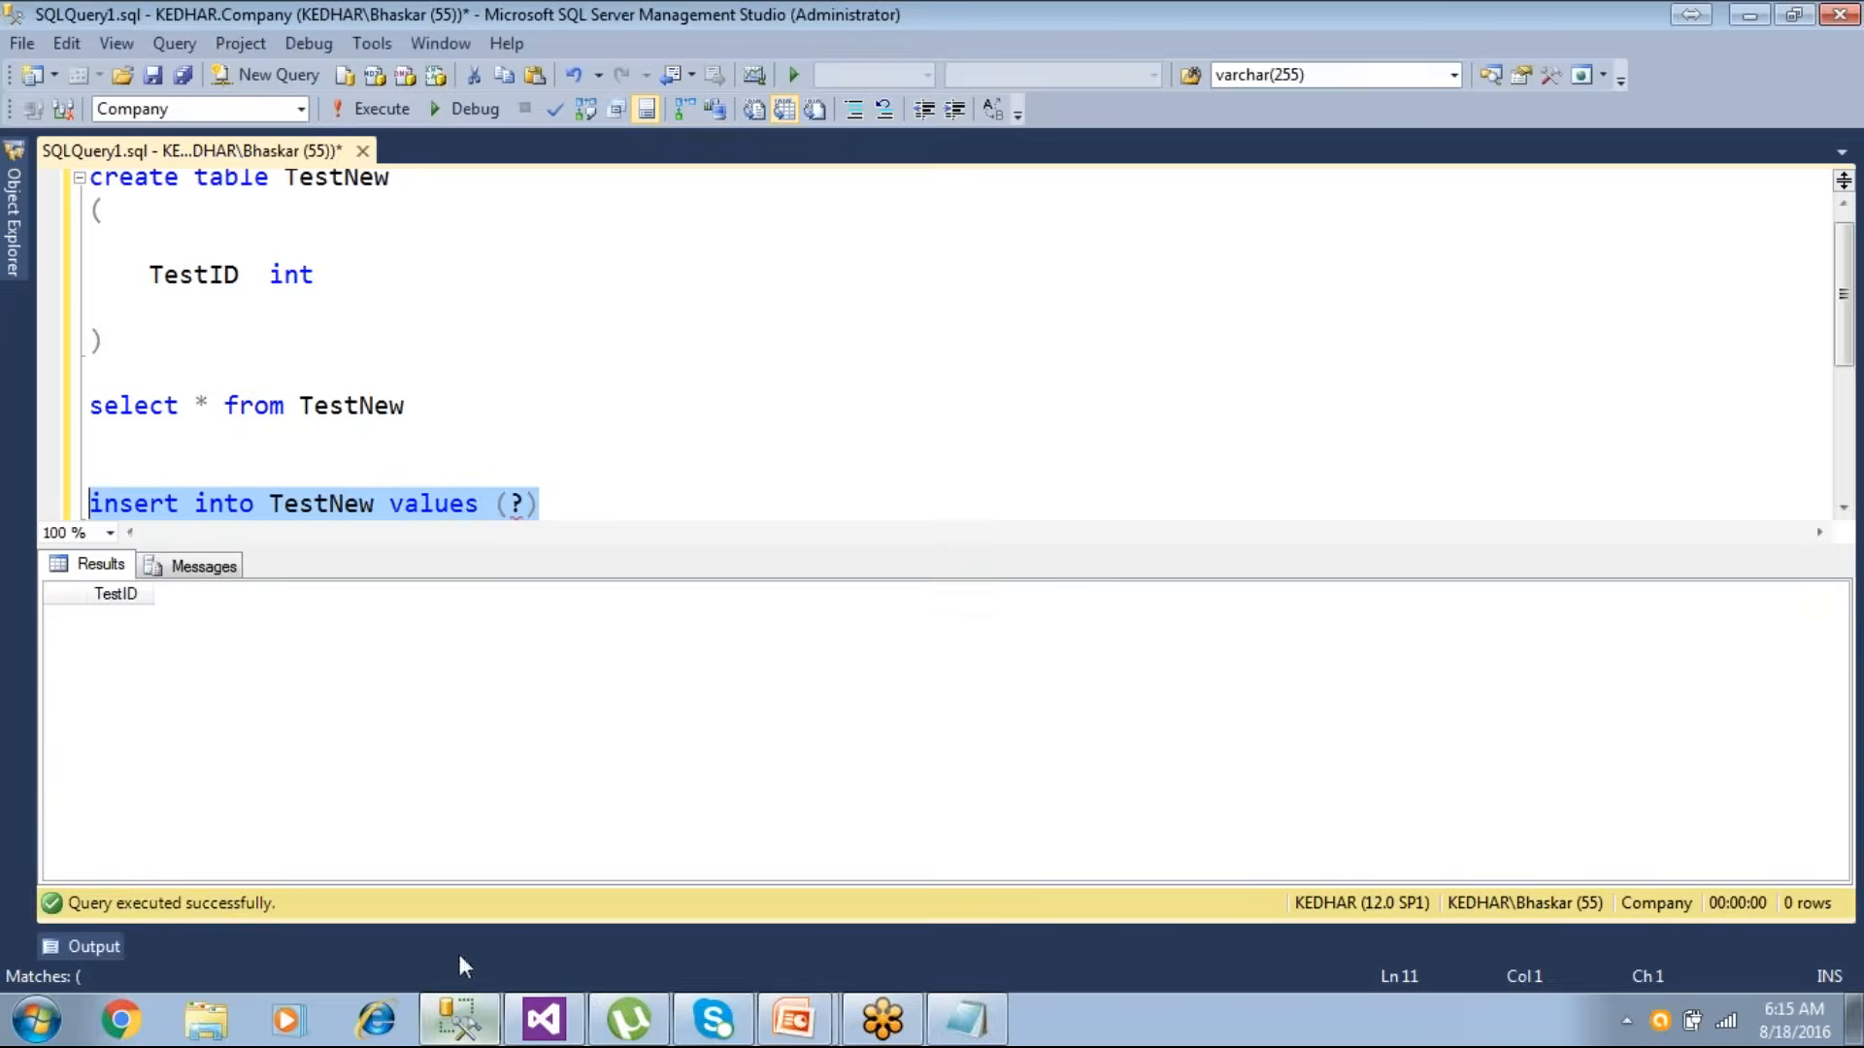
left_click(522, 483)
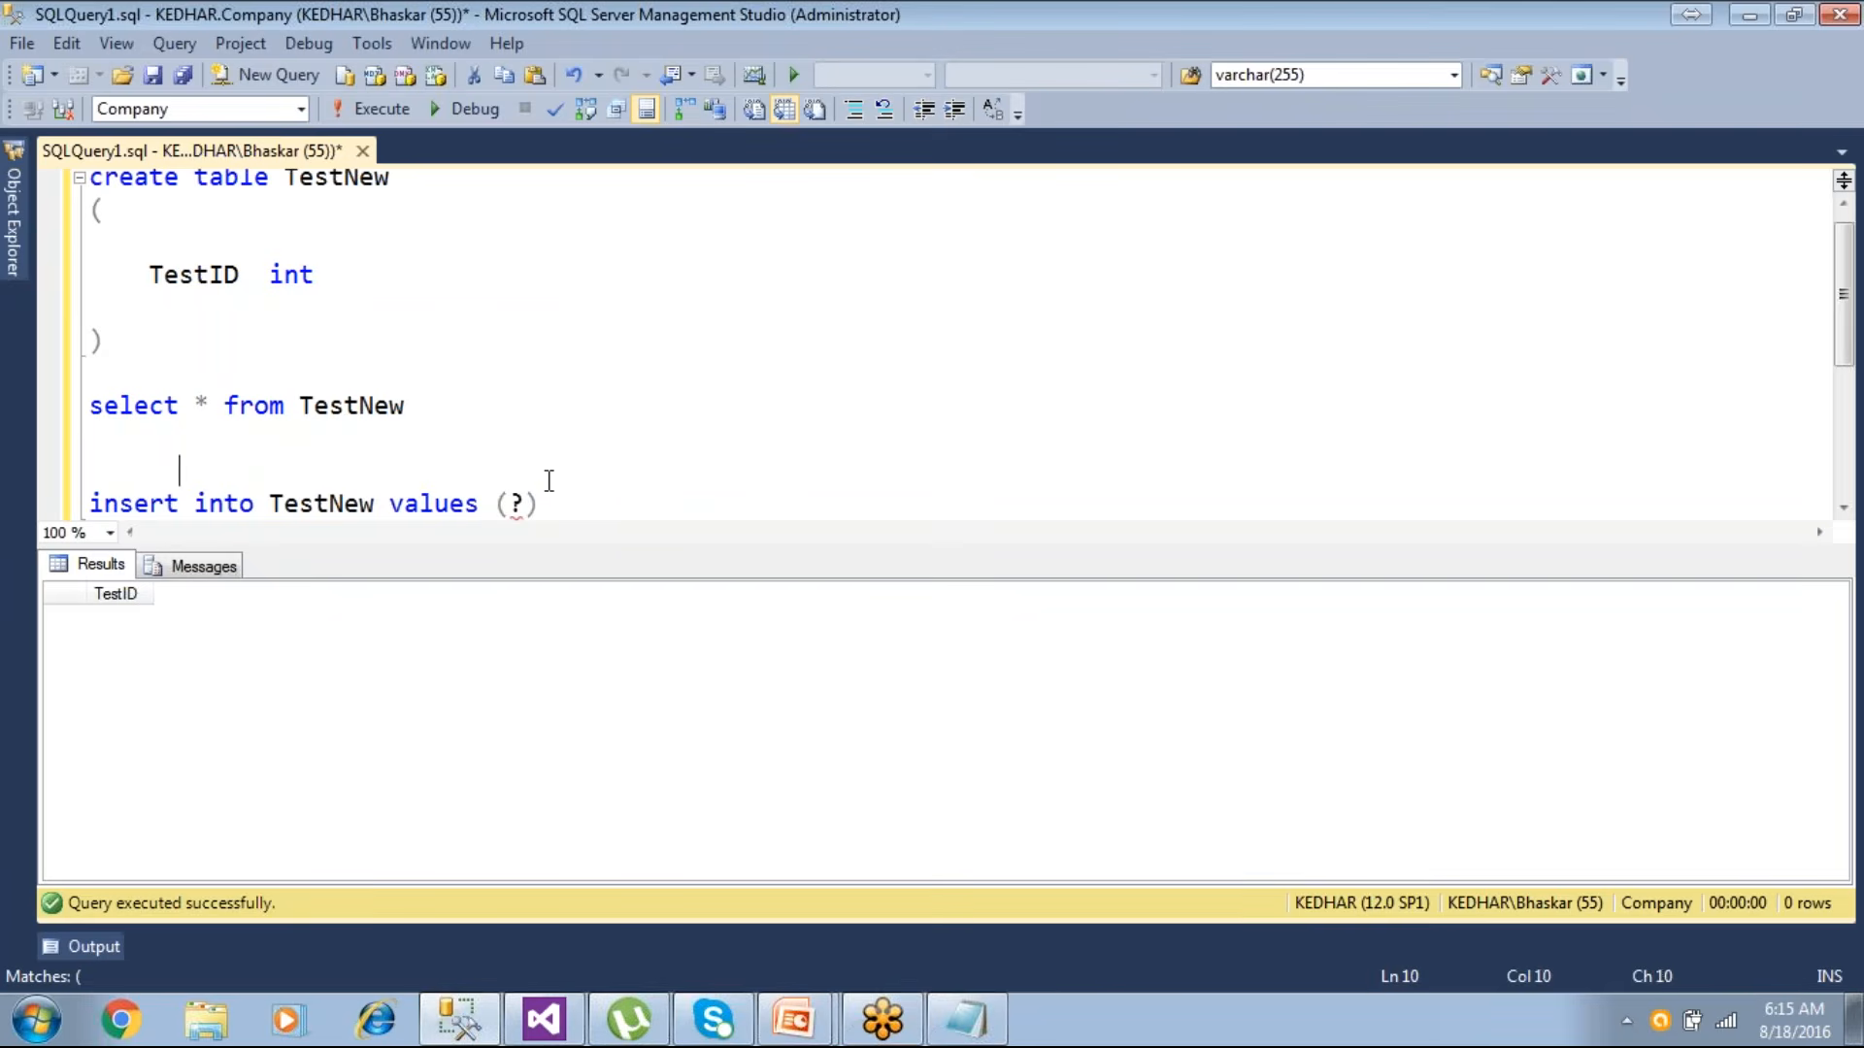
type("0")
double_click(514, 504)
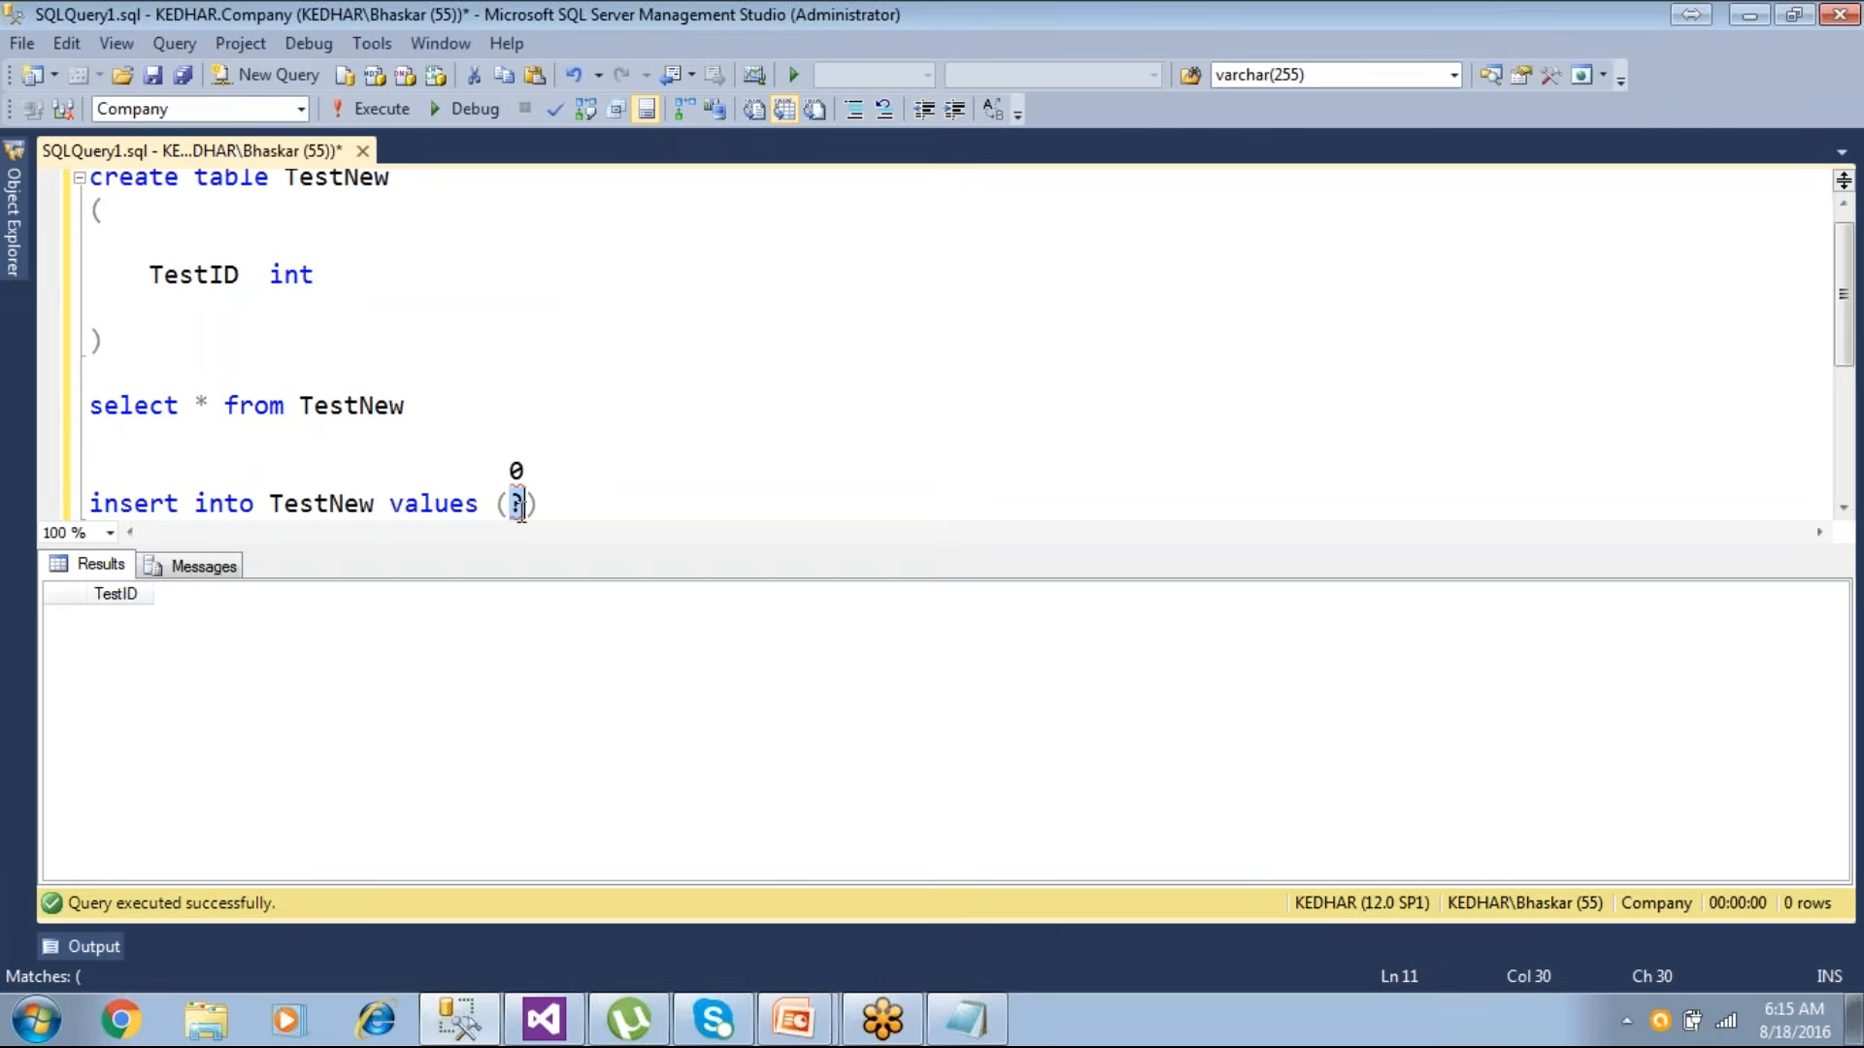
- Review the Start, Condition and Incr/Decr expressions of the loop in the Notepad notes, then return to the insert statement
left_click(937, 1025)
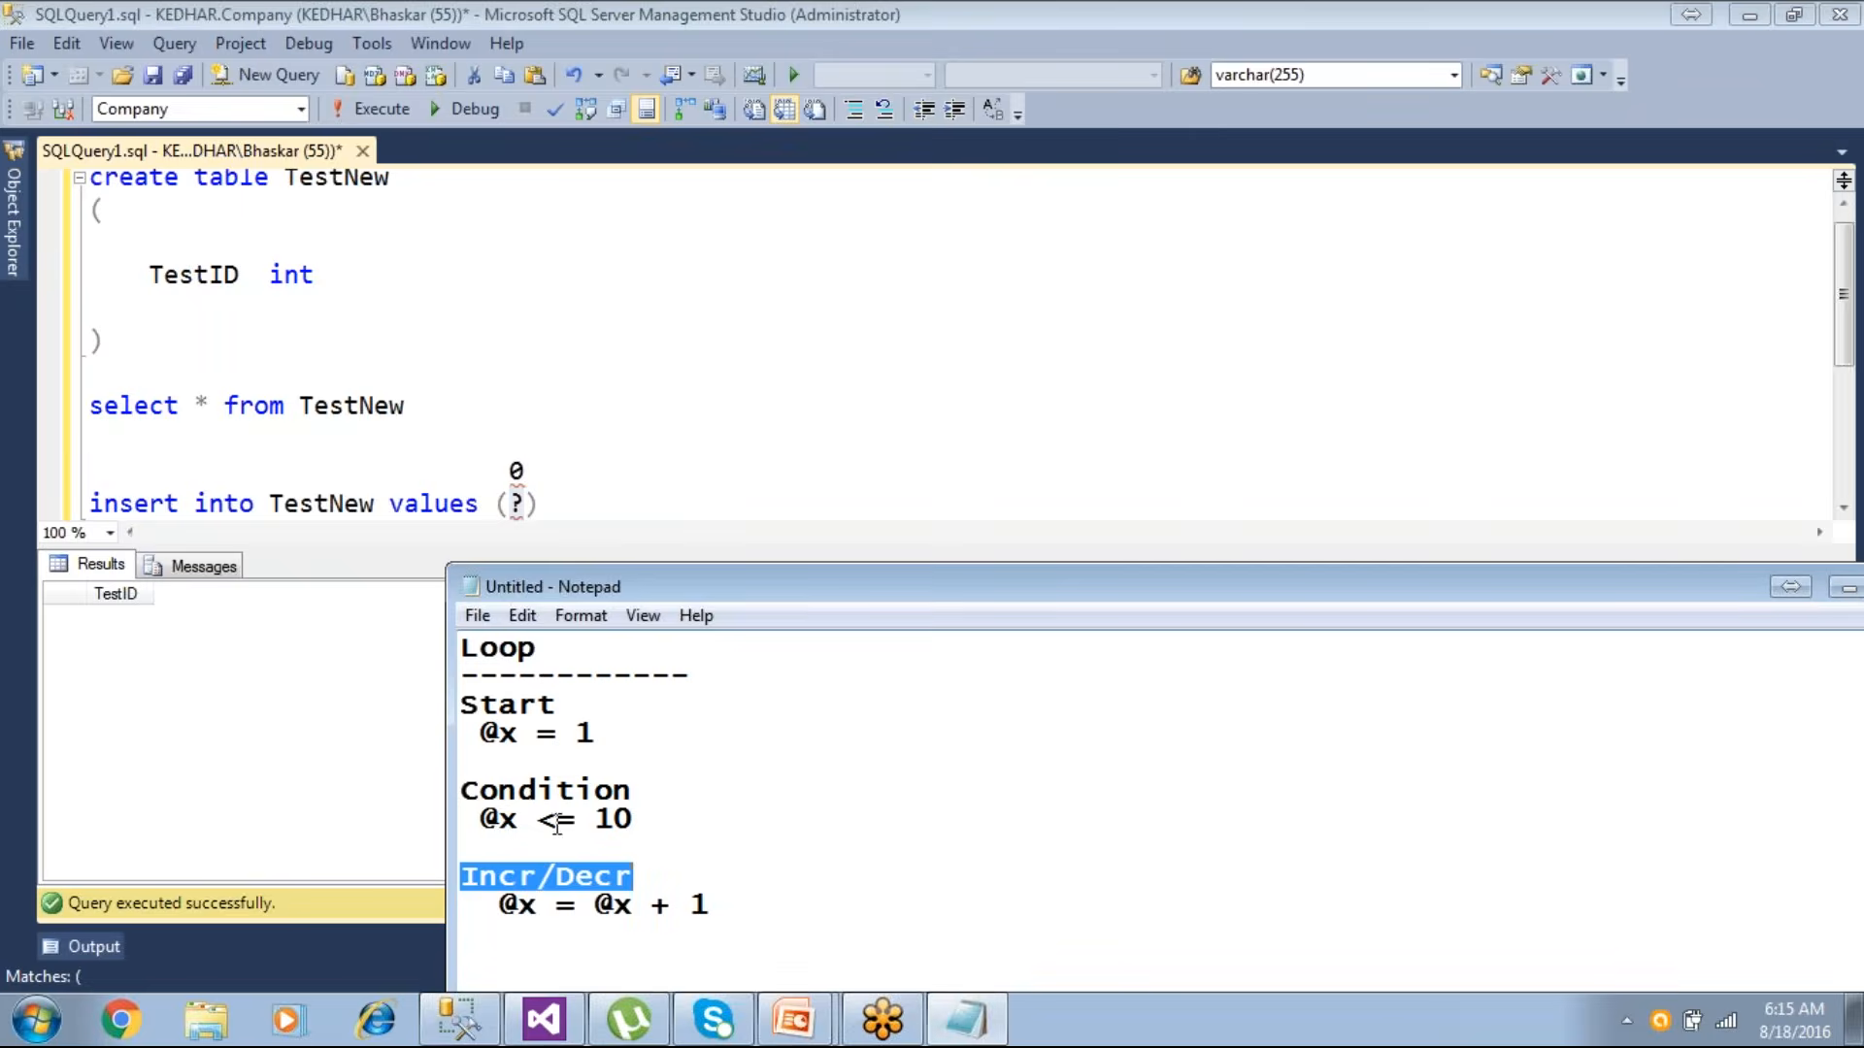
left_click_drag(632, 905, 750, 904)
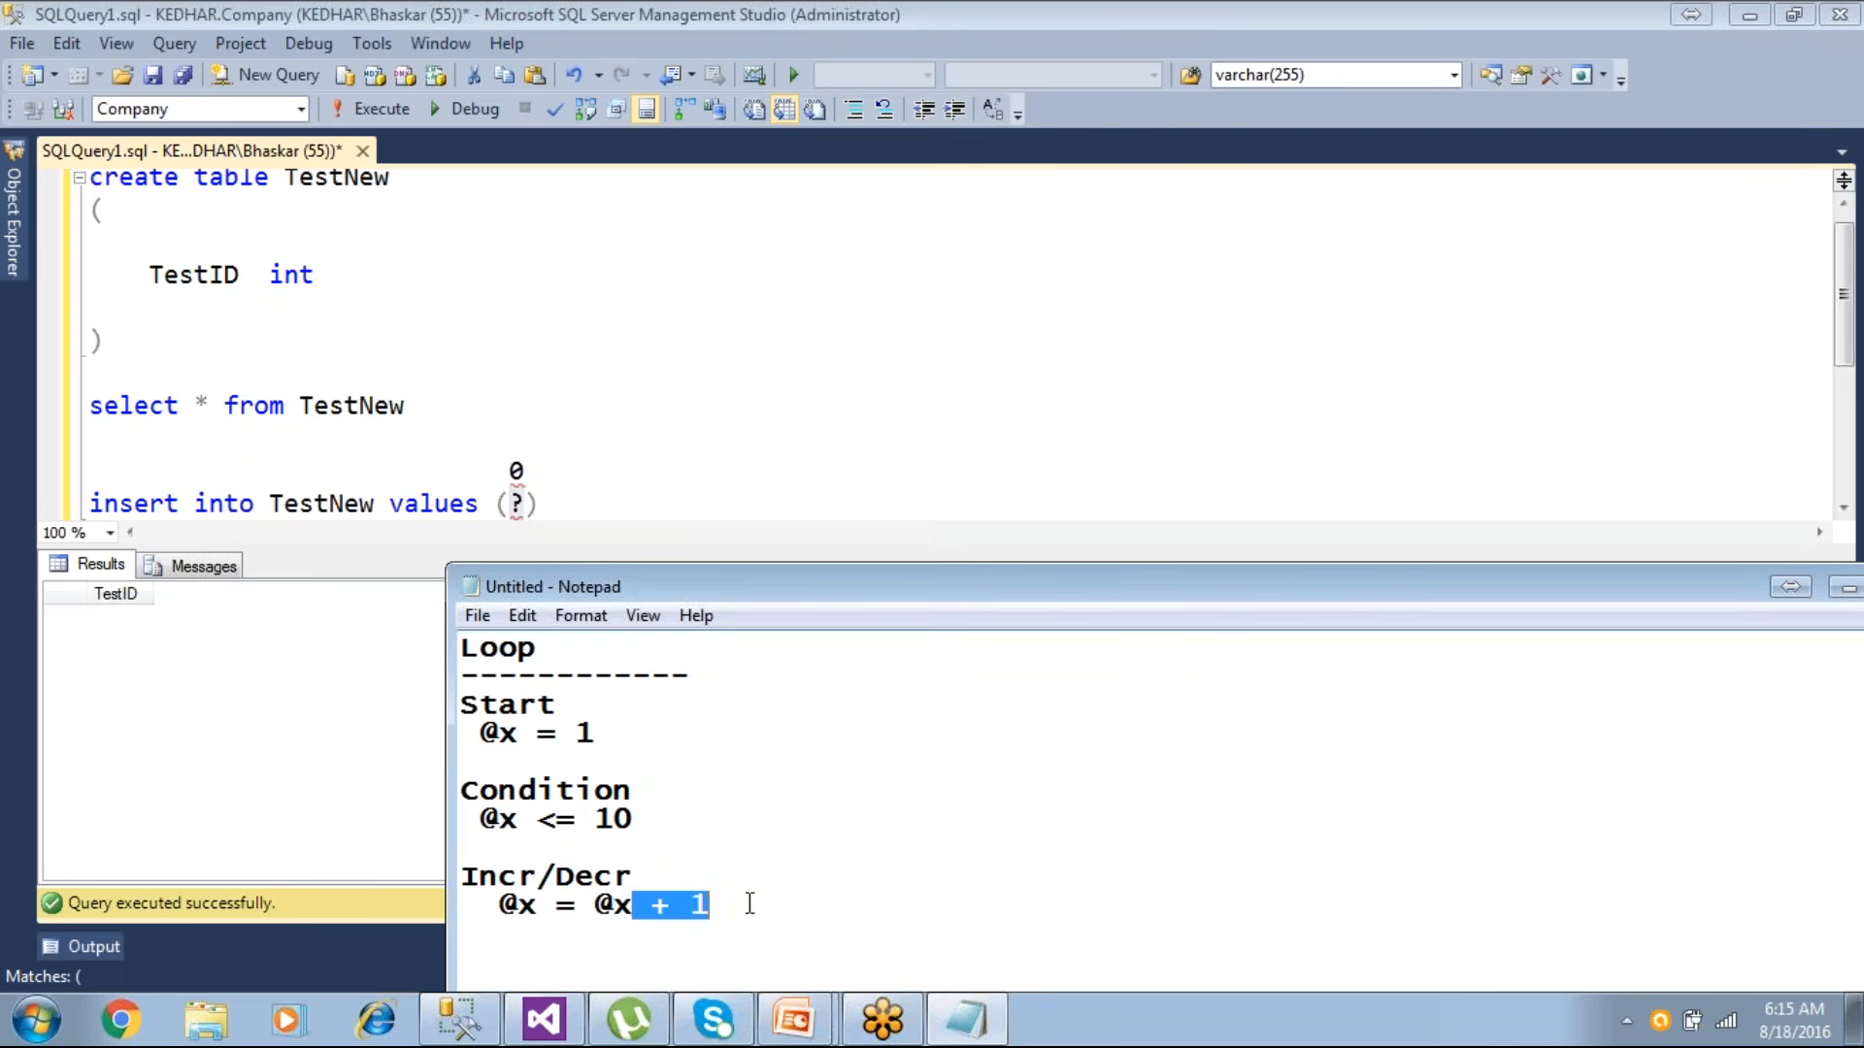
left_click_drag(571, 734, 615, 735)
left_click(591, 808)
left_click_drag(614, 905, 727, 906)
left_click_drag(577, 735, 615, 718)
left_click(609, 506)
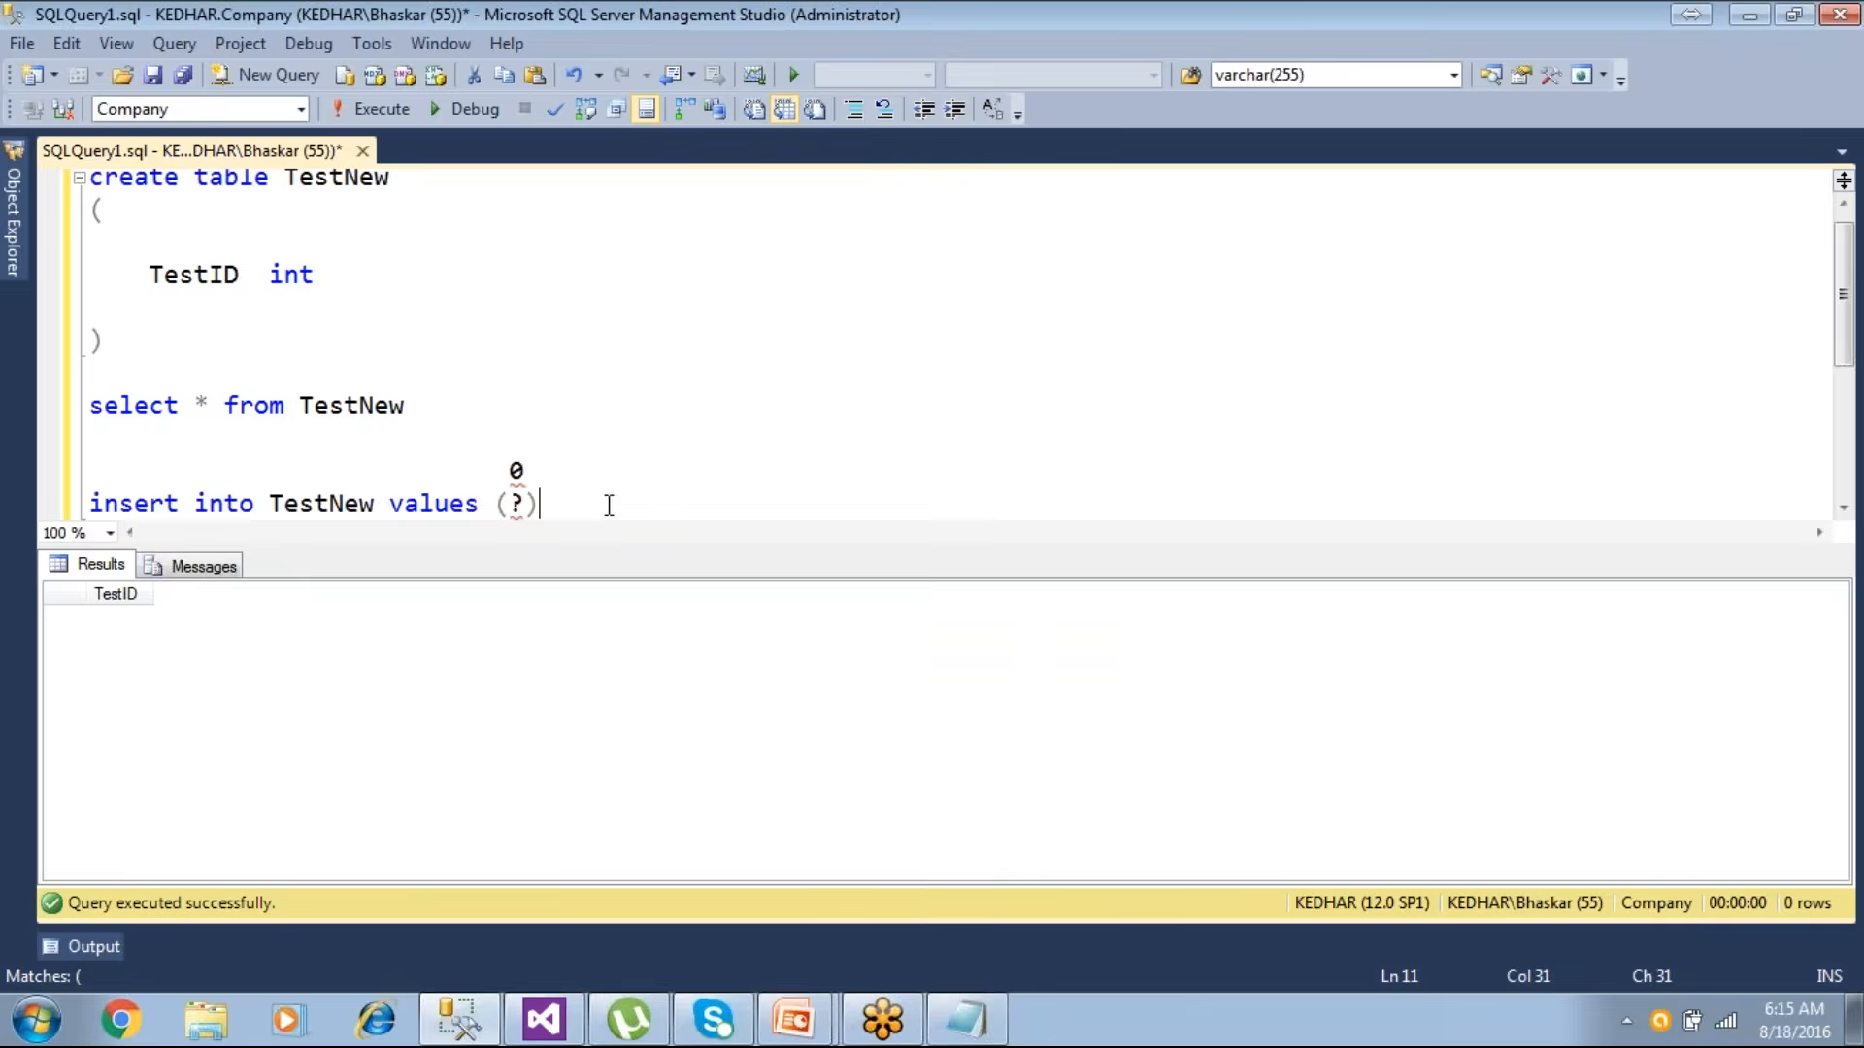
- Switch to Visual Studio and check the general settings of the Execute SQL Task inside the For Loop Container
left_click(544, 1019)
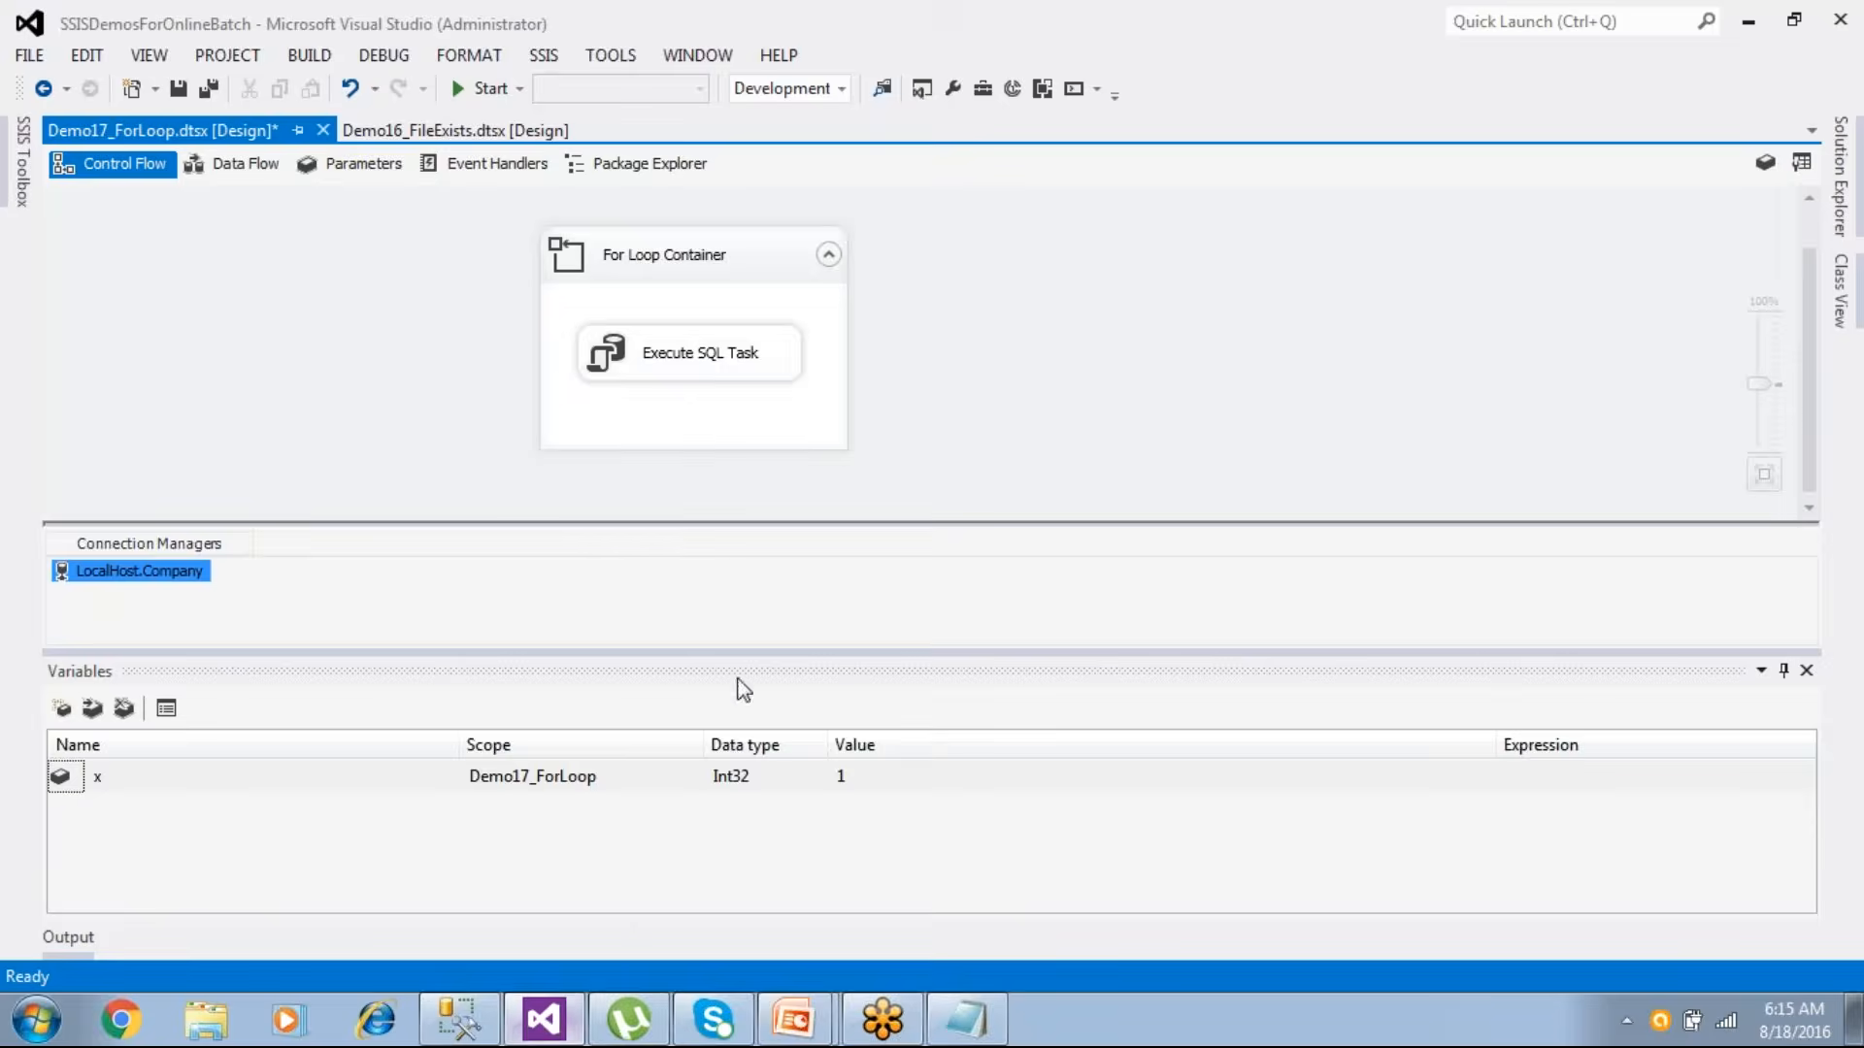
double_click(697, 367)
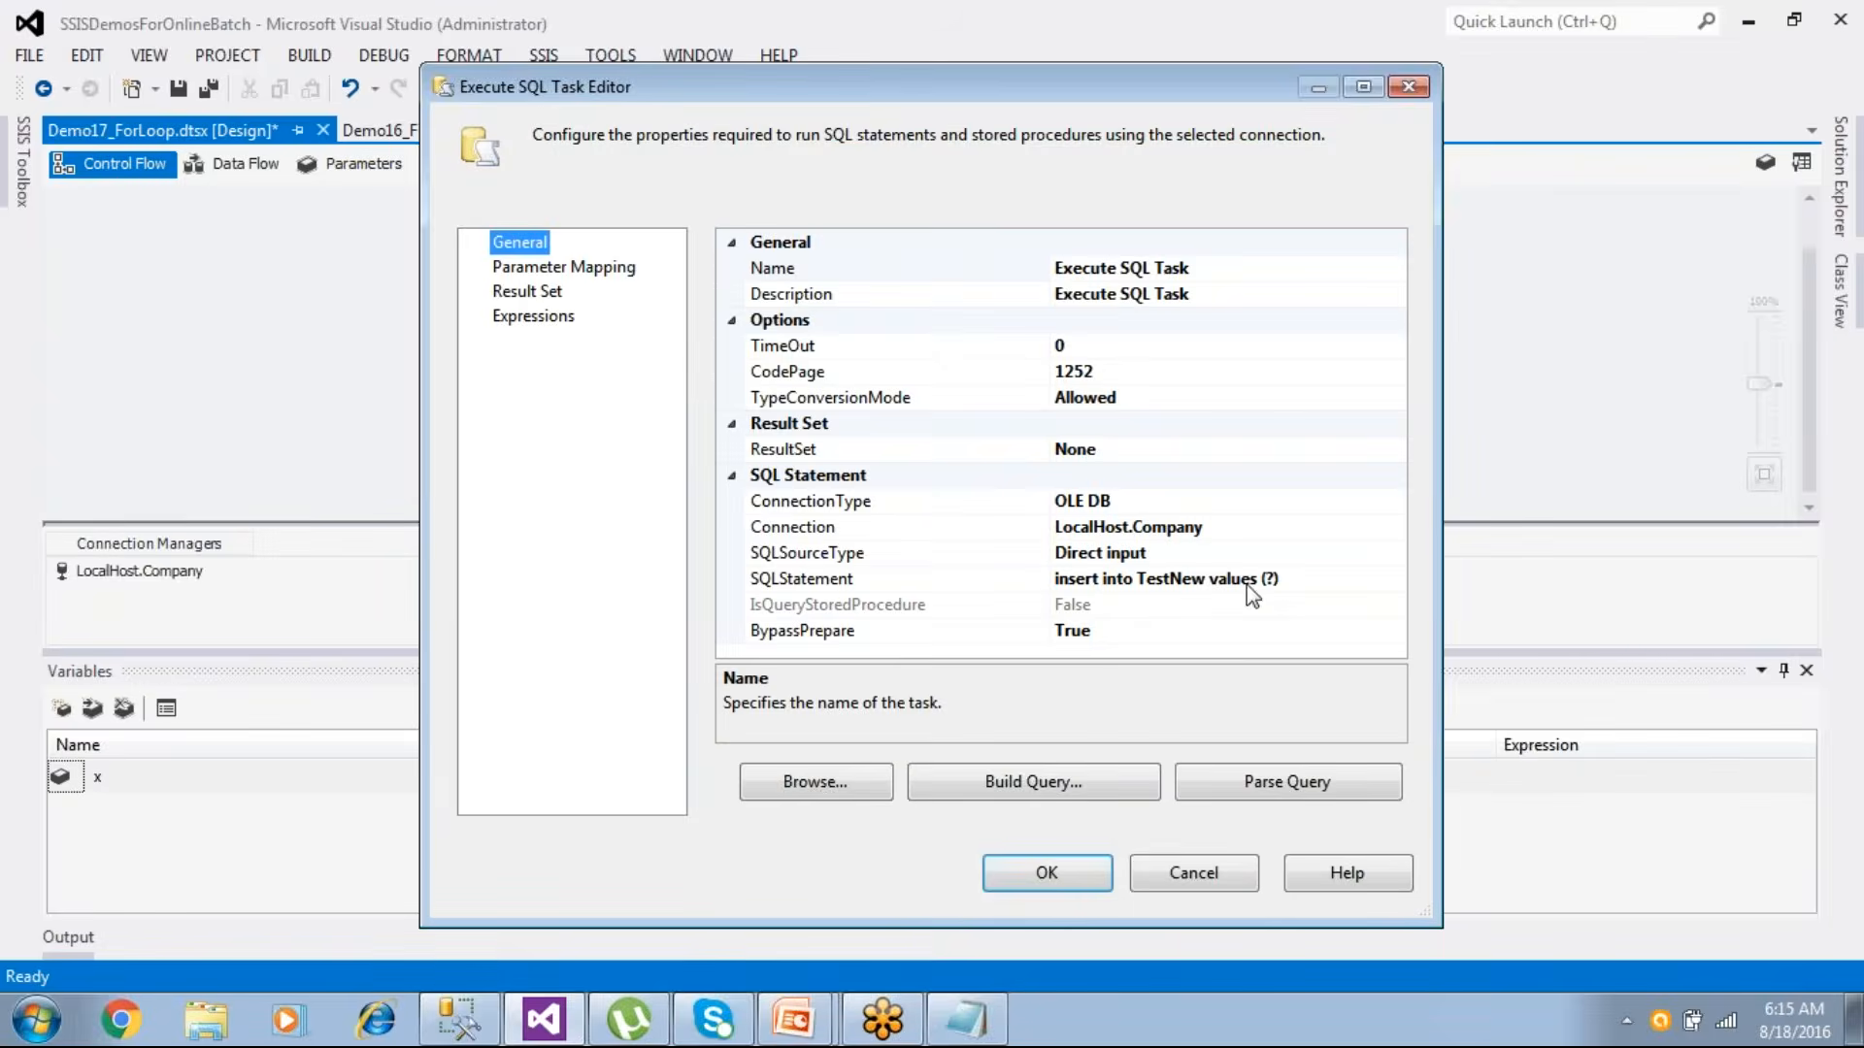
left_click(1073, 898)
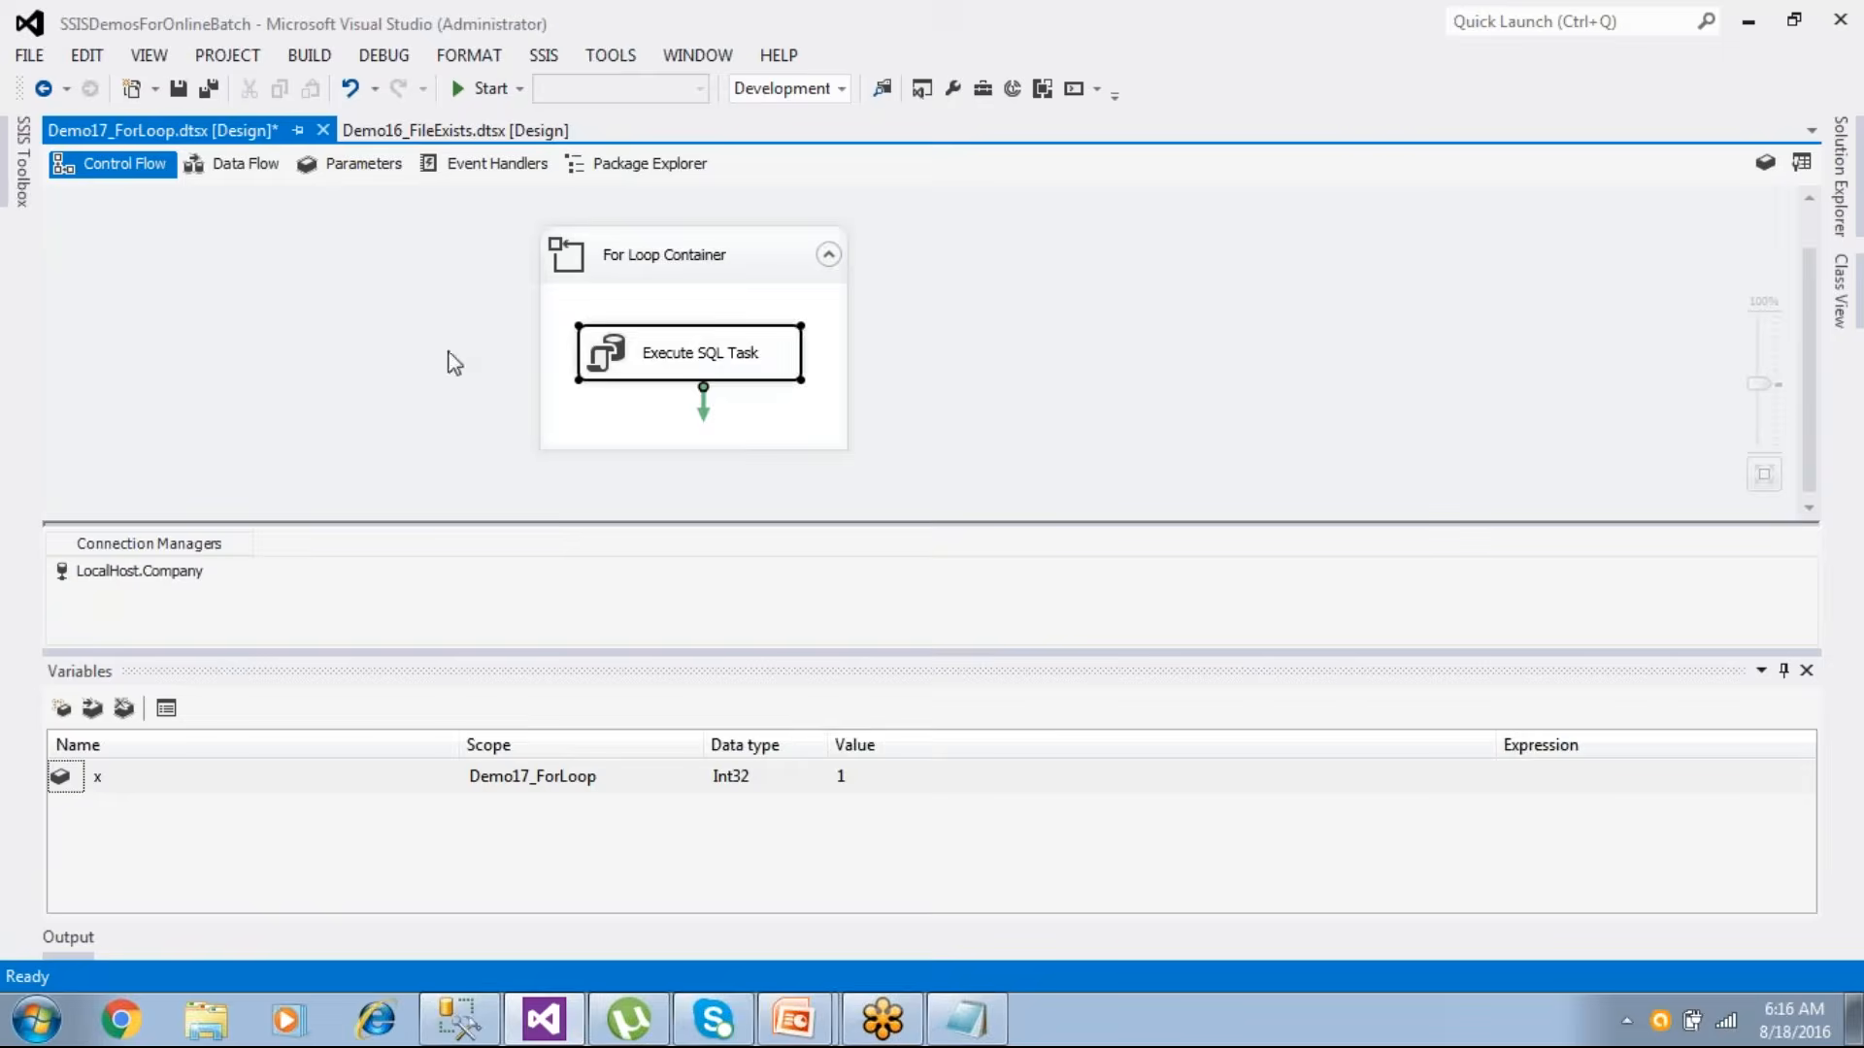
- Save the Demo17_ForLoop package, run it and switch back to design mode
left_click(176, 90)
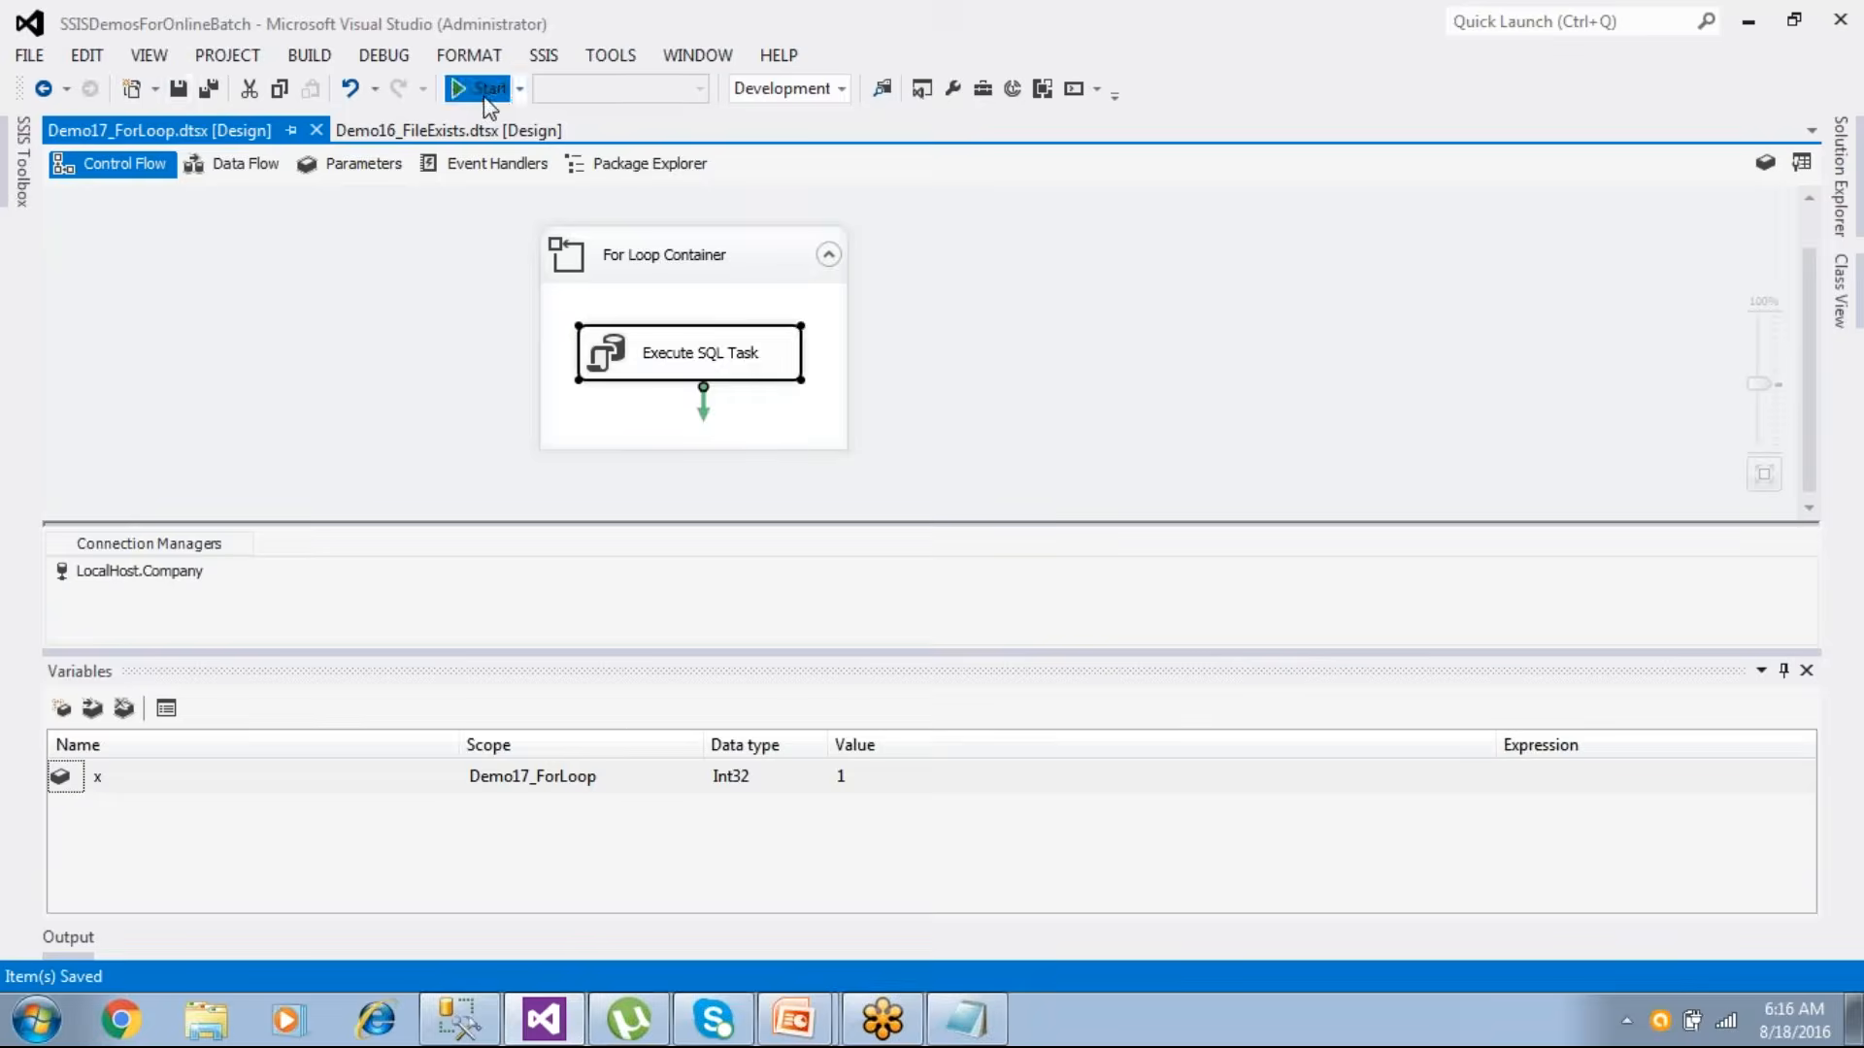
left_click(486, 89)
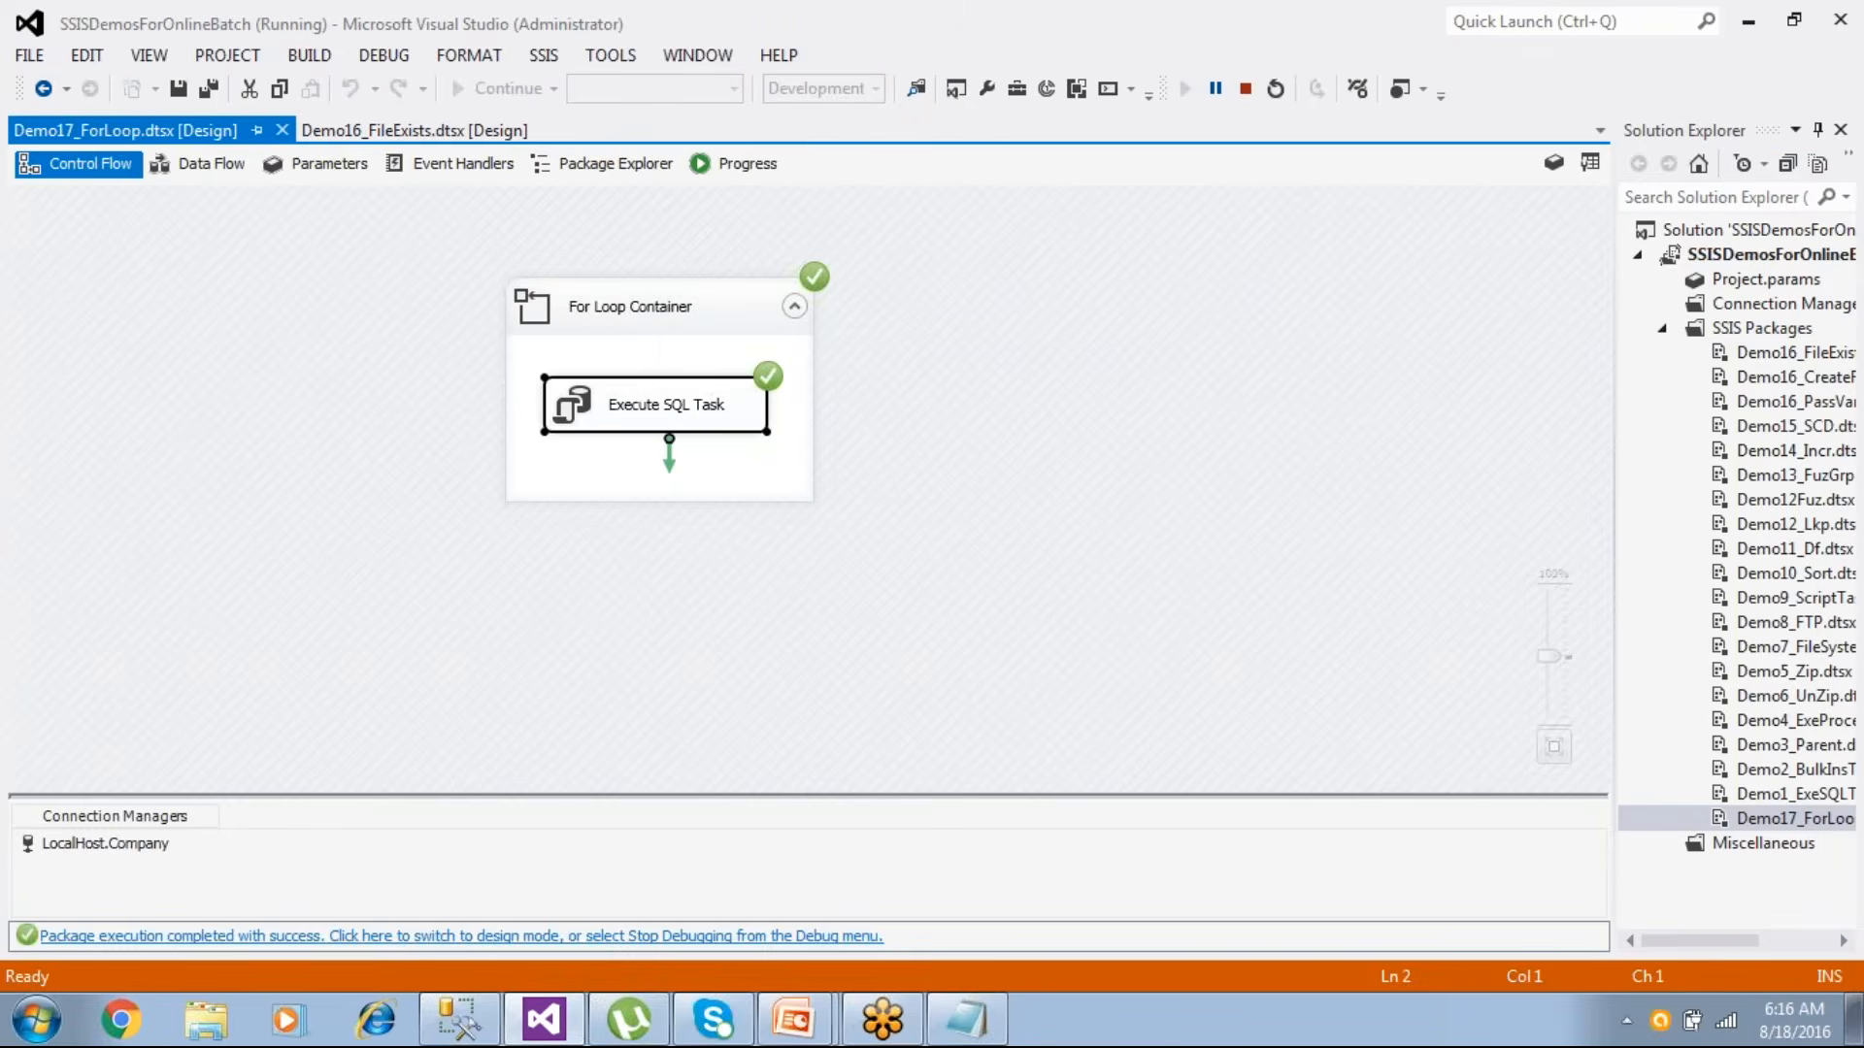
left_click(719, 938)
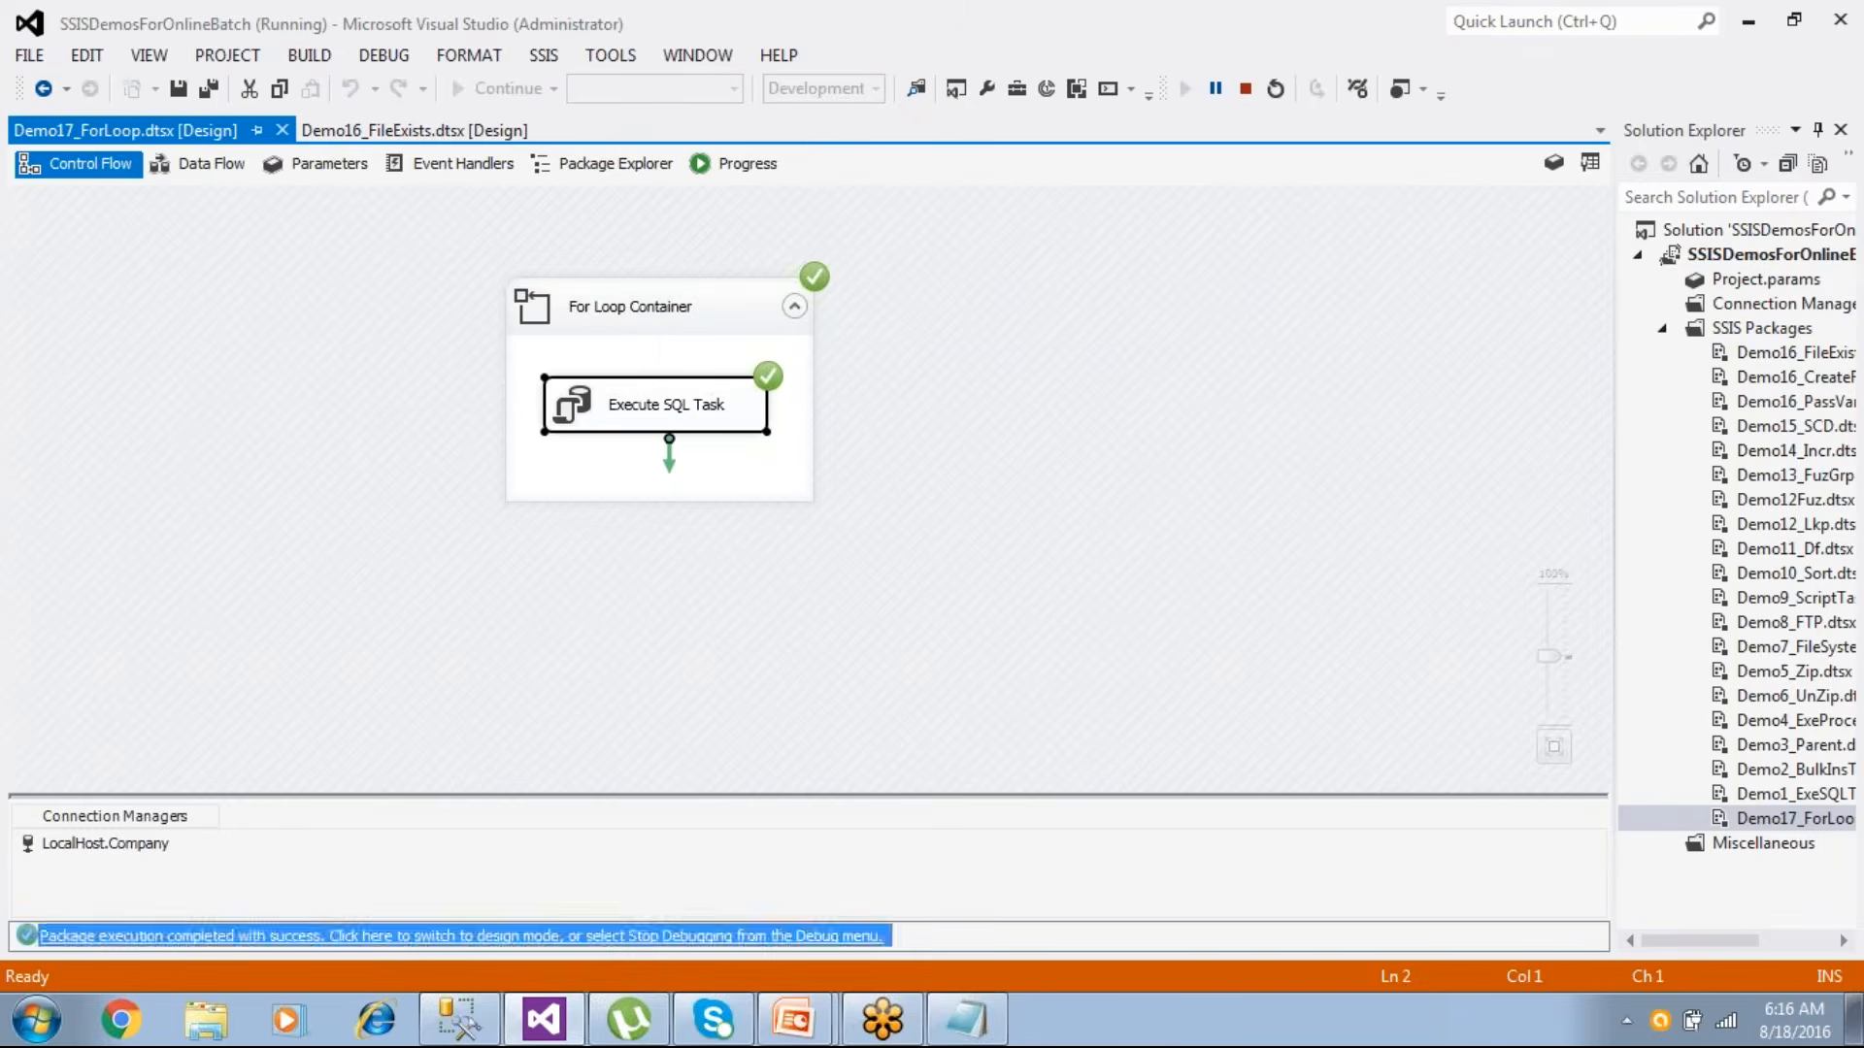
- Run select * from TestNew in SQL Server Management Studio and inspect the returned TestID rows
left_click(482, 1032)
left_click_drag(433, 404, 15, 404)
left_click(372, 107)
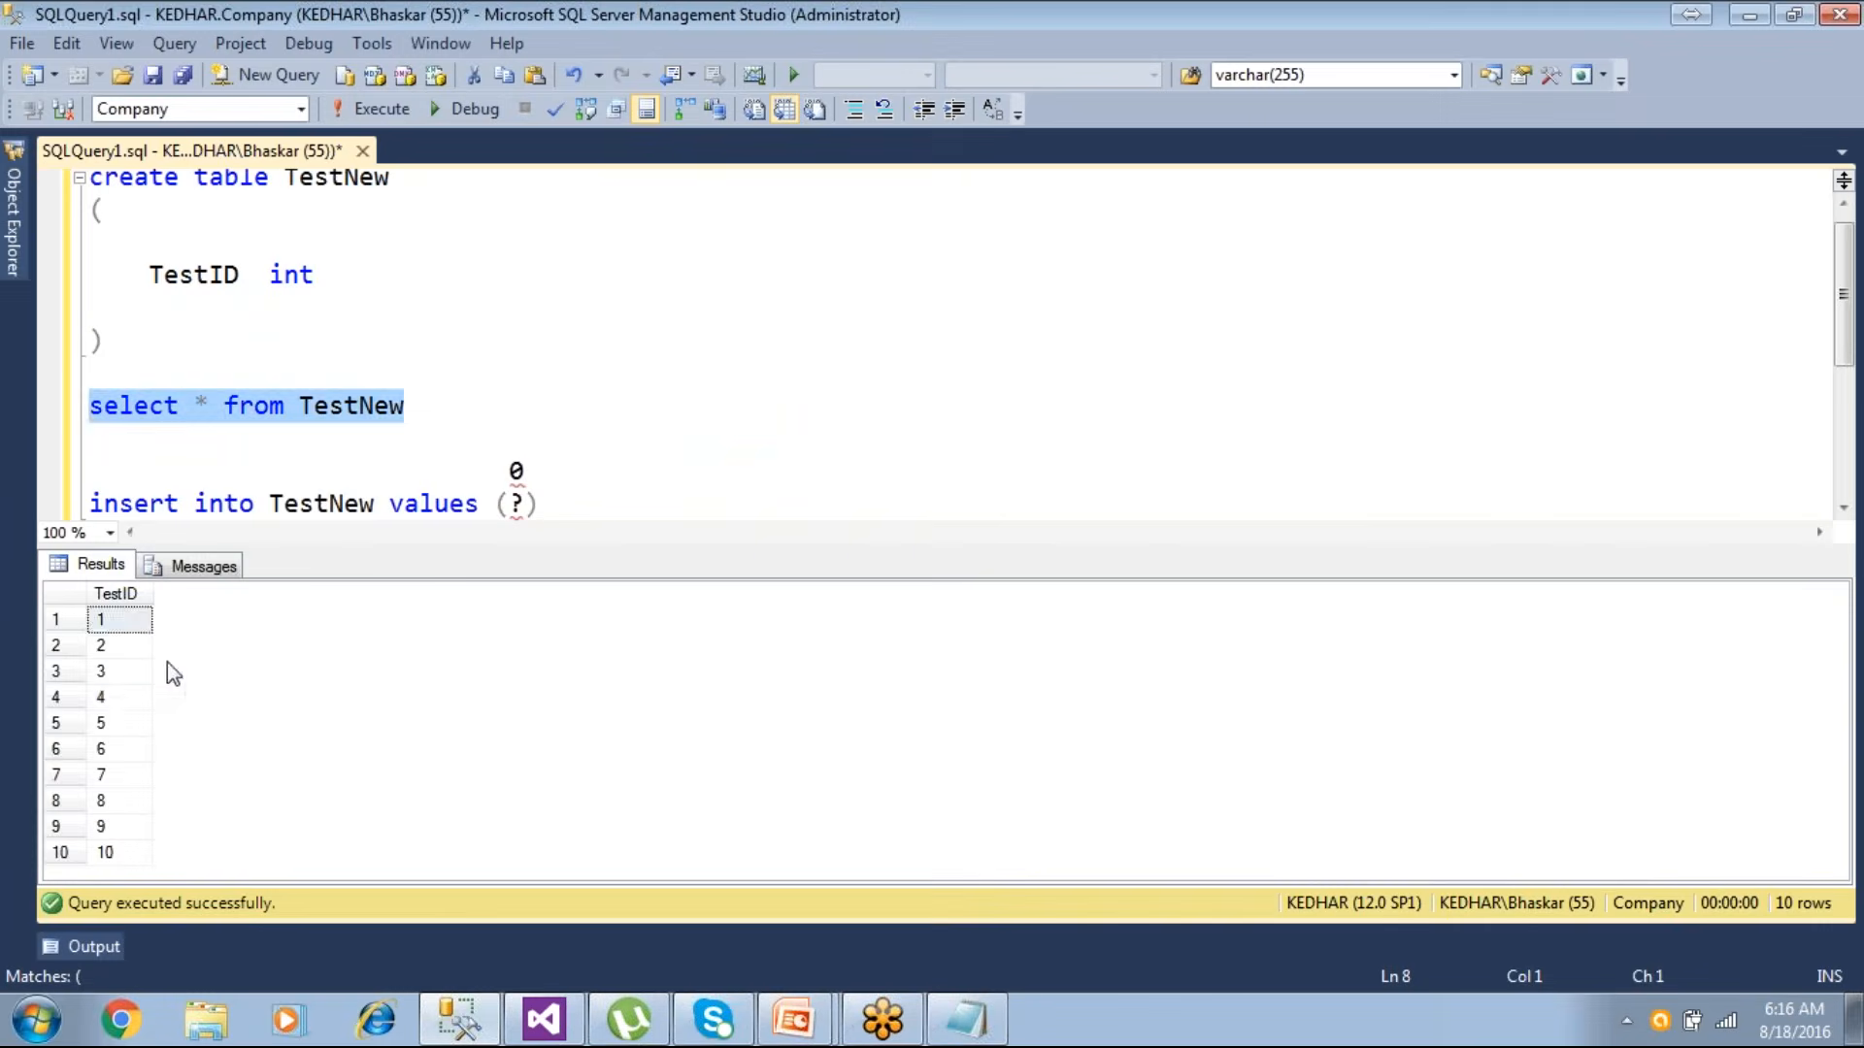
left_click(136, 701)
left_click(120, 851)
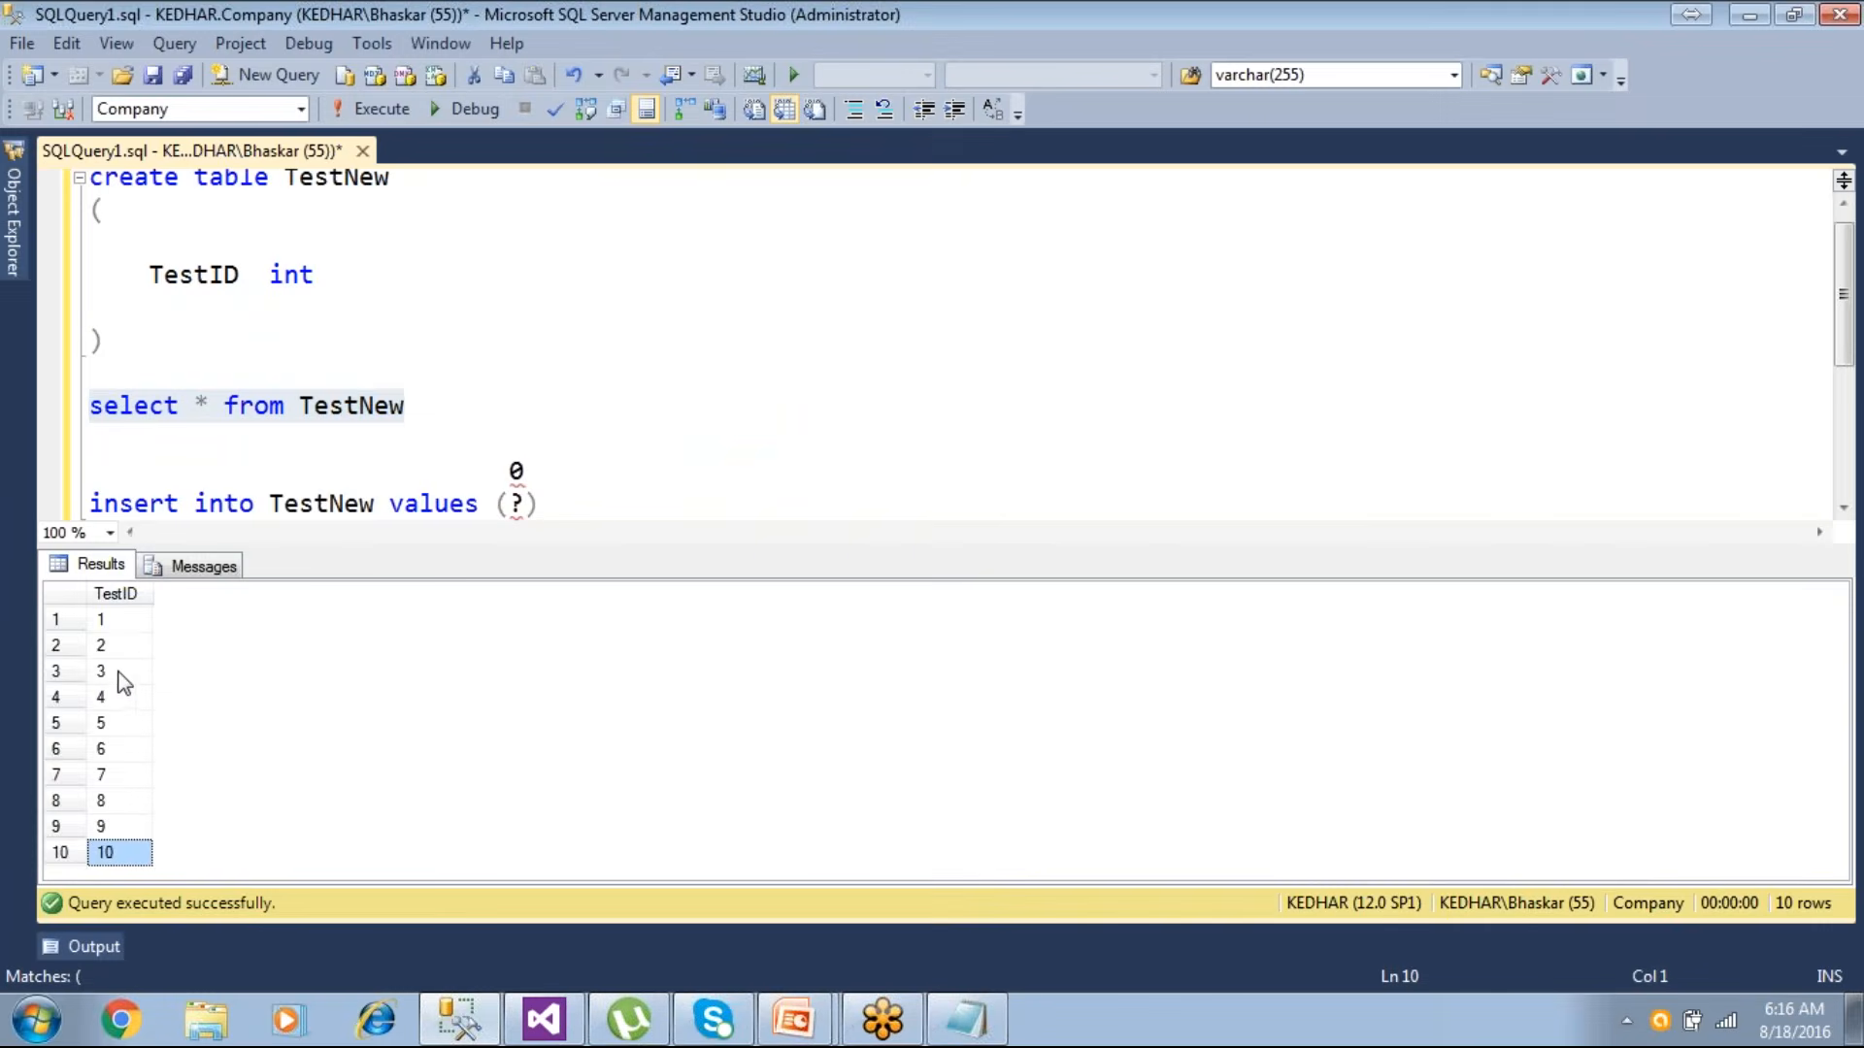
left_click(127, 626)
left_click(131, 699)
left_click(124, 852)
- Delete the 0 note above the insert statement's placeholder
left_click(506, 430)
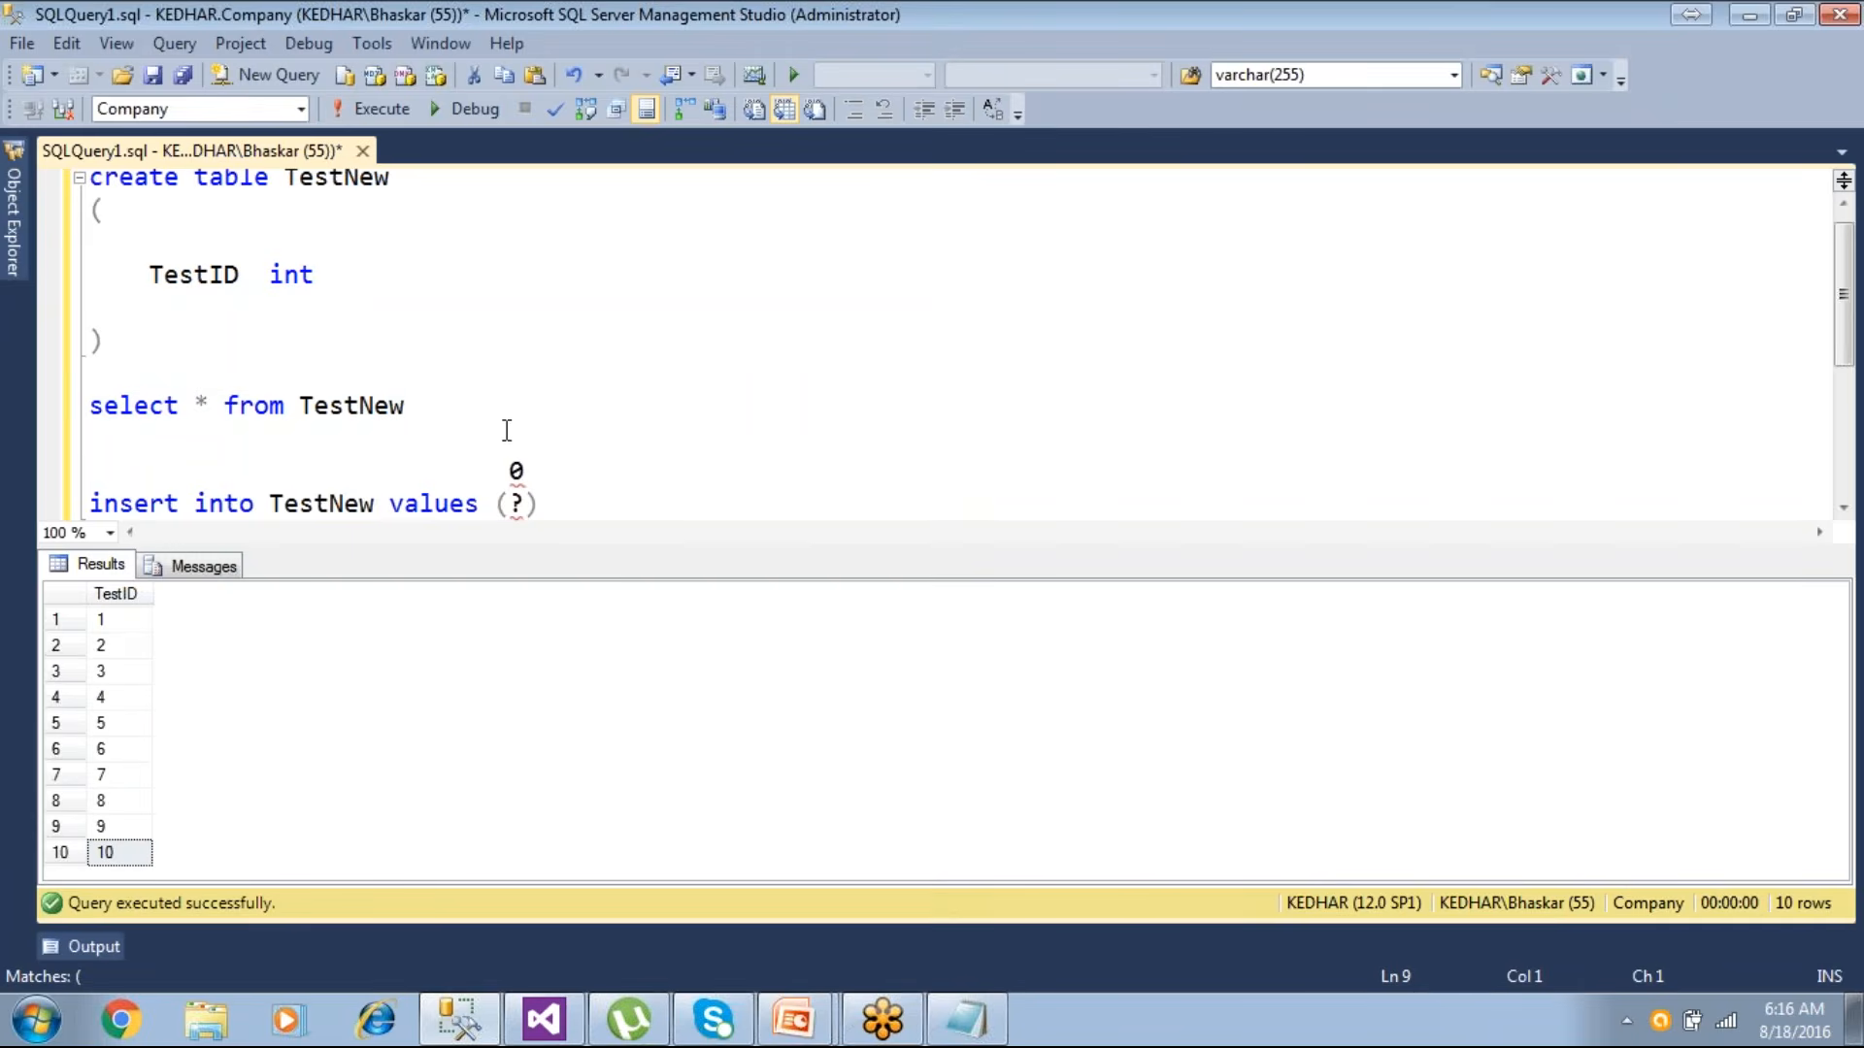
left_click_drag(557, 476, 47, 480)
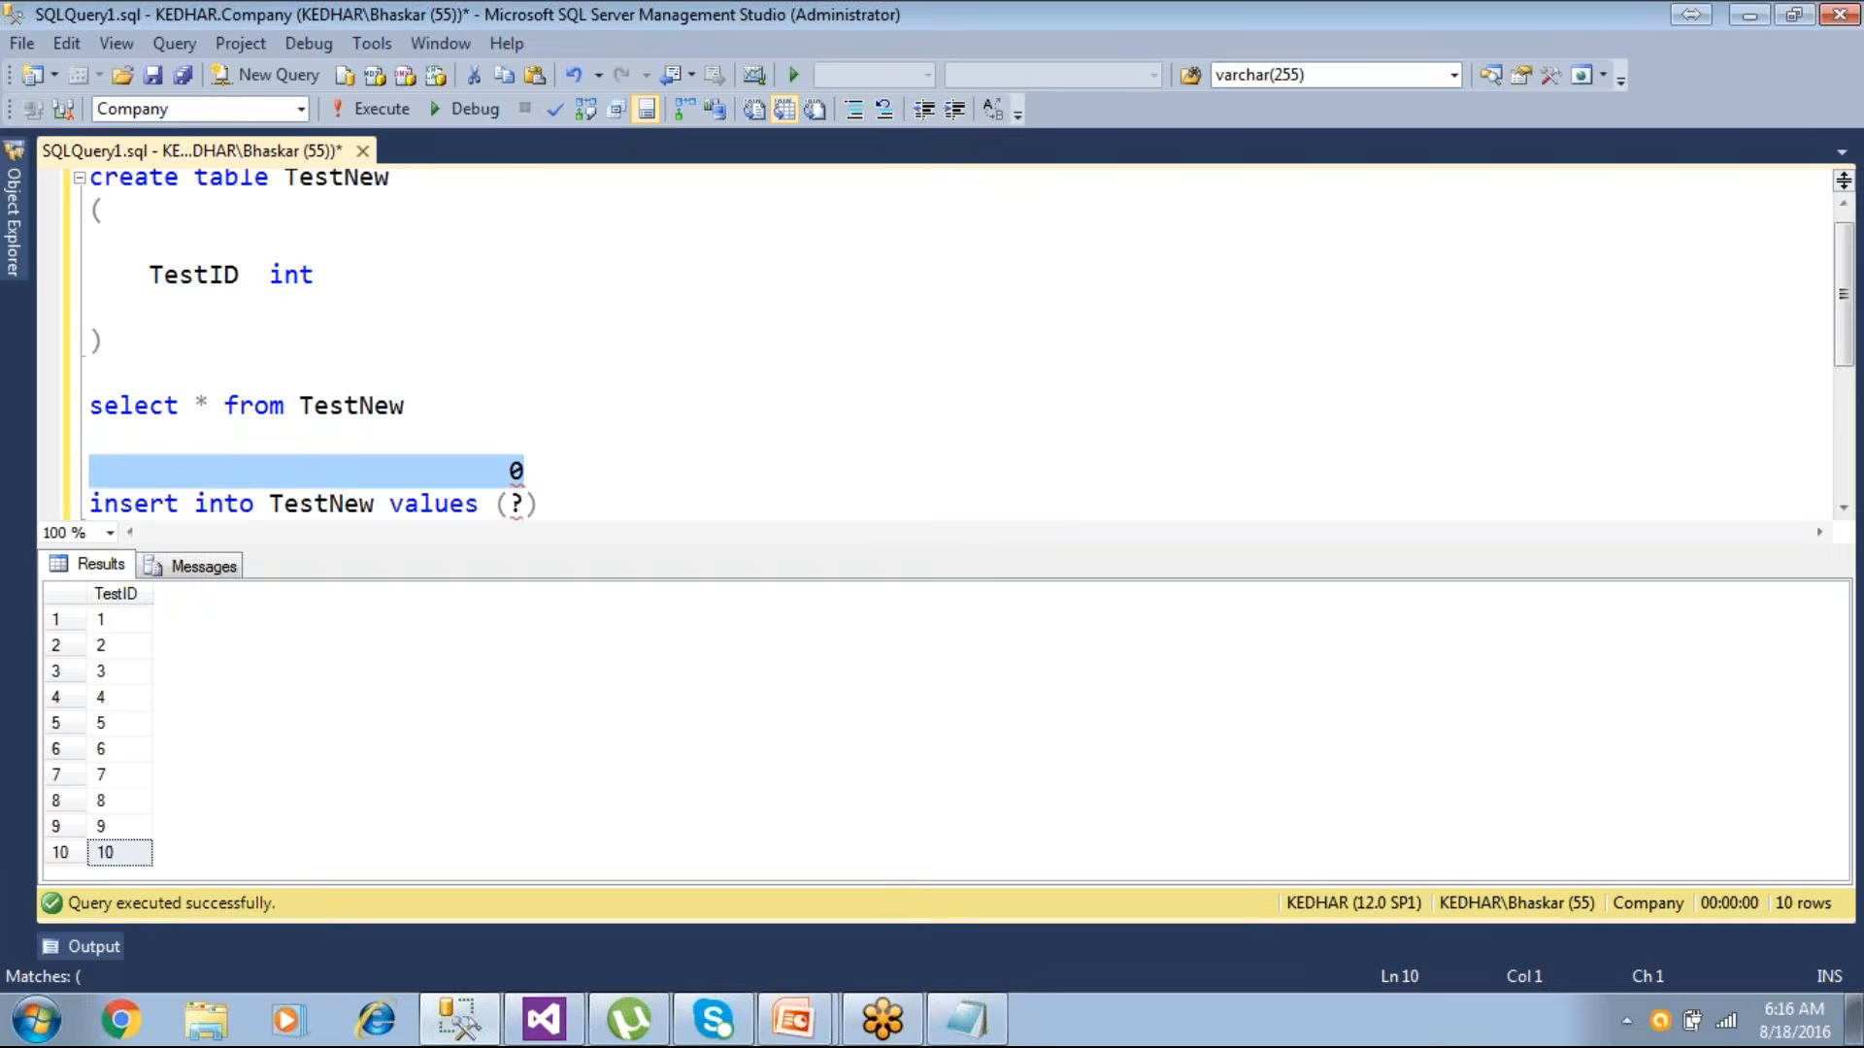
key("Delete")
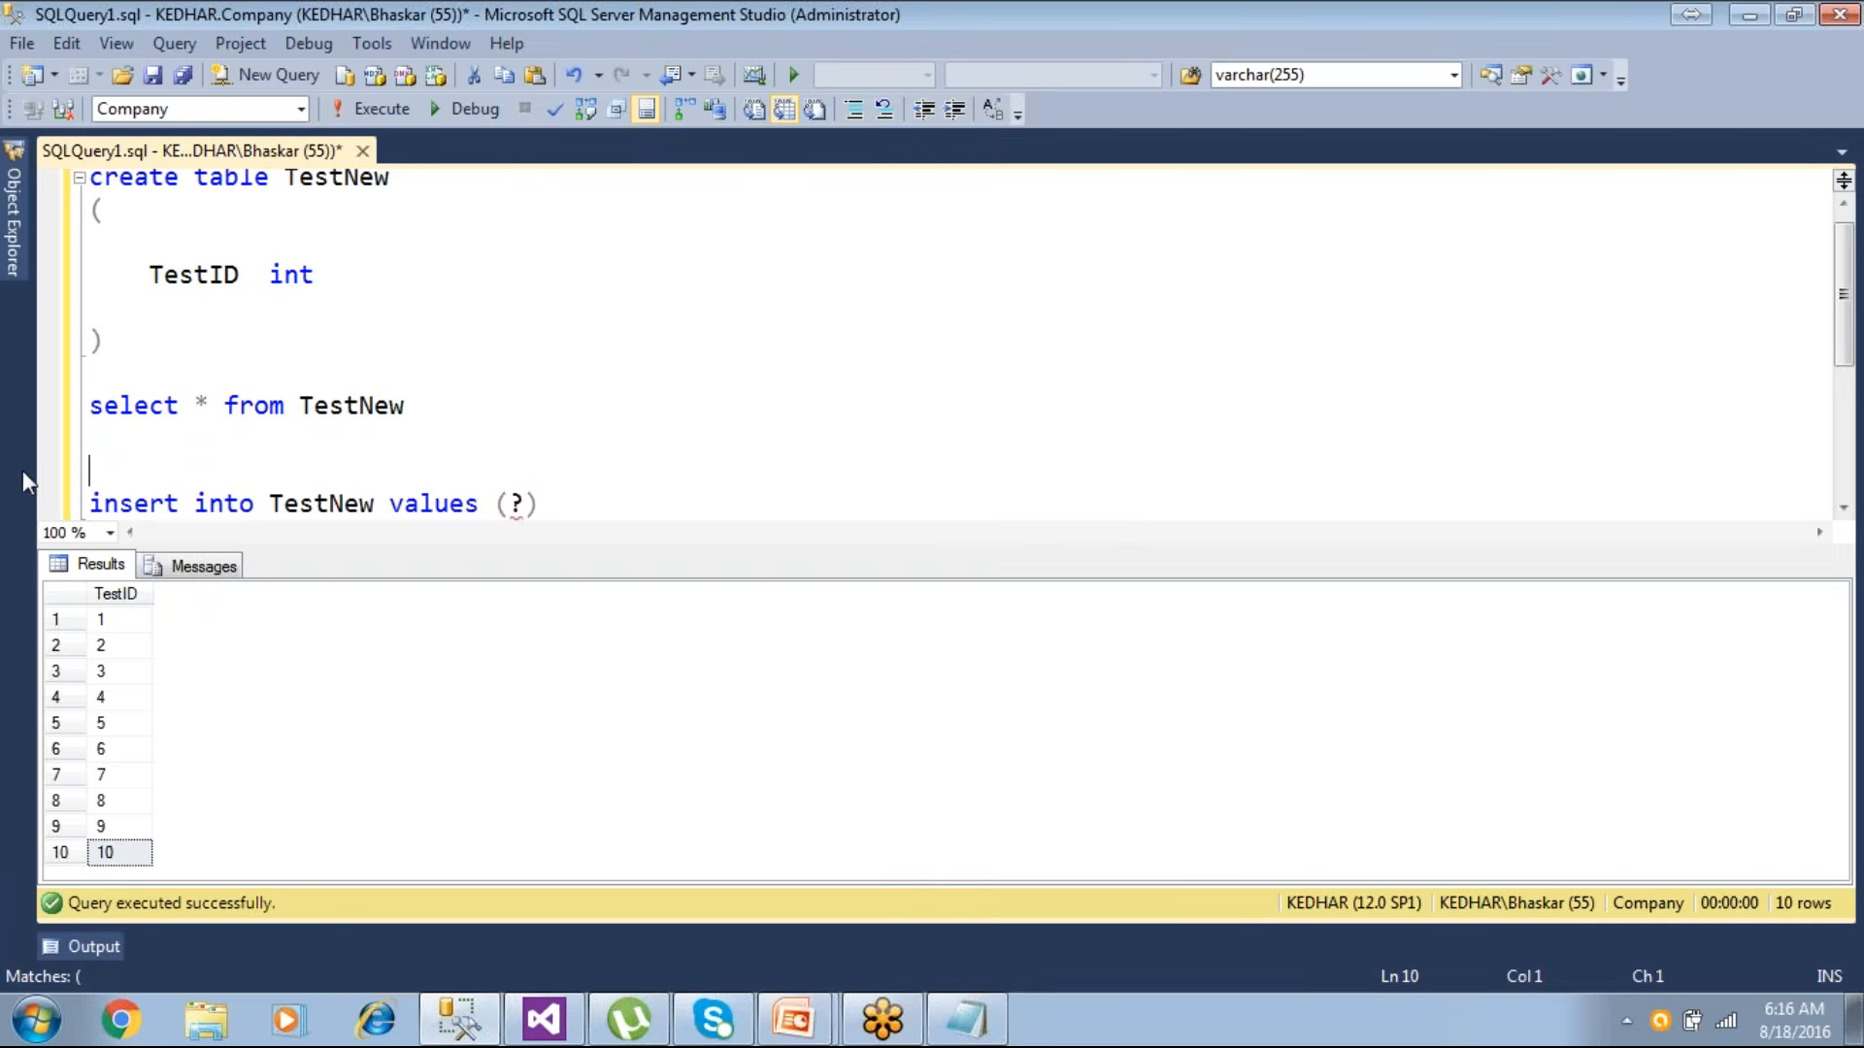
- Switch back to Visual Studio and save the Demo17_ForLoop package
left_click(543, 1019)
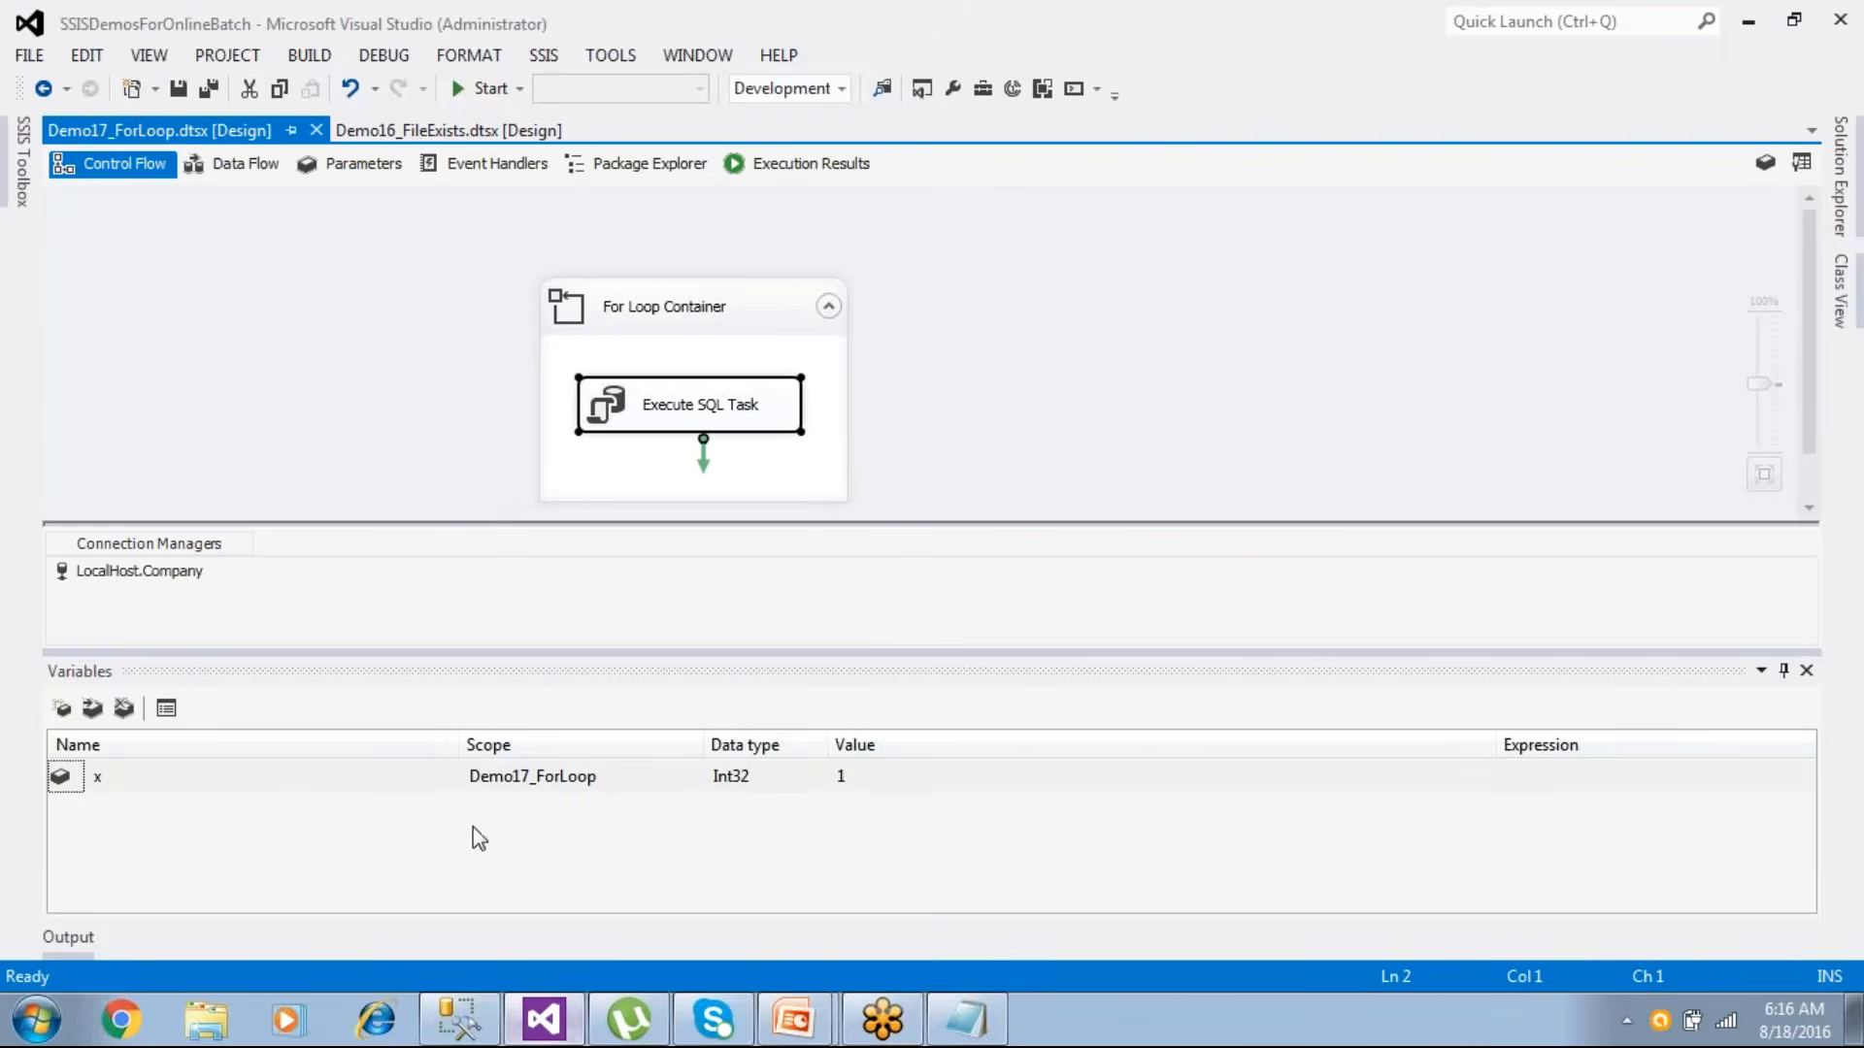
left_click(178, 88)
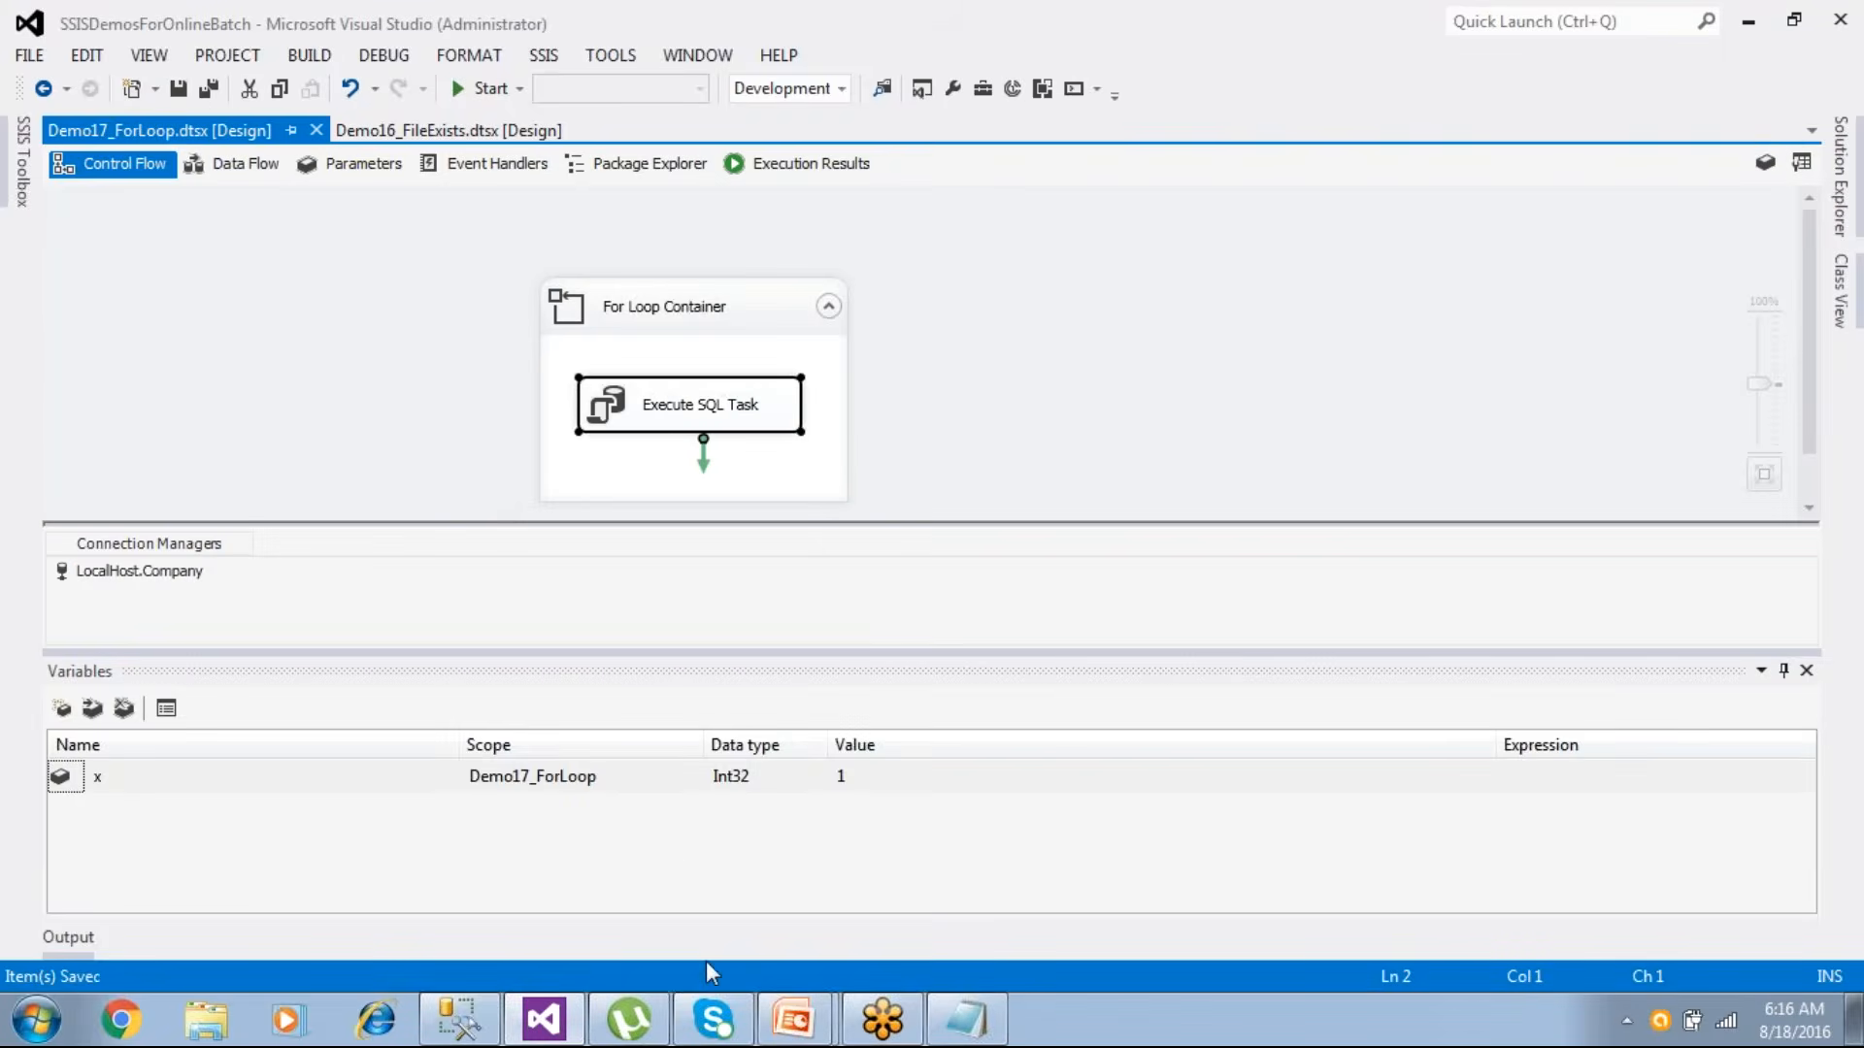
- Switch to the PowerPoint slide show and advance through the For Loop Container slides to the For Each Loop demo
mouse_move(791, 1027)
left_click(841, 951)
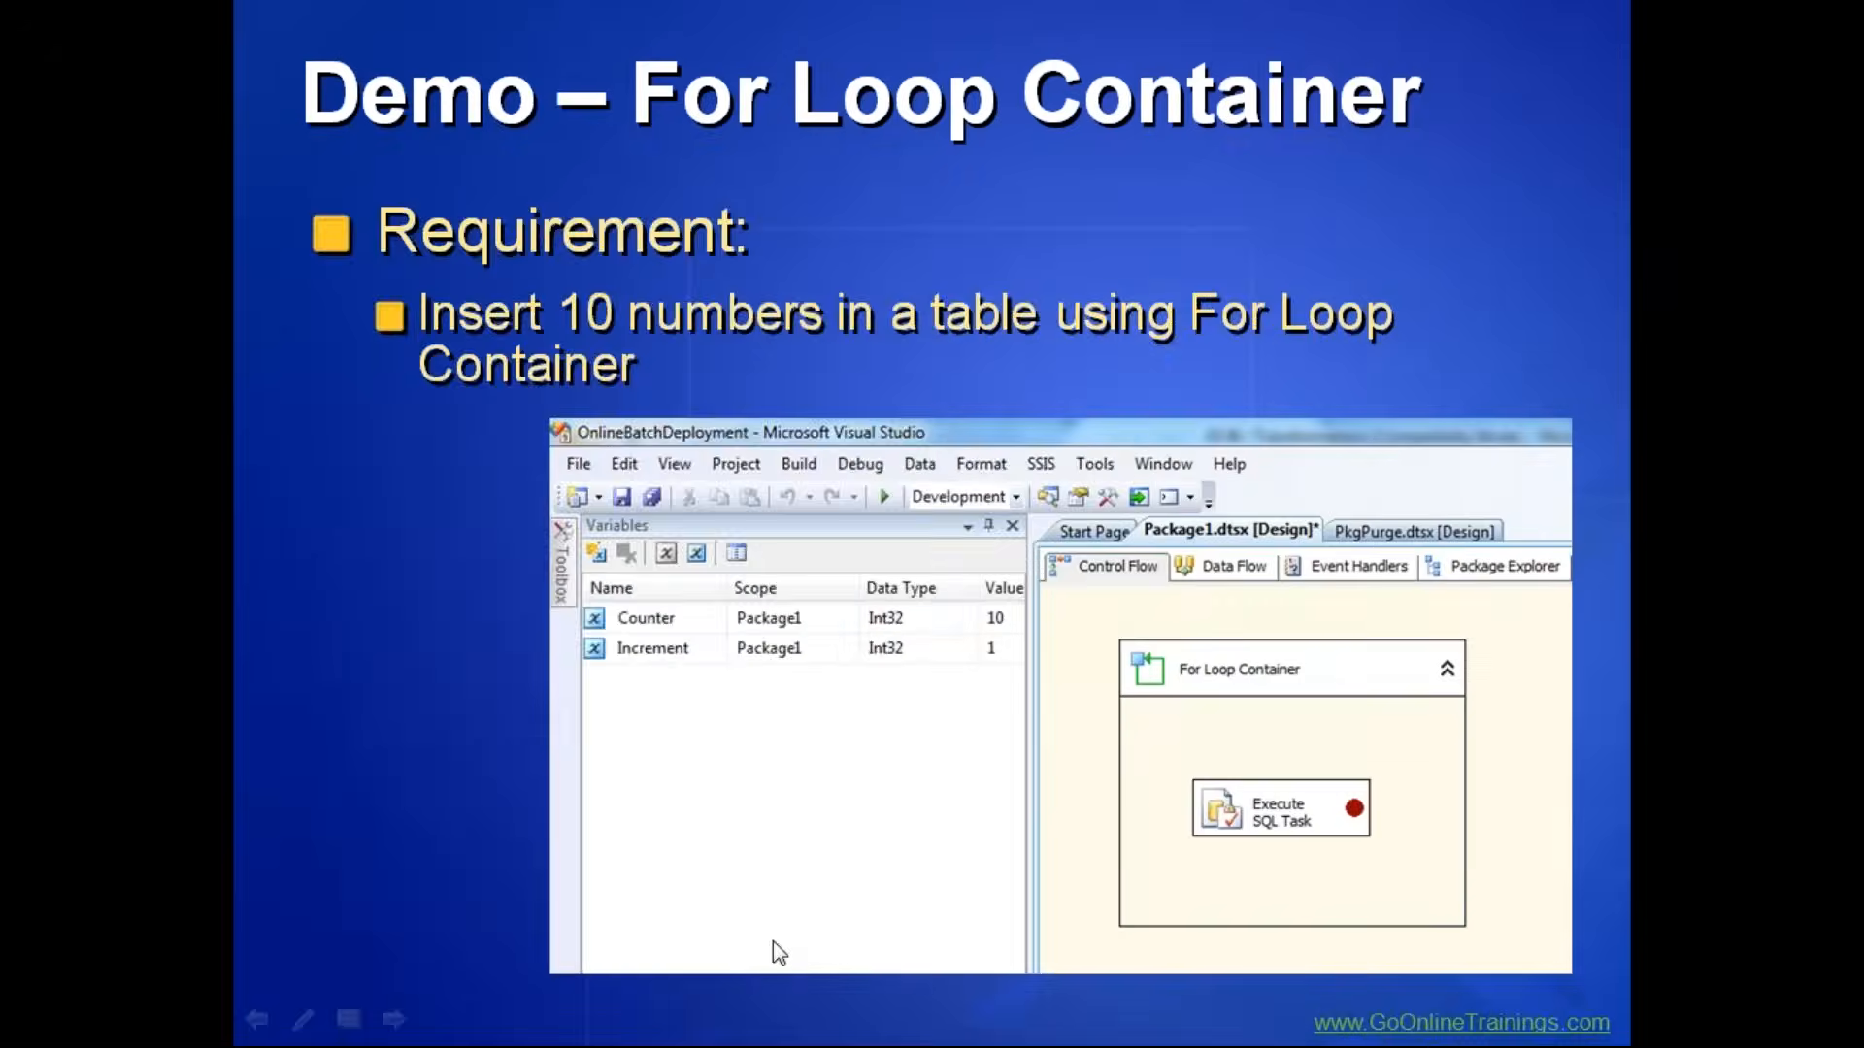
key("Right")
key("Right")
key("Right")
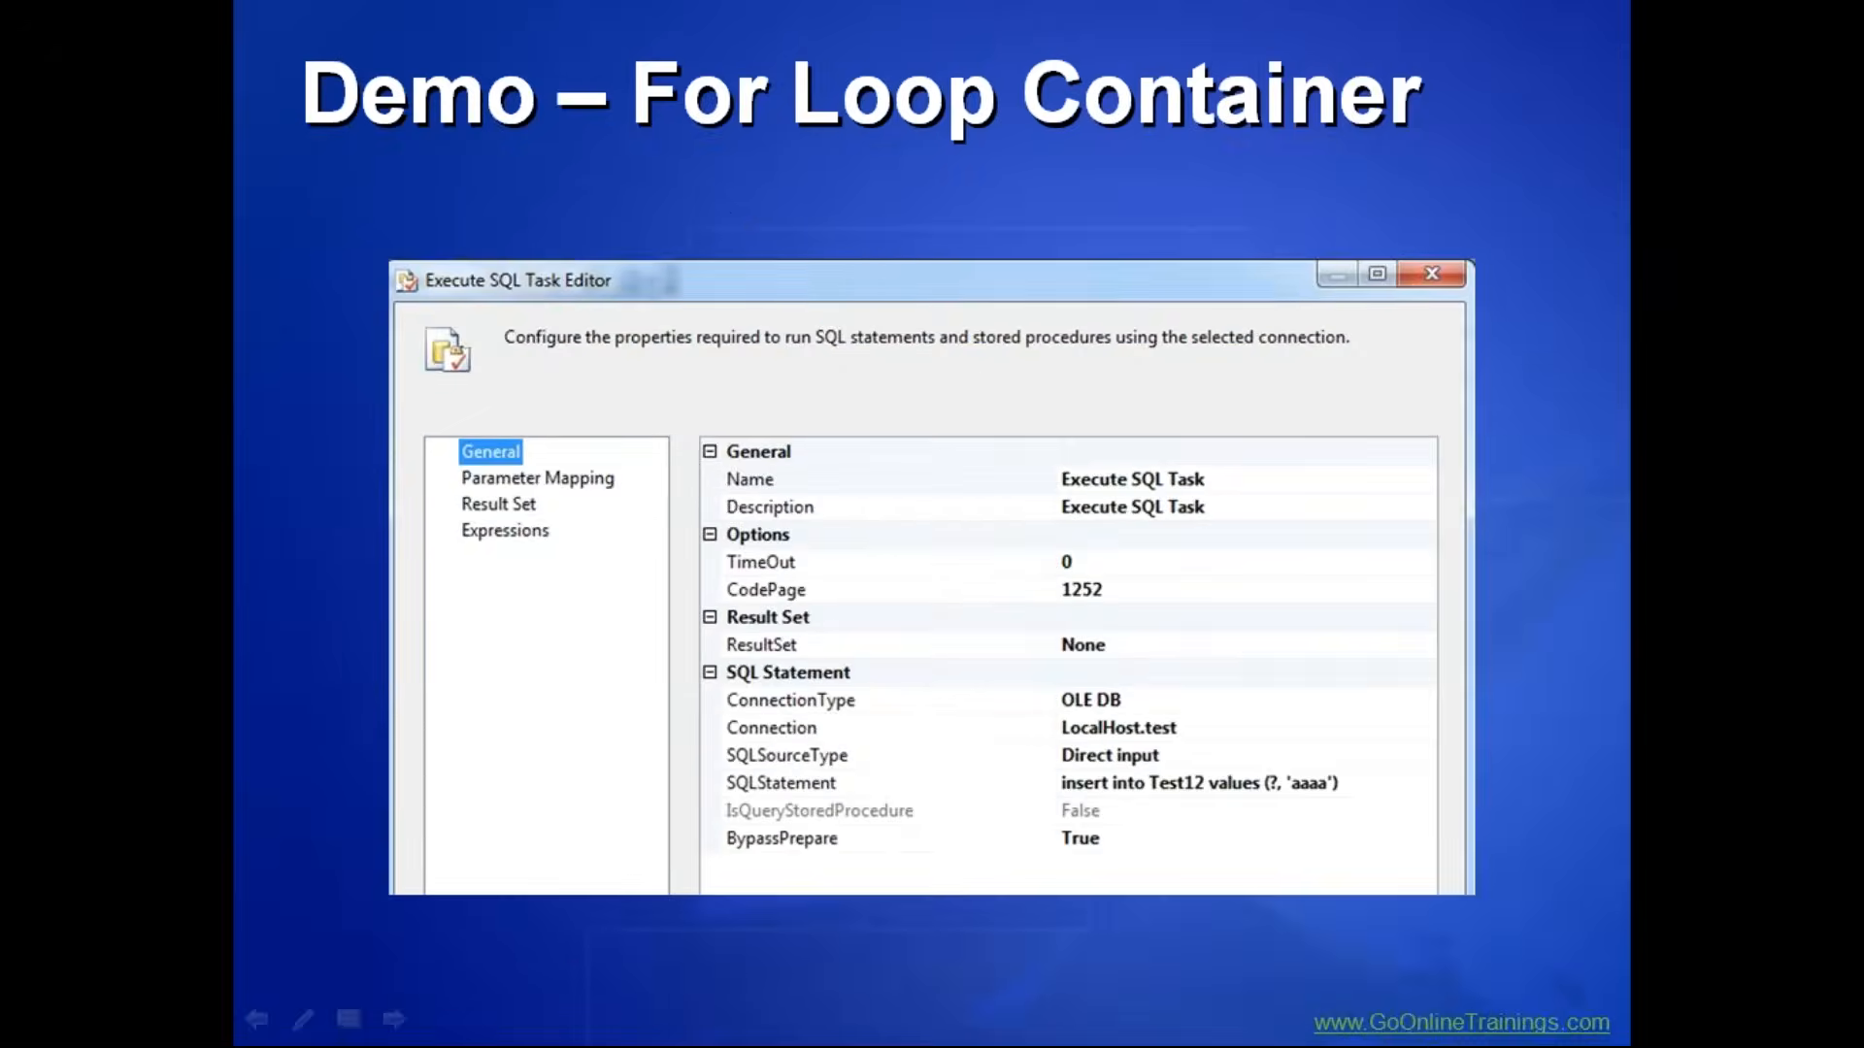
key("Right")
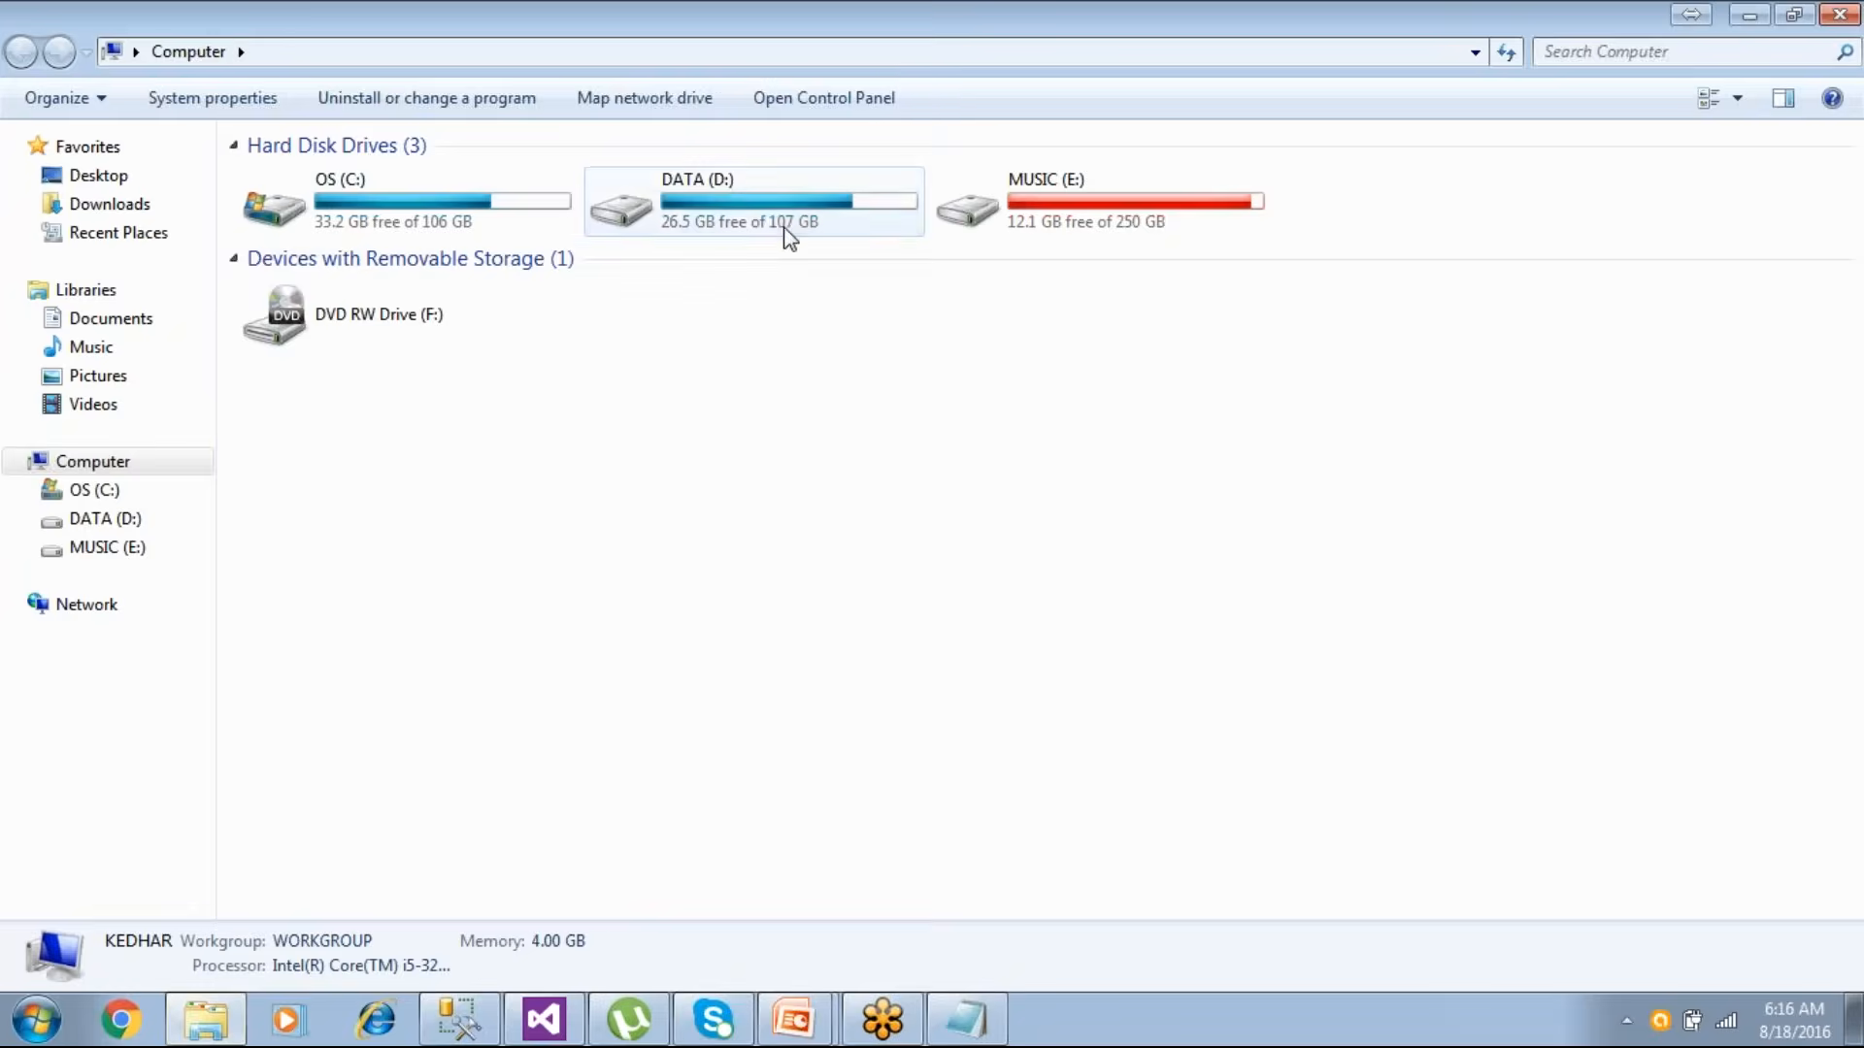
- Open the SSISSourceData folder on the DATA (D:) drive in Windows Explorer and survey all its files
double_click(782, 227)
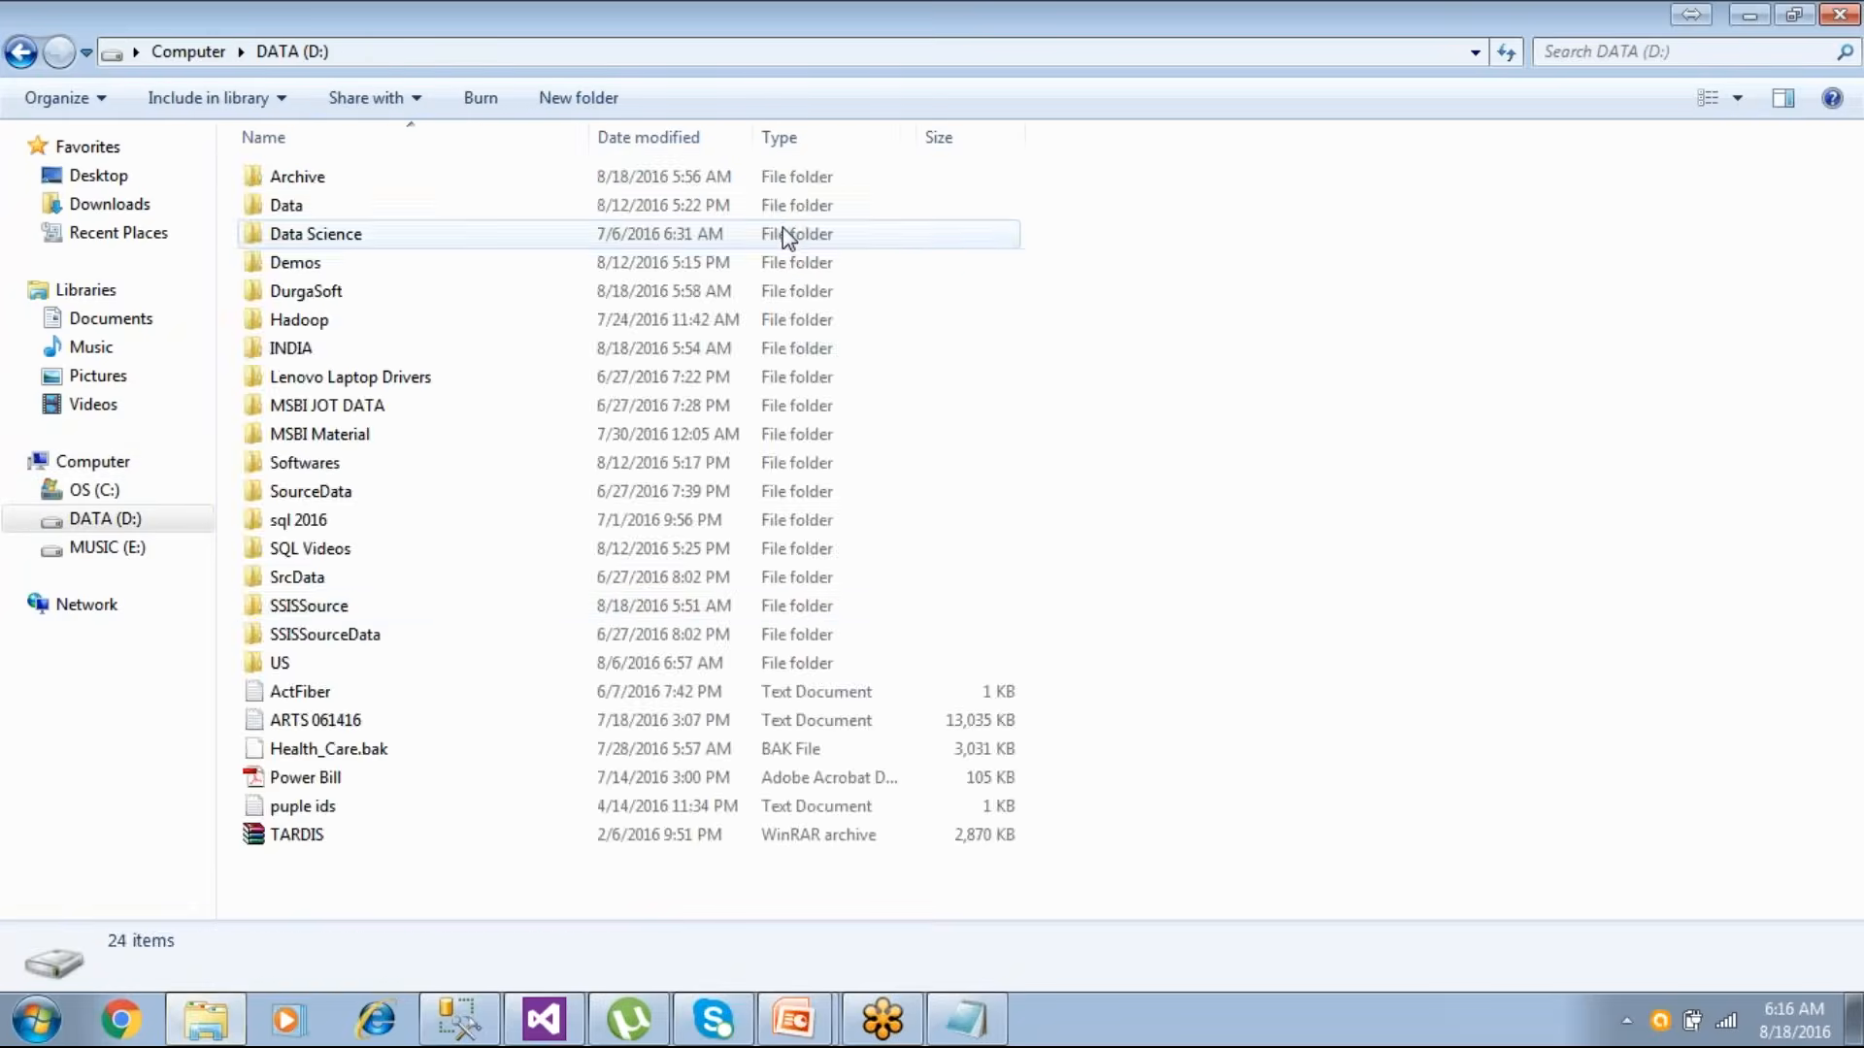
double_click(365, 640)
left_click_drag(493, 778, 247, 163)
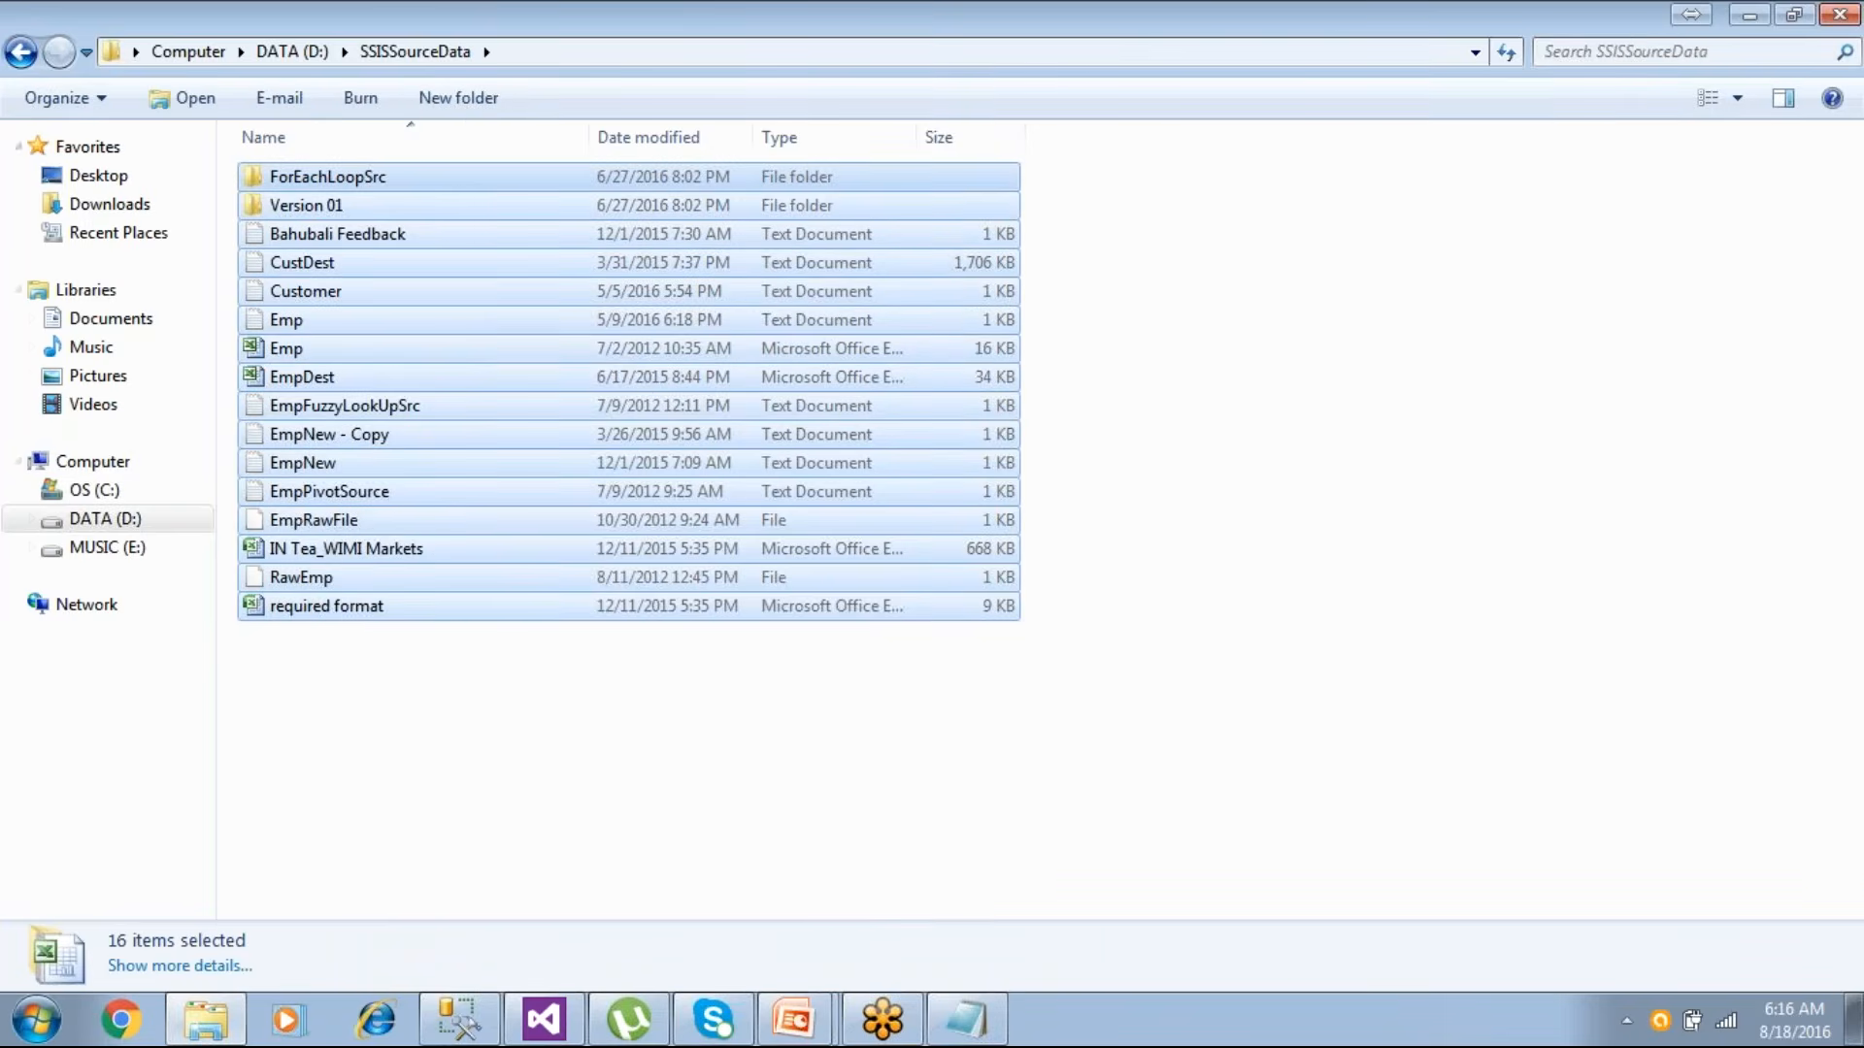
left_click(266, 803)
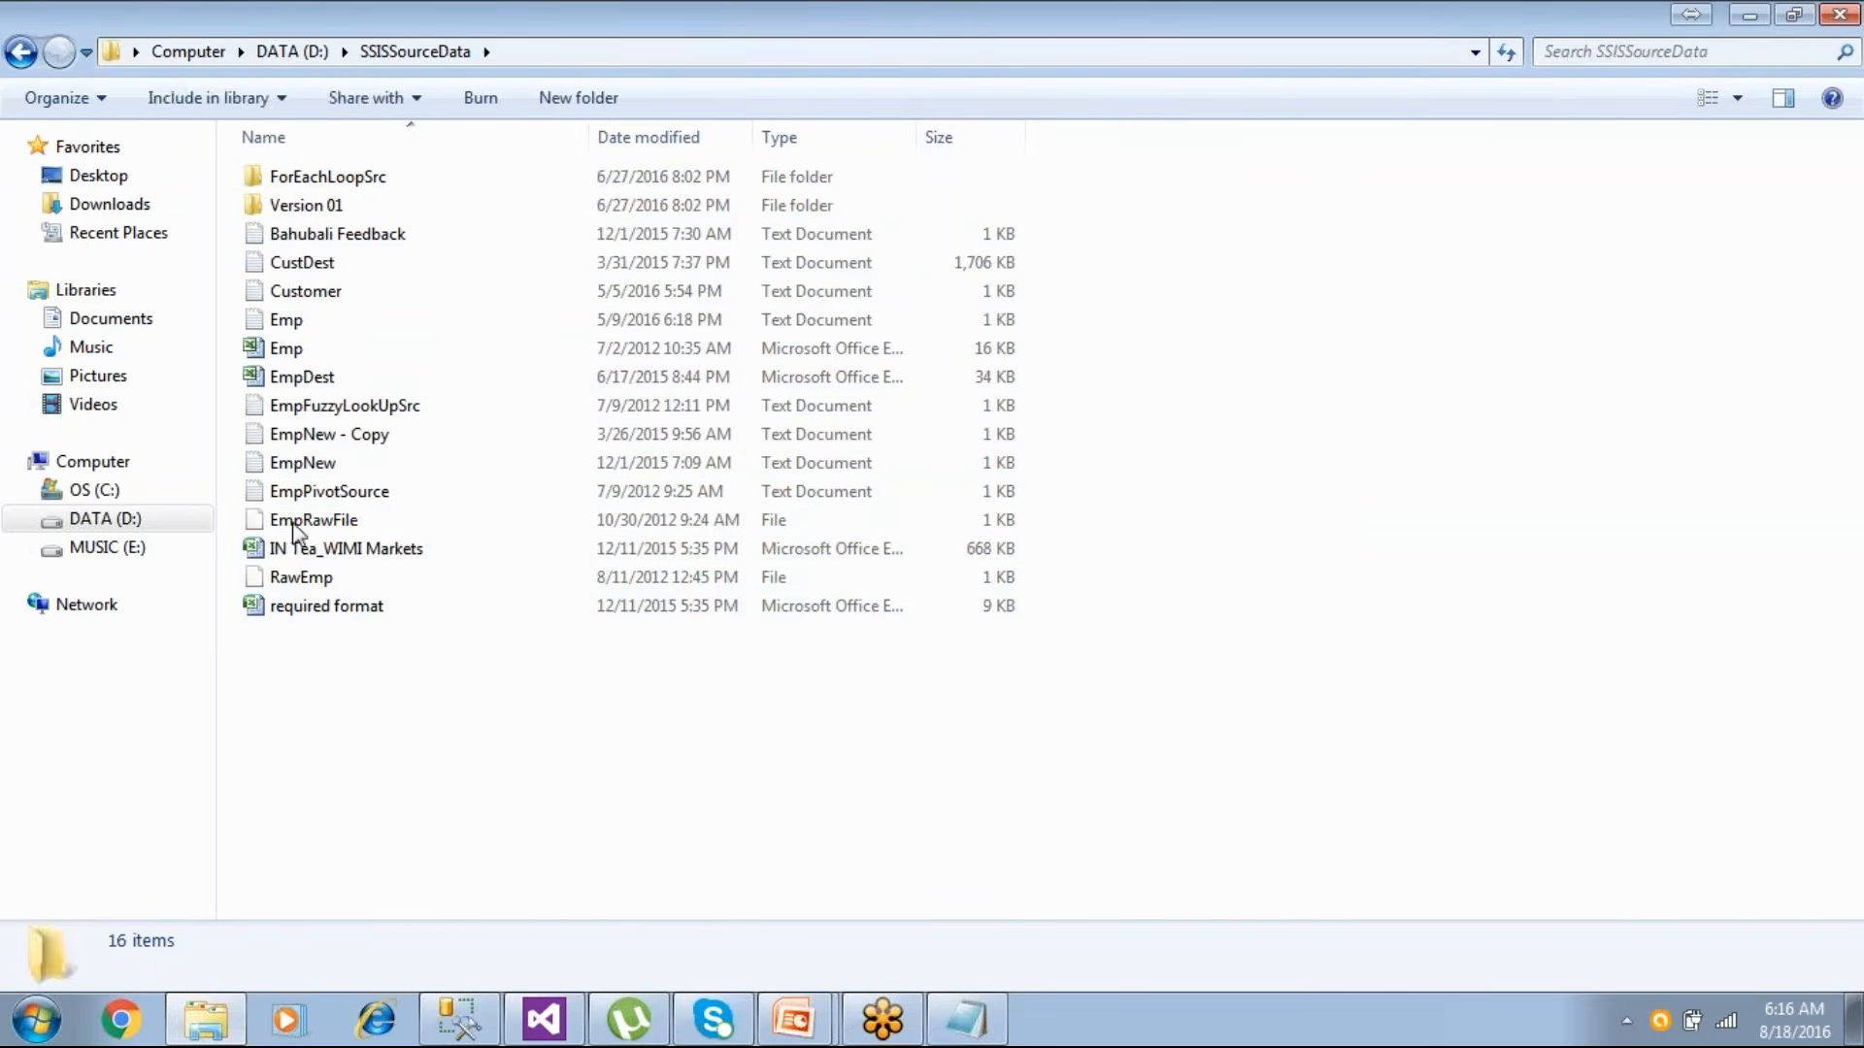
- Look at individual source files such as Bahubali Feedback, CustDest, Emp and EmpRawFile, and show the folder's full path
left_click(299, 240)
left_click(301, 266)
left_click(297, 324)
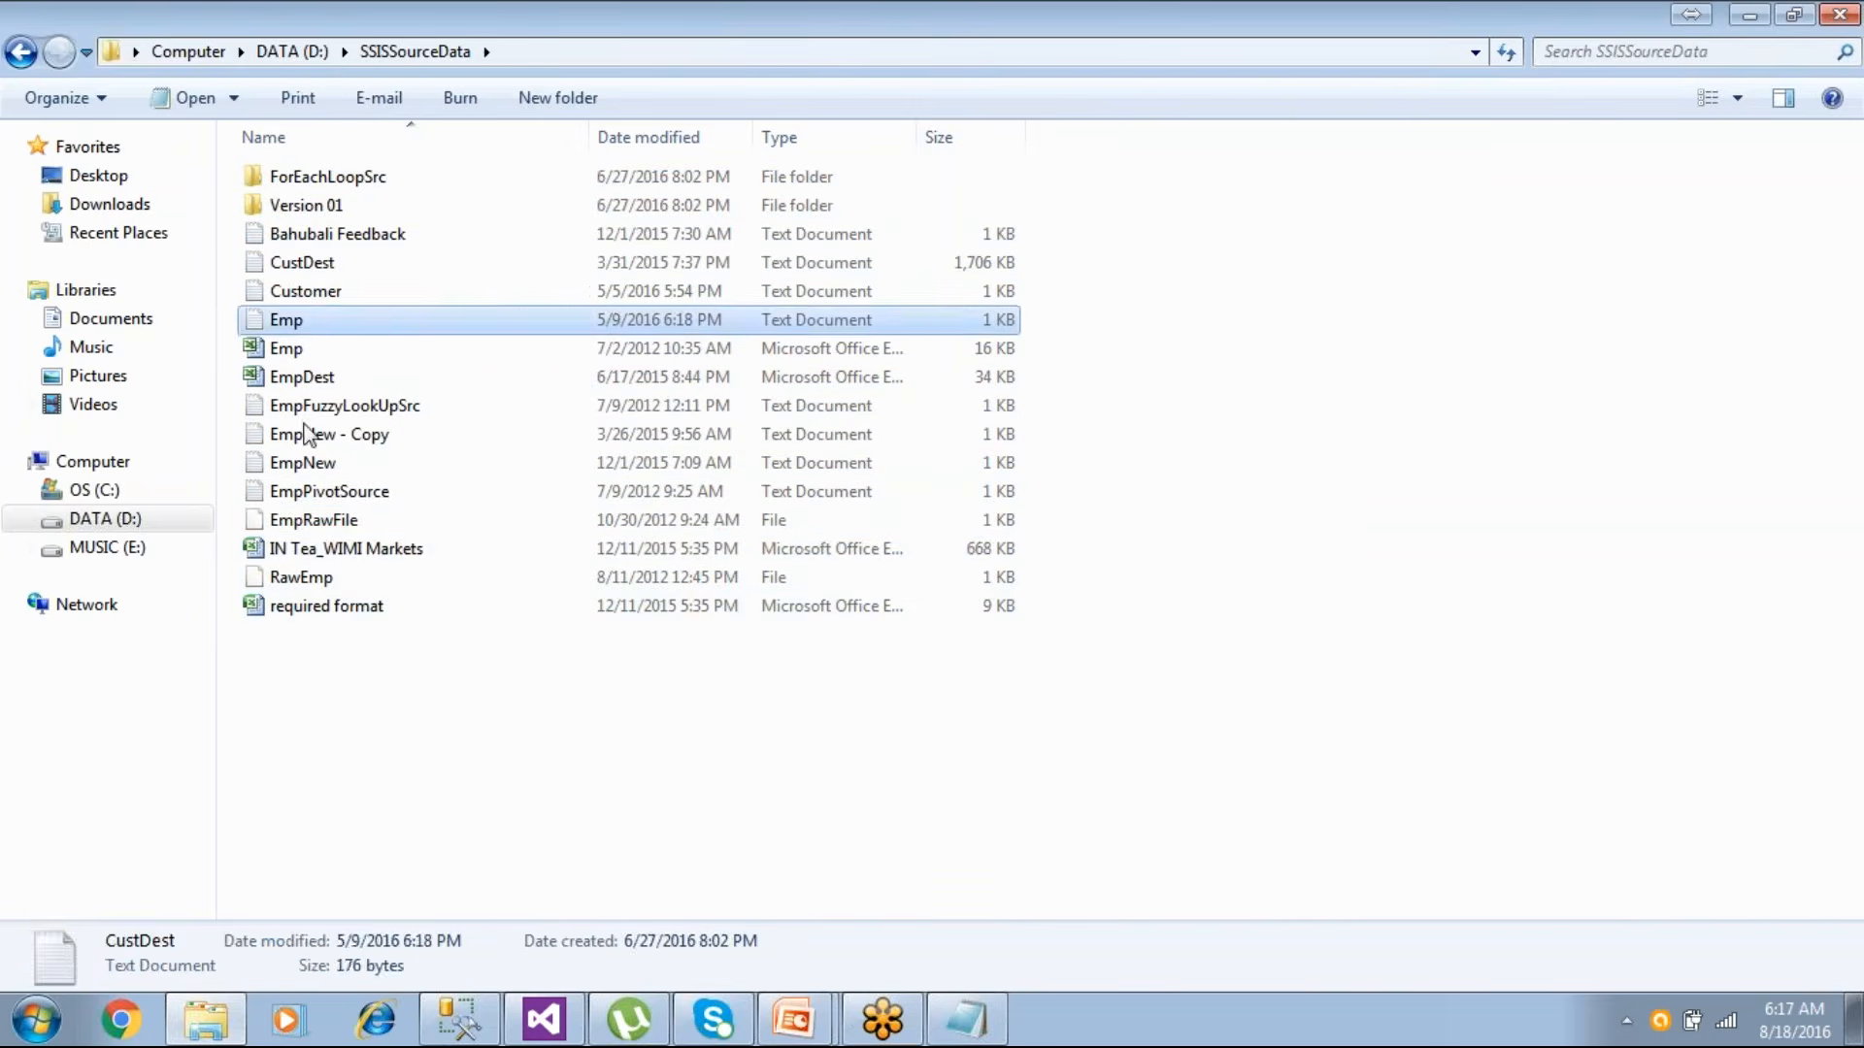
left_click(320, 520)
left_click(325, 605)
left_click(330, 549)
left_click(324, 525)
left_click(544, 52)
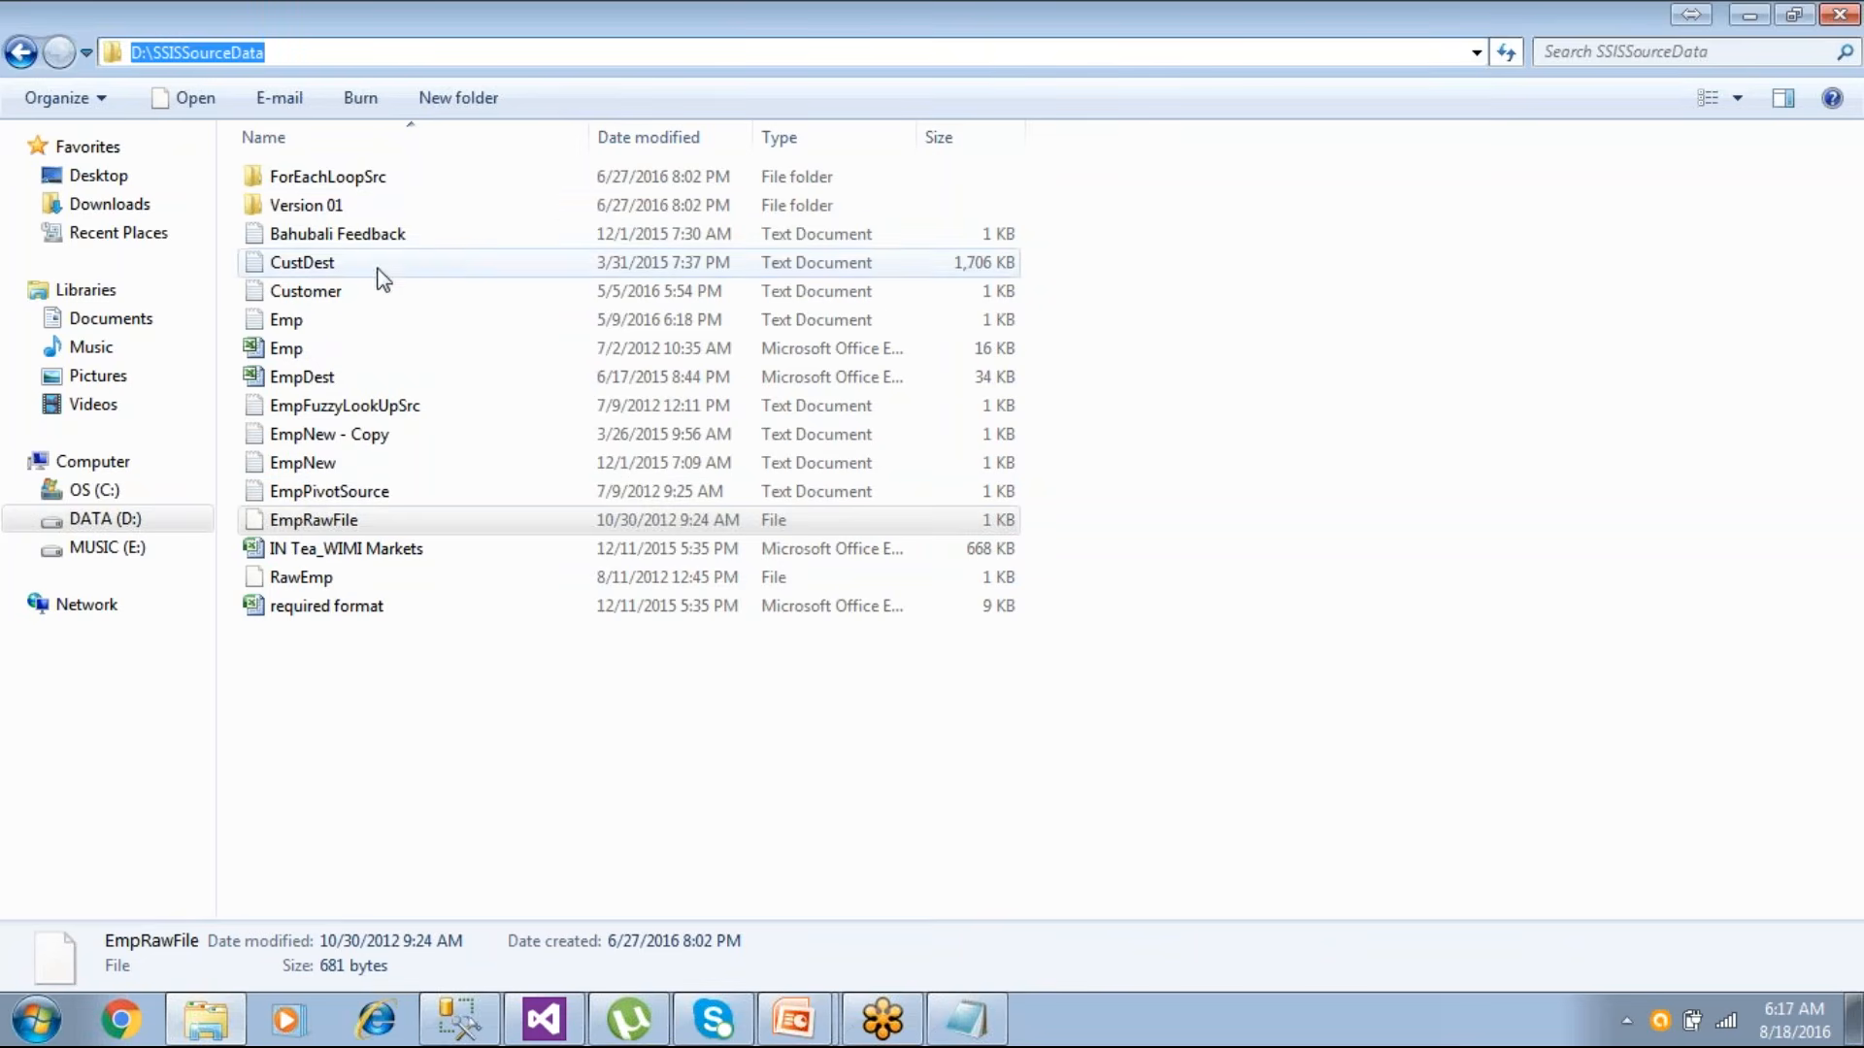
- Go through Customer, EmpFuzzyLookUpSrc, EmpNew - Copy and EmpRawFile, show the folder path again and close the folder window
left_click(316, 294)
left_click(316, 406)
left_click(320, 444)
left_click(335, 526)
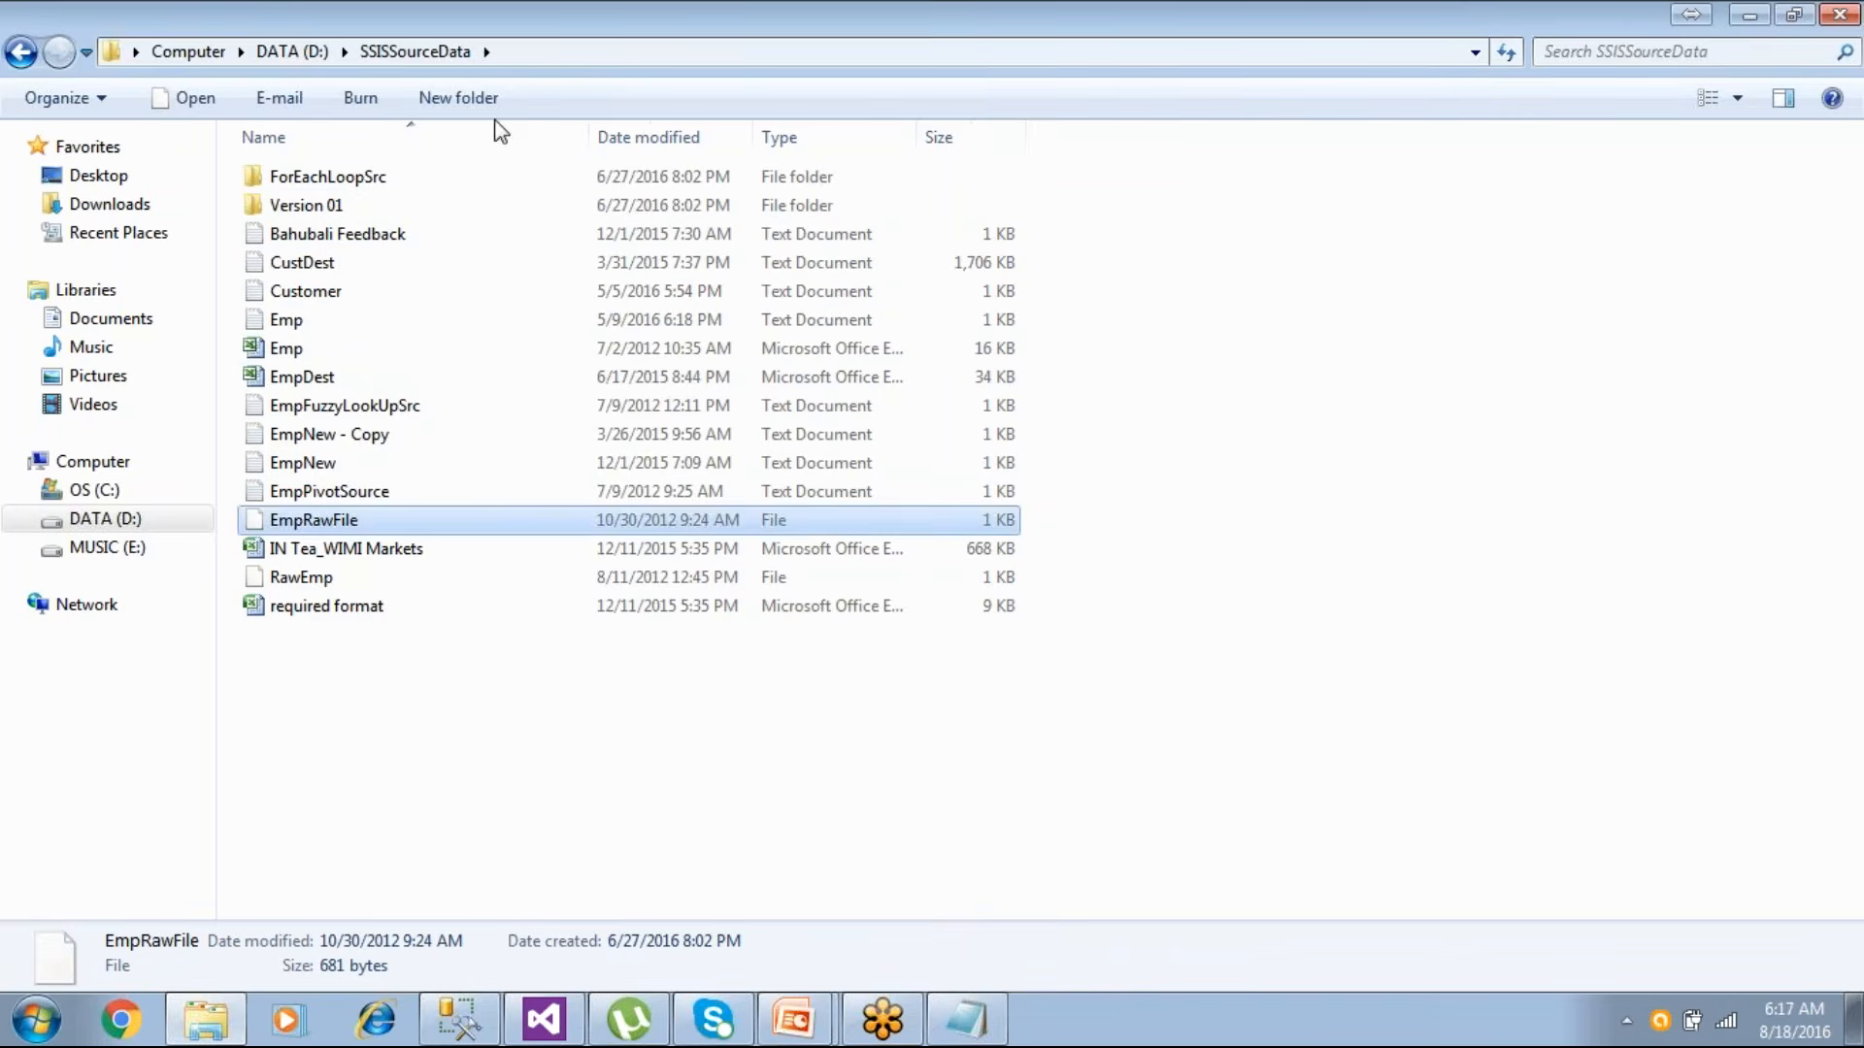
left_click(534, 60)
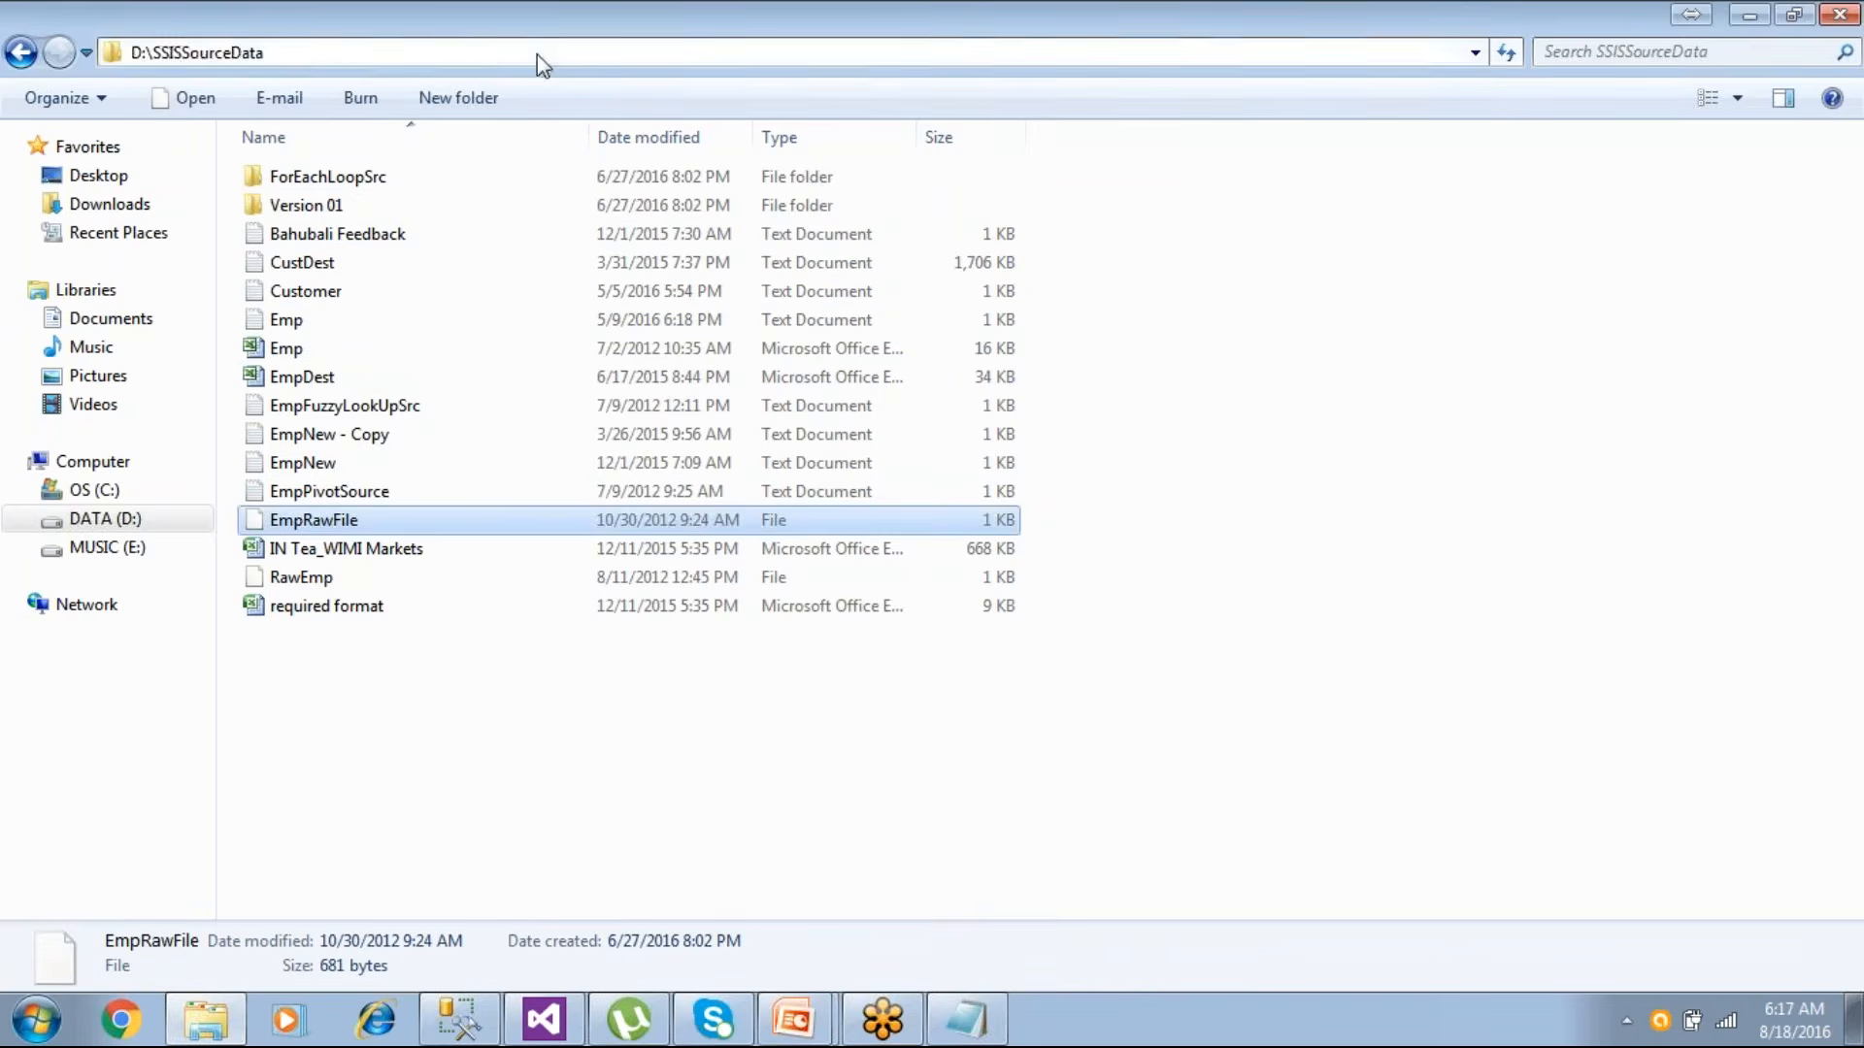
left_click(1841, 18)
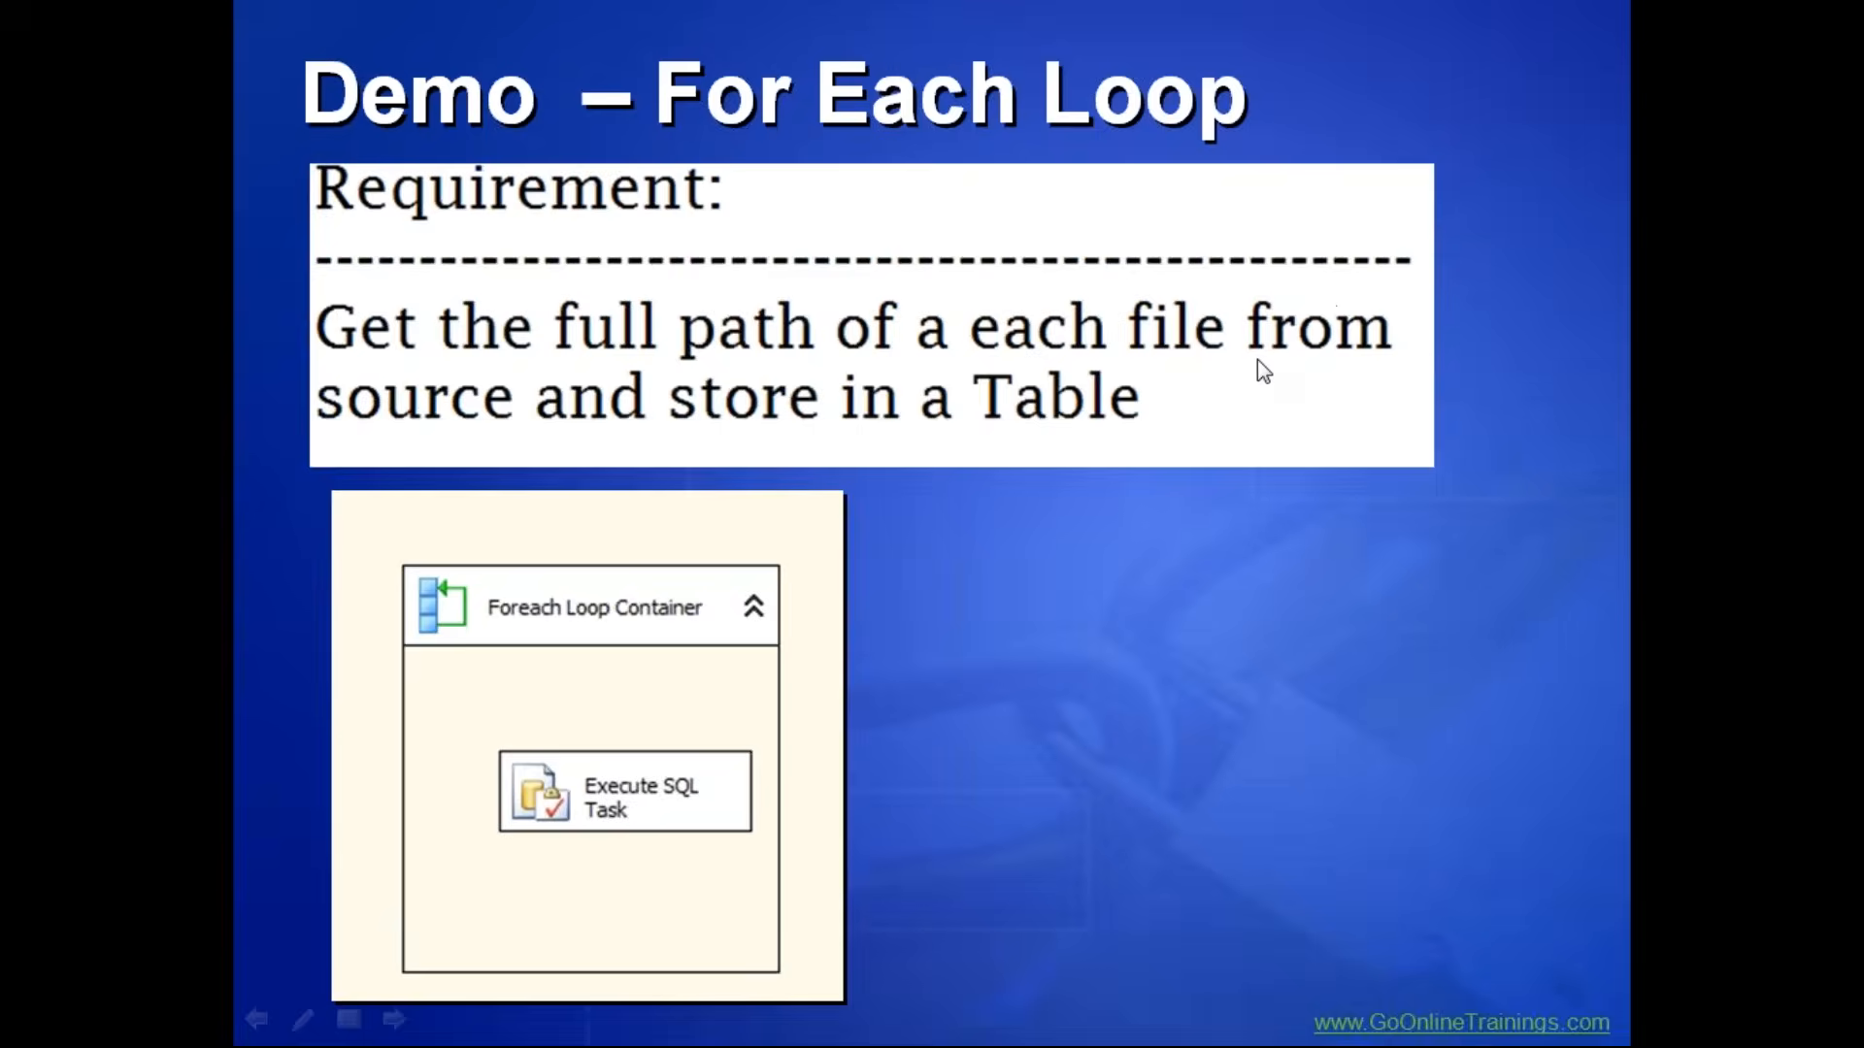
- Switch to Visual Studio, return to the slide show to reread the For Each Loop requirement, and bring up the taskbar
key("super")
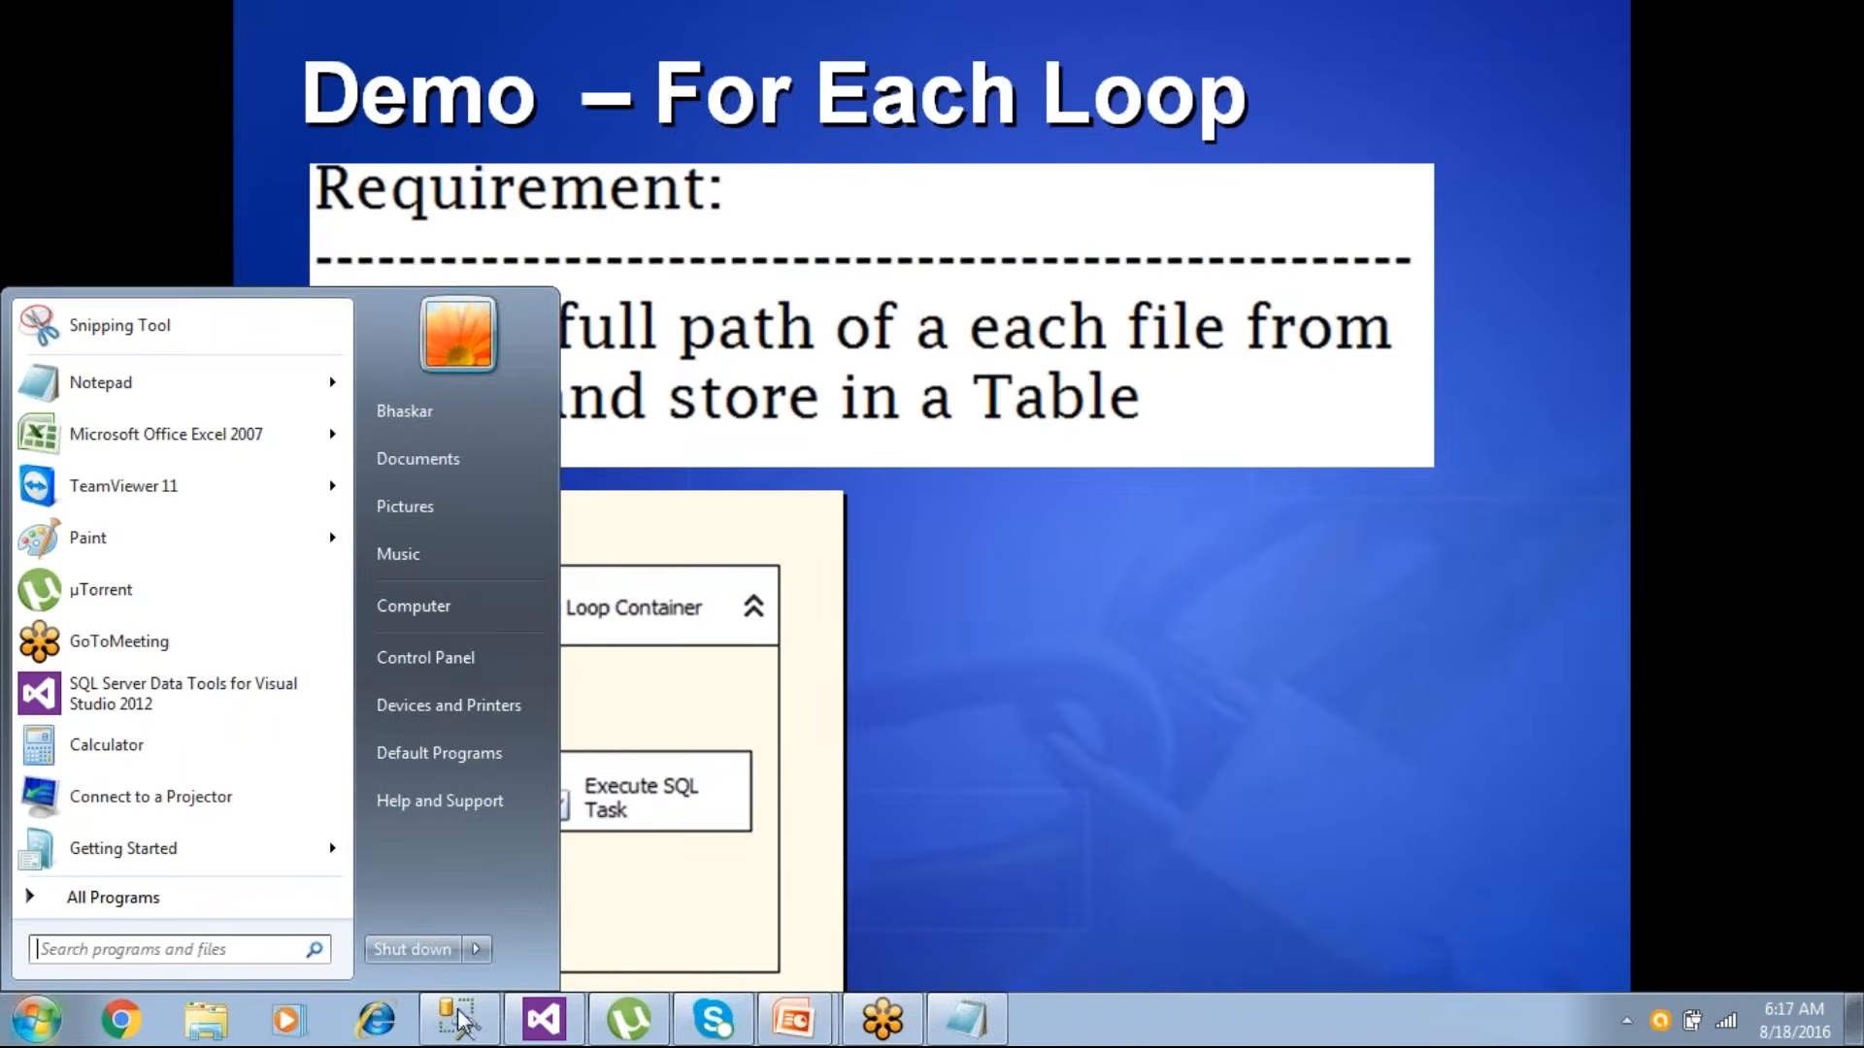
left_click(540, 1029)
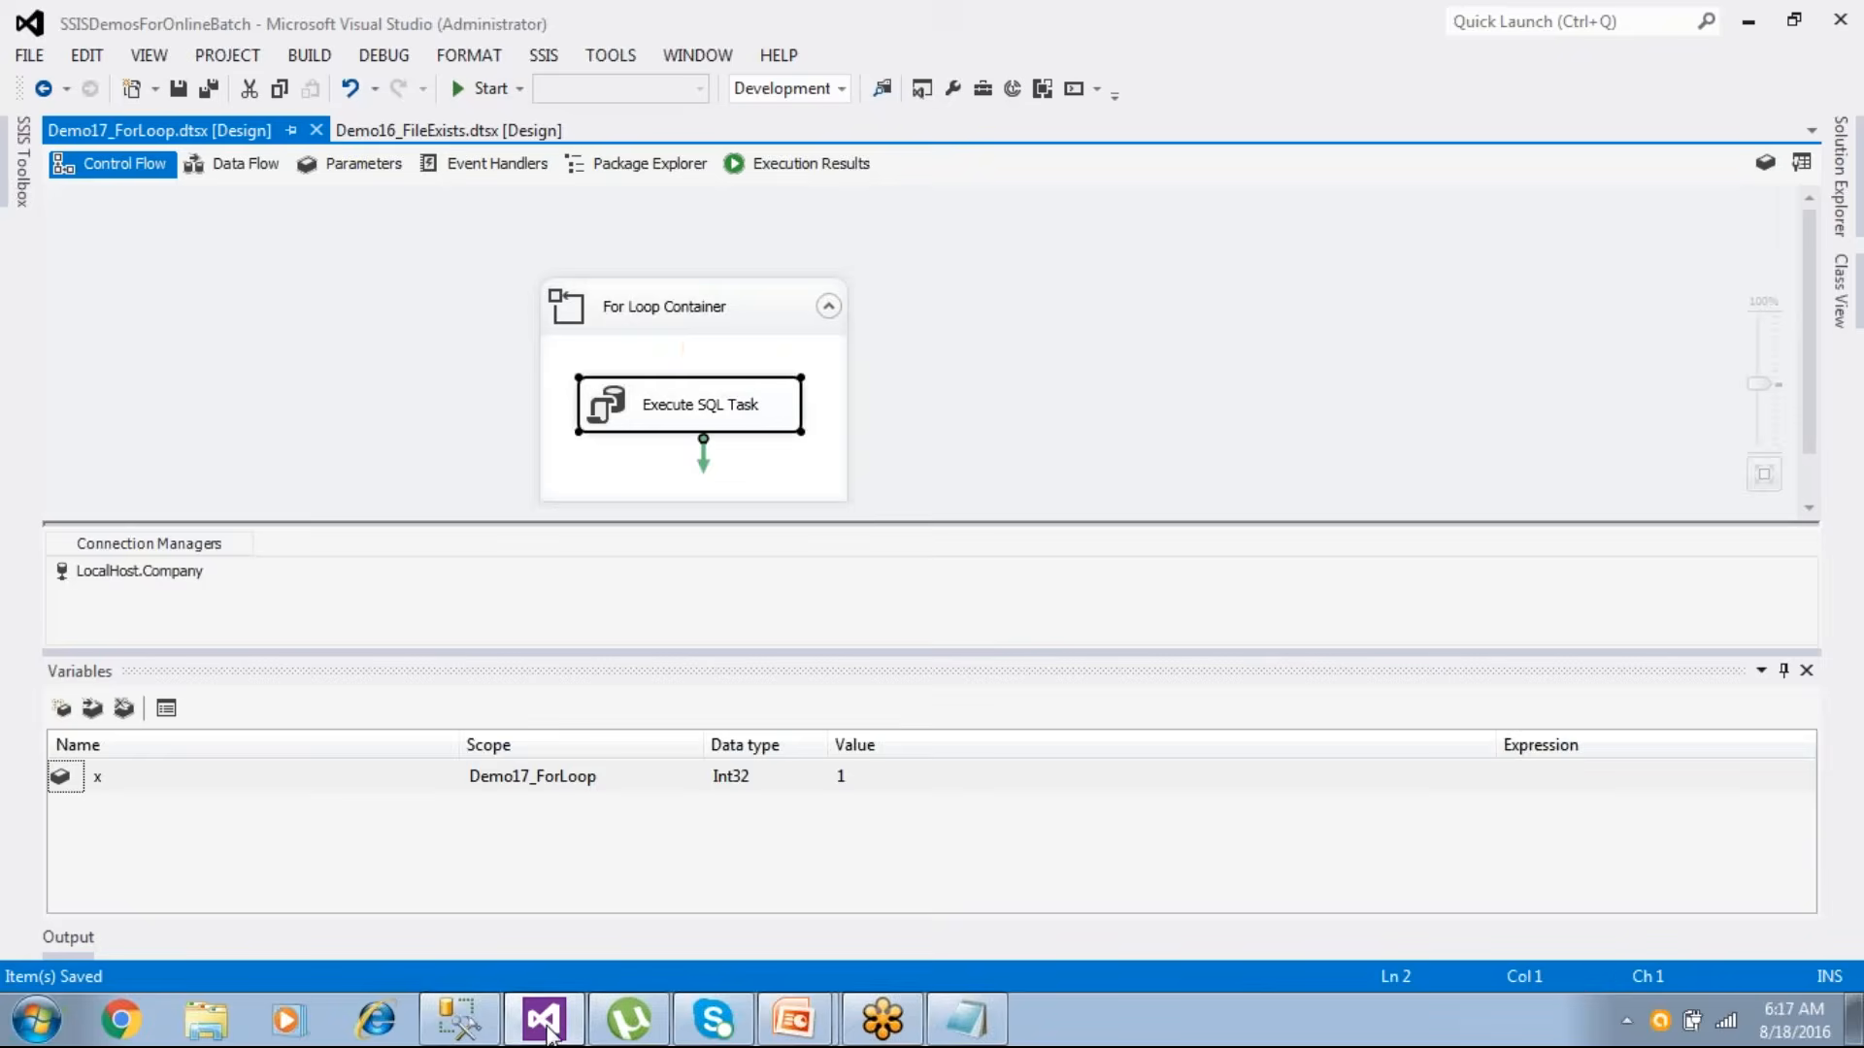
mouse_move(793, 1020)
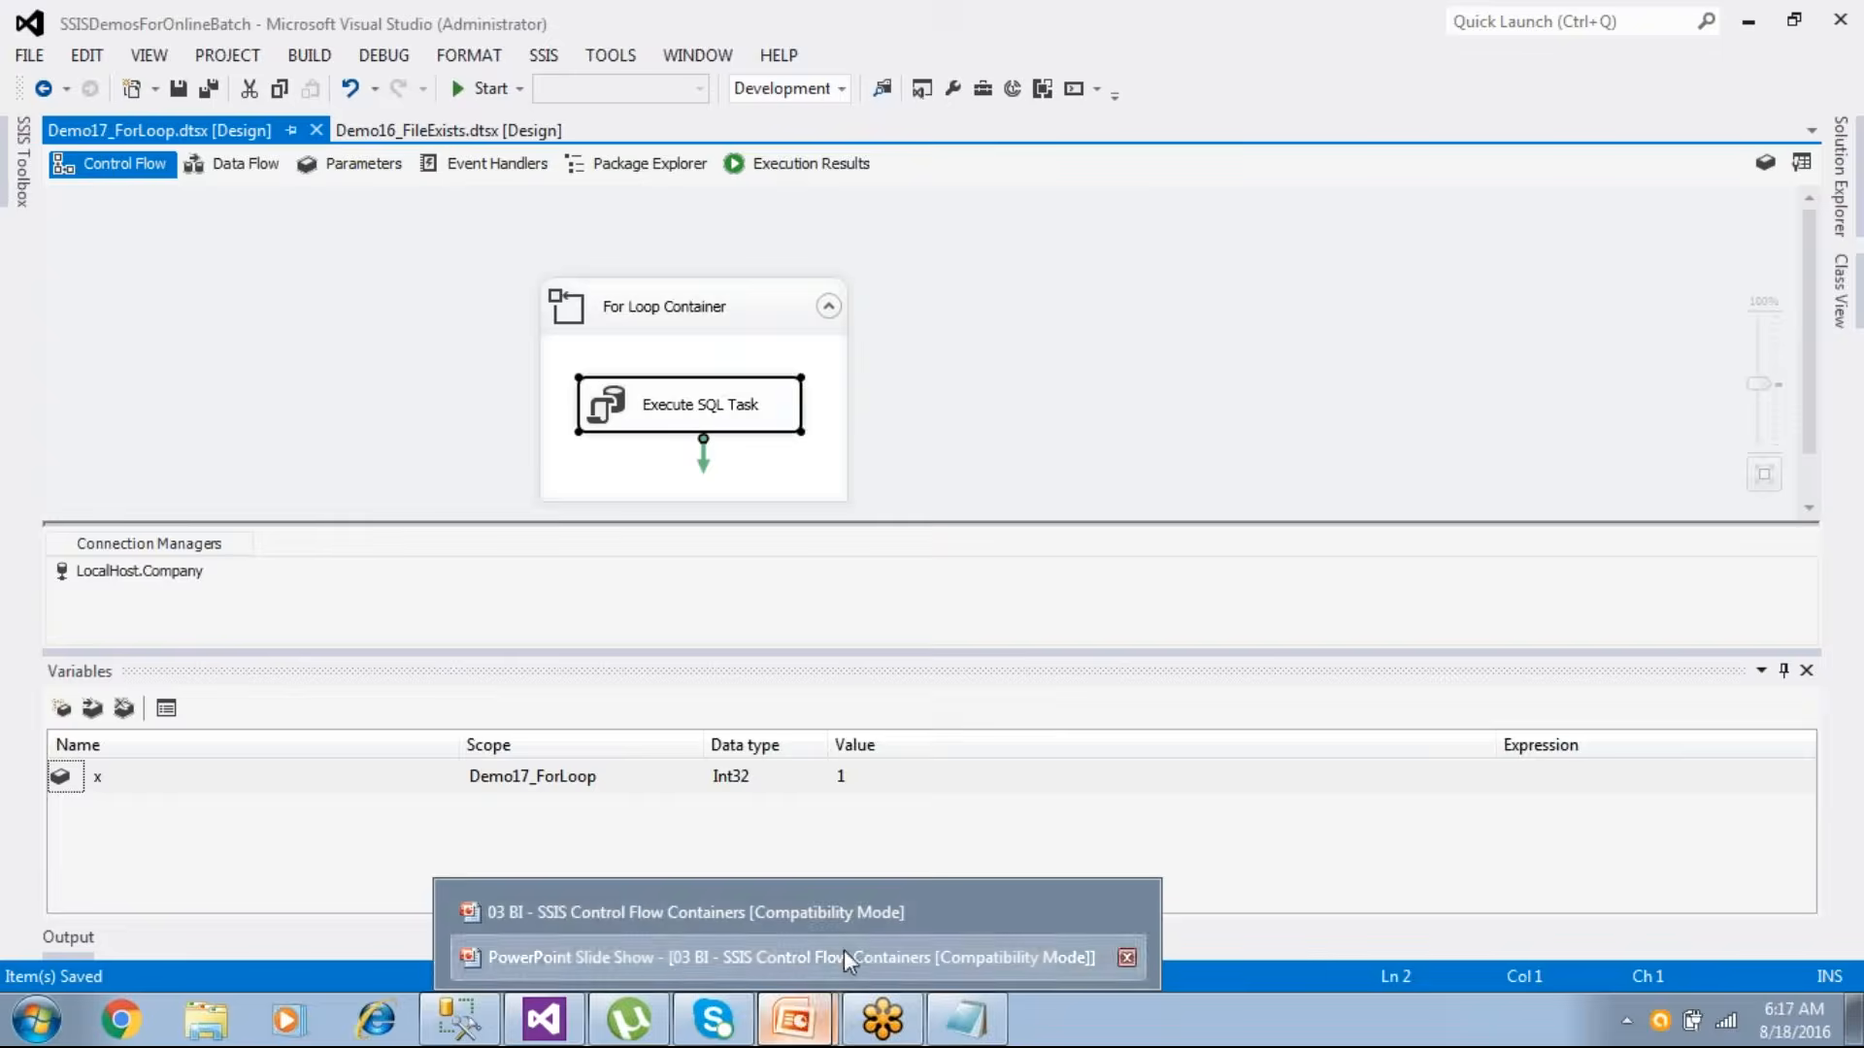
left_click(842, 949)
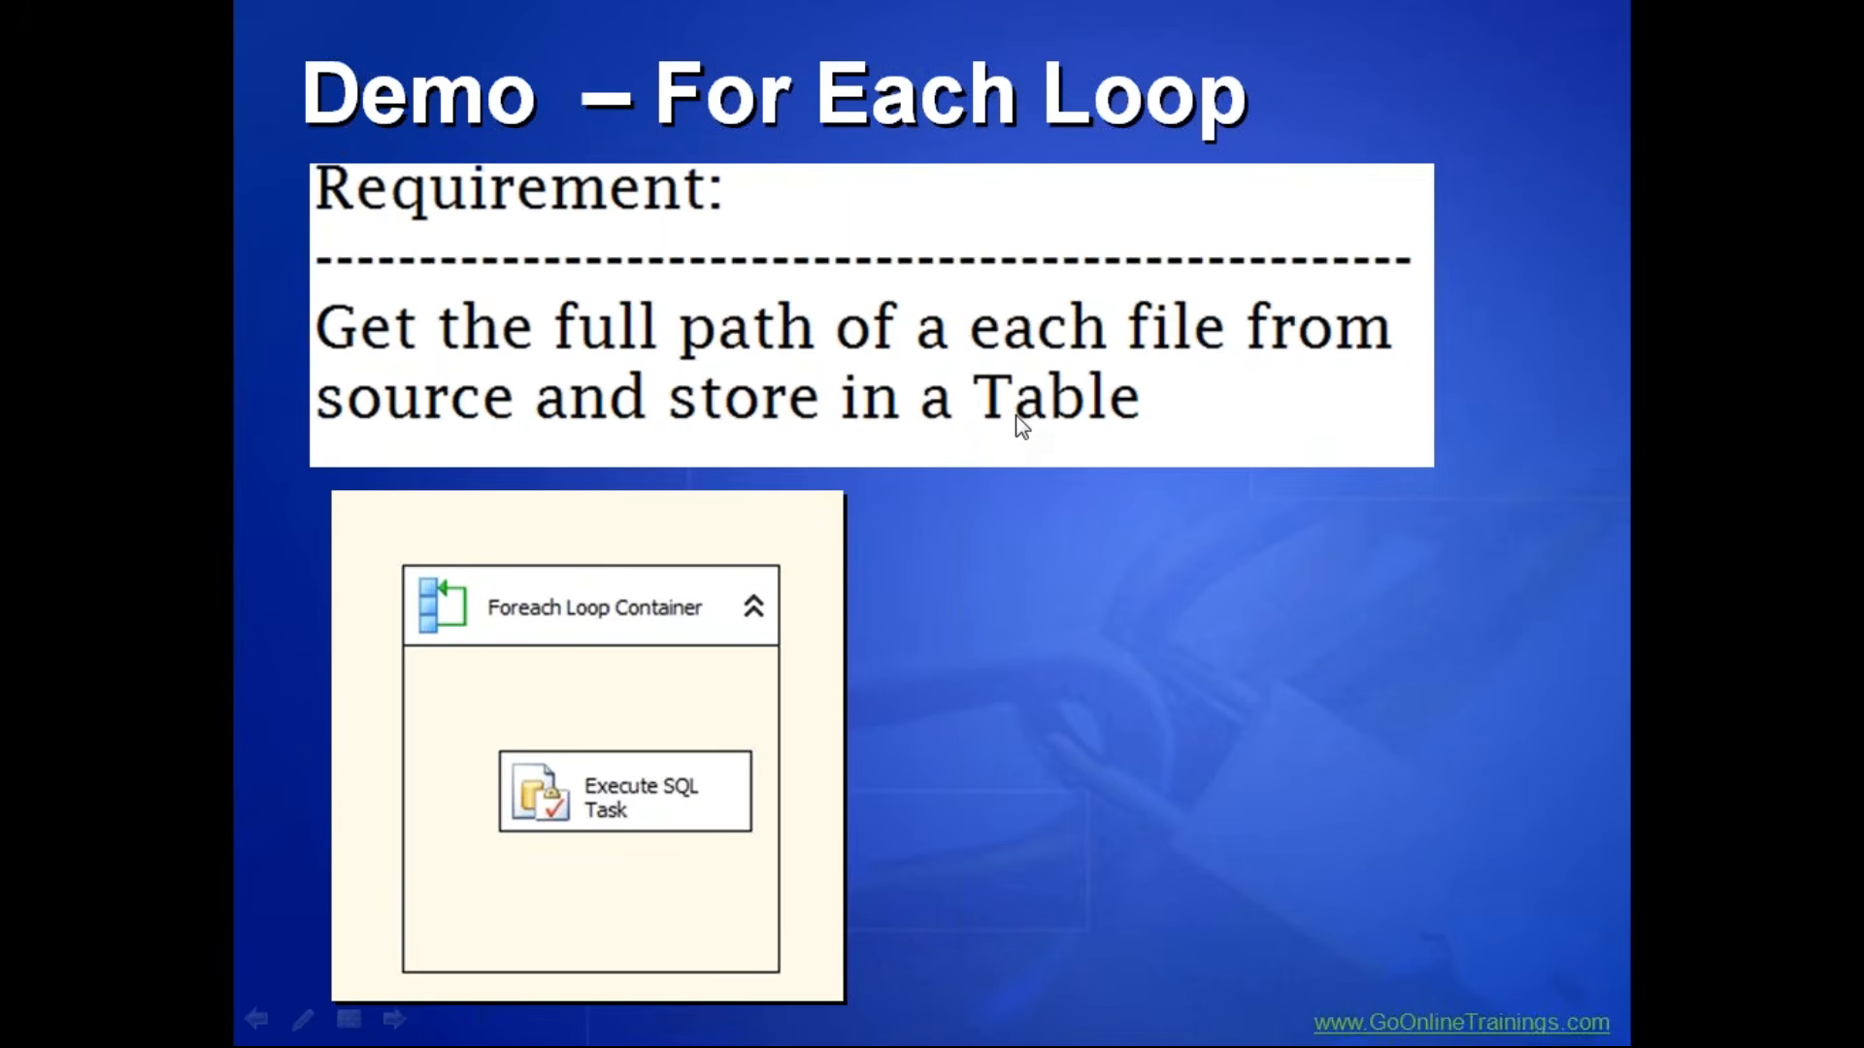
key("super")
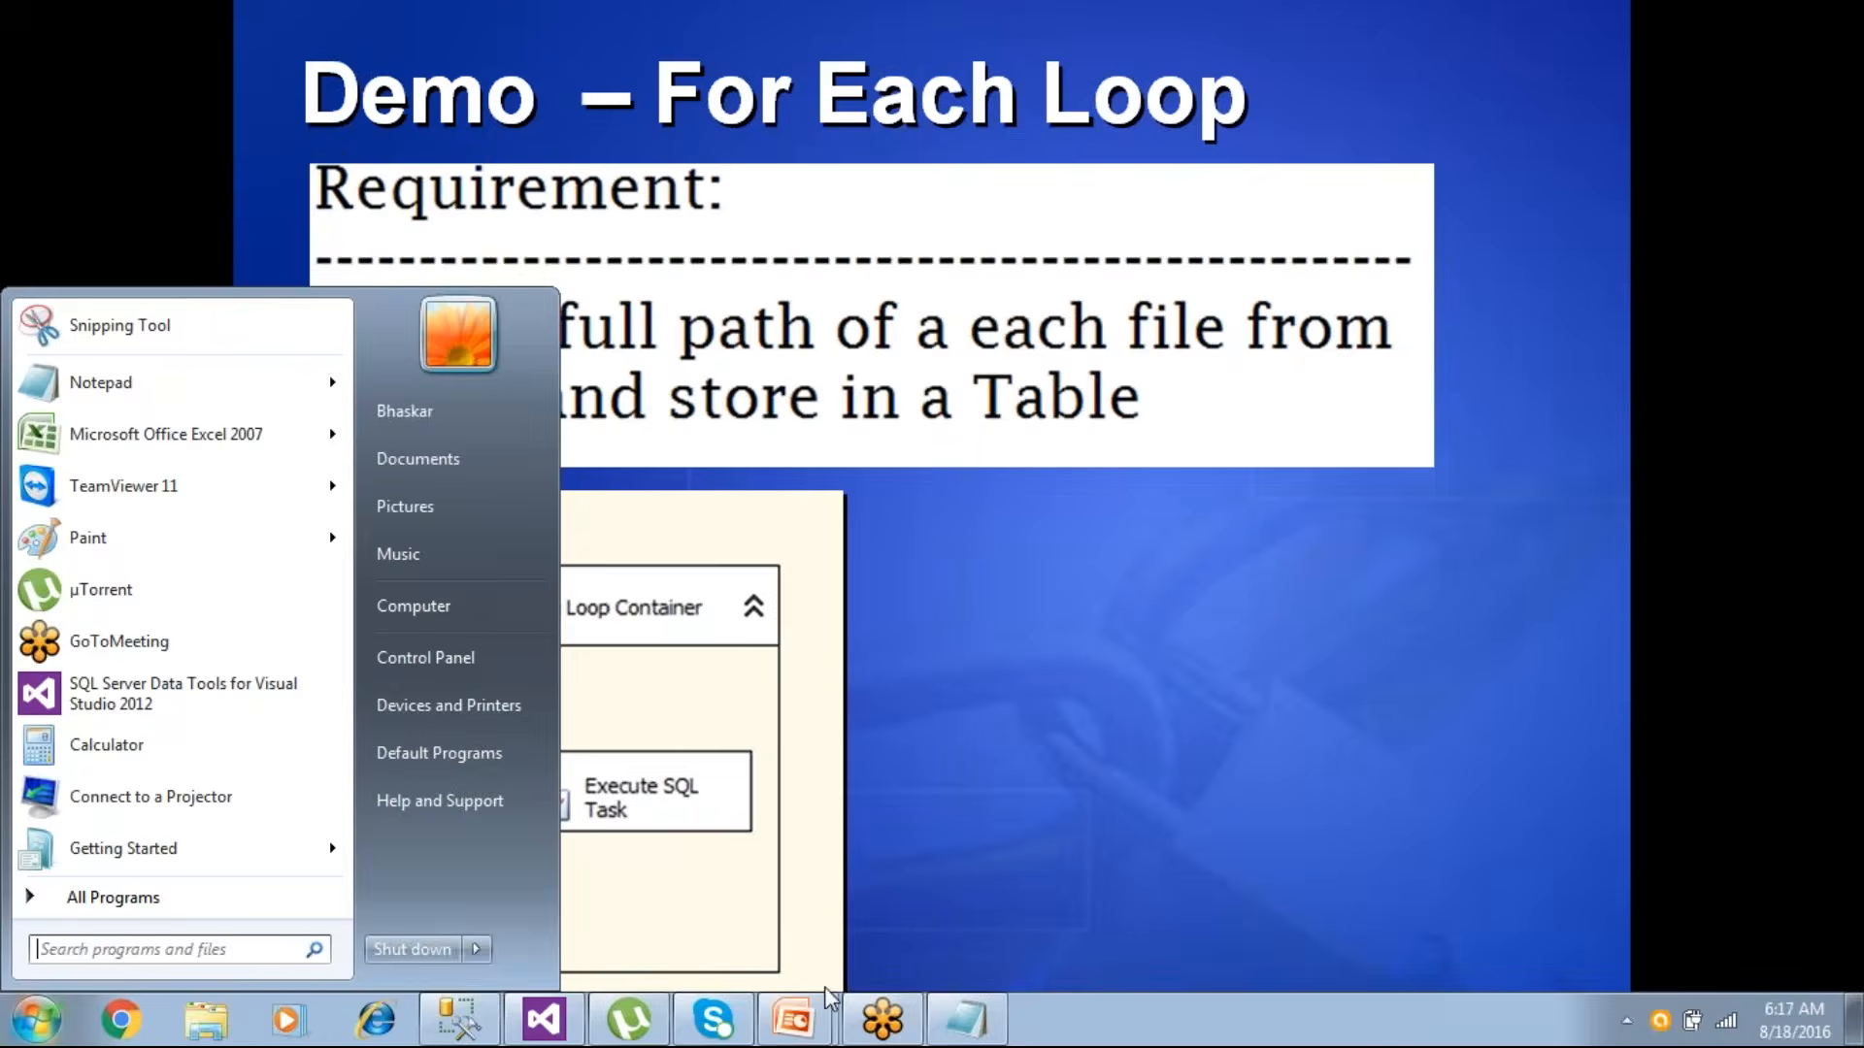
- Switch to Visual Studio and add a new SSIS package to the SSISDemosForOnlineBatch project
left_click(571, 1027)
left_click(1377, 268)
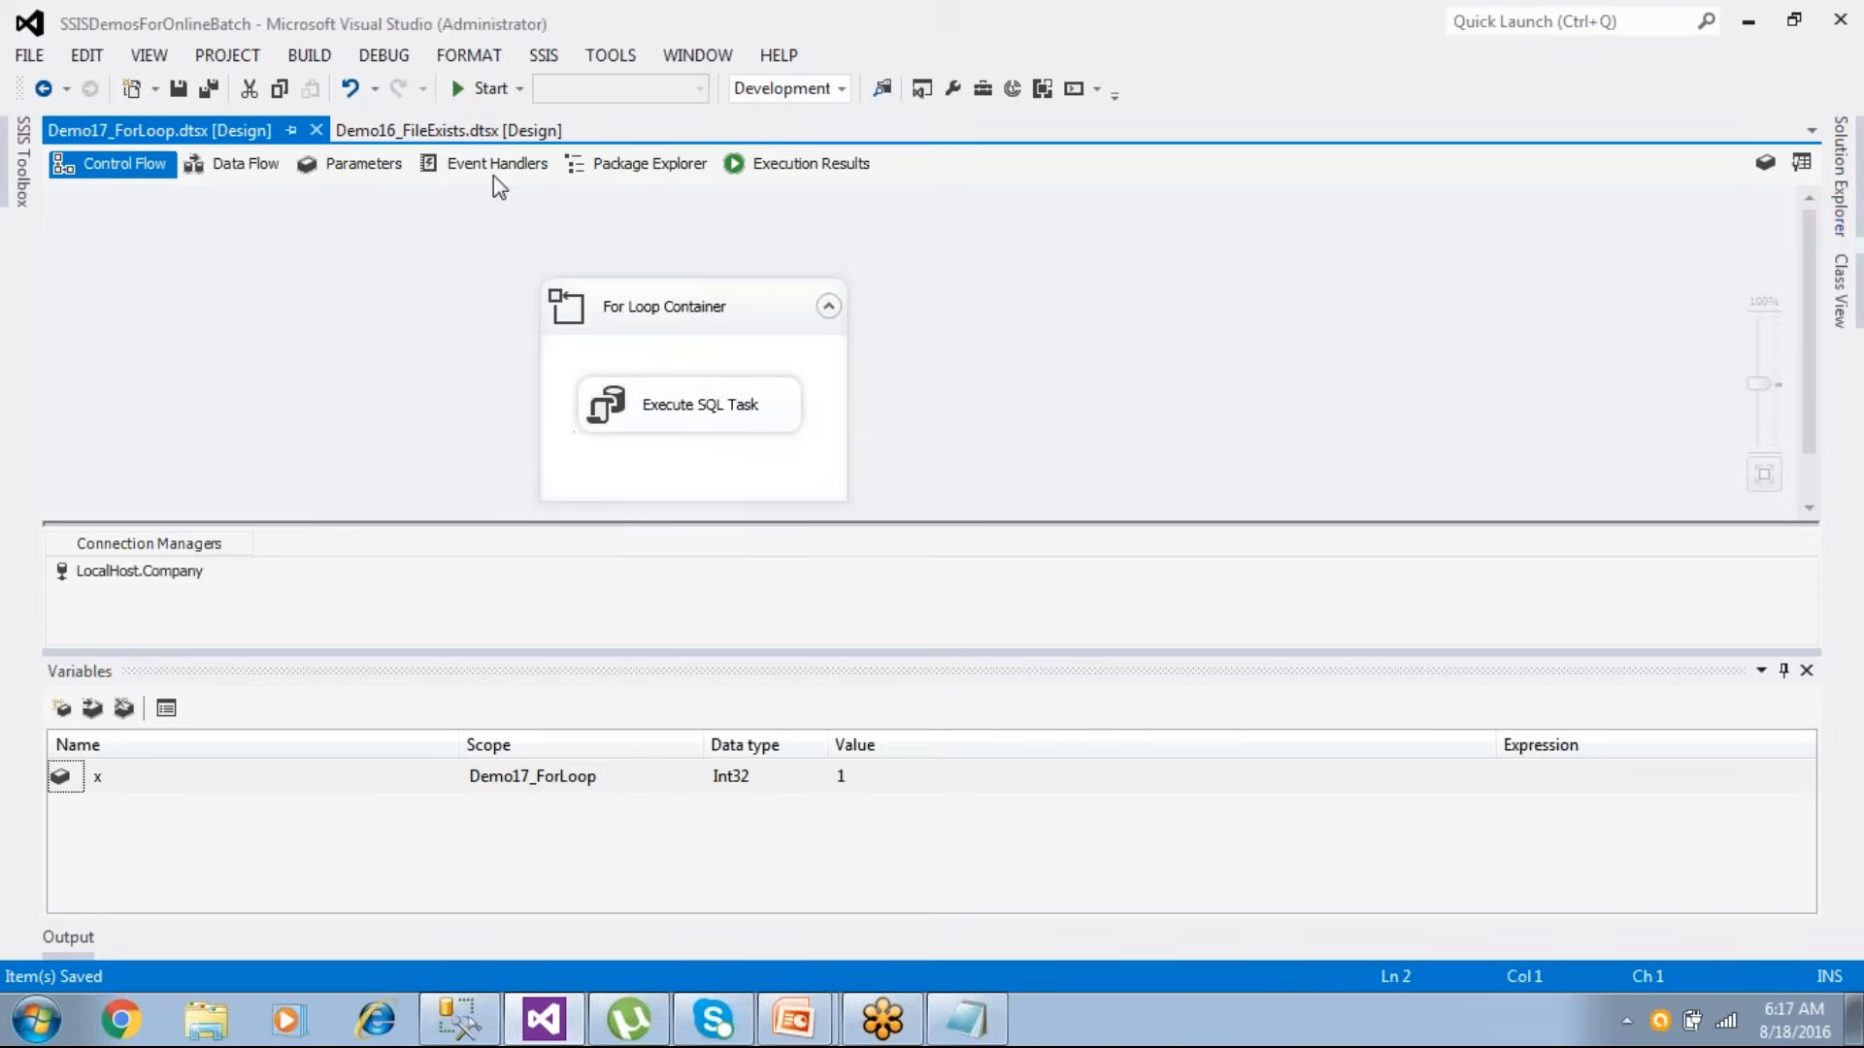
left_click(1839, 177)
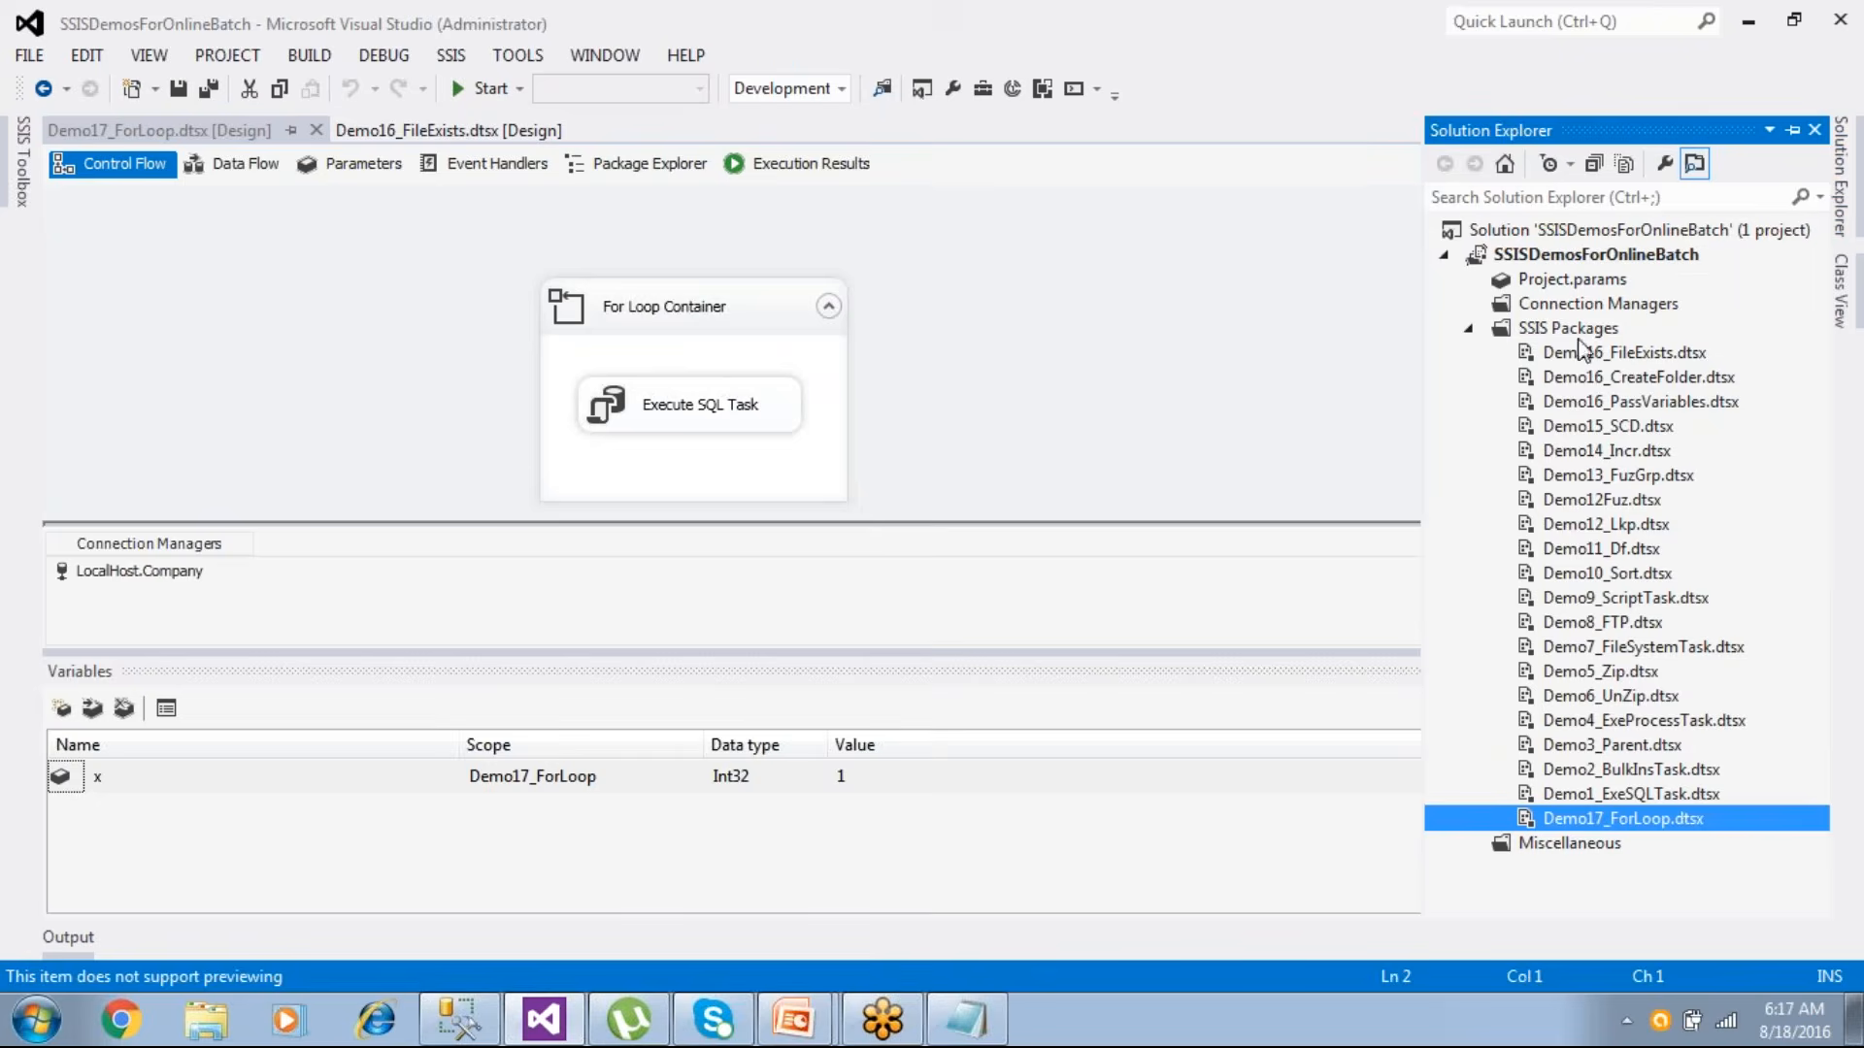
right_click(1577, 331)
left_click(1378, 350)
- Rename the newly added package as DEmo17_ForEach.dtsx
left_click(1841, 184)
key("F2")
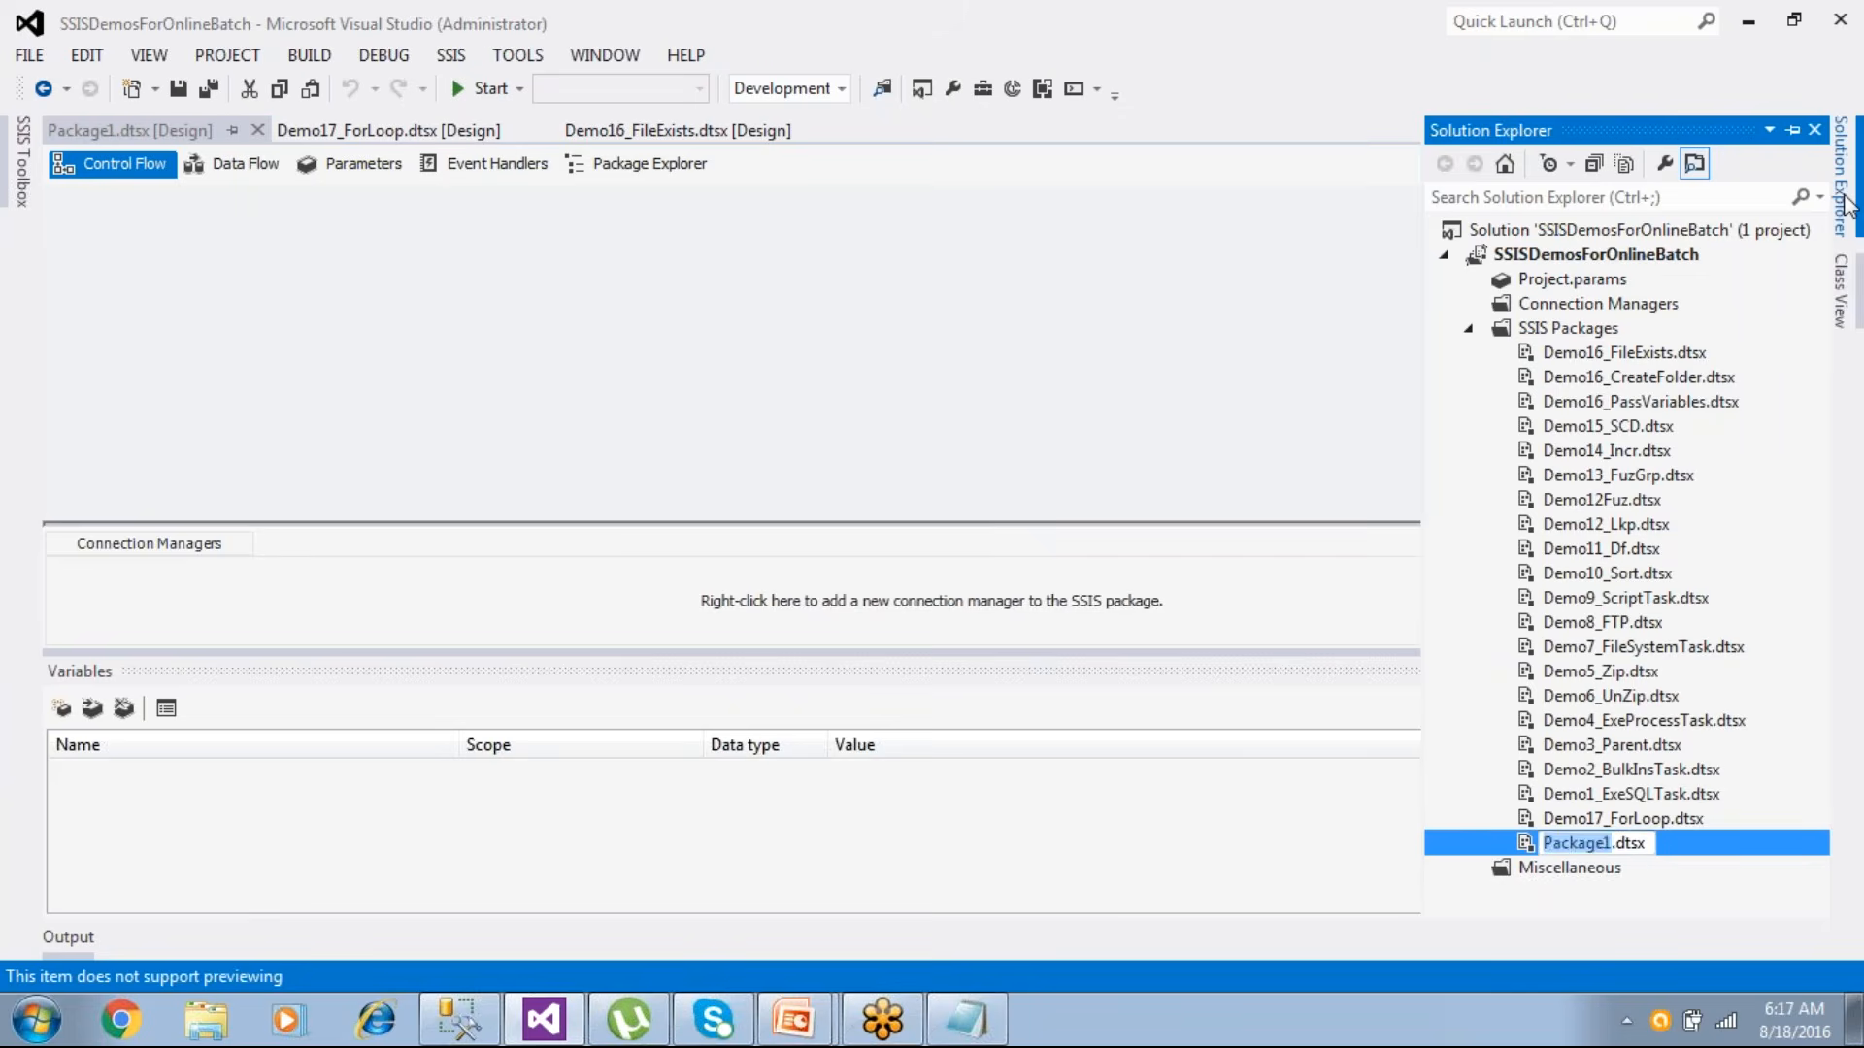
type("DE")
type("mo17")
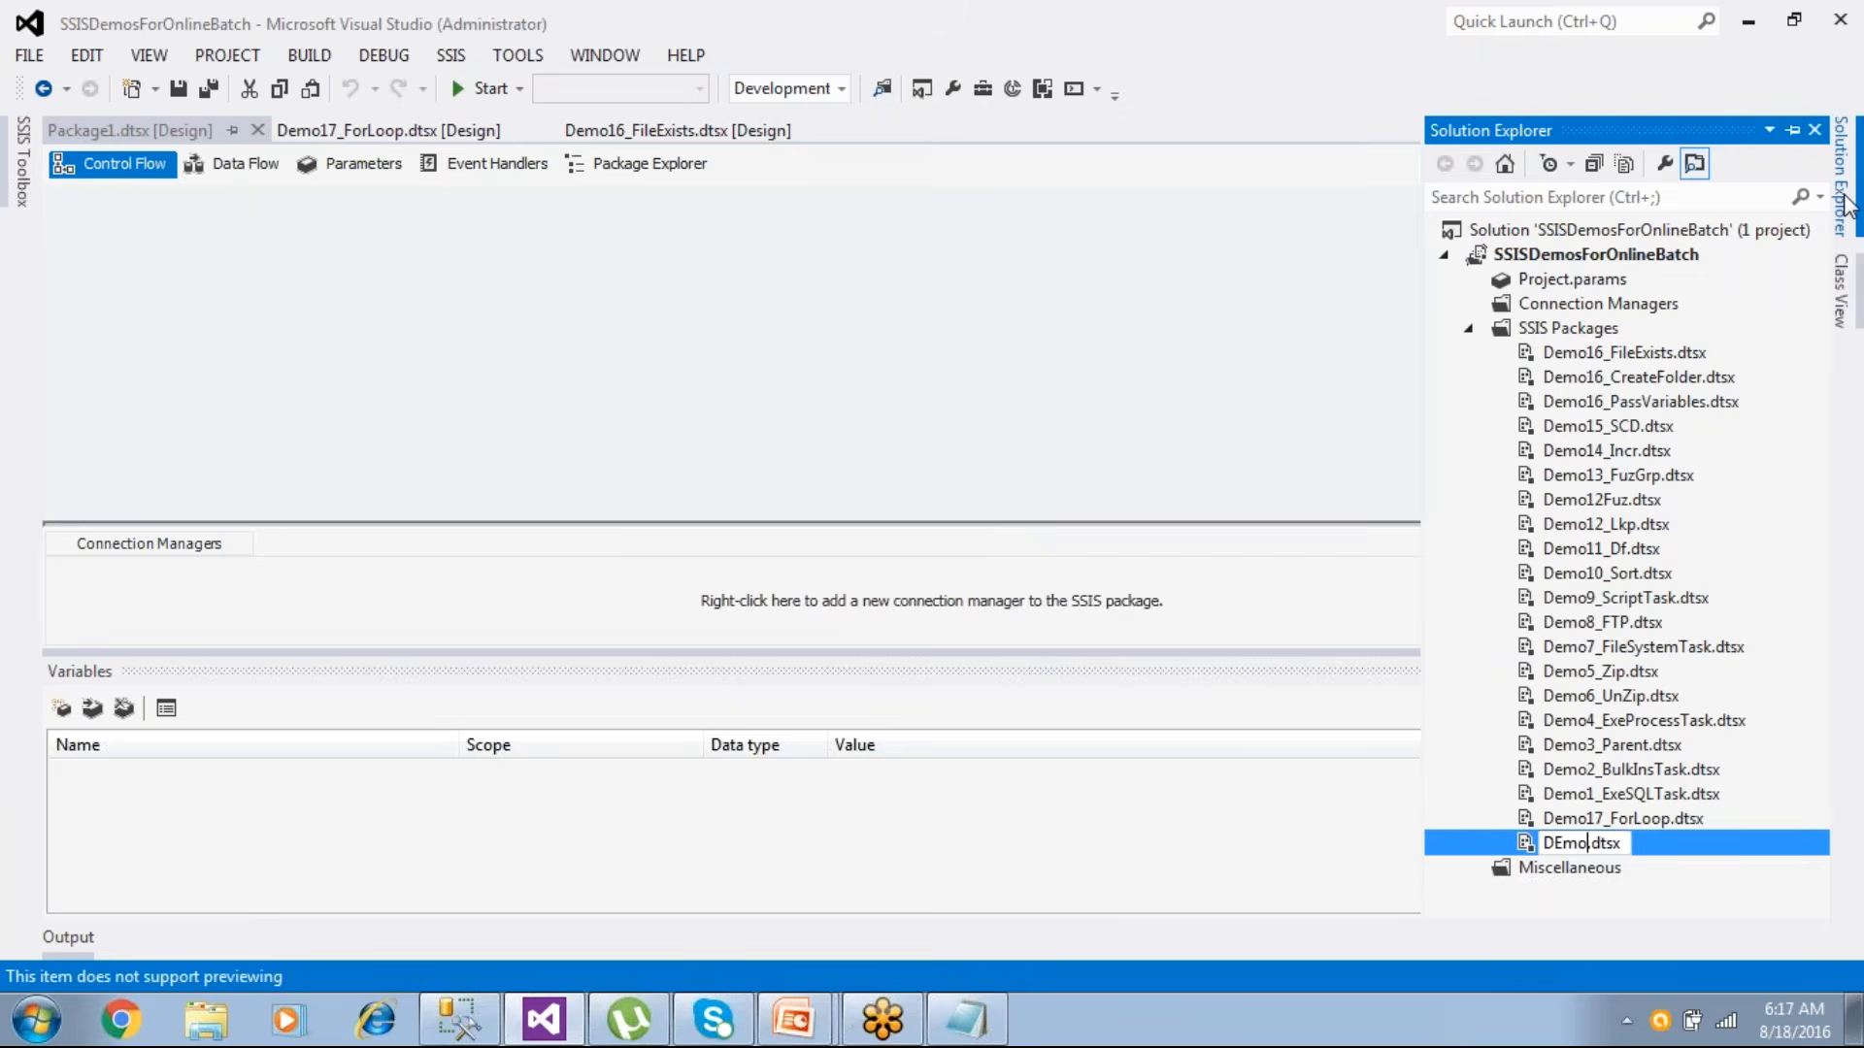
type("_Foe")
key("BackSpace")
type("rEachFile")
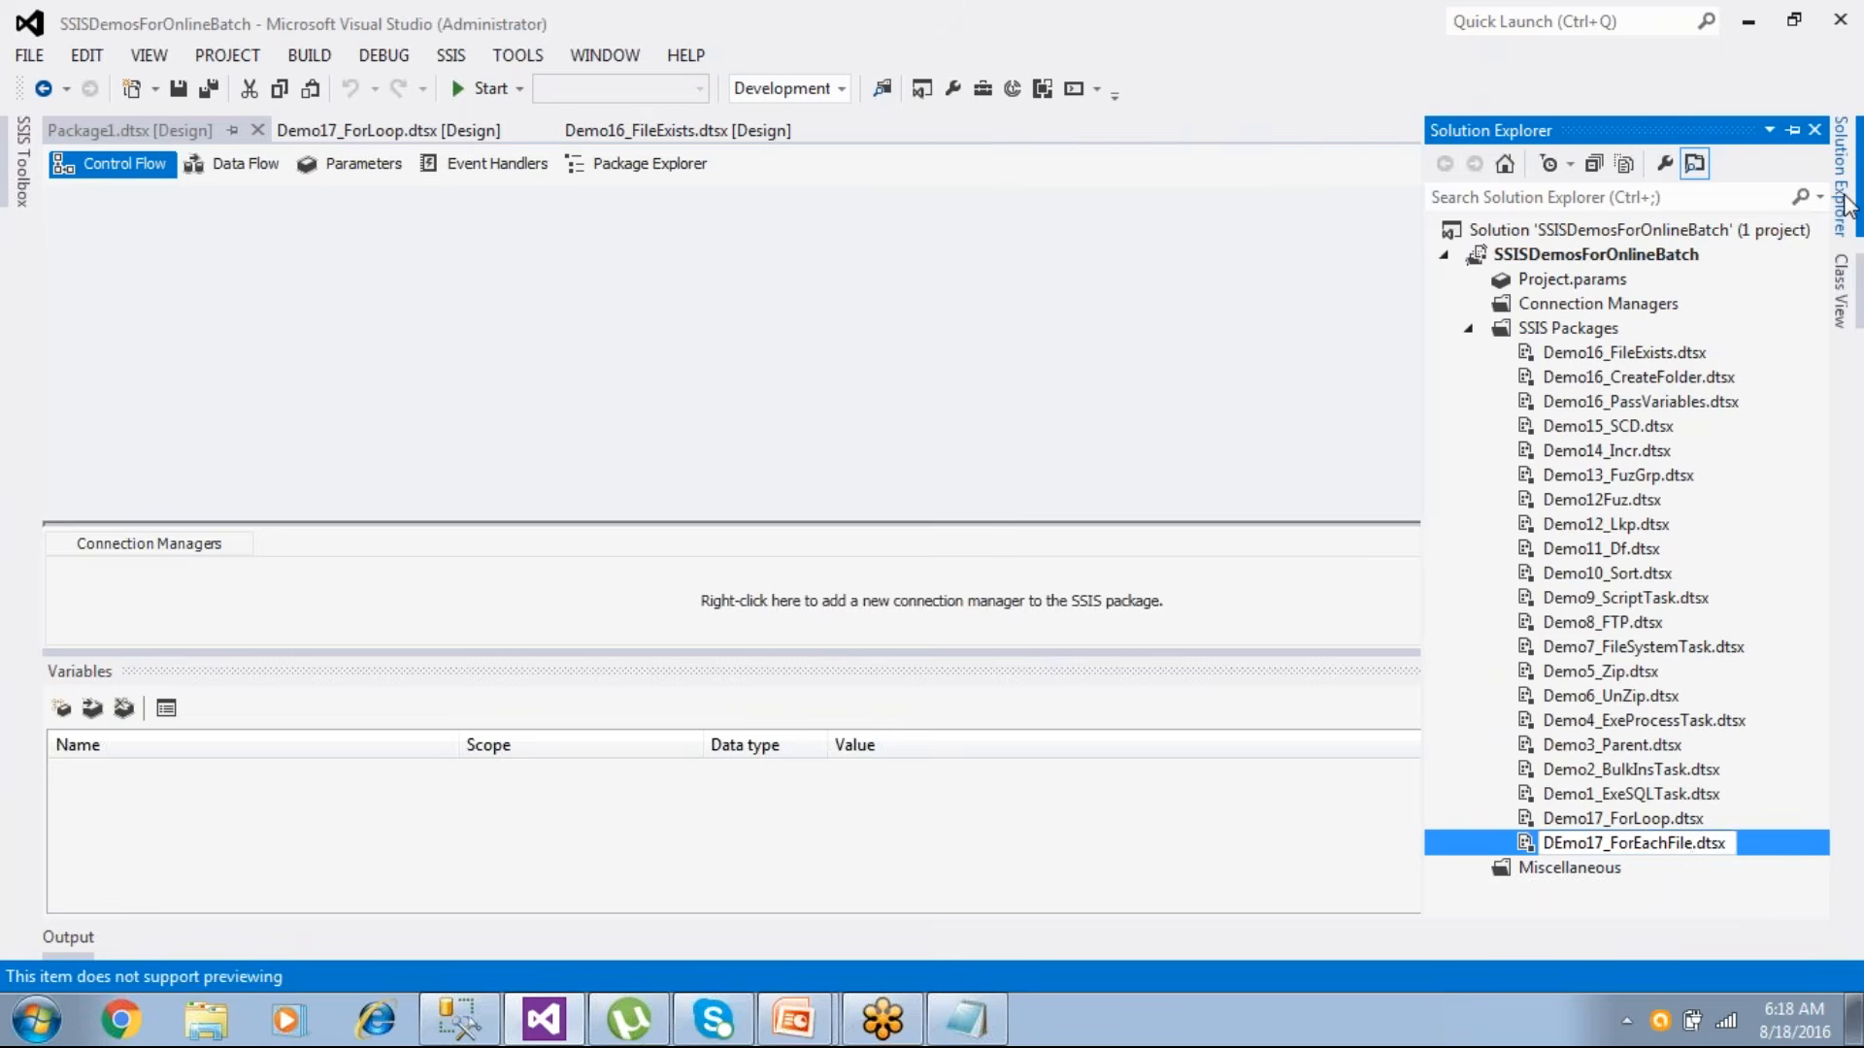
key("BackSpace")
key("BackSpace")
key("BackSpace")
key("BackSpace")
key("Return")
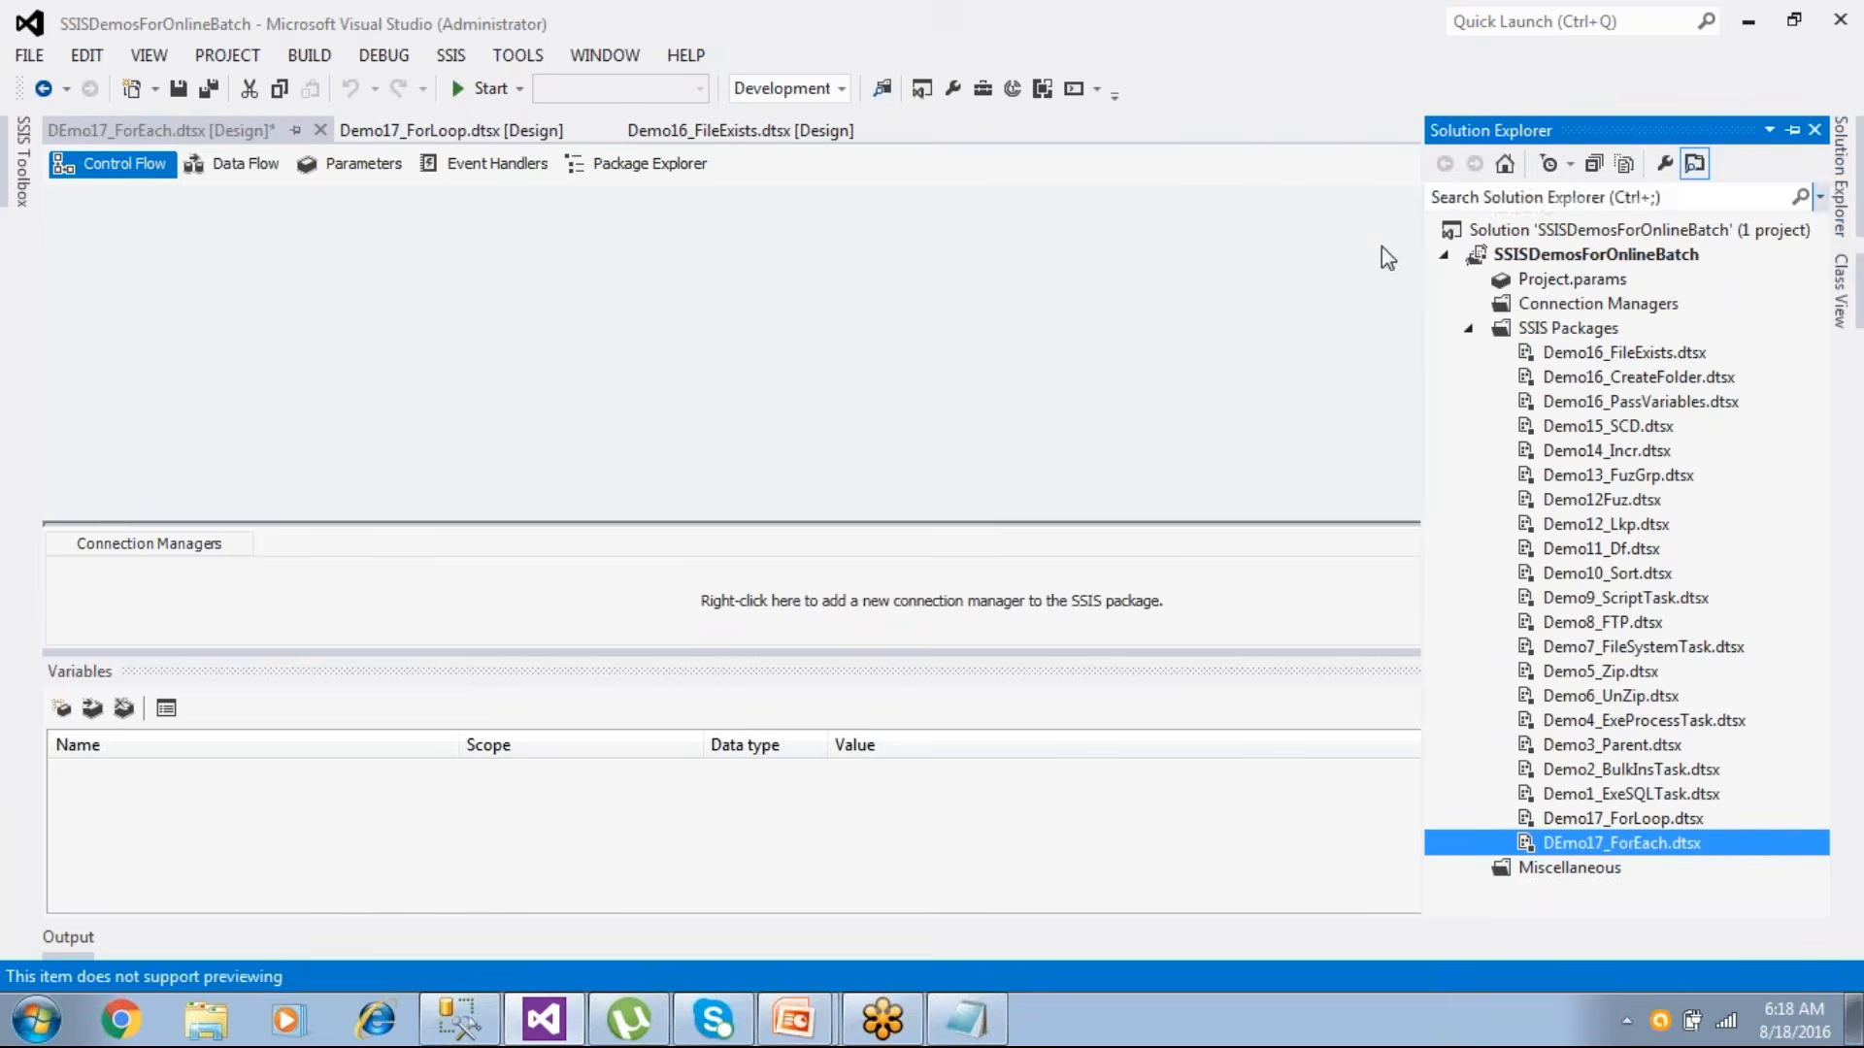
- Add a Foreach Loop Container to the control flow and open its Collection settings at the Enumerator property
left_click(24, 184)
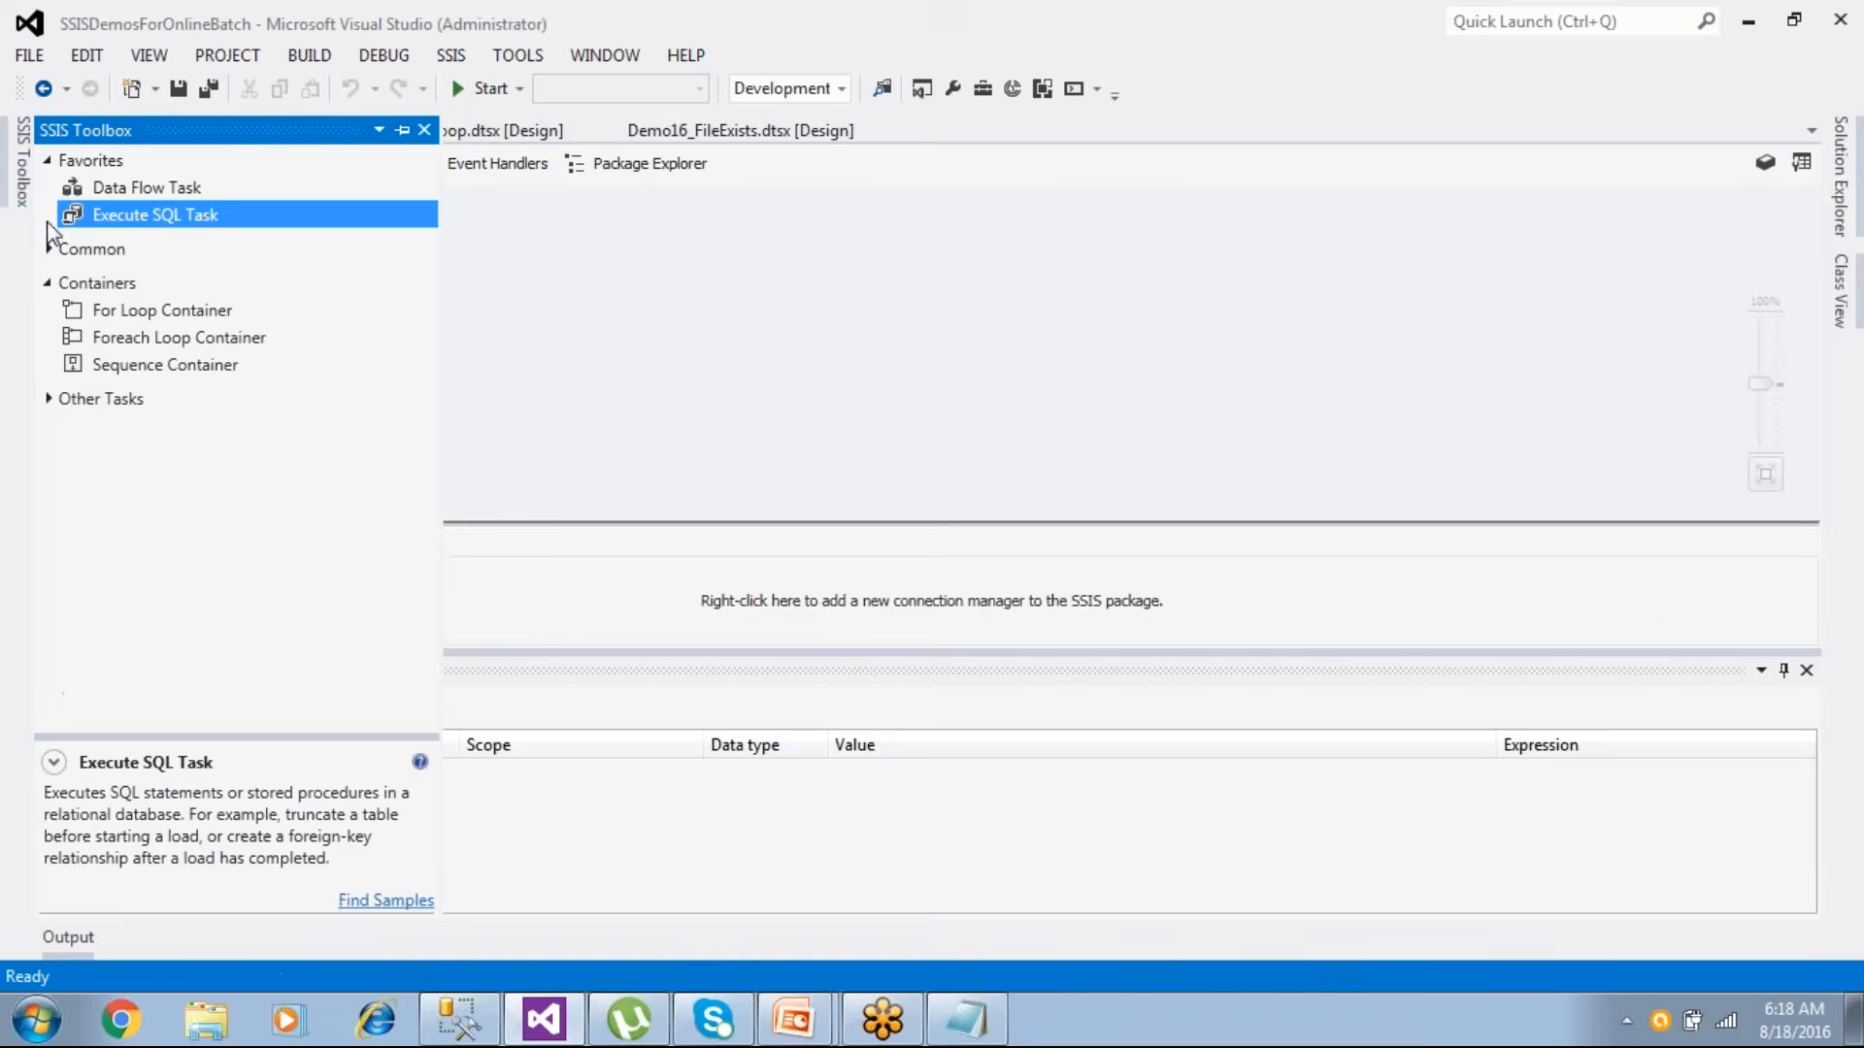
left_click(144, 342)
left_click_drag(143, 342, 536, 296)
double_click(661, 320)
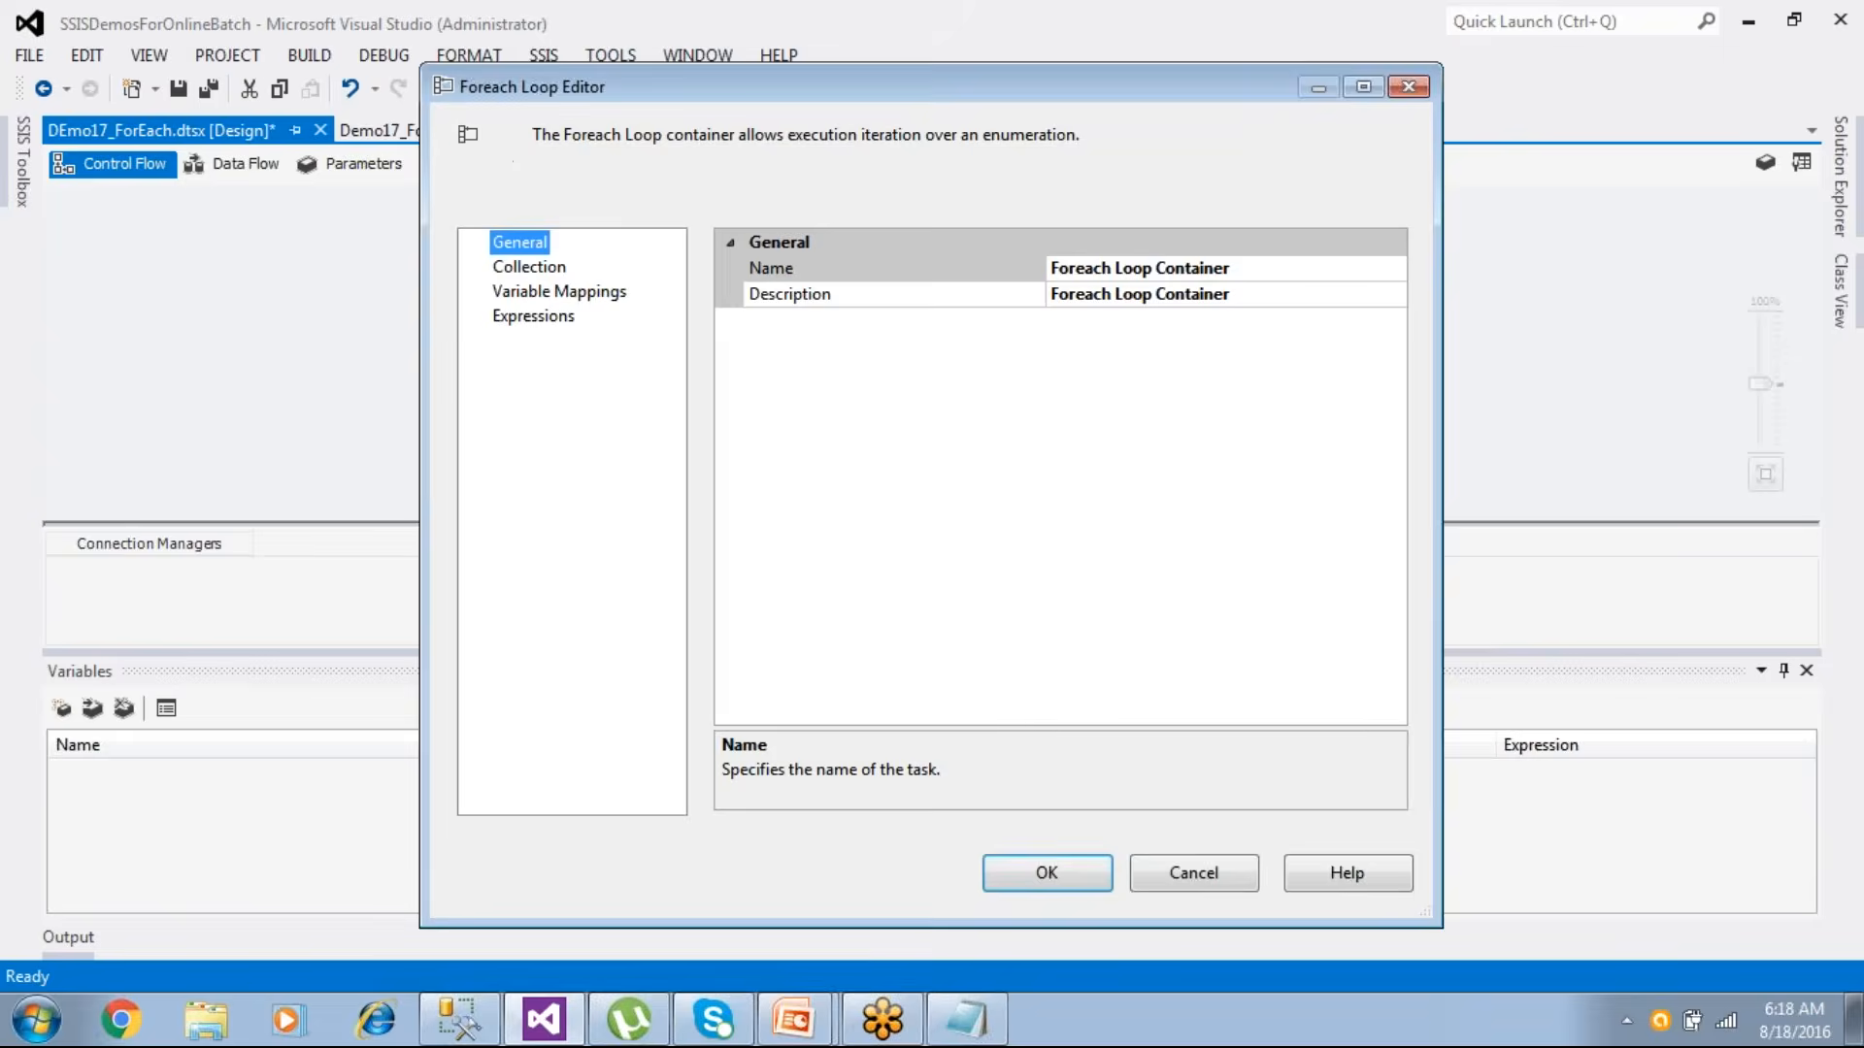
left_click(532, 268)
left_click(769, 271)
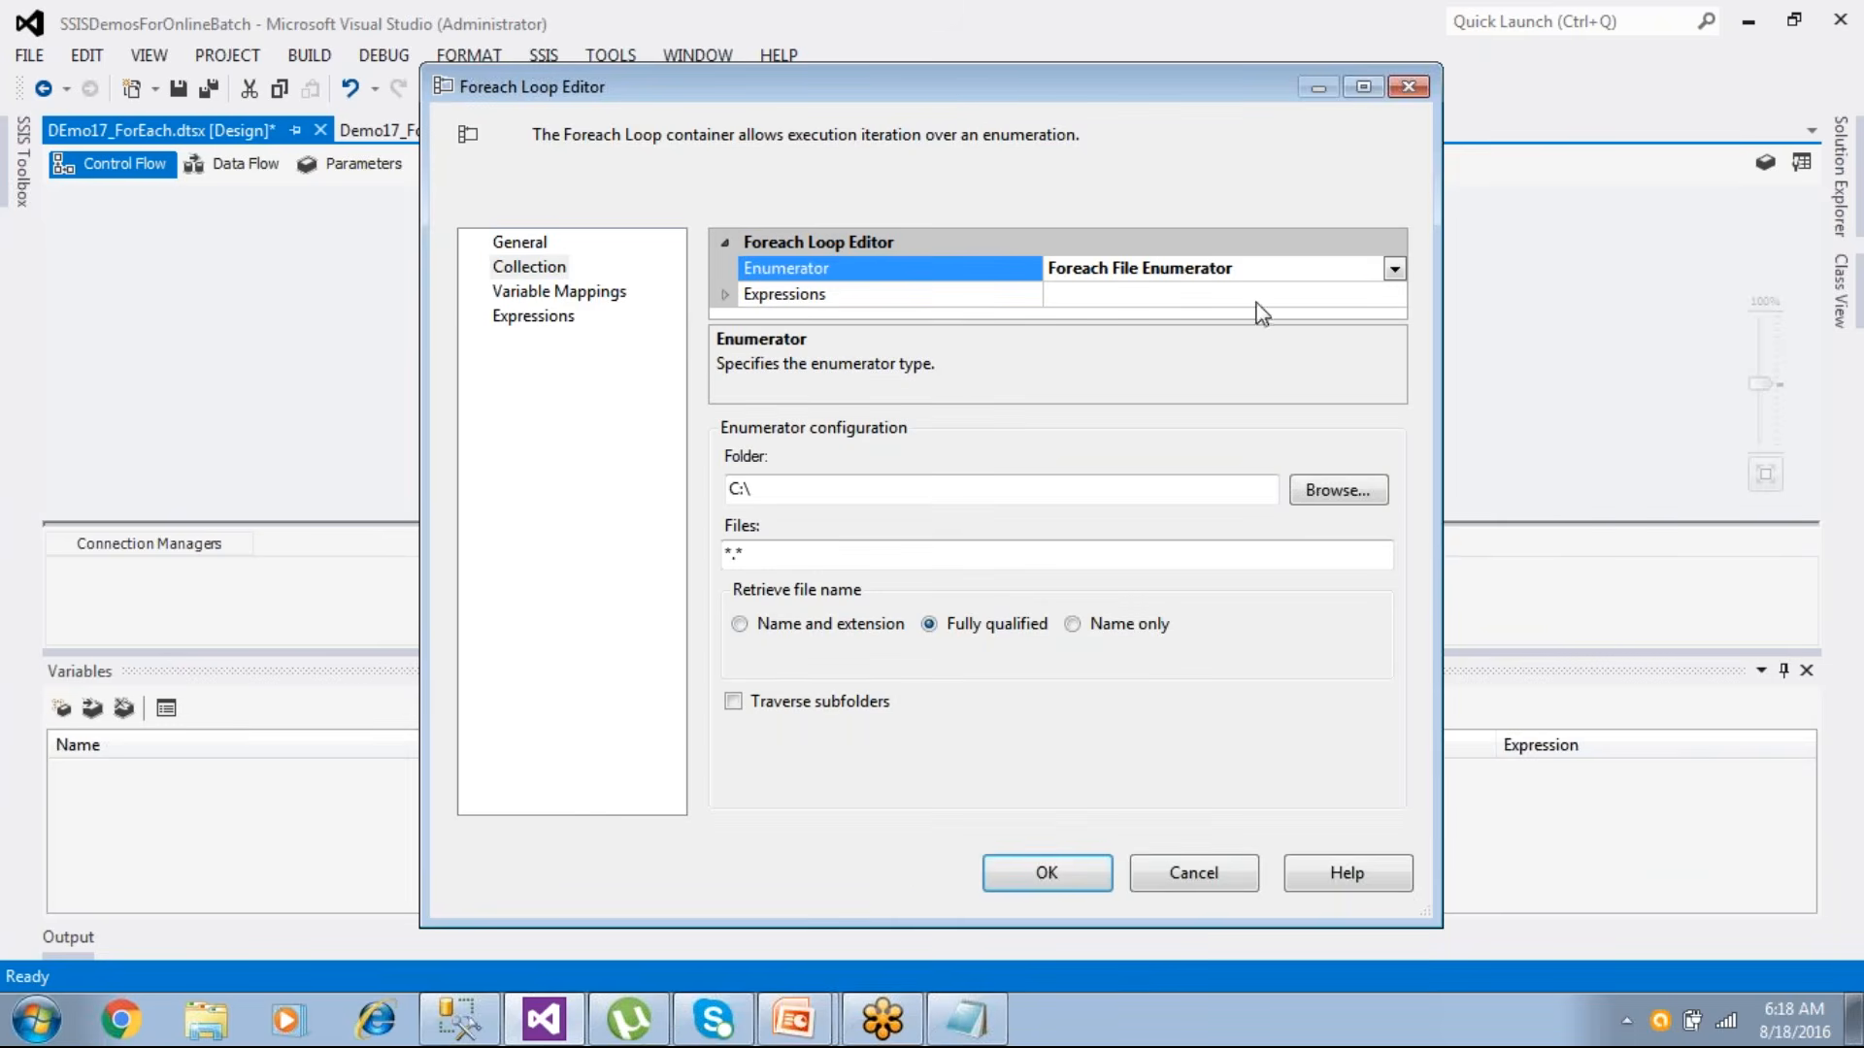
- Change the loop's enumerator to Foreach Item Enumerator and define one String column for its items
left_click(1395, 269)
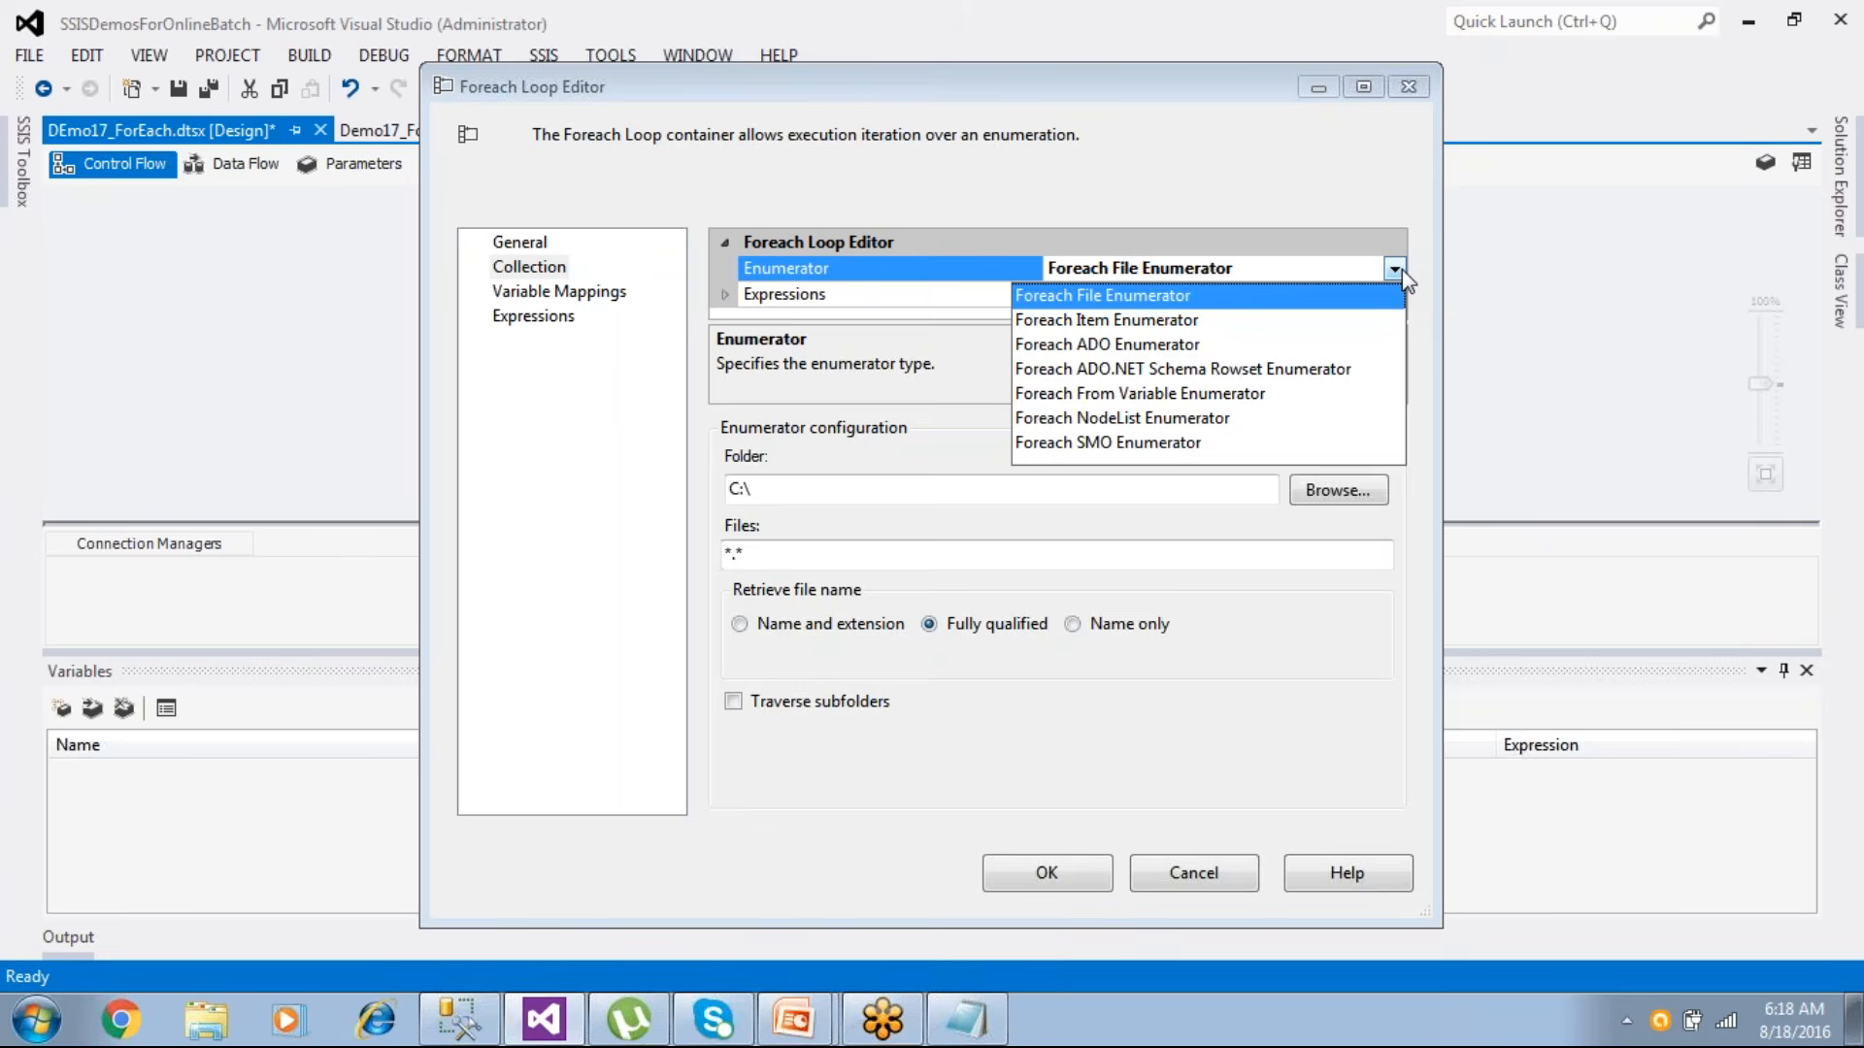
left_click(1187, 323)
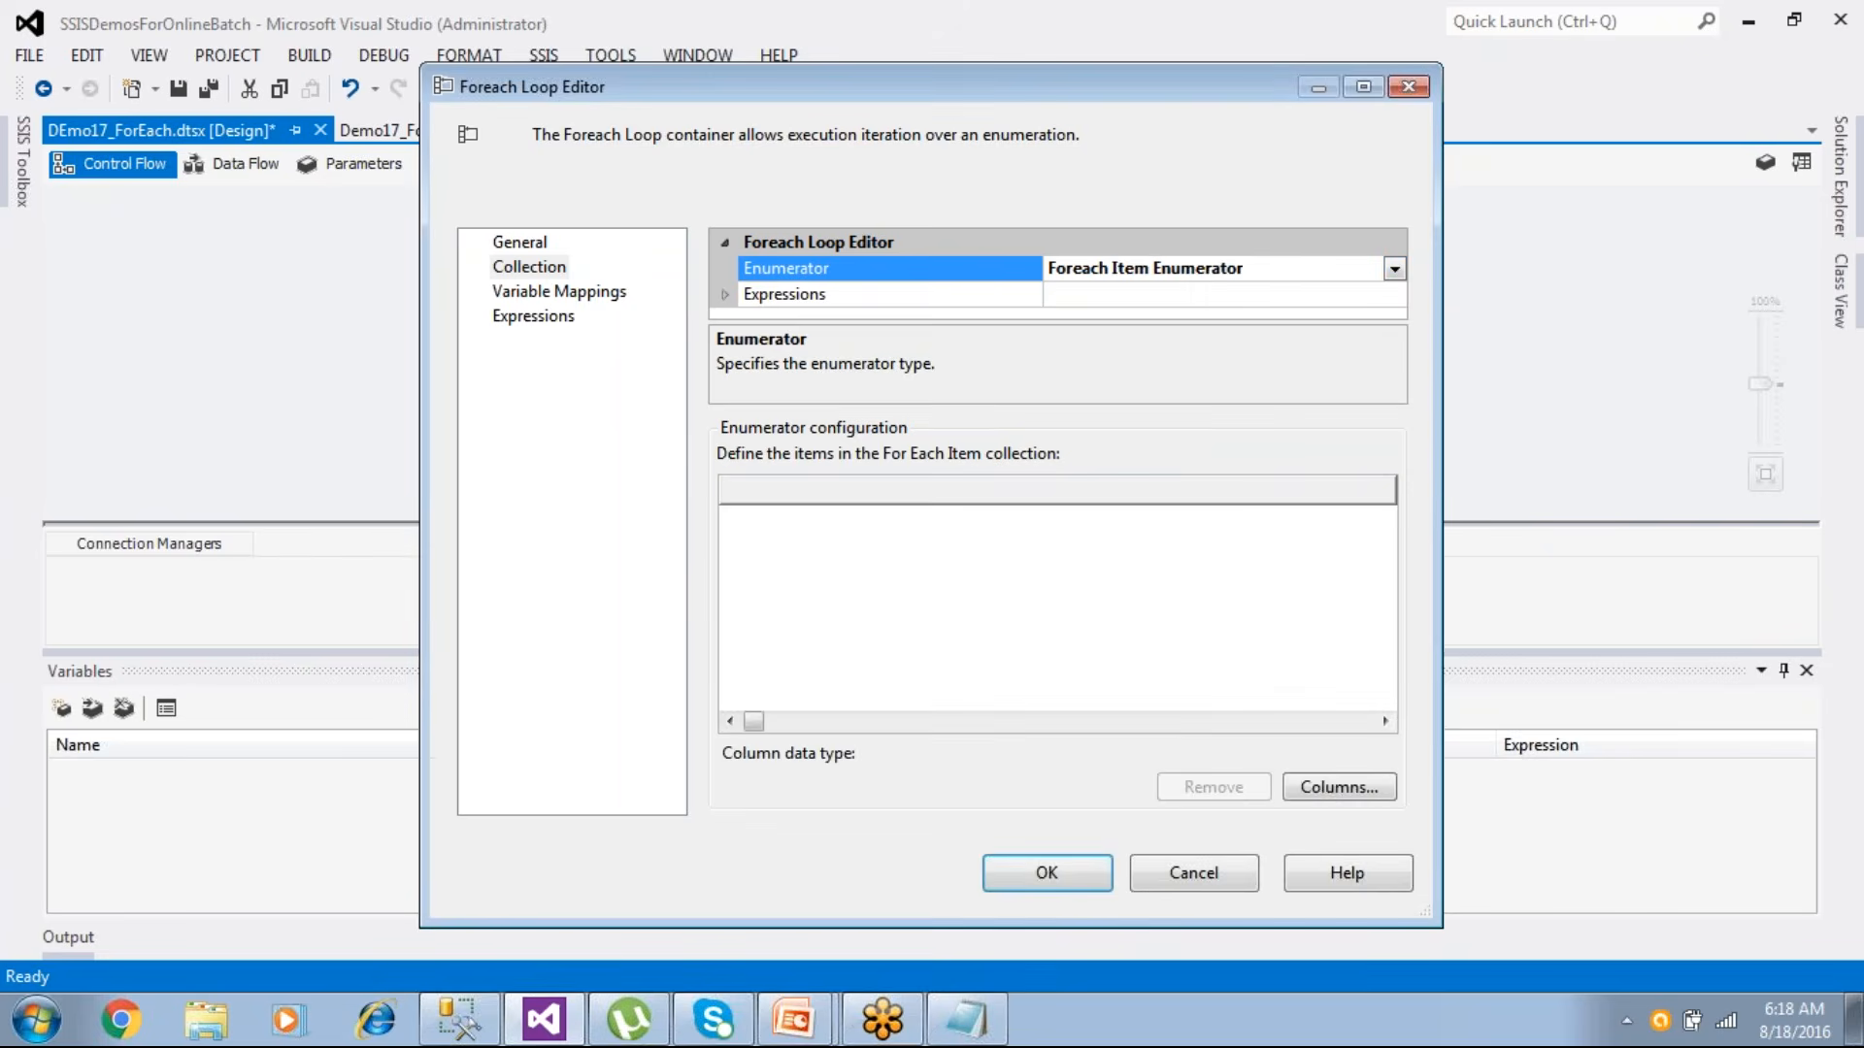
left_click(1326, 786)
left_click(606, 583)
left_click(611, 633)
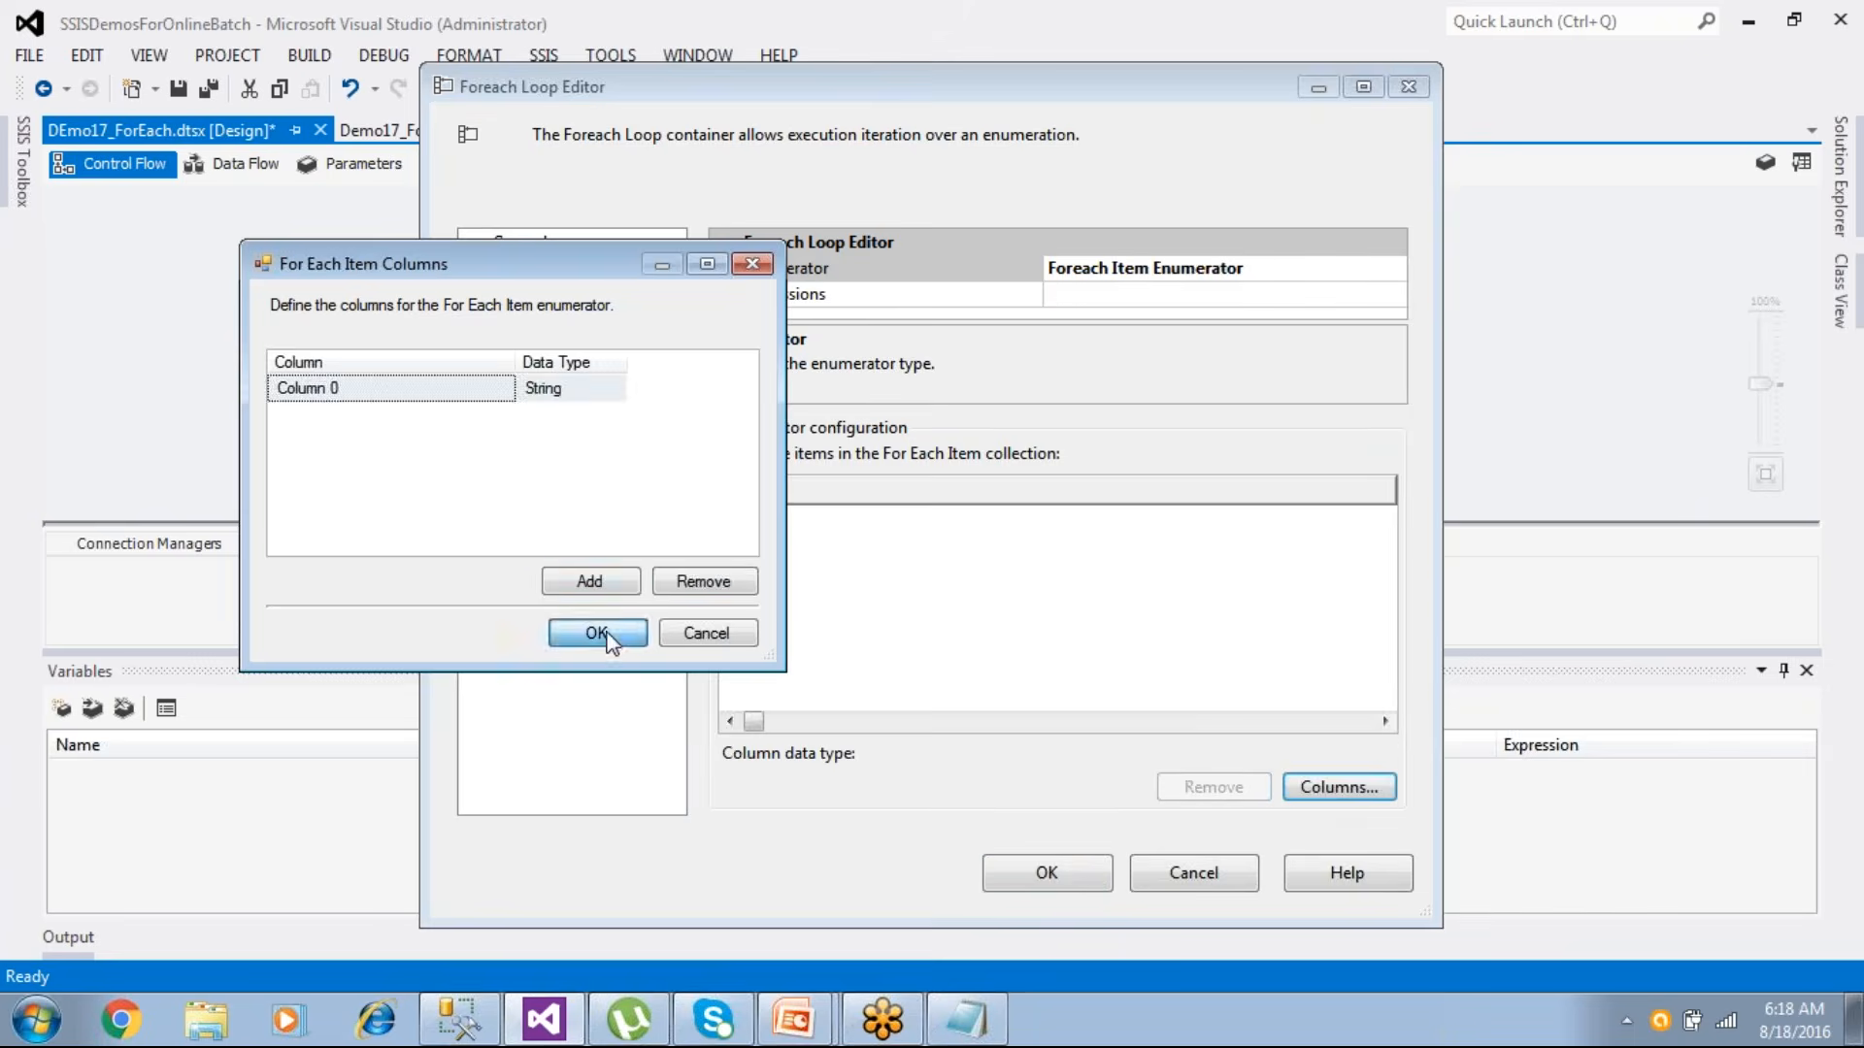
left_click(779, 531)
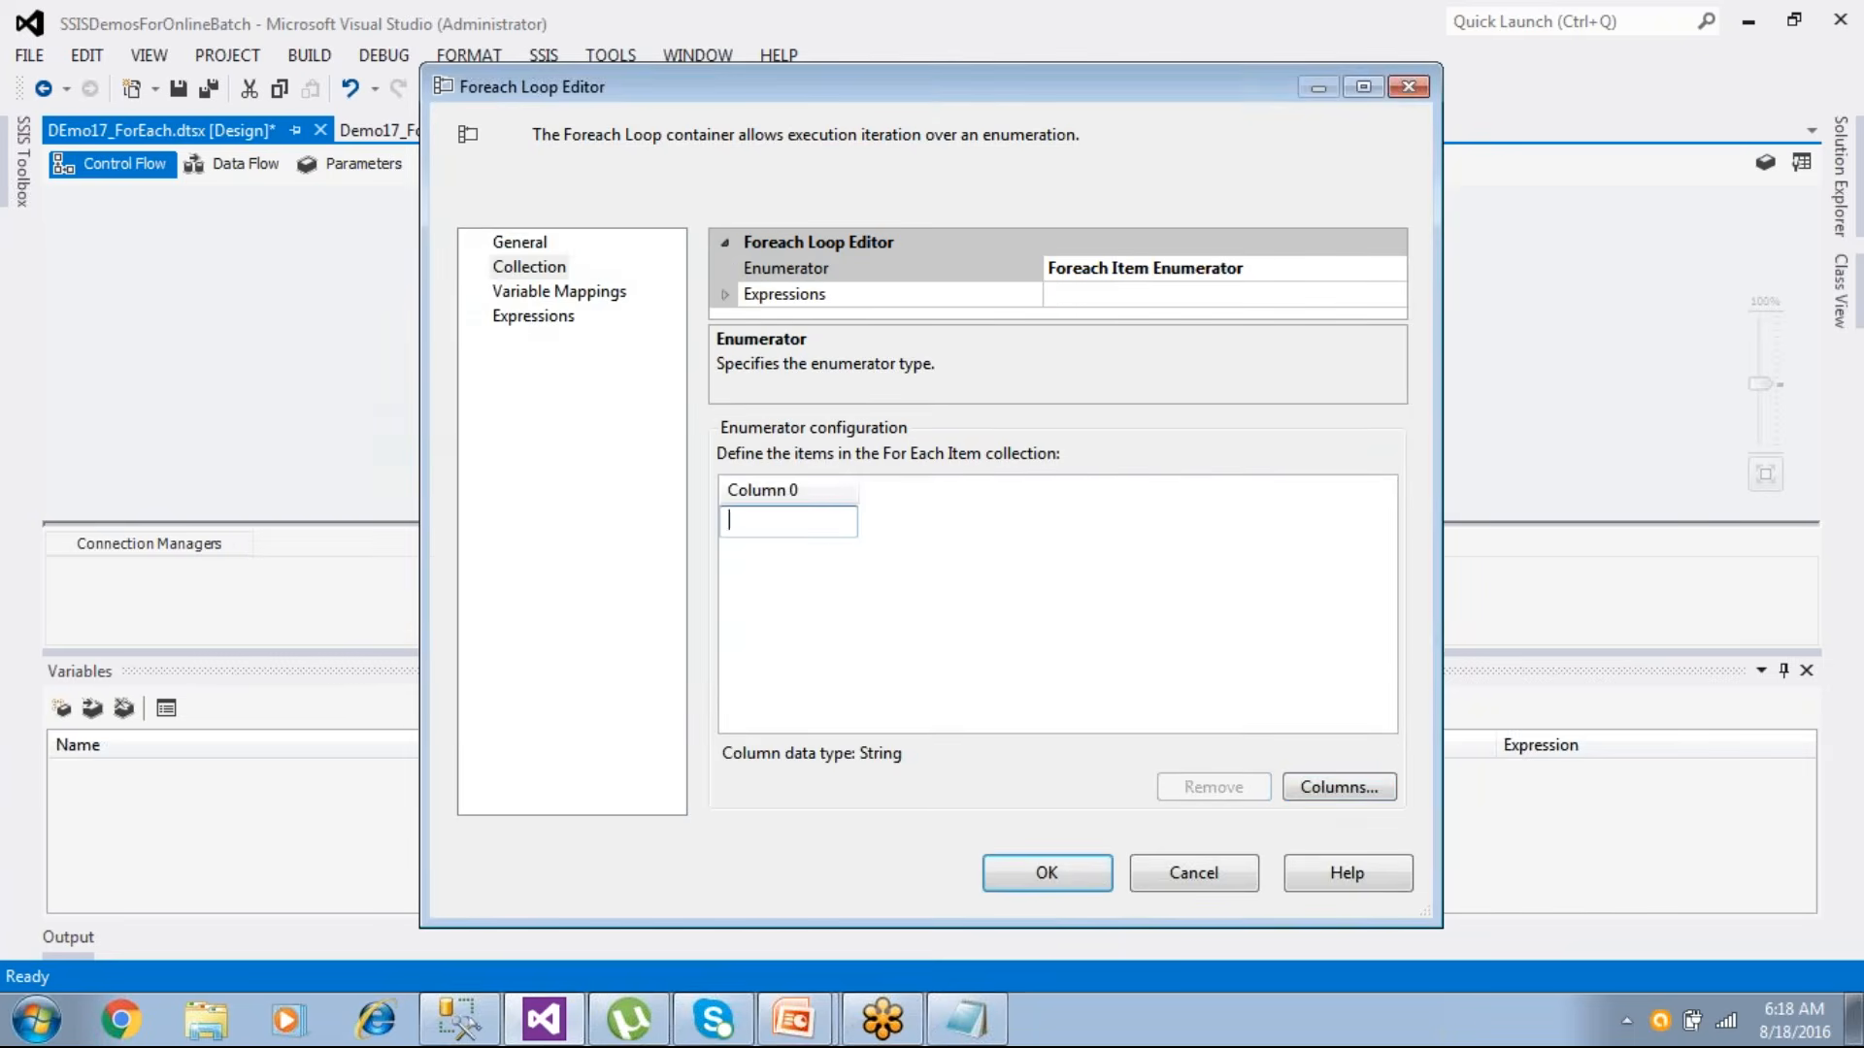
left_click(810, 648)
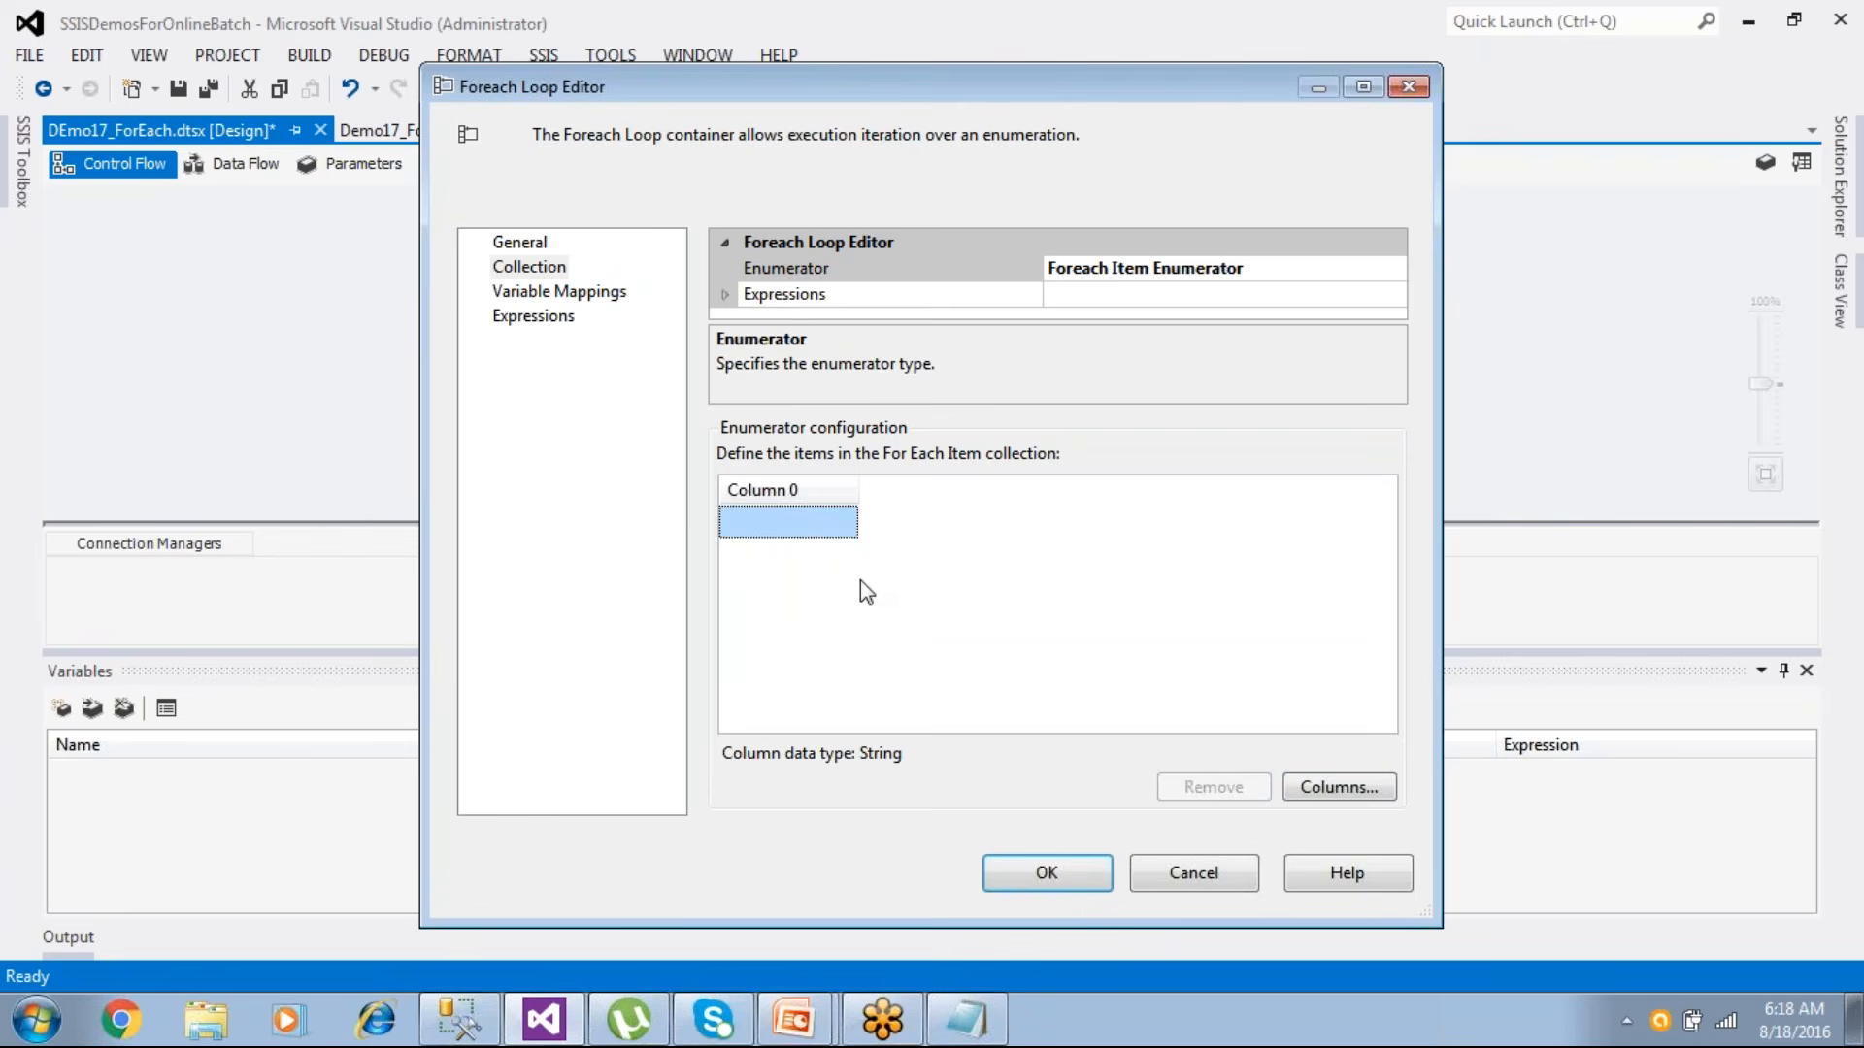
- Enter emp as the first item in Column 0 of the Foreach Item collection, replacing the trial text
left_click(796, 519)
type("dfsdf")
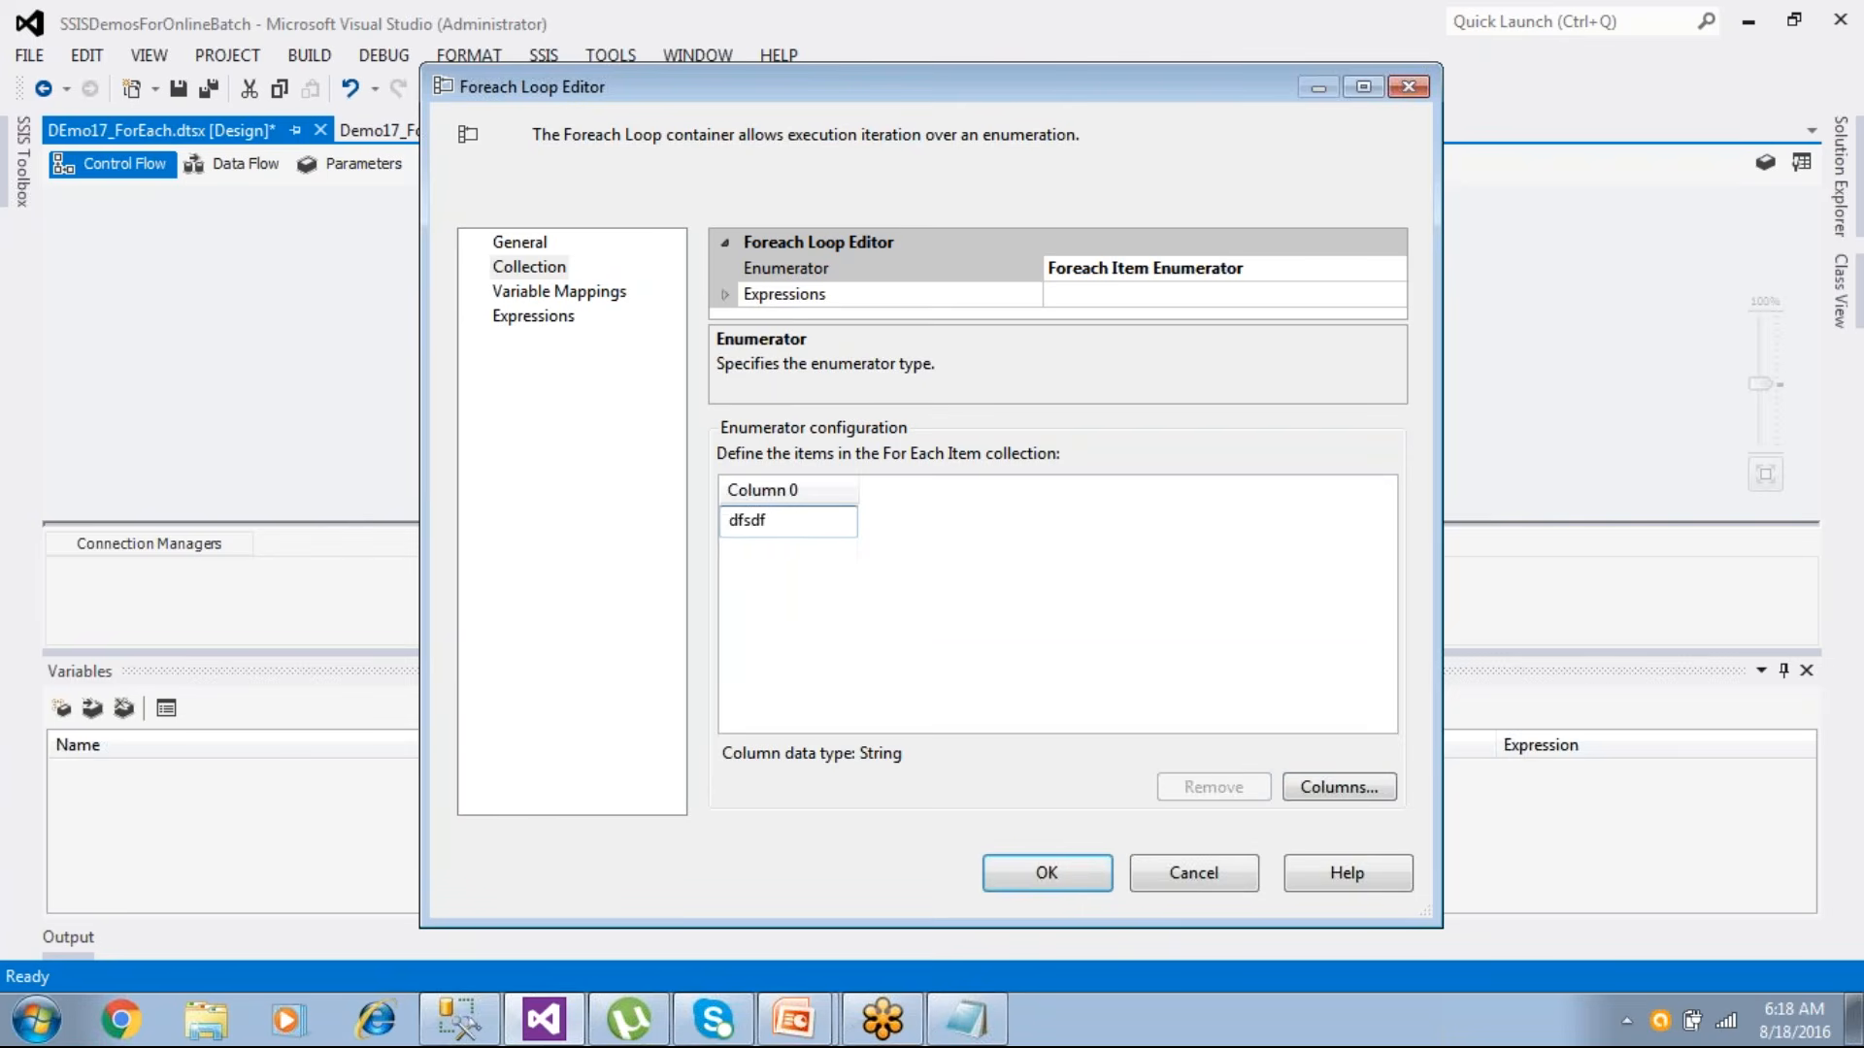
left_click(817, 626)
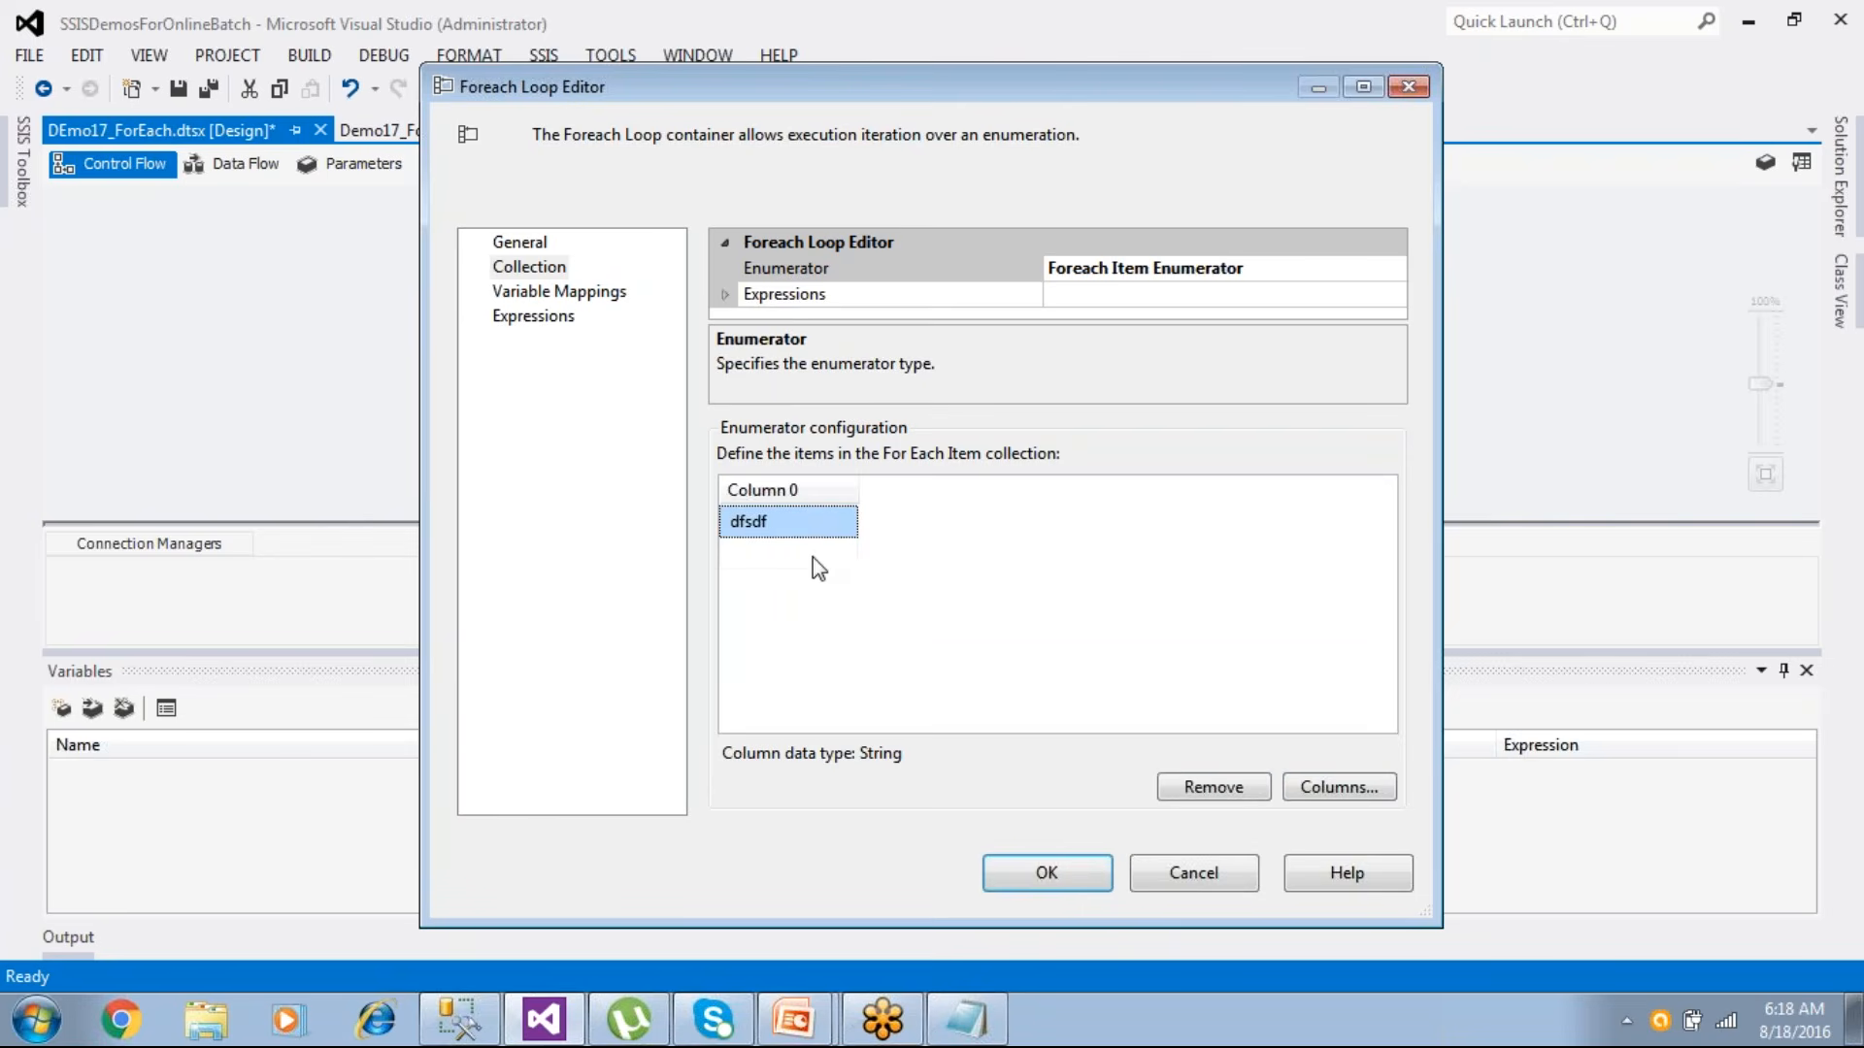
left_click(807, 532)
double_click(799, 522)
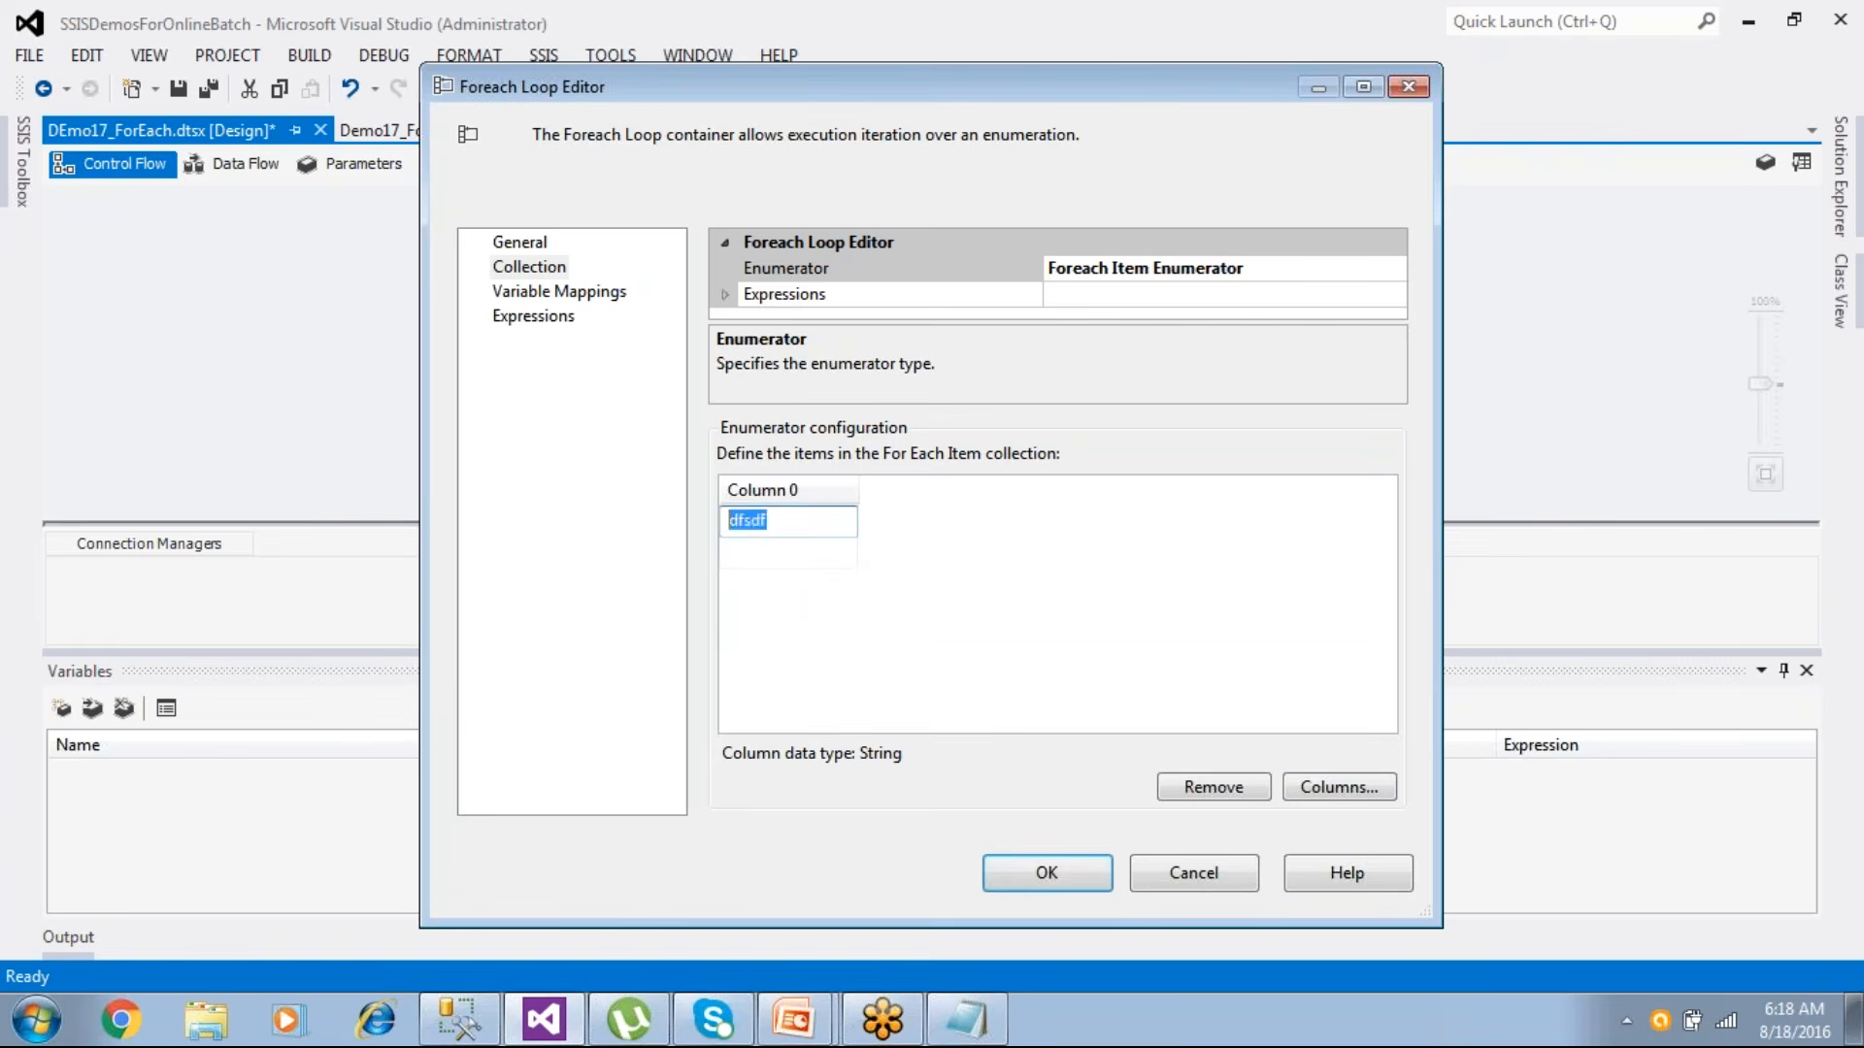
type("emp")
key("Return")
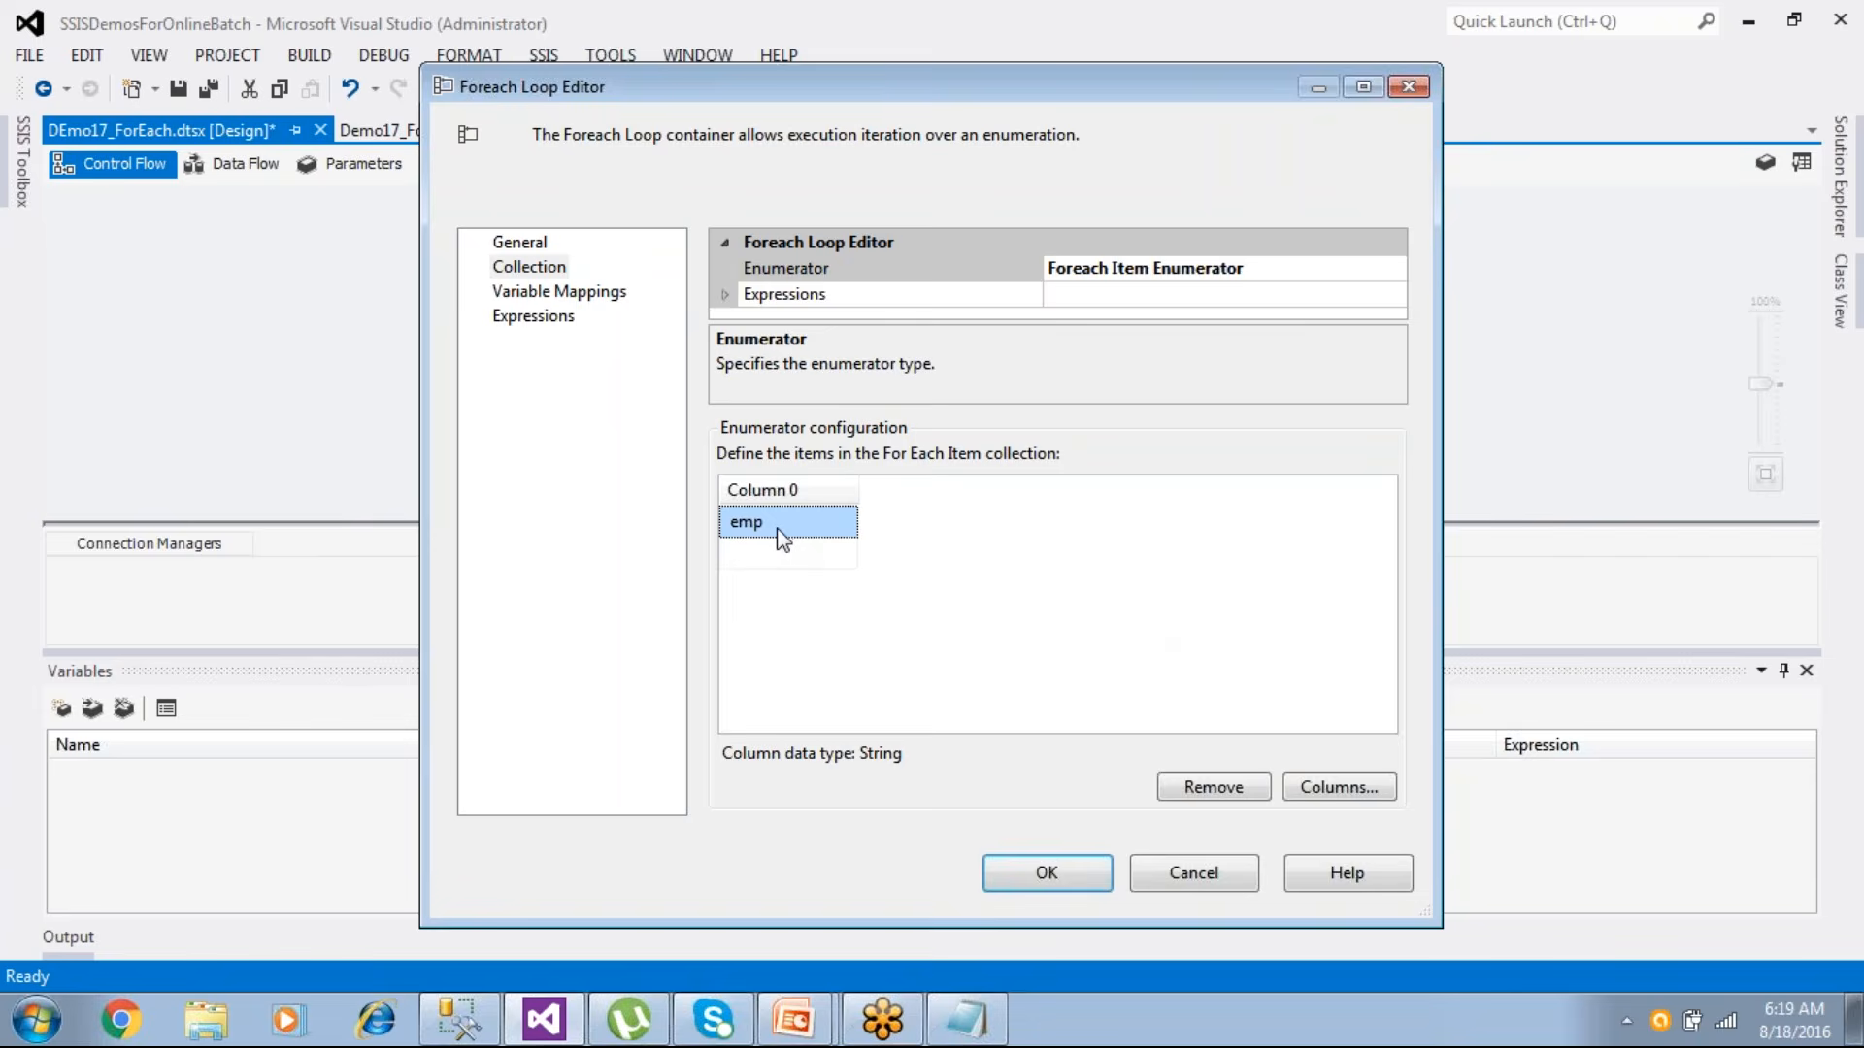
- Look at the item column definition again and add dept as the second item of the collection
left_click(1308, 789)
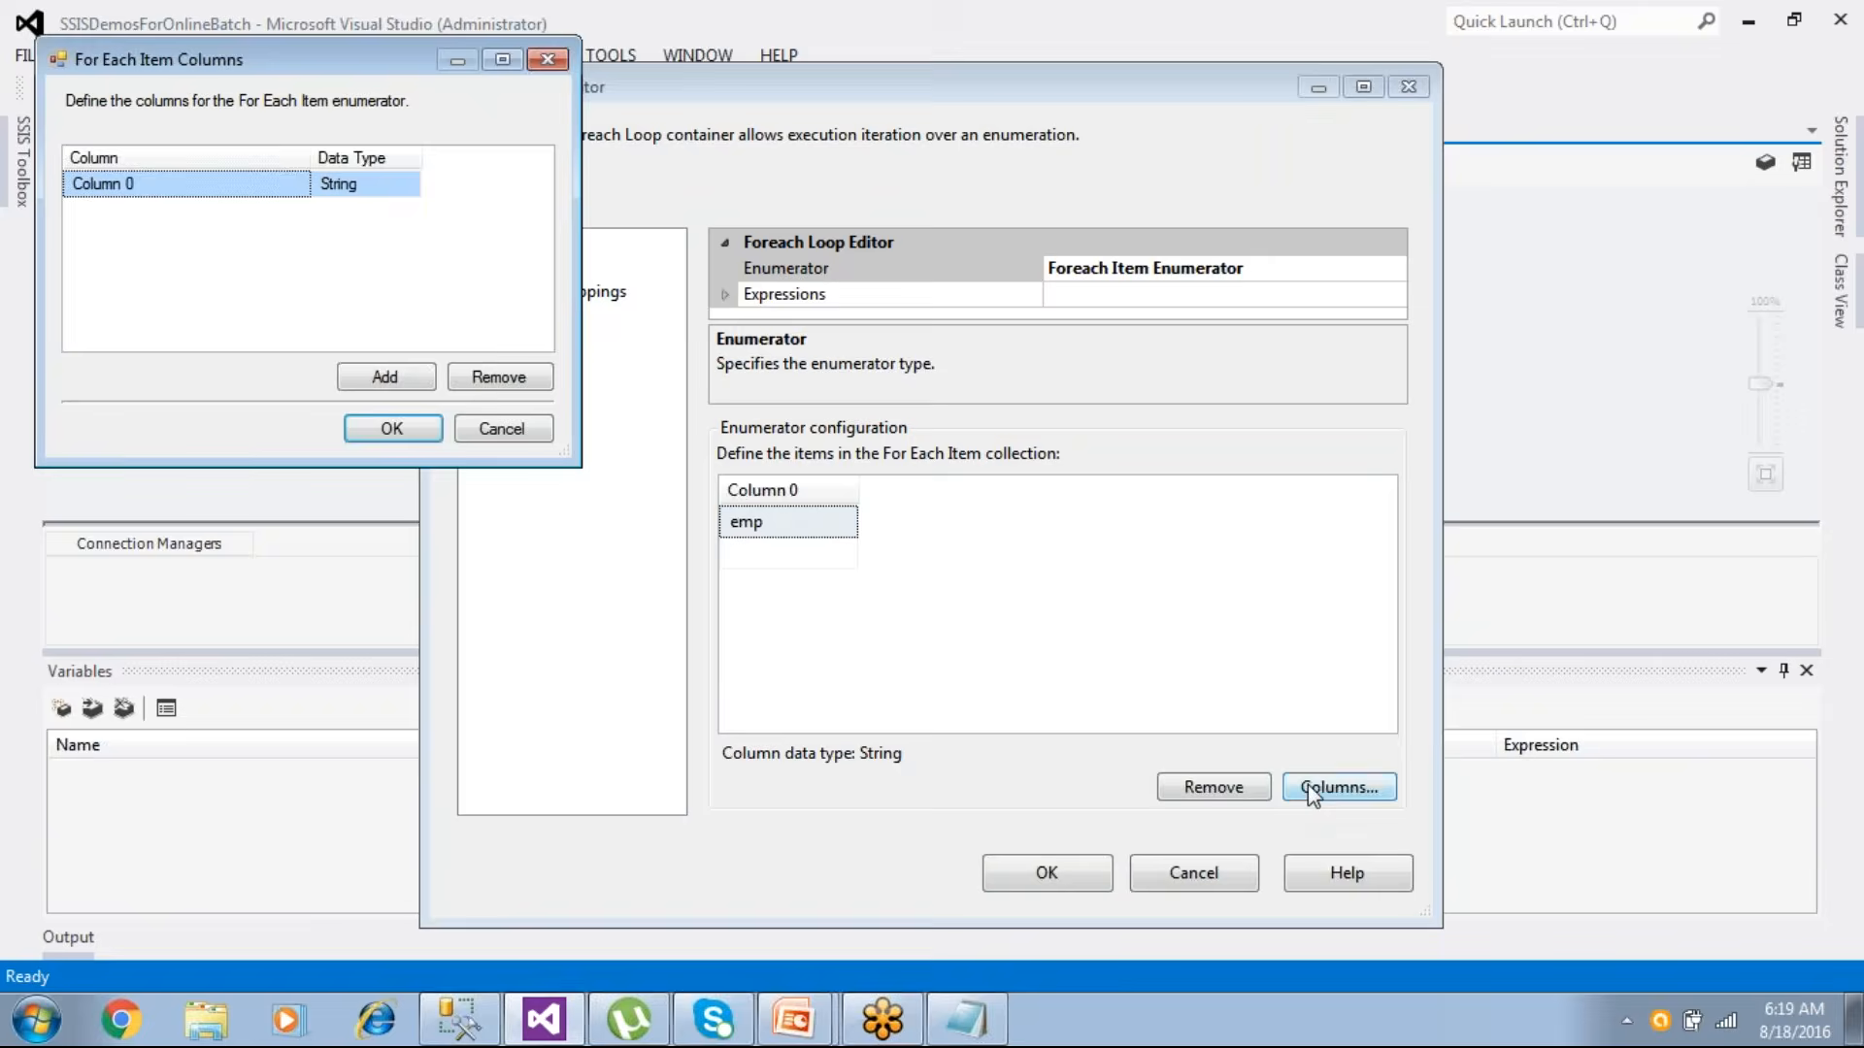
left_click(393, 428)
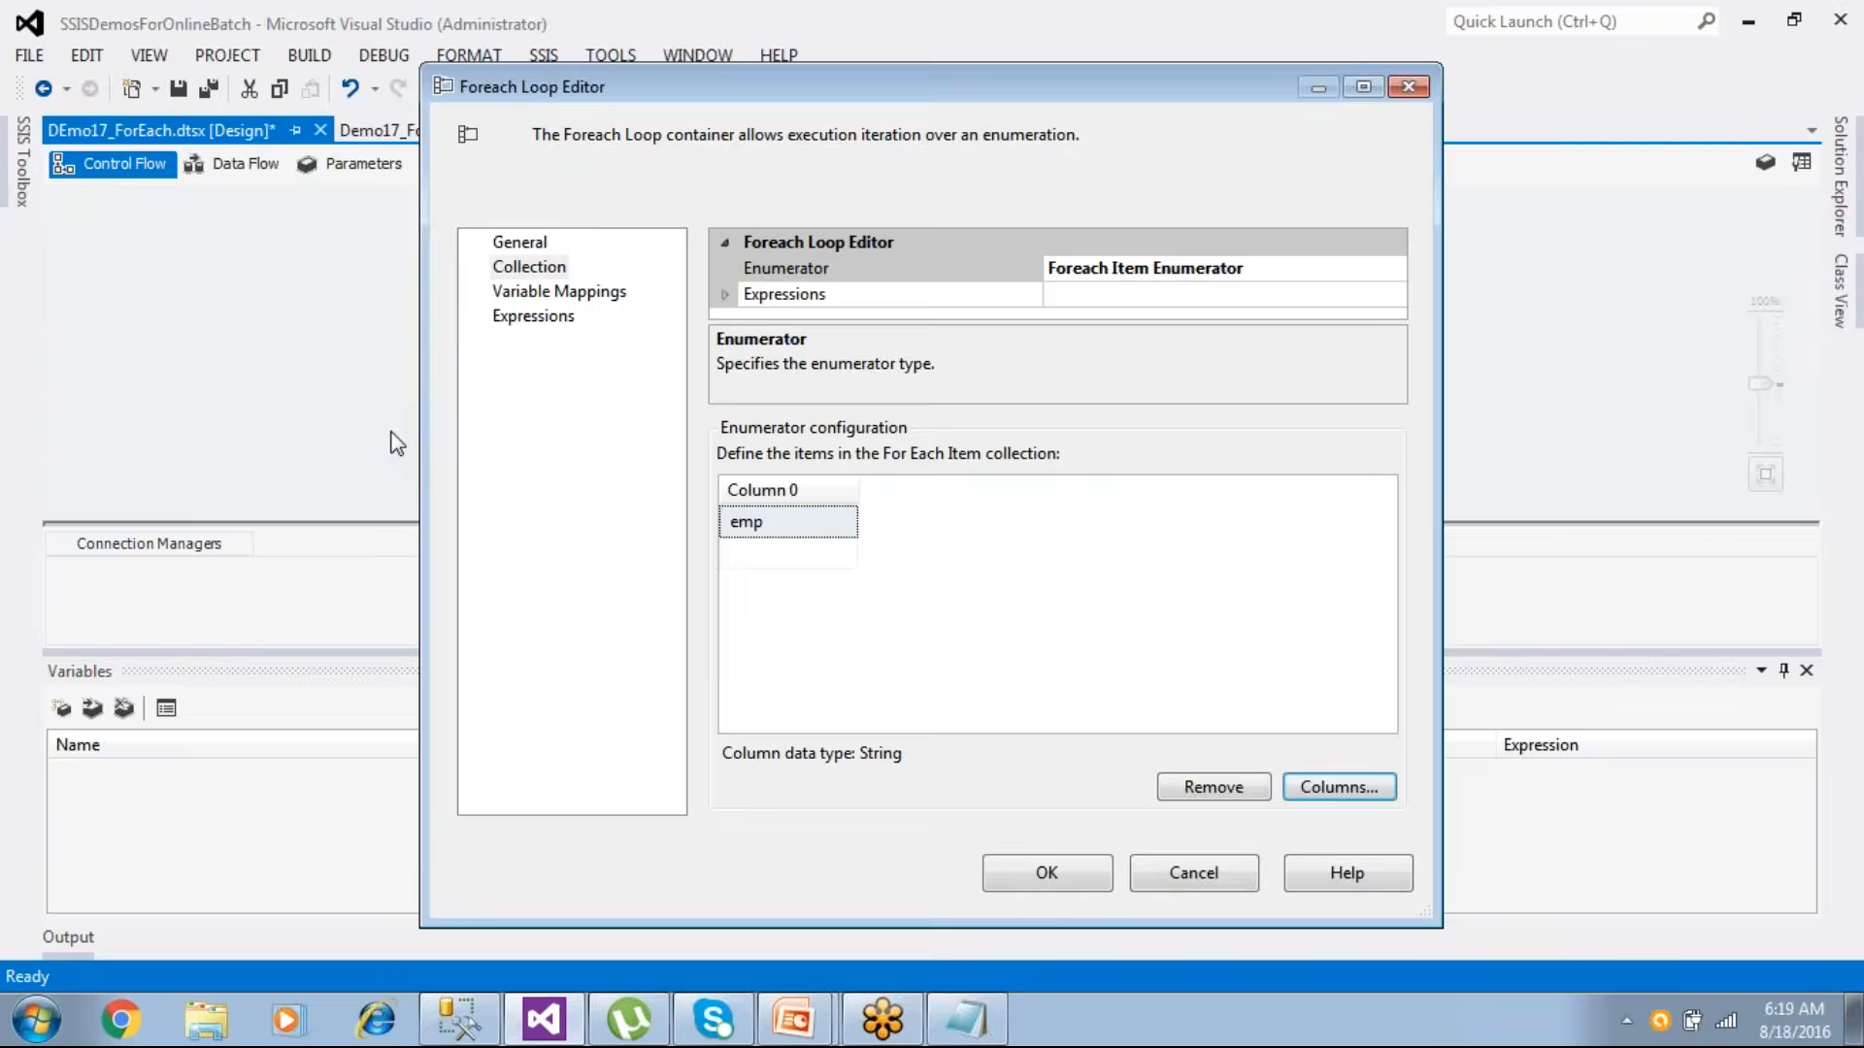
left_click(738, 553)
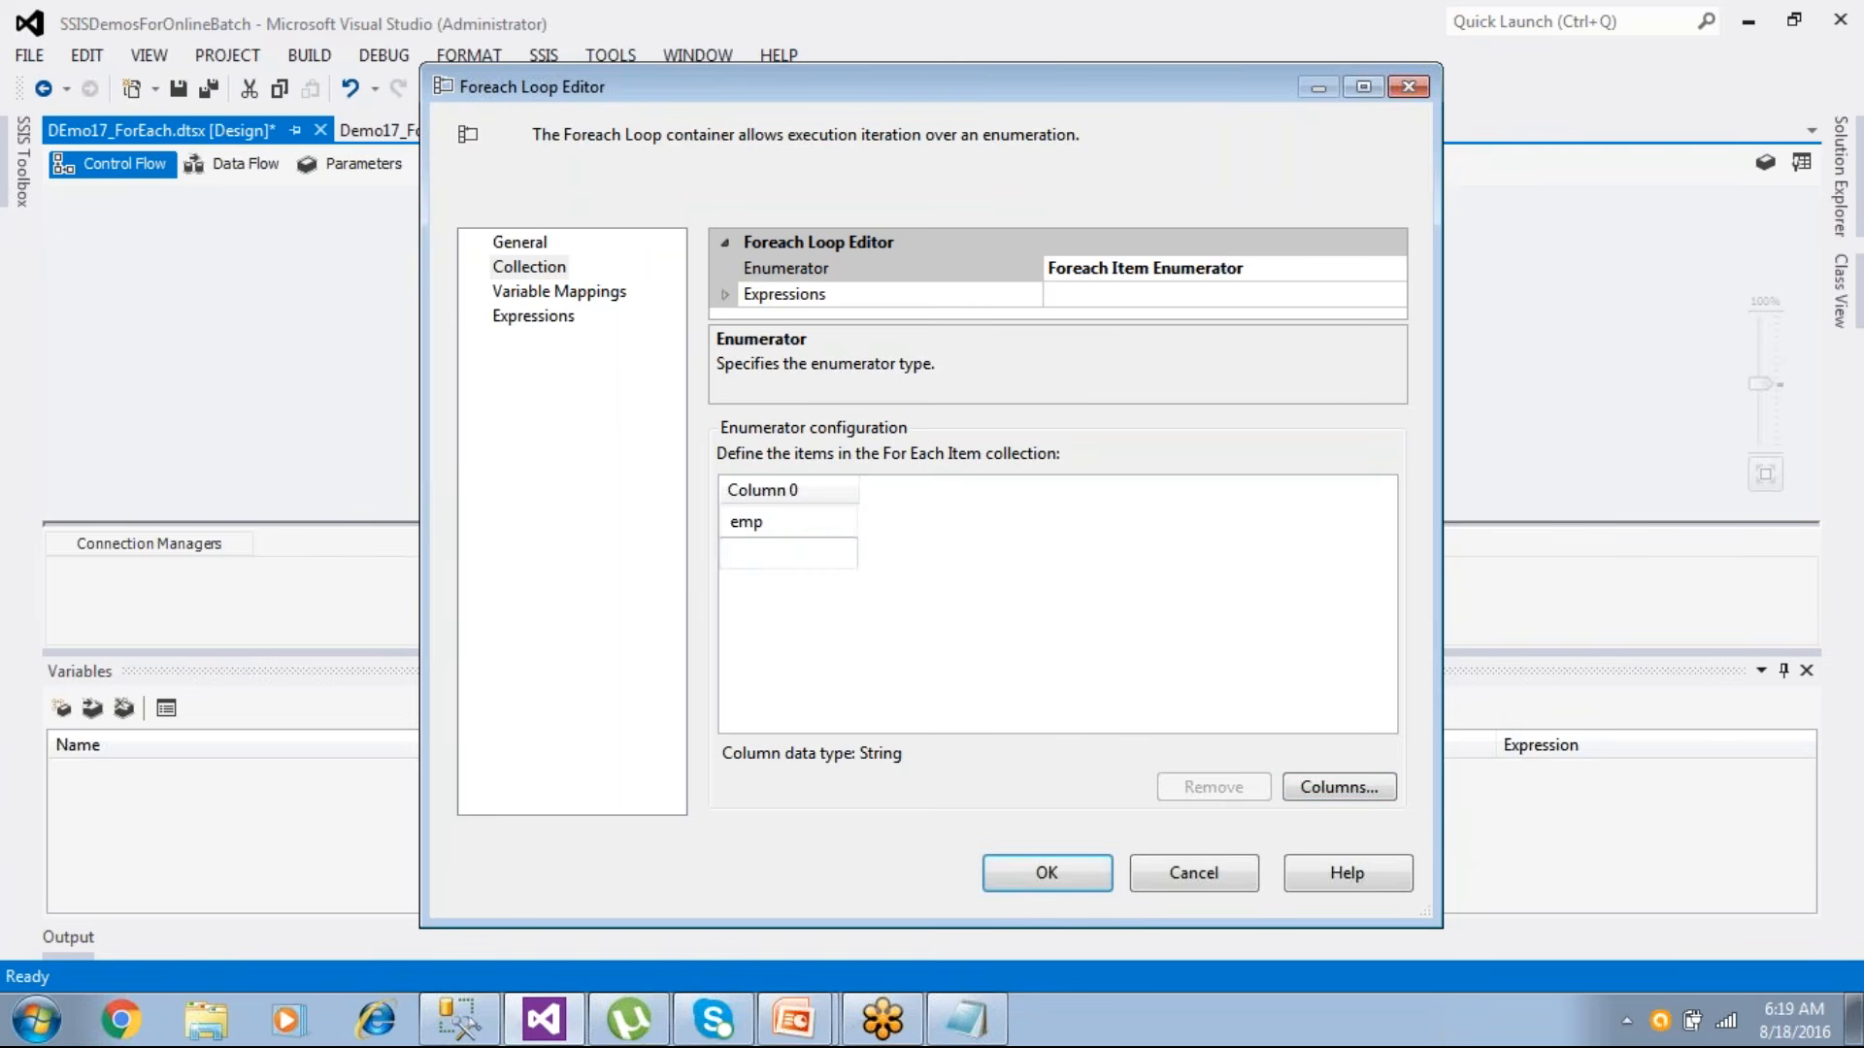
type("dept")
left_click(825, 598)
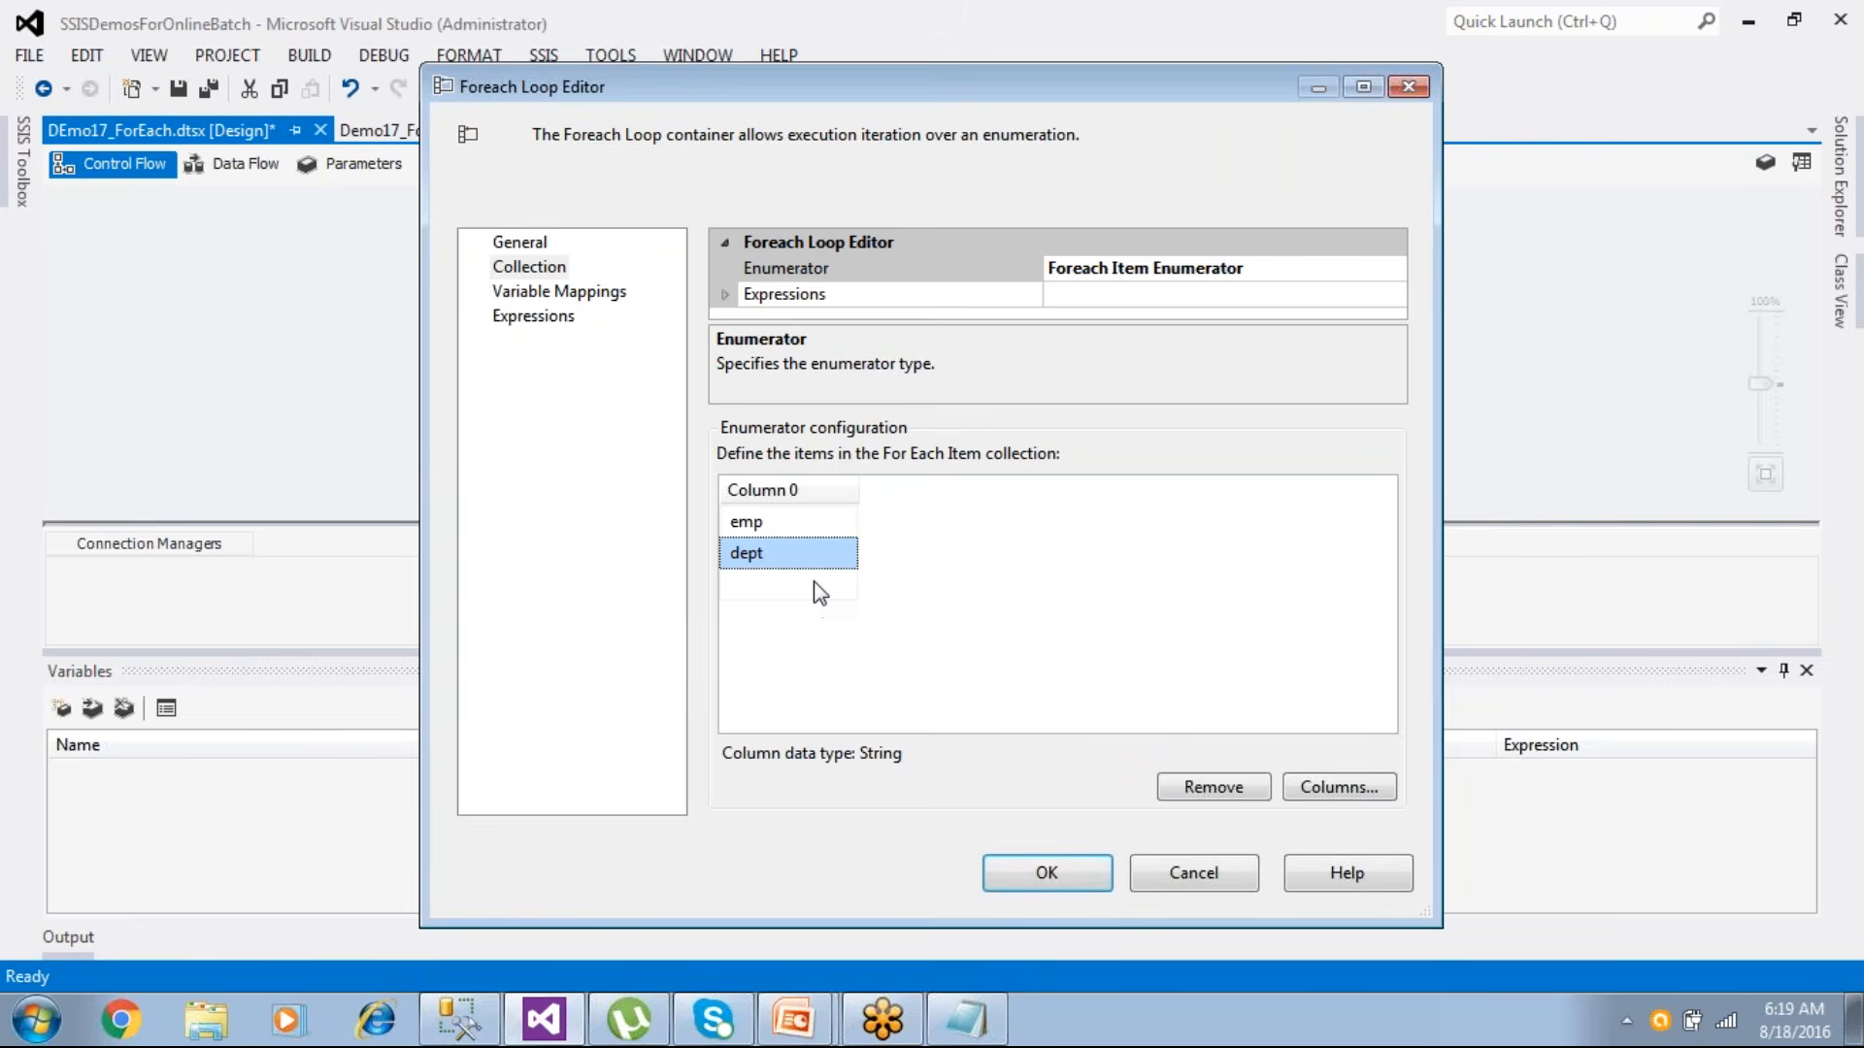
- Remove the dept and emp items and set the enumerator back to Foreach File Enumerator
left_click(1225, 789)
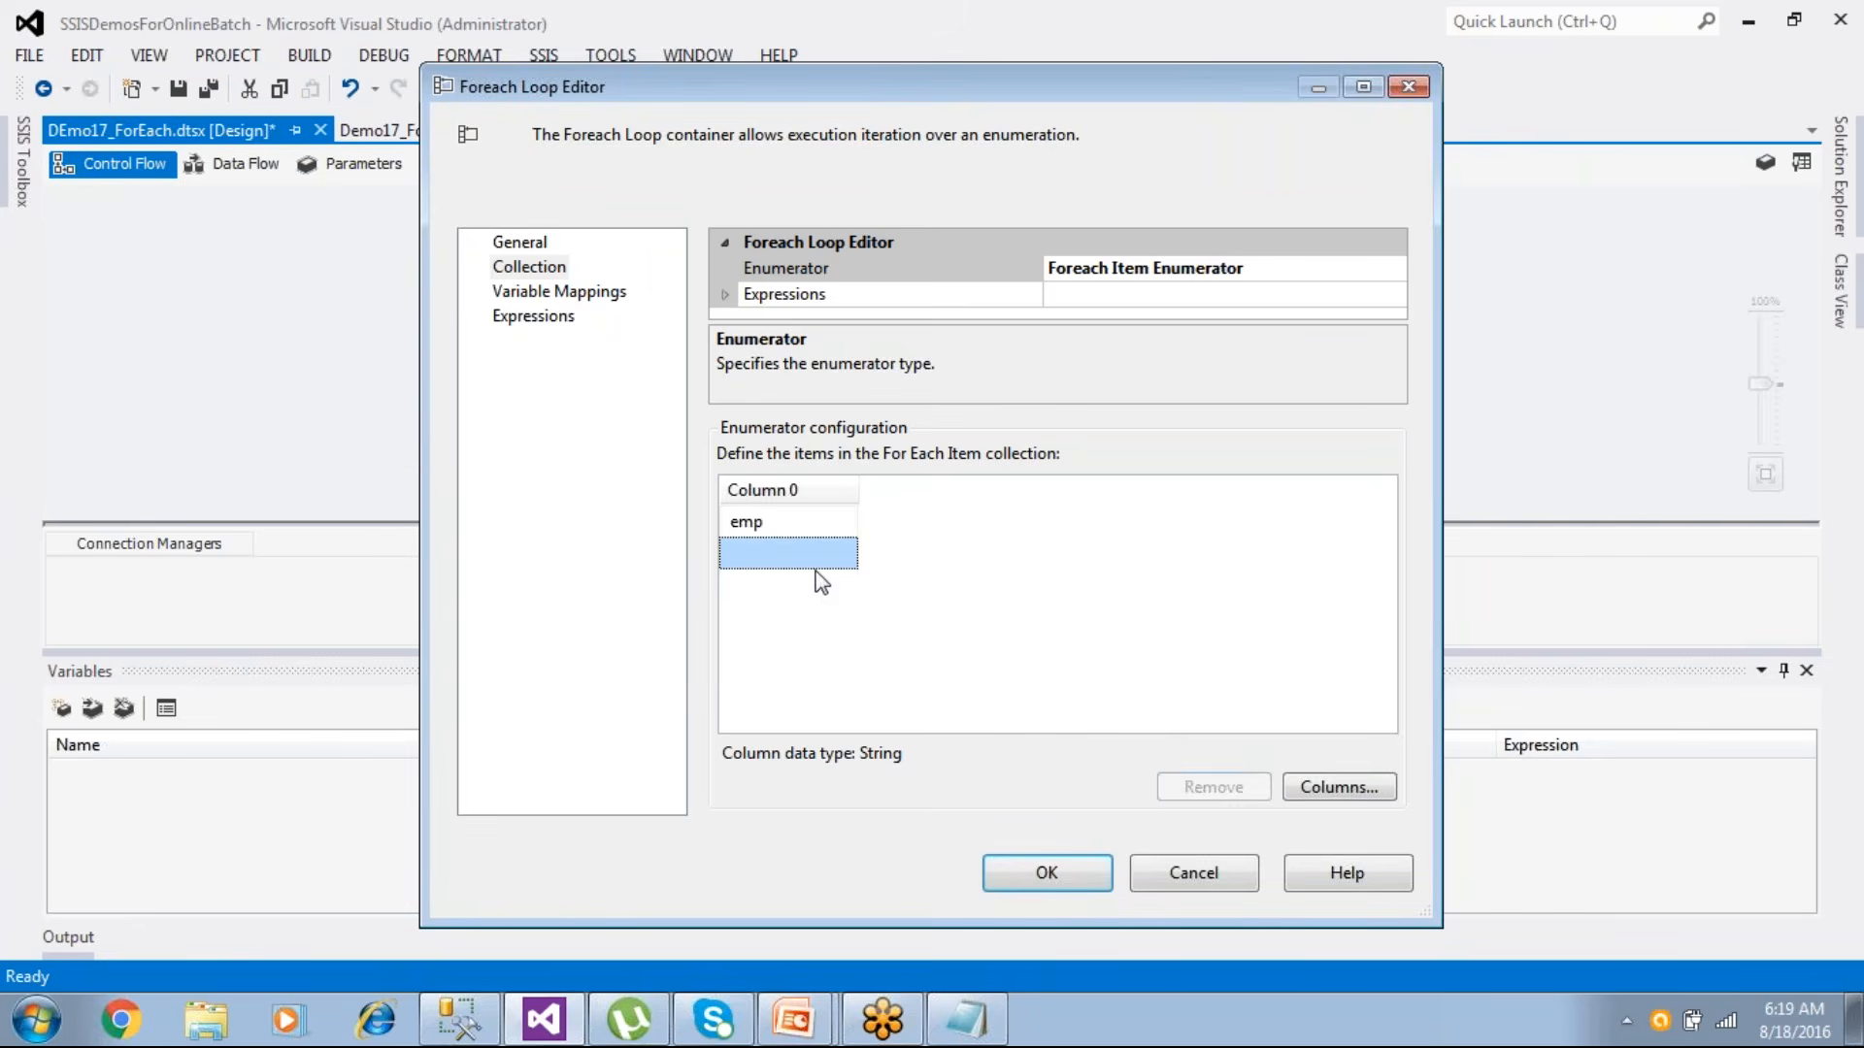
left_click(1213, 786)
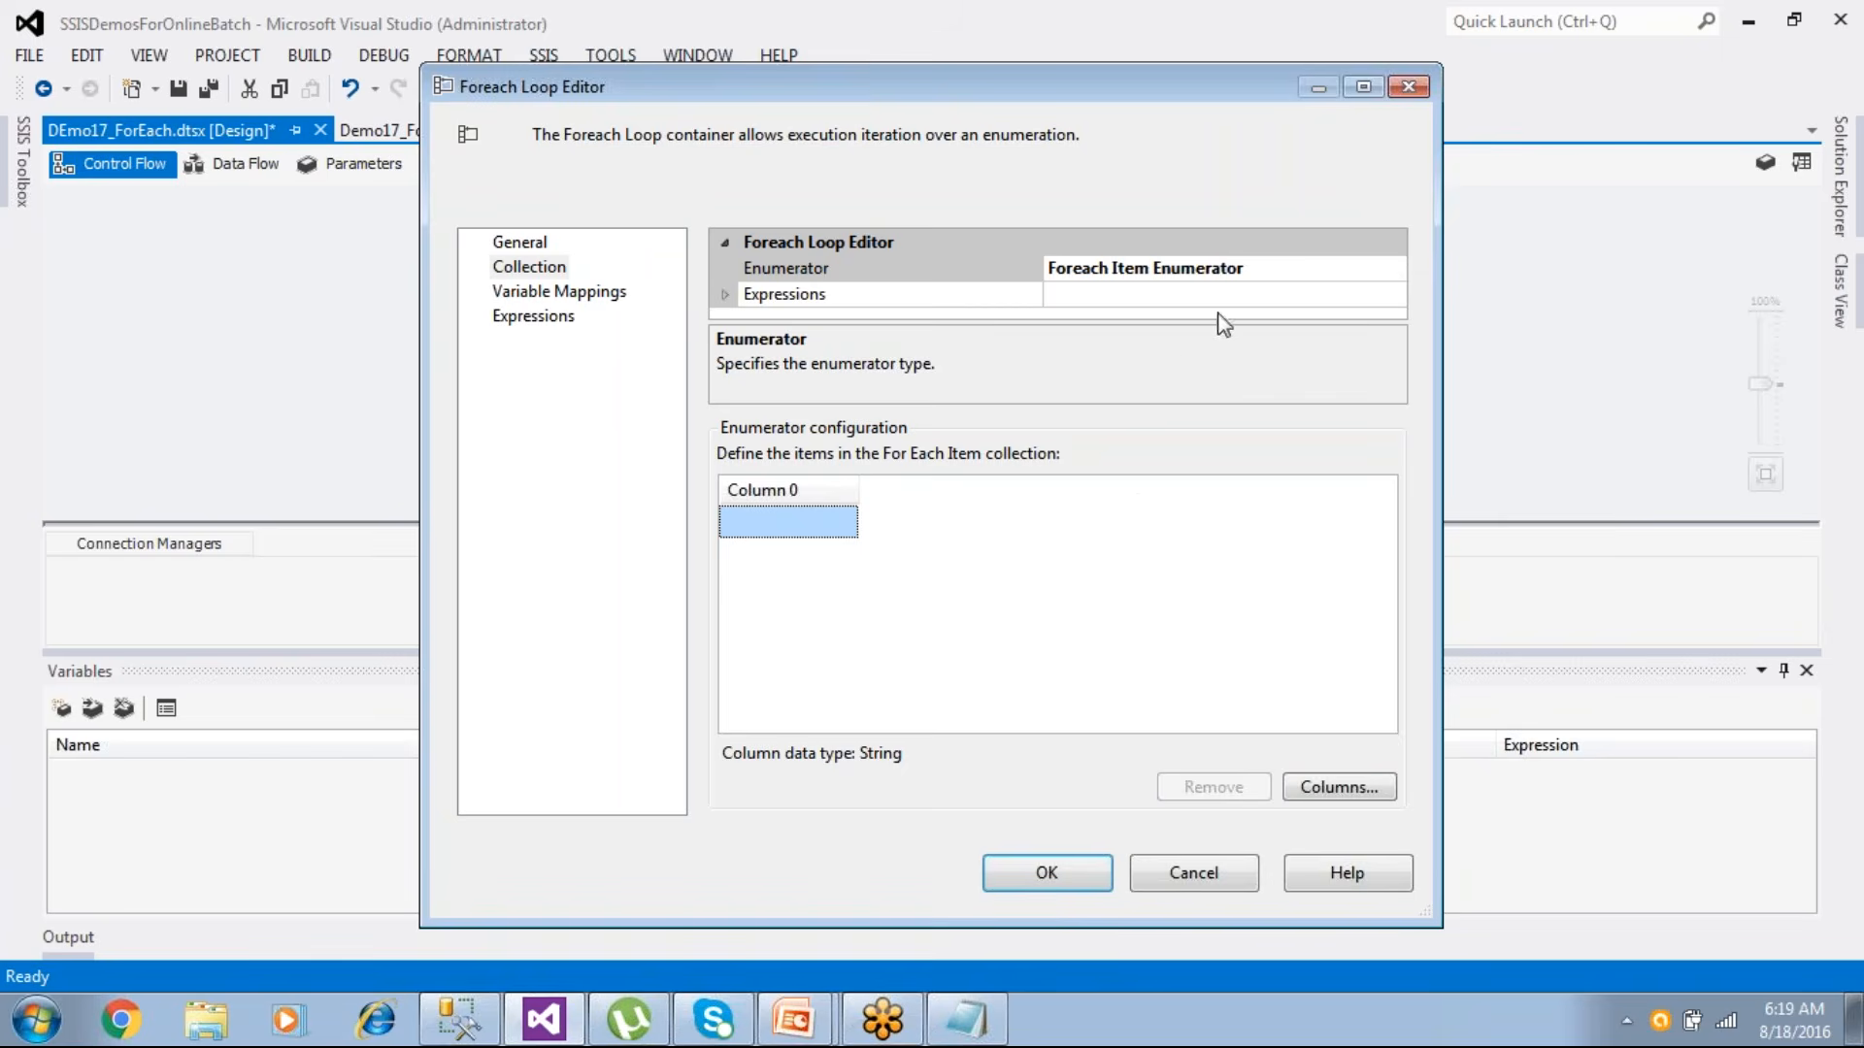
left_click(1370, 269)
left_click(1394, 269)
left_click(1203, 297)
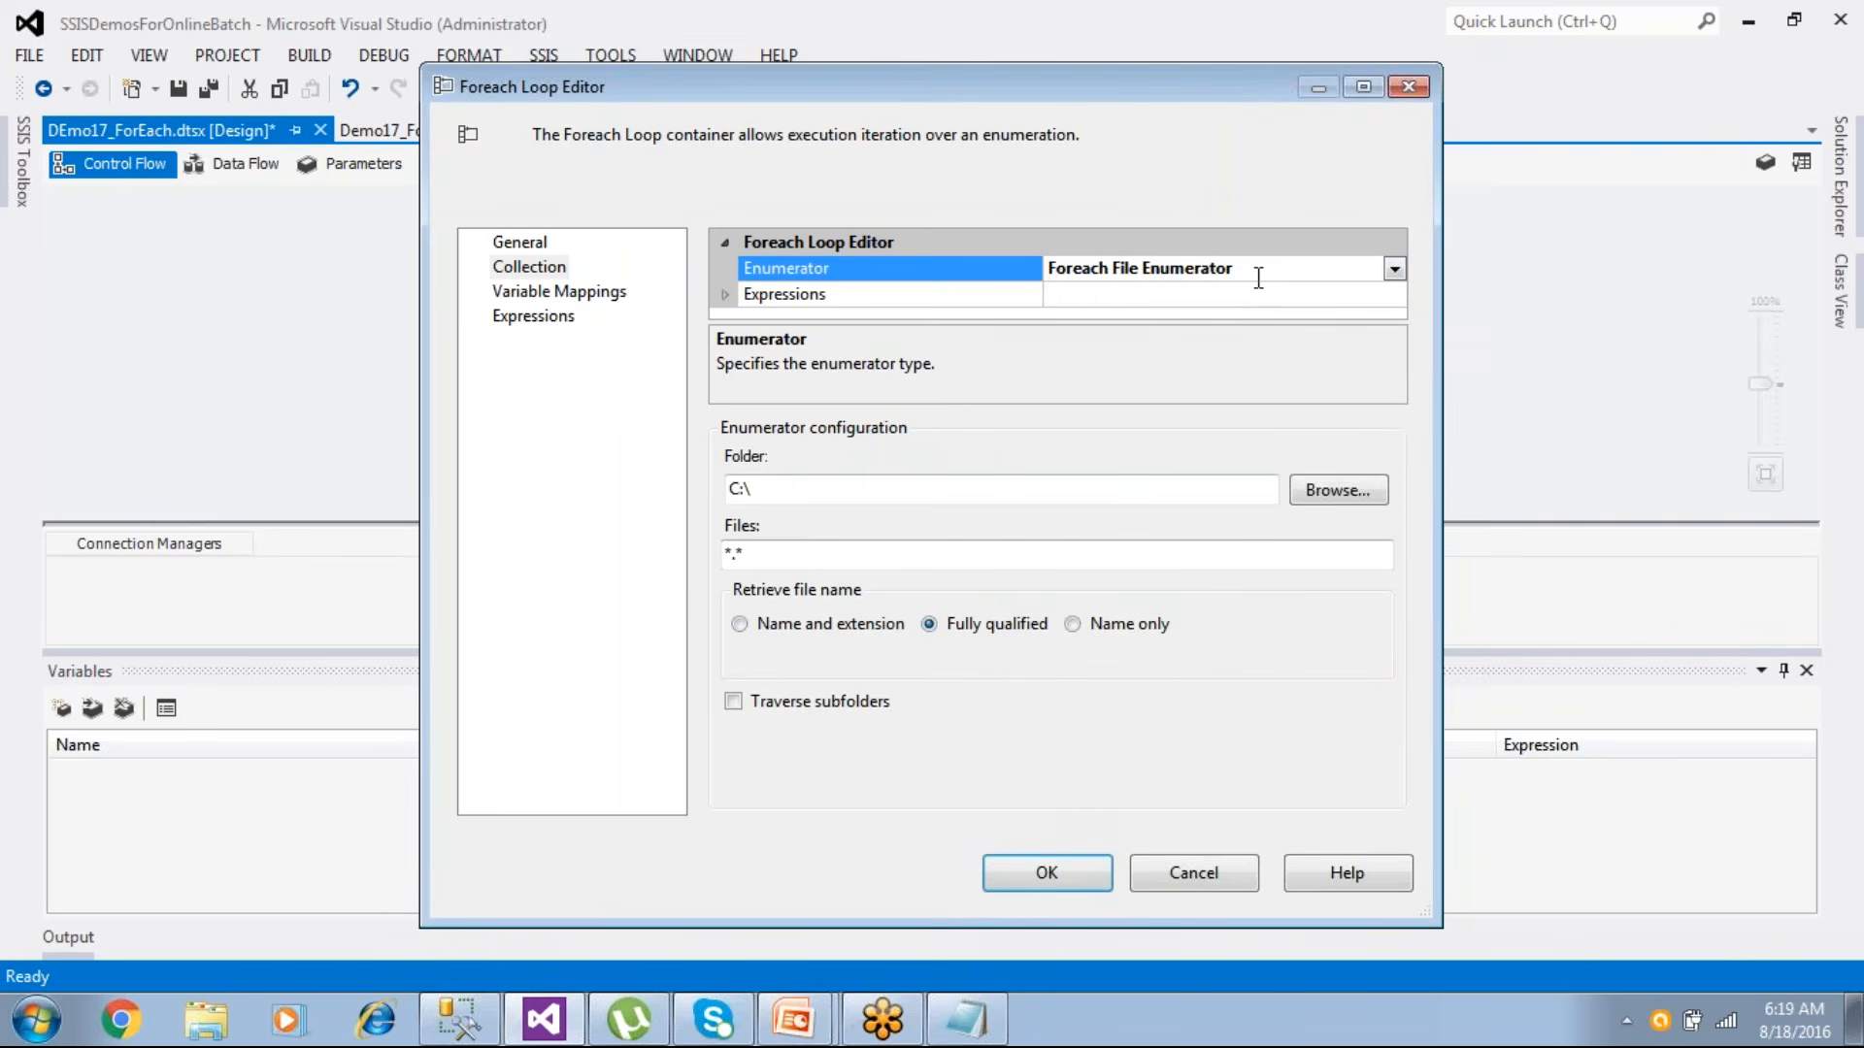
- Go through the available enumerator types, trying Foreach Item Enumerator, and select Foreach File Enumerator again
left_click(1394, 269)
left_click(1207, 322)
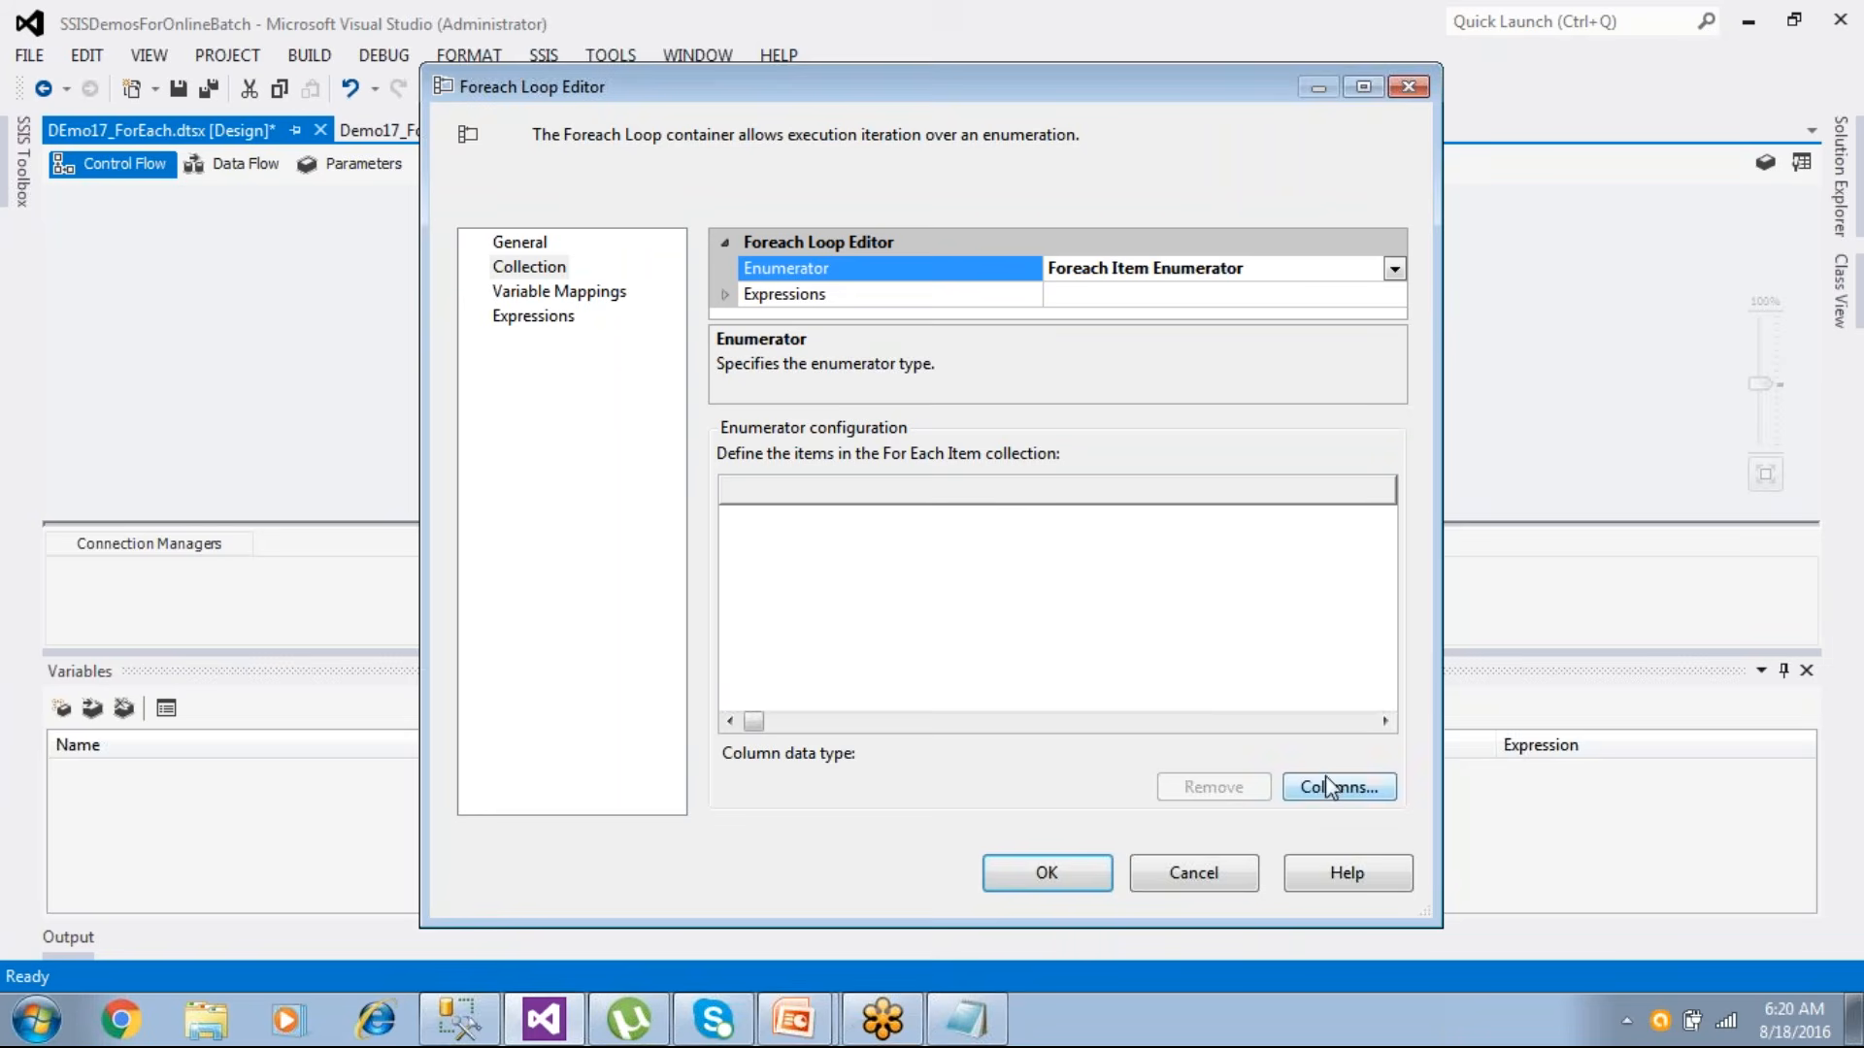
left_click(1394, 272)
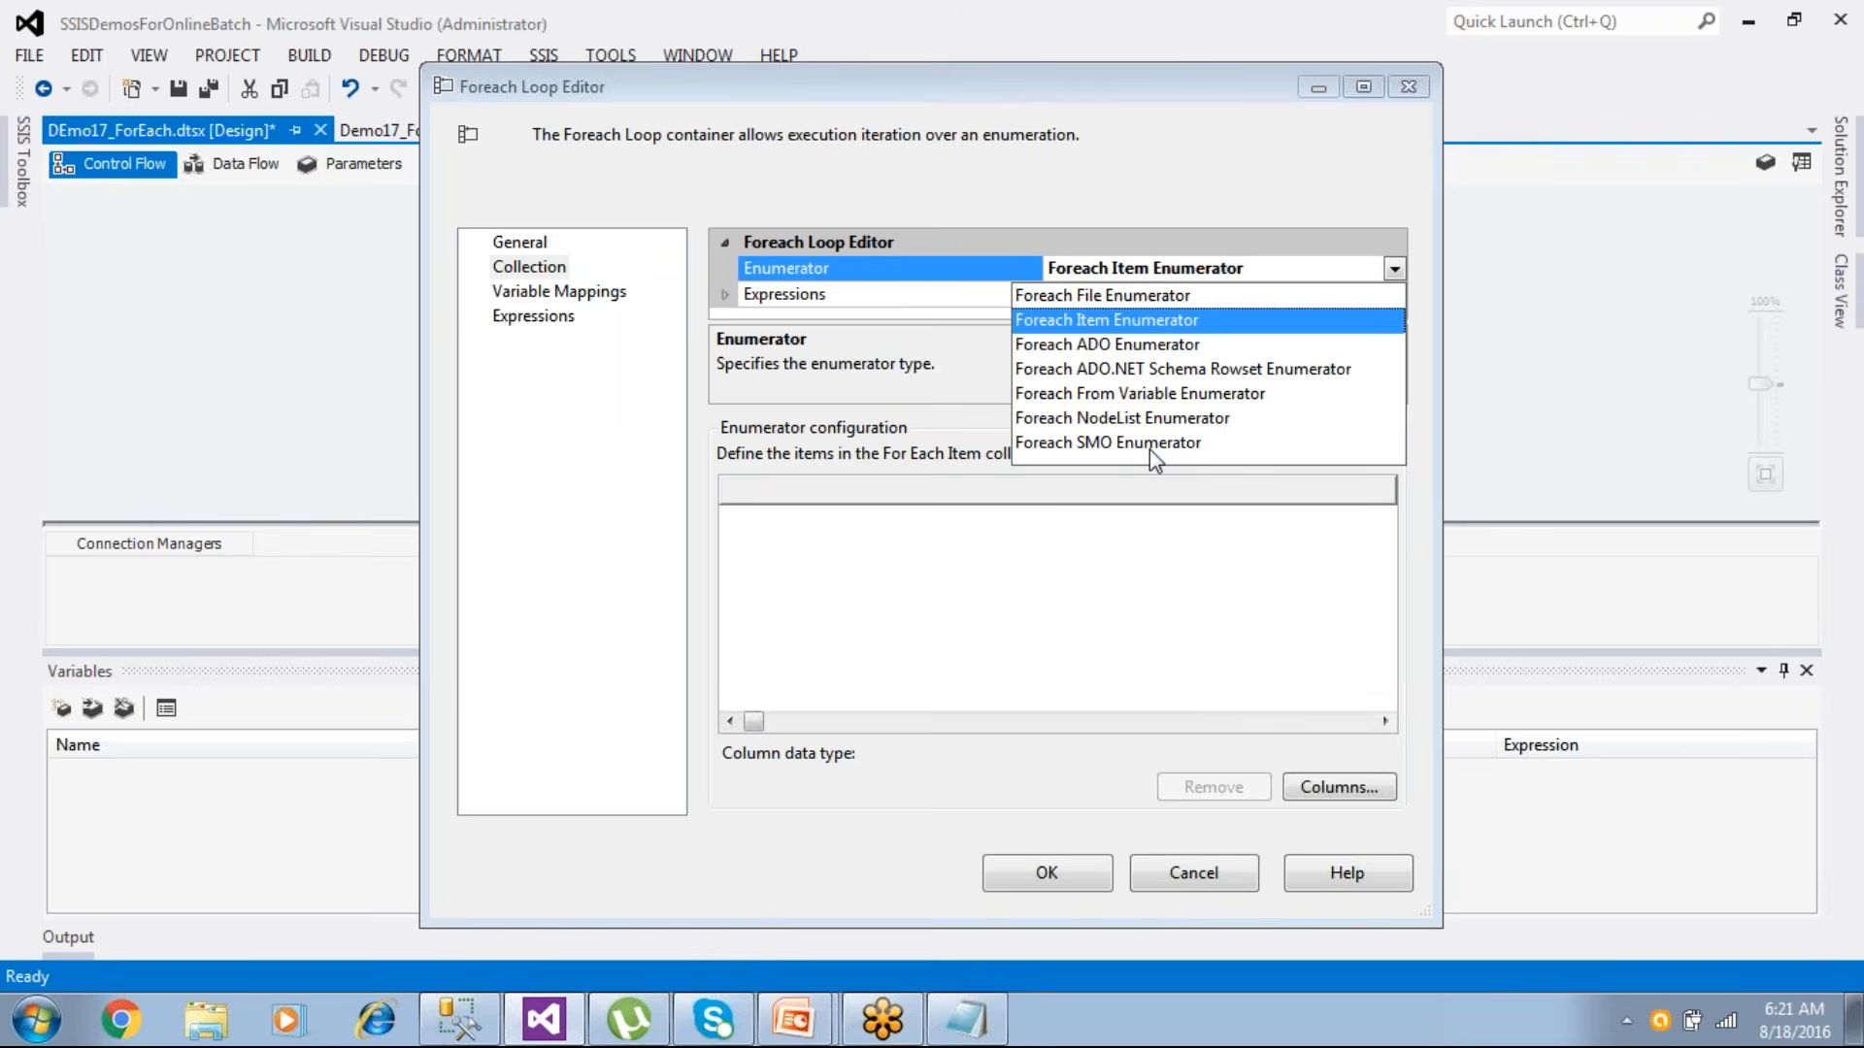
left_click(1140, 293)
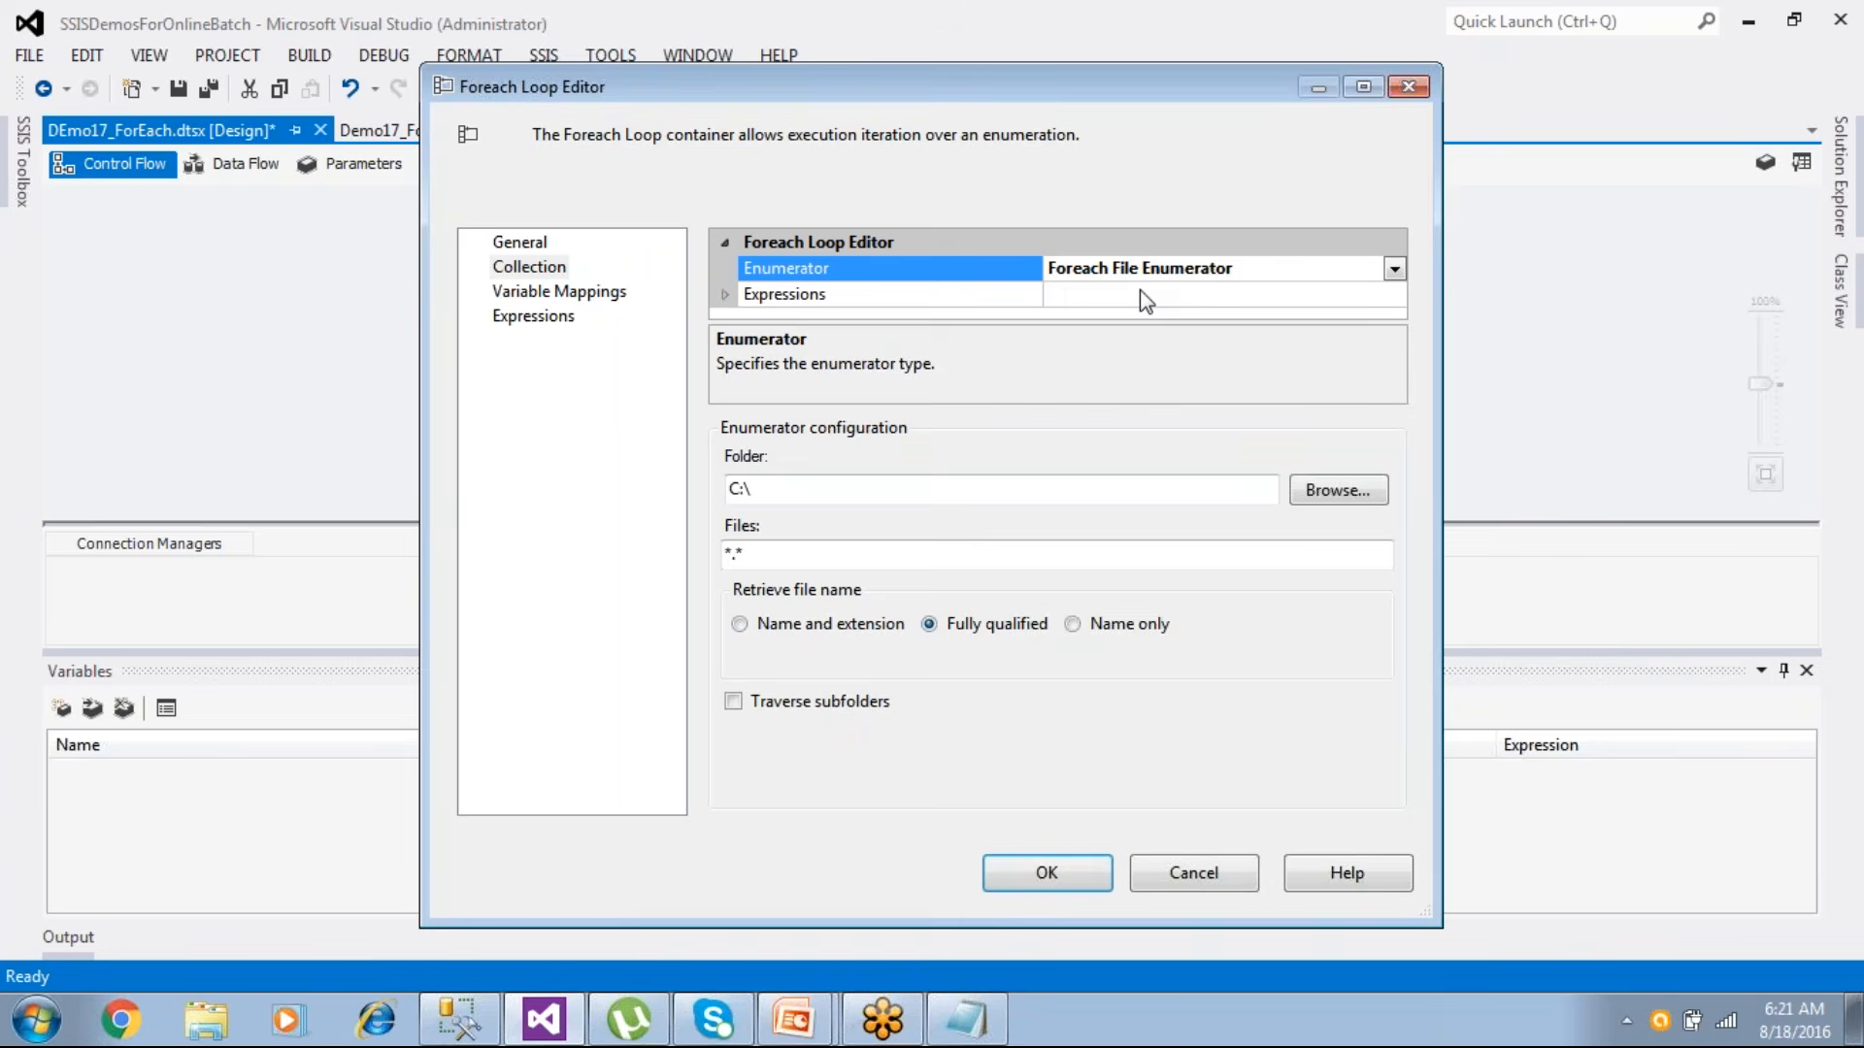
left_click(775, 487)
left_click(798, 274)
left_click(1394, 270)
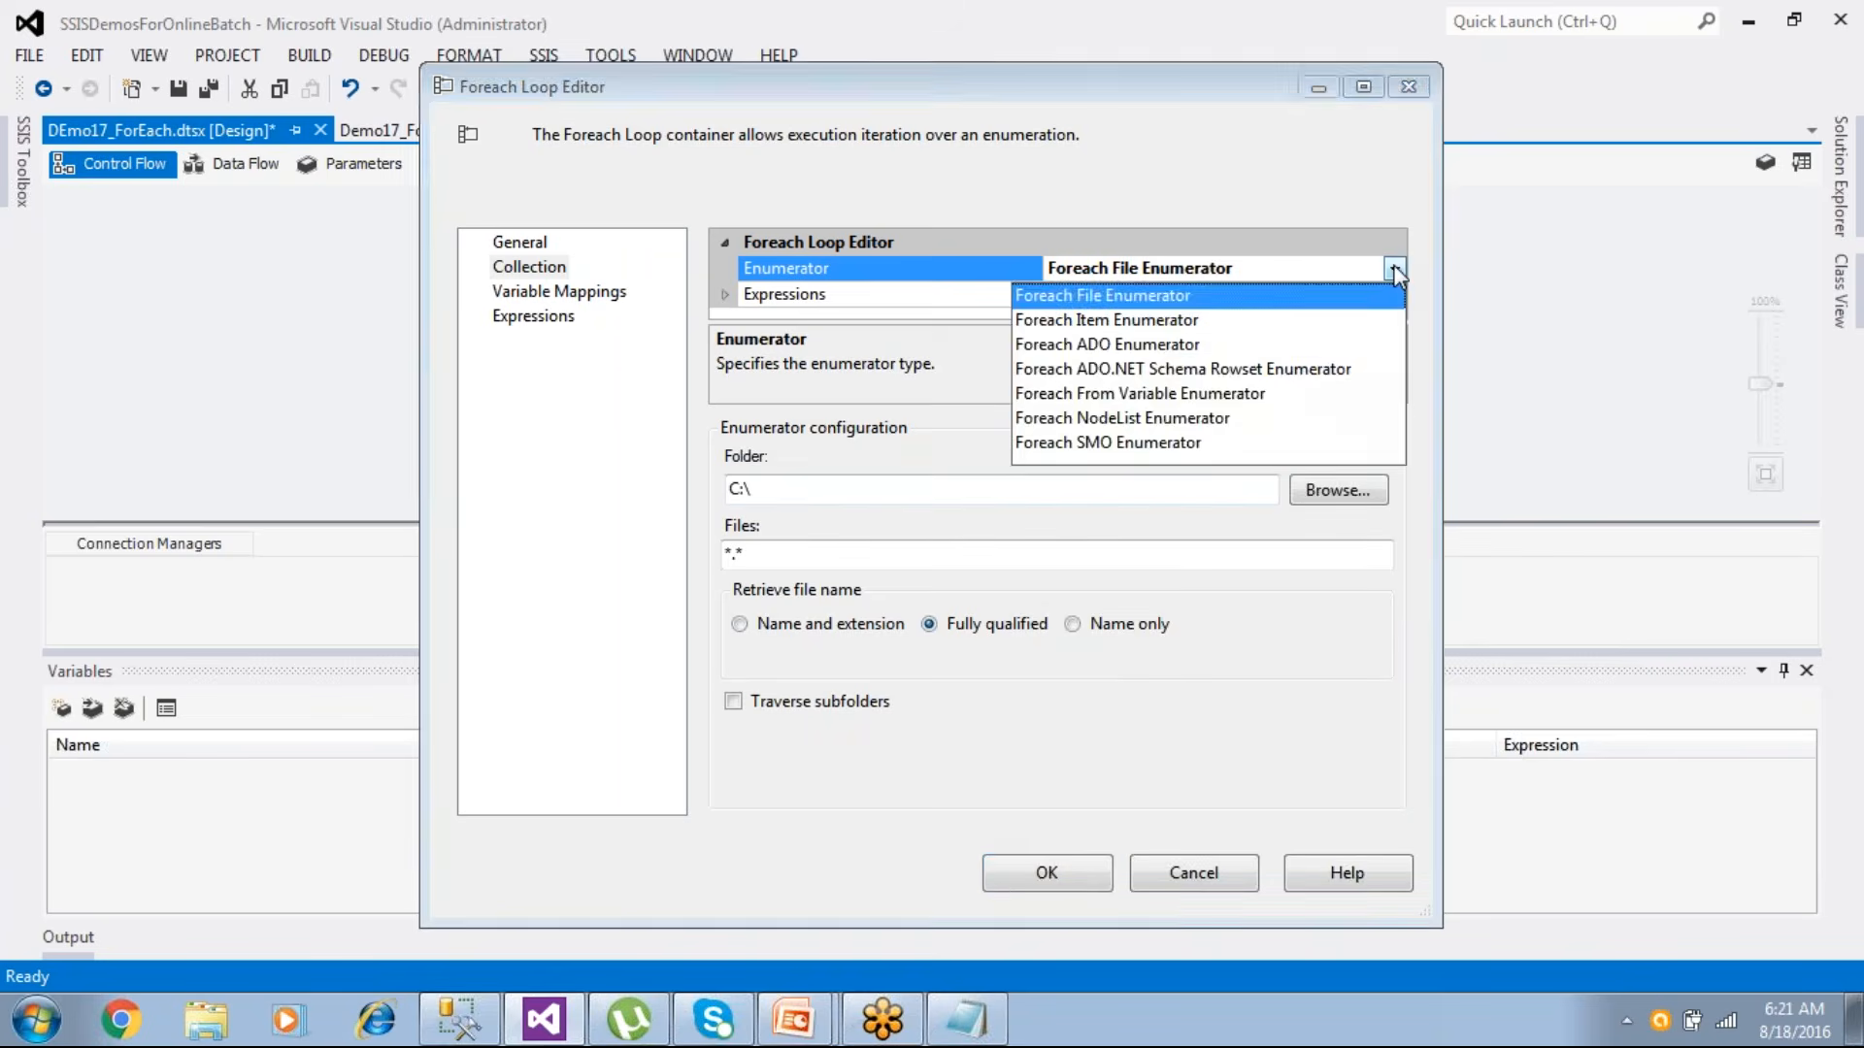
left_click(1209, 295)
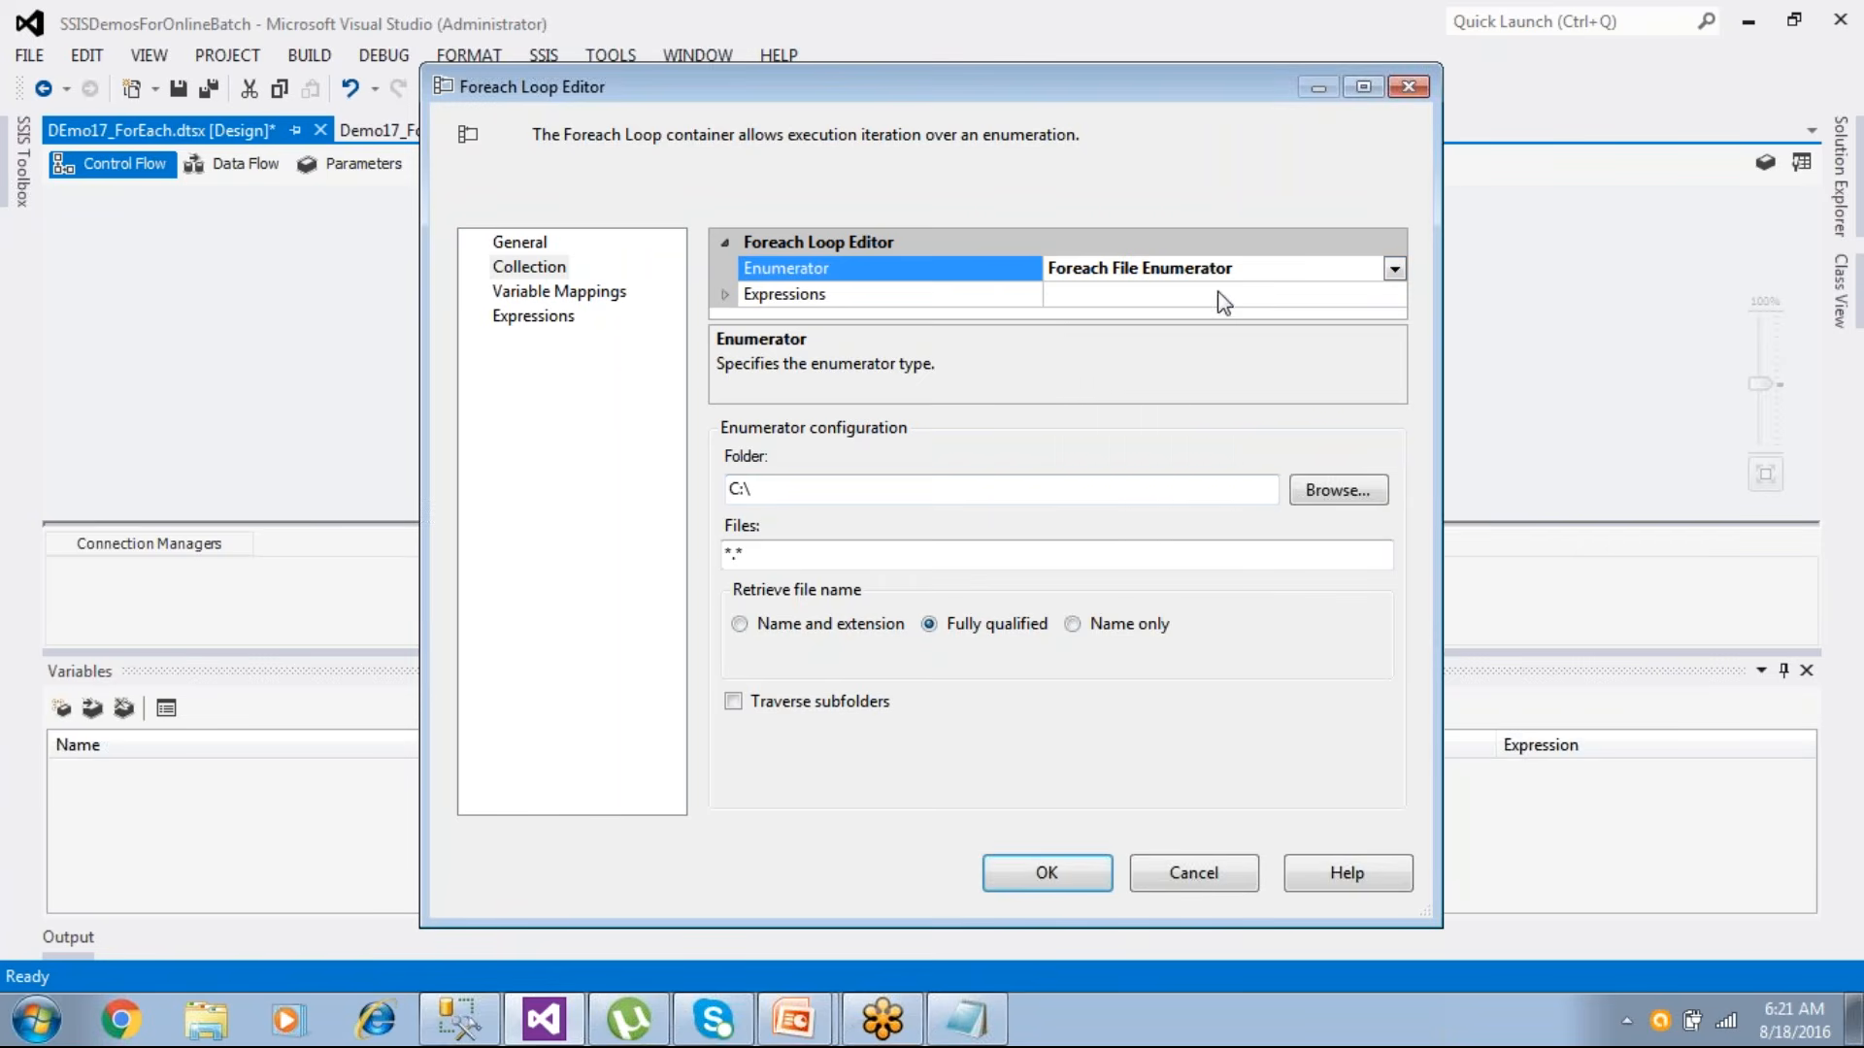
- Set the file enumerator's folder to D:\SSISSourceData
left_click(844, 488)
left_click(1323, 503)
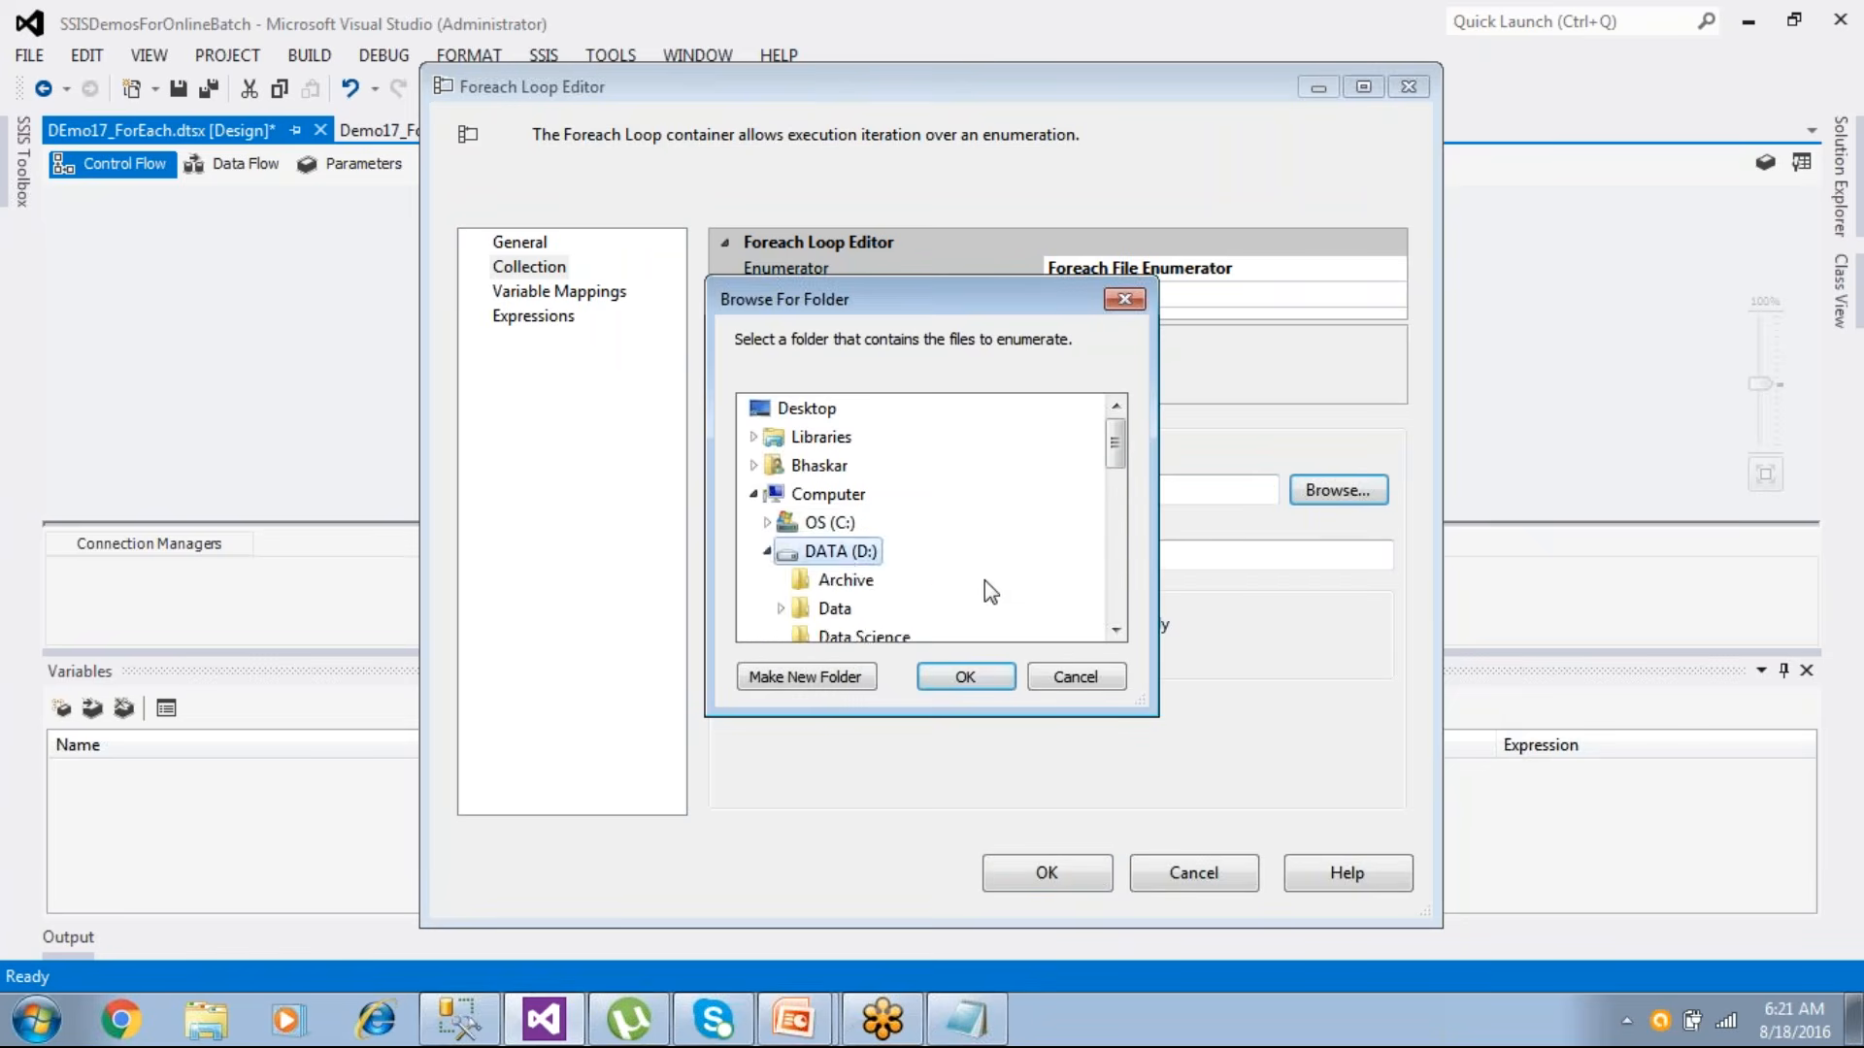
left_click_drag(1116, 629, 1116, 629)
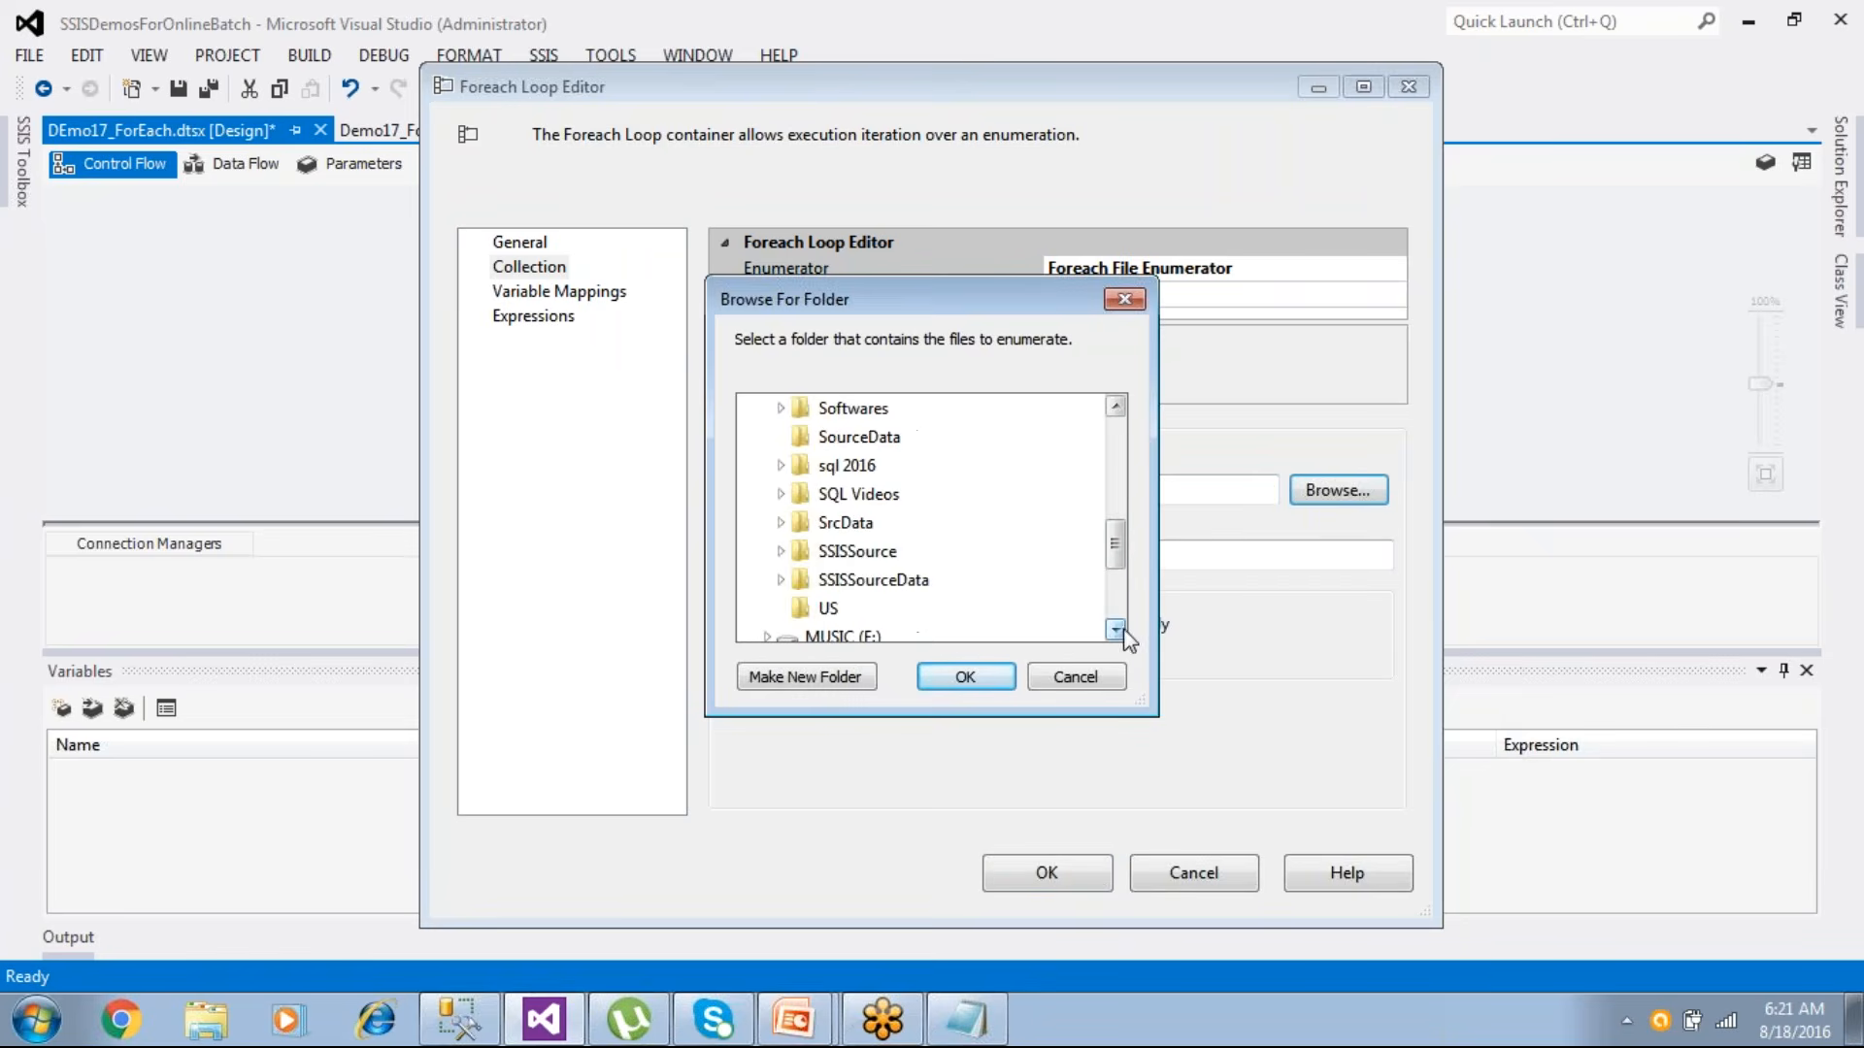
left_click(893, 580)
left_click(948, 675)
- Try the file filter *.txt in the enumerator configuration and restore it to *.*
left_click(786, 562)
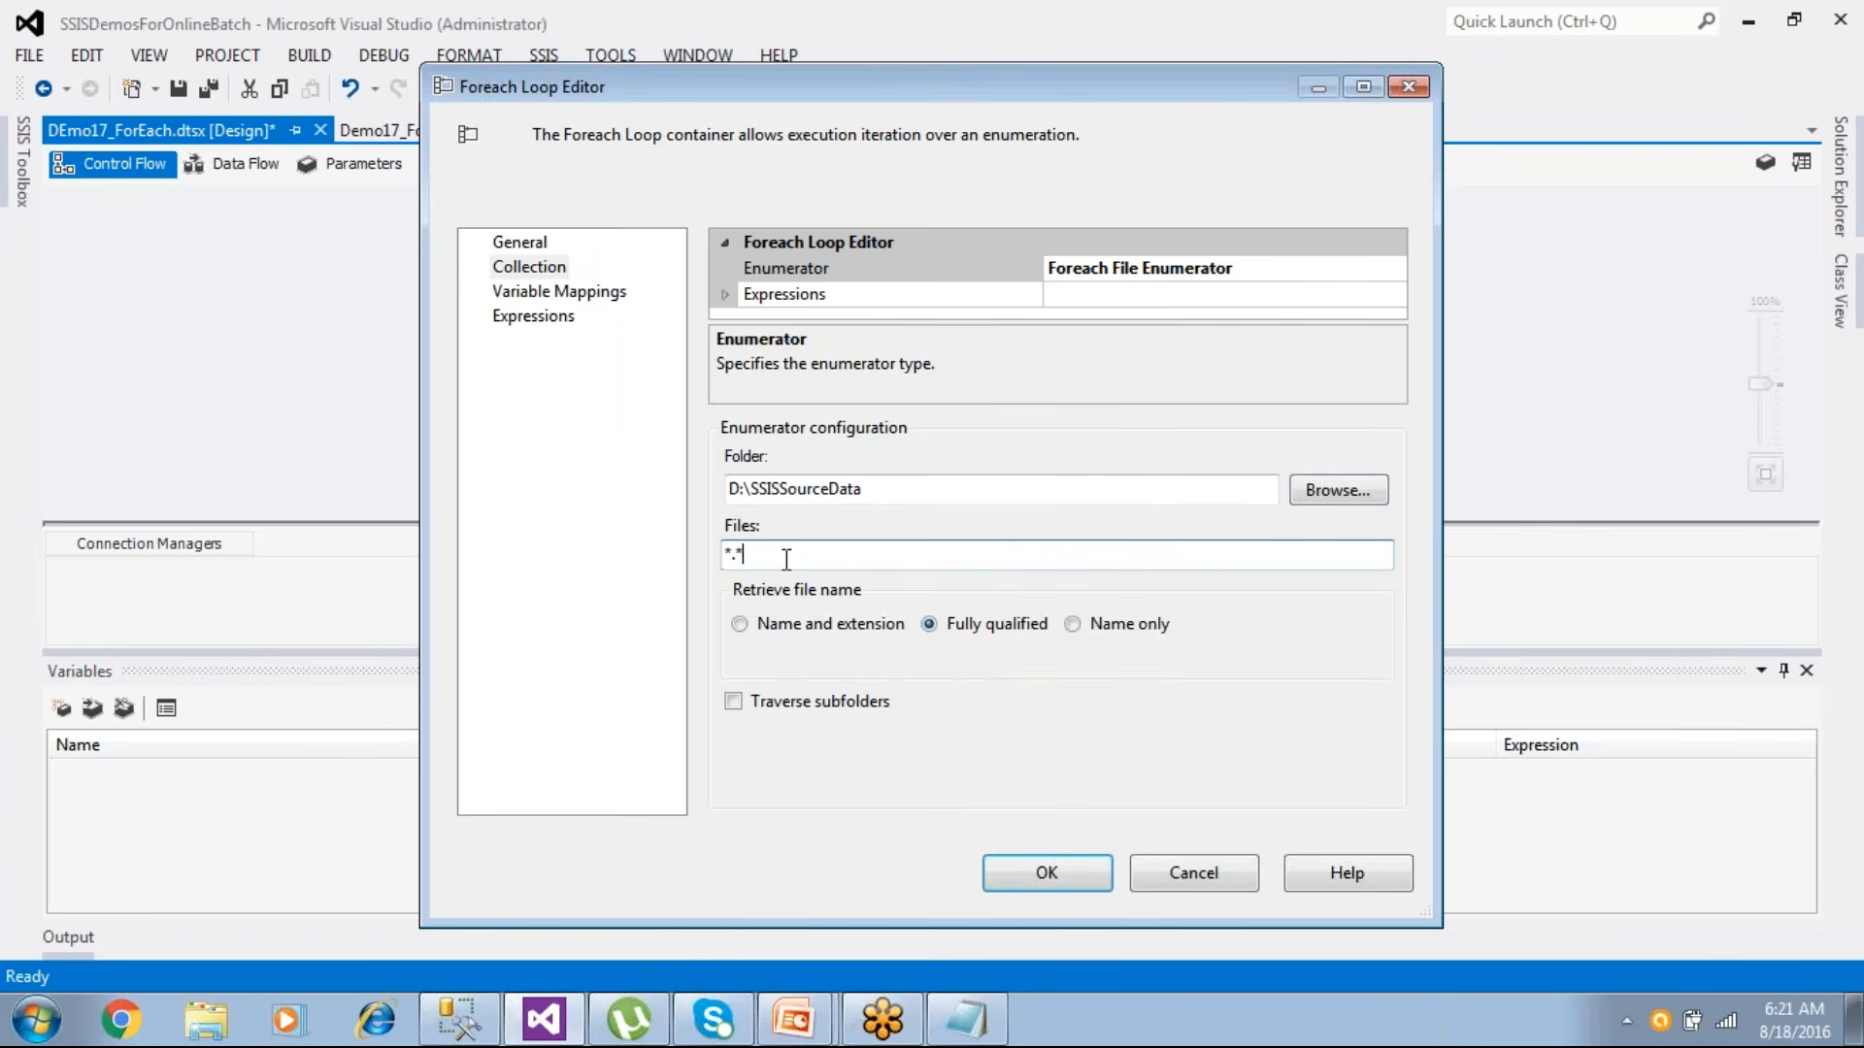
key("BackSpace")
type("txt")
key("BackSpace")
key("BackSpace")
- Enable Traverse subfolders for the Foreach File Enumerator
left_click(732, 705)
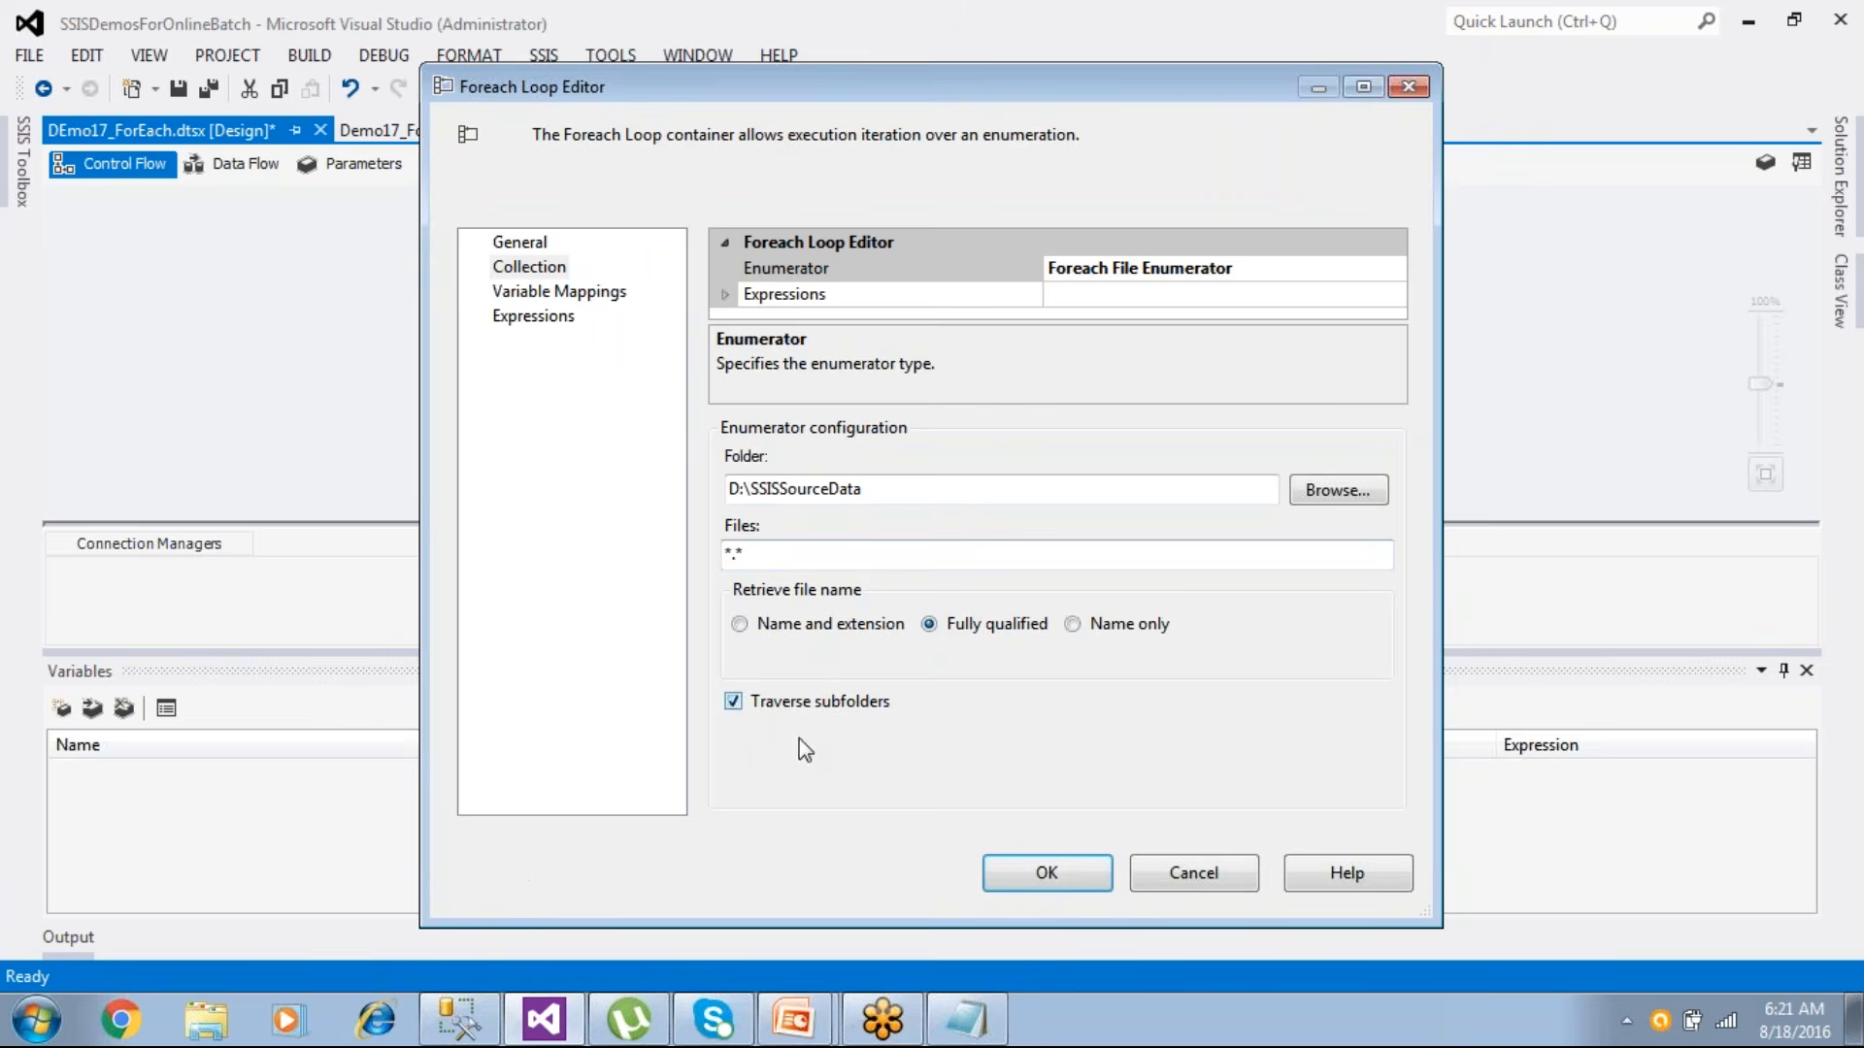
- Examine D:\SSISSourceData in Windows Explorer, including its Version 01, Scripts and ForEachLoopSrc subfolders, and return to the Foreach Loop Editor
key("super+e")
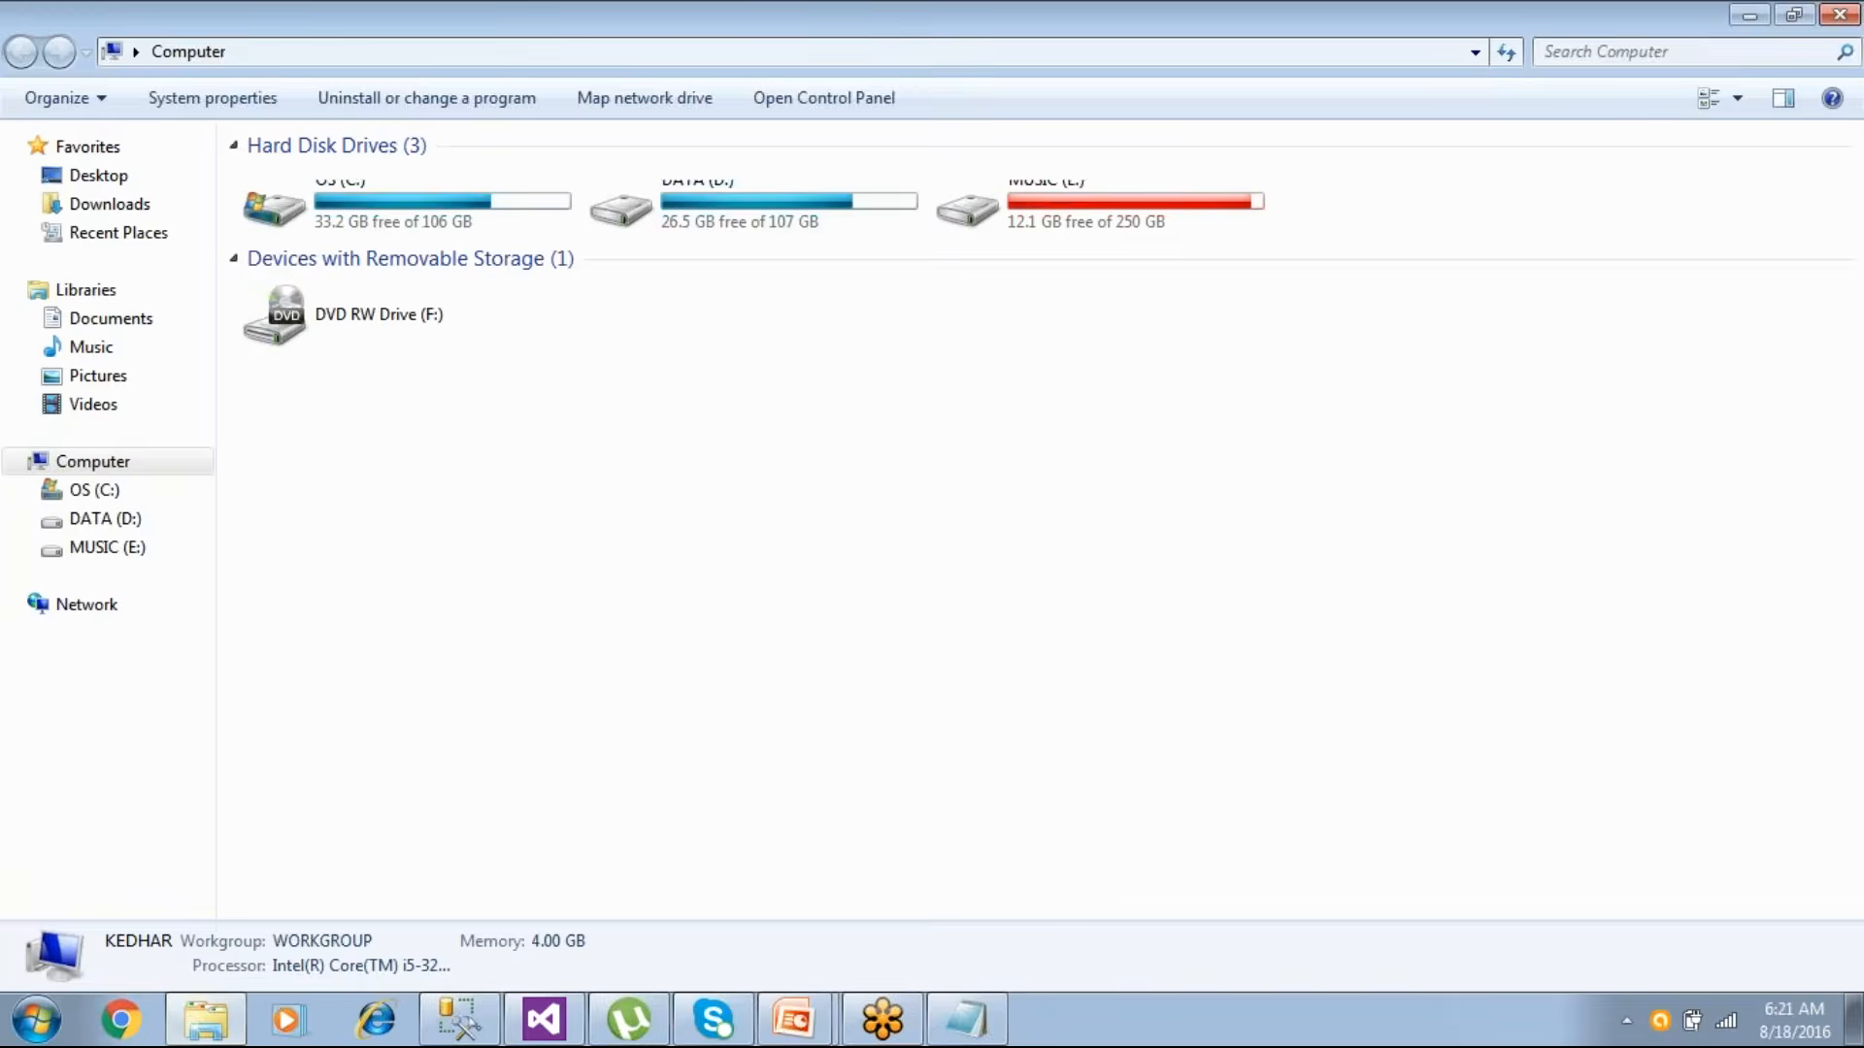
double_click(753, 204)
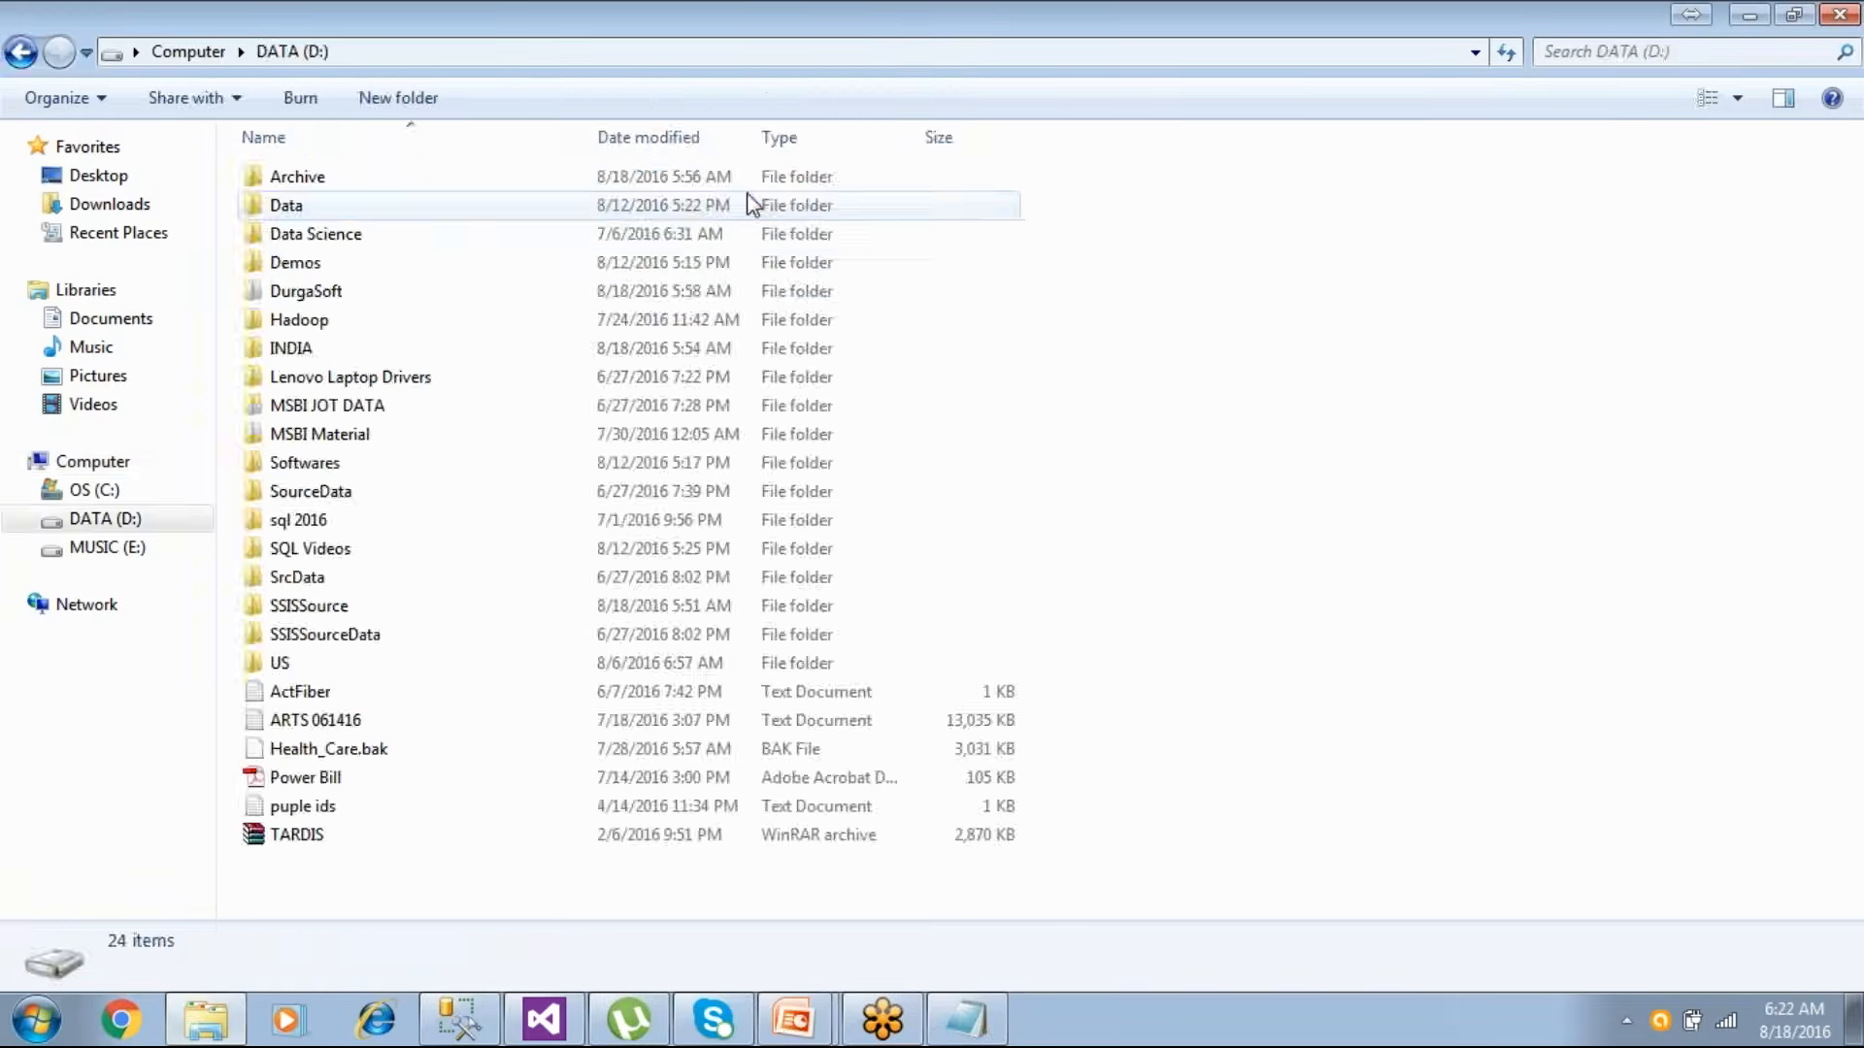
double_click(322, 639)
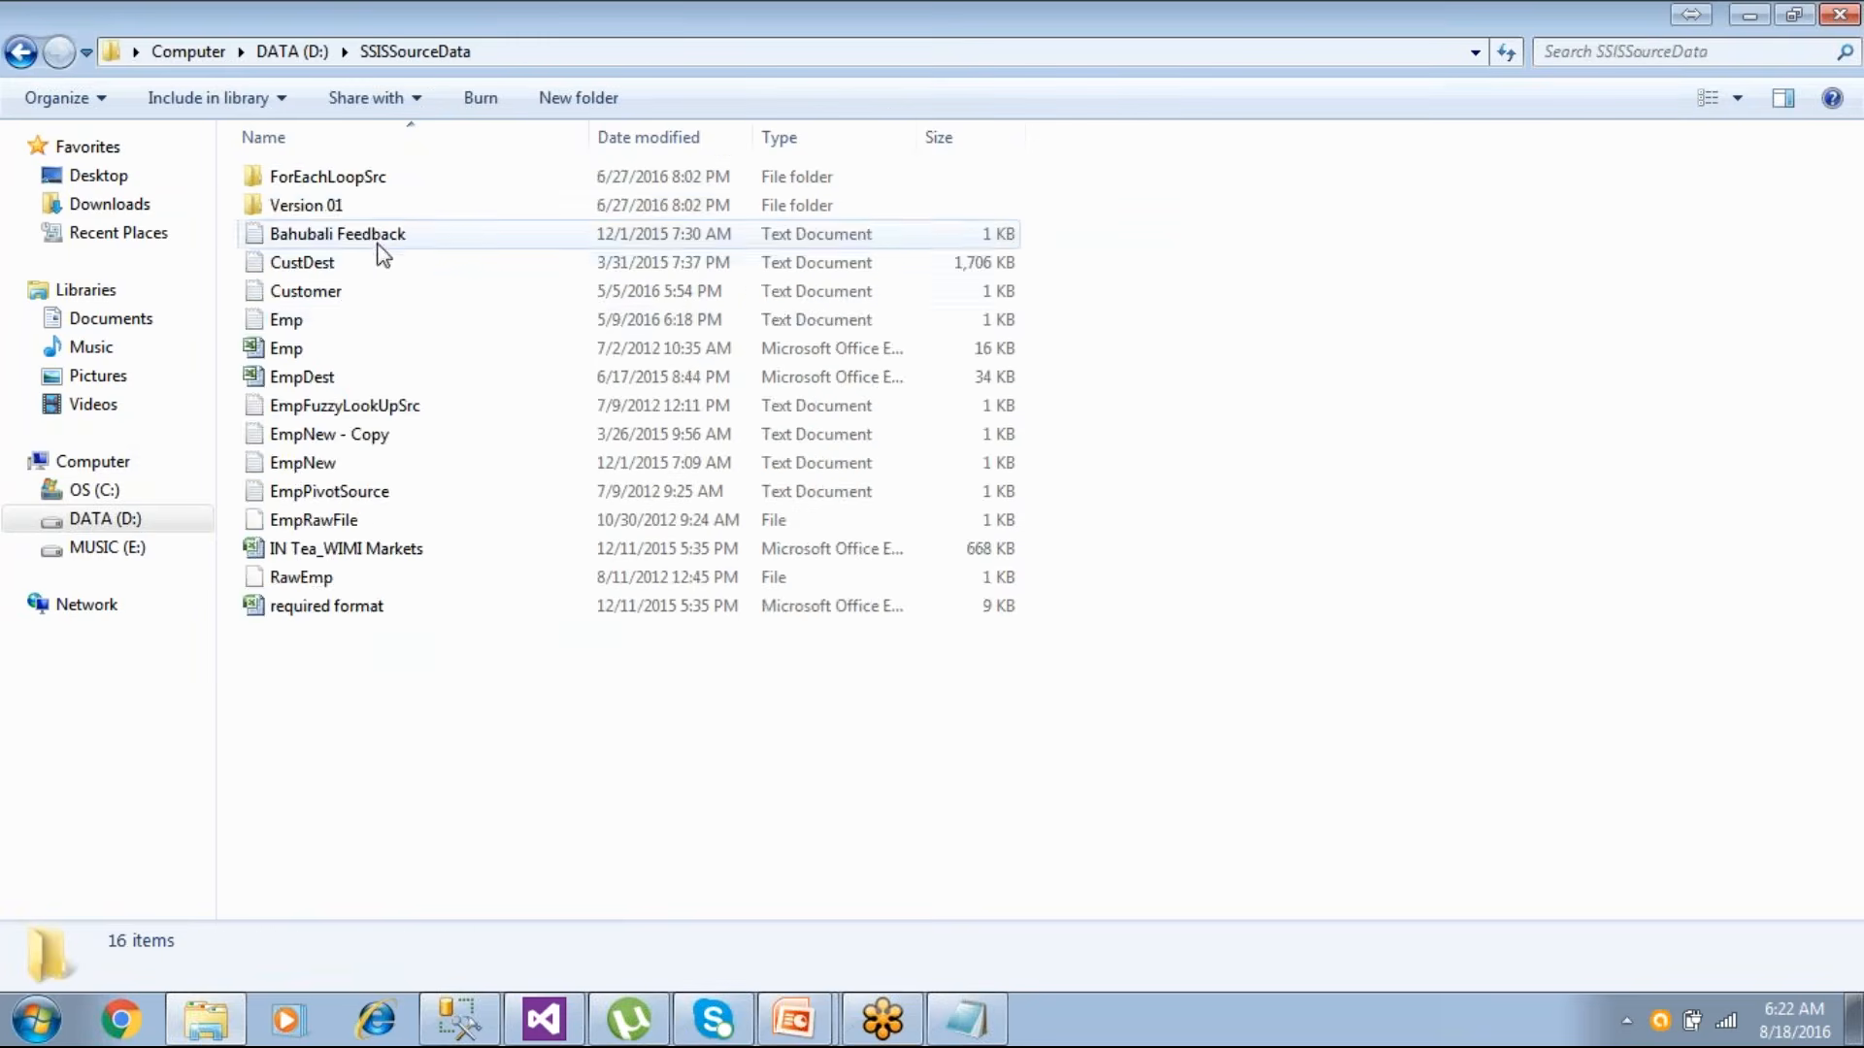
double_click(322, 208)
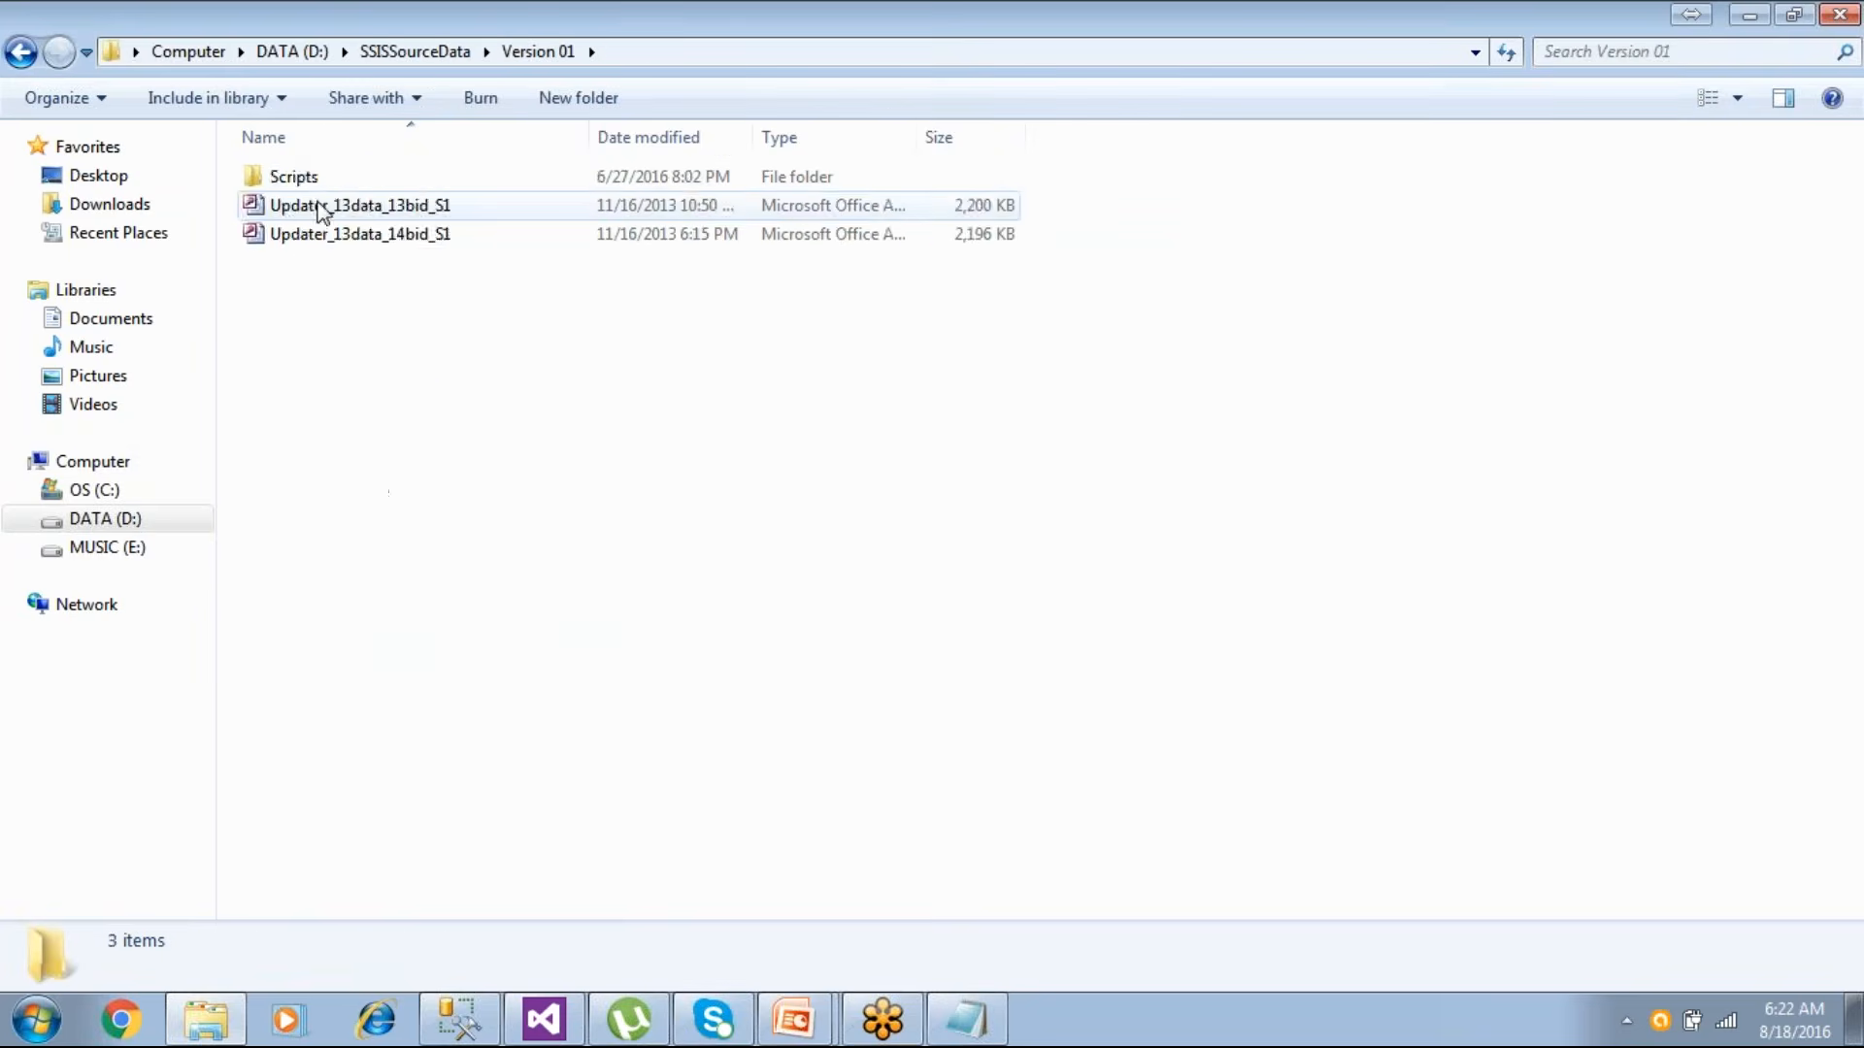
double_click(296, 175)
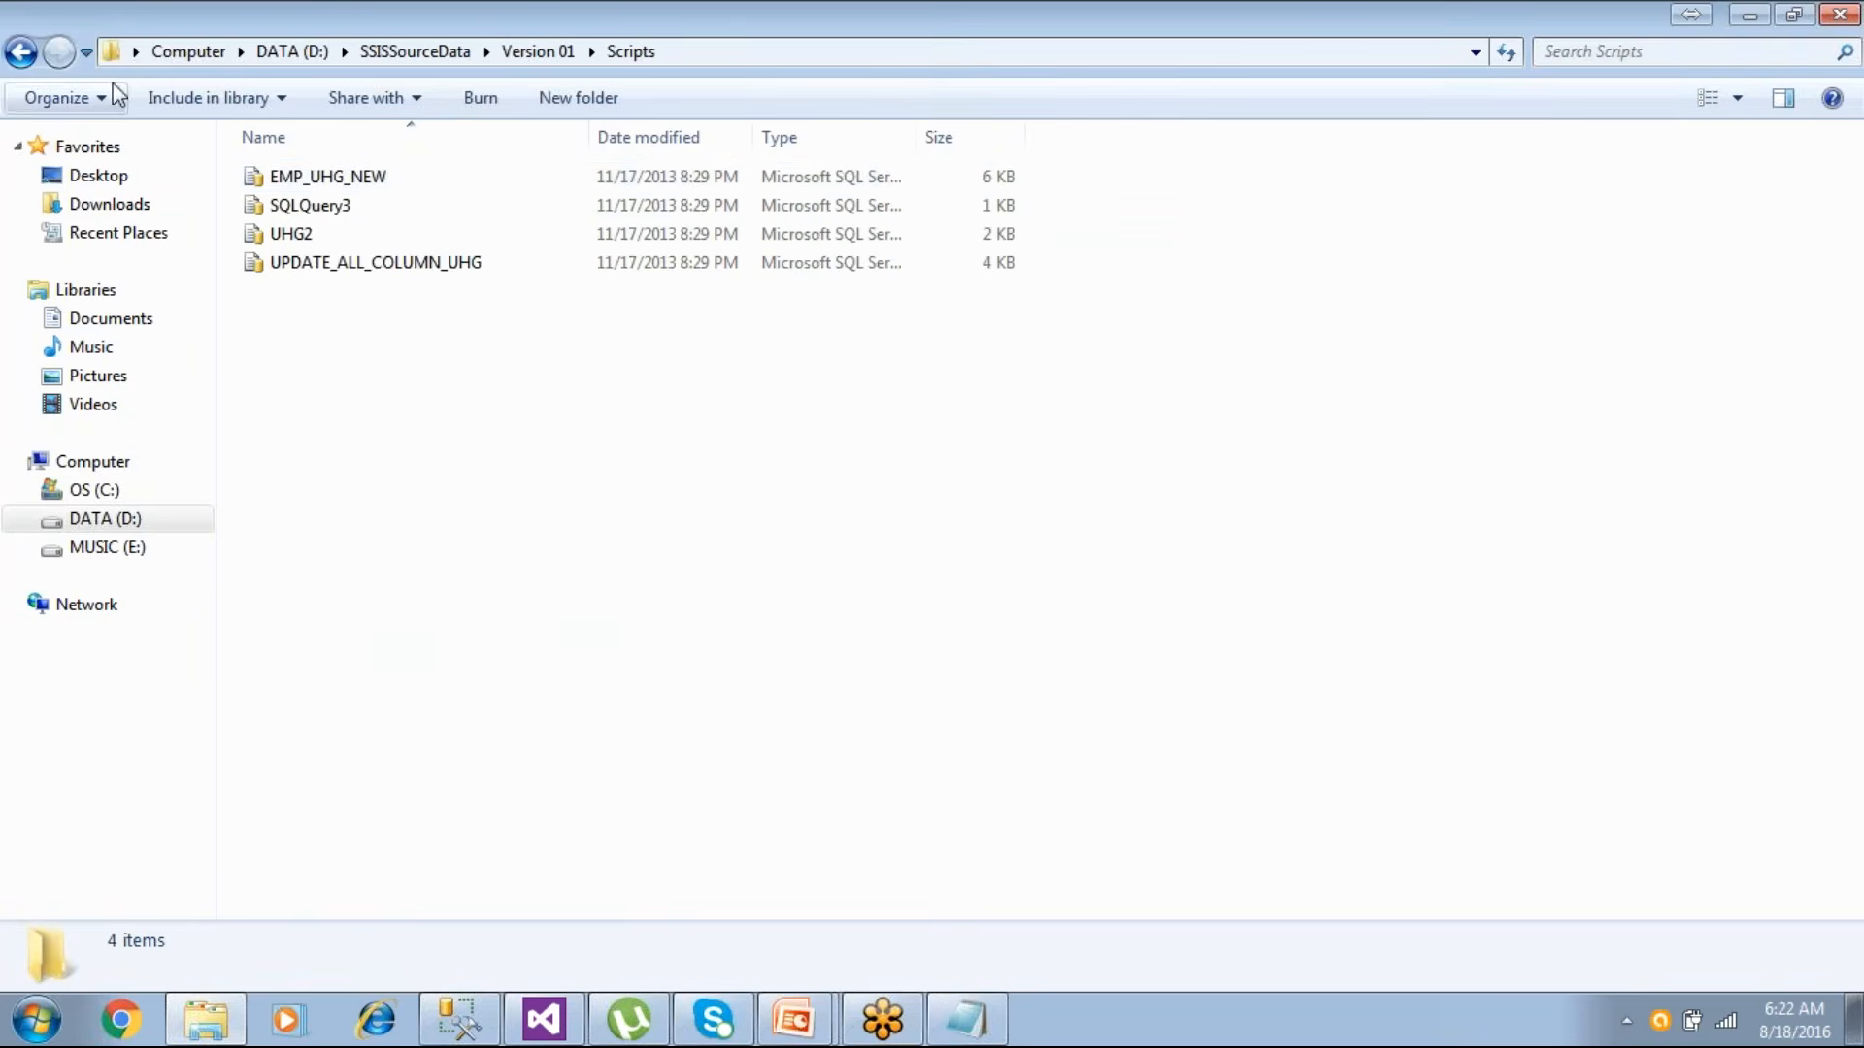
left_click(20, 52)
left_click(20, 51)
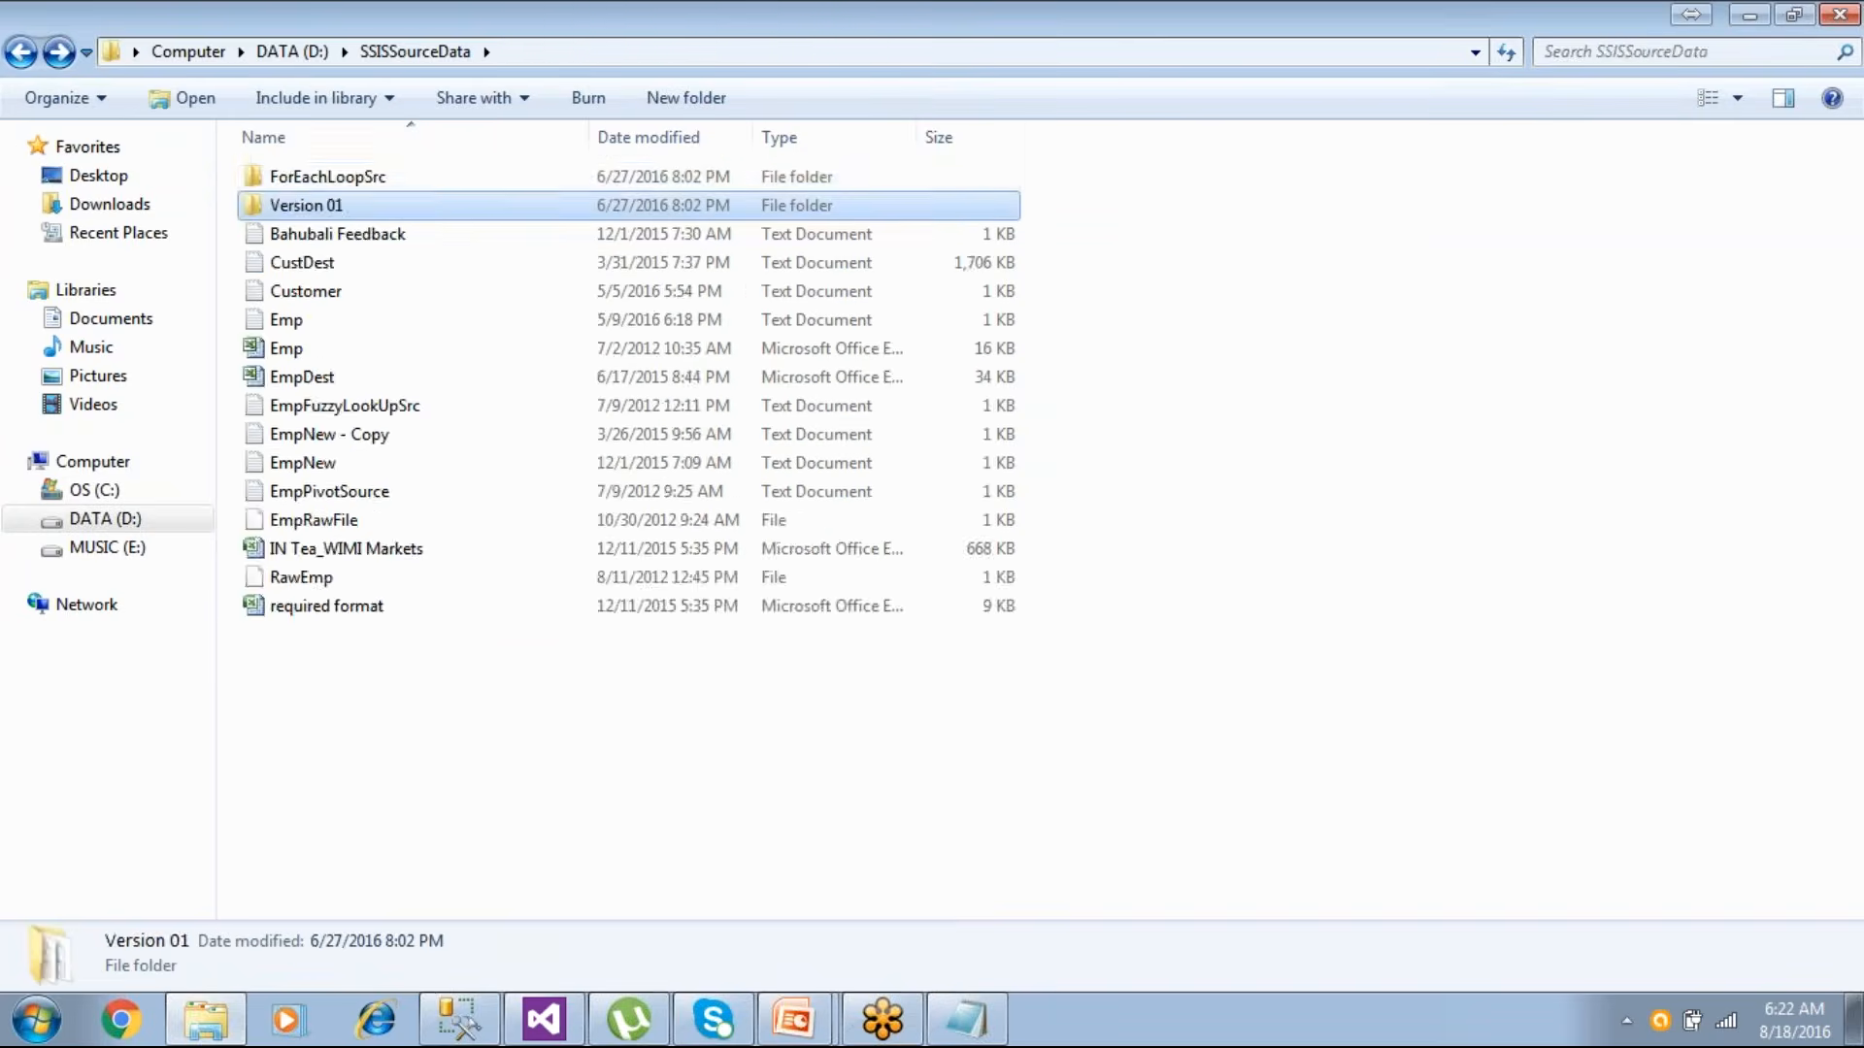
double_click(296, 176)
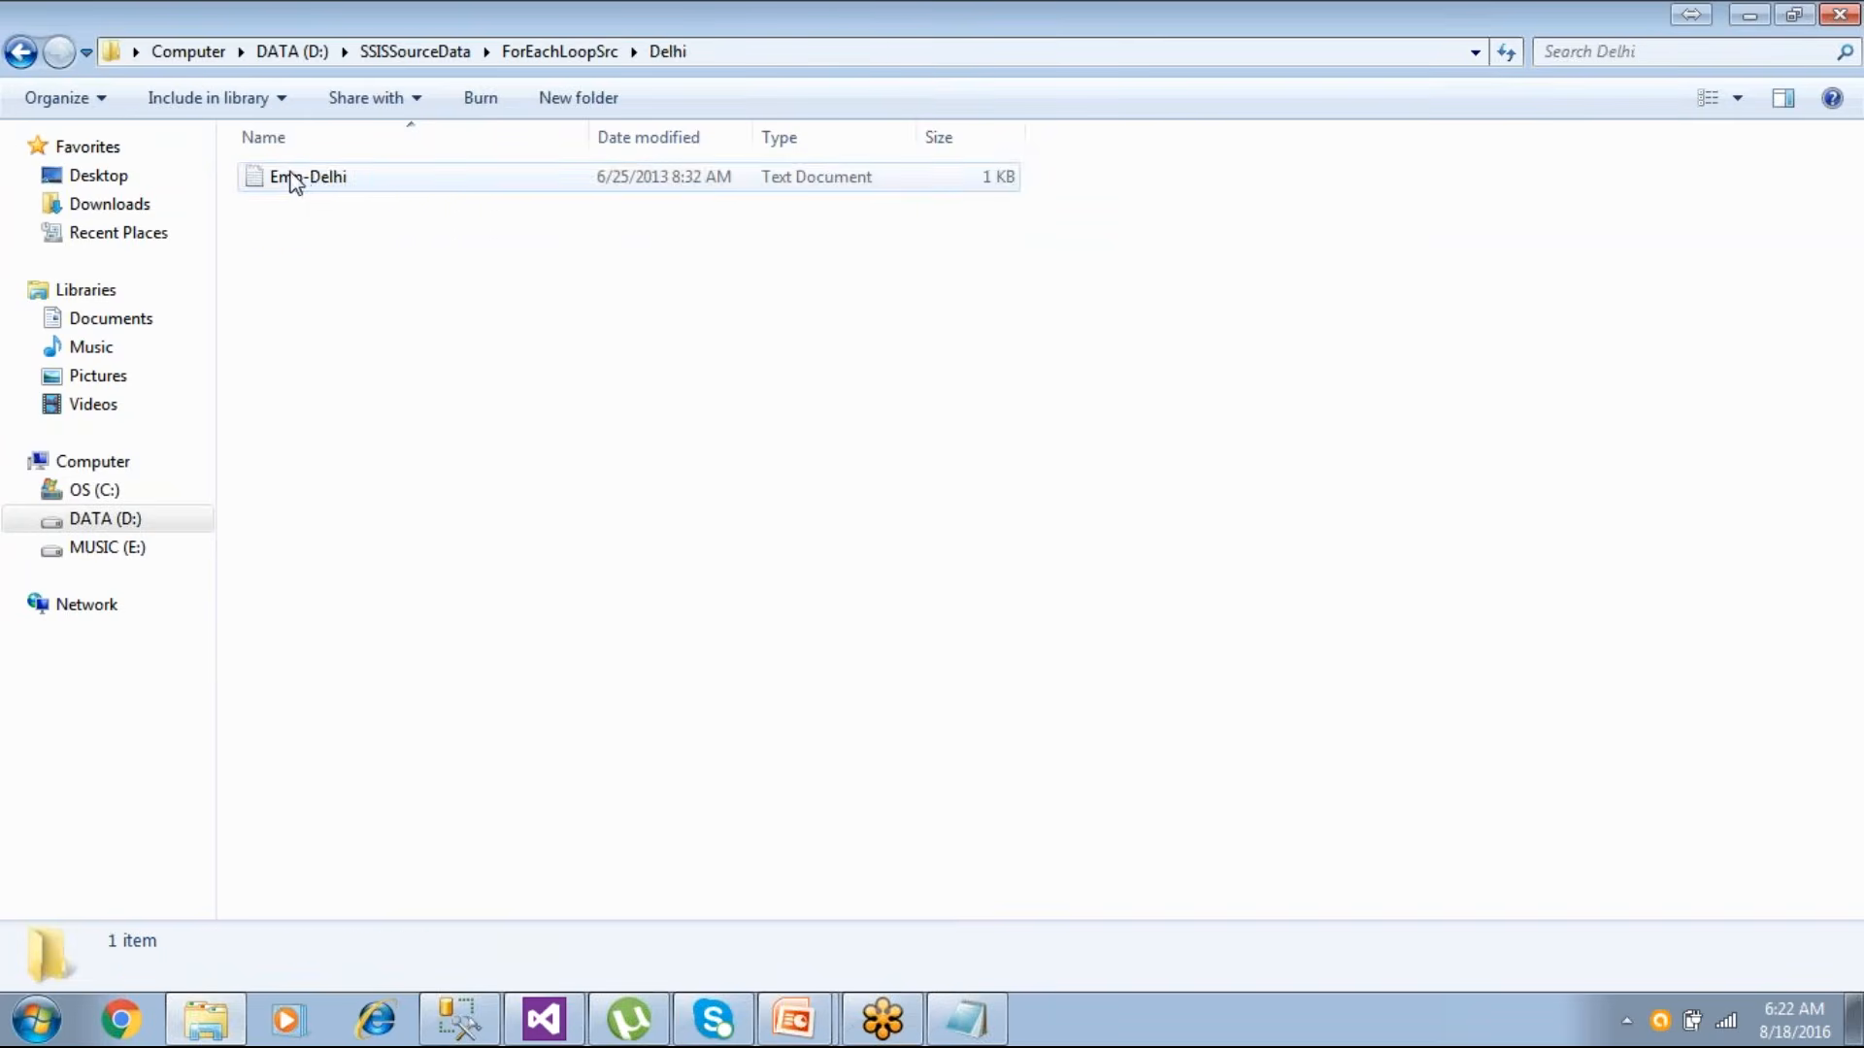
left_click(21, 52)
left_click(25, 58)
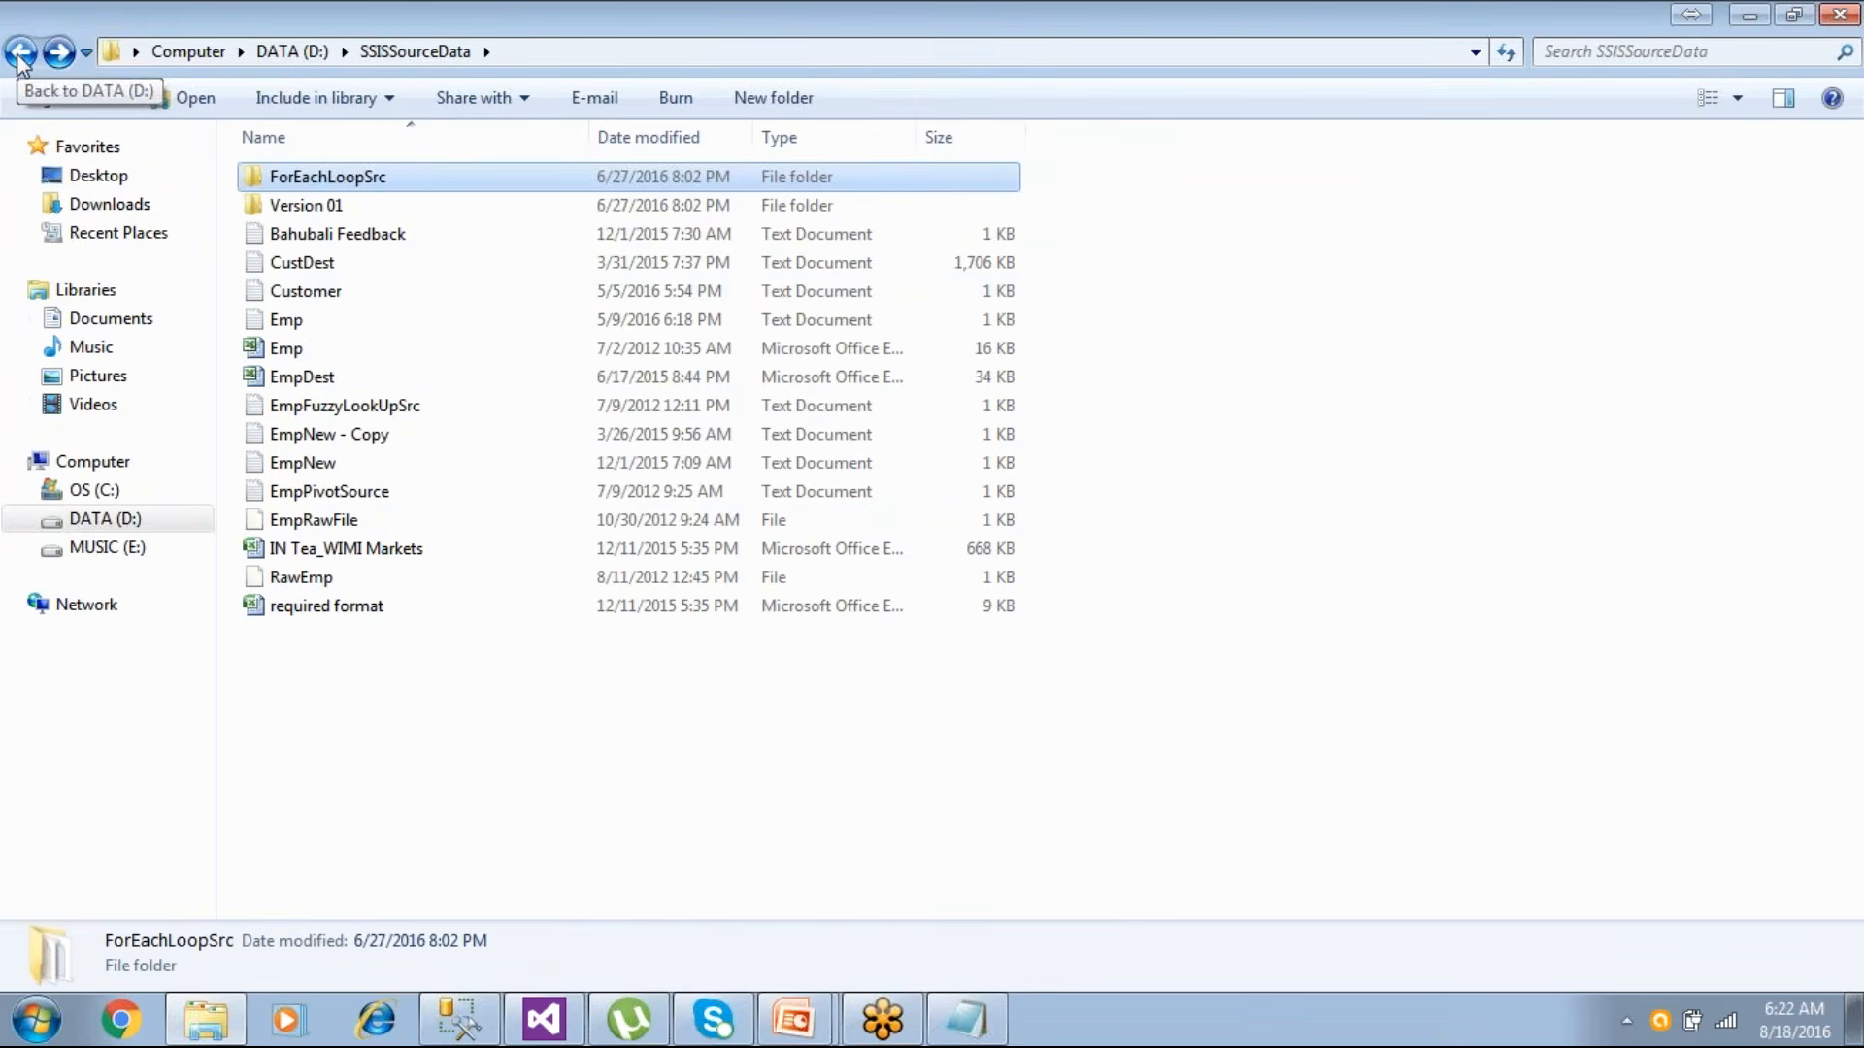
left_click(353, 213)
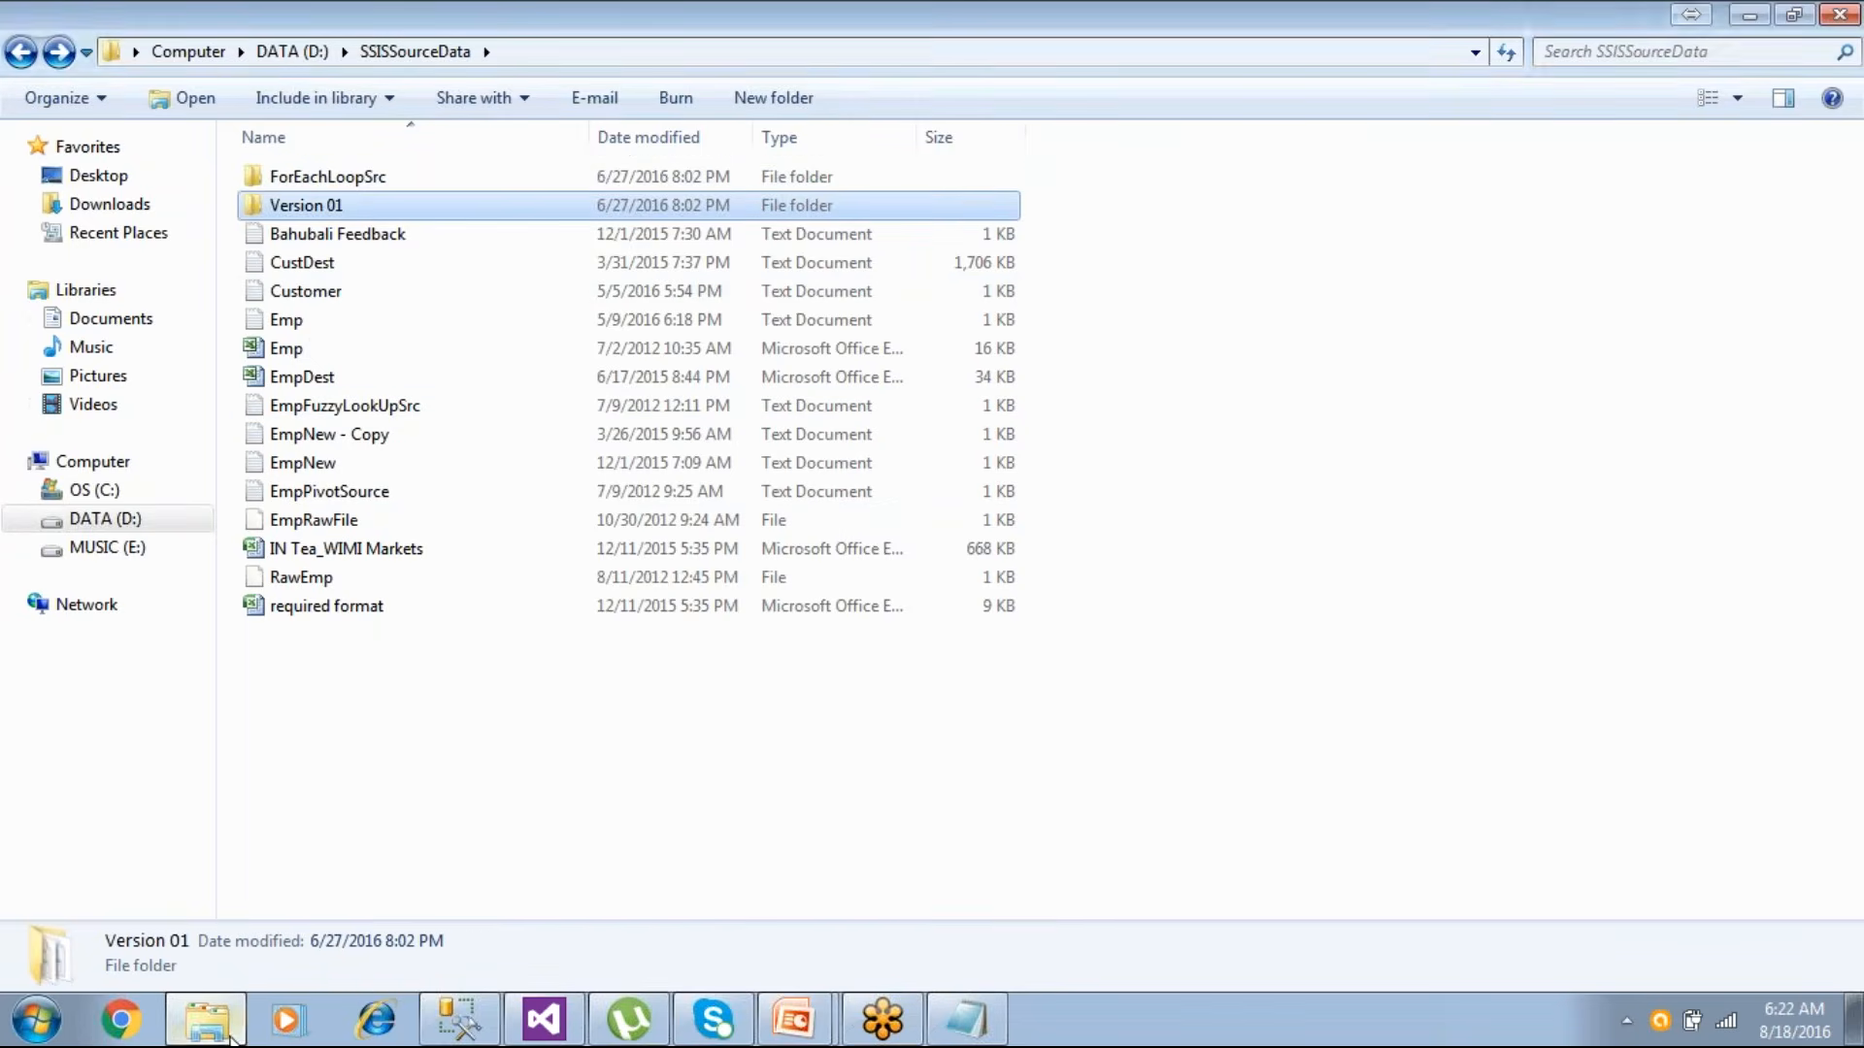
left_click(233, 1036)
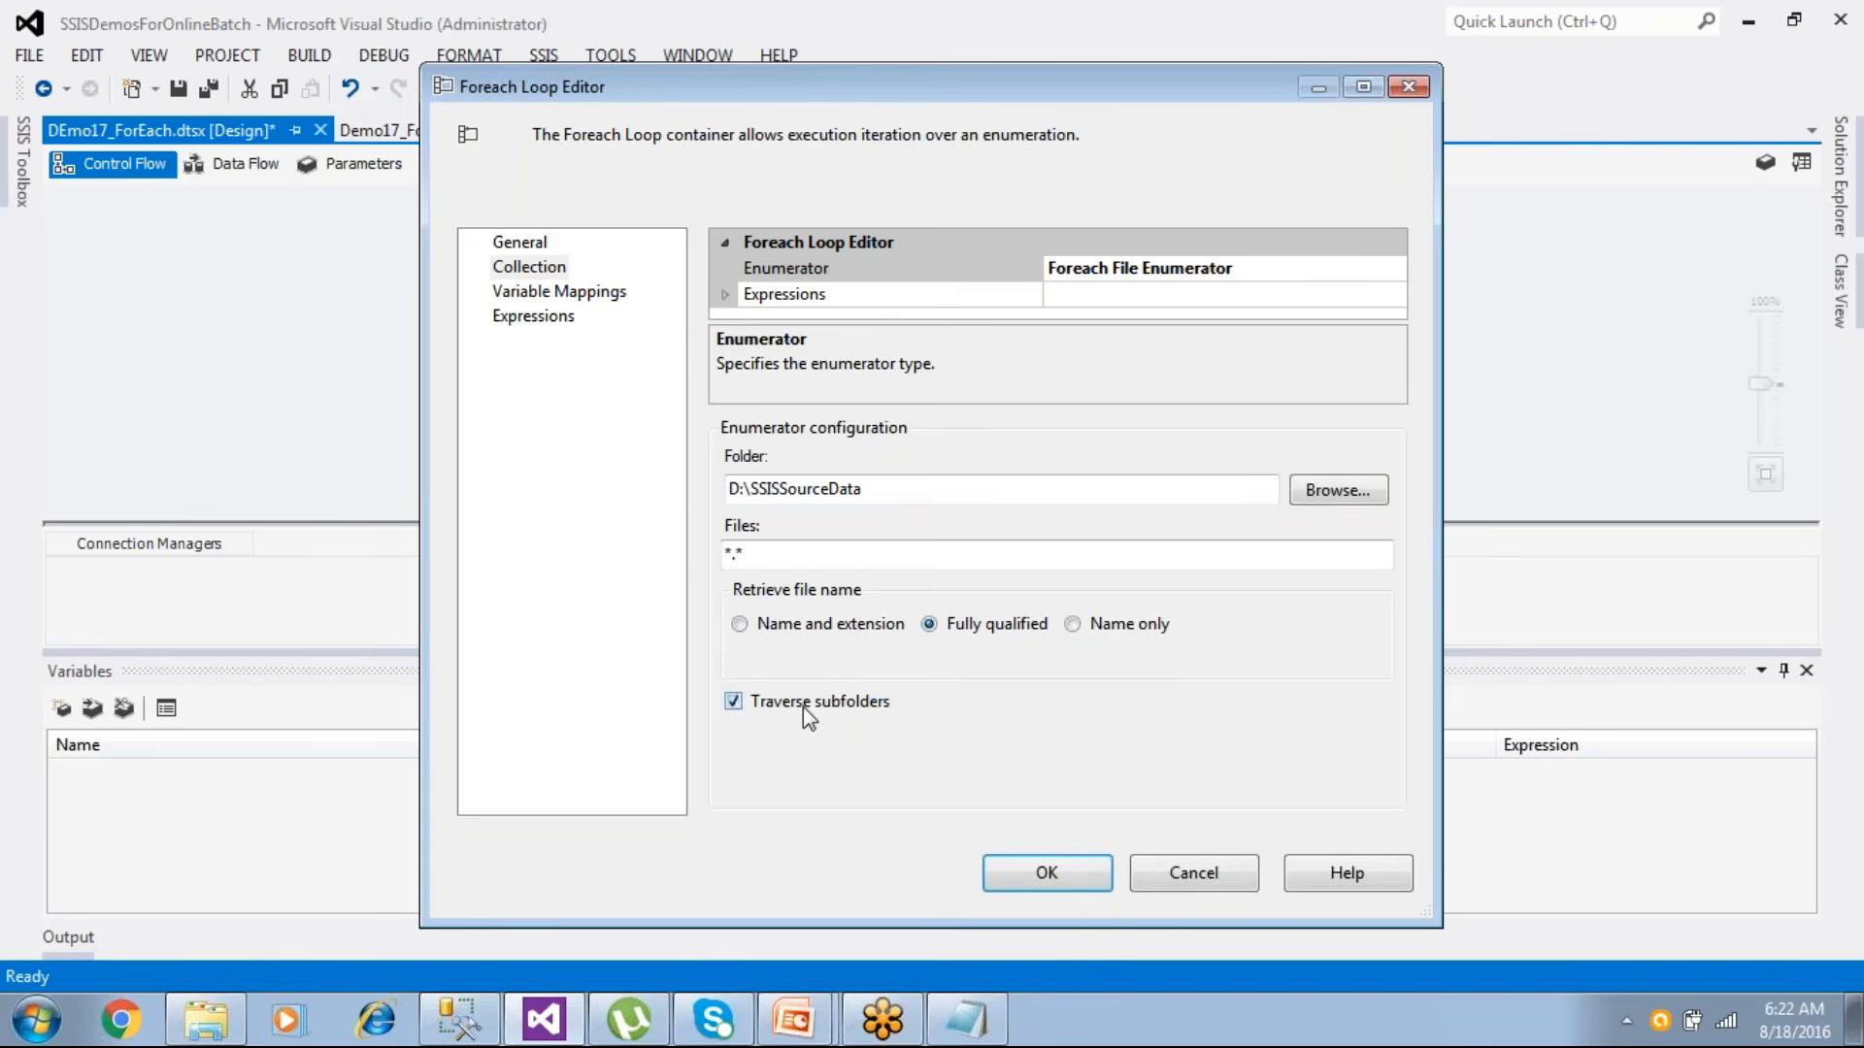
- Map the collection value to a new String variable named path, scoped to the DEmo17_ForEach container
left_click(604, 297)
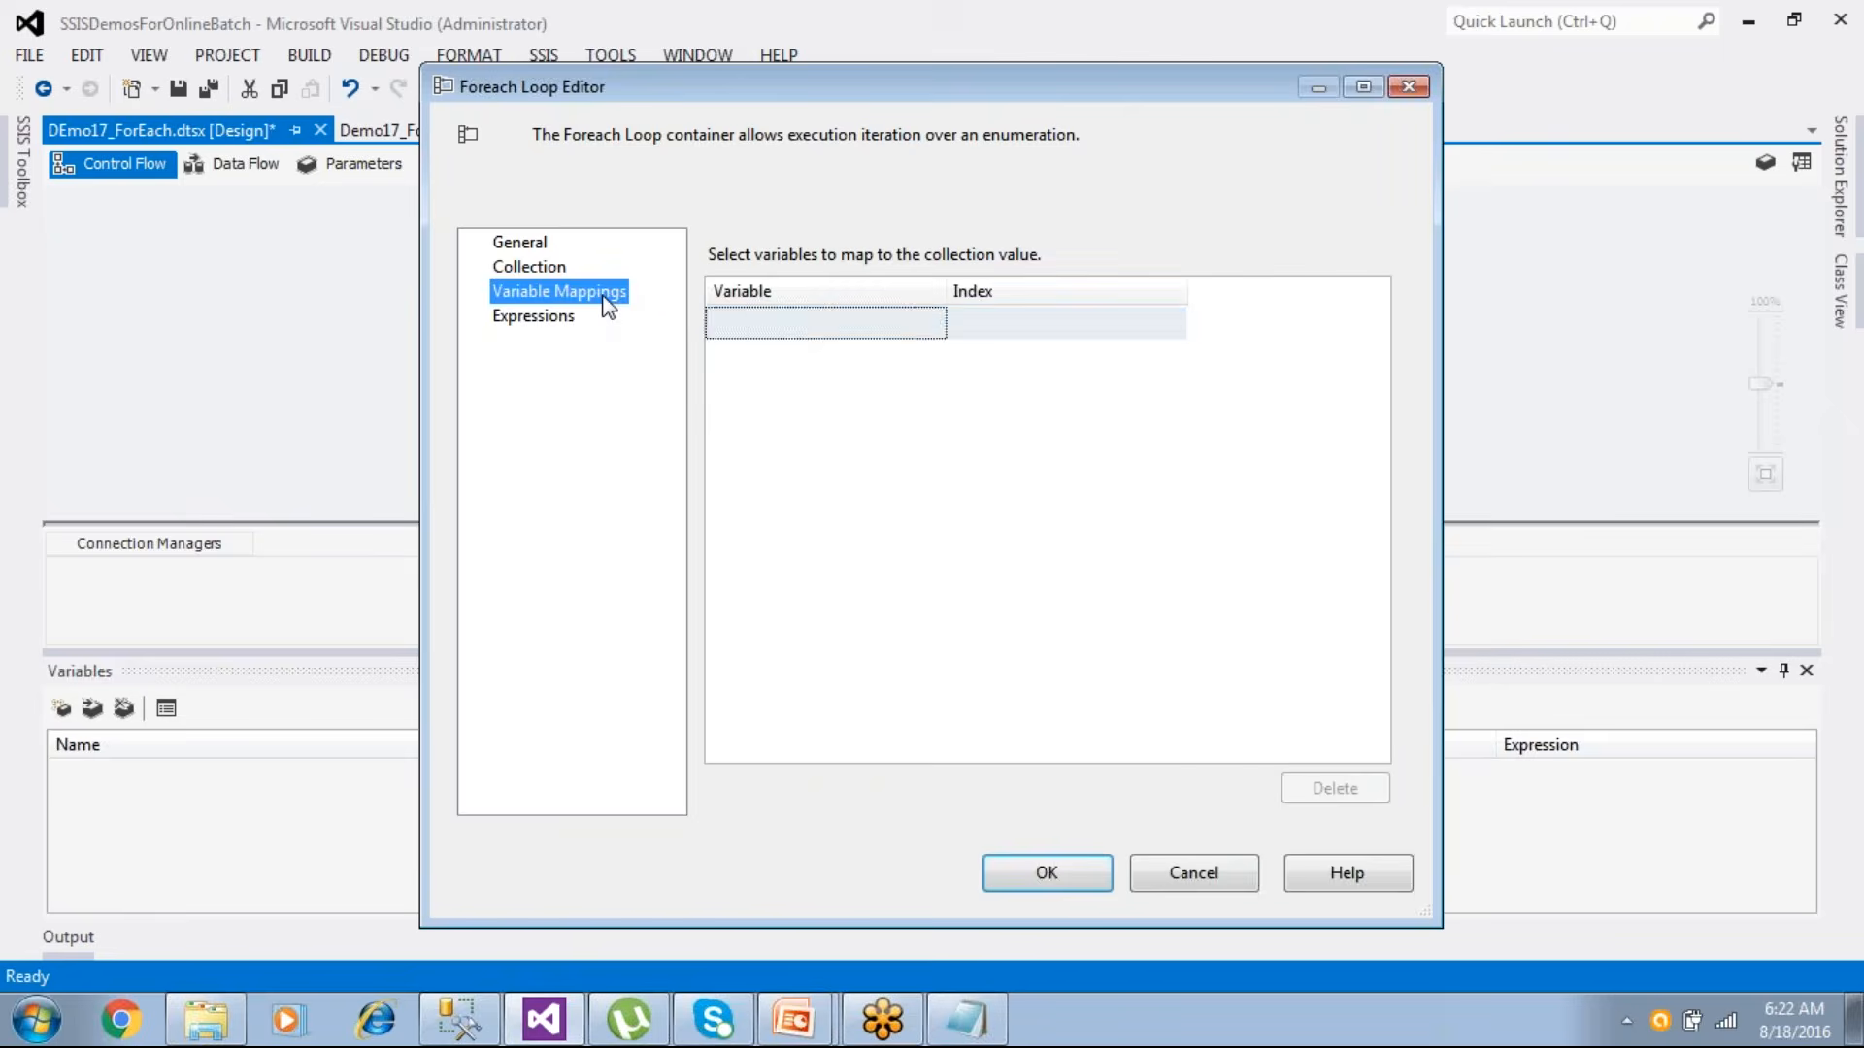
left_click(754, 322)
left_click(933, 323)
left_click(846, 356)
double_click(940, 436)
type("path")
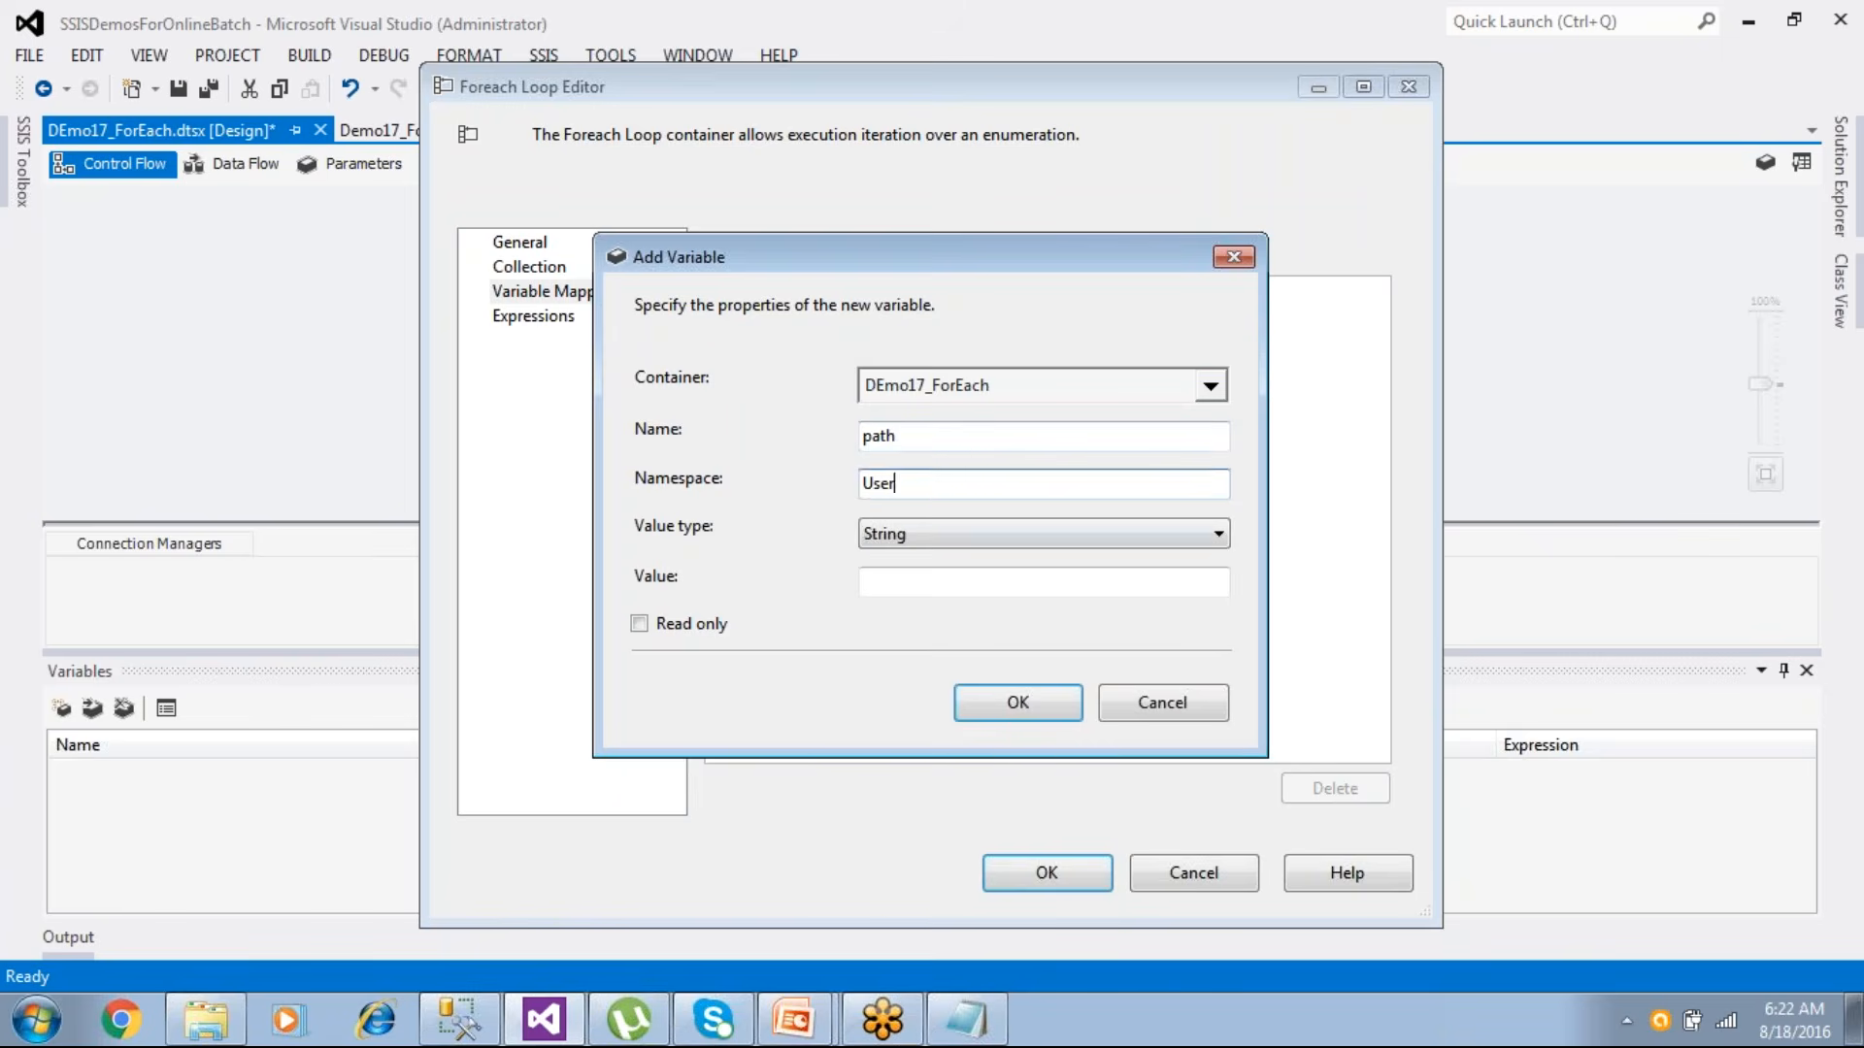
left_click(931, 539)
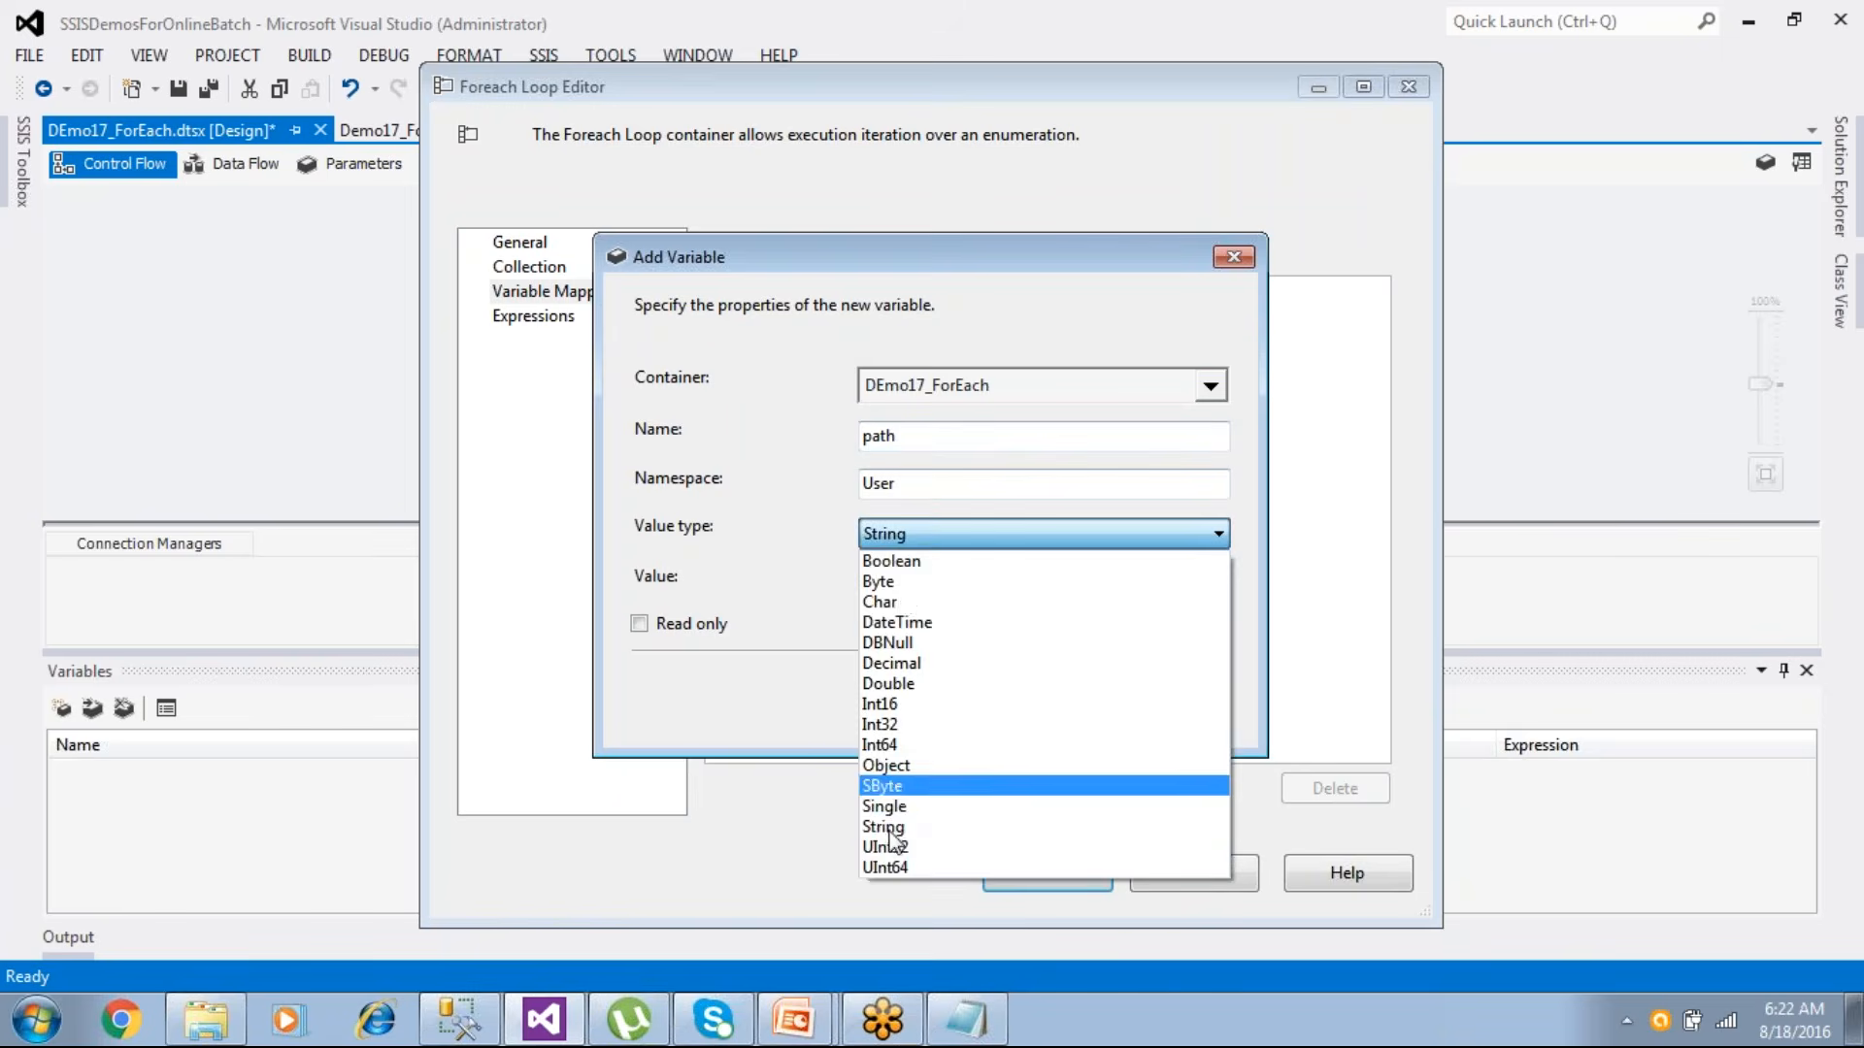
left_click(885, 827)
left_click(914, 585)
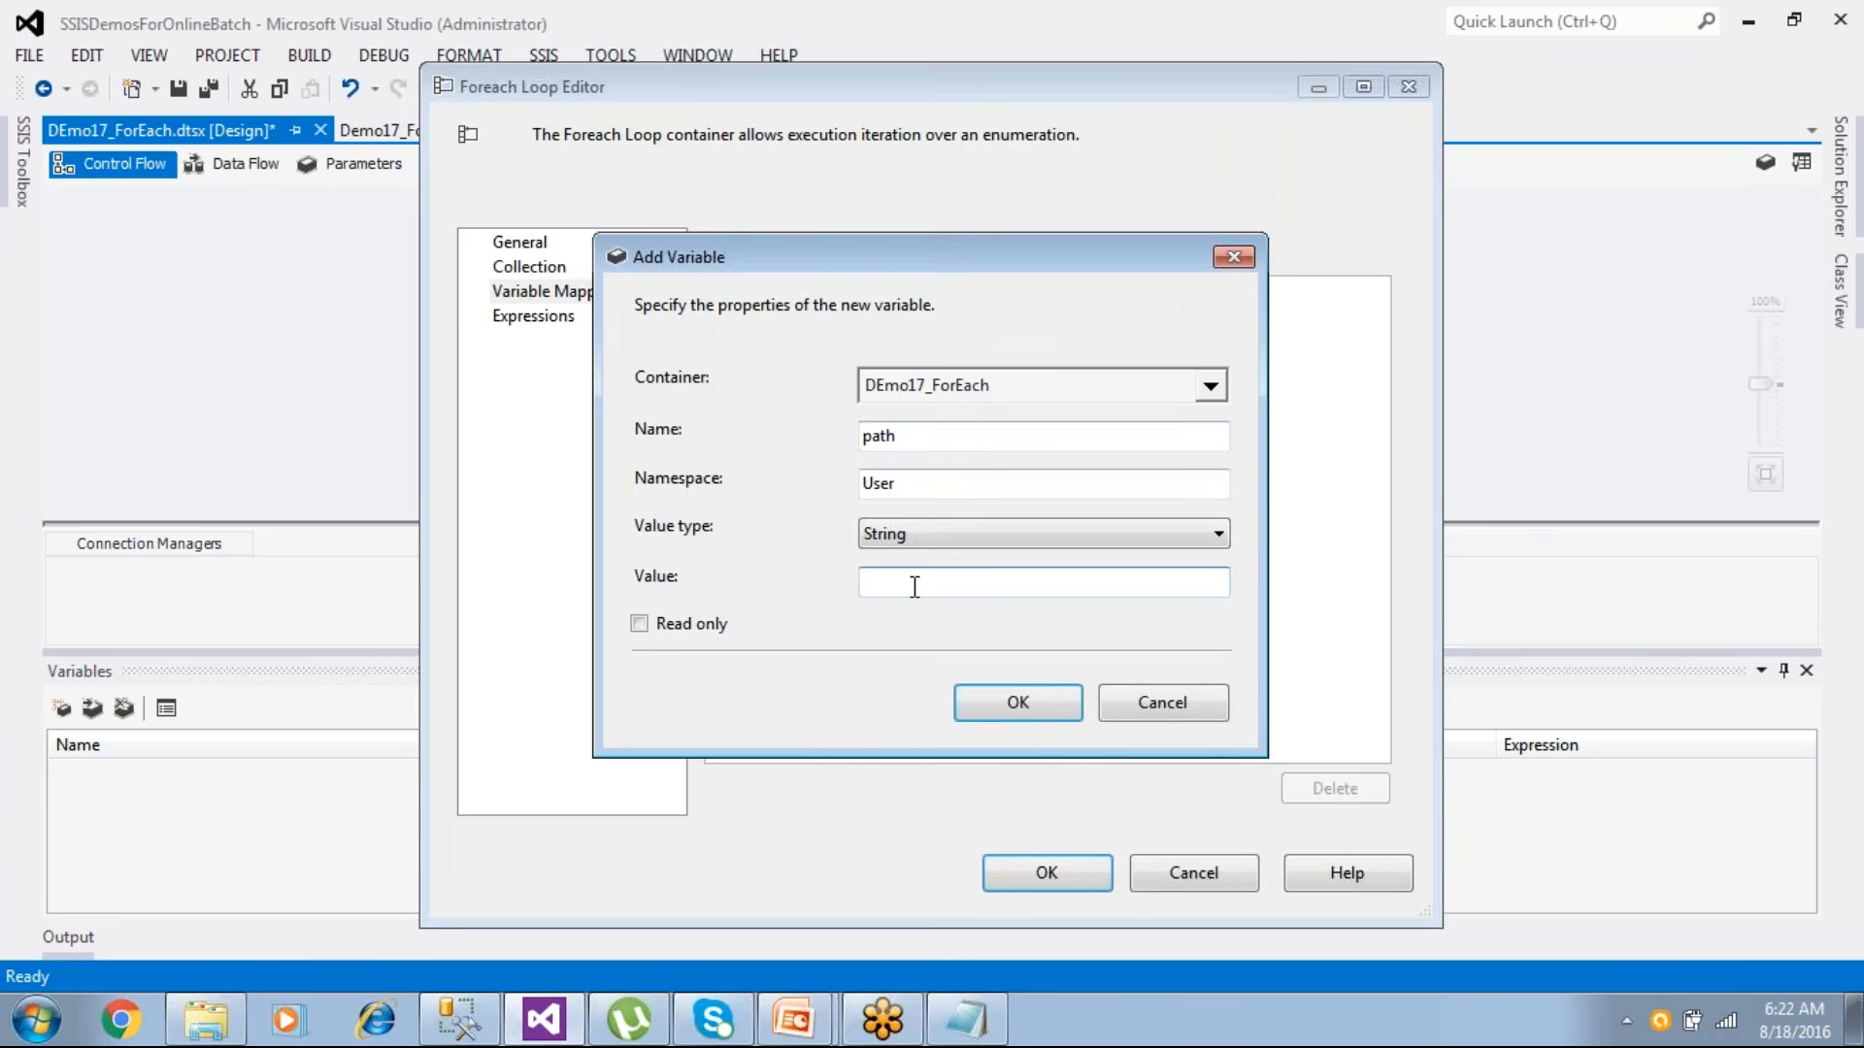
double_click(898, 436)
left_click(1025, 711)
- Review the collection settings, the source folder and the variable mapping, and accept the Foreach Loop configuration
left_click(548, 268)
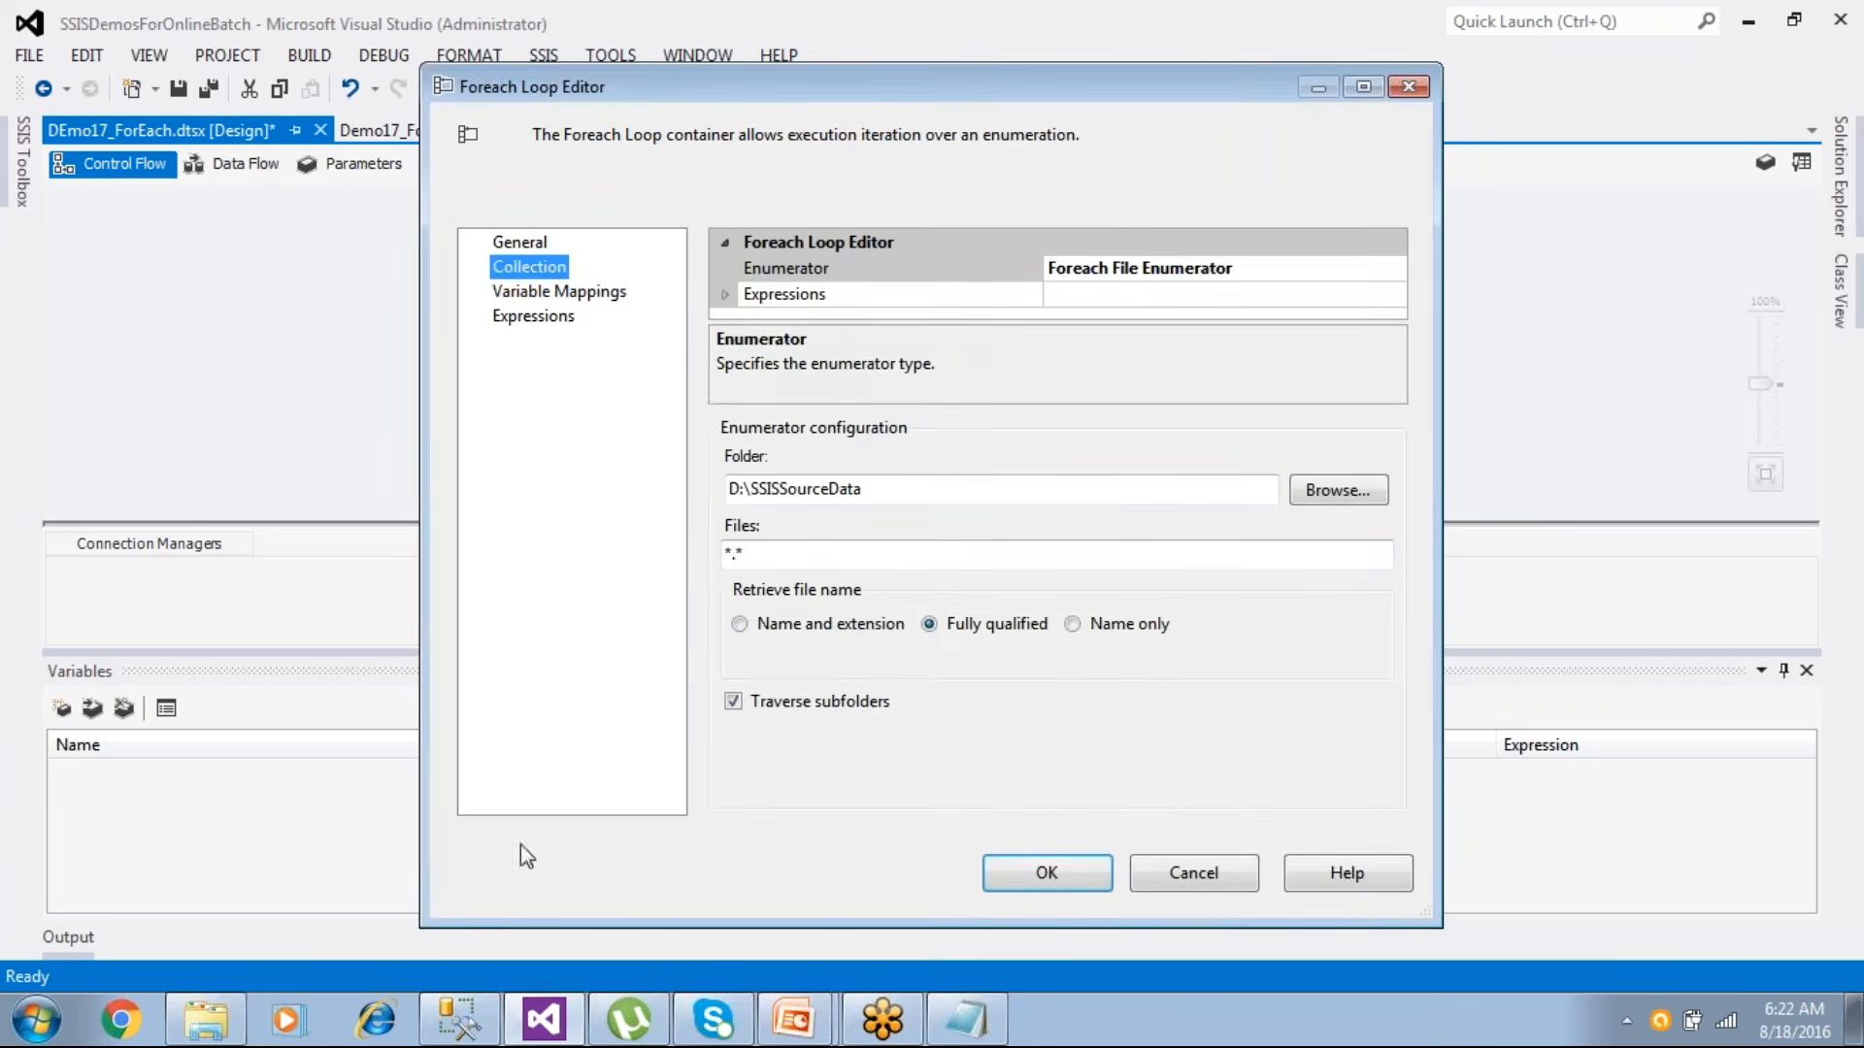
left_click(231, 1034)
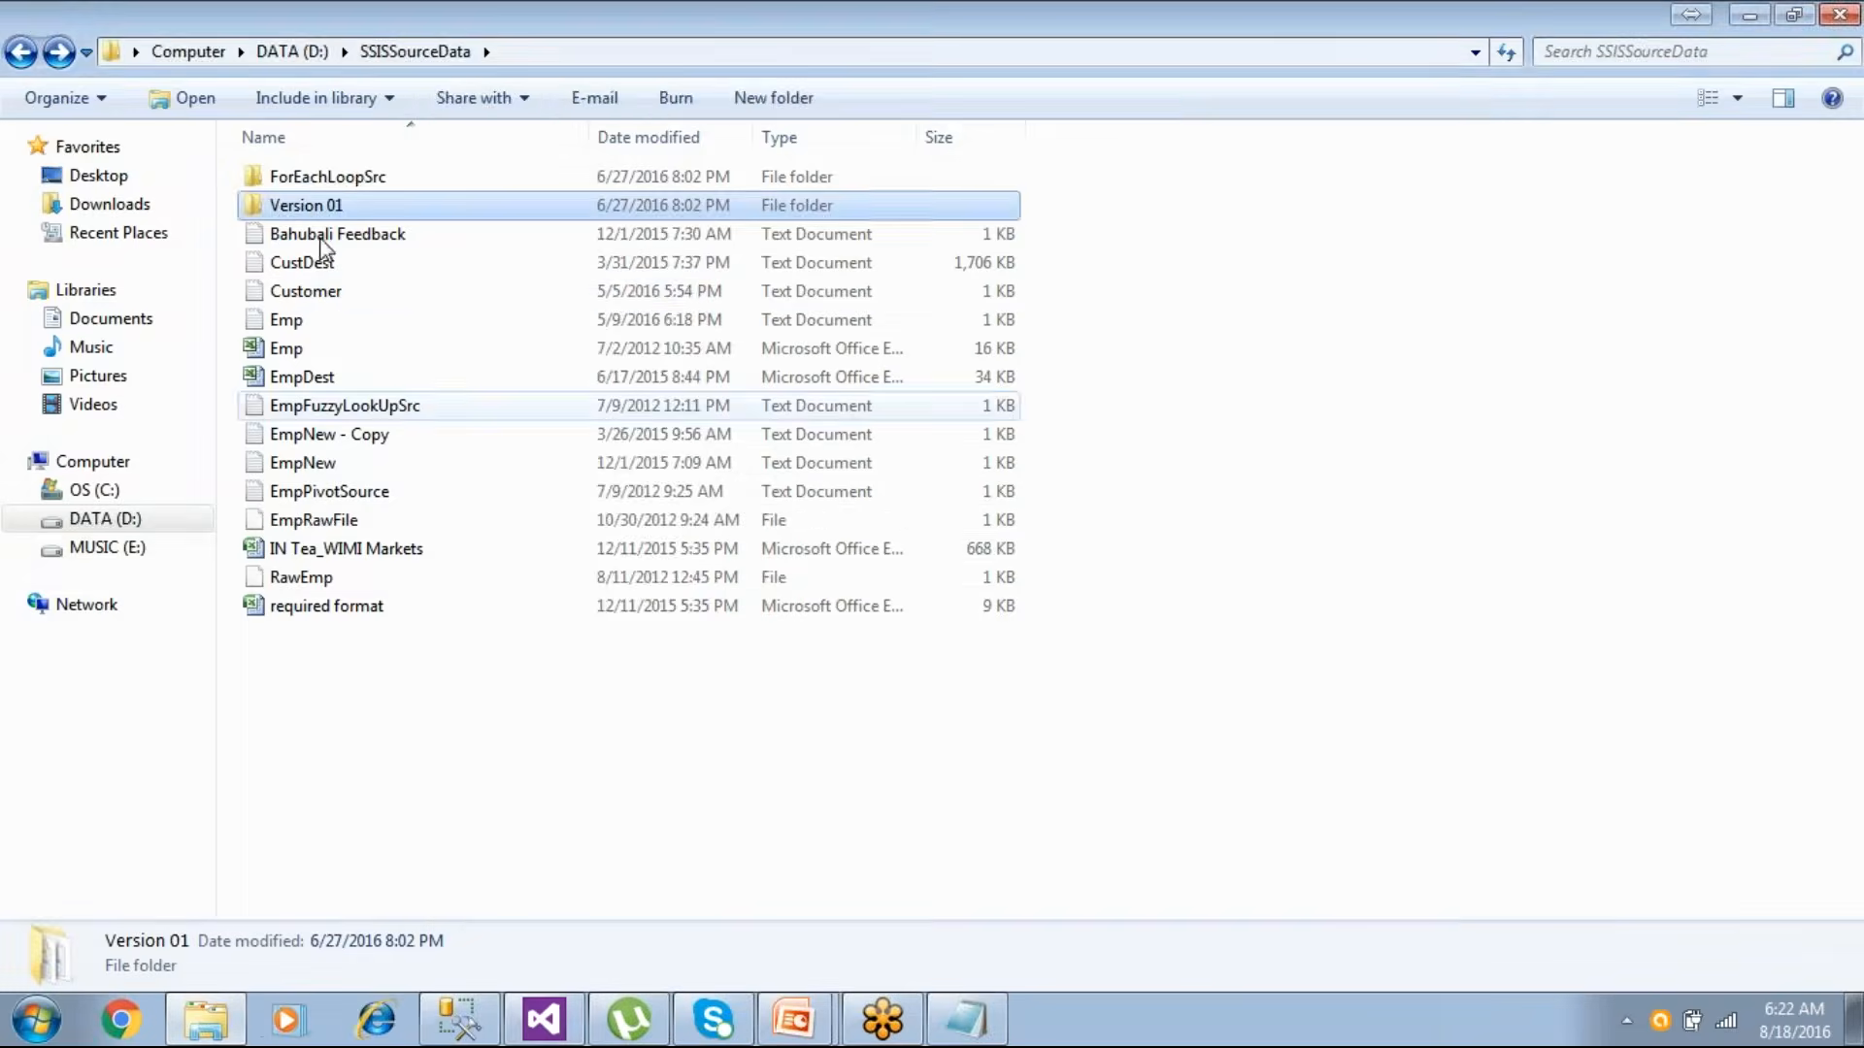
left_click(544, 1034)
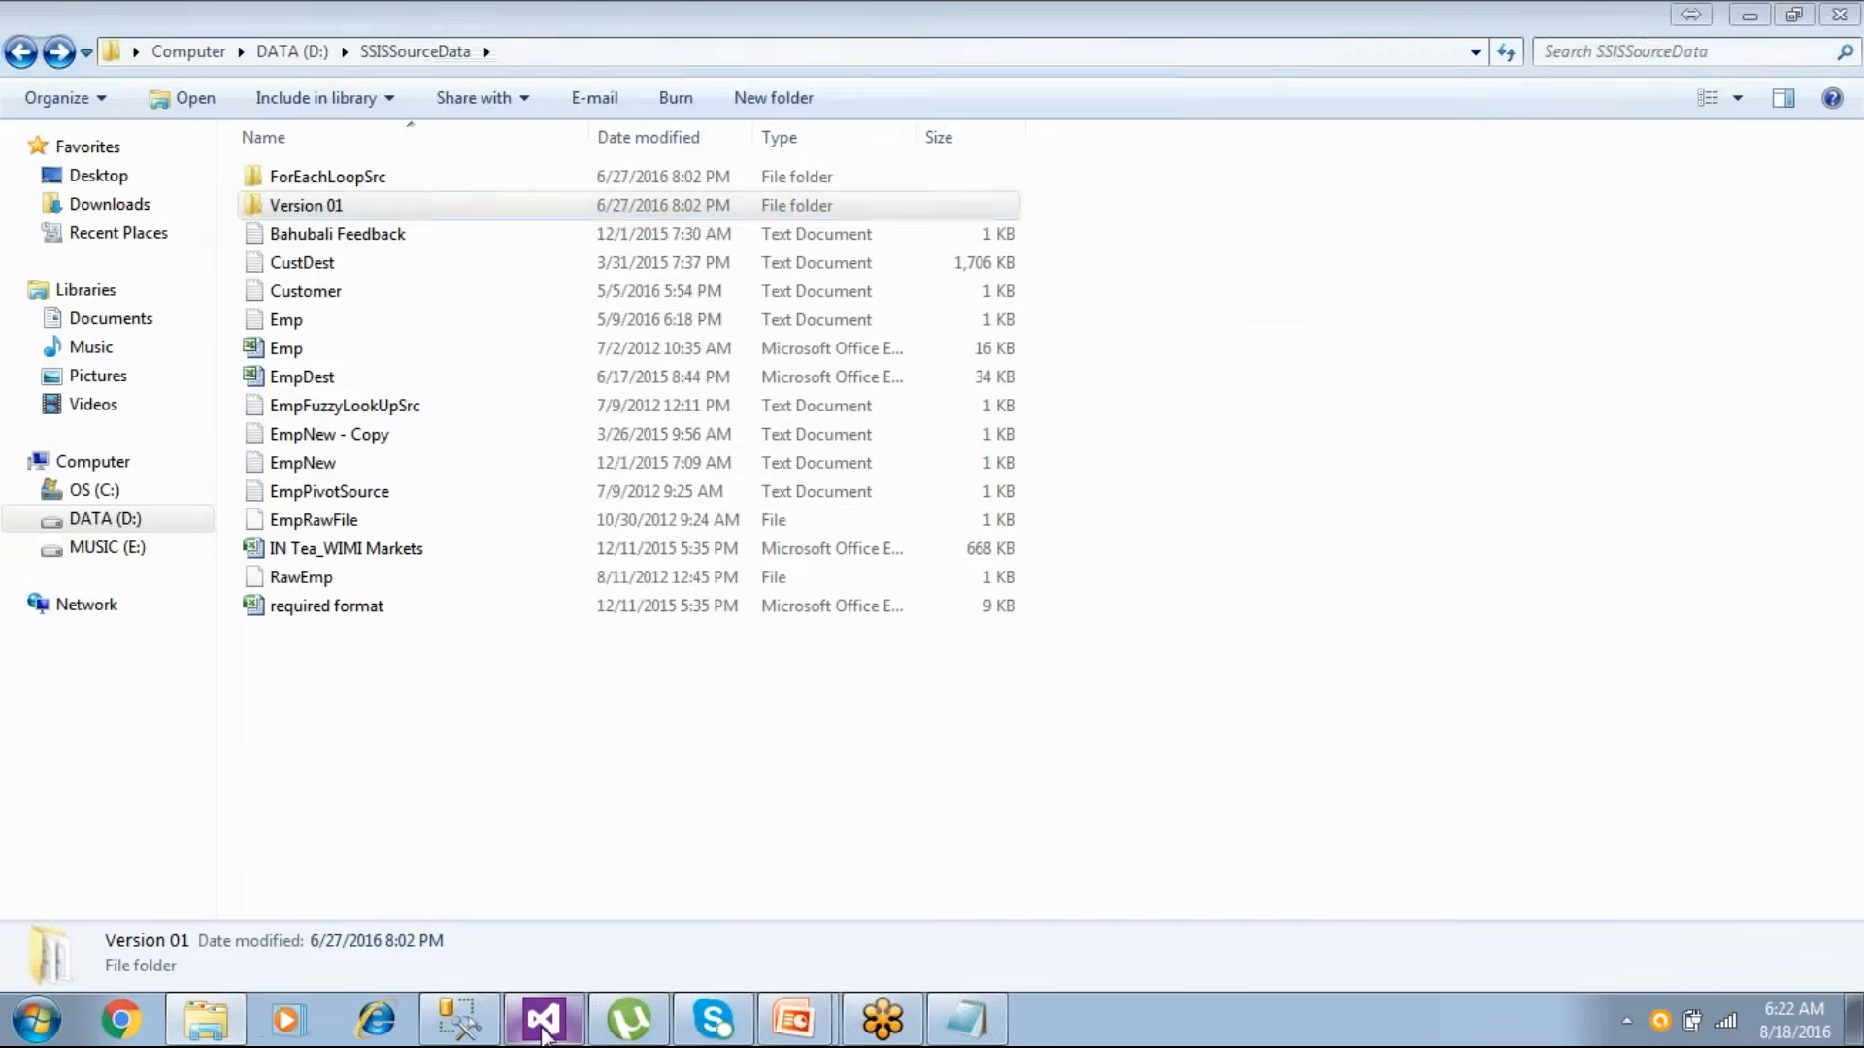
left_click(589, 300)
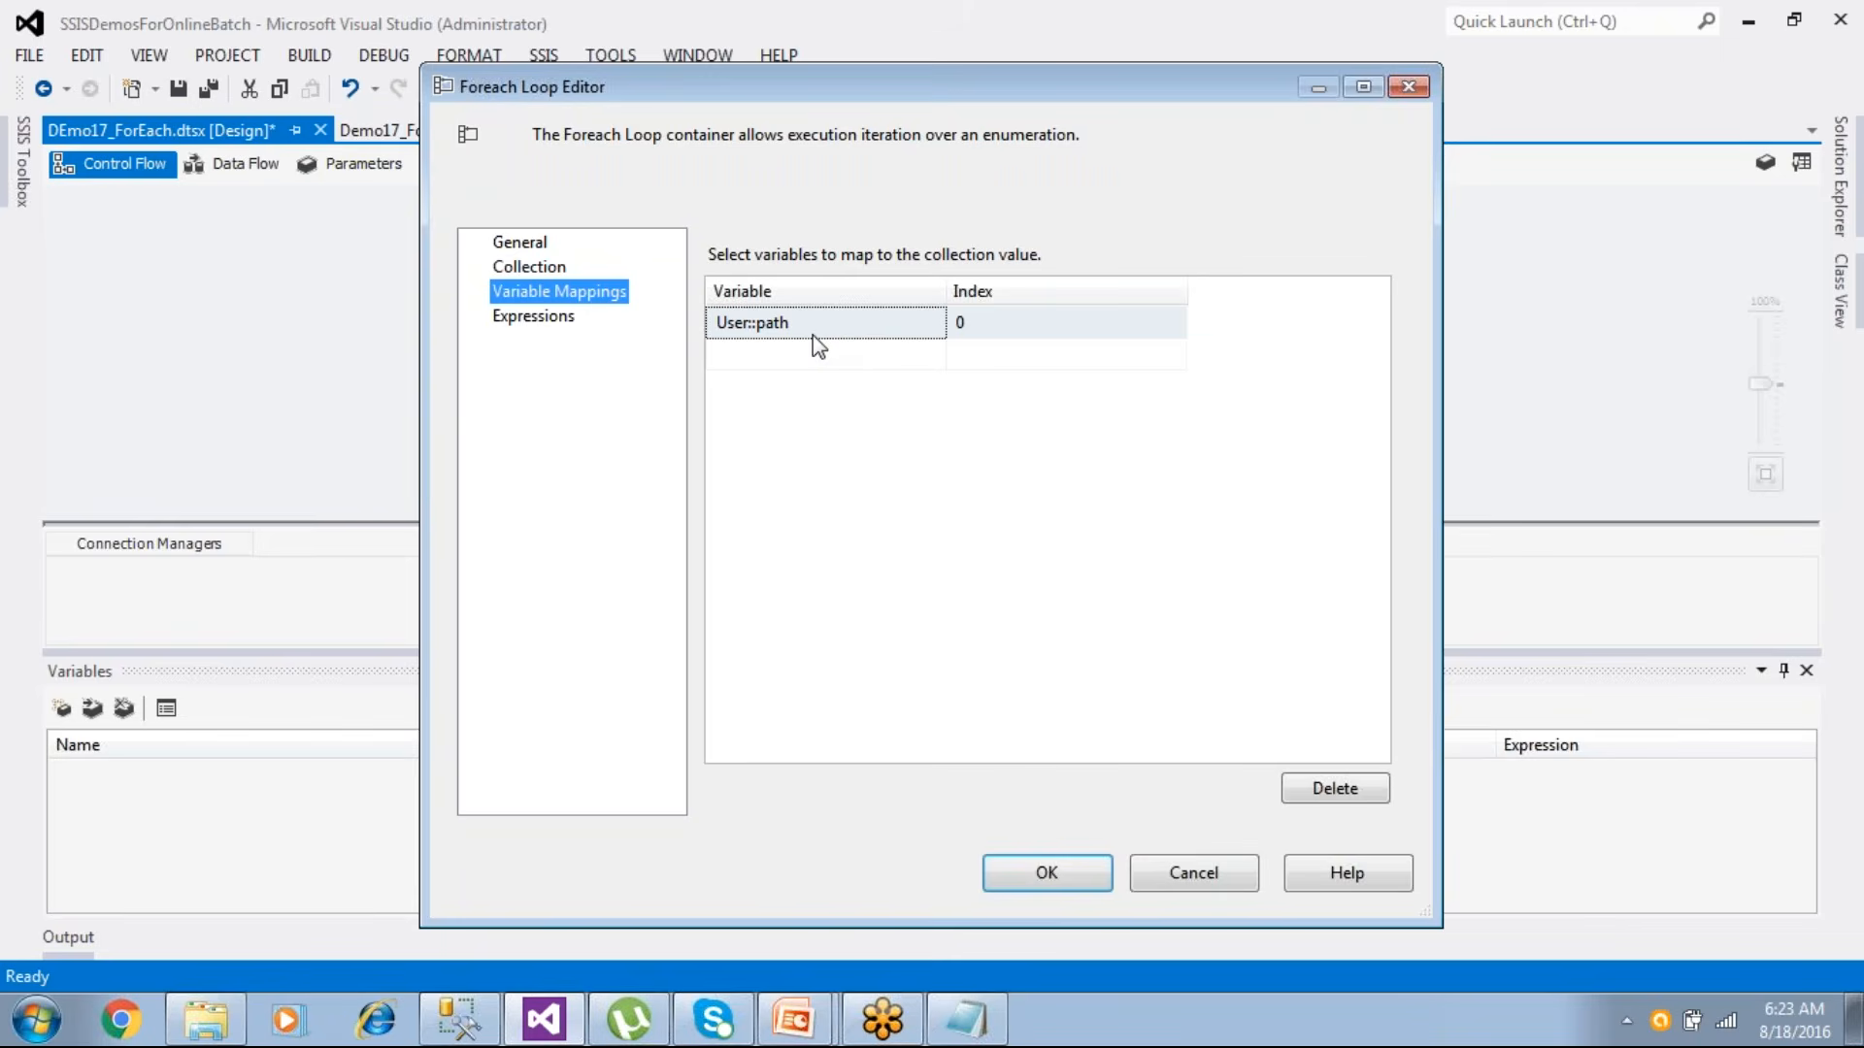
left_click(1035, 891)
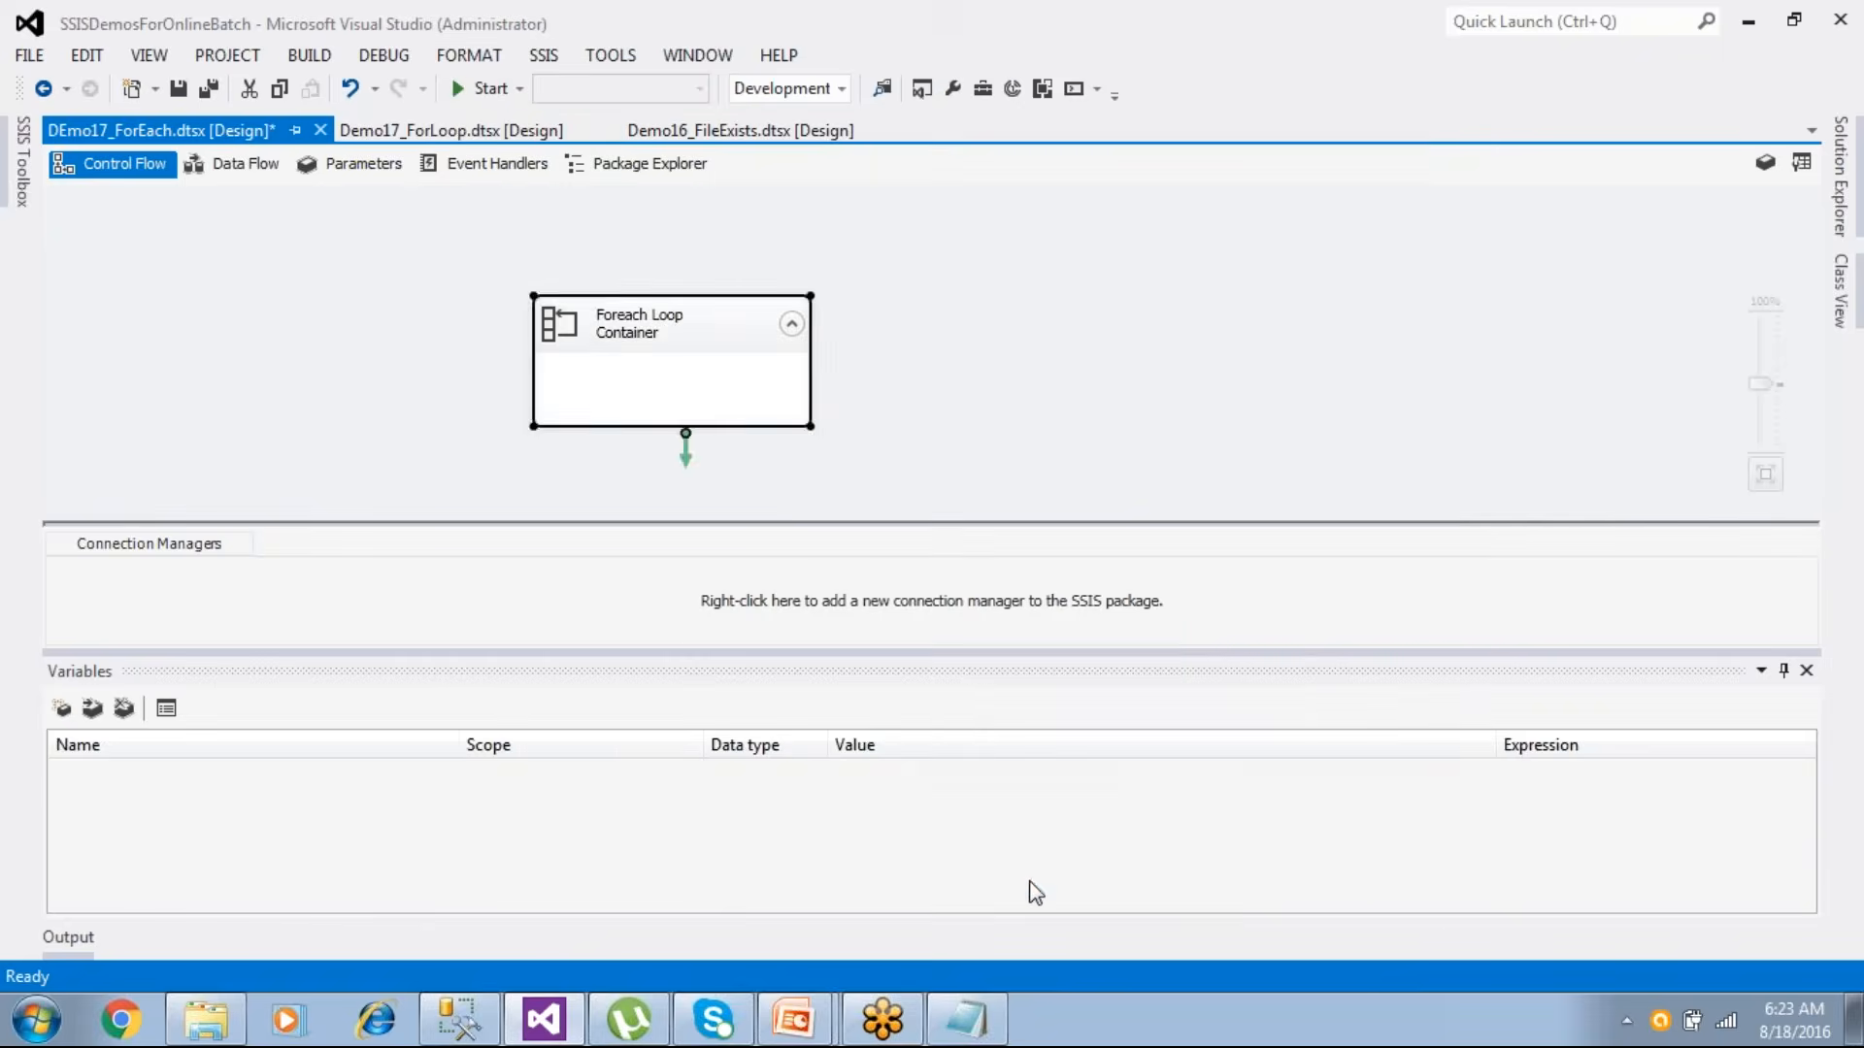
- Check the path variable's entry among the package variables
left_click(1035, 390)
left_click(114, 781)
left_click(682, 335)
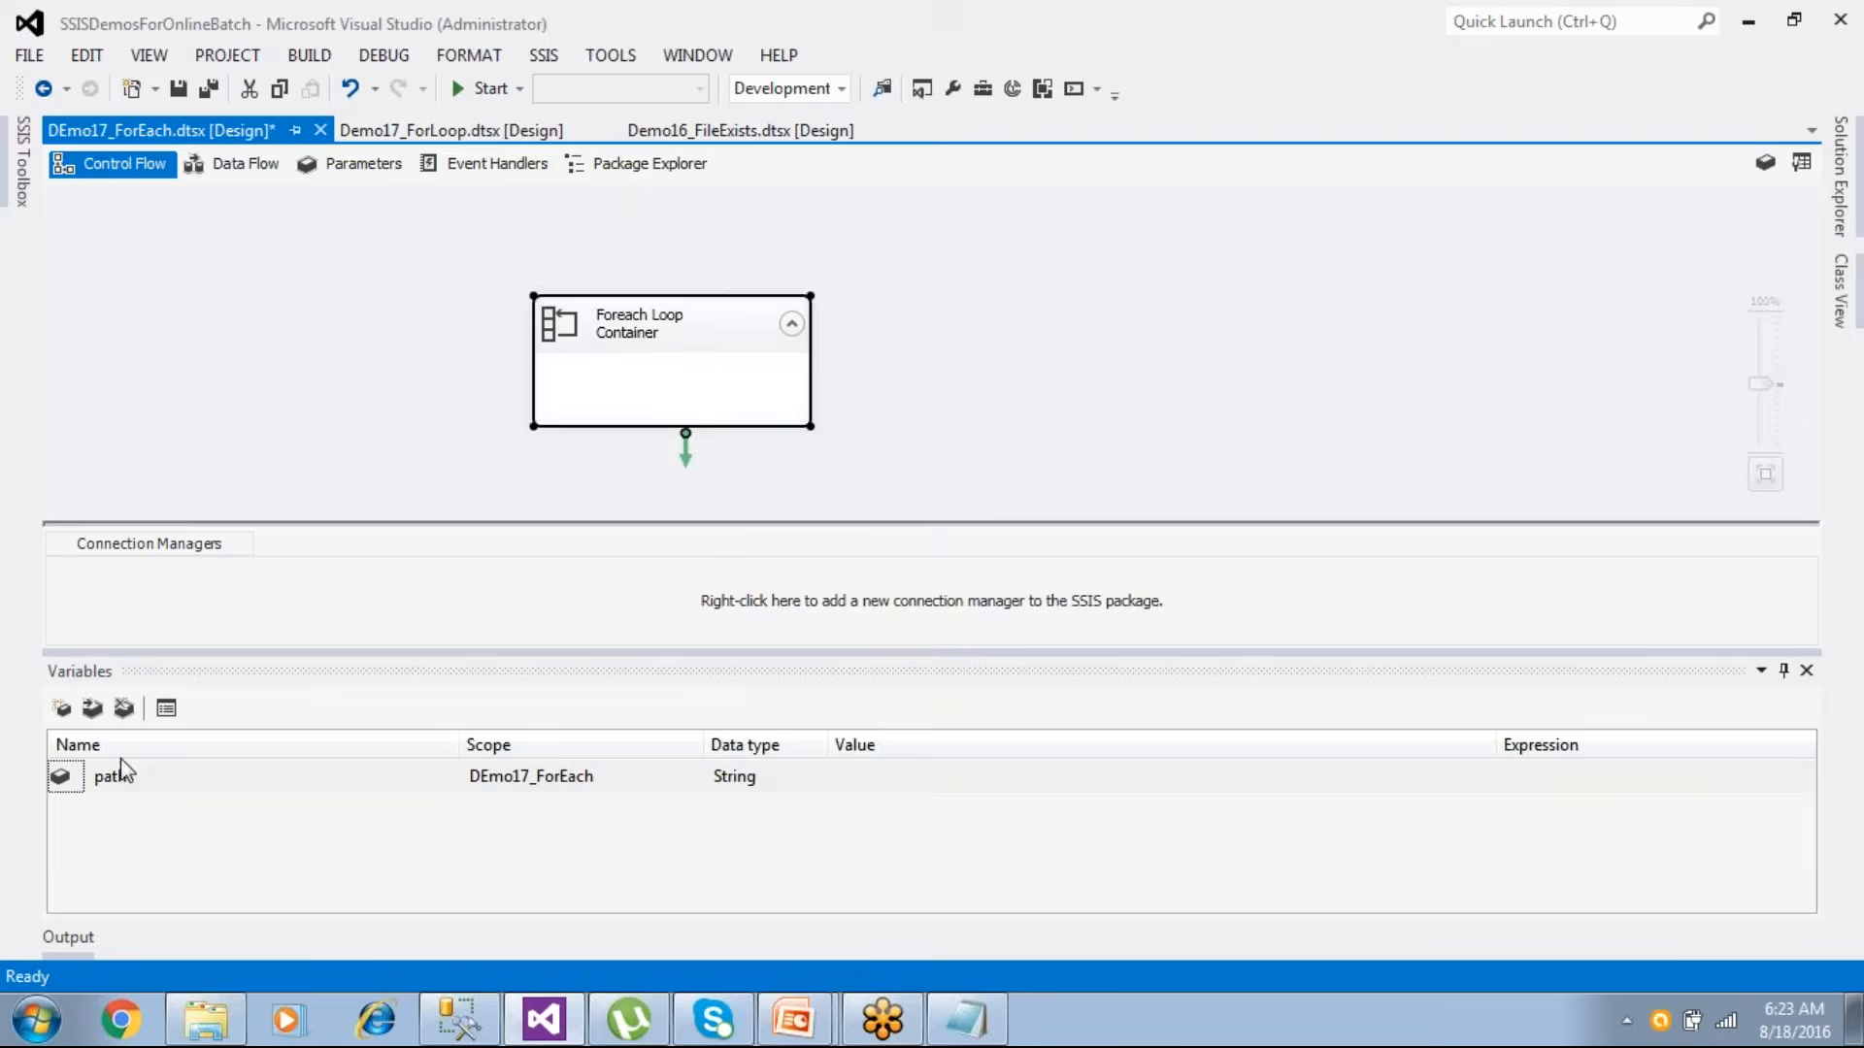
left_click(160, 781)
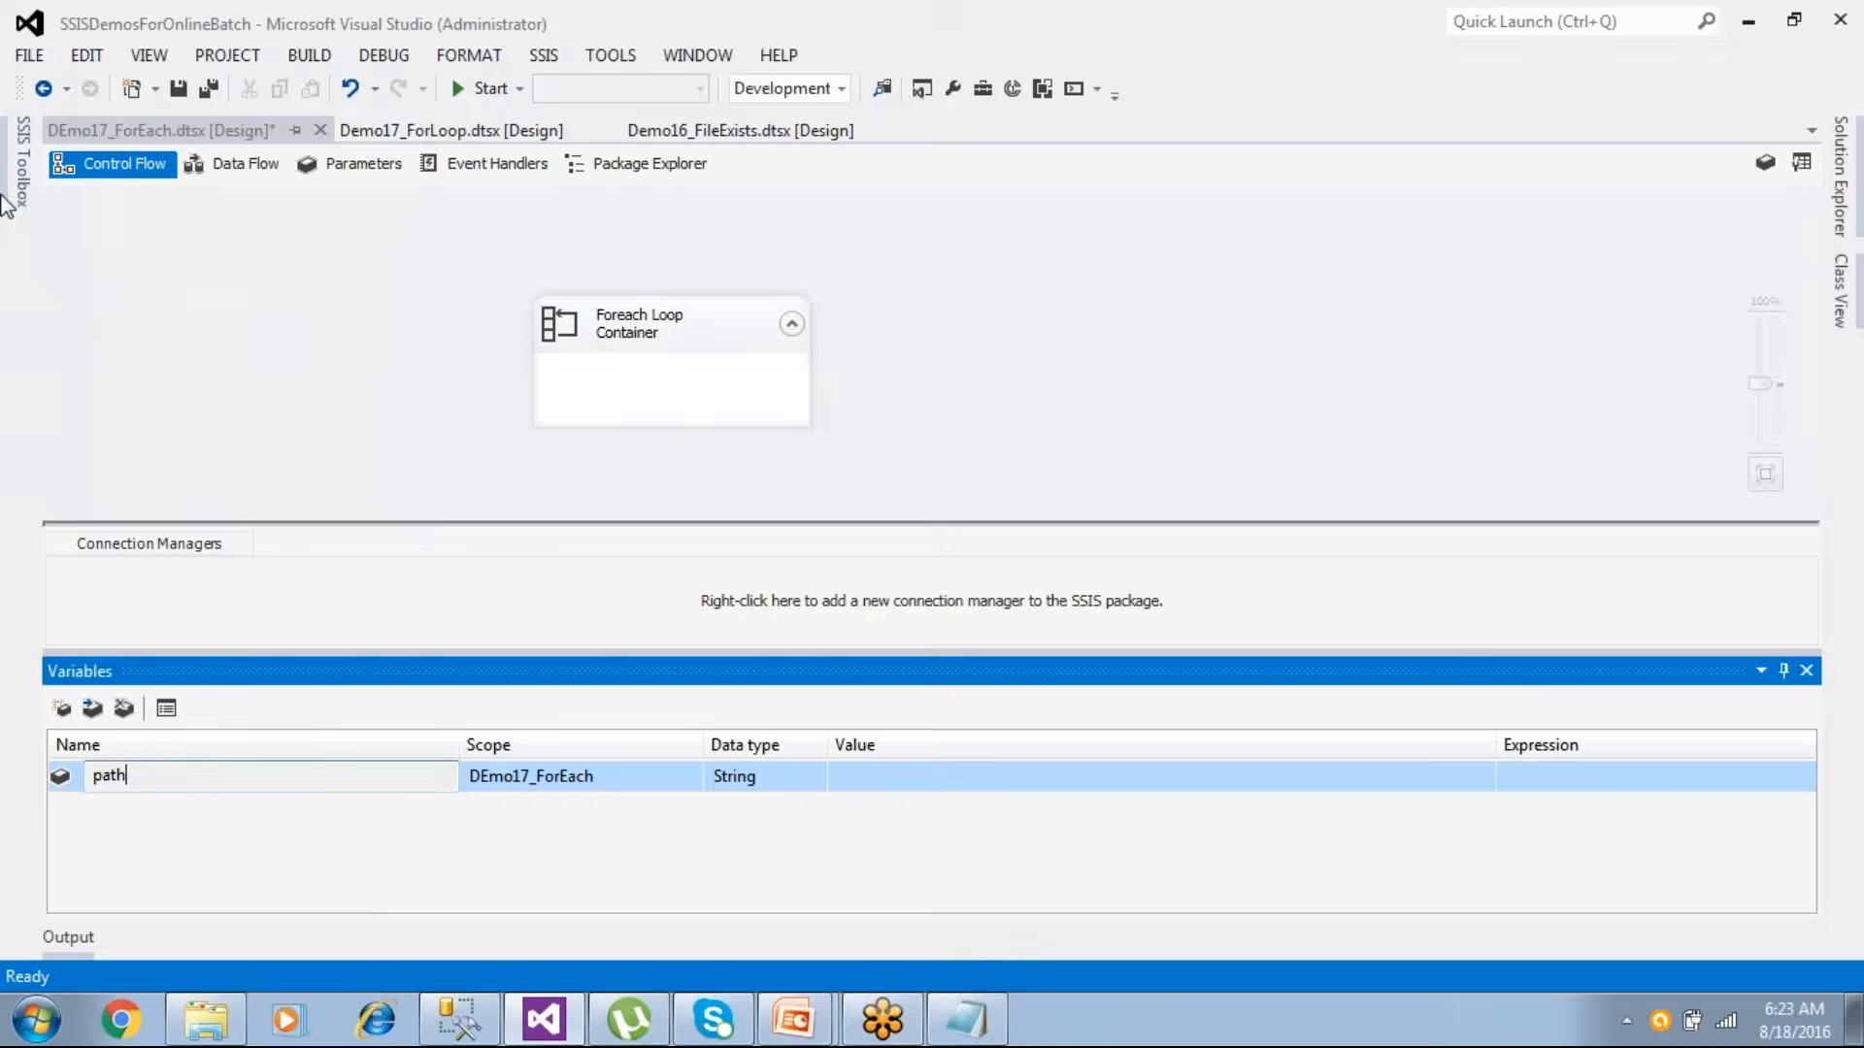
- Add an Execute SQL Task inside the Foreach Loop Container
left_click(20, 163)
left_click_drag(109, 215, 668, 382)
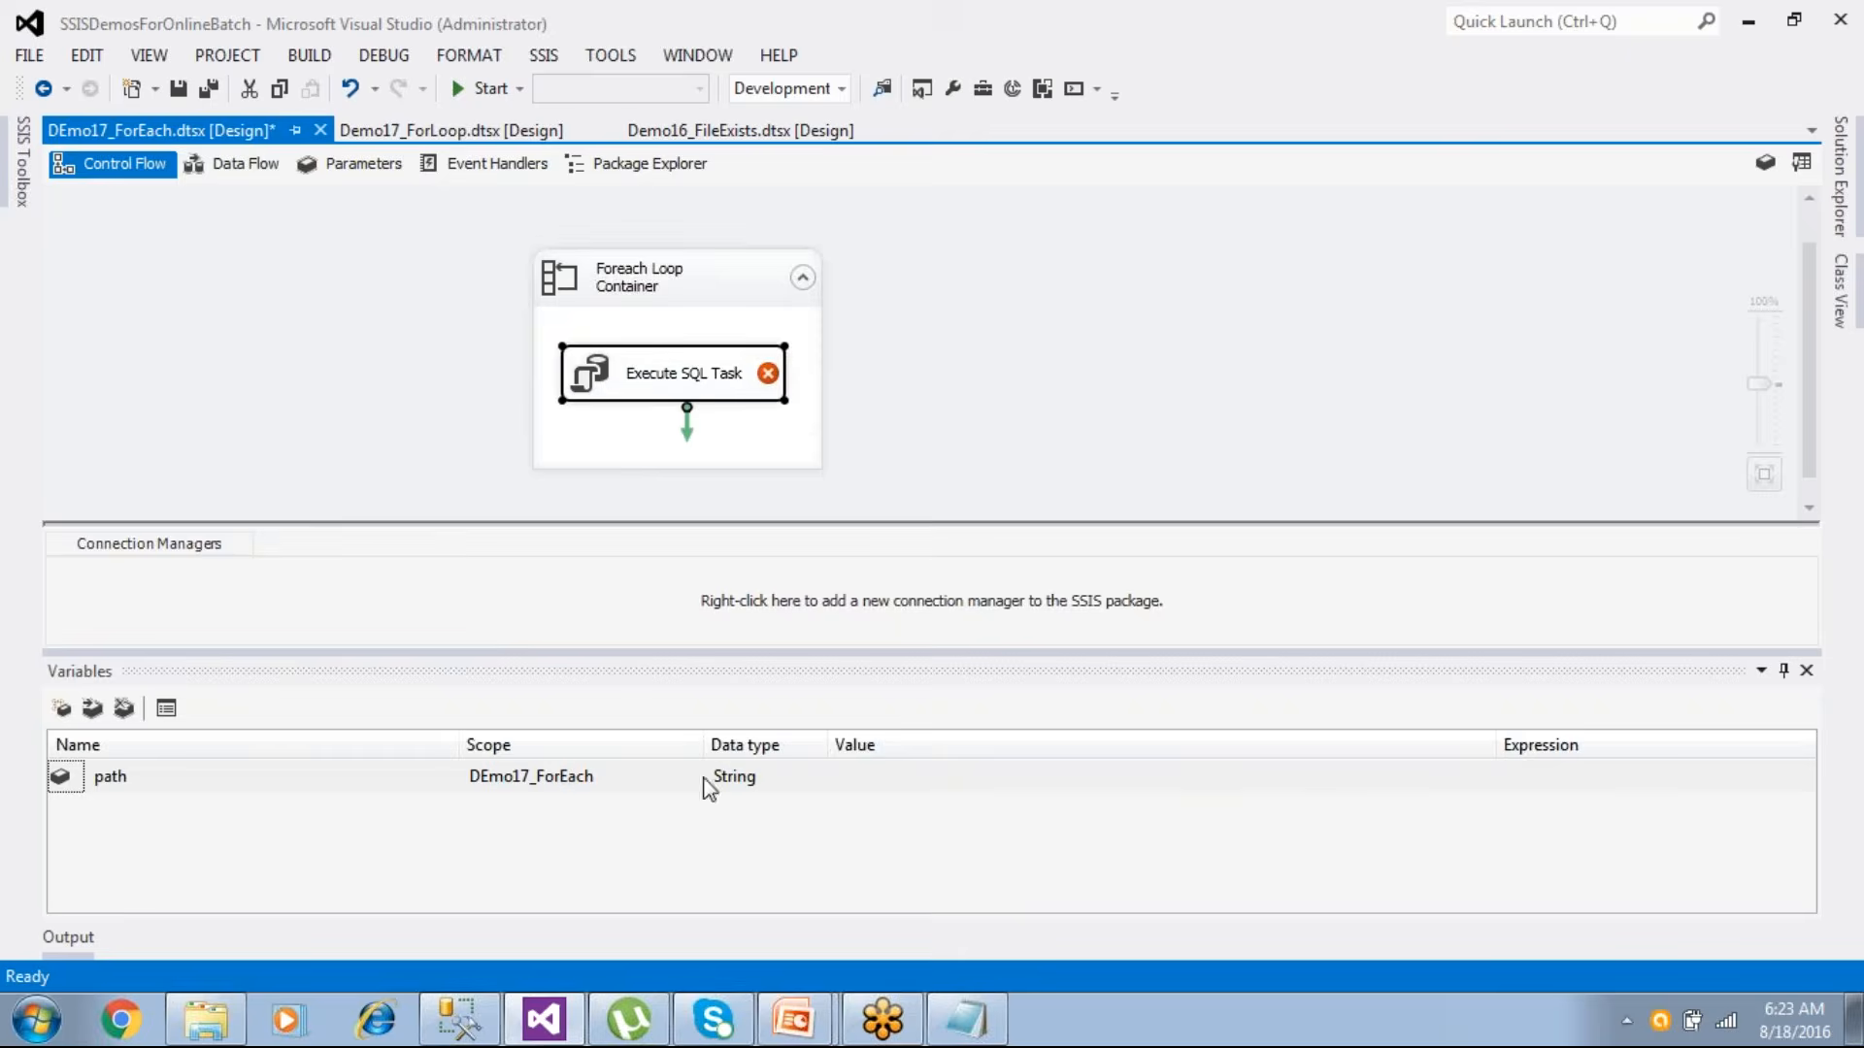
- Switch to SQL Server Management Studio and change the create table statement's table name to paths and its column name to ID
left_click(459, 1020)
double_click(314, 194)
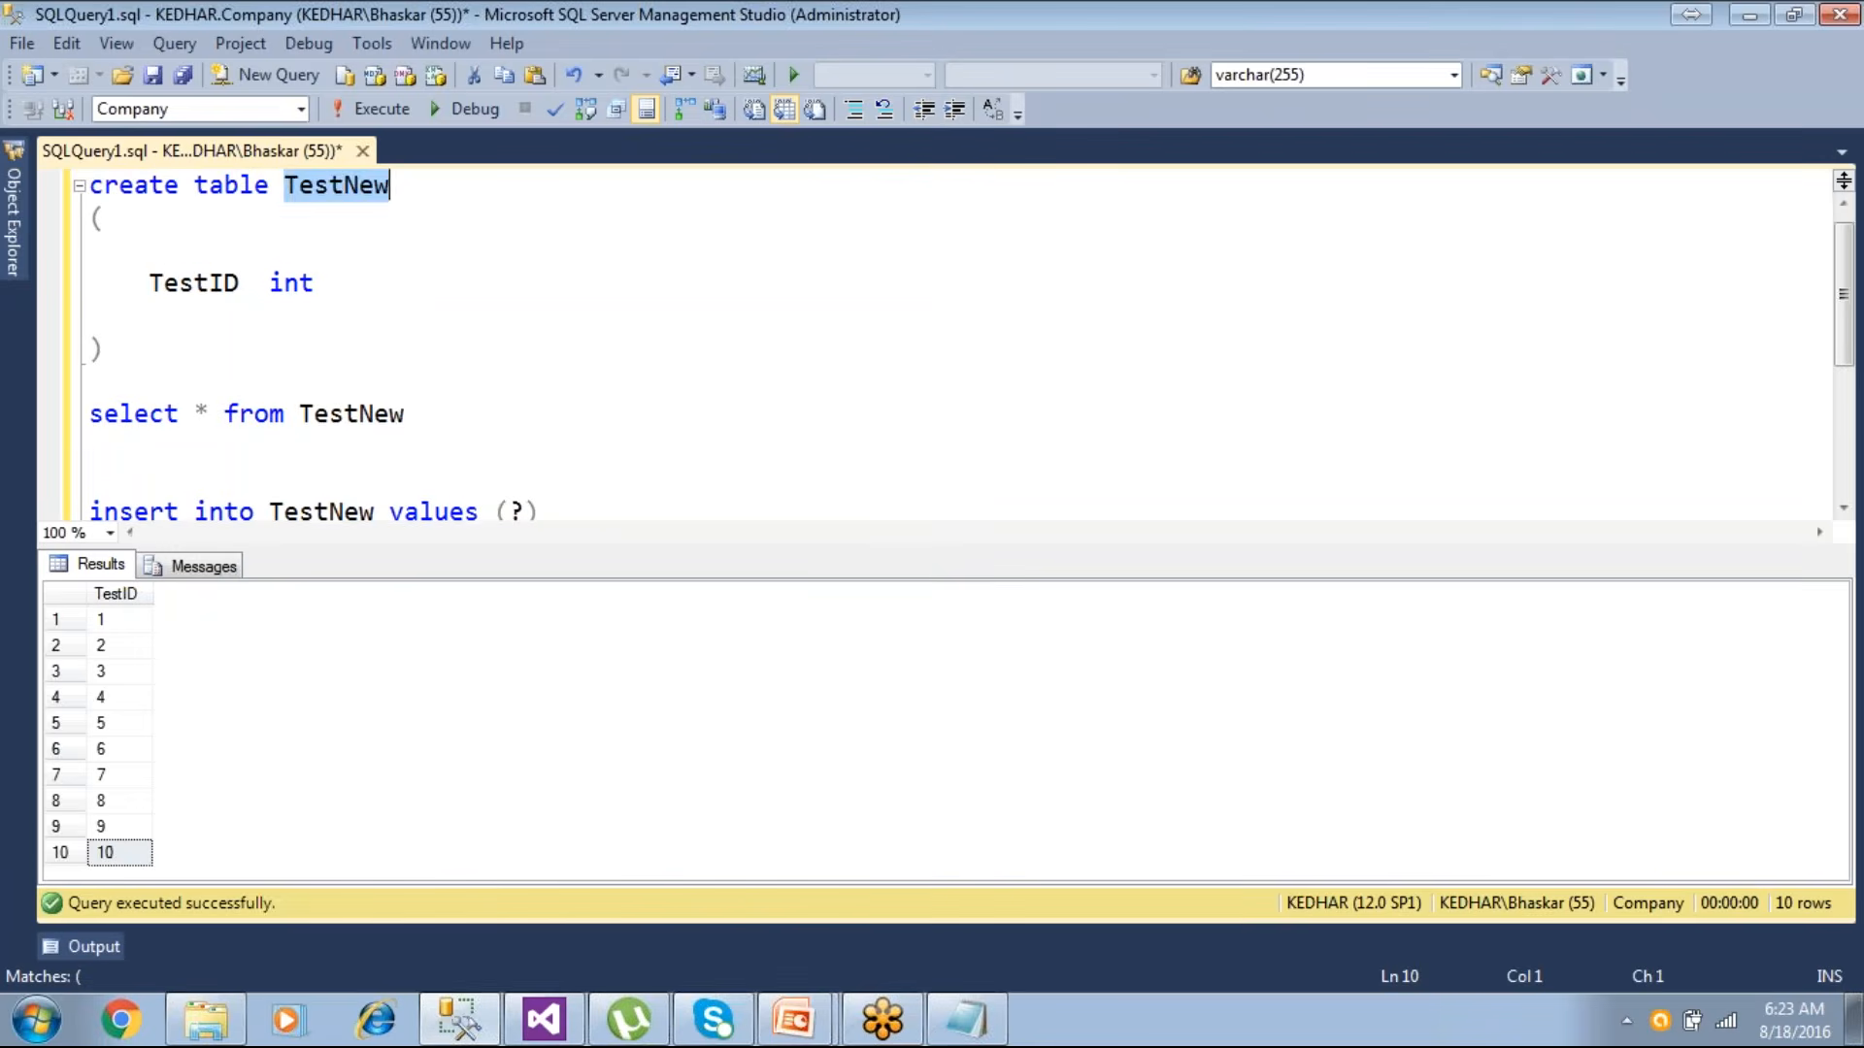
type("paths")
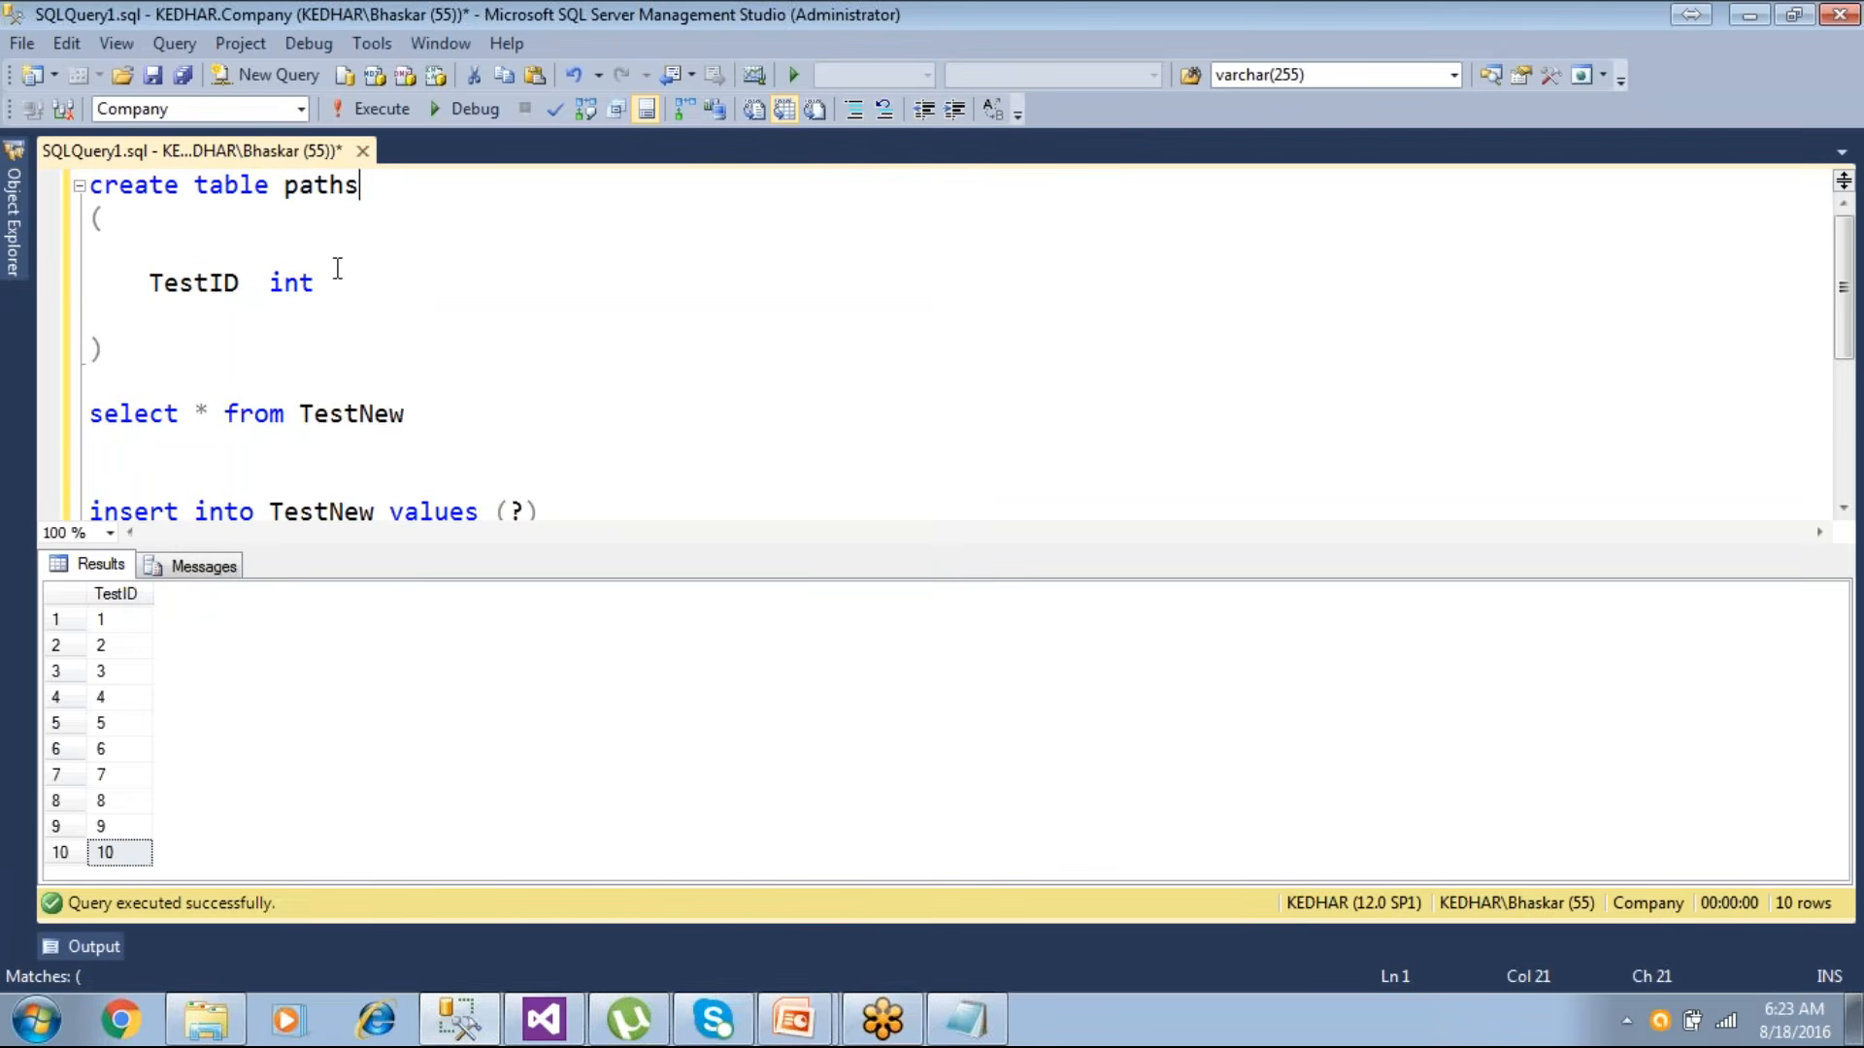
left_click(209, 284)
key("BackSpace")
key("BackSpace")
key("BackSpace")
key("BackSpace")
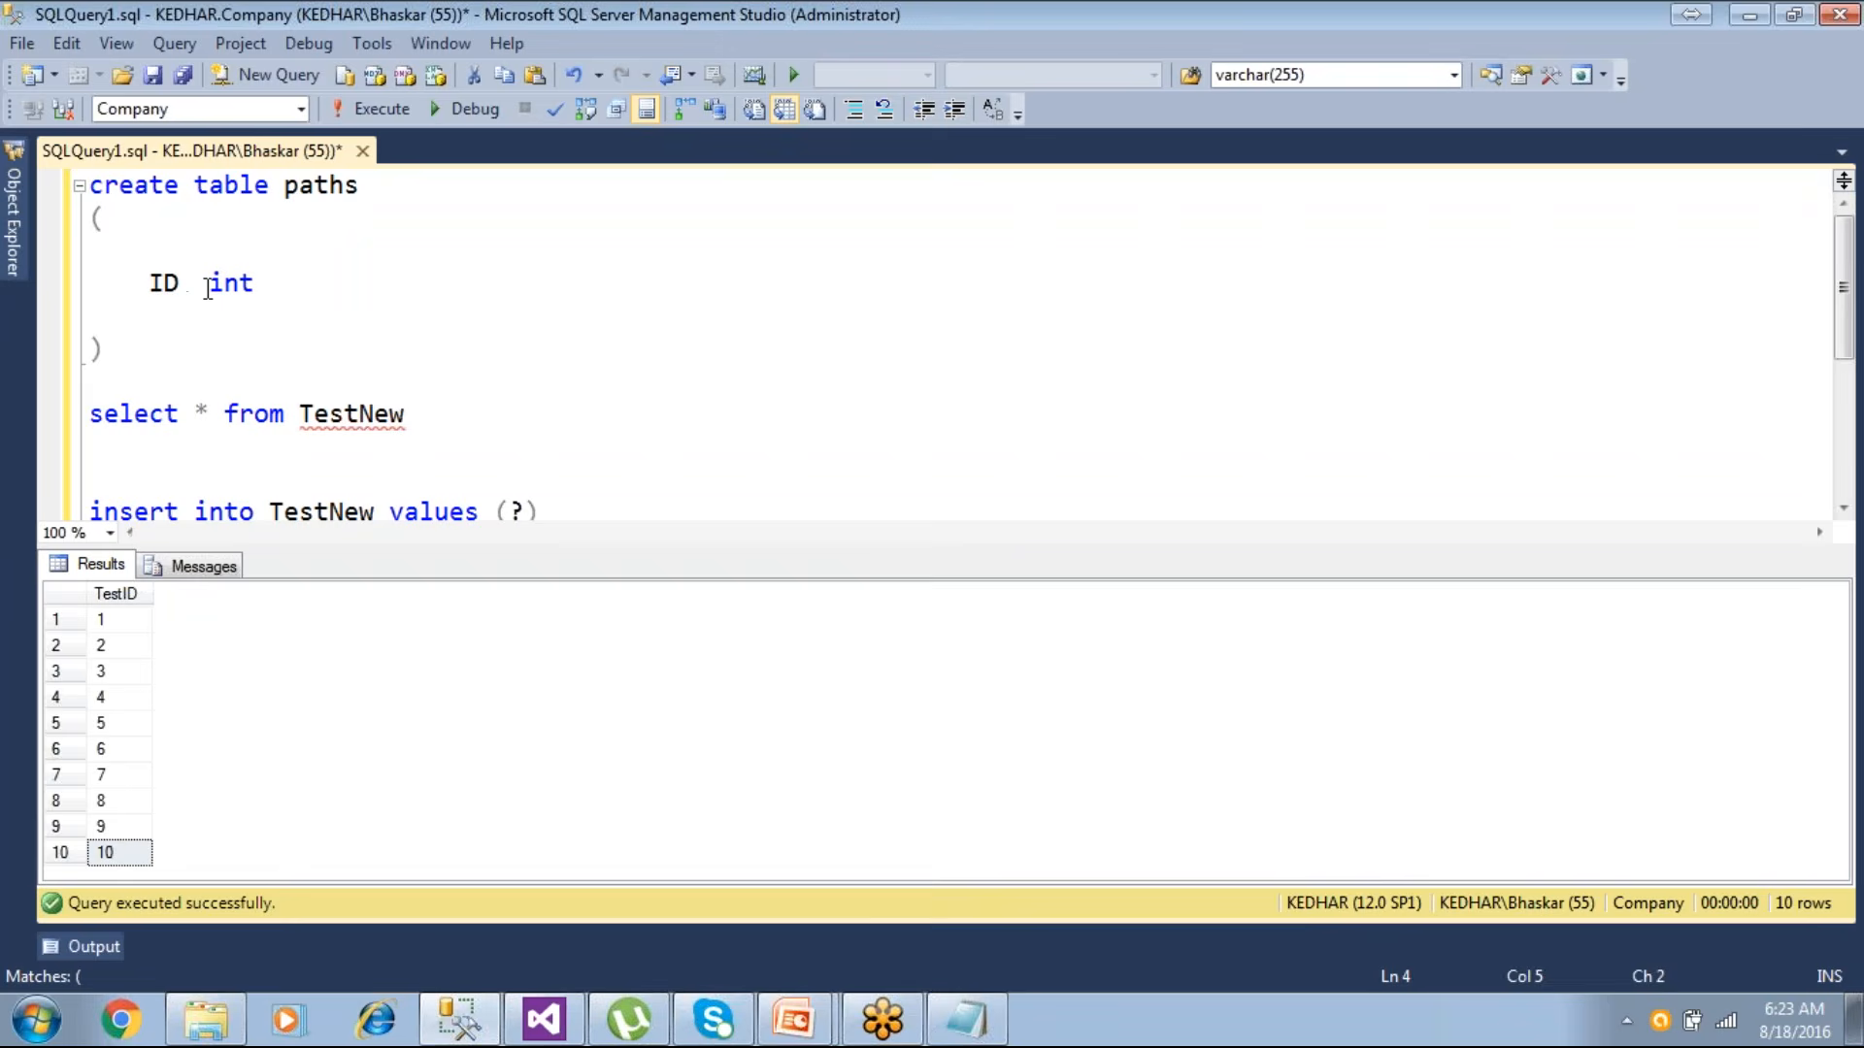
- Make the ID column an identity(1,1) column in the create table statement
left_click(309, 267)
left_click(338, 285)
left_click(389, 321)
left_click(376, 289)
type("identity")
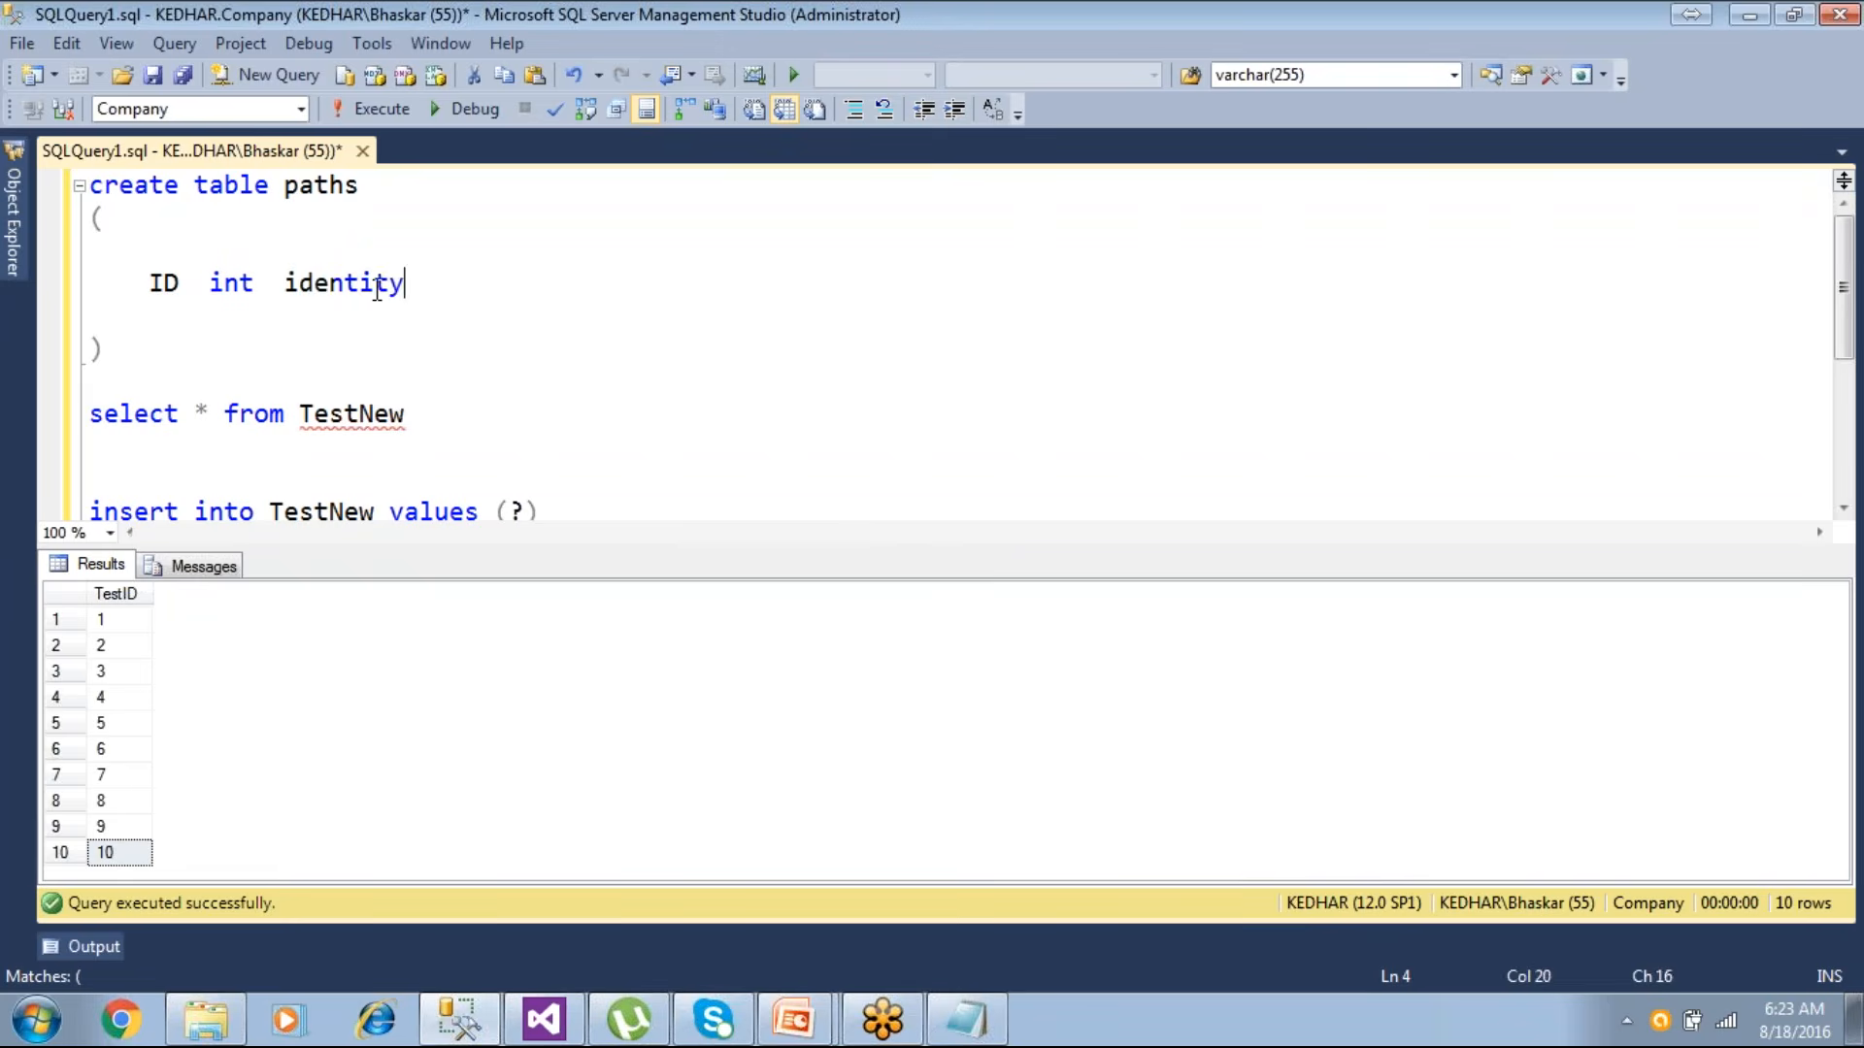
type("(1,1),")
- Add a second column FilePaths of type varchar(1000) and align its data type with the ID column's
key("Return")
type("Paths")
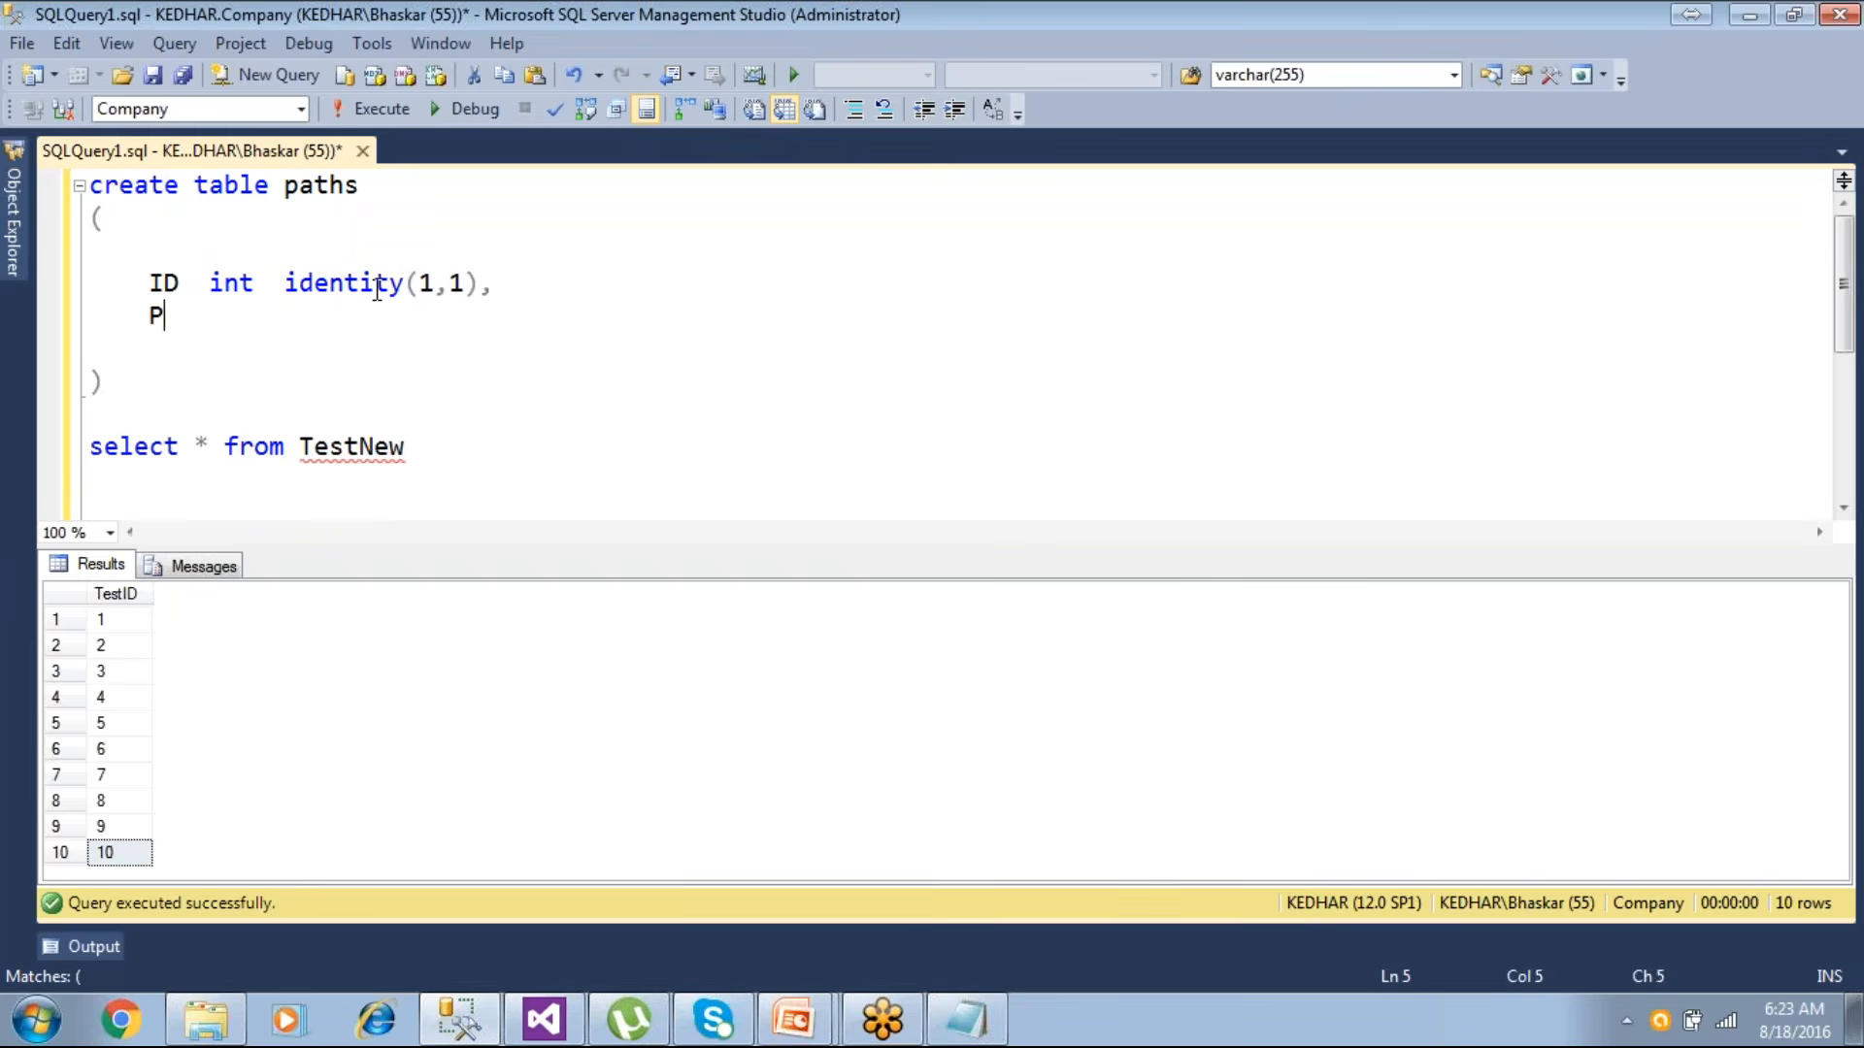
key("Up")
key("Left")
key("Tab")
key("Tab")
key("Down")
key("Tab")
key("Tab")
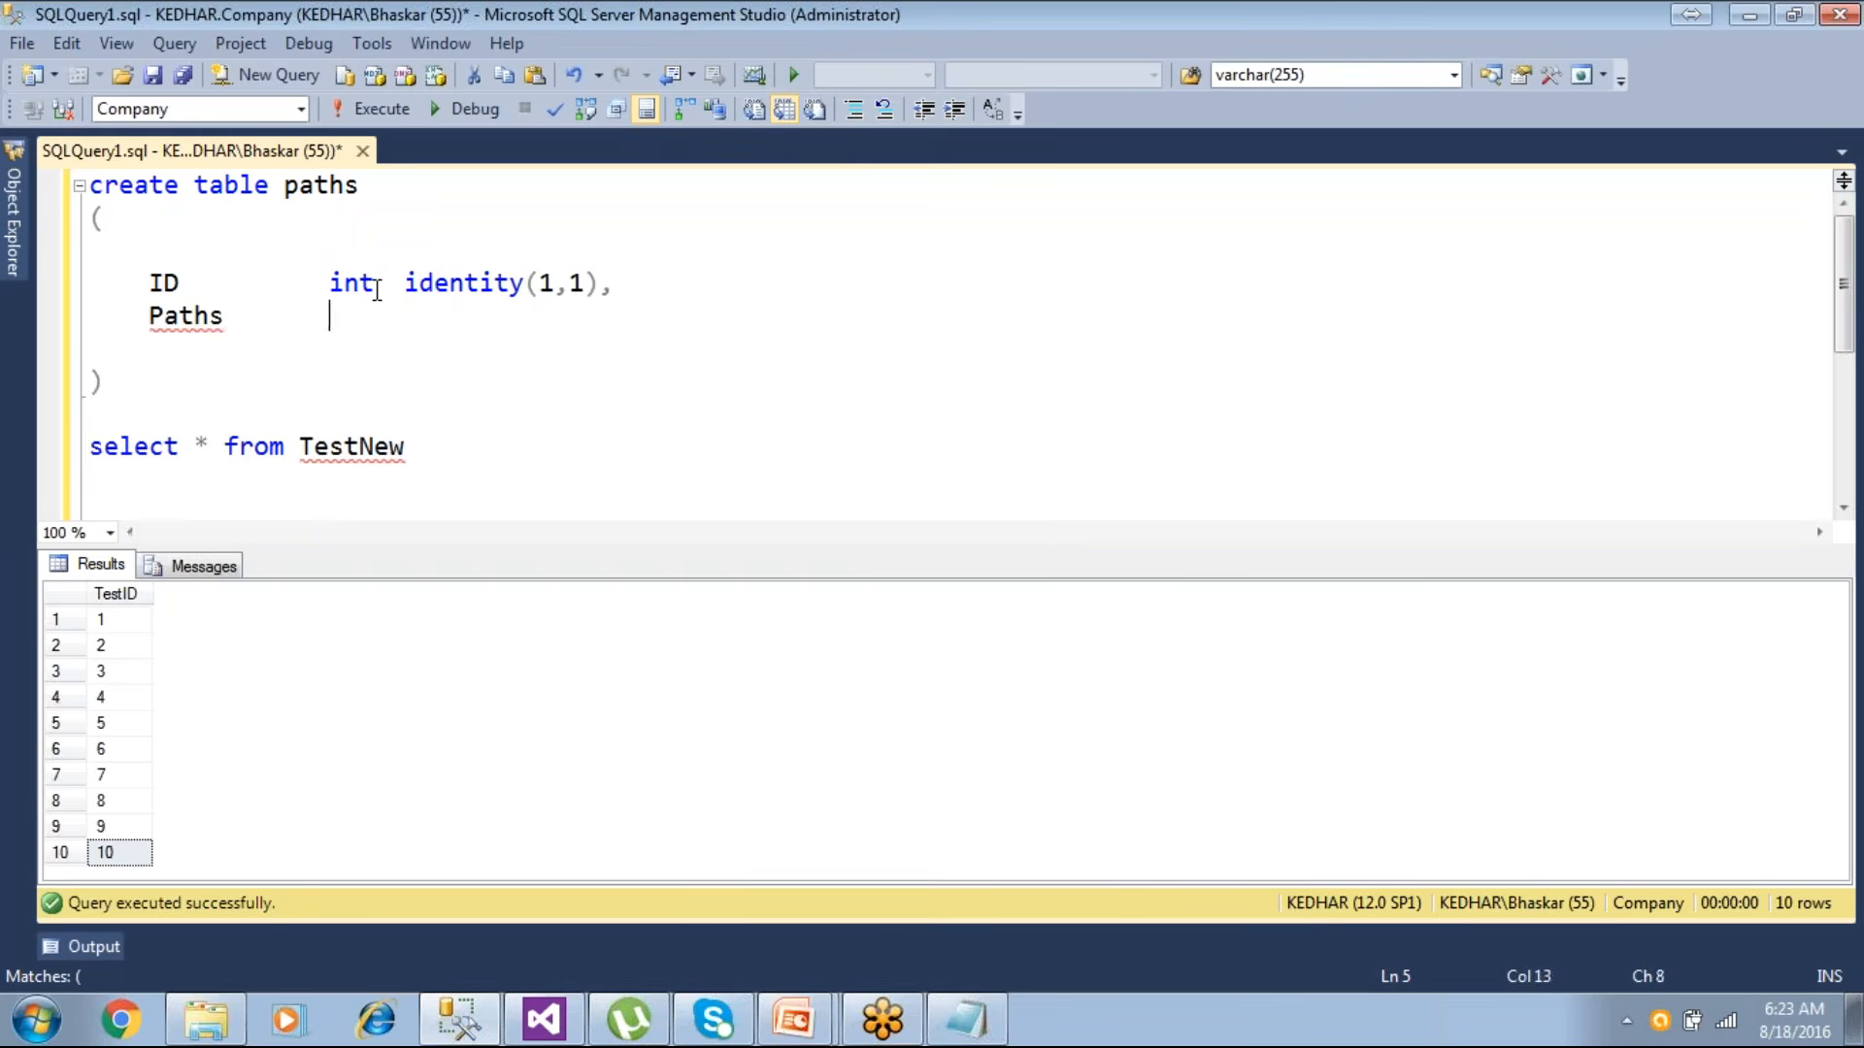
key("BackSpace")
type("File")
key("End")
key("Tab")
type("var")
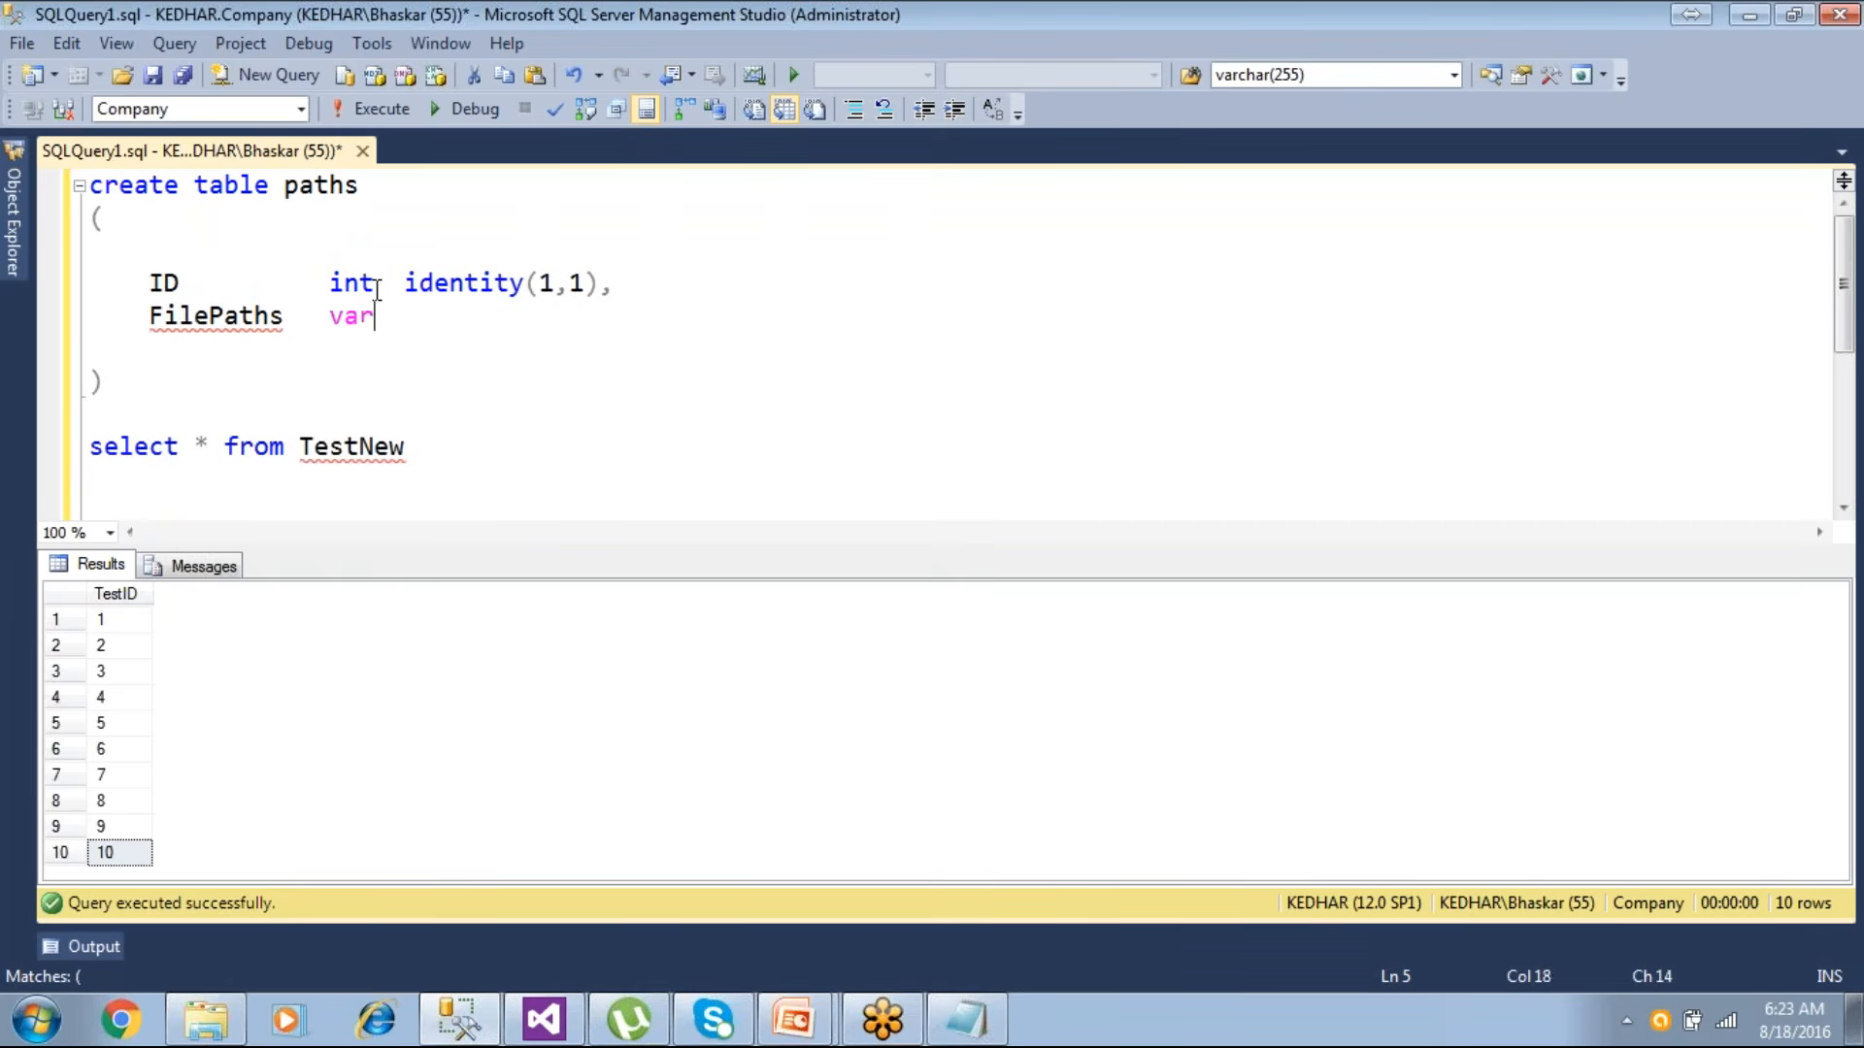
type("char(1000)")
- Make the FilePaths column not null, aligning this constraint with the ID column's identity(1,1)
key("Up")
key("Left")
key("Left")
key("Left")
key("Left")
key("Left")
key("Left")
key("Left")
key("Left")
key("Tab")
key("Tab")
key("Tab")
key("Tab")
key("Down")
key("Tab")
key("Tab")
key("Tab")
key("BackSpace")
type("no")
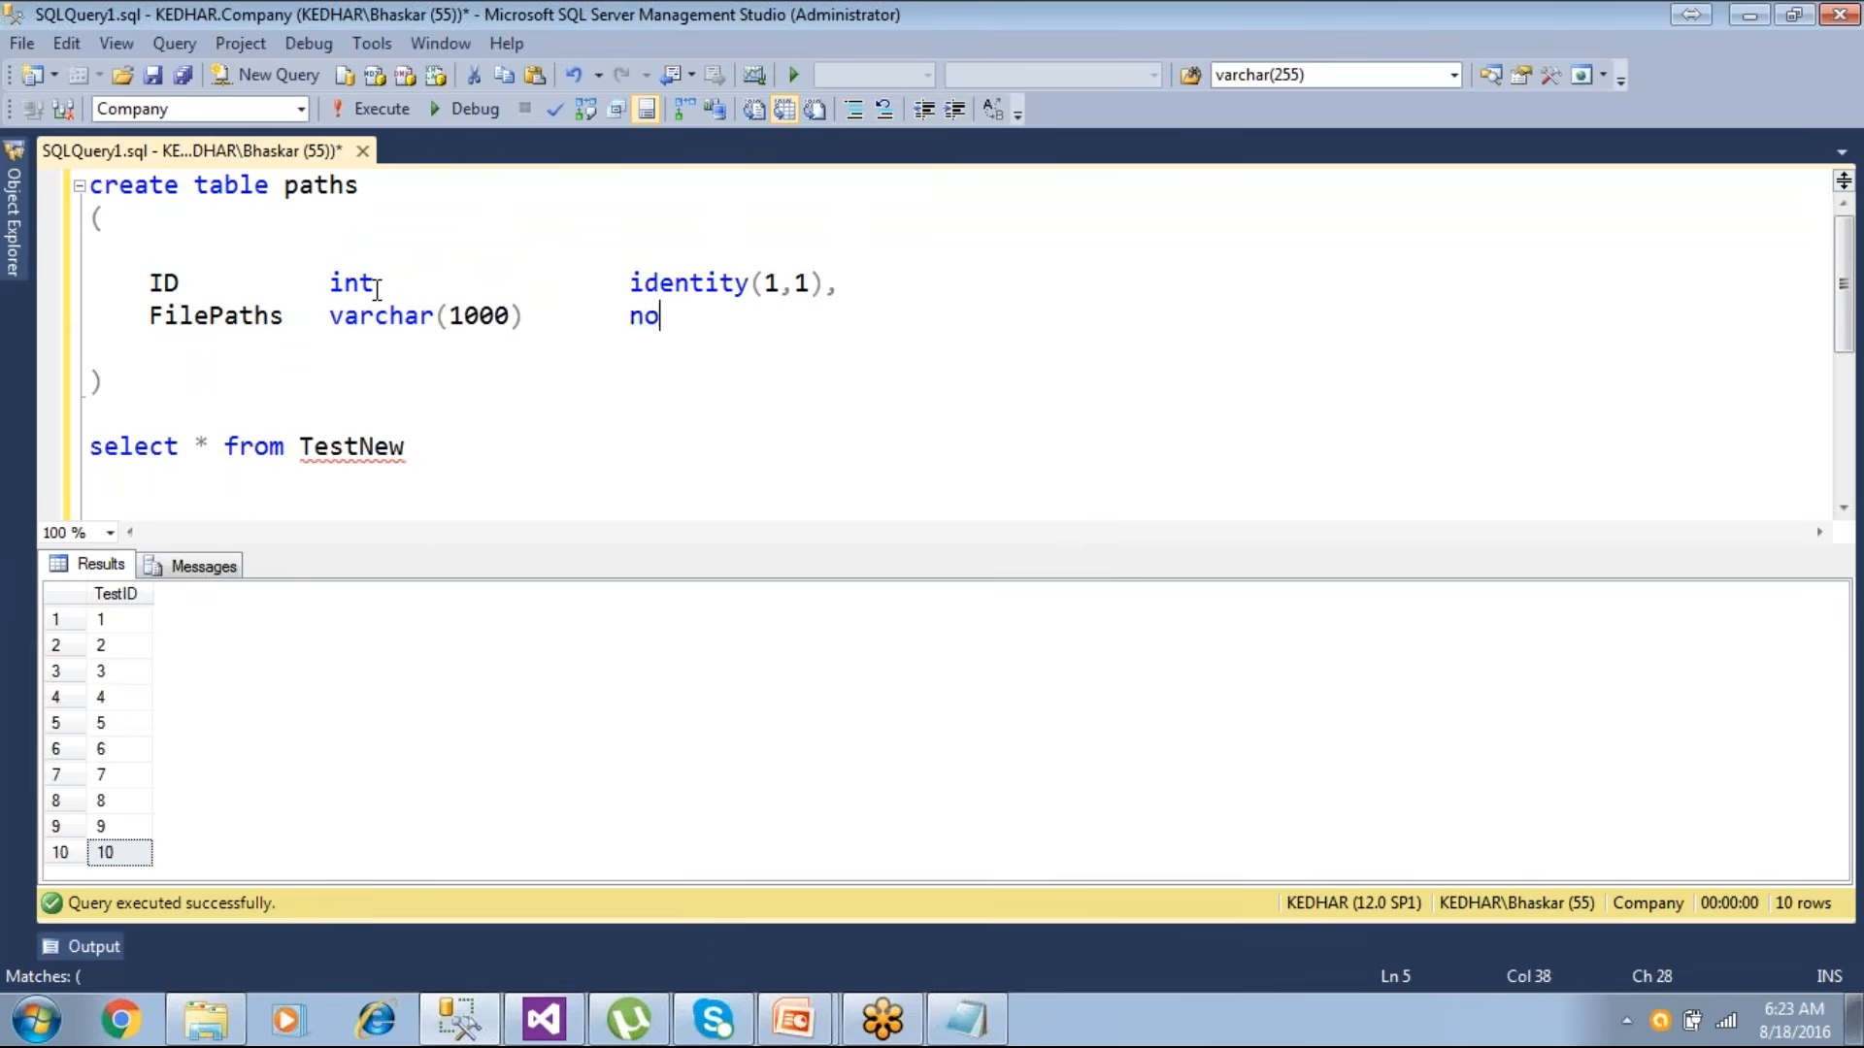
type("t null")
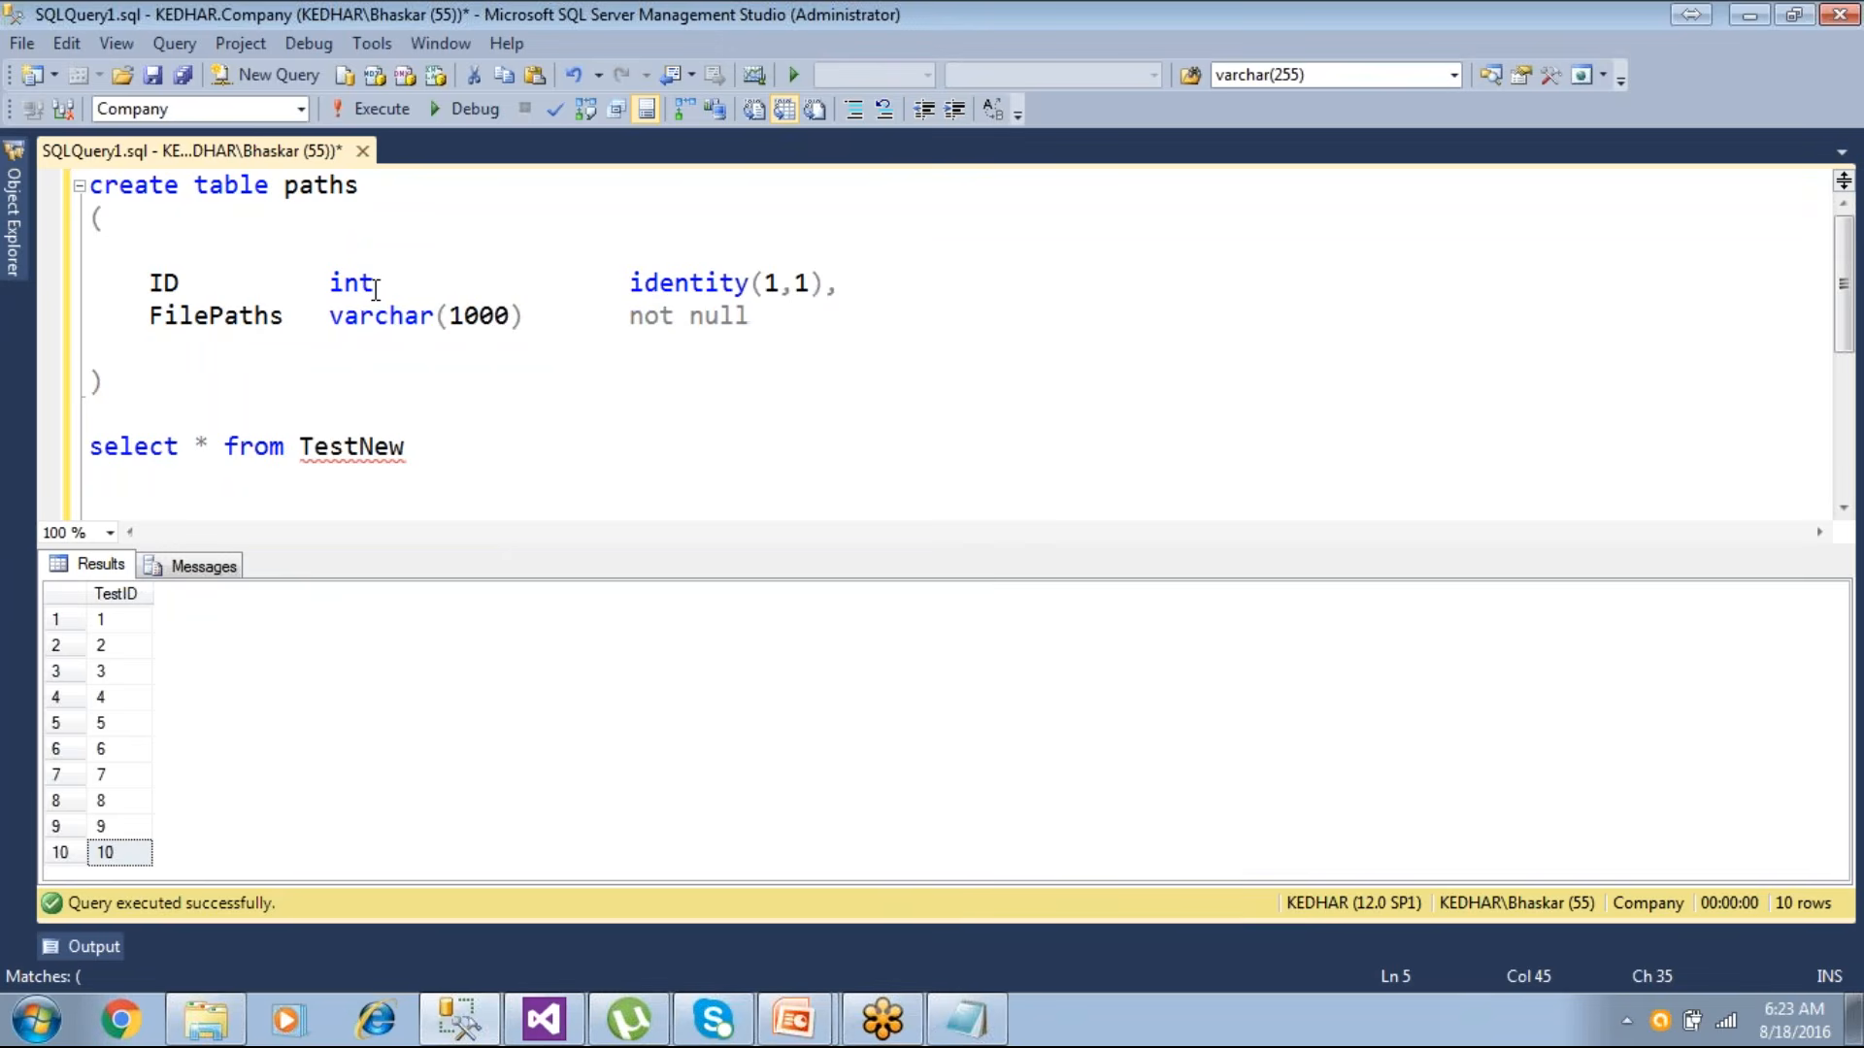
- Execute only the create table paths statement in the Company database
left_click_drag(125, 387, 39, 177)
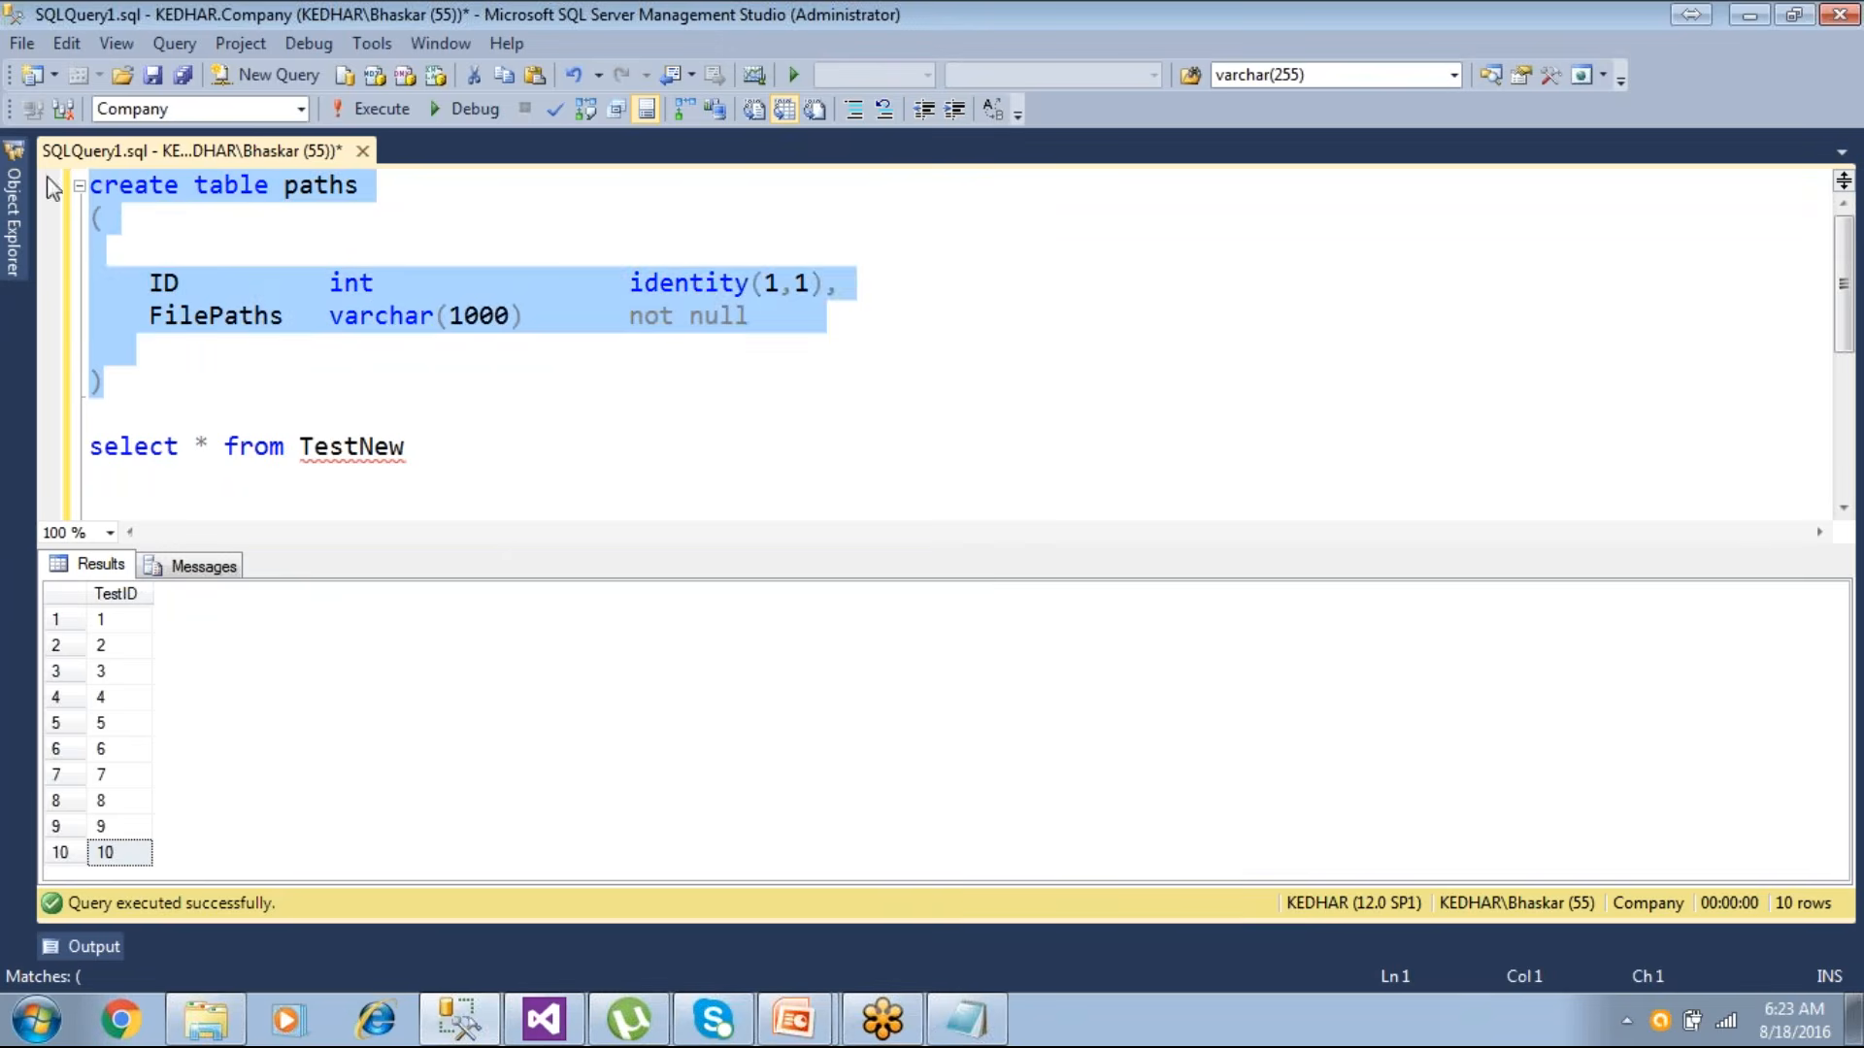
left_click(365, 109)
- Change the select statement's table to paths and execute only that query
double_click(338, 190)
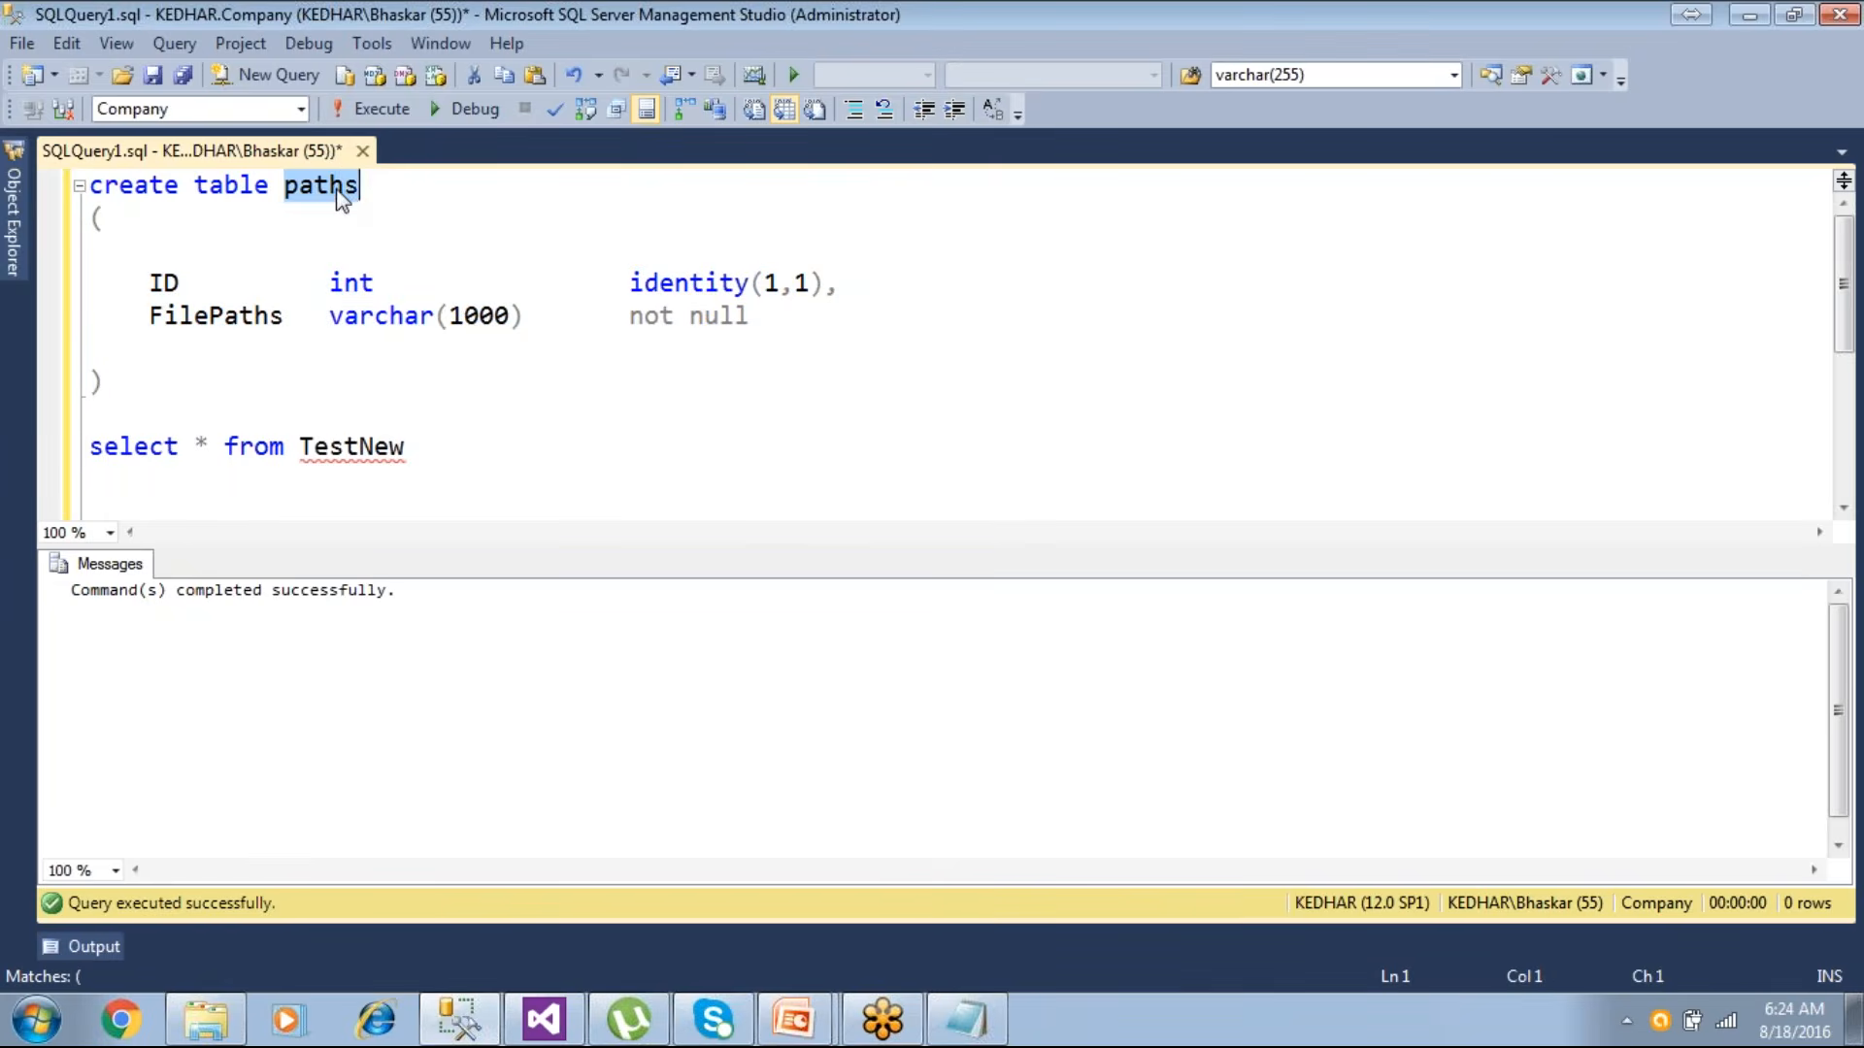
key("ctrl+c")
double_click(378, 449)
key("ctrl+v")
left_click(43, 445)
left_click(381, 109)
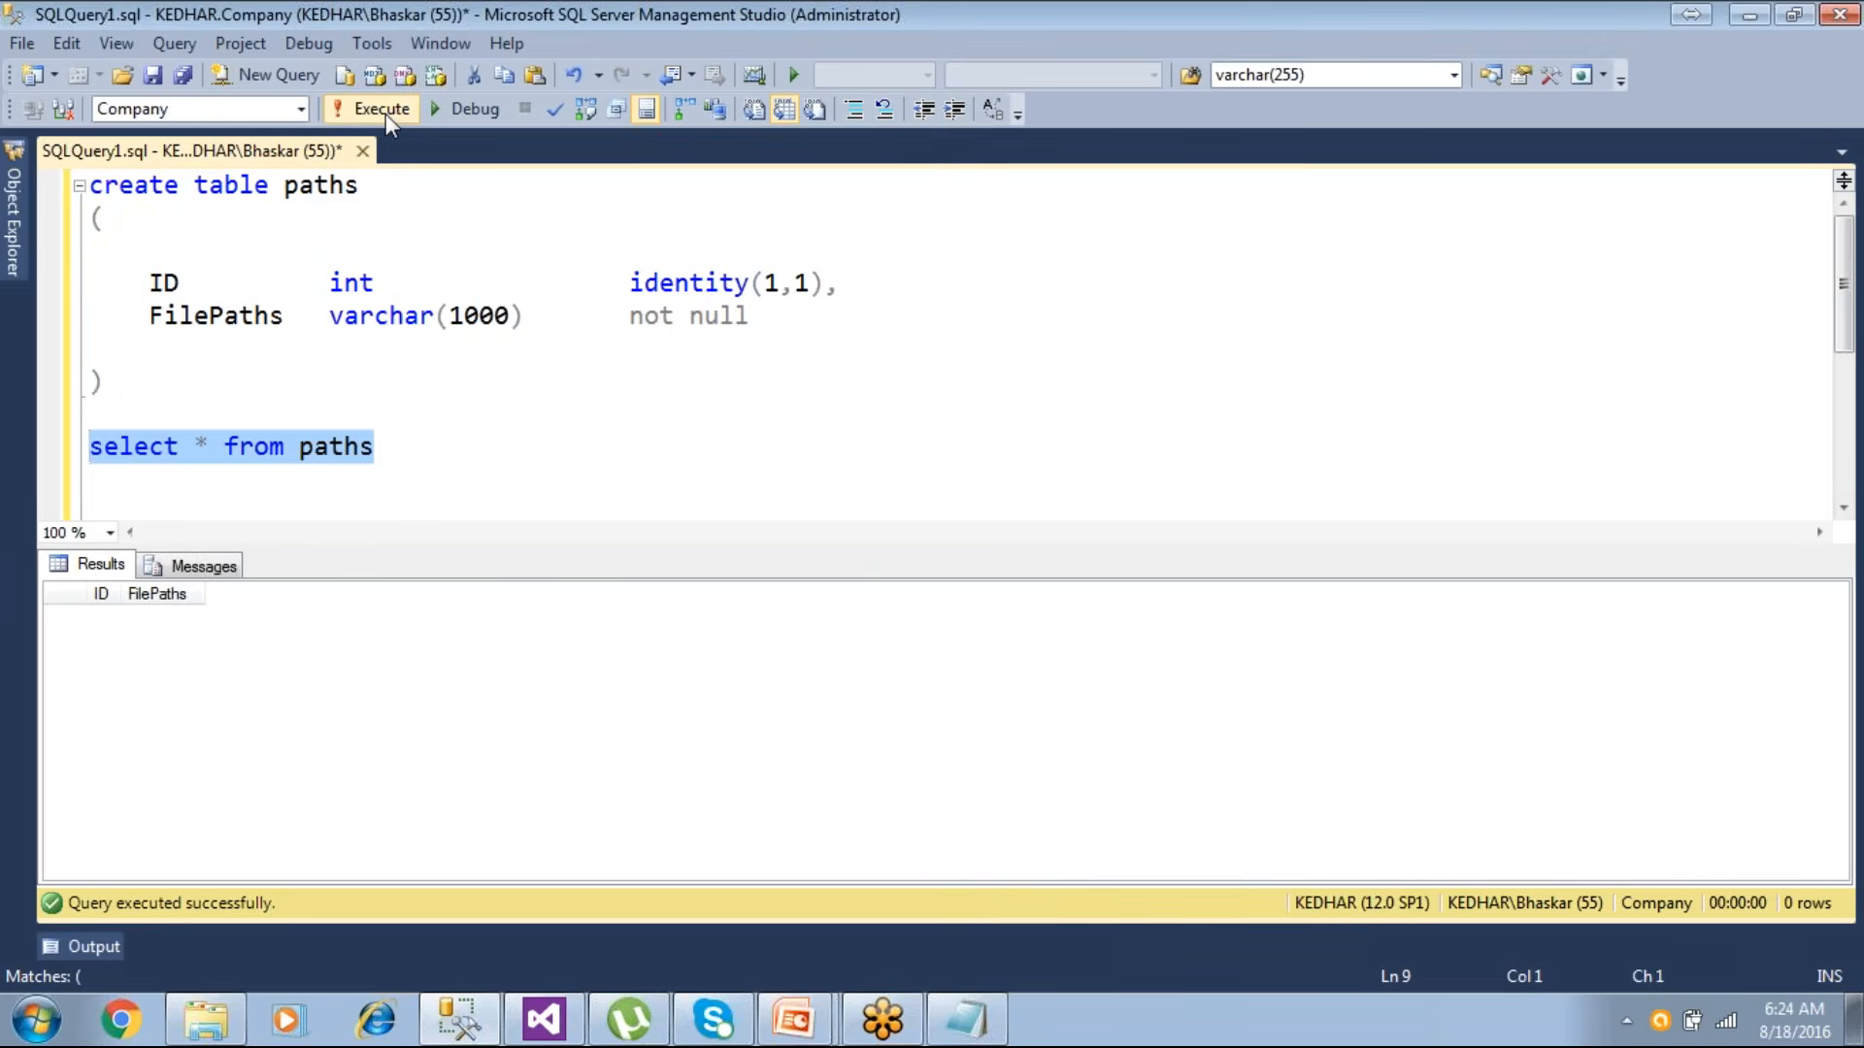
- Change the insert statement's table name to paths, copying the name from the select query
scroll(380, 233, "down", 2)
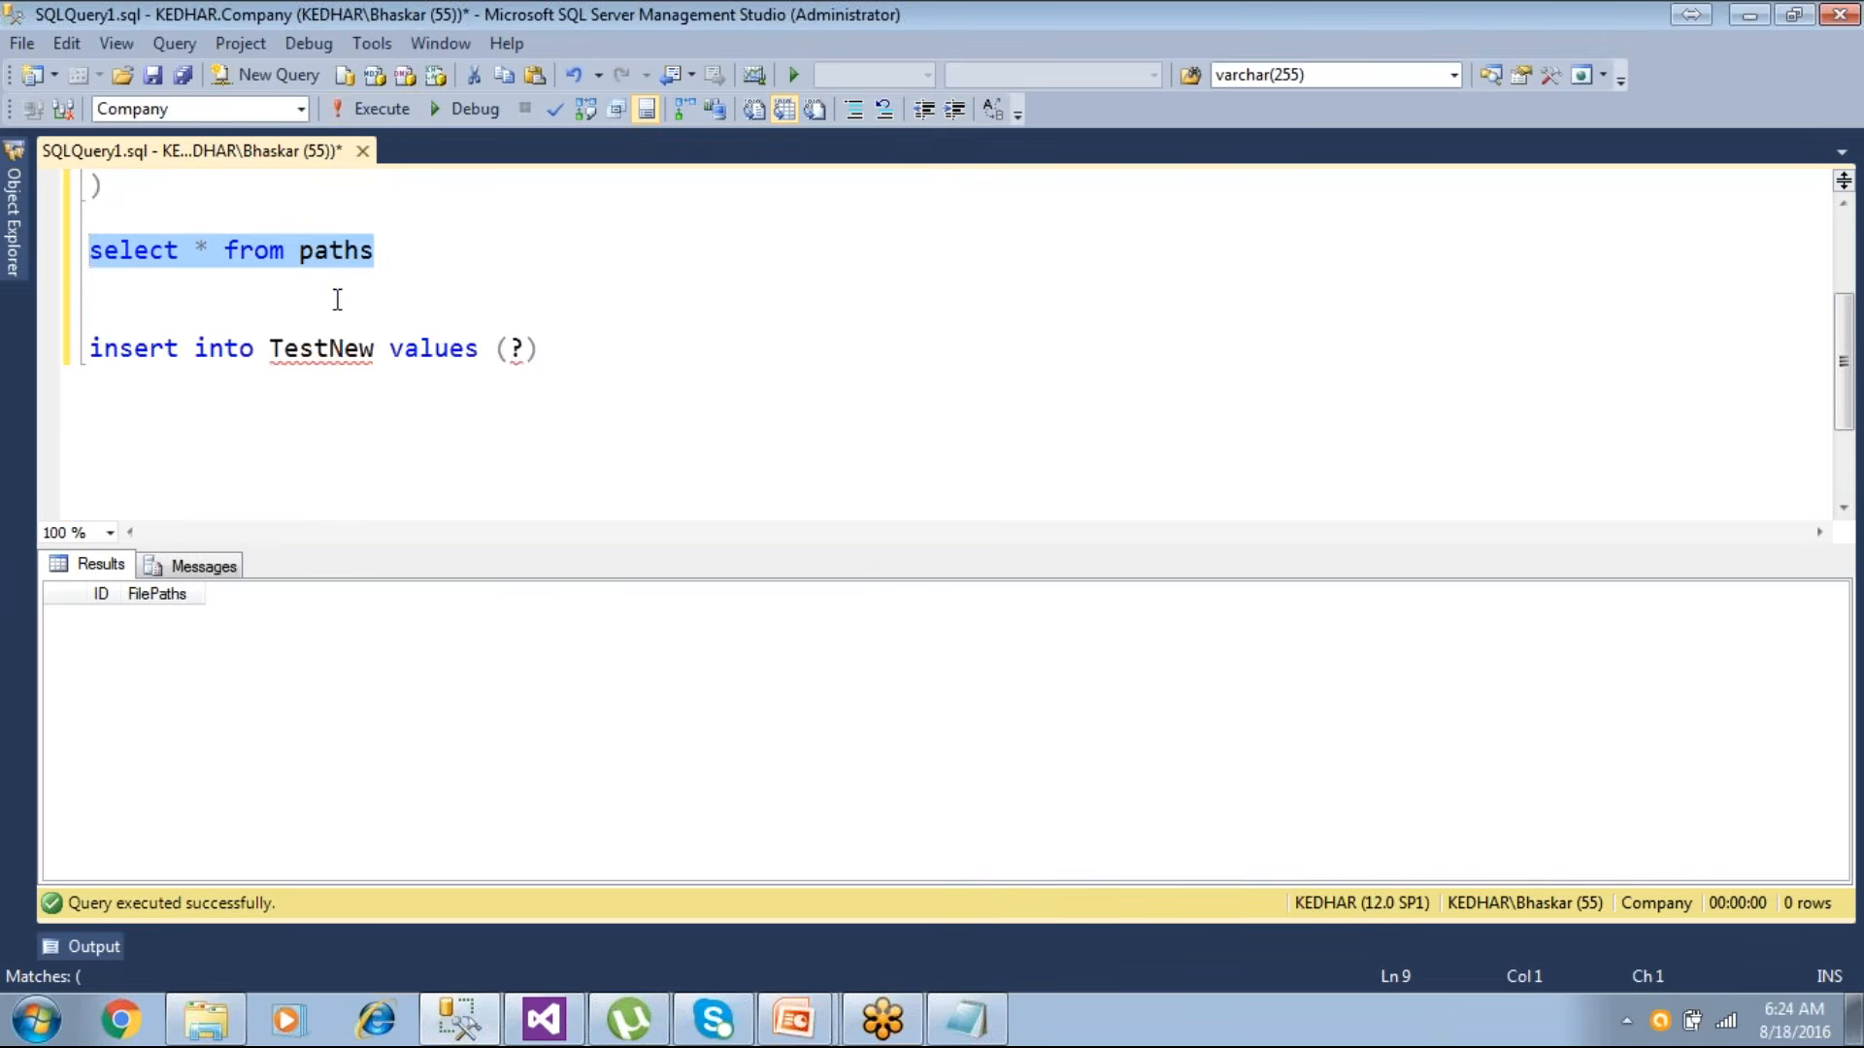
left_click(332, 348)
double_click(348, 264)
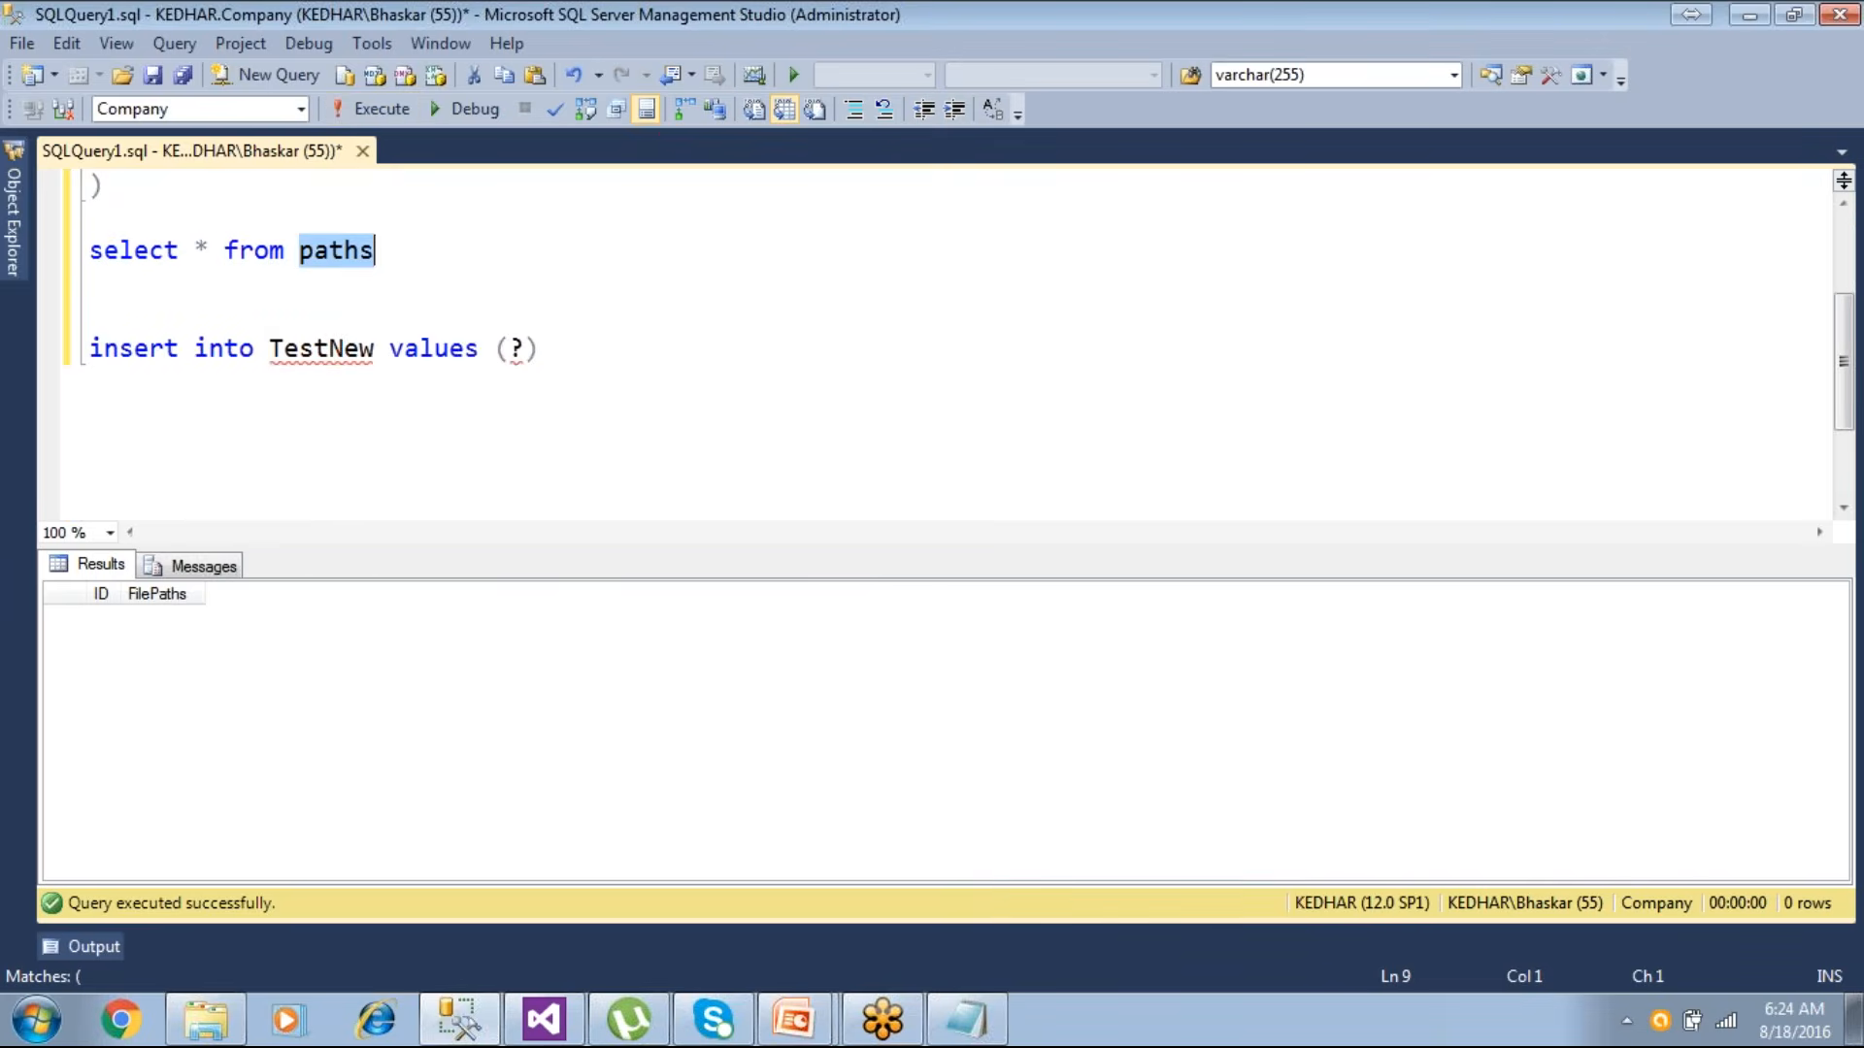
key("ctrl+c")
double_click(347, 347)
key("ctrl+v")
- Check the ID and FilePaths column definitions against the insert statement's placeholder and copy the whole insert statement
scroll(347, 341, "up", 2)
left_click_drag(329, 282, 835, 289)
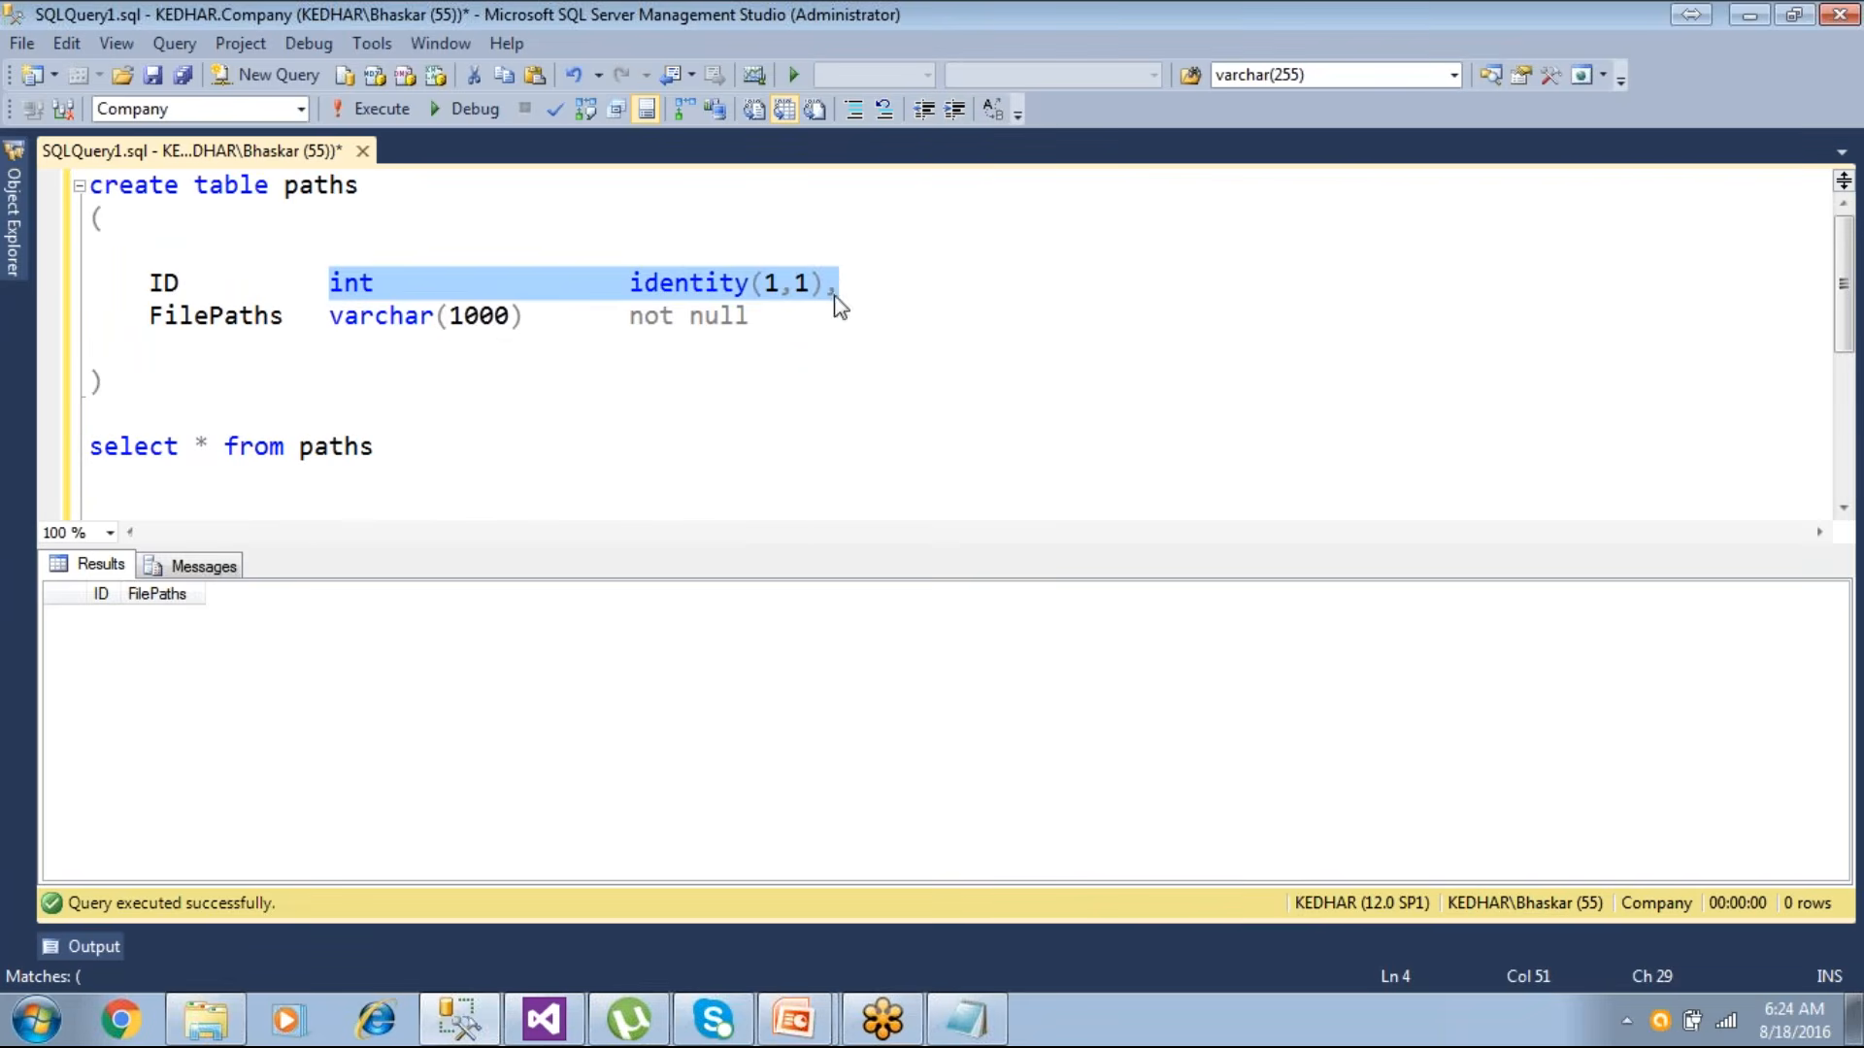
left_click_drag(149, 324, 696, 348)
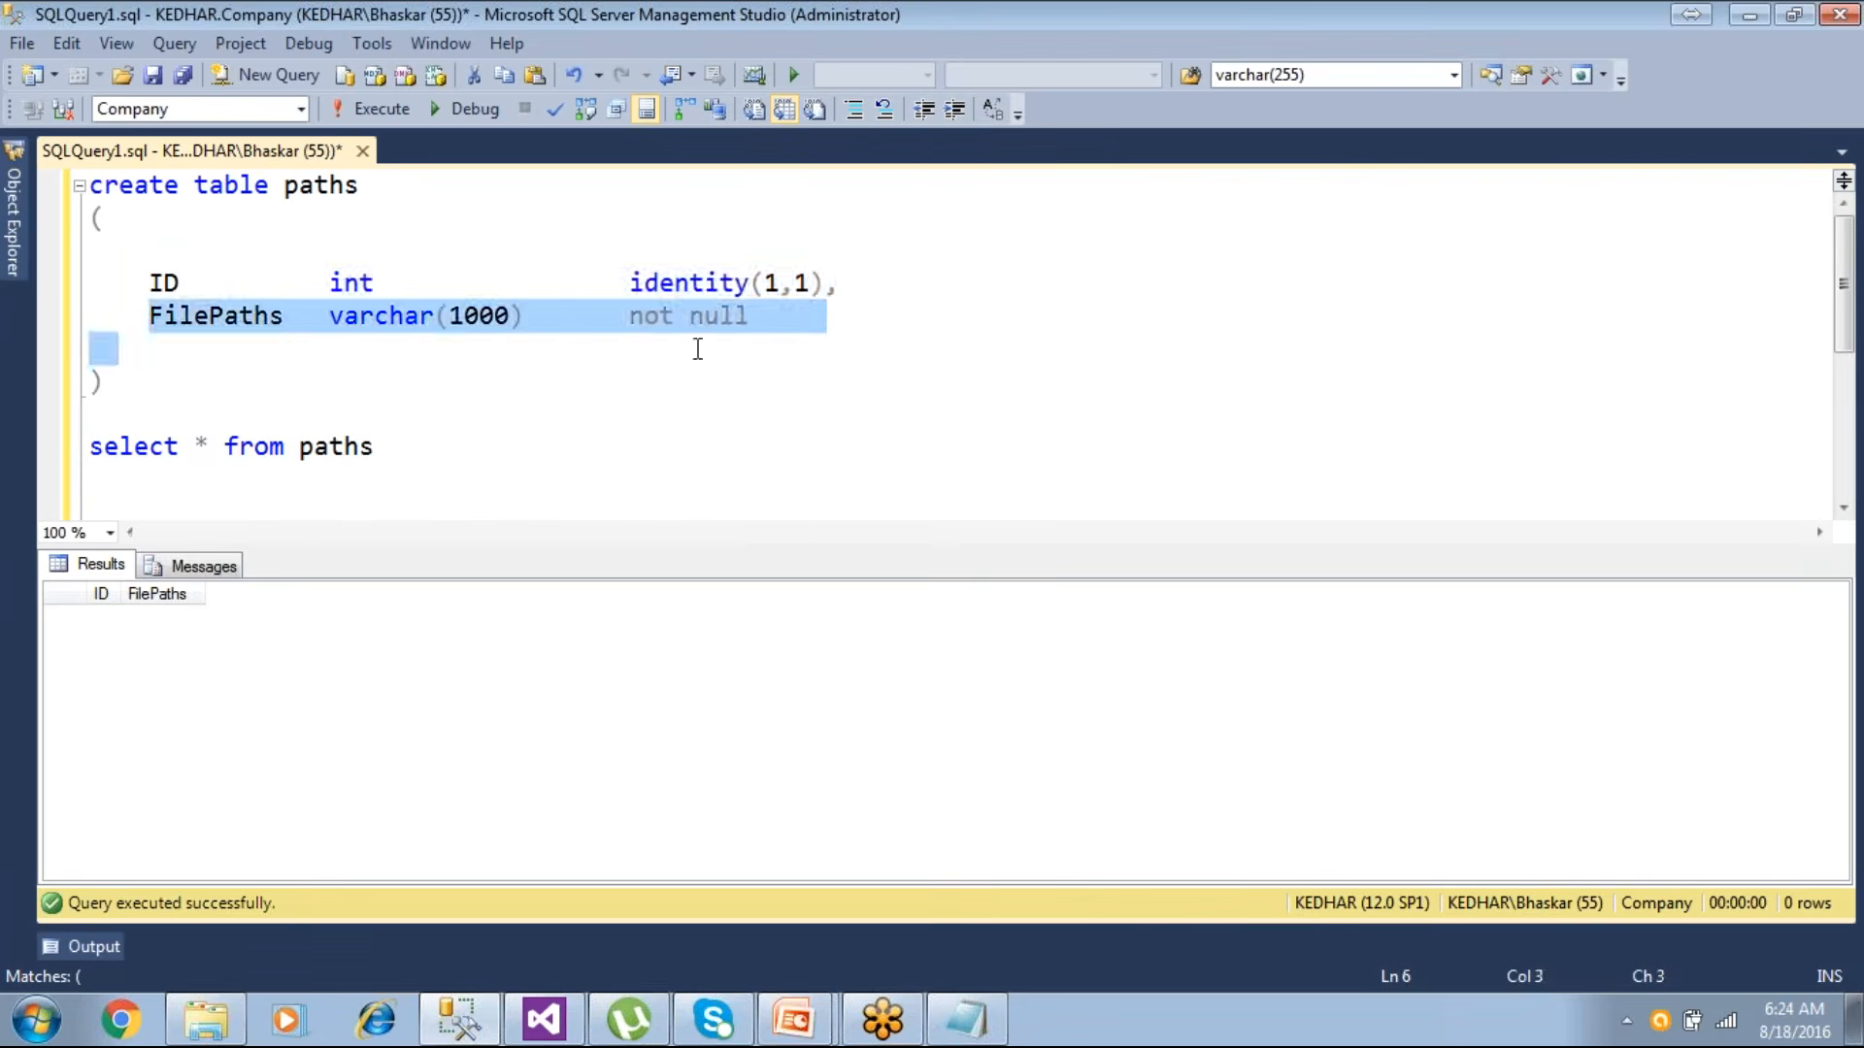
scroll(683, 358, "down", 2)
double_click(483, 347)
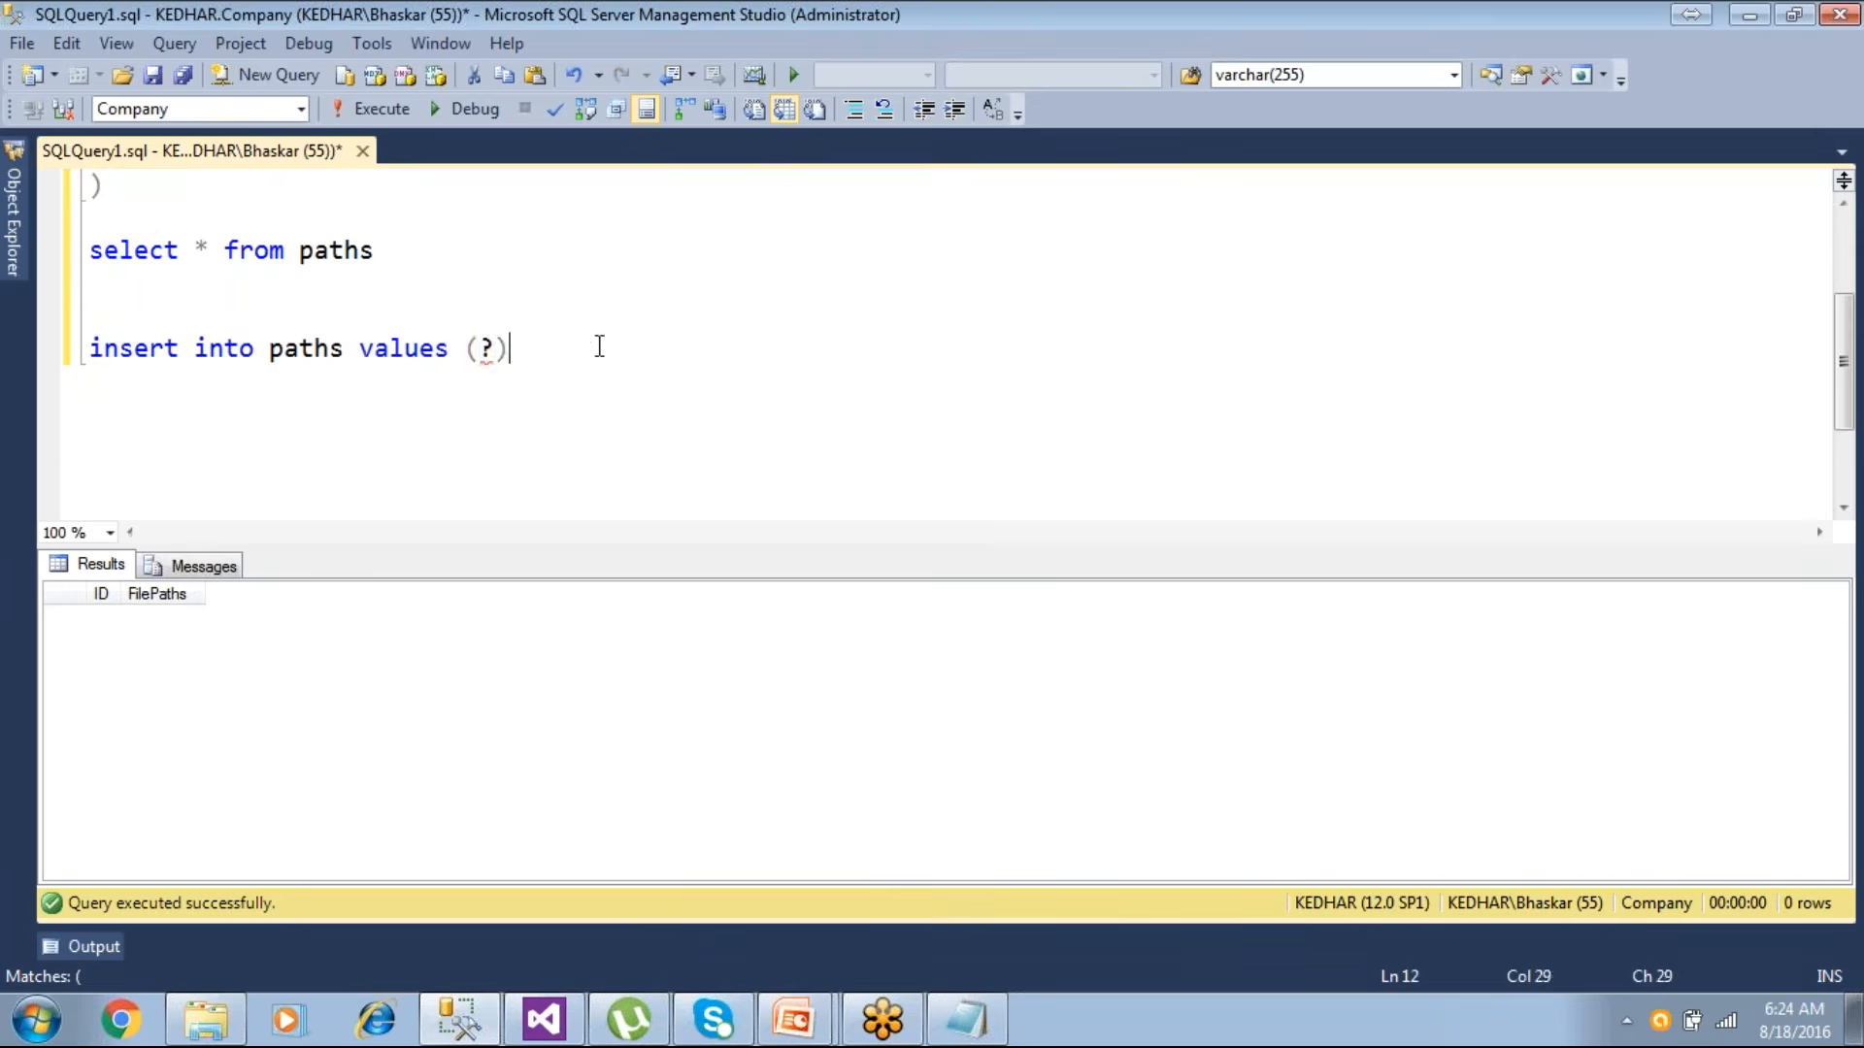
left_click_drag(595, 348, 80, 348)
right_click(196, 357)
left_click(238, 403)
- In Visual Studio, set the Execute SQL Task's connection to LocalHost.Company and its SQL statement to the copied insert into paths values (?)
left_click(546, 1018)
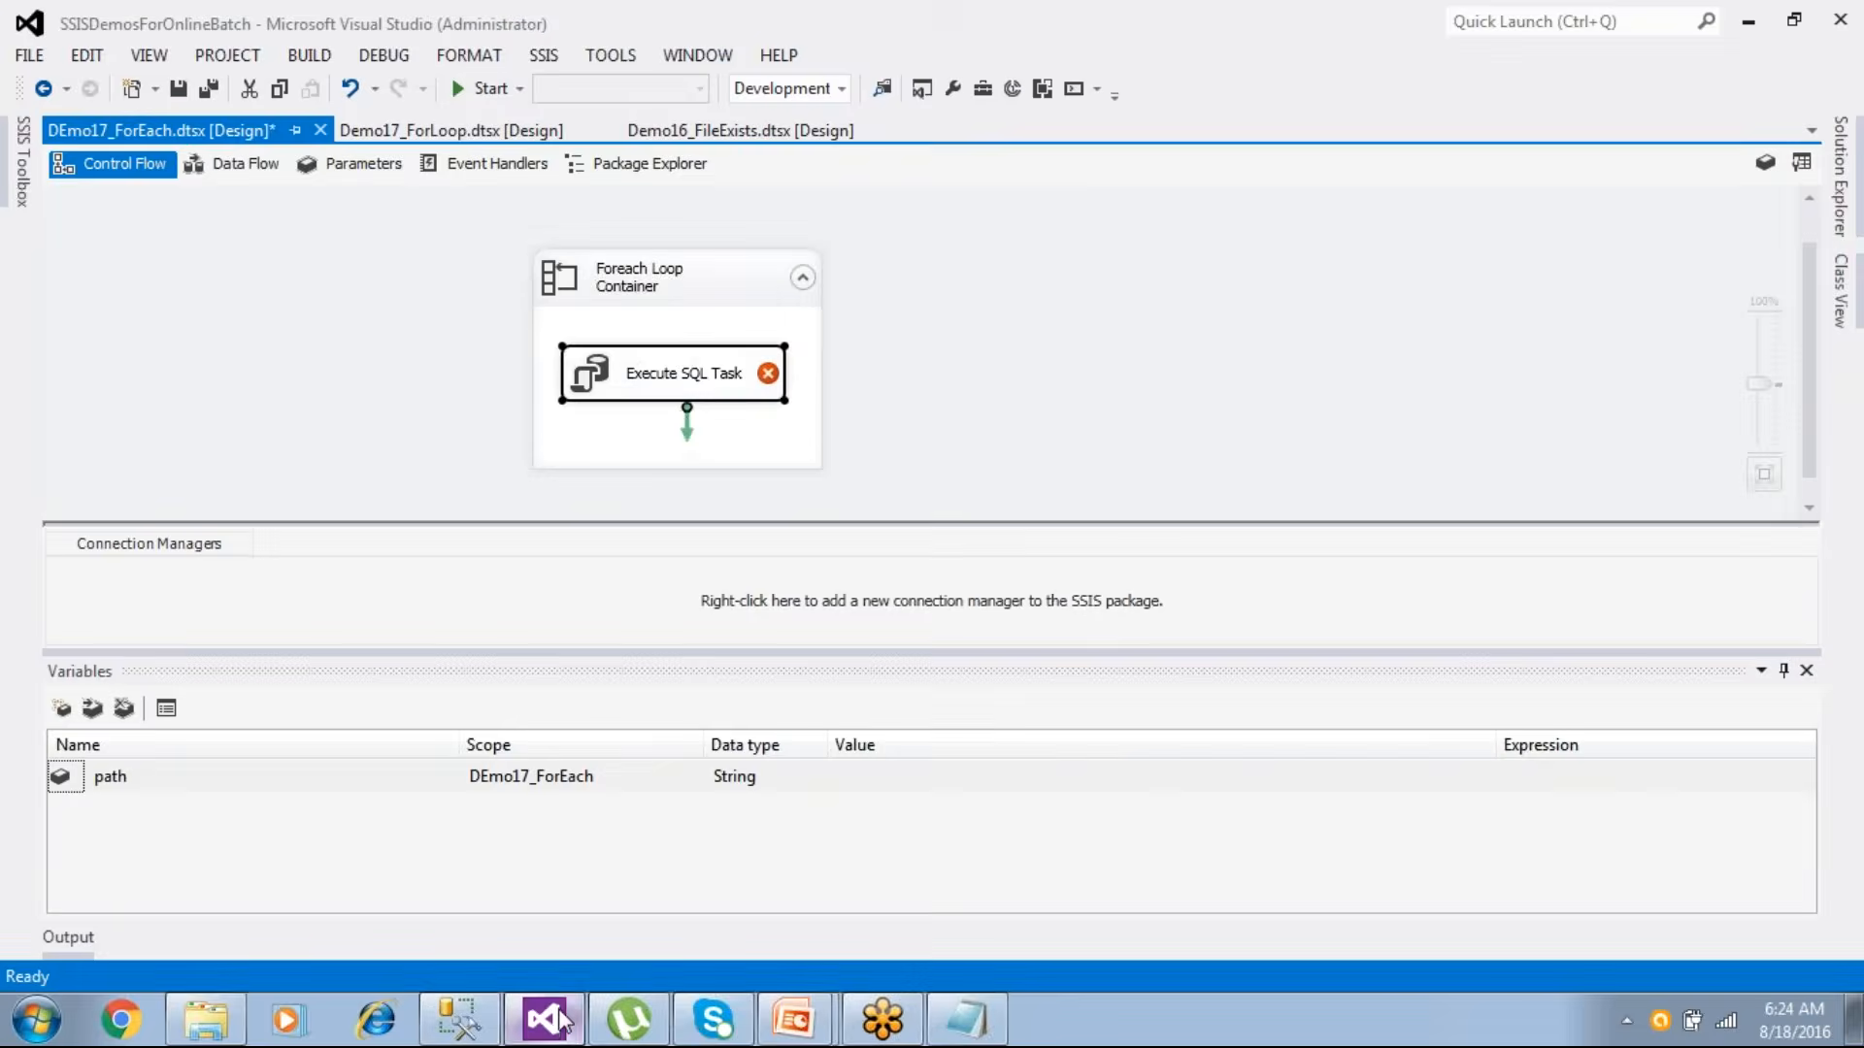
double_click(693, 383)
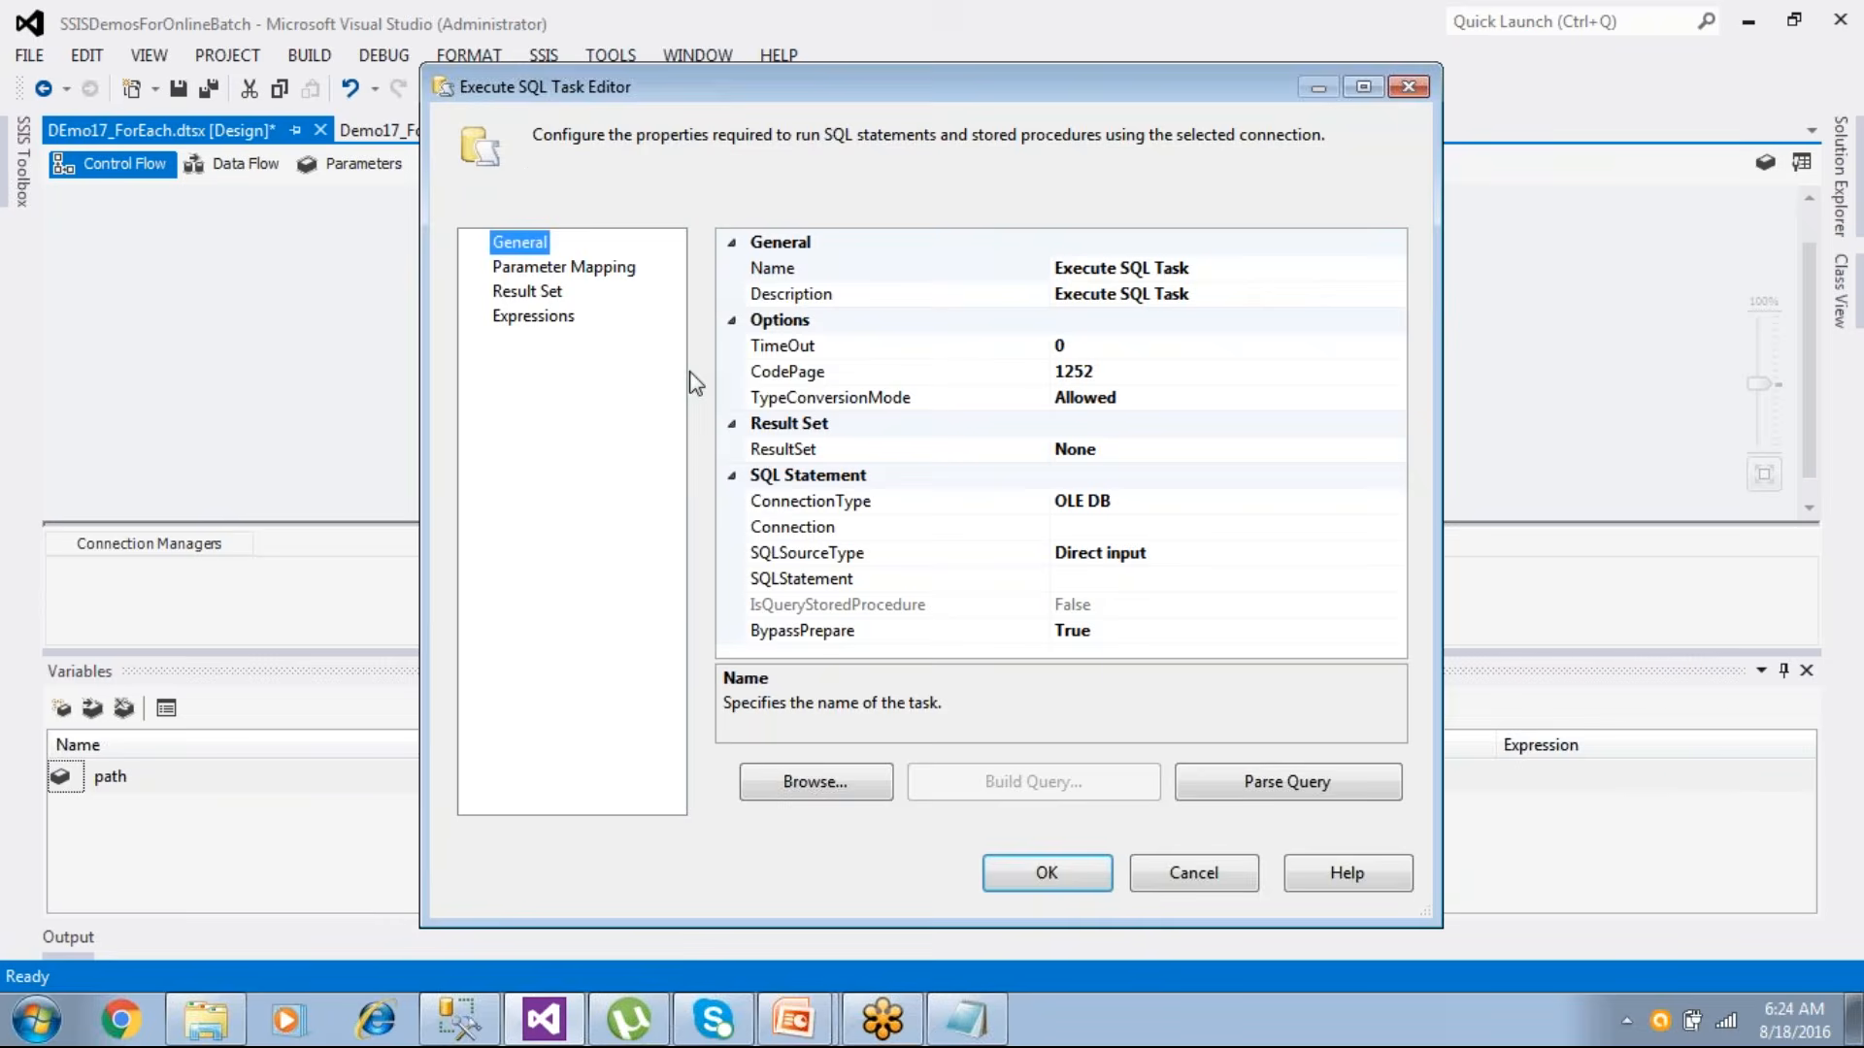
left_click(820, 529)
left_click(1394, 530)
left_click(1190, 566)
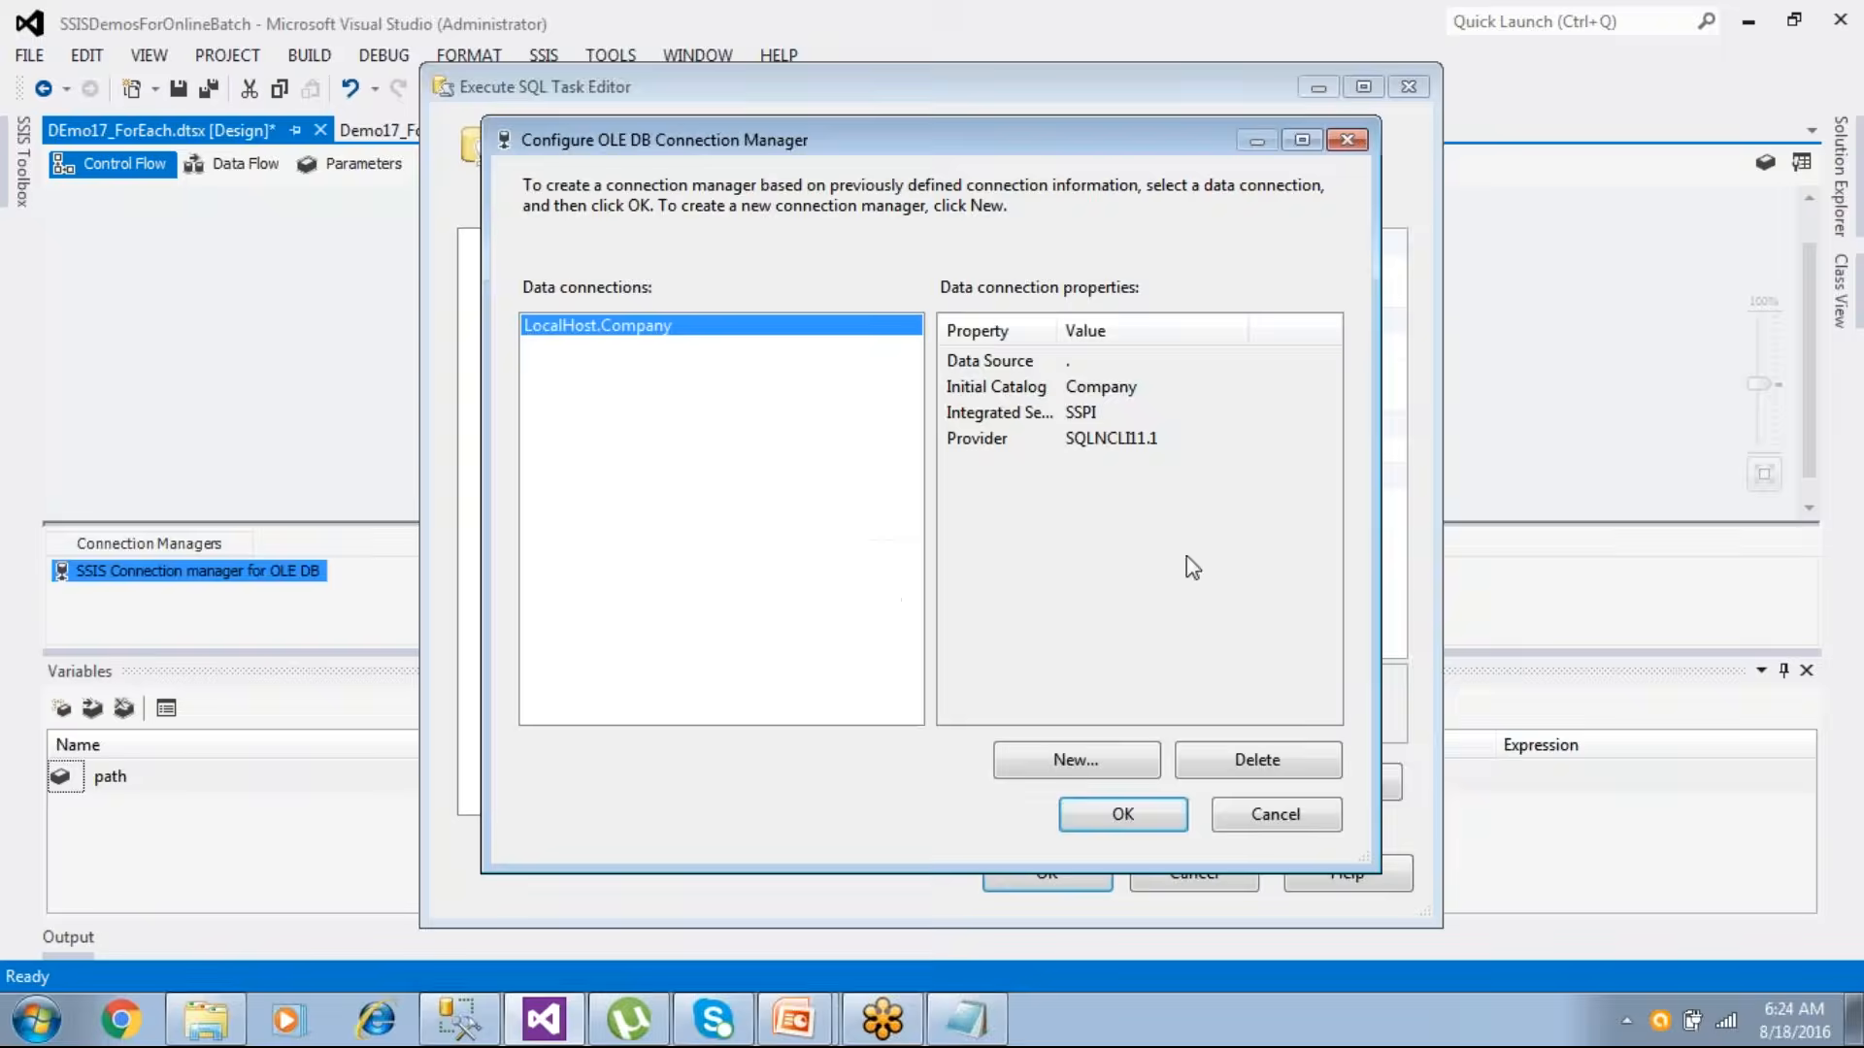
left_click(1121, 815)
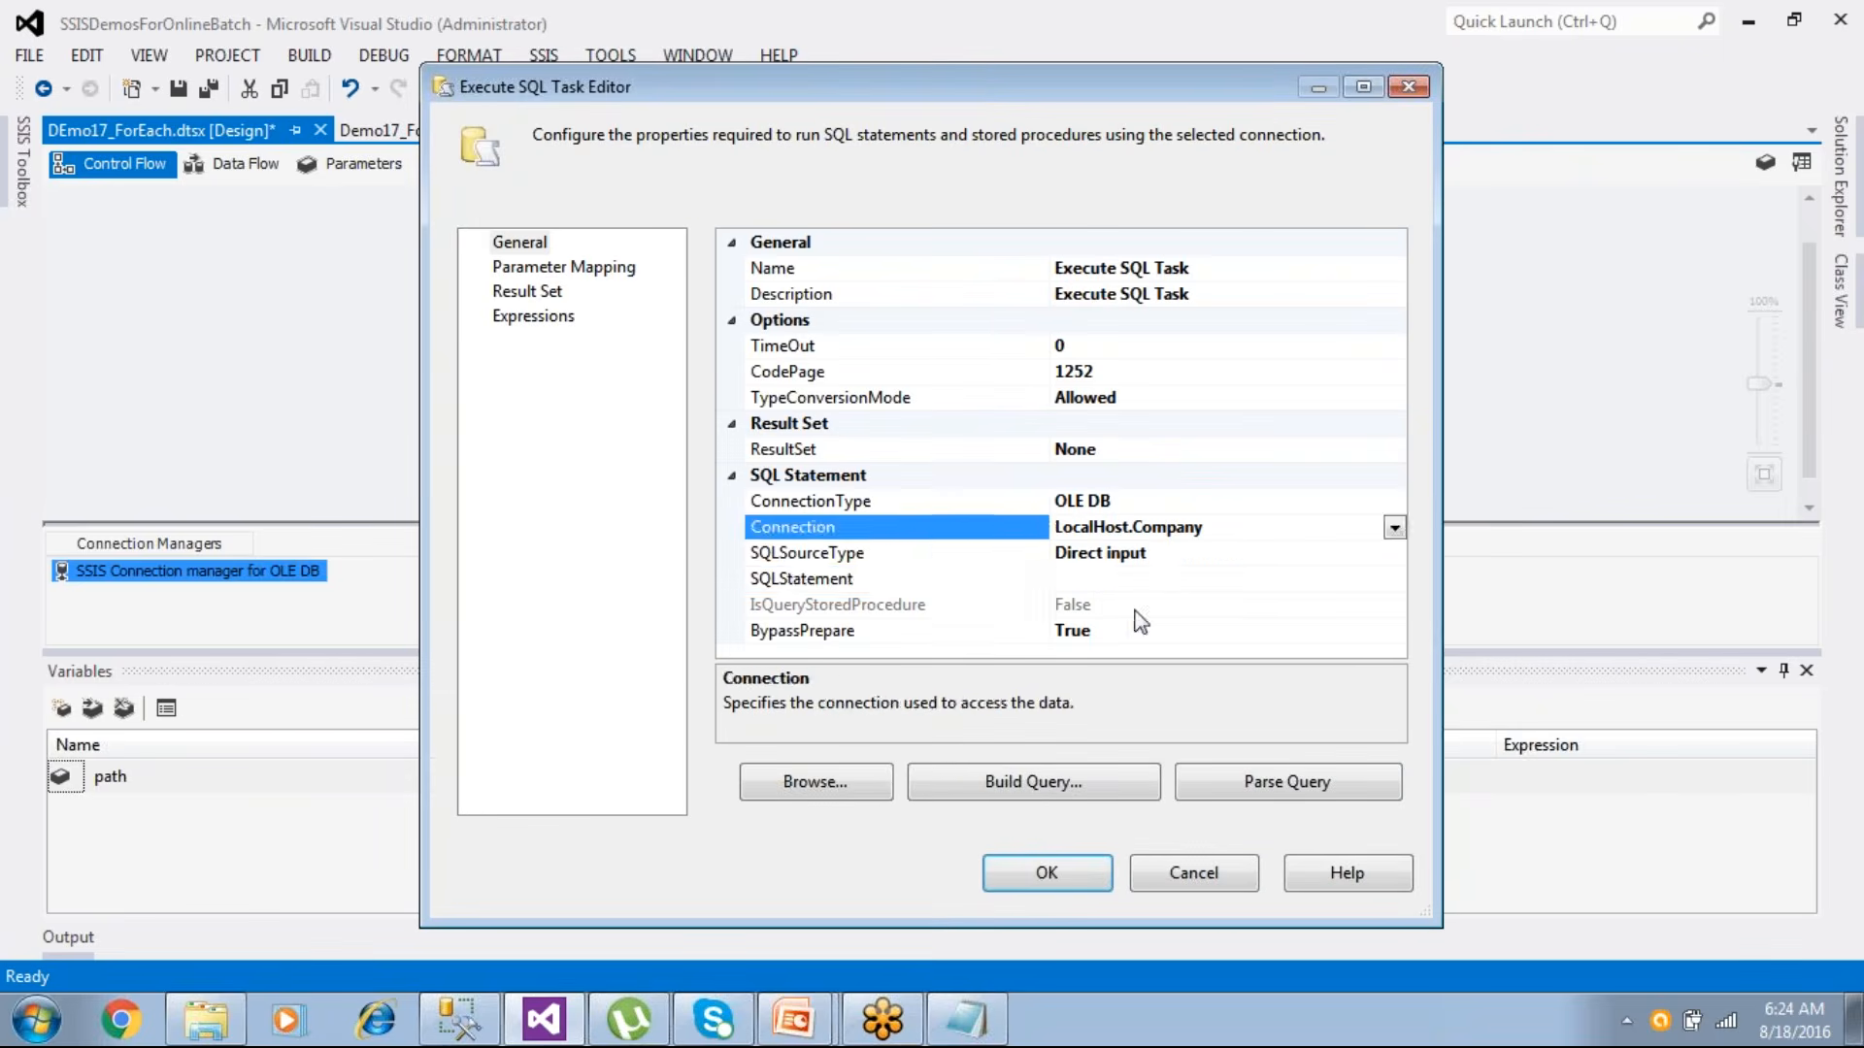
left_click(1058, 579)
key("ctrl+v")
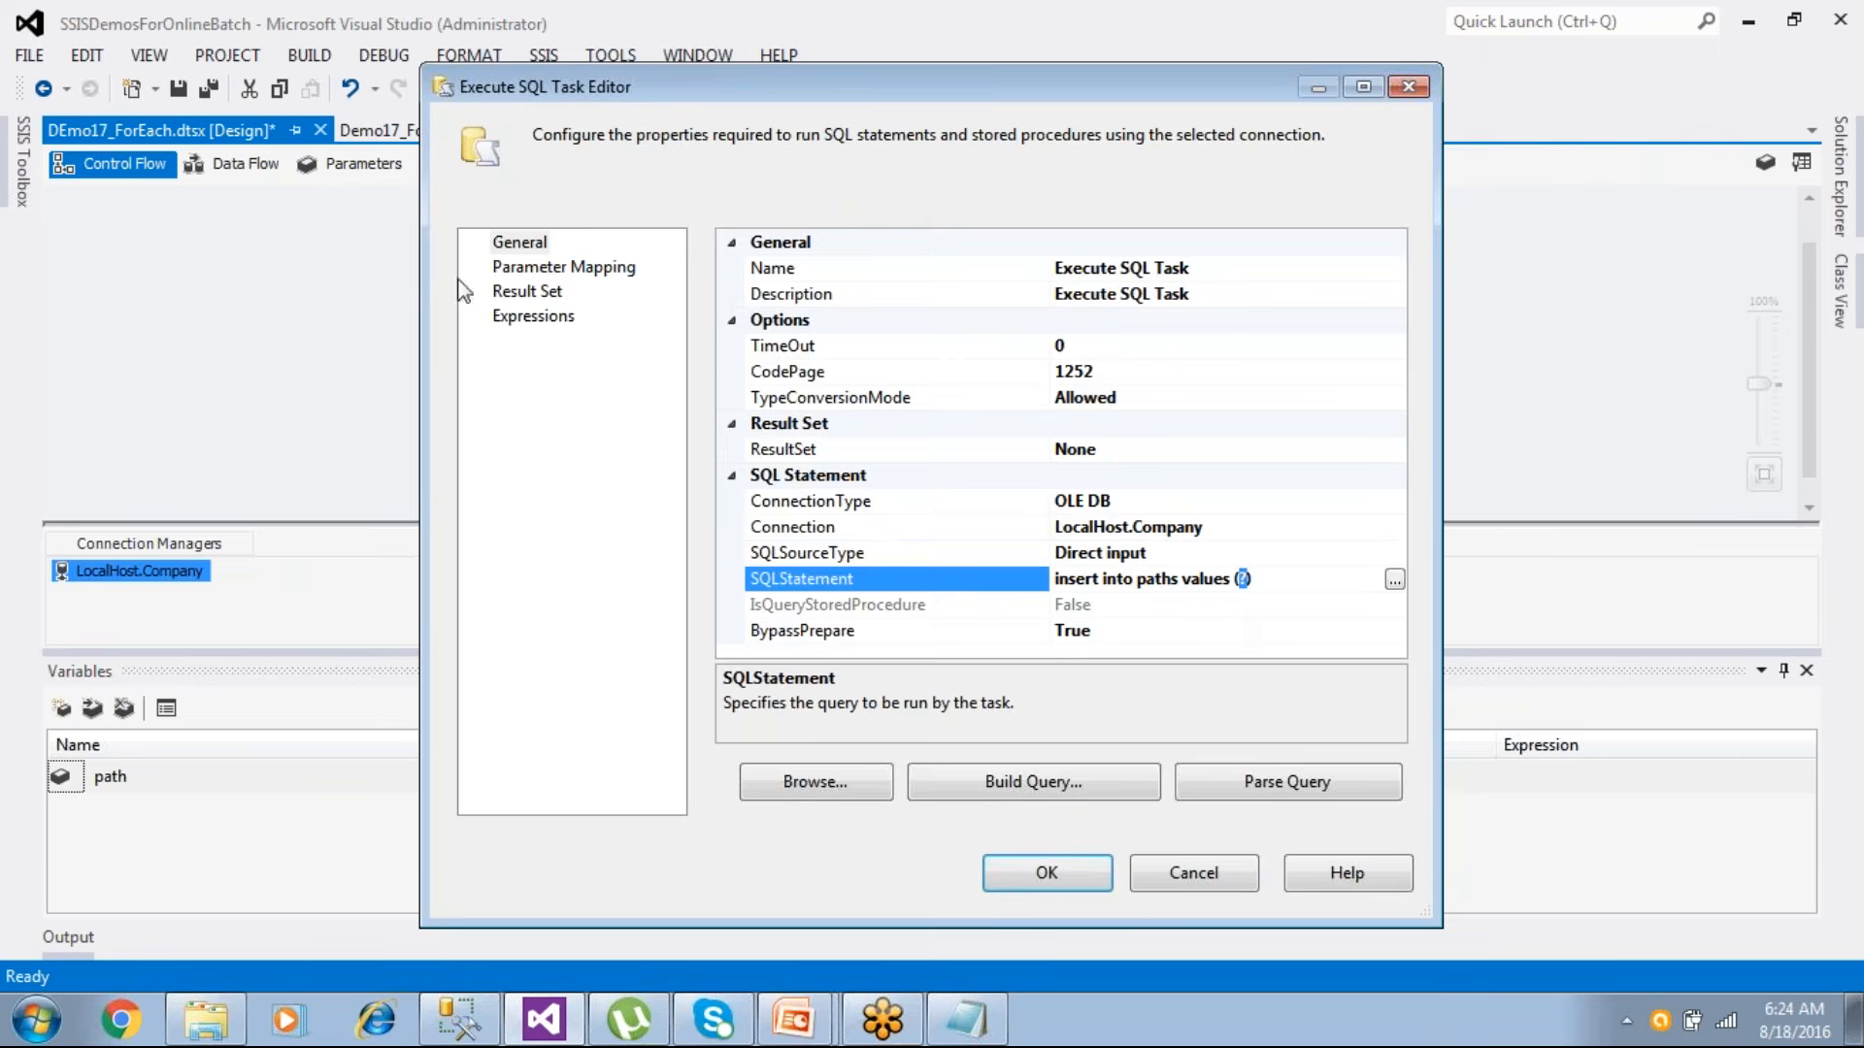
- Add a parameter mapping to the Execute SQL Task that uses the variable User::path
left_click(536, 268)
left_click(1206, 784)
left_click_drag(802, 249, 848, 249)
left_click(833, 280)
left_click(841, 278)
left_click_drag(846, 361, 832, 445)
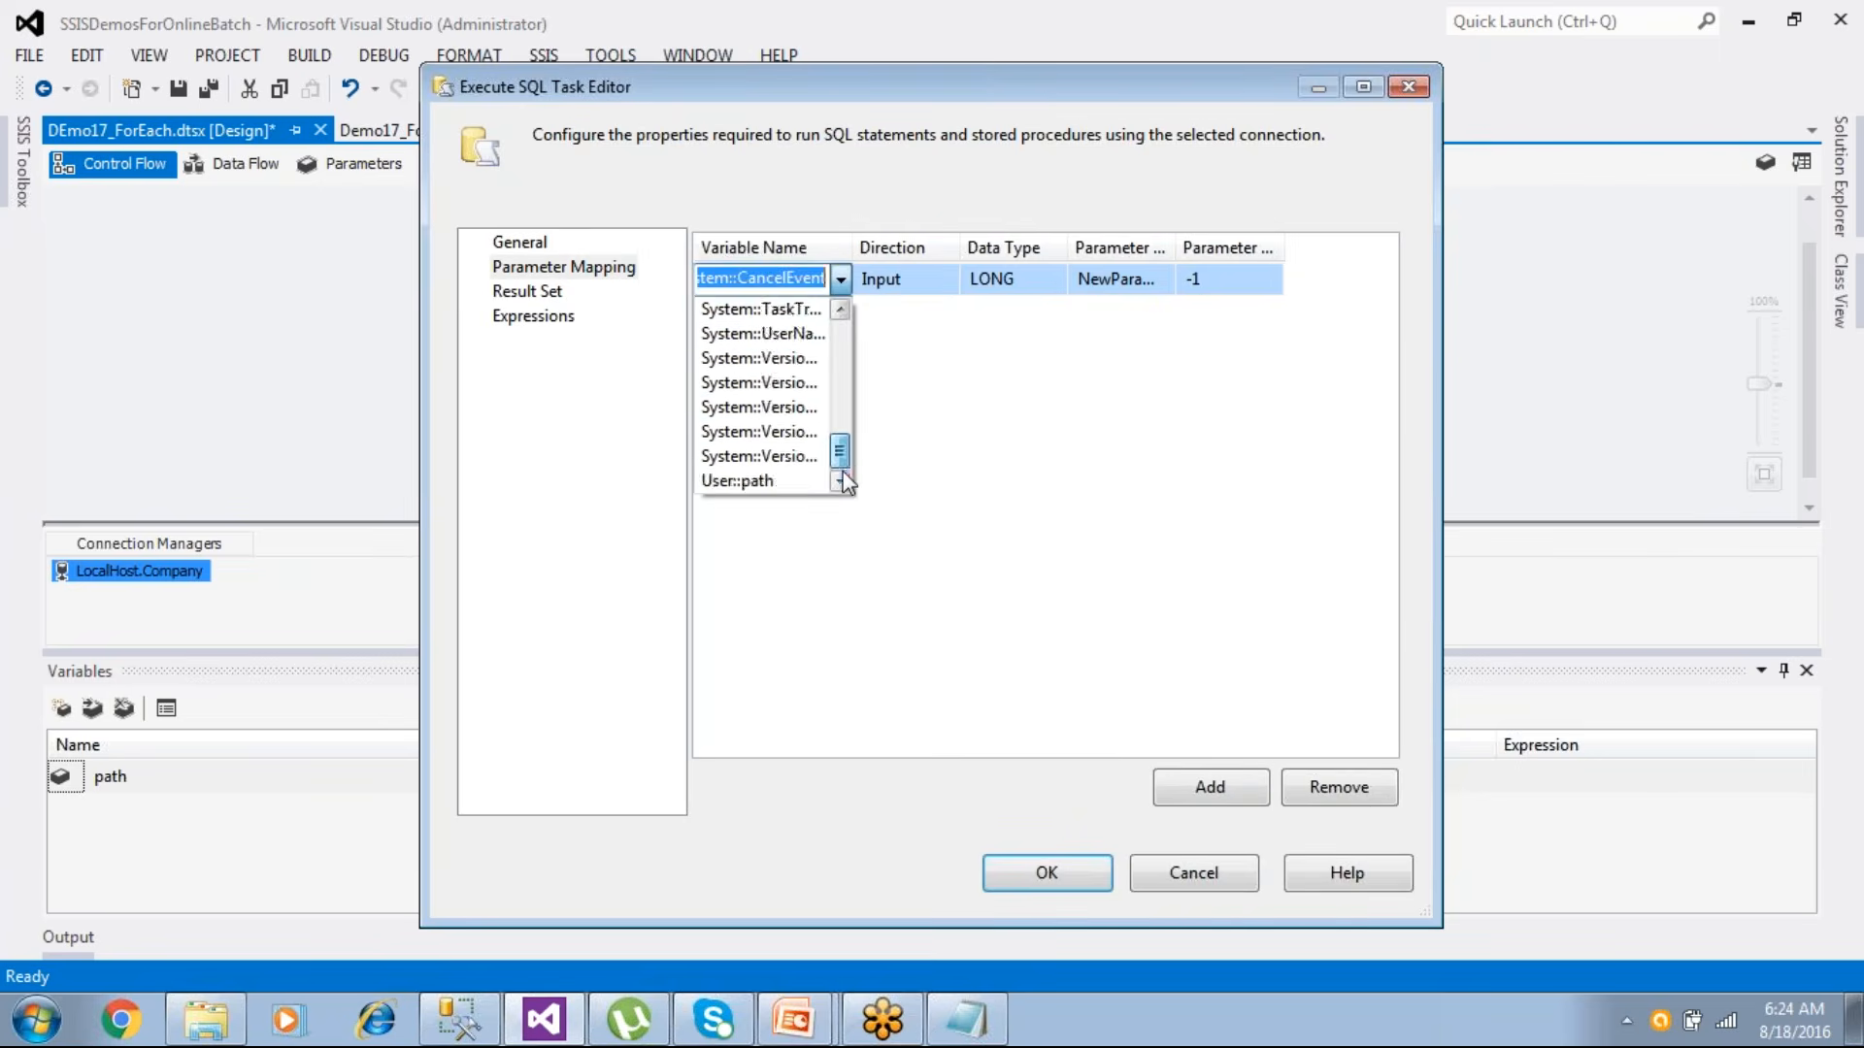
left_click(820, 487)
- Set the User::path parameter's data type to VARCHAR and its parameter name to 0
left_click(1017, 284)
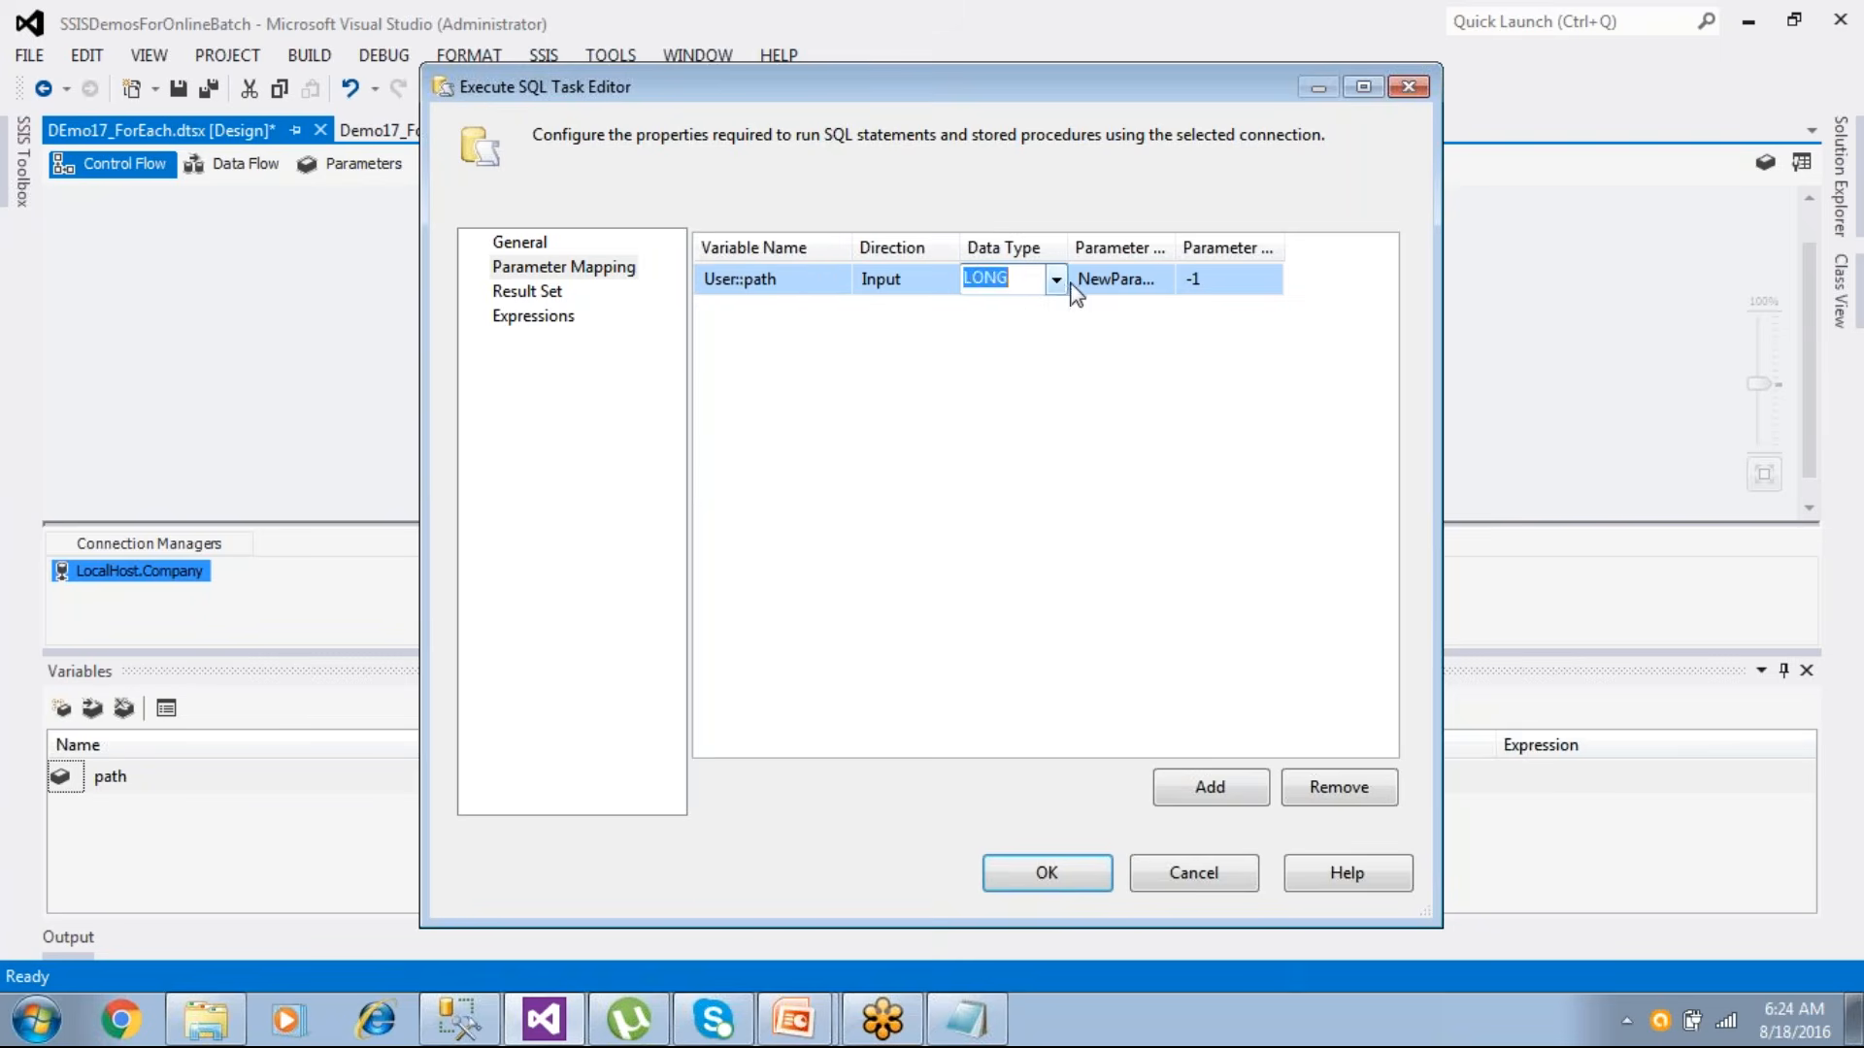
type("va")
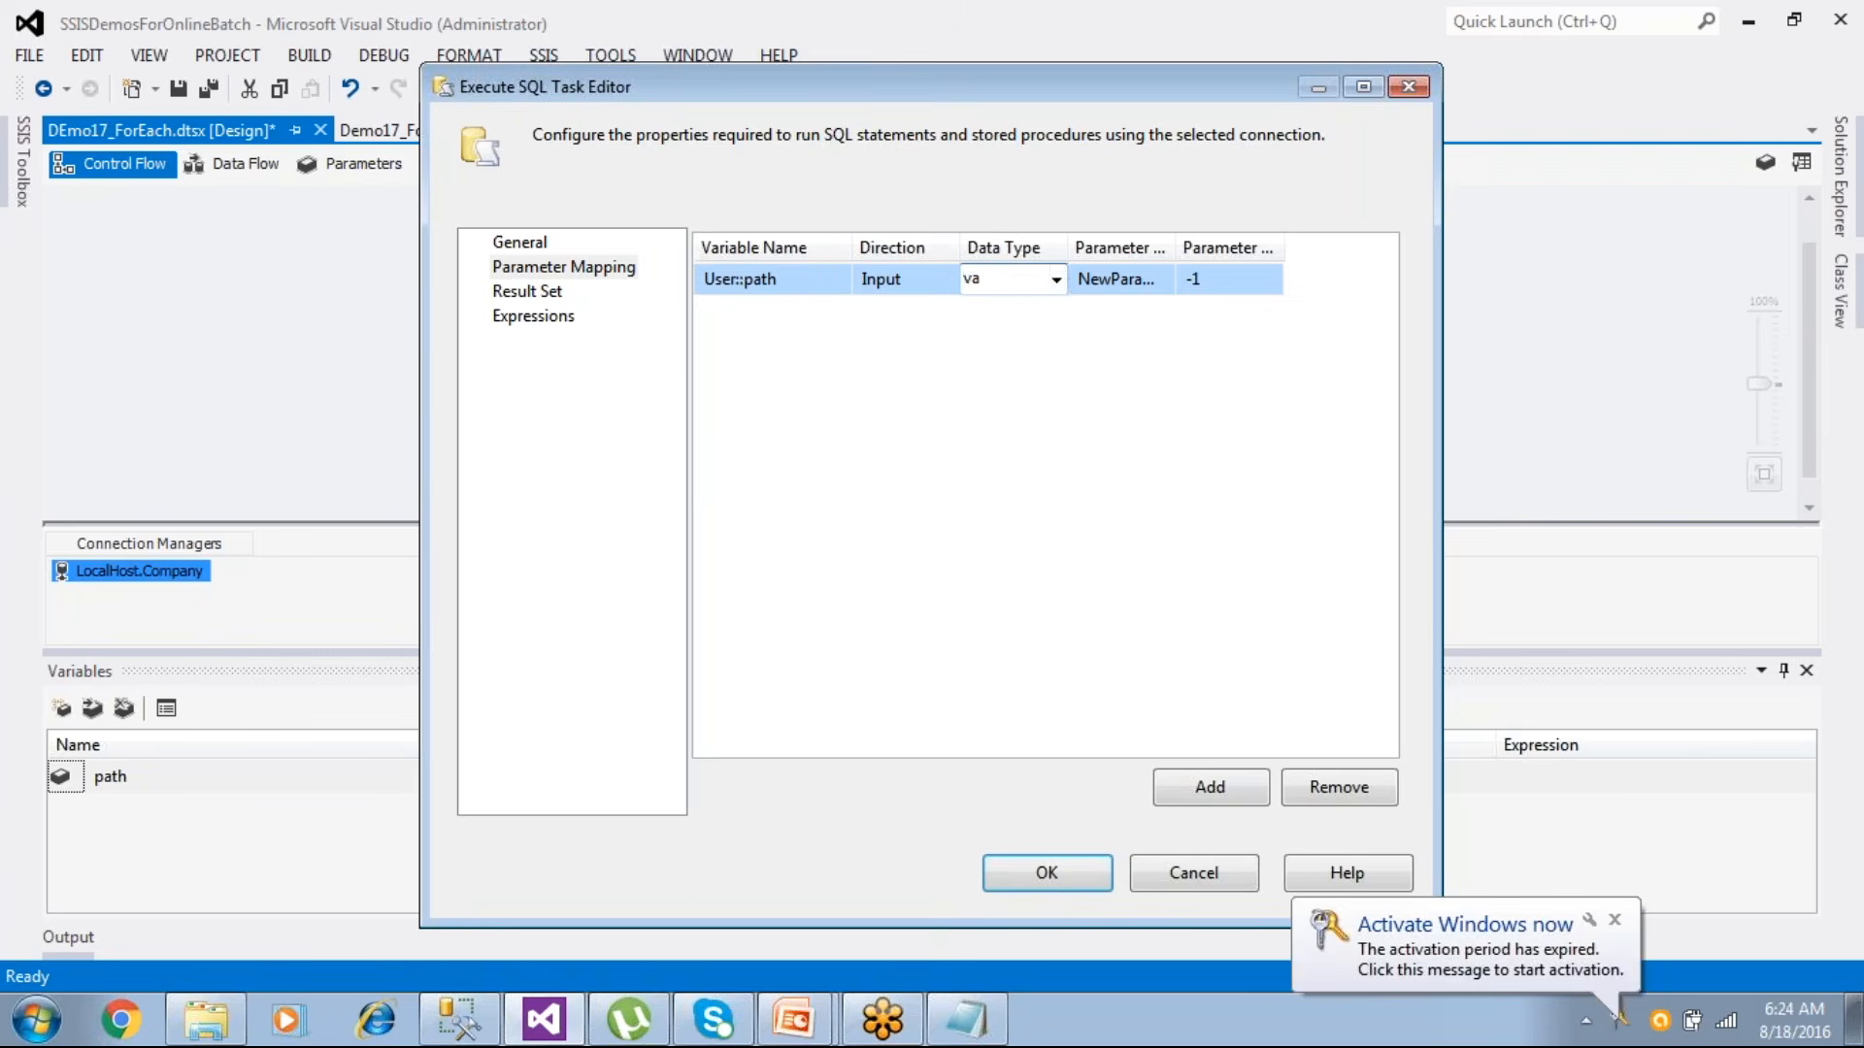
left_click(1056, 279)
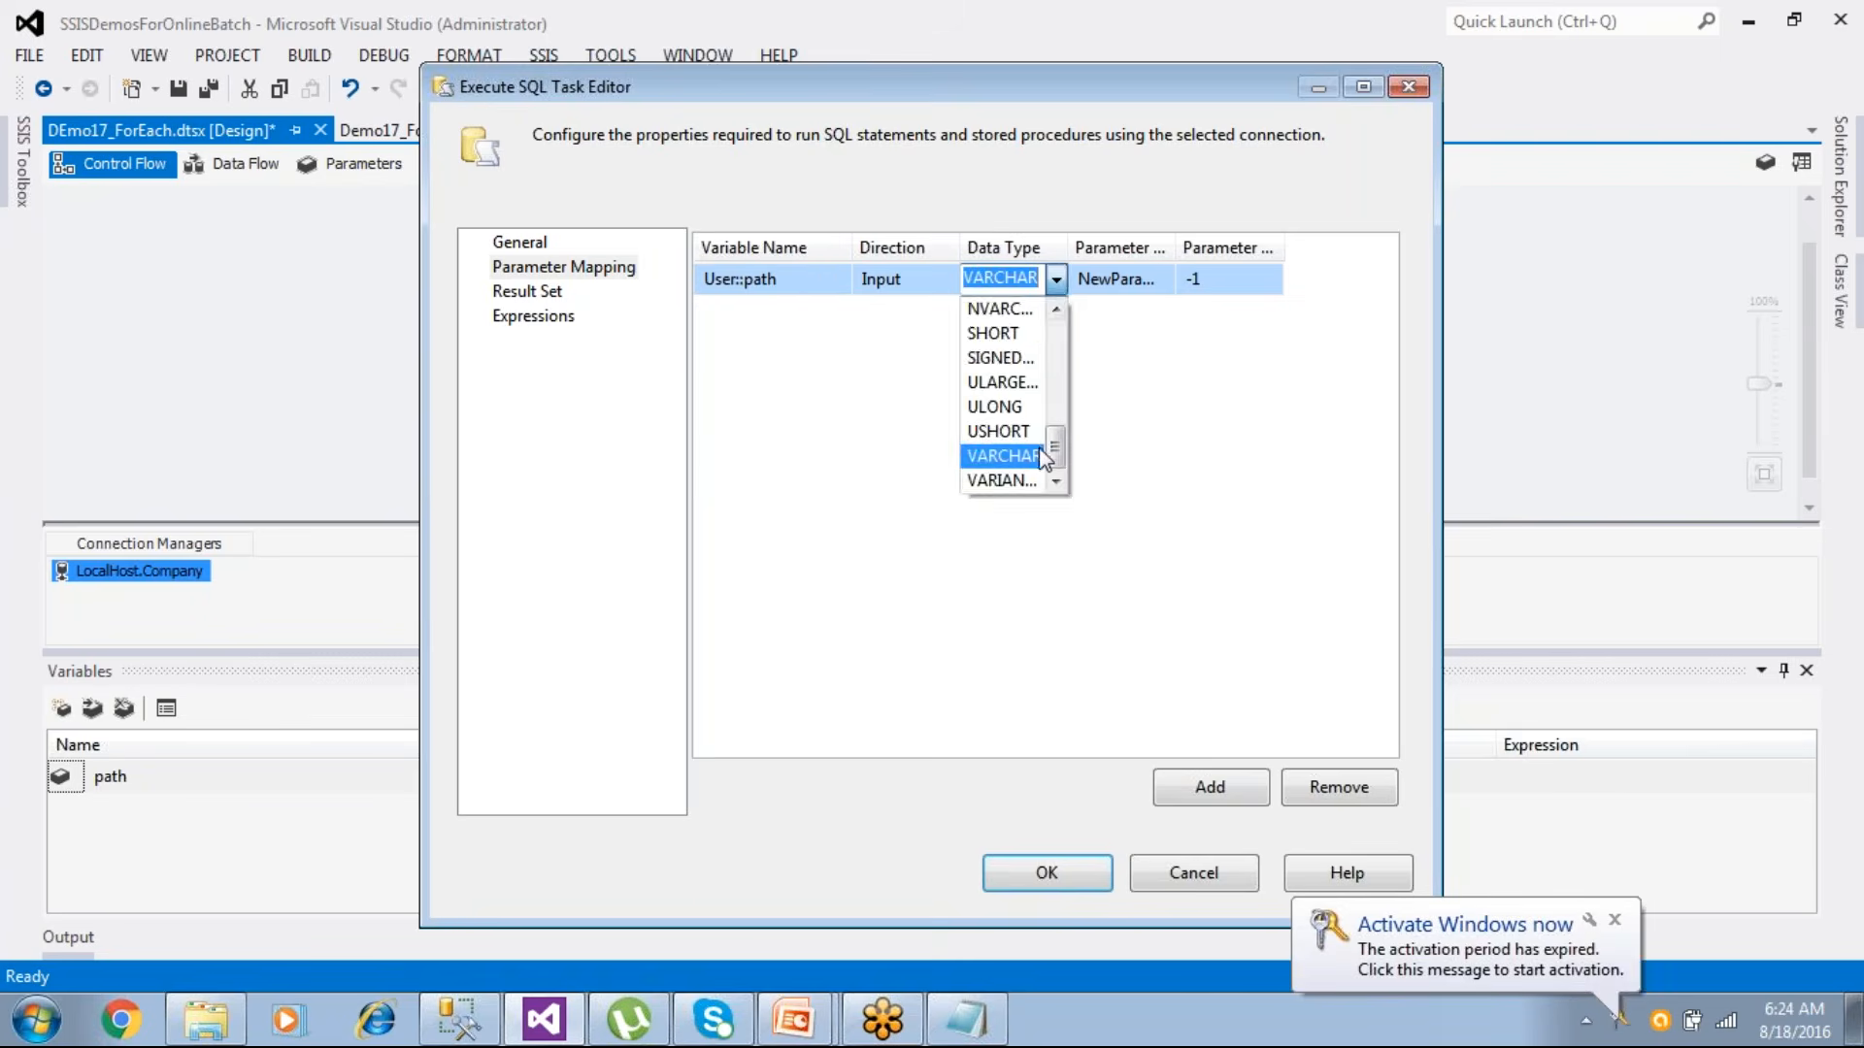
left_click(1038, 449)
left_click(1112, 286)
double_click(1169, 277)
type("0")
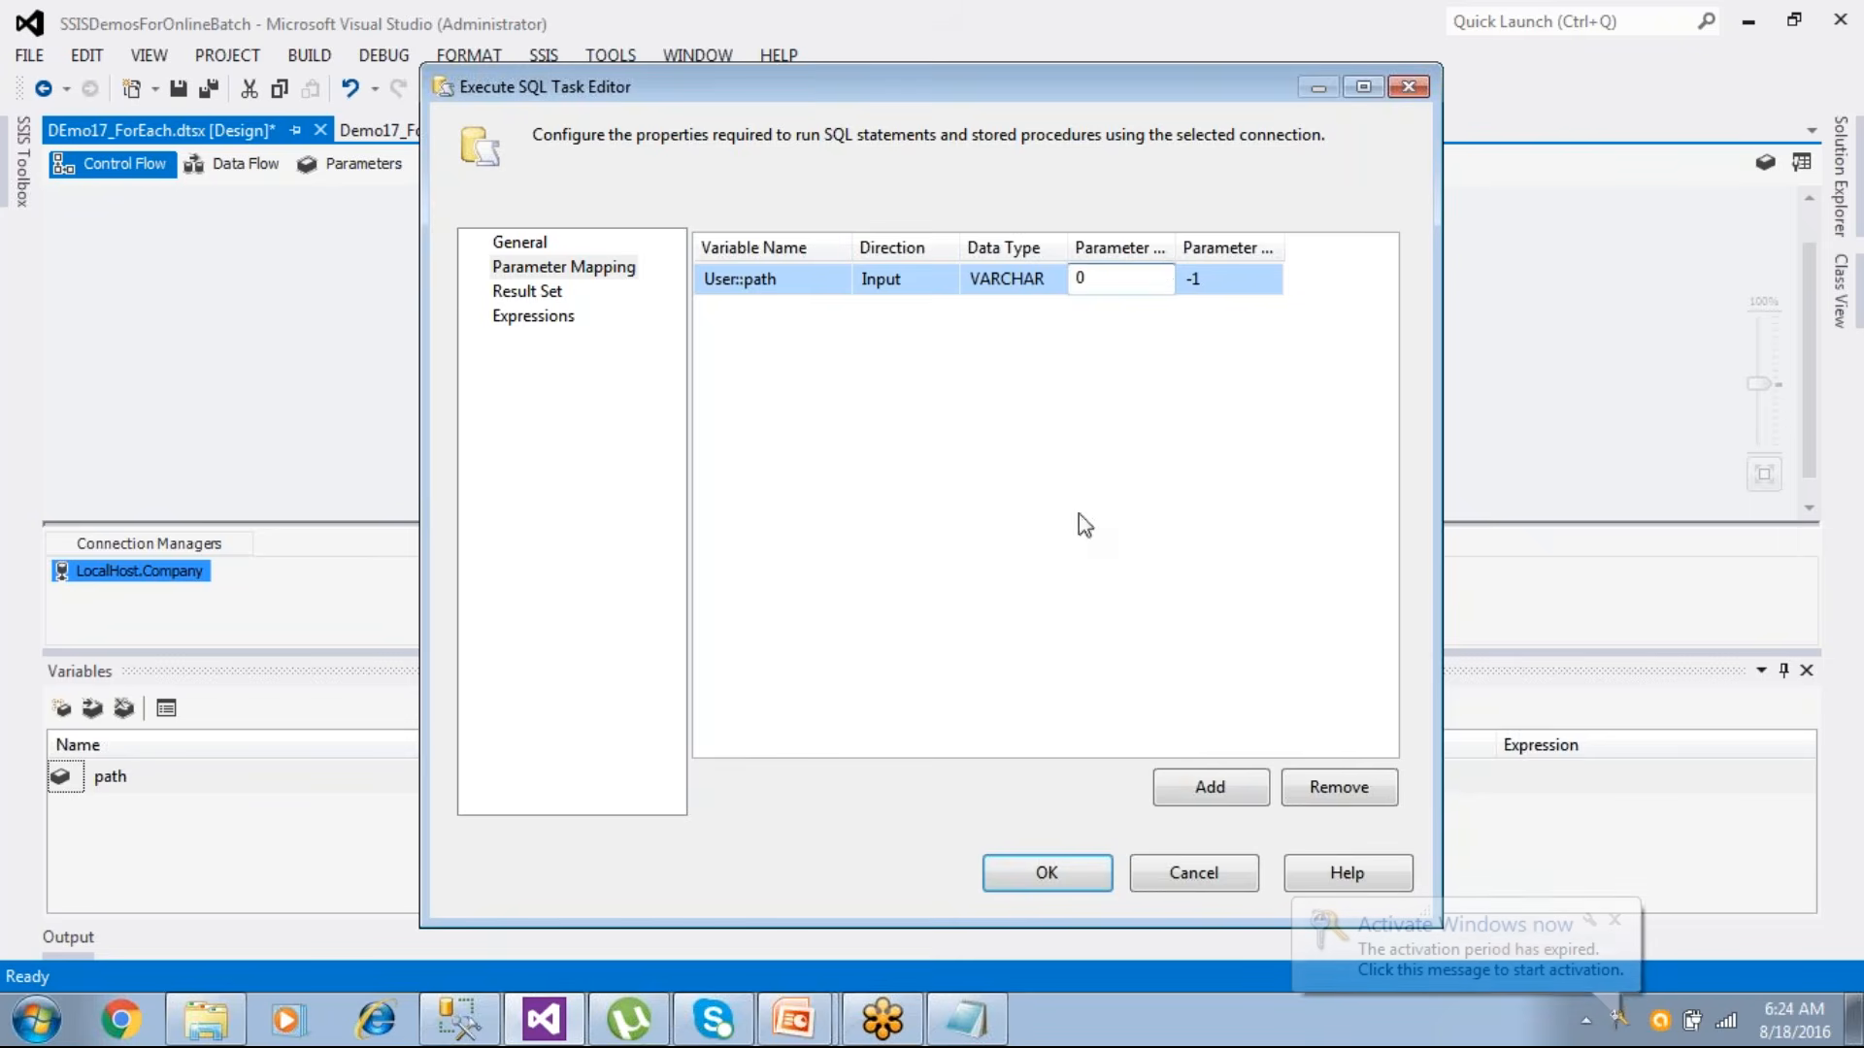
key("Return")
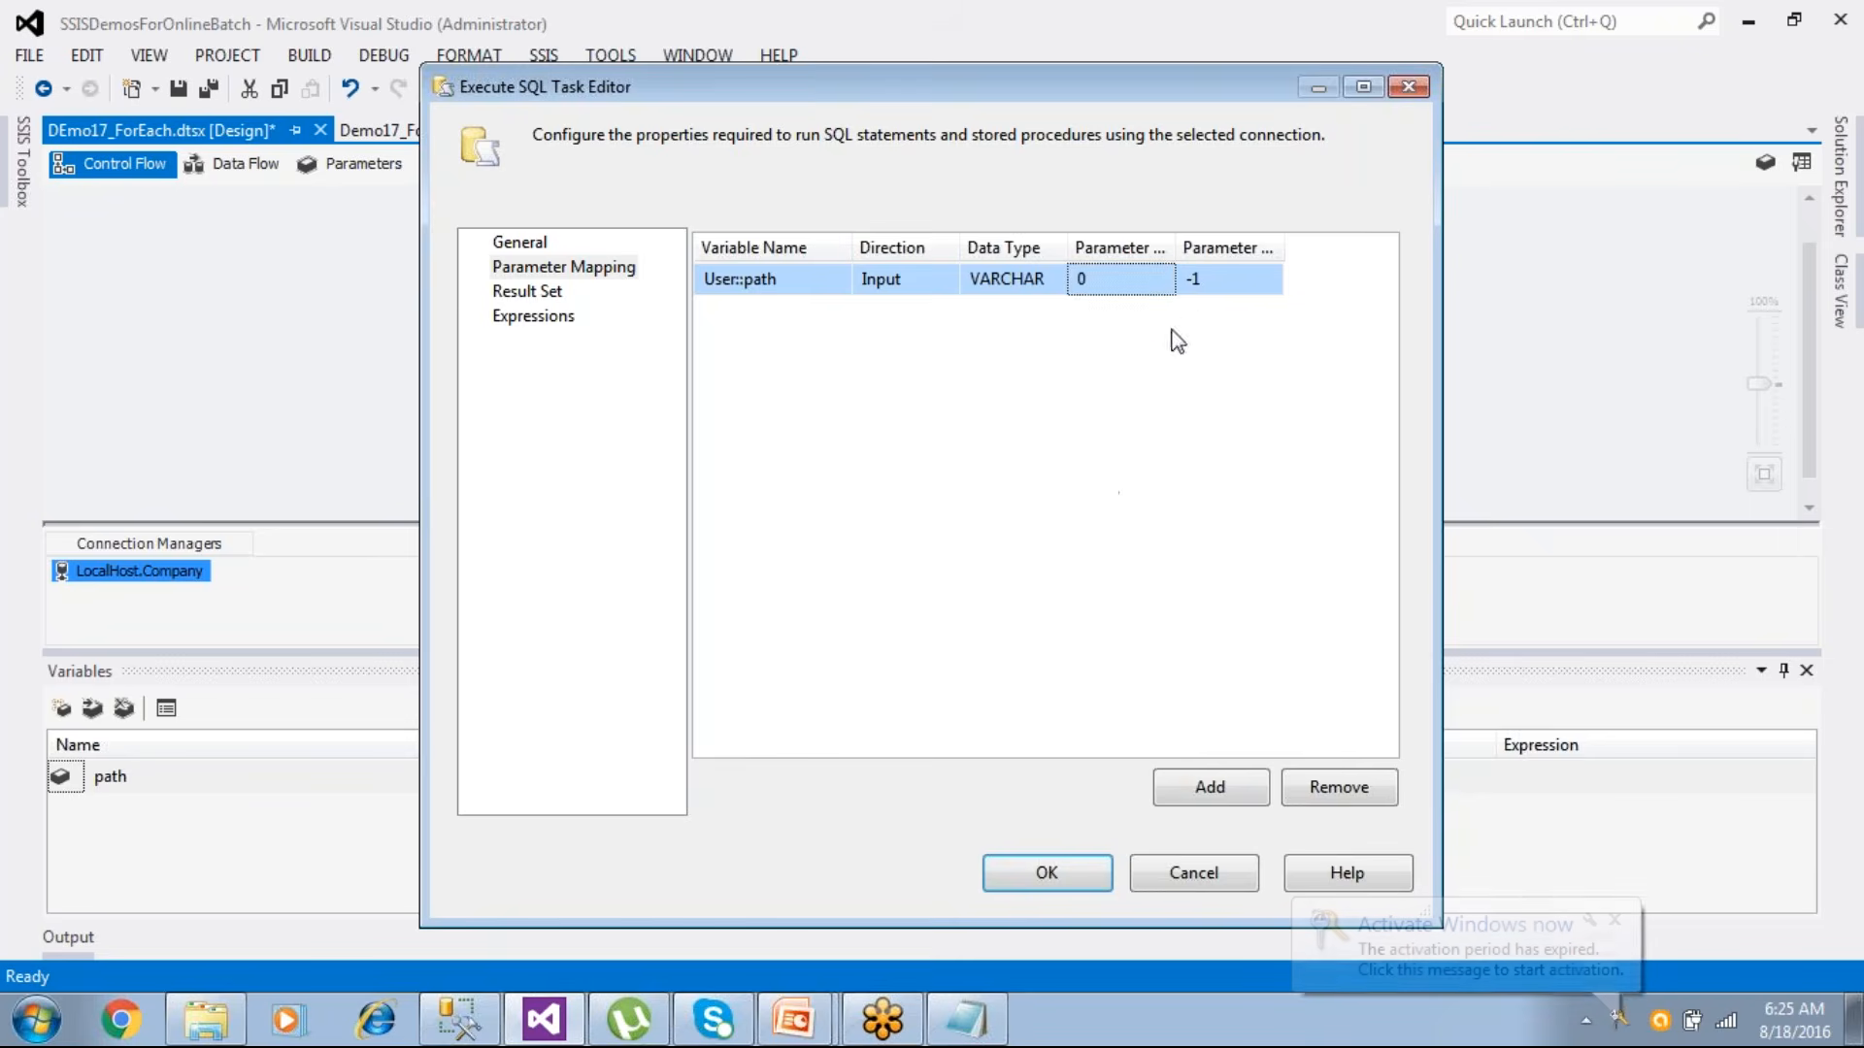
- Enlarge the task editor and review the User::path mapping against the placeholder in the SQL statement
left_click(1363, 86)
left_click_drag(747, 176, 1072, 177)
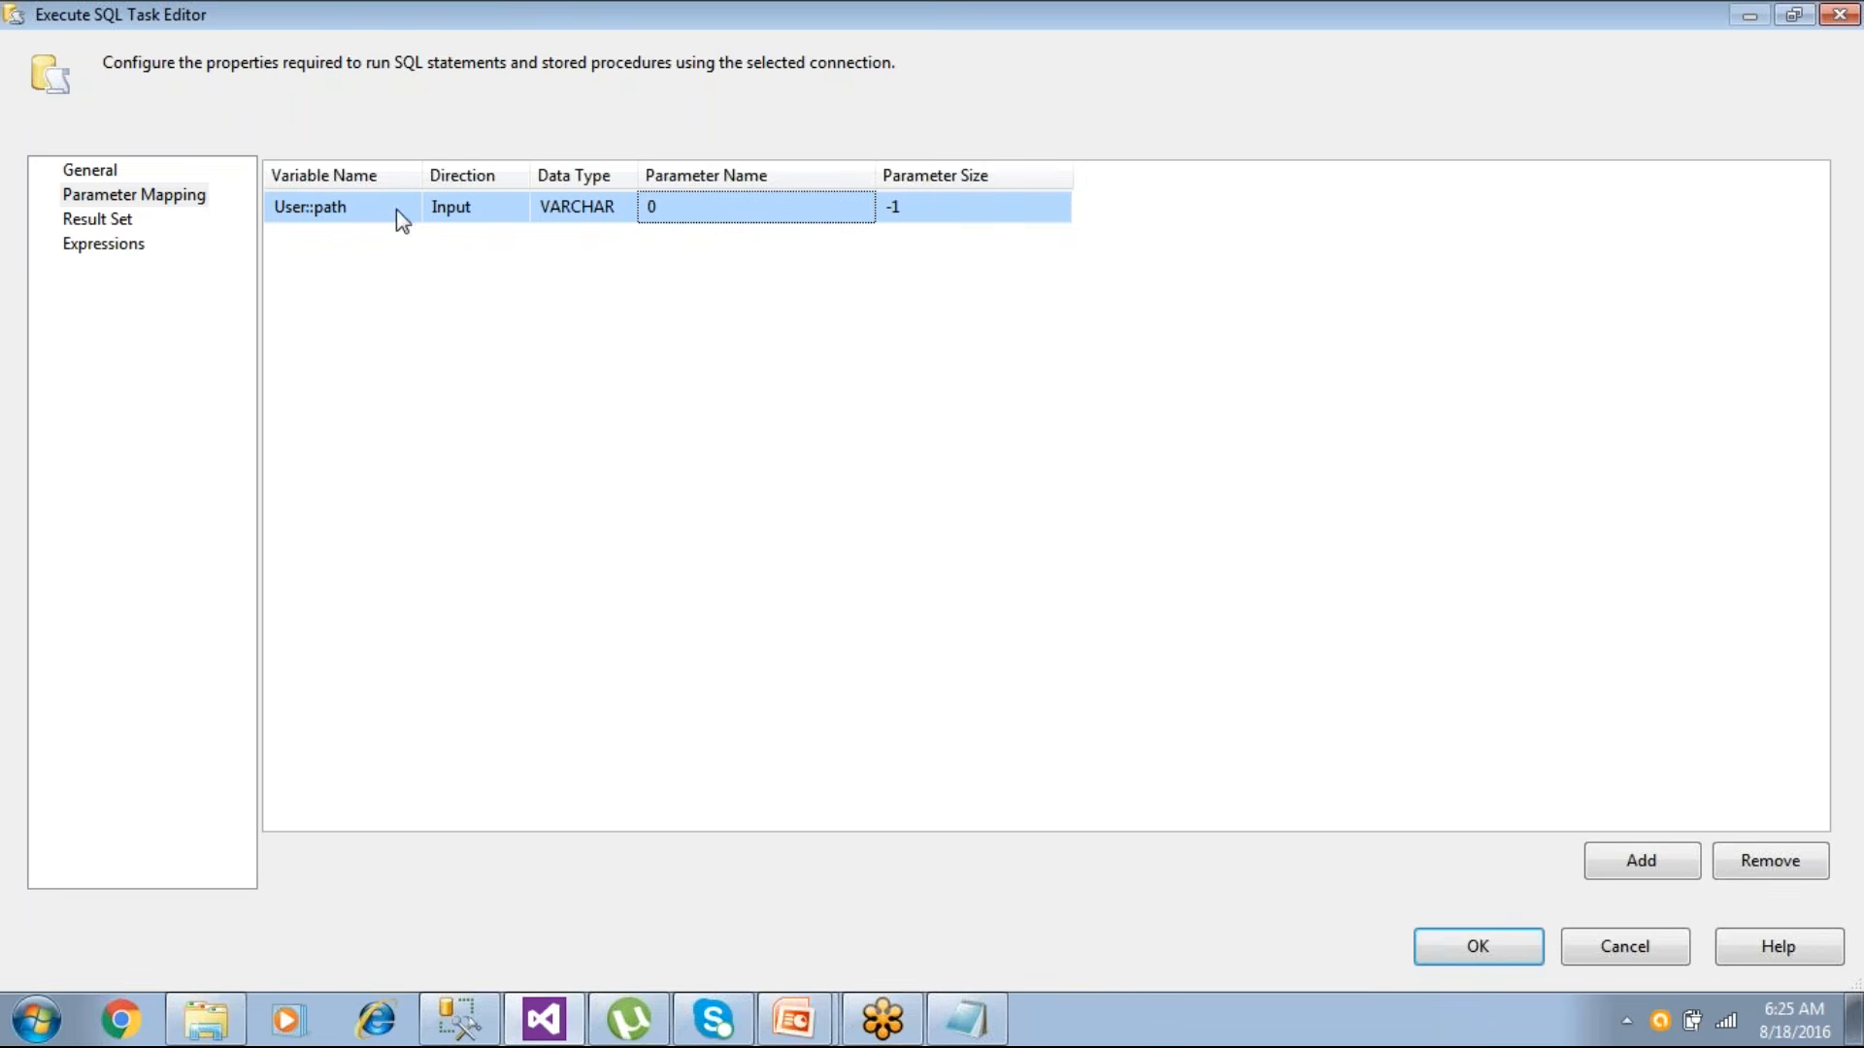
left_click(85, 168)
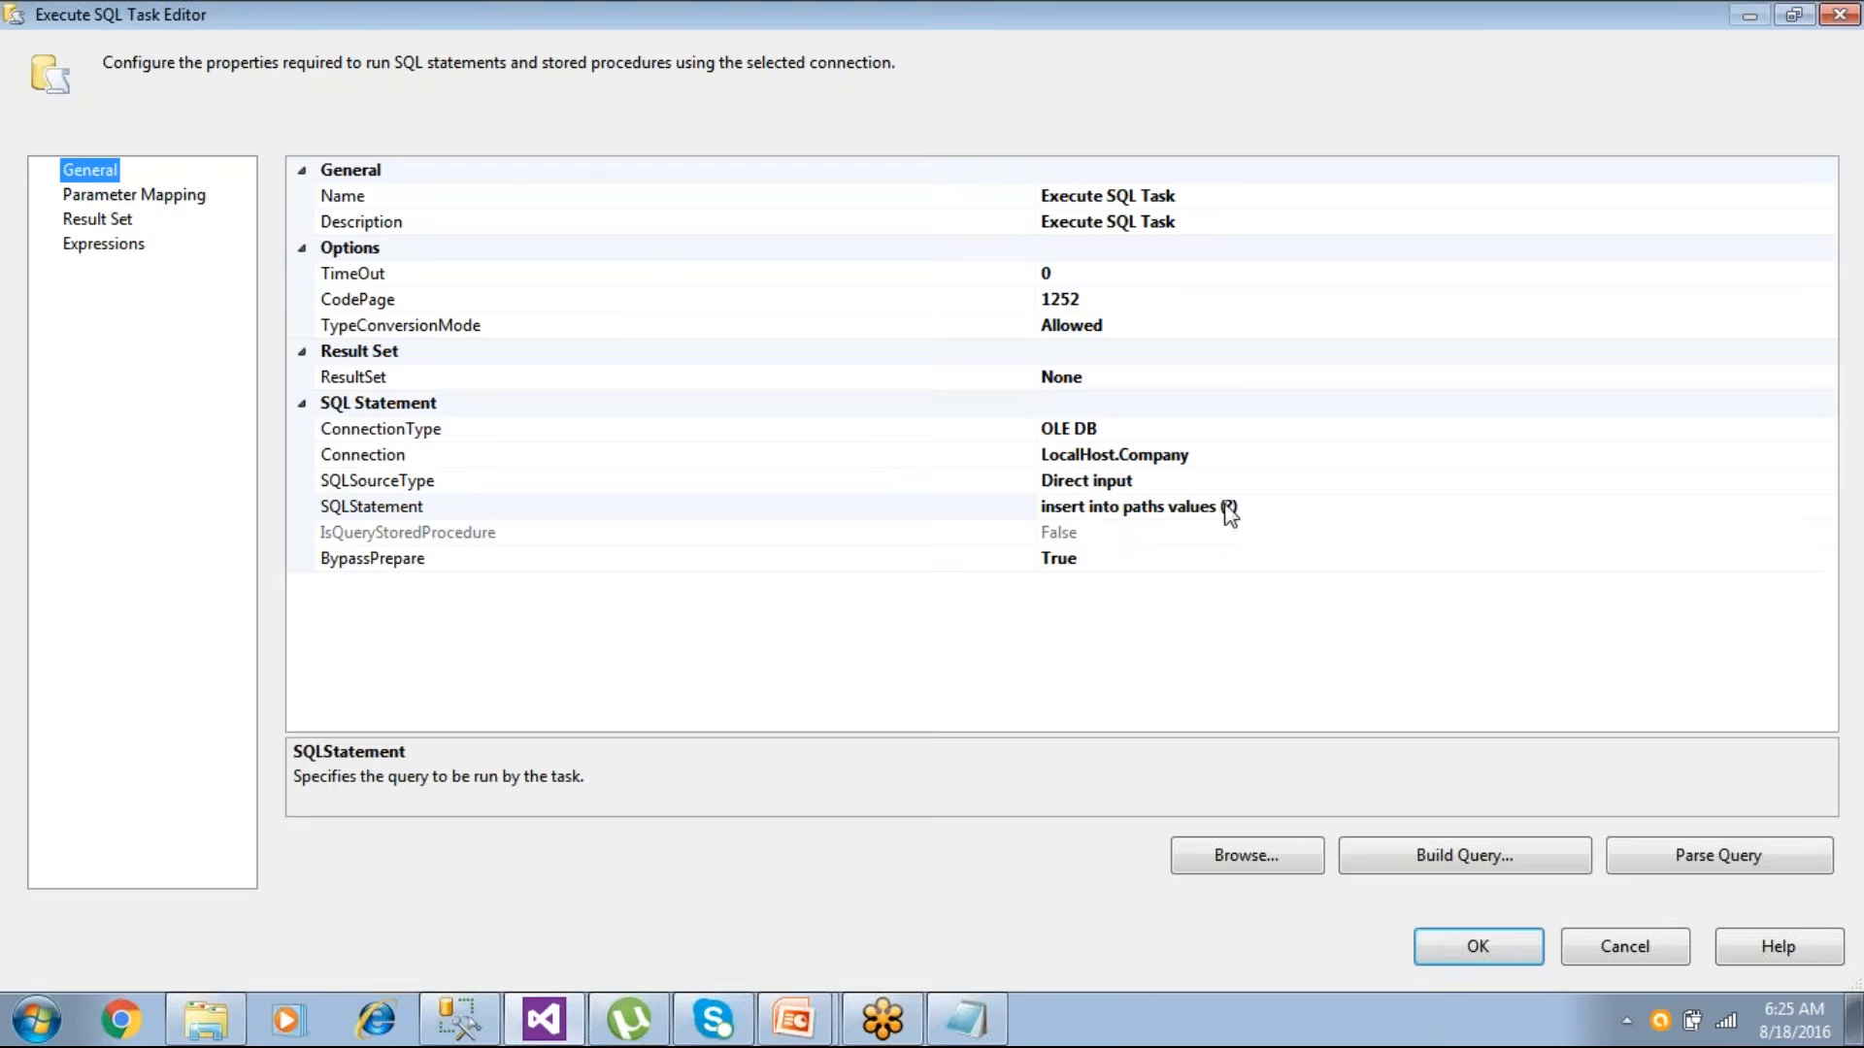
left_click(1230, 511)
left_click(114, 201)
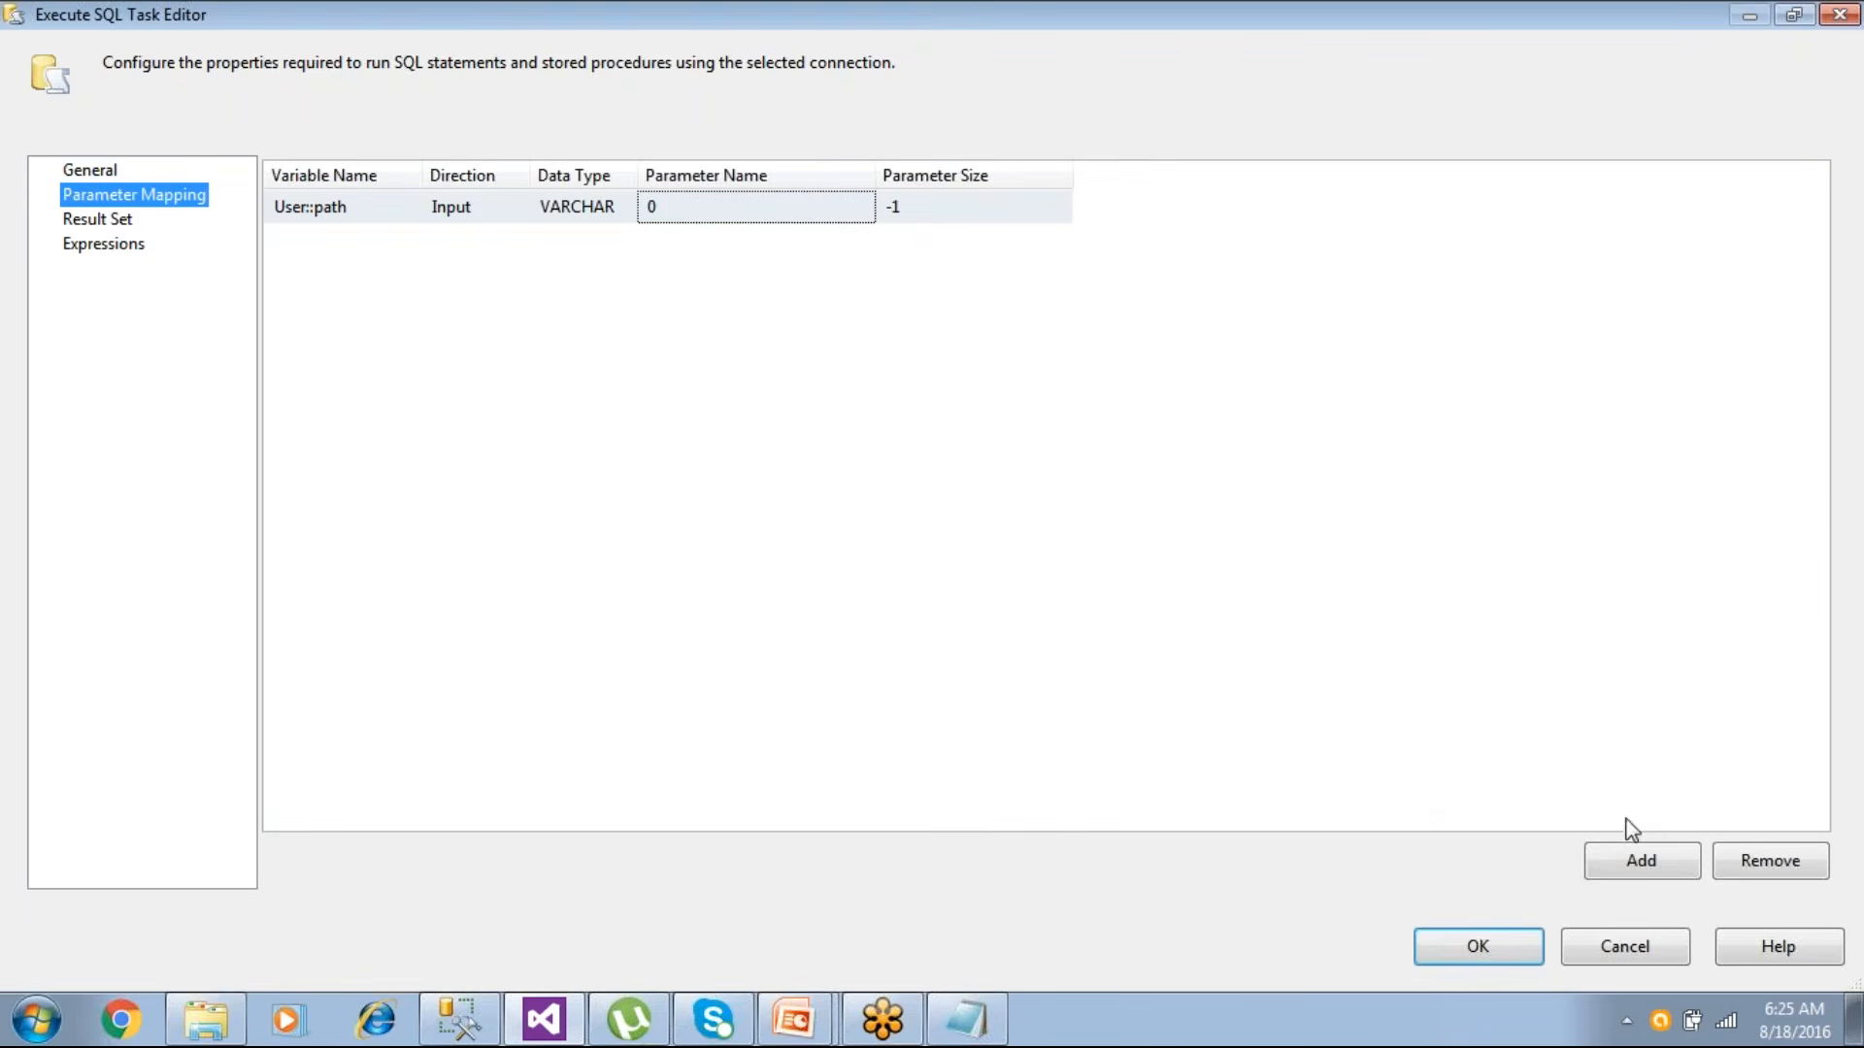
left_click(415, 210)
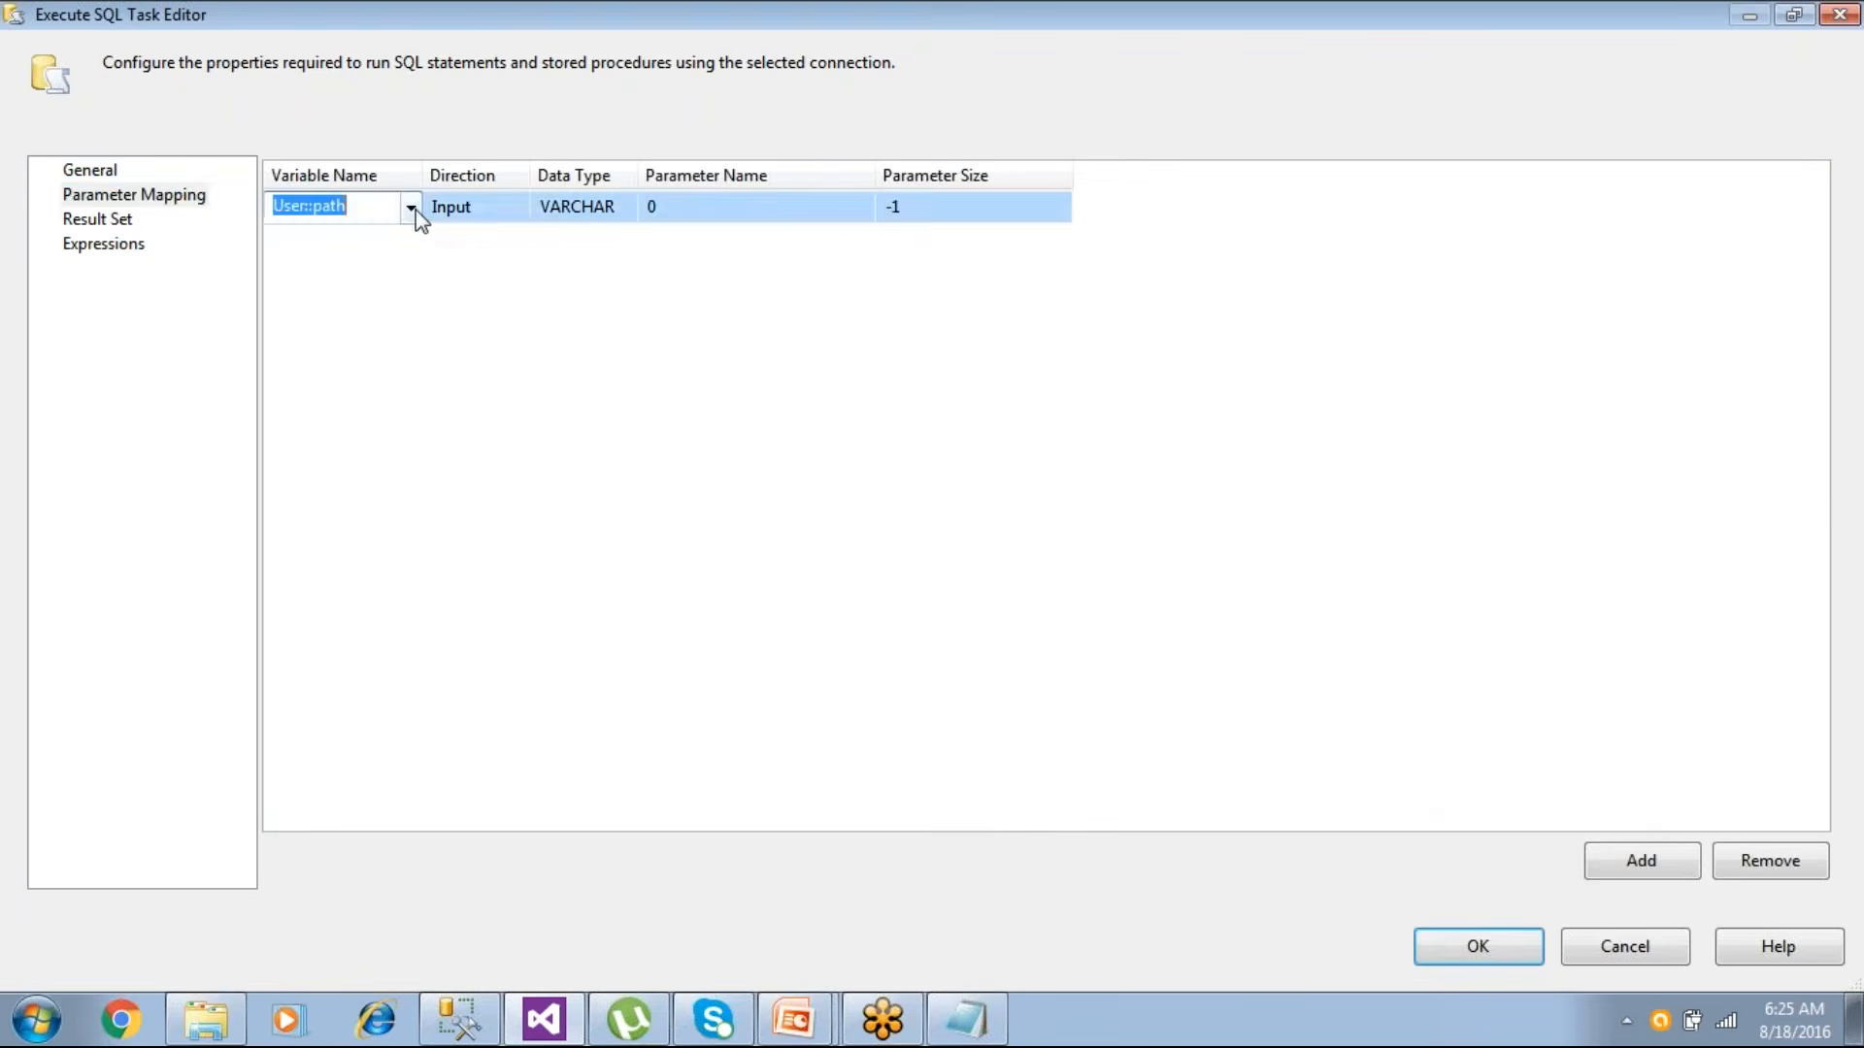
left_click(411, 208)
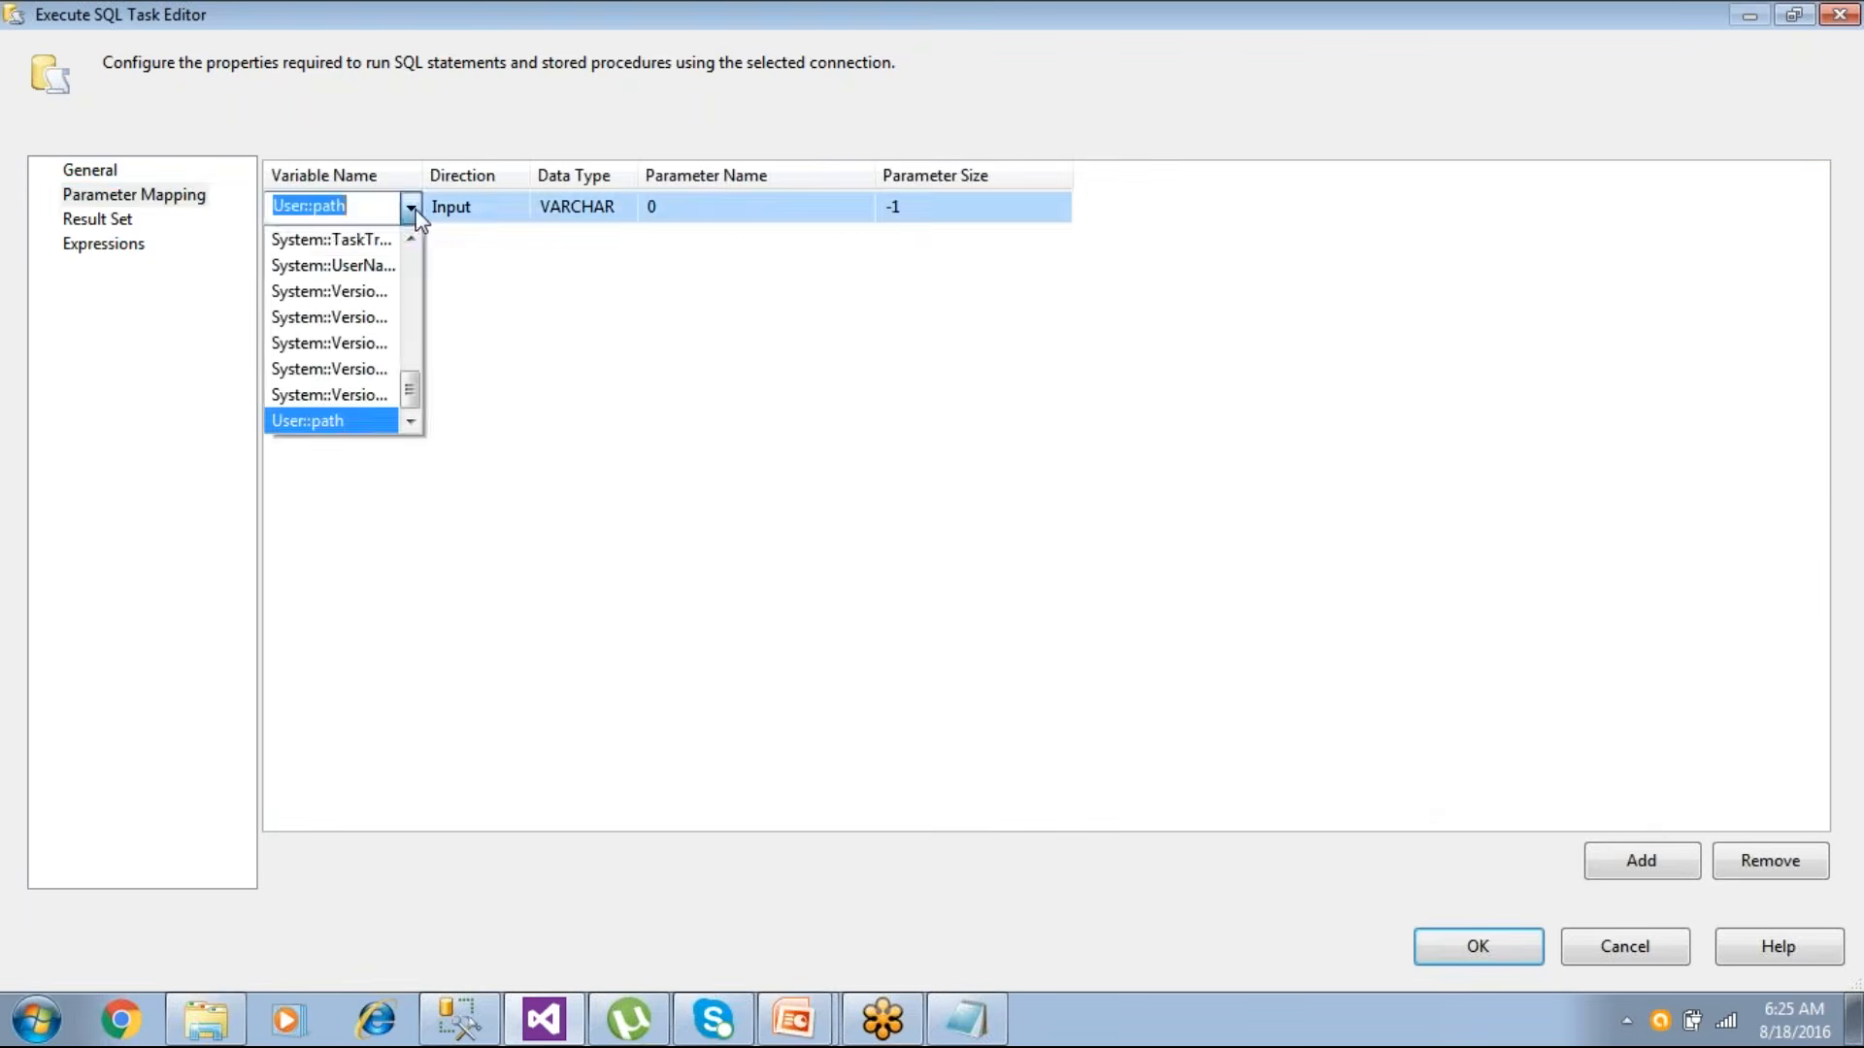
left_click(350, 424)
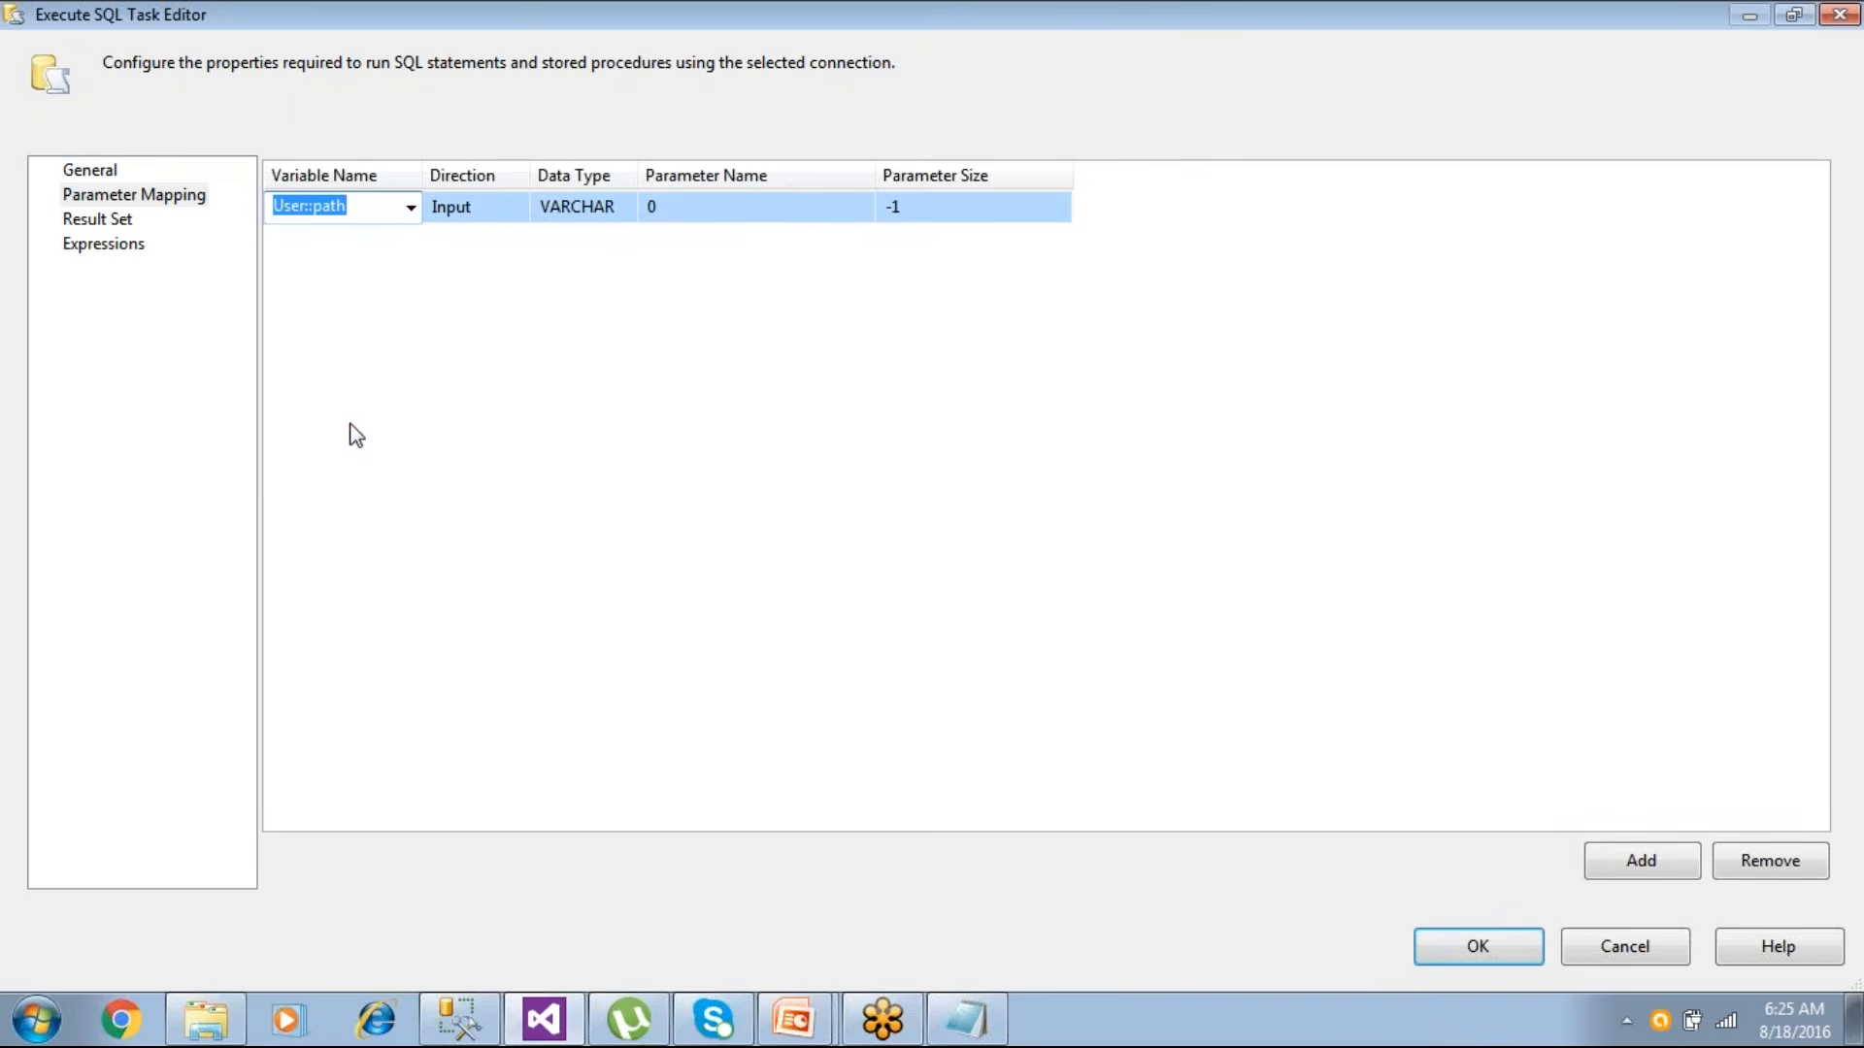
- Accept the task settings and save the DEmo17_ForEach package, running it once and returning to design mode
left_click(1446, 944)
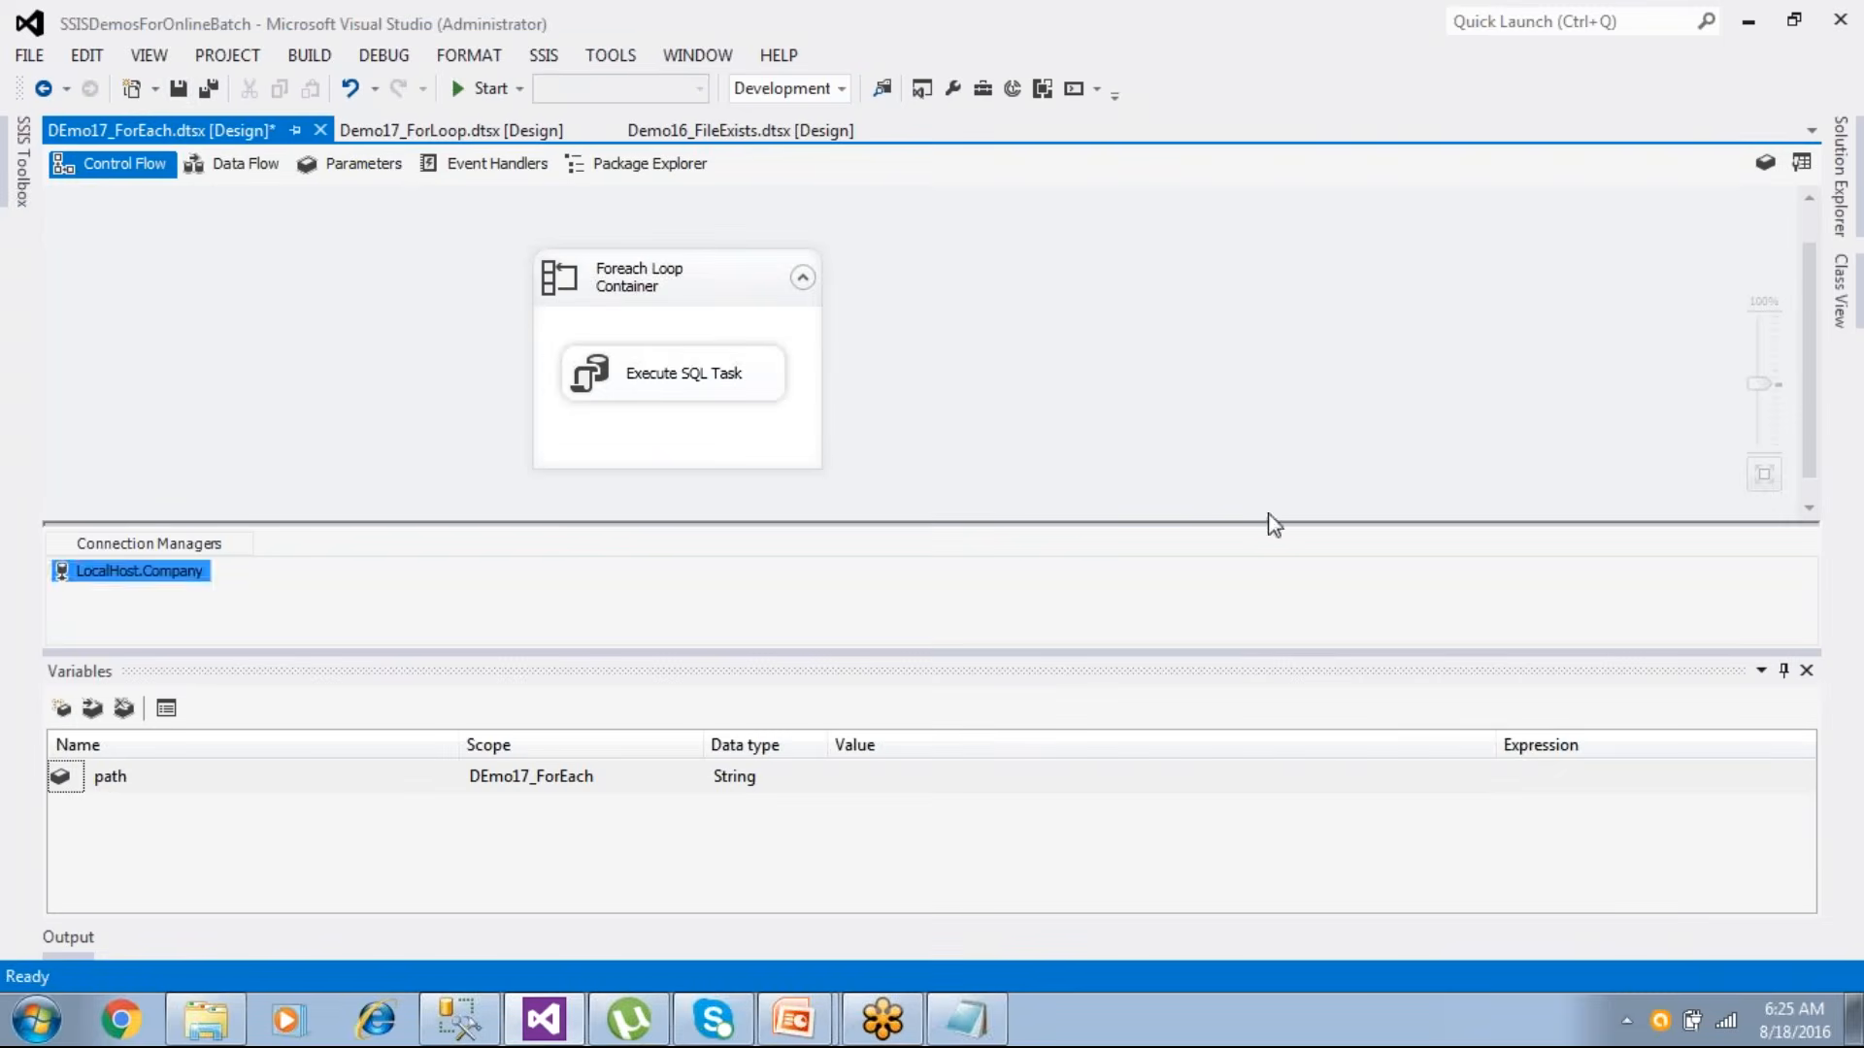
left_click(179, 89)
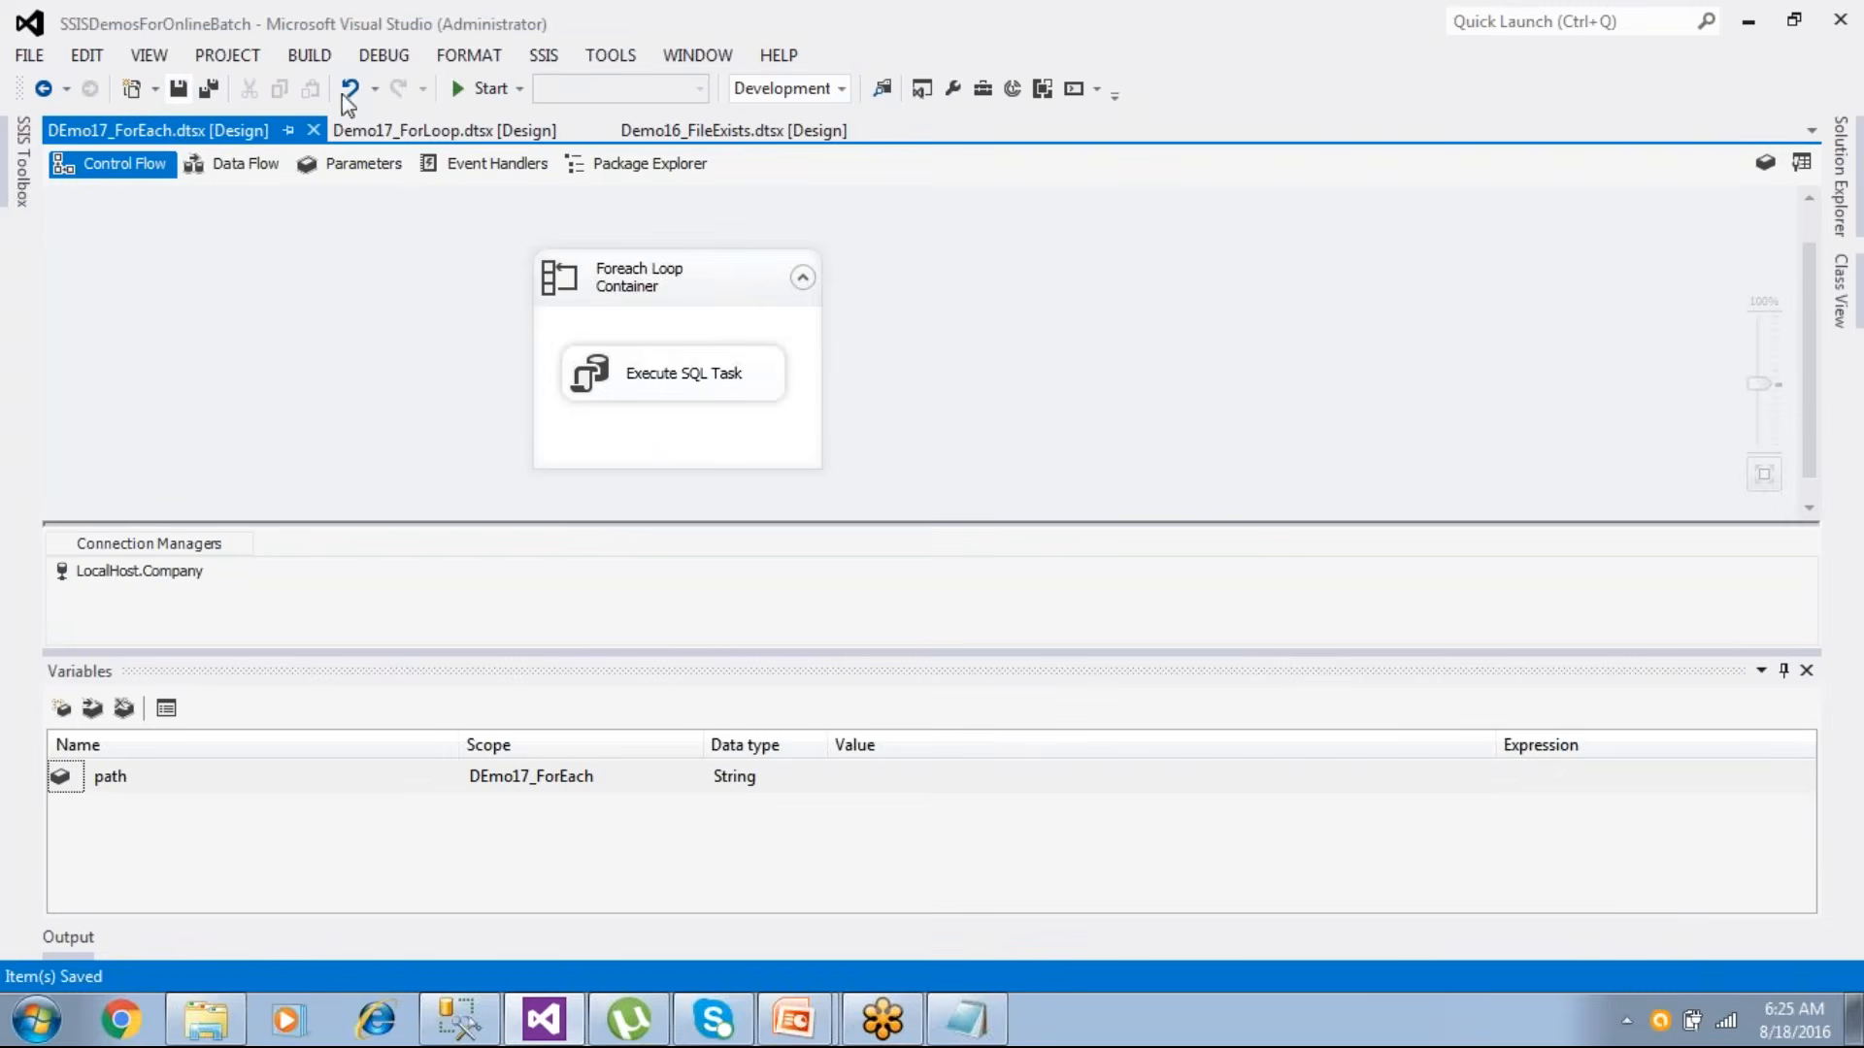
left_click(483, 91)
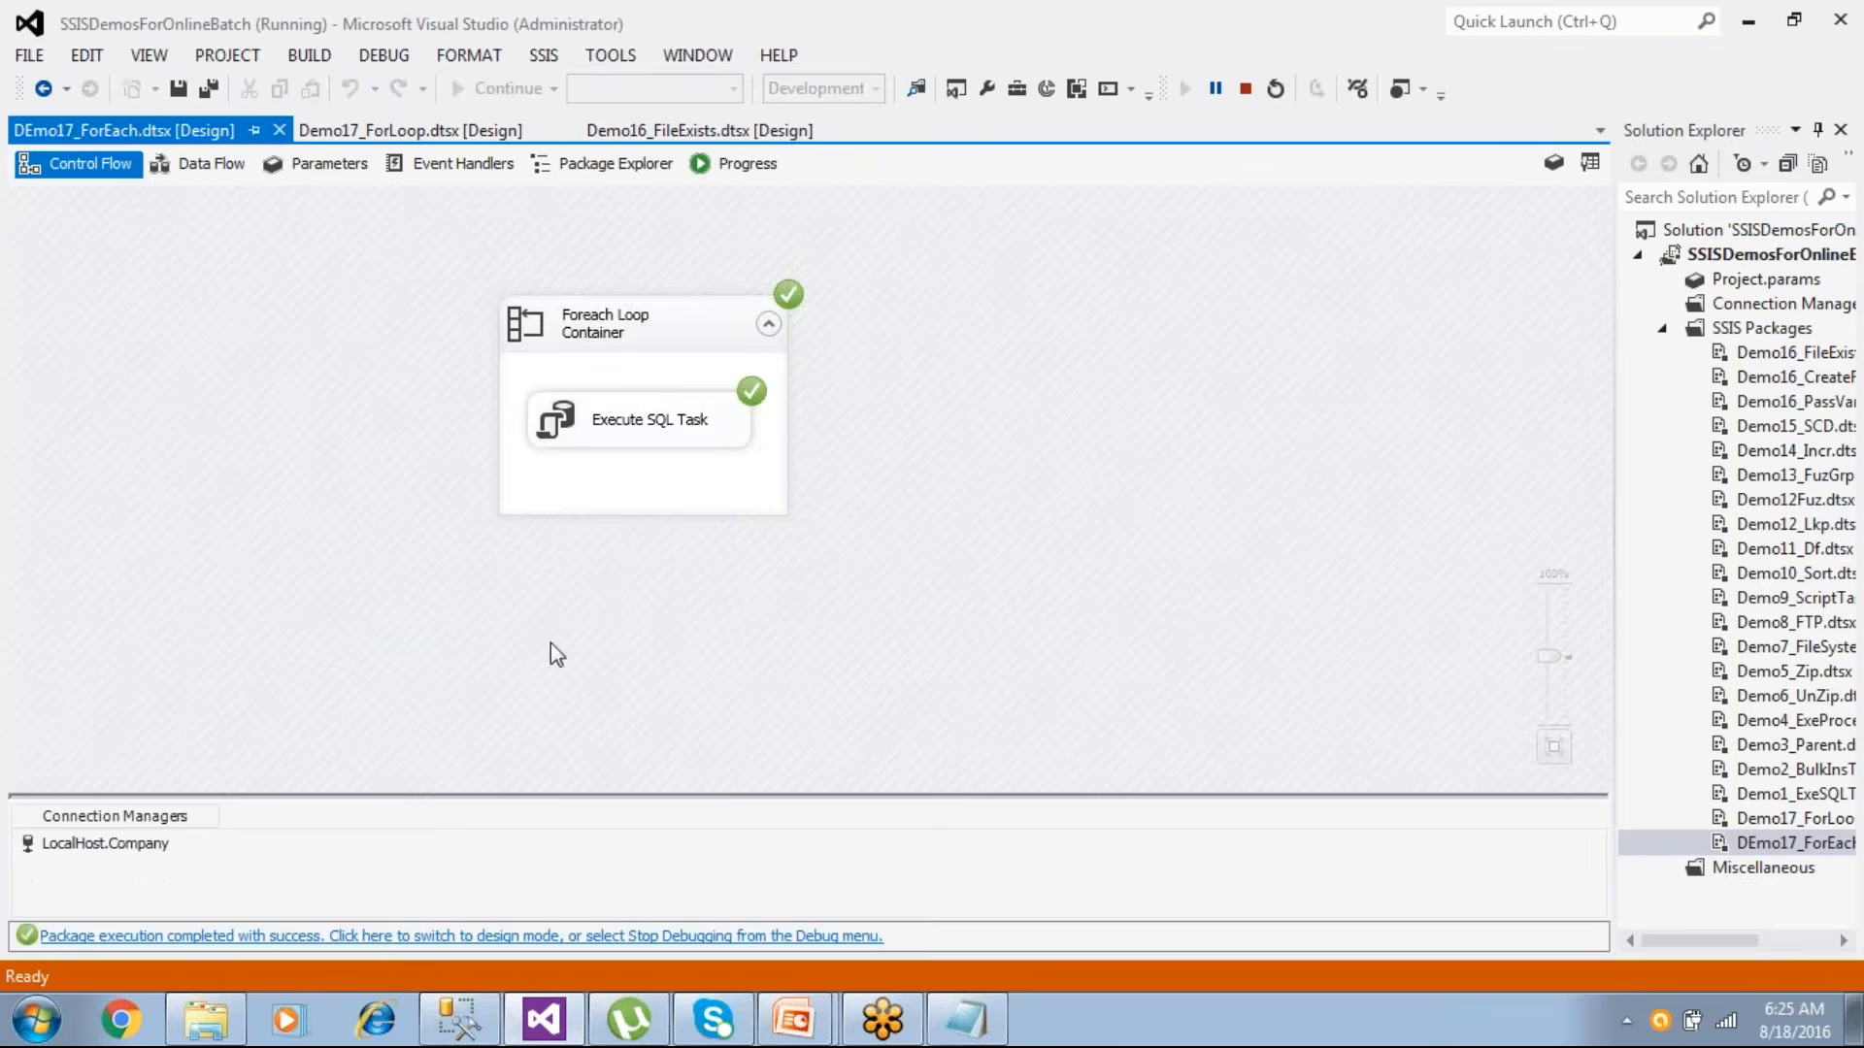
left_click(614, 936)
- In SQL Server Management Studio, delete the insert statement and execute only the select * from paths query
left_click(473, 1035)
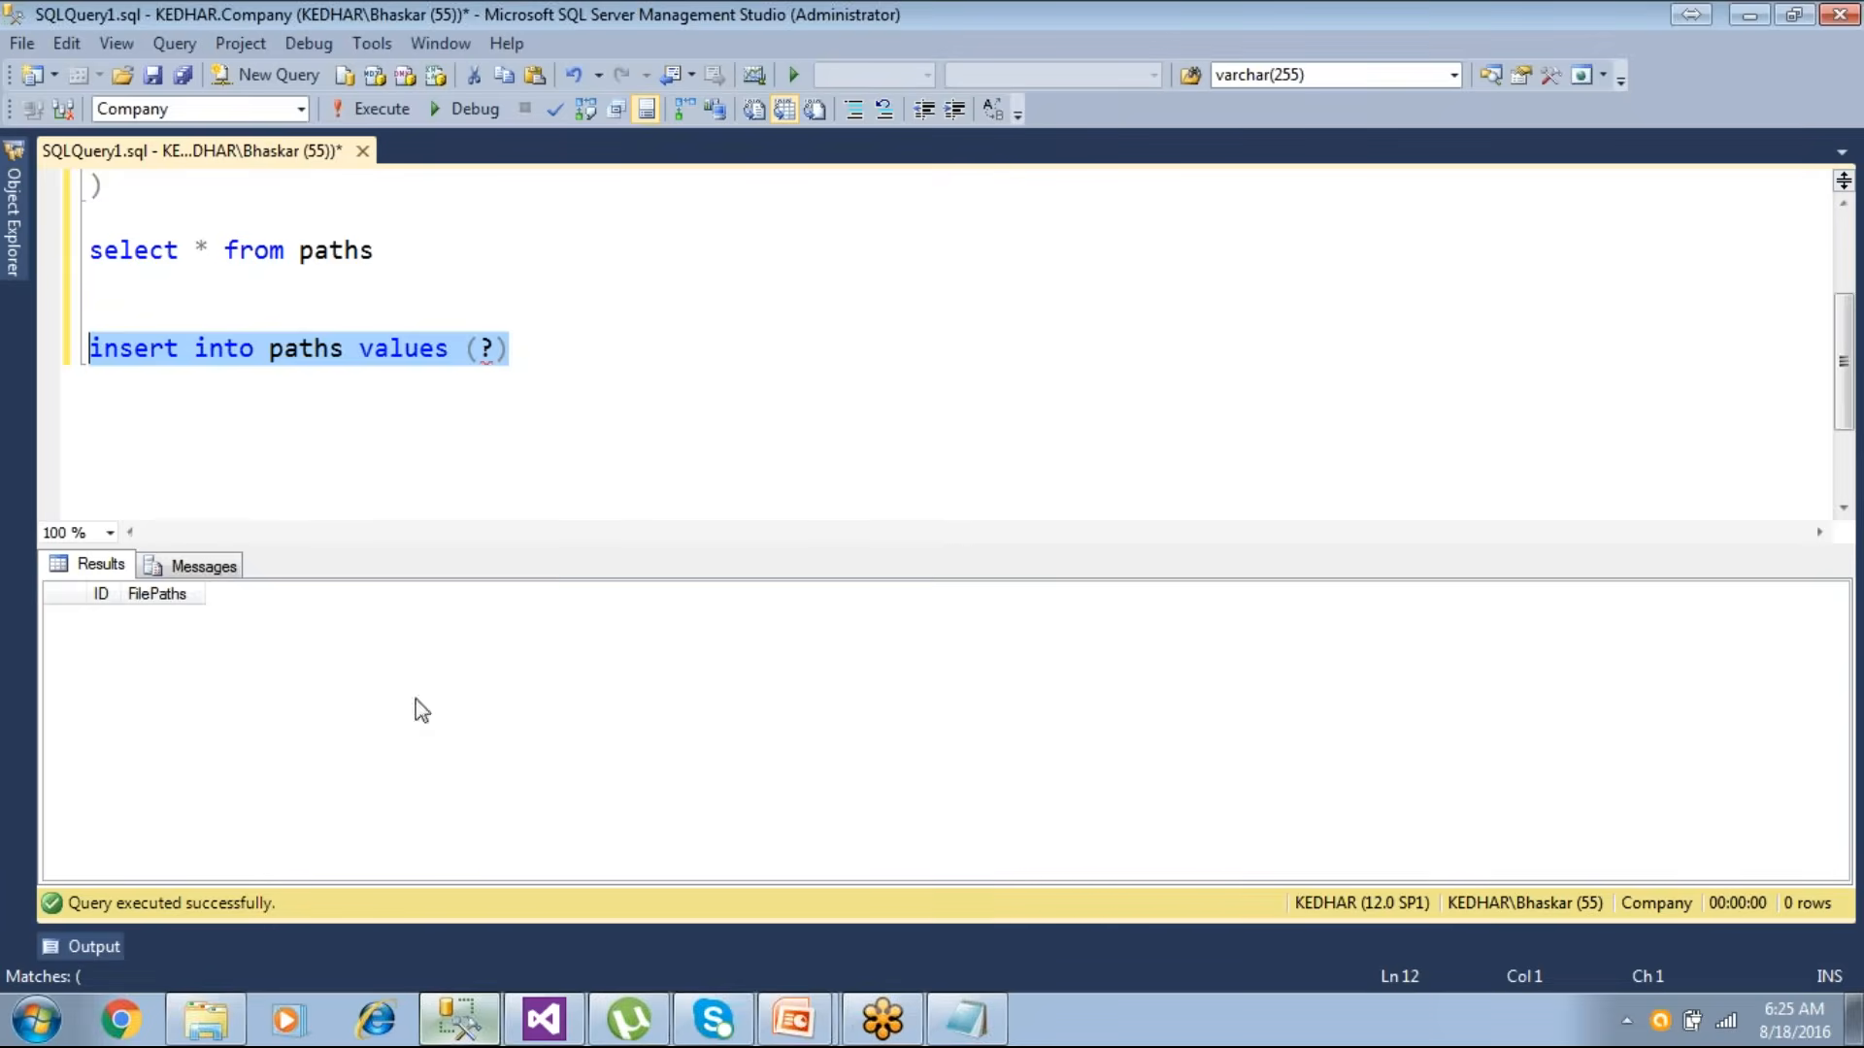
key("Delete")
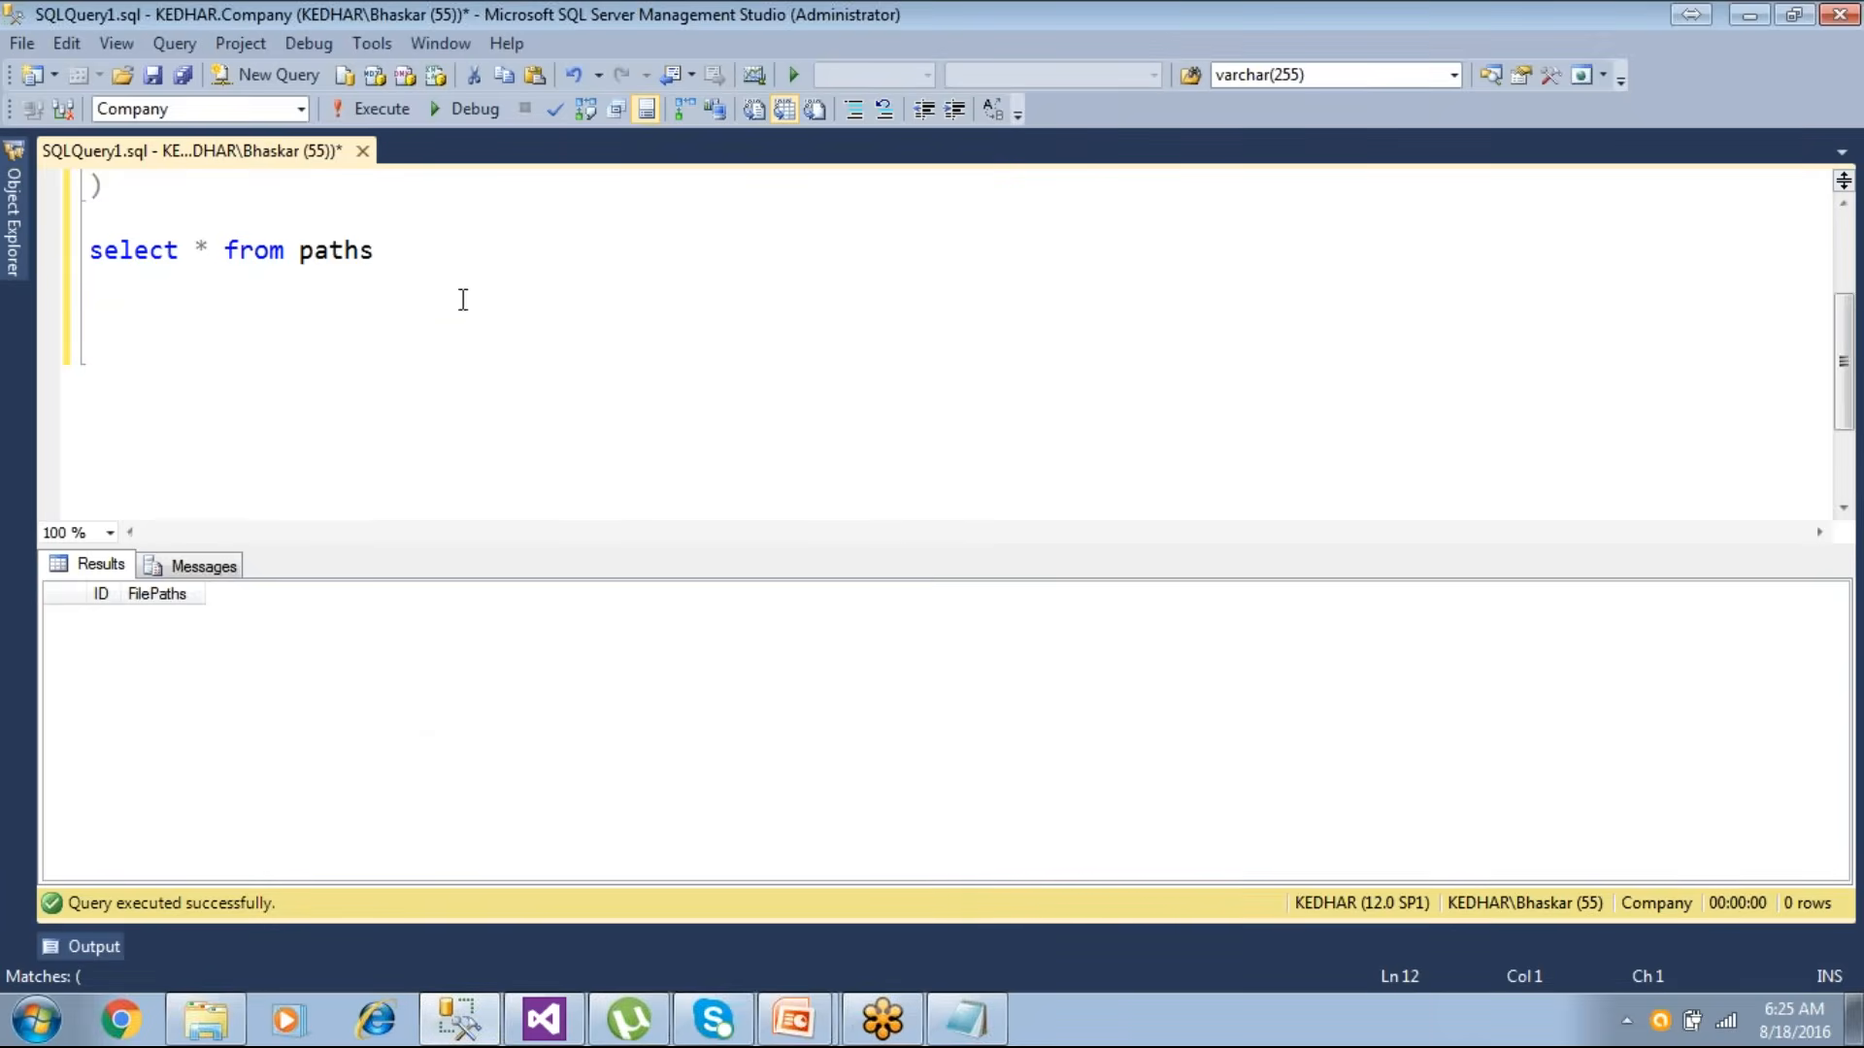
triple_click(67, 252)
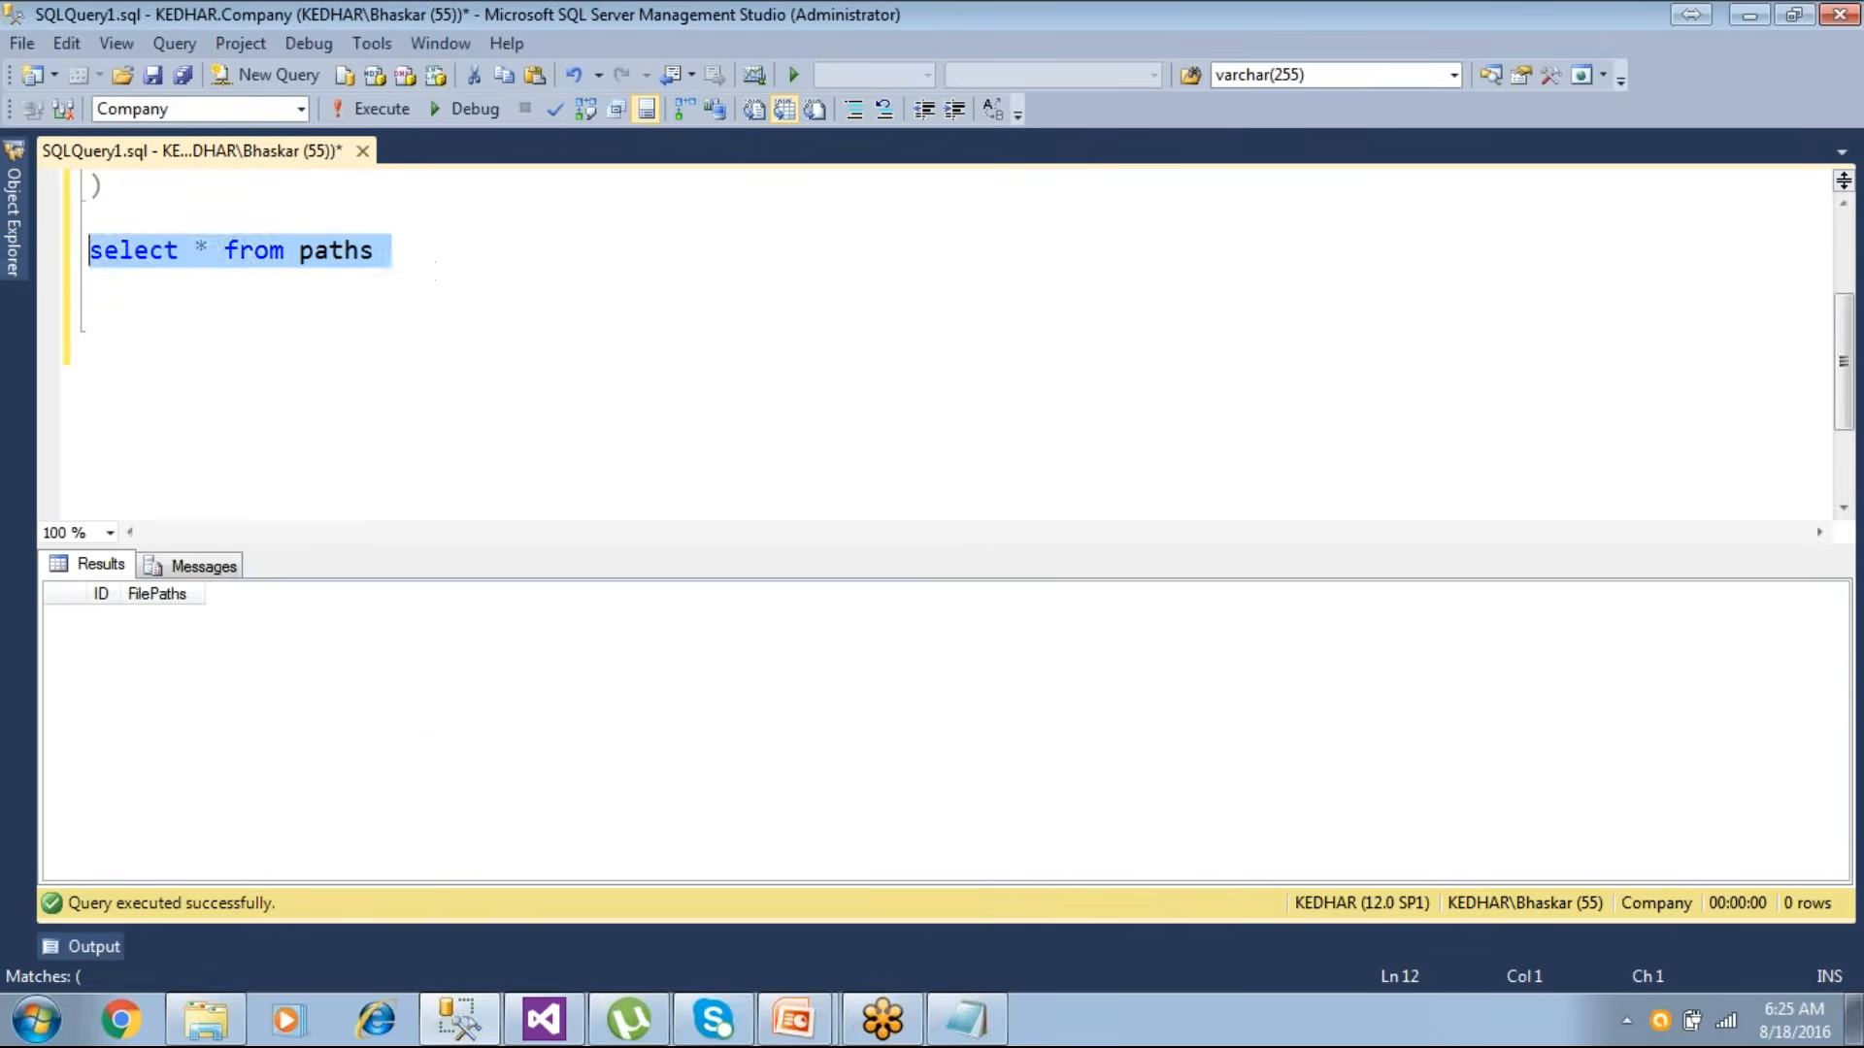
left_click(357, 110)
- Compare the first stored file path with the Bahubali Feedback file and the folder address in Windows Explorer
left_click(194, 622)
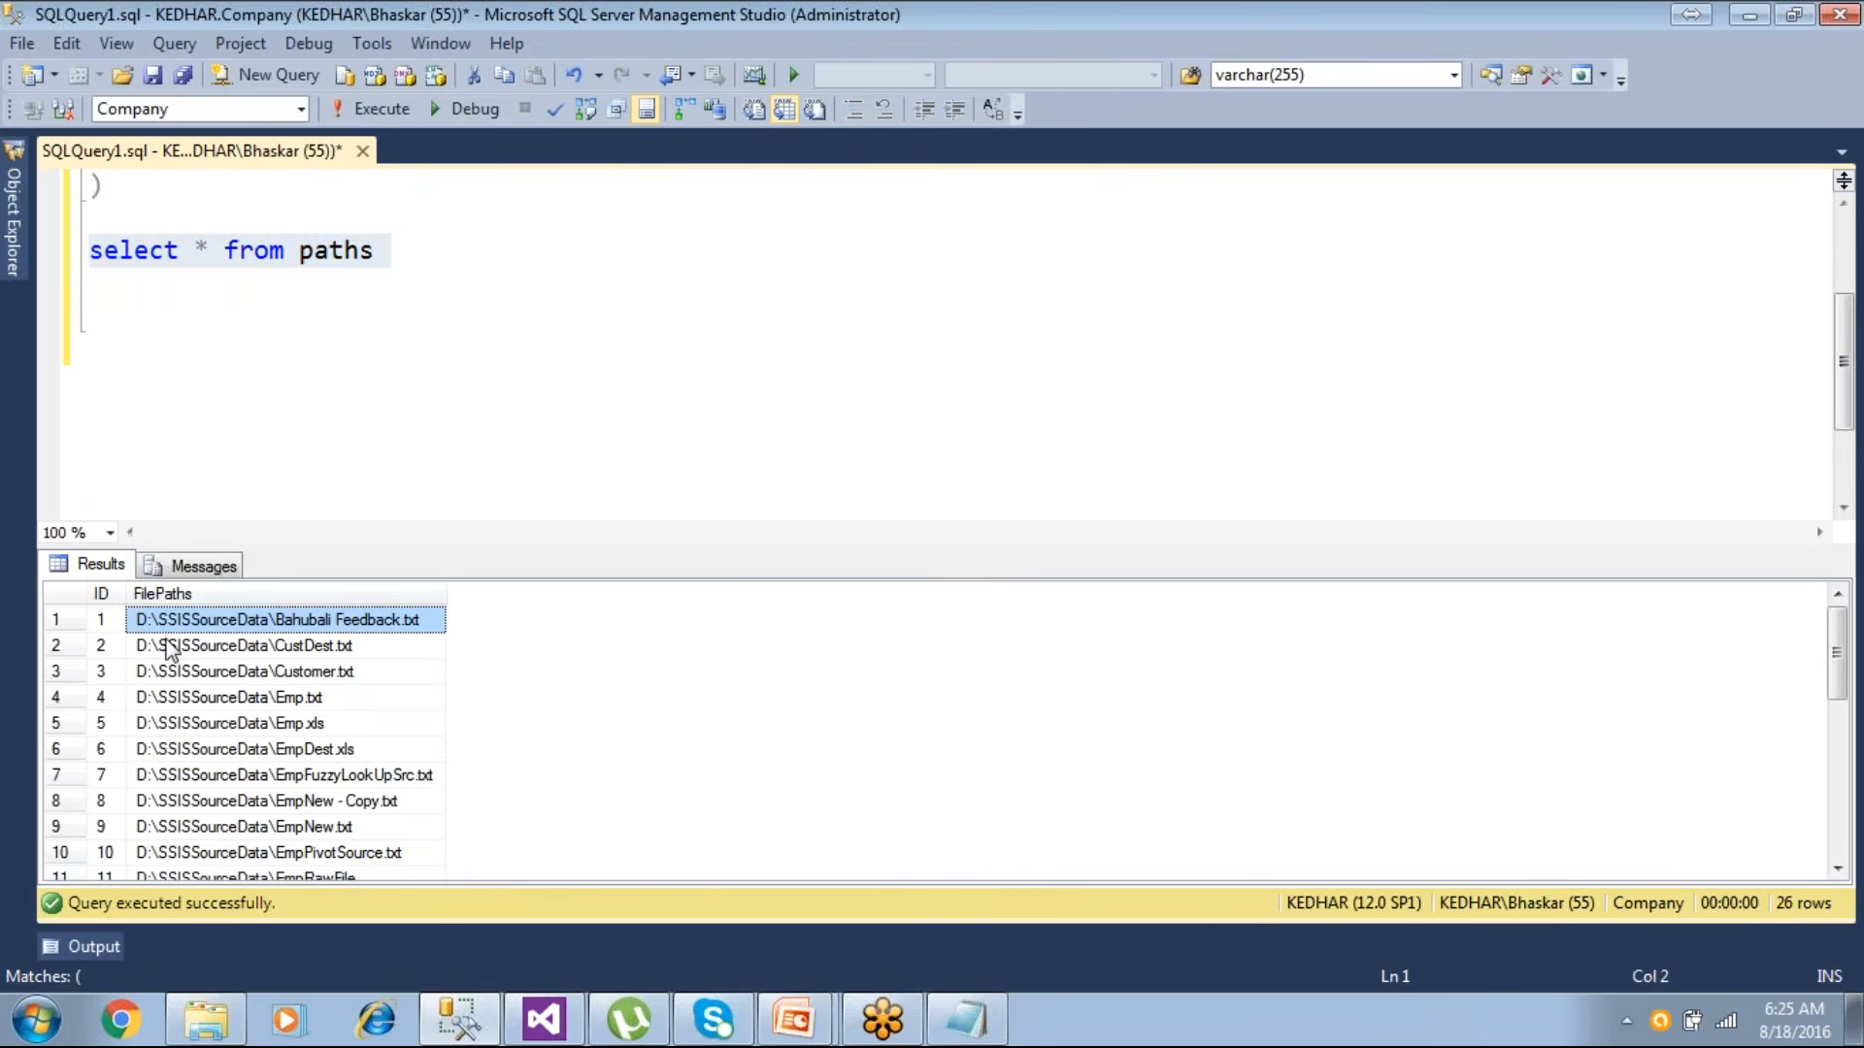
left_click(207, 1018)
key("Down")
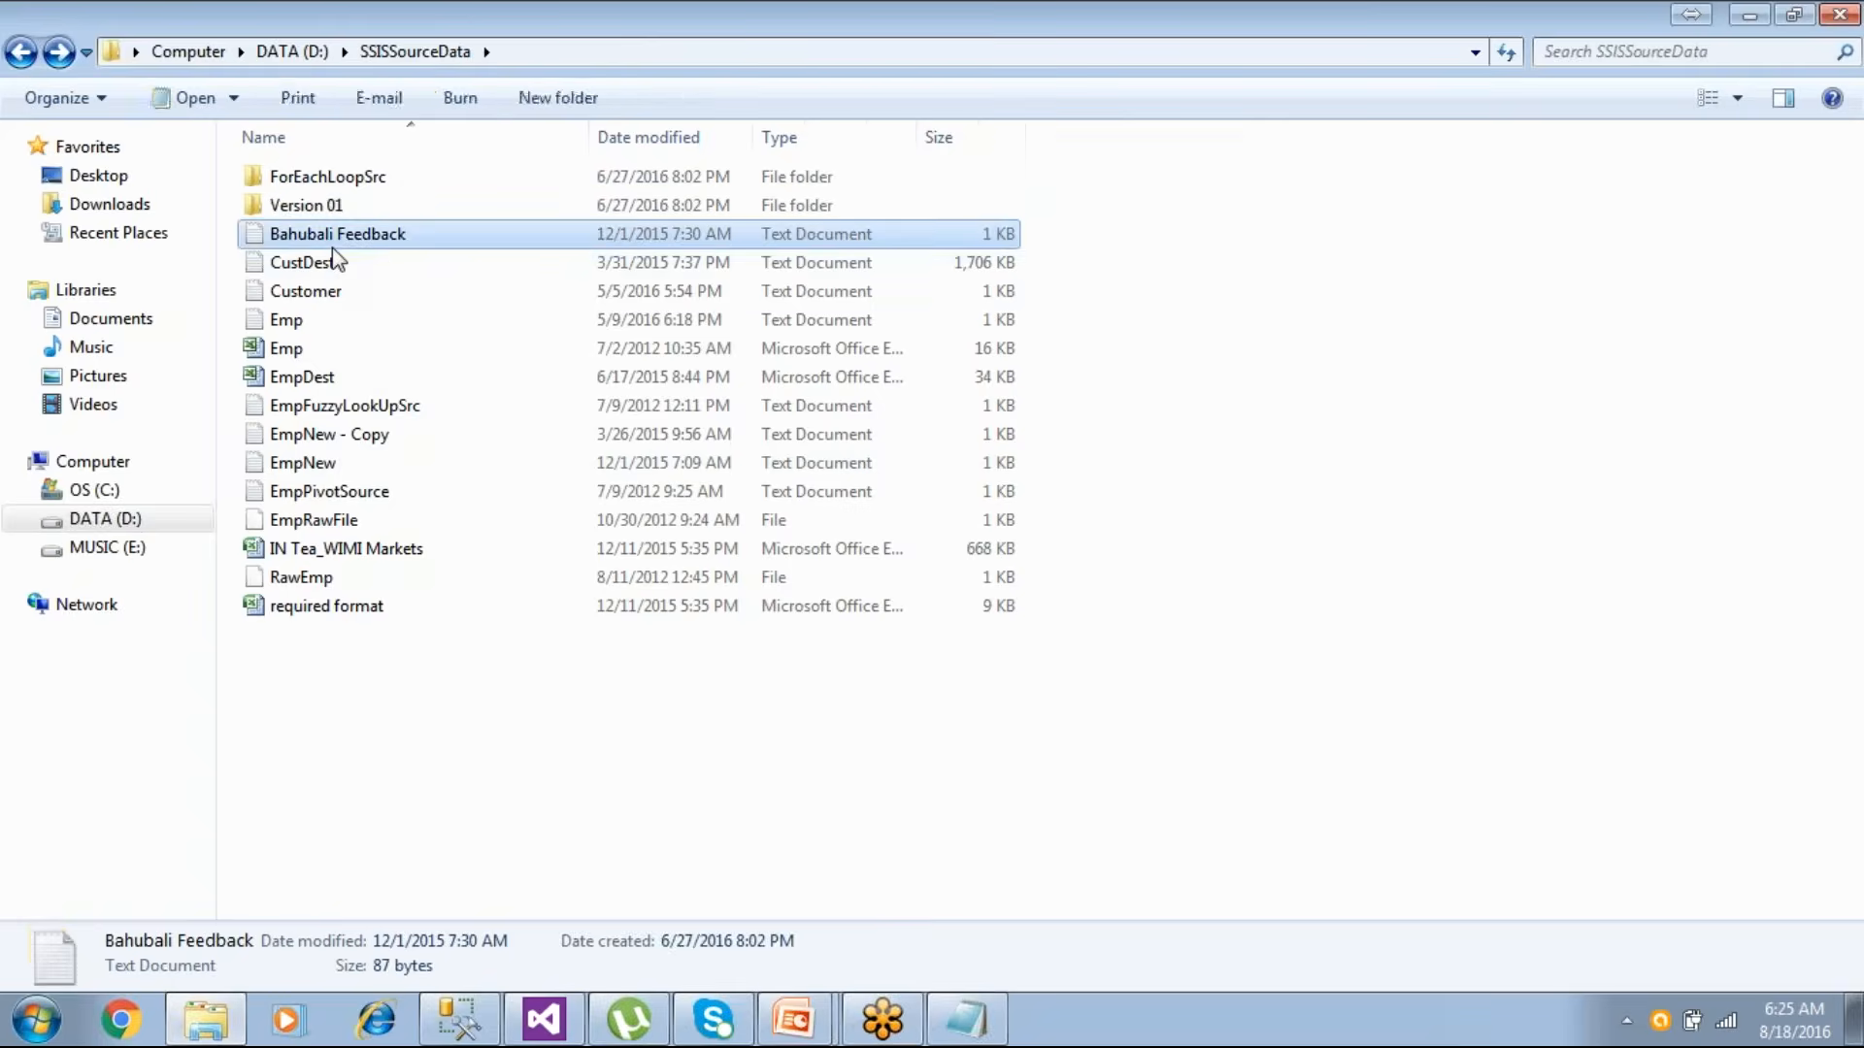
left_click(582, 55)
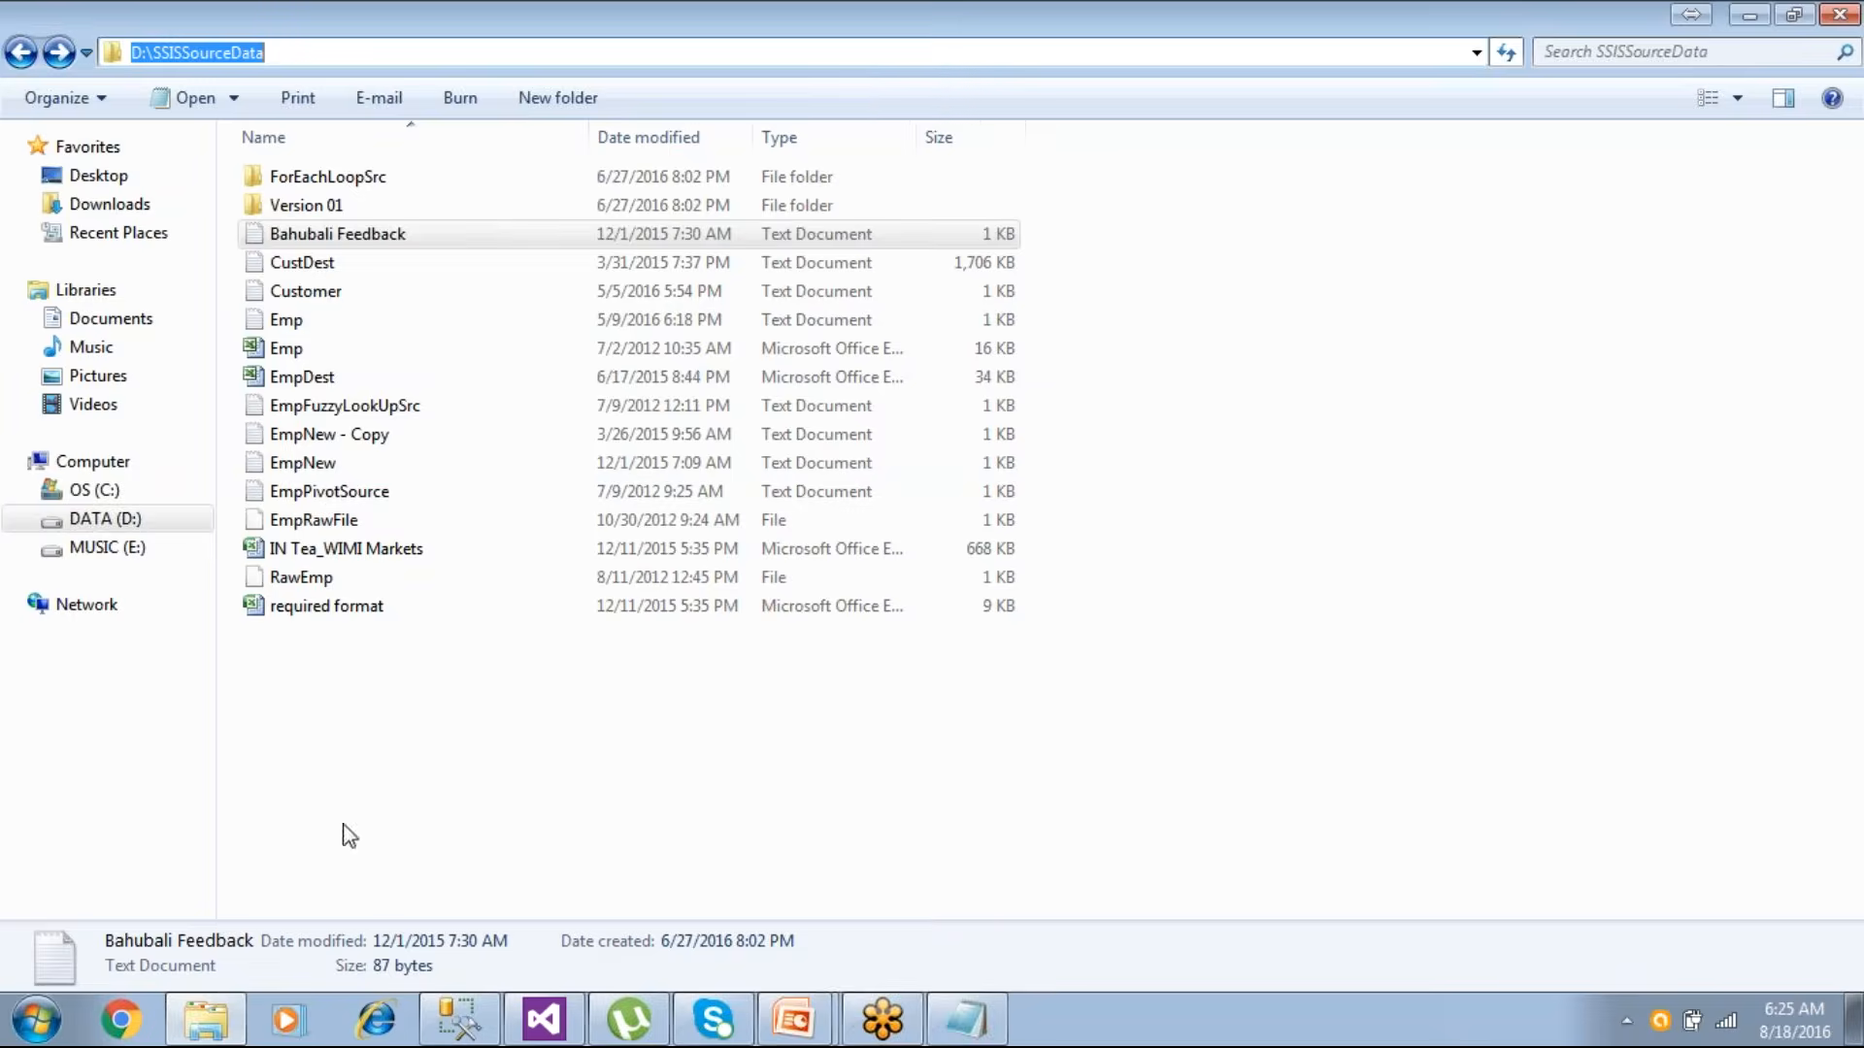
left_click(199, 1036)
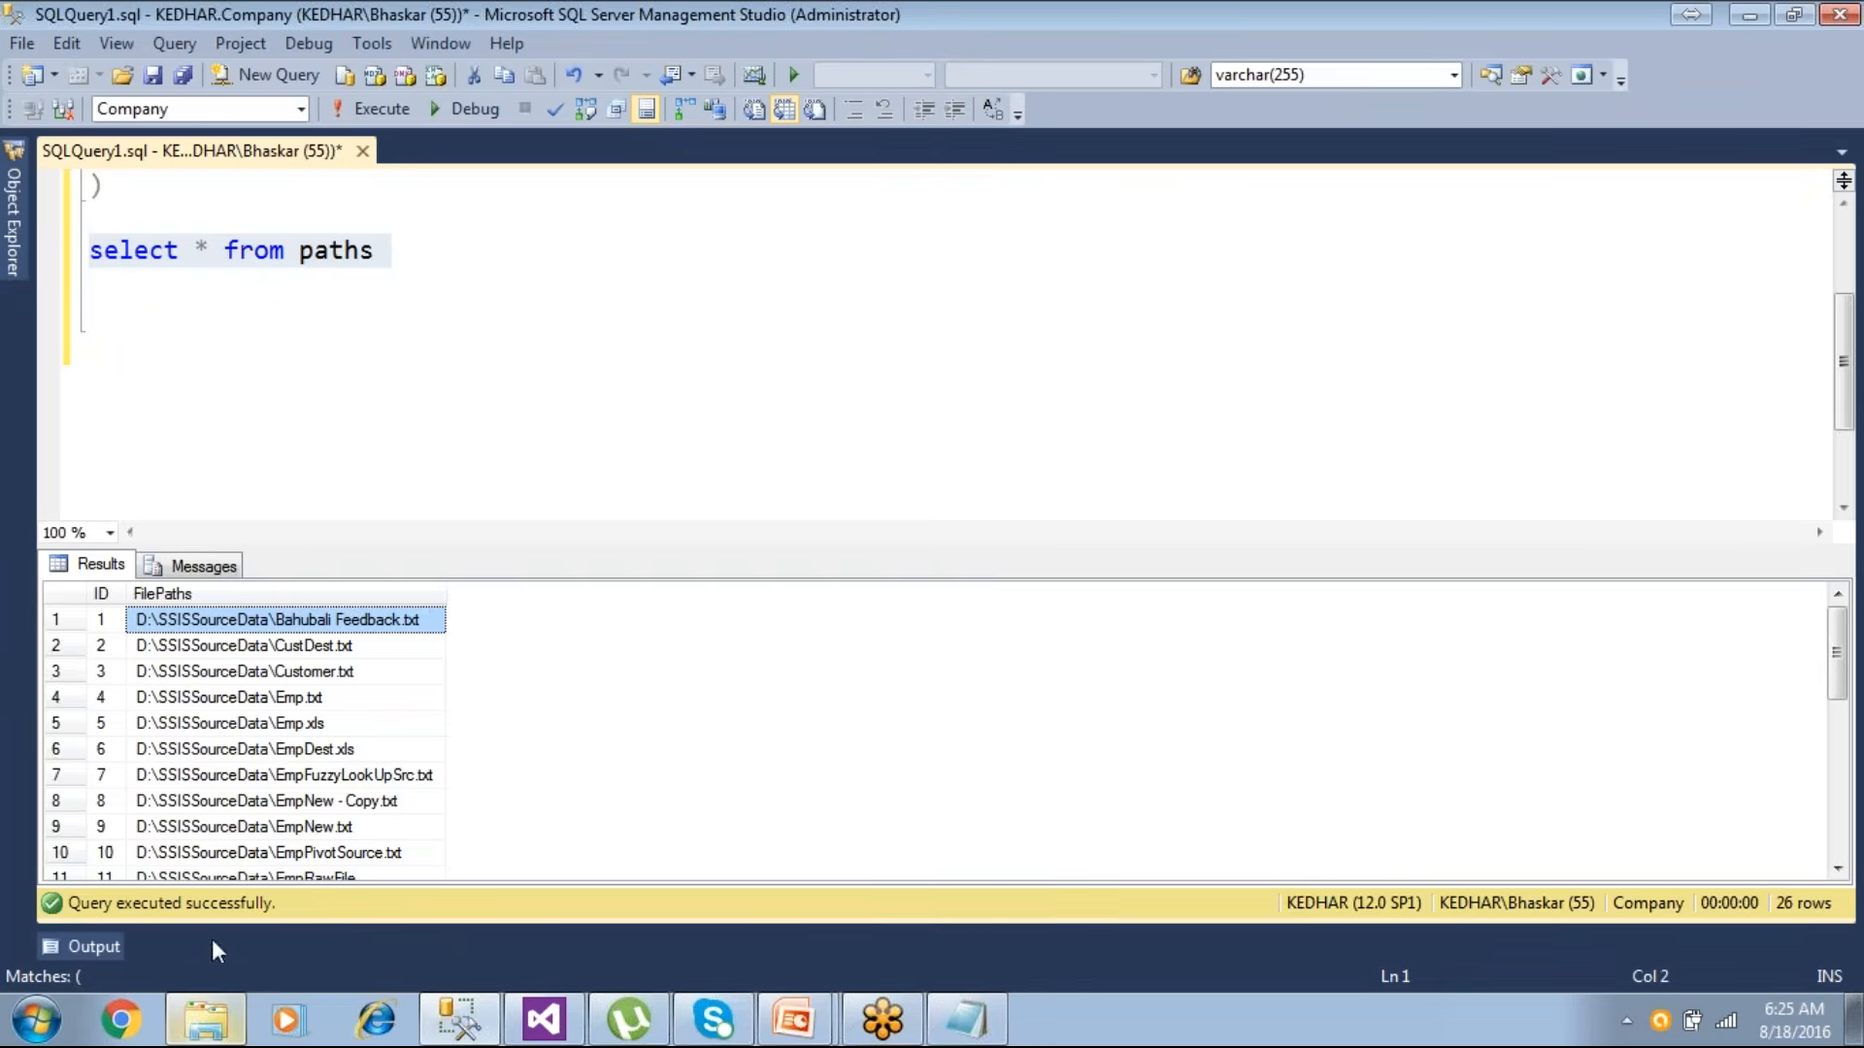
- Examine the stored paths down to the subfolder files, widening the ID and FilePaths result columns to read them fully
left_click(348, 655)
left_click(342, 701)
left_click(330, 750)
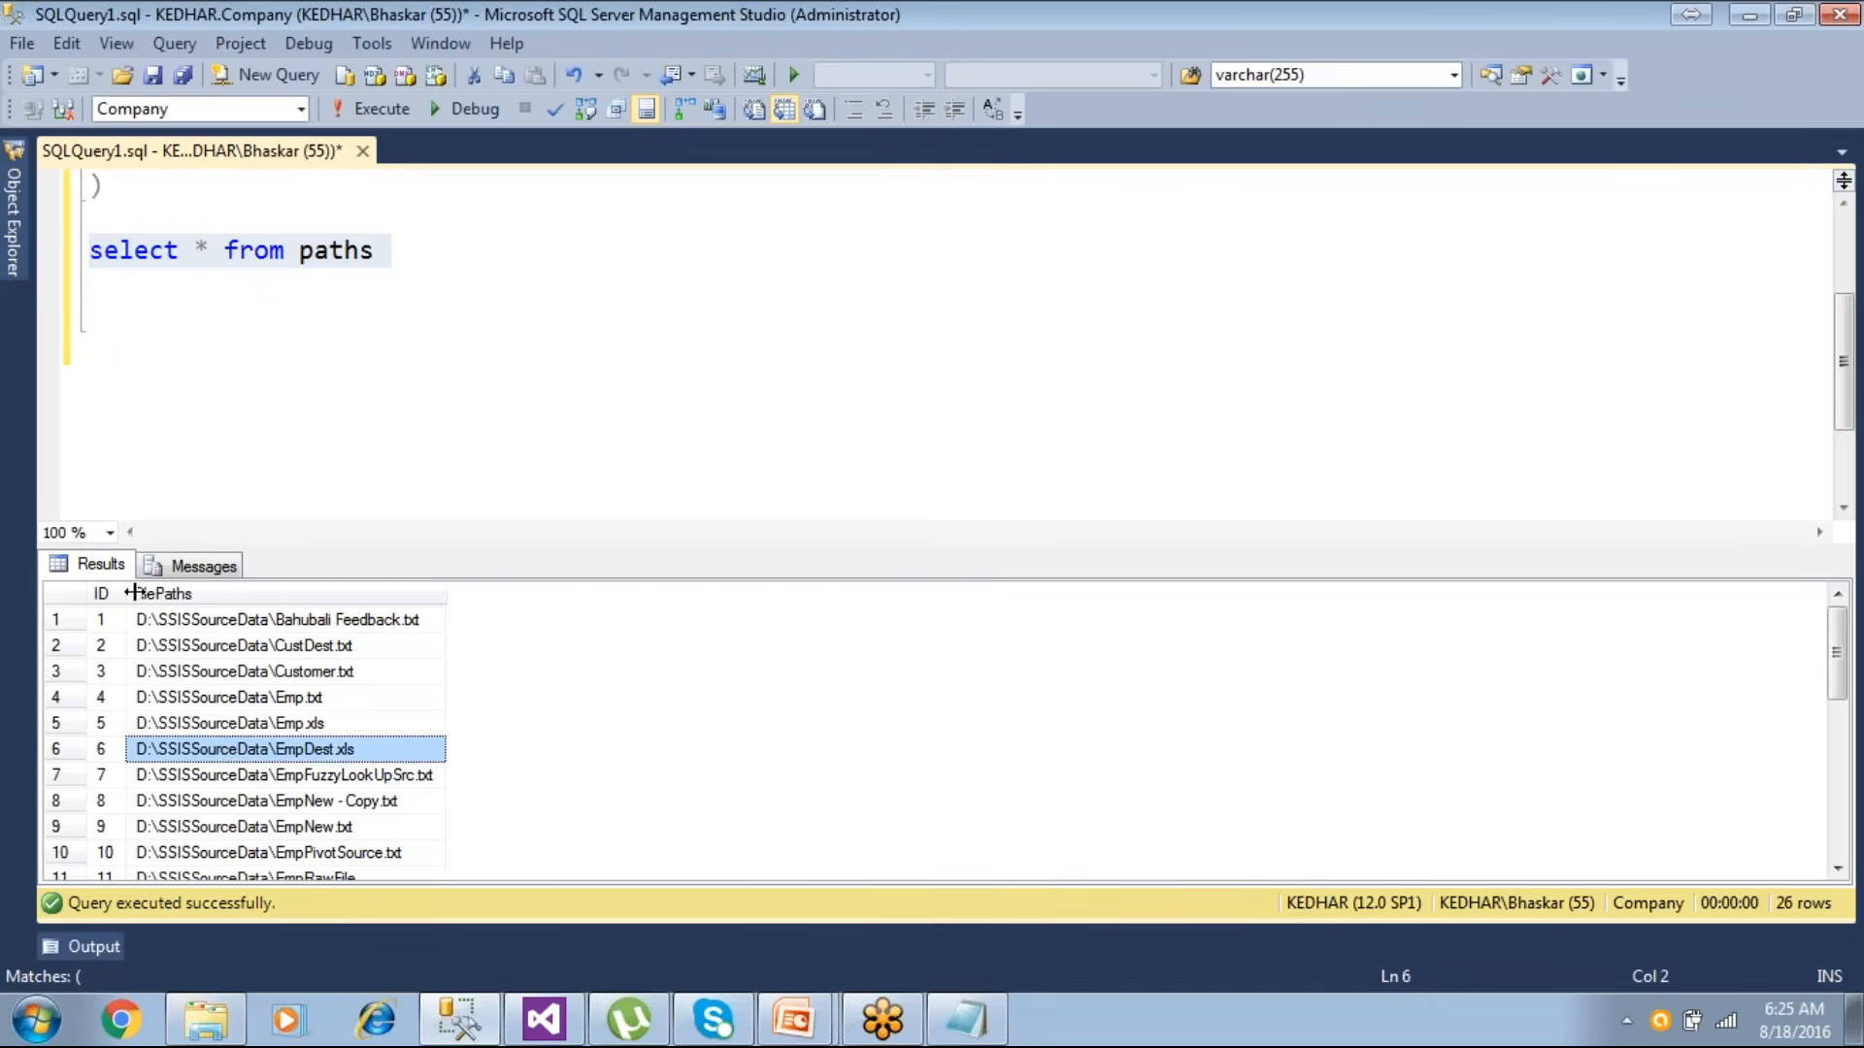
left_click_drag(127, 594, 163, 617)
scroll(291, 728, "down", 5)
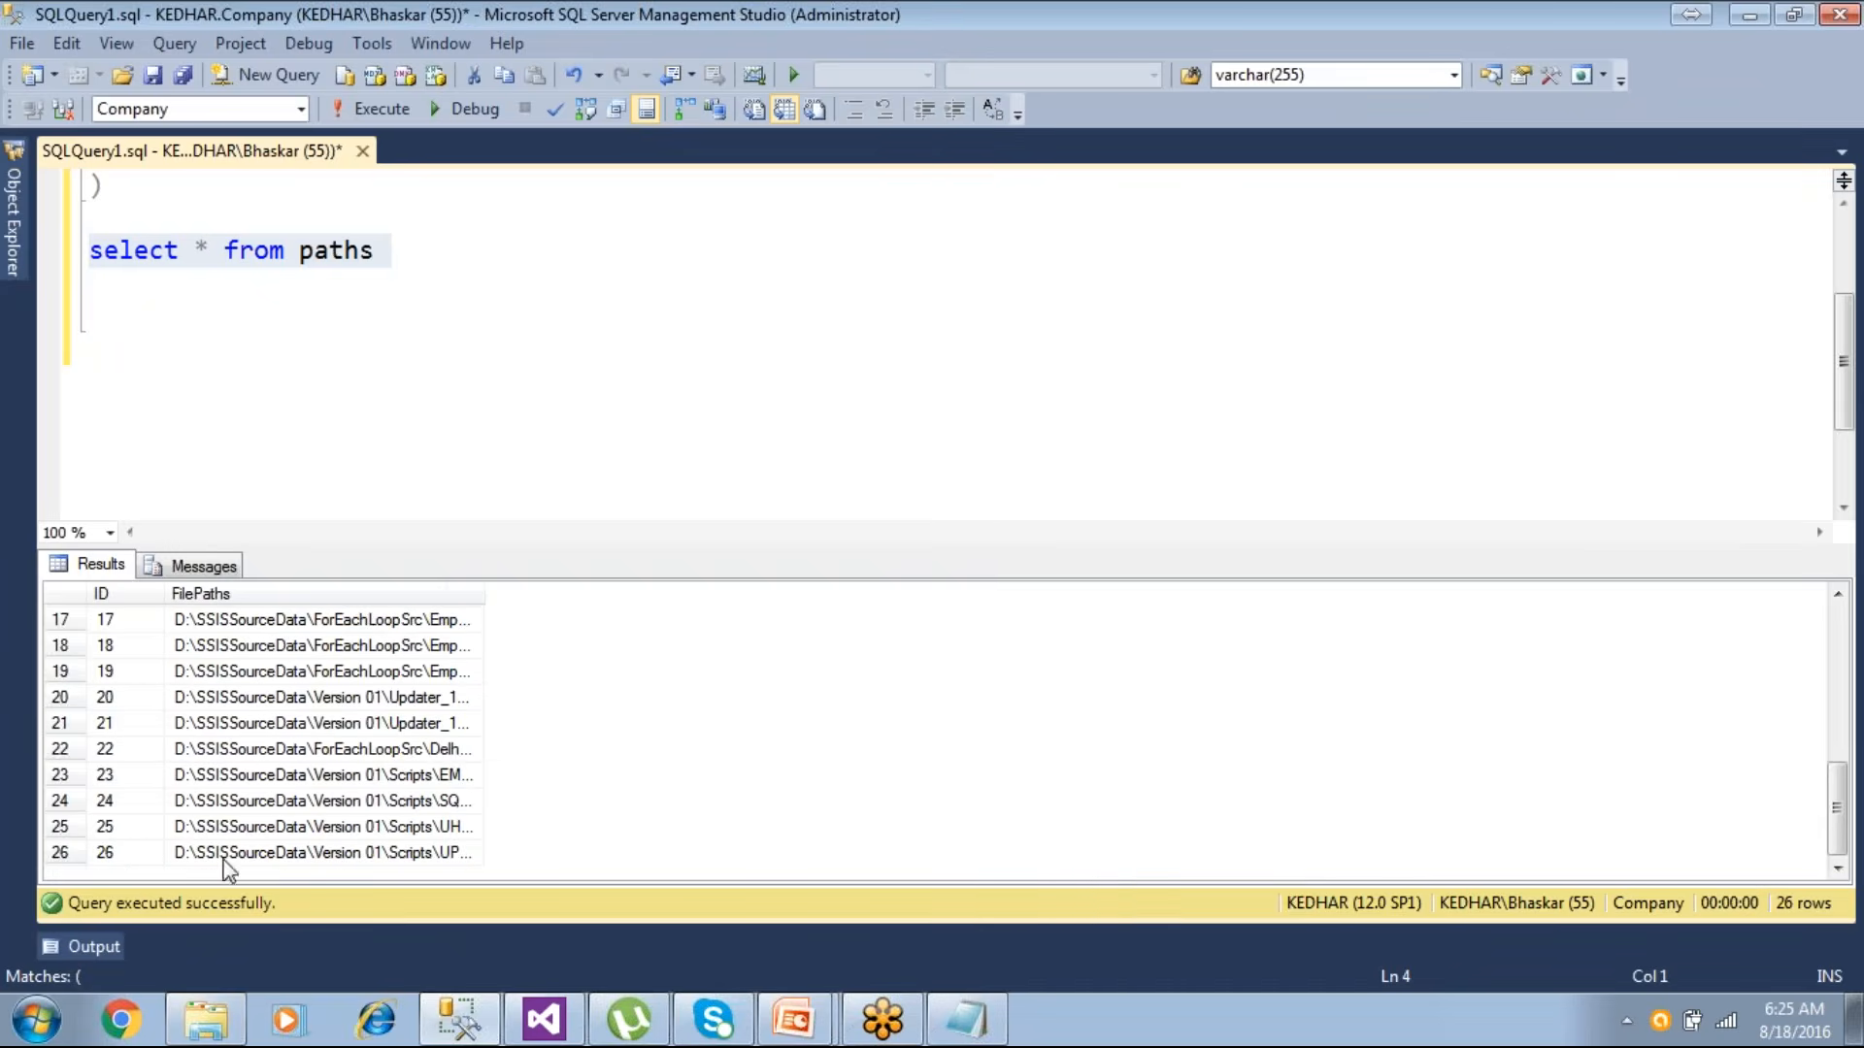
left_click_drag(485, 616, 715, 631)
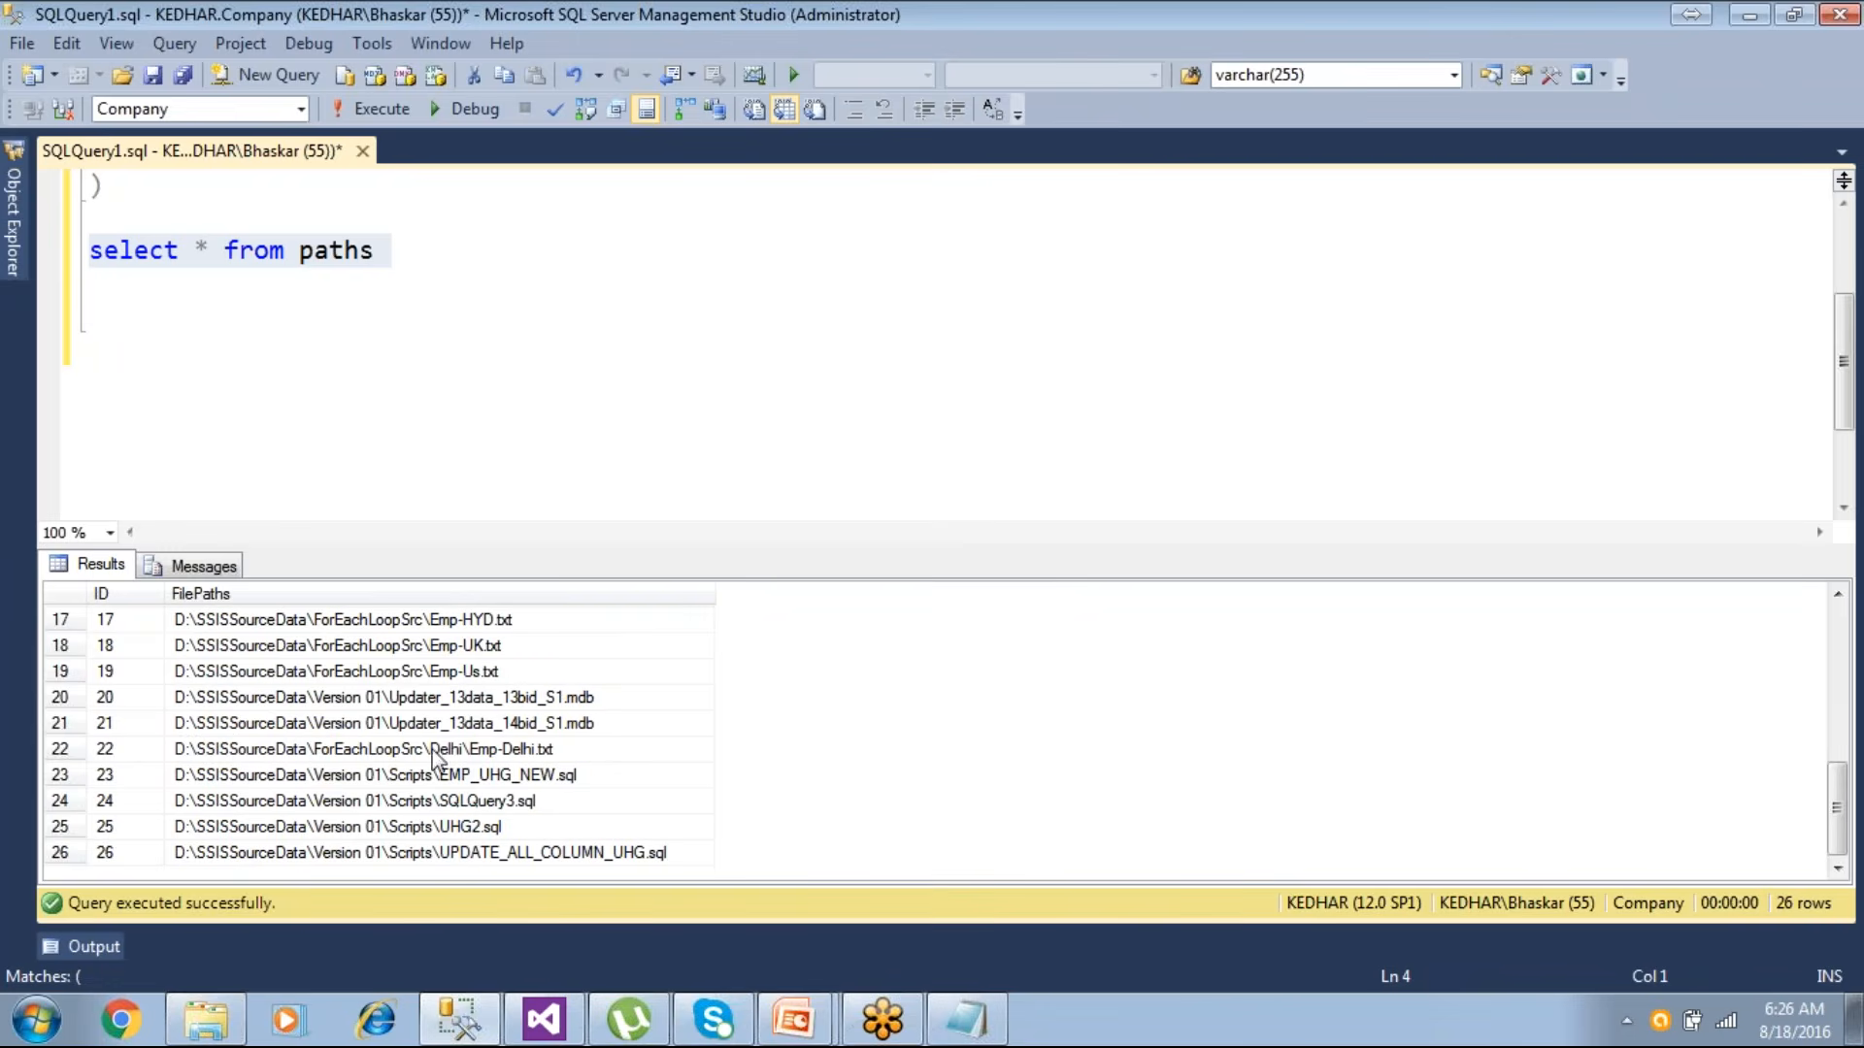
- Examine the stored paths of the files in the Version 01, Delhi and Scripts subfolders
left_click(339, 703)
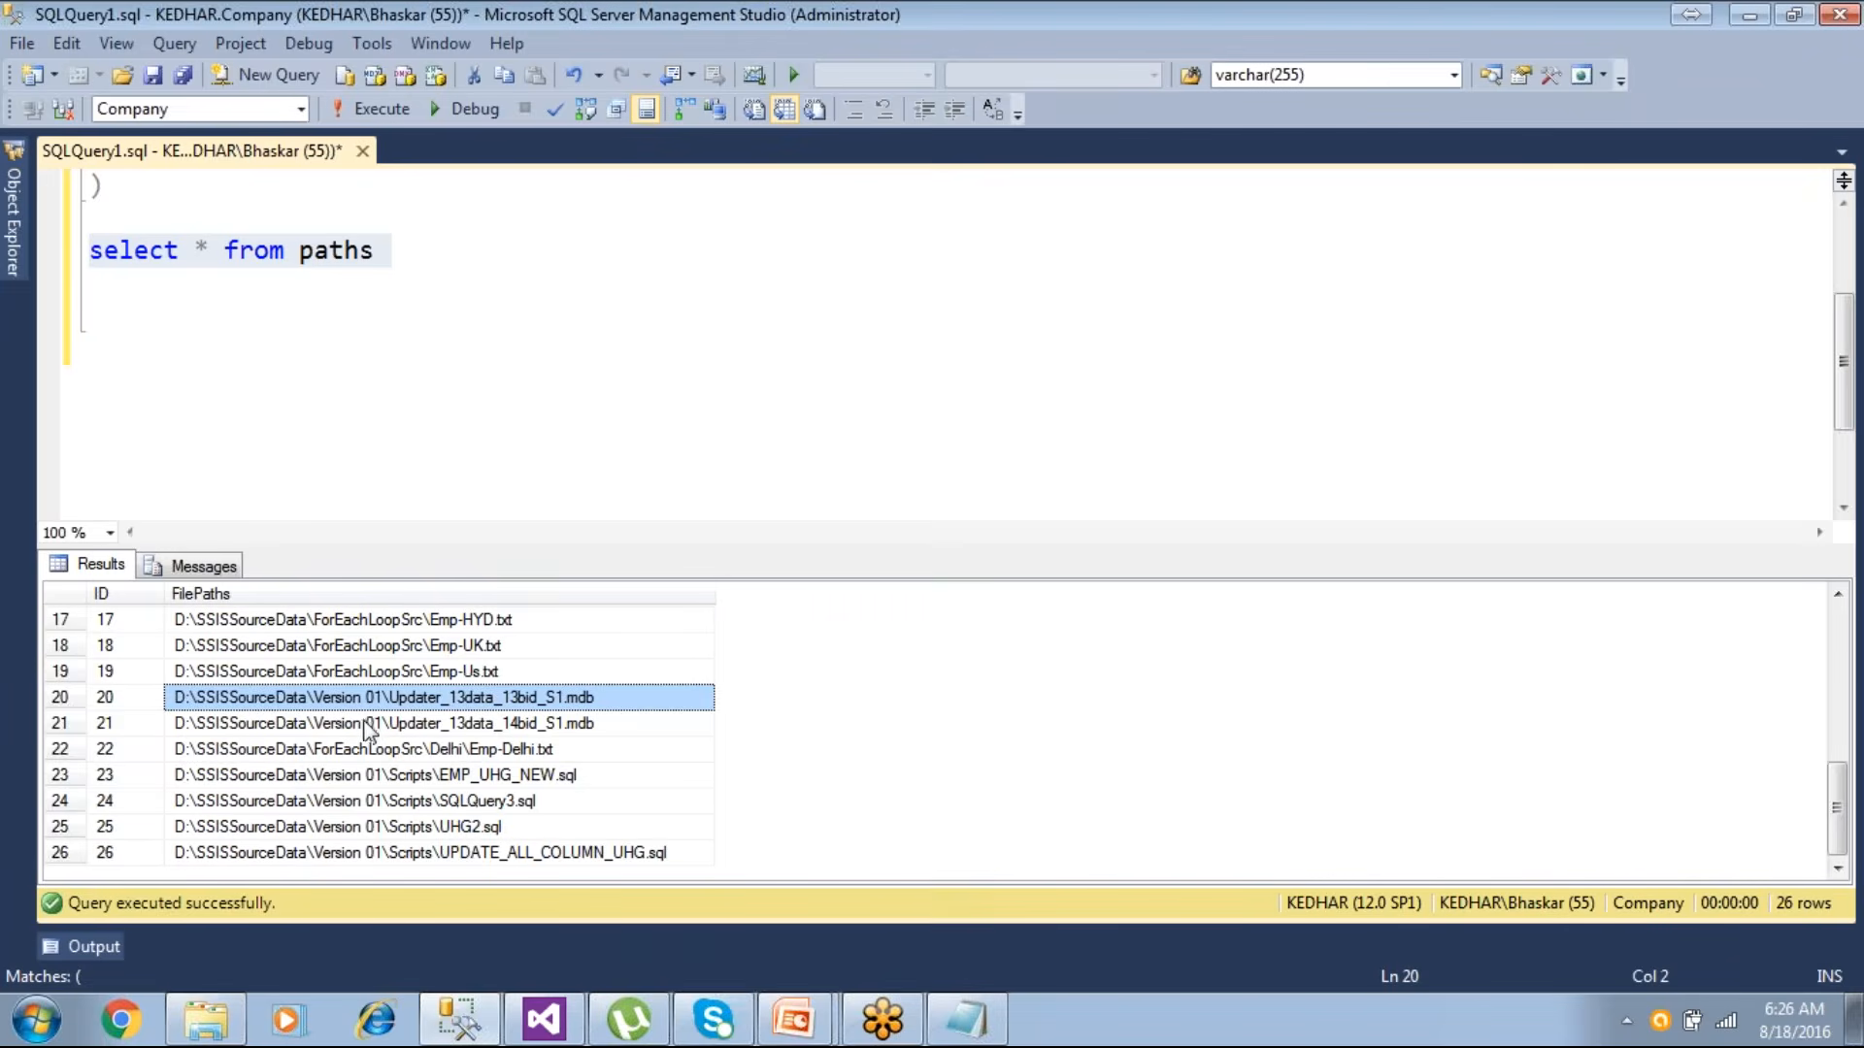
left_click(465, 759)
left_click(463, 782)
left_click(466, 807)
left_click(469, 831)
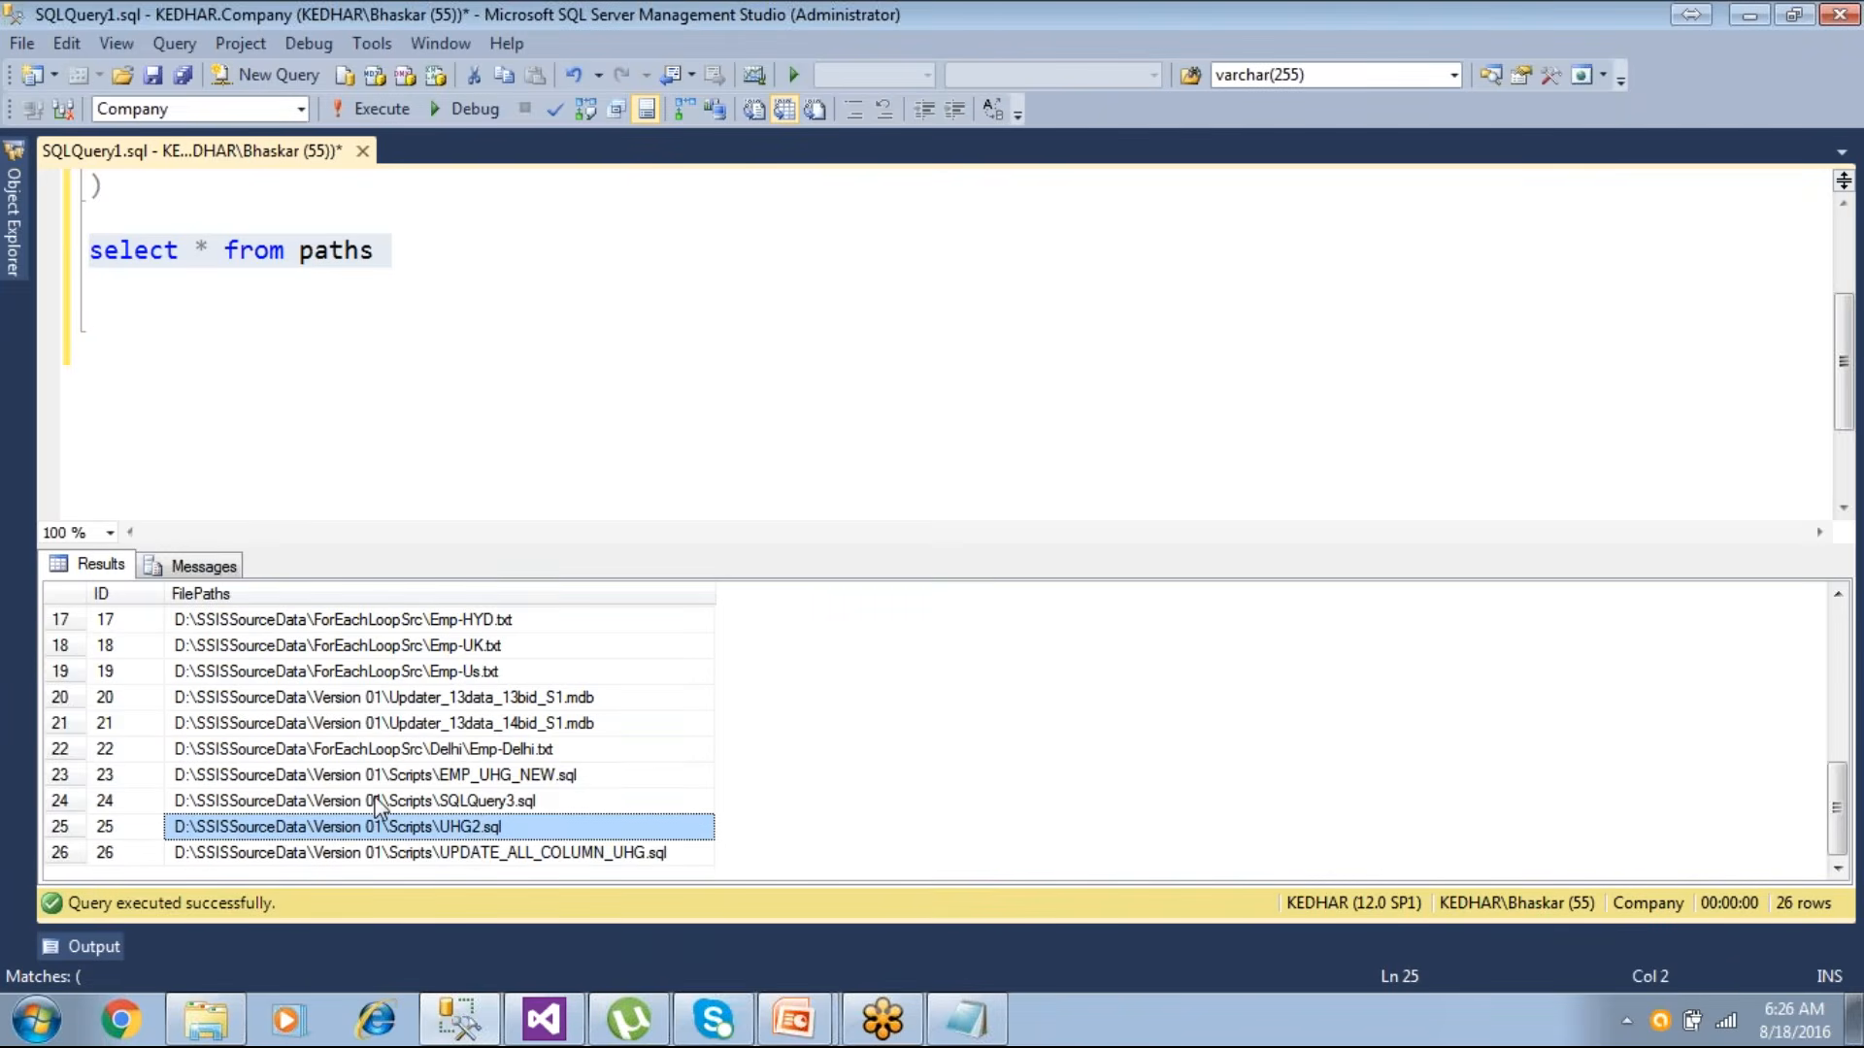
scroll(380, 810, "up", 5)
- Write a delete from paths statement on its own line below the select query
left_click(207, 251)
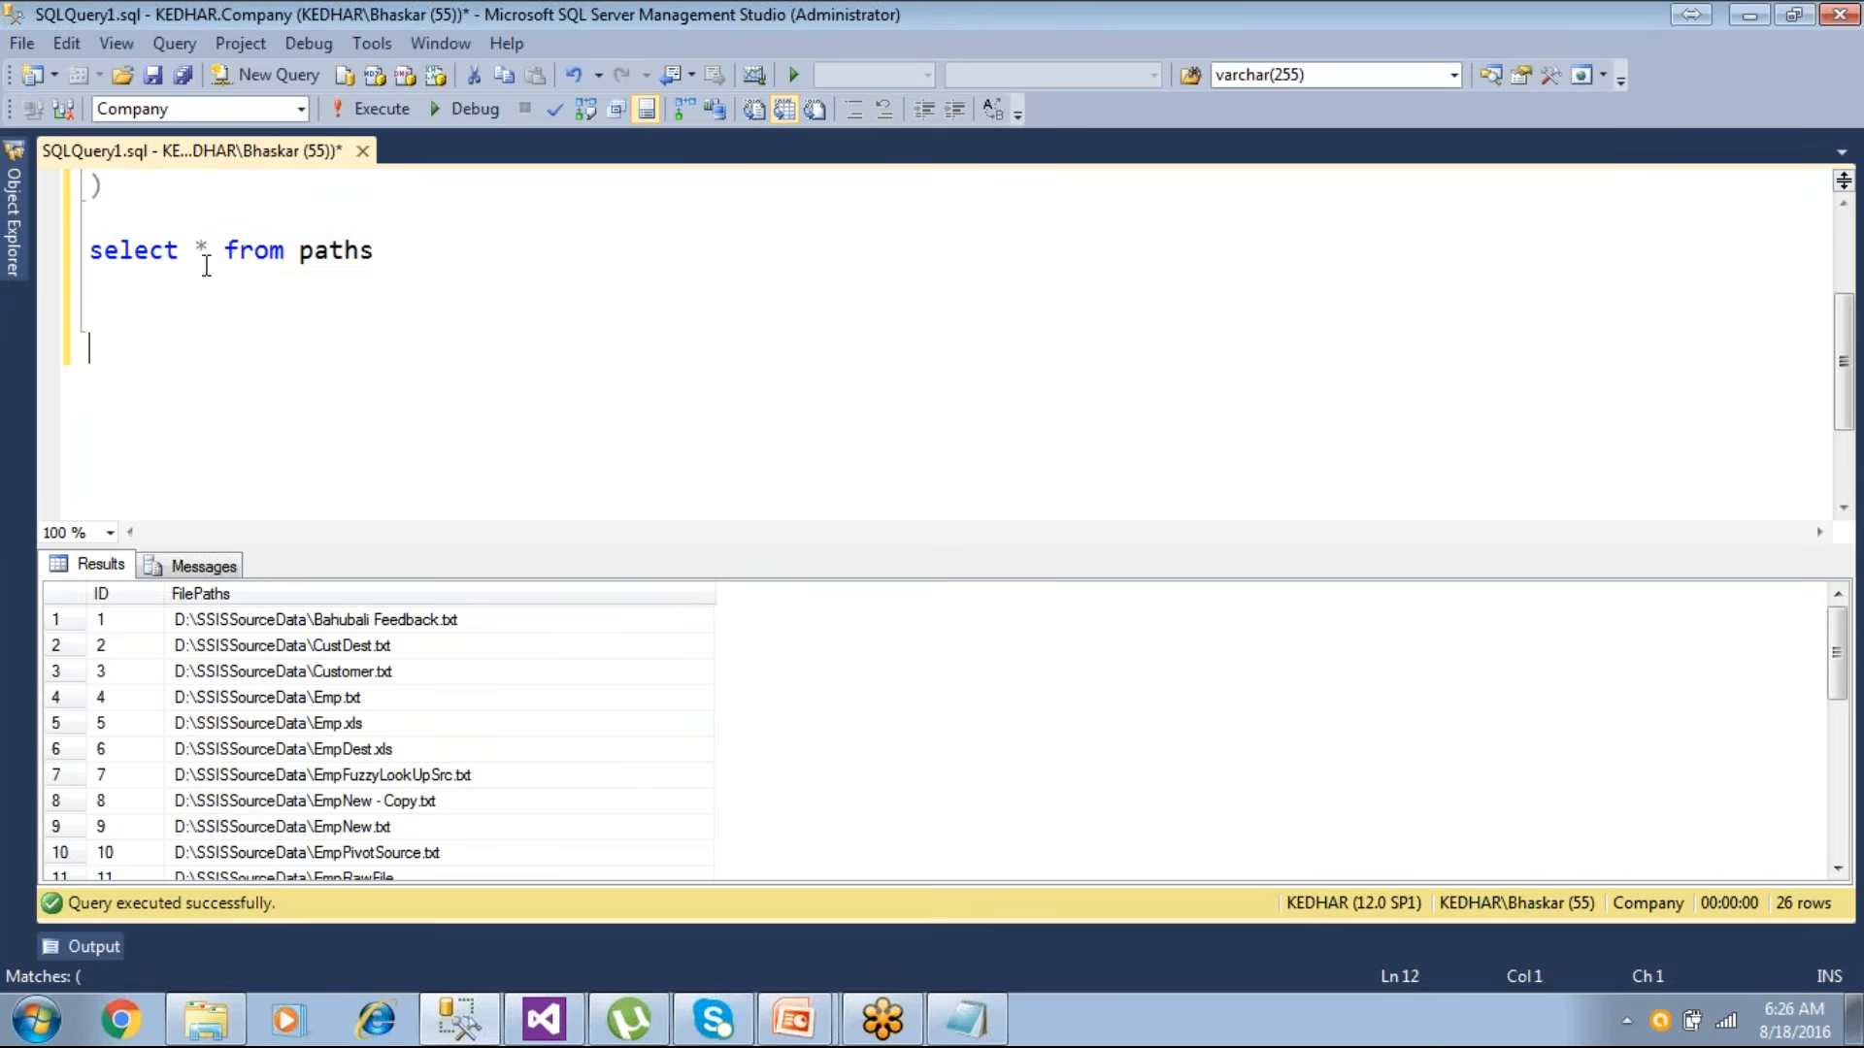
type("delete")
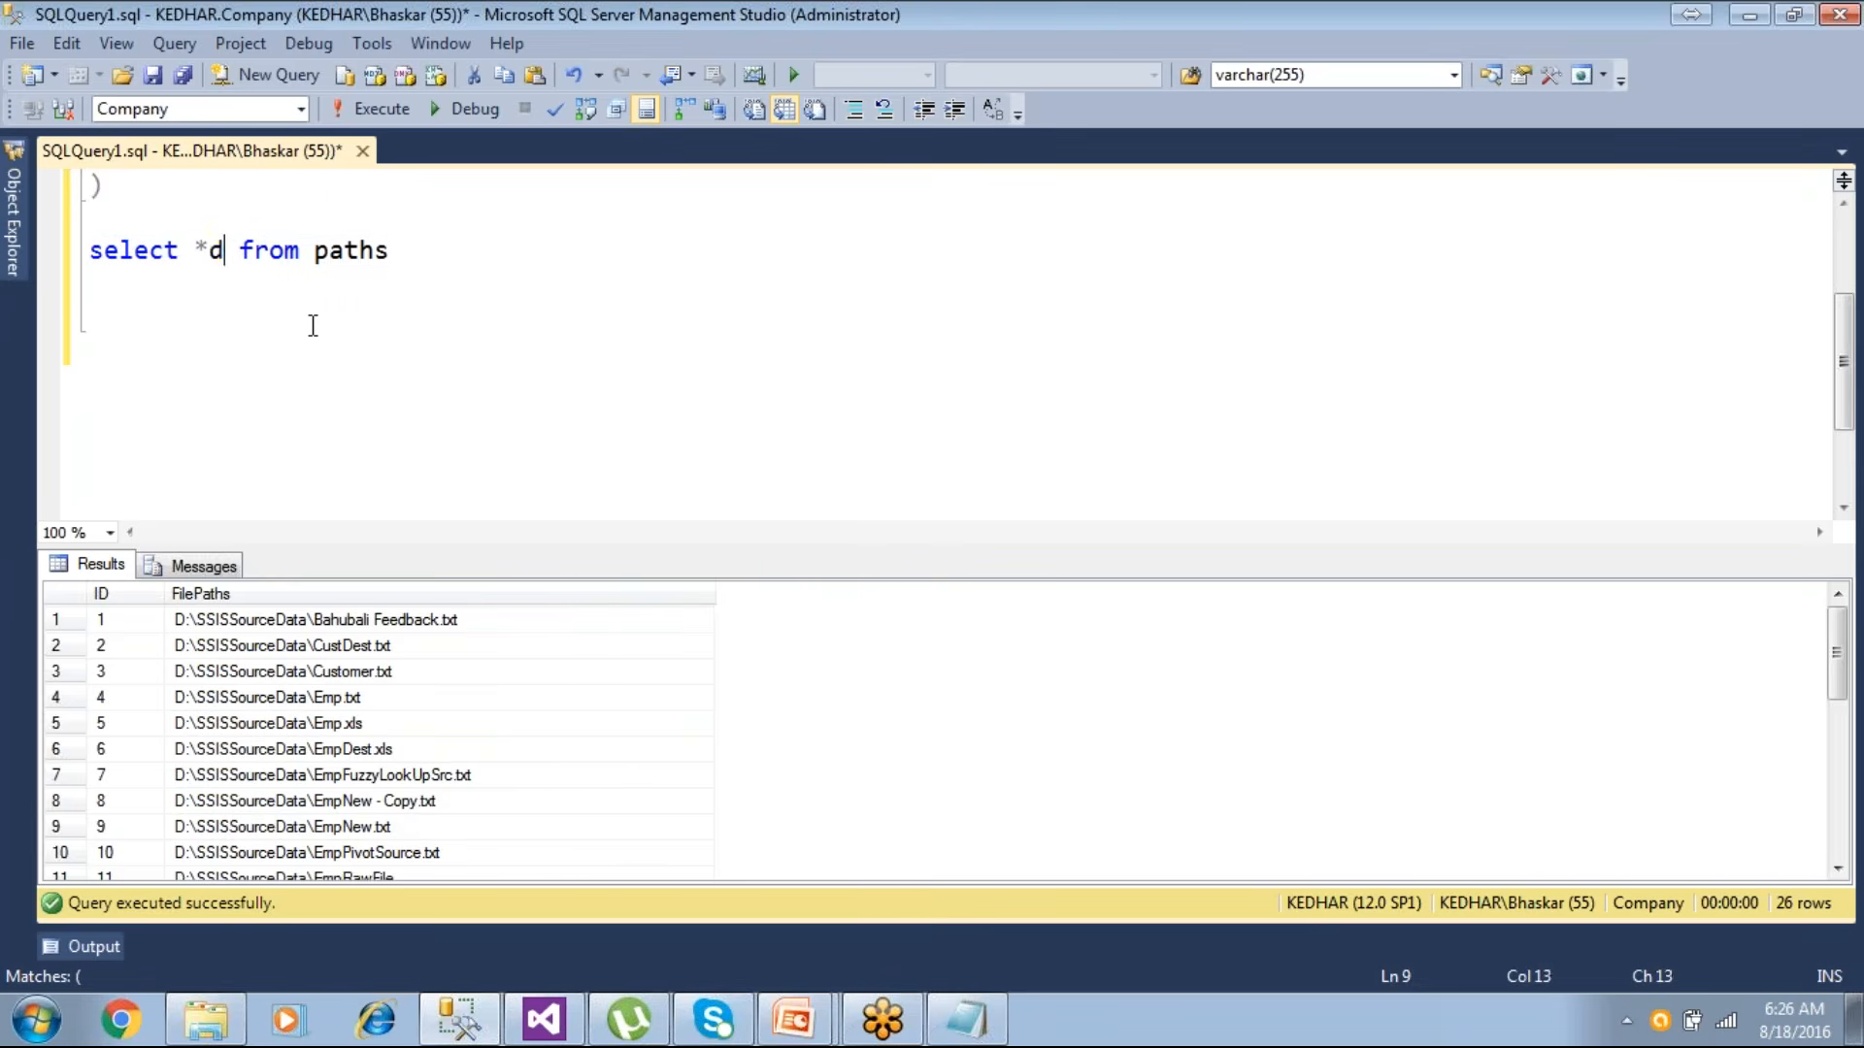
left_click_drag(209, 251, 484, 256)
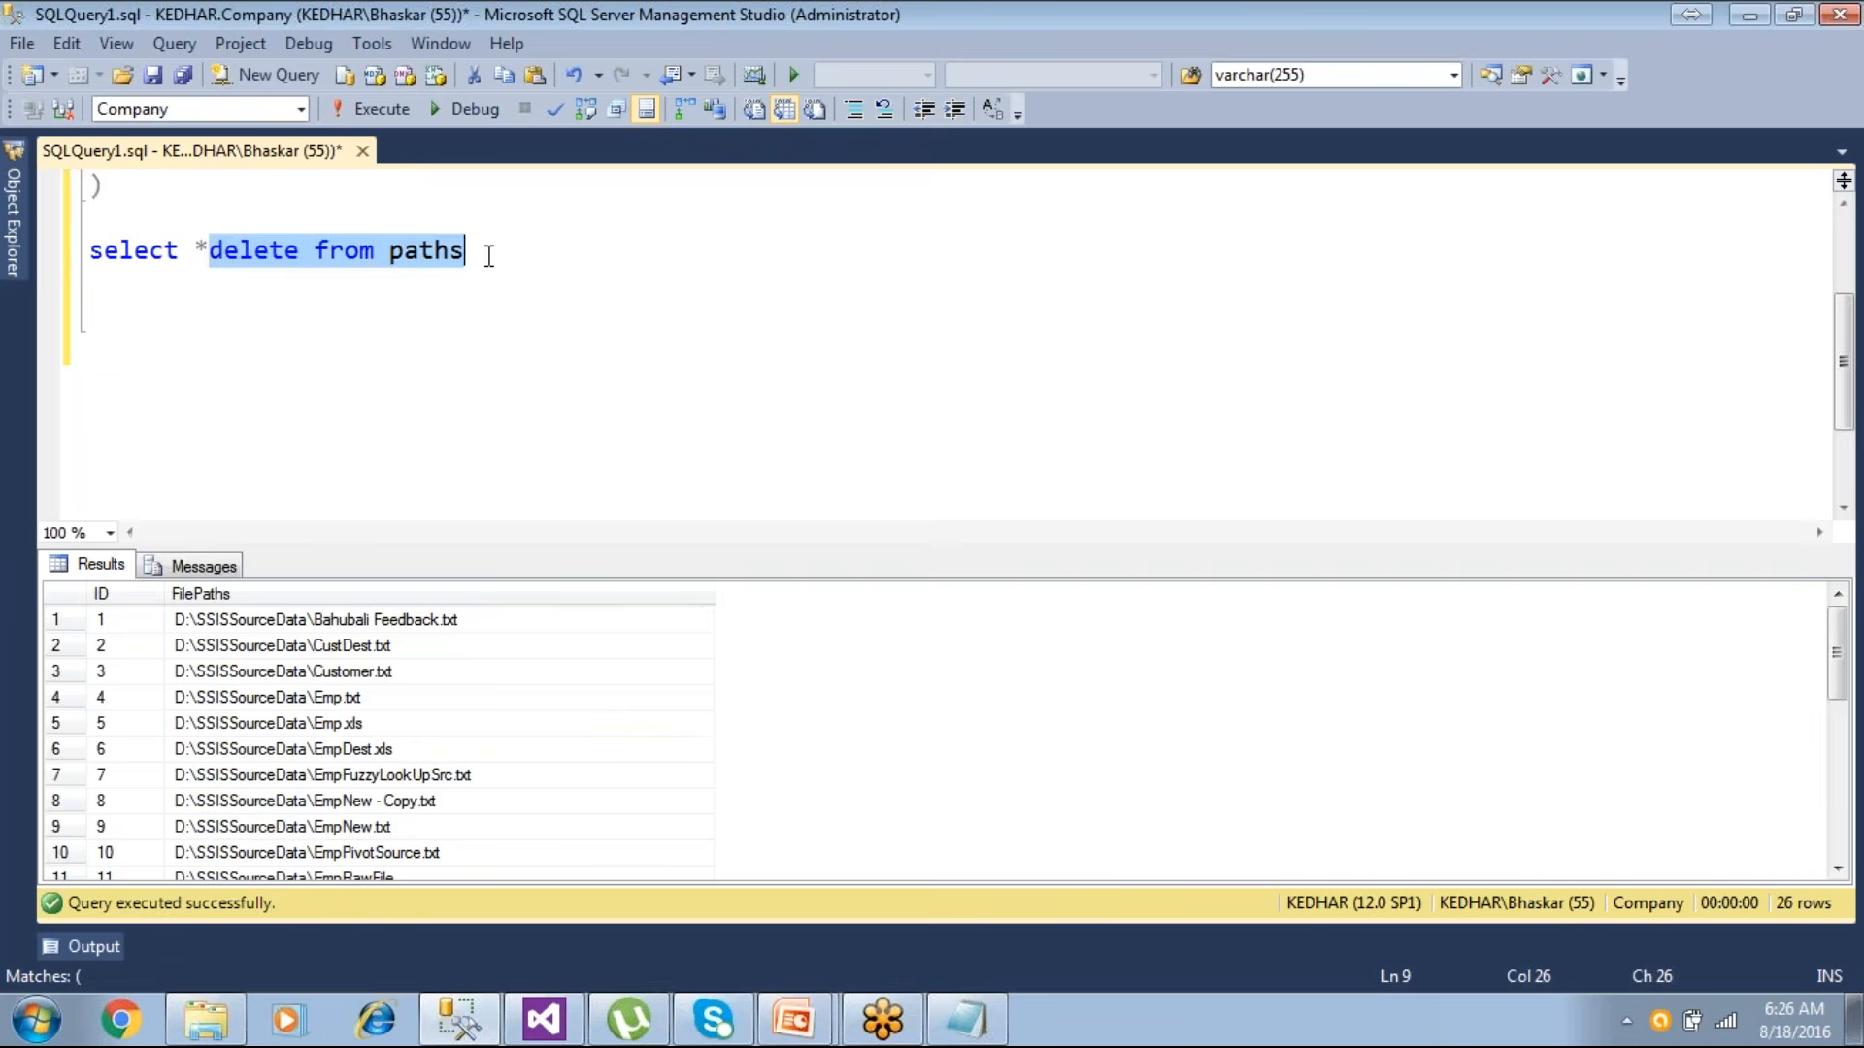
key("ctrl+c")
left_click(489, 255)
key("Return")
key("Return")
key("Return")
key("ctrl+v")
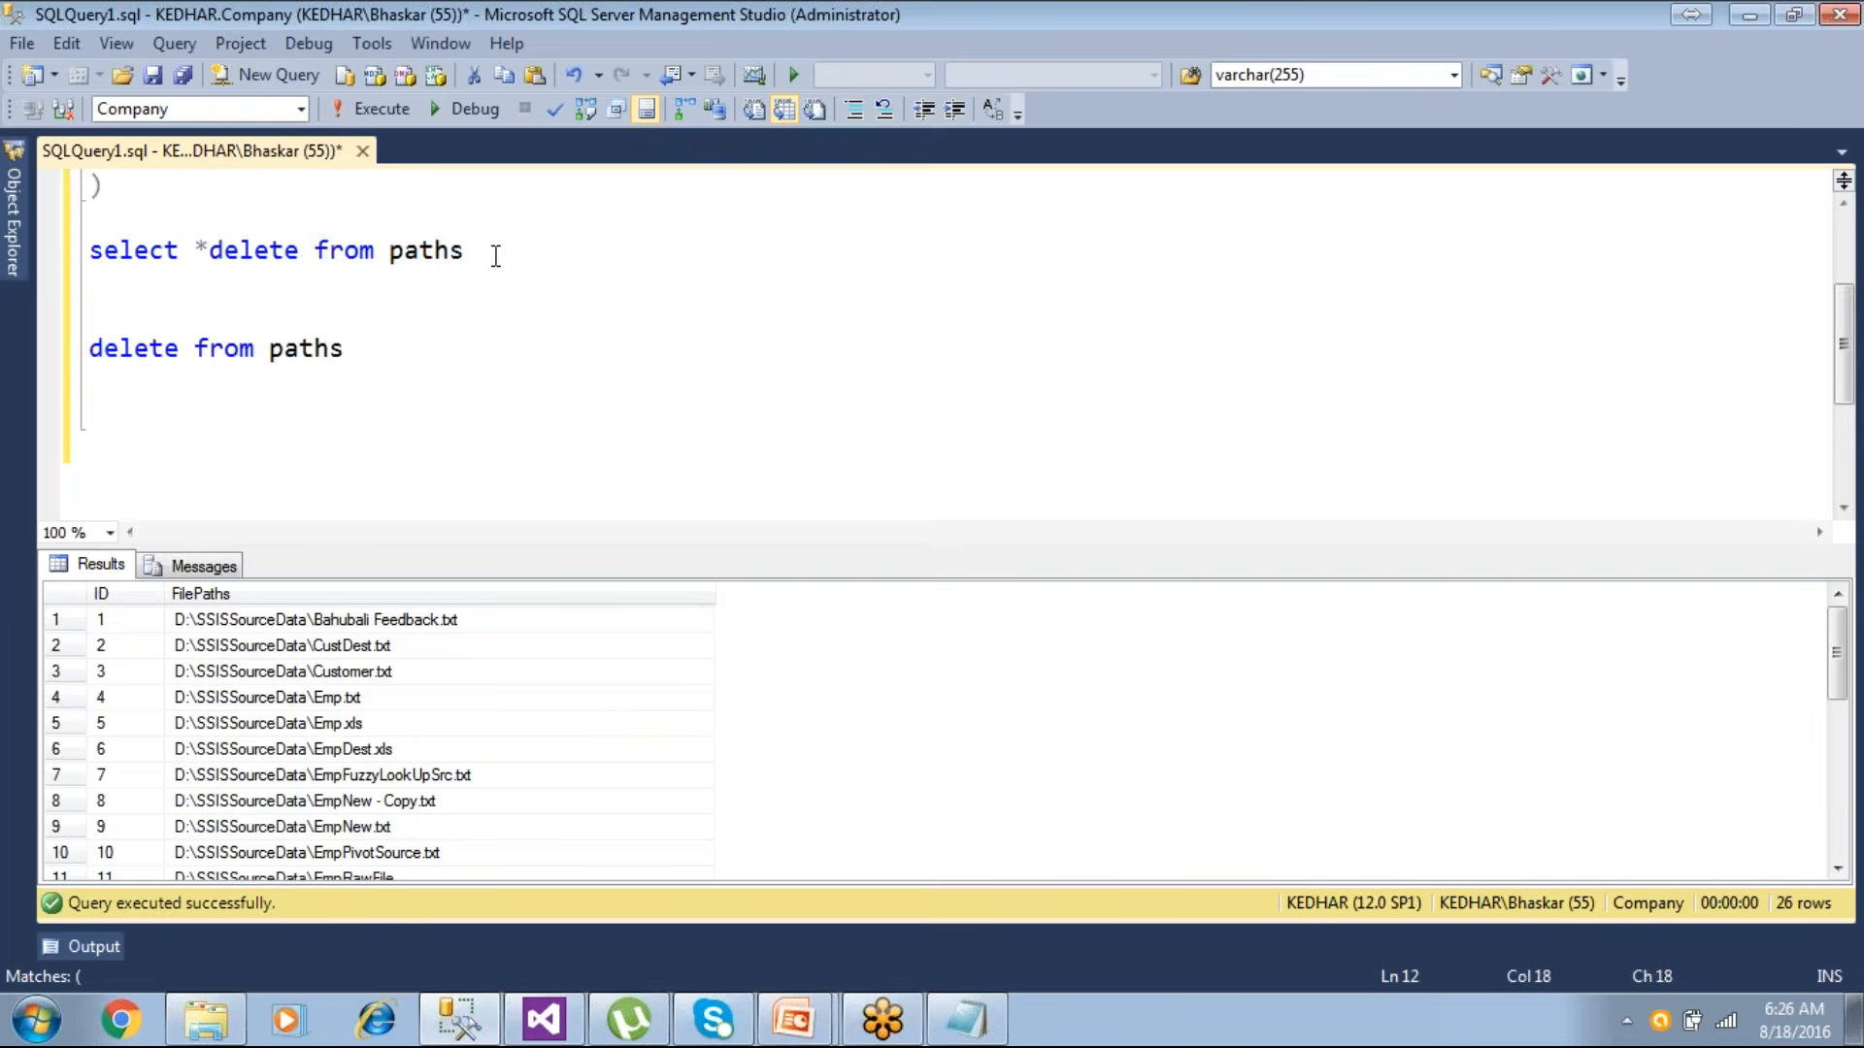
- Remove the create table statement and the stray delete from the select line, and execute both remaining statements to empty the paths table
left_click_drag(126, 199, 24, 34)
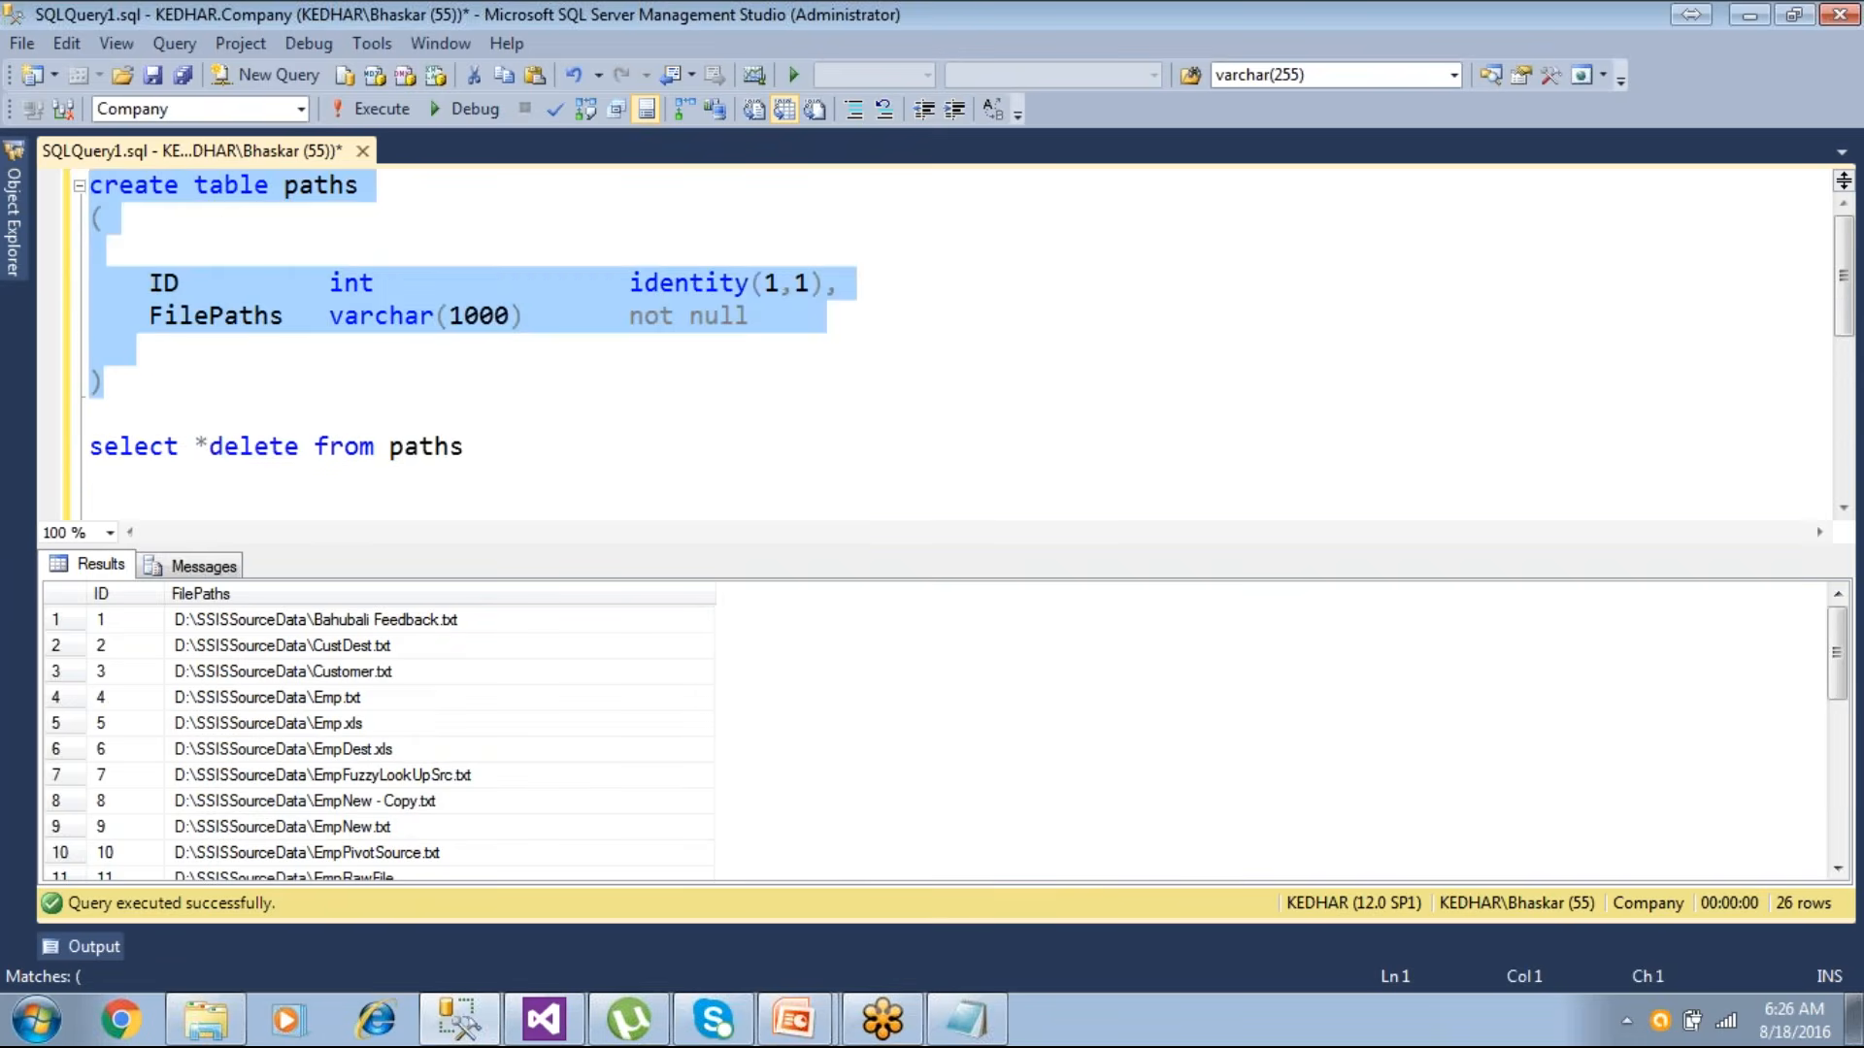
key("Delete")
key("Delete")
left_click(223, 216)
double_click(223, 215)
key("Delete")
key("F5")
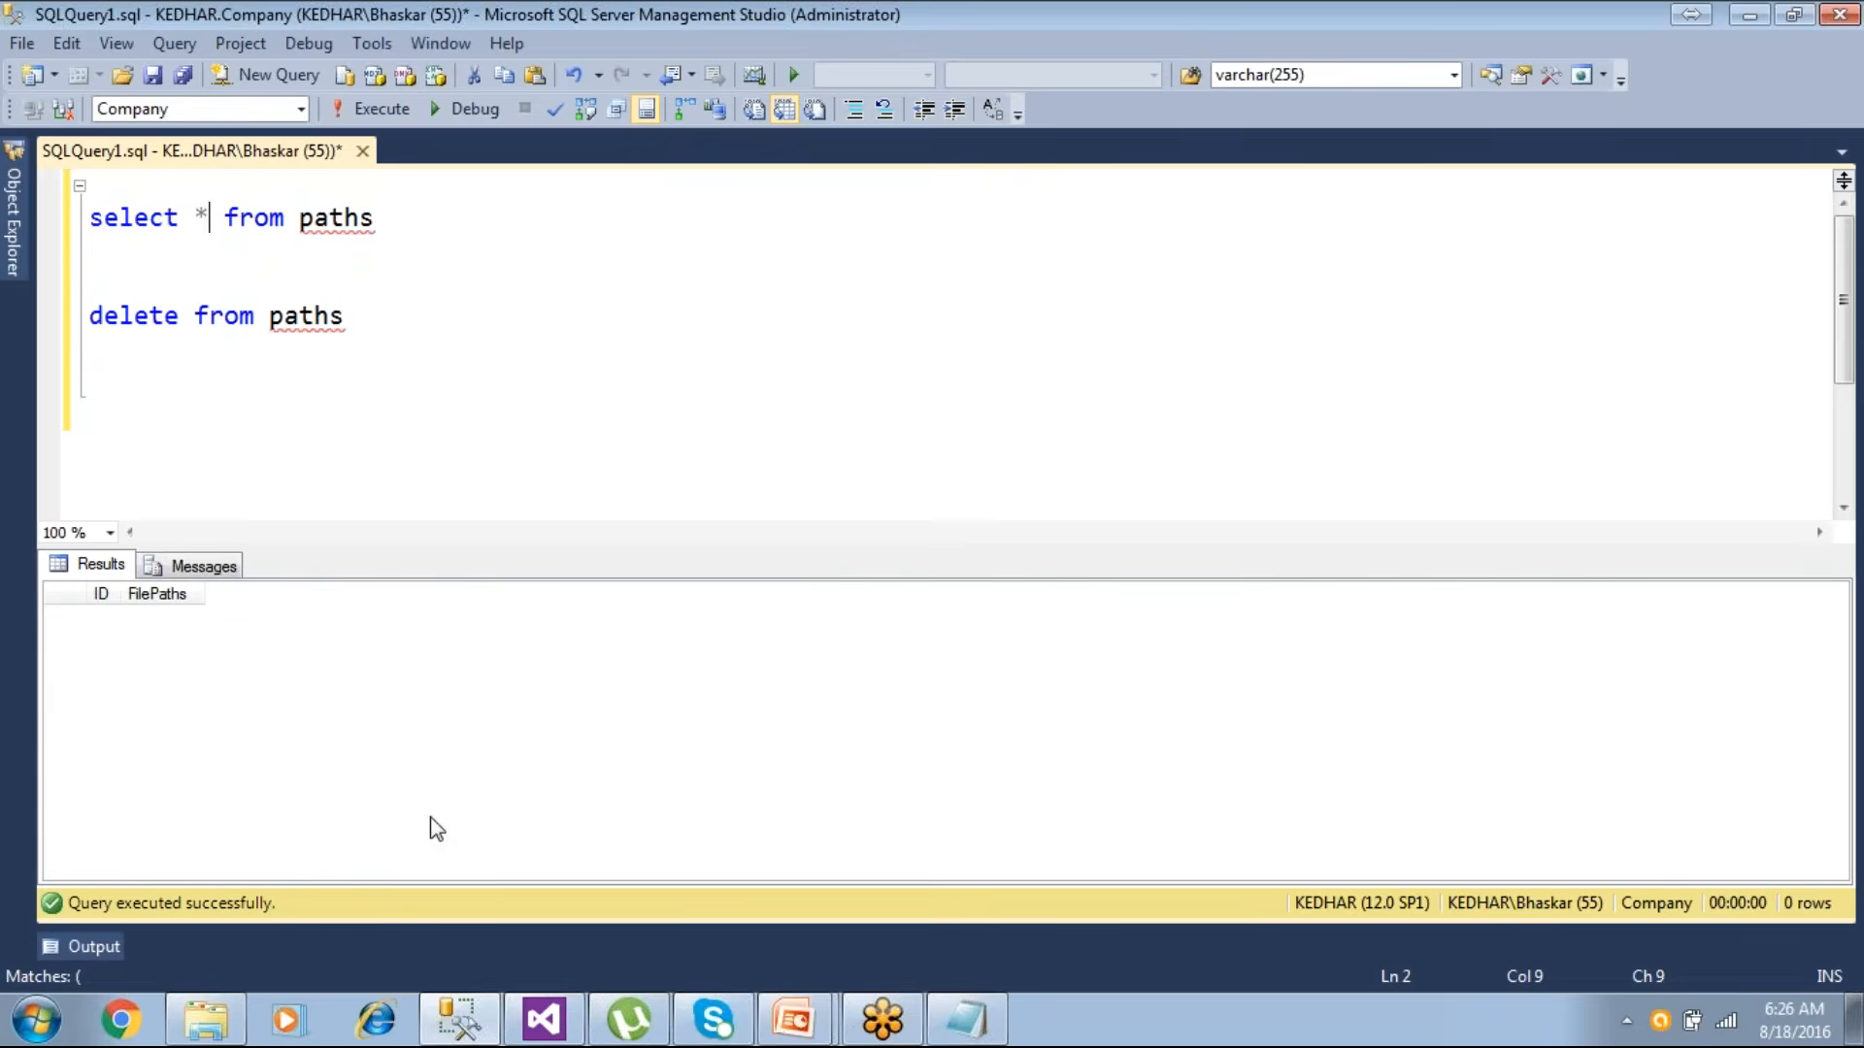
- In Visual Studio, set the Foreach Loop Container's file name retrieval to Name and extension
left_click(540, 1014)
double_click(682, 340)
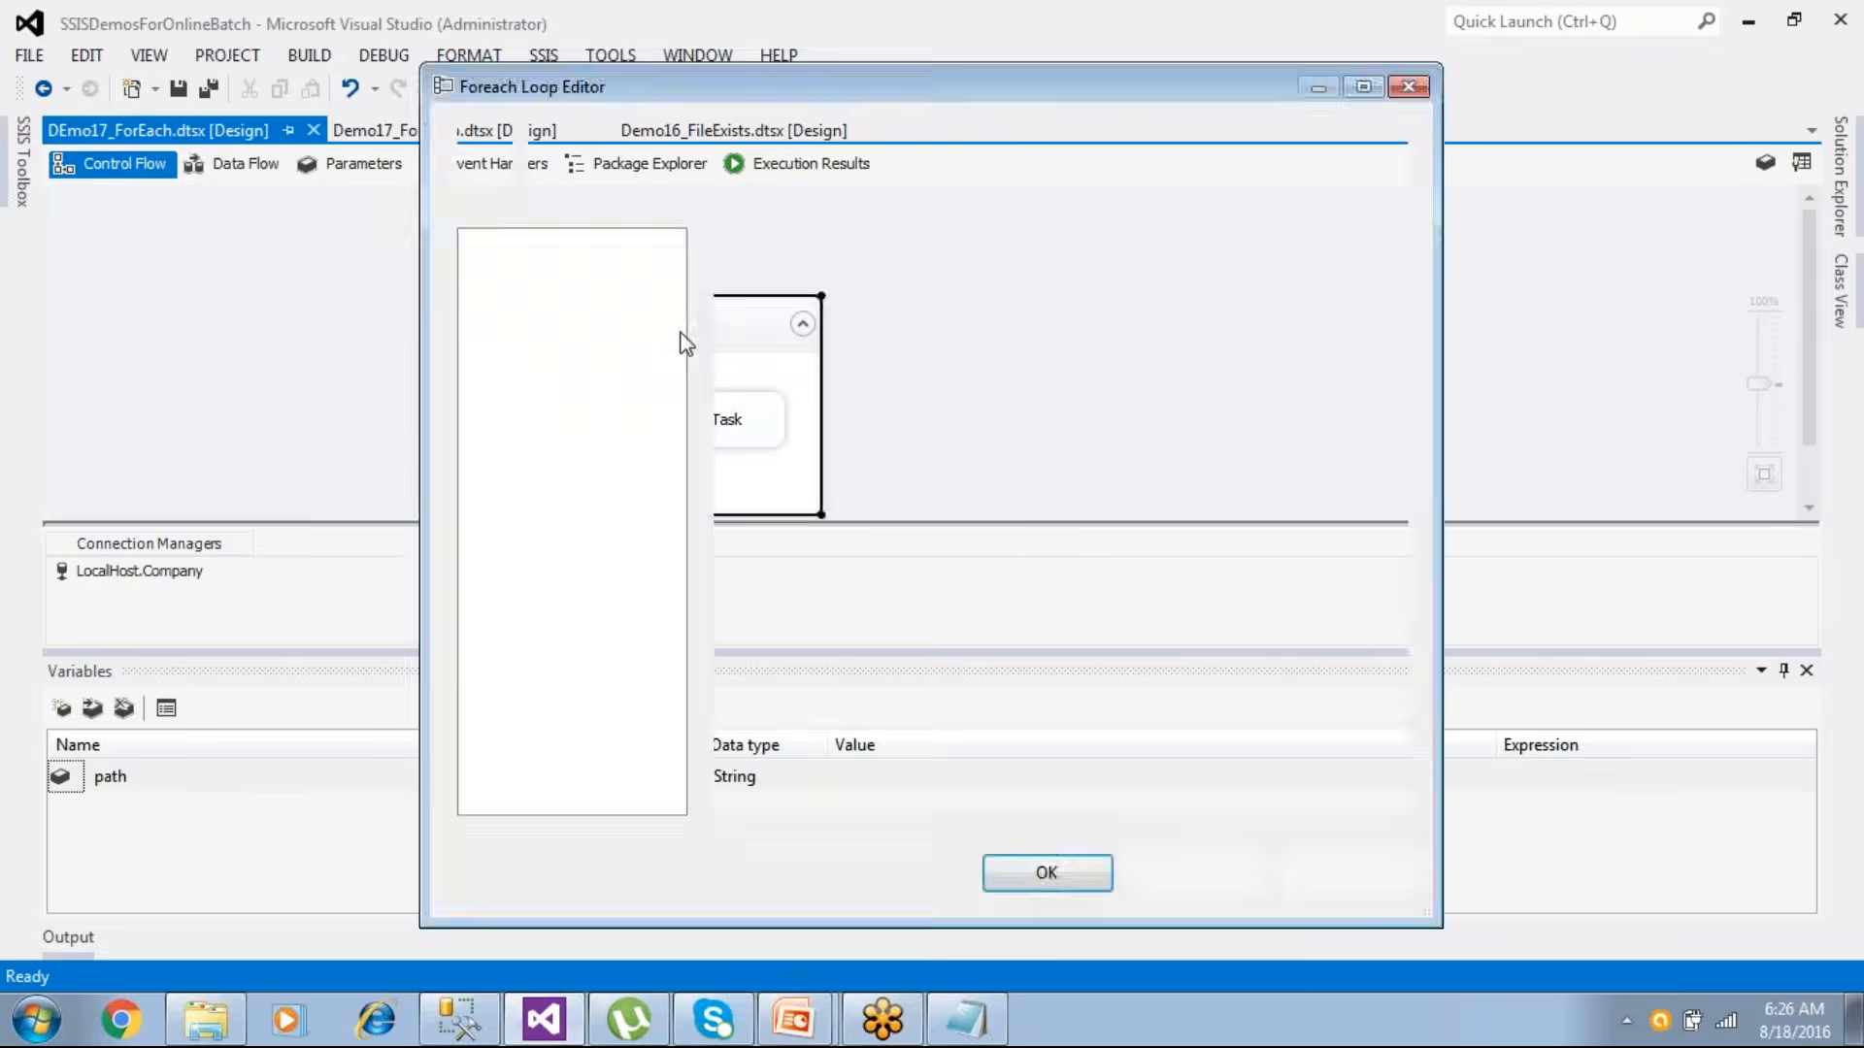
left_click(547, 264)
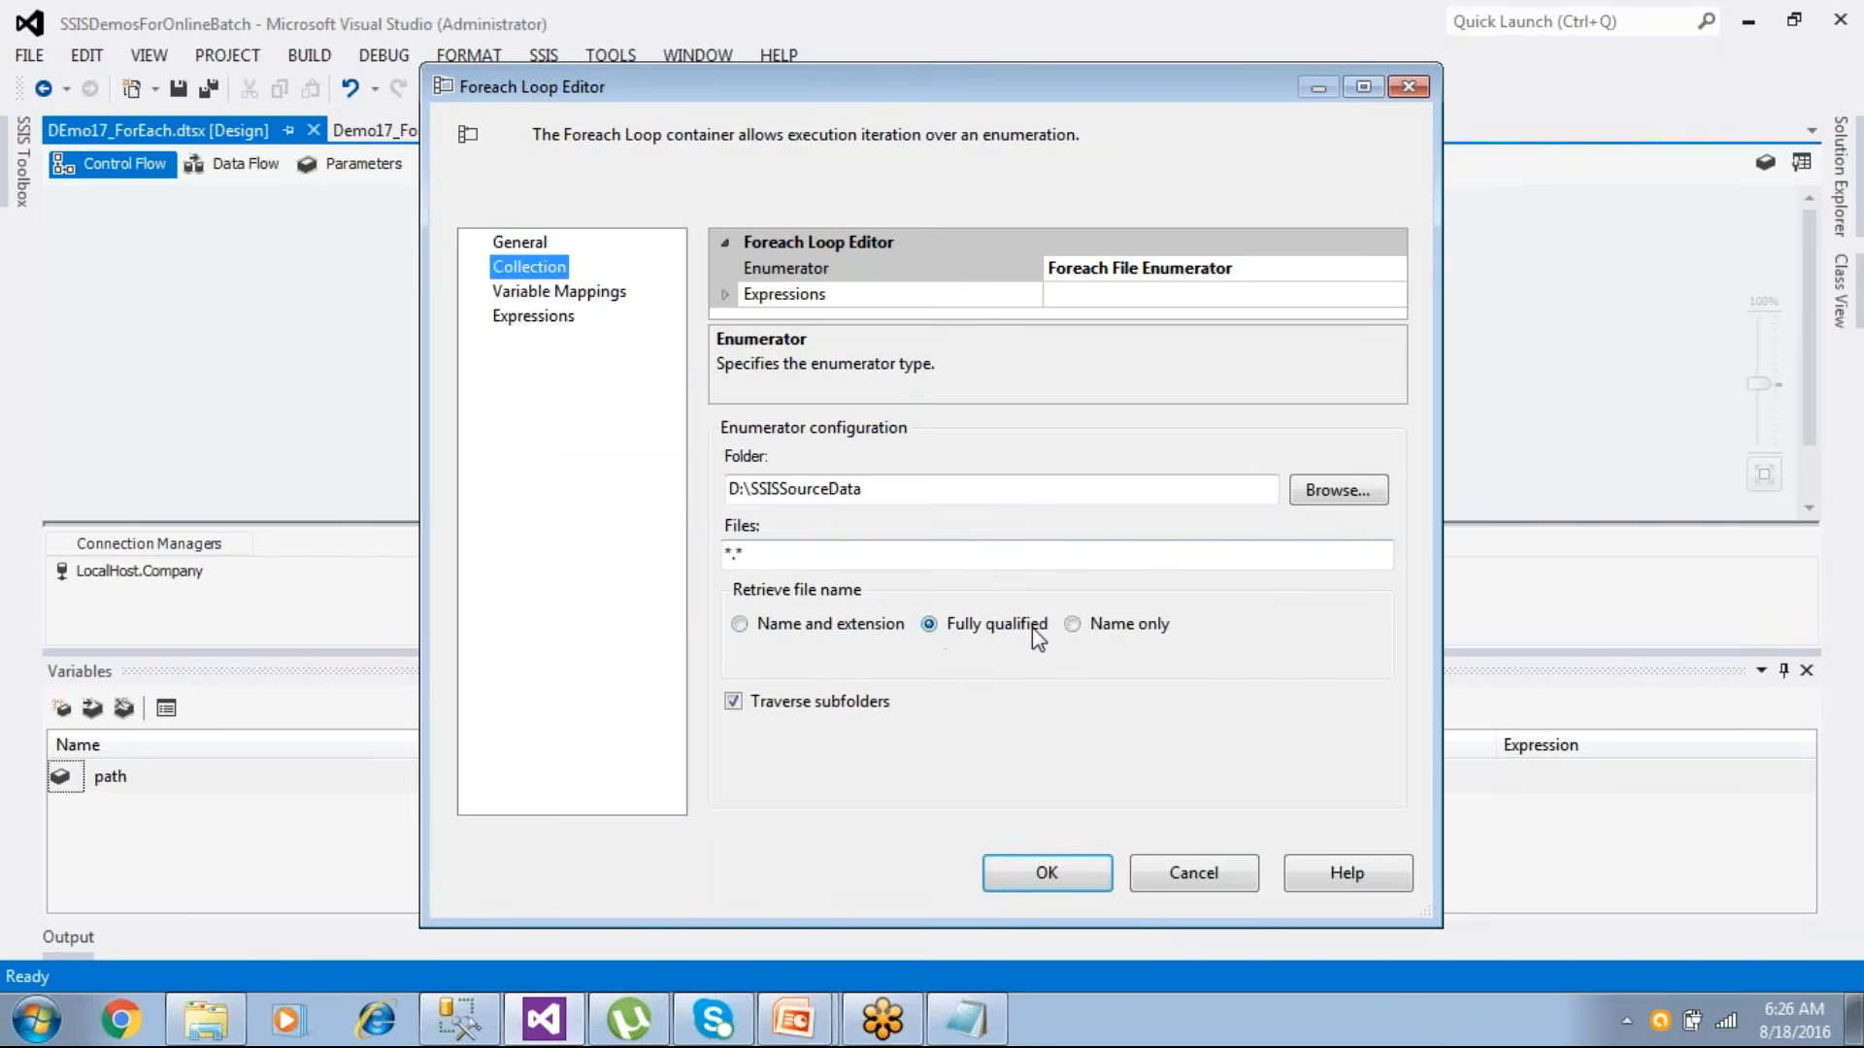
left_click(740, 622)
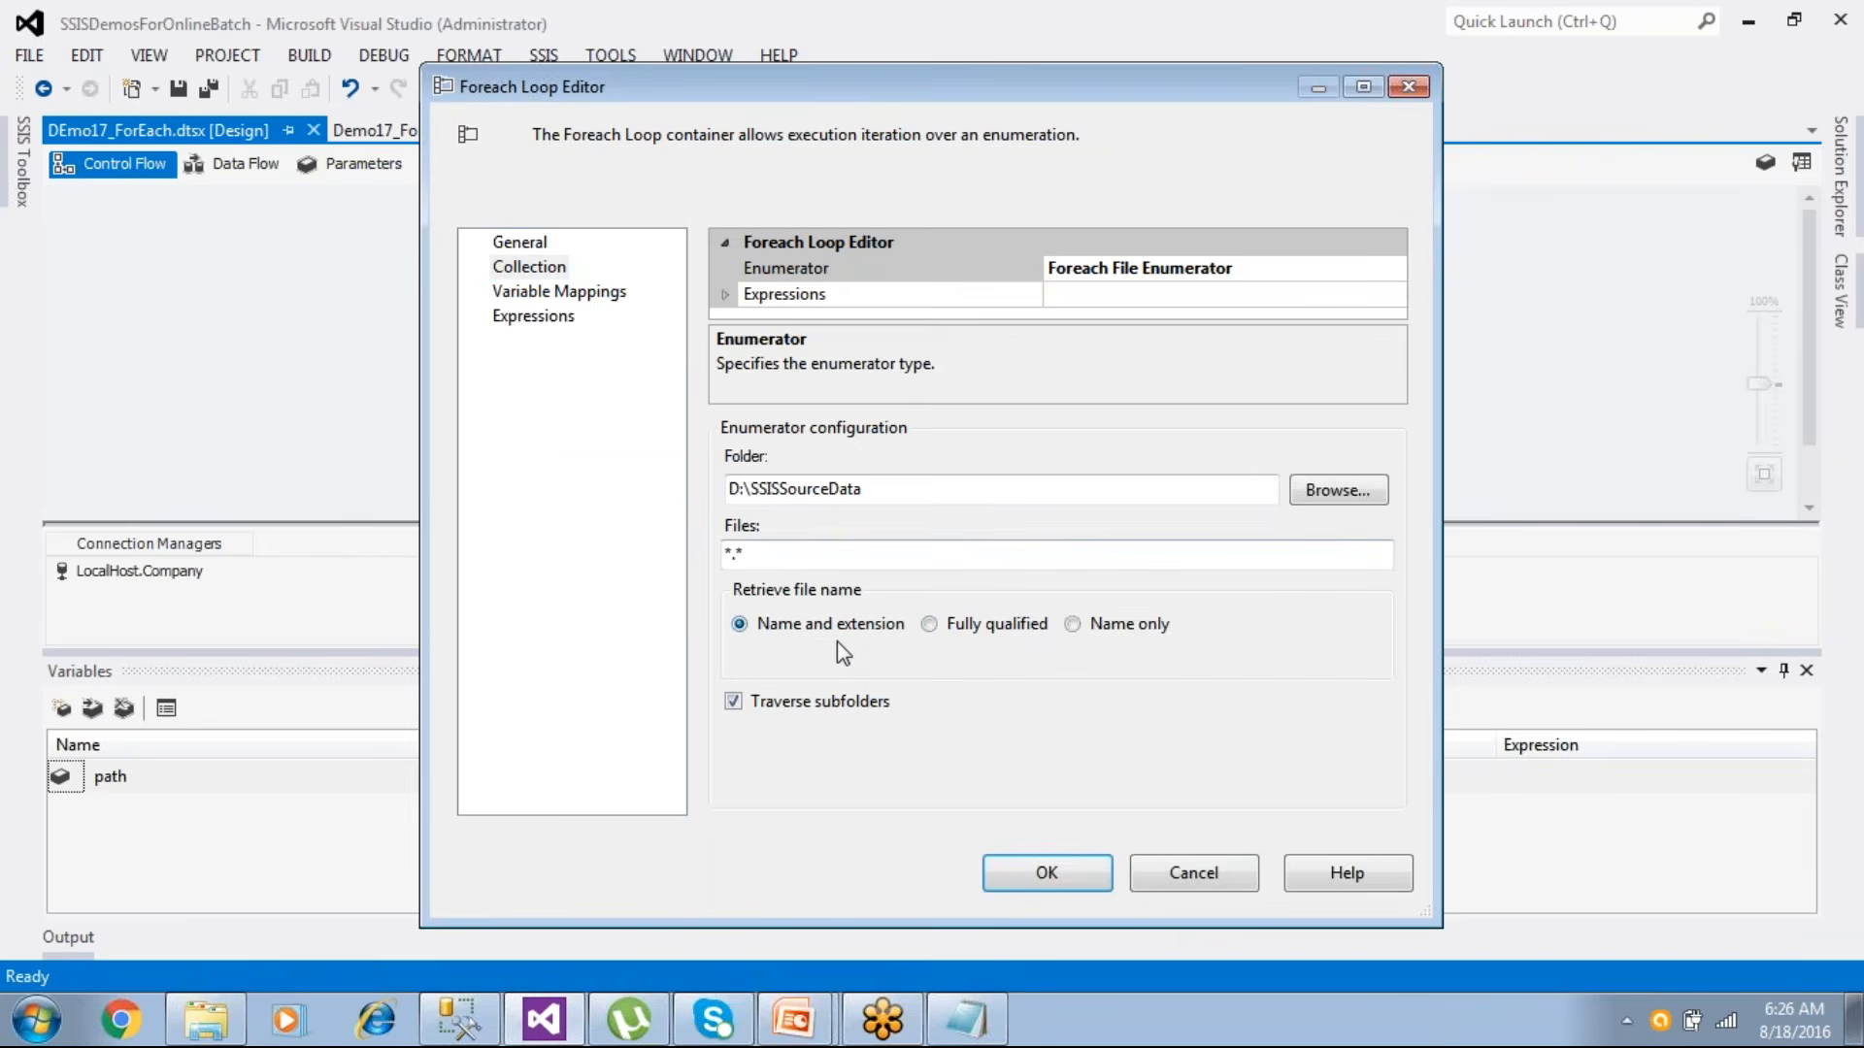
left_click(1031, 874)
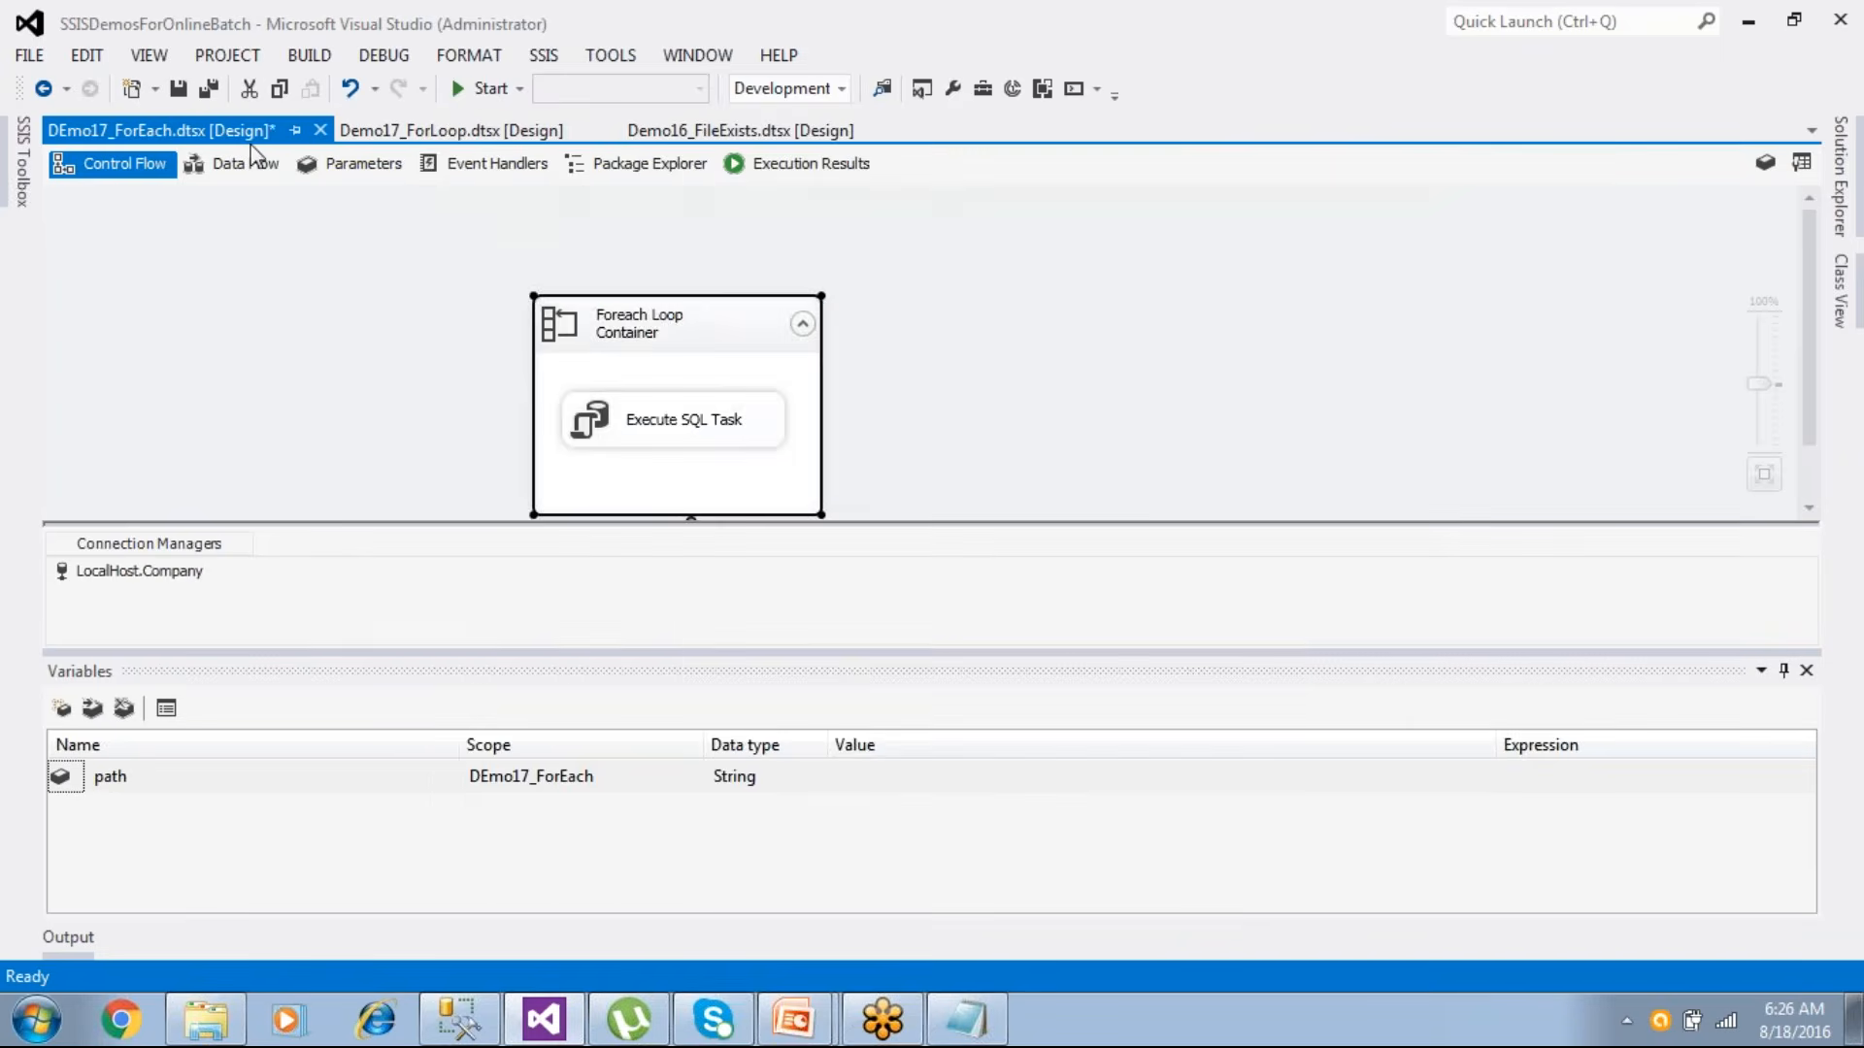
- Save the DEmo17_ForEach package, run it once and return to design mode
left_click(177, 88)
left_click(457, 89)
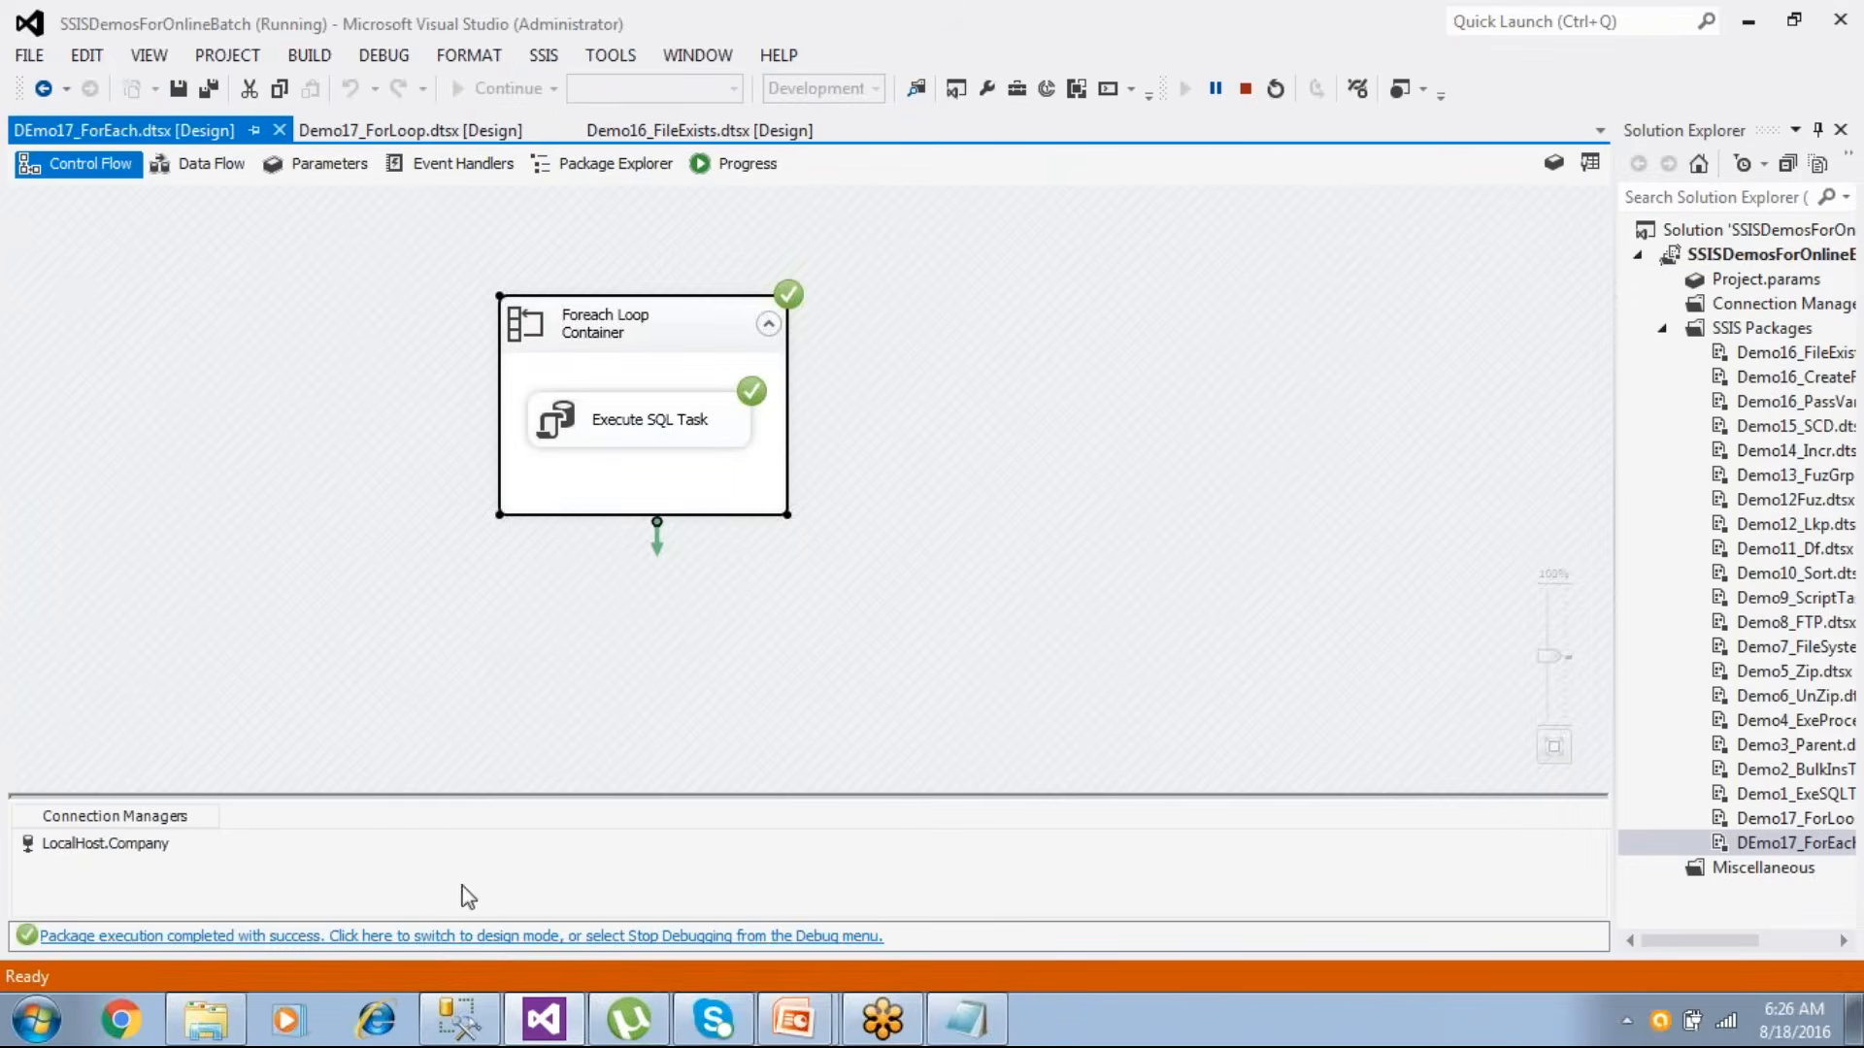
left_click(491, 947)
- In SQL Server Management Studio, execute only the select * from paths query
left_click(460, 1020)
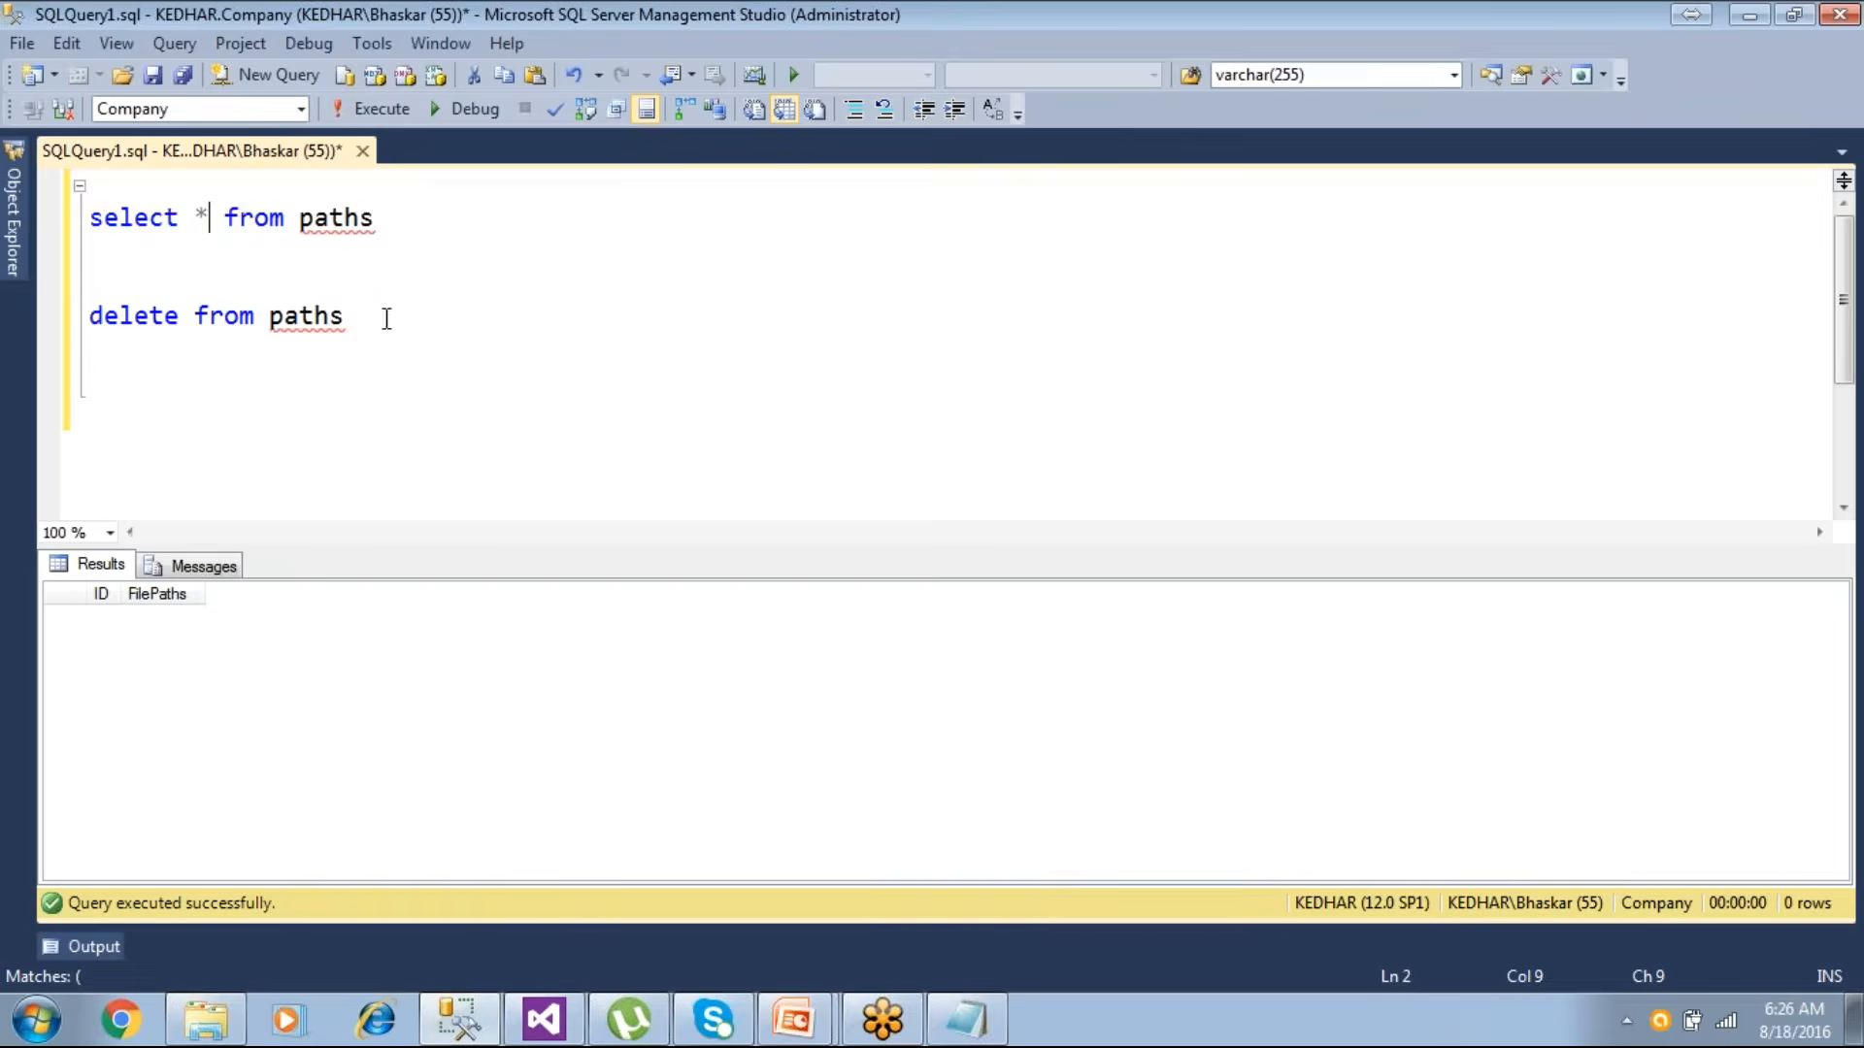
left_click_drag(401, 239, 61, 229)
left_click(364, 109)
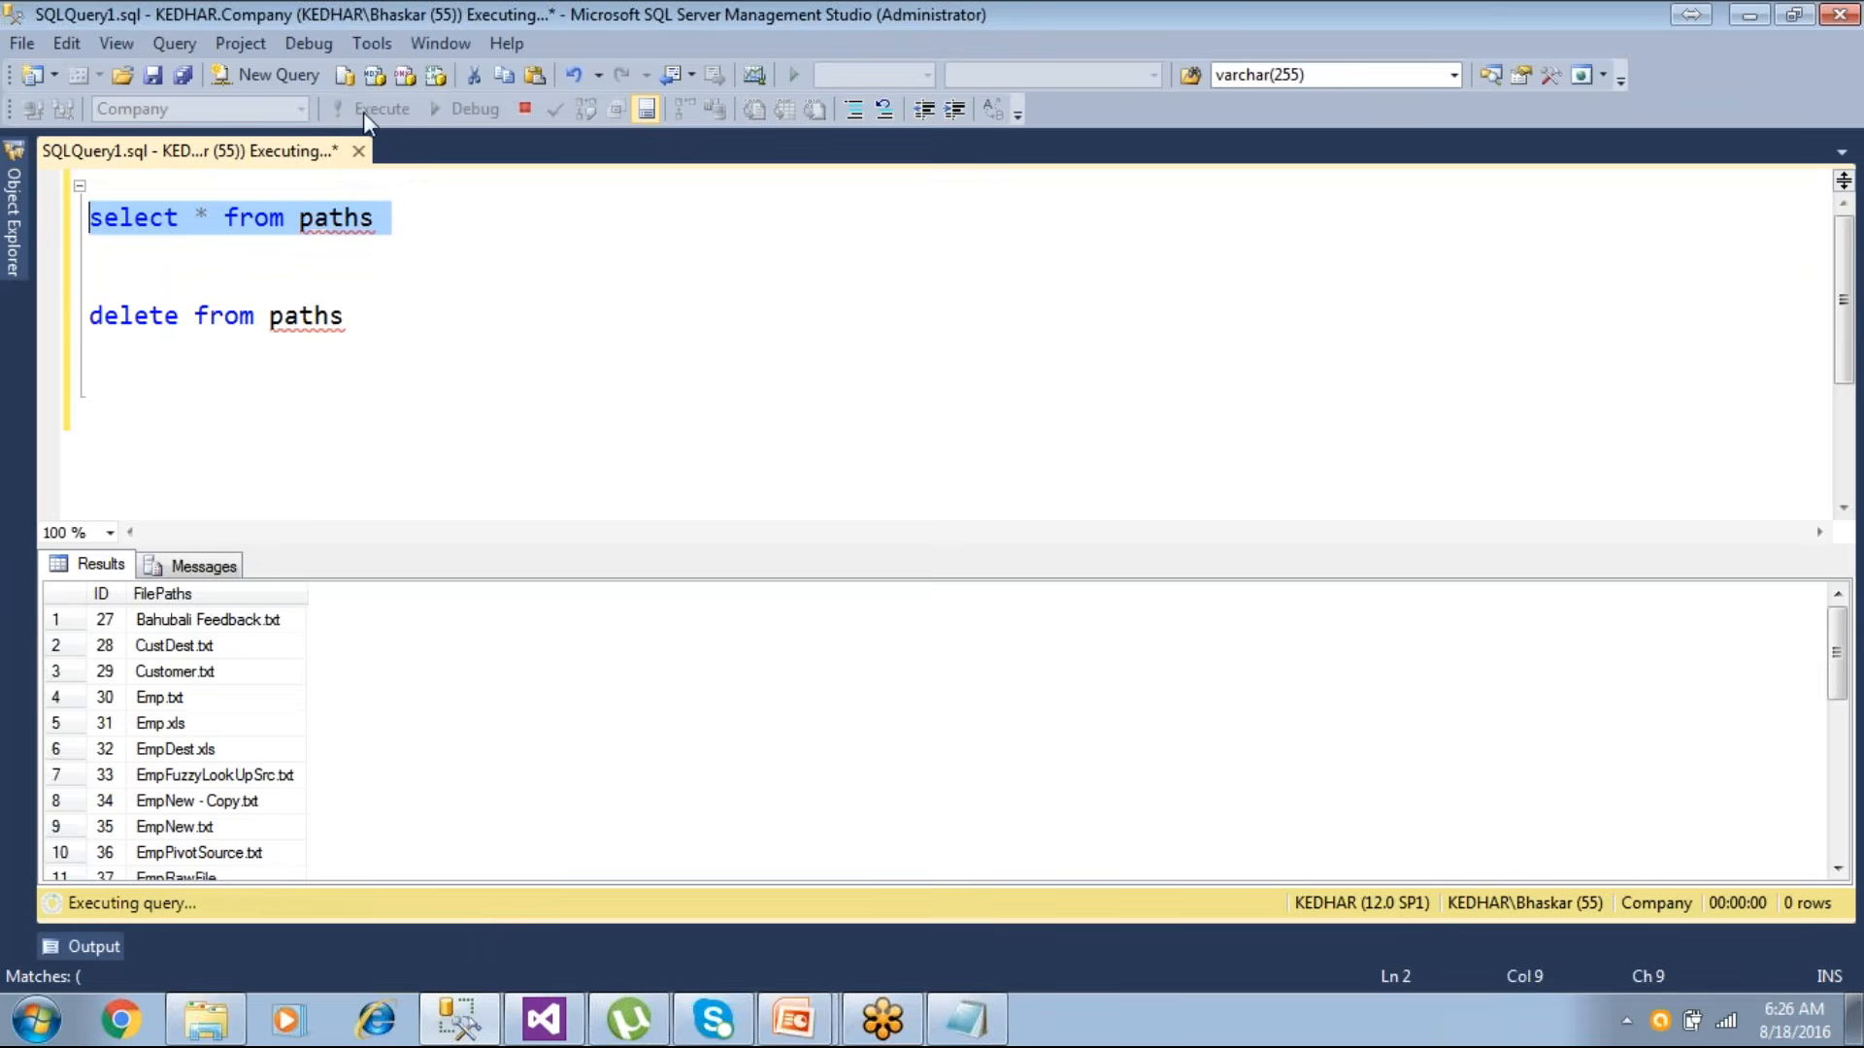
- Check the stored file names with extensions, and execute the select and delete statements together to empty the paths table
left_click(188, 697)
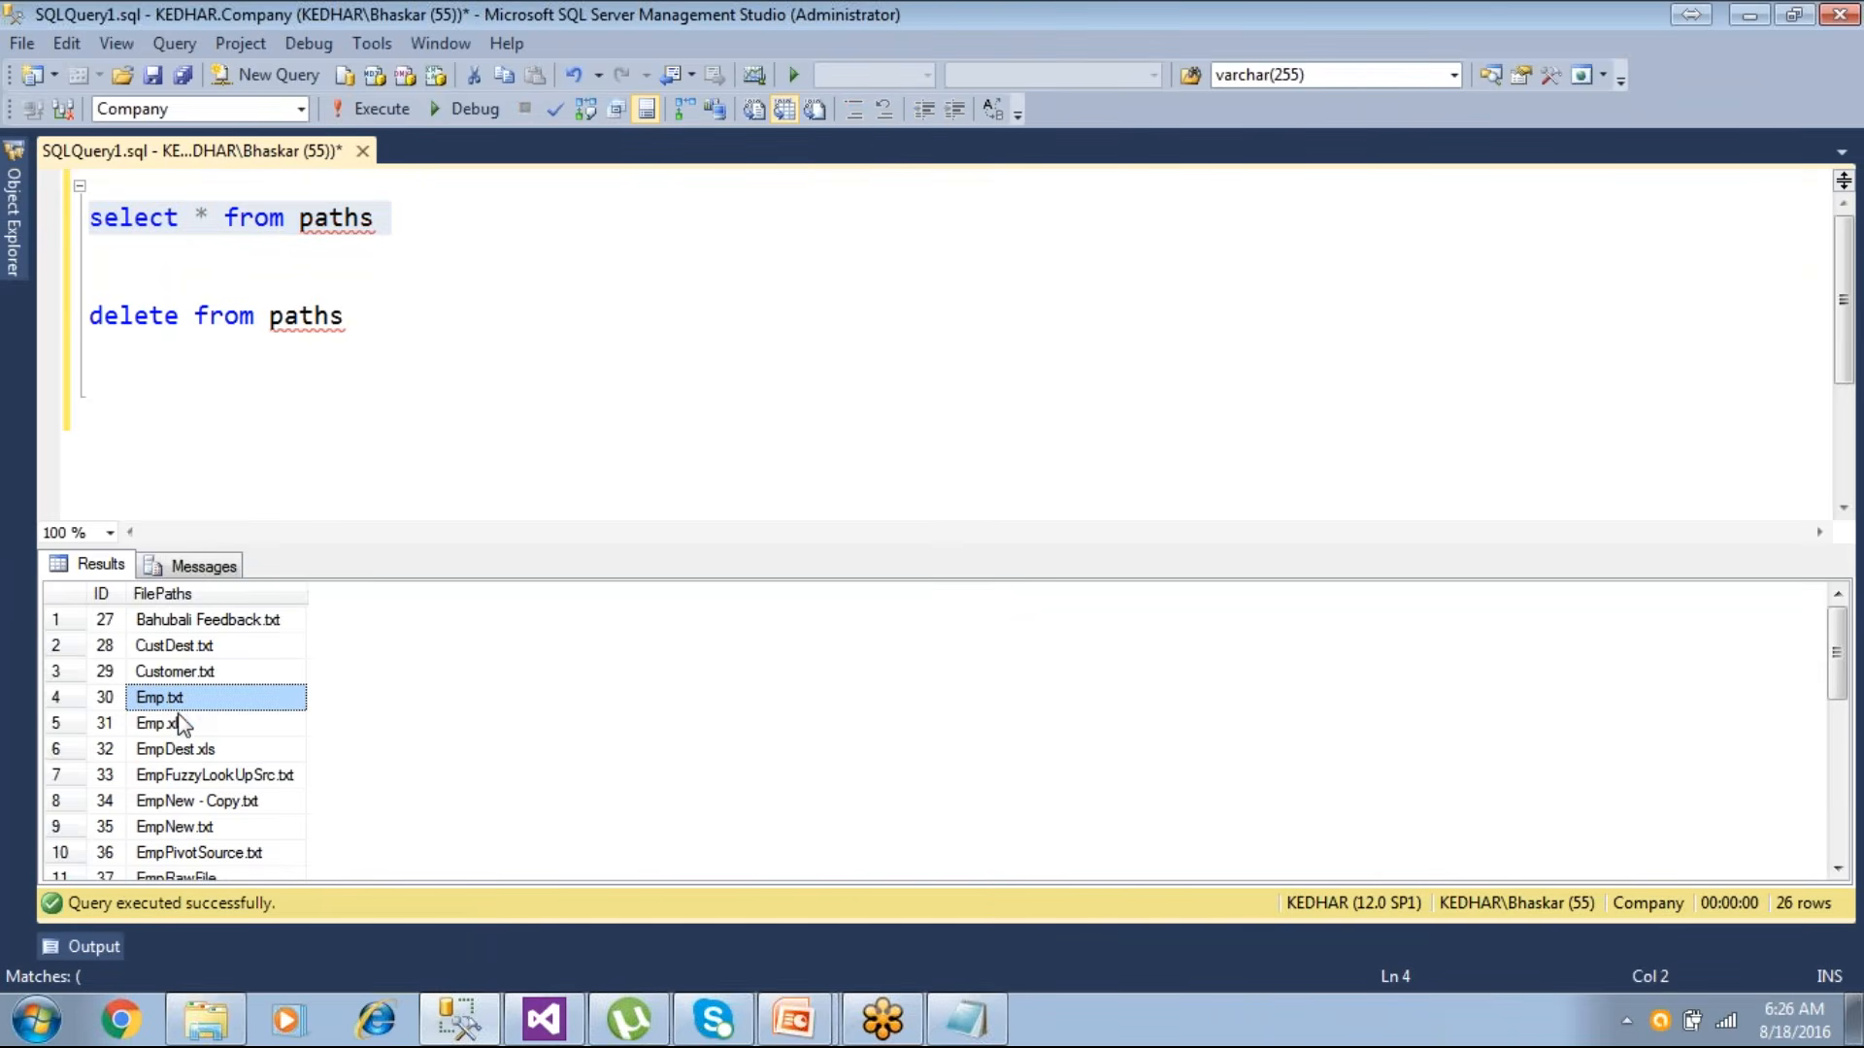
left_click(397, 383)
left_click(398, 114)
left_click(396, 114)
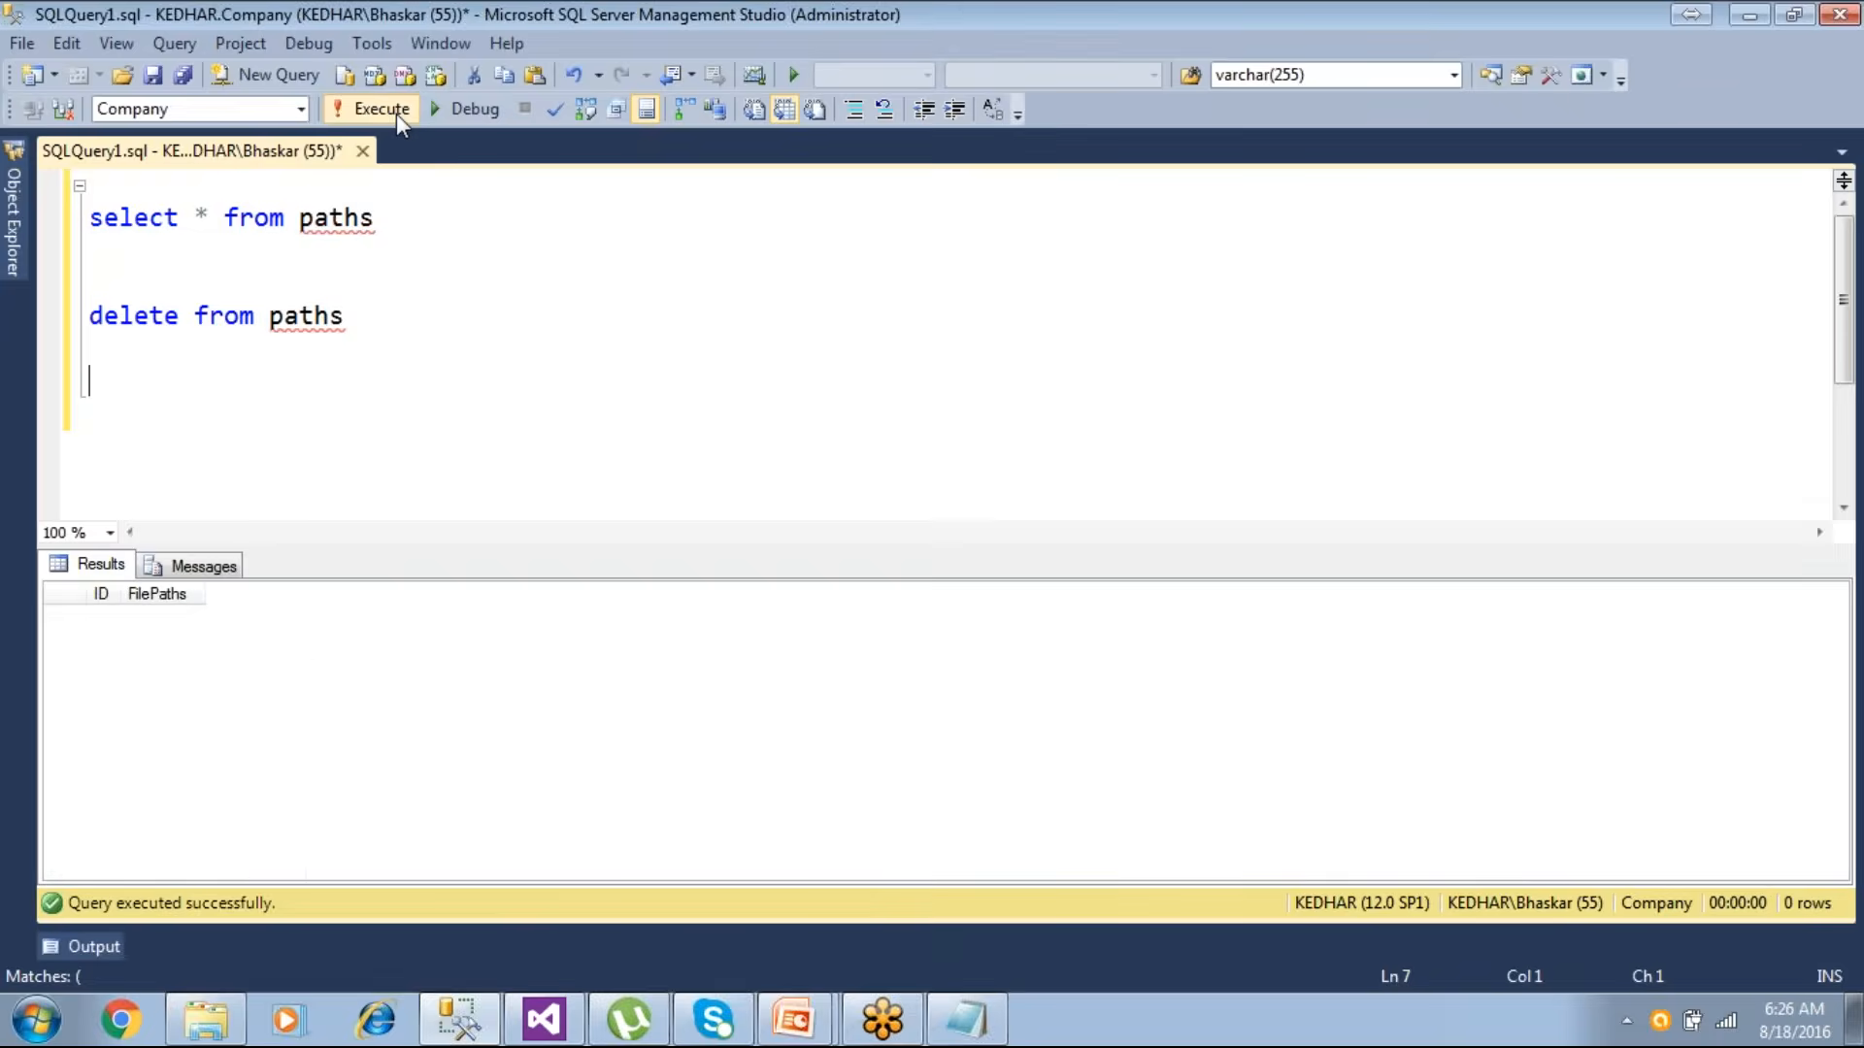
- In Visual Studio, change the Foreach Loop Container's file name retrieval to Name only
left_click(548, 1029)
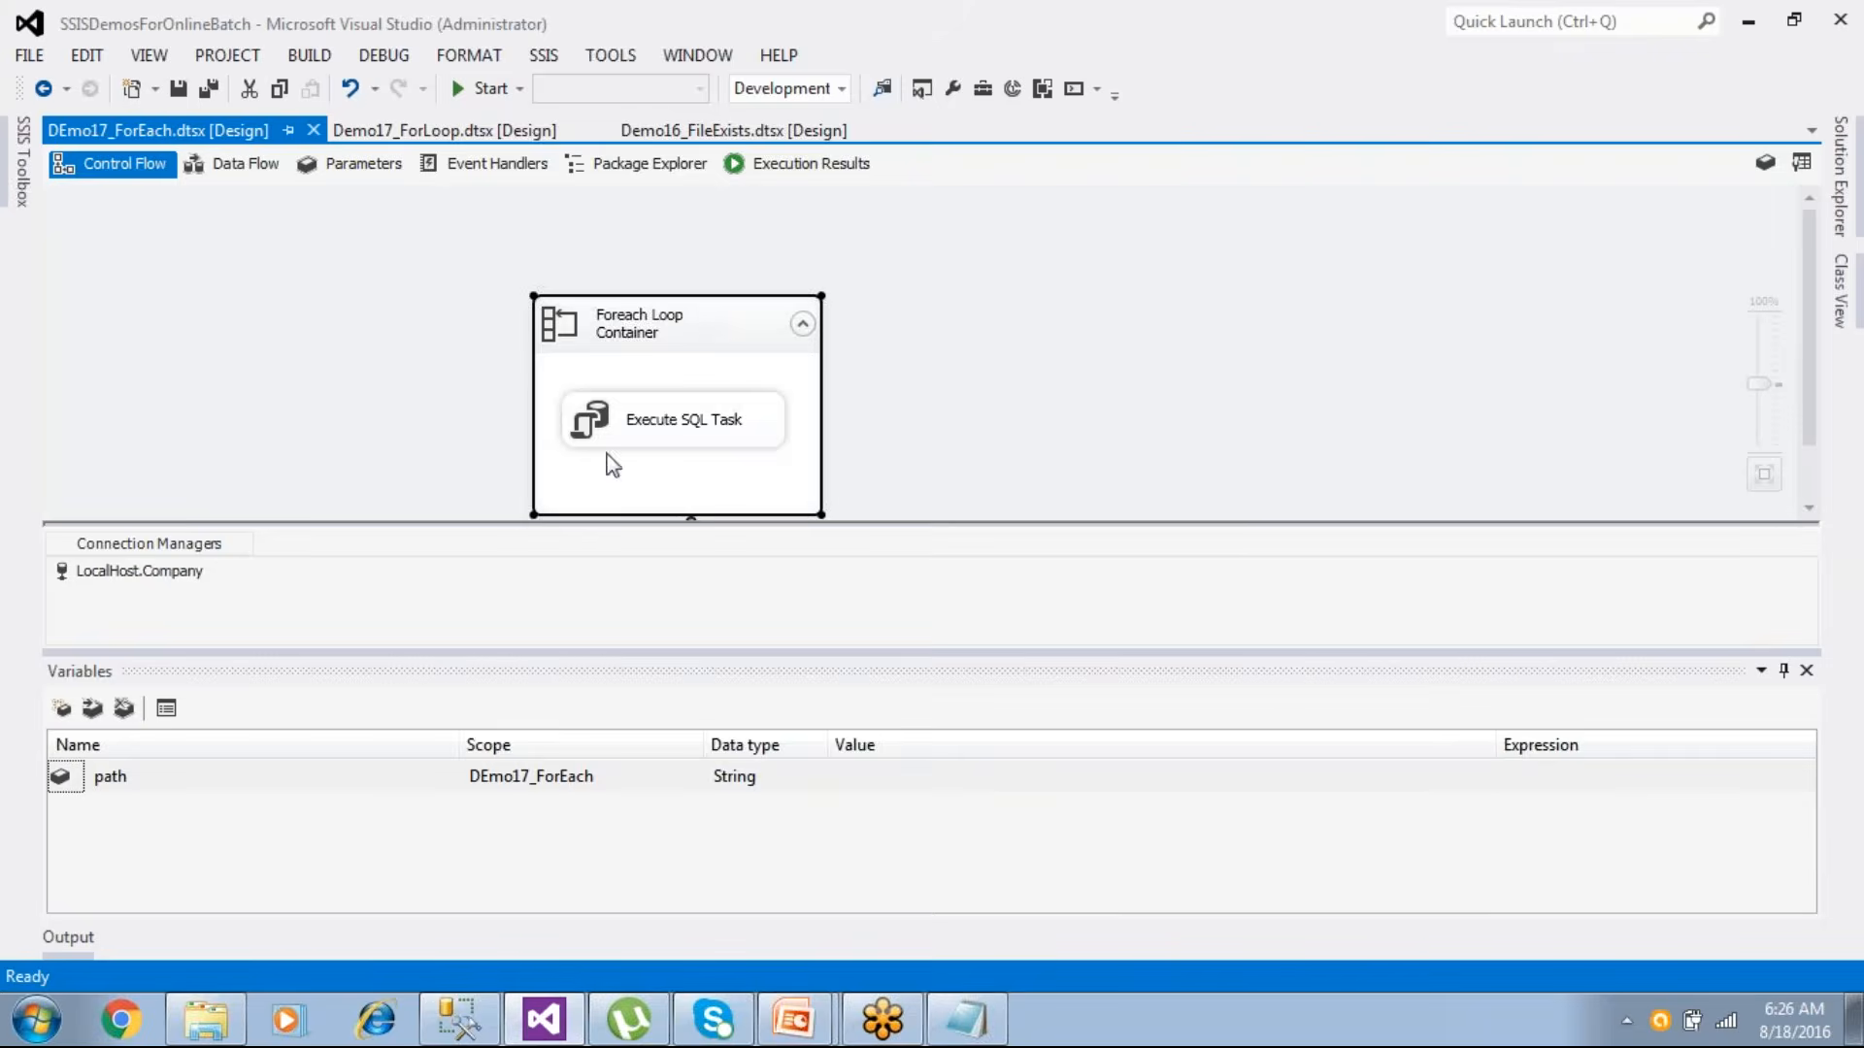
double_click(642, 345)
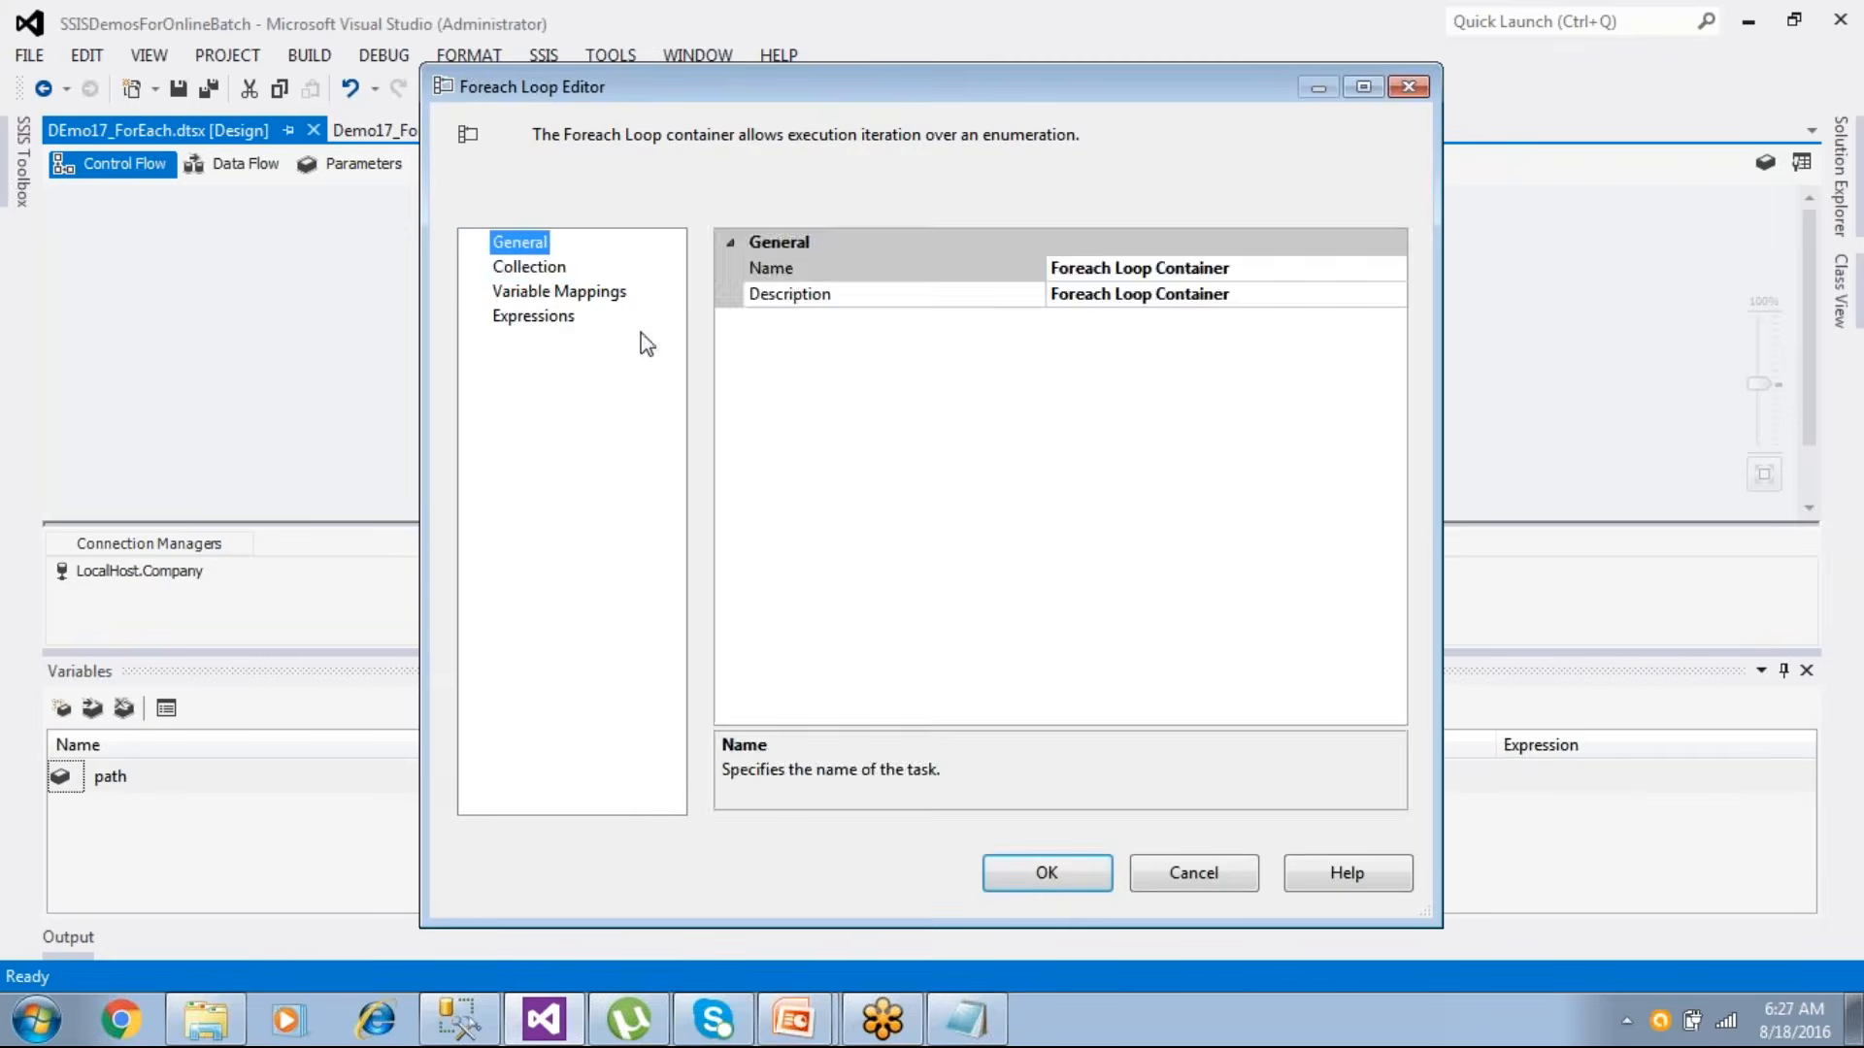
left_click(534, 269)
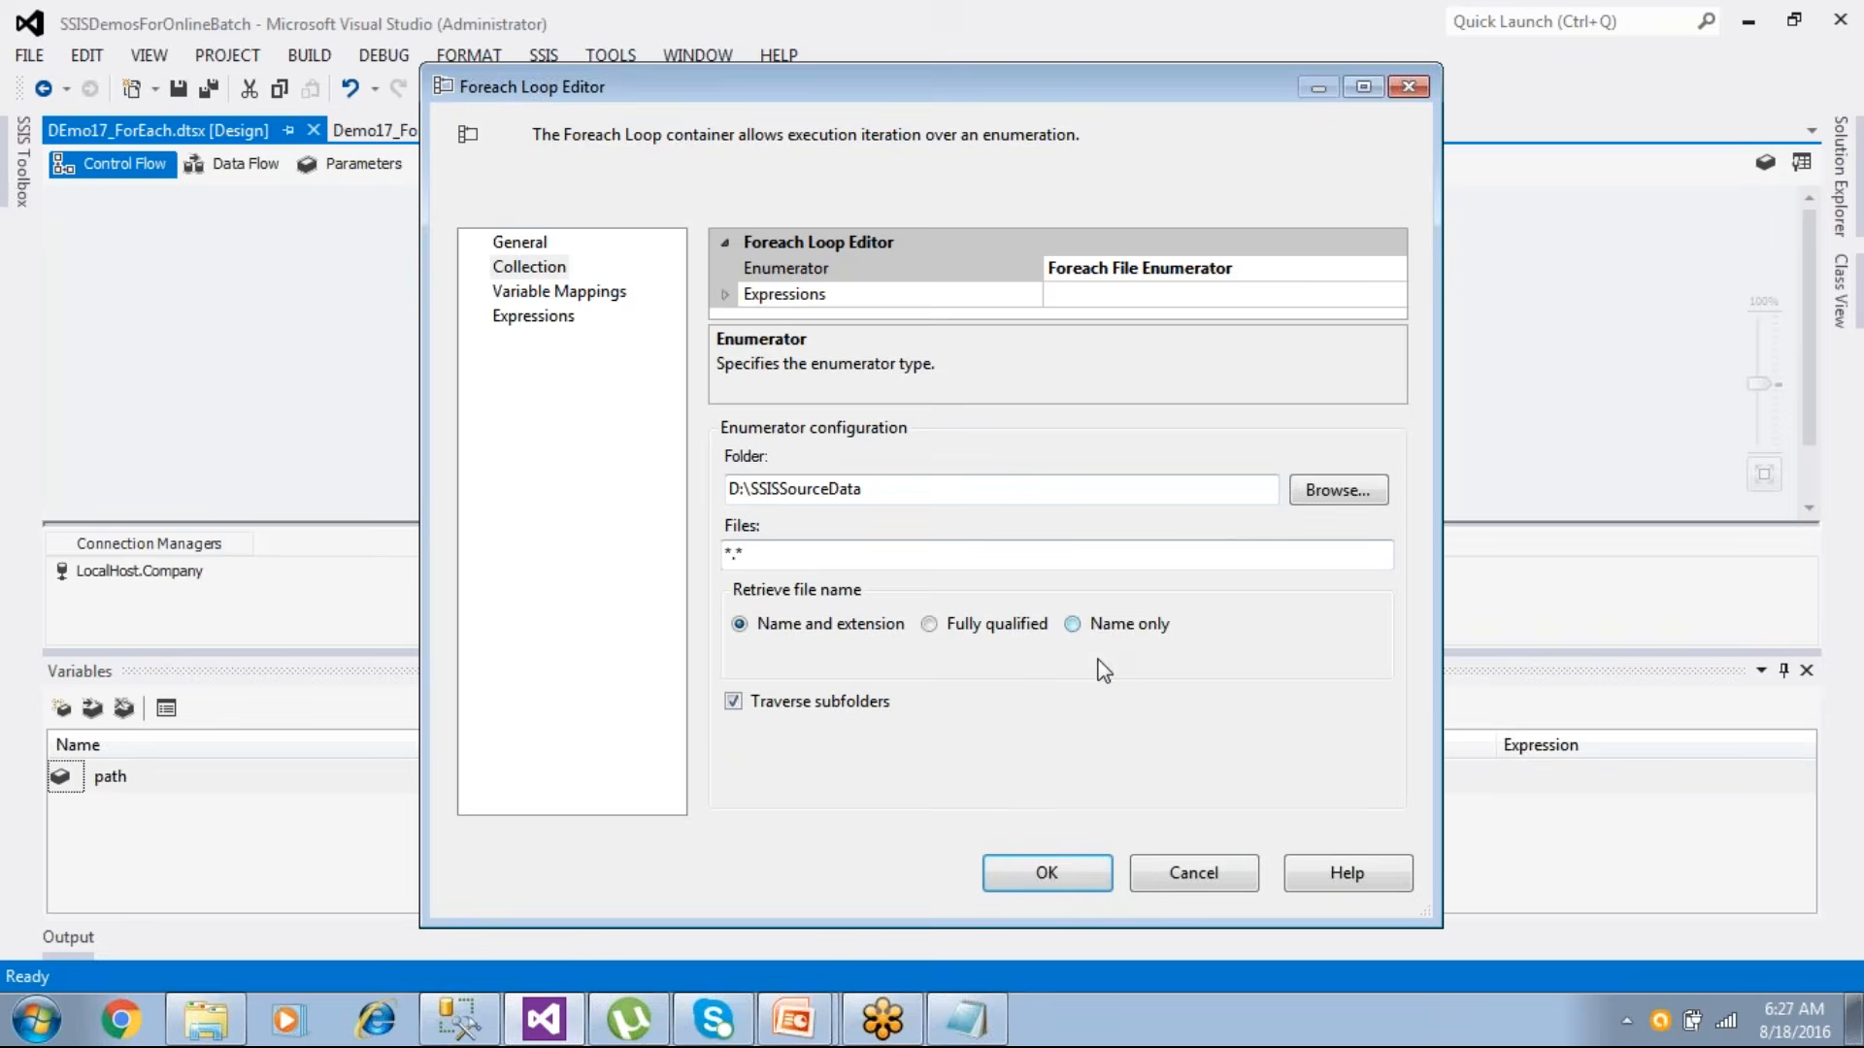
left_click(1047, 875)
- Save and run the DEmo17_ForEach package with the new retrieval option, and return to design mode
left_click(181, 89)
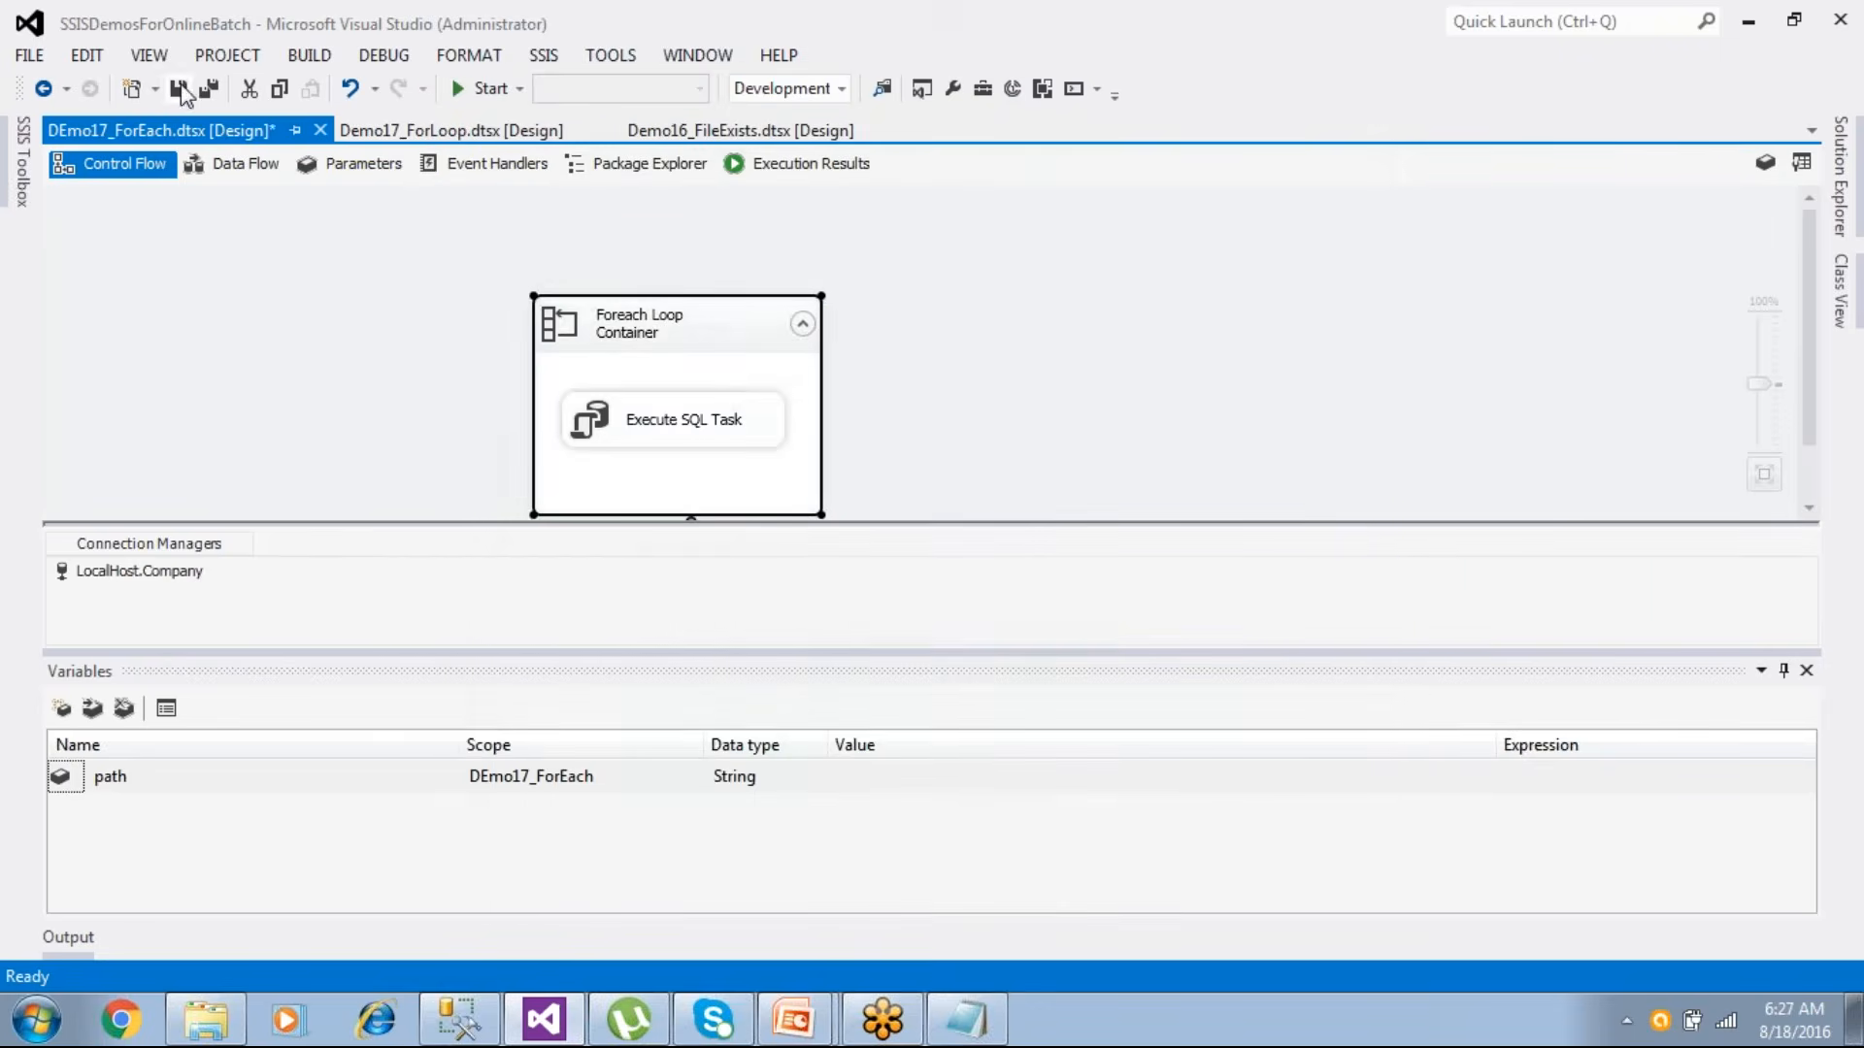
left_click(460, 90)
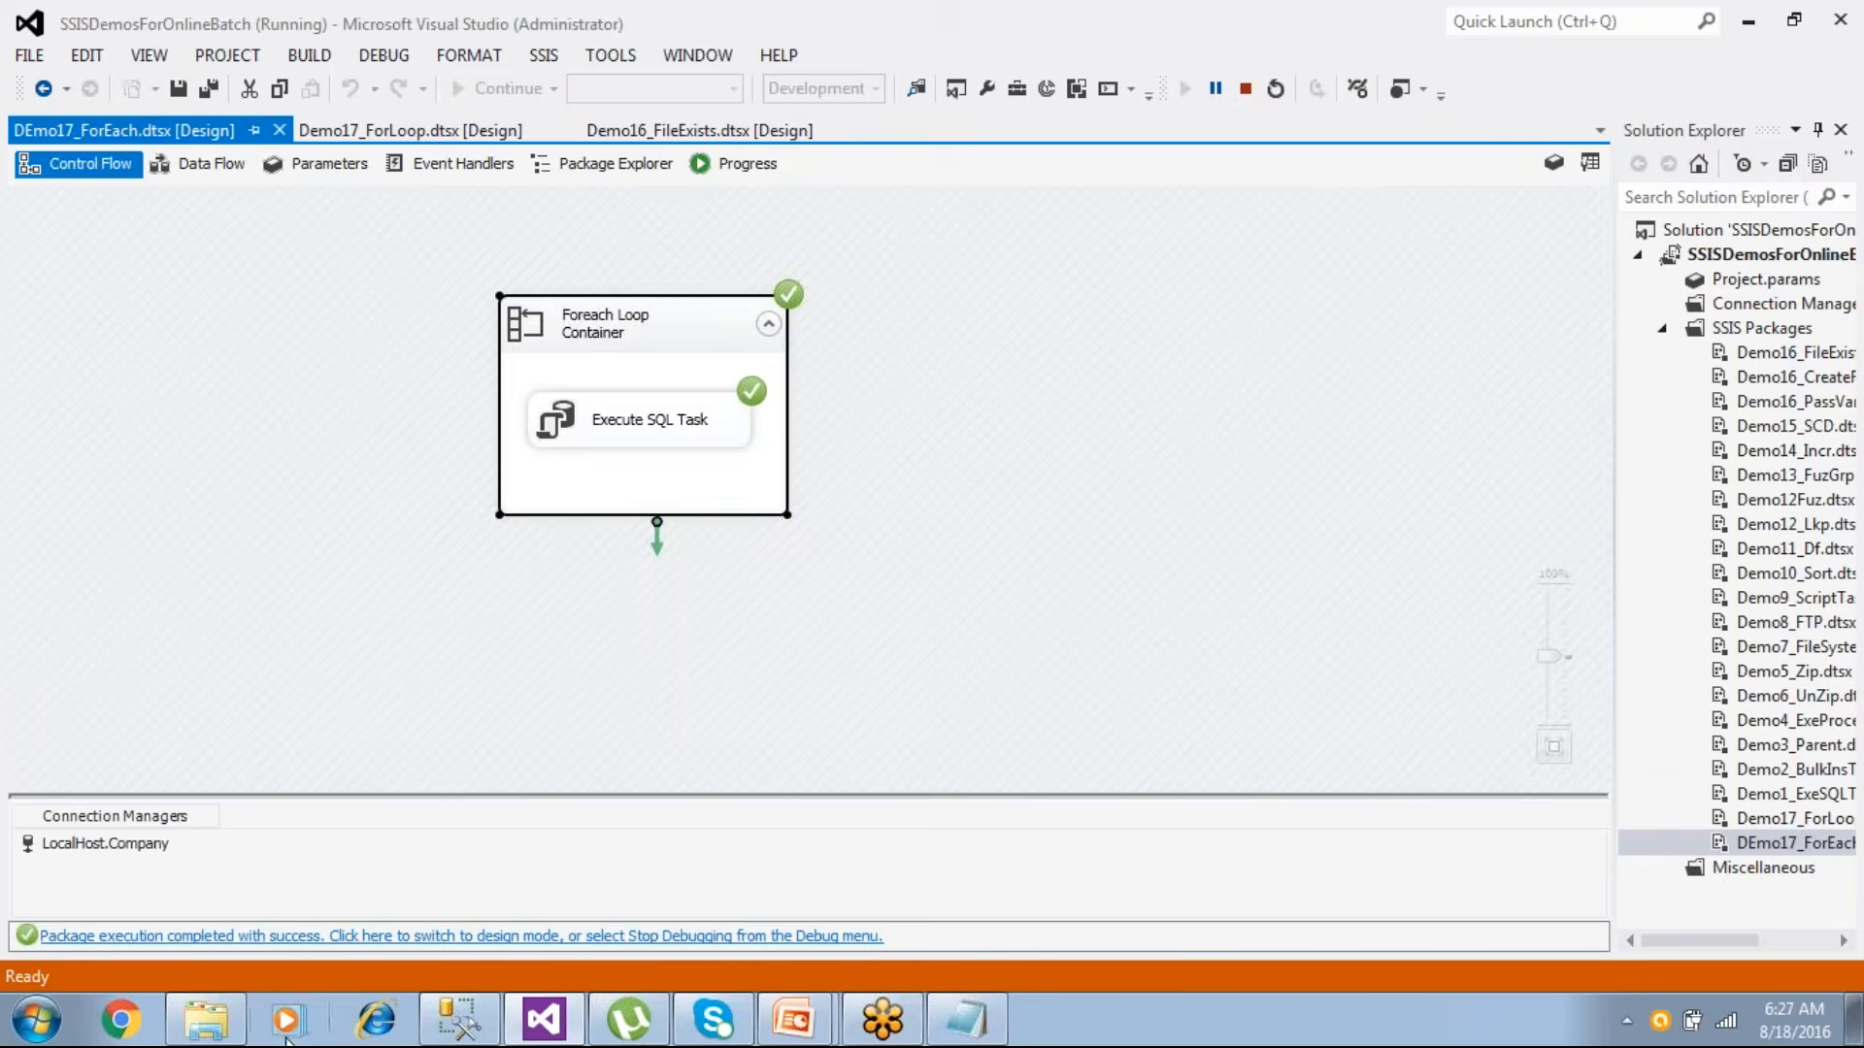
left_click(333, 939)
- Return to SQL Server Management Studio and query the paths table with the select statement alone
left_click(454, 1034)
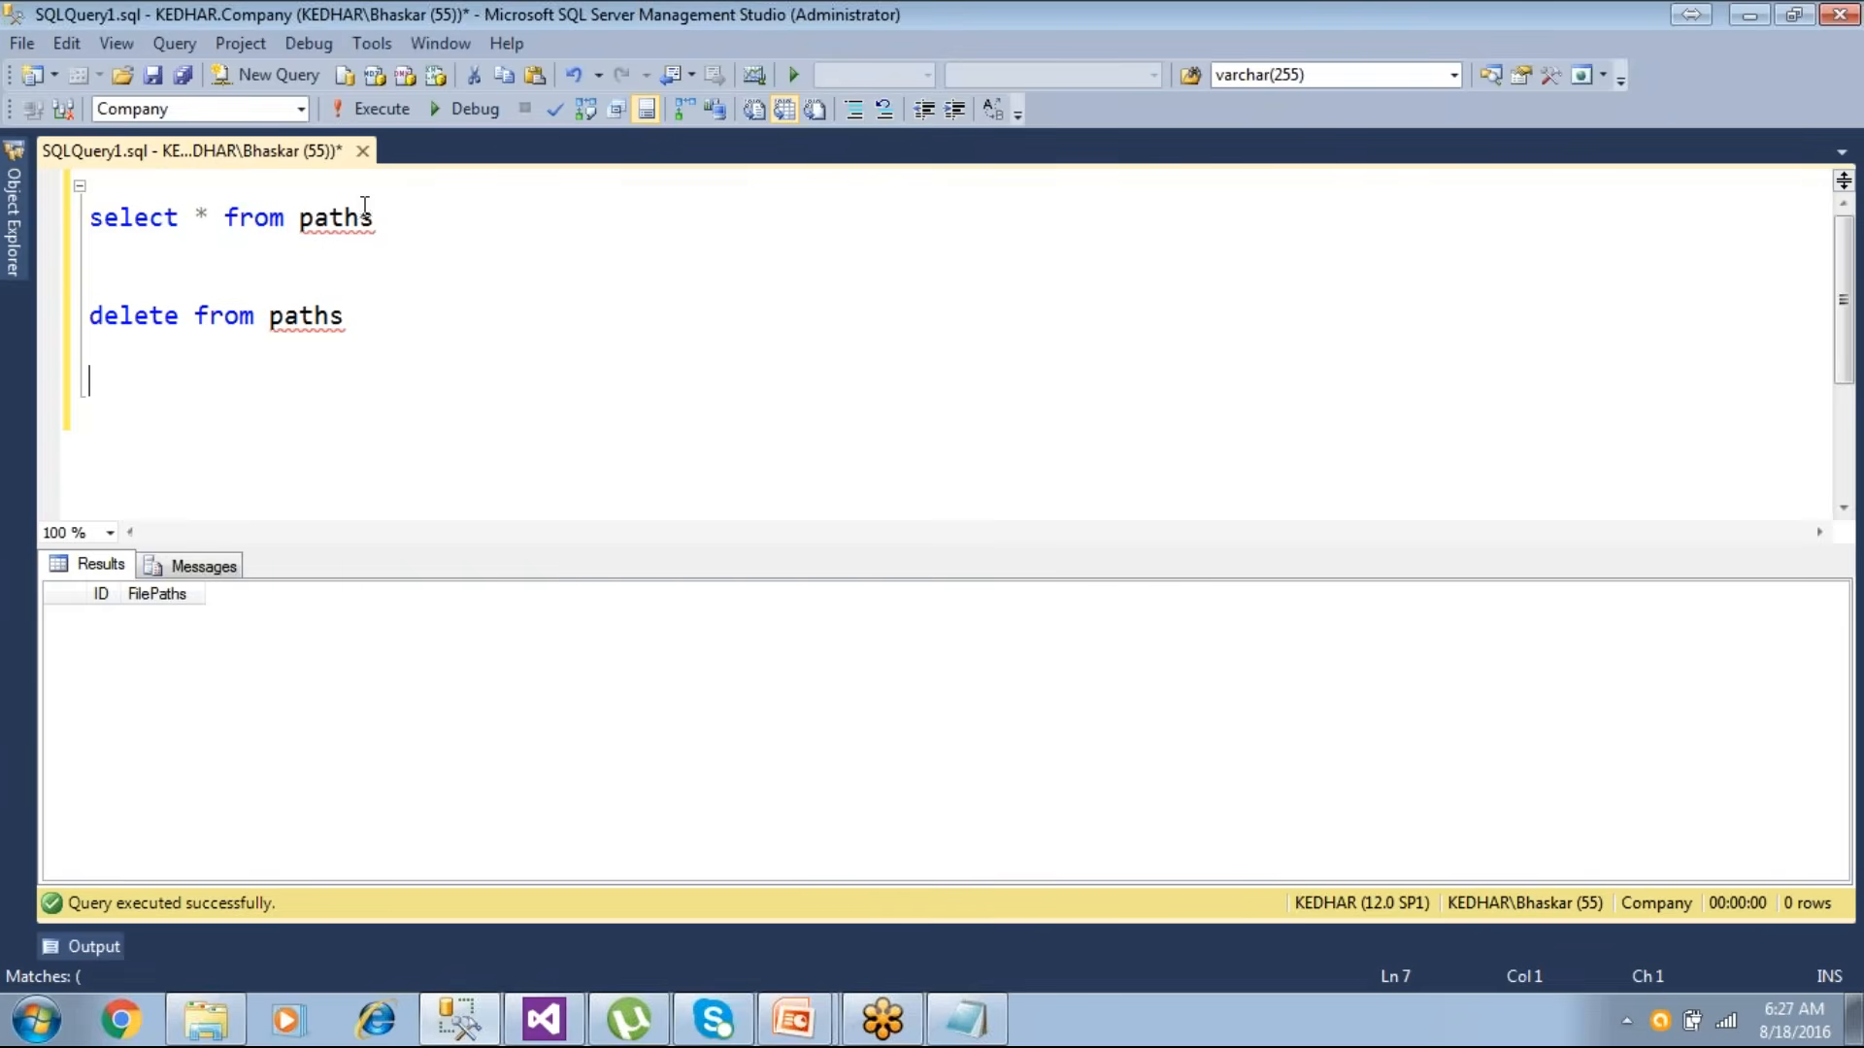
left_click_drag(378, 219, 80, 227)
left_click(369, 111)
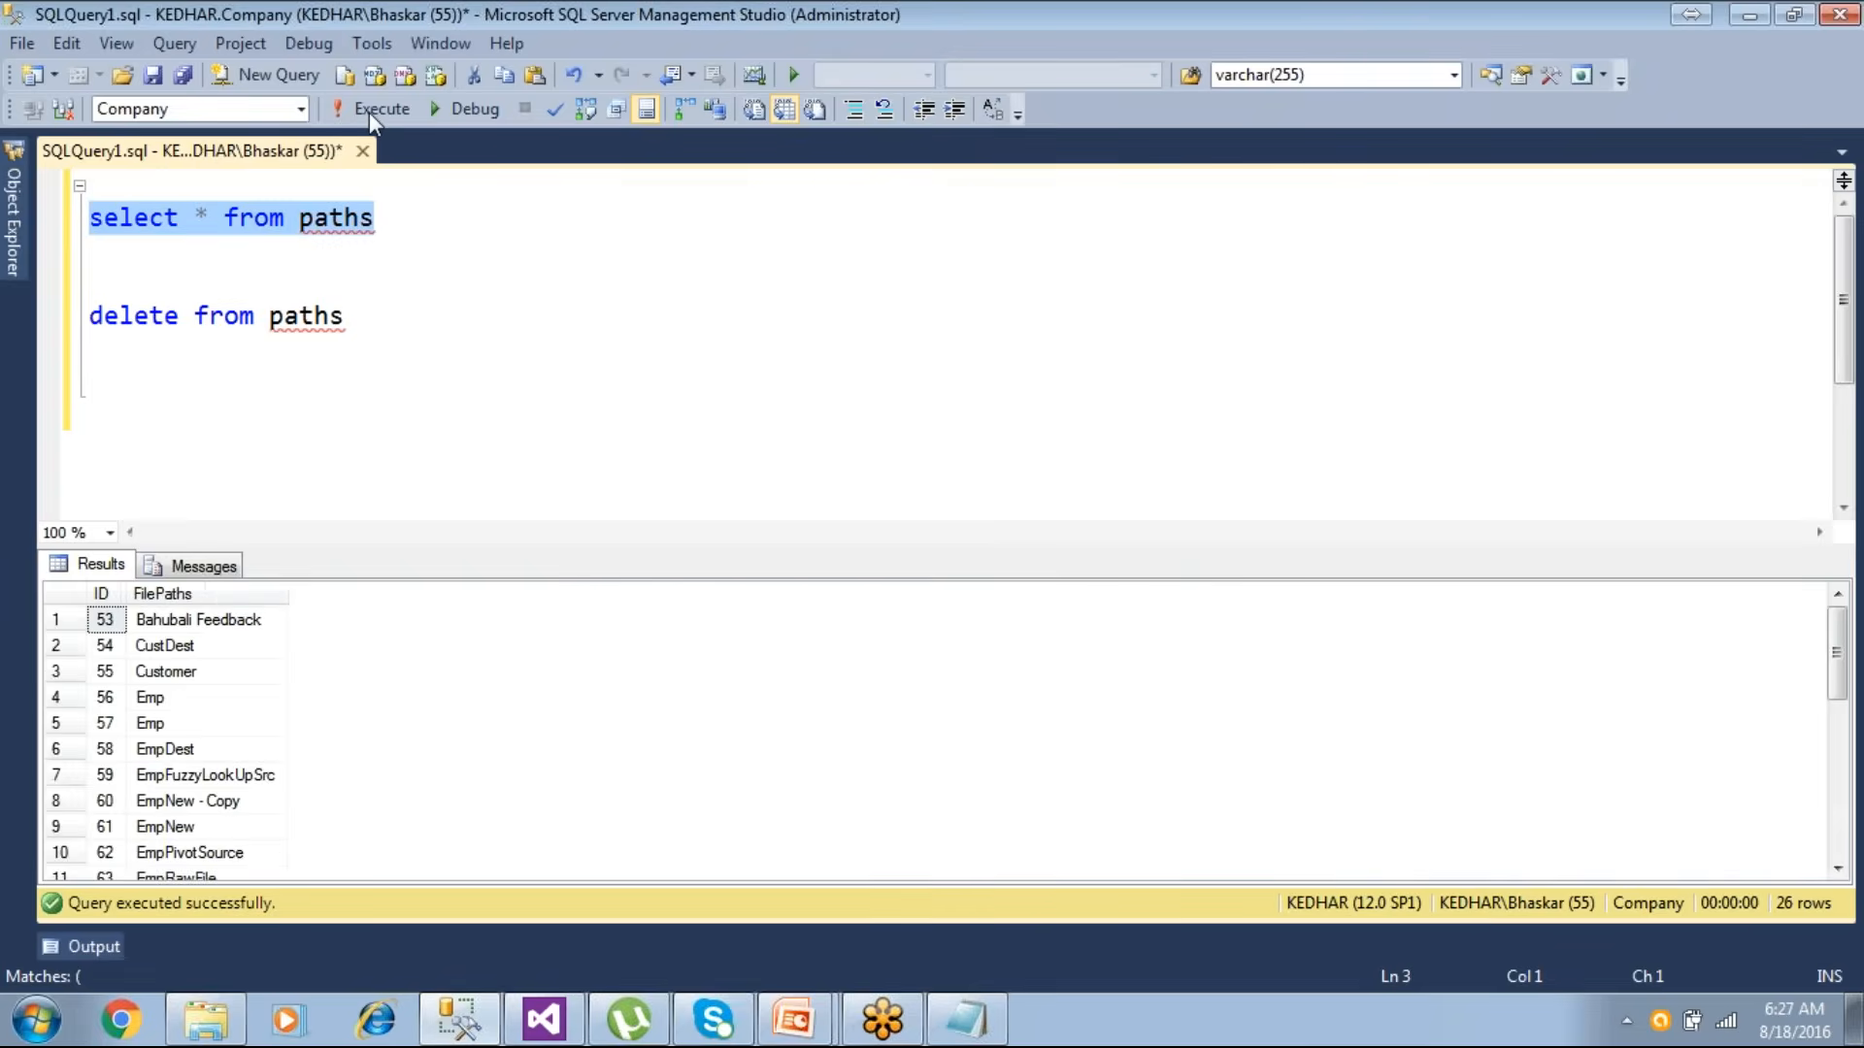
- Review the stored names with the FilePaths column widened, and empty the paths table by executing the whole script
left_click(165, 645)
left_click_drag(155, 697, 160, 723)
left_click(203, 803)
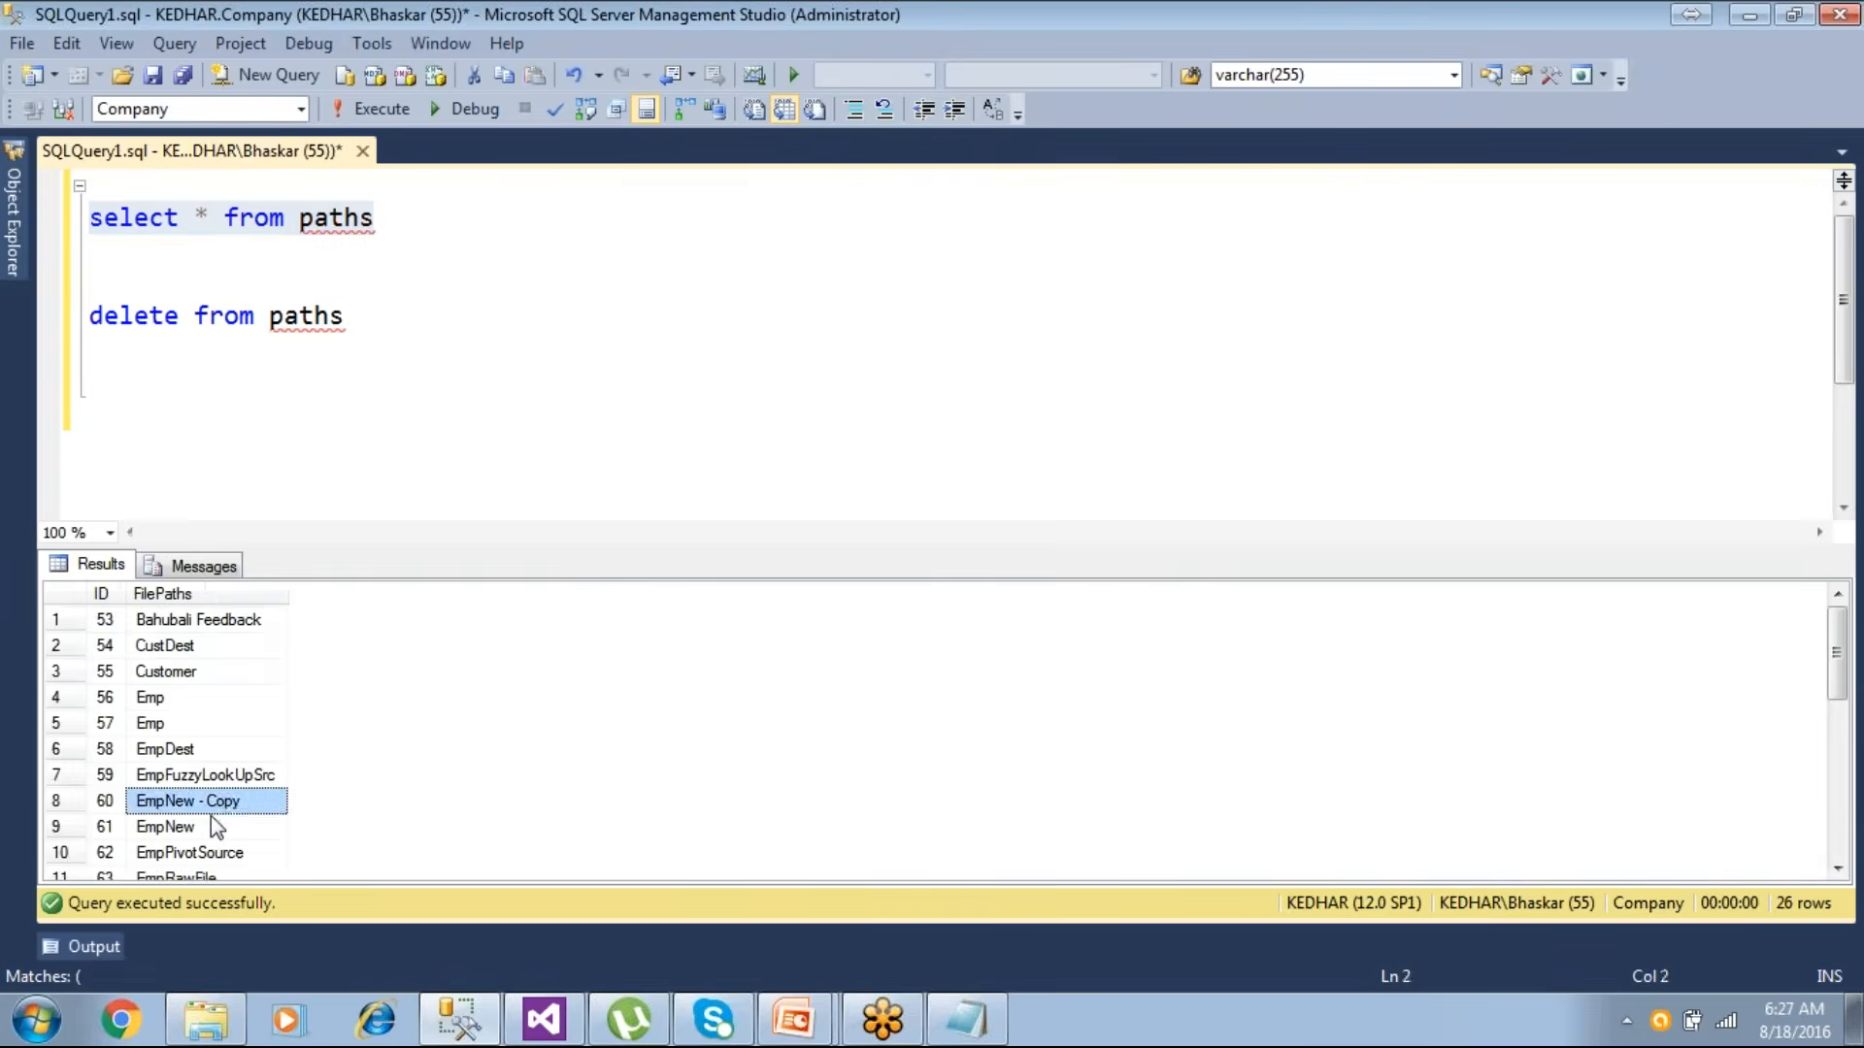
left_click_drag(290, 589, 396, 592)
left_click(430, 448)
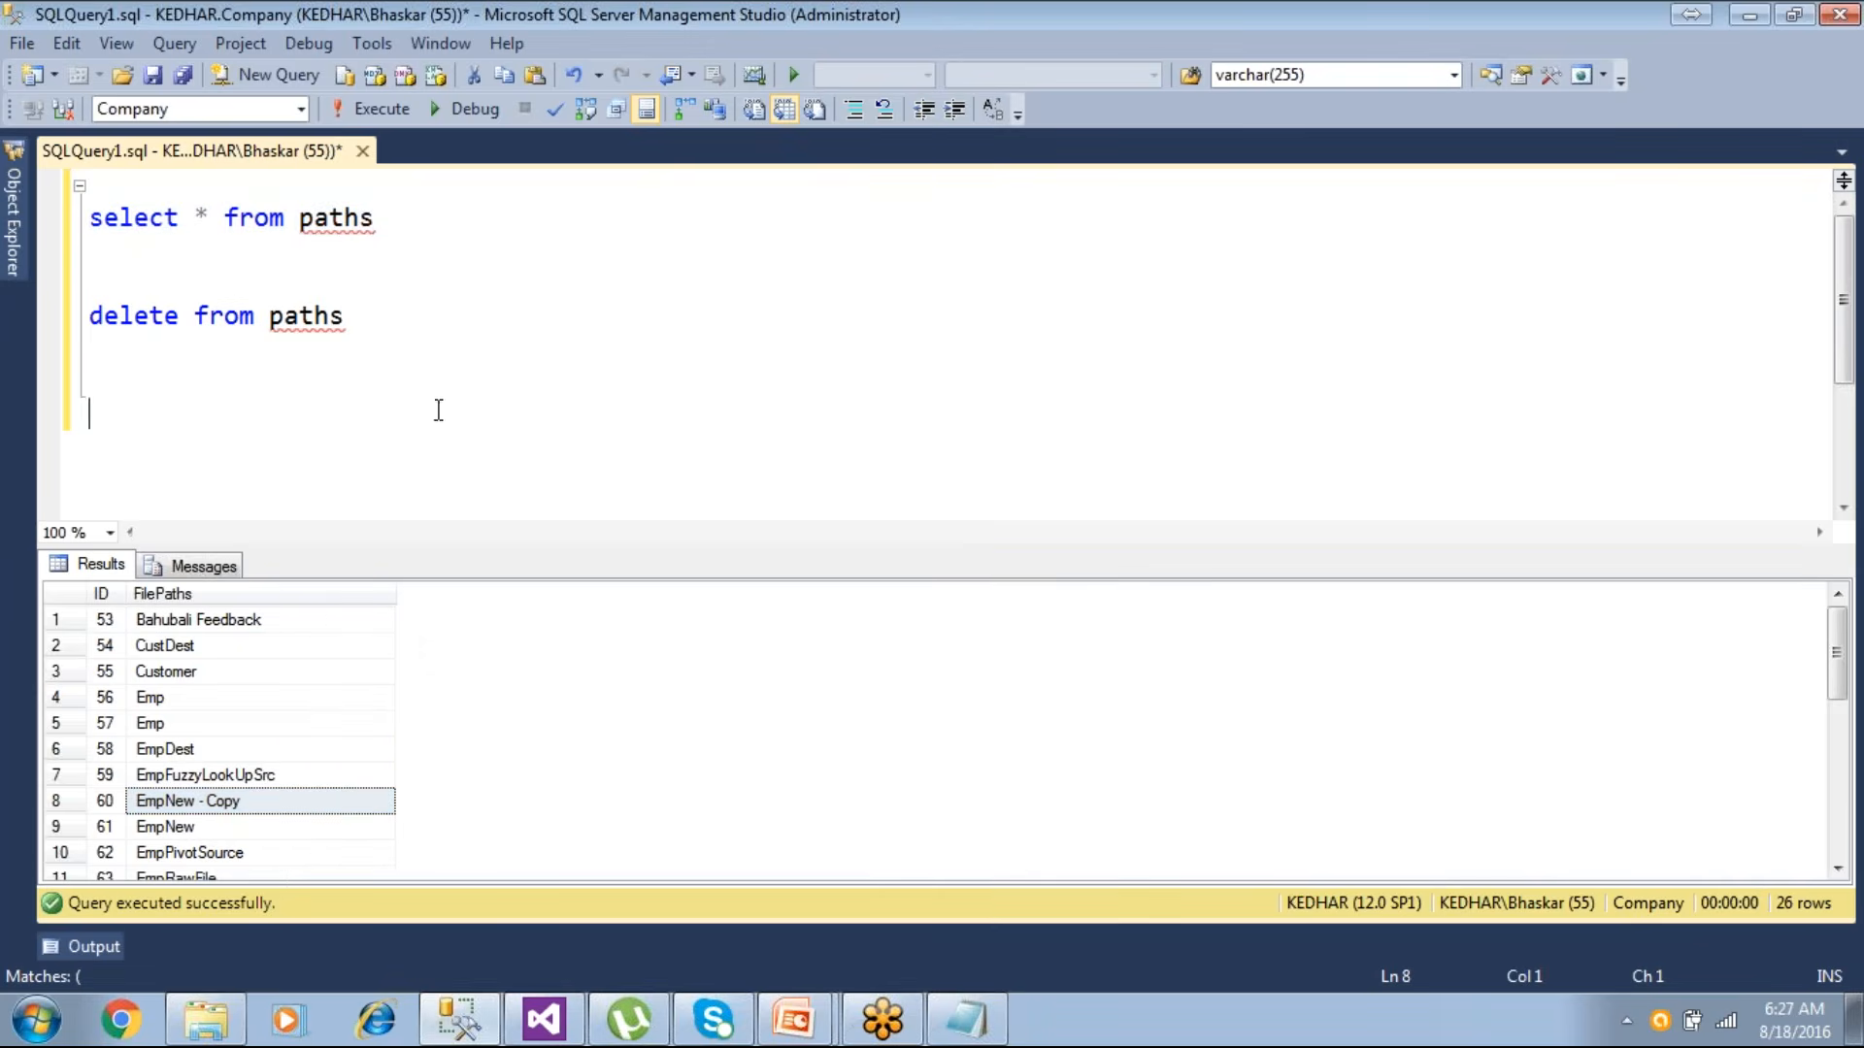
left_click(392, 113)
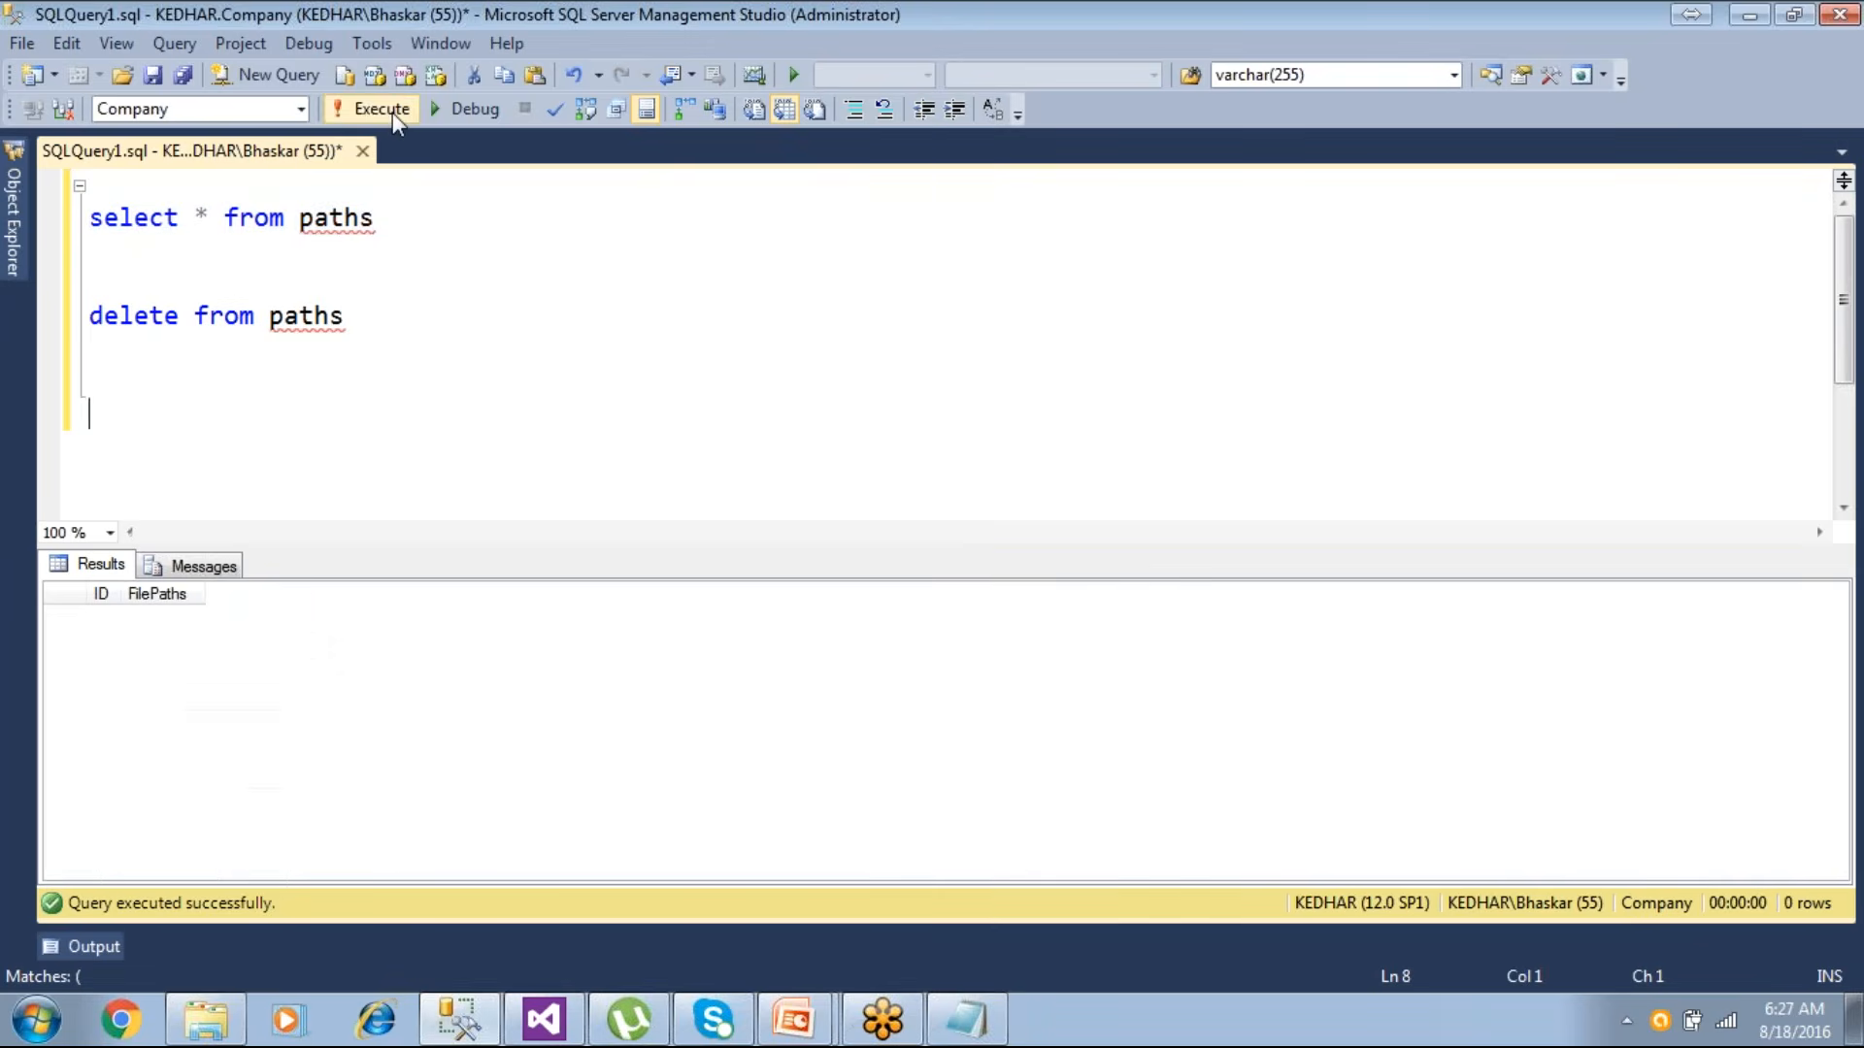
- In Visual Studio, set the Foreach Loop Container's file name retrieval to Fully qualified and run the package
left_click(544, 1019)
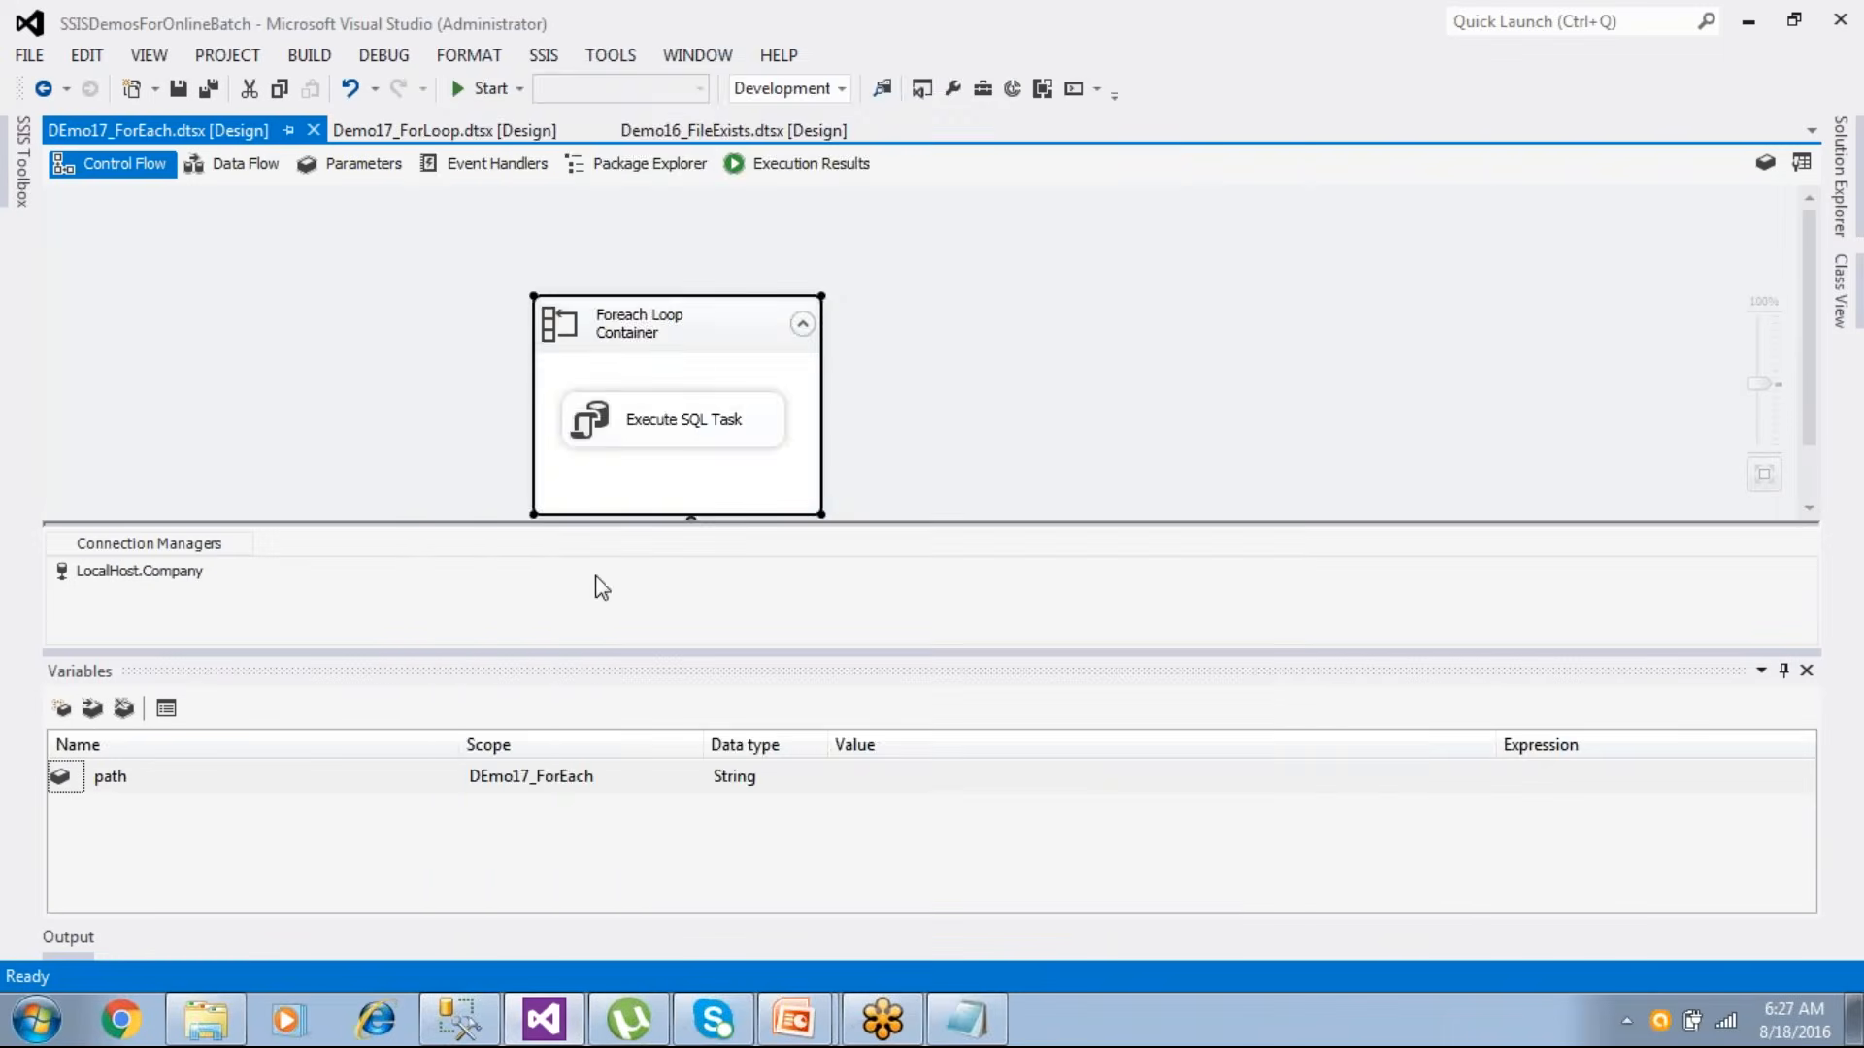
double_click(662, 340)
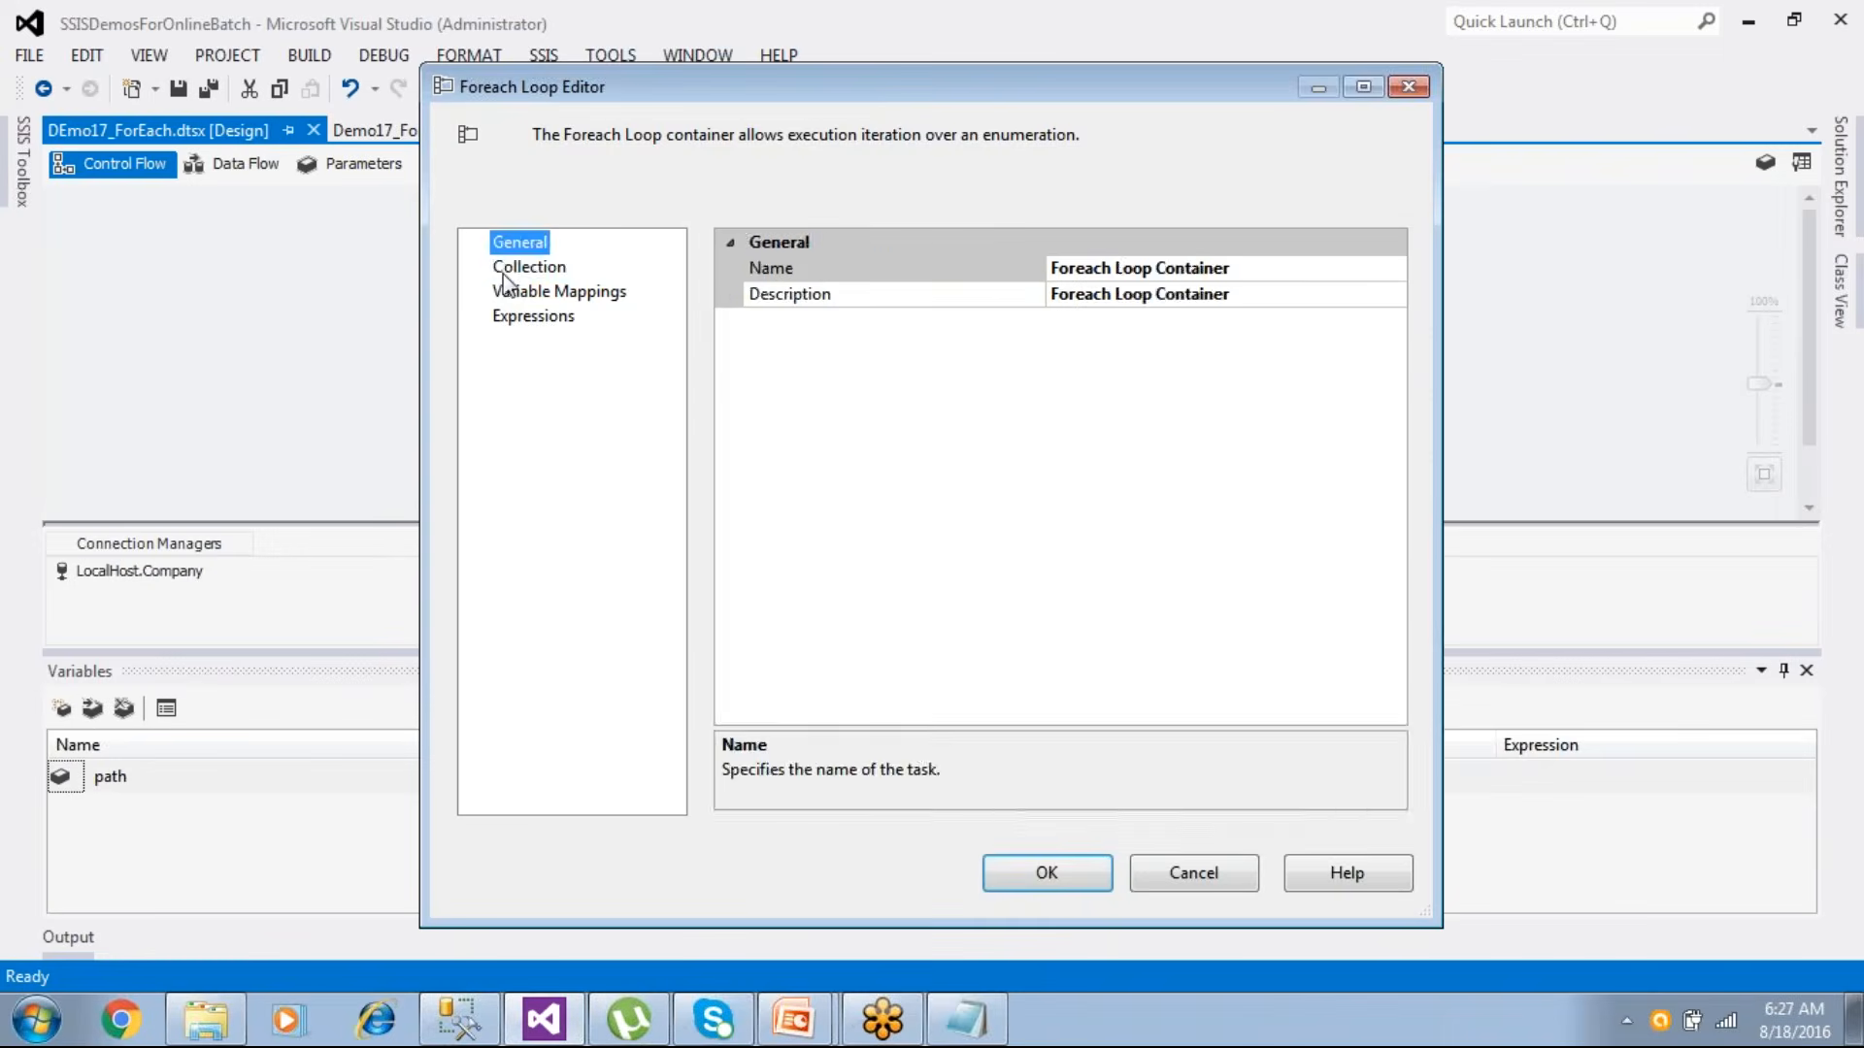
left_click(506, 270)
left_click(932, 626)
left_click(1047, 871)
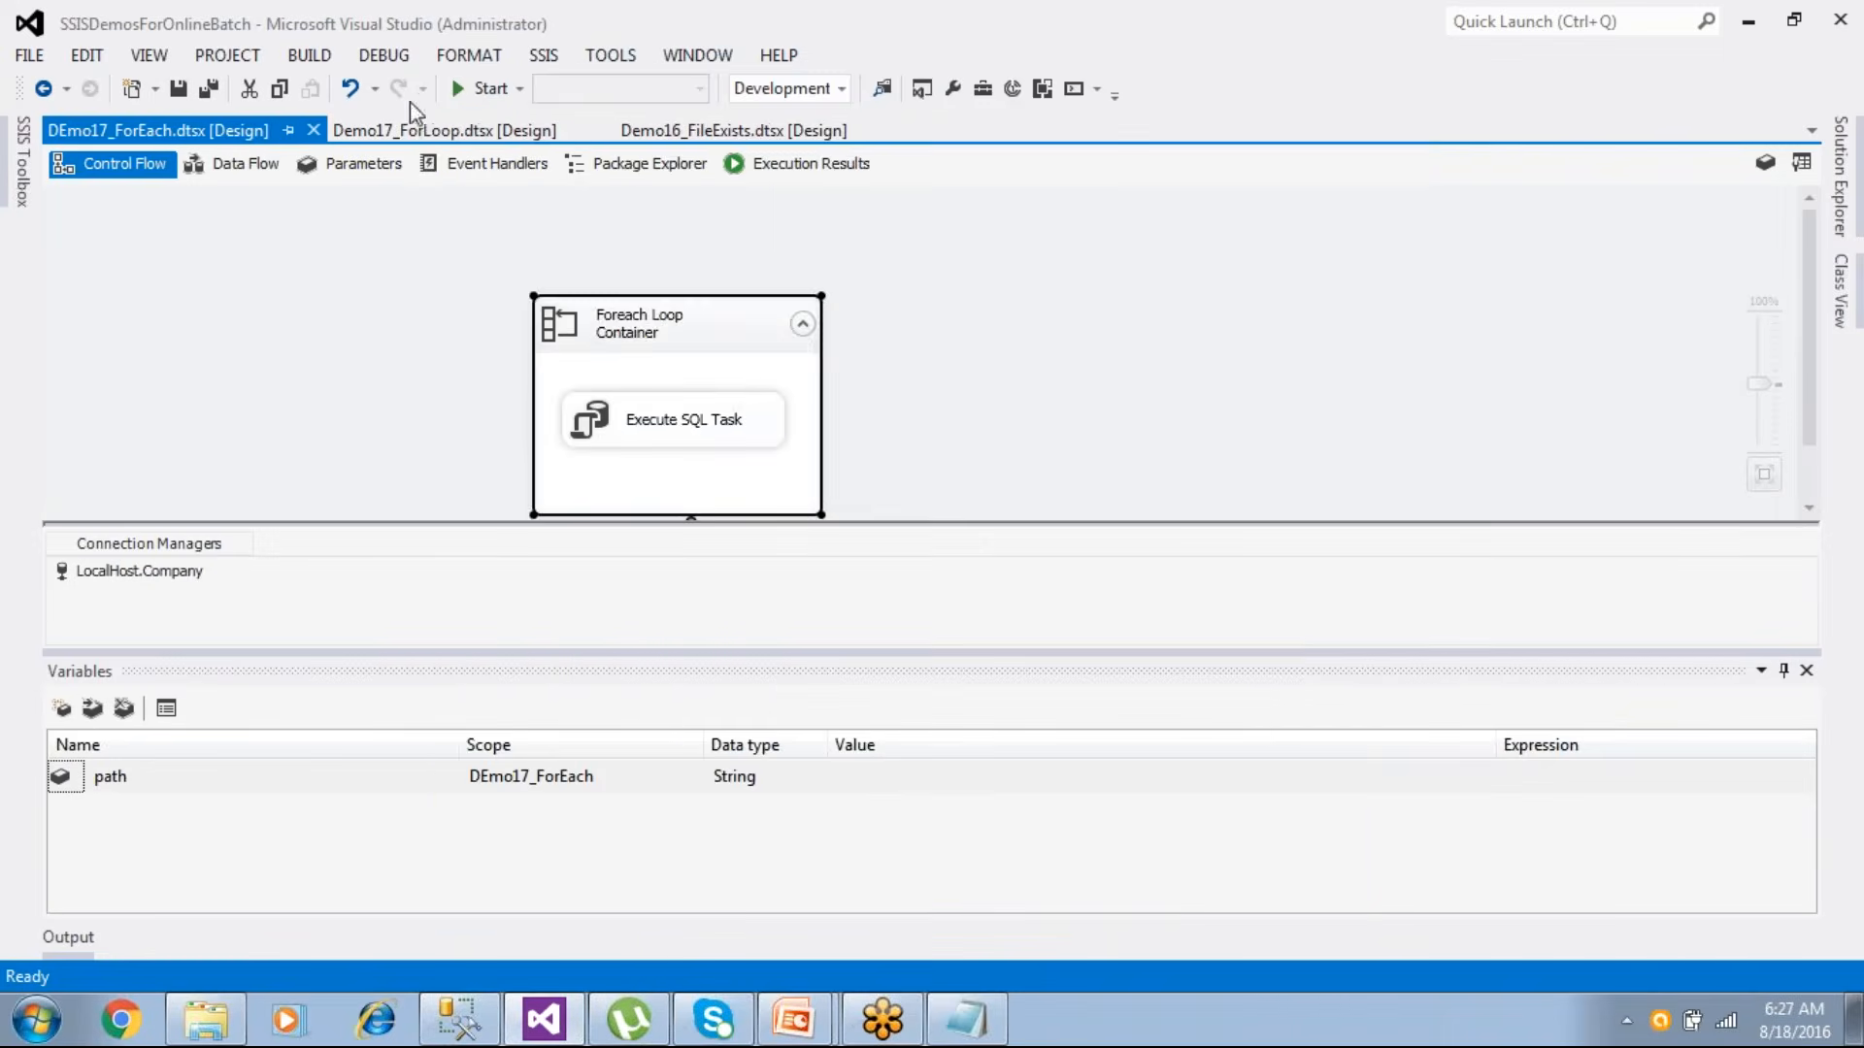
left_click(456, 89)
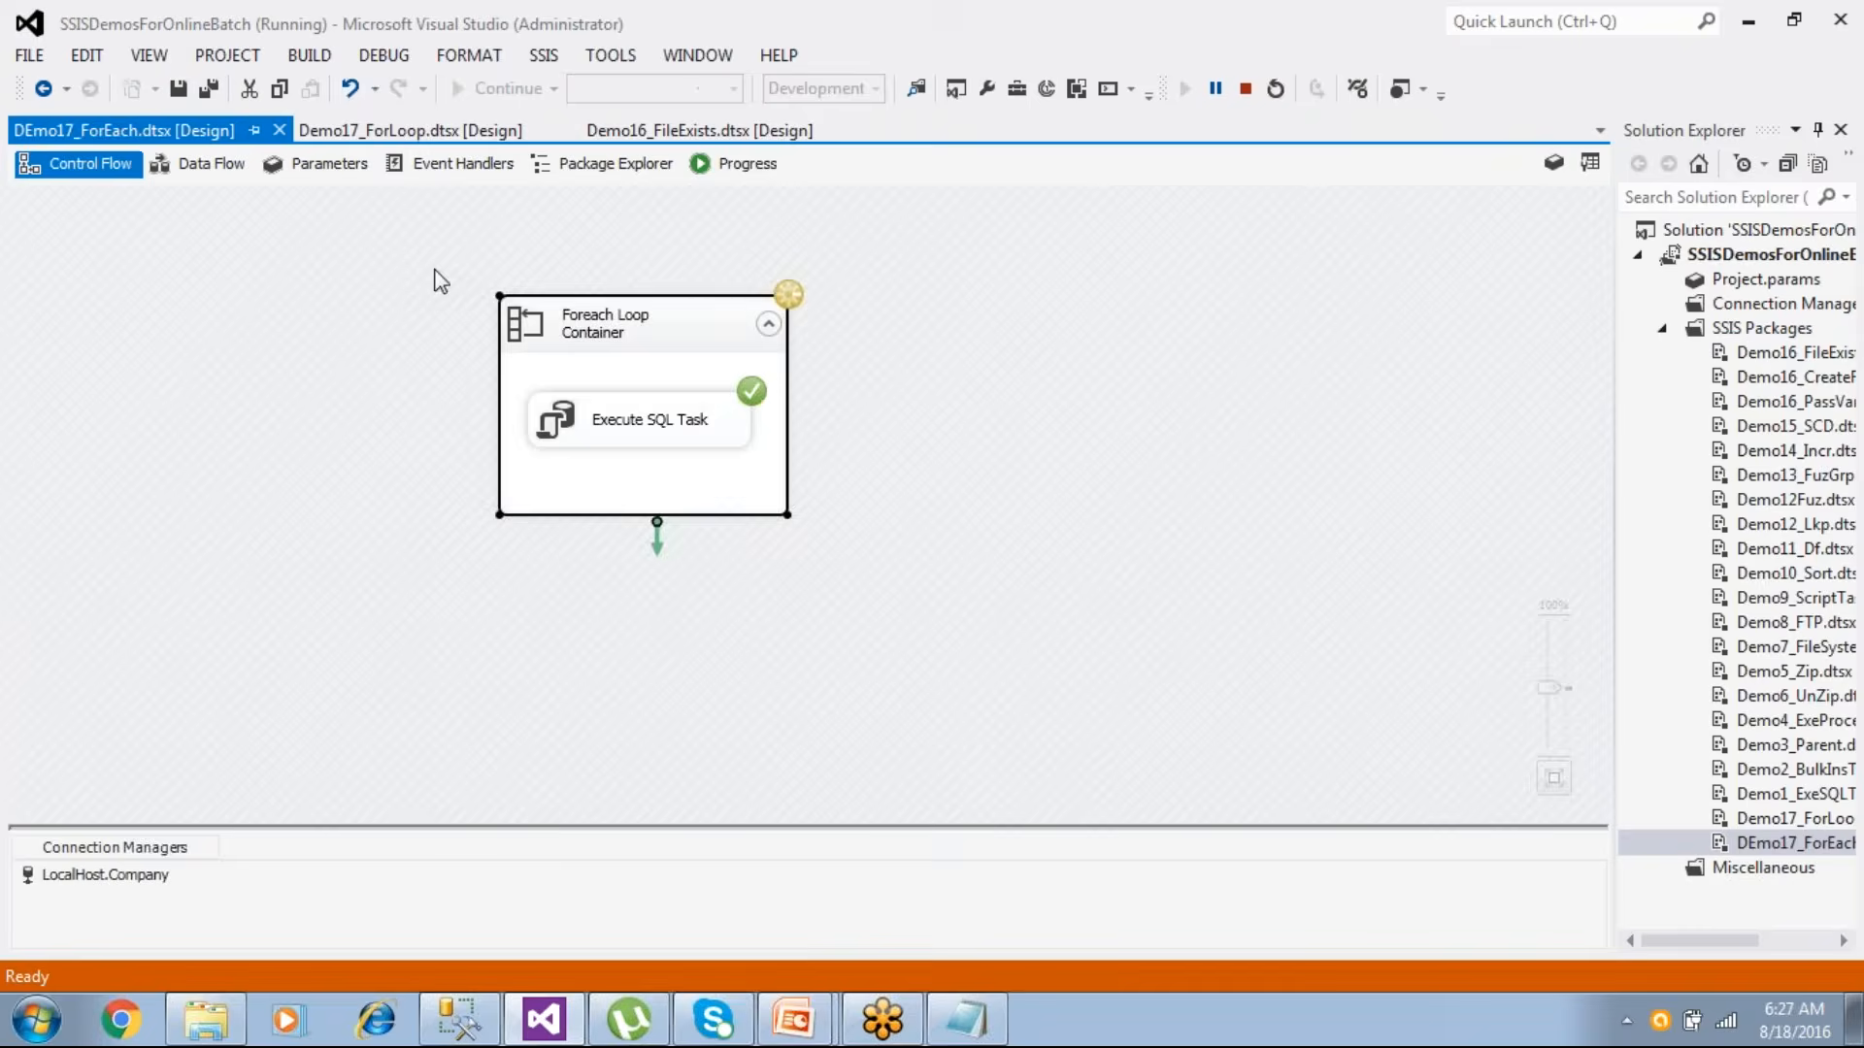
- In SQL Server Management Studio, execute only the select * from paths query and examine the full paths of the first files
left_click(459, 1020)
left_click_drag(399, 225, 39, 223)
left_click(371, 109)
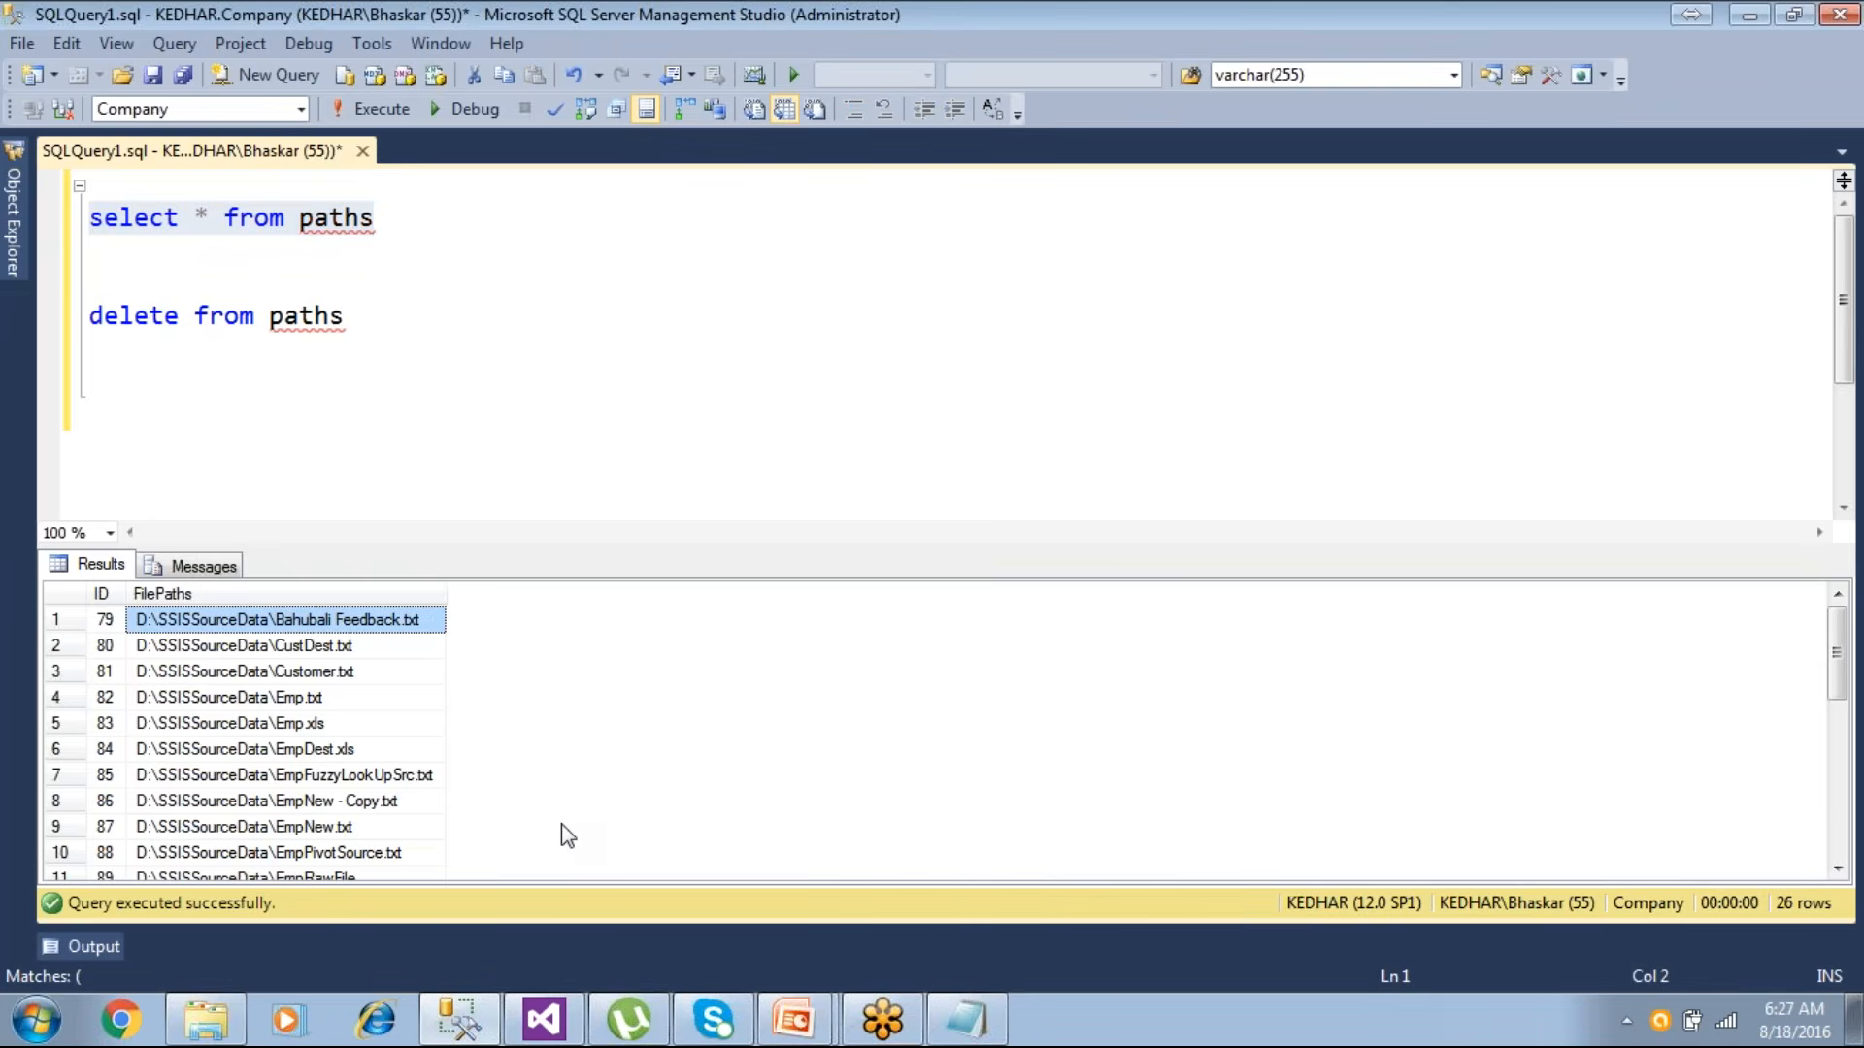
left_click(318, 673)
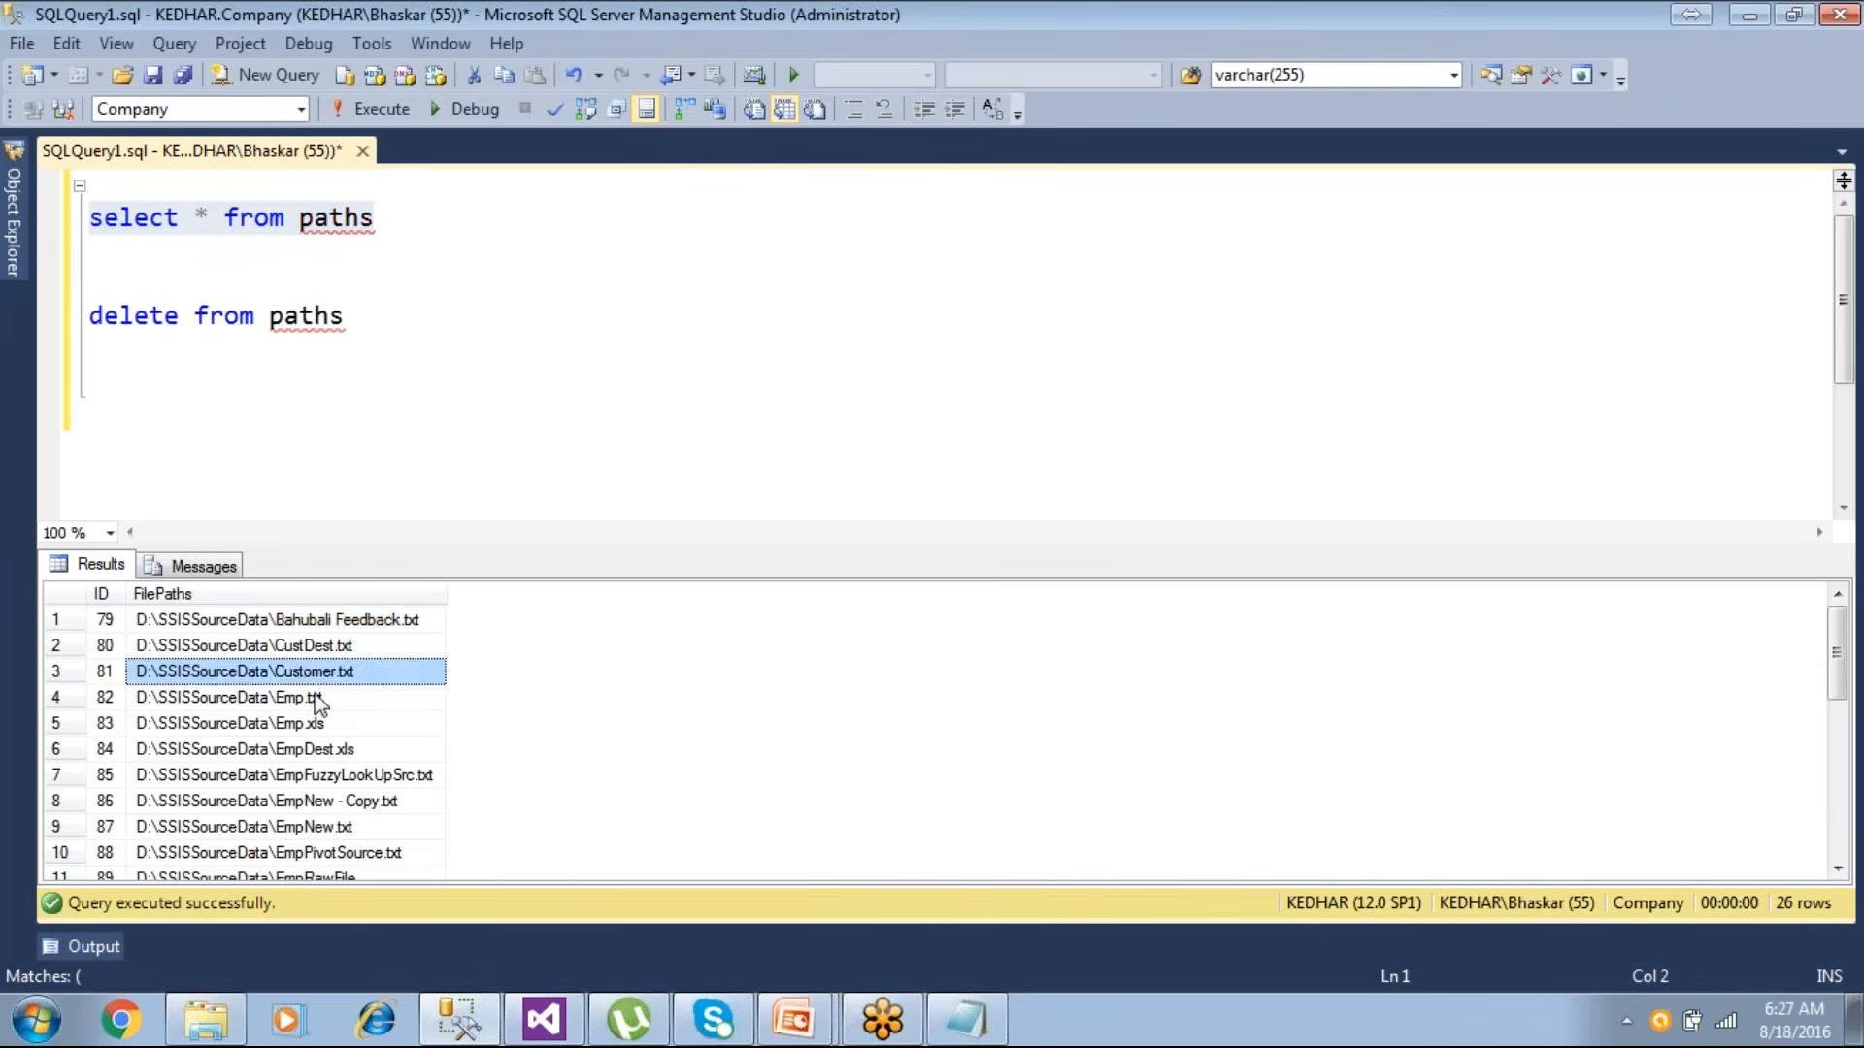
left_click(317, 698)
key("Up")
left_click(312, 708)
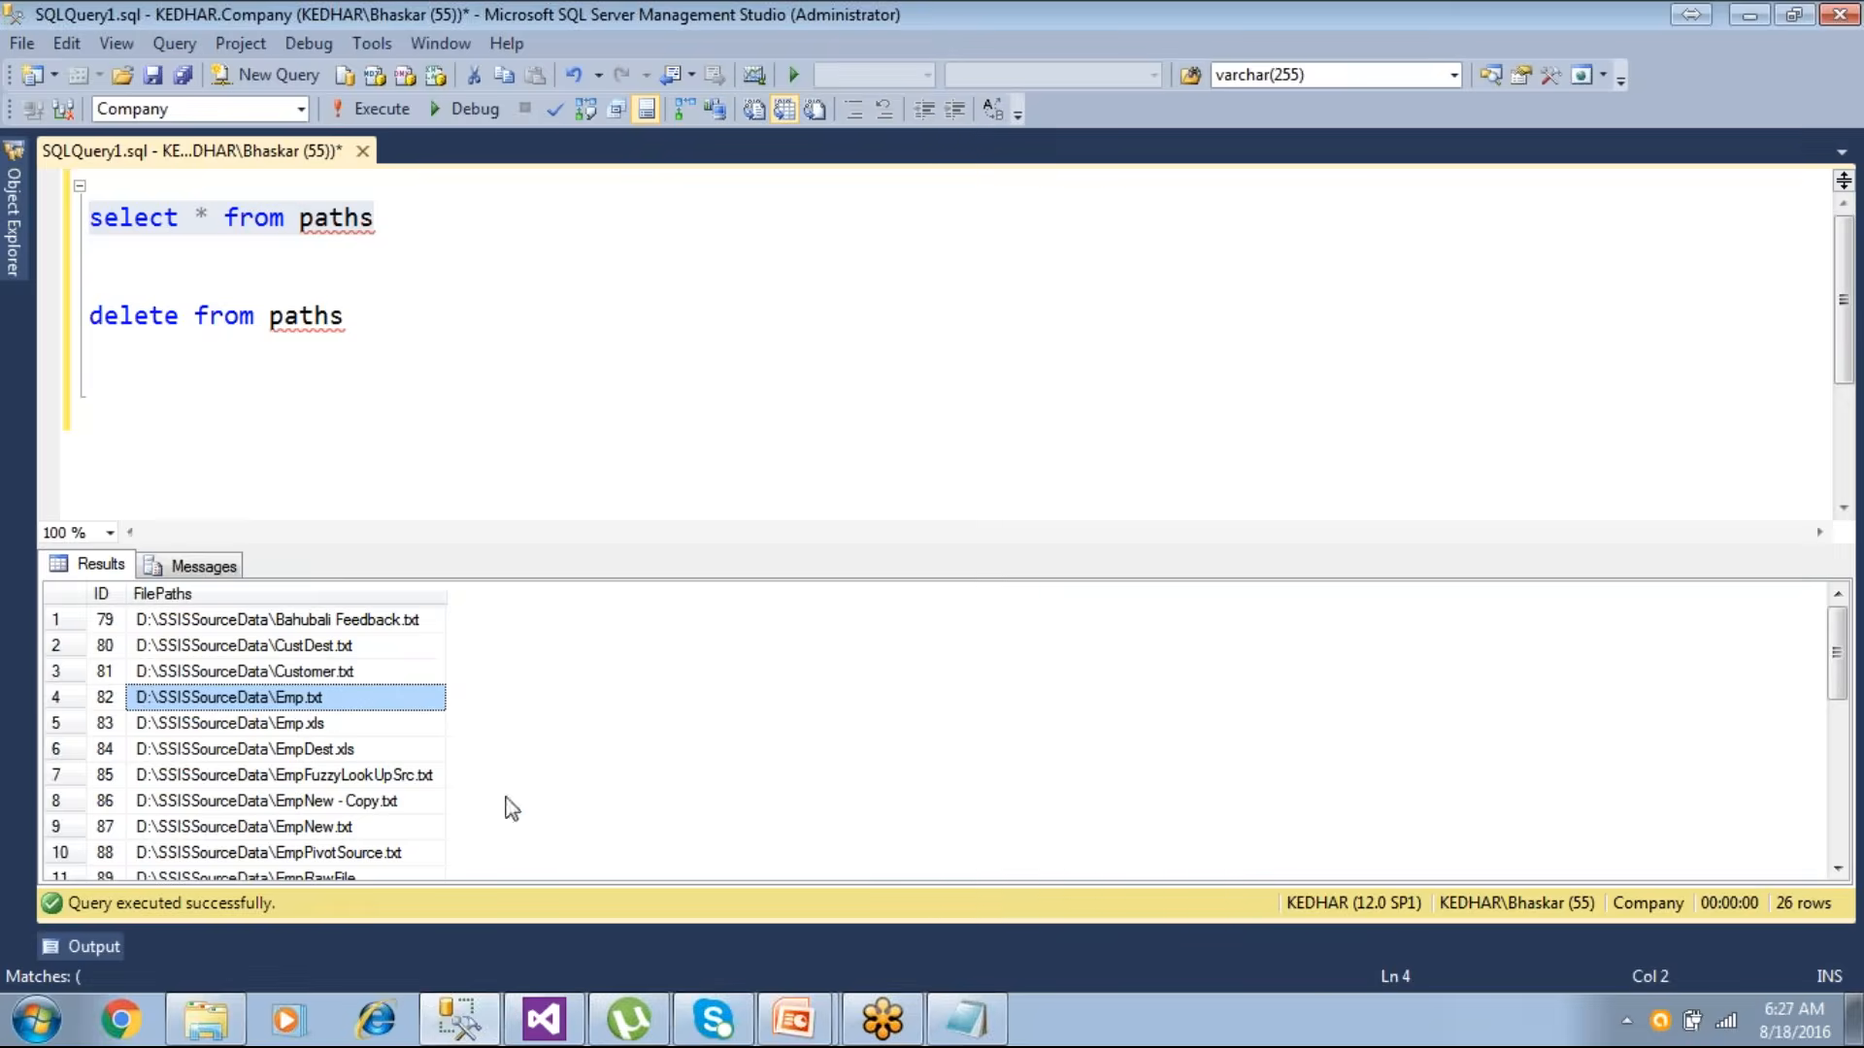
- Switch back to the DEmo17_ForEach package in Visual Studio and deselect the Foreach Loop Container
left_click(543, 1020)
left_click(882, 429)
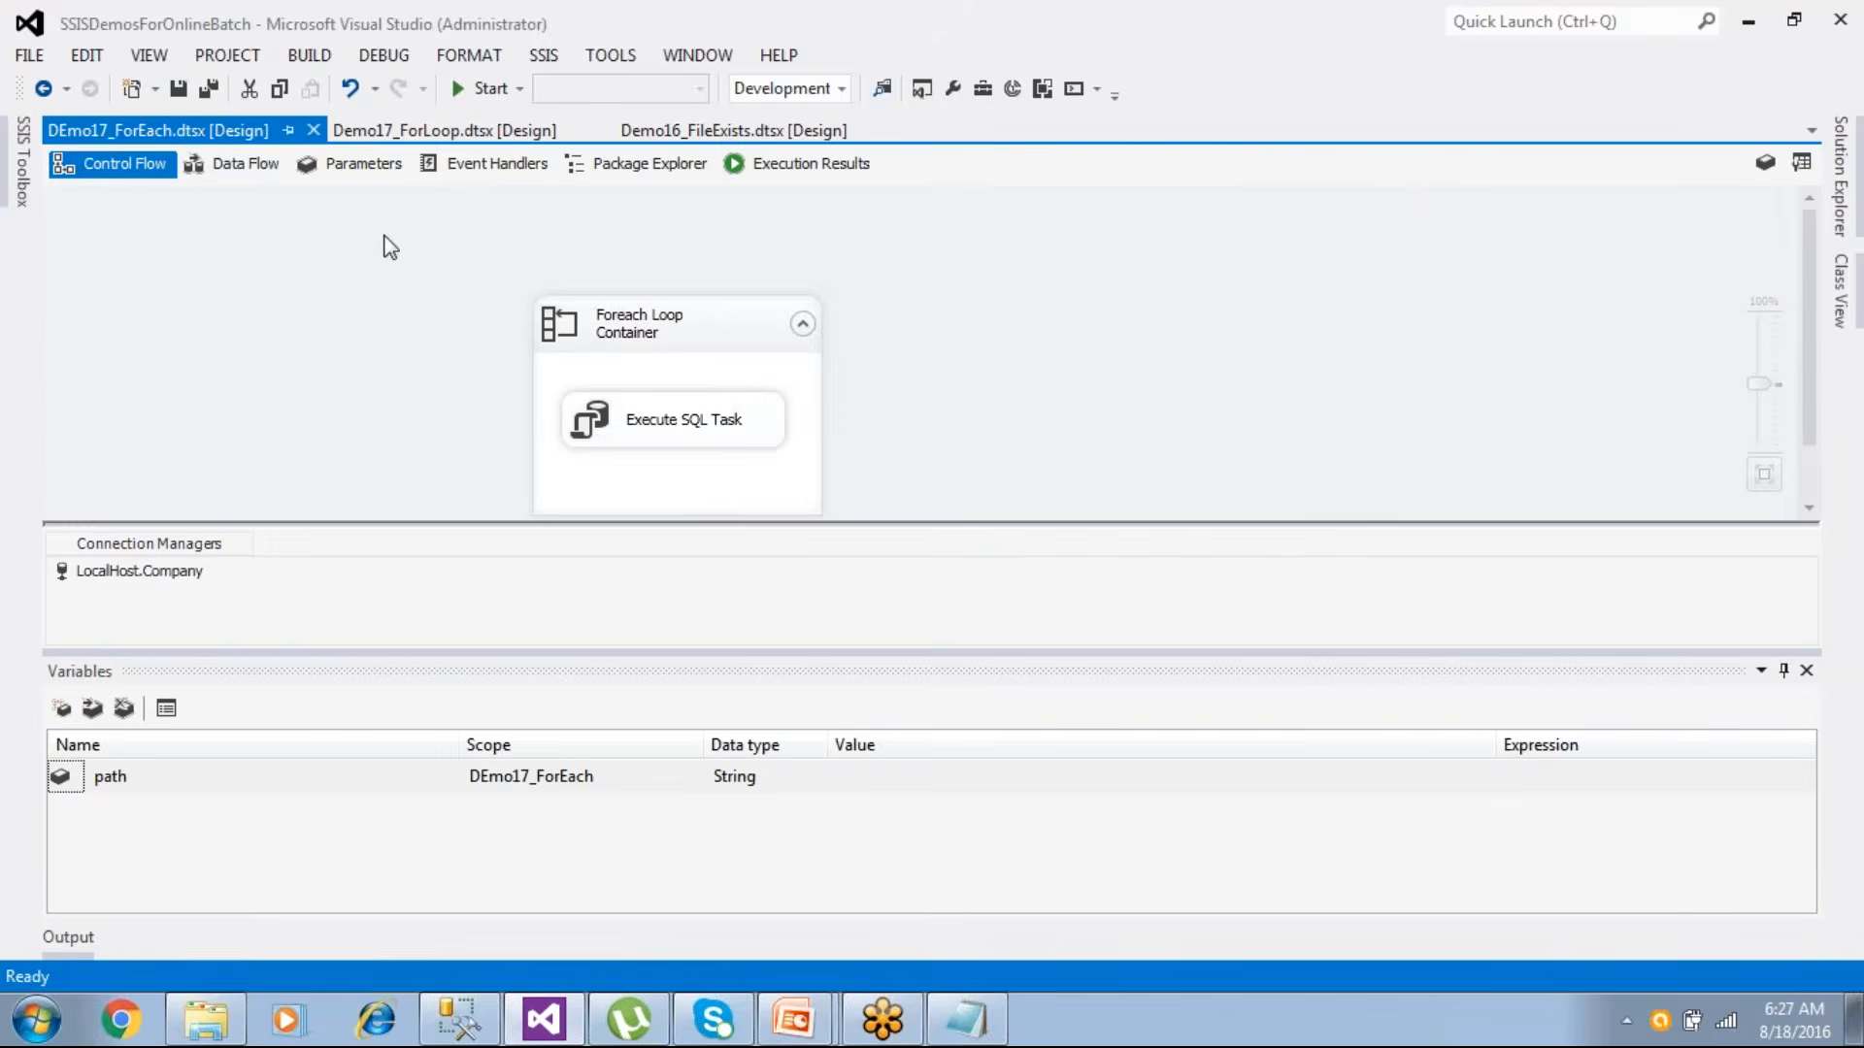
- Add a new SSIS package to the SSIS Packages folder of the SSISDemosForOnlineBatch project
left_click(1838, 199)
left_click(1577, 338)
right_click(1574, 335)
left_click(1359, 342)
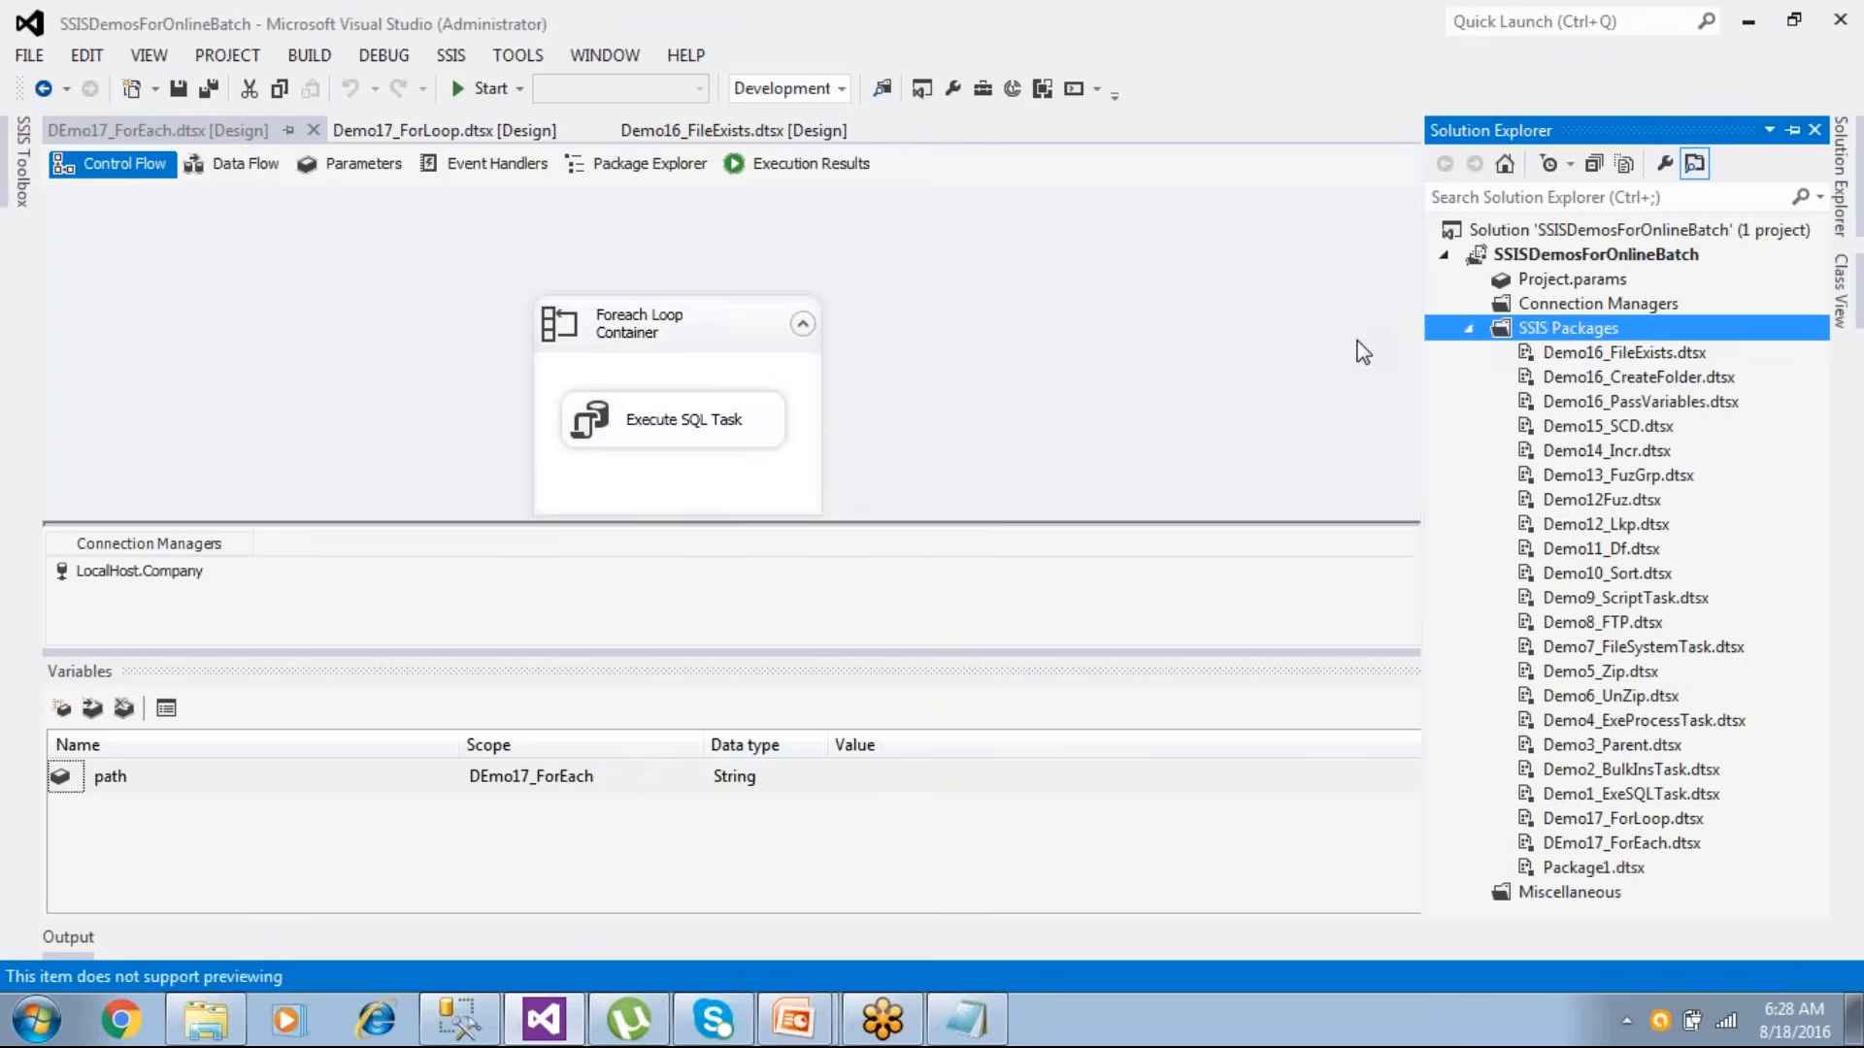
- Rename the DEmo17_ForEach.dtsx package as DEmo18_ForEach.dtsx in the project
left_click(1837, 195)
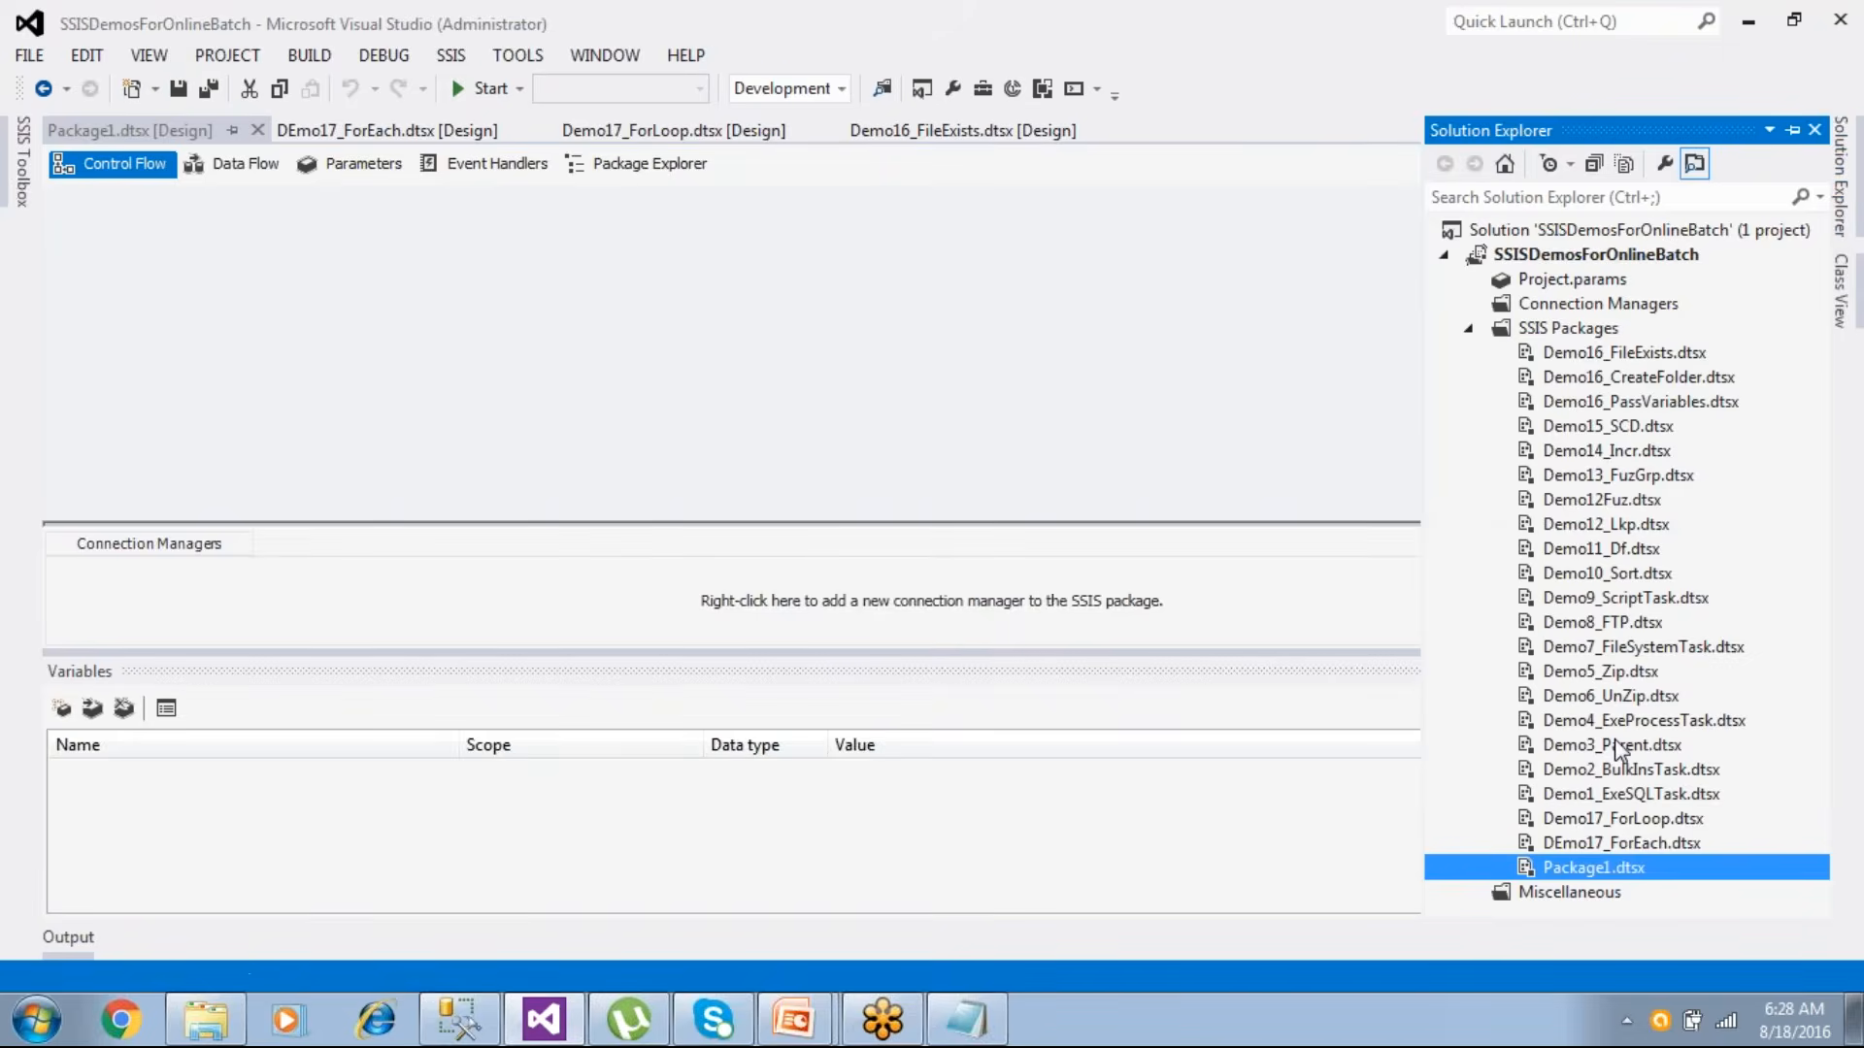
left_click(1584, 844)
left_click(1584, 842)
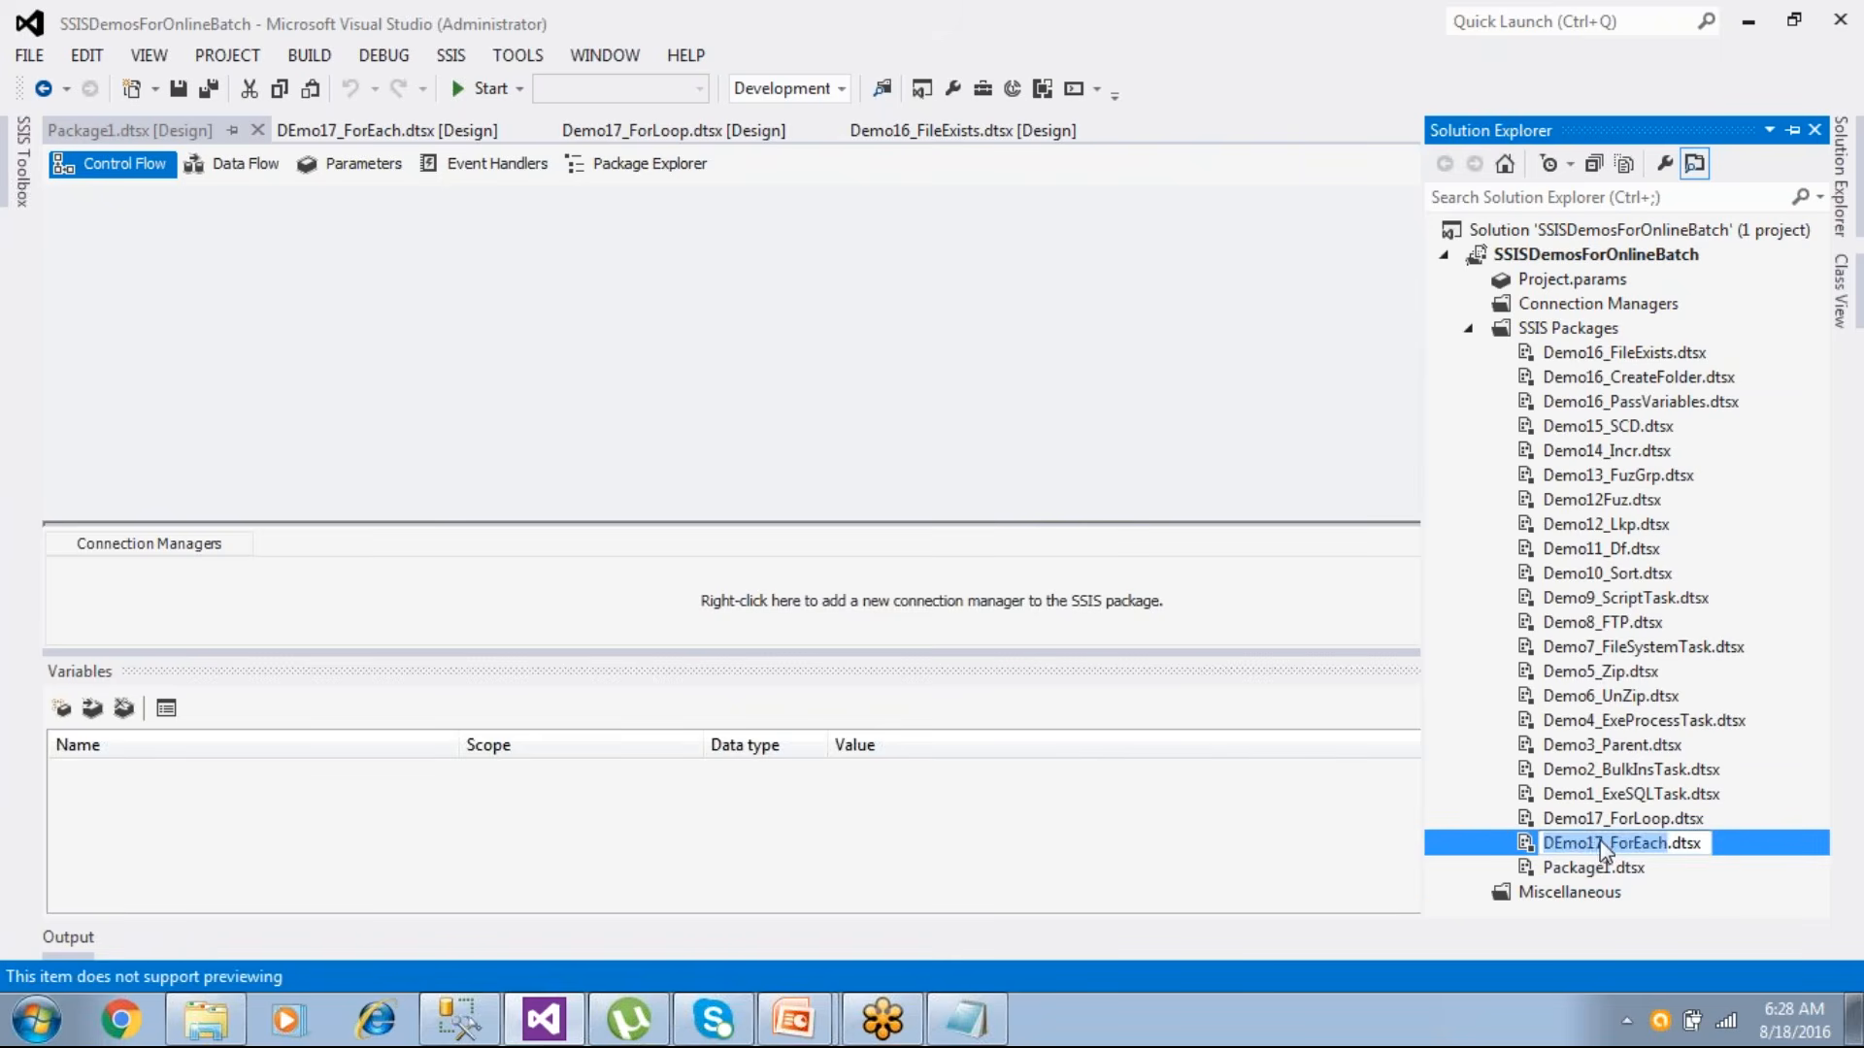
key("BackSpace")
type("8")
- Rename the new Package1.dtsx as DemoForEachLoopLoadData.dtsx in the project
left_click(1596, 873)
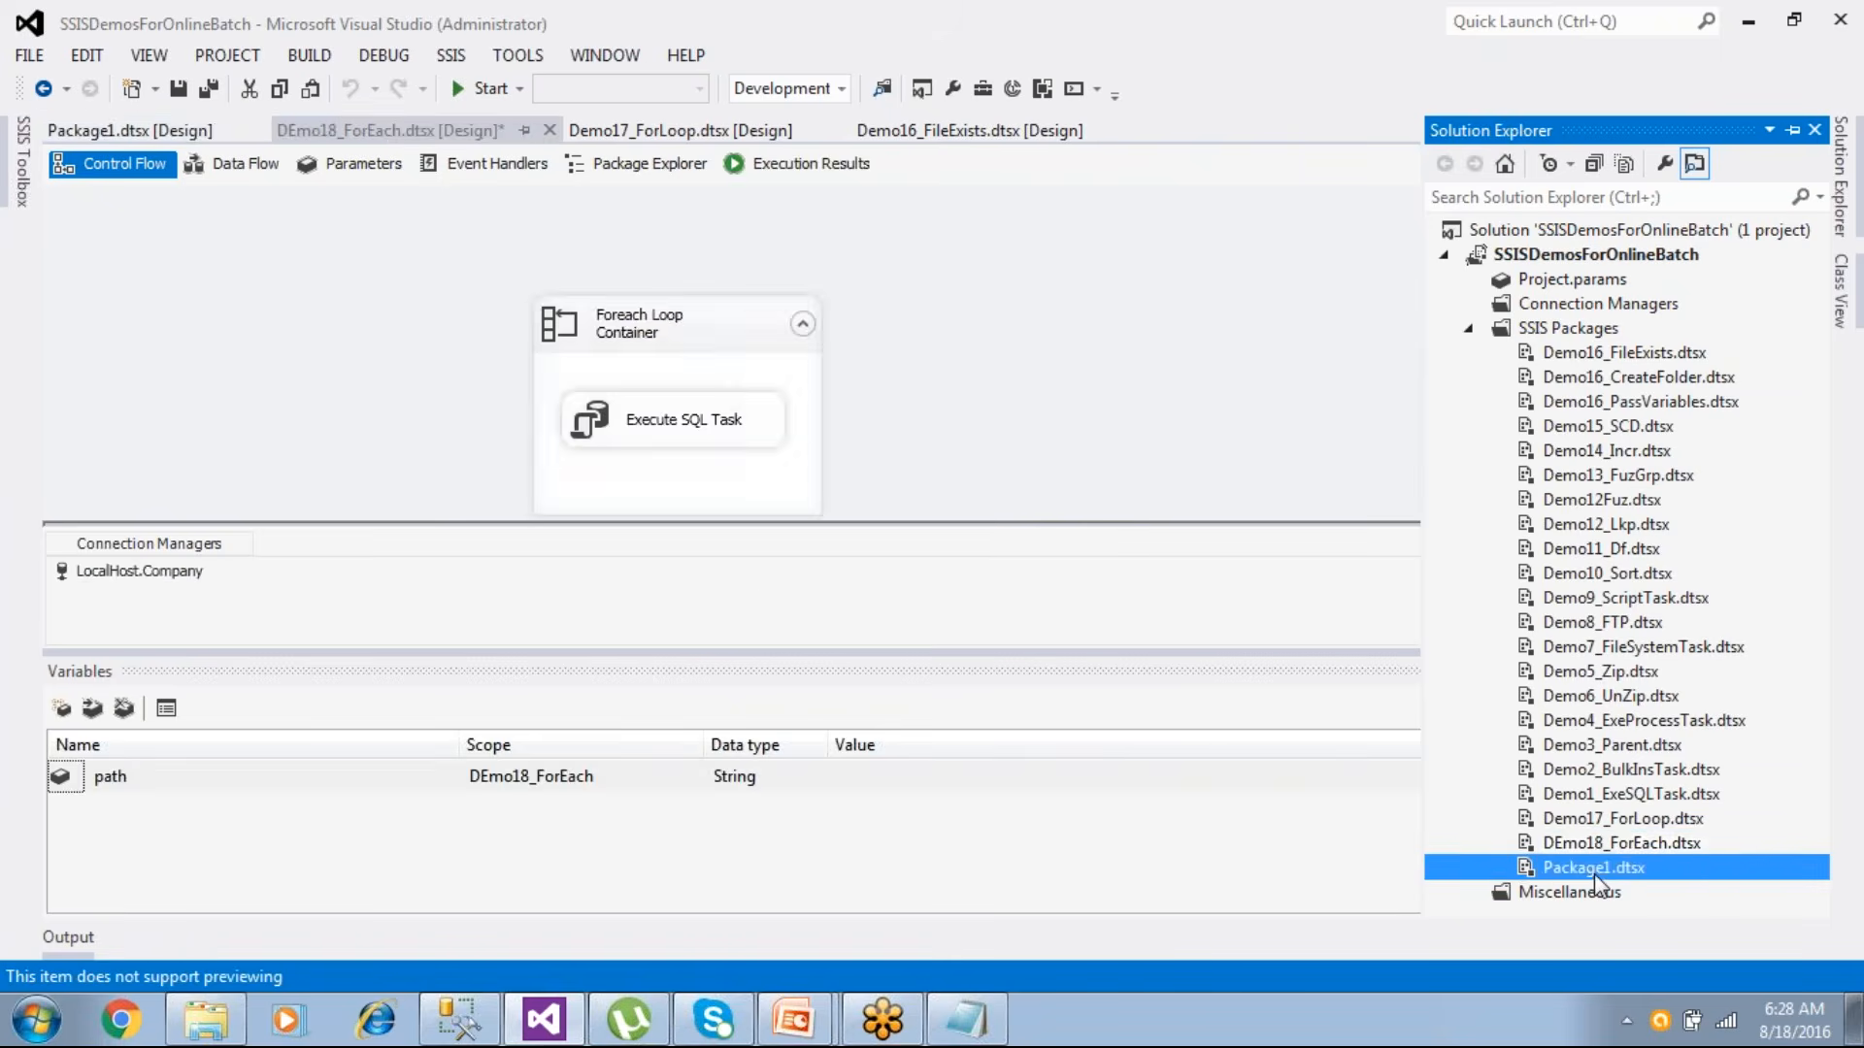
left_click(1595, 876)
type("Demo19_")
left_click_drag(1611, 867, 1590, 889)
type("For")
type("Each")
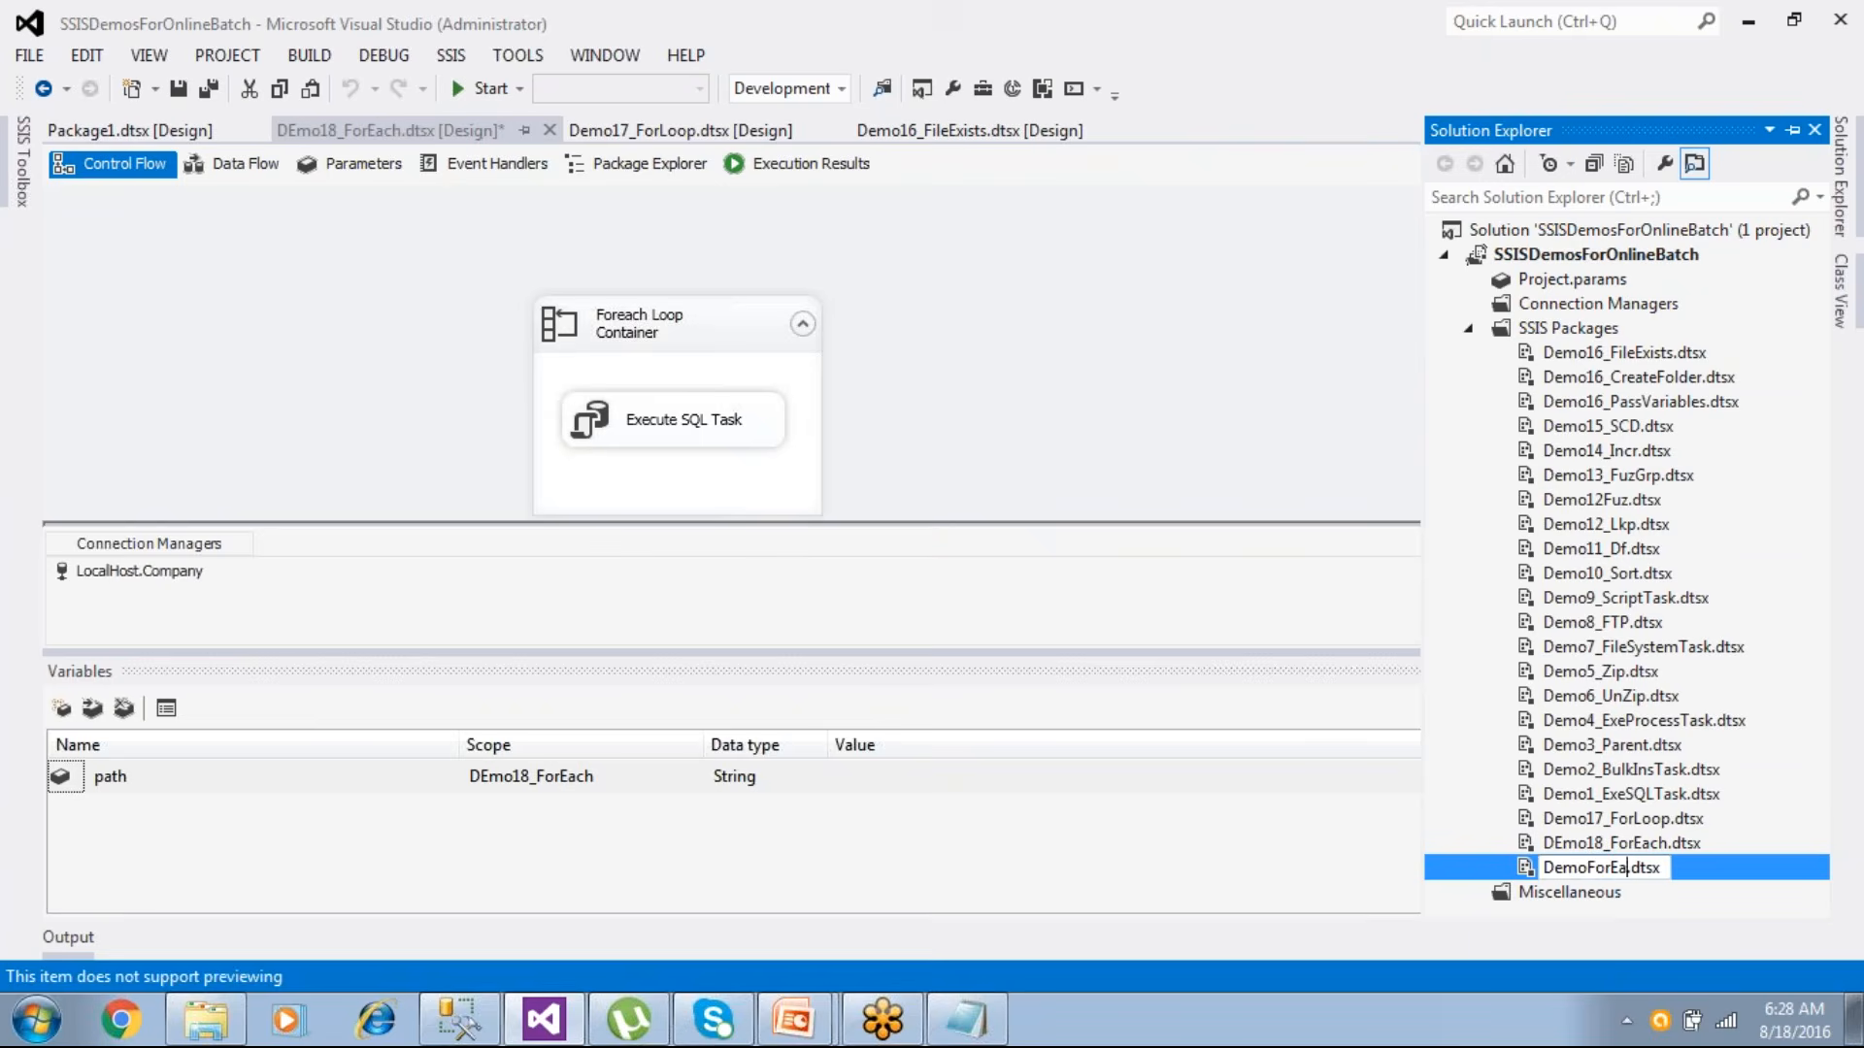
type("LoopLoad")
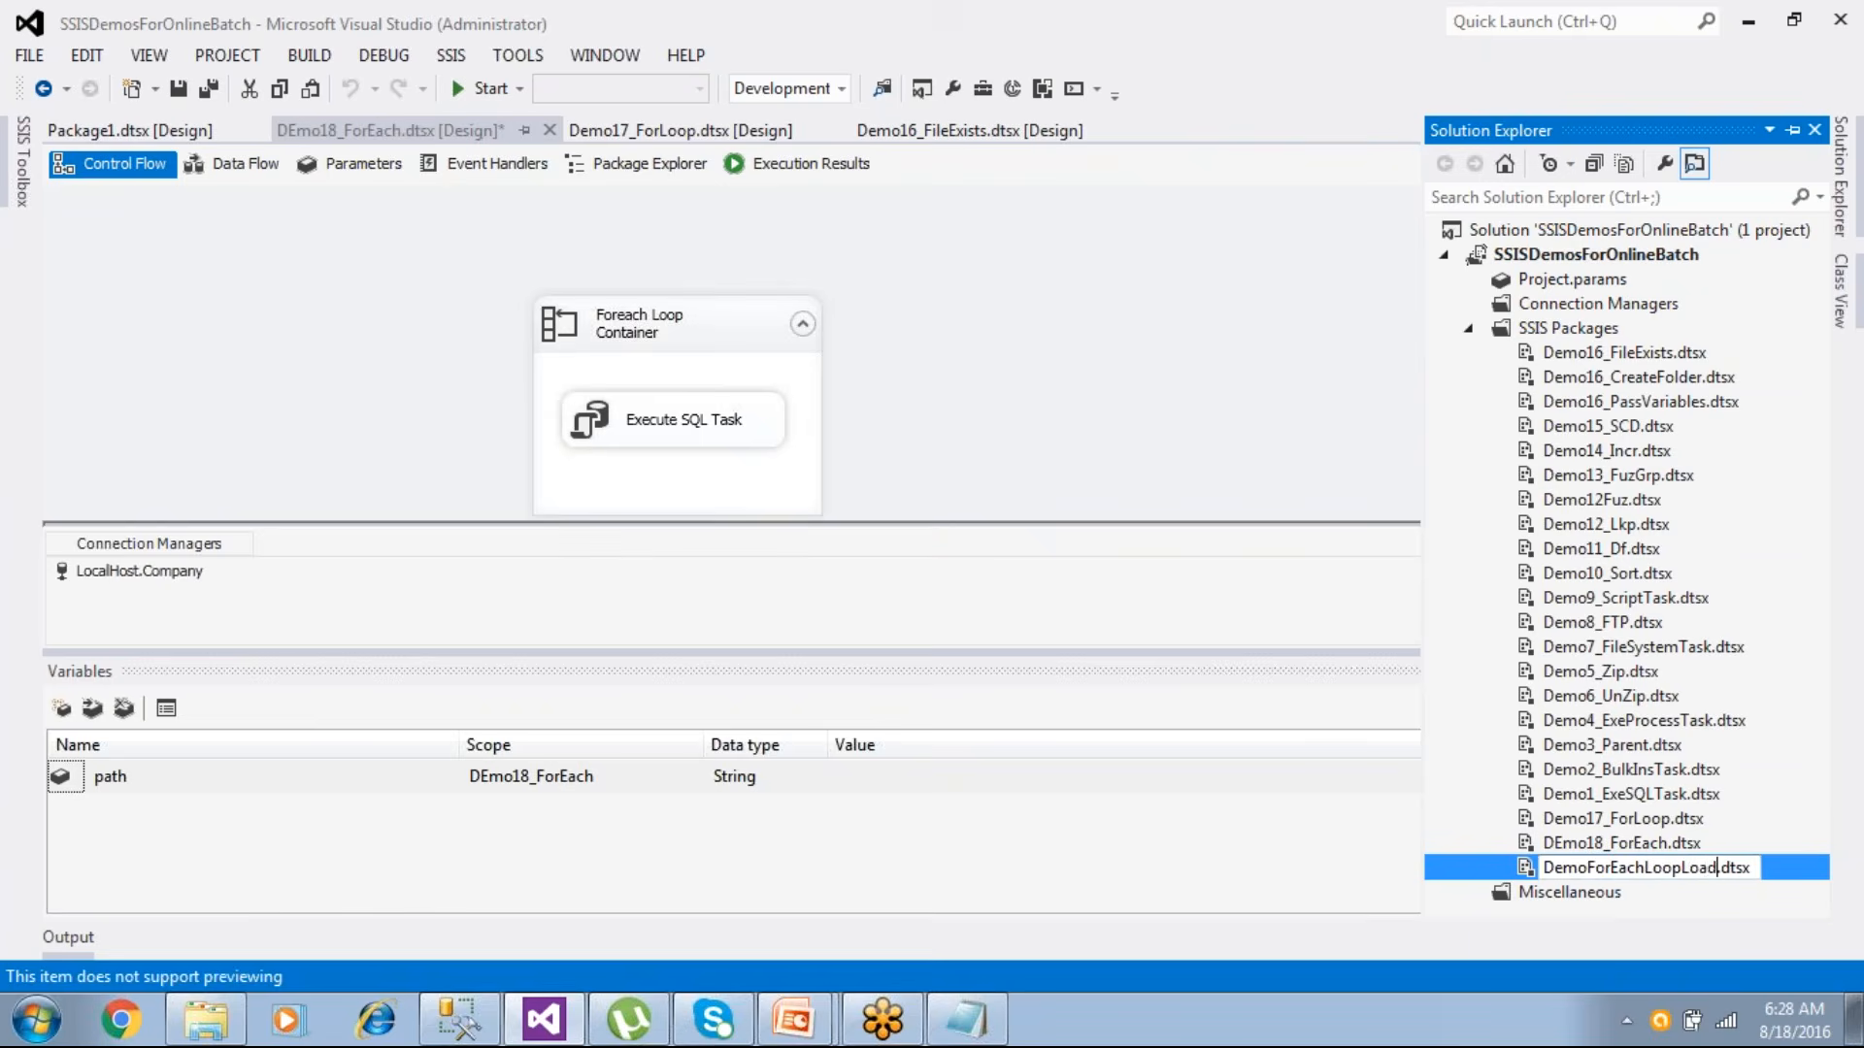
type("Data")
key("Return")
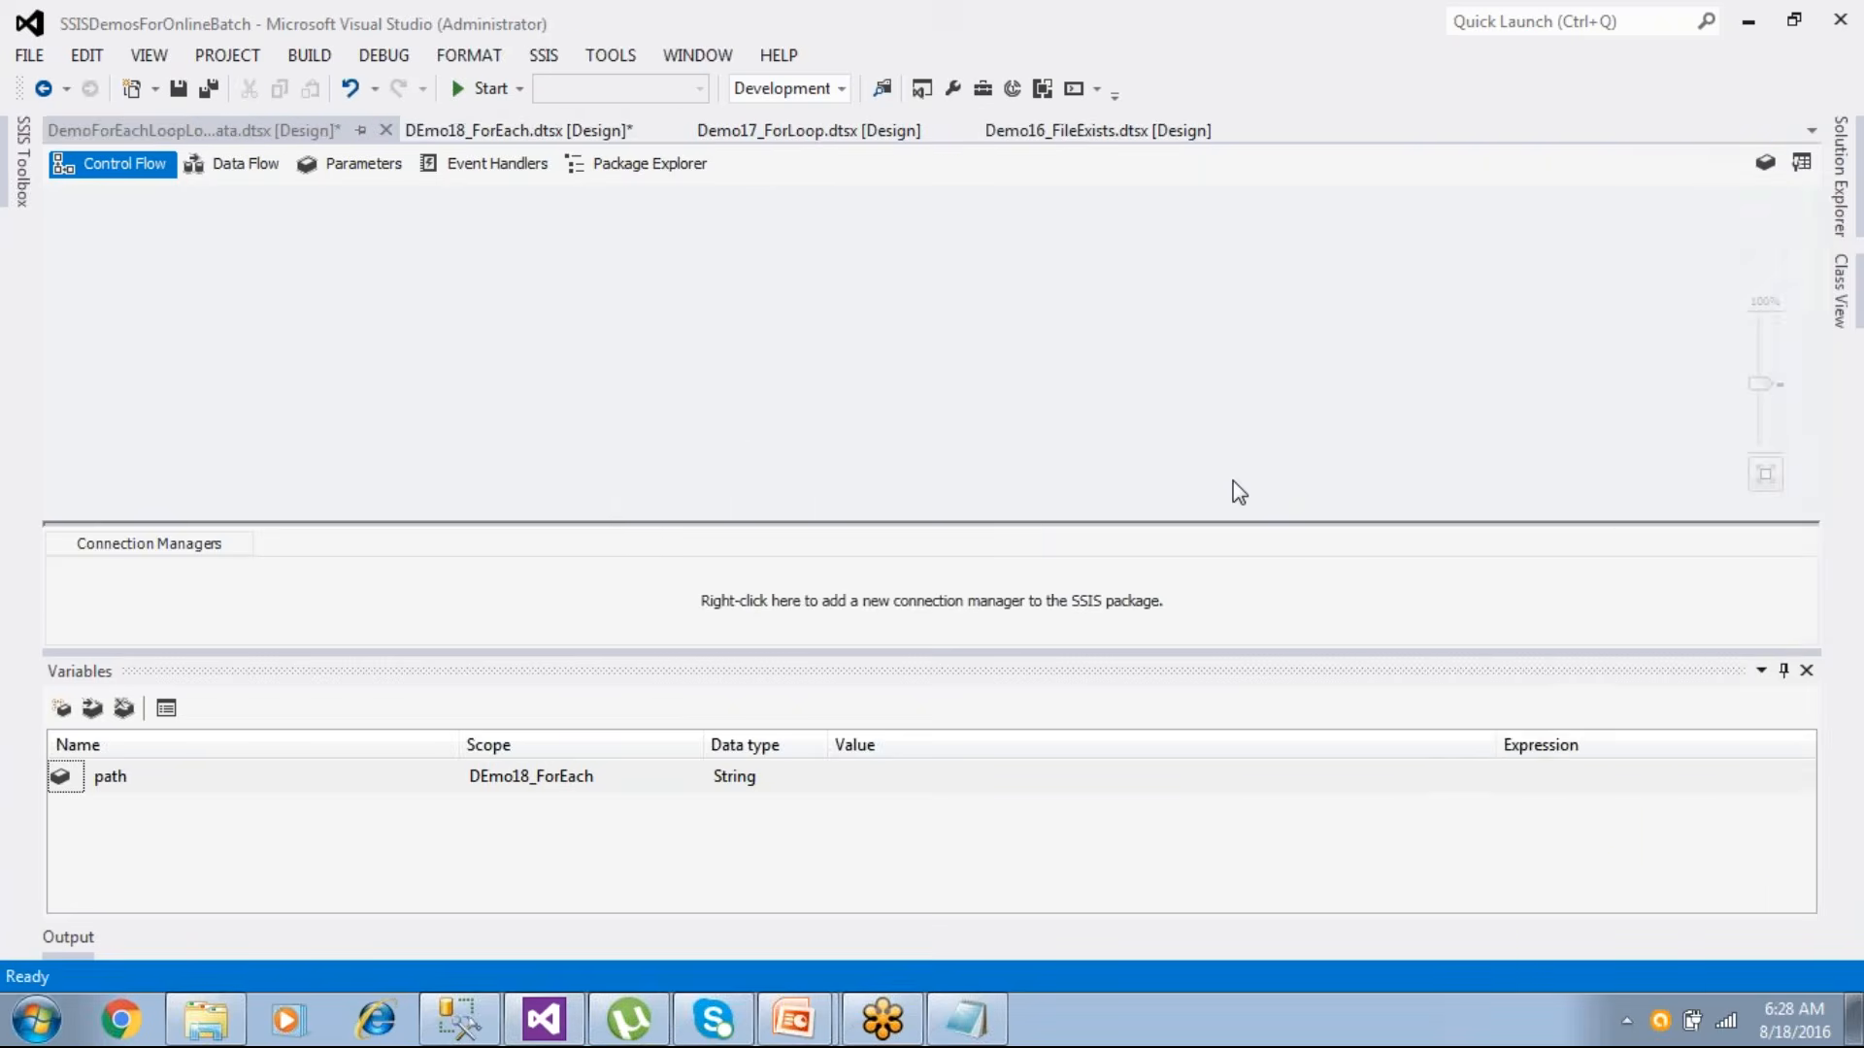
- Add a Foreach Loop Container to the control flow of the DemoForEachLoopLoadData package
left_click(22, 184)
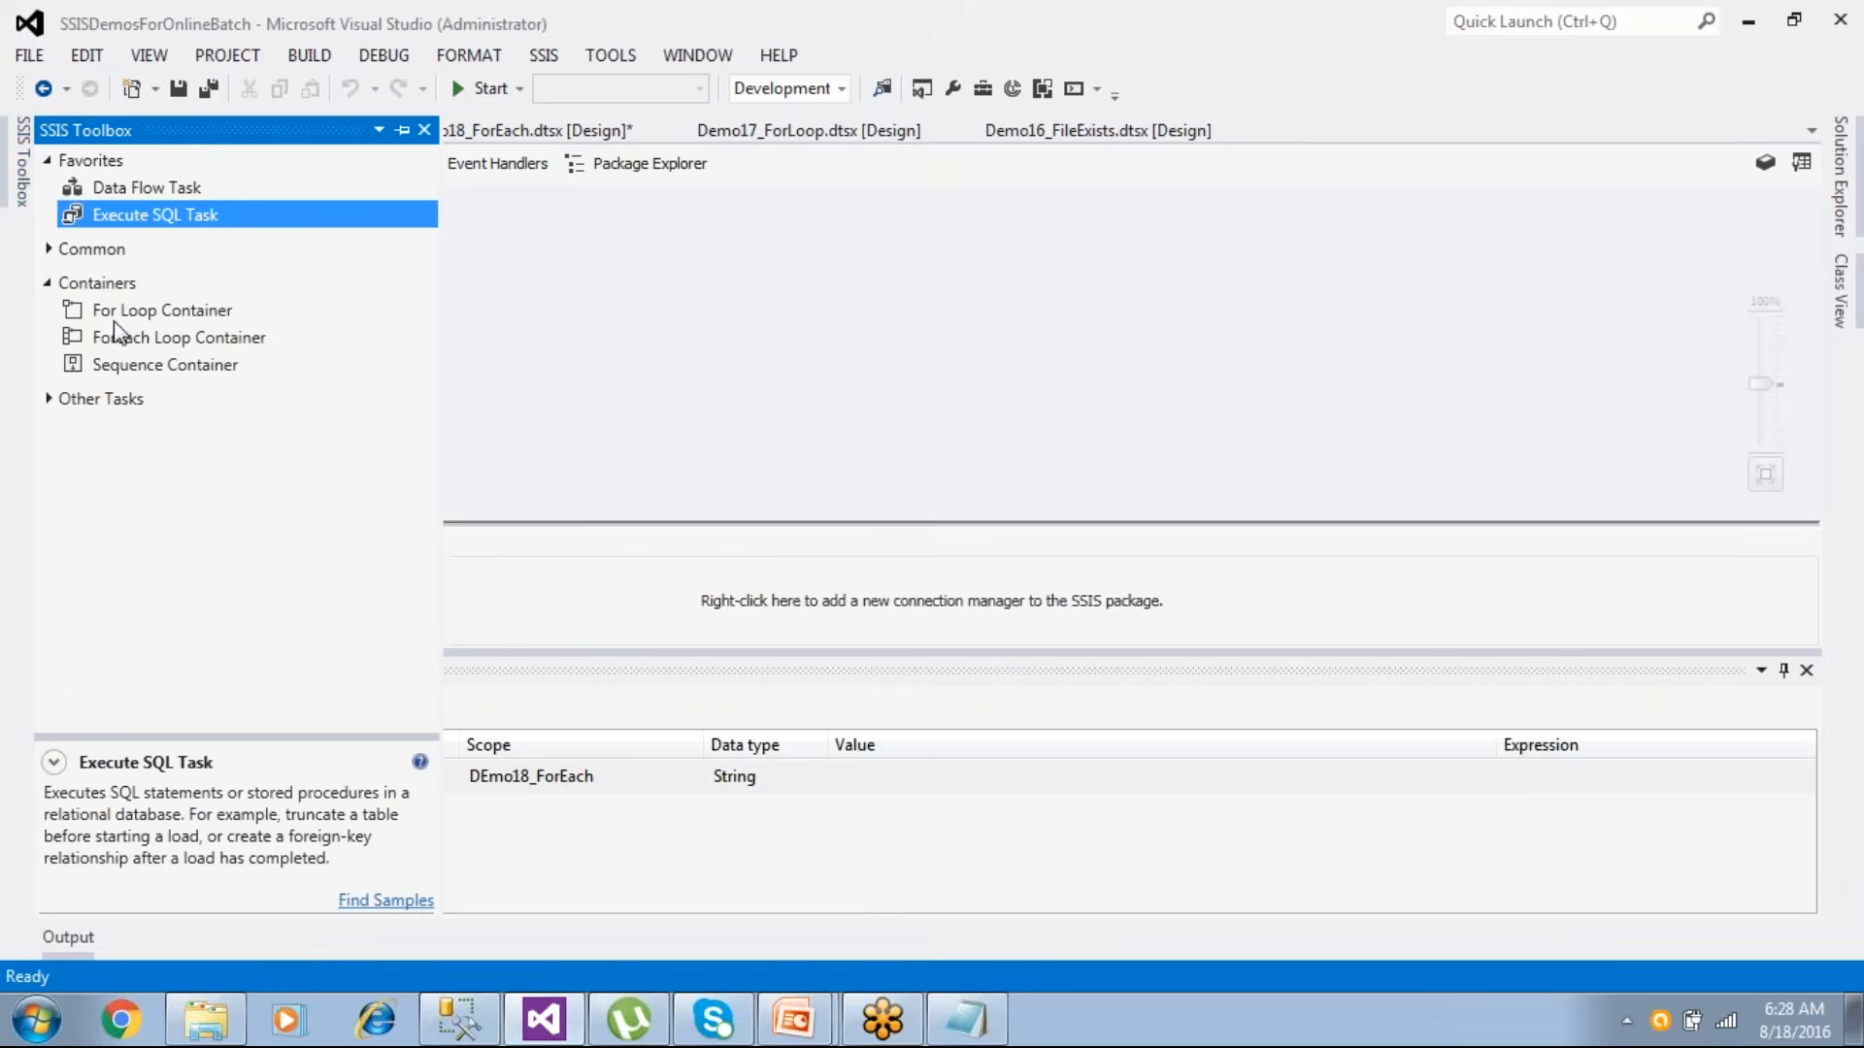
left_click_drag(148, 337, 627, 297)
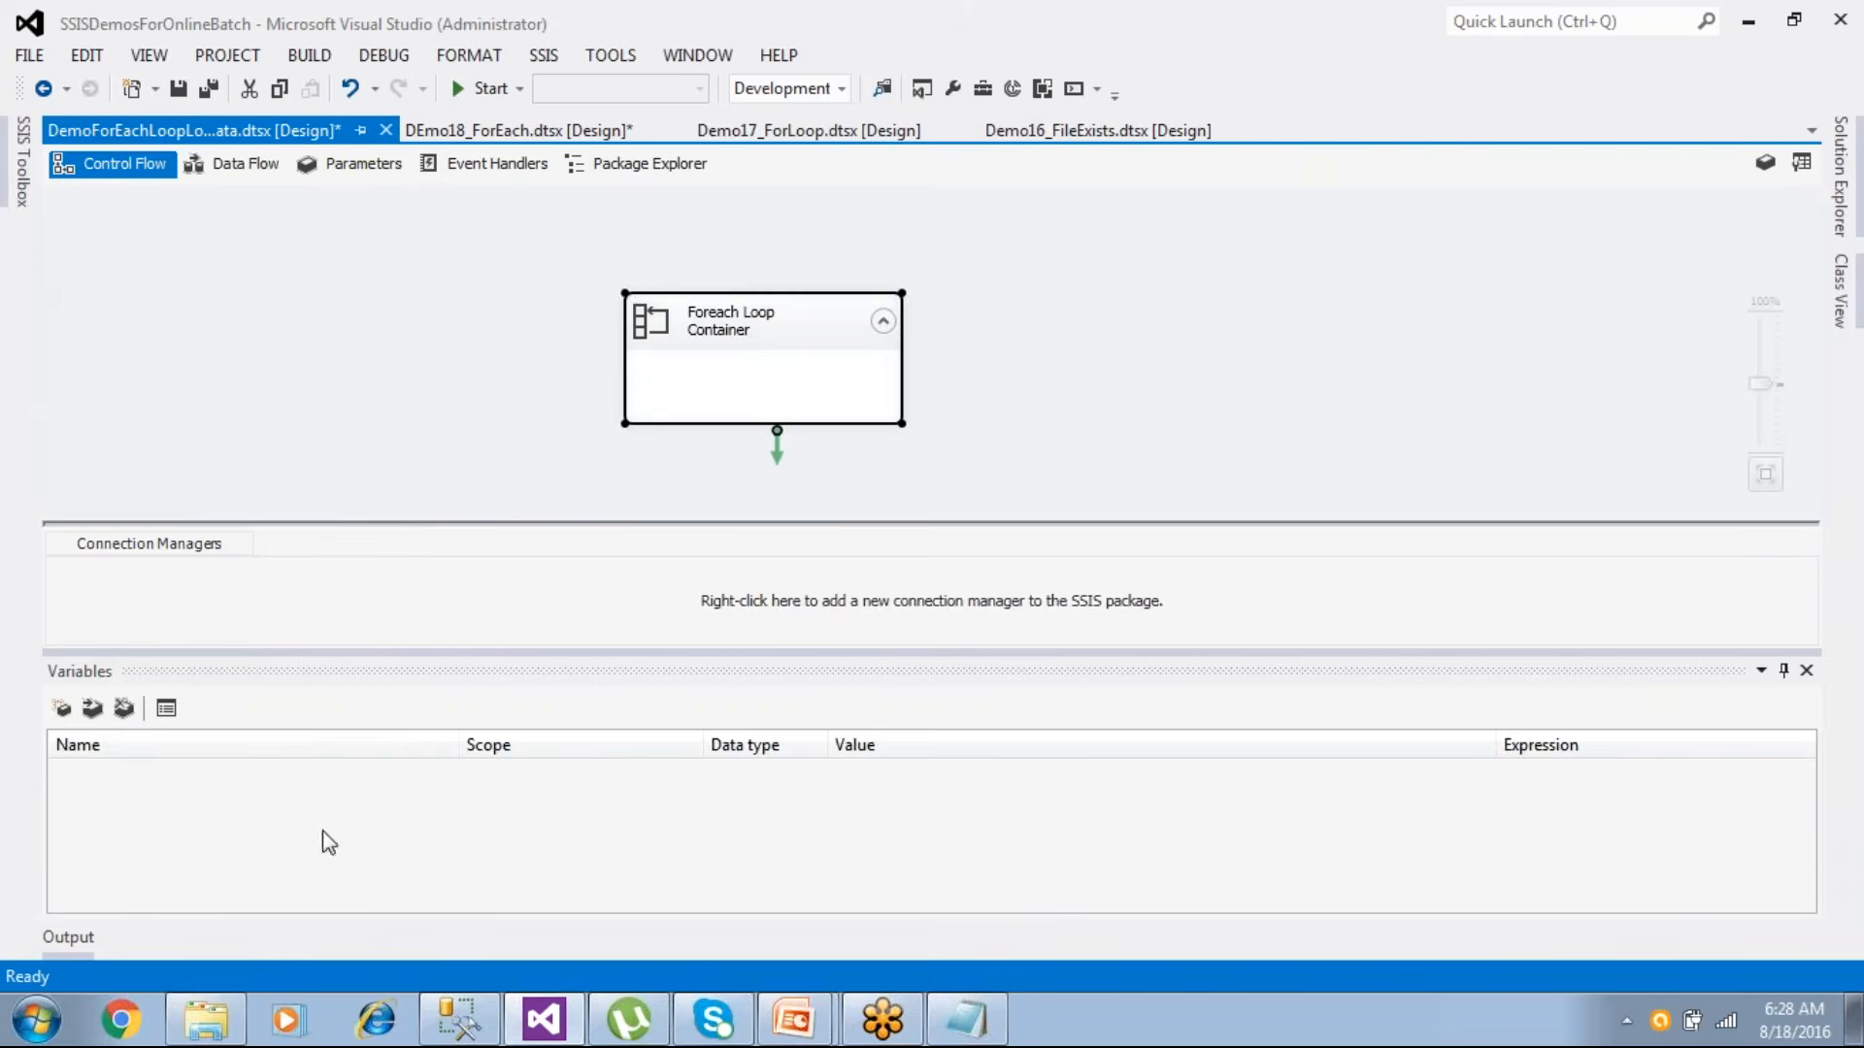
- In Windows Explorer, go to D:\SSISSource\ForEachLoopSrc and review all rows of the Emp-BLR text file, then close it
left_click(212, 1024)
left_click(21, 51)
double_click(301, 605)
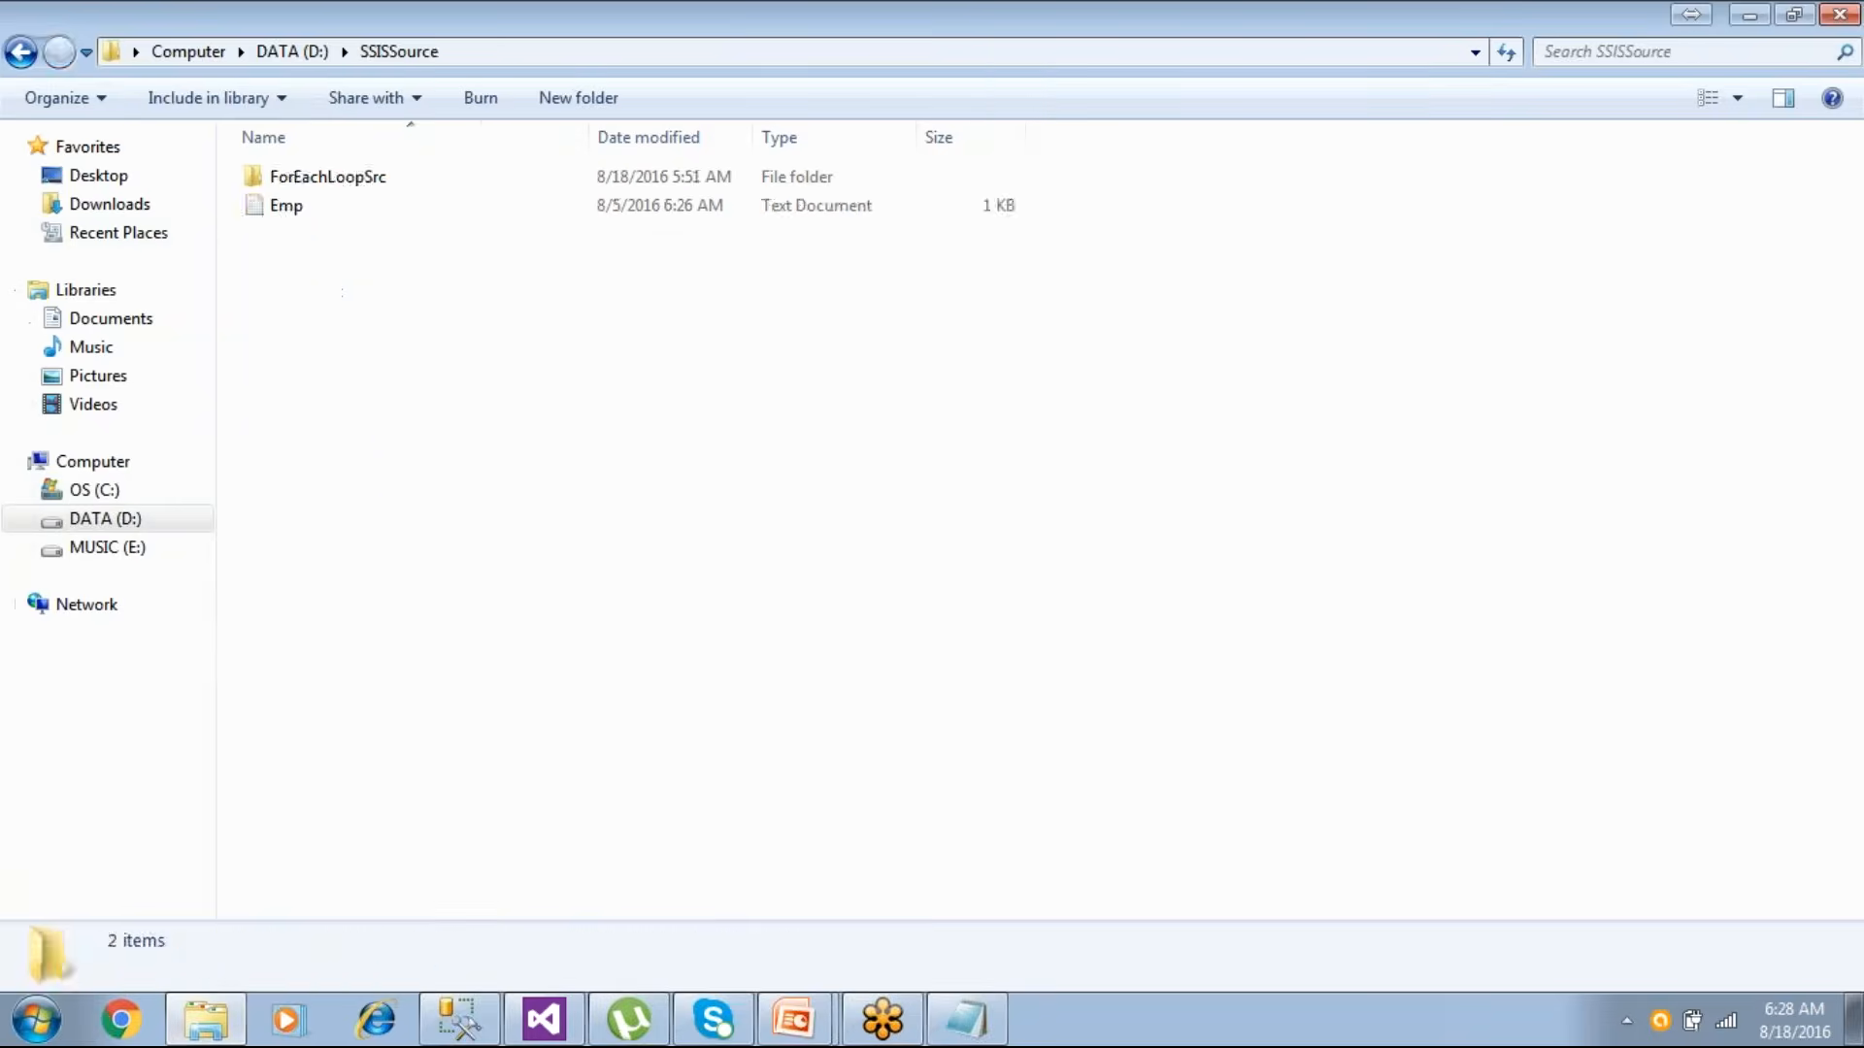
double_click(370, 184)
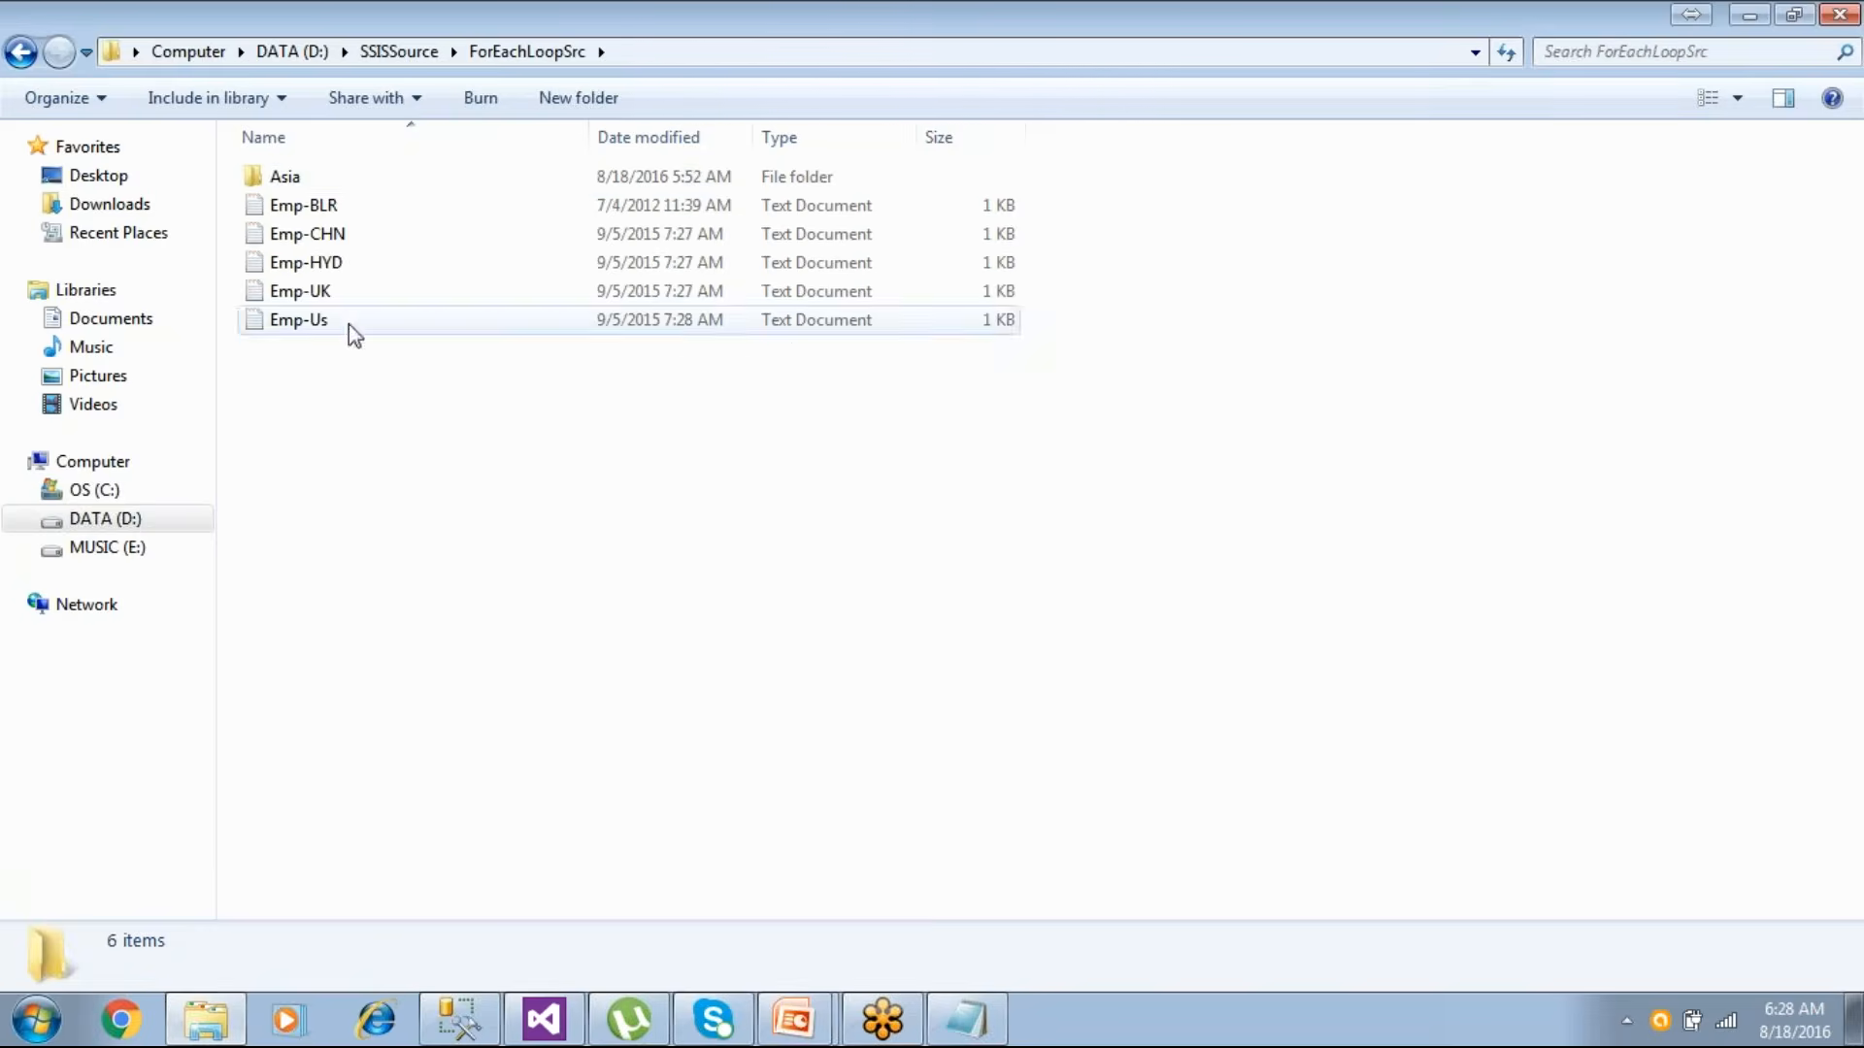
double_click(305, 210)
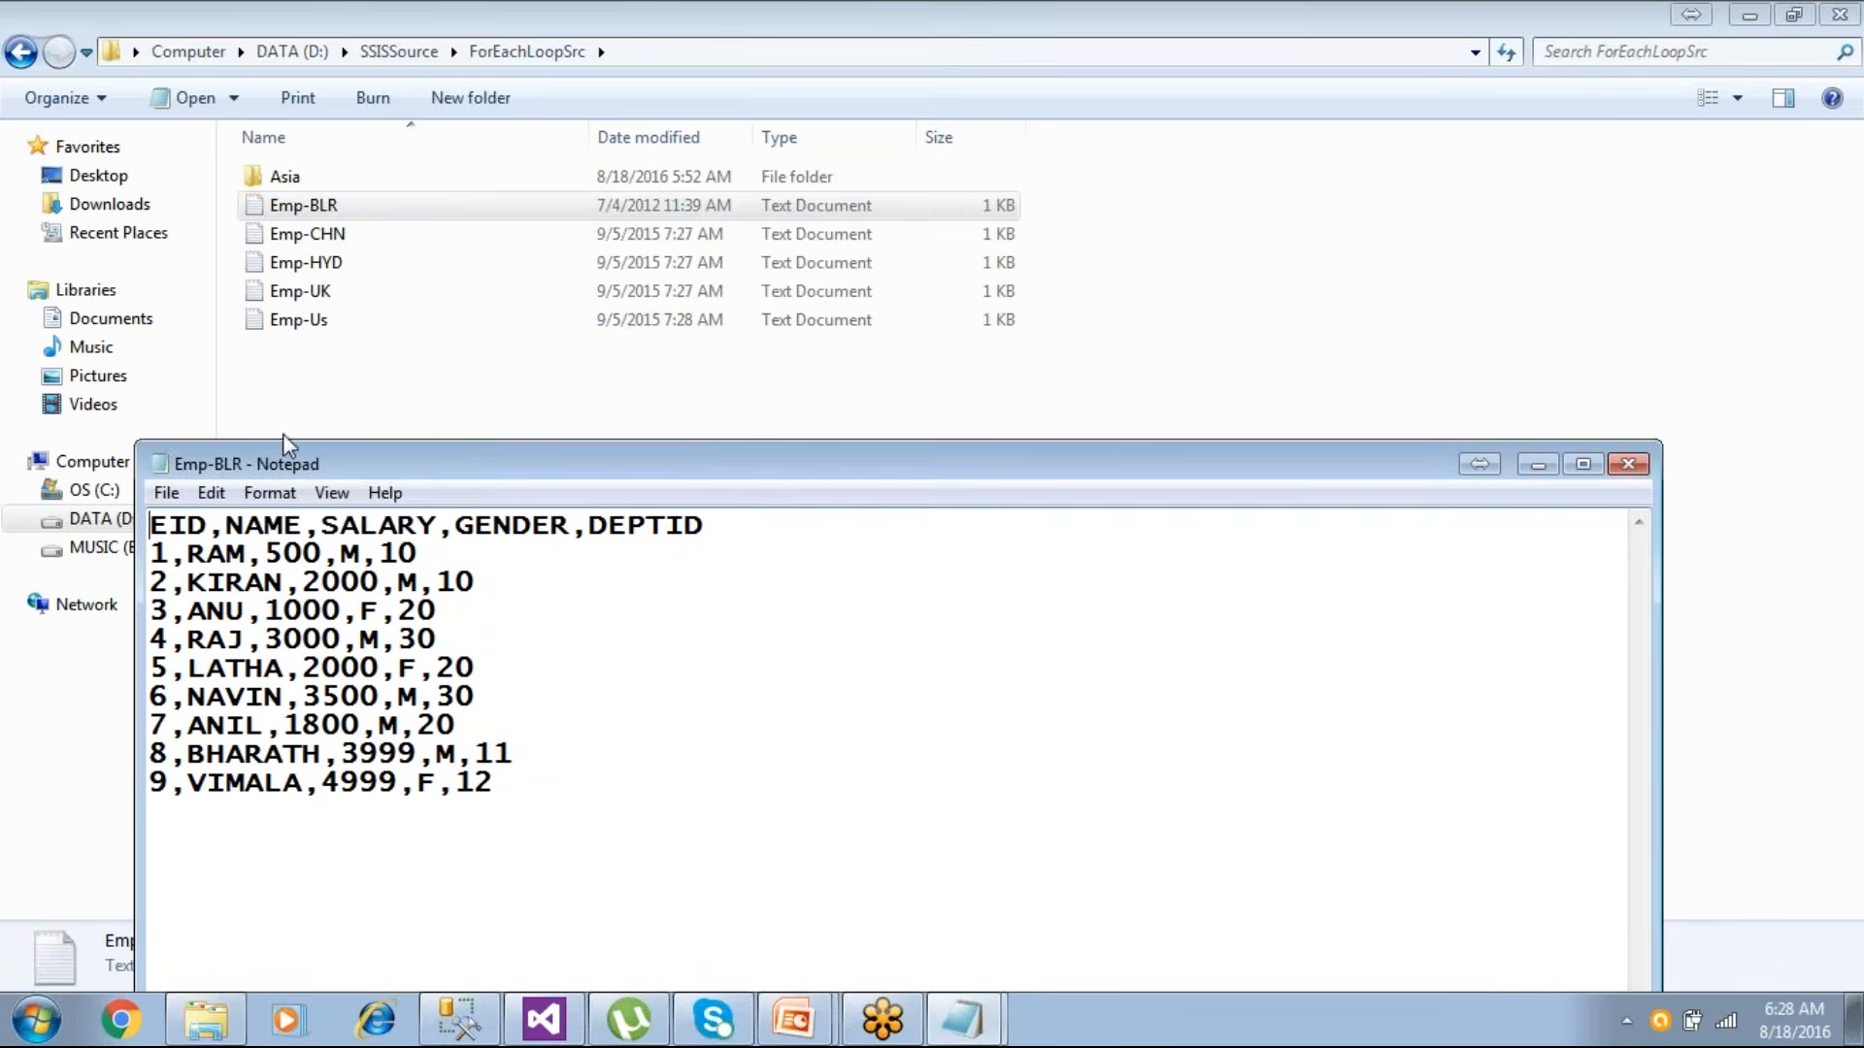
left_click_drag(538, 787, 118, 511)
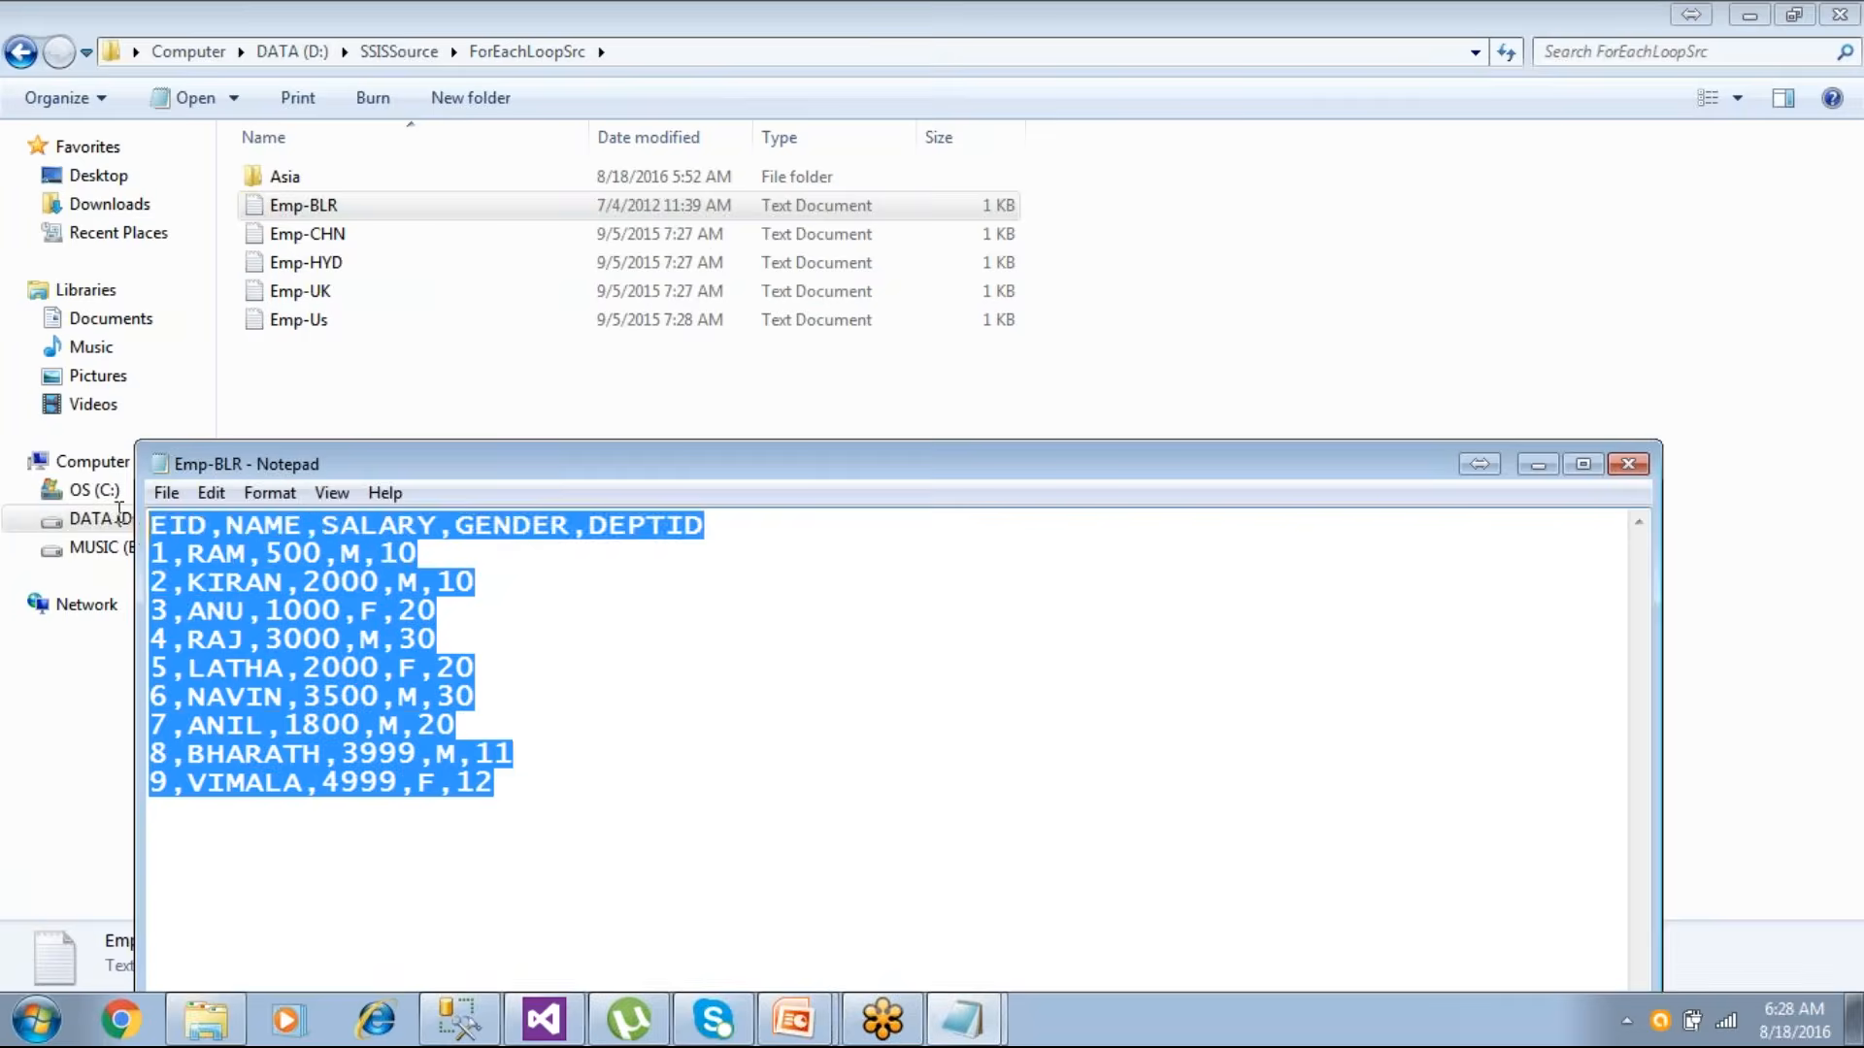
left_click(1636, 470)
- Open the Emp-CHN and Emp-HYD text files one after the other, review their employee rows, and close them
double_click(301, 234)
left_click_drag(497, 784, 194, 529)
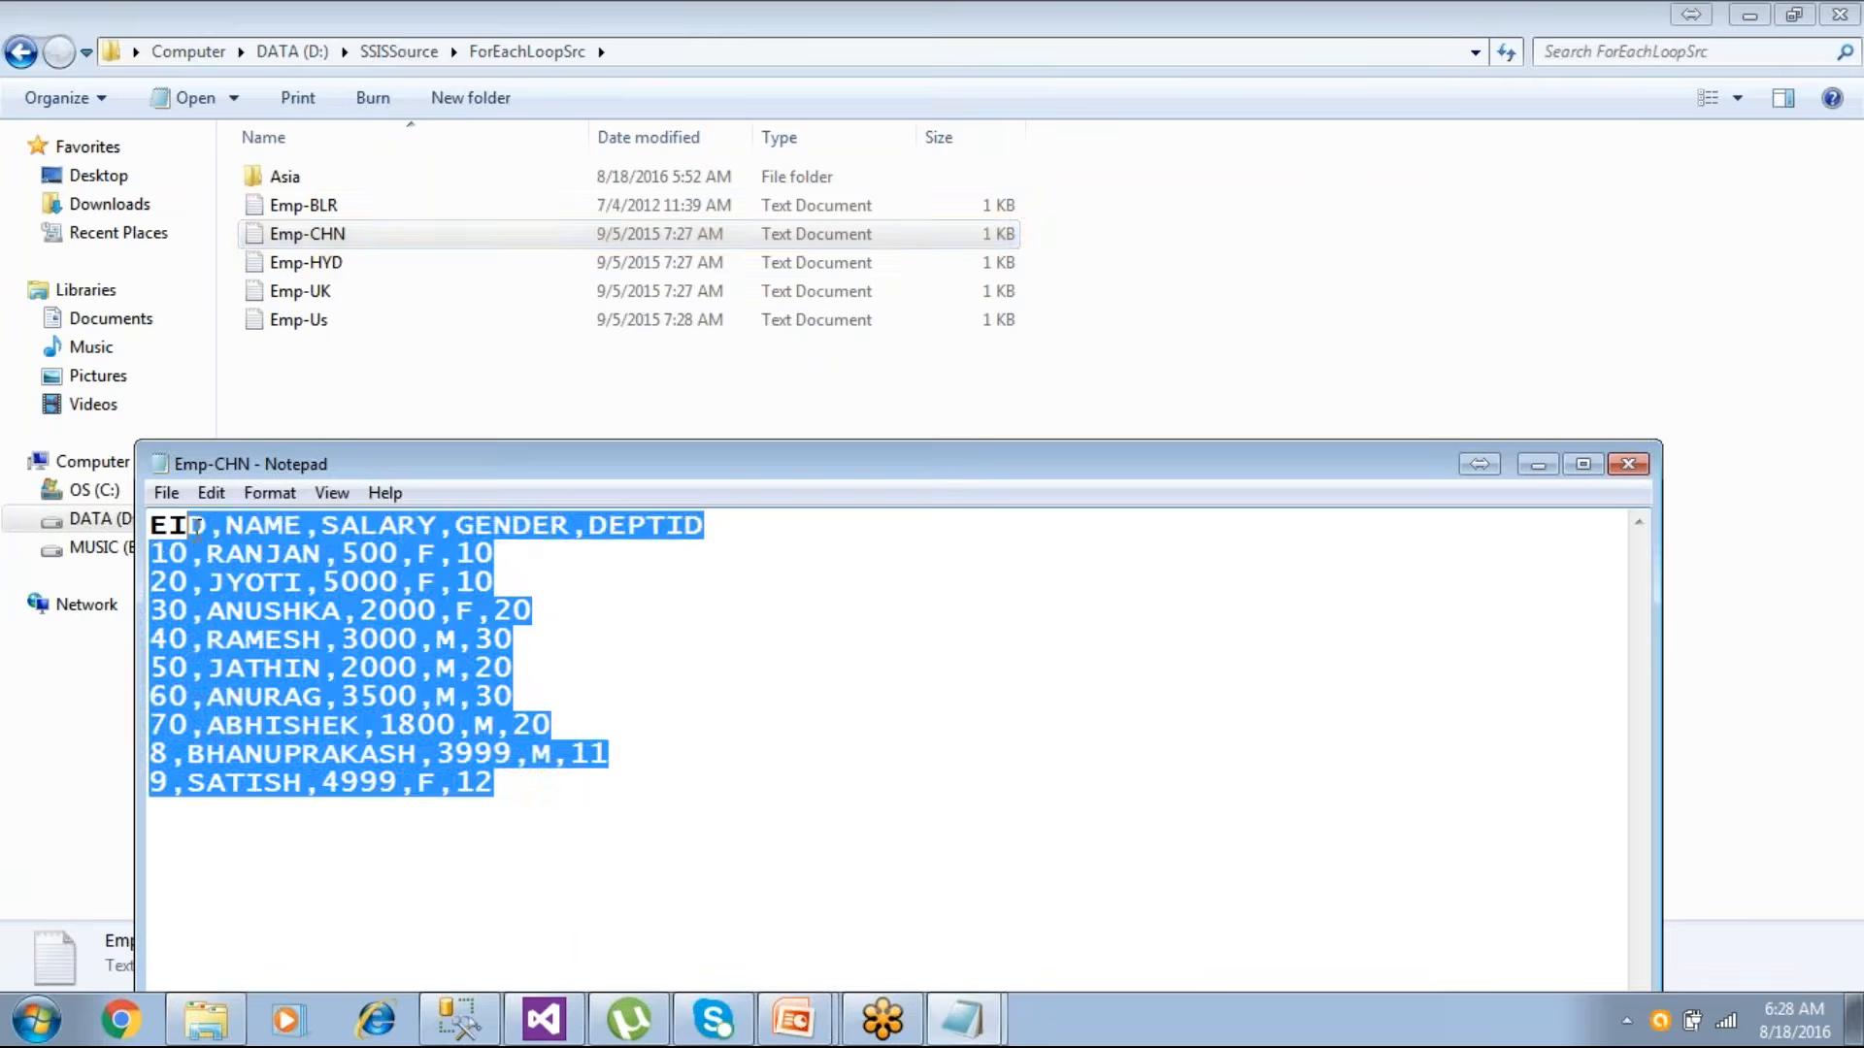
left_click(1628, 464)
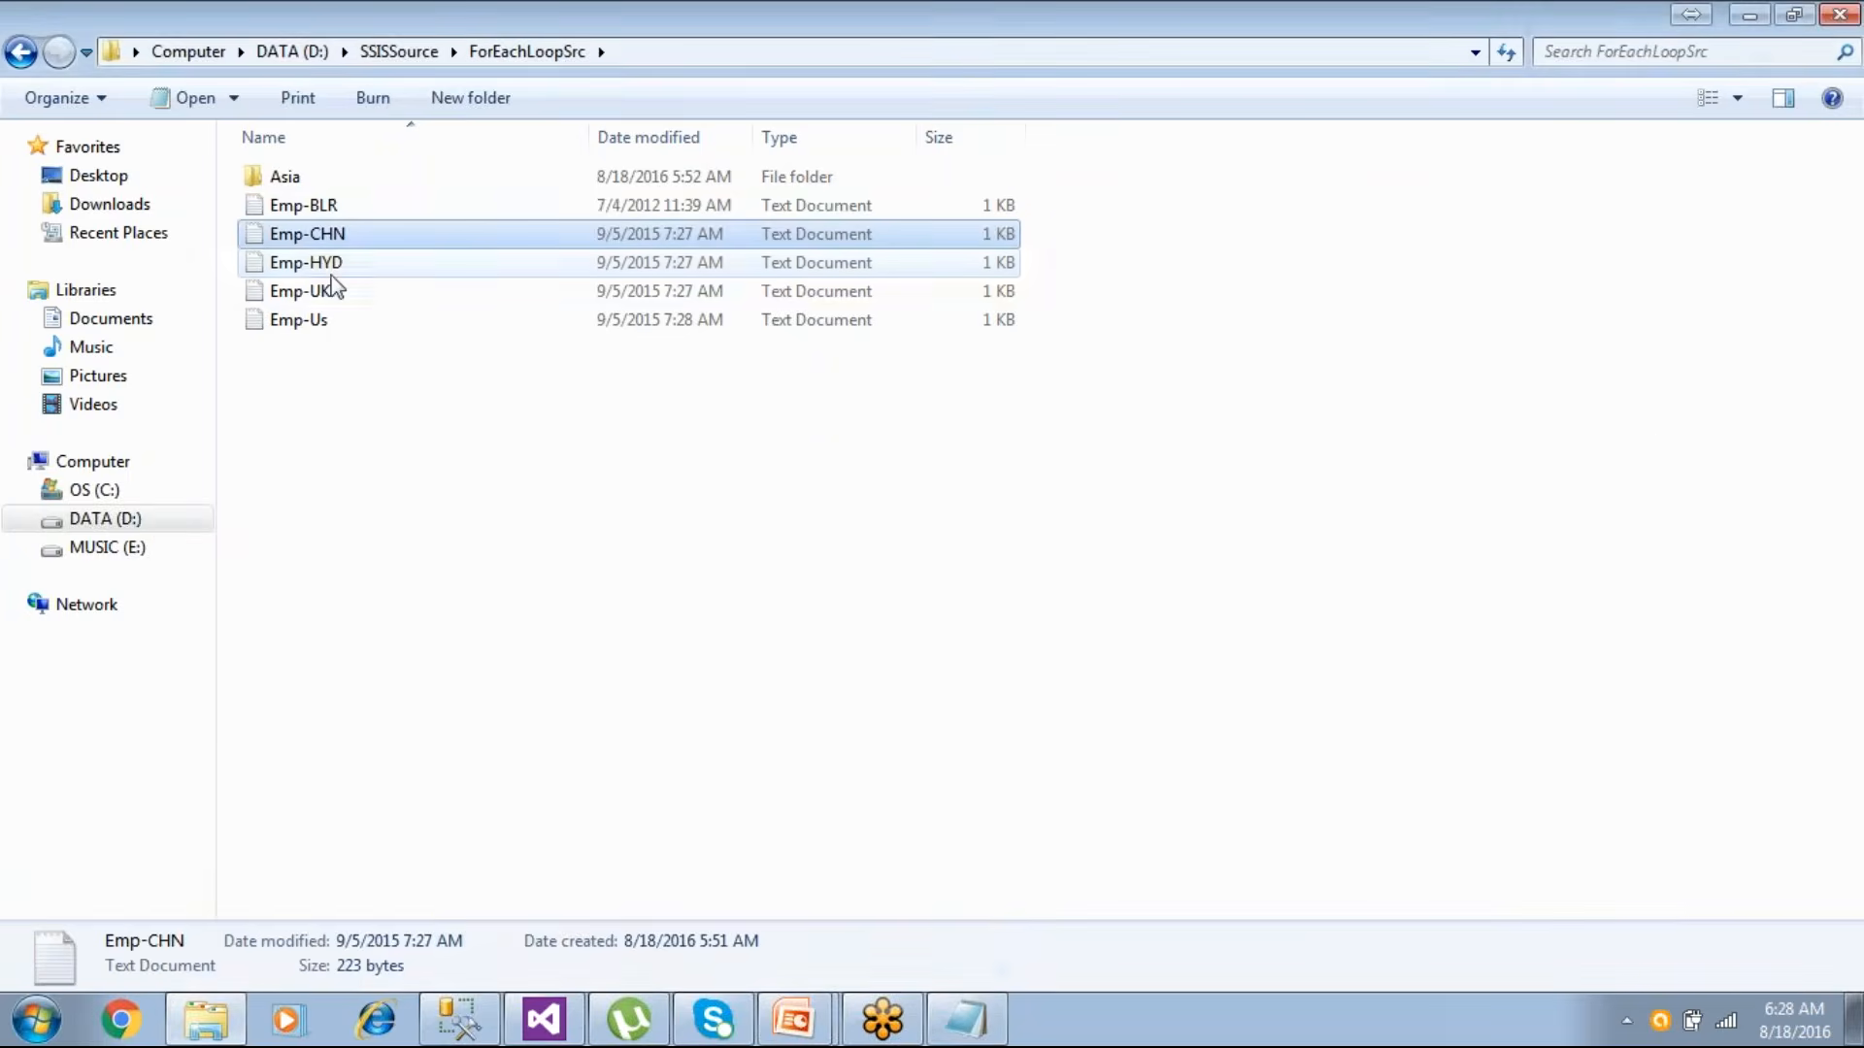
double_click(306, 262)
left_click_drag(546, 813, 1480, 527)
left_click(1635, 468)
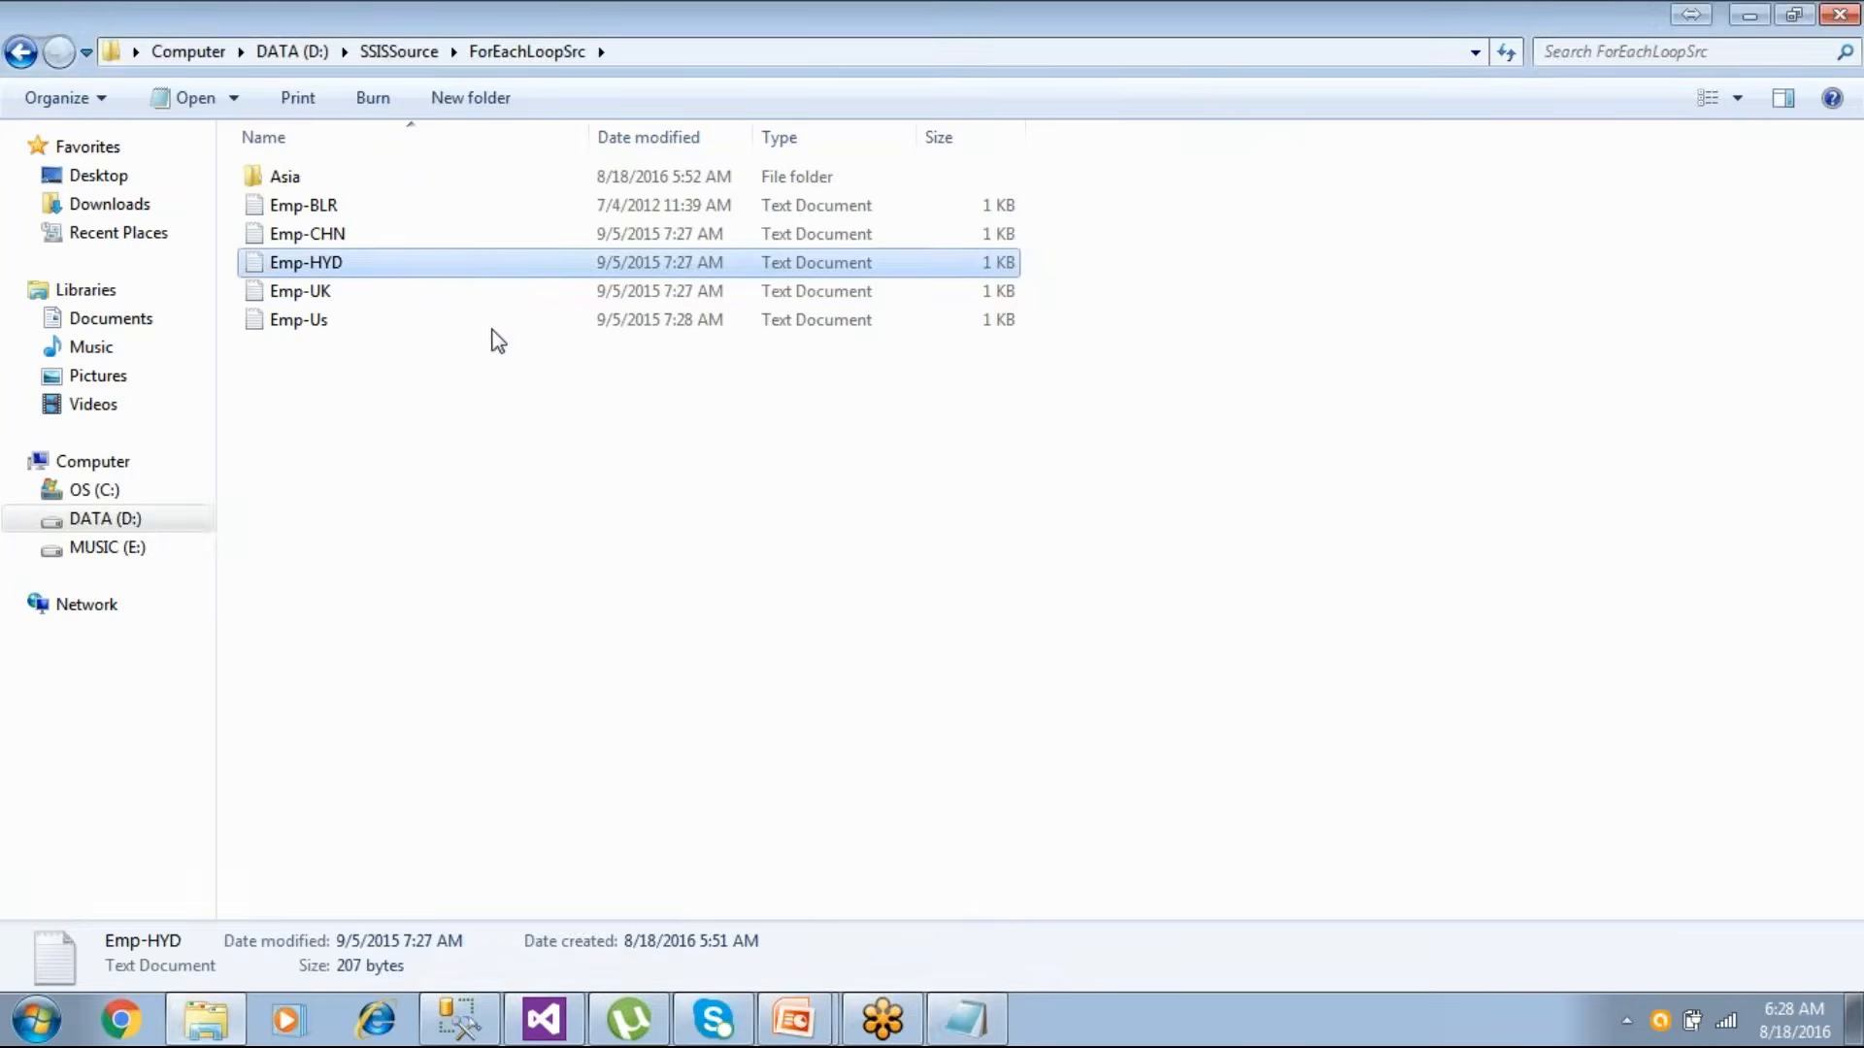
- Open the Emp-UK and Emp-Us text files one after the other, review their employee rows, and close them
double_click(342, 287)
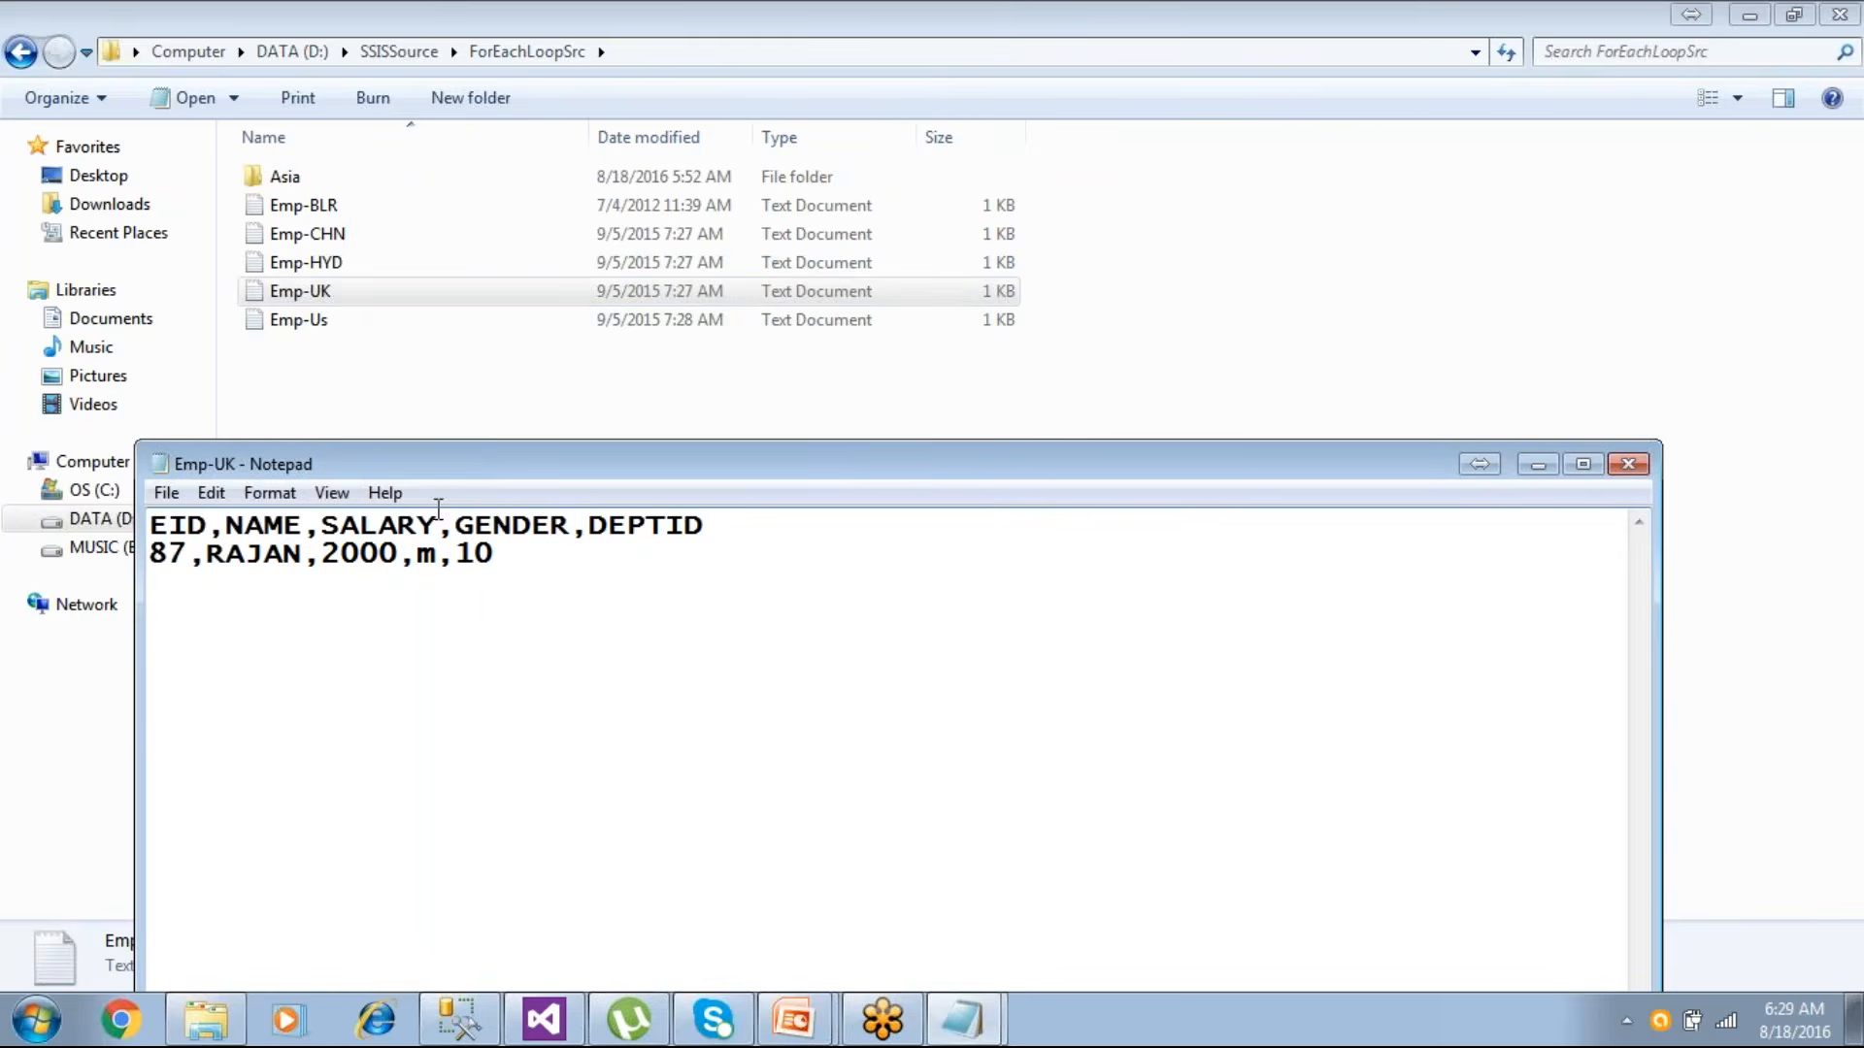
key("shift+End")
left_click_drag(537, 556, 145, 556)
left_click(1629, 465)
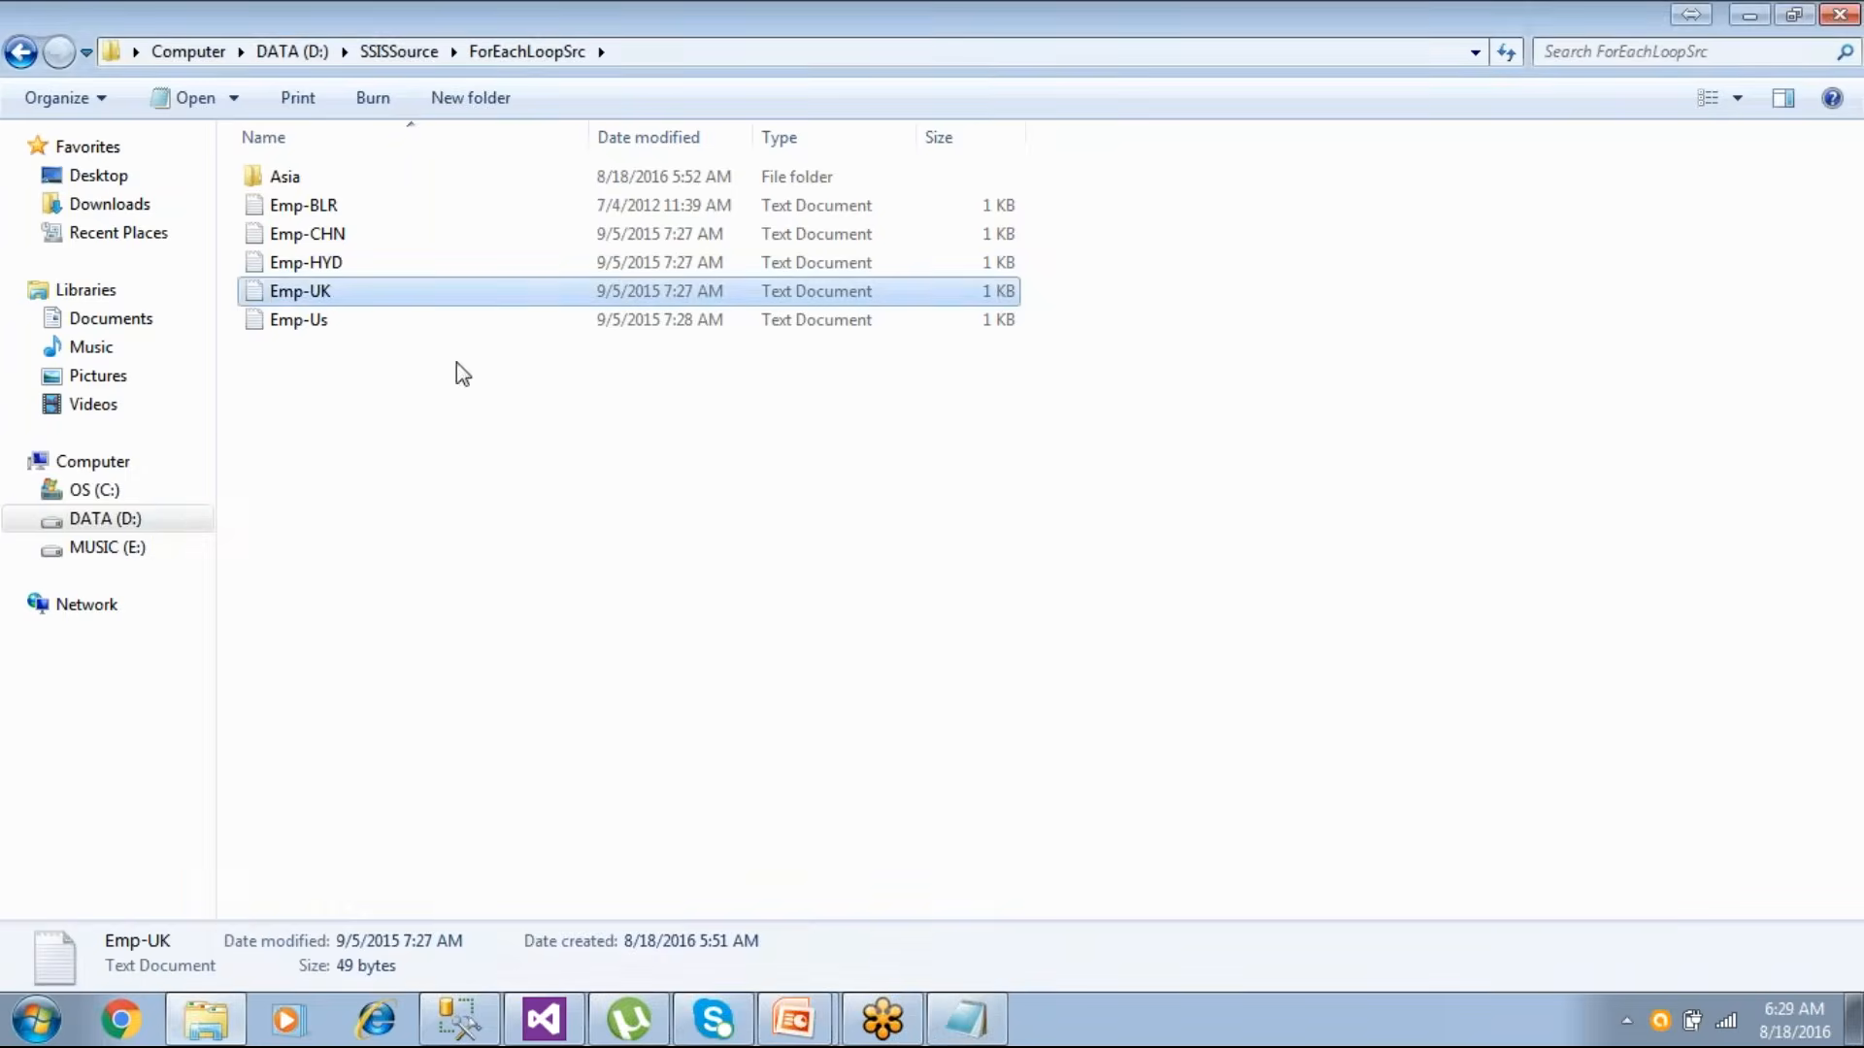
double_click(325, 323)
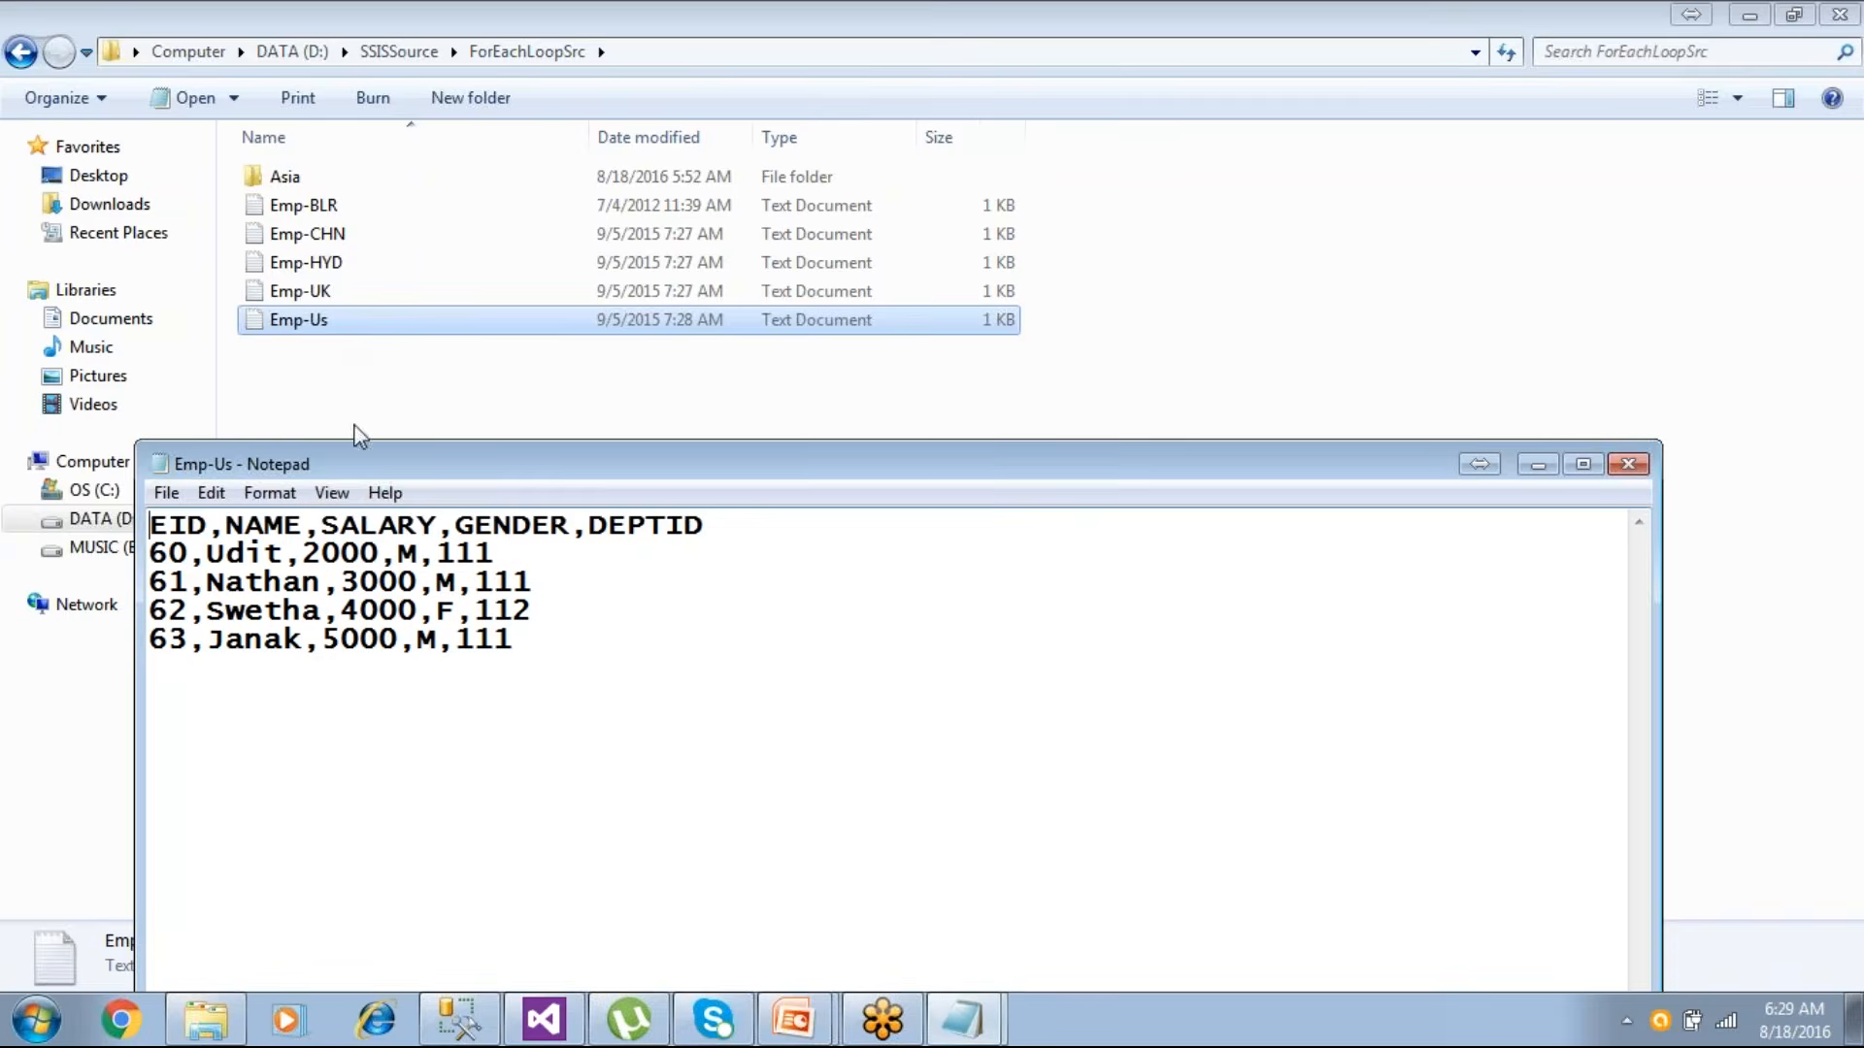
key("ctrl+a")
left_click(1628, 465)
- Review the rows of the Emp-Asia text file in the Asia subfolder, close it, and return to the ForEachLoopSrc folder
double_click(311, 184)
double_click(309, 185)
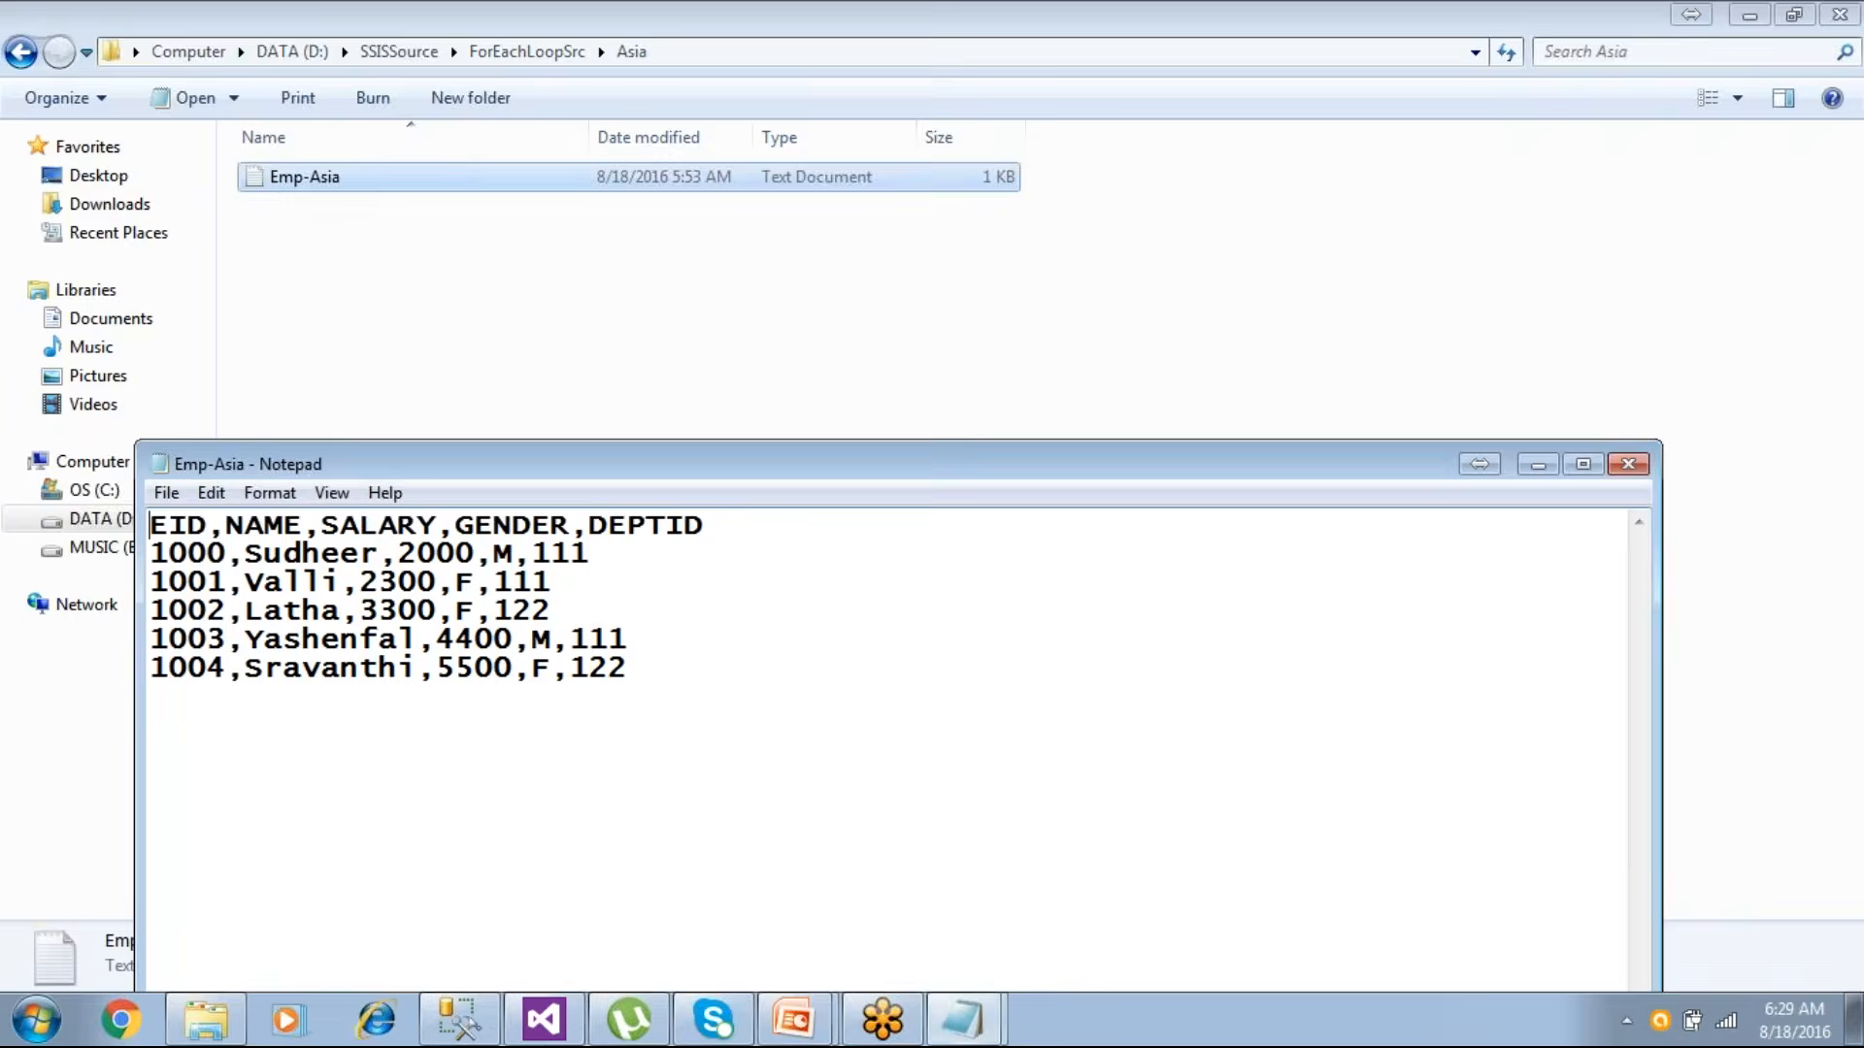
left_click_drag(706, 669, 151, 525)
left_click(303, 667)
left_click_drag(229, 639, 456, 641)
left_click(728, 677)
left_click_drag(728, 678, 150, 525)
left_click(1631, 468)
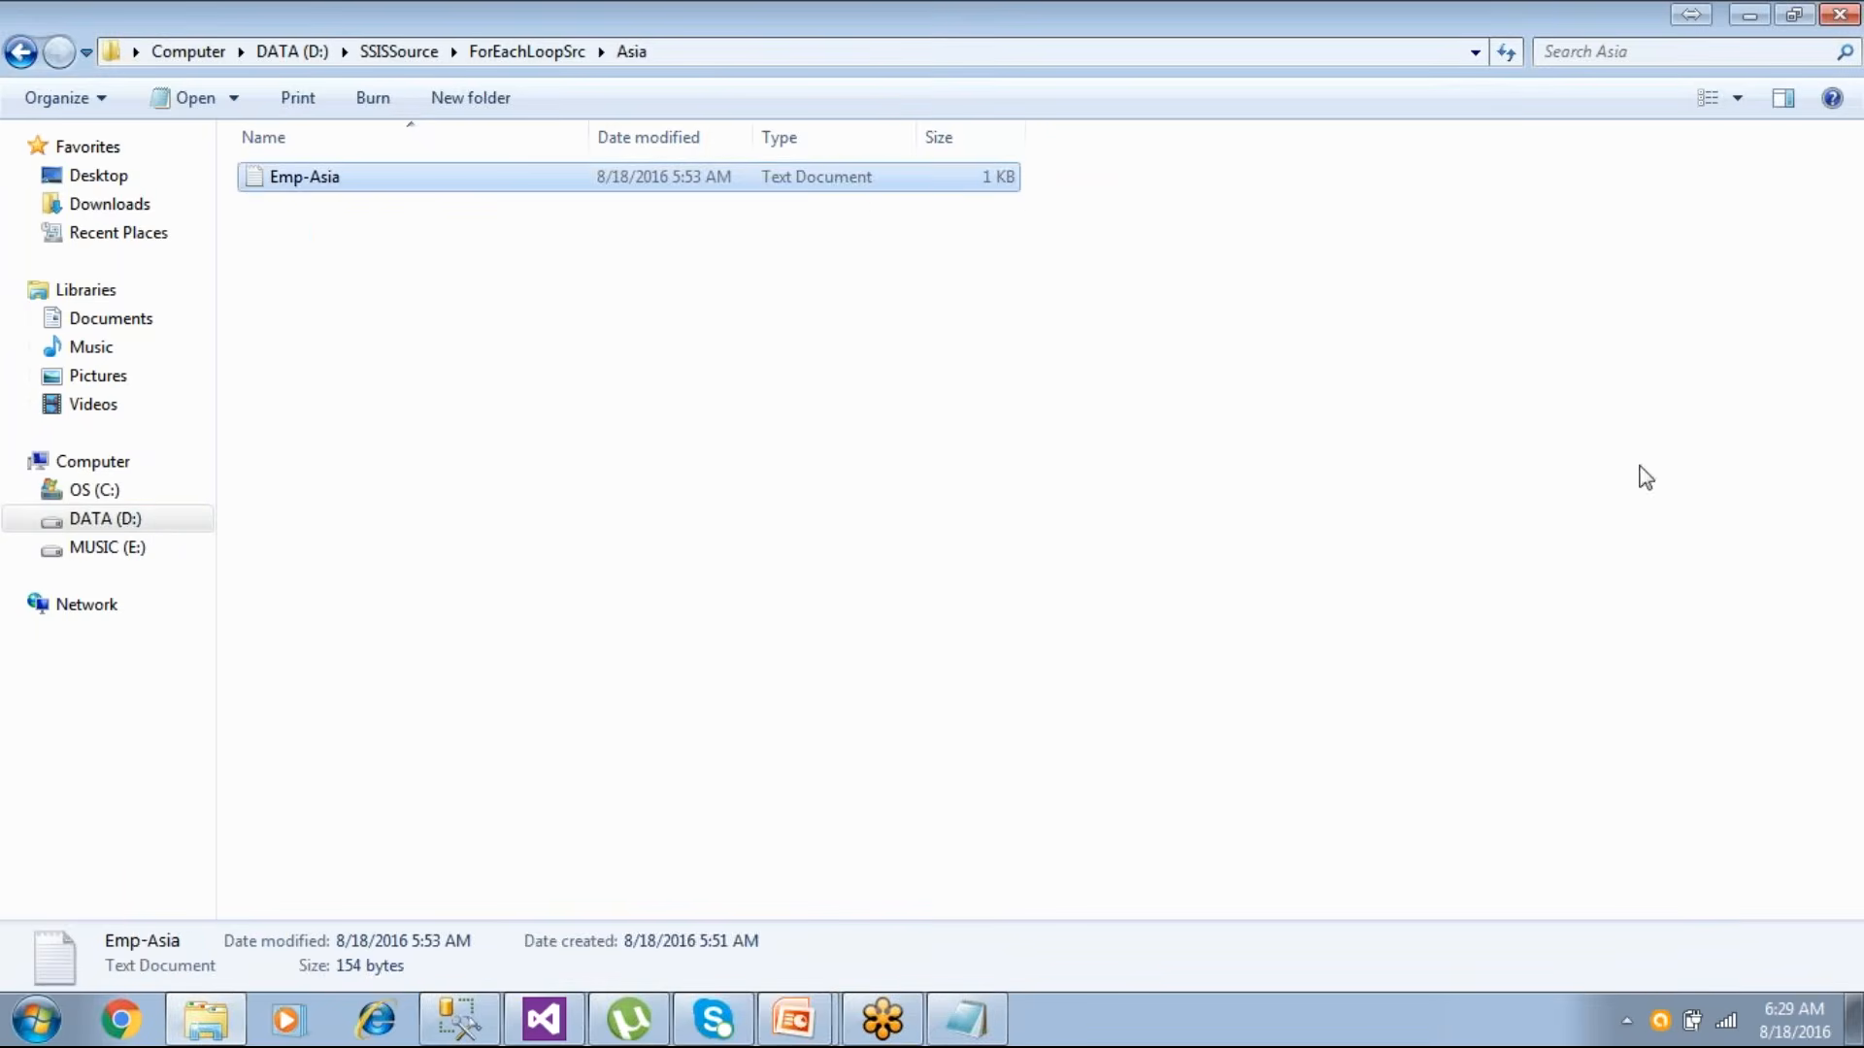
left_click(26, 55)
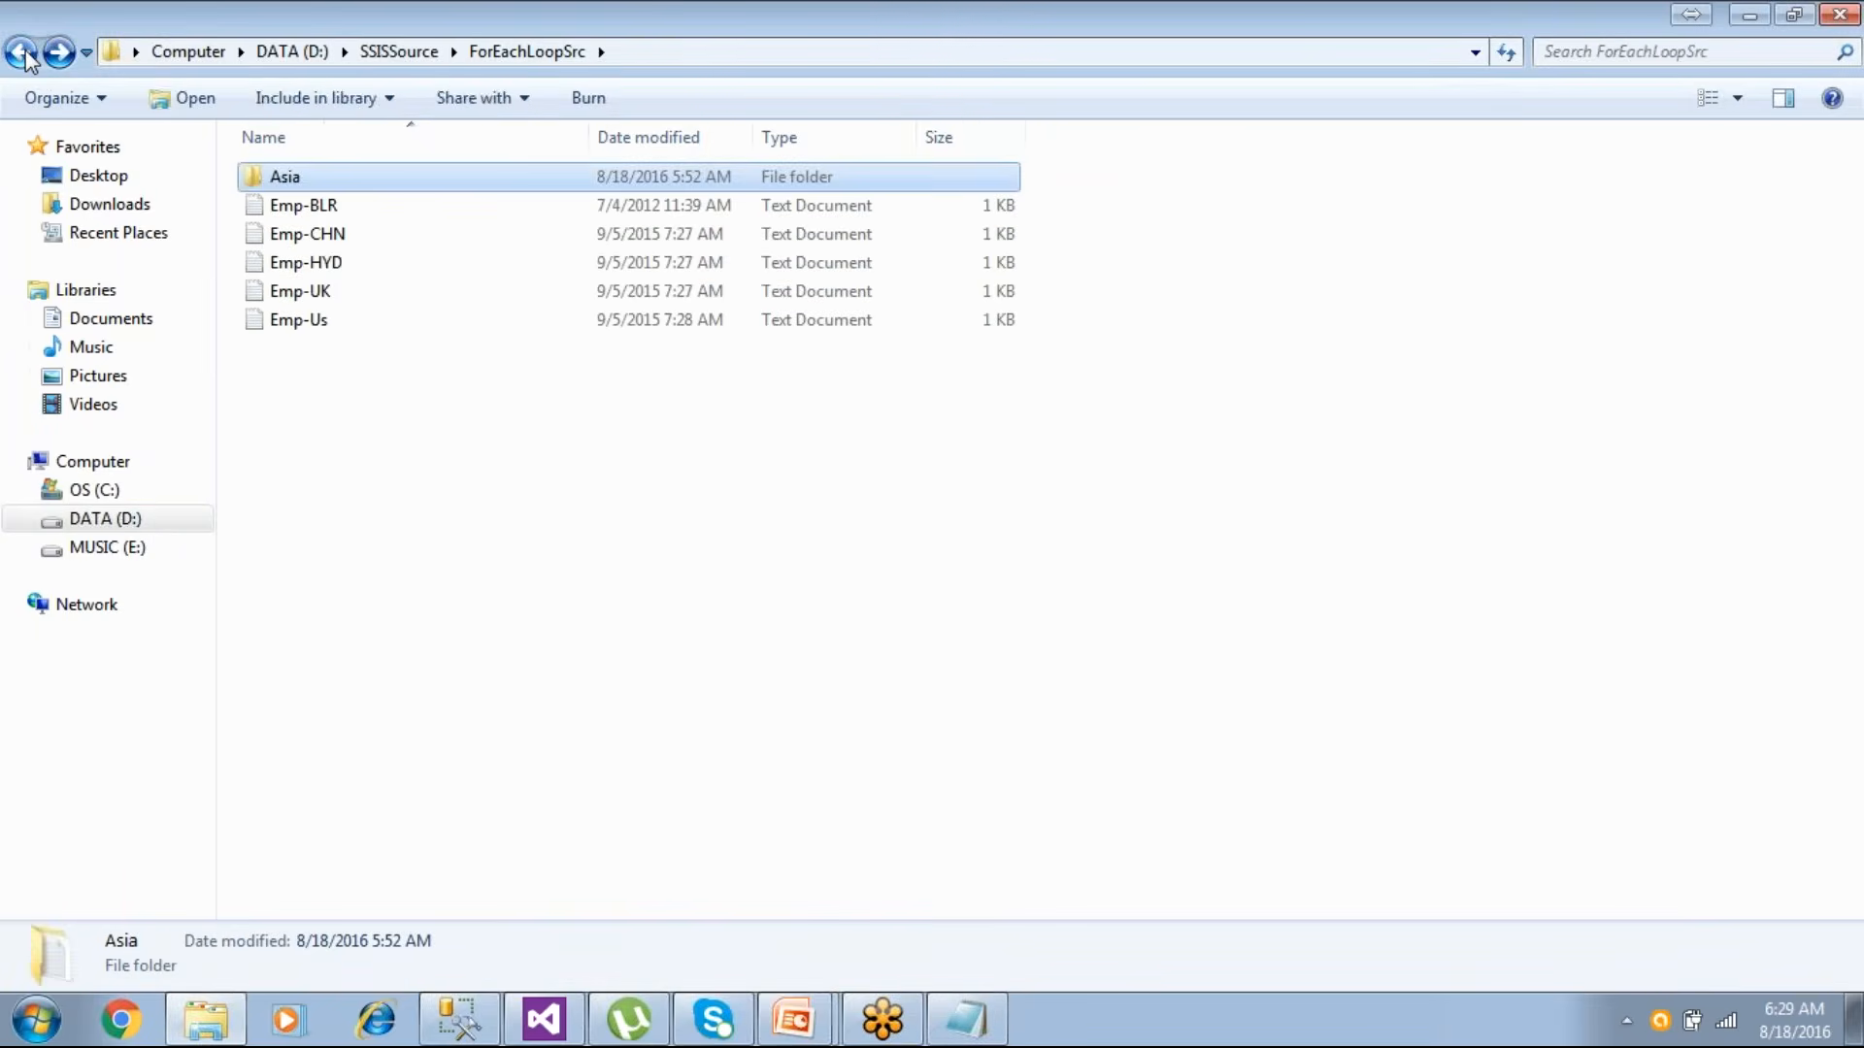
- Go through the five Emp text files in ForEachLoopSrc one by one and look inside the Asia subfolder again
left_click(353, 524)
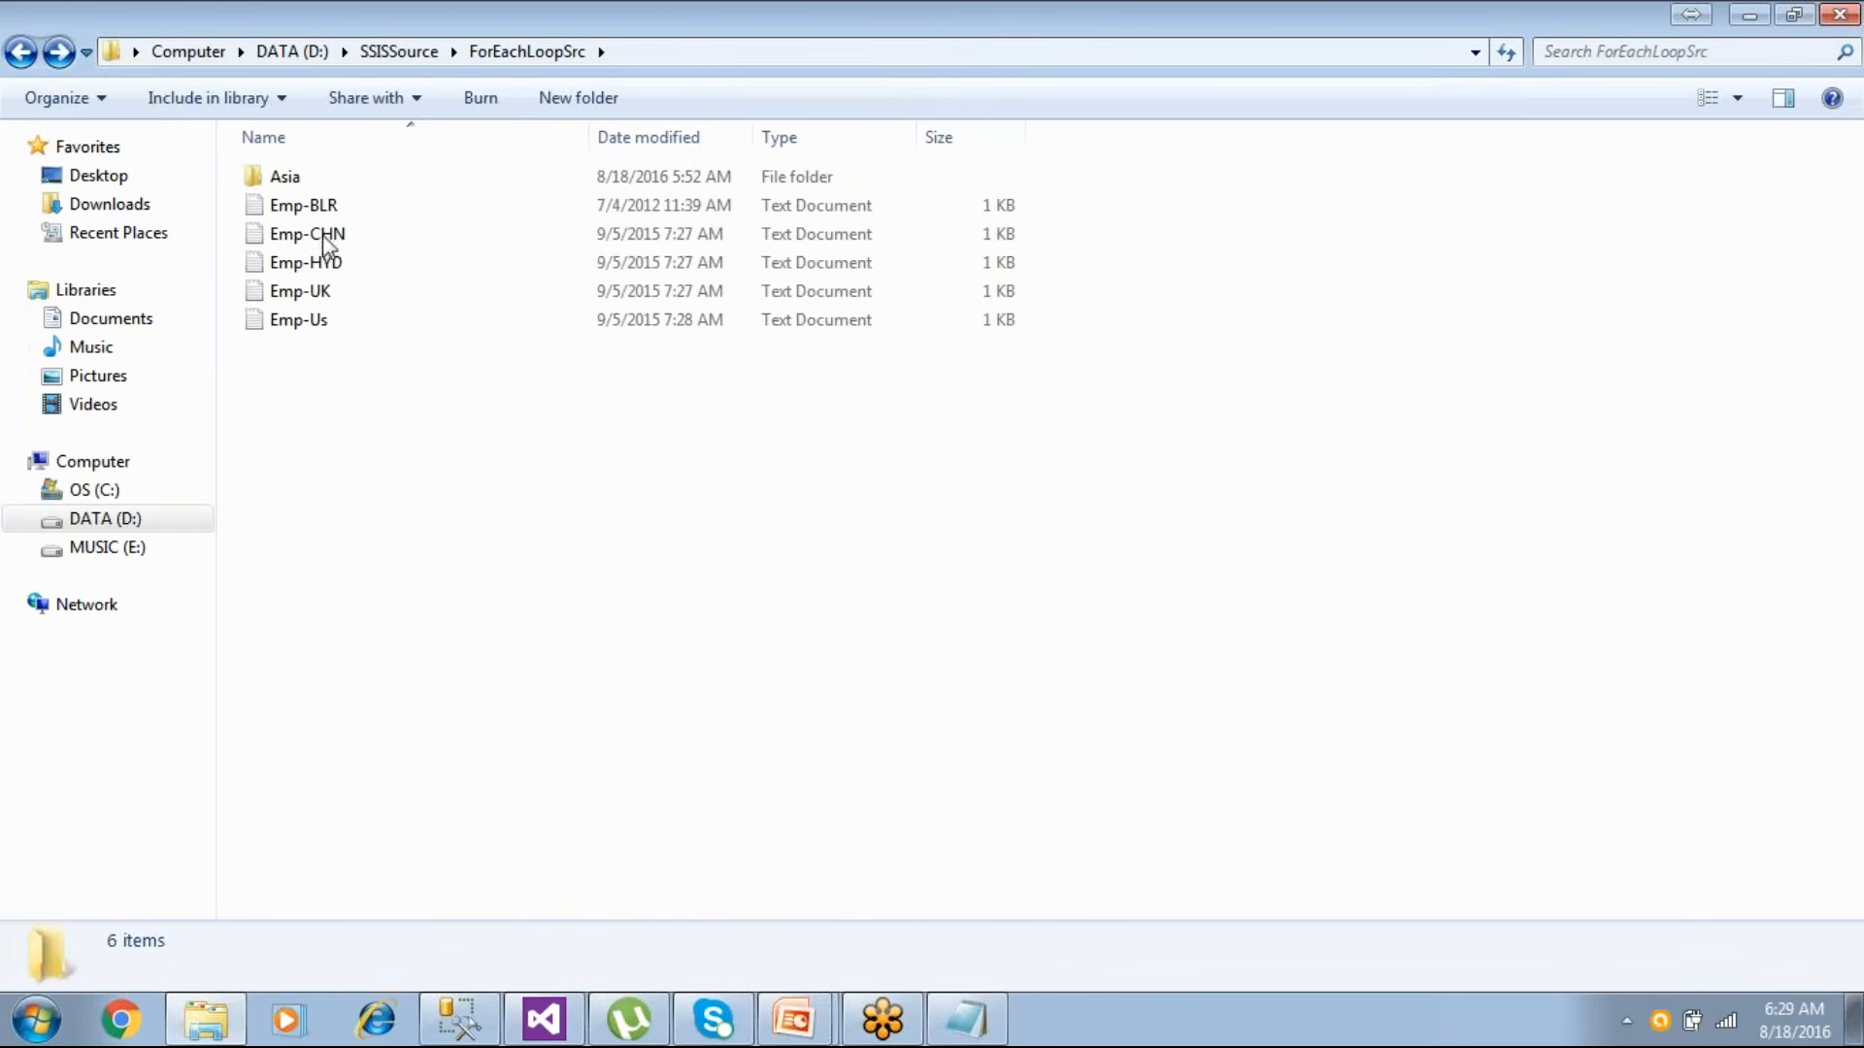
left_click(324, 209)
left_click(320, 241)
left_click(320, 262)
left_click(312, 290)
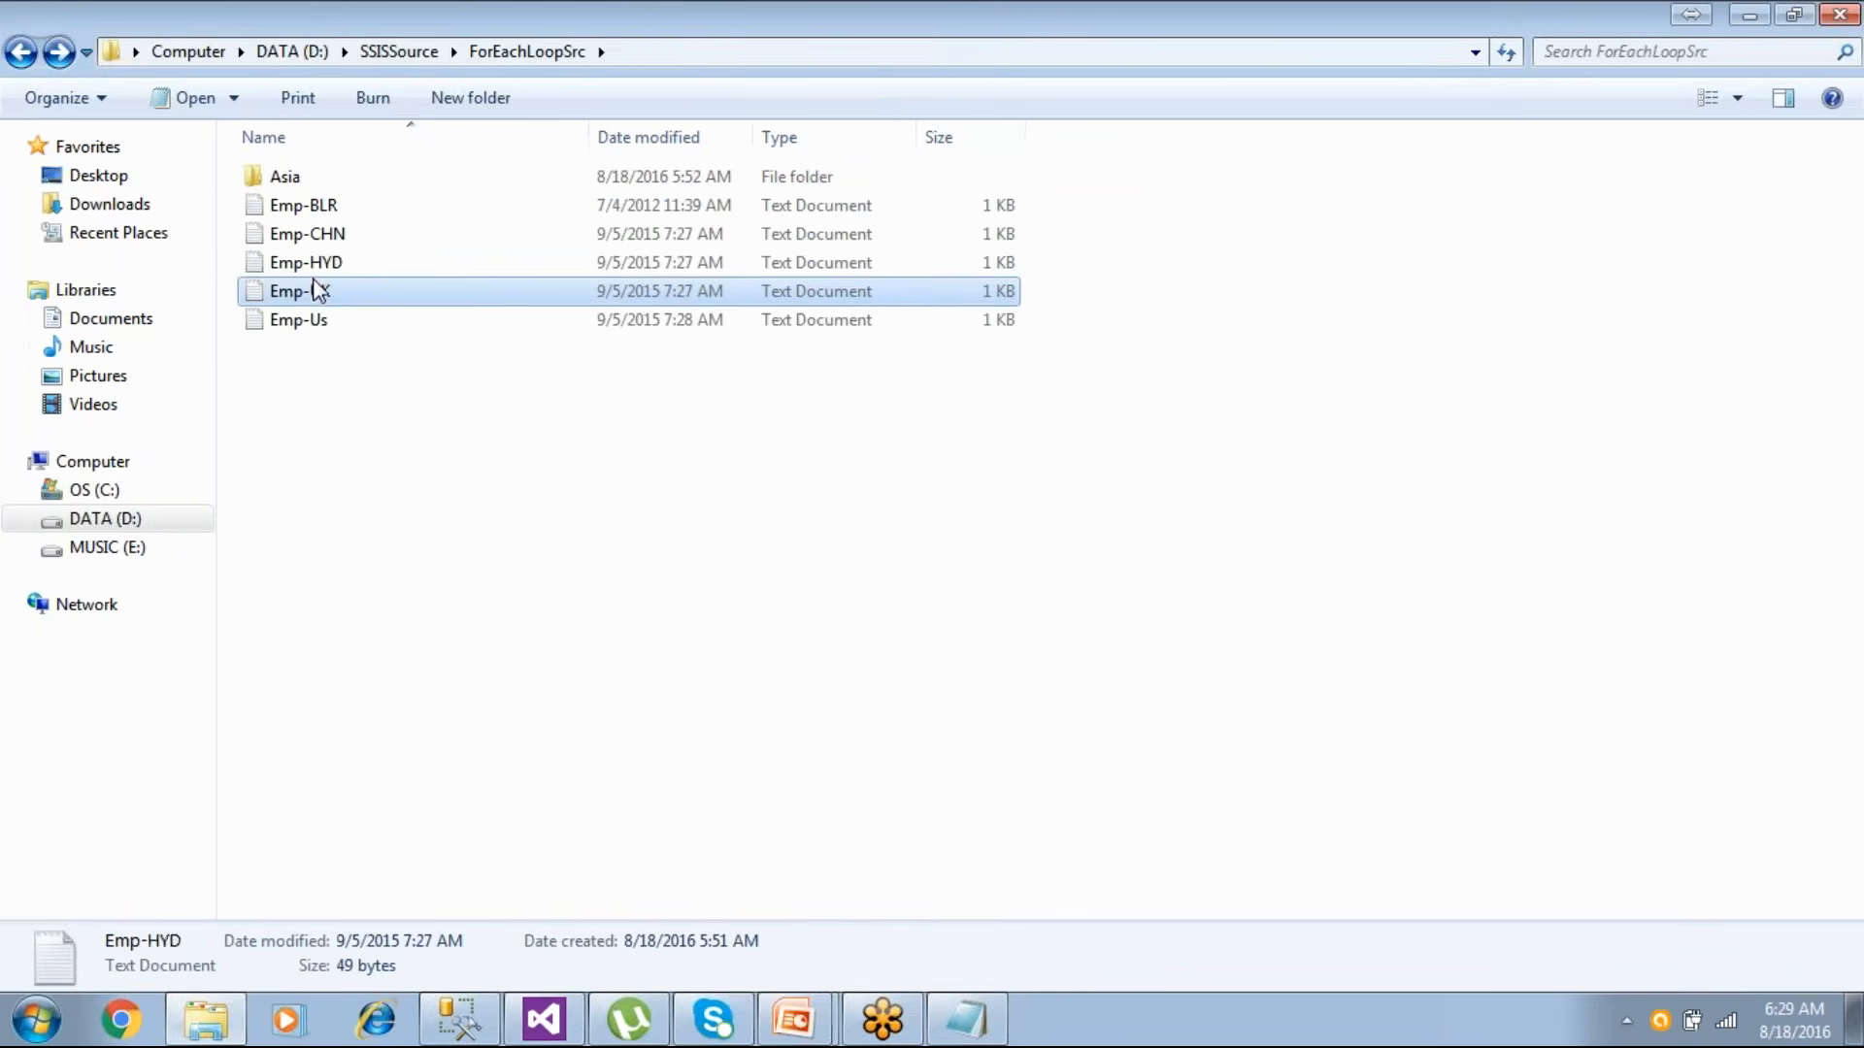
left_click(312, 322)
left_click(291, 178)
double_click(291, 179)
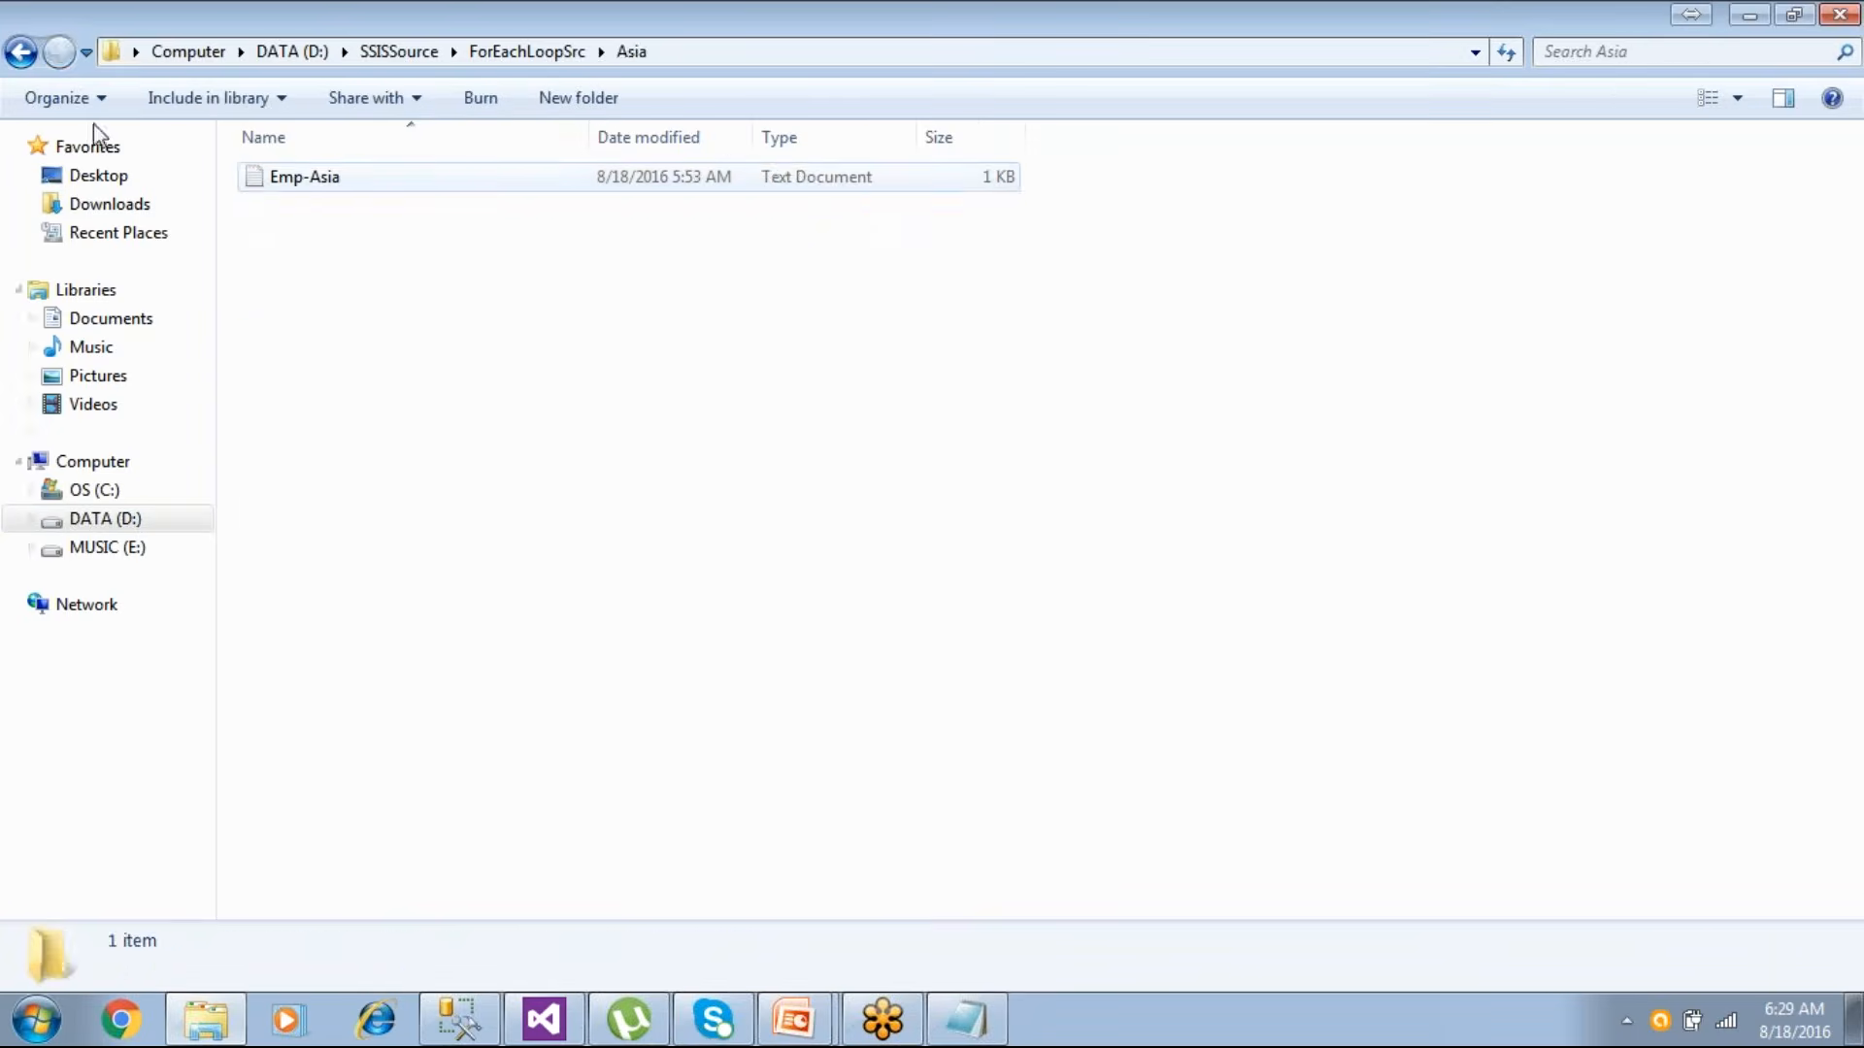
left_click(20, 53)
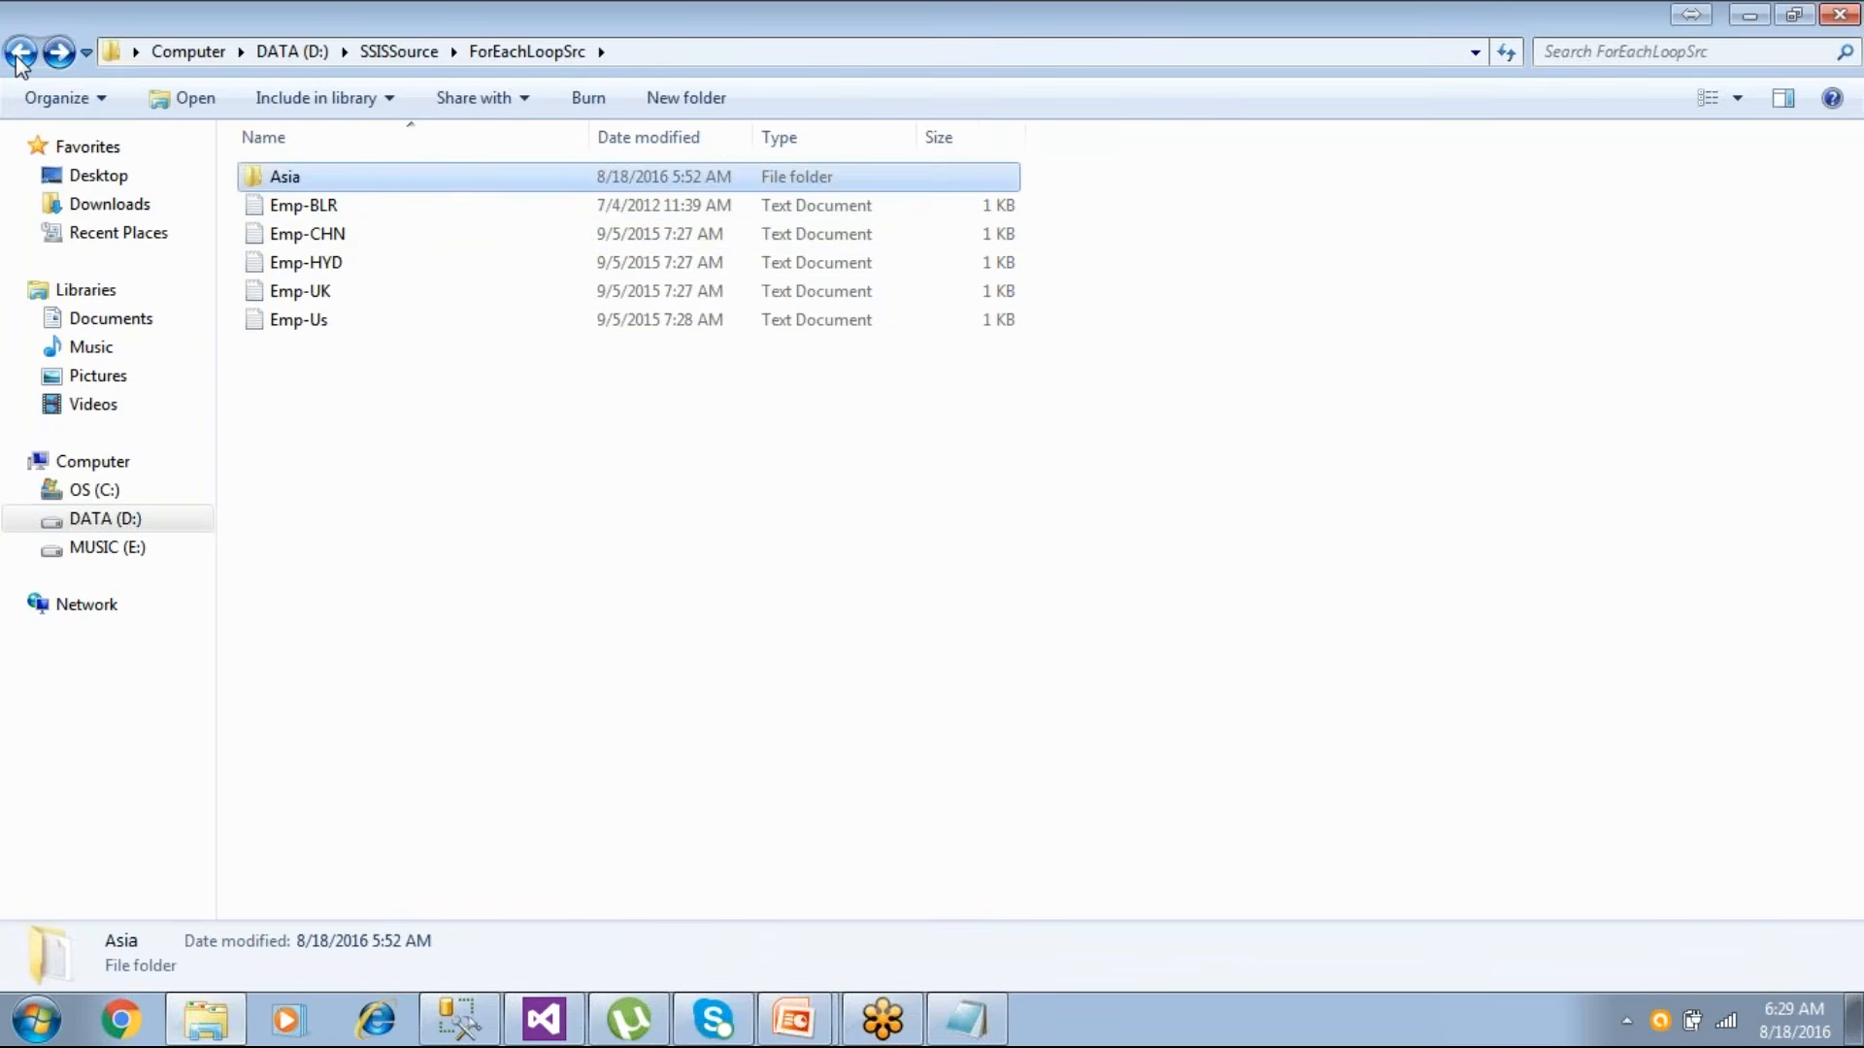
- Switch to Visual Studio and choose Foreach File Enumerator as the Foreach Loop Container's collection enumerator
left_click(432, 1009)
left_click(534, 1029)
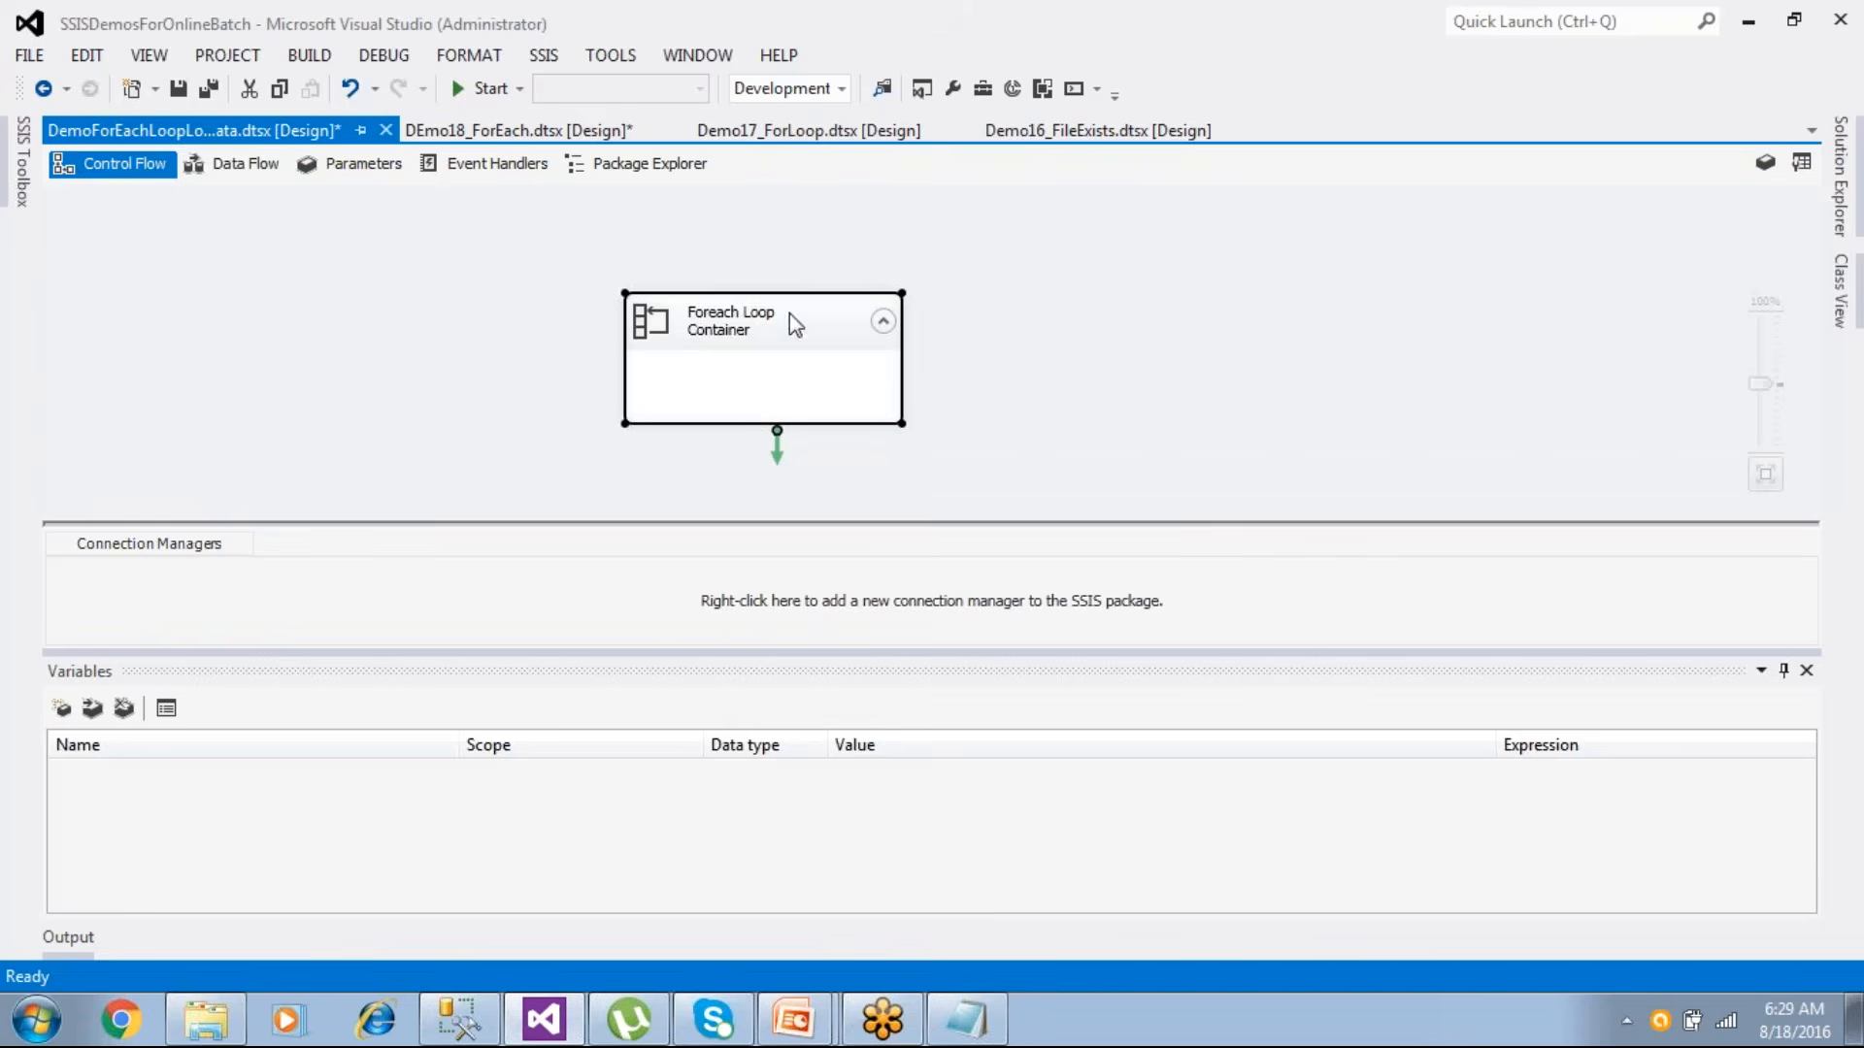
double_click(779, 335)
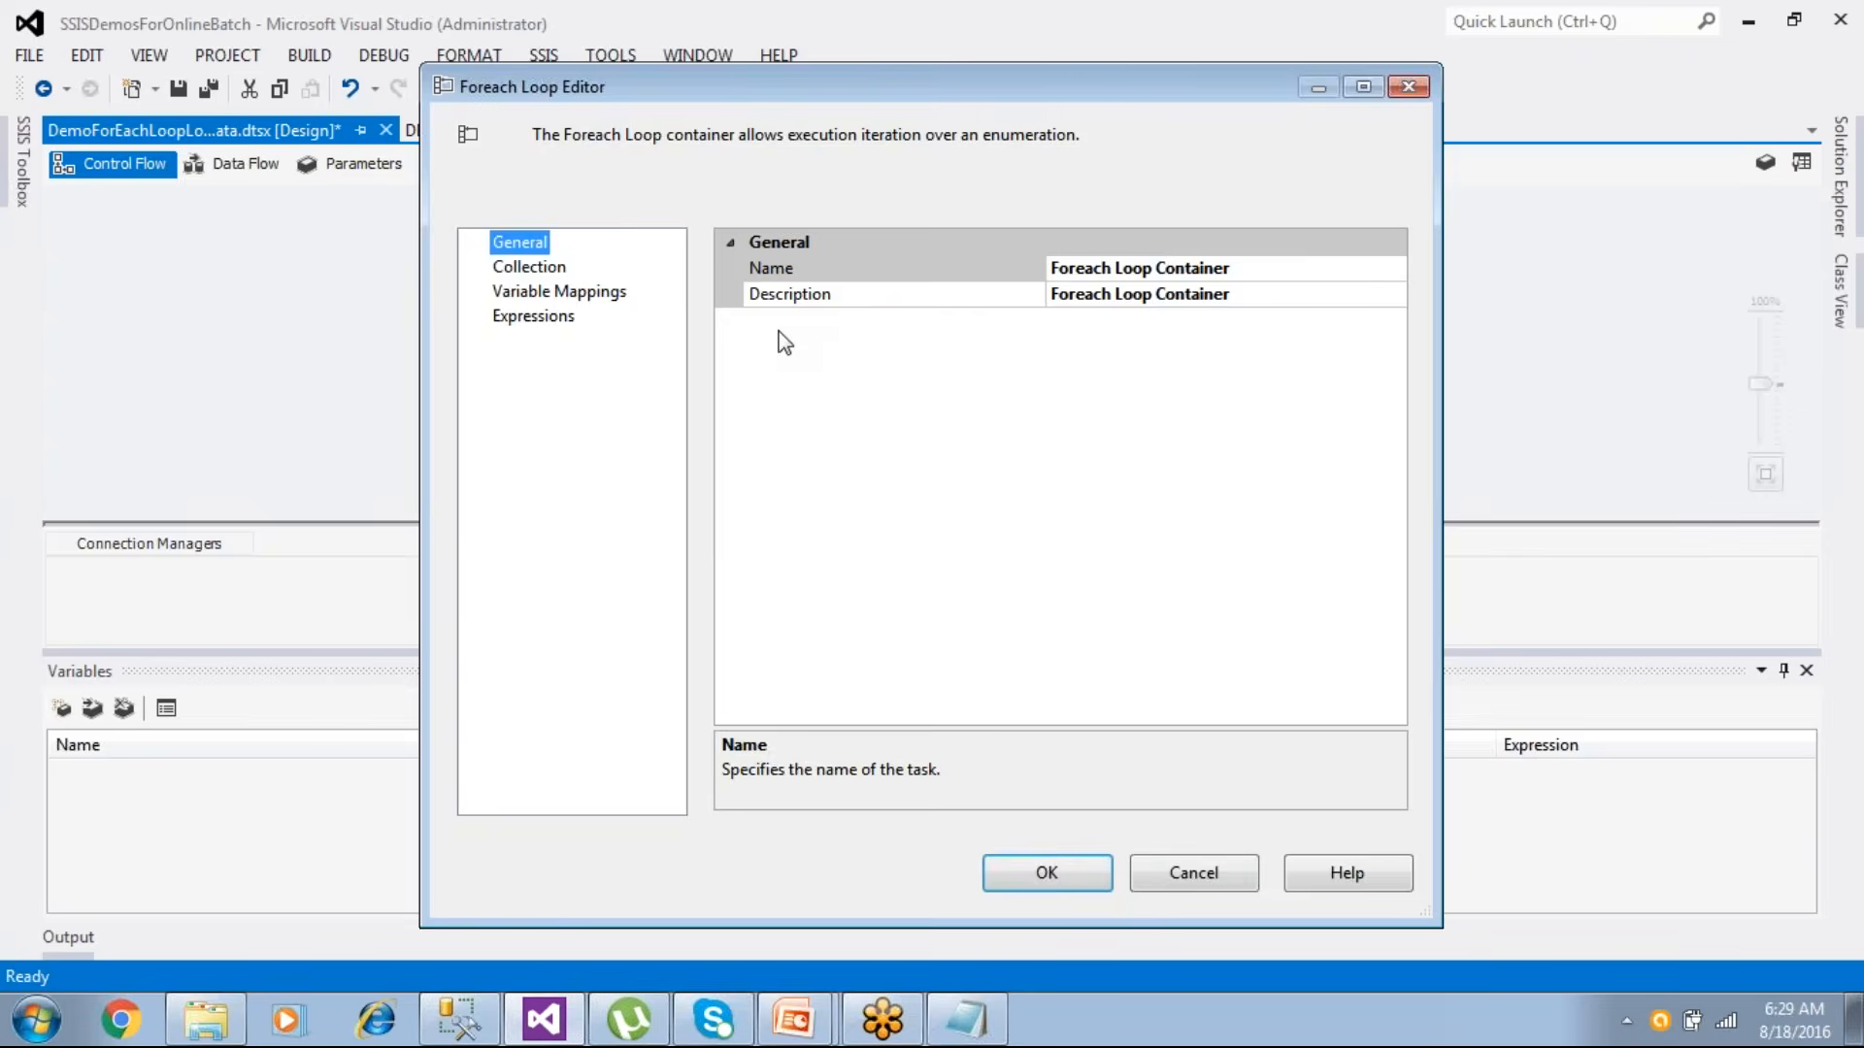
left_click(535, 270)
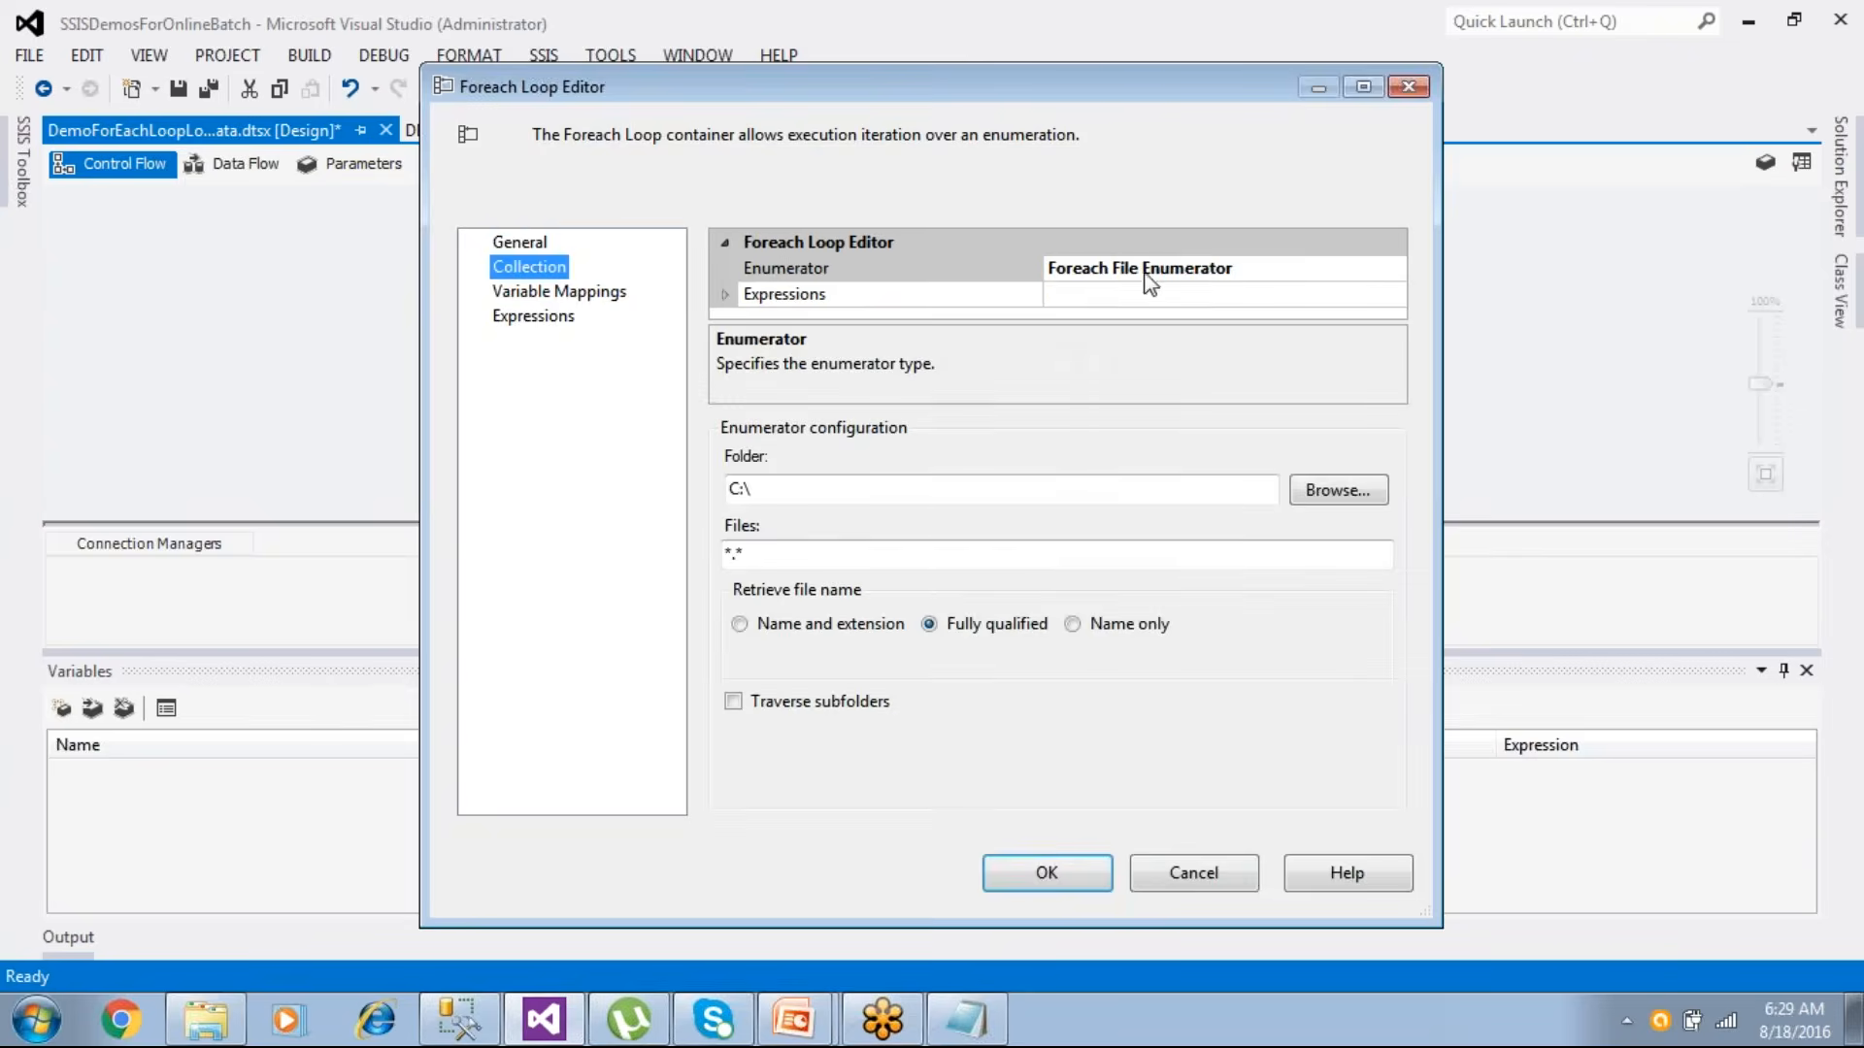
left_click(1390, 270)
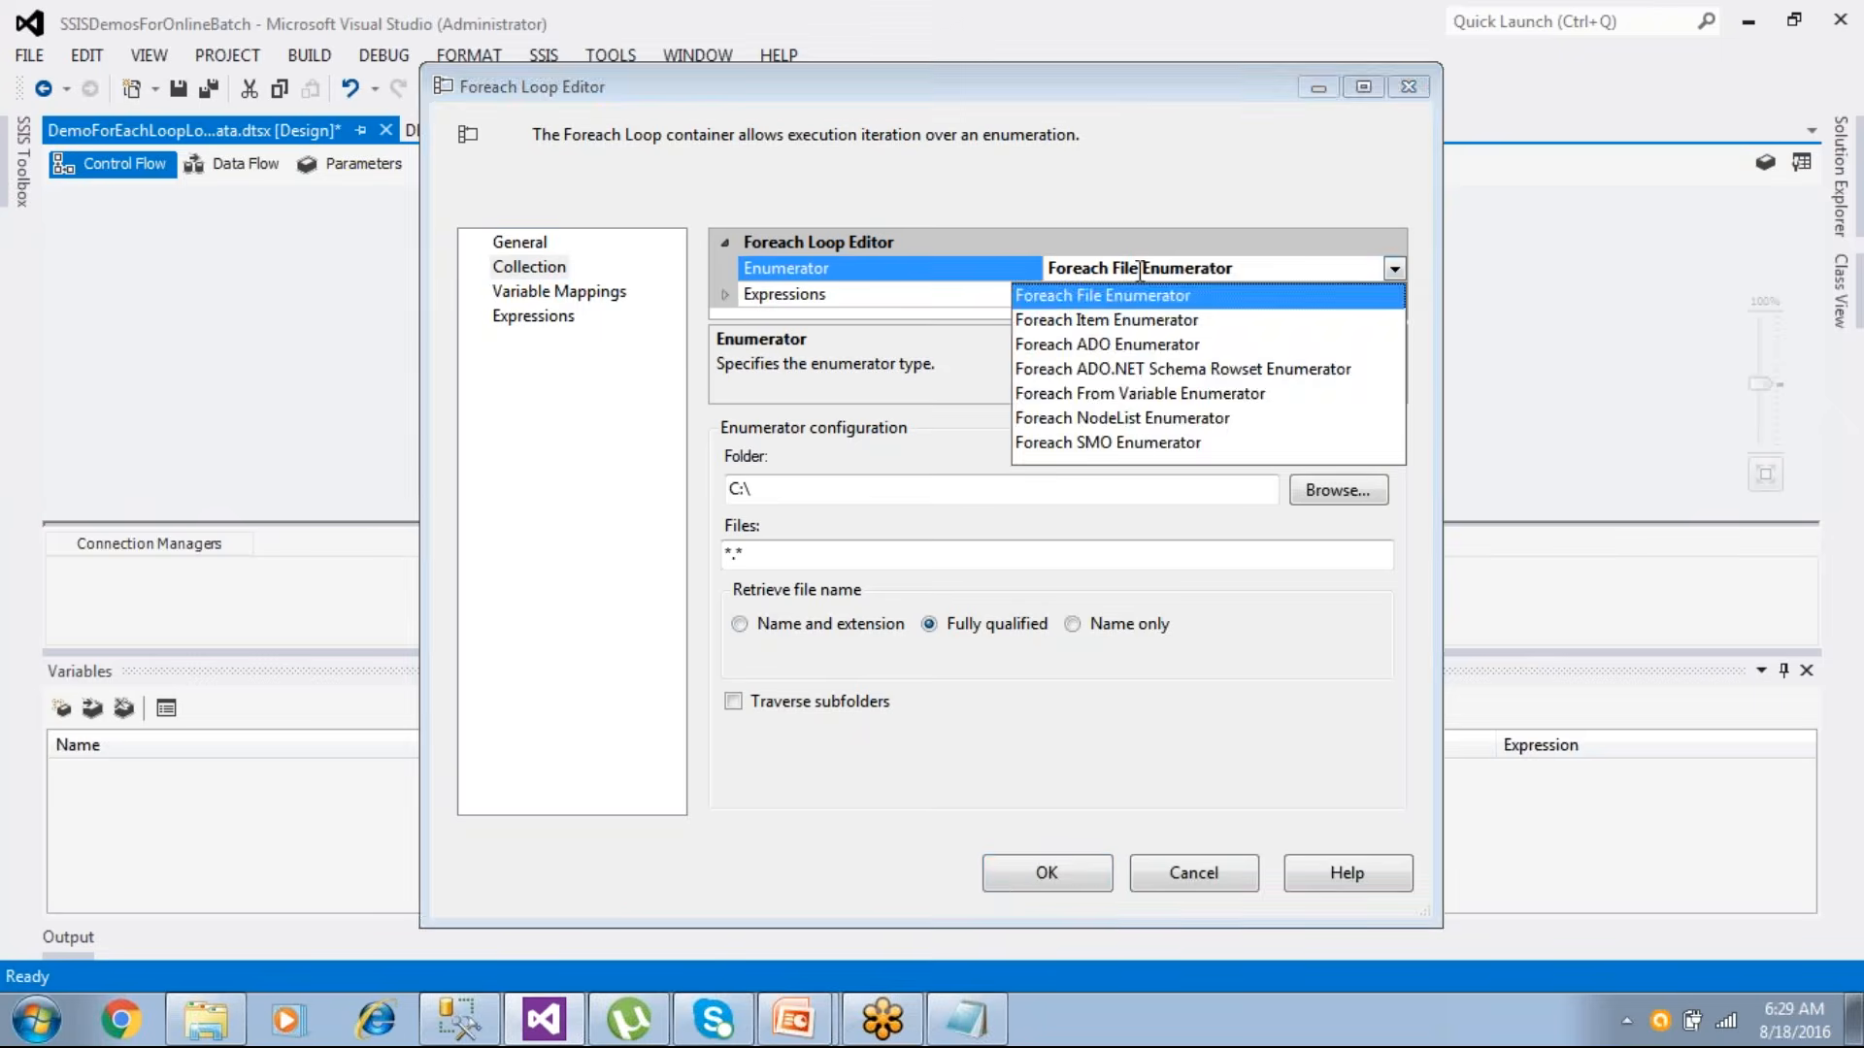
left_click(1110, 296)
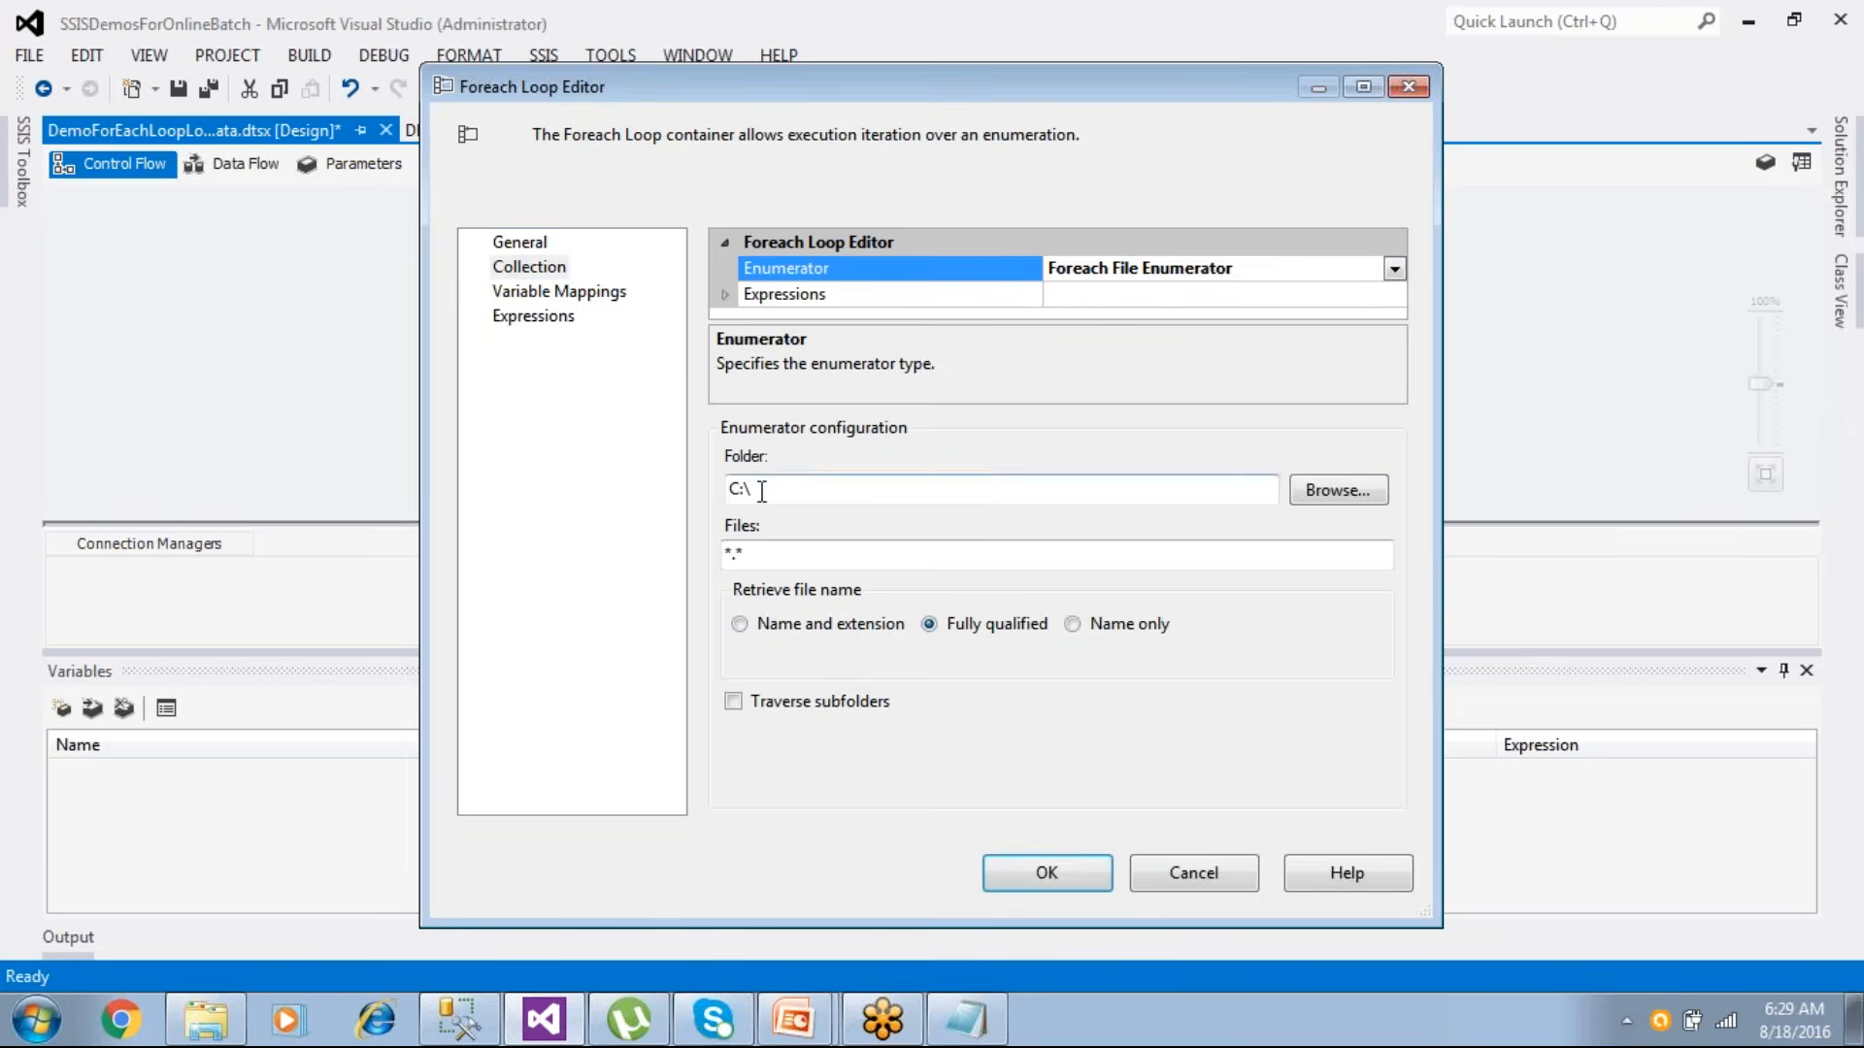
- Browse for the enumerator's source folder and set it to D:\SSISSource
left_click(1356, 505)
left_click(841, 550)
left_click(1115, 631)
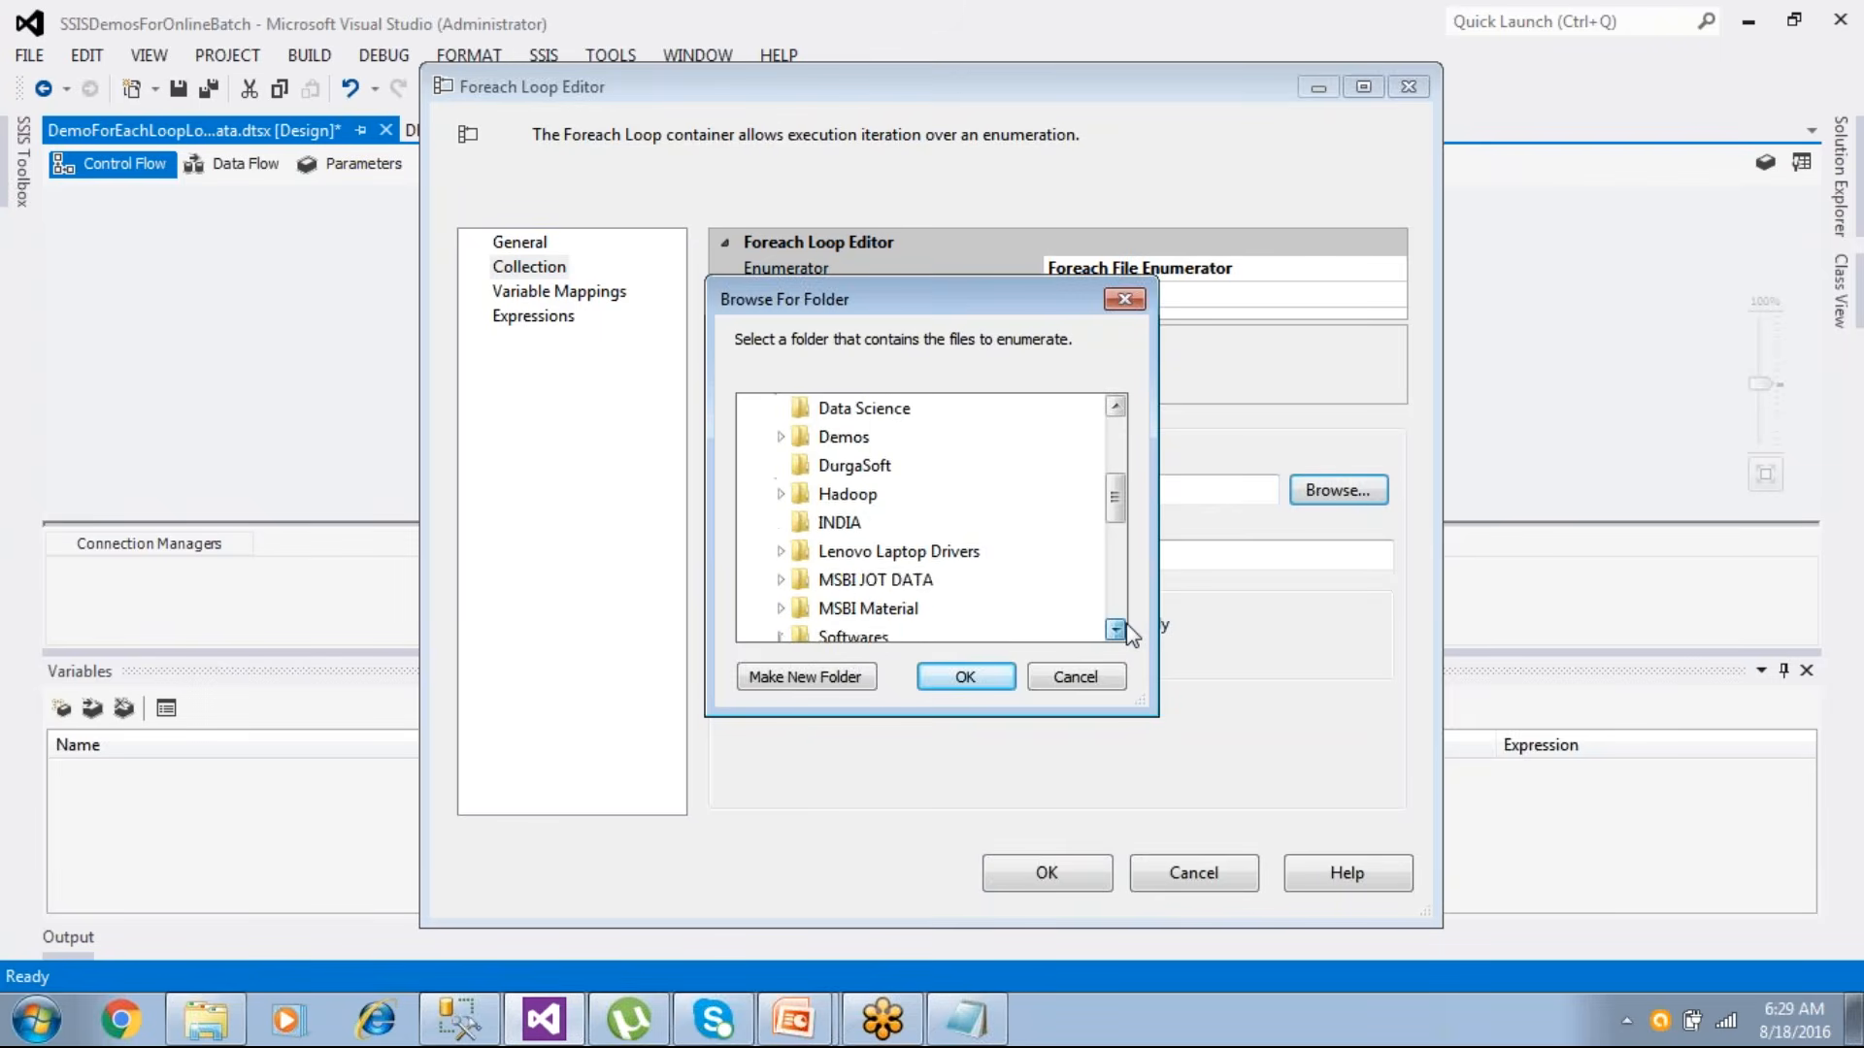
left_click(1122, 629)
left_click(1121, 629)
left_click(1121, 629)
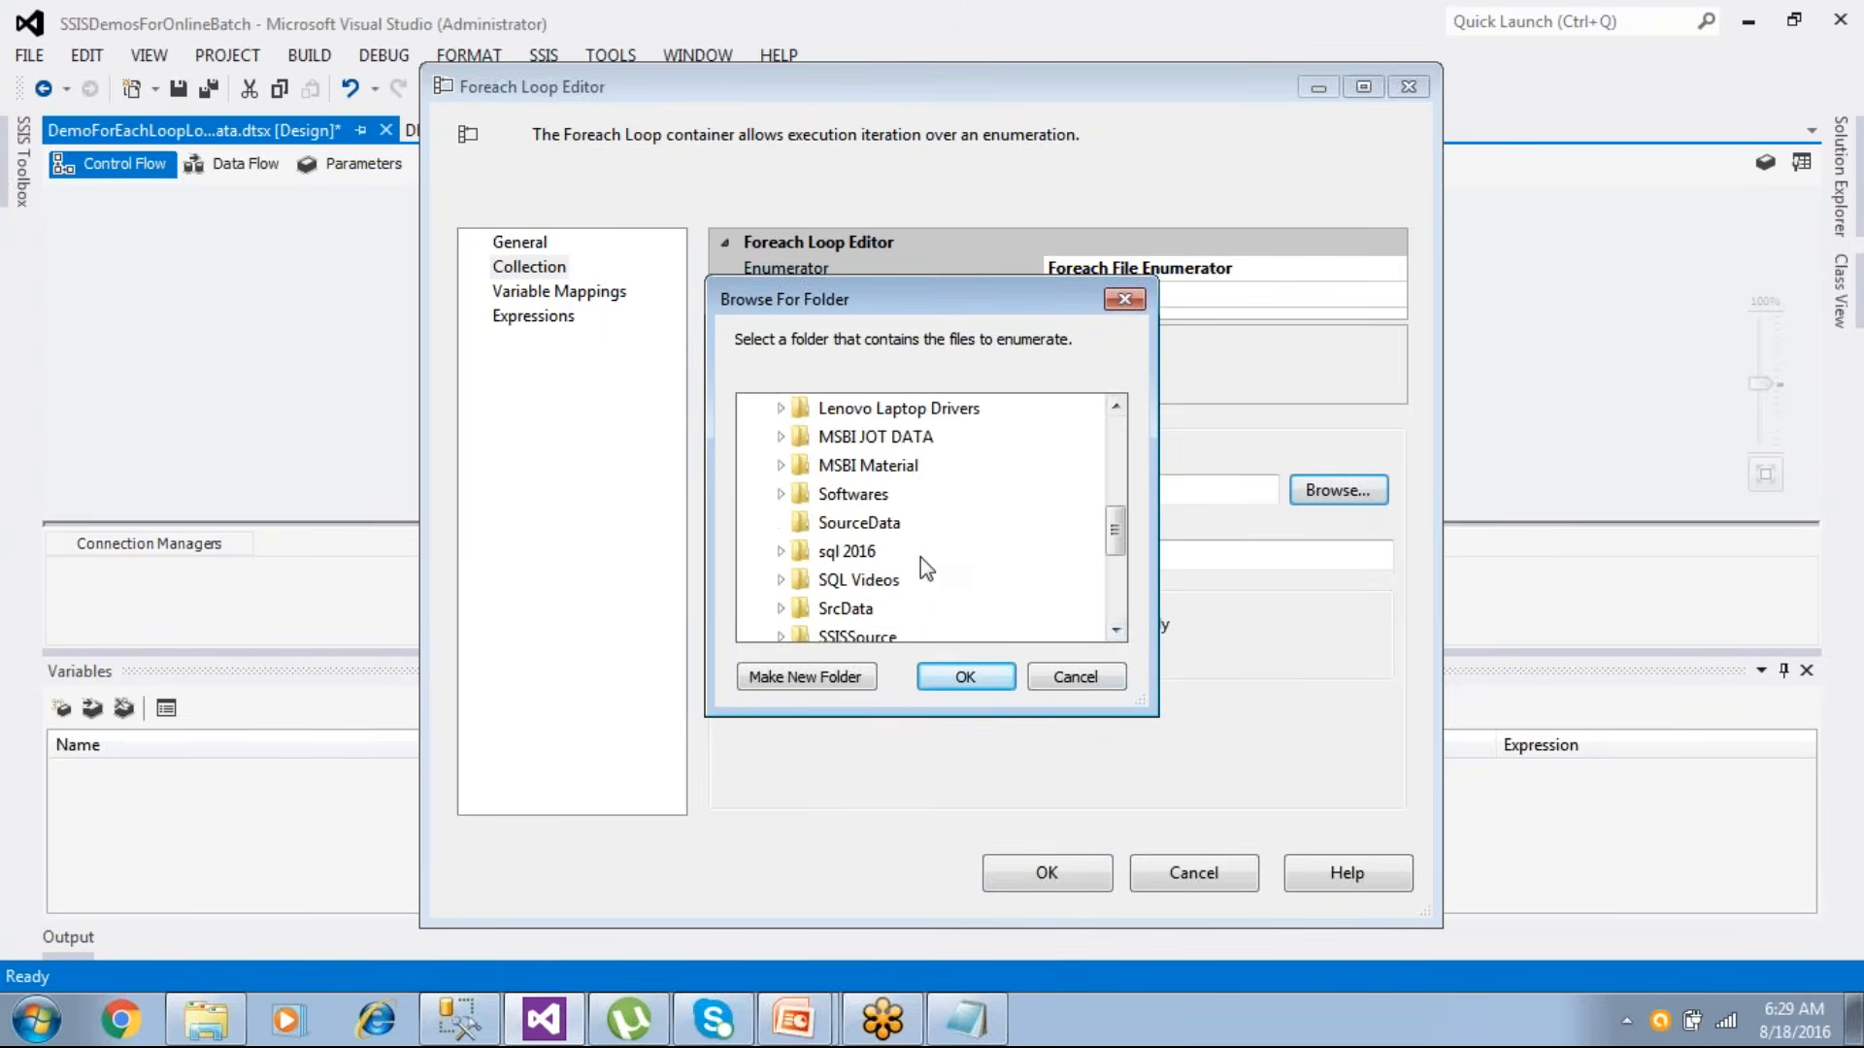
left_click(1115, 629)
left_click(1115, 629)
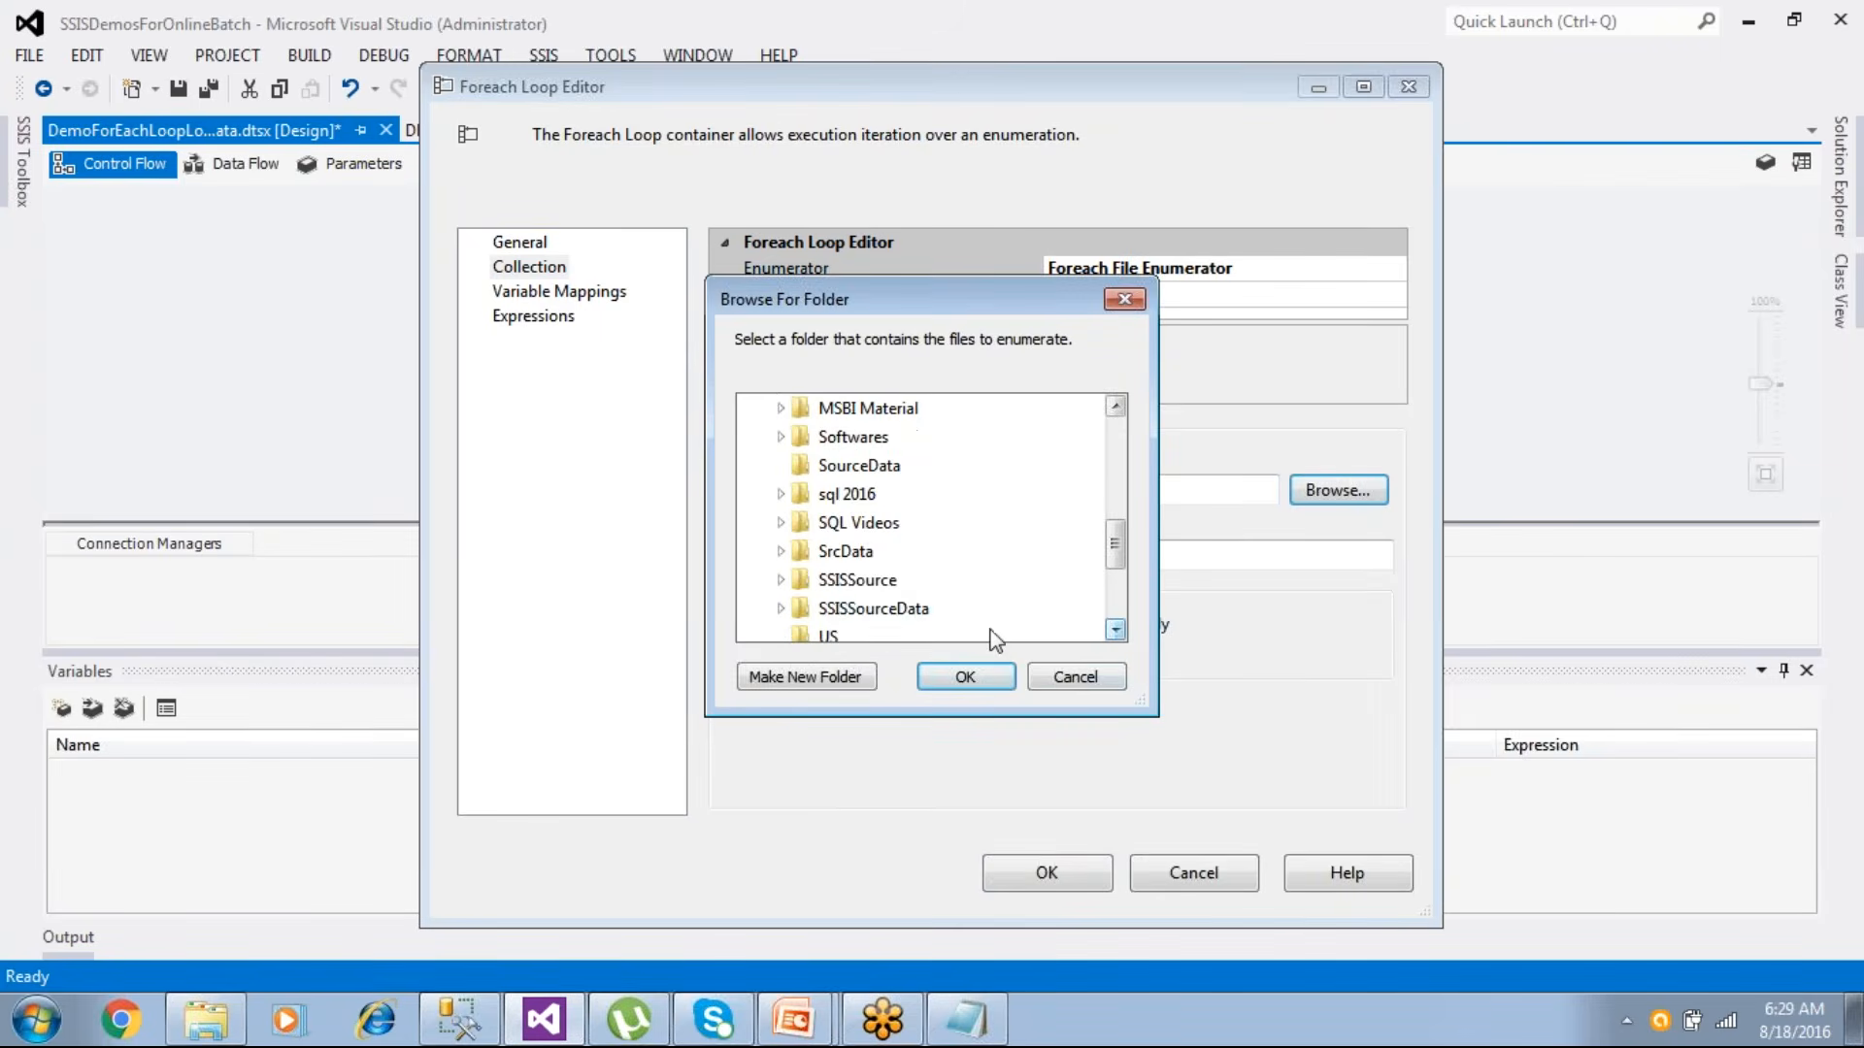
left_click(893, 588)
left_click(930, 679)
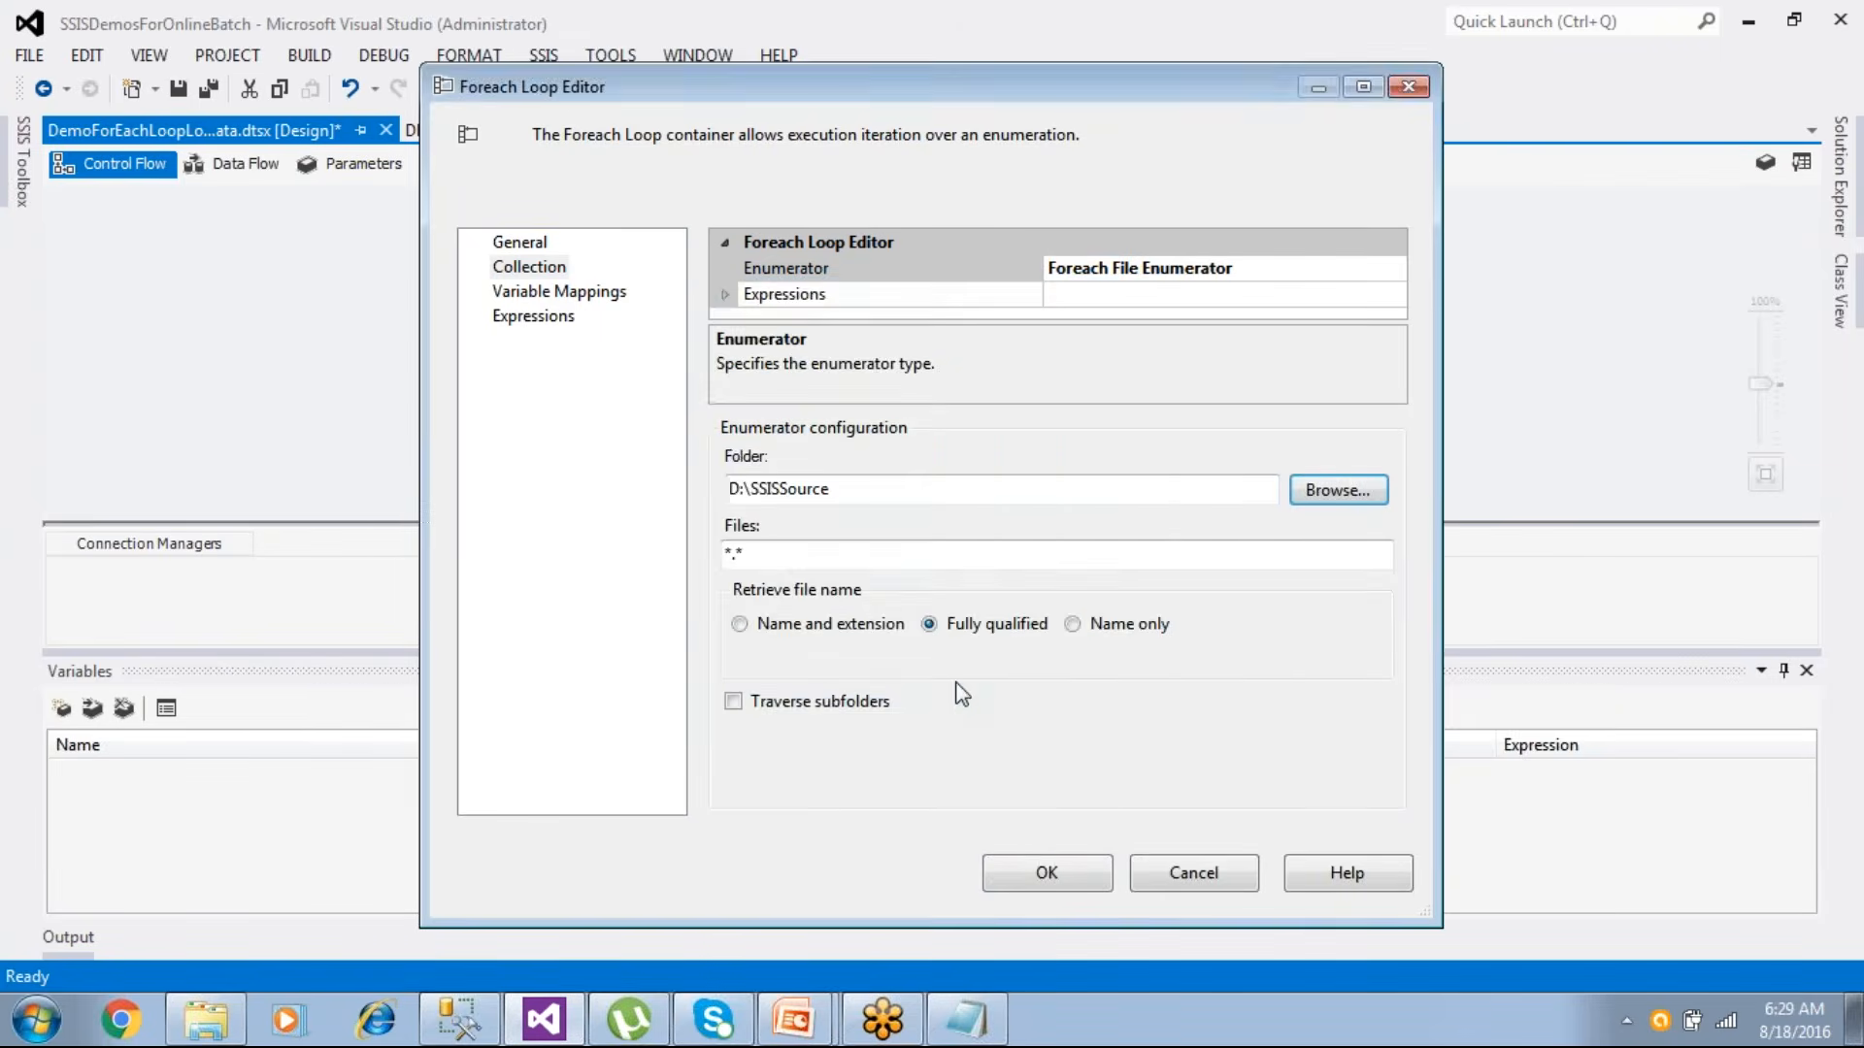
- Limit the enumerator's files to *.txt and turn on traversing subfolders
left_click_drag(873, 489, 653, 489)
left_click(760, 558)
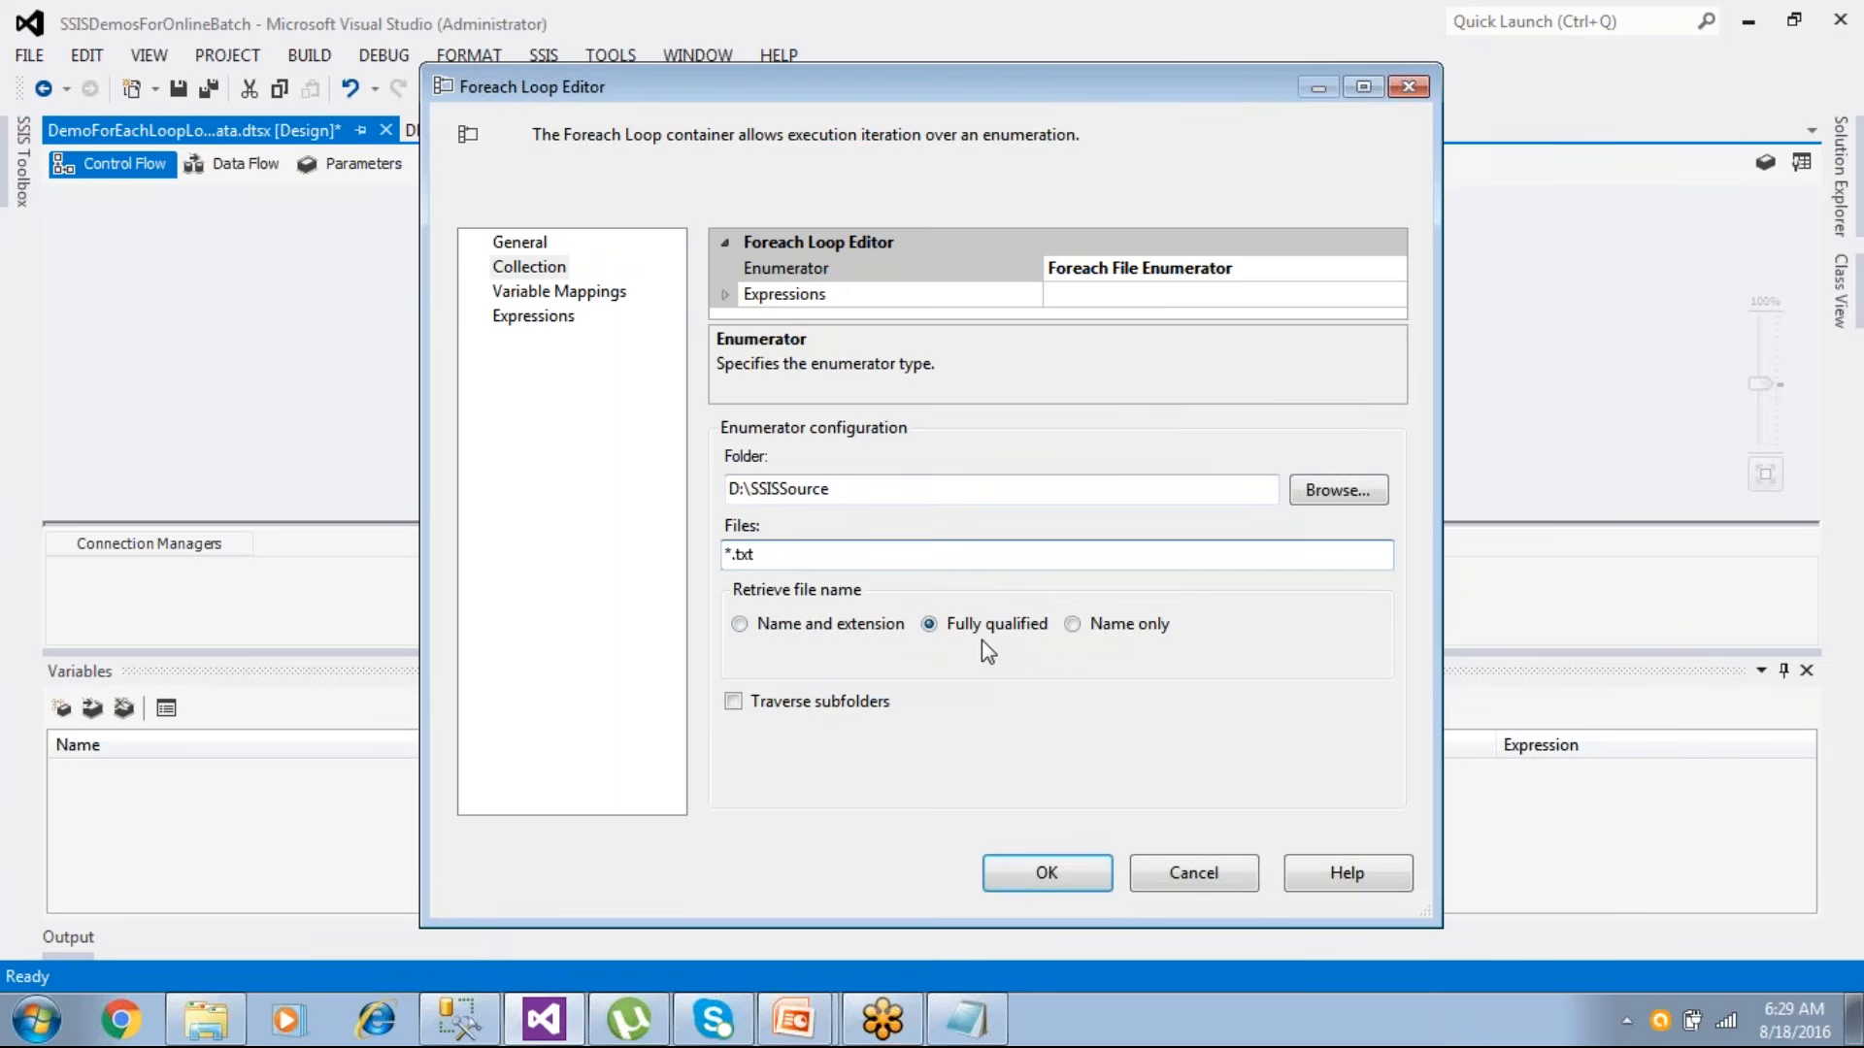
left_click(741, 713)
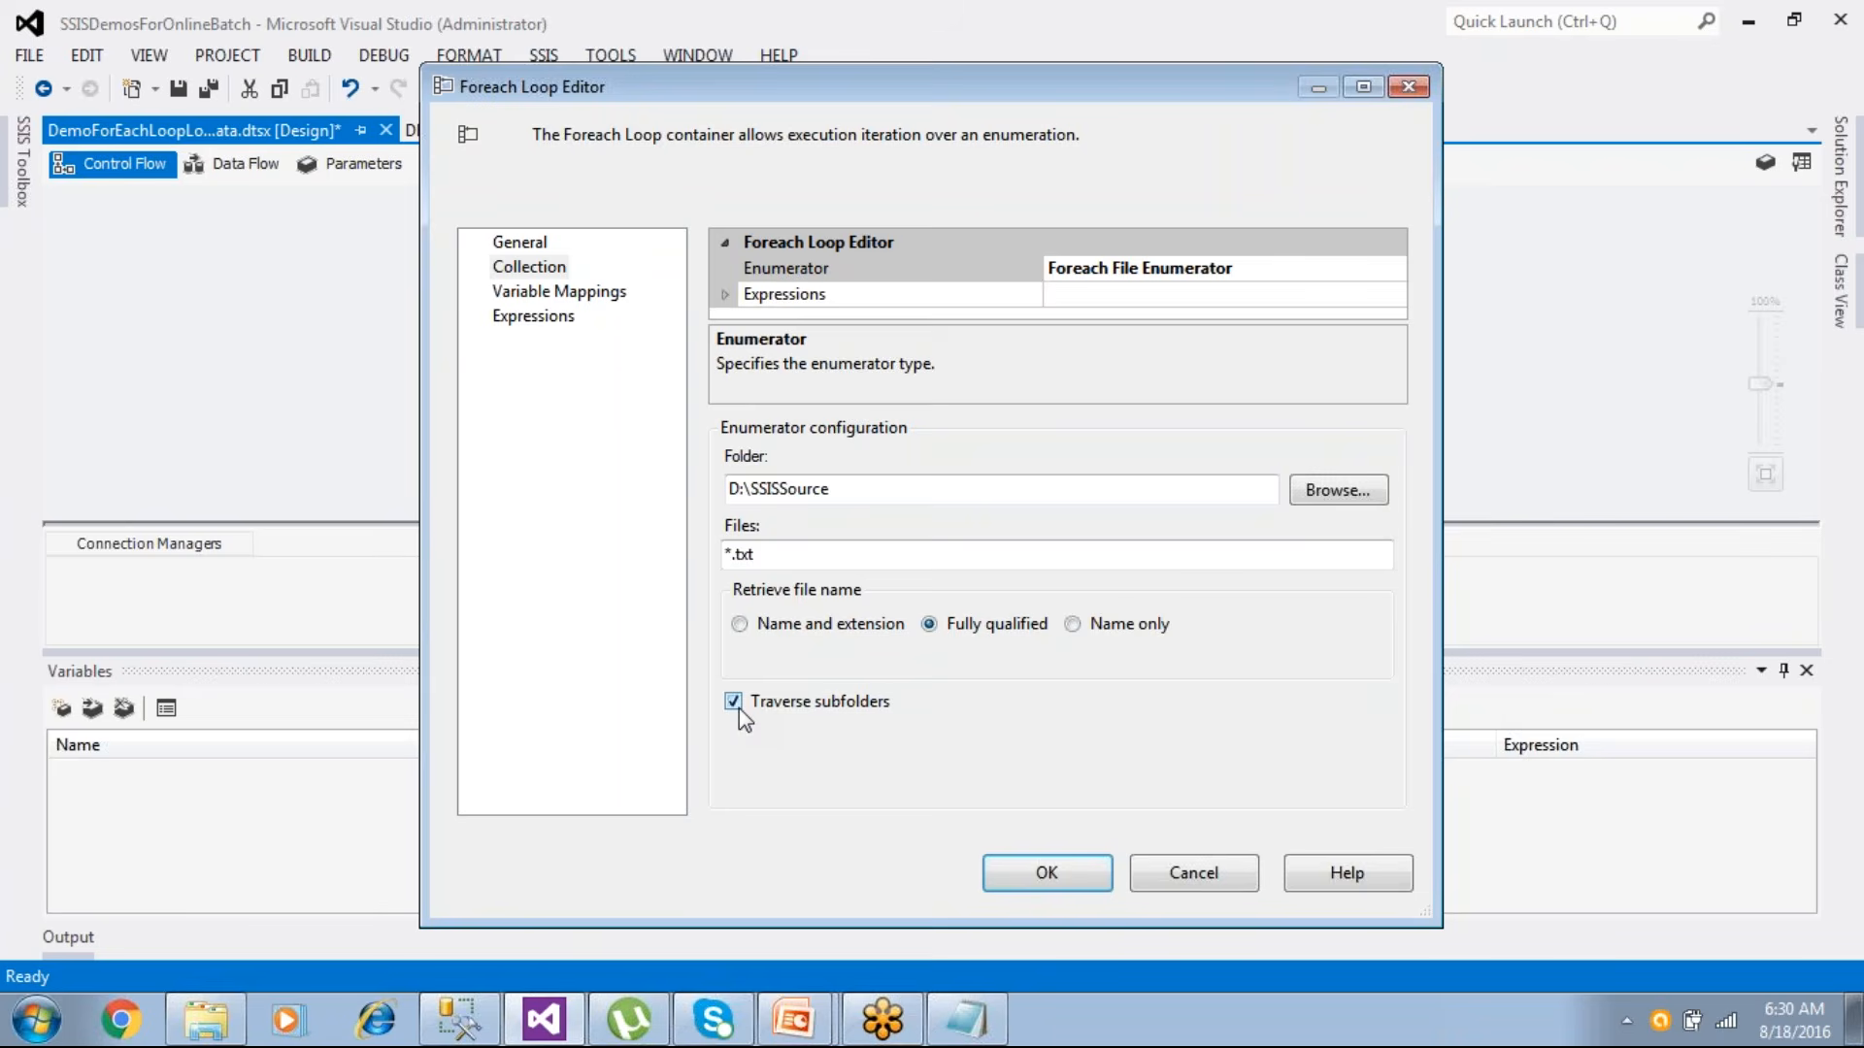
- Map the loop's collection value to a new package-level String variable named path and apply the Foreach Loop settings
left_click(607, 293)
left_click(908, 331)
left_click(934, 324)
left_click(835, 355)
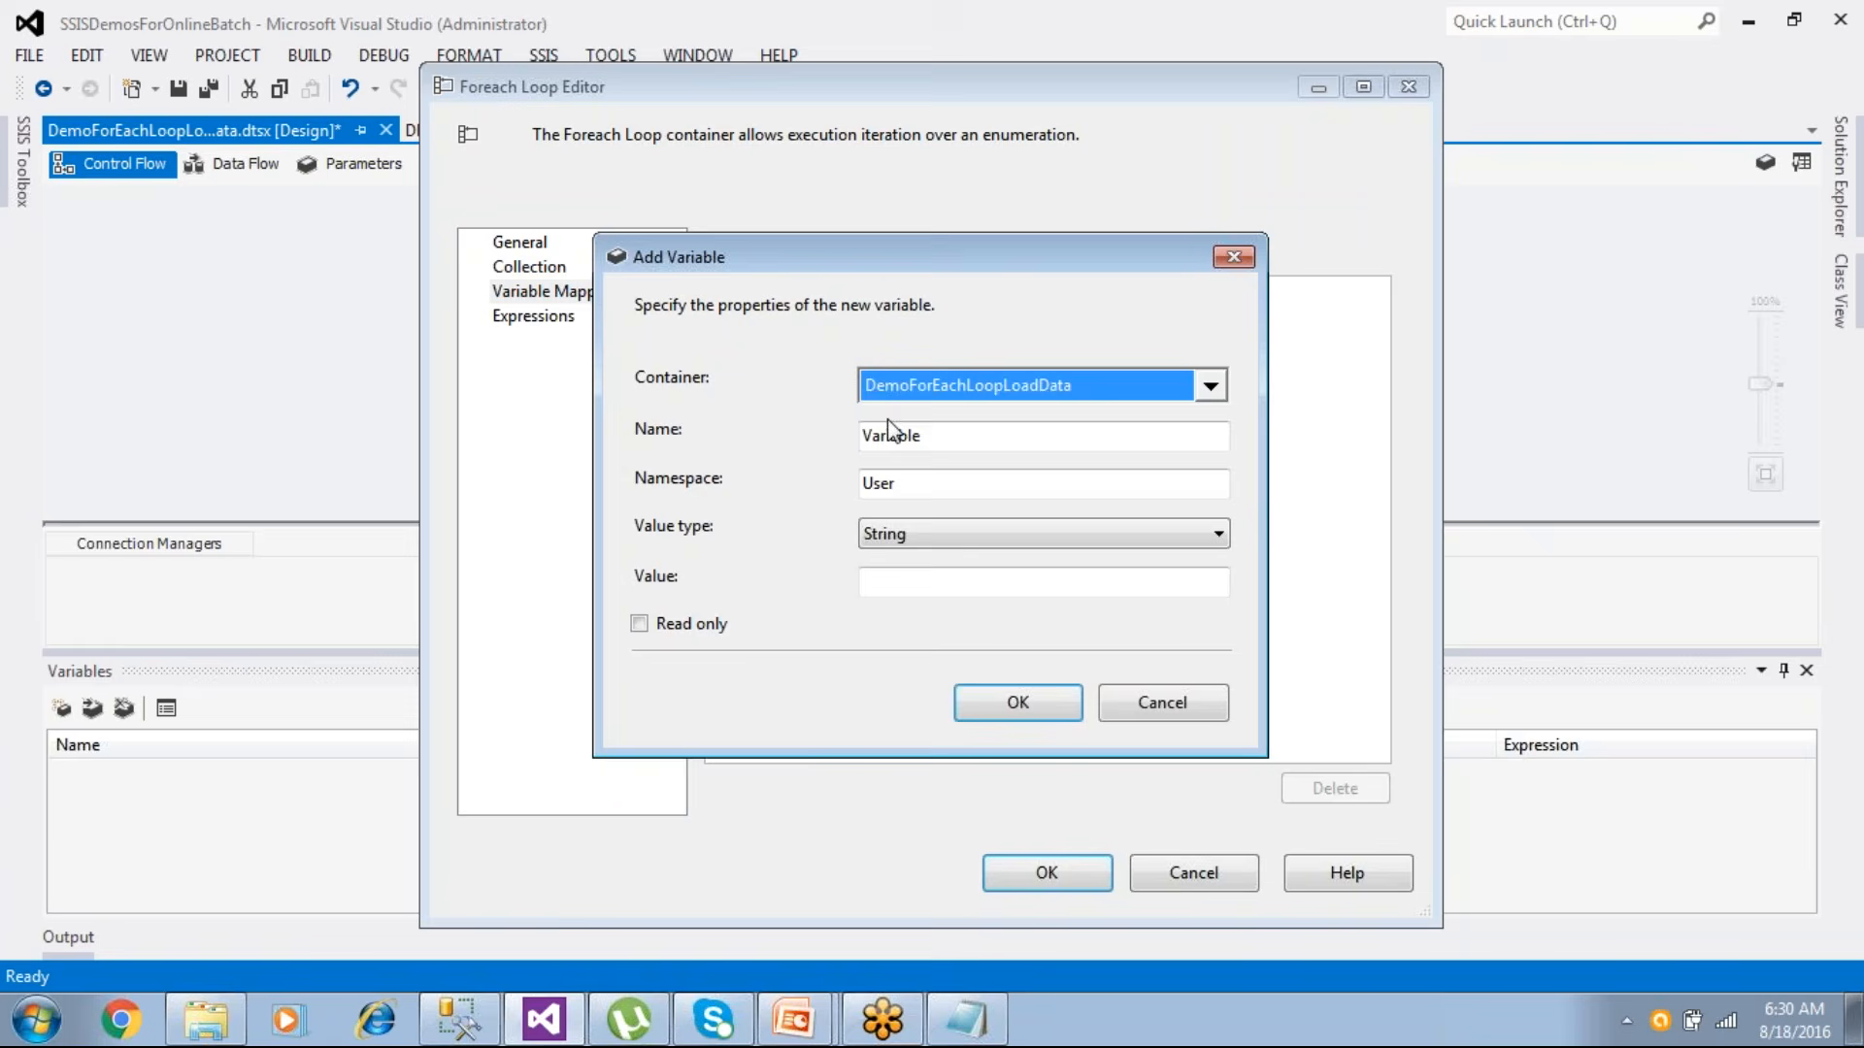
left_click(932, 433)
key("shift+Home")
type("p")
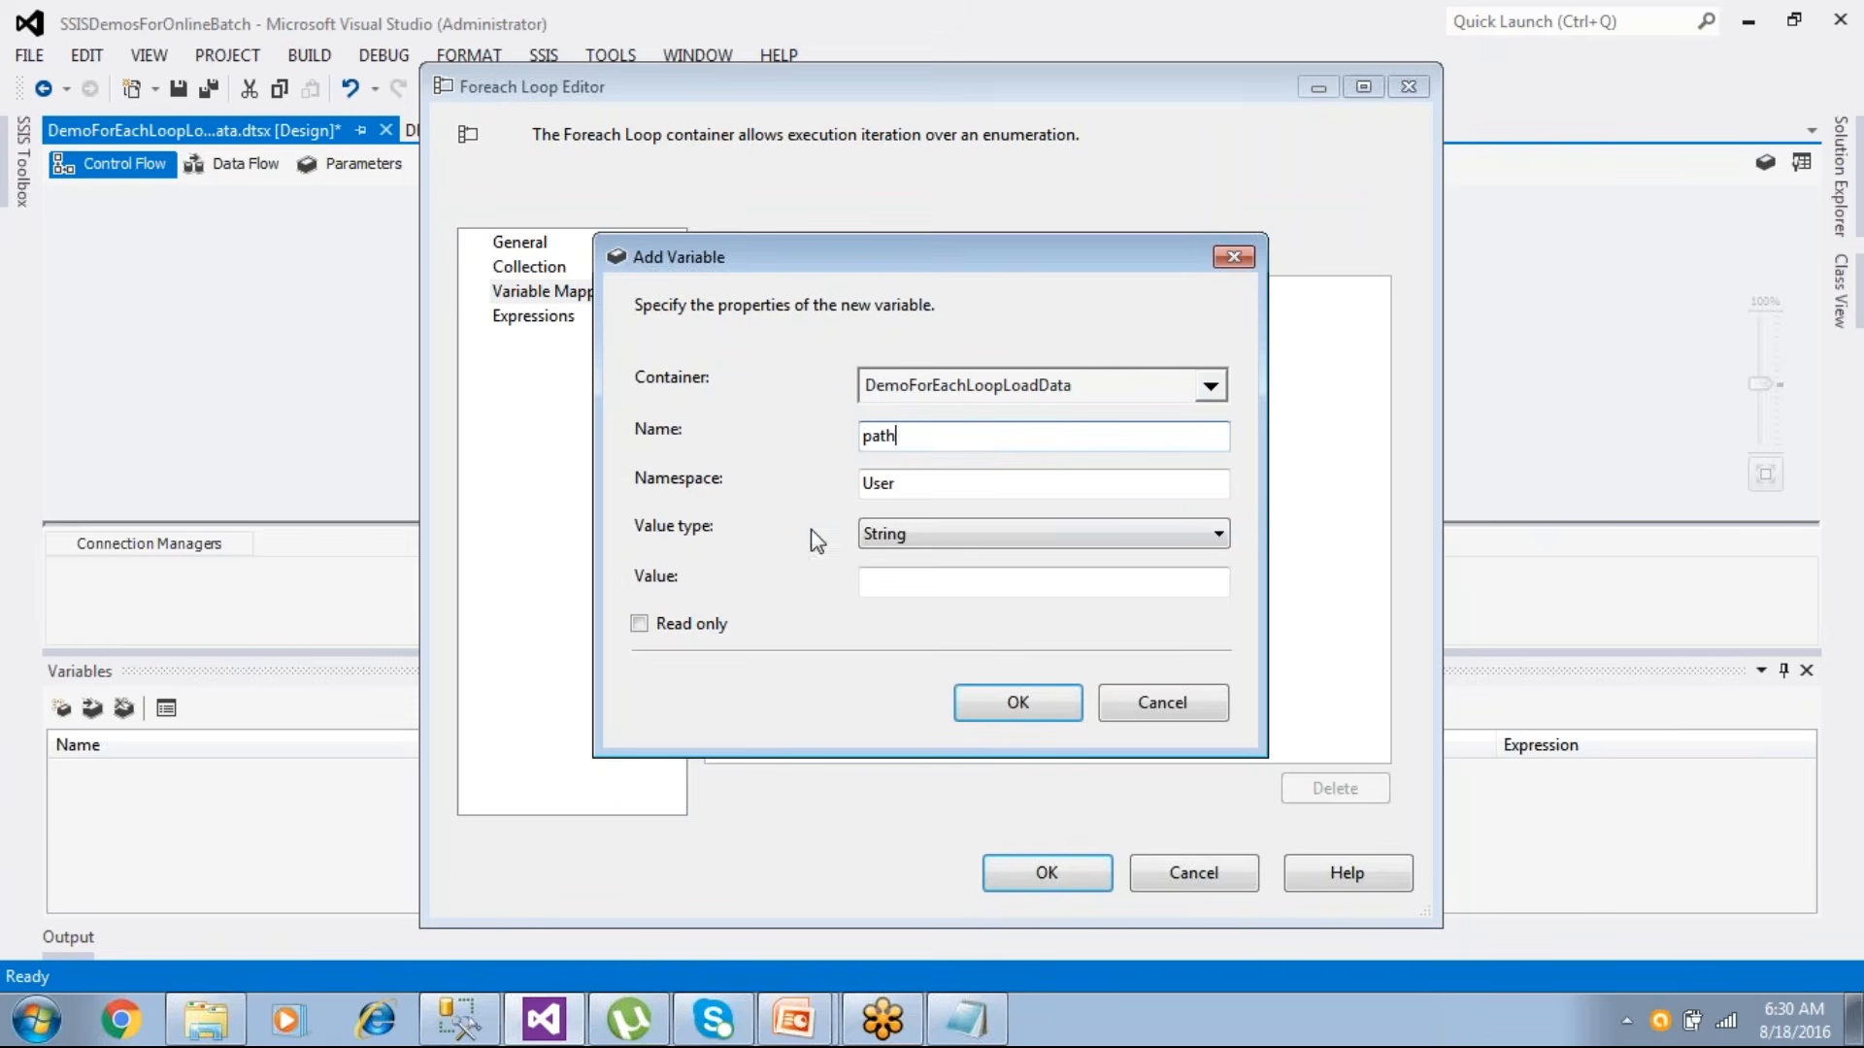
left_click(874, 580)
left_click(1012, 701)
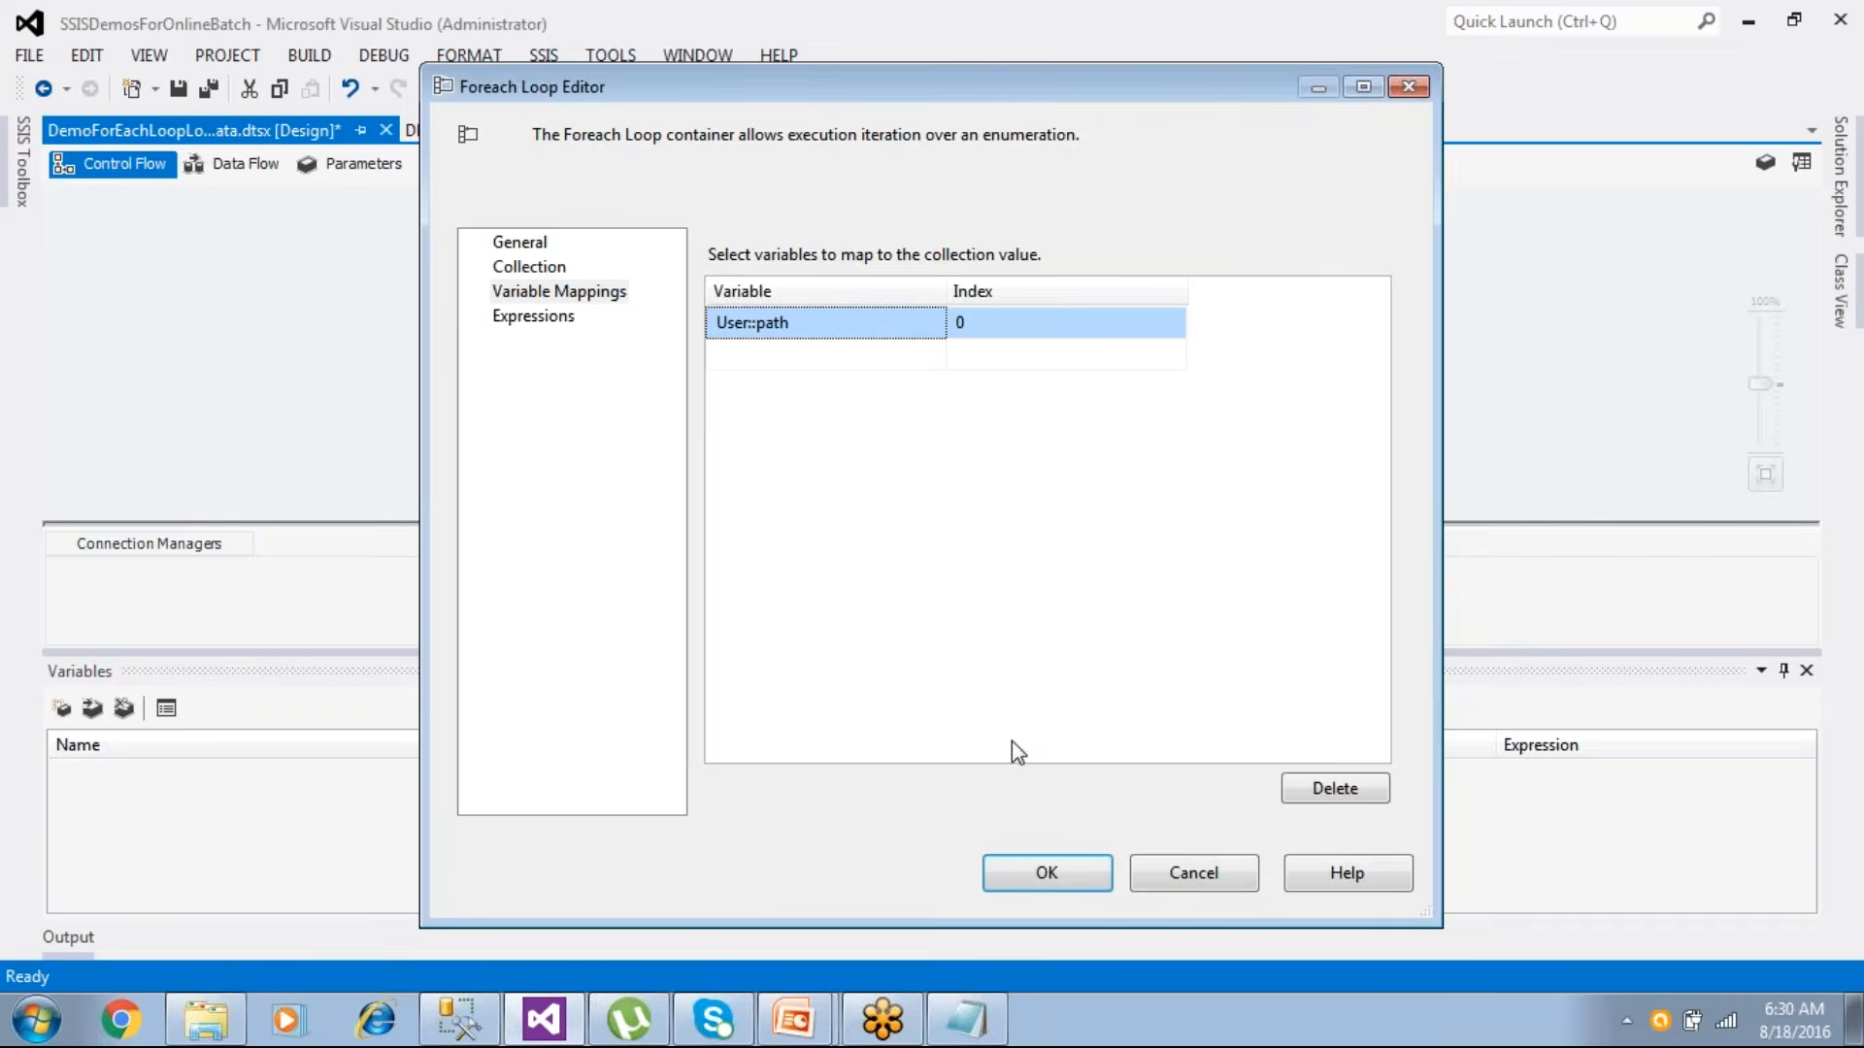
left_click(1046, 874)
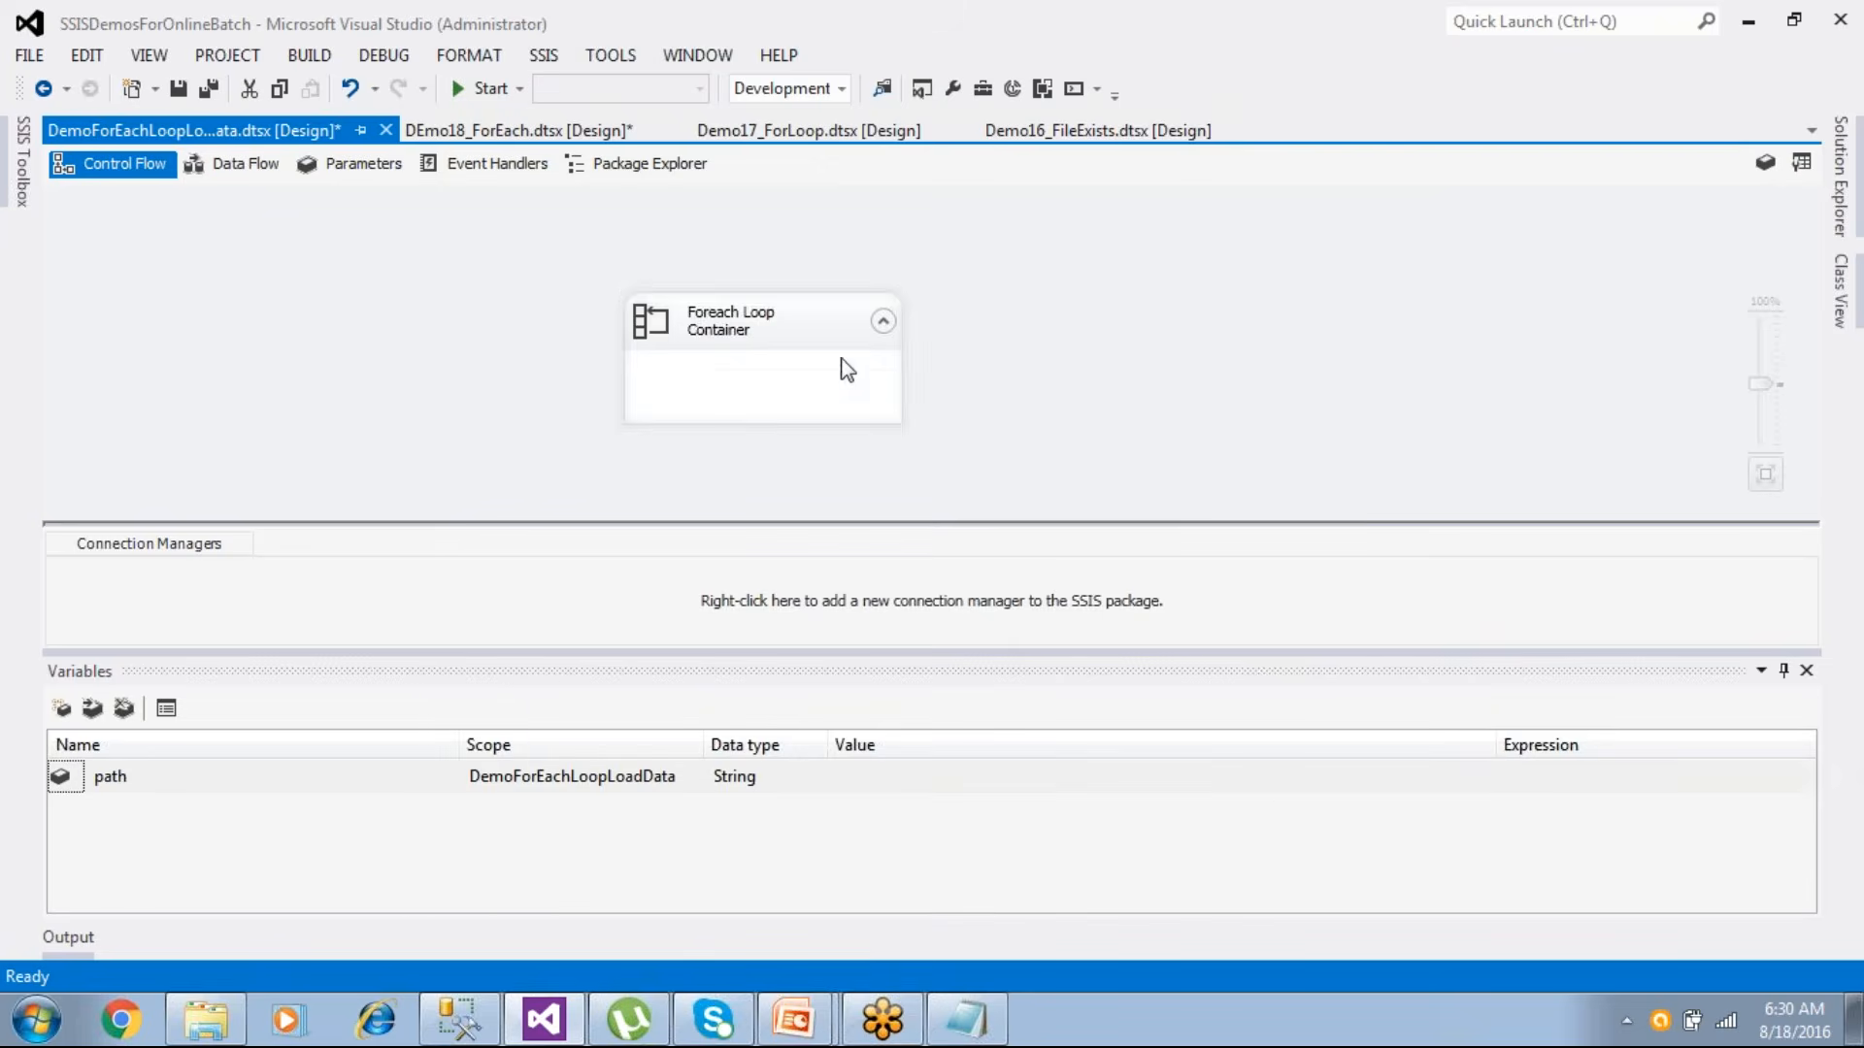
- Save the package, and reposition and enlarge the Foreach Loop Container on the control flow
left_click(177, 89)
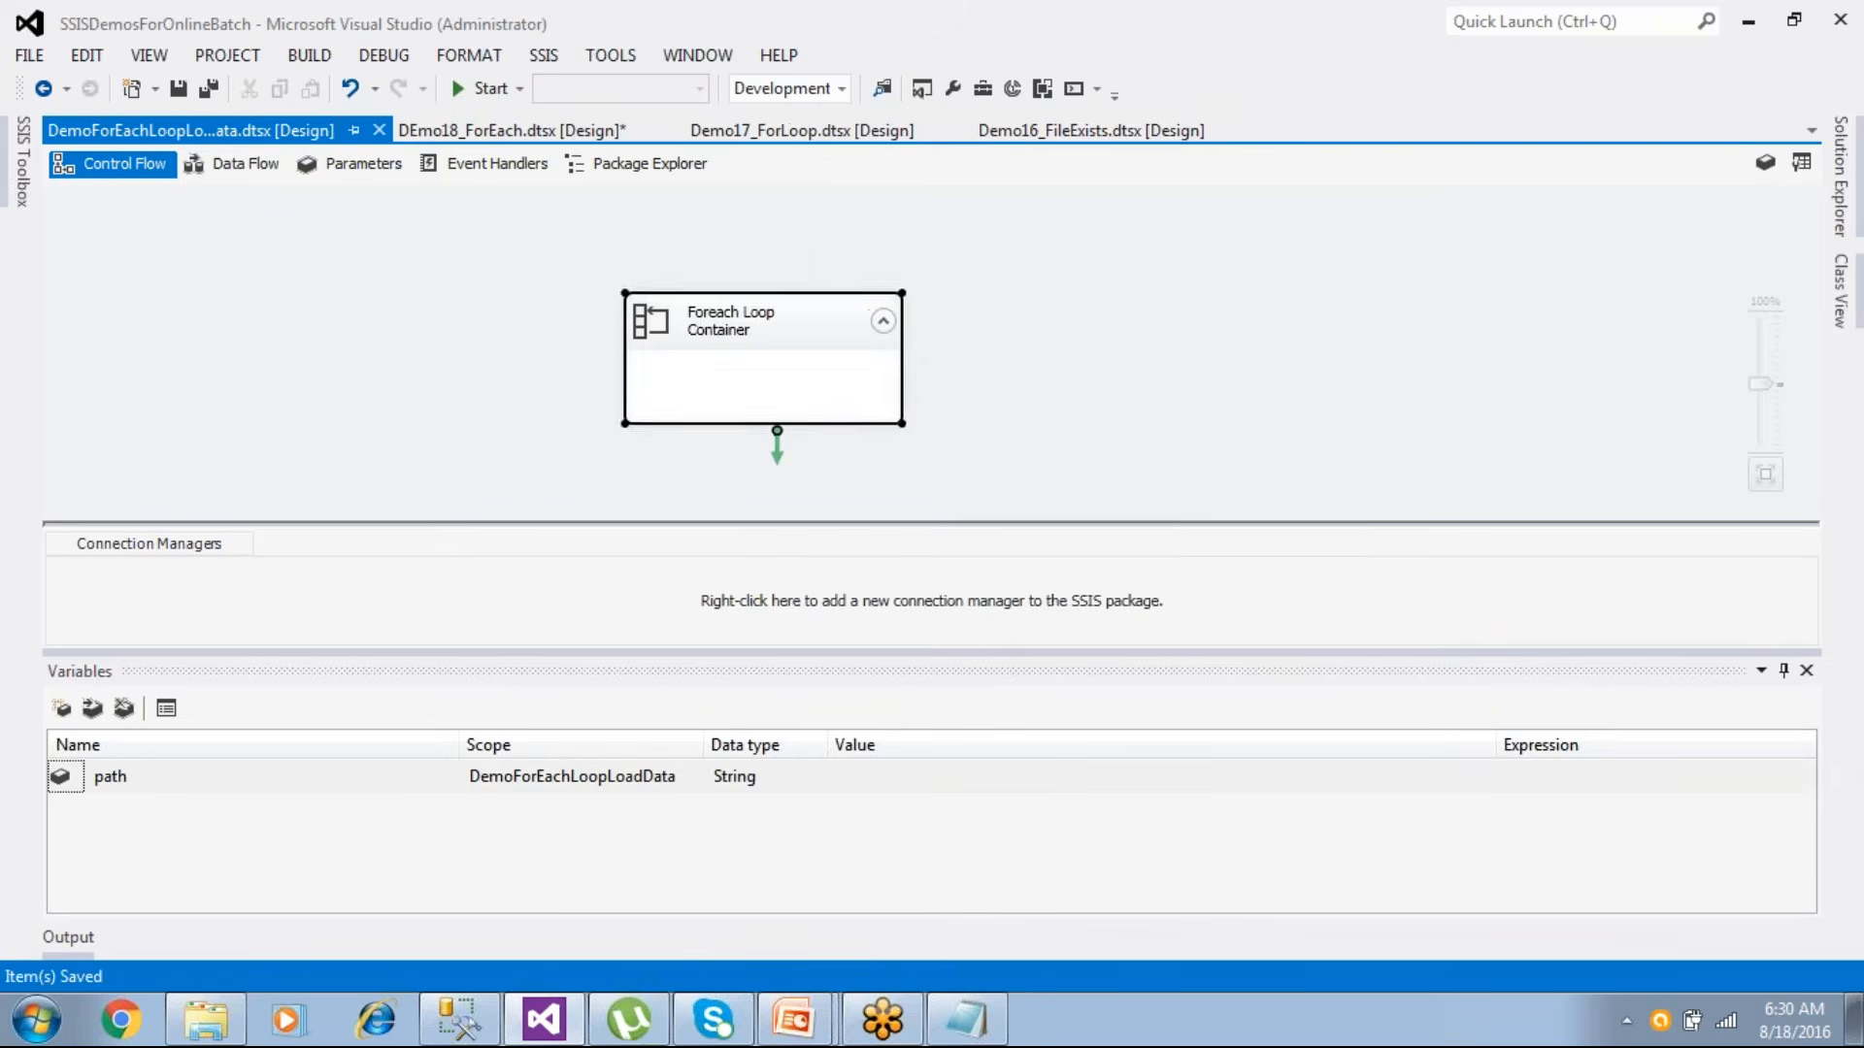
left_click_drag(776, 361, 656, 309)
left_click_drag(786, 375, 936, 408)
- Review the Foreach Loop Container's collection folder and variable mapping, close the editor and save the package
double_click(772, 318)
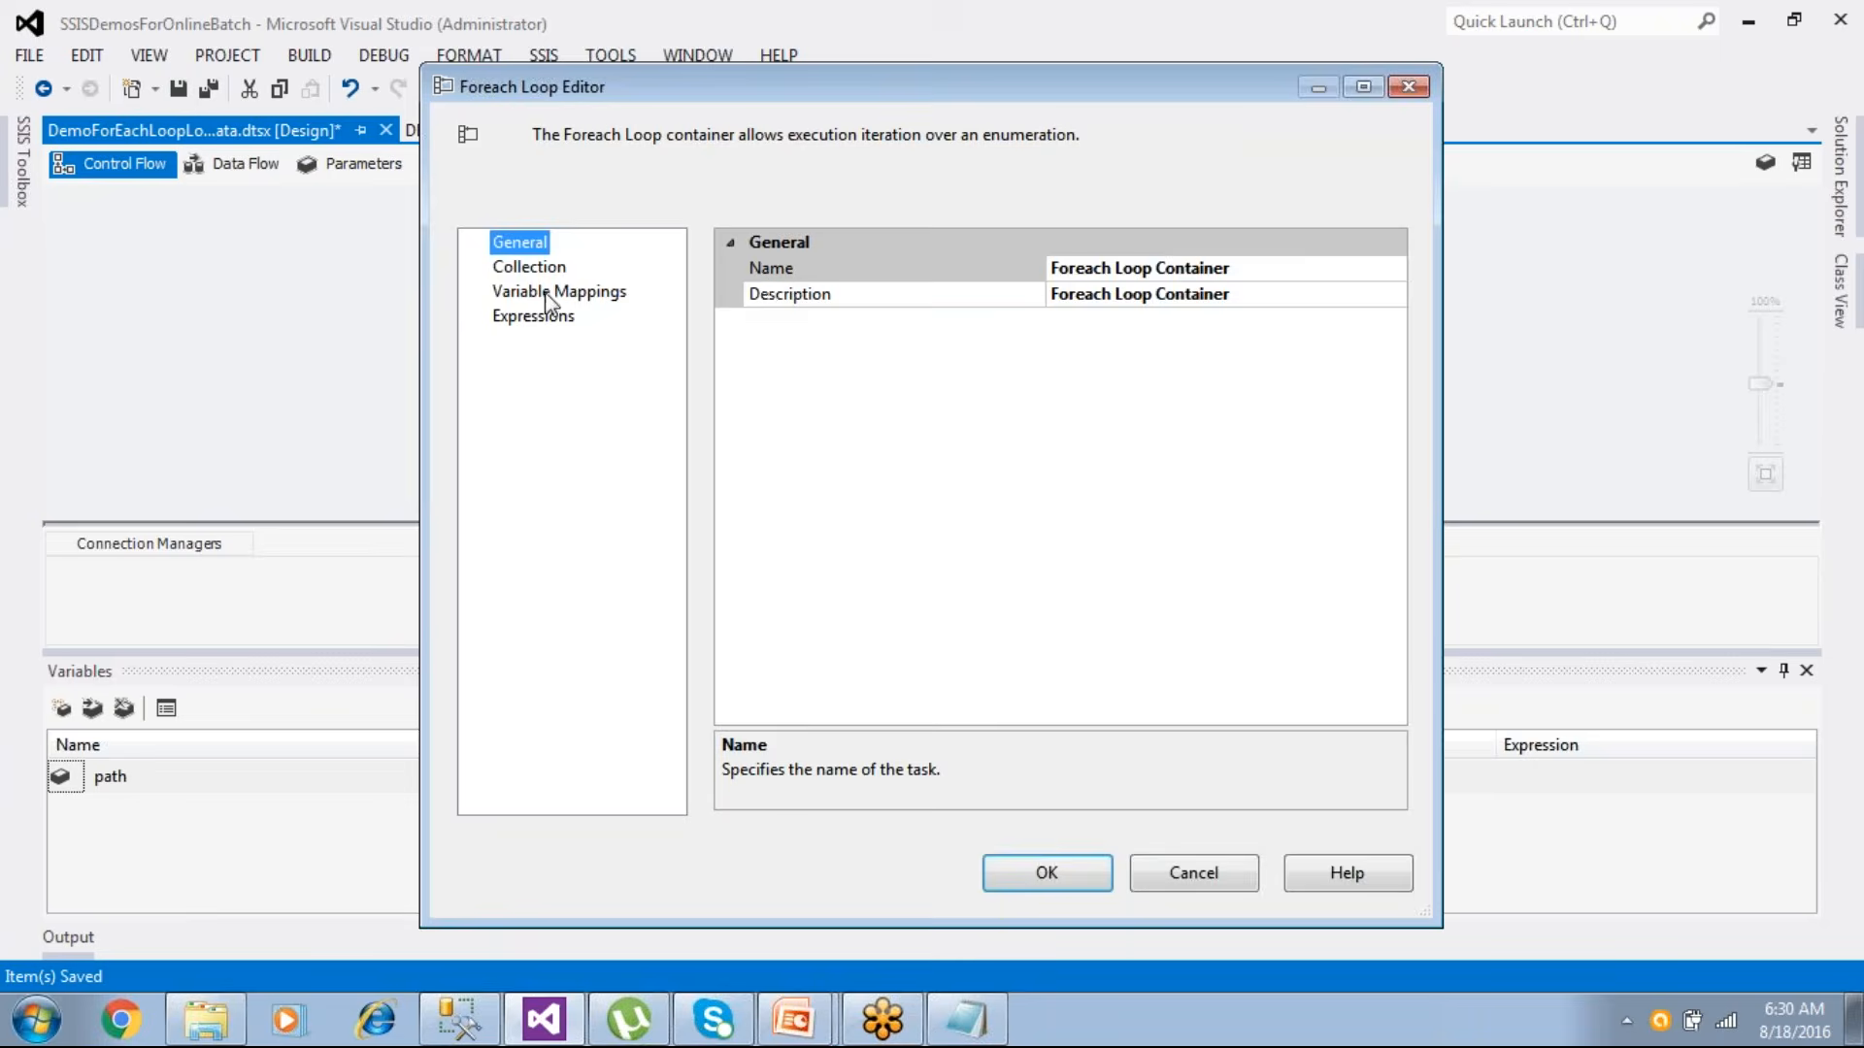
left_click(529, 268)
left_click_drag(854, 487, 664, 486)
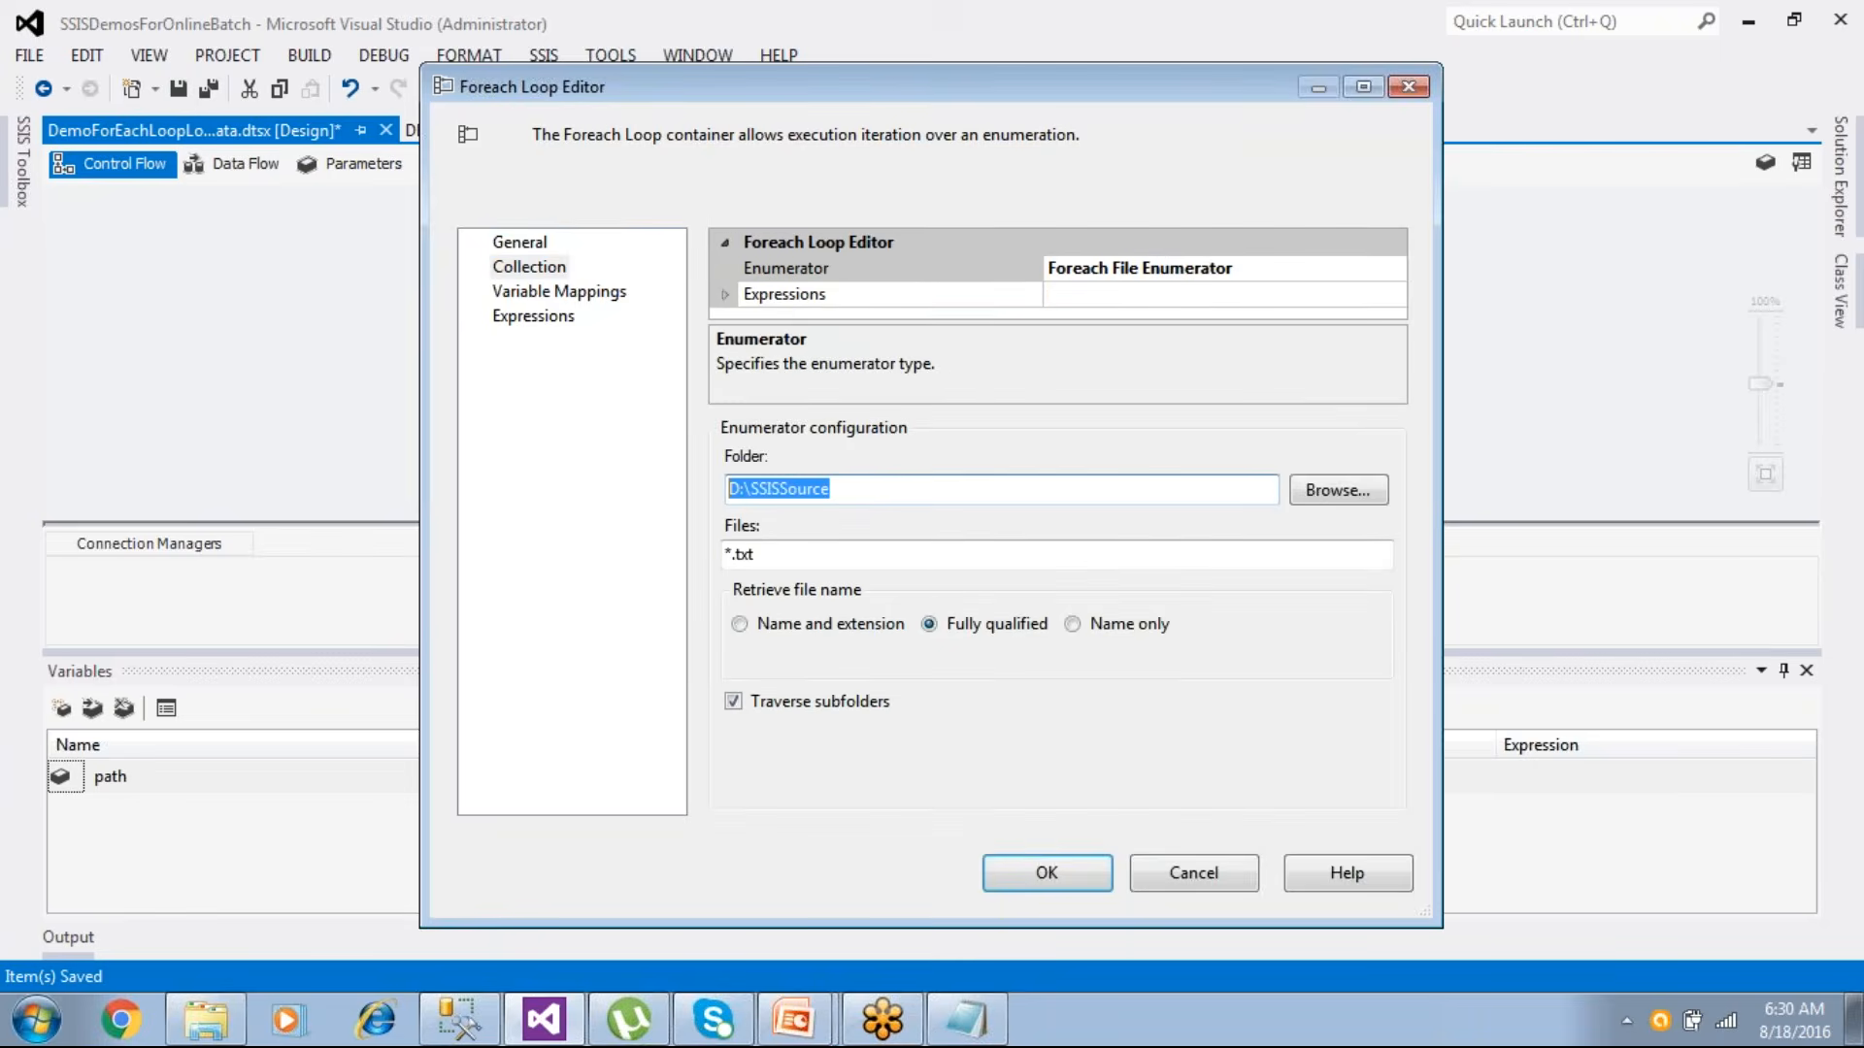
left_click(587, 293)
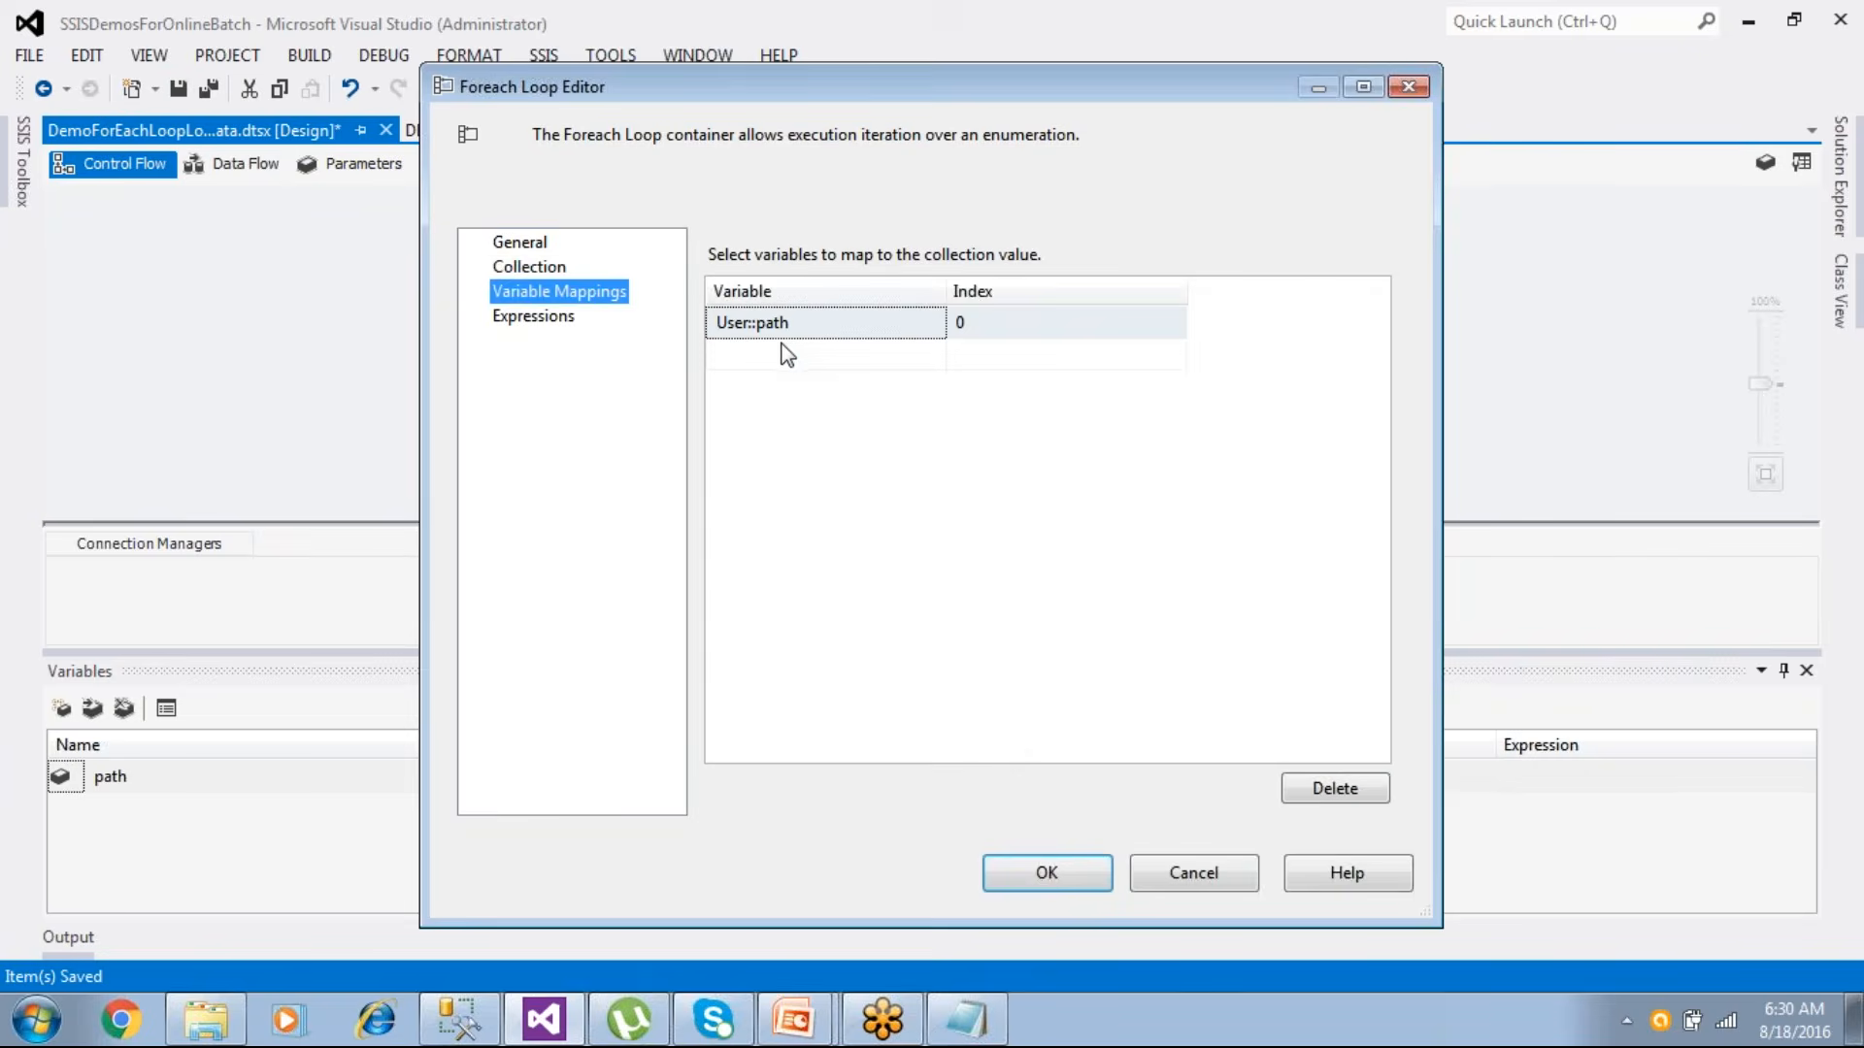
left_click(1027, 864)
left_click(180, 94)
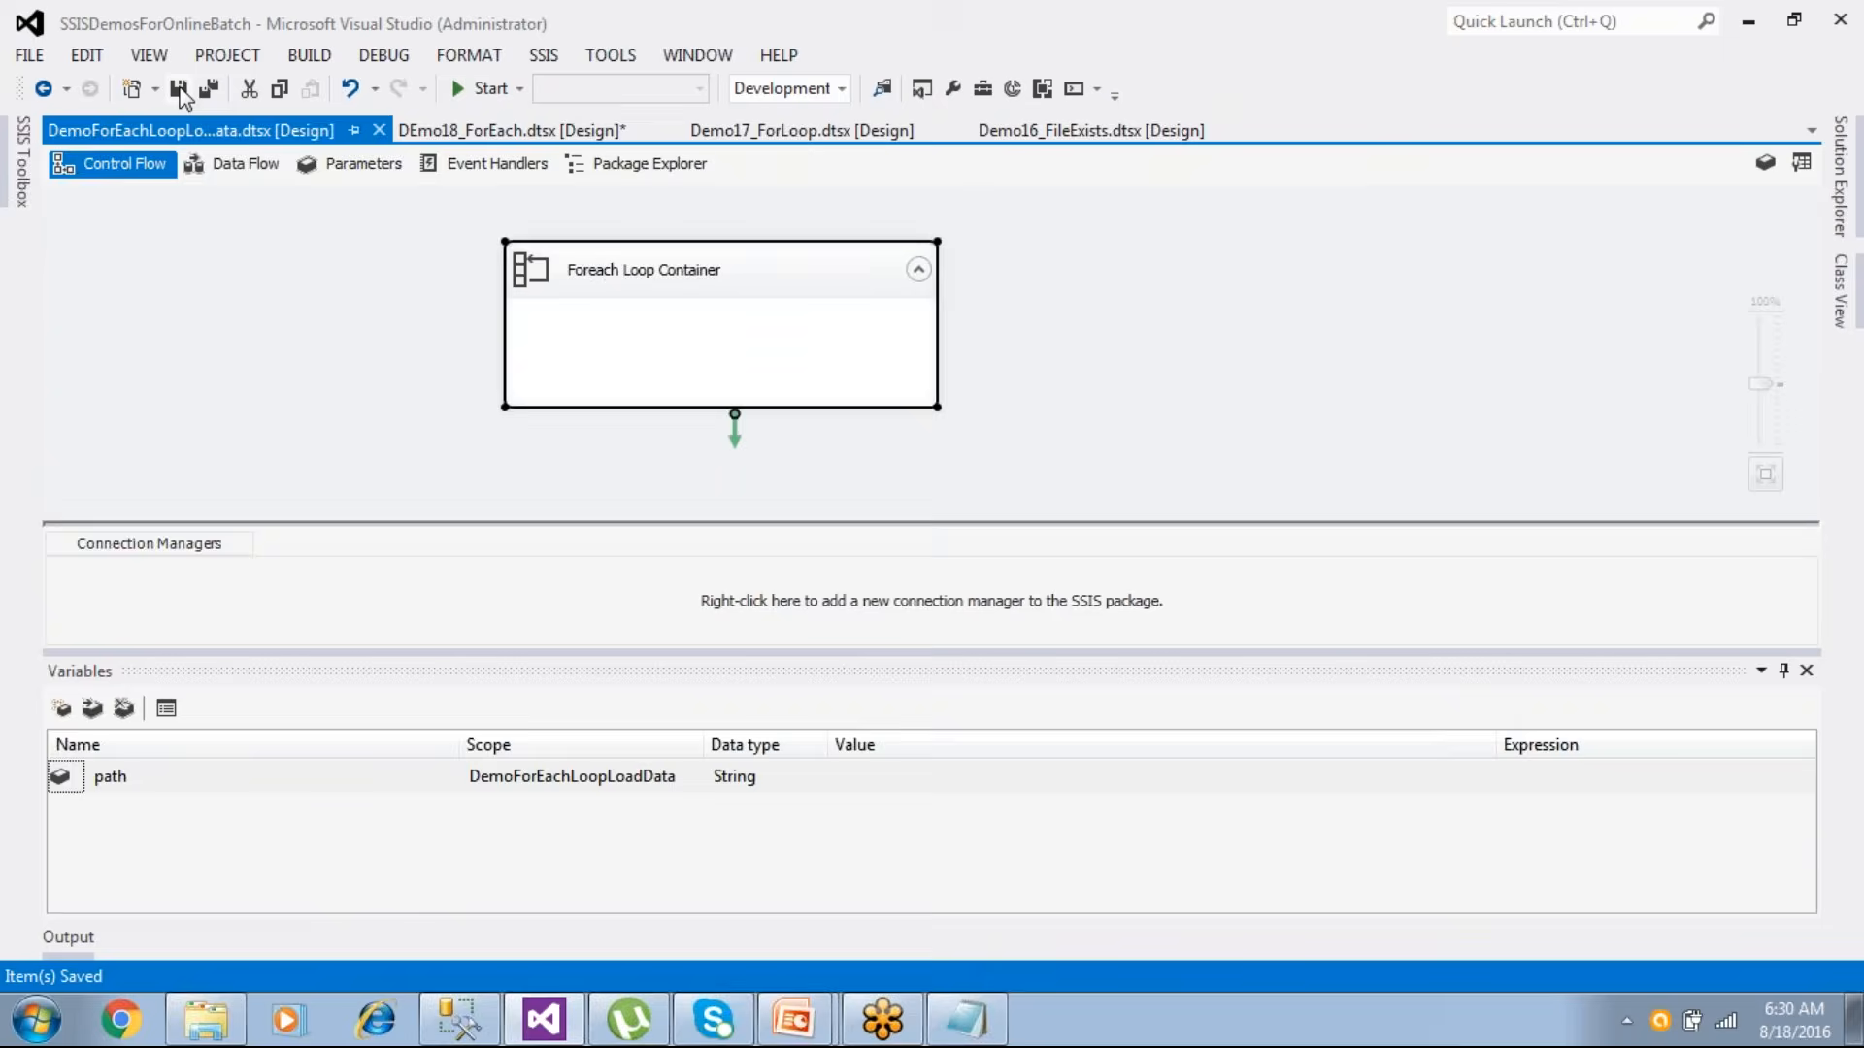
- Add a Data Flow Task inside the Foreach Loop Container, open its data flow and close the Variables window
left_click(23, 189)
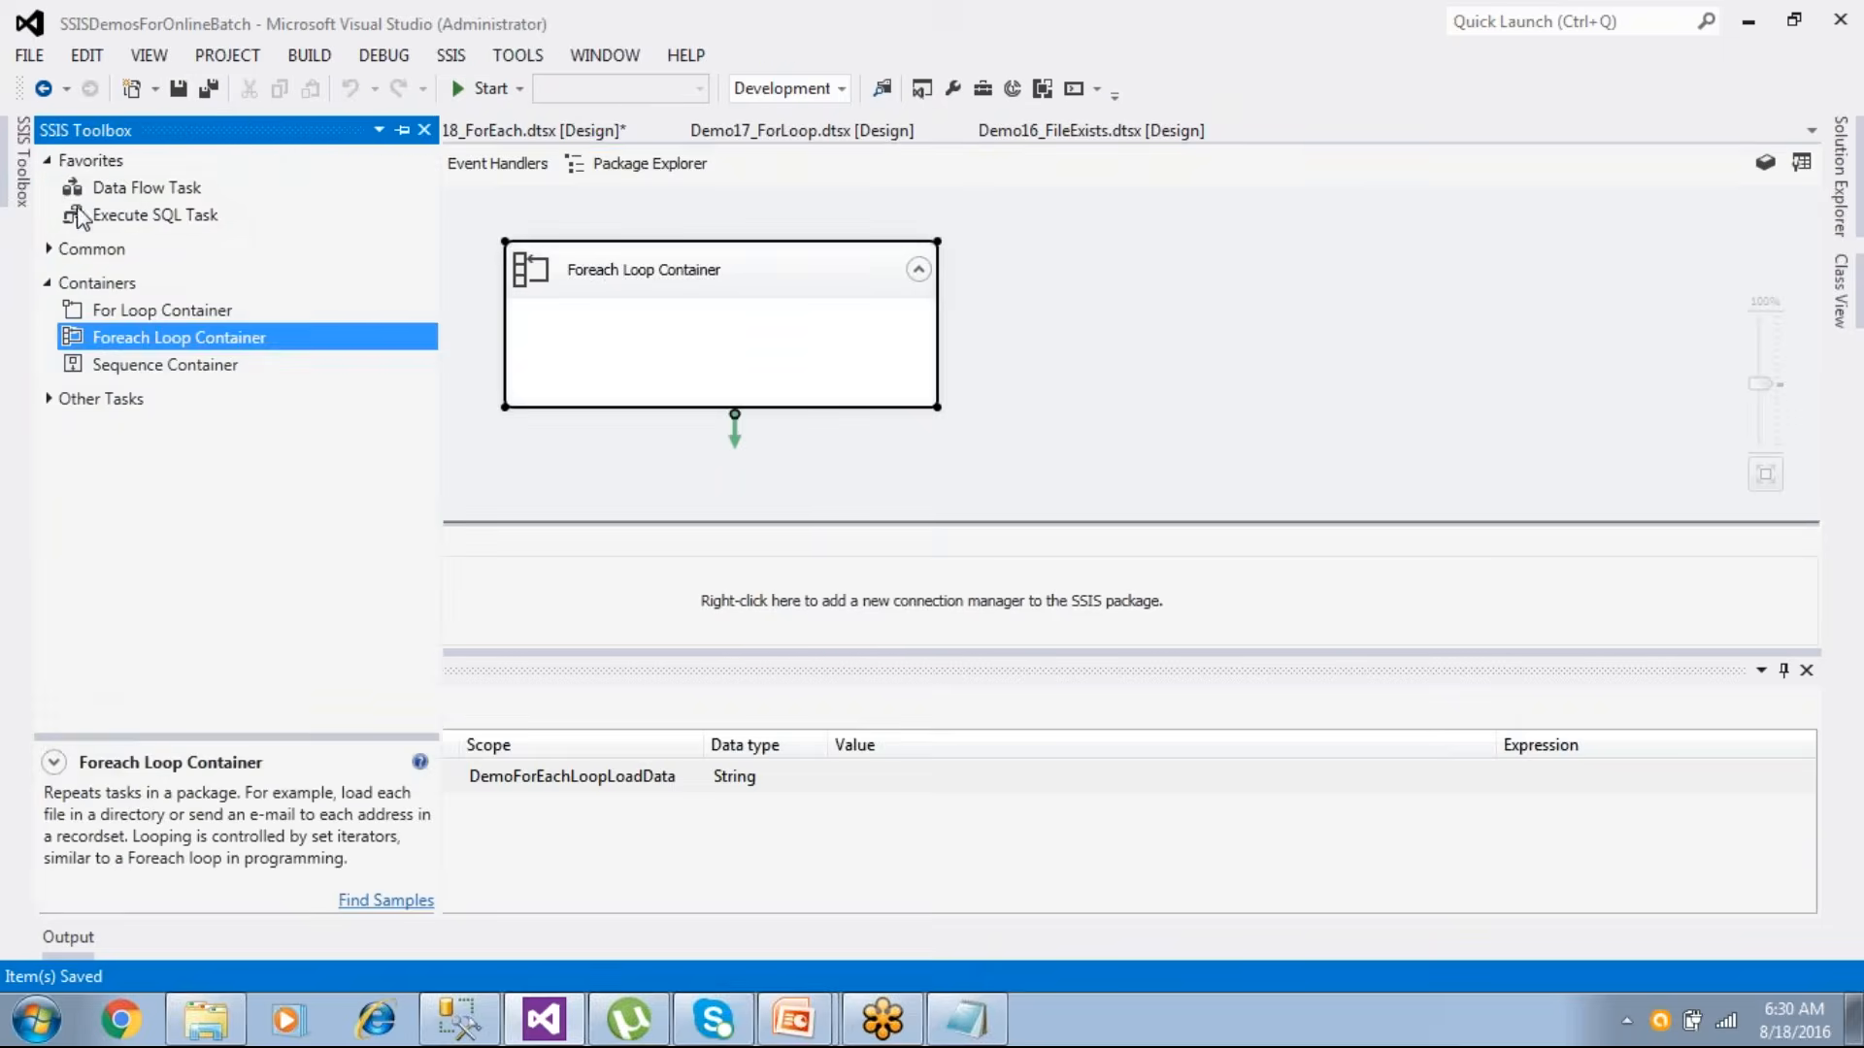
left_click_drag(107, 188, 702, 341)
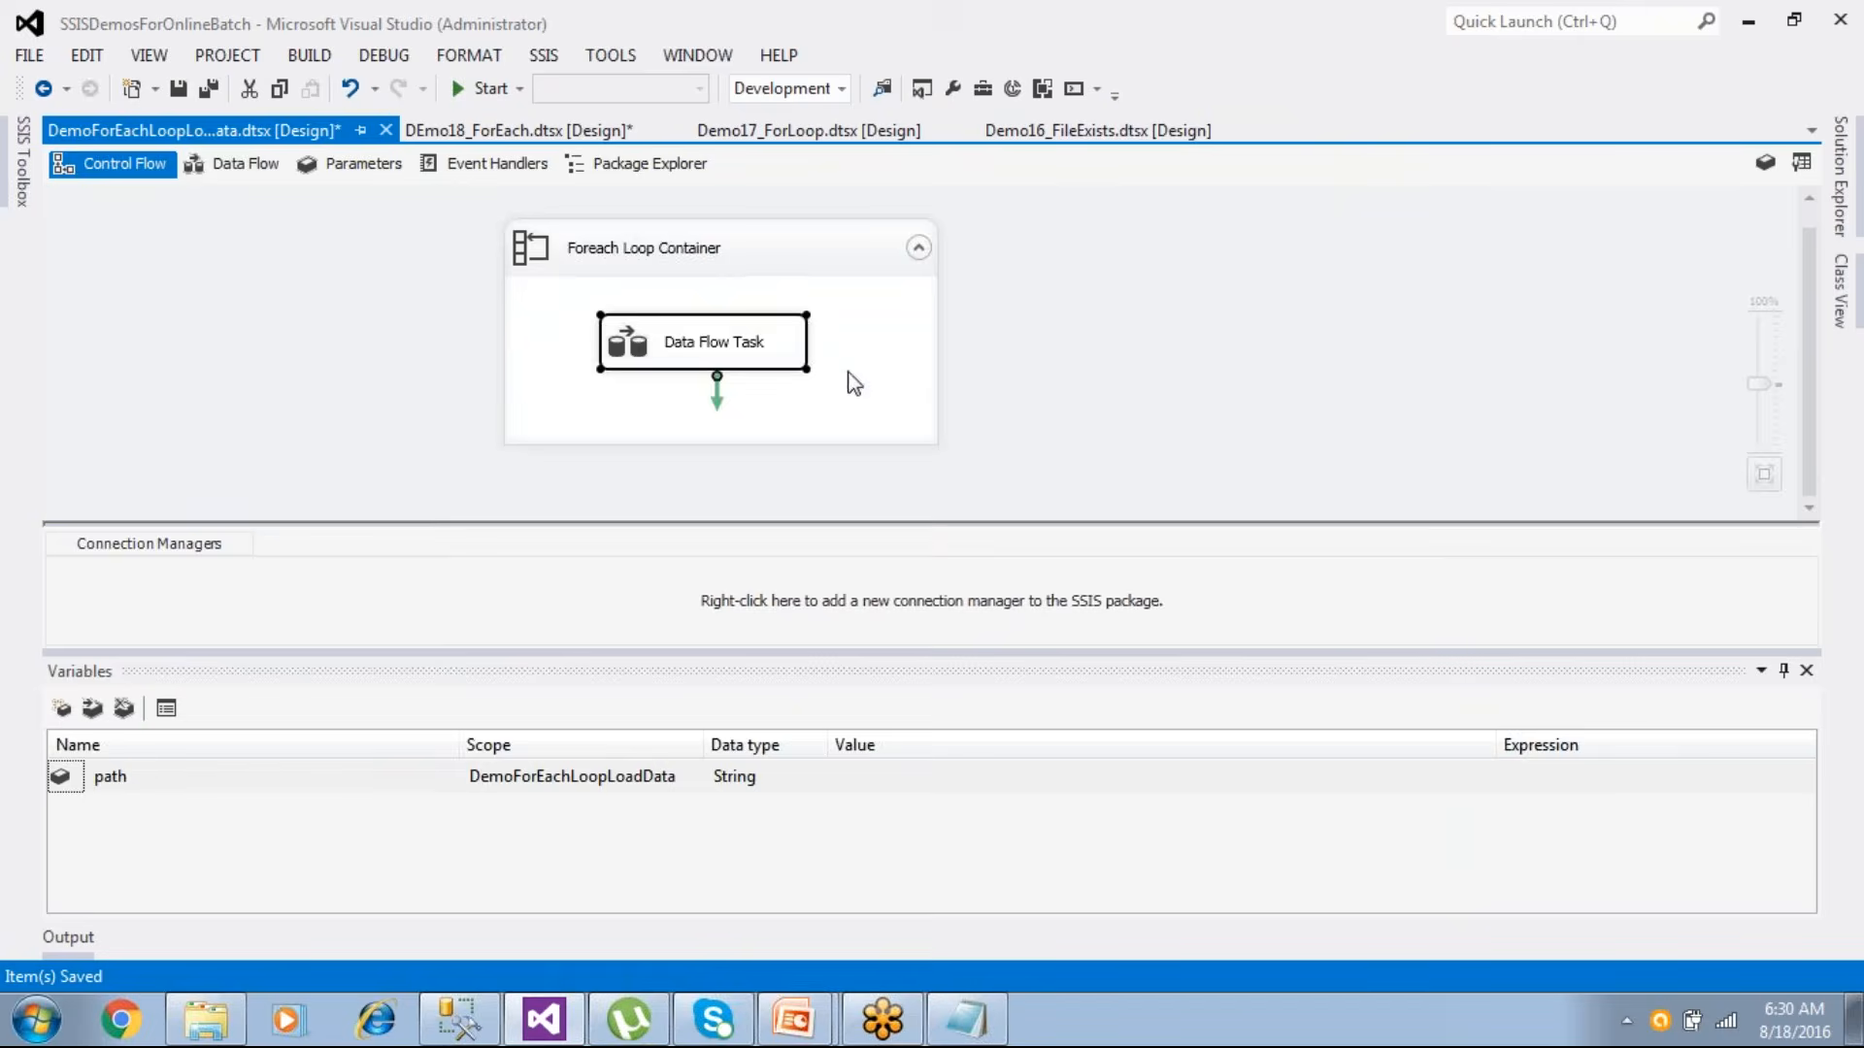
double_click(778, 358)
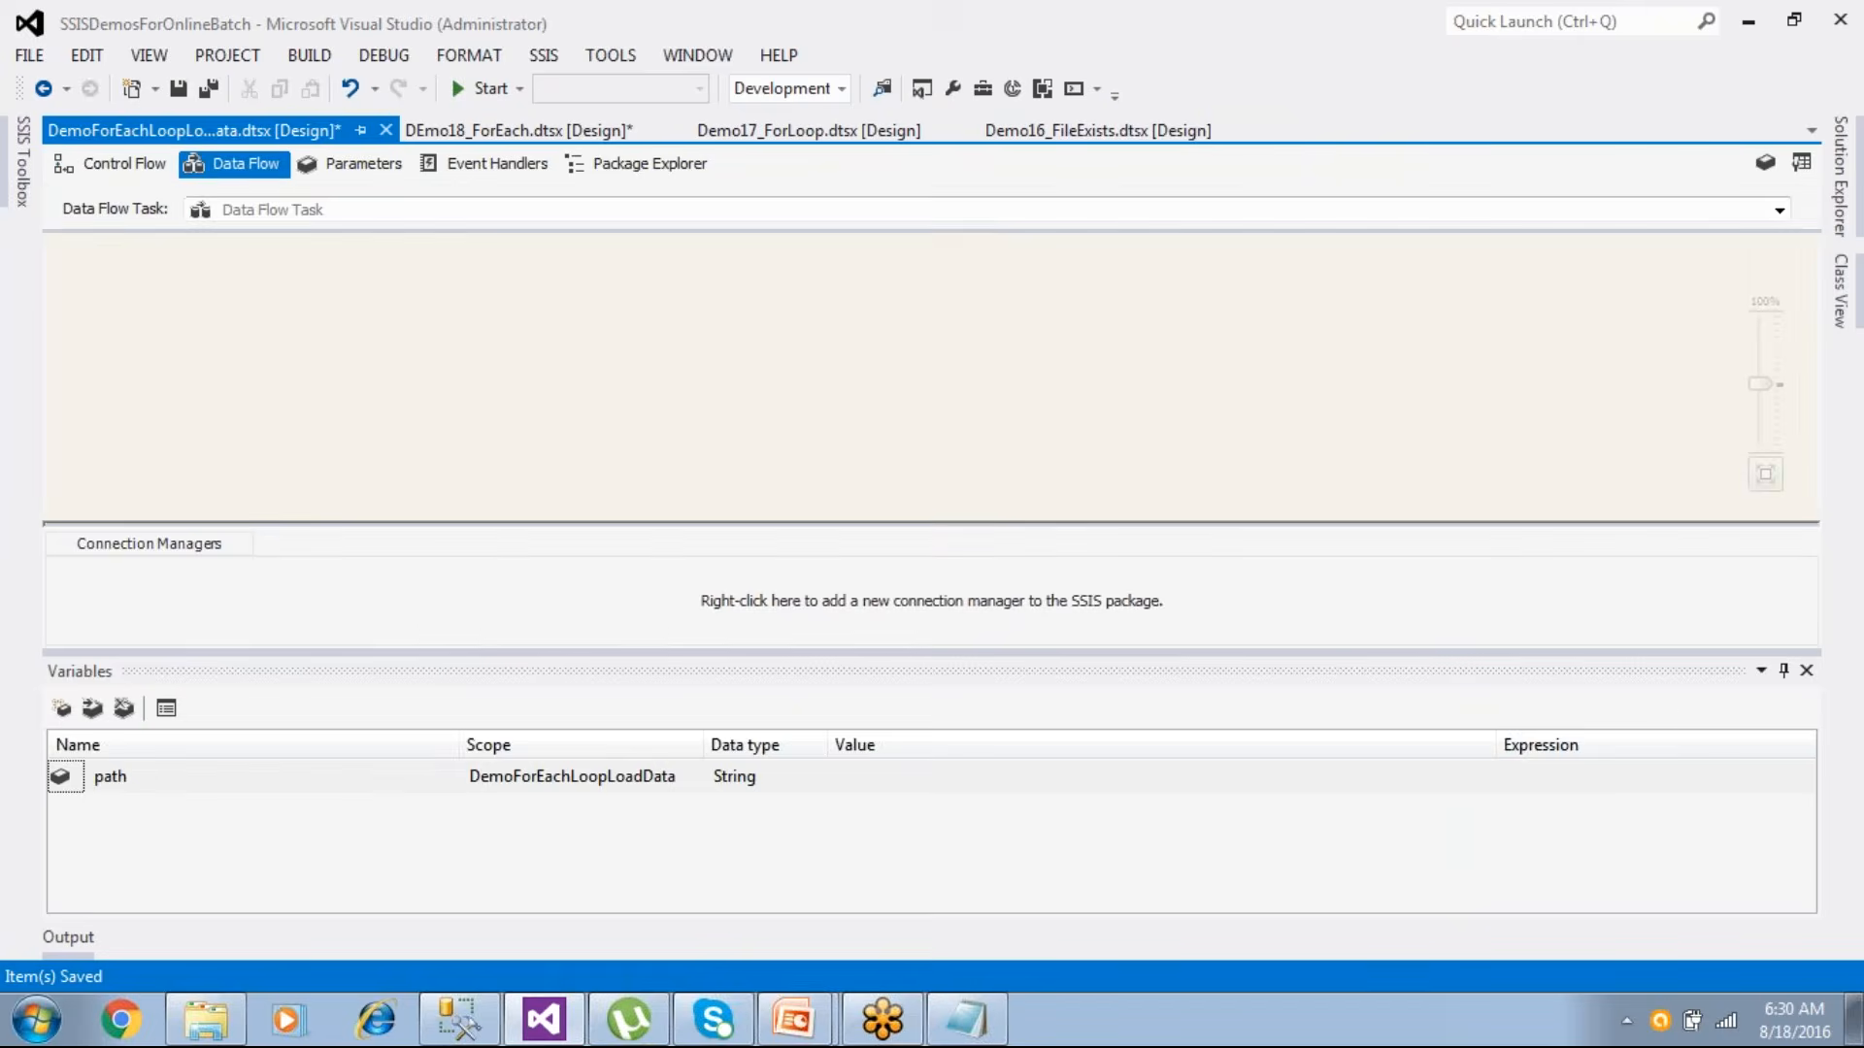
left_click(1807, 670)
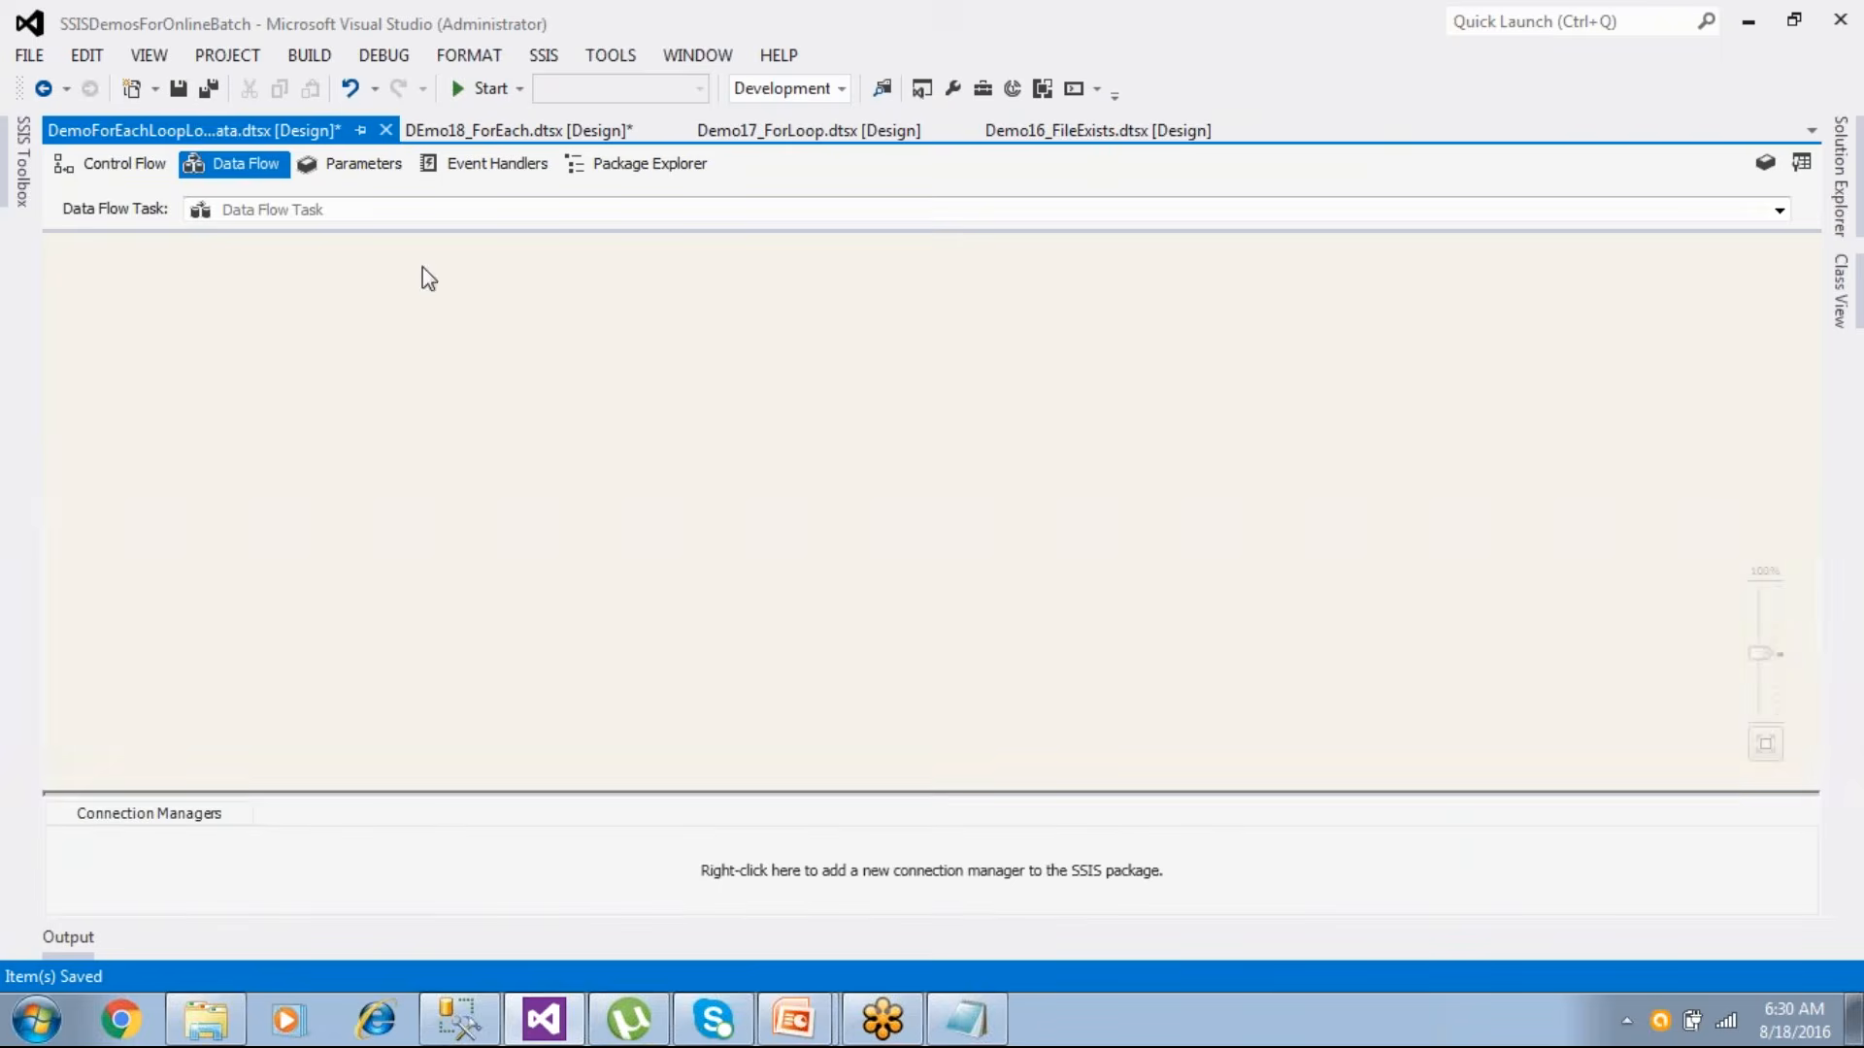
left_click(133, 167)
double_click(679, 378)
- Add a Flat File Source to the data flow
left_click(26, 178)
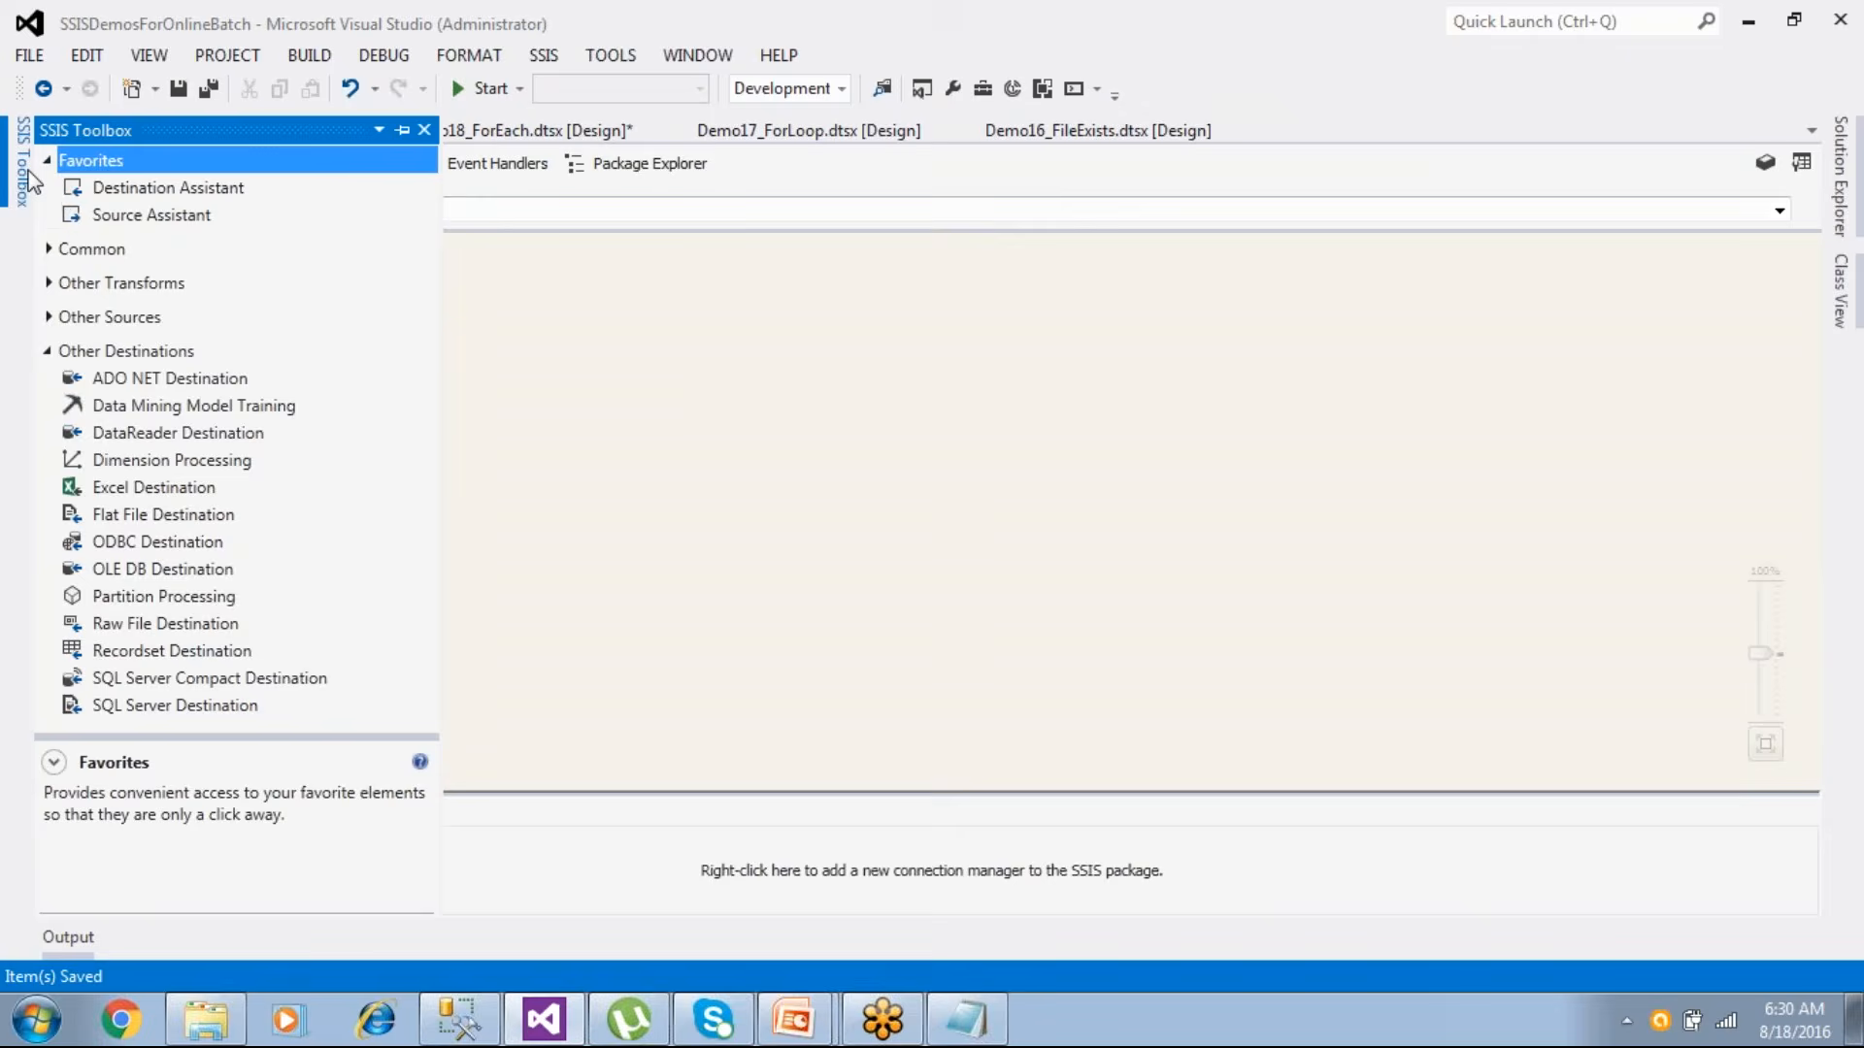
left_click(47, 351)
left_click(46, 317)
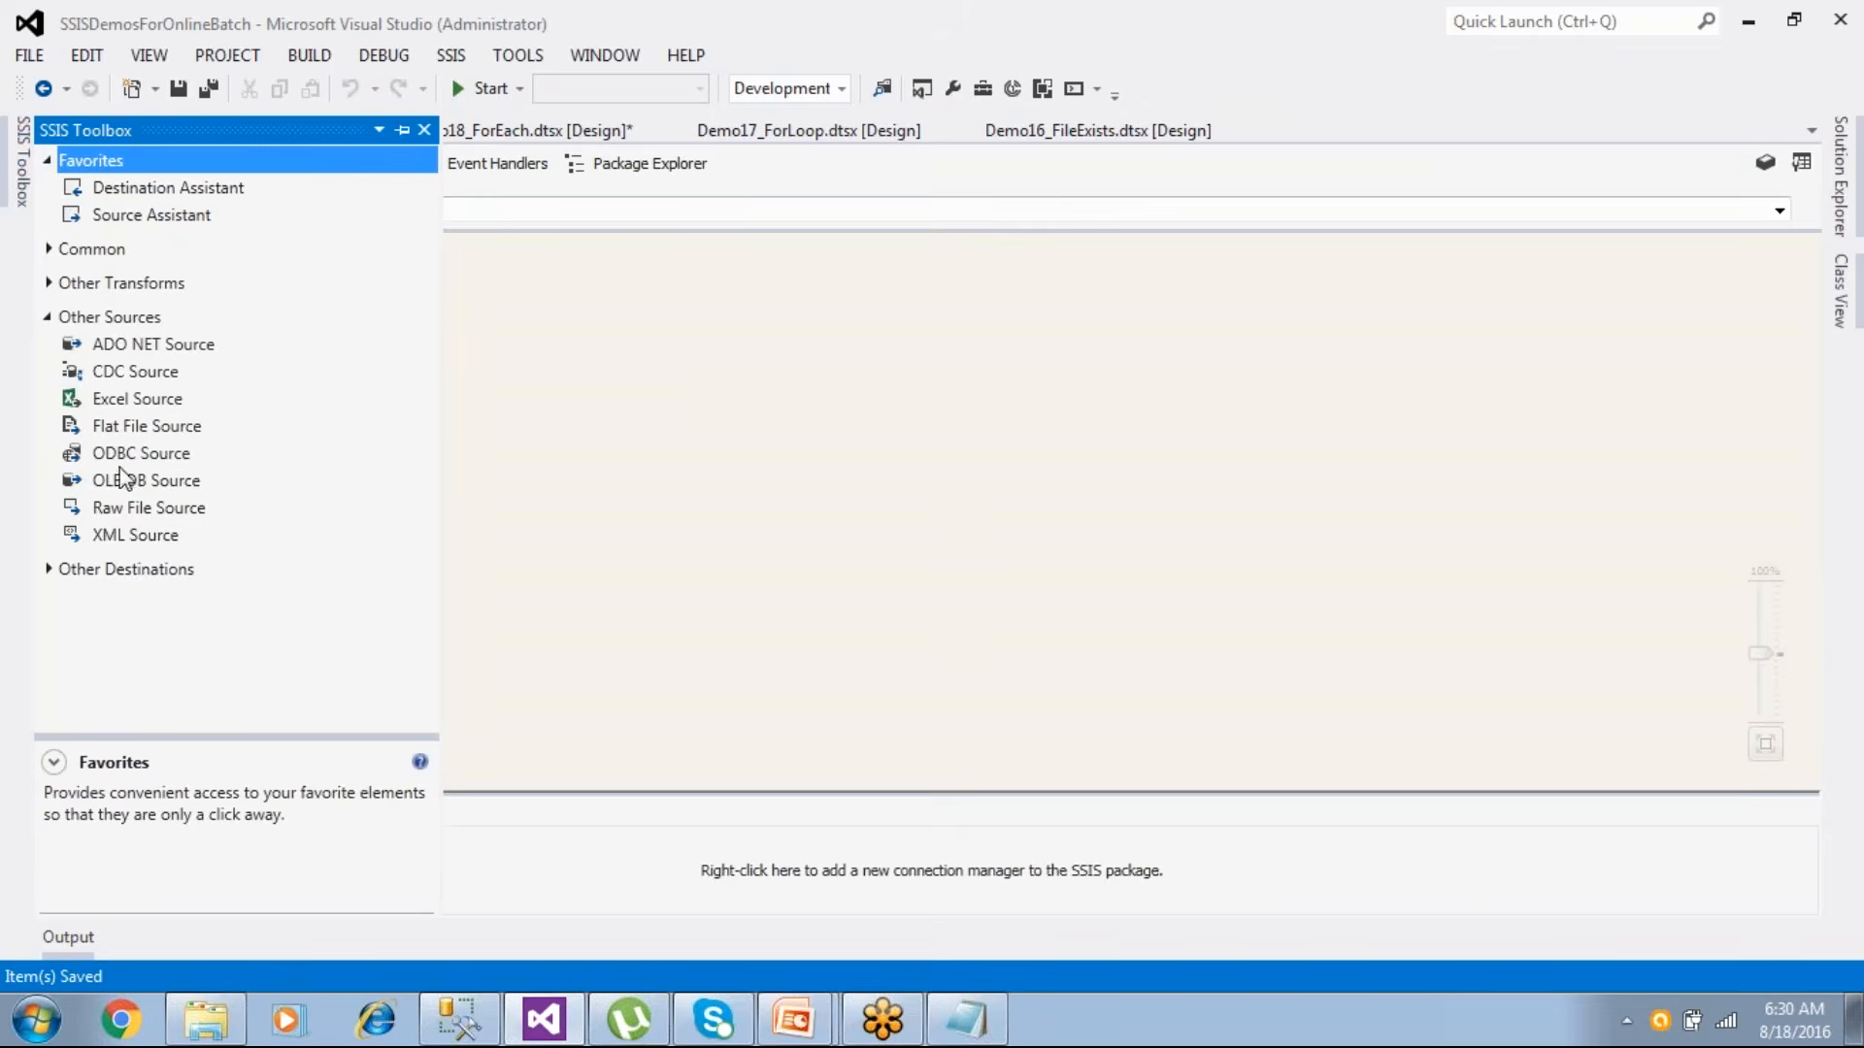
left_click(161, 429)
left_click_drag(165, 435, 610, 445)
- Create a new flat file connection manager named ffsrc for the Flat File Source
double_click(635, 435)
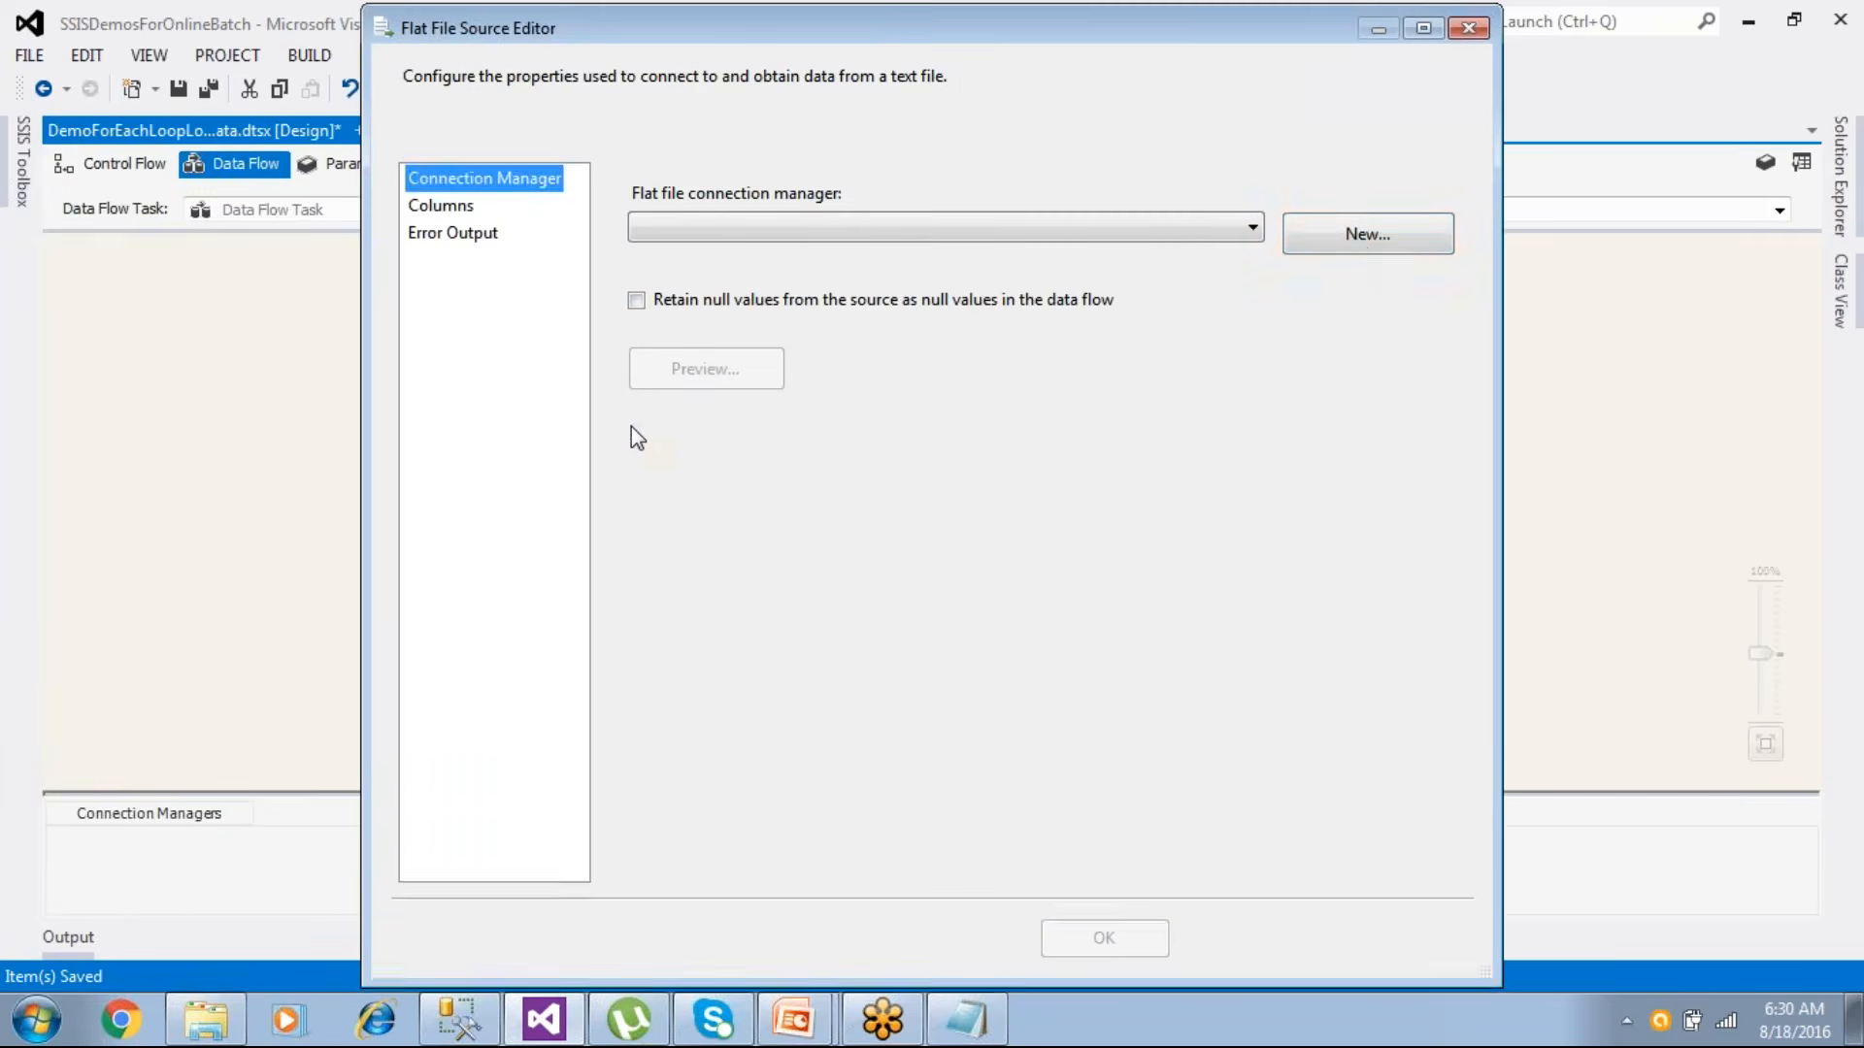
left_click(1359, 251)
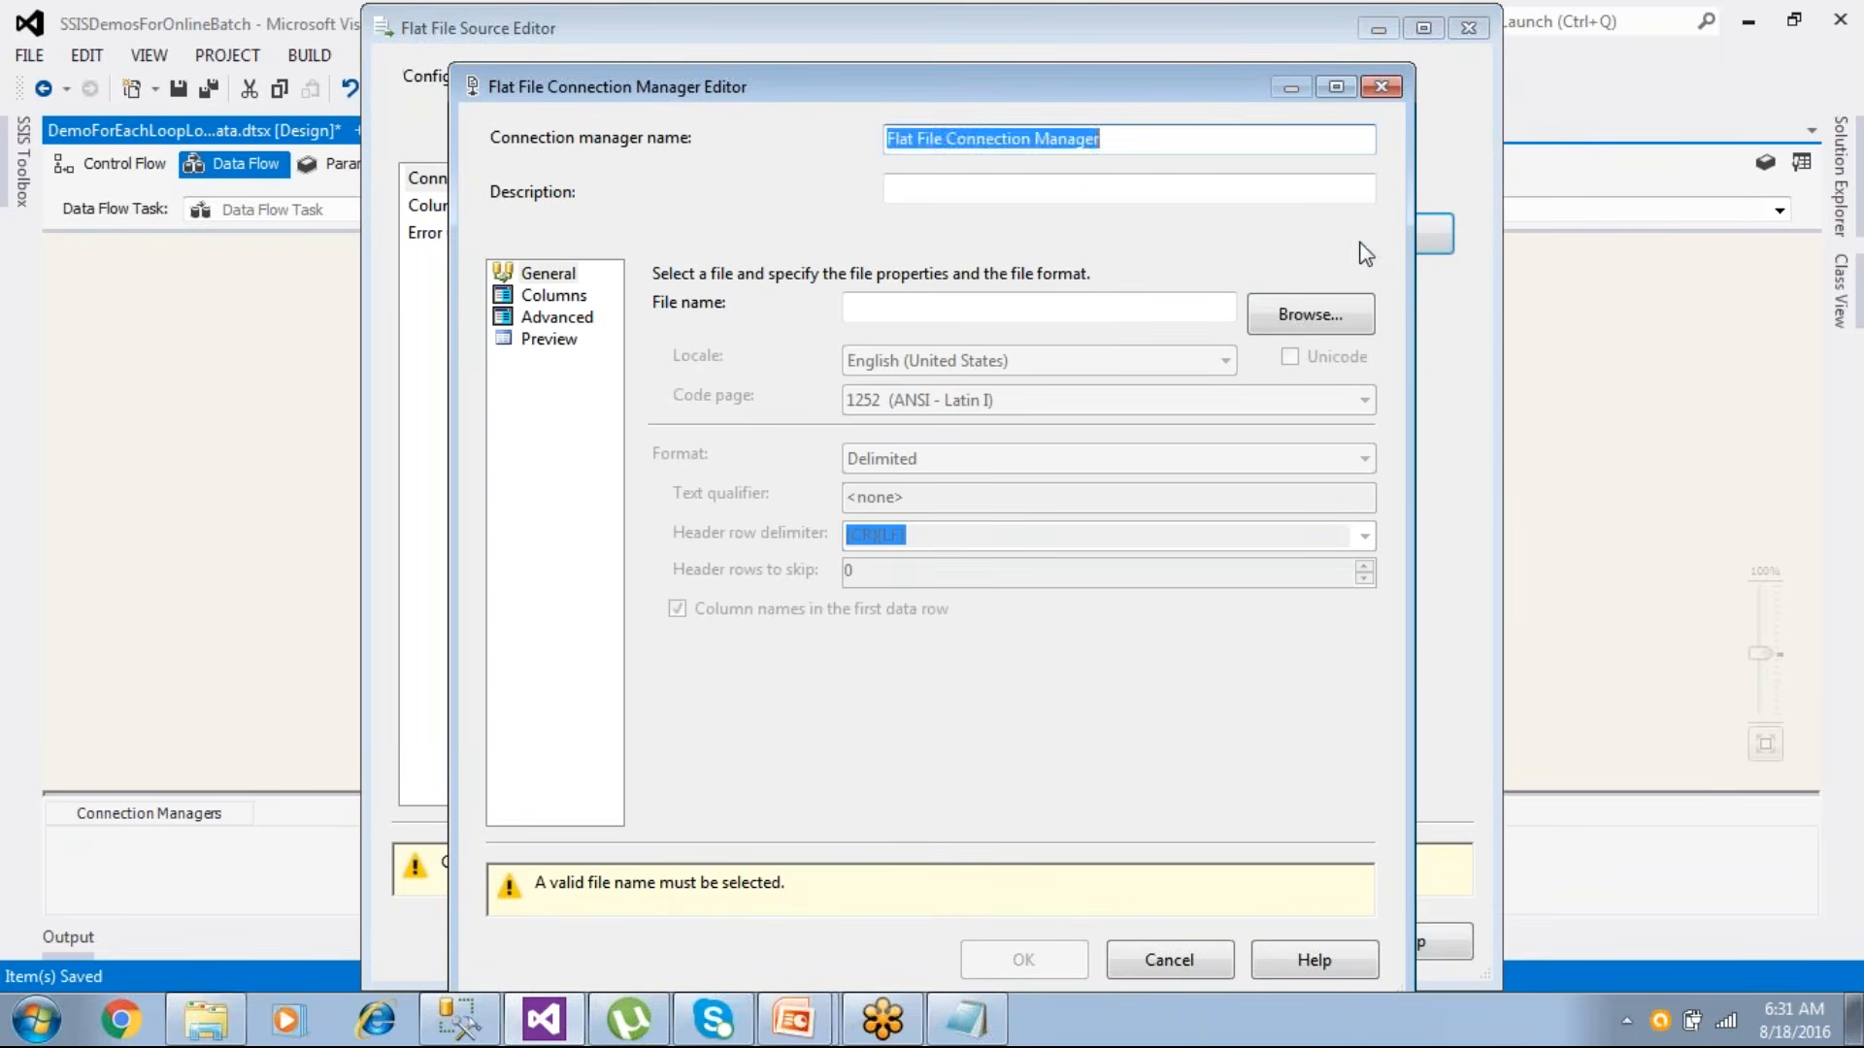
type("ff")
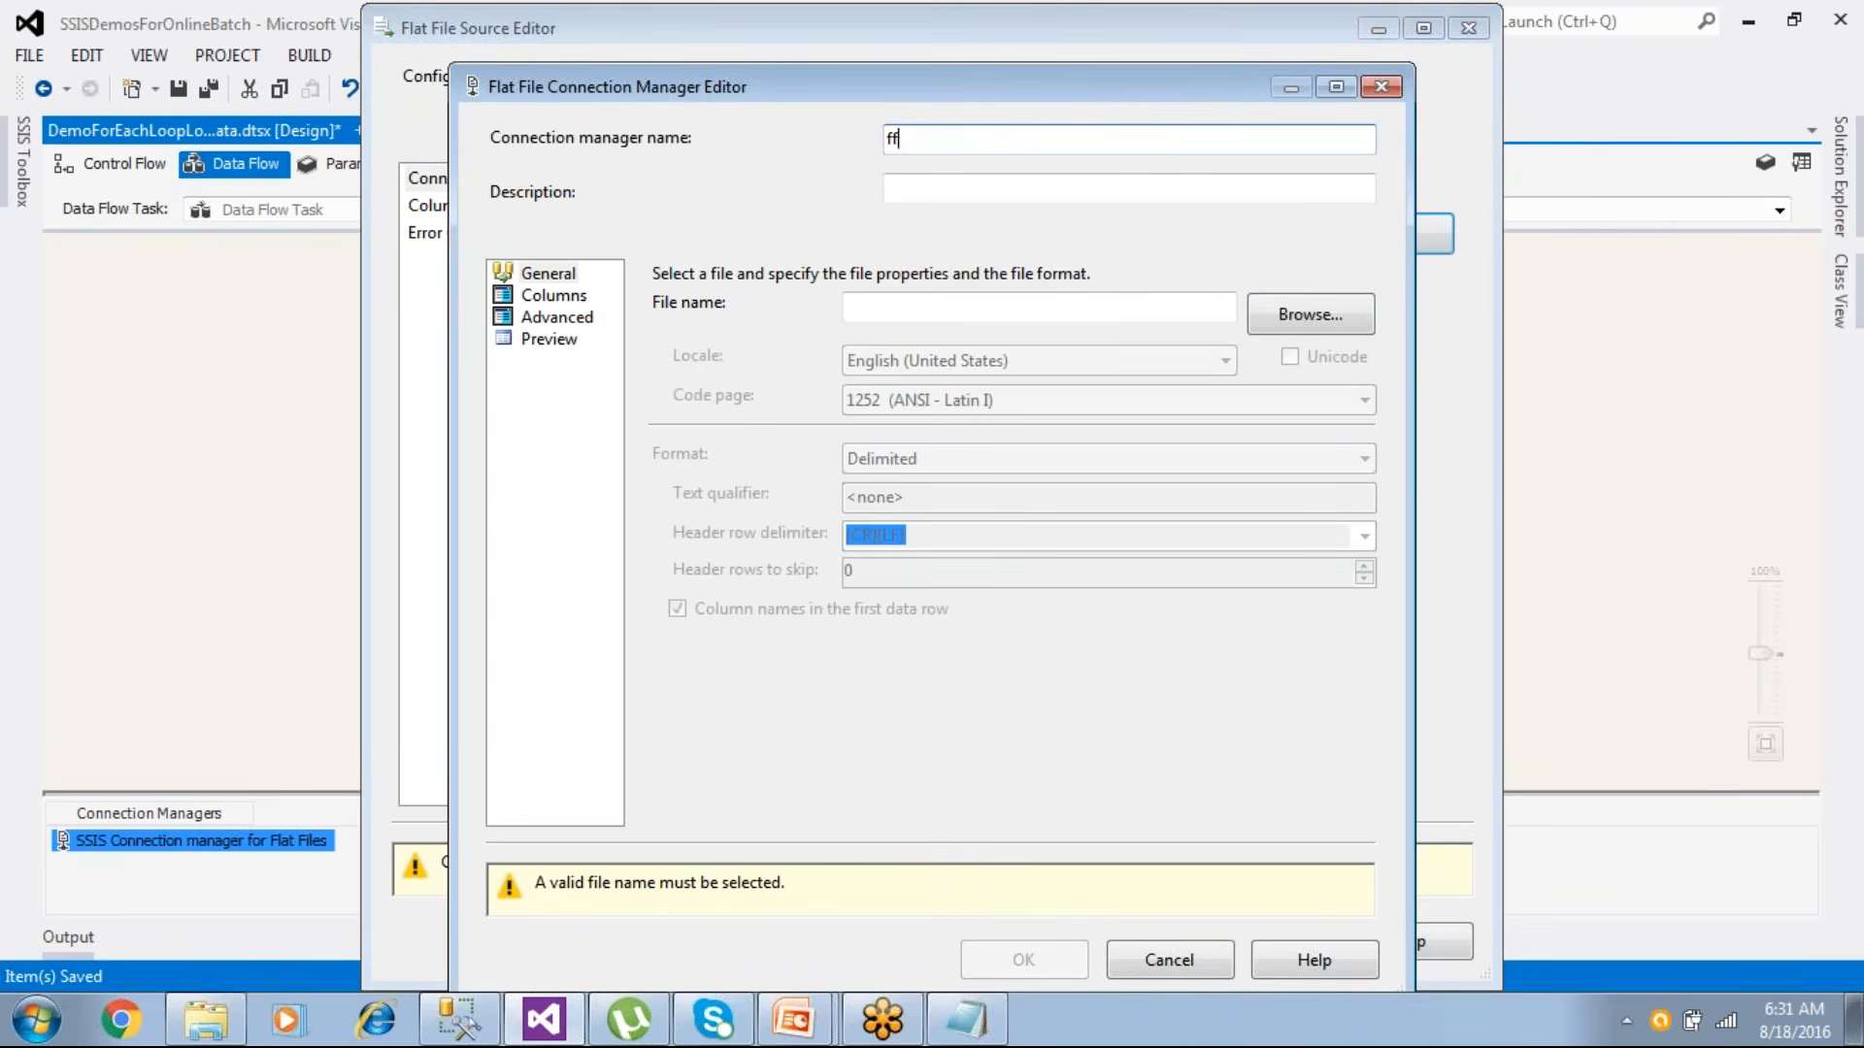
type("src")
- Browse to D:\SSISSource\ForEachLoopSrc and choose Emp-CHN.txt as the connection manager's file
left_click(1289, 320)
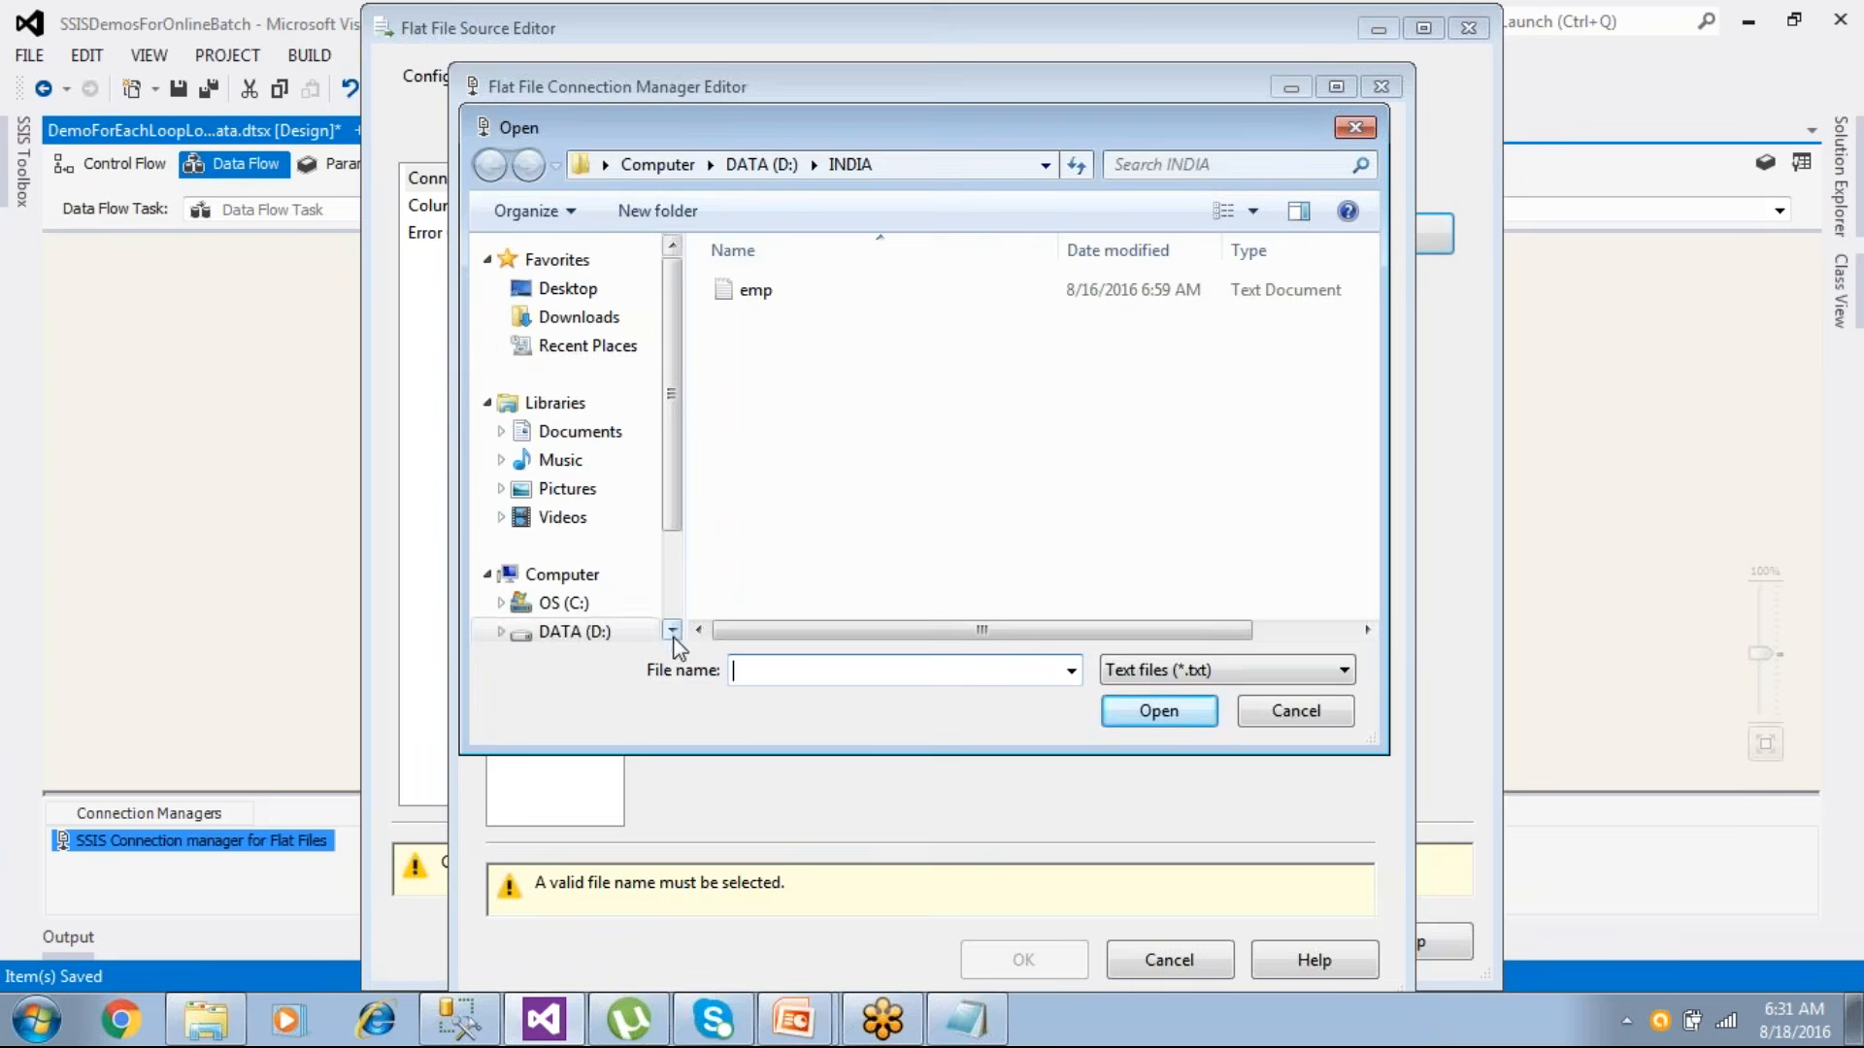
scroll(673, 637, "down", 3)
left_click(583, 534)
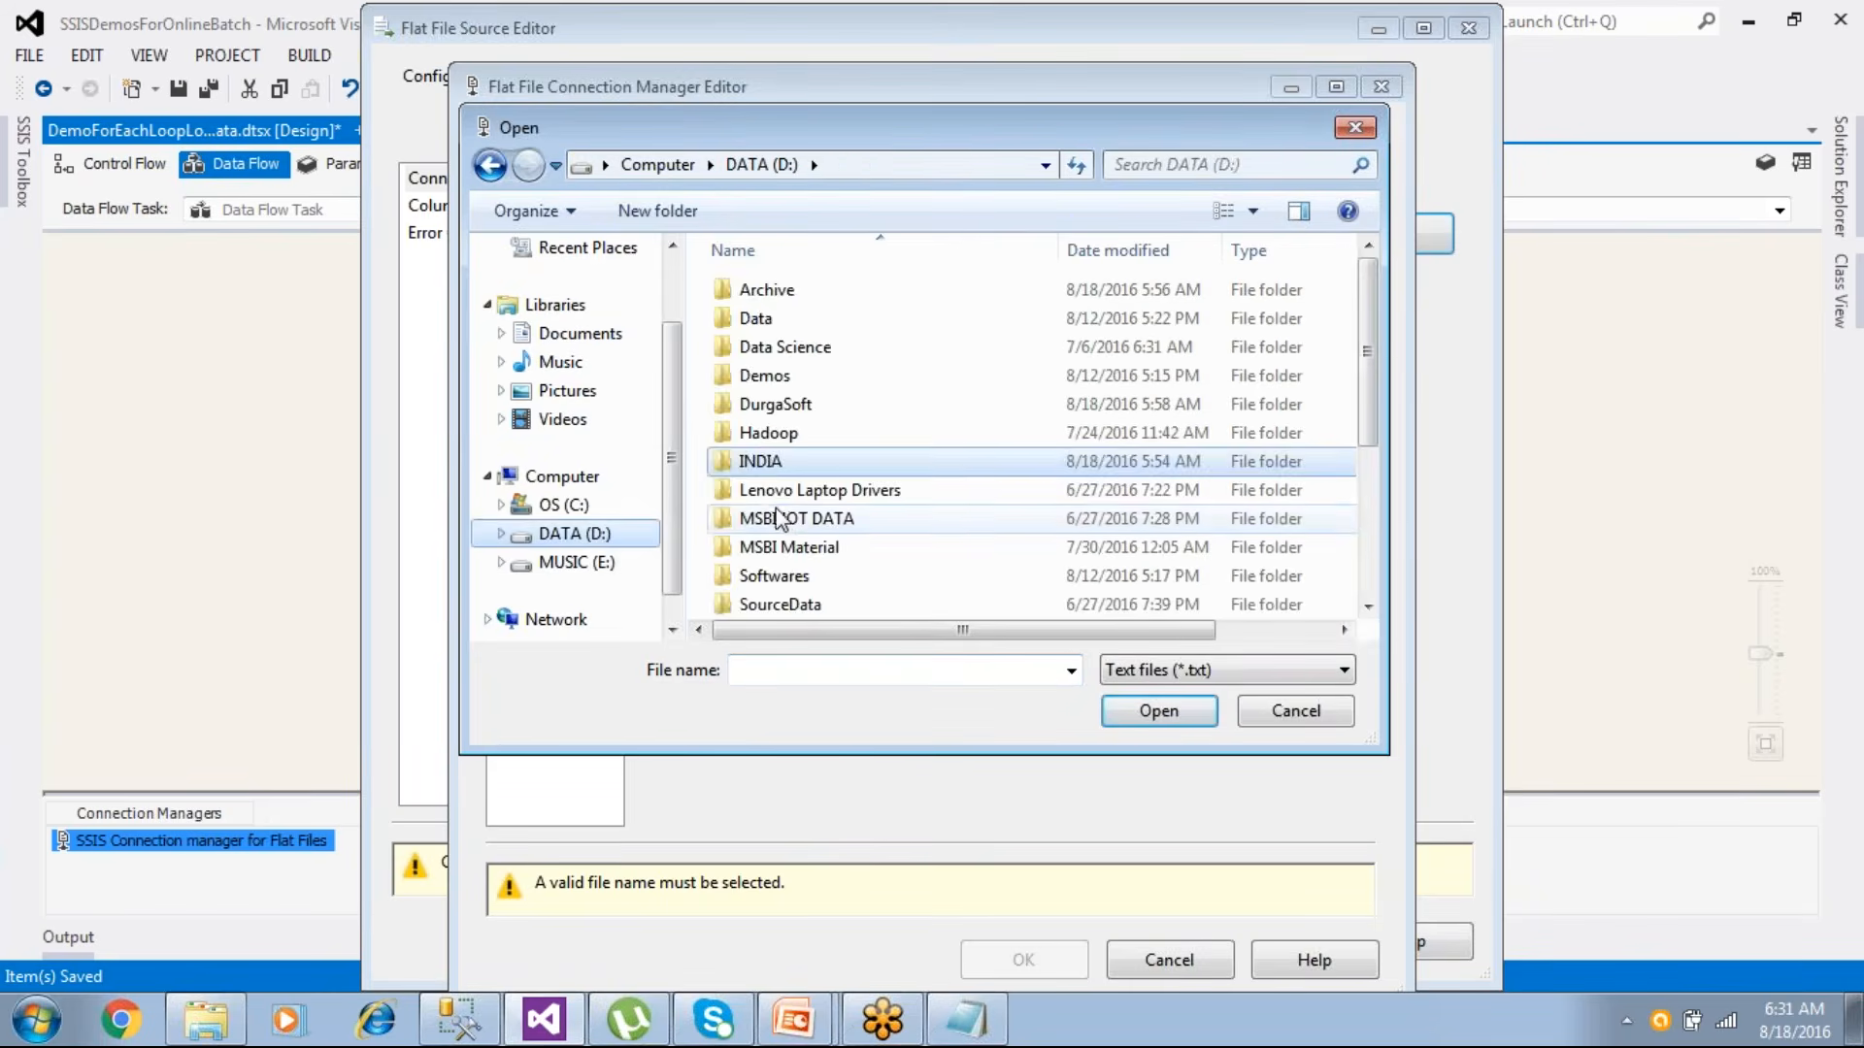
scroll(790, 520, "down", 2)
double_click(787, 580)
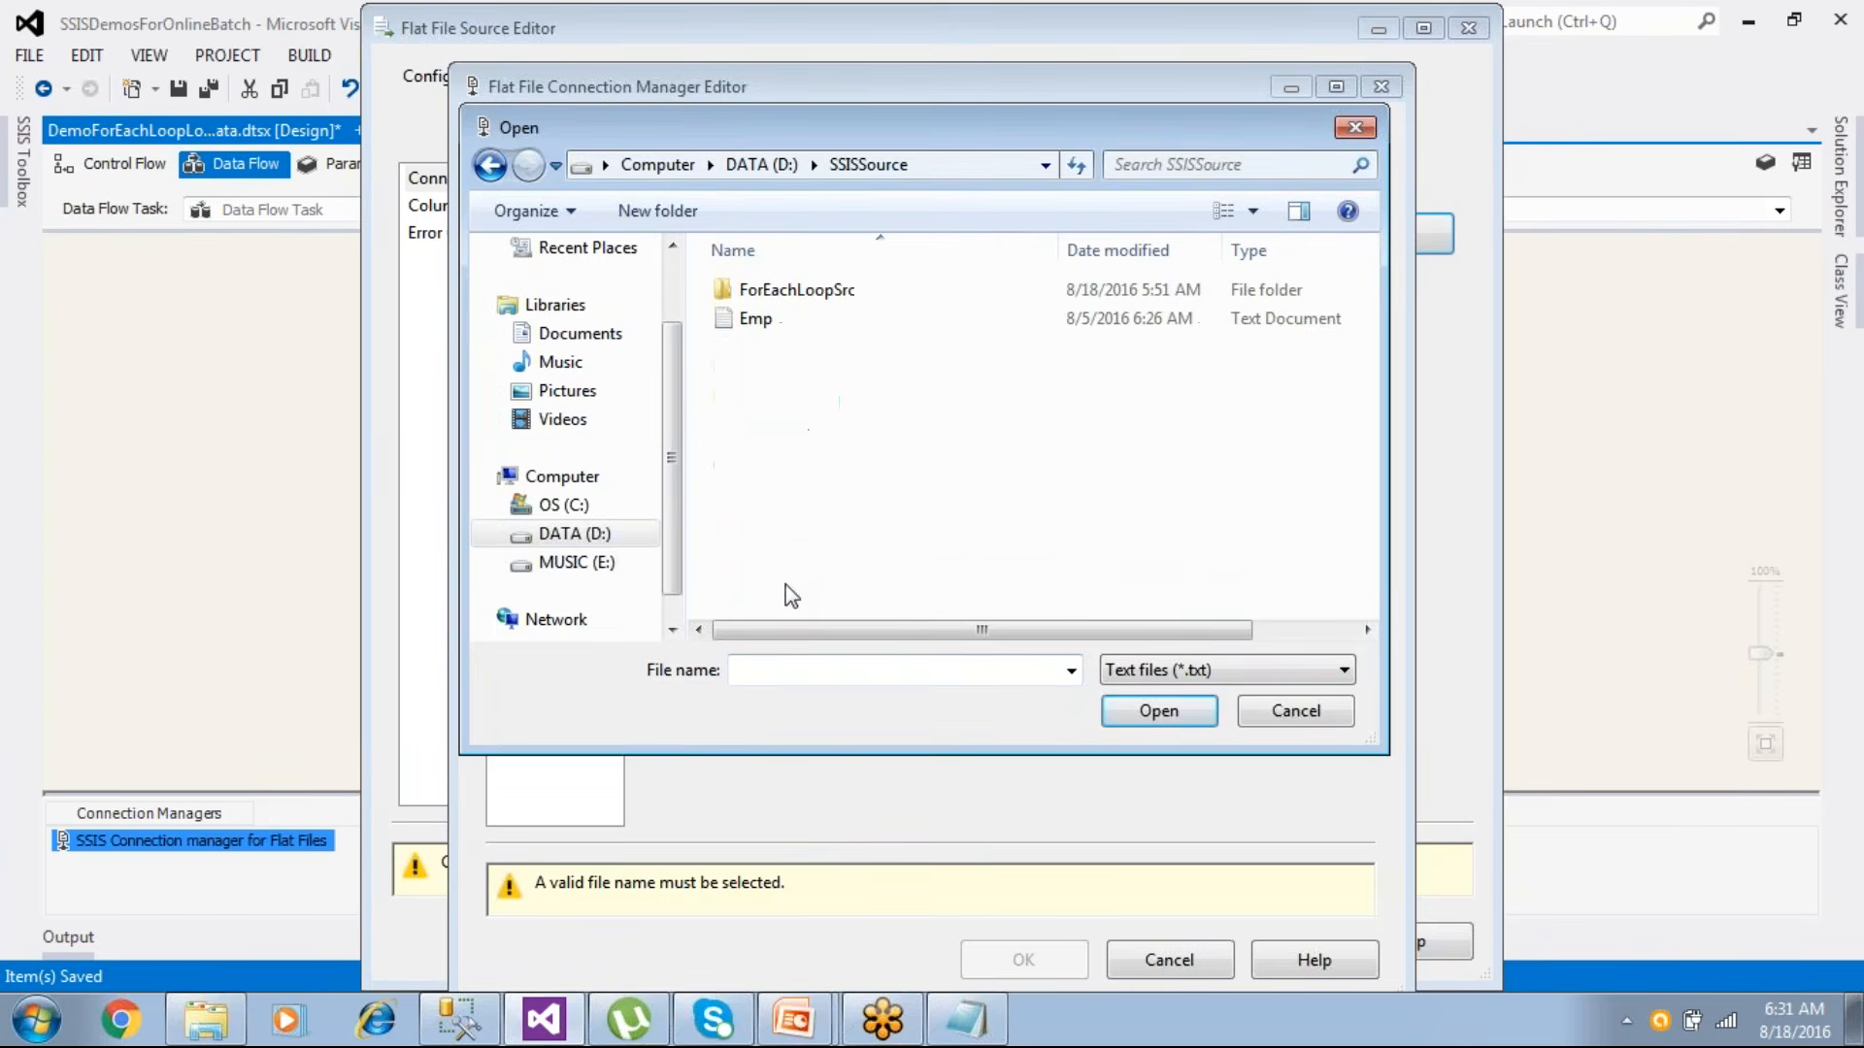
double_click(792, 291)
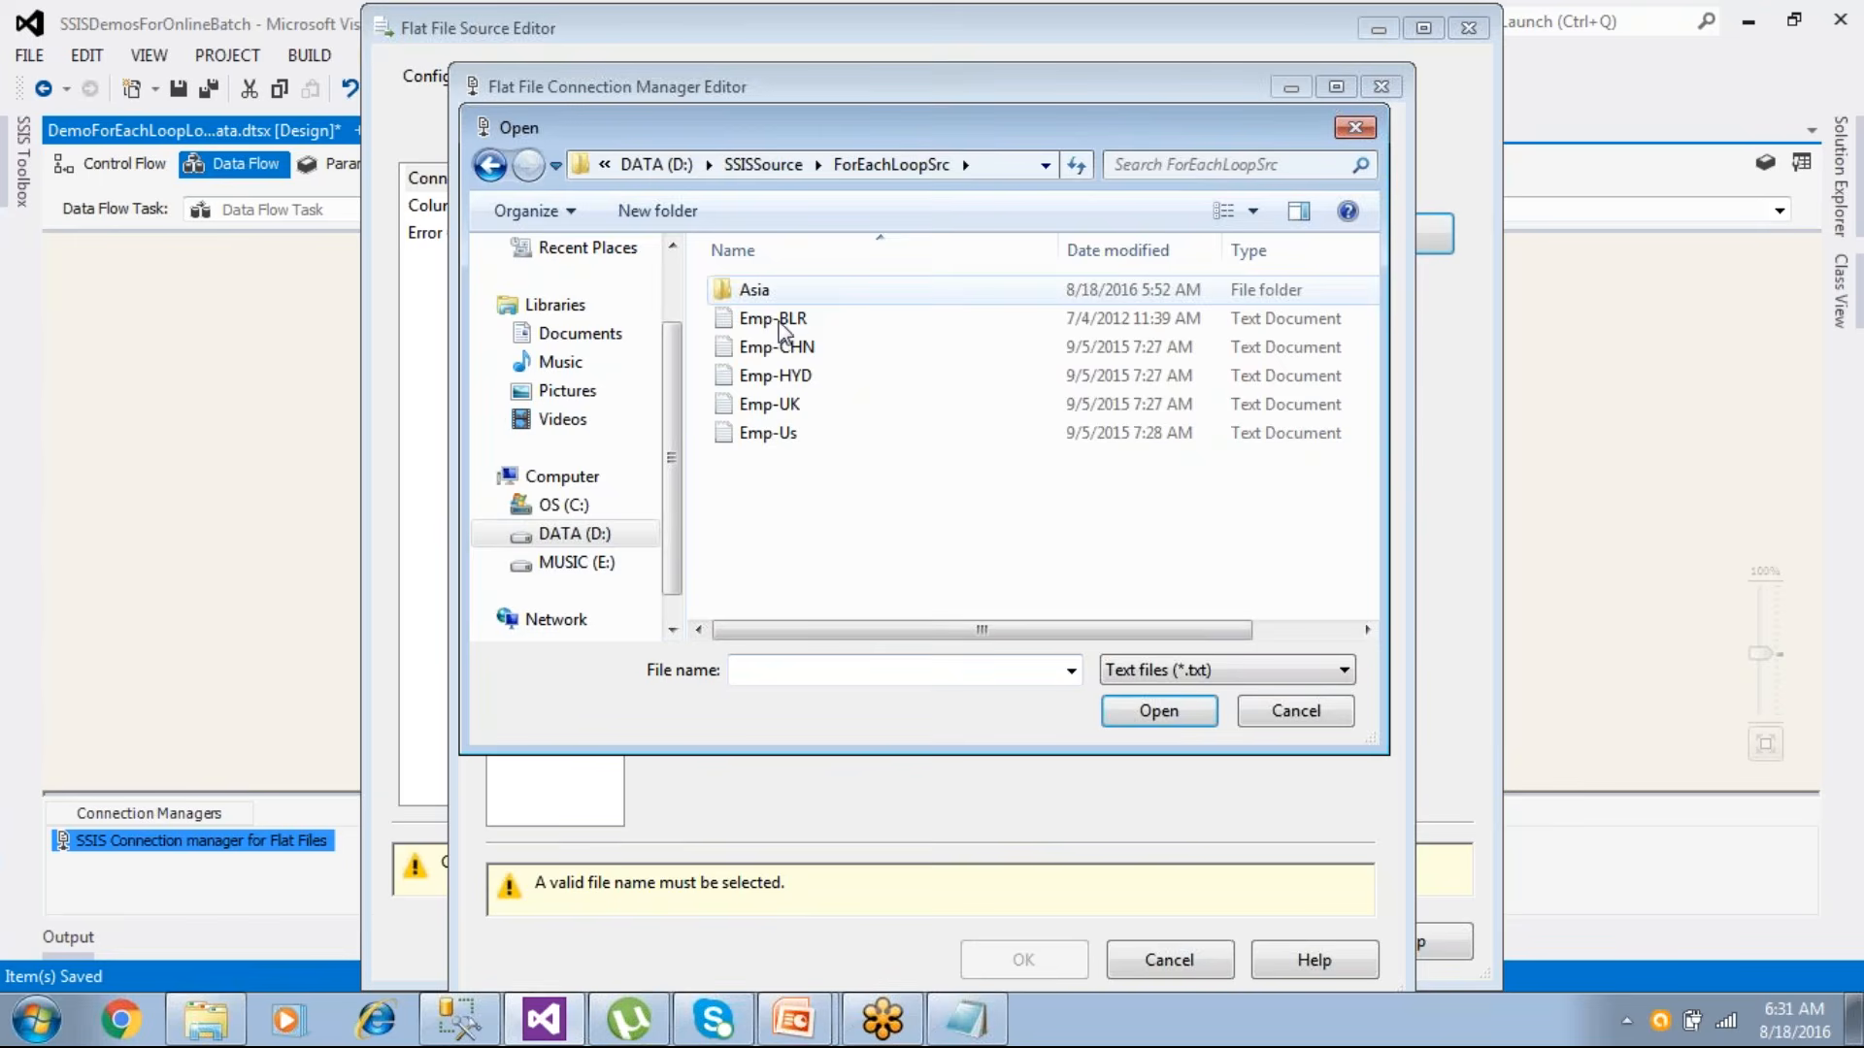
left_click(781, 352)
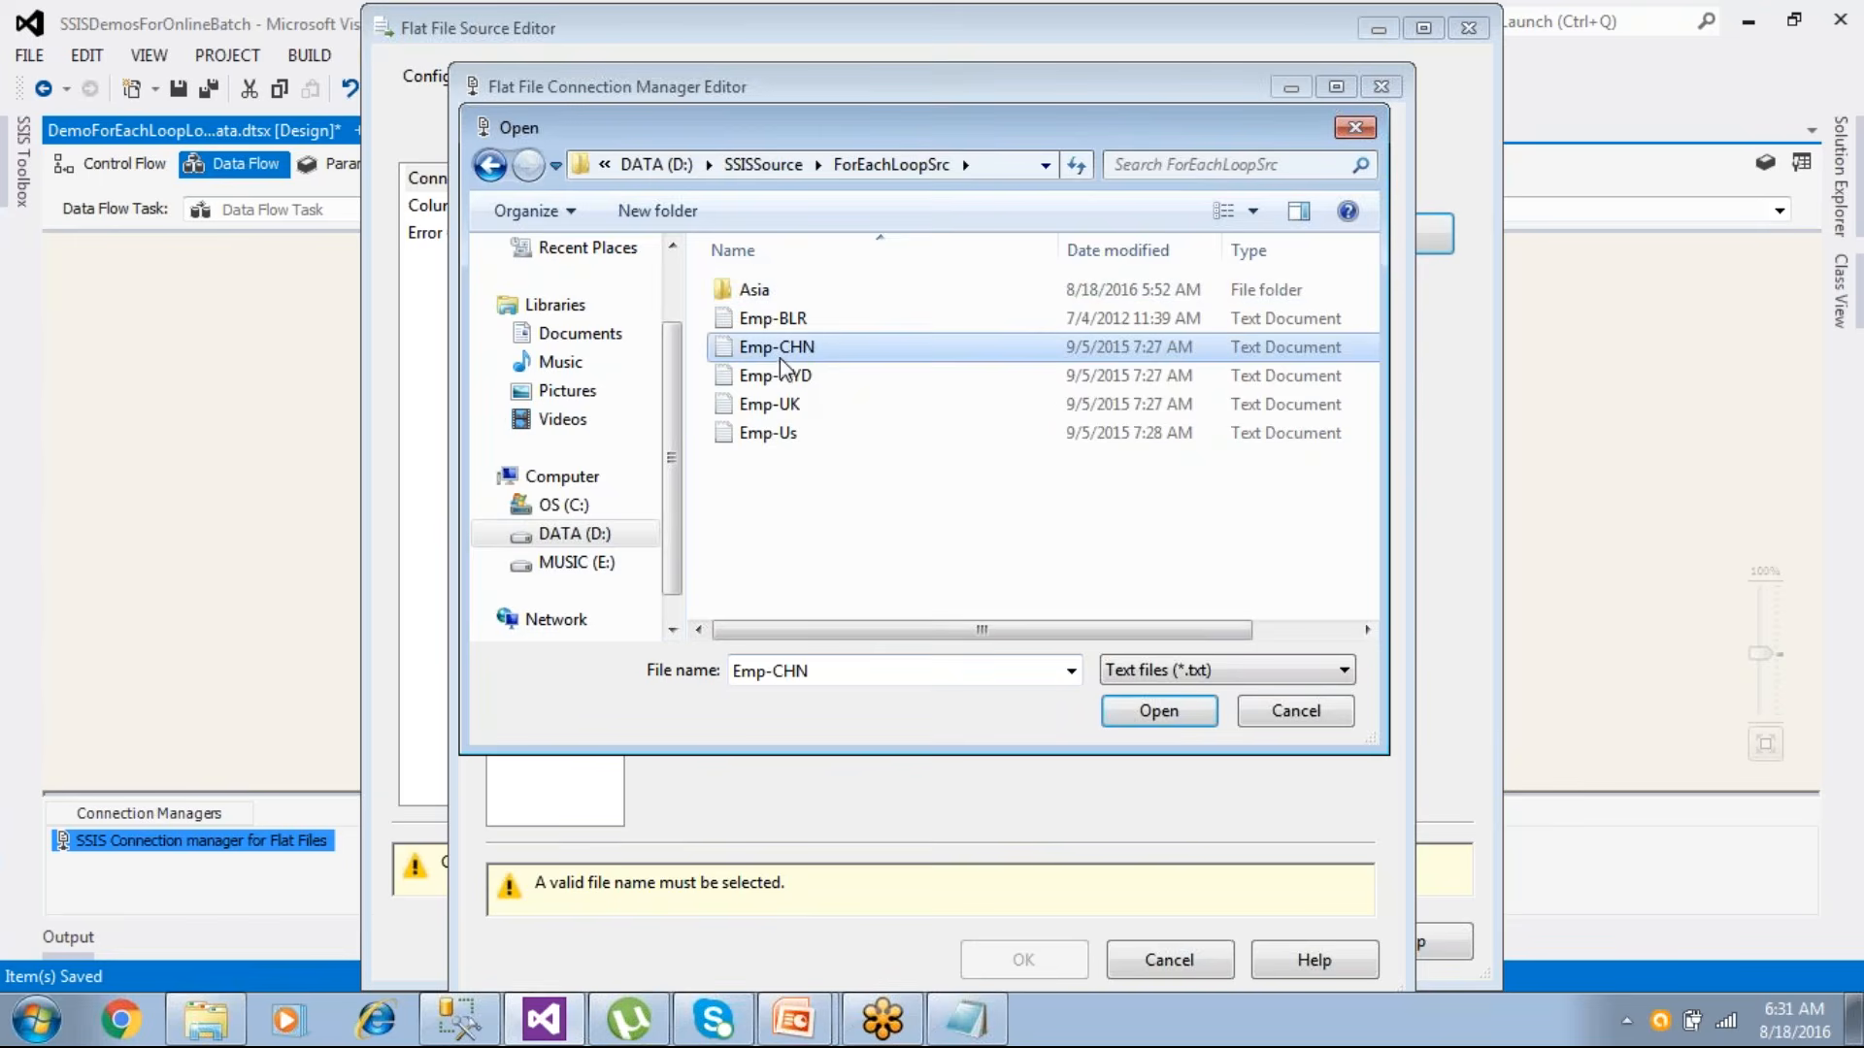
left_click(1135, 711)
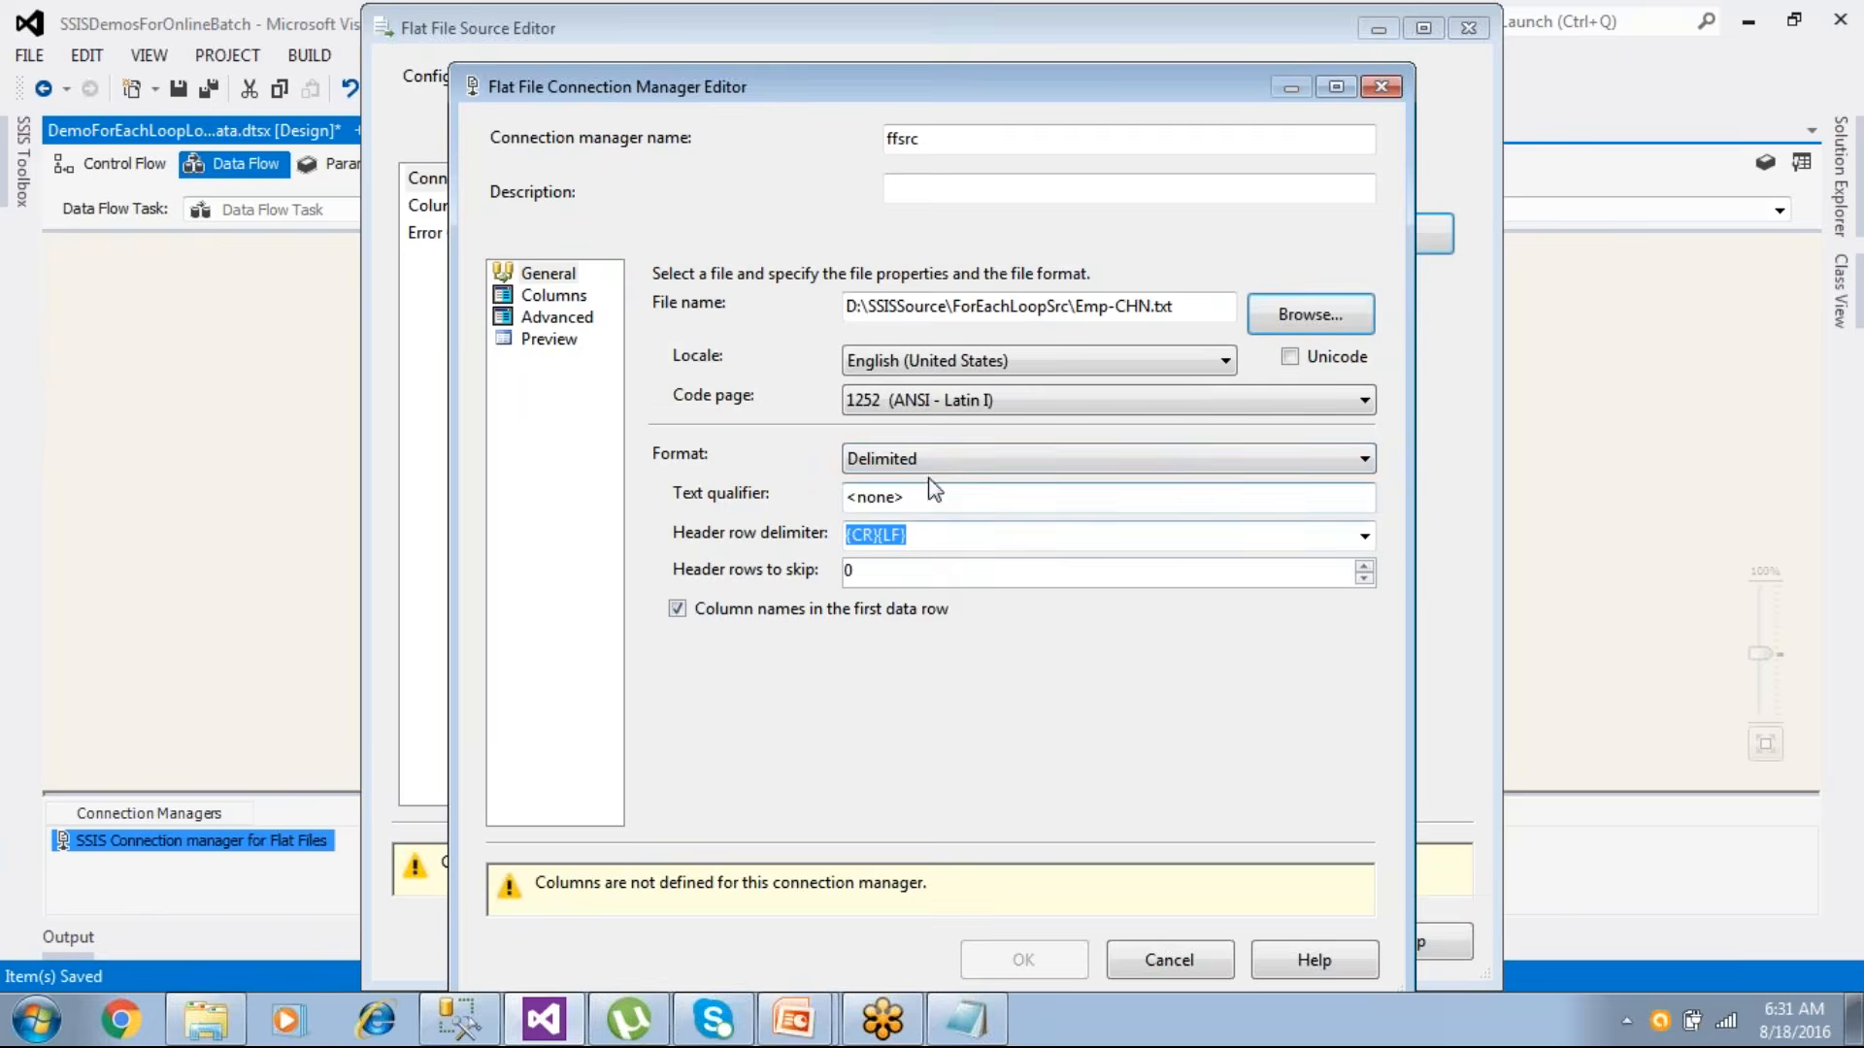
- Preview the employee rows, confirm the ffsrc connection and the Flat File Source, and save the package
left_click(548, 339)
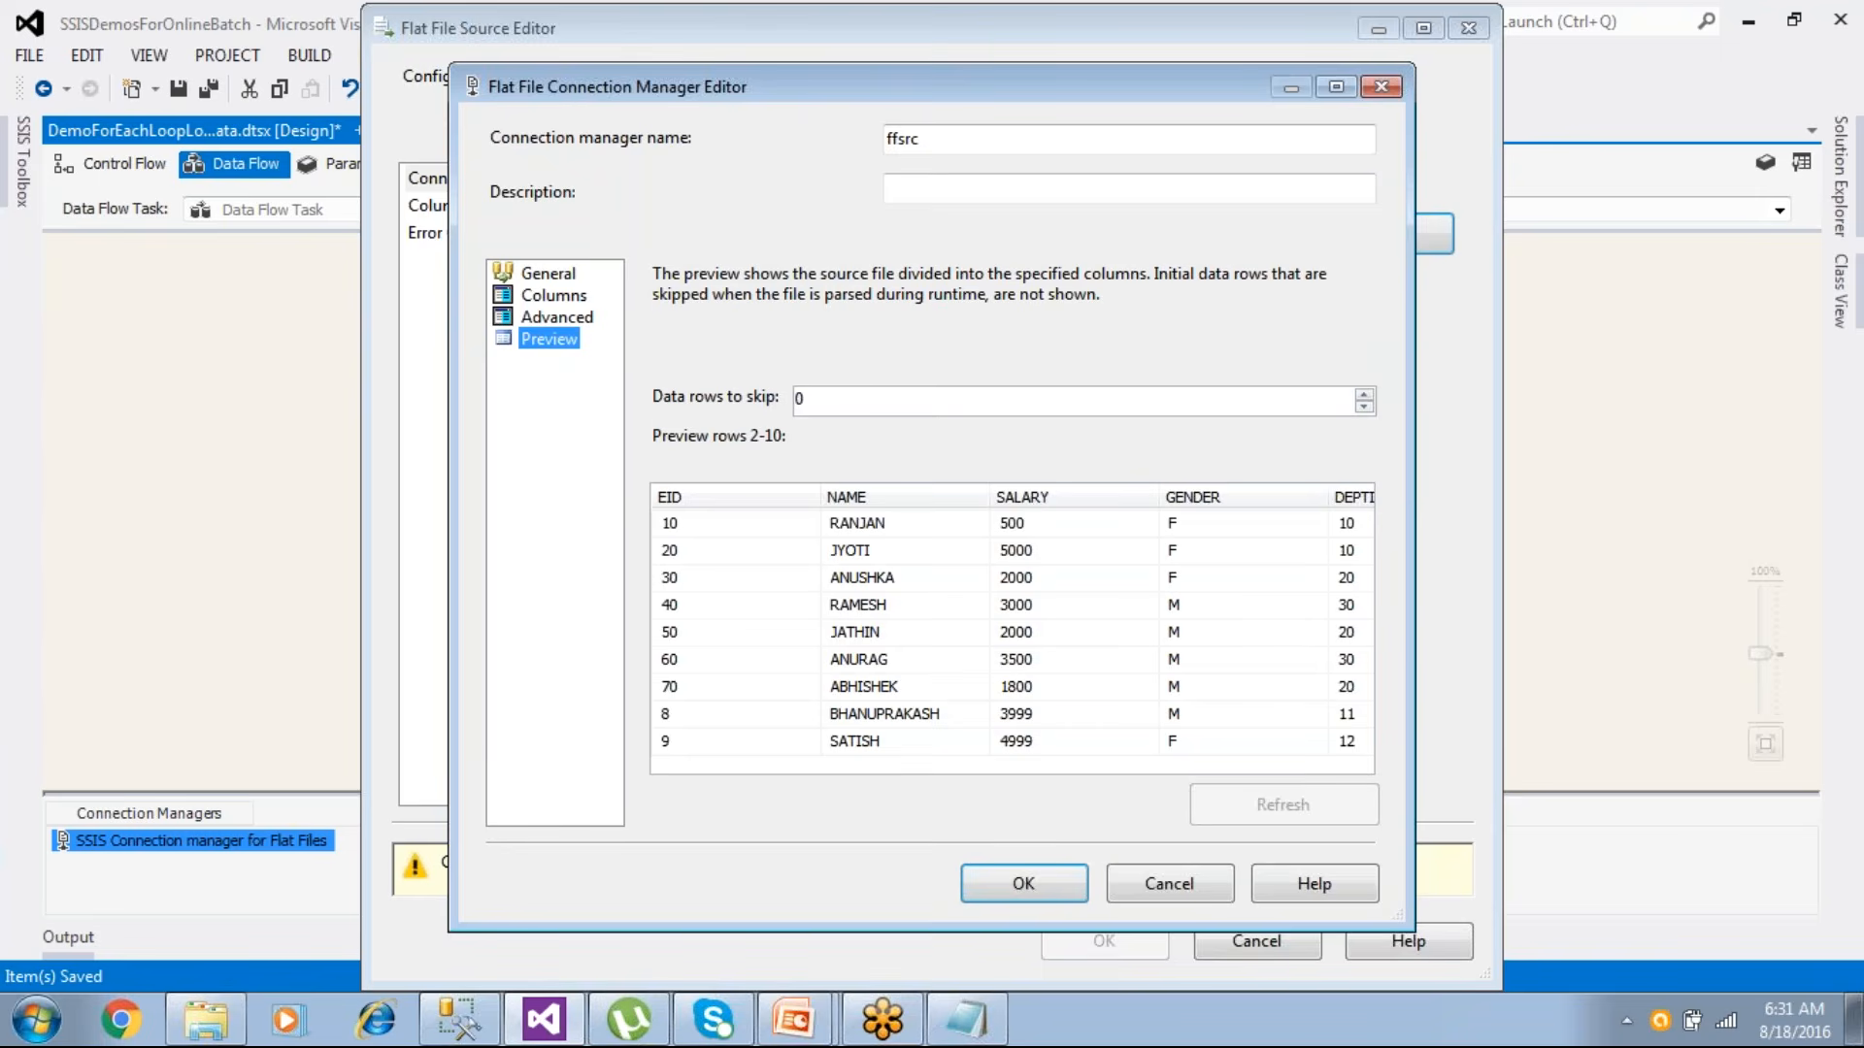
left_click(872, 608)
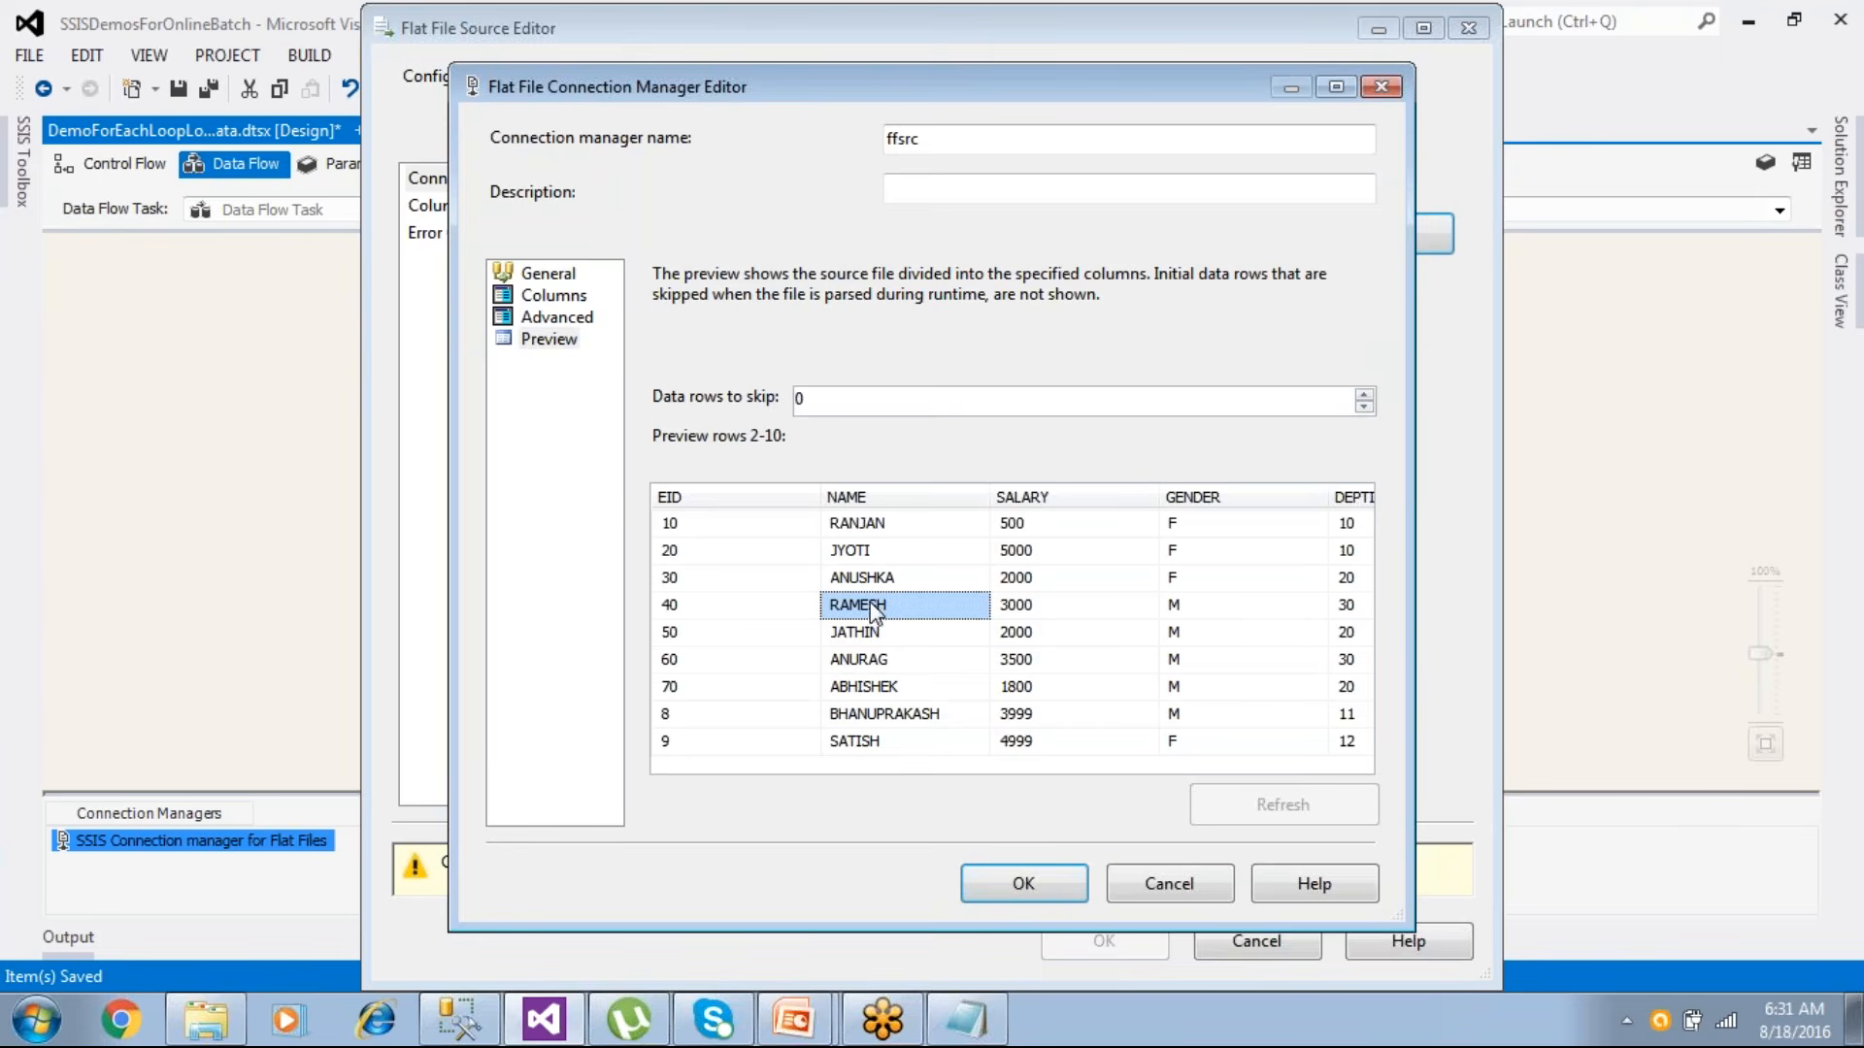
left_click(1024, 883)
left_click(756, 385)
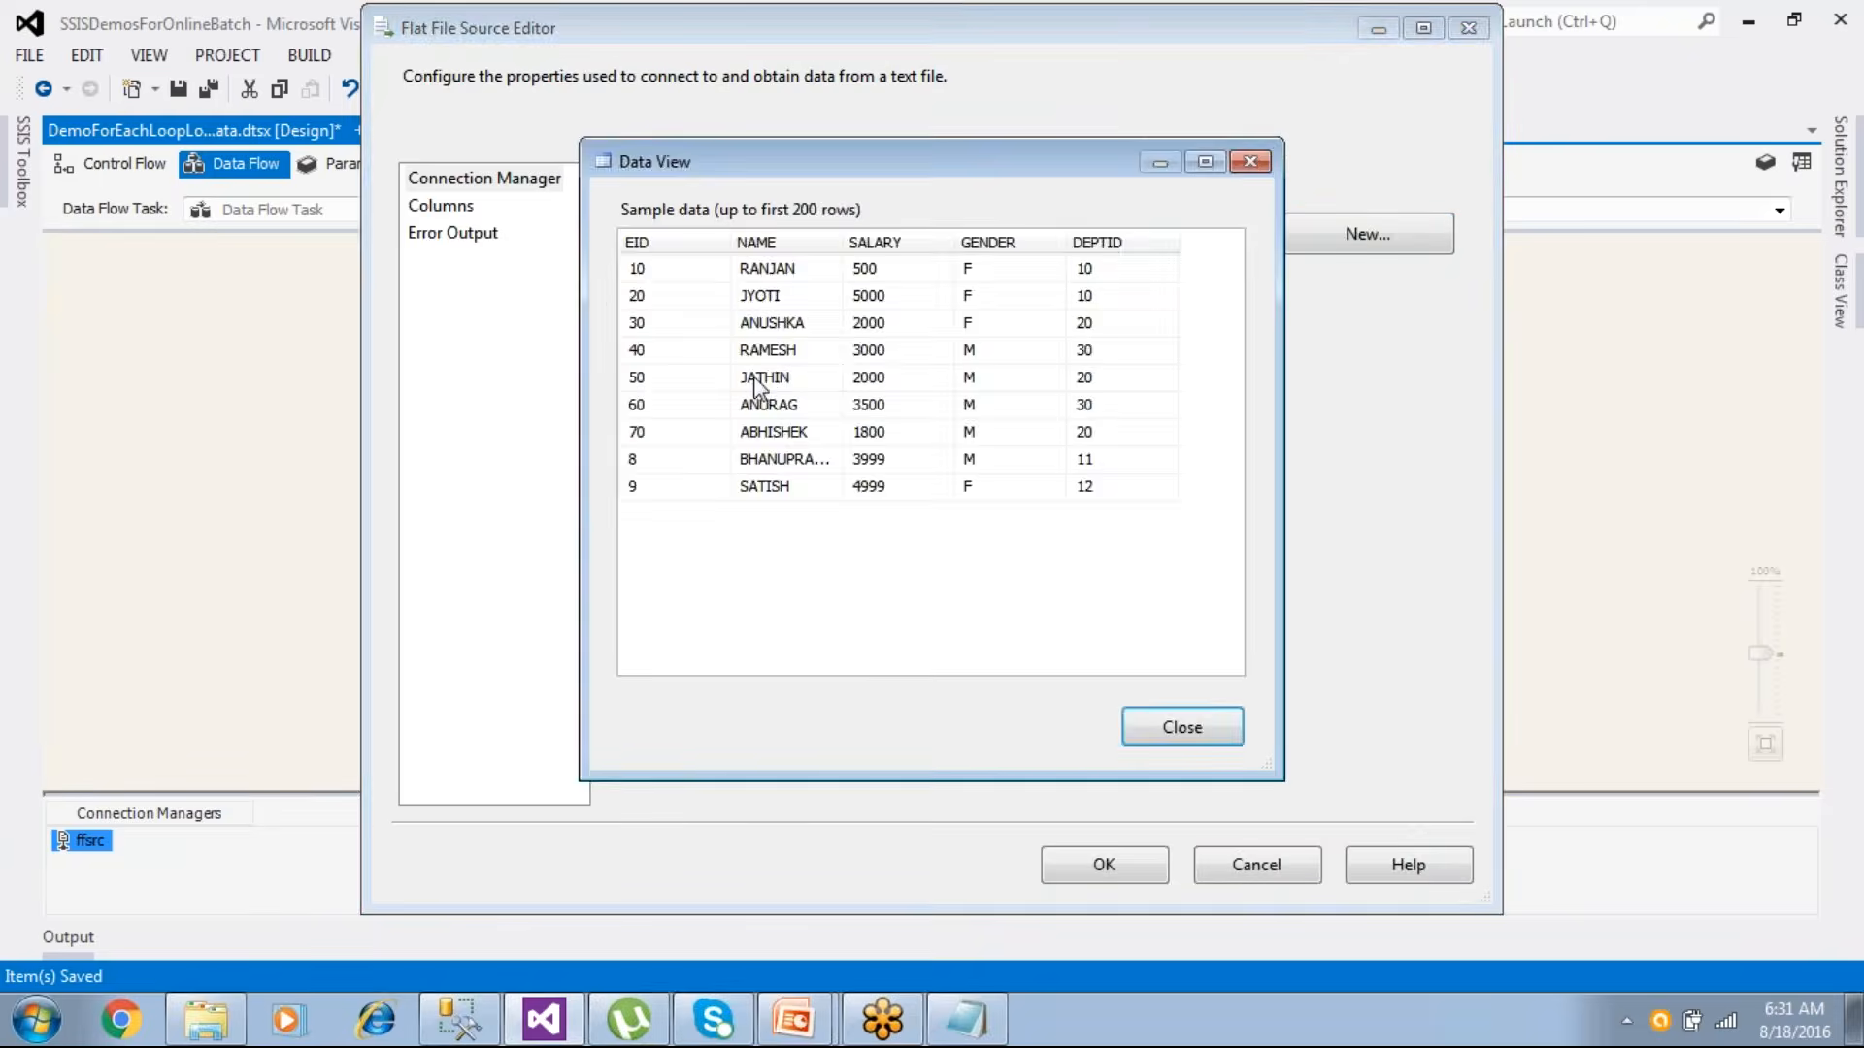
left_click(1156, 736)
left_click(1116, 862)
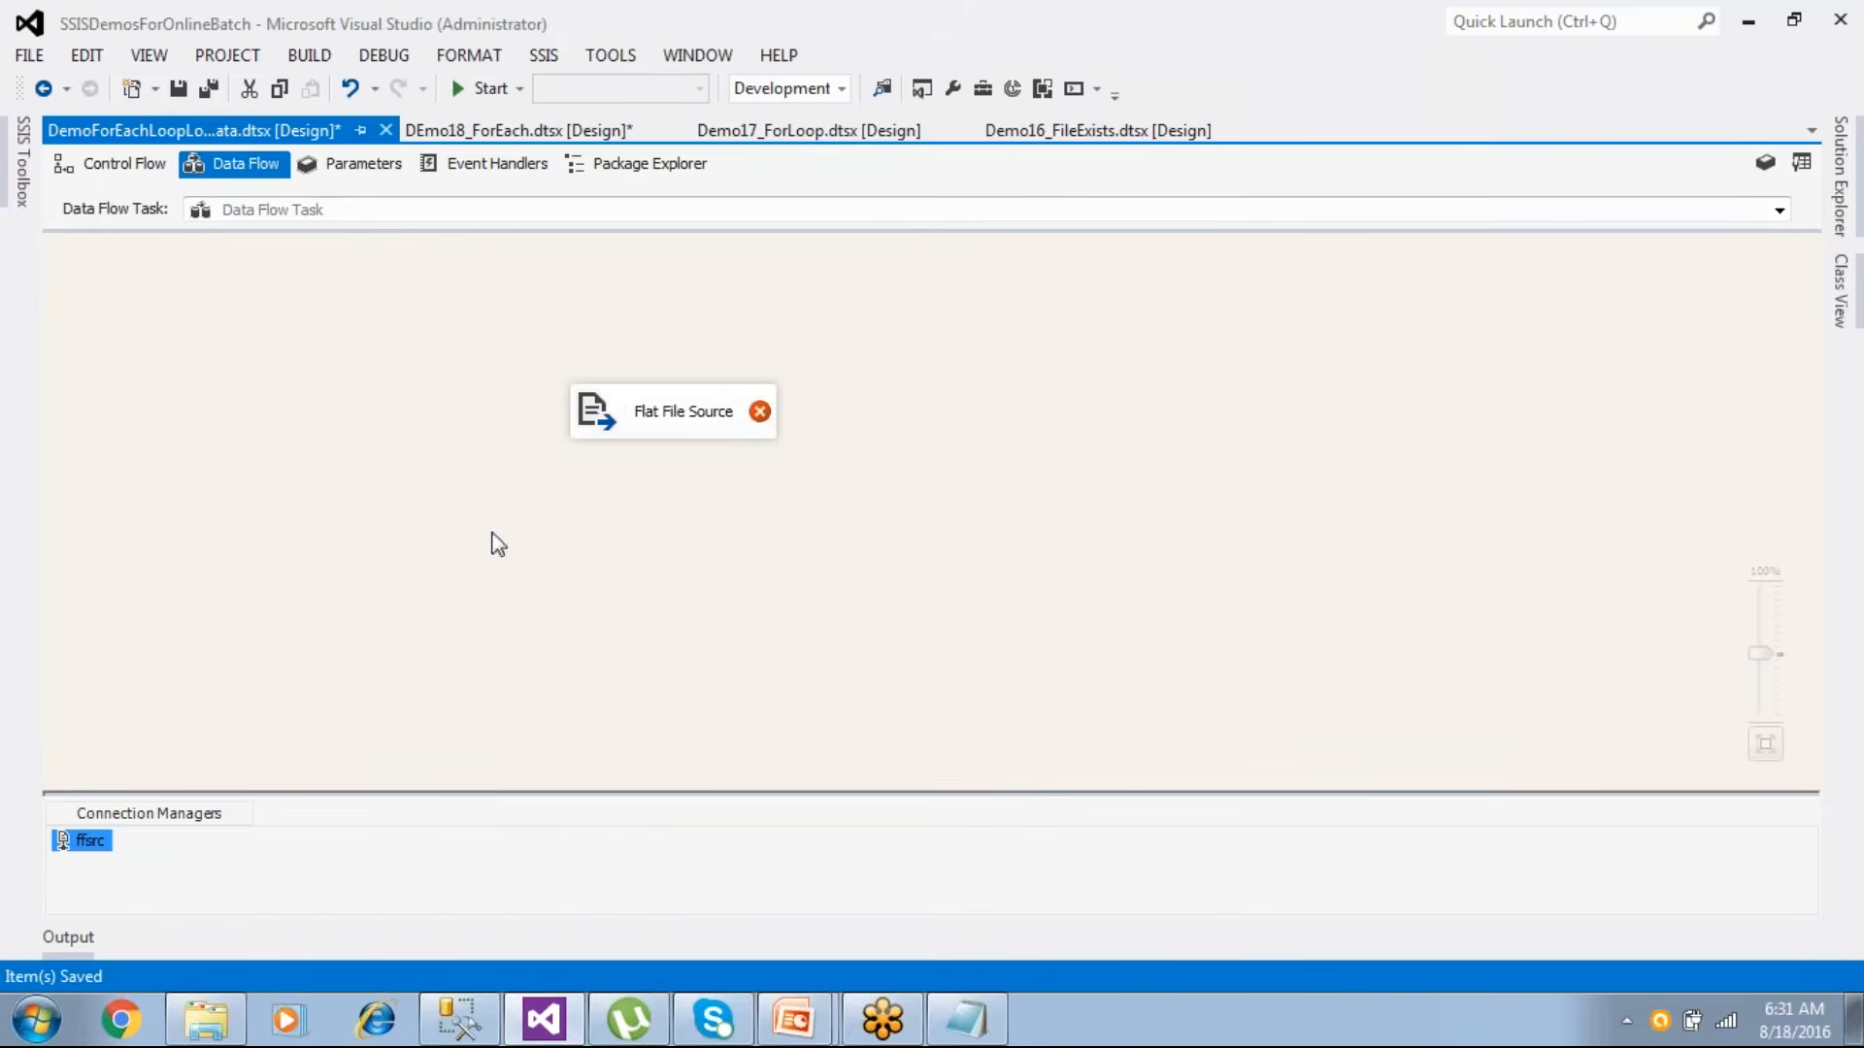
left_click(179, 88)
- Add an OLE DB Destination below the Flat File Source and connect the source's output to it
left_click(28, 180)
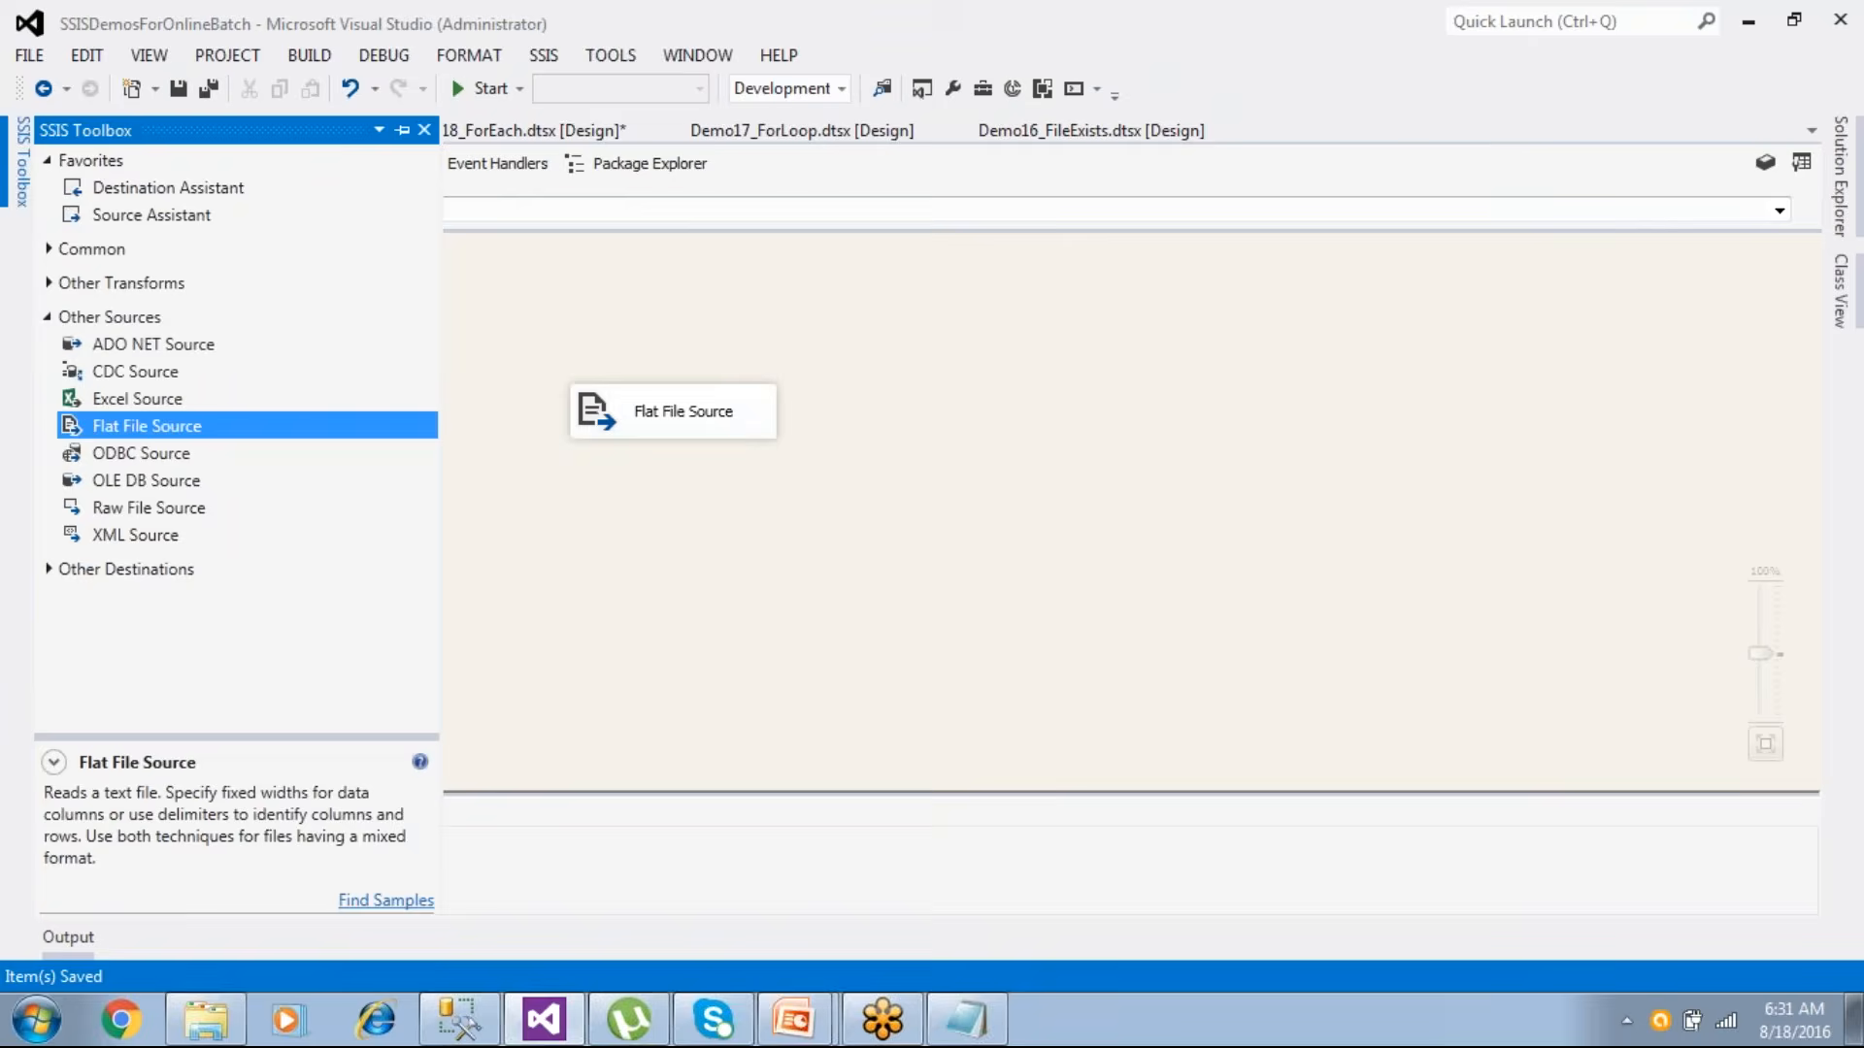
left_click(50, 318)
left_click(48, 351)
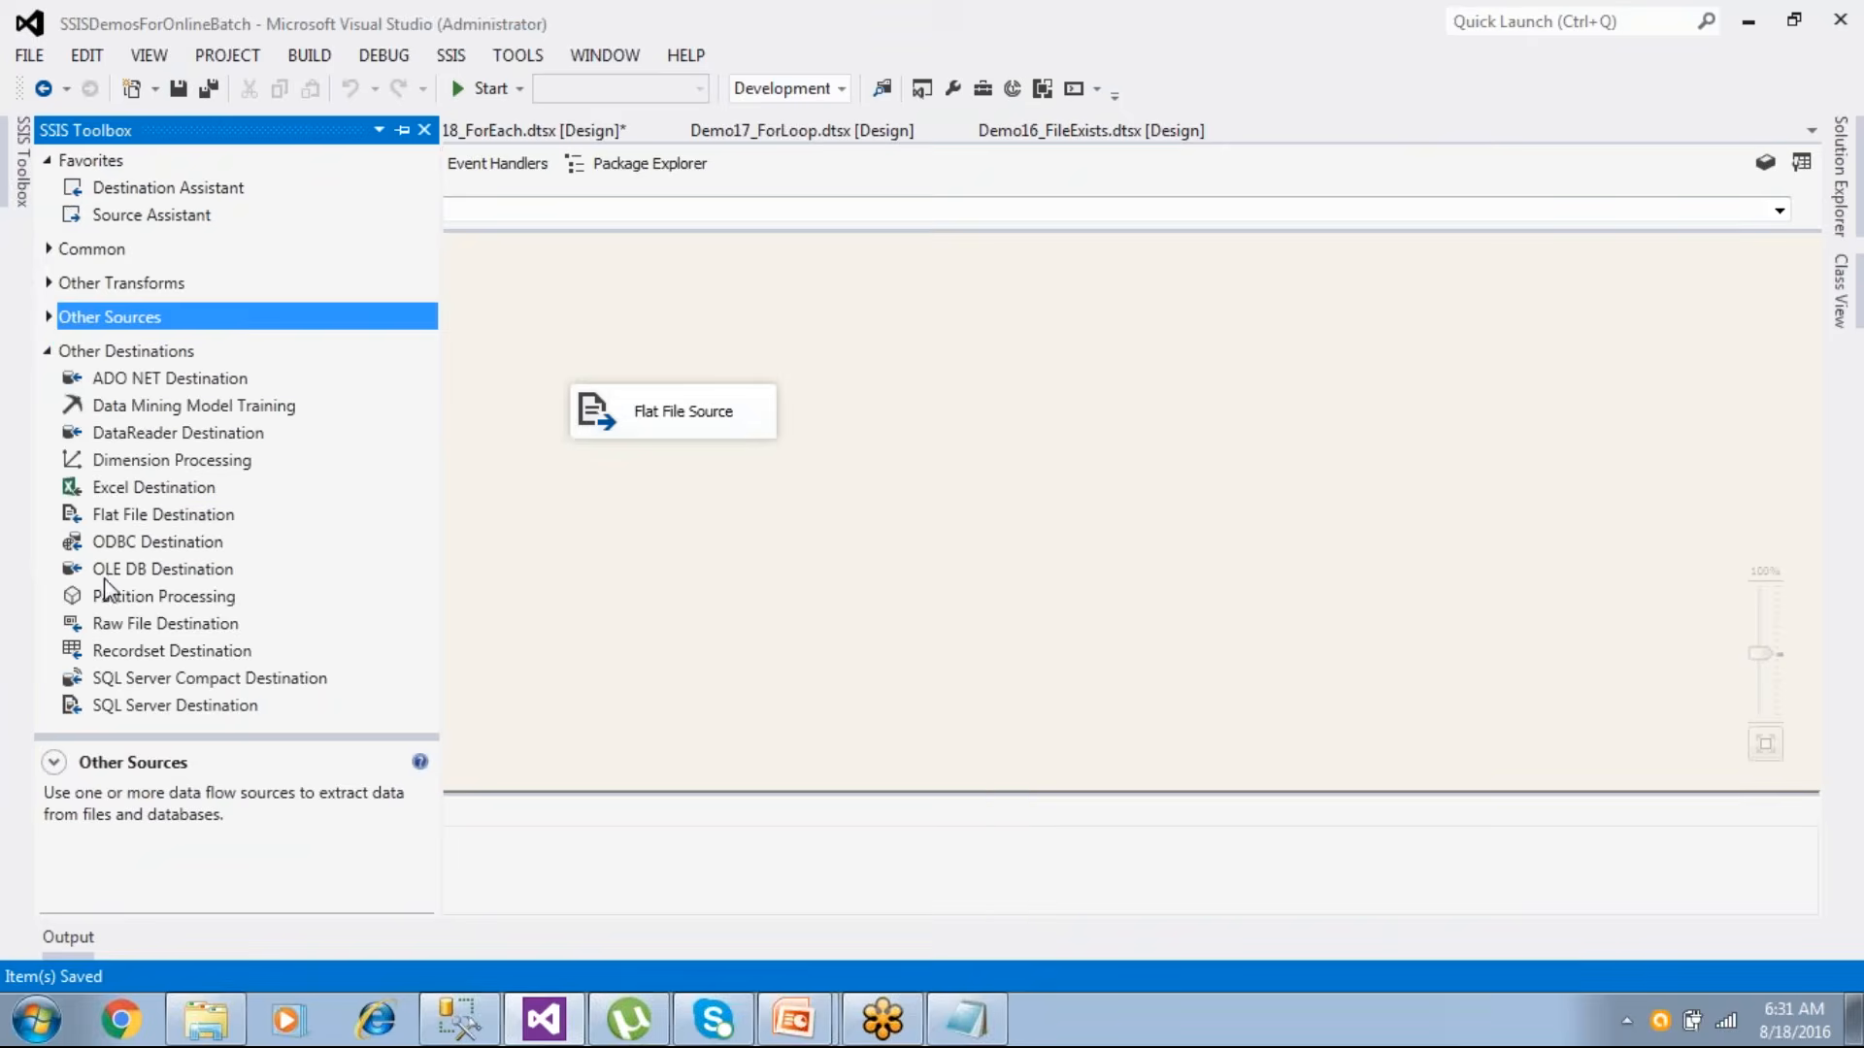
left_click_drag(107, 572, 760, 600)
left_click(684, 428)
left_click_drag(687, 473, 767, 609)
- Give the OLE DB Destination a connection manager based on the LocalHost.Company data connection
double_click(769, 609)
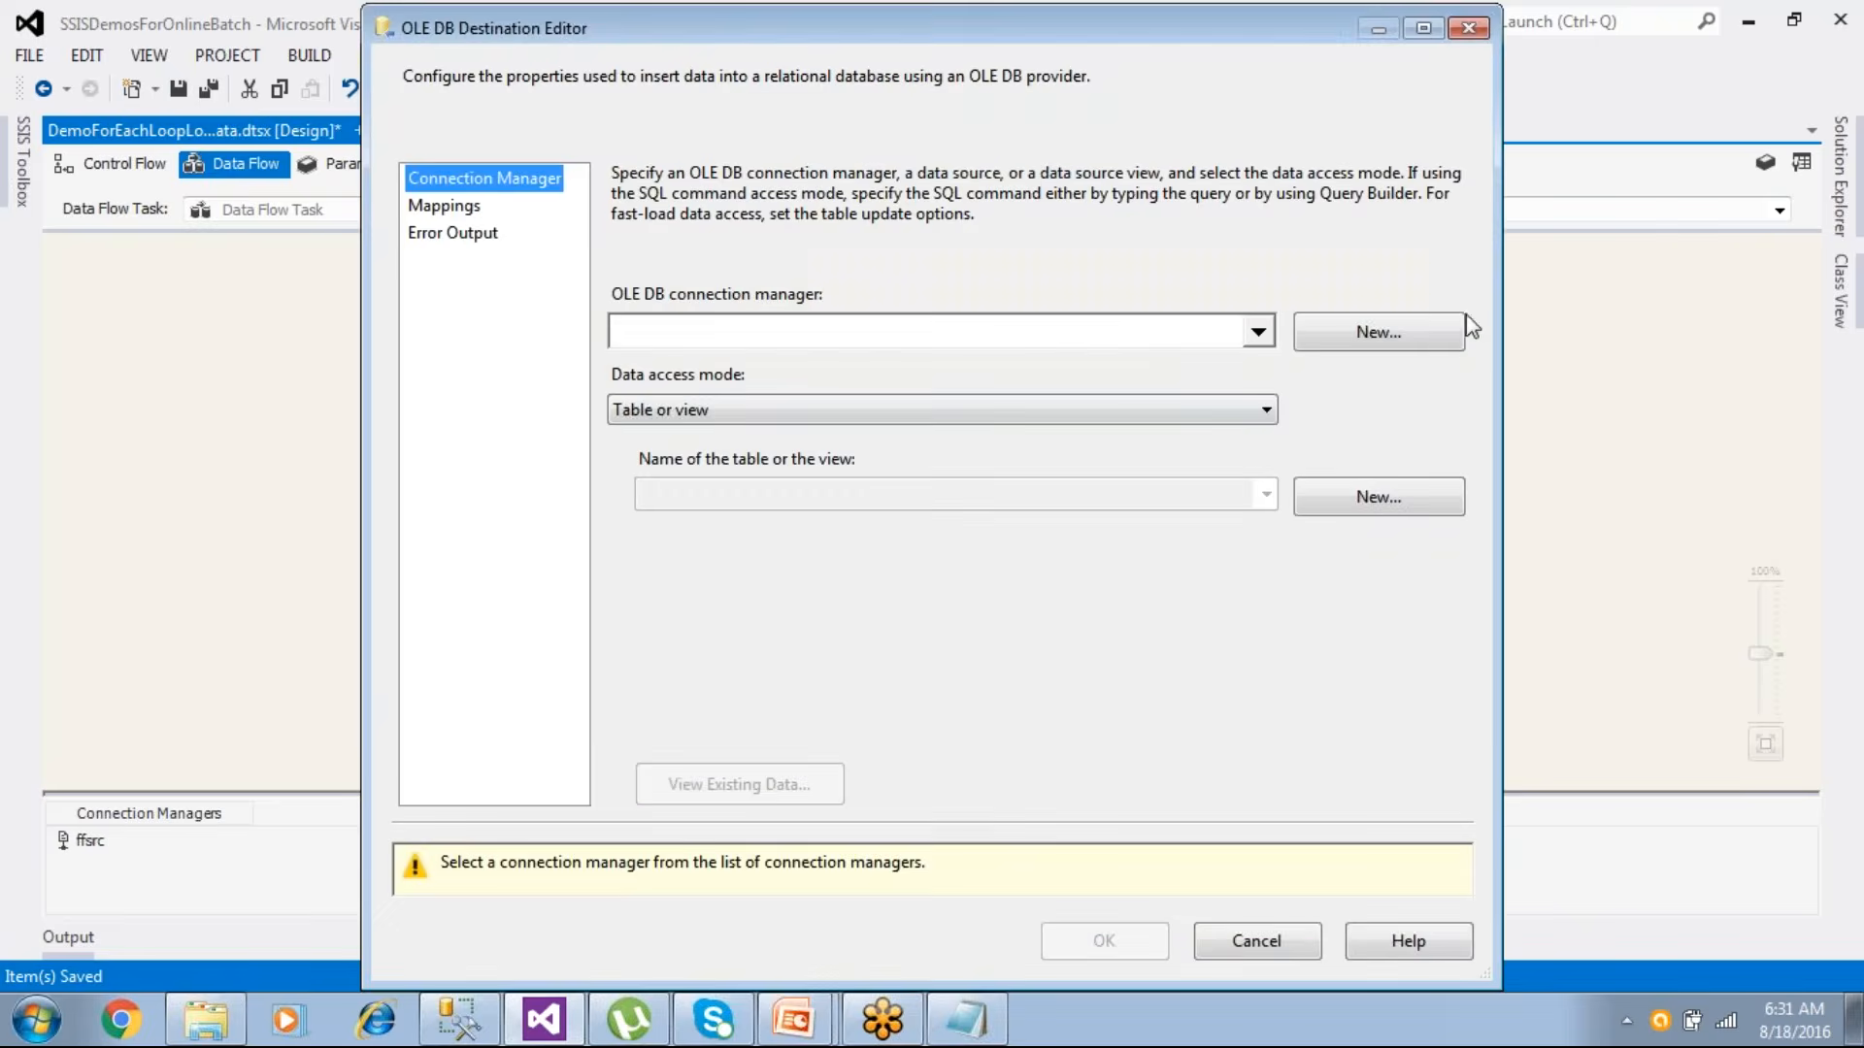
left_click(1422, 335)
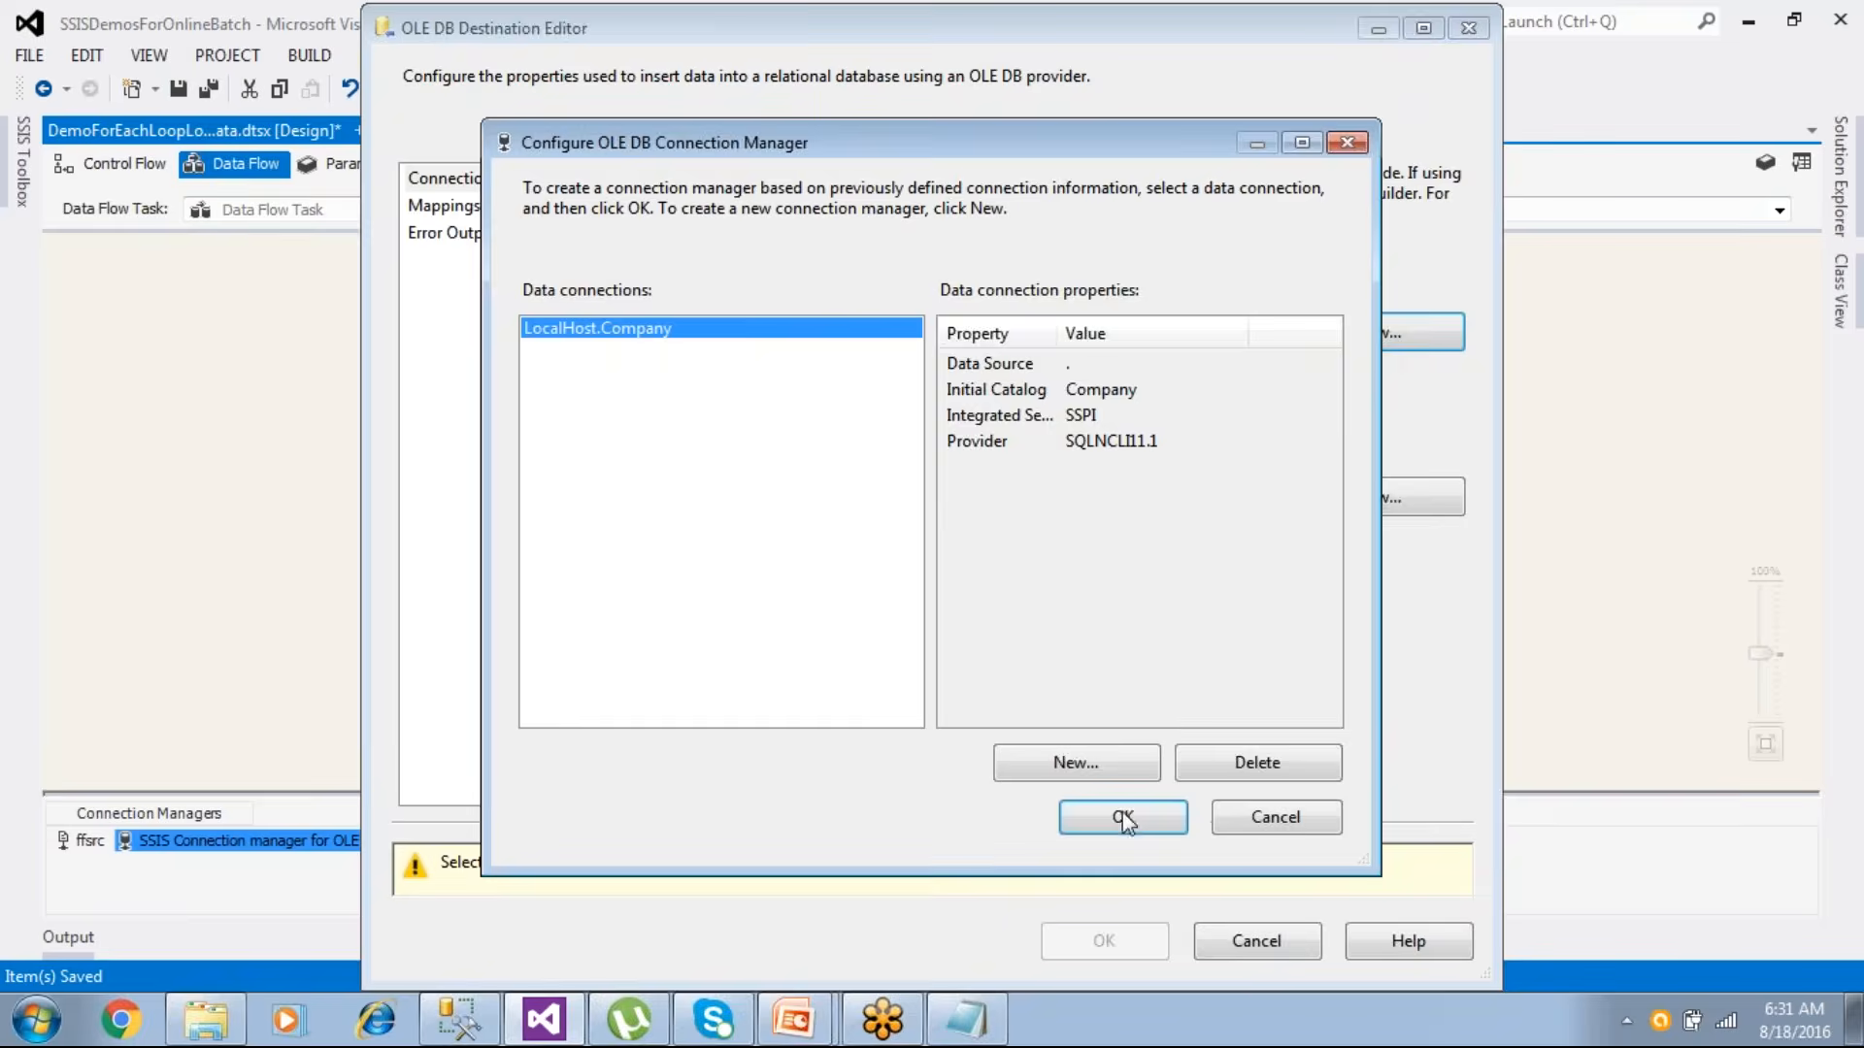
left_click(1122, 815)
- Try to create a destination table named EmpData with the EID, NAME, SALARY, GENDER and DEPTID columns
left_click(1367, 501)
left_click(955, 598)
left_click(735, 268)
key("shift+Right")
key("shift+Right")
key("shift+Right")
key("shift+Right")
key("shift+Right")
key("shift+Right")
key("shift+Right")
key("shift+Right")
key("shift+Right")
key("shift+Right")
key("shift+Right")
key("shift+Right")
key("shift+Right")
key("shift+Right")
key("shift+Right")
key("shift+Right")
key("shift+Right")
key("shift+Right")
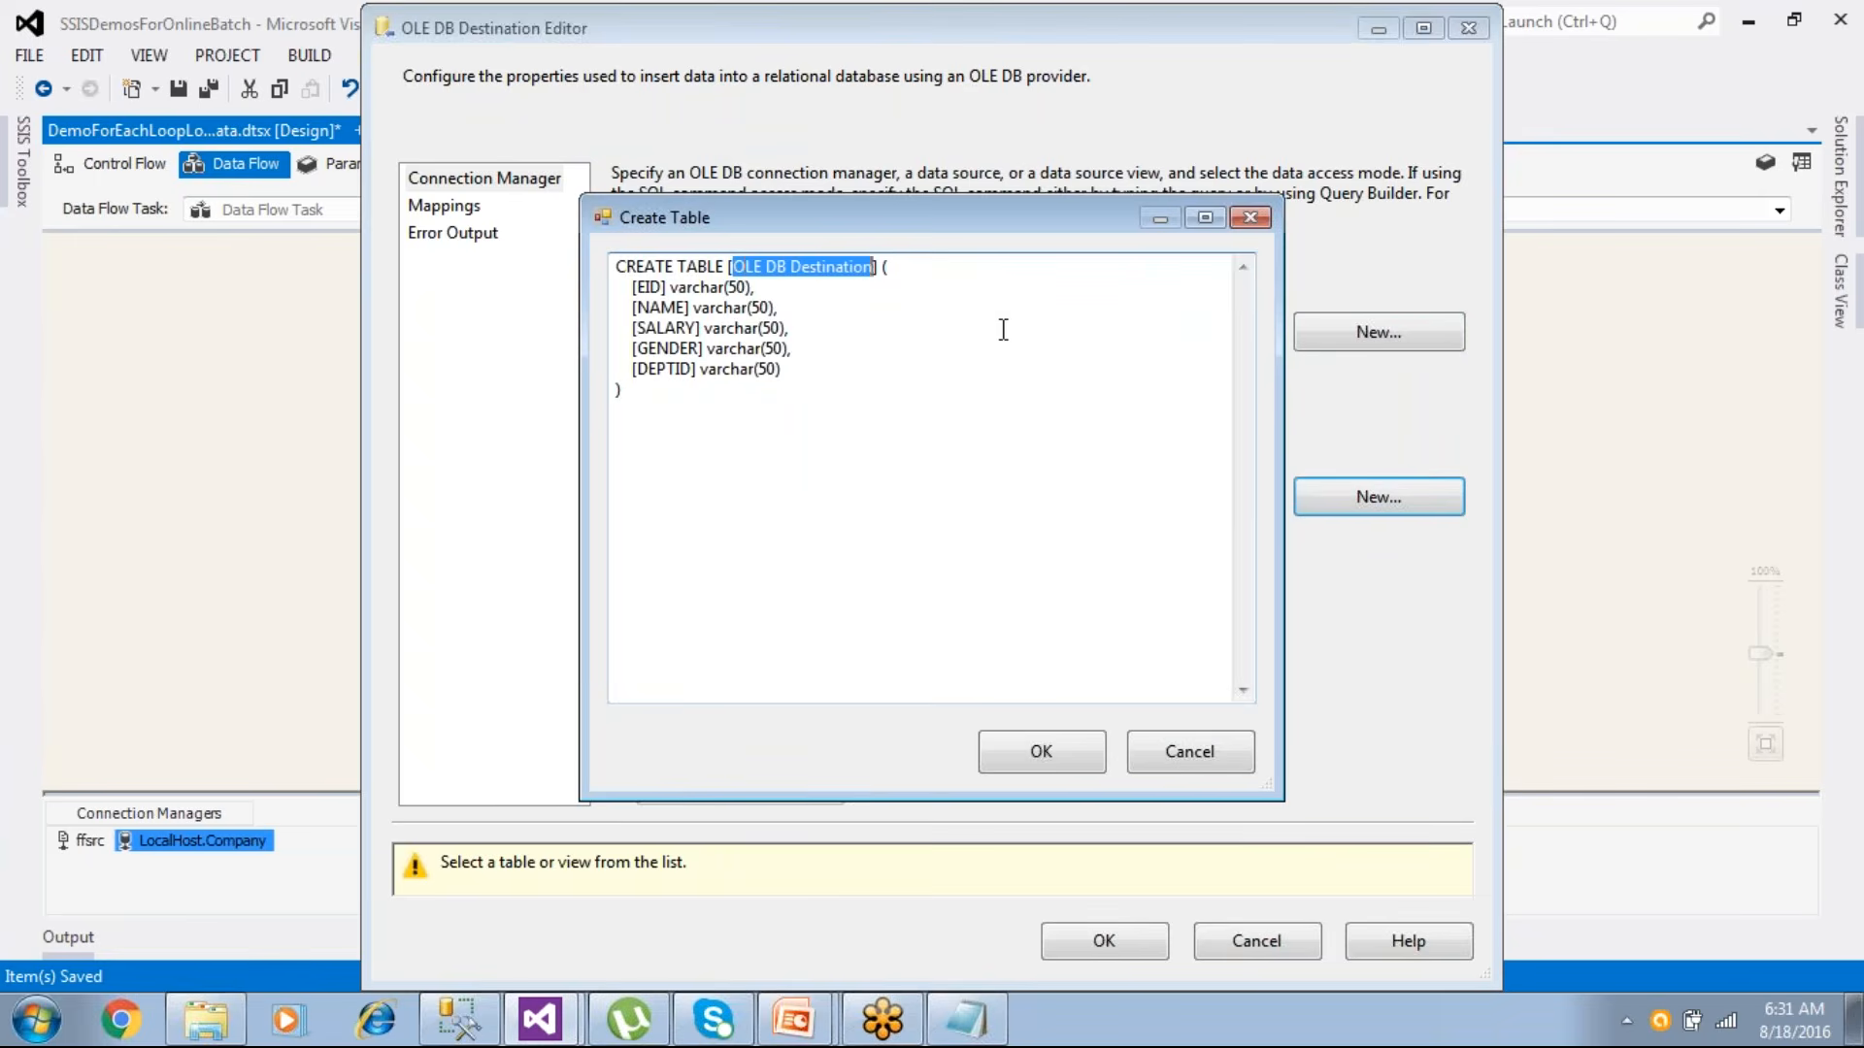
type("EmpDat")
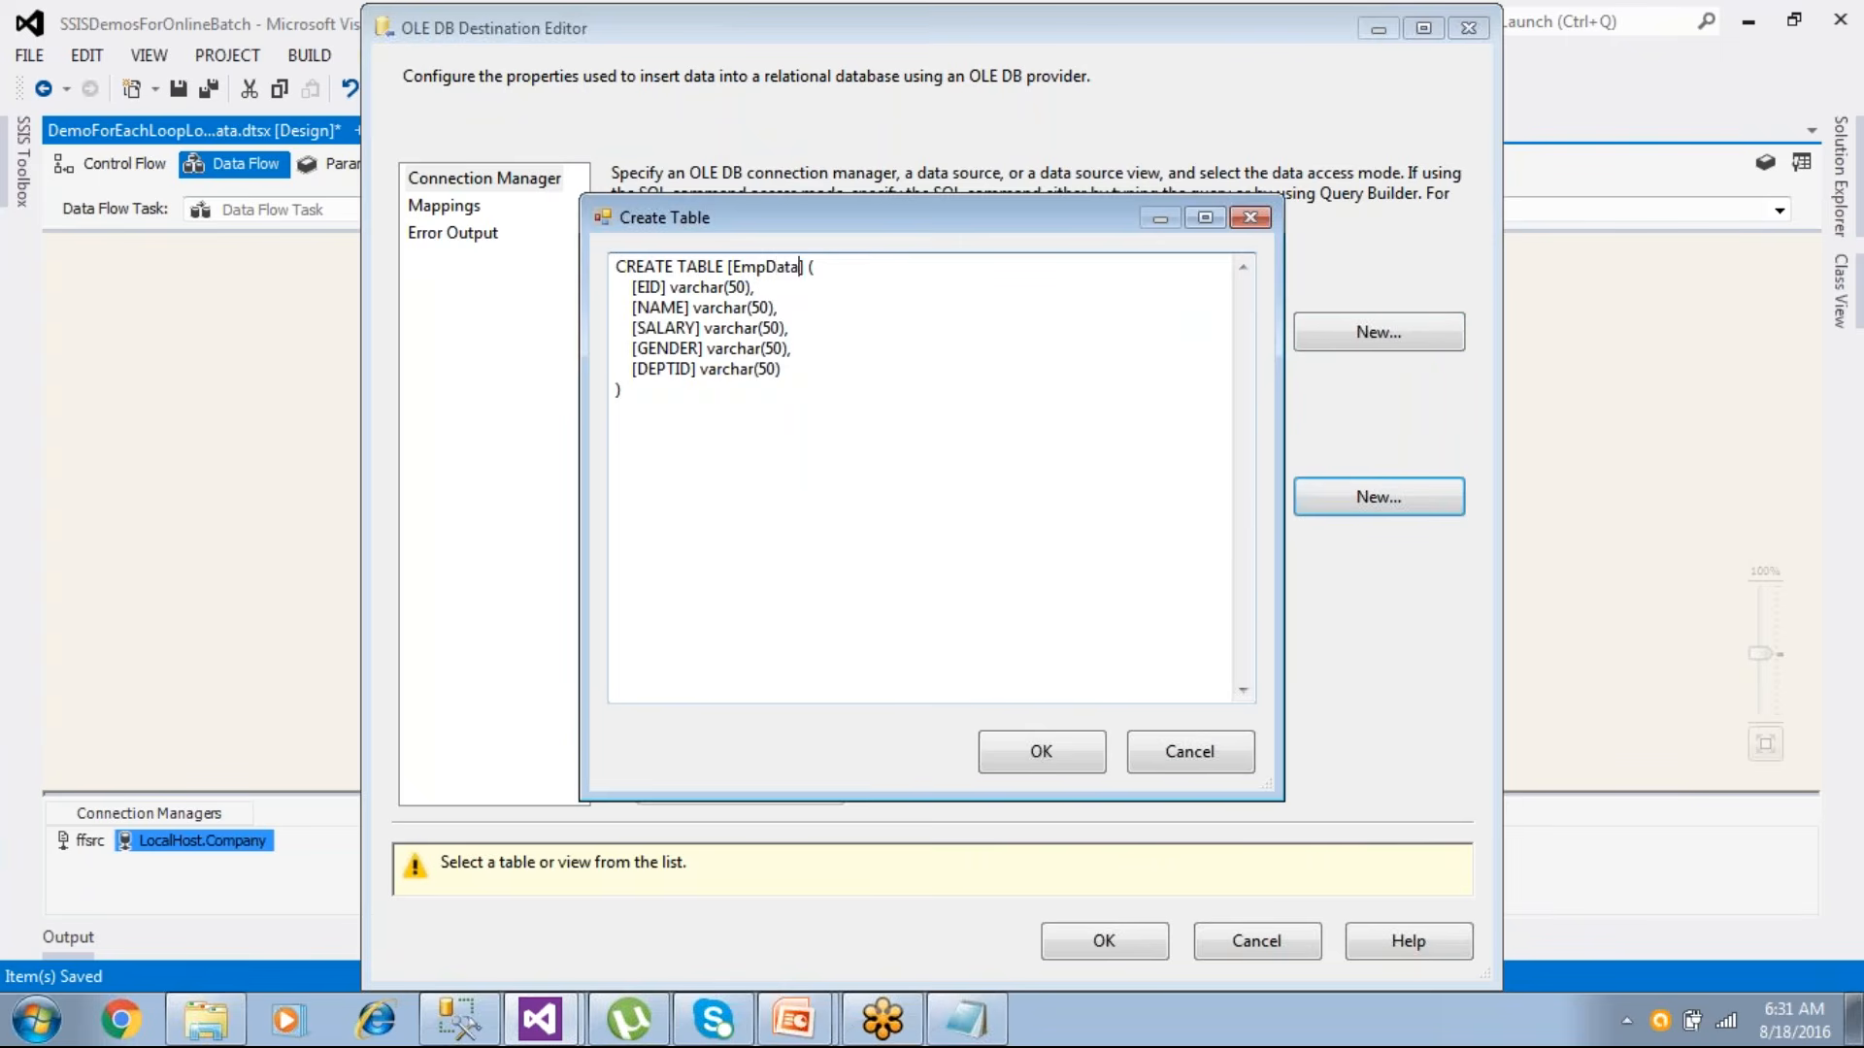
key("shift+Left")
key("shift+Left")
key("shift+Left")
key("shift+Left")
key("shift+Left")
key("shift+Left")
key("shift+Left")
left_click(1081, 744)
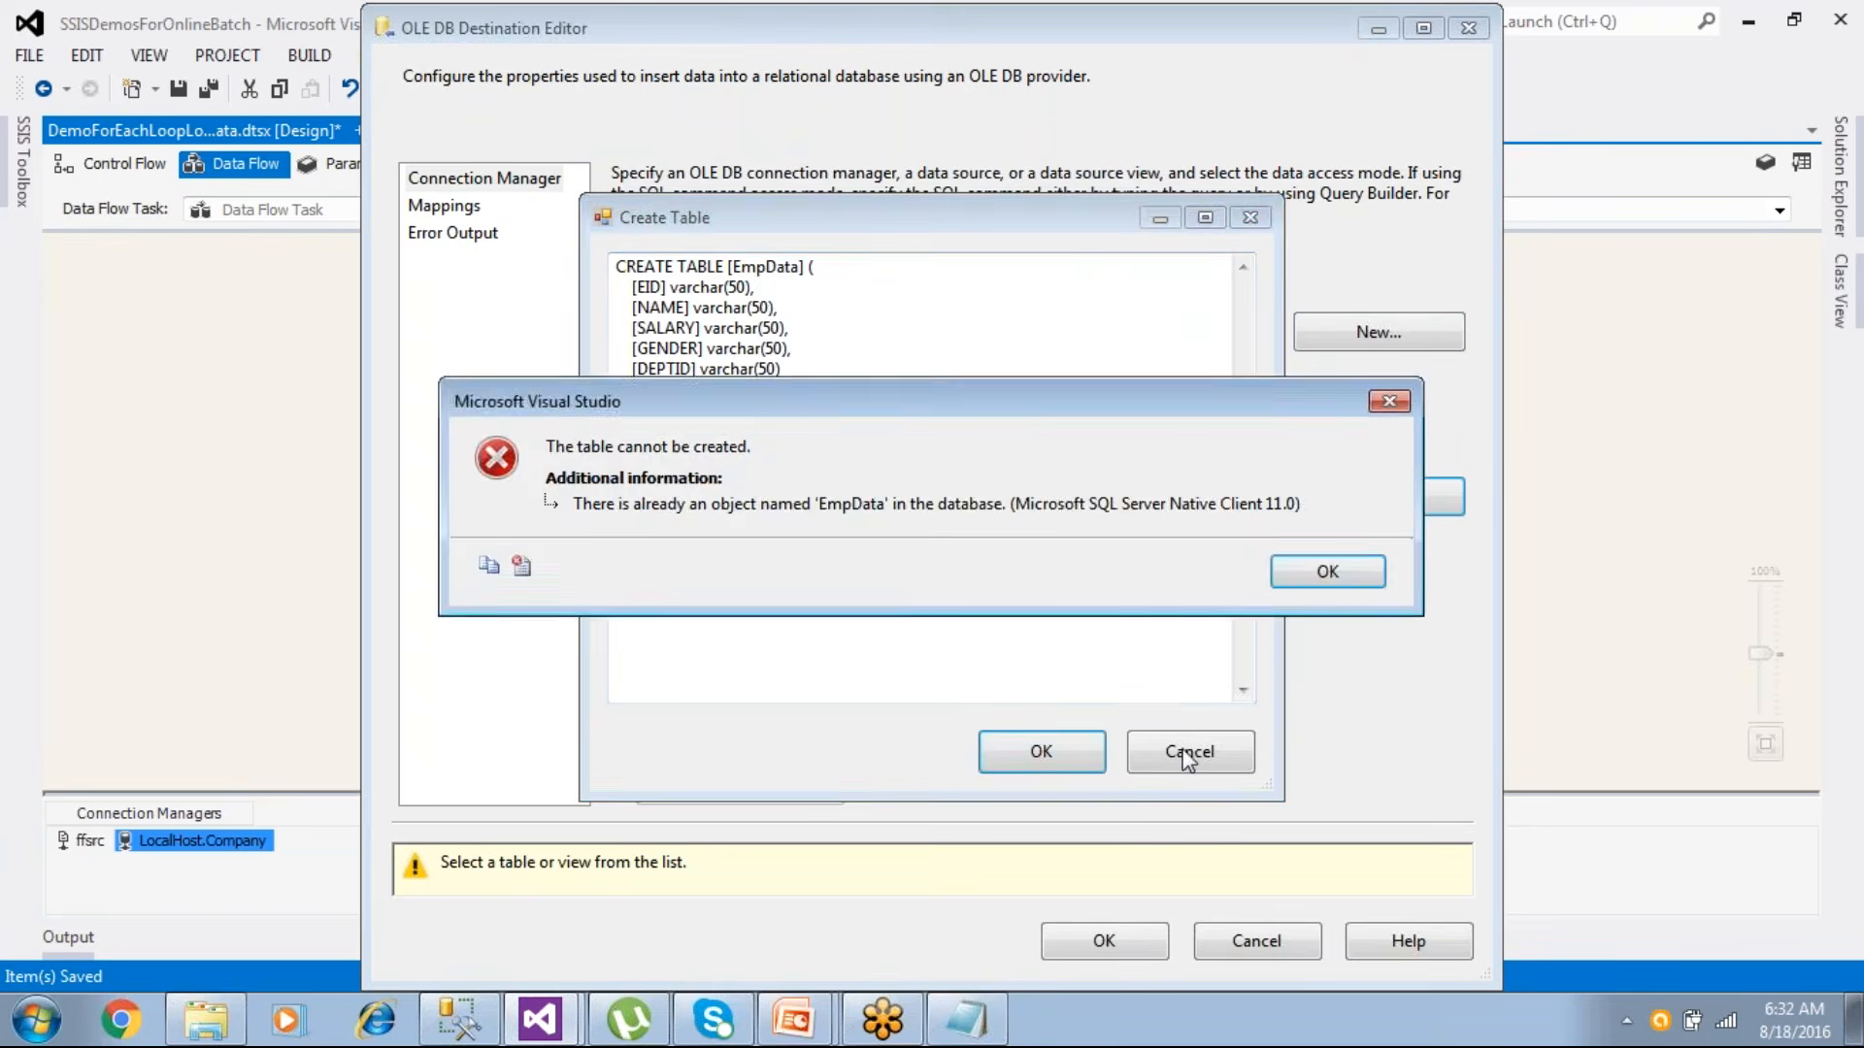
left_click(1314, 578)
- Create the destination table as EmpDataNew instead, check its column mappings and confirm the OLE DB Destination
left_click(802, 266)
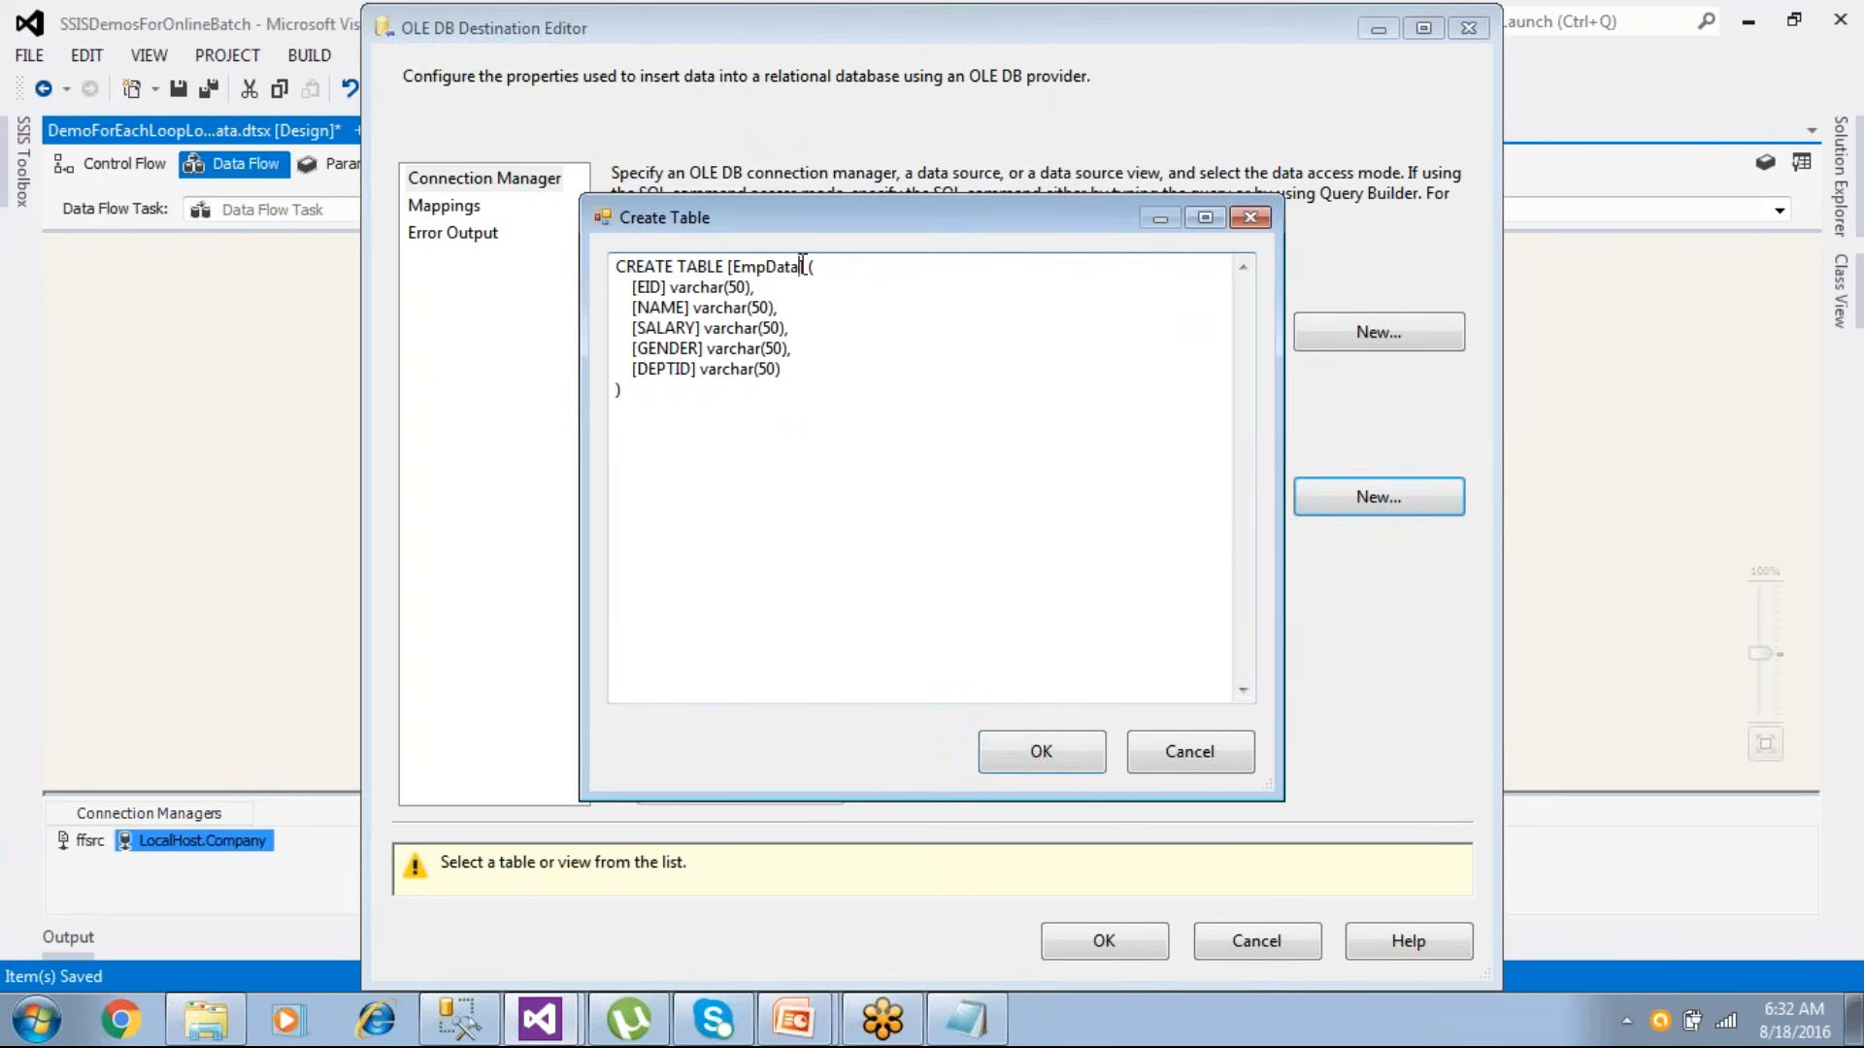
type("New")
key("shift+Left")
key("shift+Left")
key("shift+Left")
key("shift+Left")
key("shift+Left")
key("shift+Left")
key("shift+Left")
key("shift+Left")
left_click(1040, 751)
left_click(427, 205)
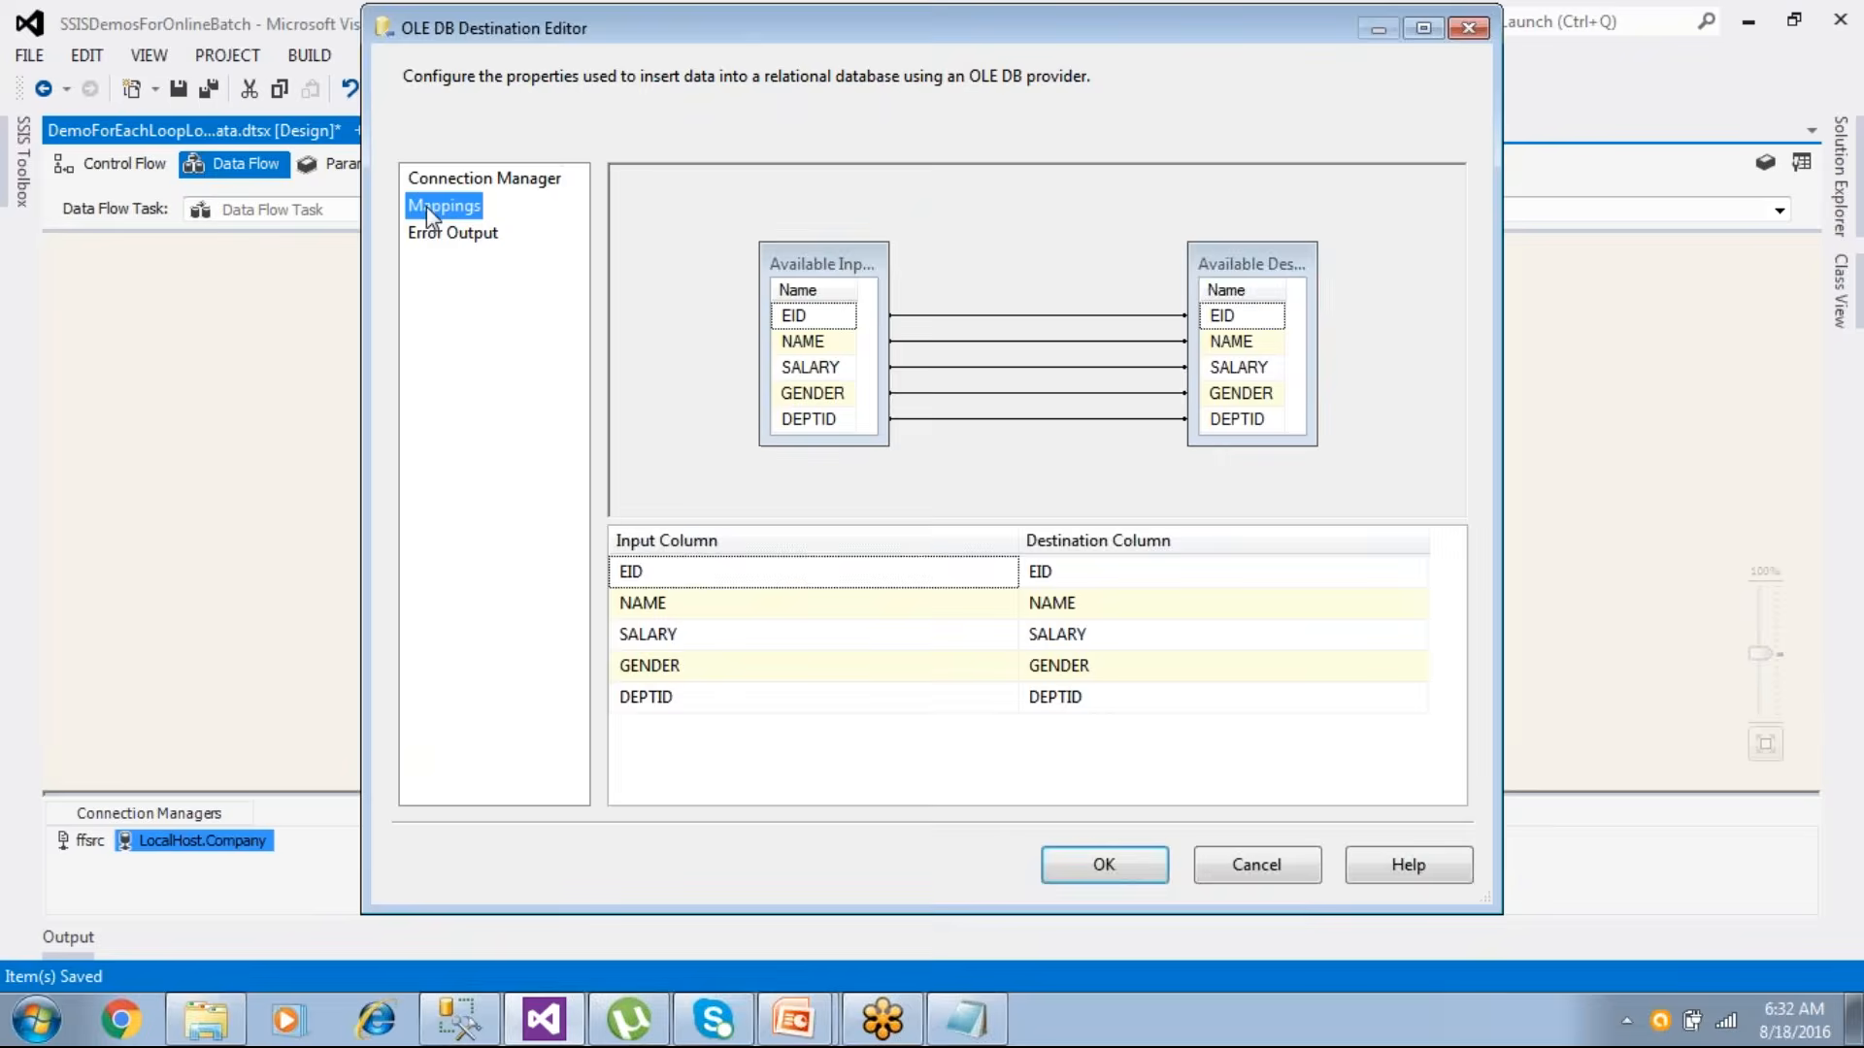
left_click(1103, 865)
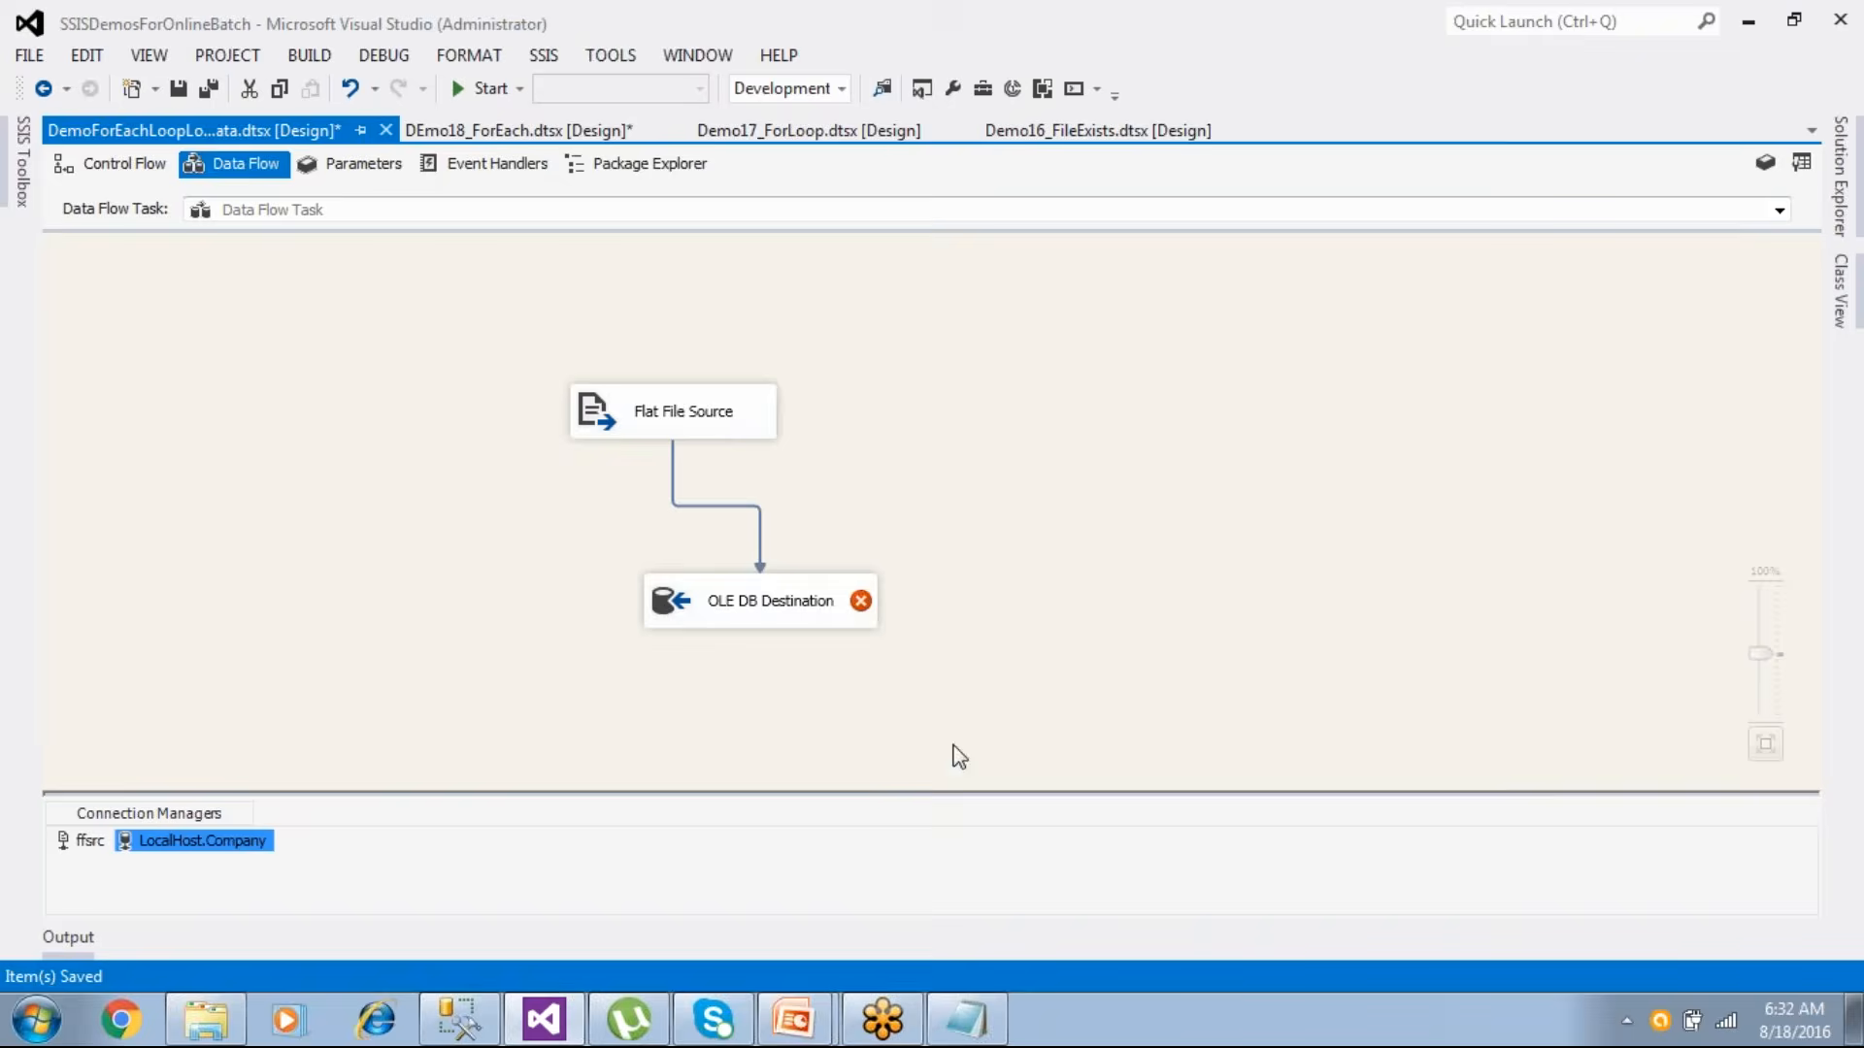
- Open the Flat File Source for editing and preview its employee rows
double_click(724, 427)
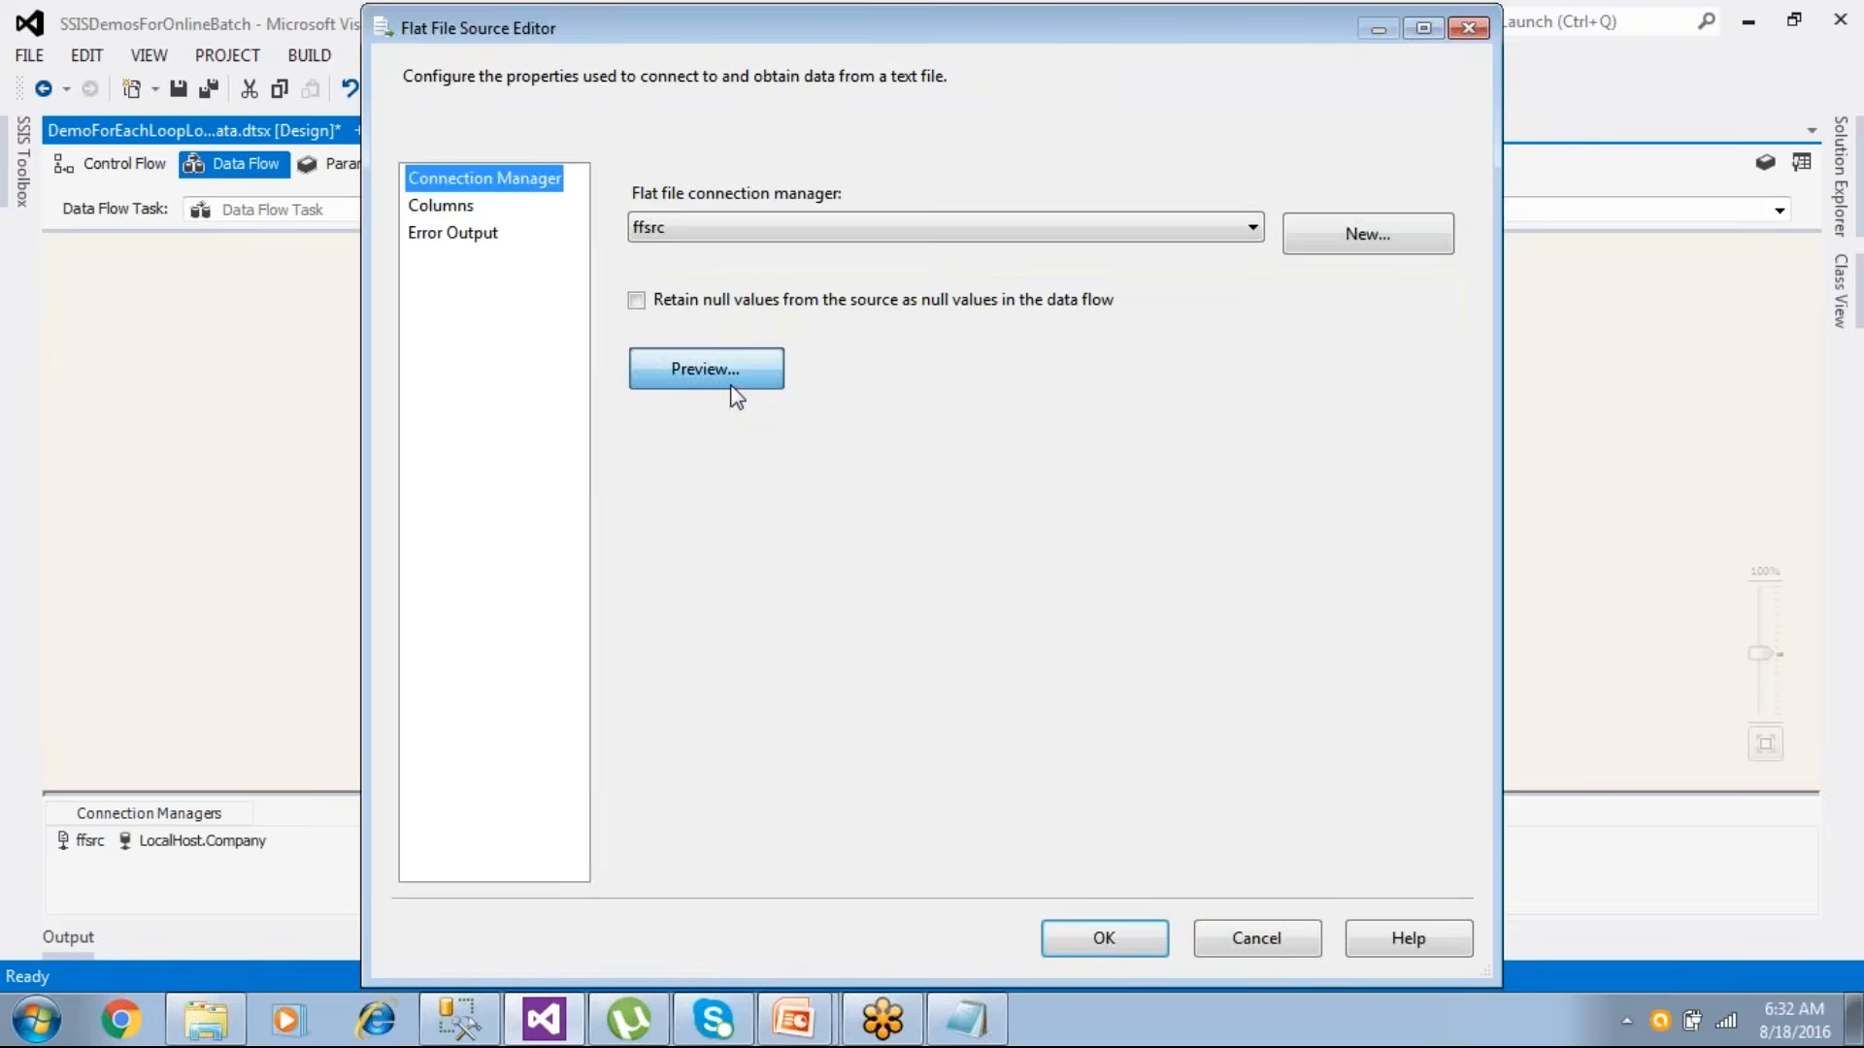
left_click(733, 391)
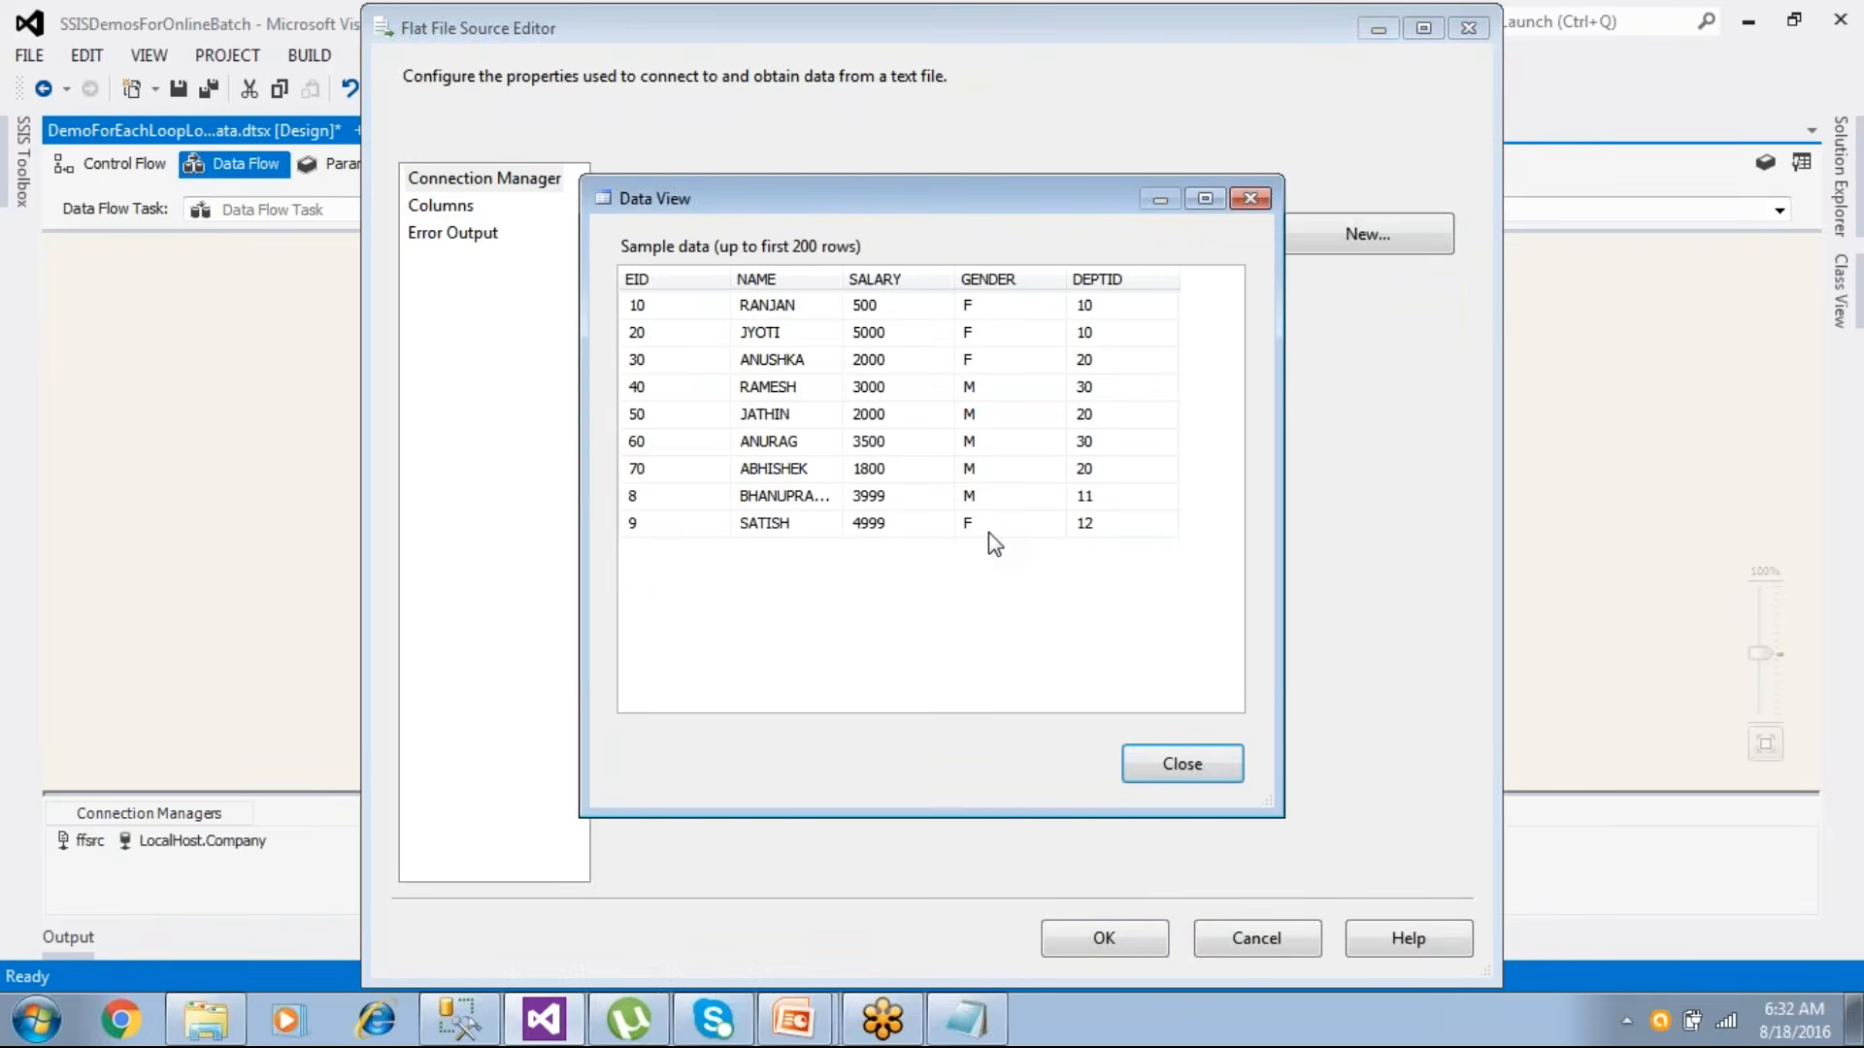
- Replace the loop notes in Notepad with the heading "Make Src as Dynamic Connection" underlined by a row of dashes
left_click(967, 1021)
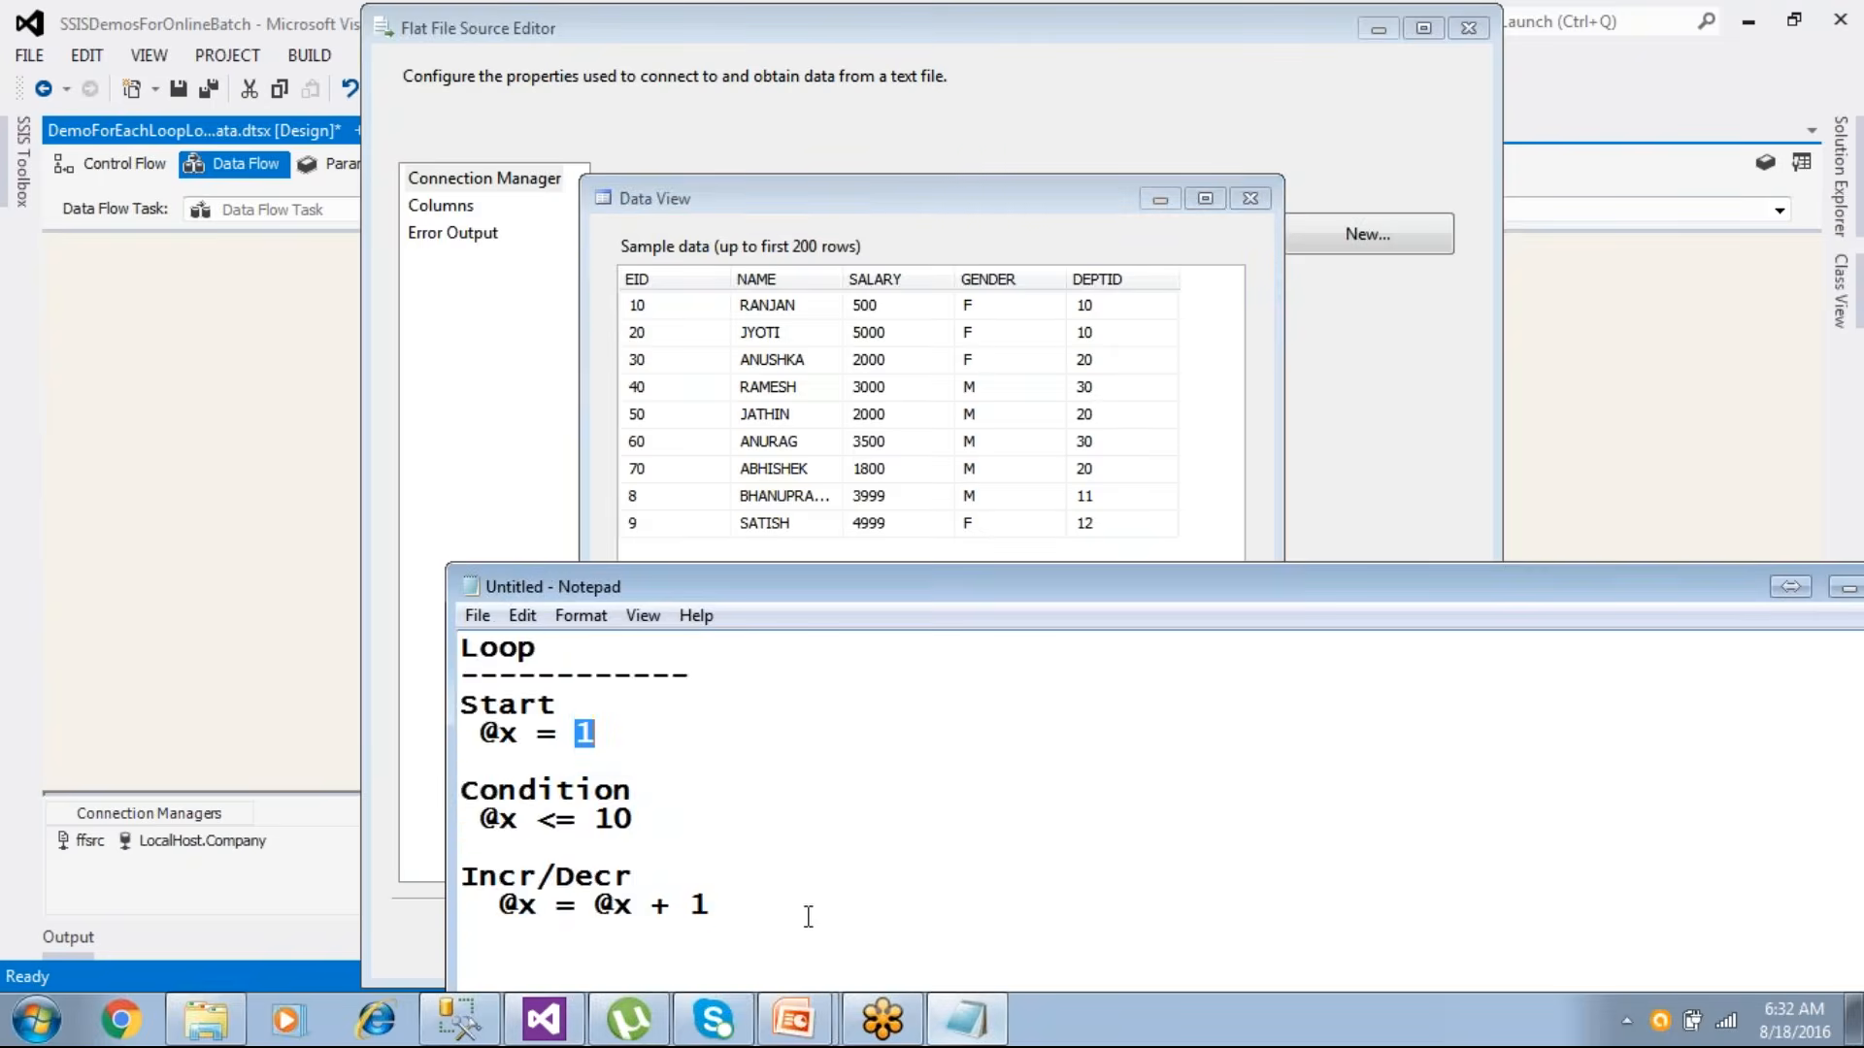
left_click_drag(804, 929, 390, 612)
type("Dy")
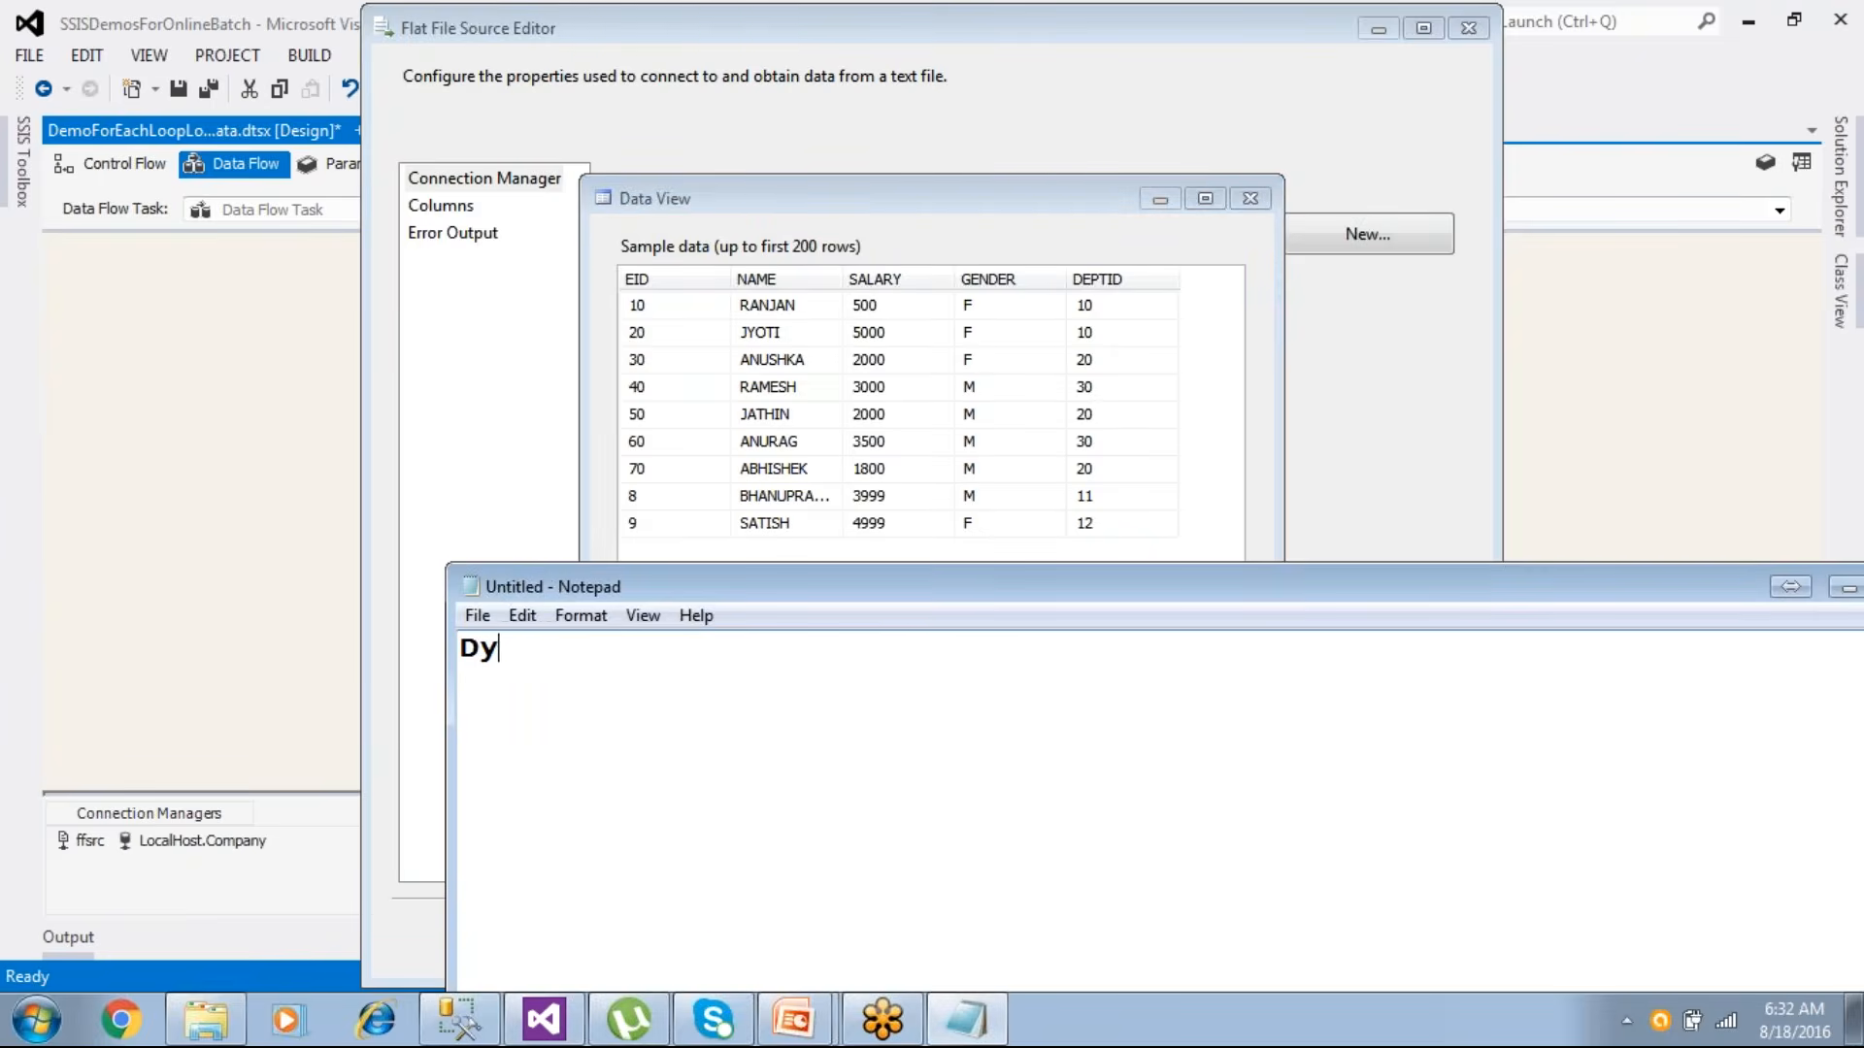
type("namic Connection")
key("Return")
type("---------------------")
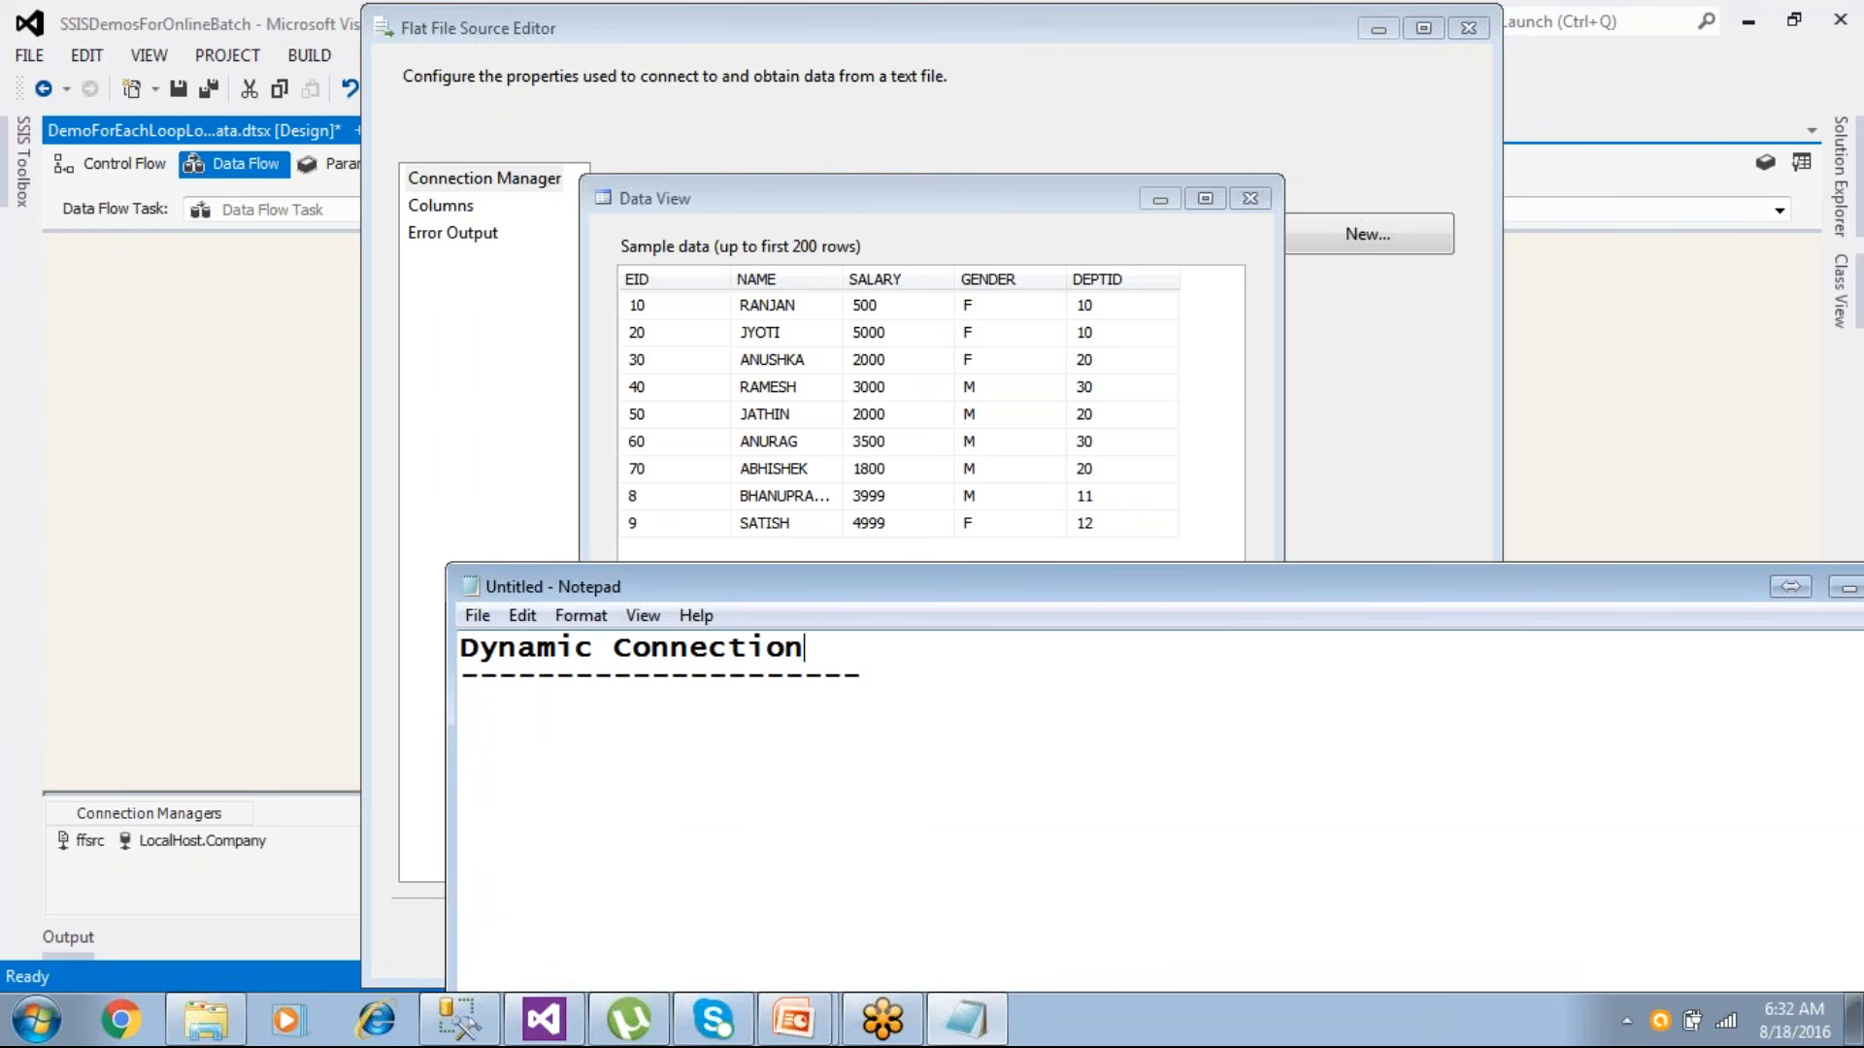
type("Make Src")
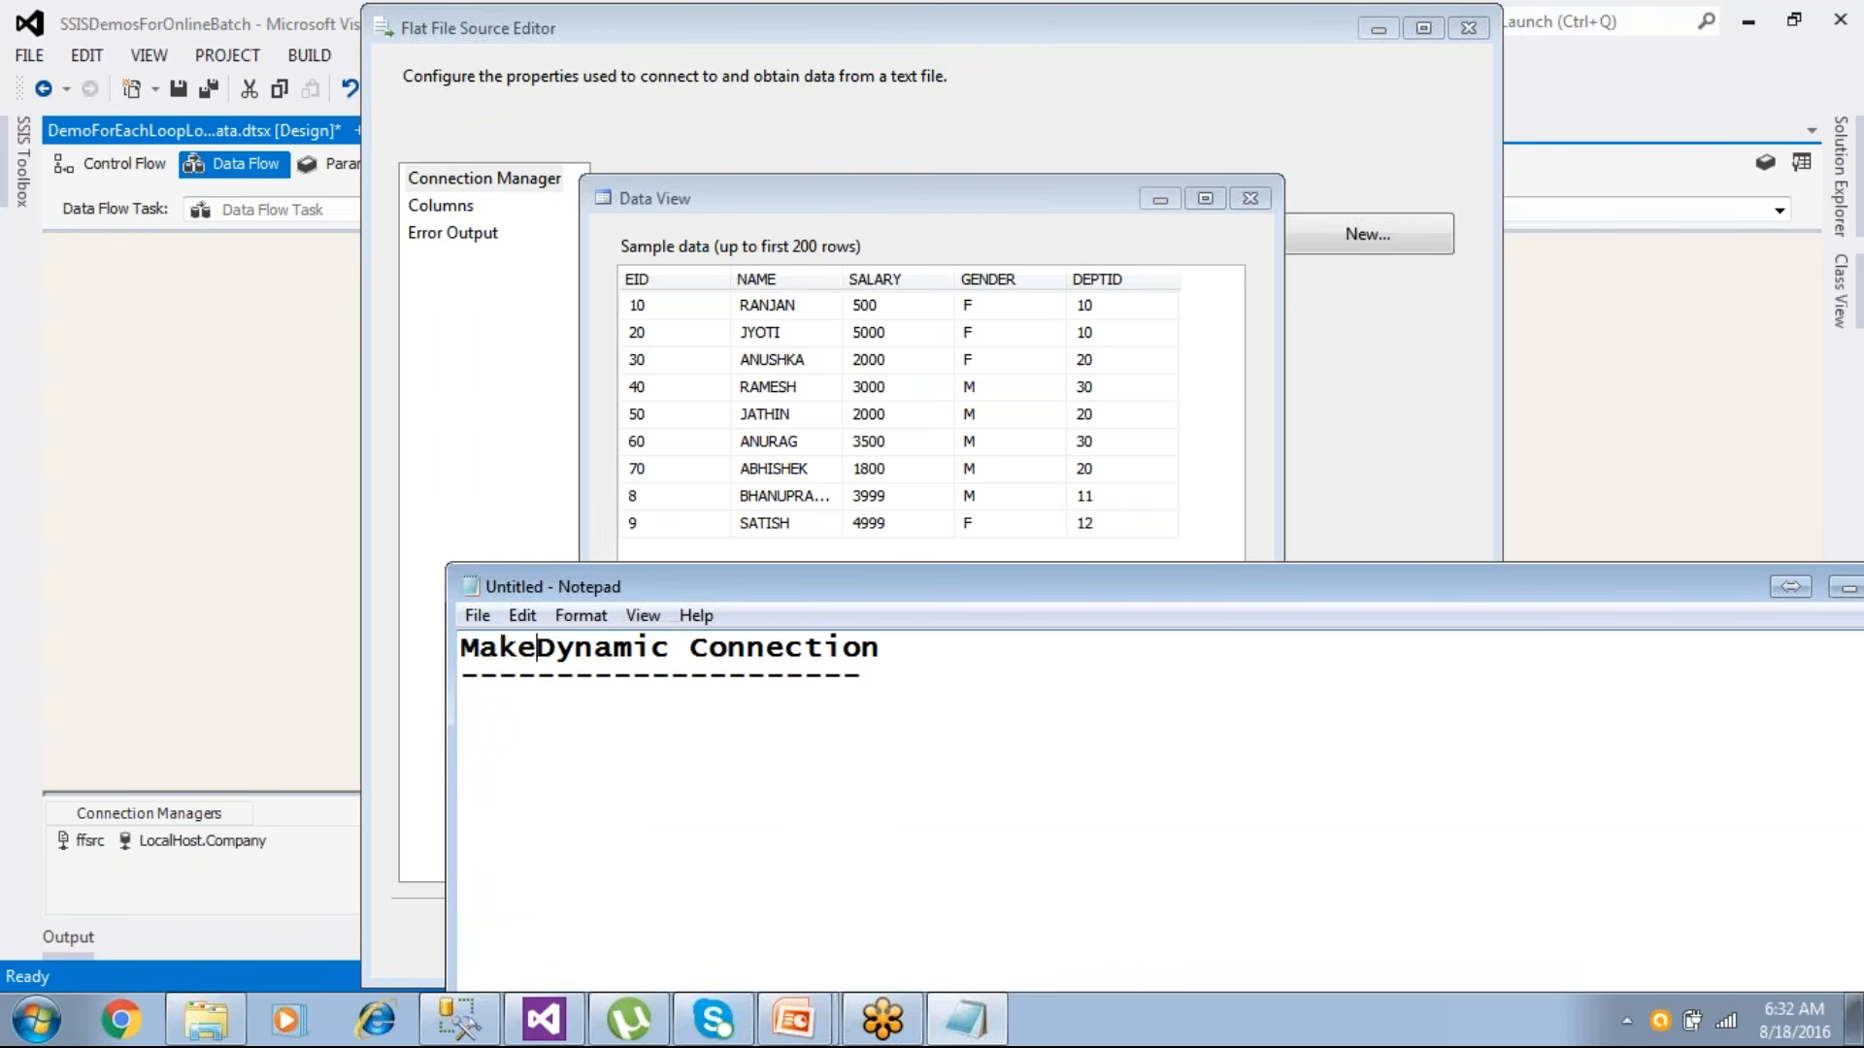
type(" as")
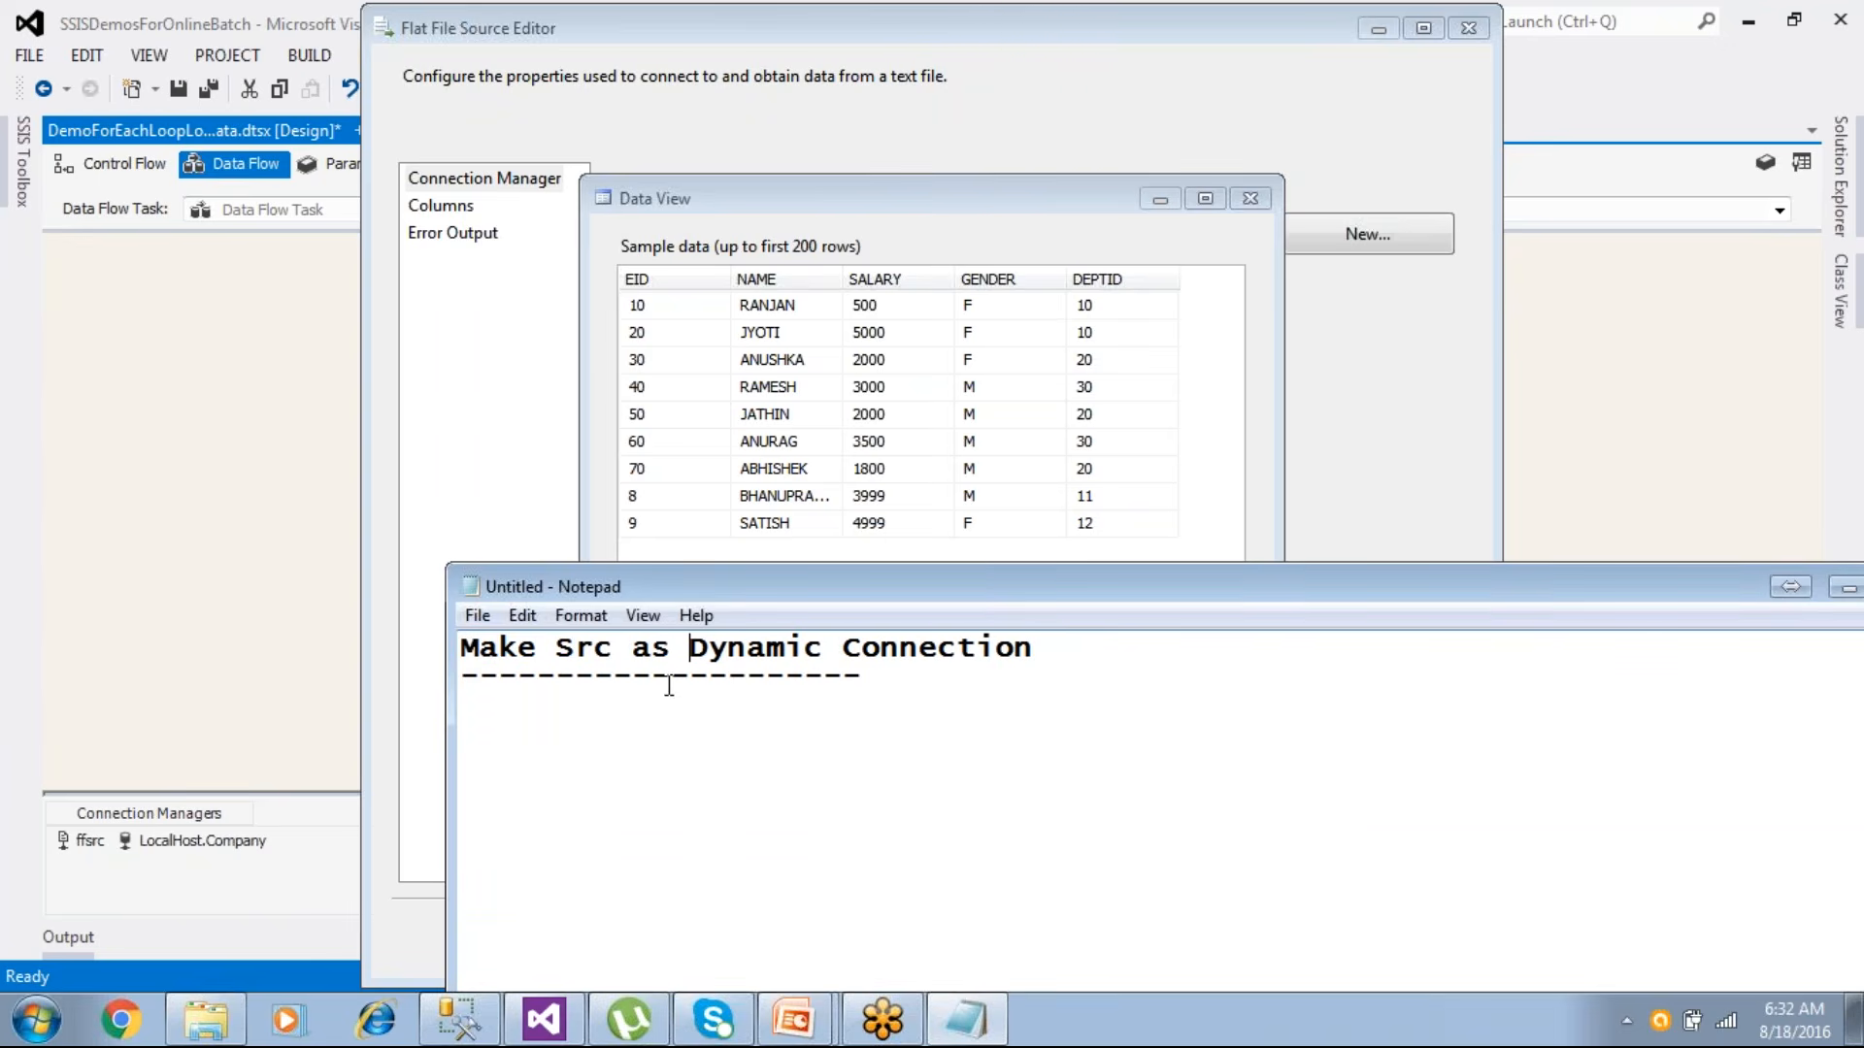
key("Down")
- Close the sample data preview and the Flat File Source editor, and check the file name in the ffsrc connection manager
left_click(449, 508)
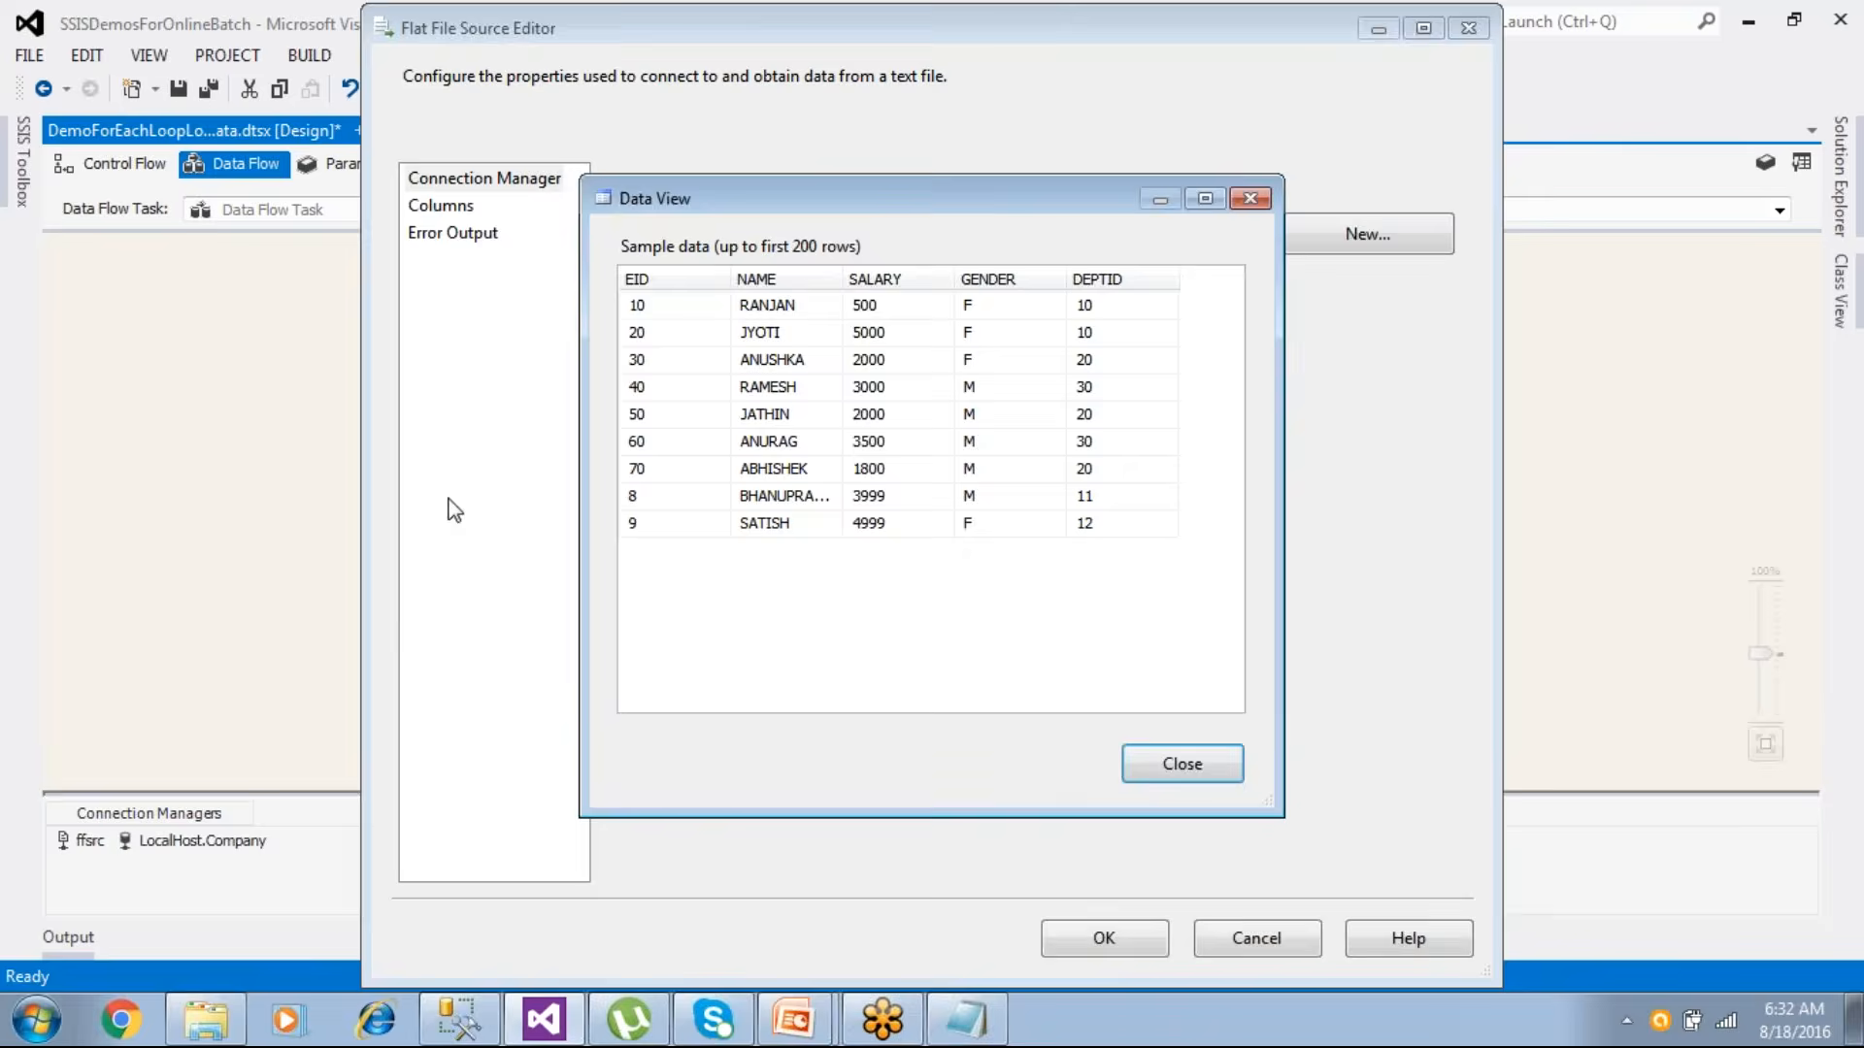
left_click(1181, 764)
left_click(1155, 938)
left_click(97, 843)
double_click(100, 846)
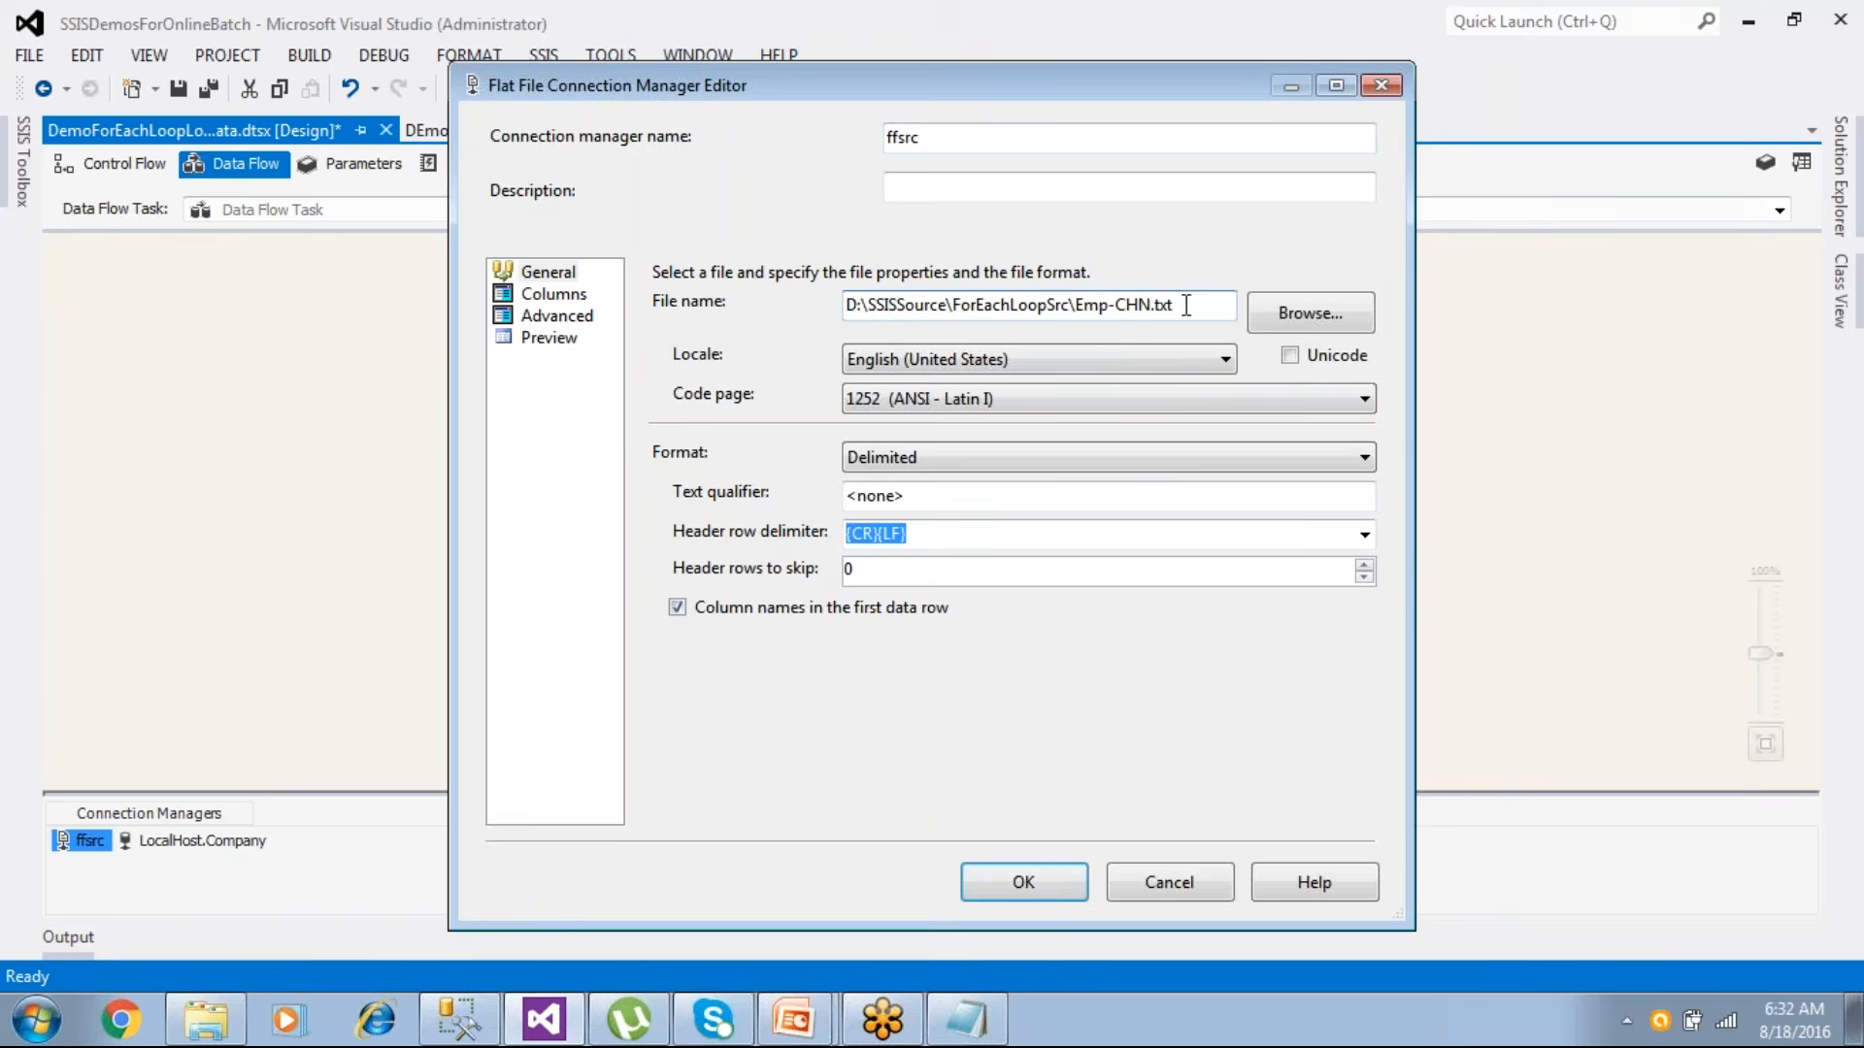
left_click_drag(1075, 307, 1191, 318)
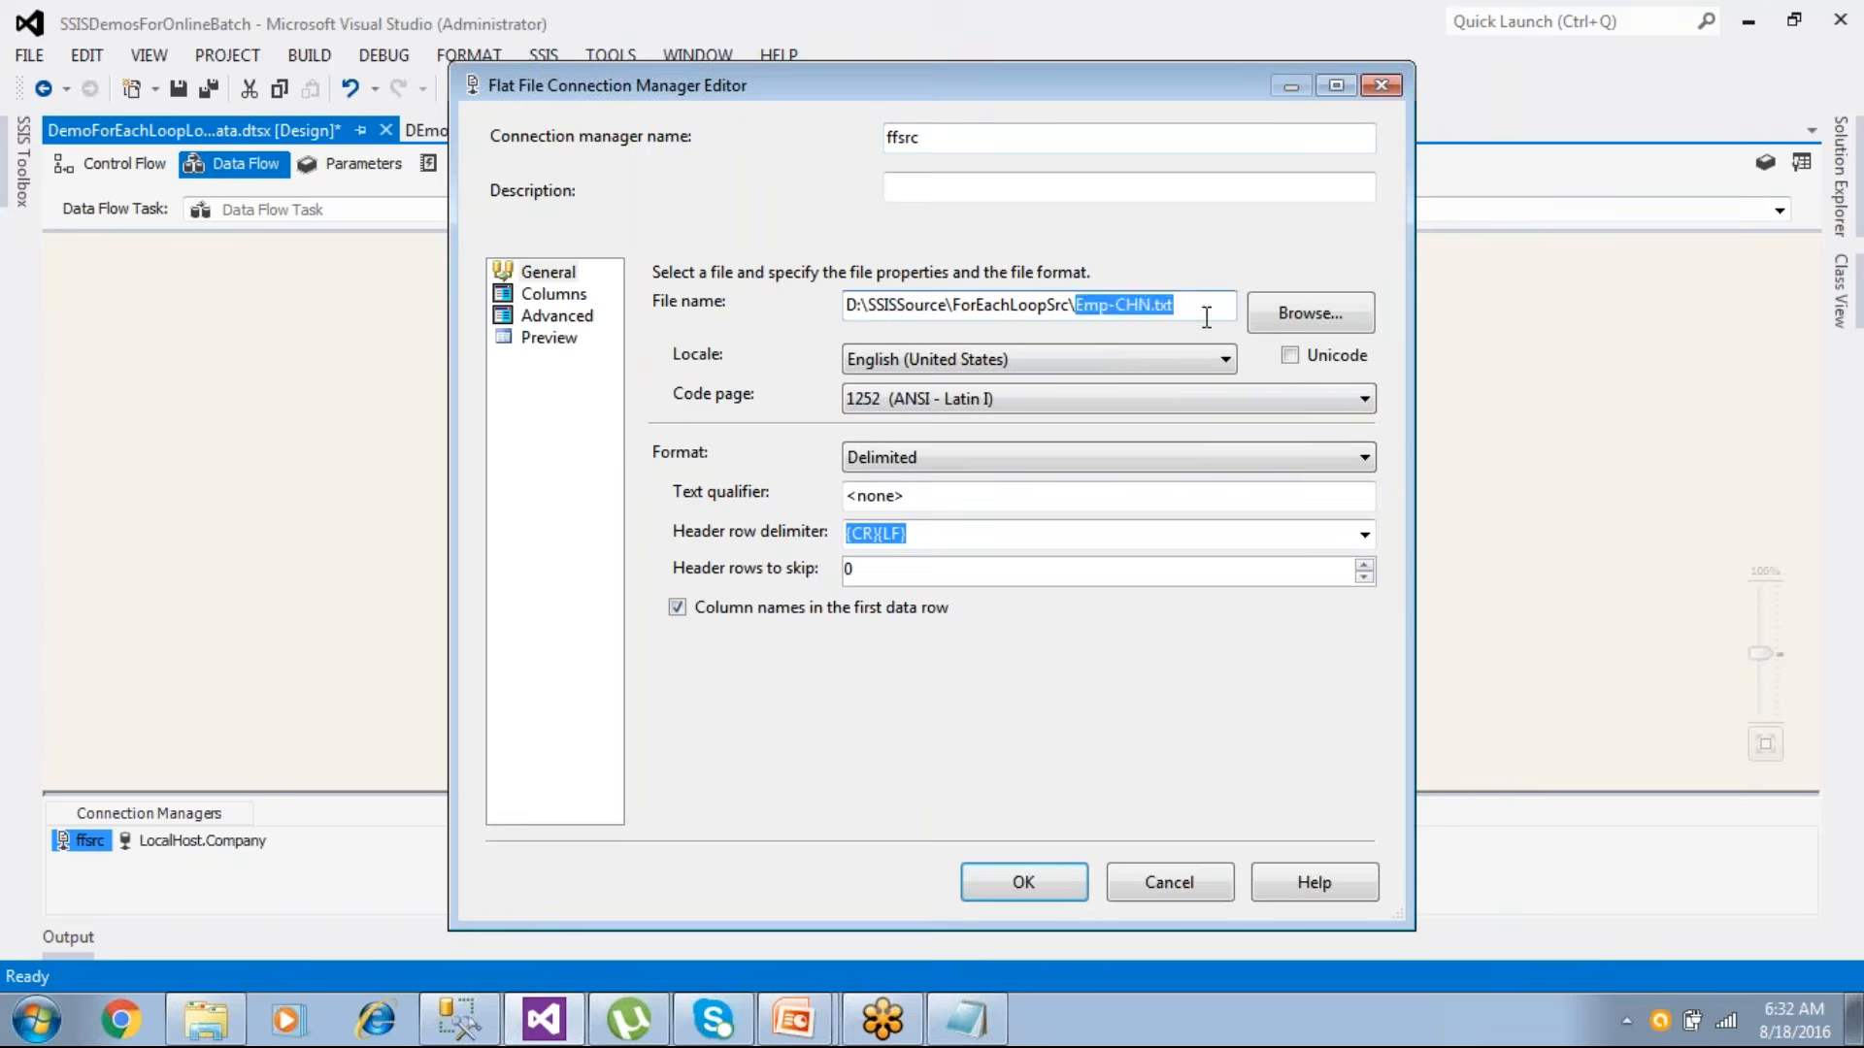
left_click(1029, 885)
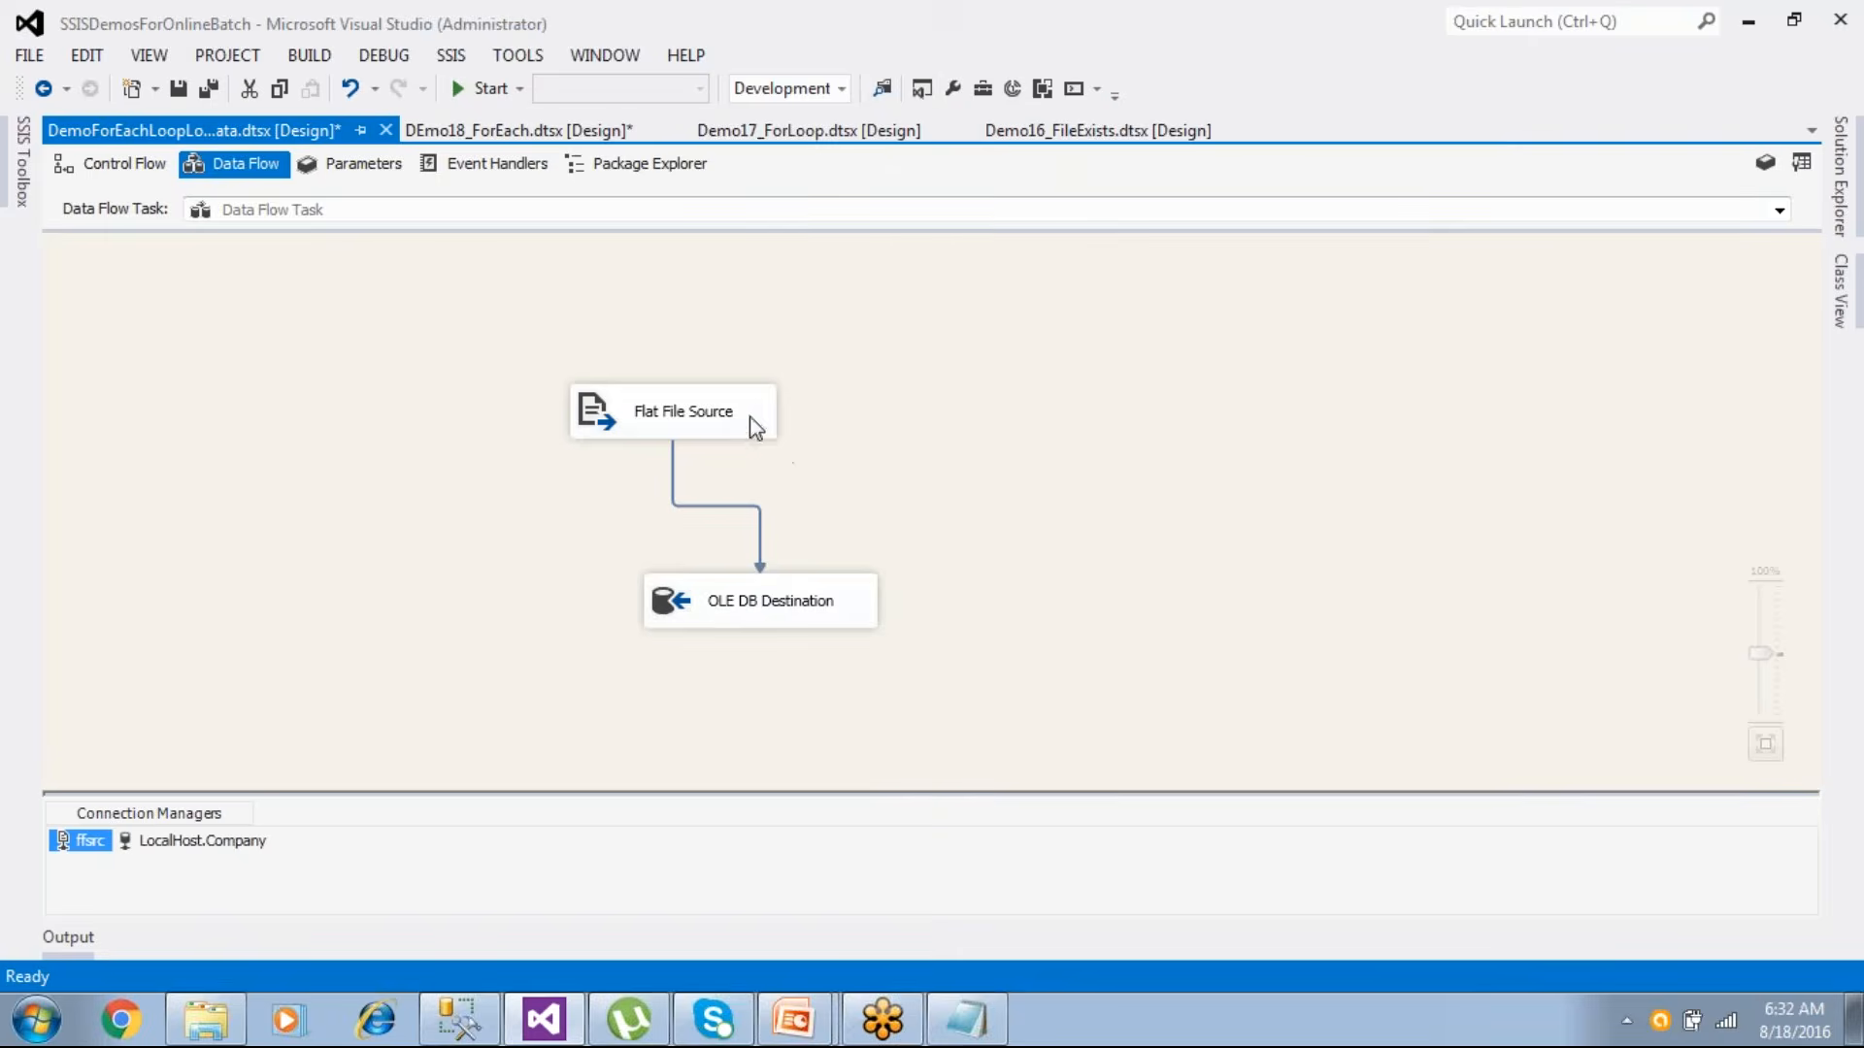
- Review the Foreach Loop Container's collection settings and variable mappings in the control flow
left_click(126, 165)
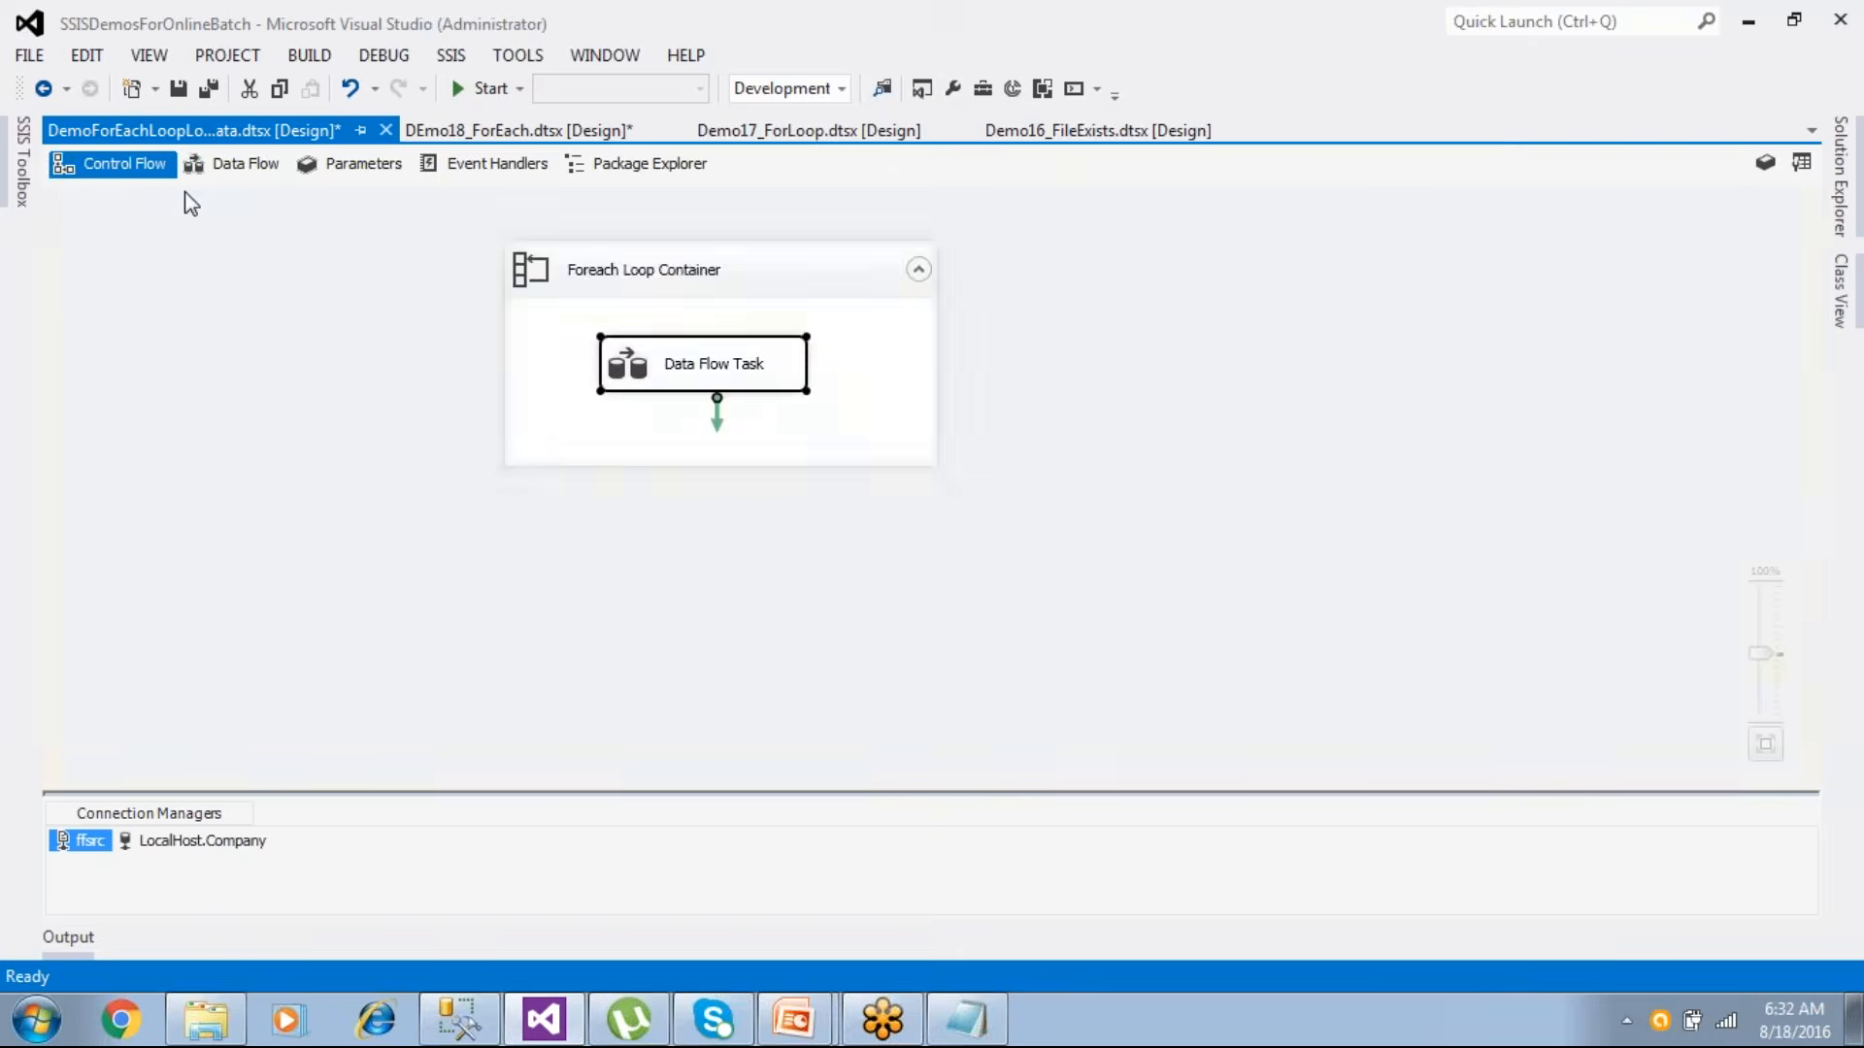
double_click(786, 294)
left_click(532, 267)
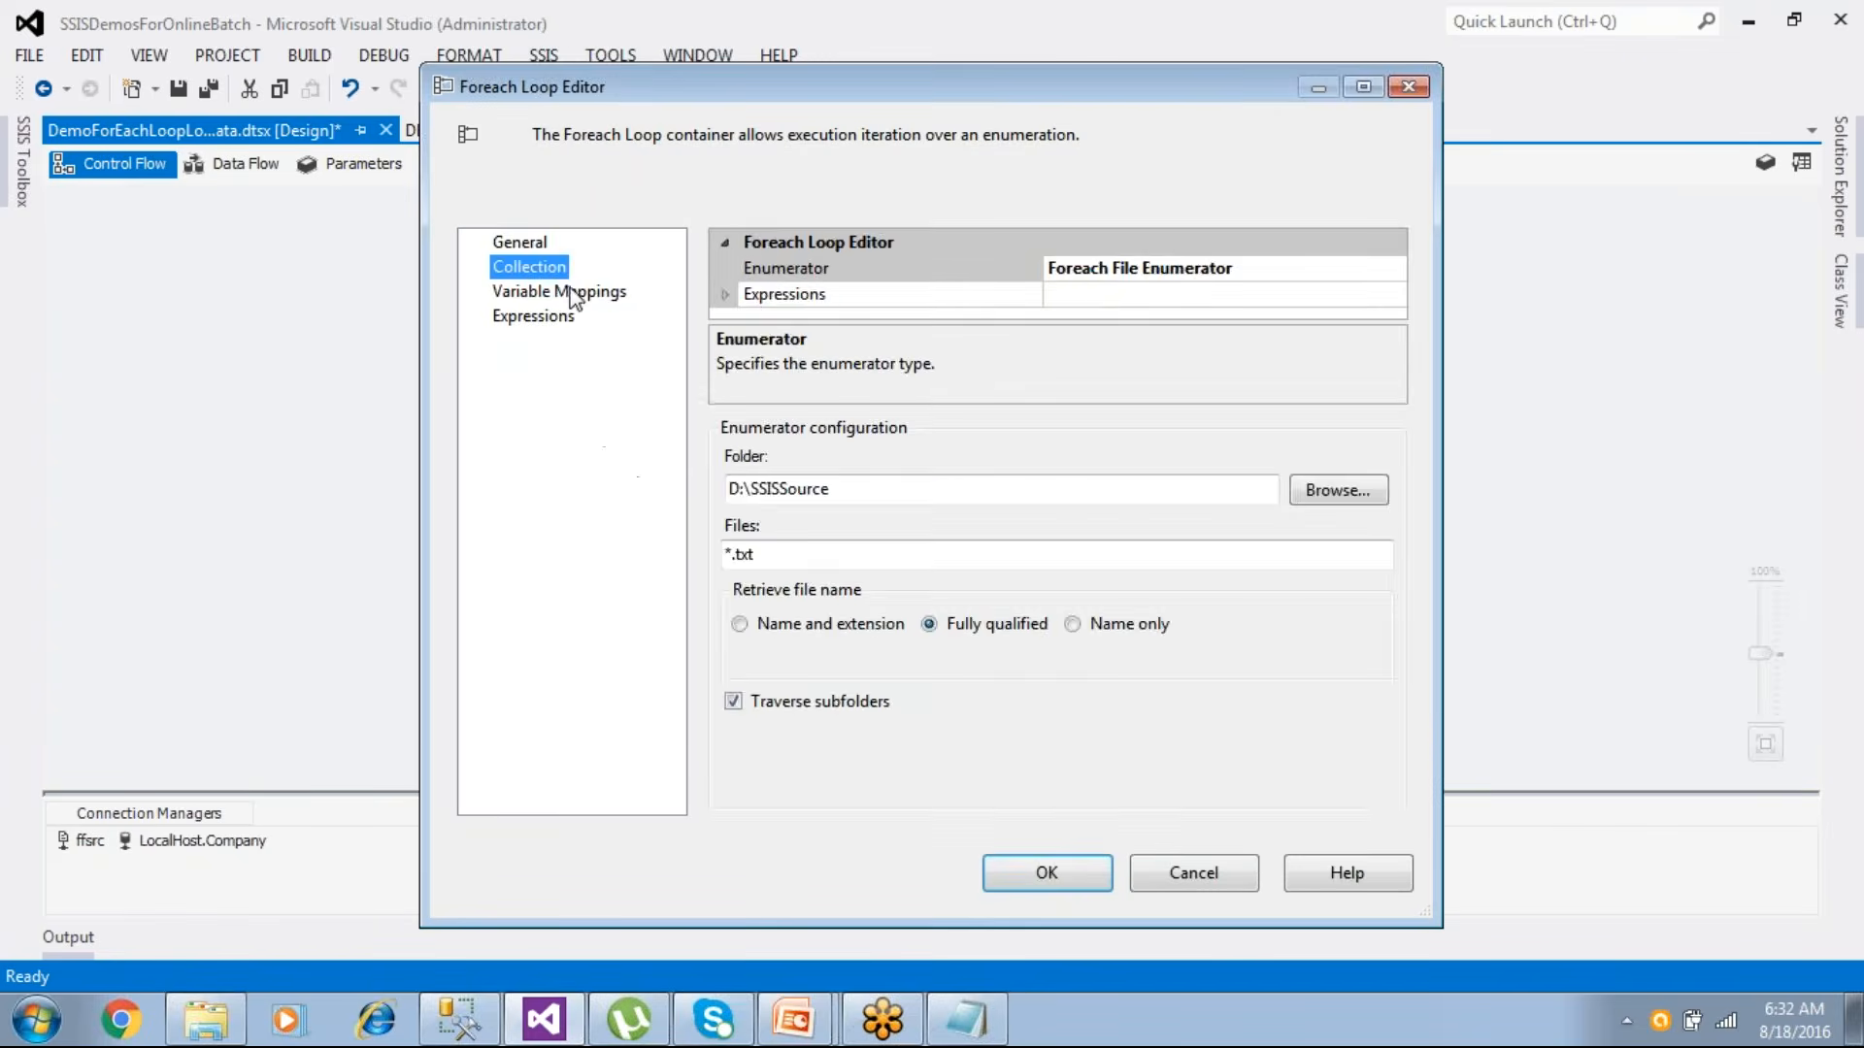
left_click(626, 293)
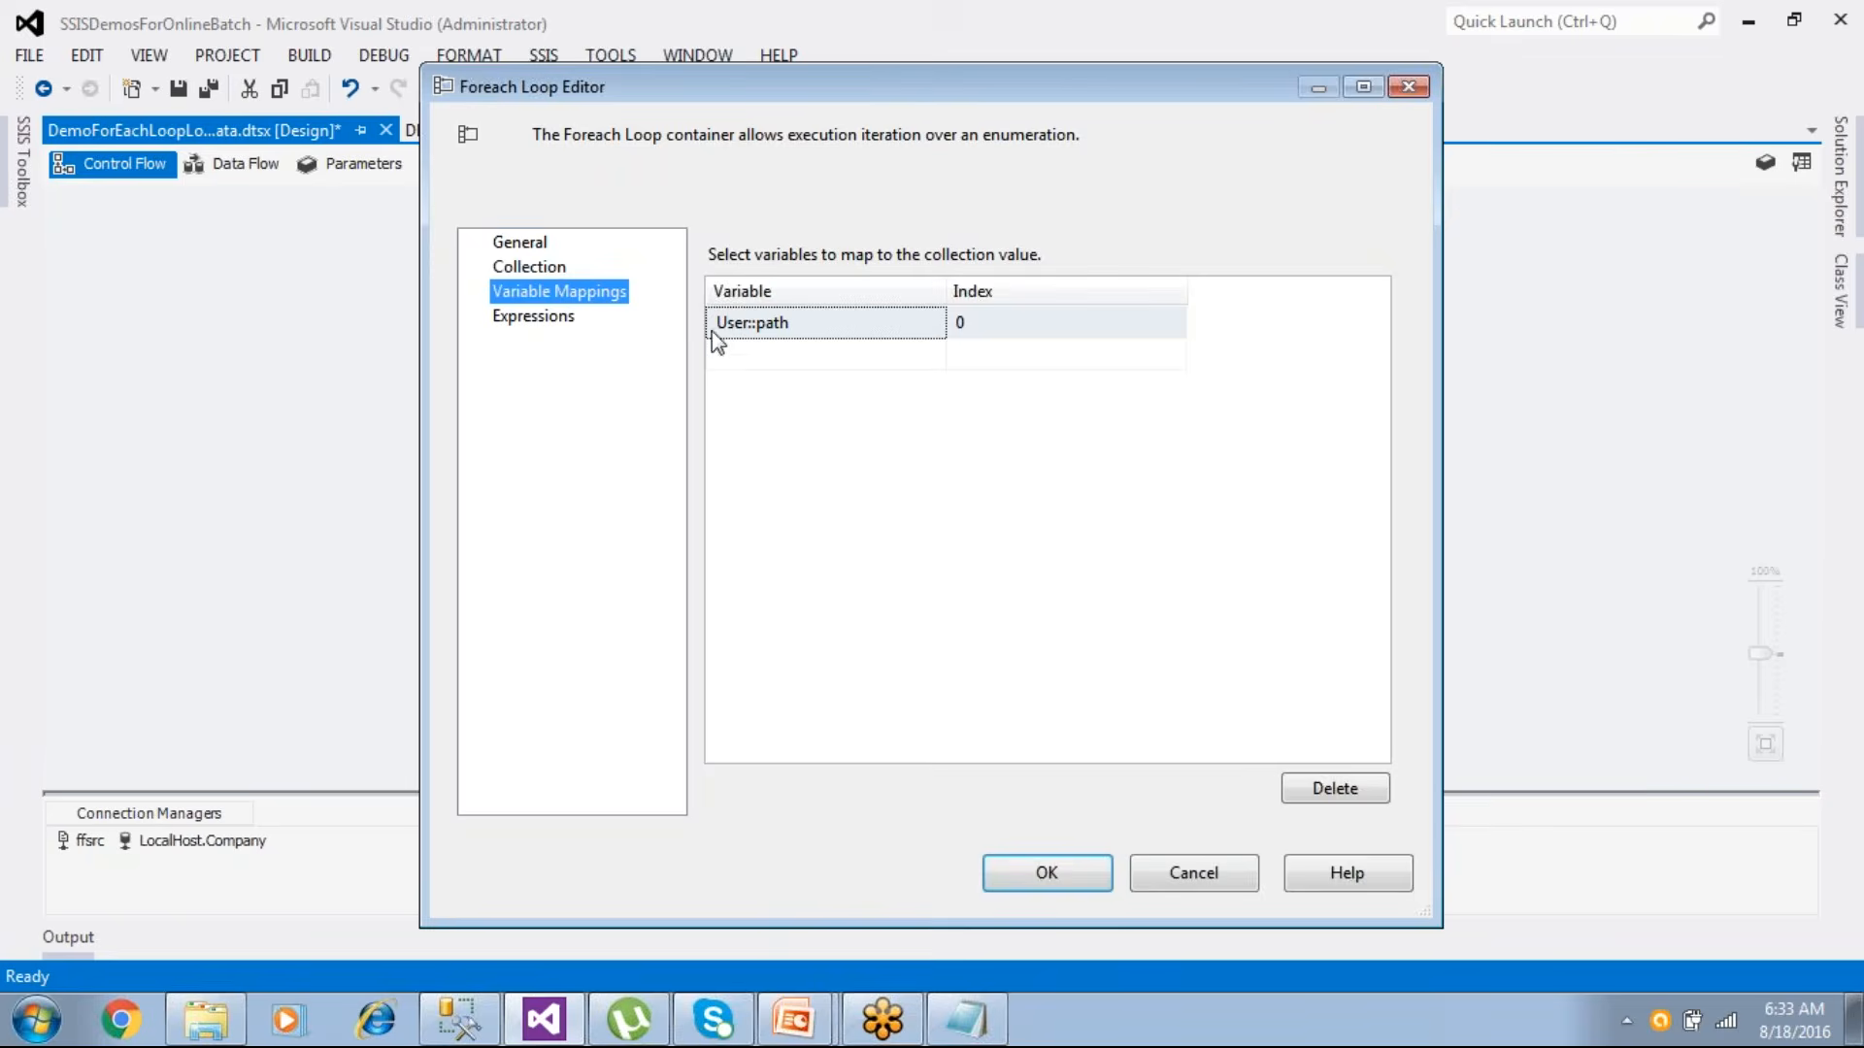
left_click(1029, 872)
- Open the property expressions of the ffsrc connection manager and choose ConnectionString as the property
left_click(88, 843)
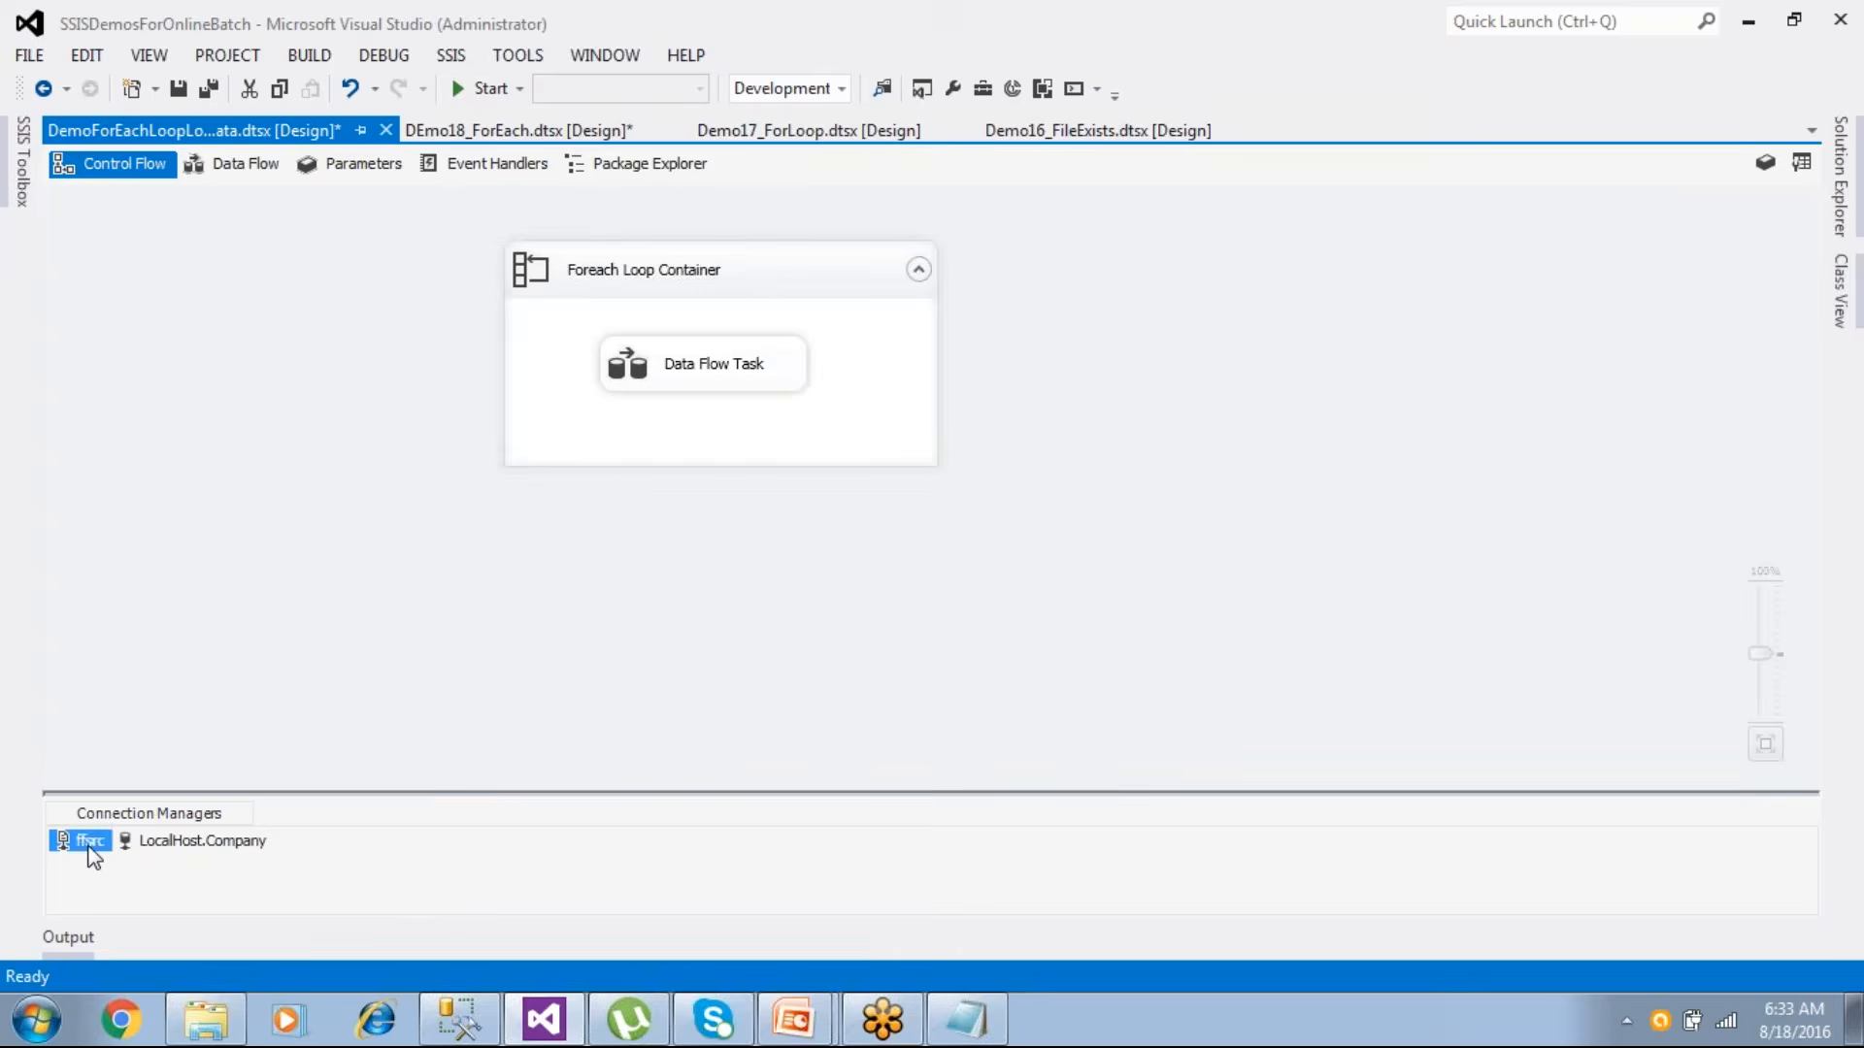
right_click(90, 844)
left_click(172, 827)
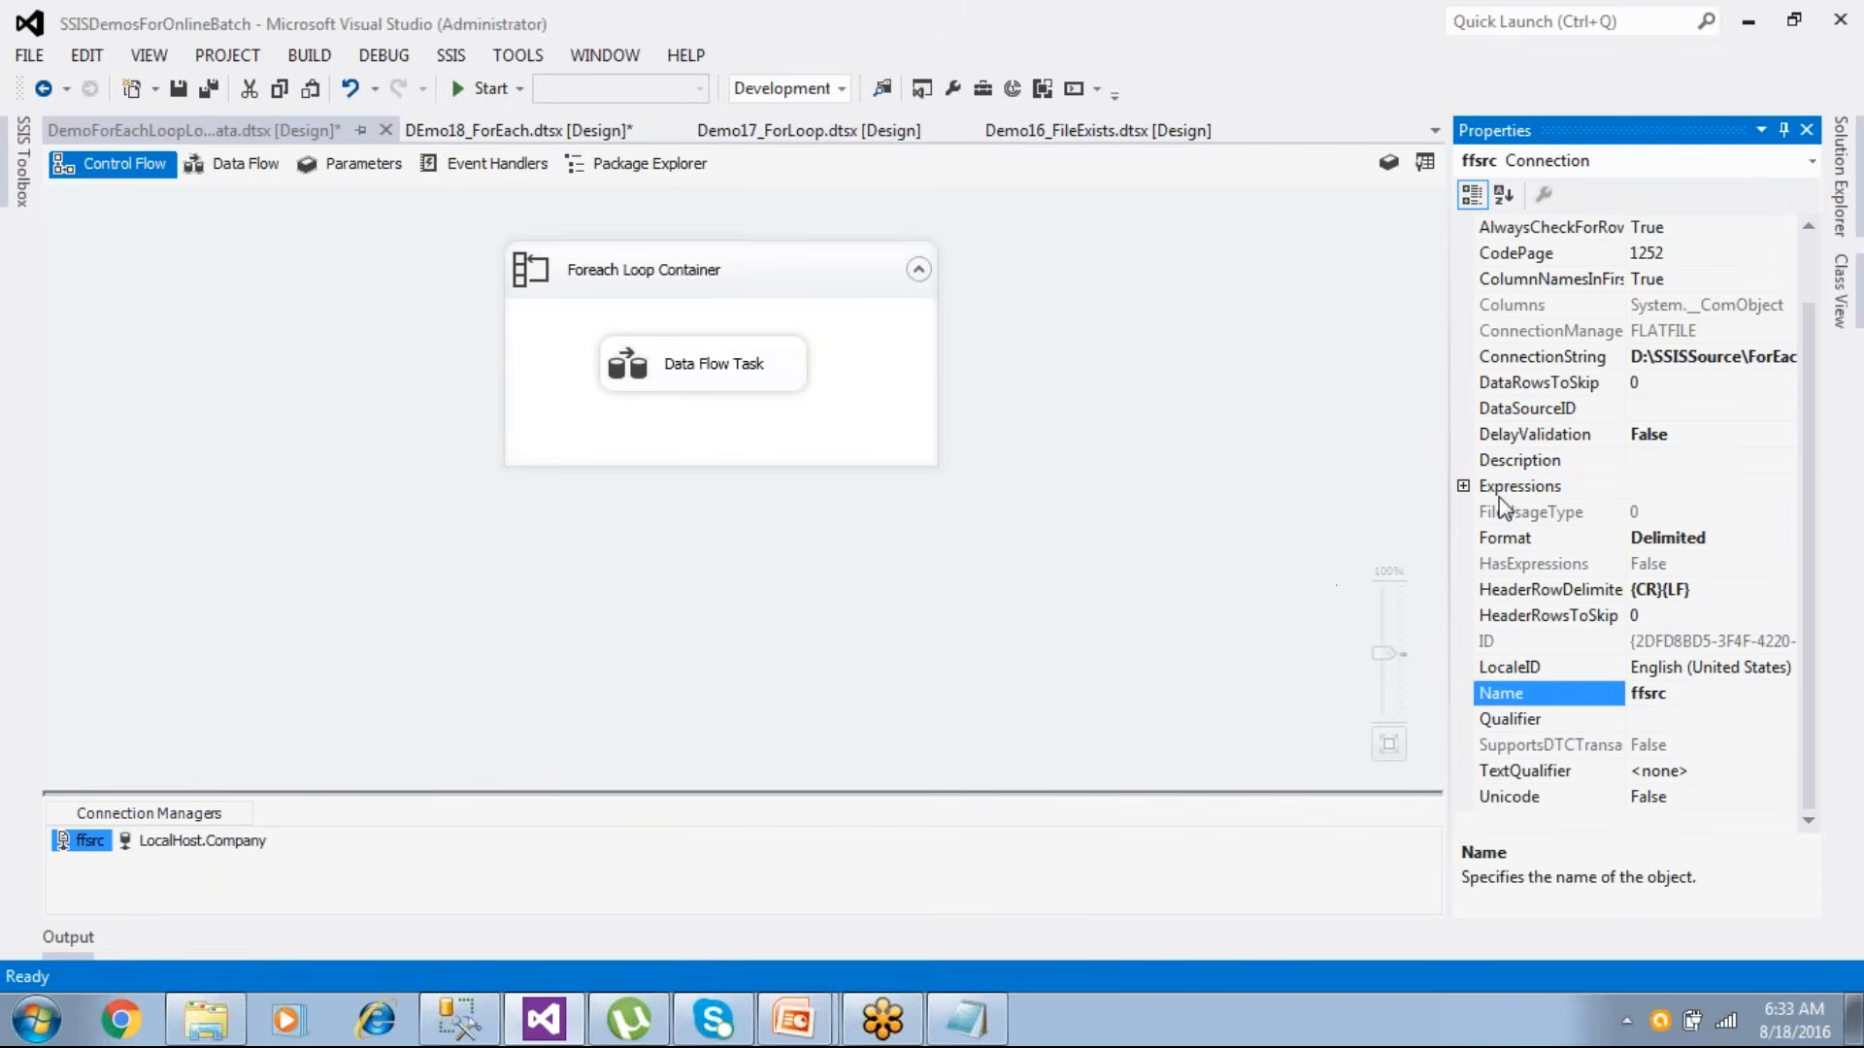
left_click(1506, 488)
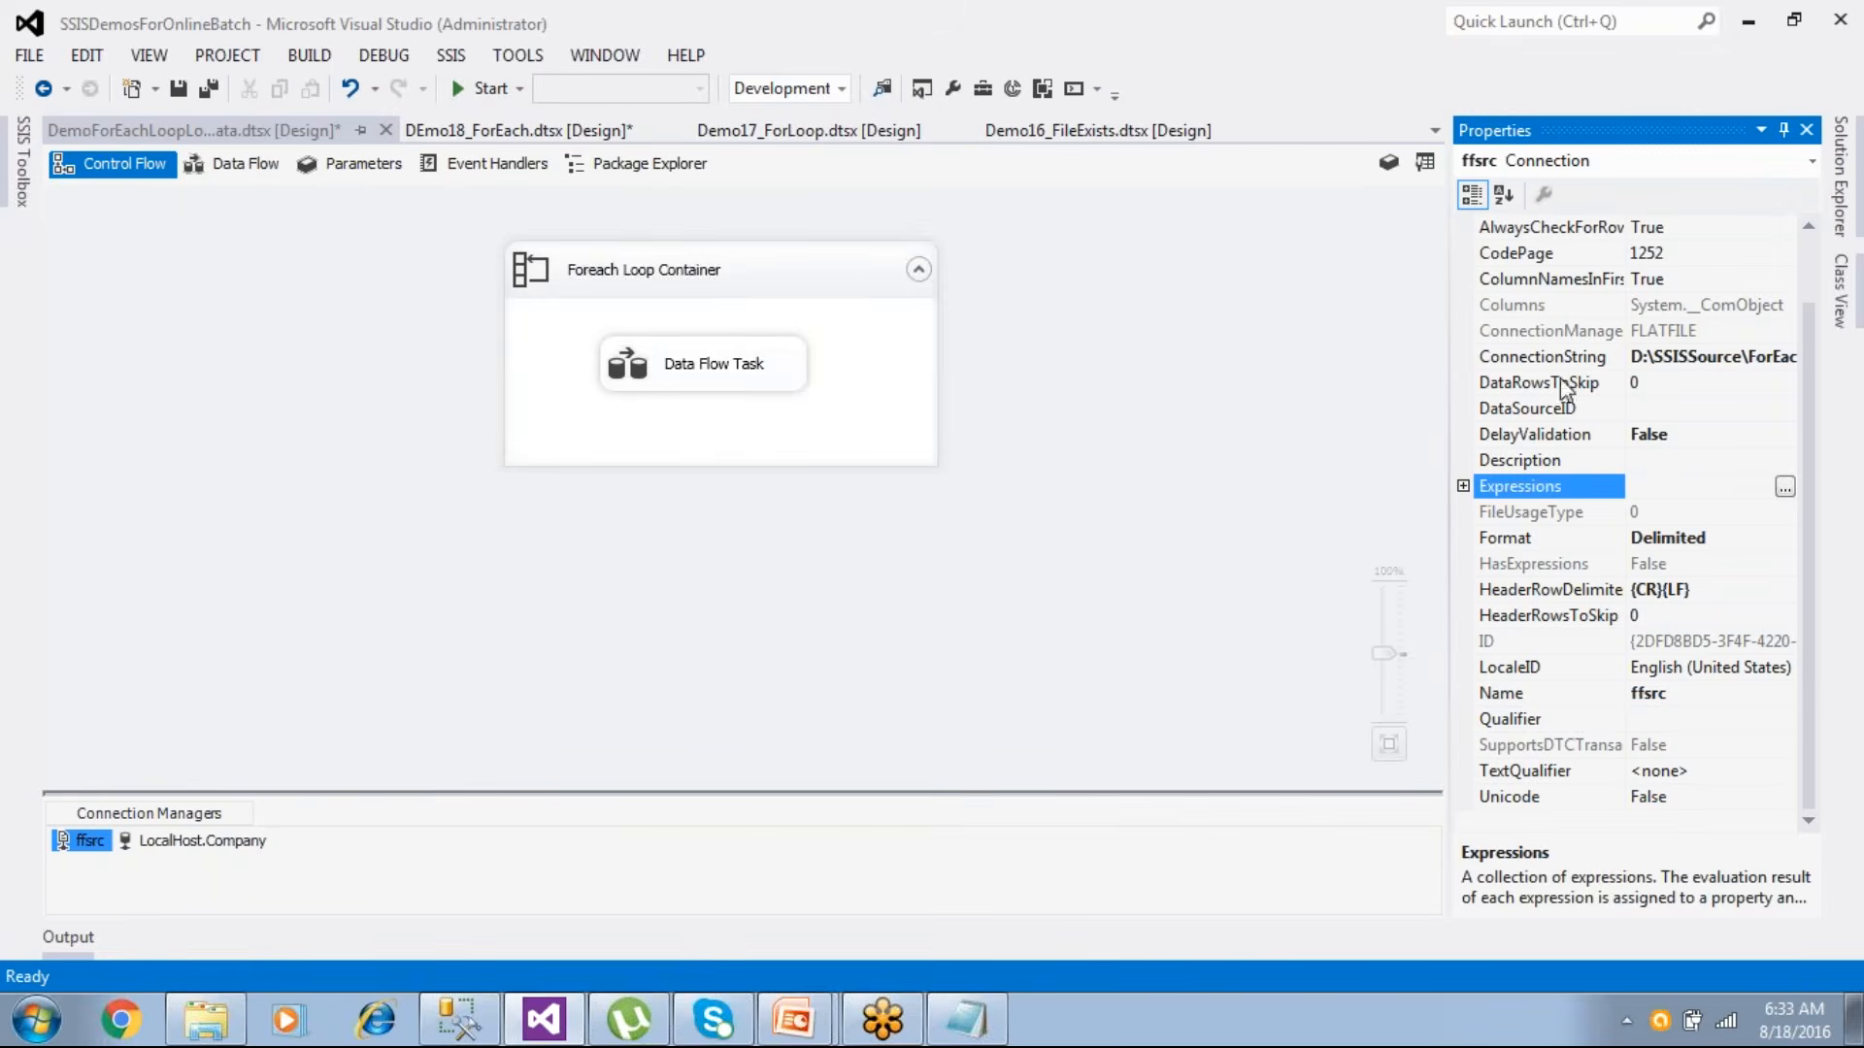
left_click(1784, 487)
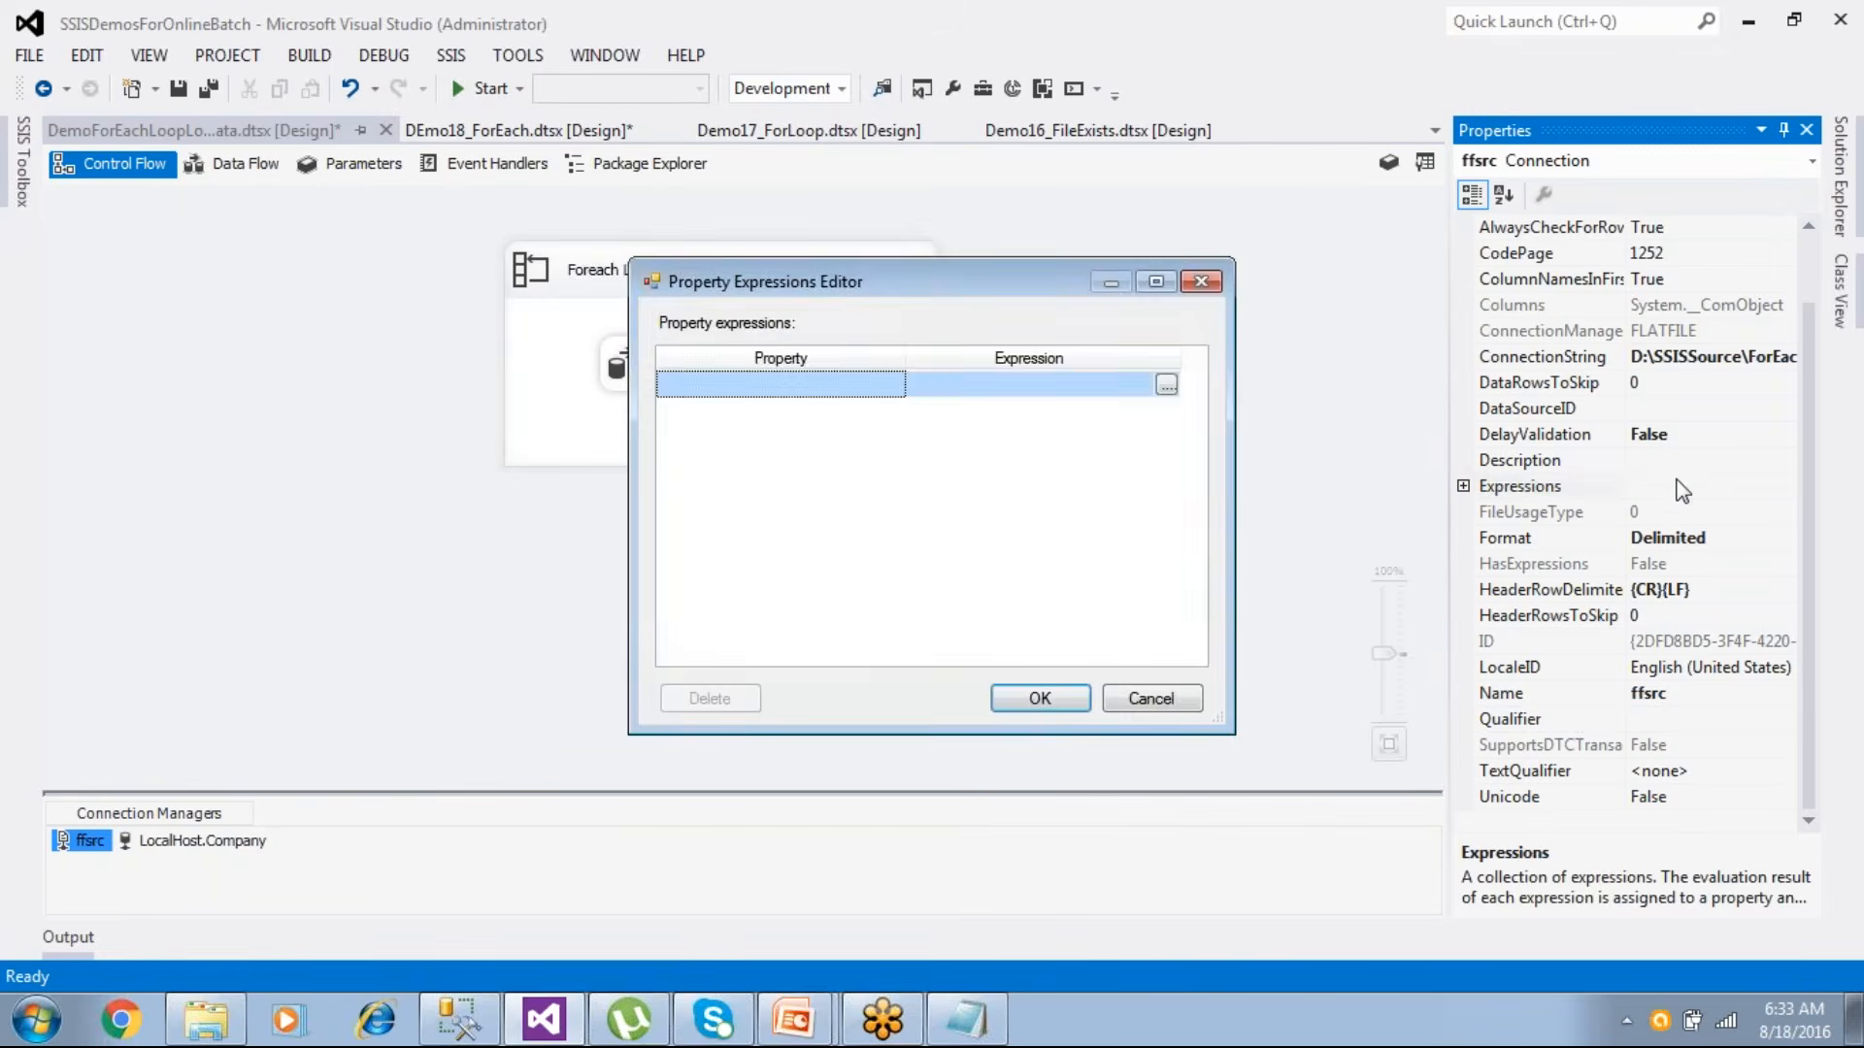
left_click(900, 390)
left_click(894, 386)
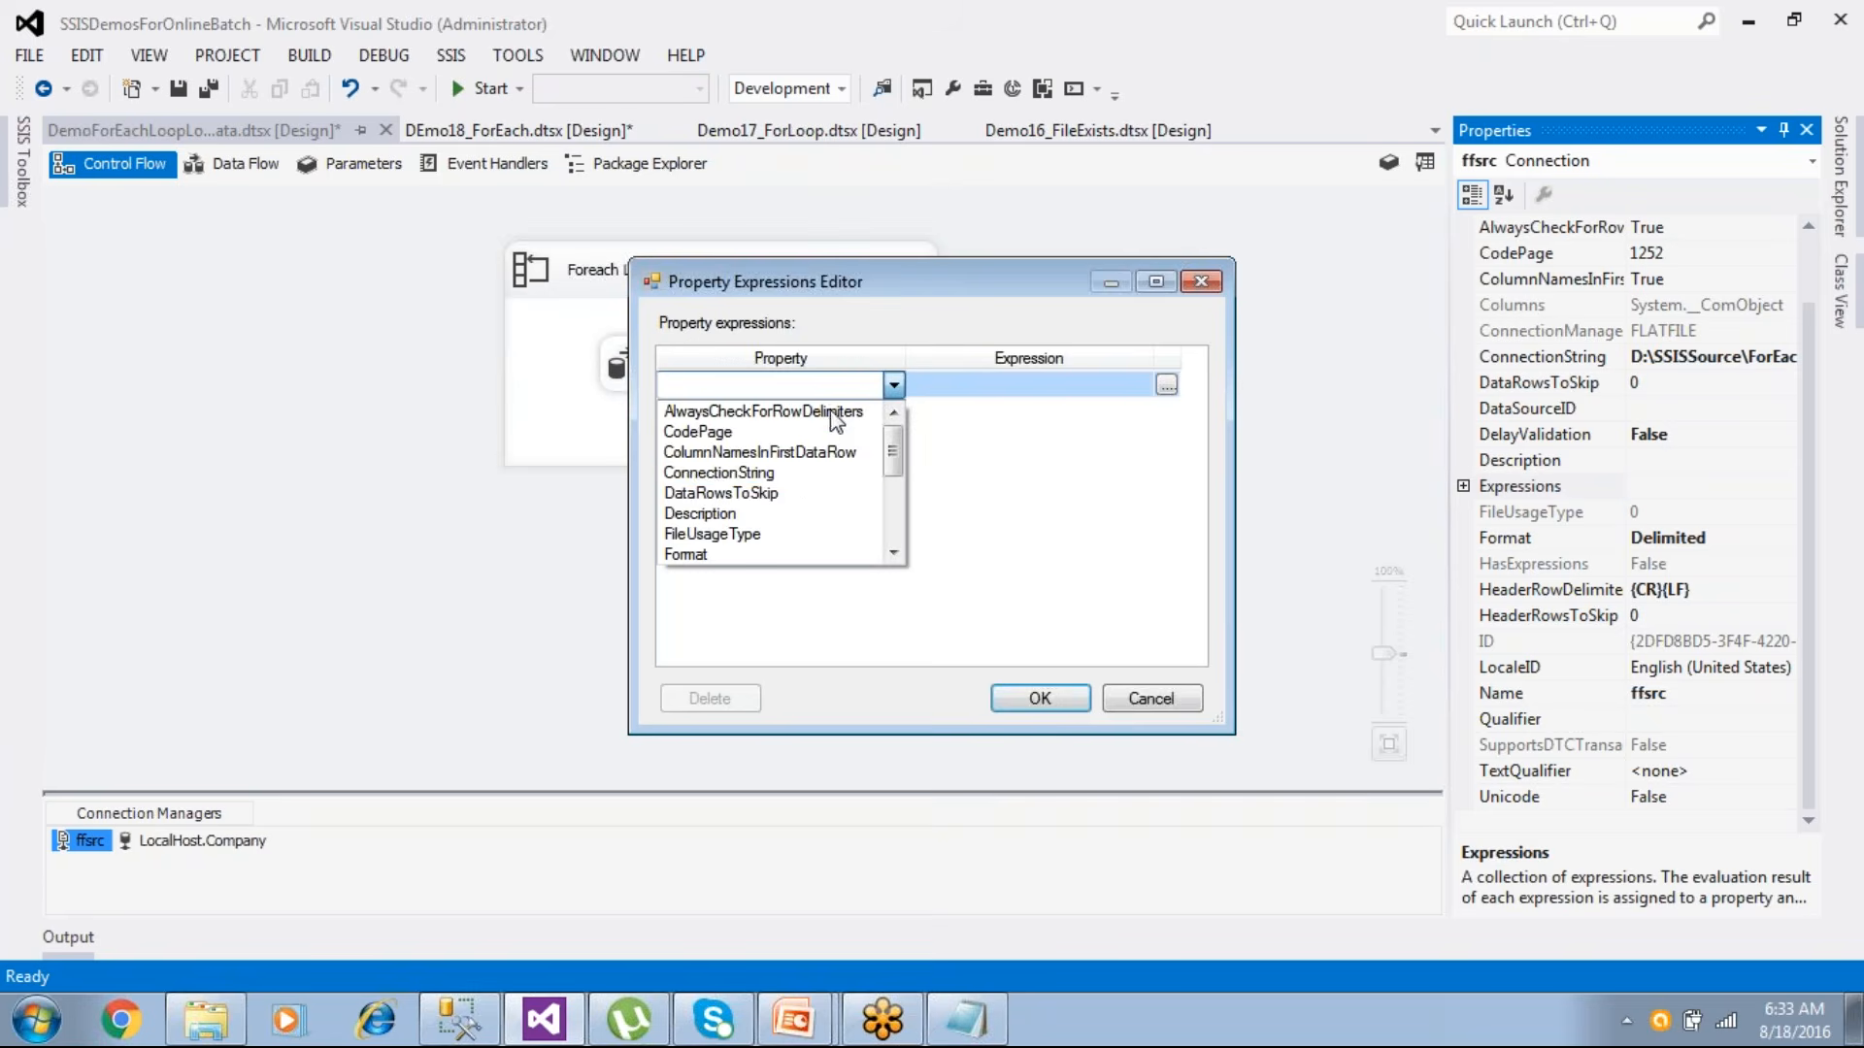
left_click(792, 474)
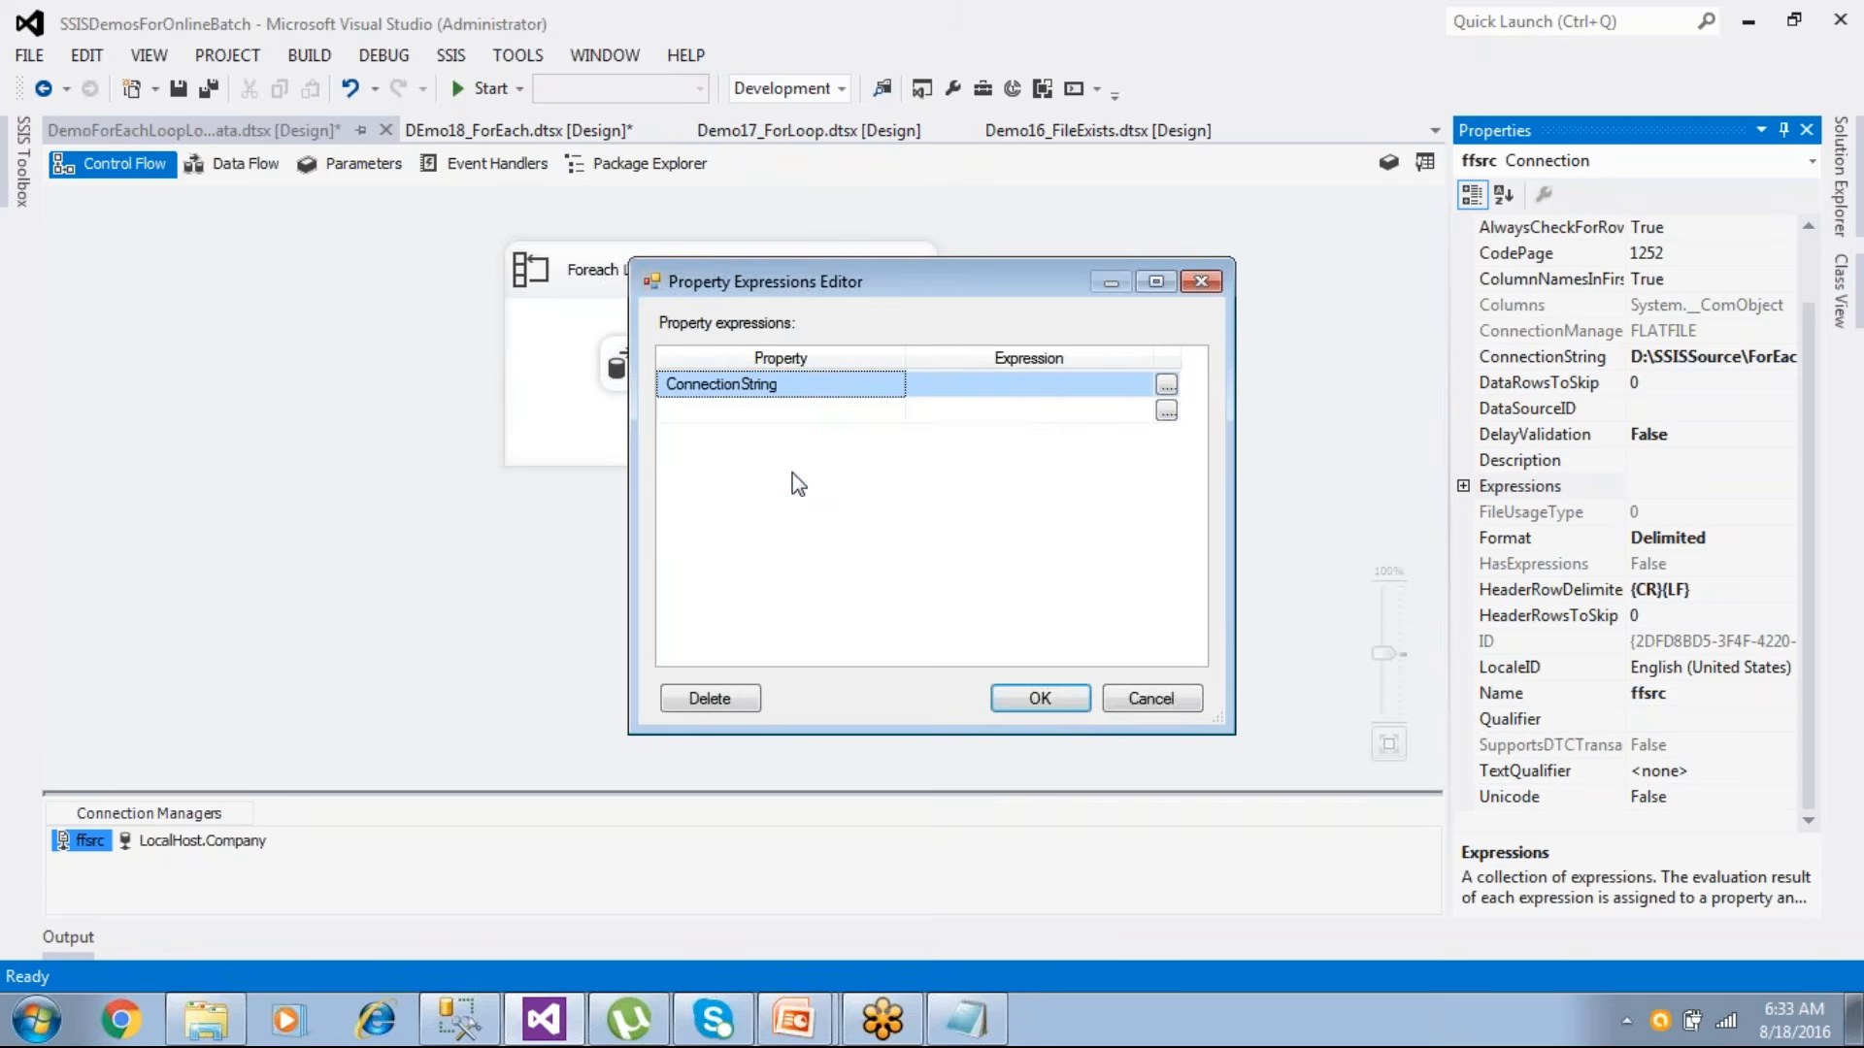
- Build the ConnectionString expression from the path variable as @[User::path] and confirm the property expressions
left_click(1046, 394)
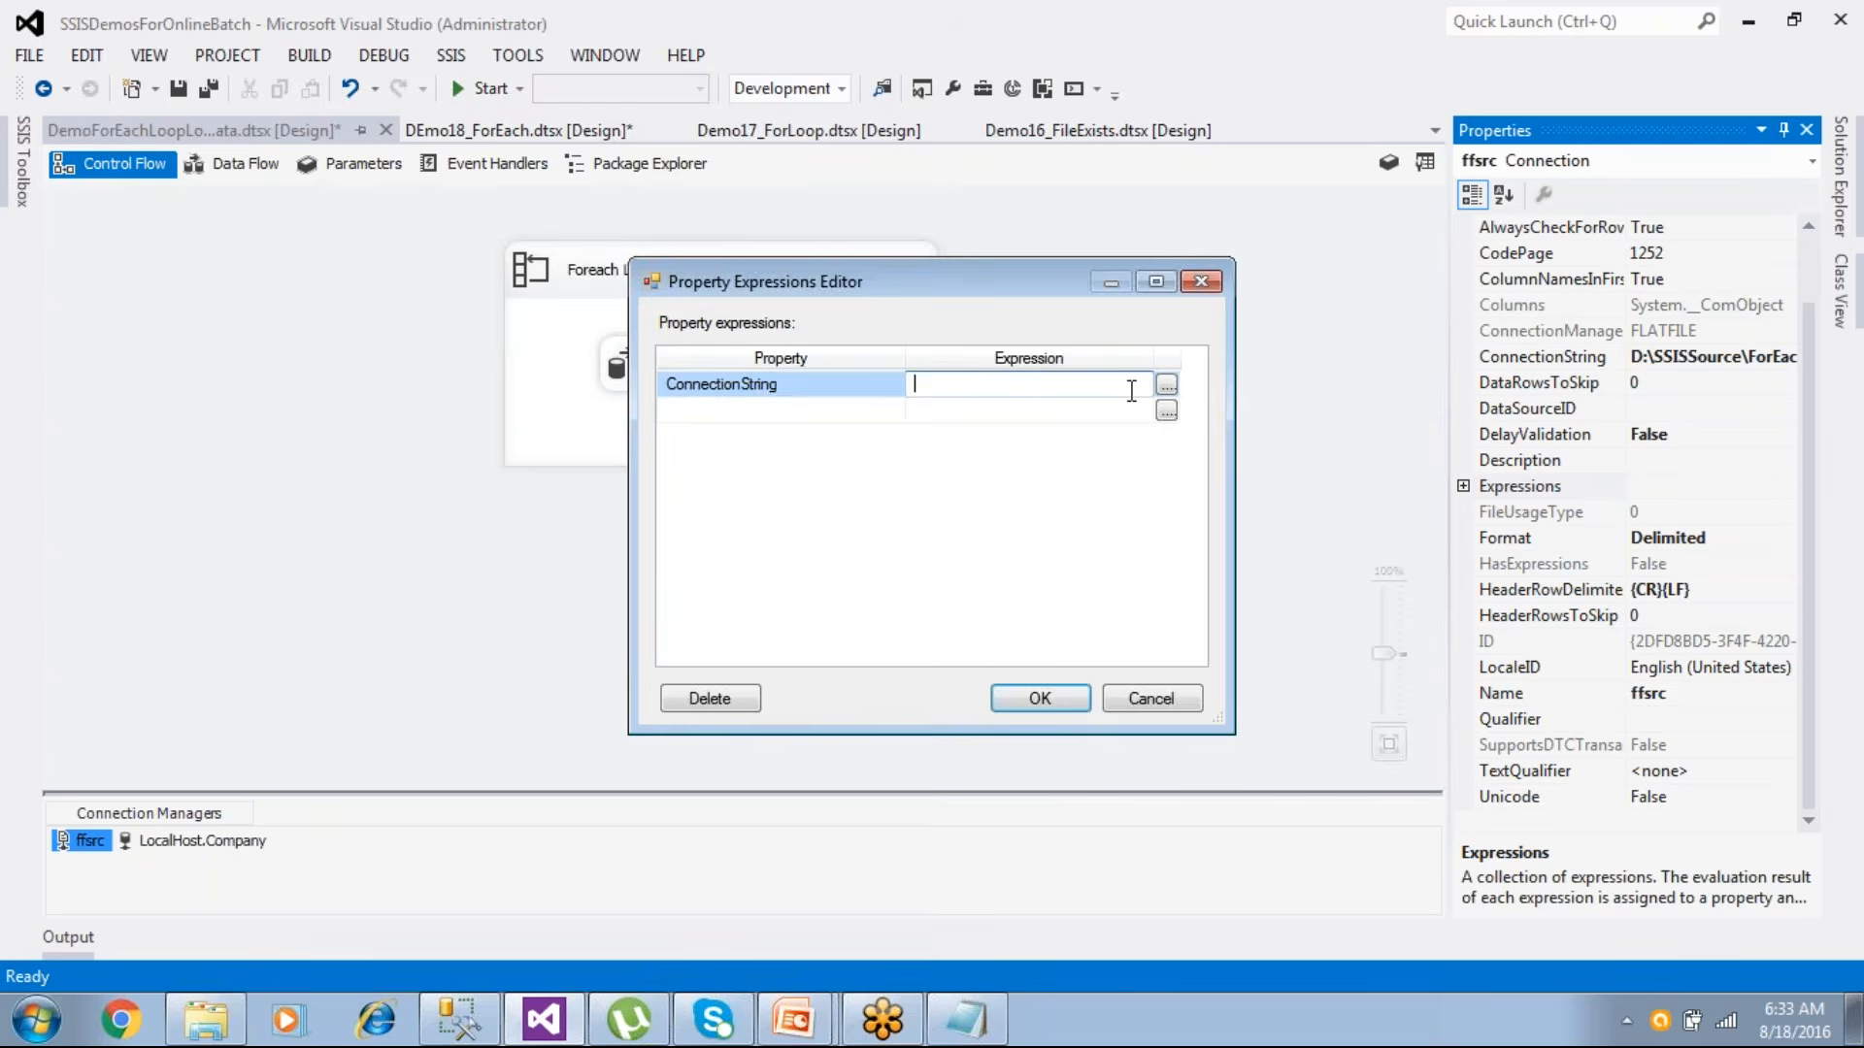
left_click(1167, 385)
left_click(119, 164)
left_click_drag(220, 211, 73, 524)
left_click(223, 716)
left_click(238, 541)
left_click_drag(238, 541, 82, 527)
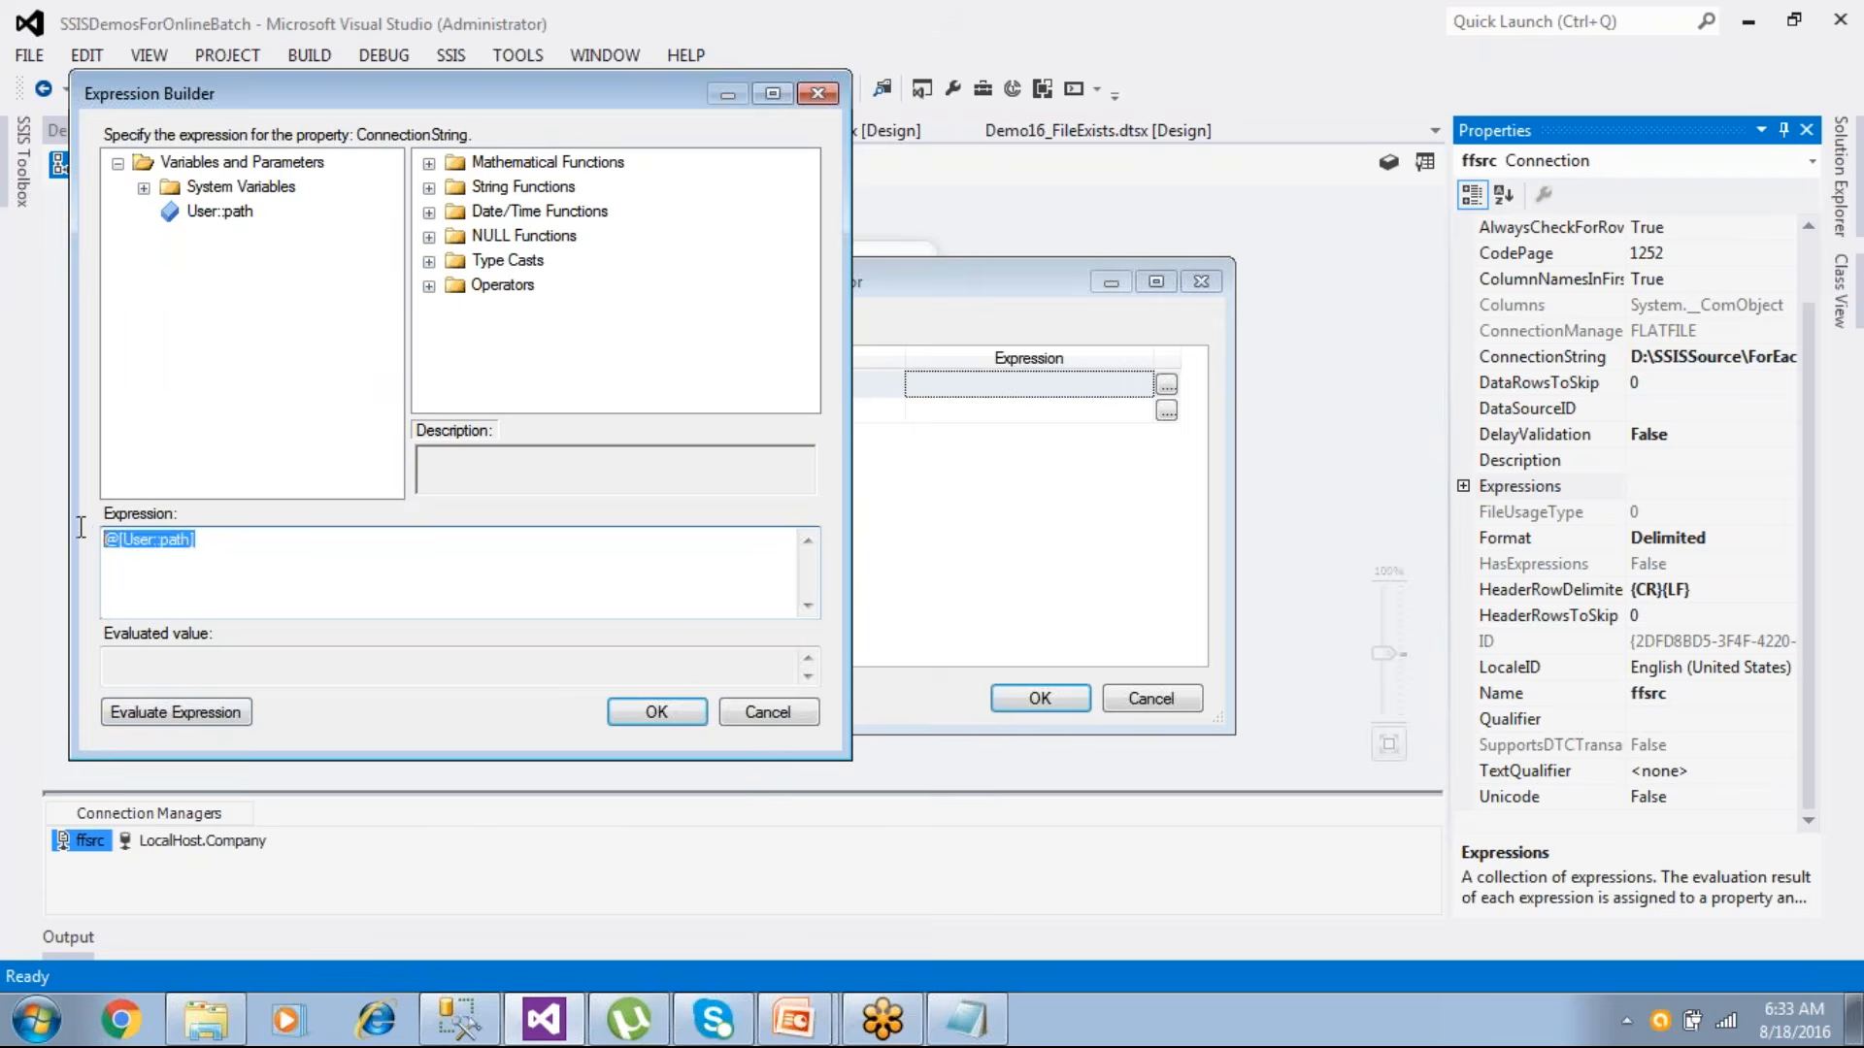
left_click(648, 714)
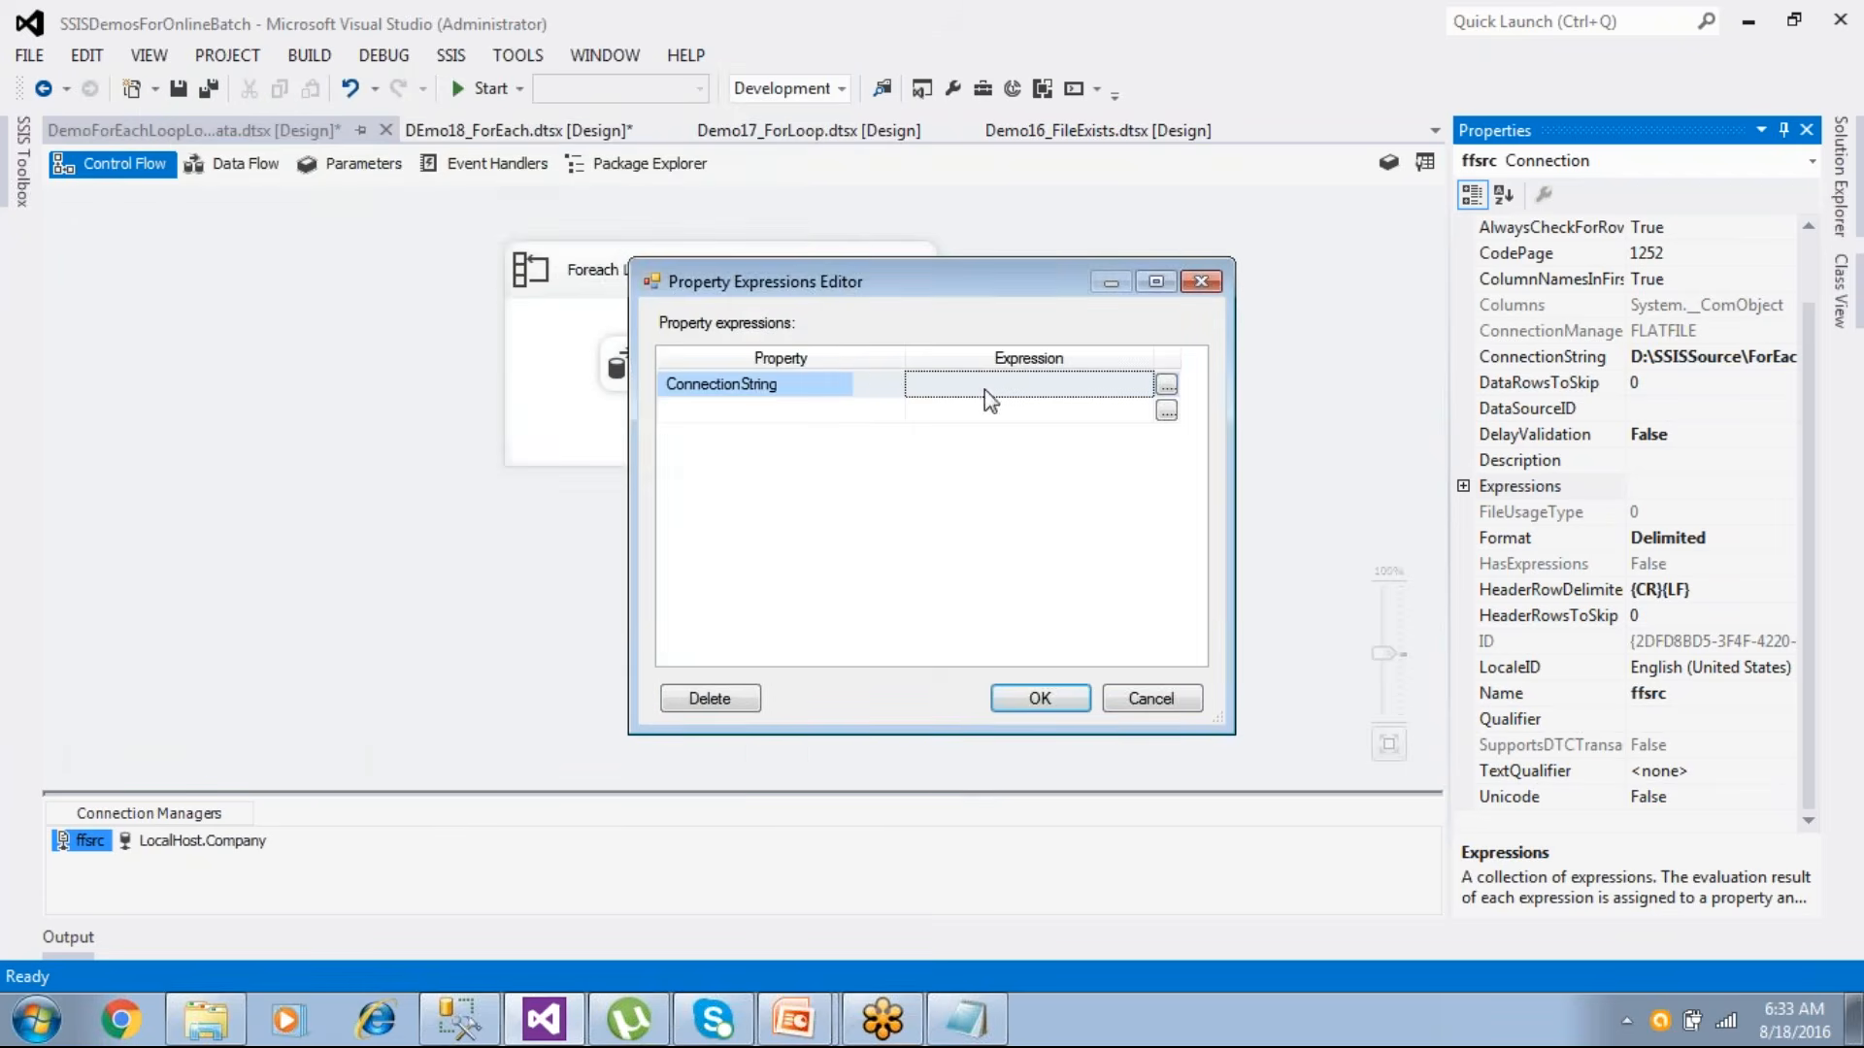
left_click(1036, 698)
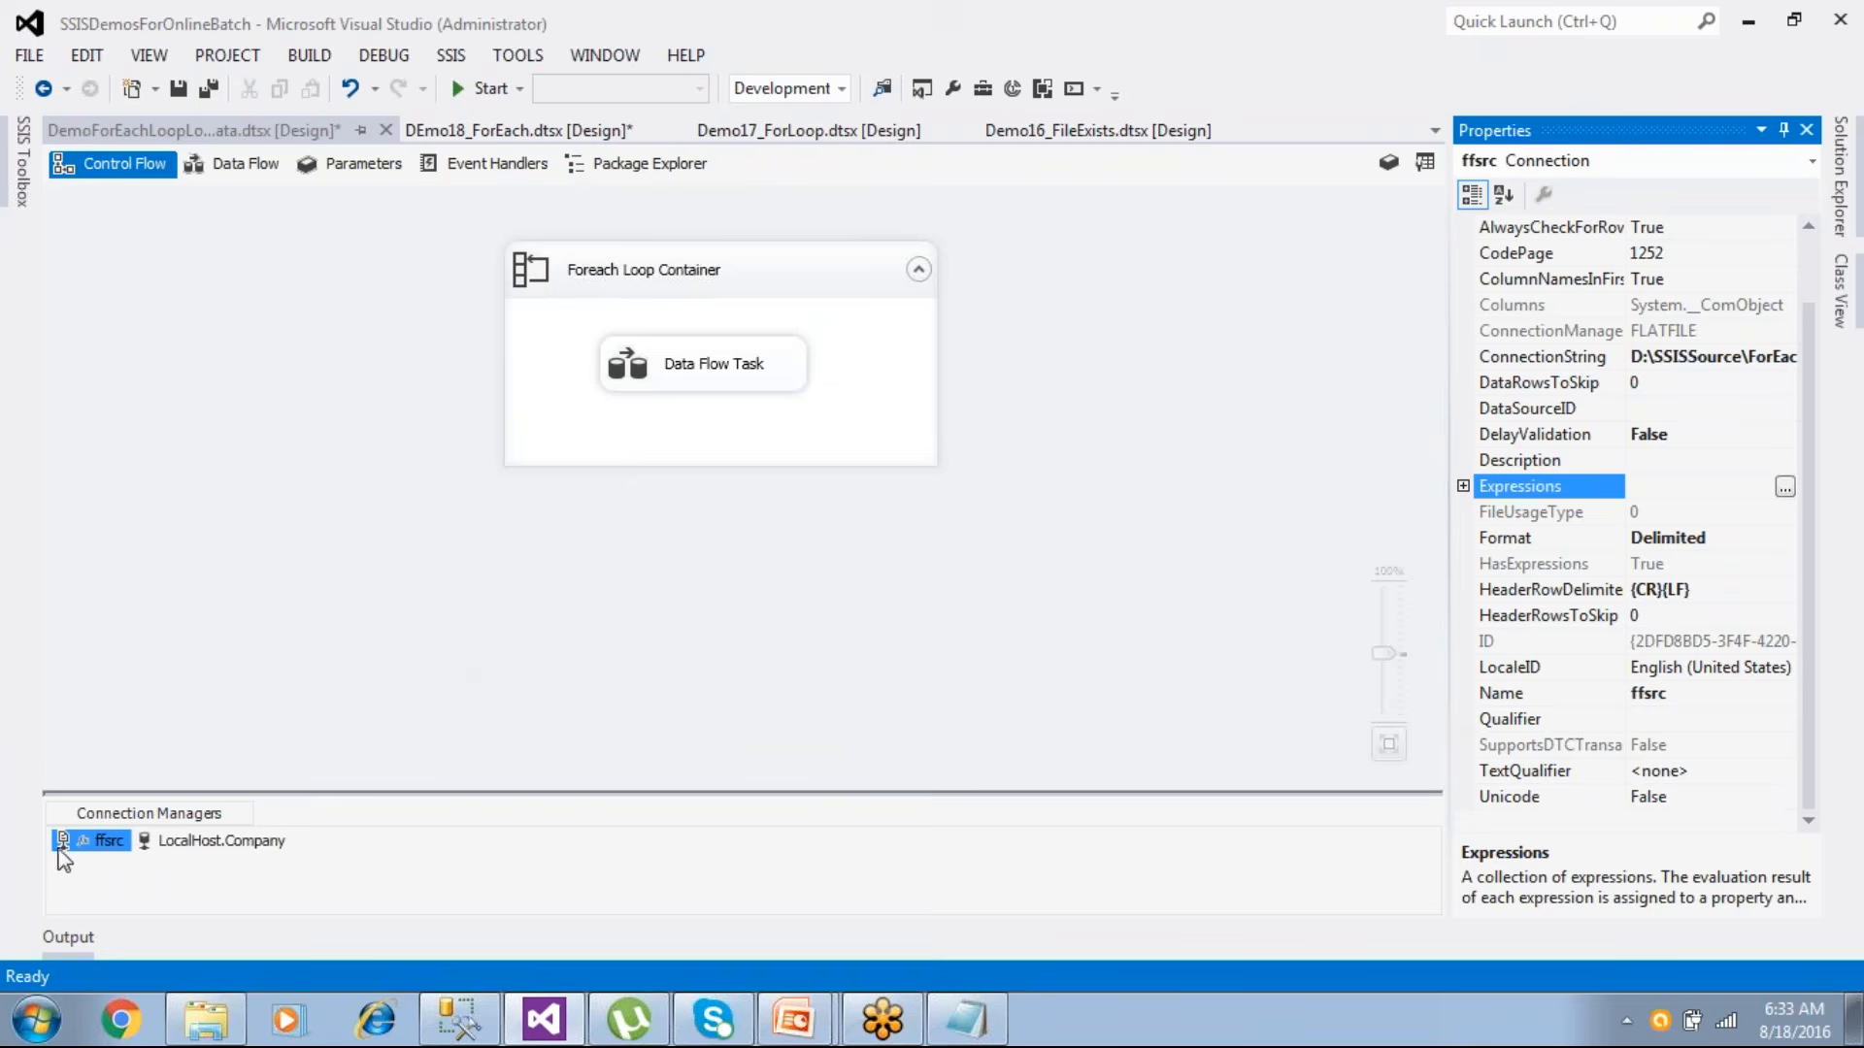
- Show the Foreach Loop's collection settings, and copy the ForEachLoopSrc folder path from File Explorer into Notepad with a trailing backslash
double_click(686, 270)
left_click(557, 275)
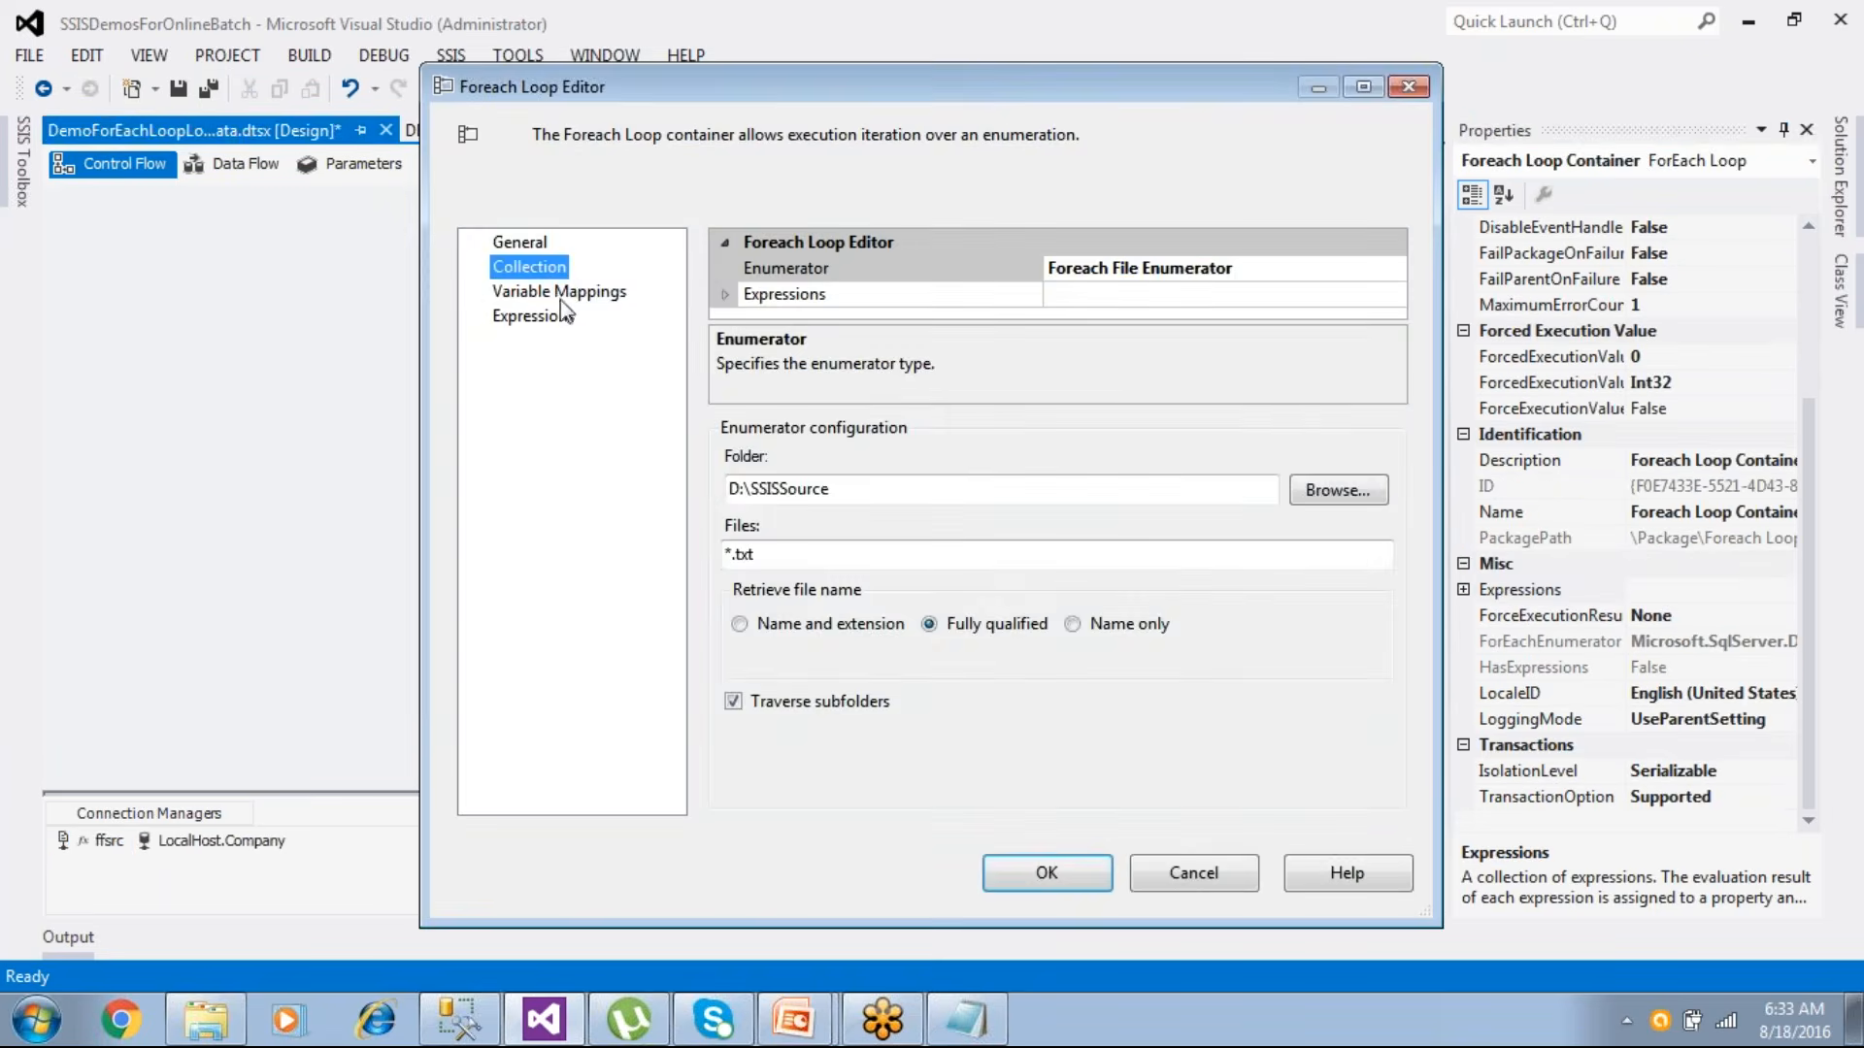
left_click(206, 1021)
left_click(333, 210)
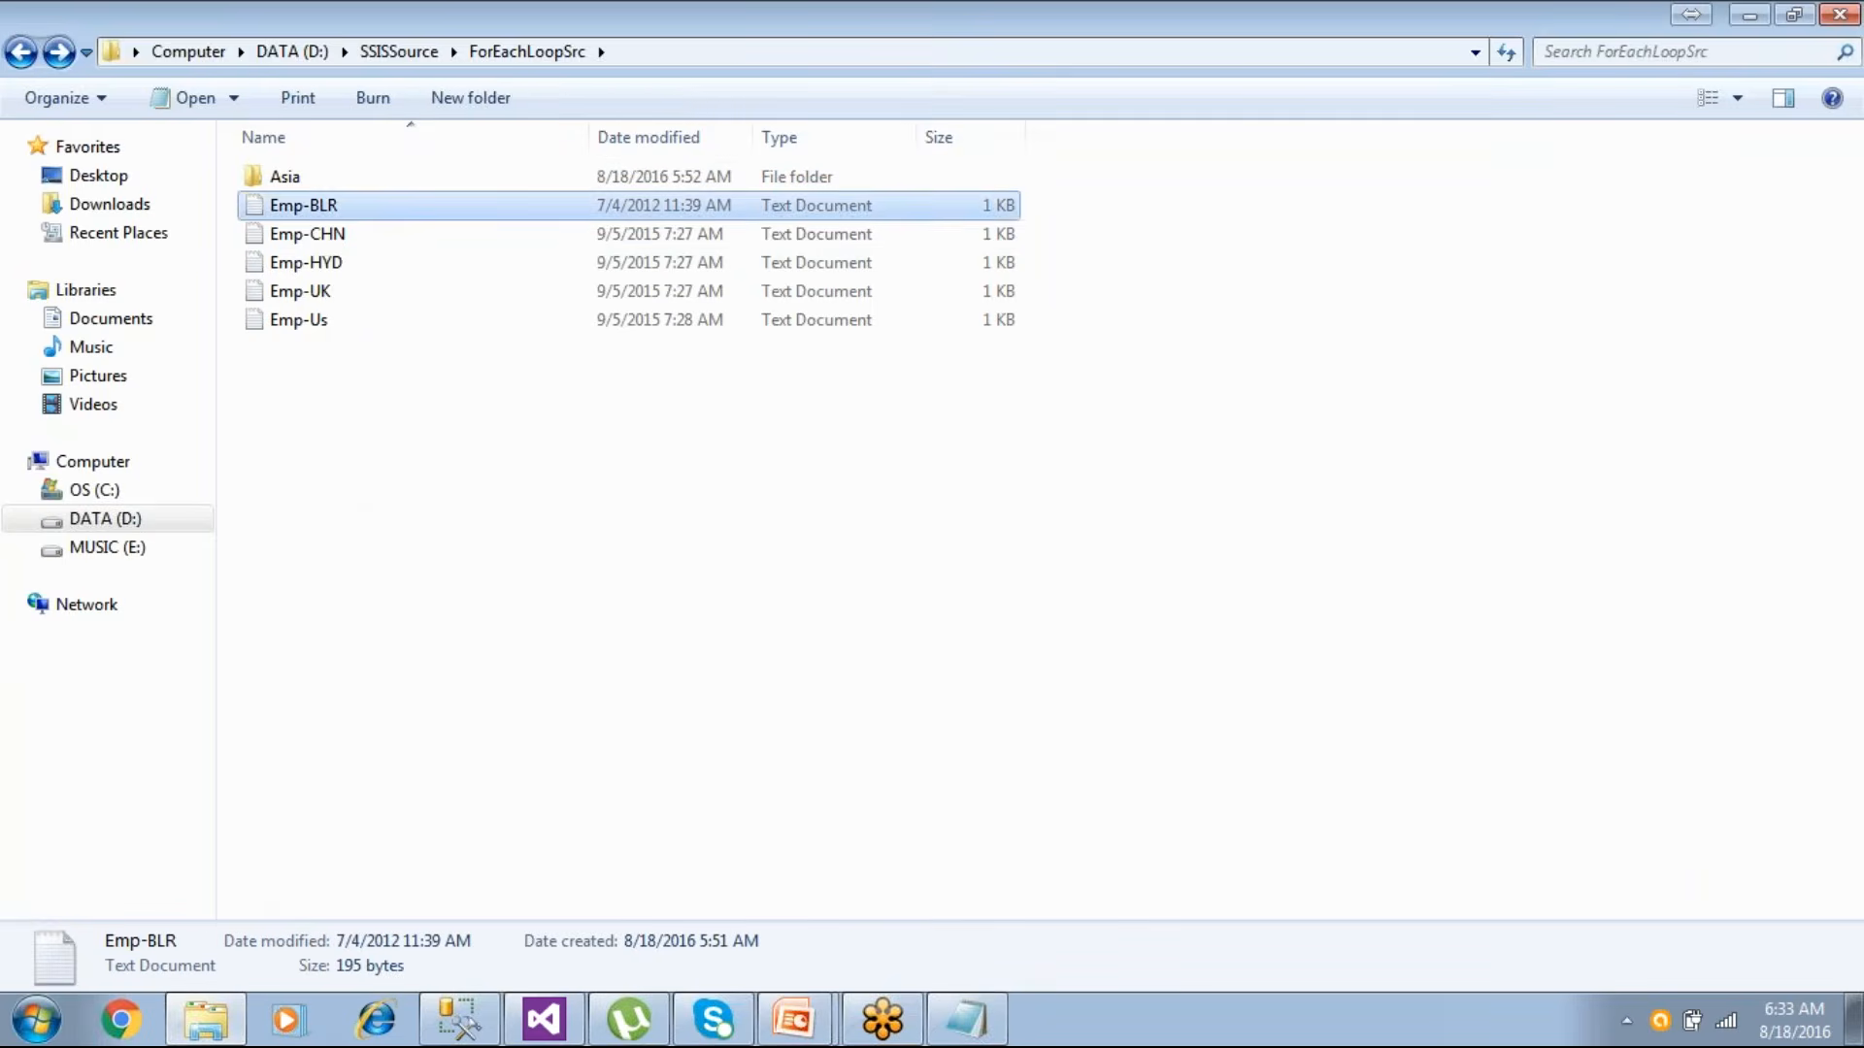
left_click(641, 53)
key("ctrl+c")
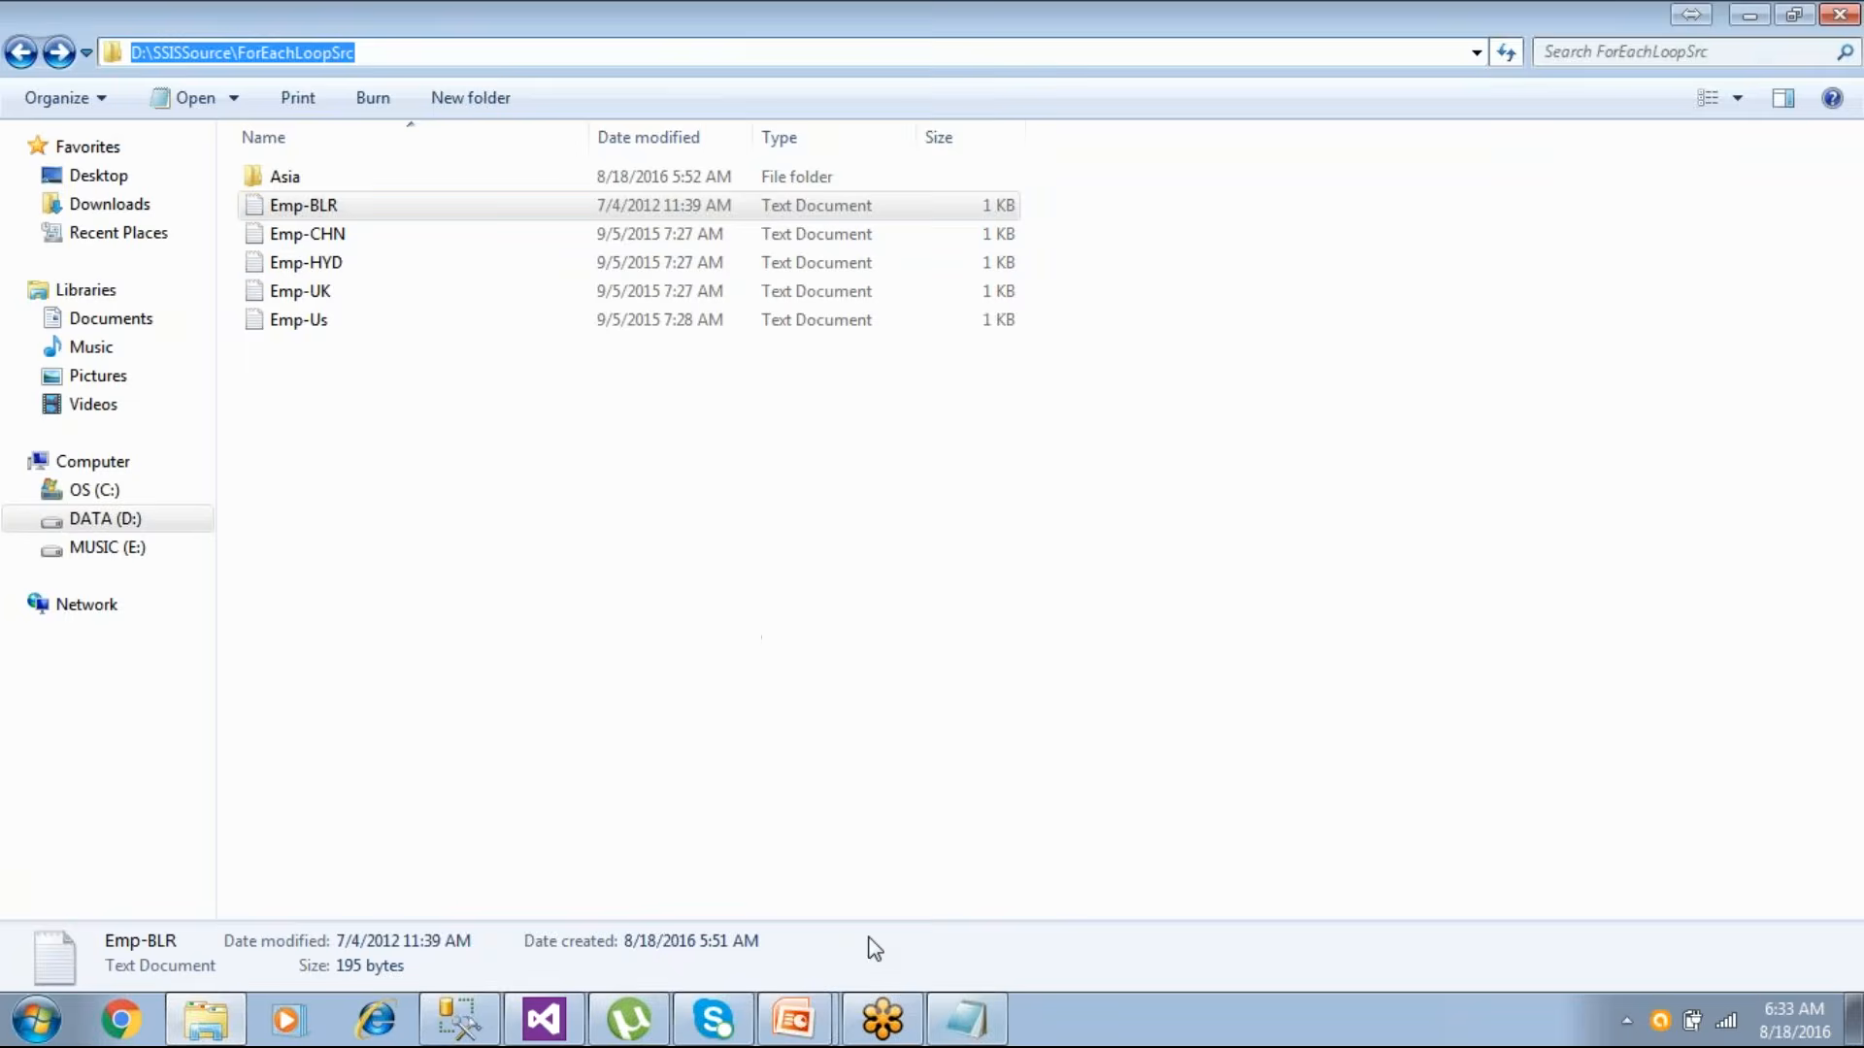
left_click(965, 1019)
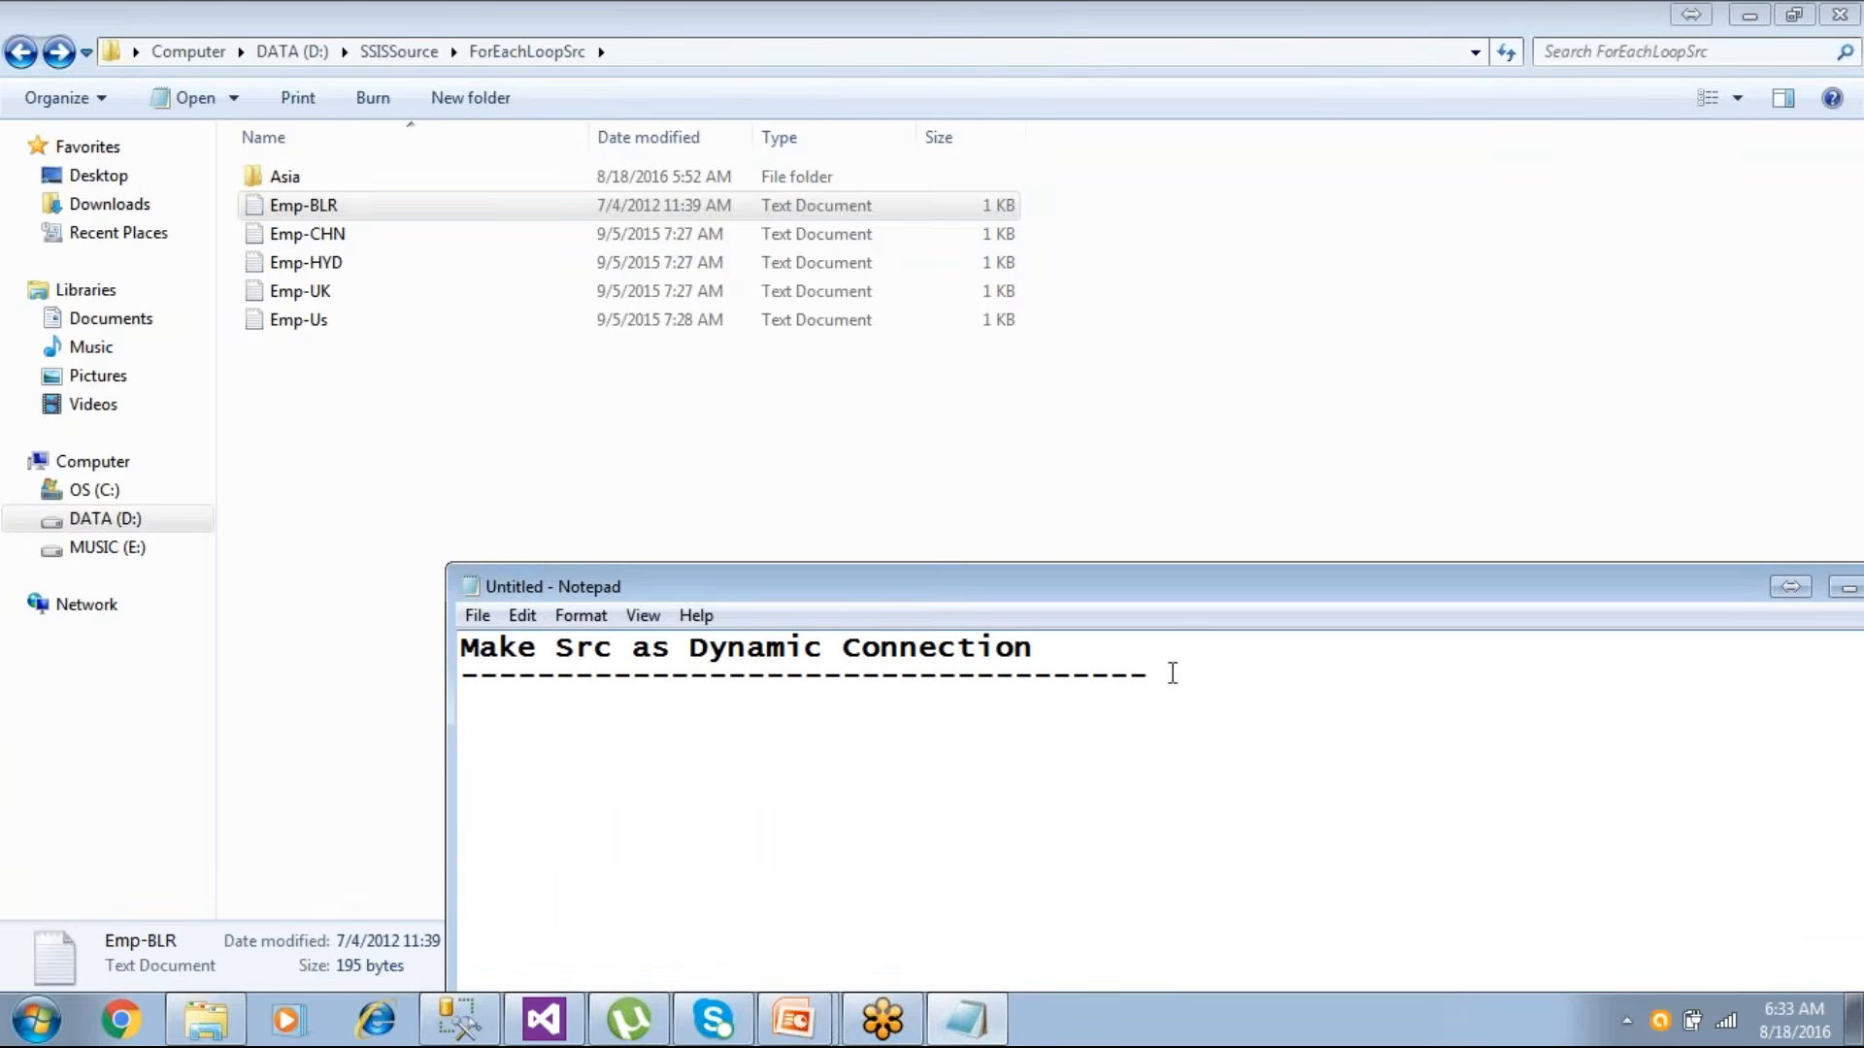
key("ctrl+v")
type("\\")
- Complete the path in Notepad with the copied file name Emp-BLR and the extension .txt, and highlight the whole path
left_click(331, 206)
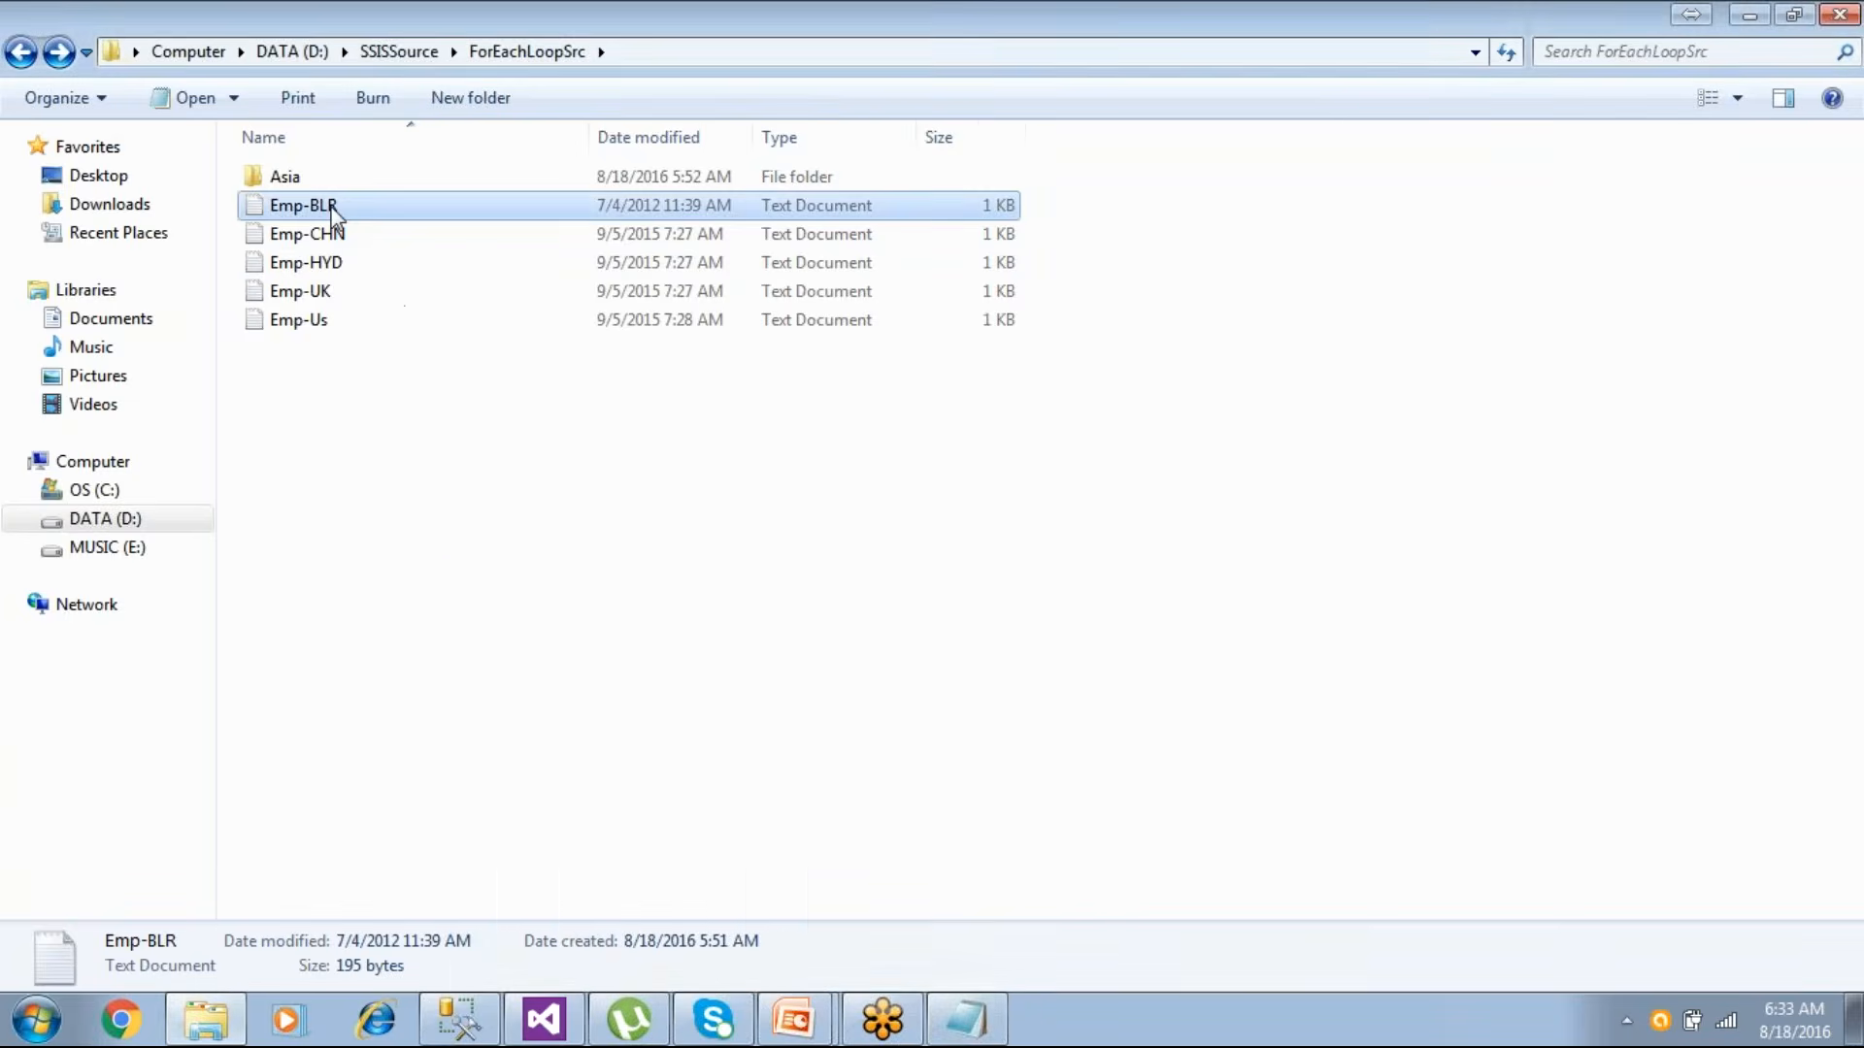
left_click(331, 207)
key("ctrl+c")
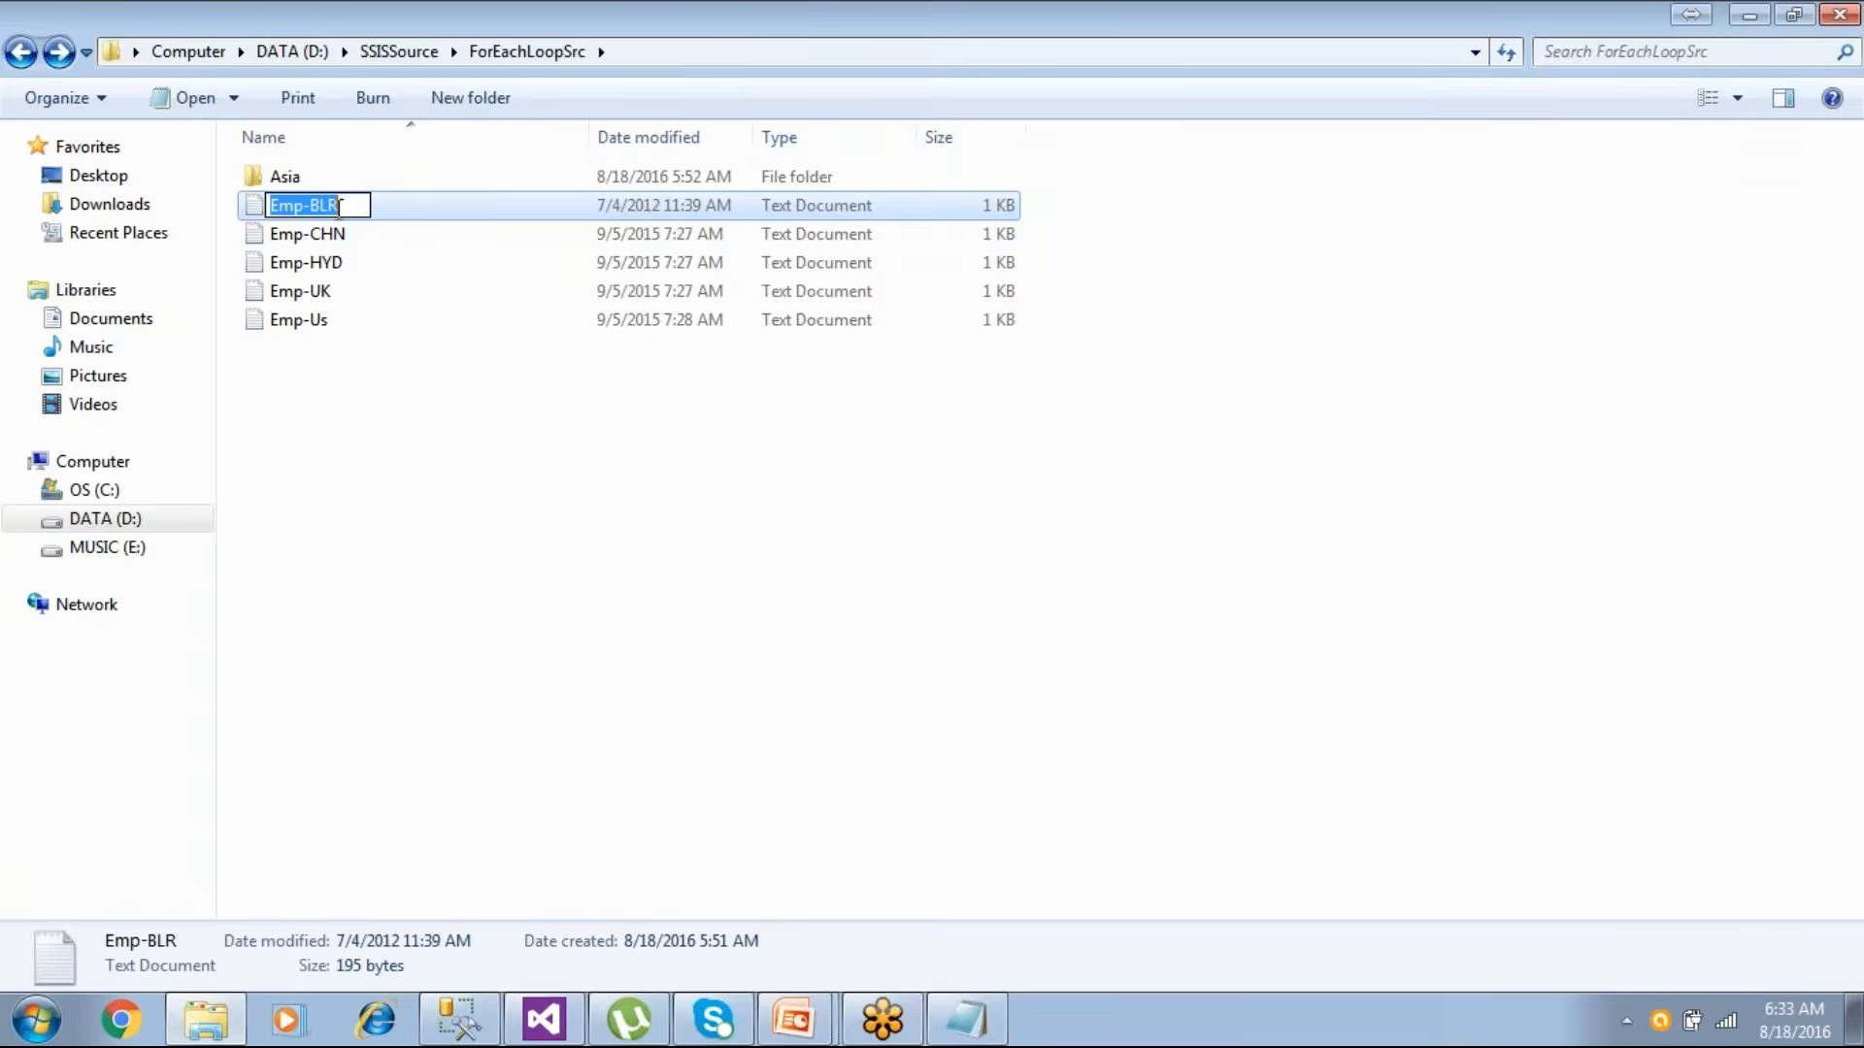
left_click(965, 1015)
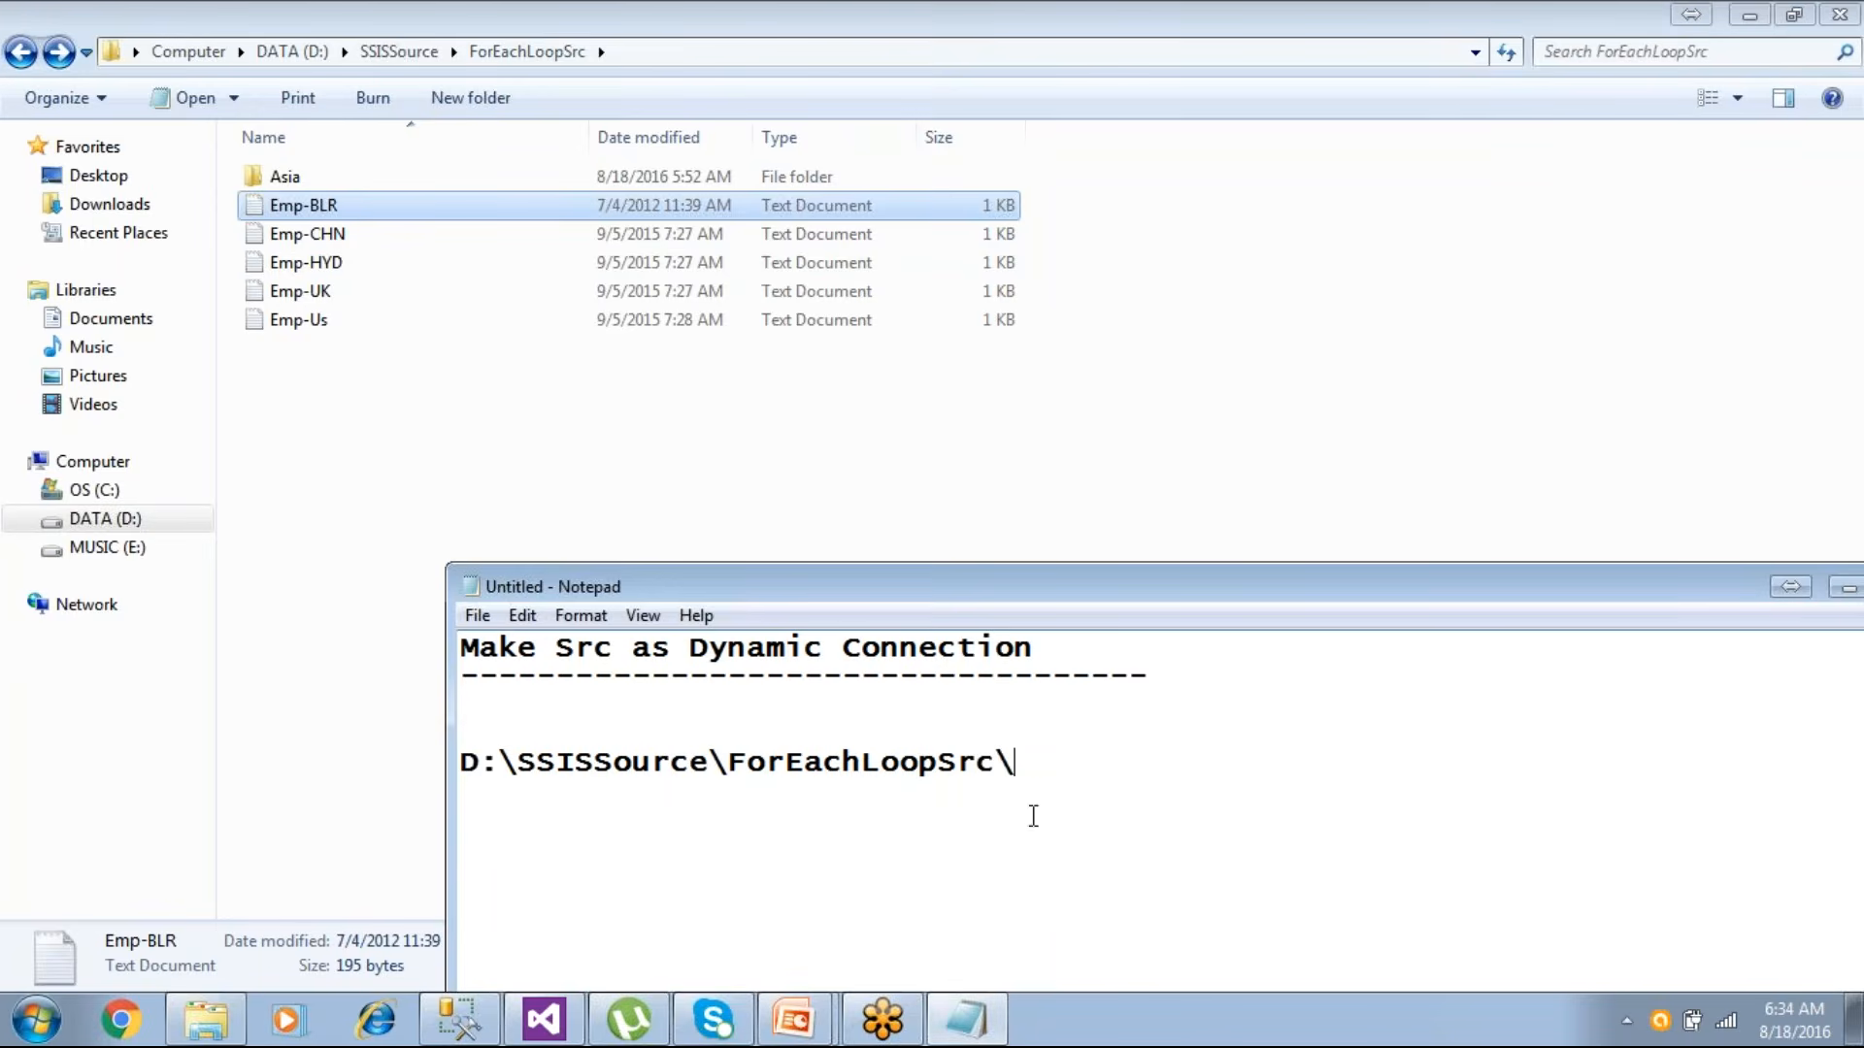
key("ctrl+v")
type(".txt")
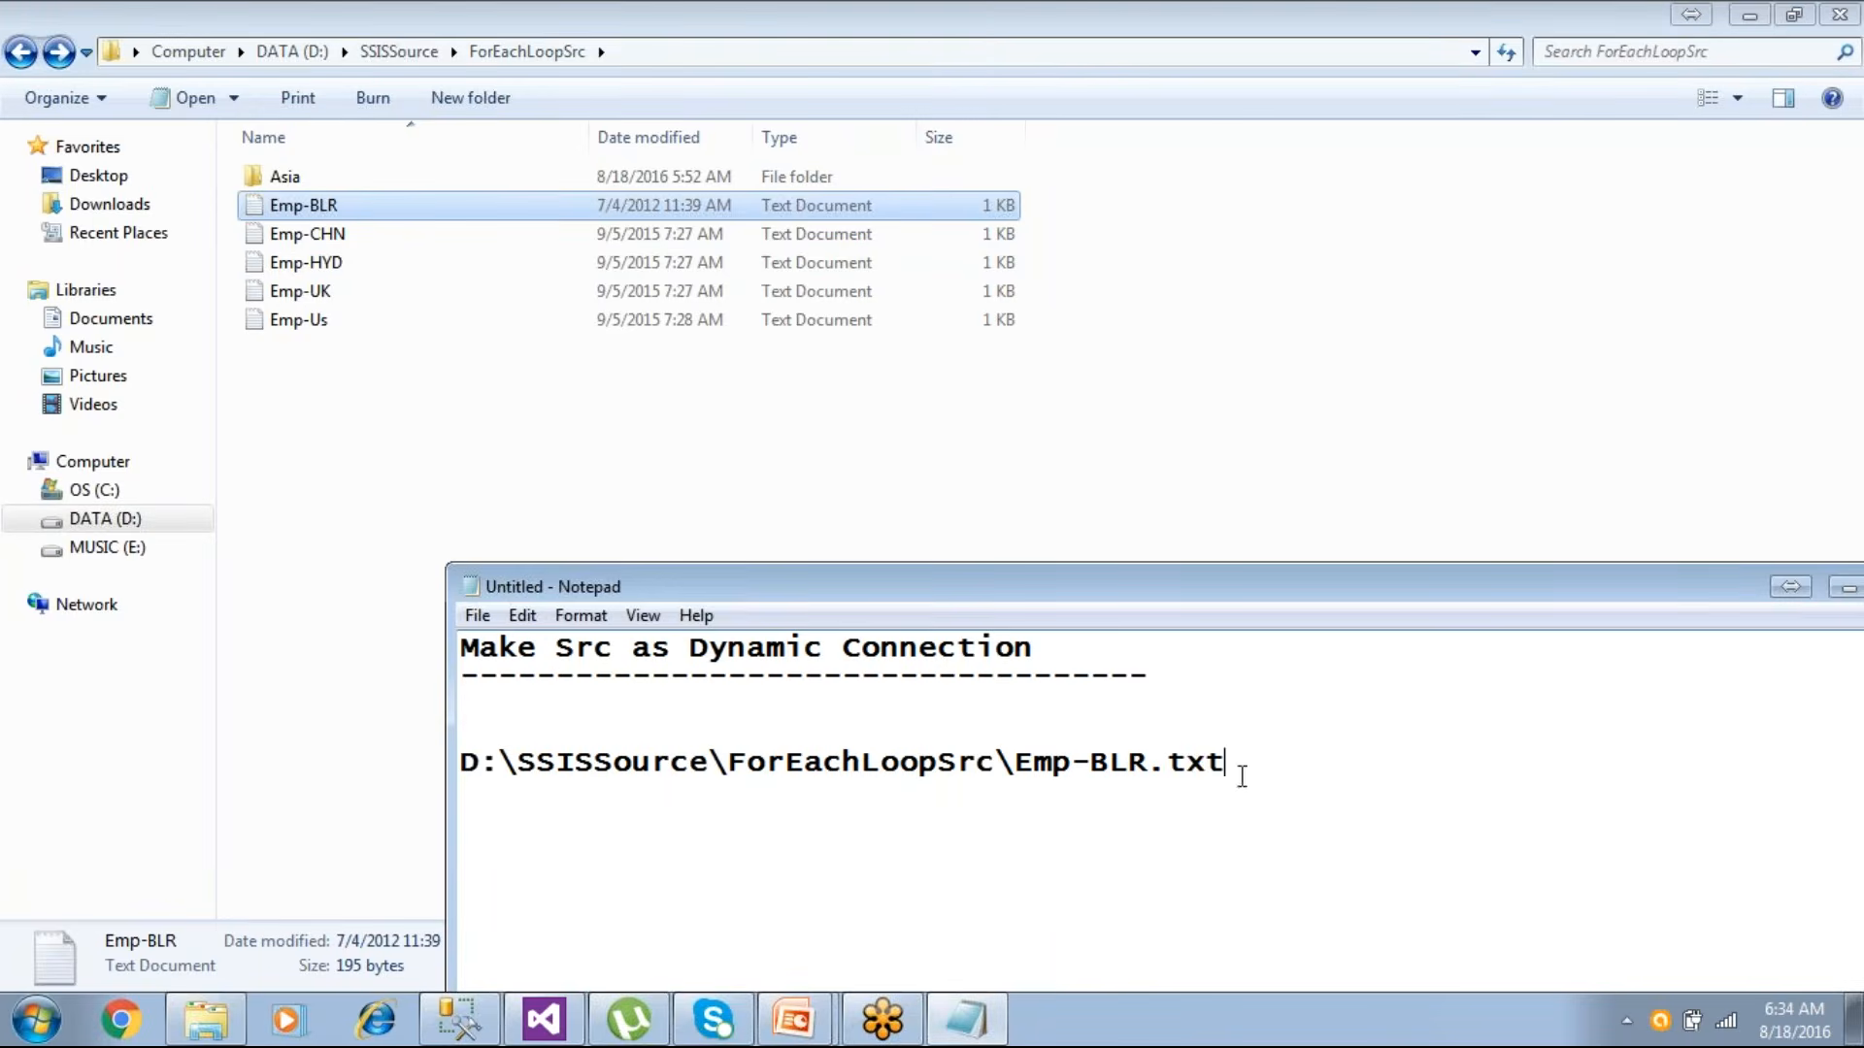
left_click_drag(1241, 776, 428, 746)
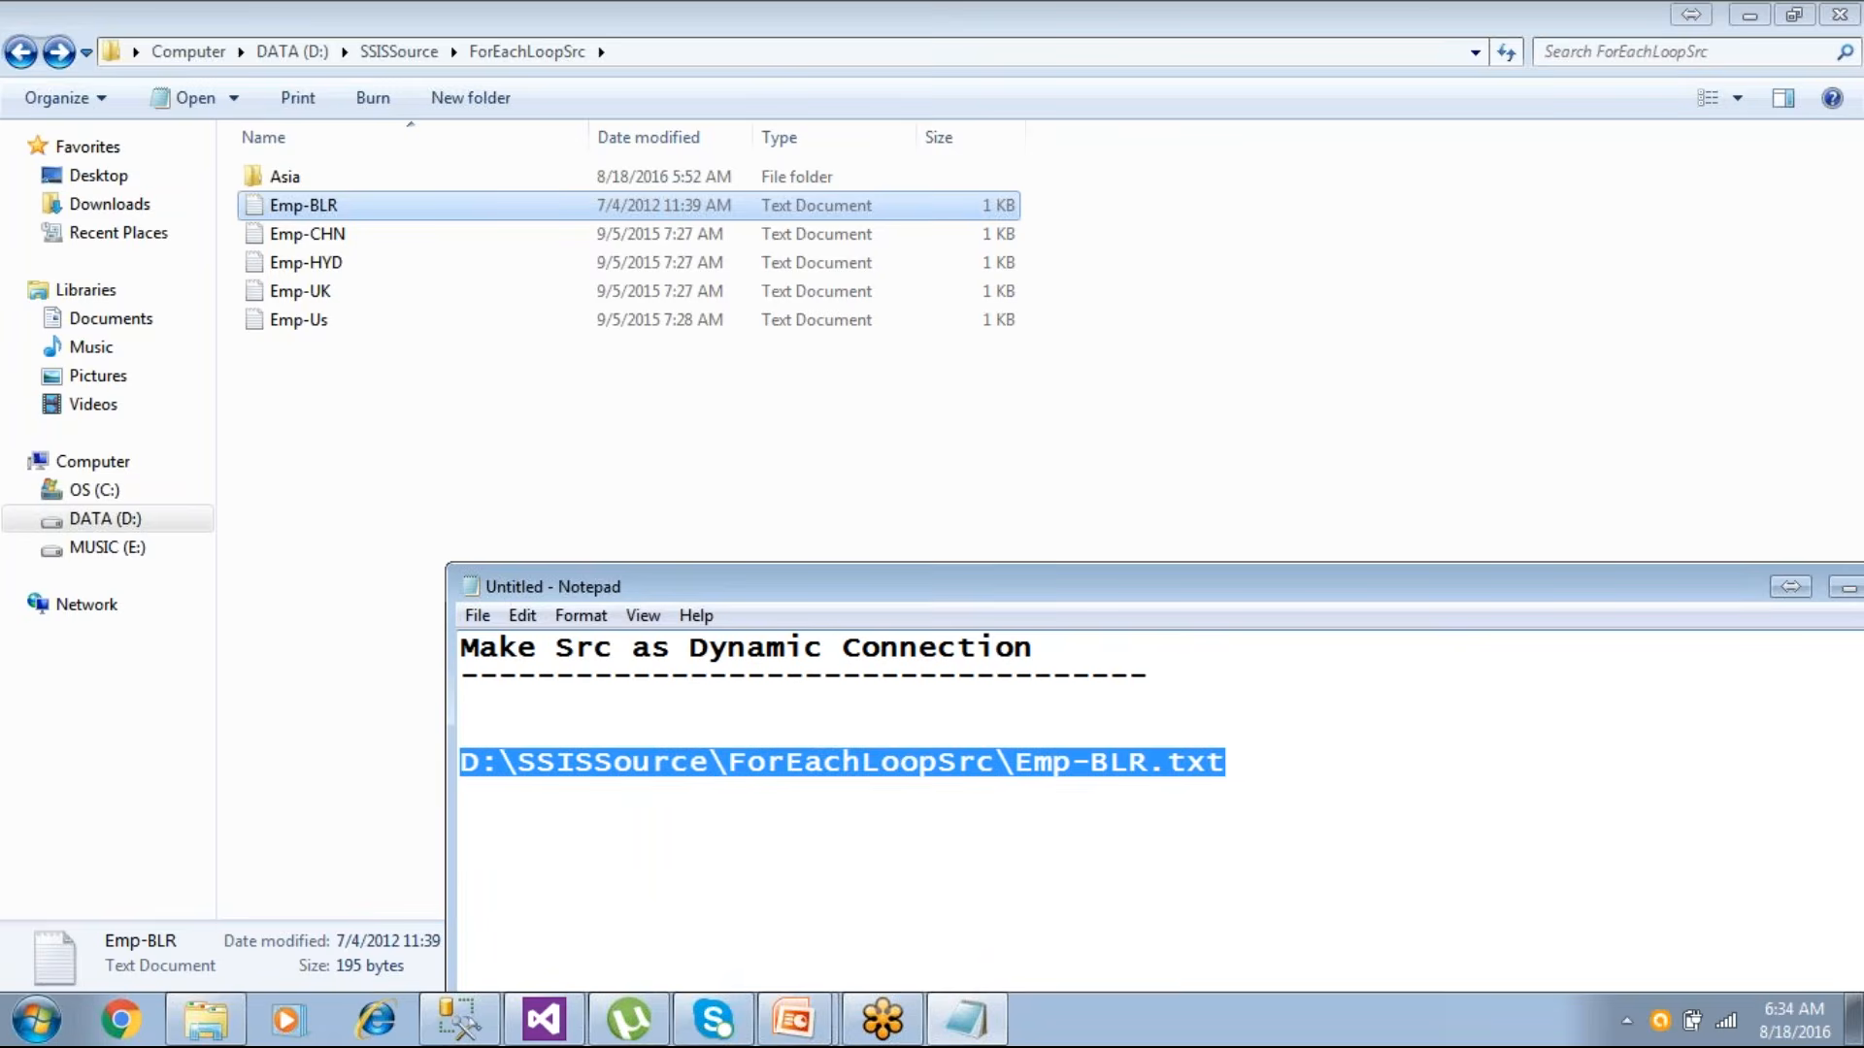
- Close the Foreach Loop editor in Visual Studio and compare the ffsrc connection manager's file name with the path in Notepad
left_click(216, 1015)
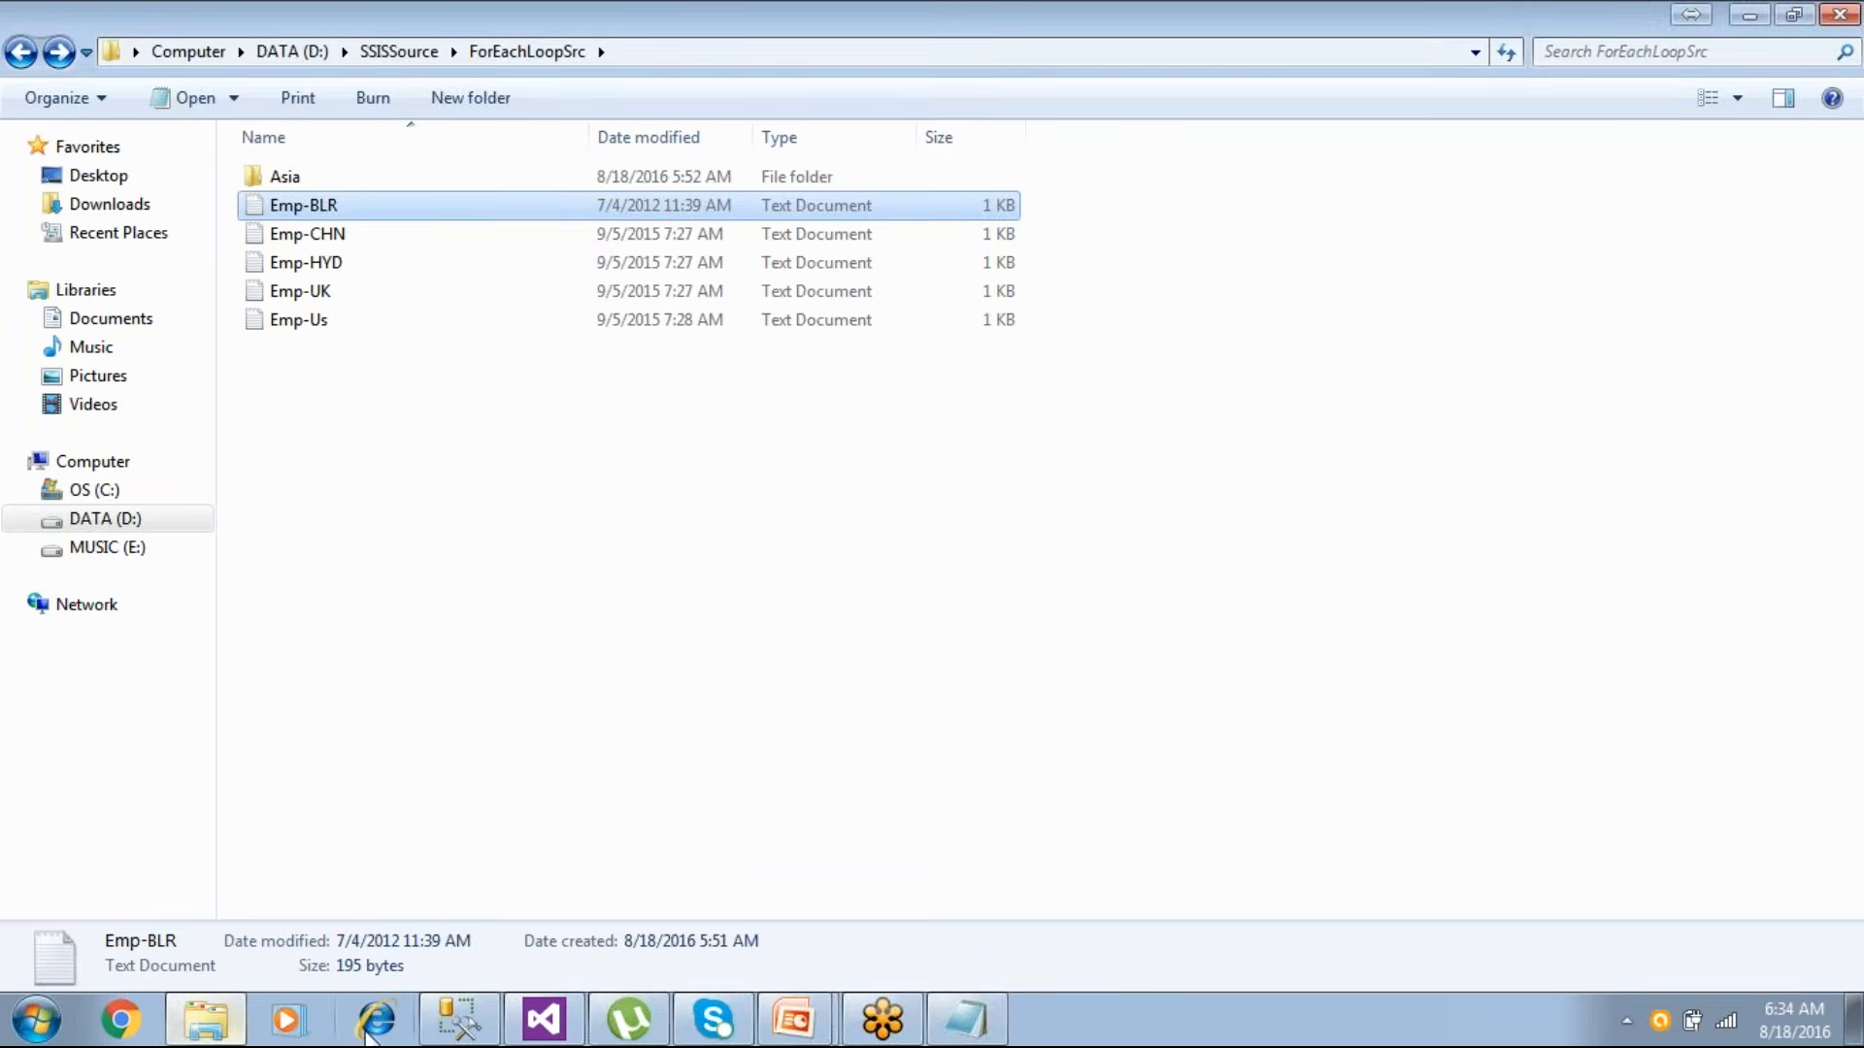
left_click(572, 1029)
left_click(1058, 876)
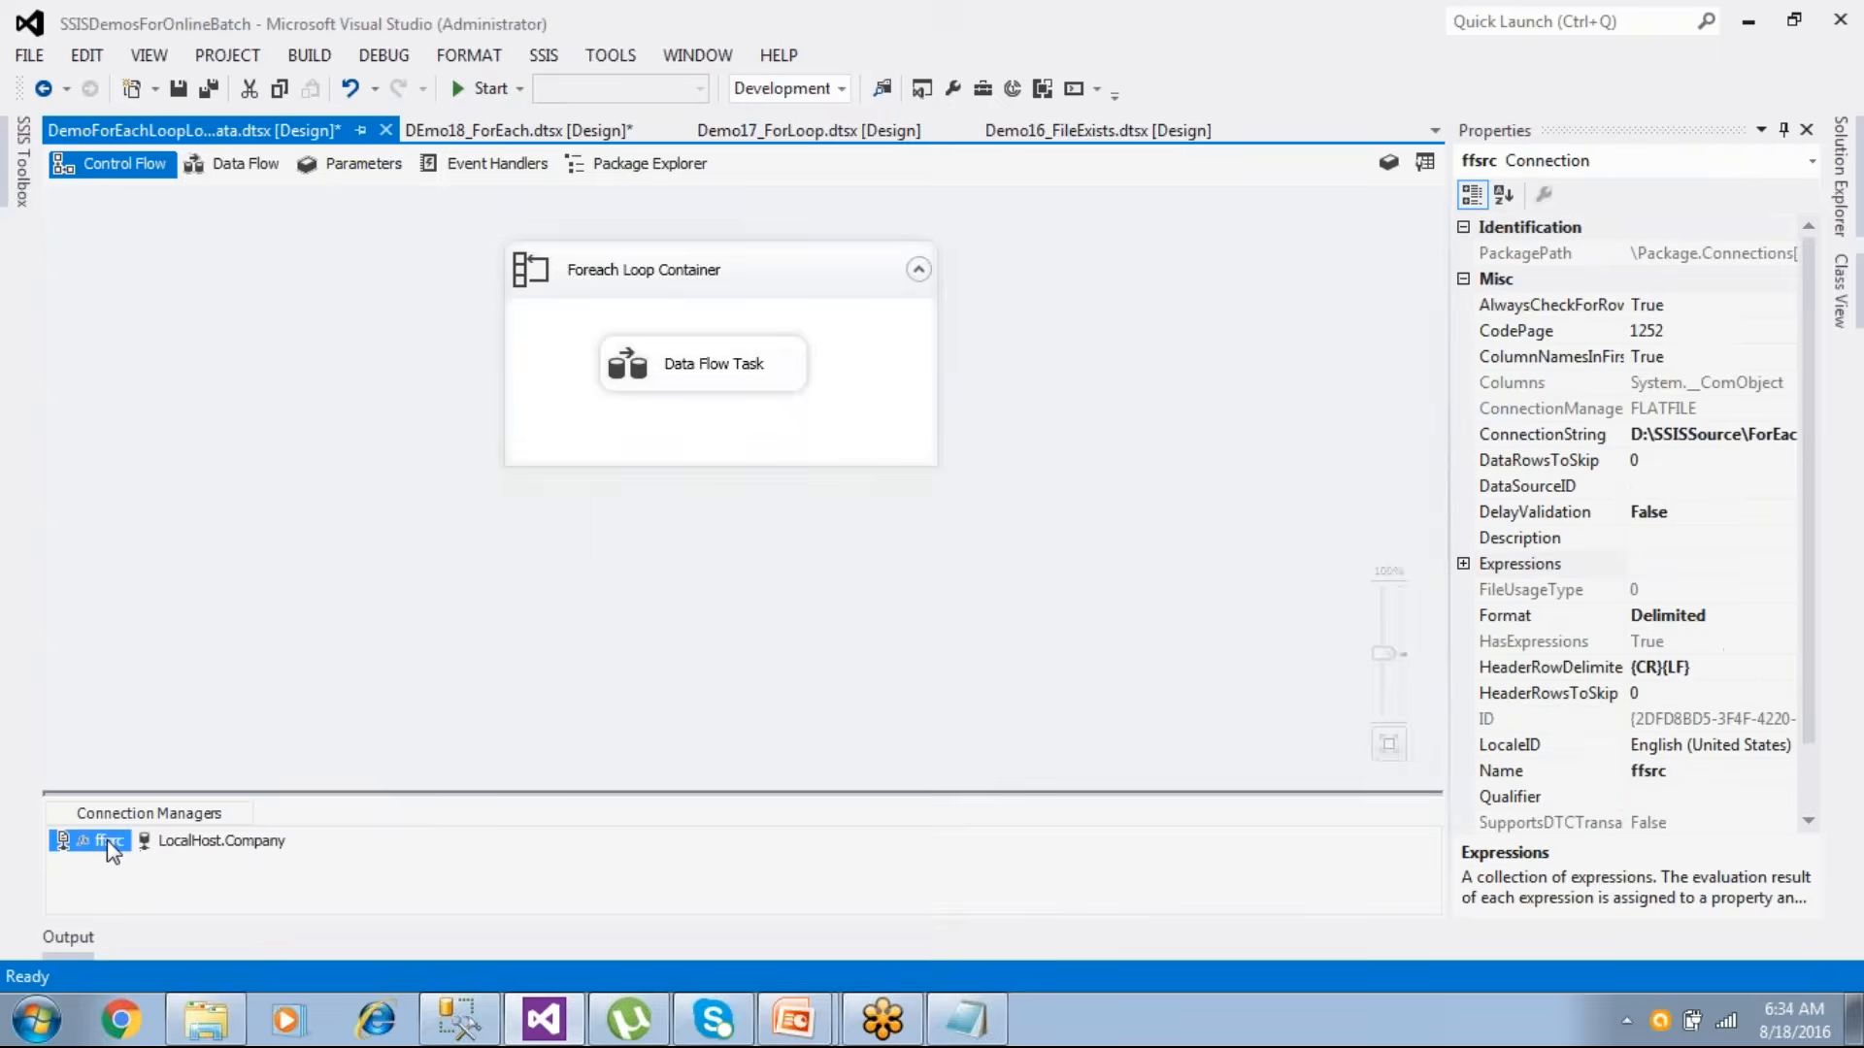
double_click(107, 840)
left_click(947, 1020)
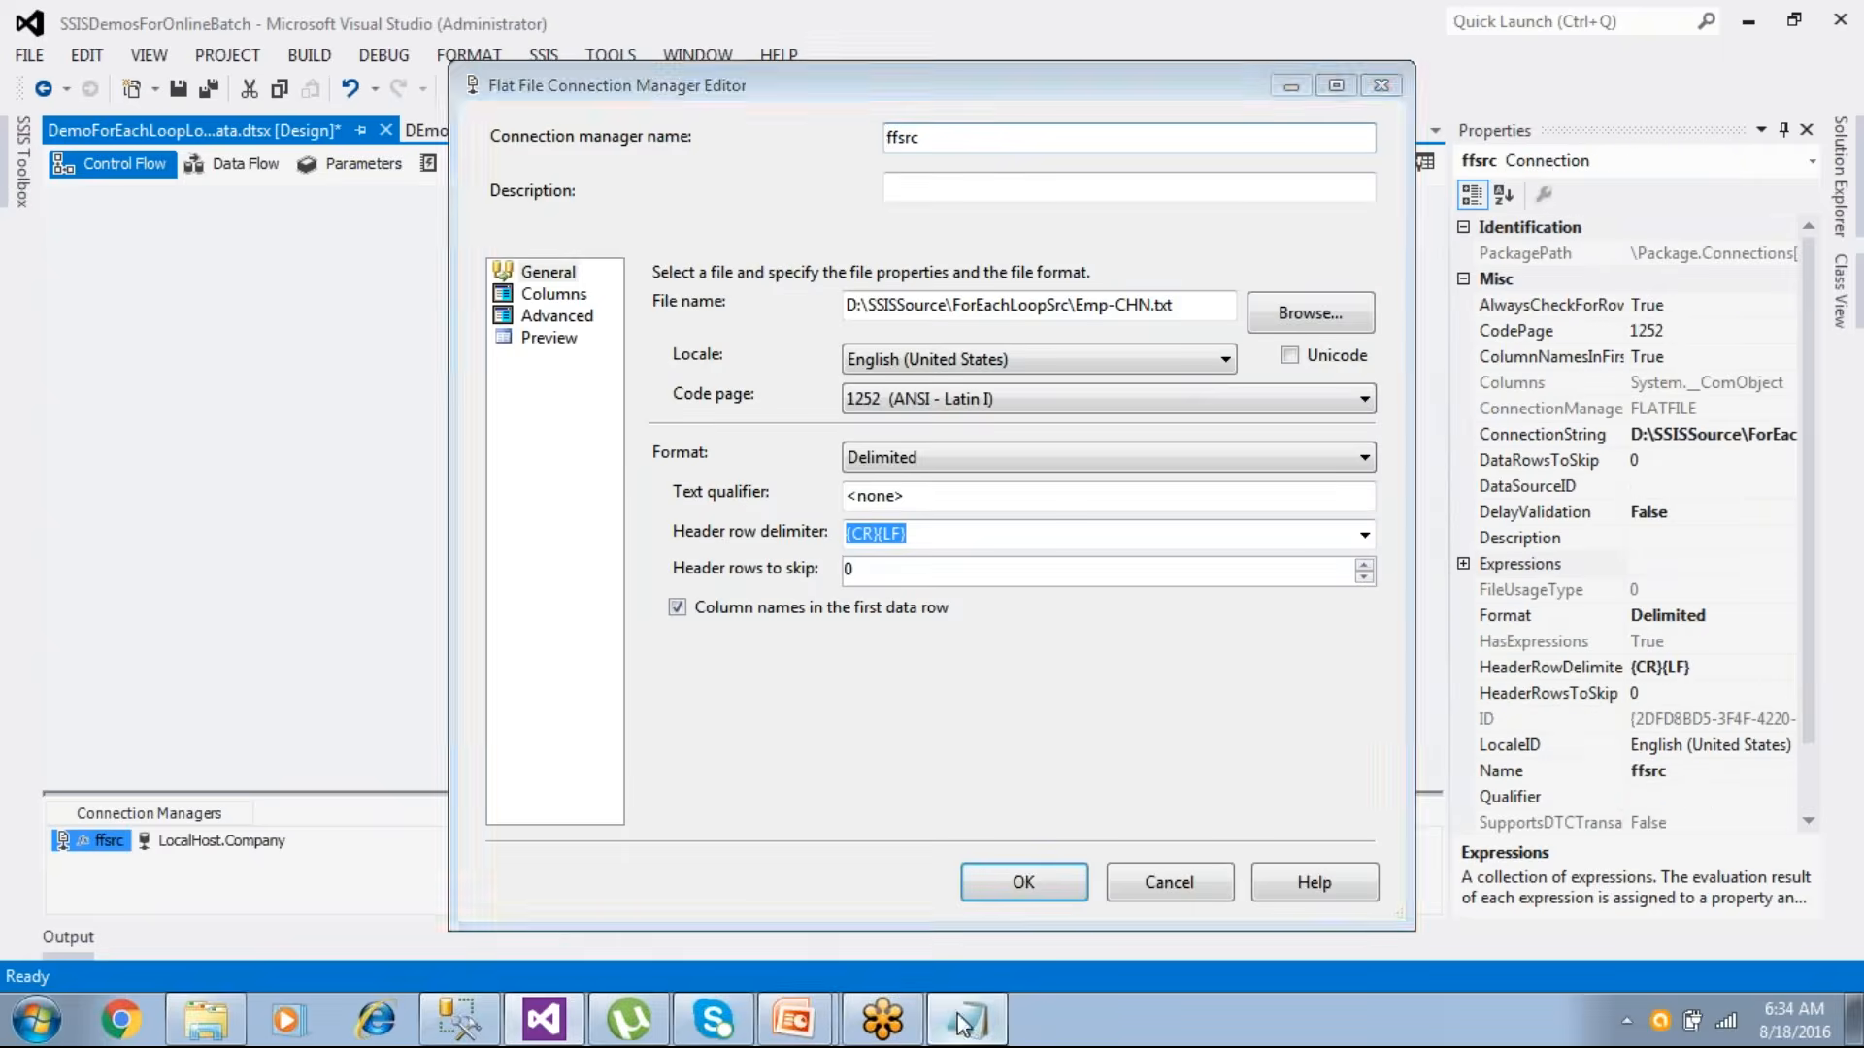
left_click(249, 576)
left_click(1172, 884)
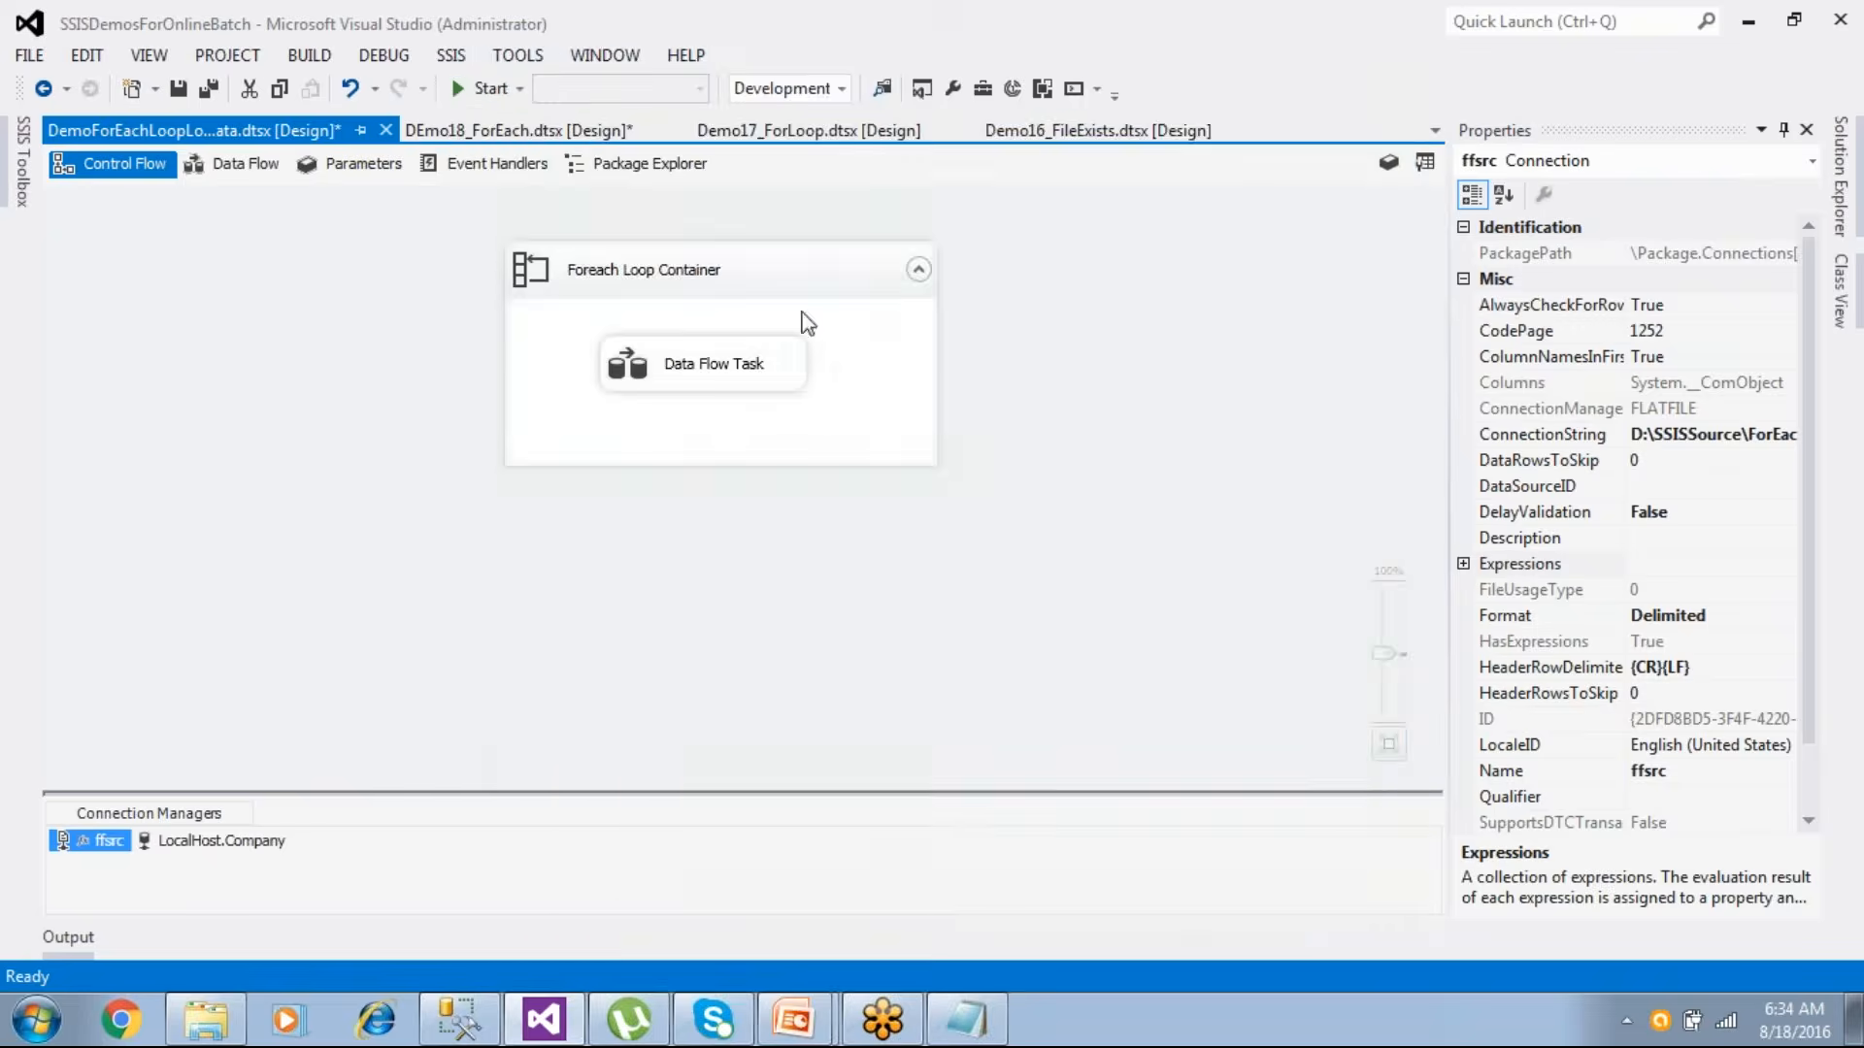
- Replace the file name in the Notepad path with Emp-CHN, copied from File Explorer, and highlight the whole path
left_click(223, 1022)
left_click(307, 234)
key("F2")
key("ctrl+c")
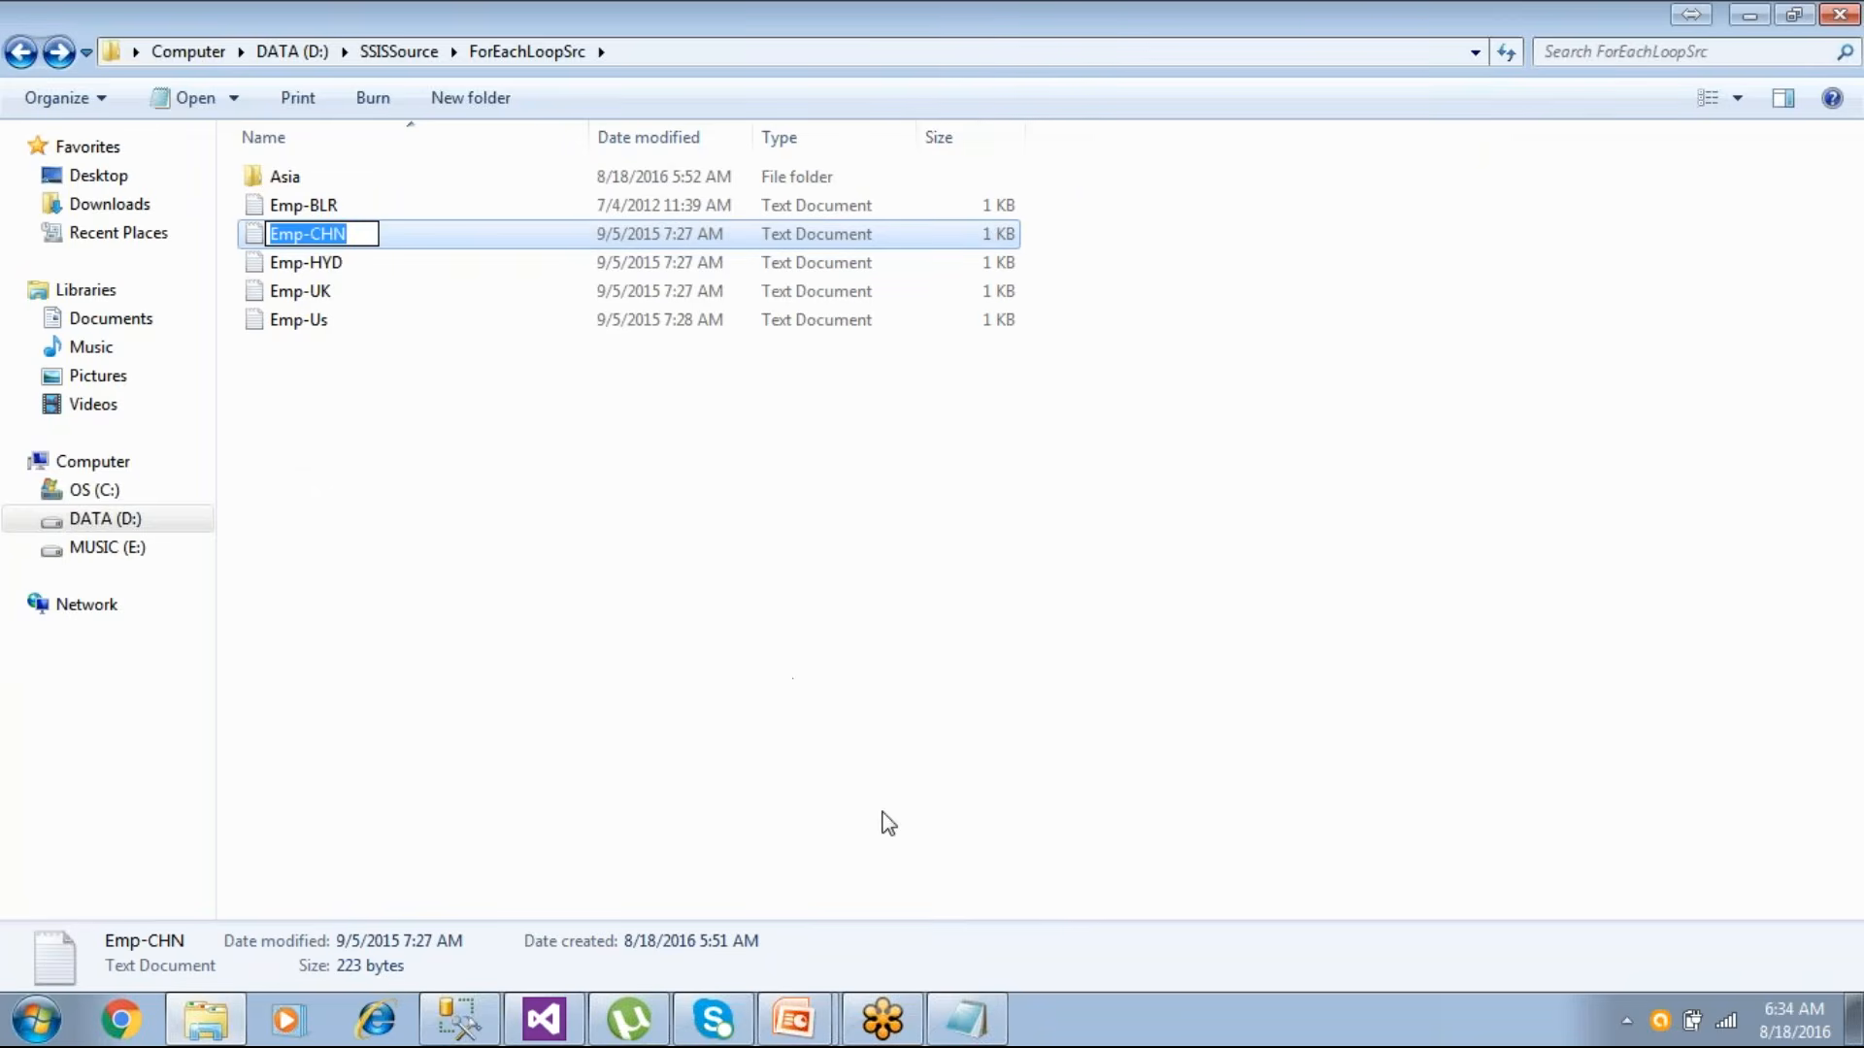
left_click(971, 1019)
left_click(1048, 867)
left_click_drag(1012, 762, 1143, 767)
key("ctrl+v")
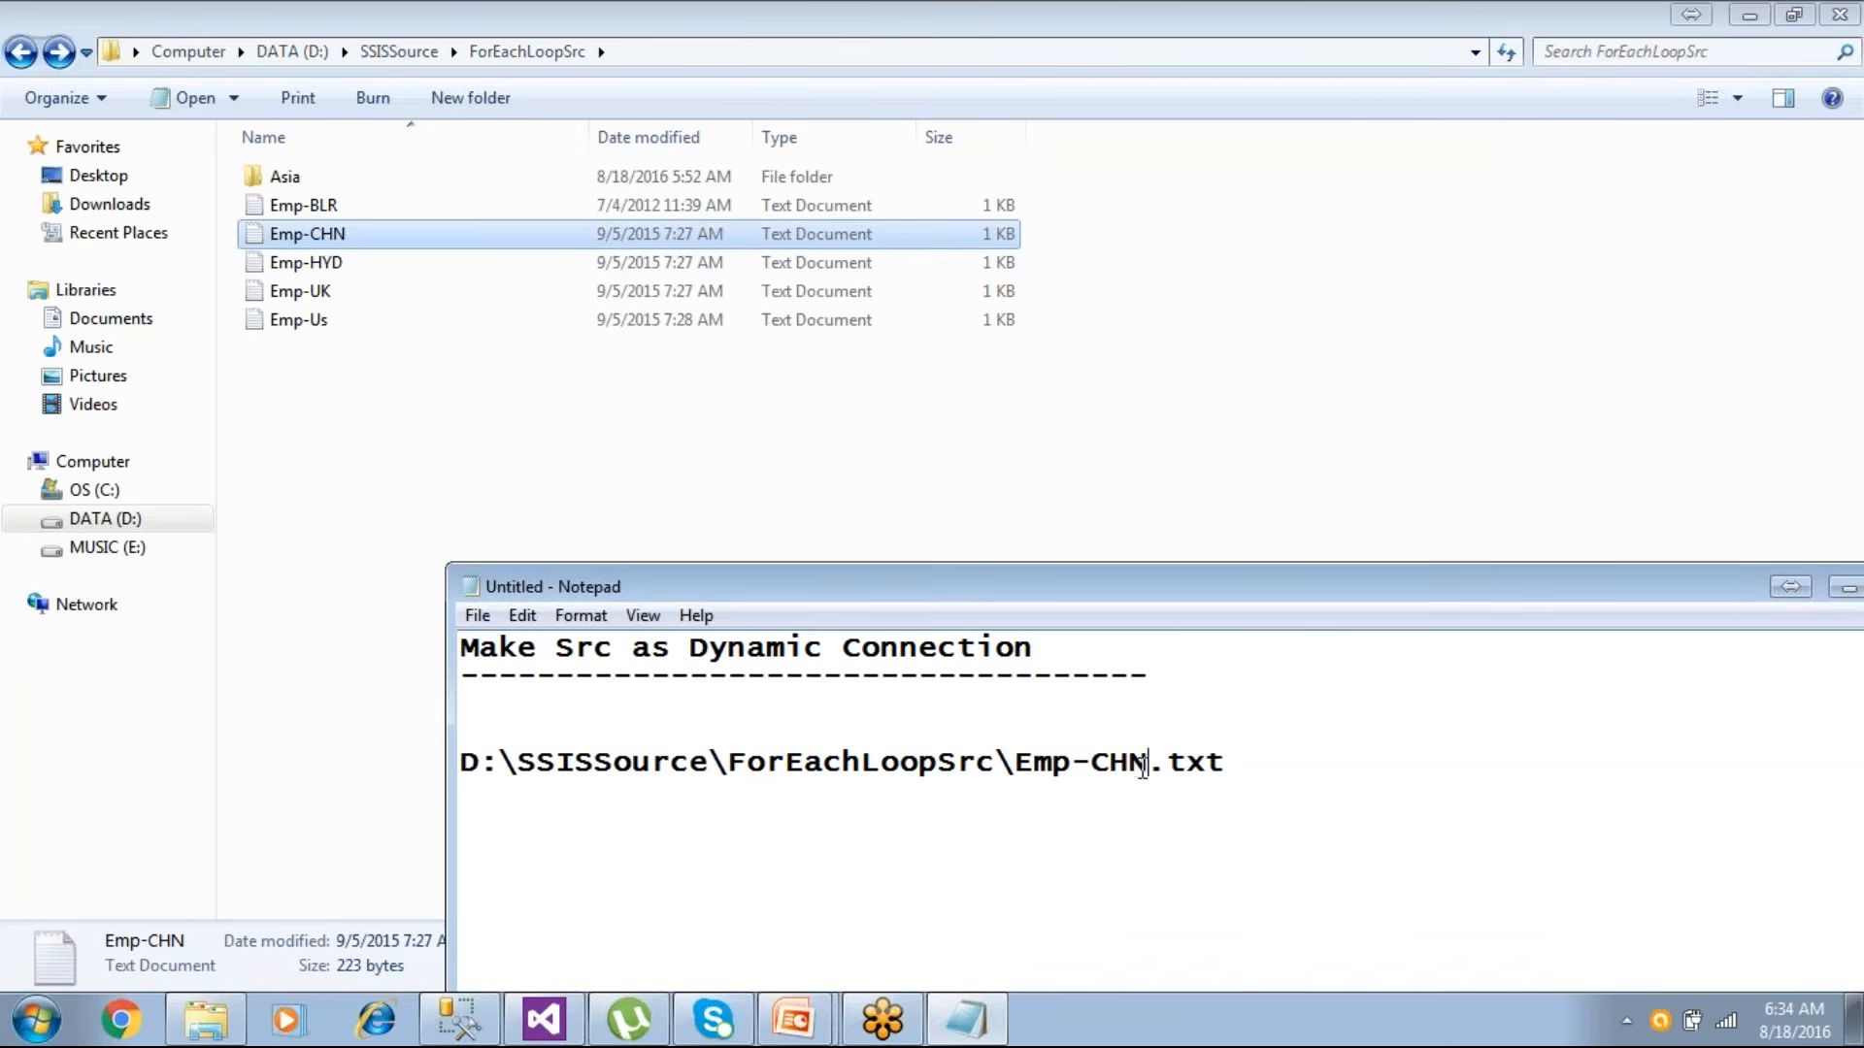
left_click_drag(1258, 760, 520, 738)
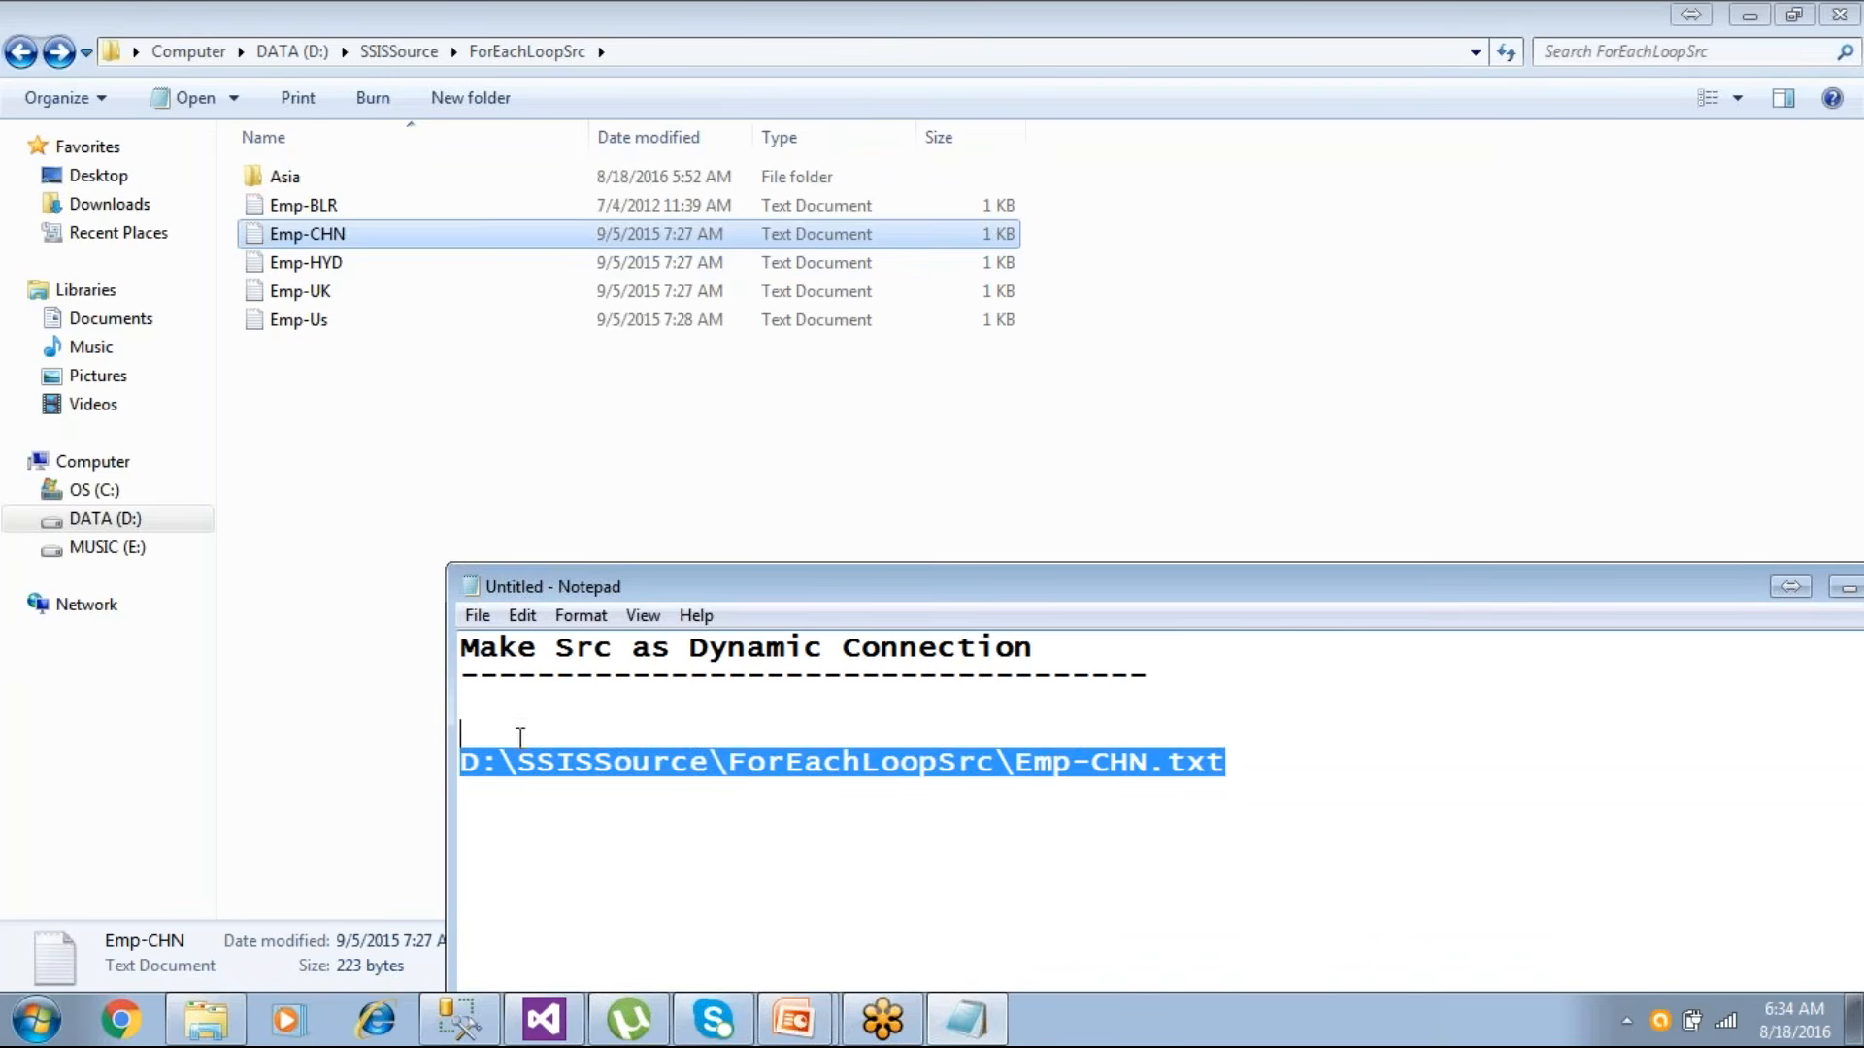
- Return to Visual Studio, check the Flat File Source's connection manager and columns inside the Data Flow Task, confirm, and save the package
left_click(543, 1019)
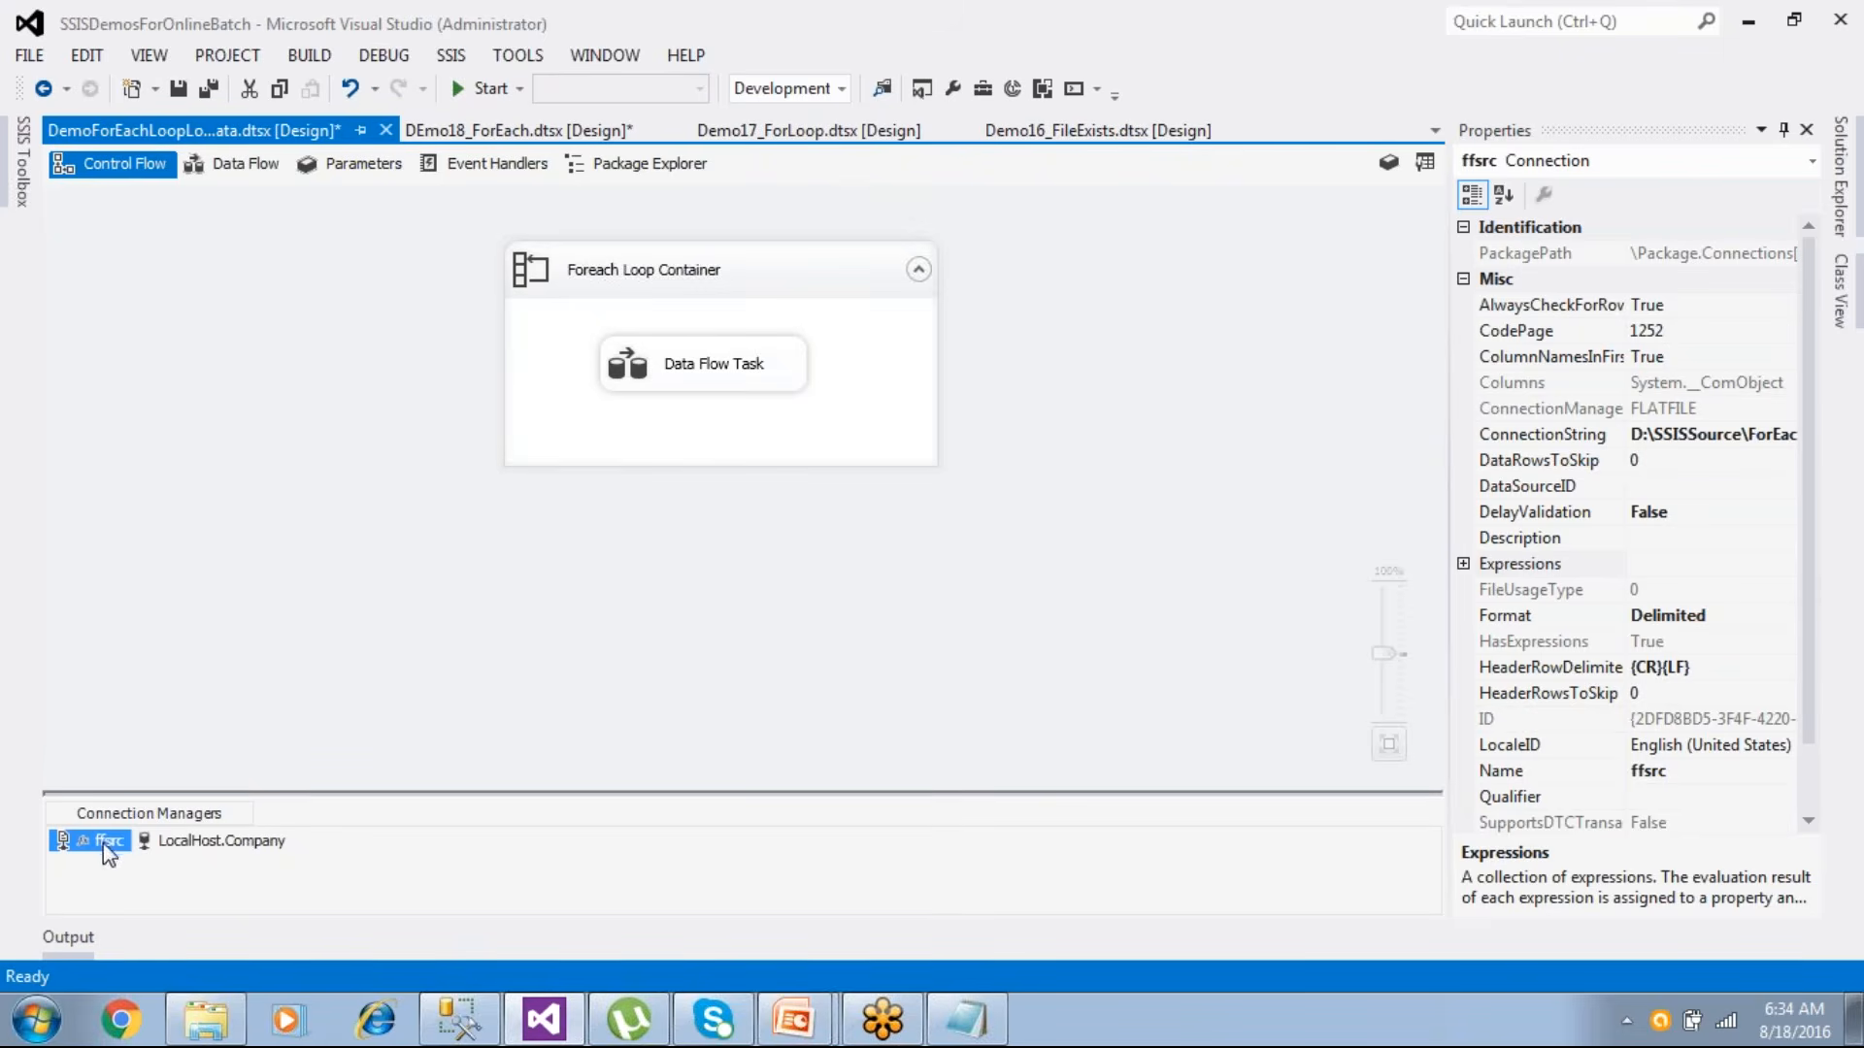
double_click(689, 382)
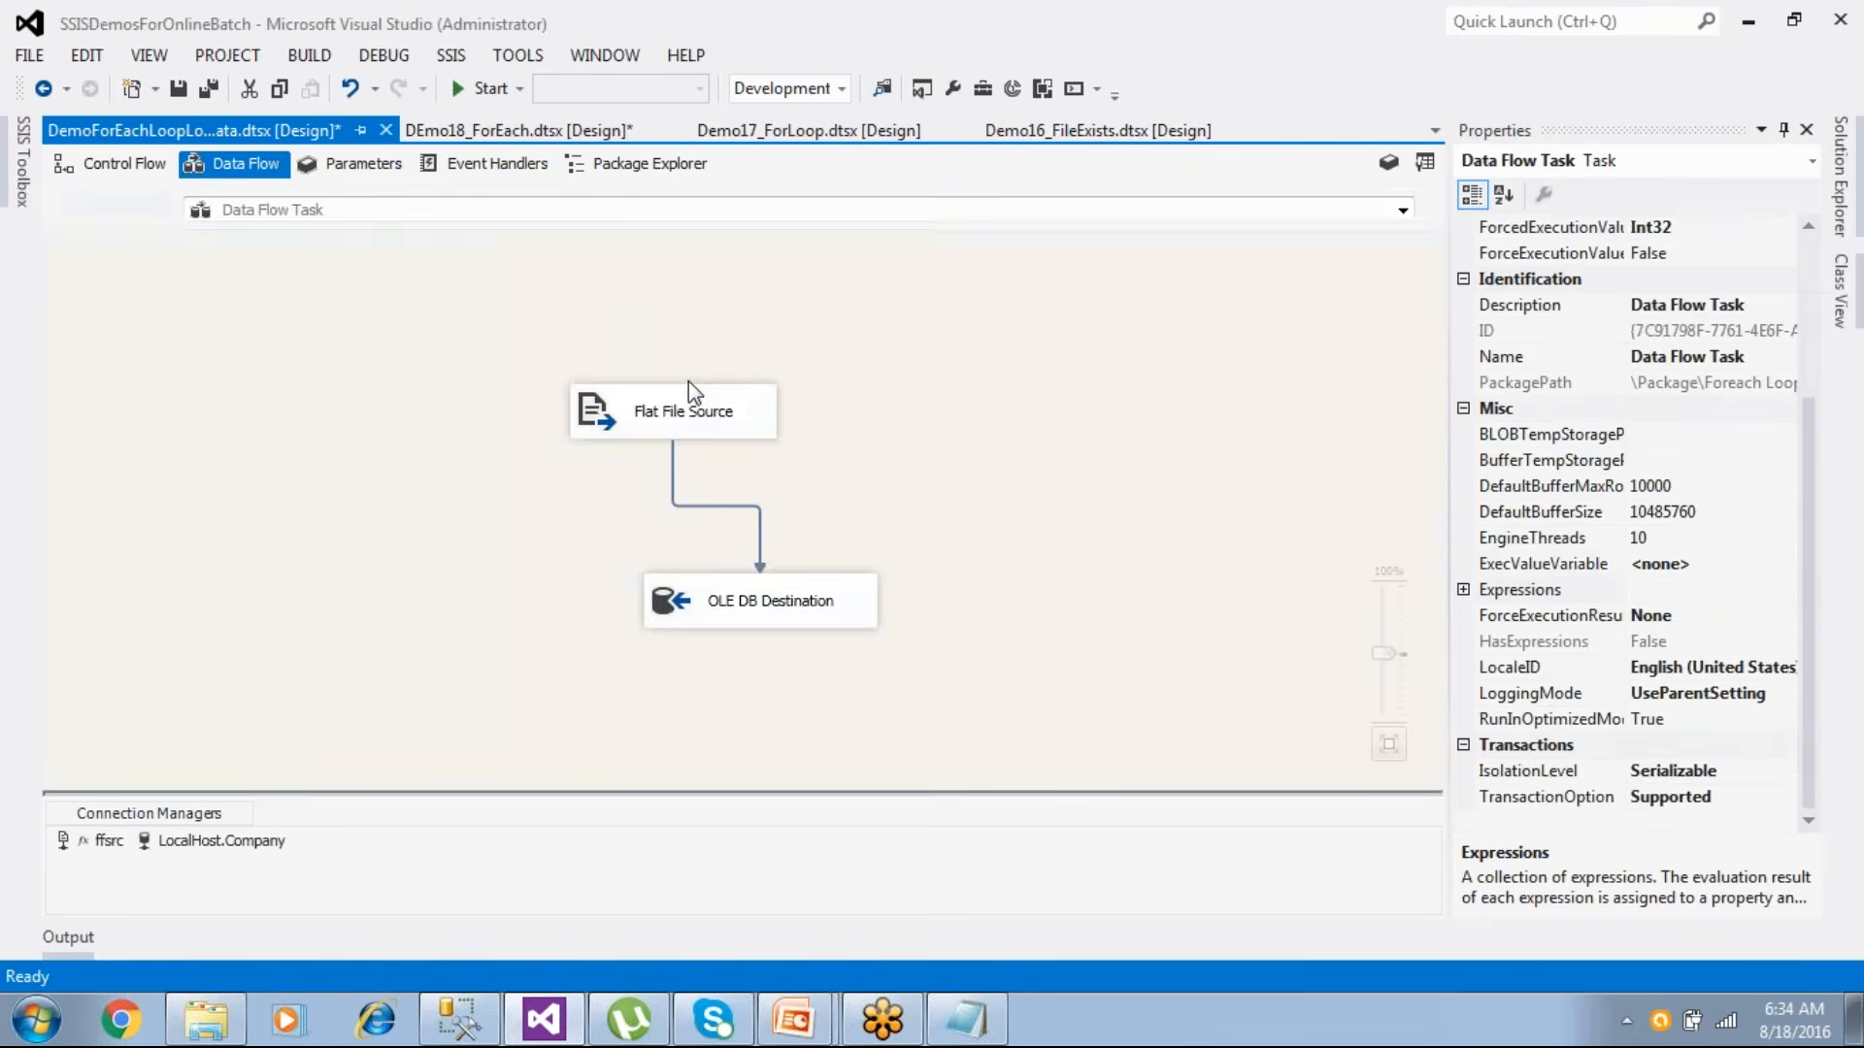
double_click(673, 422)
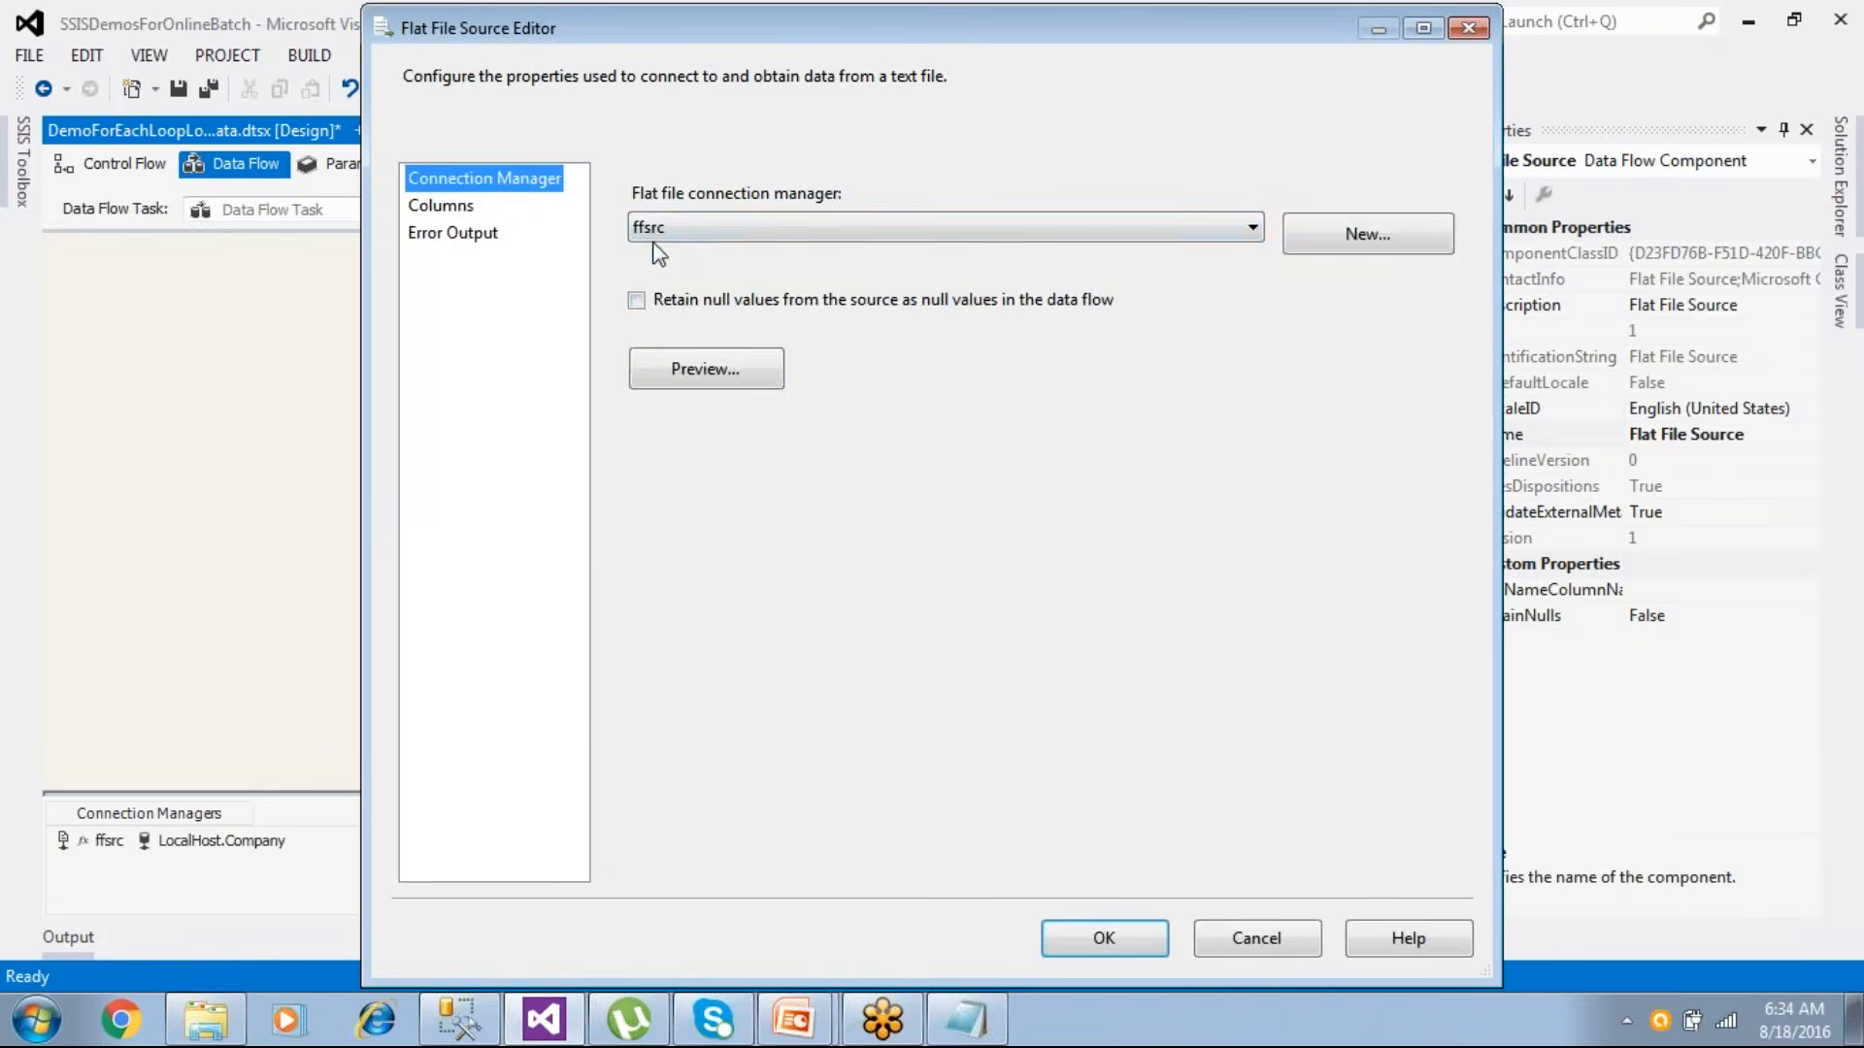
left_click(458, 208)
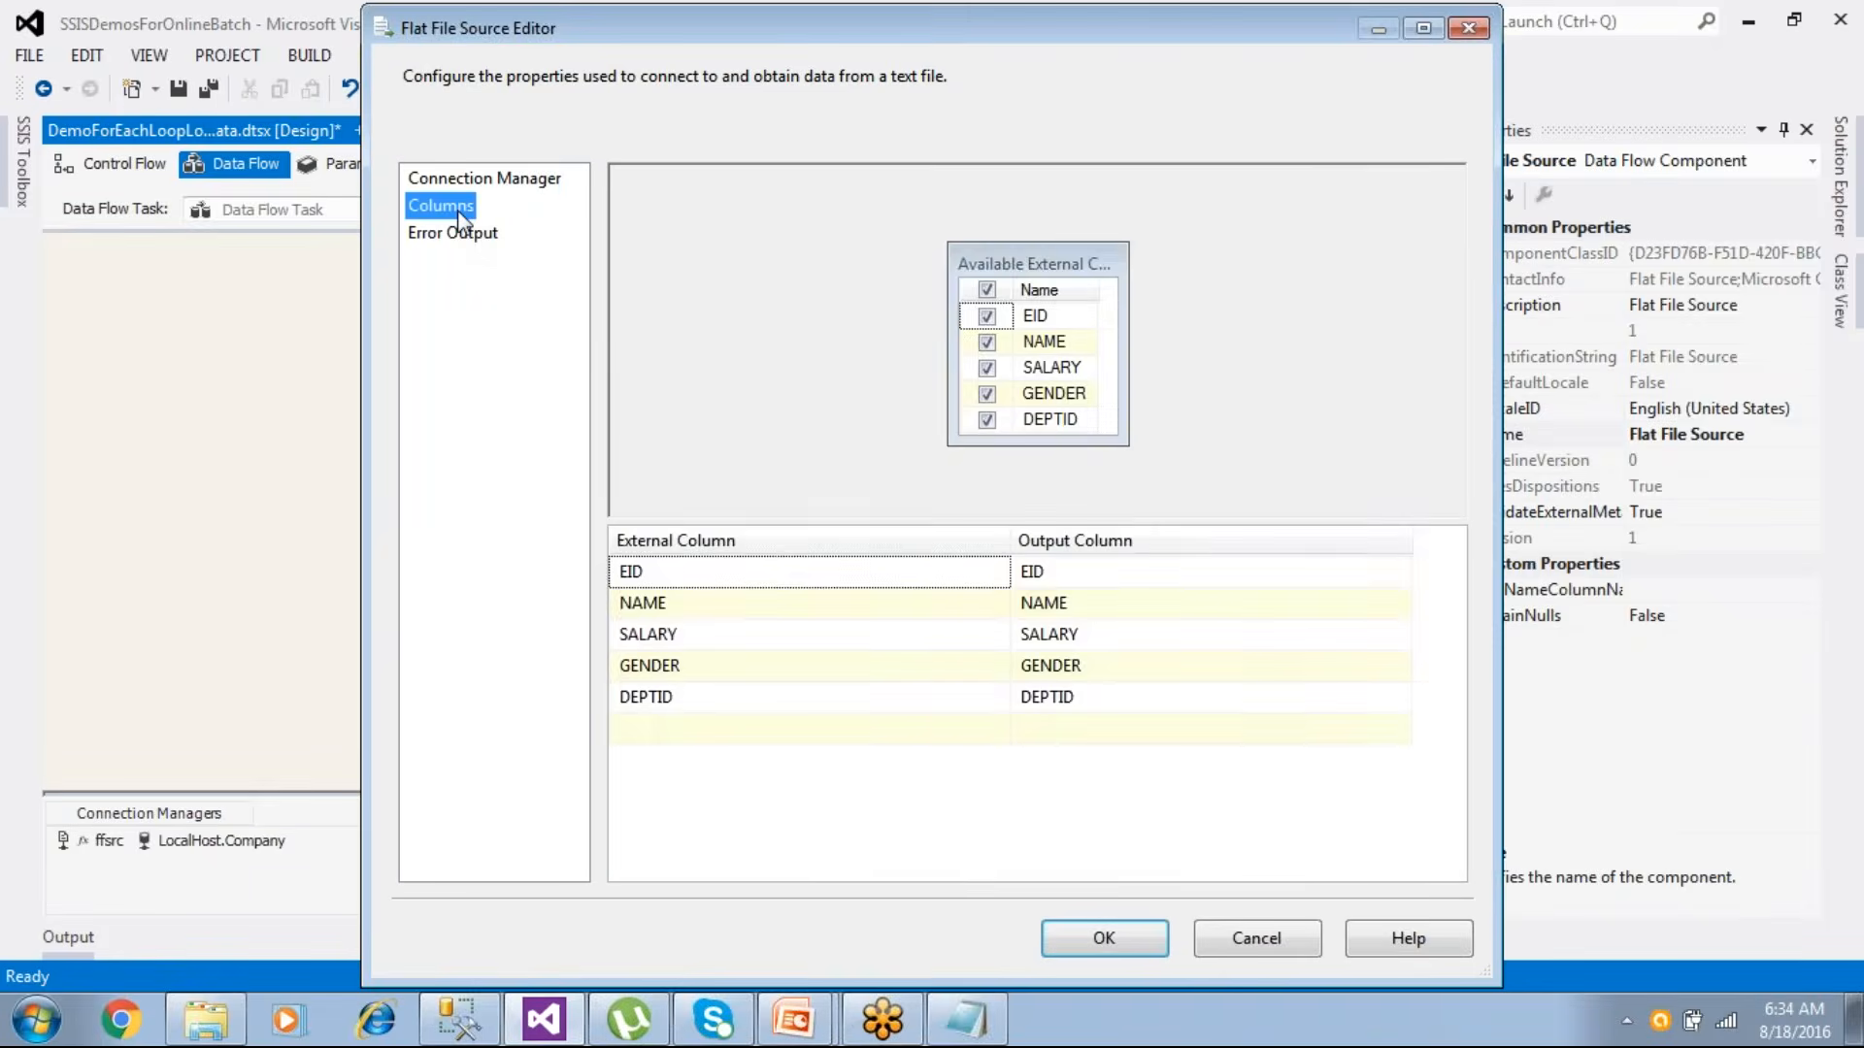
left_click(1088, 938)
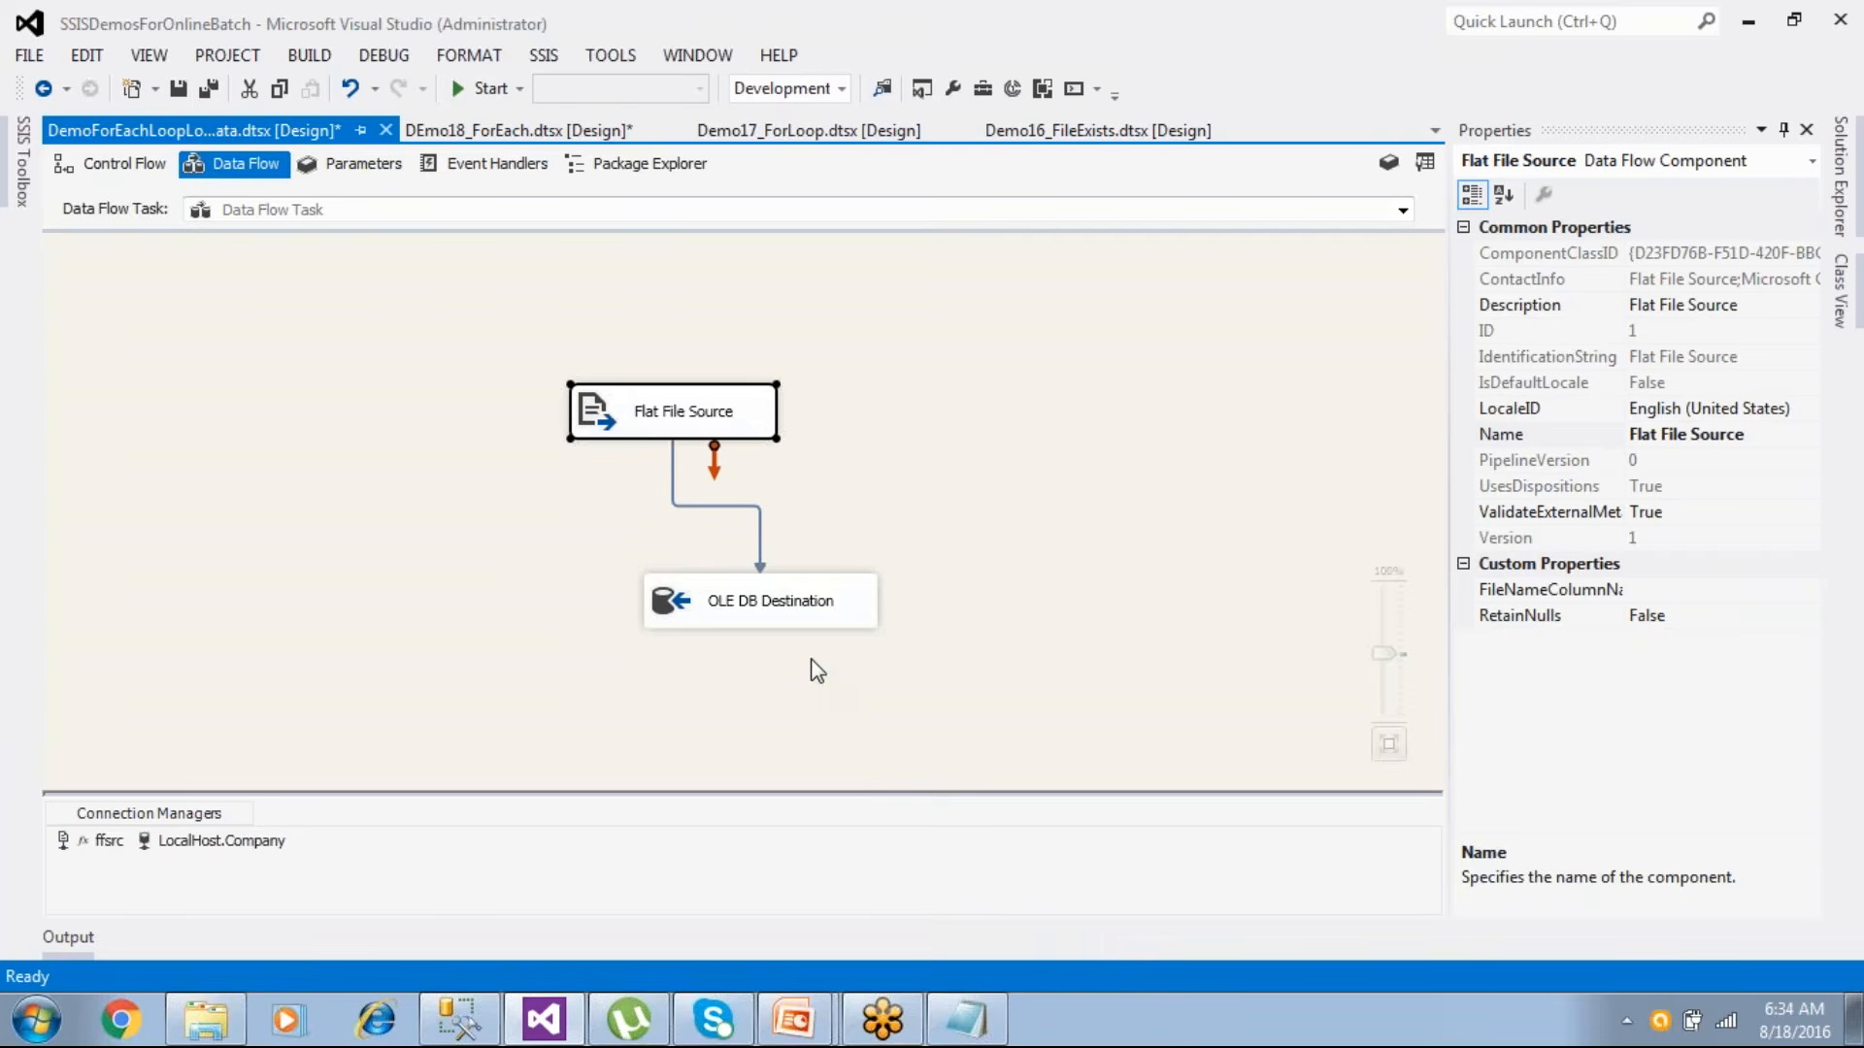
left_click(178, 88)
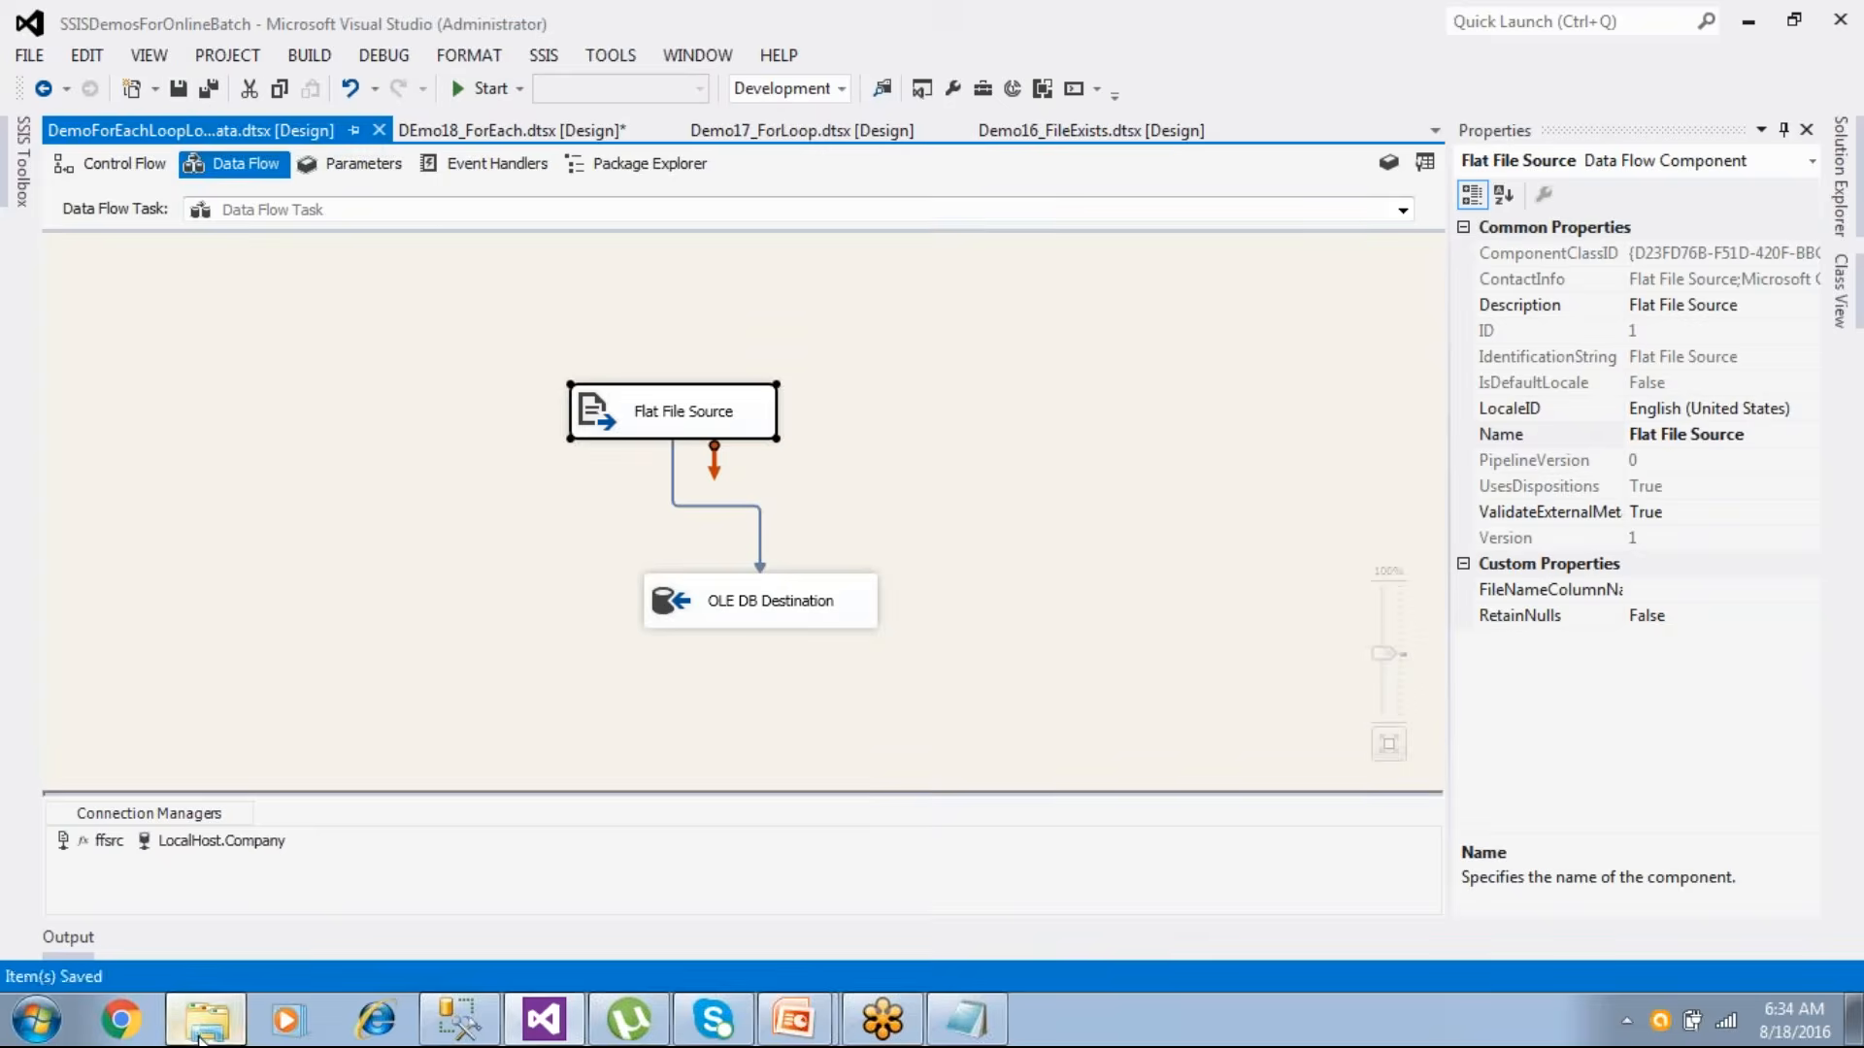
- Run the package, read through its execution progress log, and return to the control flow
left_click(206, 1019)
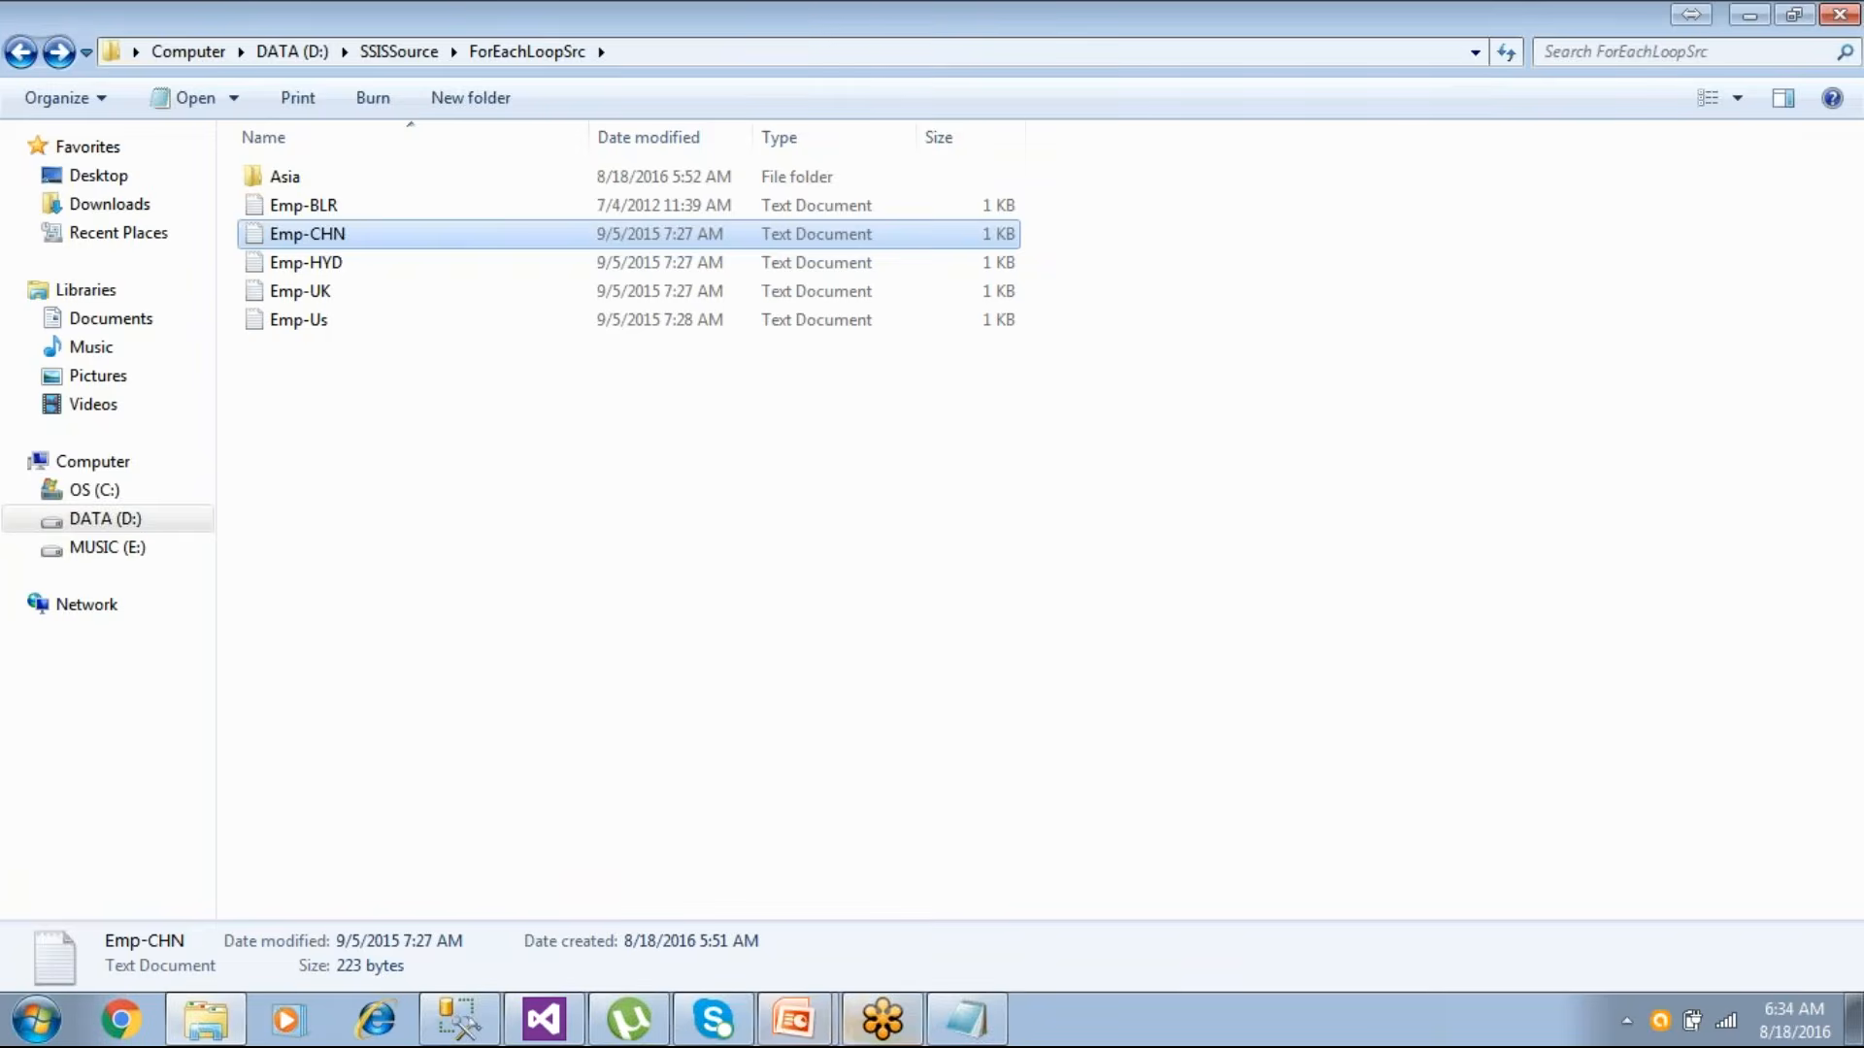
left_click(543, 1019)
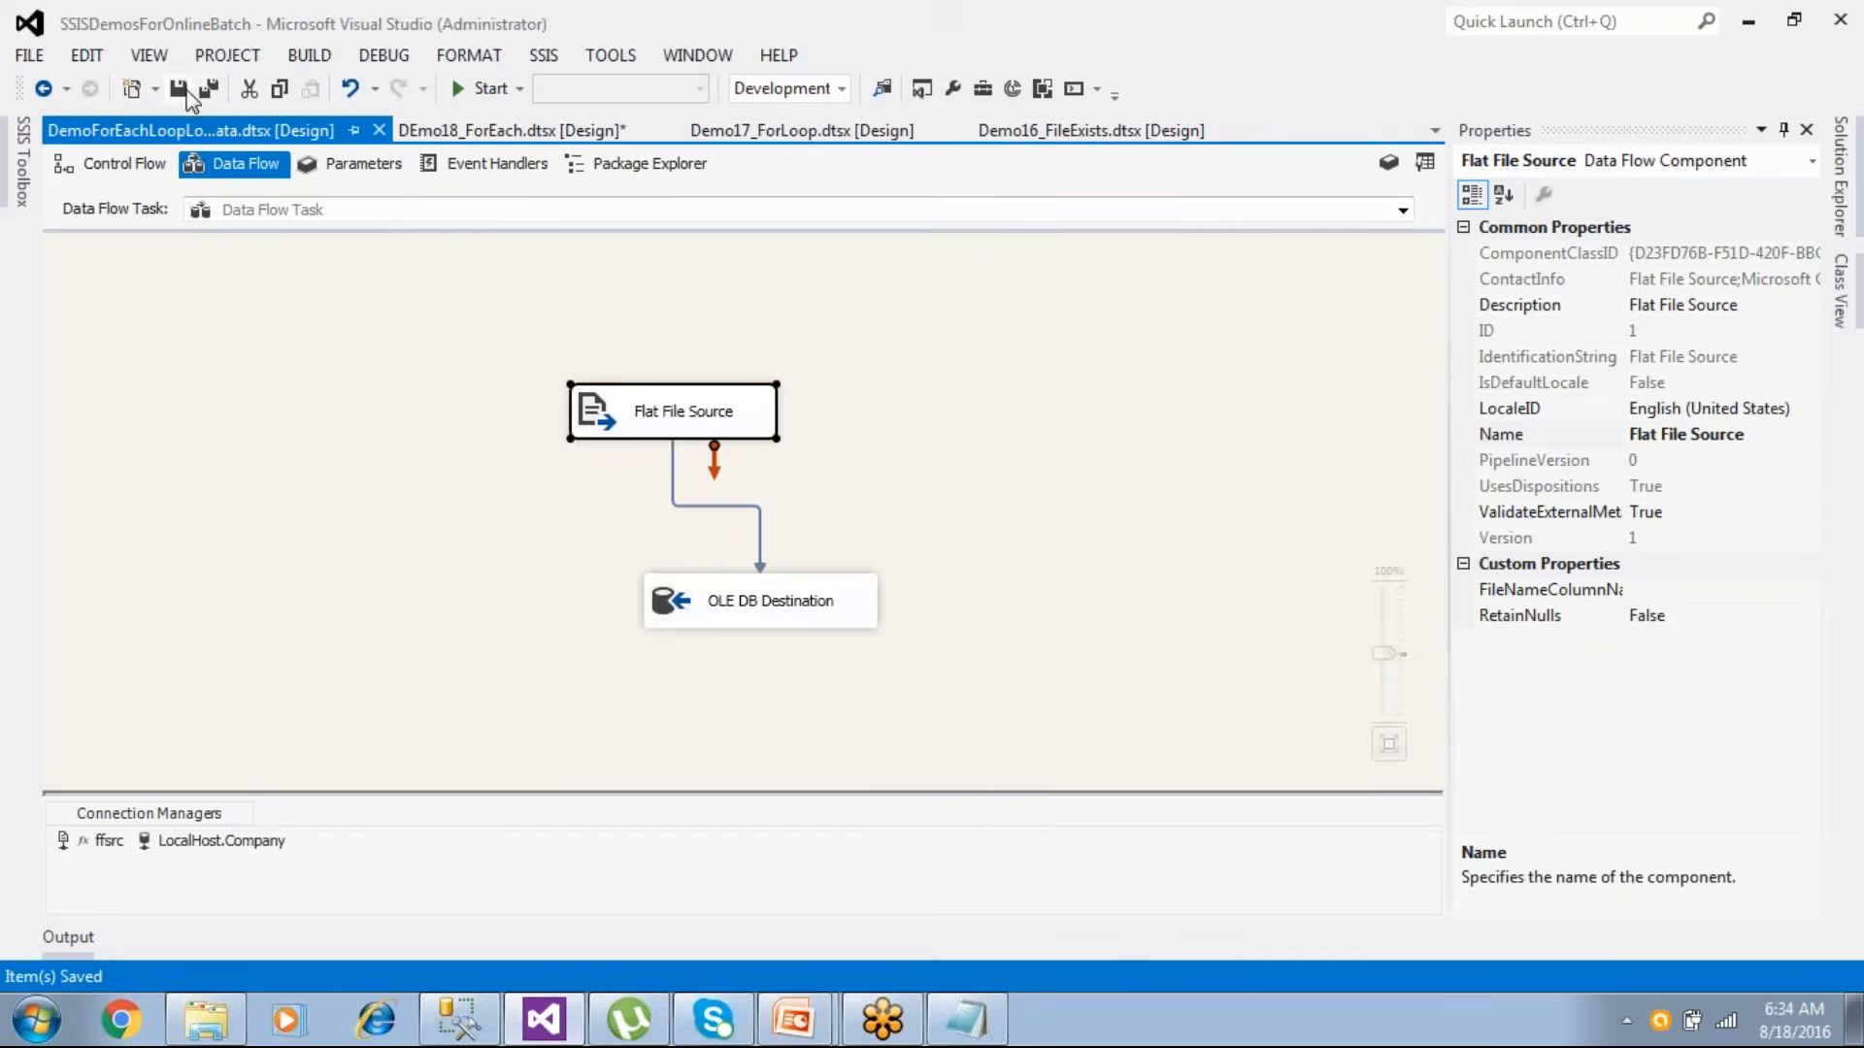
left_click(488, 88)
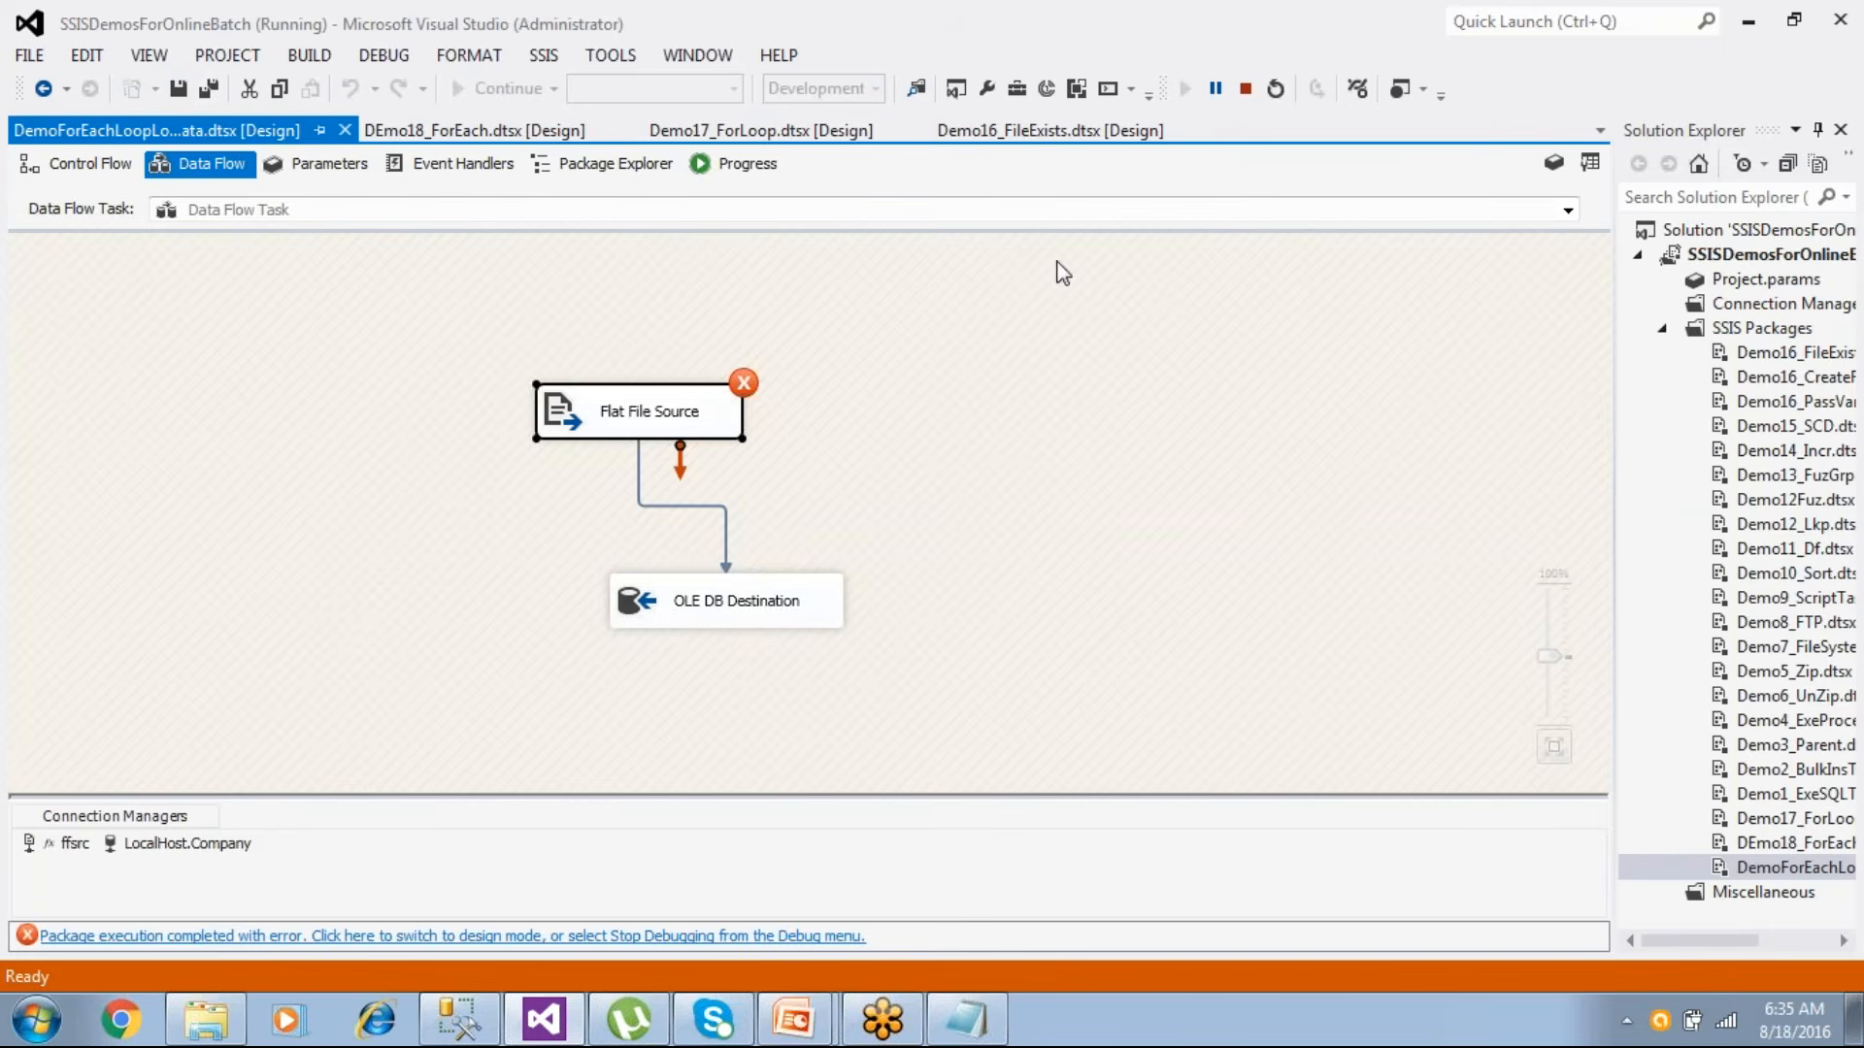
left_click(748, 173)
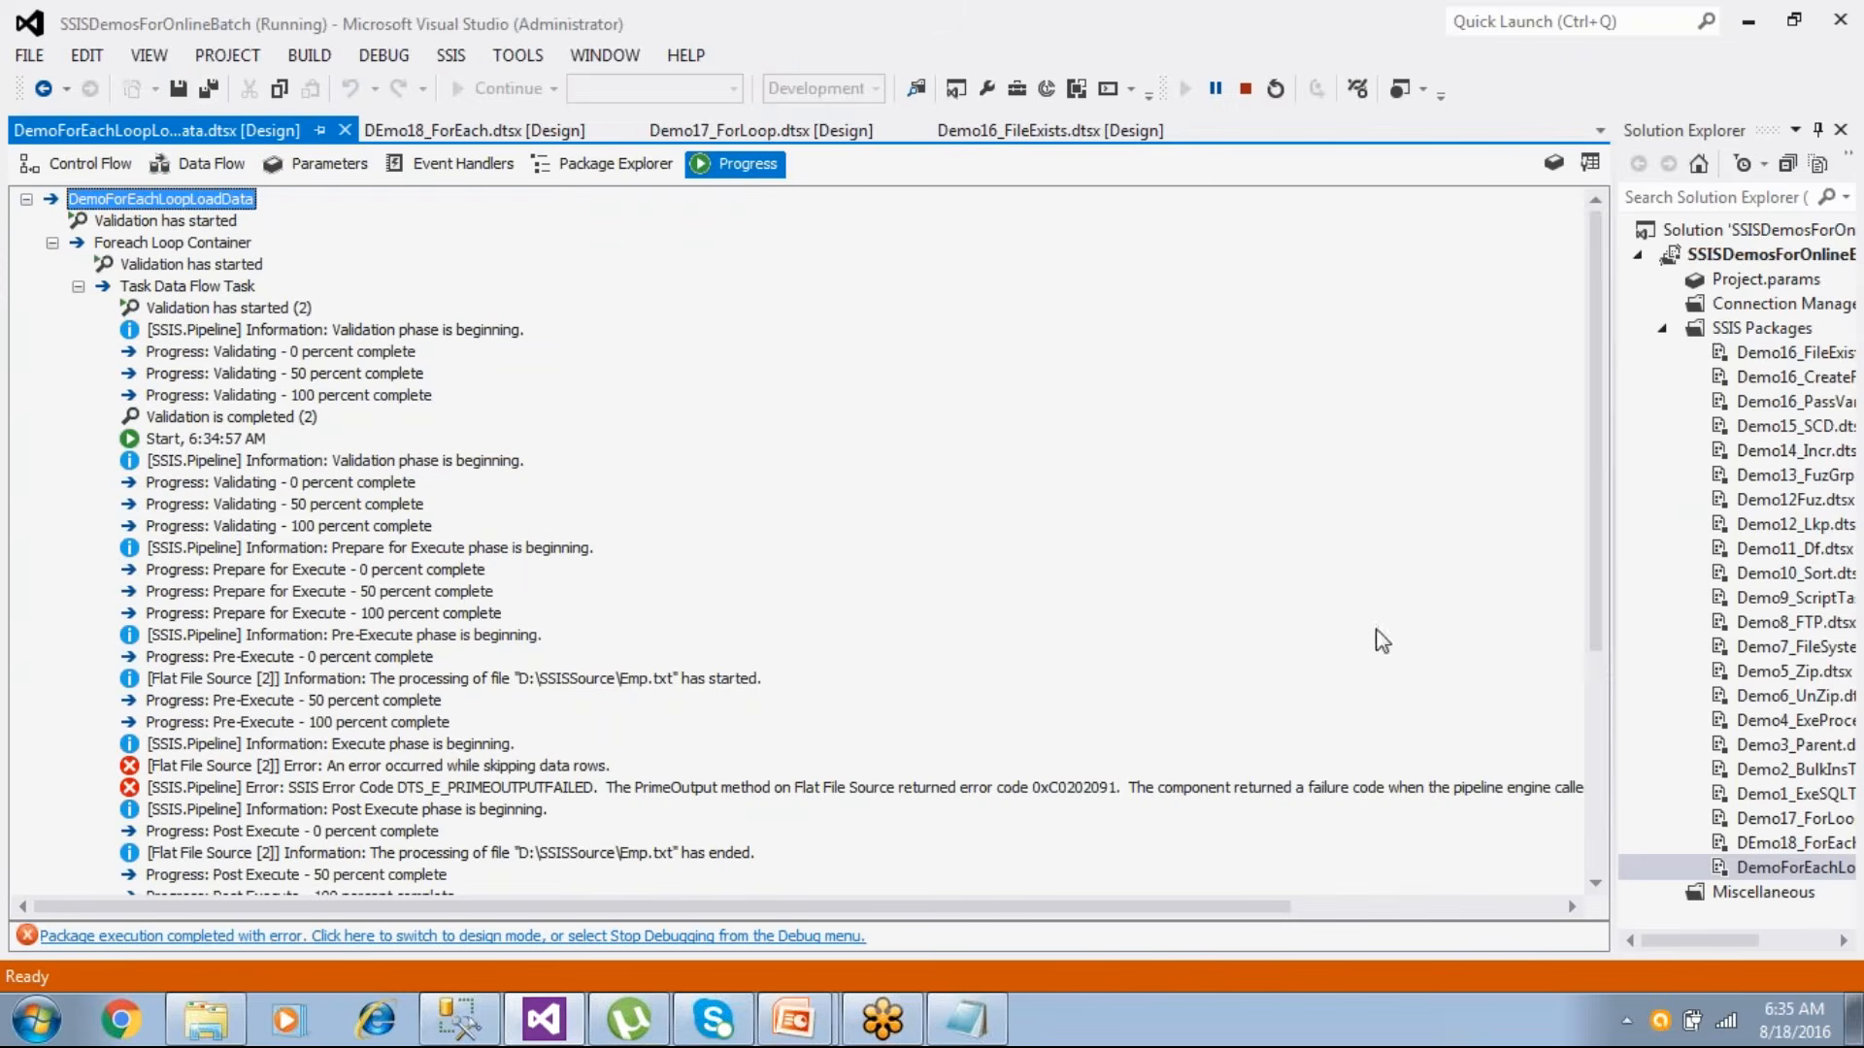
left_click_drag(1590, 604, 1599, 719)
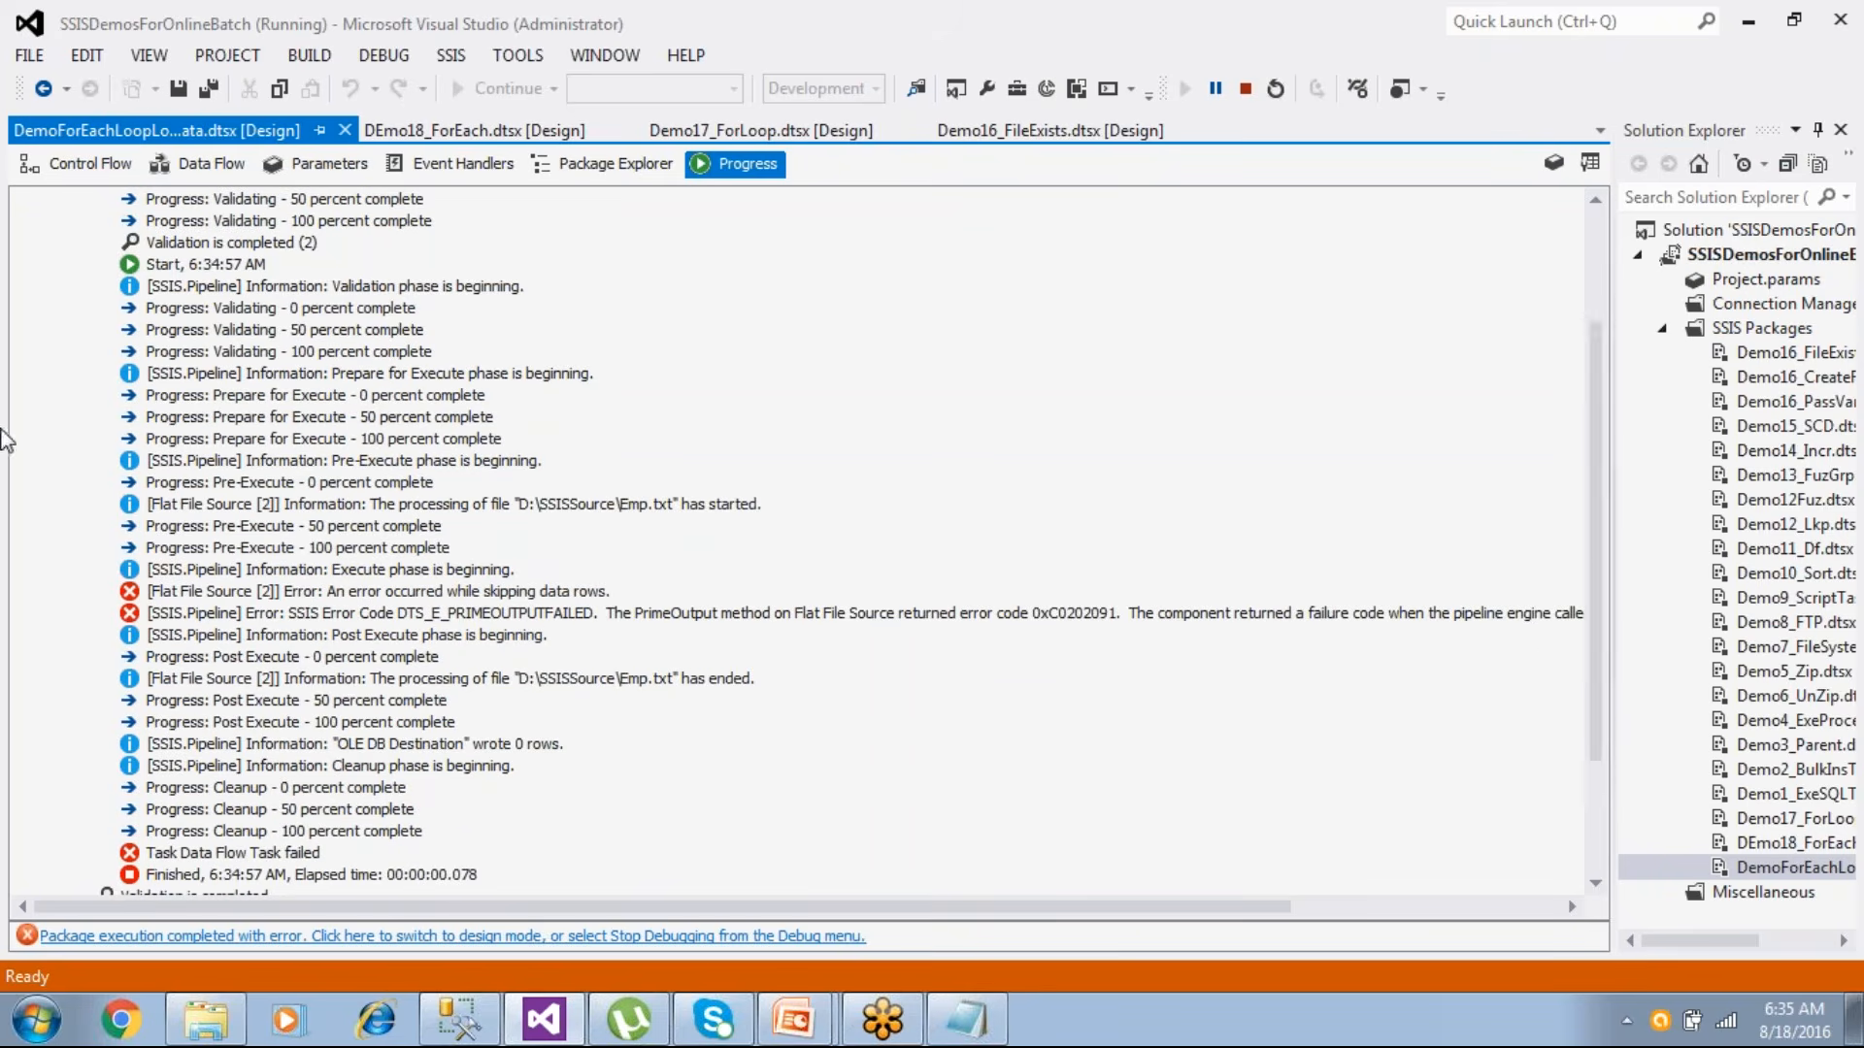
left_click(105, 176)
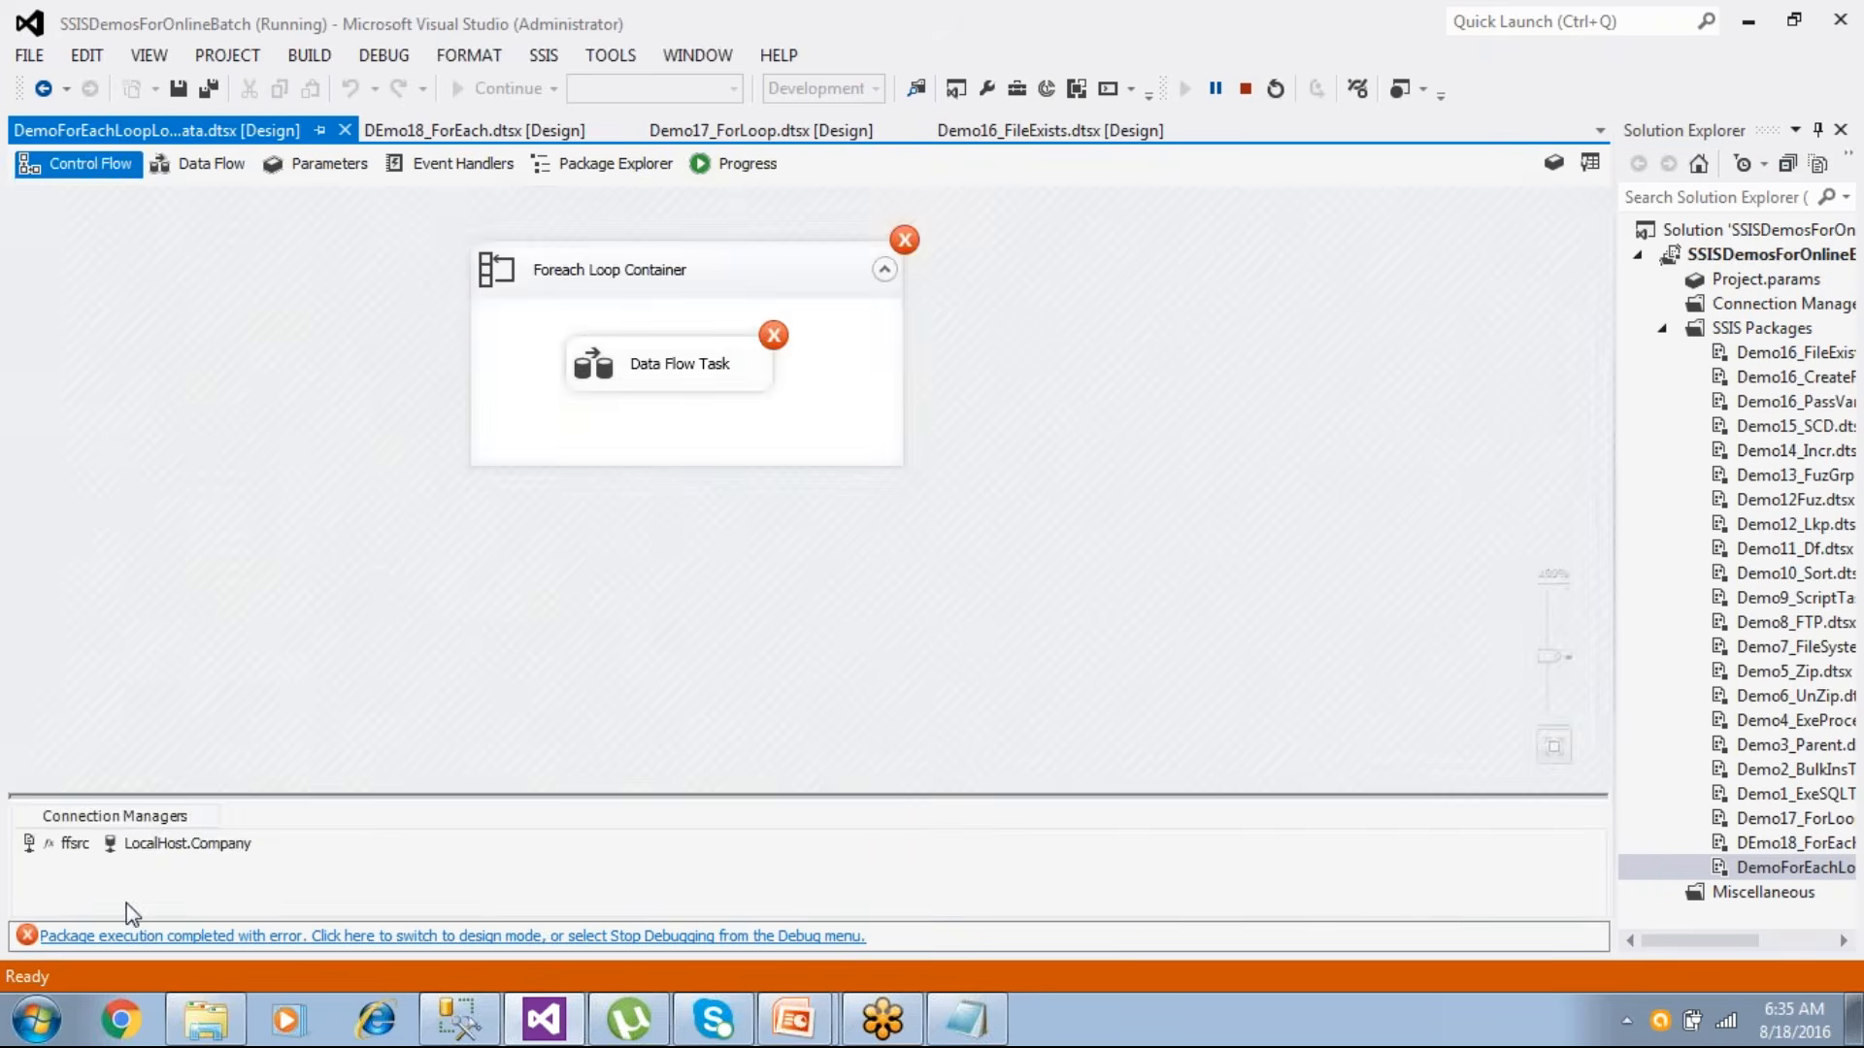
- Compare the column structure of the Emp text file in SSISSource with Emp-HYD in the ForEachLoopSrc folder
left_click(199, 1024)
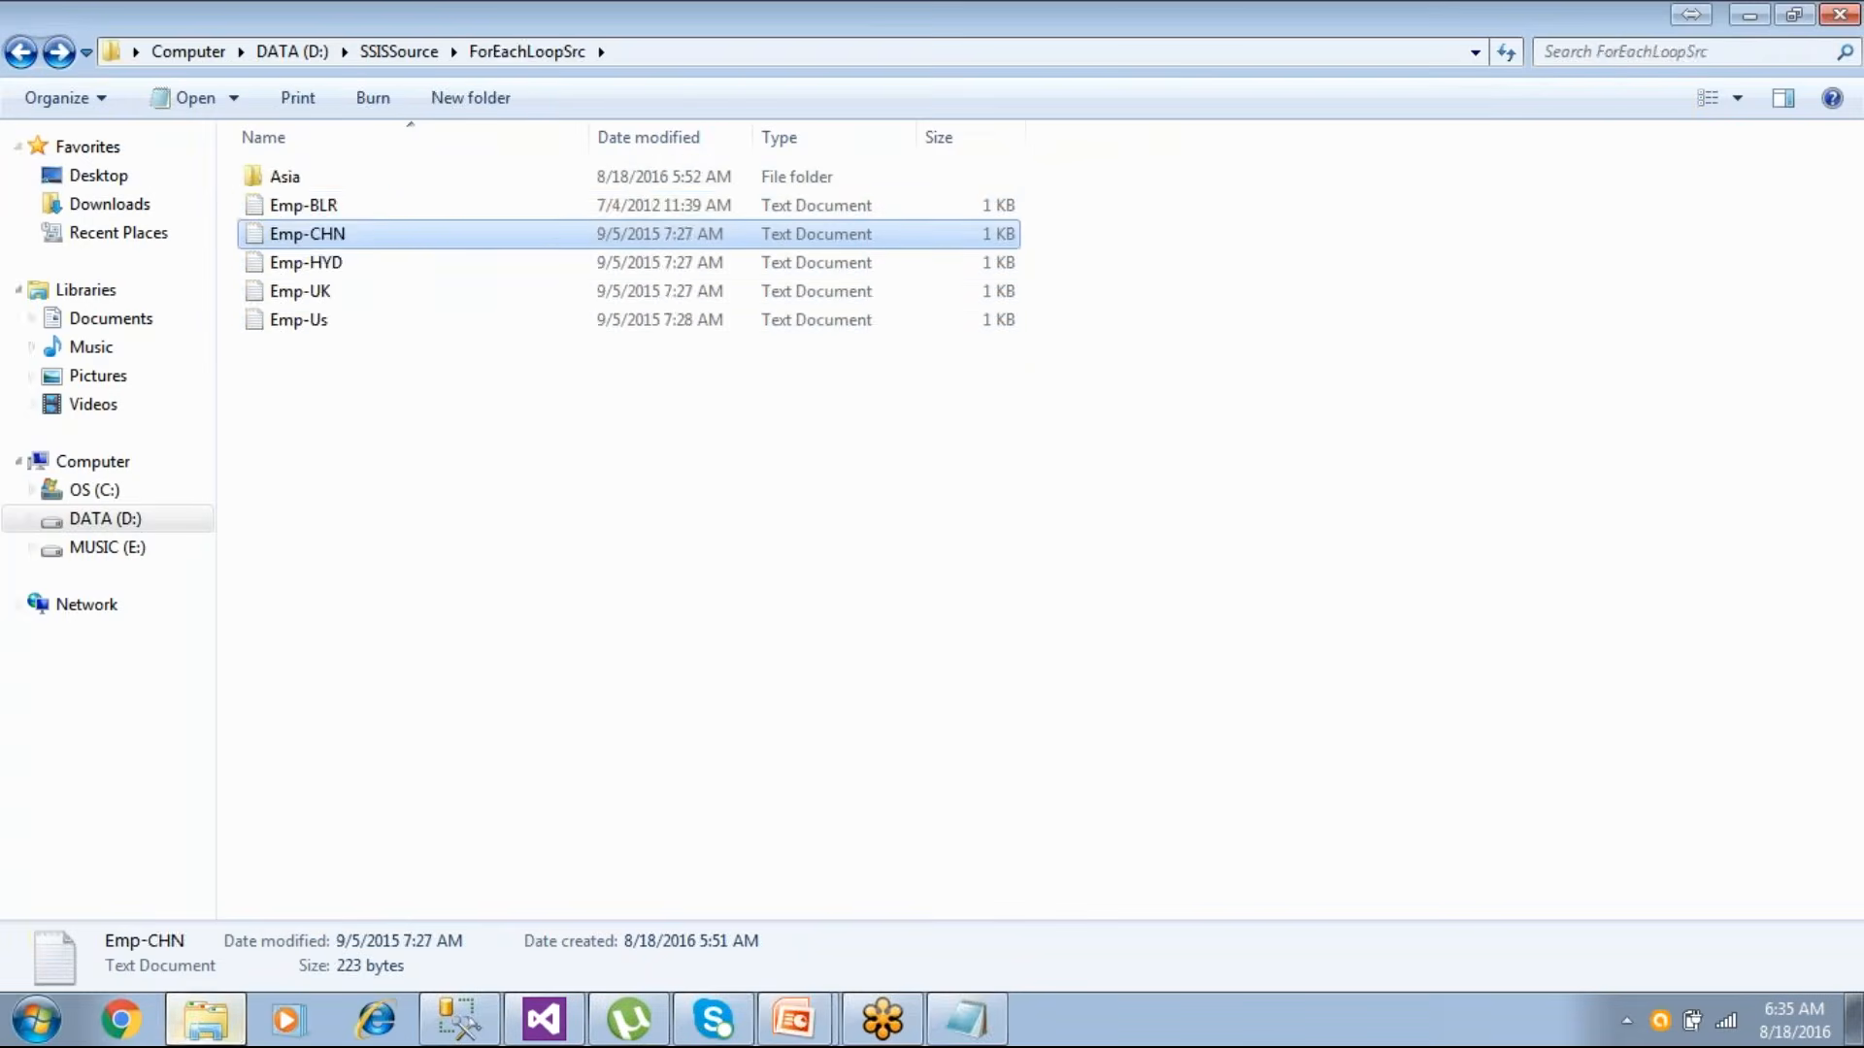
left_click(24, 58)
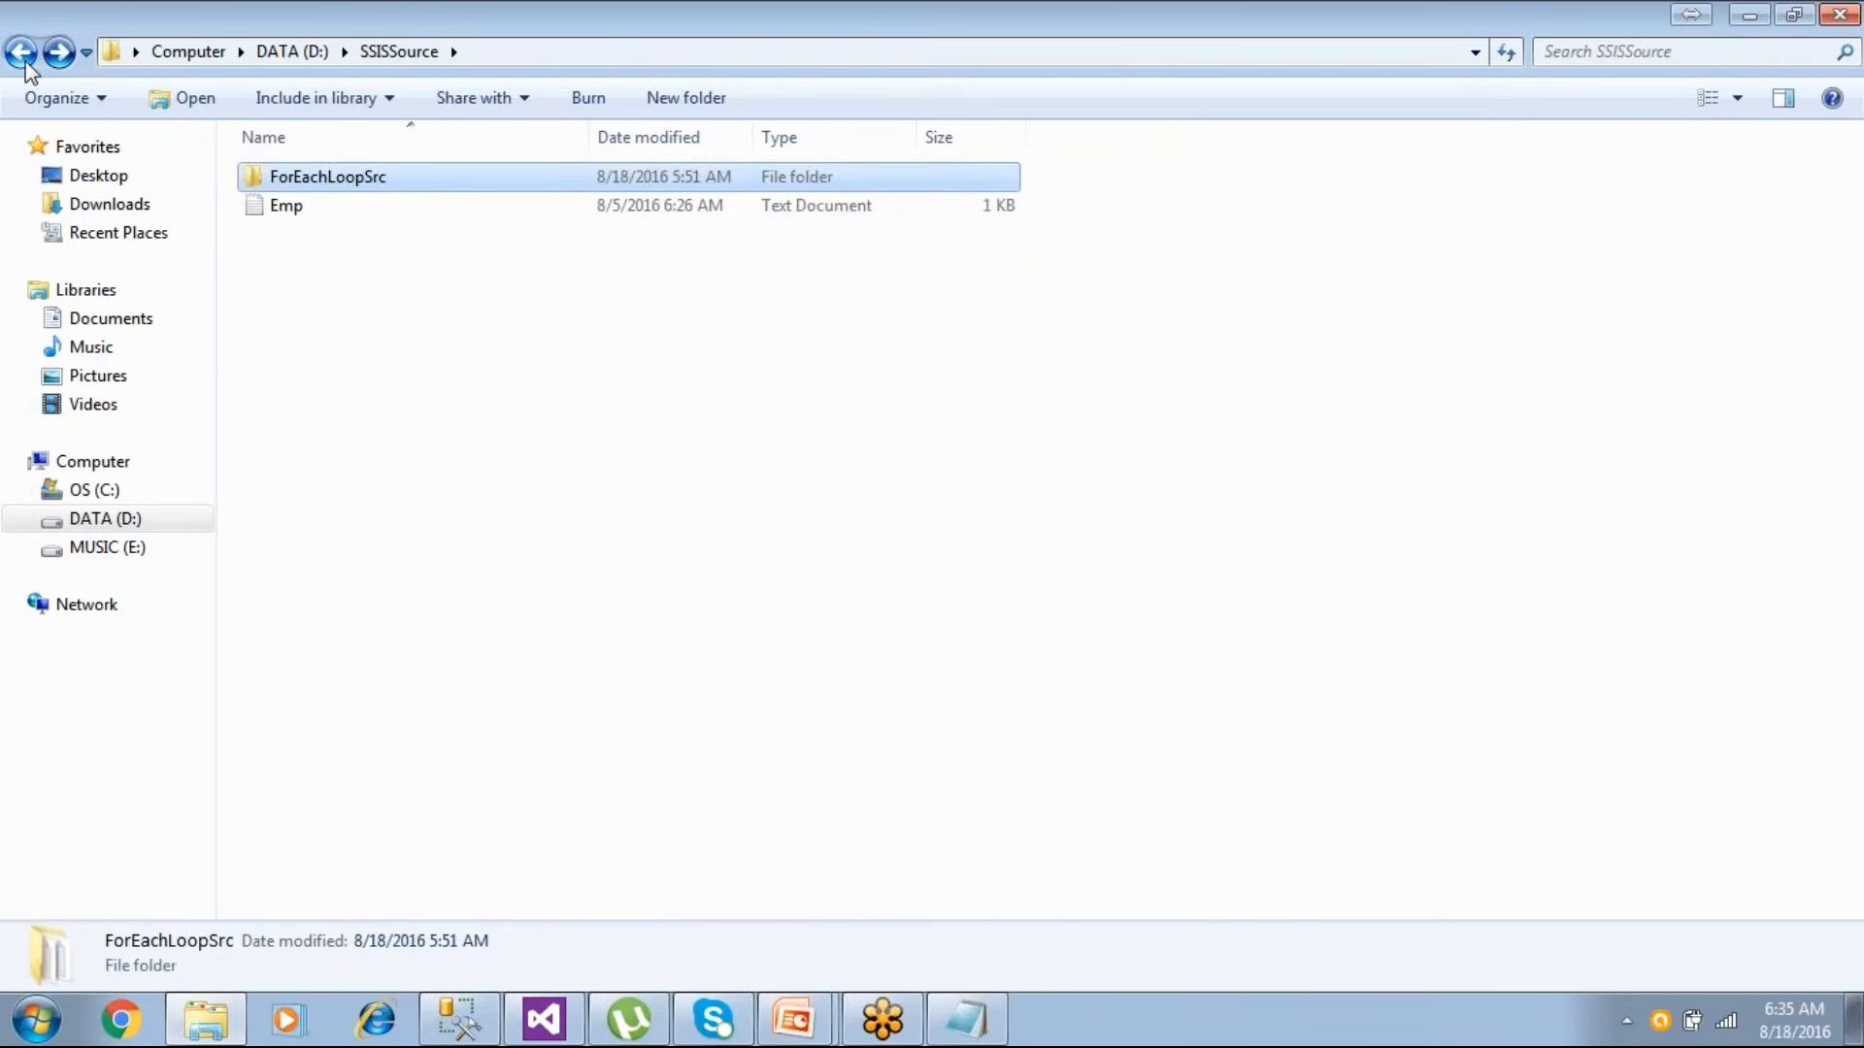
double_click(273, 210)
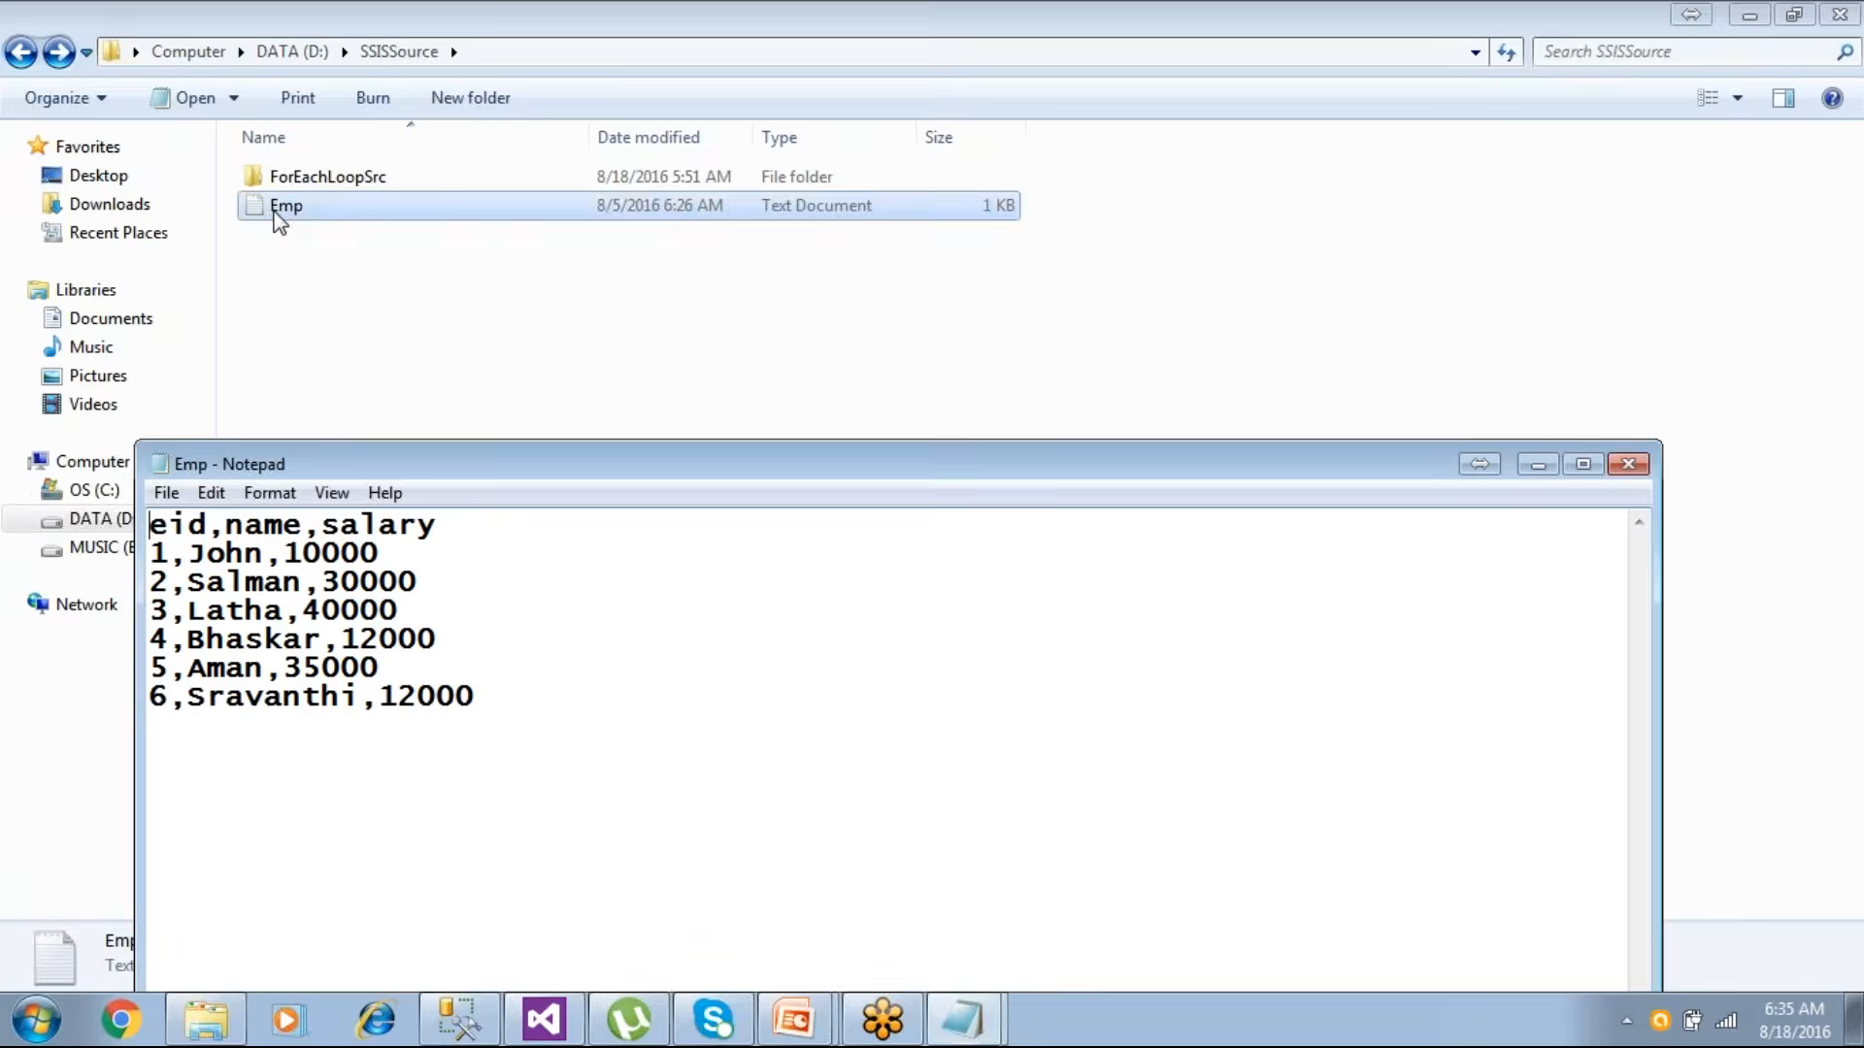
key("shift+End")
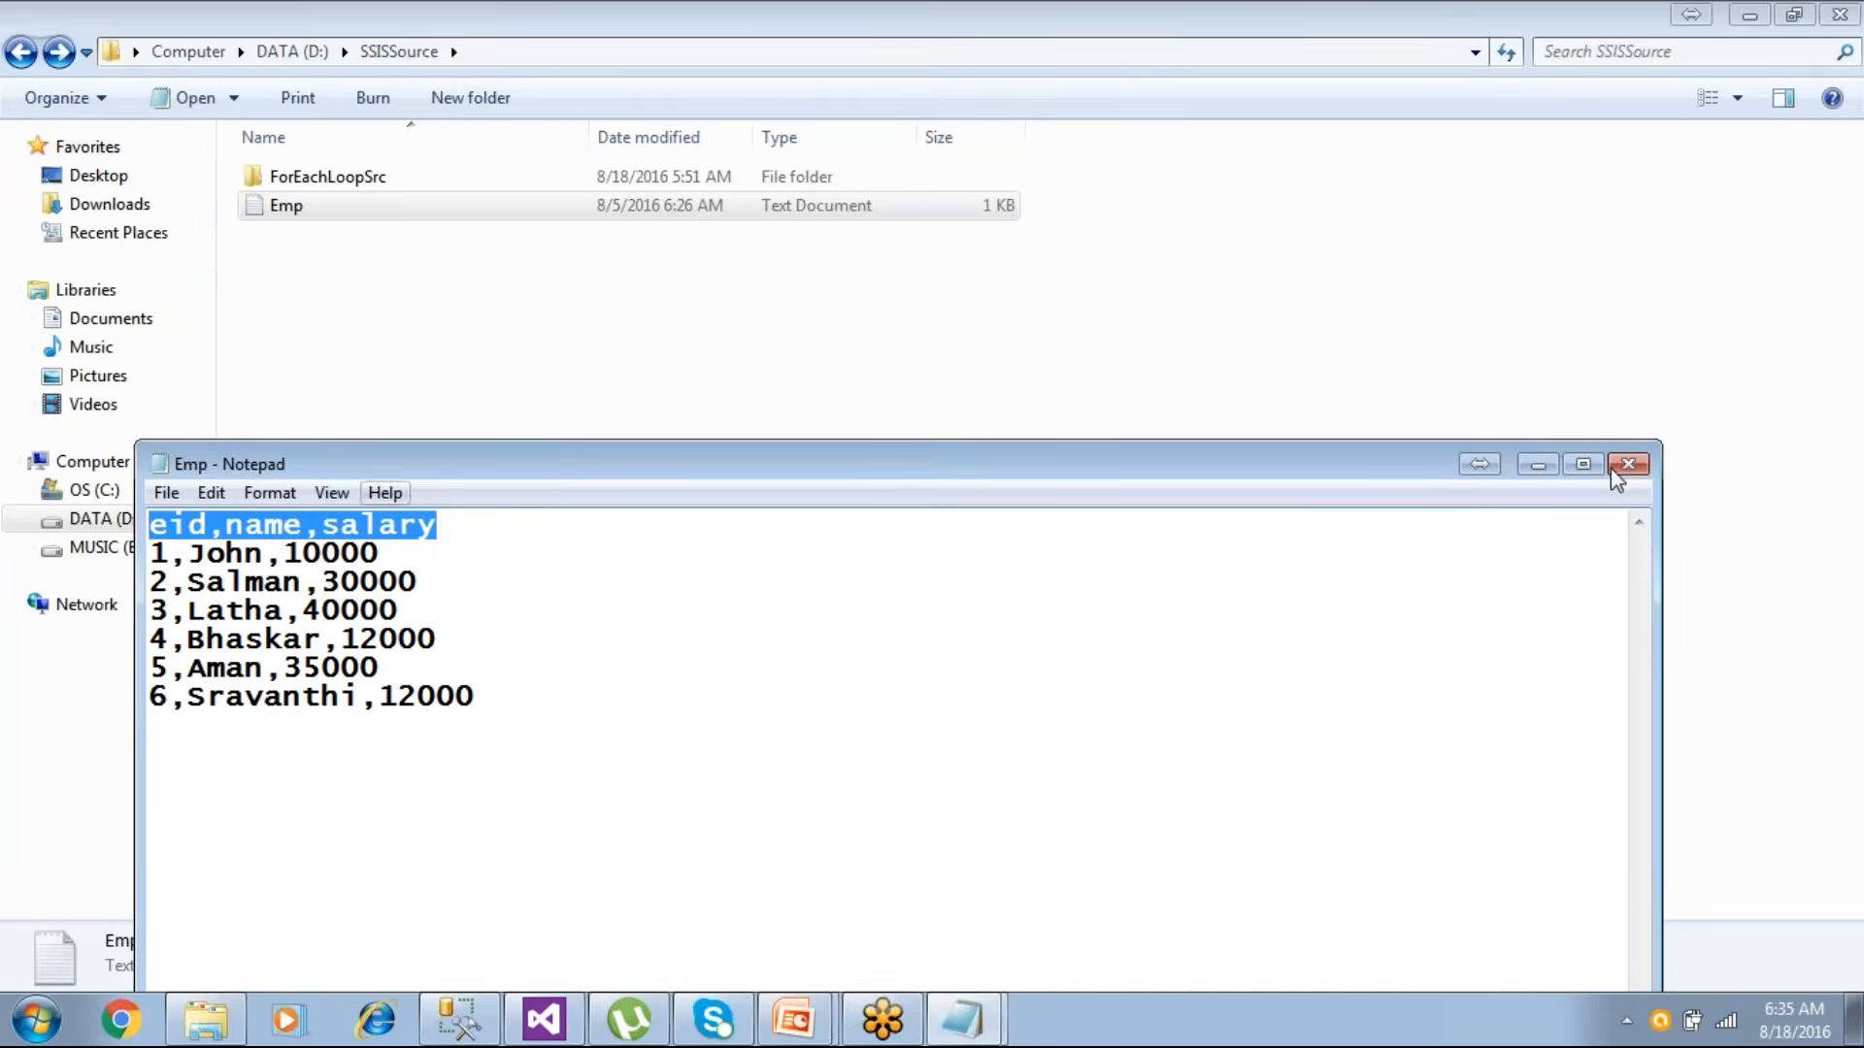
left_click(1628, 464)
left_click(355, 190)
double_click(354, 189)
double_click(308, 262)
left_click(1628, 465)
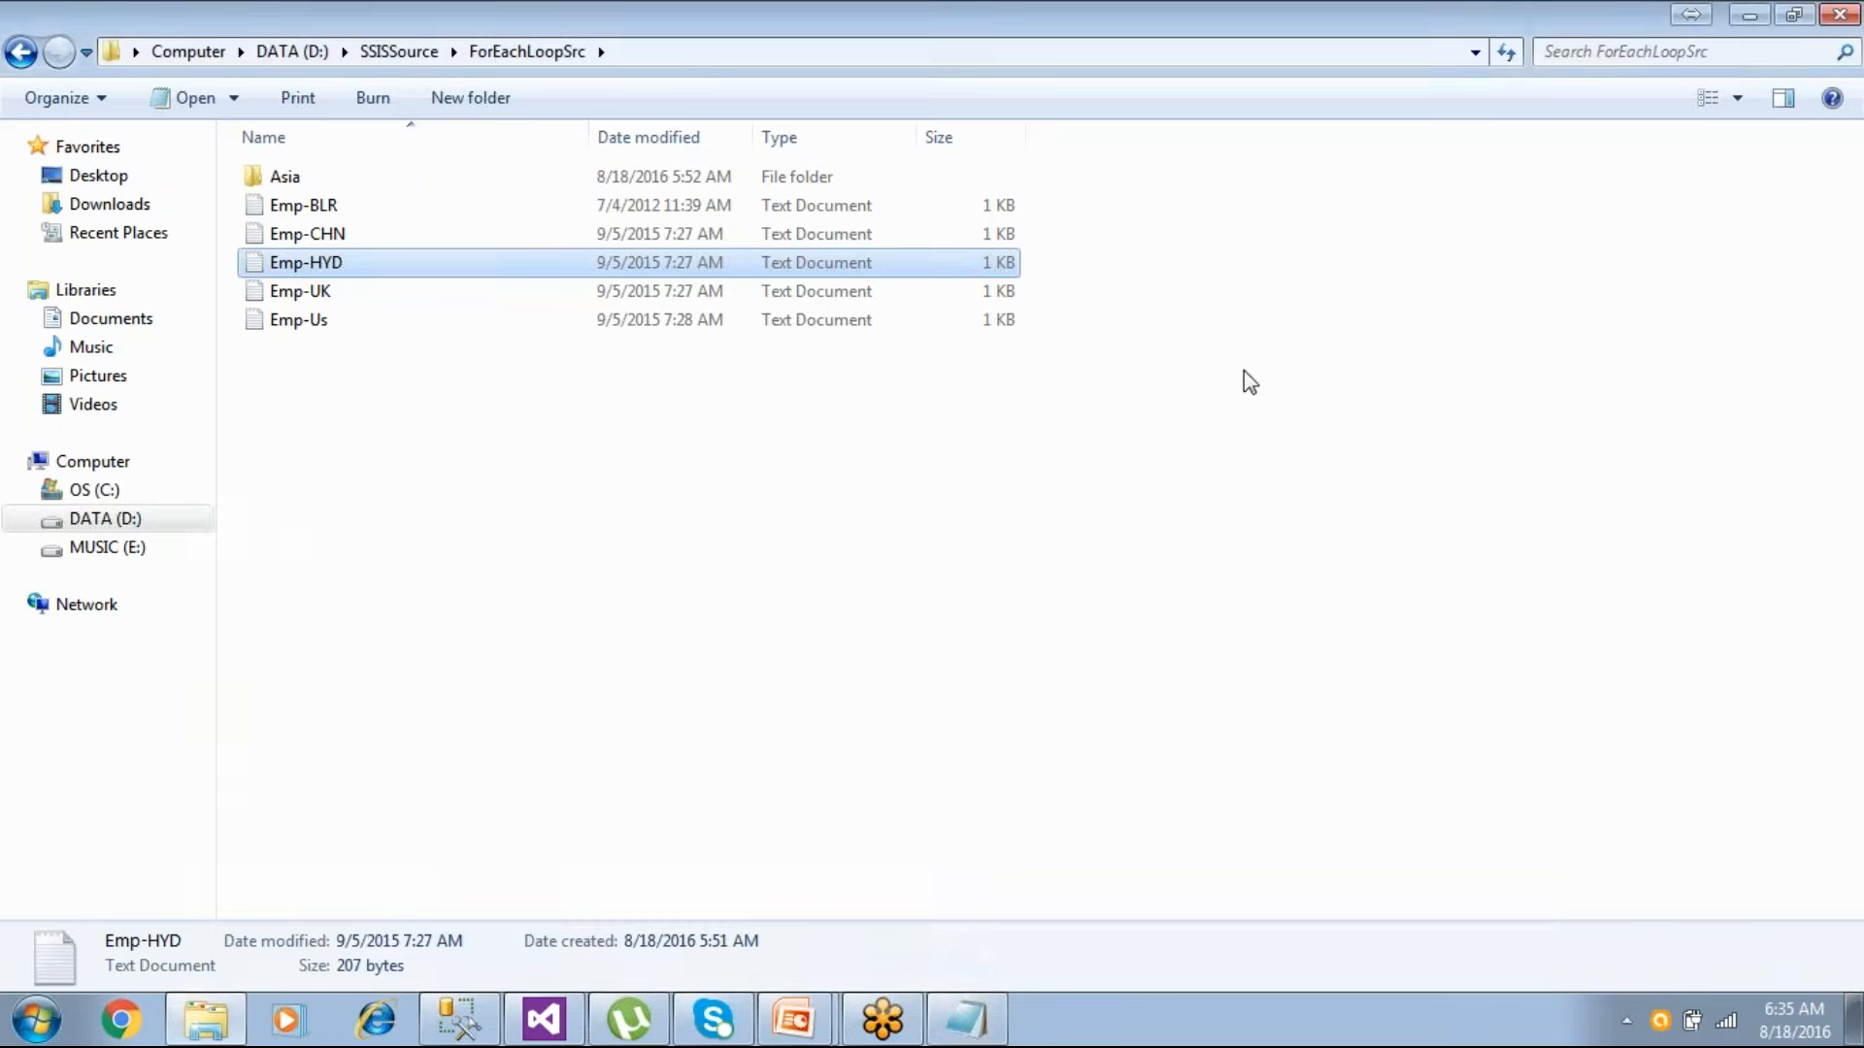
- Go back to the SSISSource folder and delete the Emp text file
left_click(20, 51)
left_click(276, 215)
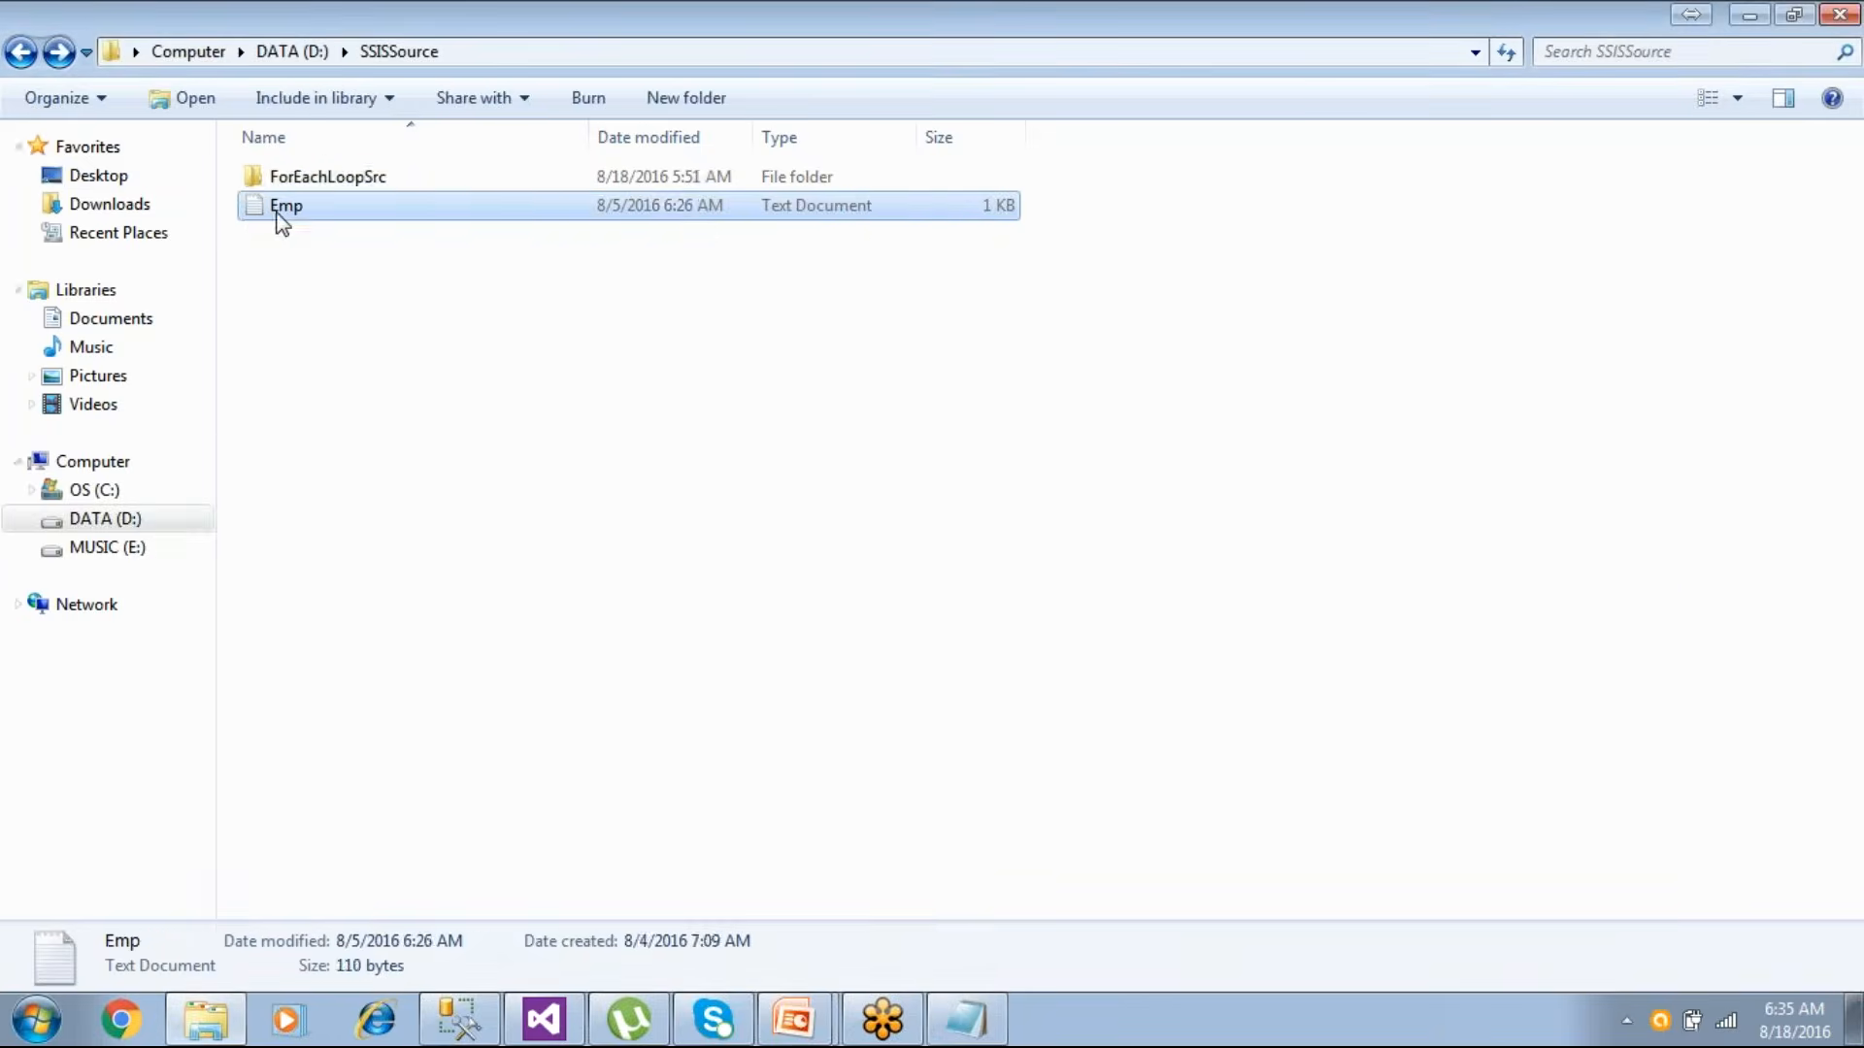
key("Delete")
key("Return")
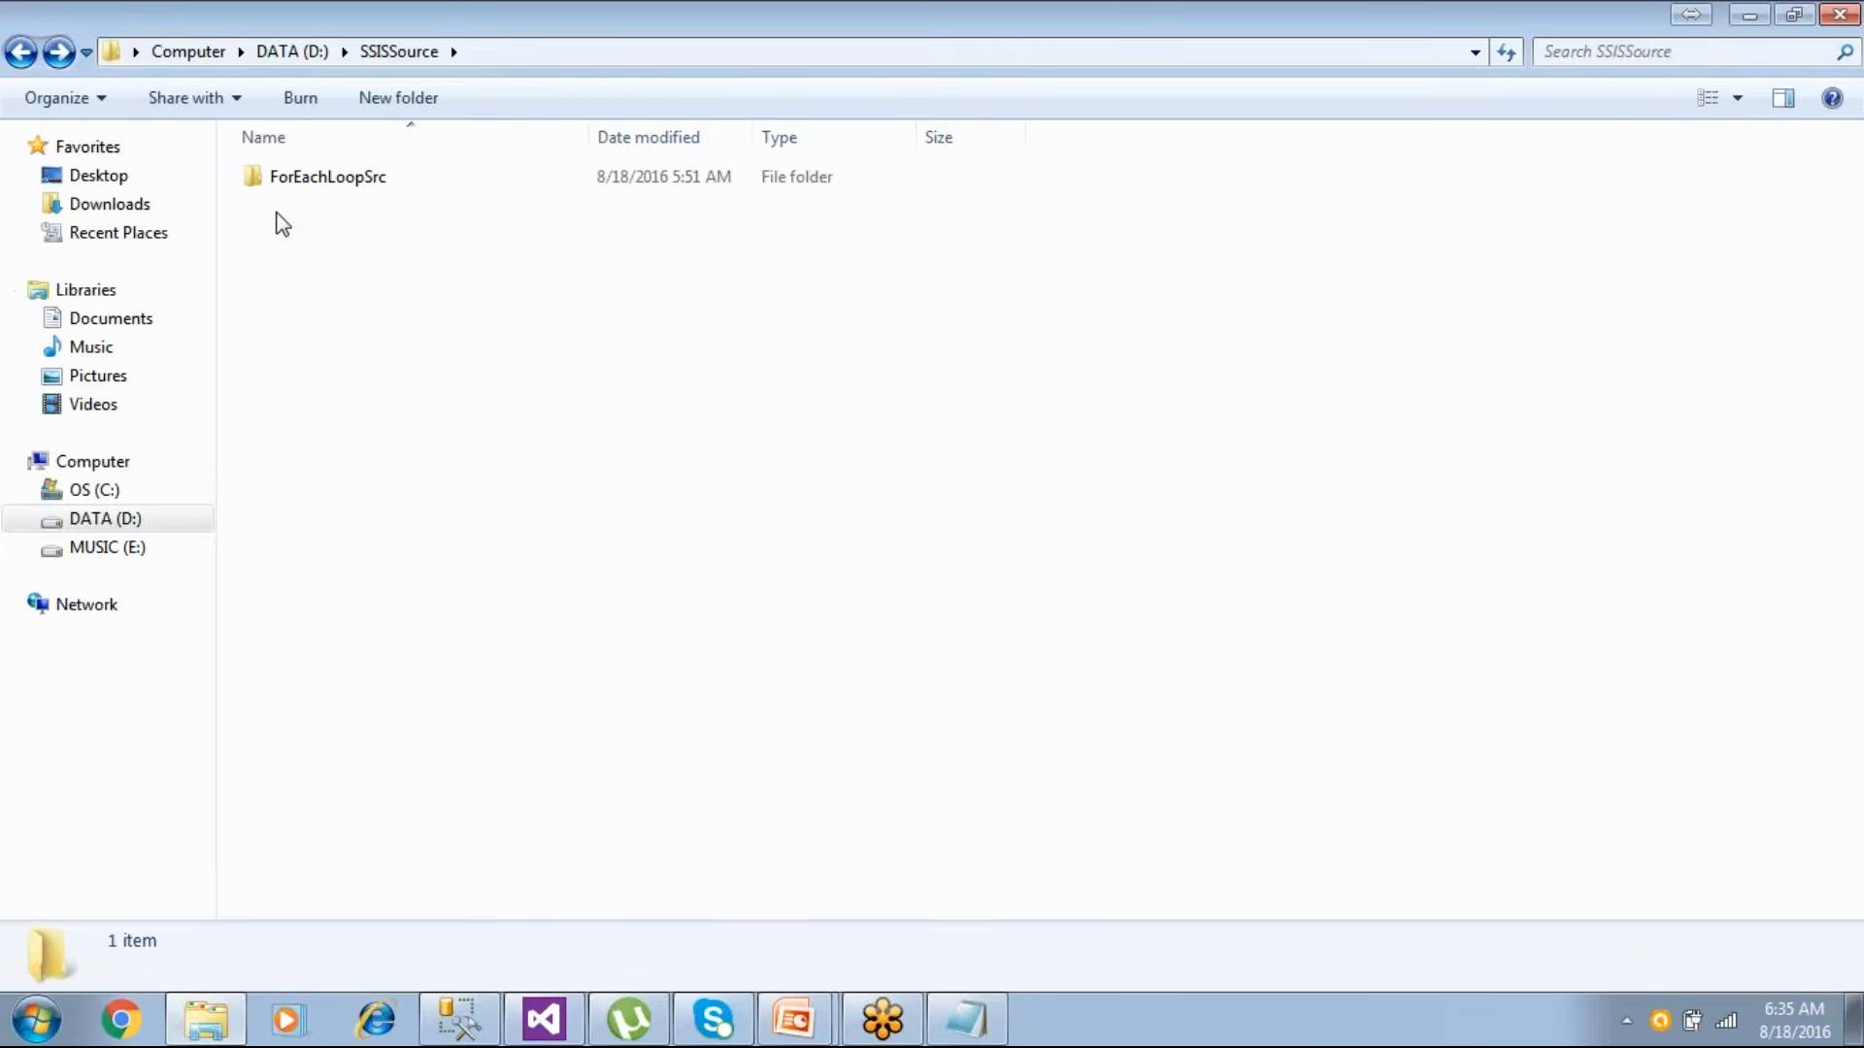
- Review the Foreach Loop and Dynamic Connection demo slides in the PowerPoint slide show on SSIS Control Flow Containers
mouse_move(793, 1019)
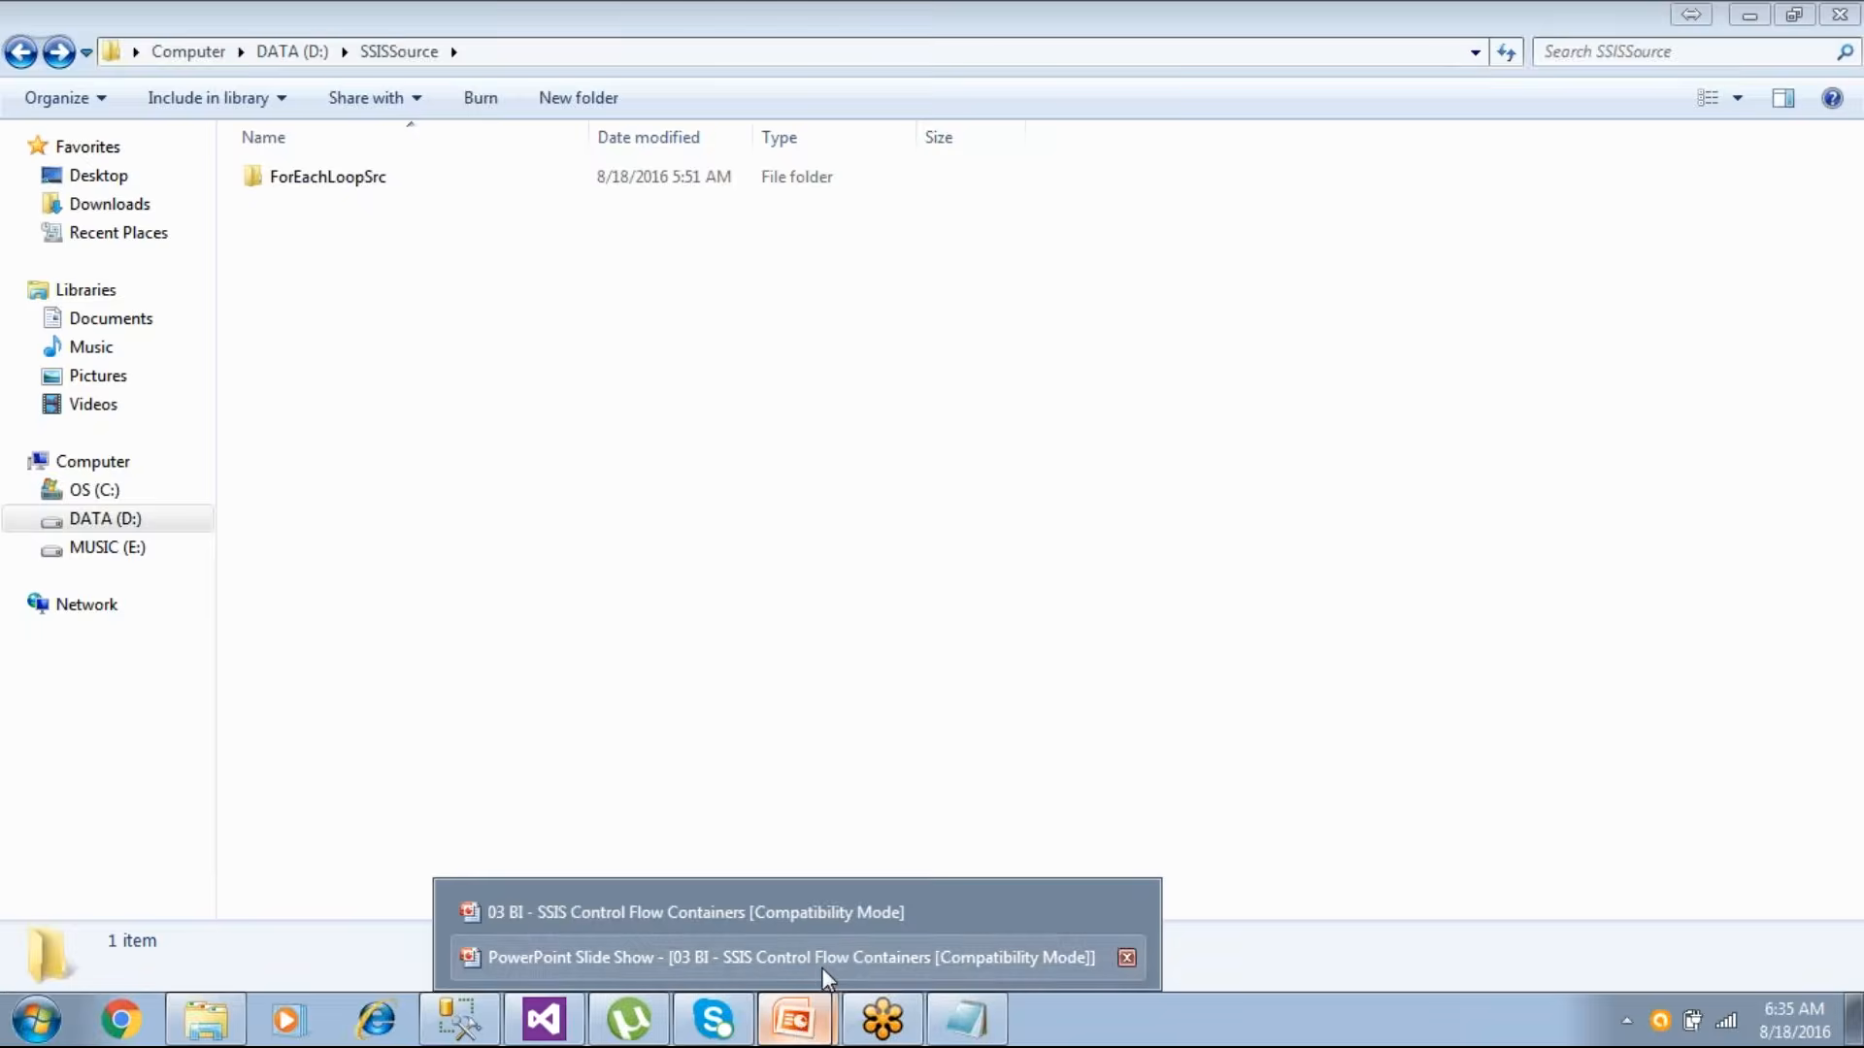
left_click(824, 963)
left_click(830, 974)
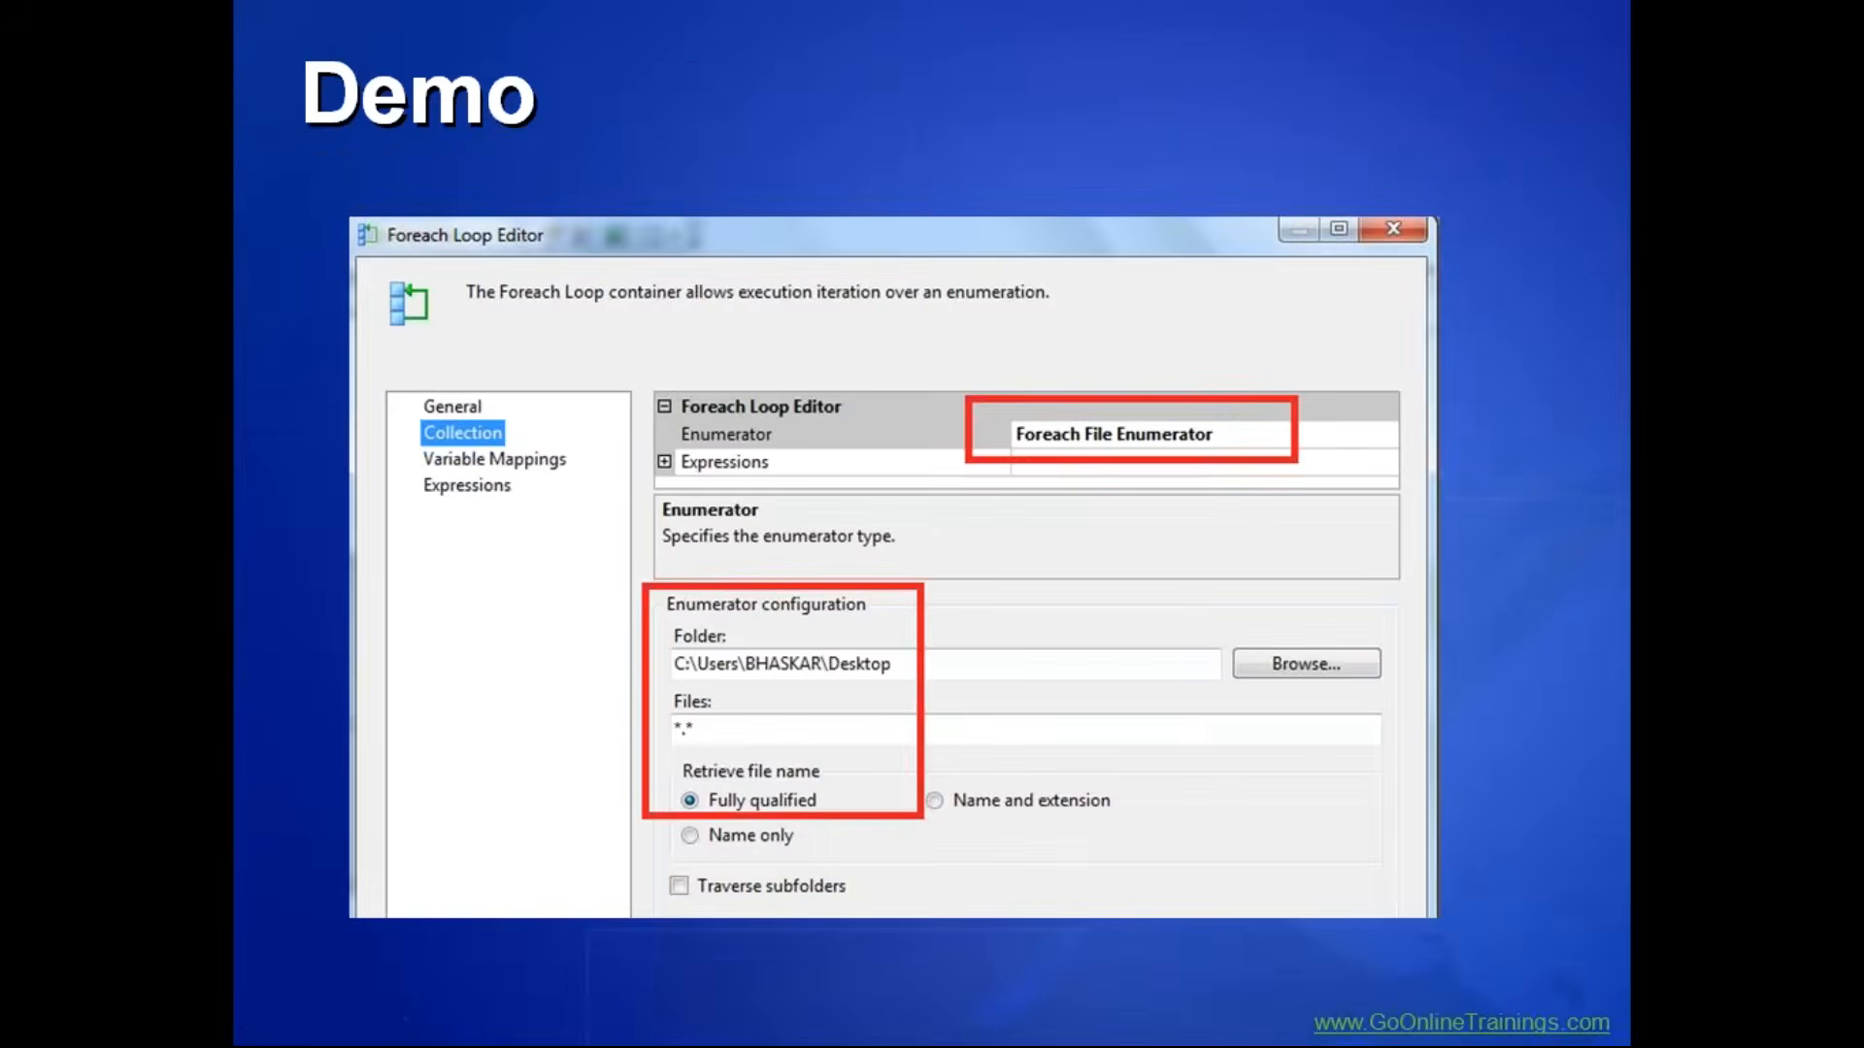
left_click(830, 974)
key("Right")
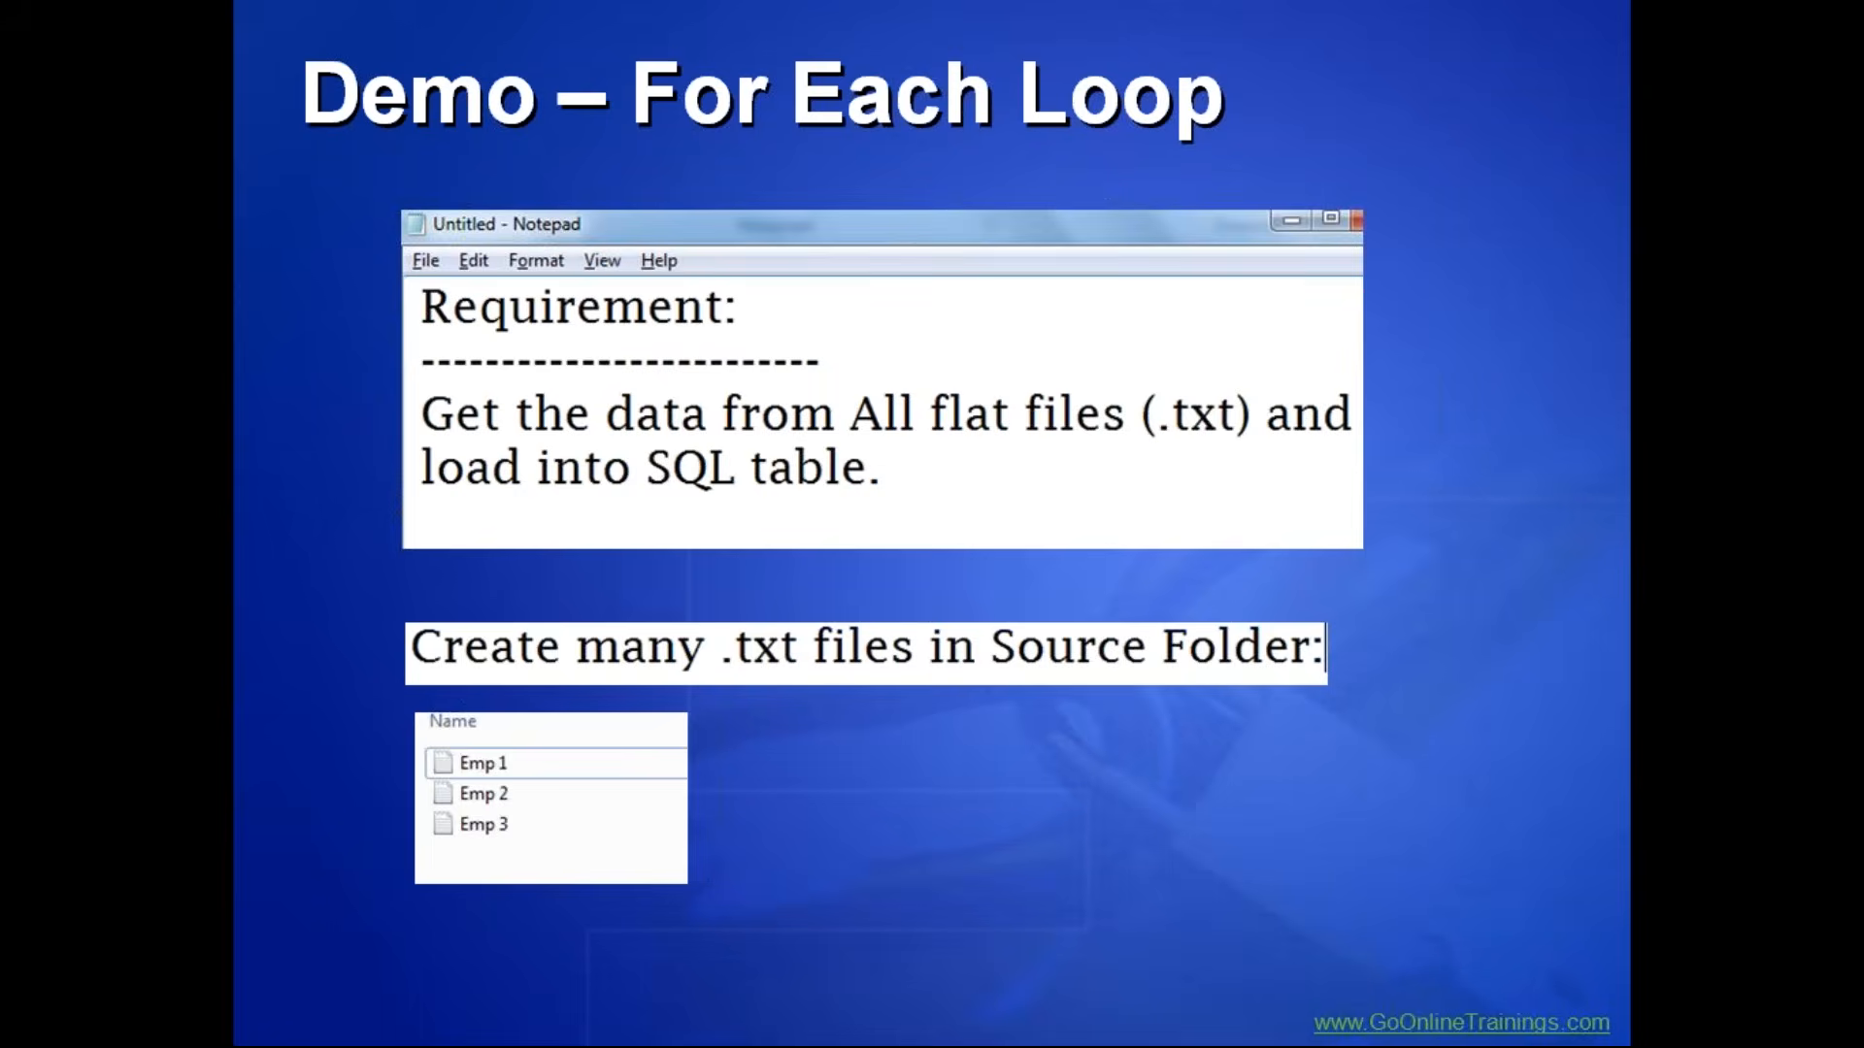
key("Right")
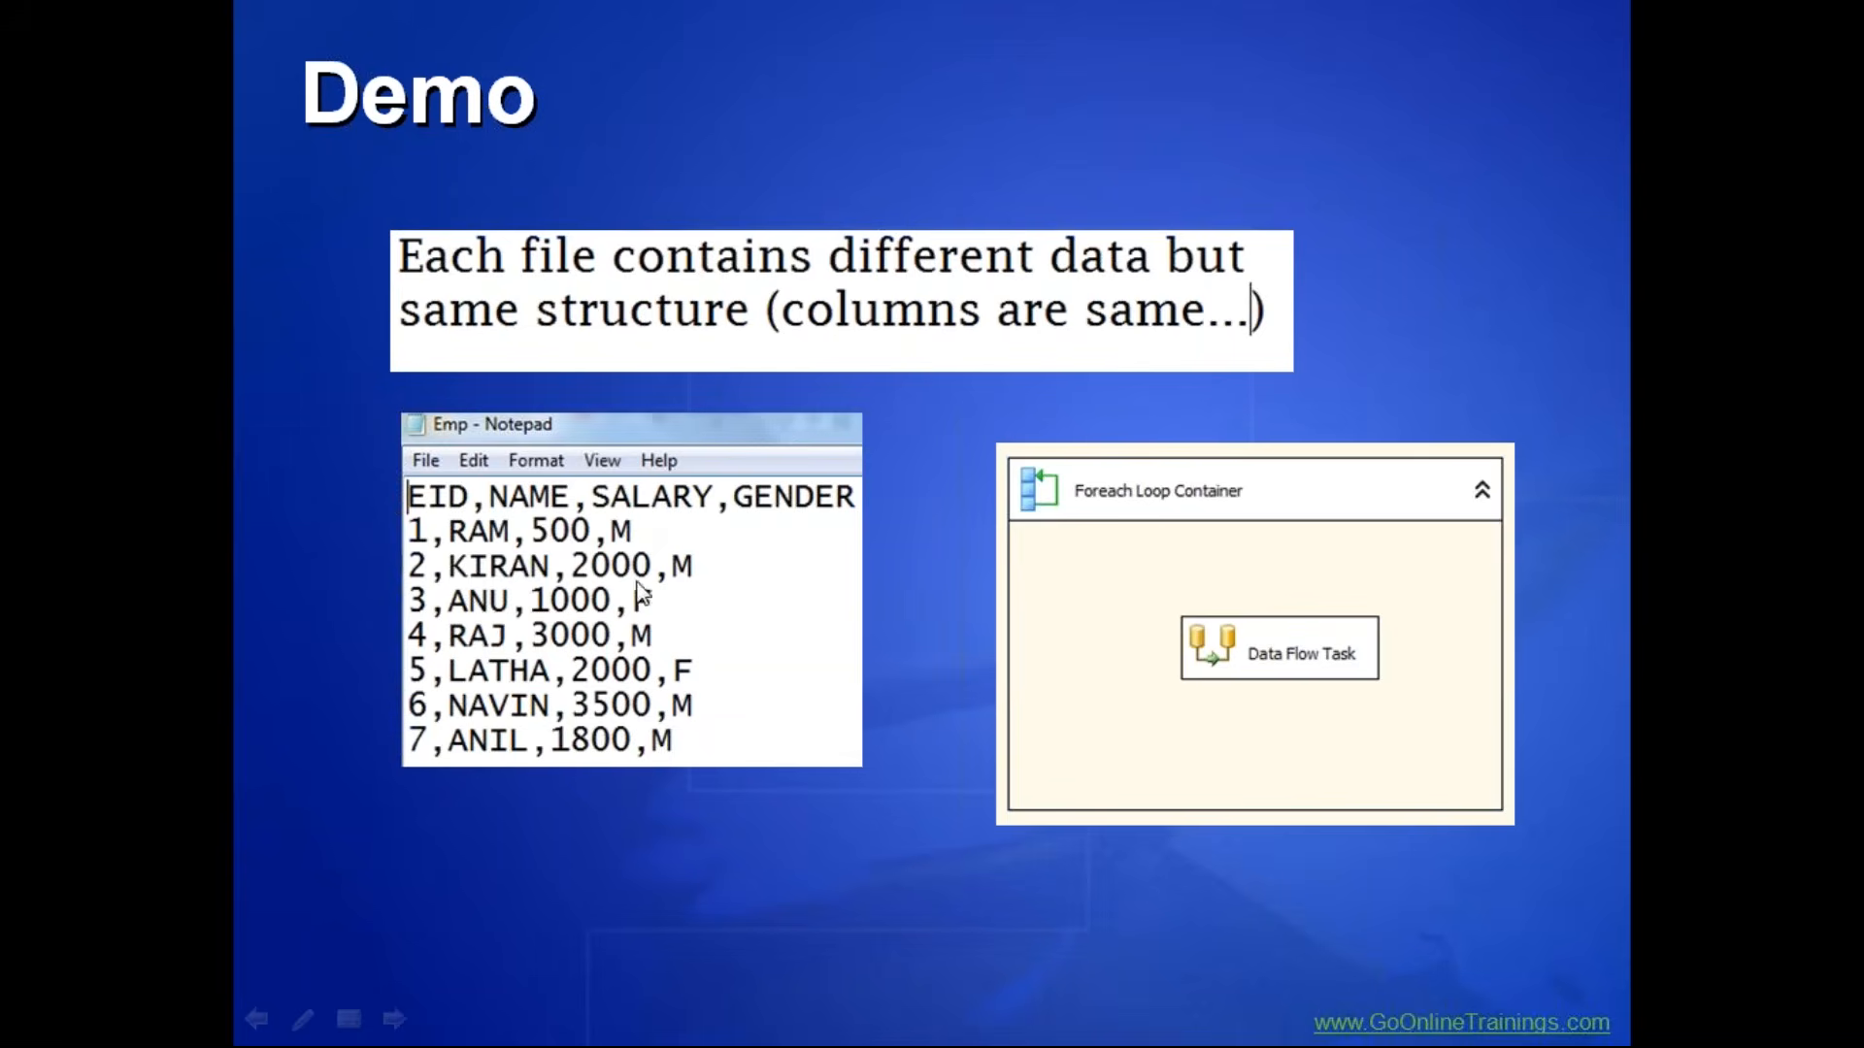
left_click(634, 742)
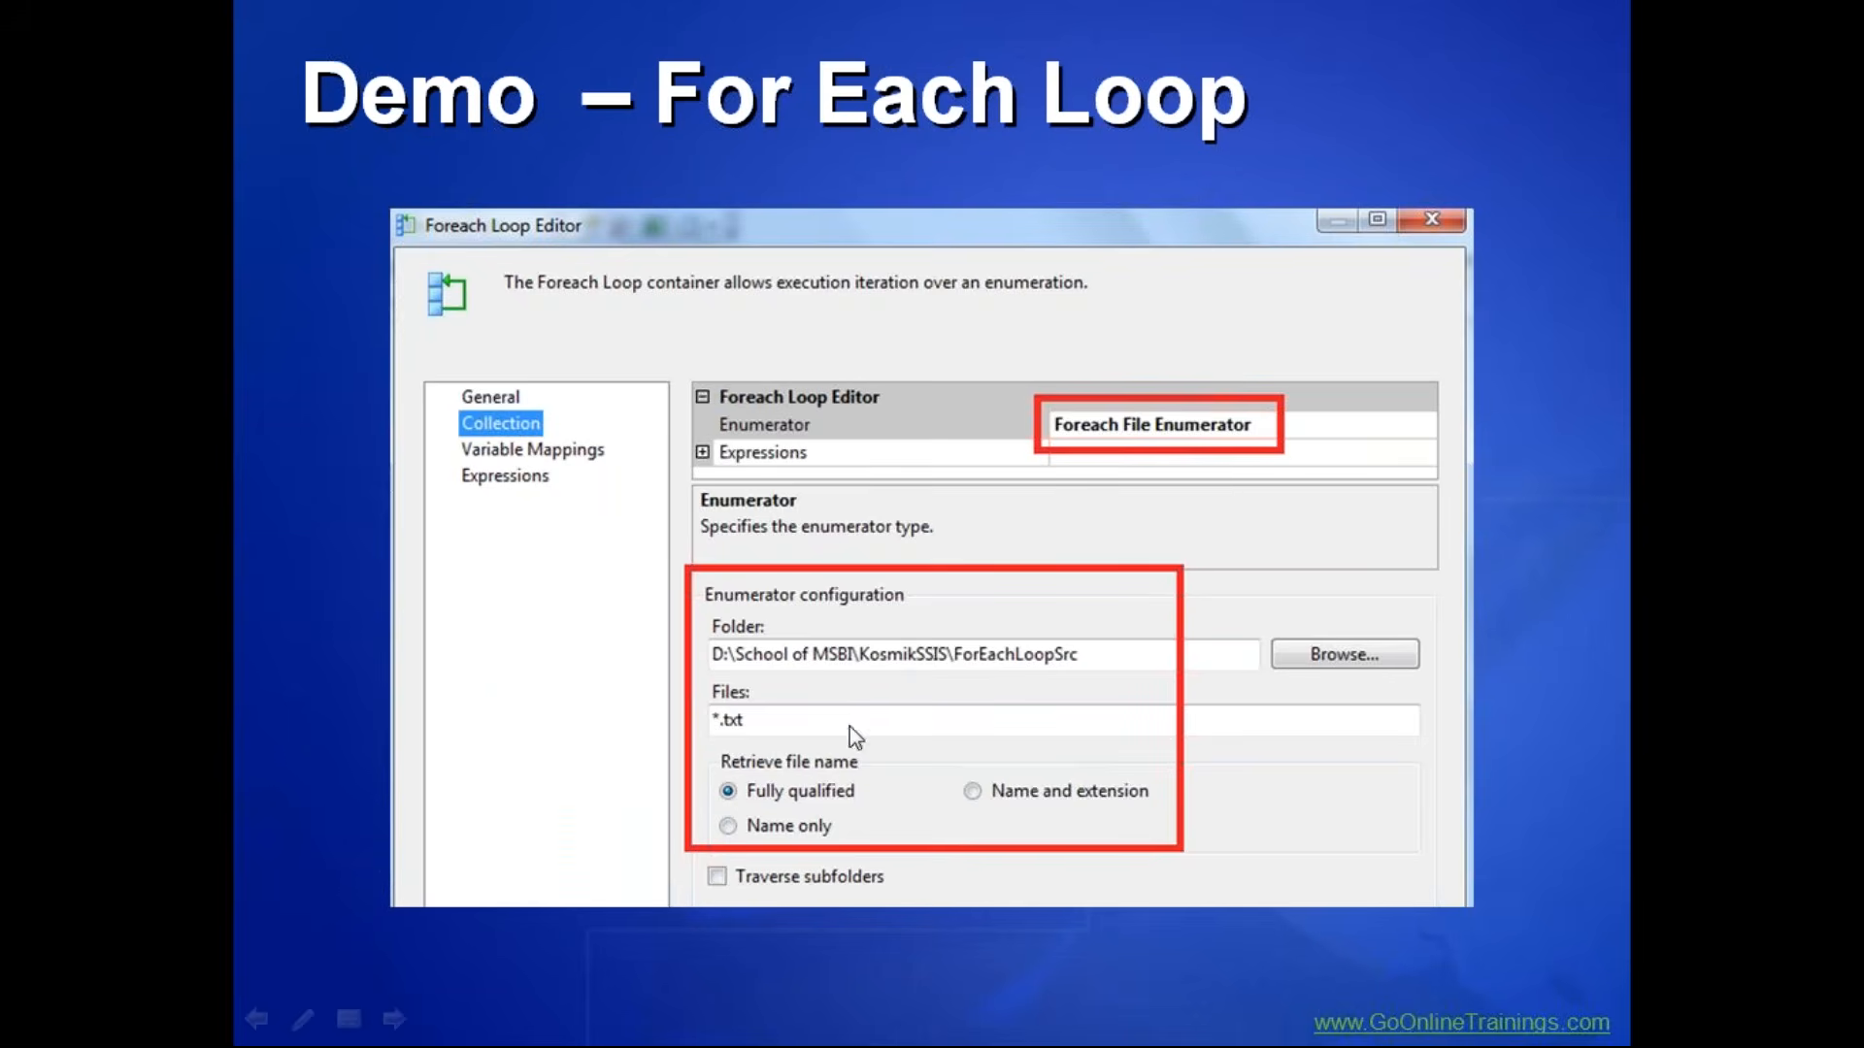
left_click(783, 615)
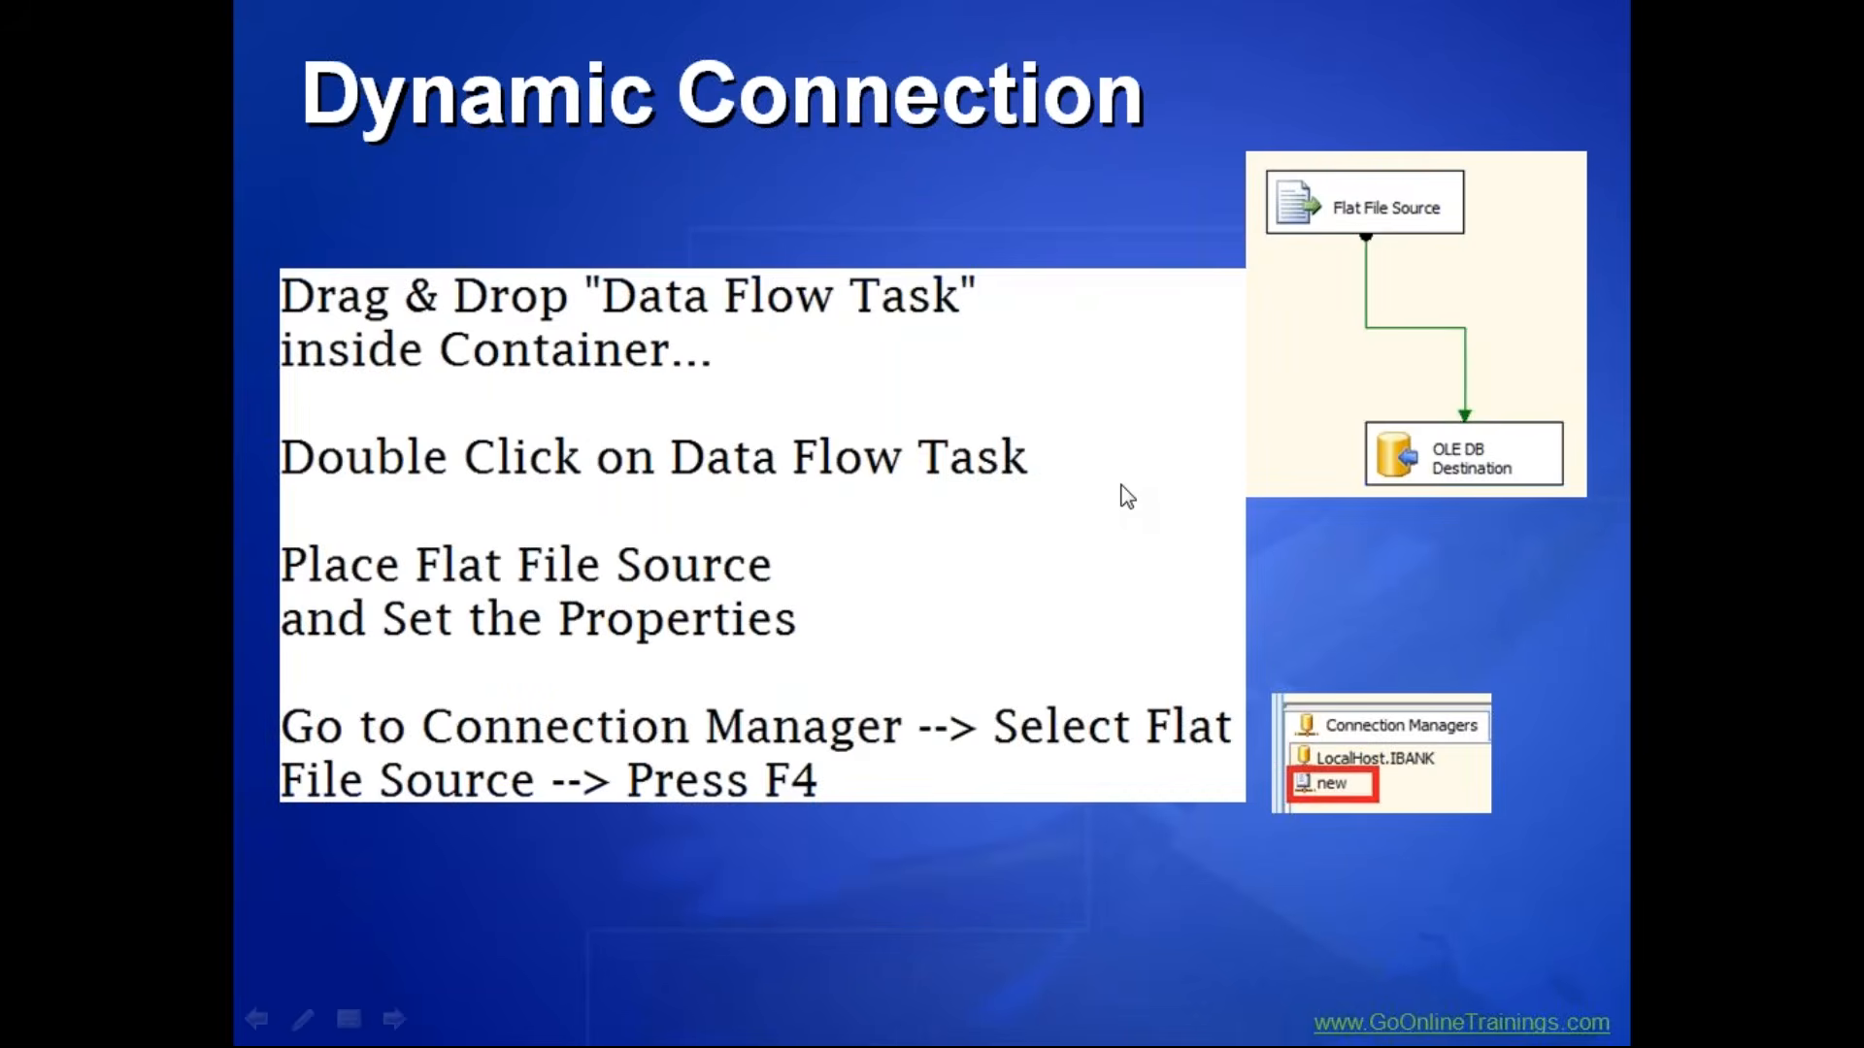
key("Left")
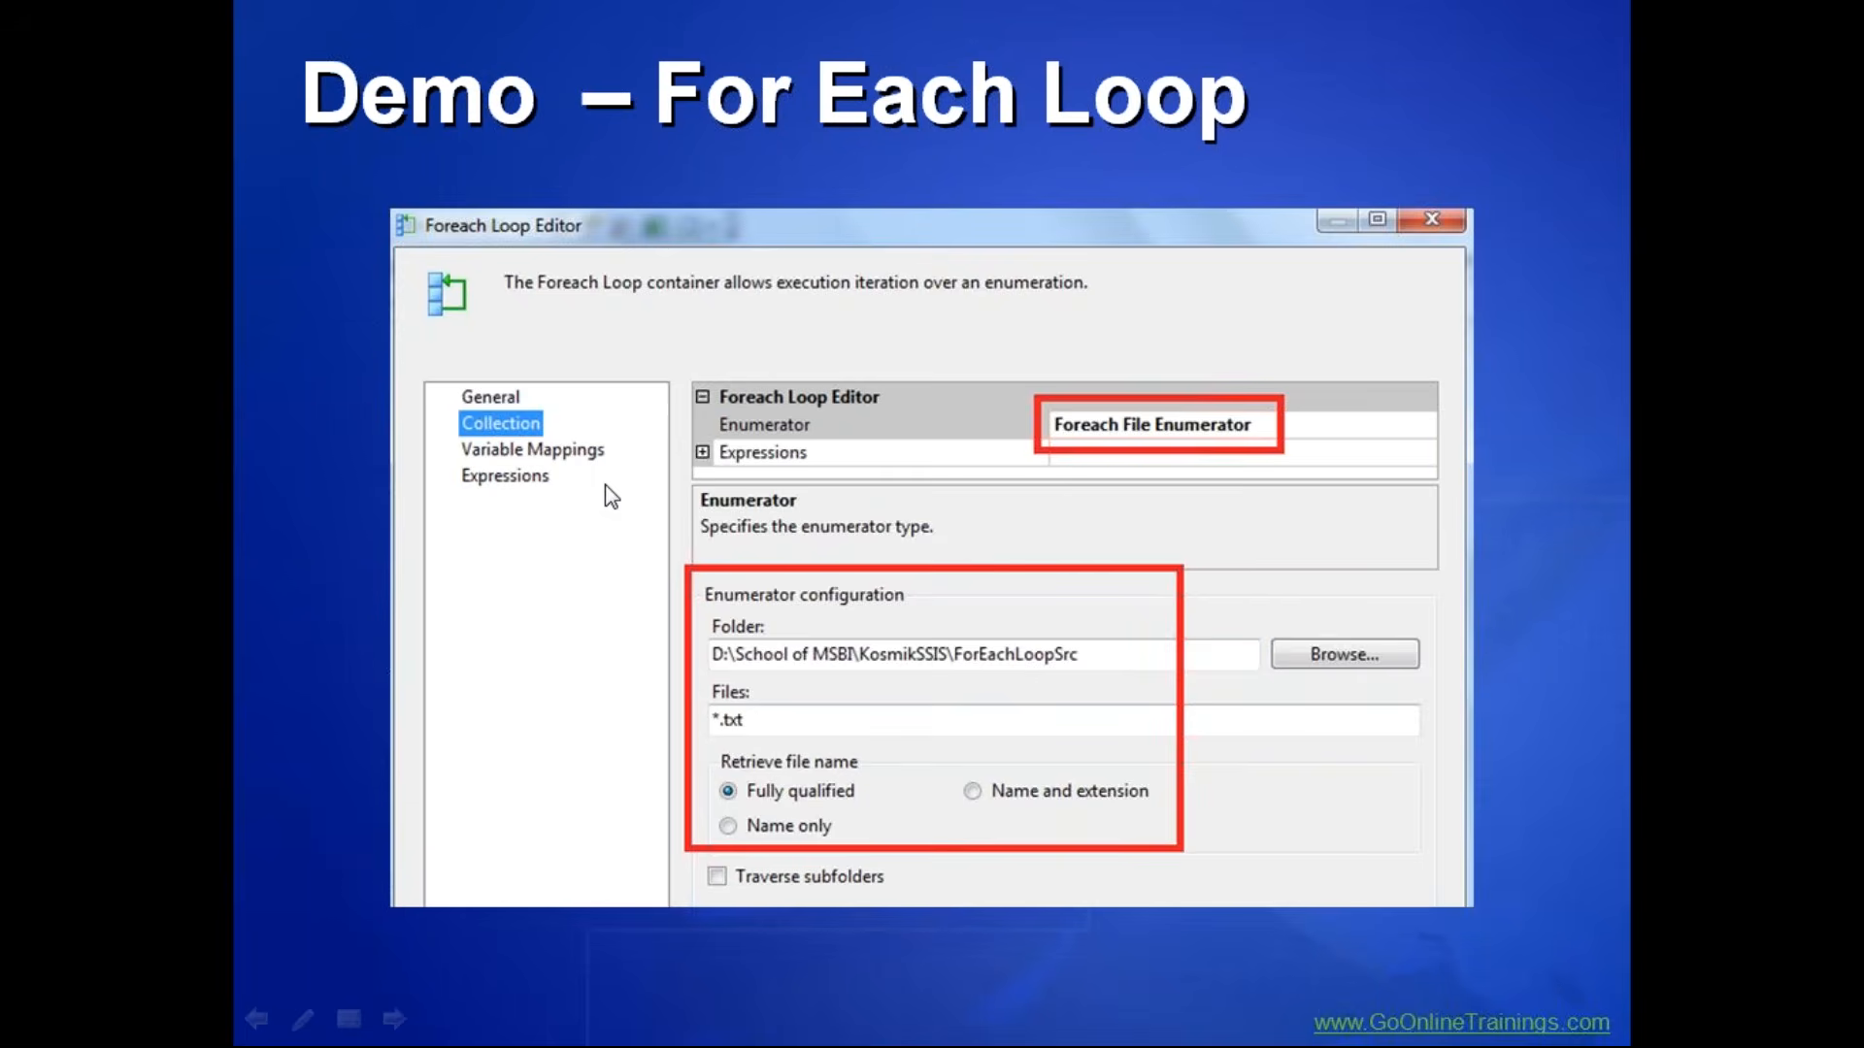
left_click(605, 485)
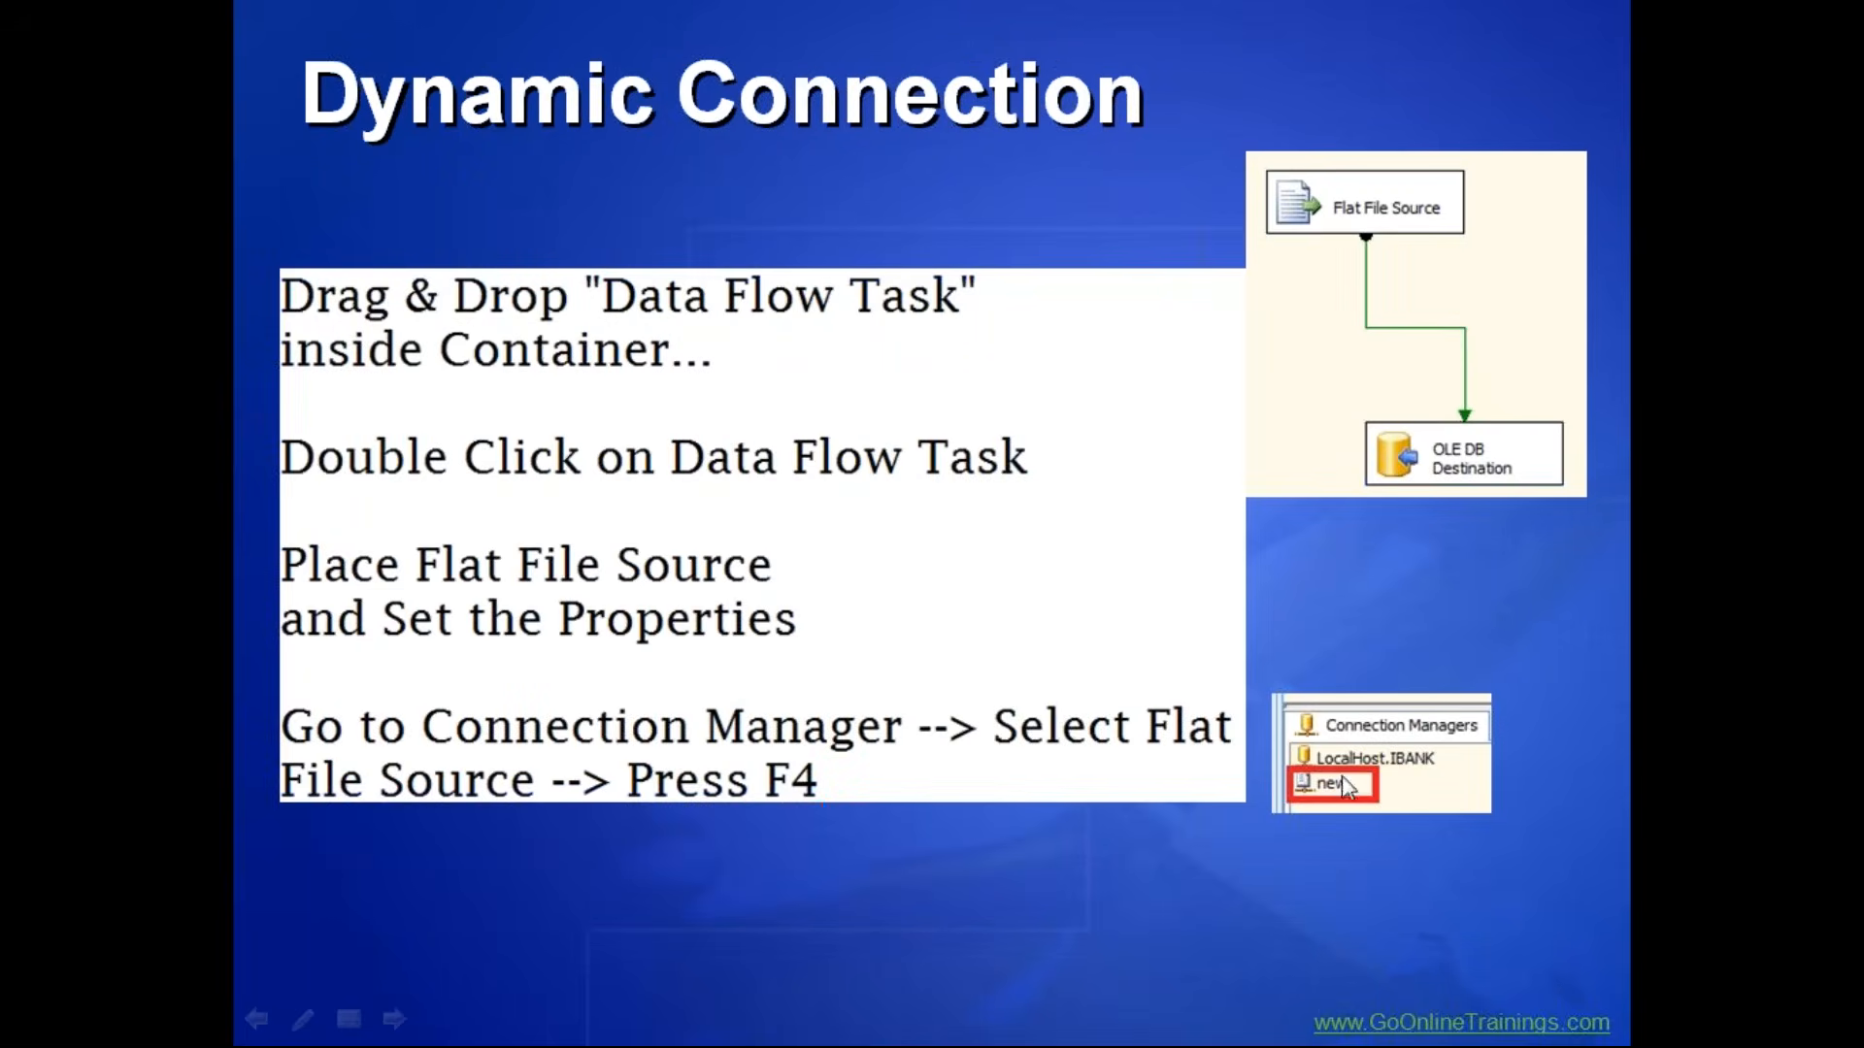
left_click(1106, 813)
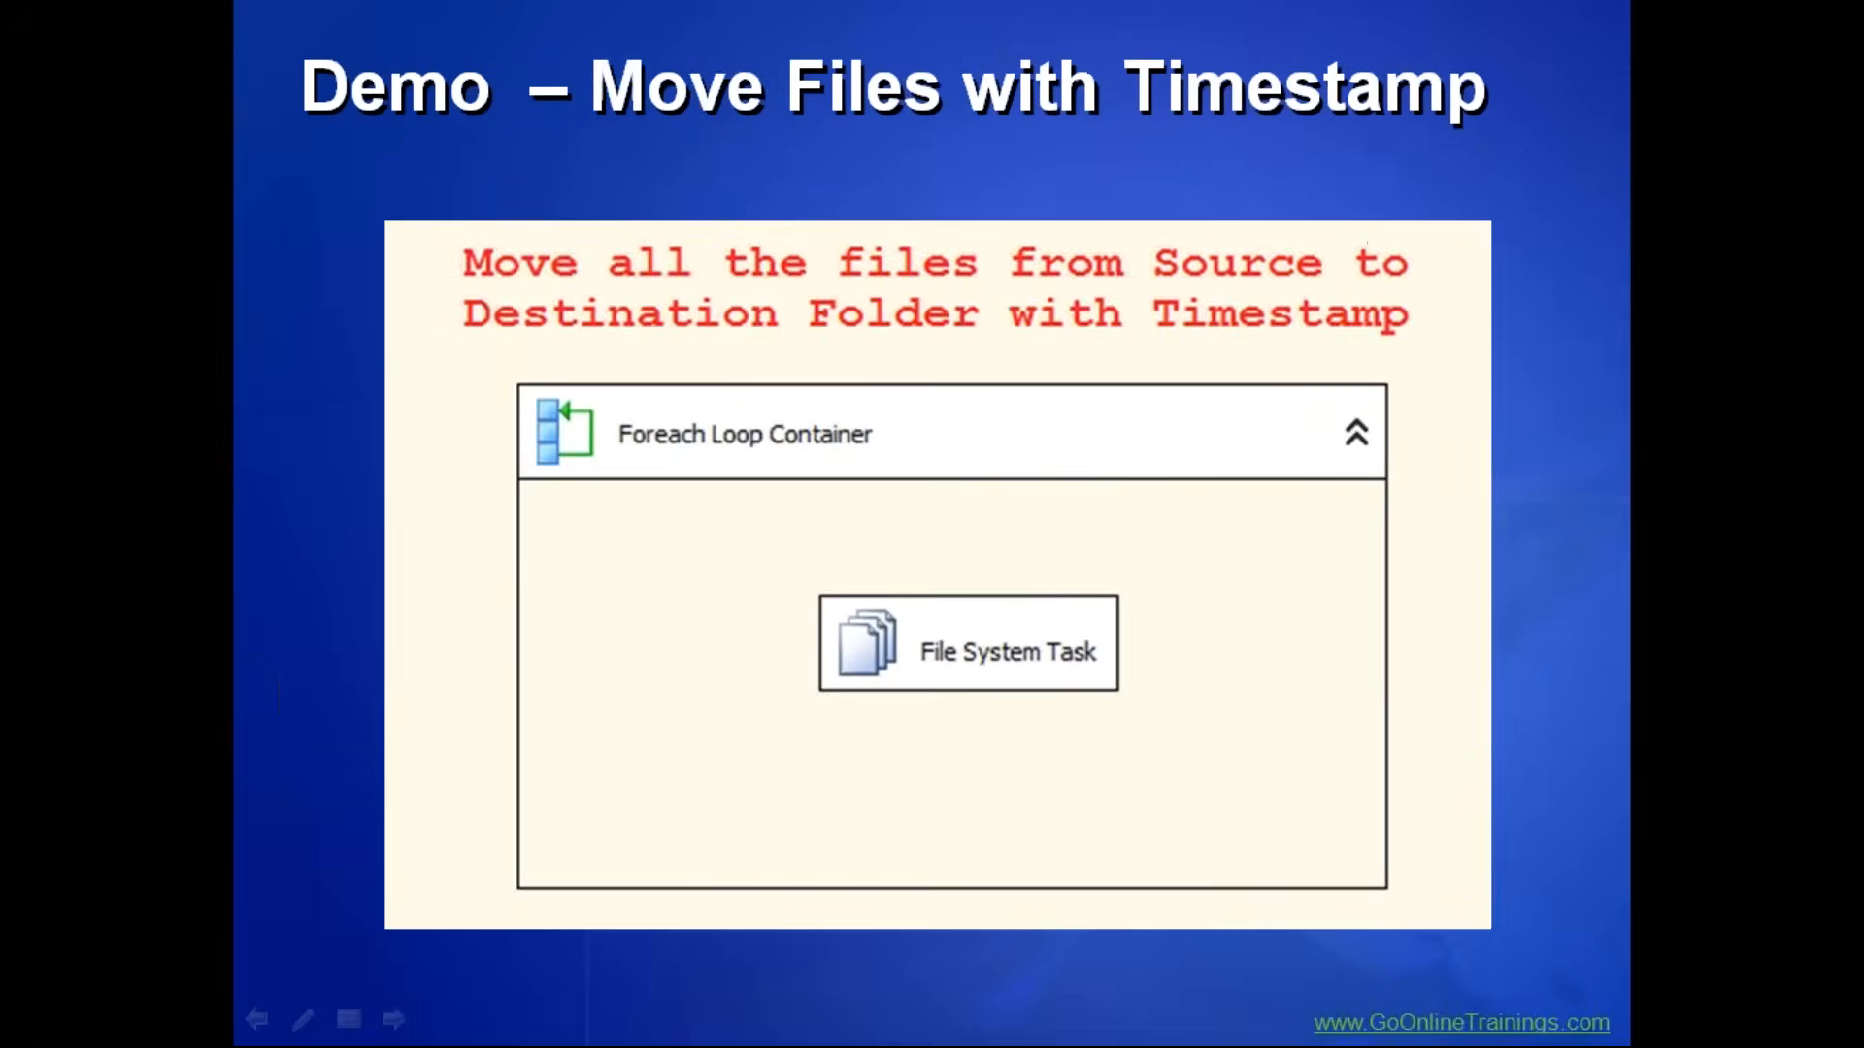
key("Left")
key("super")
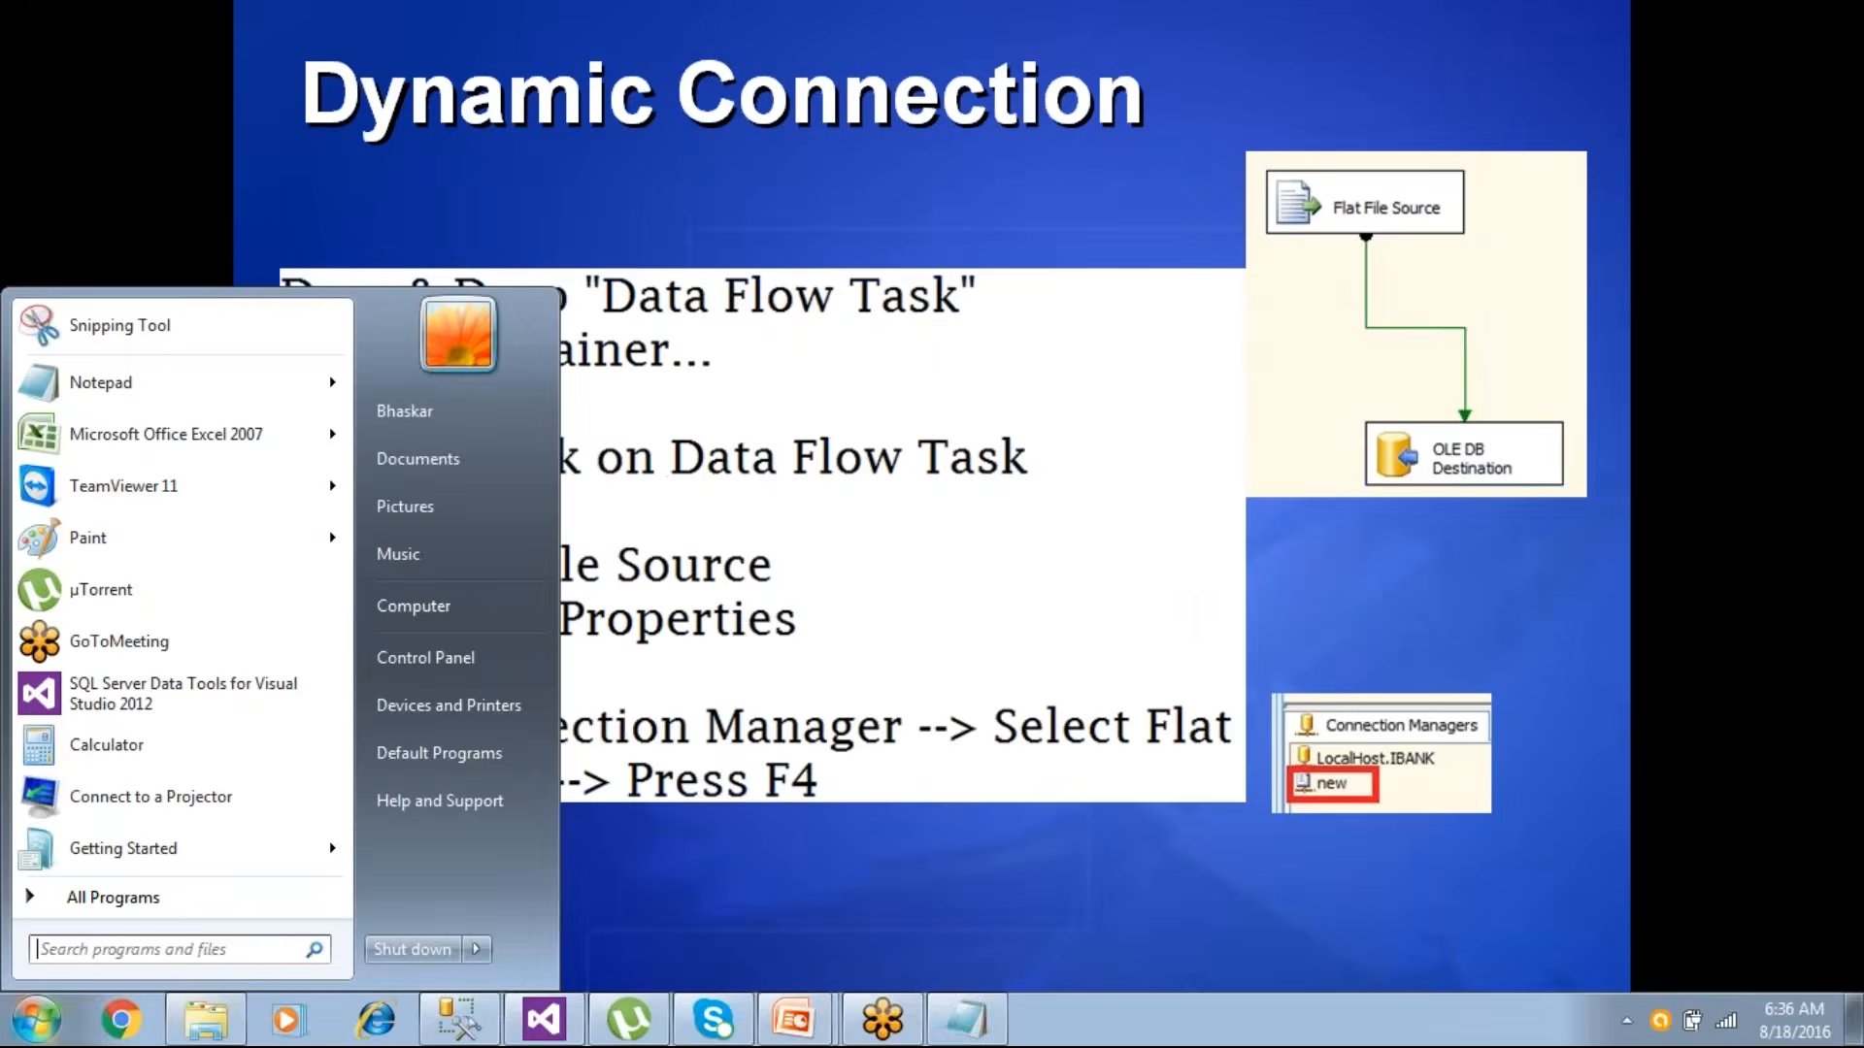
- Switch back to Visual Studio, save the Foreach Loop package, and run it again
left_click(470, 1024)
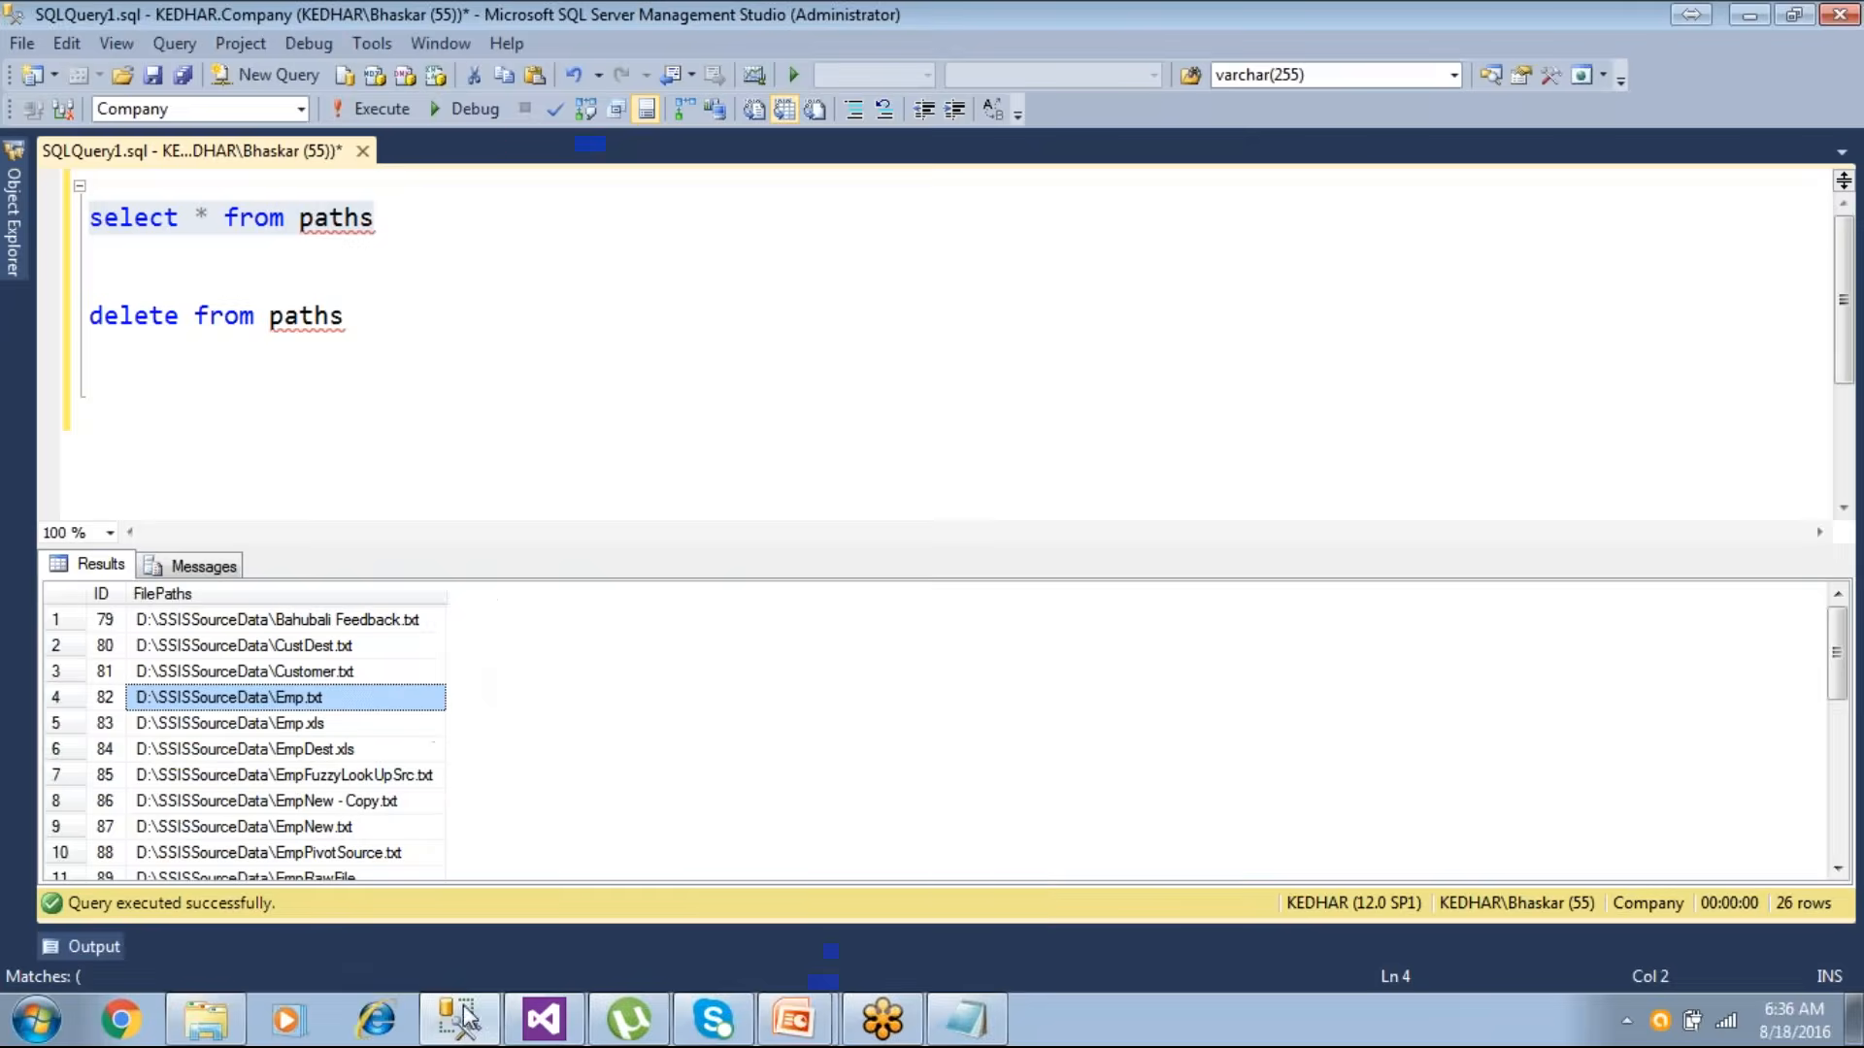
left_click(542, 1020)
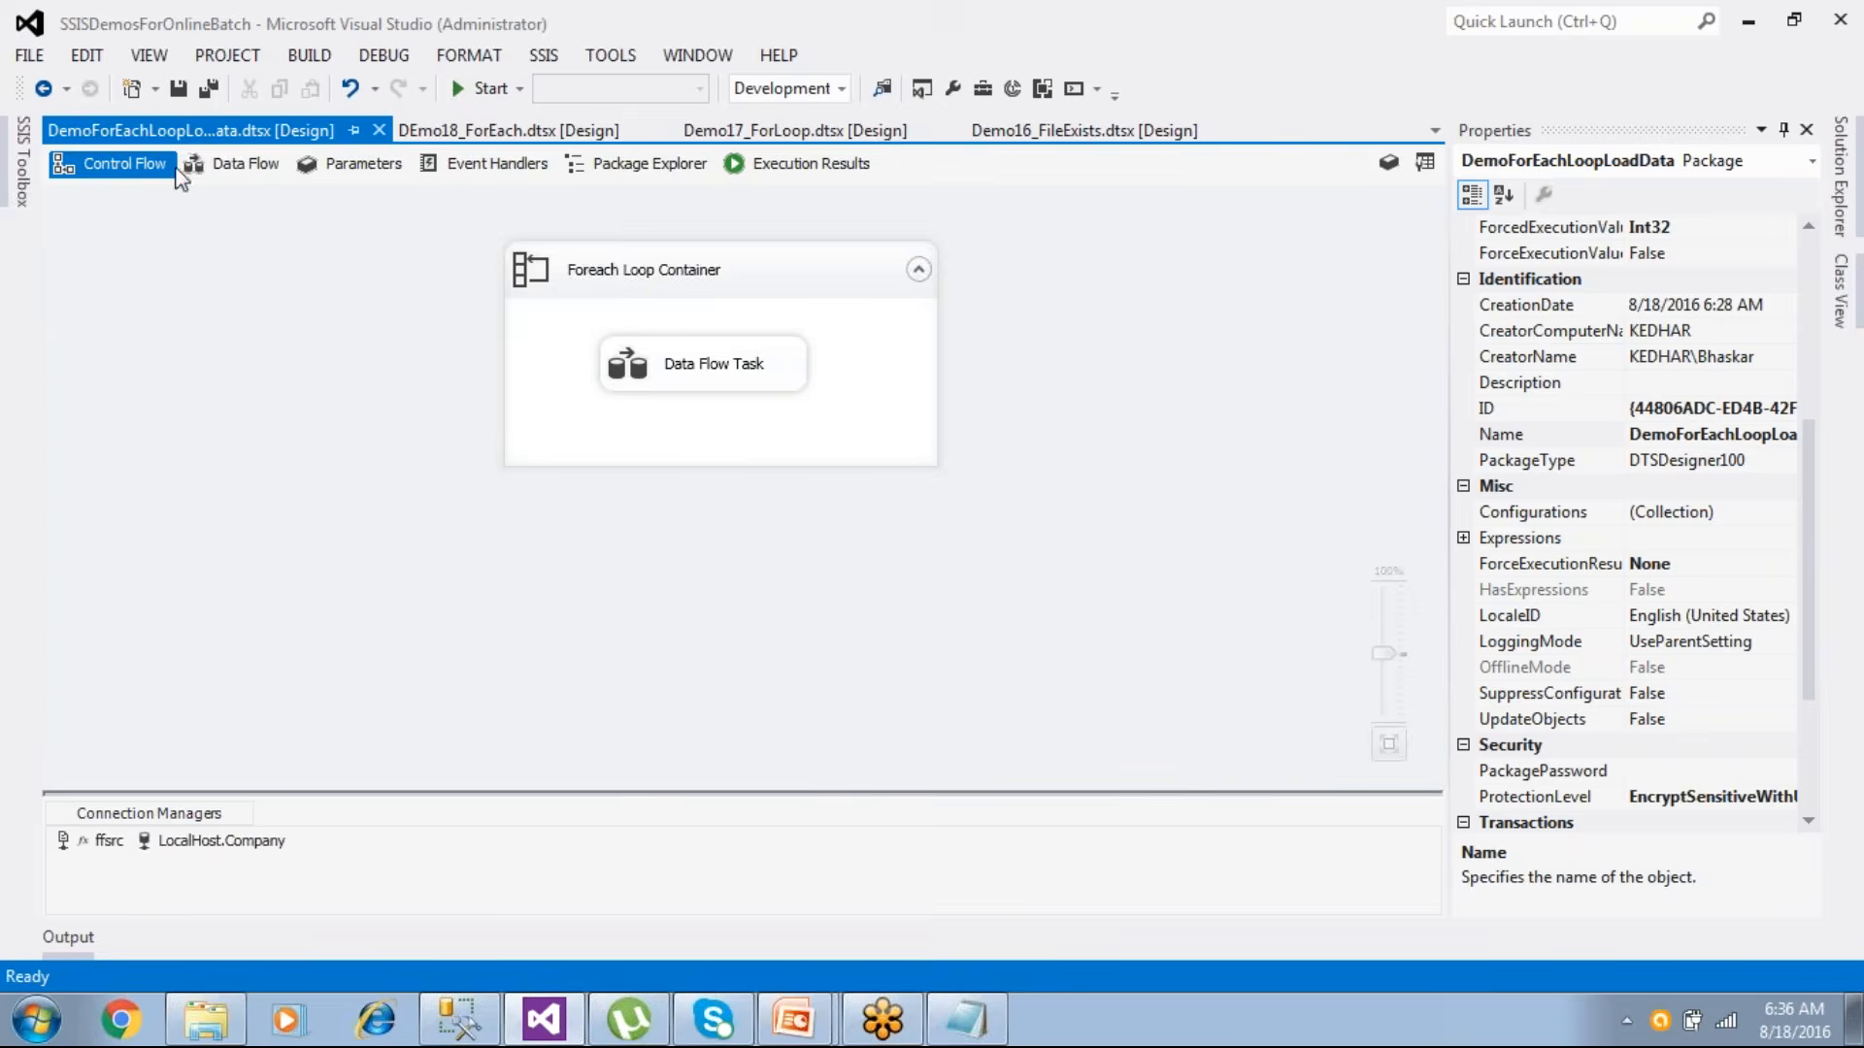
left_click(177, 88)
left_click(485, 88)
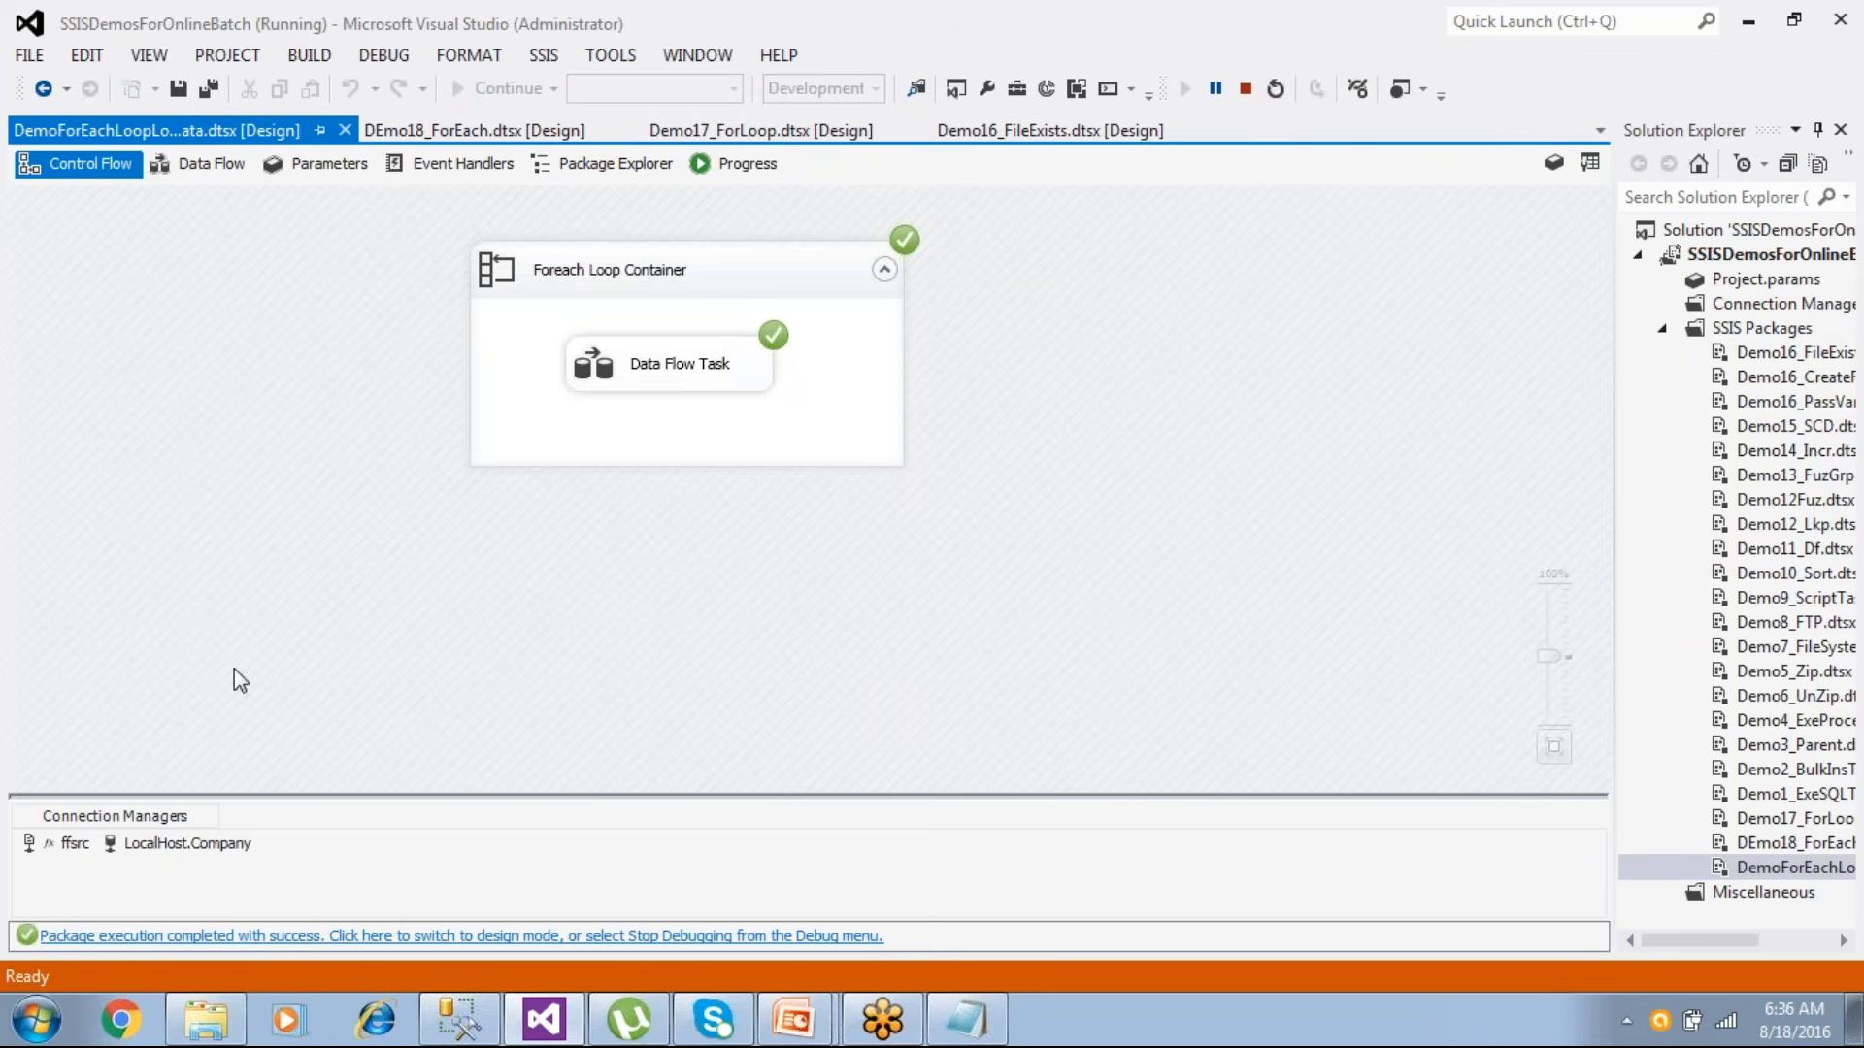
- Stop debugging the package and open the Emp-Asia text file in the Asia subfolder of ForEachLoopSrc to check its records
left_click(514, 937)
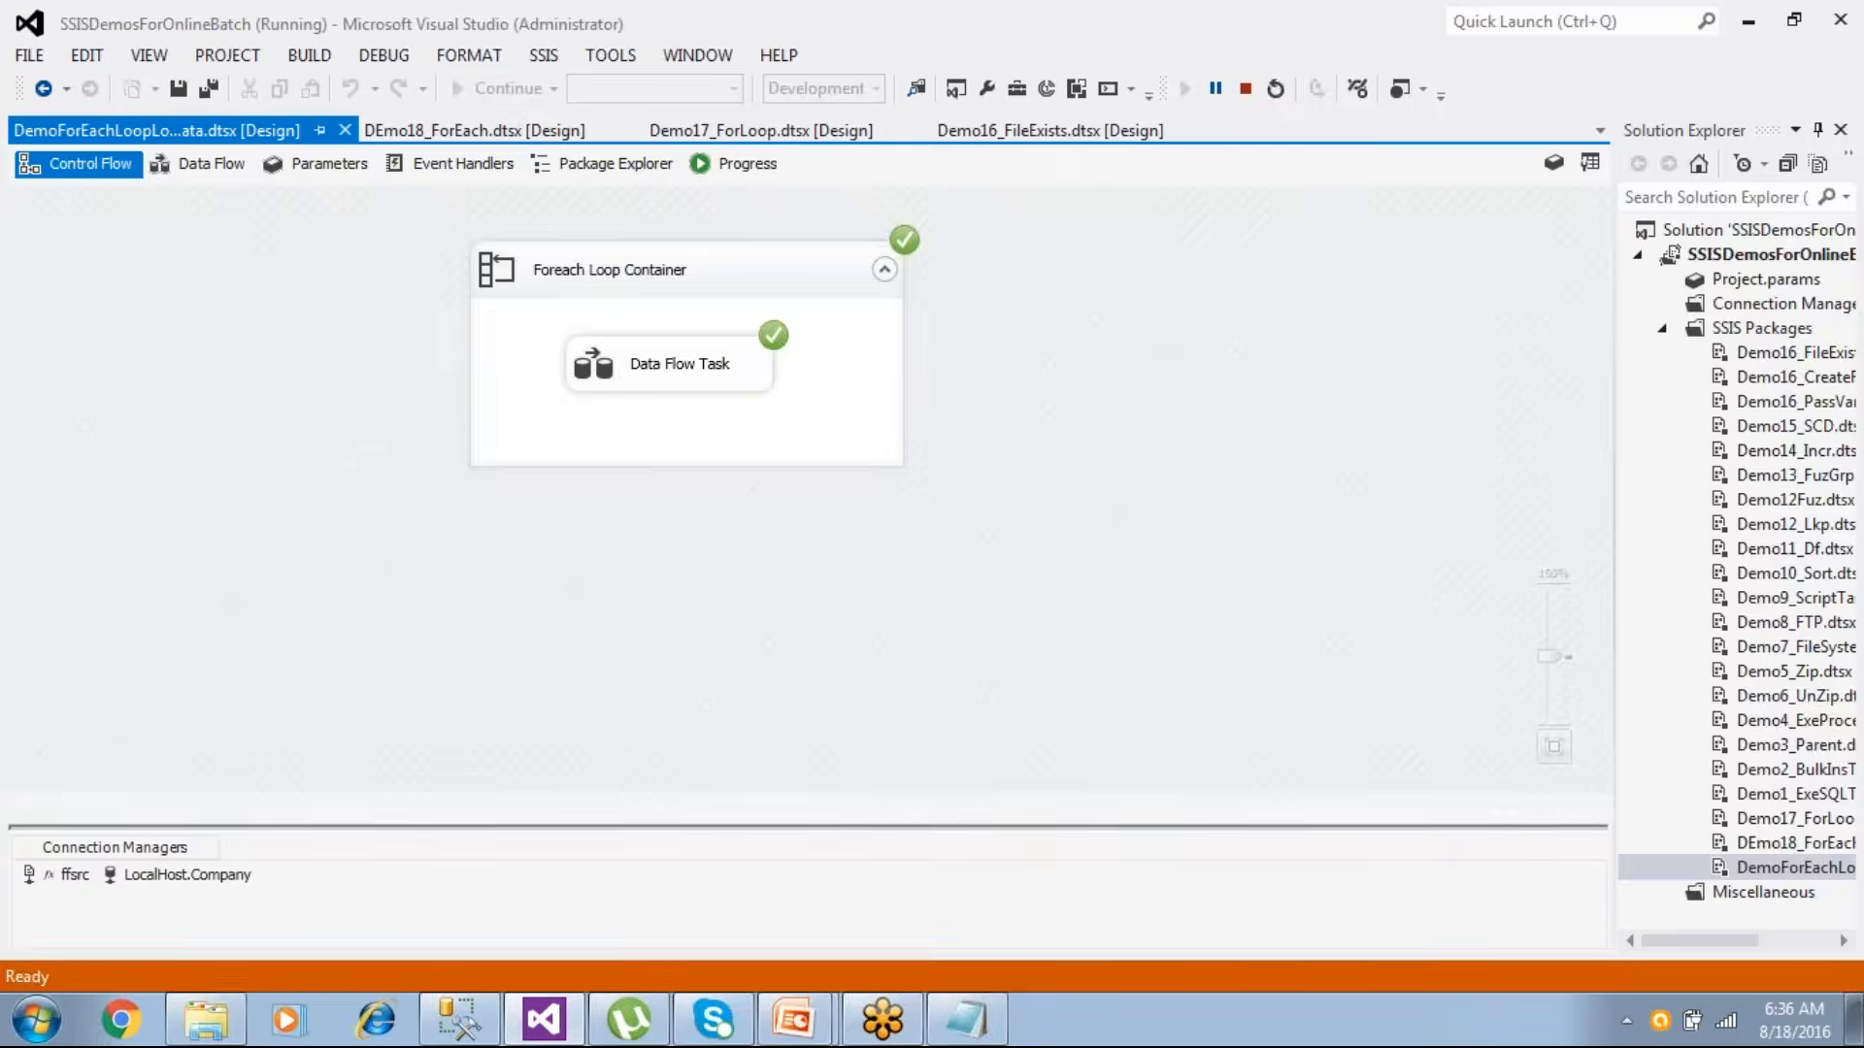
left_click(205, 1019)
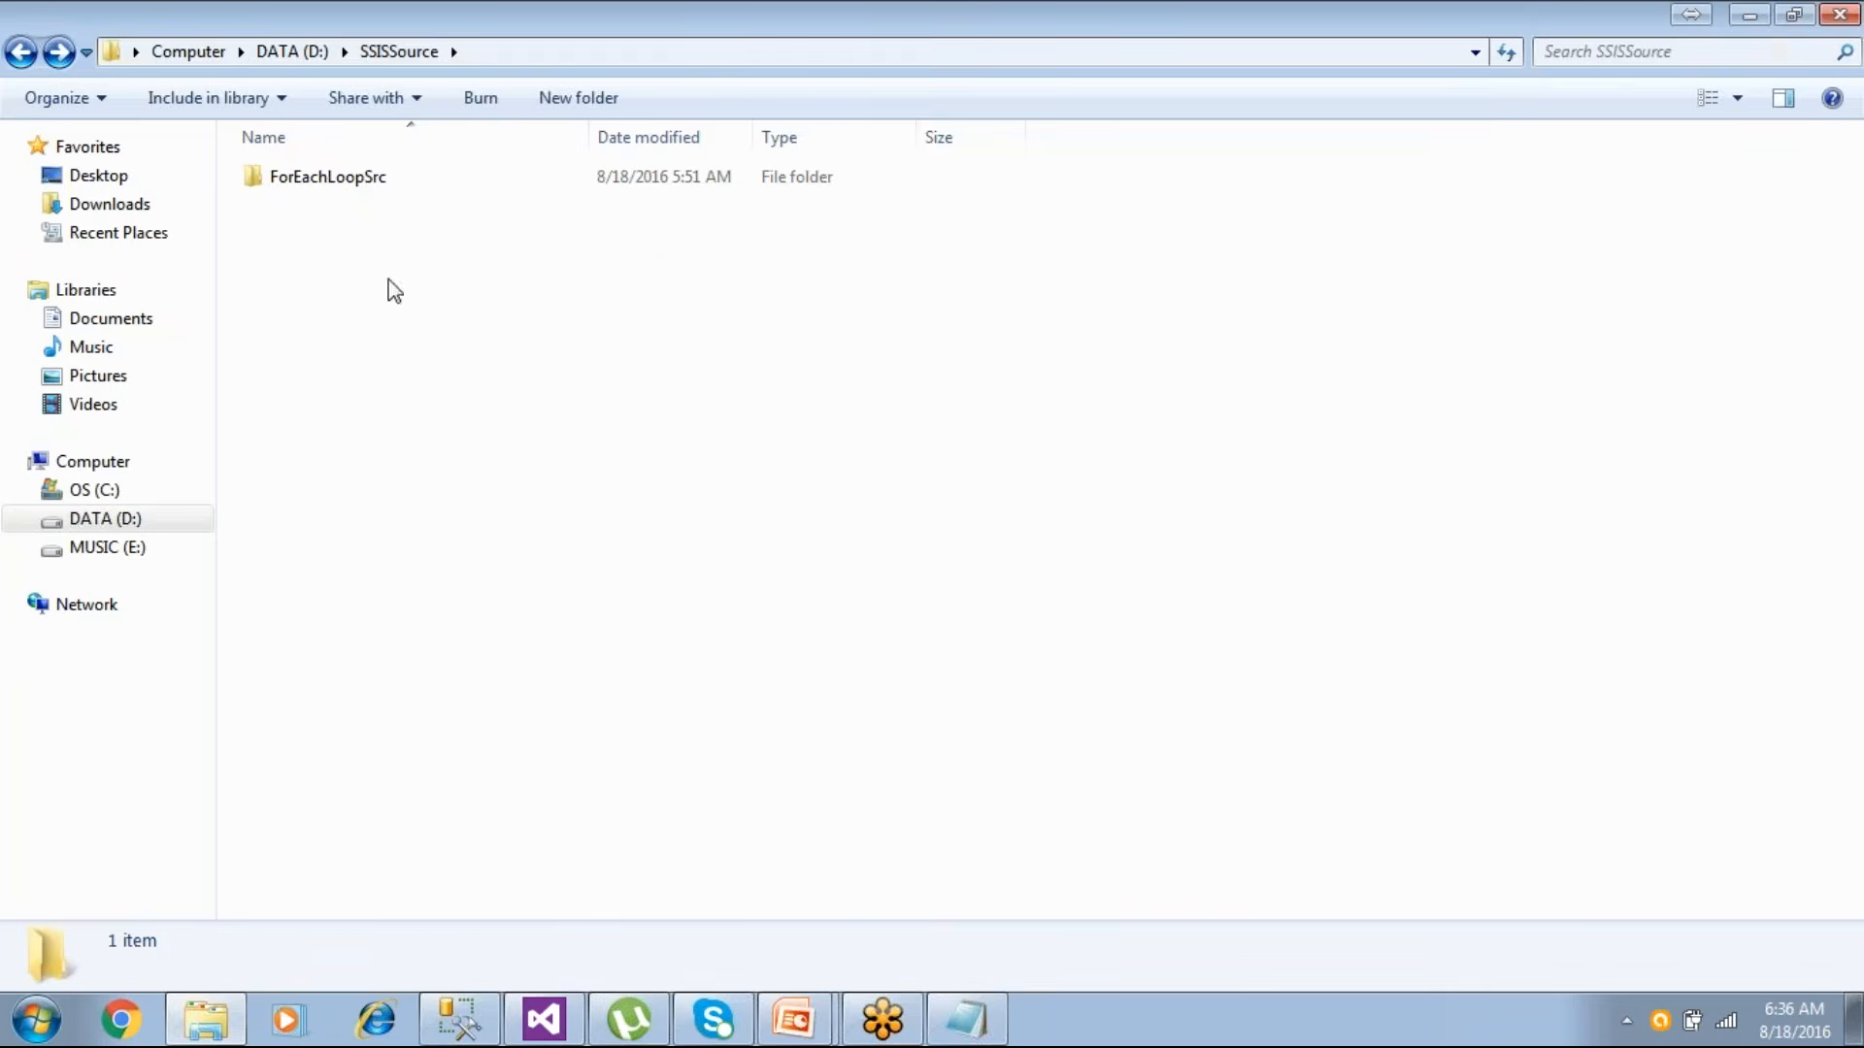
left_click(375, 176)
left_click(582, 52)
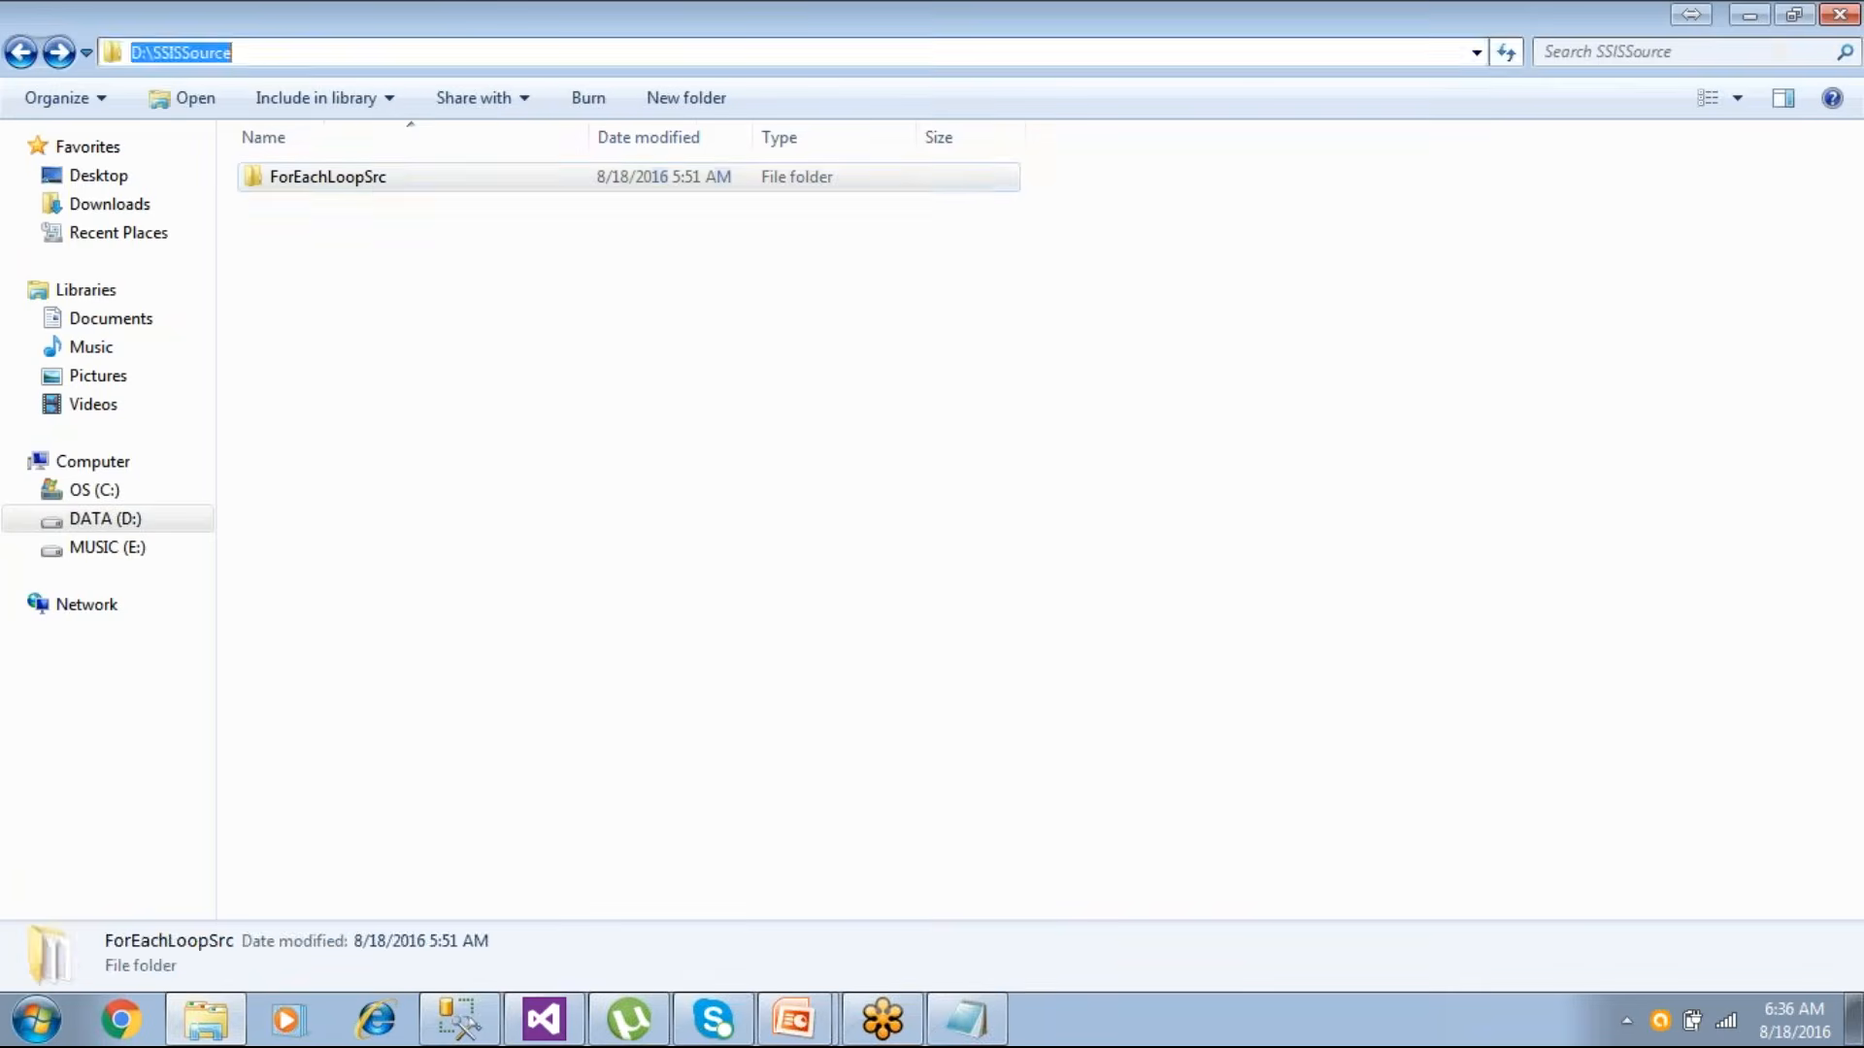
double_click(366, 177)
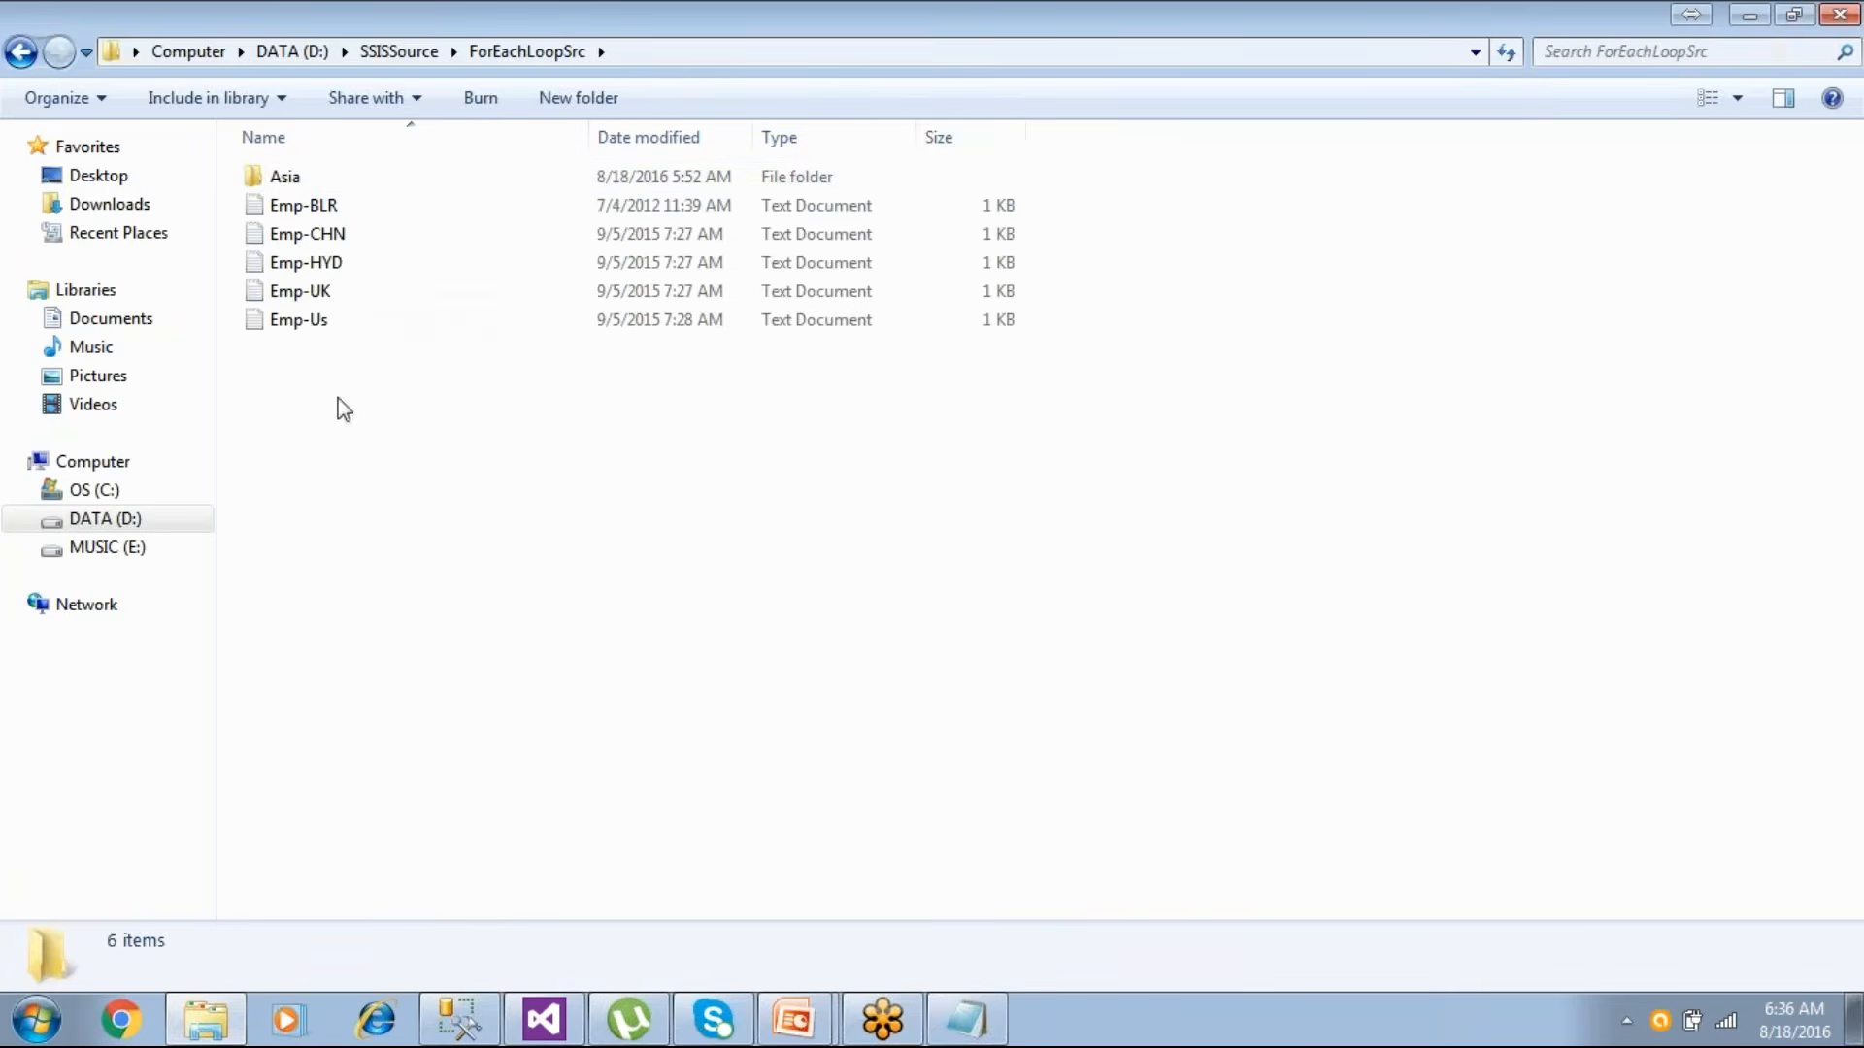
double_click(291, 179)
double_click(296, 185)
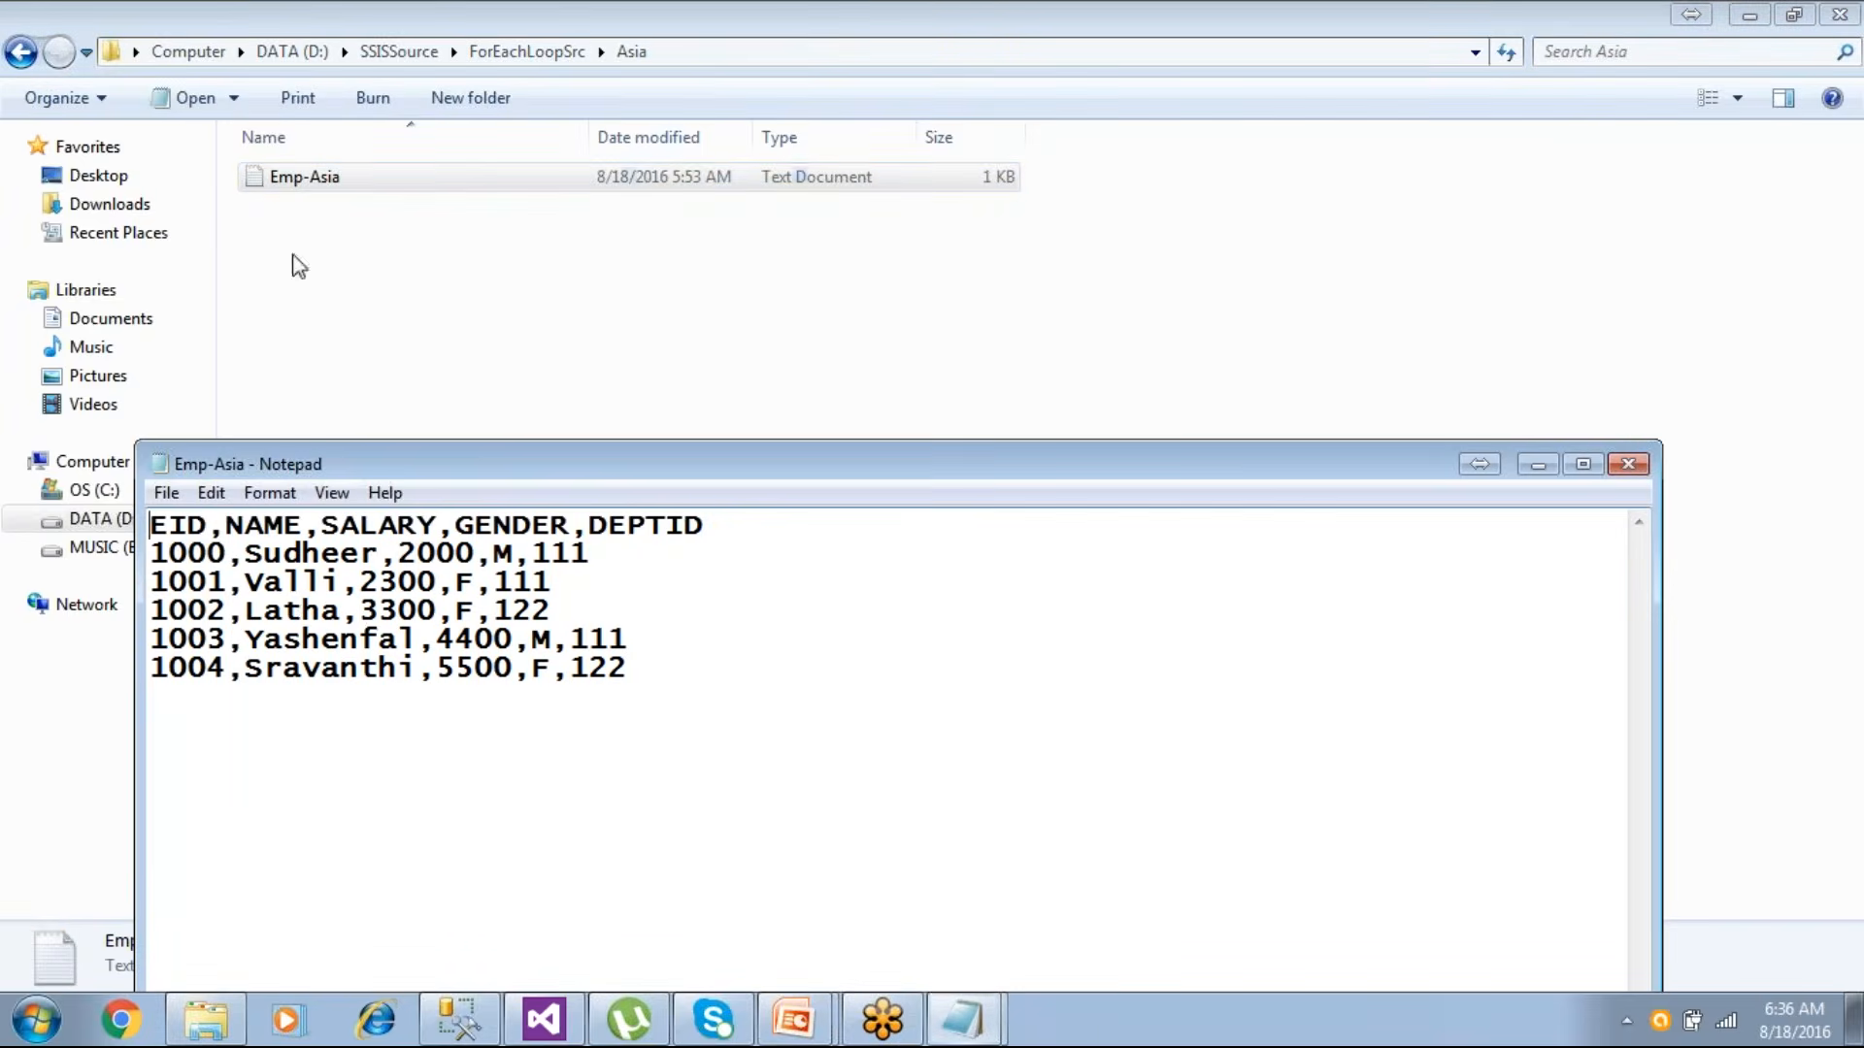
left_click_drag(246, 668, 304, 610)
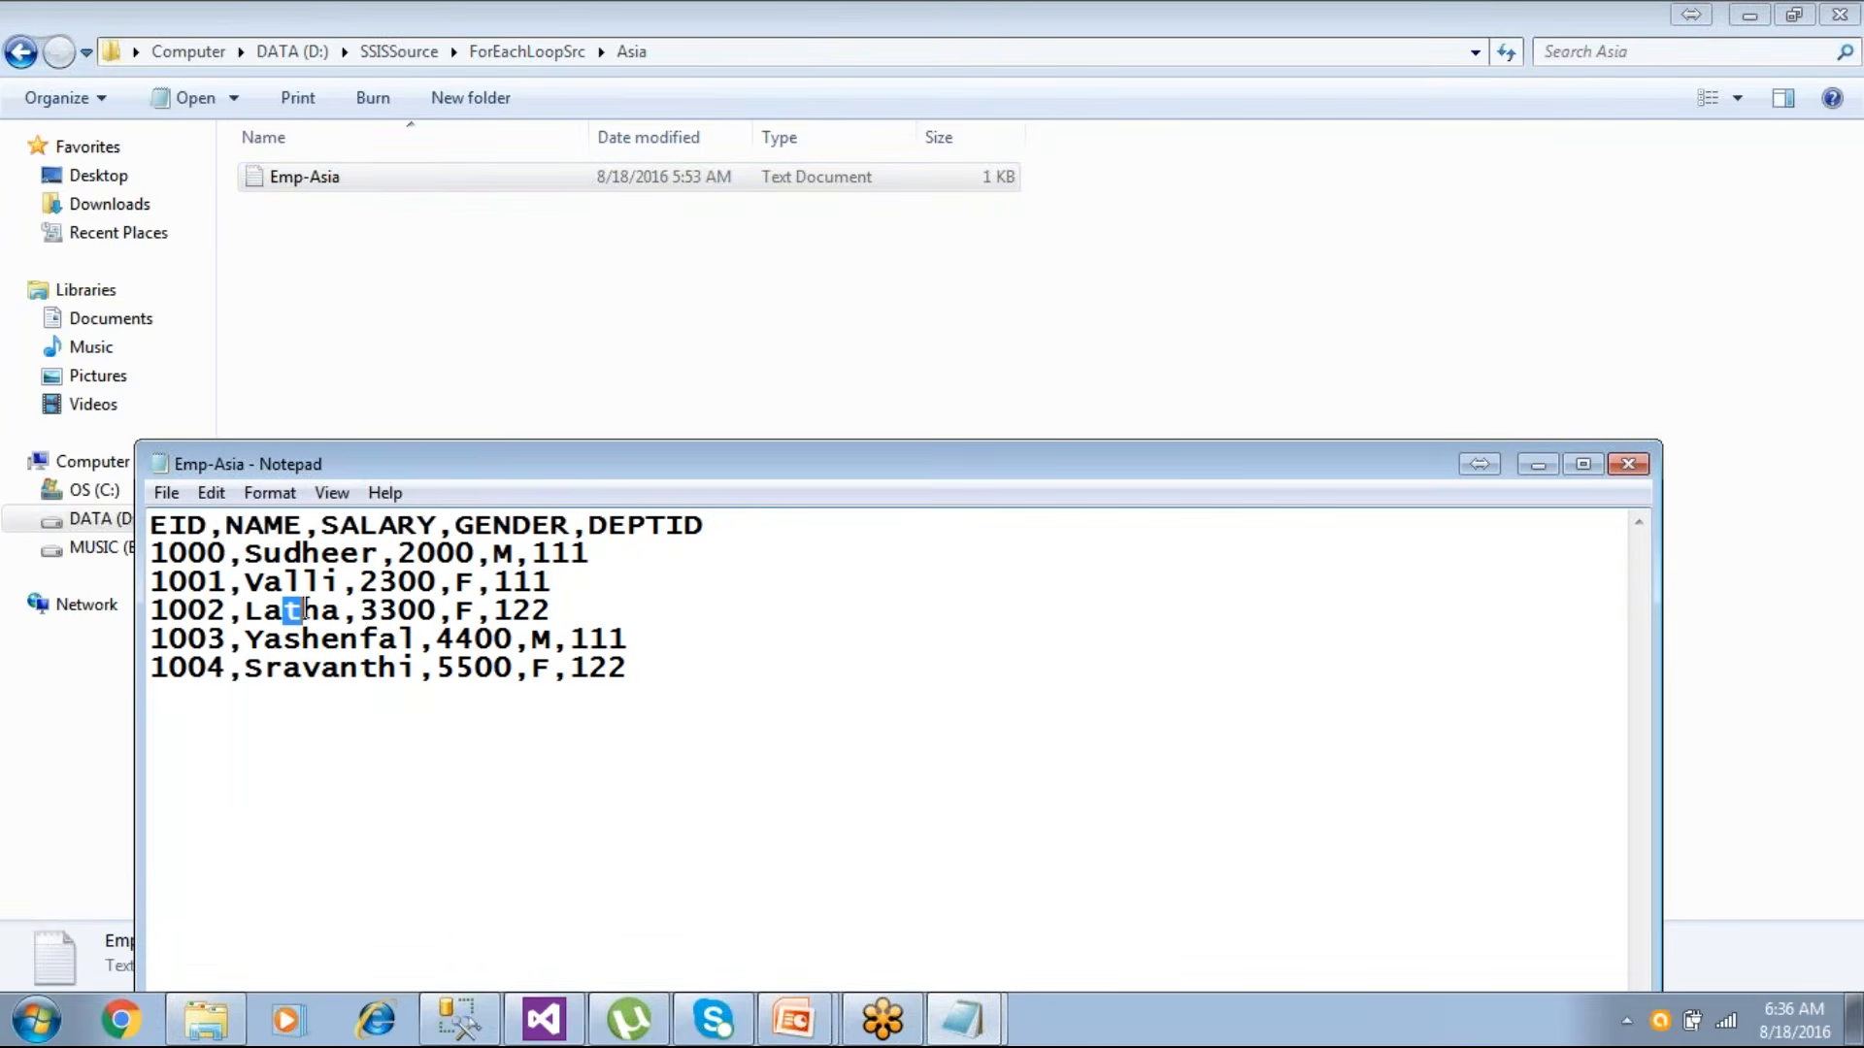
- Switch to SQL Server Management Studio, change the select query's table to EmpDataNew, and execute only that statement
left_click(467, 1035)
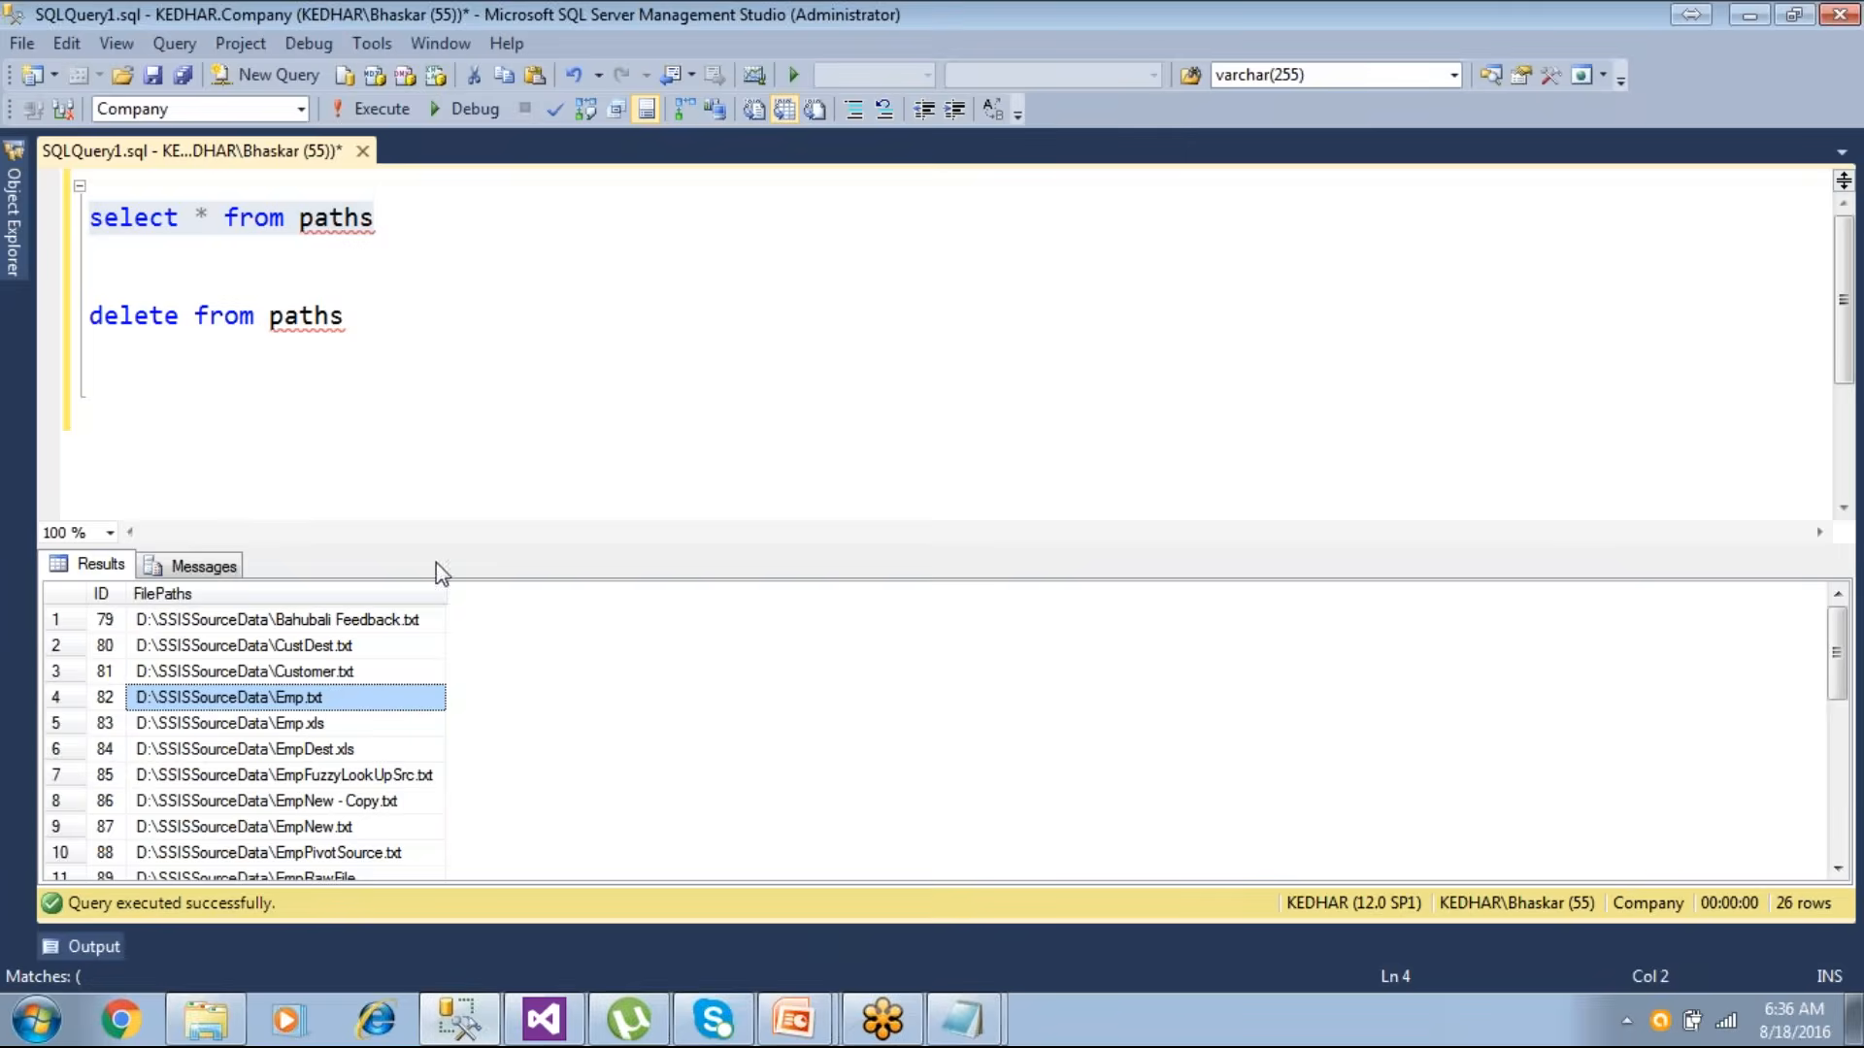
left_click(360, 332)
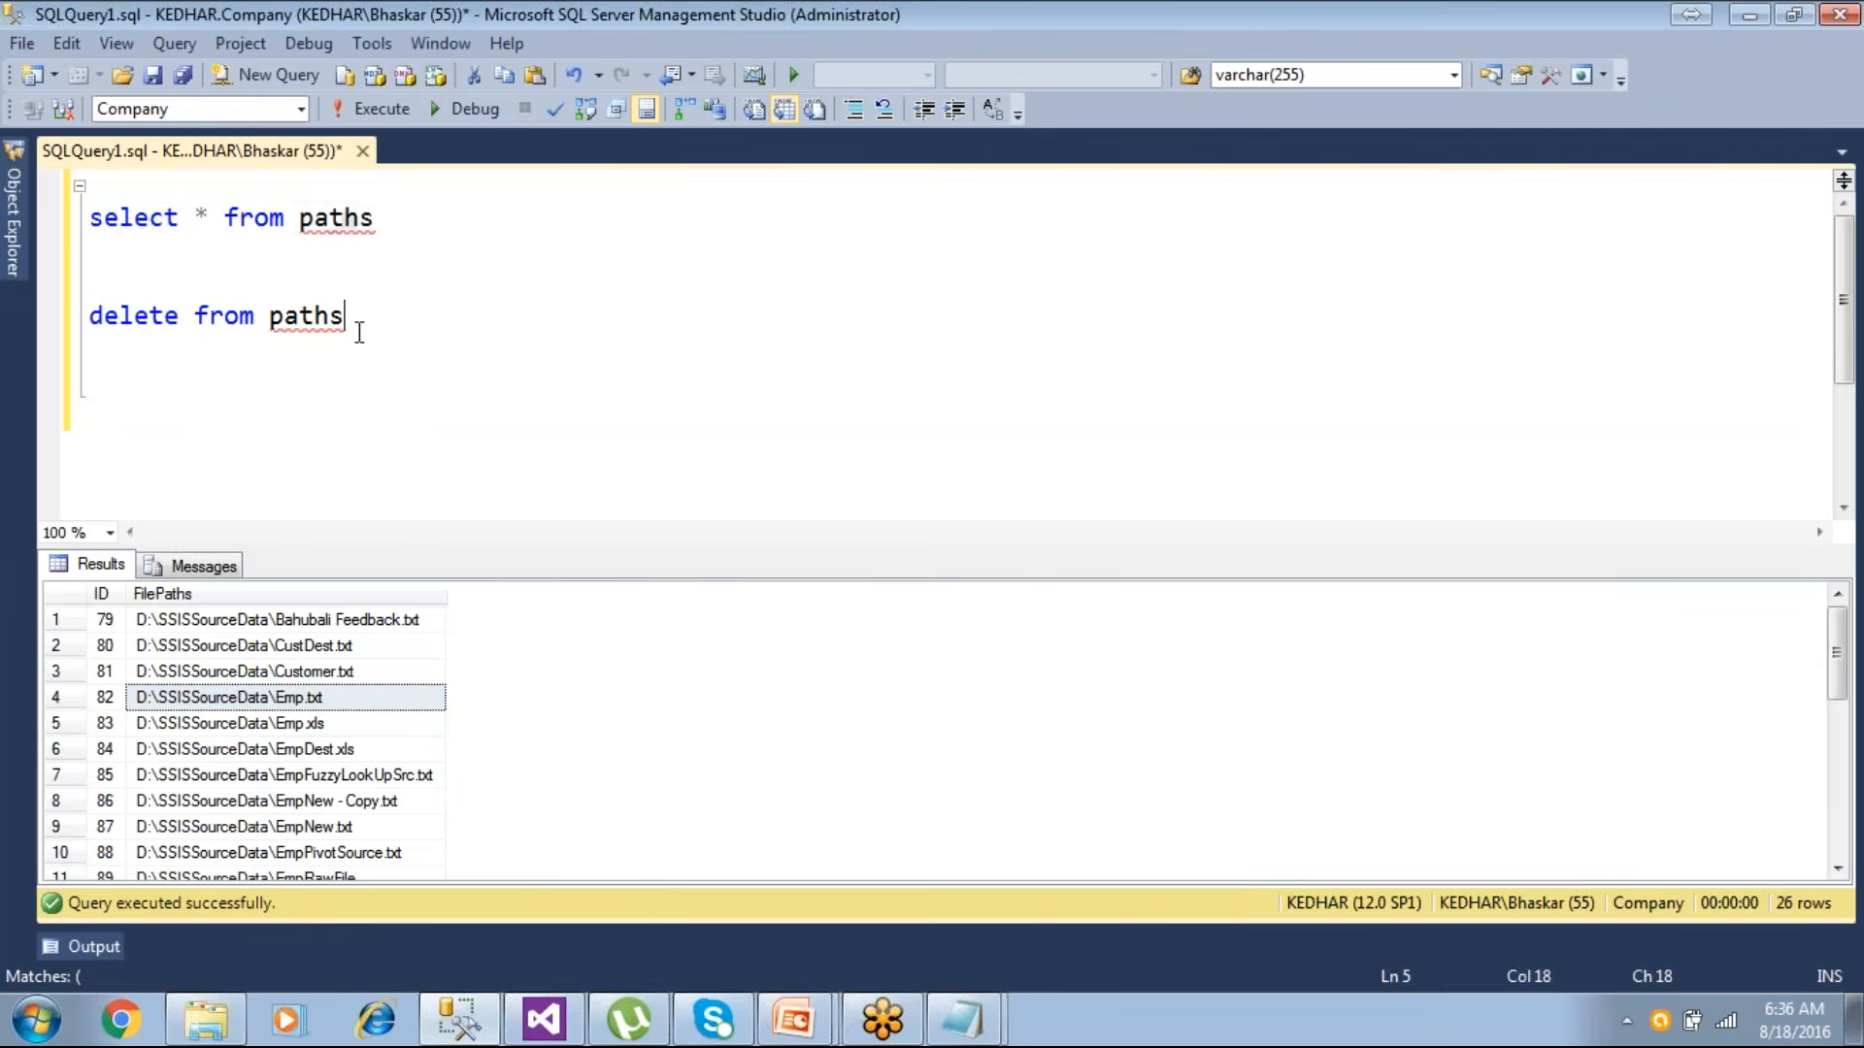
double_click(363, 239)
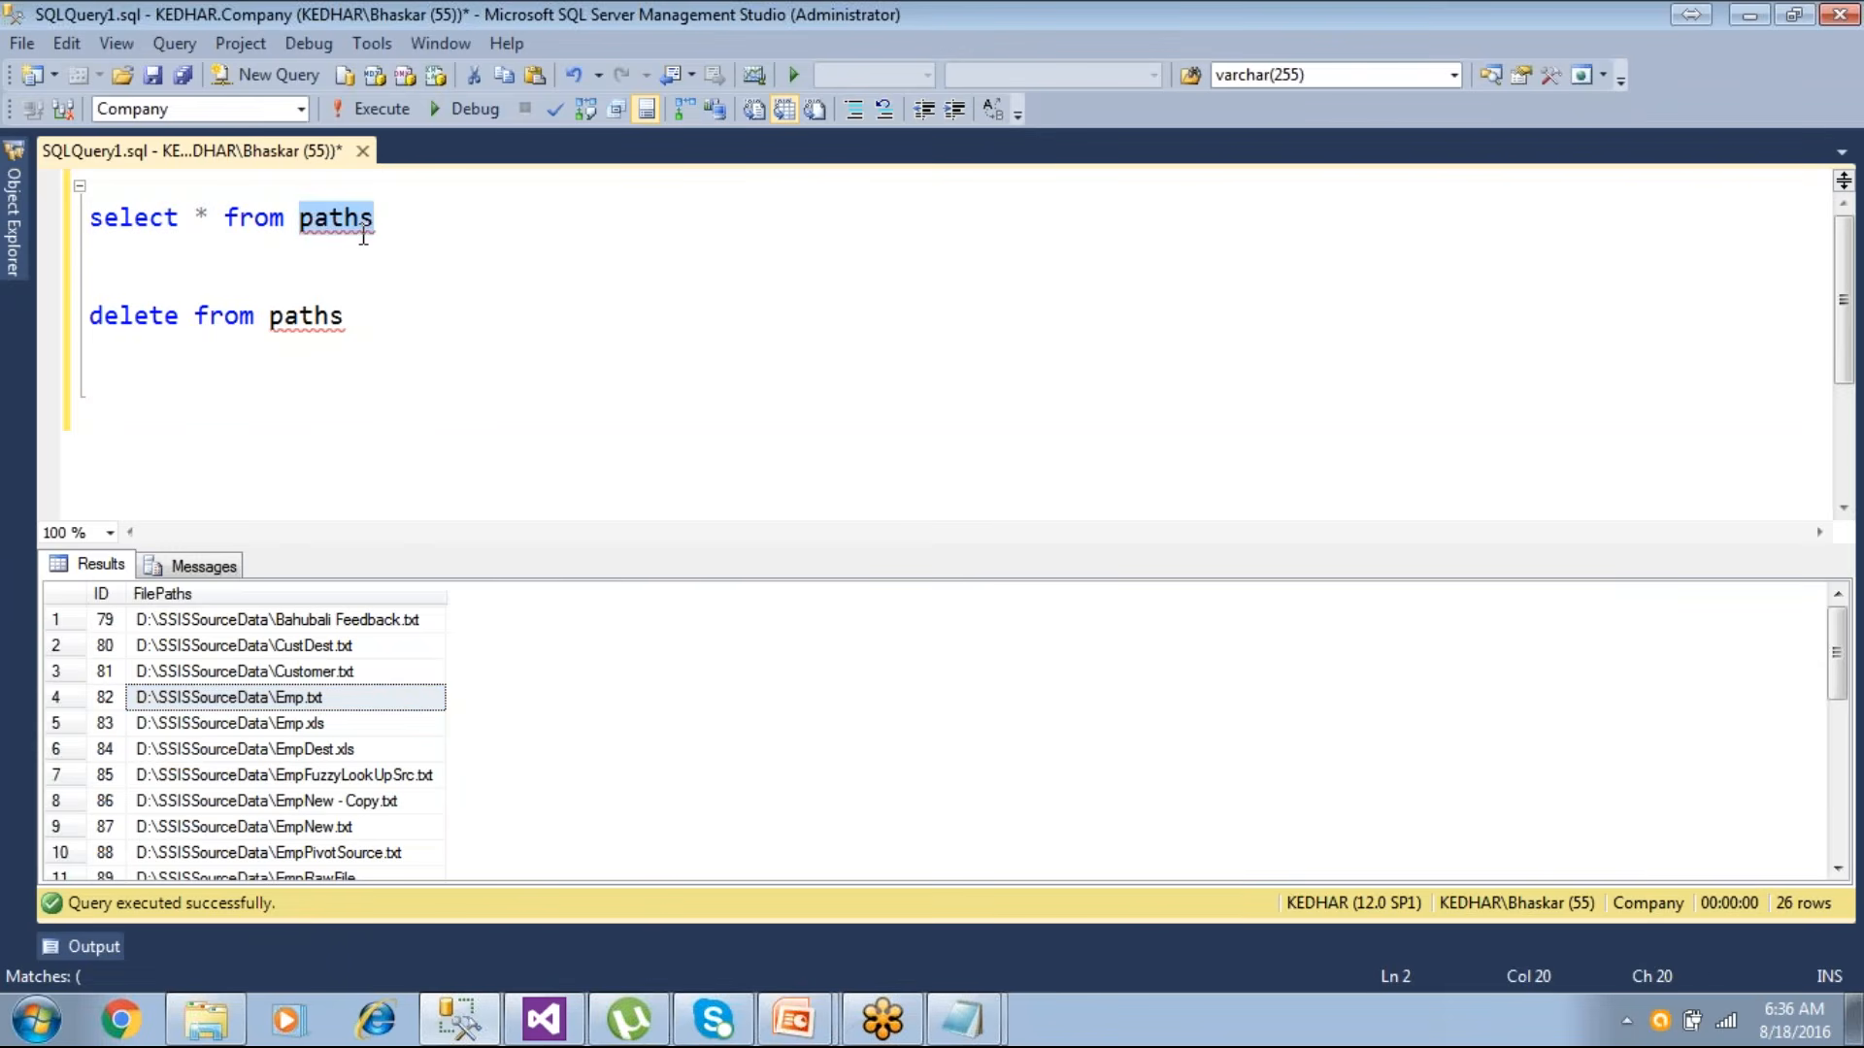
type("EmpDataNew")
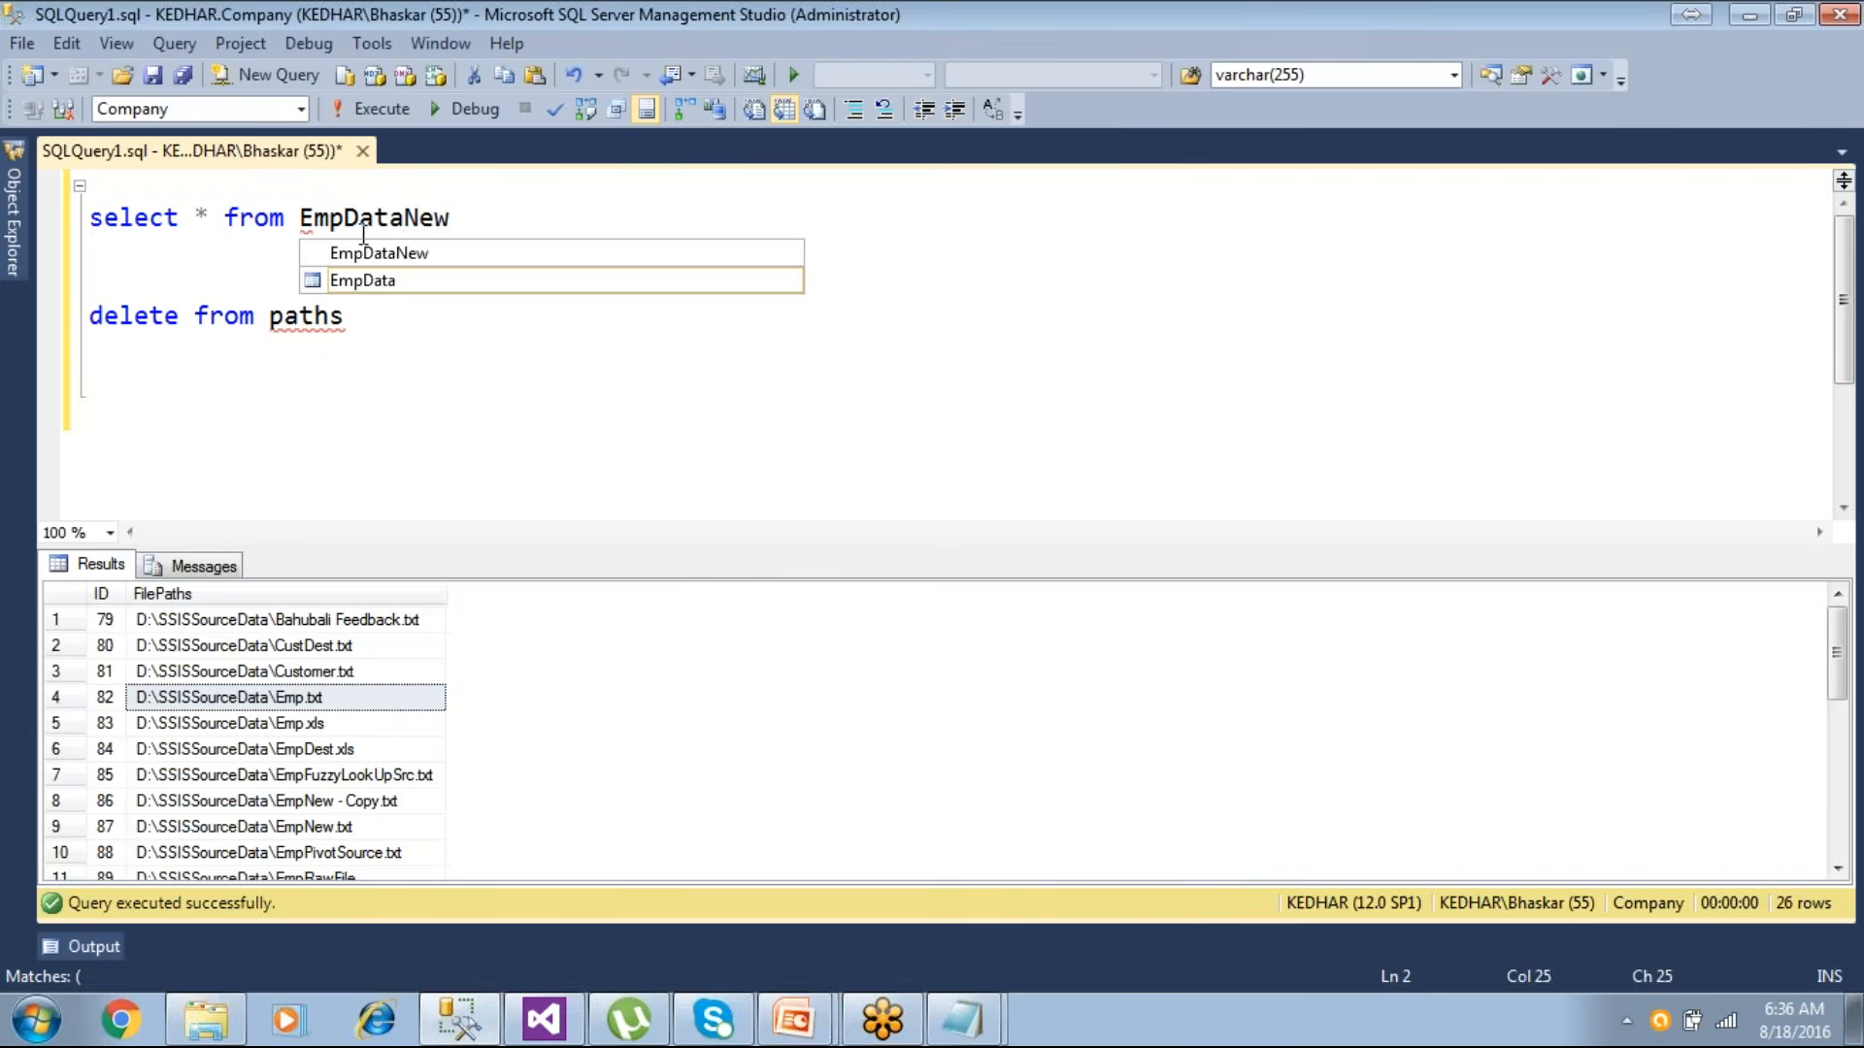
left_click_drag(492, 232, 52, 242)
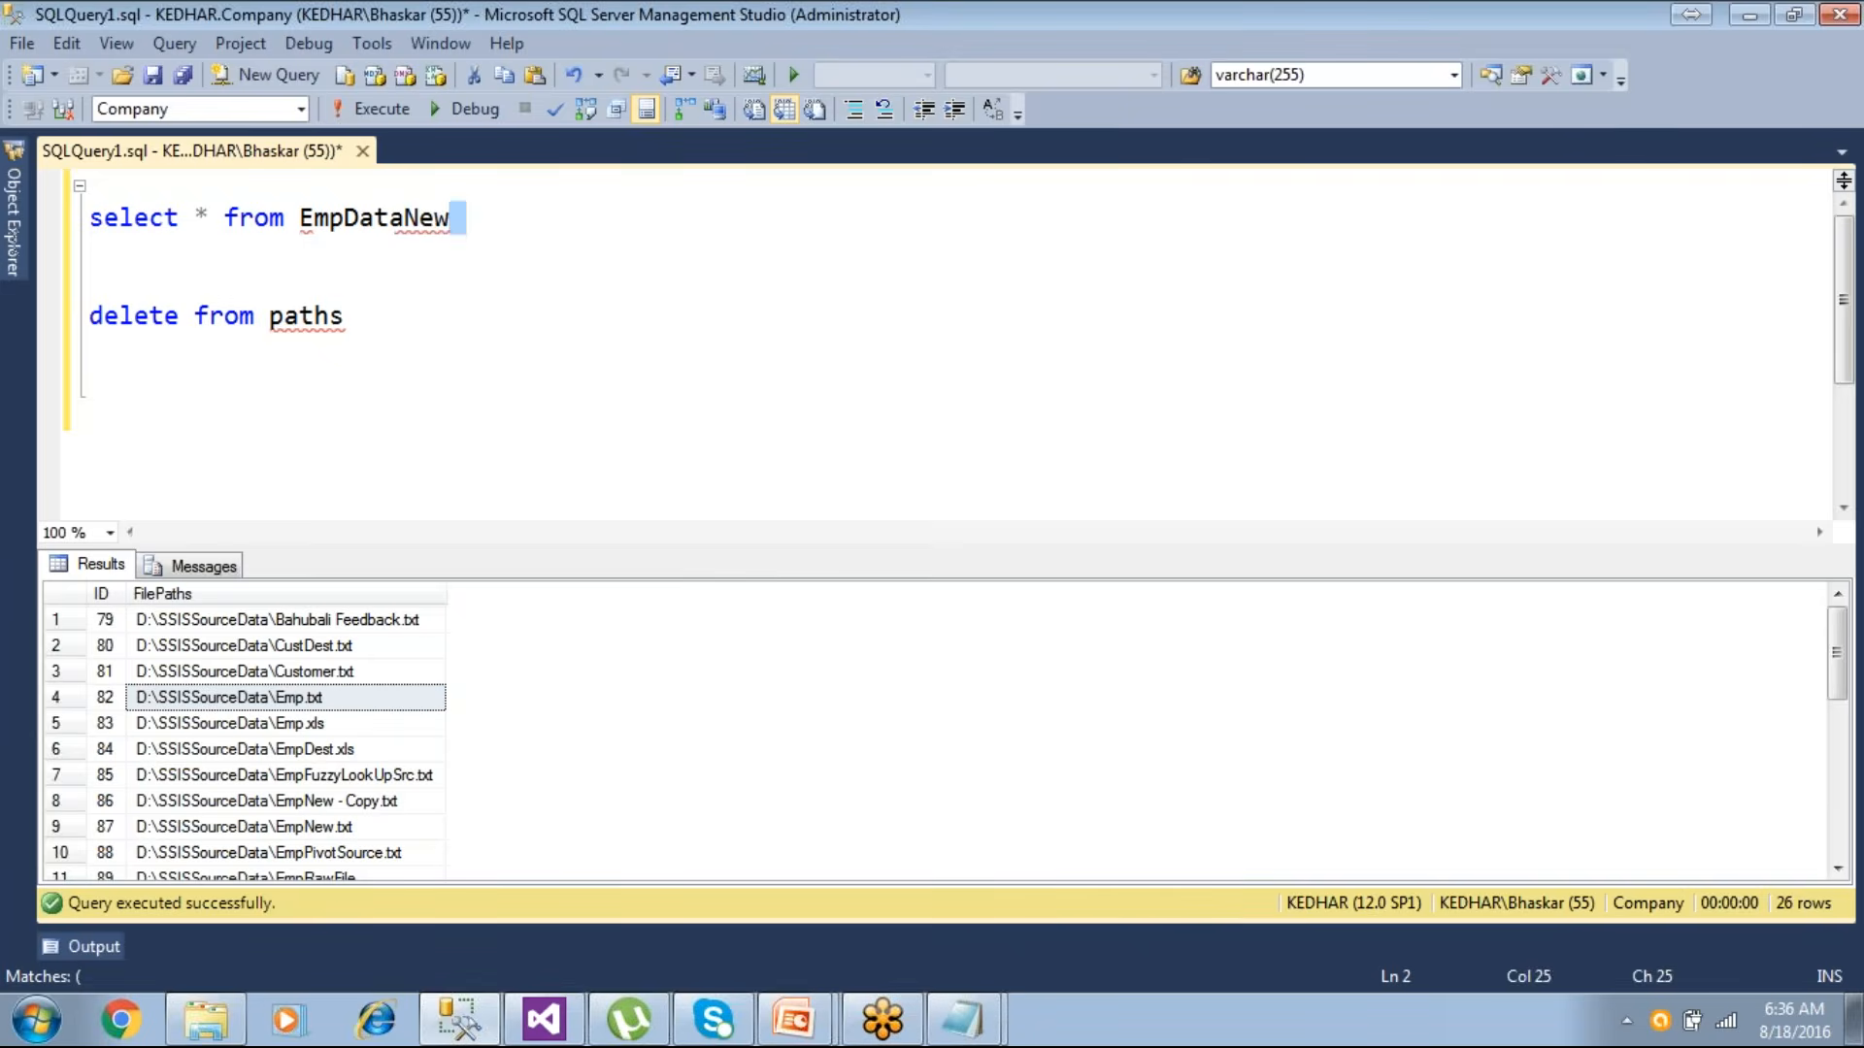
left_click(369, 110)
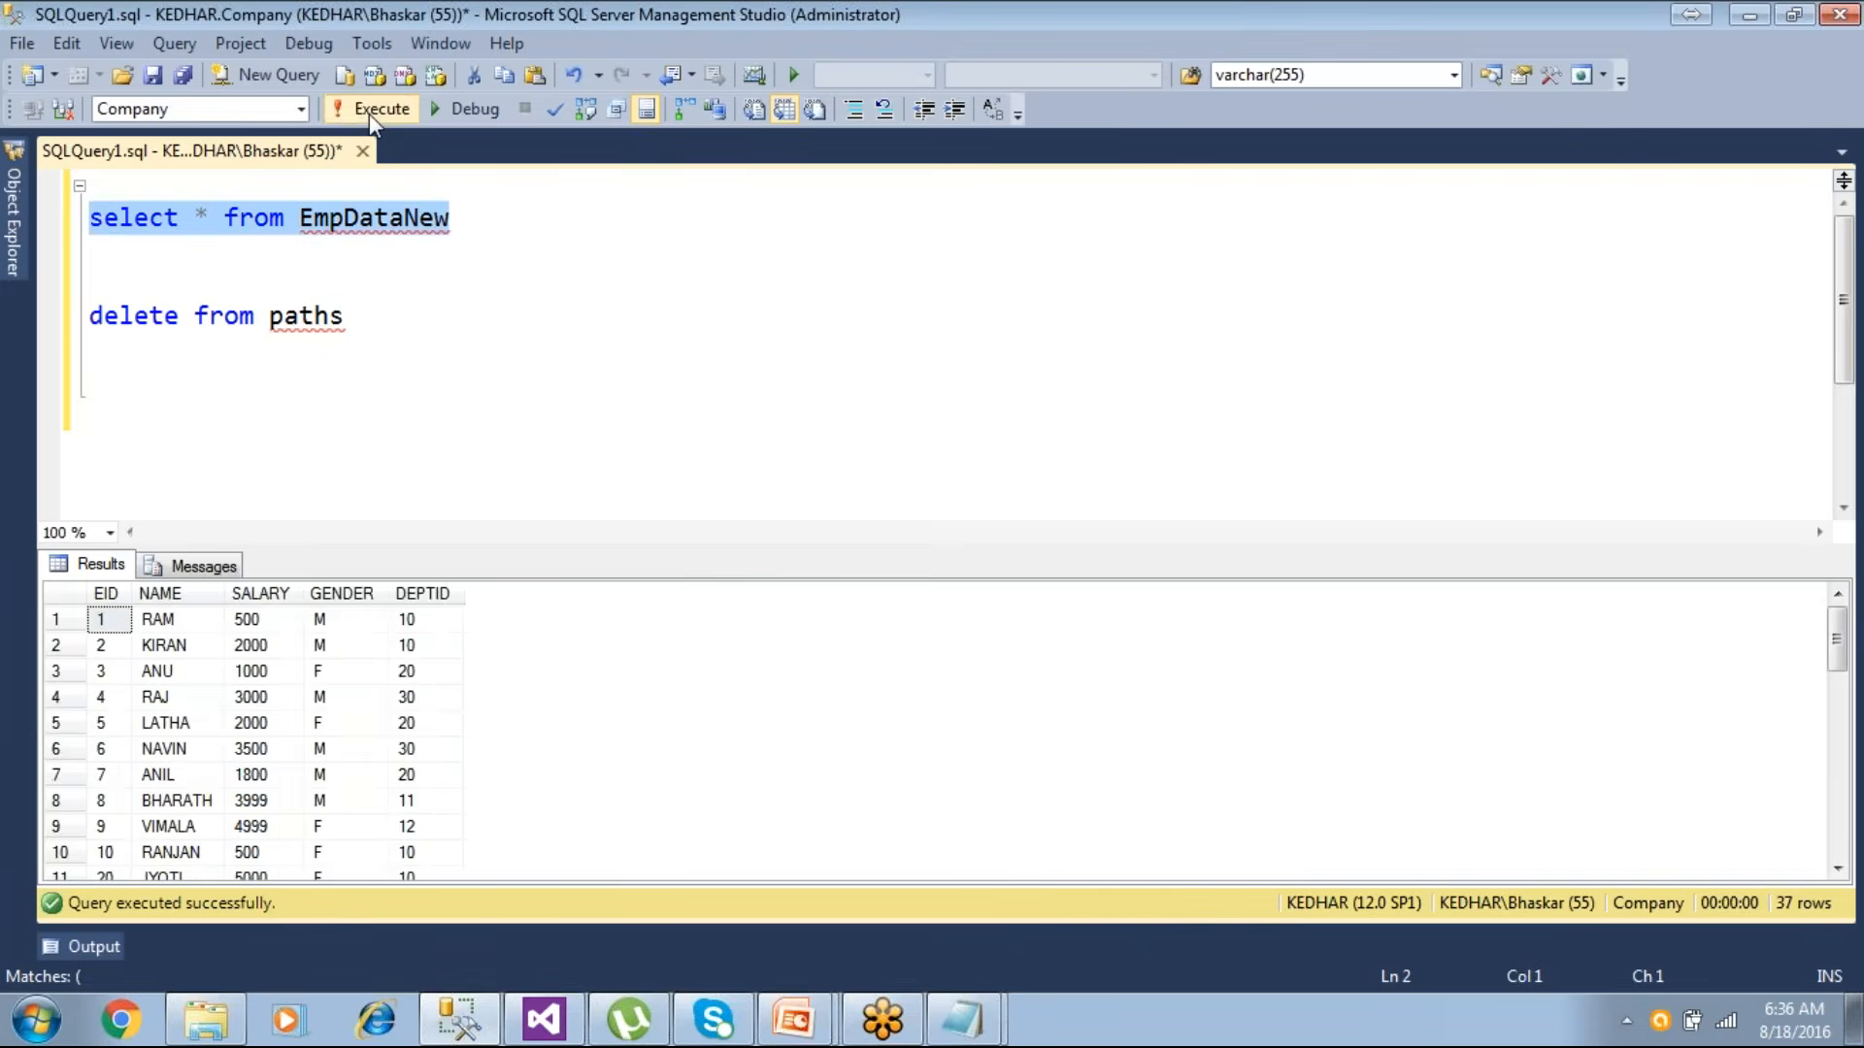
- Examine the last rows of the EmpDataNew results for the Emp-Asia records, widening the EID and NAME columns to read them fully
left_click(148, 679)
scroll(153, 699, "down", 9)
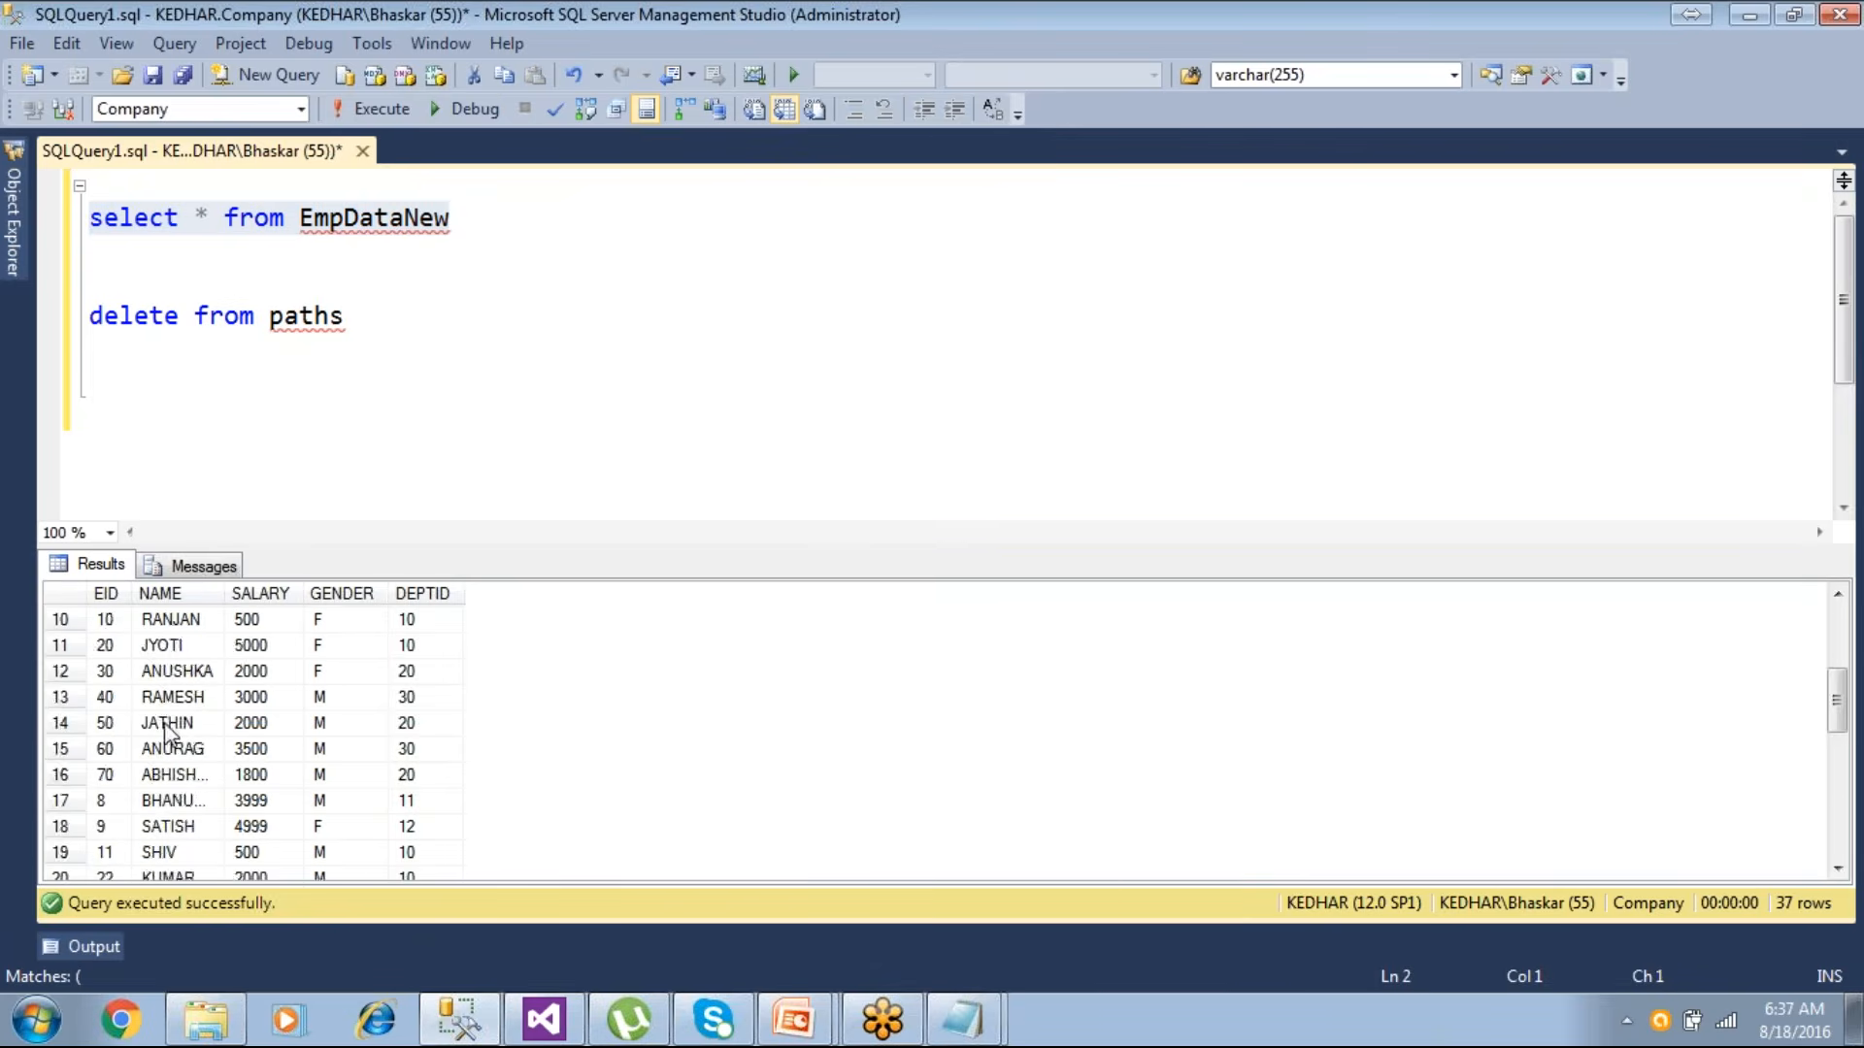
left_click(167, 852)
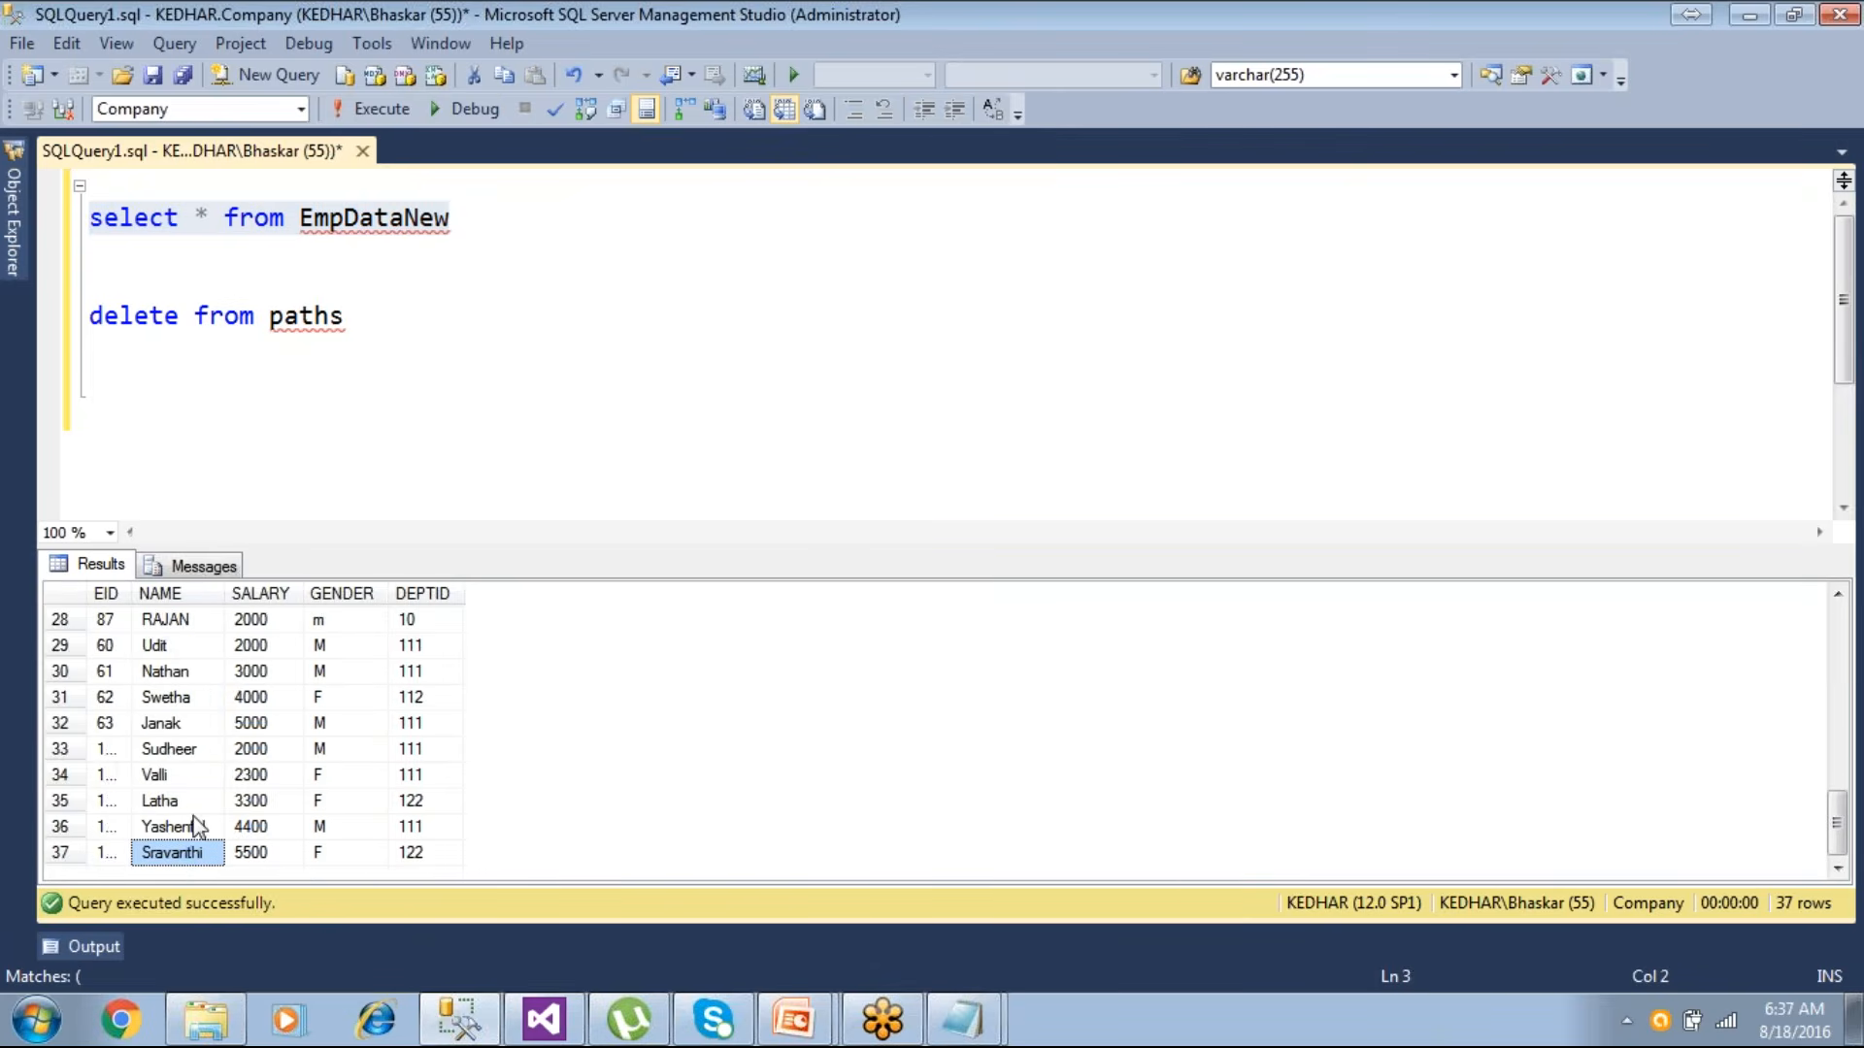
left_click_drag(226, 594, 276, 594)
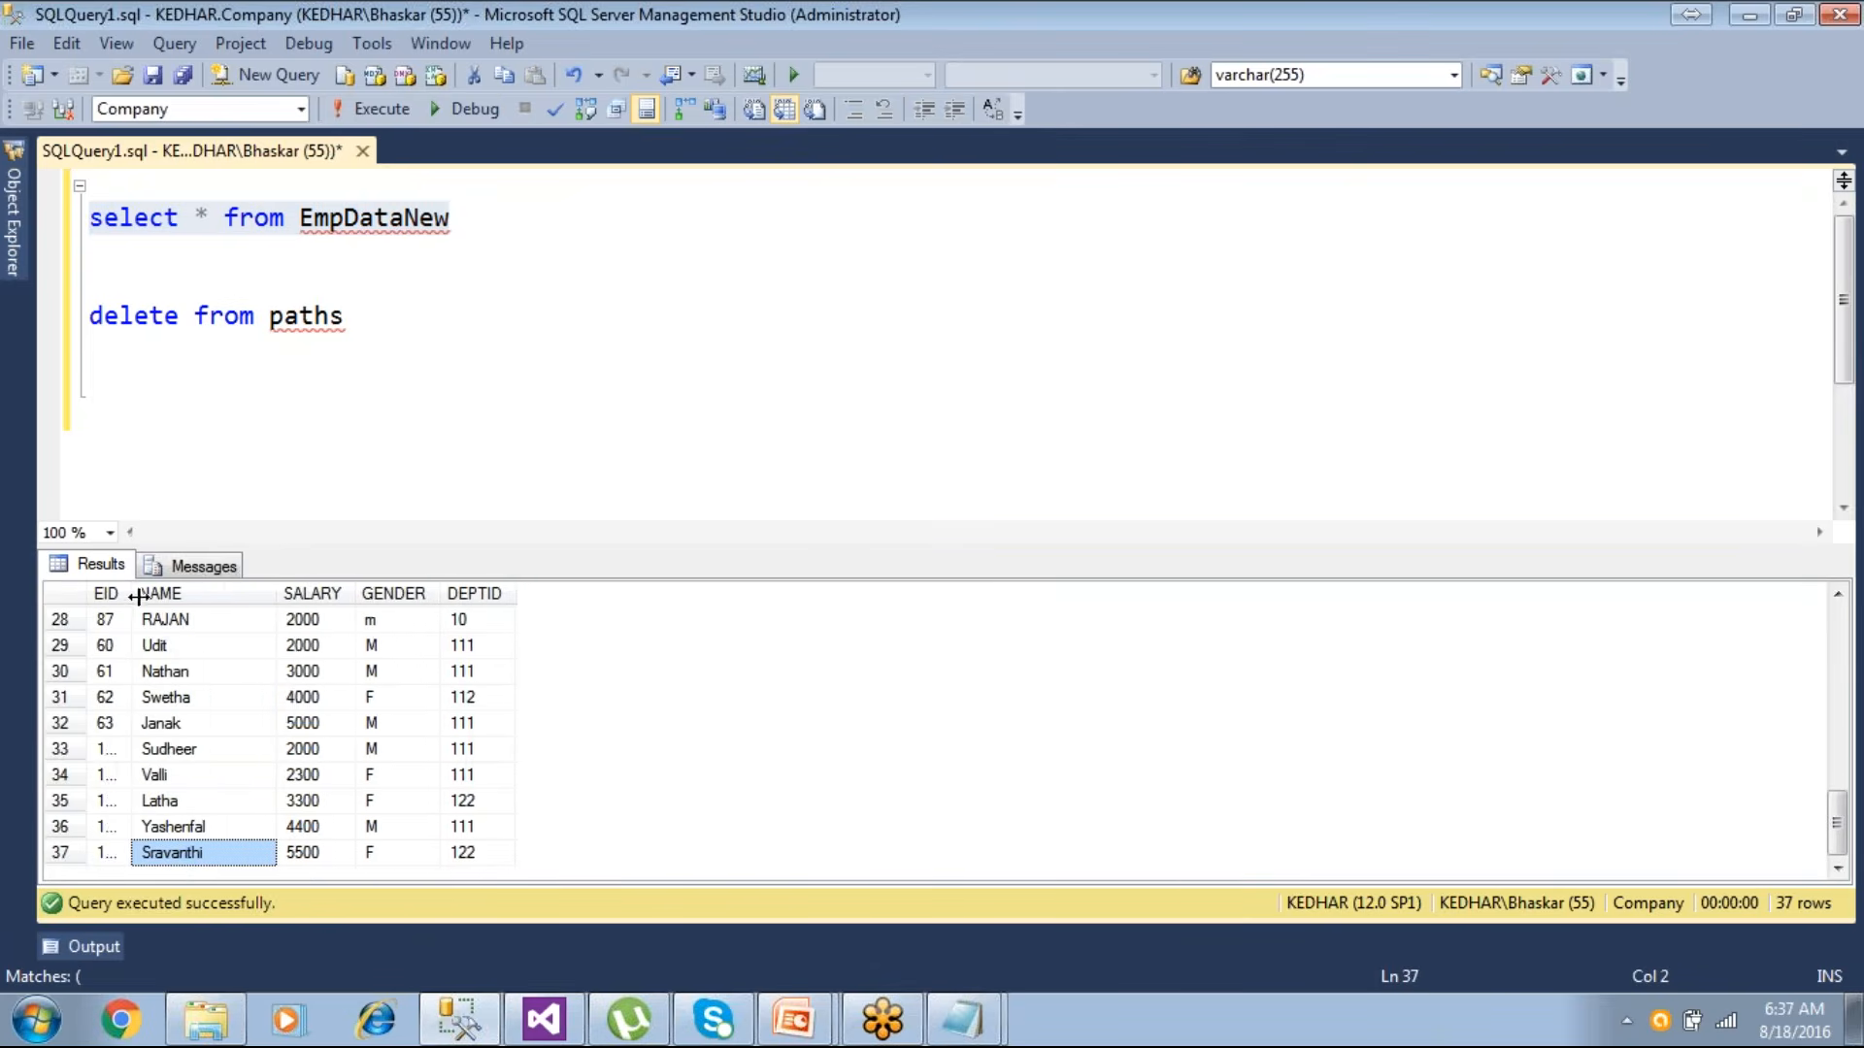
left_click_drag(131, 594, 179, 594)
left_click(121, 749)
left_click(119, 778)
left_click_drag(125, 829, 130, 856)
left_click(132, 859)
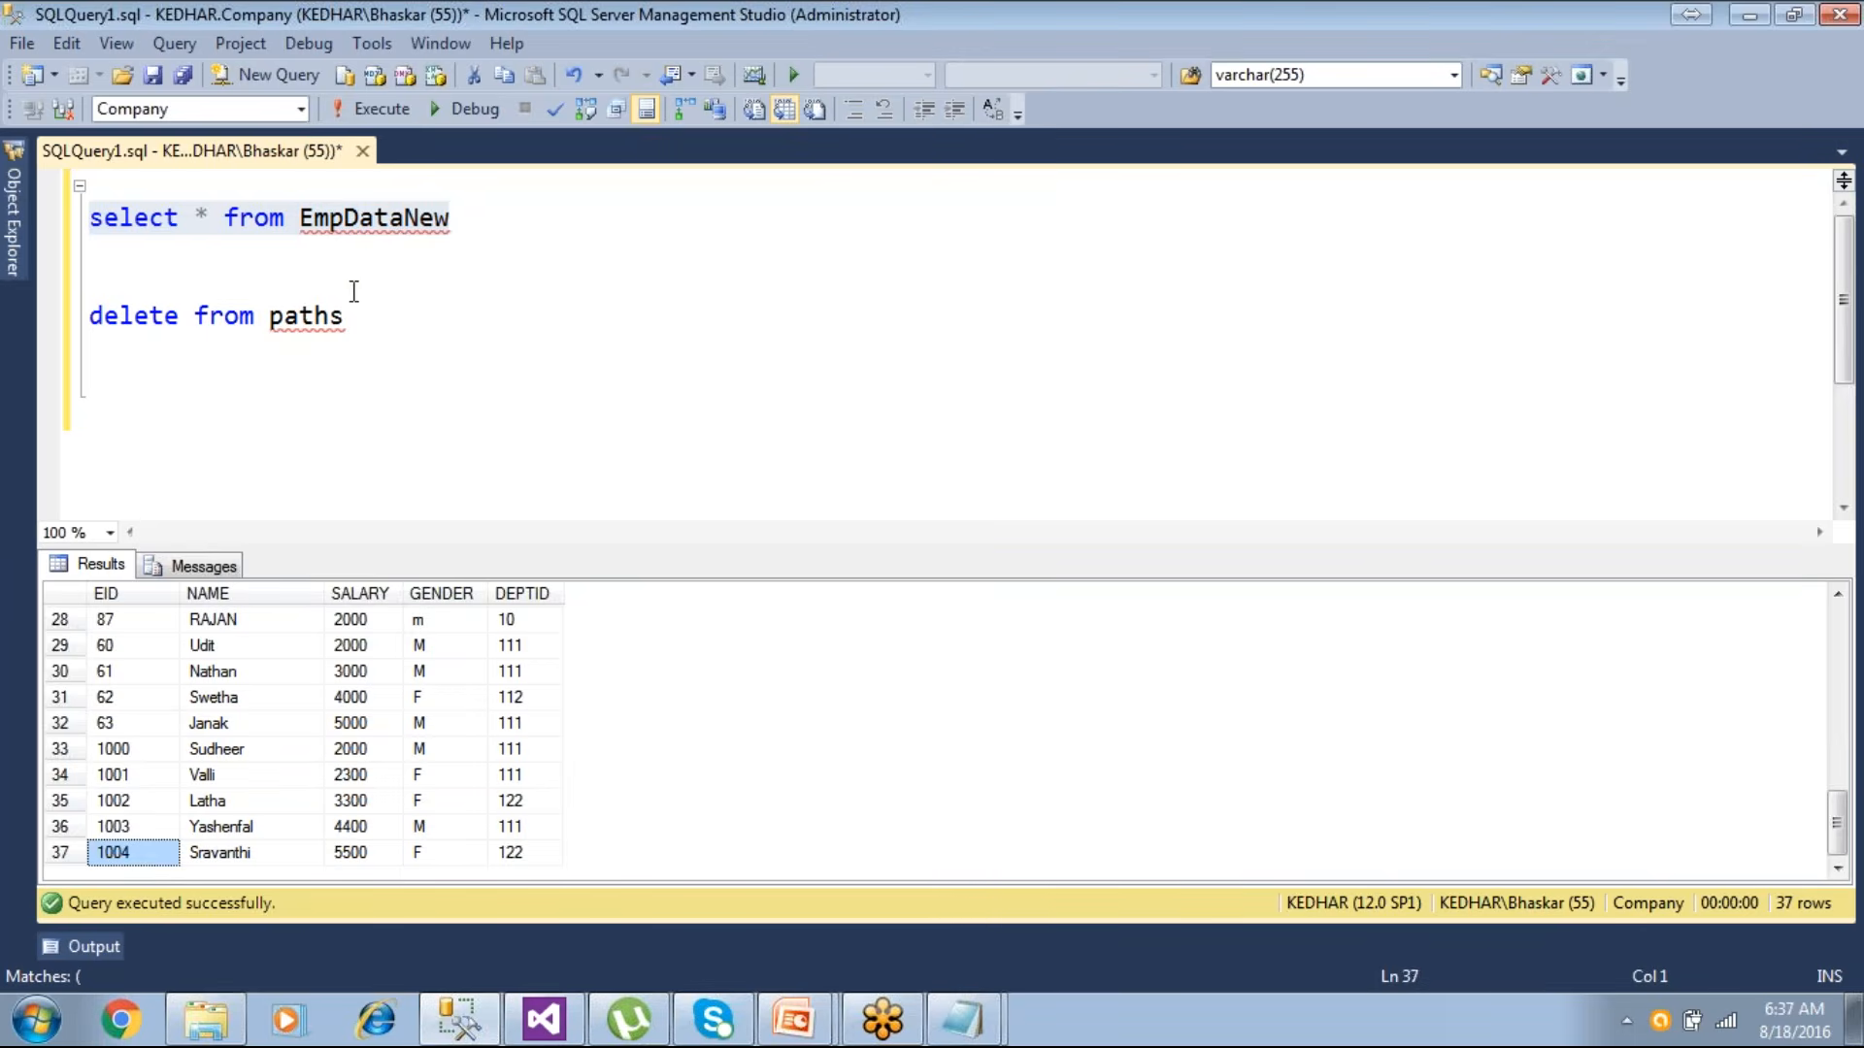
- Change the delete statement's table to EmpDataNew and execute the script twice to empty the table
double_click(365, 223)
key("ctrl+c")
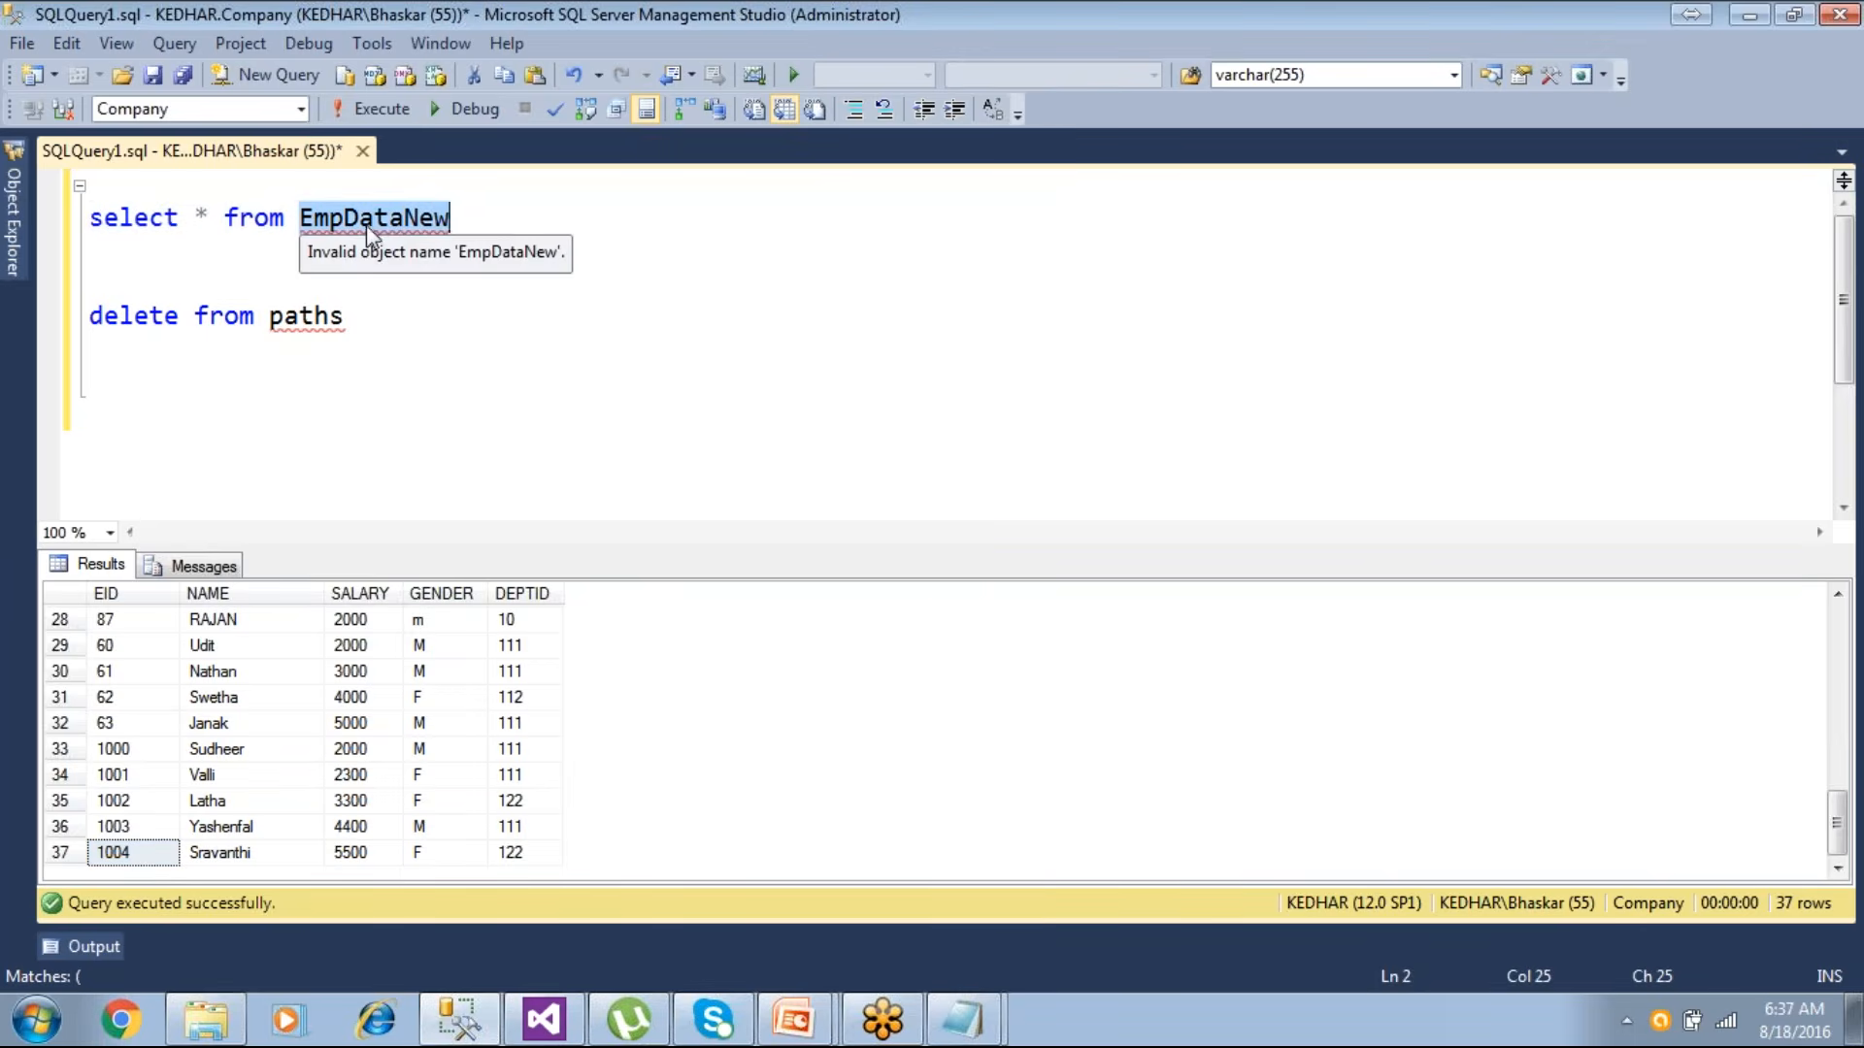
double_click(320, 318)
key("ctrl+v")
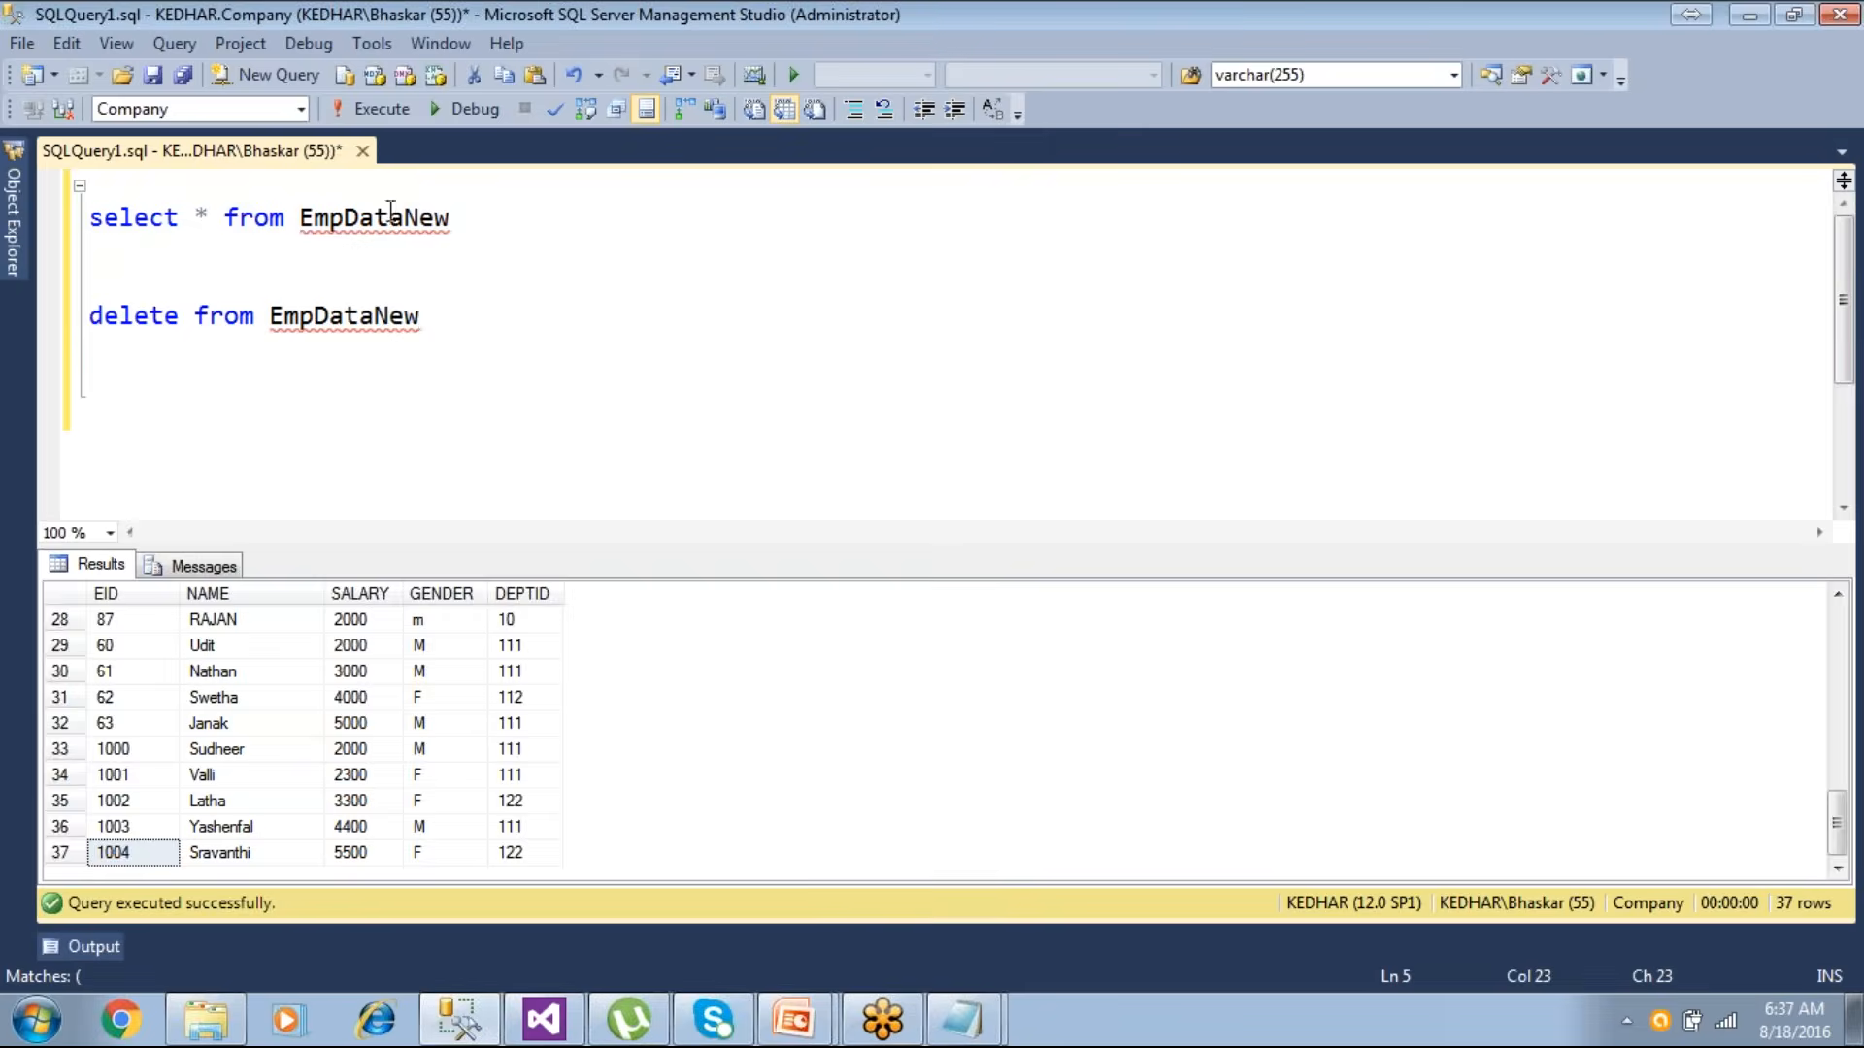
left_click(345, 109)
left_click(345, 109)
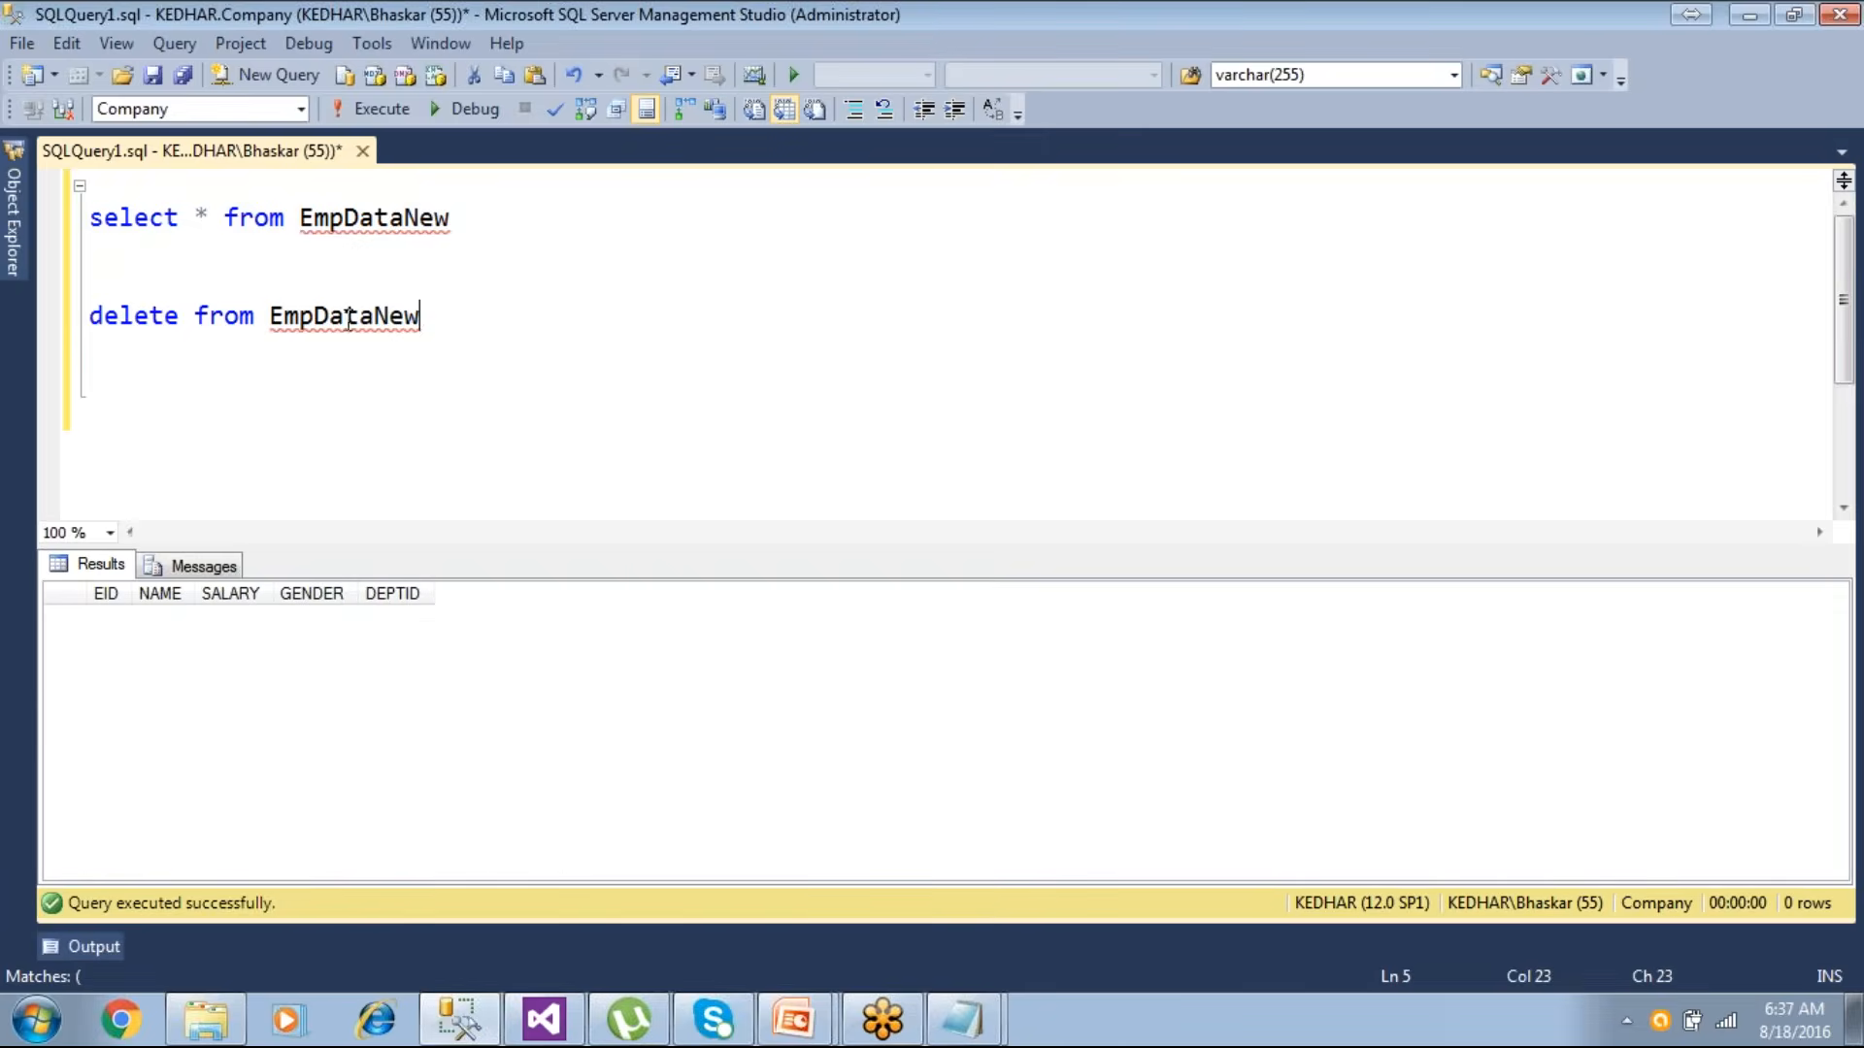
- Switch to Visual Studio and open the Data Flow Task, then review the text files in the ForEachLoopSrc folder in Windows Explorer
left_click(553, 1035)
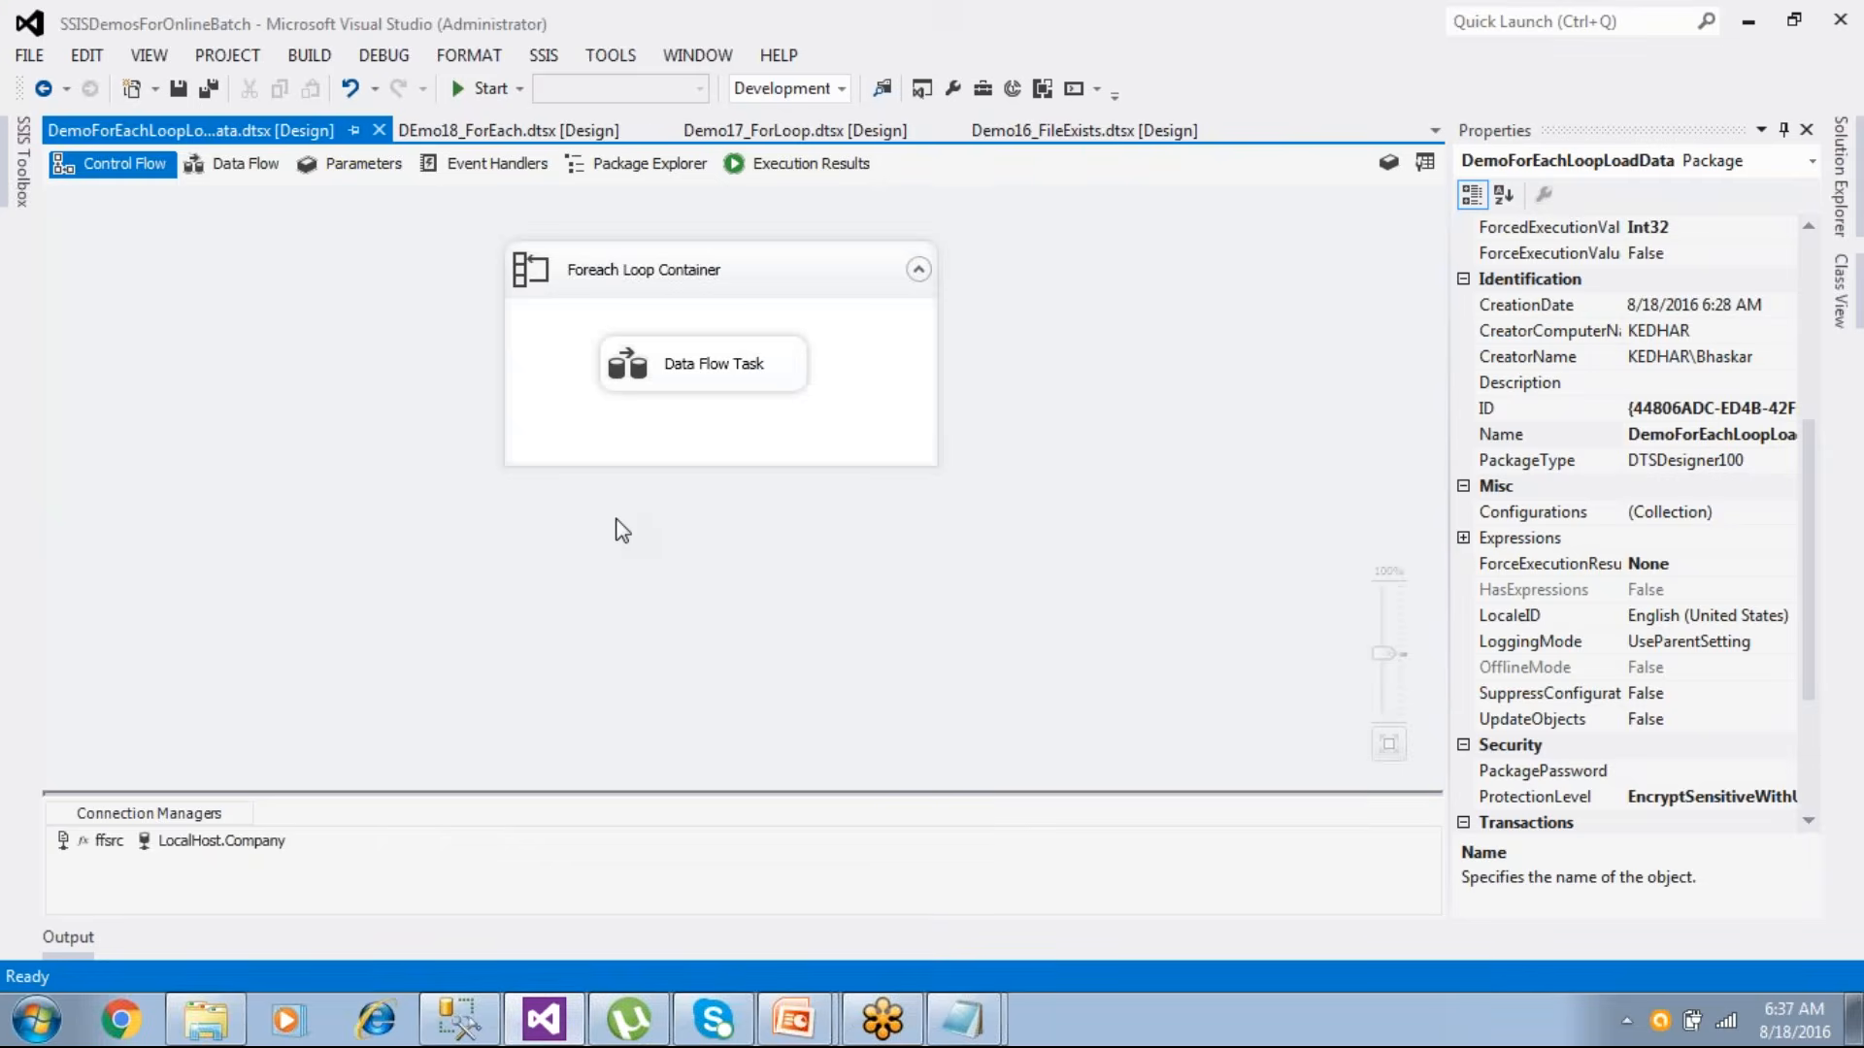
double_click(728, 363)
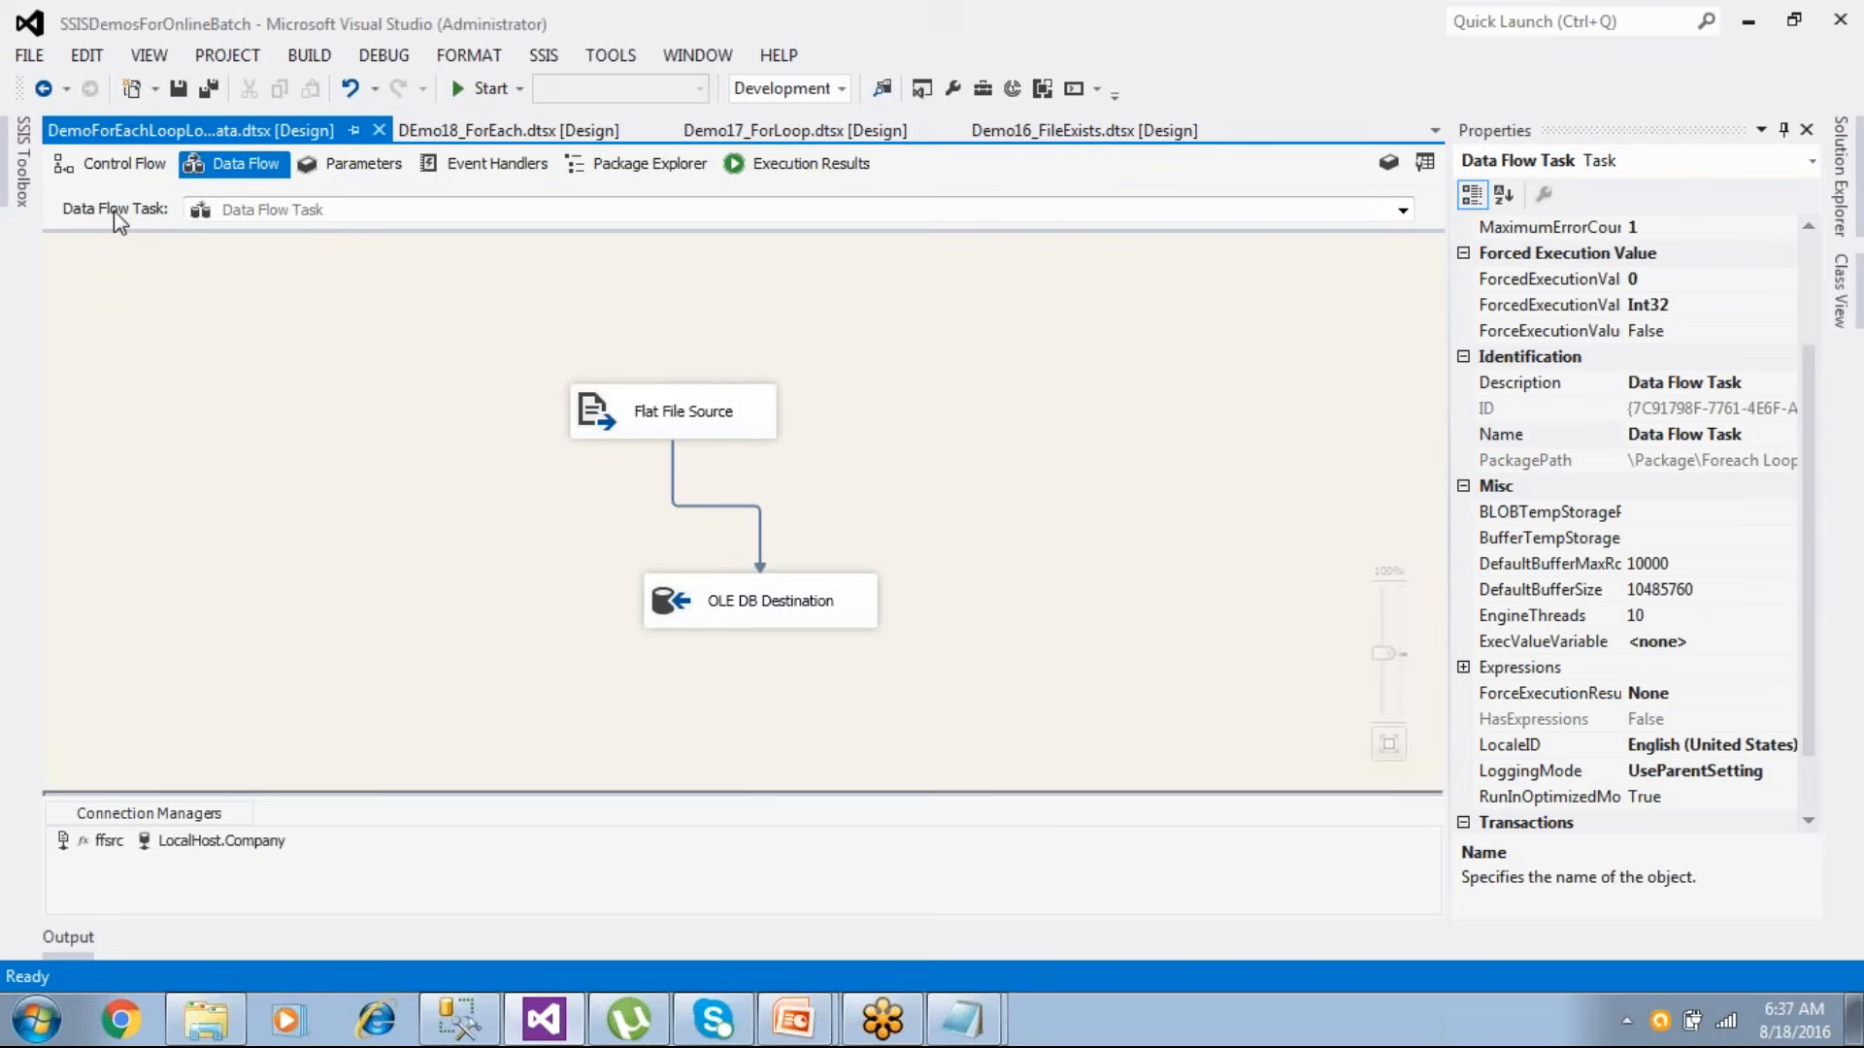
left_click(218, 1019)
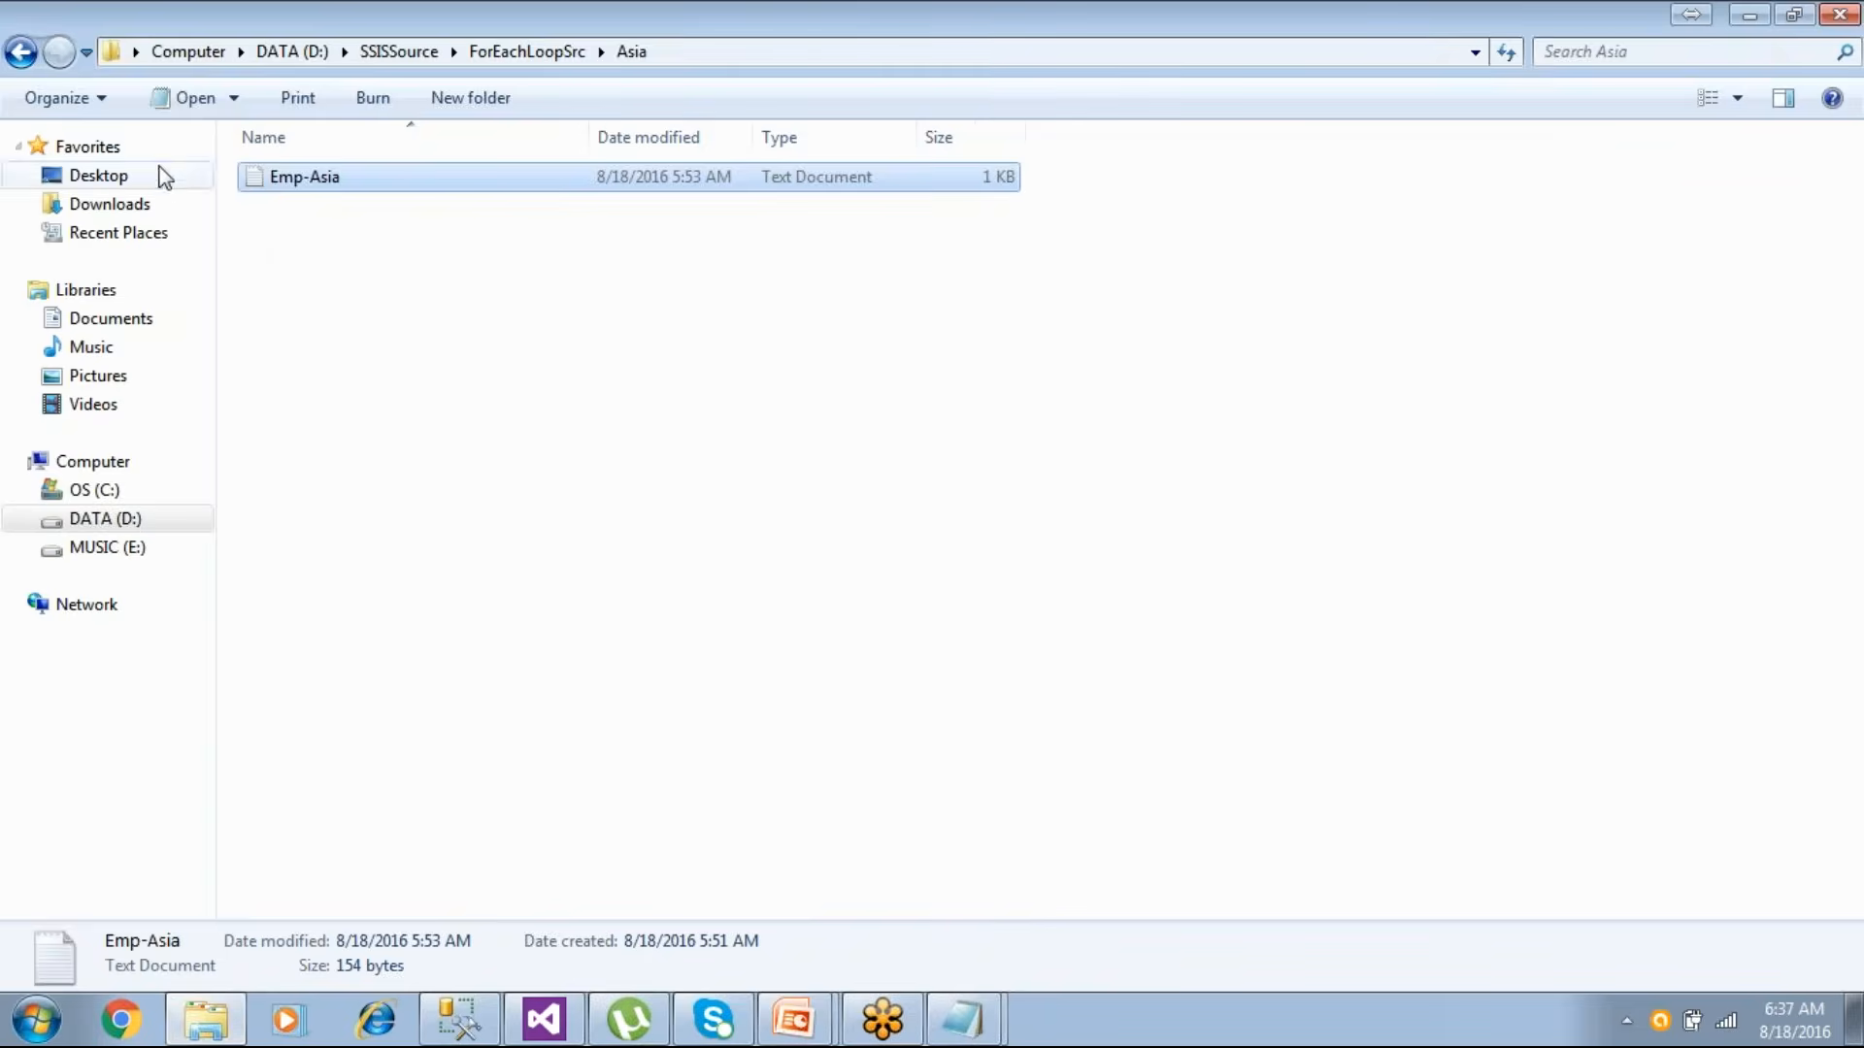
left_click(20, 51)
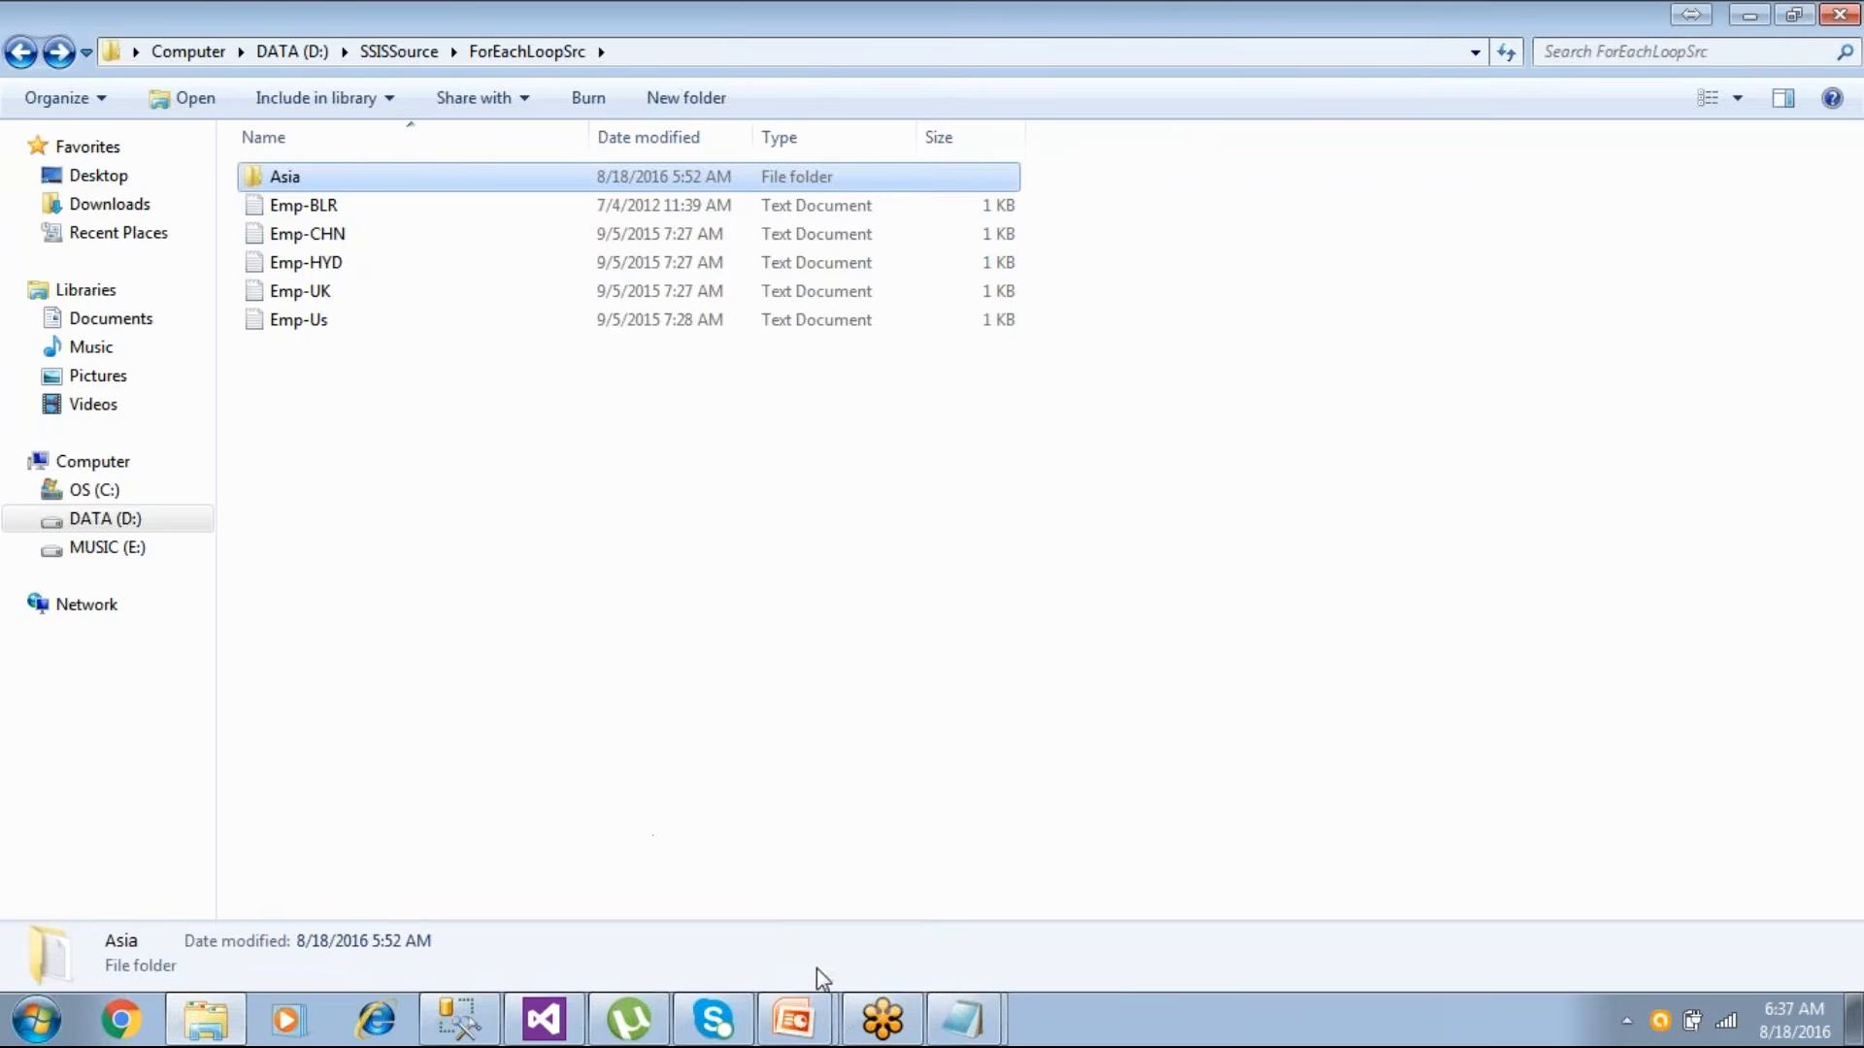
- Back in Visual Studio, enable a data viewer on the path from Flat File Source to OLE DB Destination and save the package
left_click(546, 1024)
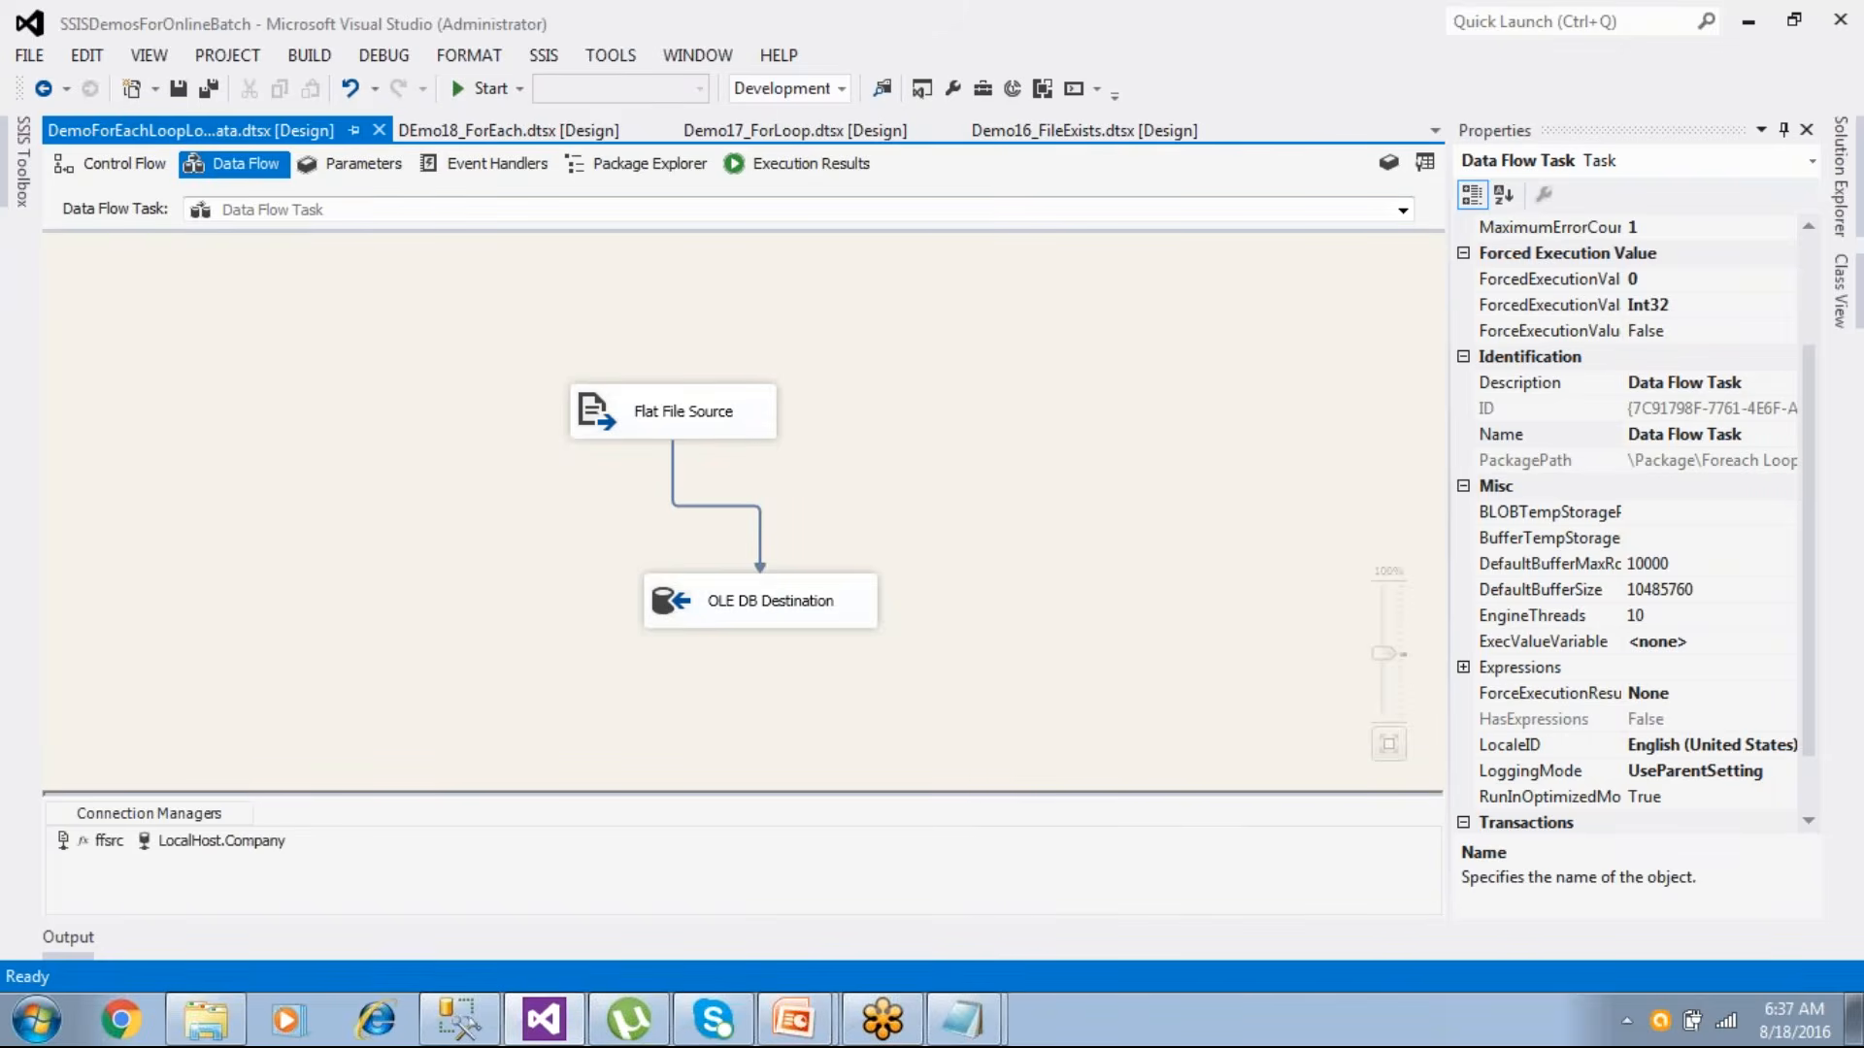
left_click(716, 505)
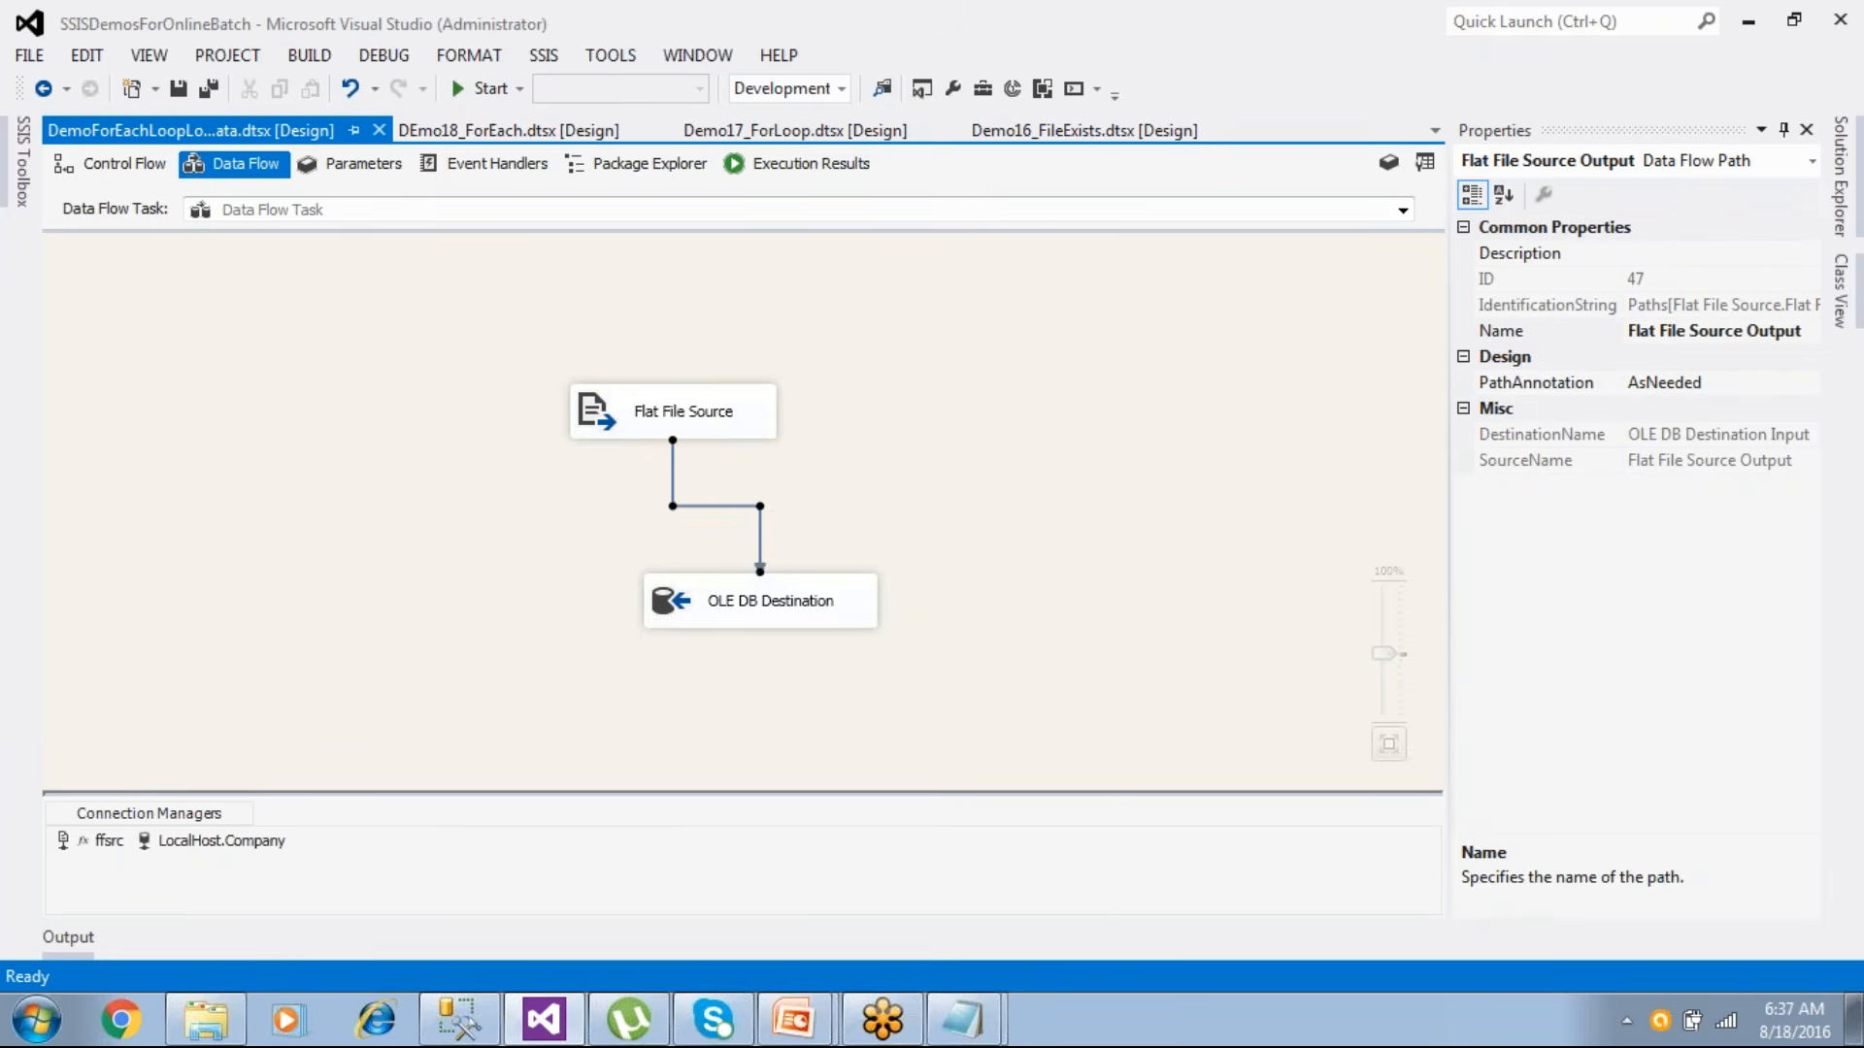
right_click(727, 505)
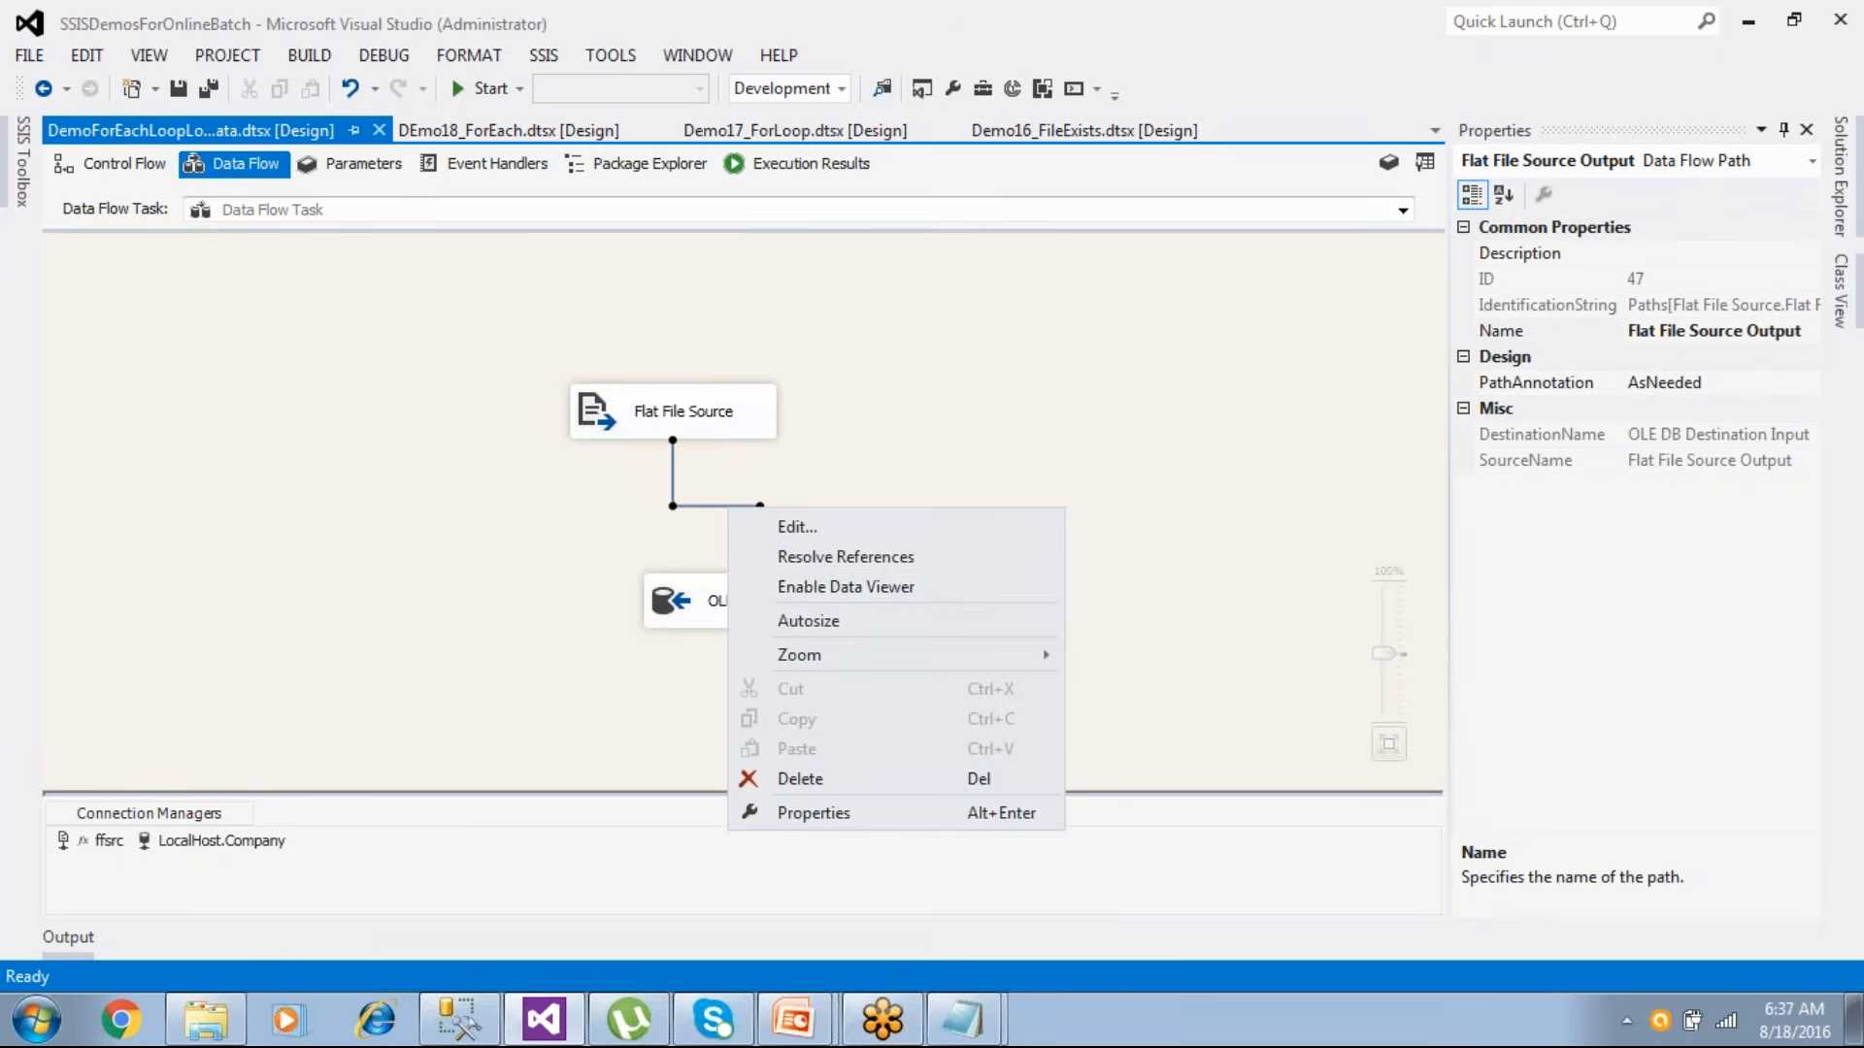
left_click(759, 586)
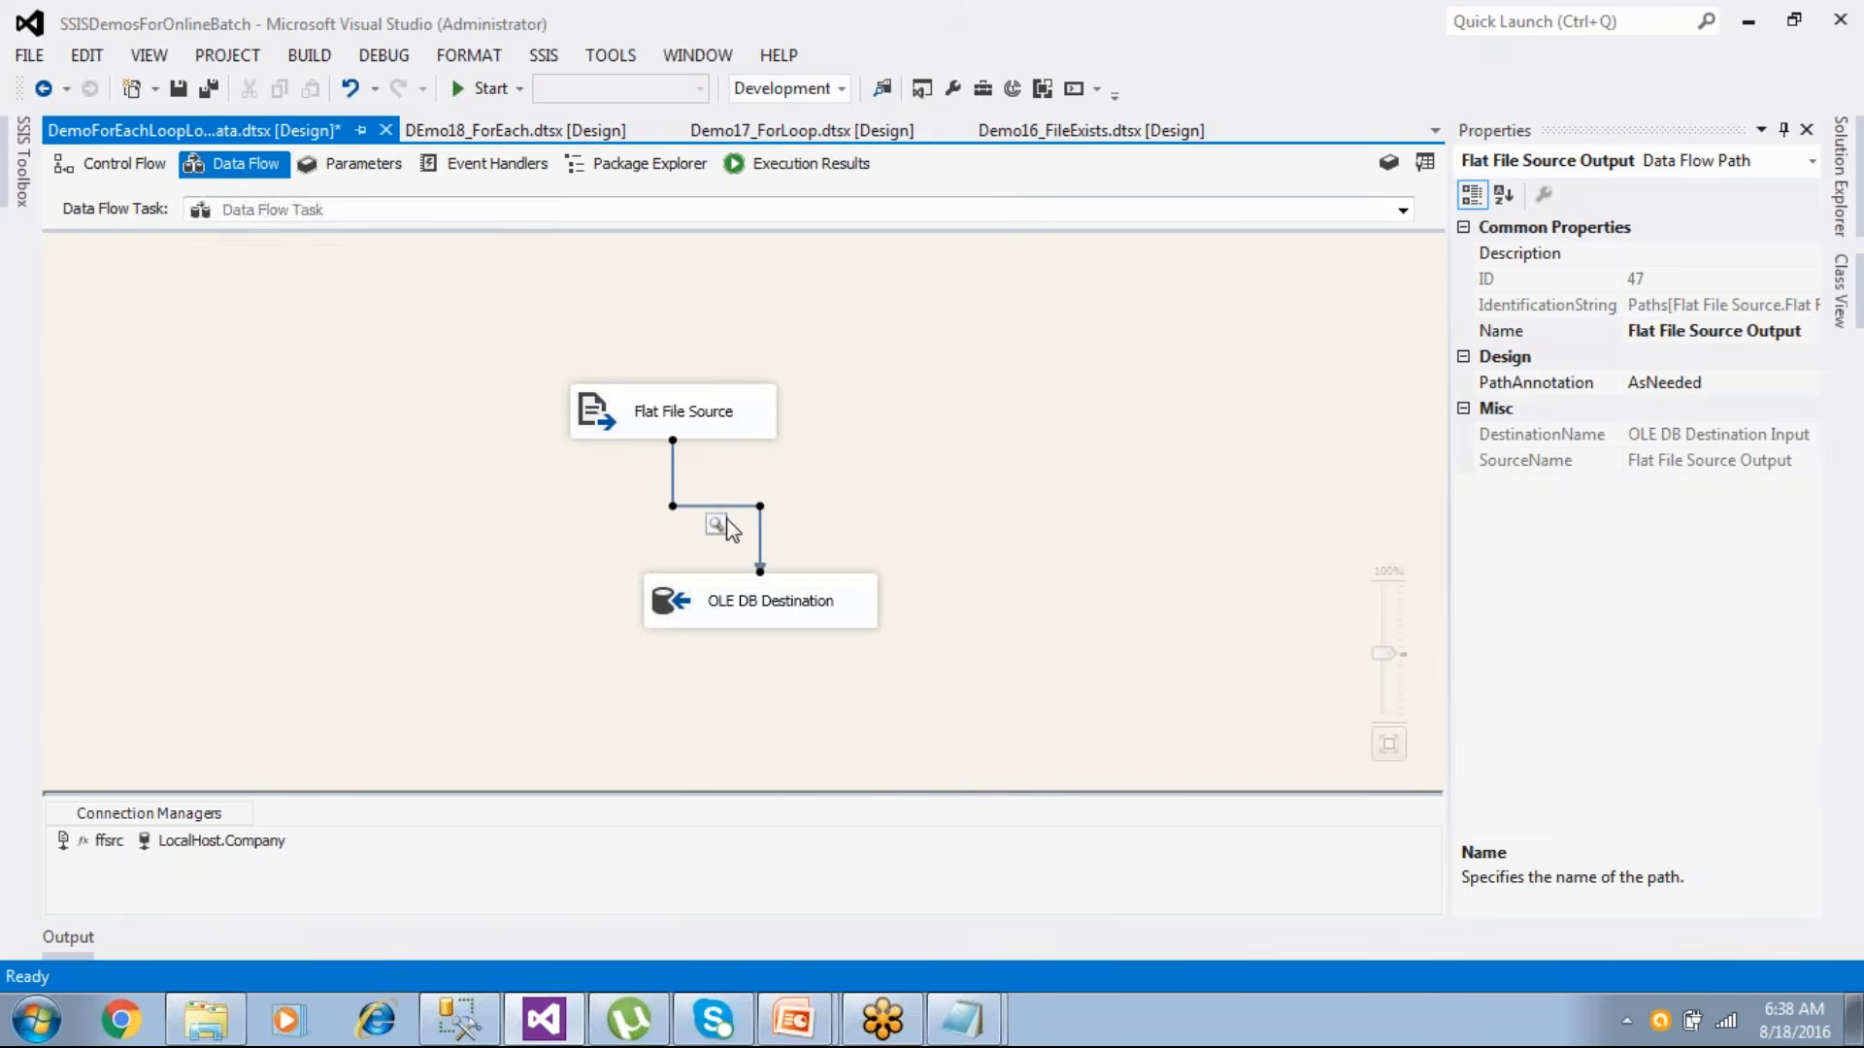
left_click(177, 96)
- Execute the EmpDataNew script again in SQL Server Management Studio, then return to Visual Studio and run the package
left_click(458, 1019)
left_click(386, 113)
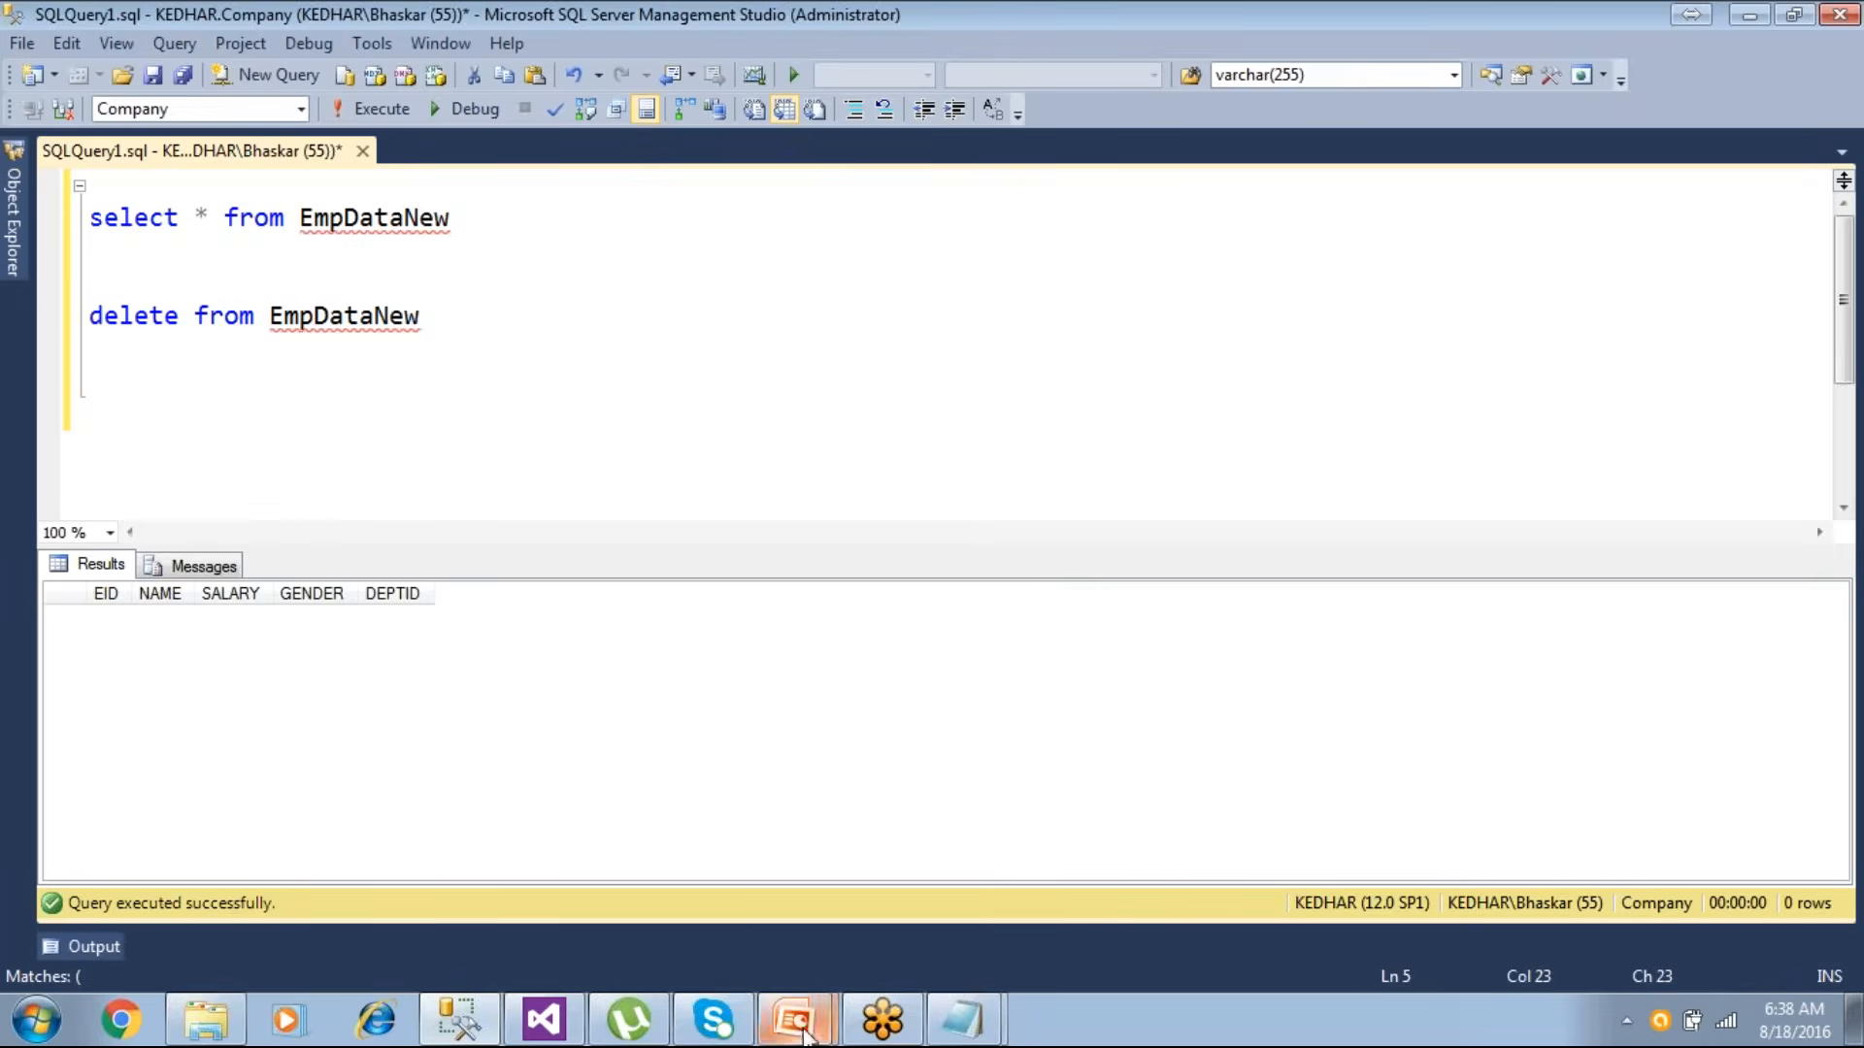
left_click(544, 1020)
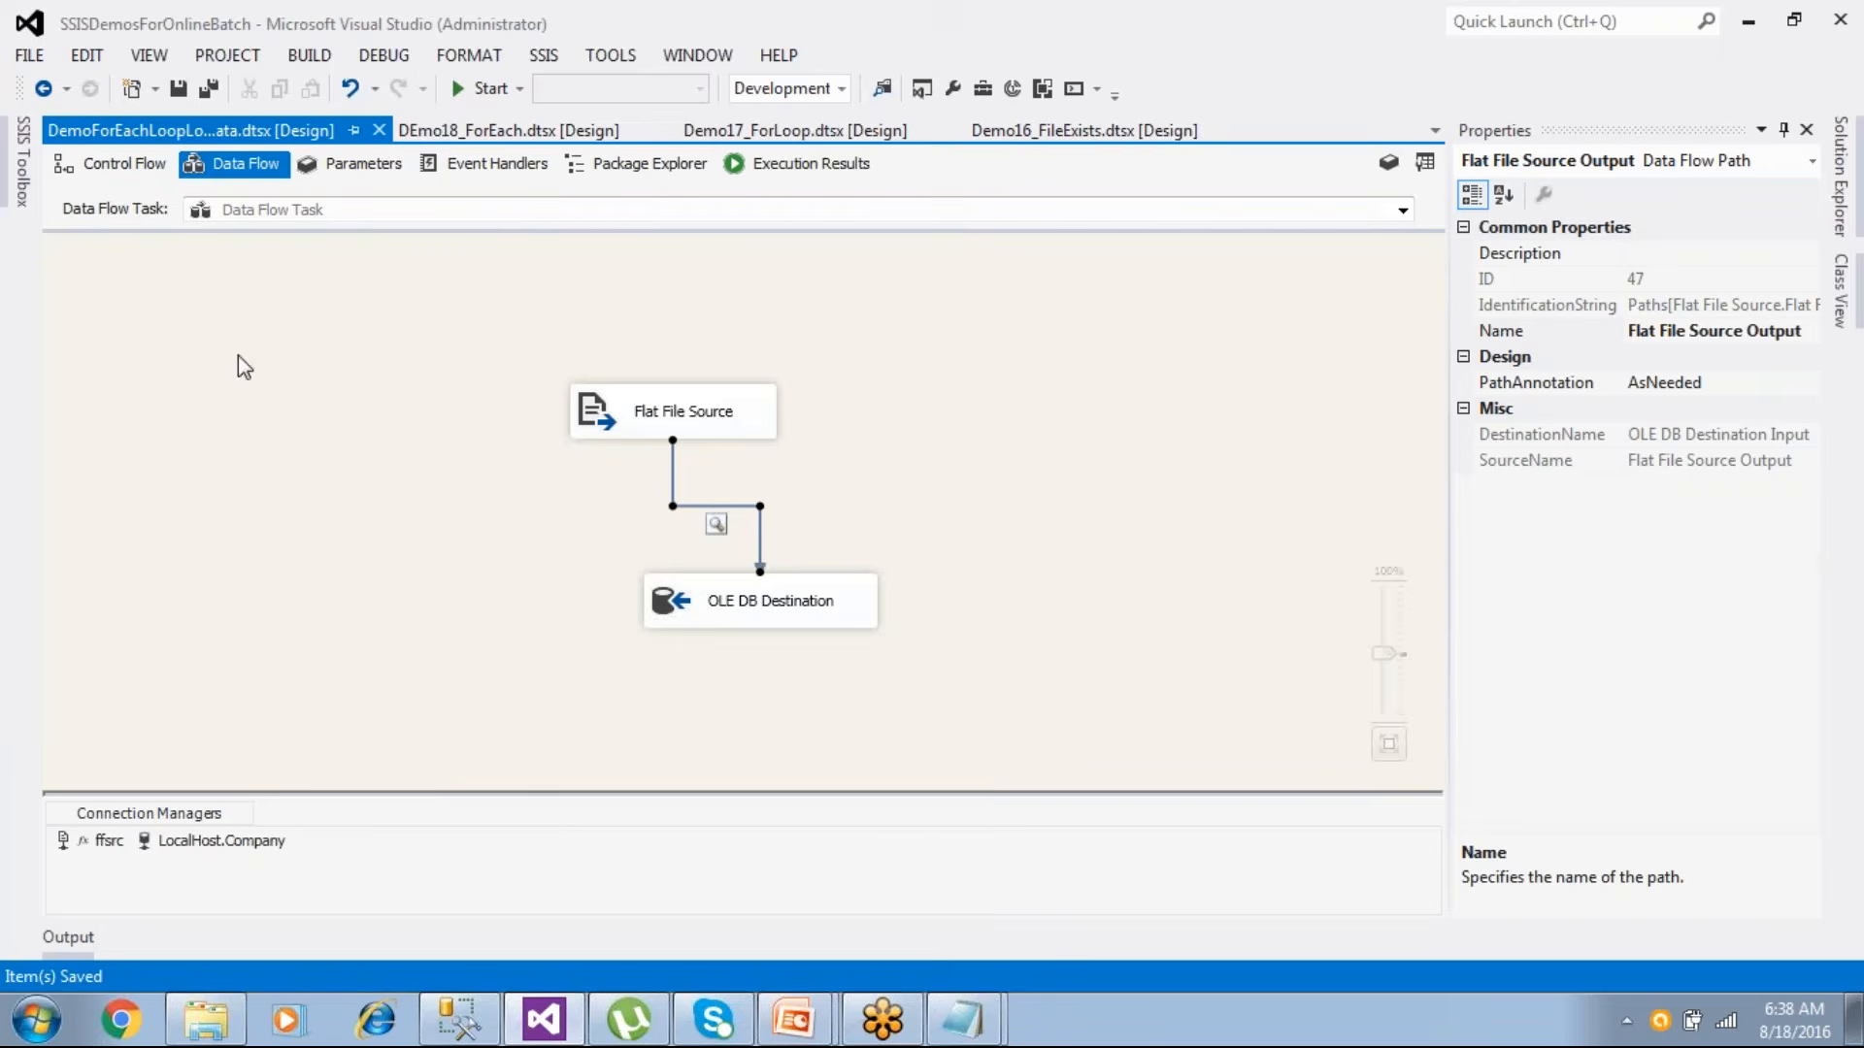
left_click(476, 89)
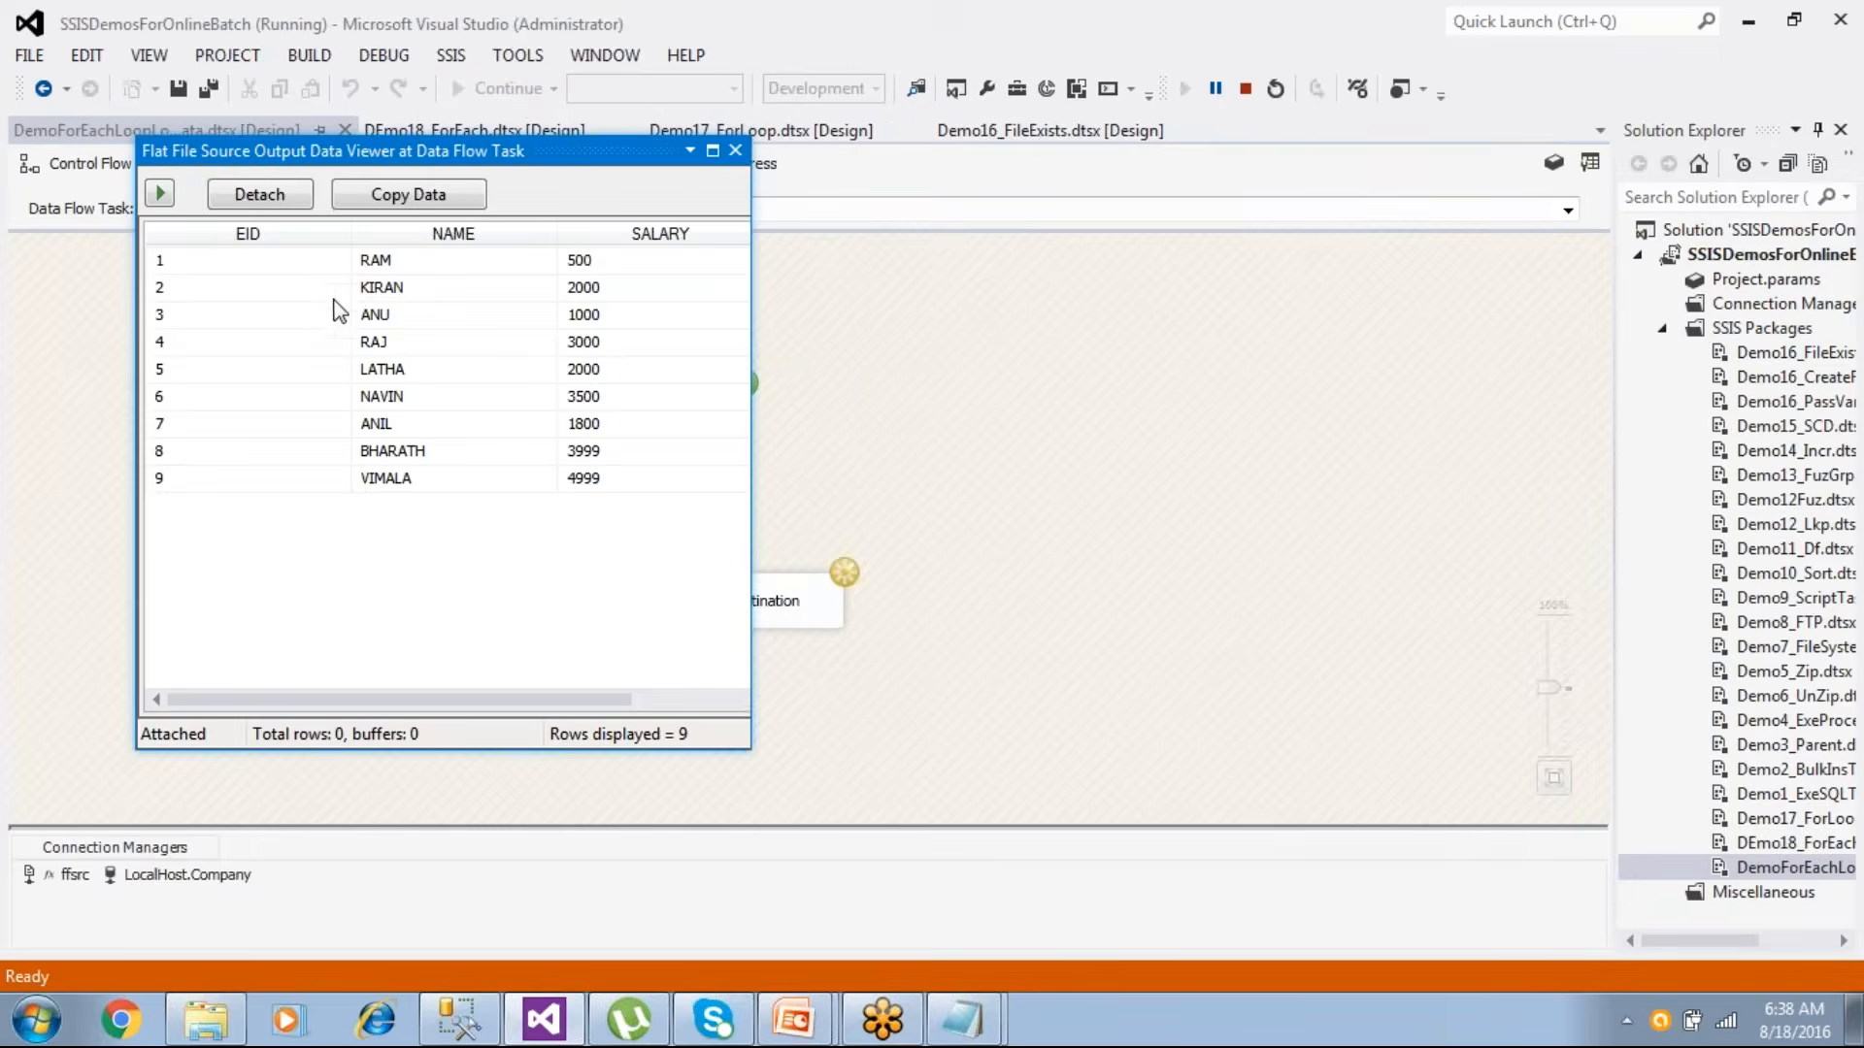
- Open Emp-BLR and Emp-CHN from the ForEachLoopSrc folder in turn to check their records, closing each one
left_click(206, 1019)
left_click(313, 207)
double_click(312, 208)
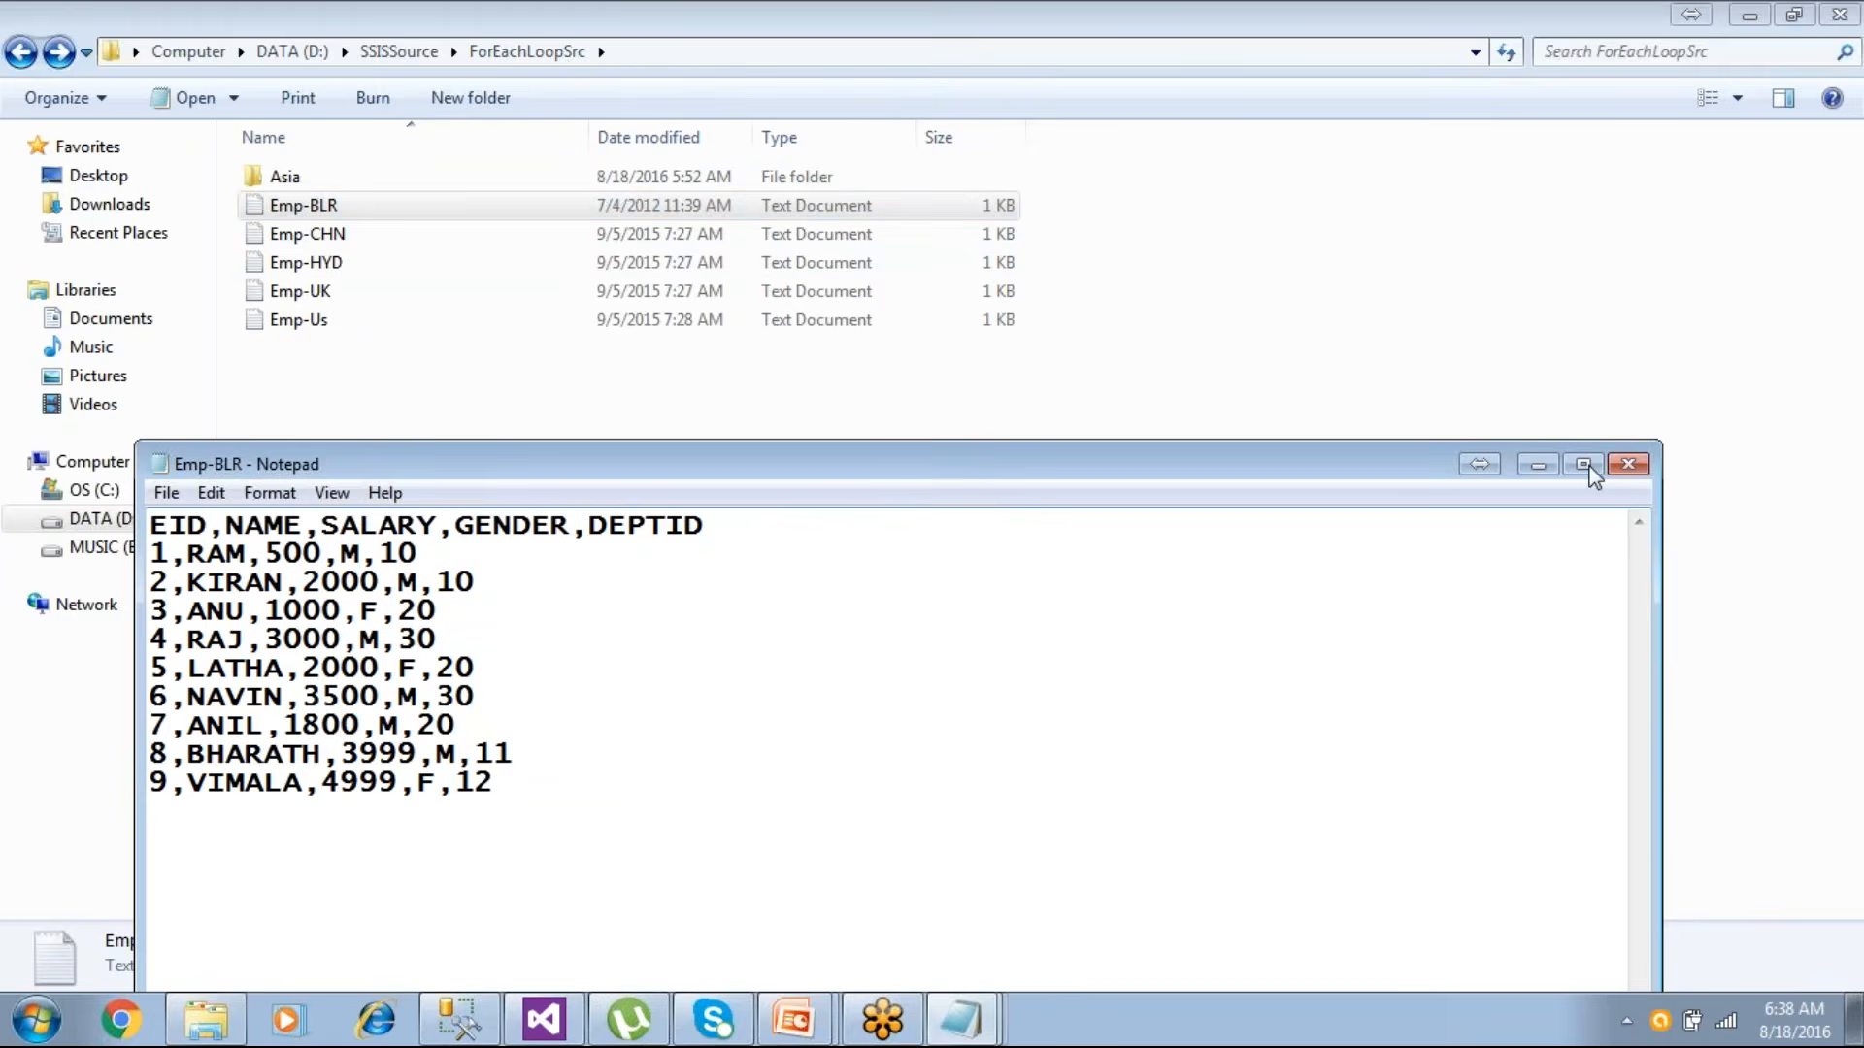
left_click(1628, 464)
double_click(284, 238)
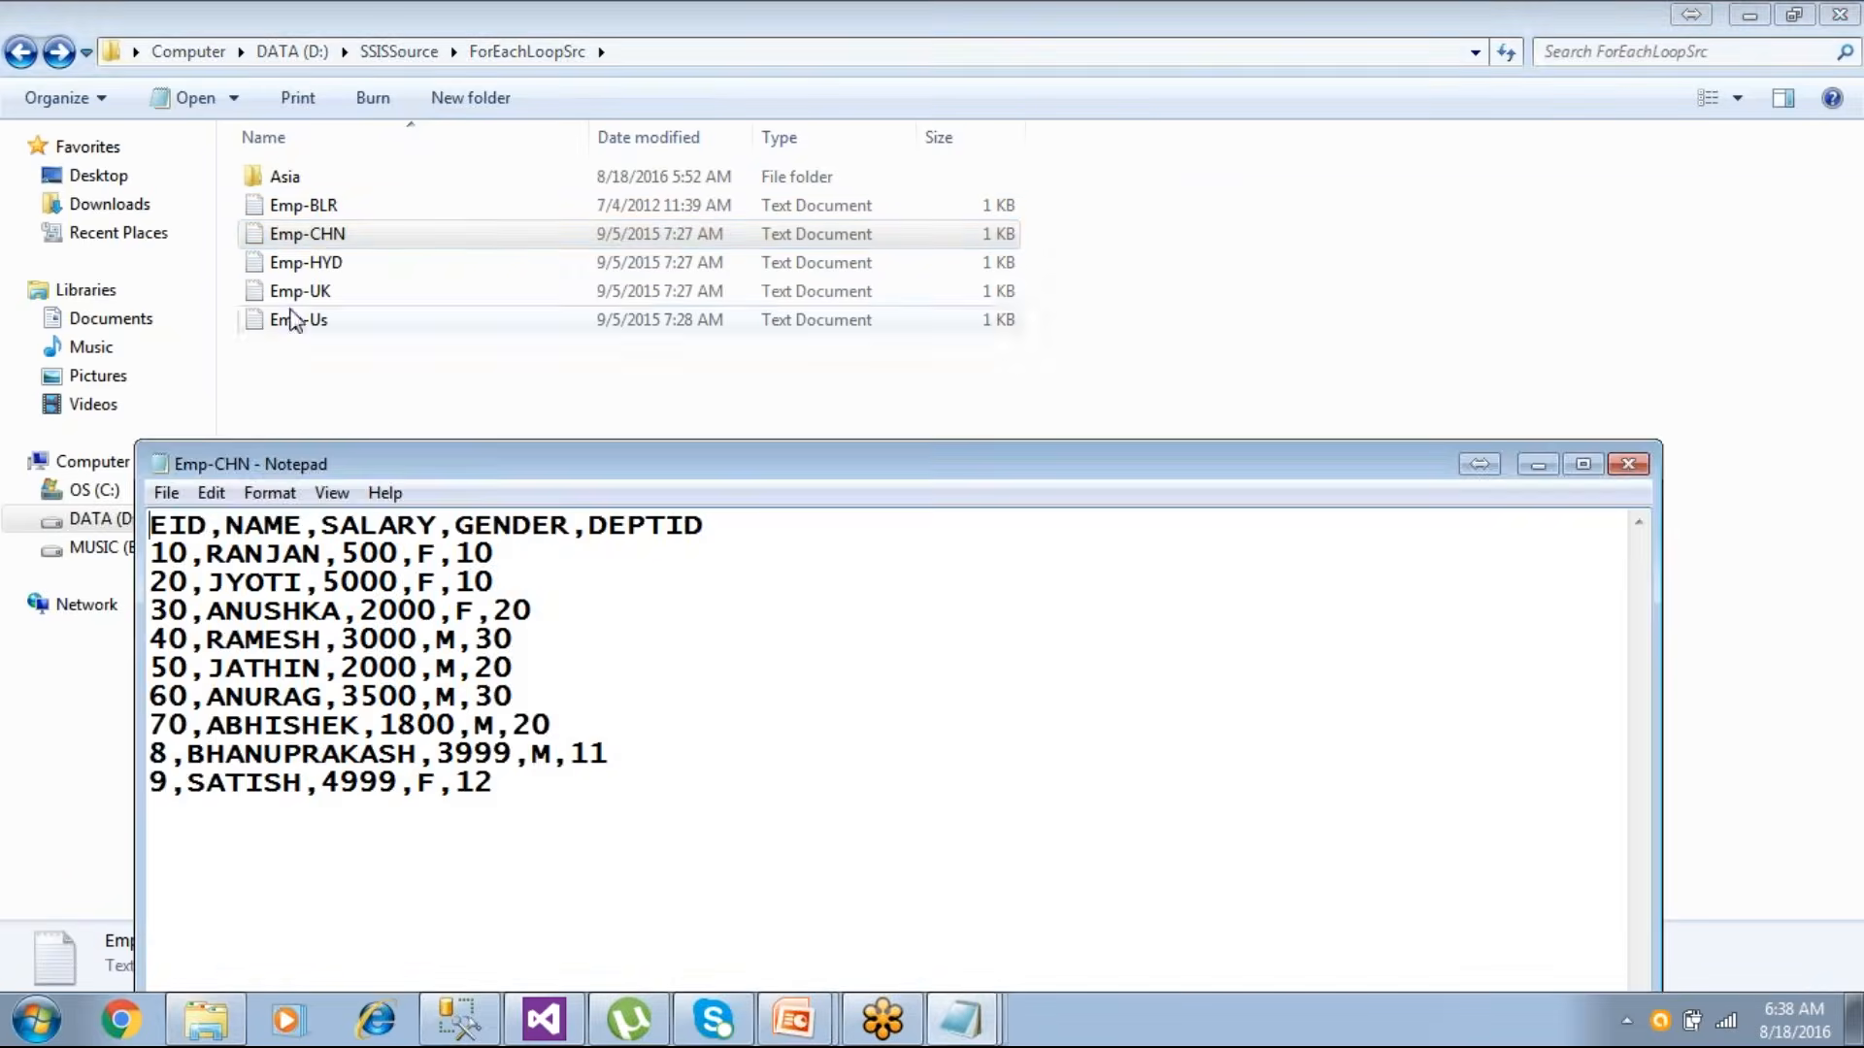
left_click(1632, 466)
- Switch to Visual Studio and advance the data viewer through each file's rows up to the records starting with EID 1000
left_click(546, 1022)
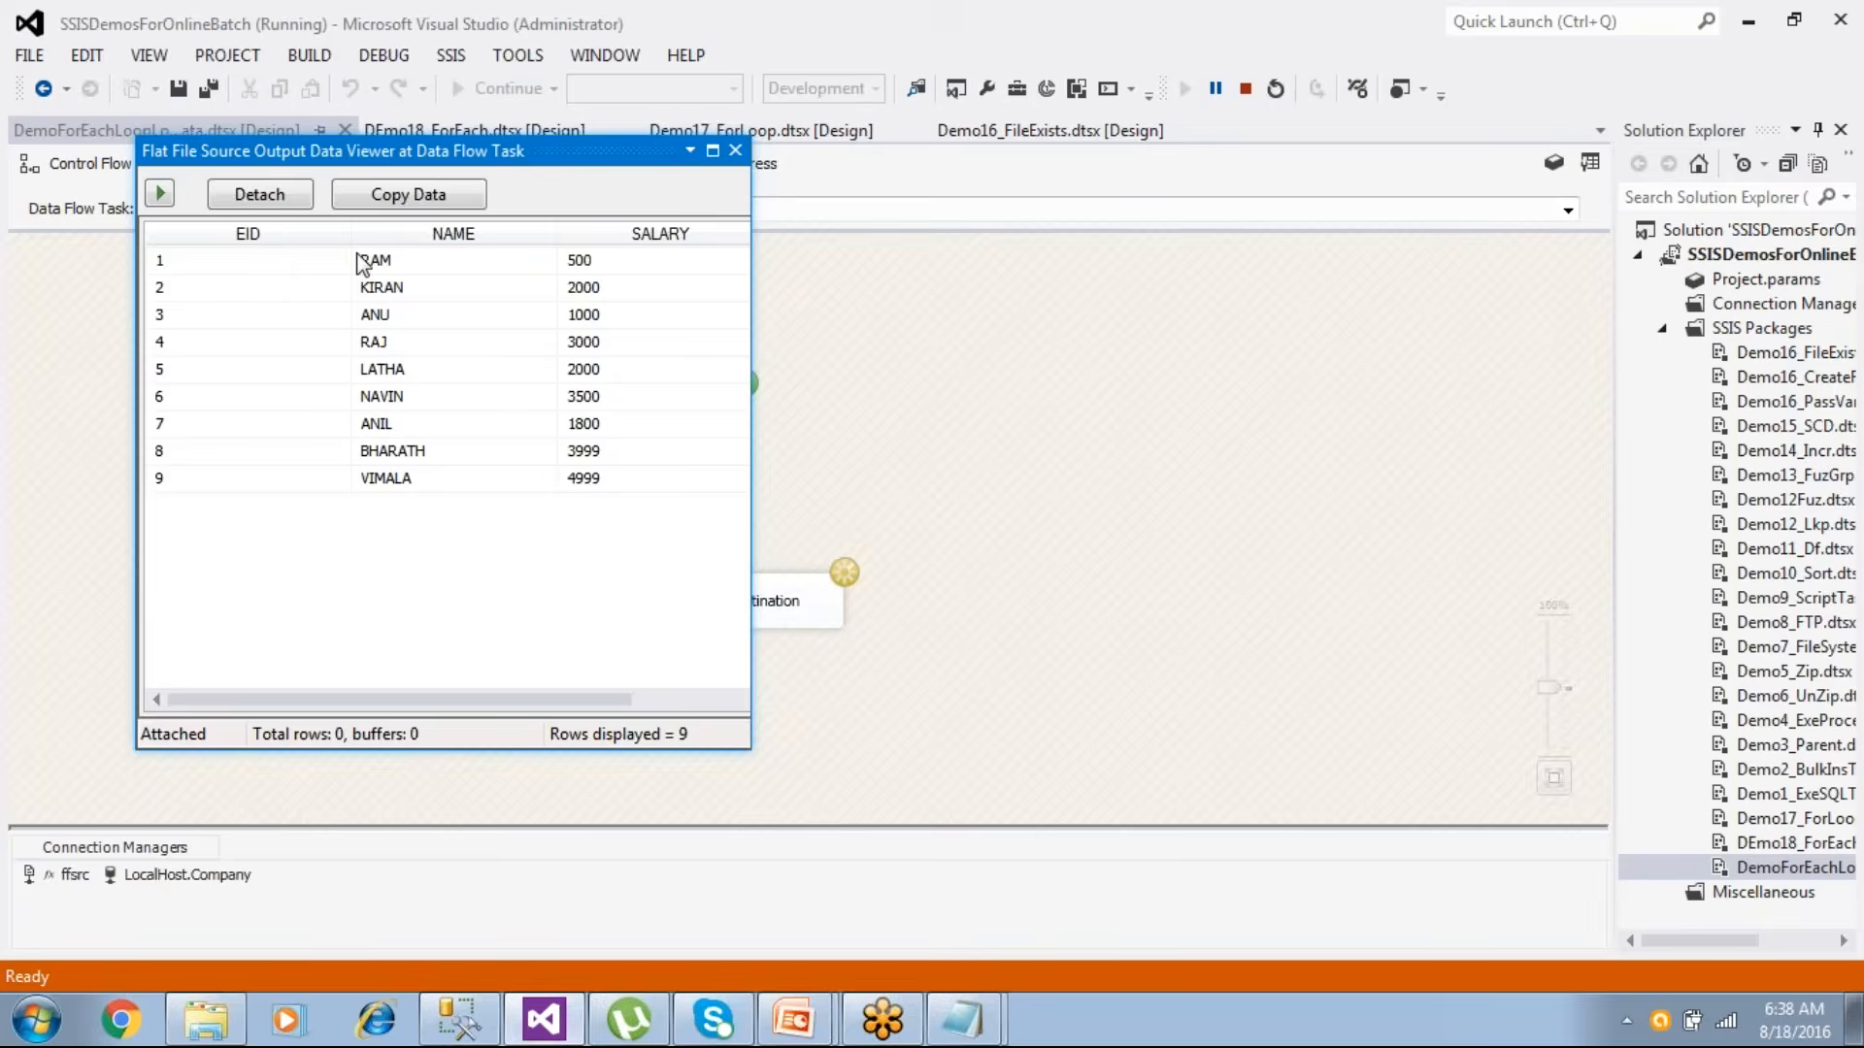
left_click(160, 194)
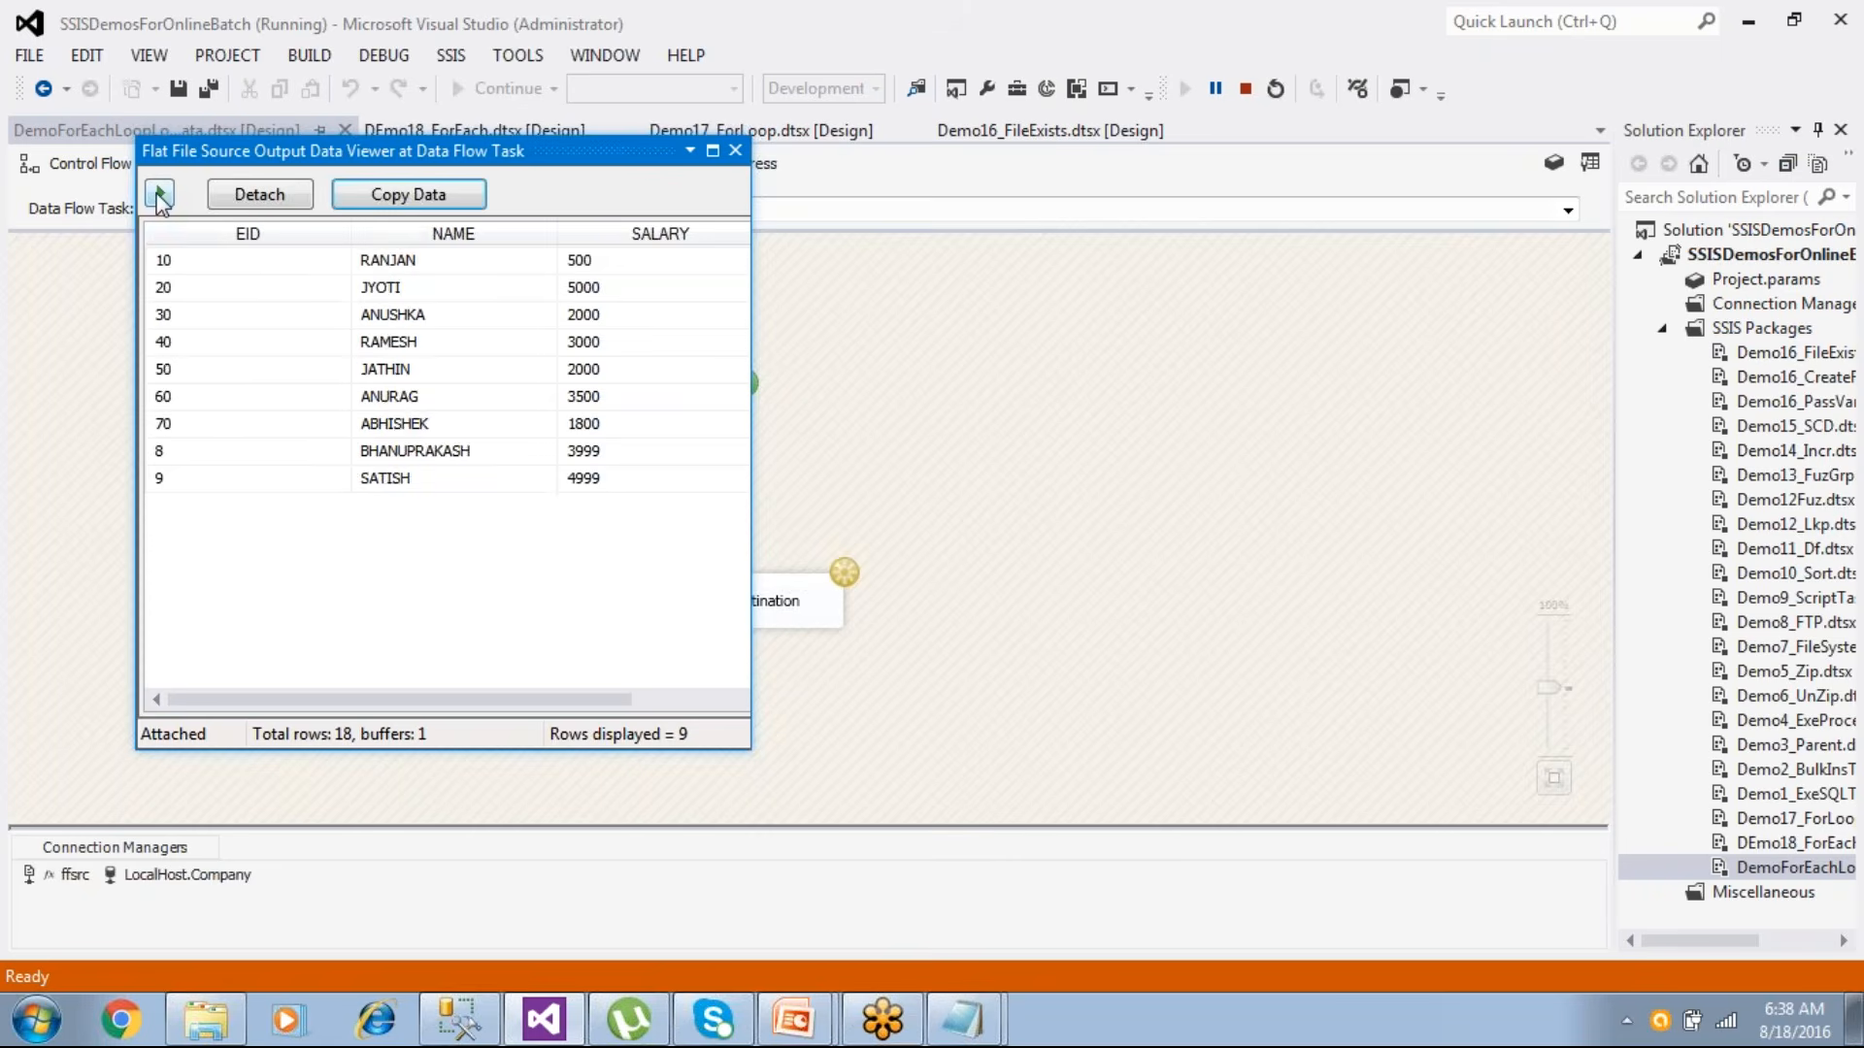
left_click(160, 194)
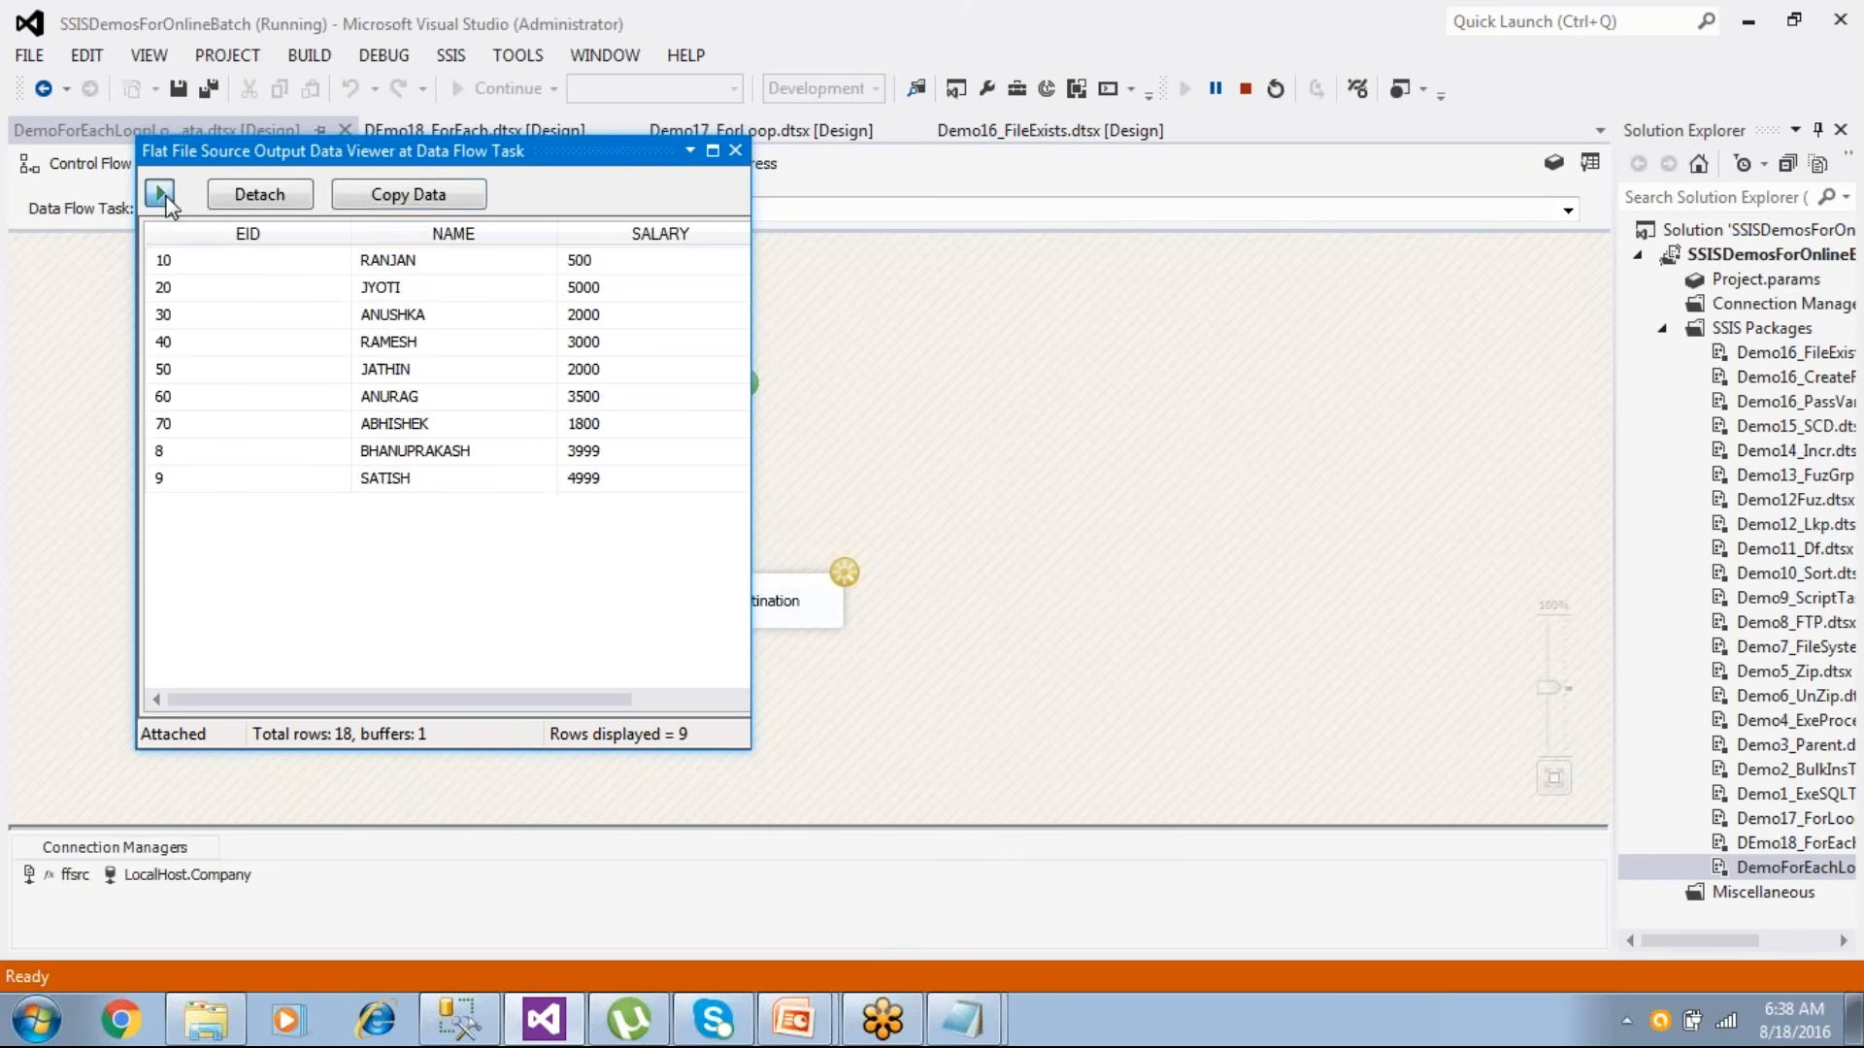
left_click(161, 194)
left_click(160, 194)
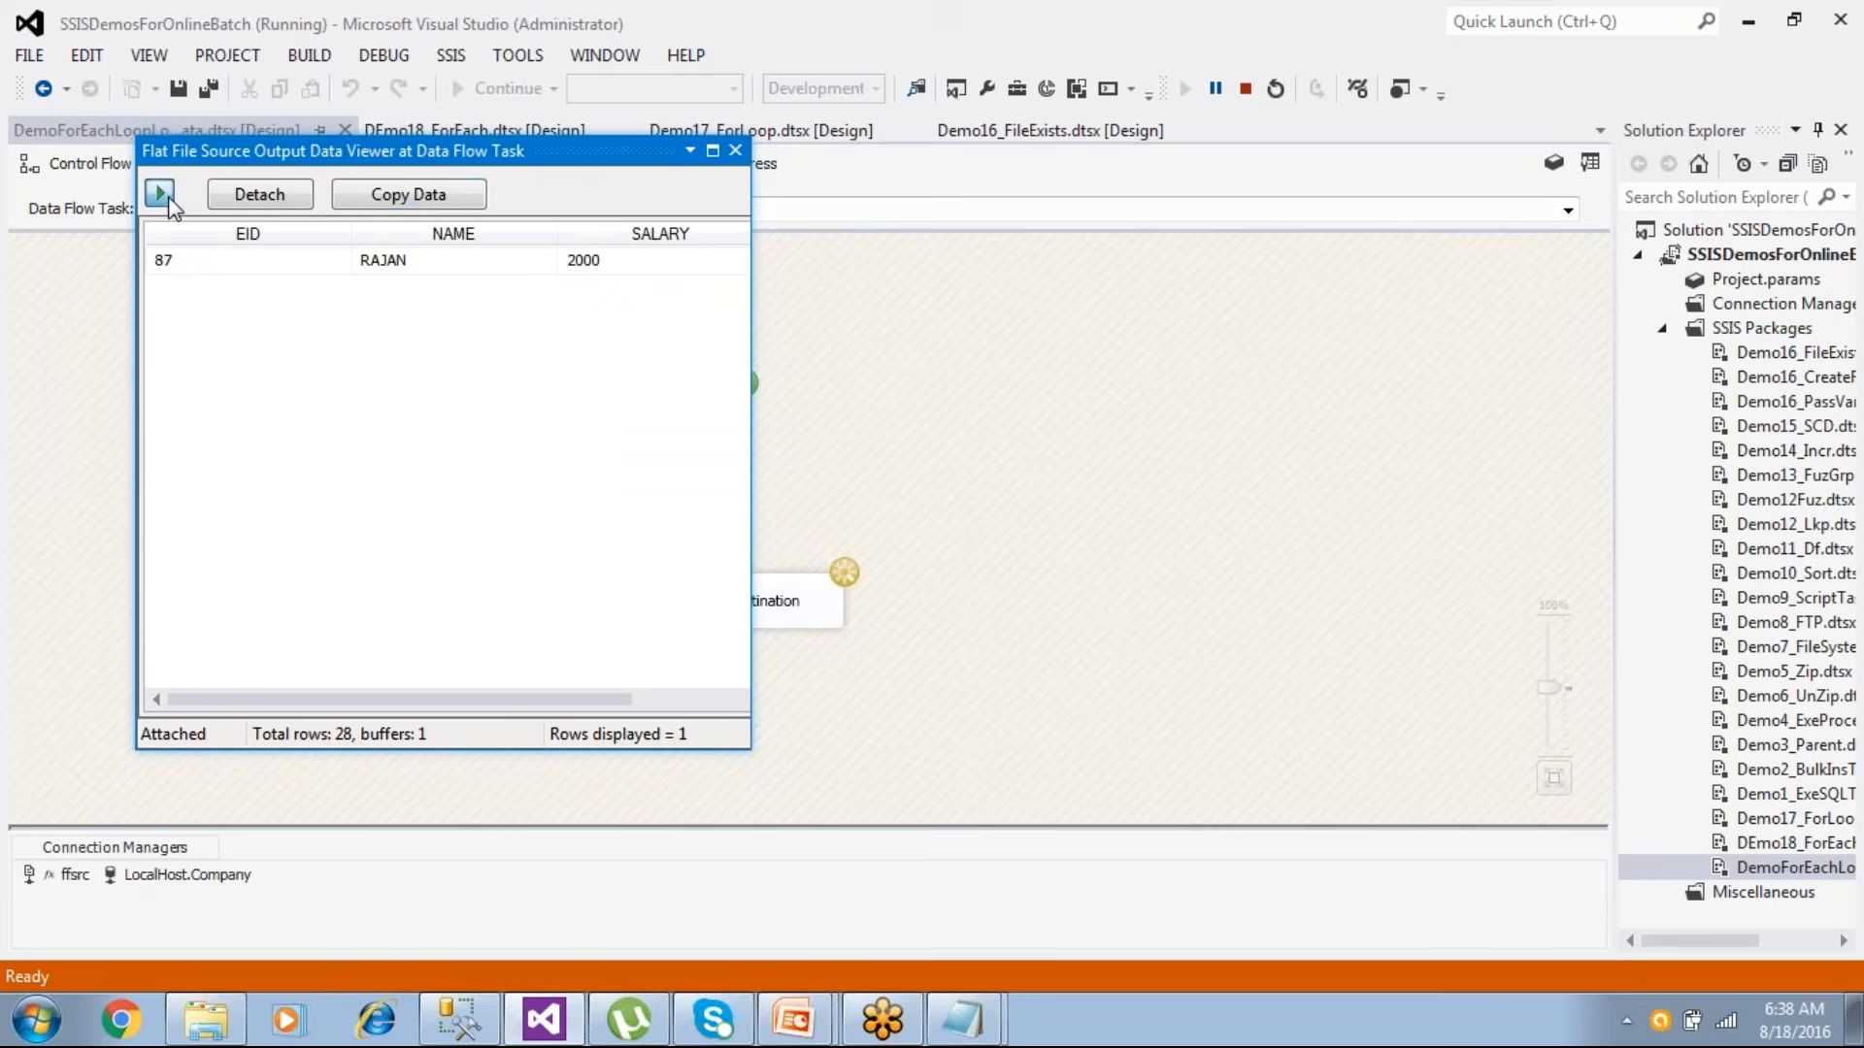
left_click(160, 194)
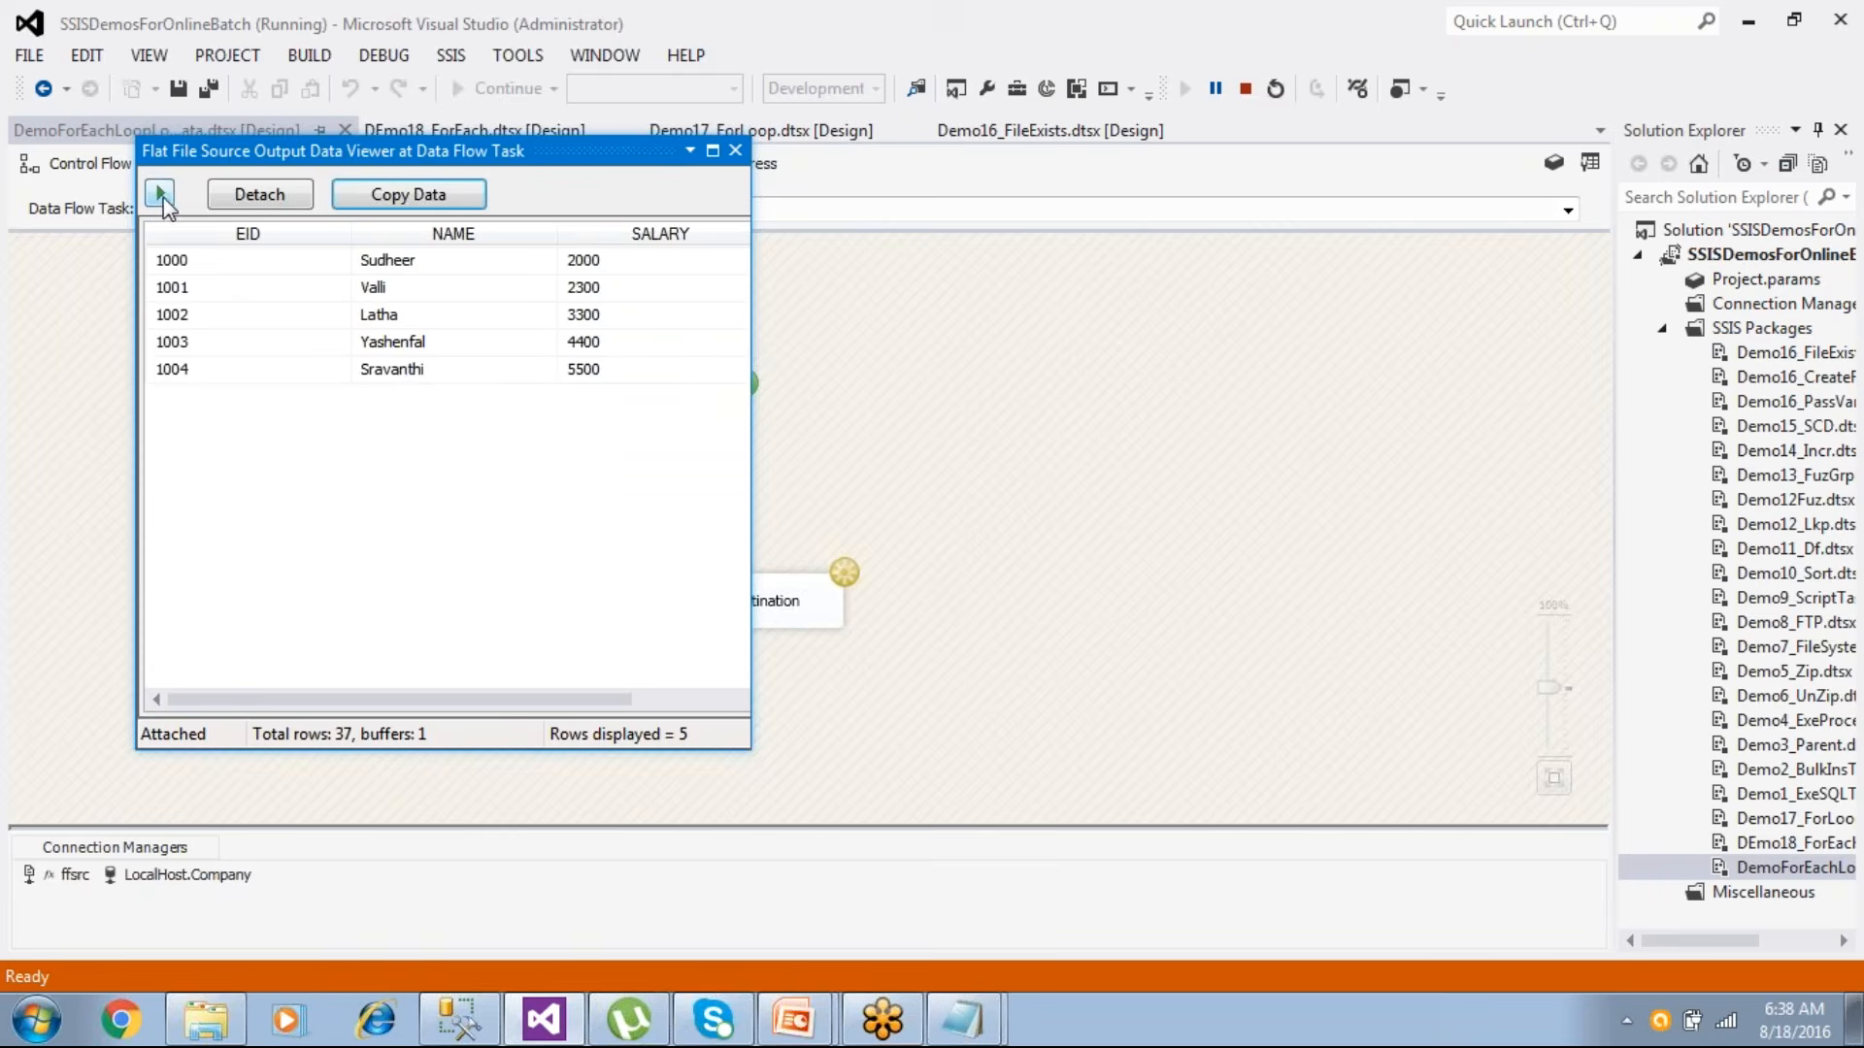
- In Windows Explorer, open Emp-Asia from the Asia subfolder to check its records, then close the file
left_click(228, 1019)
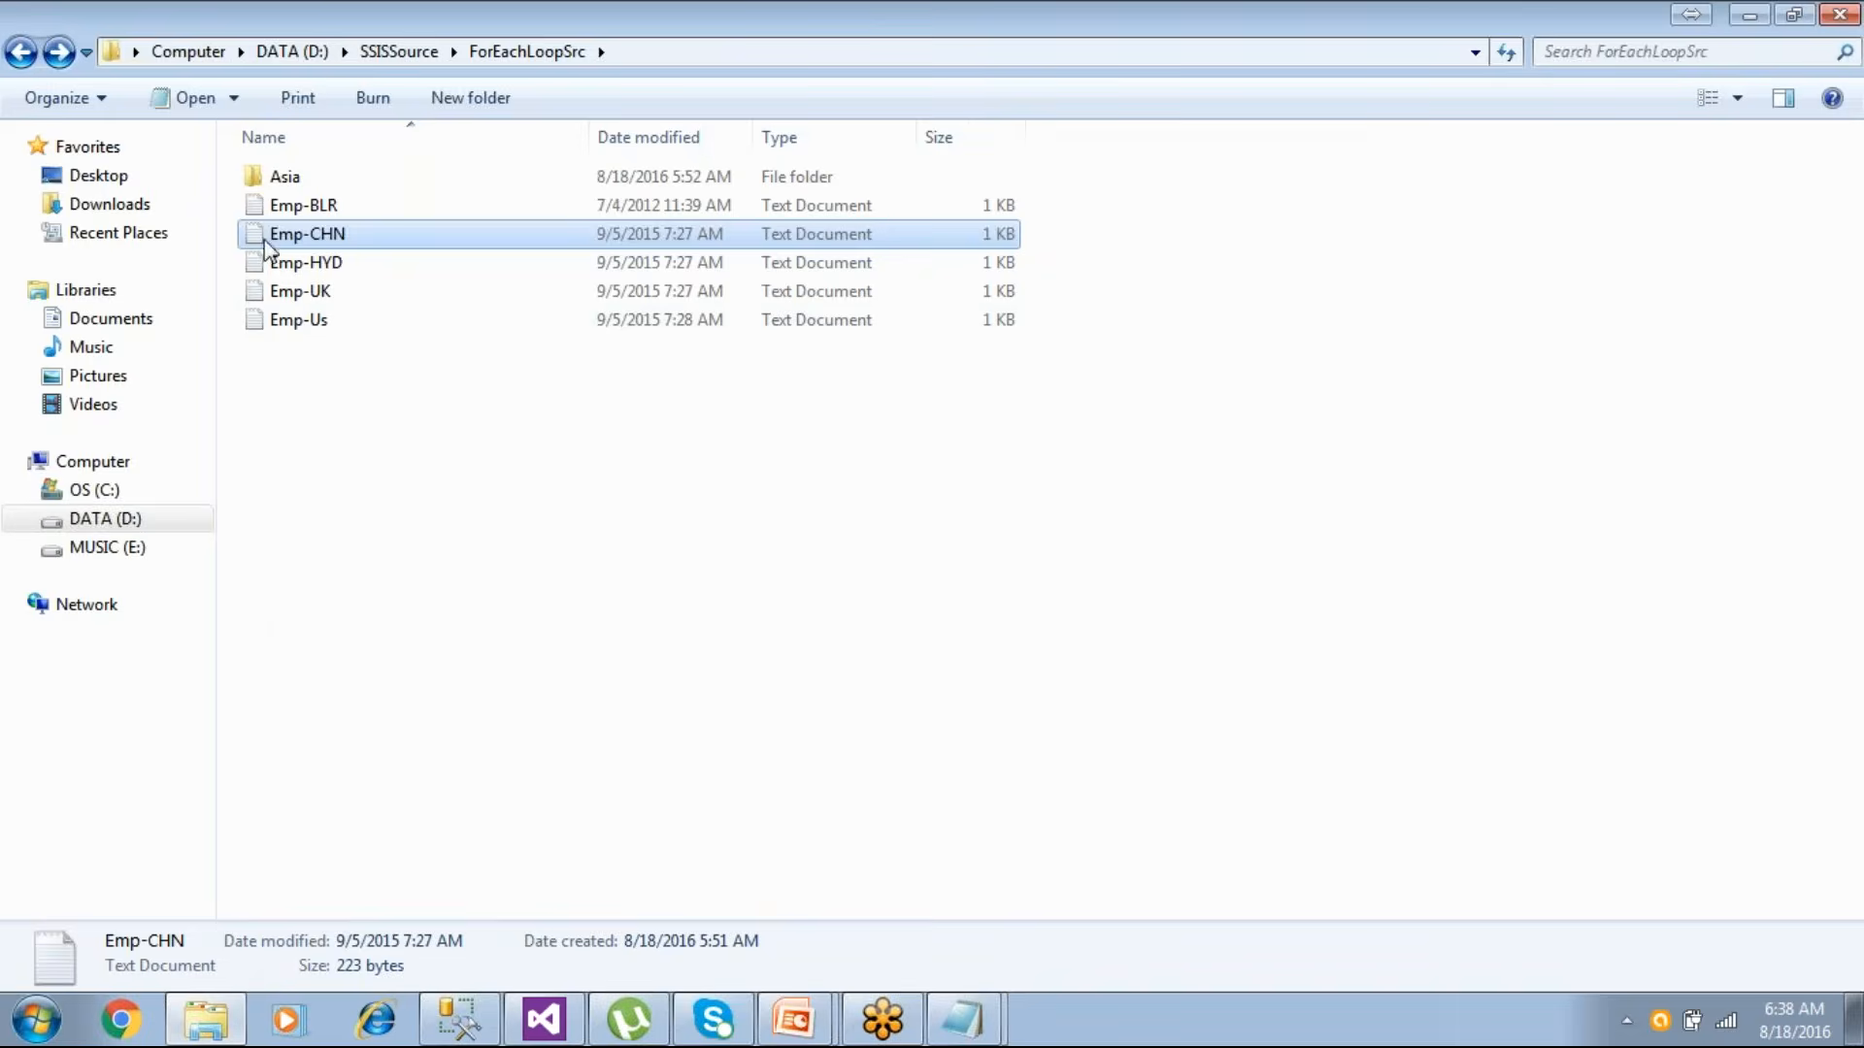
left_click(312, 319)
double_click(280, 178)
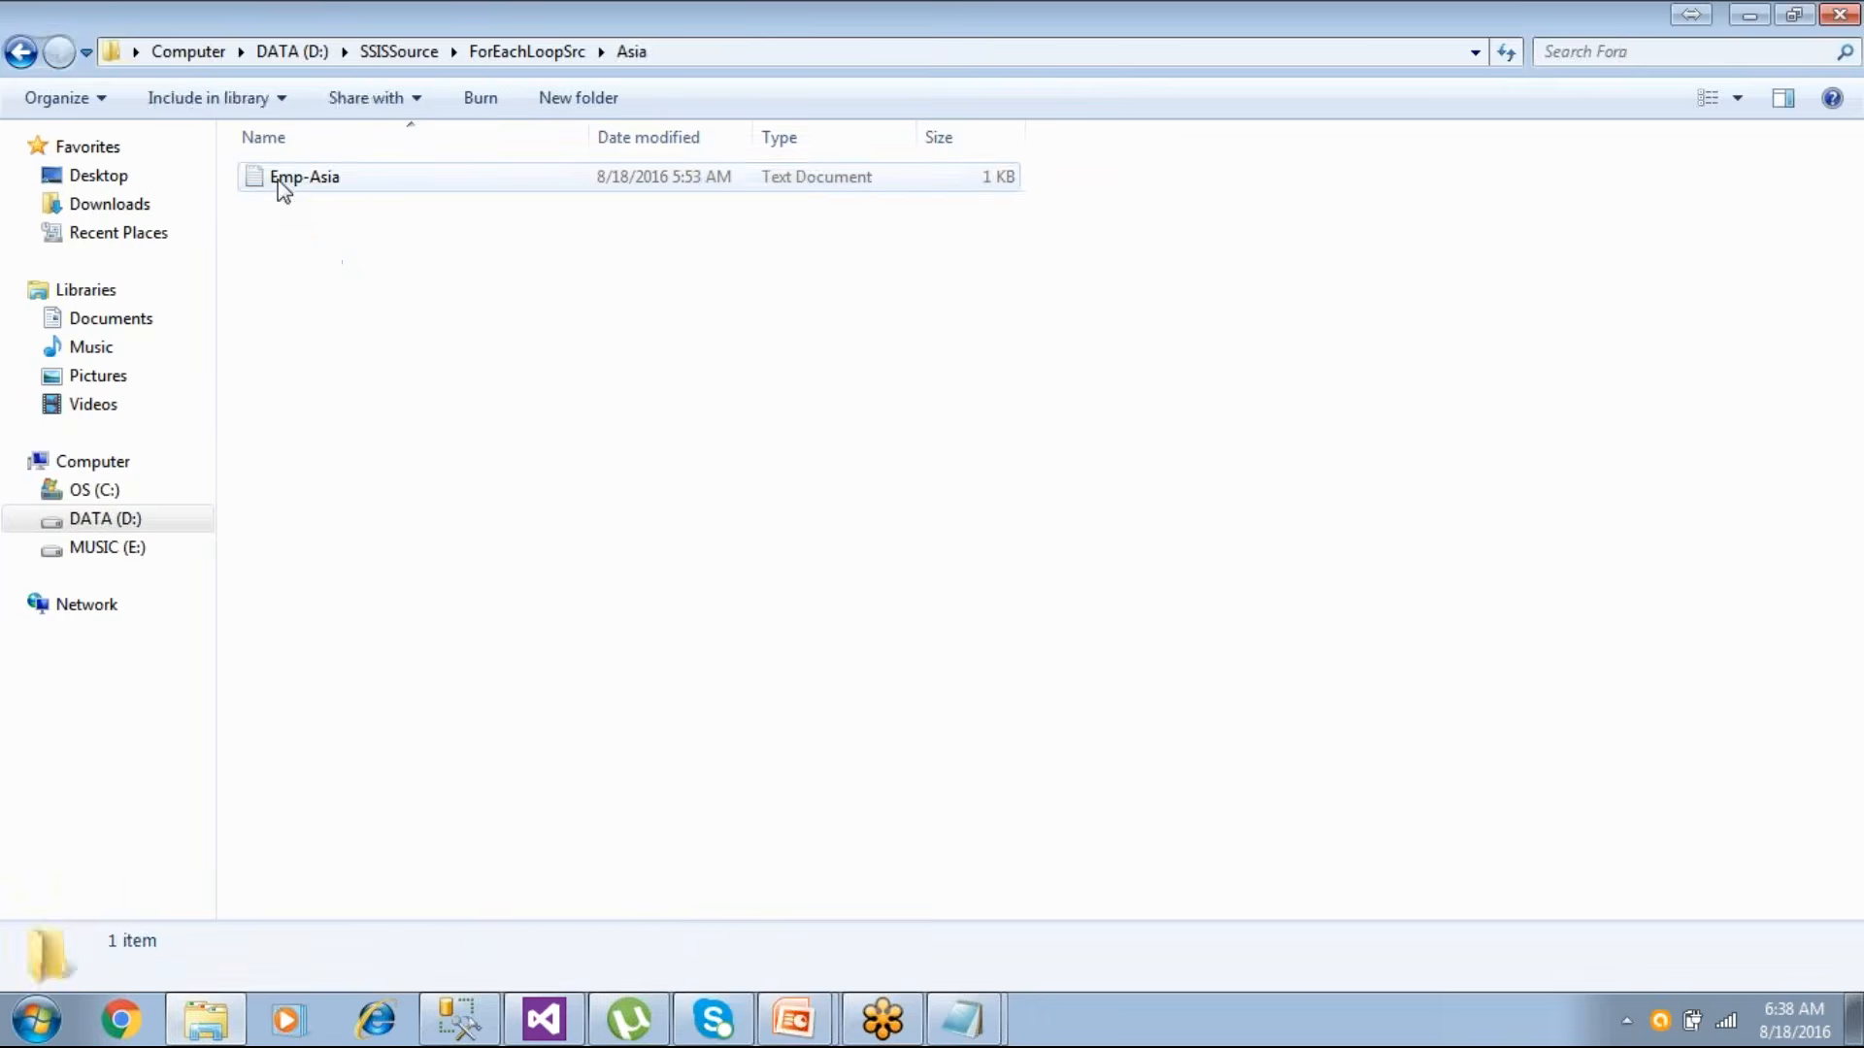
double_click(281, 179)
left_click_drag(316, 637, 281, 582)
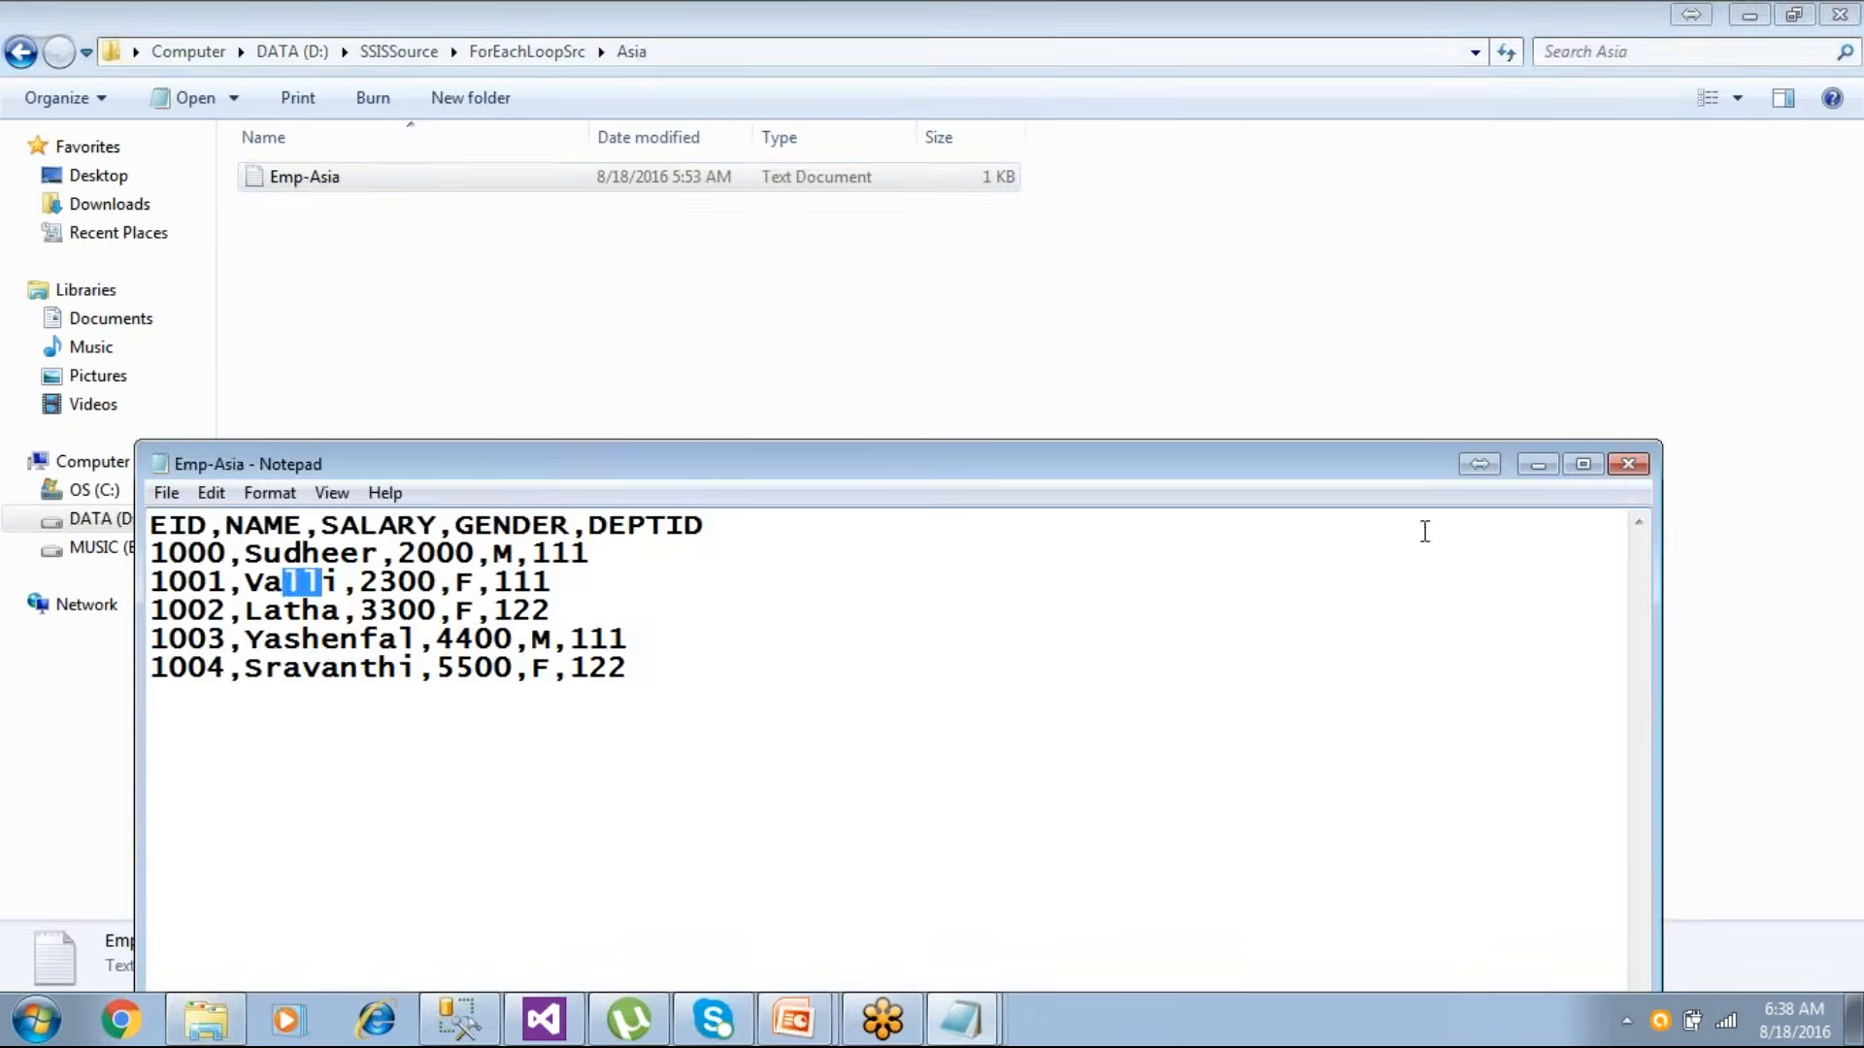
left_click(1628, 464)
- Return to Visual Studio, resume the package past the last data viewer buffer, close the viewer and switch back to design mode
left_click(223, 1027)
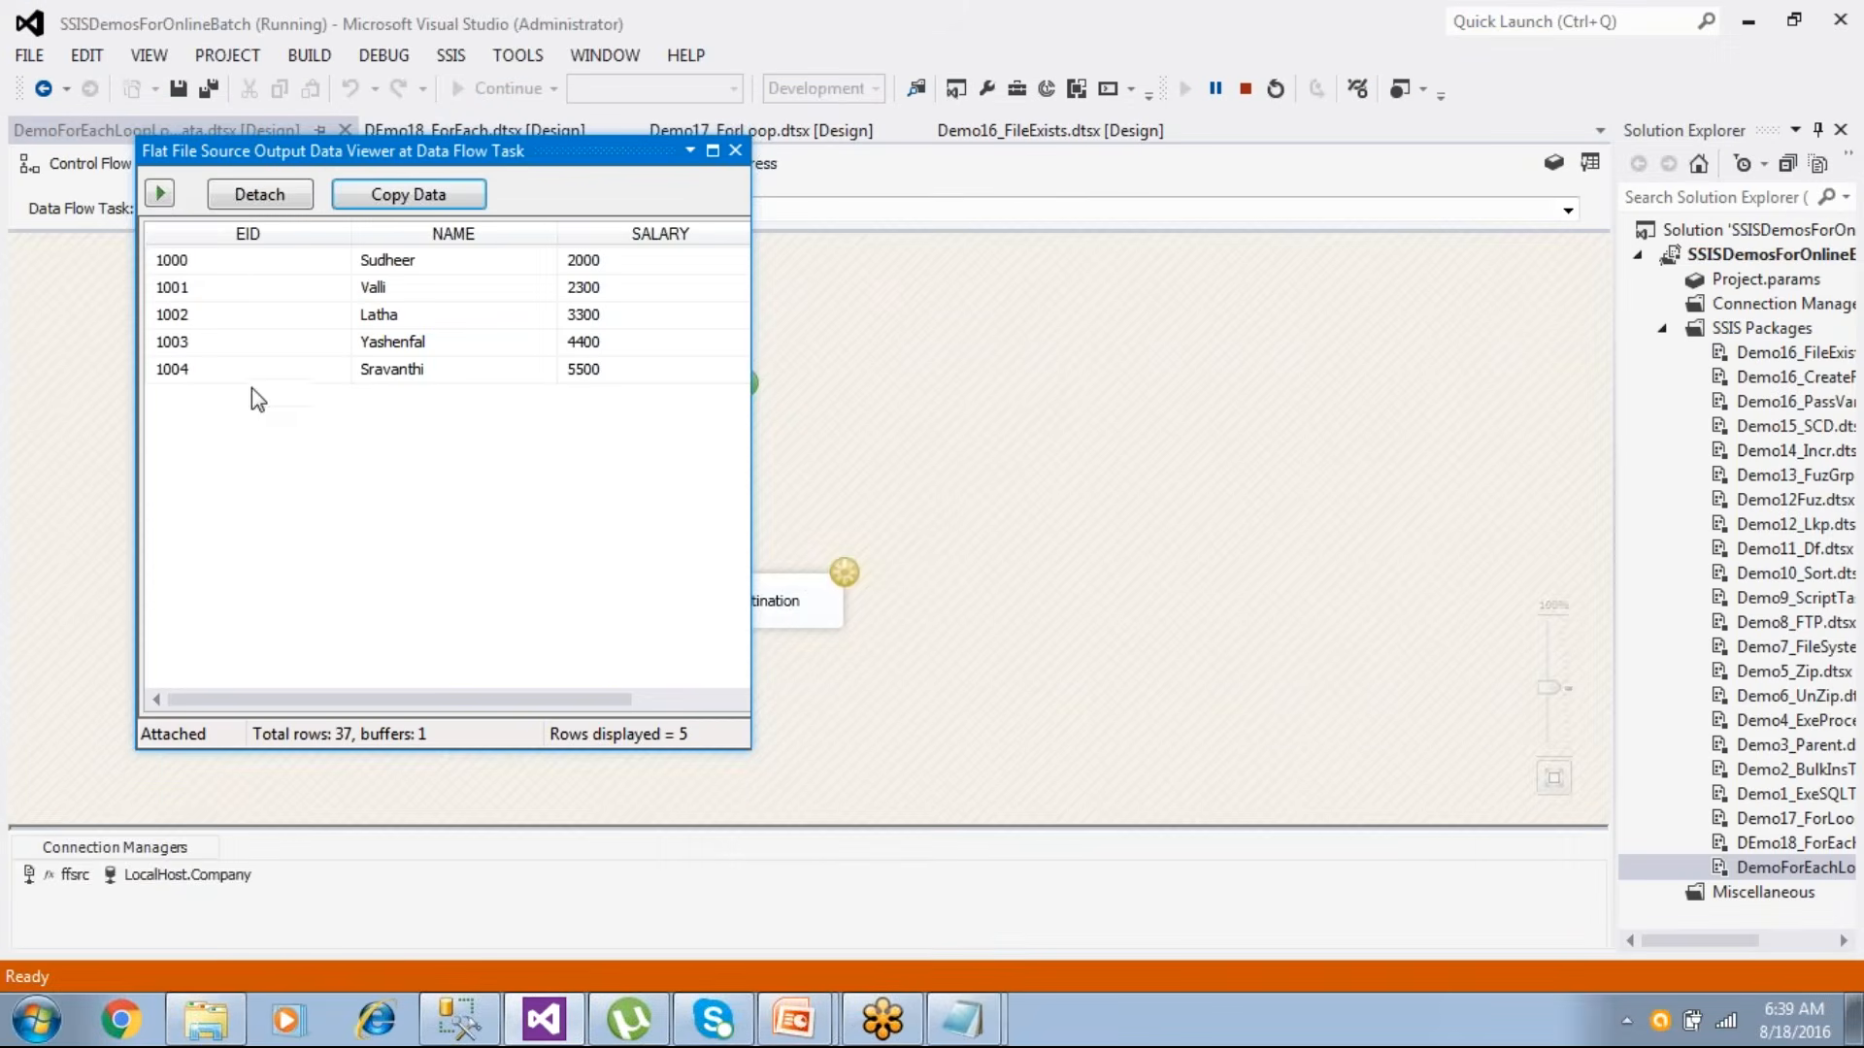
left_click(161, 194)
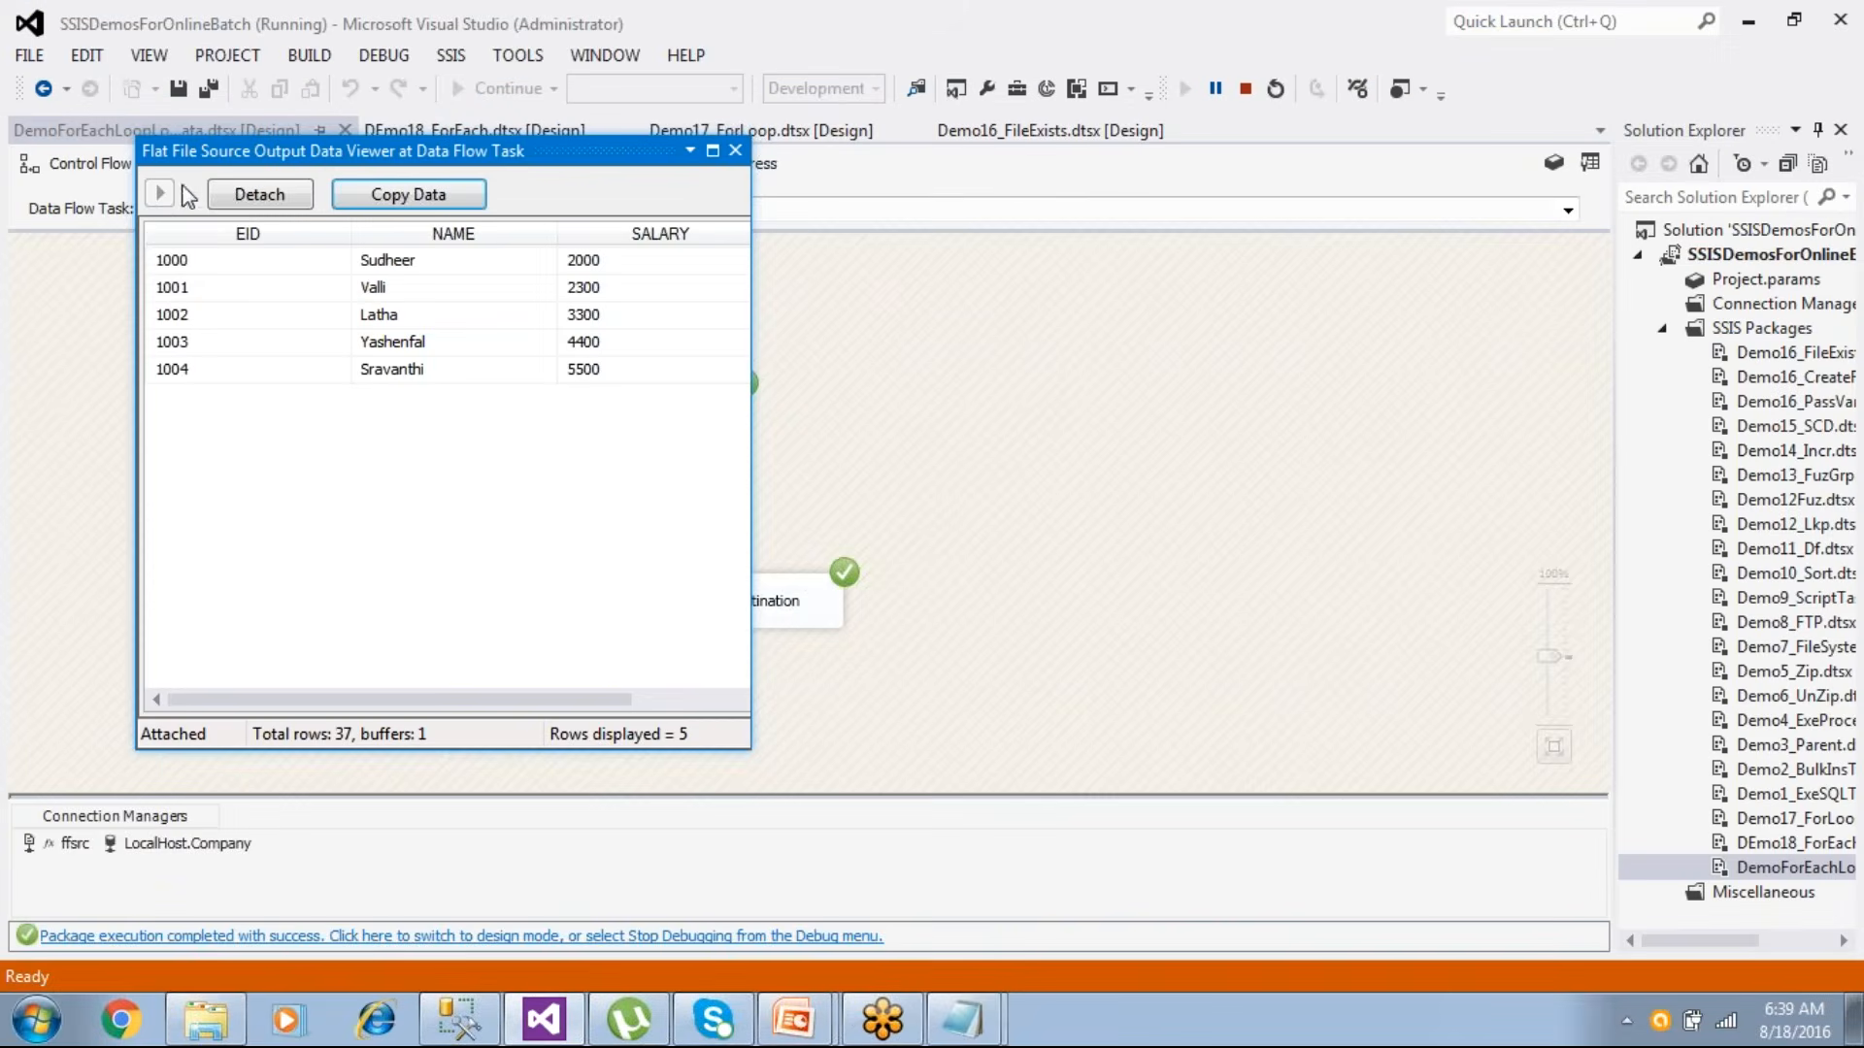
left_click(735, 150)
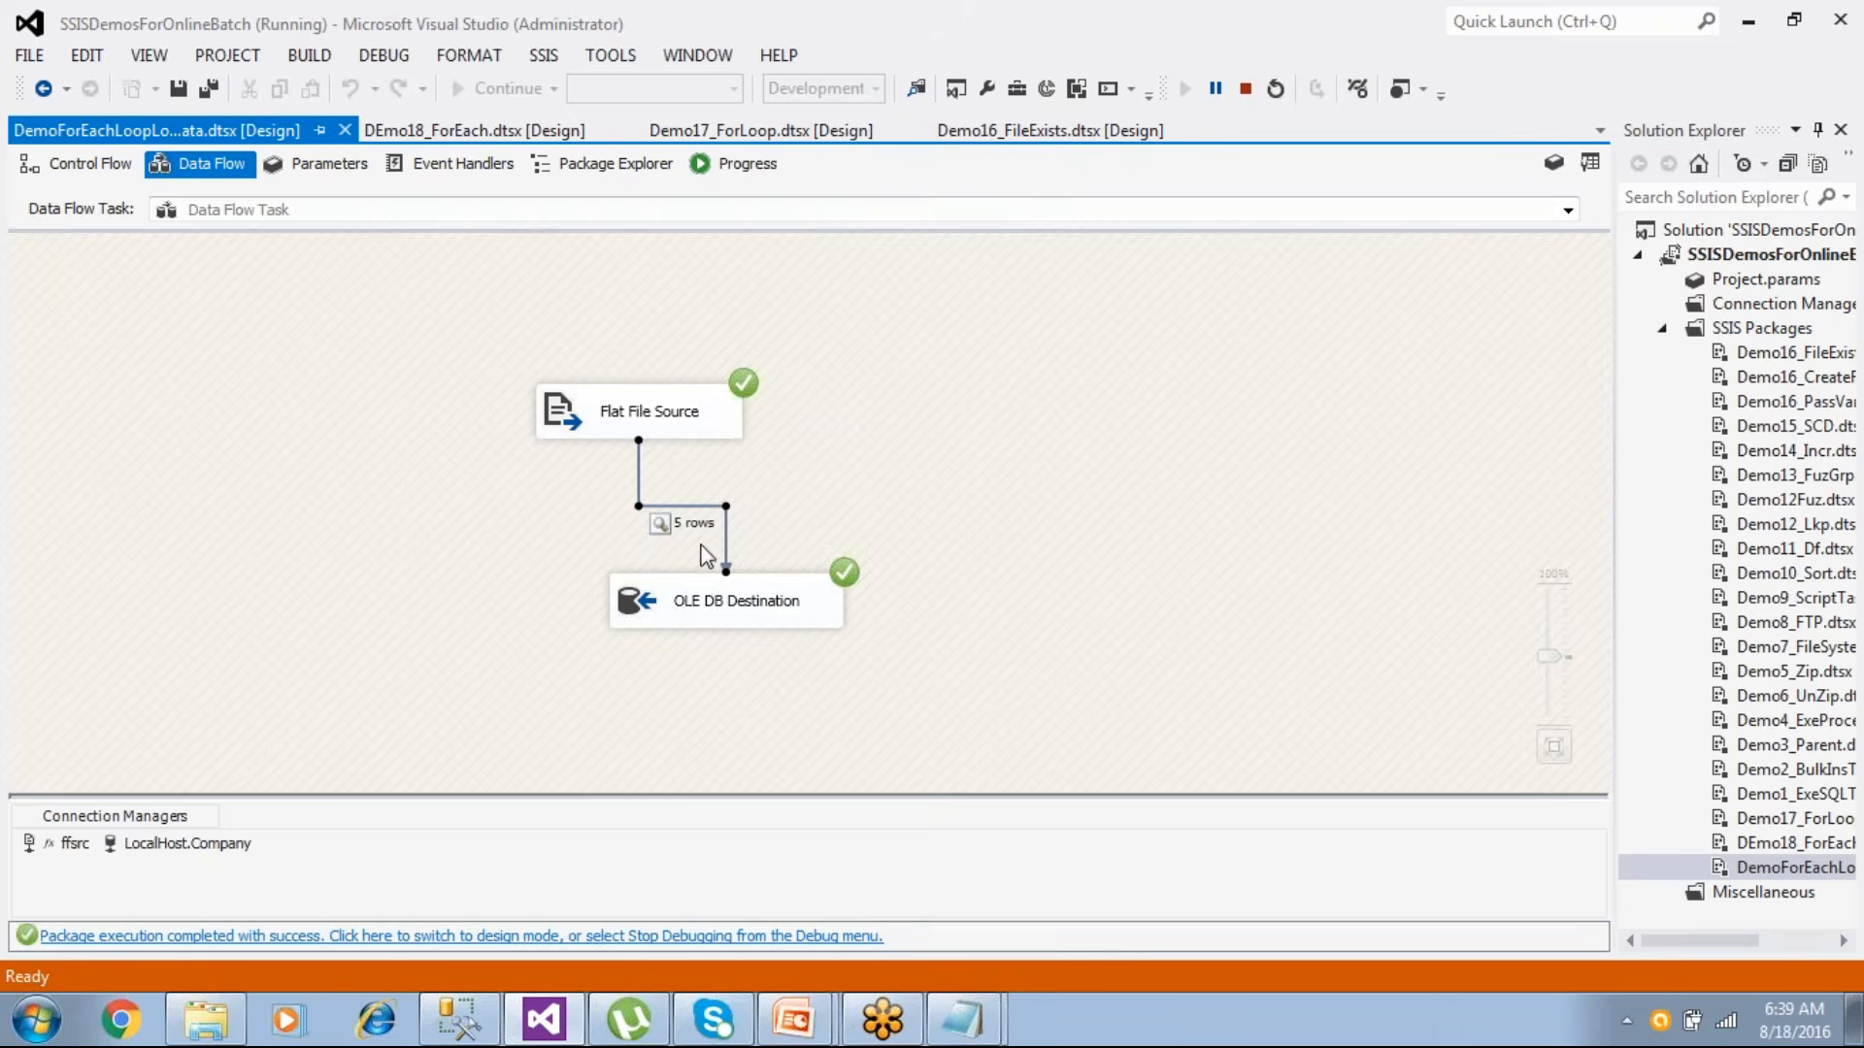
left_click(635, 936)
- In SQL Server Management Studio, run only the EmpDataNew select statement and review the loaded rows through the last record
left_click(448, 1024)
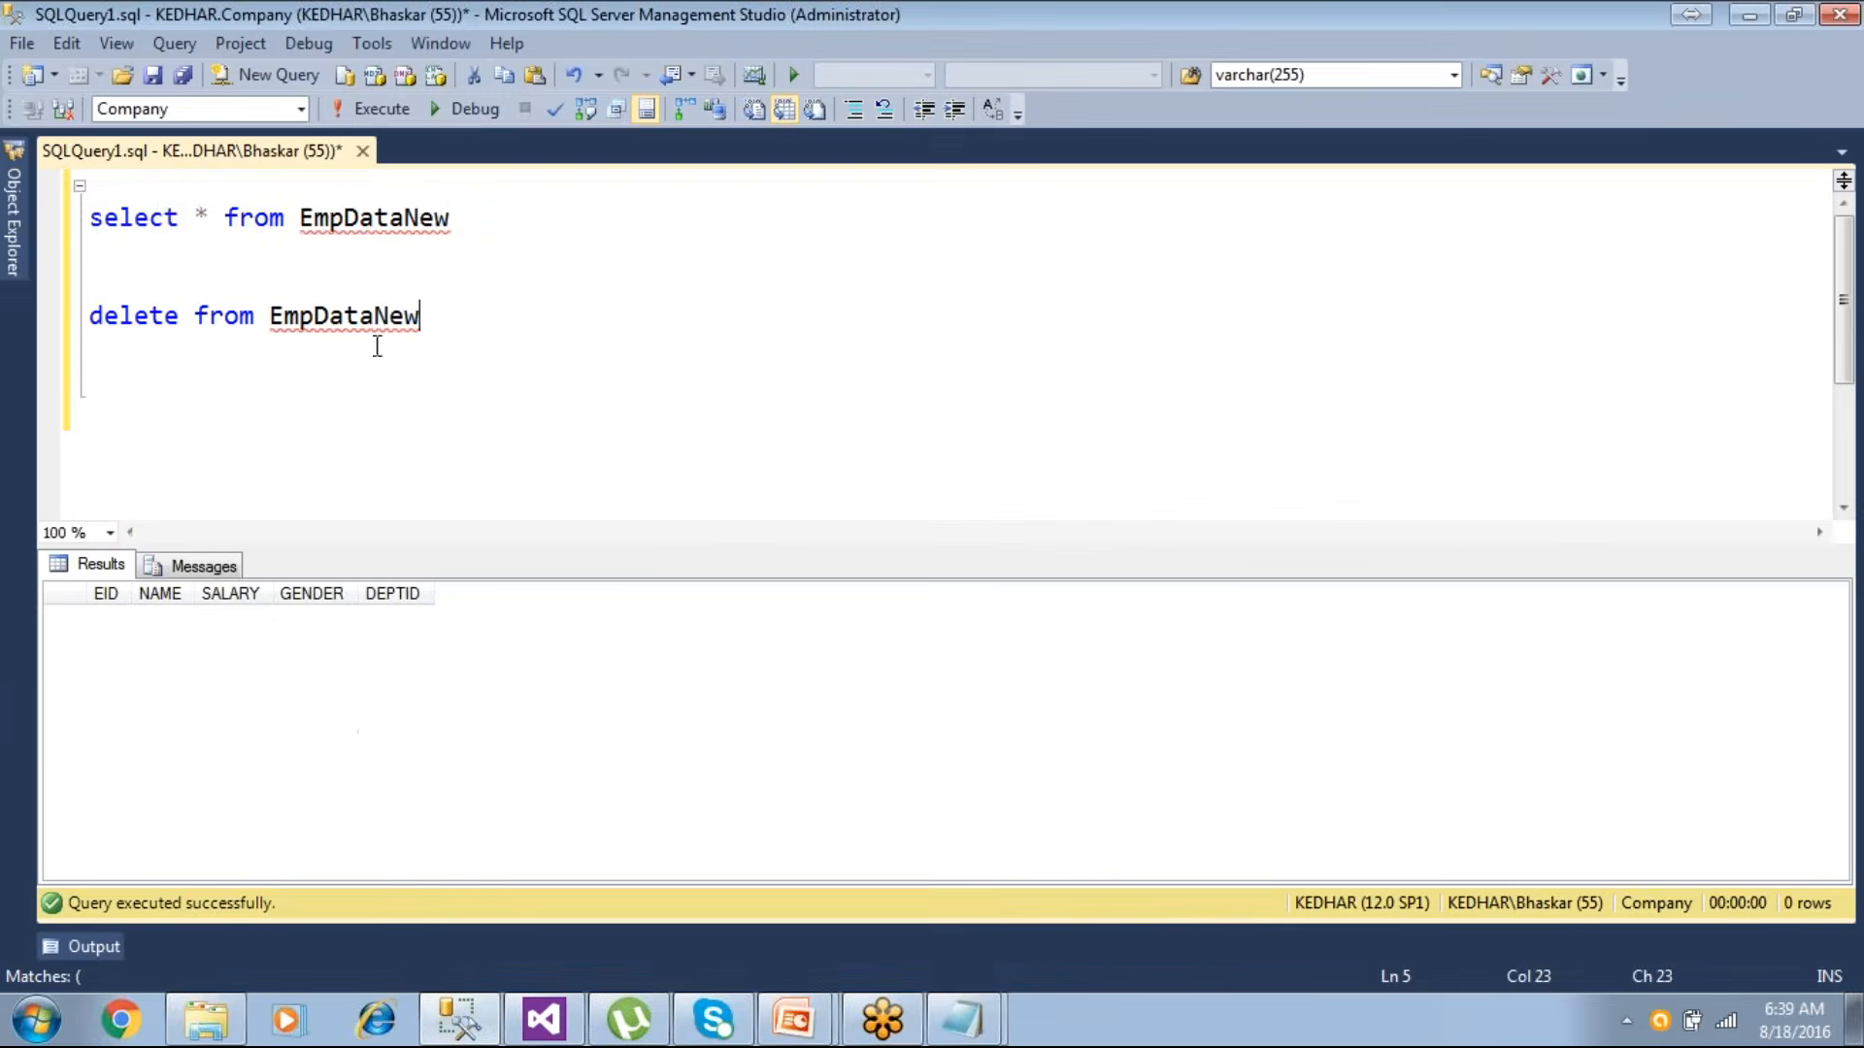
left_click_drag(96, 204, 451, 219)
left_click(371, 109)
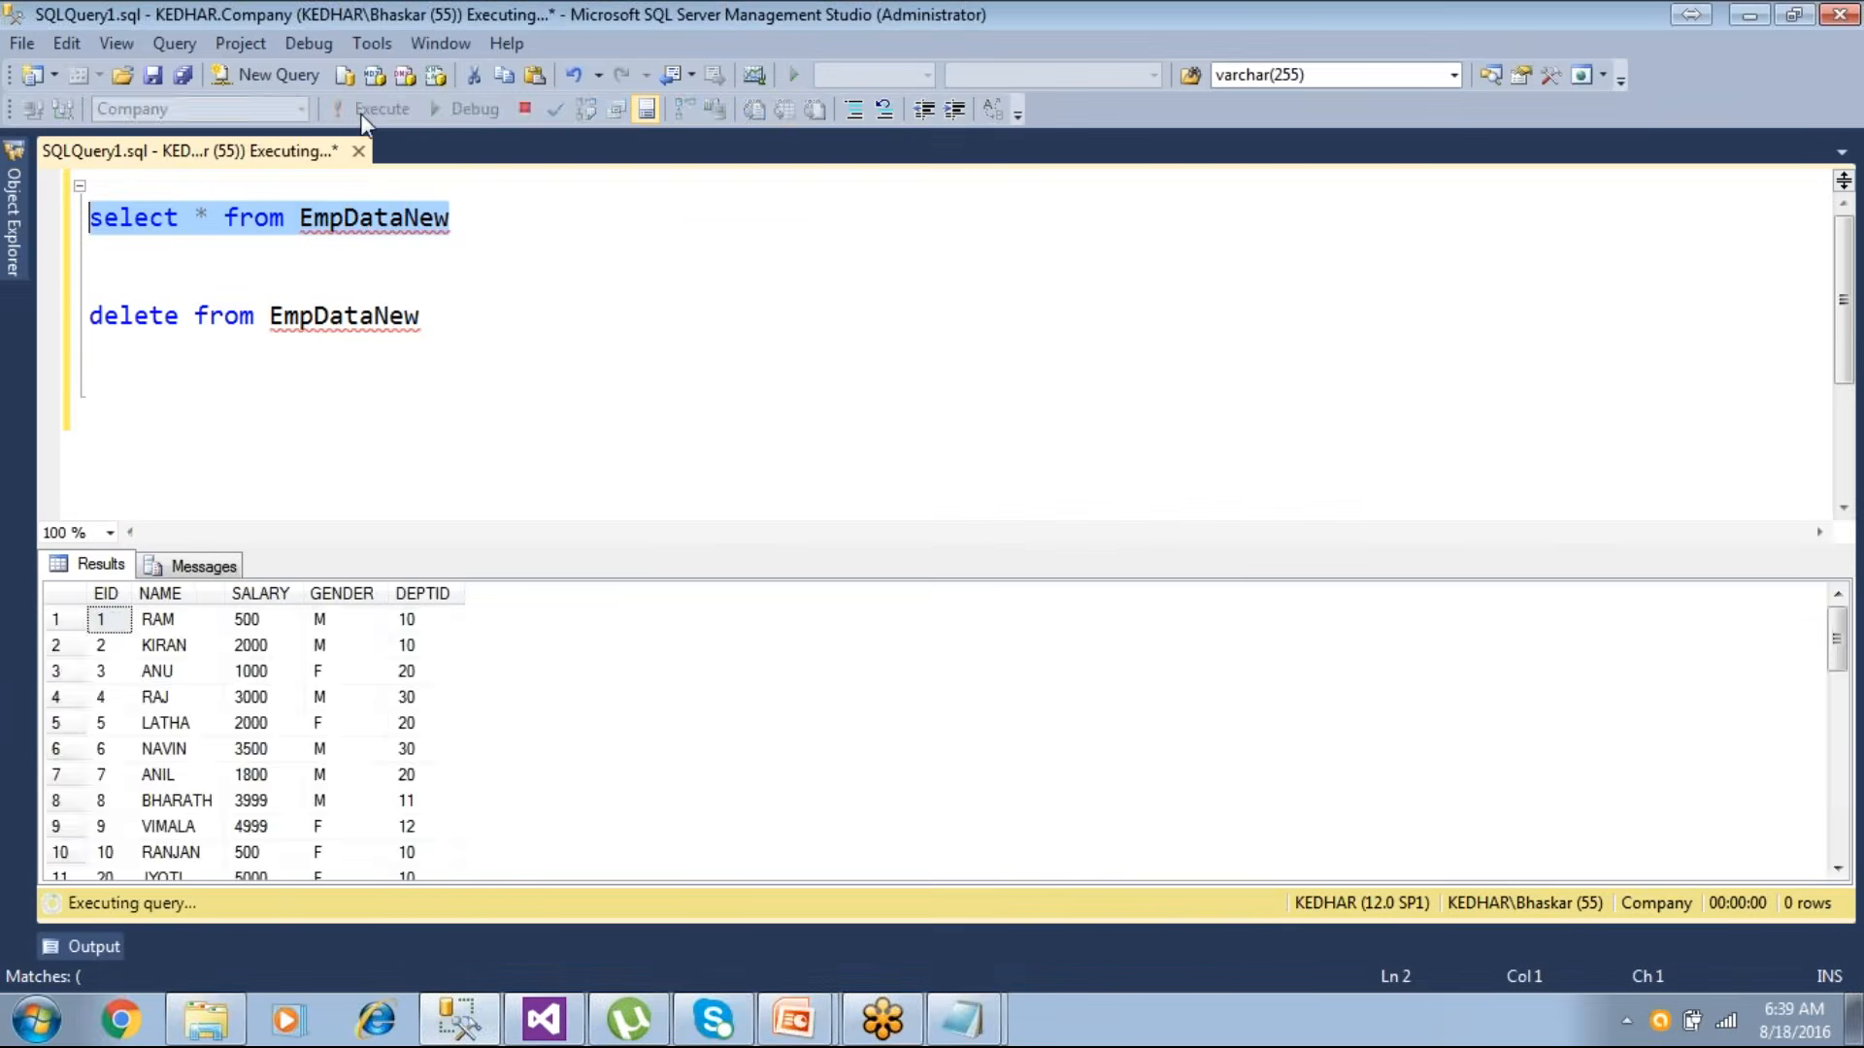
left_click(219, 824)
scroll(220, 823, "down", 9)
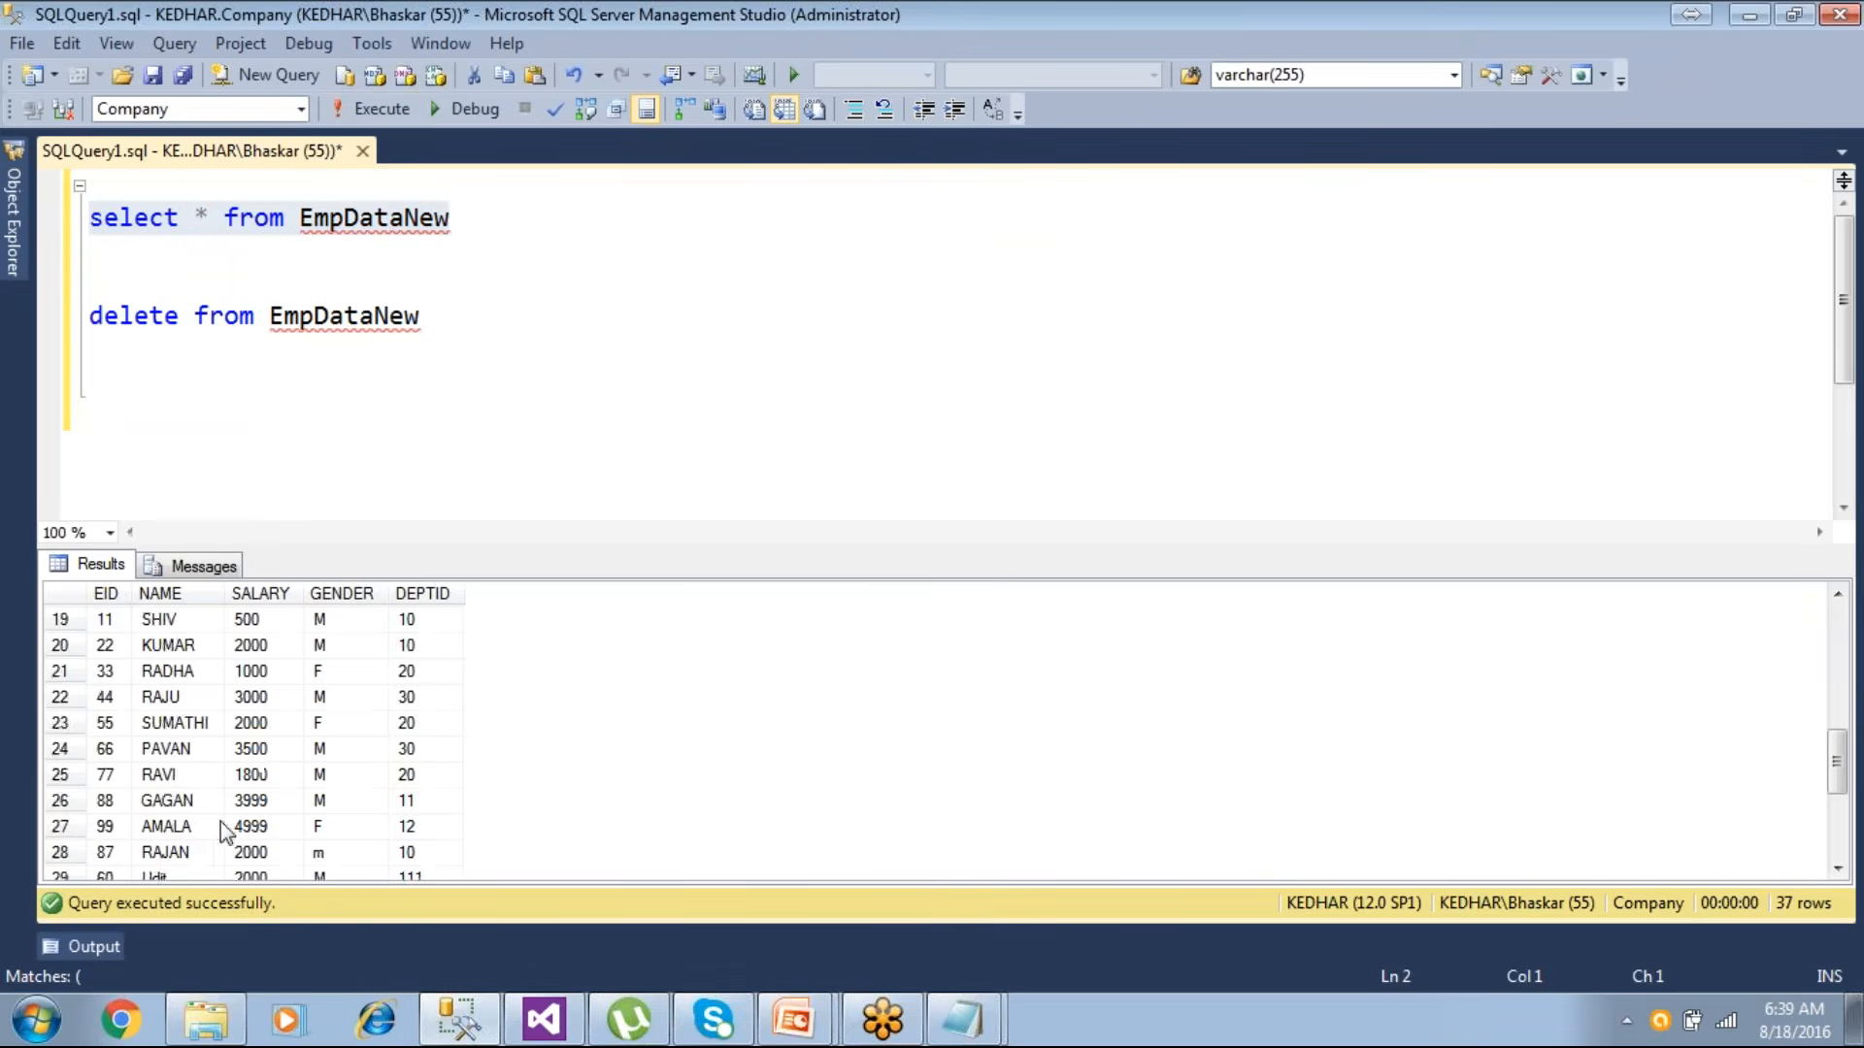
left_click(75, 846)
left_click_drag(131, 594, 242, 594)
- Execute the whole script without a selection, repeating it to clear EmpDataNew and recheck the table
left_click(304, 456)
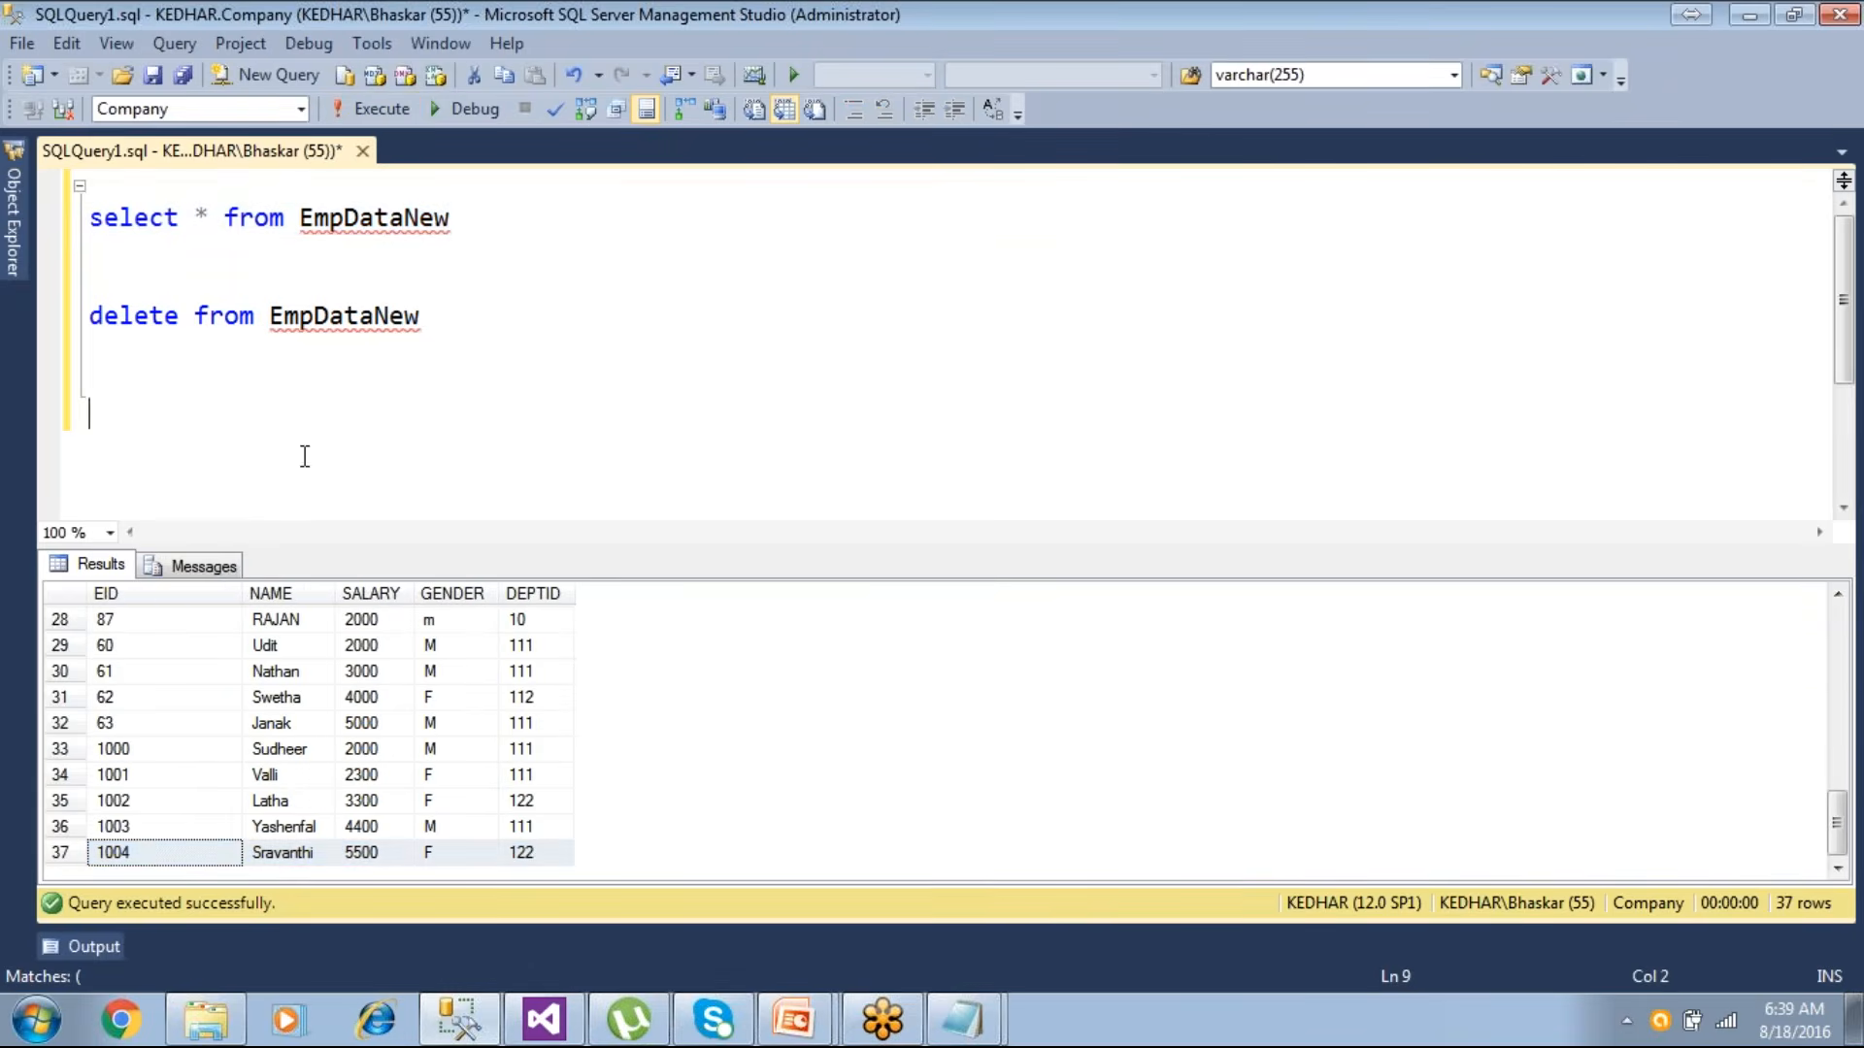
left_click(370, 107)
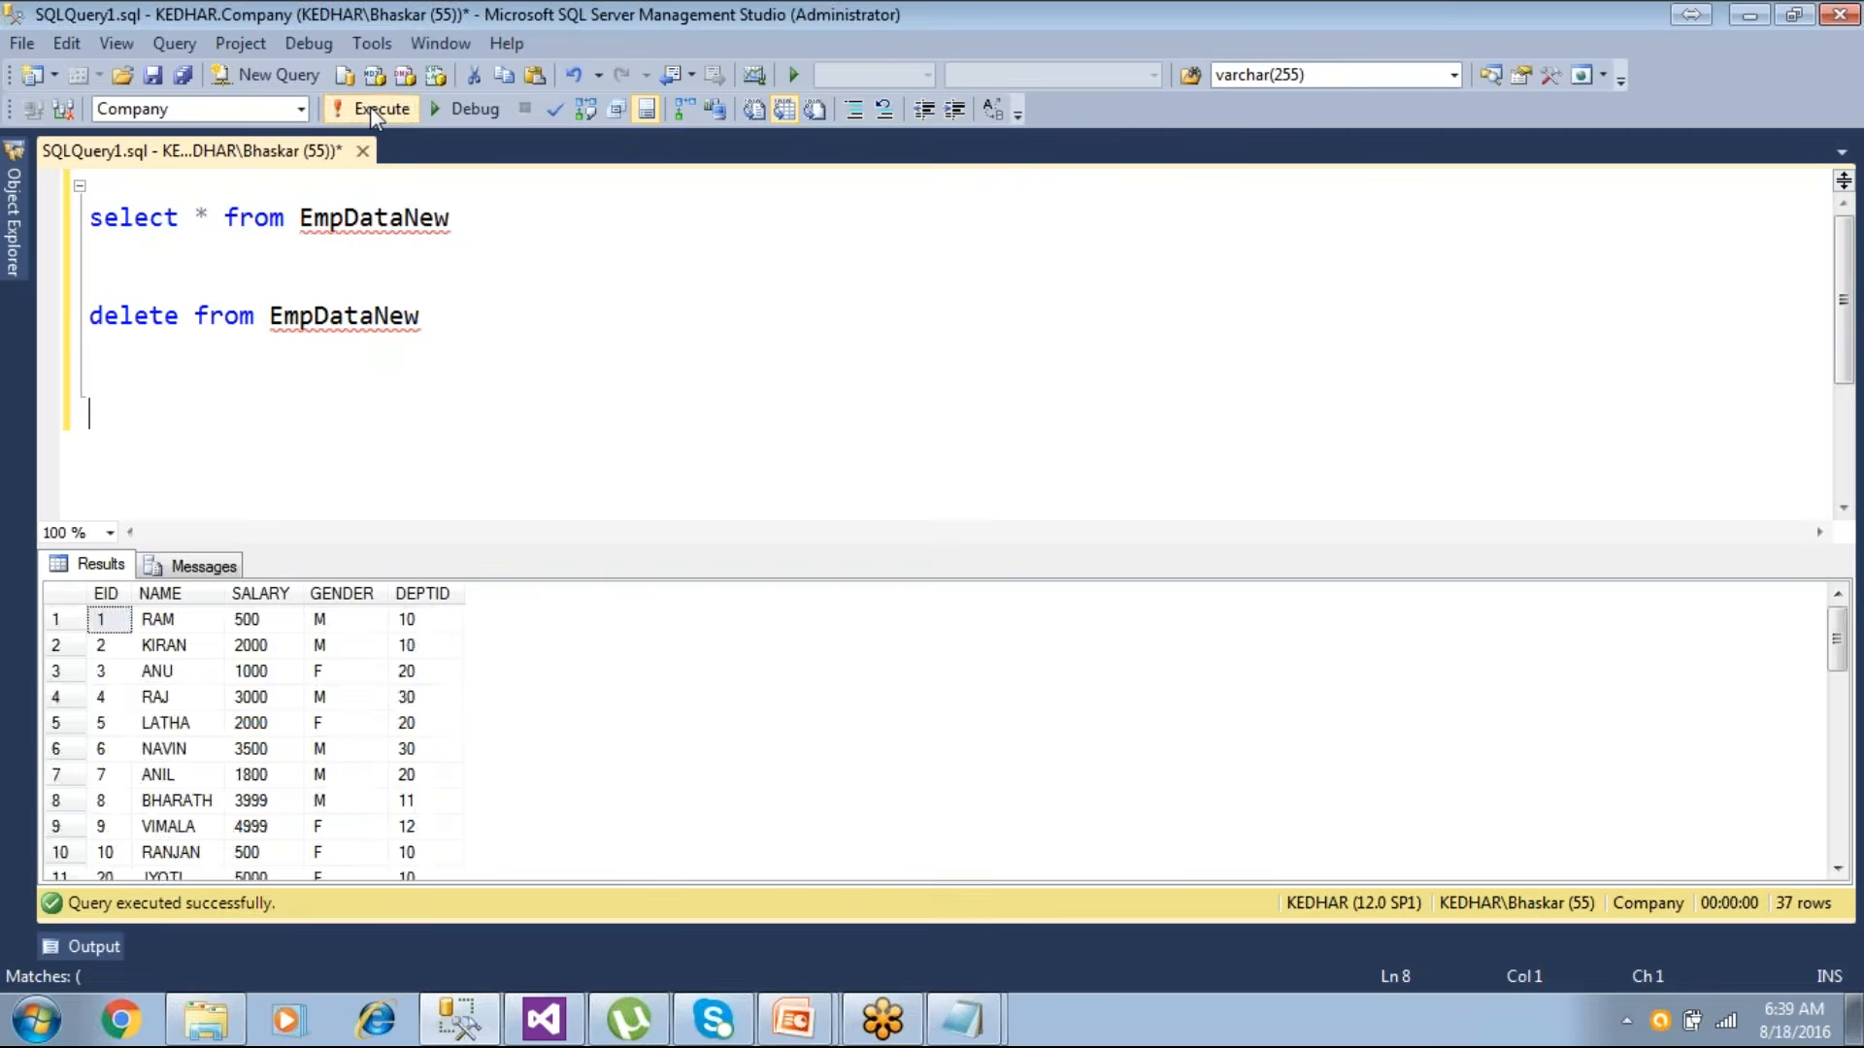
left_click(370, 107)
mouse_move(806, 1021)
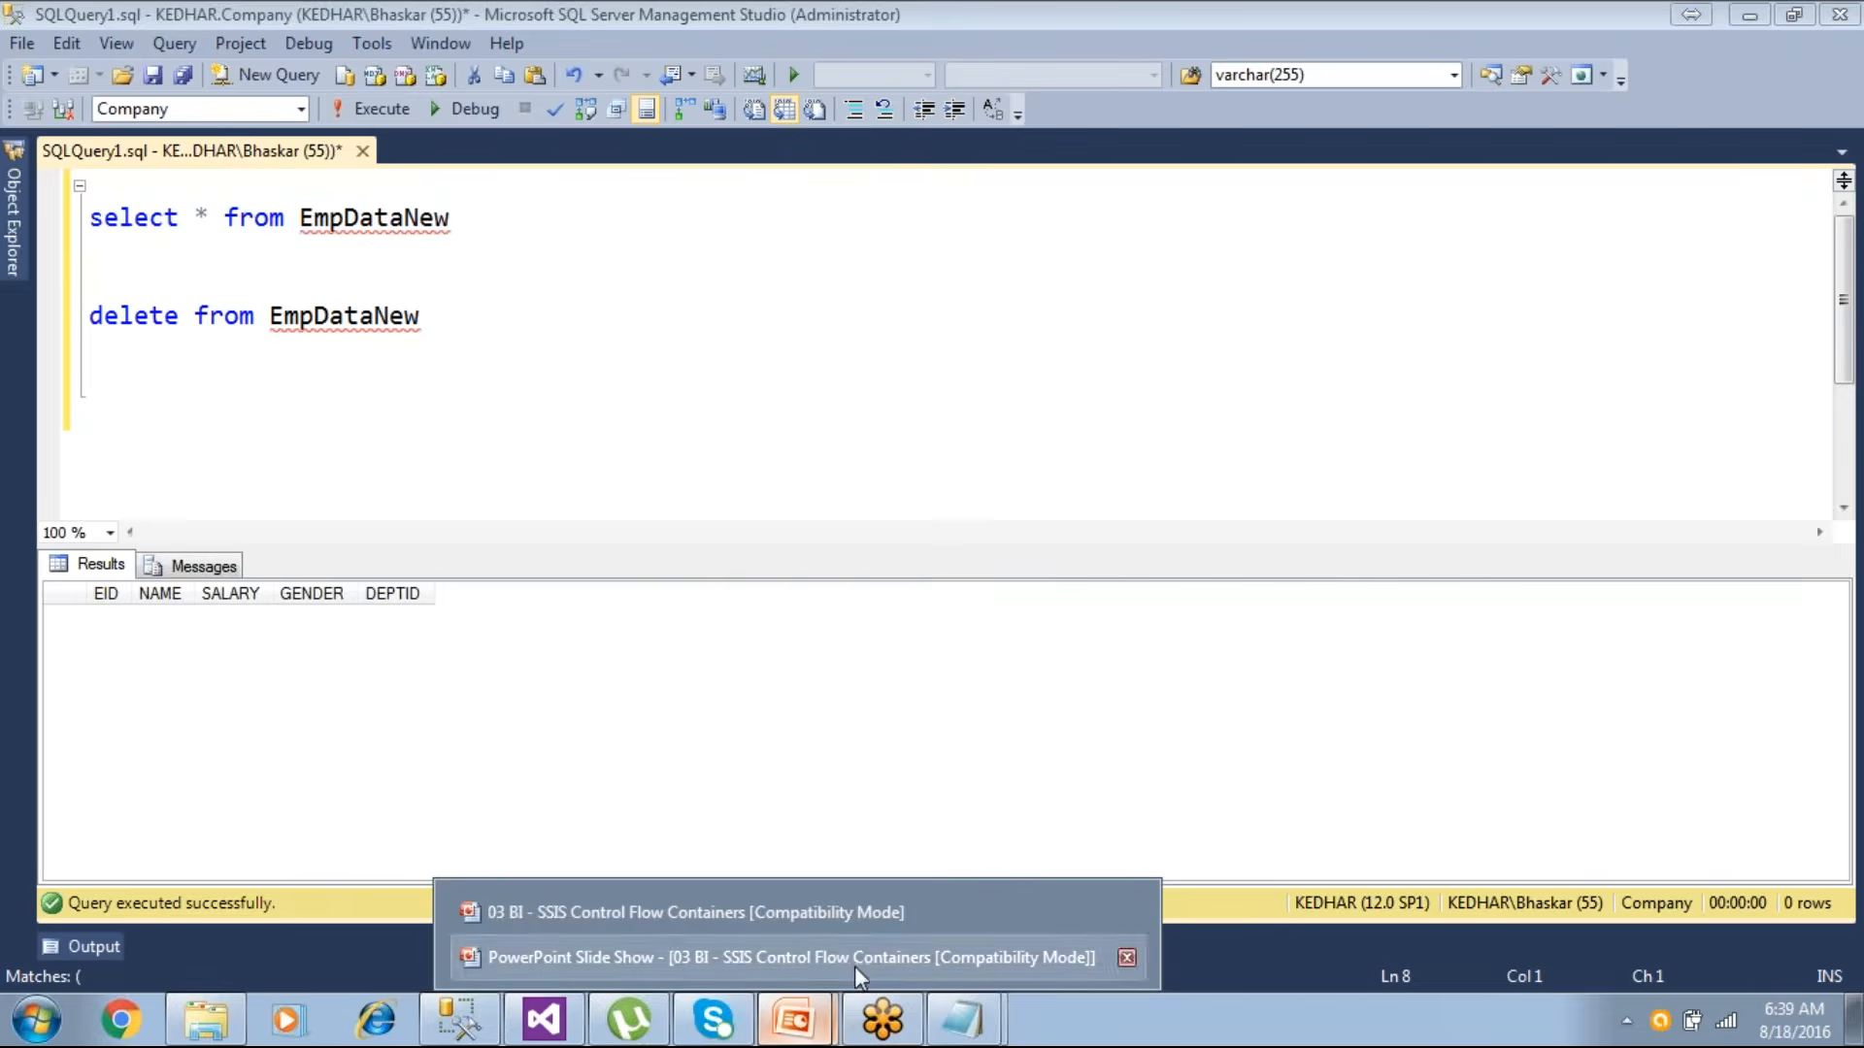
- Back in Visual Studio, disable the data viewer on the path from Flat File Source to OLE DB Destination and save the package
left_click(543, 1020)
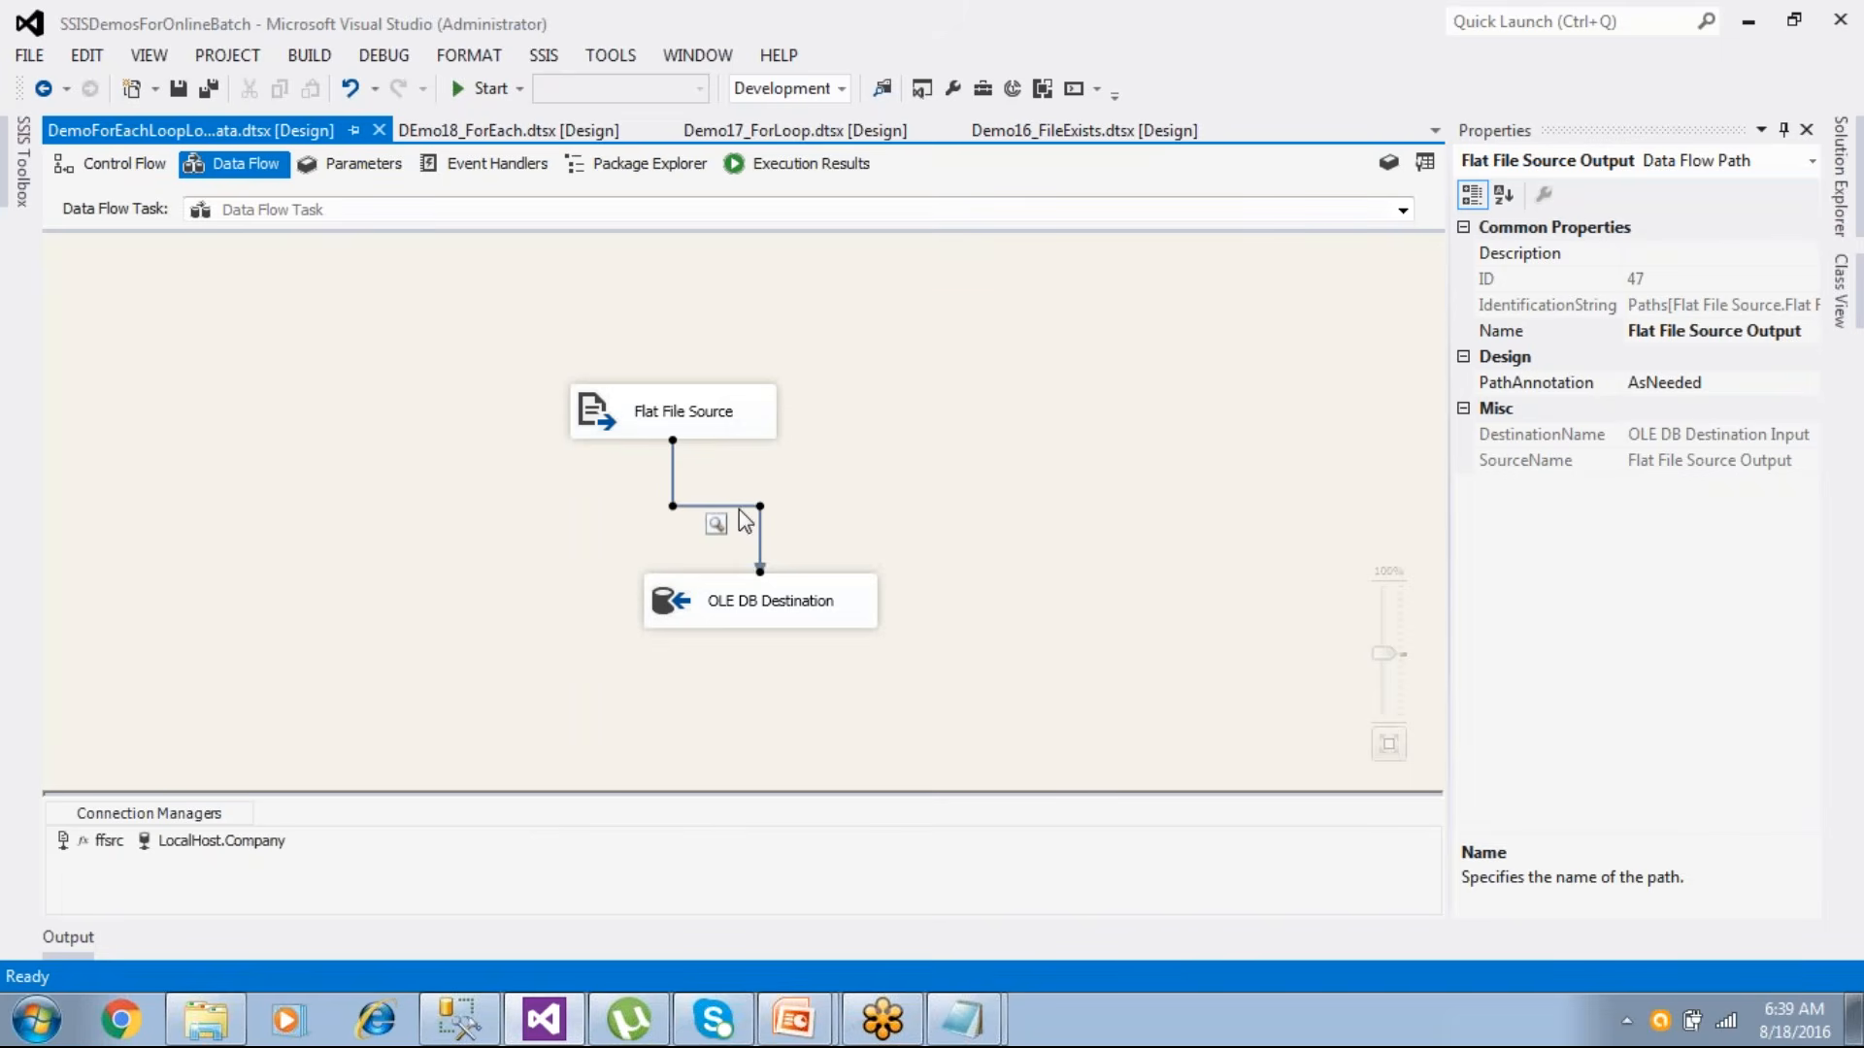
right_click(744, 521)
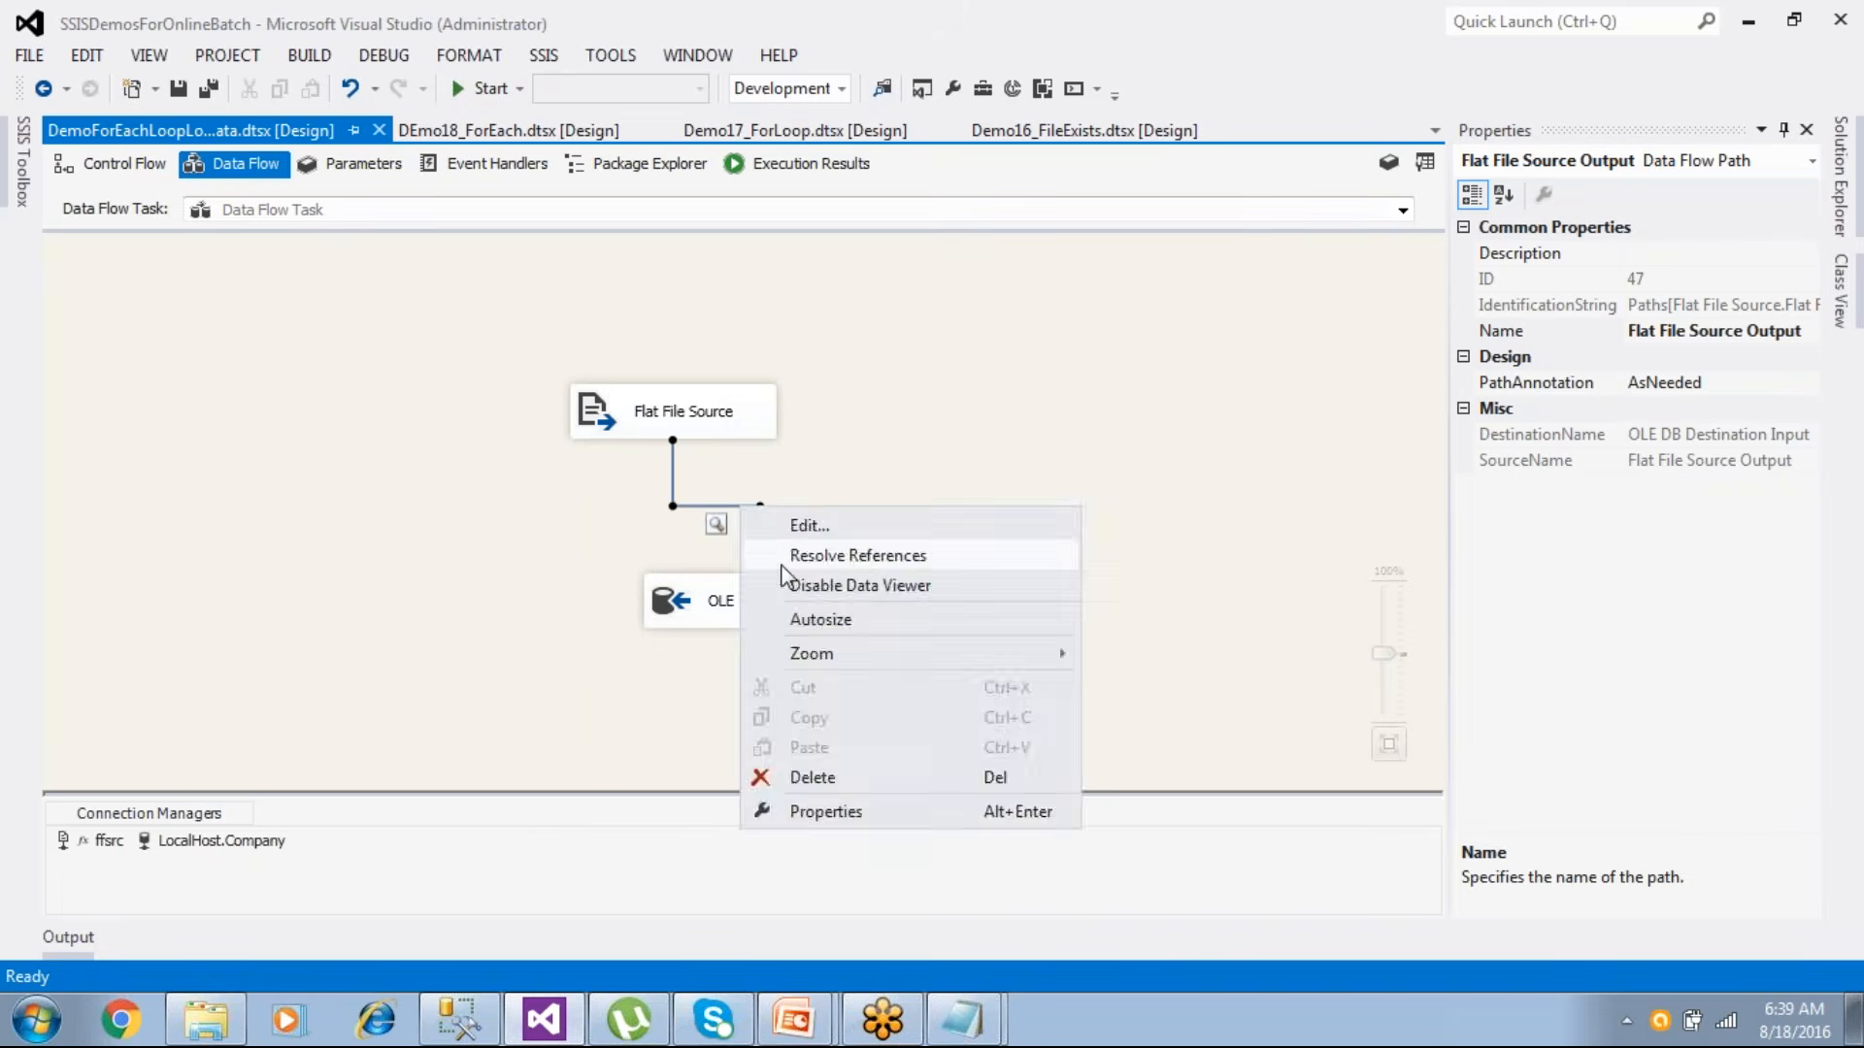
left_click(806, 586)
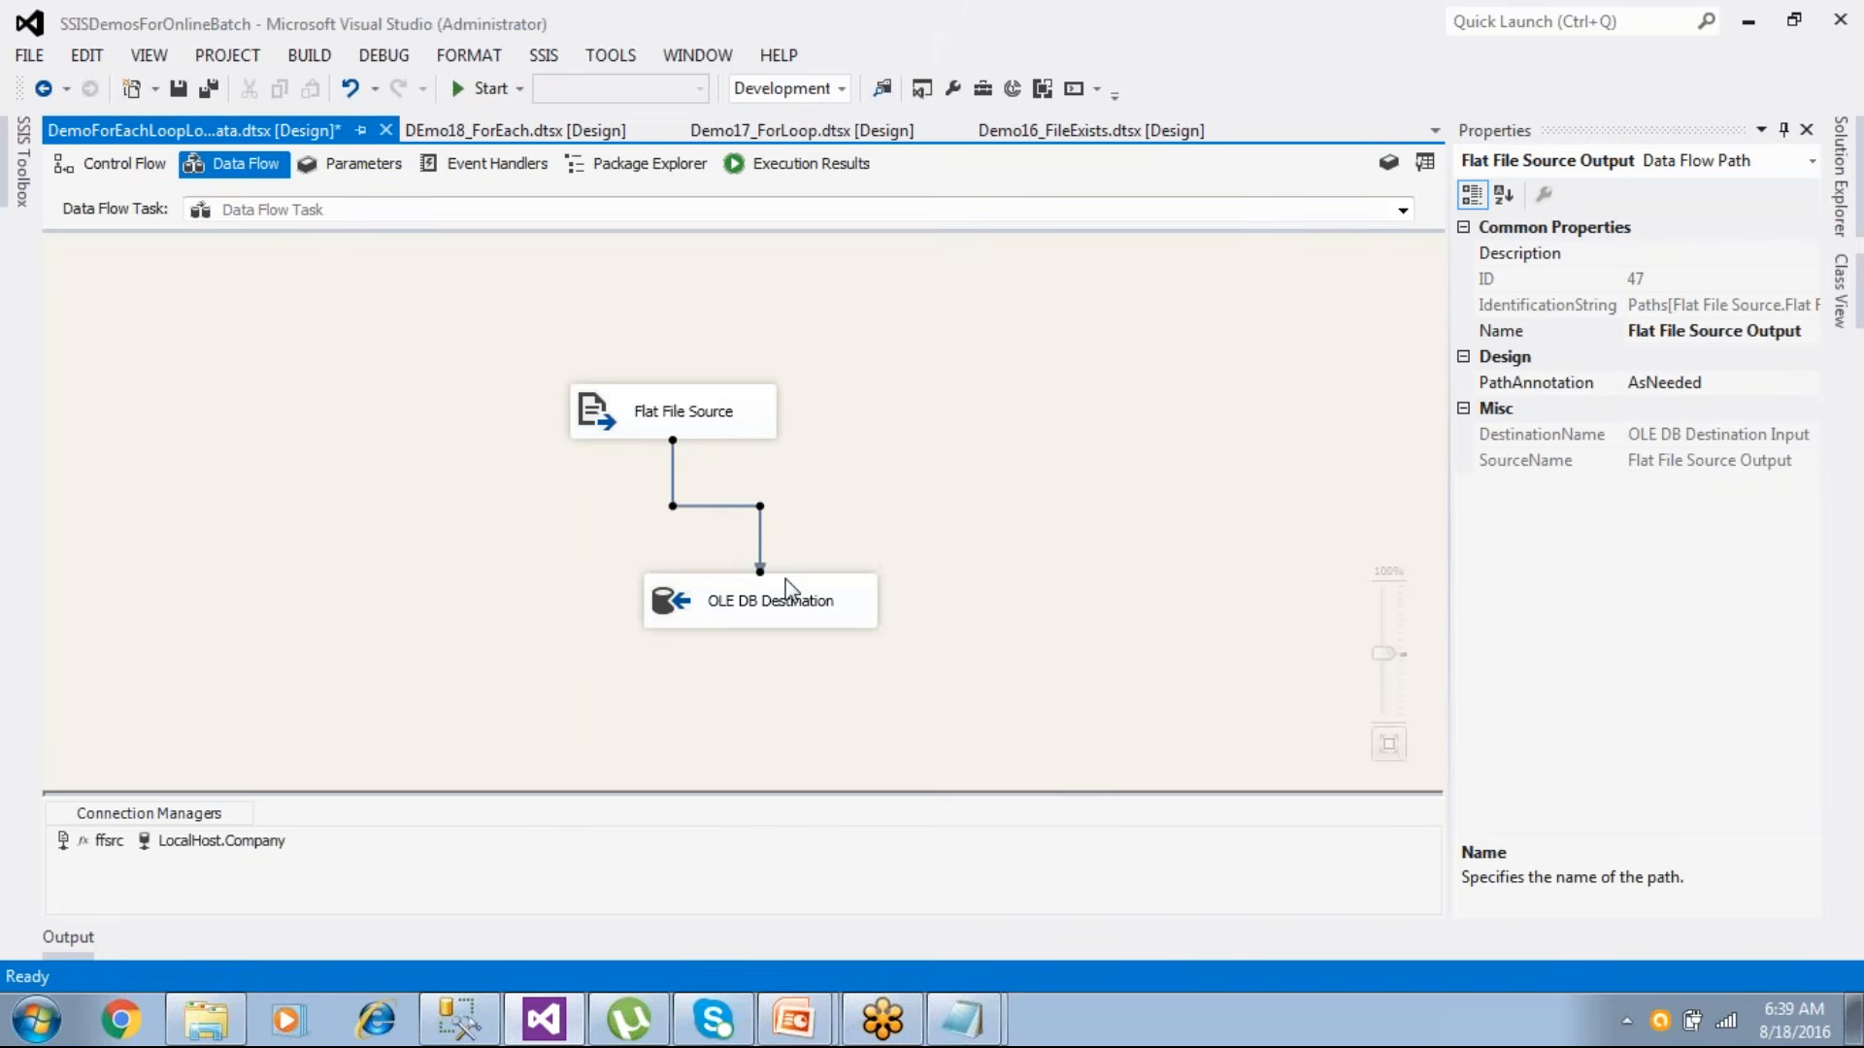
left_click(176, 89)
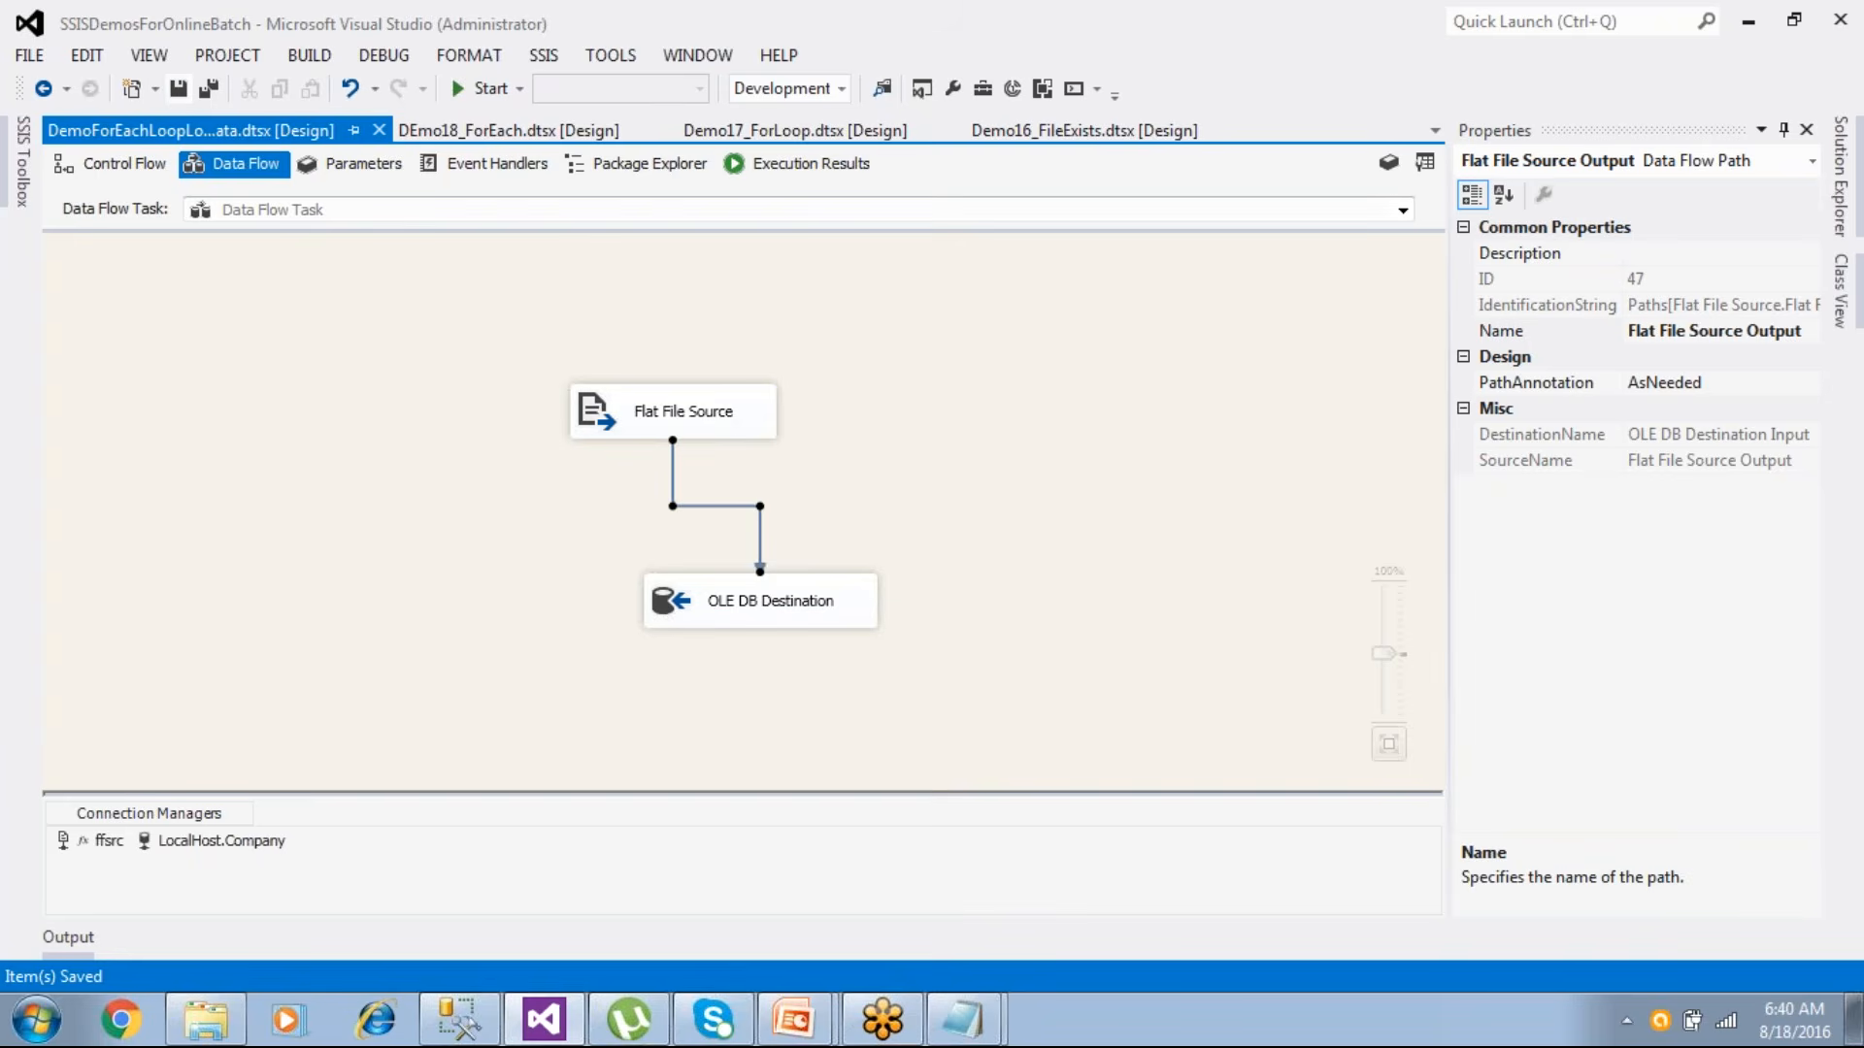
- Show the package variables and review the path variable
left_click(543, 58)
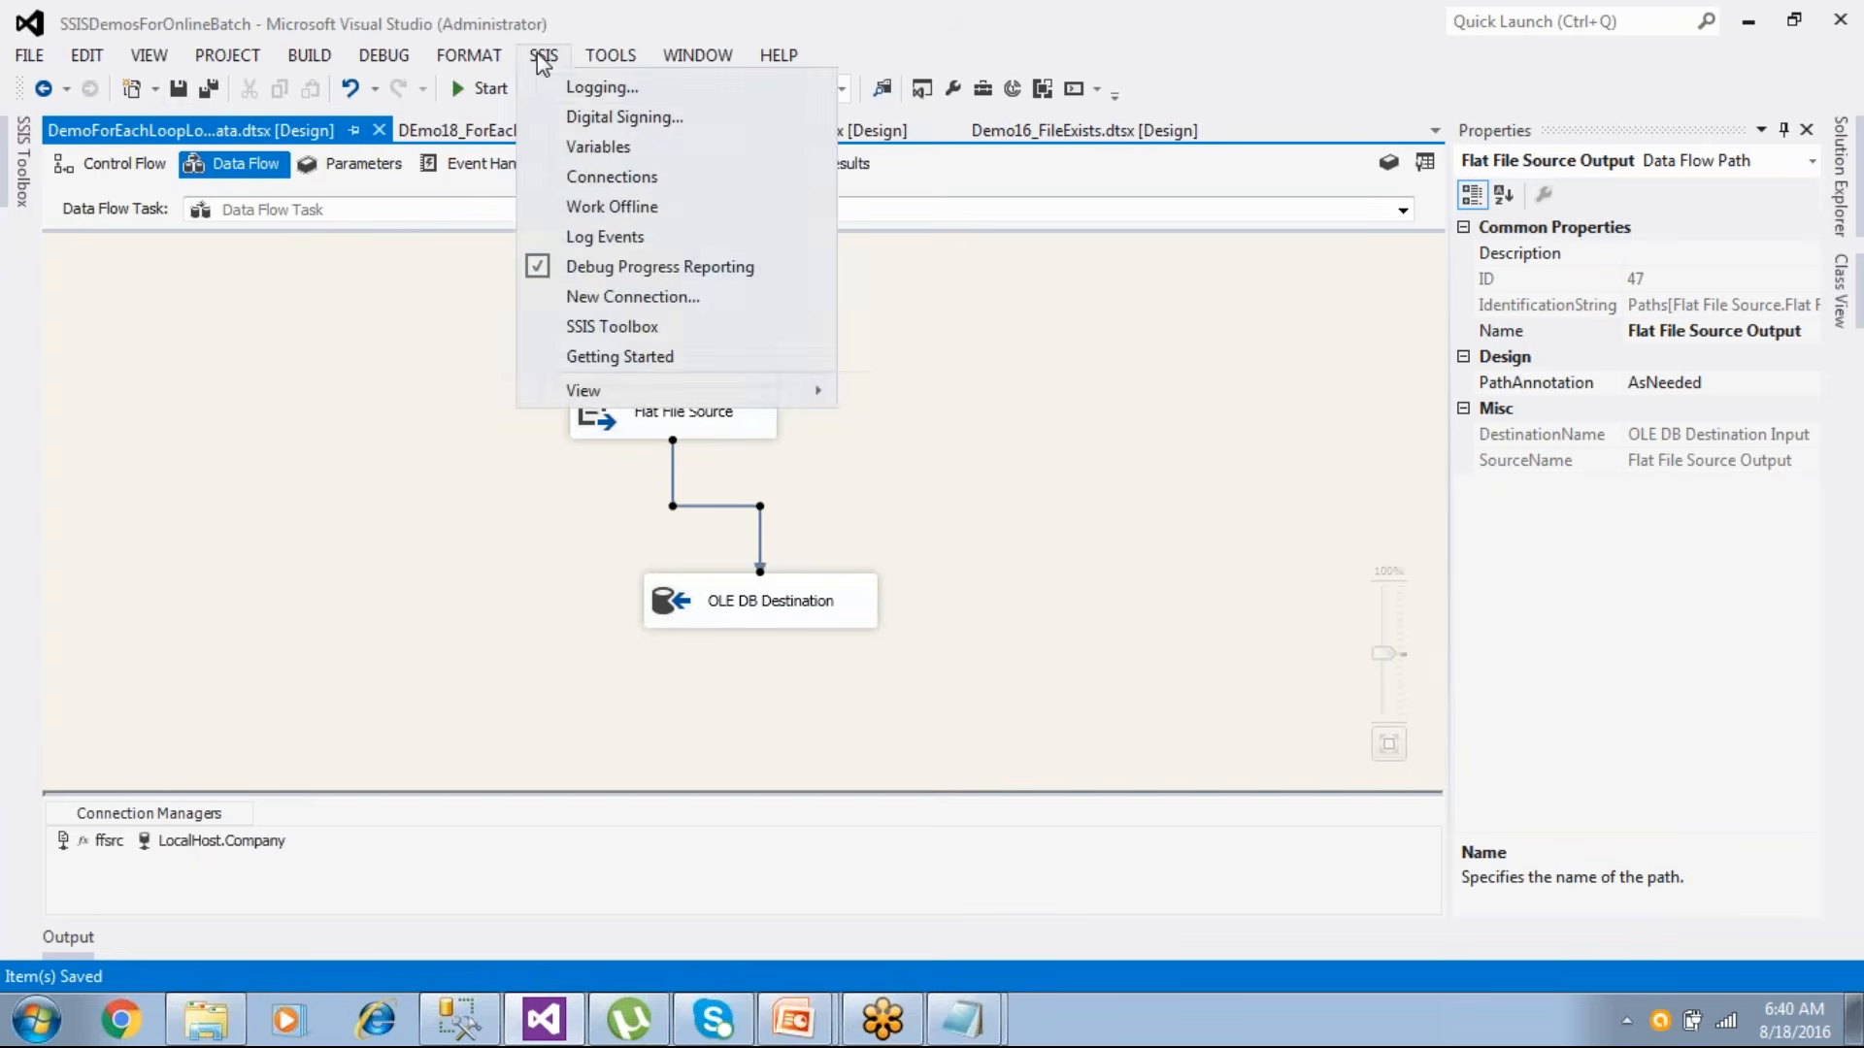
left_click(582, 147)
left_click(179, 786)
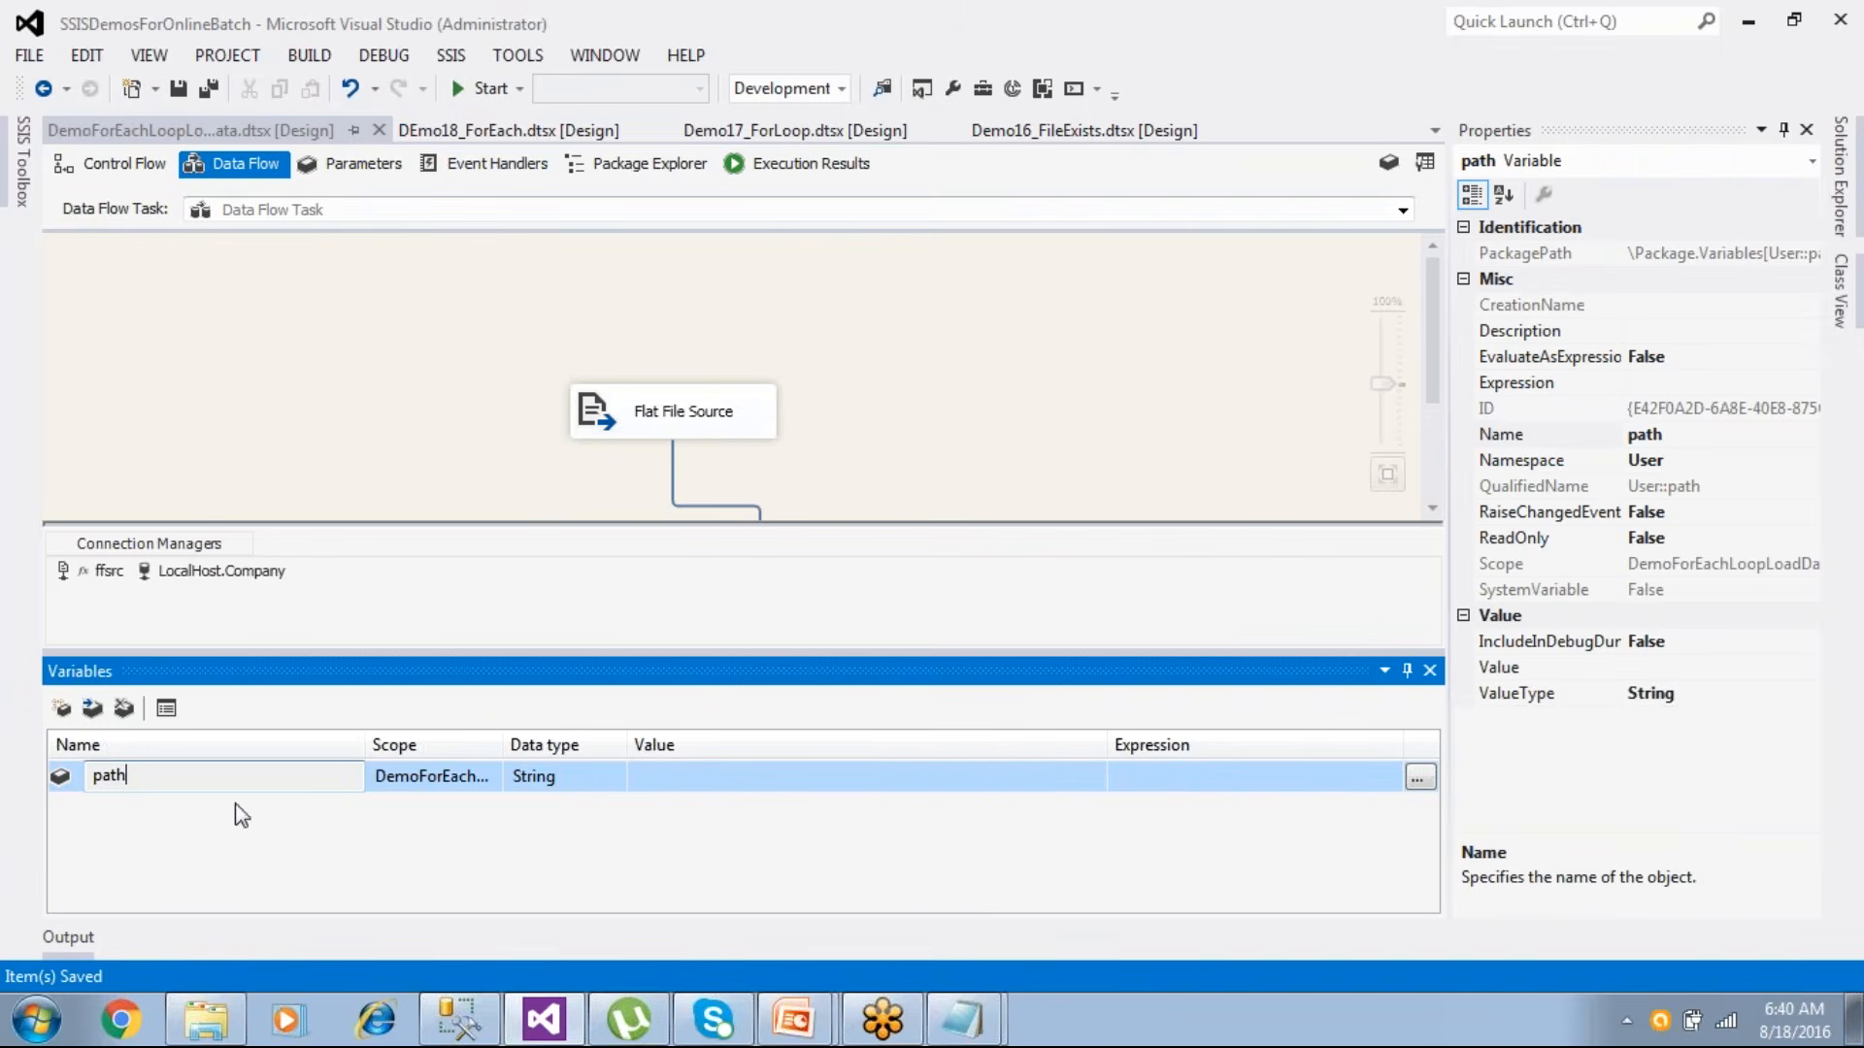
left_click_drag(123, 775, 83, 775)
left_click(312, 413)
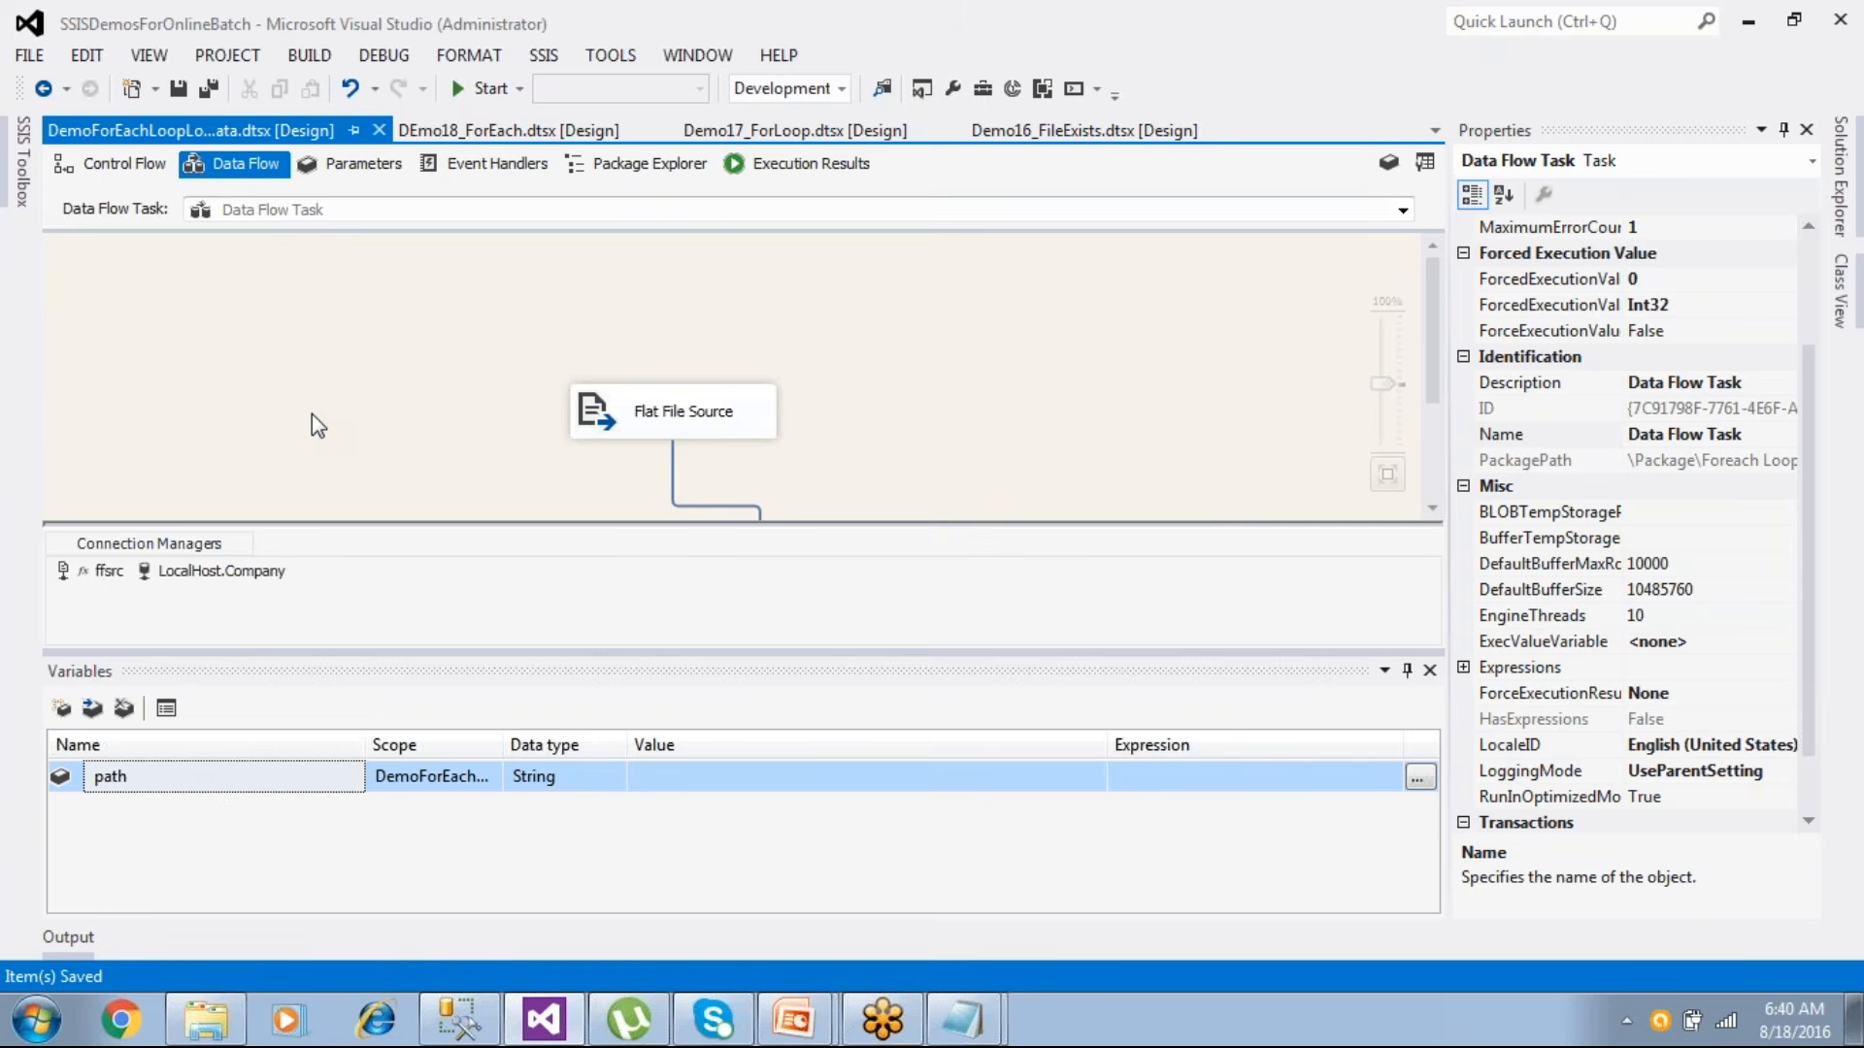
- Review the settings of the ffsrc flat file connection and the LocalHost.Company database connection, closing each editor
double_click(106, 572)
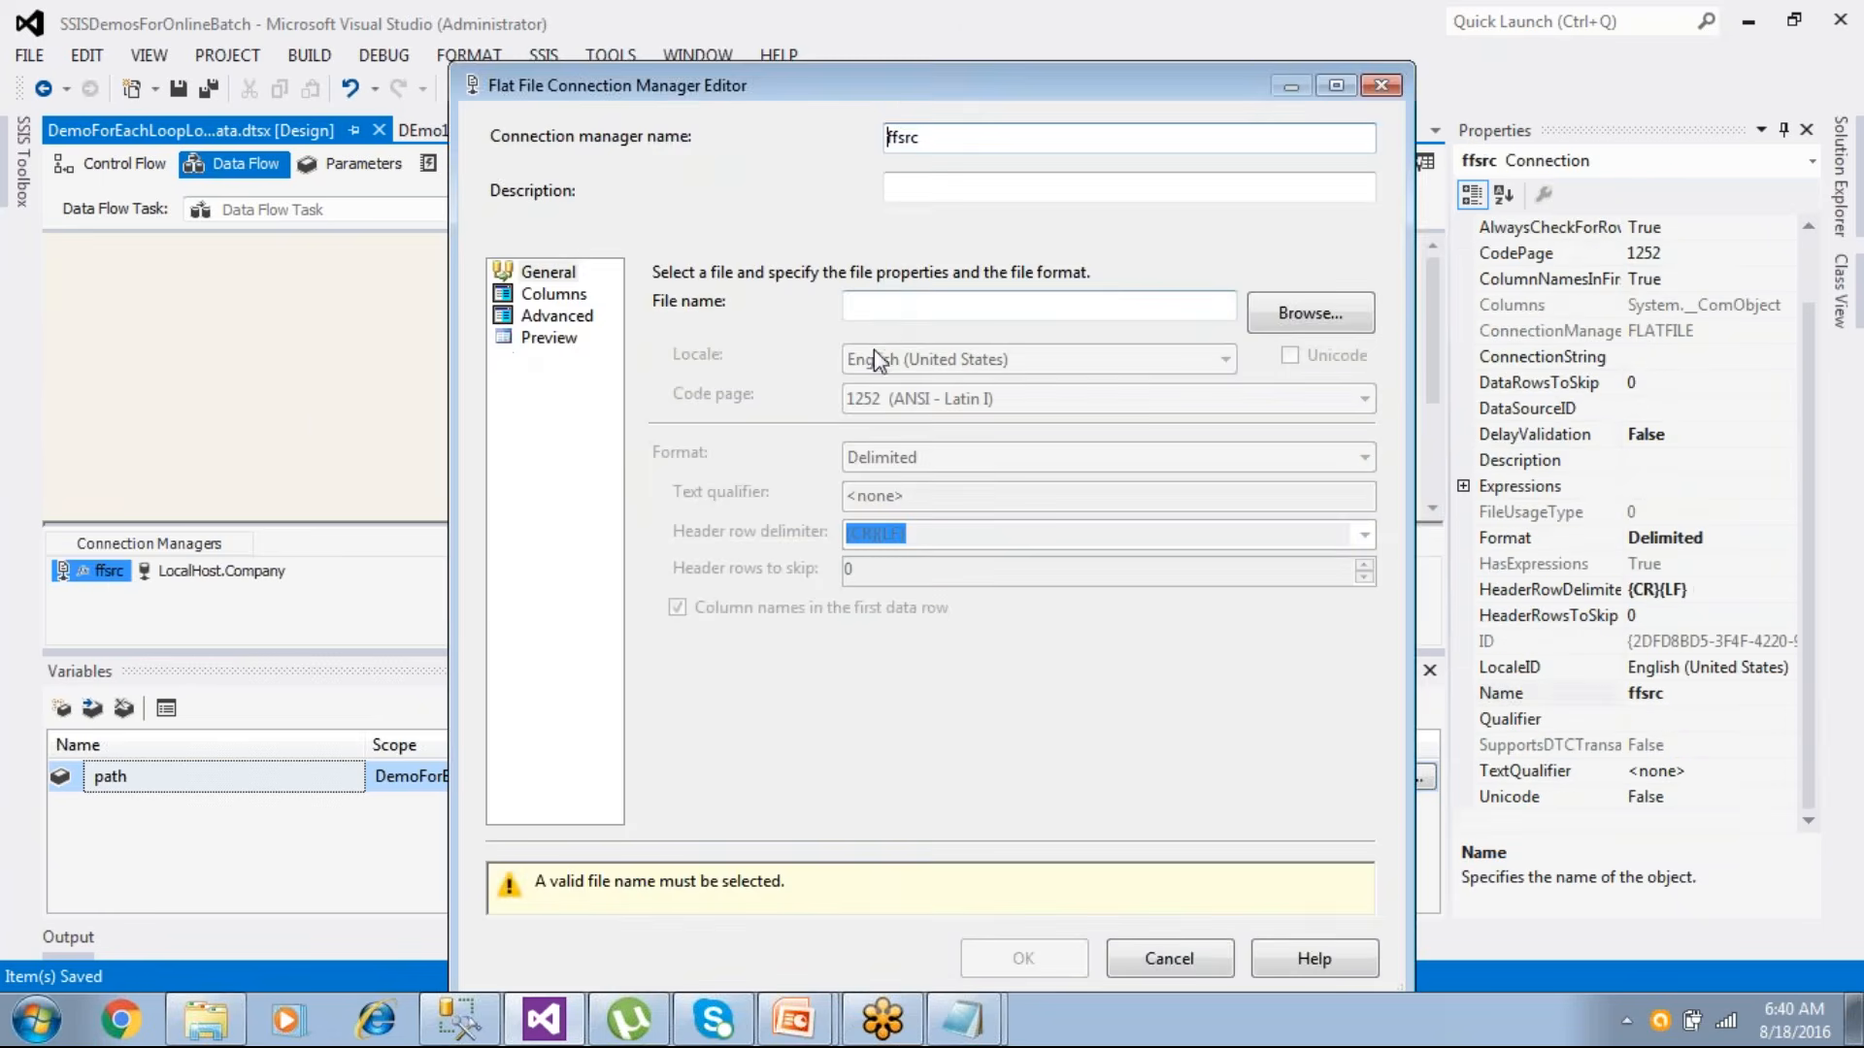
left_click(1169, 958)
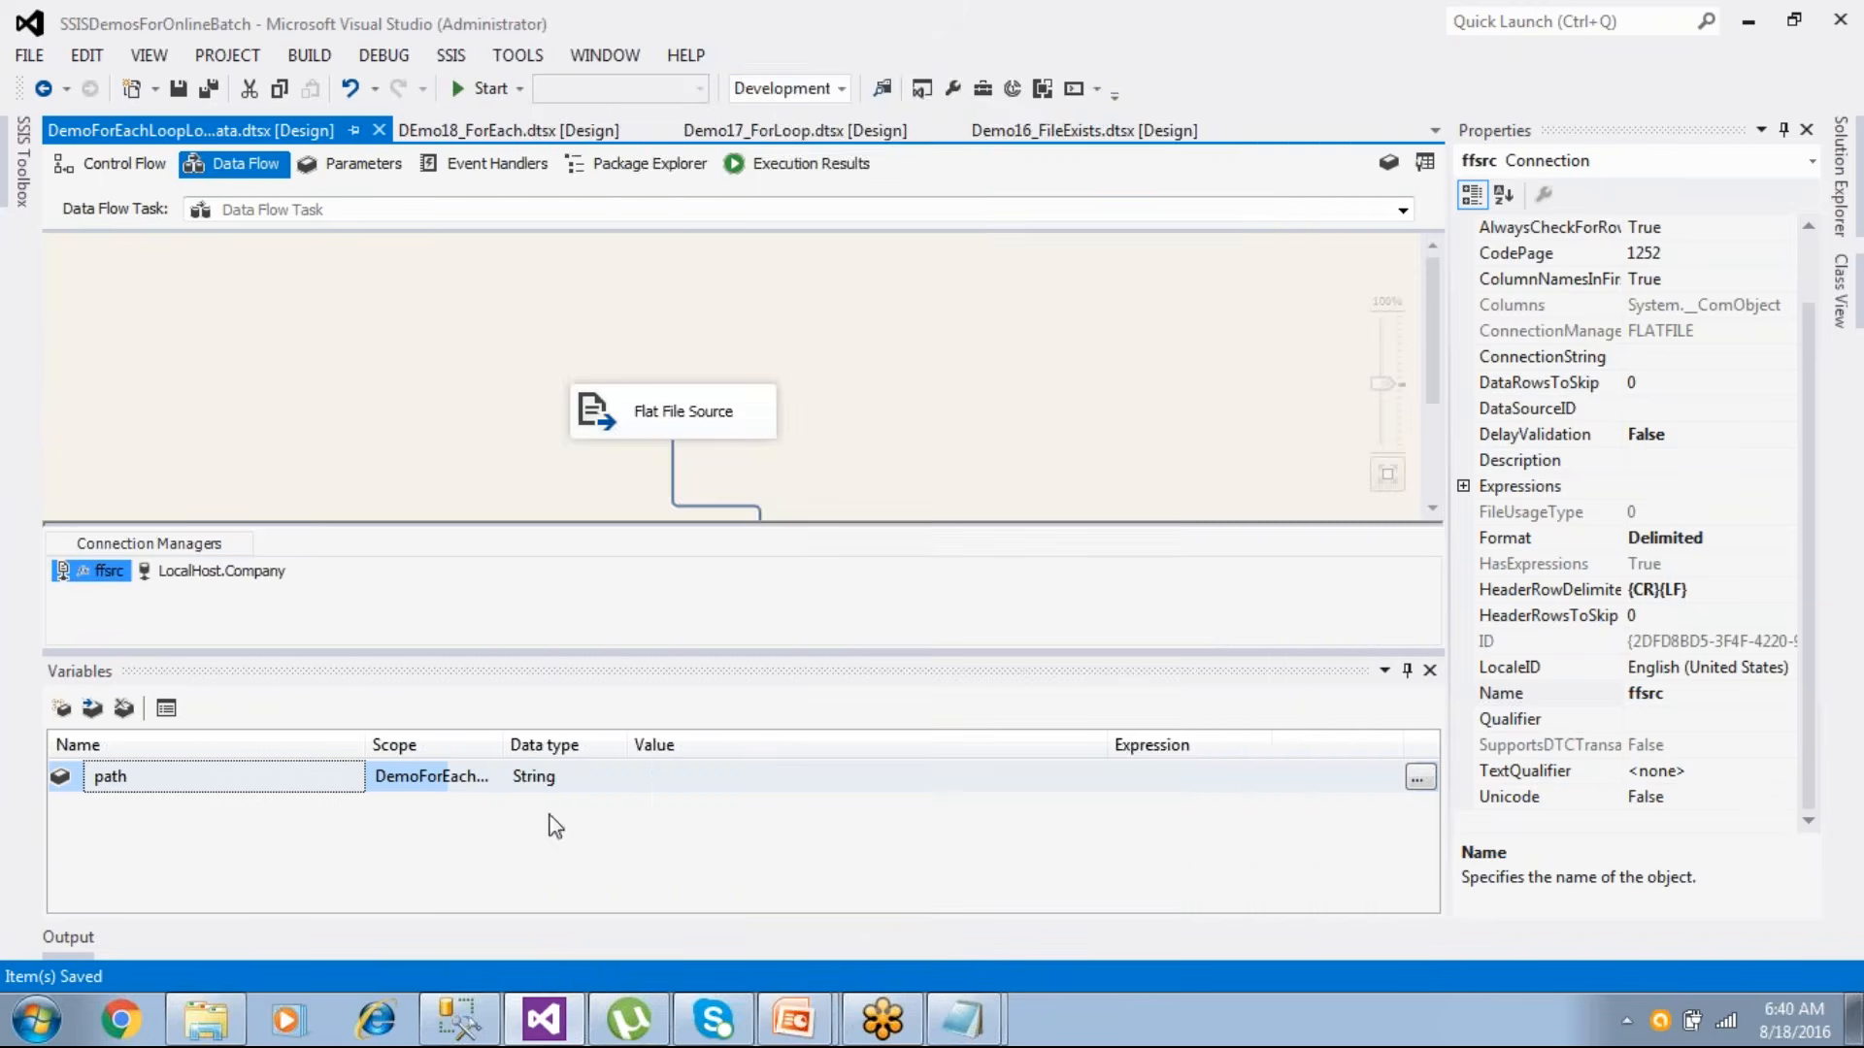
left_click(259, 573)
double_click(260, 575)
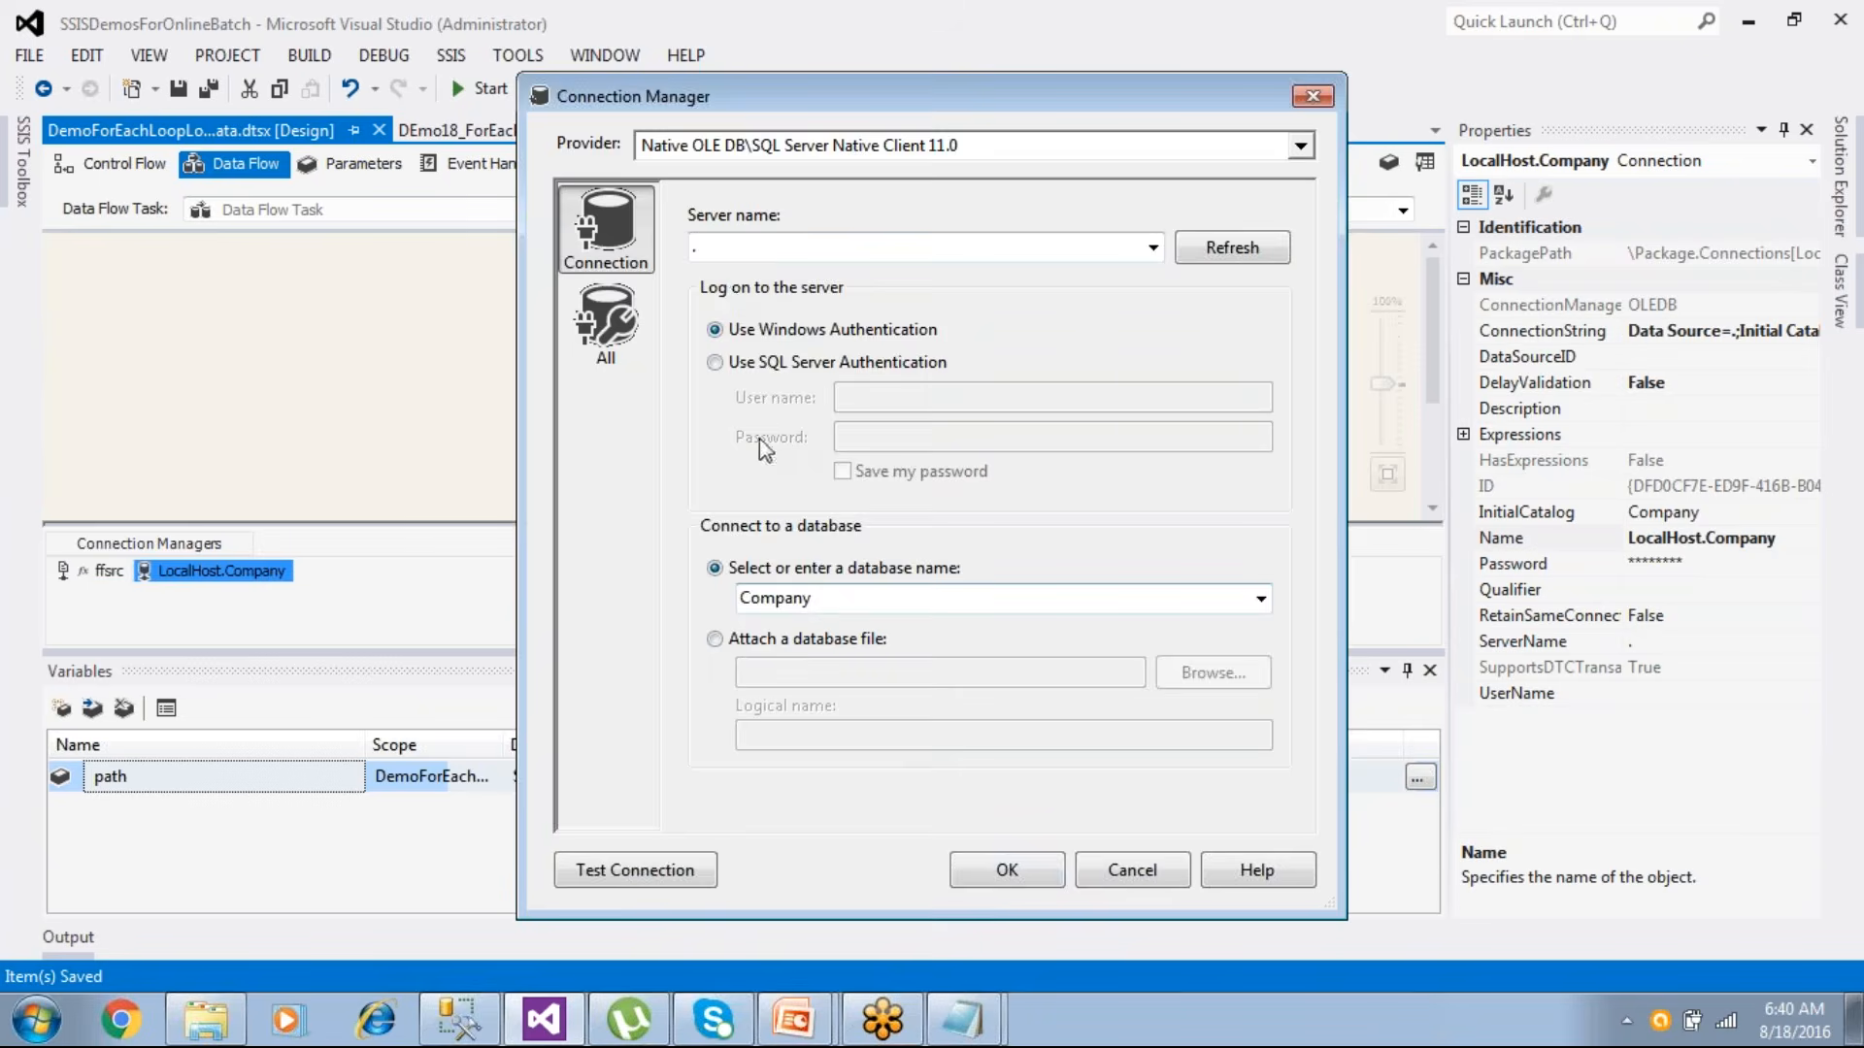
left_click(1003, 873)
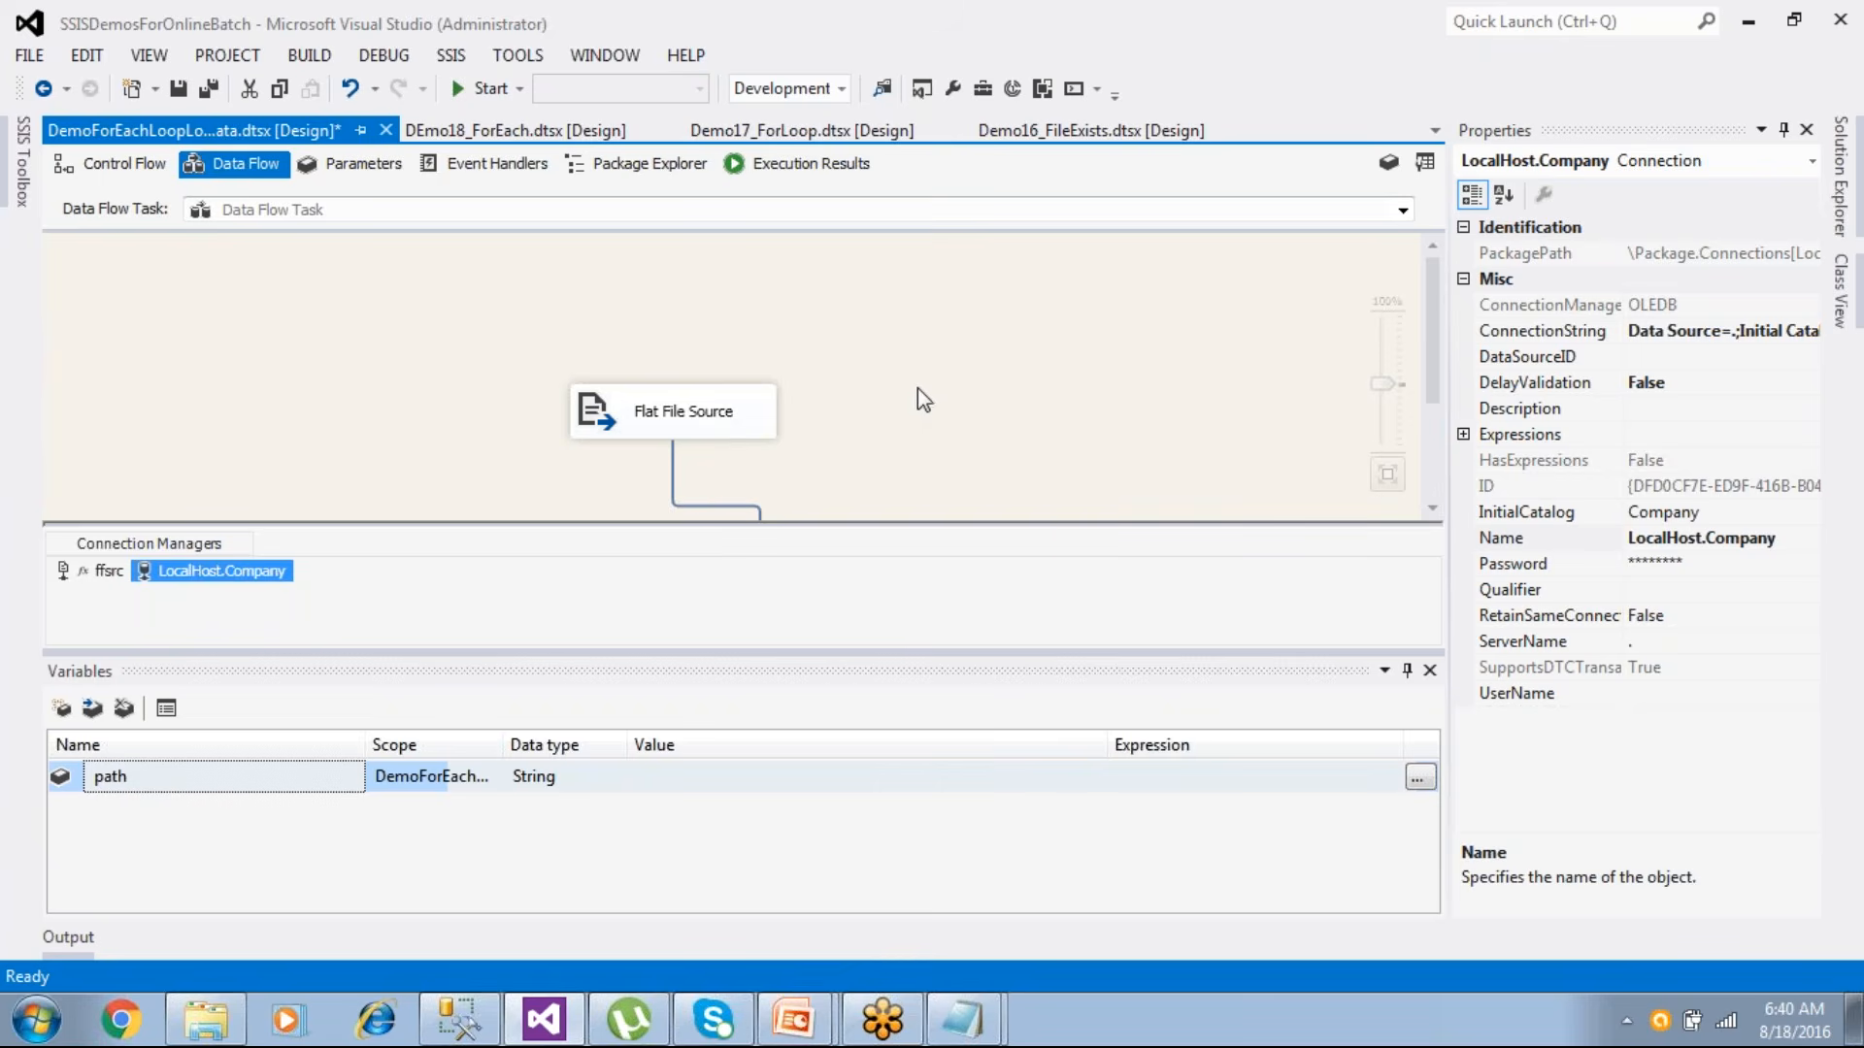
- Close the Properties window and compare the design-surface options available in the data flow with those of the control flow
left_click(950, 366)
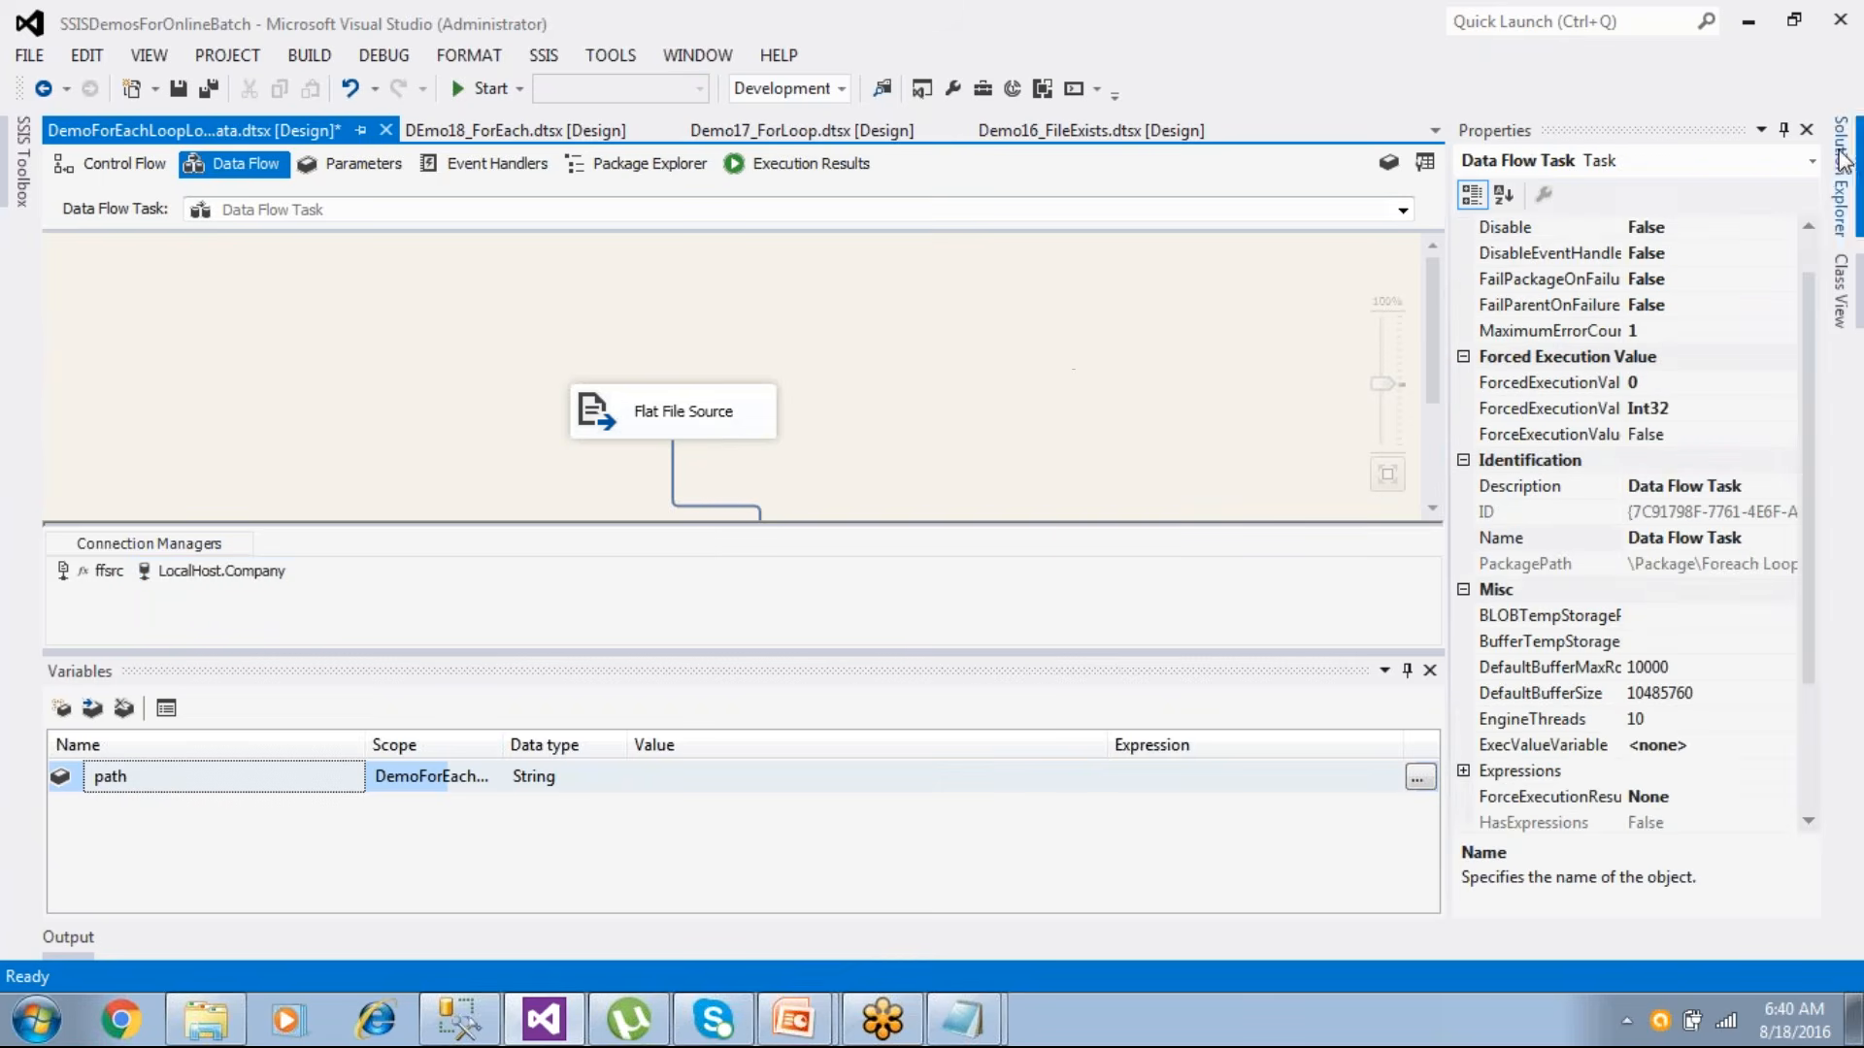
left_click(1805, 130)
right_click(1071, 342)
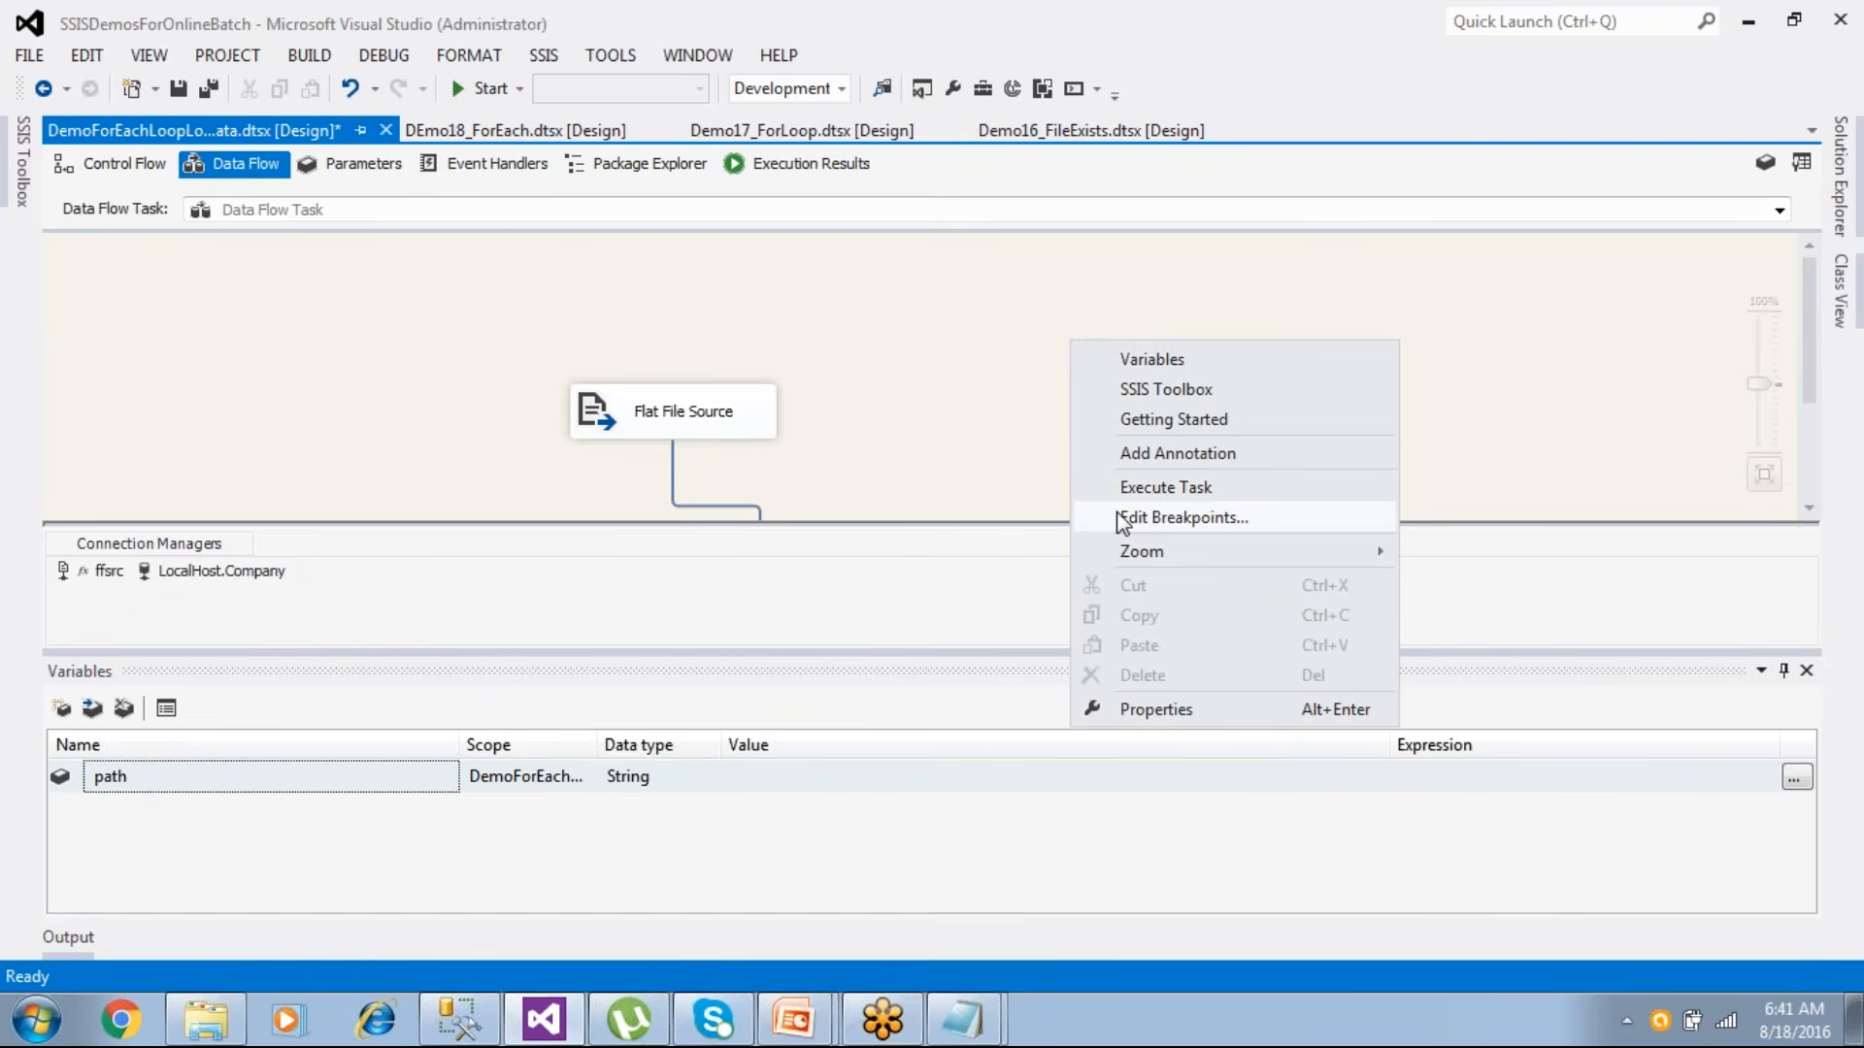
left_click(136, 167)
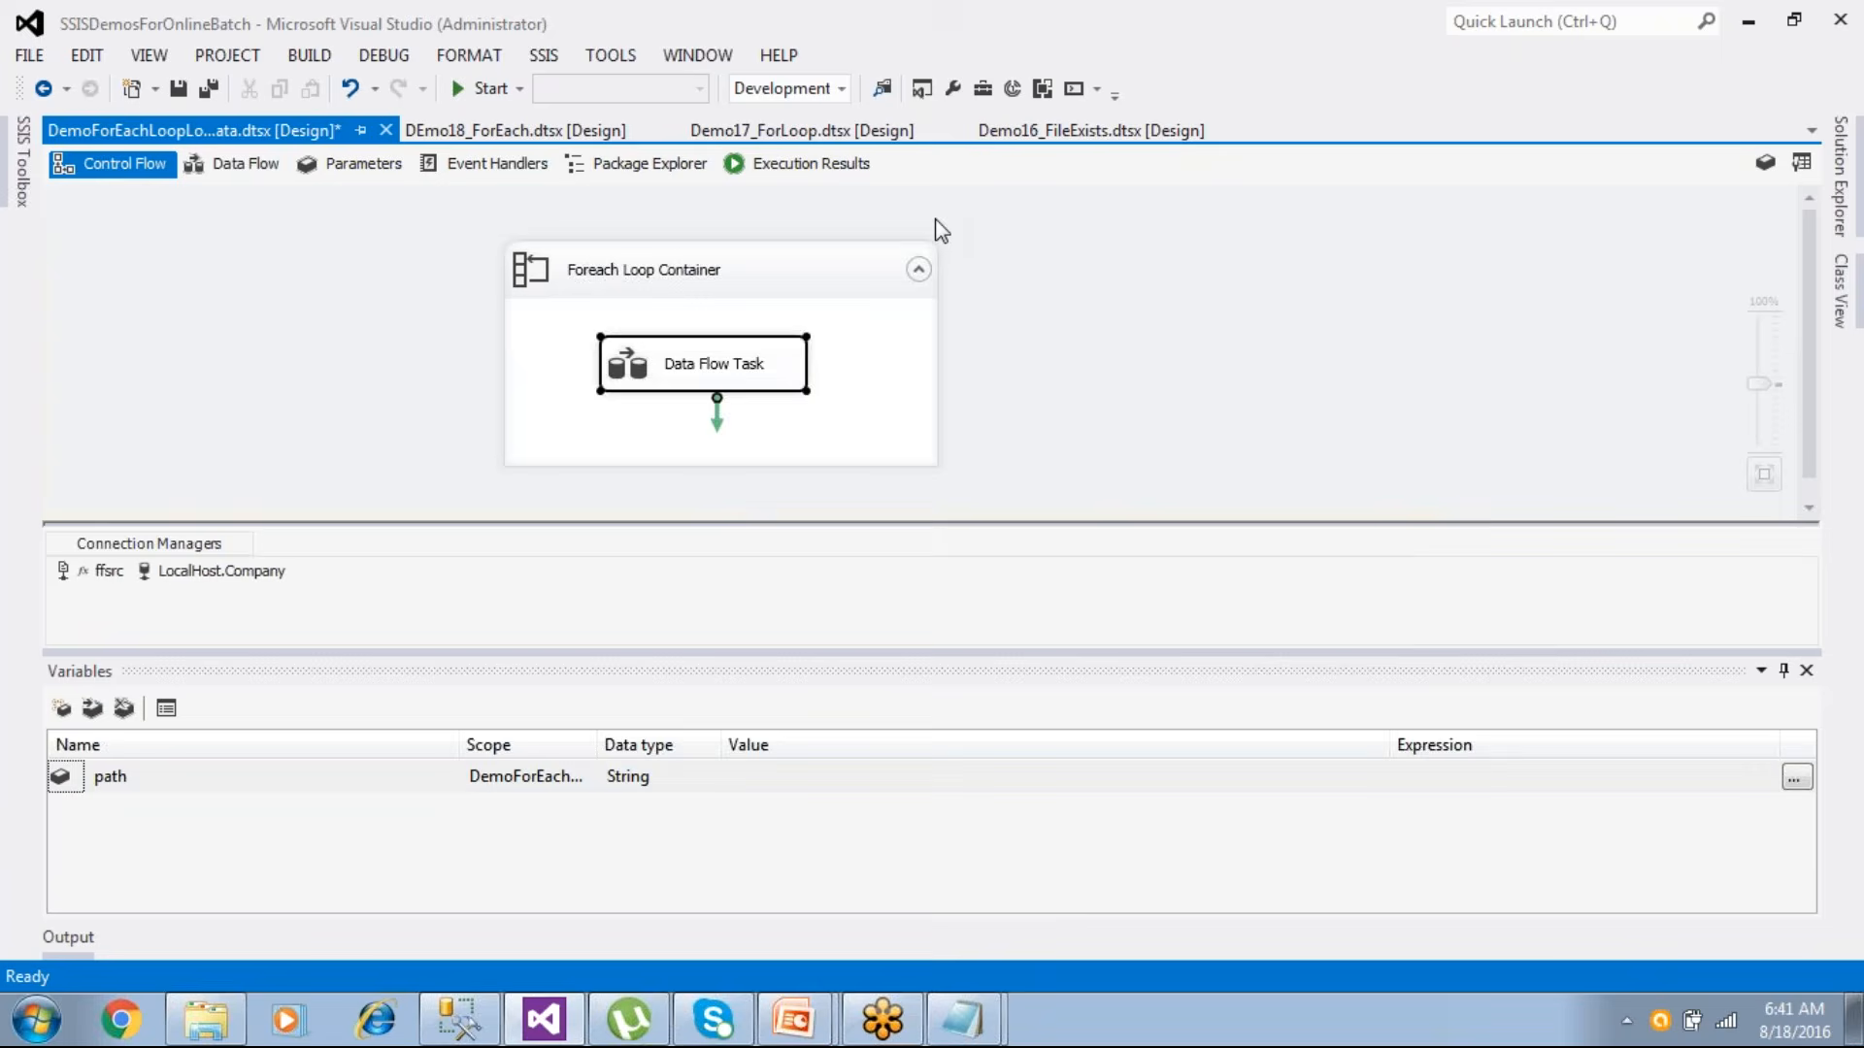
right_click(1165, 322)
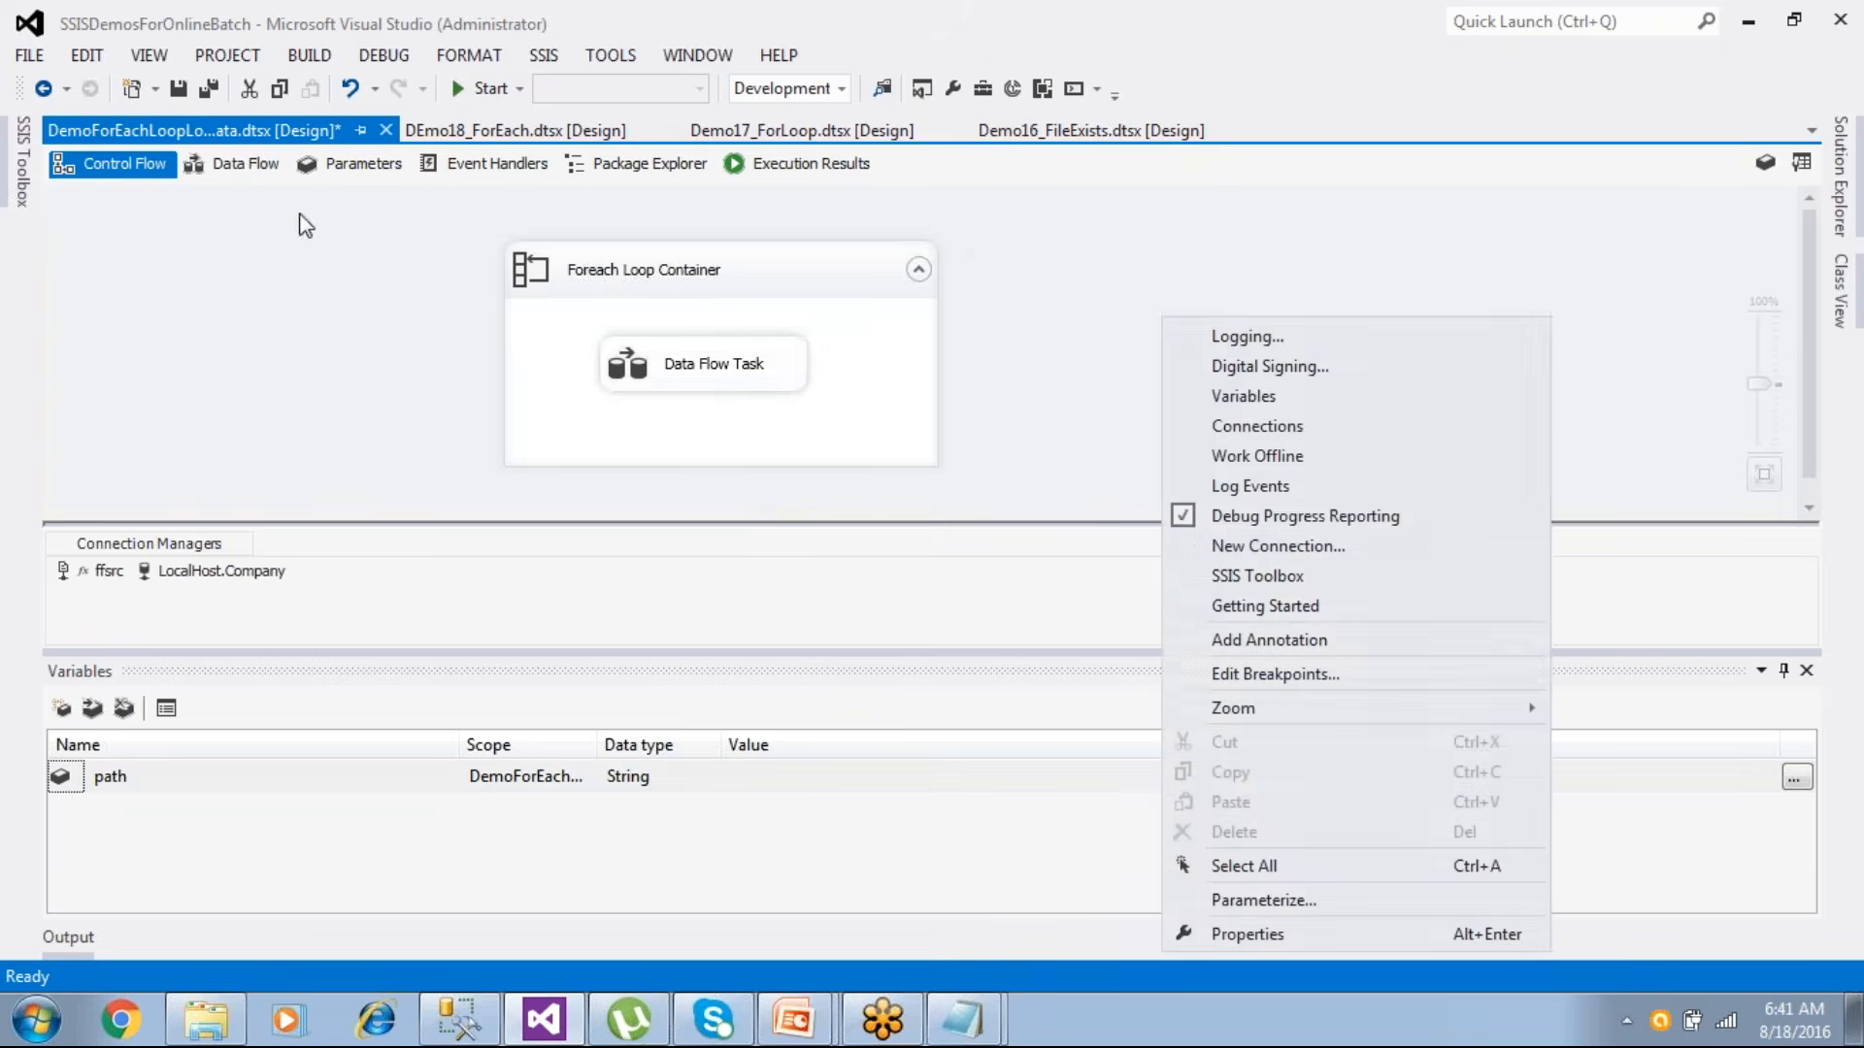
left_click(255, 169)
right_click(1008, 322)
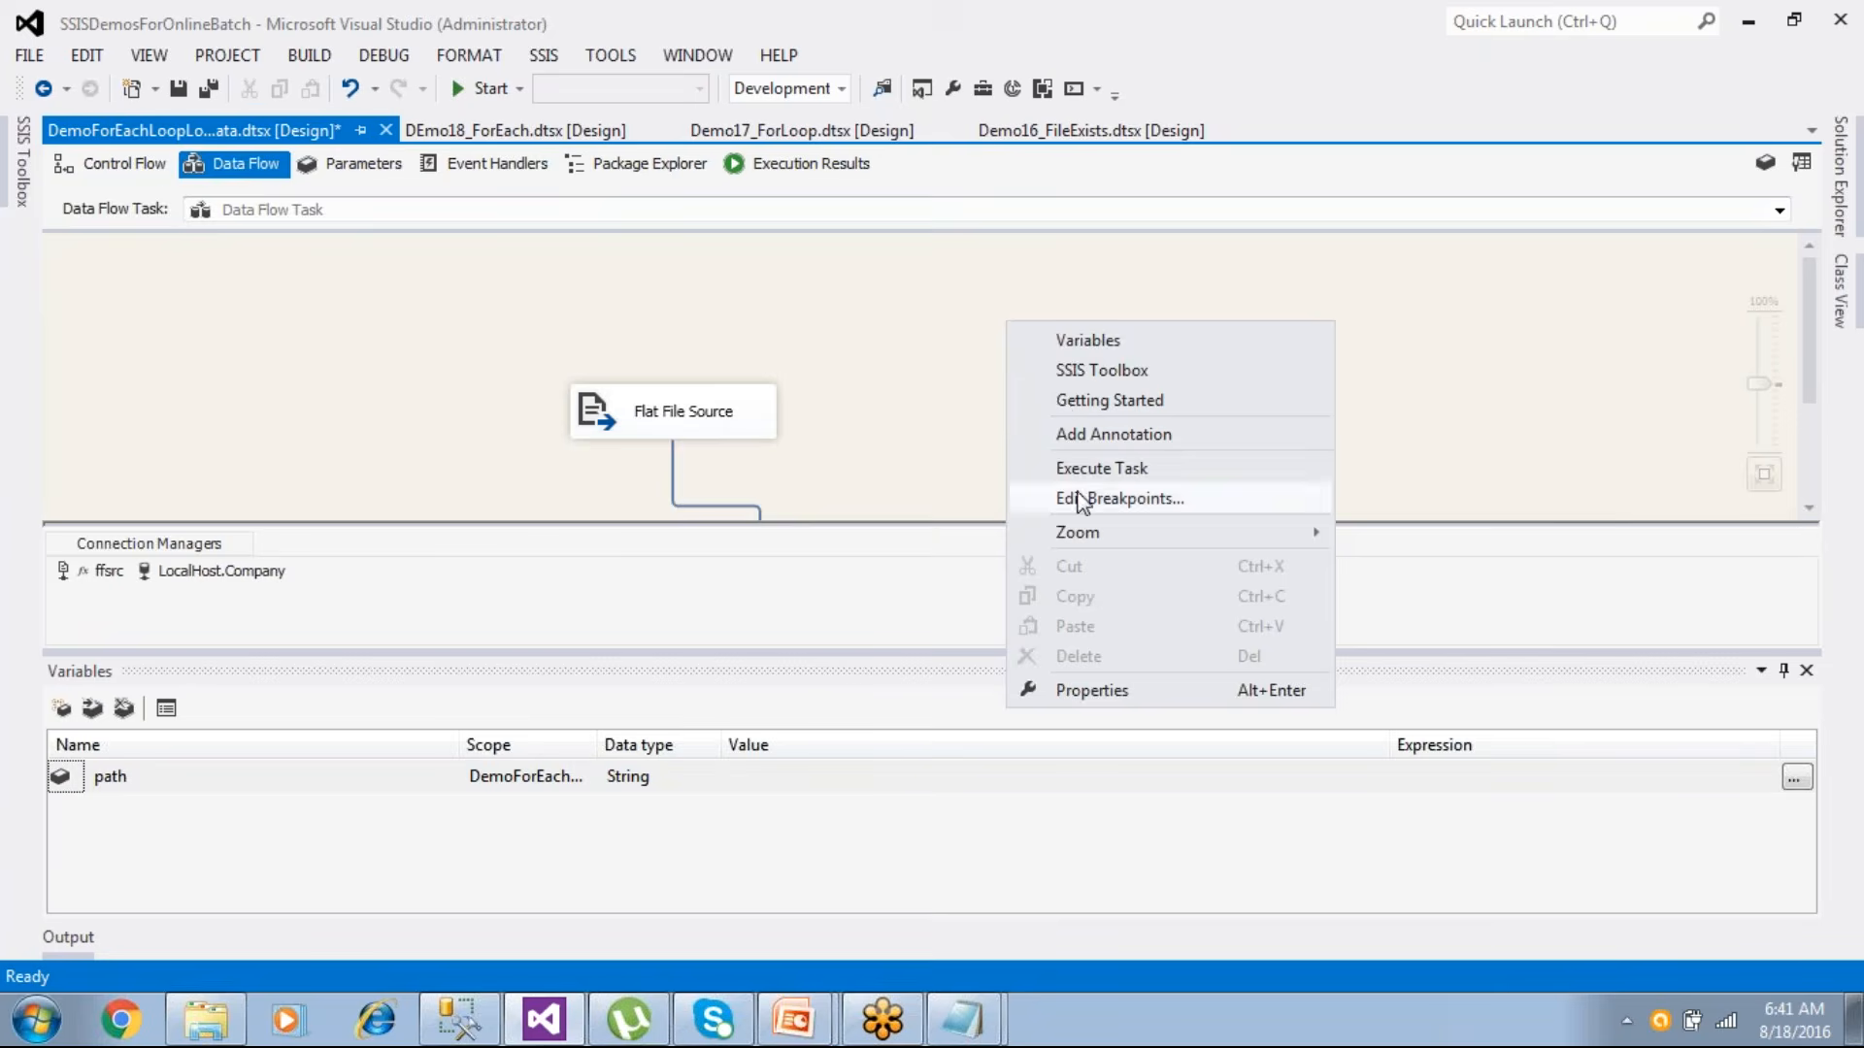
left_click(155, 165)
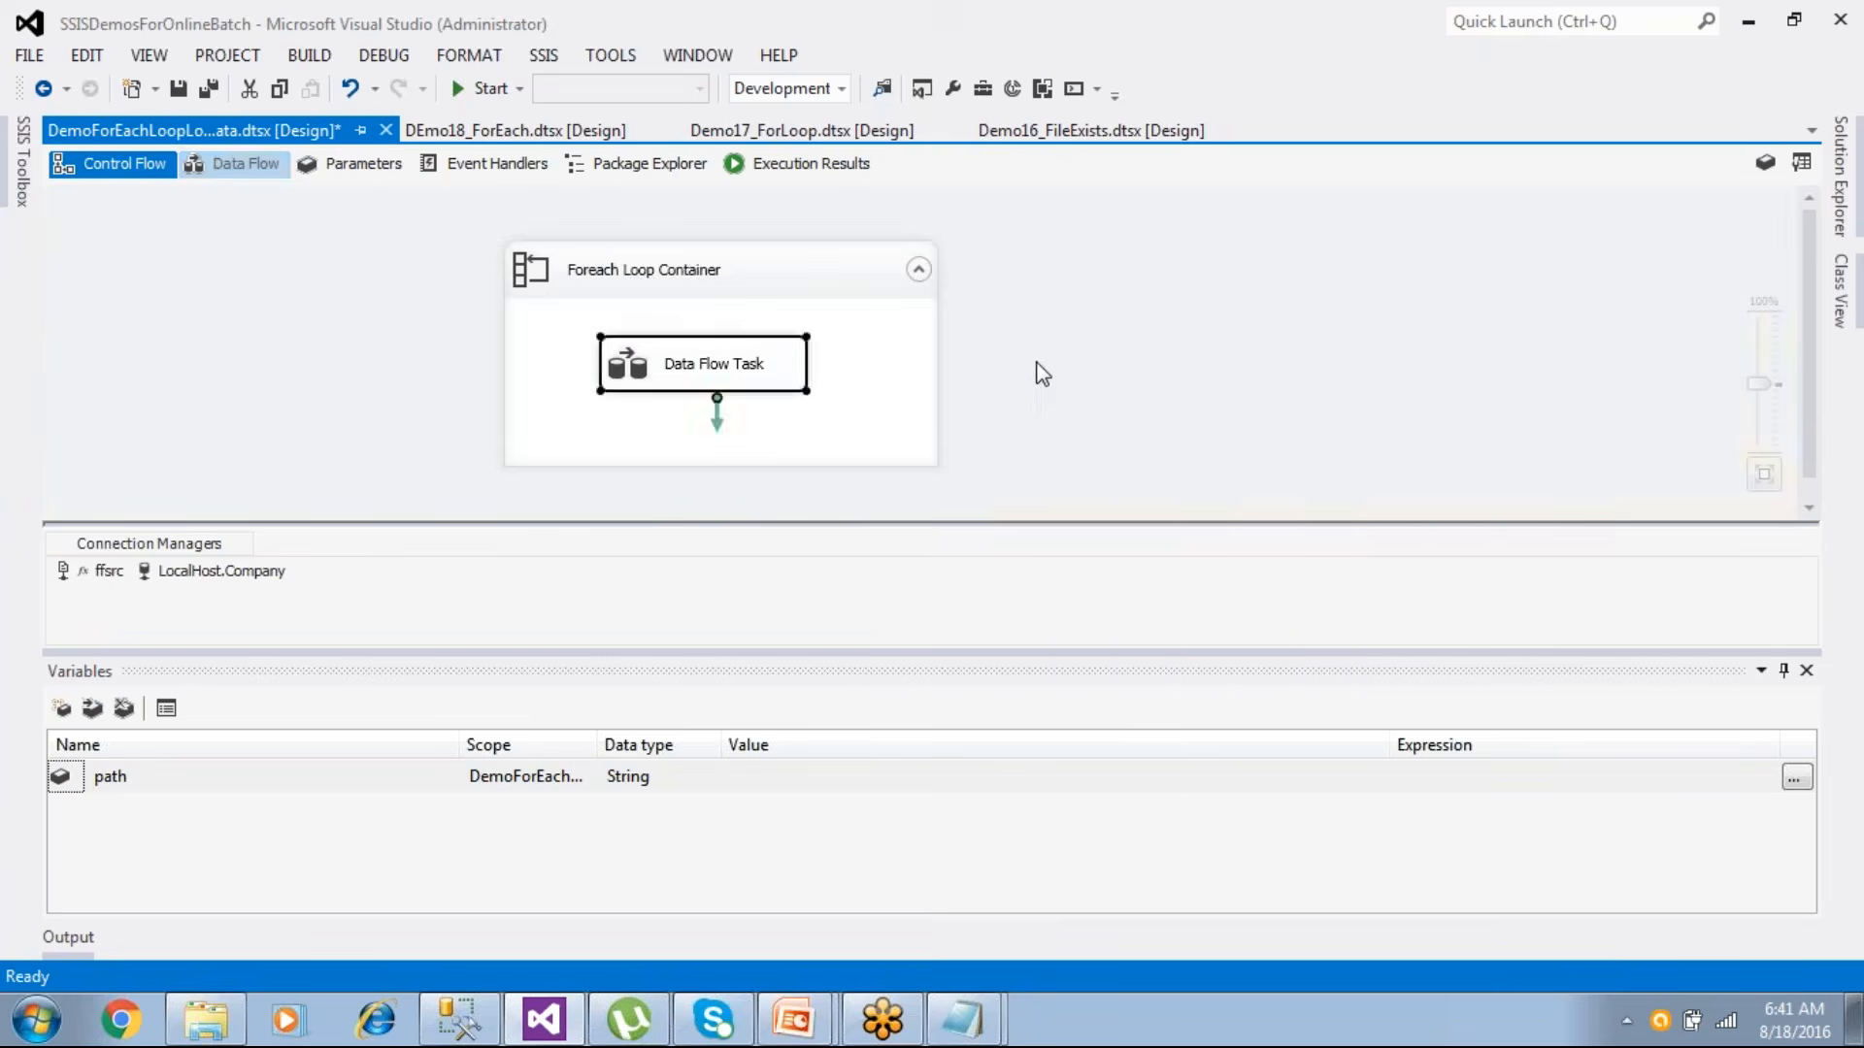
- Enable every package-level breakpoint on DemoForEachLoopLoadData, from OnPreExecute through OnCustomEvent, and apply the breakpoint settings
right_click(1140, 351)
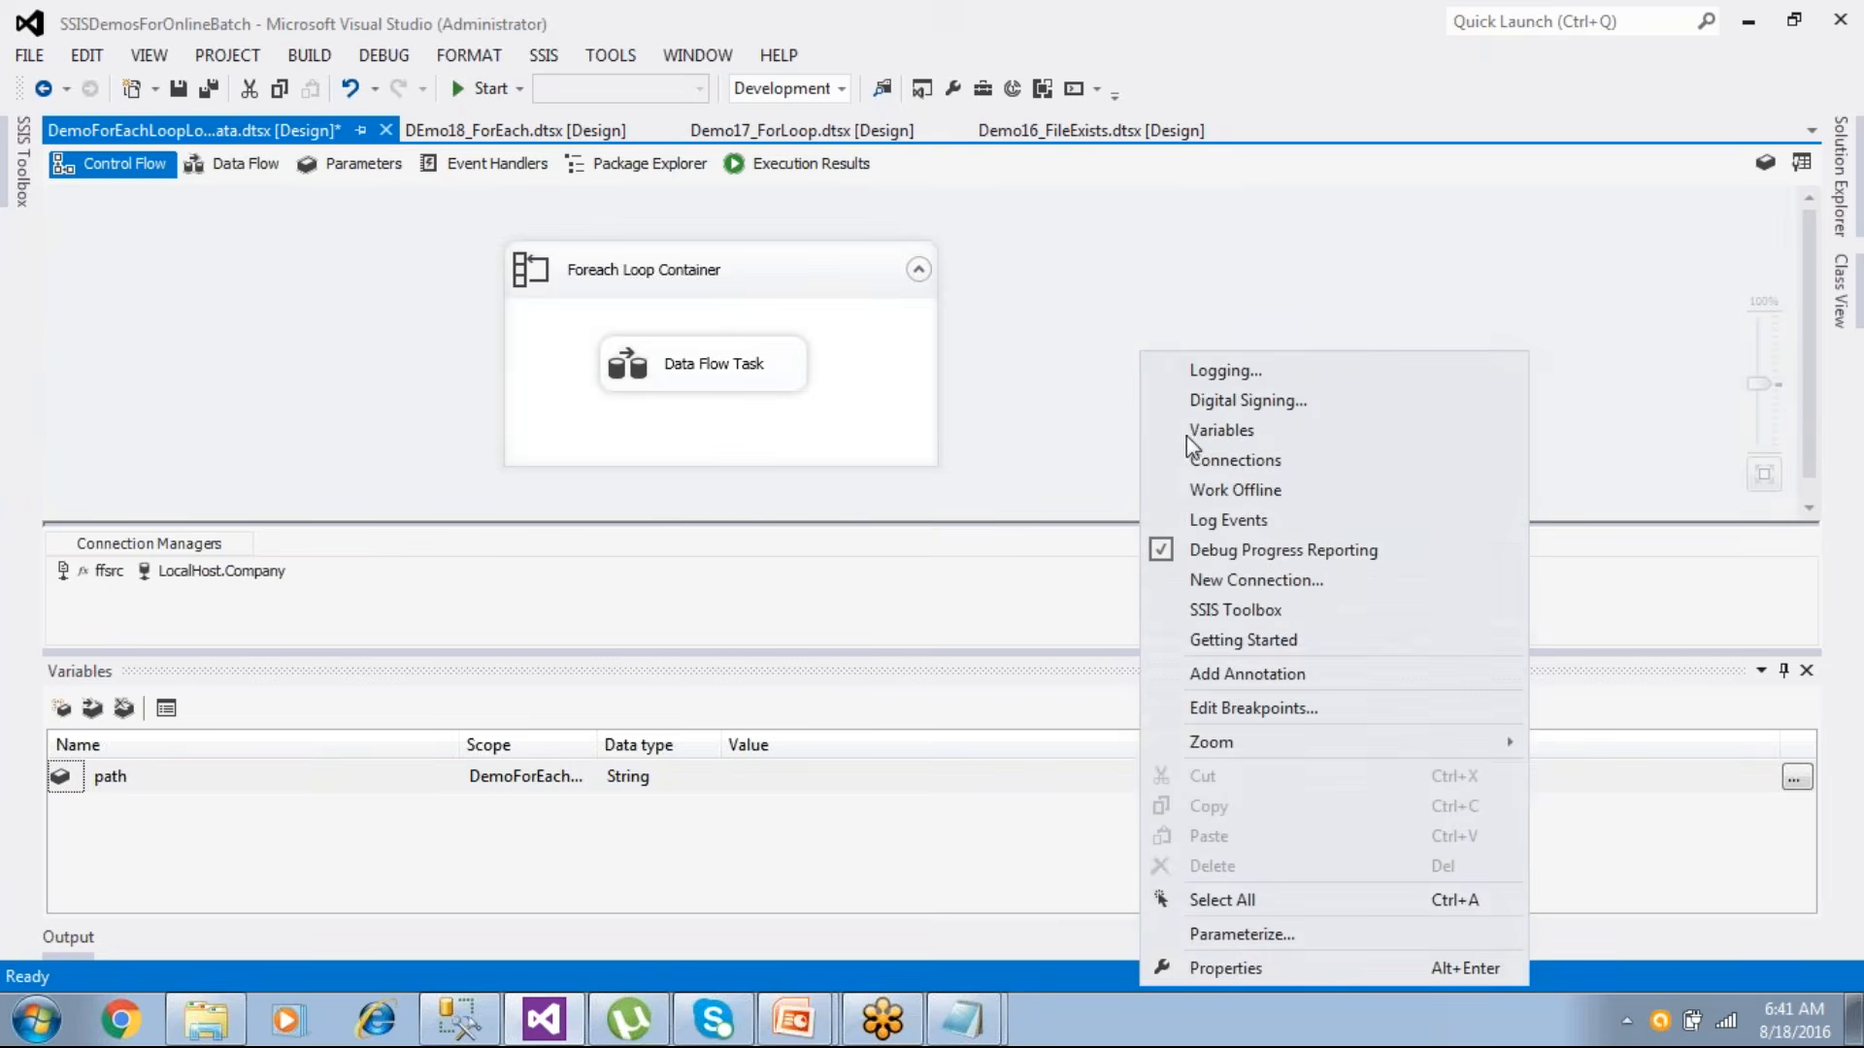
left_click(1238, 708)
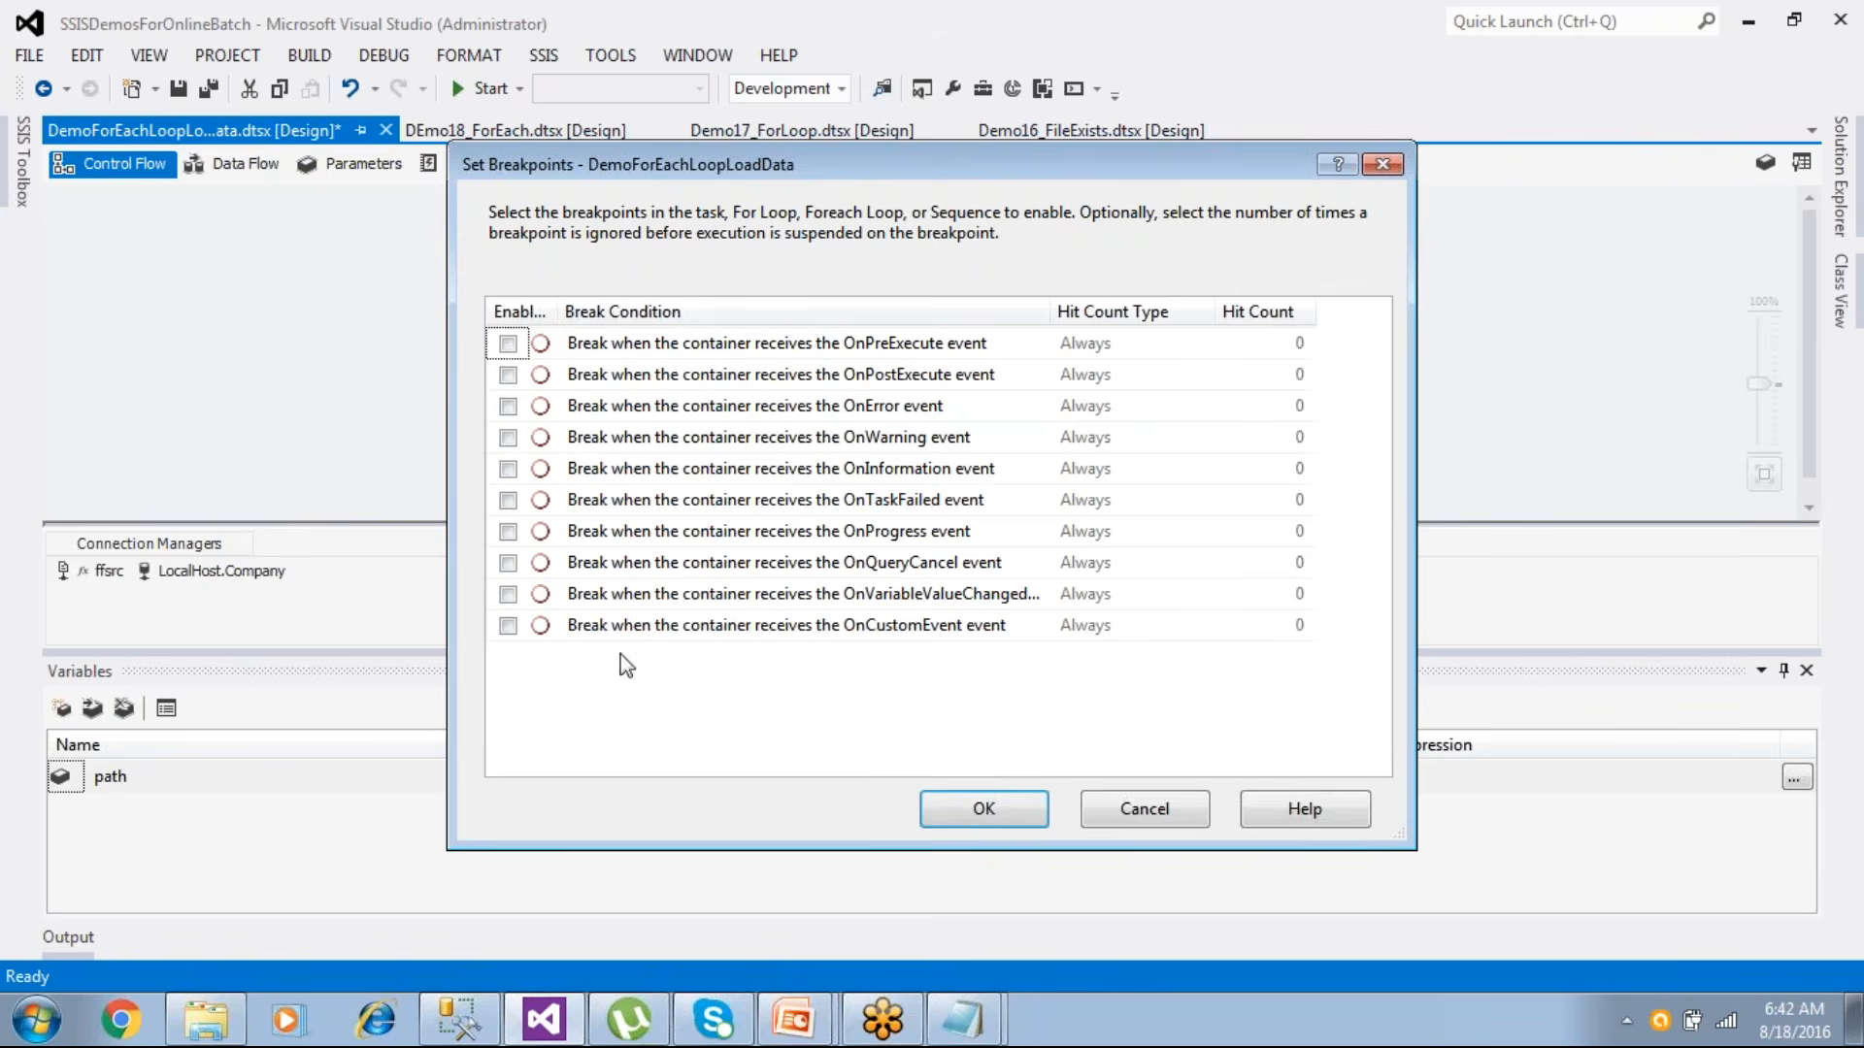
left_click(506, 342)
left_click(508, 375)
left_click(507, 406)
left_click(508, 437)
left_click(508, 468)
left_click(508, 499)
left_click(508, 531)
left_click(508, 563)
left_click(508, 594)
left_click(508, 625)
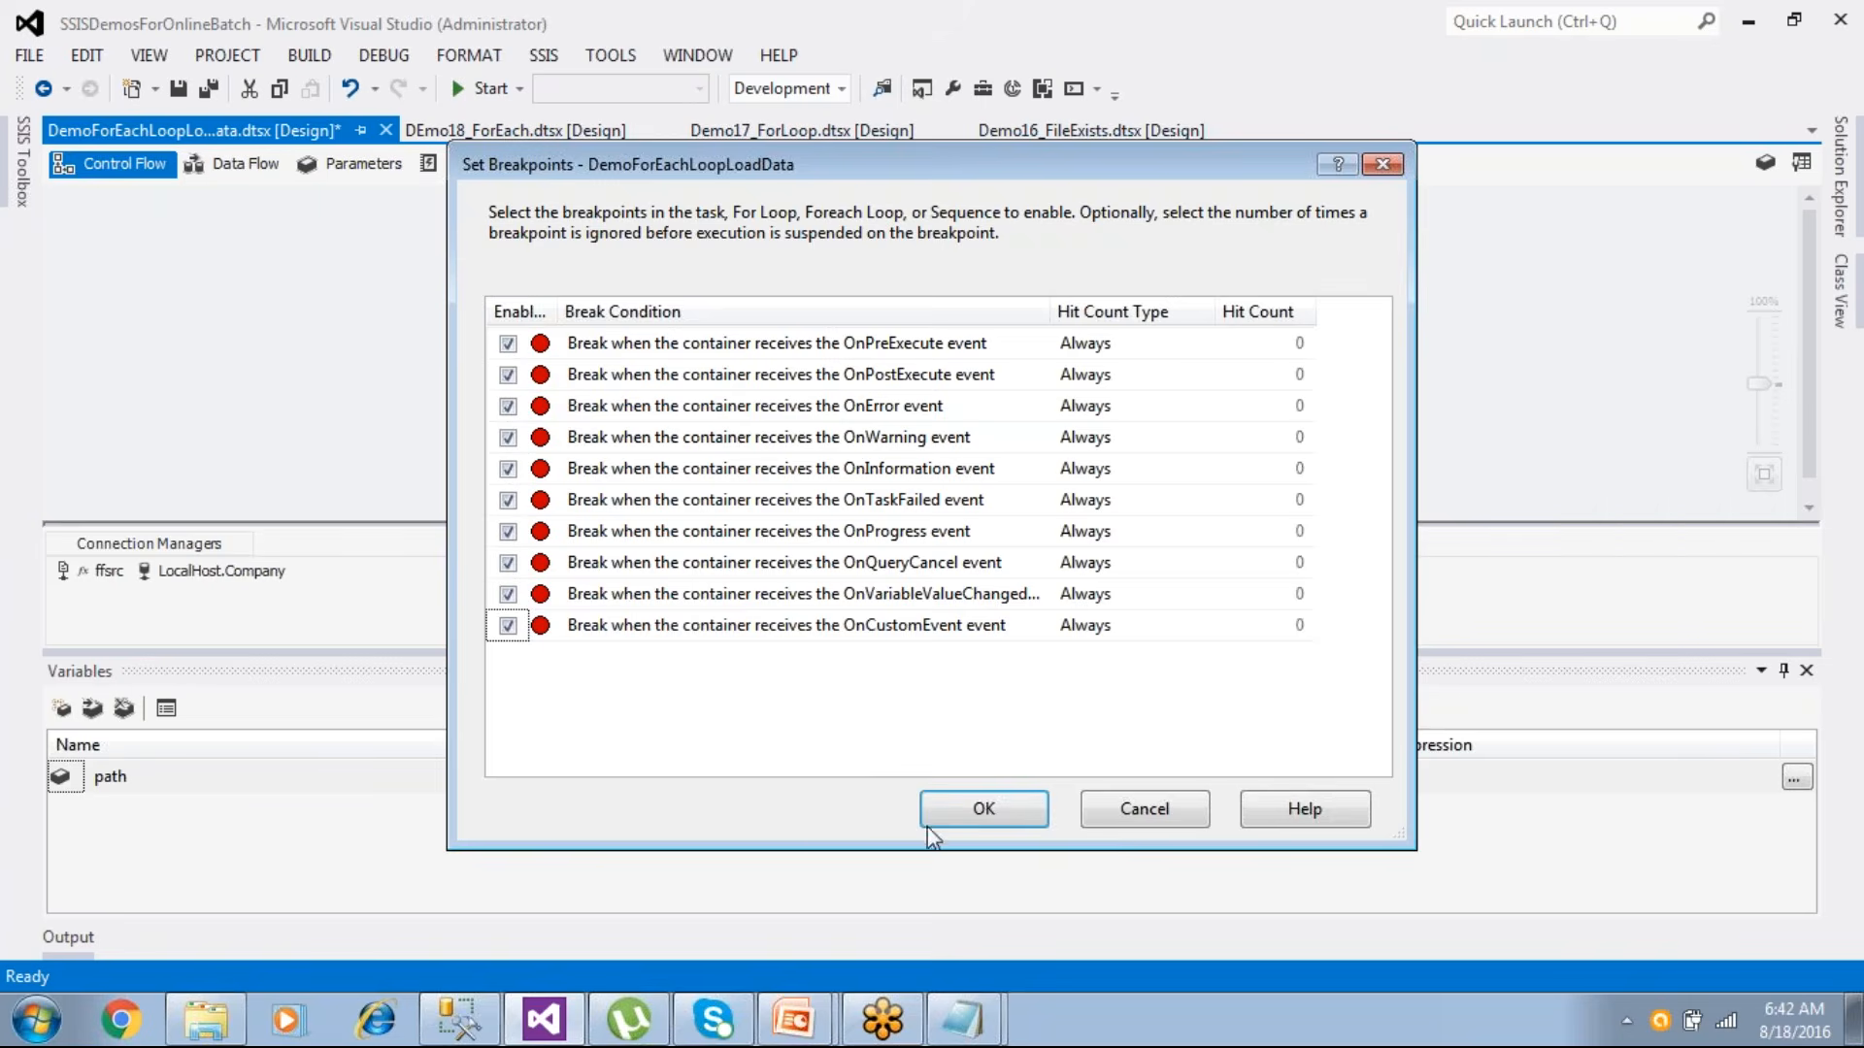
left_click(971, 827)
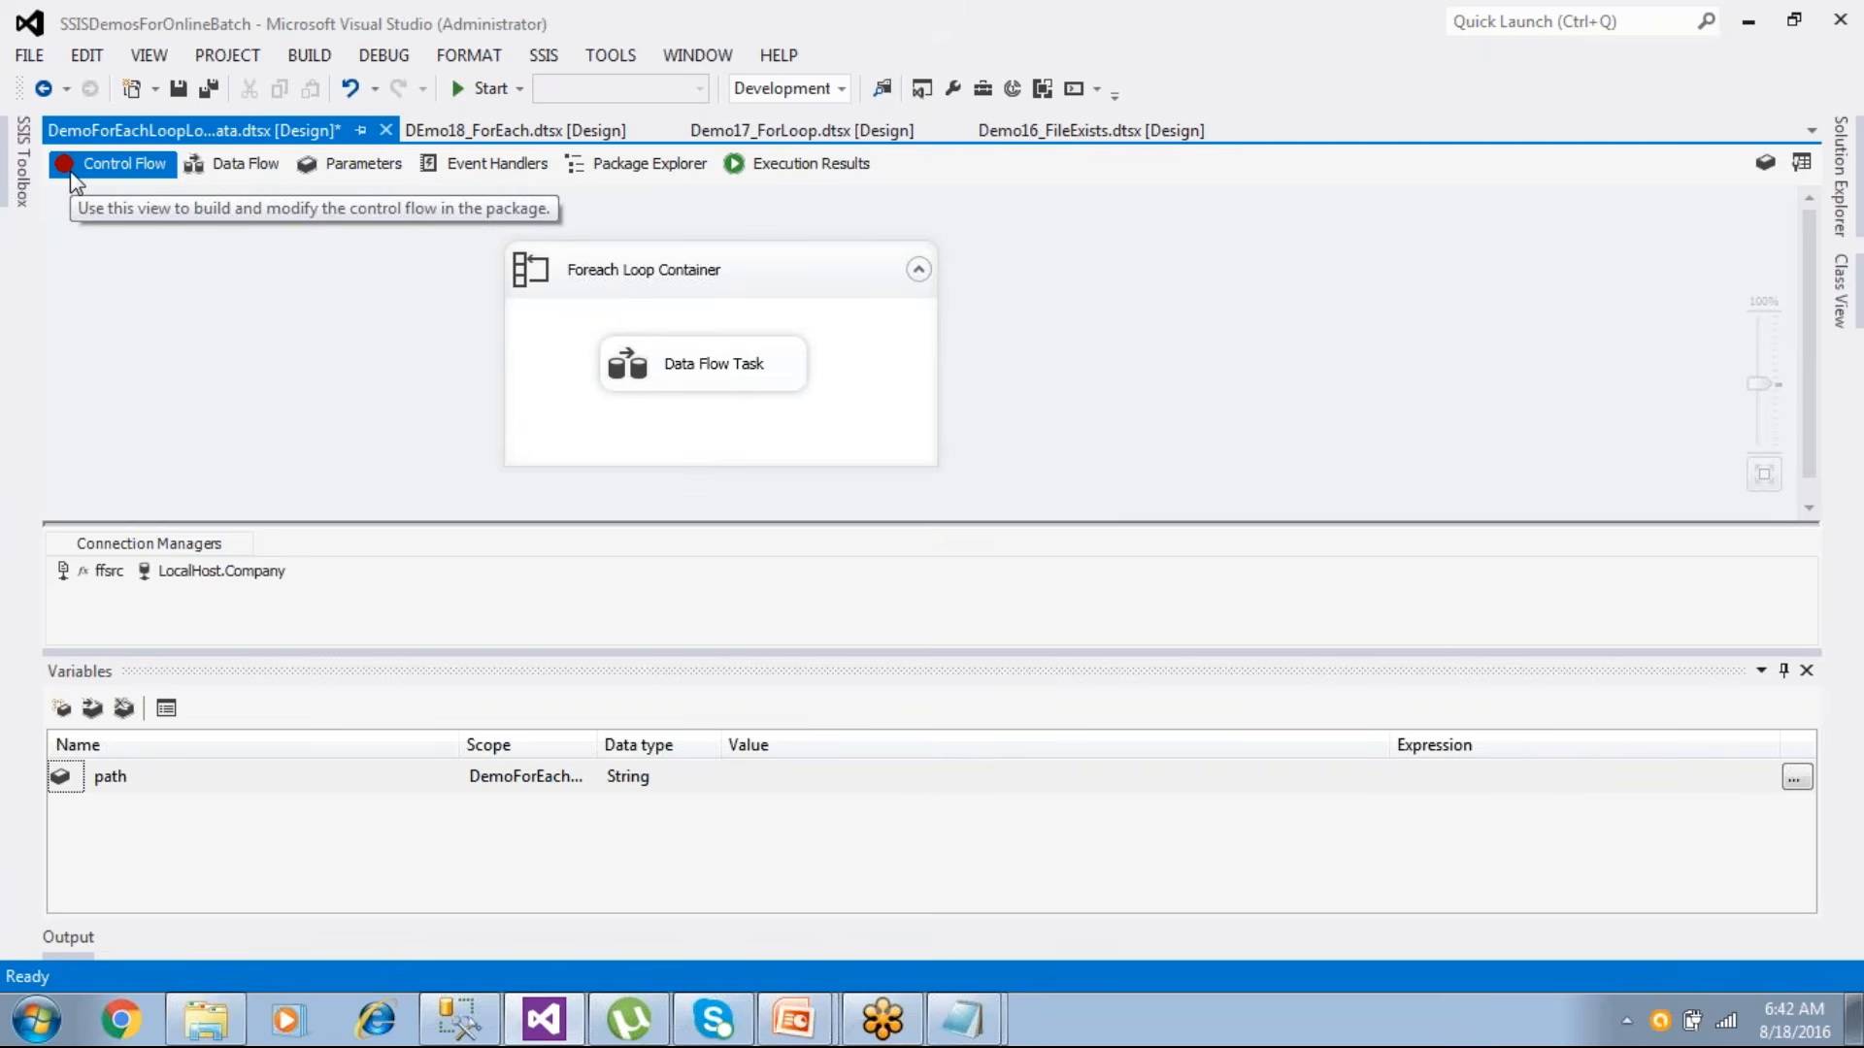
- Save the package, run it in debug mode and return to design mode
left_click(178, 88)
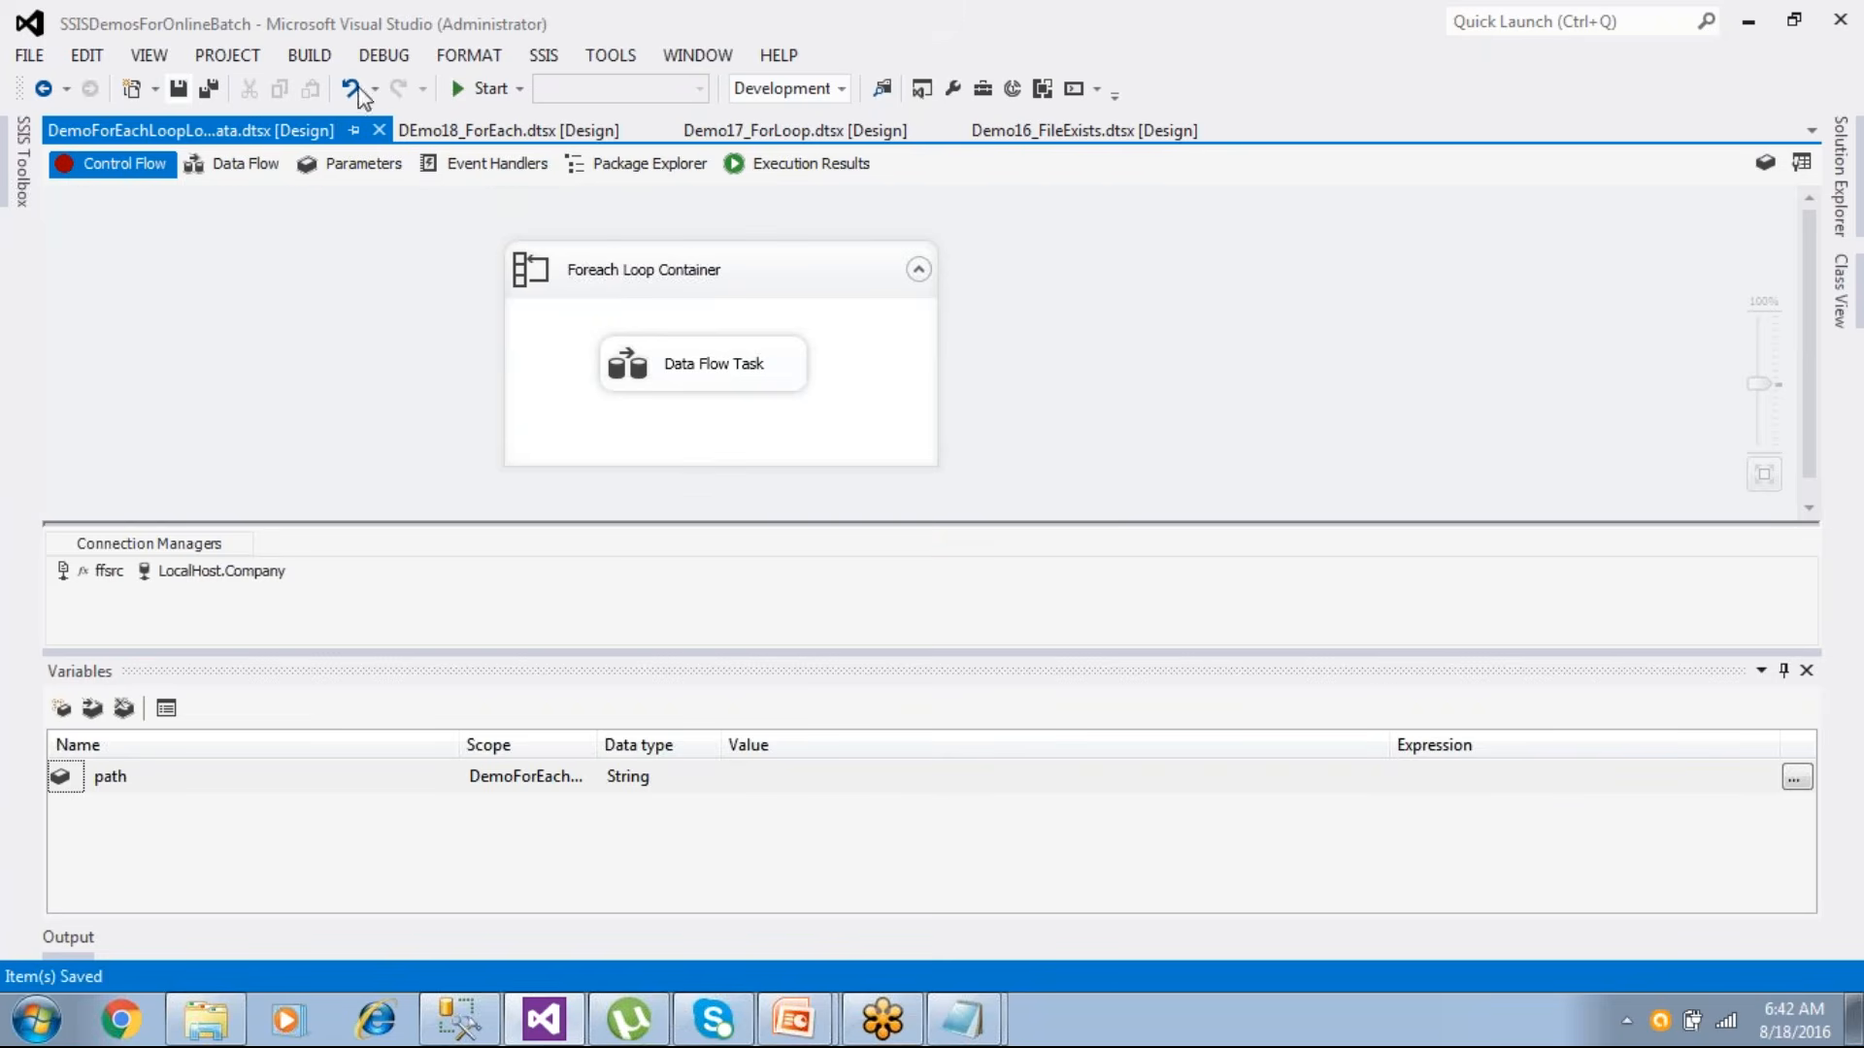
left_click(478, 91)
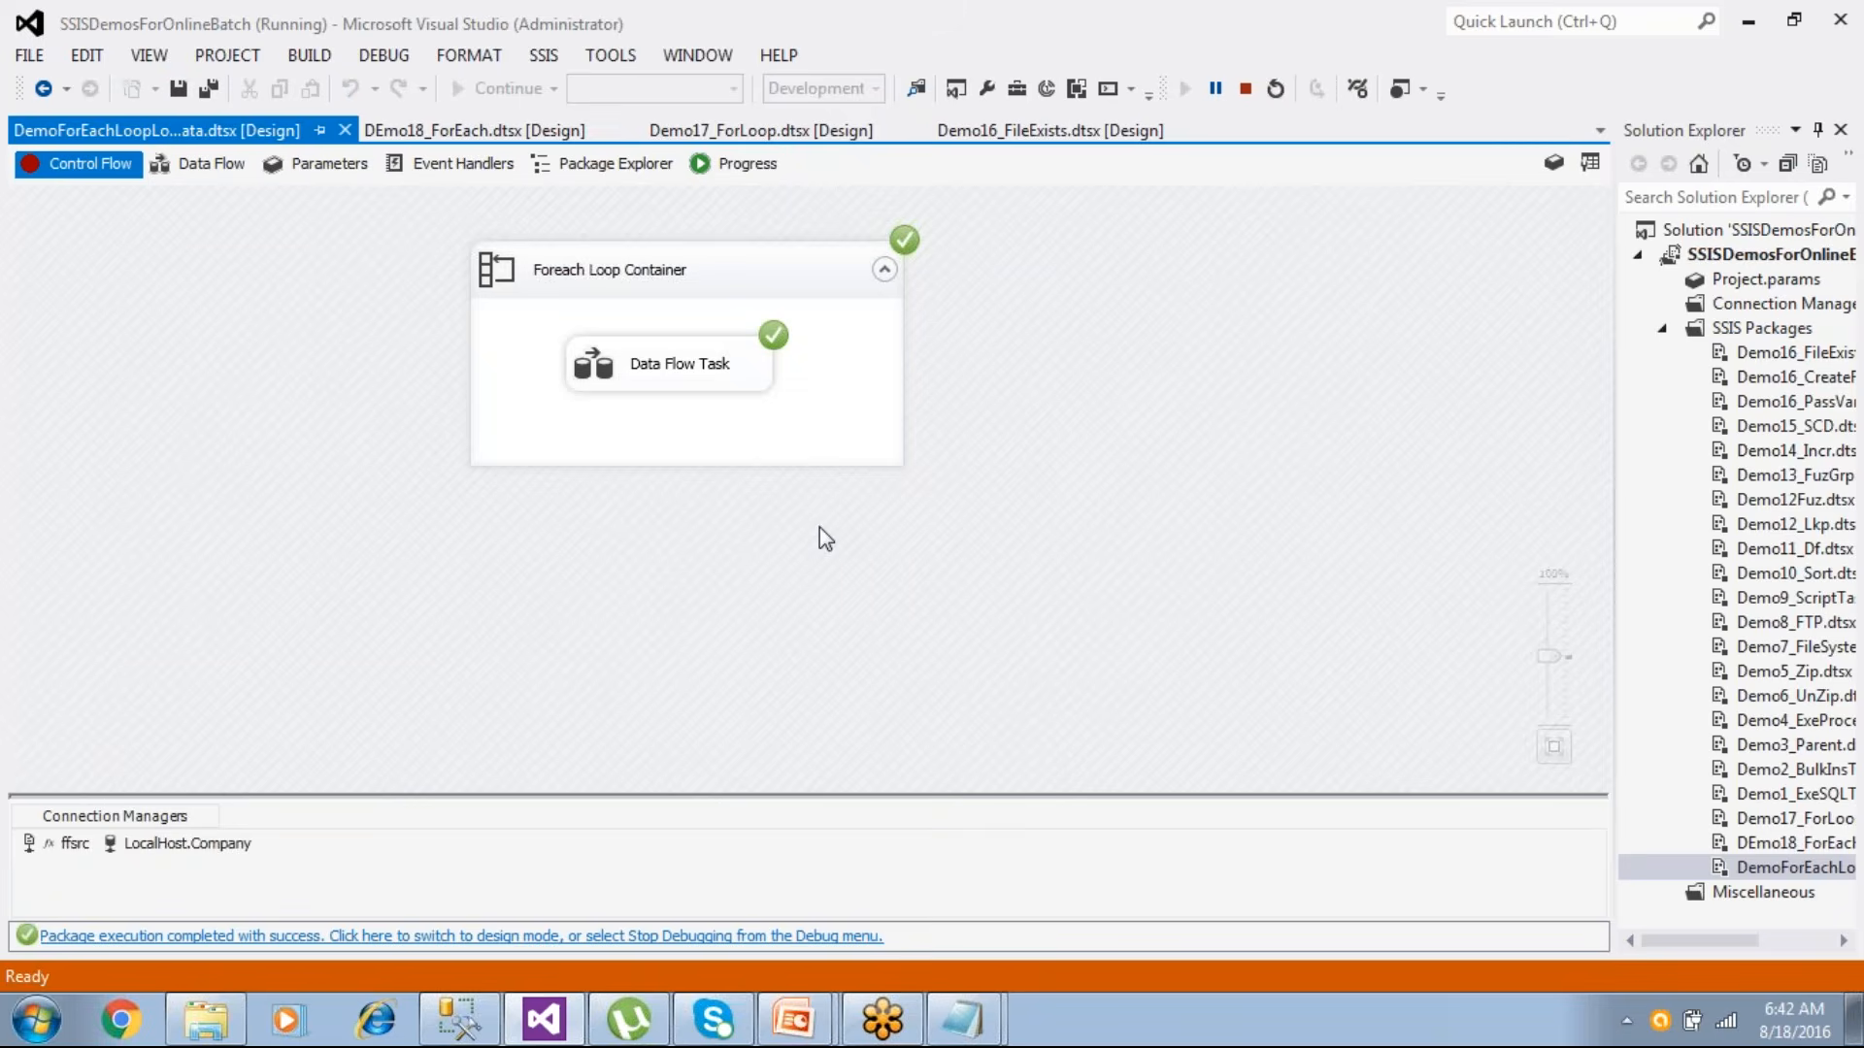
left_click(480, 938)
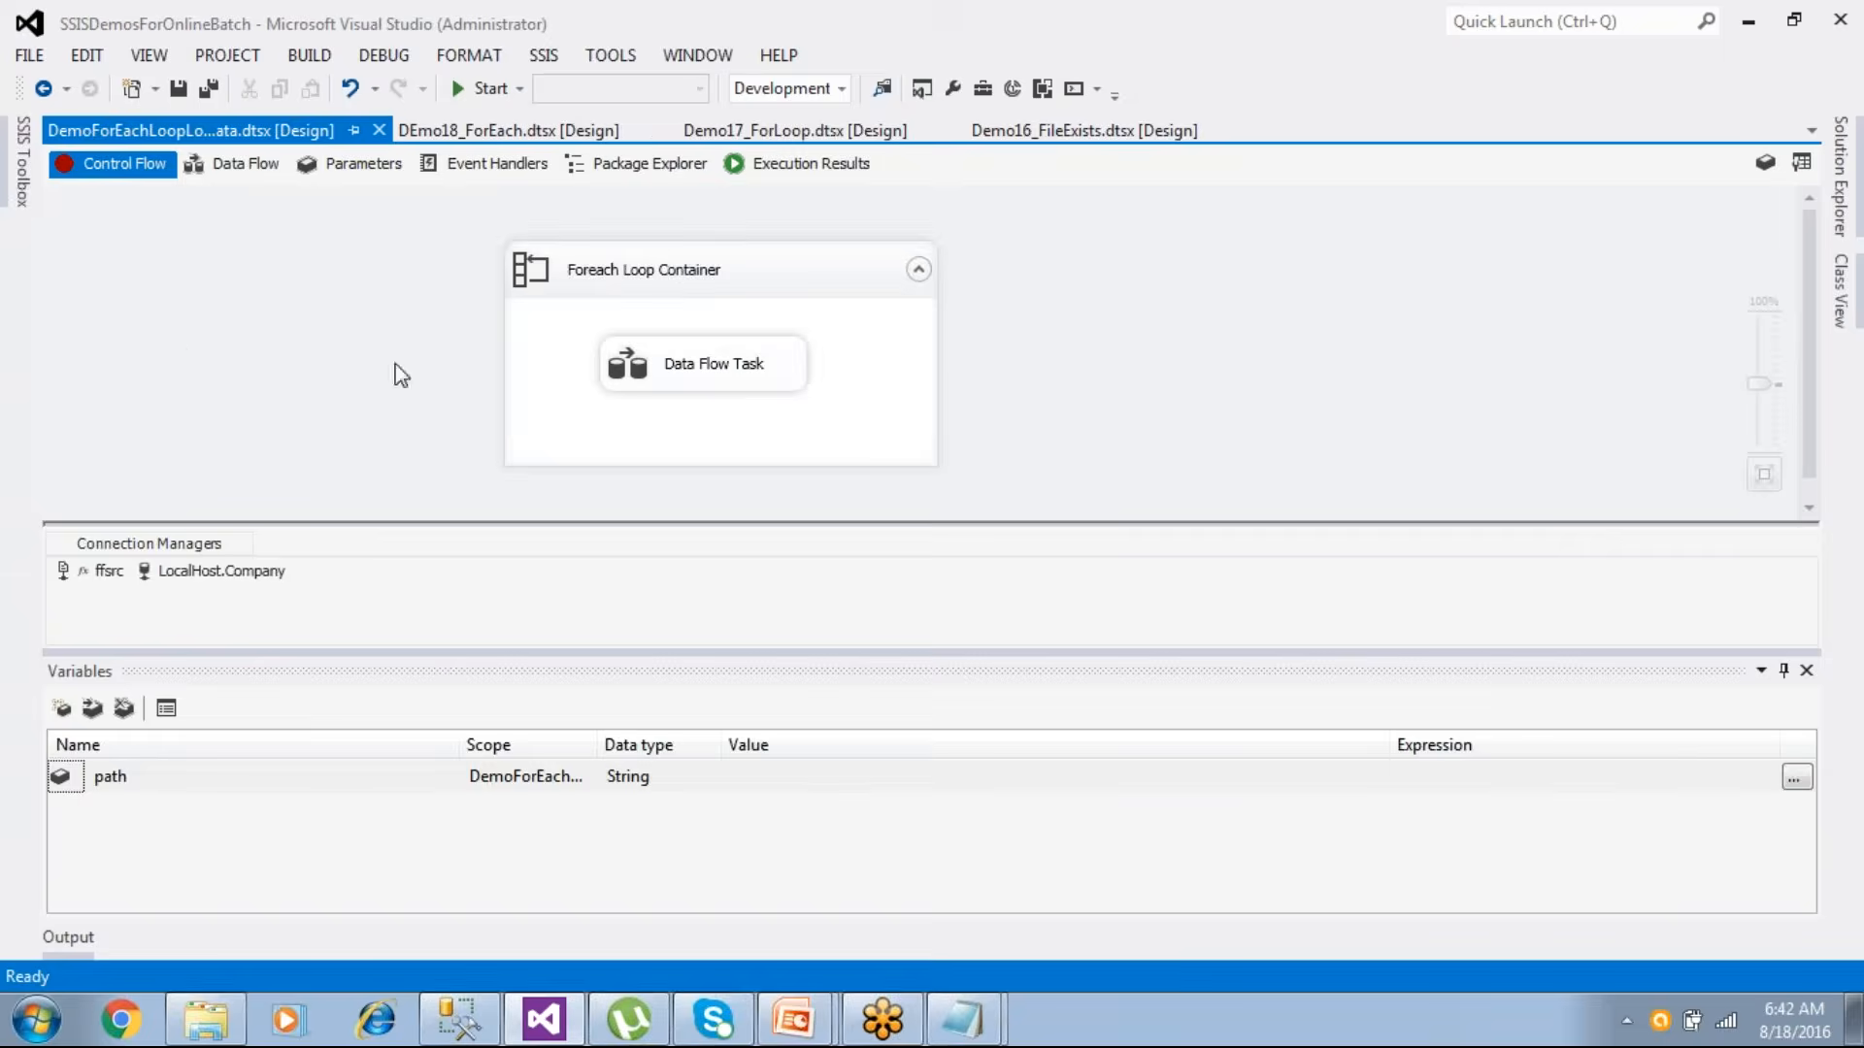
- Disable the package breakpoints from OnPreExecute through OnQueryCancel, leaving OnVariableValueChanged and OnCustomEvent enabled
right_click(130, 234)
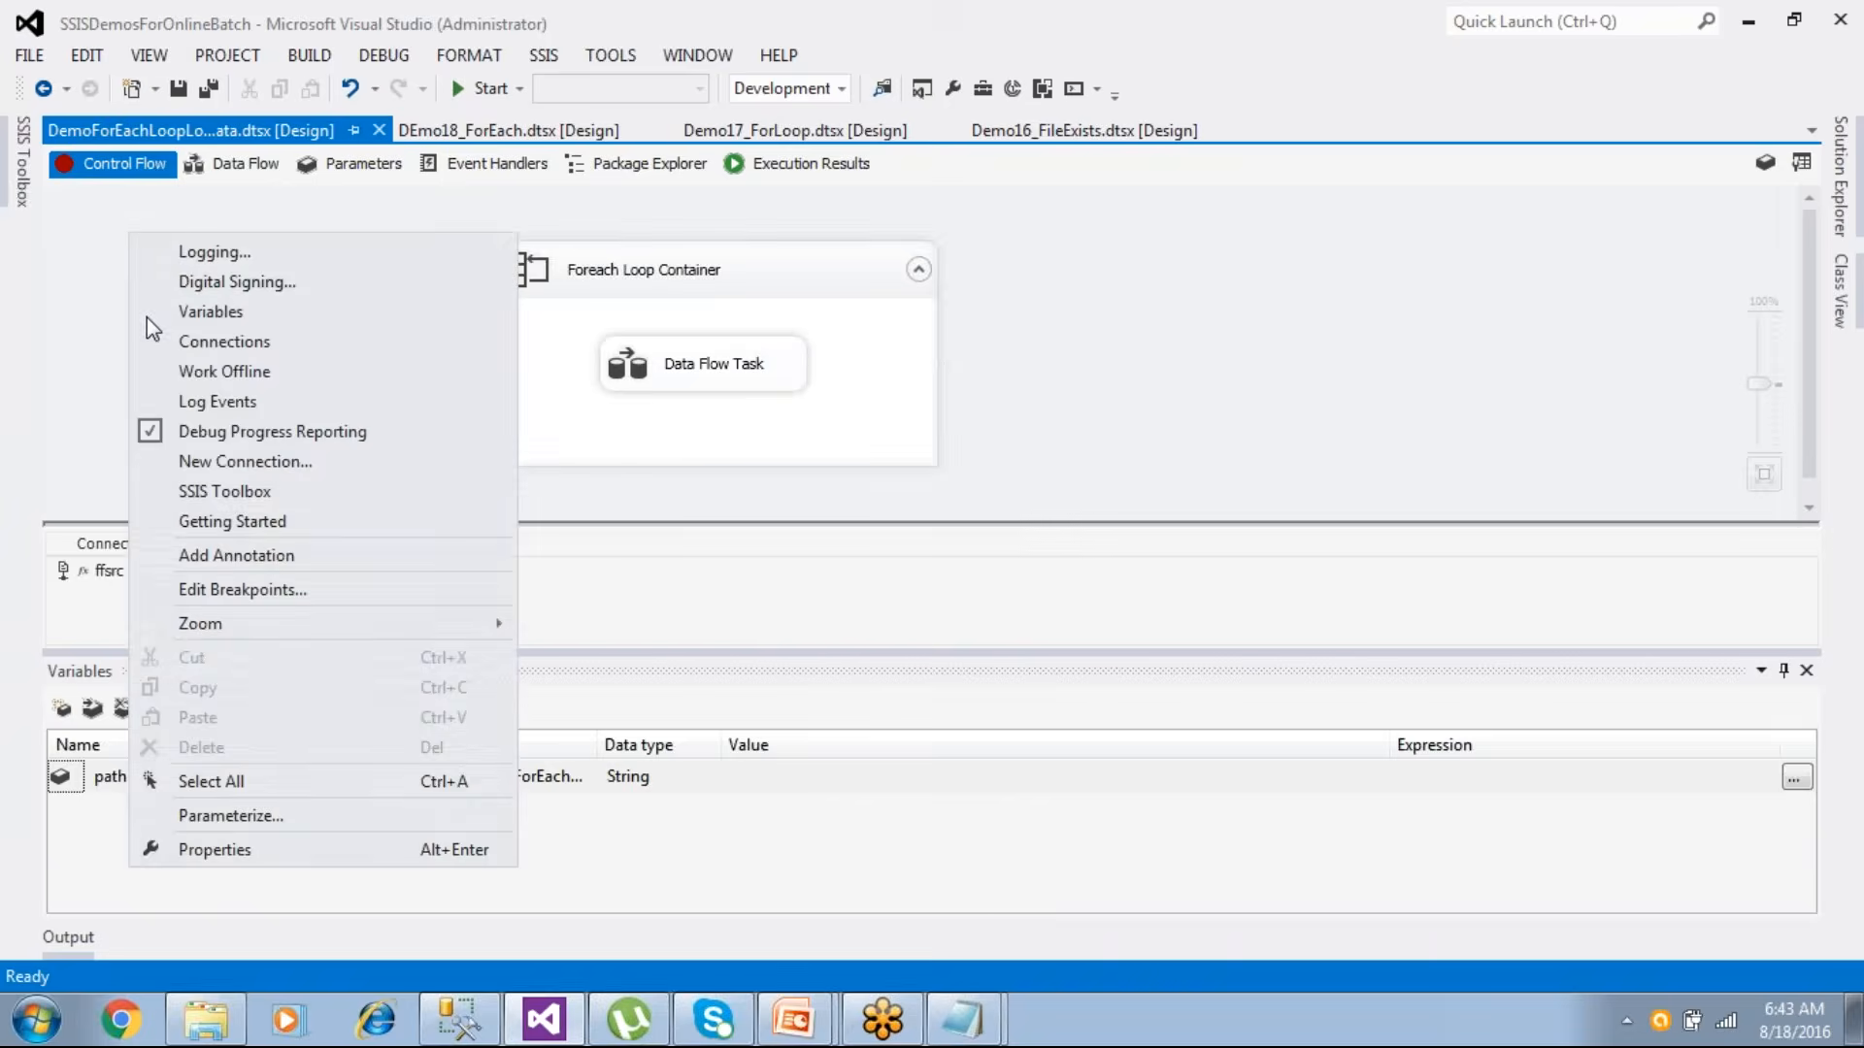
left_click(243, 589)
left_click(507, 344)
left_click(508, 375)
left_click(508, 406)
left_click(507, 438)
left_click(508, 469)
left_click(507, 500)
left_click(507, 532)
left_click(508, 563)
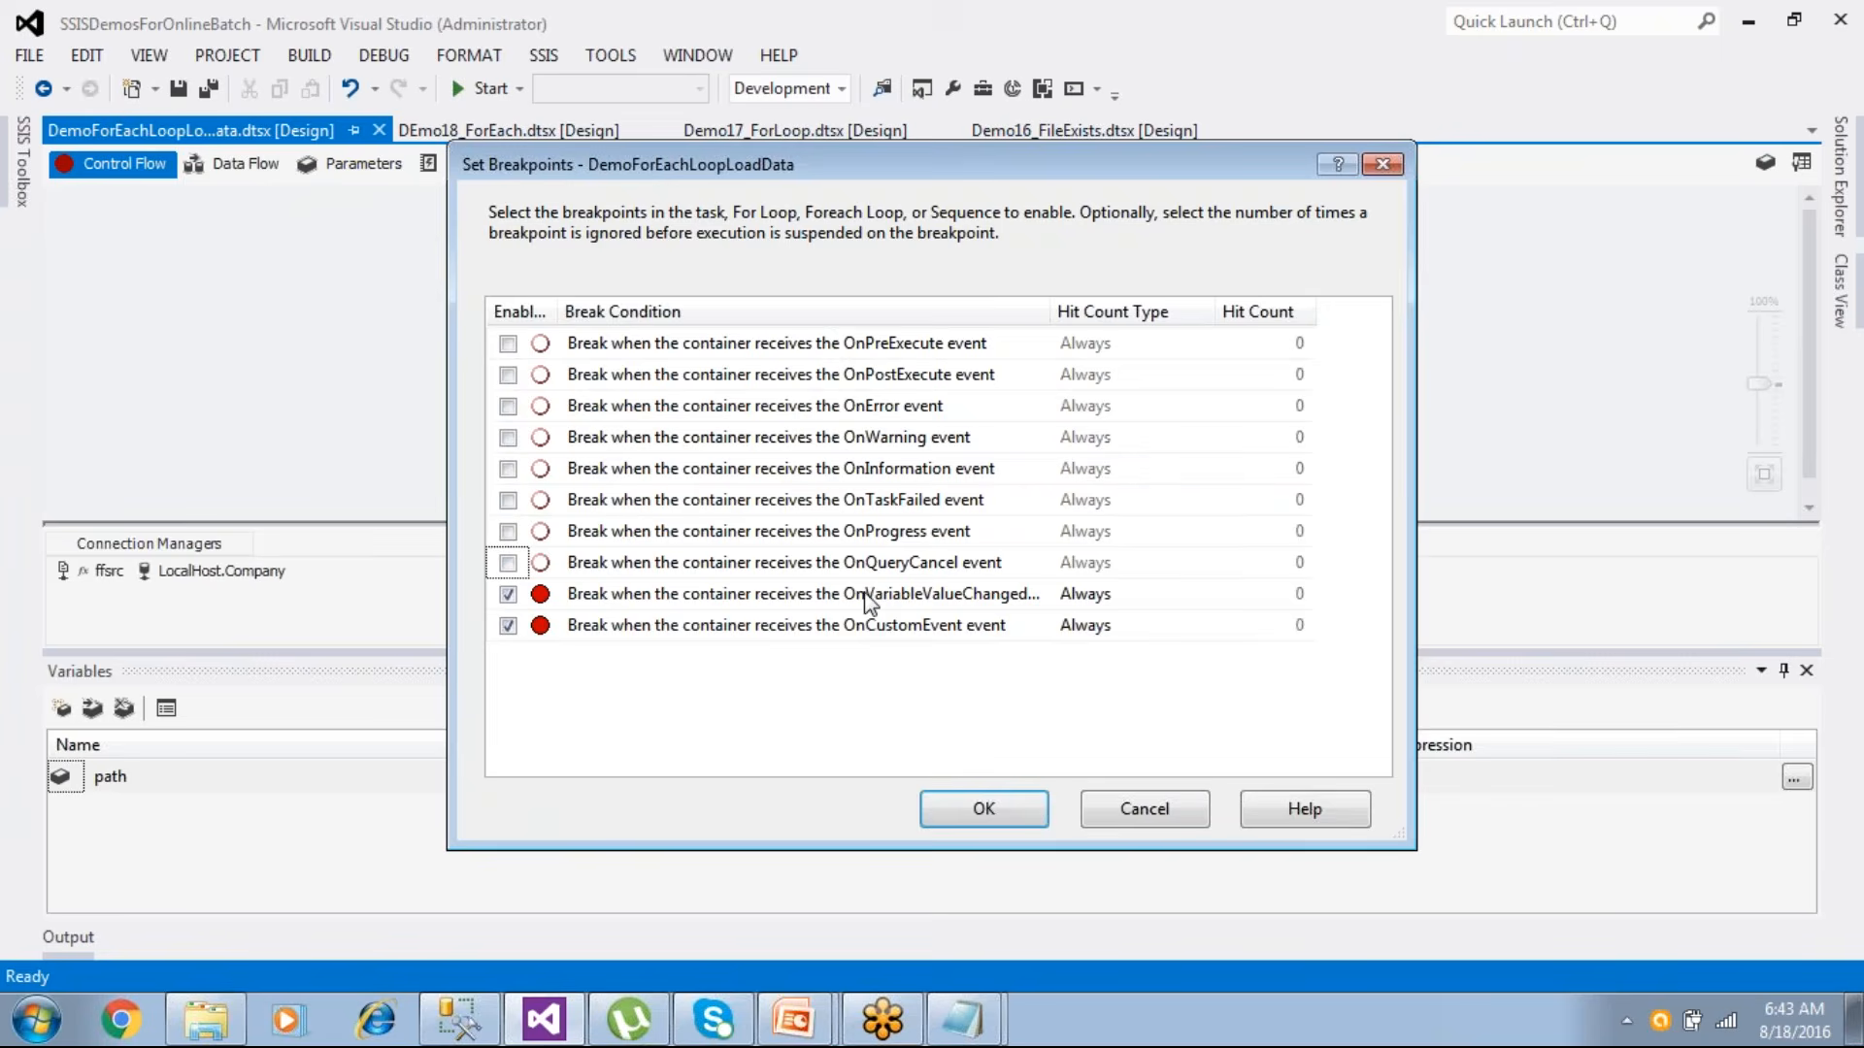
left_click(971, 811)
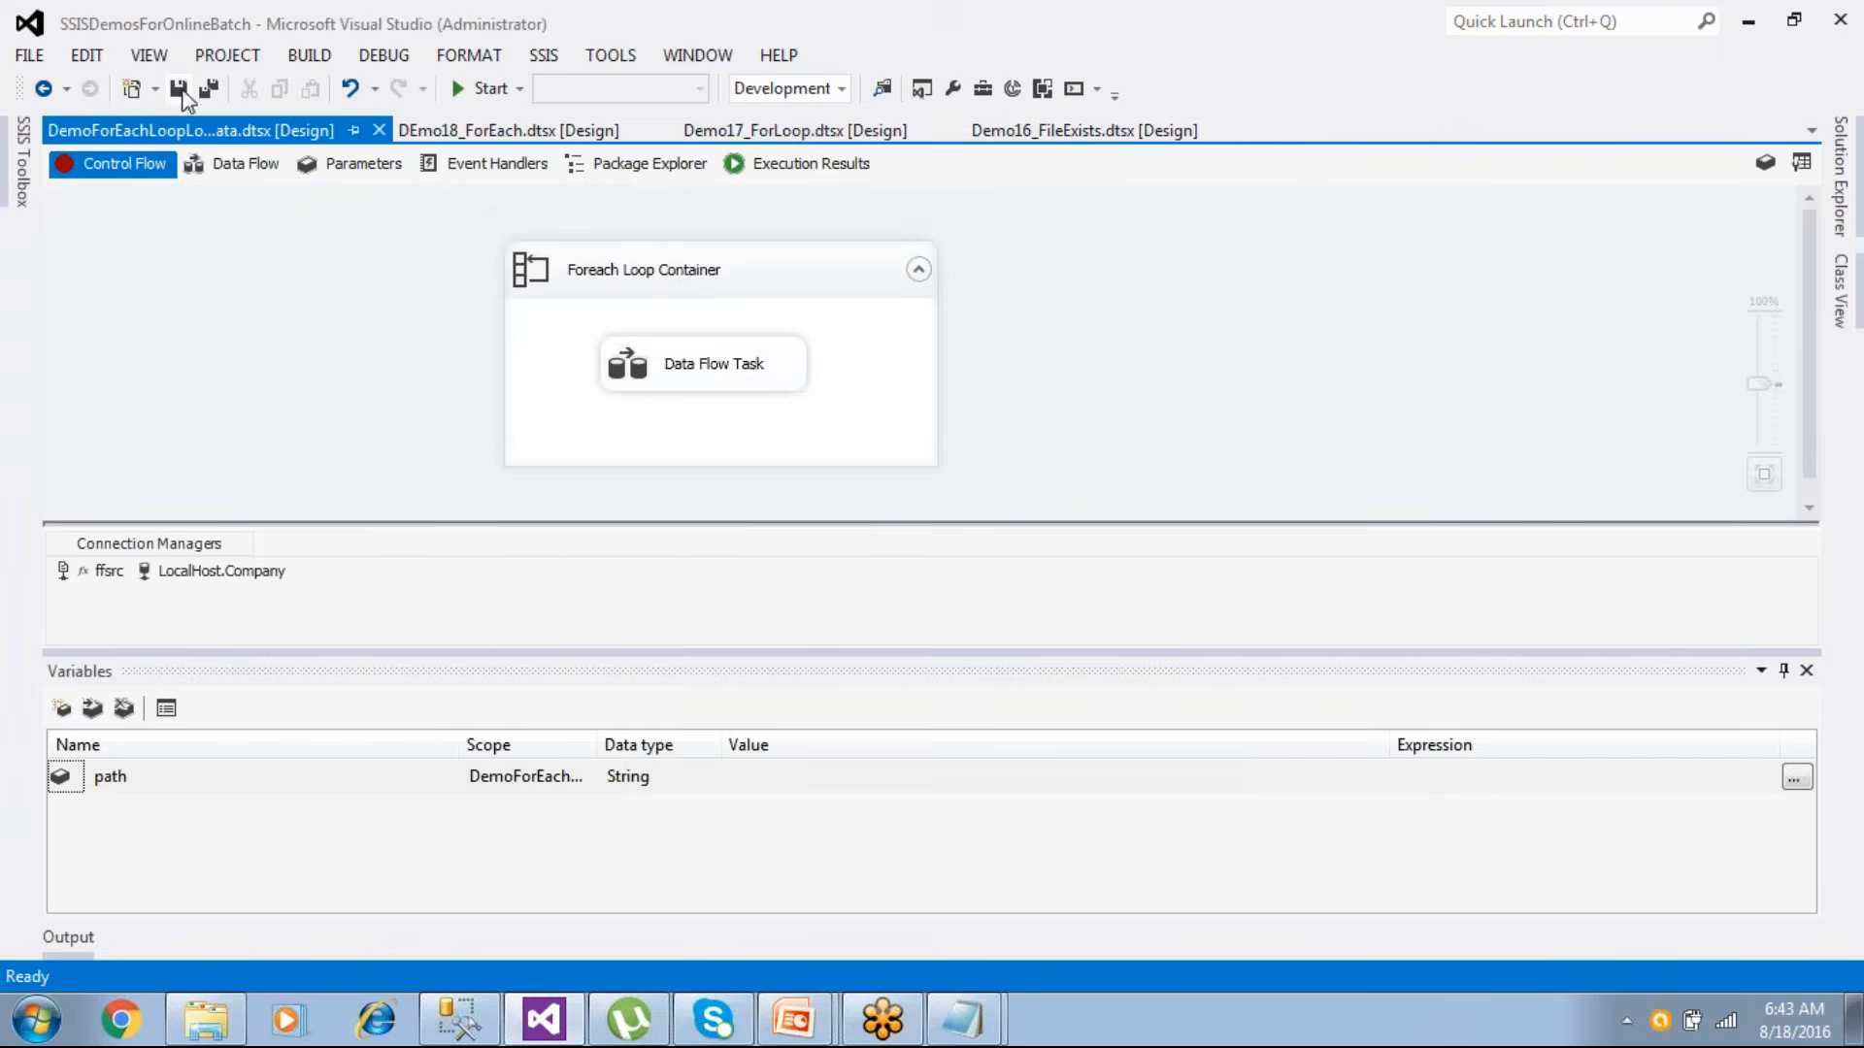
- Run the package with debugging, once without debugging and again with debugging, closing the console window and returning to design mode
left_click(466, 94)
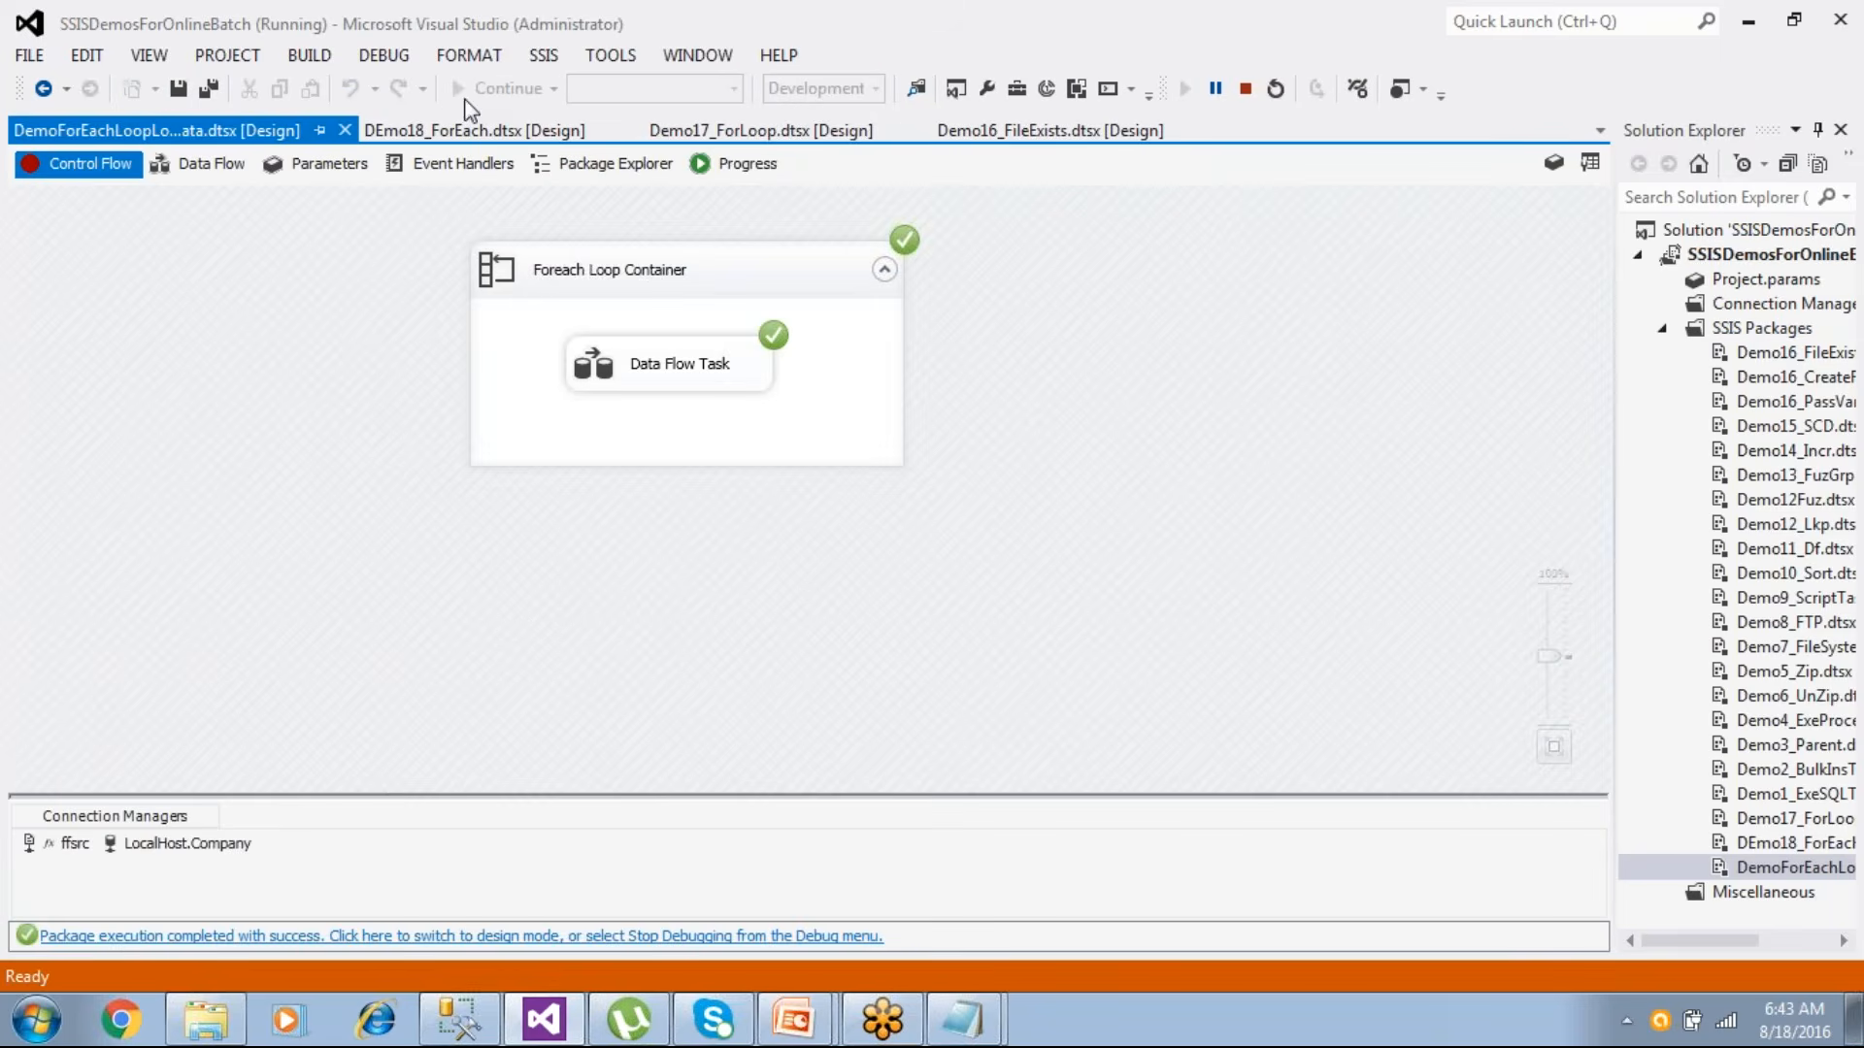
left_click(672, 936)
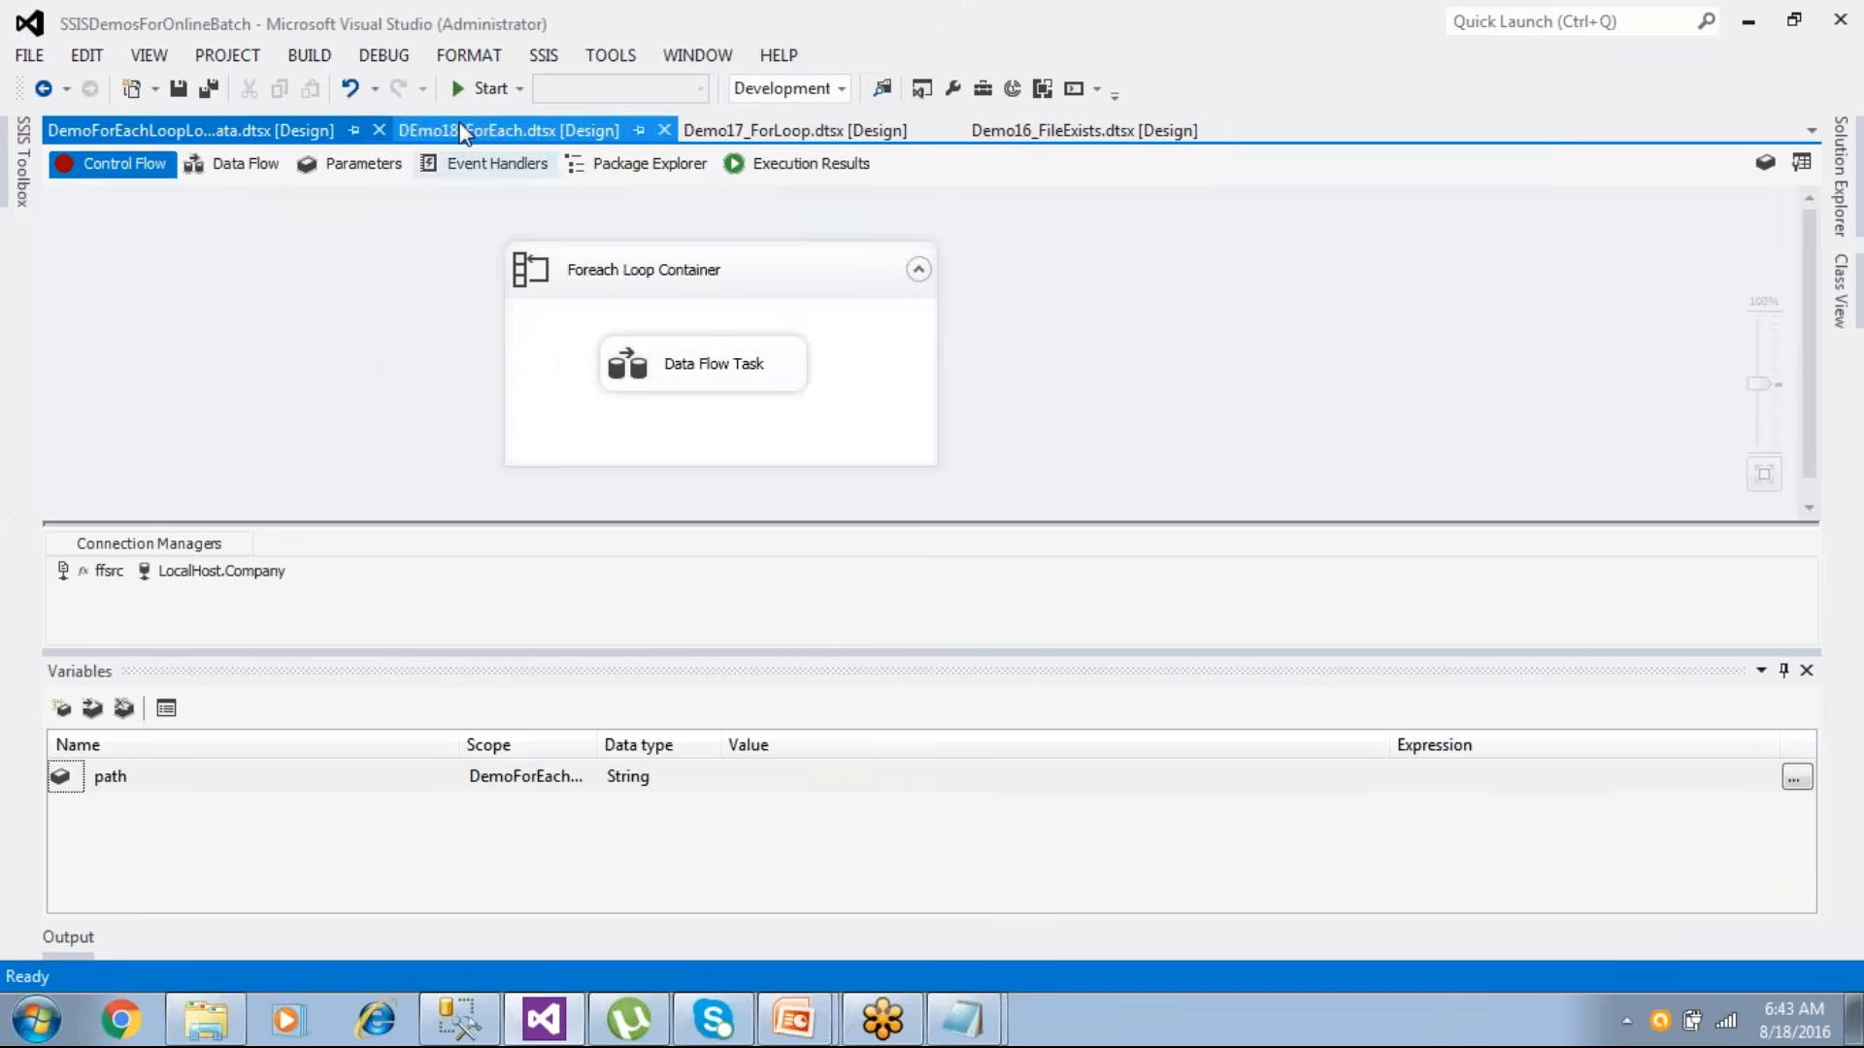
left_click(384, 57)
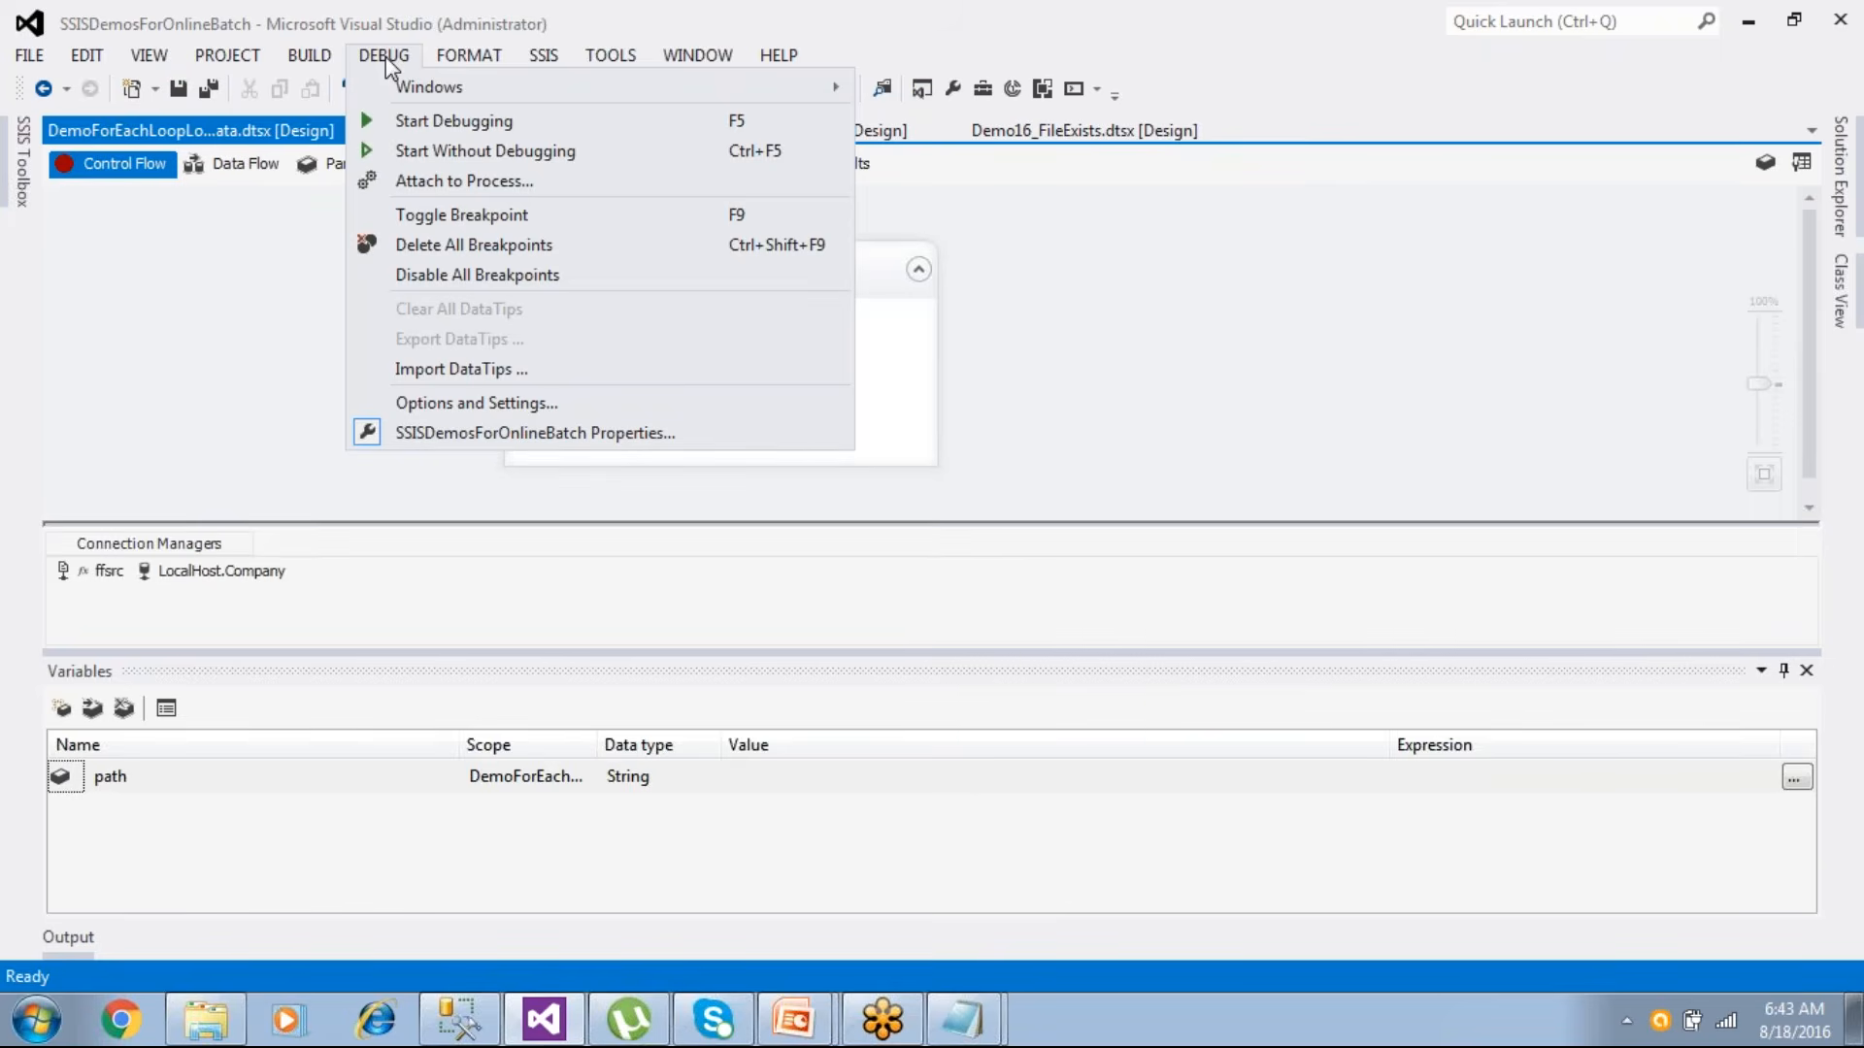
left_click(1190, 390)
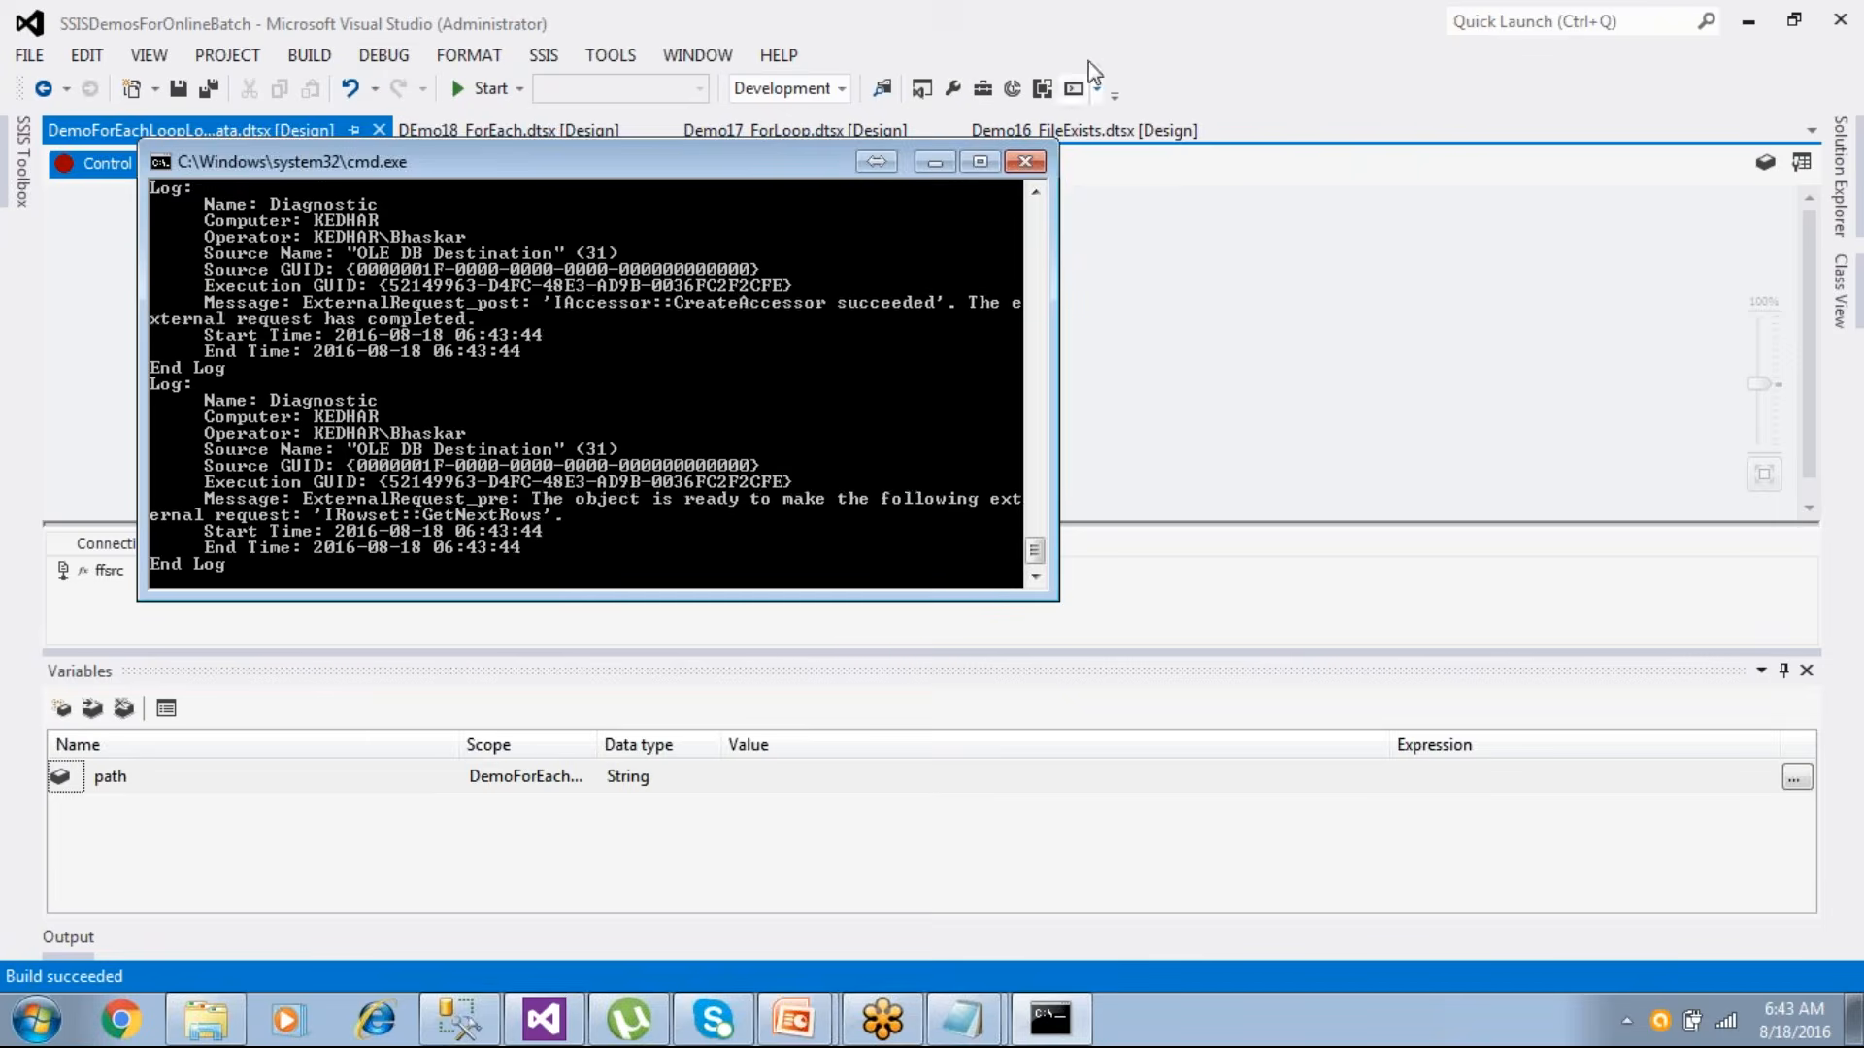
left_click(1027, 163)
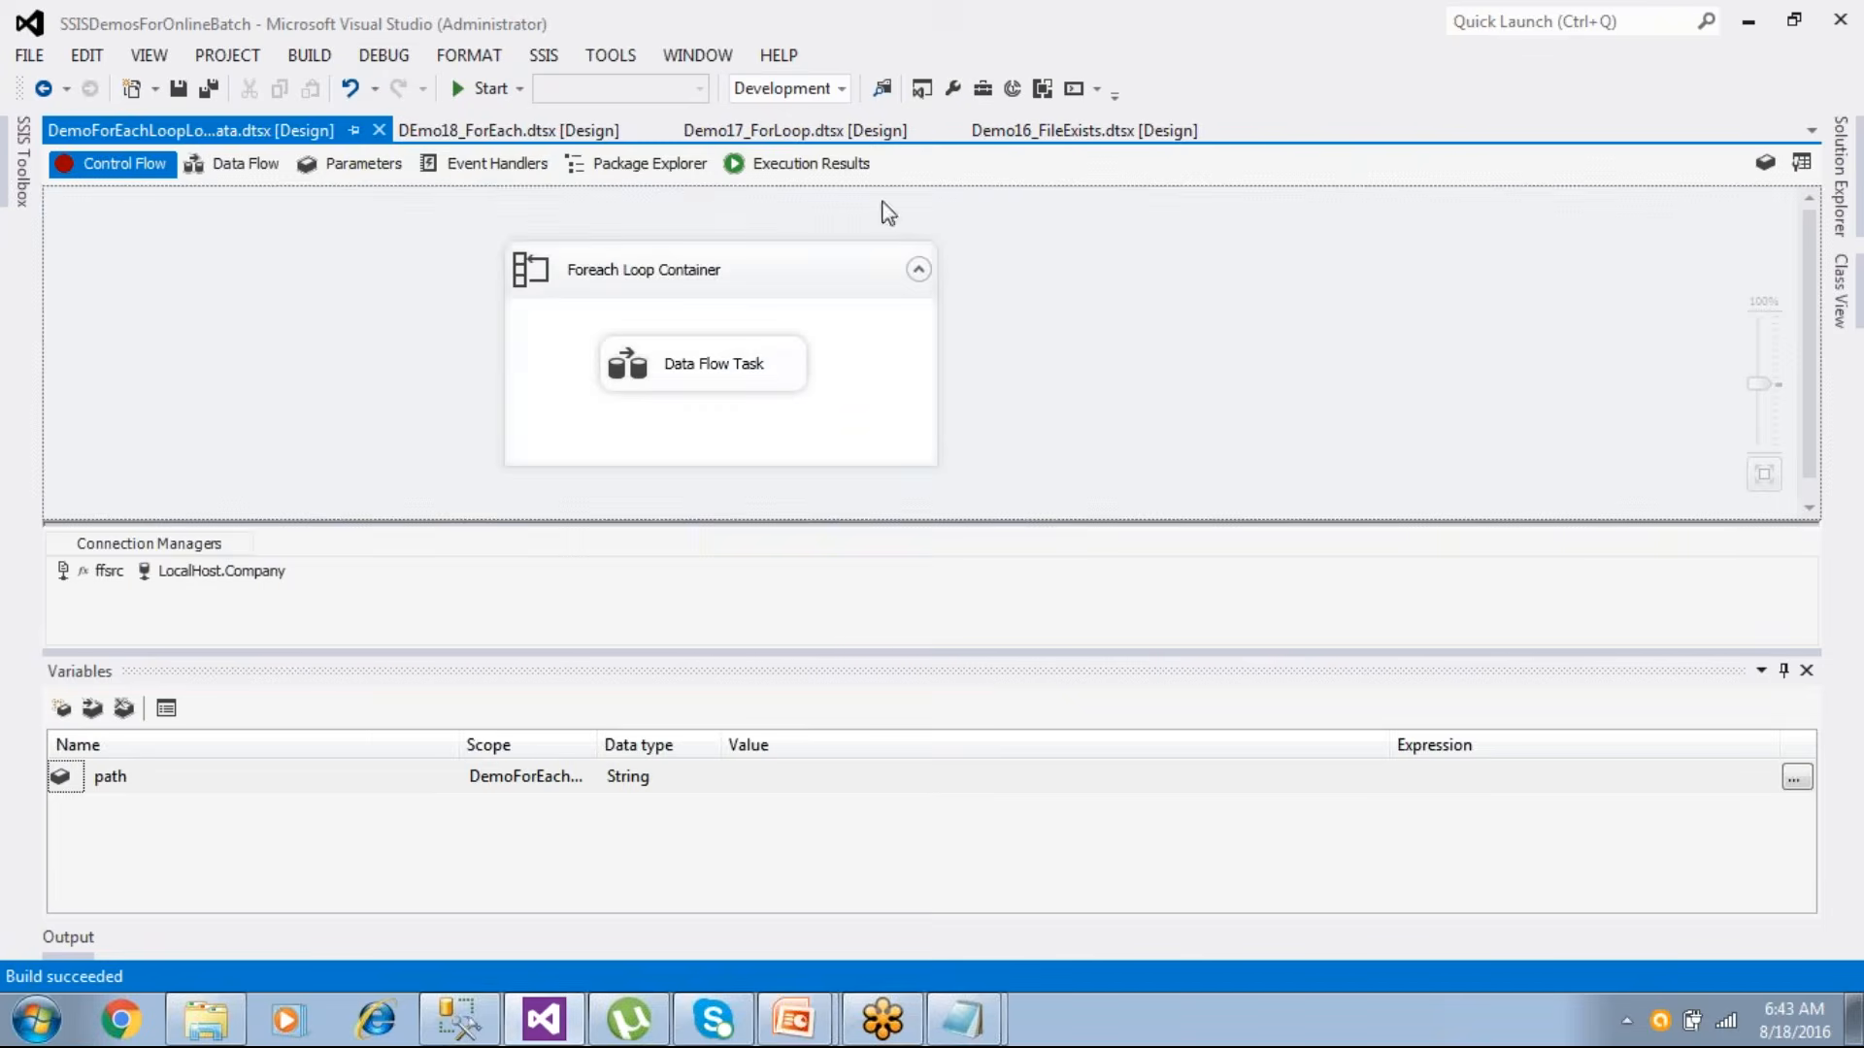
left_click(473, 91)
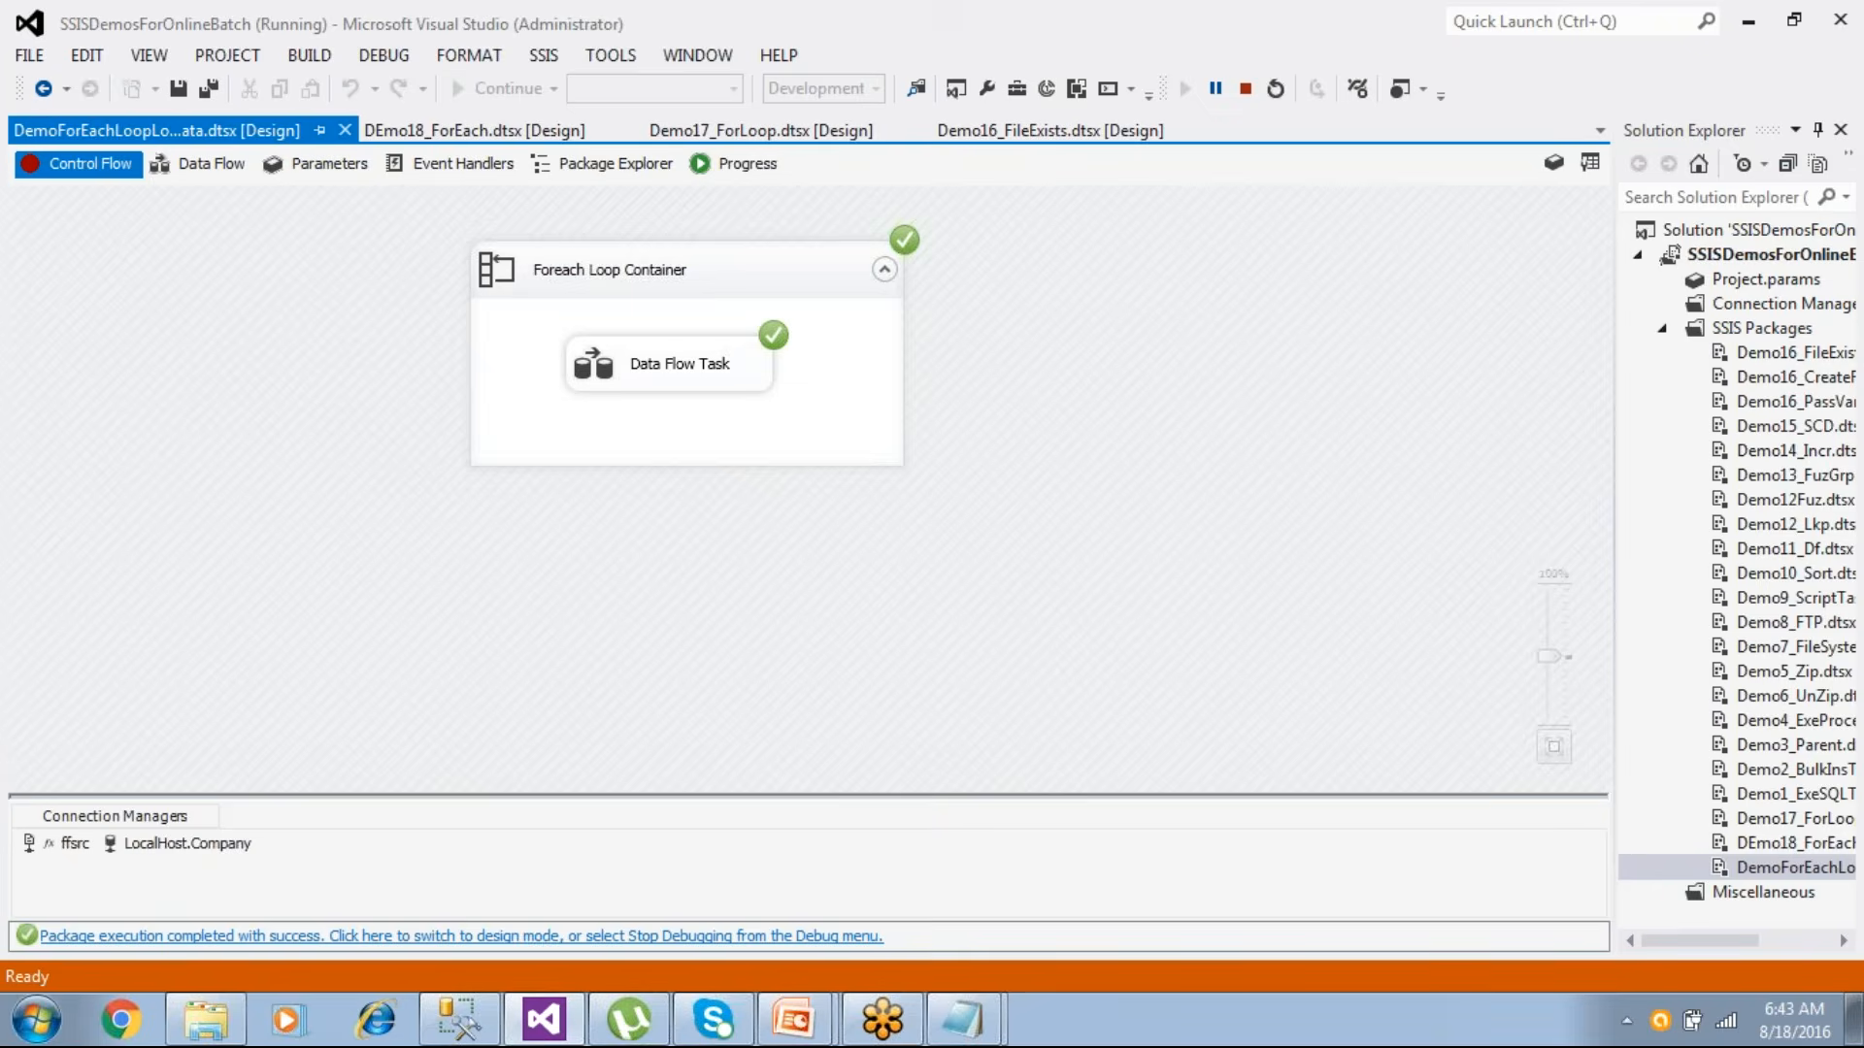
left_click(678, 942)
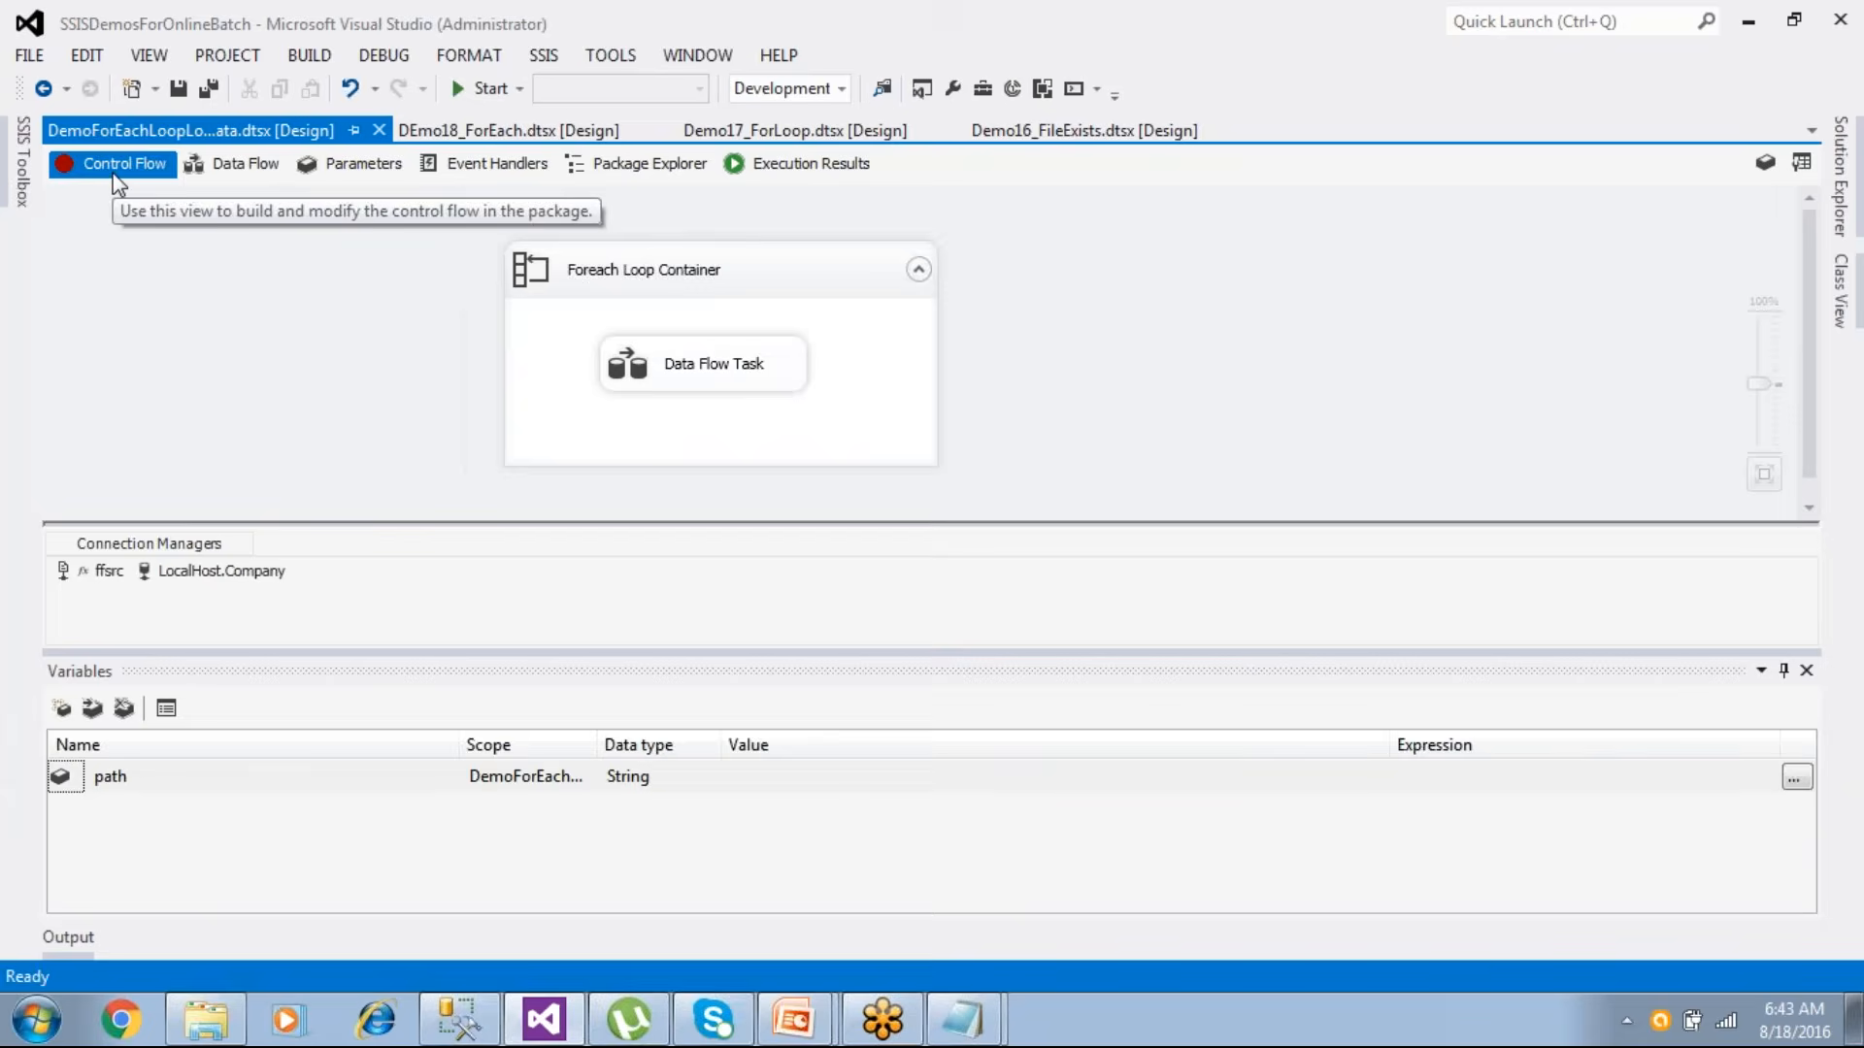
- Disable the package's OnVariableValueChanged and OnCustomEvent breakpoints and apply the settings
right_click(124, 258)
left_click(214, 613)
left_click(507, 594)
left_click(508, 625)
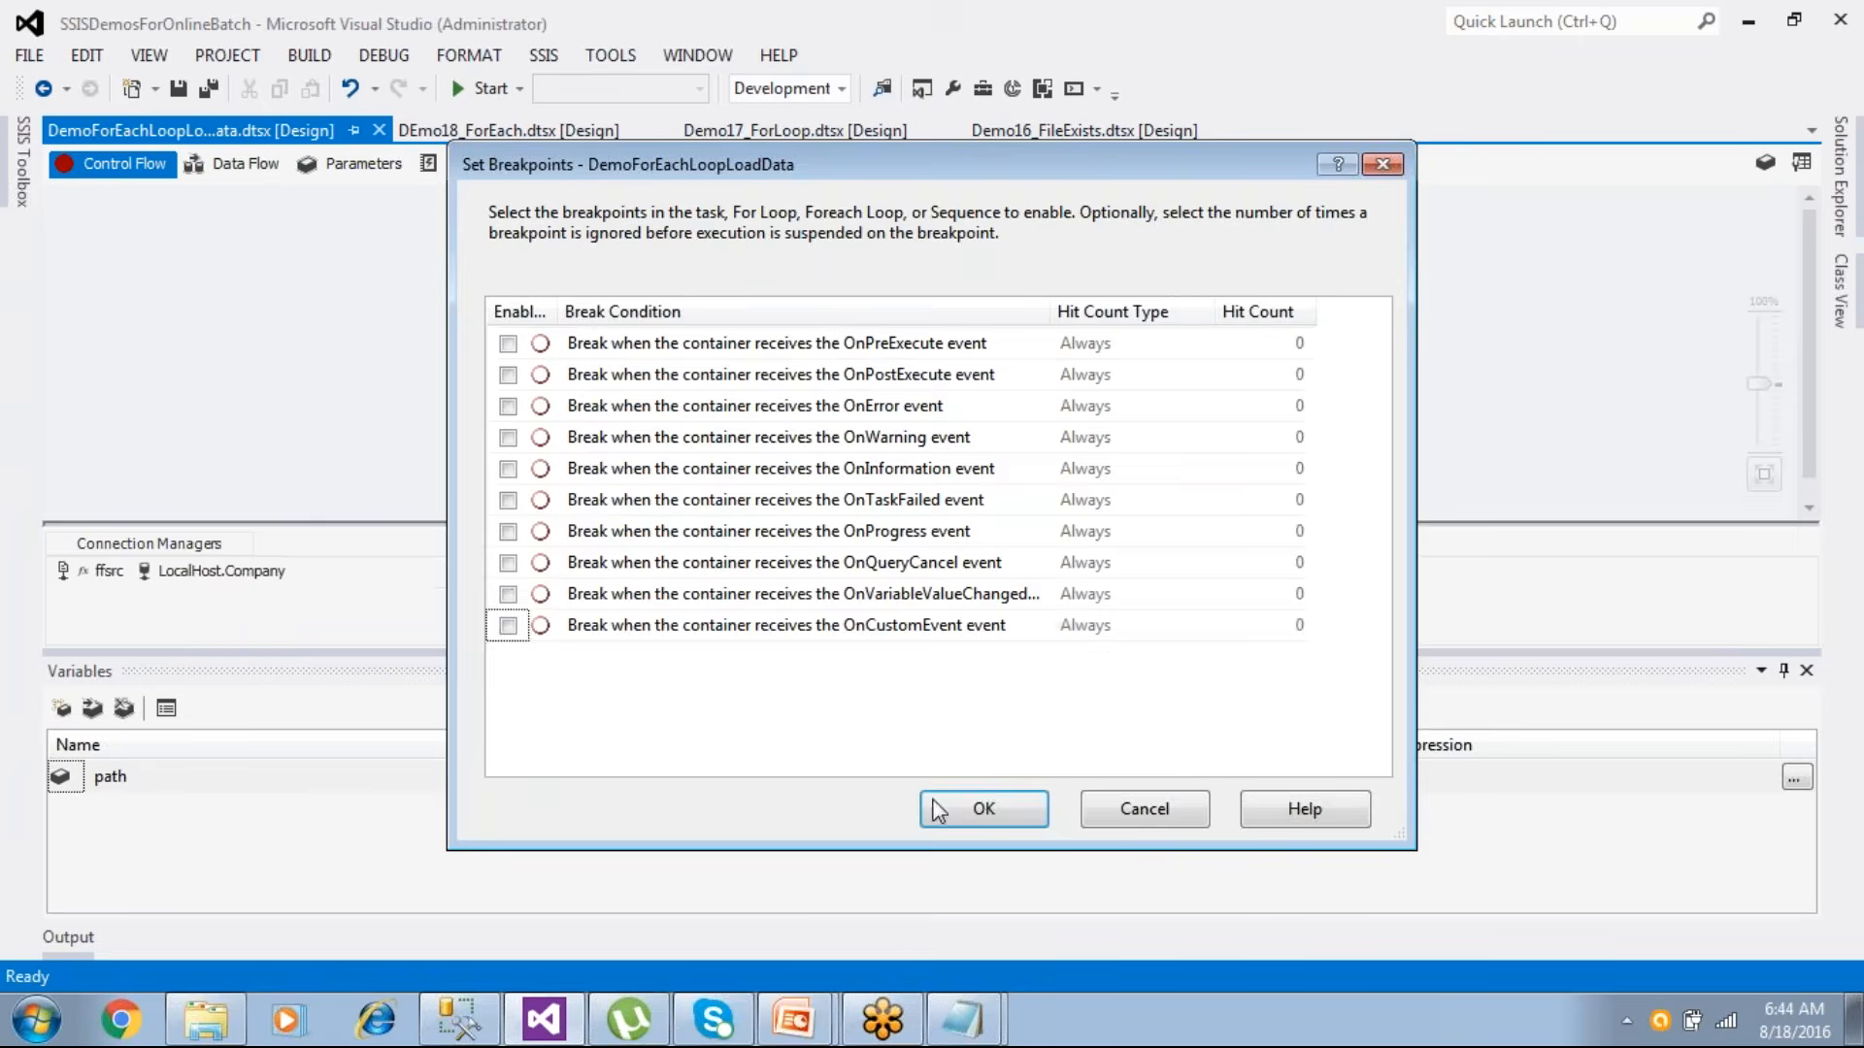
left_click(984, 810)
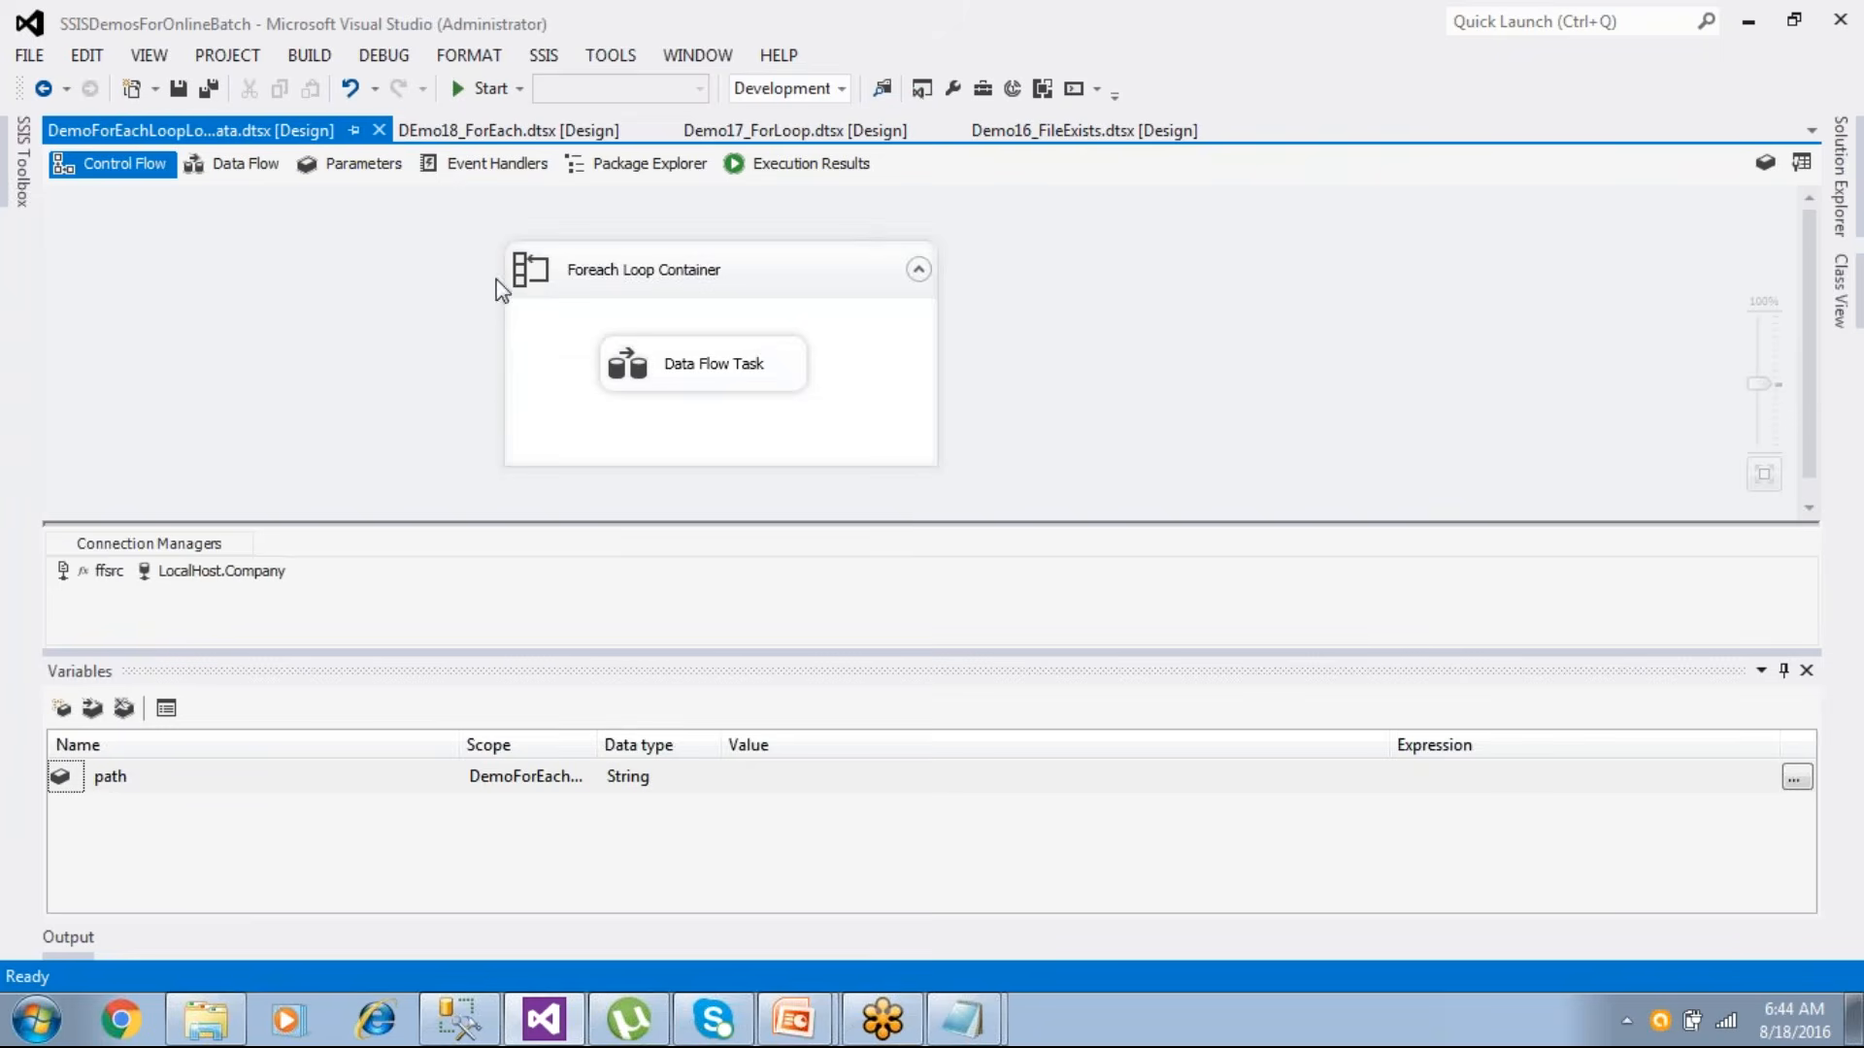
- Run the package in debug mode, display the Locals window for variable values, and return to design mode
left_click(392, 60)
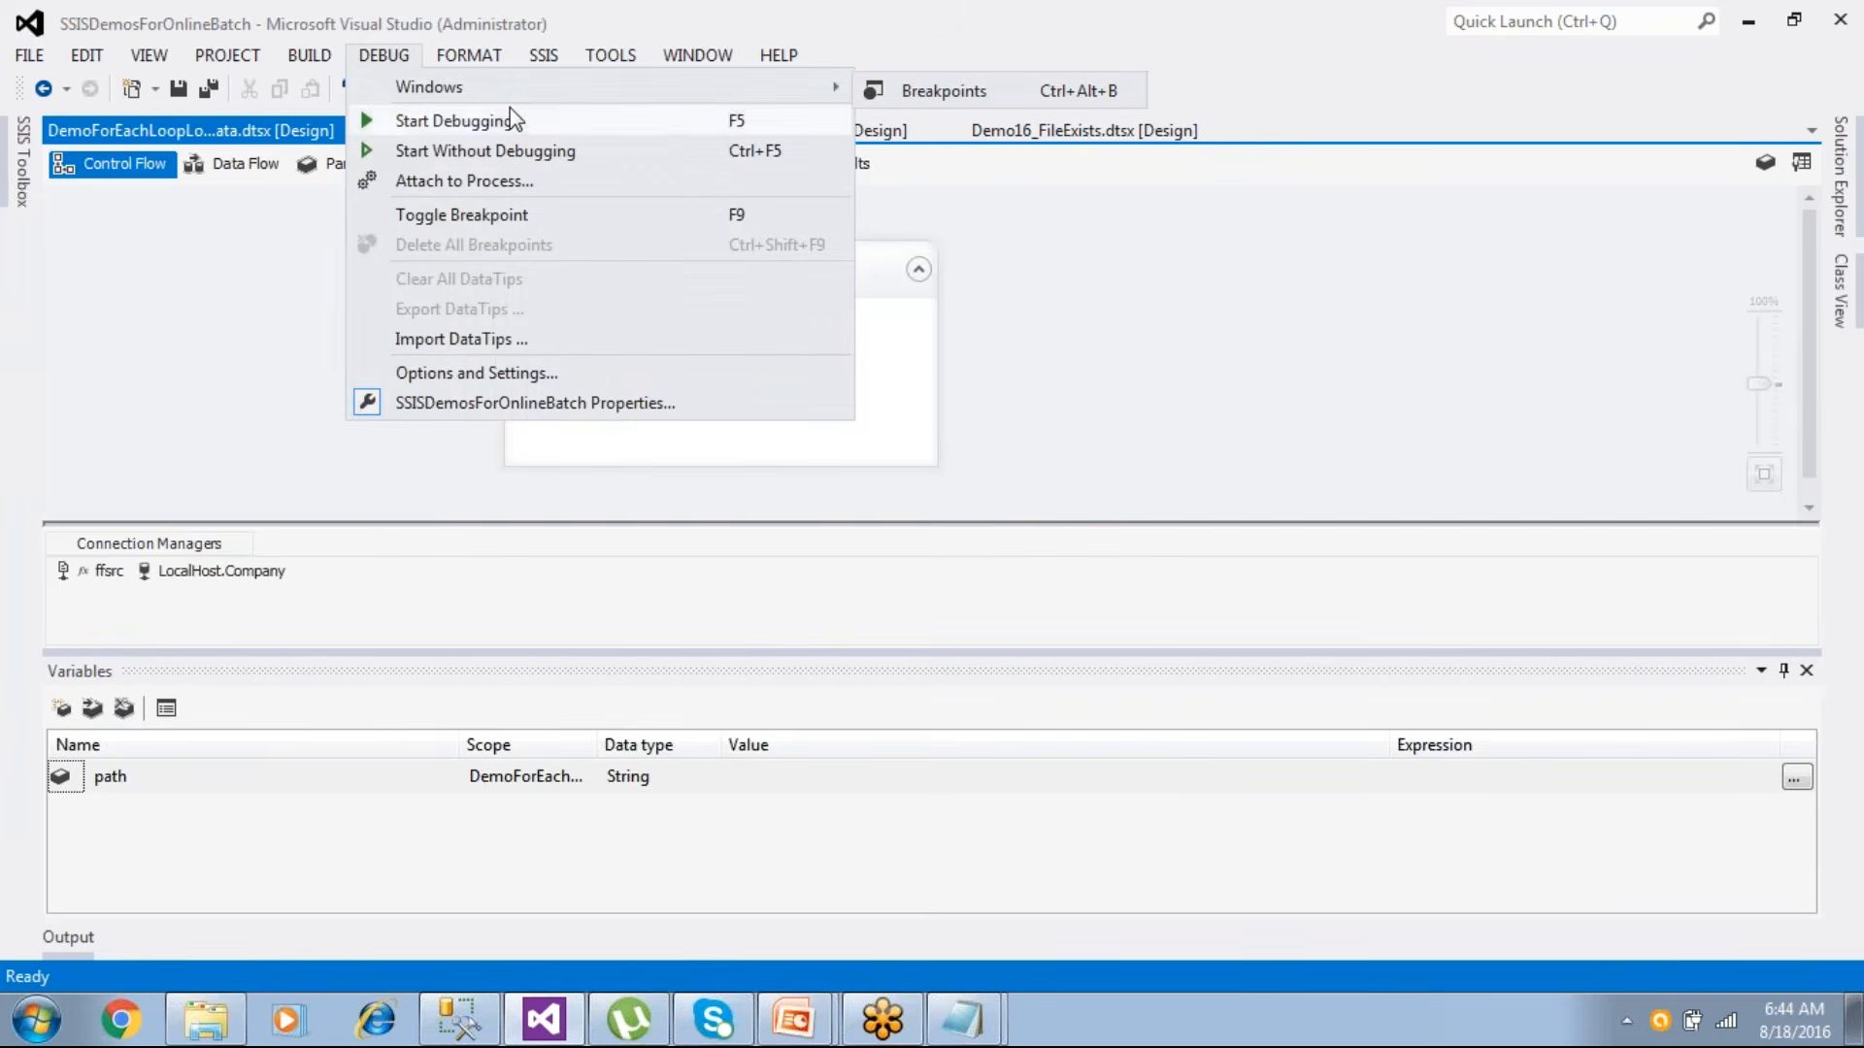
left_click(1149, 309)
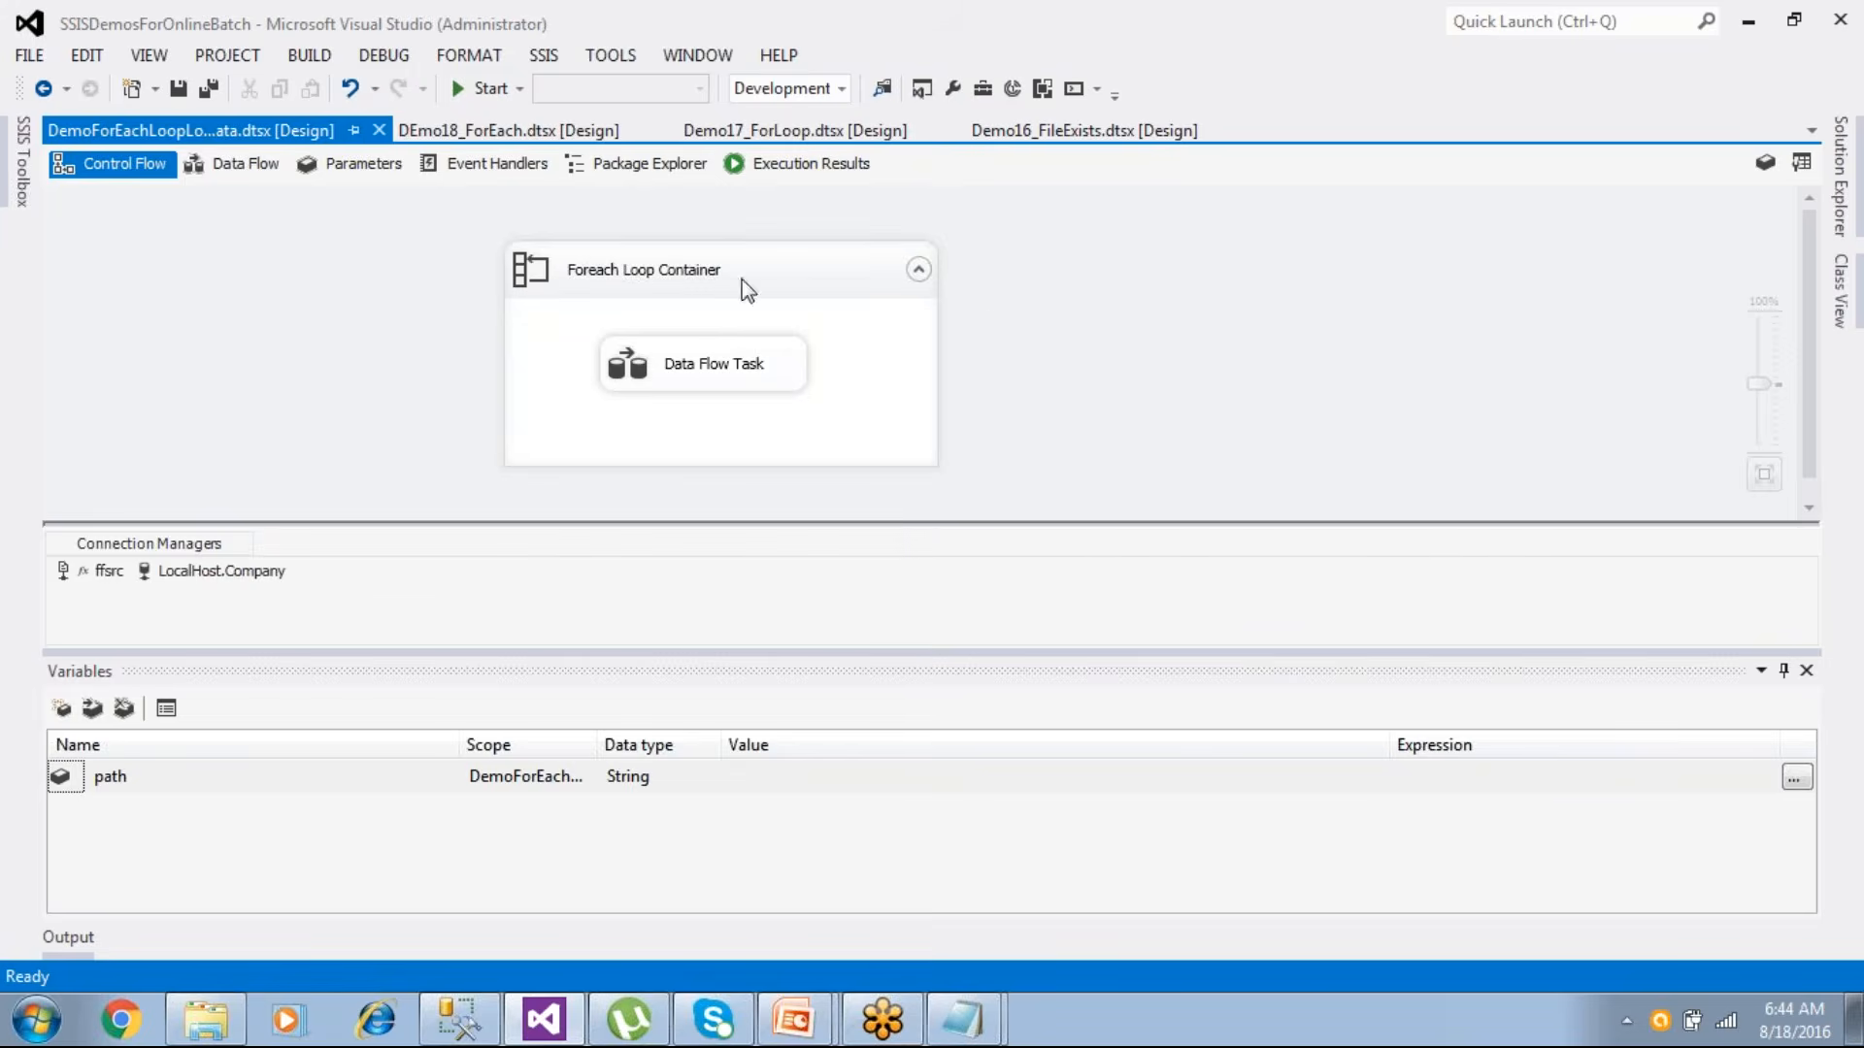
left_click(463, 94)
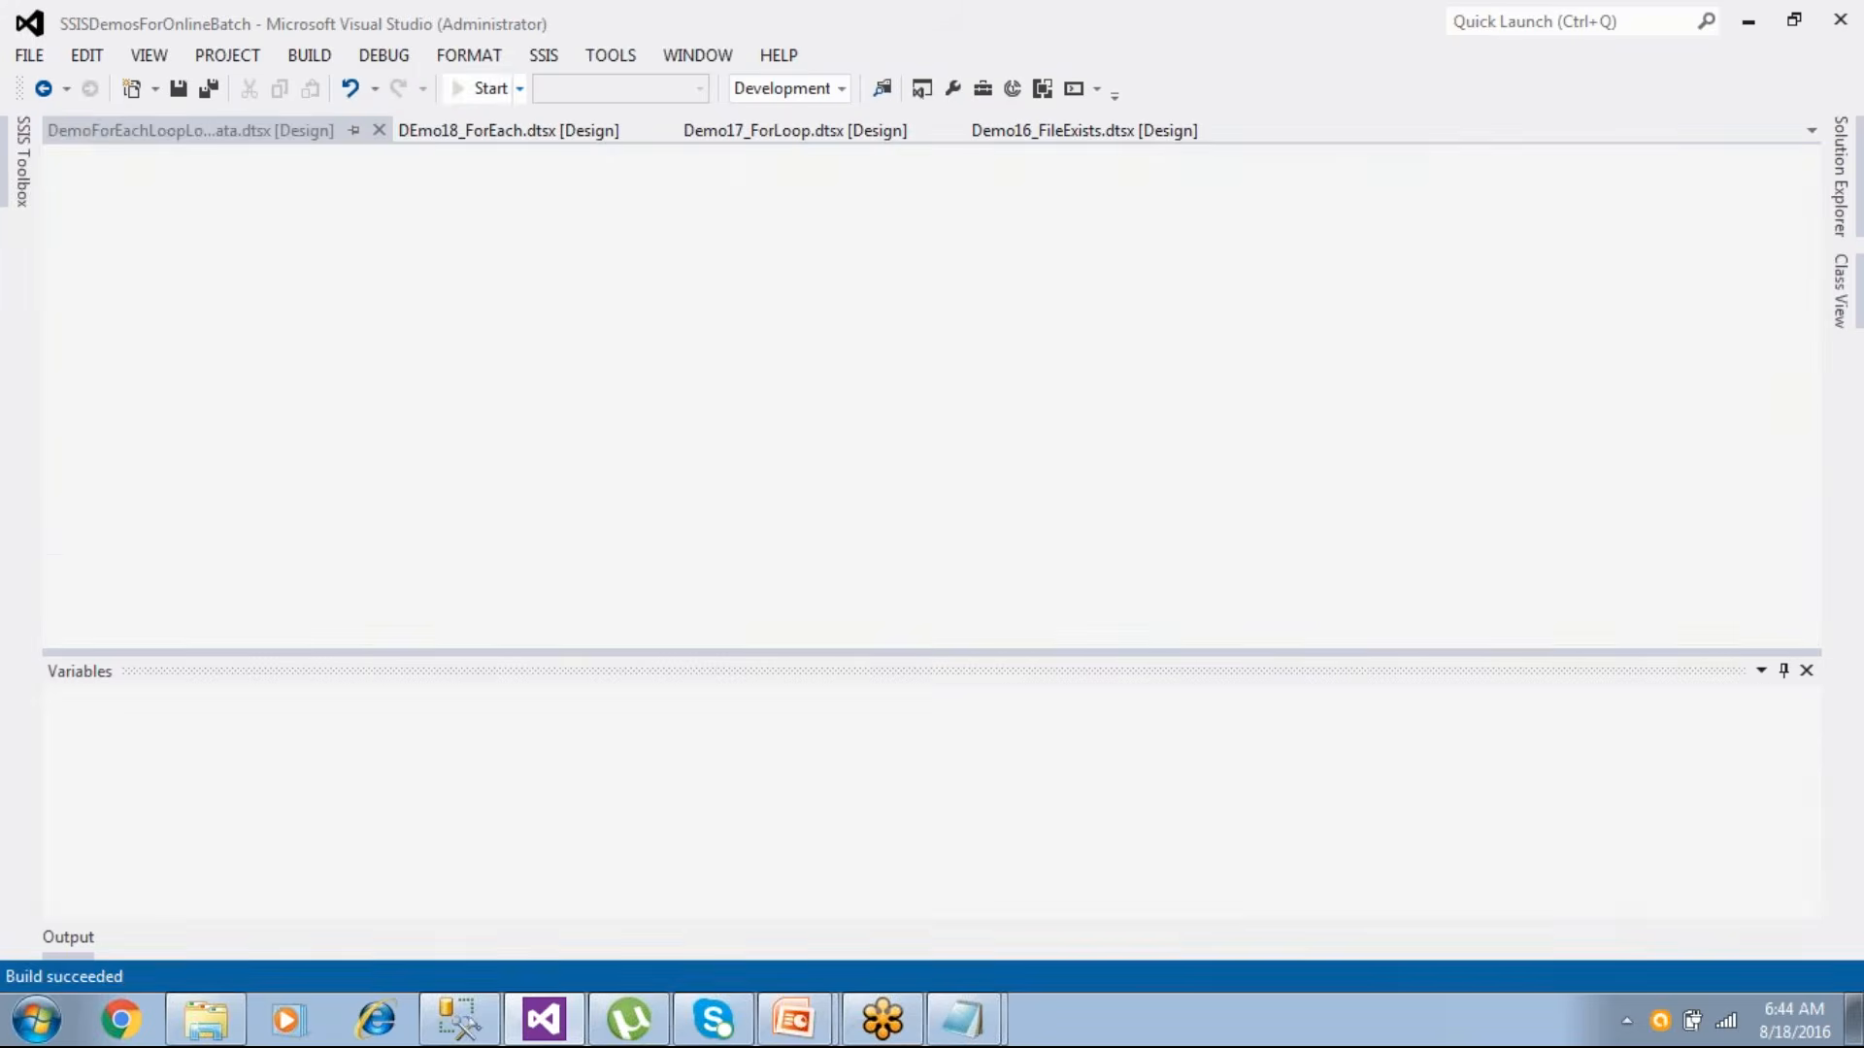
left_click(388, 58)
mouse_move(403, 95)
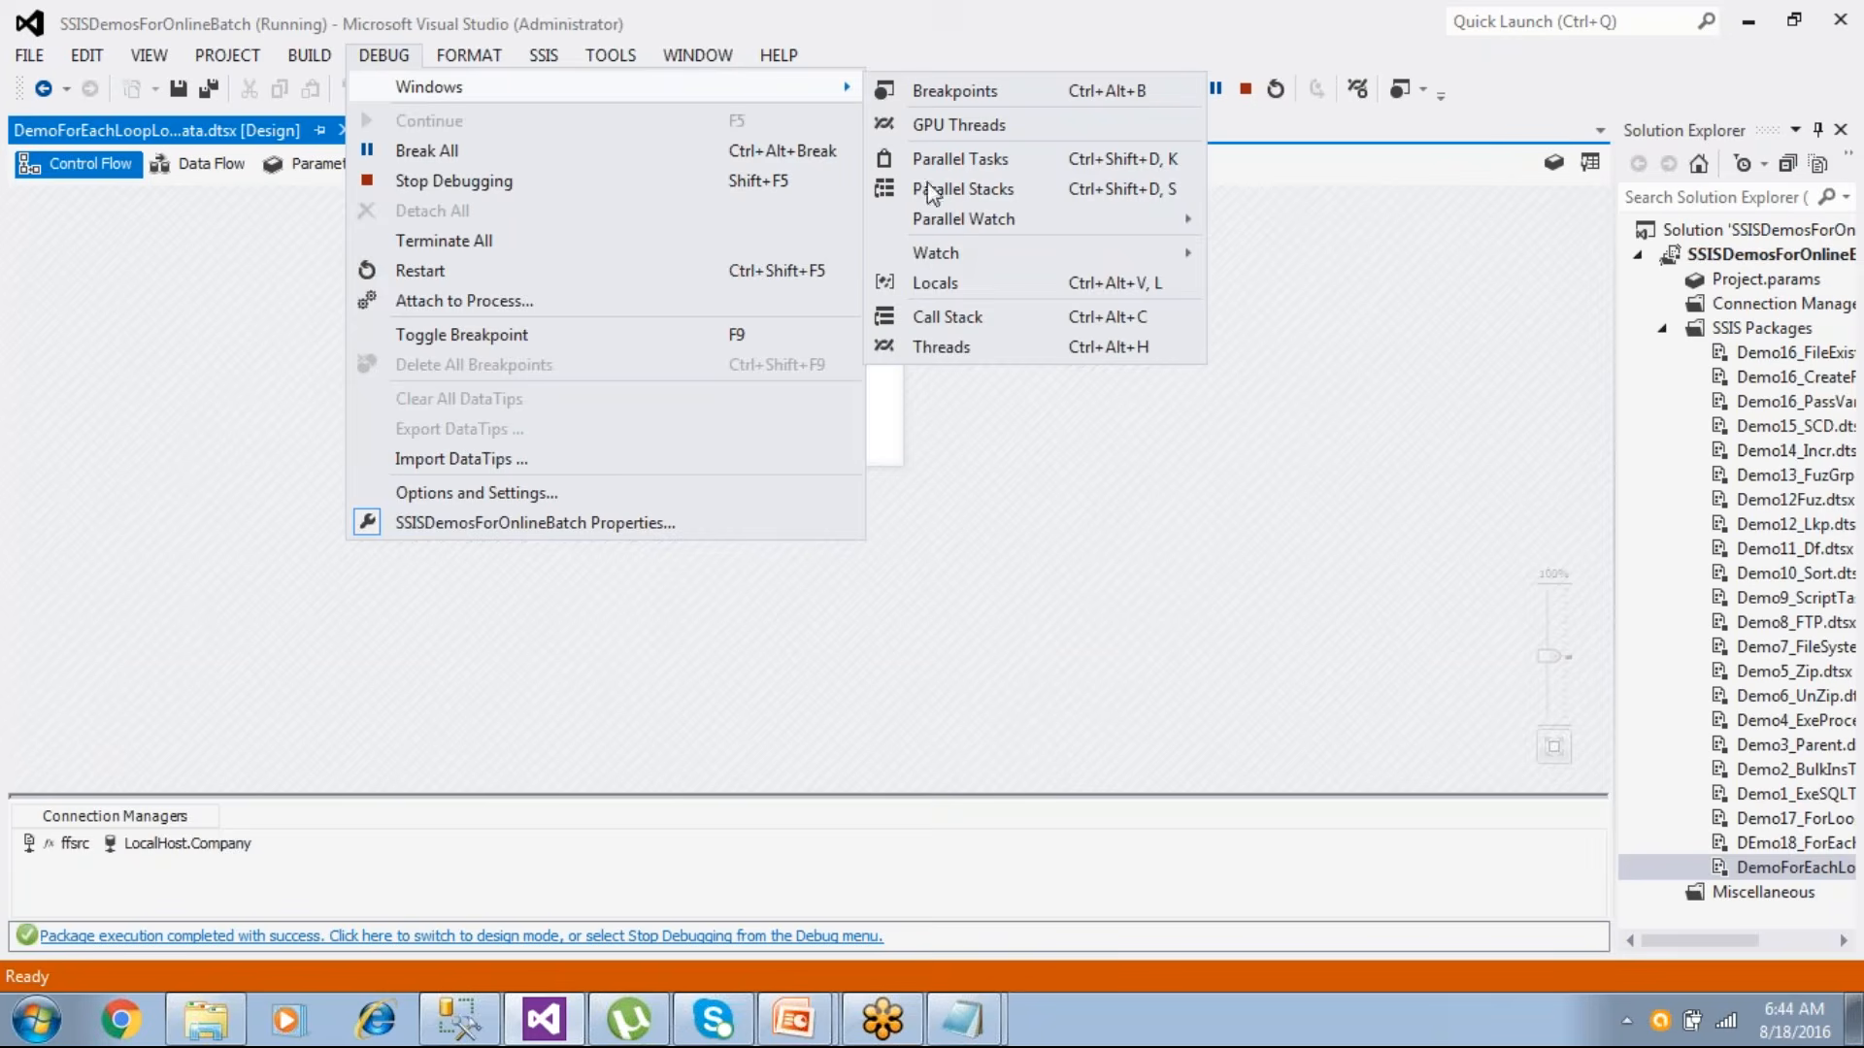
left_click(952, 297)
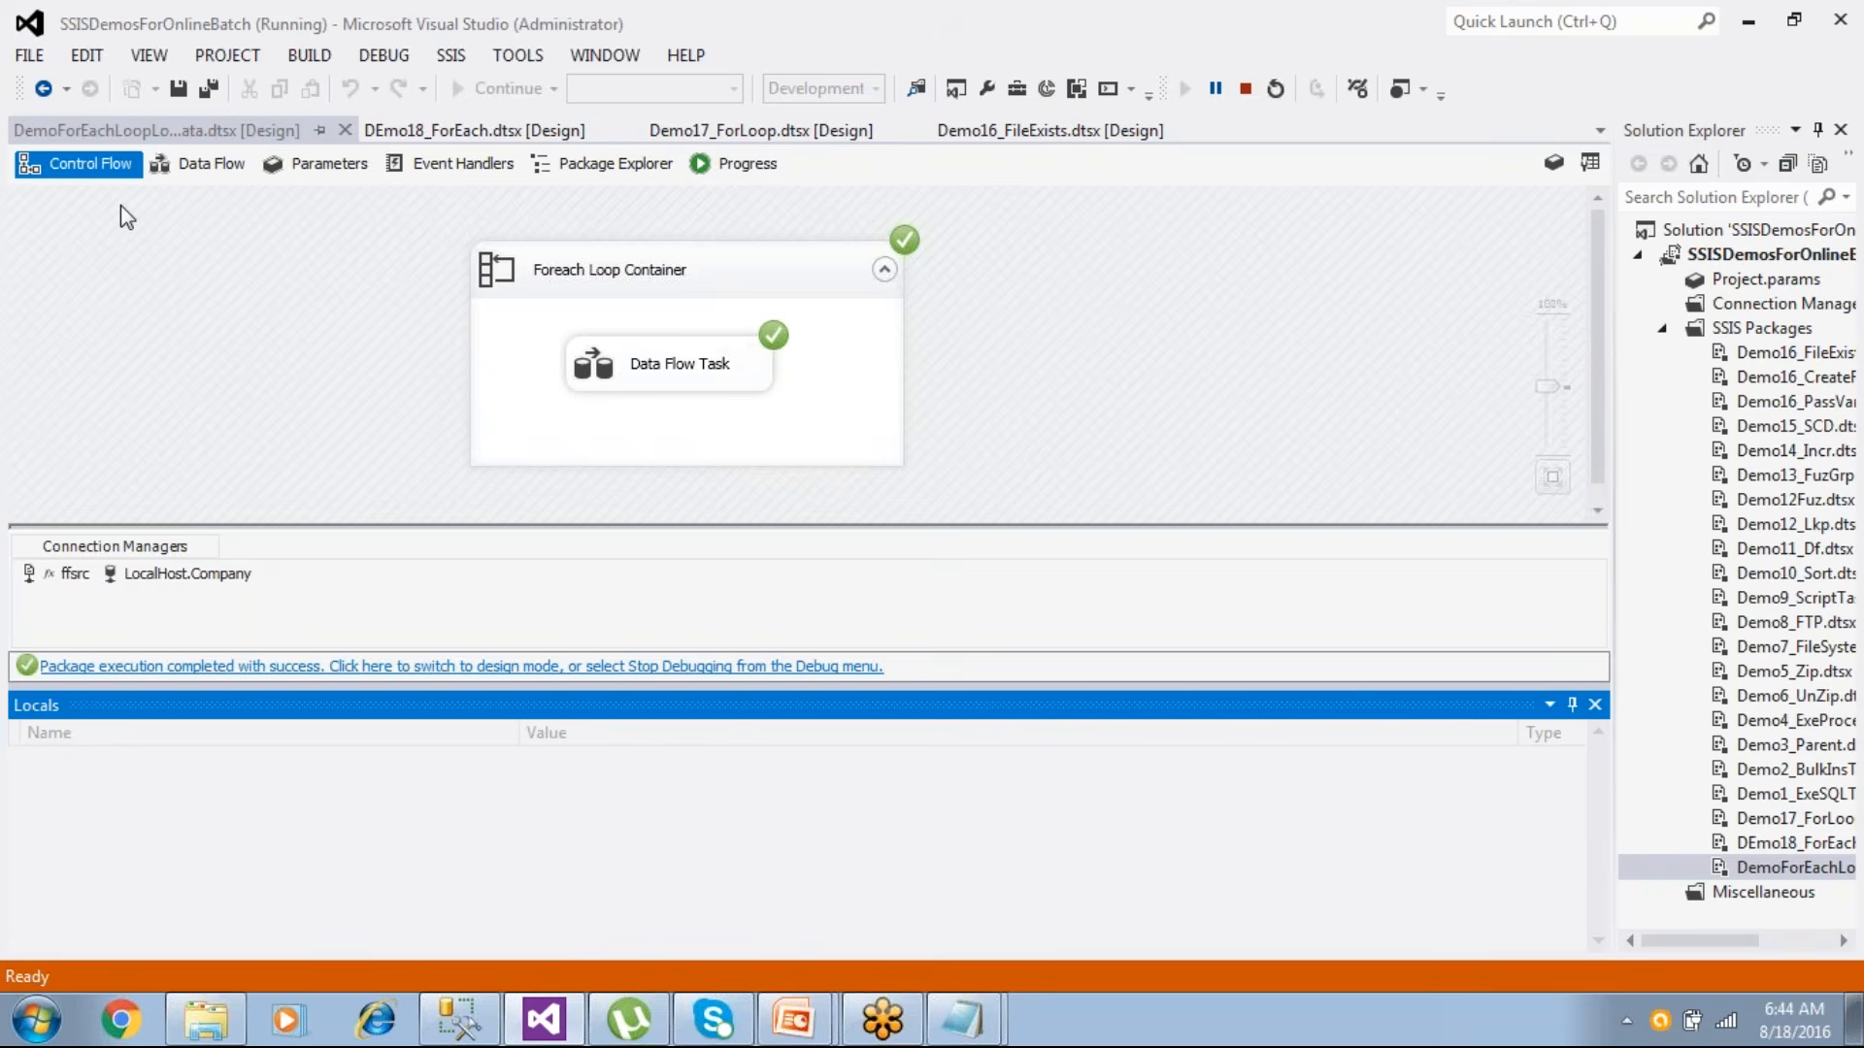
left_click(706, 670)
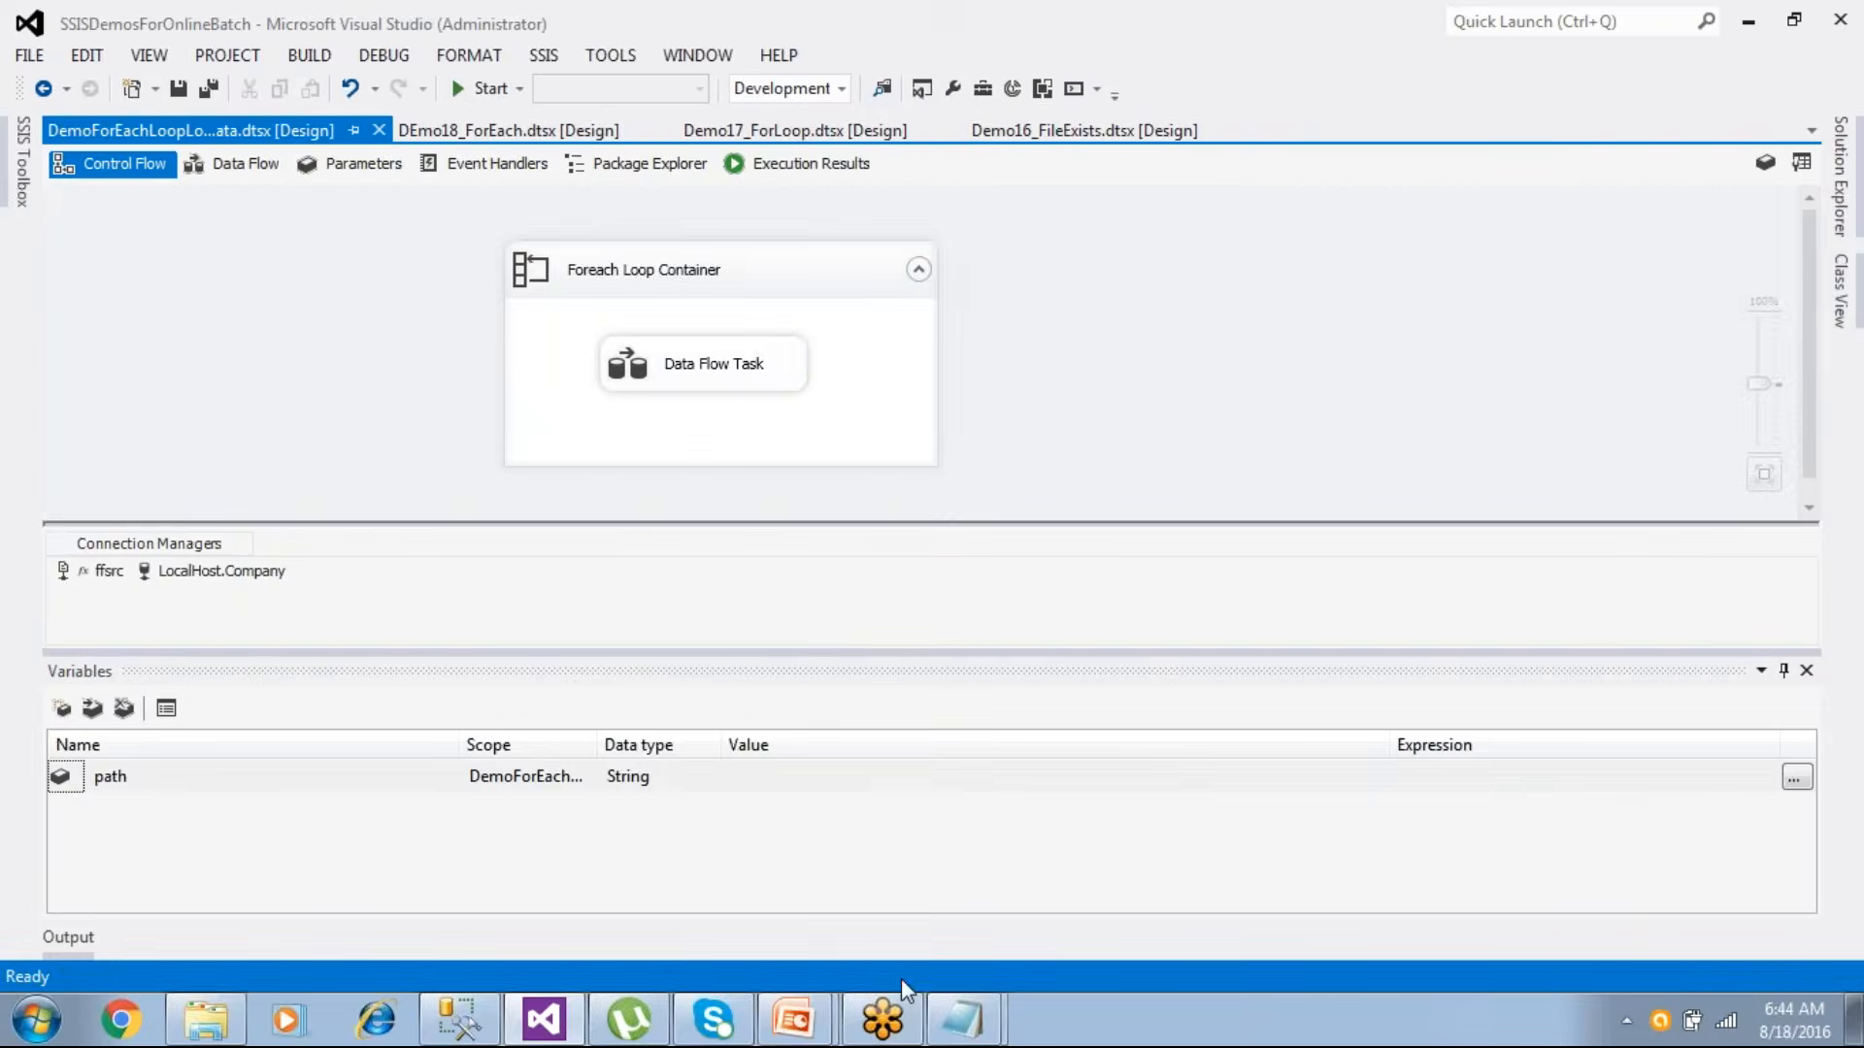
- Switch to the PowerPoint slide show to view the Dynamic Connection slide, and return to Visual Studio
mouse_move(791, 1037)
left_click(811, 963)
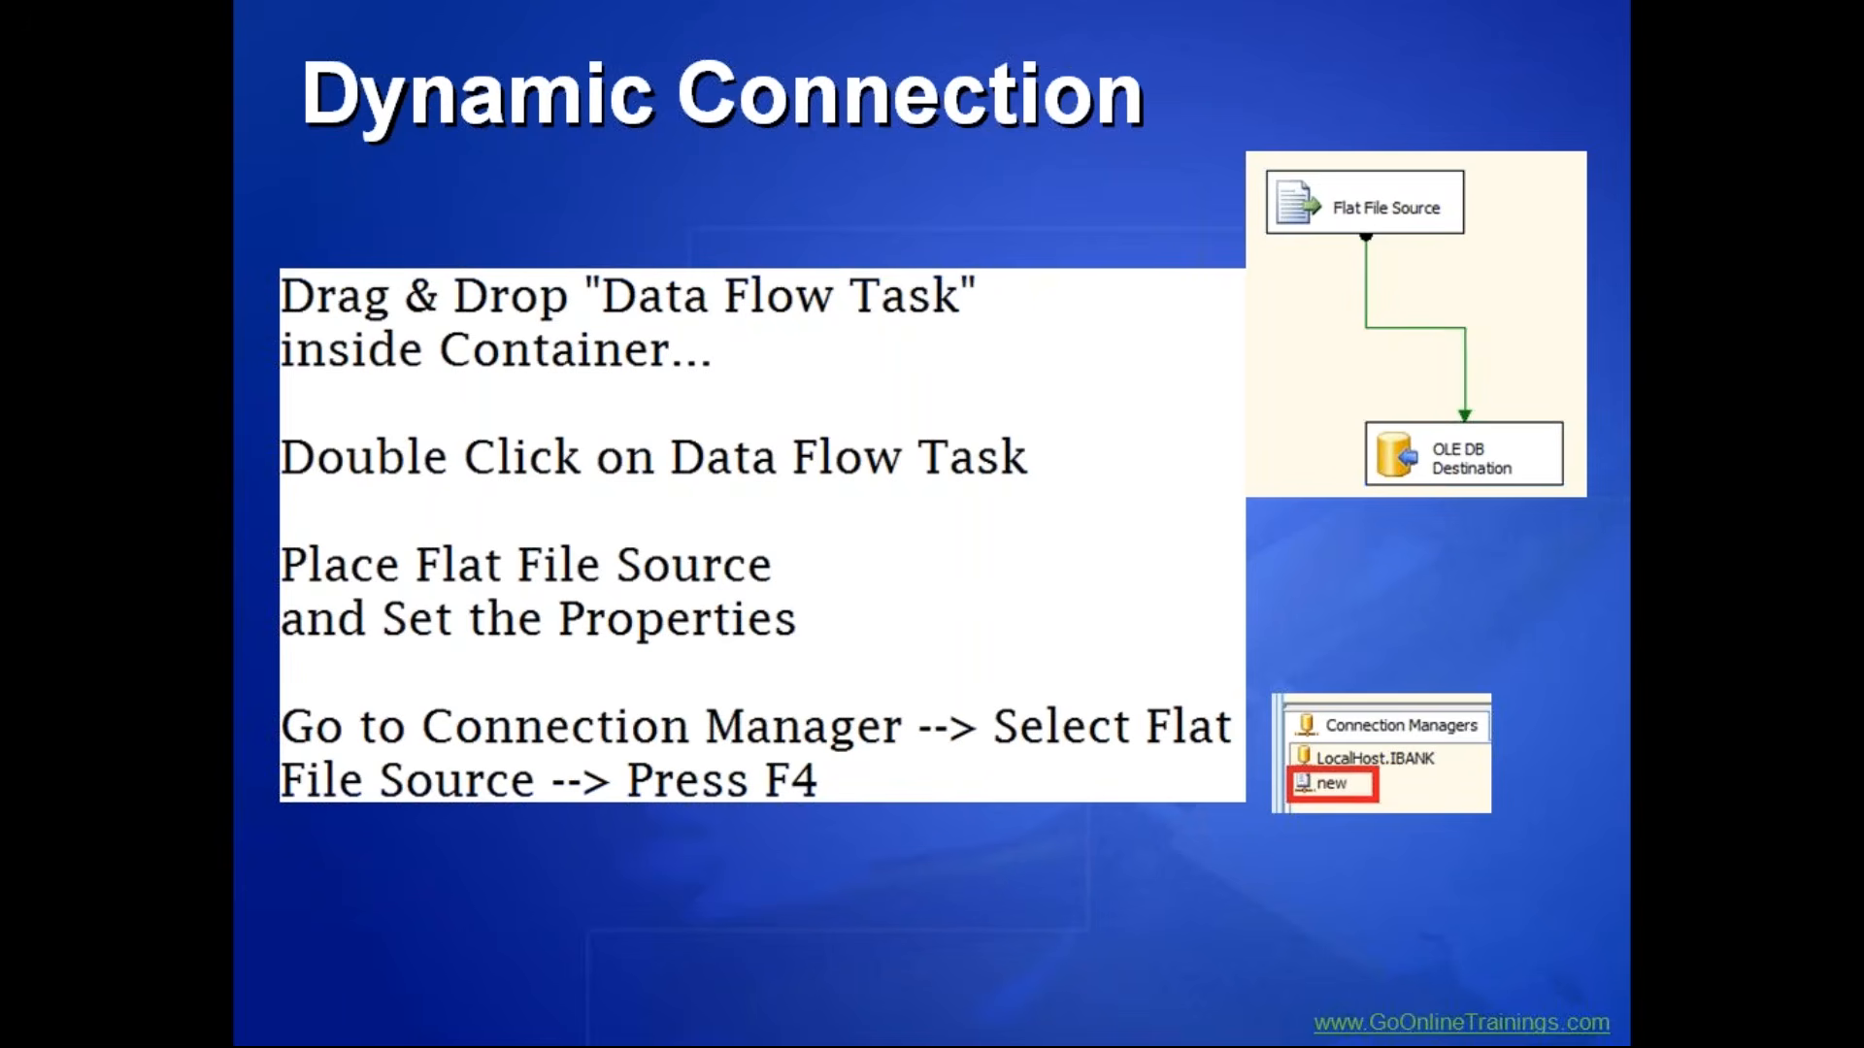
key("super")
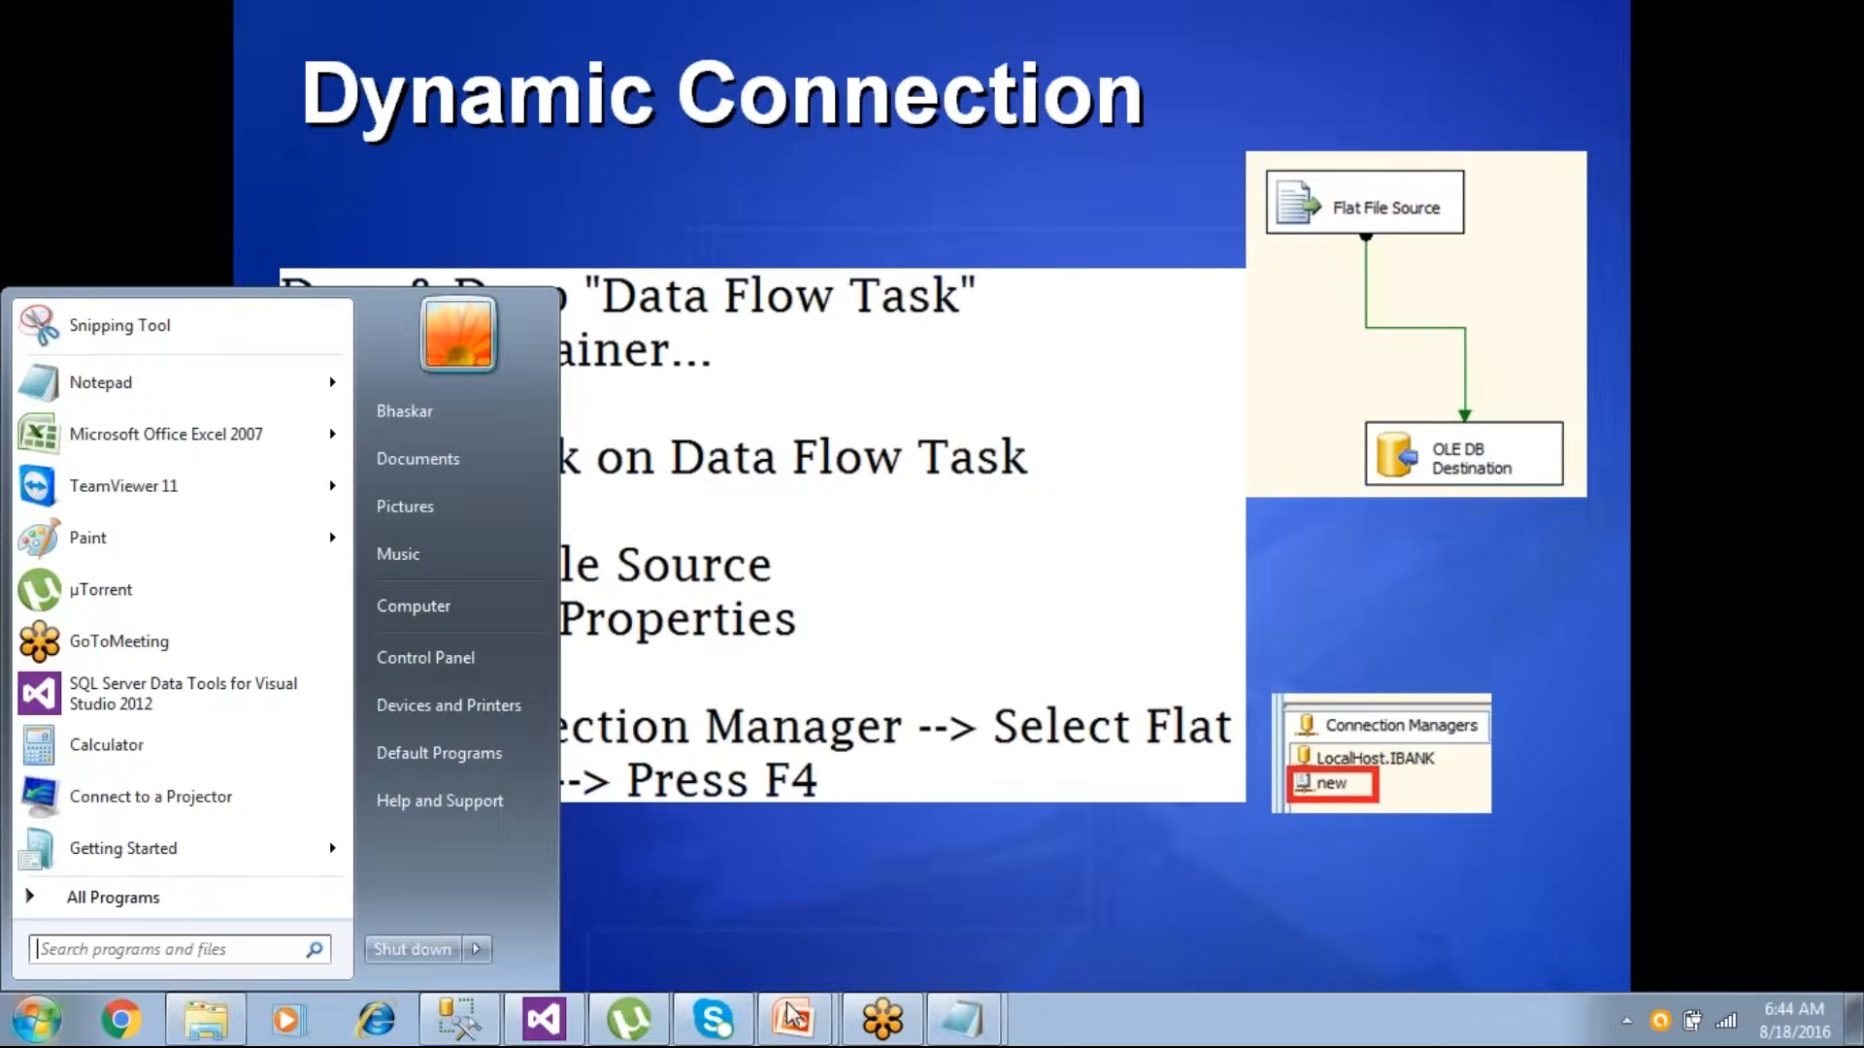
left_click(543, 1019)
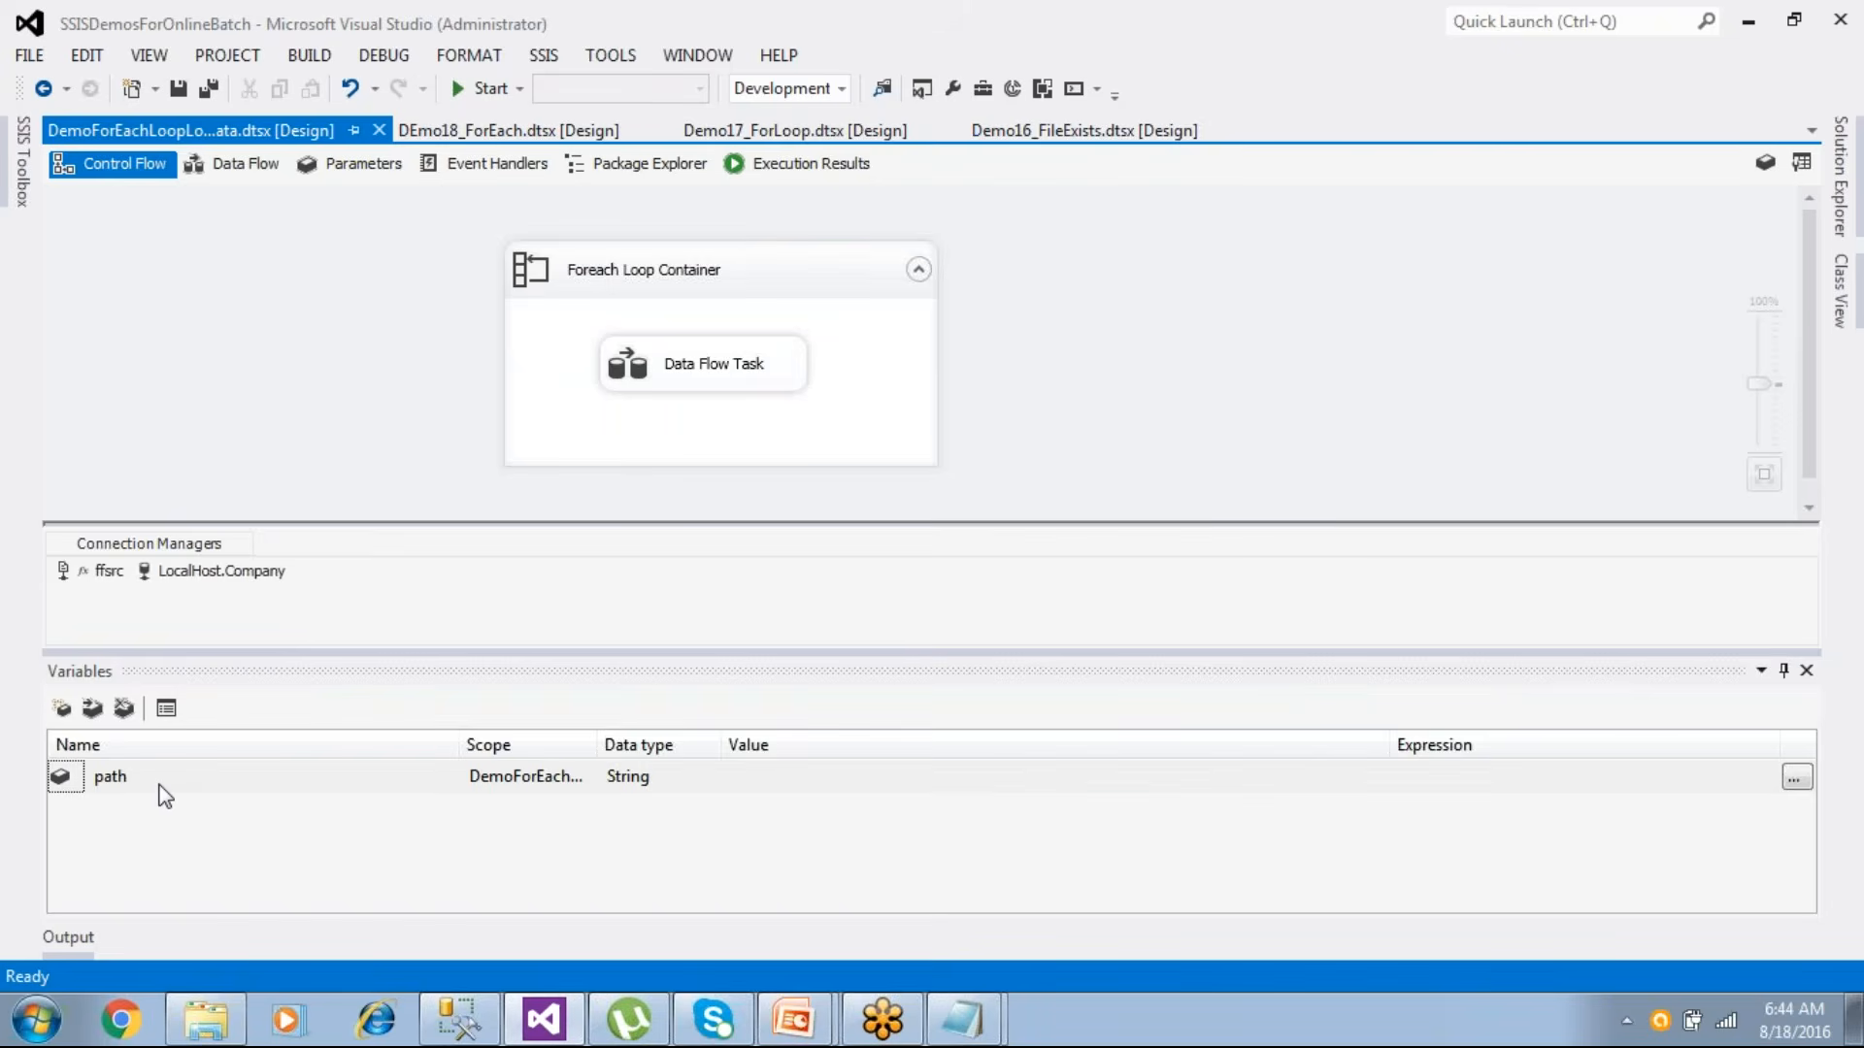
- Review the package-level breakpoint conditions of DemoForEachLoopLoadData and close the dialog
right_click(1097, 279)
left_click(1179, 641)
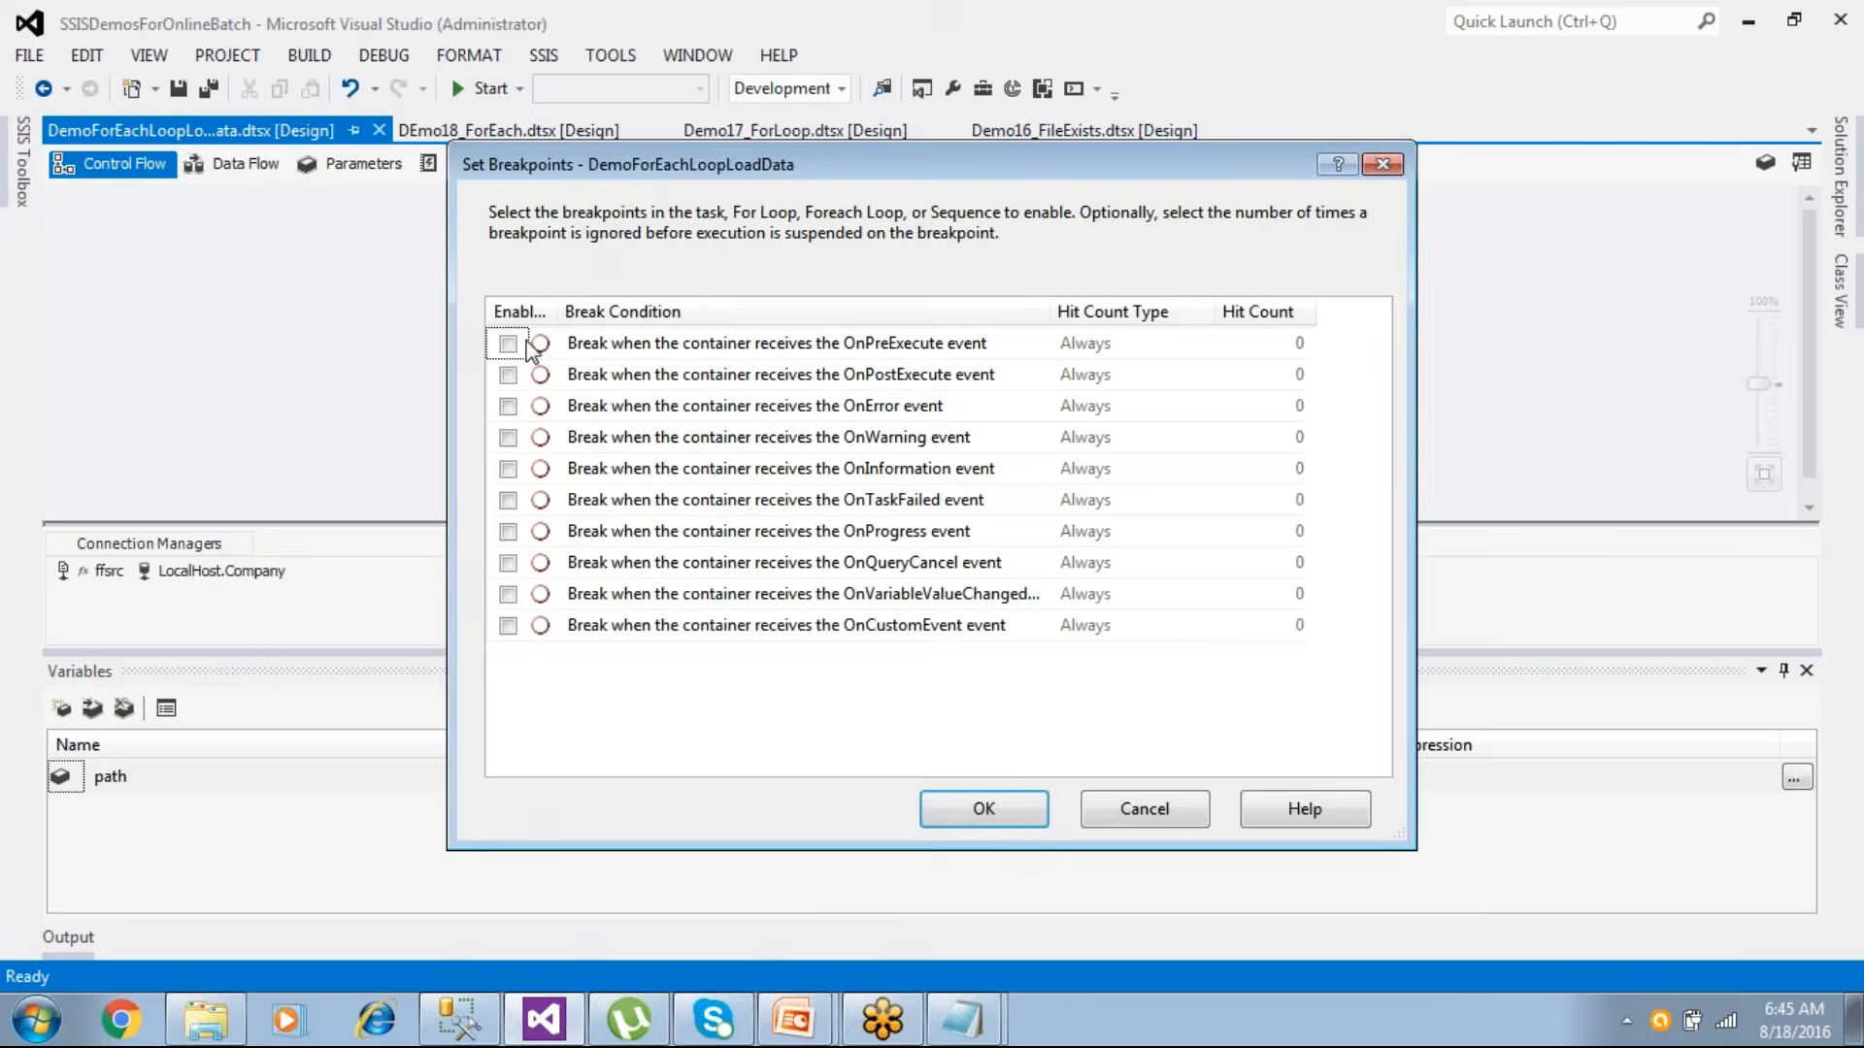
left_click(990, 805)
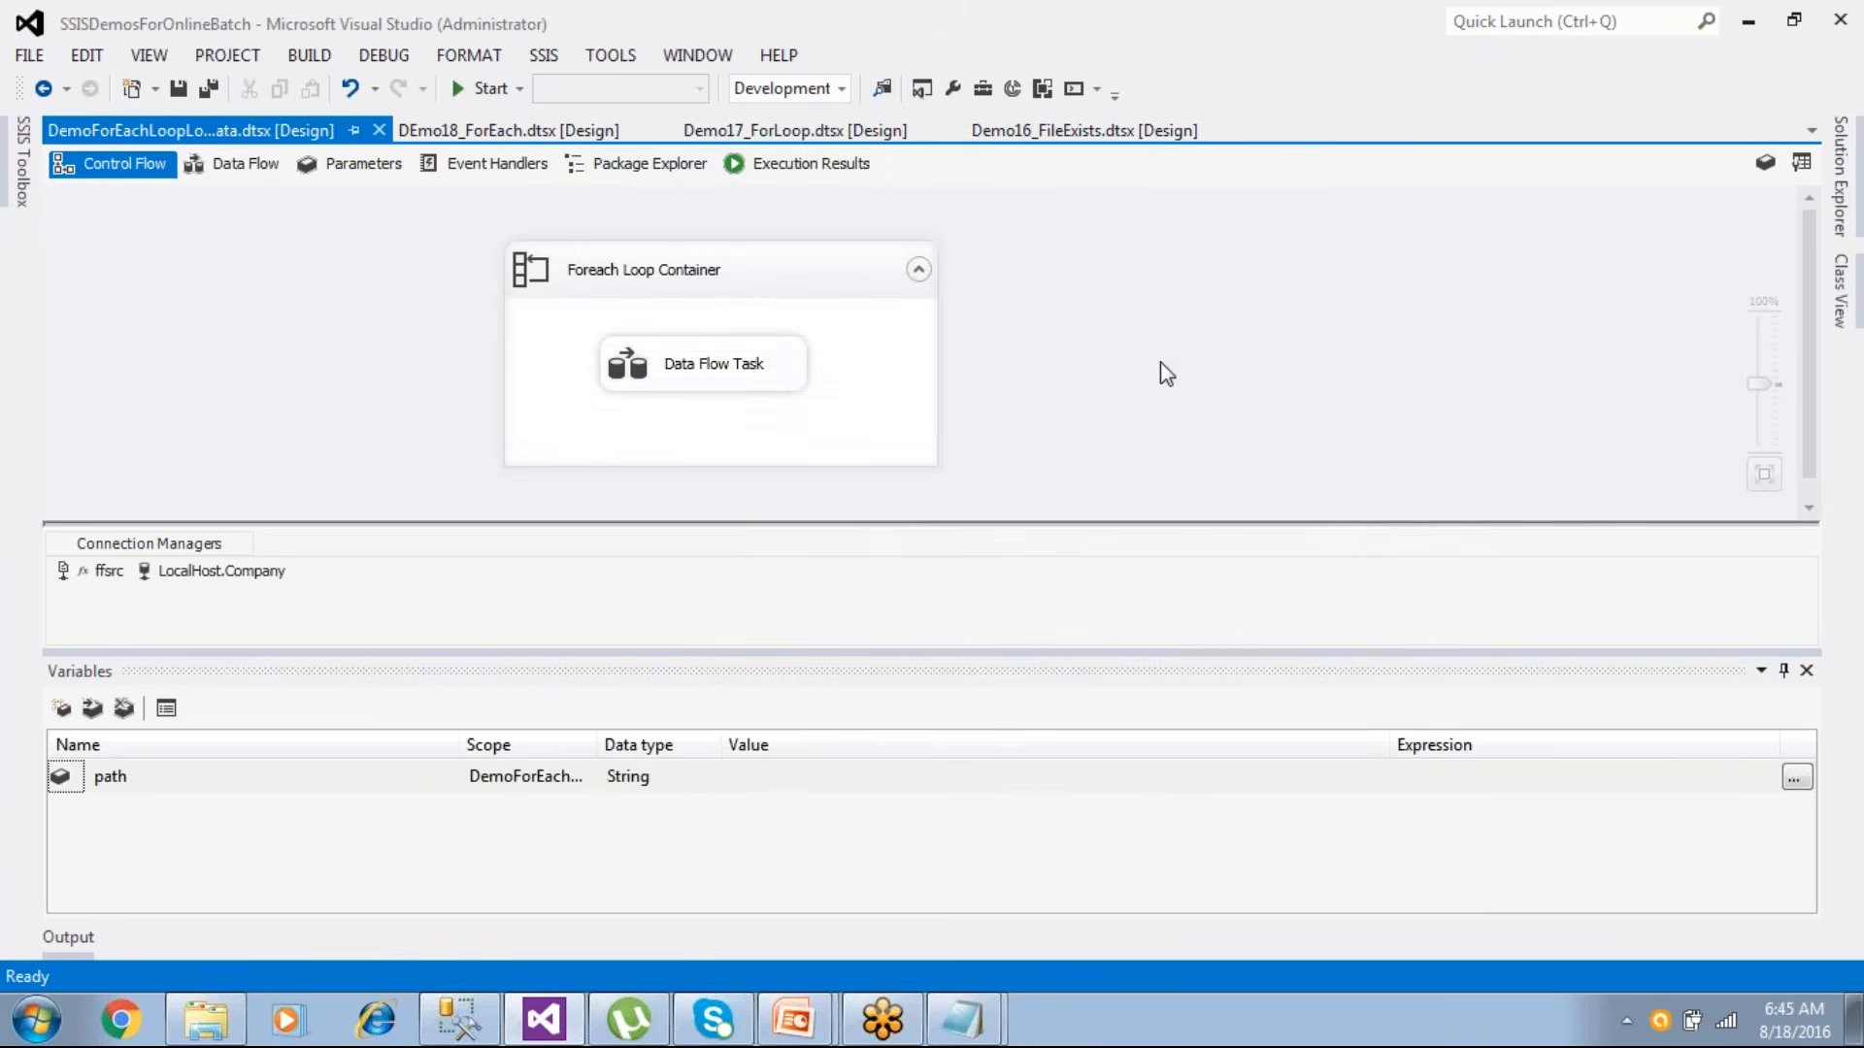
- Close the Emp-Asia Notepad file and replace the untitled Notepad note's text with the lines "Data Viewer" and "Break Points"
mouse_move(980, 1034)
left_click(975, 959)
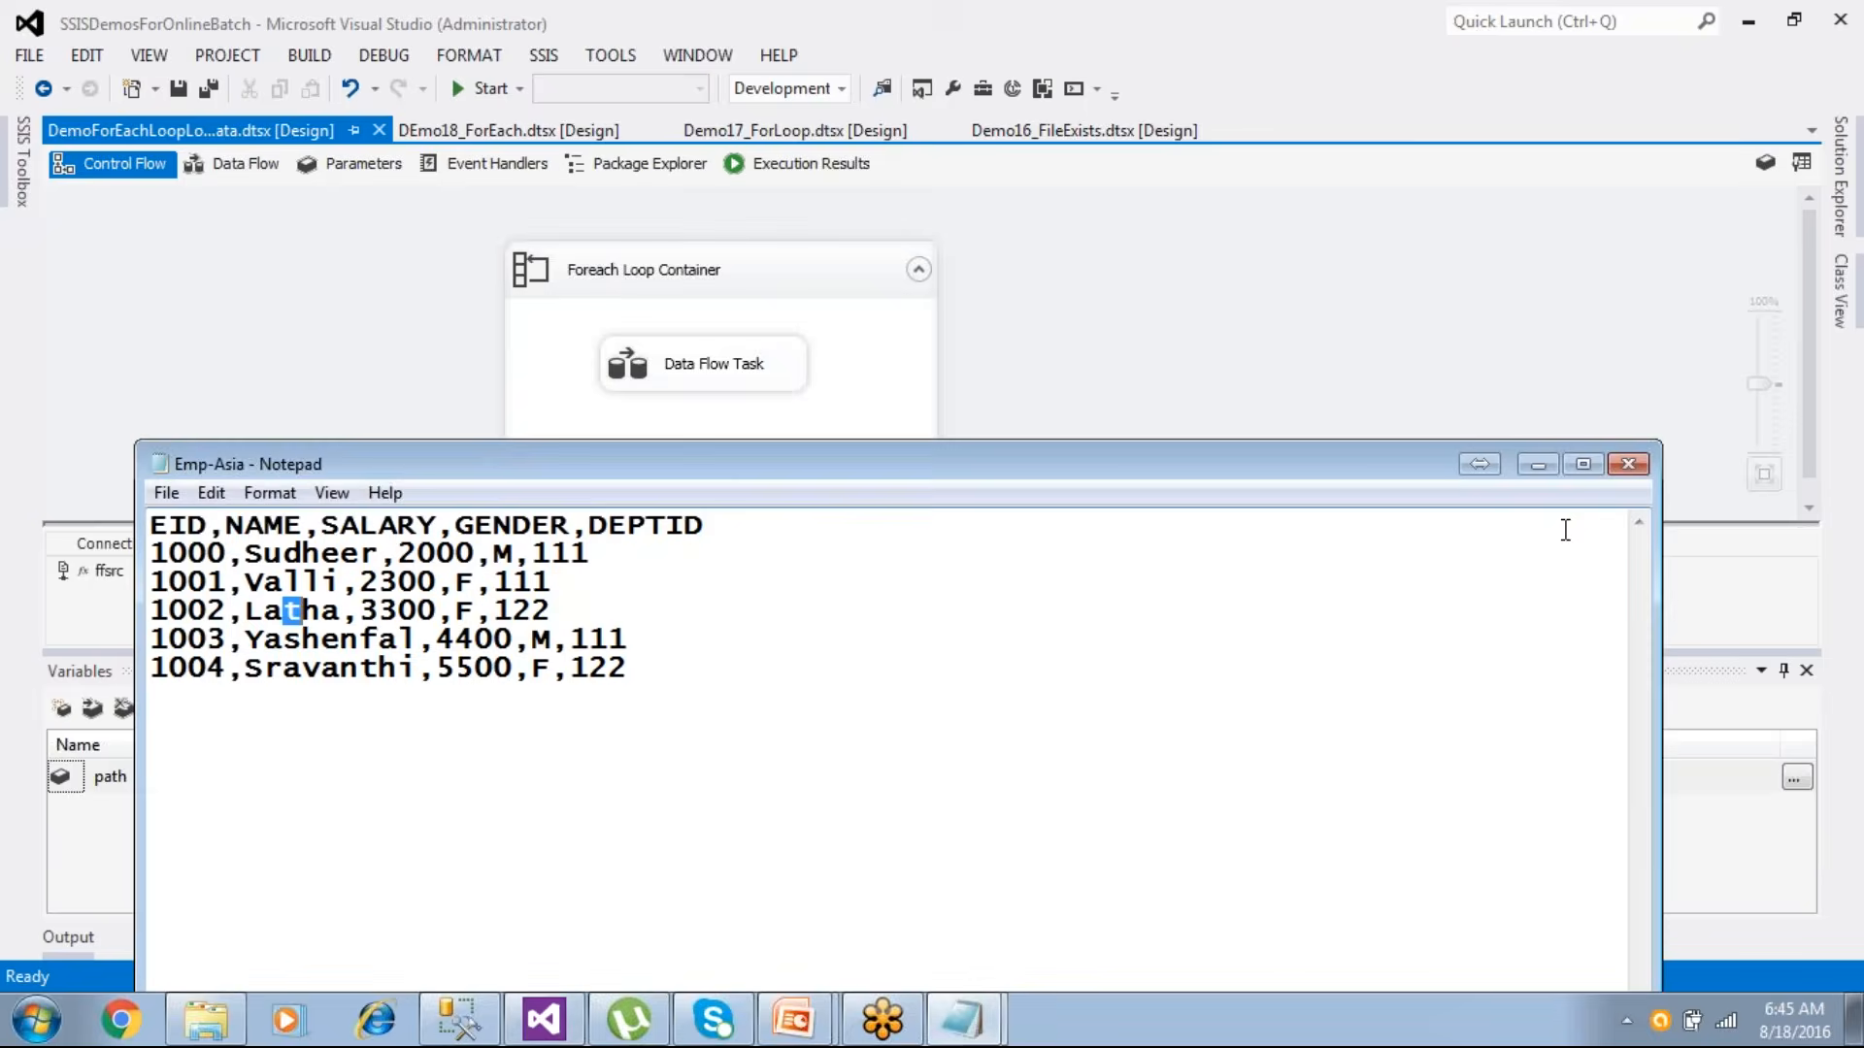
left_click(1628, 465)
left_click(970, 1018)
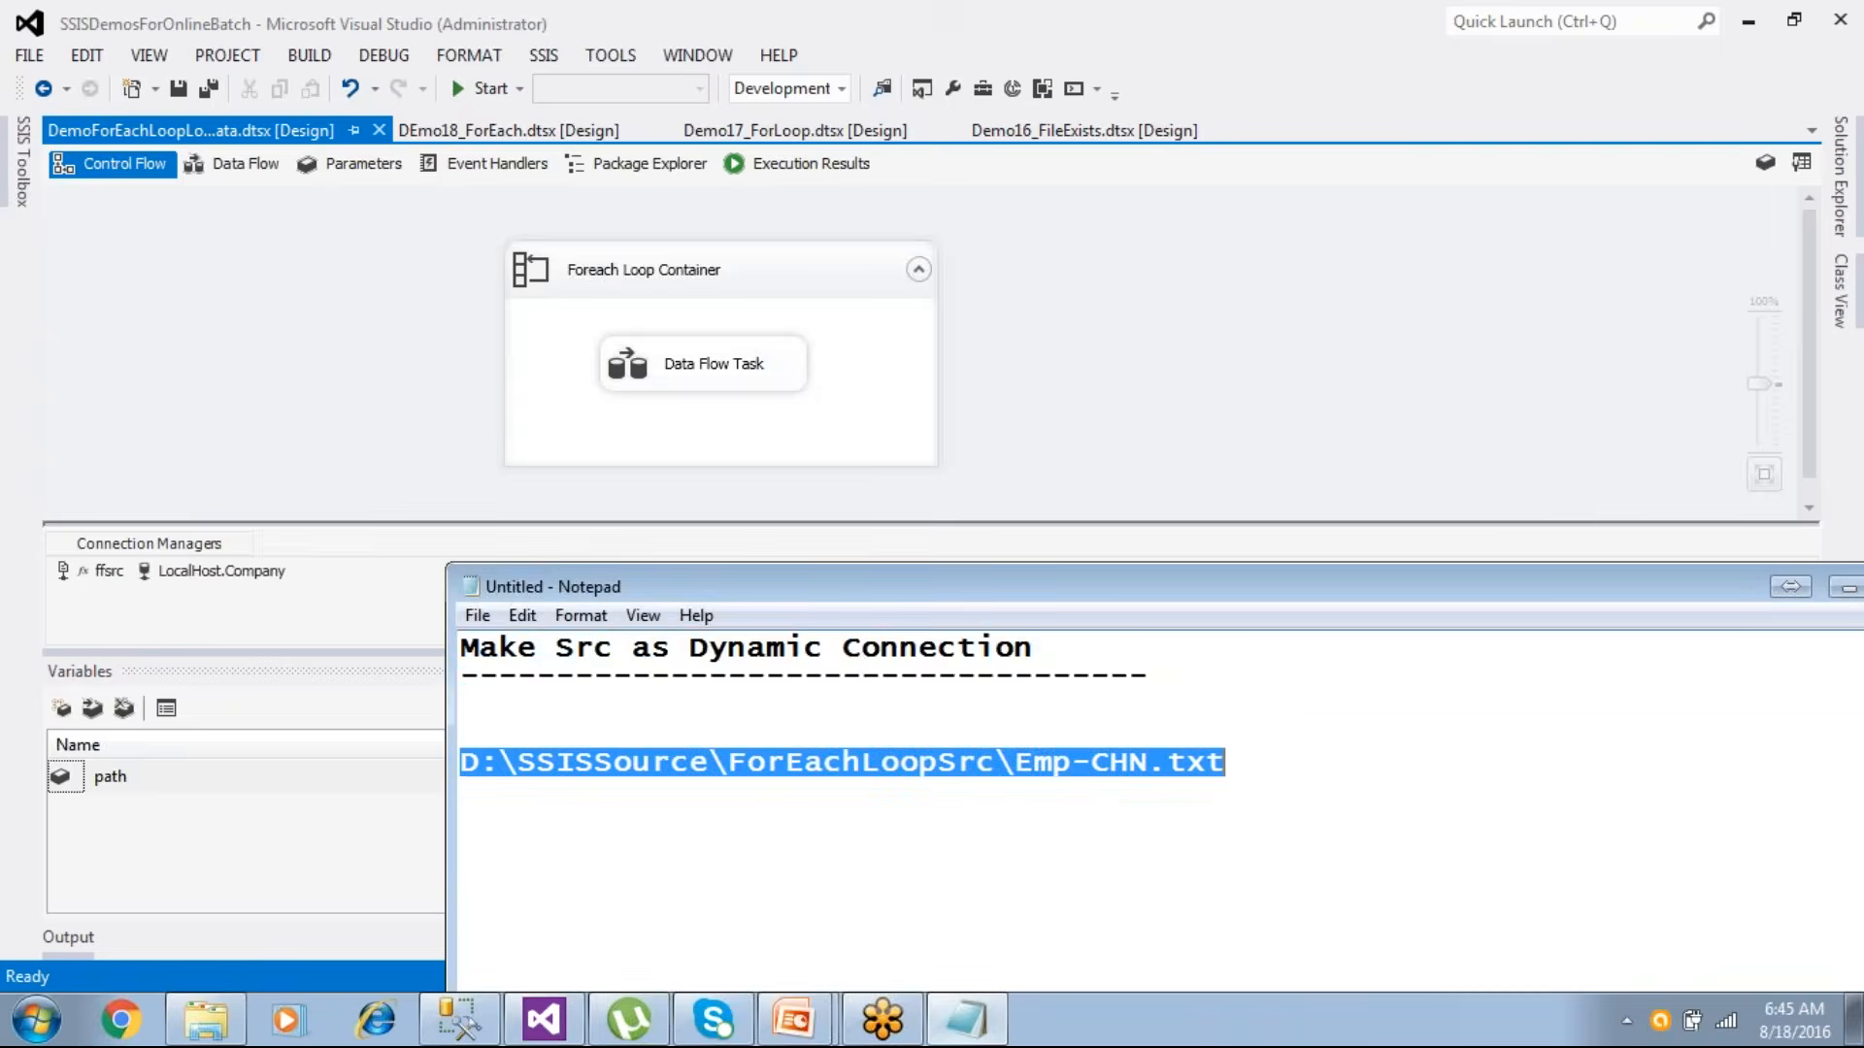
key("ctrl+a")
key("BackSpace")
type("Data Viewer")
key("Return")
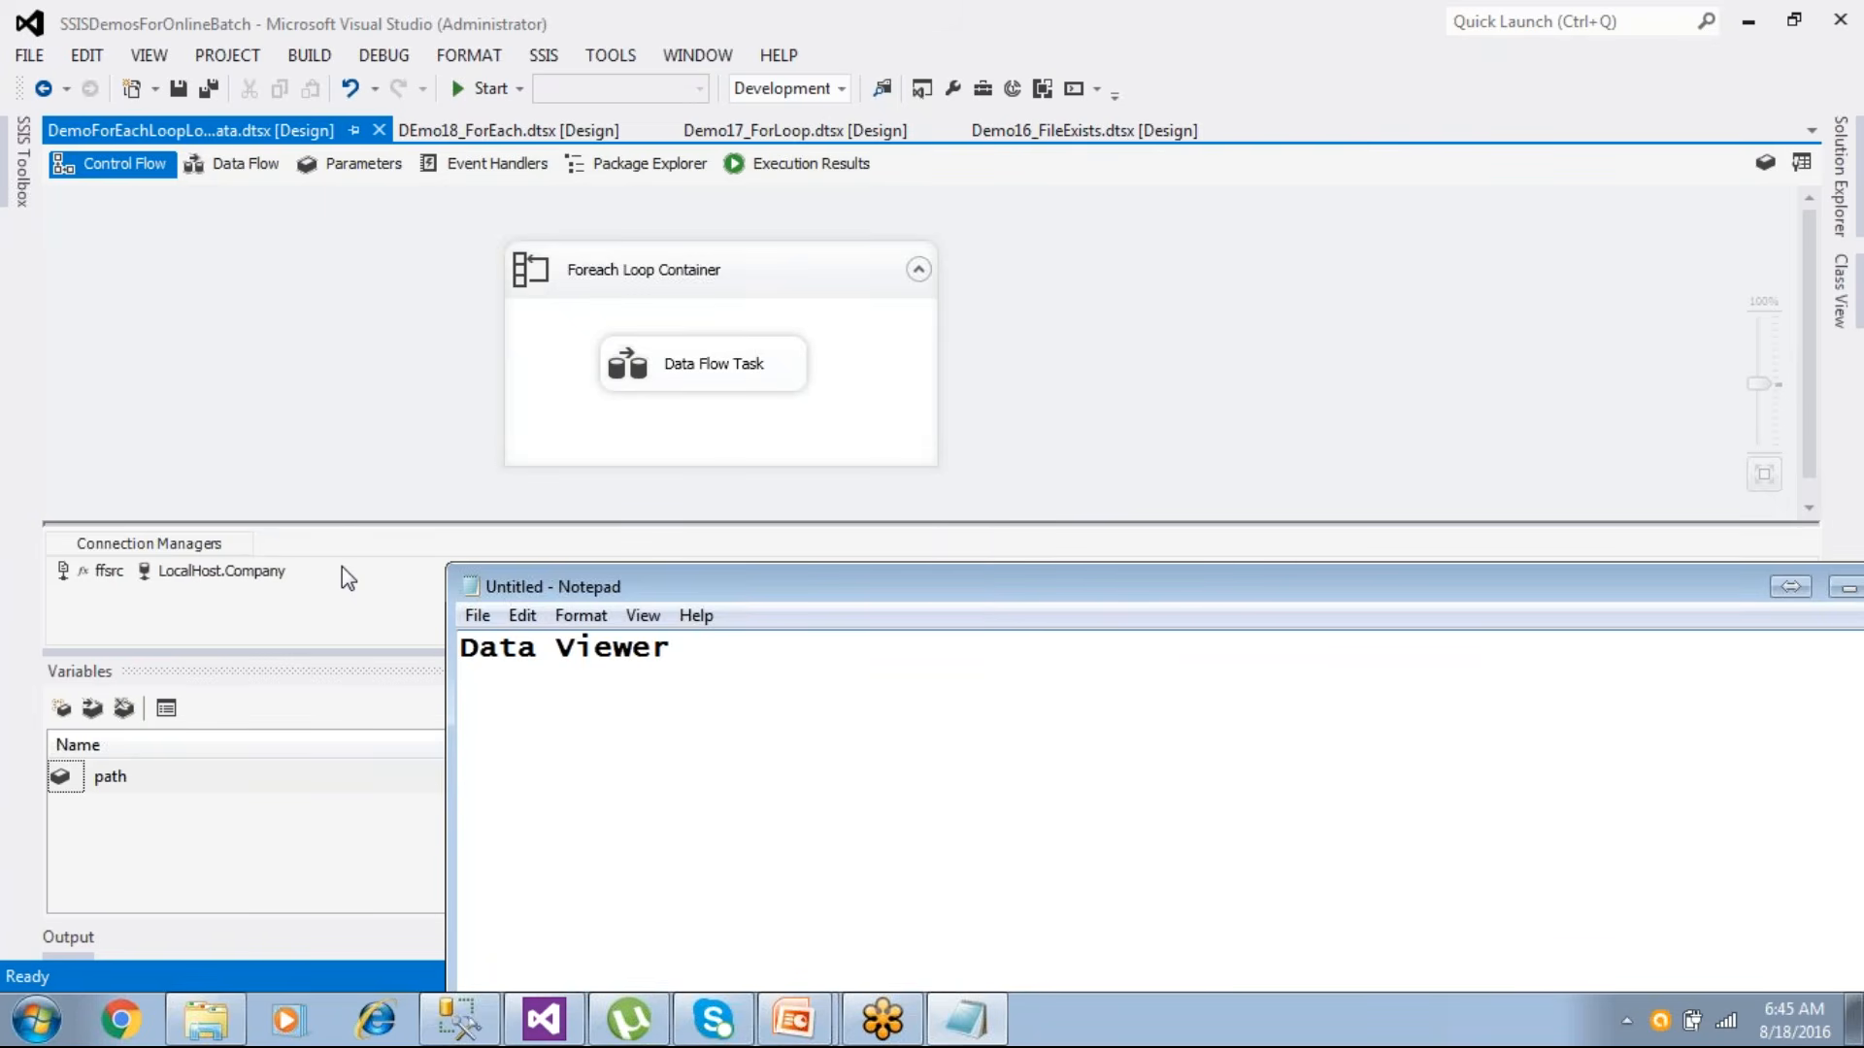
type("Break Points")
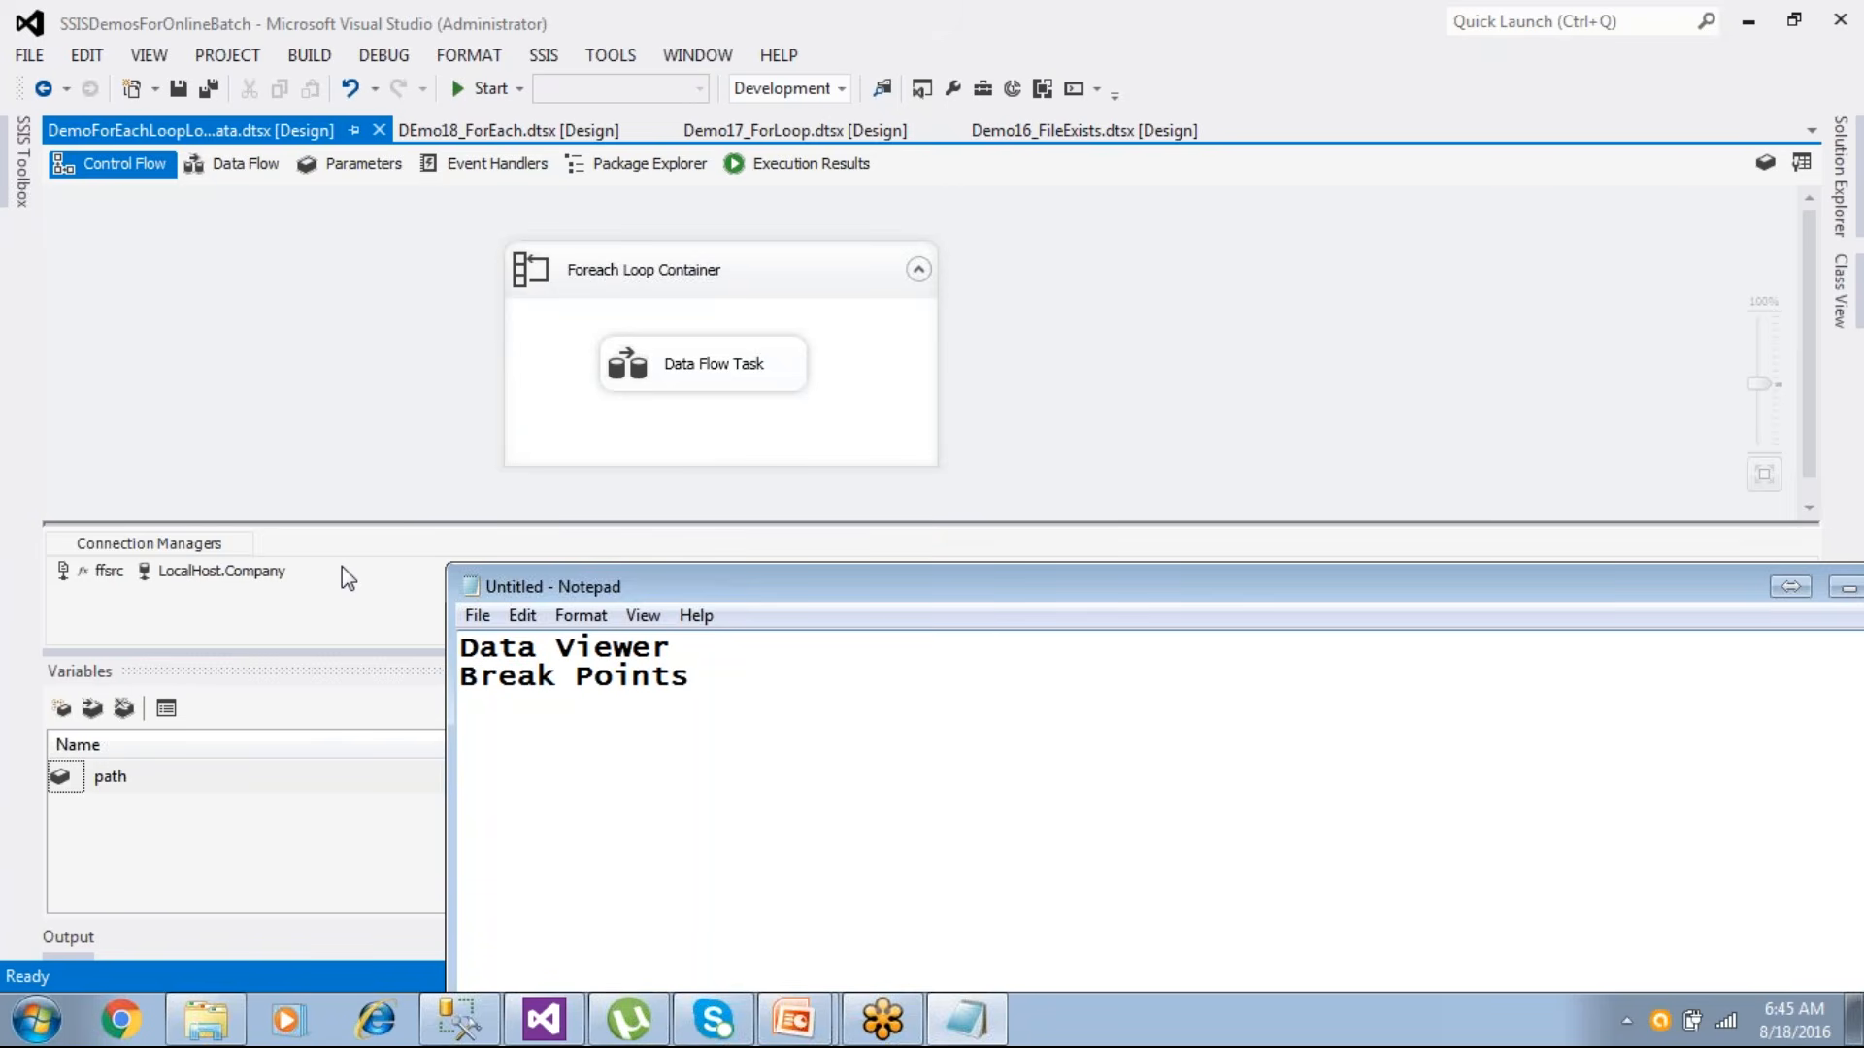
- Extend the "Break Points" line in the note with "-- Check variables and its value"
type(" -- Check variabkes")
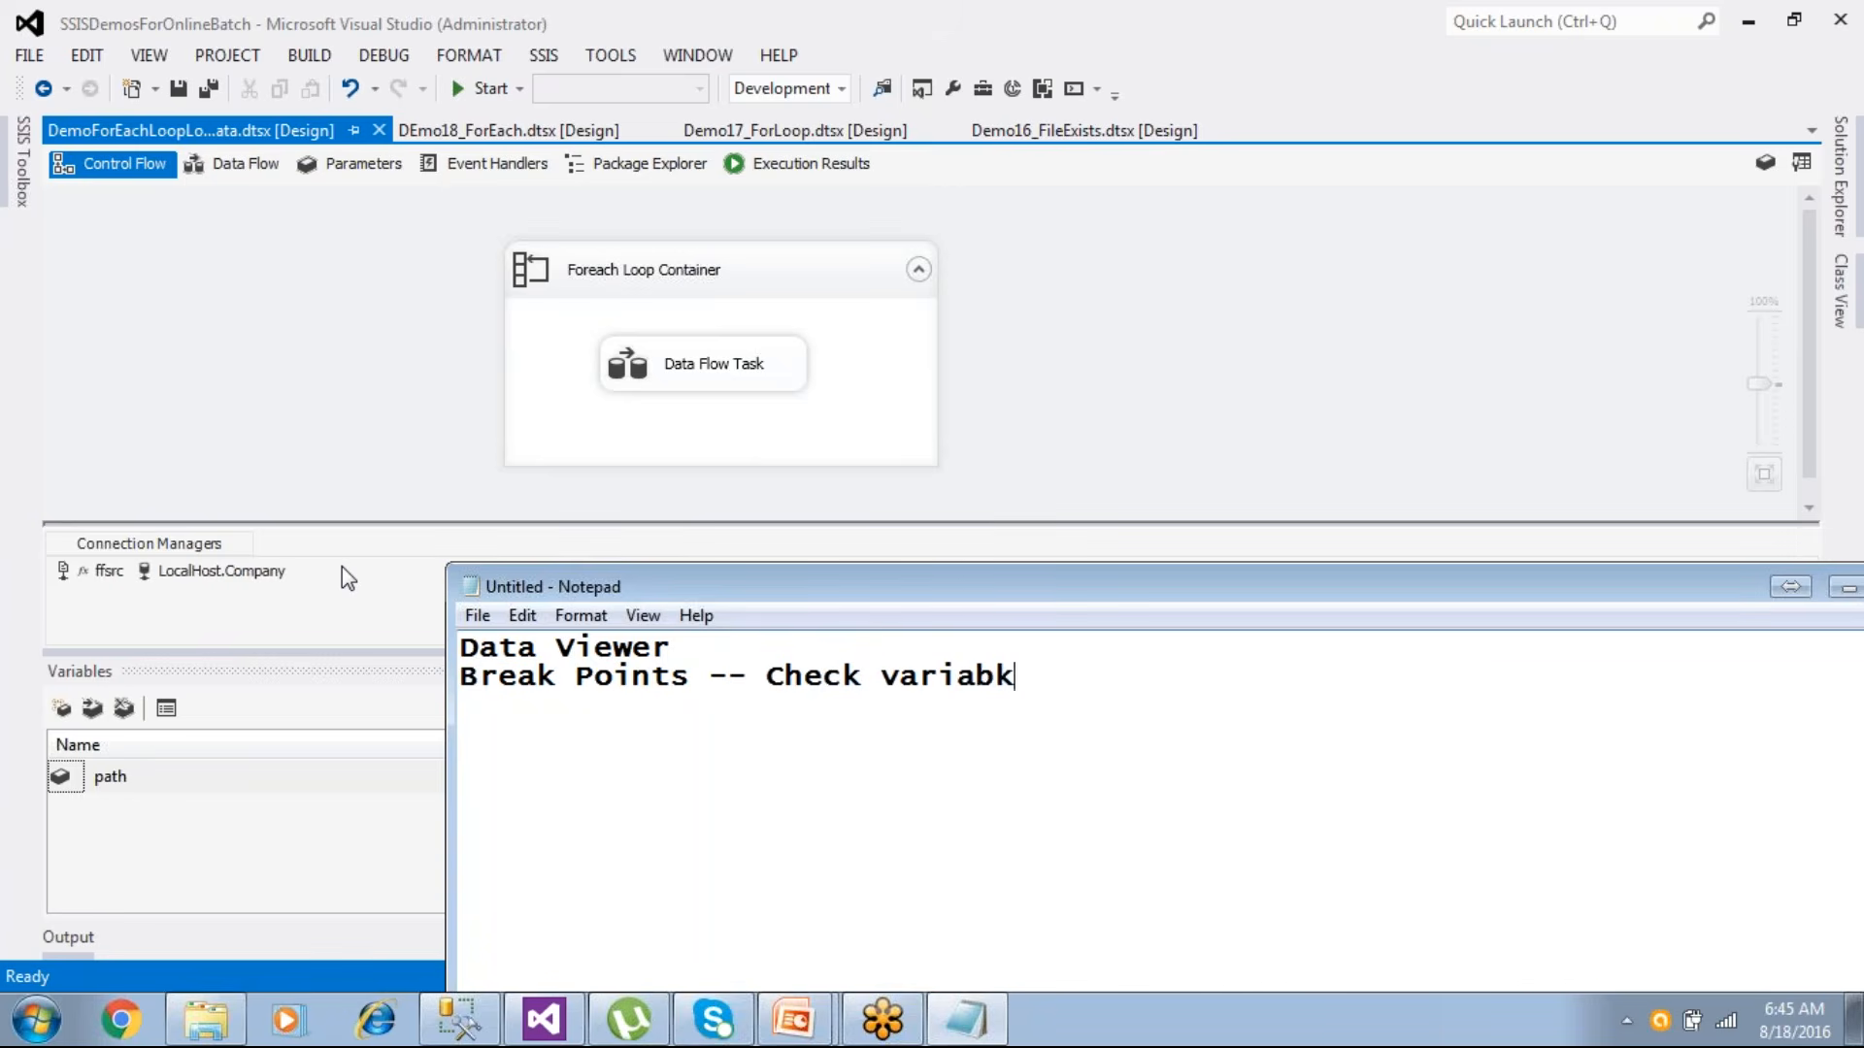
key("BackSpace")
key("BackSpace")
key("BackSpace")
key("BackSpace")
type("bles and ")
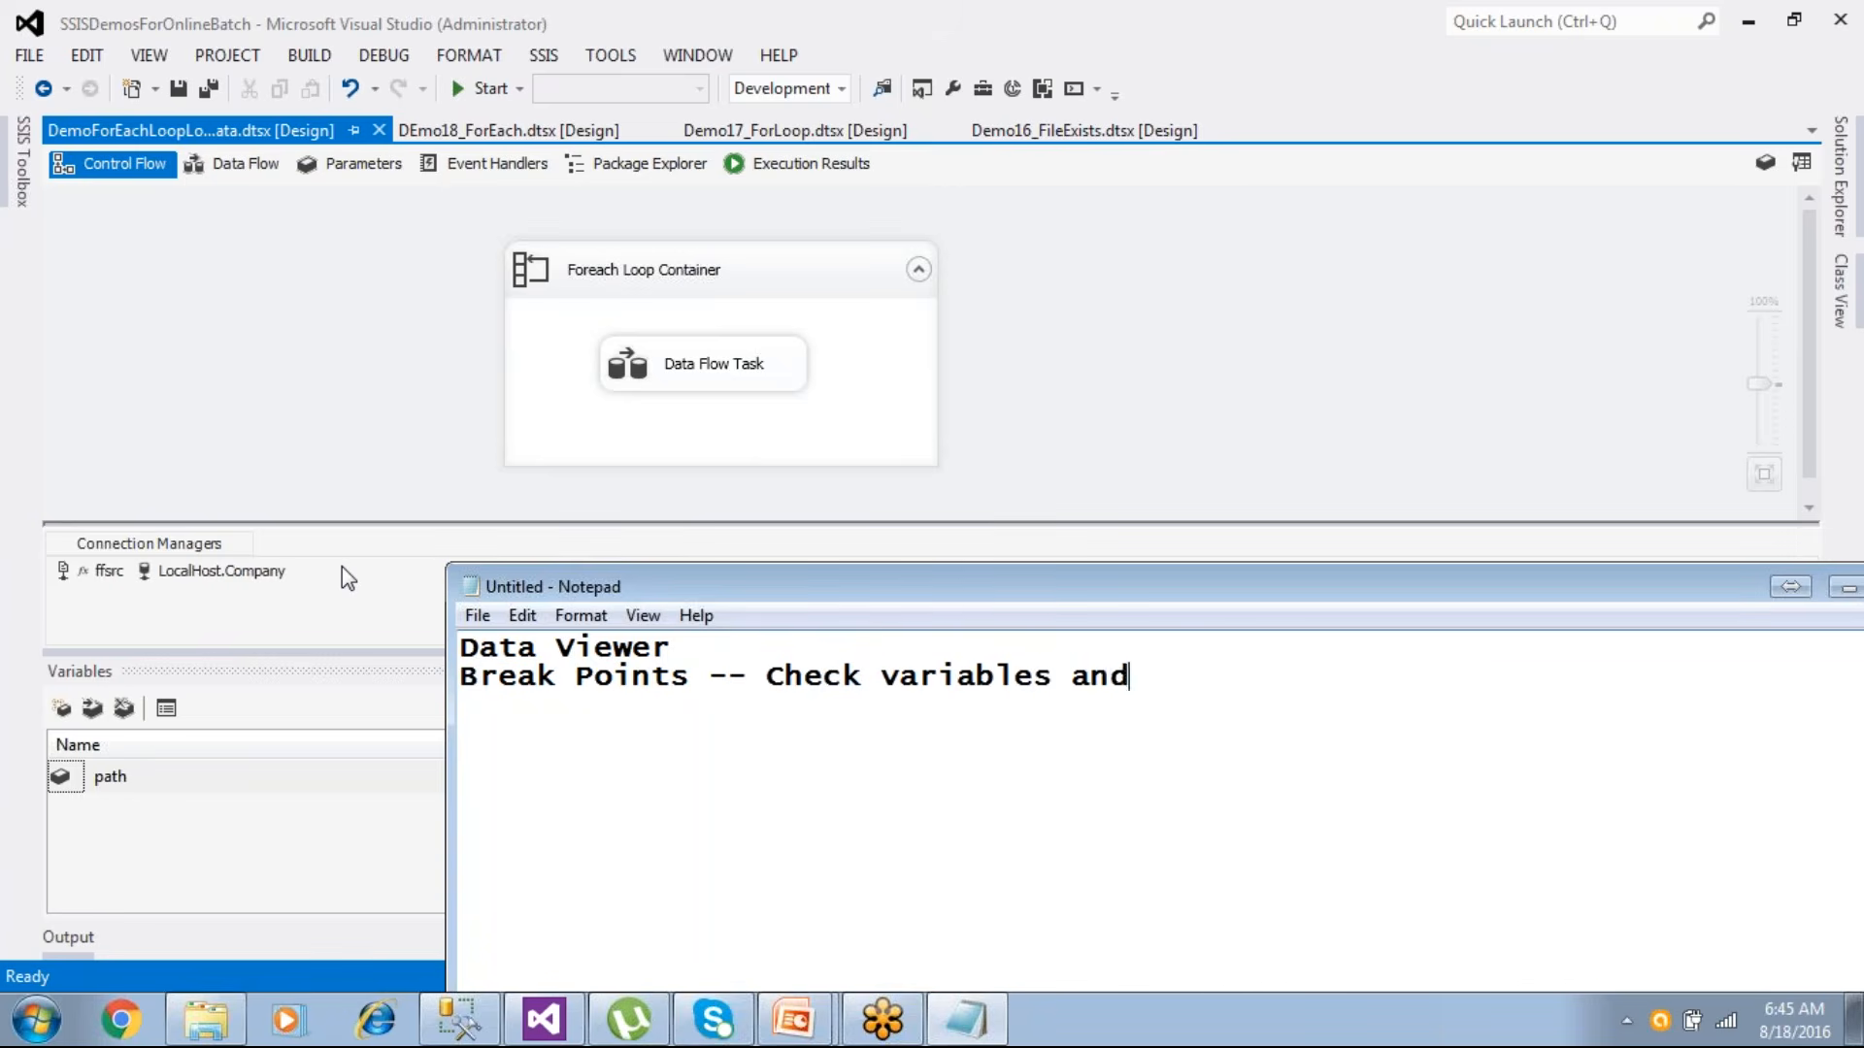
type("its value")
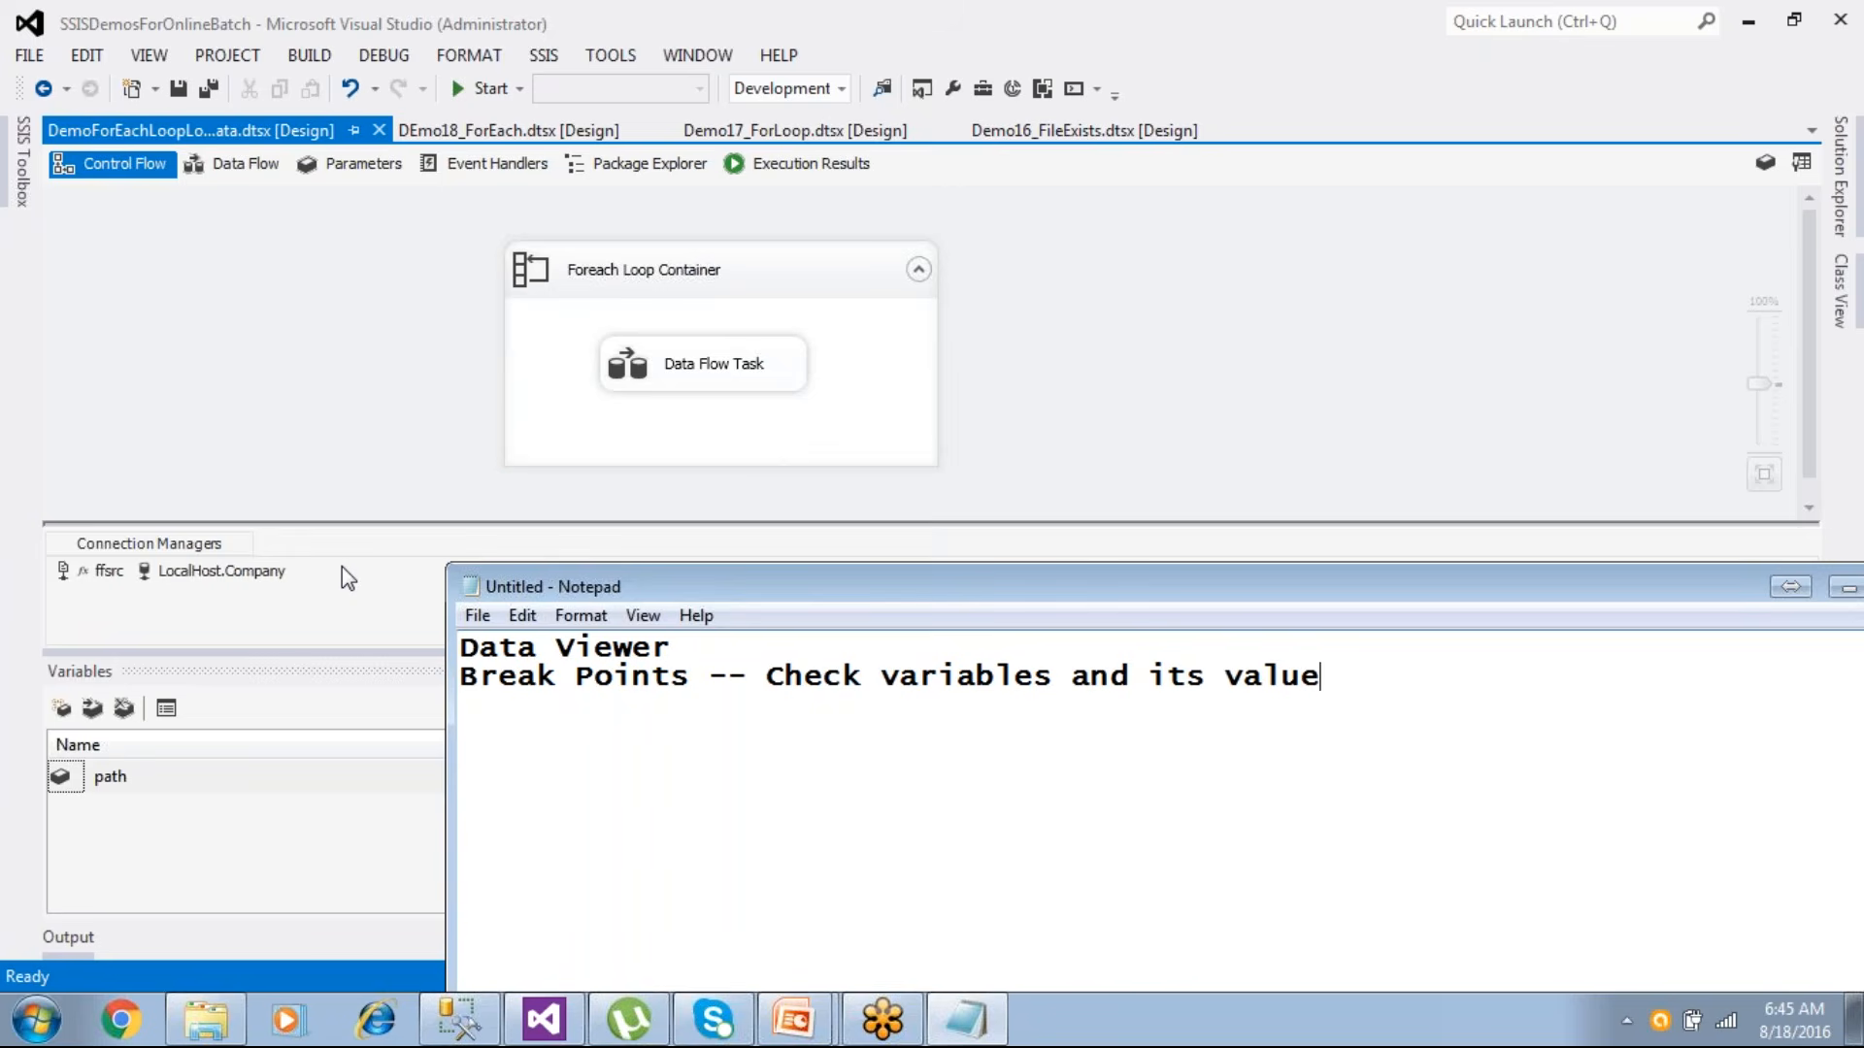
- Add the line "-- Locals window" beneath the Break Points line in the Notepad note
left_click(381, 58)
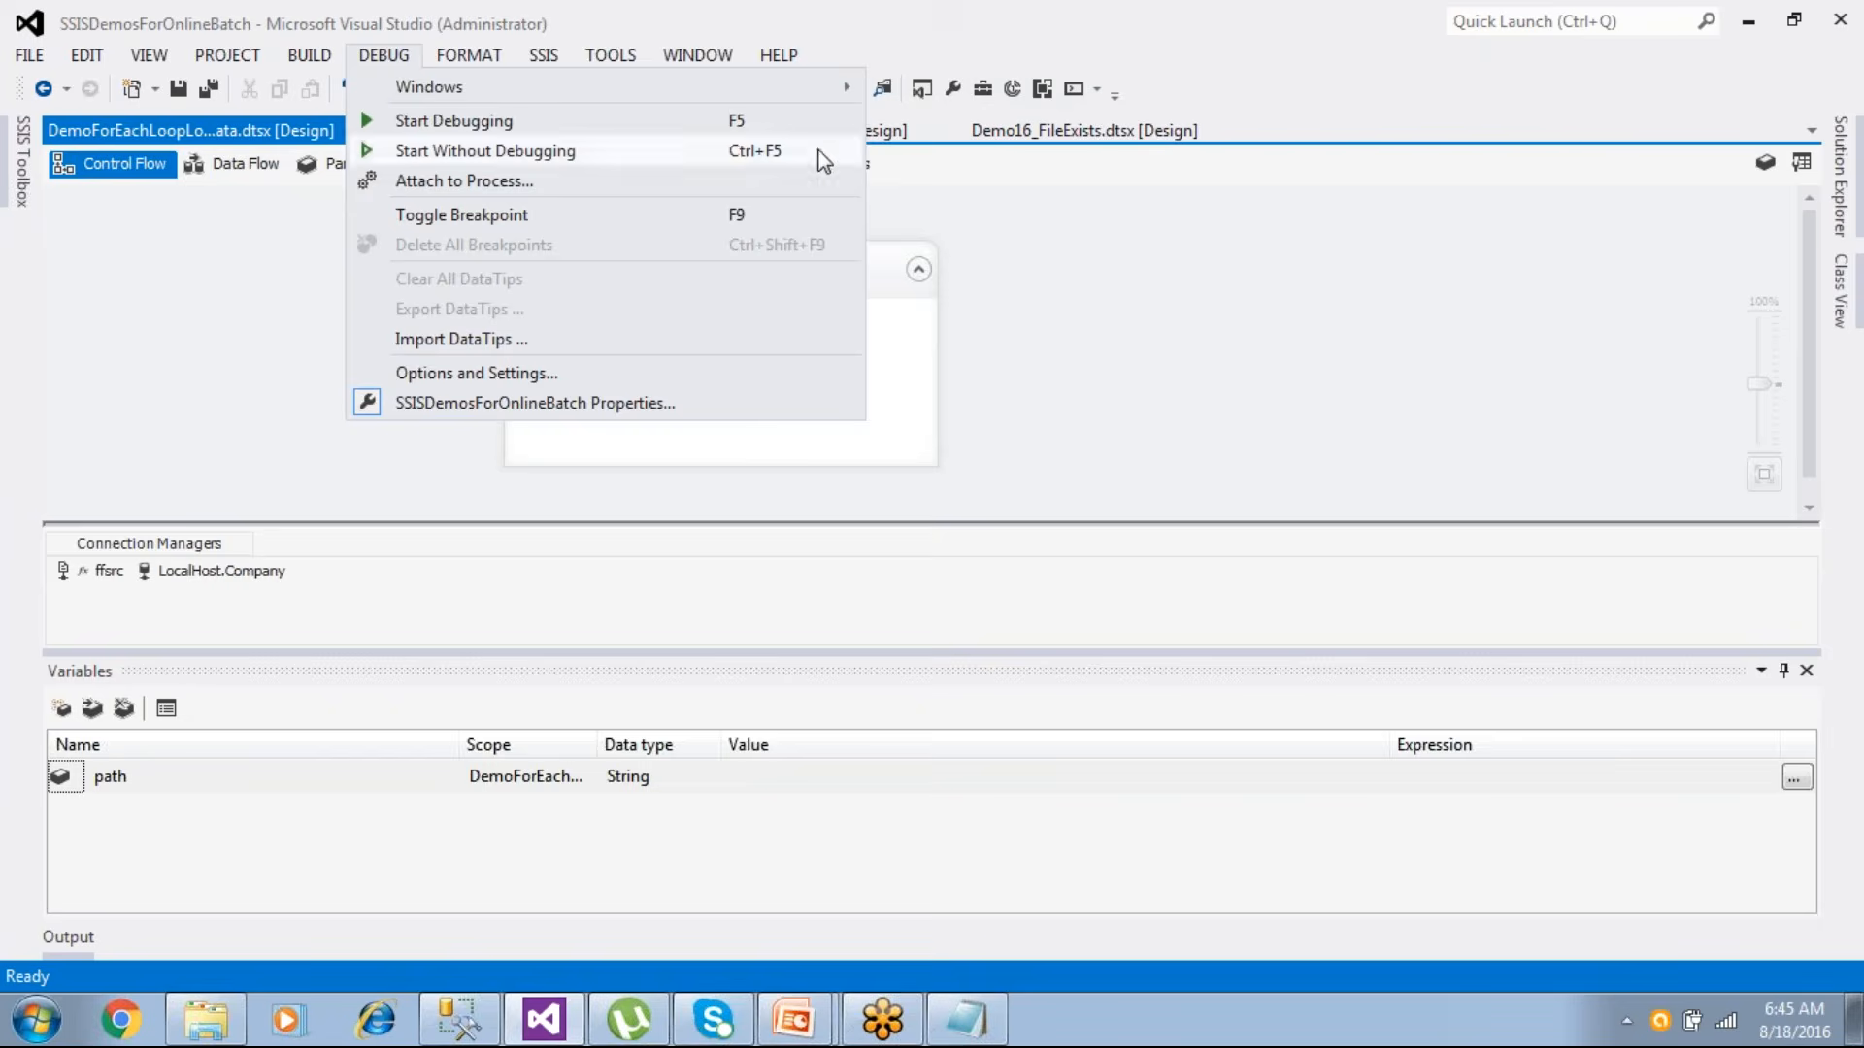
left_click(966, 1019)
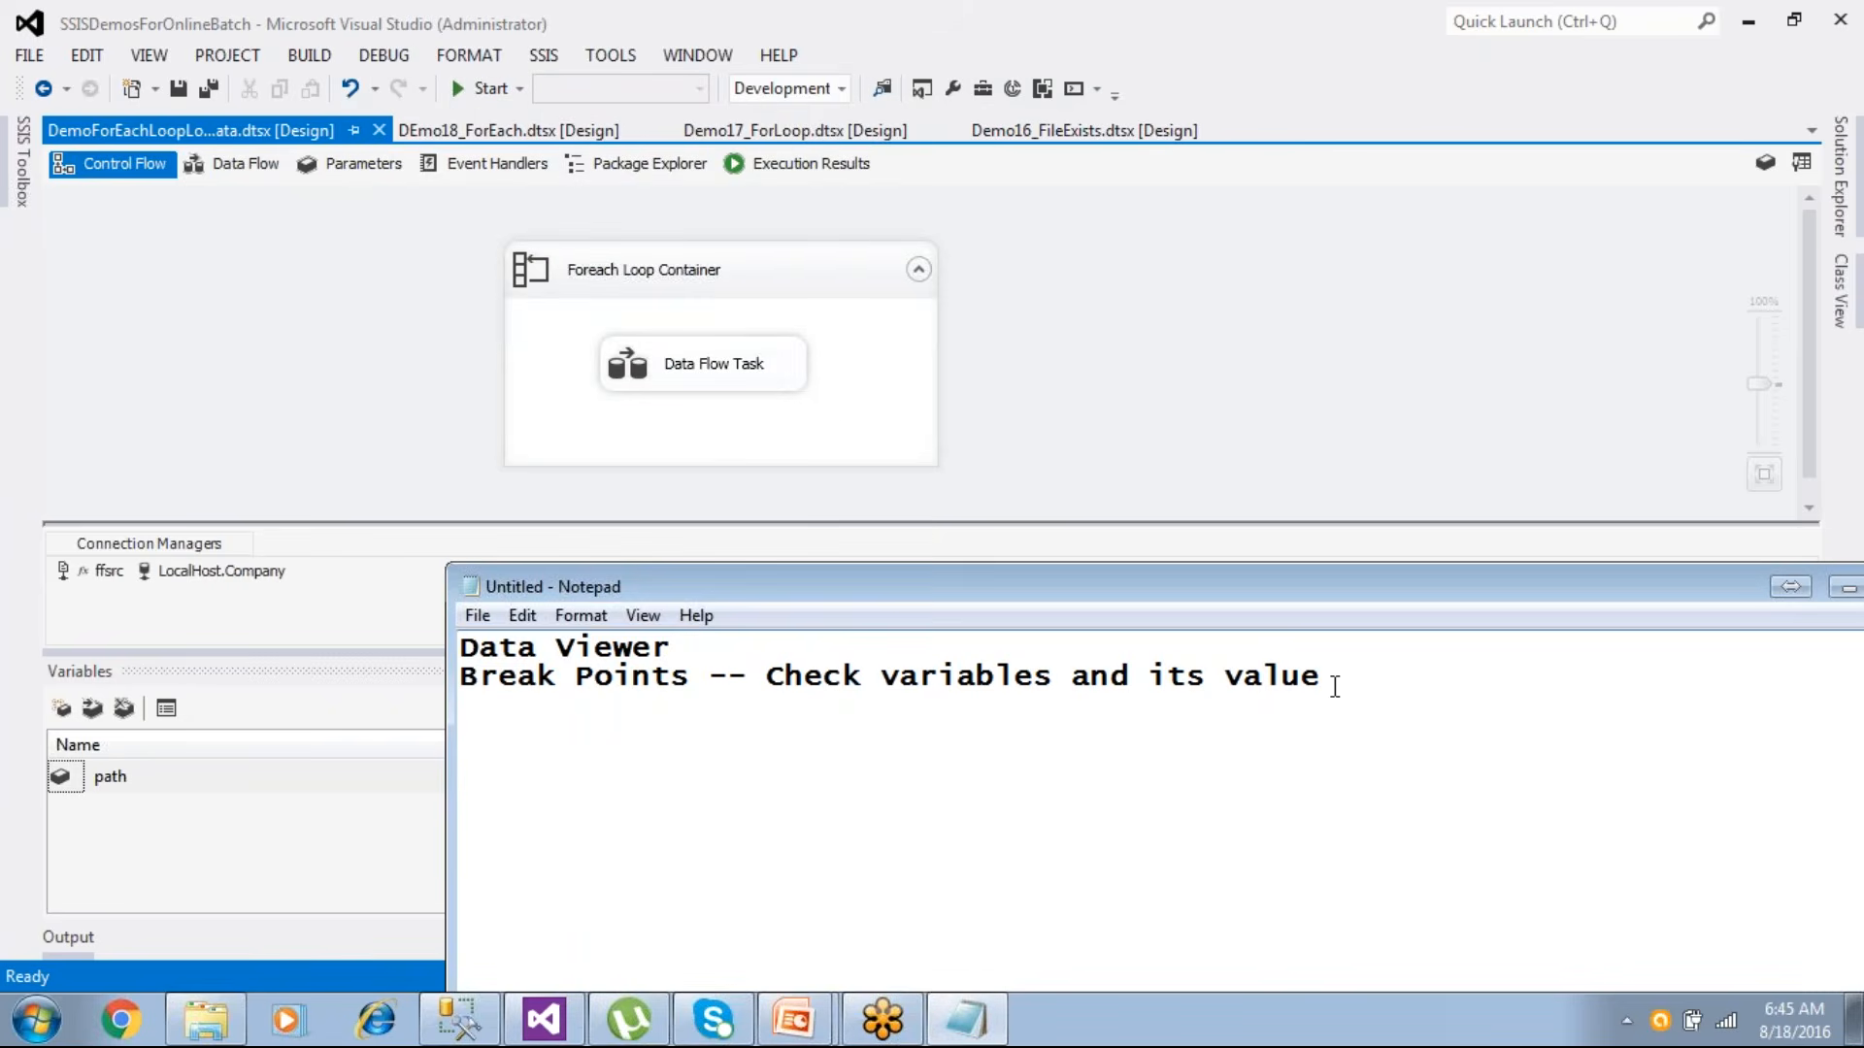
key("Return")
type("-- Locals windiw")
key("BackSpace")
key("BackSpace")
type("ow")
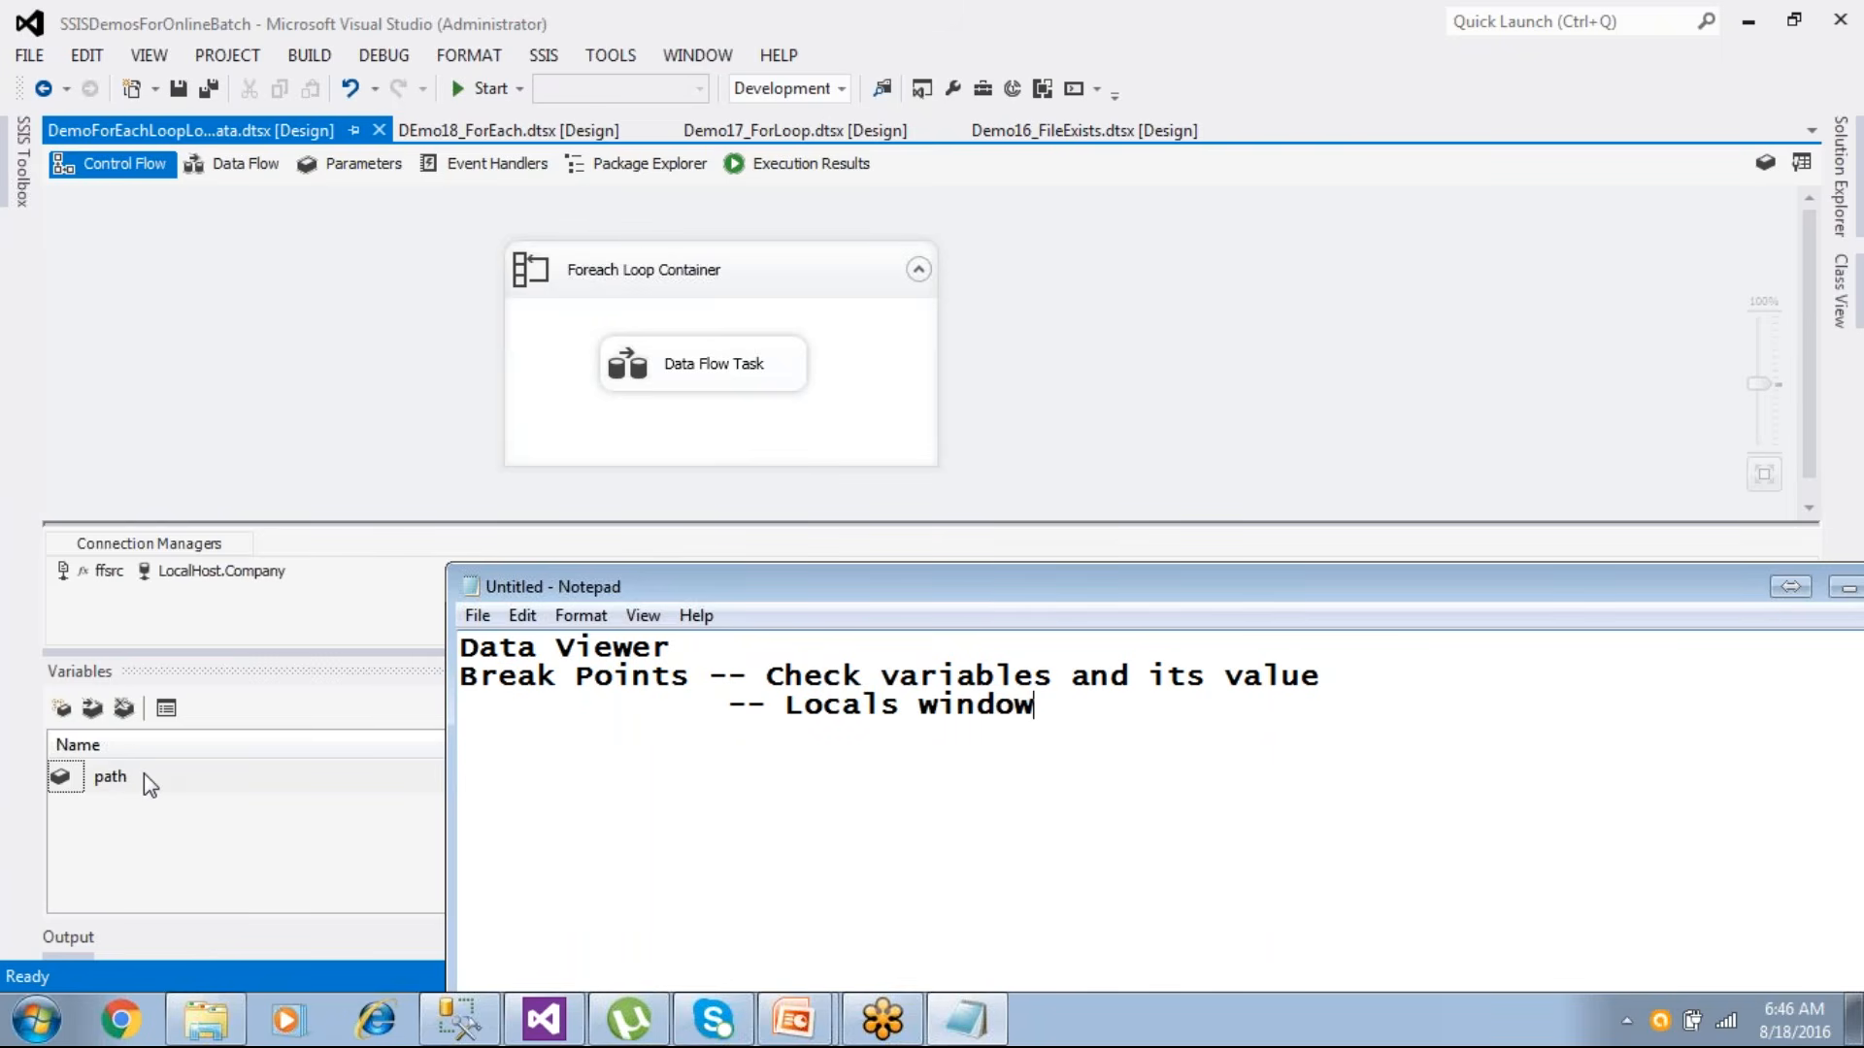
- Switch to File Explorer and look through the Emp text files in the ForEachLoopSrc folder
left_click(206, 1020)
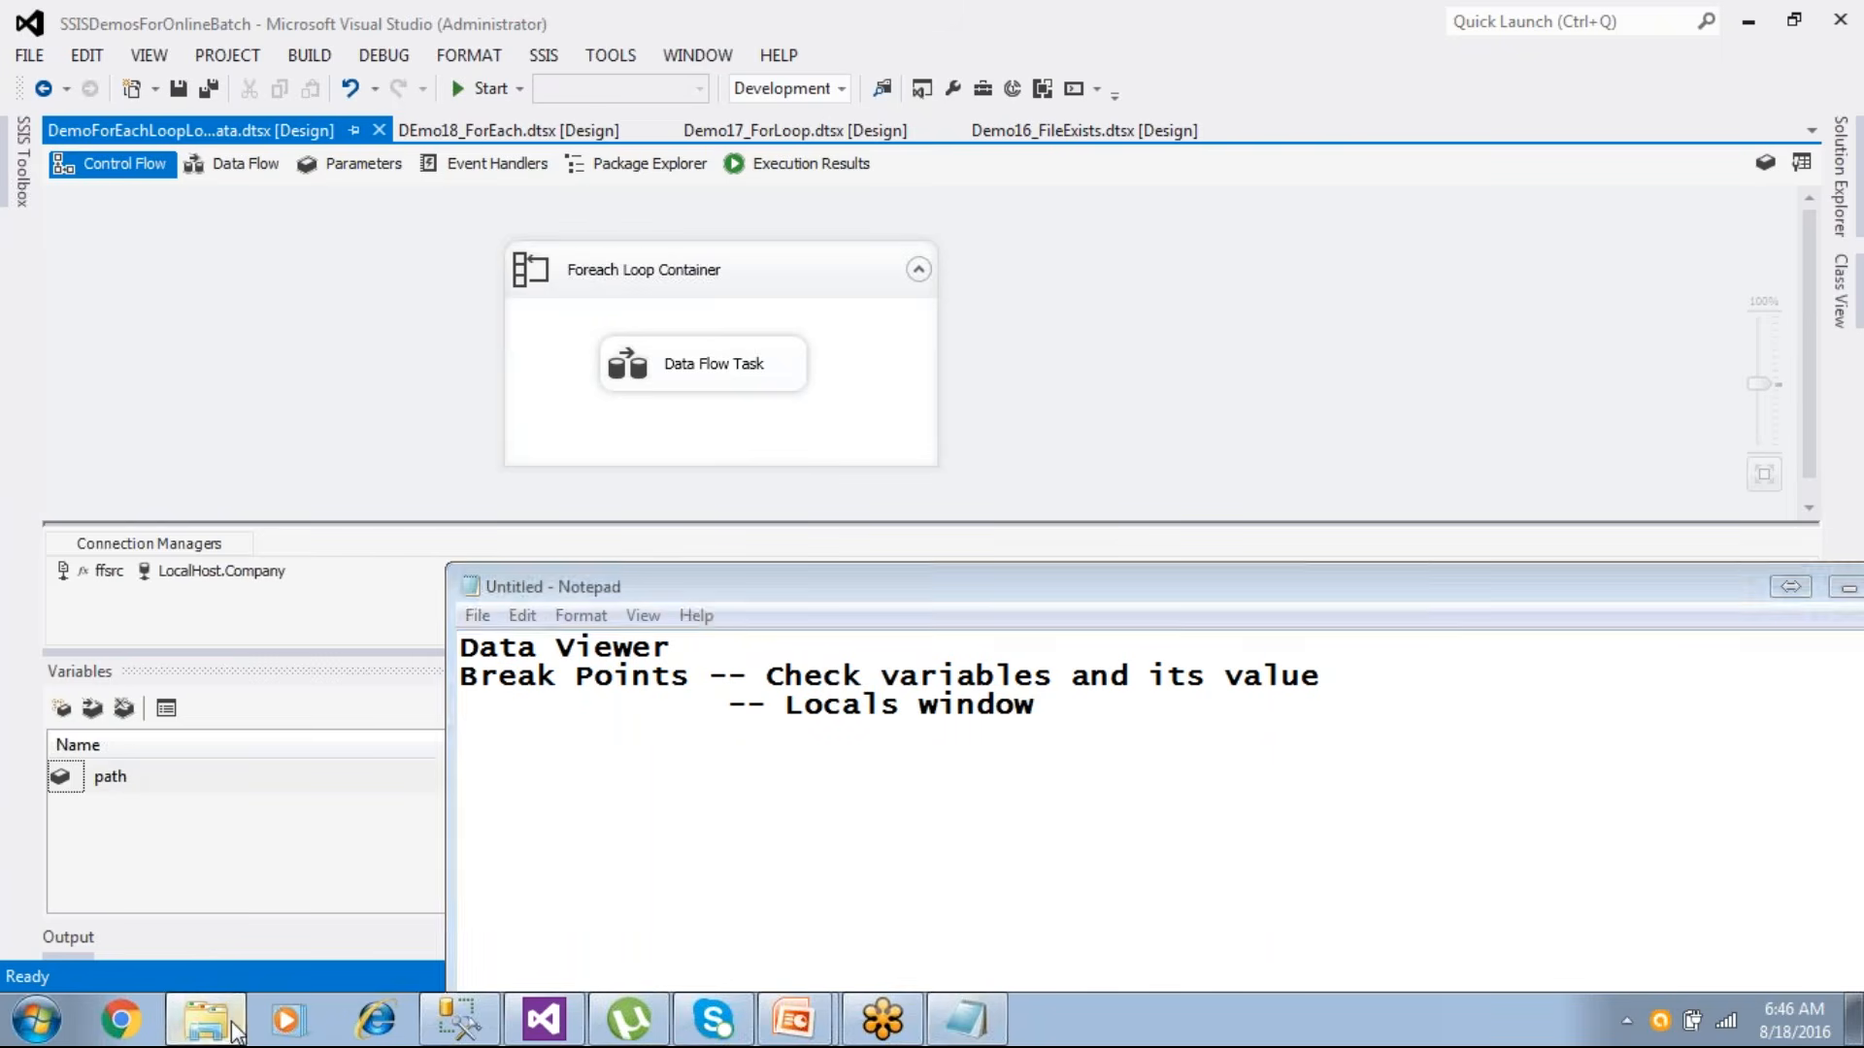
left_click(20, 51)
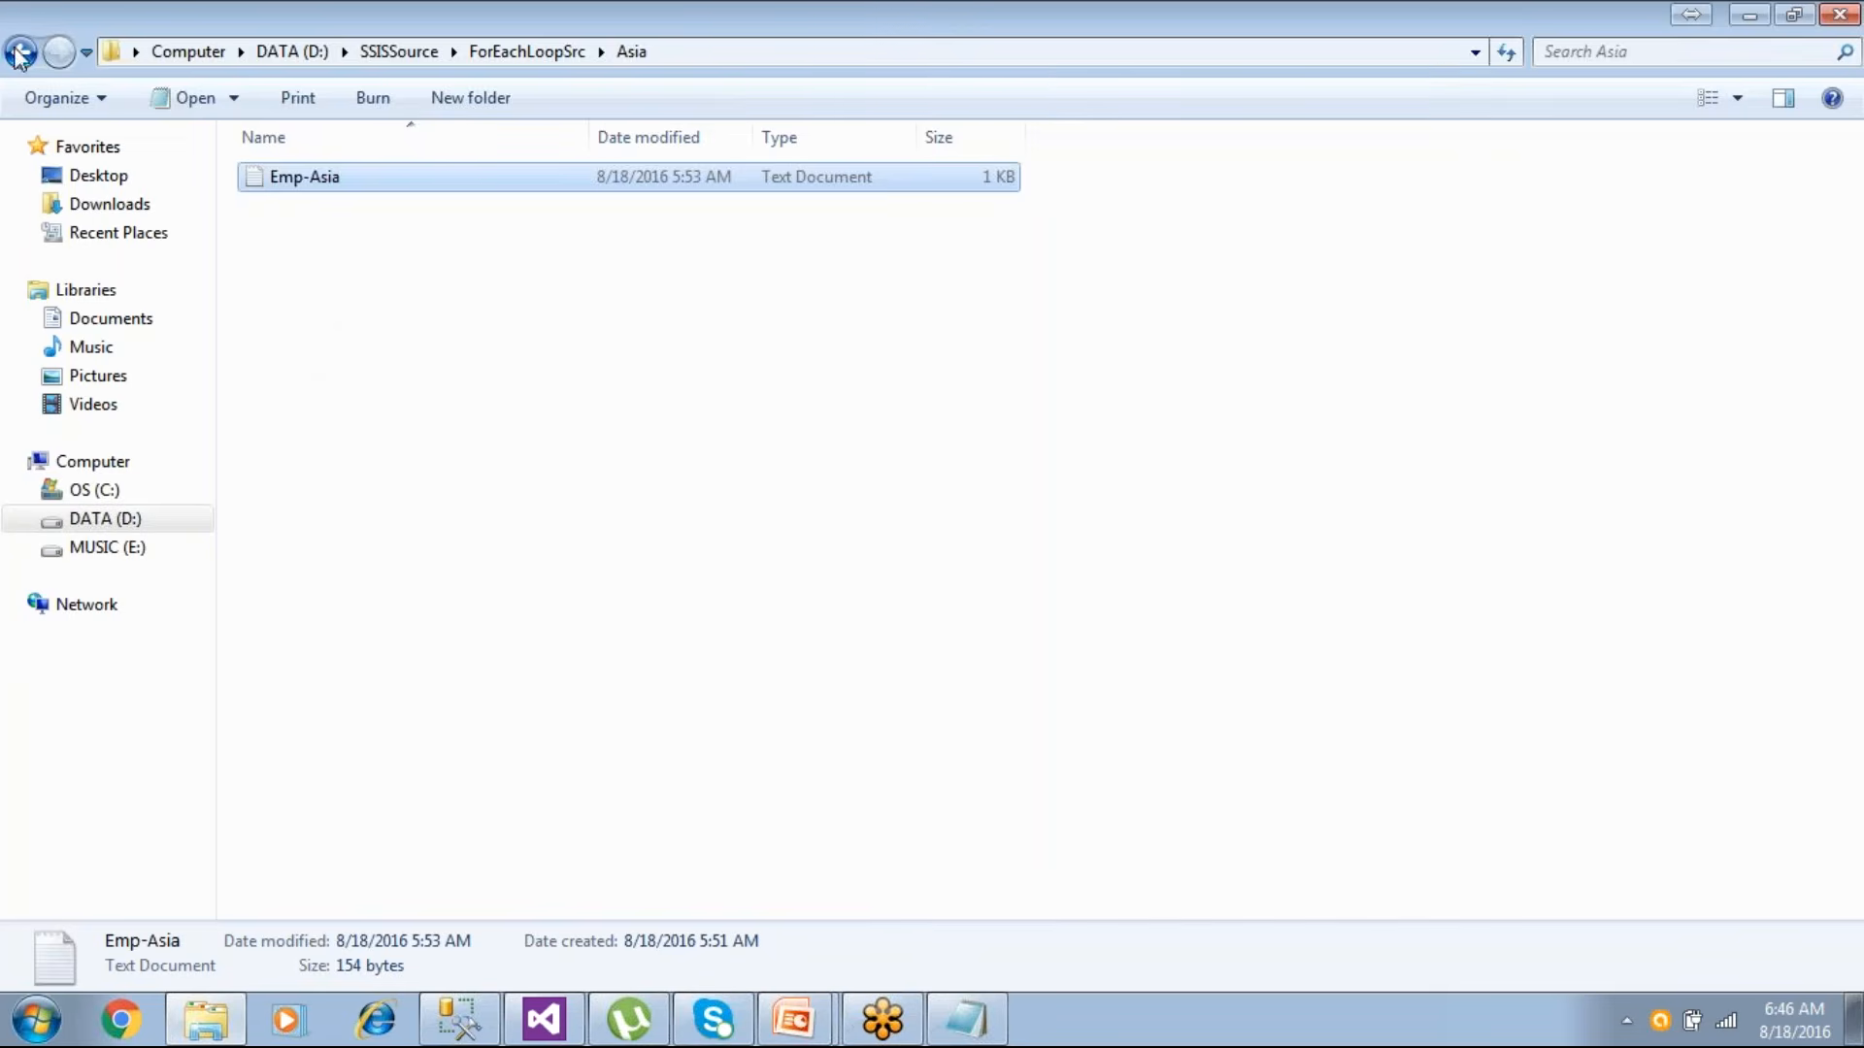
left_click(291, 208)
left_click(311, 235)
left_click(313, 264)
left_click(317, 294)
left_click(319, 319)
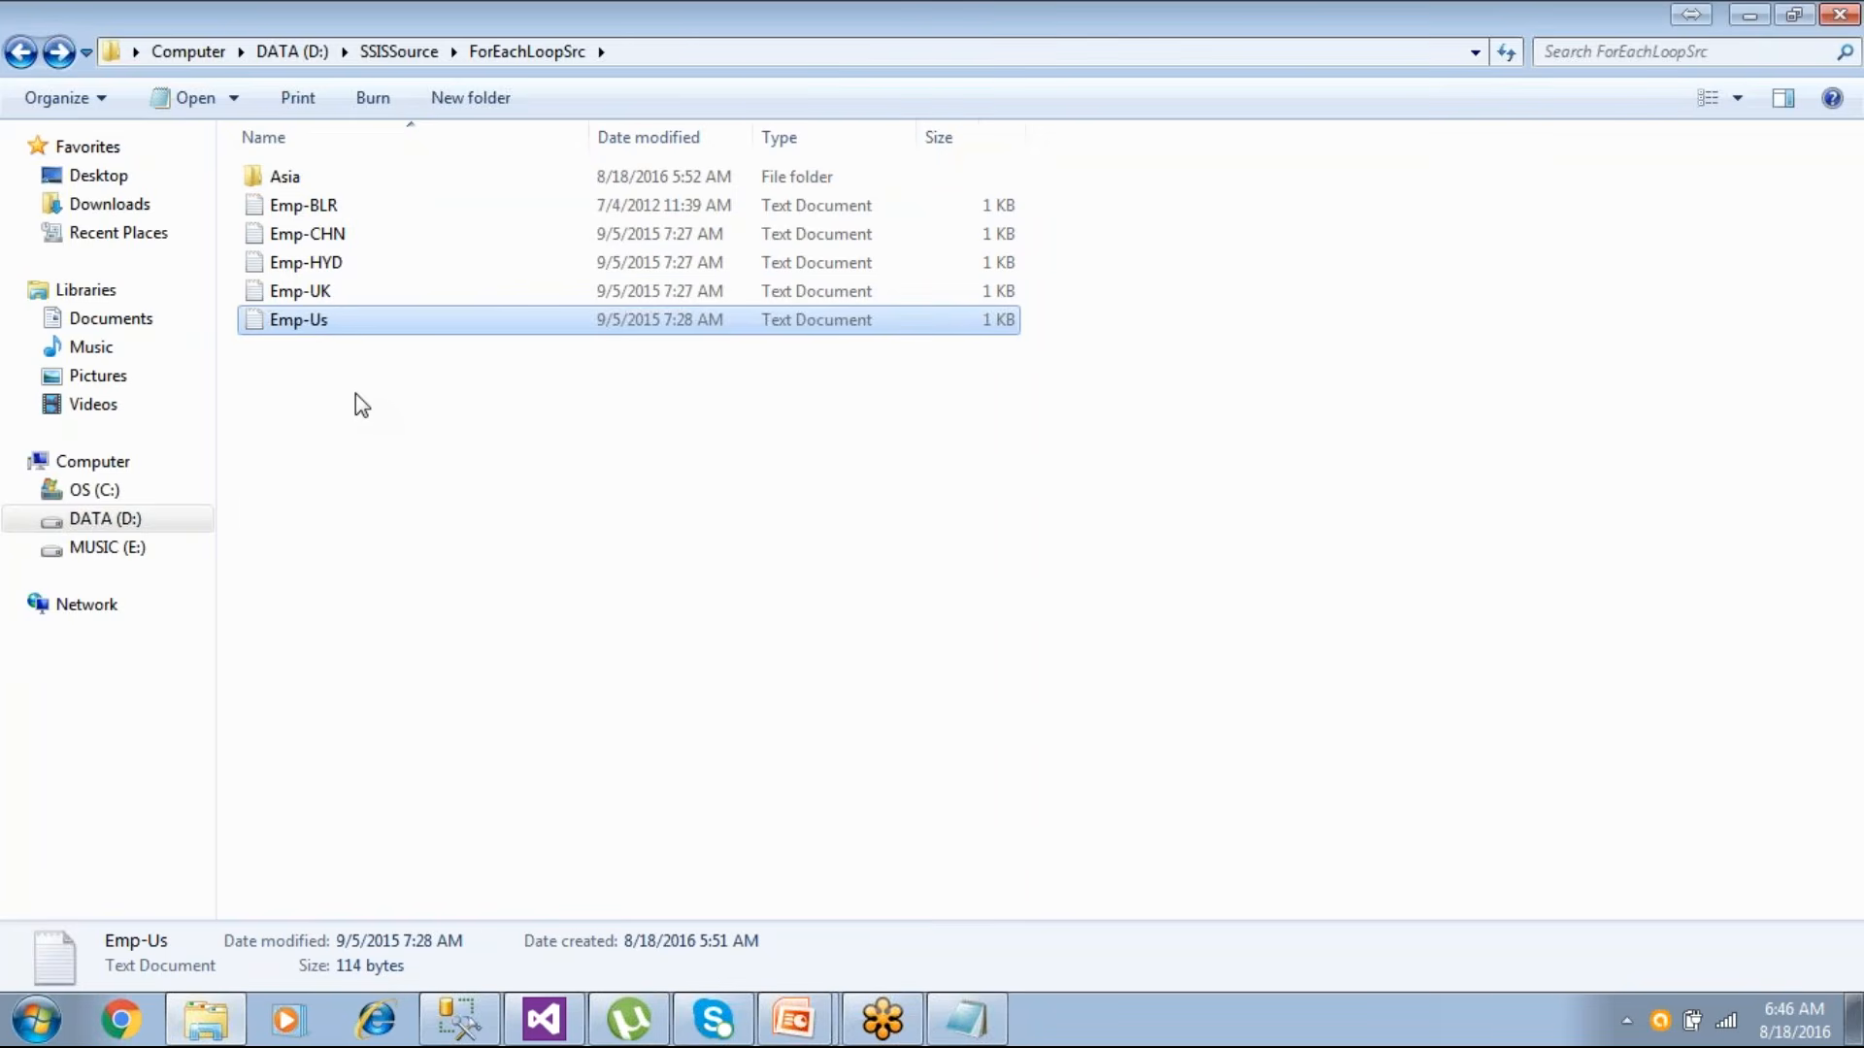
- Switch to the PowerPoint slide show and advance from the Dynamic Connection slide
left_click(878, 1027)
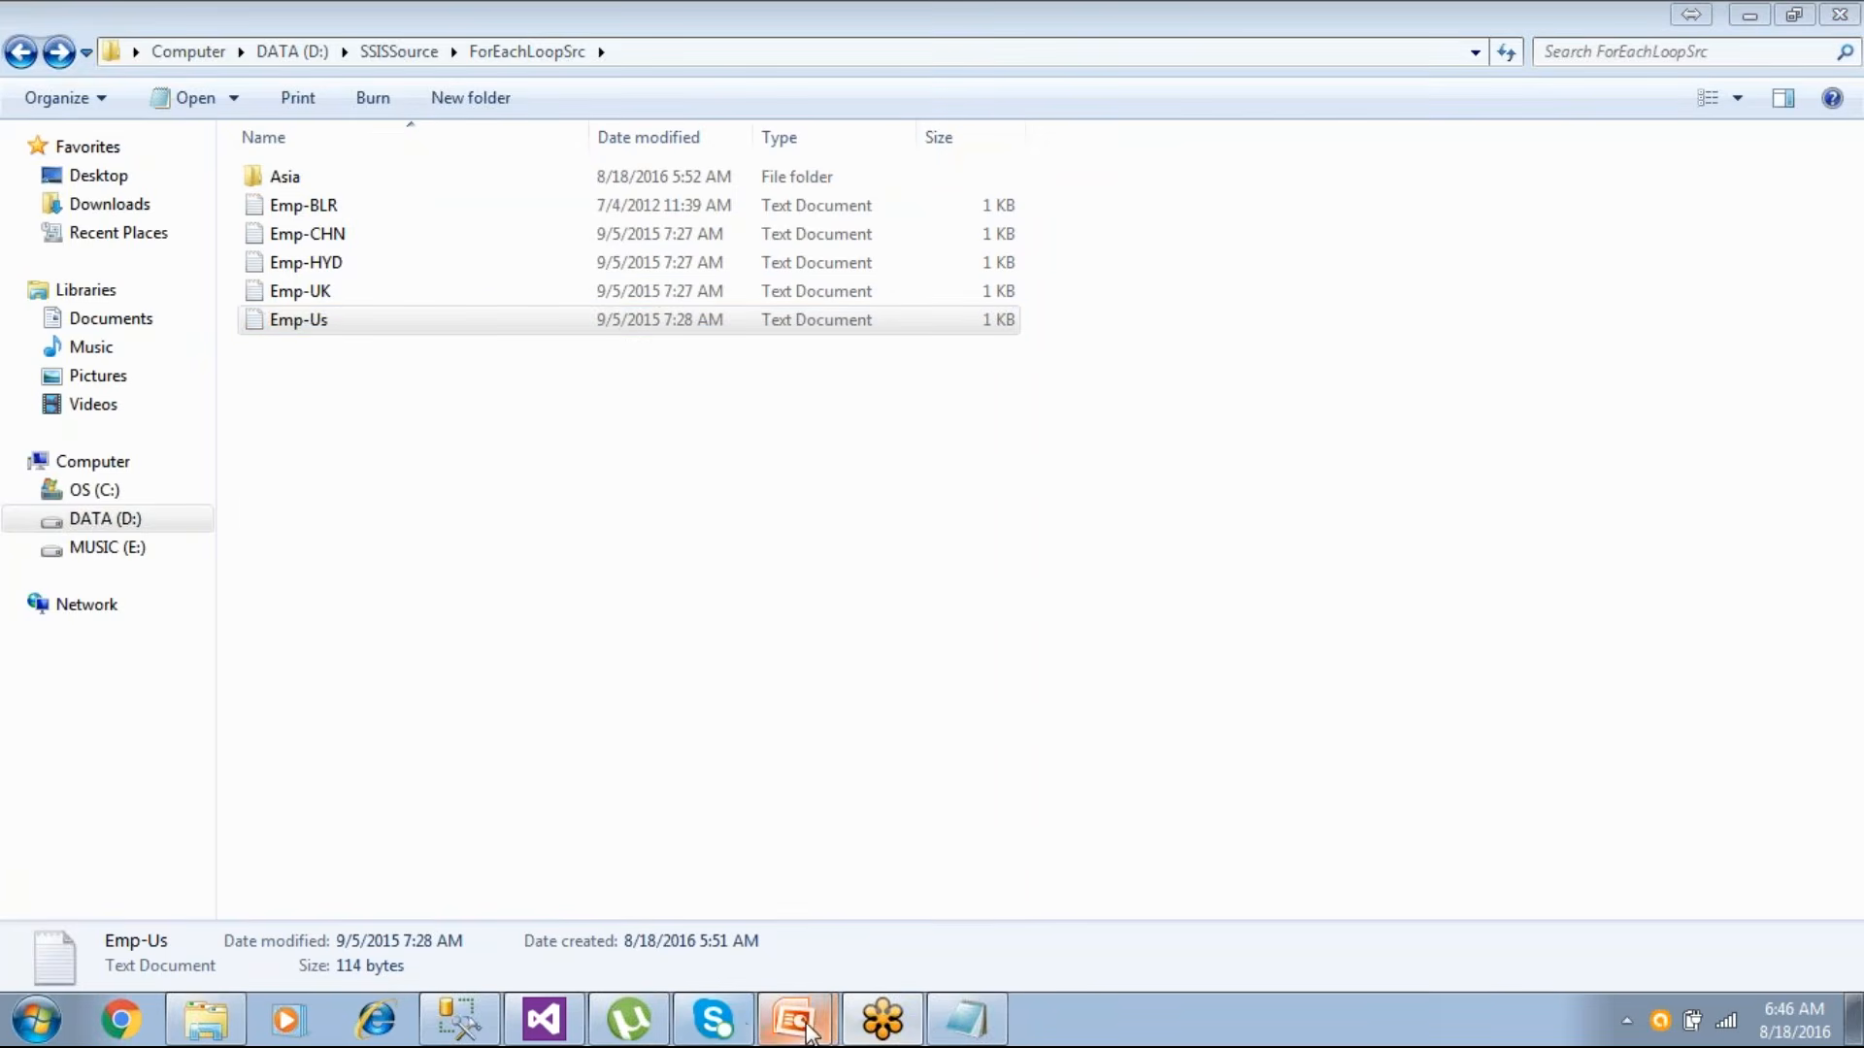
mouse_move(808, 1029)
left_click(819, 961)
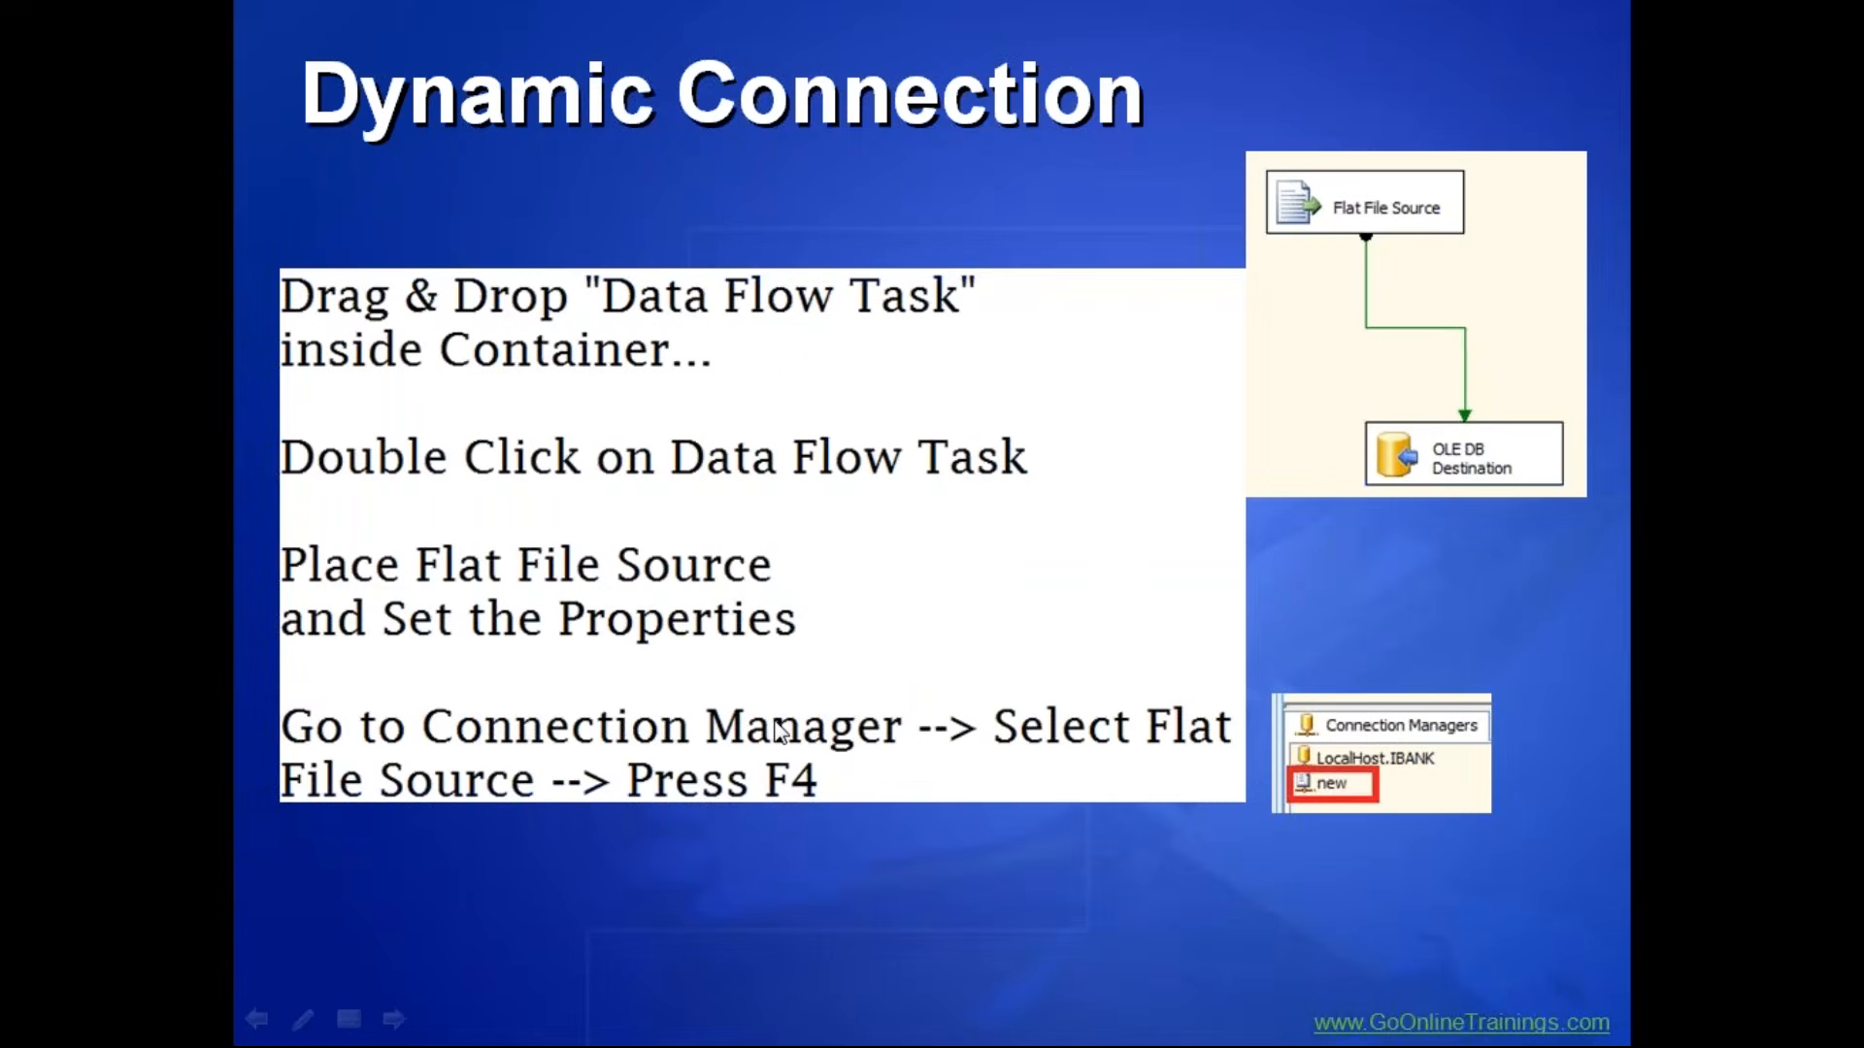
key("Right")
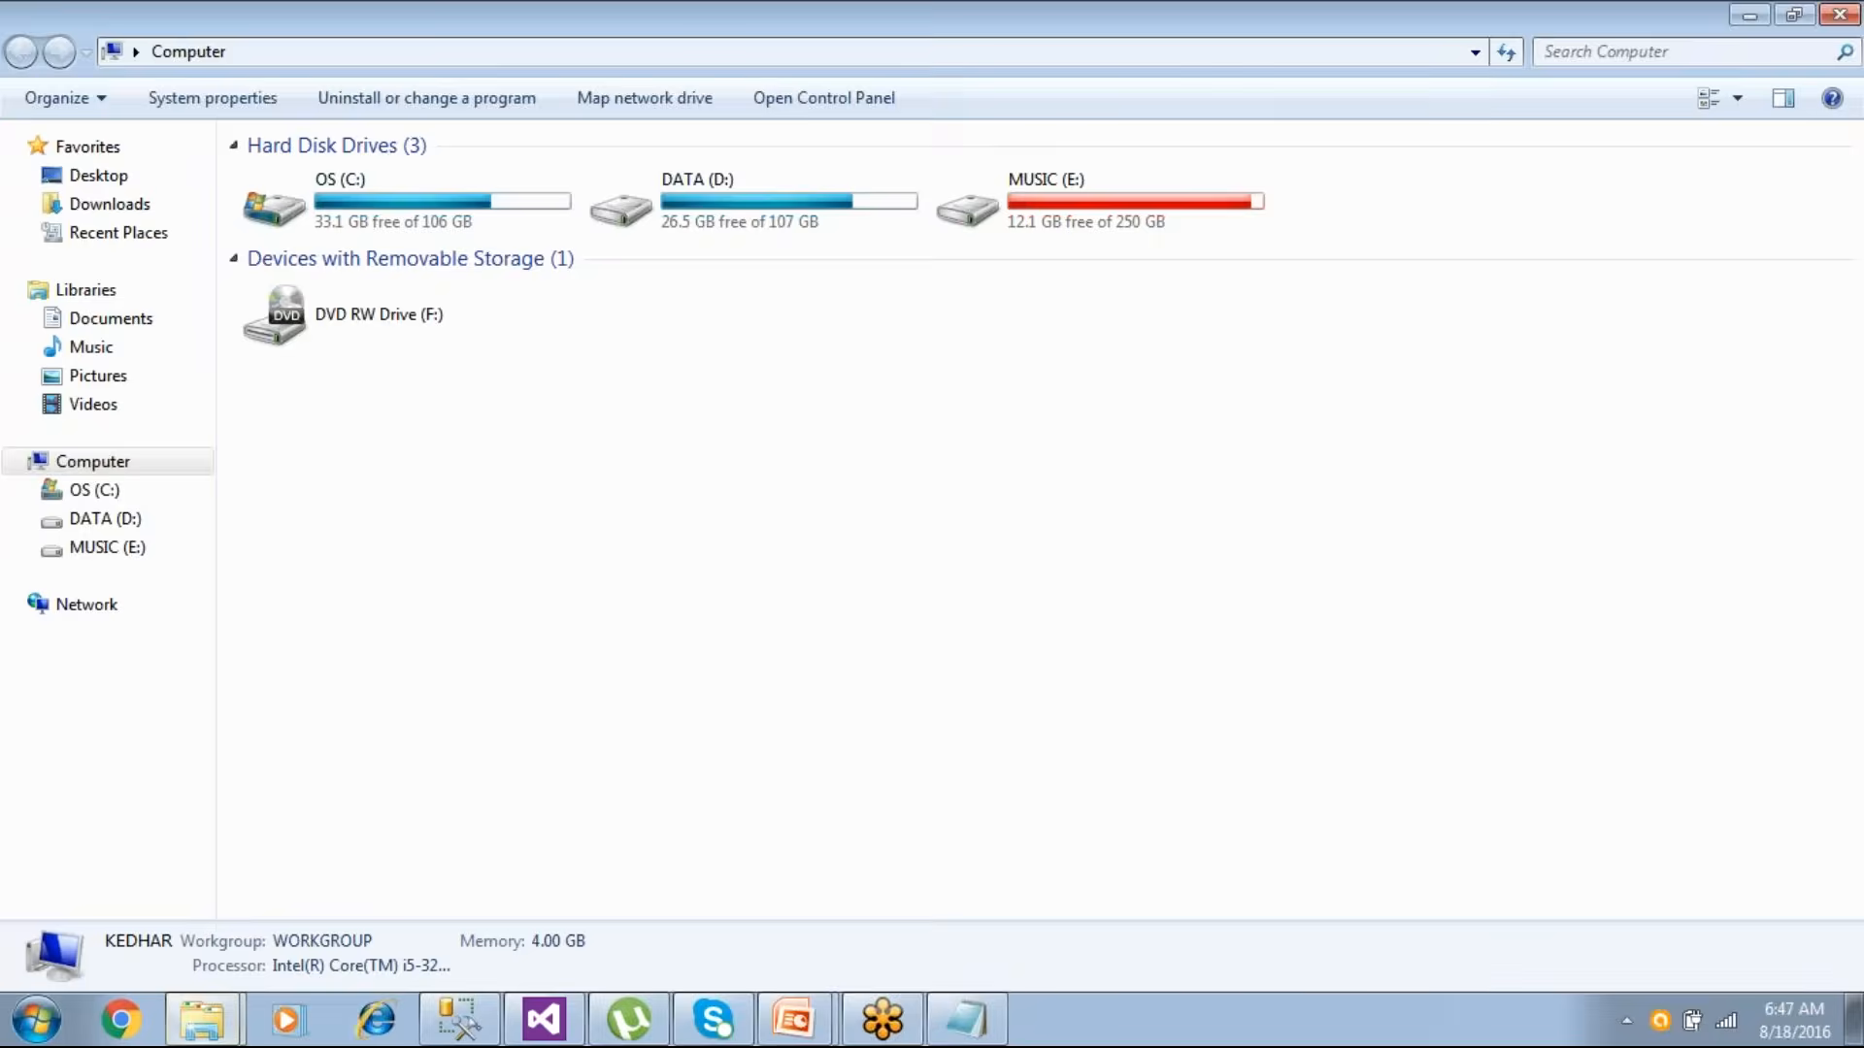
- In File Explorer, view the source folder D:\SSISSource\ForEachLoopSrc and open the D:\Archive folder
double_click(752, 220)
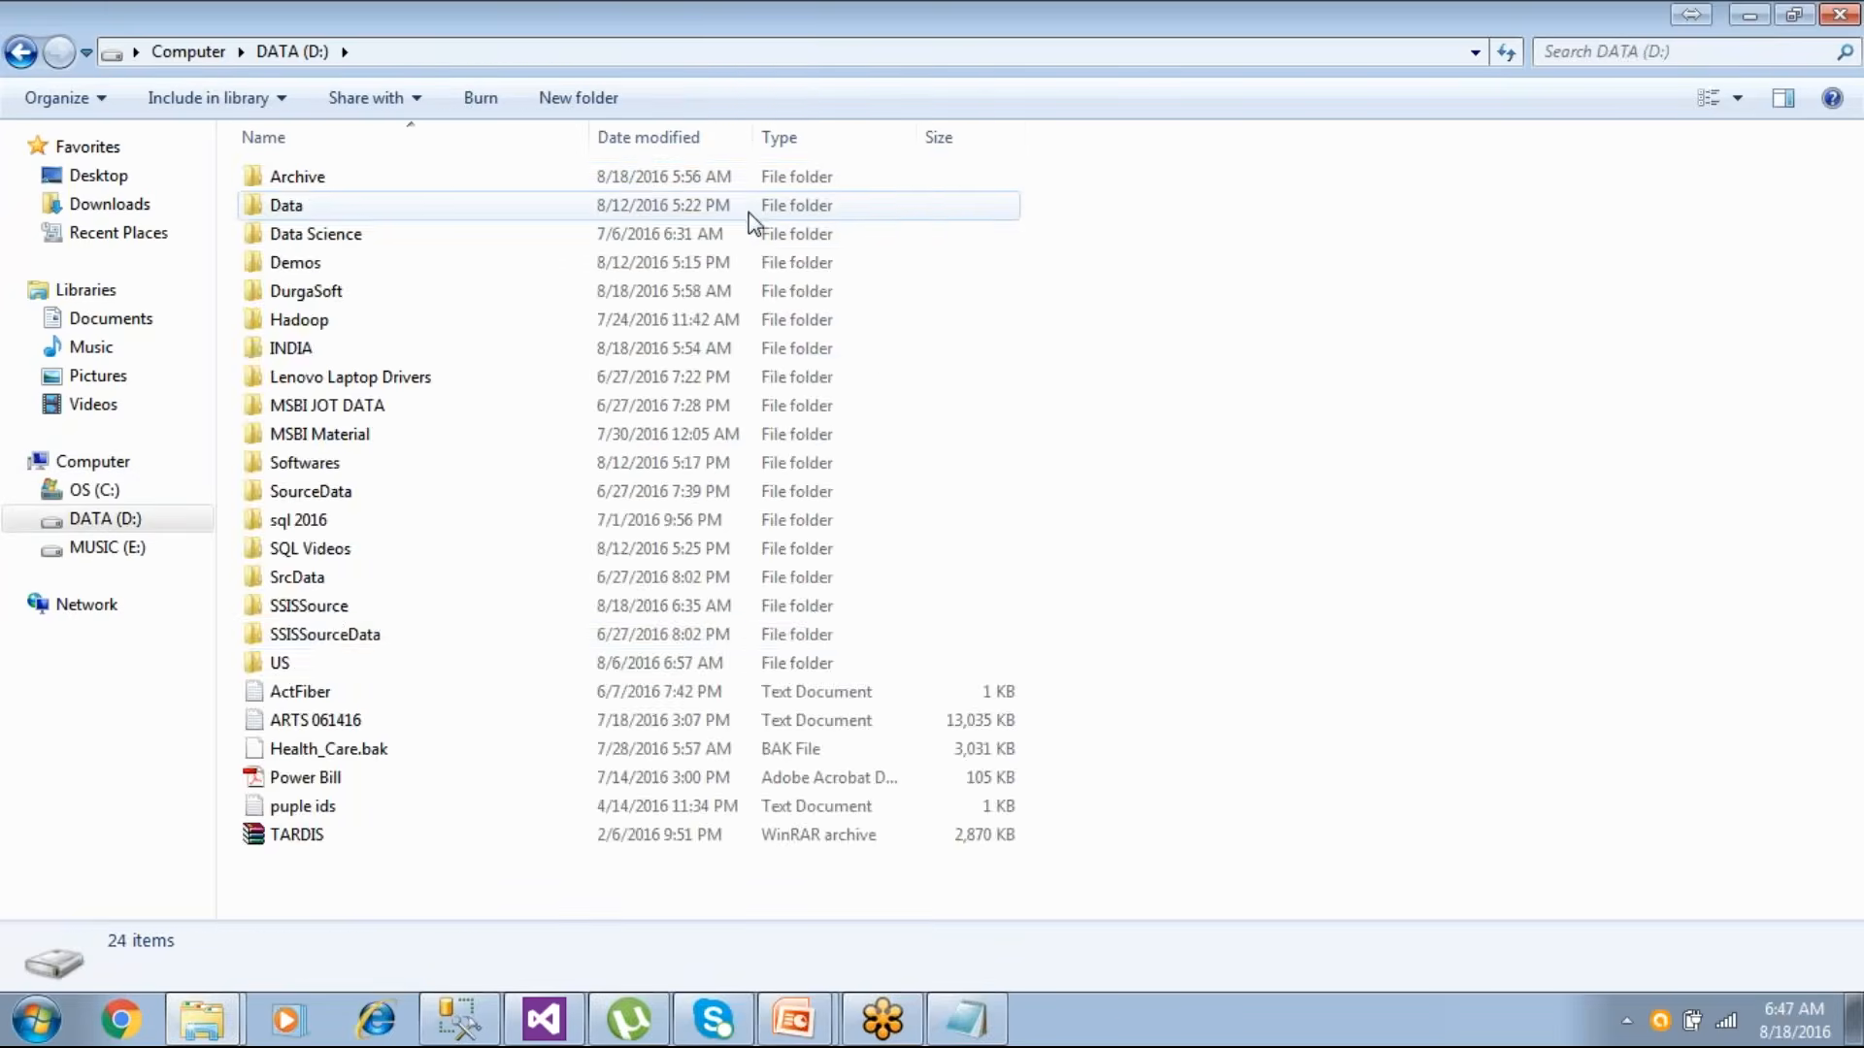
double_click(353, 632)
double_click(336, 183)
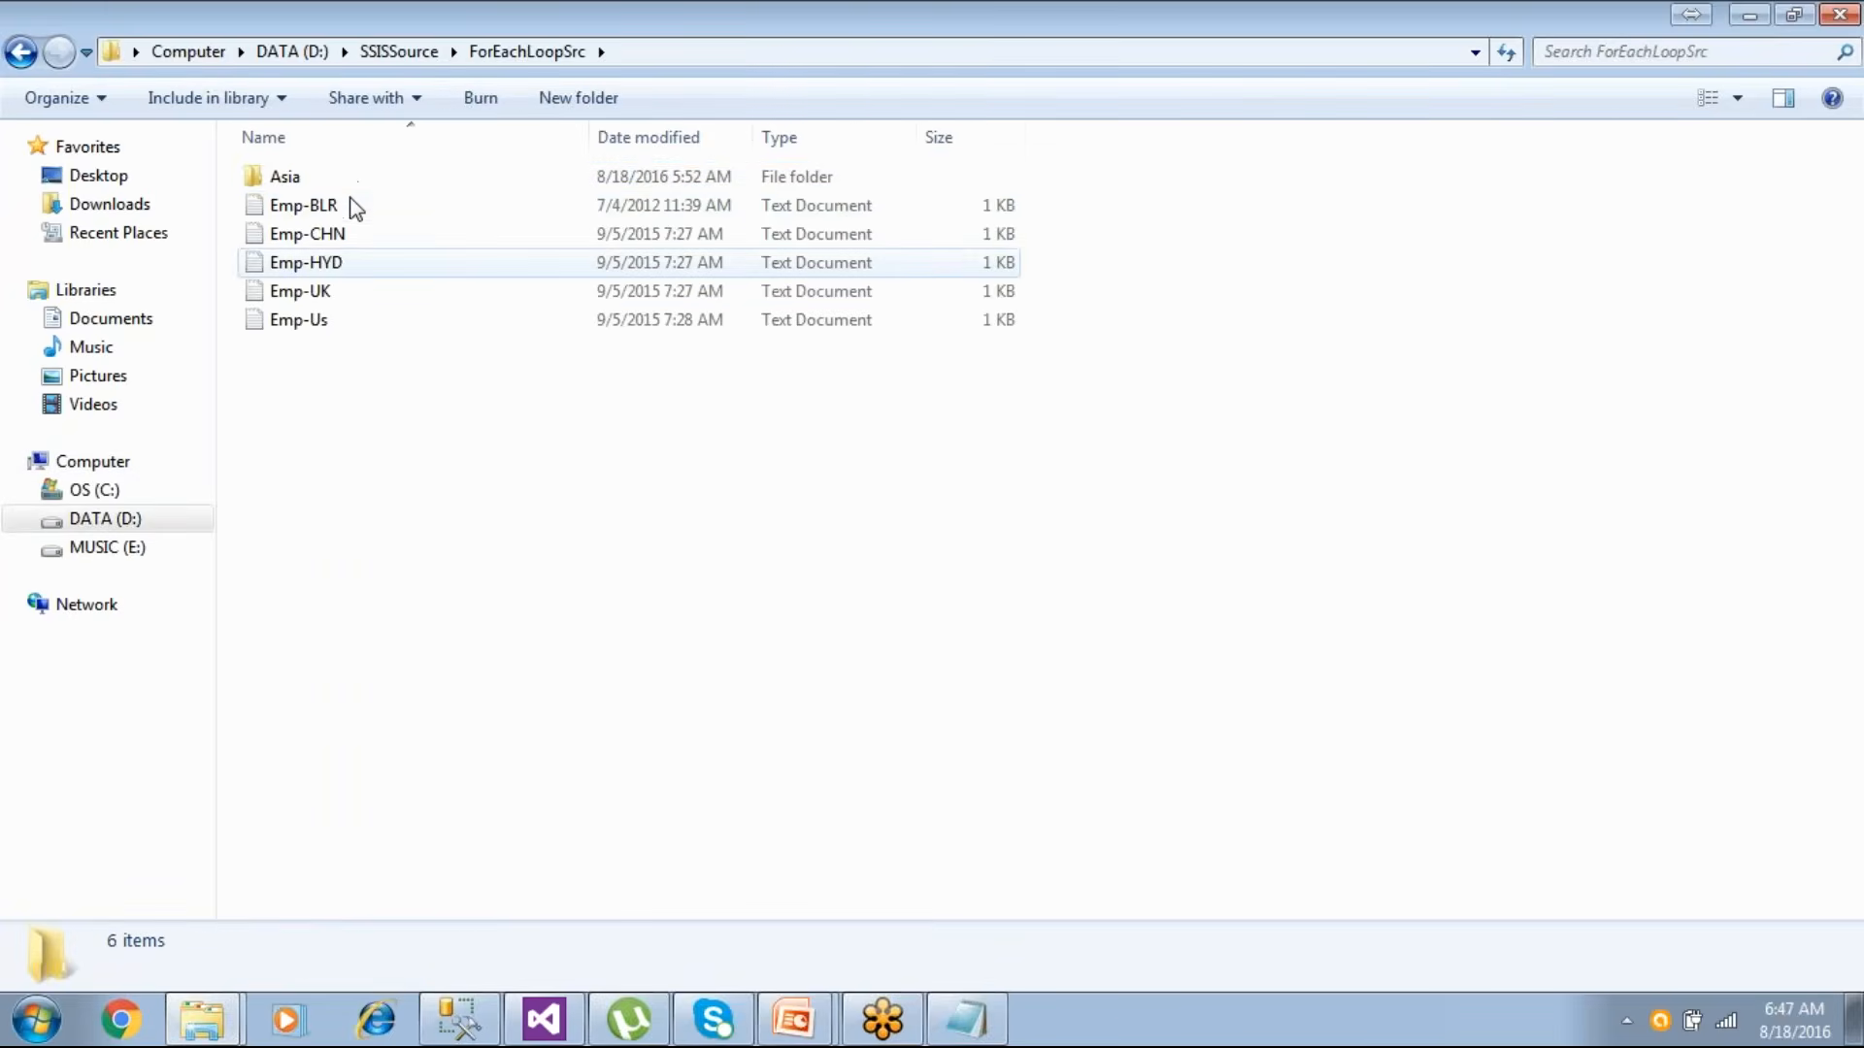
left_click(23, 55)
left_click(23, 55)
left_click(305, 181)
double_click(305, 183)
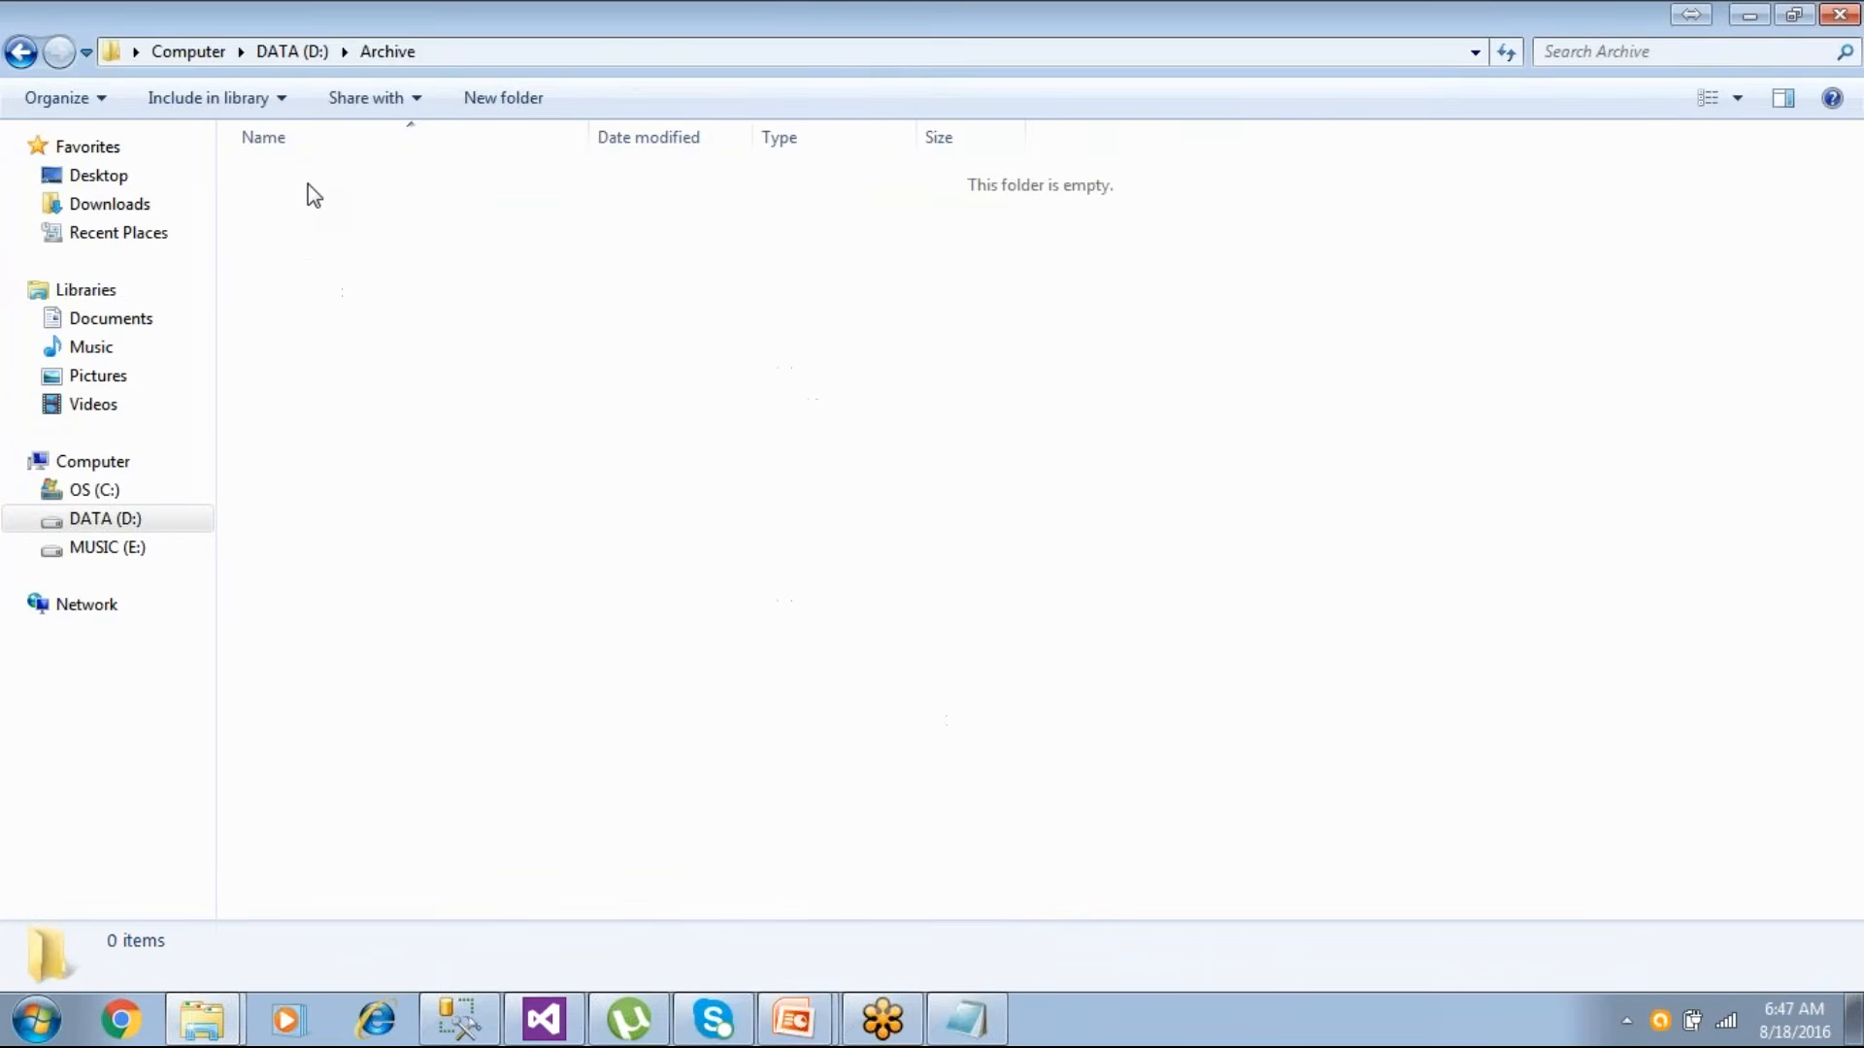
- Check the Archive folder's path, revisit the Emp-BLR file in ForEachLoopSrc, and return to the Archive folder
left_click(453, 55)
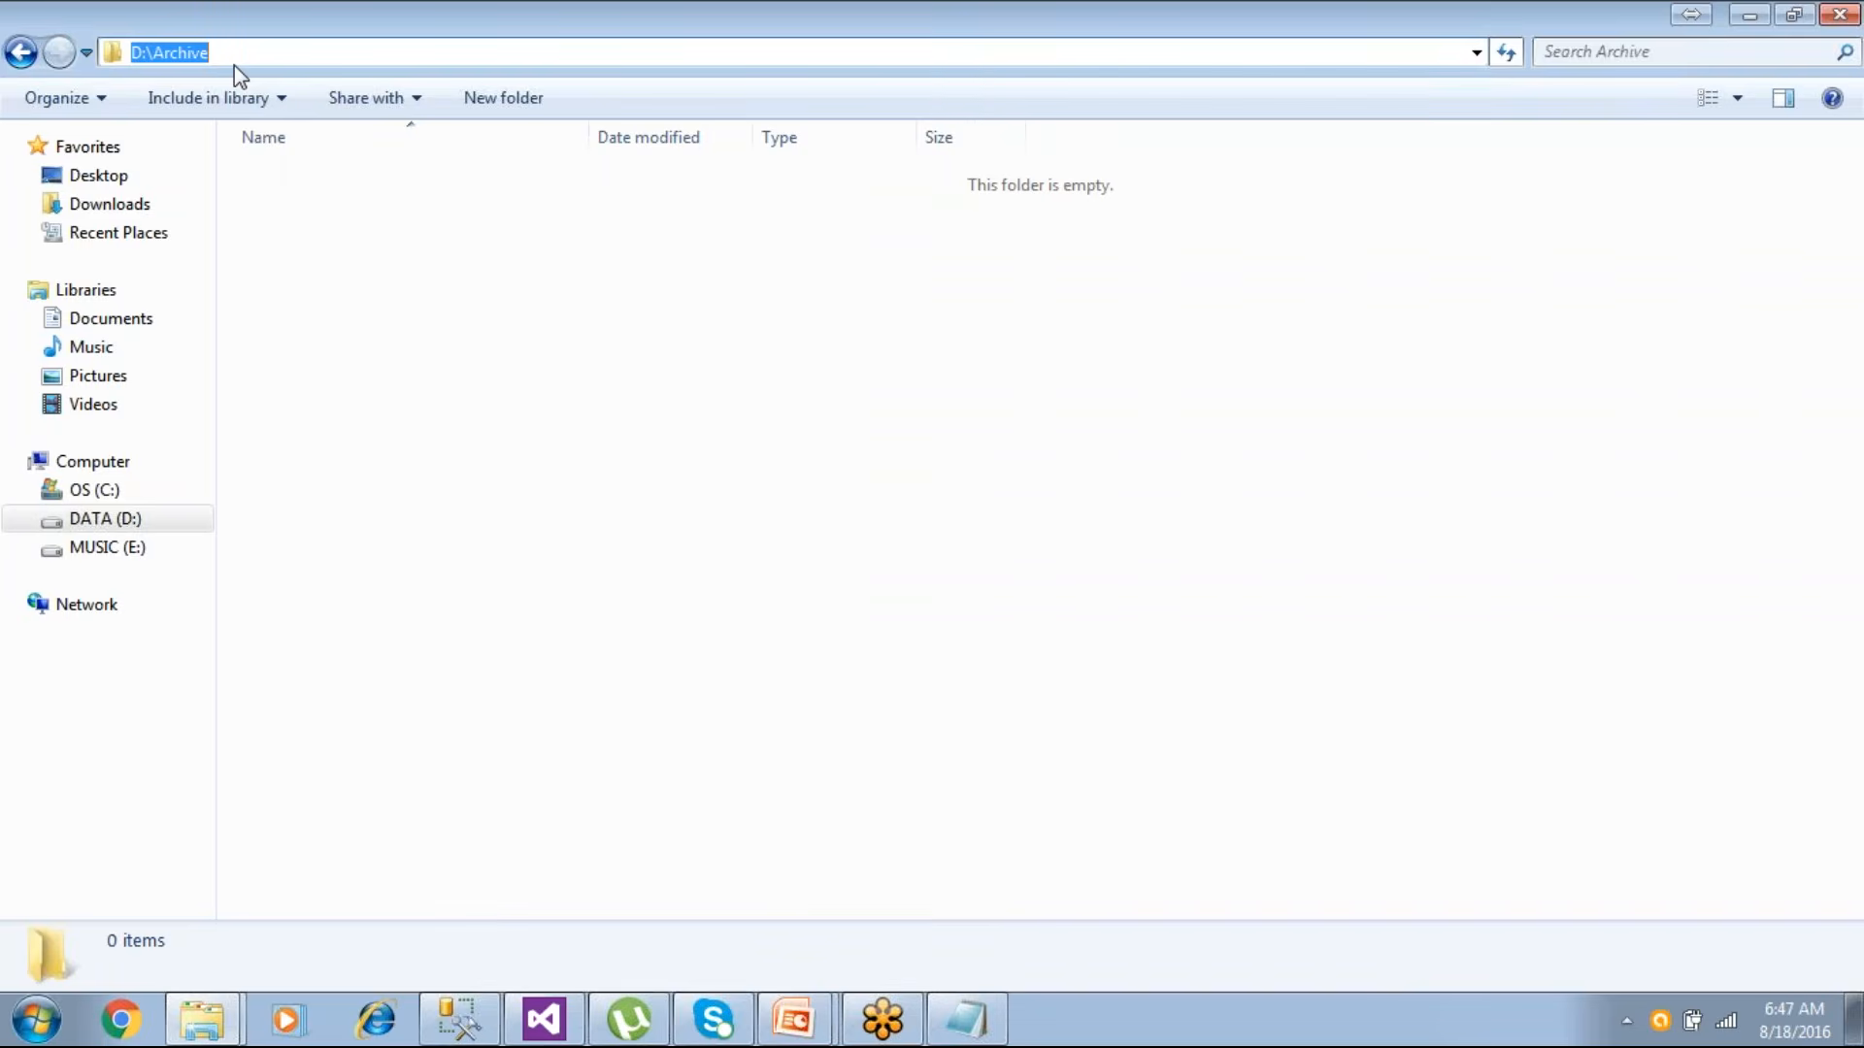
left_click(20, 56)
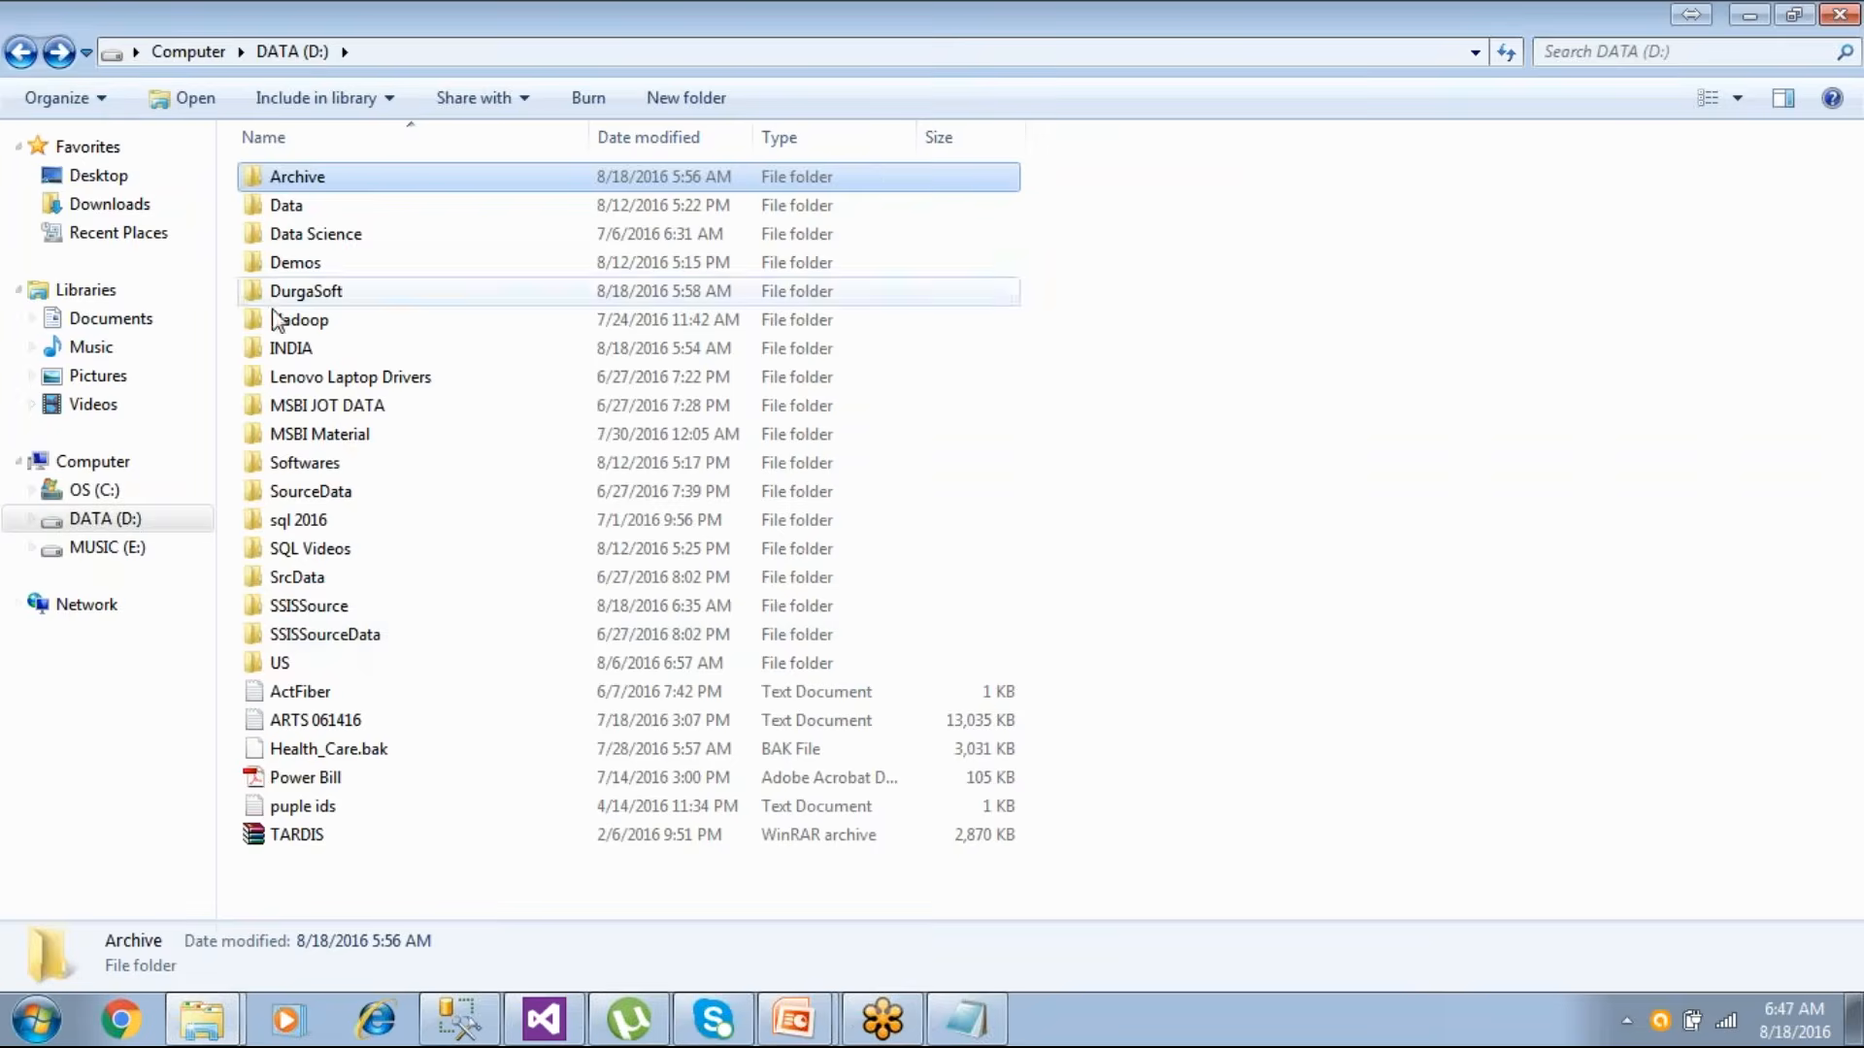
double_click(342, 617)
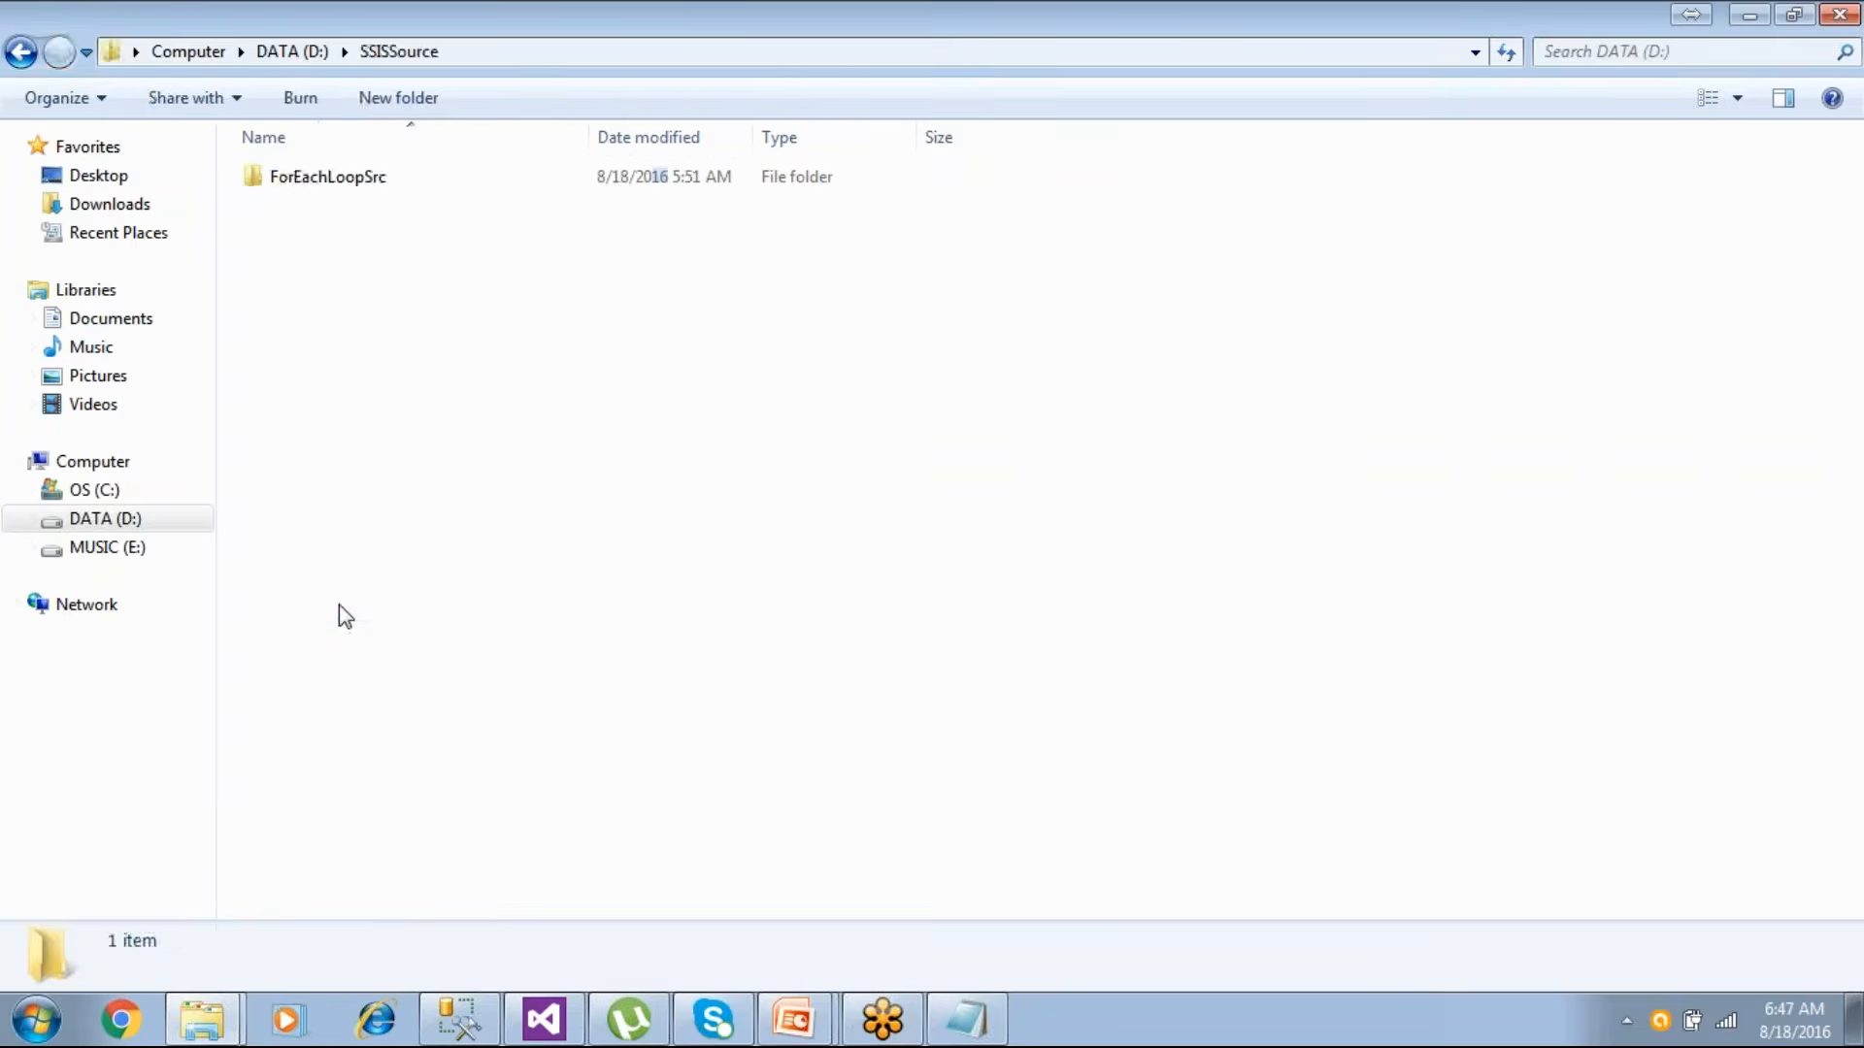
double_click(330, 183)
left_click(330, 206)
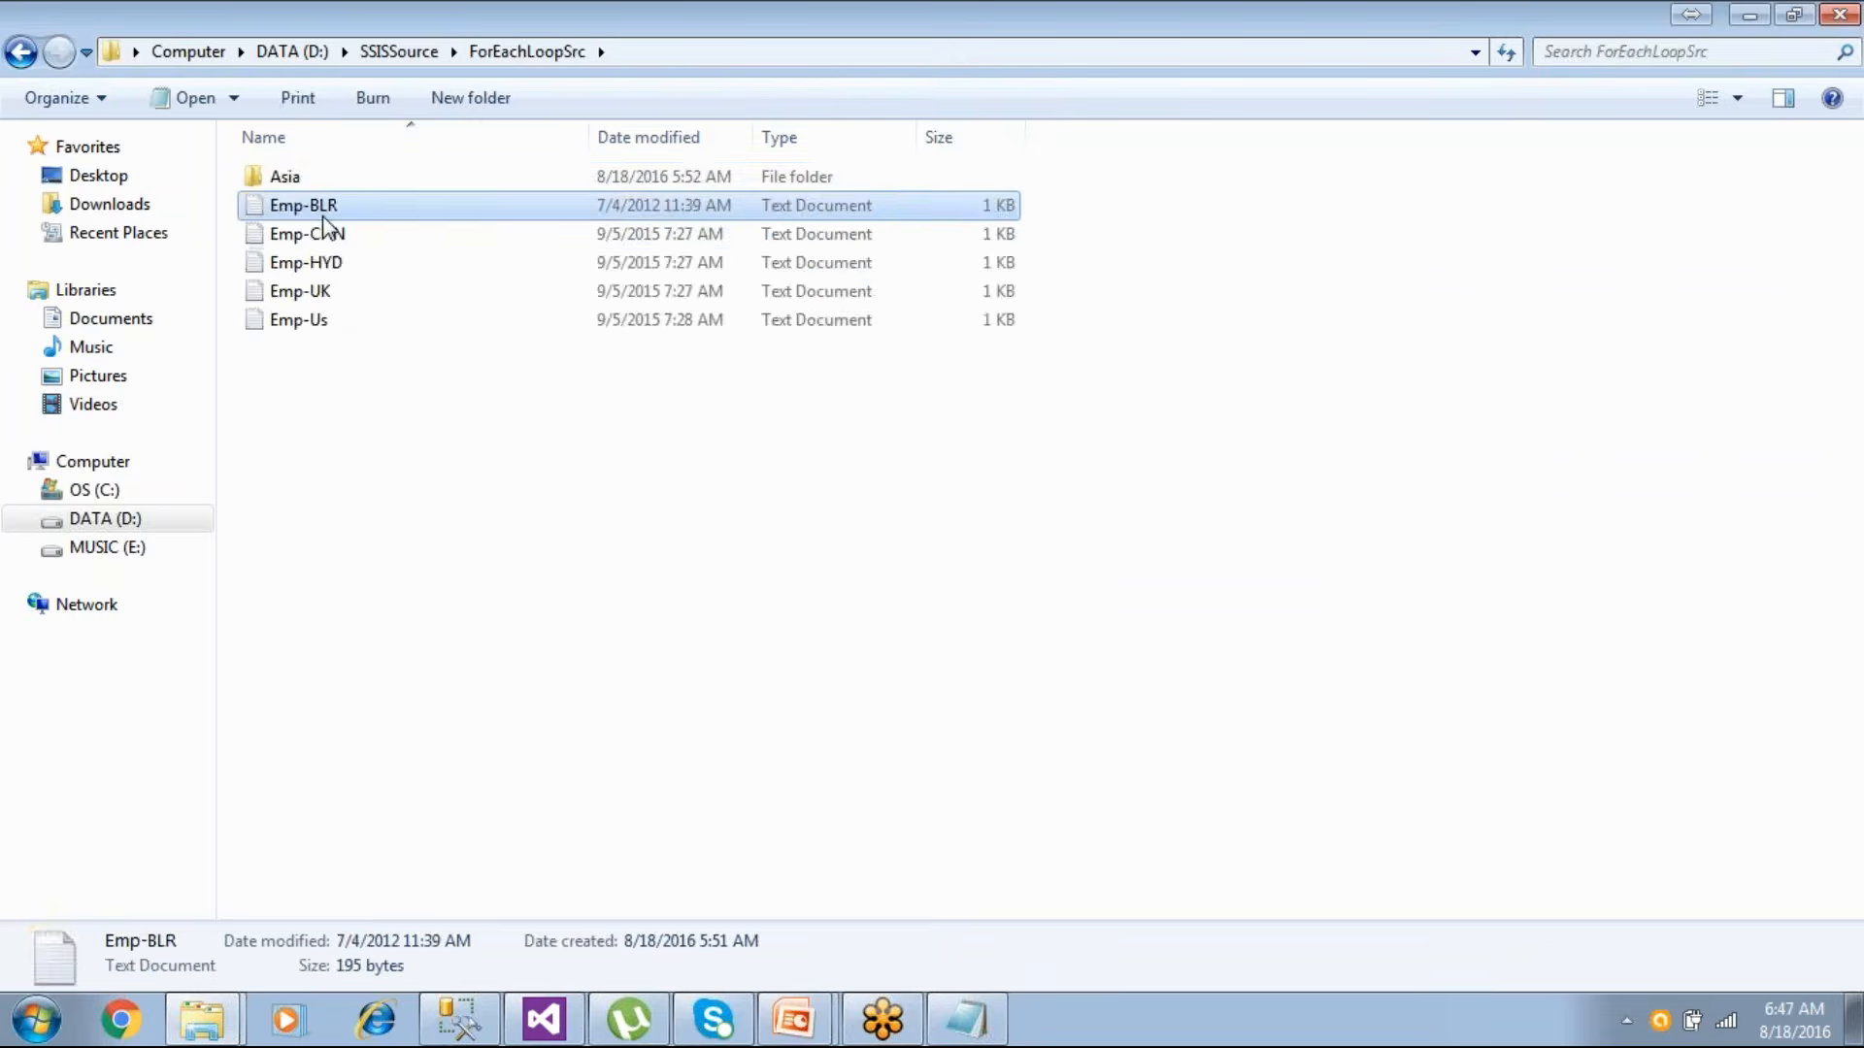
left_click(22, 54)
left_click(22, 54)
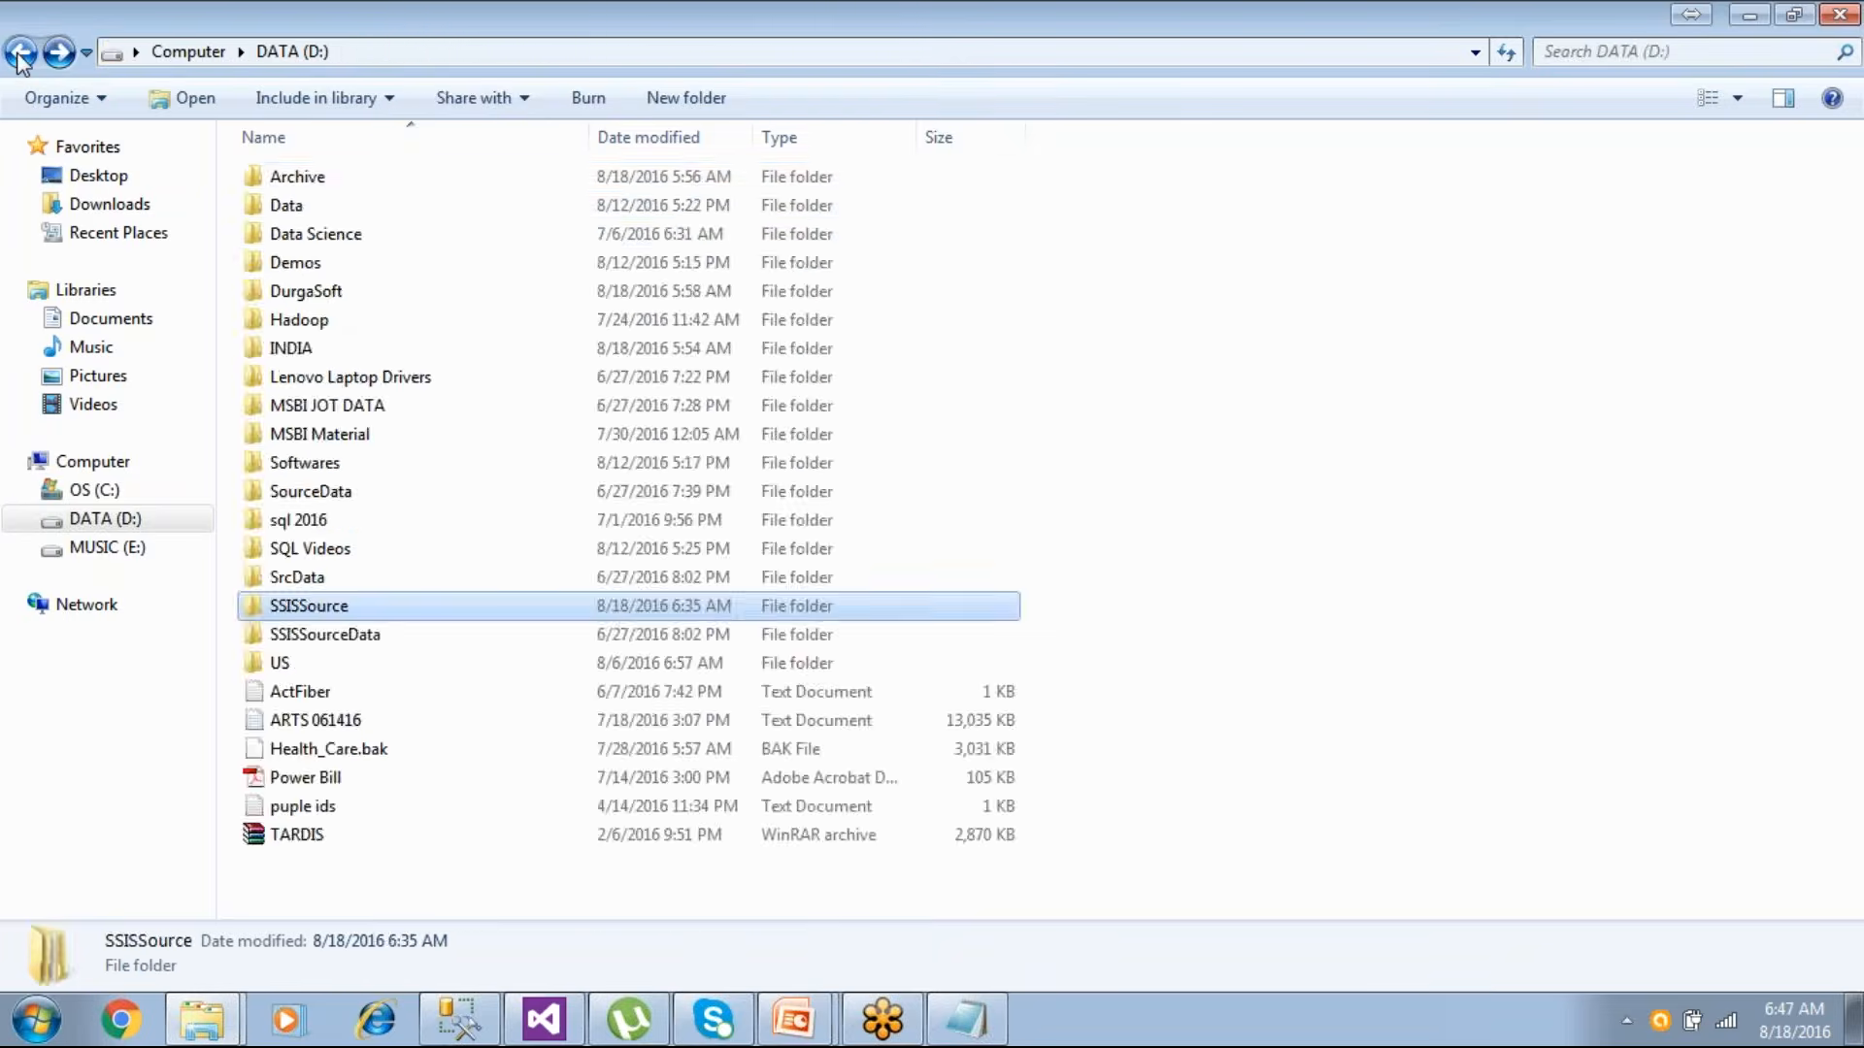
double_click(287, 182)
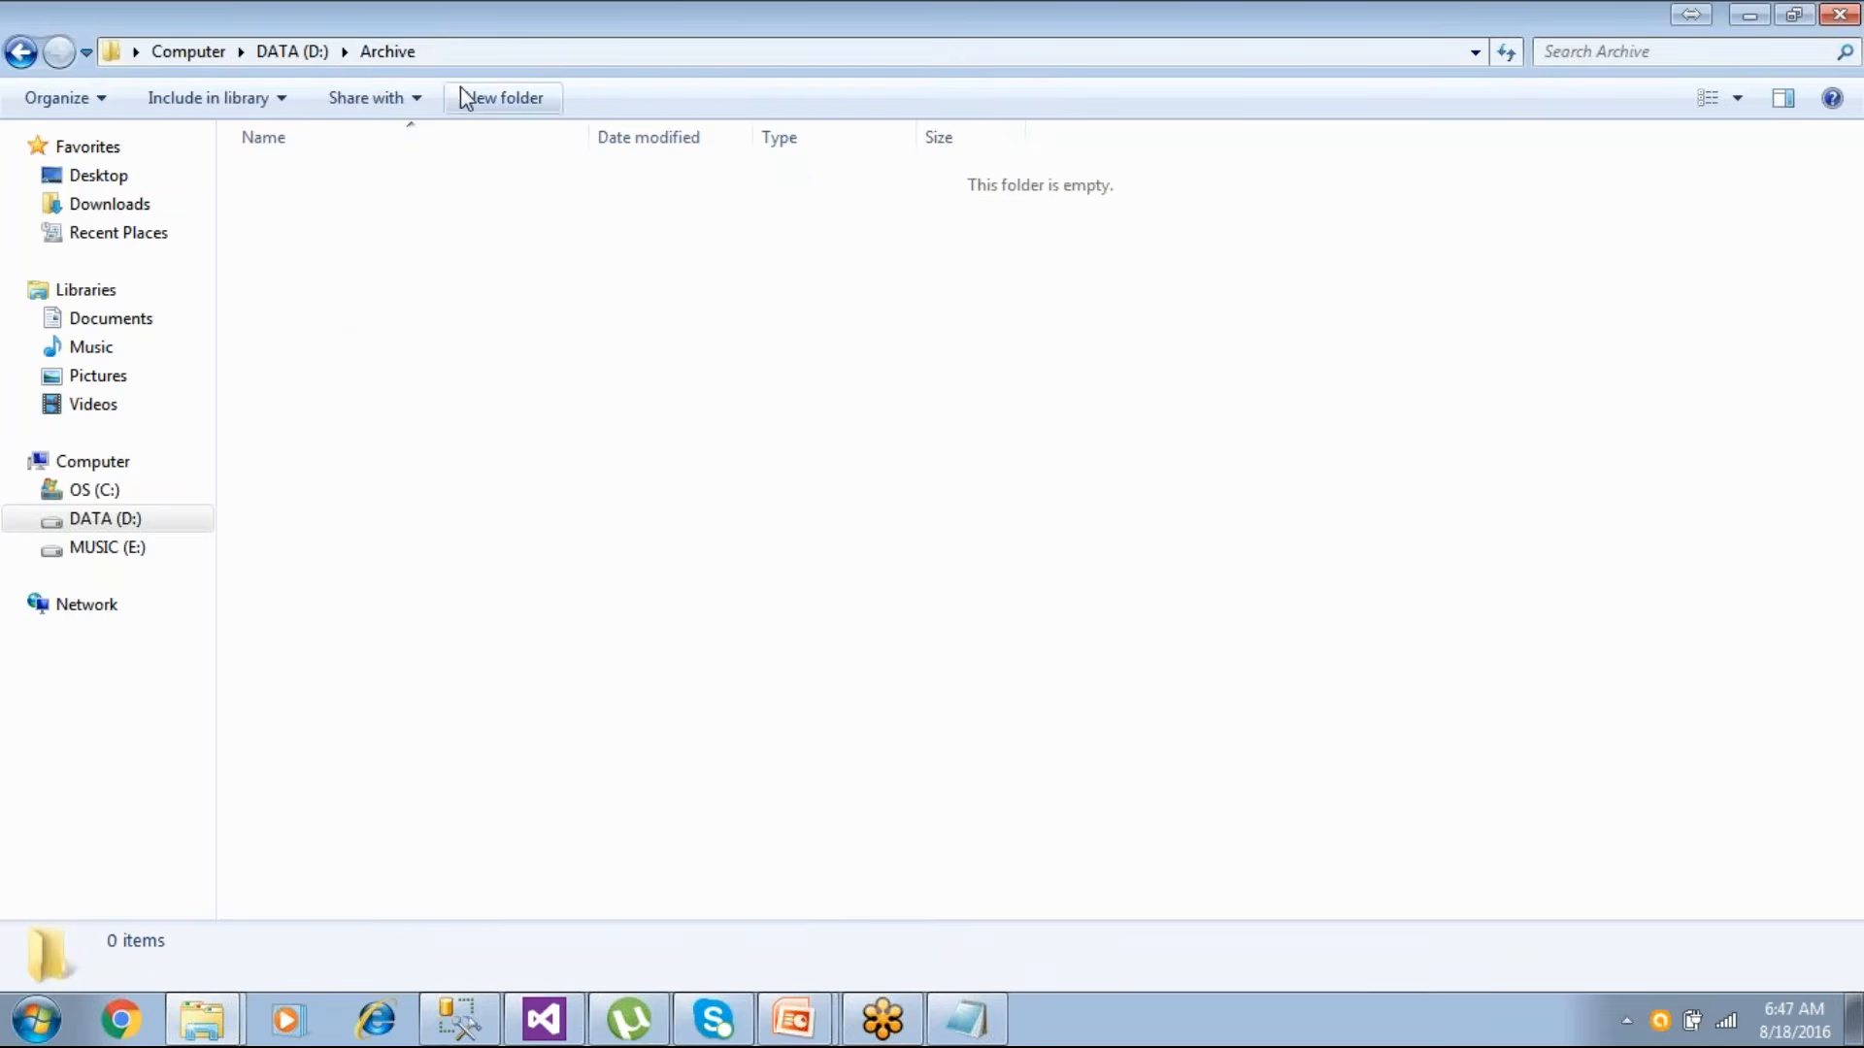
left_click(458, 53)
- Switch to Visual Studio, save the open package, and add a new SSIS package to the SSISDemosForOnlineBatch project
left_click(544, 1019)
left_click(178, 88)
left_click(1832, 191)
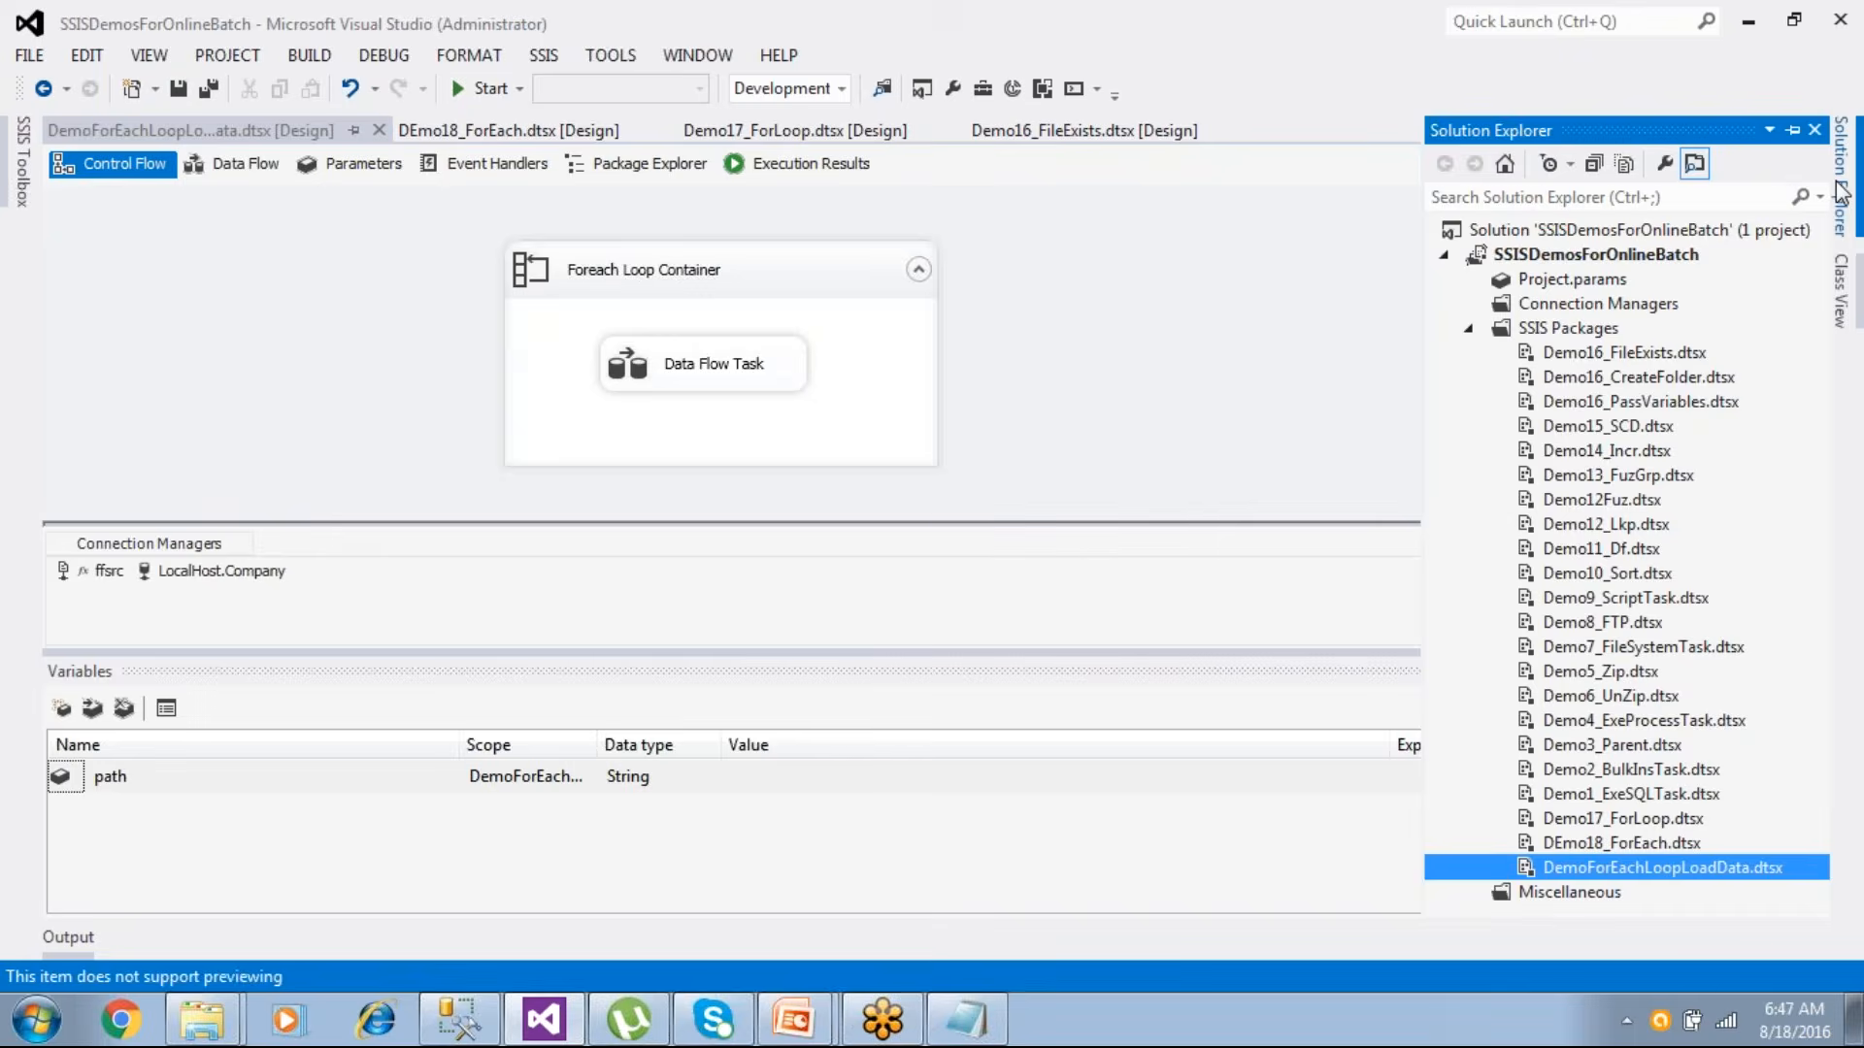
left_click(1578, 330)
right_click(1577, 329)
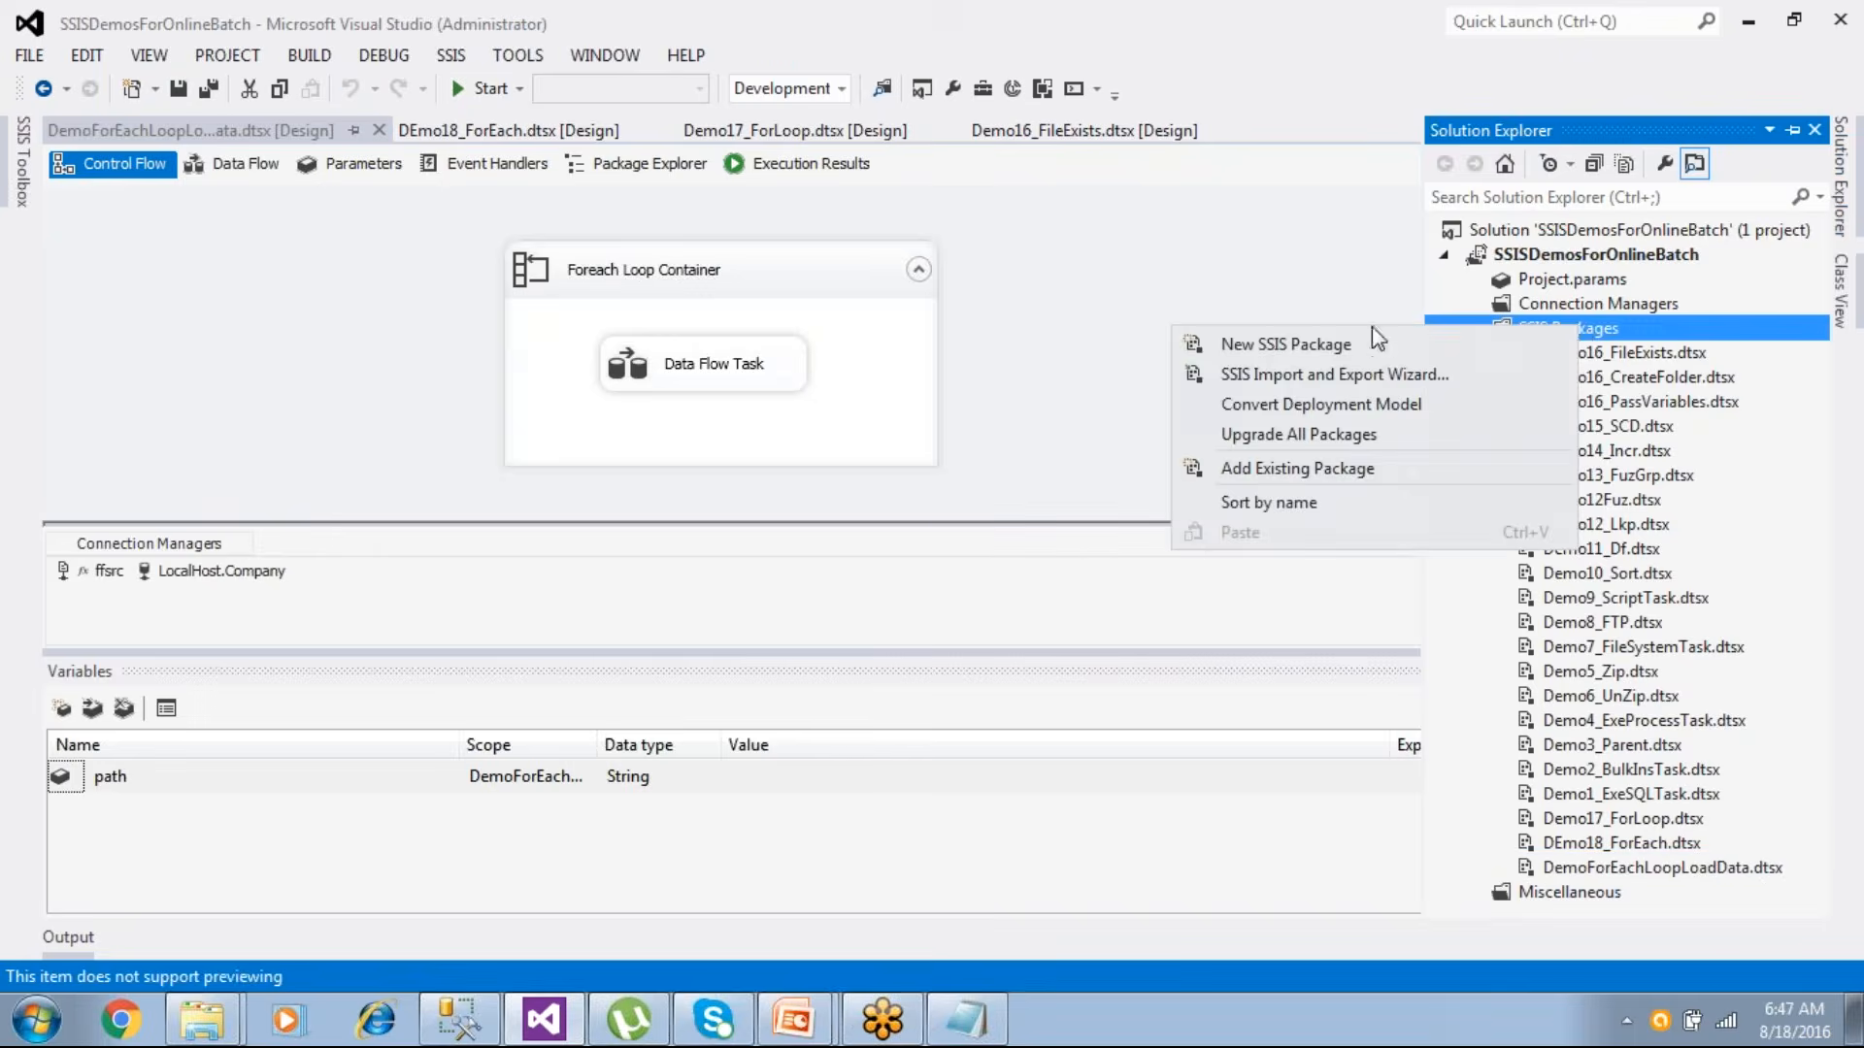
left_click(1304, 349)
- Rename the DemoForEachLoopLoadData.dtsx package as Demo19_ForEachLoopLoadData.dtsx
scroll(1824, 885, "down", 1)
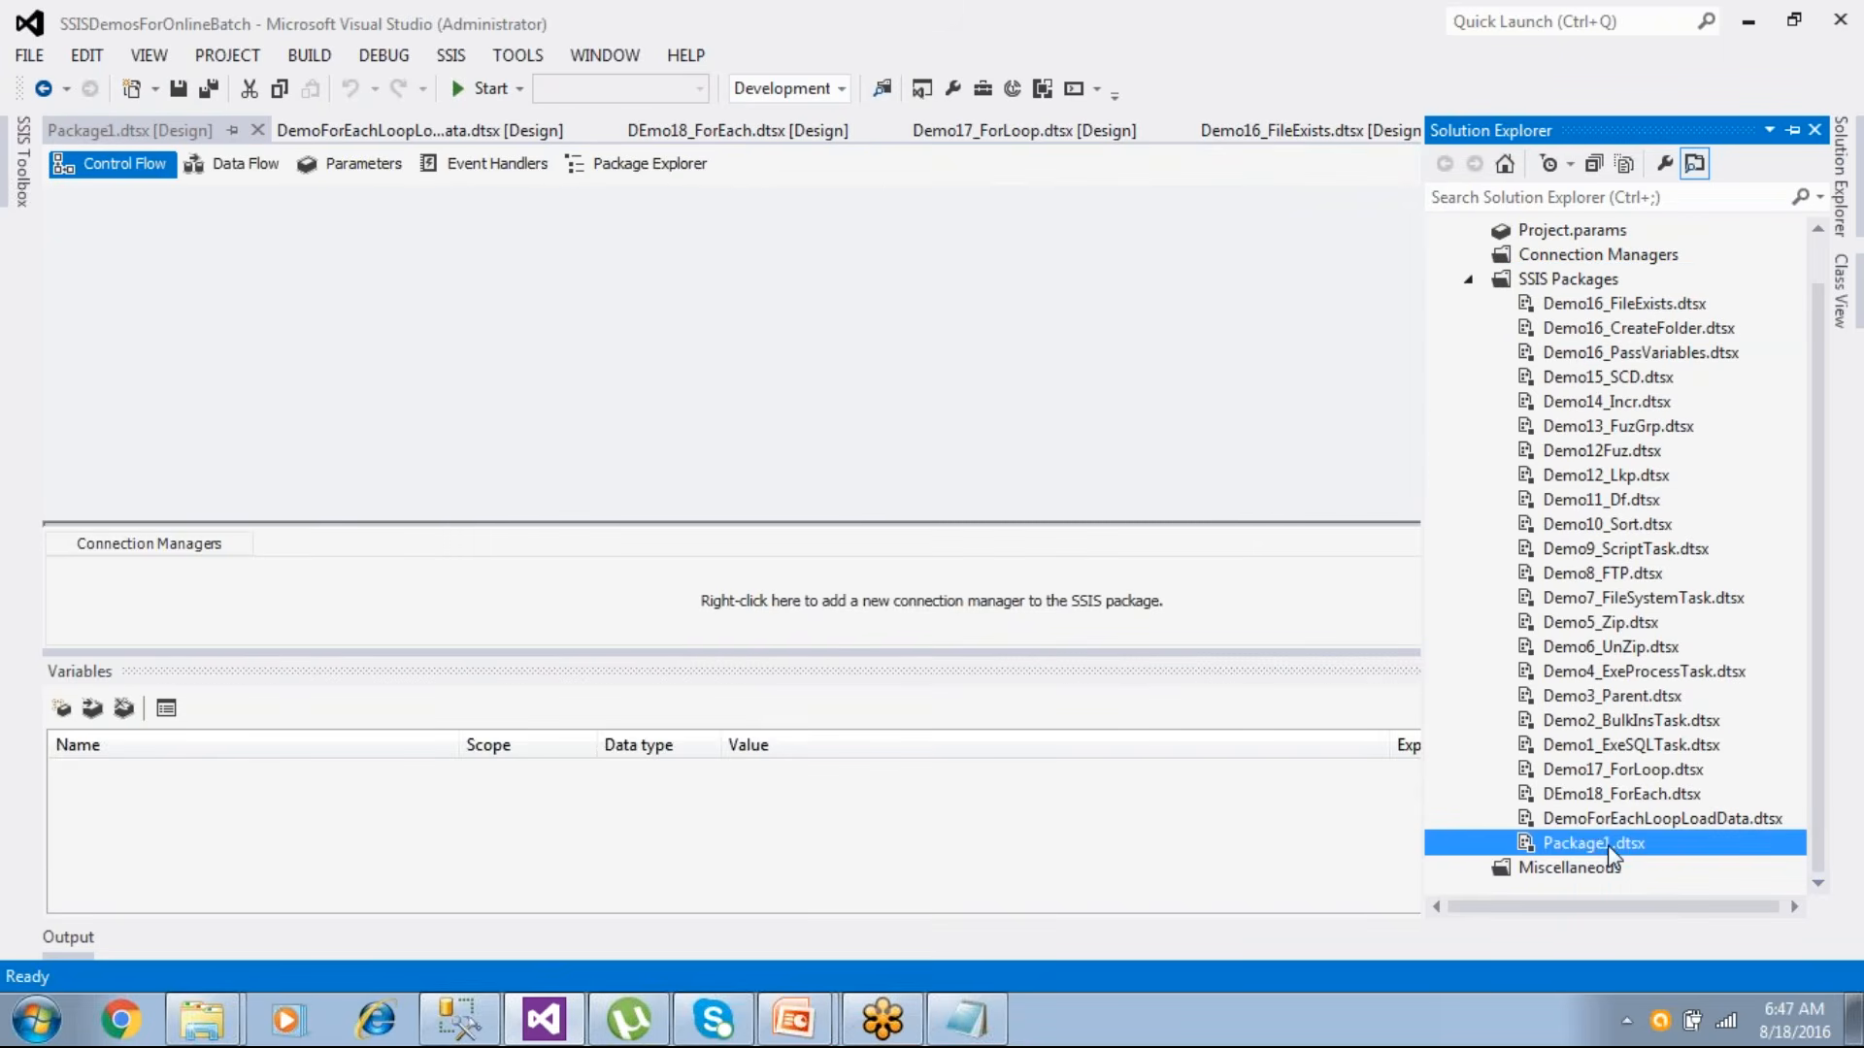
left_click(1582, 824)
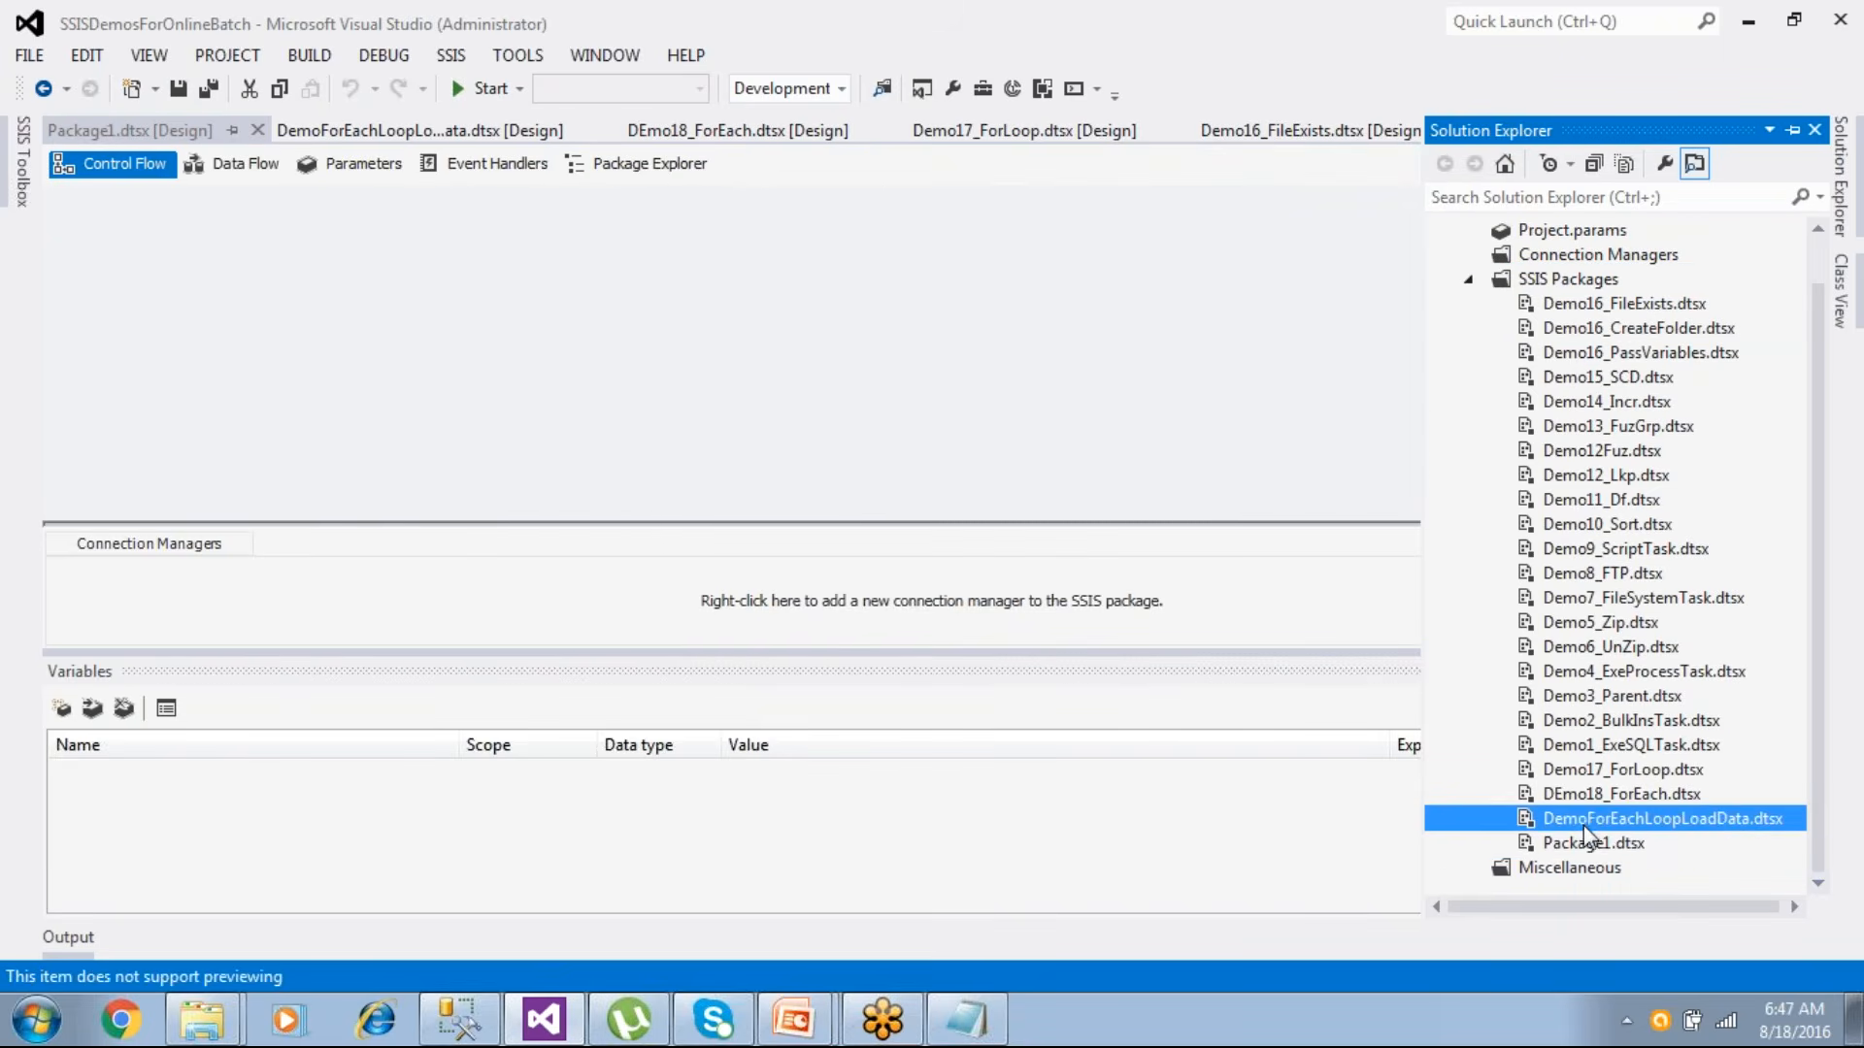
left_click(1587, 818)
left_click(1587, 817)
type("19_")
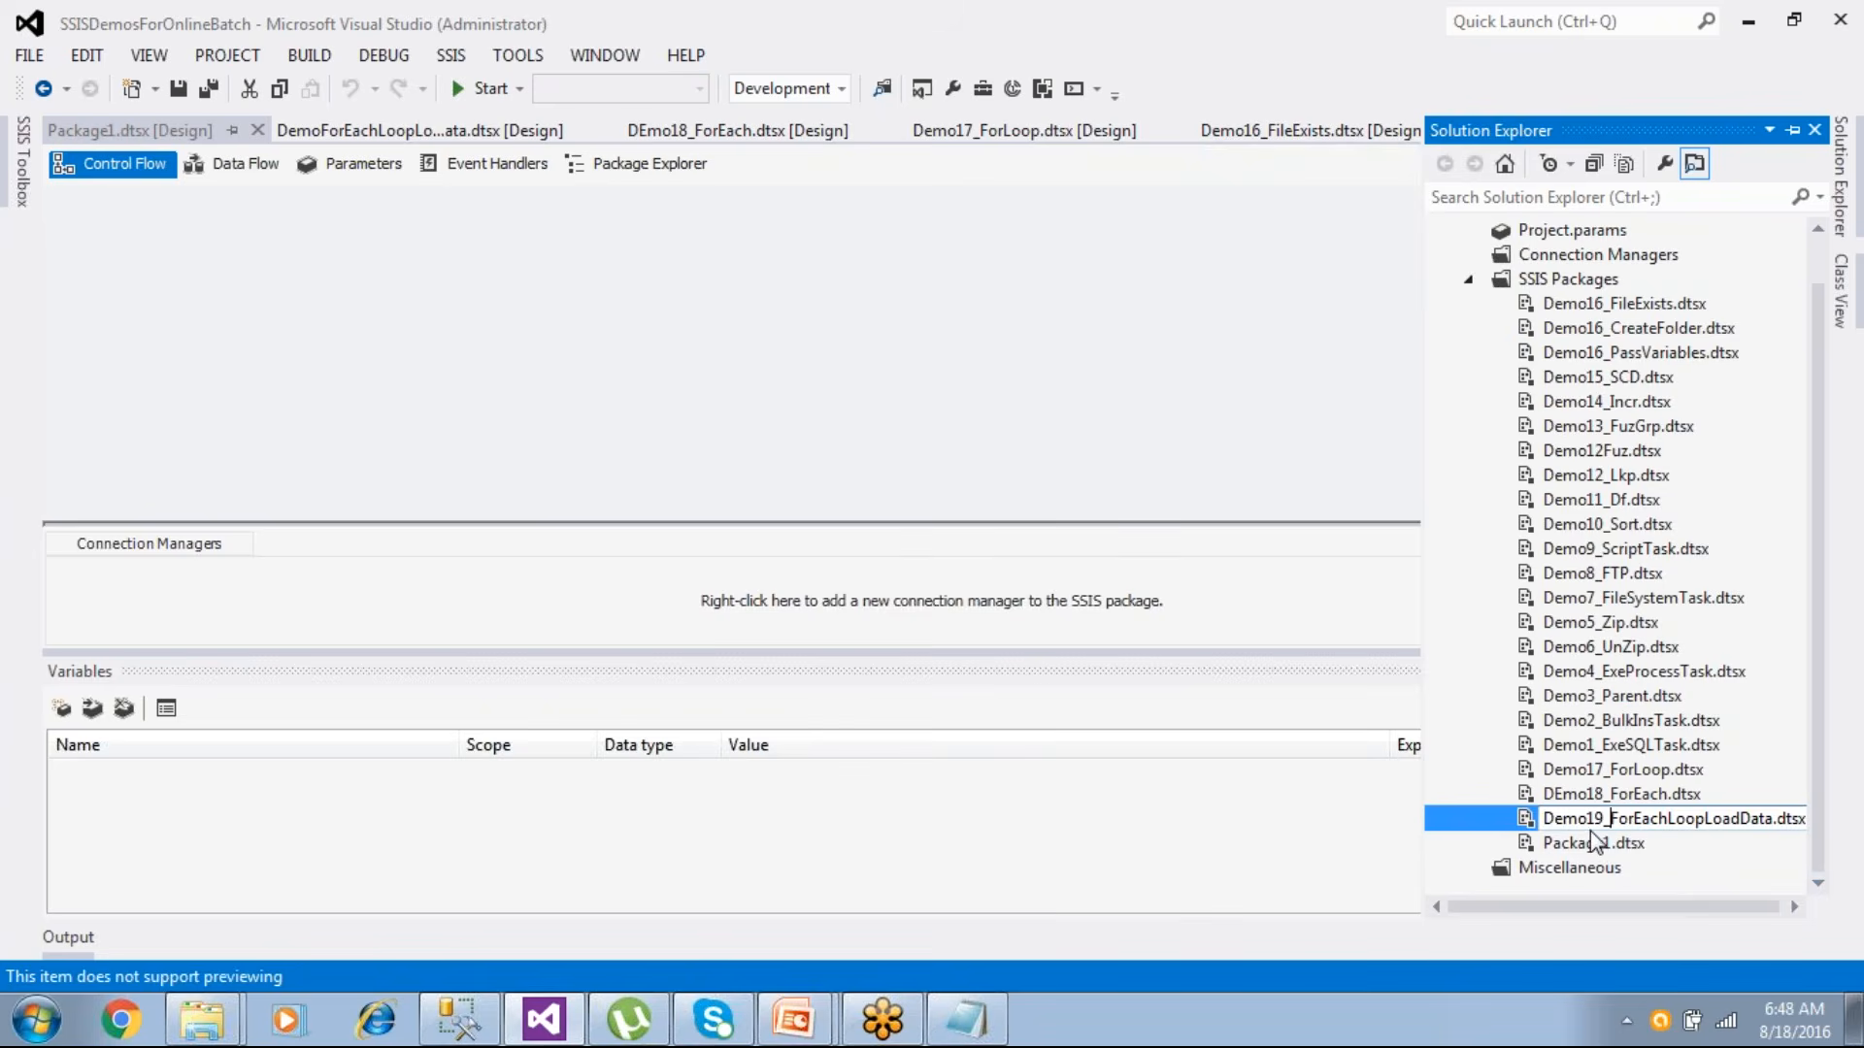
key("Return")
- Rename the new Package1.dtsx package as Demo20_TimeStamp.dtsx
key("F2")
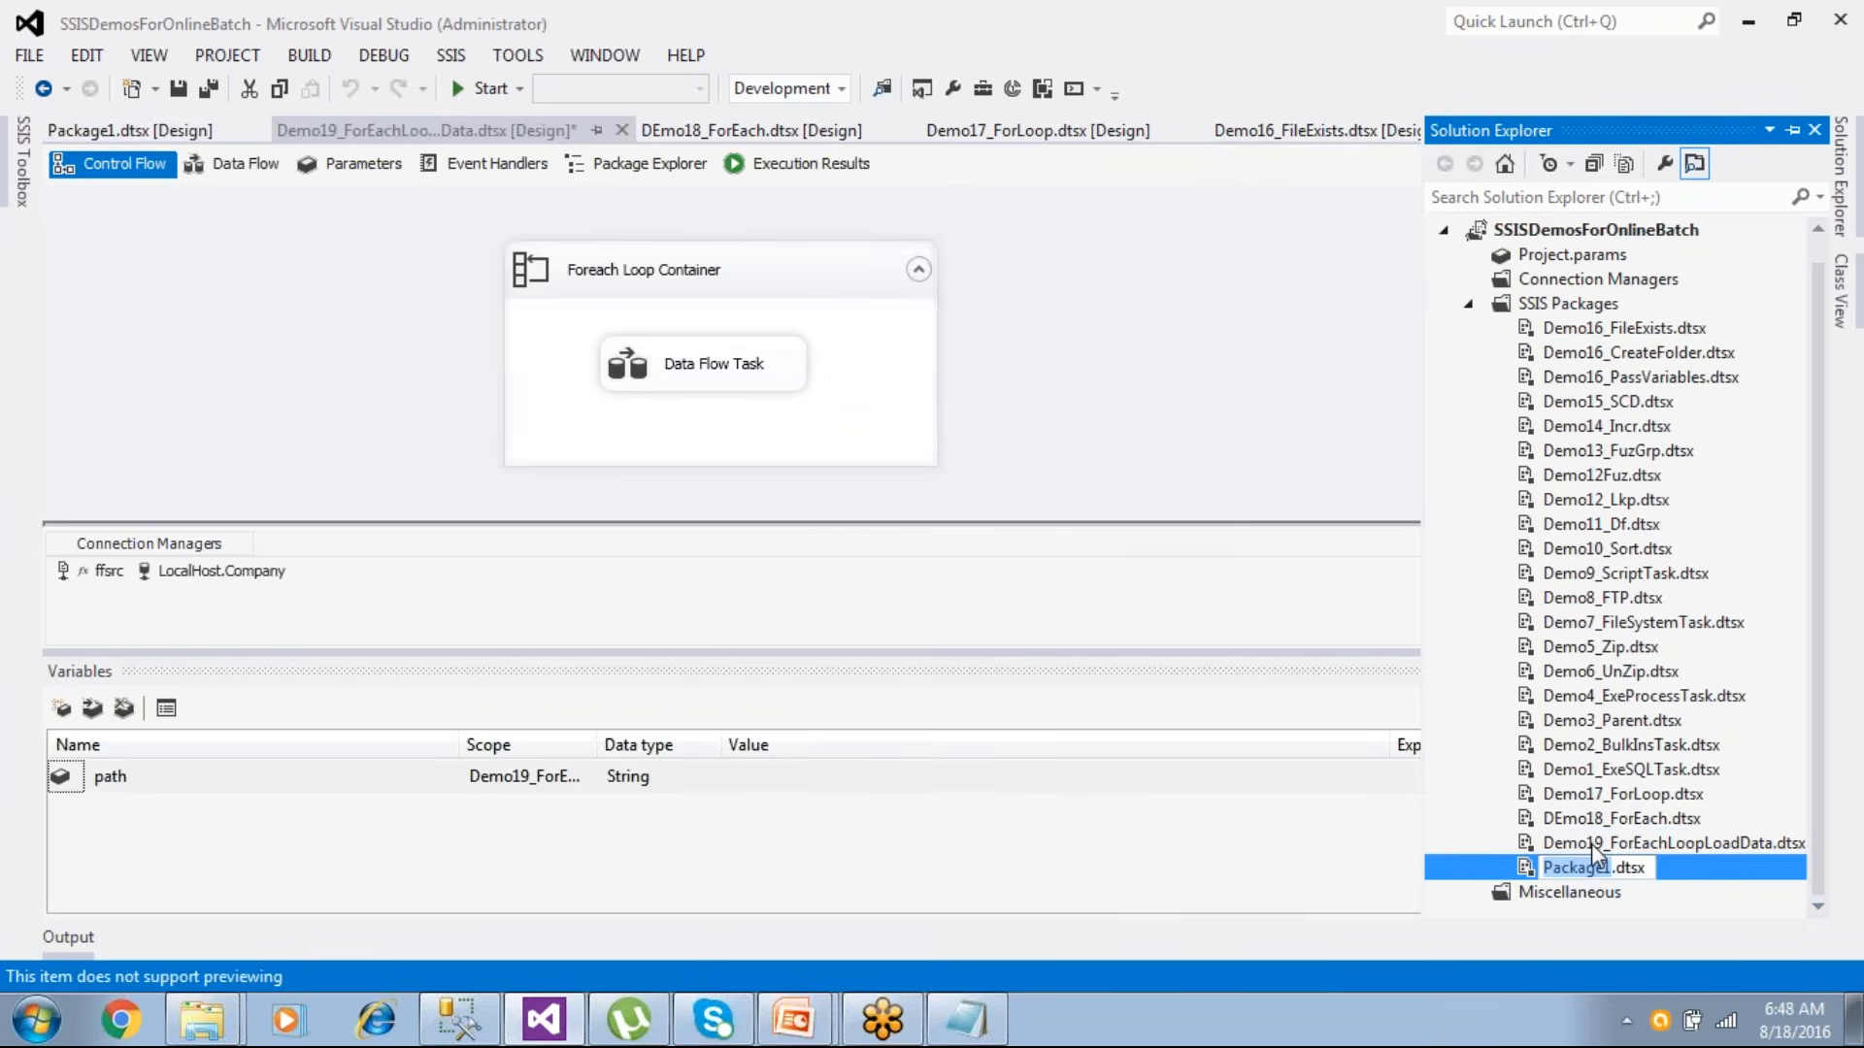
type("Demo20")
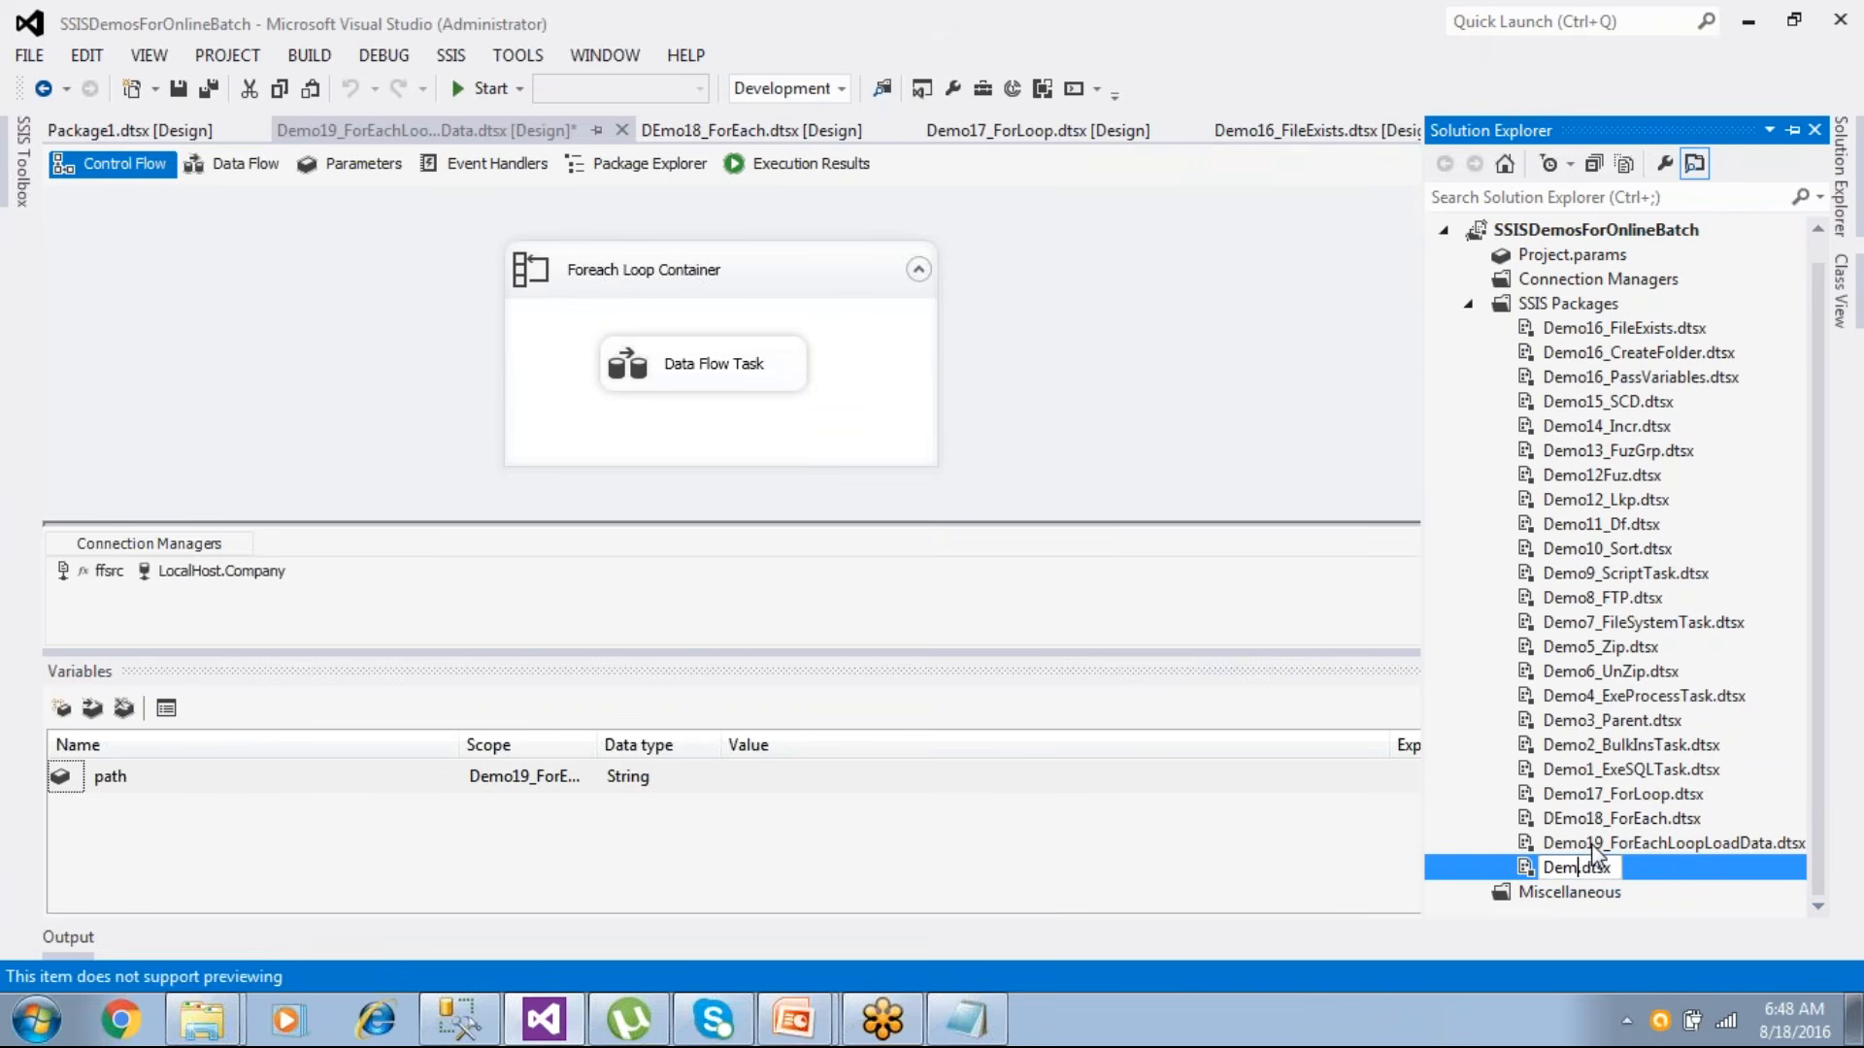
type("_TimeStamp")
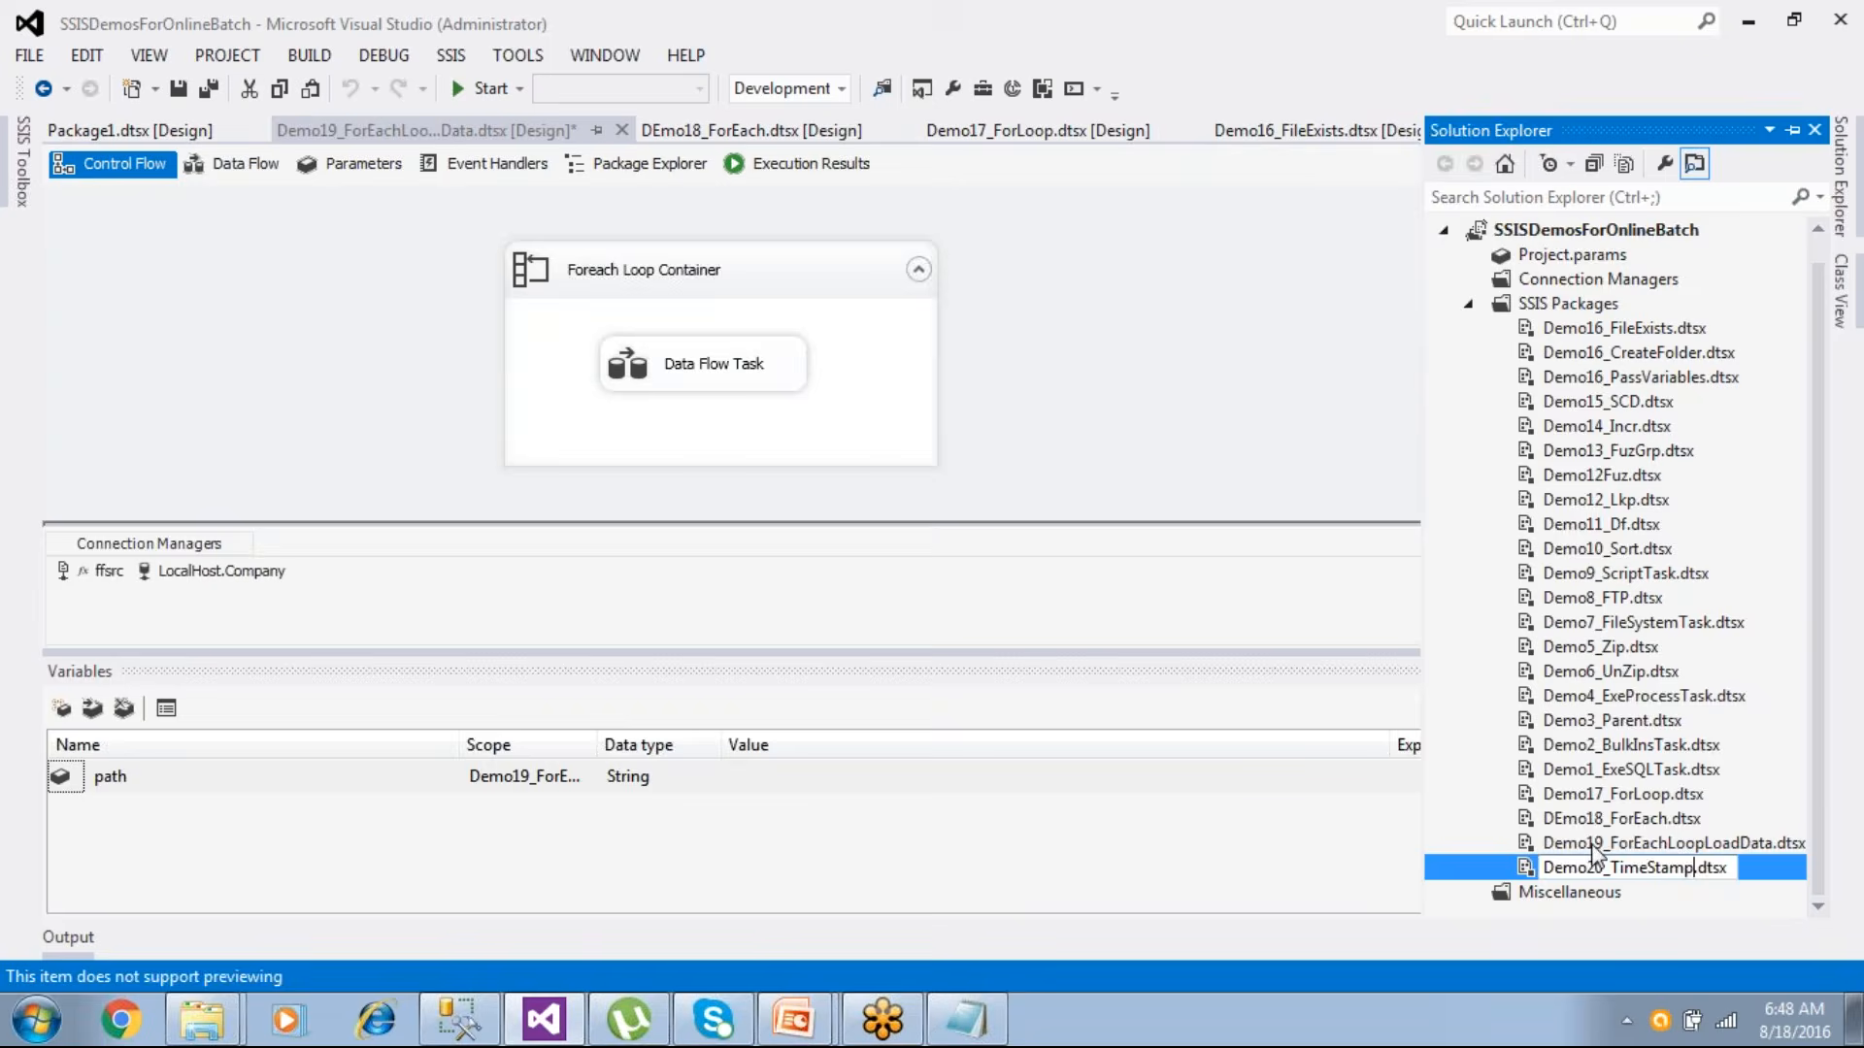
key("Return")
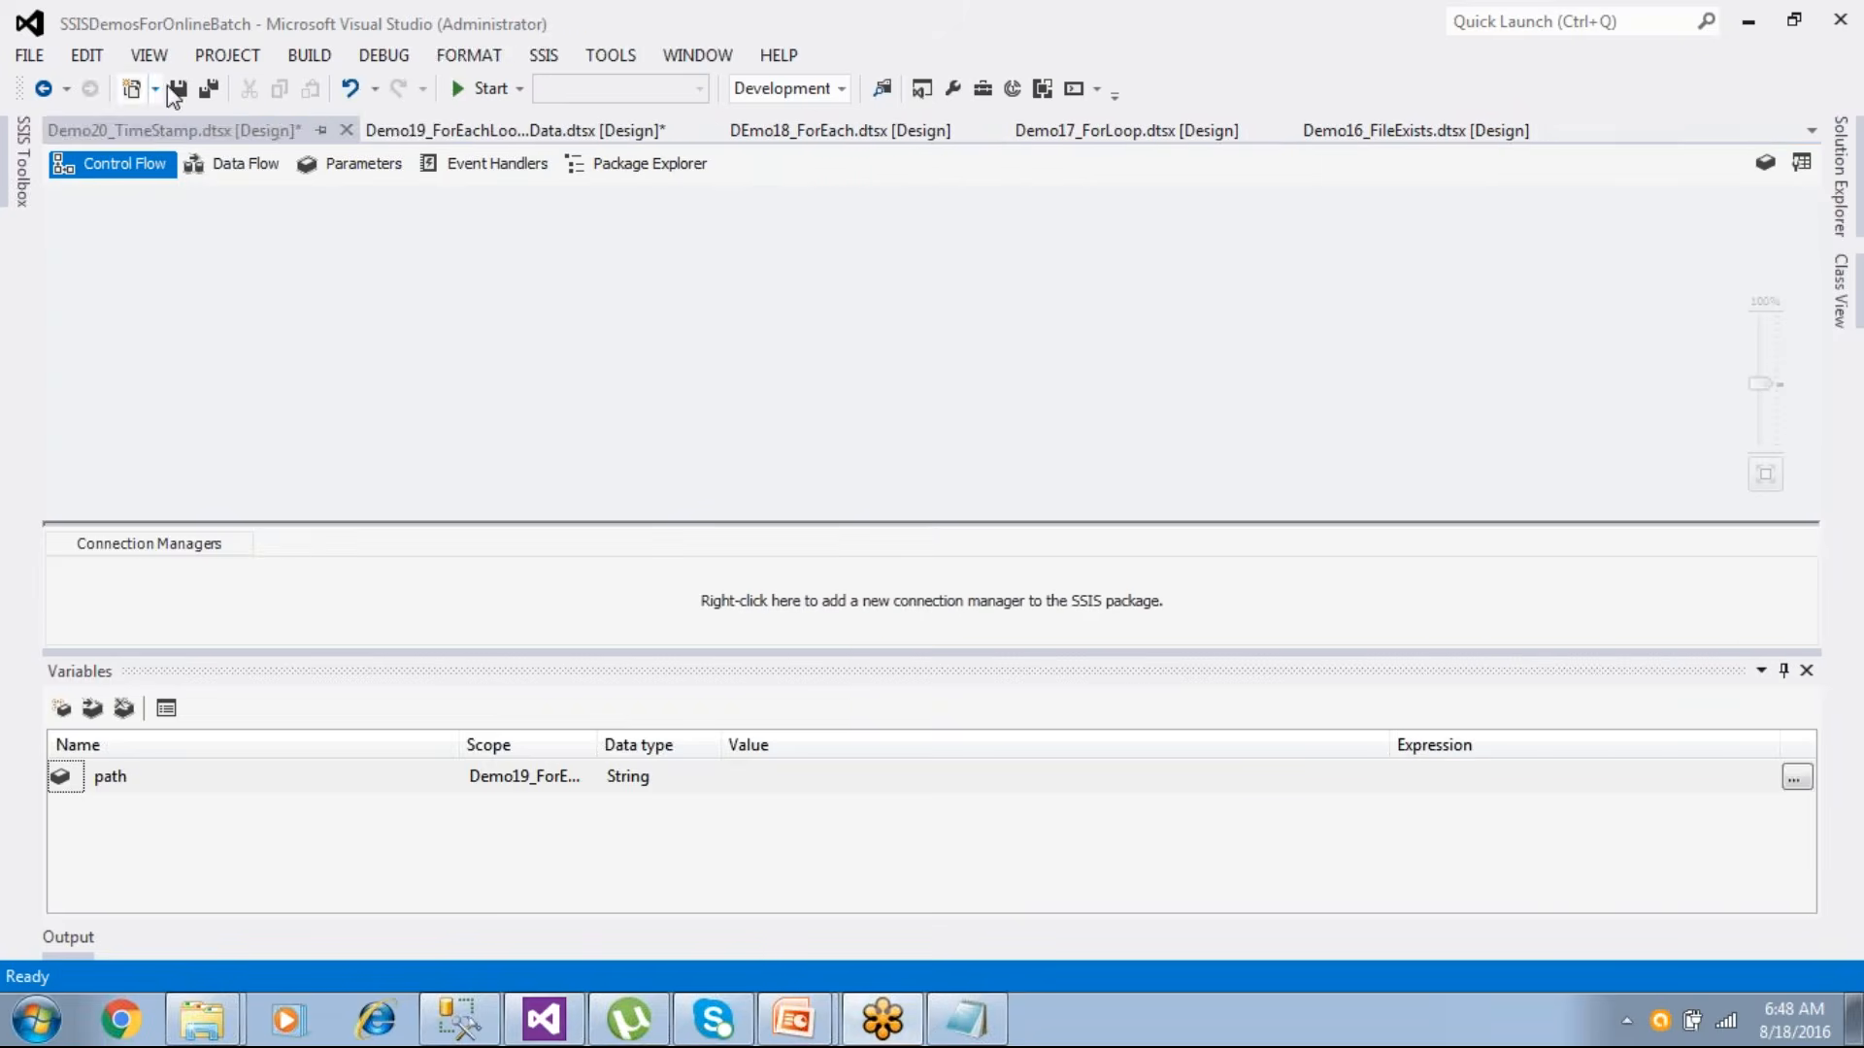
- Add a Foreach Loop Container to the control flow of Demo20_TimeStamp.dtsx
left_click(21, 160)
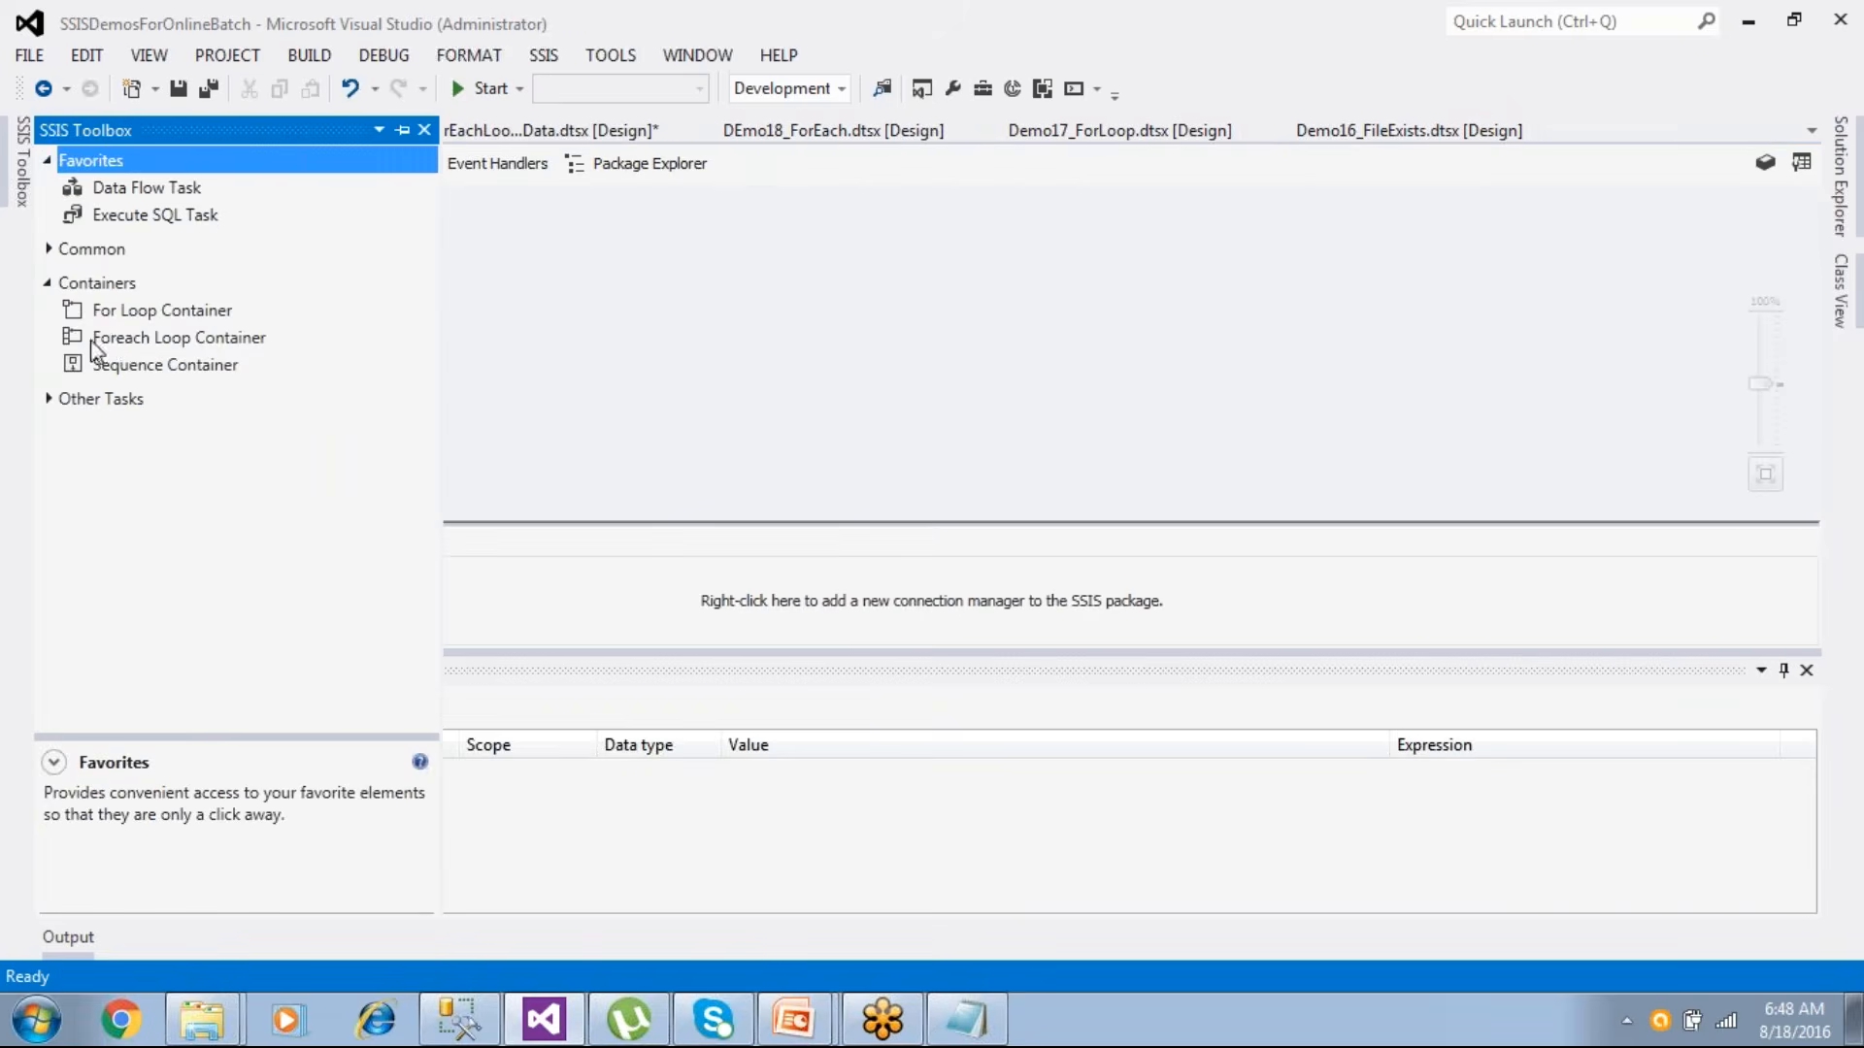
left_click(116, 340)
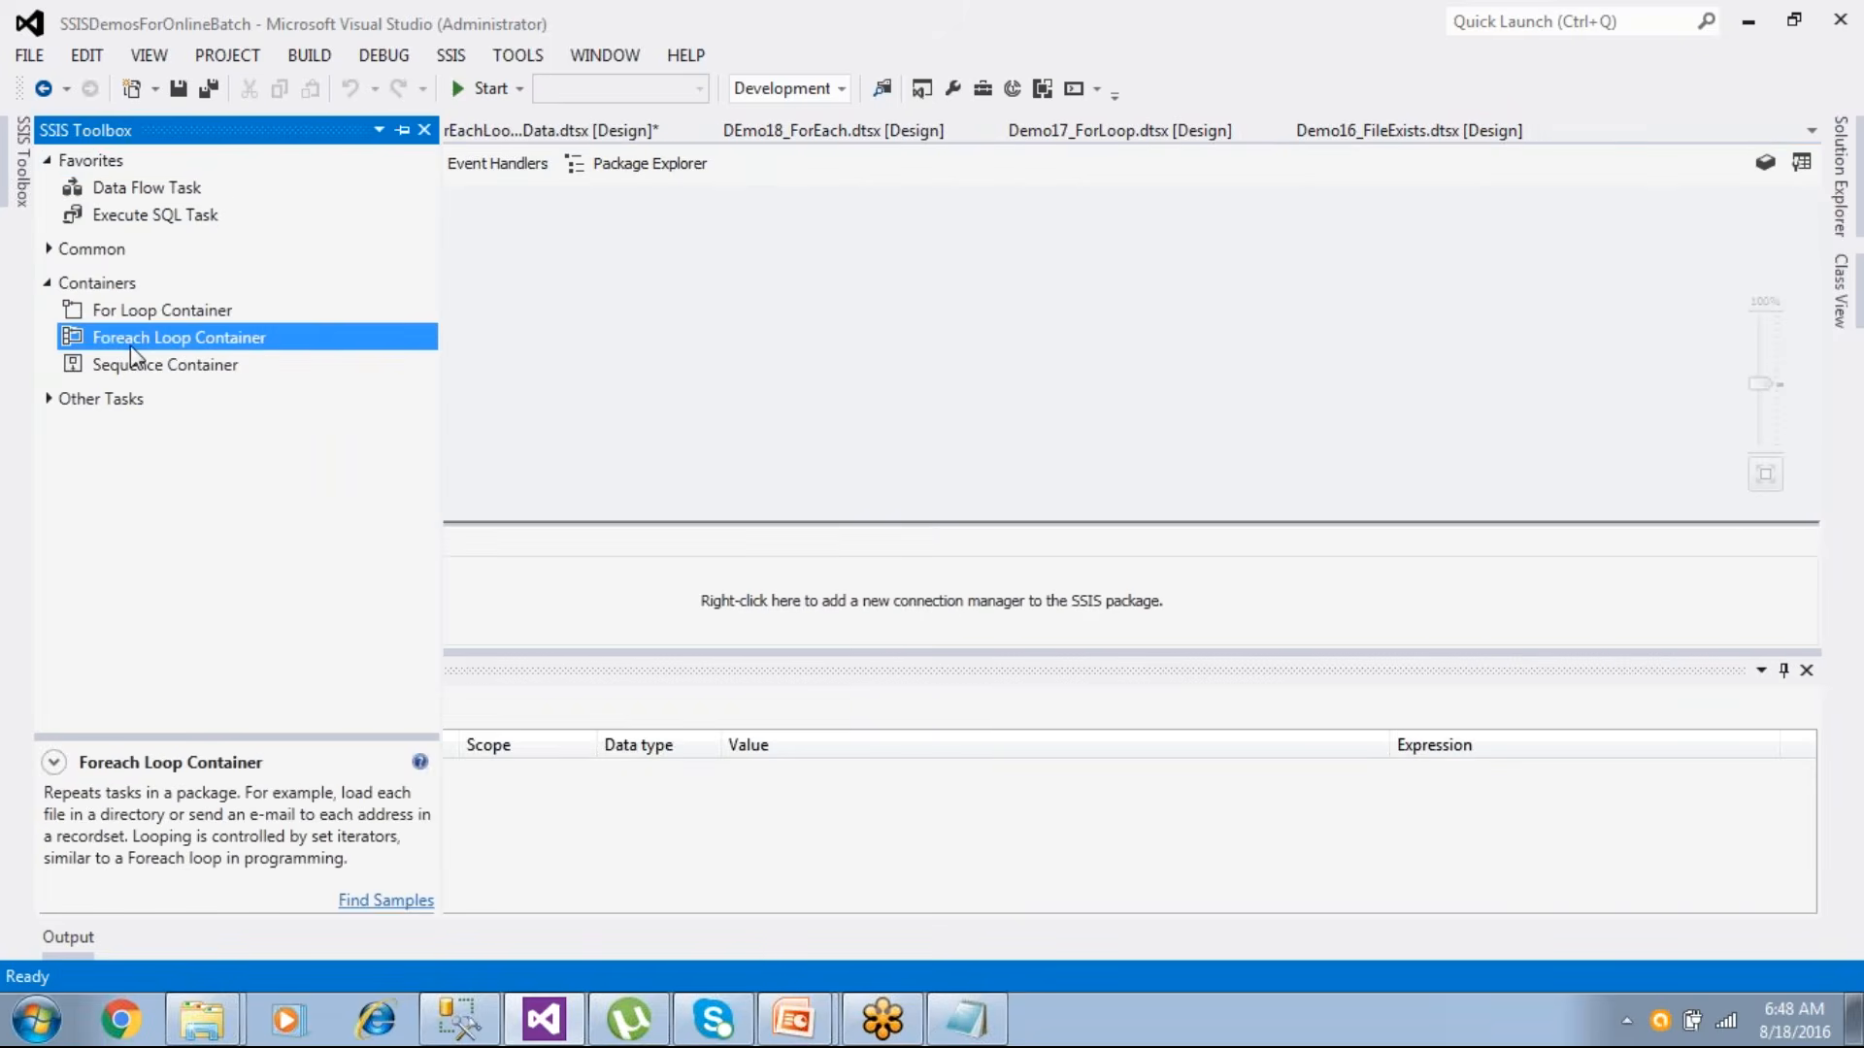
left_click_drag(131, 345, 486, 301)
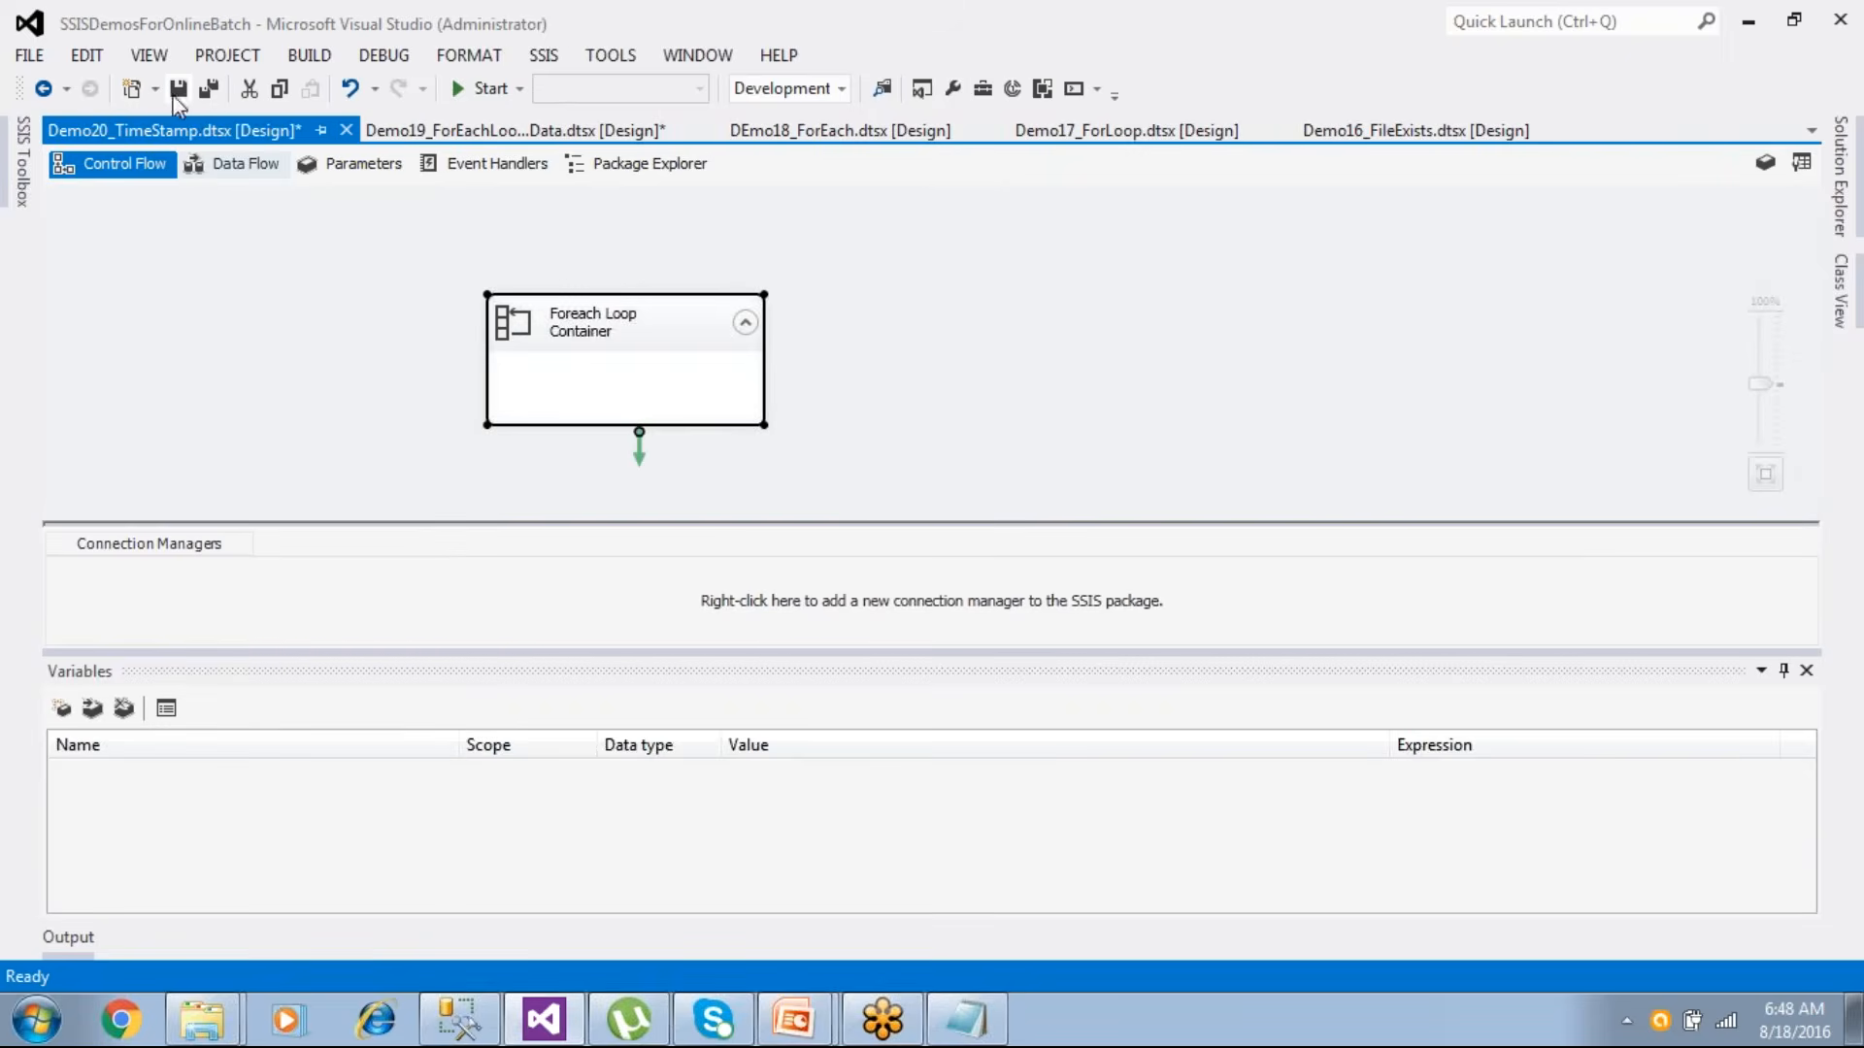
- Add a package variable named SrcFolder to Demo20_TimeStamp.dtsx
left_click(61, 709)
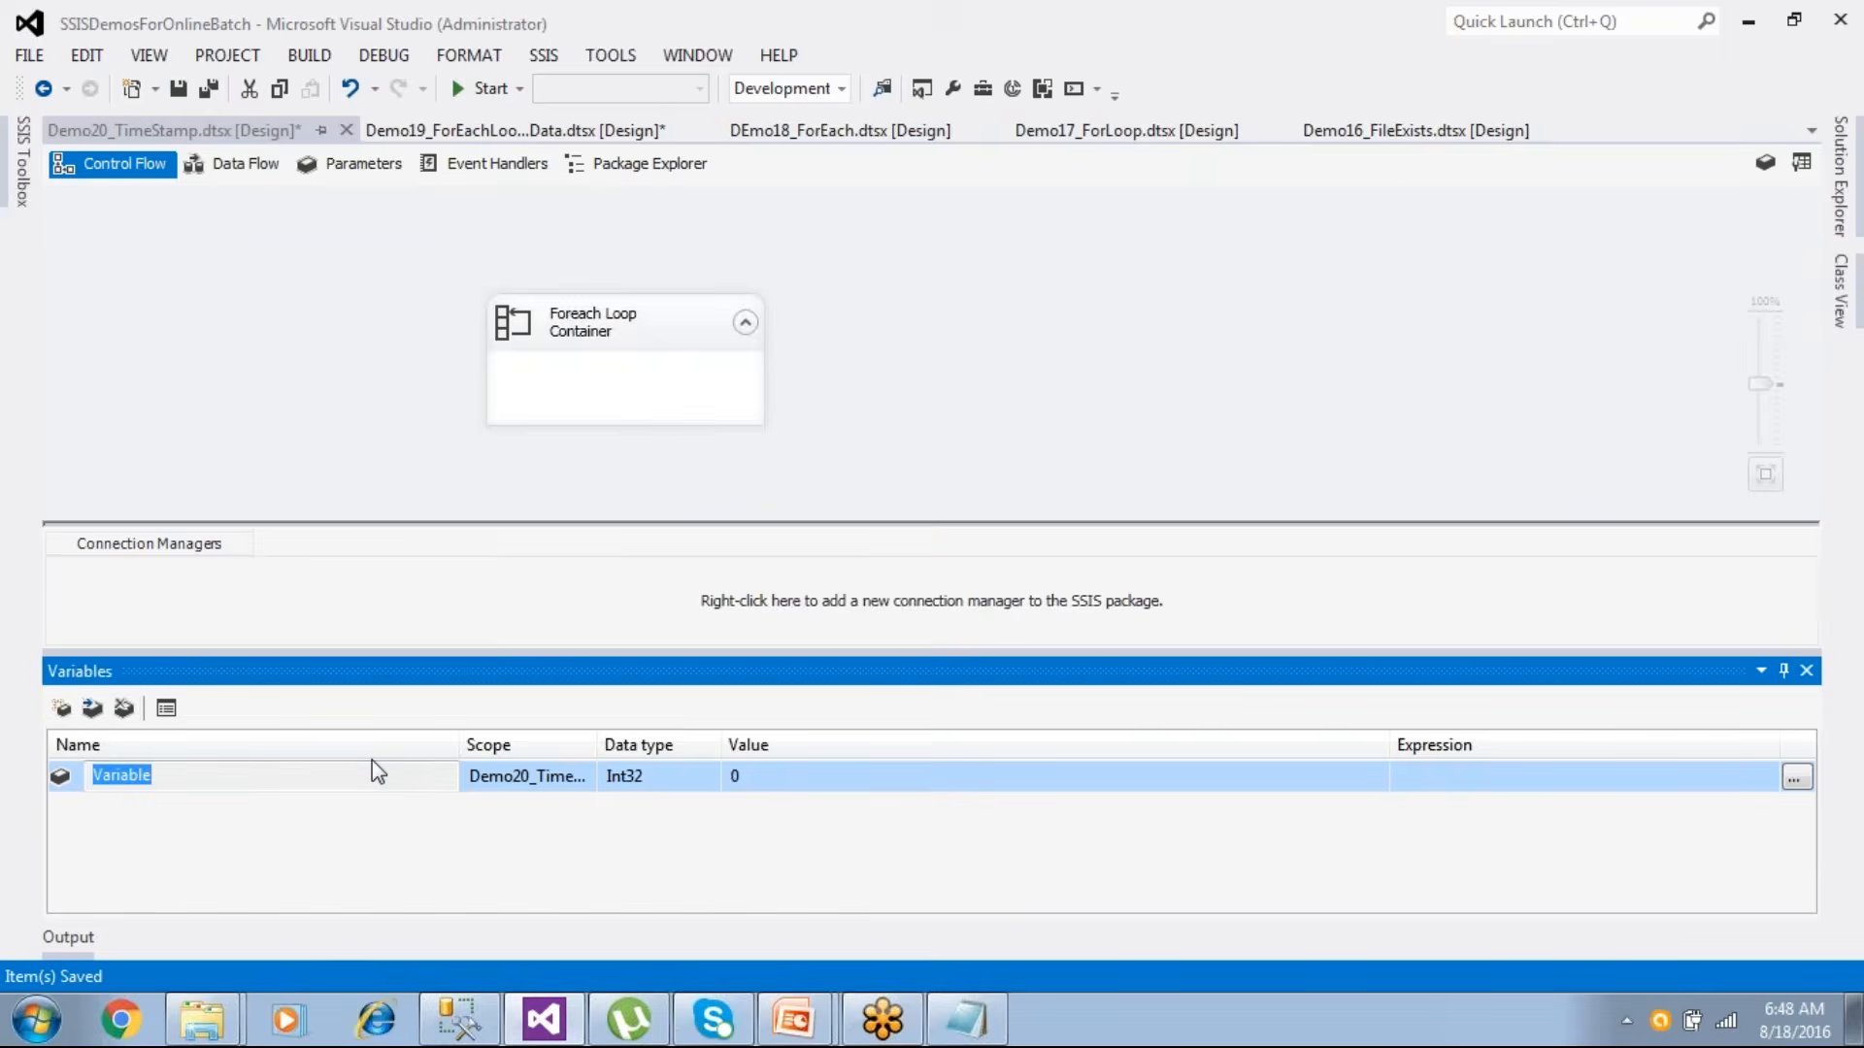
type("Src")
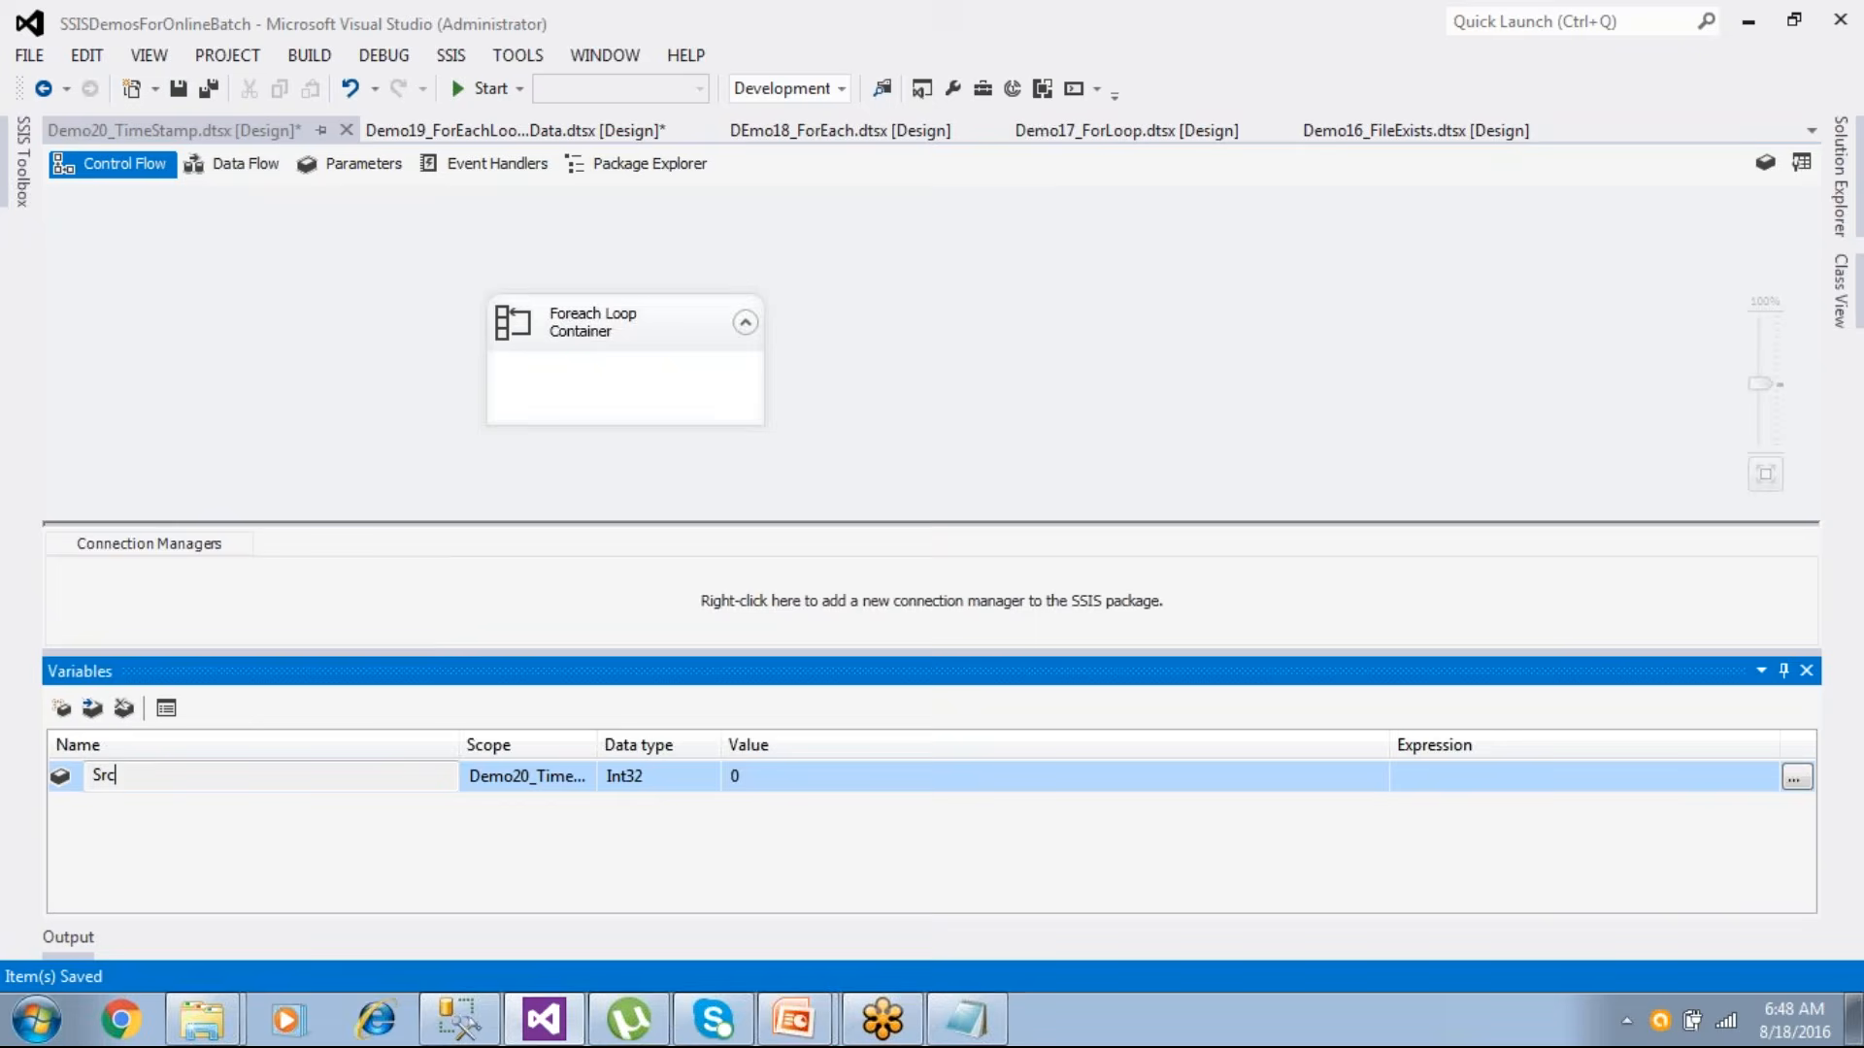
type("Folder")
left_click(770, 783)
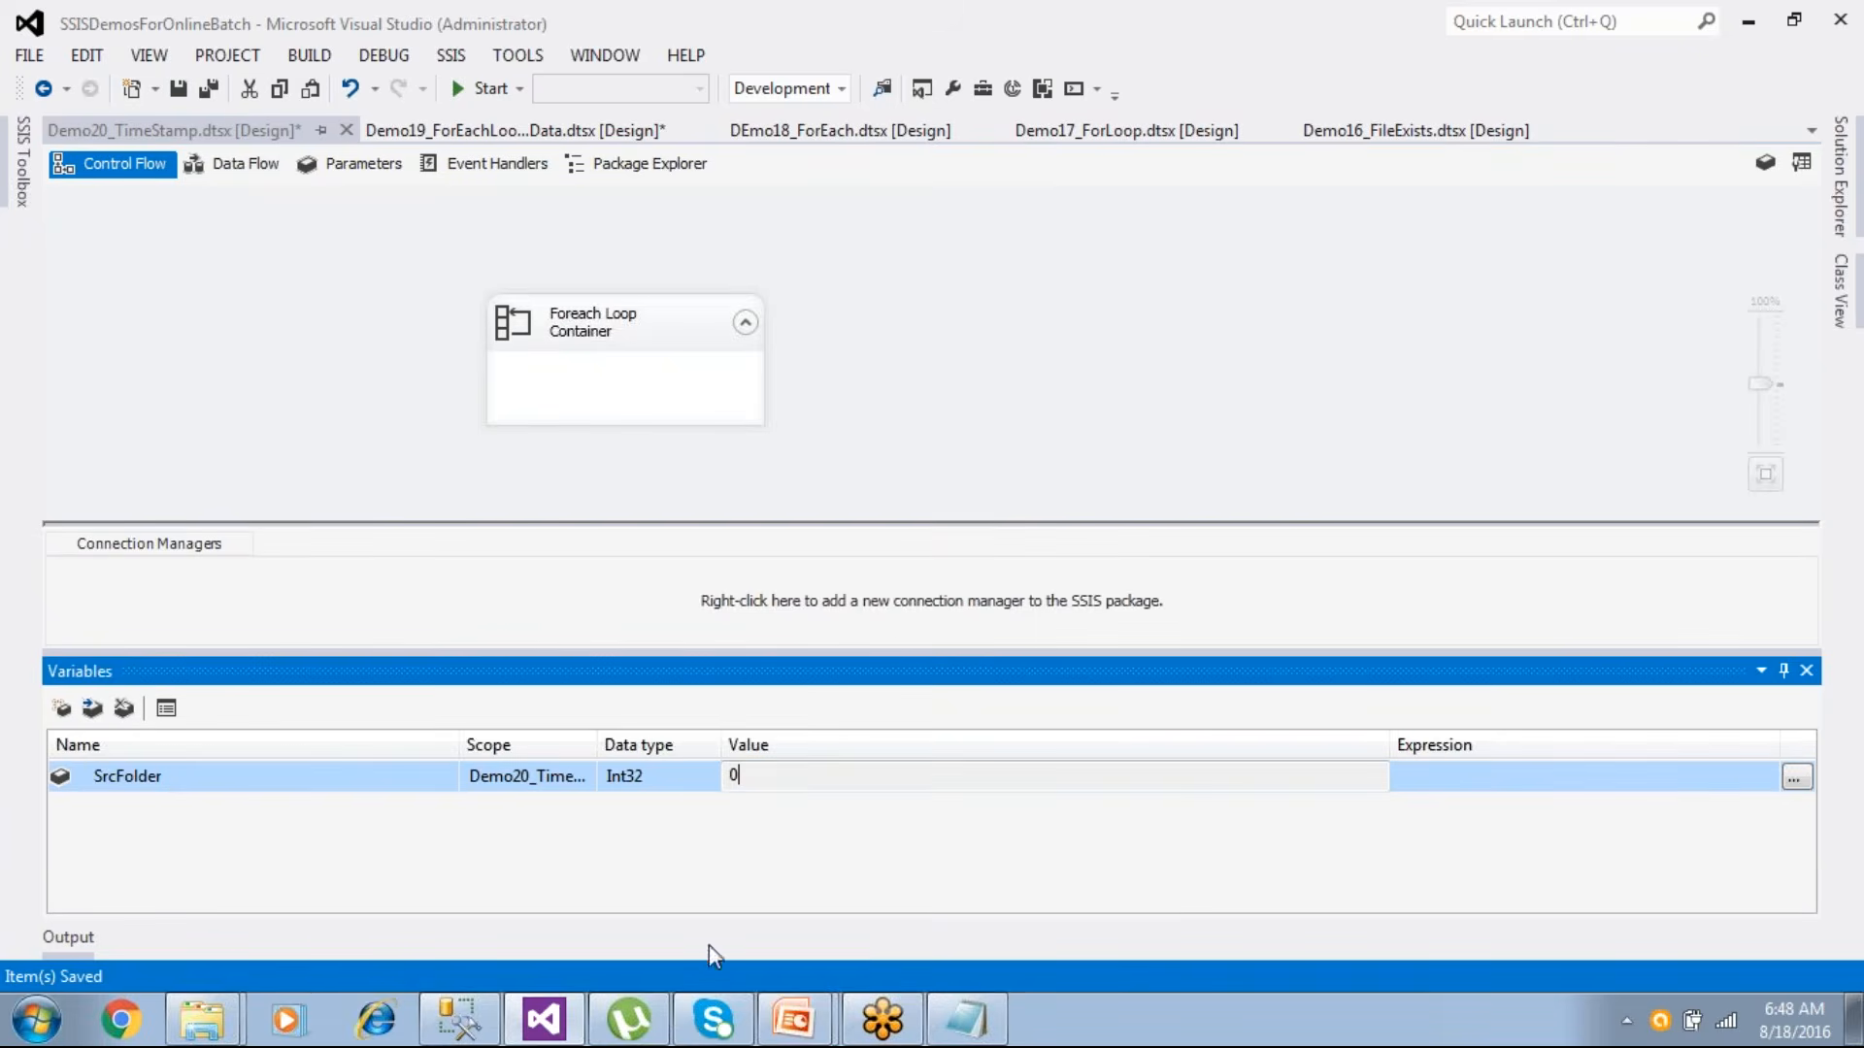
- Switch to File Explorer, copy the path of the ForEachLoopSrc folder, and return to Visual Studio
mouse_move(233, 1000)
left_click(209, 913)
left_click(637, 54)
key("ctrl+c")
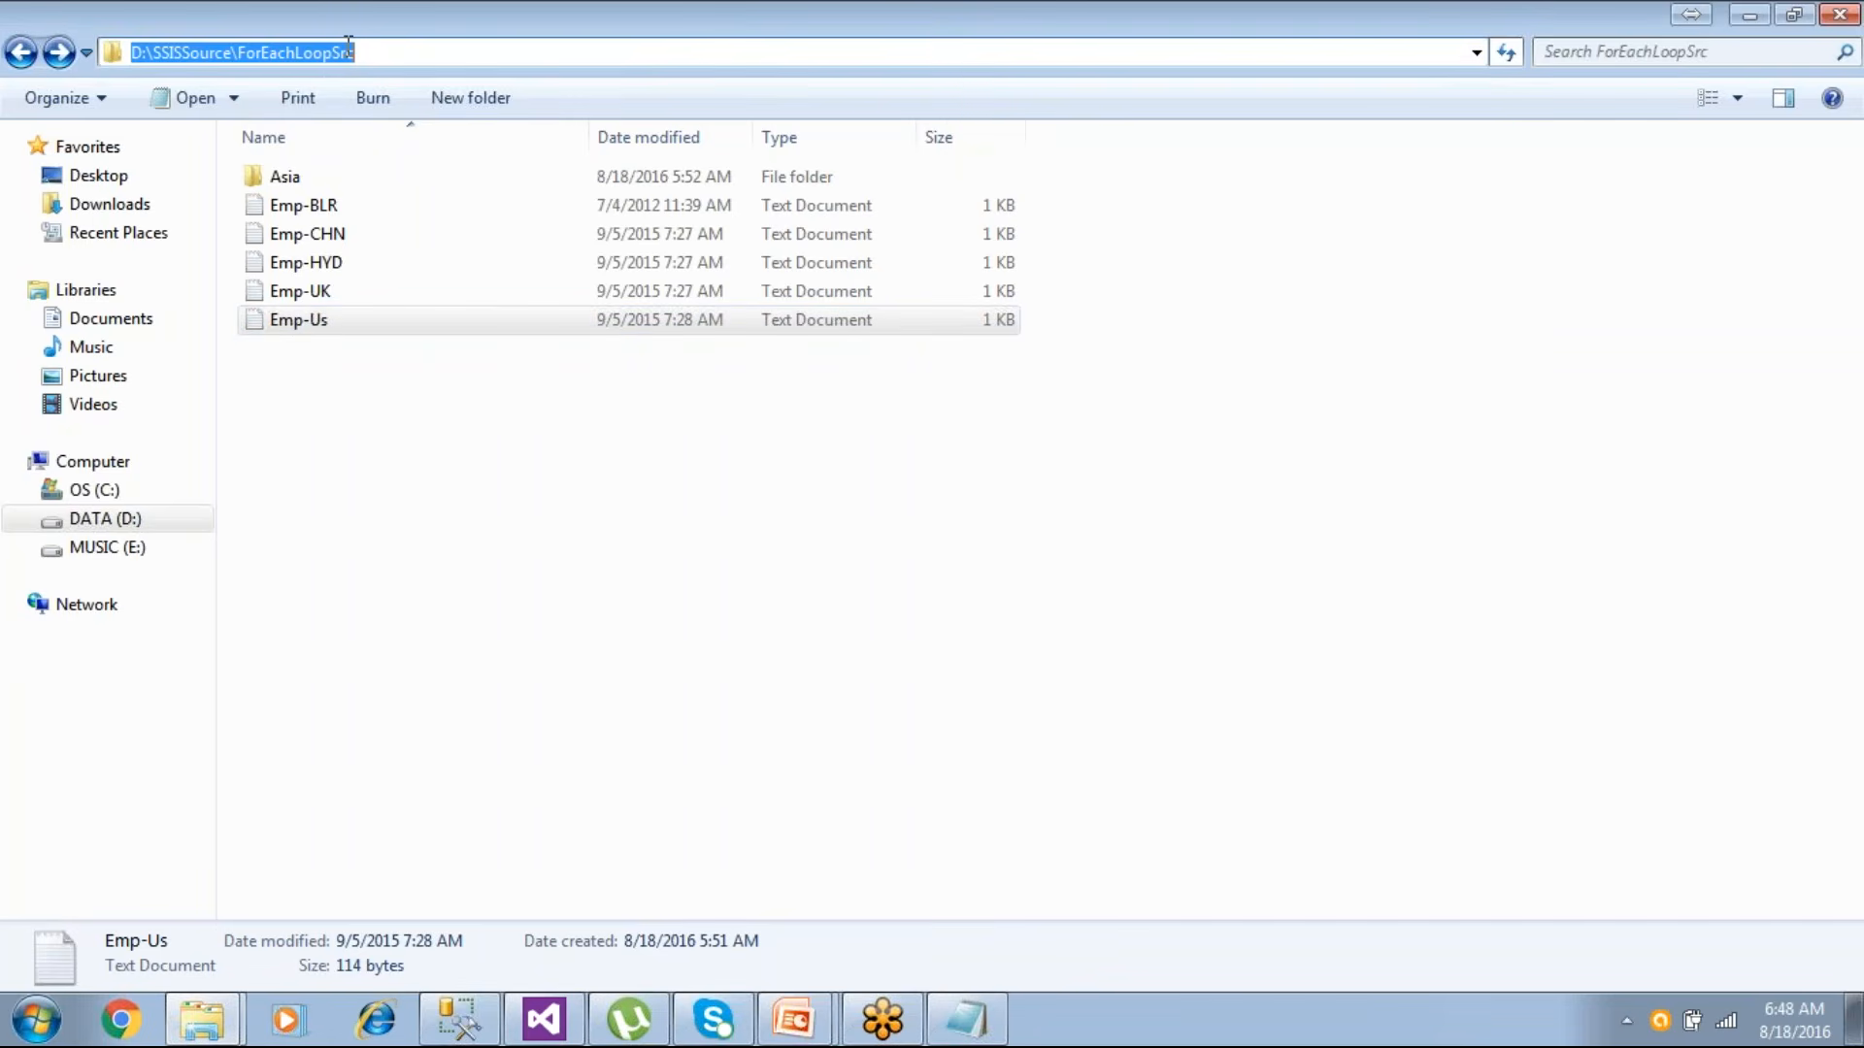
left_click(222, 1018)
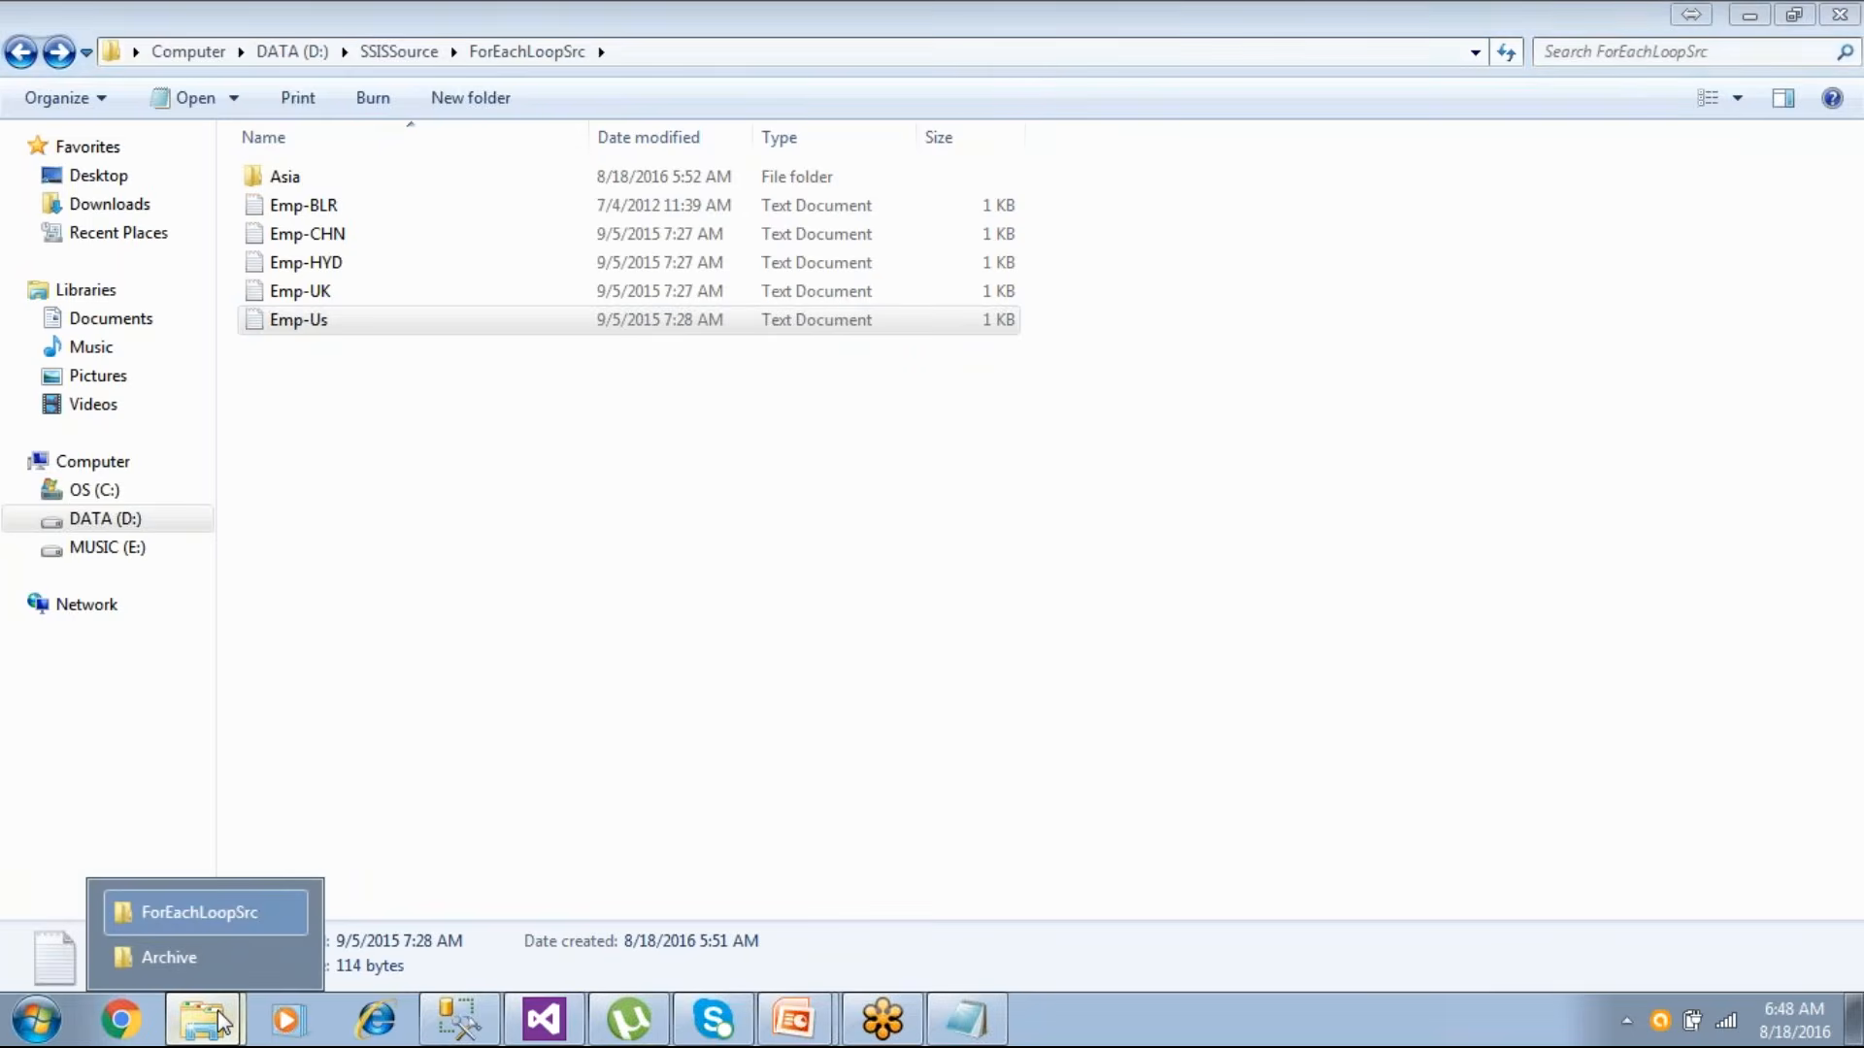
left_click(568, 1019)
- Set the SrcFolder variable's data type to String and its value to D:\SSISSource\ForEachLoopSrc
left_click(808, 783)
left_click(636, 781)
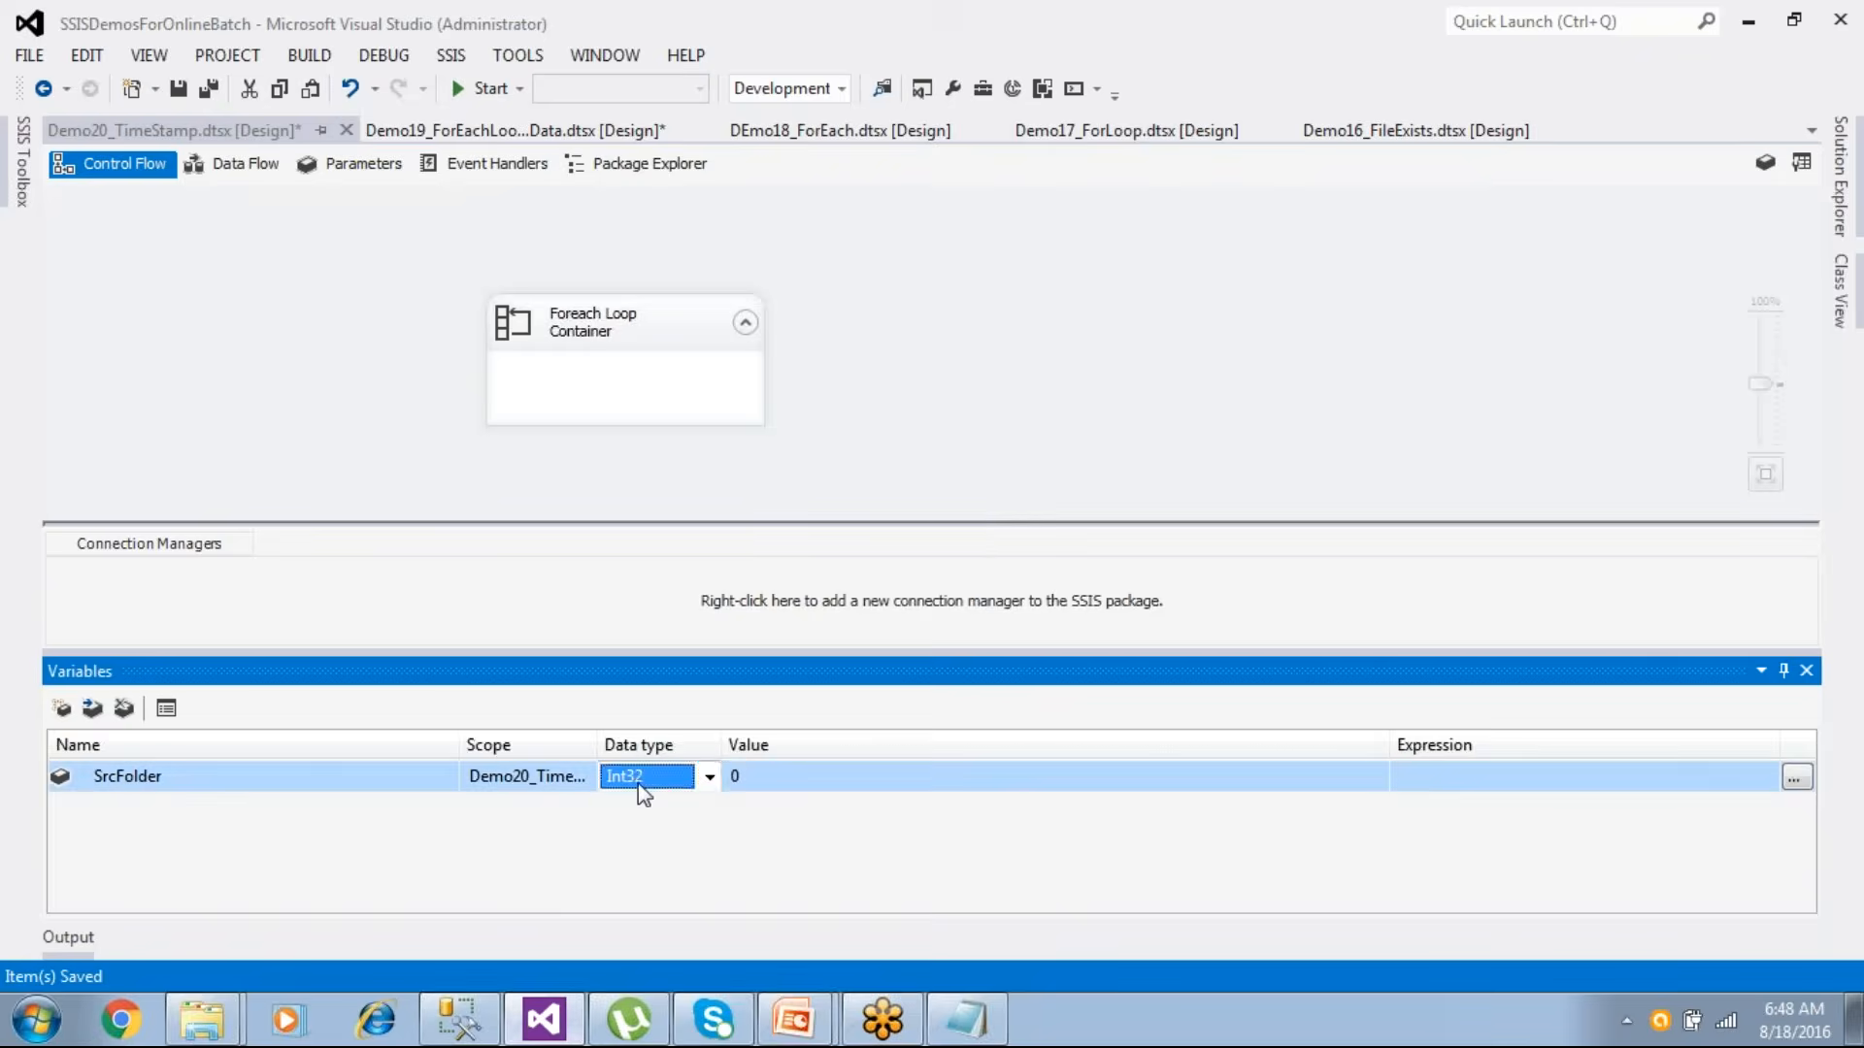
left_click(637, 781)
left_click(626, 928)
left_click(749, 781)
key("ctrl+v")
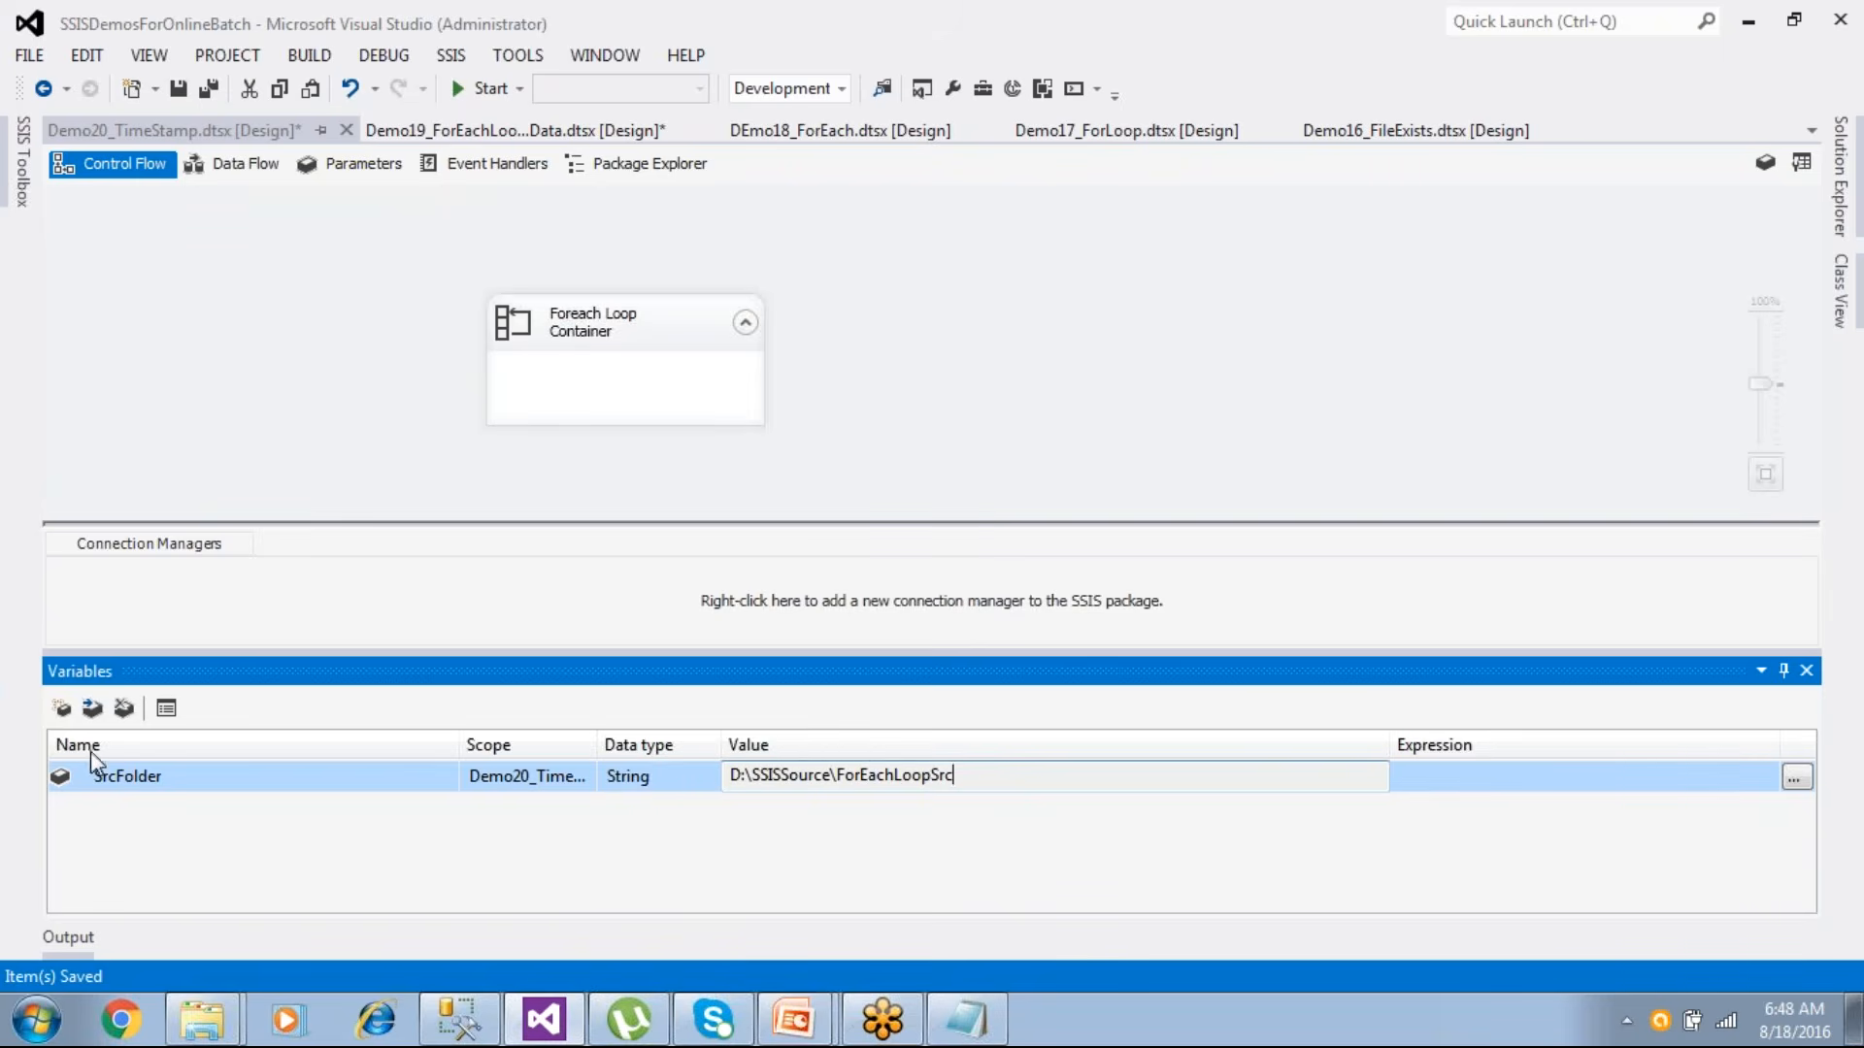
- Add a second package variable named DestFolder
left_click(63, 711)
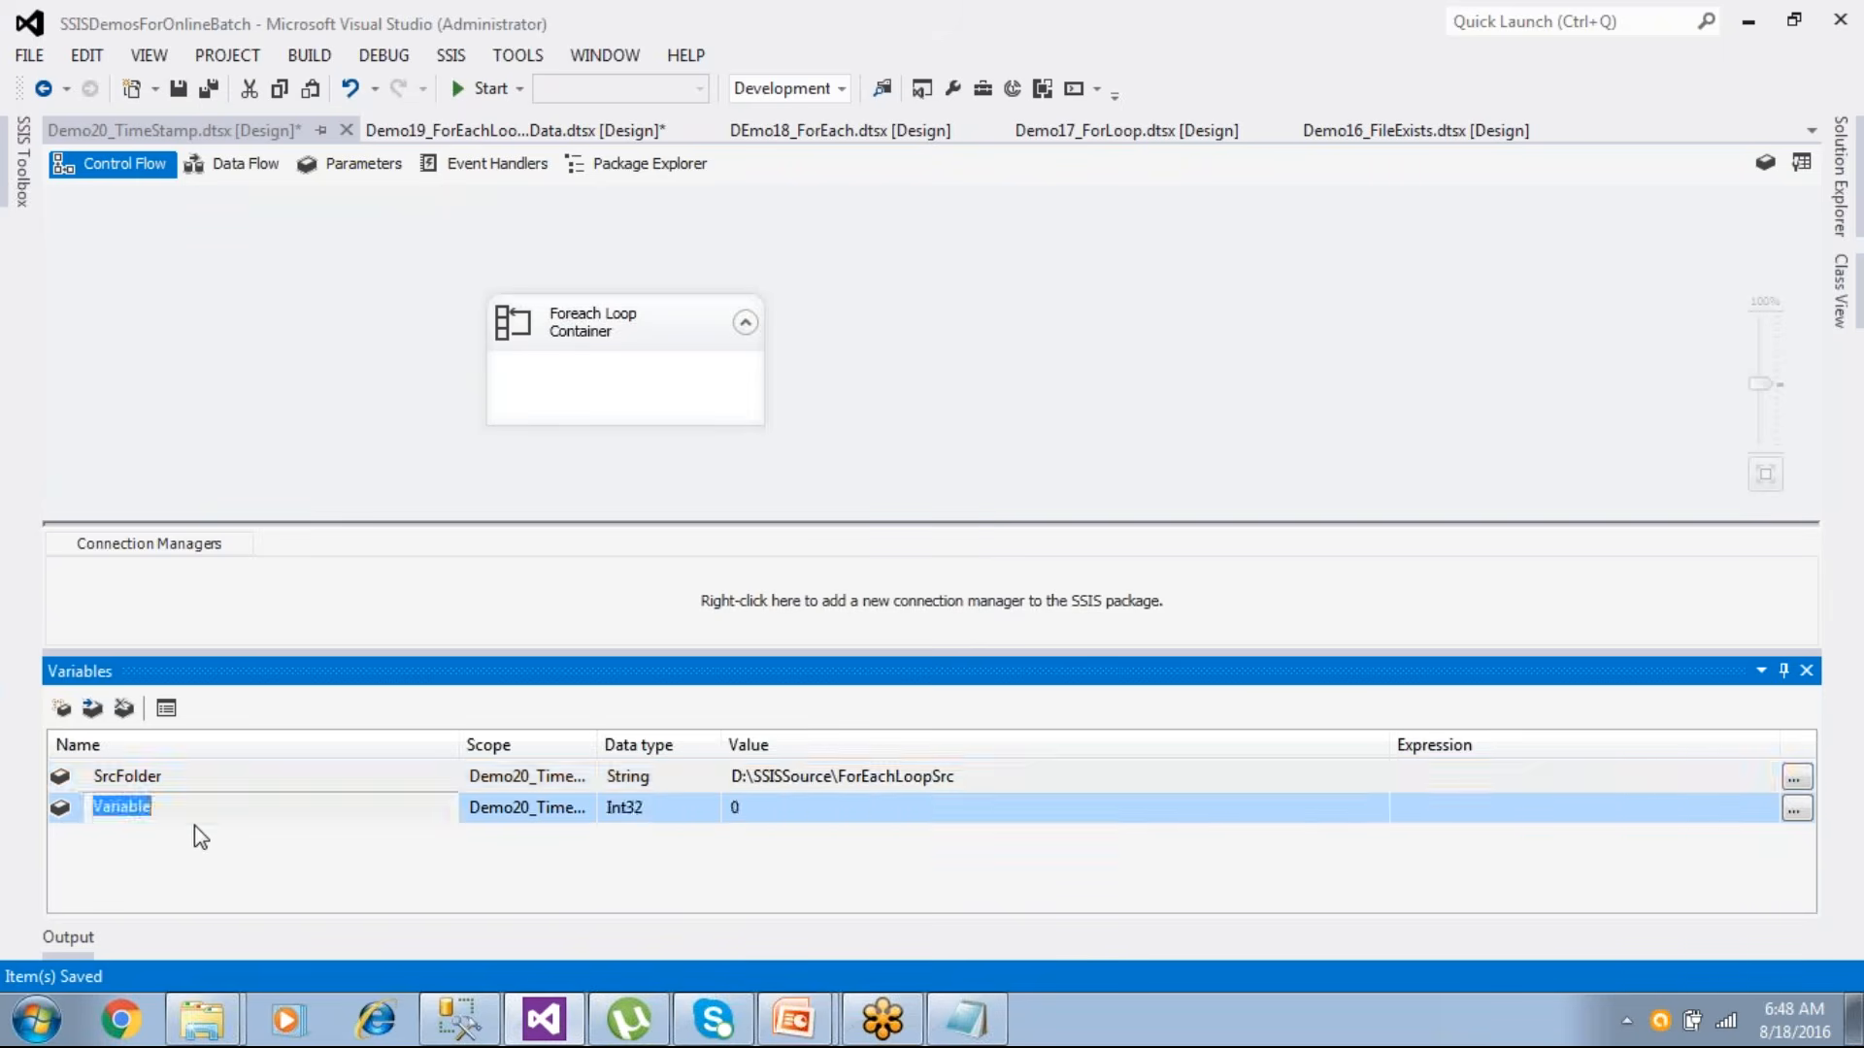
type("DestFolder")
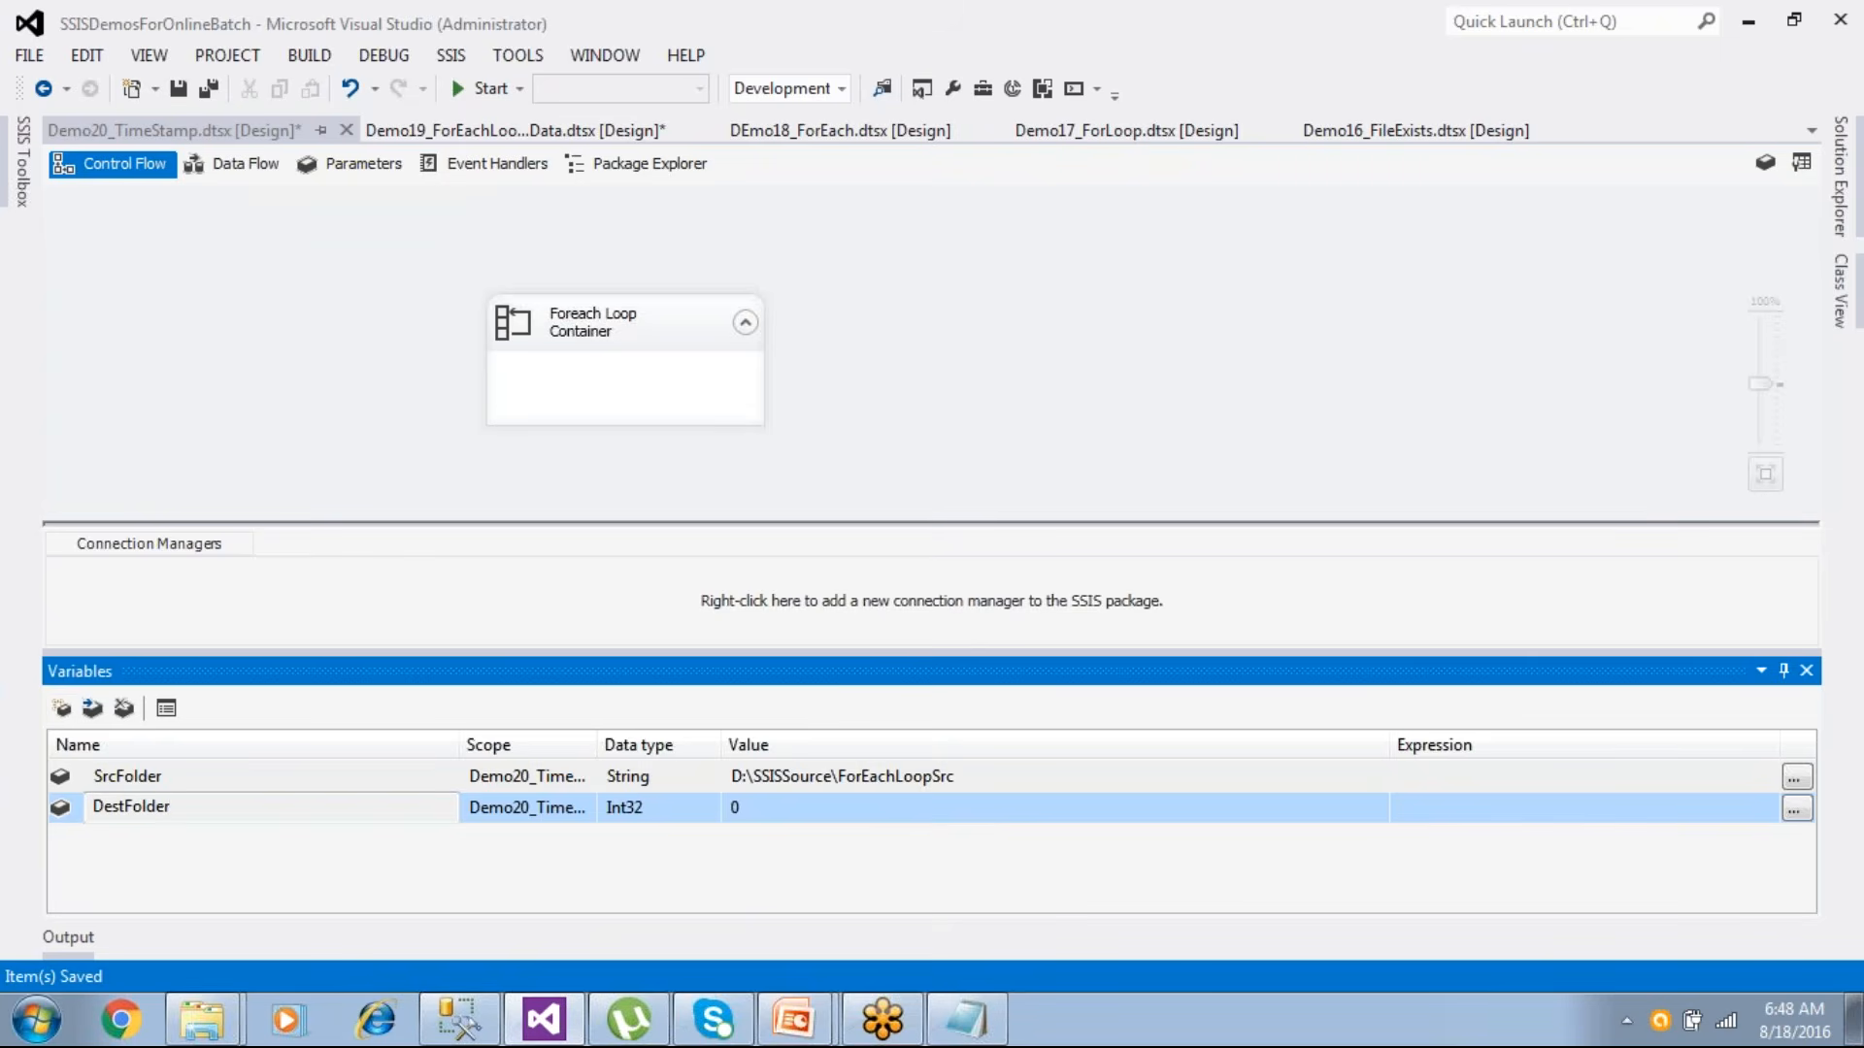
left_click(774, 816)
- Switch to File Explorer, copy the Archive folder's path, and return to Visual Studio
mouse_move(204, 1024)
left_click(189, 960)
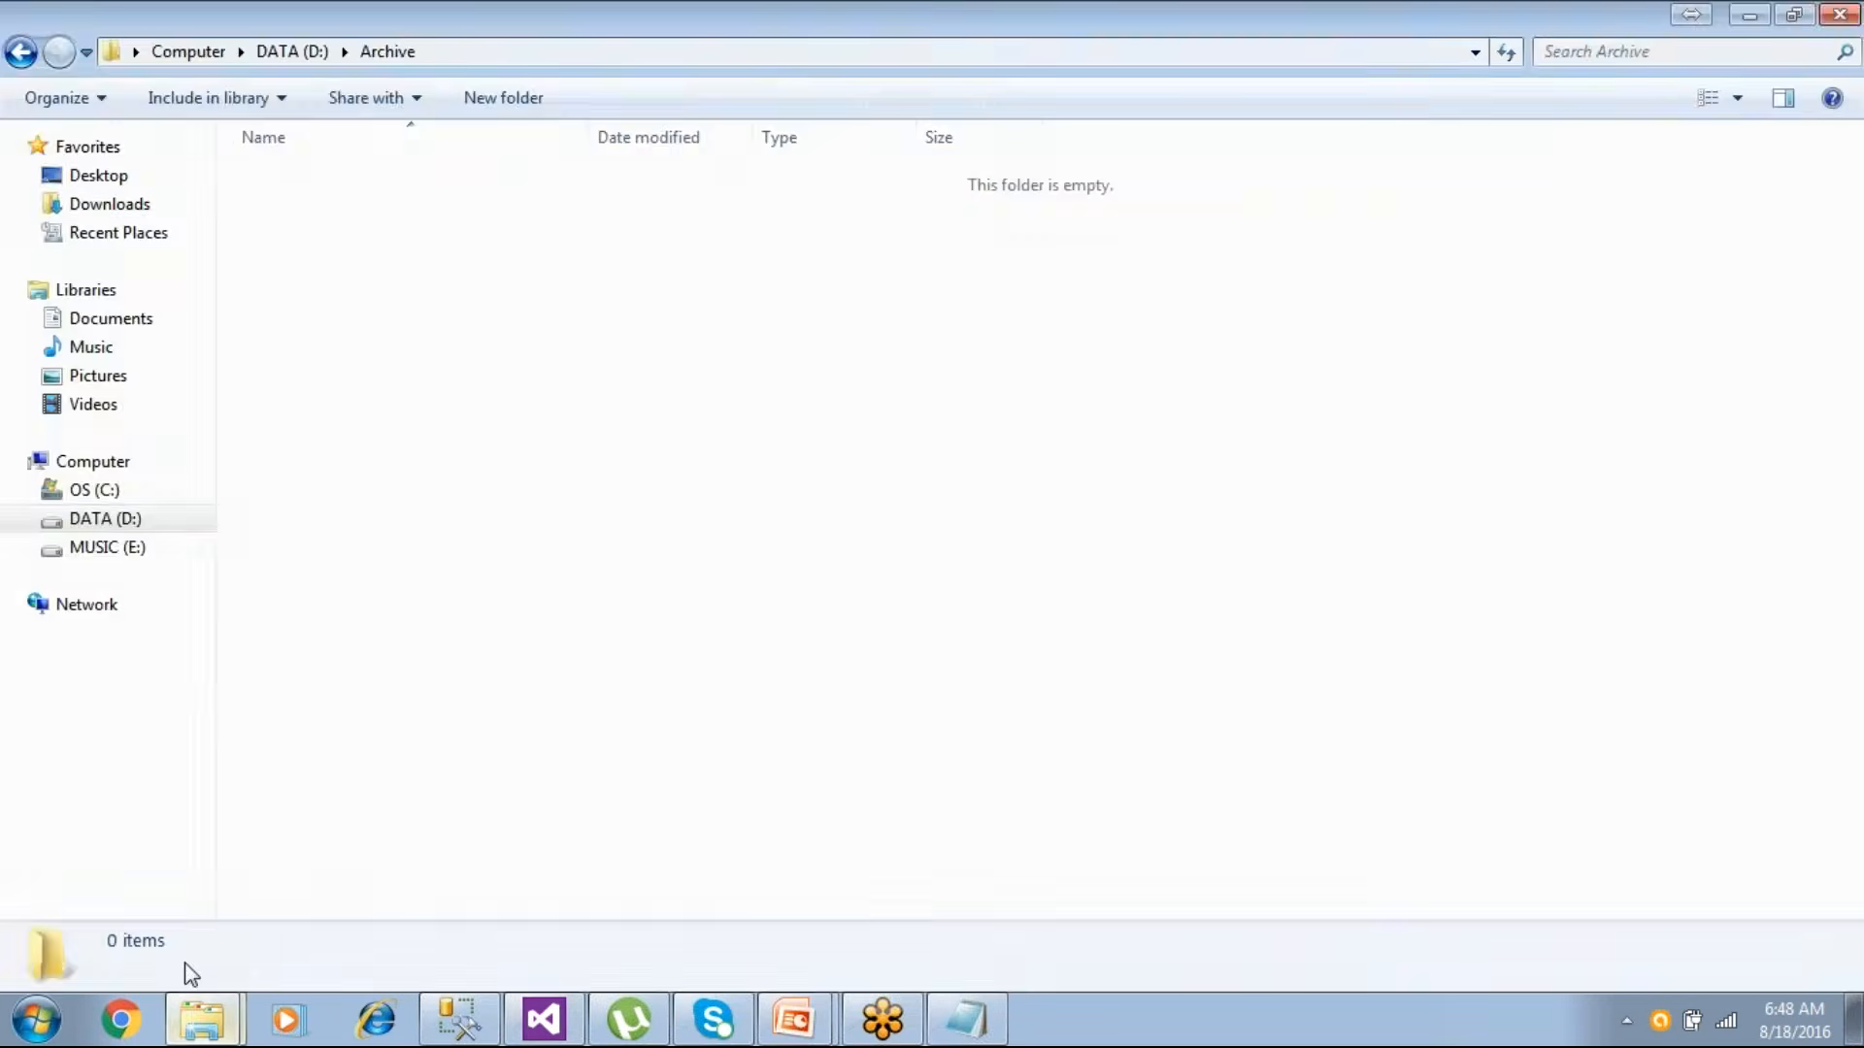
left_click(450, 53)
key("ctrl+c")
left_click(541, 1017)
- Set the DestFolder variable's data type to String and its value to D:\Archive
left_click(663, 811)
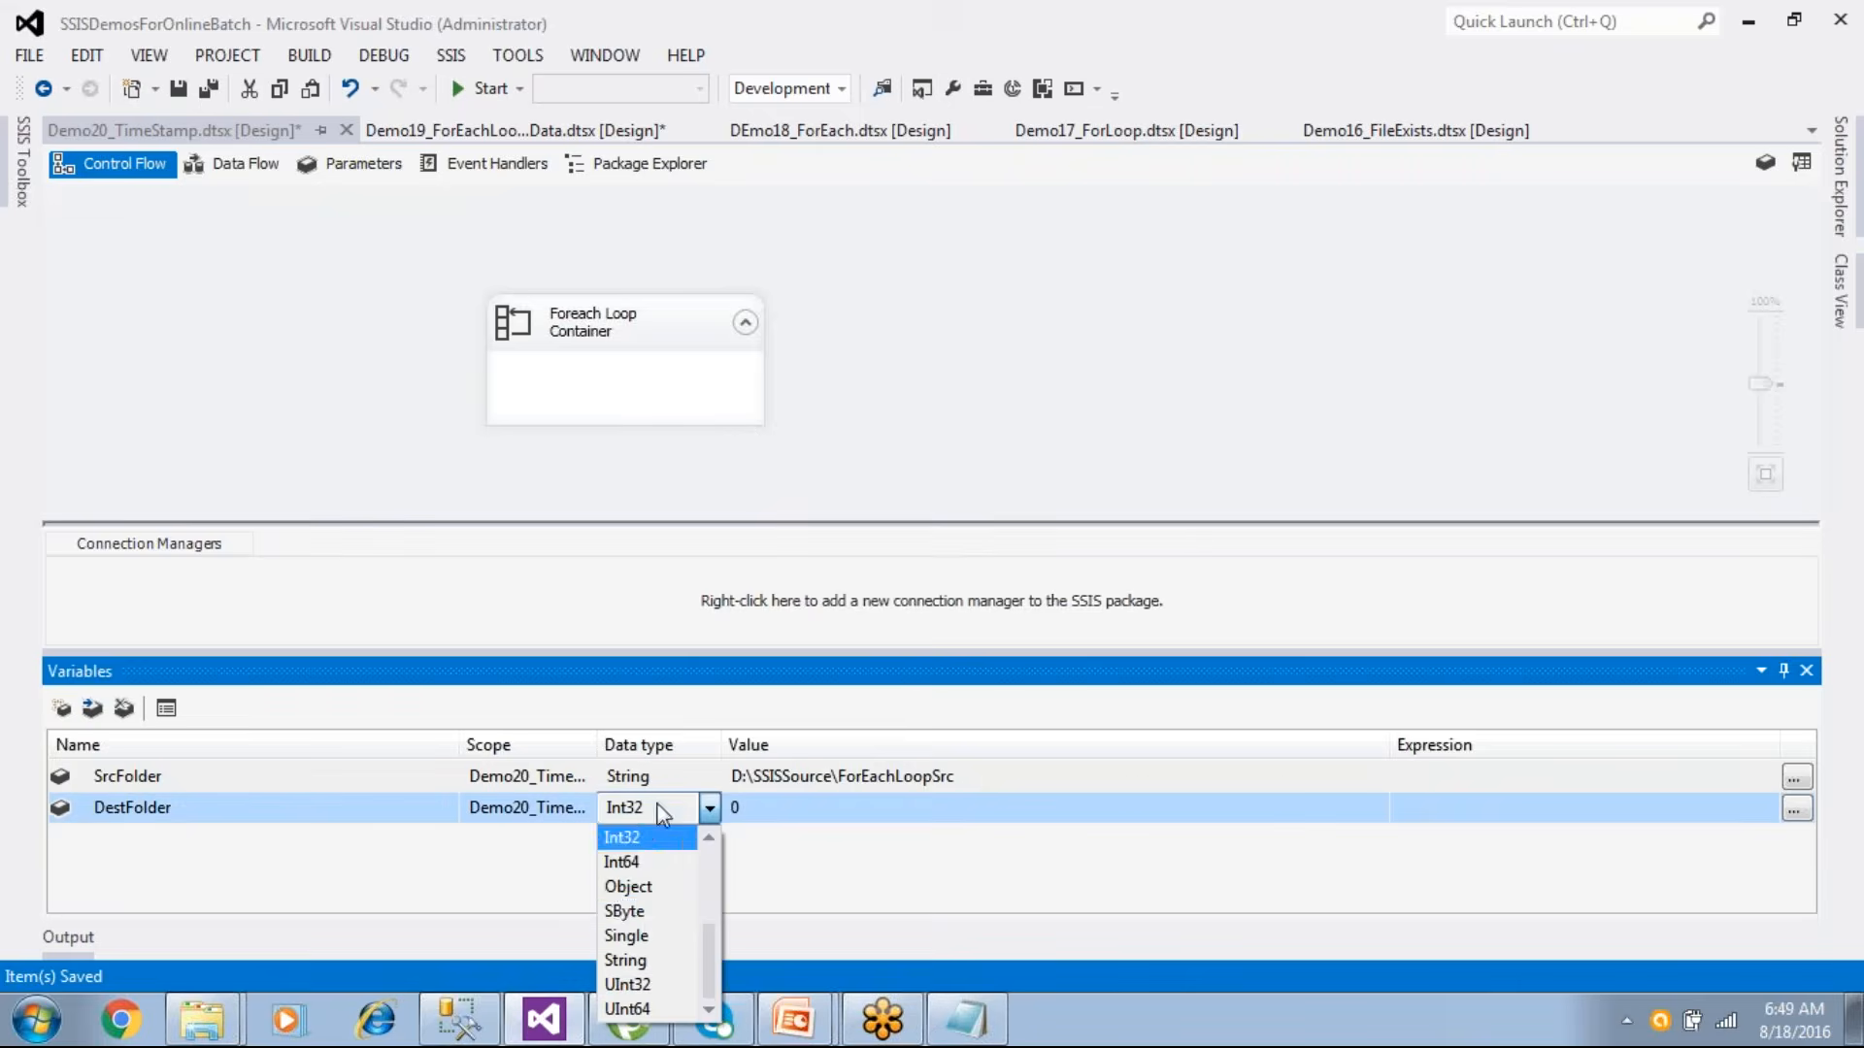
left_click(637, 960)
left_click(743, 807)
key("ctrl+v")
key("Return")
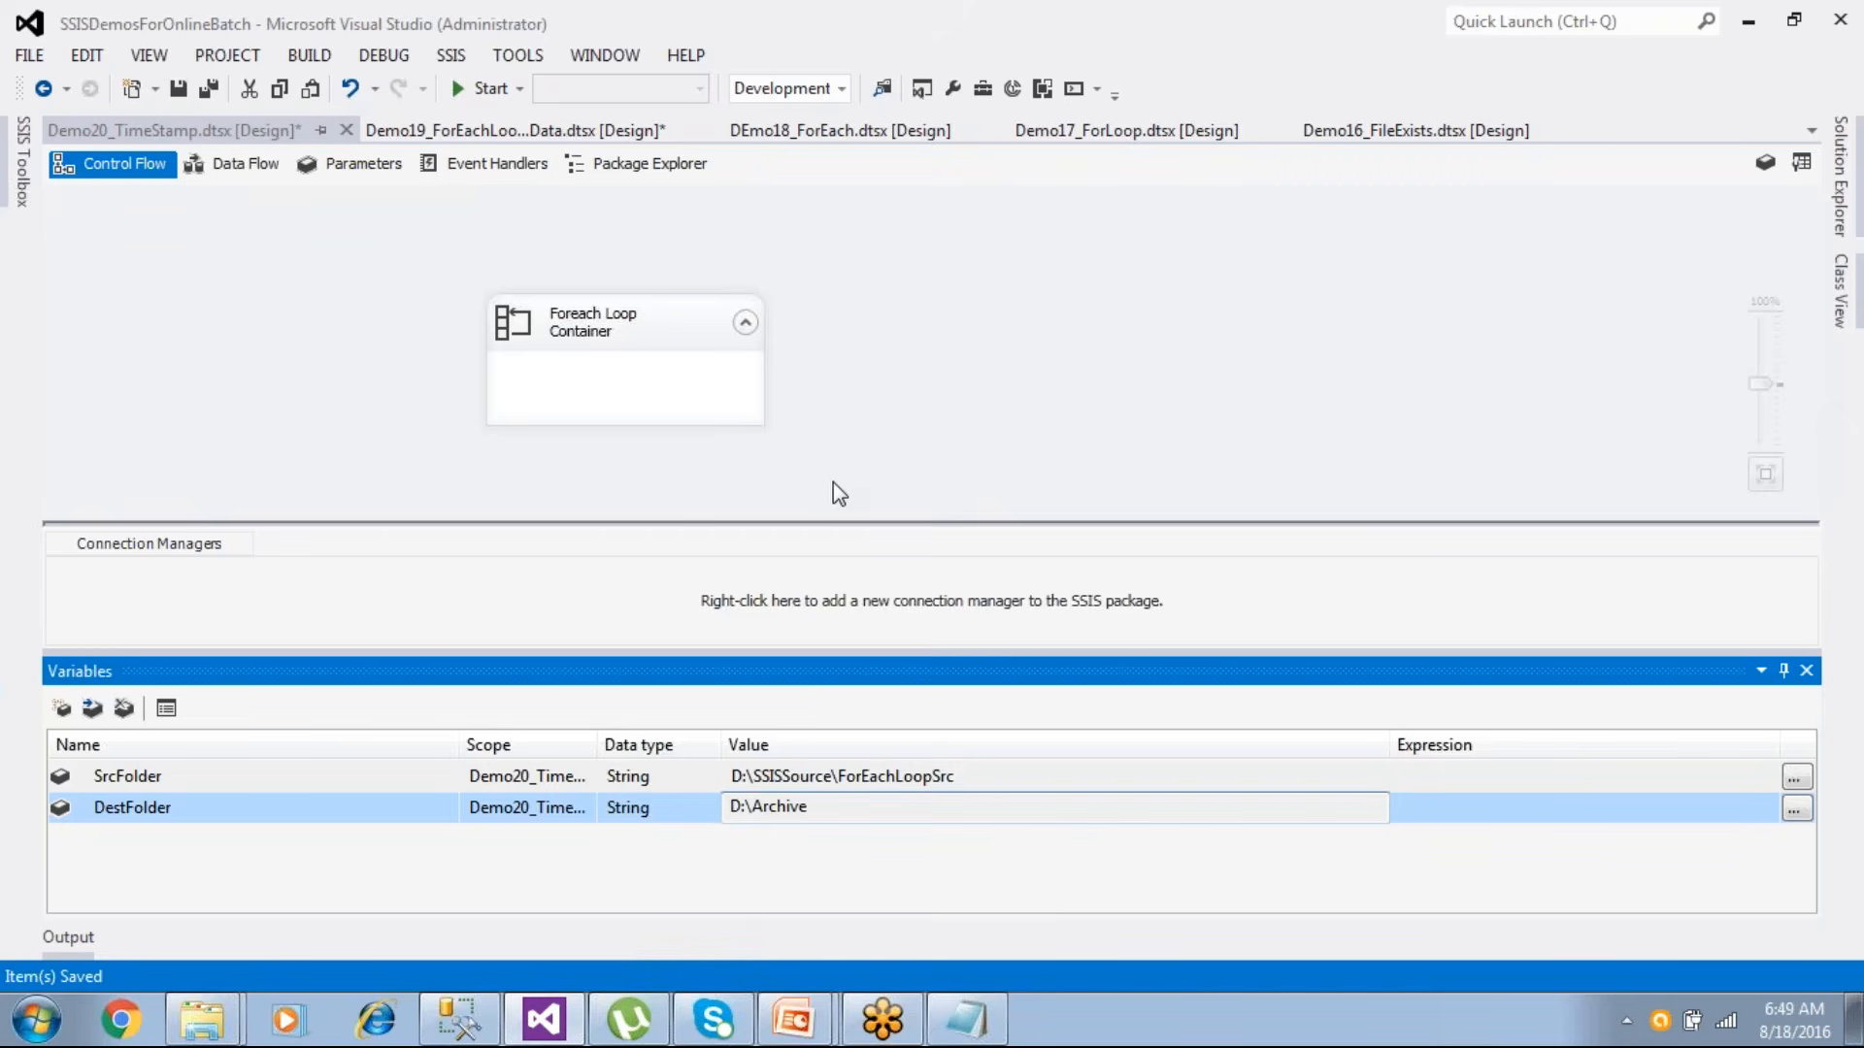
left_click(864, 442)
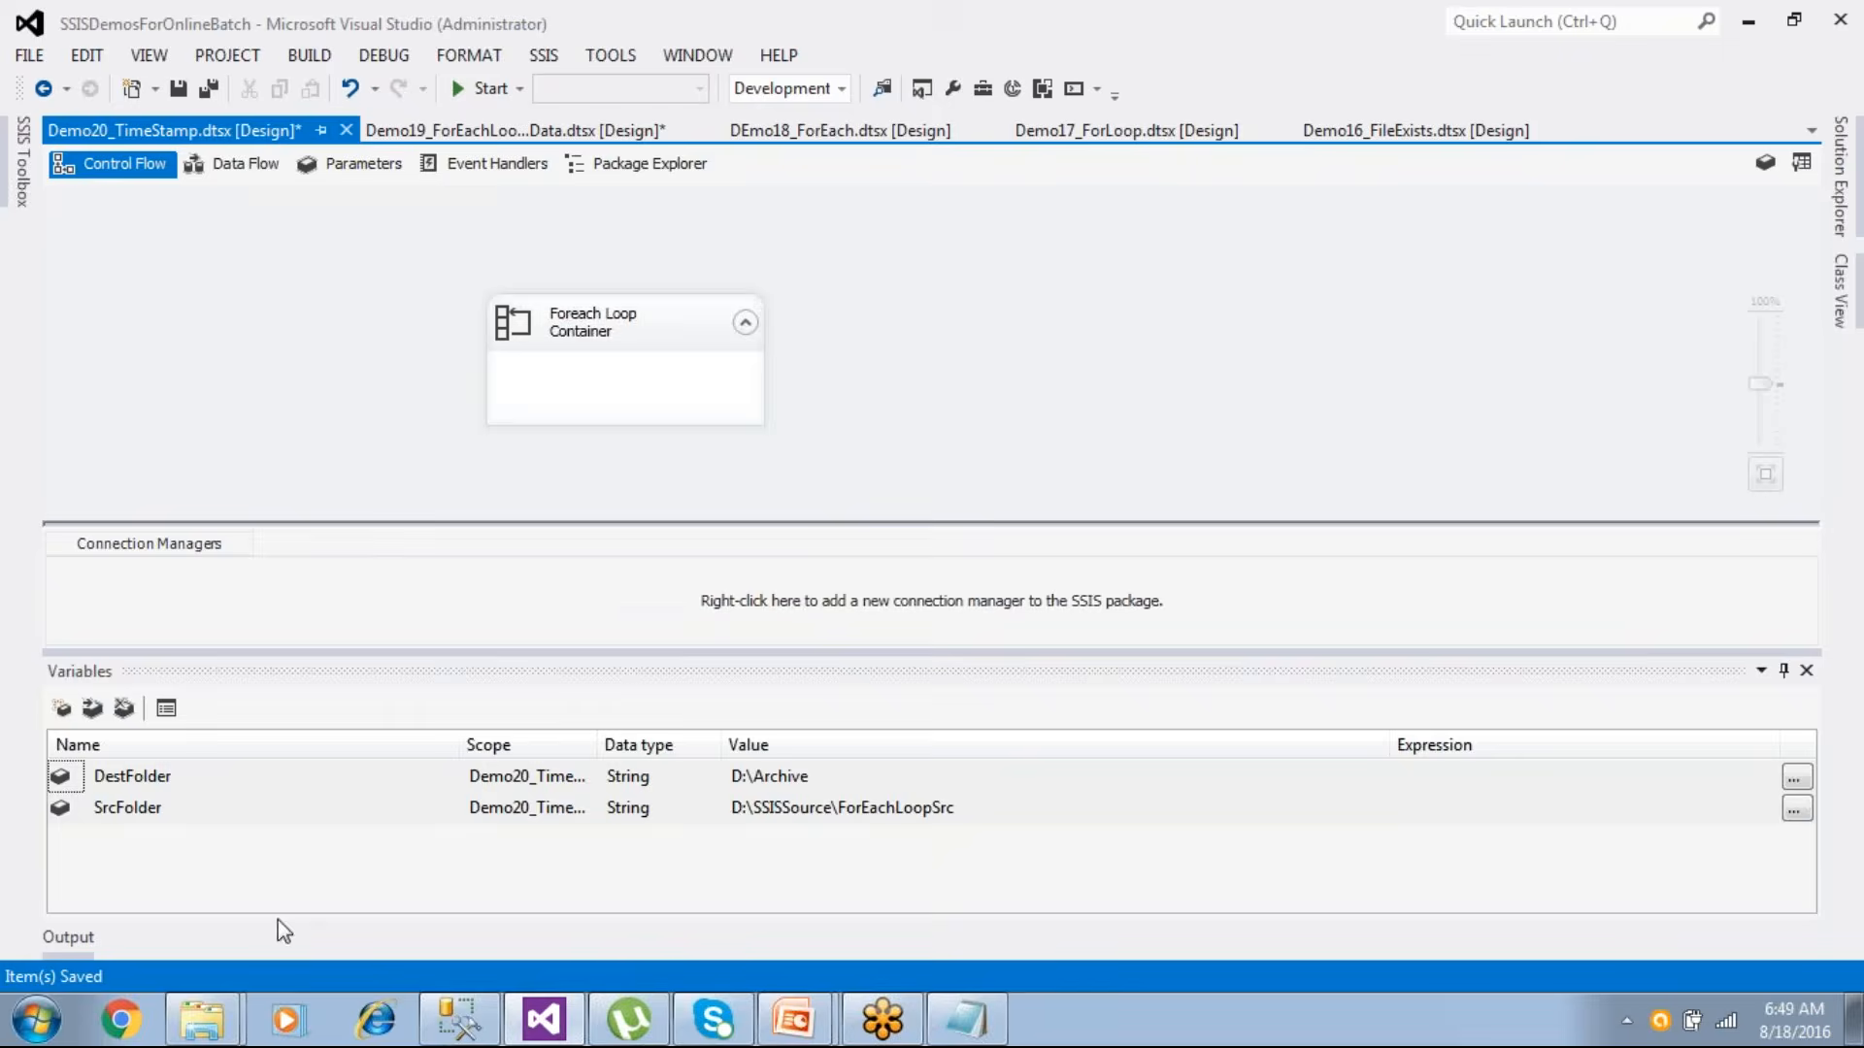
- Switch to the PowerPoint slide show, review the variables and For Each Loop configuration slides, and return to Visual Studio
mouse_move(810, 1019)
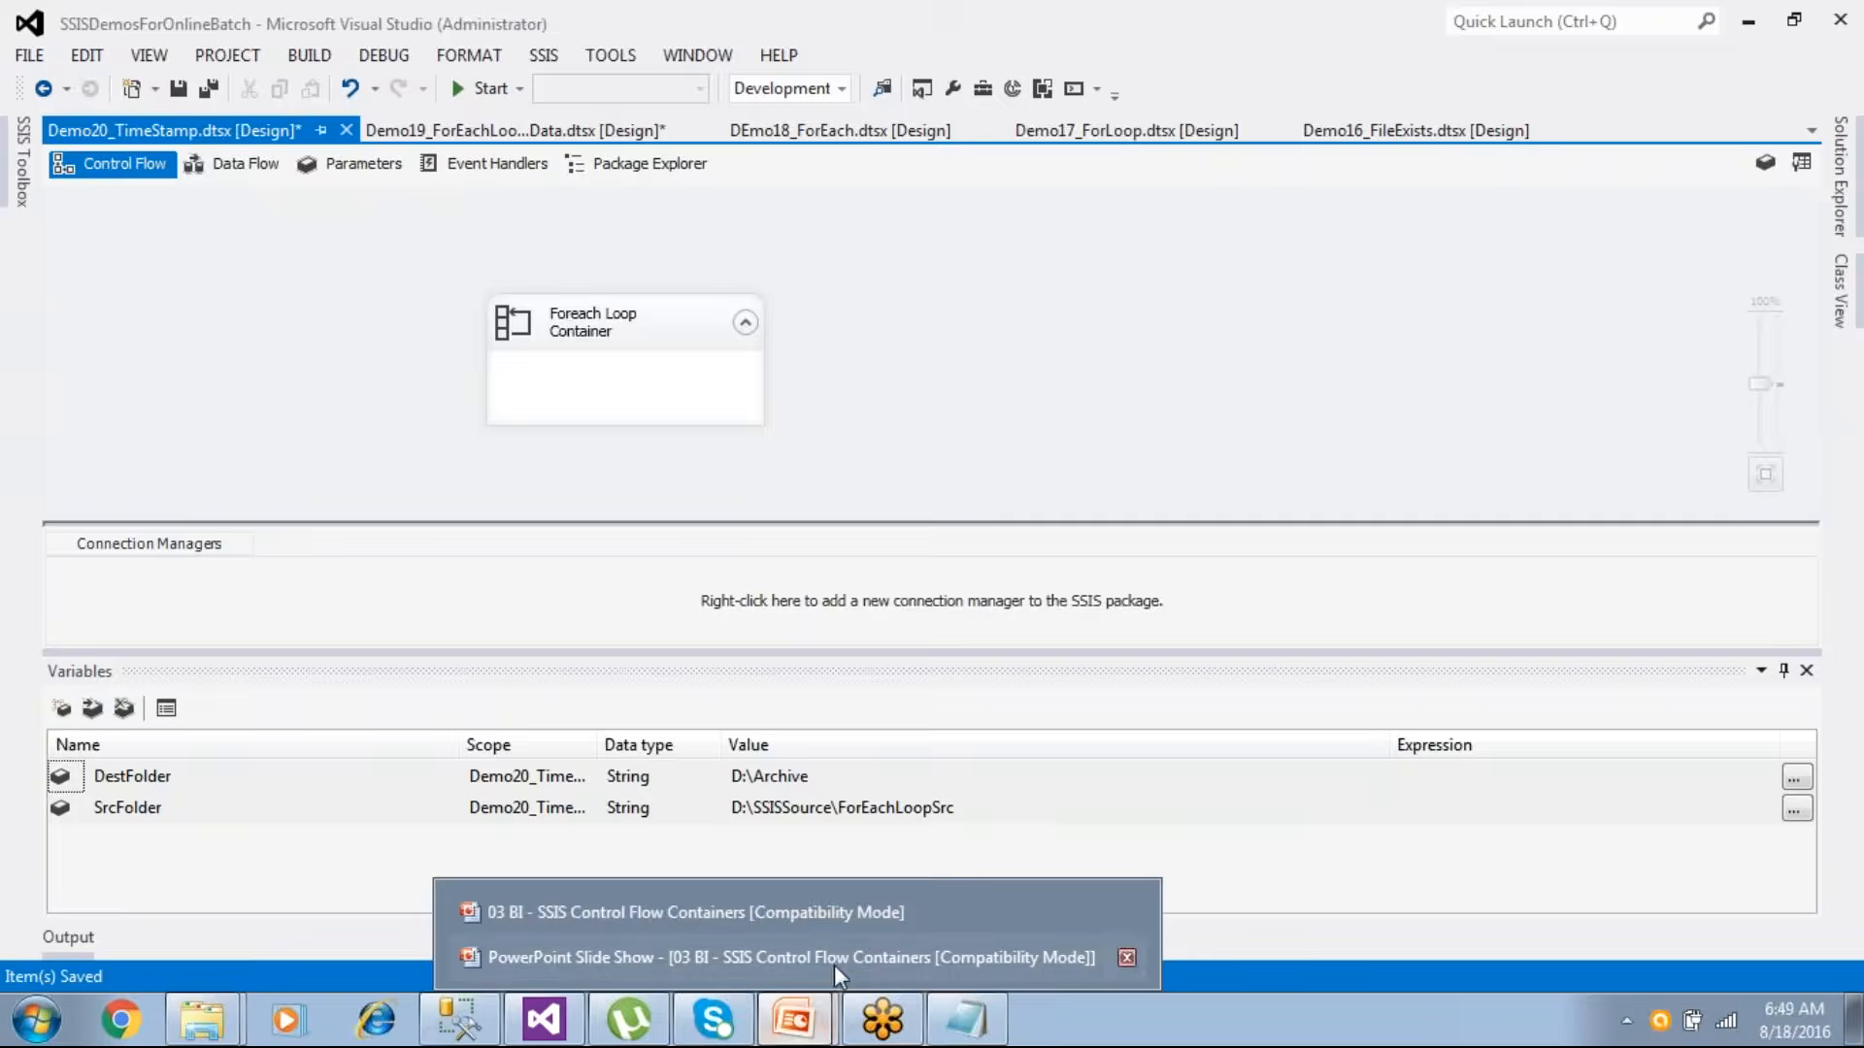
left_click(834, 966)
left_click(837, 972)
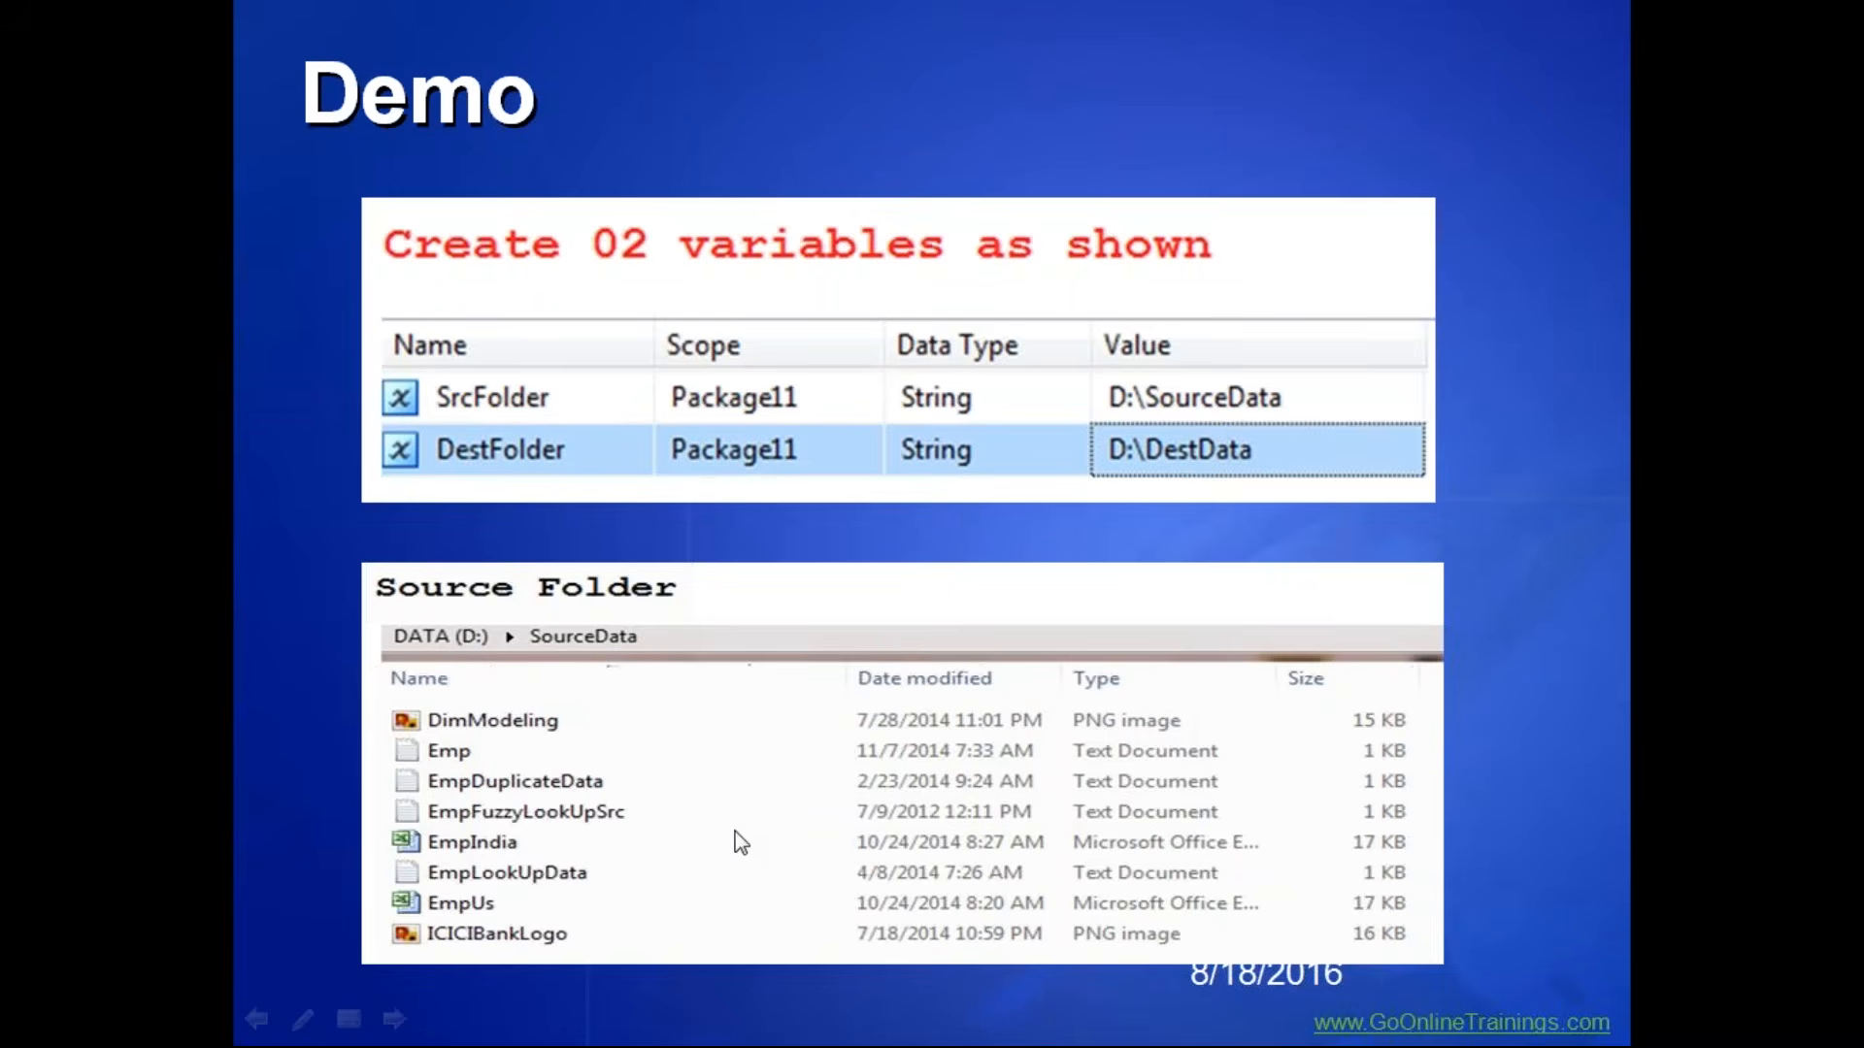
left_click(649, 866)
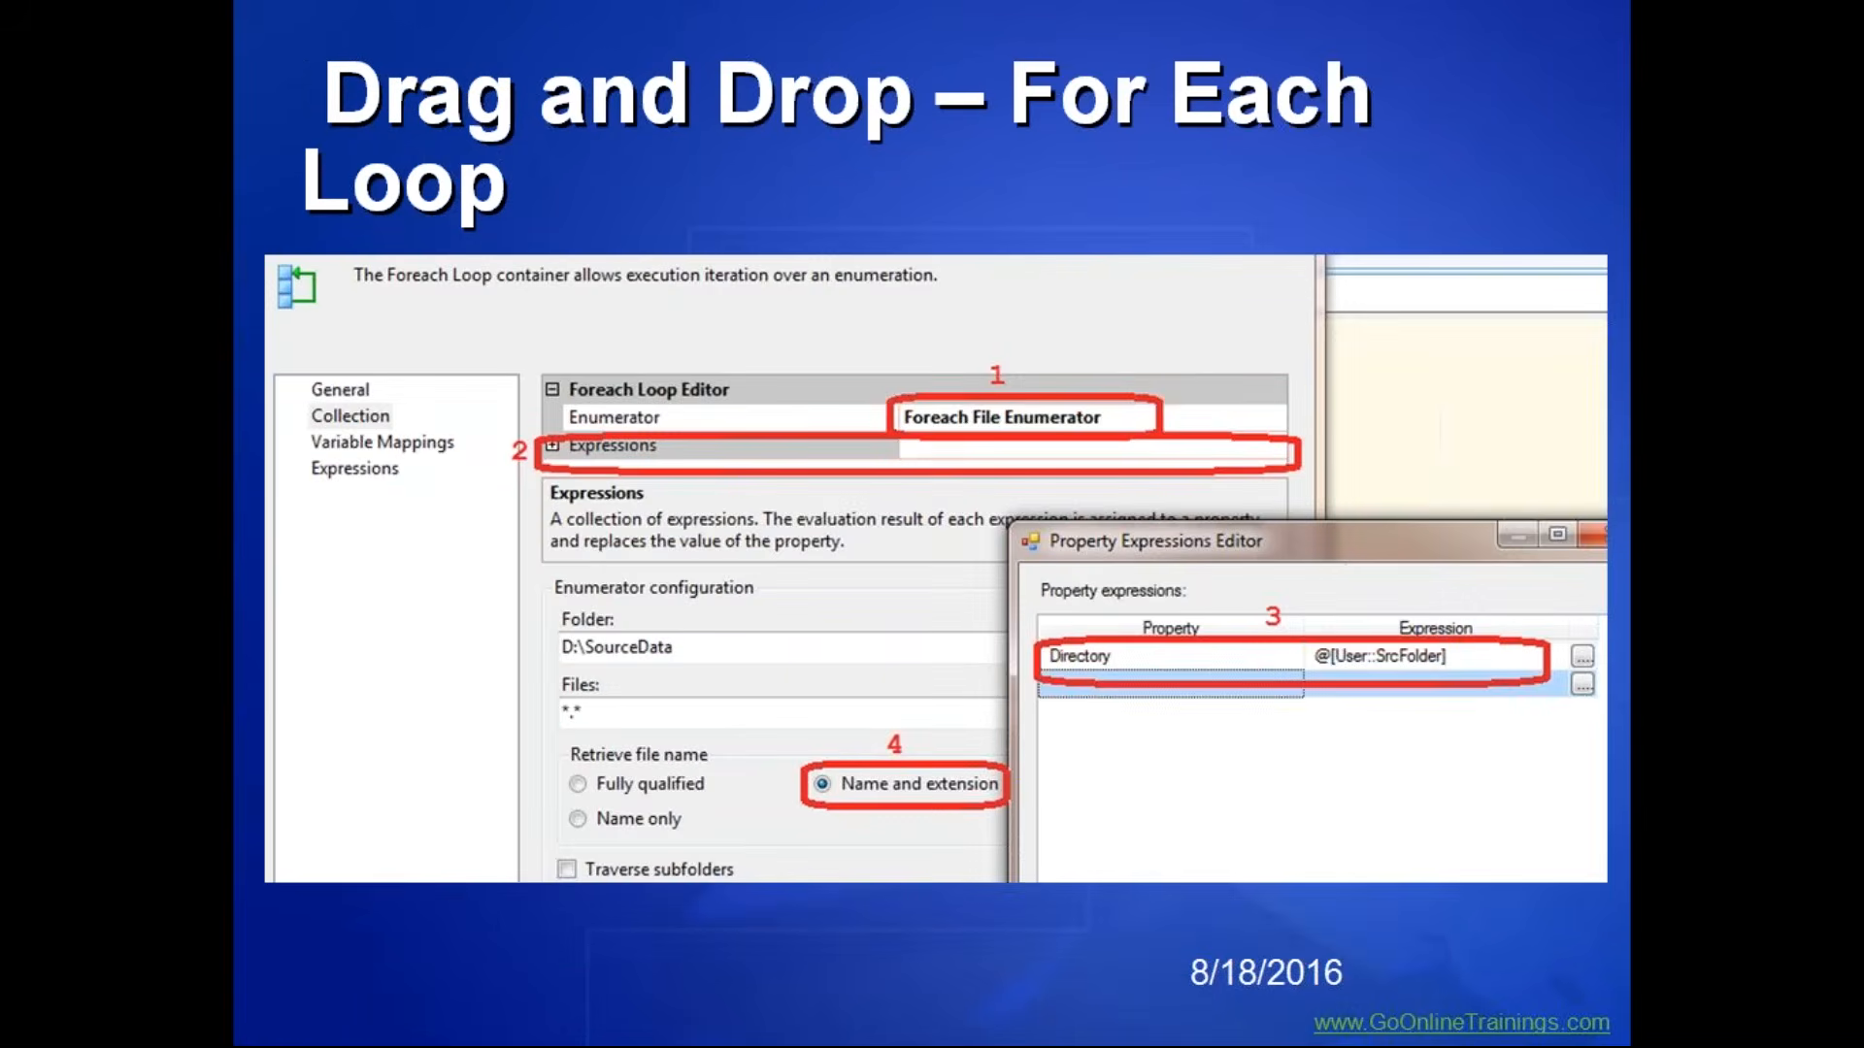
key("Left")
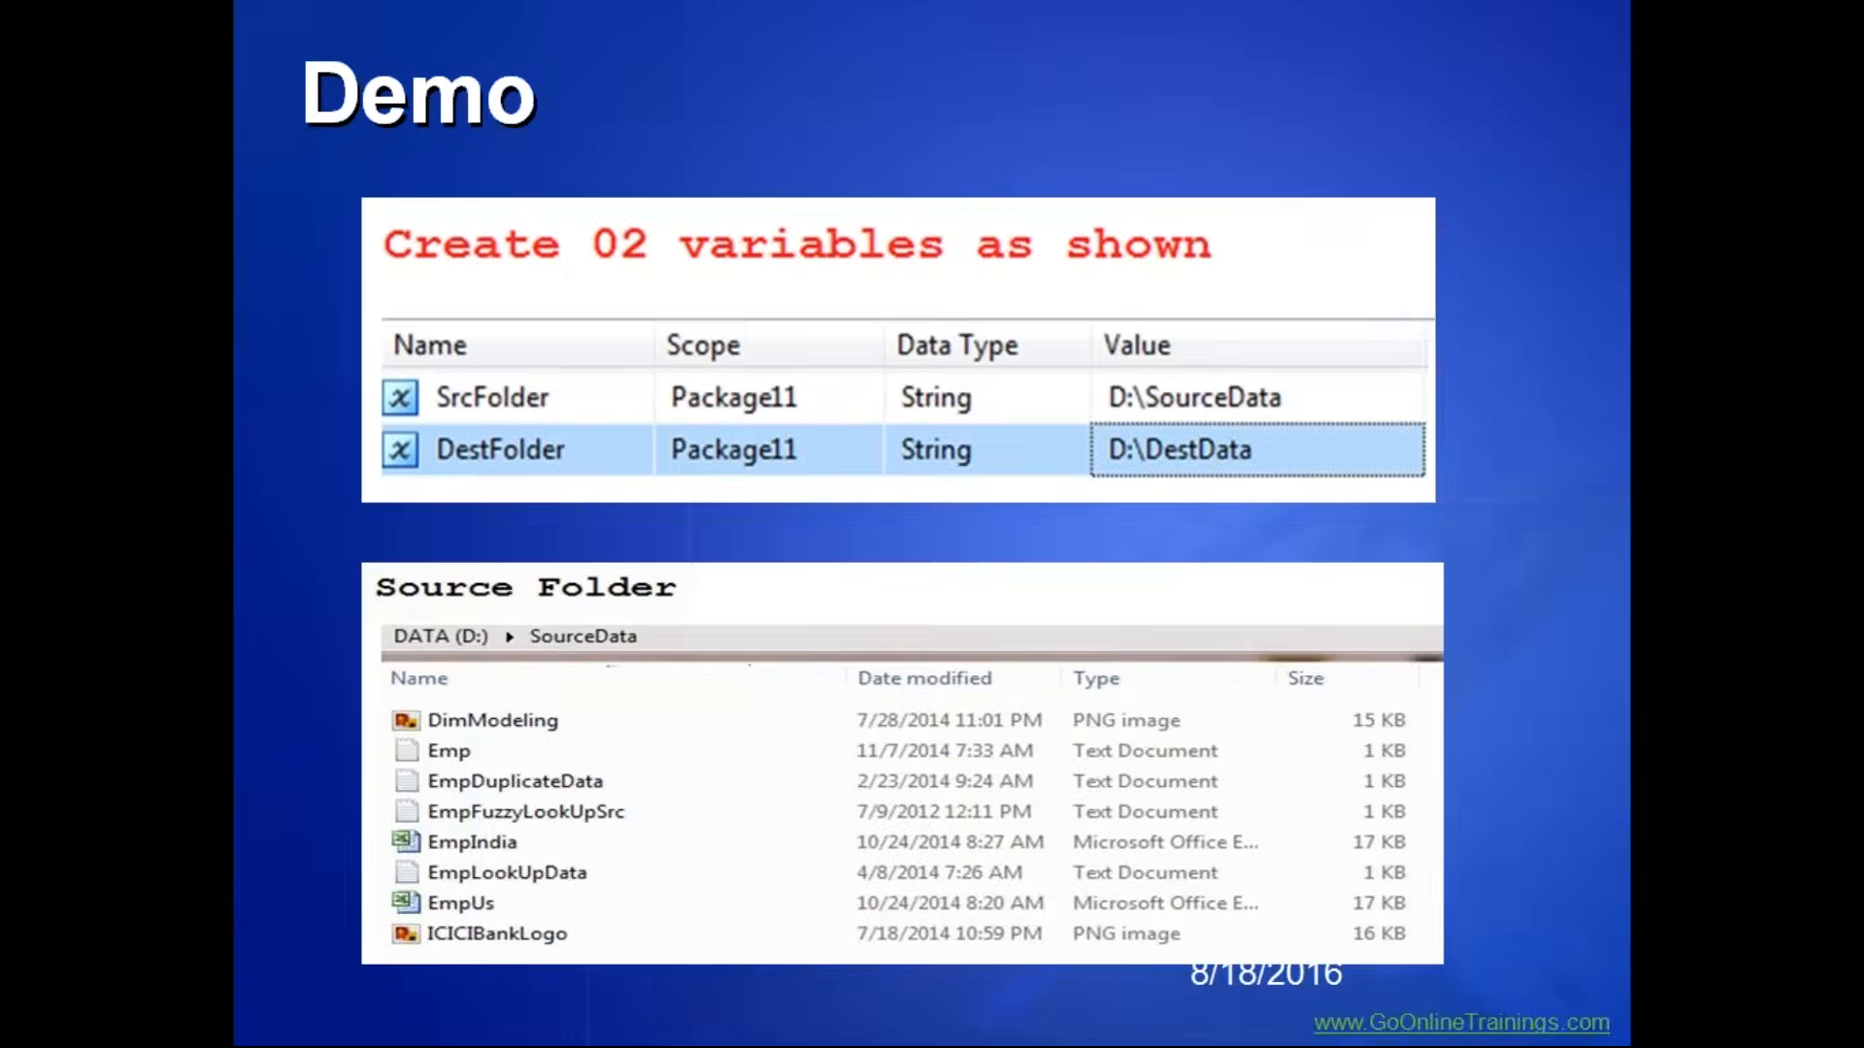
key("super")
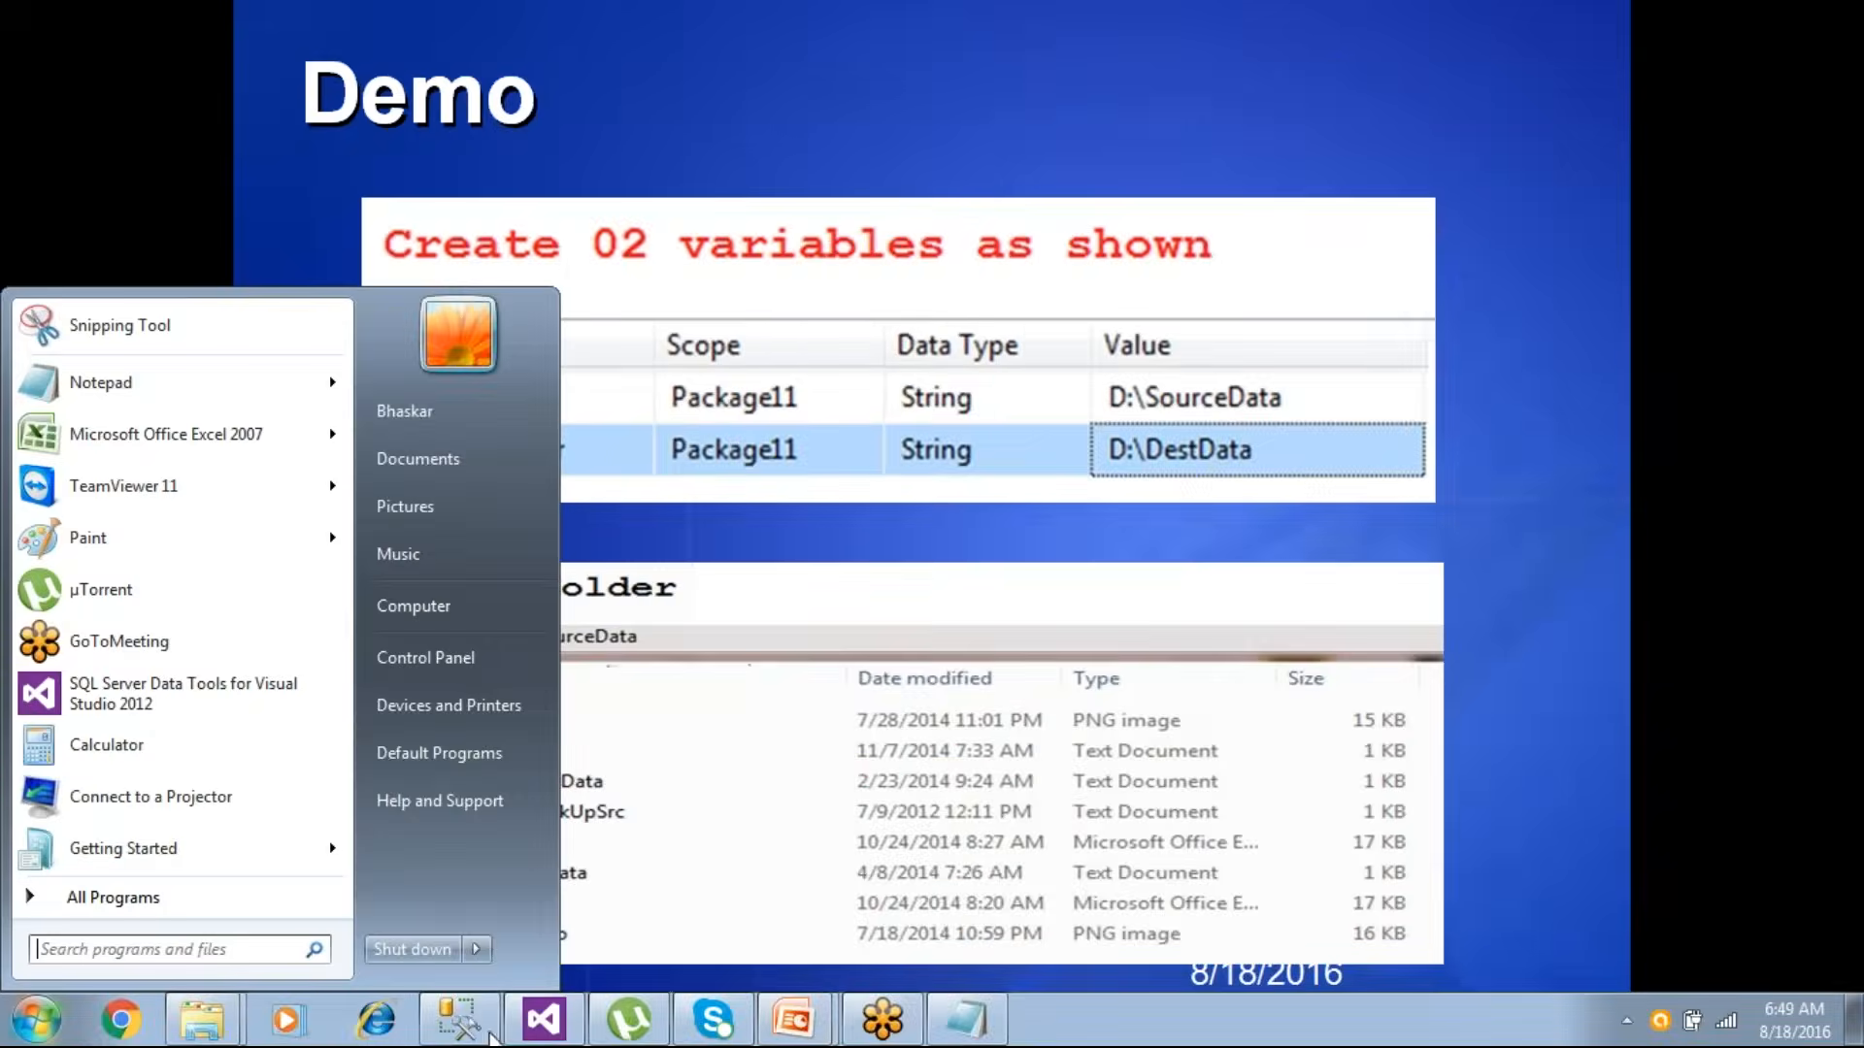
left_click(535, 1035)
- Open the Foreach Loop Container's collection settings and bring up the property expressions for its Foreach File Enumerator
left_click(625, 318)
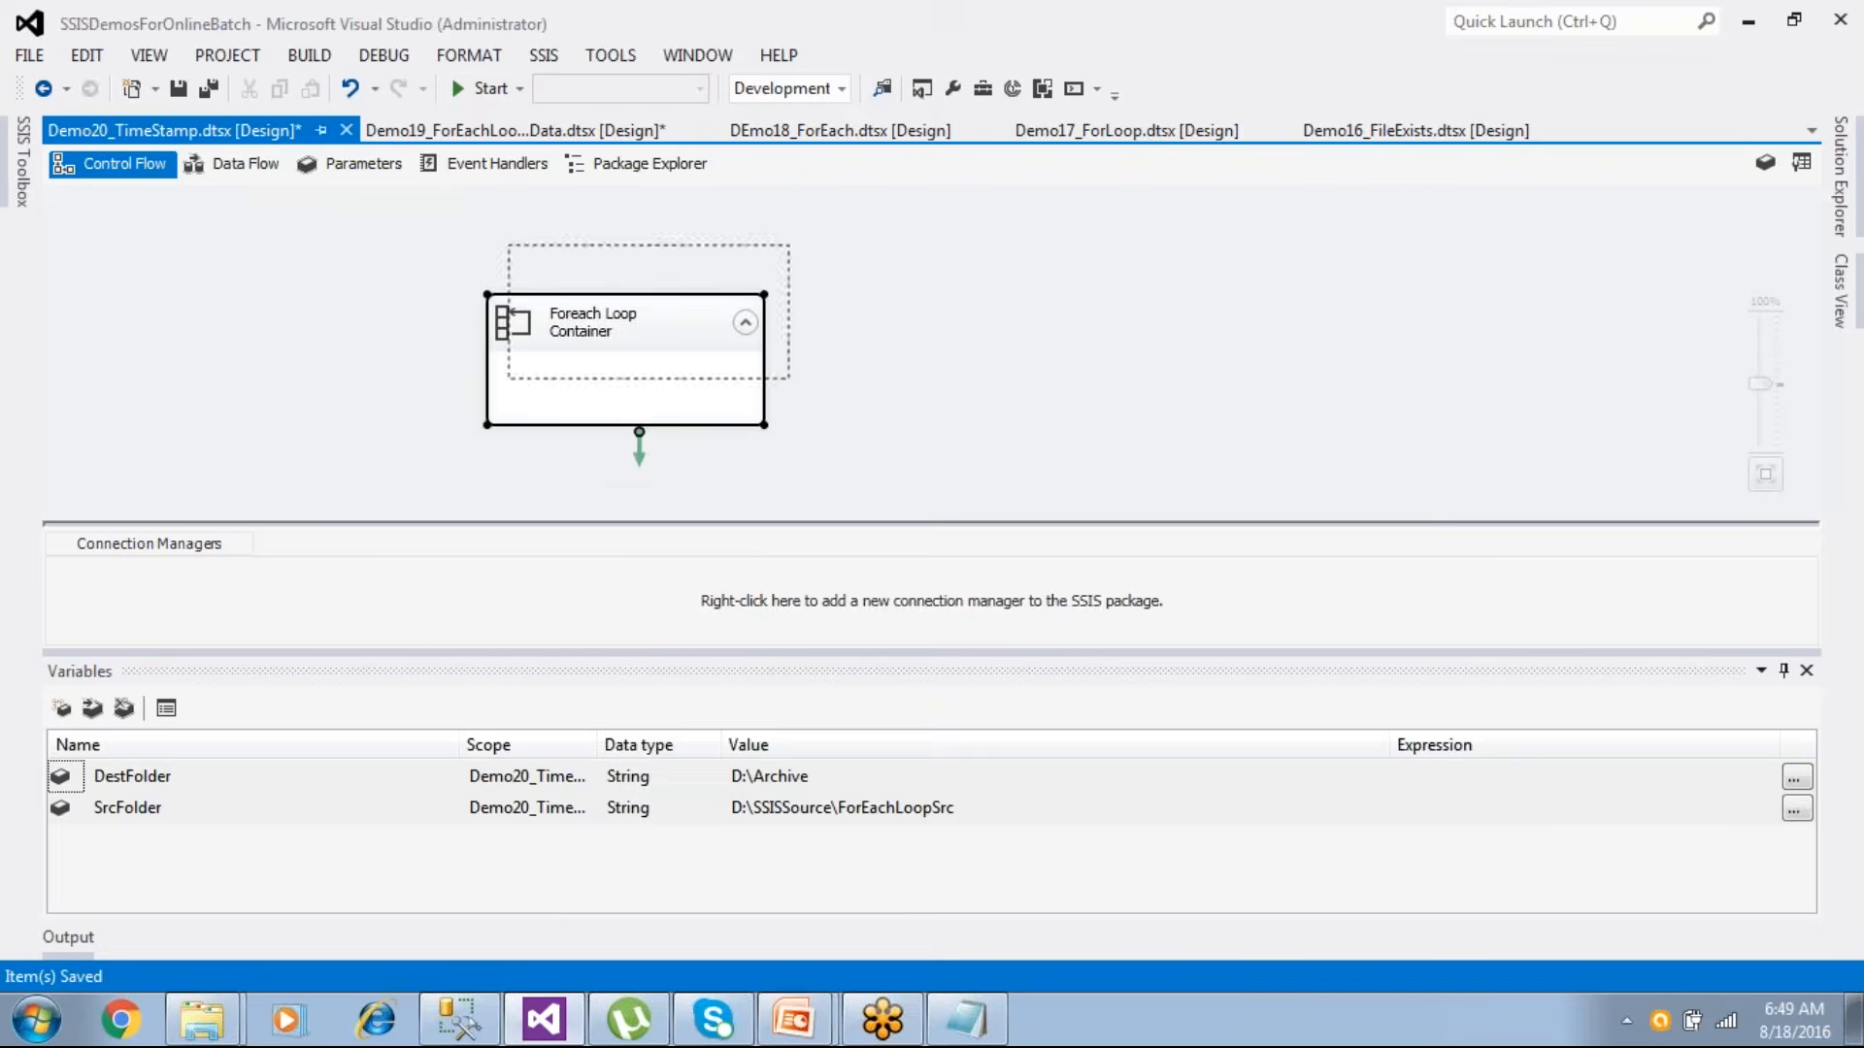
double_click(625, 319)
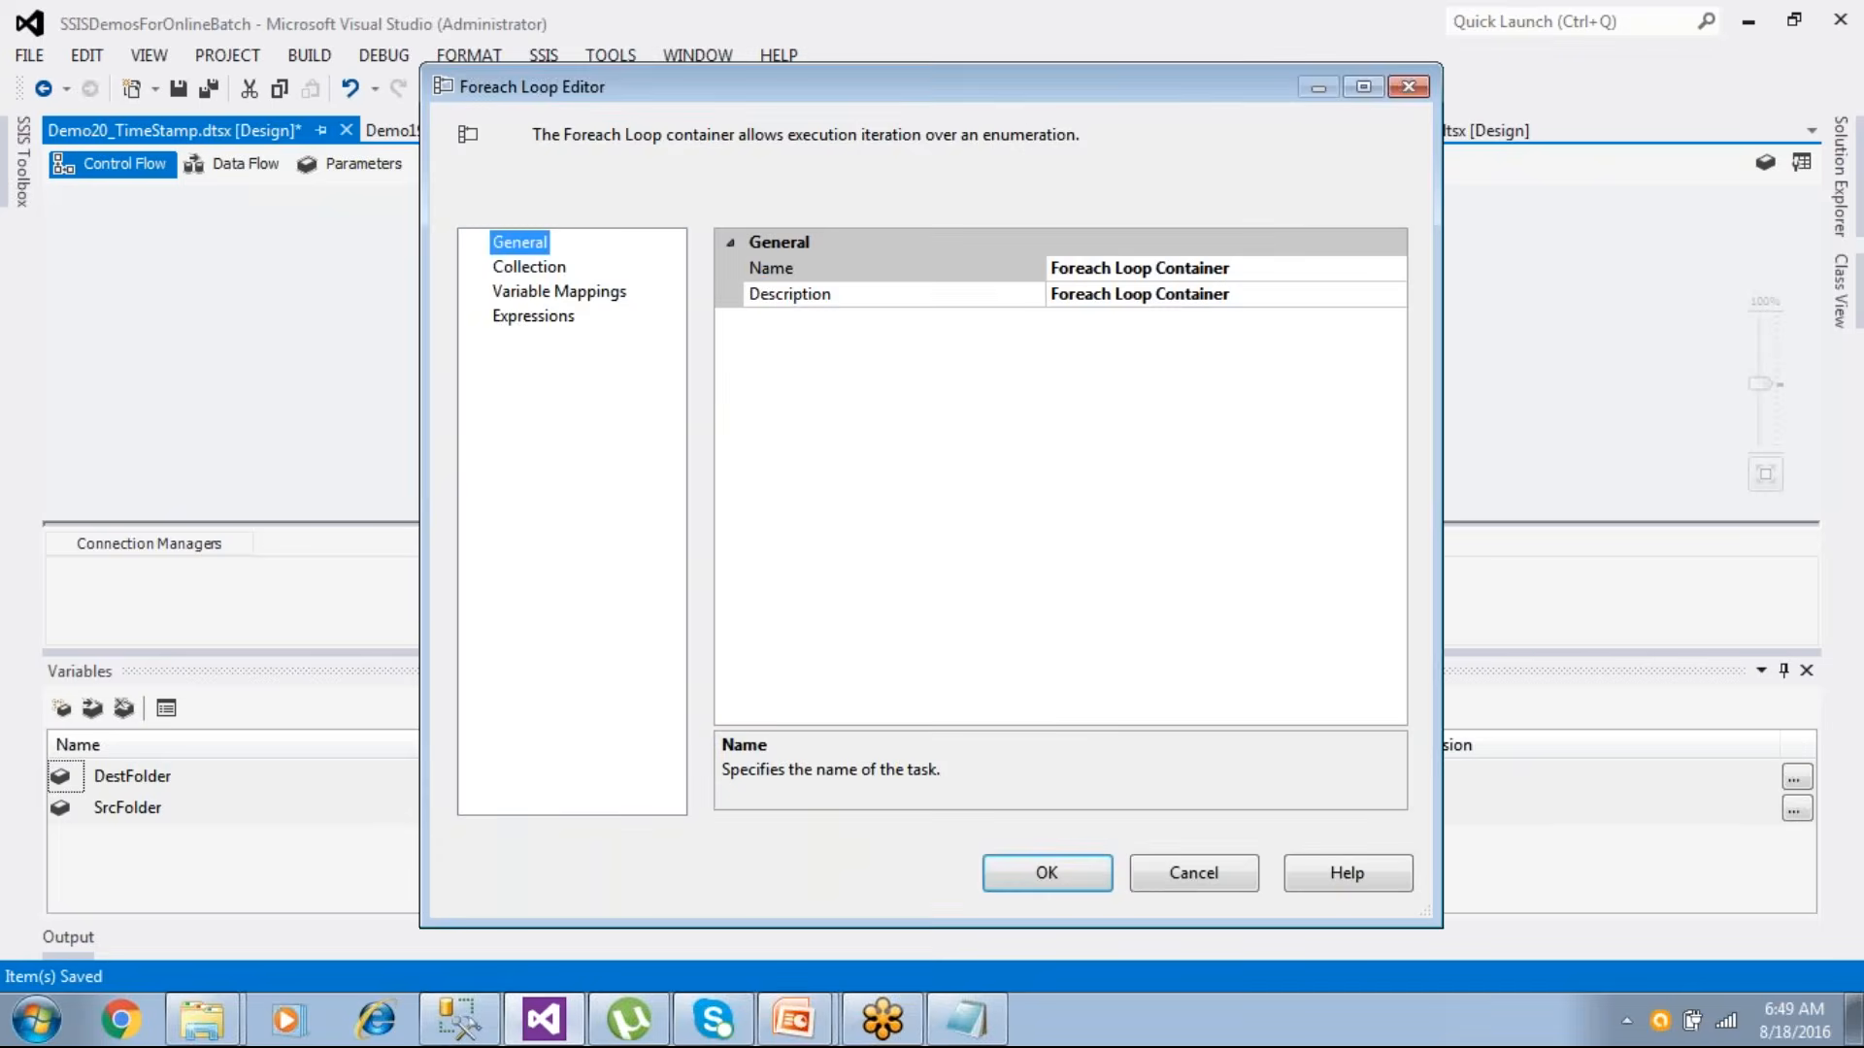
left_click(556, 273)
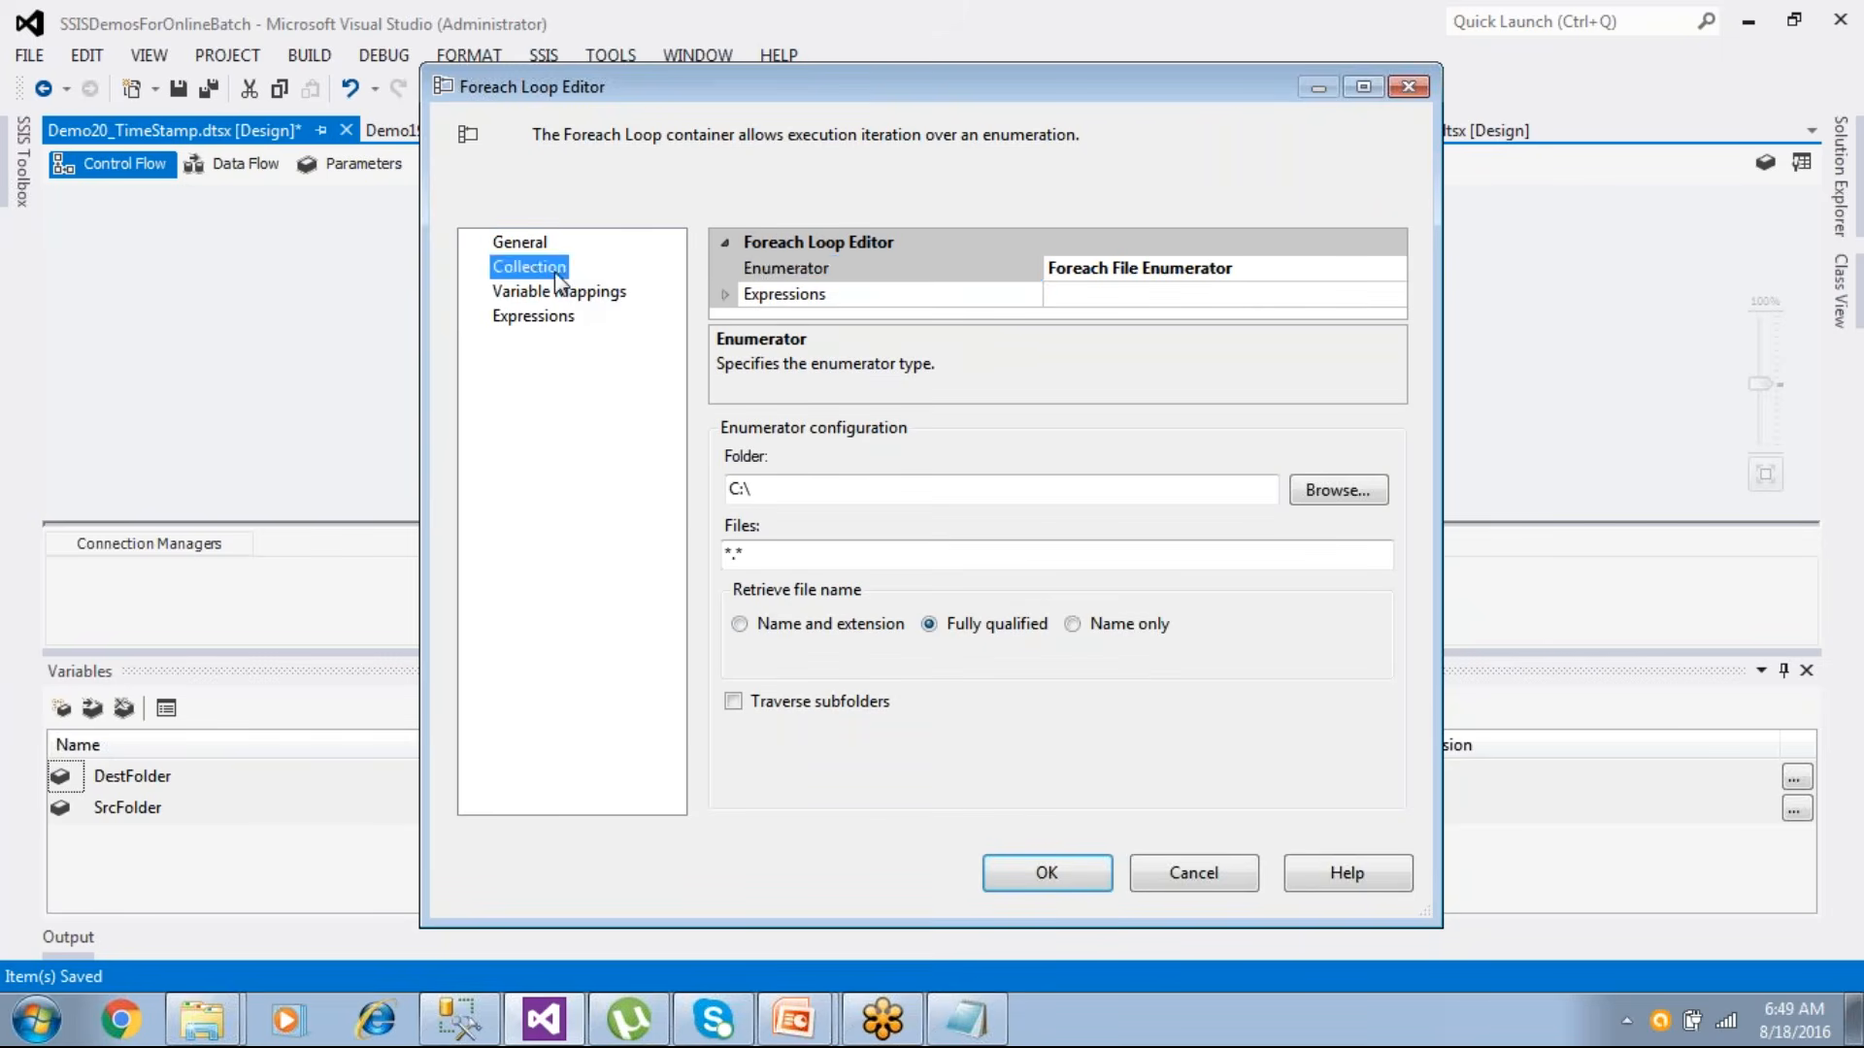
left_click(810, 276)
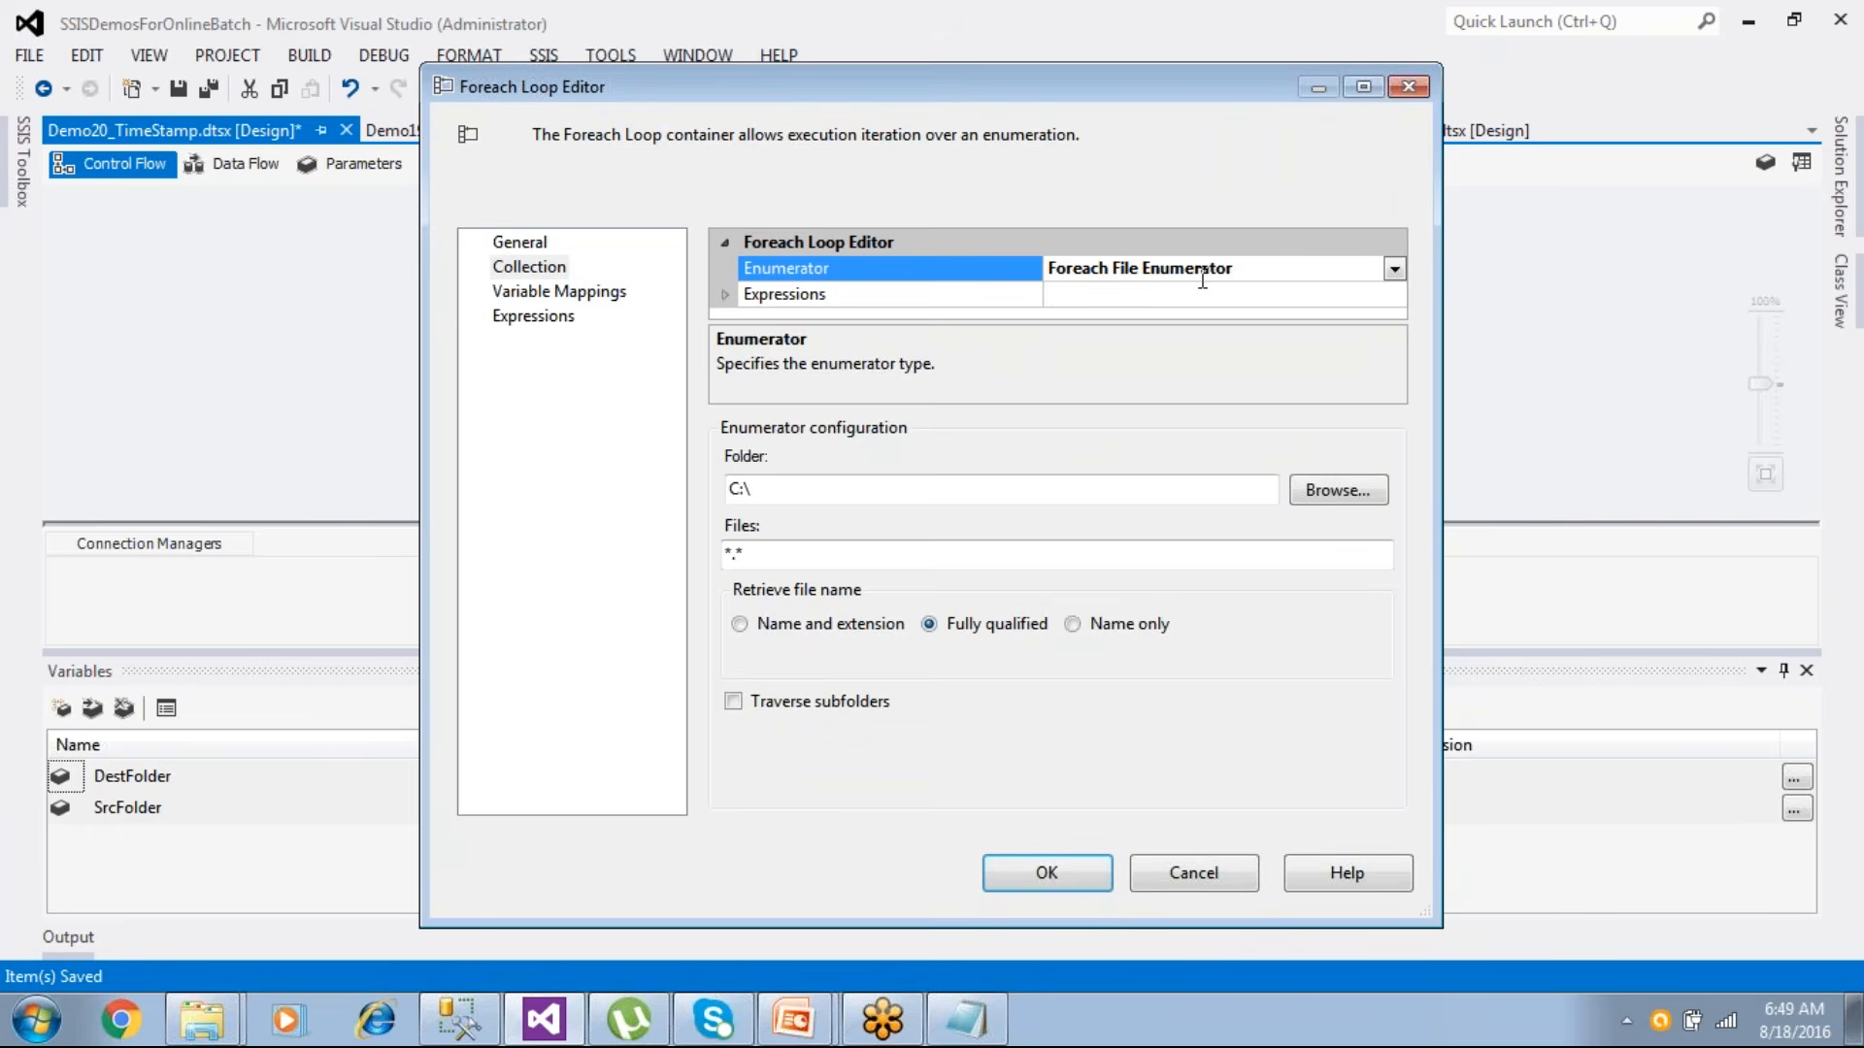
left_click(811, 296)
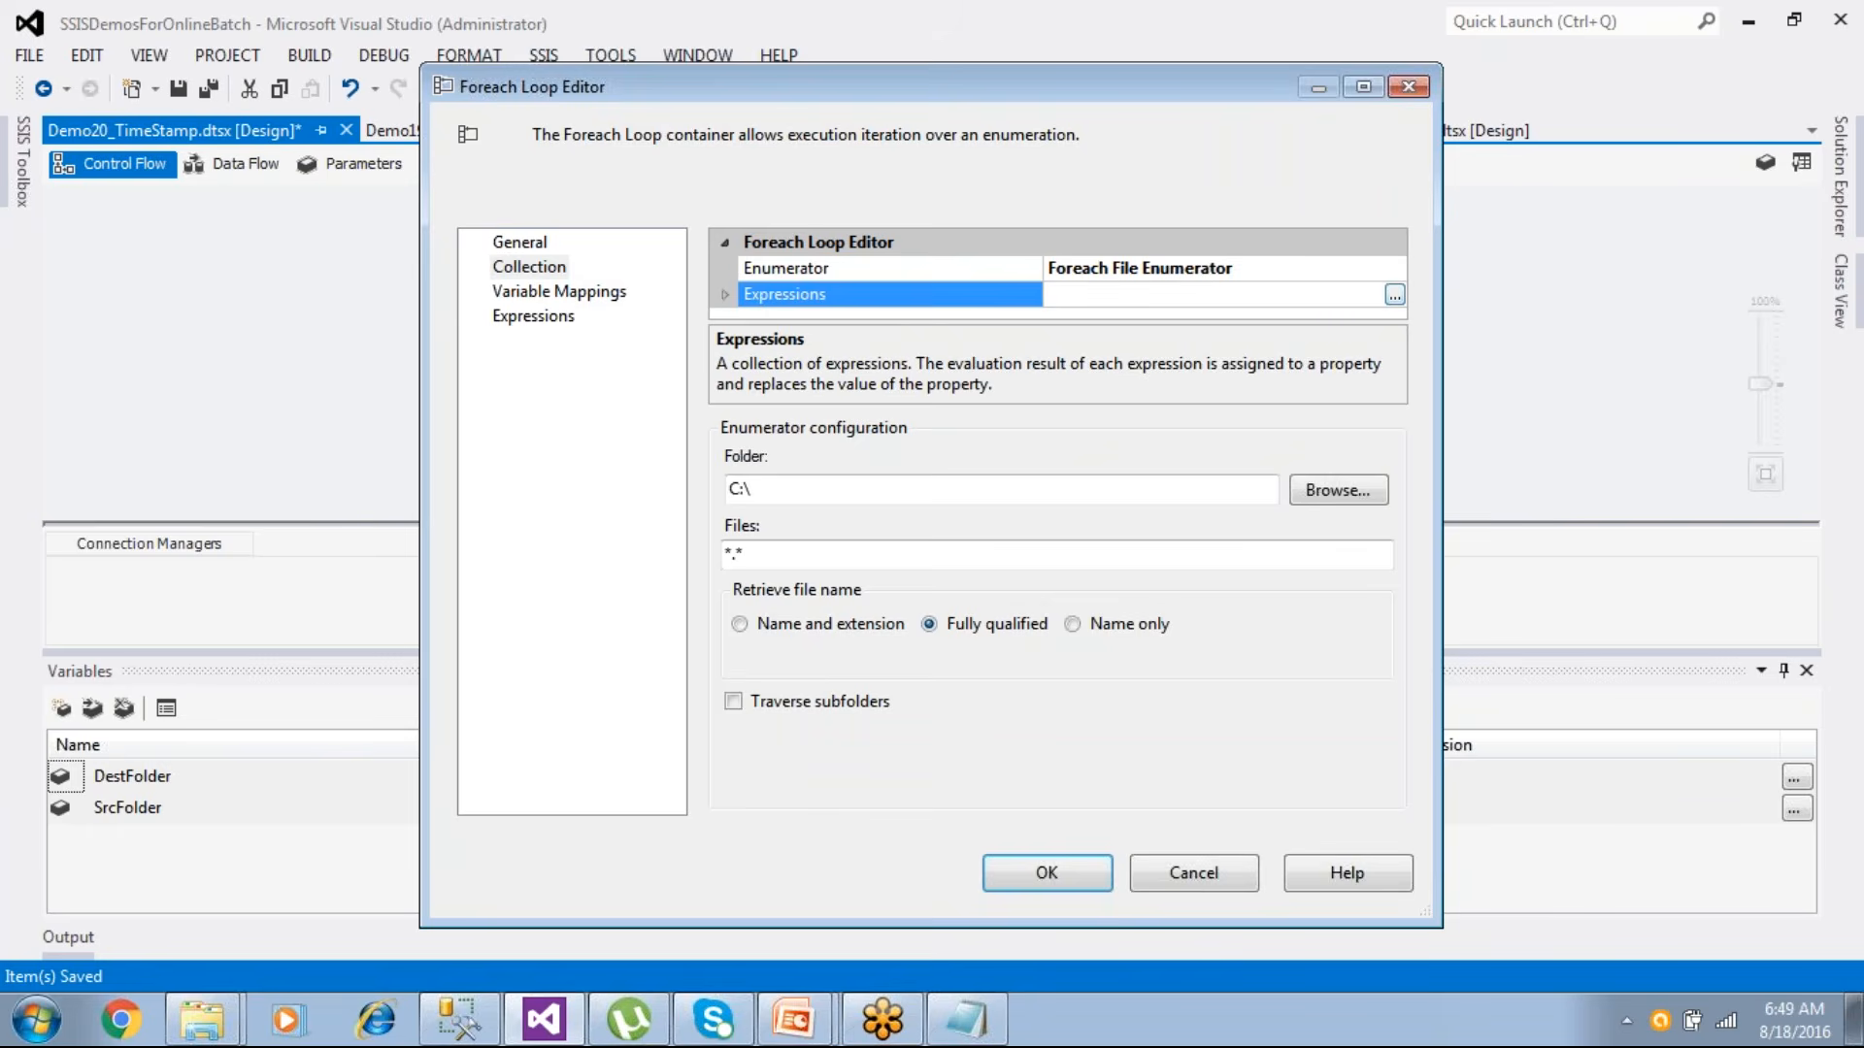
left_click_drag(775, 484, 670, 495)
left_click(752, 301)
left_click(1384, 299)
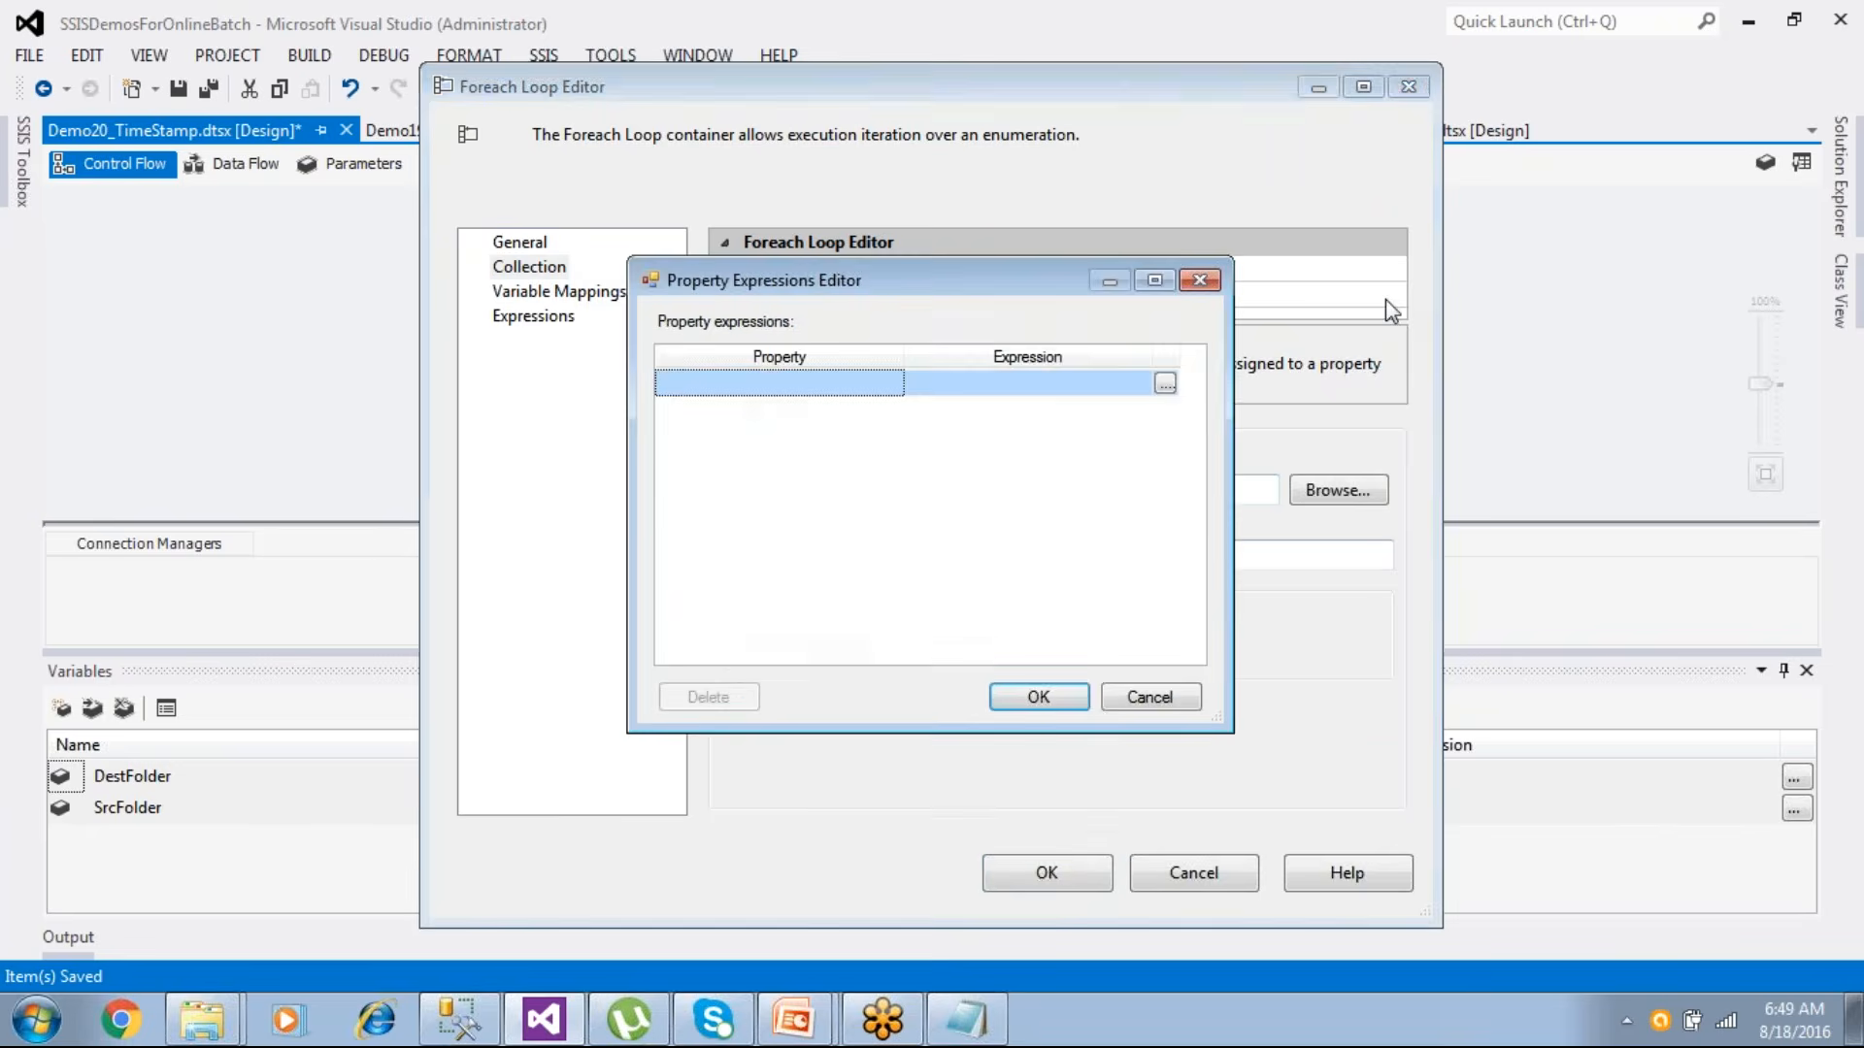
- Set the Foreach File Enumerator's Directory property expression to @[User::SrcFolder], evaluate it, and accept the property expressions
left_click(893, 386)
left_click(892, 385)
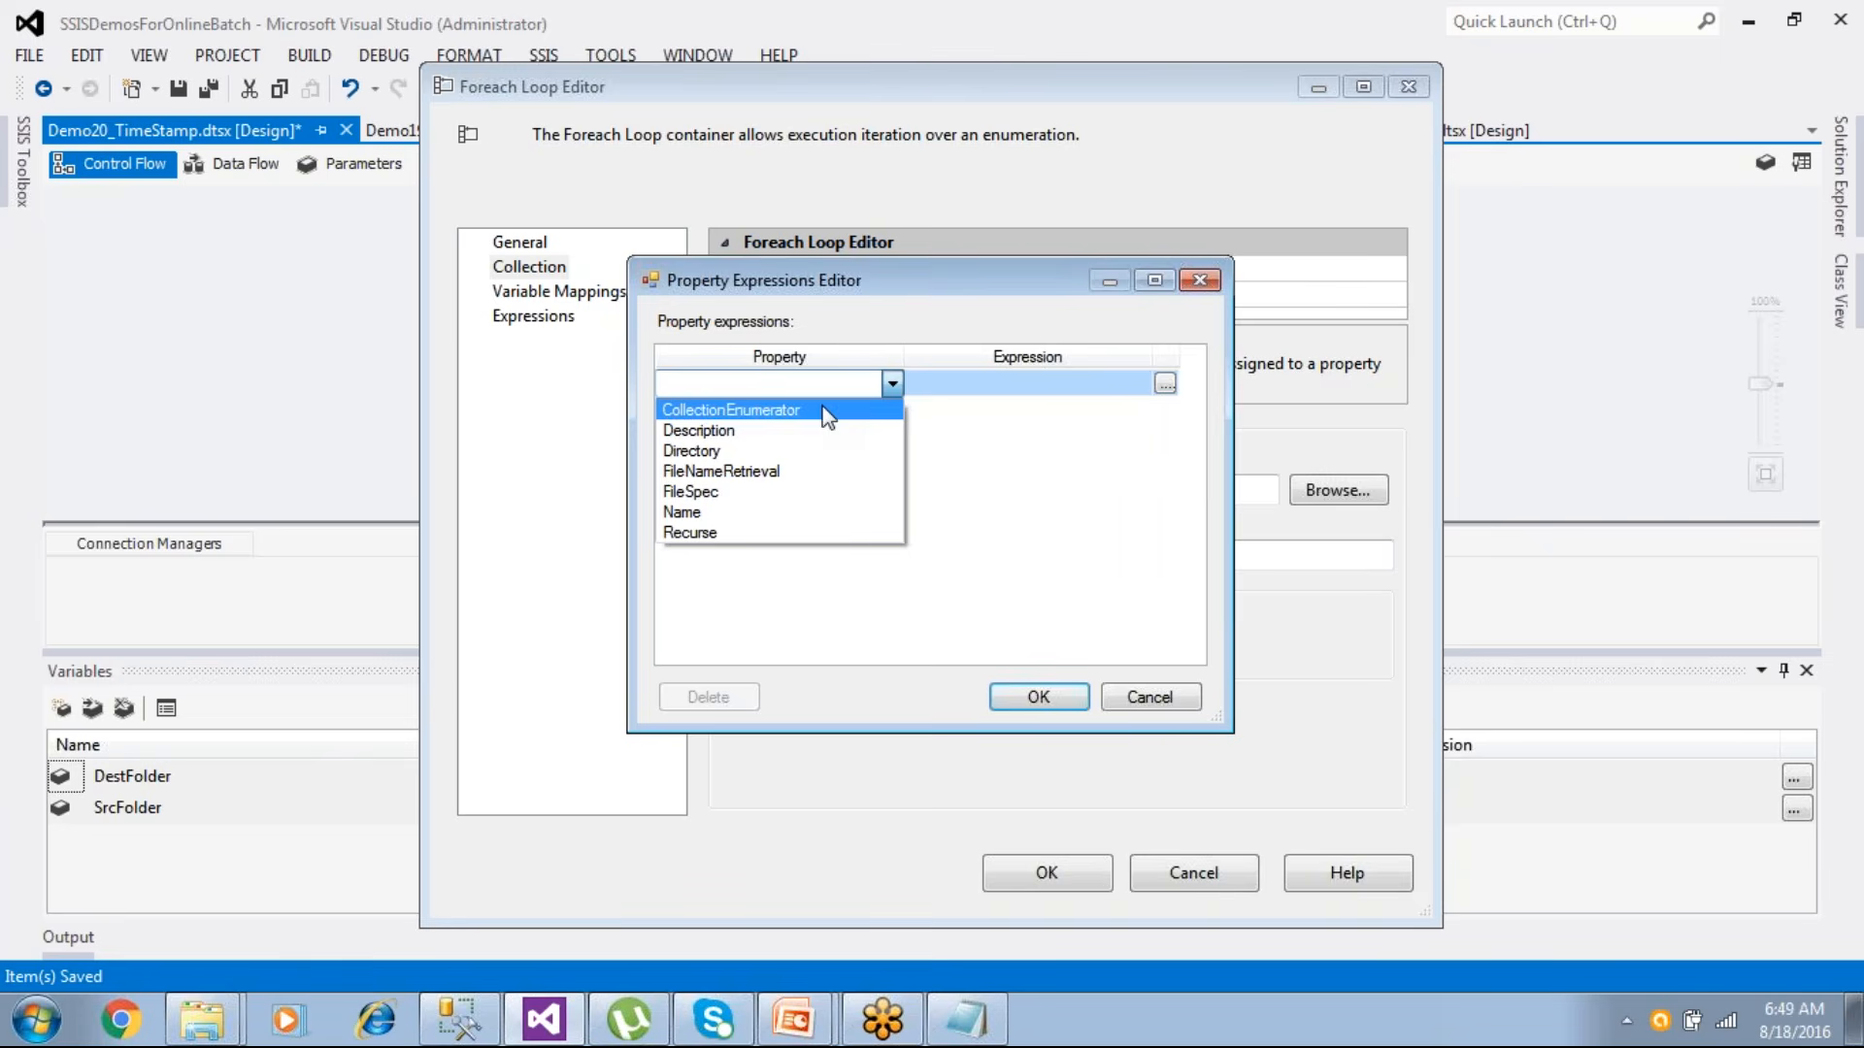
left_click(758, 452)
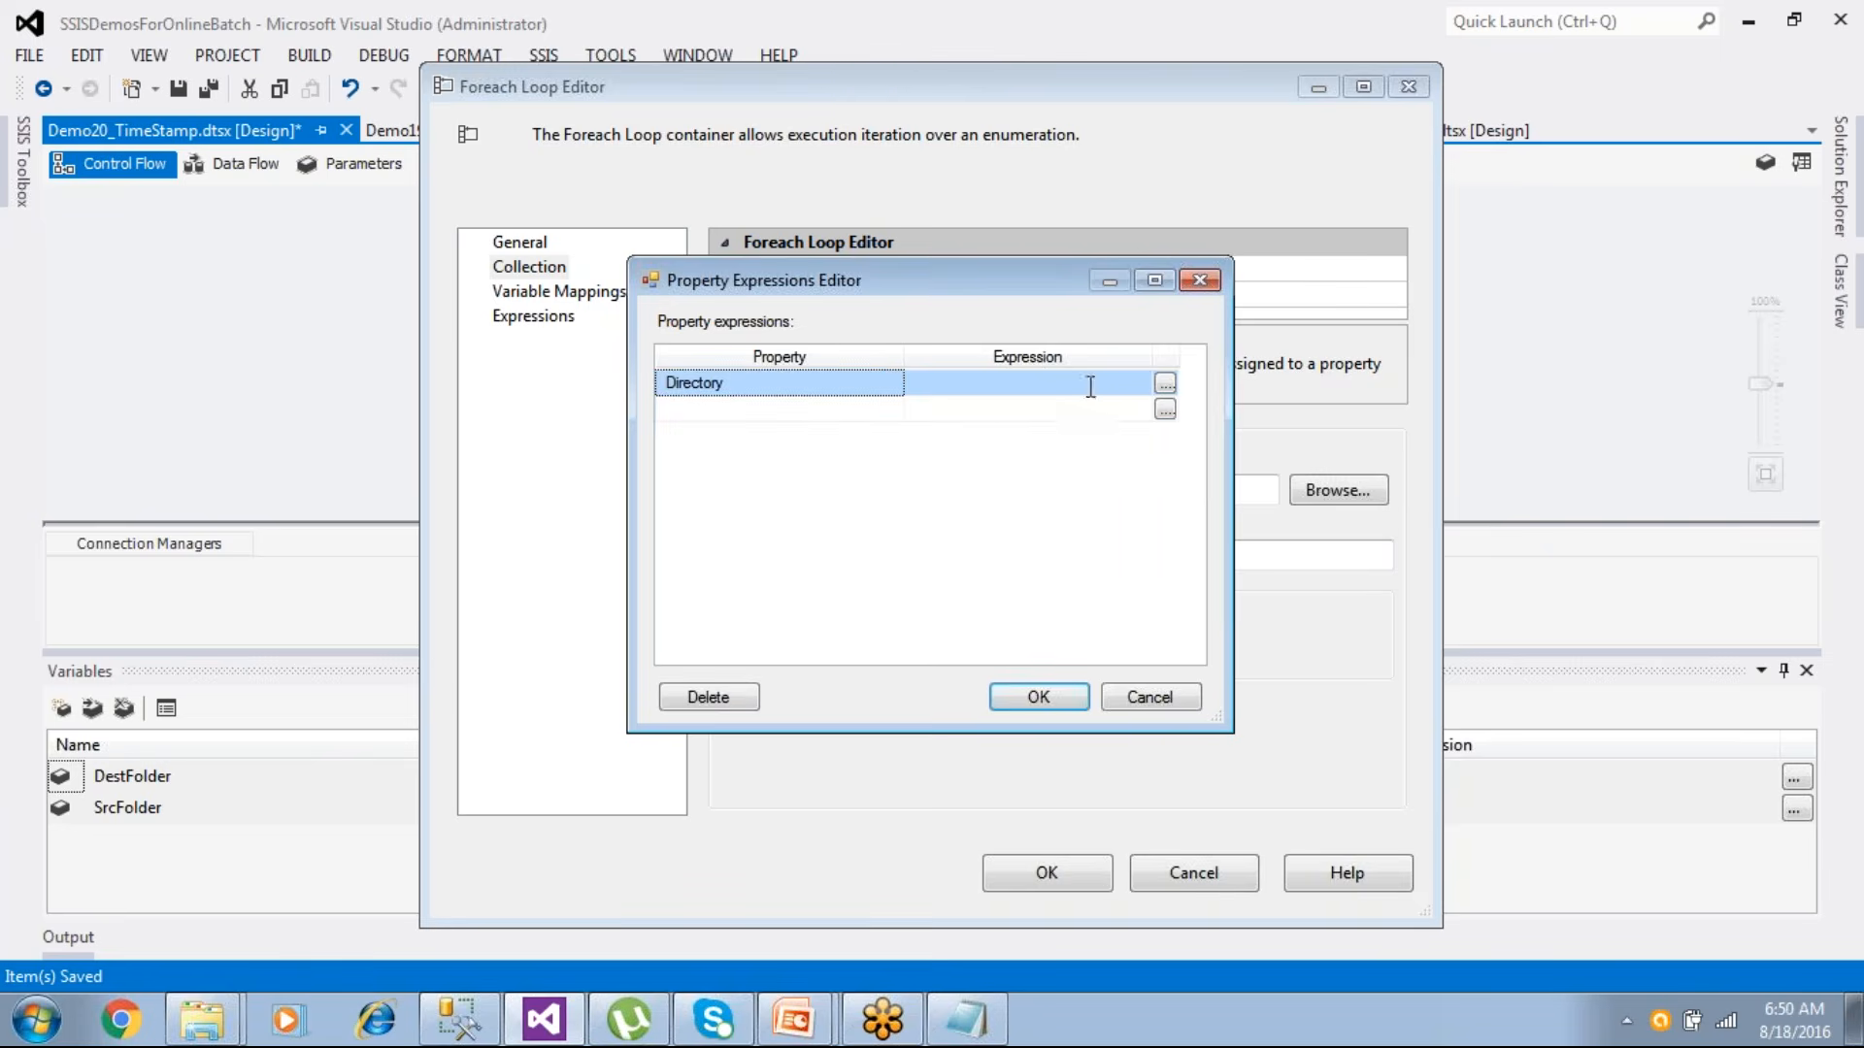
left_click(1165, 384)
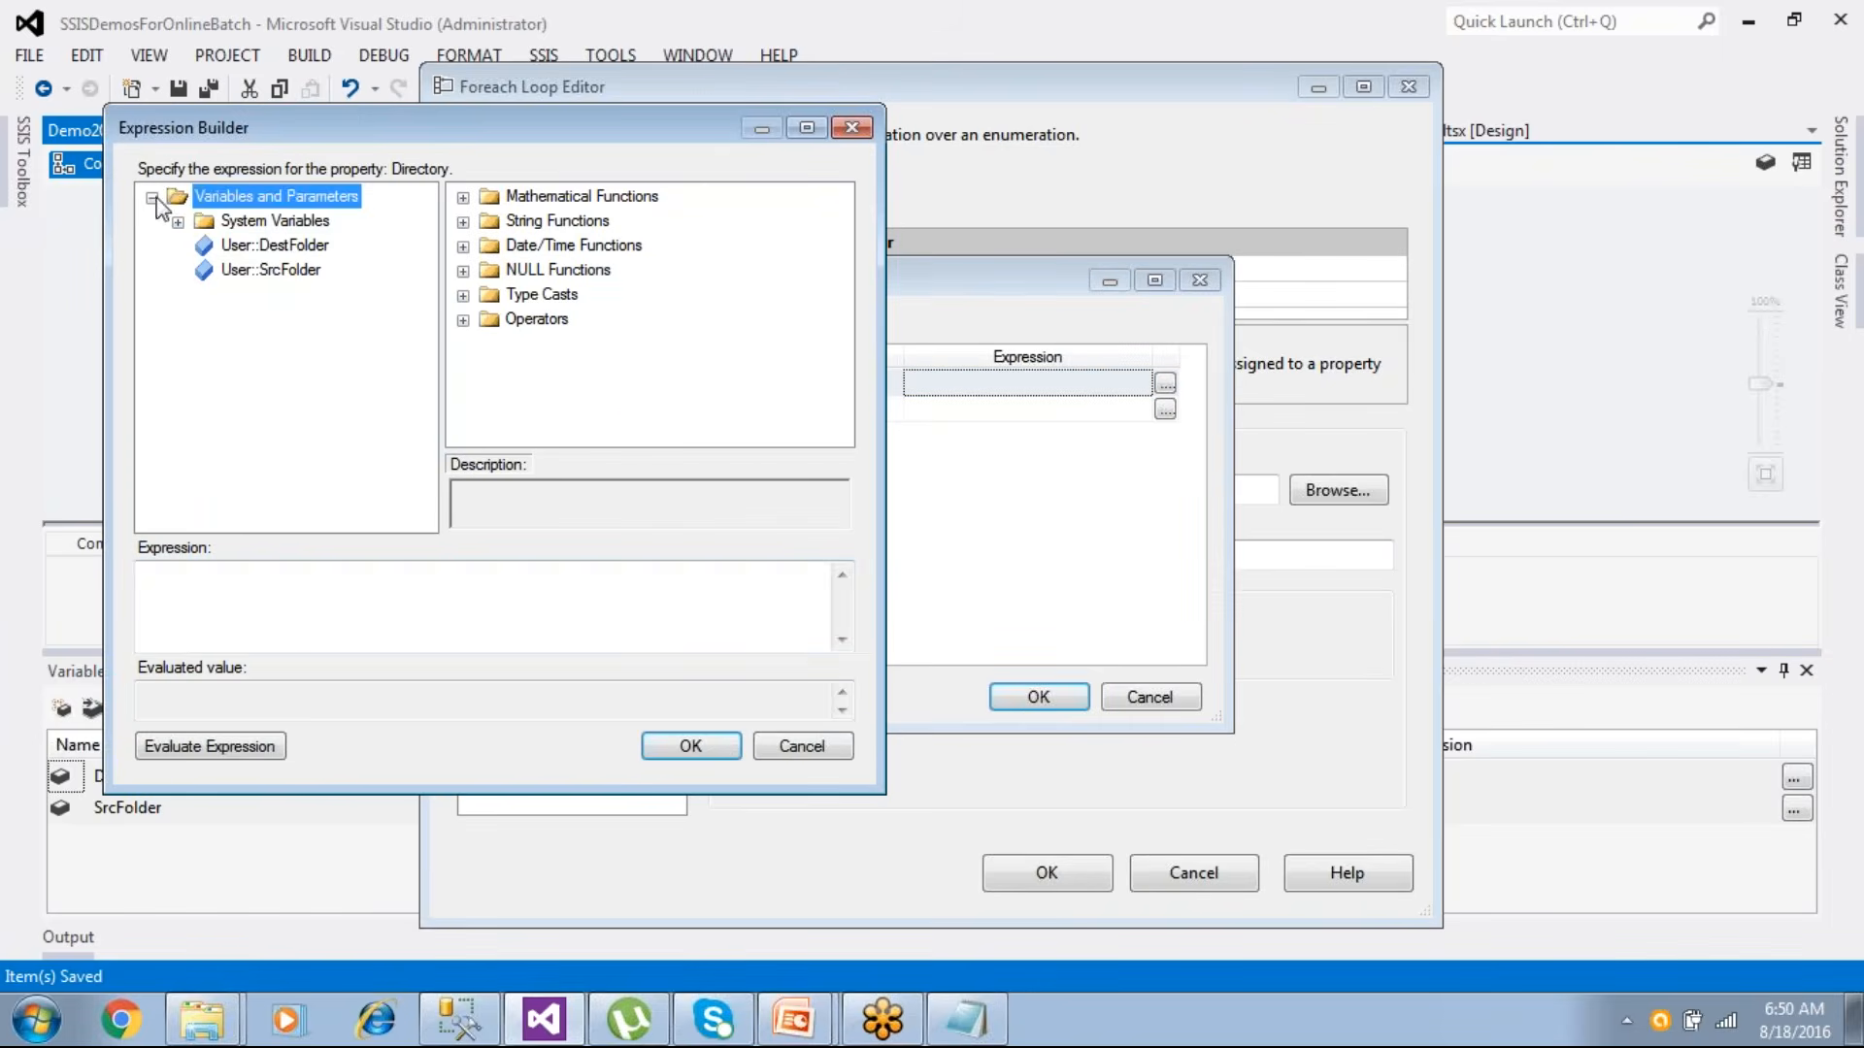
left_click_drag(275, 245, 276, 610)
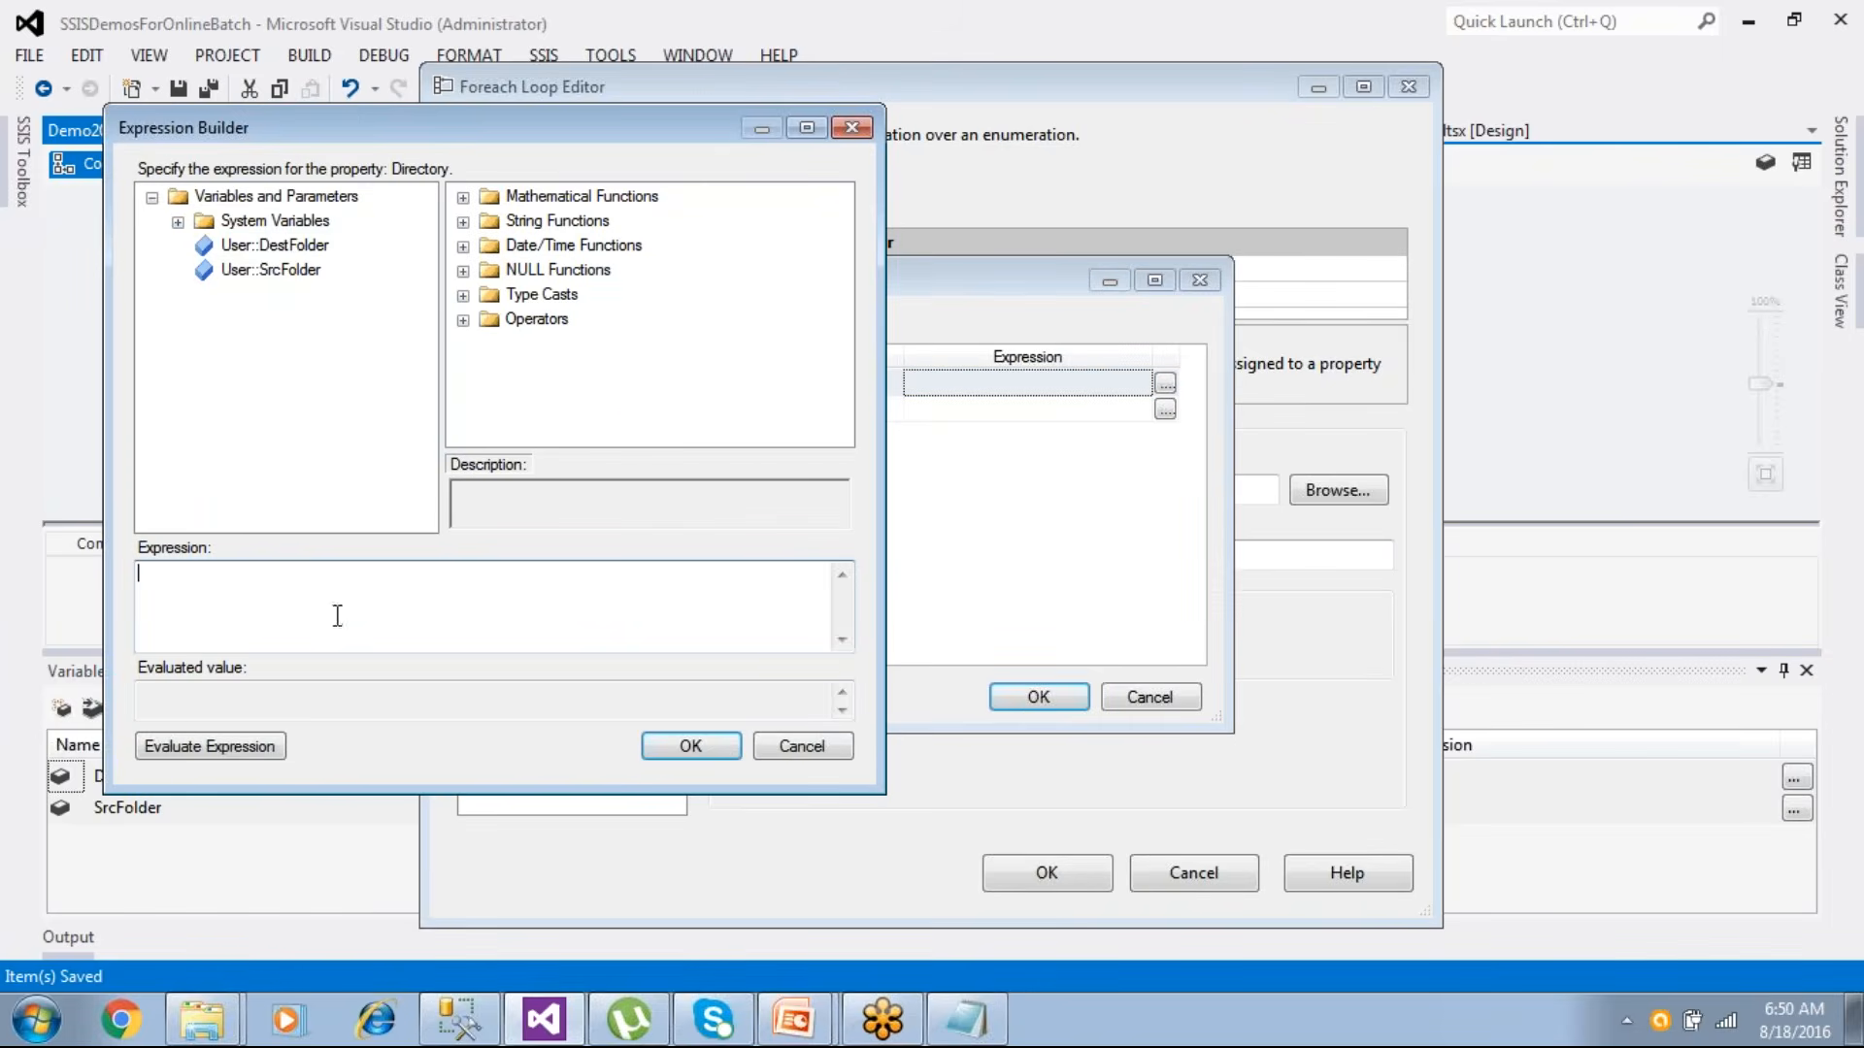
left_click(231, 748)
left_click_drag(370, 697, 14, 644)
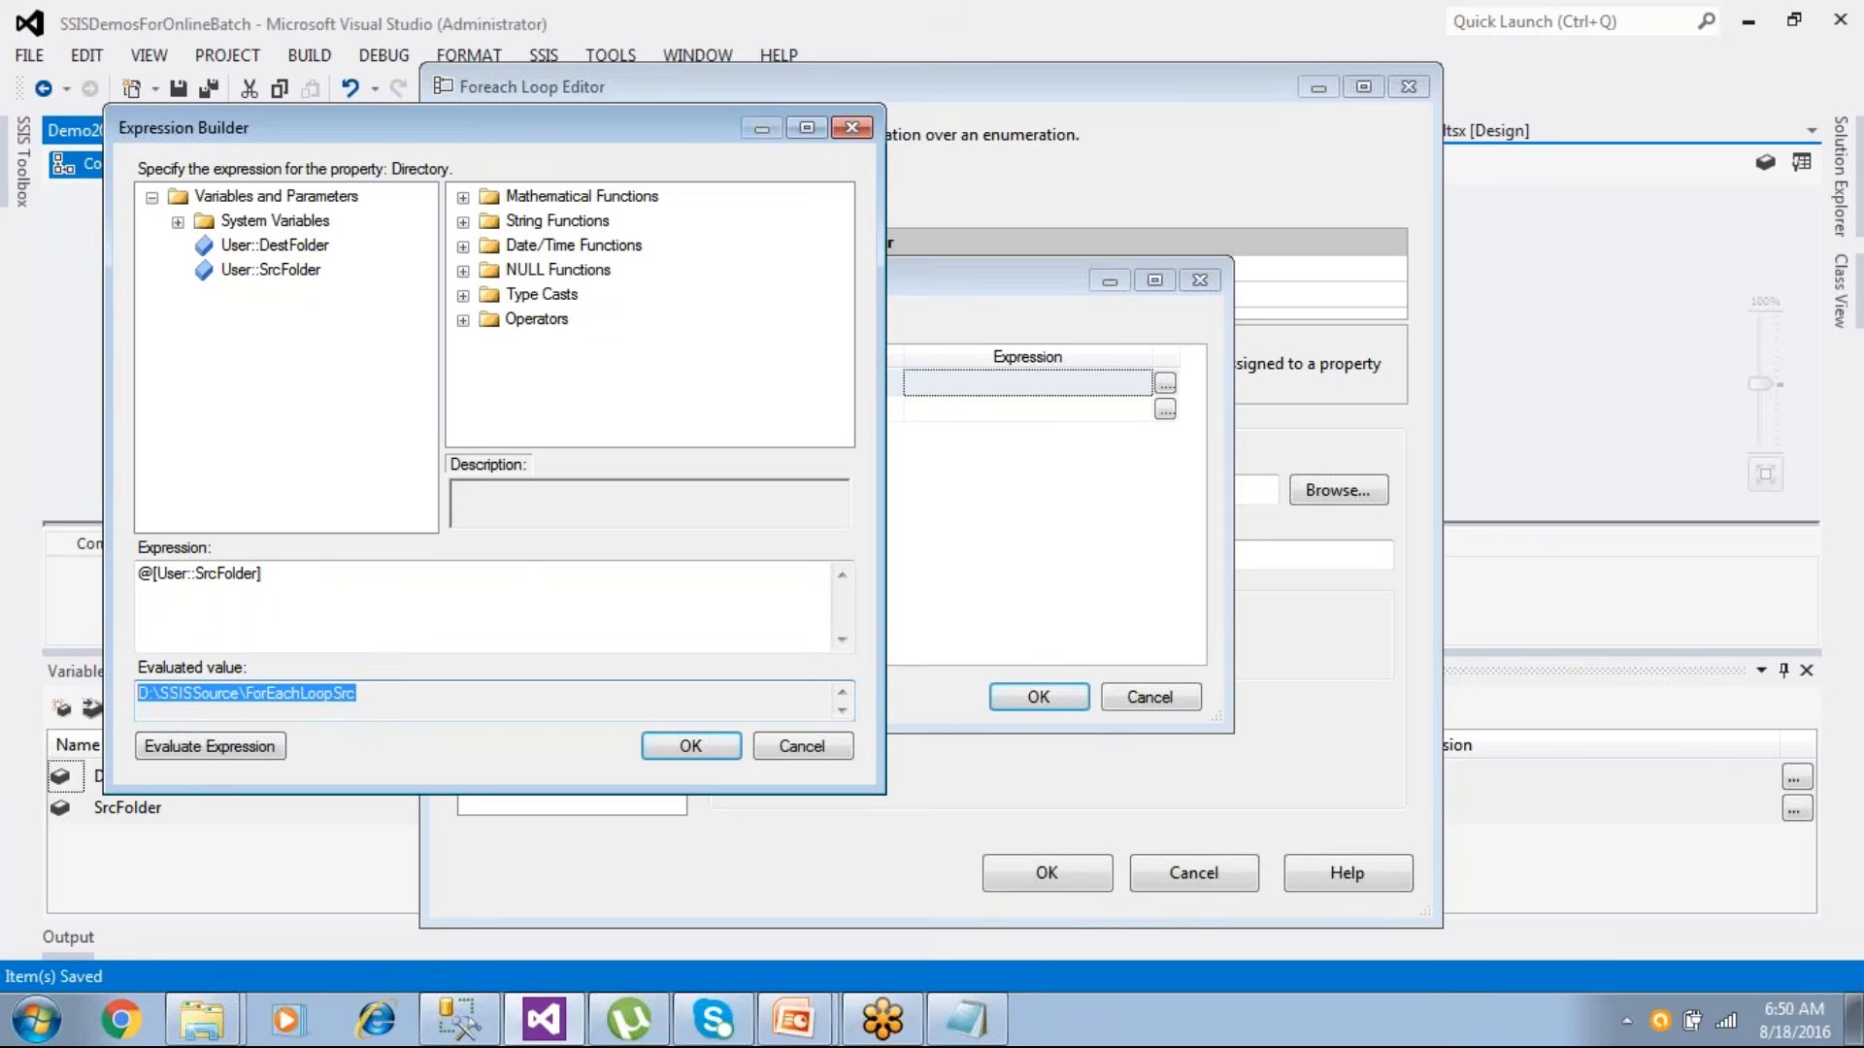
left_click(687, 745)
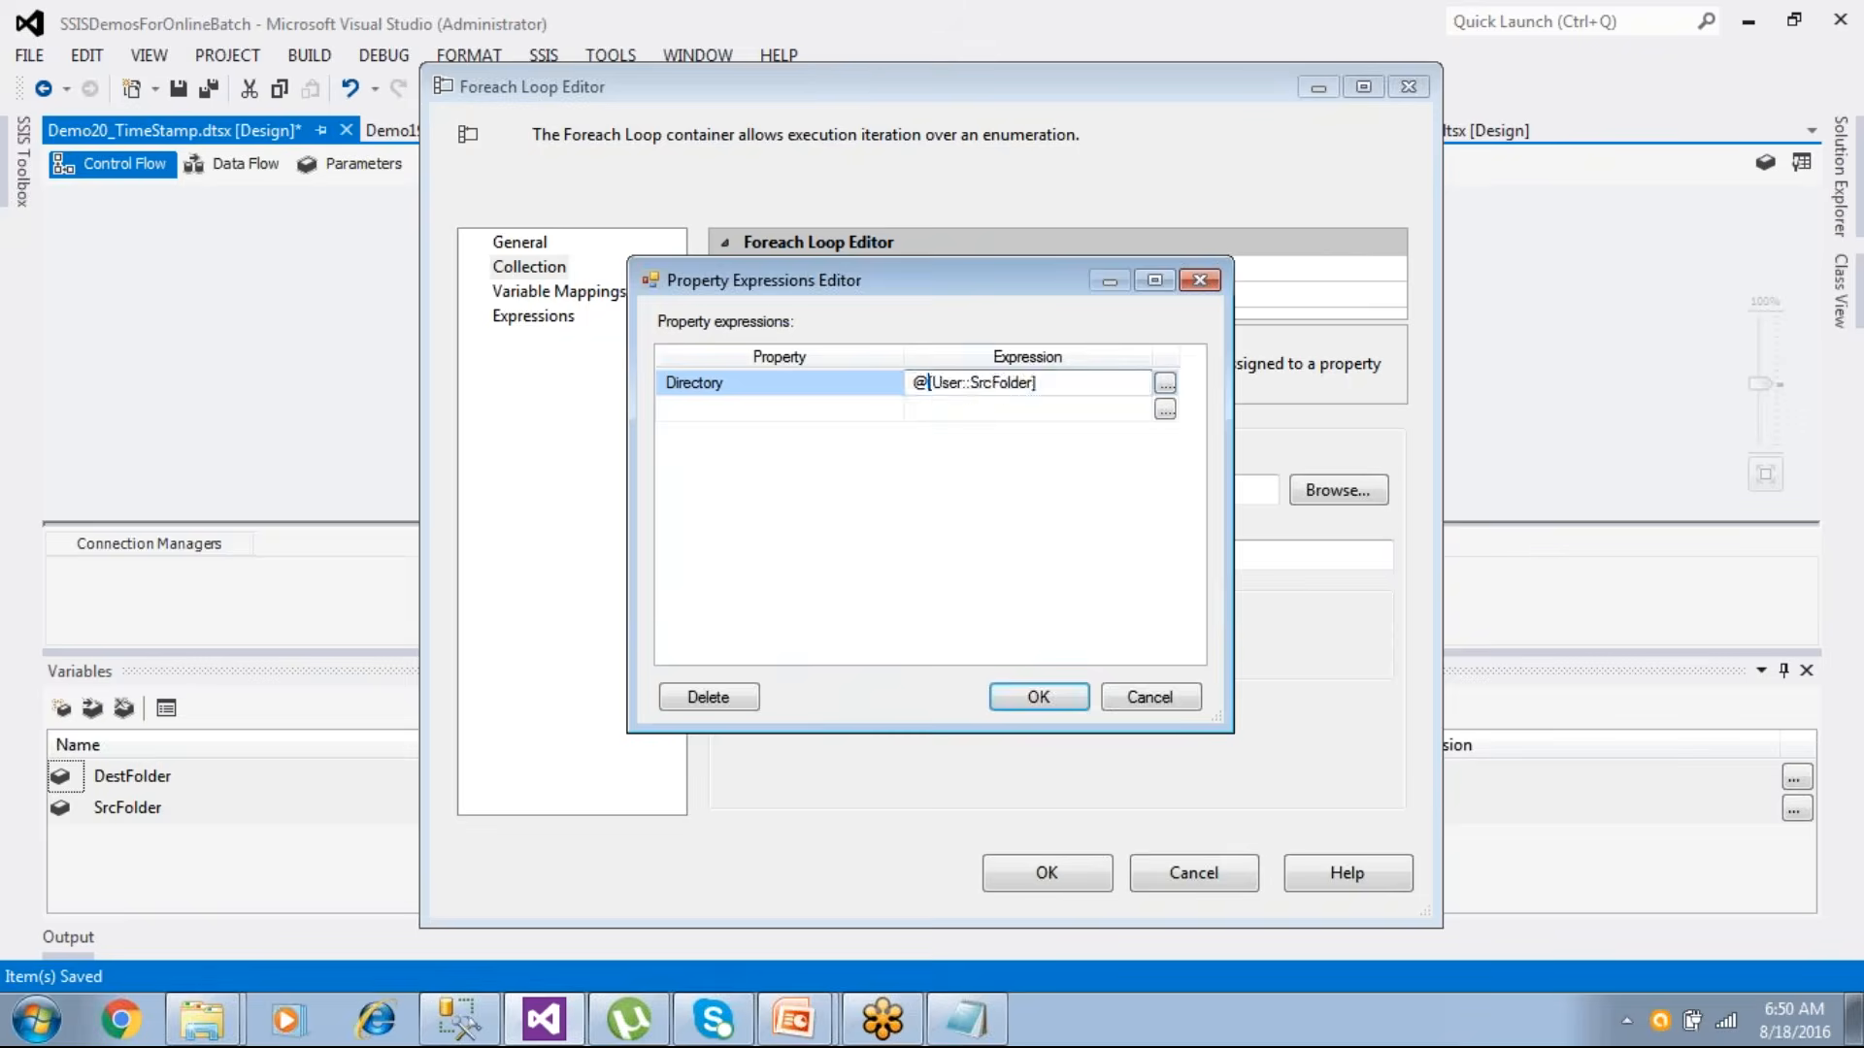
left_click(1042, 700)
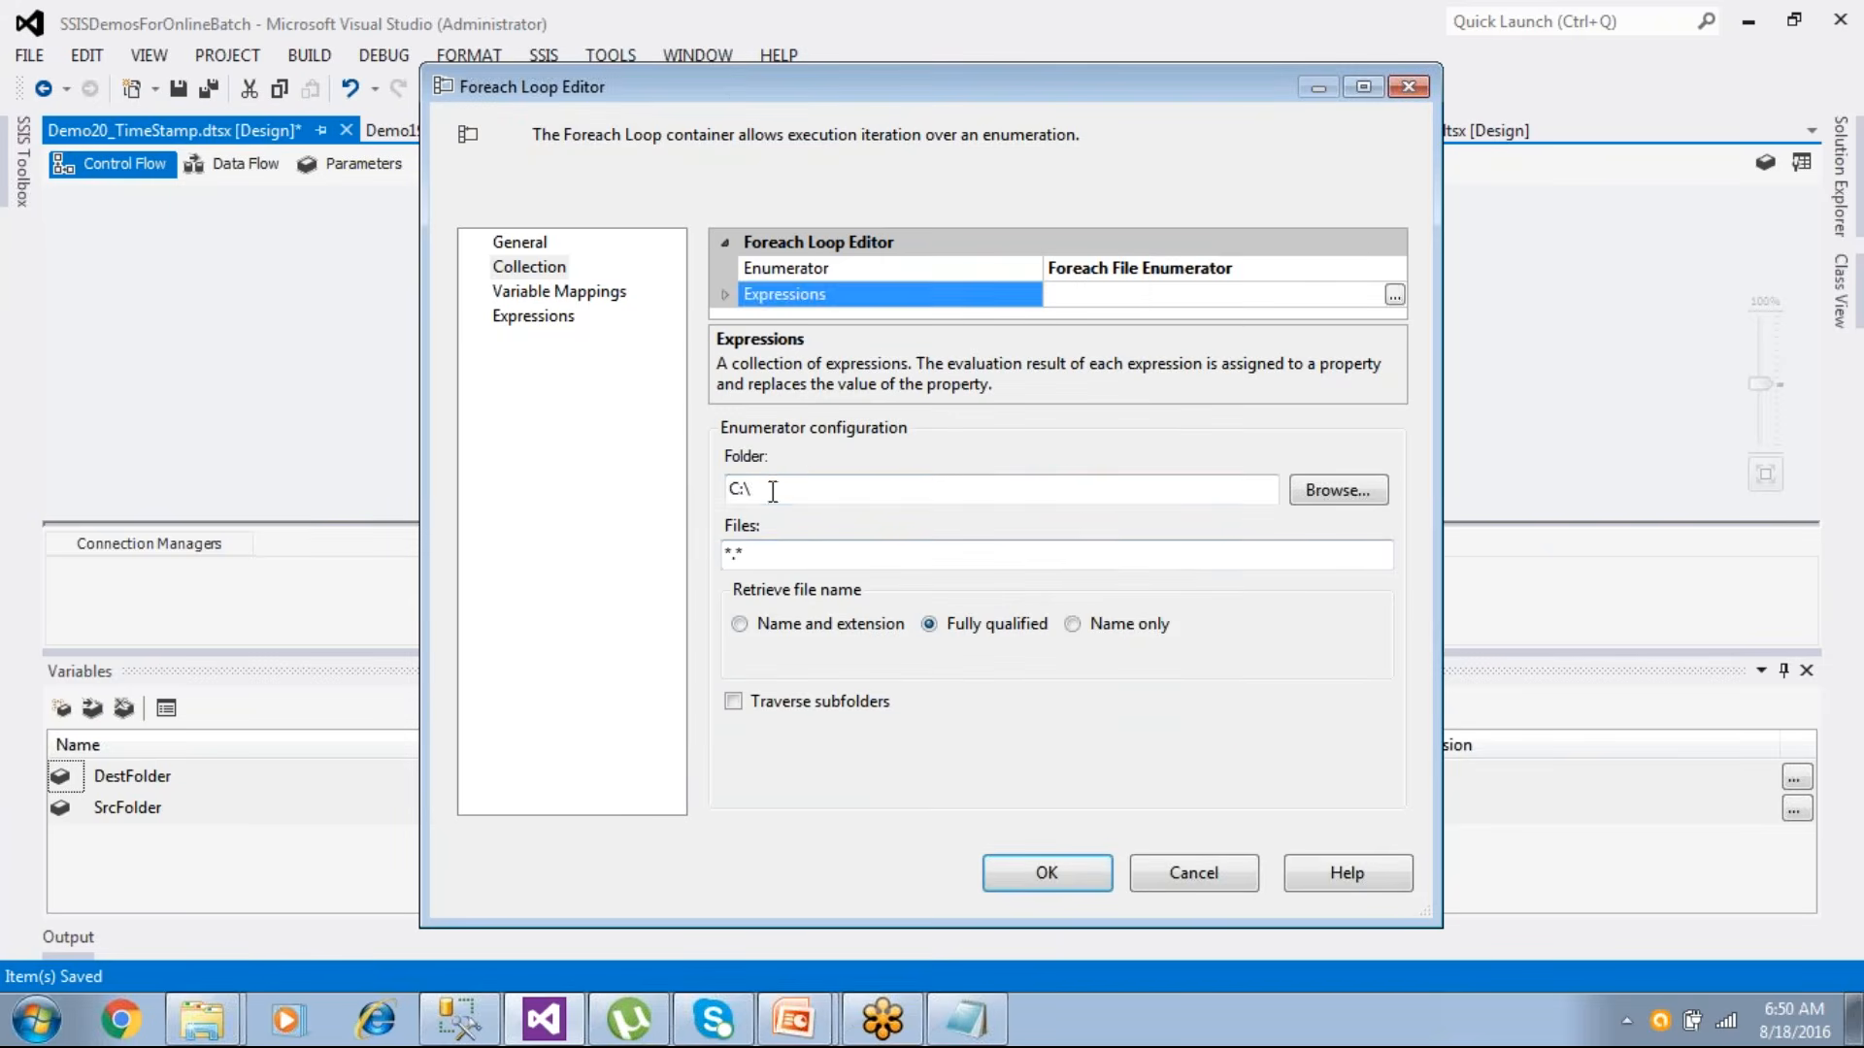
- Check the For Each Loop slide in the PowerPoint slide show, return to Visual Studio, and set file name retrieval to Name and extension
left_click_drag(767, 489, 659, 485)
left_click_drag(790, 553, 678, 561)
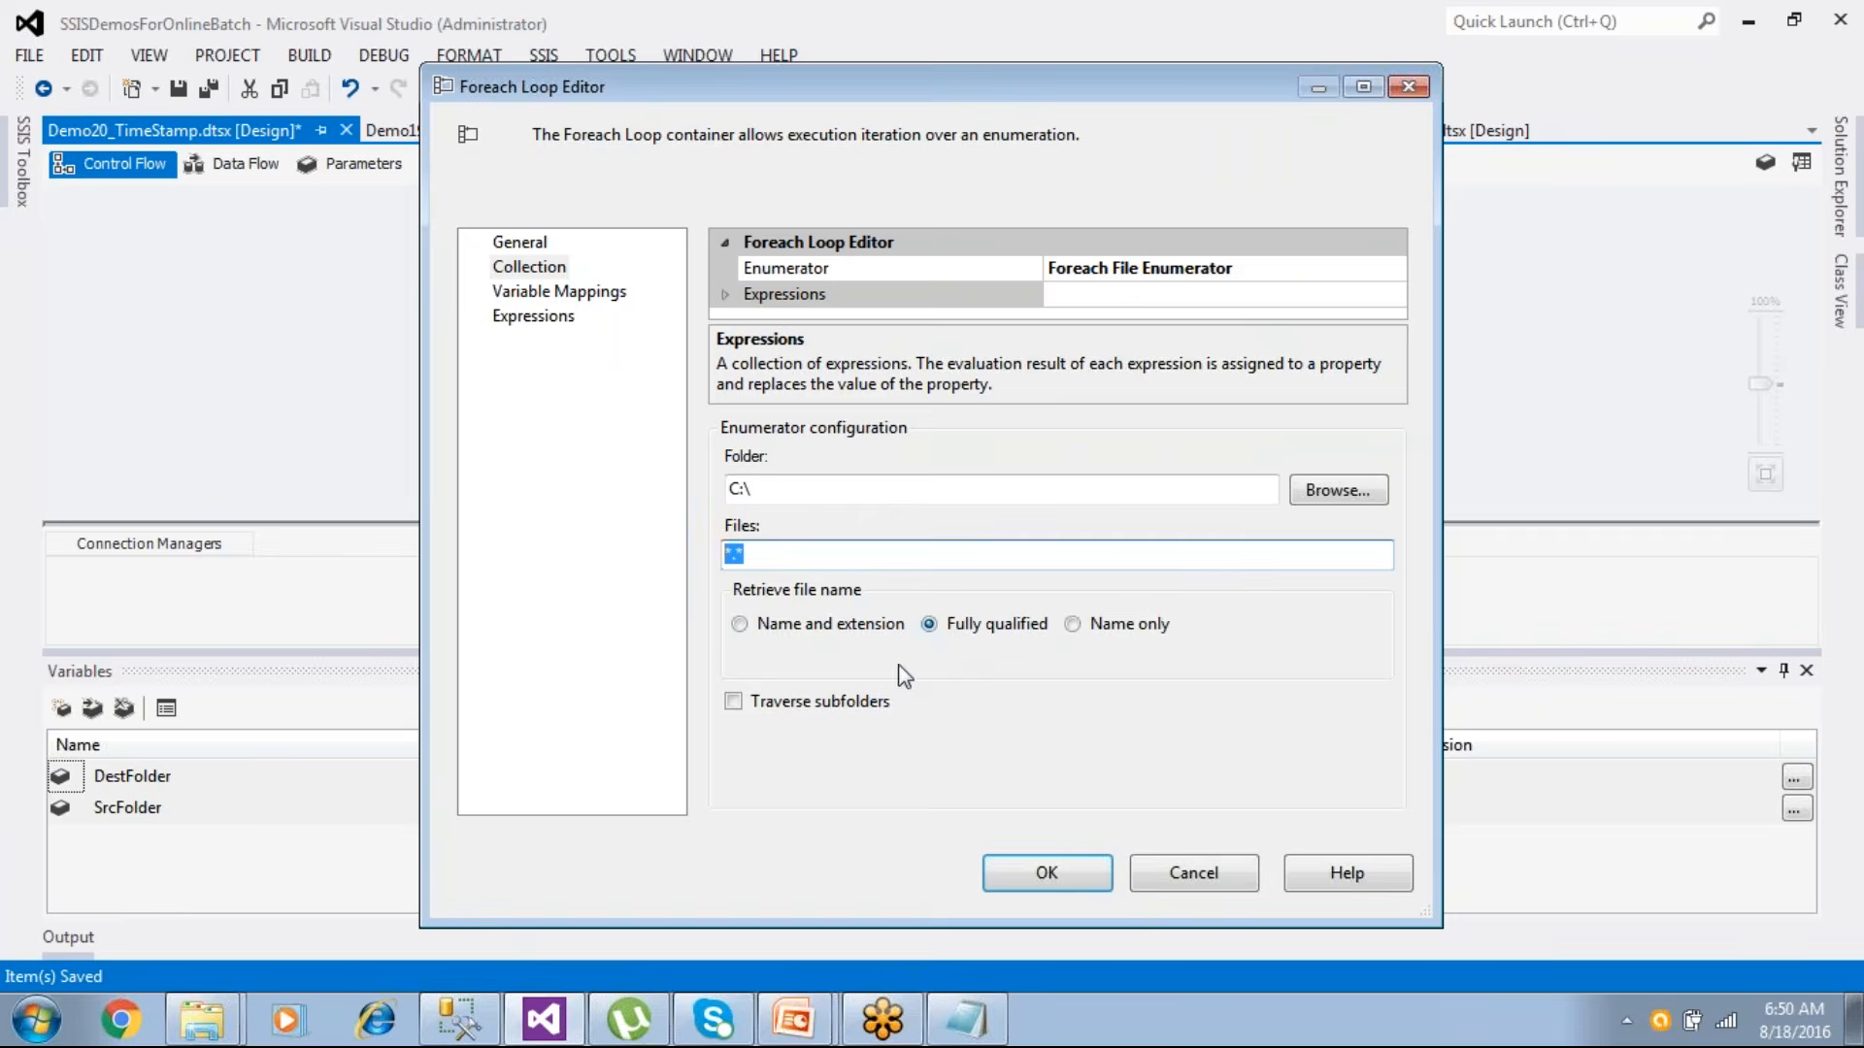
mouse_move(794, 1031)
left_click(829, 969)
left_click(710, 785)
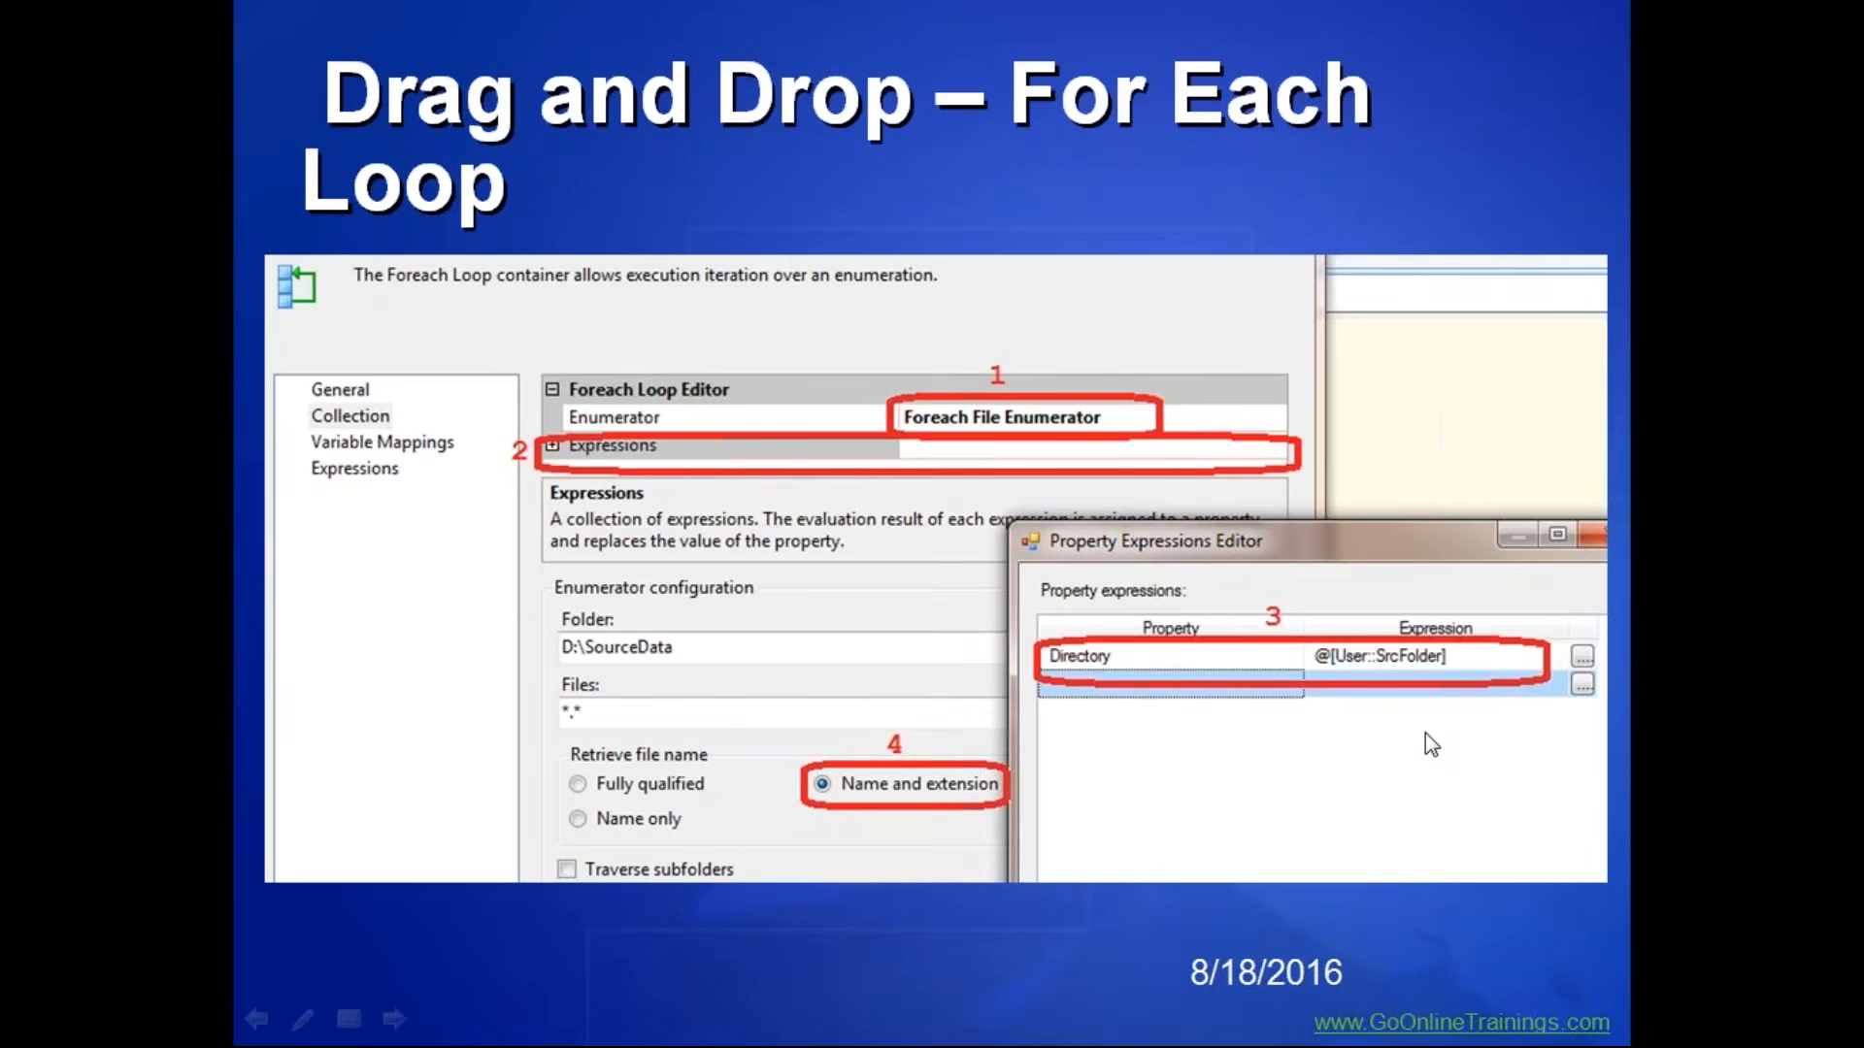
key("alt+Tab")
left_click(825, 635)
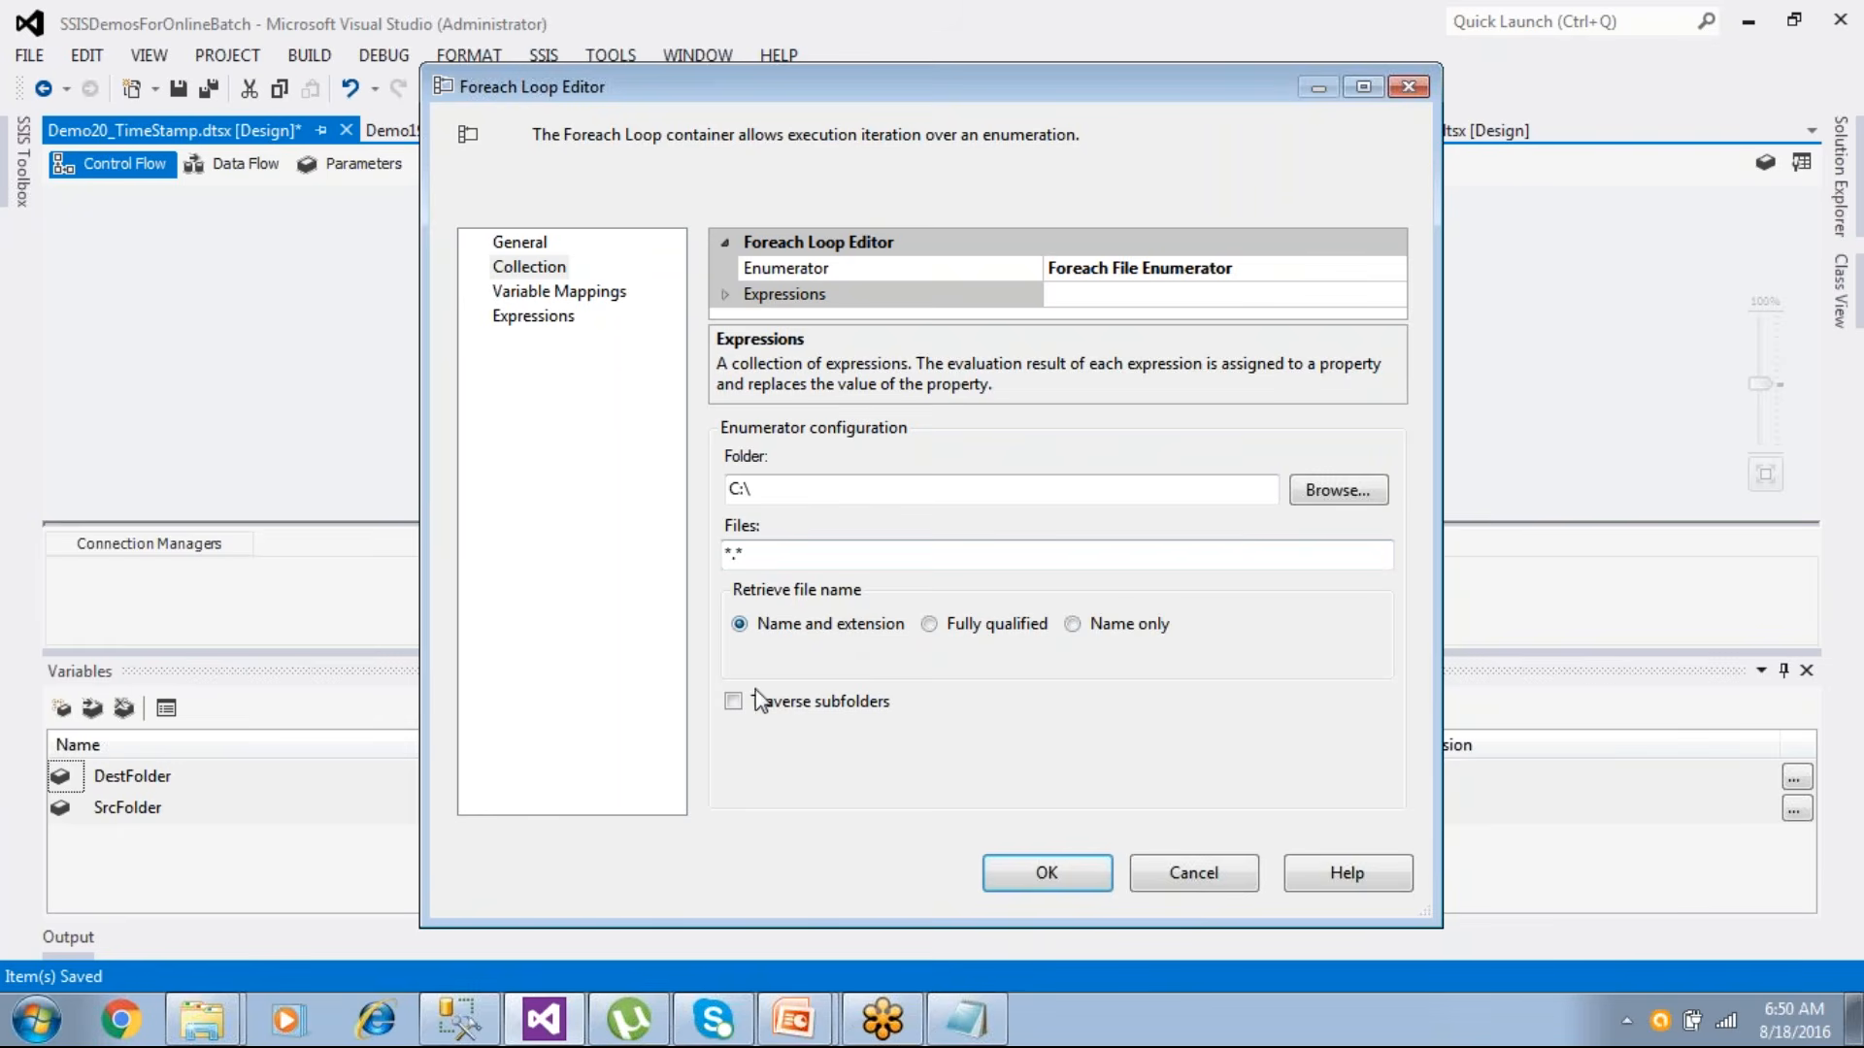
left_click(735, 712)
- Map the loop's collection value to a new String variable named FileName with value Emp.txt, and accept the Foreach Loop settings
left_click(615, 291)
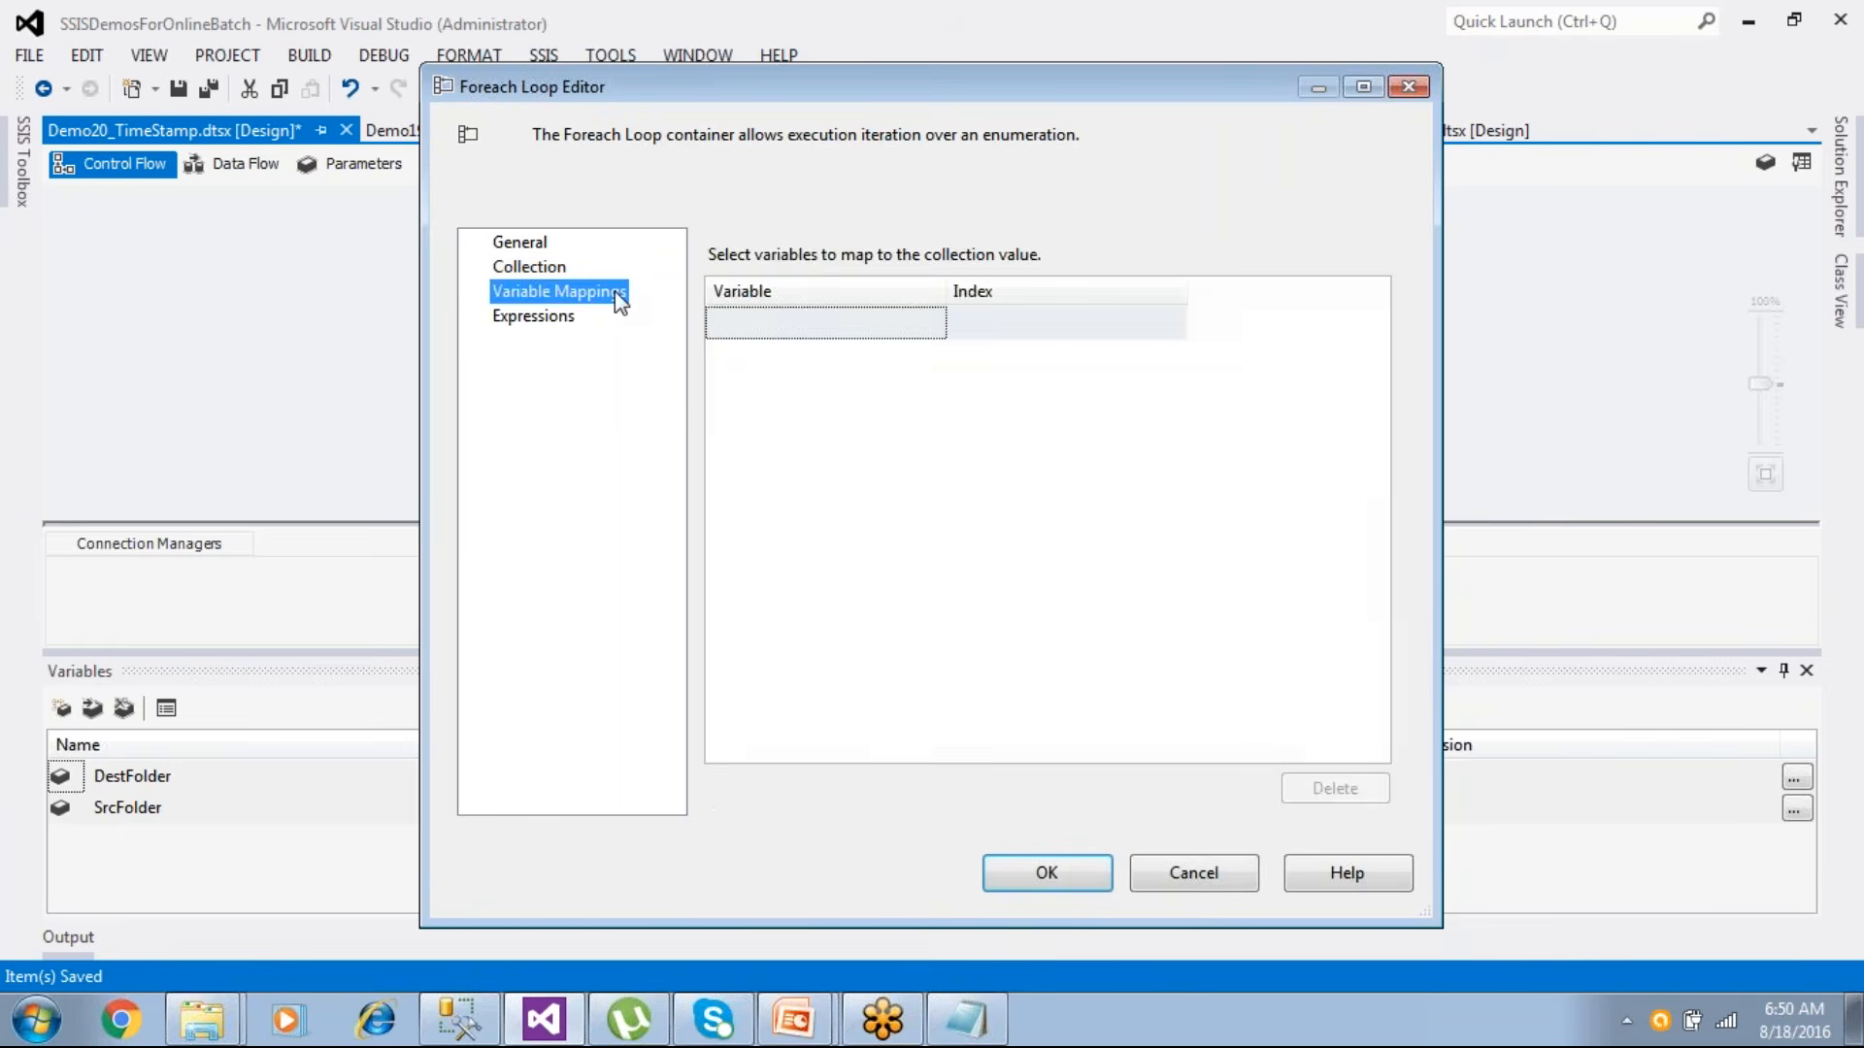
left_click(796, 332)
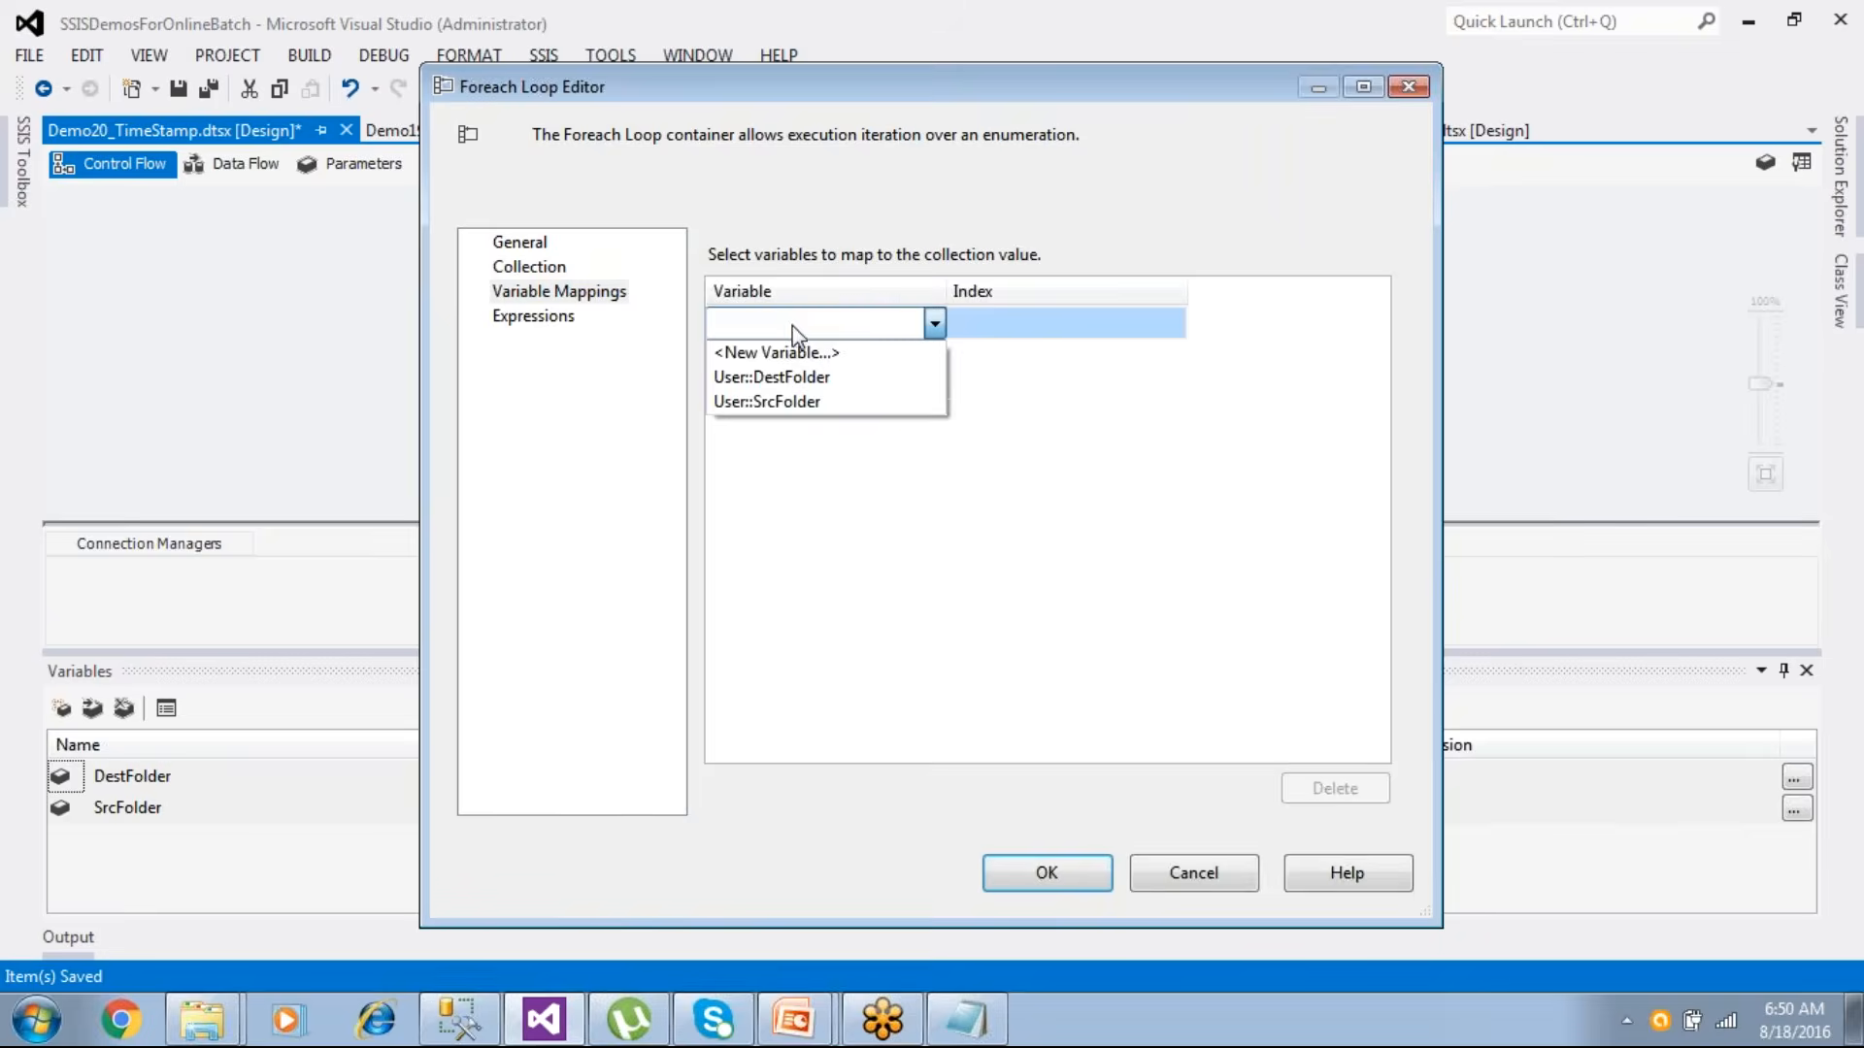
left_click(786, 353)
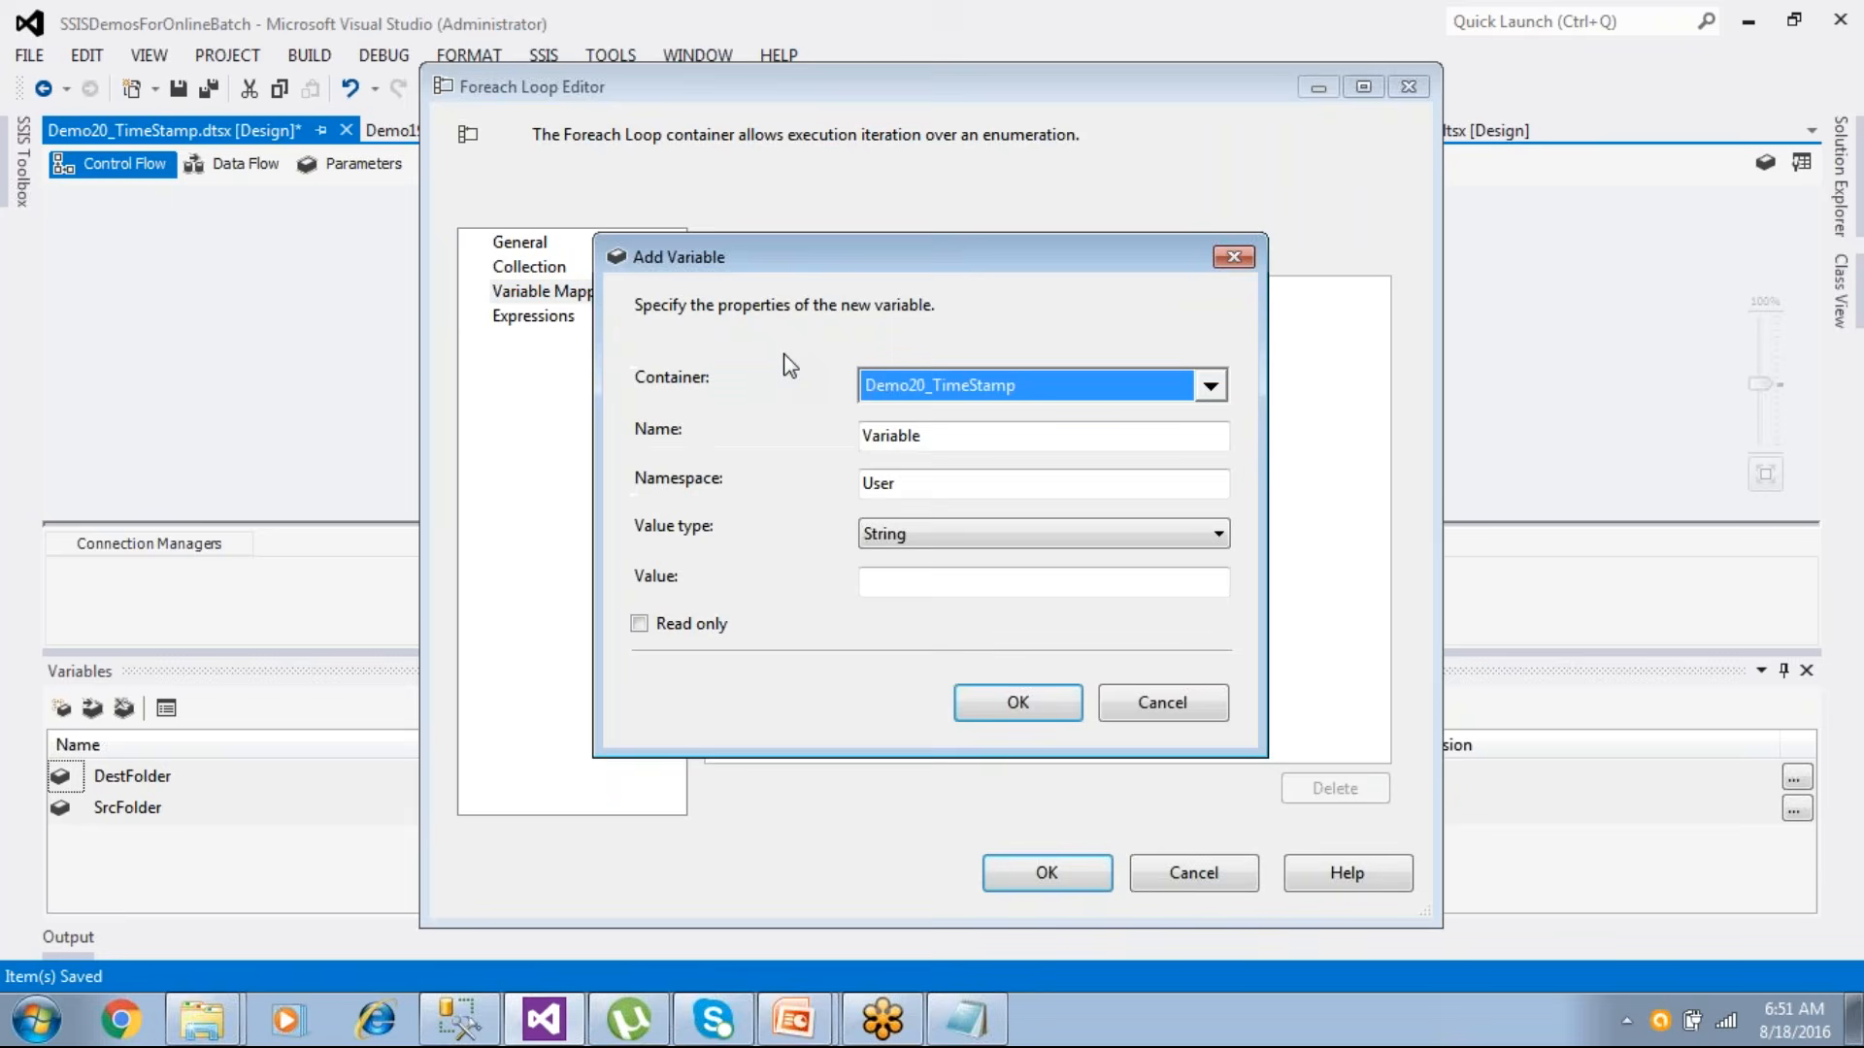
left_click(927, 437)
double_click(848, 446)
type("Fi")
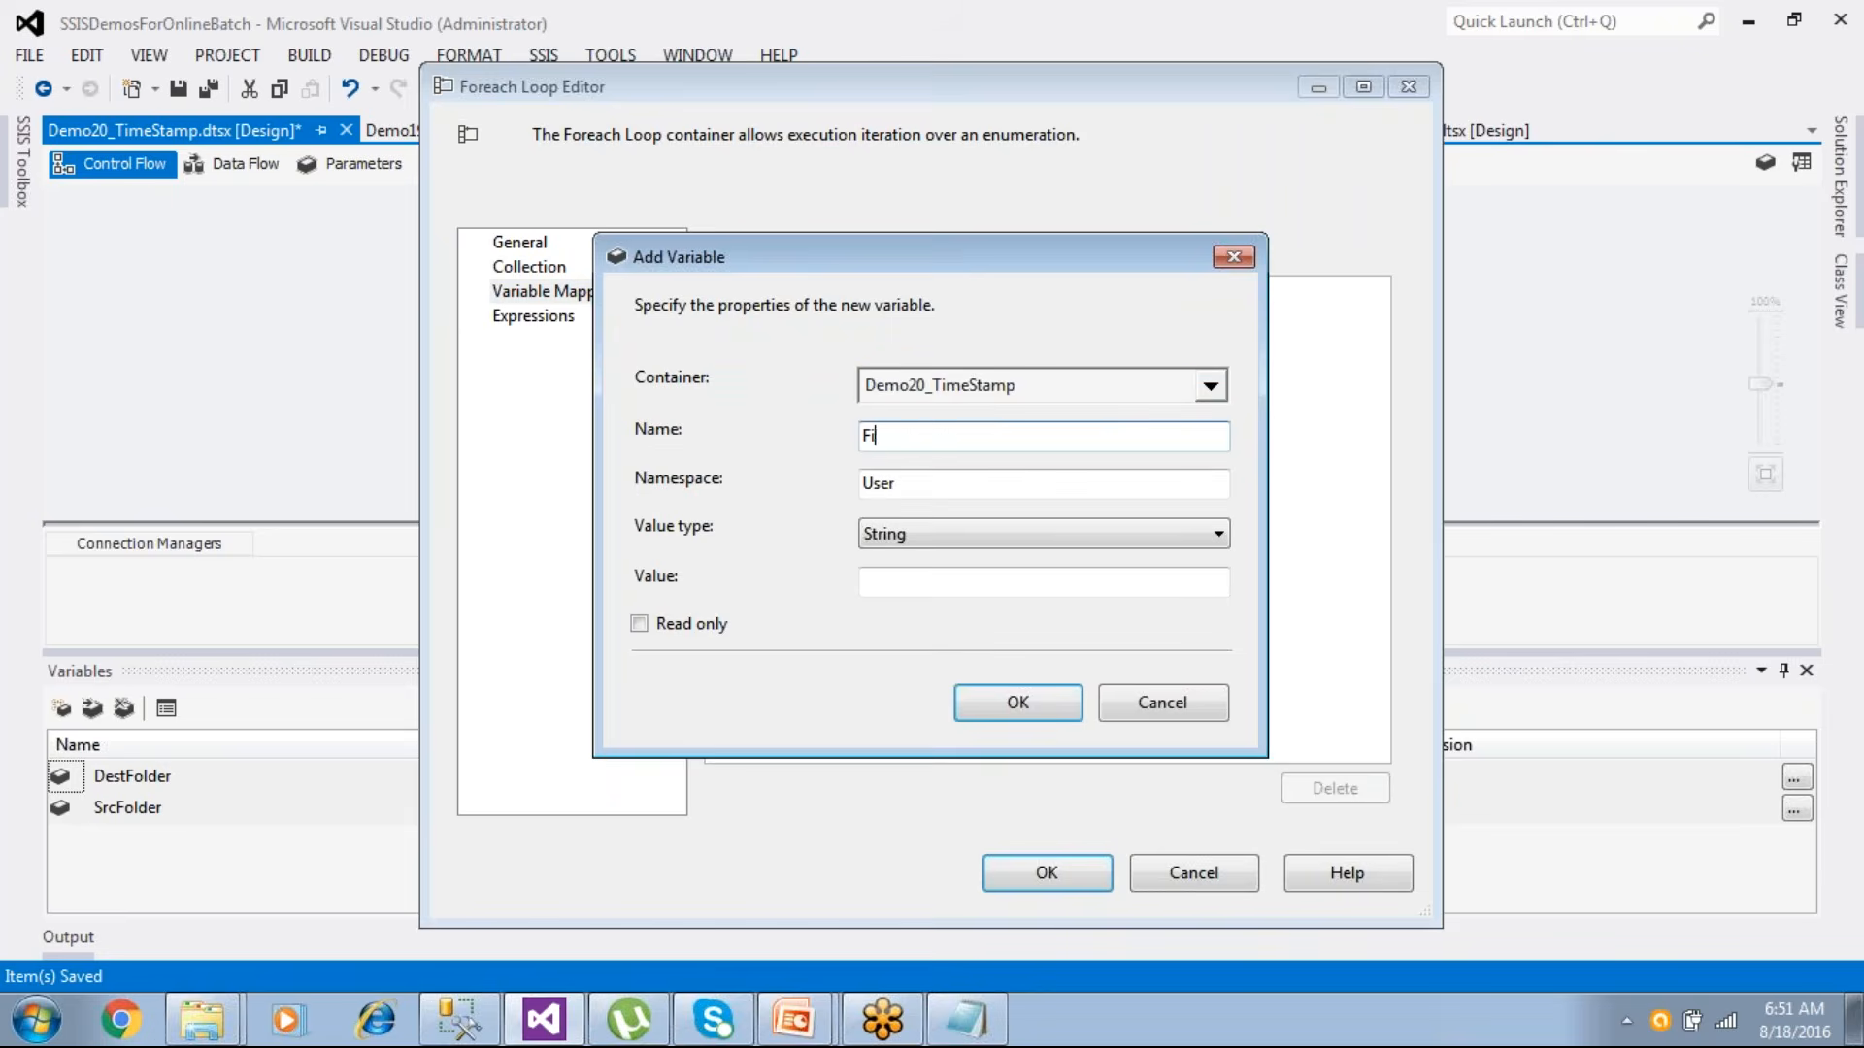
type("leName")
left_click(864, 582)
type("Emp.txt")
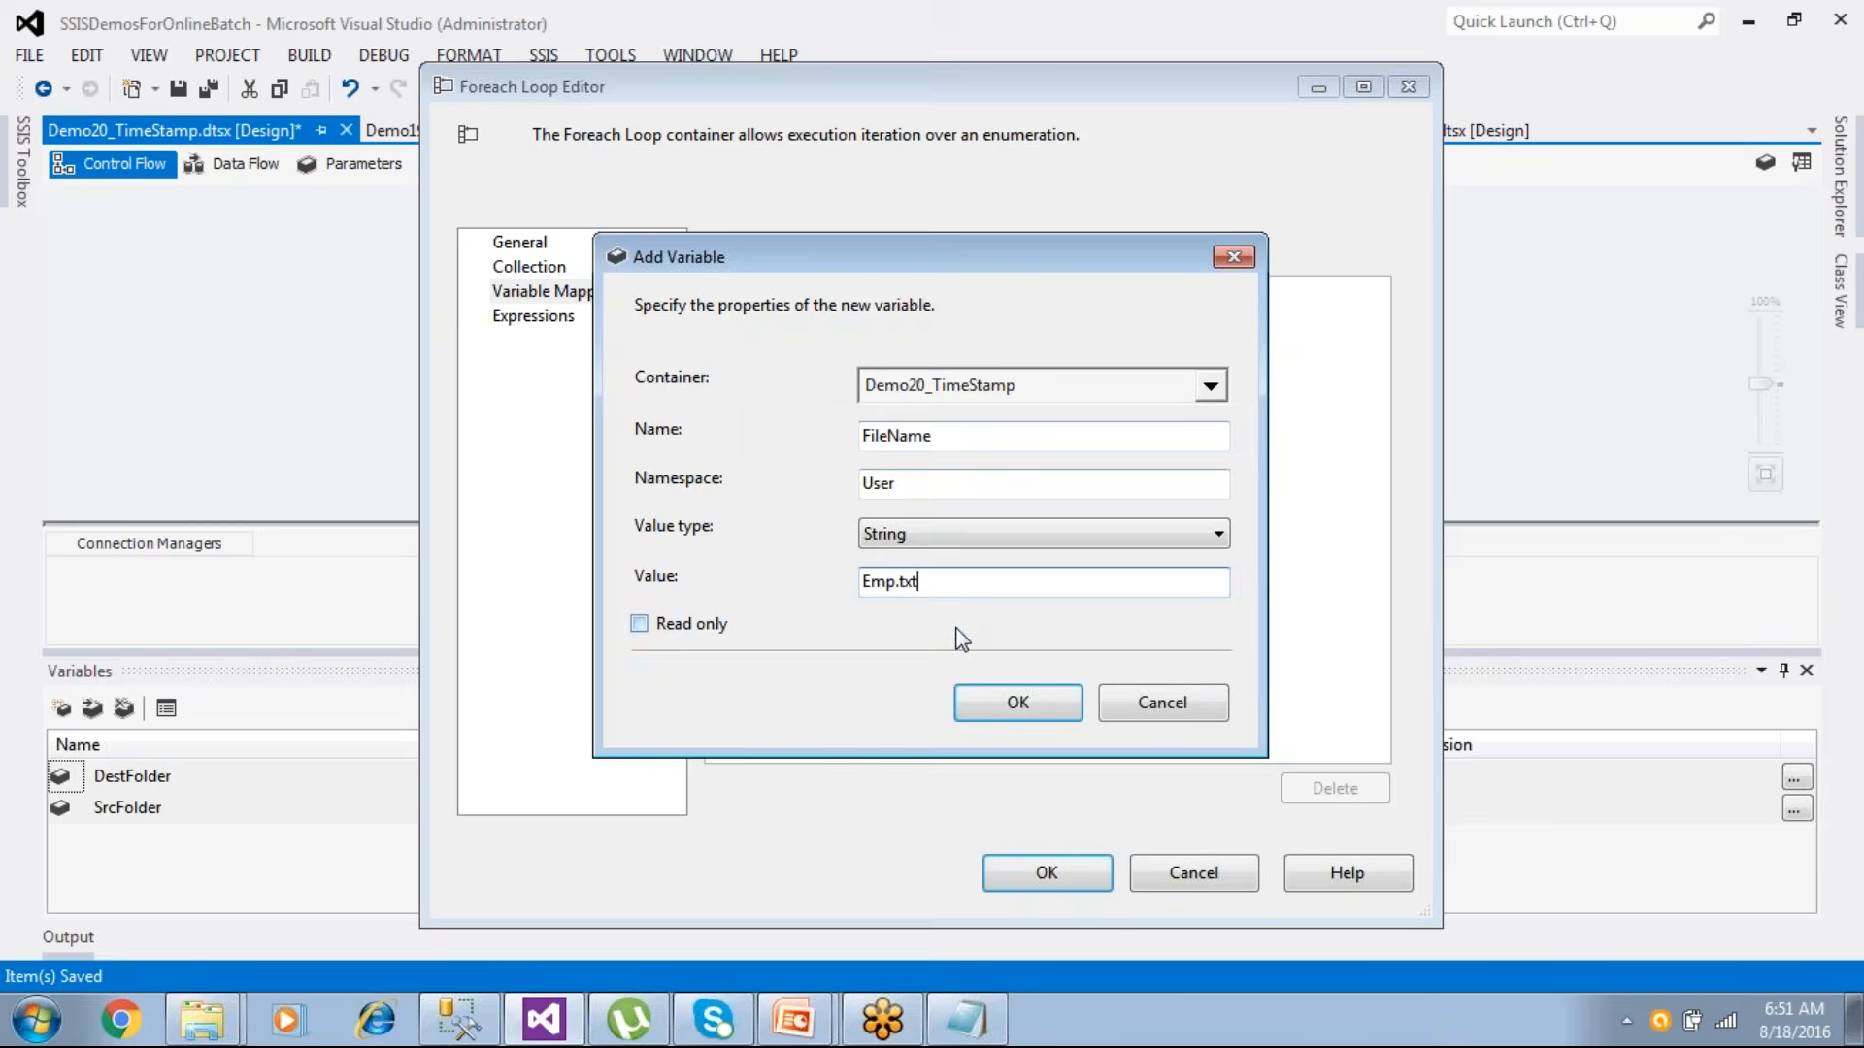
left_click(983, 709)
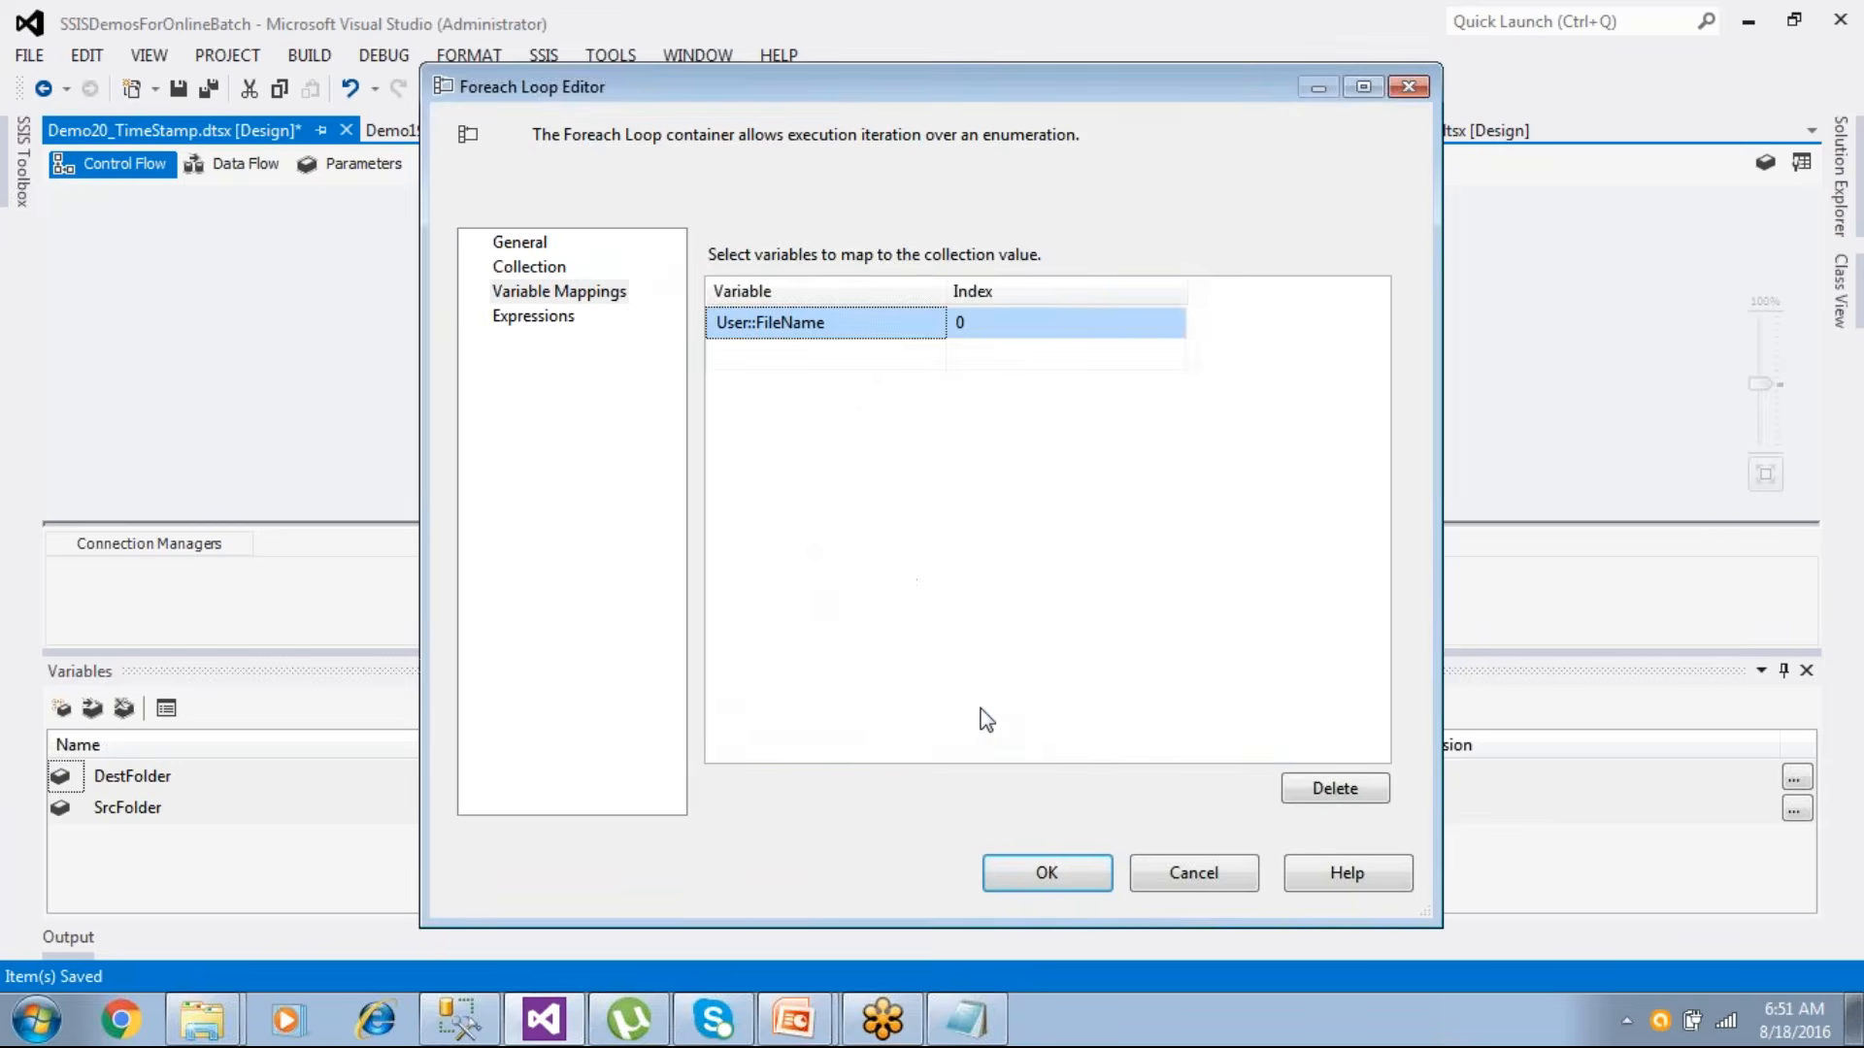
left_click(1046, 873)
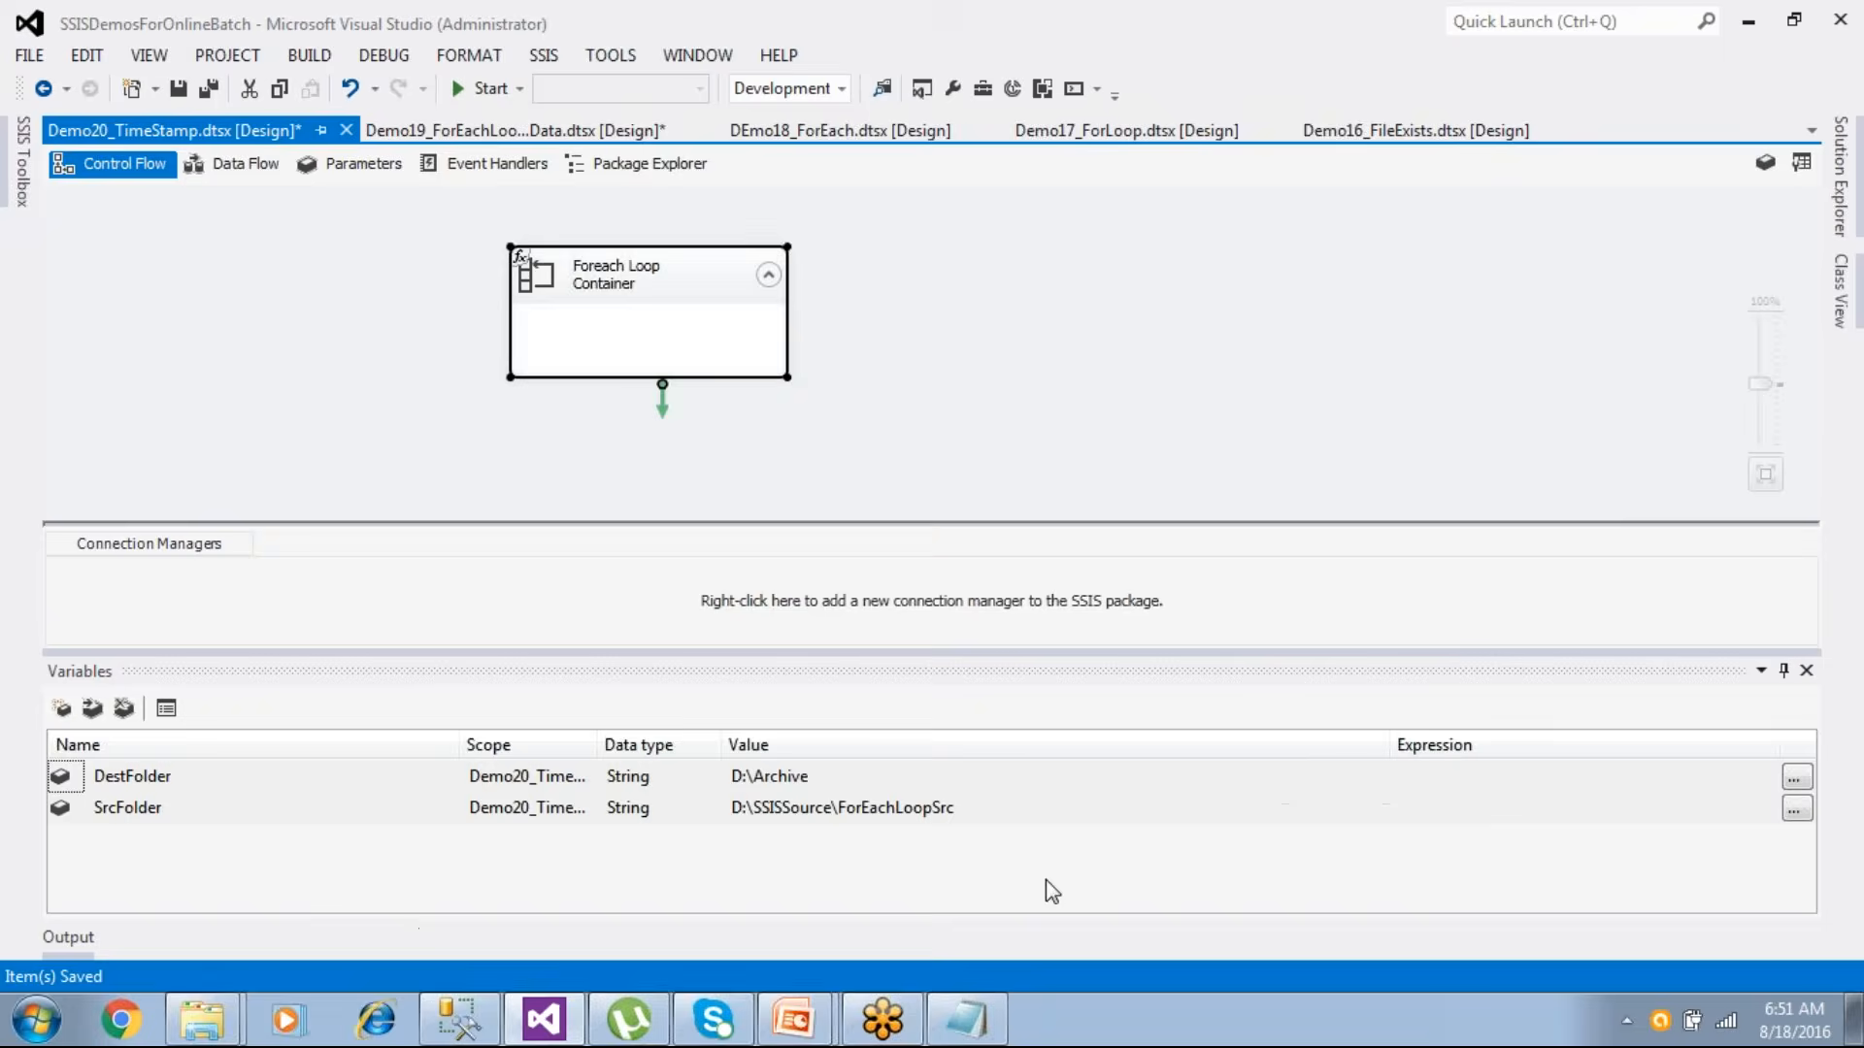
- Refresh the package's variable list by reselecting the Foreach Loop Container, and check the FileName variable
left_click(221, 827)
left_click(644, 291)
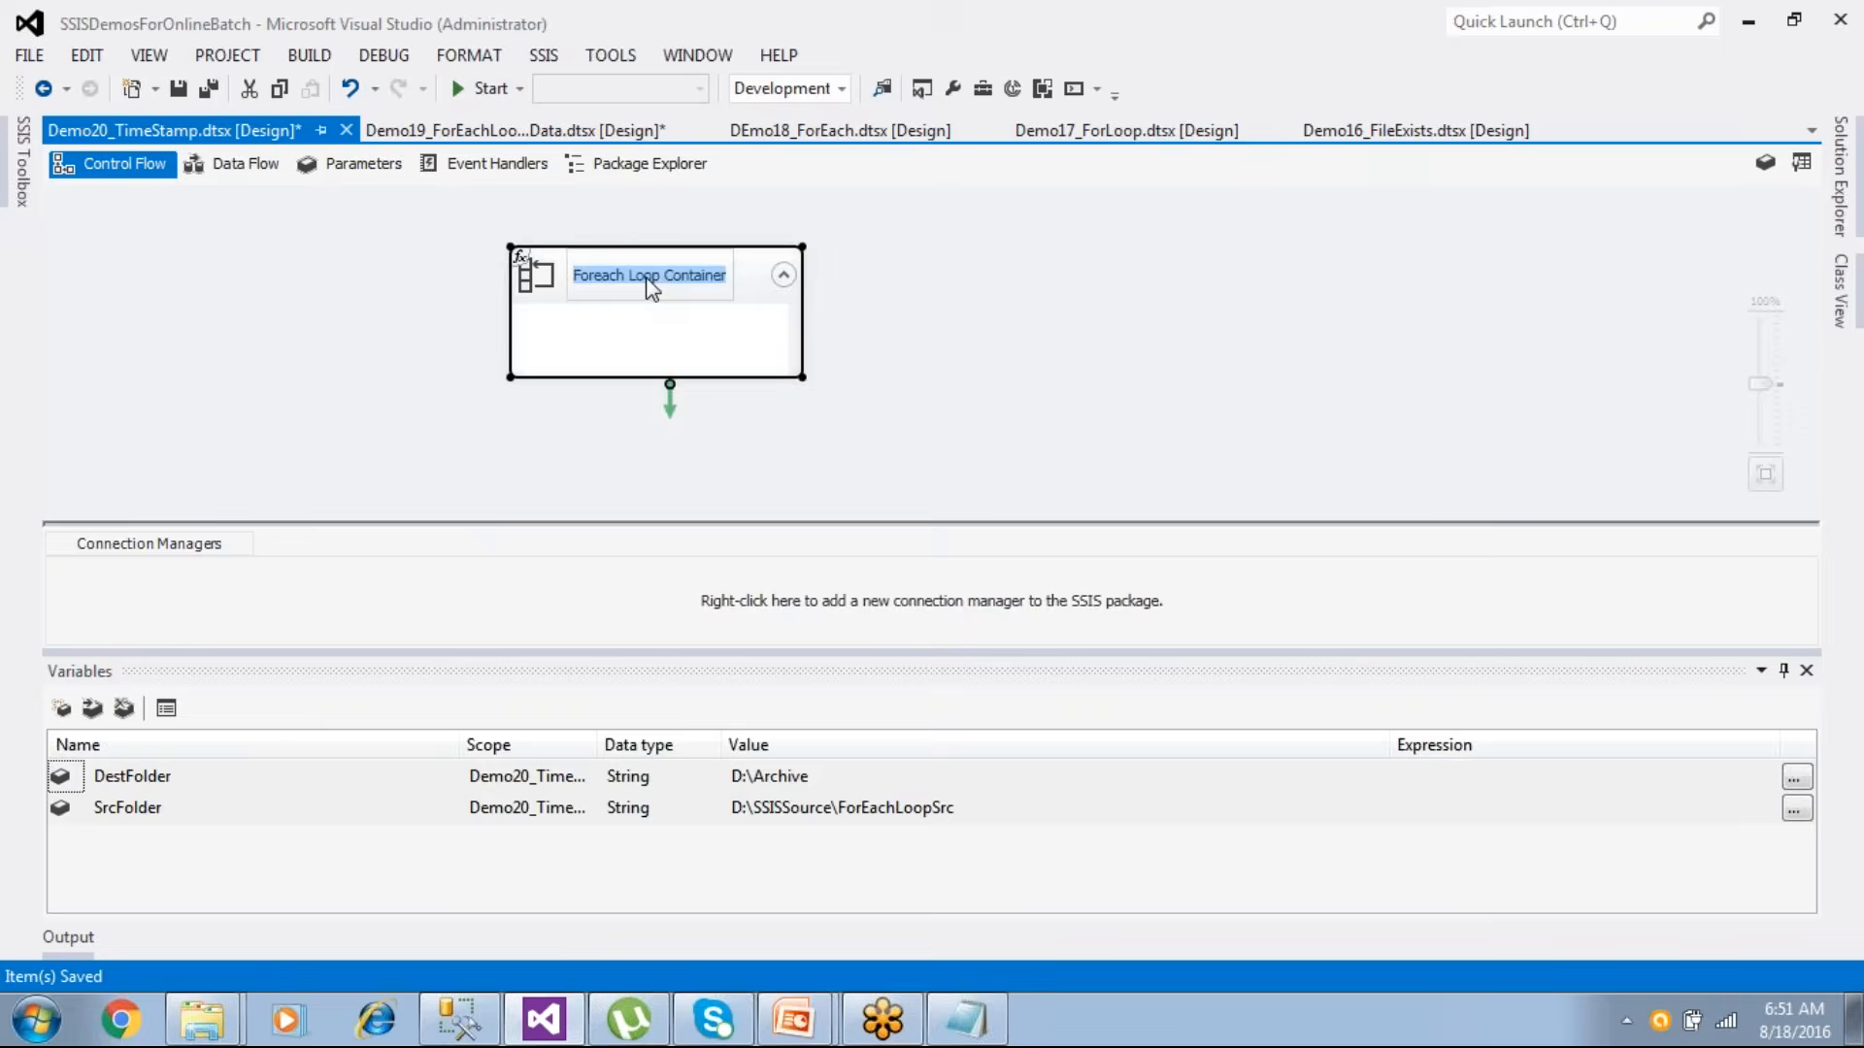
left_click(158, 807)
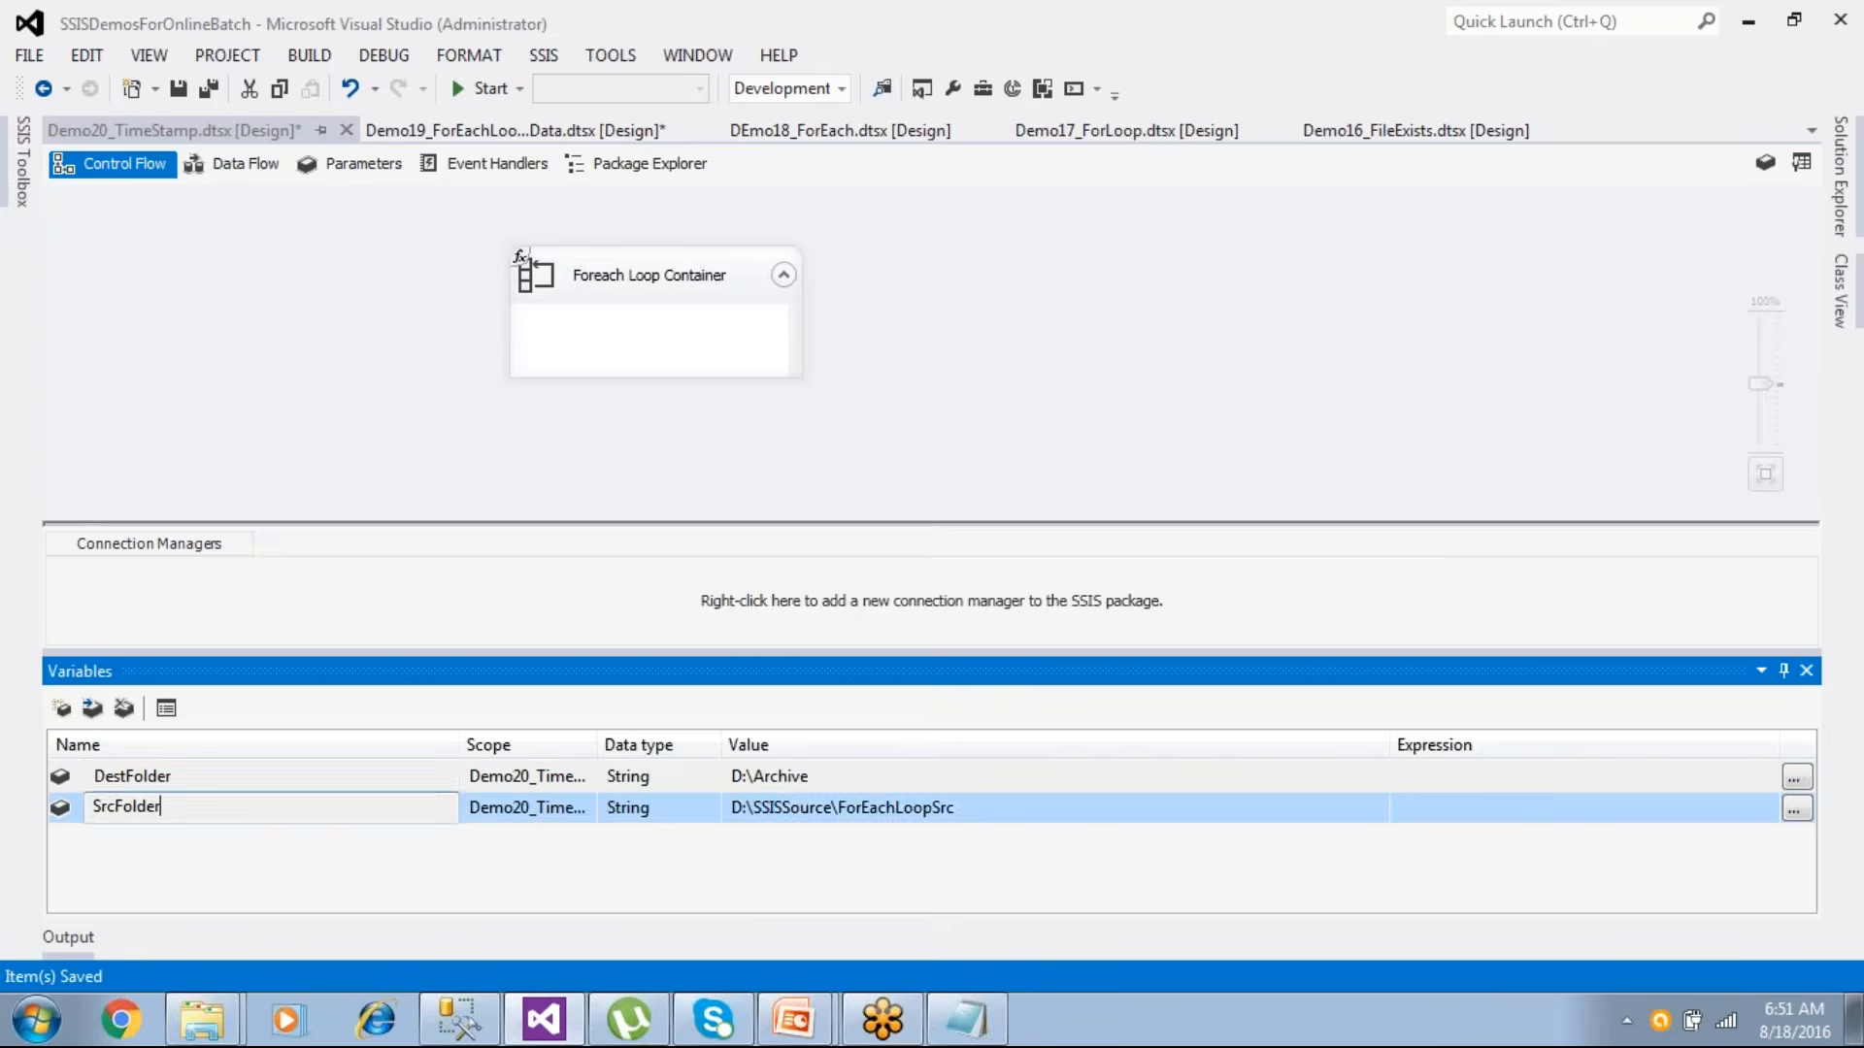
left_click(649, 293)
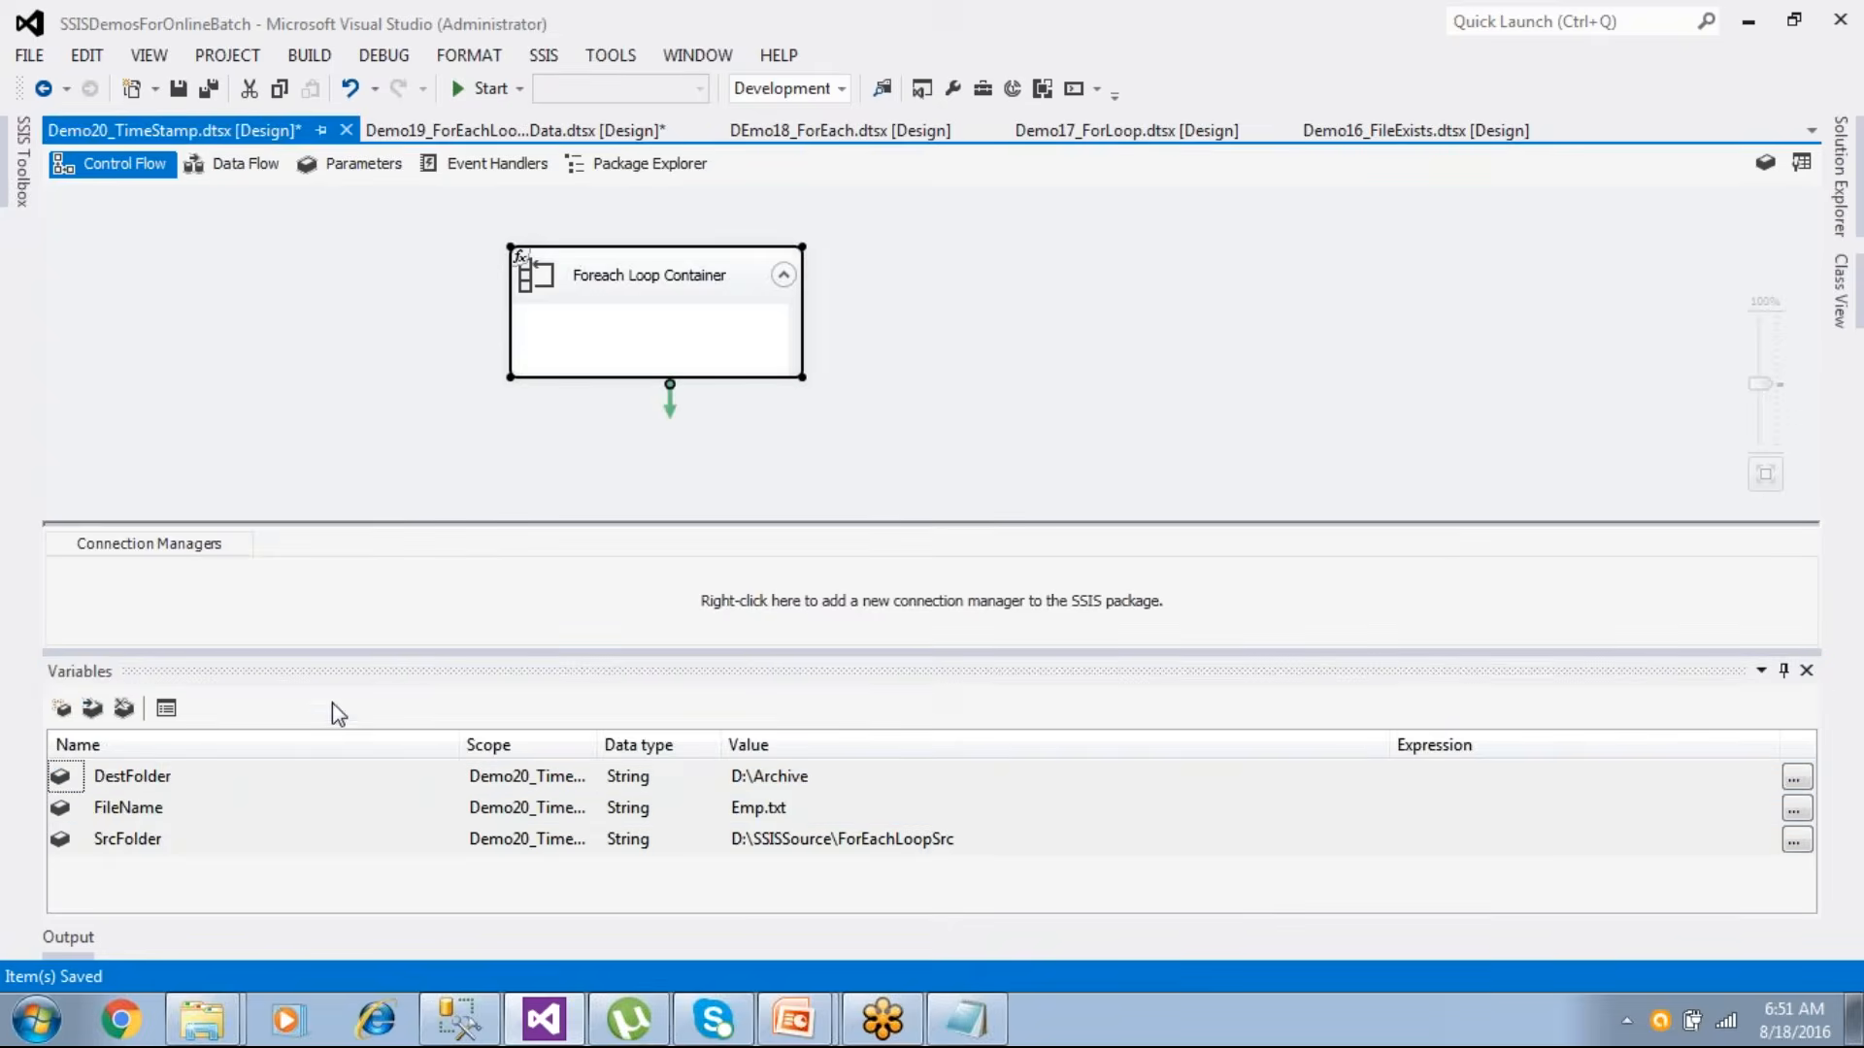
left_click(158, 813)
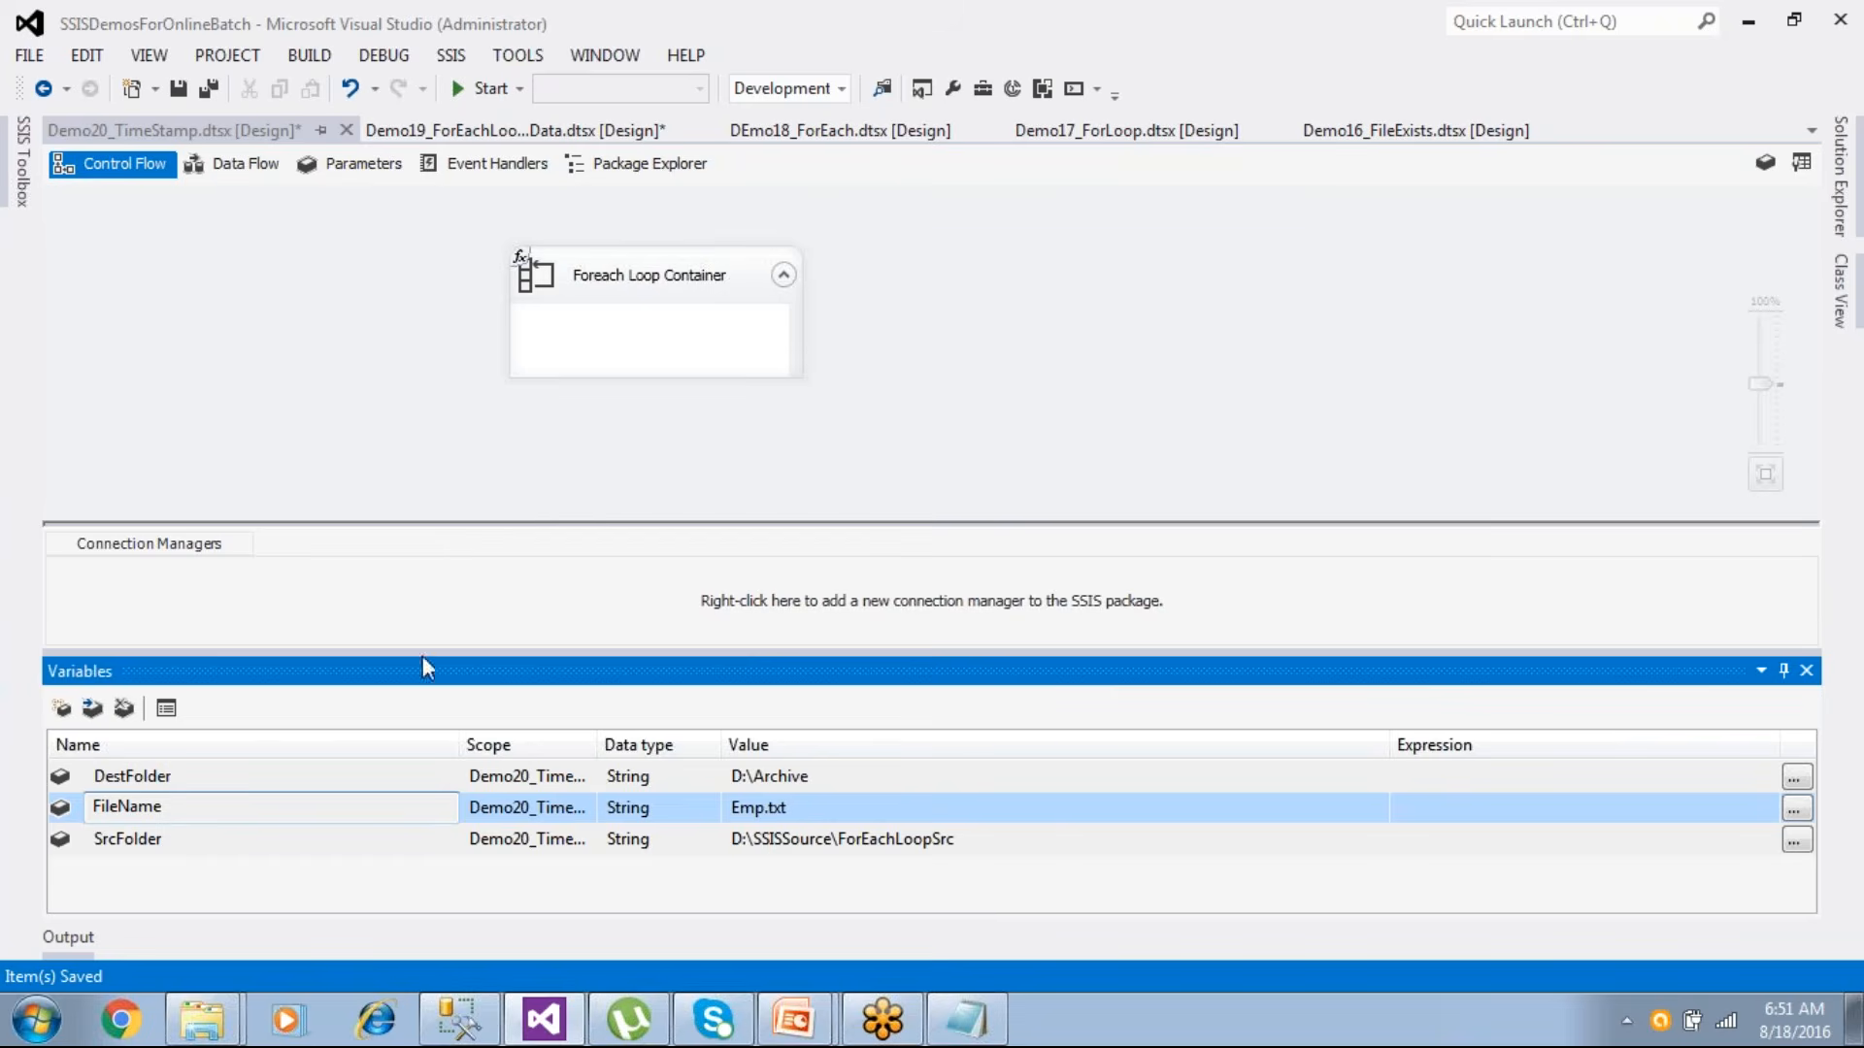
- Save the package and enlarge the Foreach Loop Container on the control flow
left_click(178, 88)
left_click(796, 382)
left_click_drag(796, 382, 918, 448)
left_click(1092, 447)
- Add a new variable to the package and enter SrcFile as its name
left_click(61, 708)
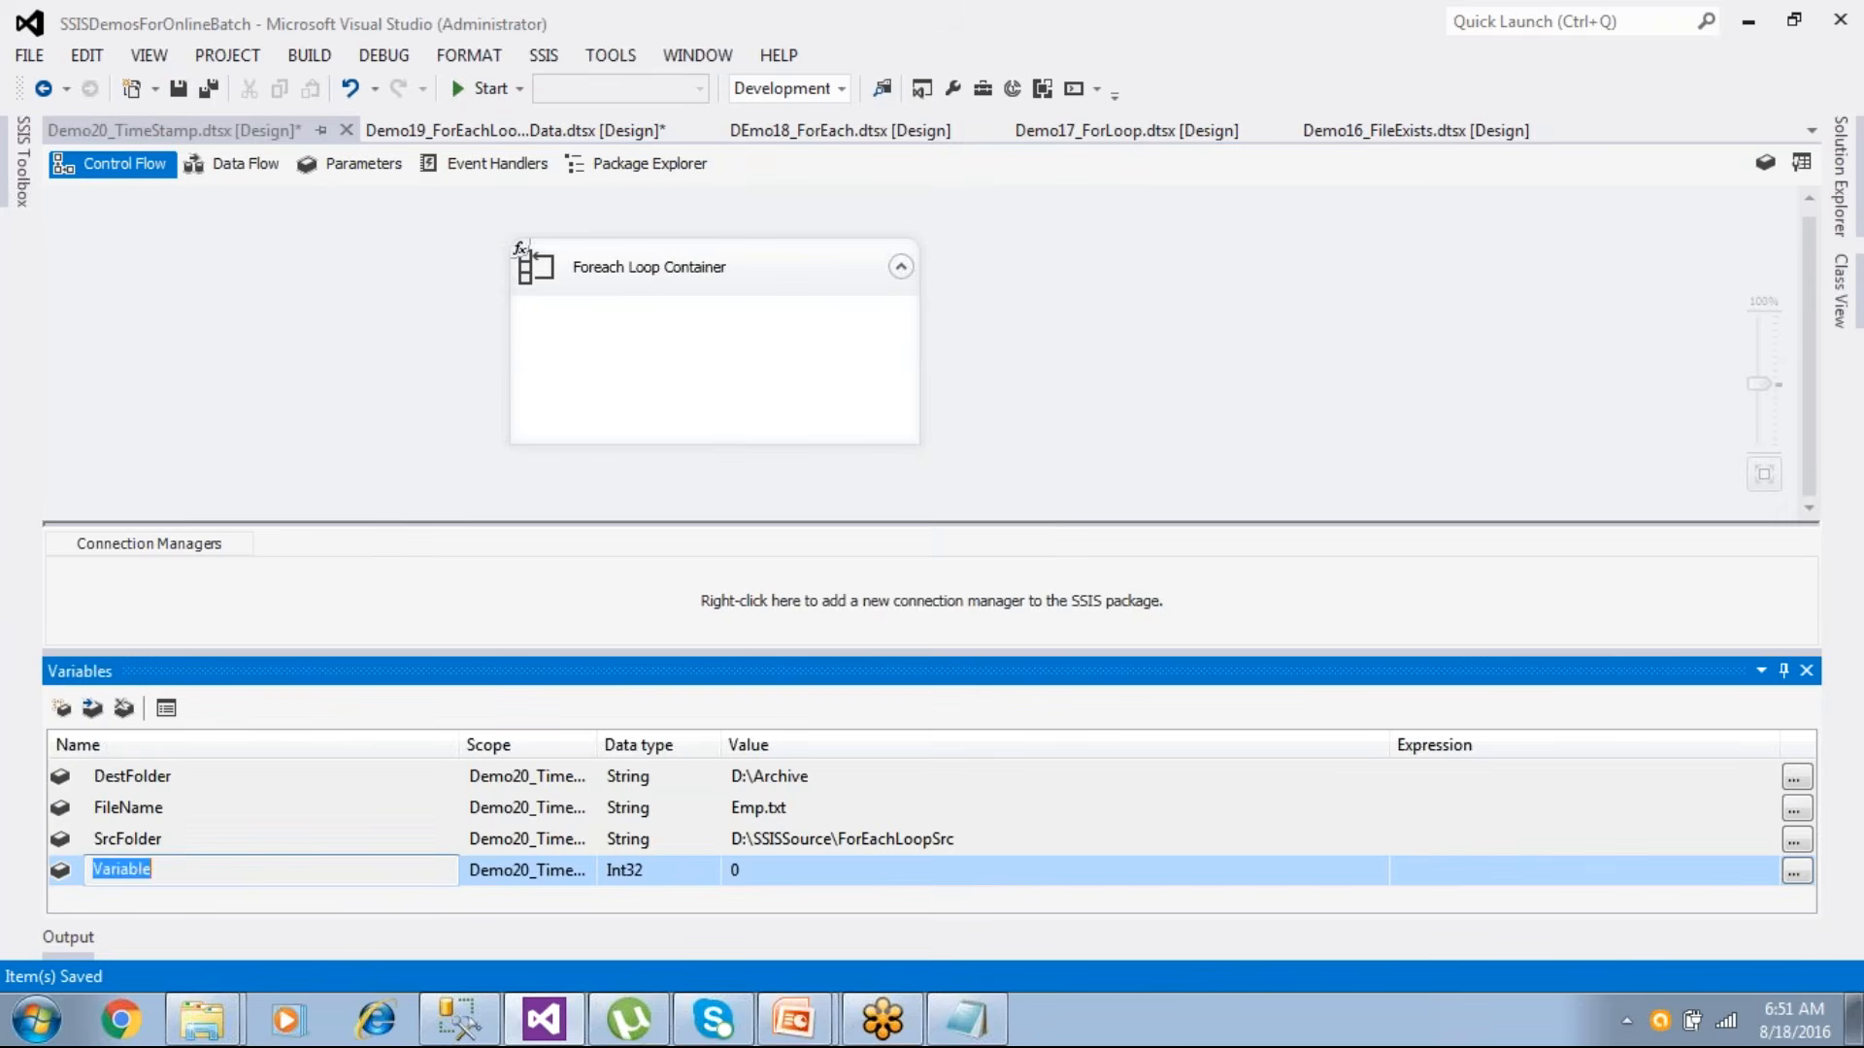
type("Sr")
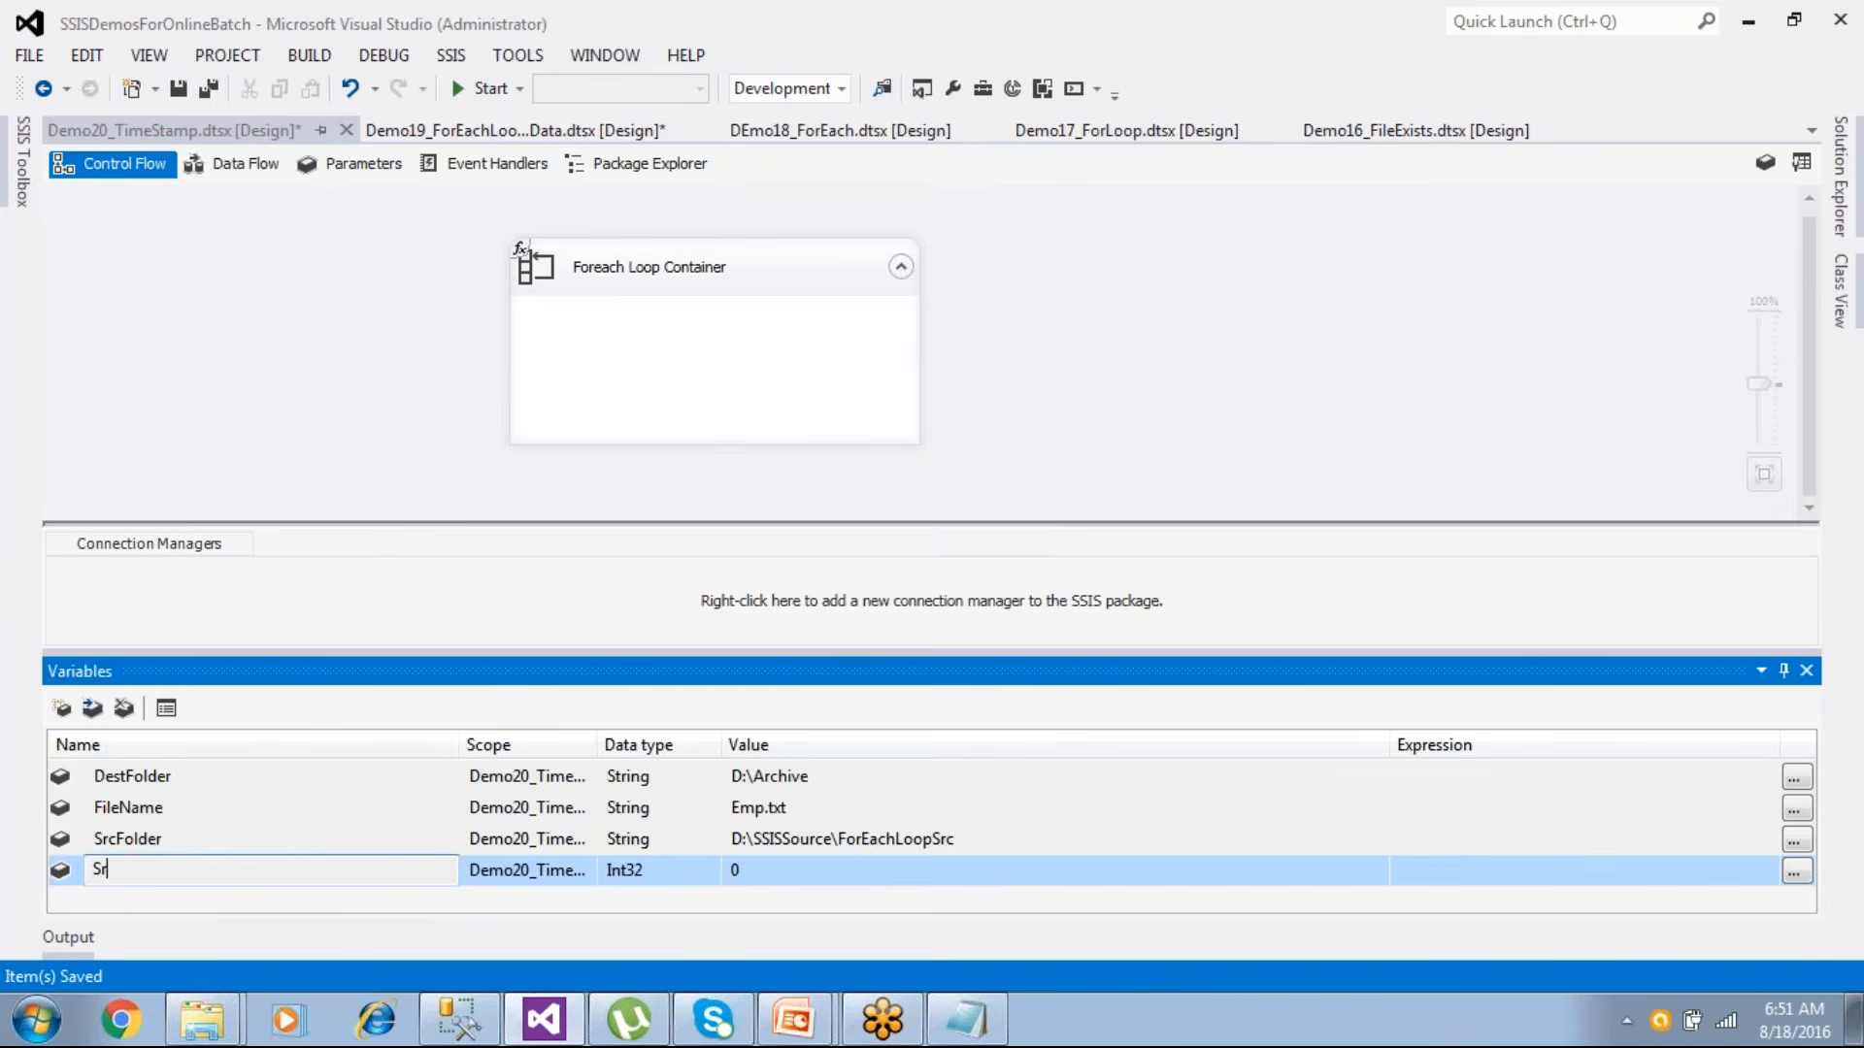
type("cFile")
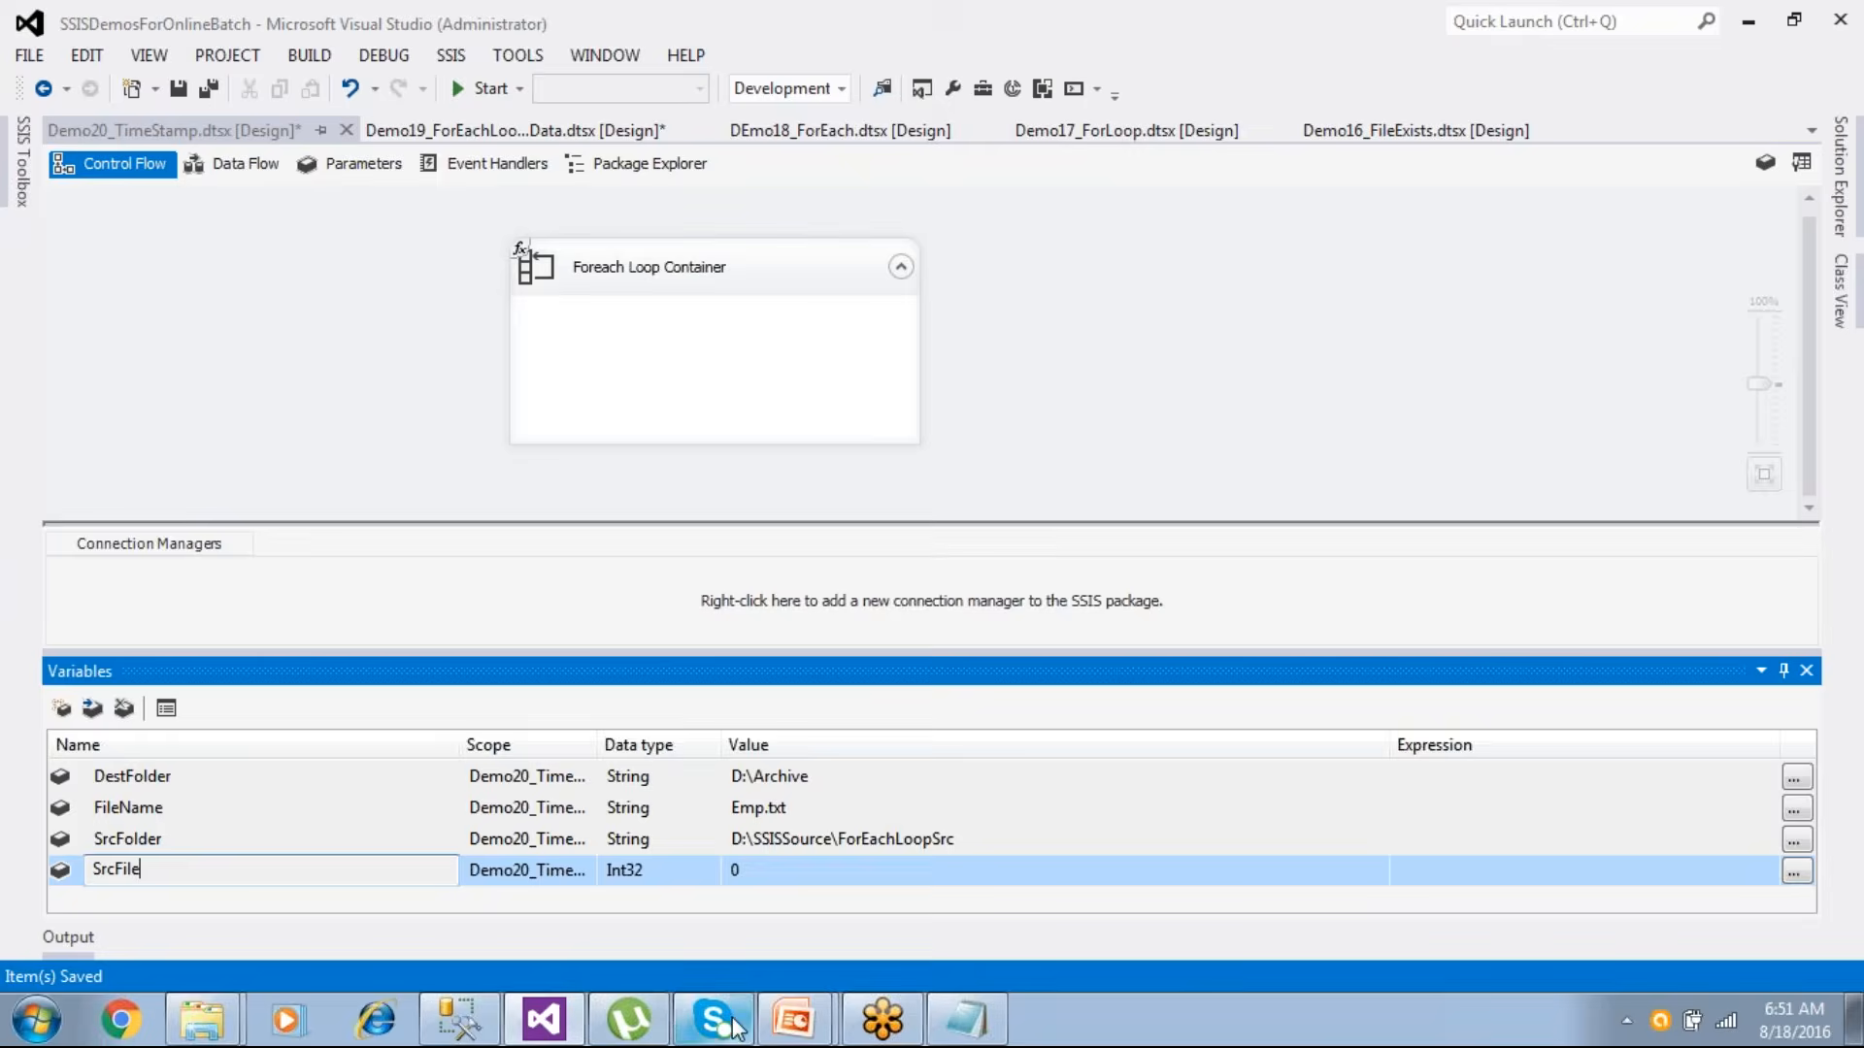
- Switch to the PowerPoint slide show, review the Create Variables and Set Expressions slide, and return to Visual Studio
mouse_move(793, 1019)
left_click(840, 969)
key("Right")
key("Right")
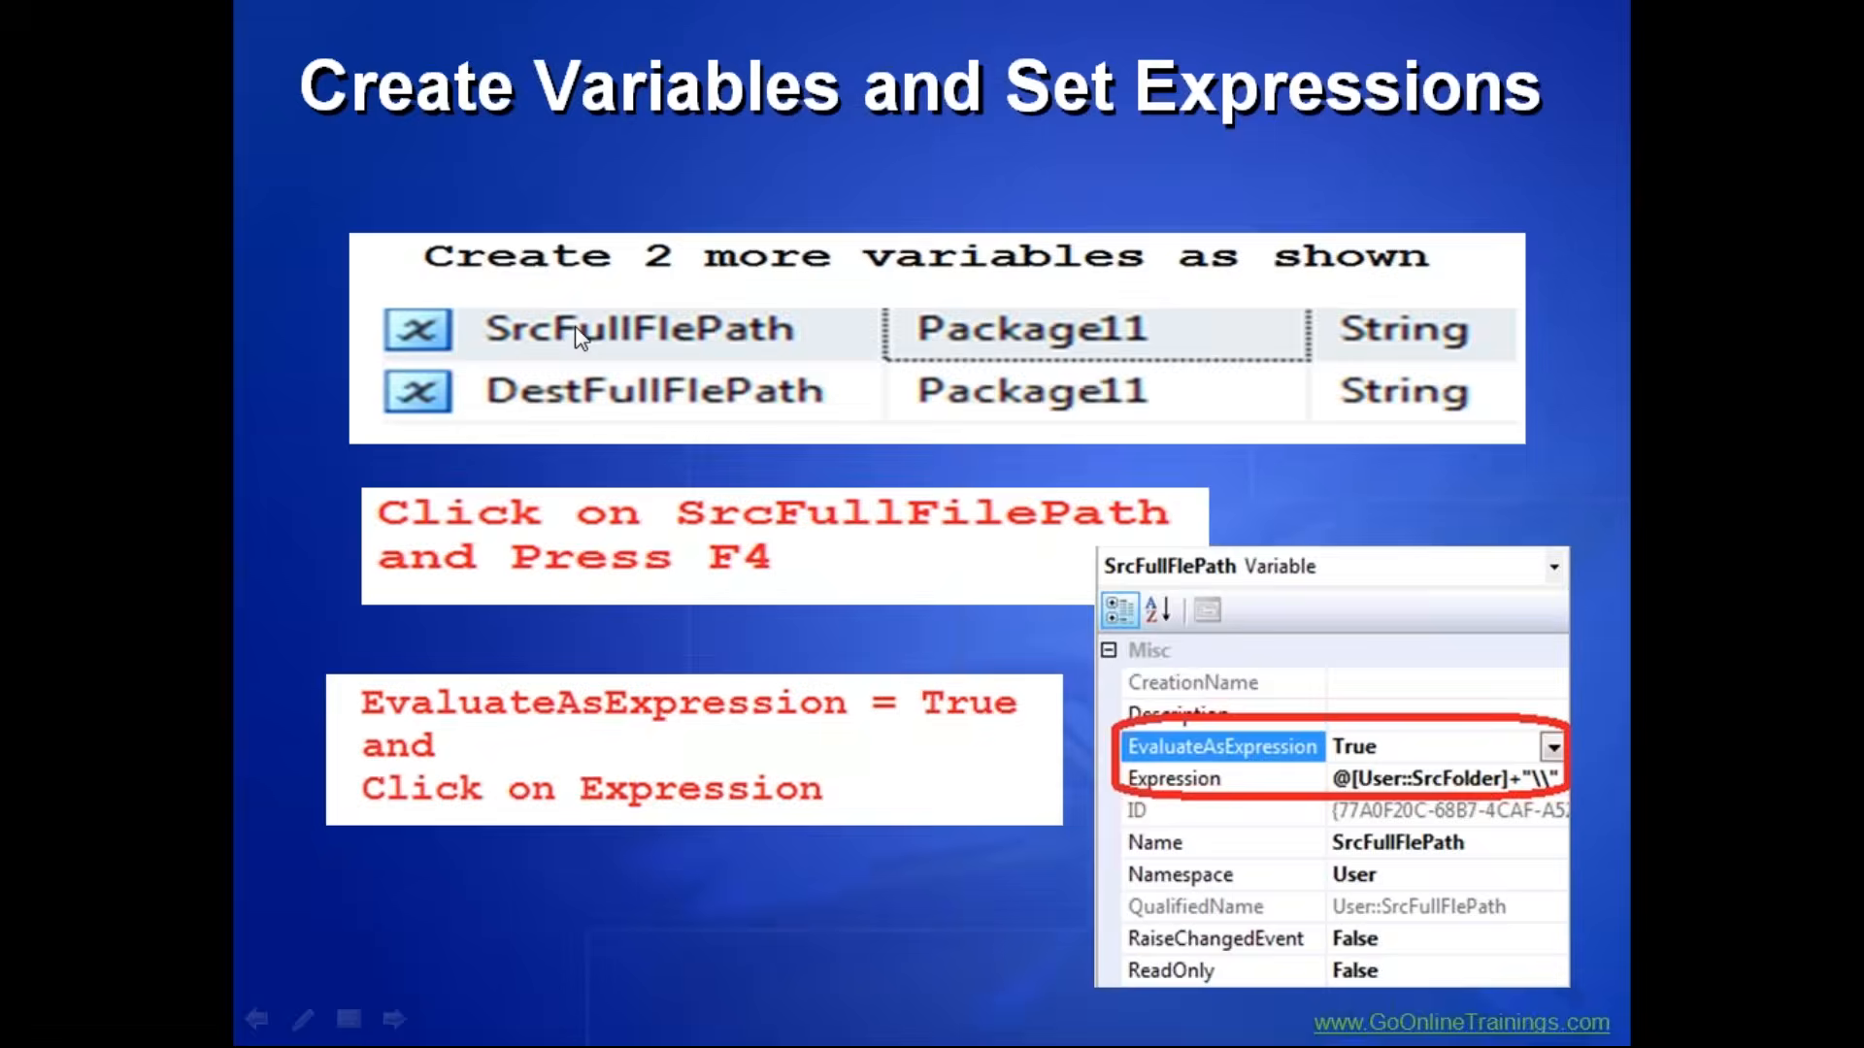
key("alt+Tab")
- Rename the new variable SrcFullFilePath and set its data type to String
left_click(171, 867)
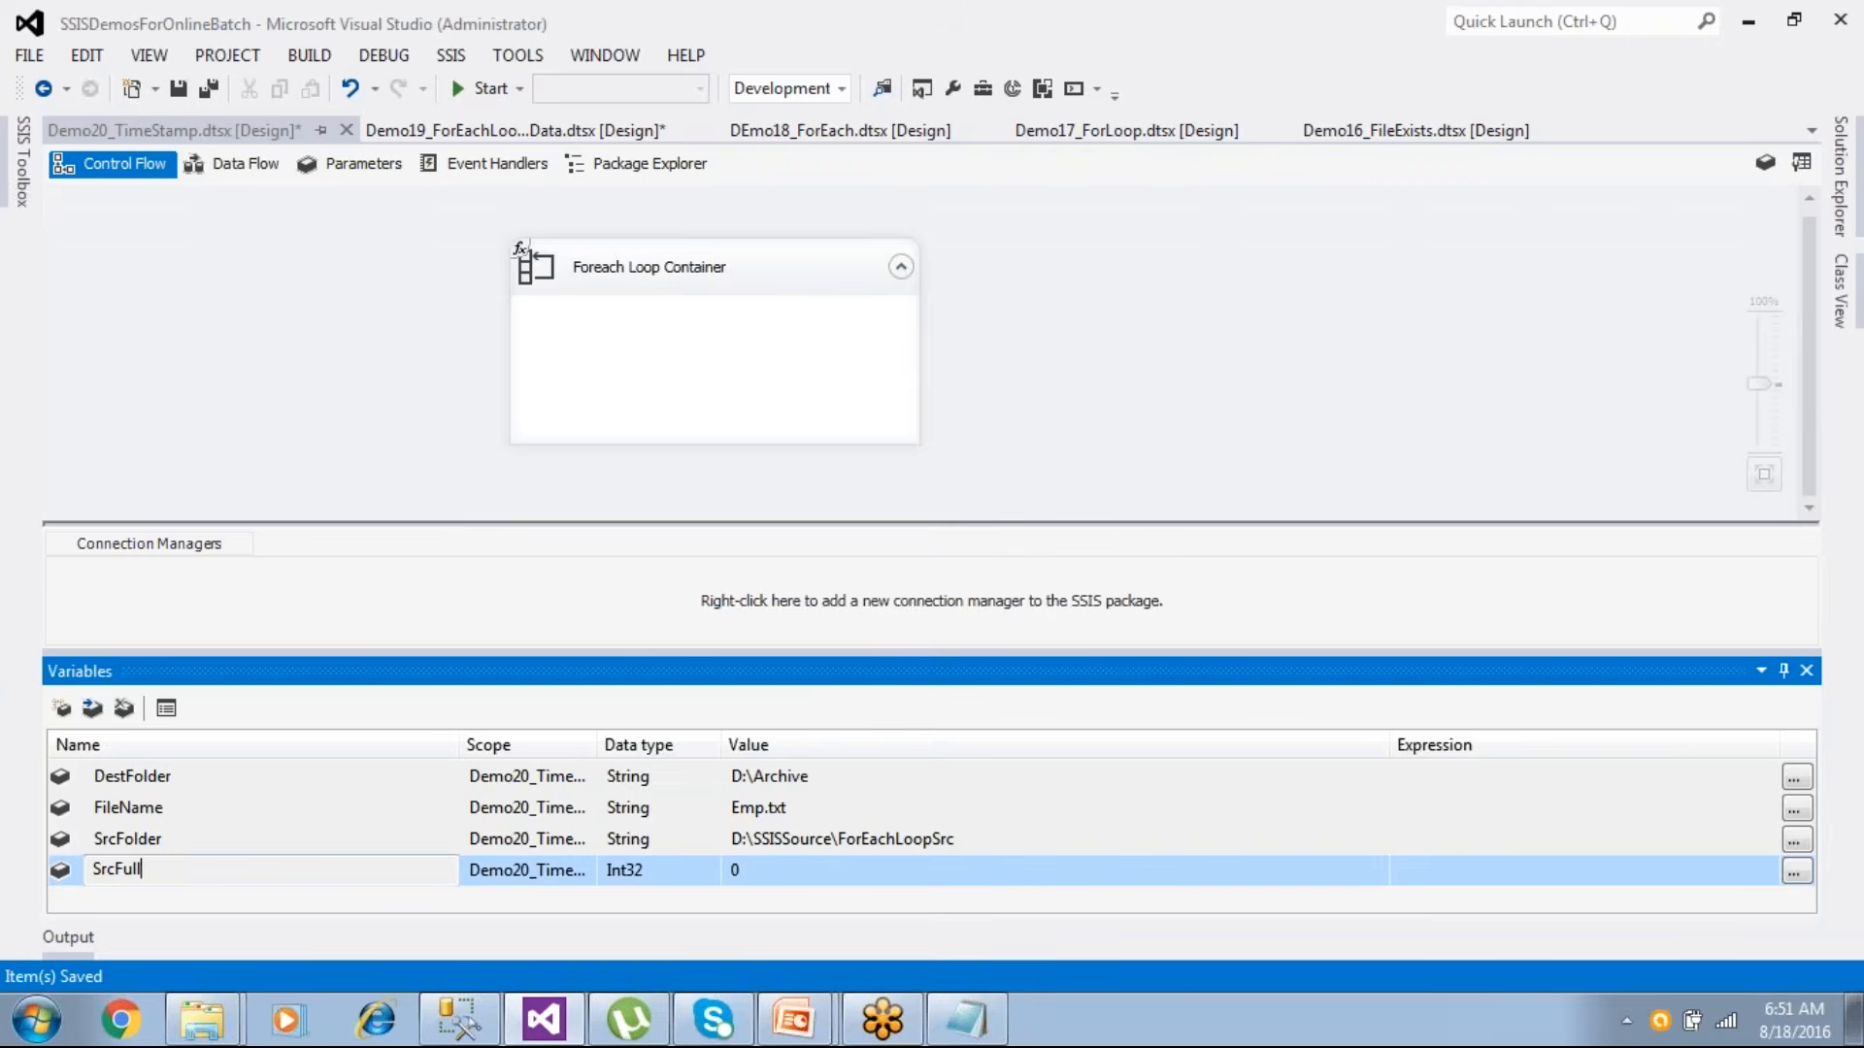
type("th")
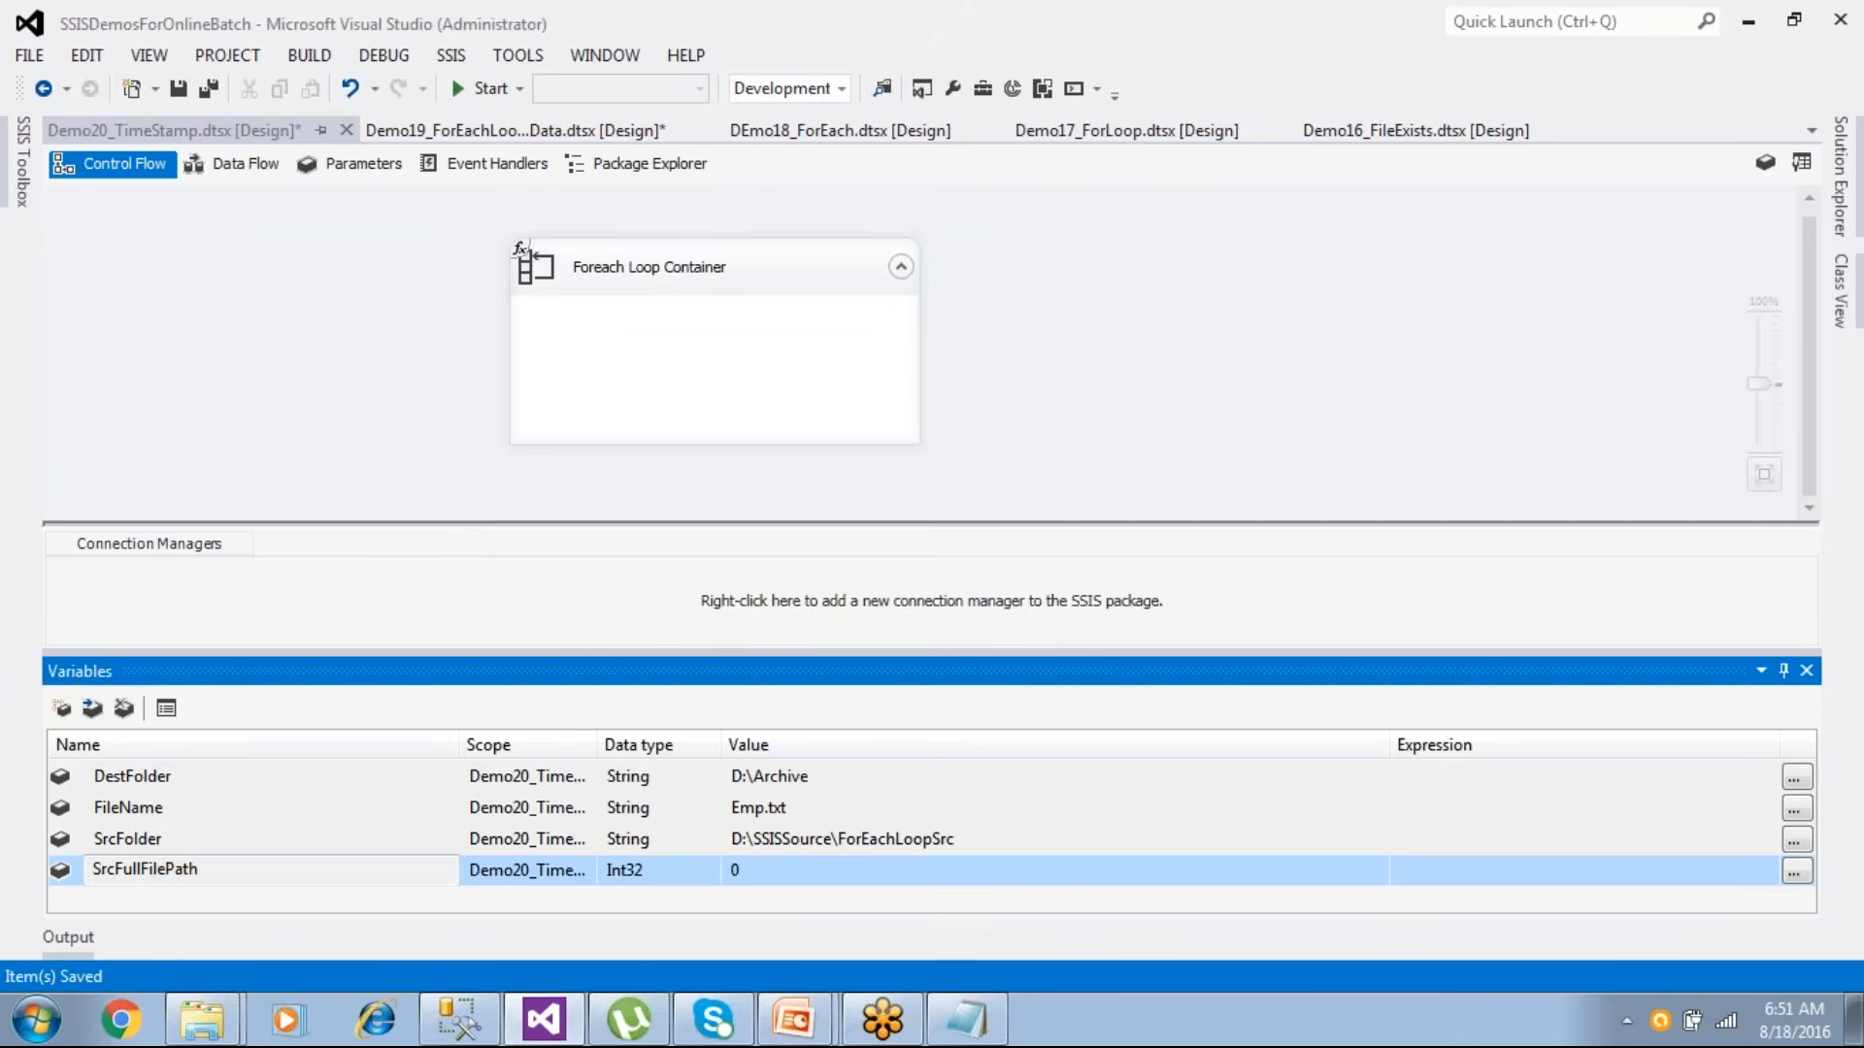
left_click(653, 873)
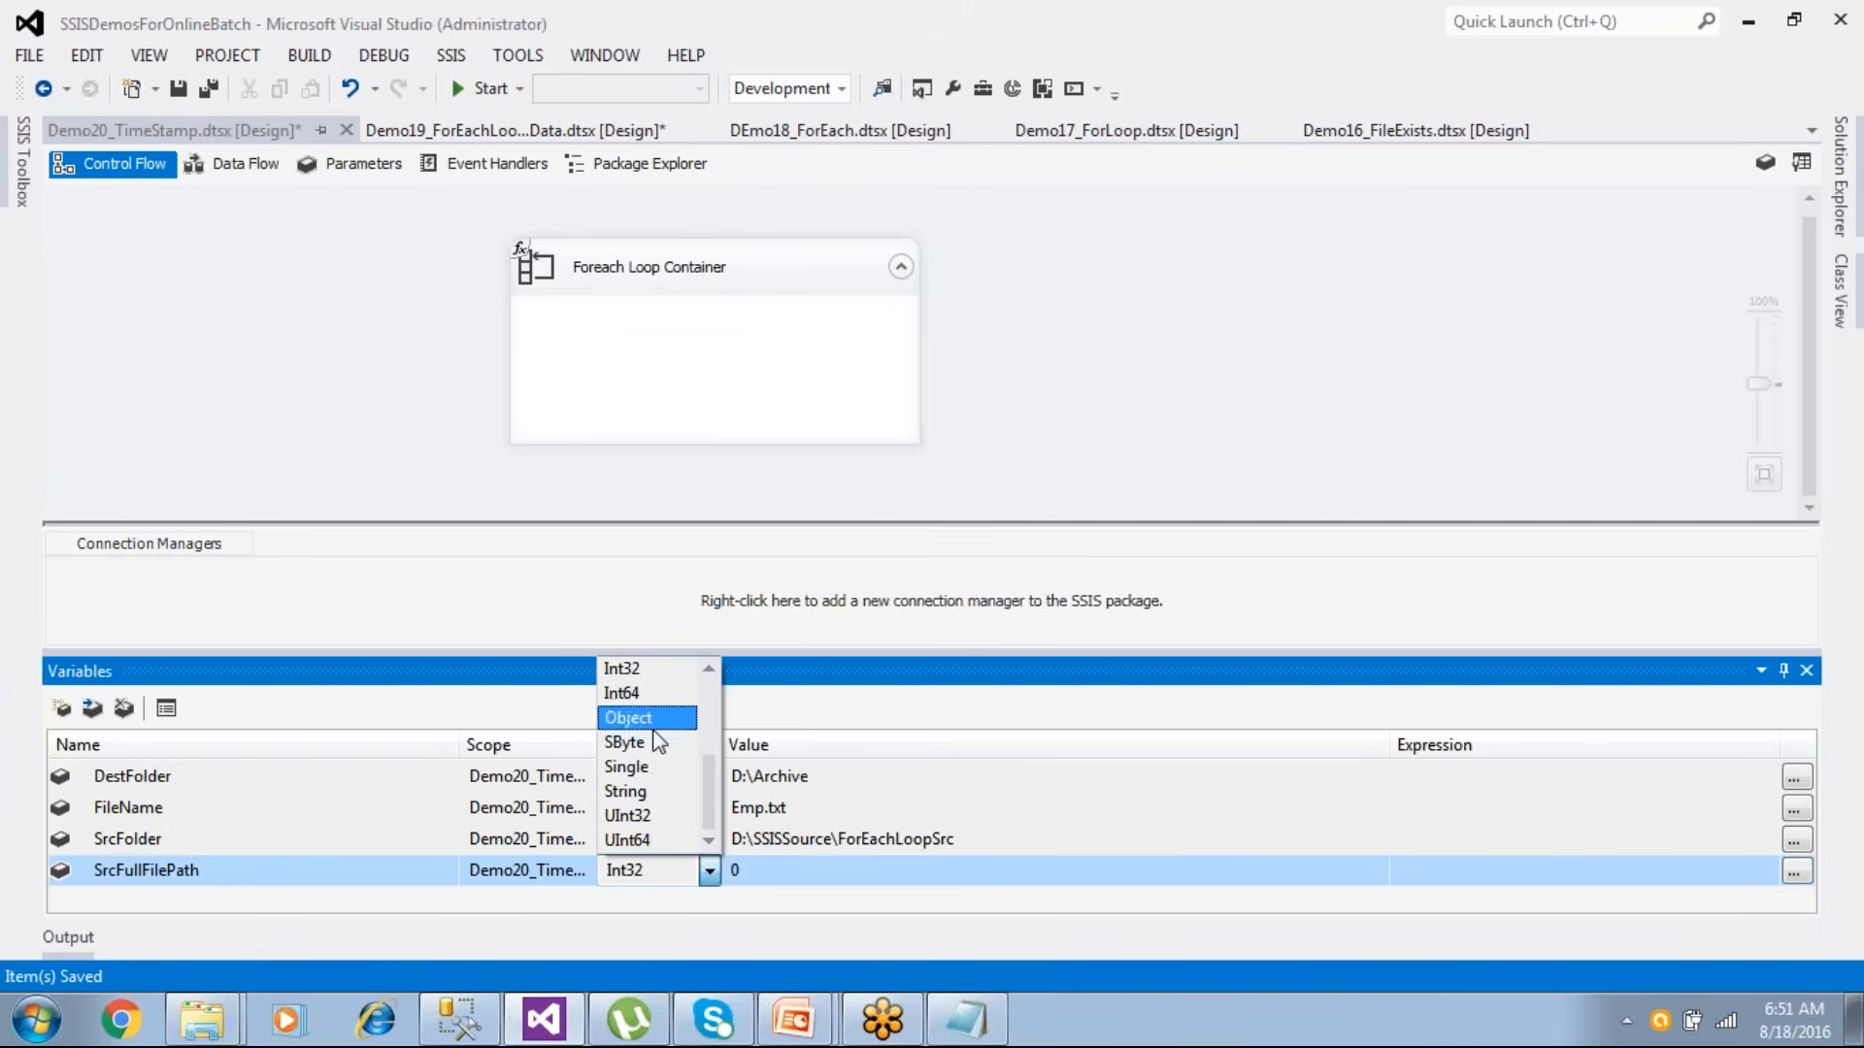
left_click(660, 795)
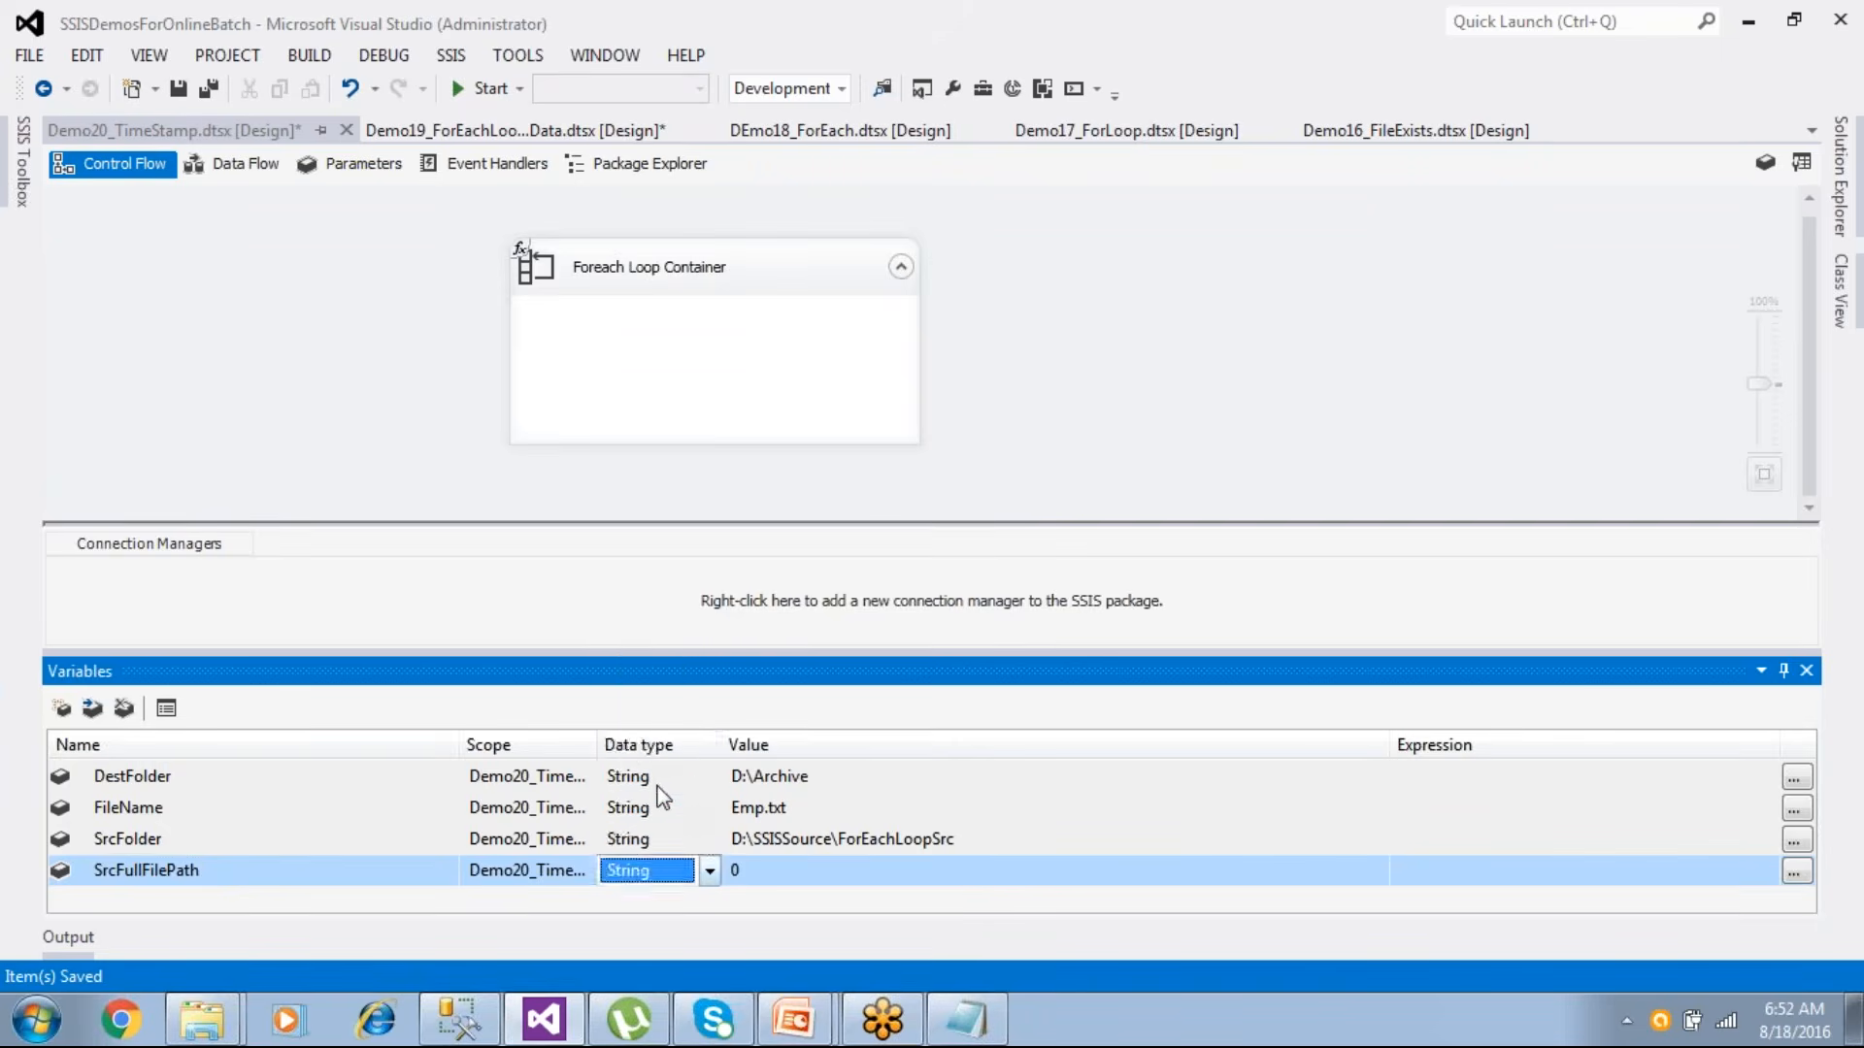
left_click(748, 874)
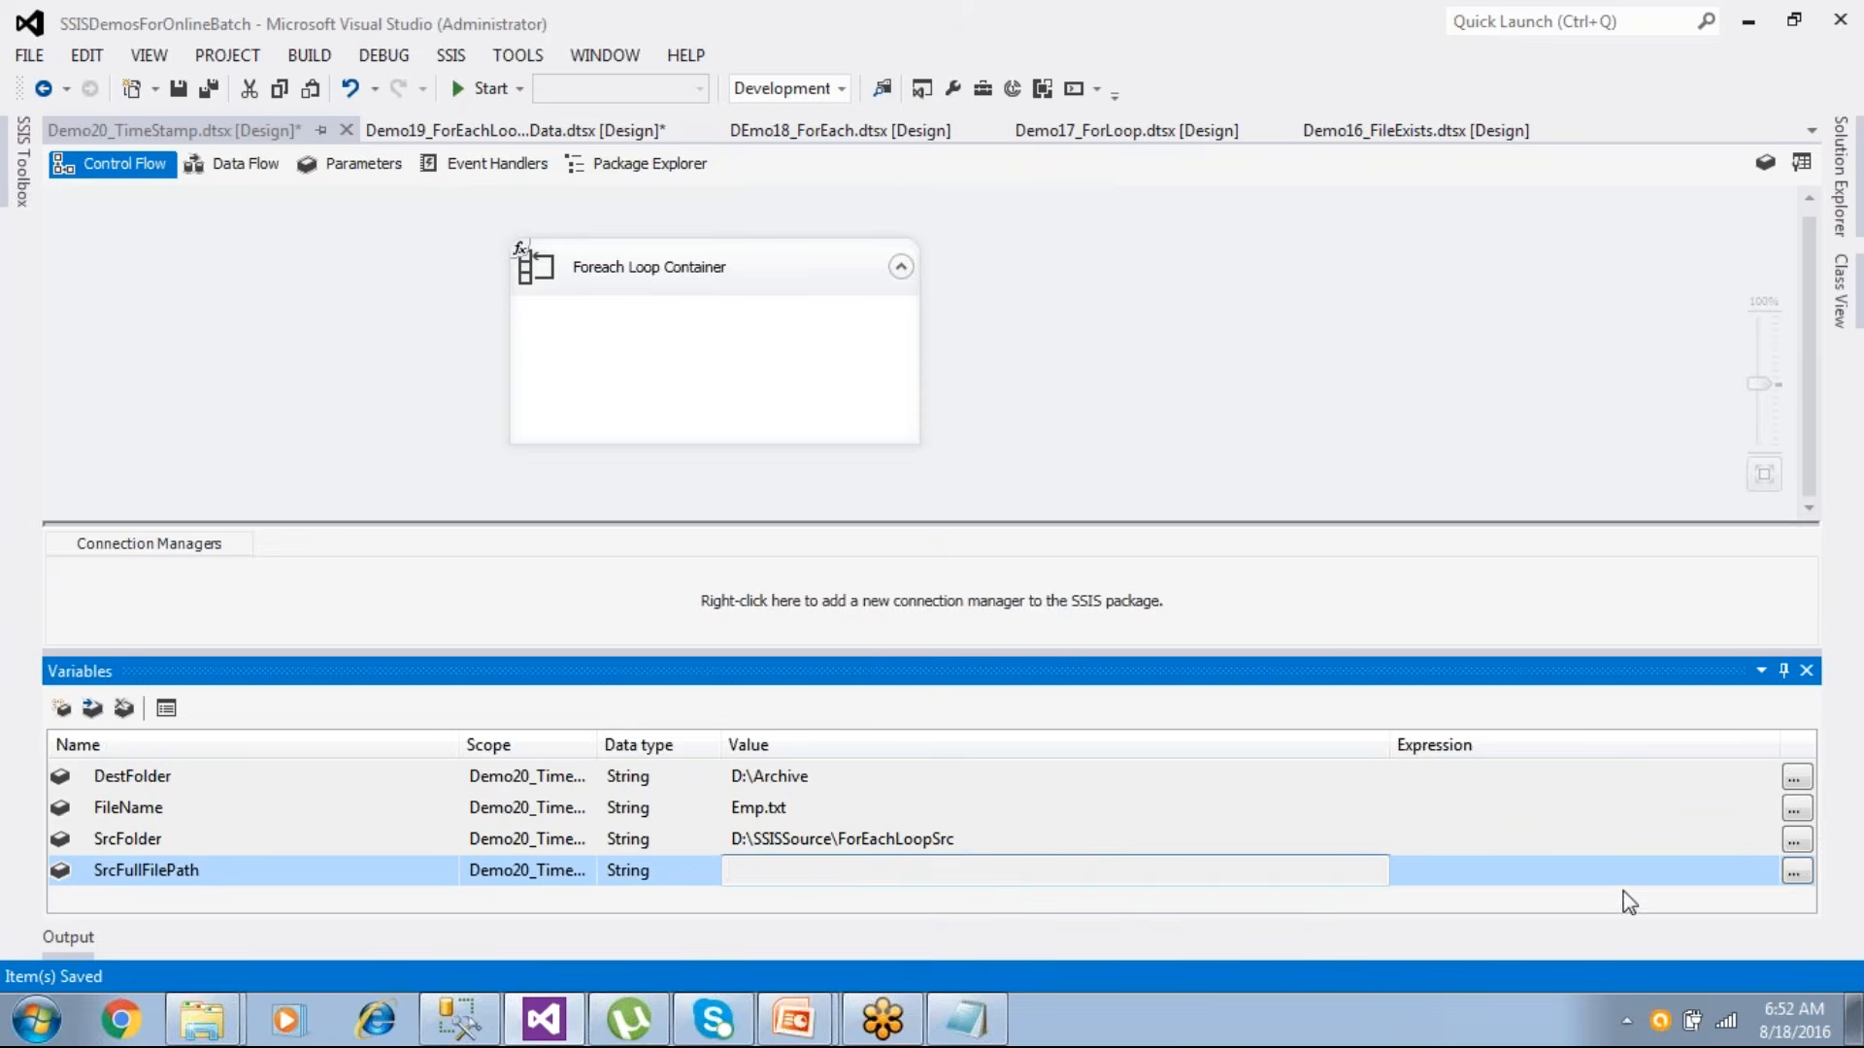
- Start the SrcFullFilePath variable's expression with @[User::SrcFolder] and evaluate it
left_click(1795, 874)
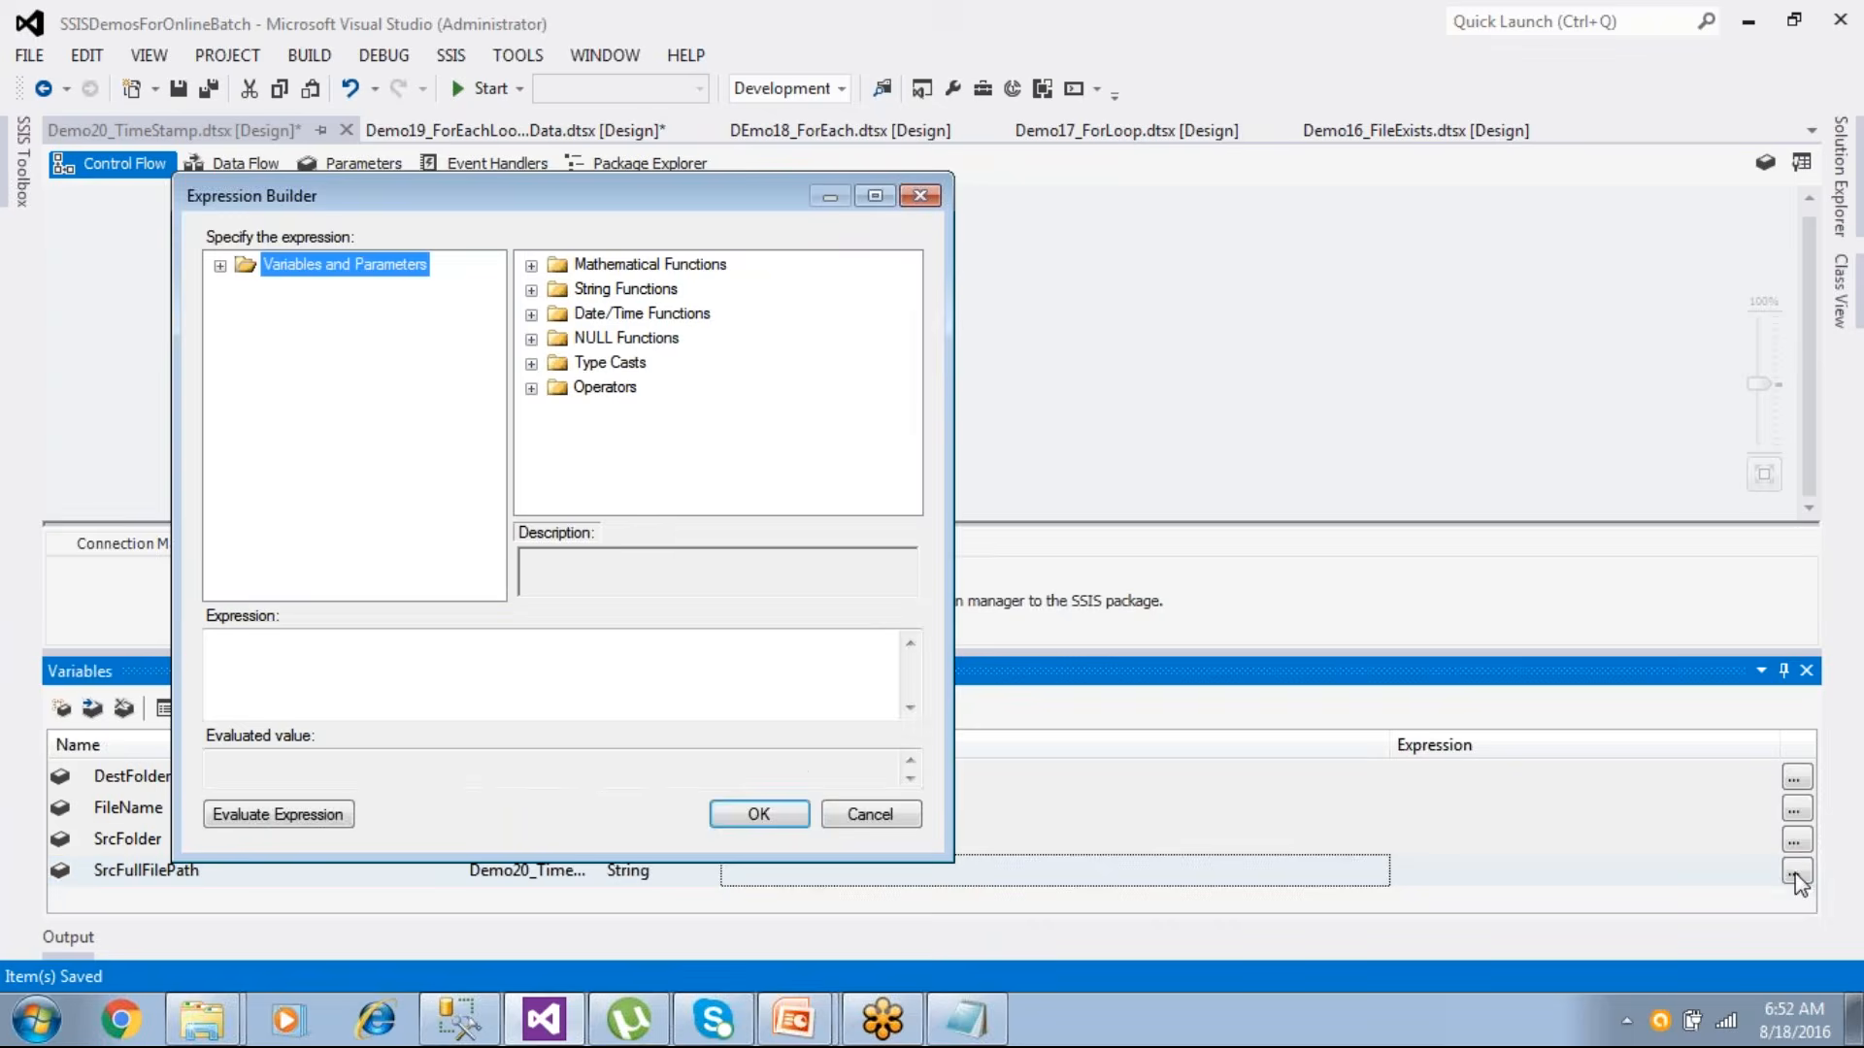
left_click(220, 265)
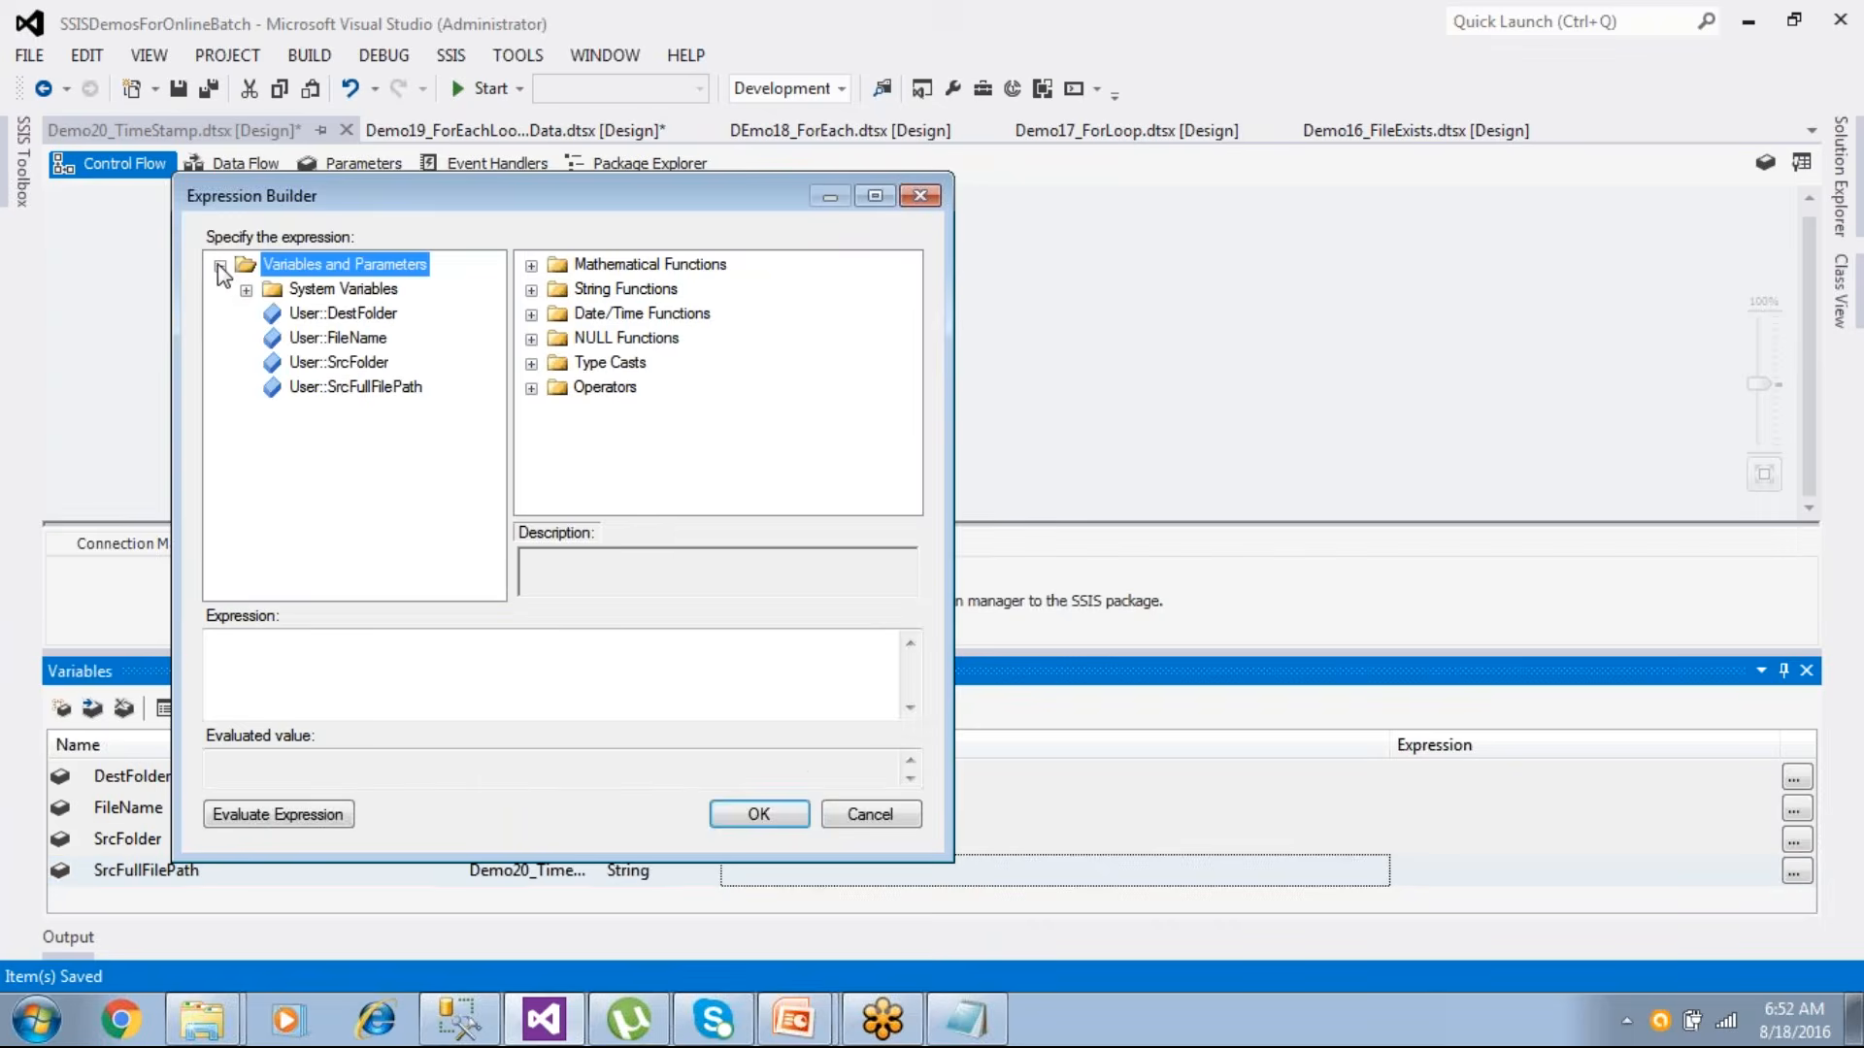
left_click_drag(325, 374, 340, 643)
left_click(361, 650)
left_click(309, 824)
left_click_drag(439, 773, 184, 746)
- Append +"\\" after @[User::SrcFolder] in the SrcFullFilePath expression and evaluate it
left_click(379, 655)
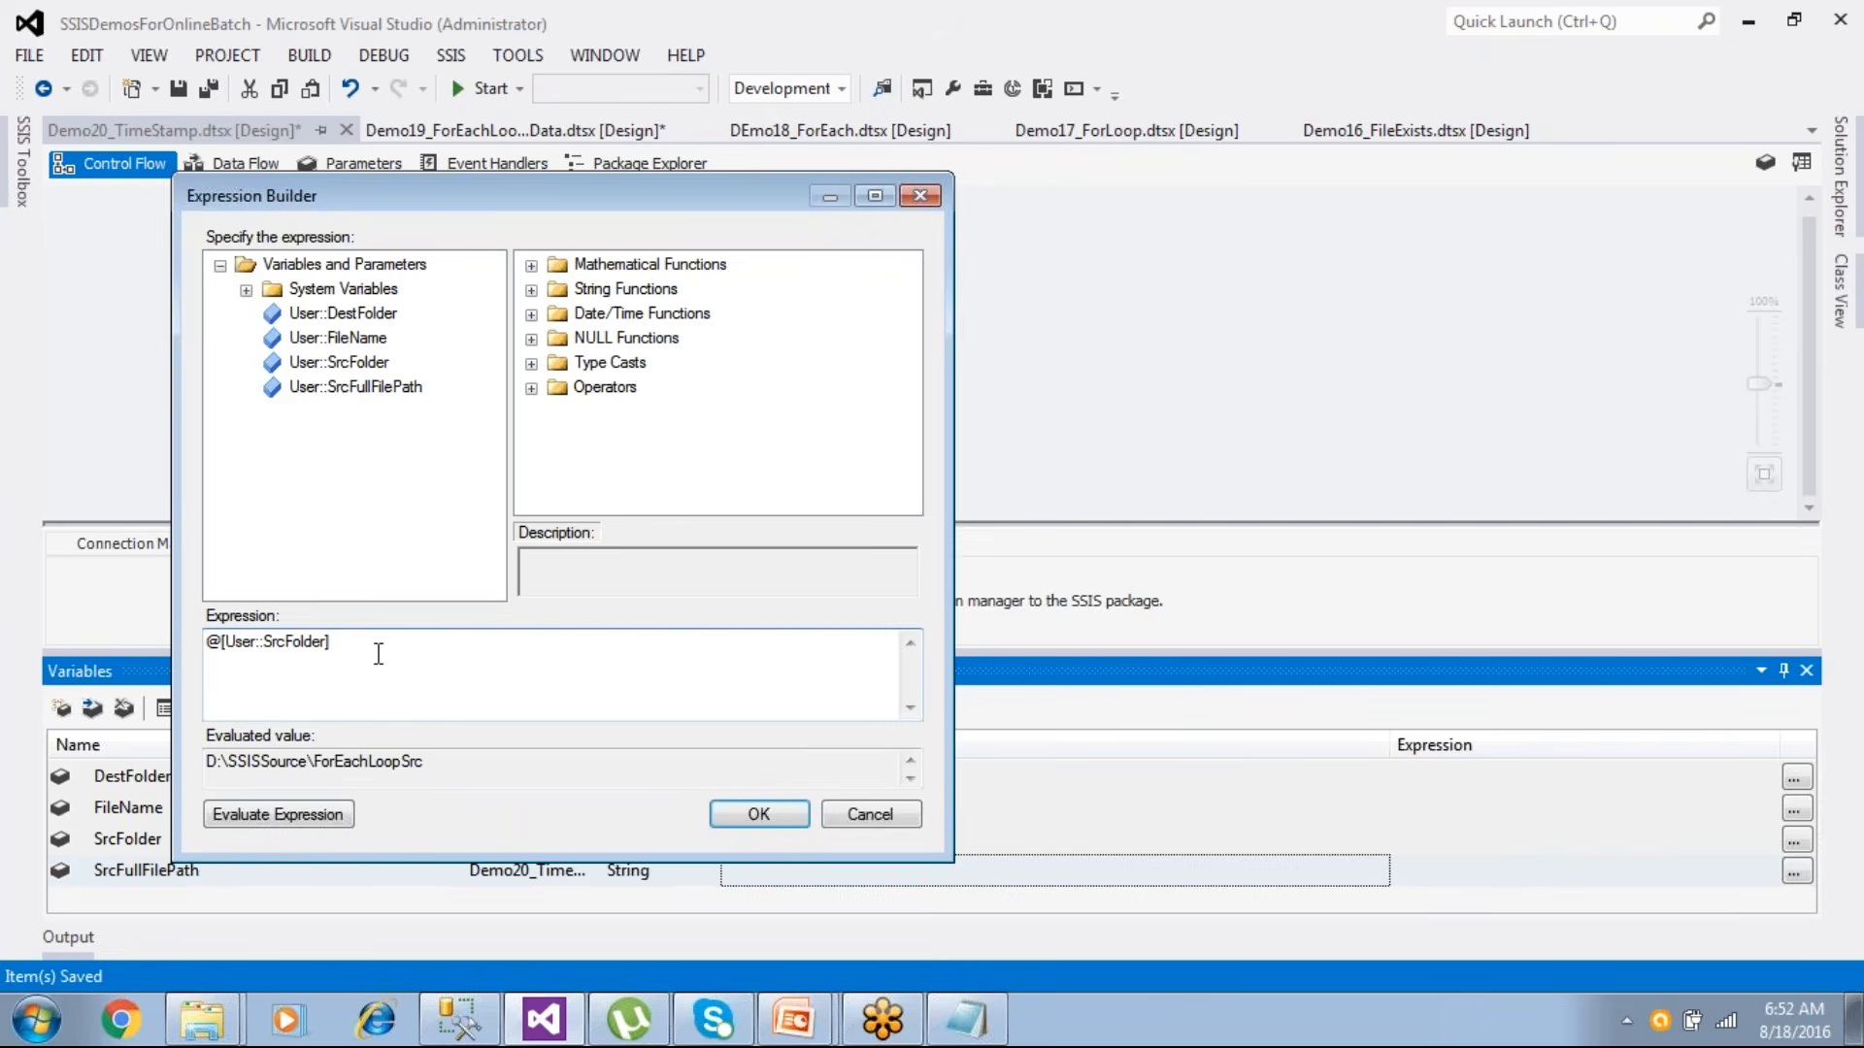
type("+\"\\\\")
left_click(324, 813)
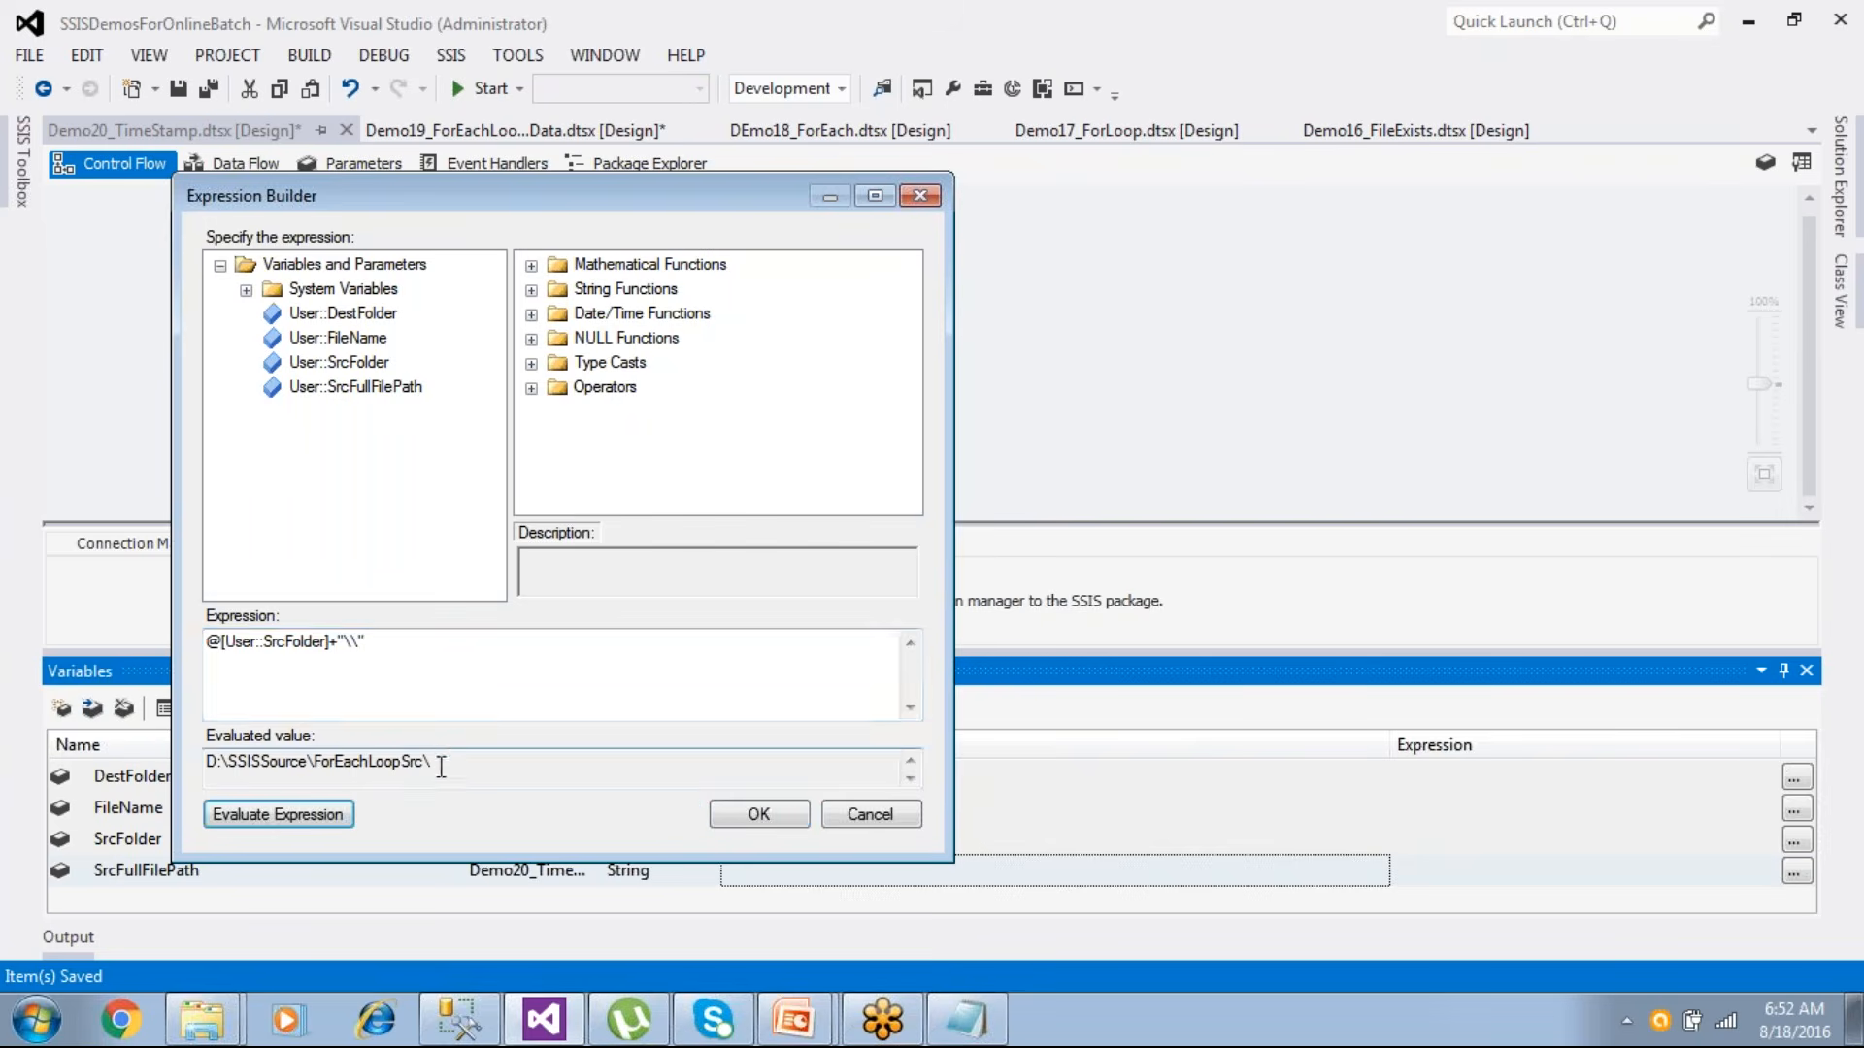
- Complete the SrcFullFilePath expression with + @[User::FileName], evaluate it, check the evaluated value and accept the expression
left_click(419, 647)
type("+")
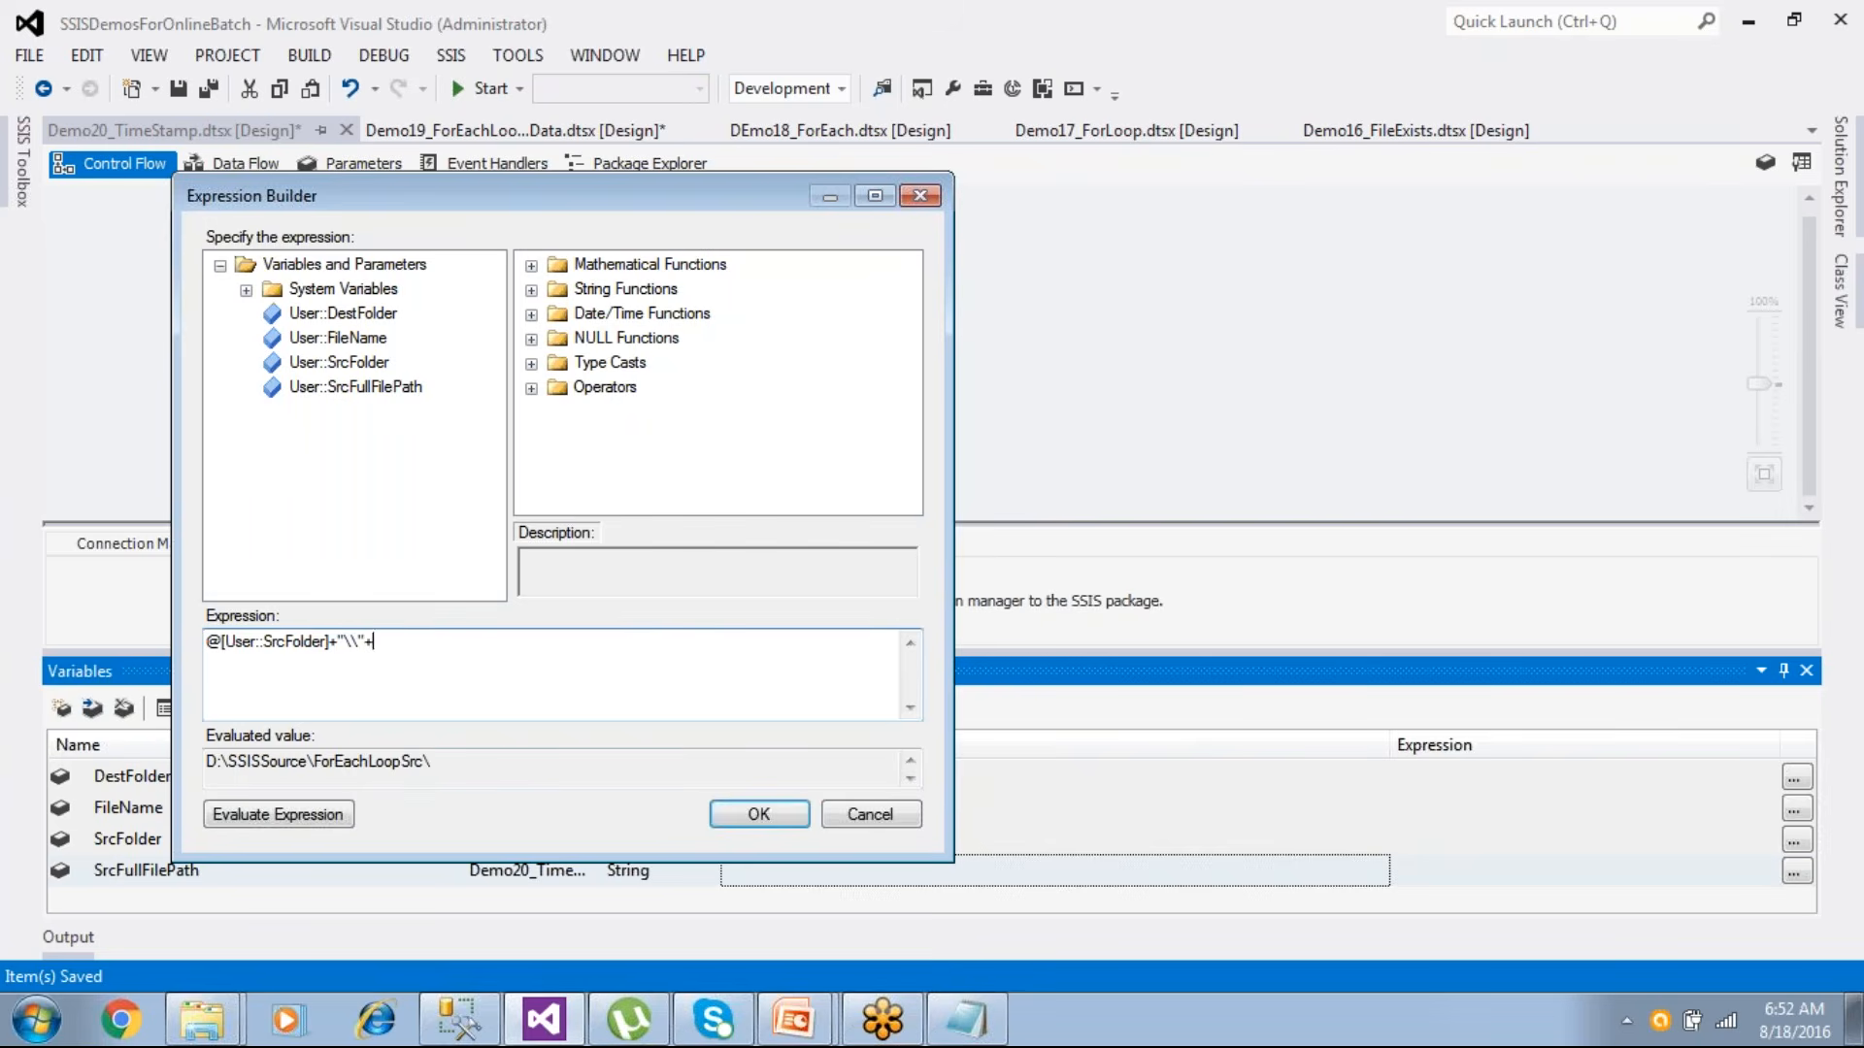
left_click_drag(365, 340, 423, 662)
left_click(302, 815)
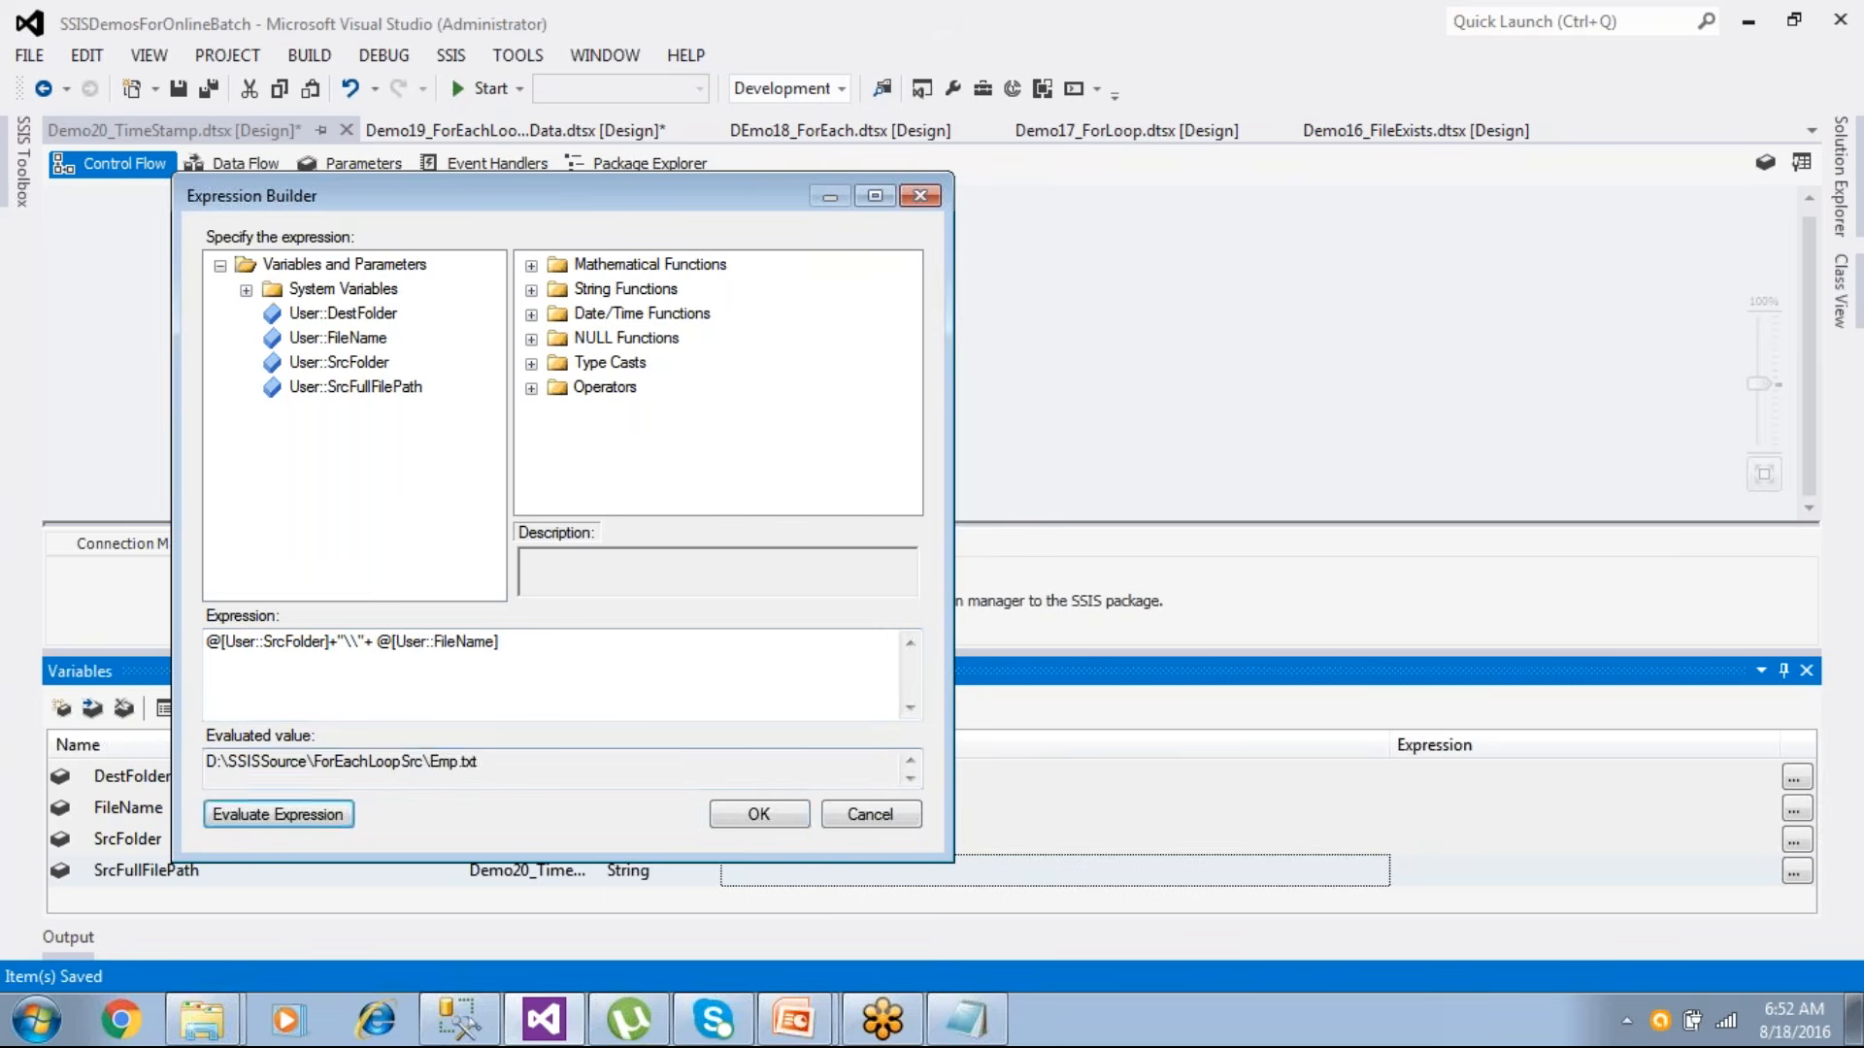
left_click_drag(309, 746, 91, 744)
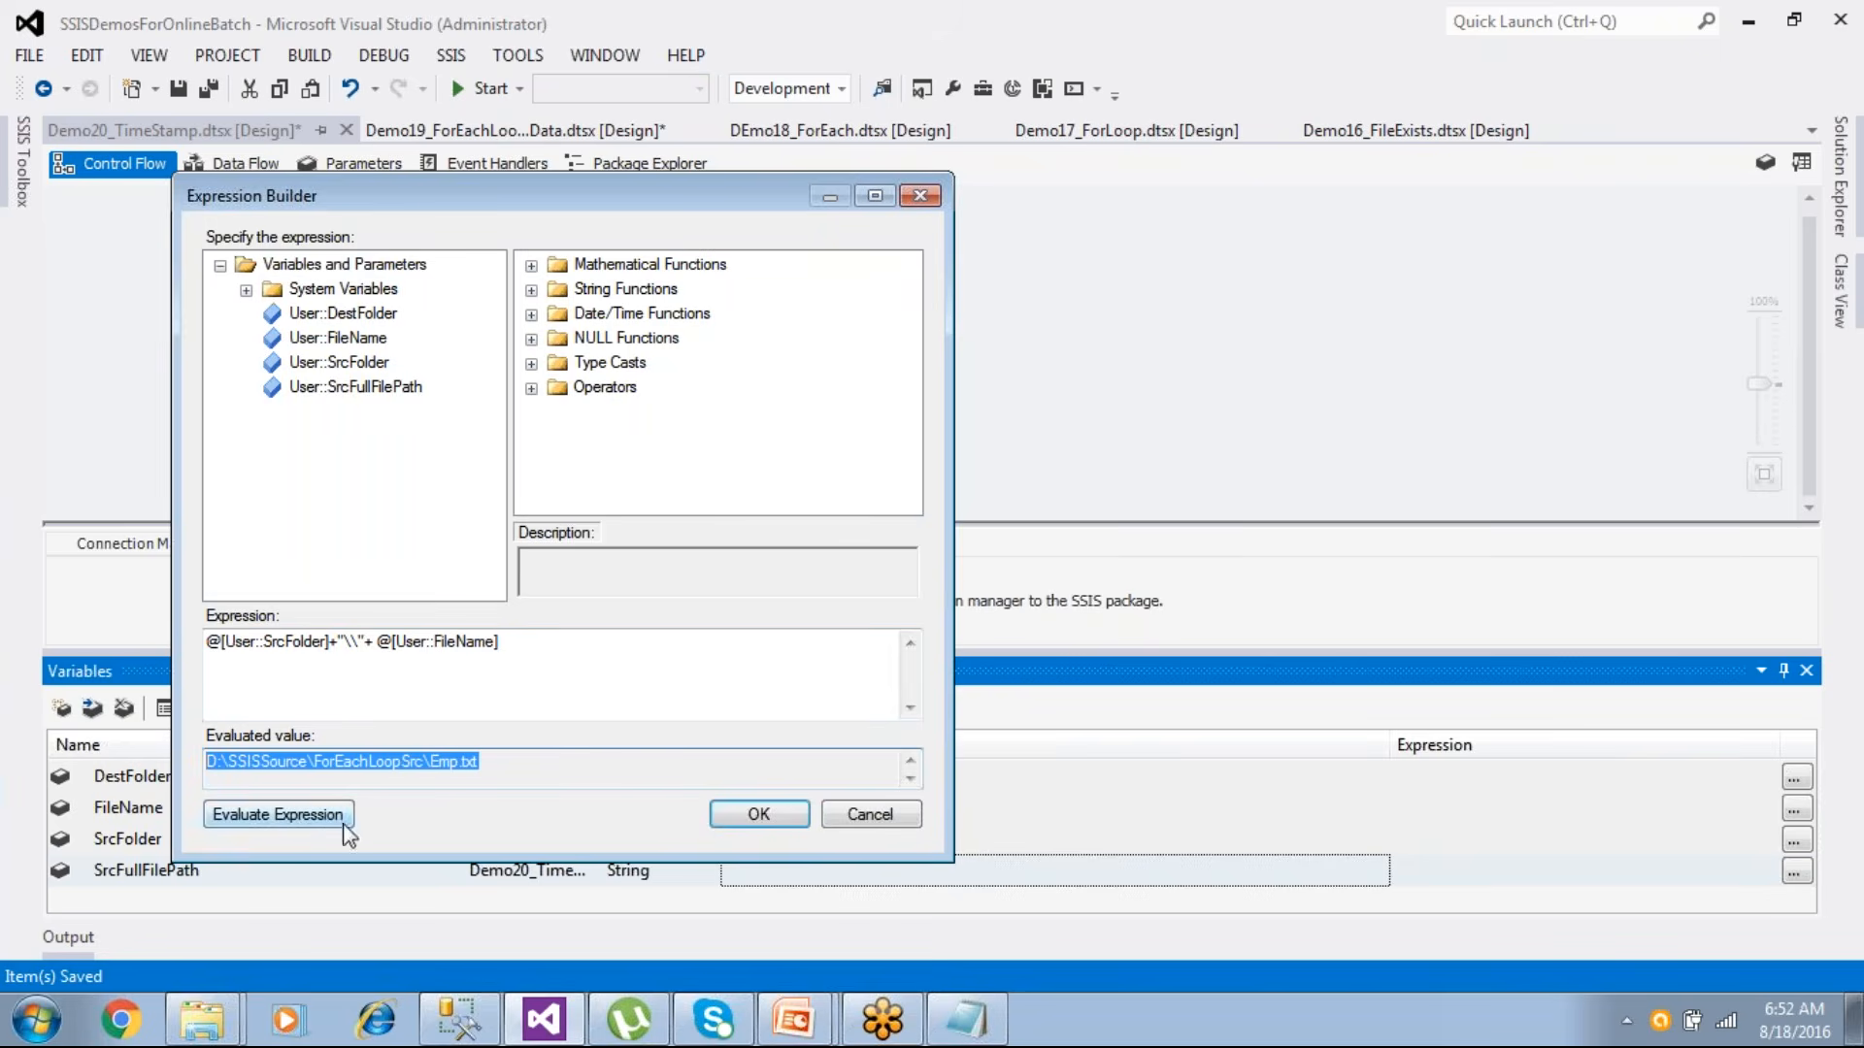
left_click(626, 772)
left_click_drag(626, 771, 146, 757)
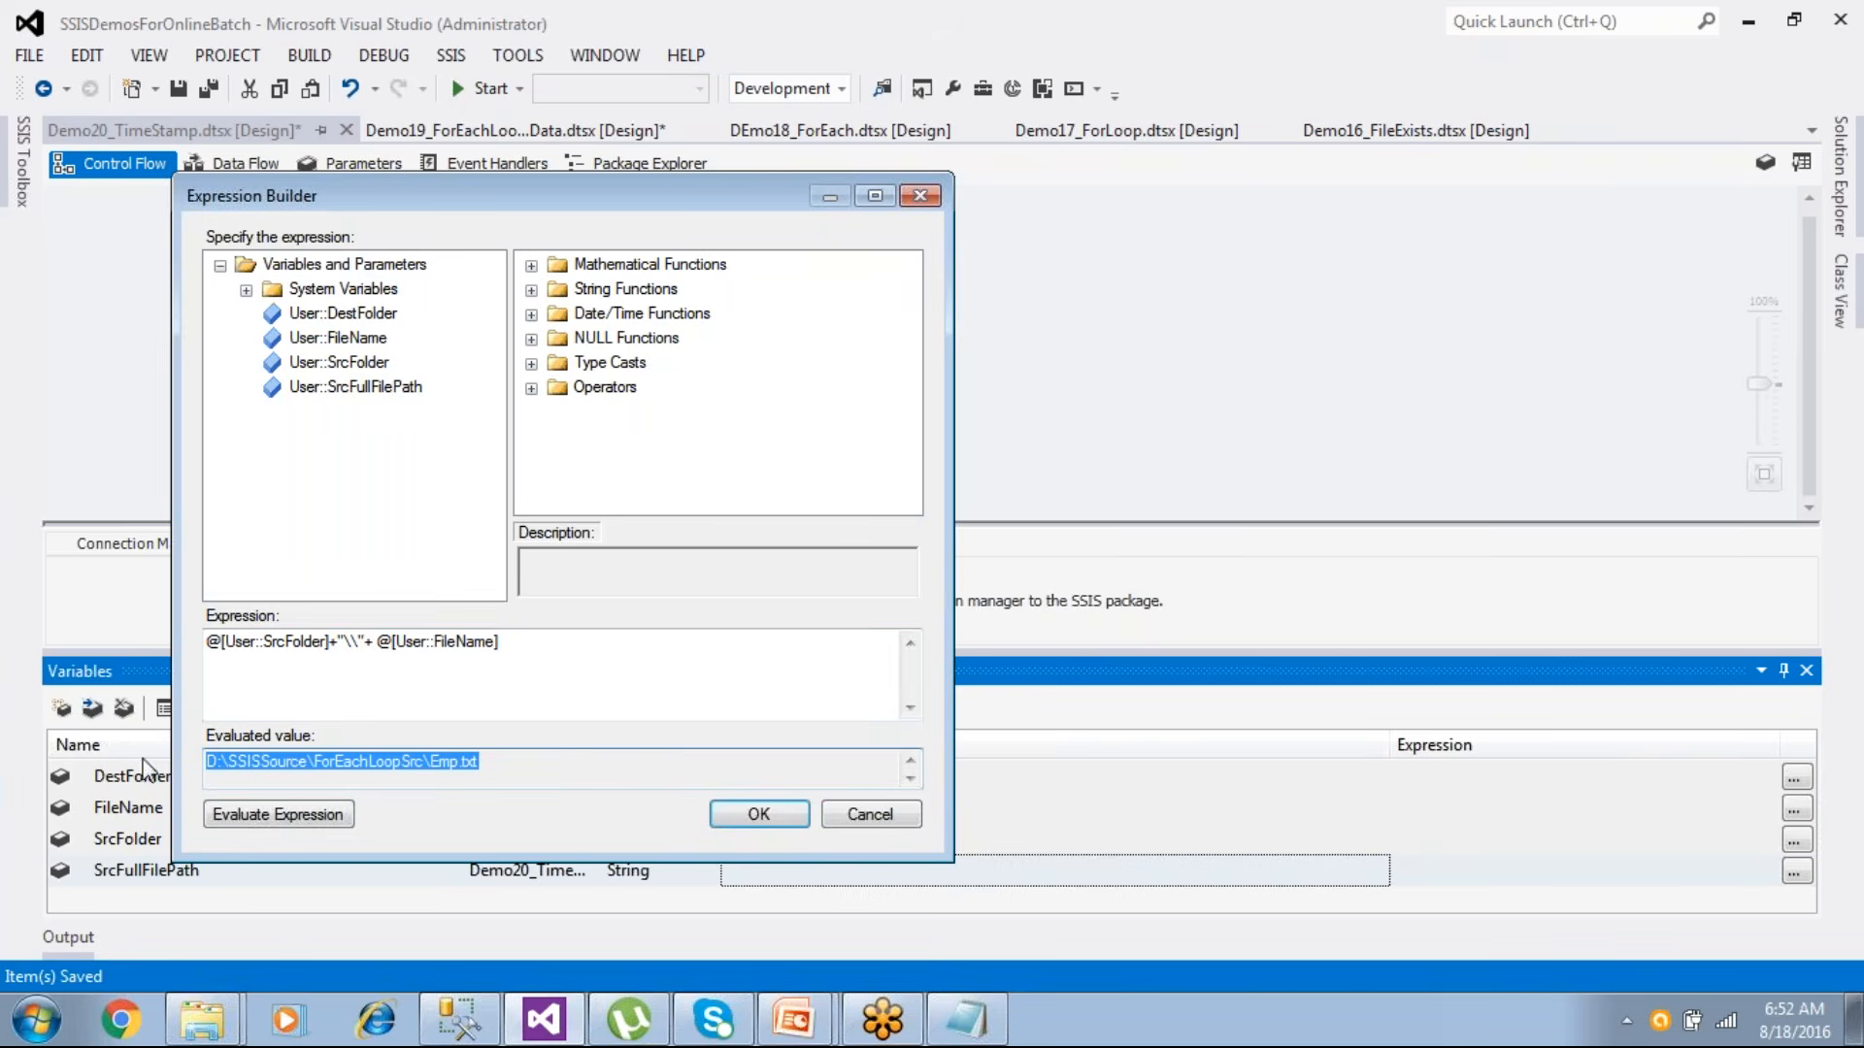
left_click(756, 816)
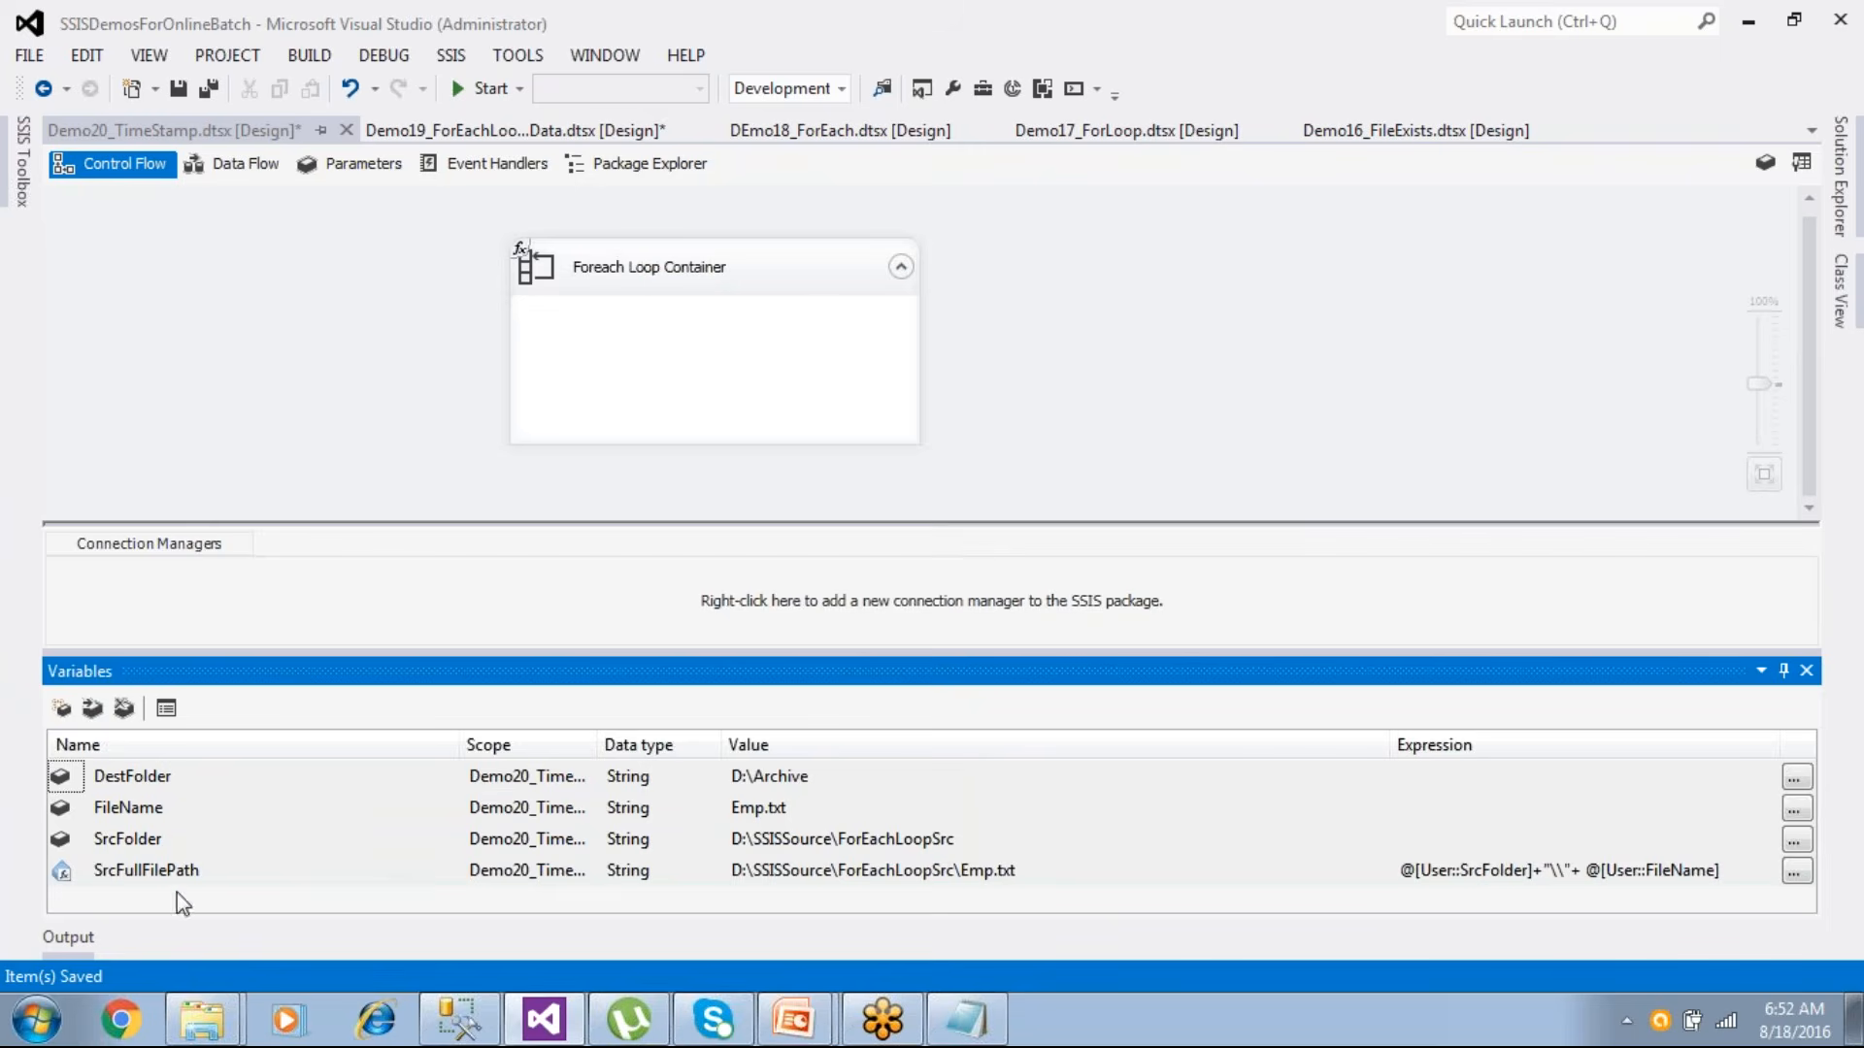
- Add a new variable named DestFullFilePath and set its data type to String
left_click(143, 869)
left_click(61, 708)
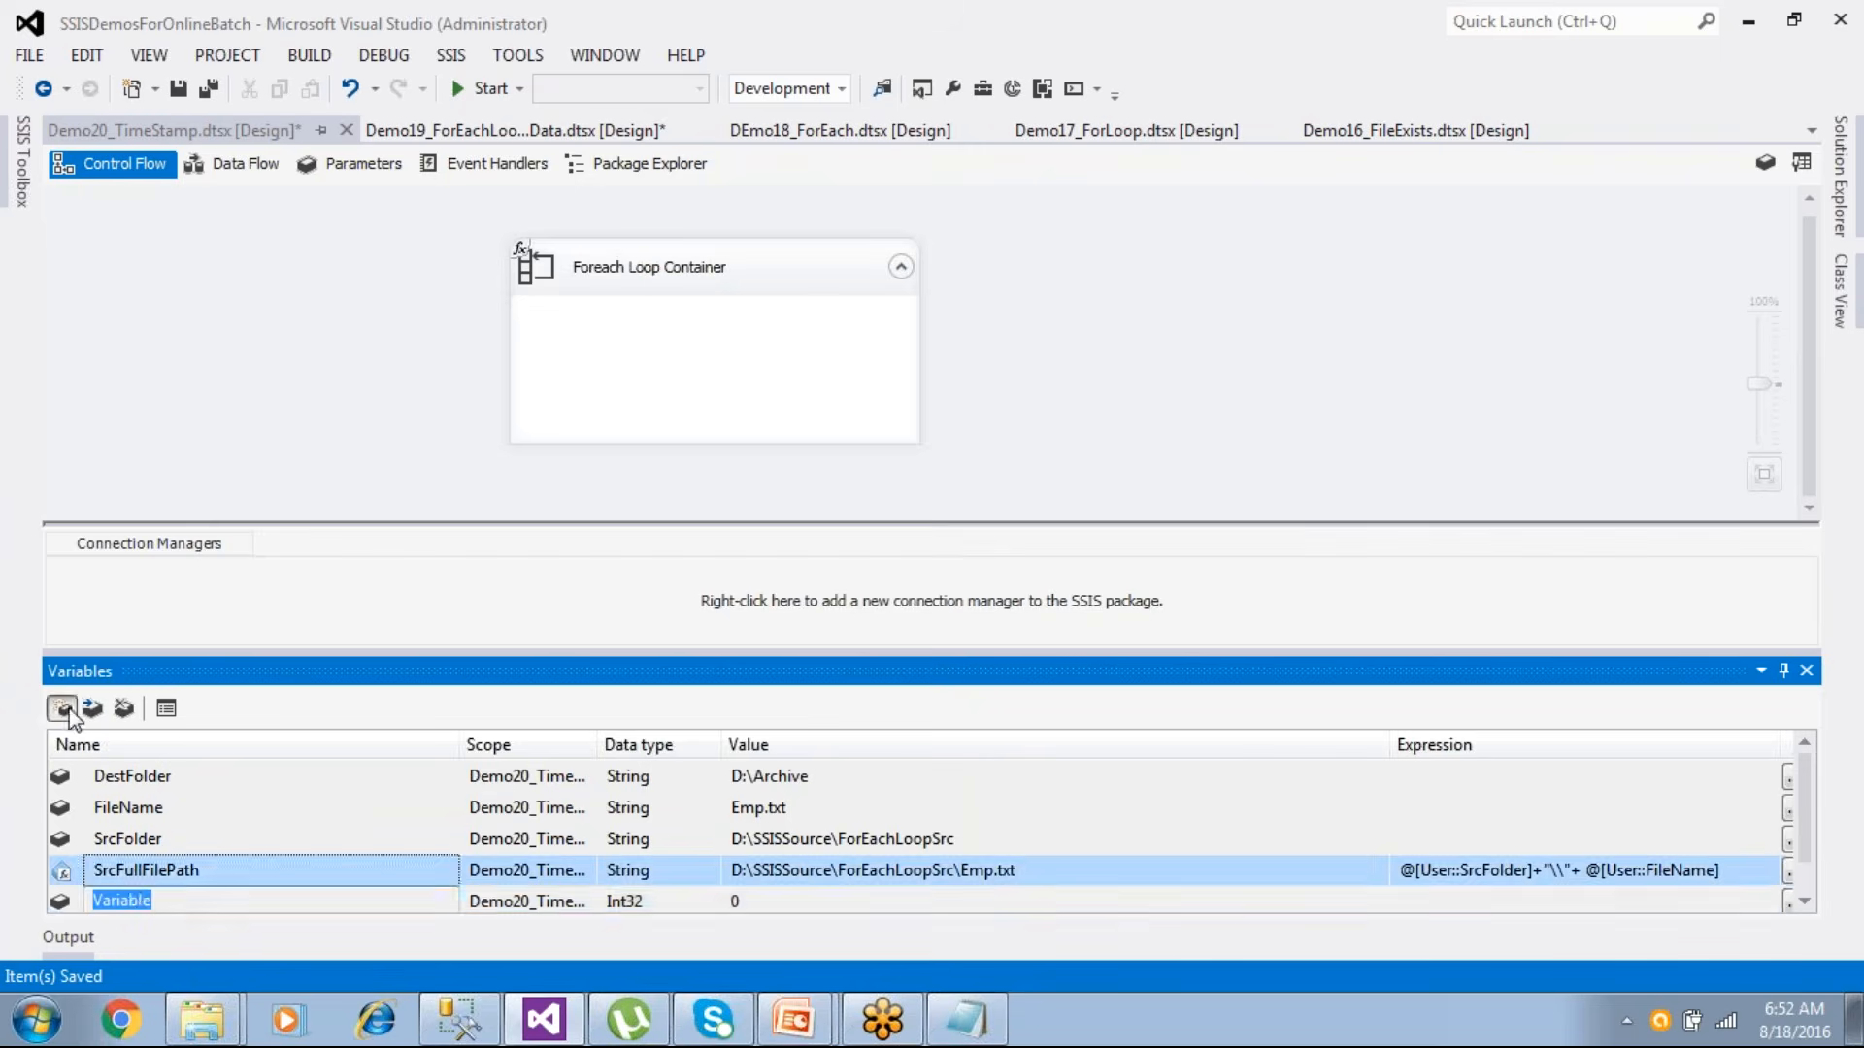
type("Dst")
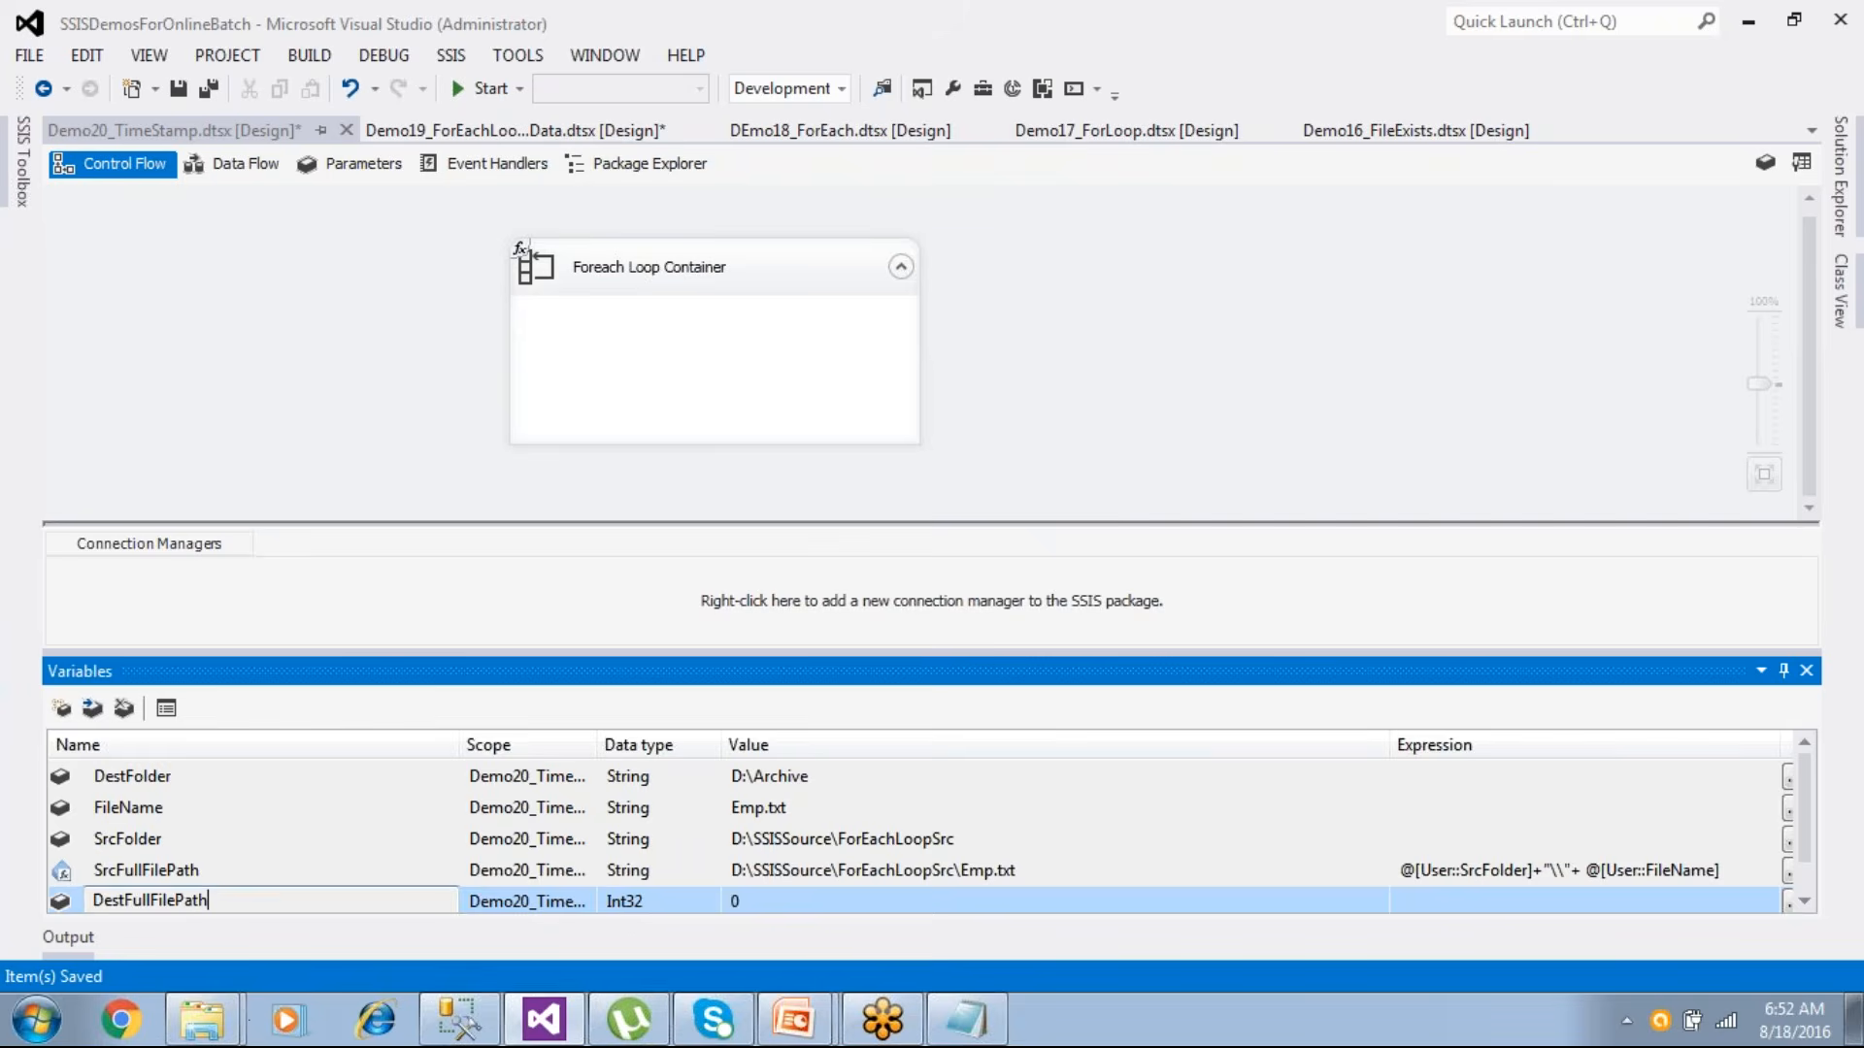
left_click(621, 904)
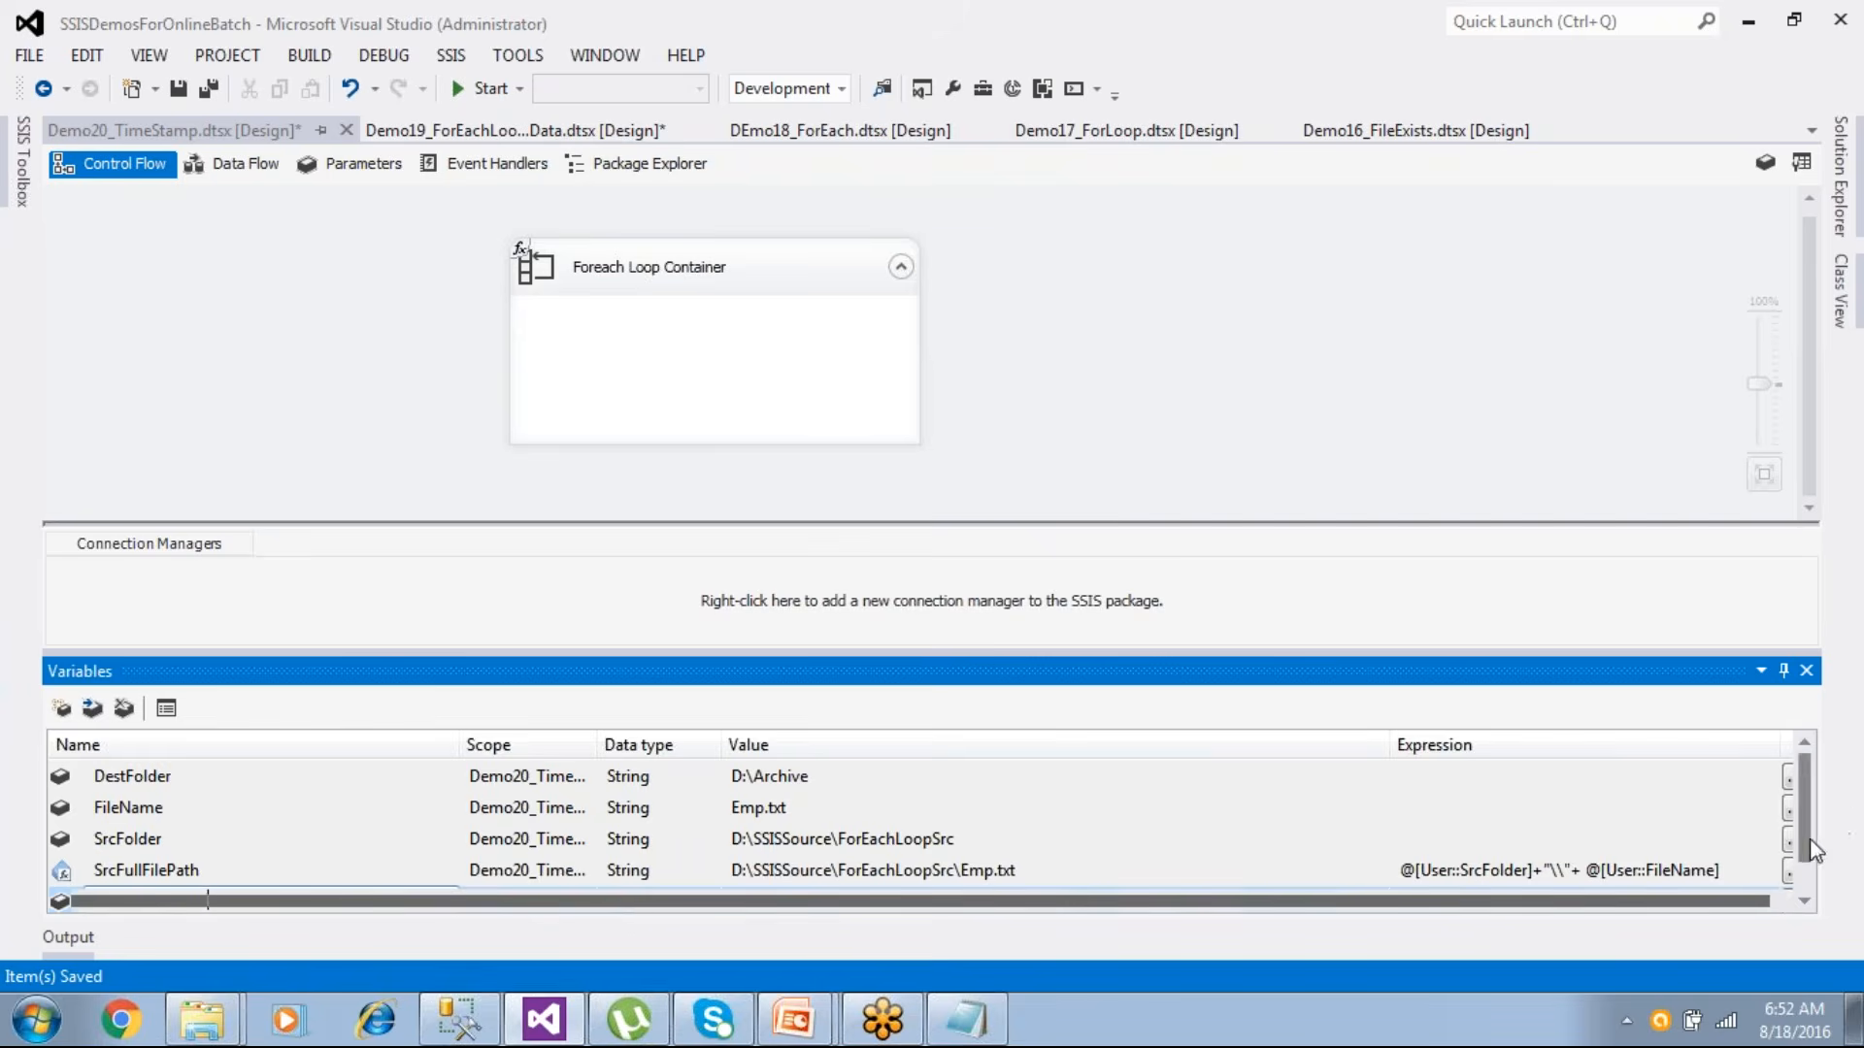
scroll(1807, 854, "down", 1)
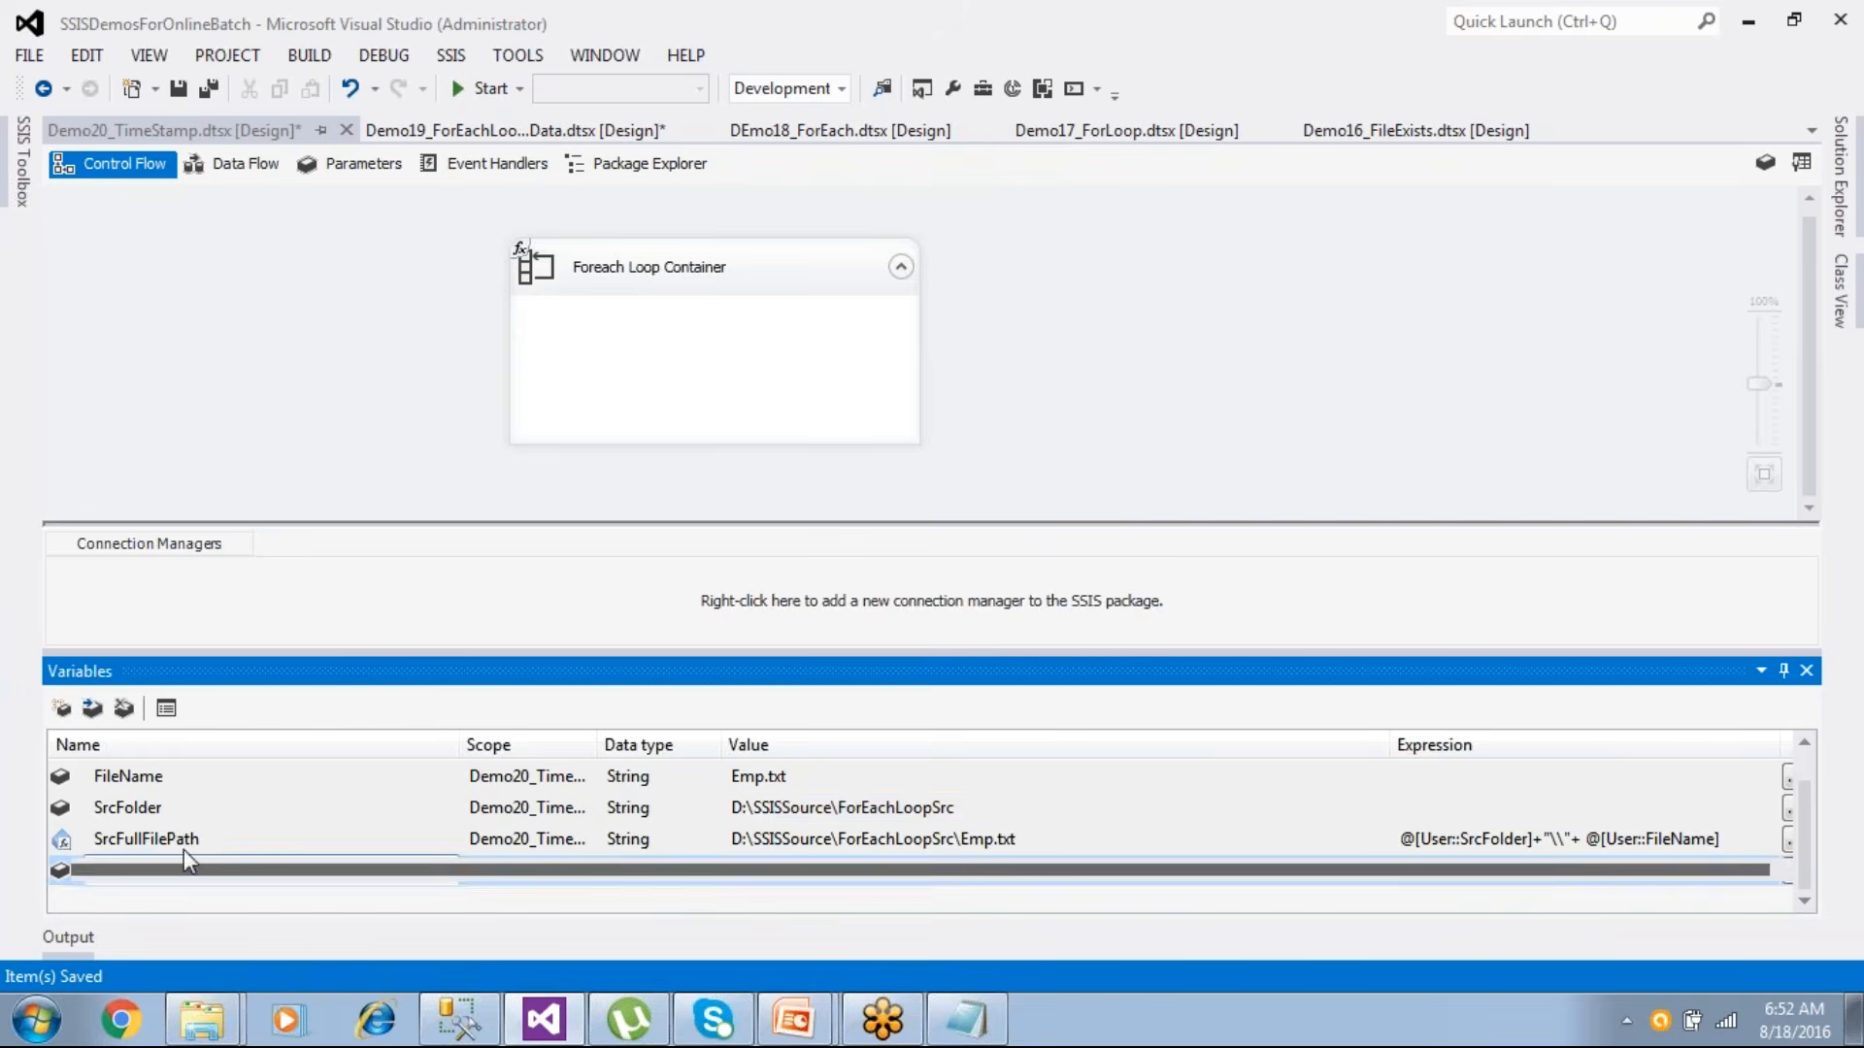
left_click(194, 807)
left_click(626, 871)
left_click(662, 872)
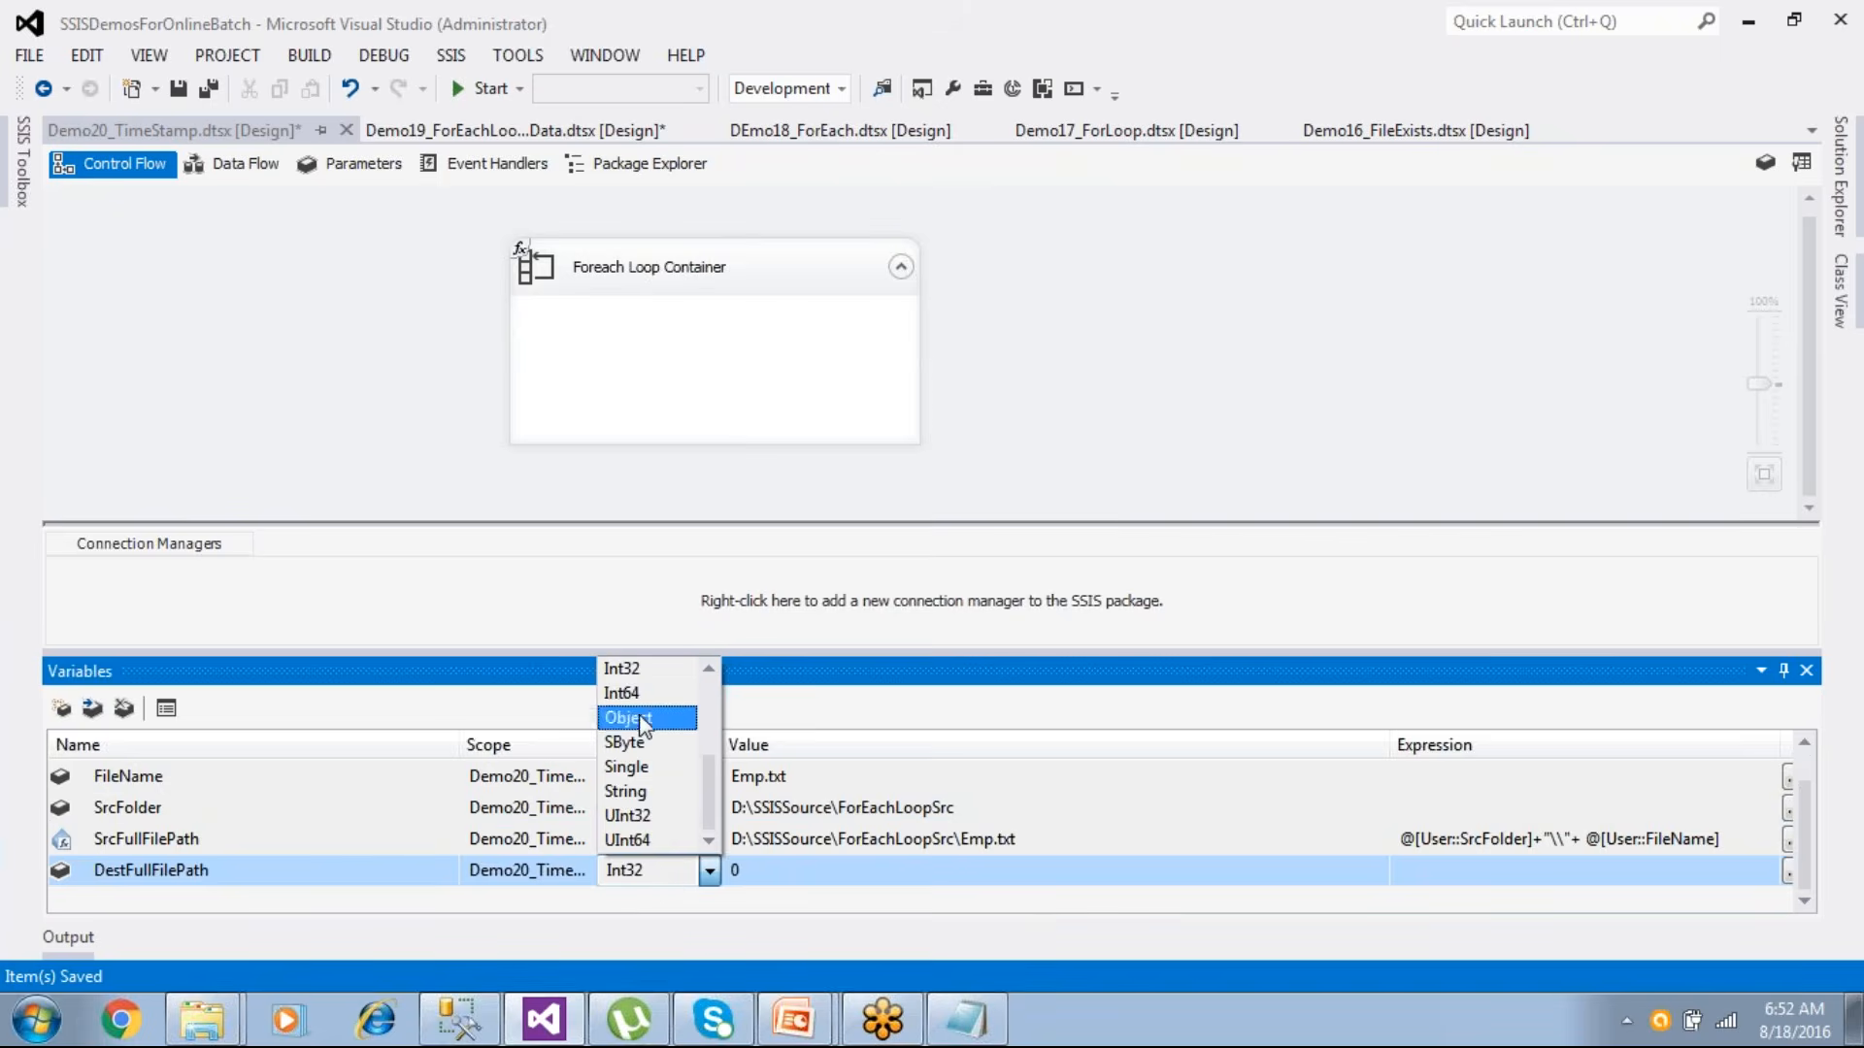
left_click(640, 793)
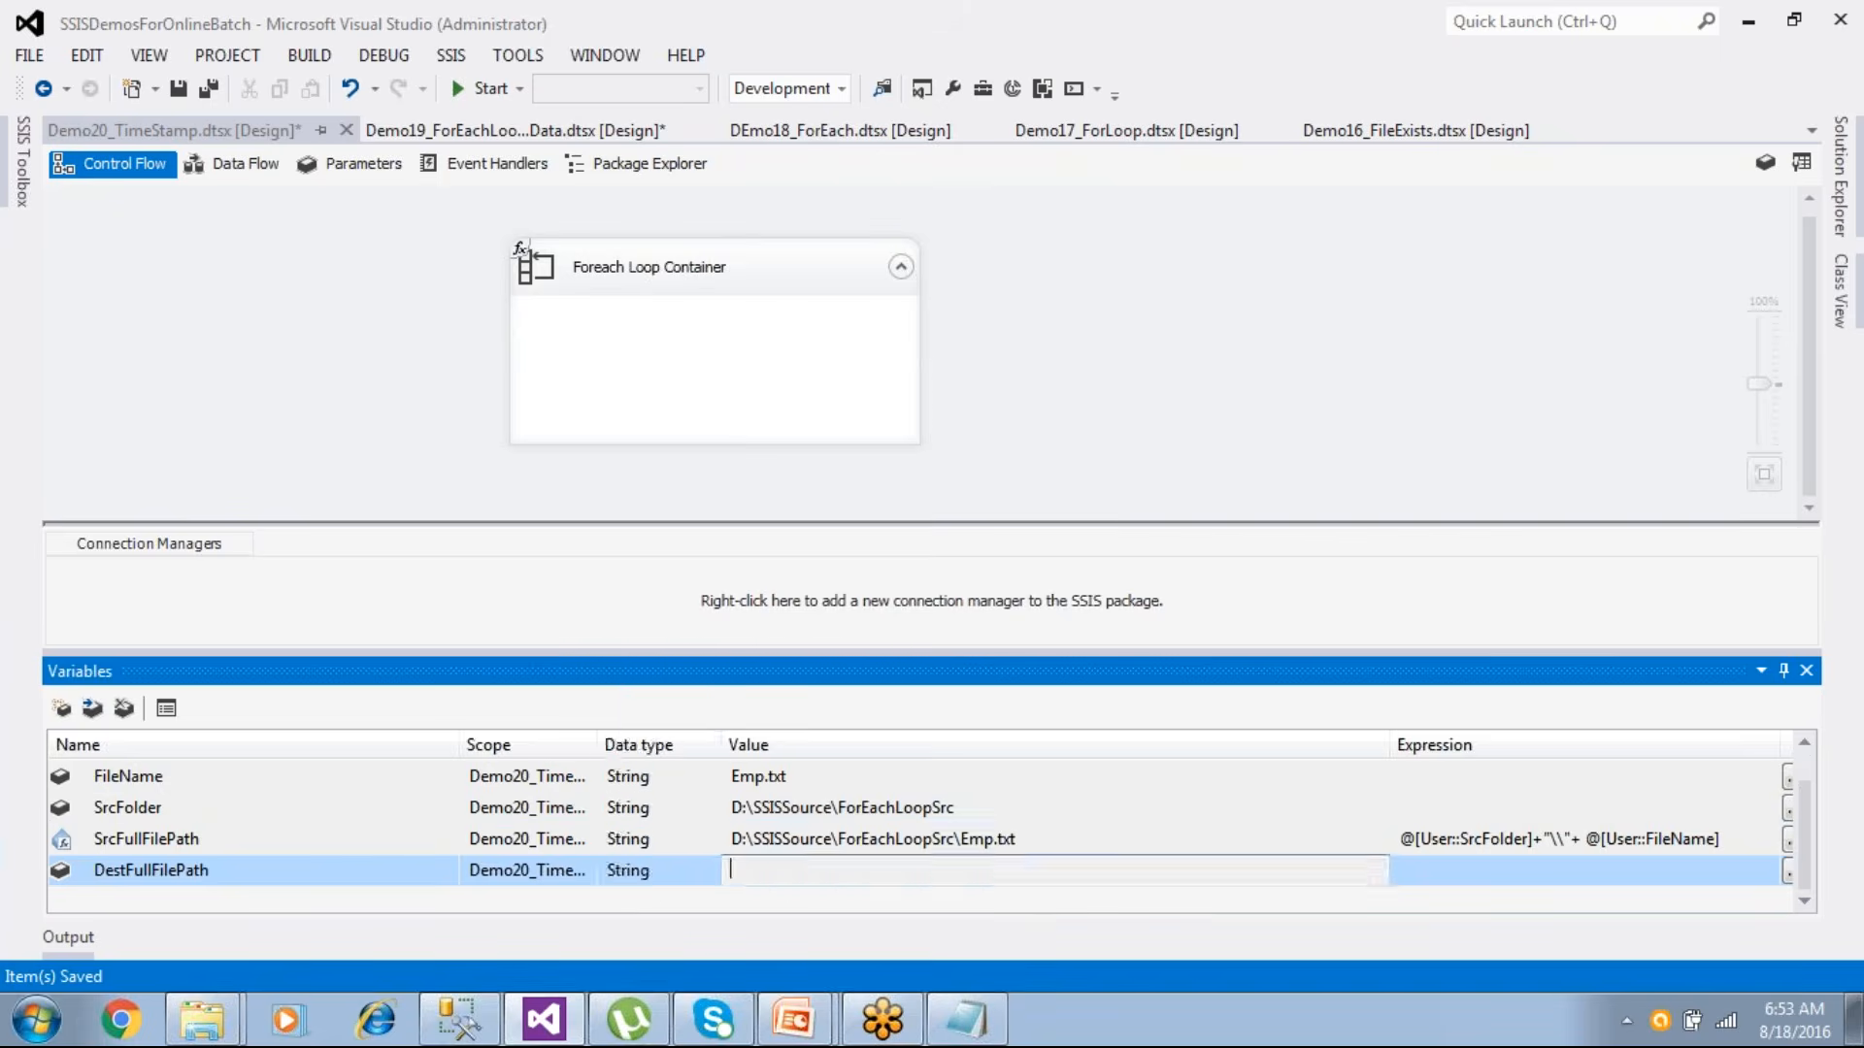
- Switch to the PowerPoint slide show, copy the full expression from the Expression – Date and Time slide's notes, and return to Visual Studio
mouse_move(796, 1021)
left_click(807, 955)
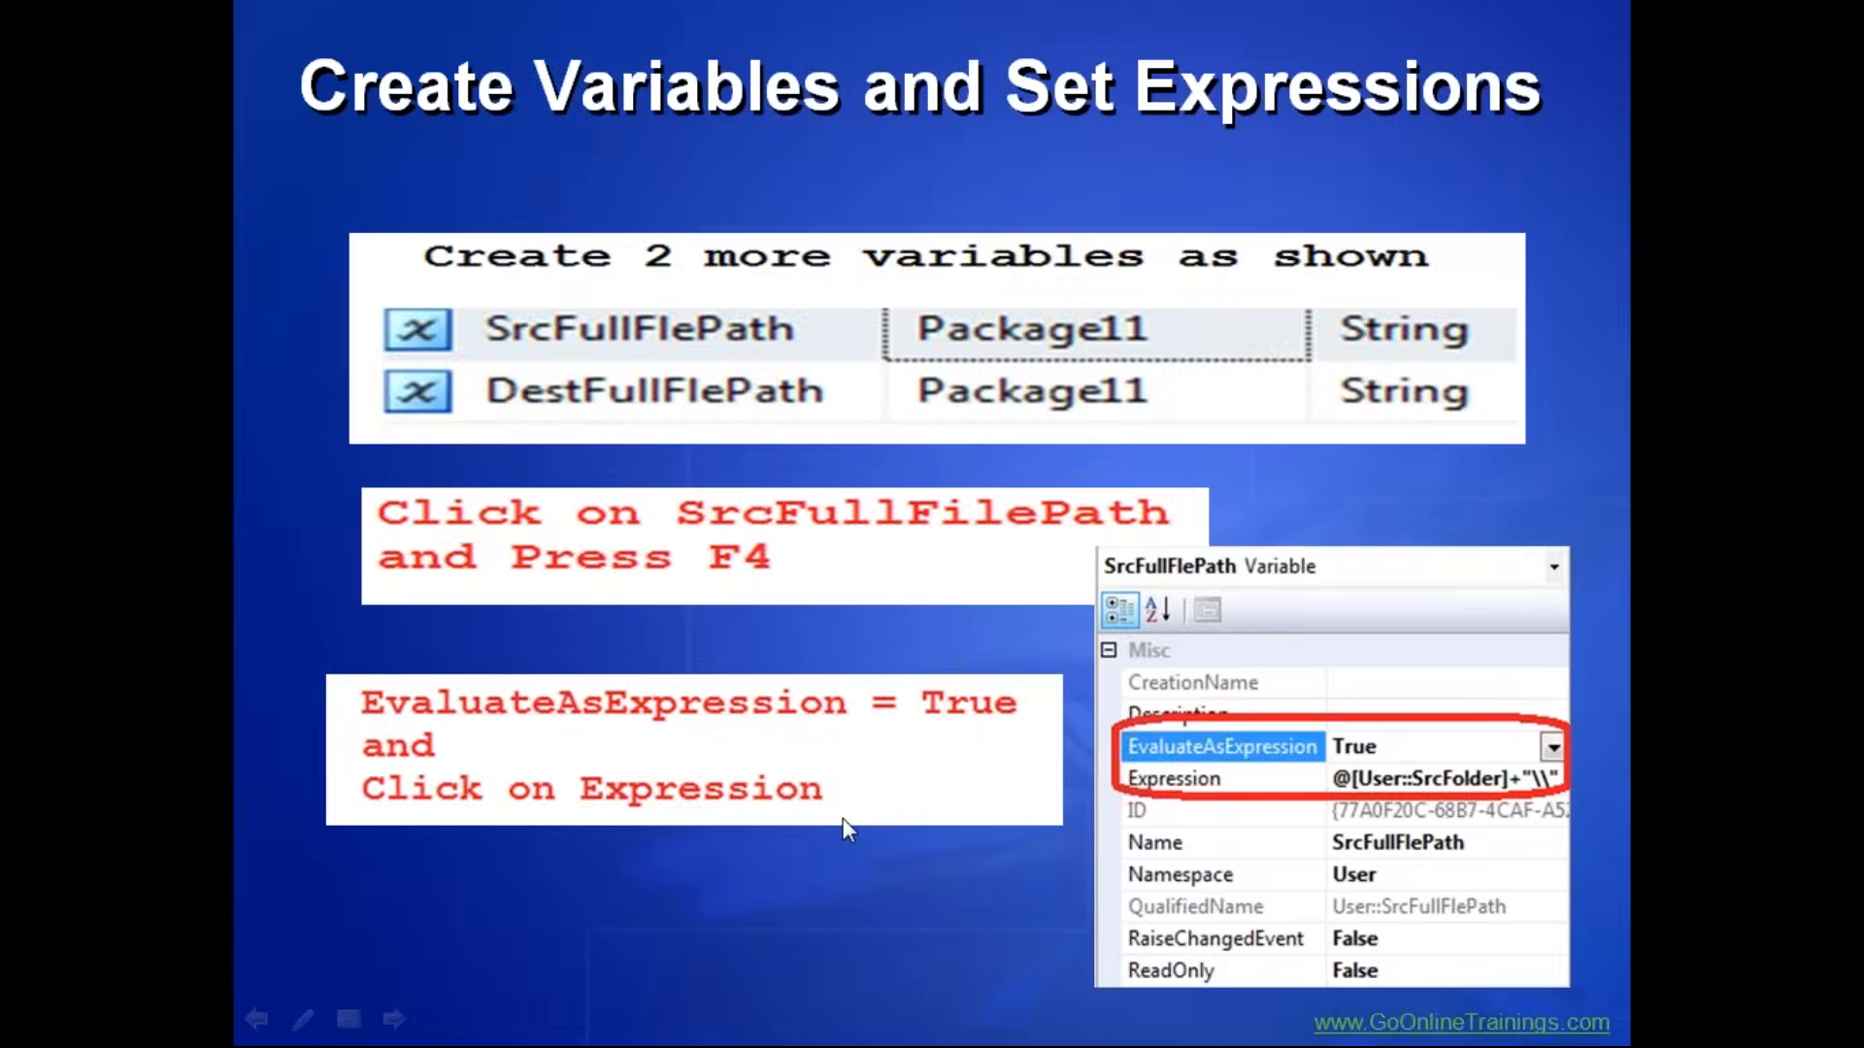
key("Right")
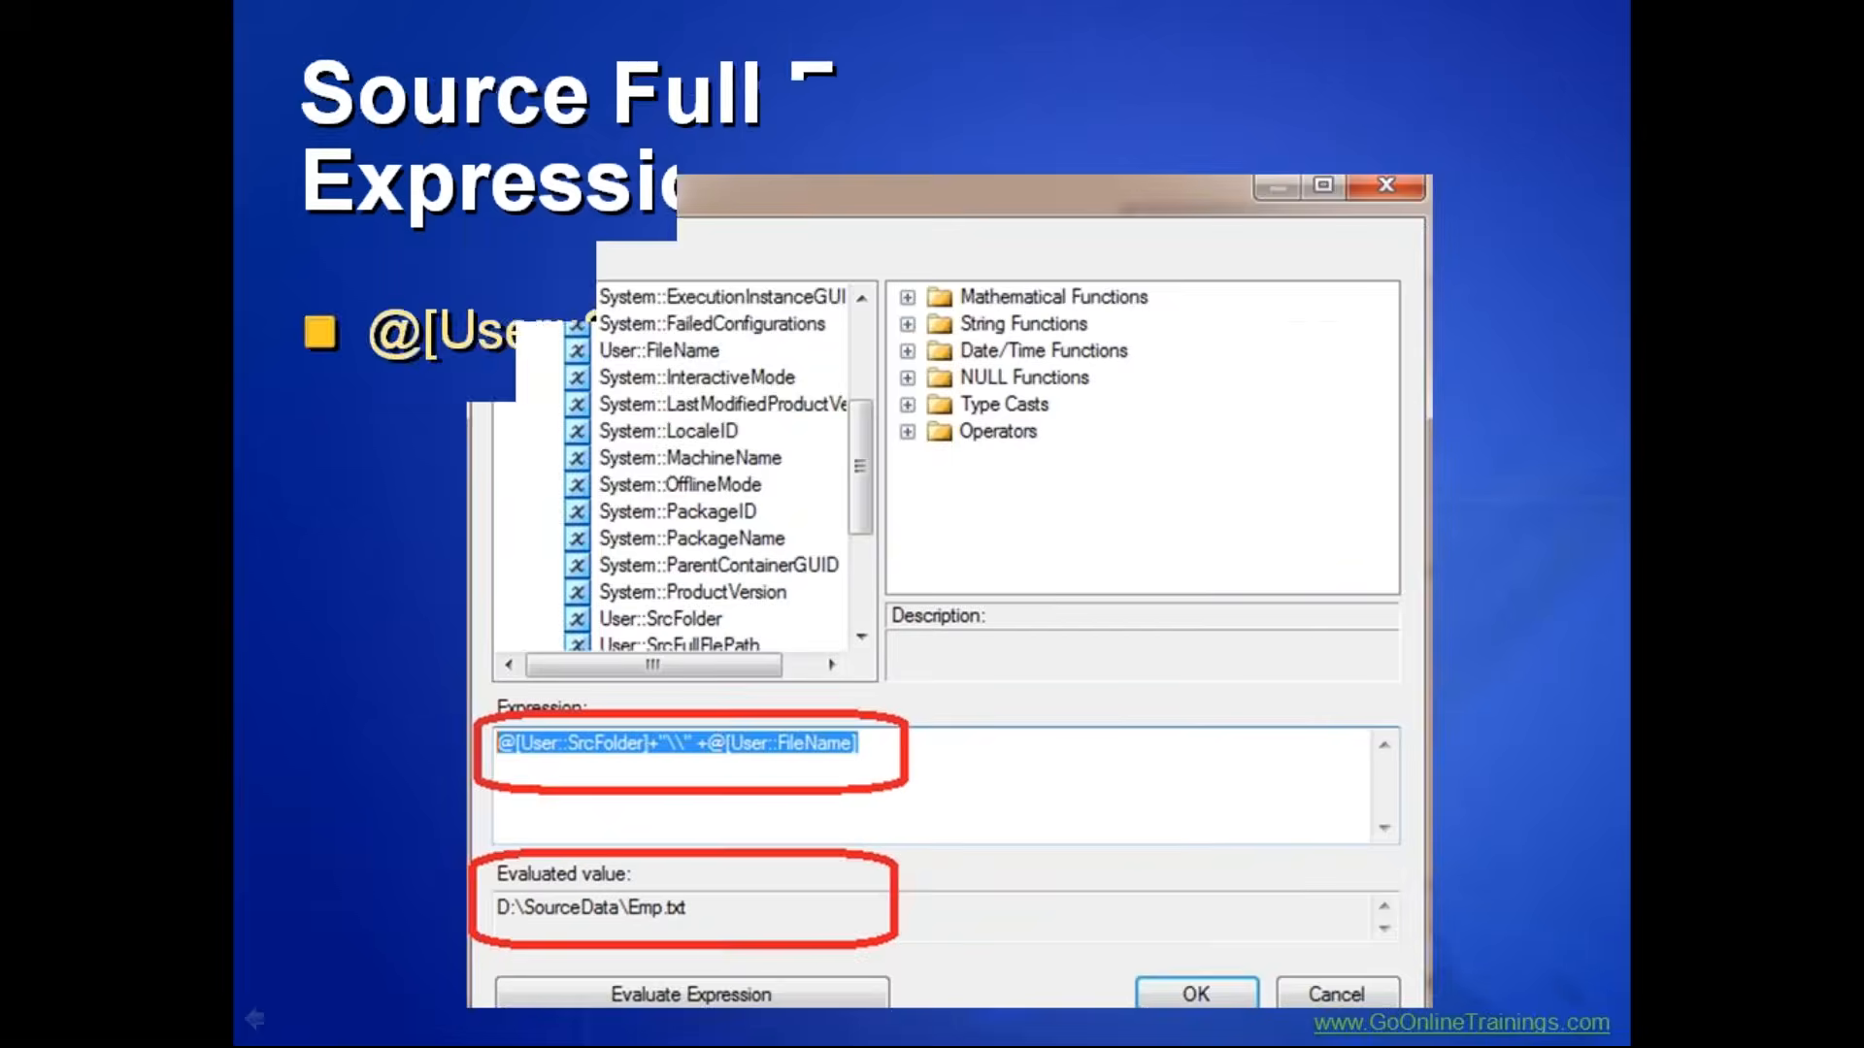
key("Right")
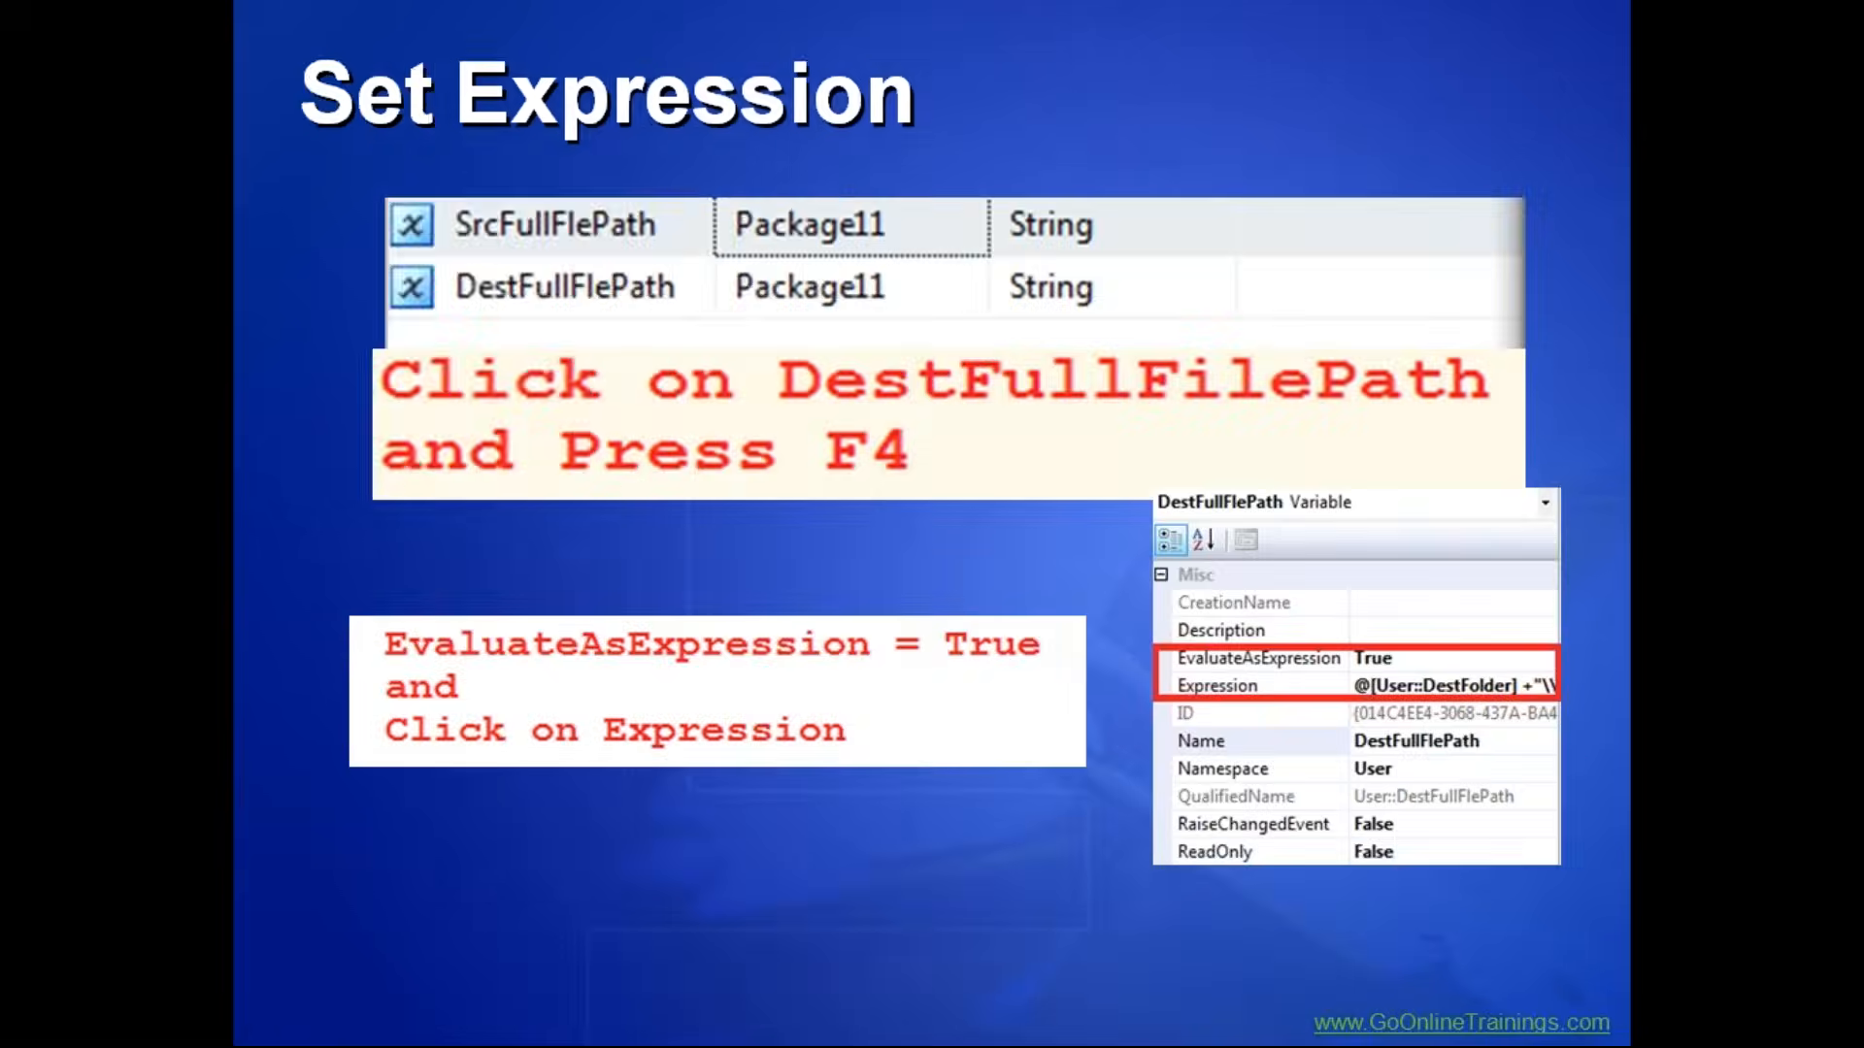
key("Right")
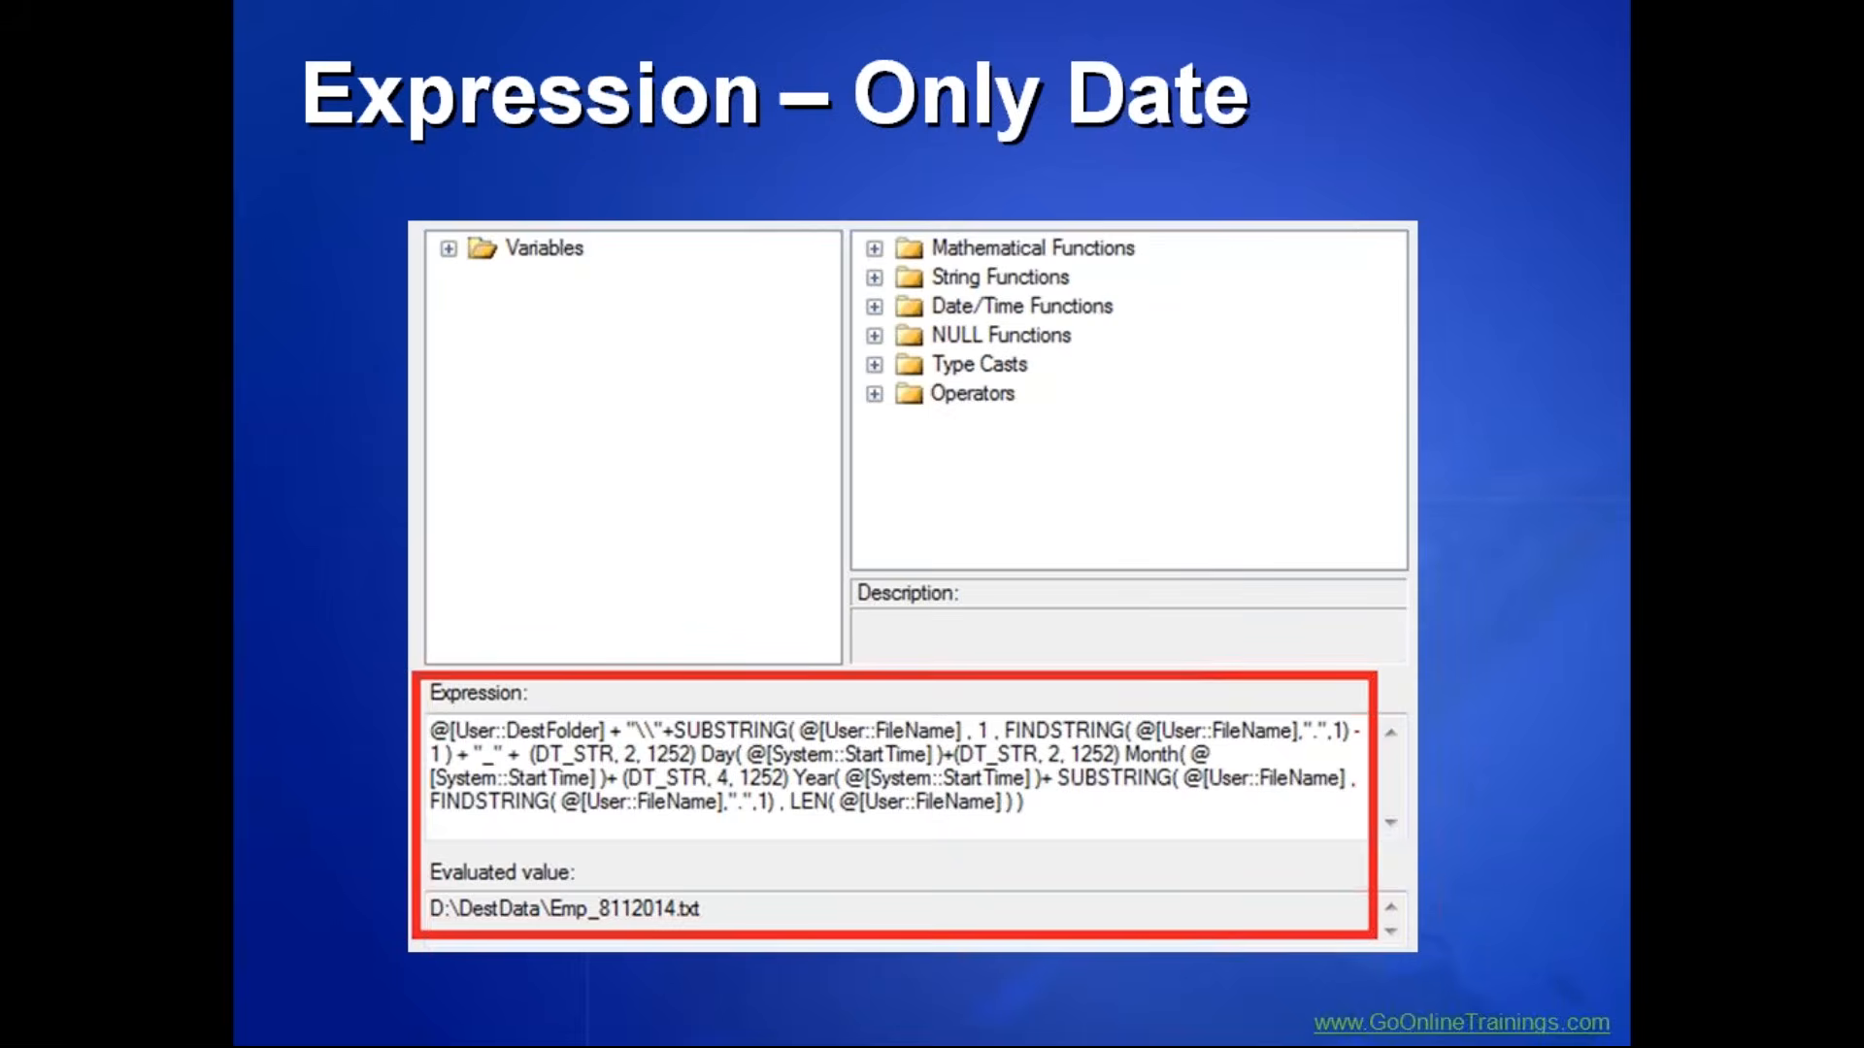
key("Right")
key("Escape")
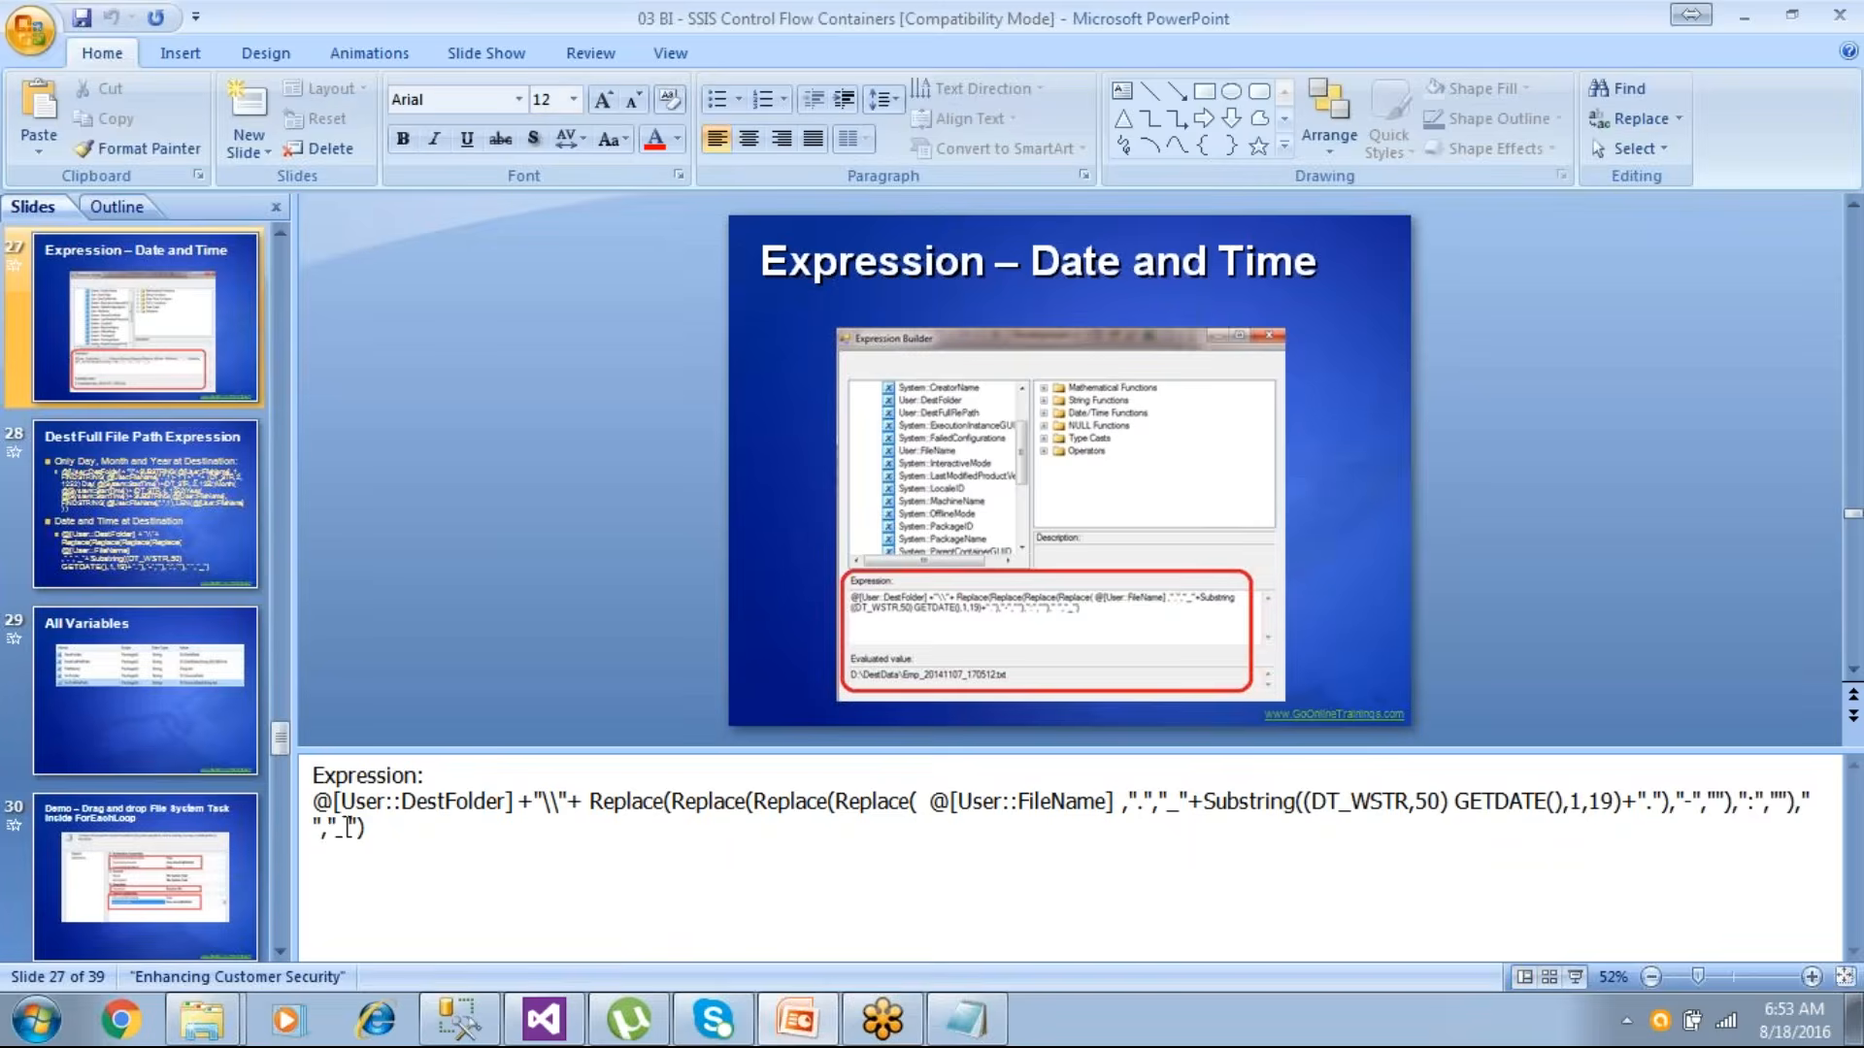
triple_click(347, 825)
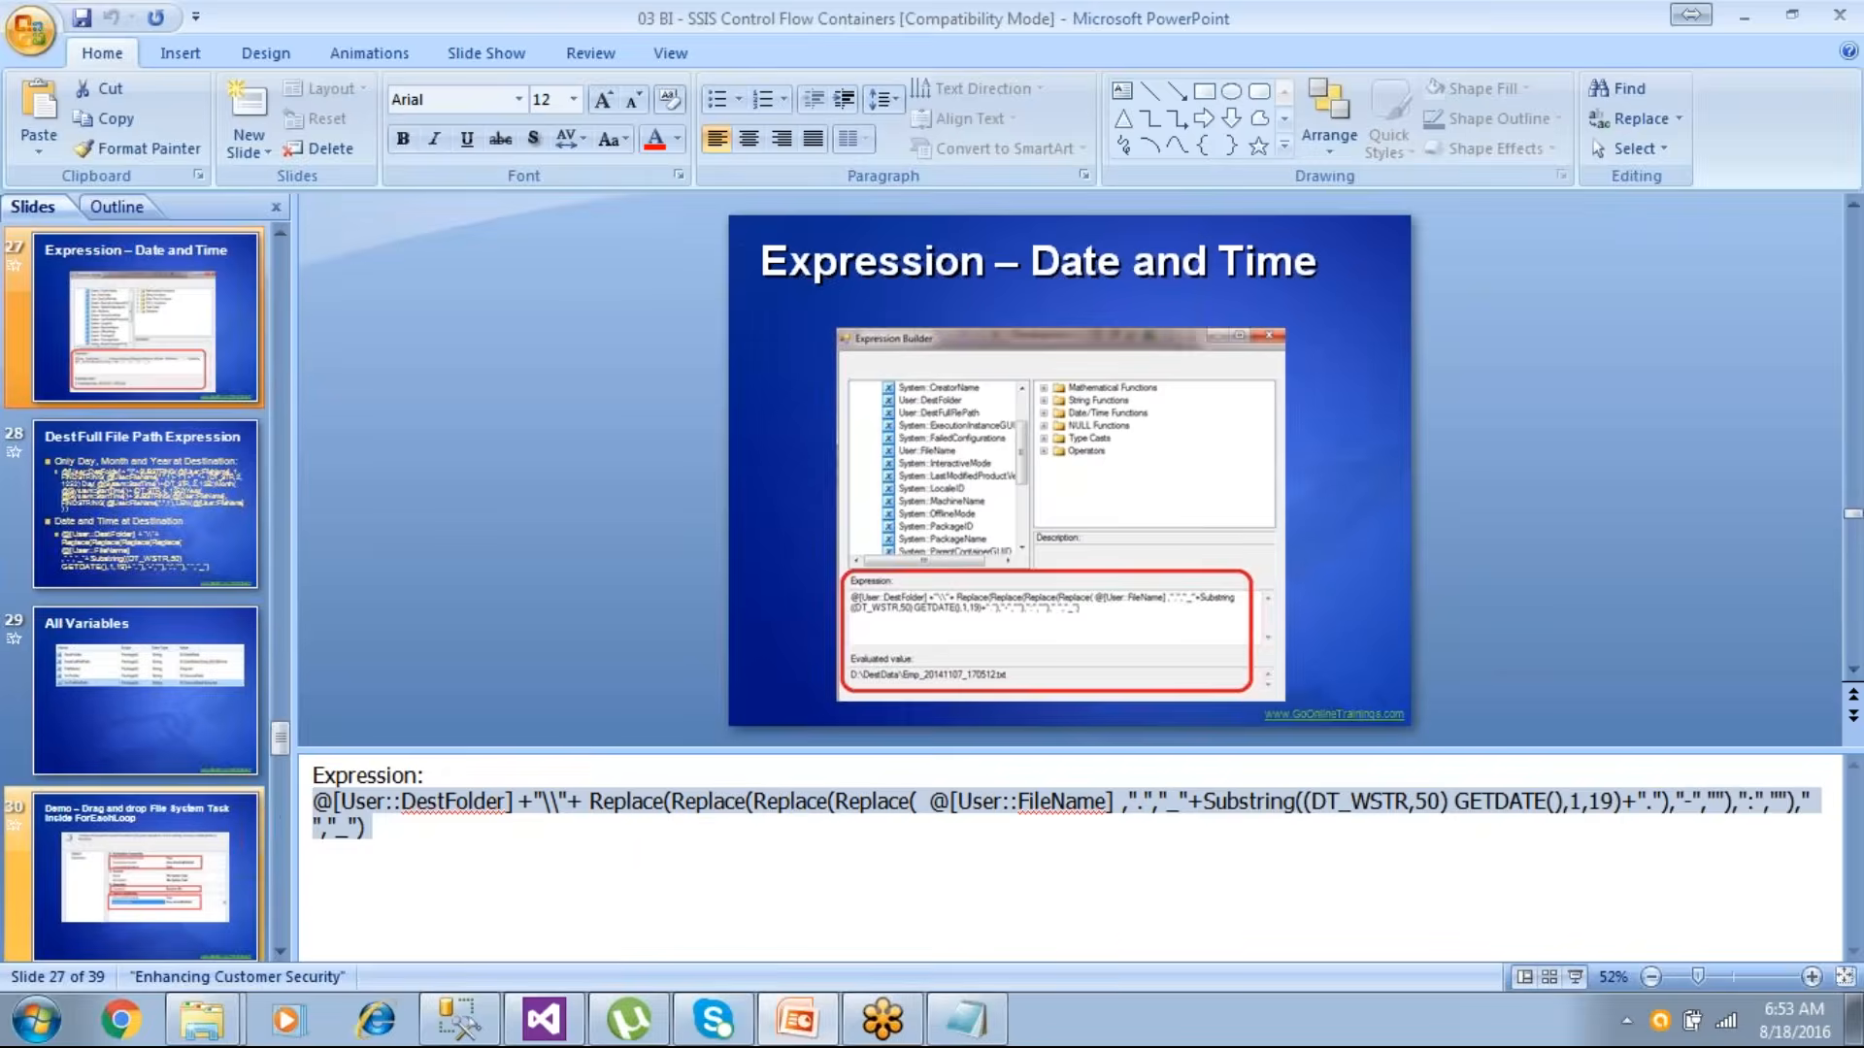
key("alt+Tab")
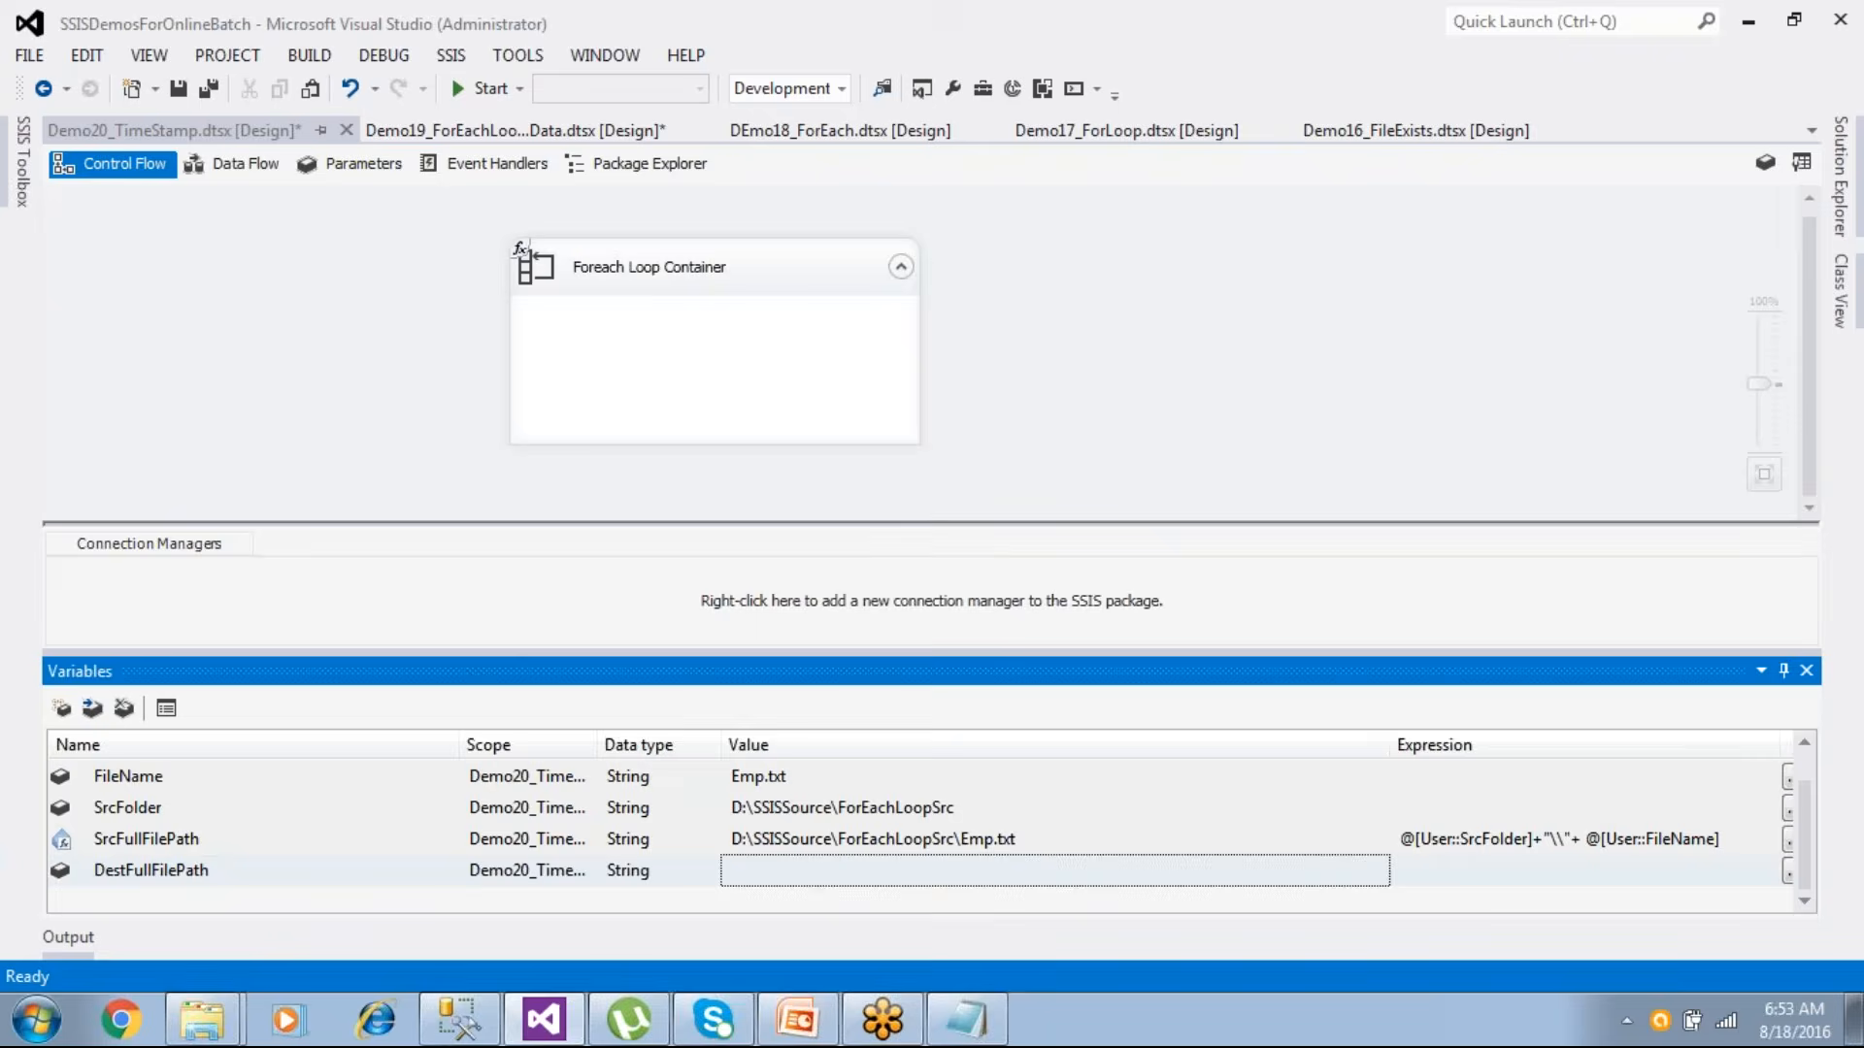
- Paste the copied date-and-time expression built on @[User::DestFolder] and @[User::FileName] as DestFullFilePath's expression and evaluate it
left_click(833, 867)
left_click(1594, 874)
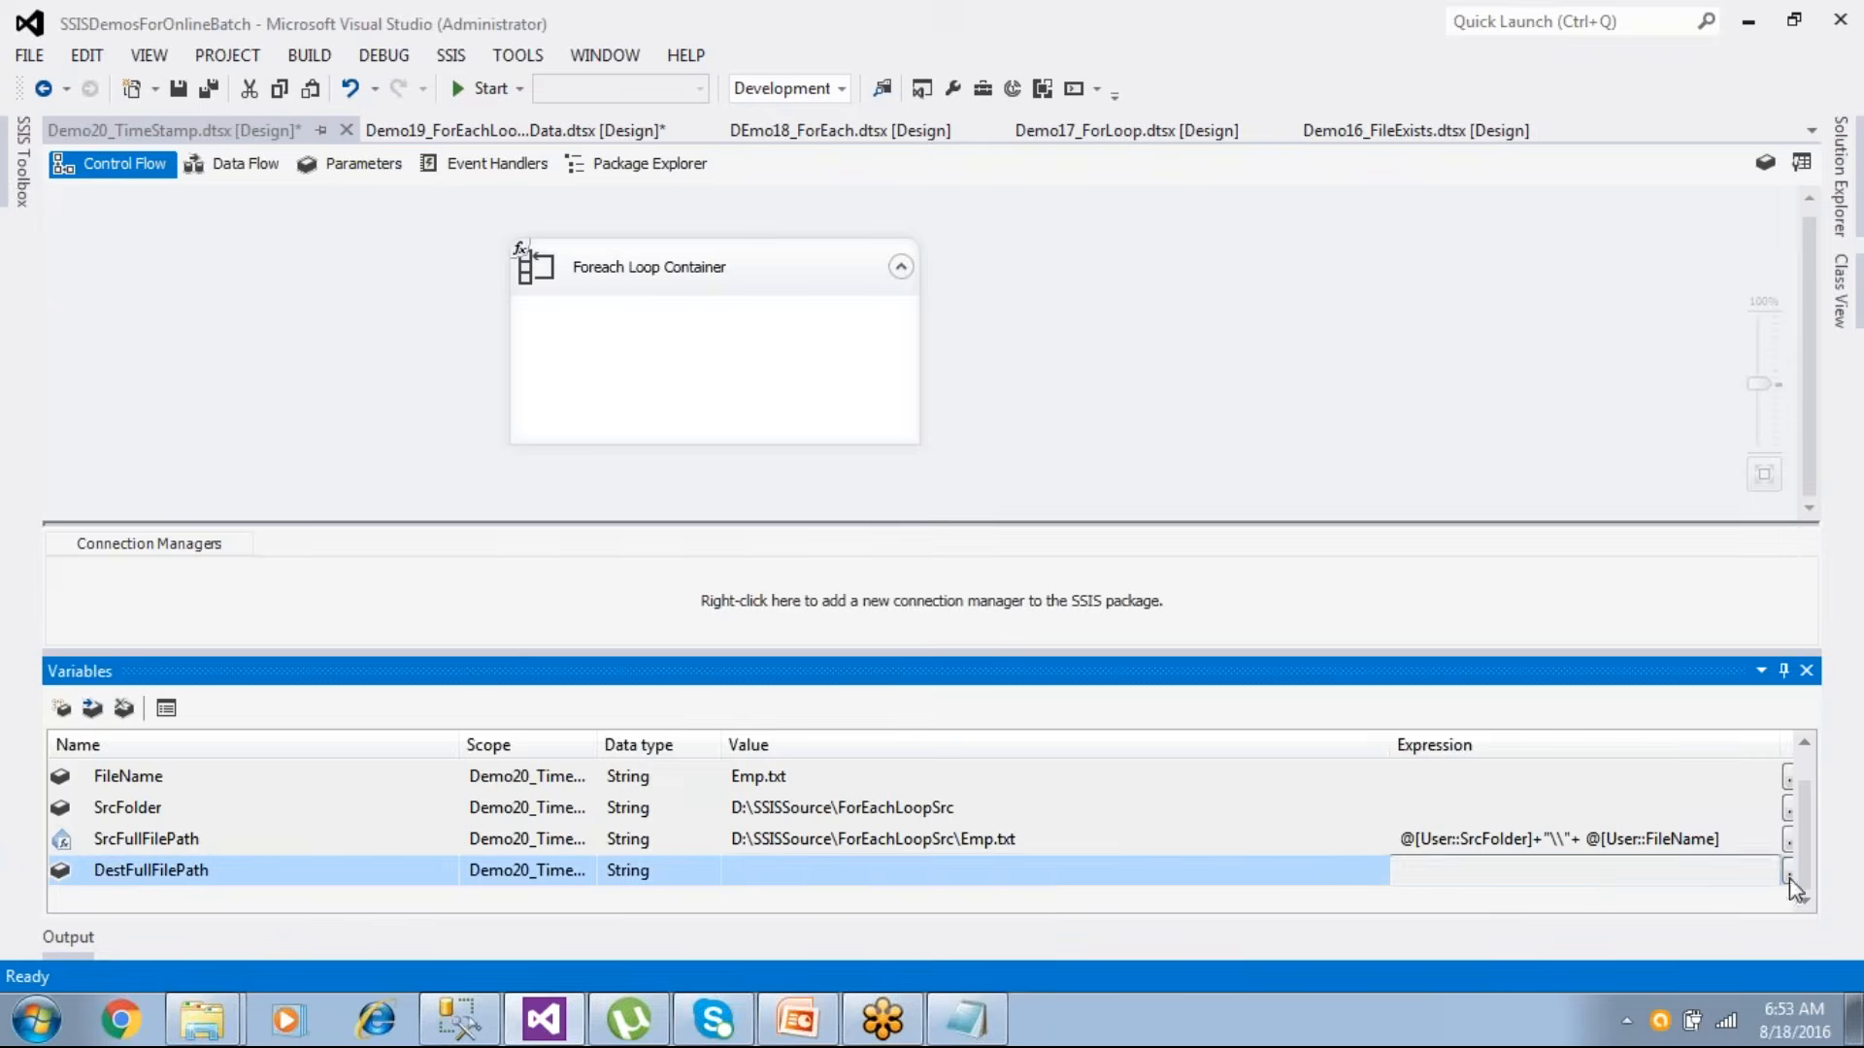
left_click(1788, 877)
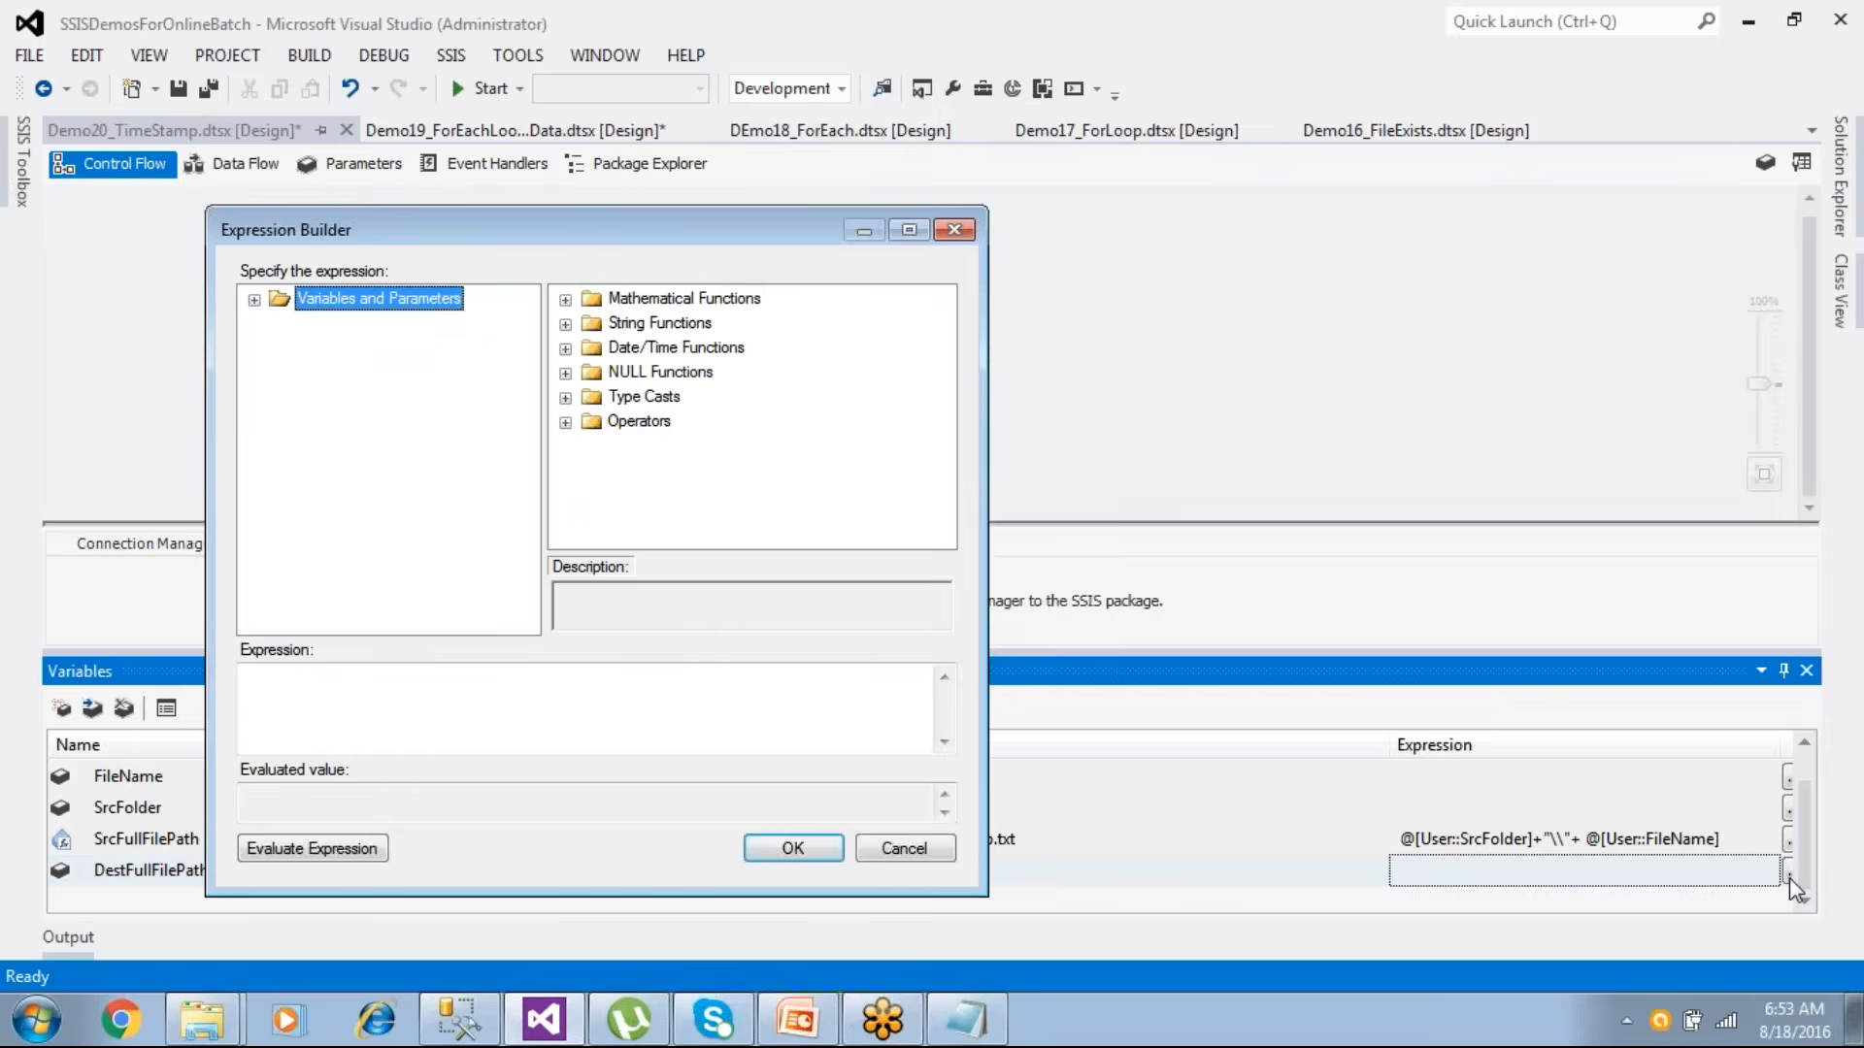
left_click(424, 716)
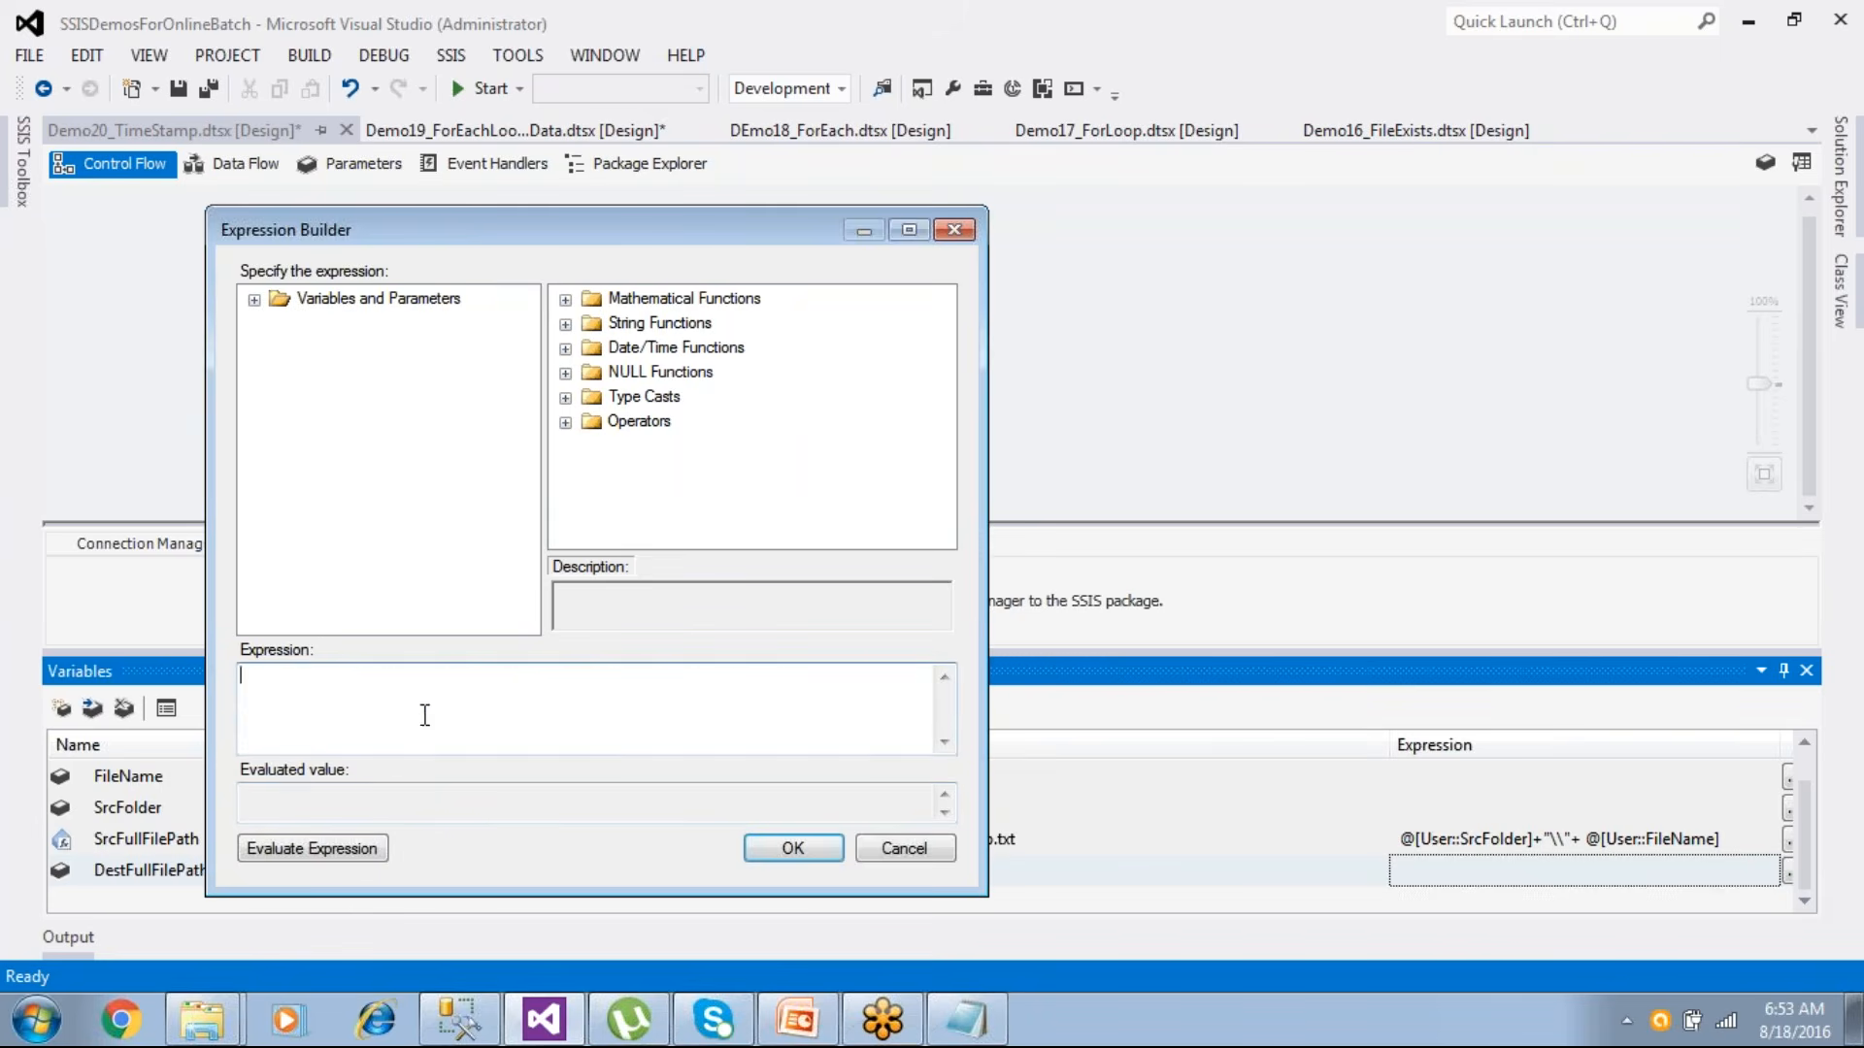
type("@[User::DestFolder] +\"\\\\\"+ Replace(Replace(Replace(Replace( @[User::FileName] ,\".\",\"_\"+Substring ((DT_WSTR,50) GETDATE(),1,19)+\".\"),\"-\",\"\"),\":\",\"\"),\" \",\"_\")")
left_click(323, 854)
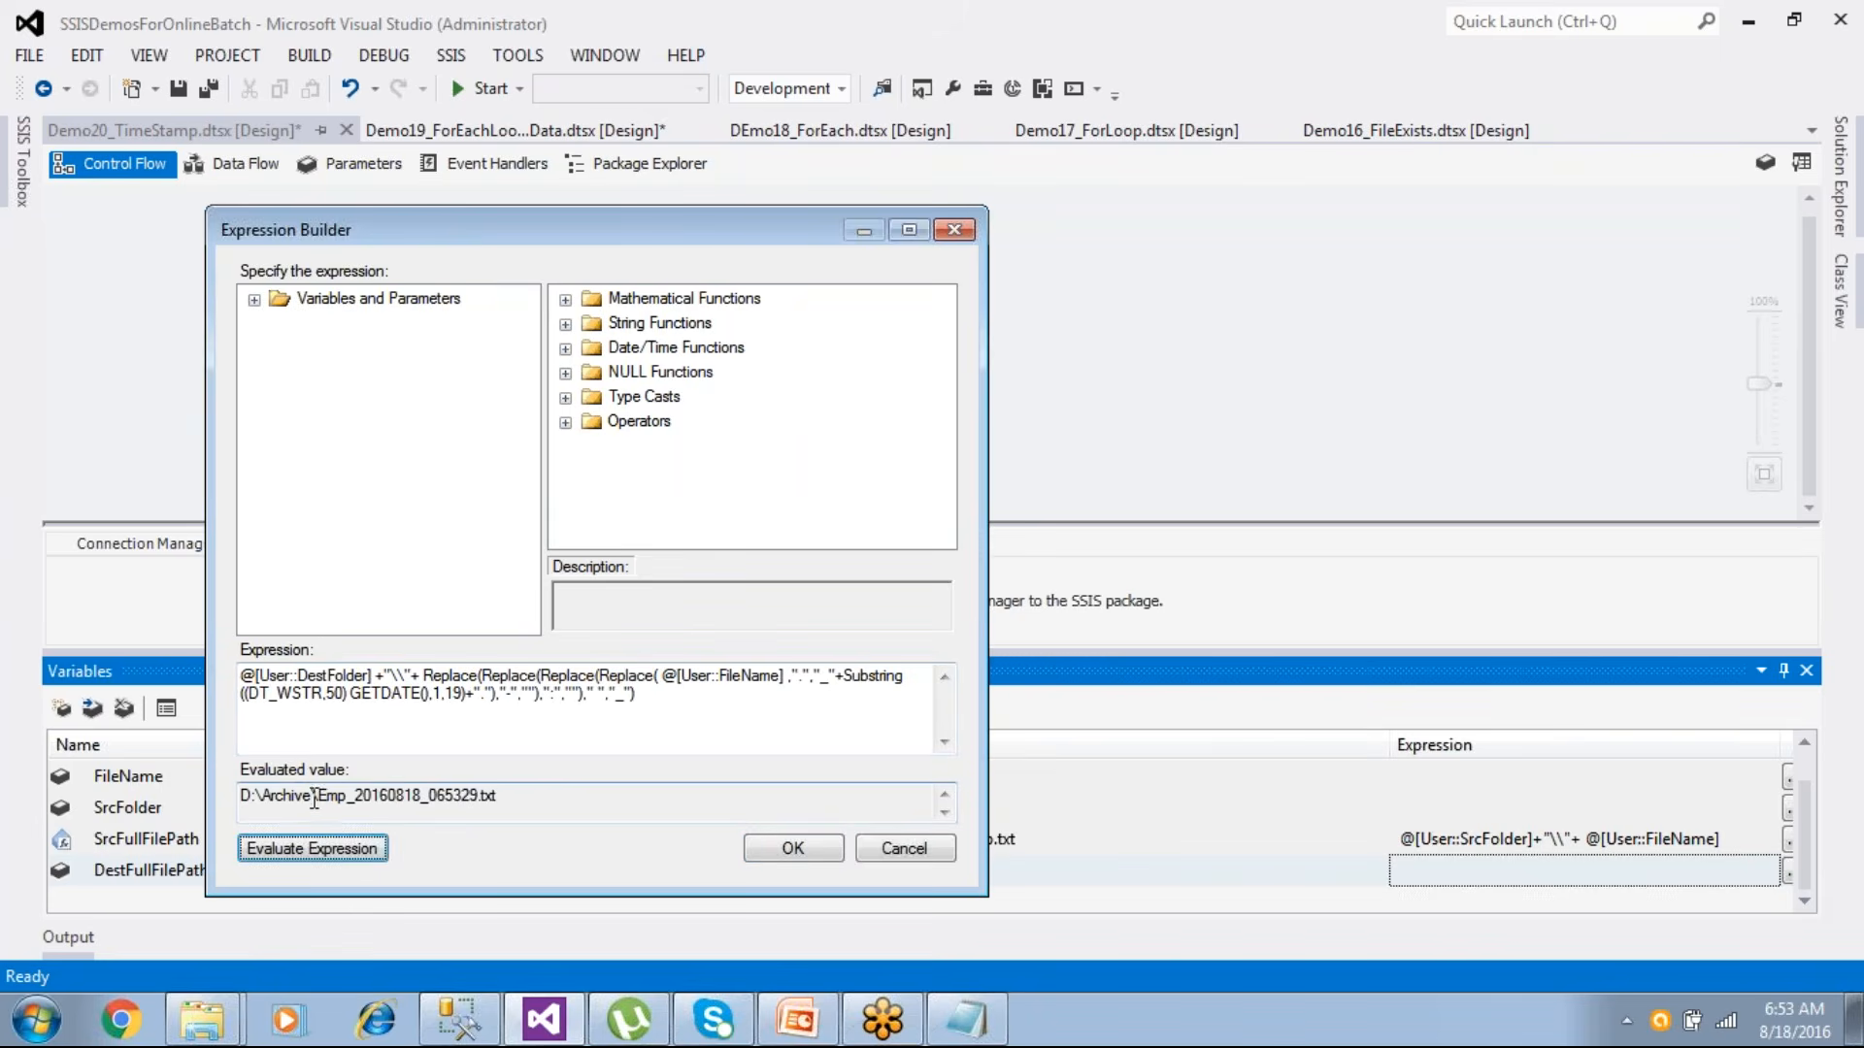
- Examine the folder separator and GETDATE() parts of the expression and the timestamp portion of its evaluated path
left_click_drag(236, 791, 313, 794)
left_click_drag(298, 678, 406, 676)
left_click(408, 726)
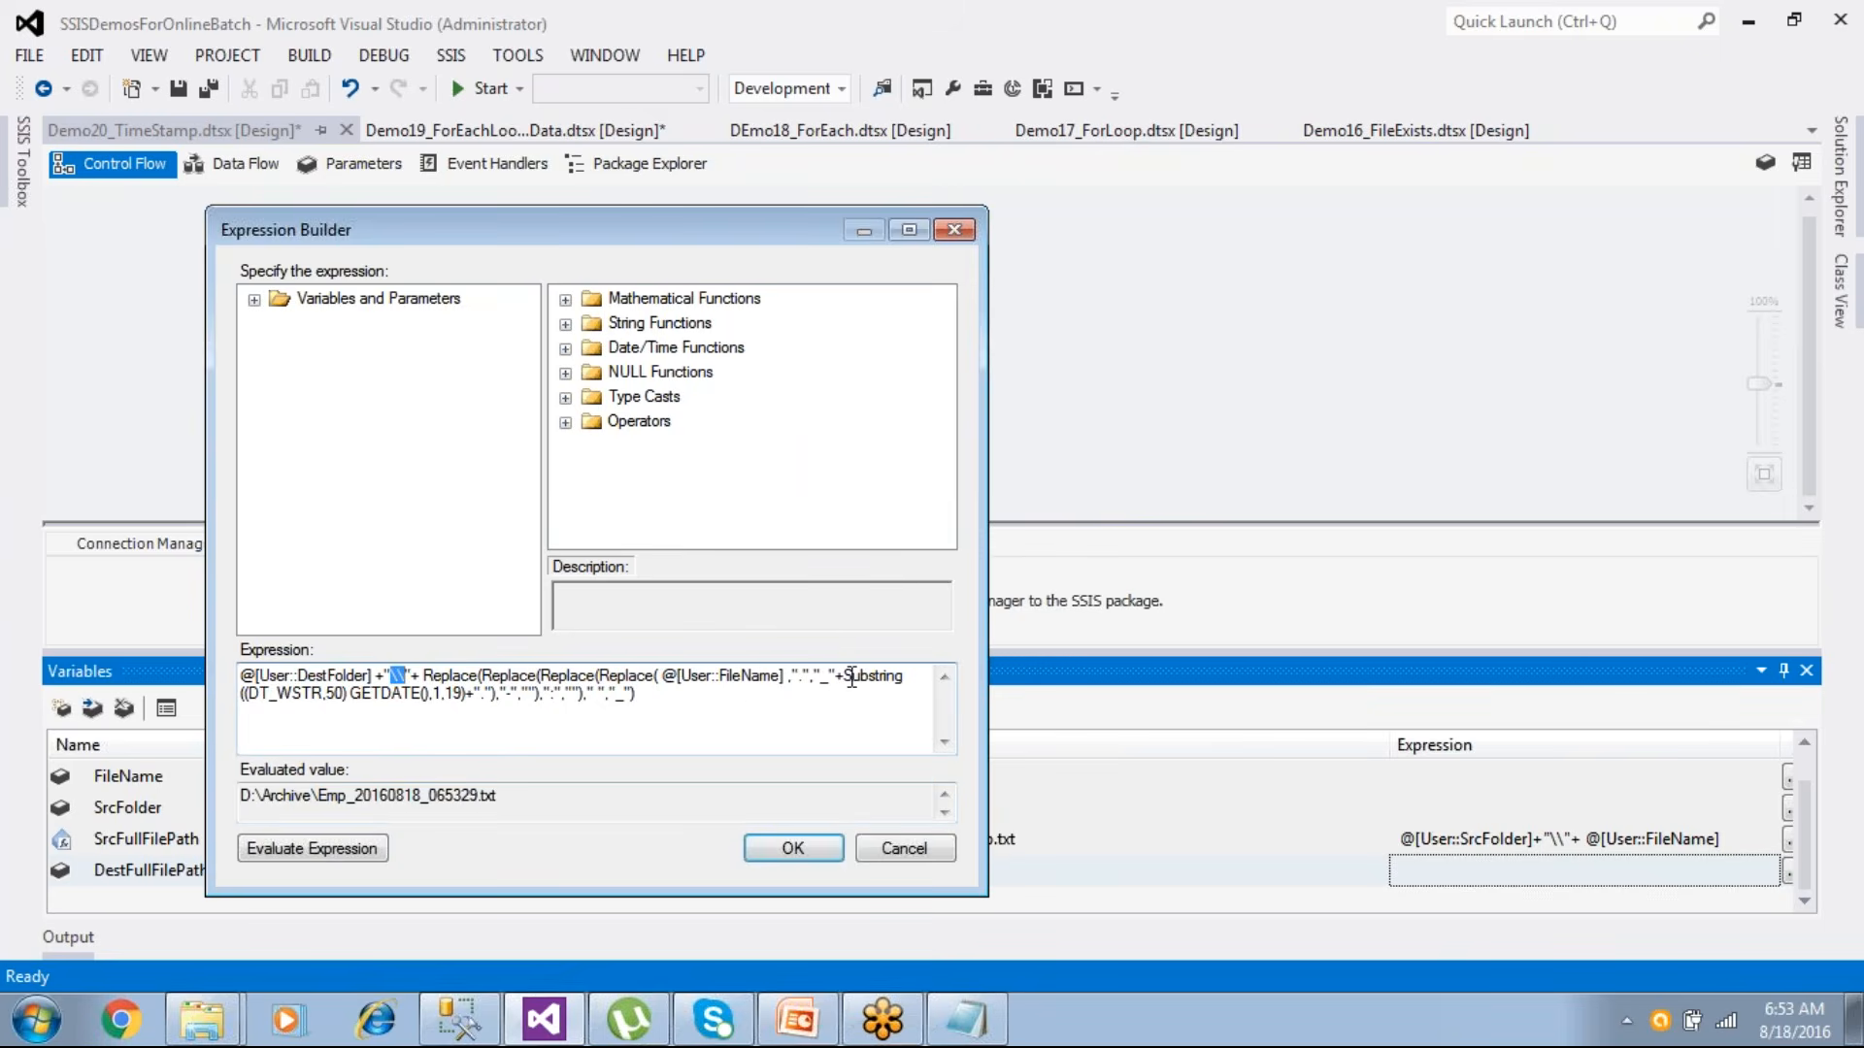
left_click_drag(362, 695, 512, 695)
left_click(457, 745)
left_click(551, 710)
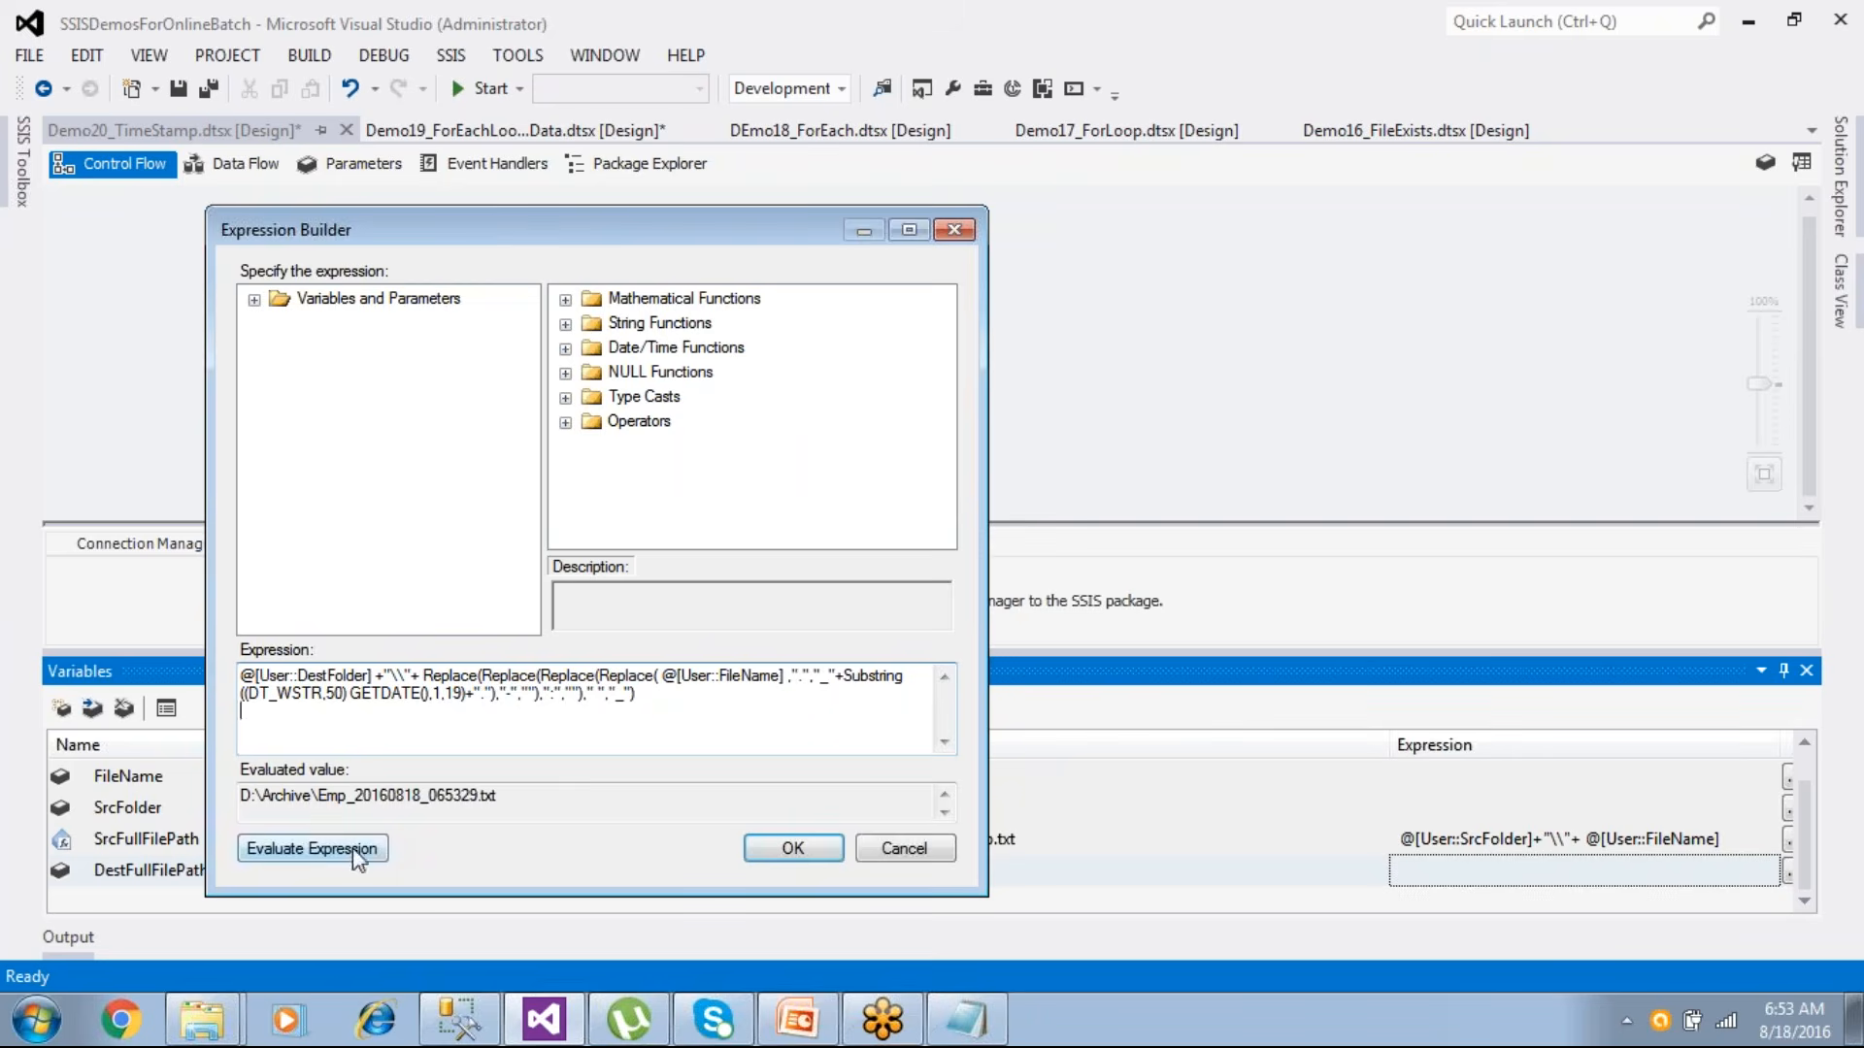
left_click_drag(666, 701, 192, 676)
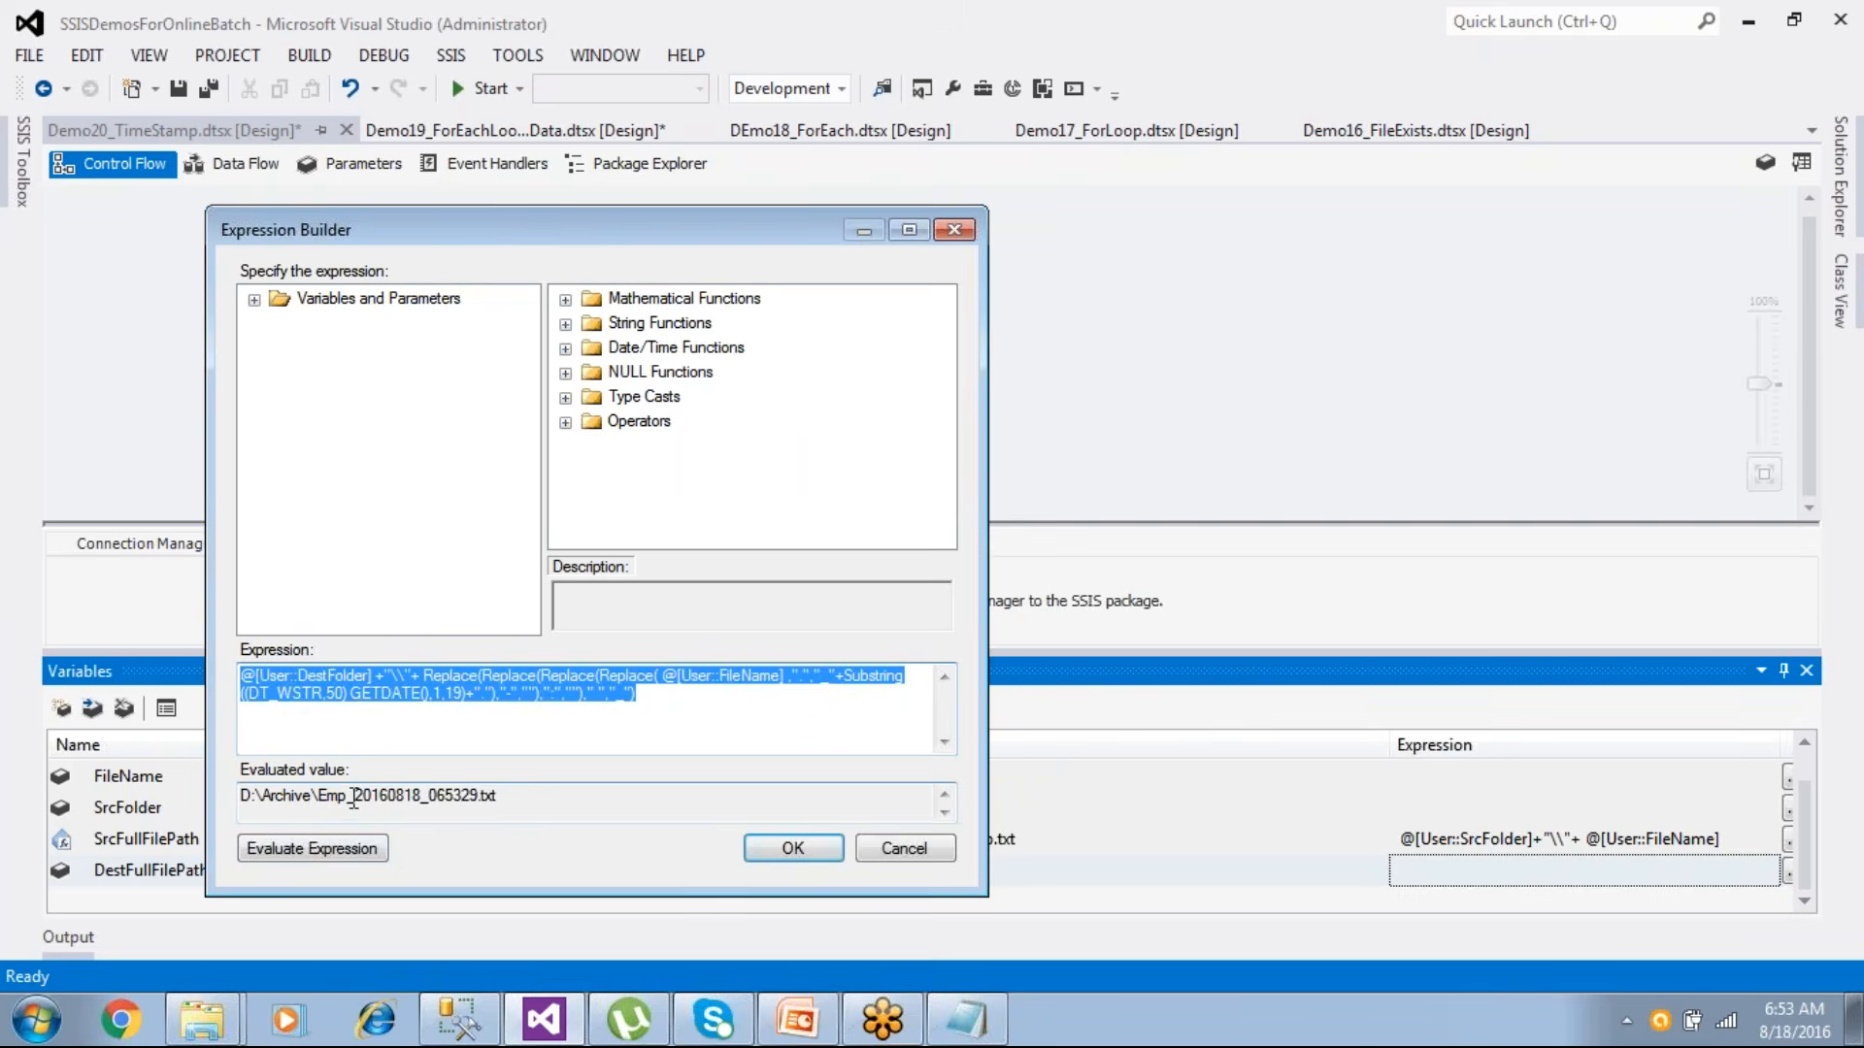
left_click(320, 797)
left_click_drag(357, 798, 505, 793)
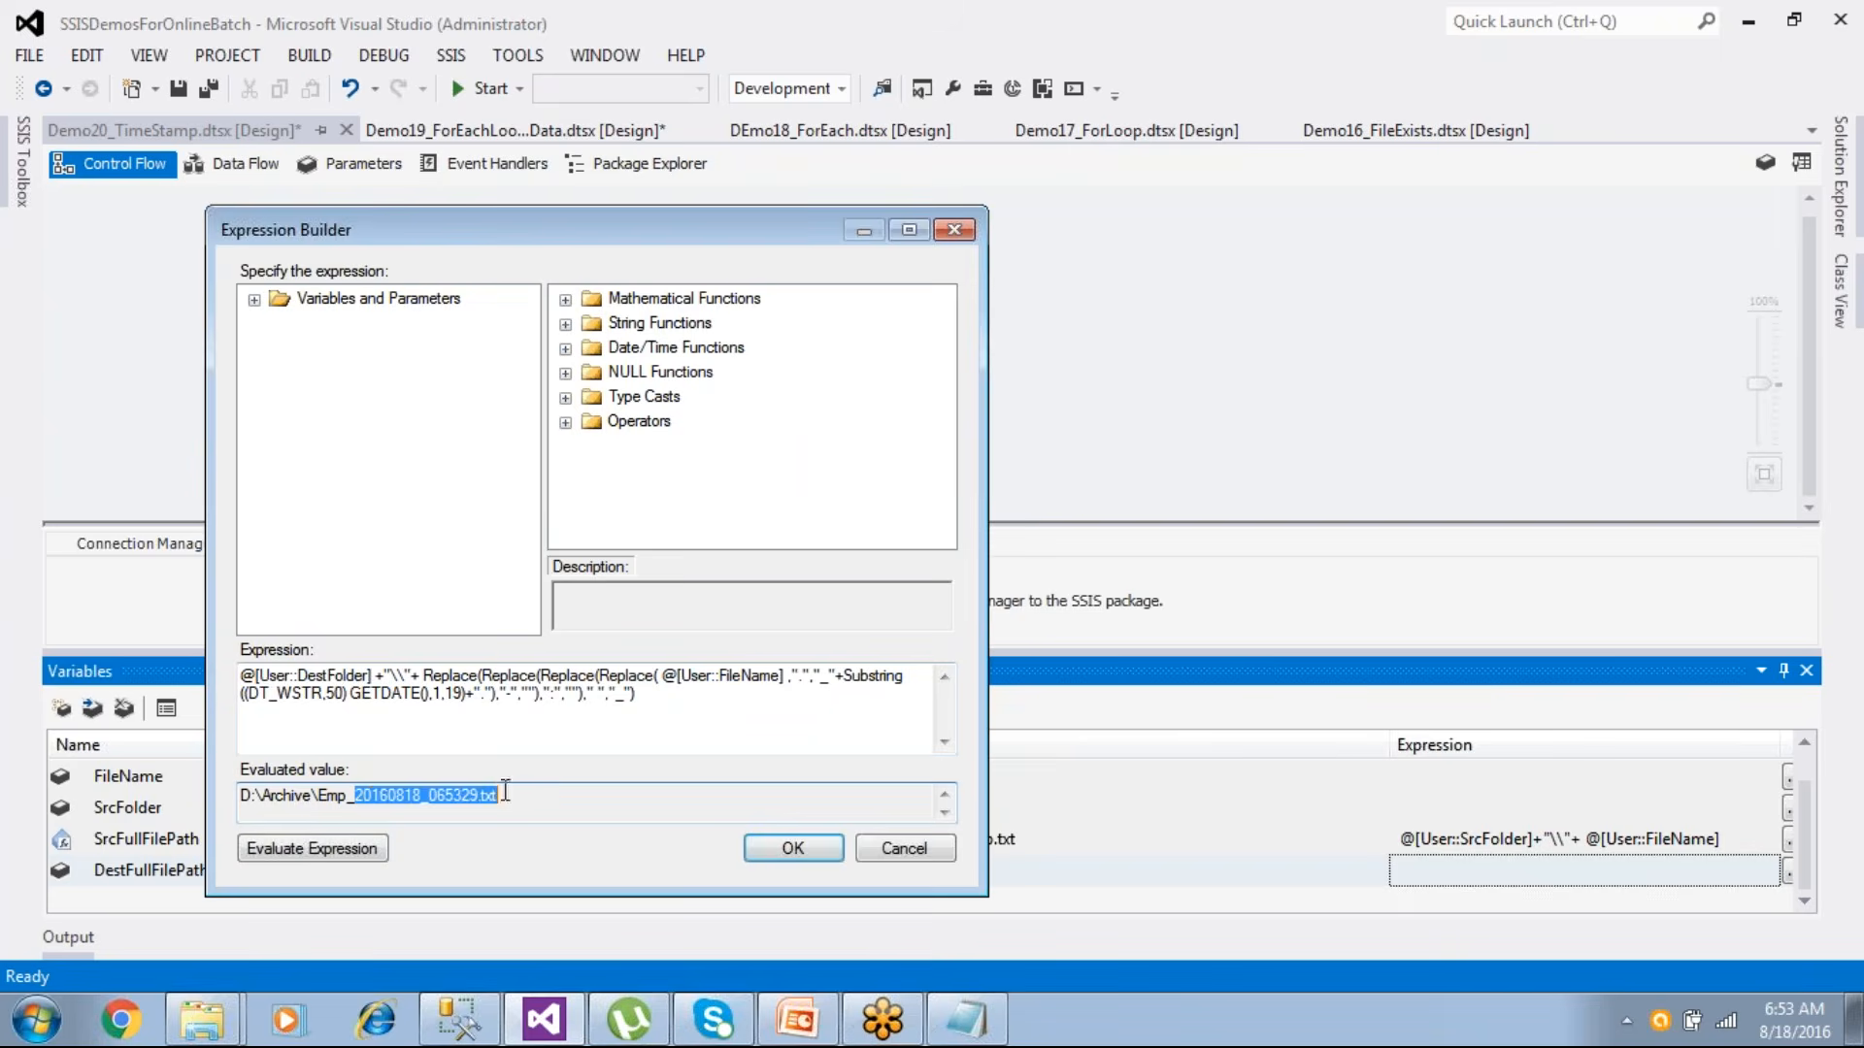
left_click(385, 798)
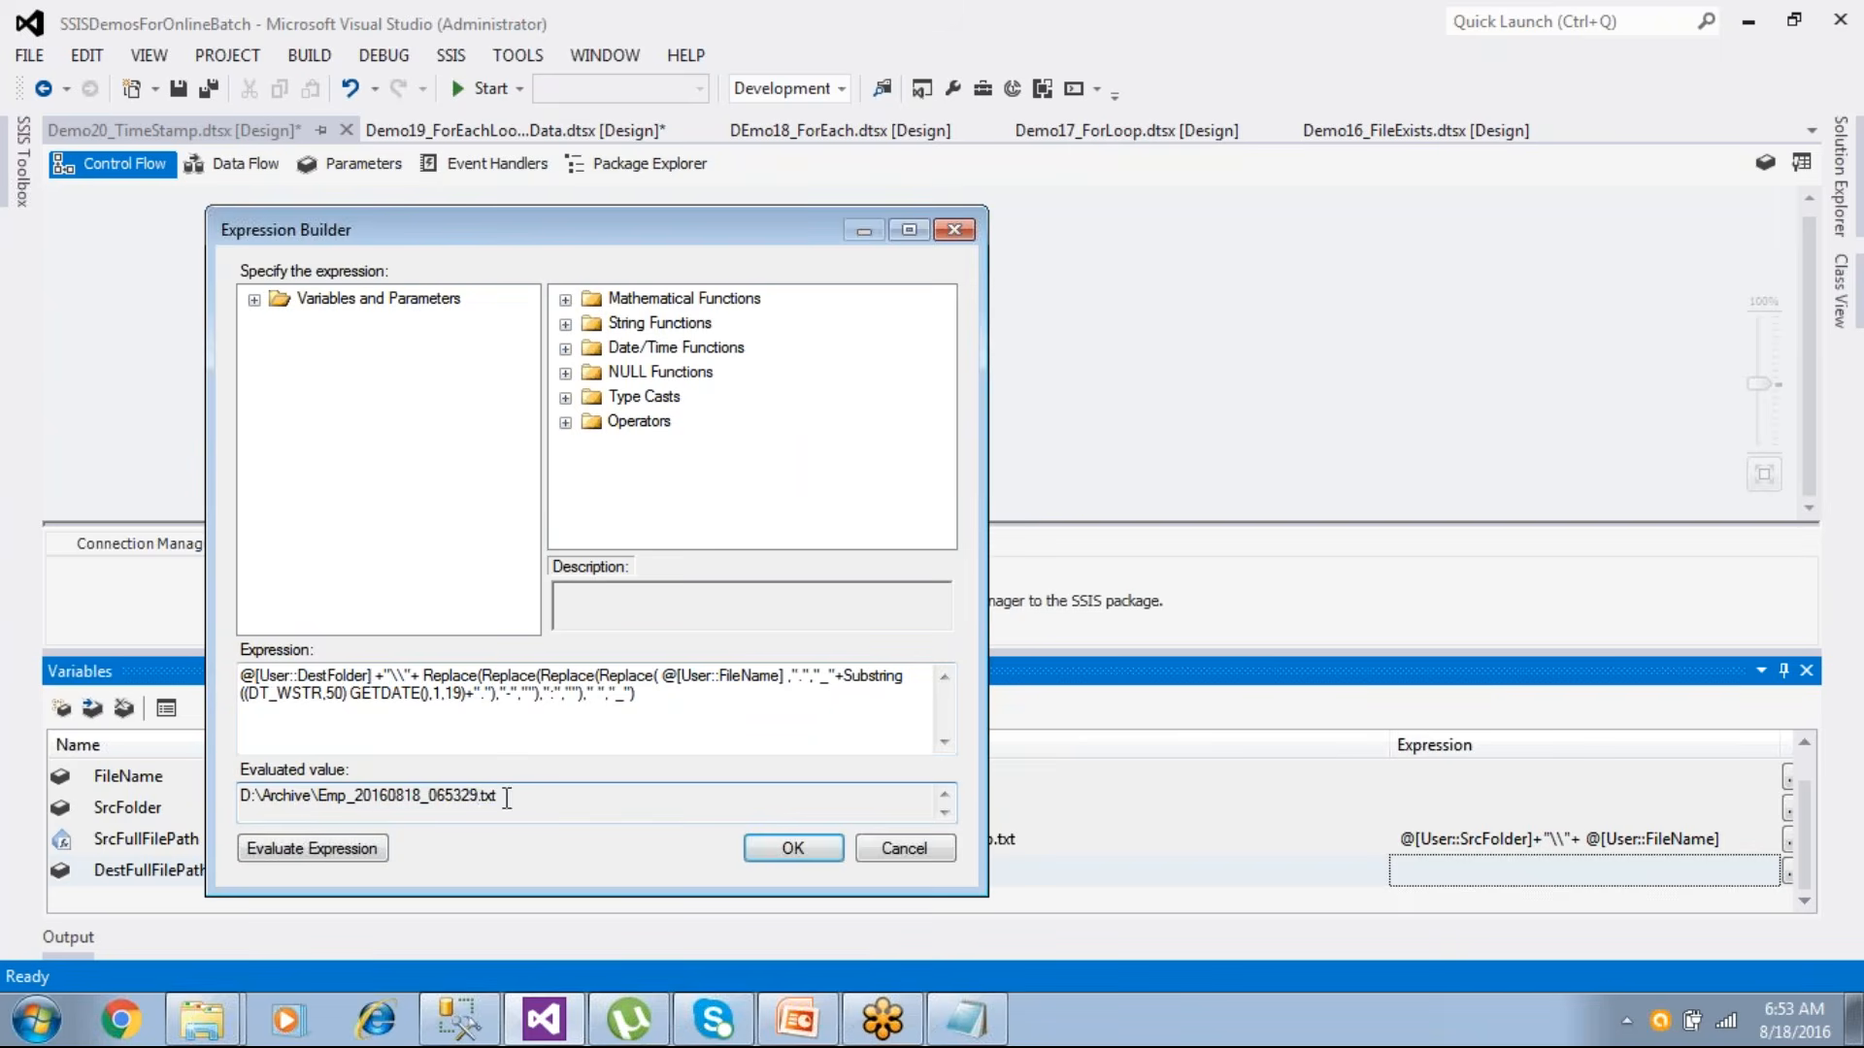
- Accept the DestFullFilePath expression and save the Demo20_TimeStamp package
left_click(763, 849)
left_click(1062, 352)
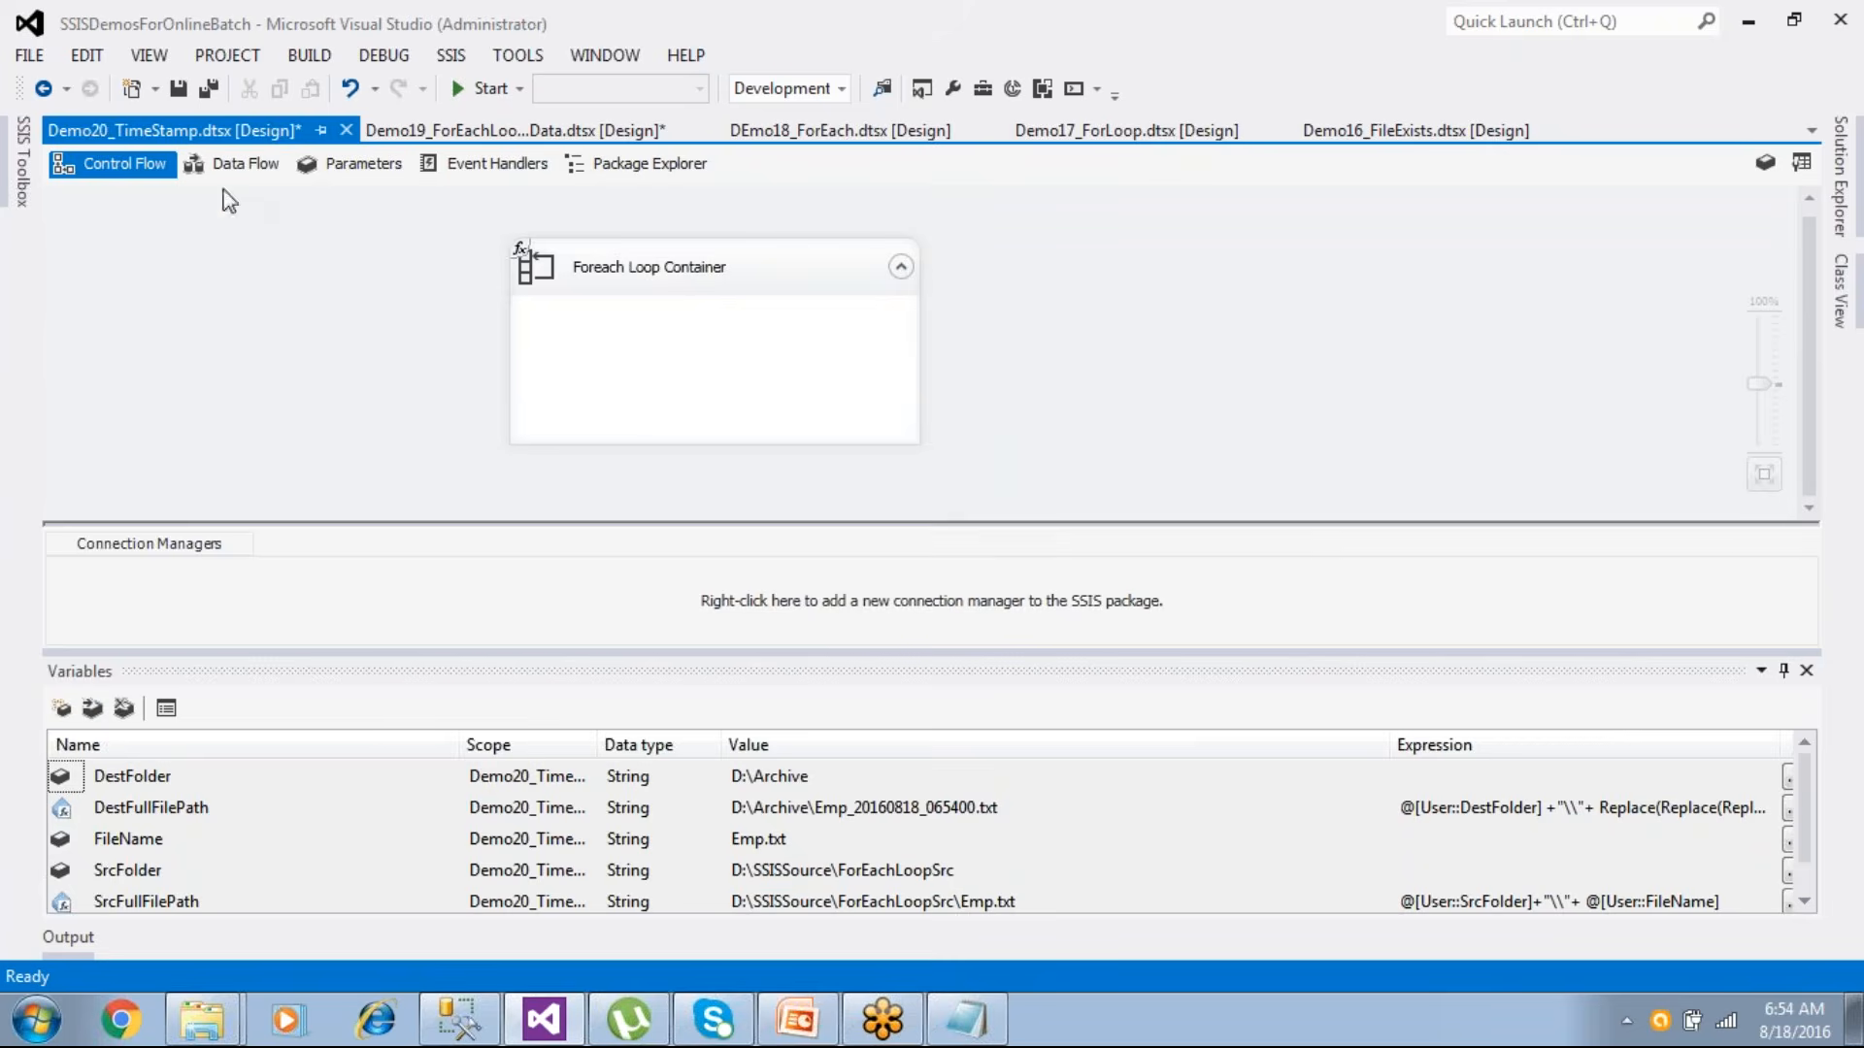
left_click(177, 89)
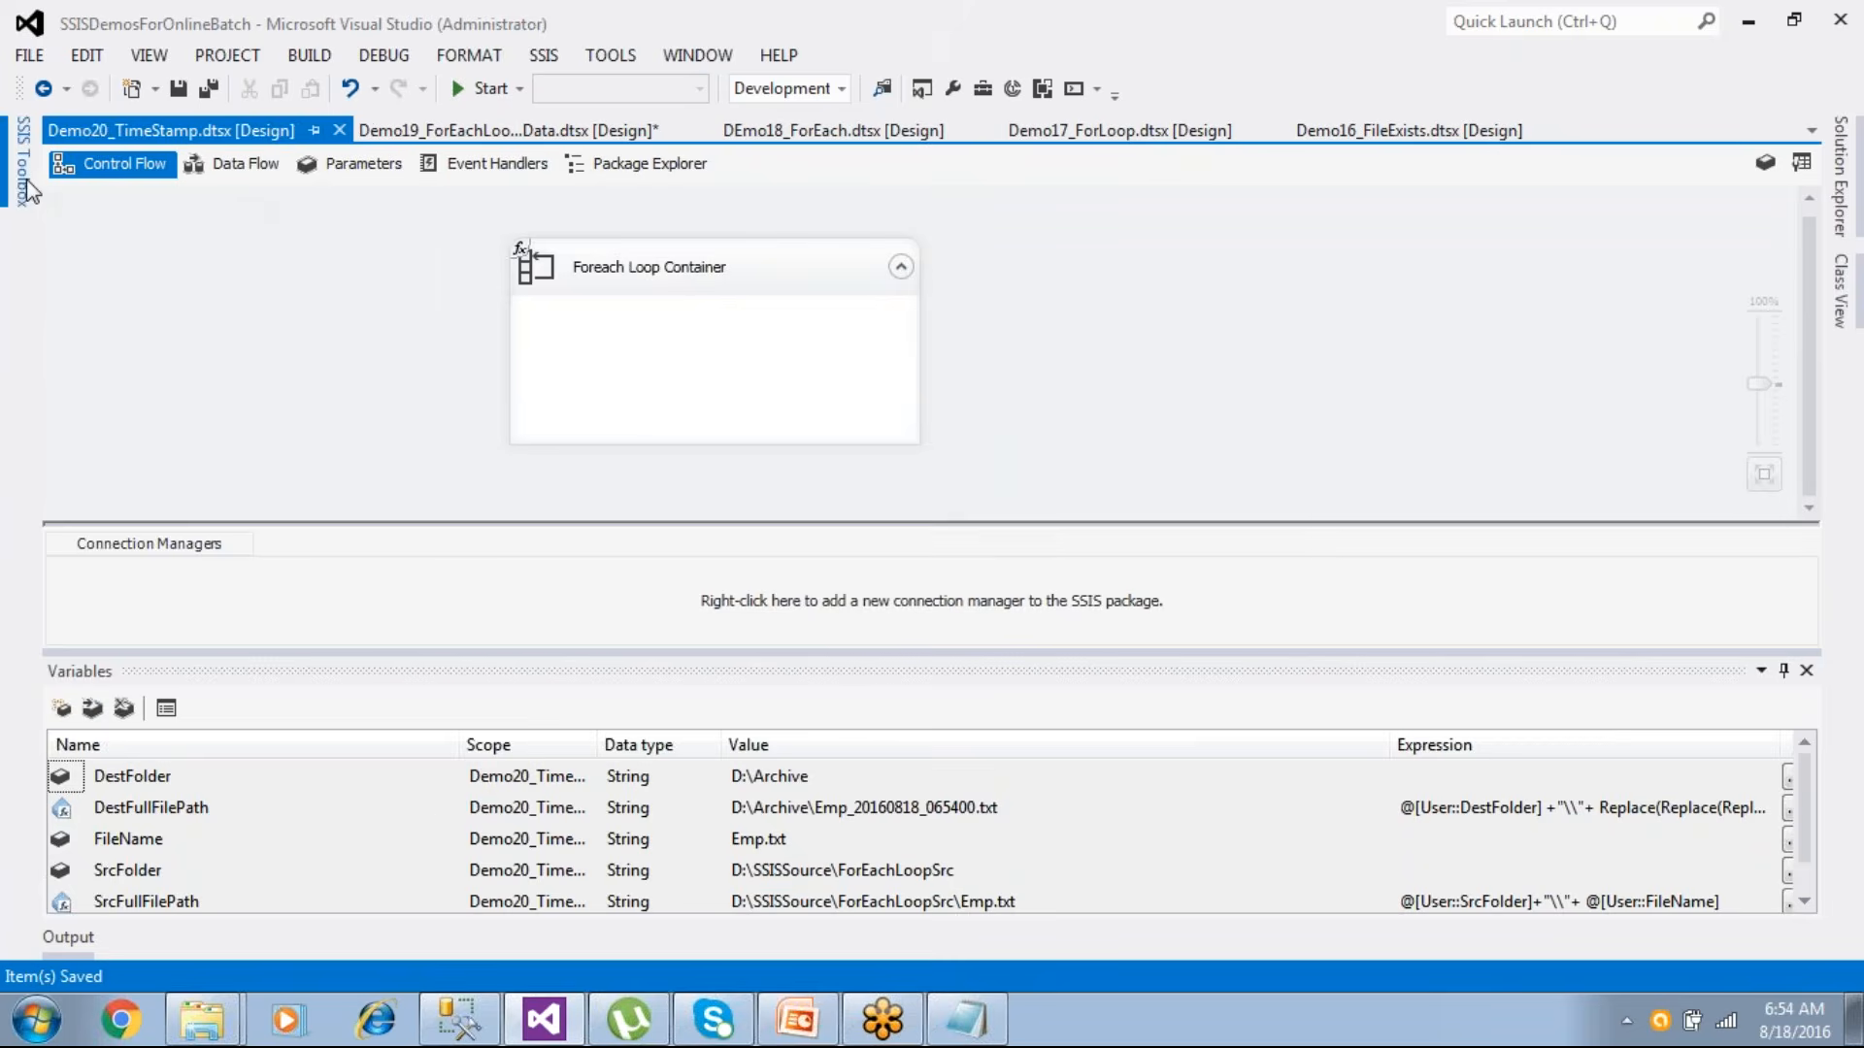
- Add a File System Task inside the Foreach Loop Container and open its editor
mouse_move(29, 192)
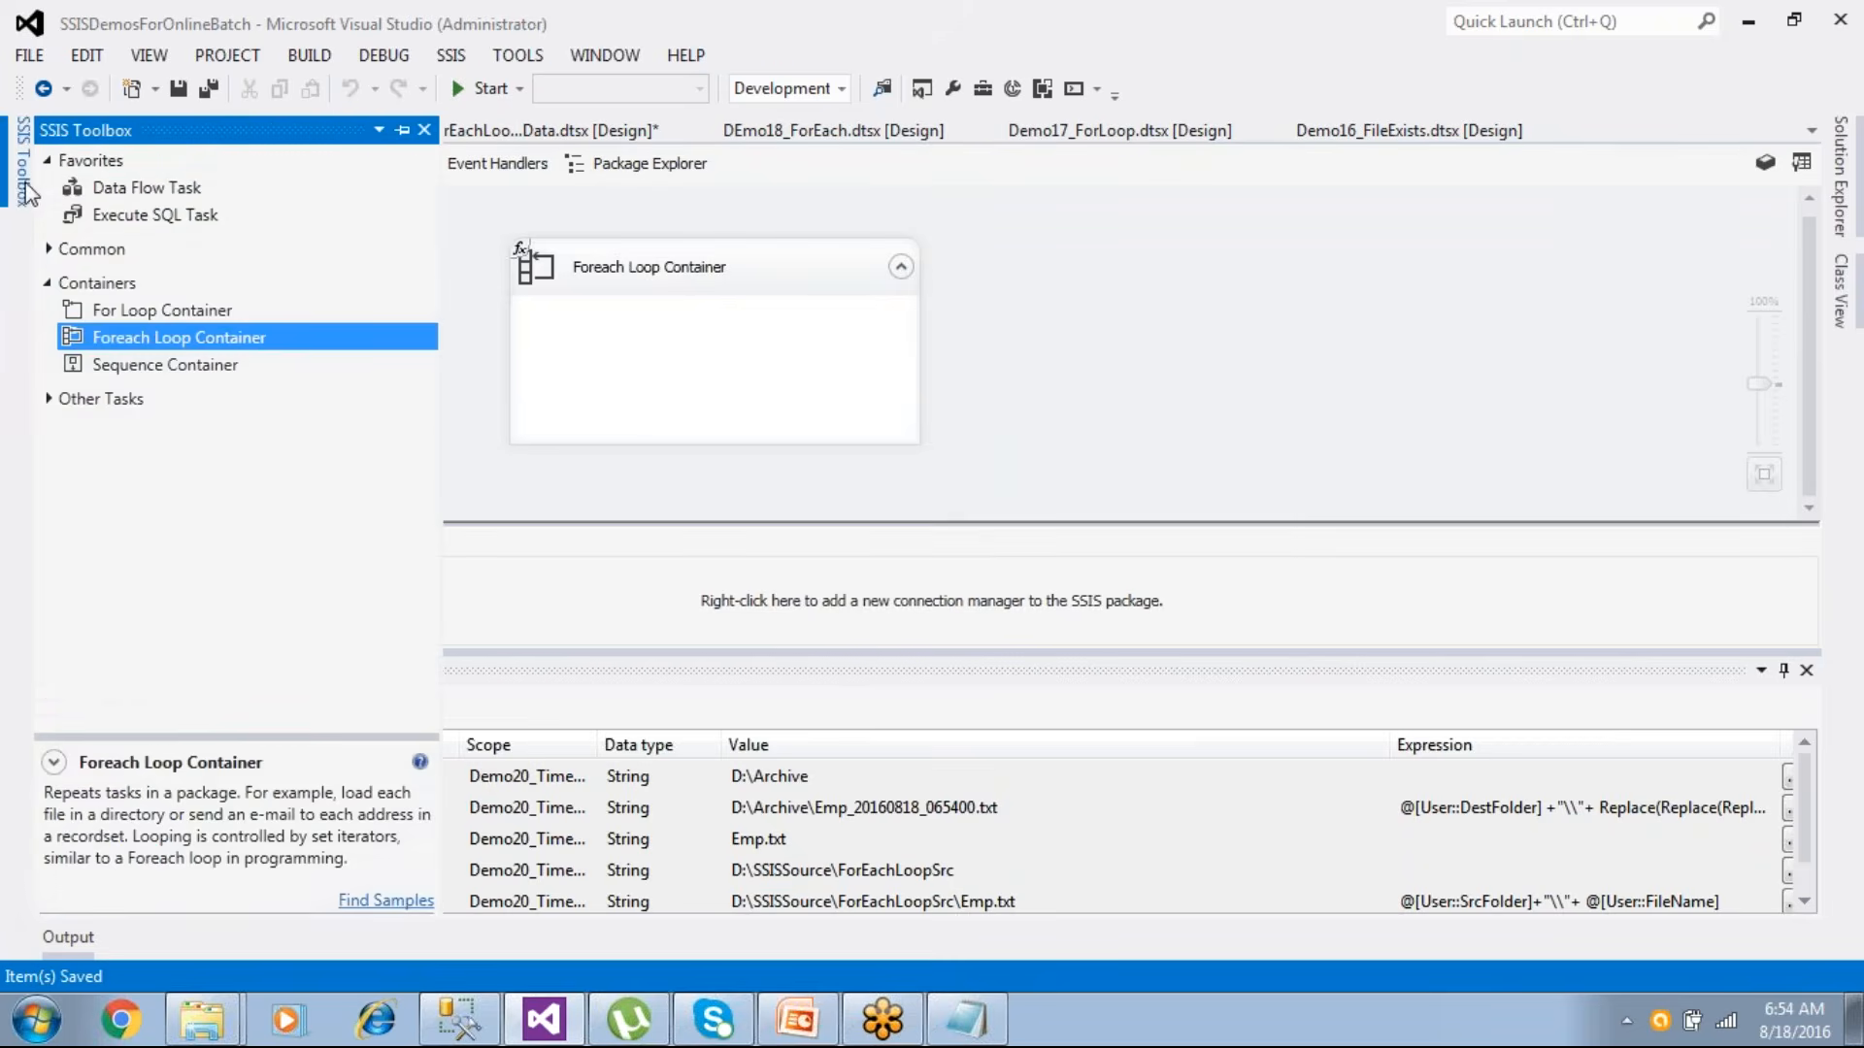
left_click(49, 282)
left_click(49, 252)
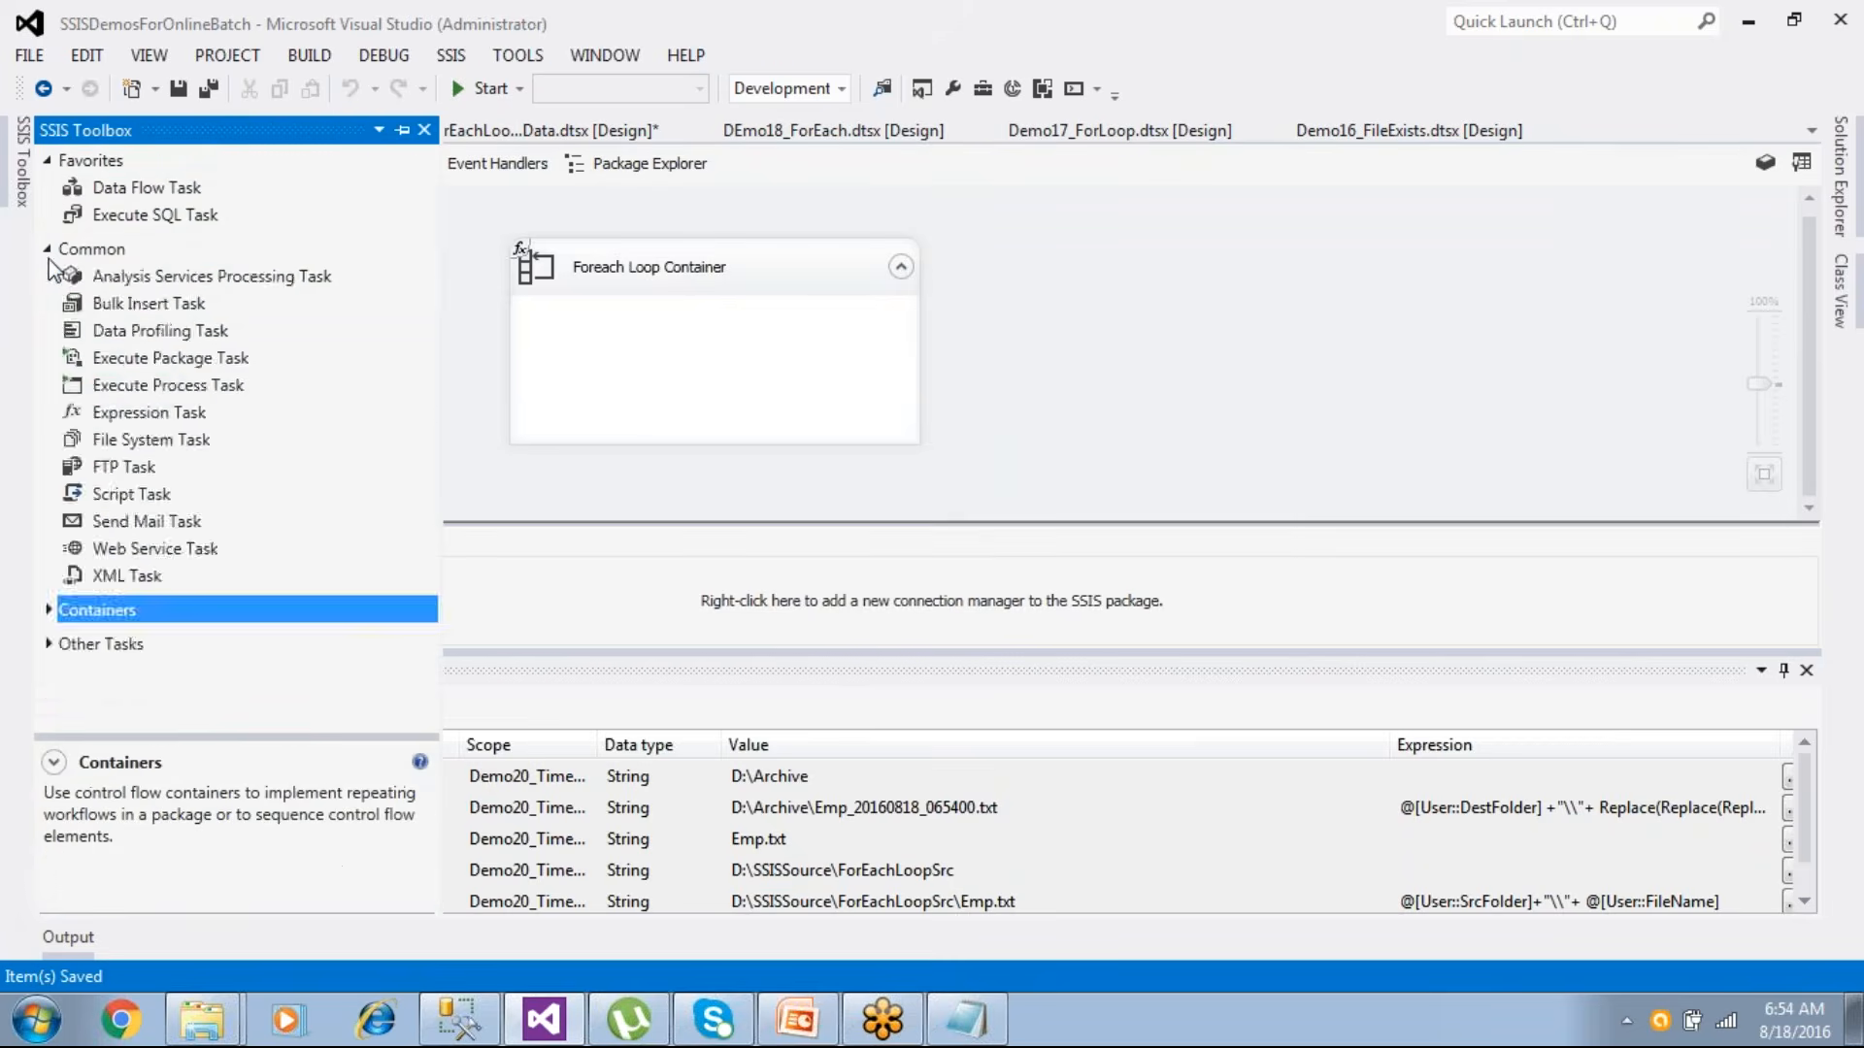
left_click_drag(127, 442, 652, 367)
double_click(727, 364)
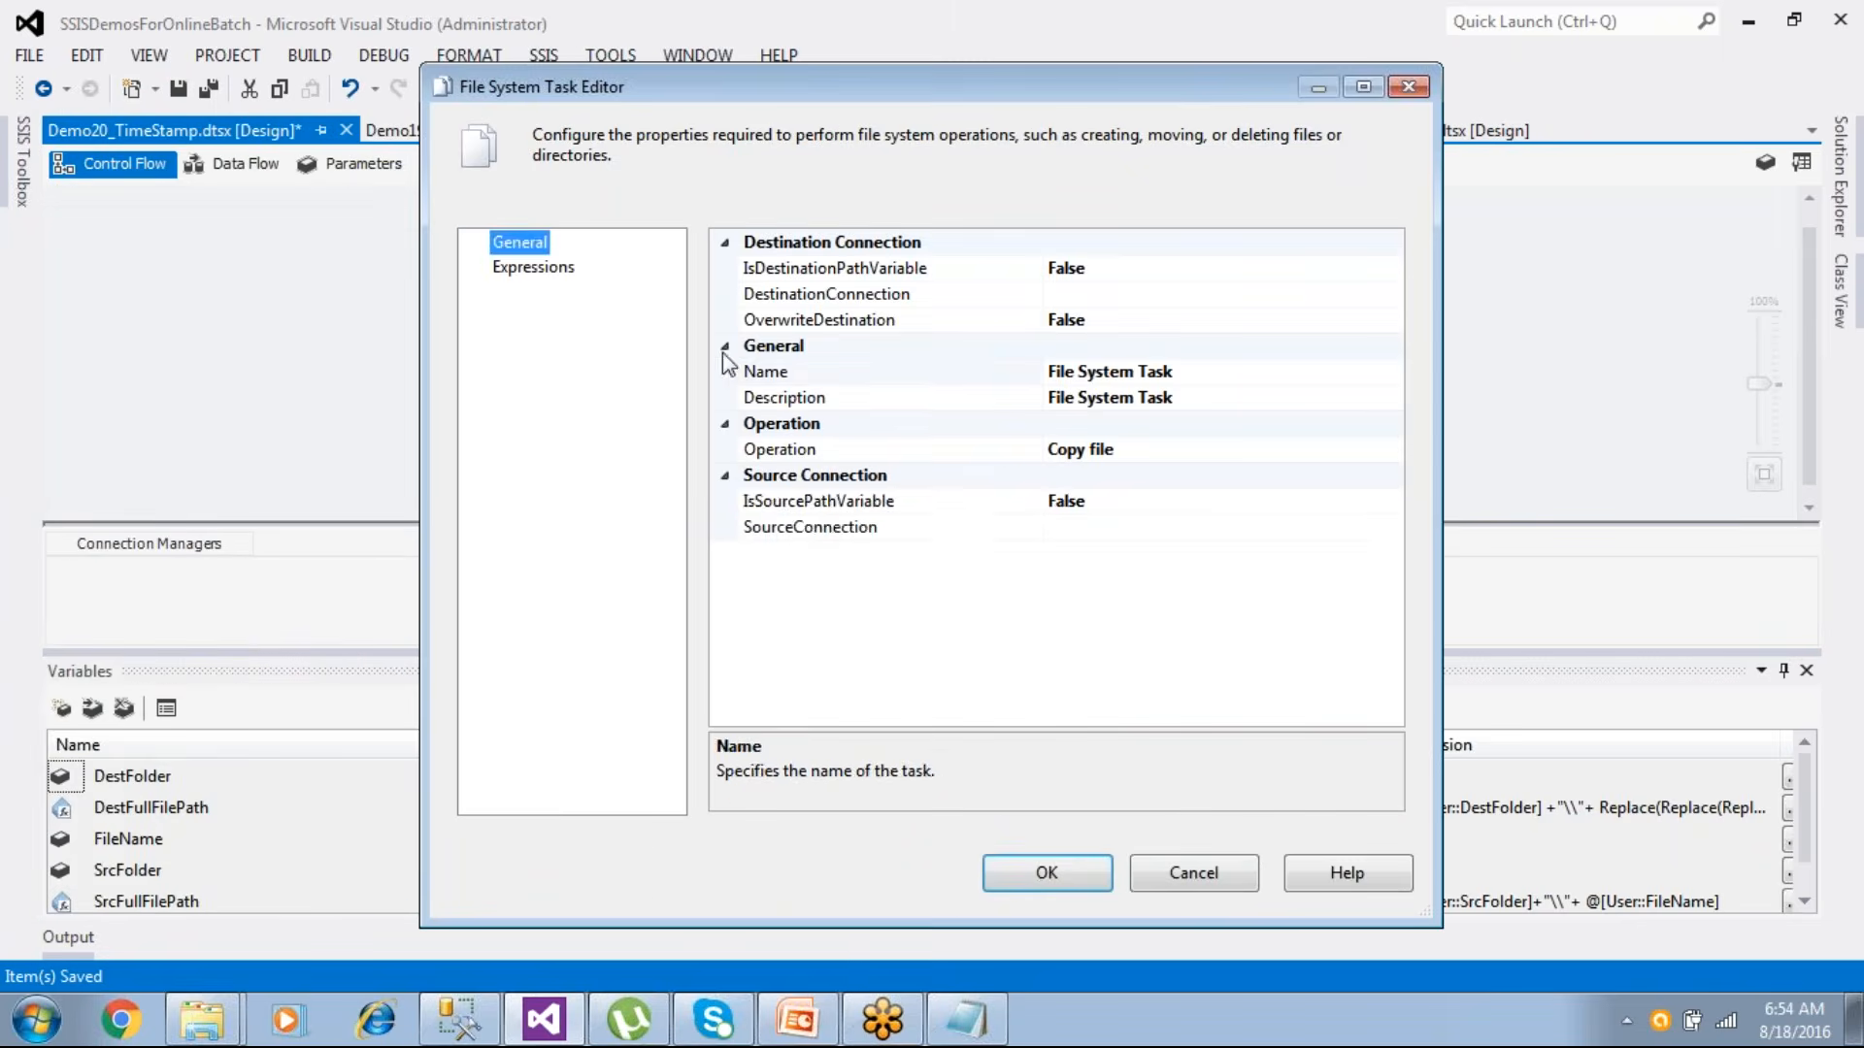
- Set the File System Task's IsSourcePathVariable to True and its Operation to Rename file
double_click(804, 500)
double_click(791, 452)
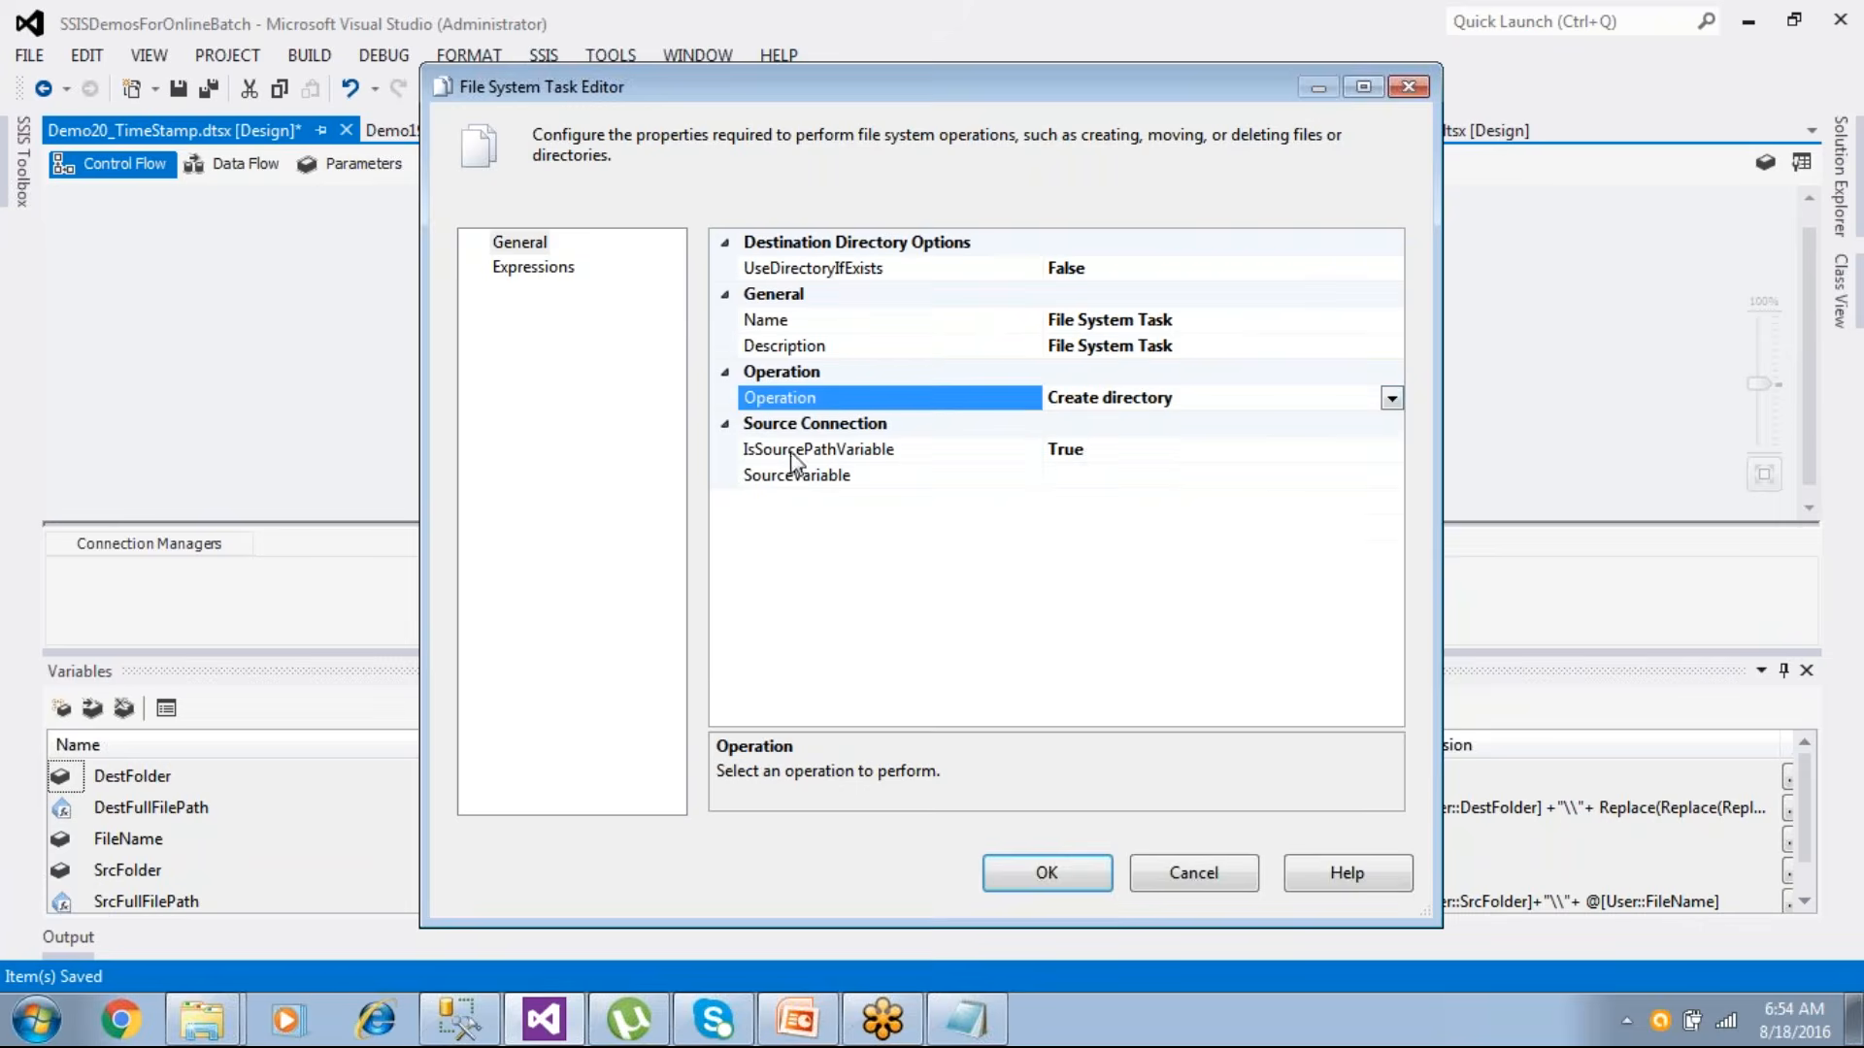
left_click(1392, 398)
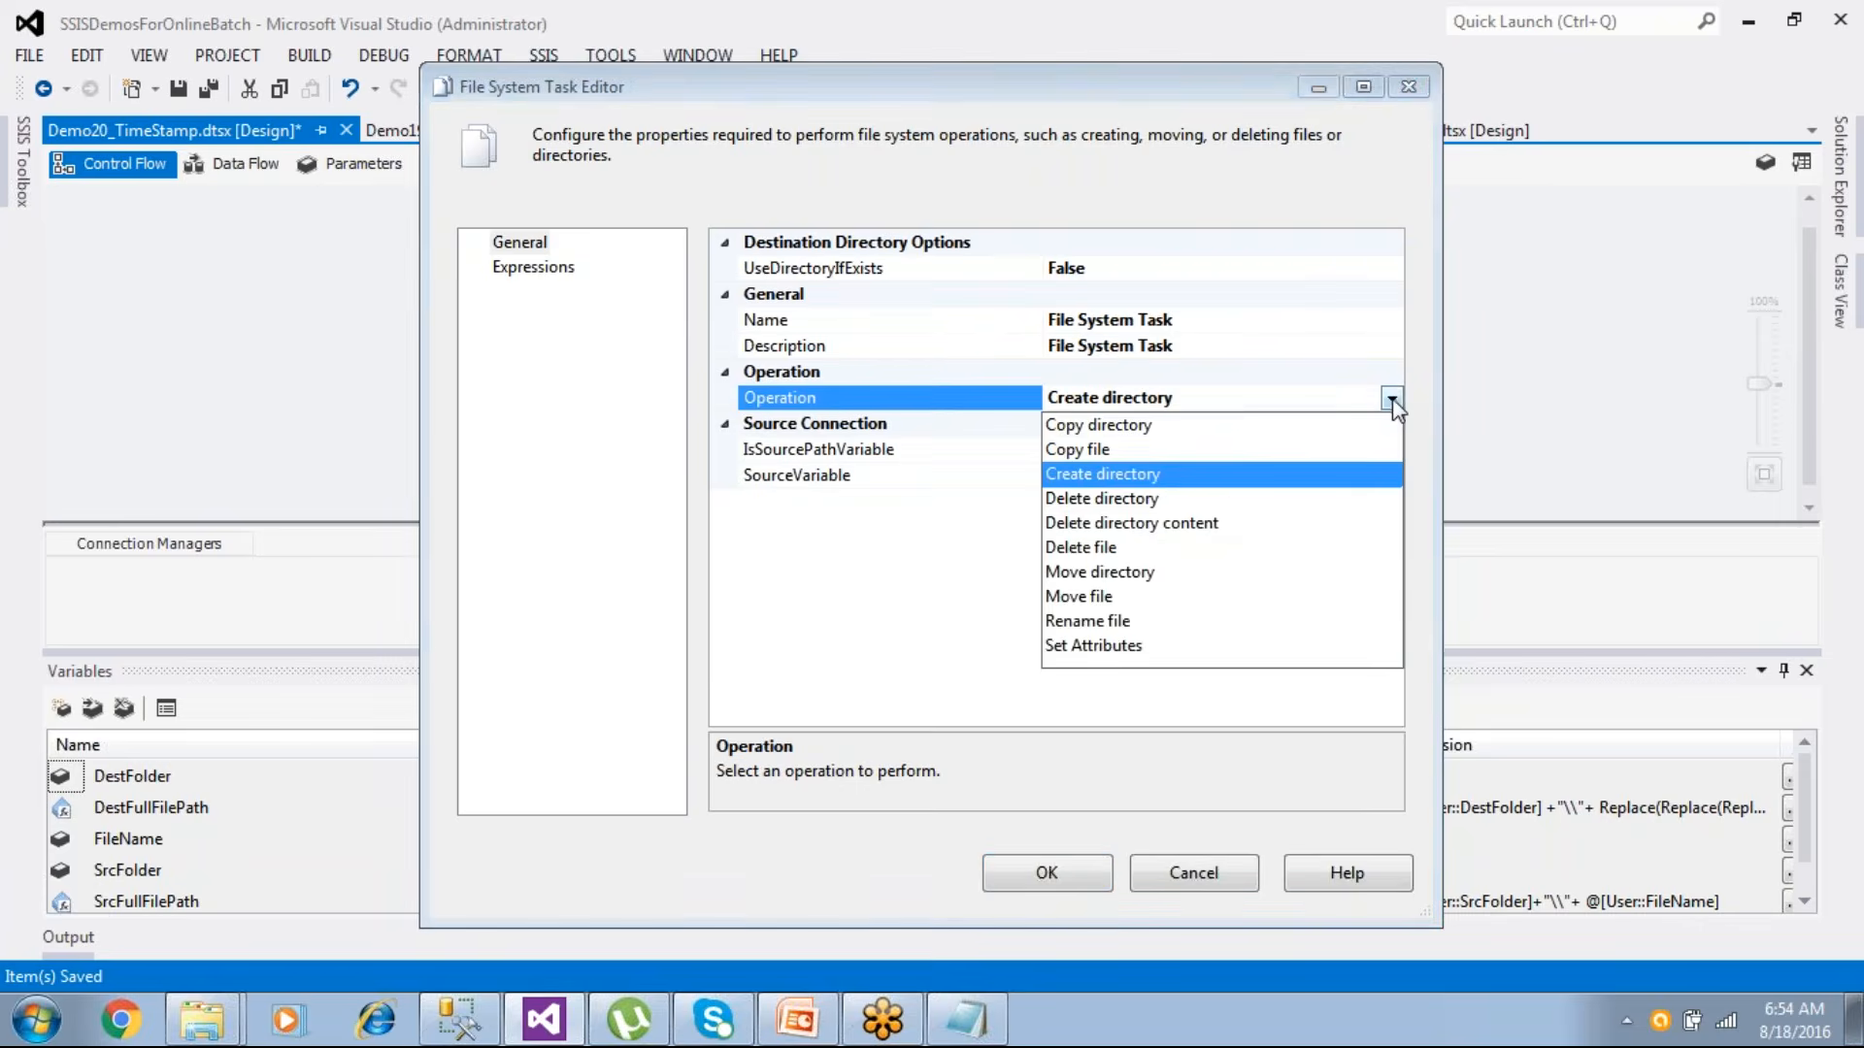
left_click(1087, 621)
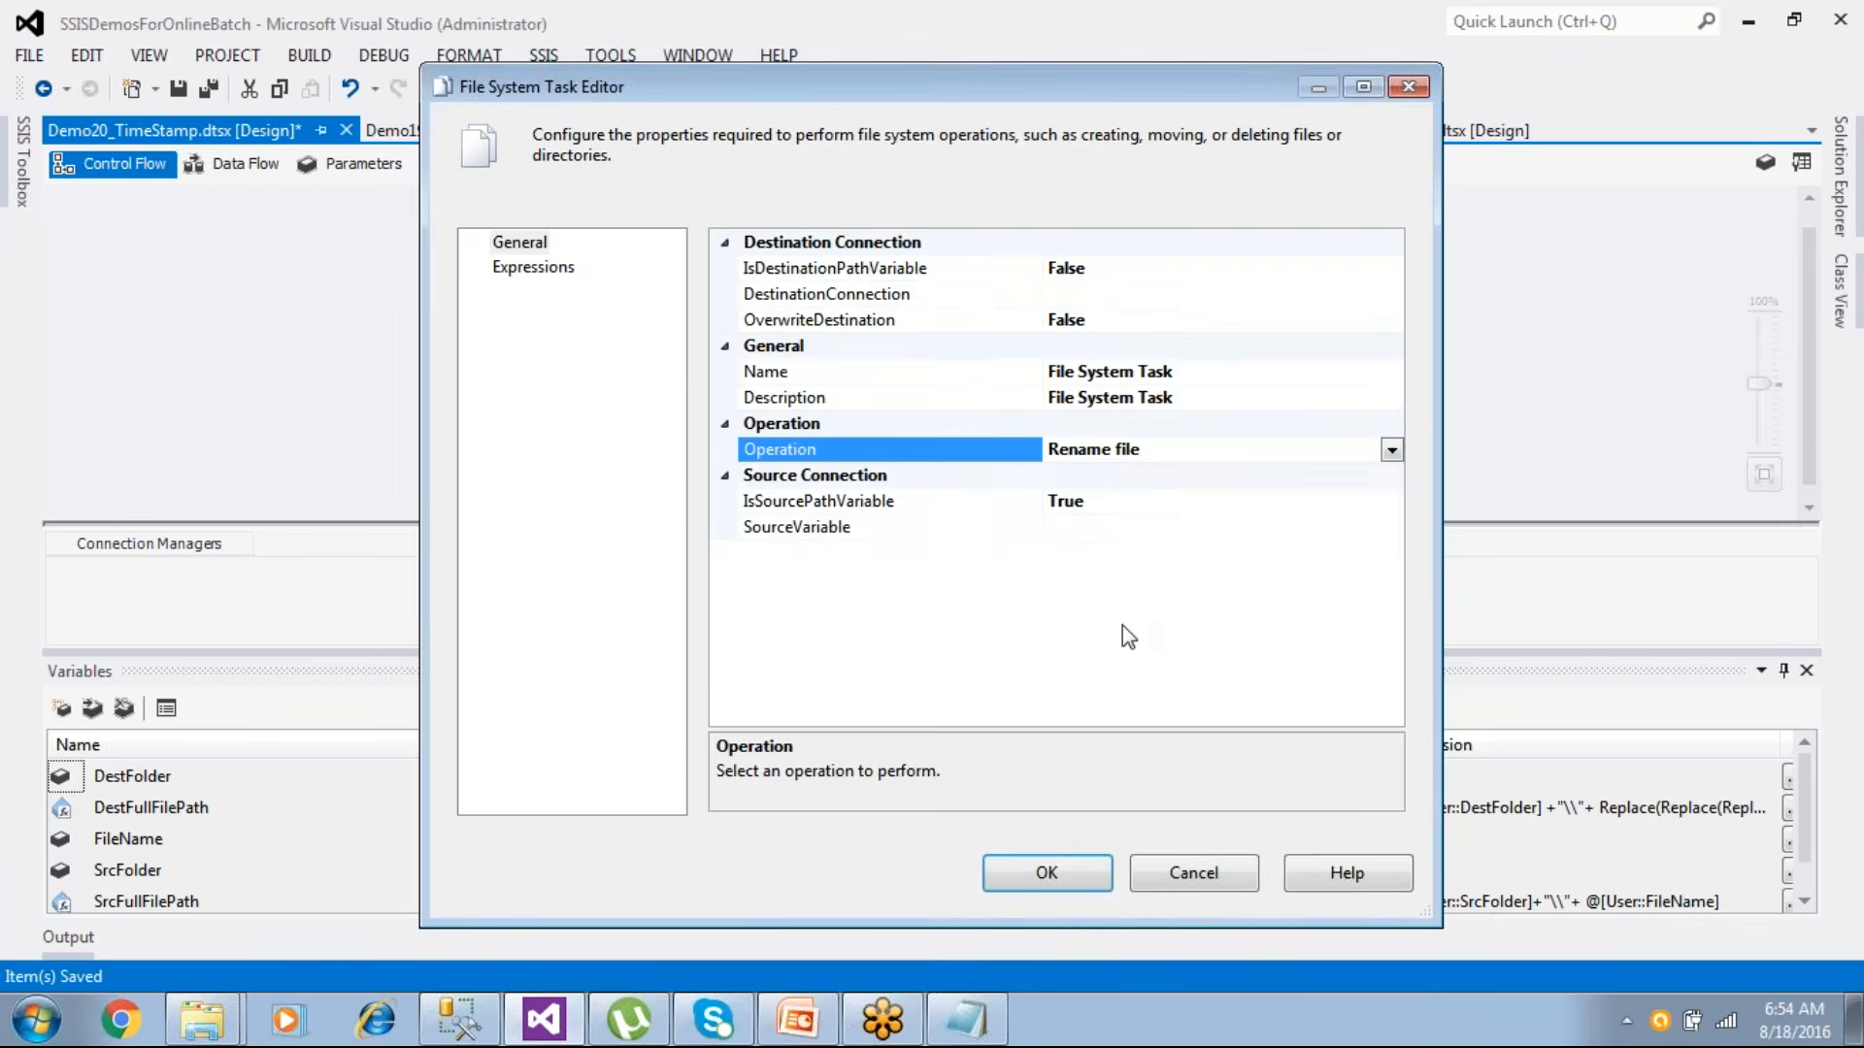
- Choose User::SrcFullFilePath as the File System Task's SourceVariable
left_click(904, 500)
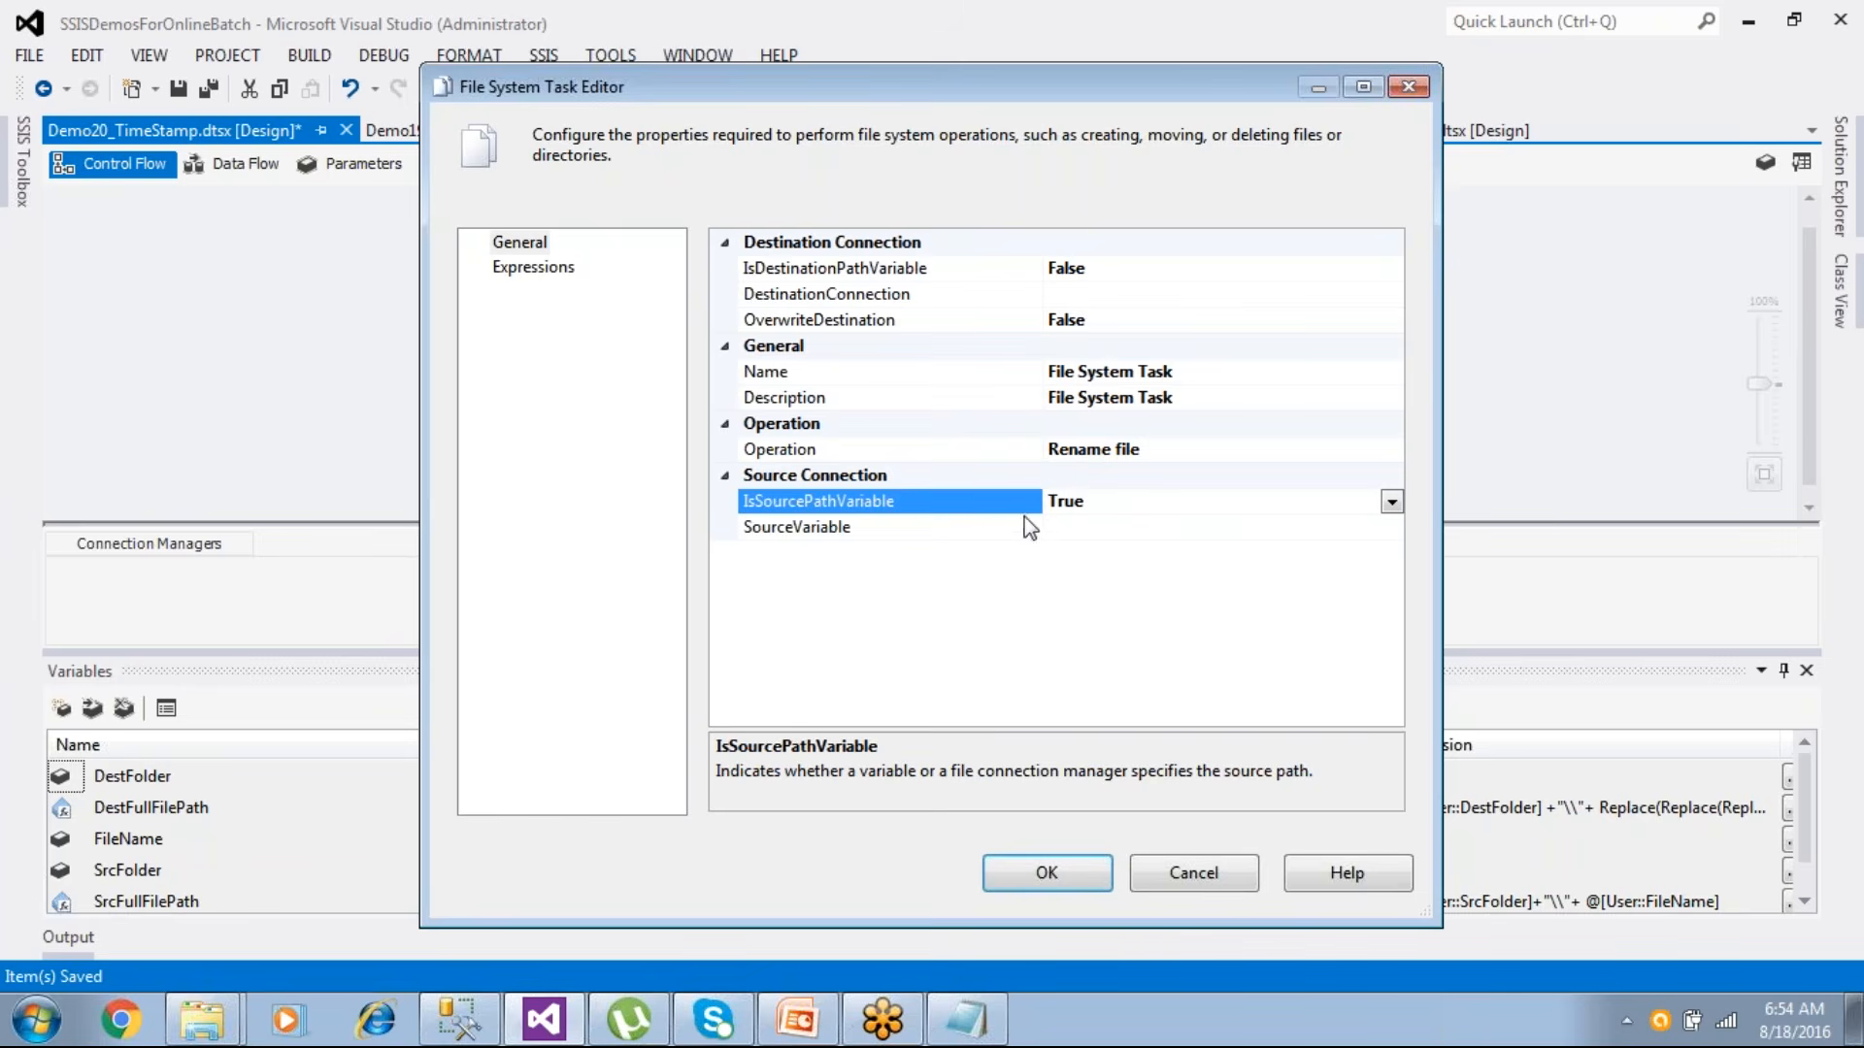
left_click(947, 529)
left_click(1392, 528)
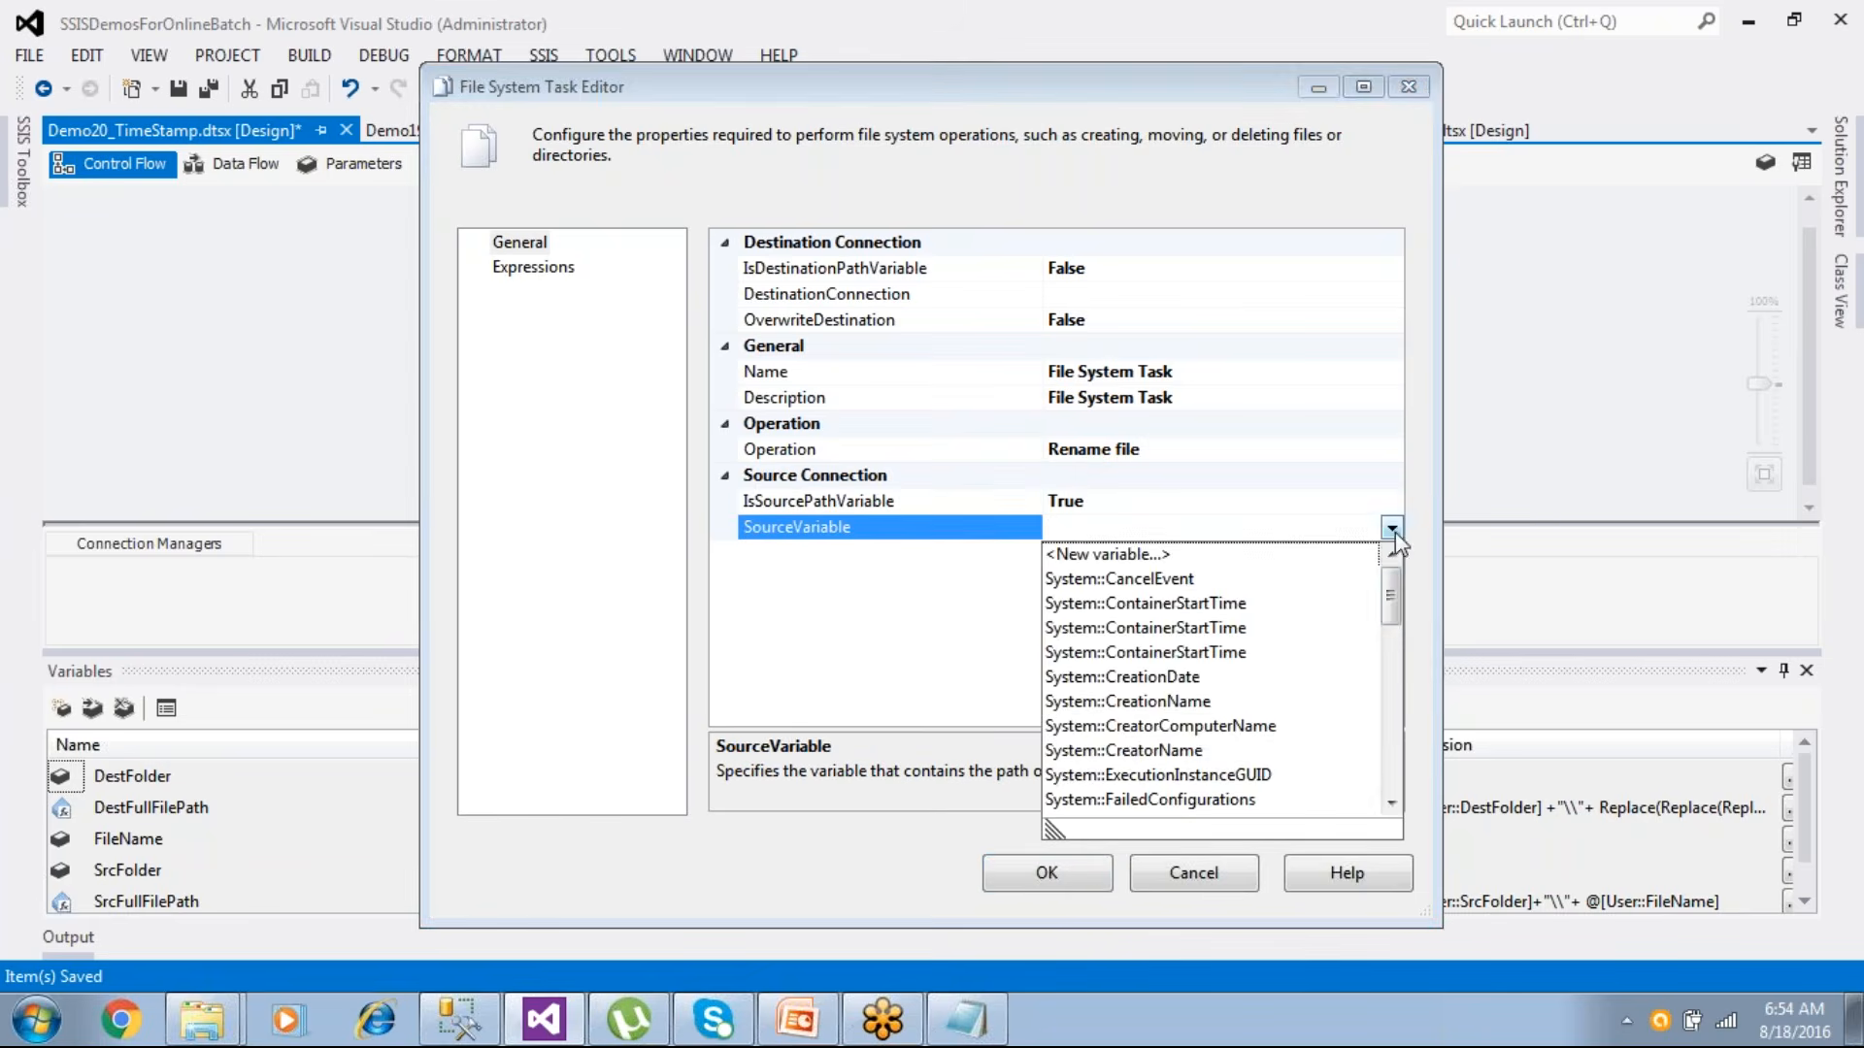
left_click_drag(1389, 597, 1394, 805)
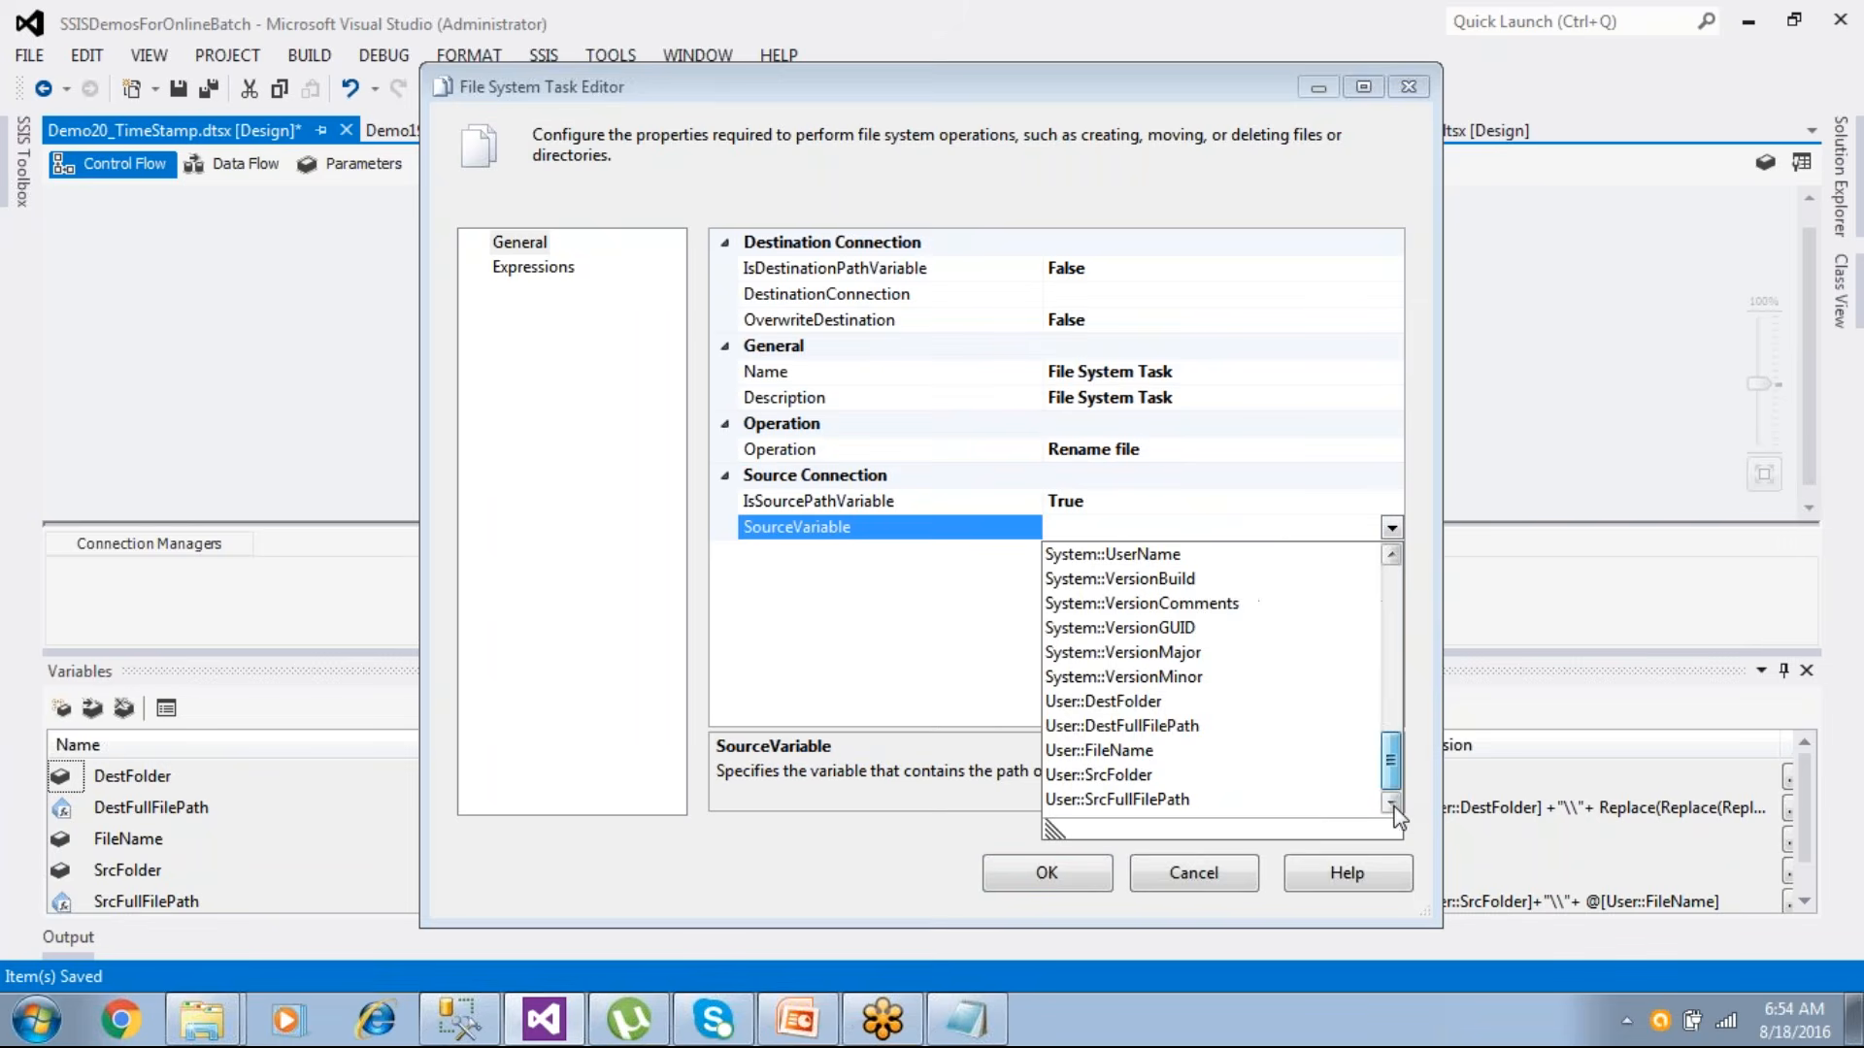
left_click(1131, 802)
- Set IsDestinationPathVariable to True, choose User::DestFullFilePath as DestinationVariable, and set OverwriteDestination to True
left_click(800, 269)
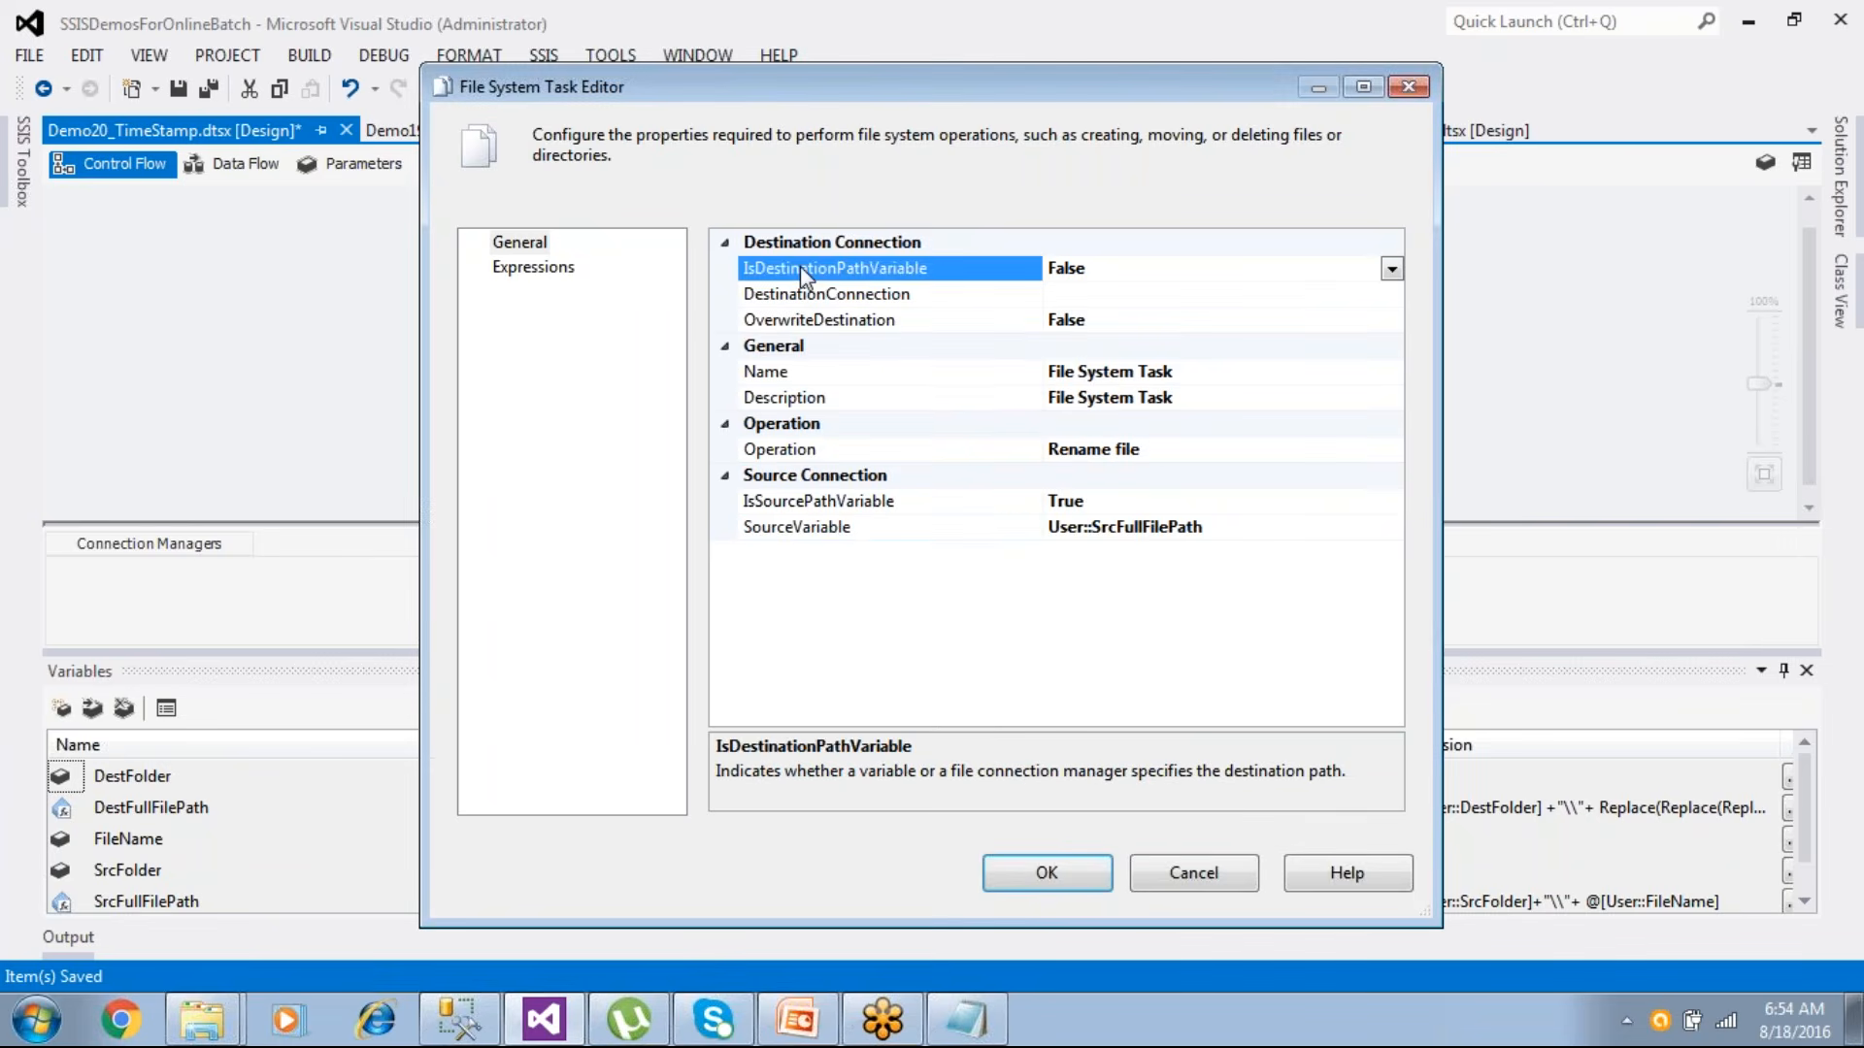
double_click(800, 266)
left_click(799, 291)
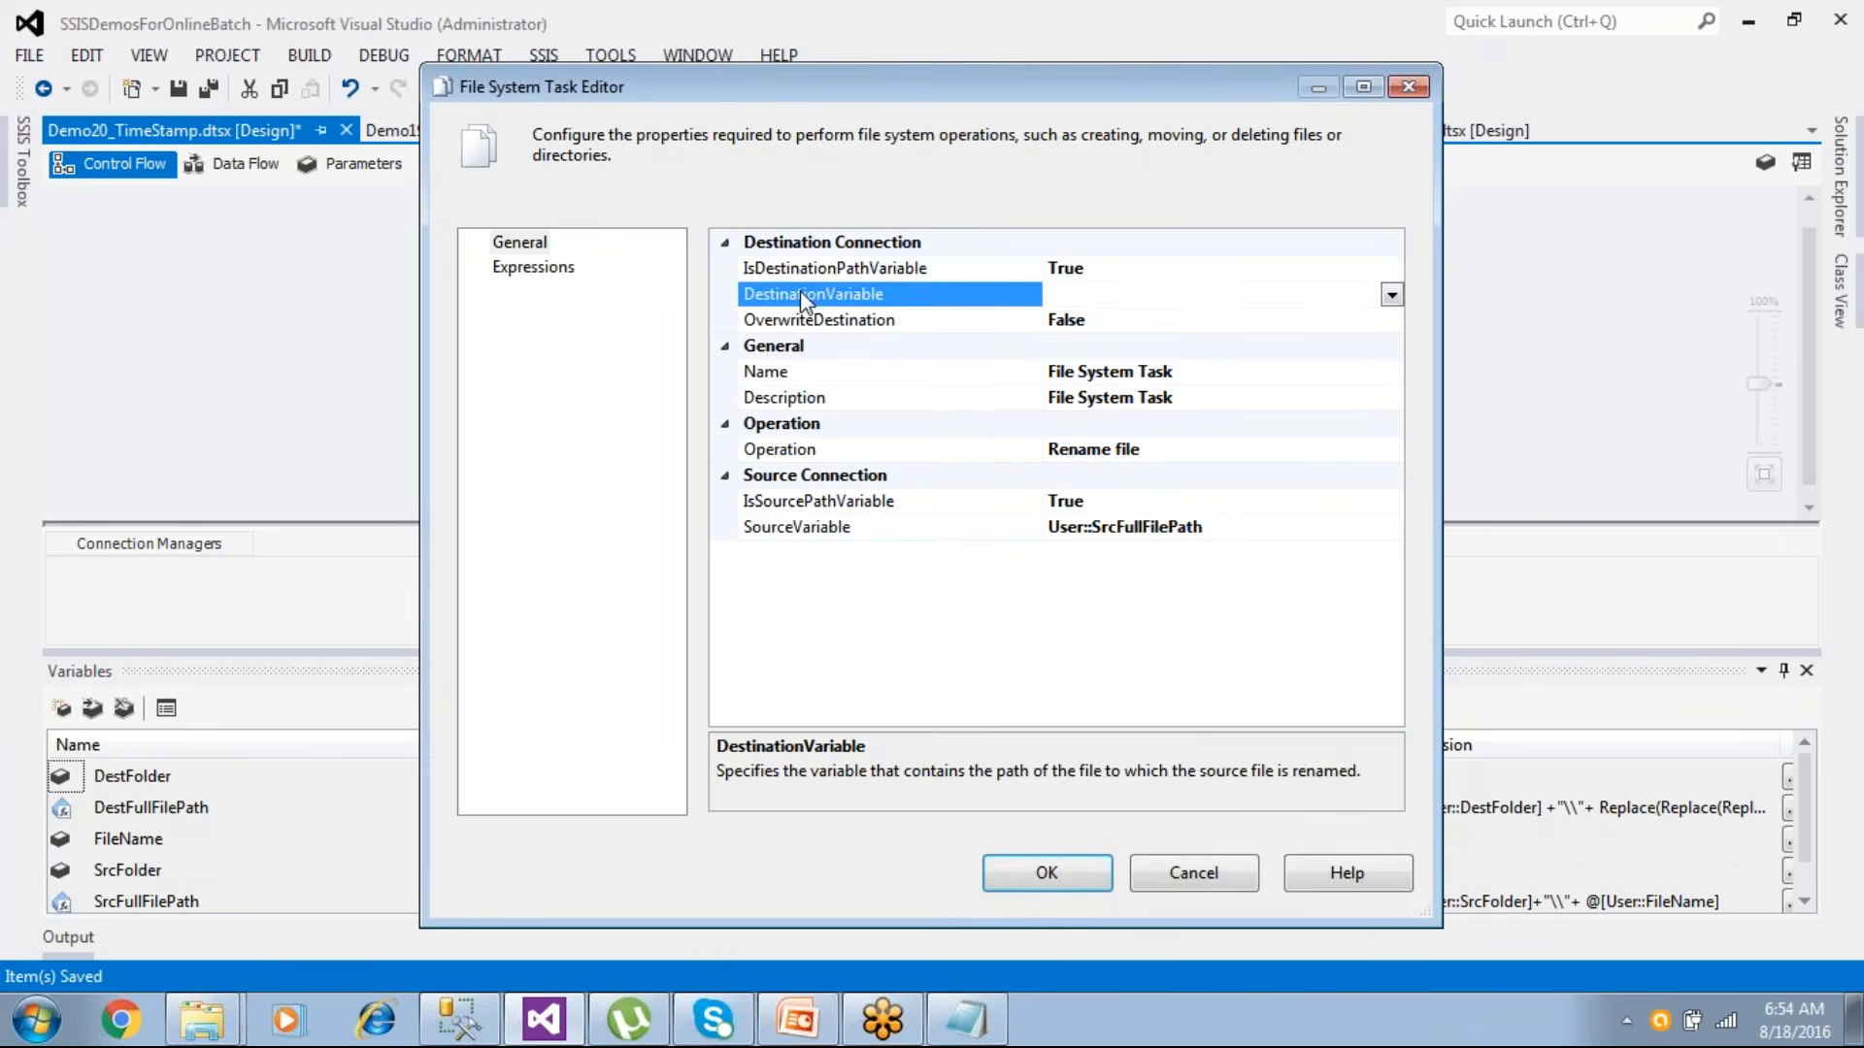
left_click(1391, 296)
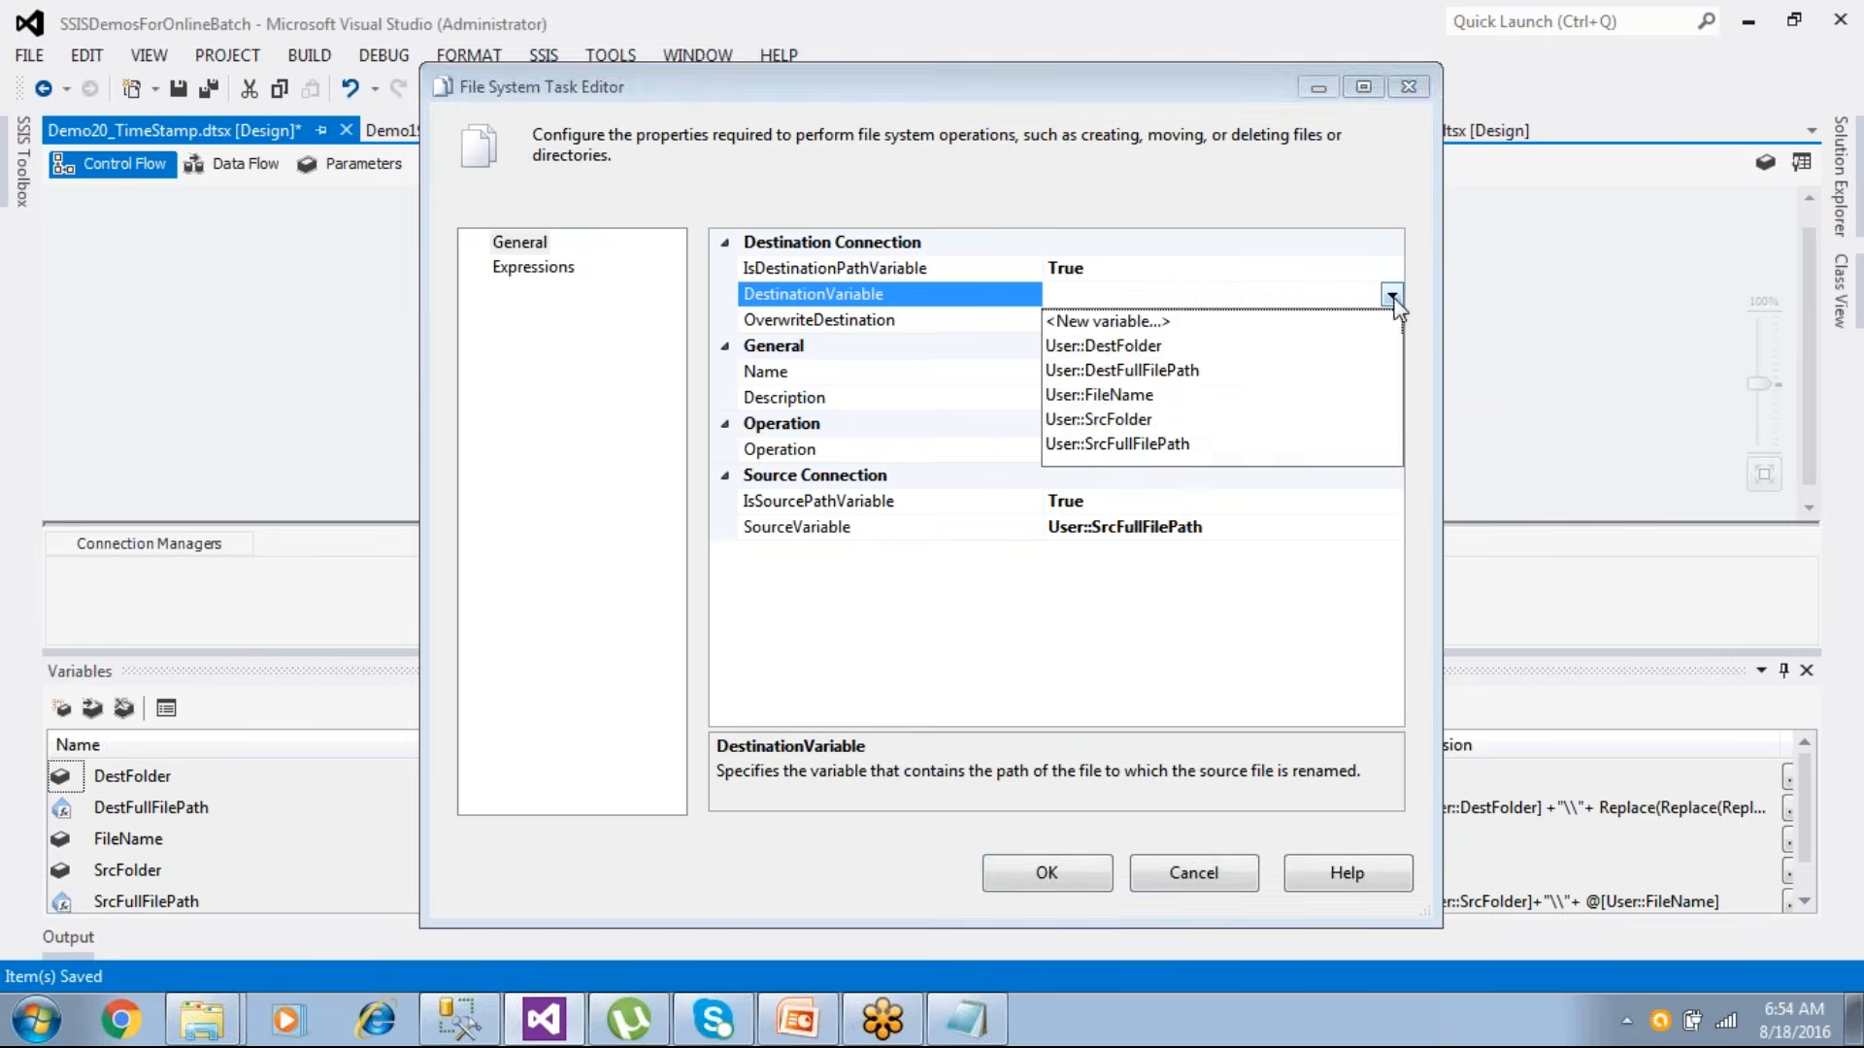
left_click(1133, 370)
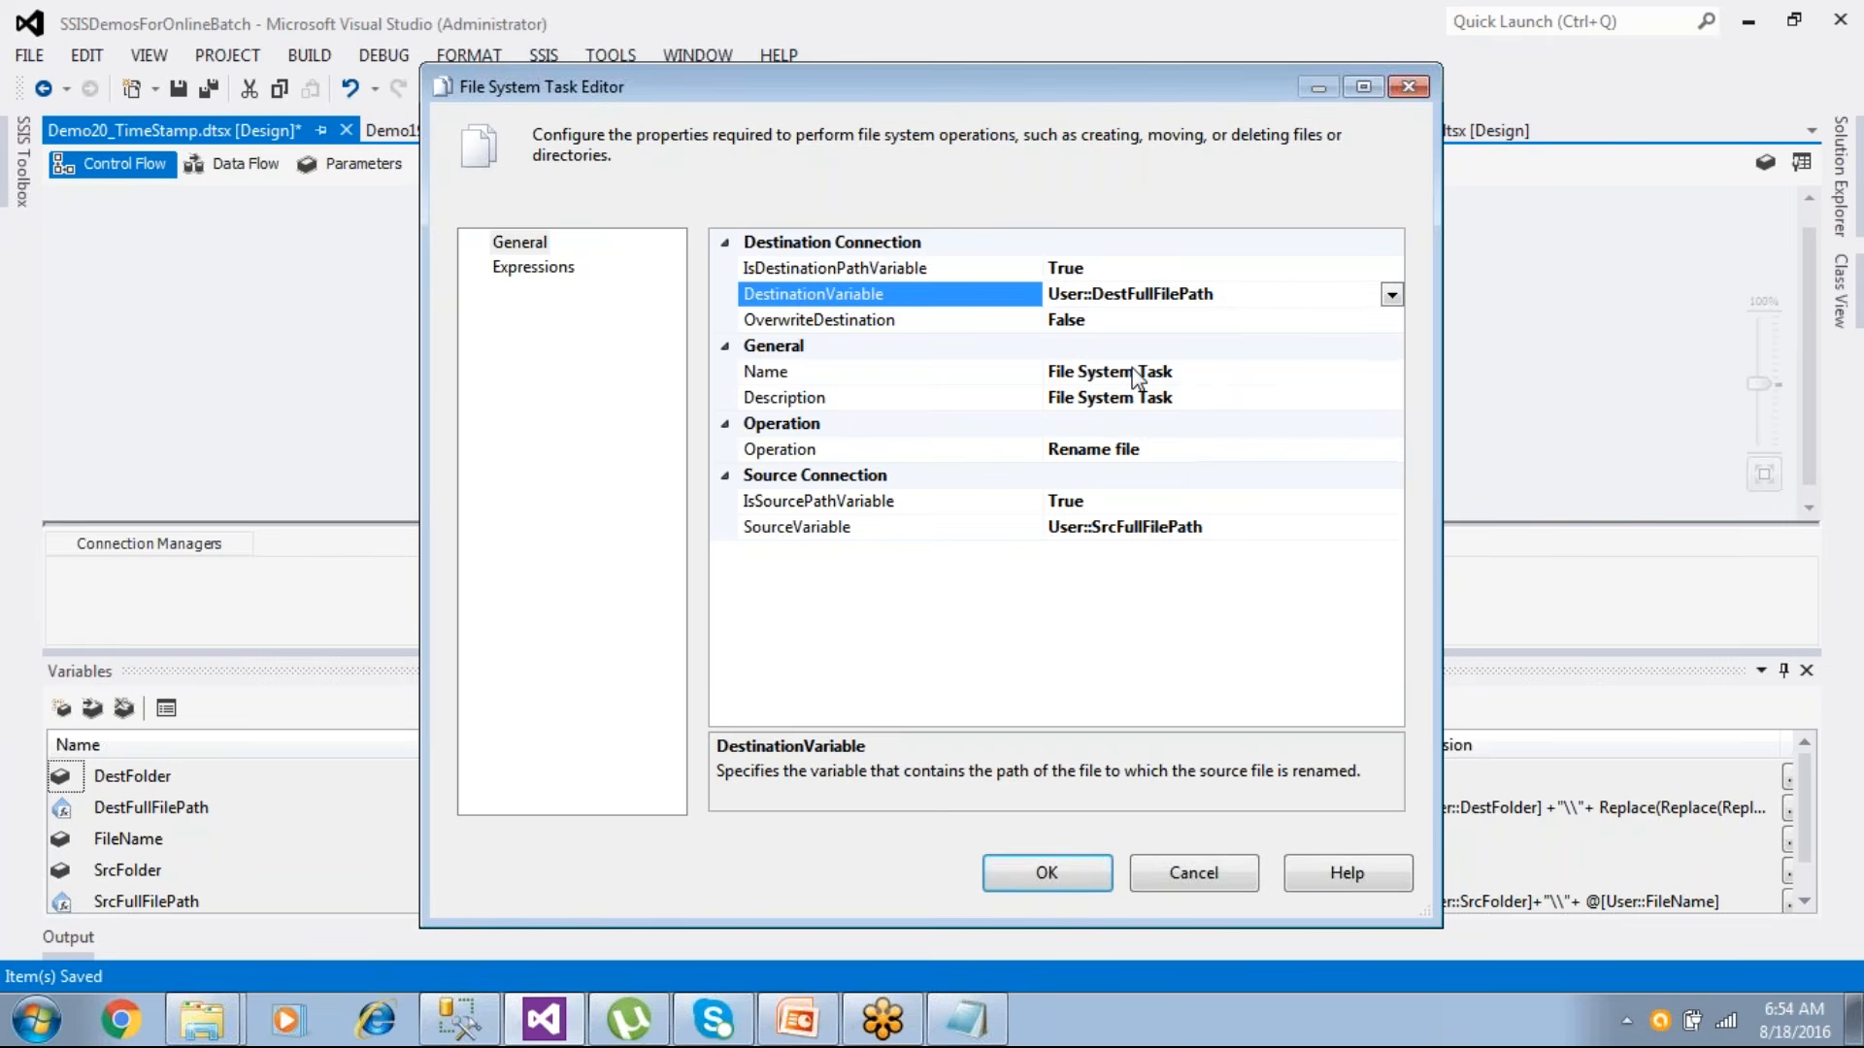
double_click(850, 321)
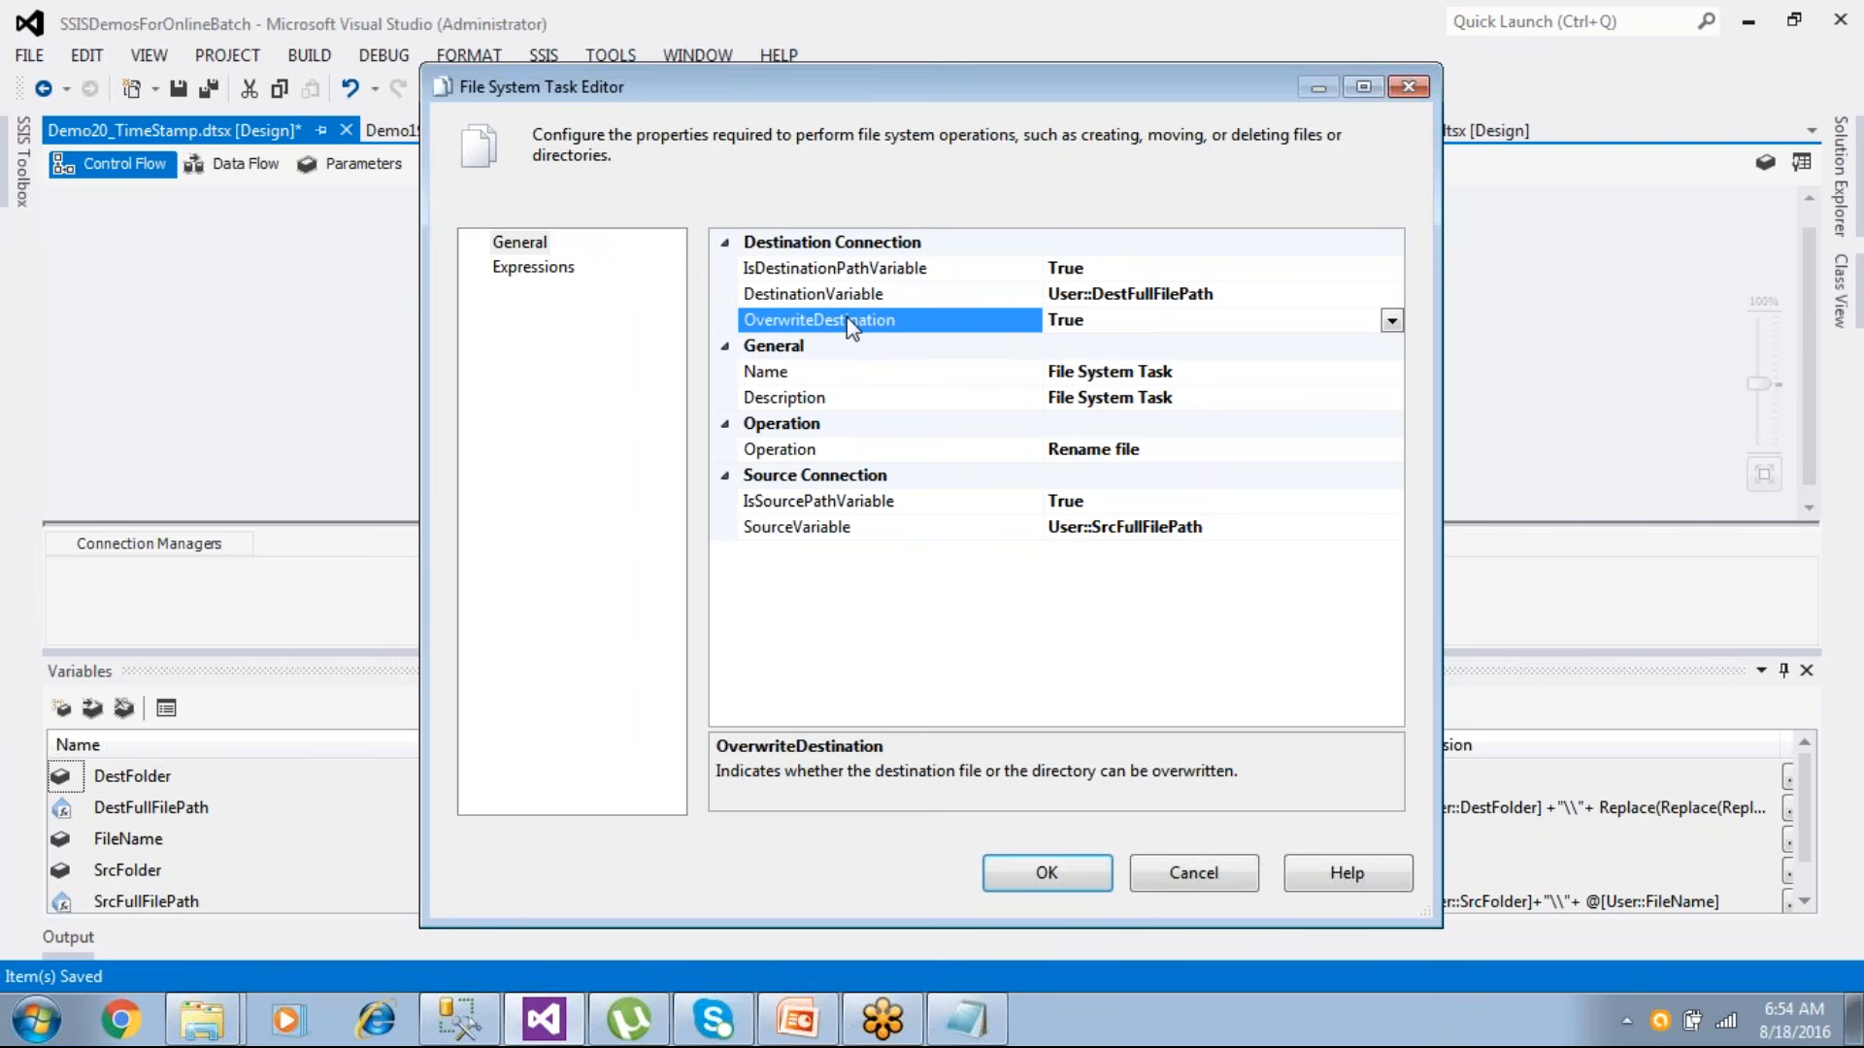
- Review the source, destination and operation settings, accept the File System Task configuration and run the Demo20_TimeStamp package
left_click(1077, 293)
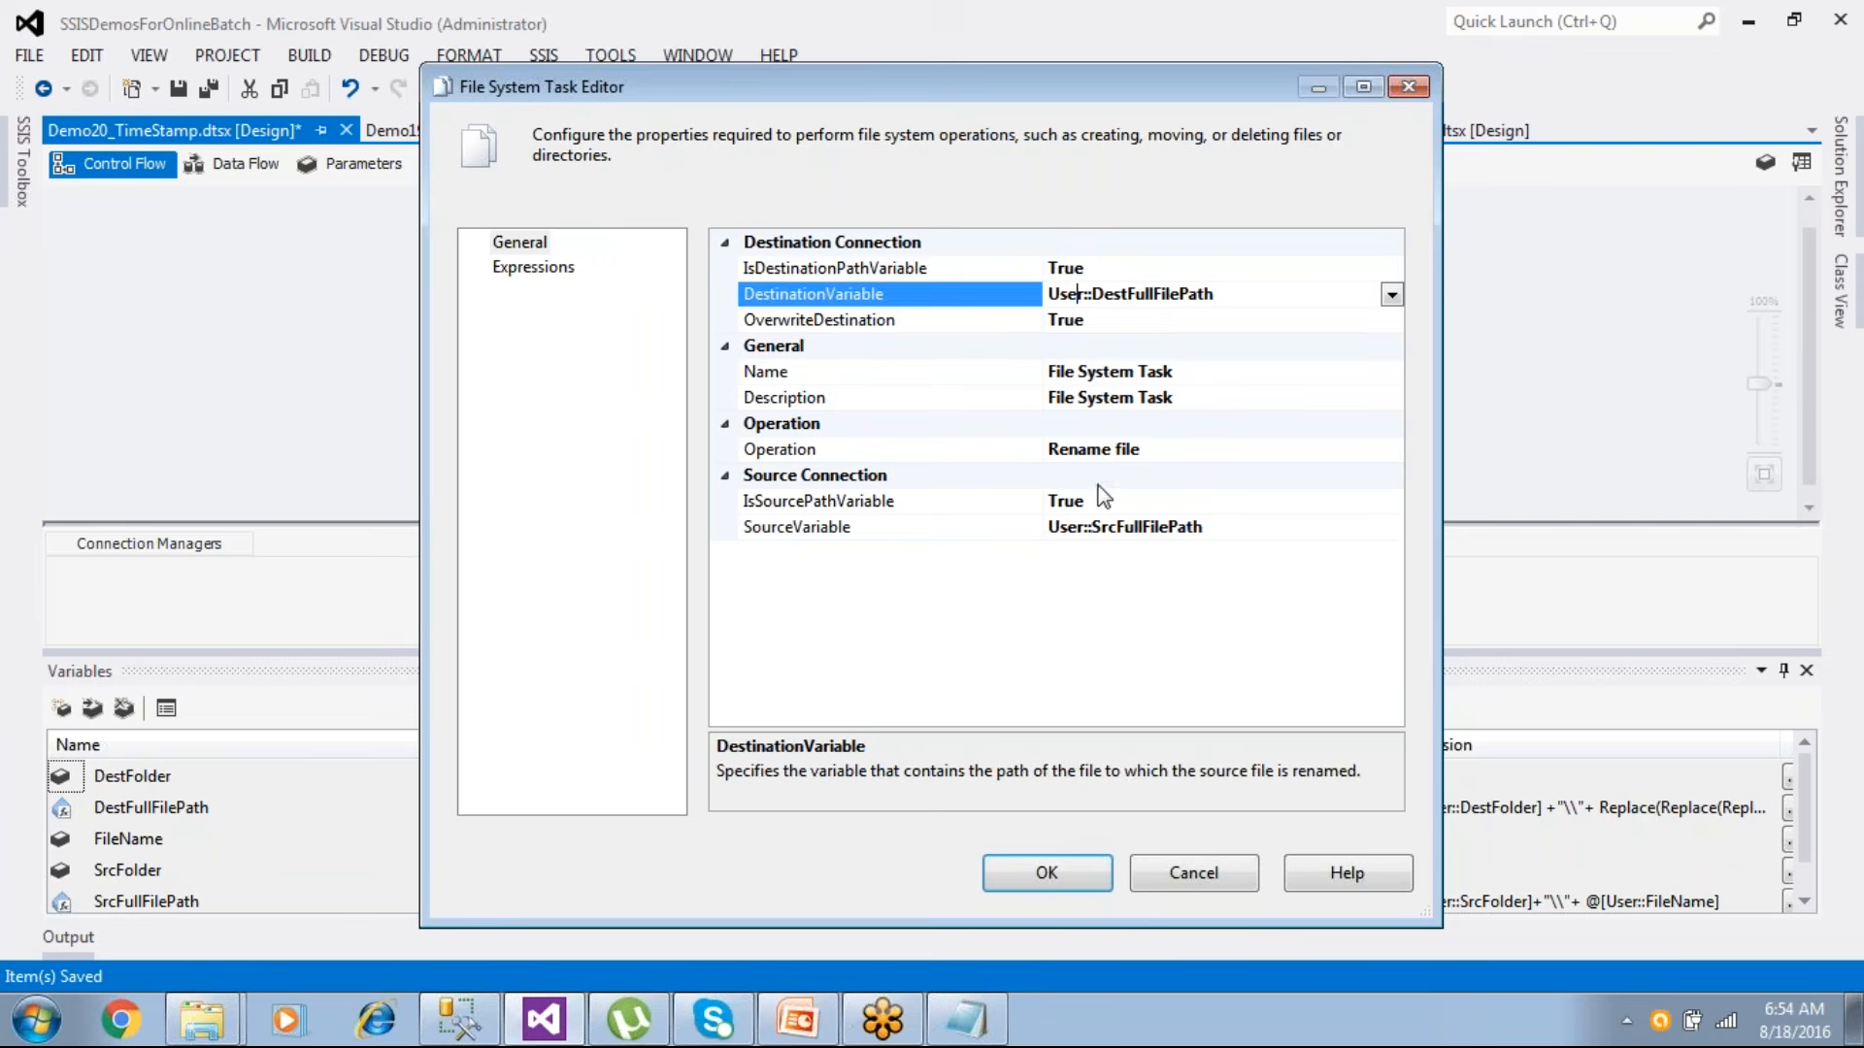
left_click(1102, 529)
left_click(1101, 449)
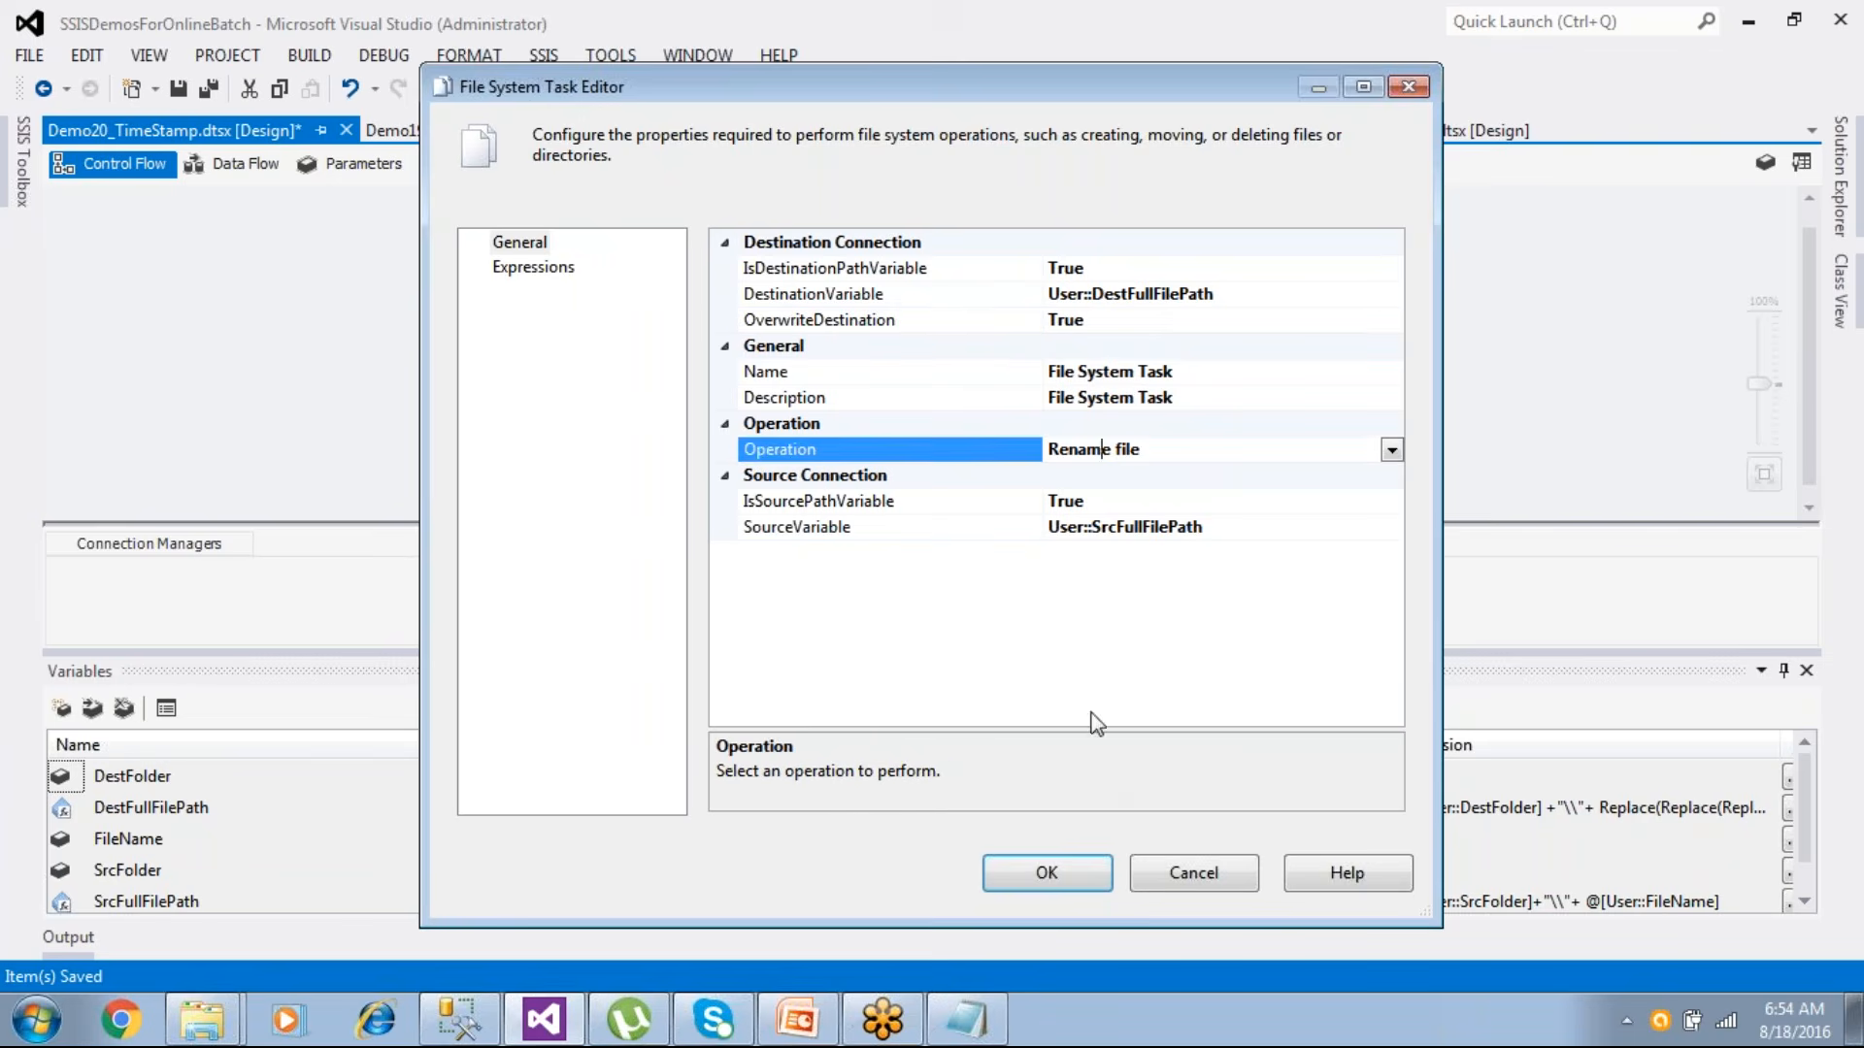
left_click(1047, 873)
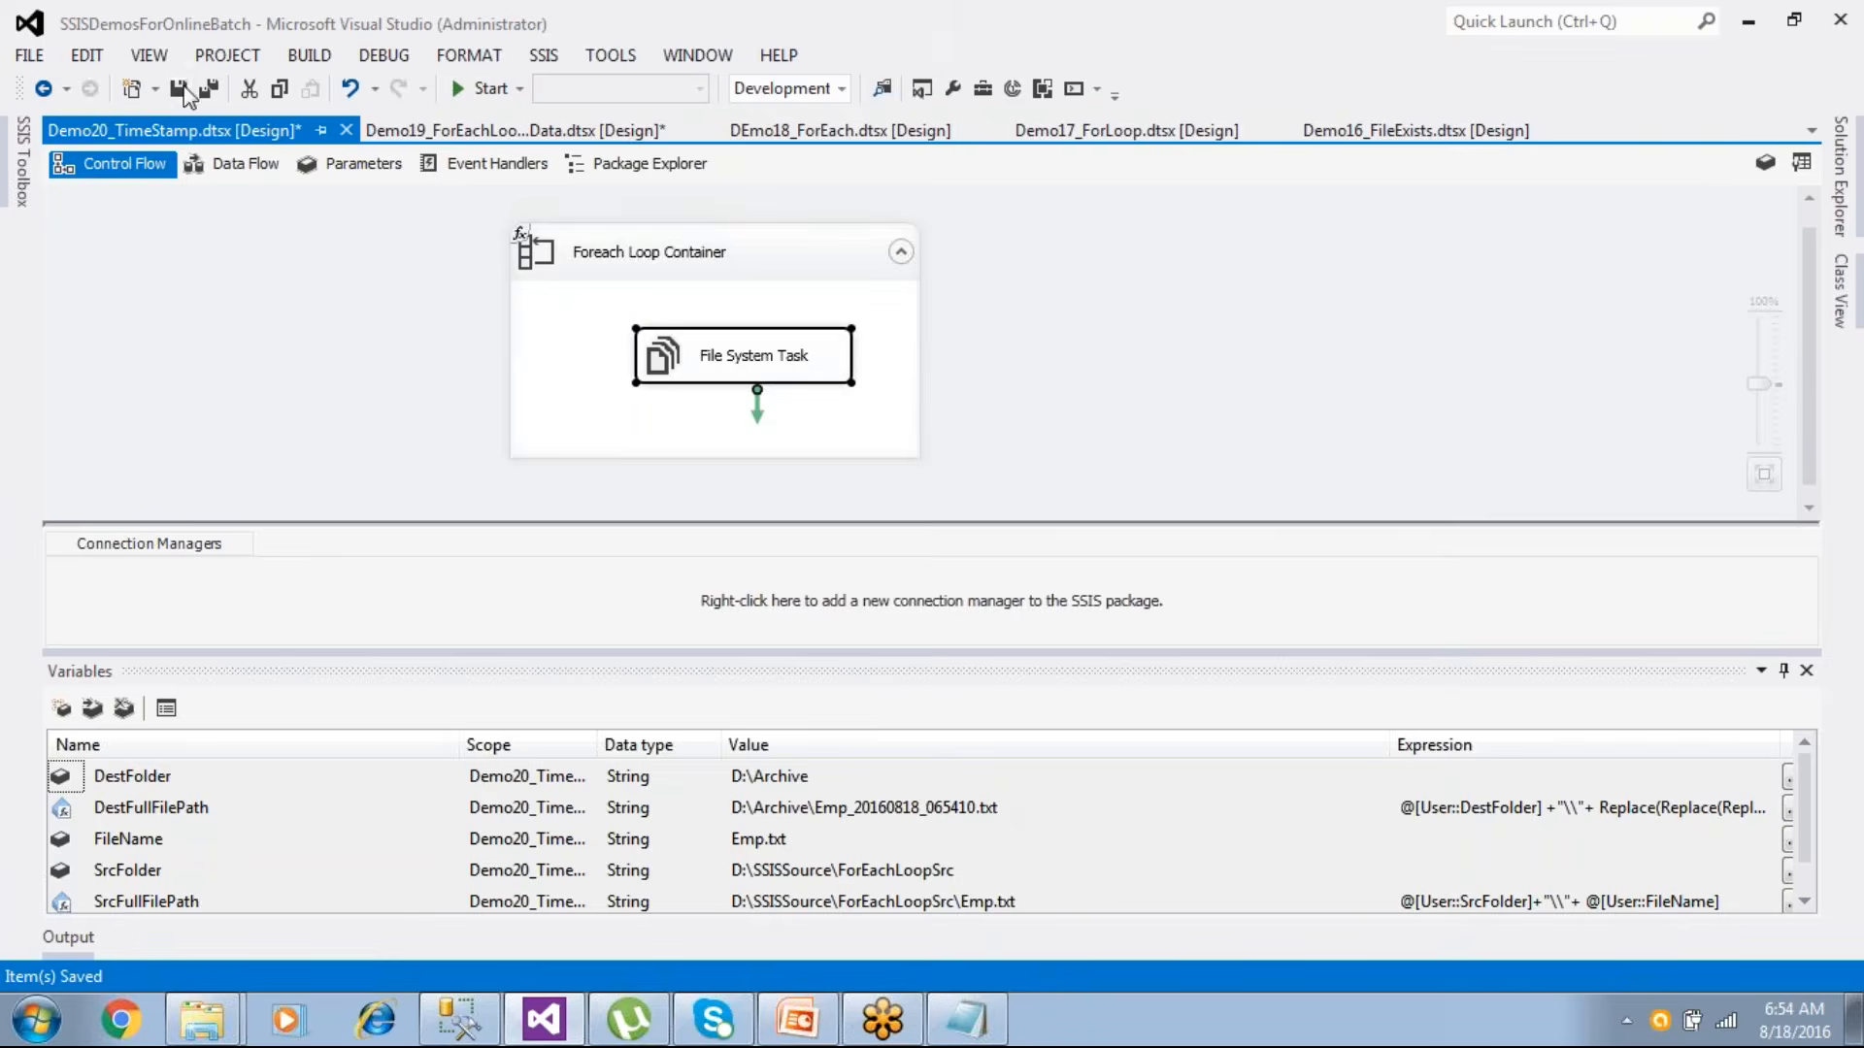
left_click(488, 88)
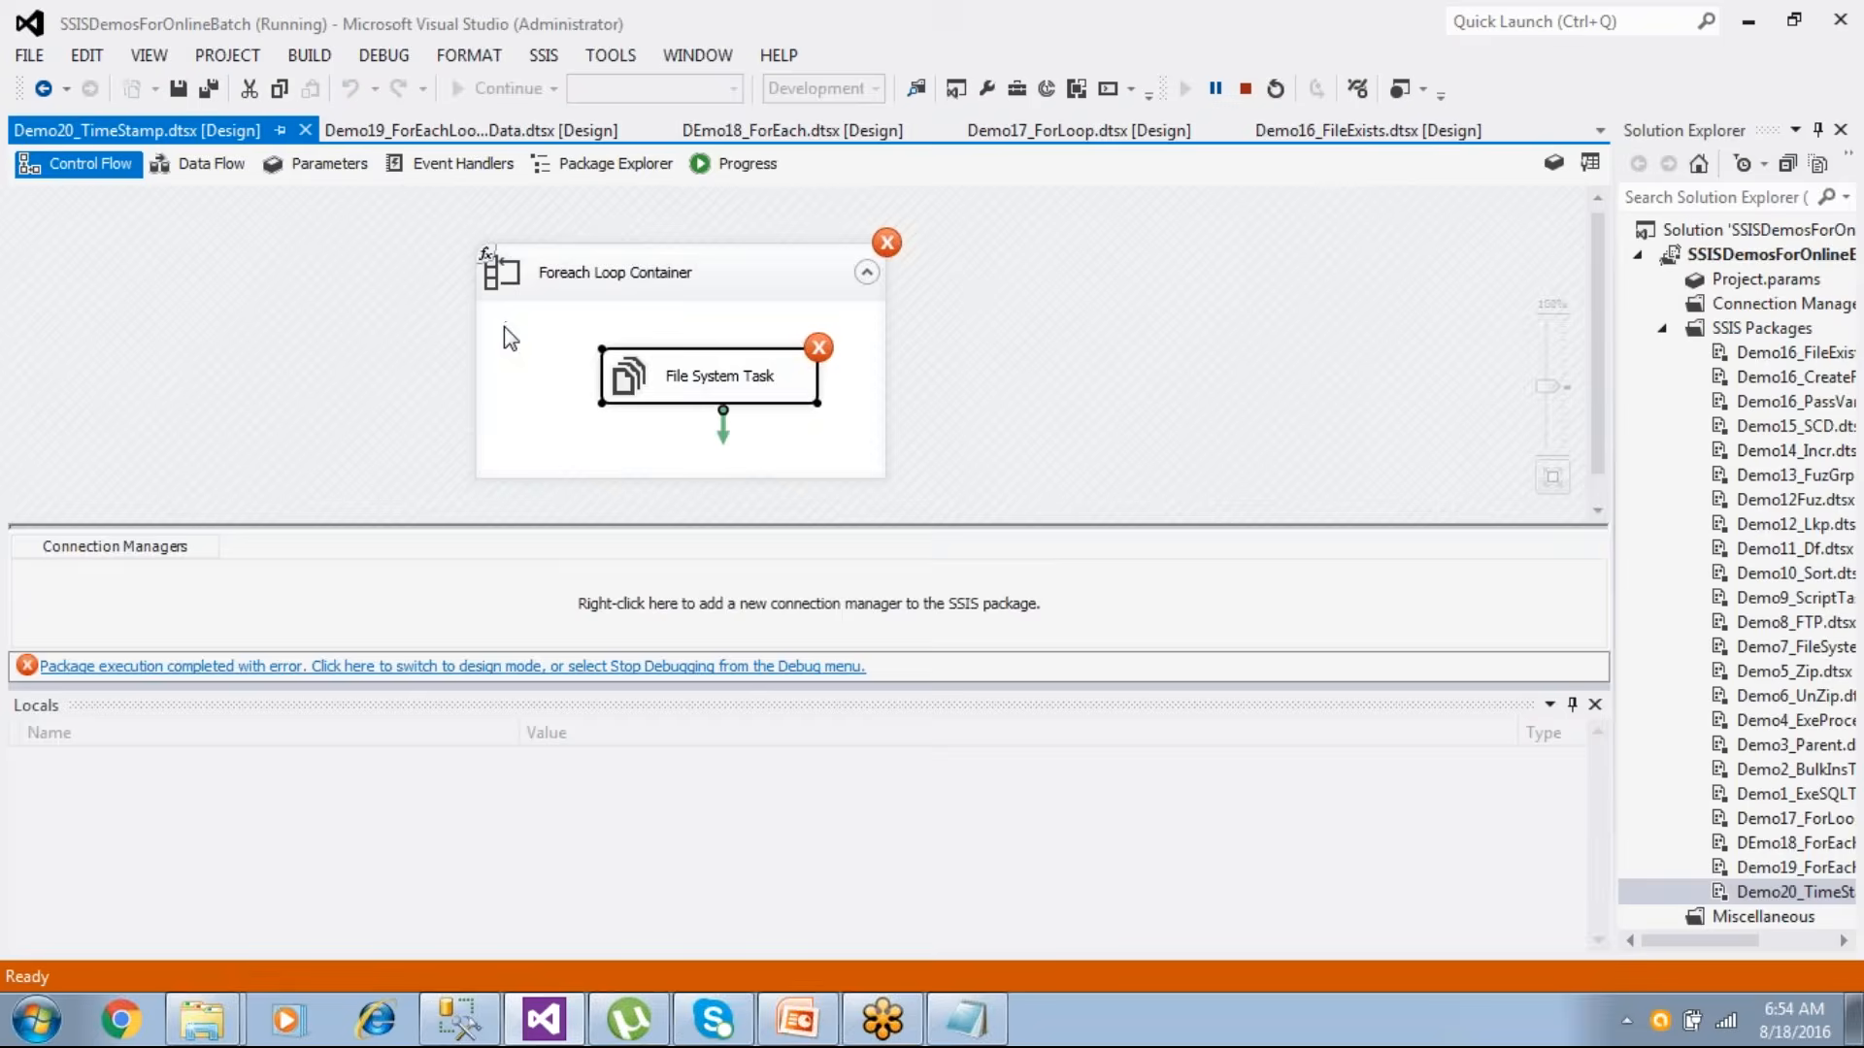
- Examine the package's execution progress log through to its end for the cause of the File System Task's failure
left_click(747, 170)
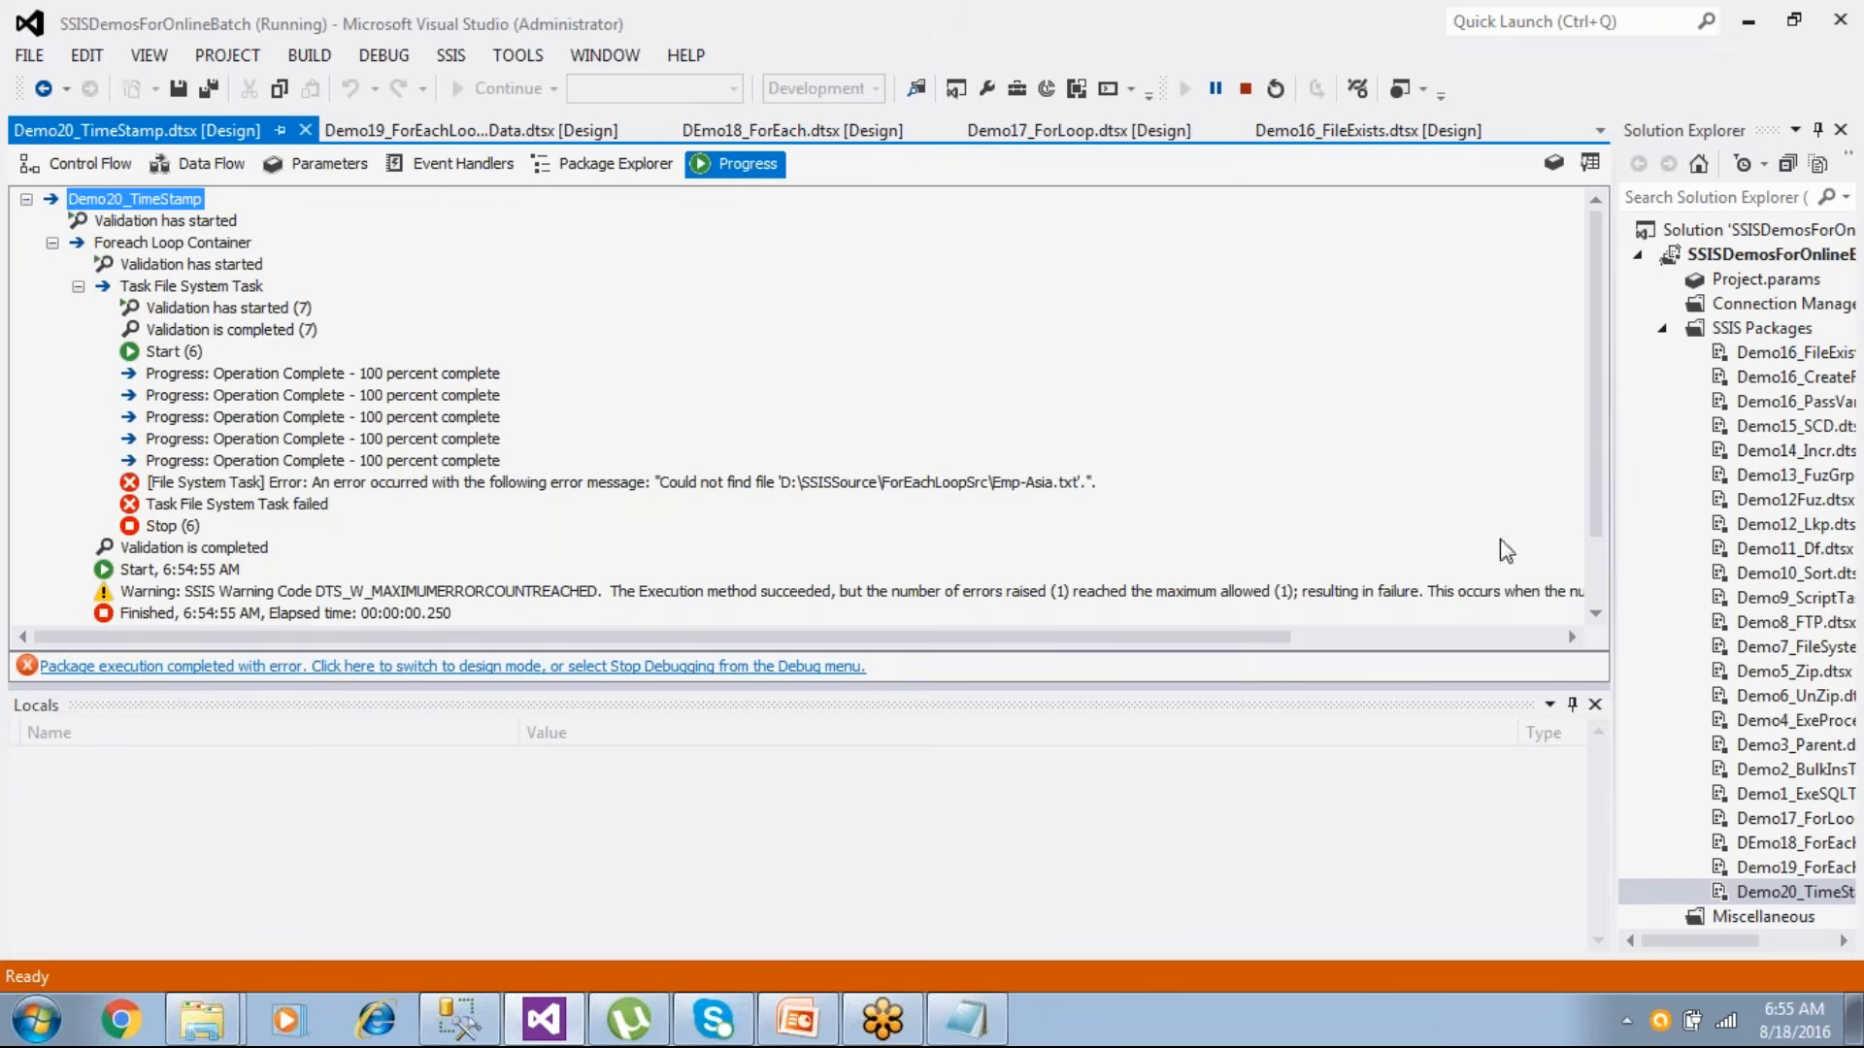
left_click(1594, 616)
left_click(1594, 616)
left_click(1594, 616)
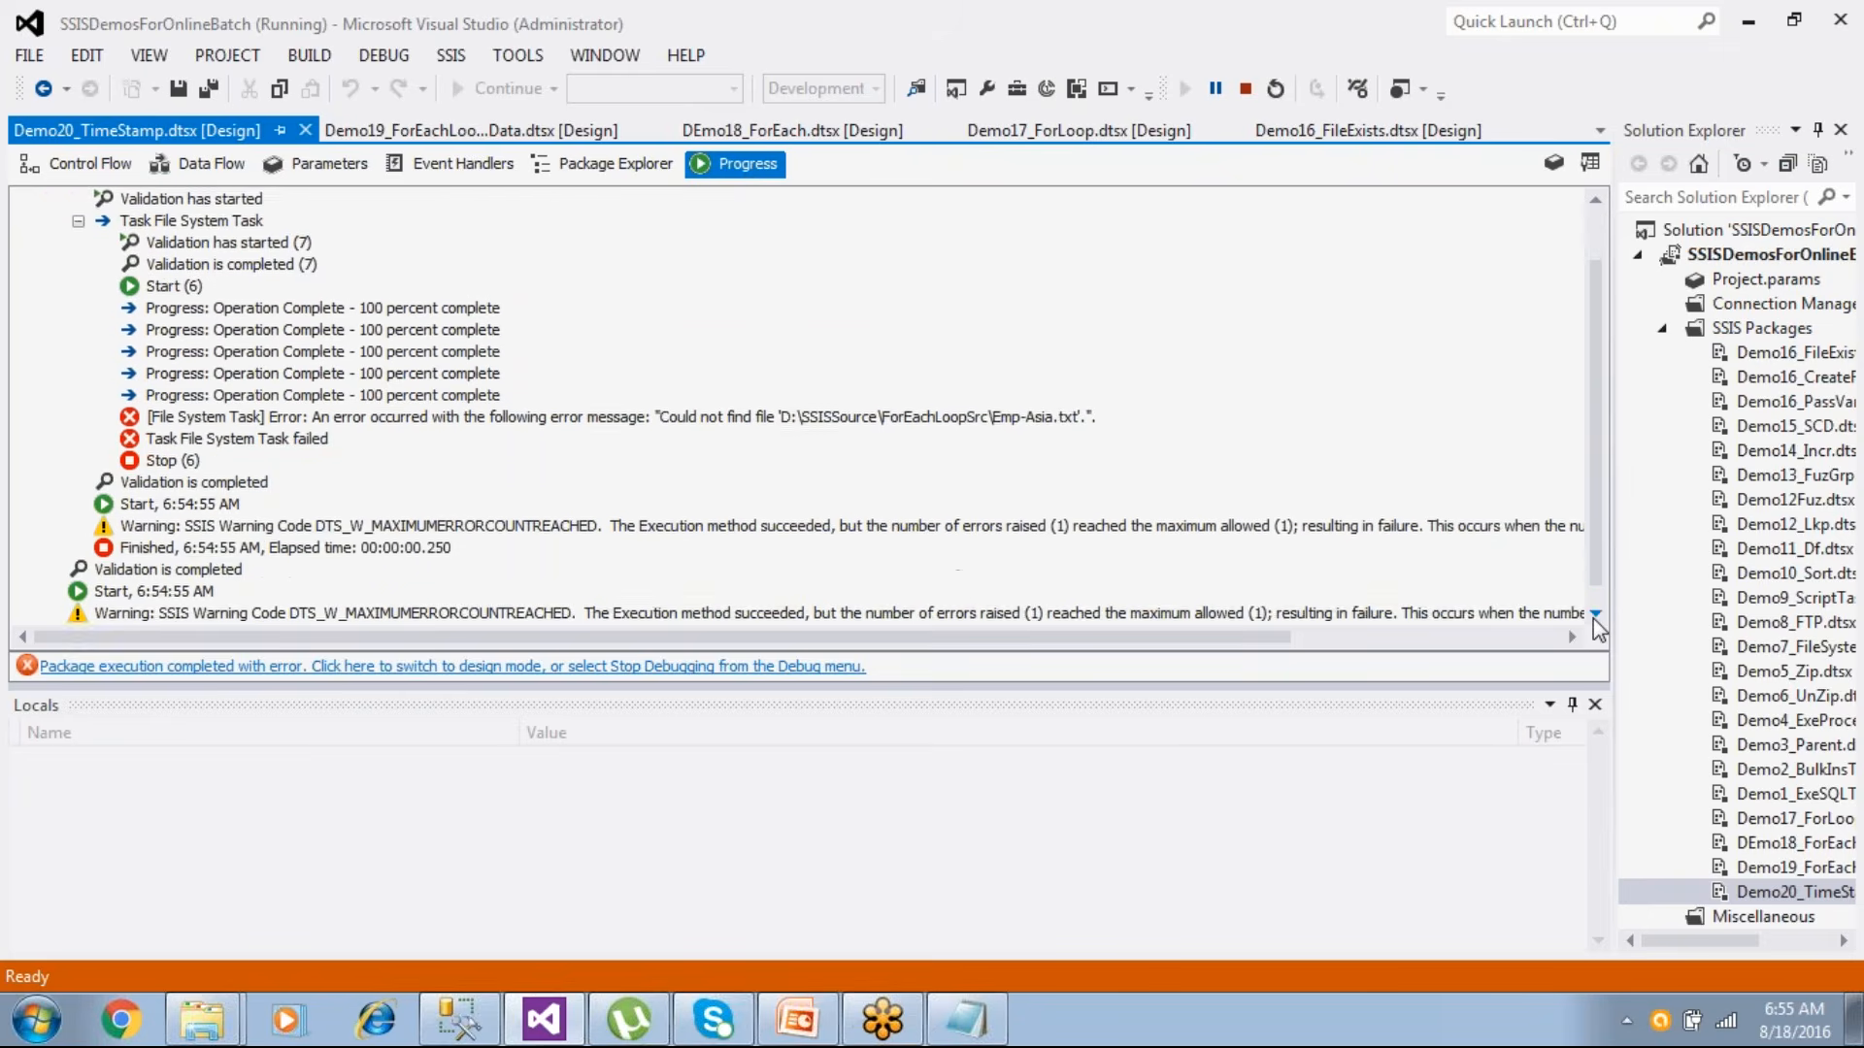
left_click(1594, 615)
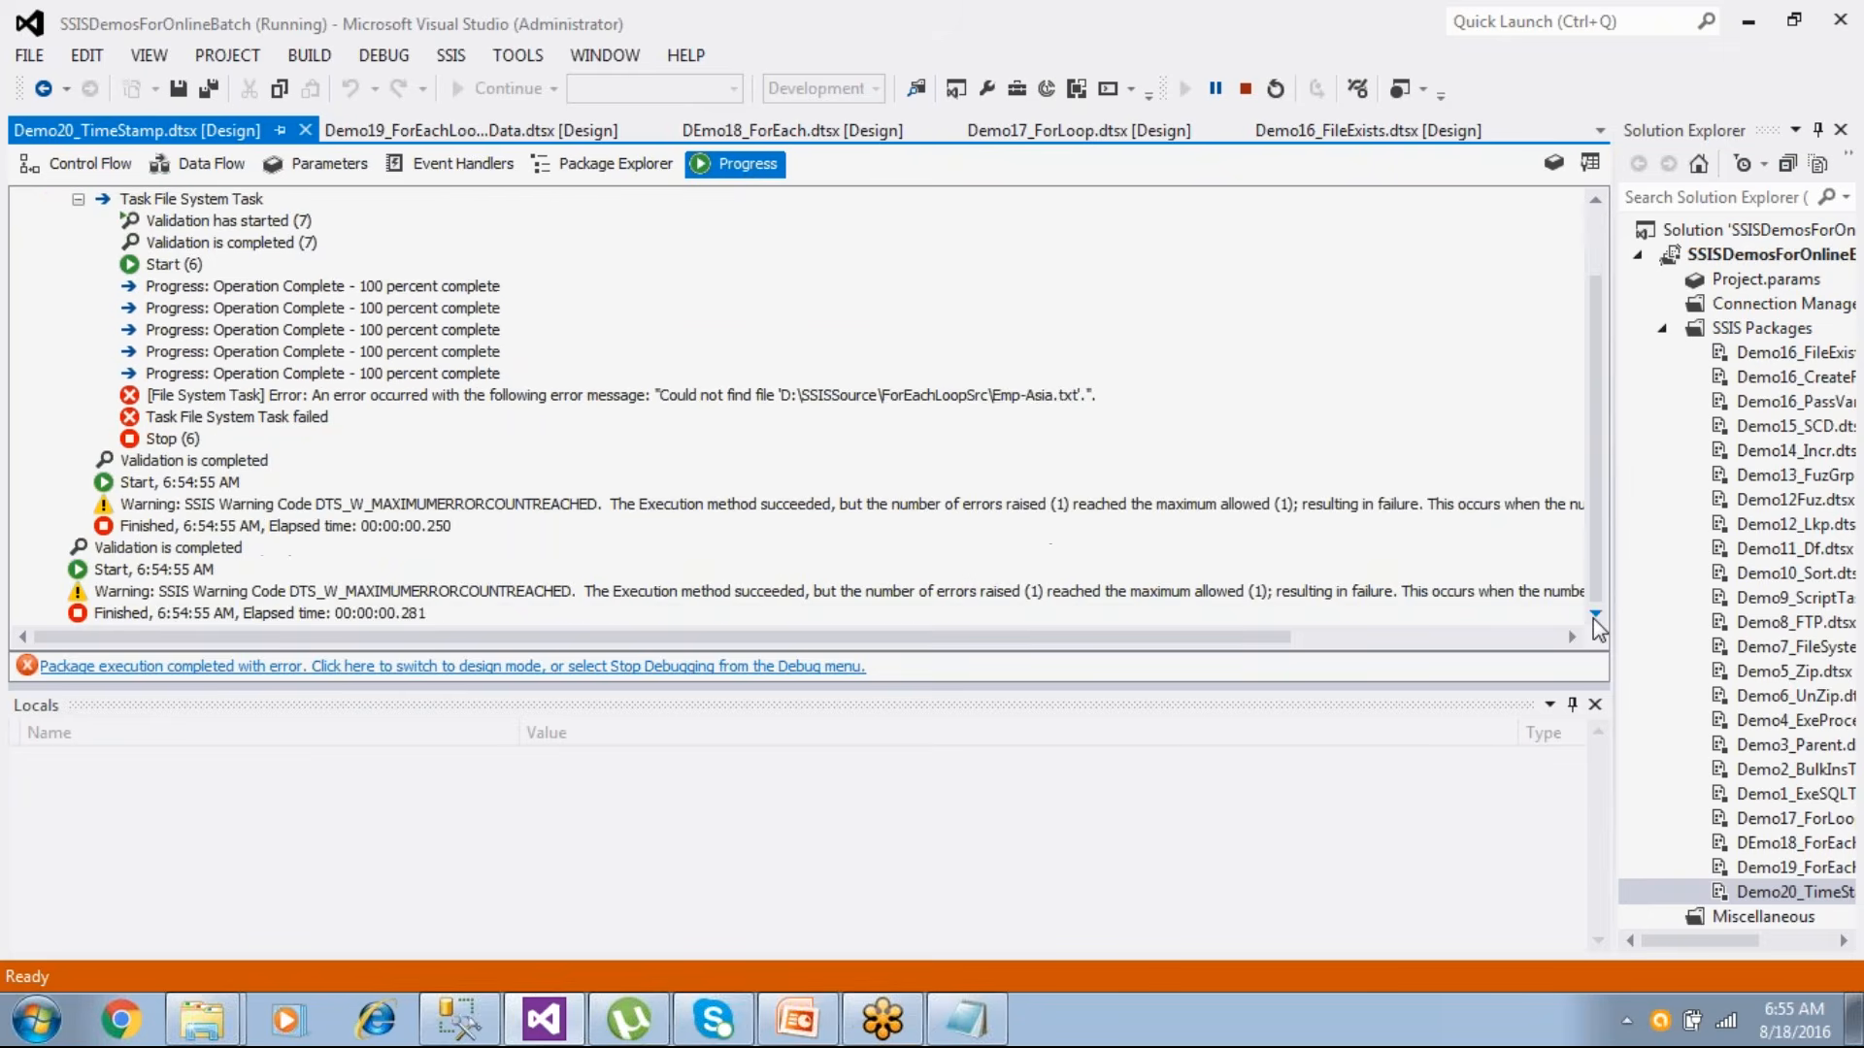
left_click(1012, 403)
- Return to the control flow and switch the package from debugging back to design mode
left_click(184, 167)
left_click(106, 173)
left_click(432, 665)
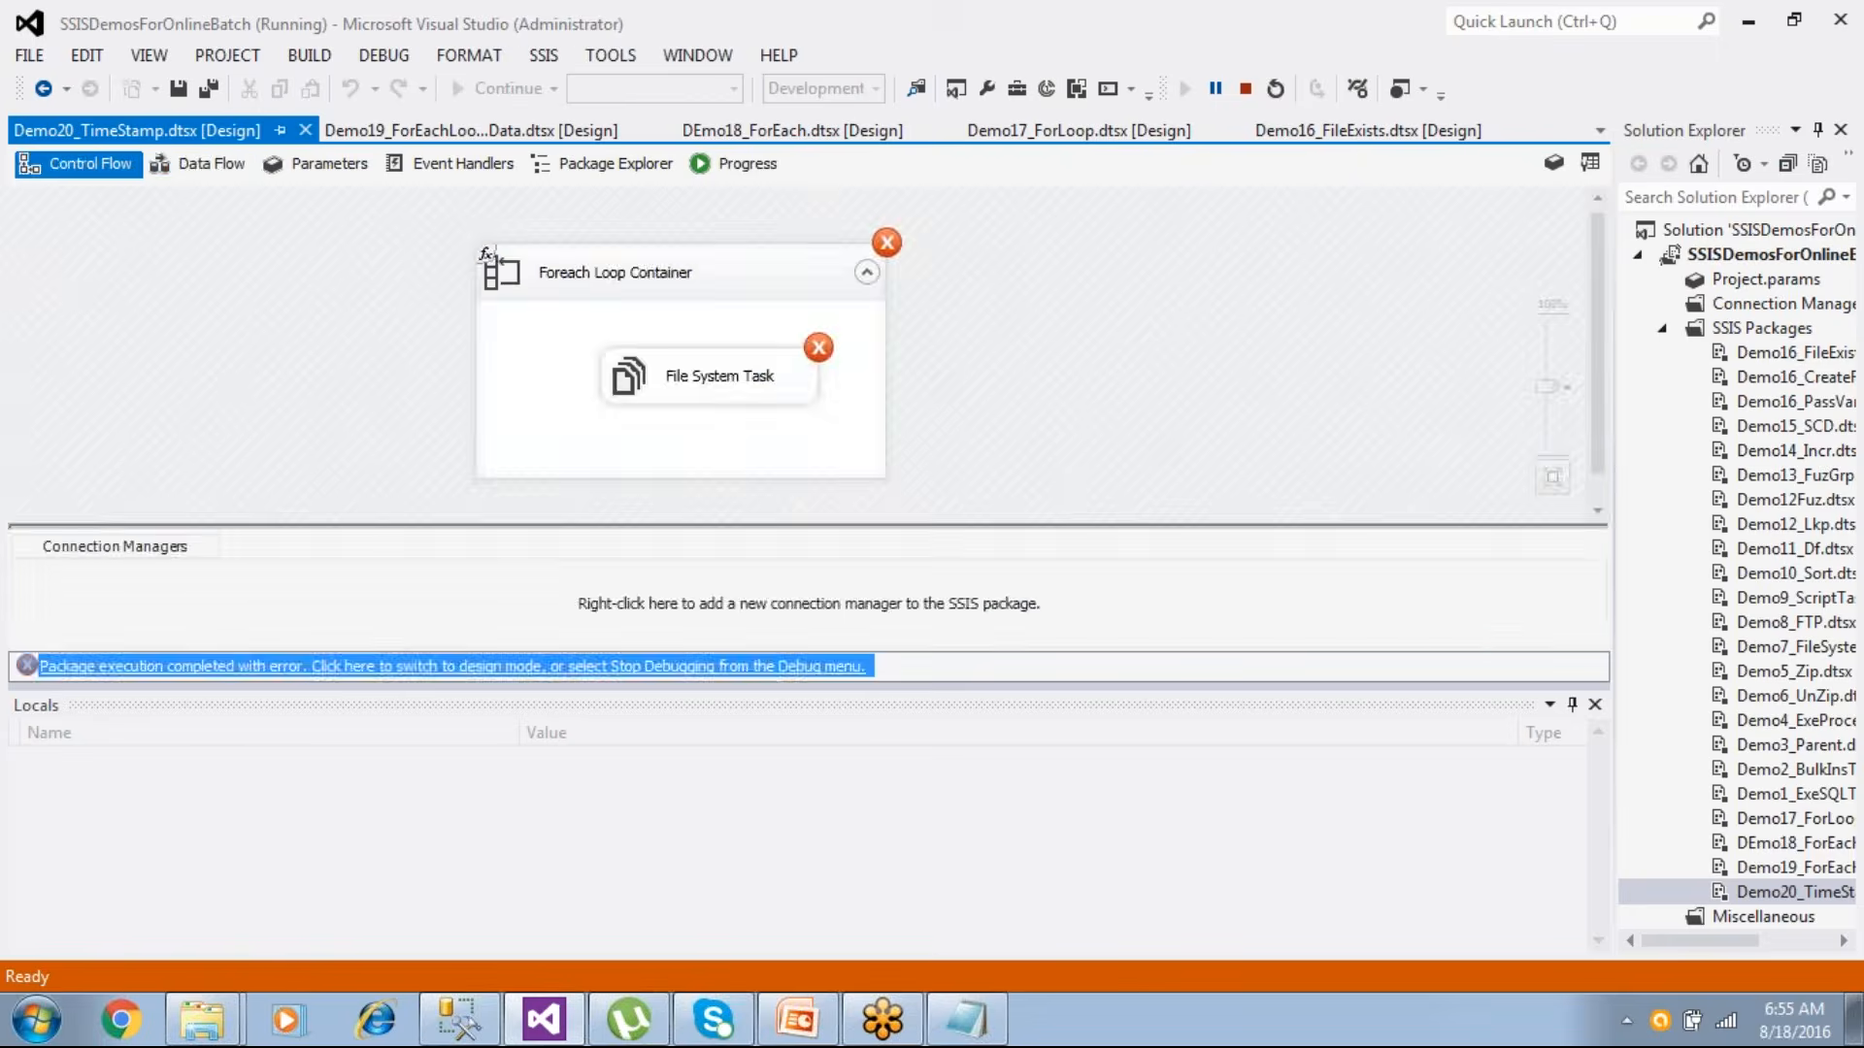
- In Windows Explorer, check the archived file names in D:\Archive and the remaining contents of D:\SSISSource\ForEachLoopSrc, including its Asia subfolder
mouse_move(209, 1030)
left_click(200, 961)
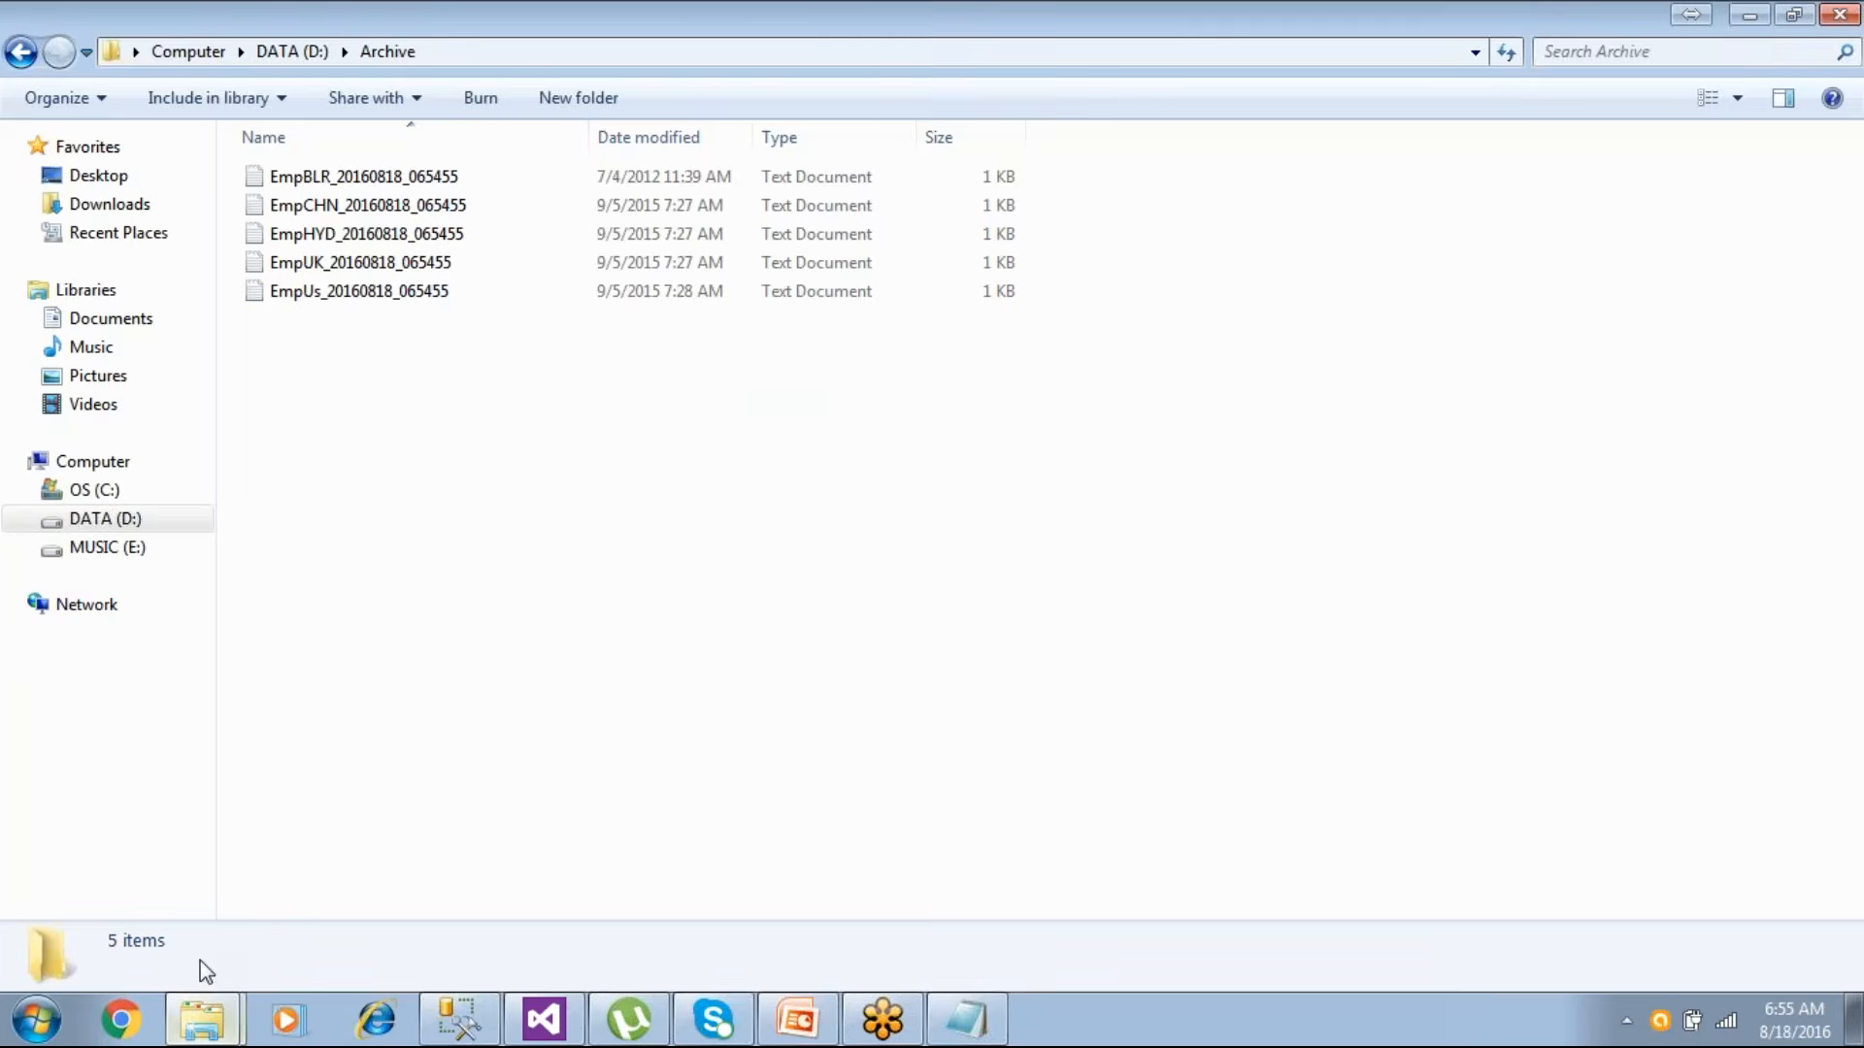
left_click(22, 56)
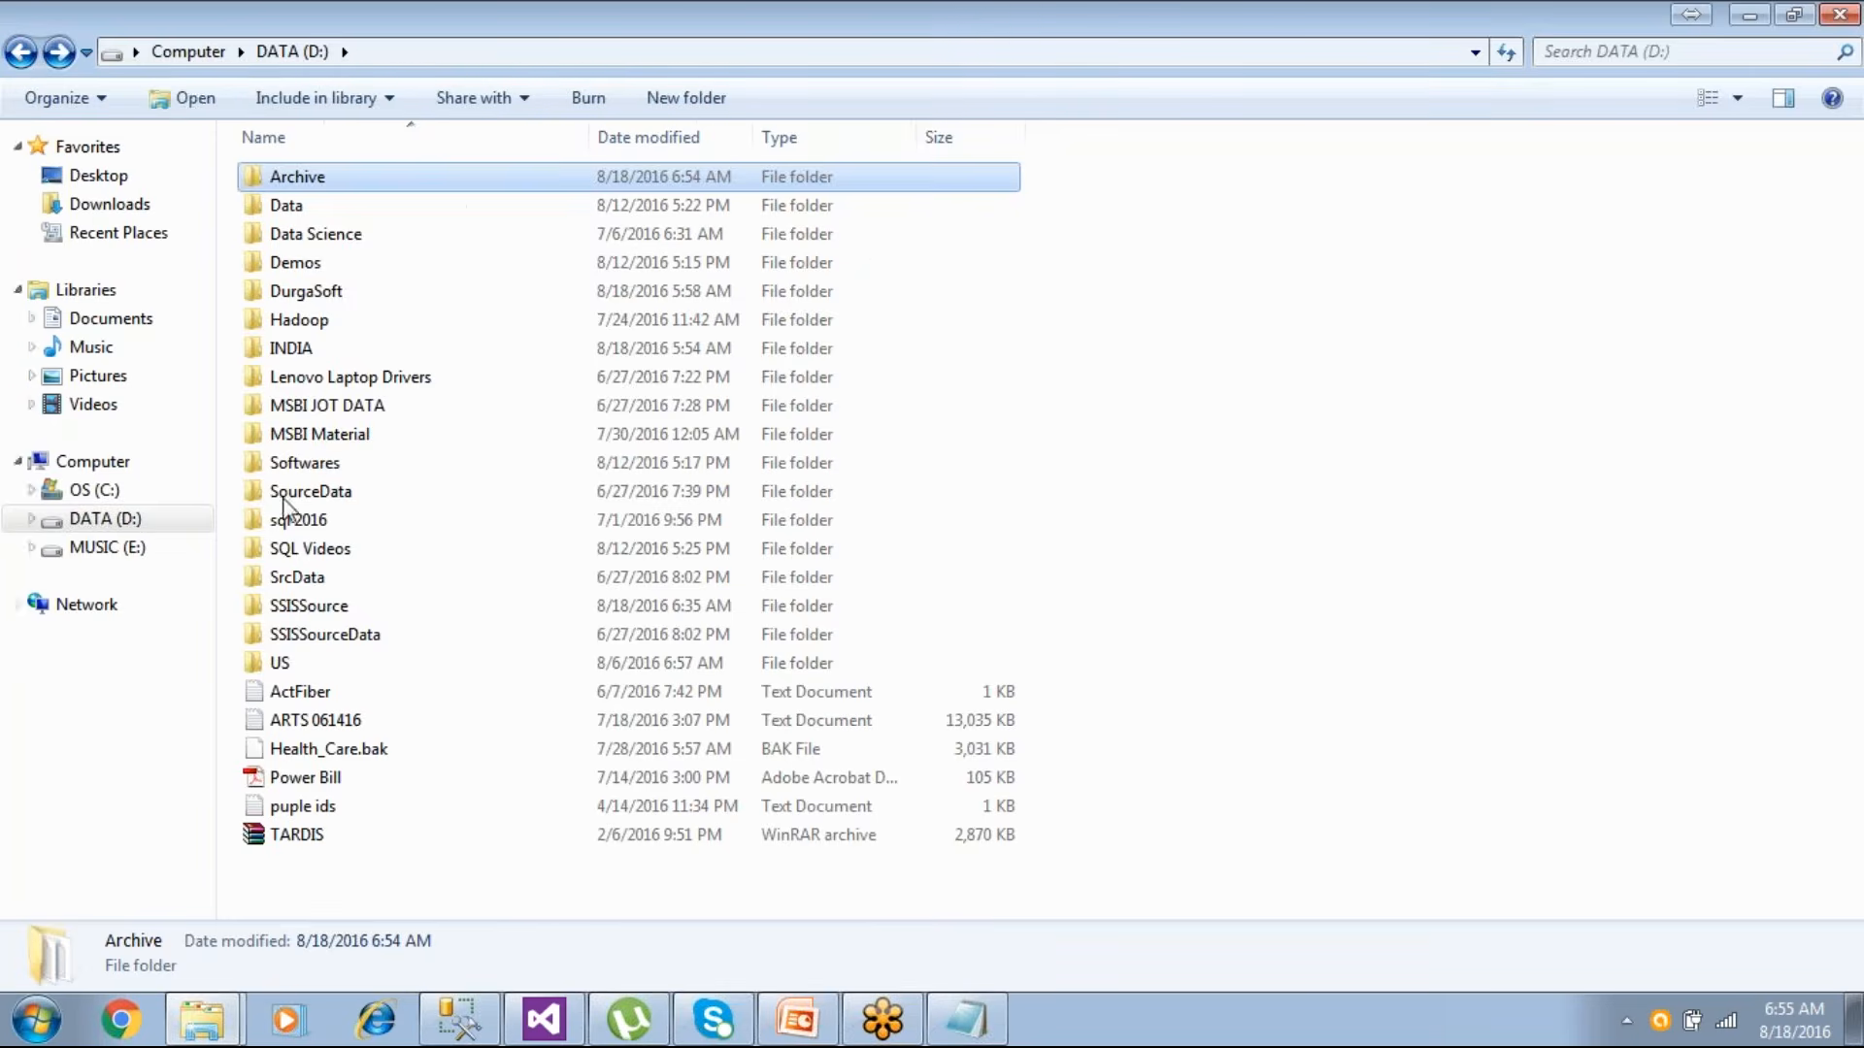
double_click(308, 605)
double_click(330, 180)
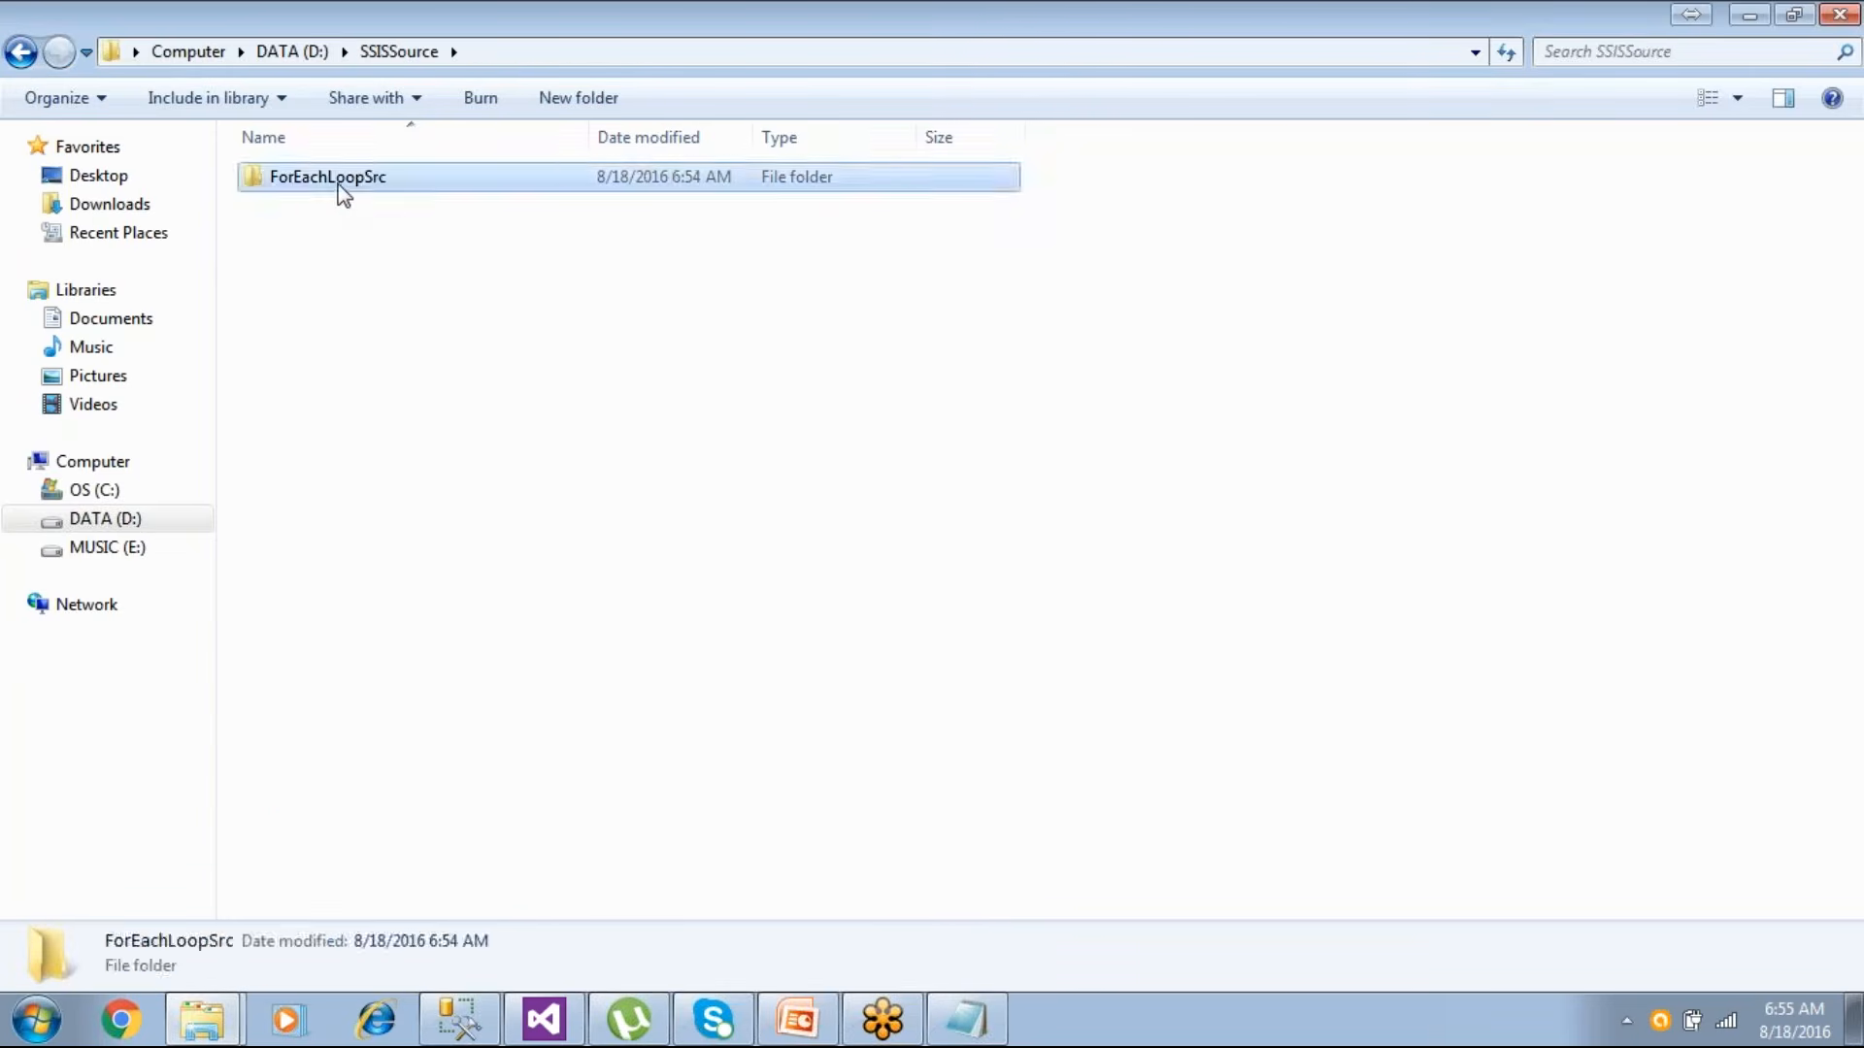
double_click(330, 180)
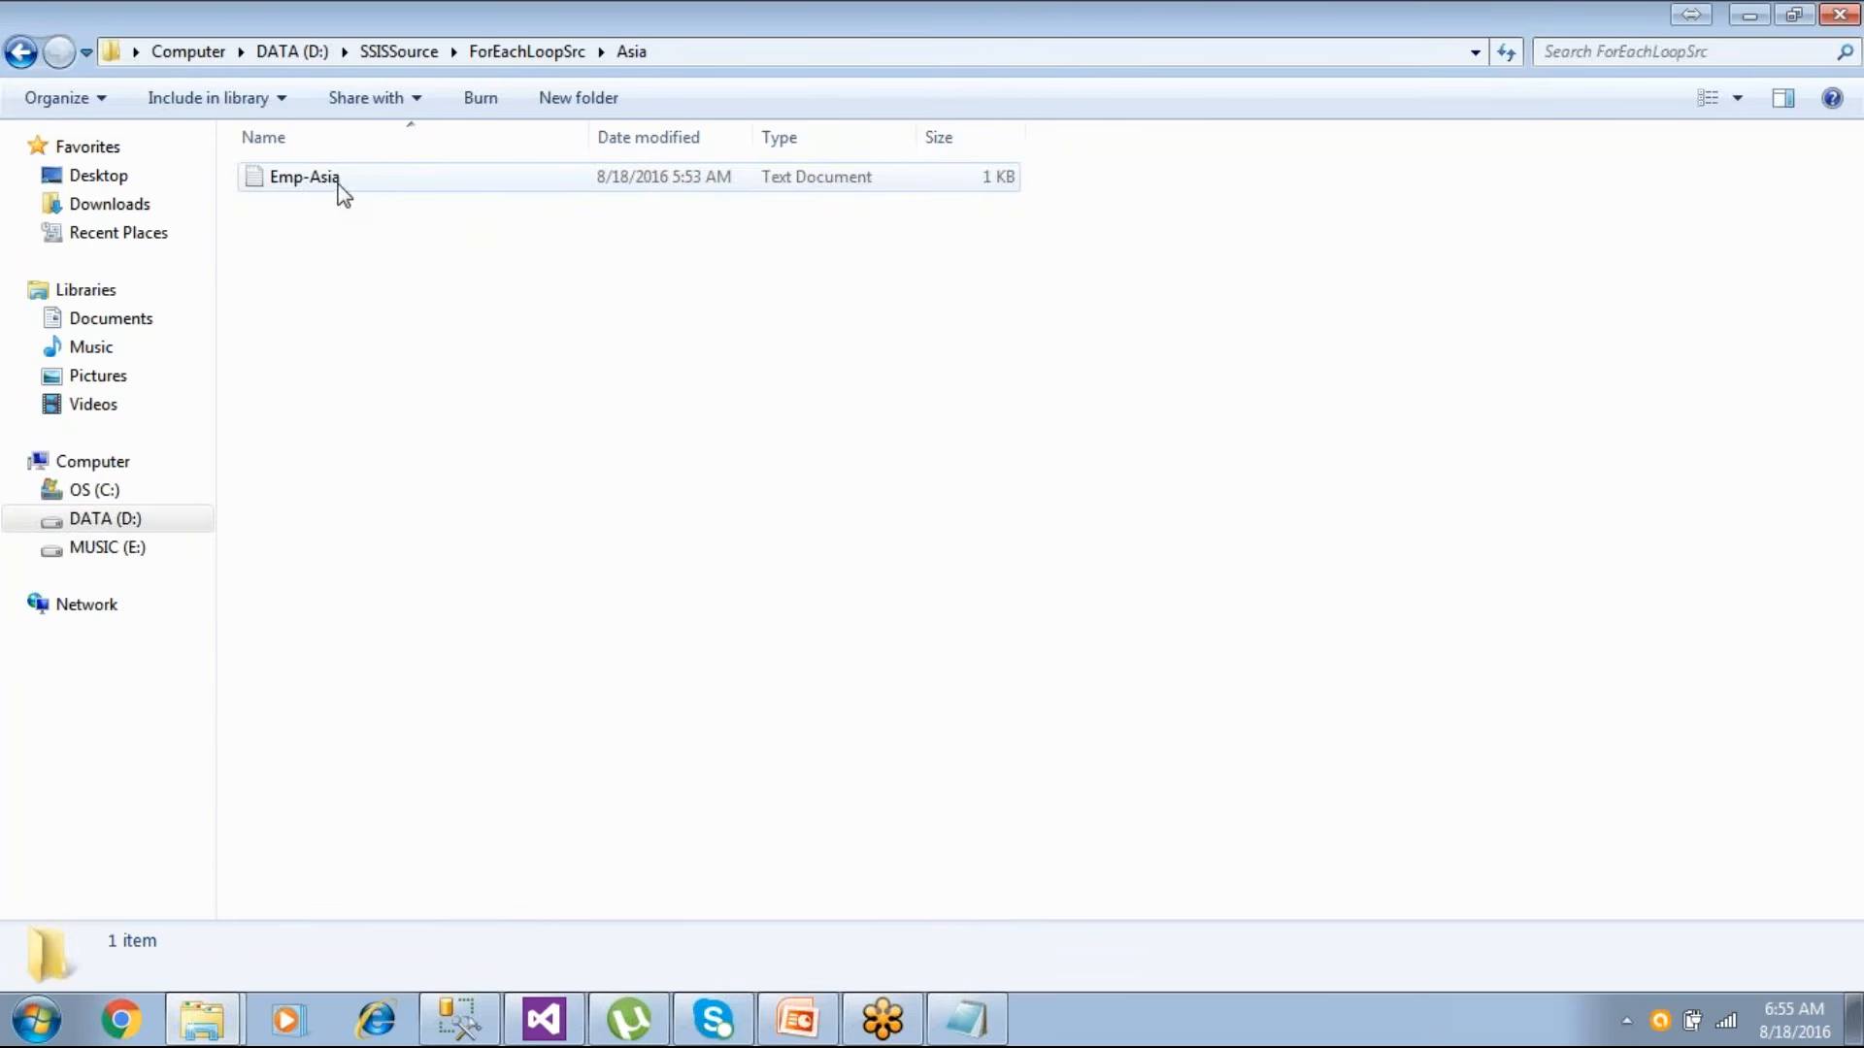
left_click(21, 53)
left_click(21, 53)
left_click(20, 53)
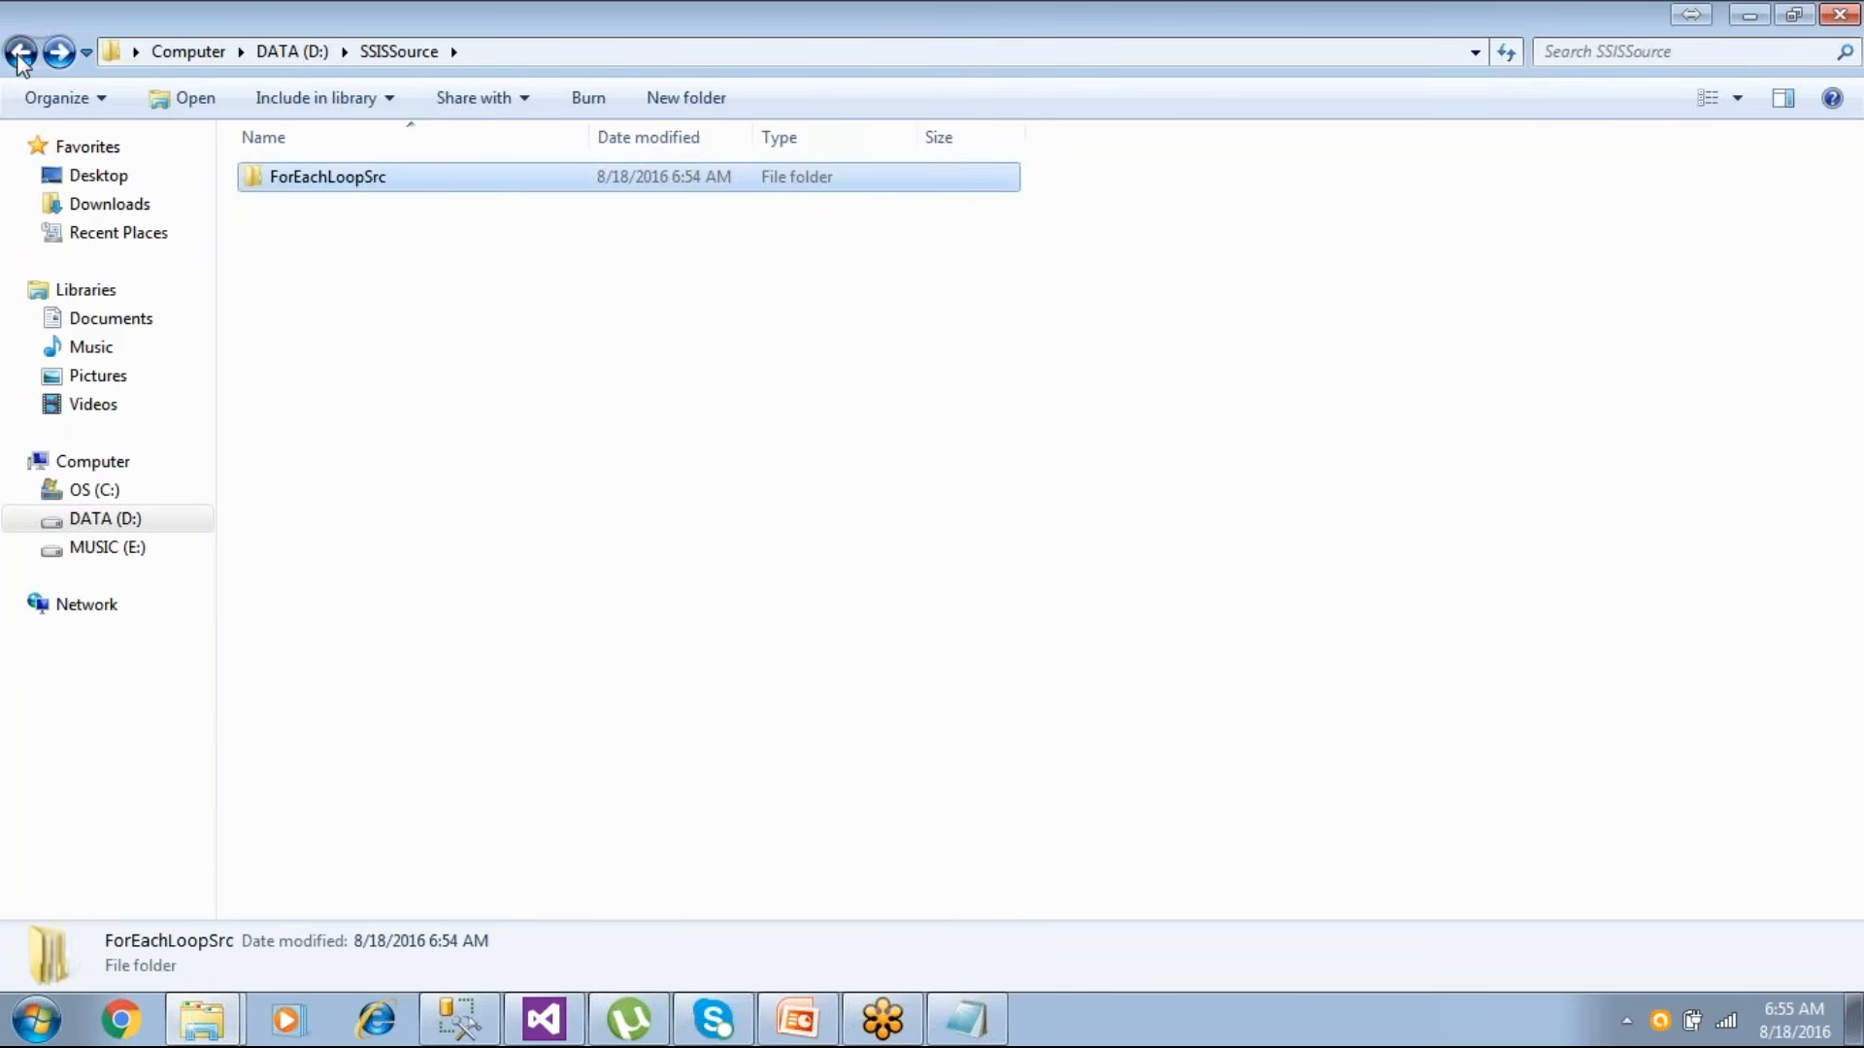
- Delete the Asia subfolder from D:\SSISSource\ForEachLoopSrc
double_click(329, 610)
left_click_drag(508, 637, 207, 196)
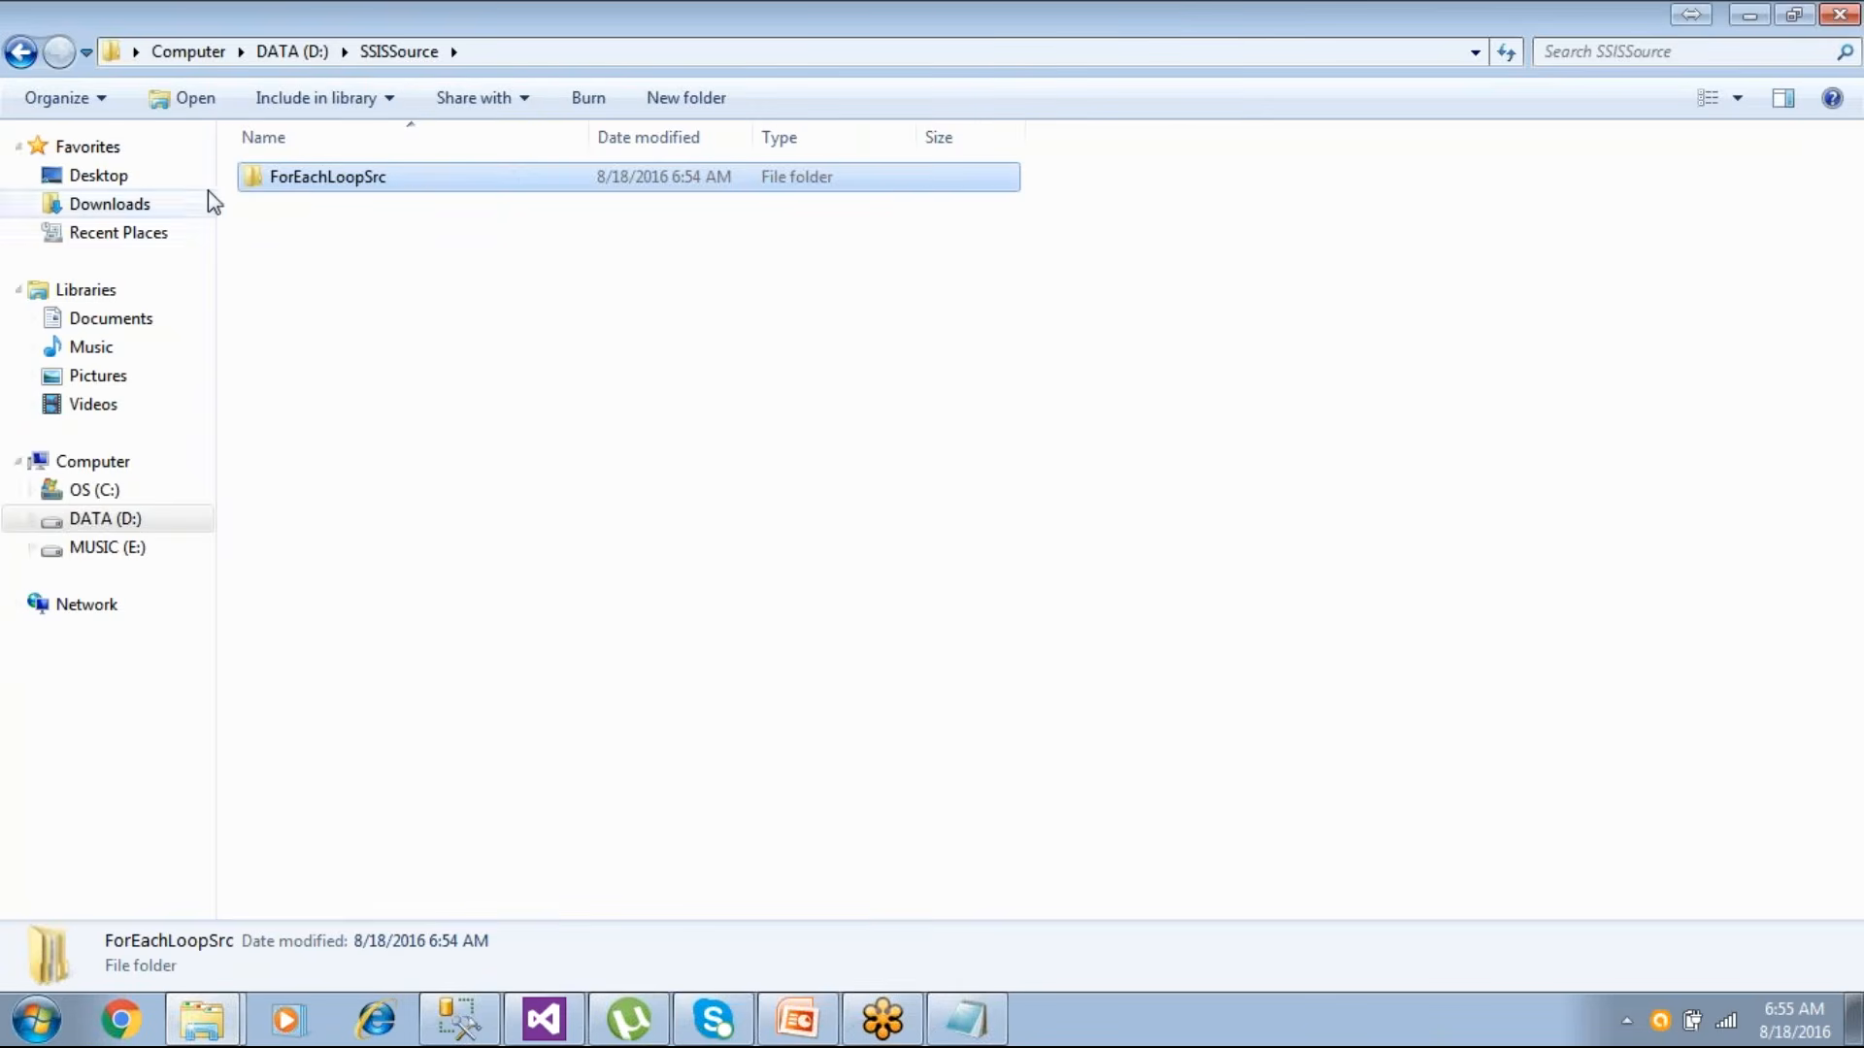
left_click(306, 307)
double_click(359, 178)
left_click(271, 184)
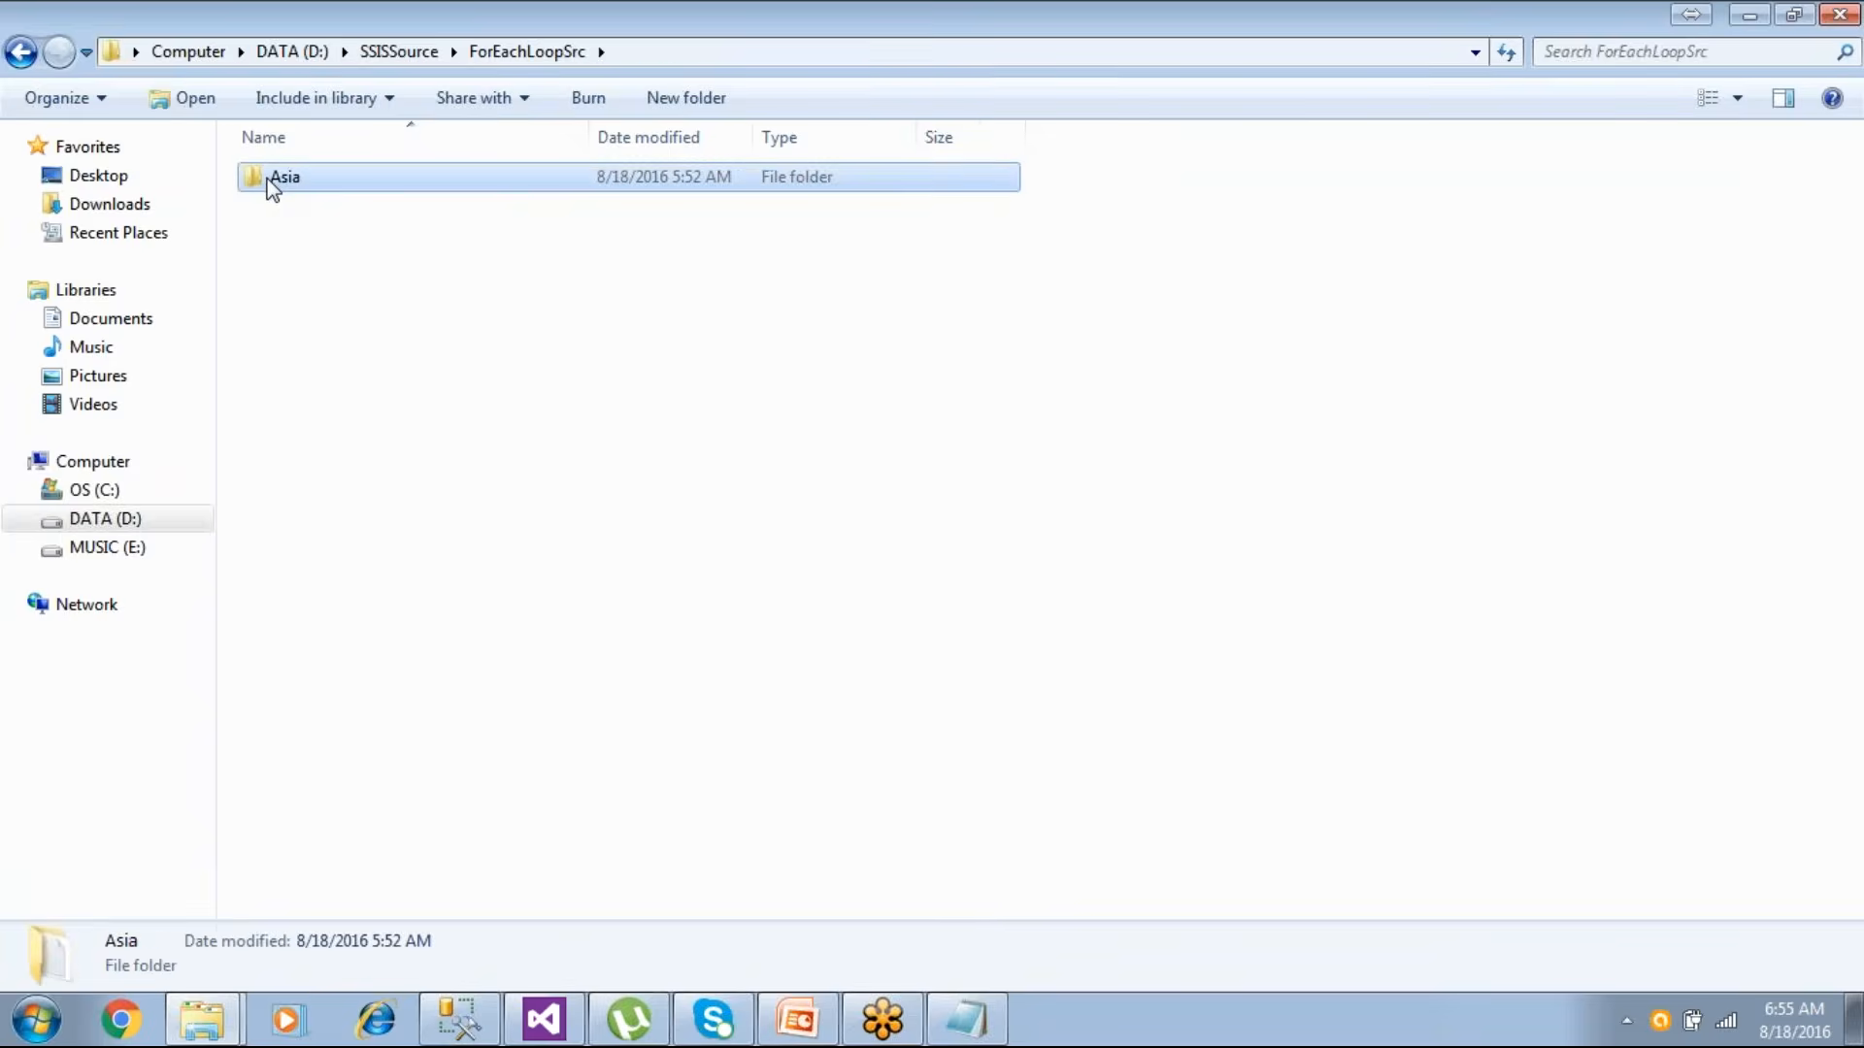
key("Delete")
left_click(1000, 622)
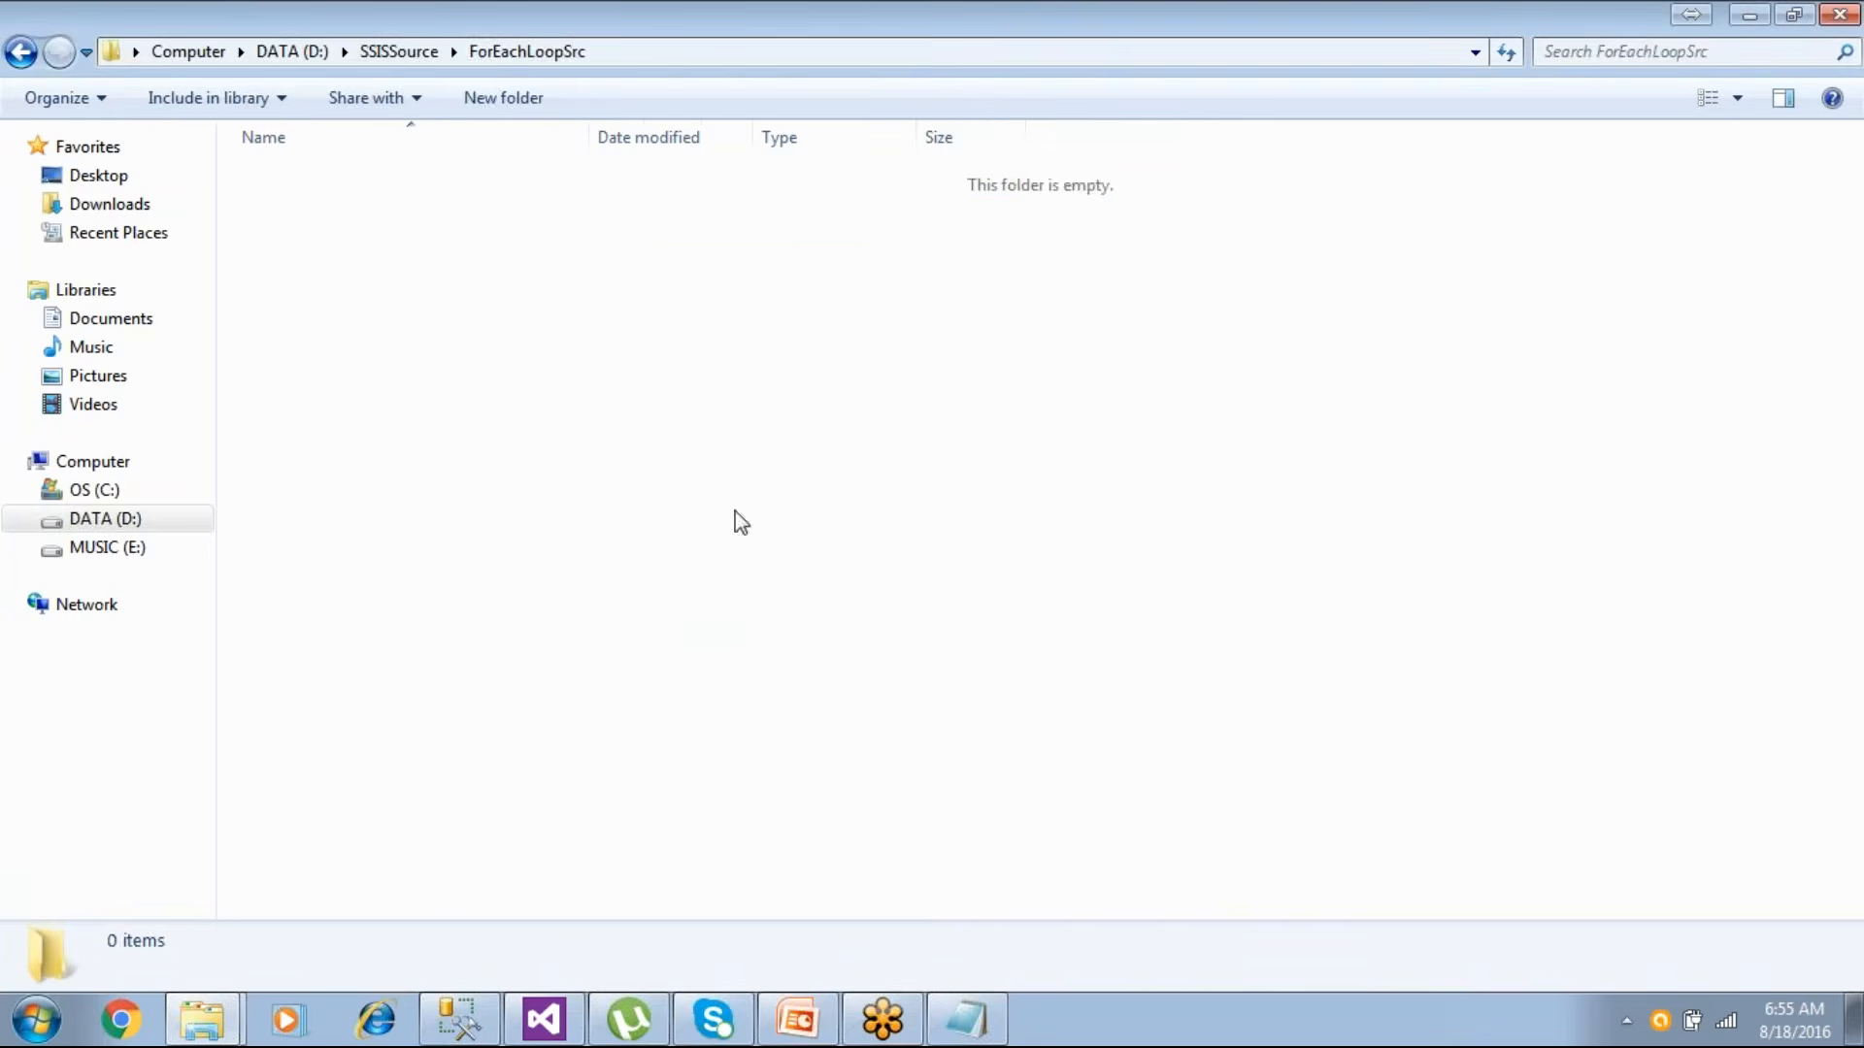
left_click(21, 51)
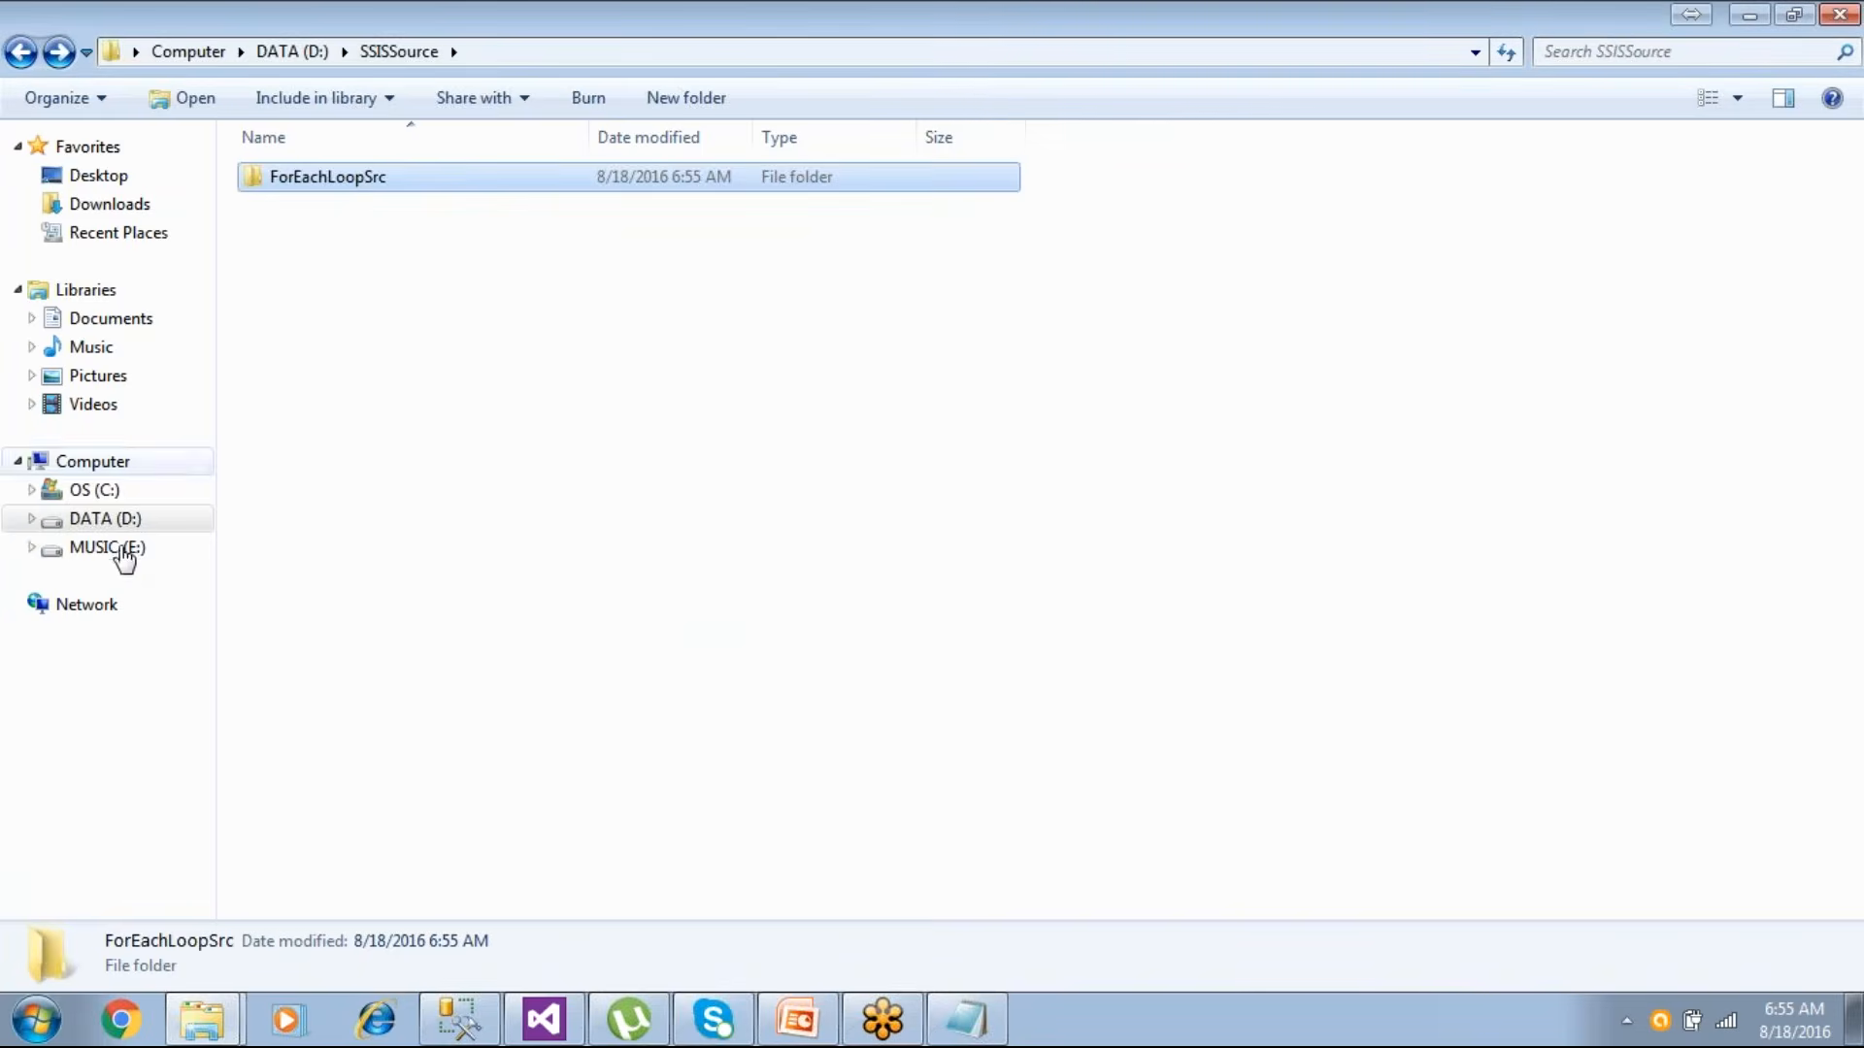
left_click(62, 549)
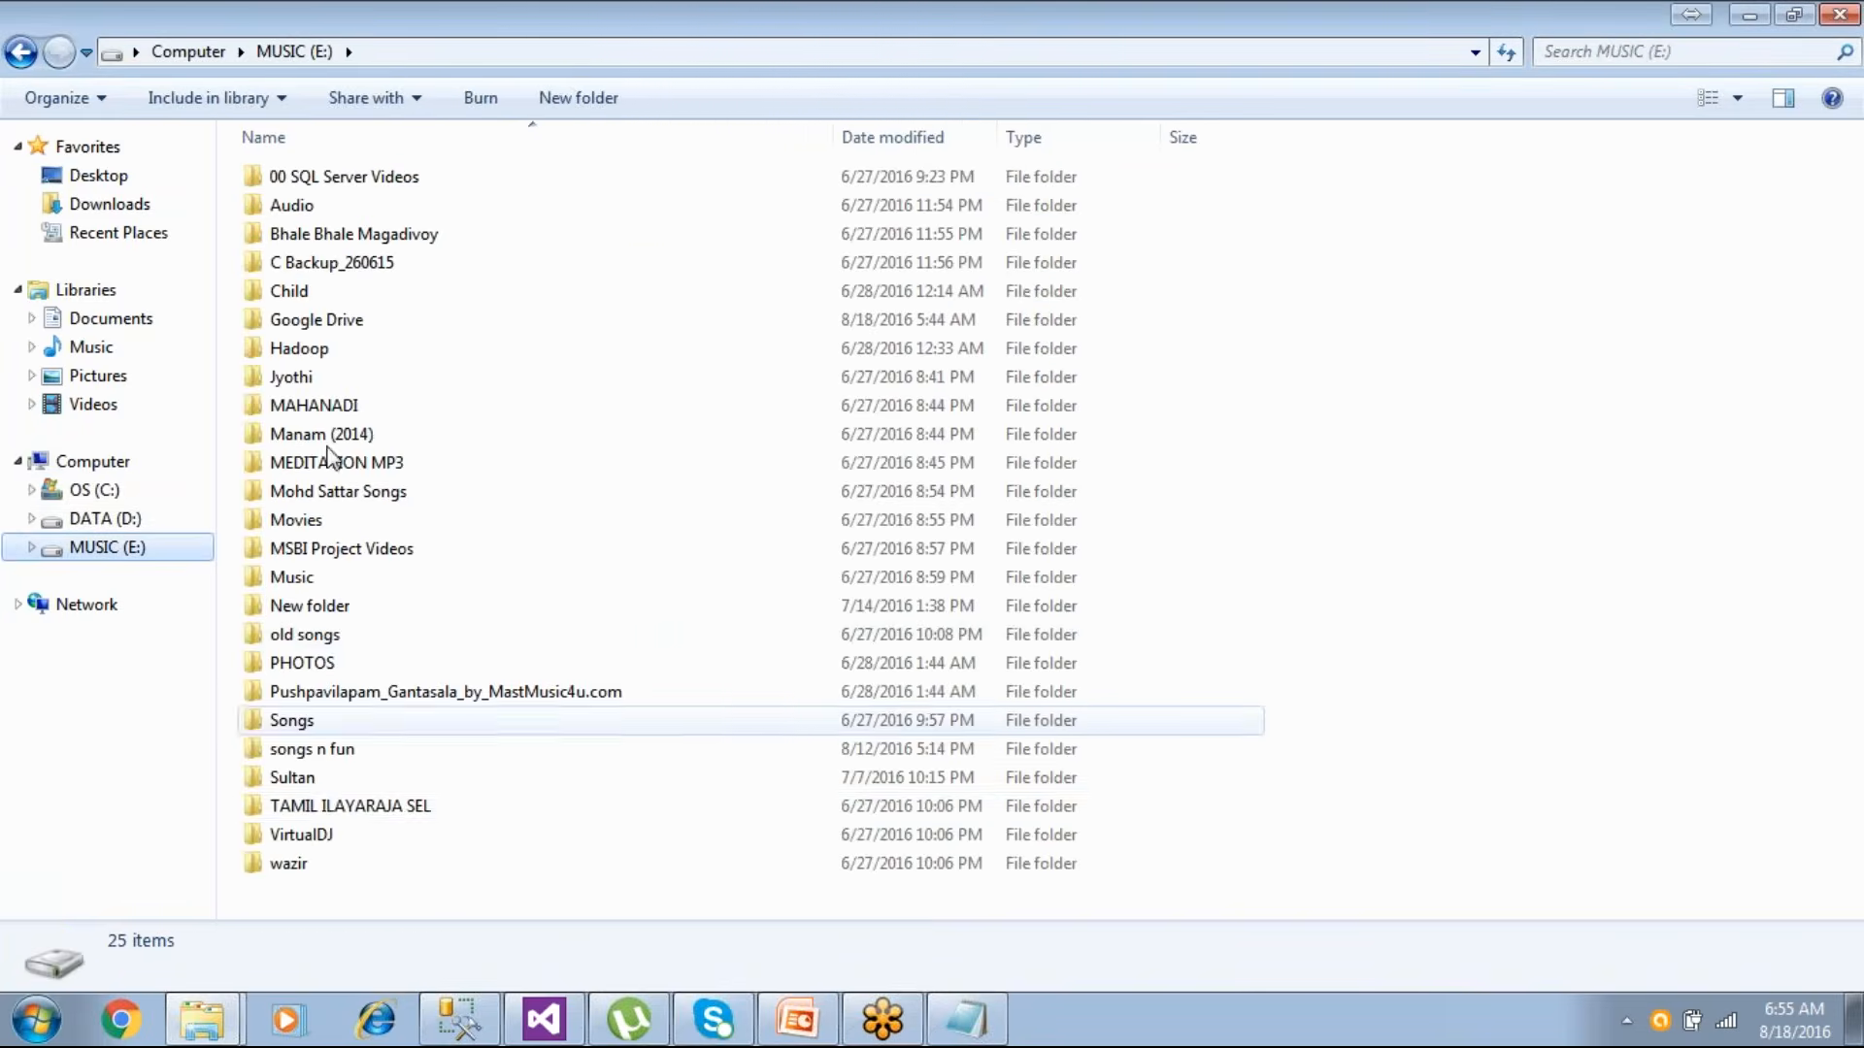
left_click(107, 519)
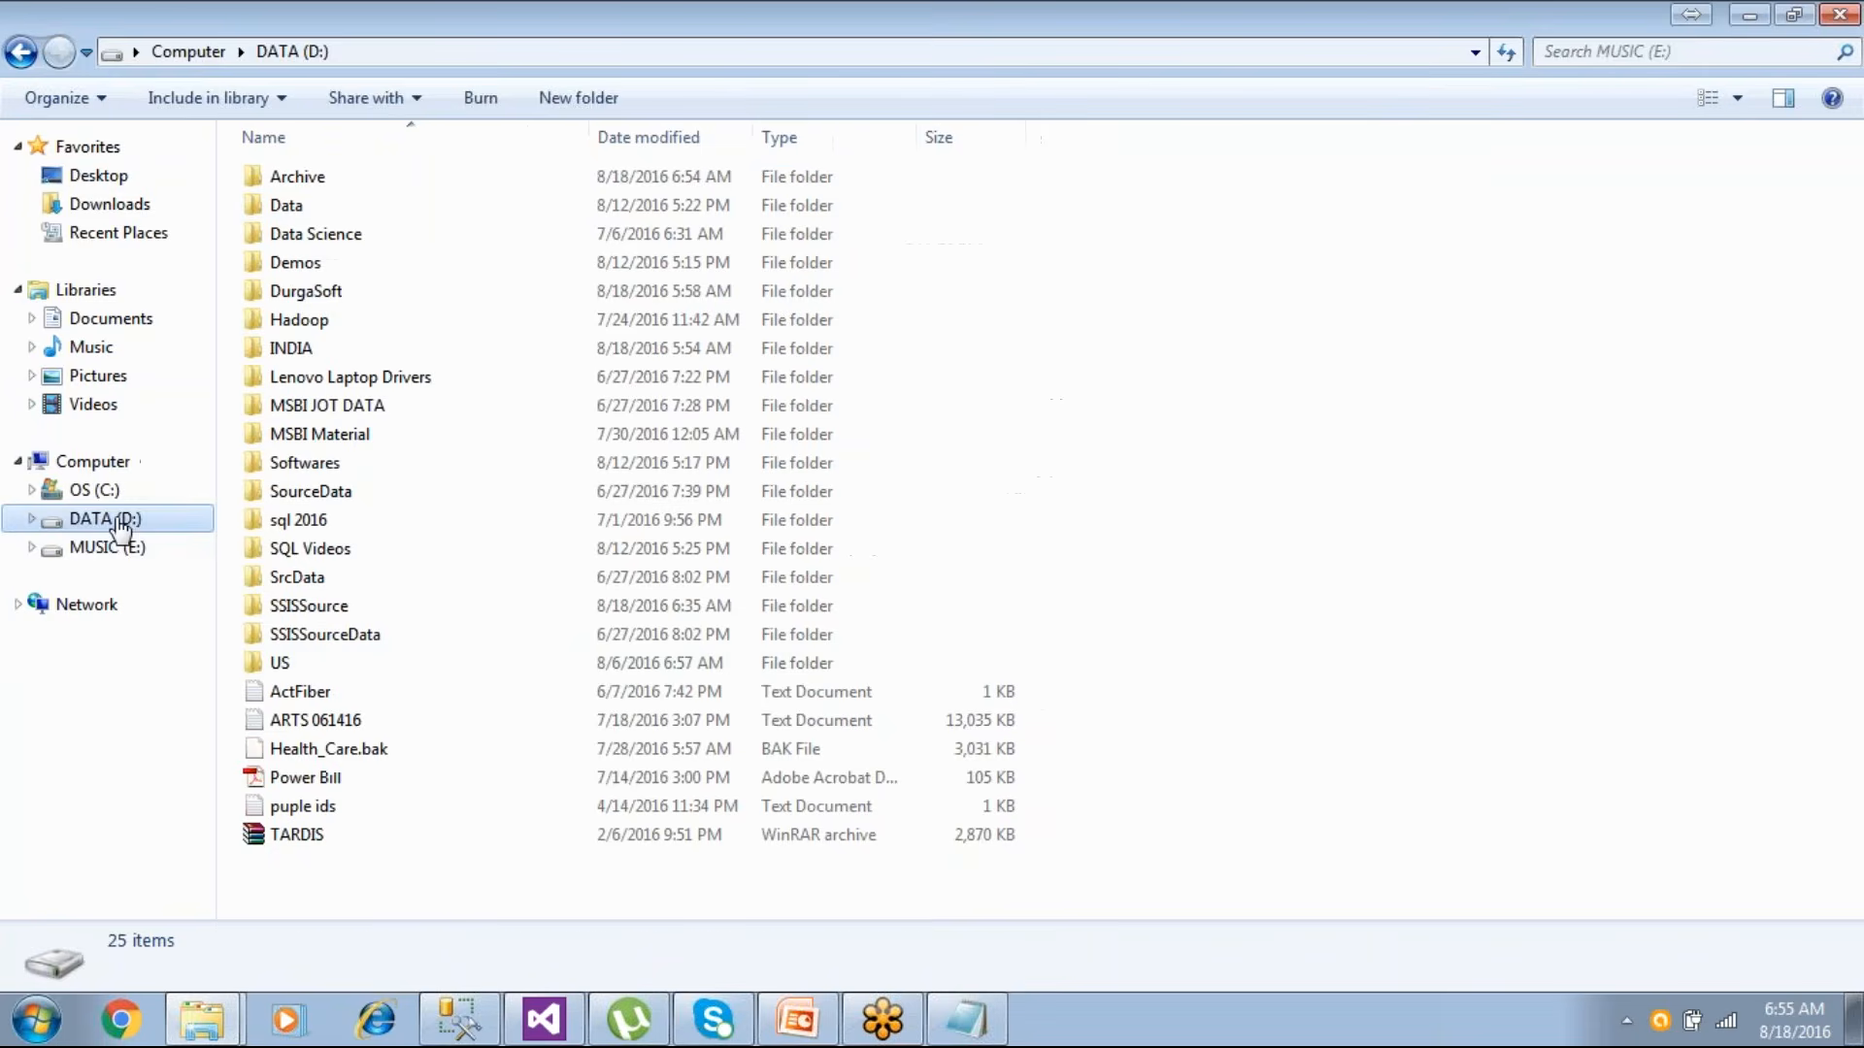
left_click(296, 691)
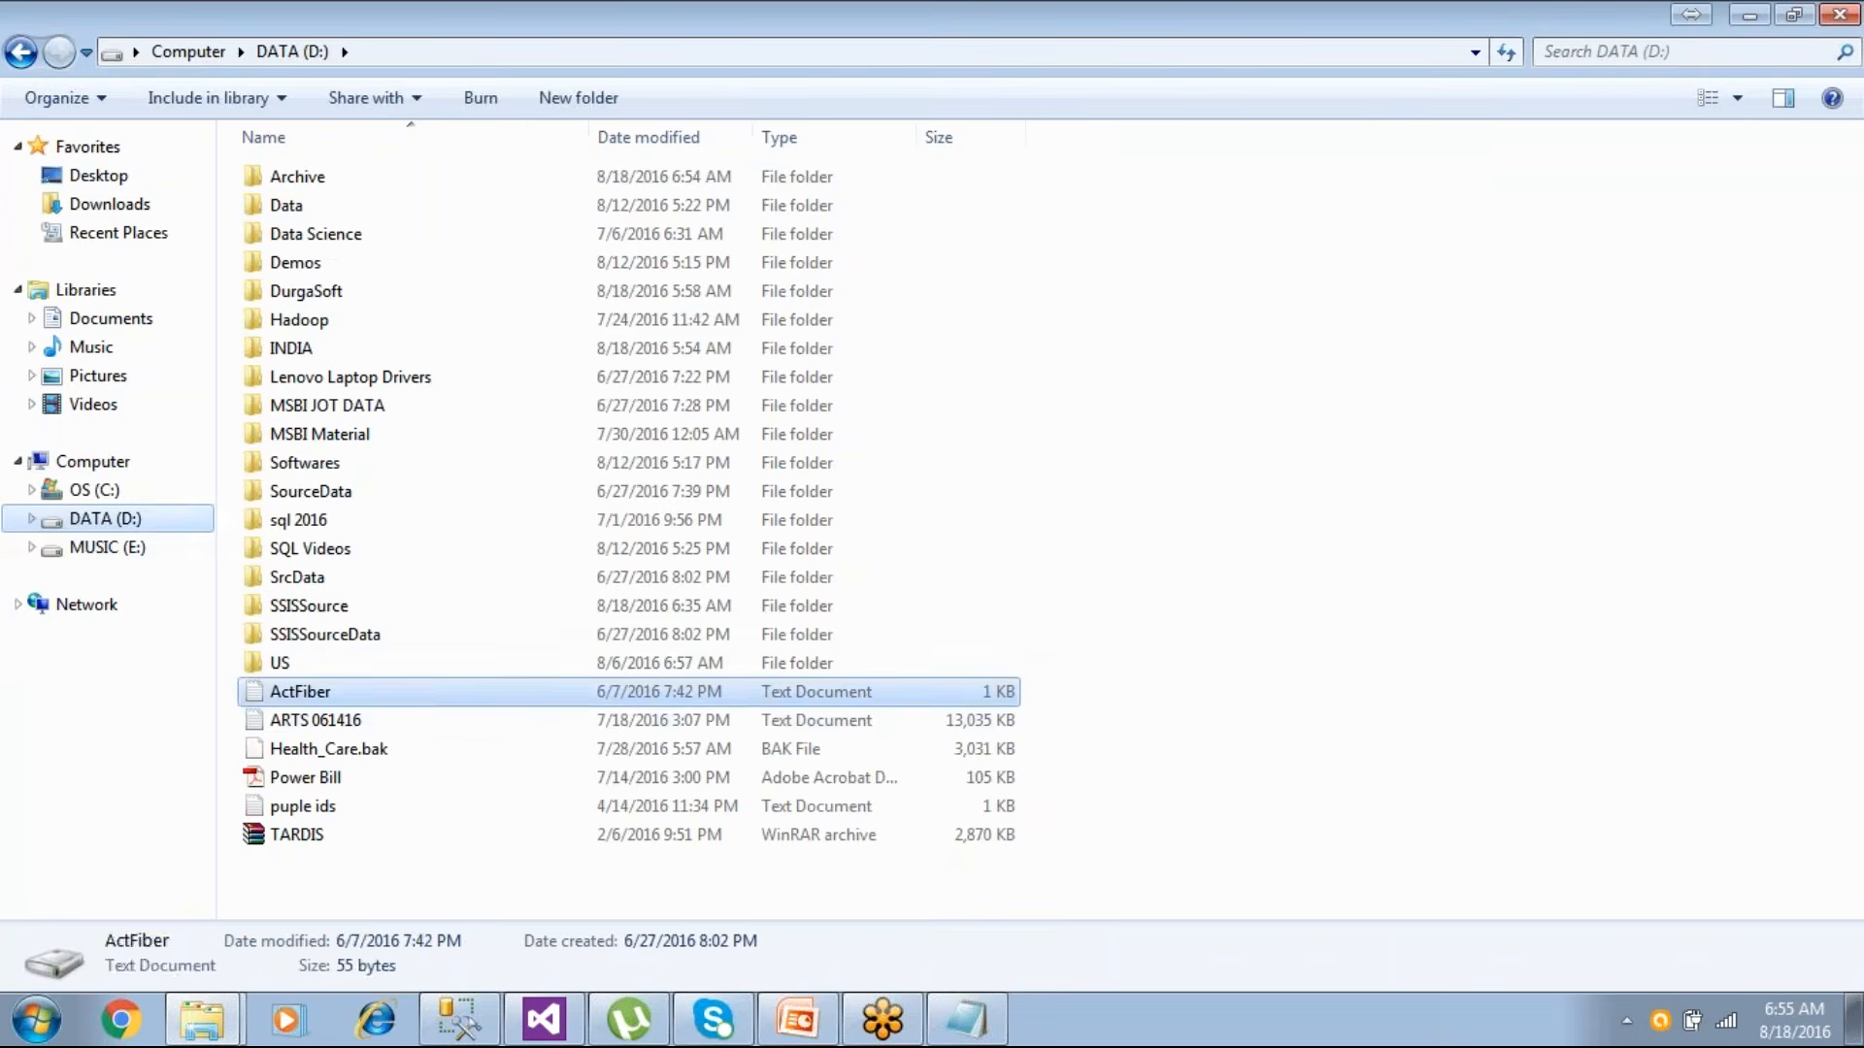
left_click(320, 778, "shift")
key("shift+Down")
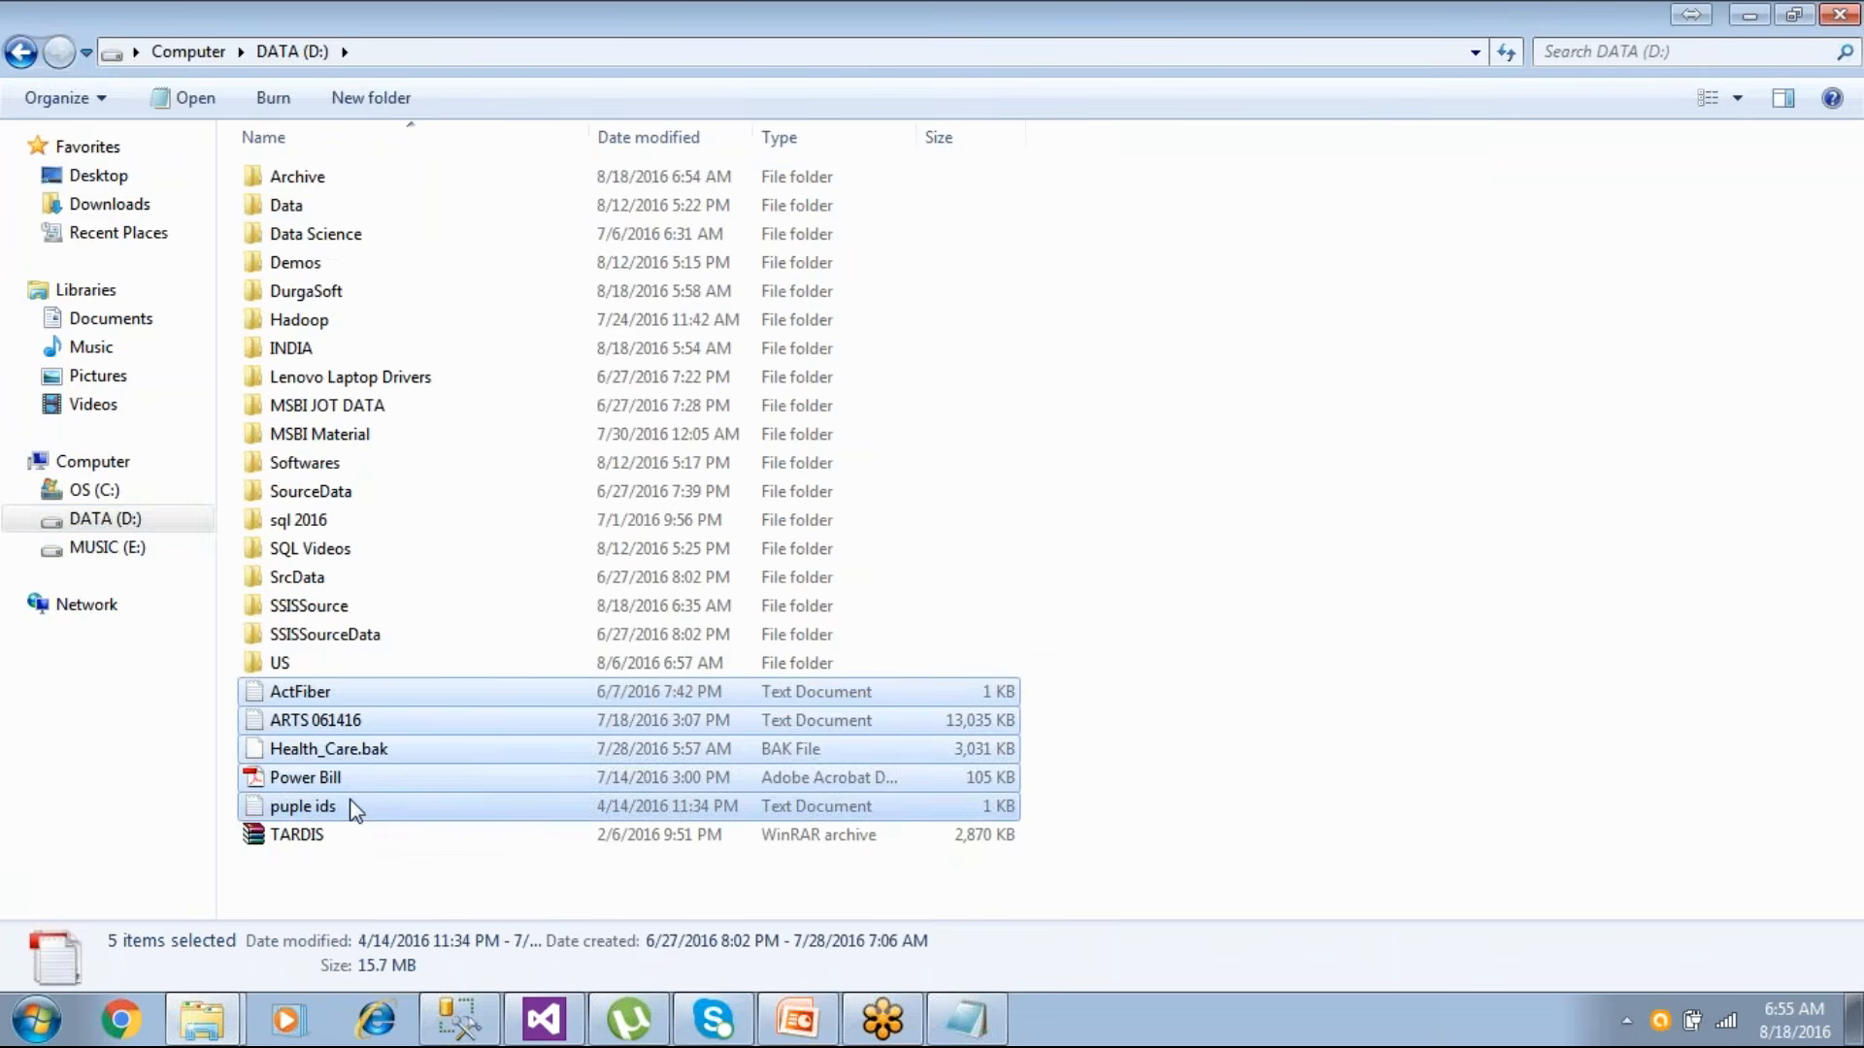
- Copy all the loose files in D:\SSISSourceData, leaving out the ForEachLoopSrc and Version 01 subfolders
left_click(105, 492)
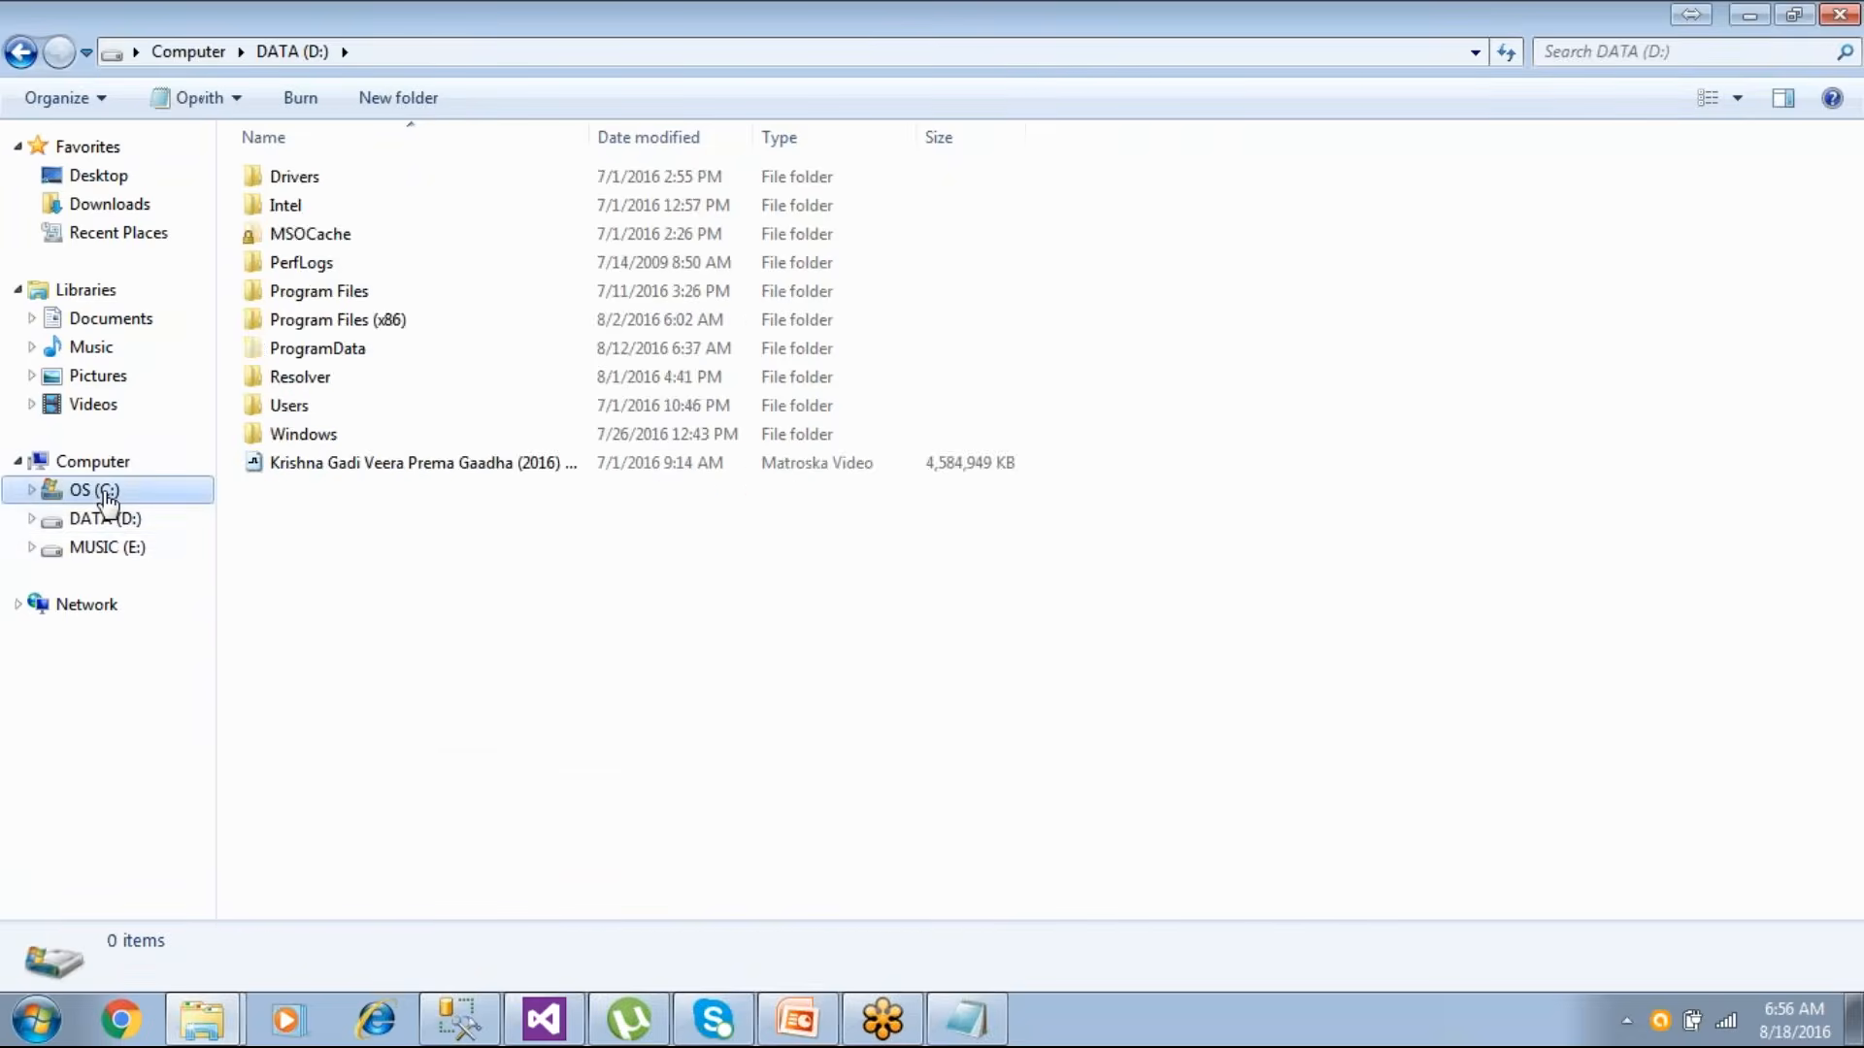
left_click(102, 518)
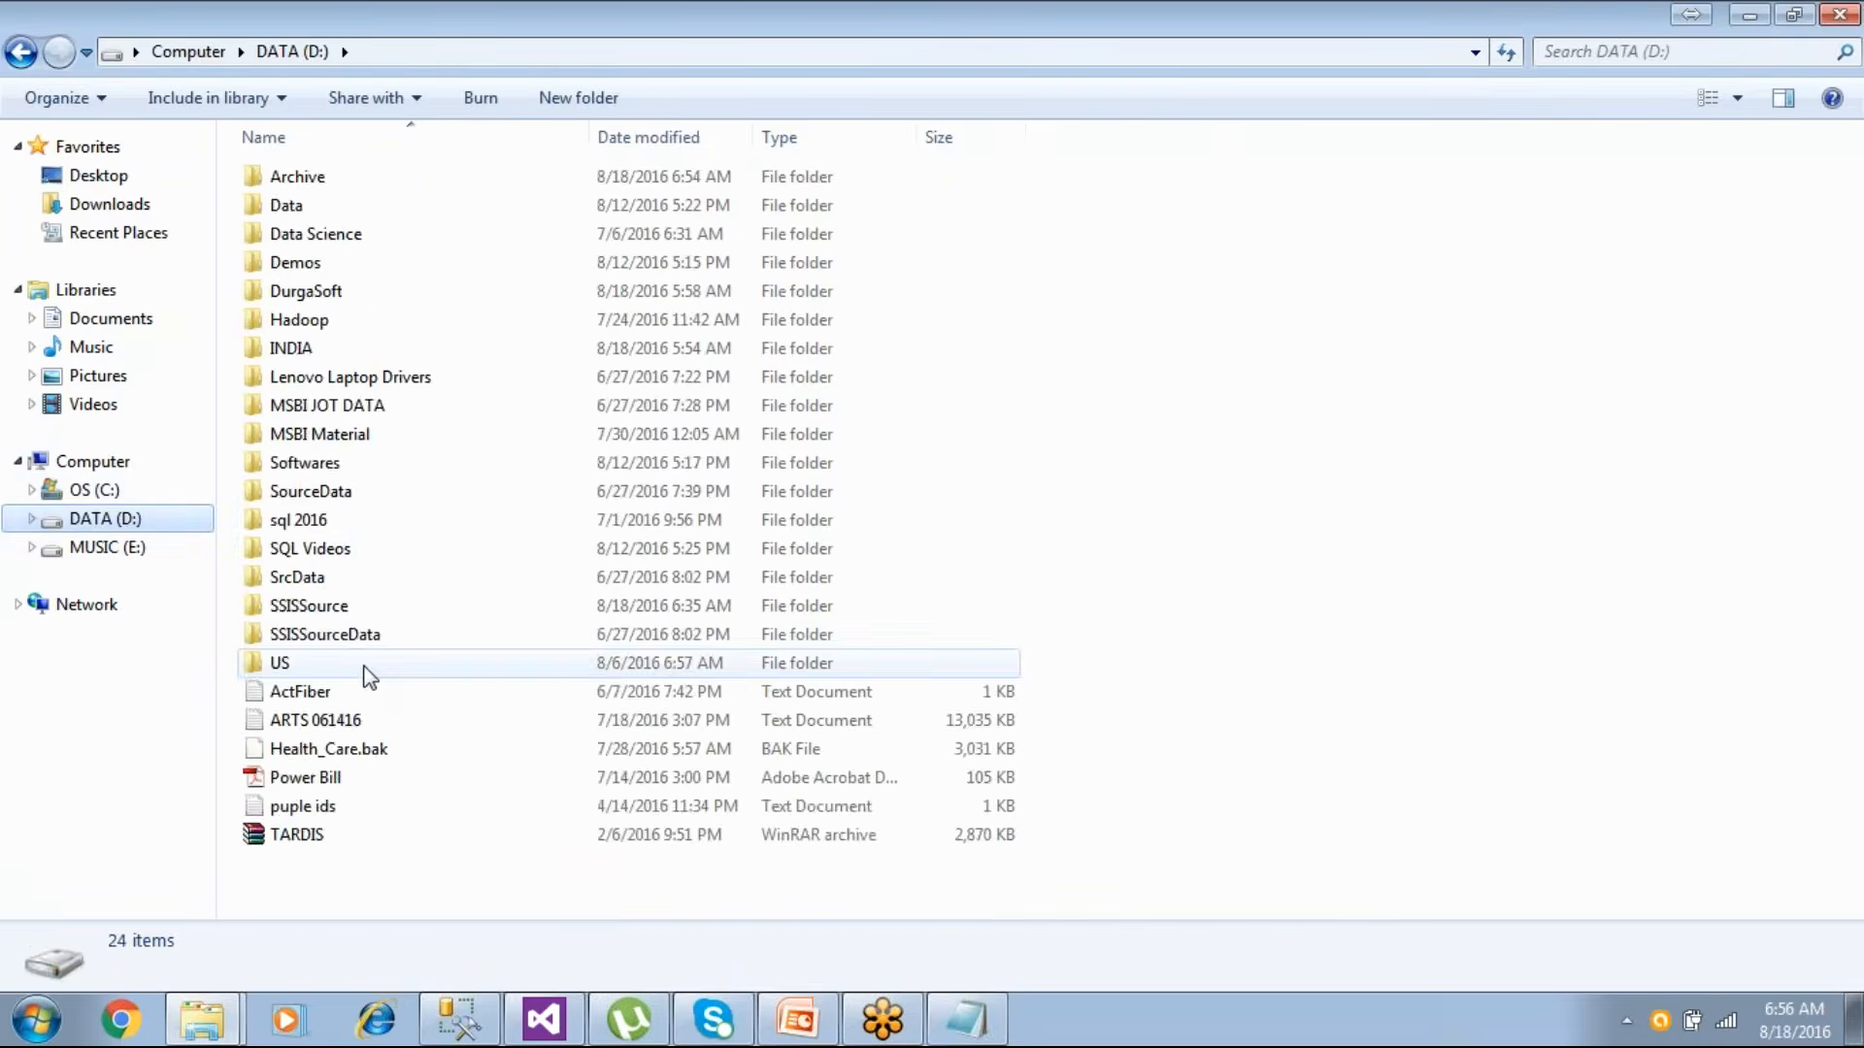
double_click(355, 641)
left_click_drag(389, 724, 281, 248)
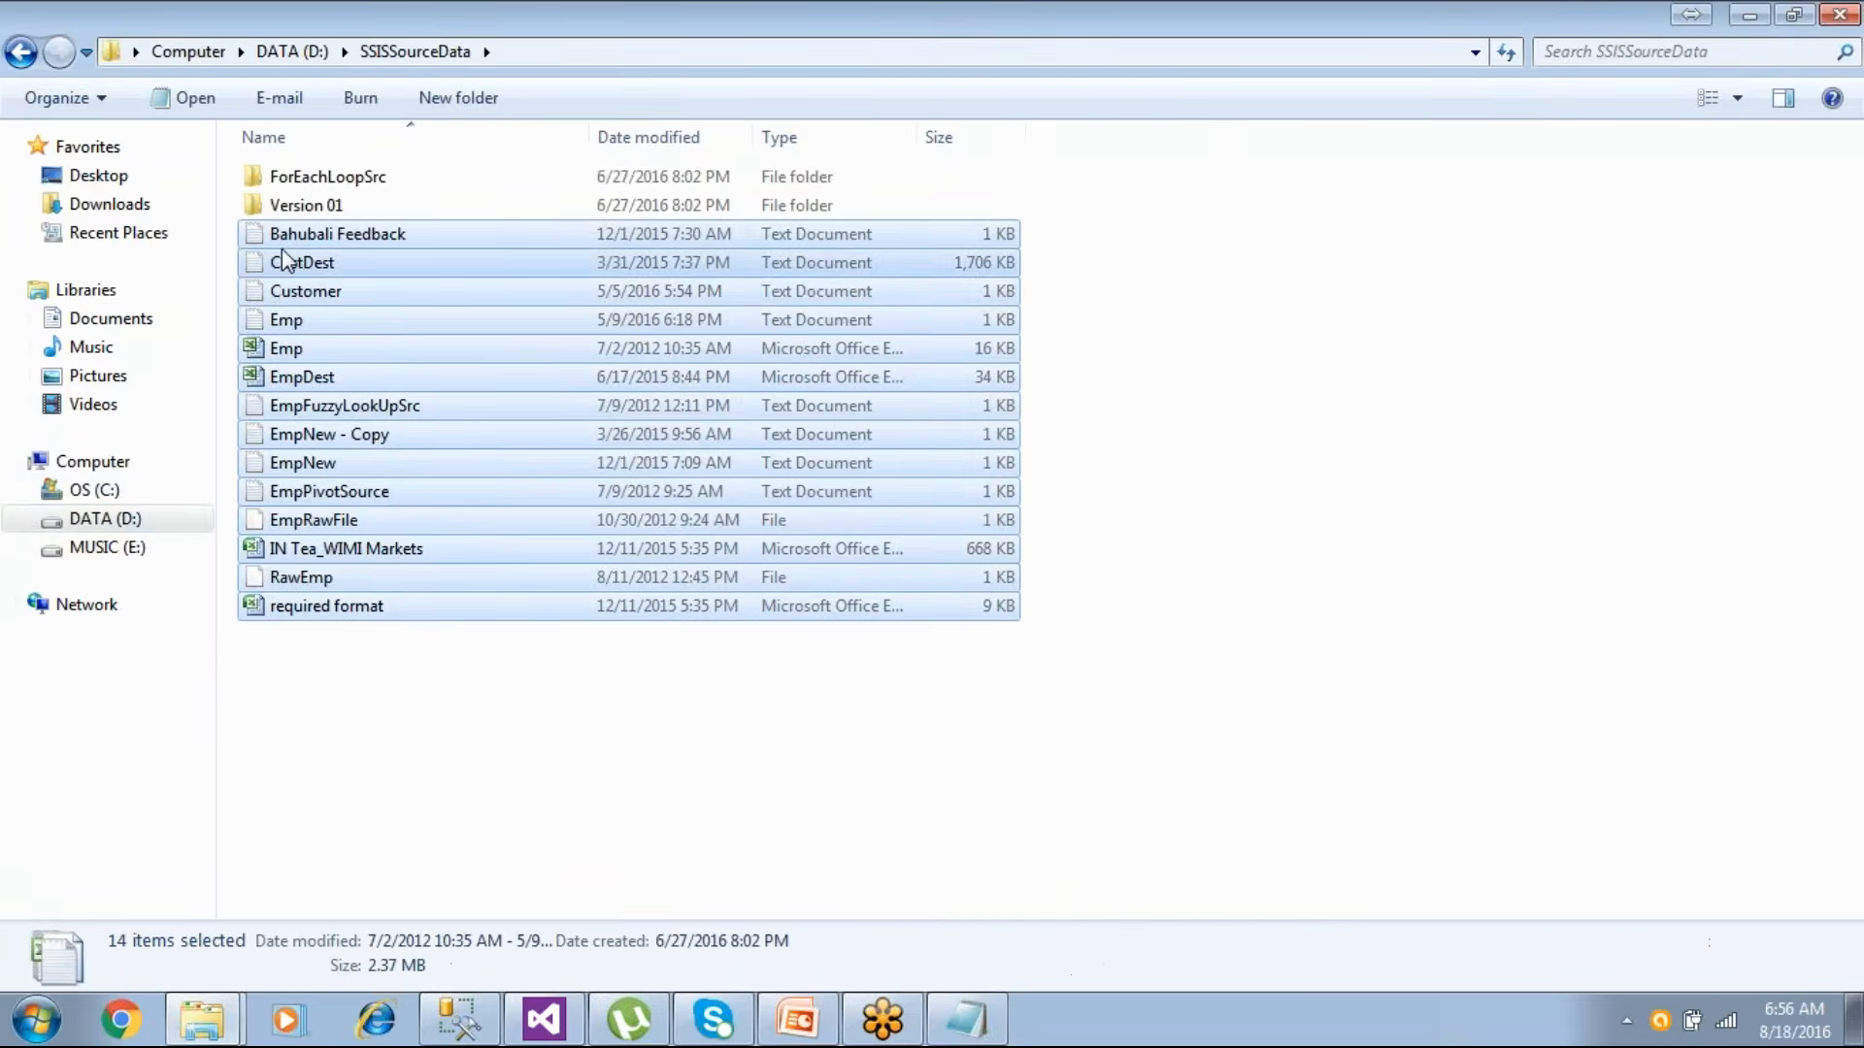
- Delete the ForEachLoopSrc folder from D:\SSISSource and paste the copied source files directly into D:\SSISSource
left_click(110, 523)
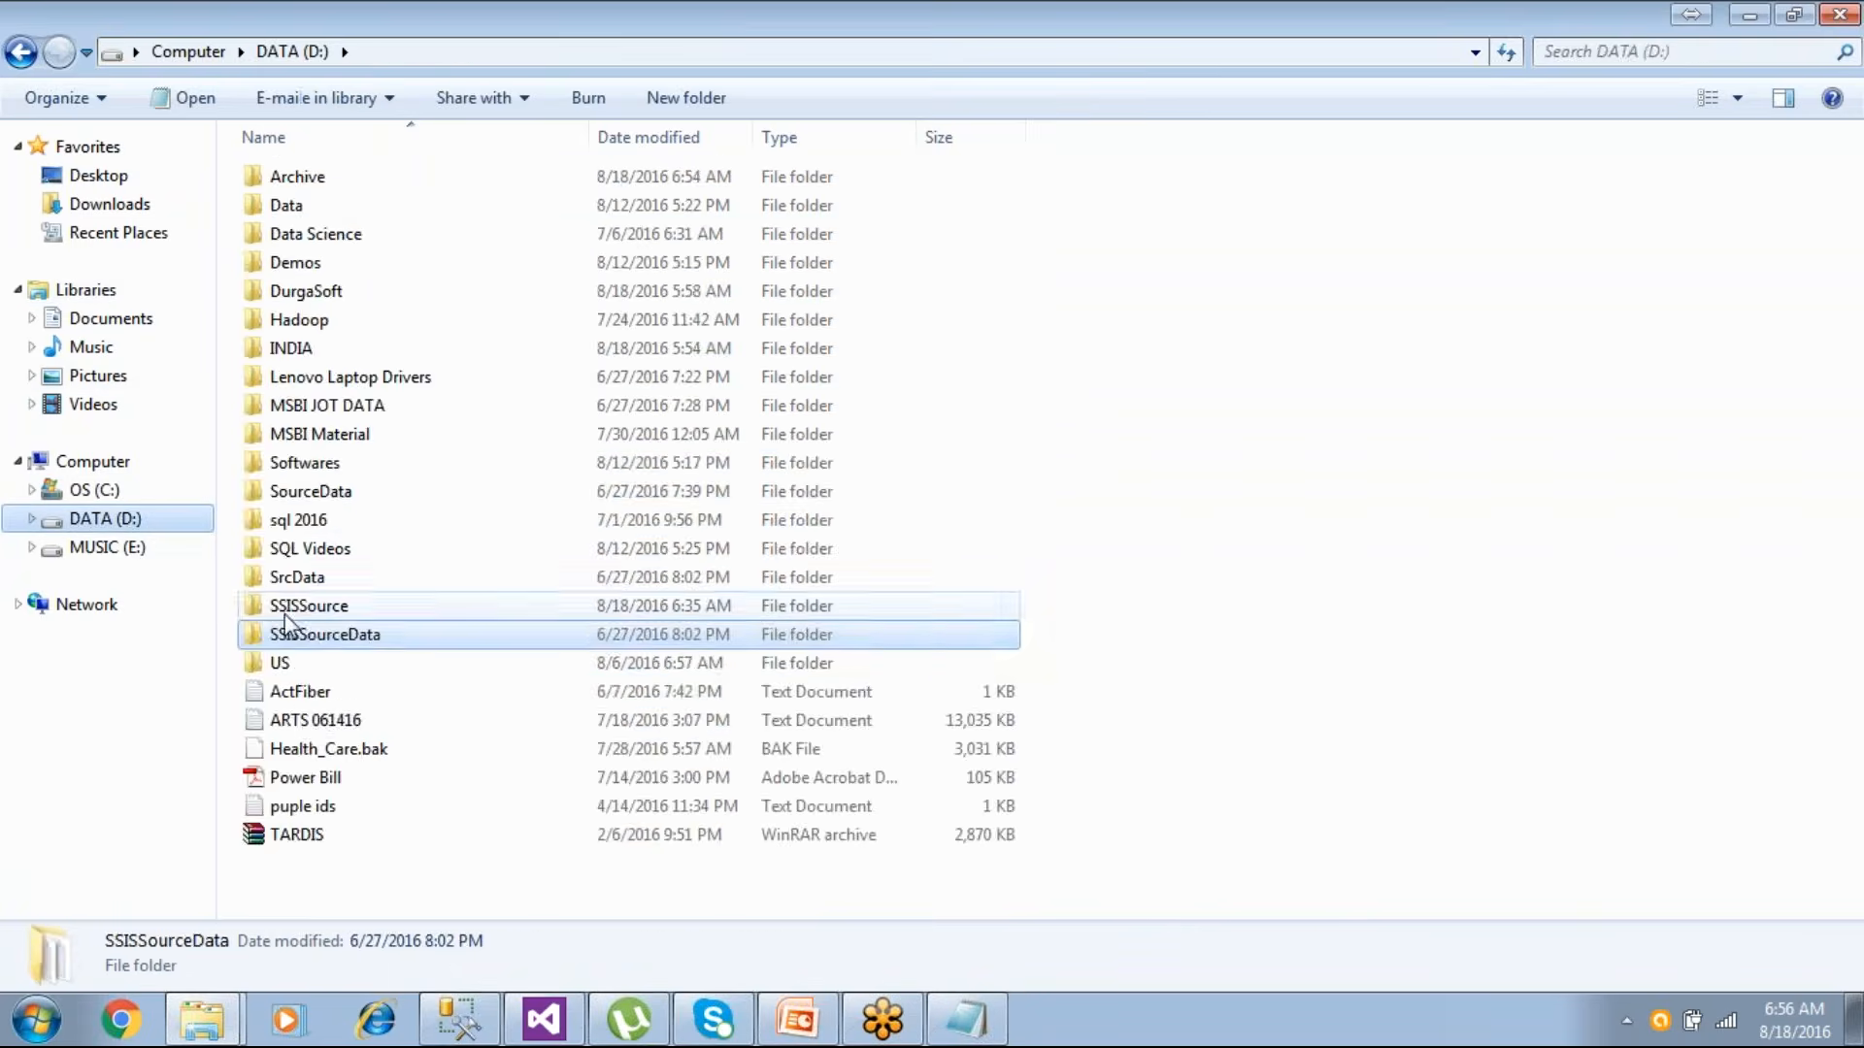
double_click(312, 637)
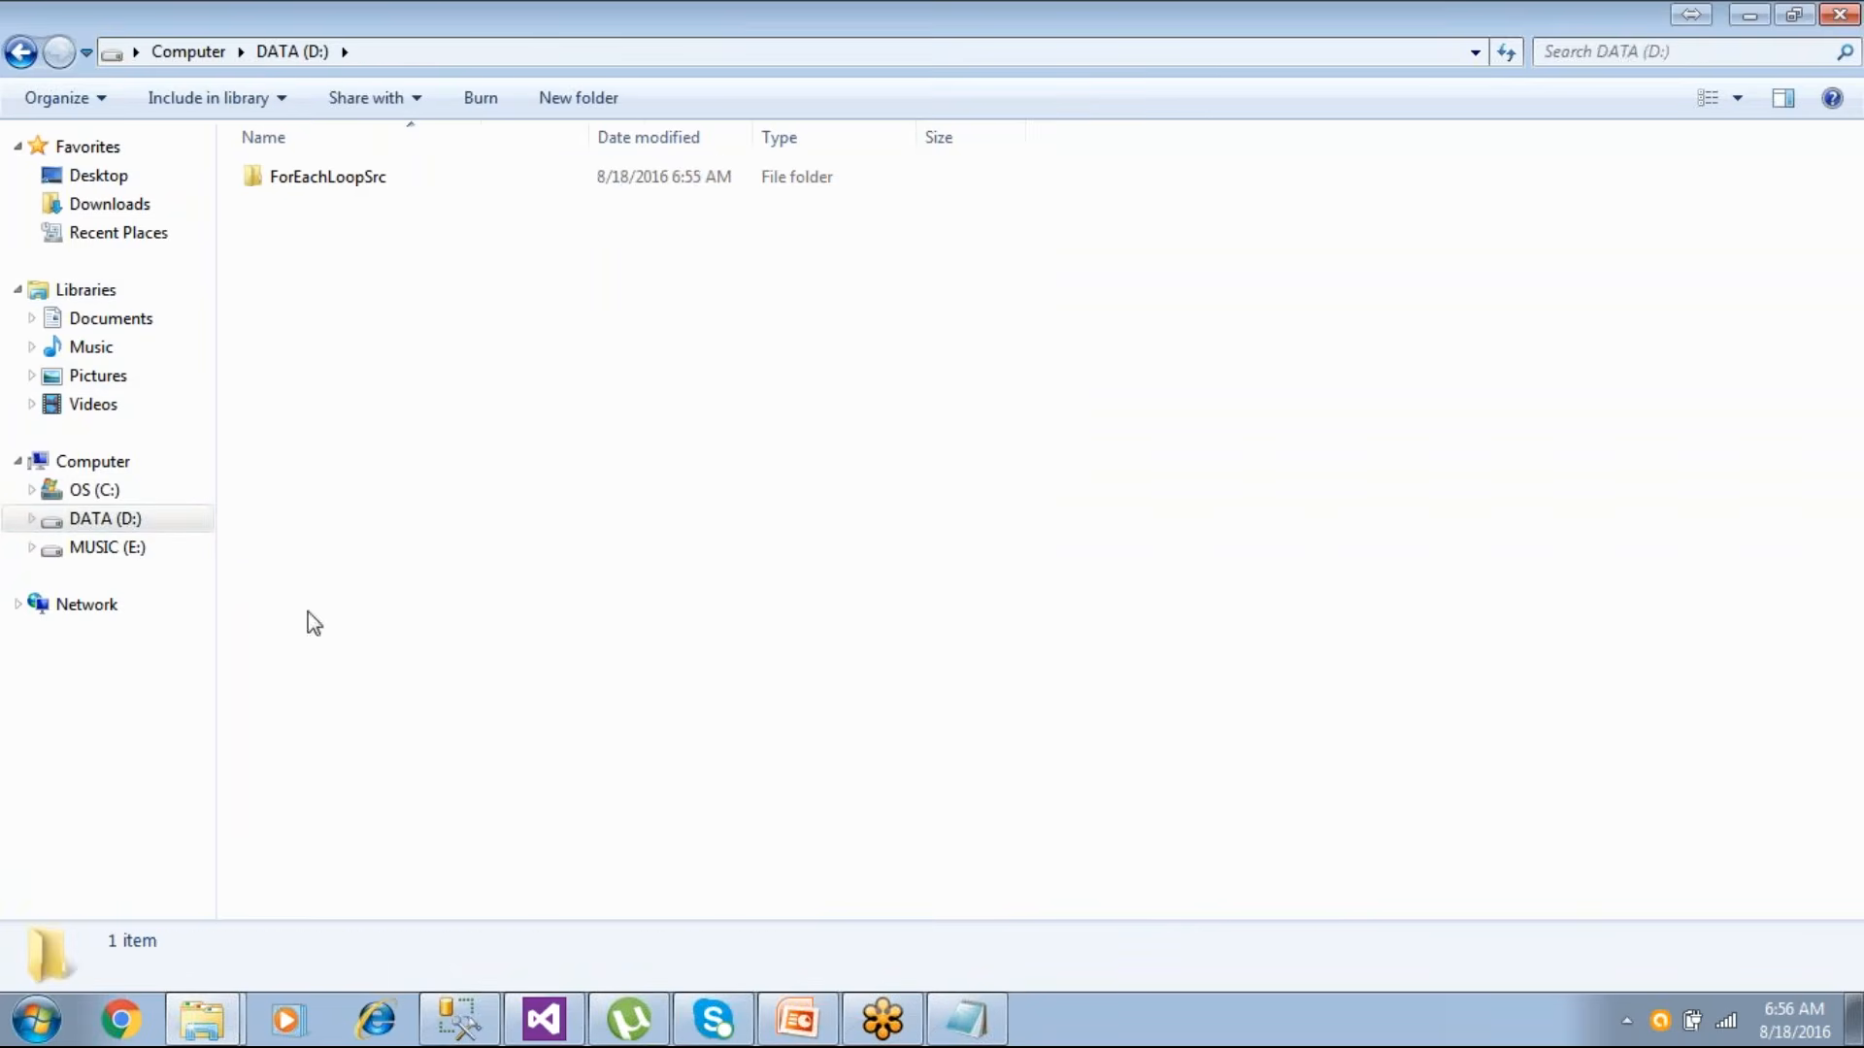
left_click(335, 184)
key("Delete")
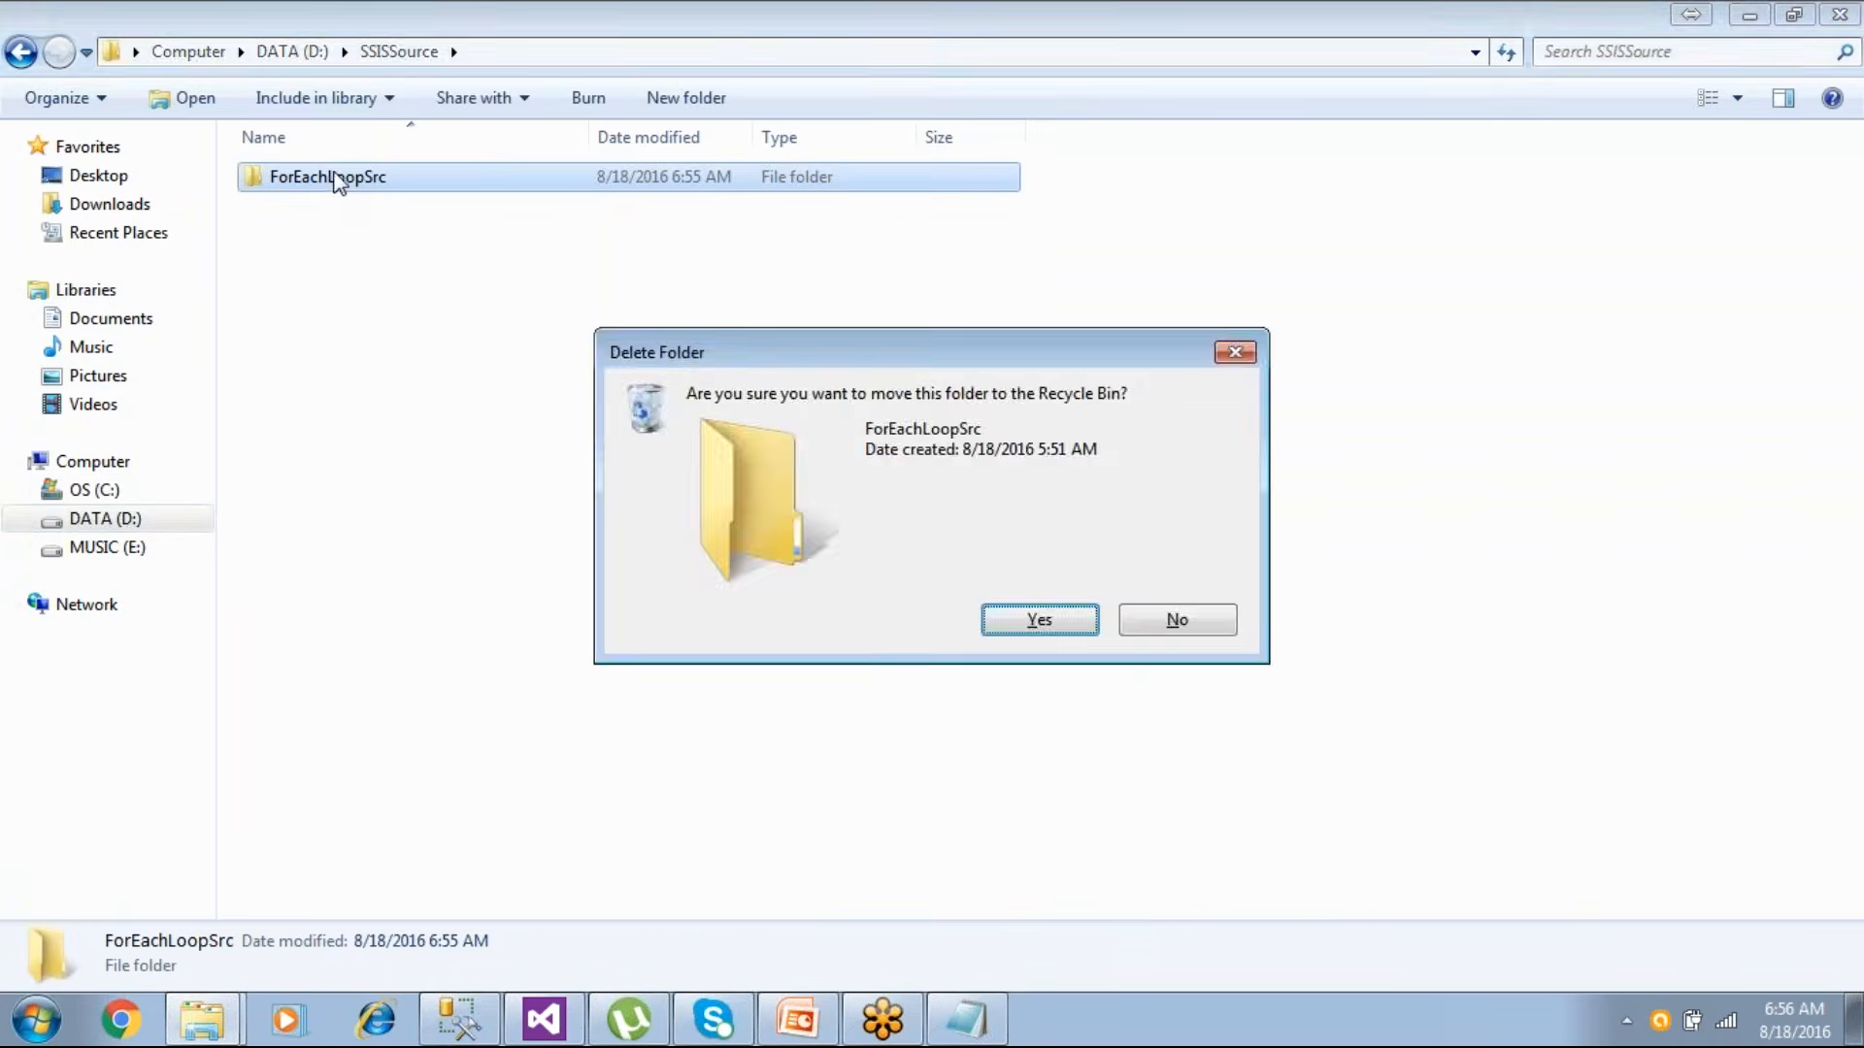
key("Return")
key("ctrl+v")
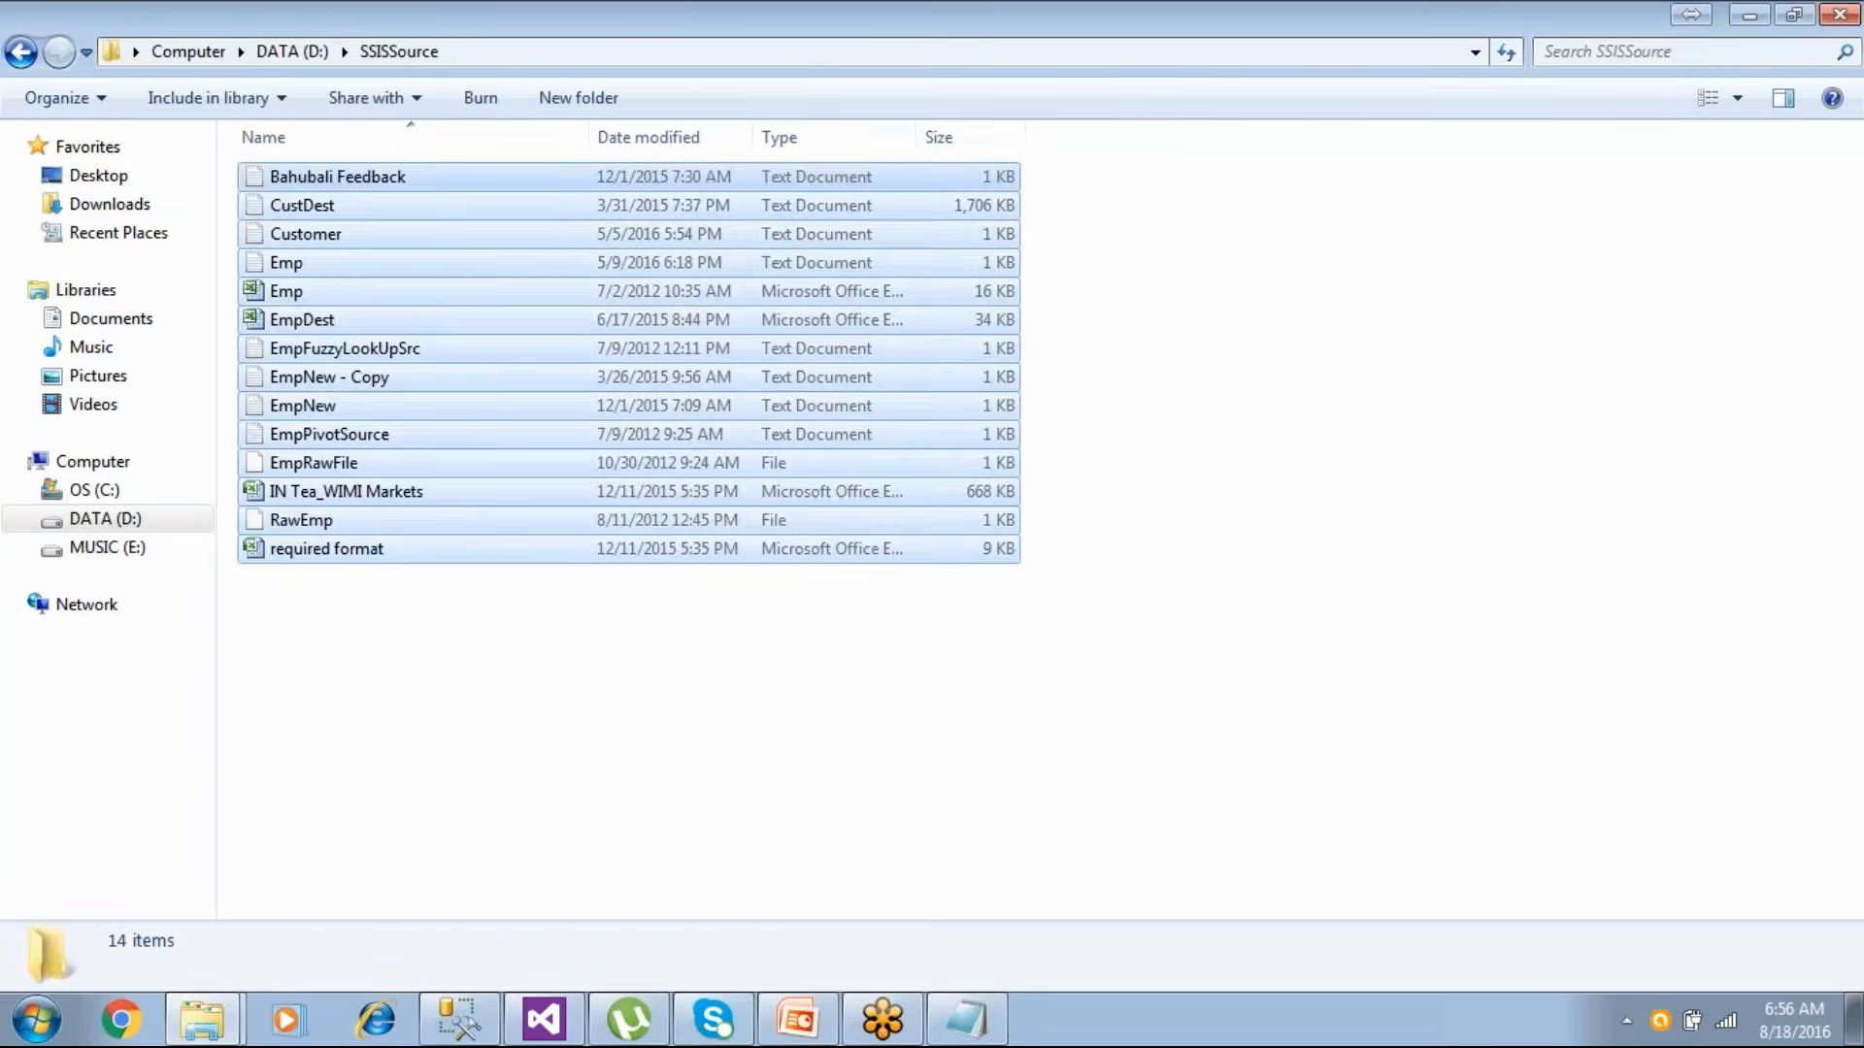
left_click(335, 711)
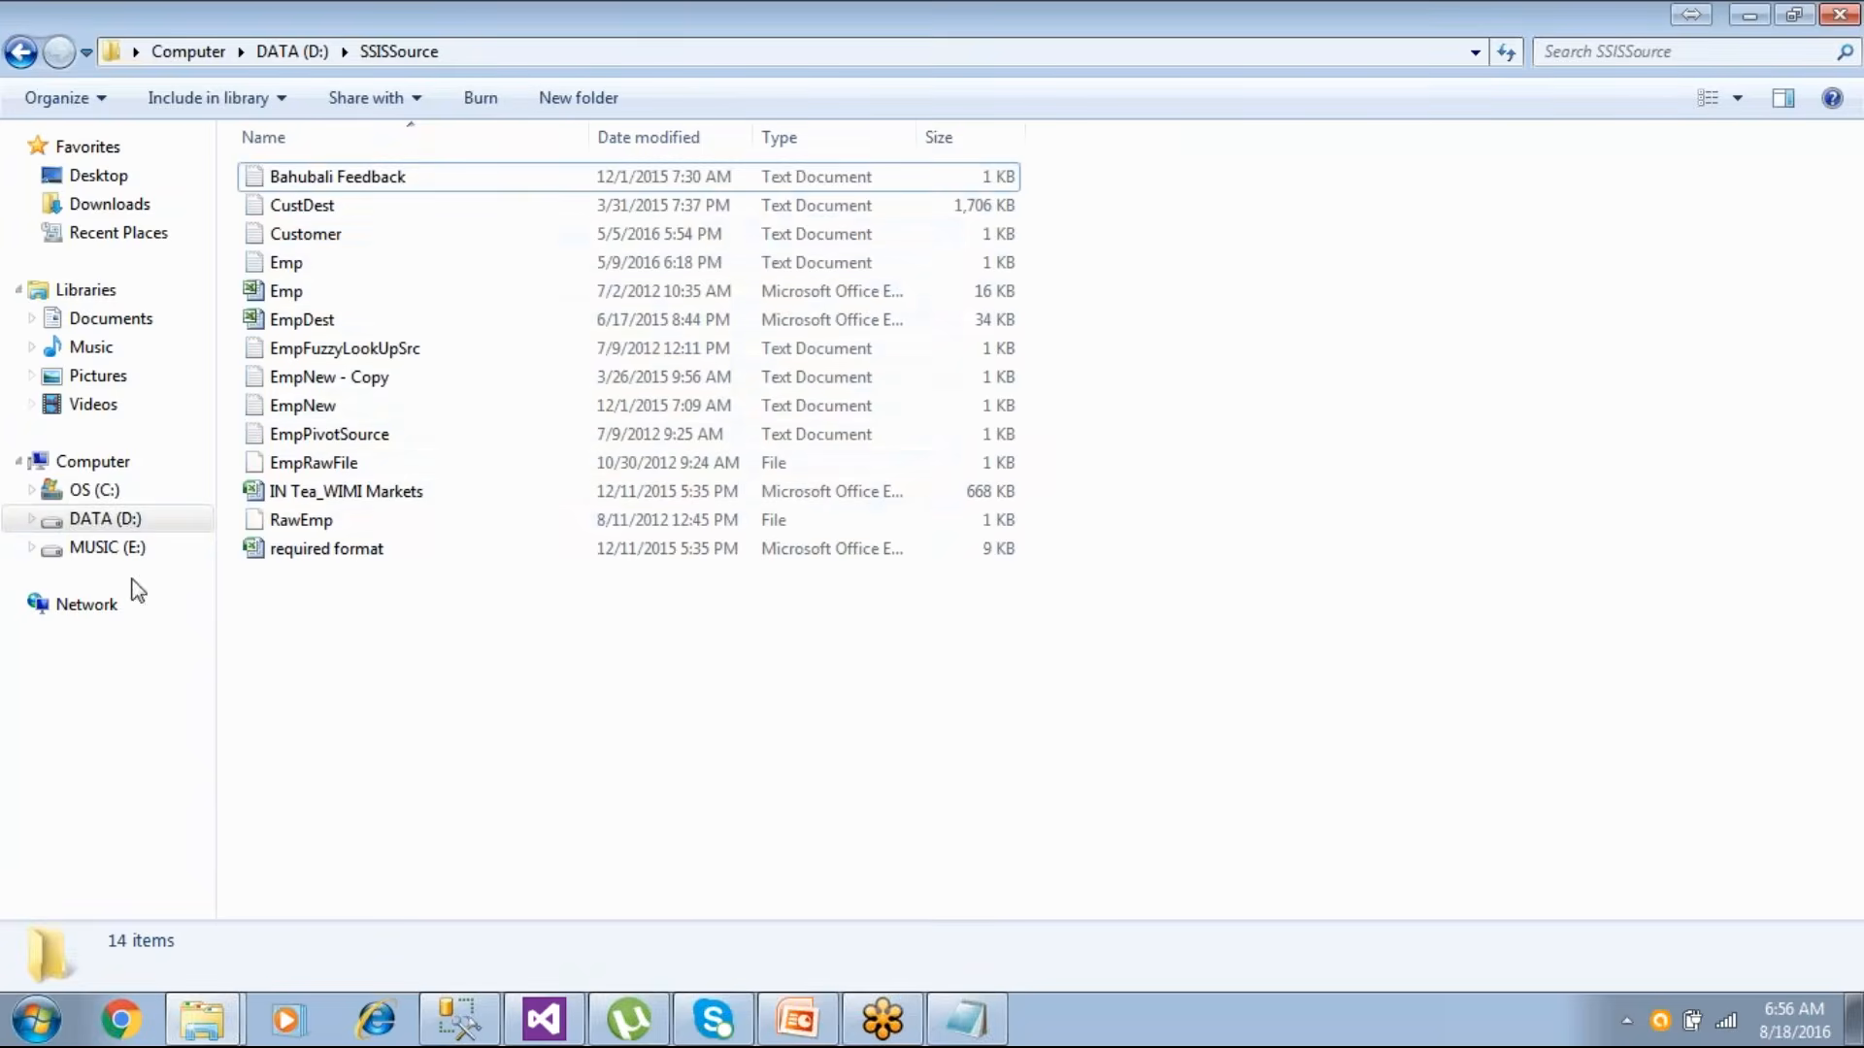
- Delete all the timestamped Emp files from D:\Archive
left_click(104, 520)
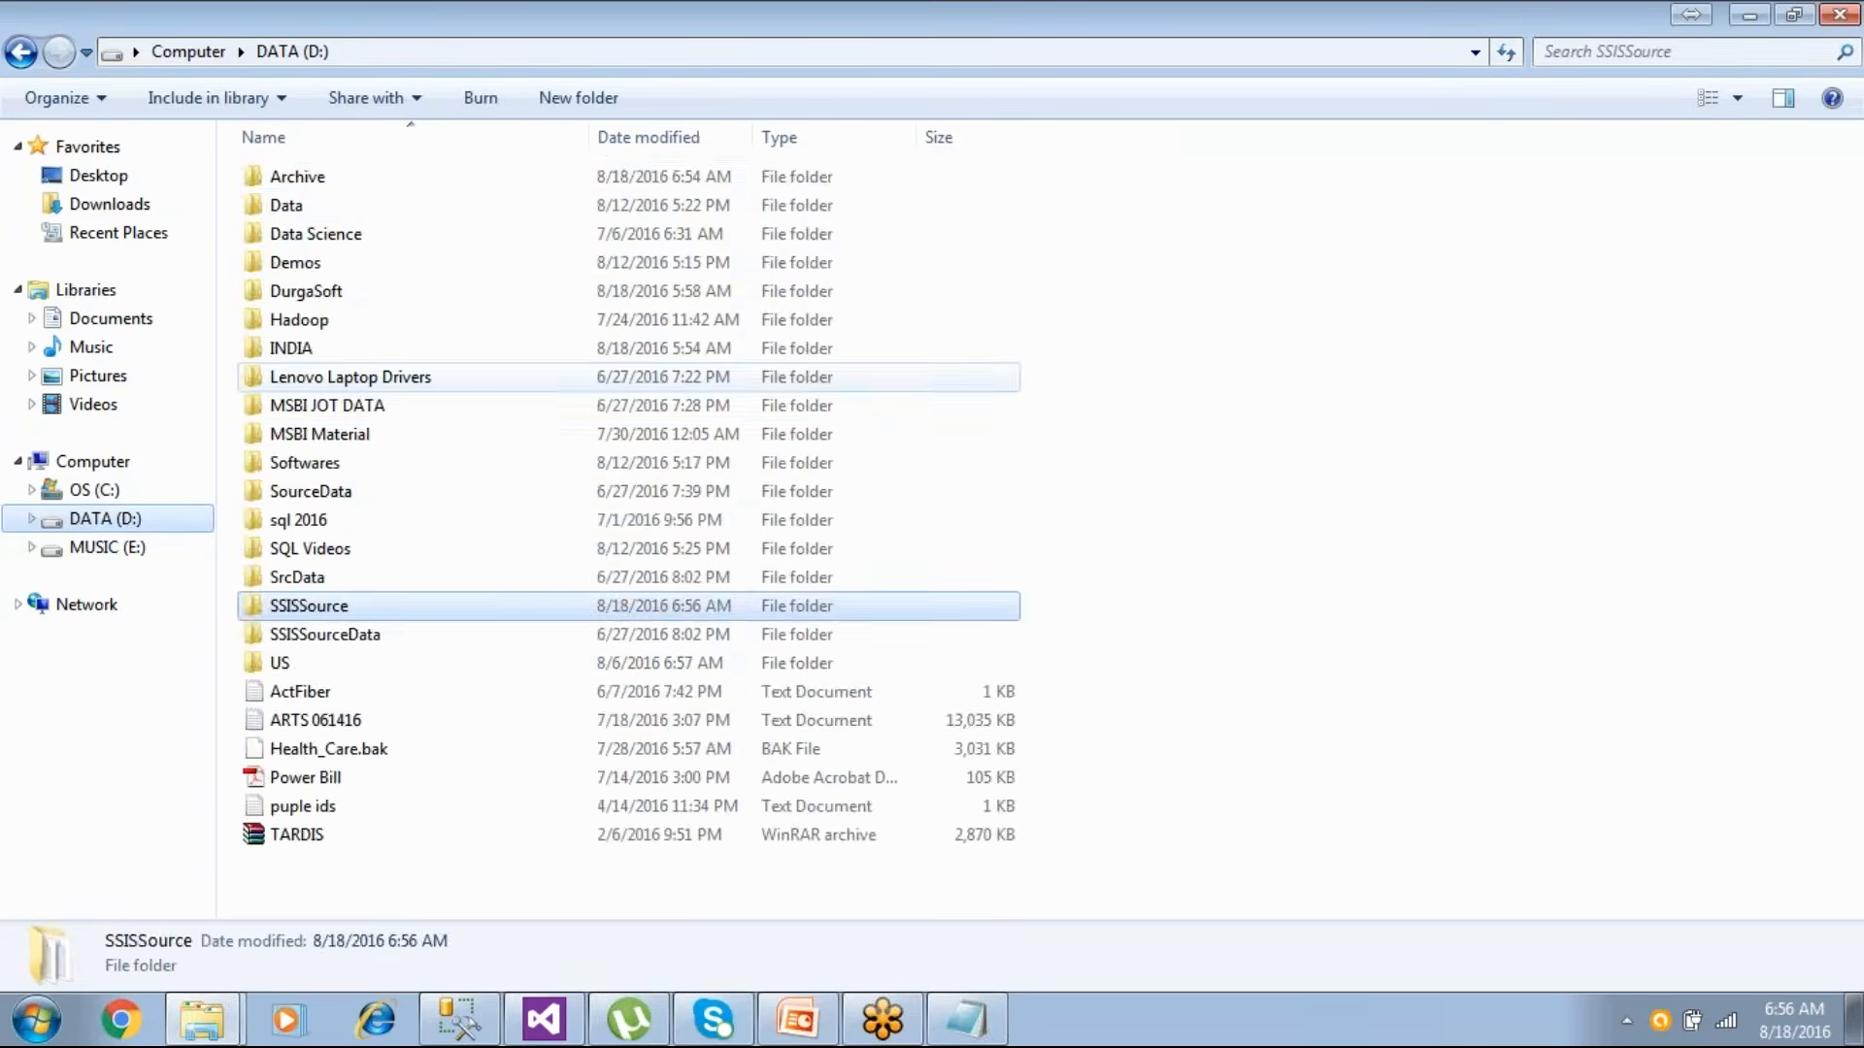
double_click(291, 177)
left_click_drag(465, 471, 301, 155)
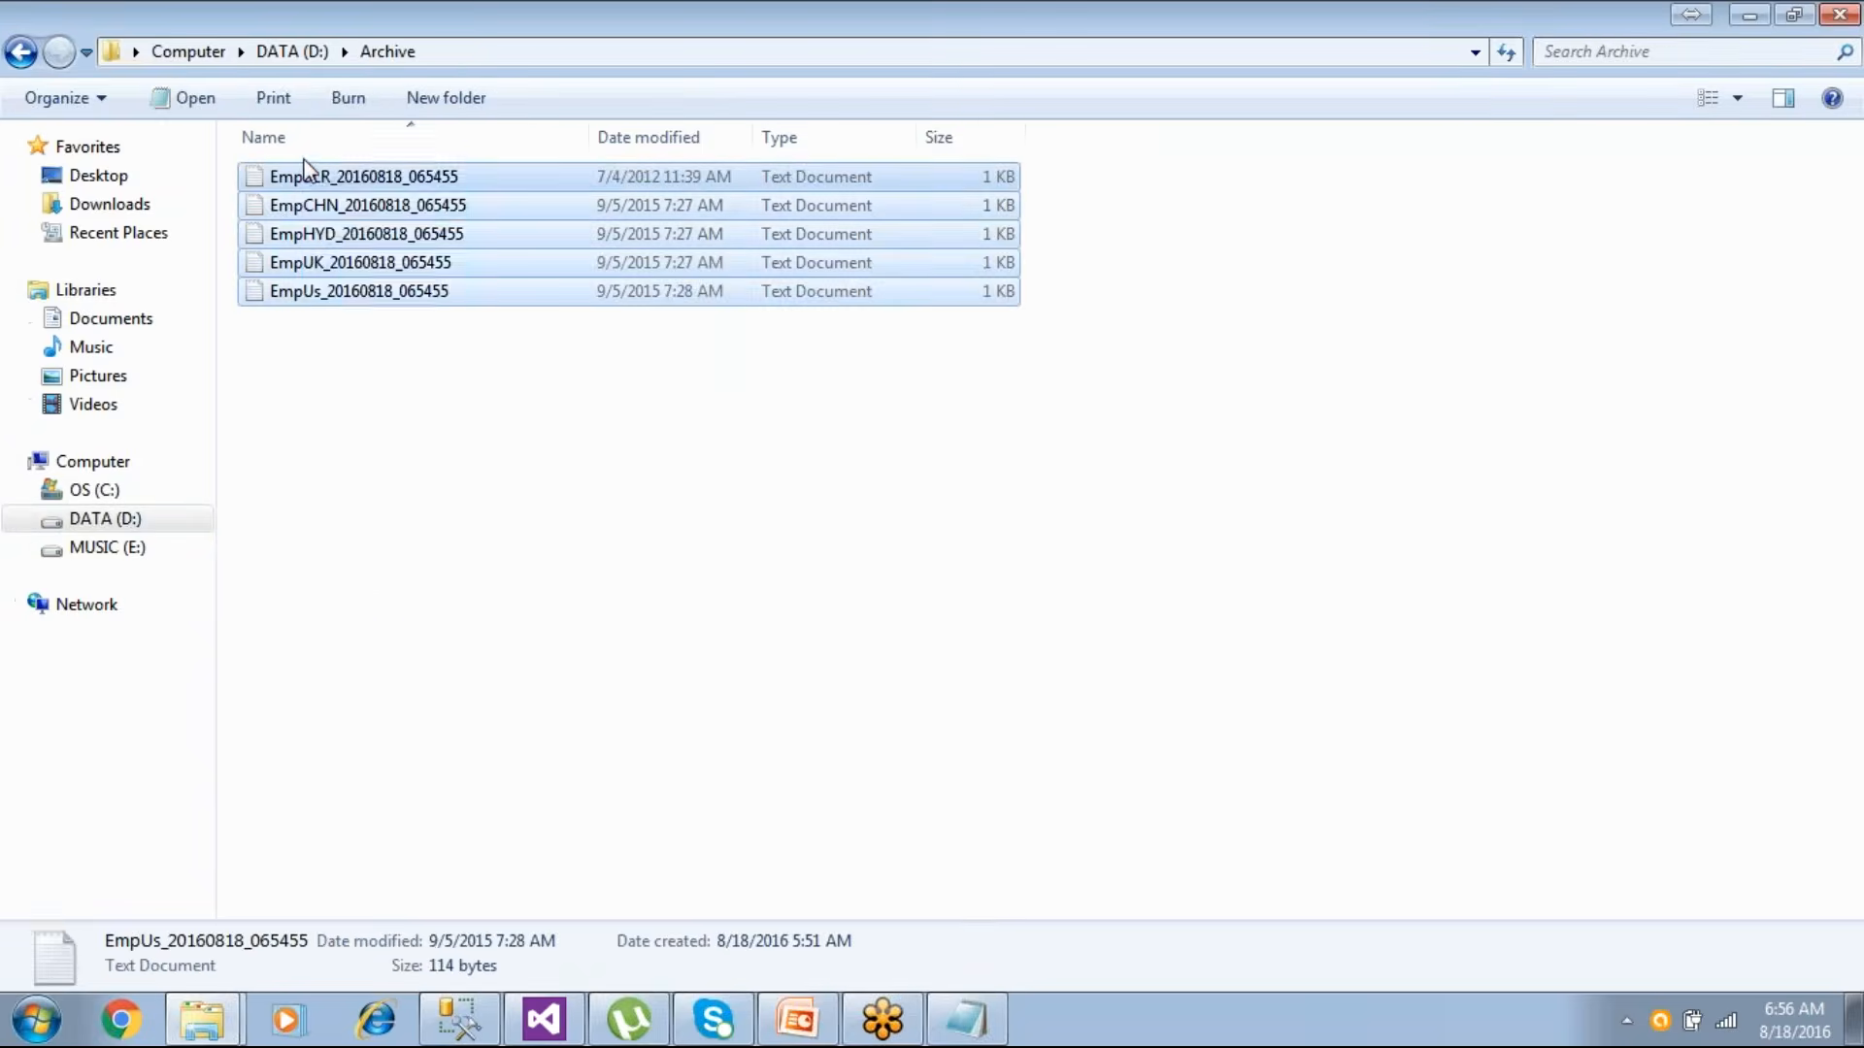
key("Delete")
left_click(996, 539)
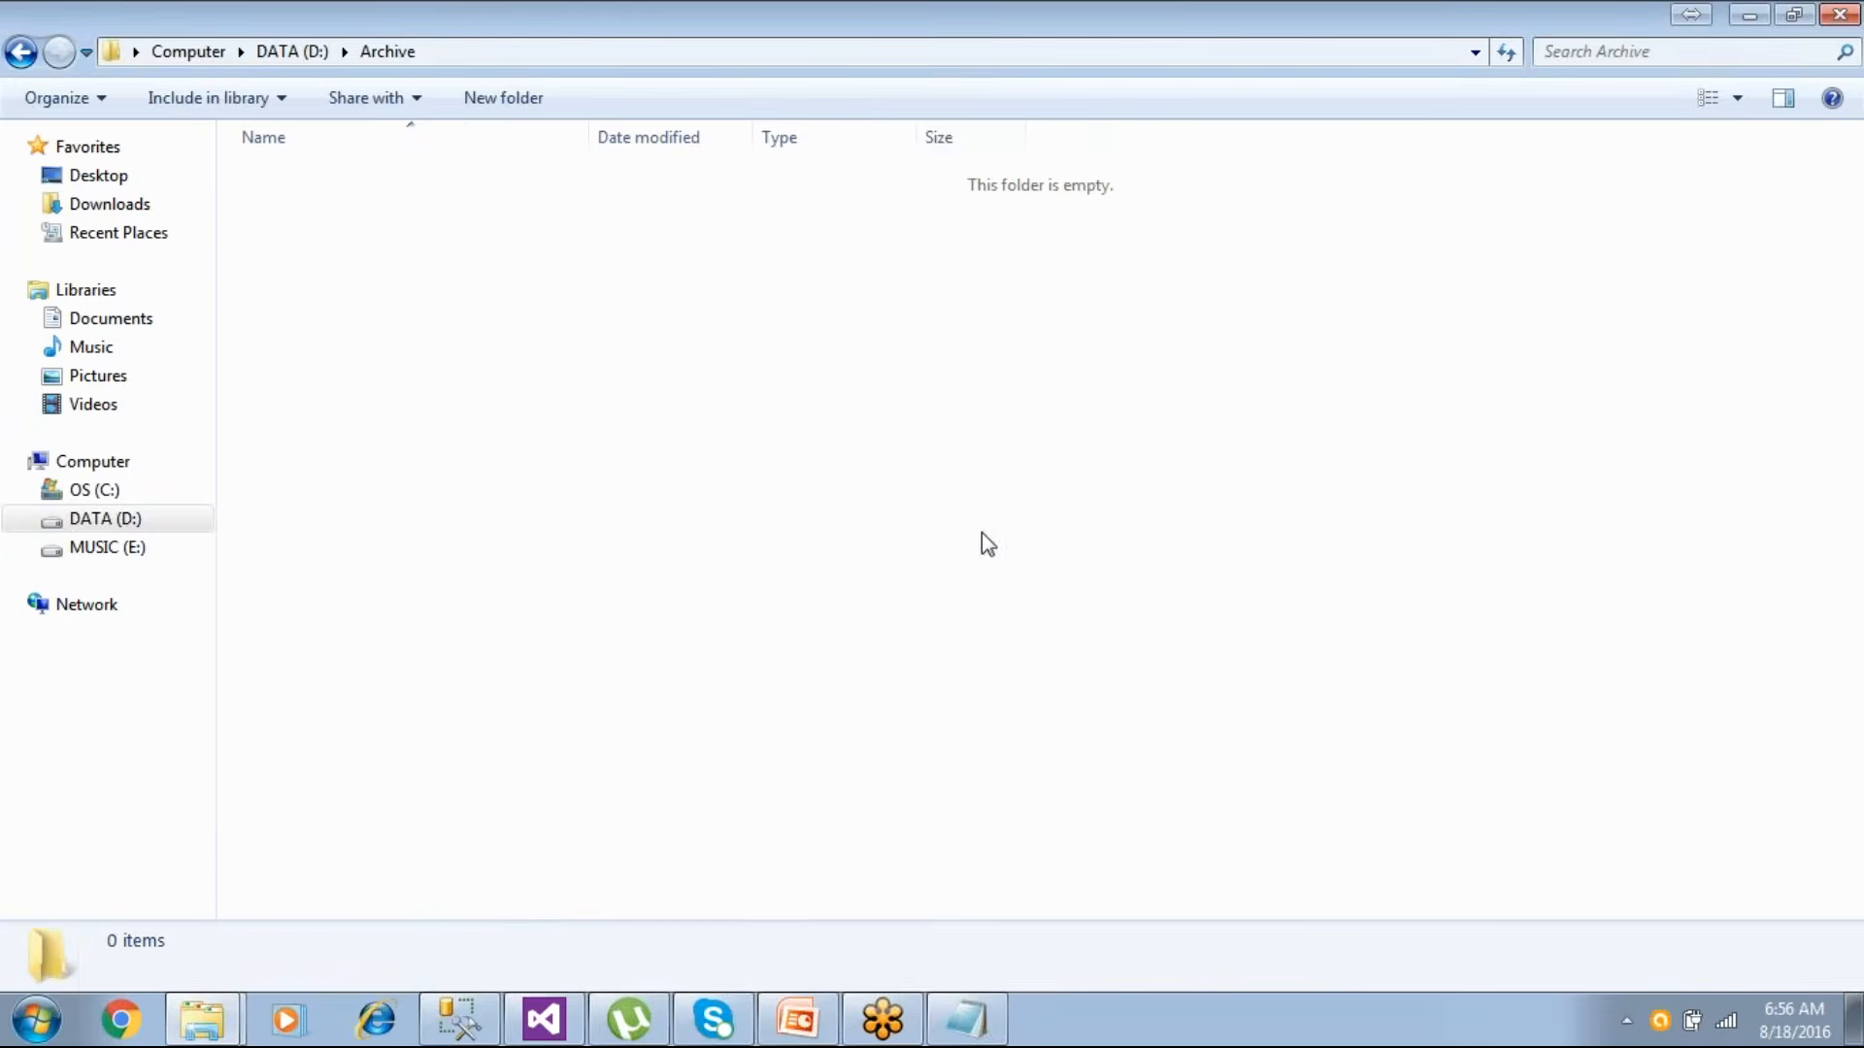
- Check the contents of D:\SSISSource and D:\Archive before running the package
left_click(26, 58)
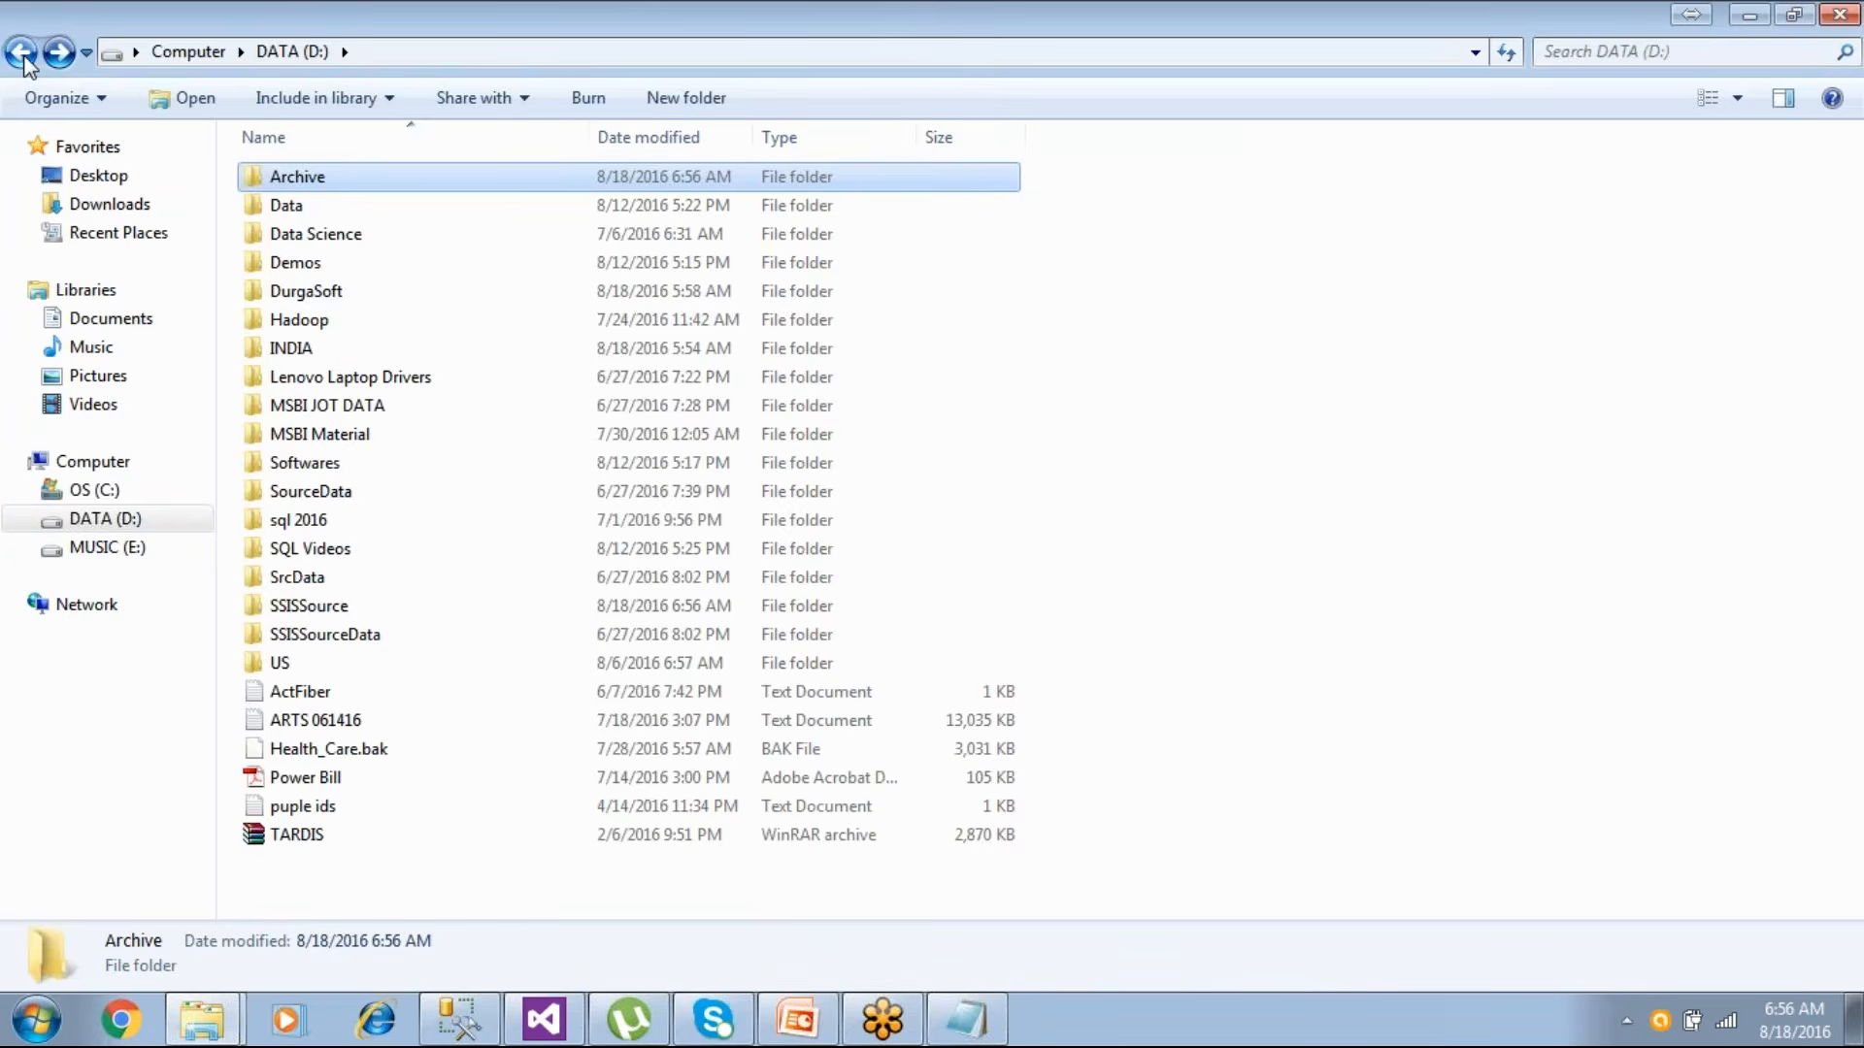
double_click(329, 608)
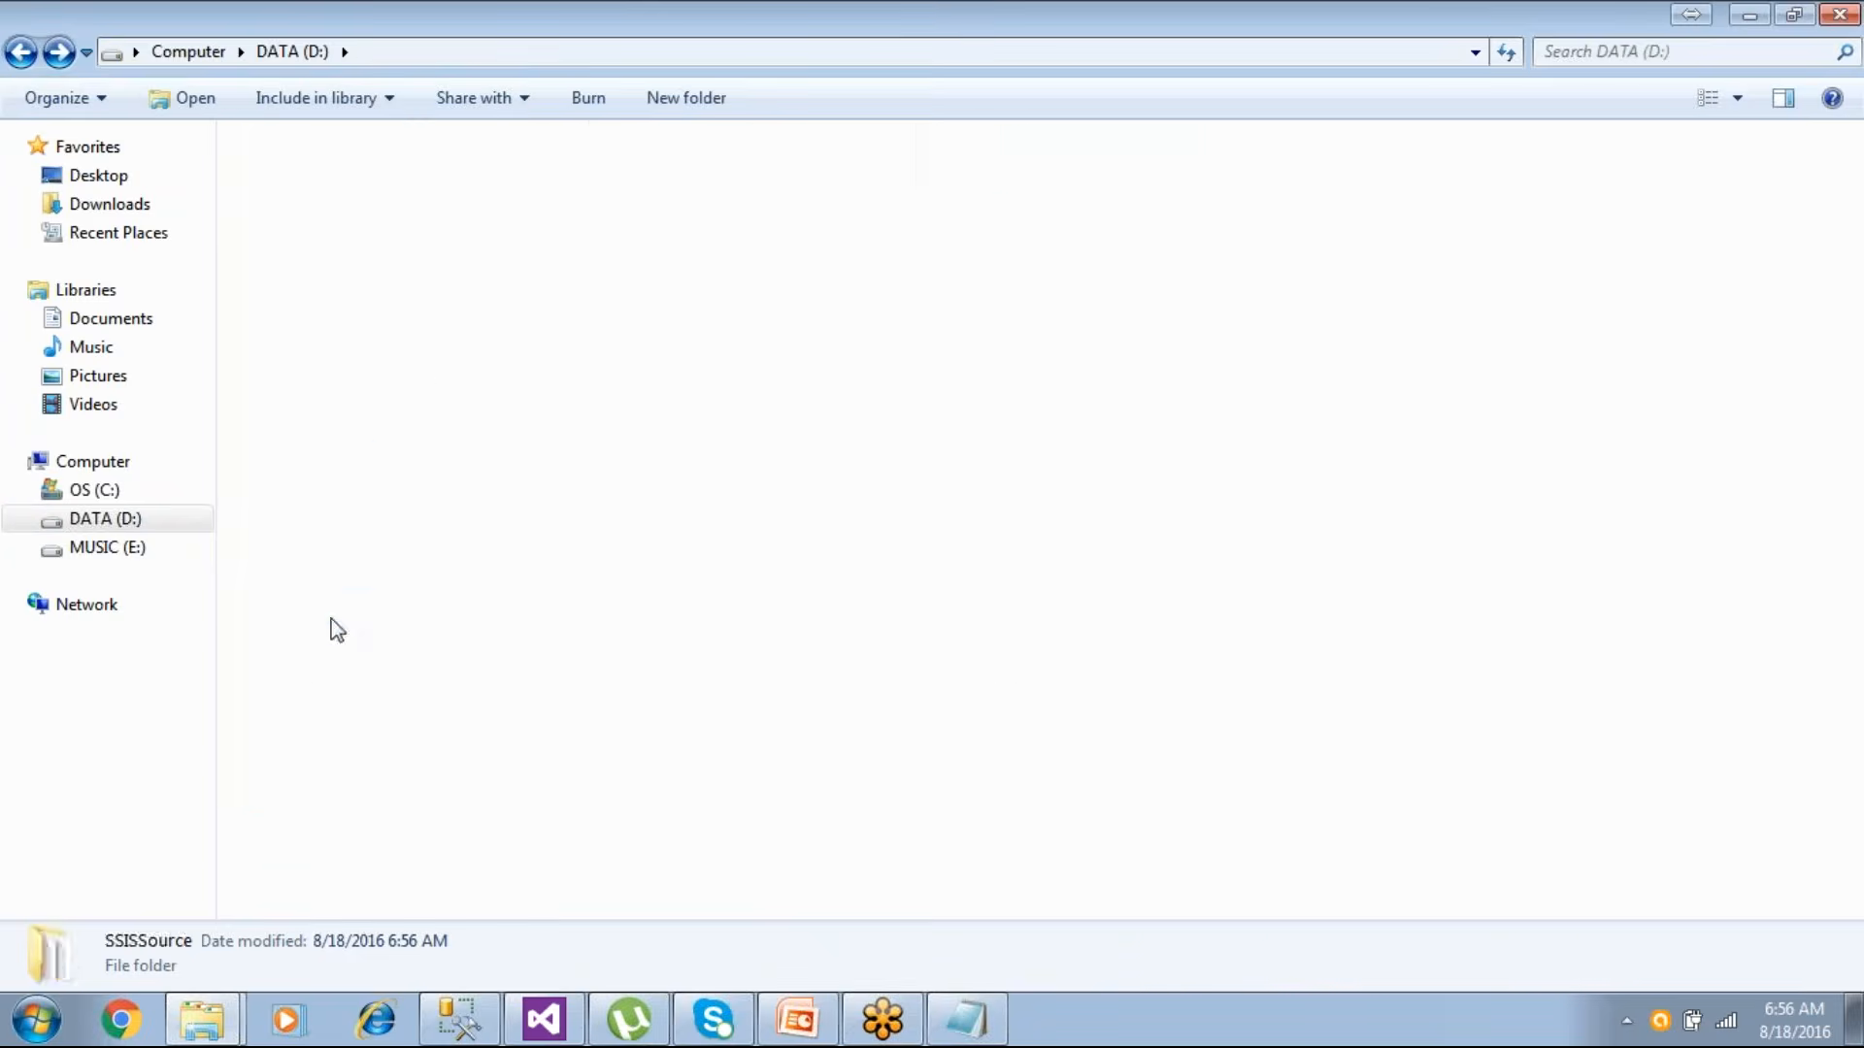
left_click_drag(393, 678, 229, 149)
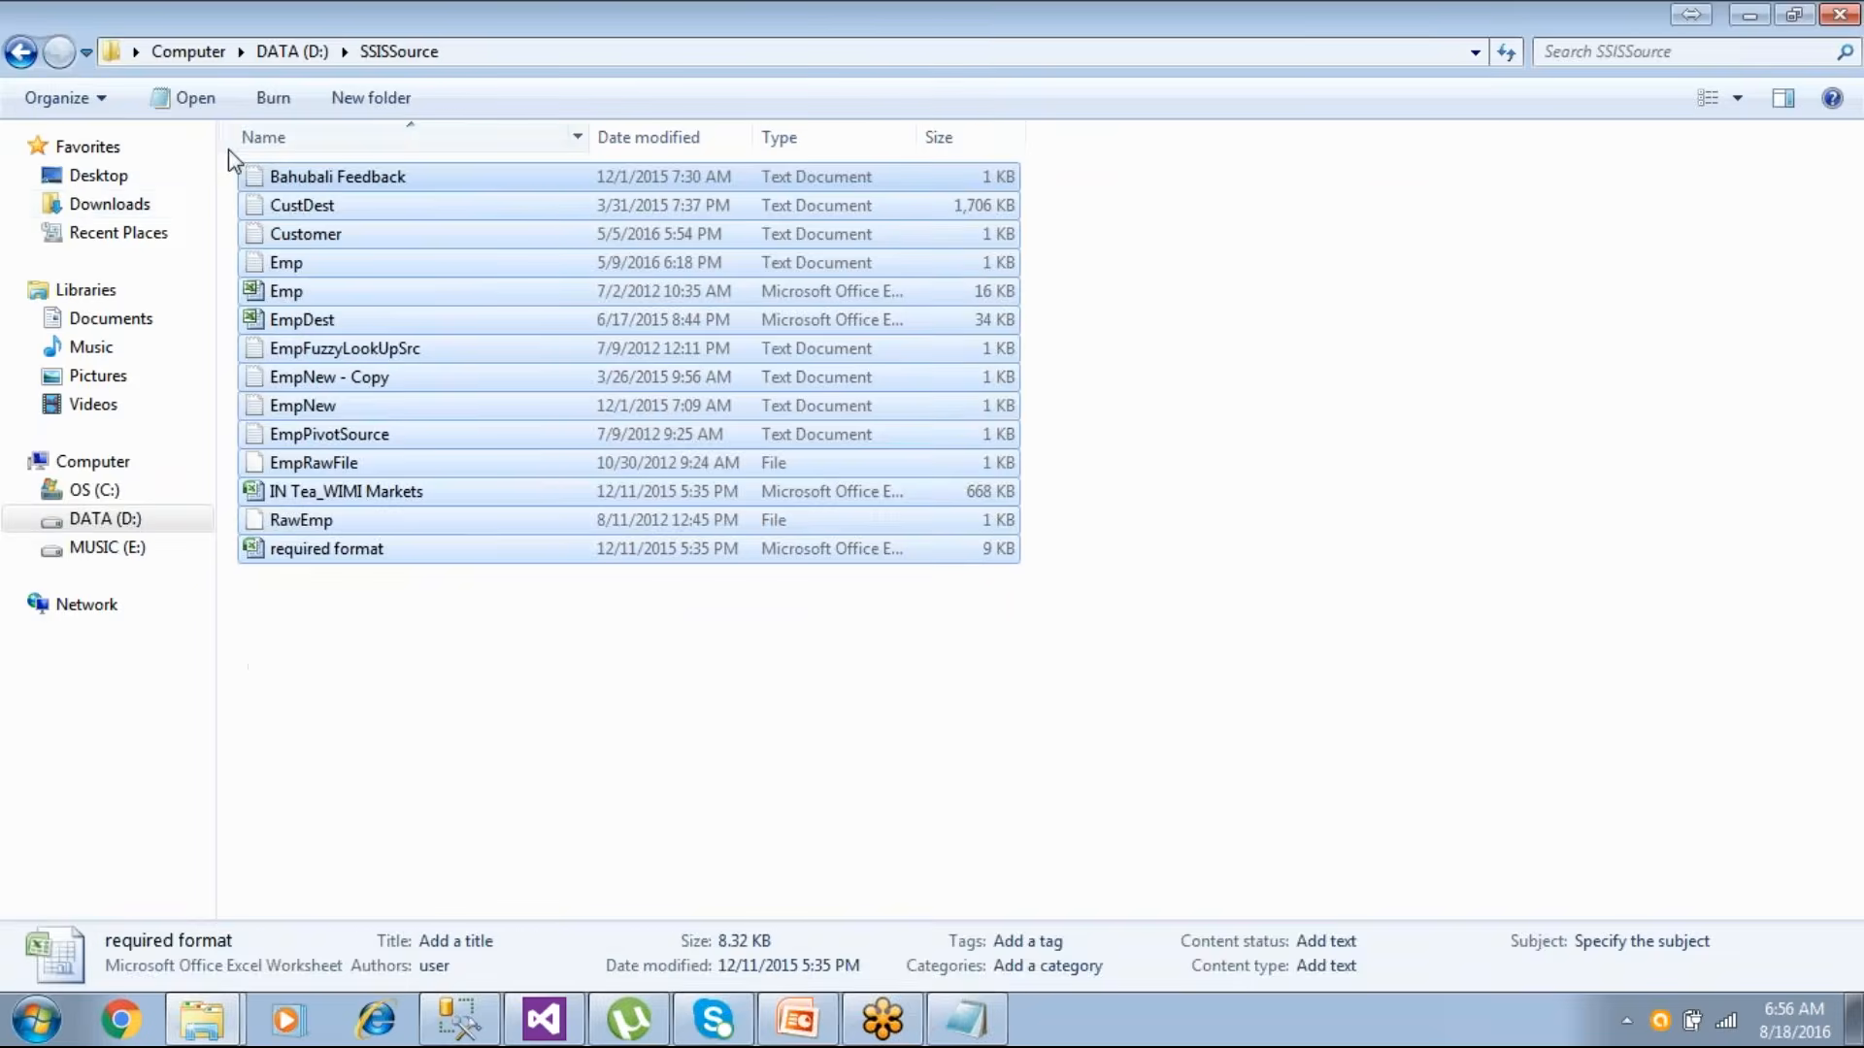
left_click(87, 520)
double_click(307, 181)
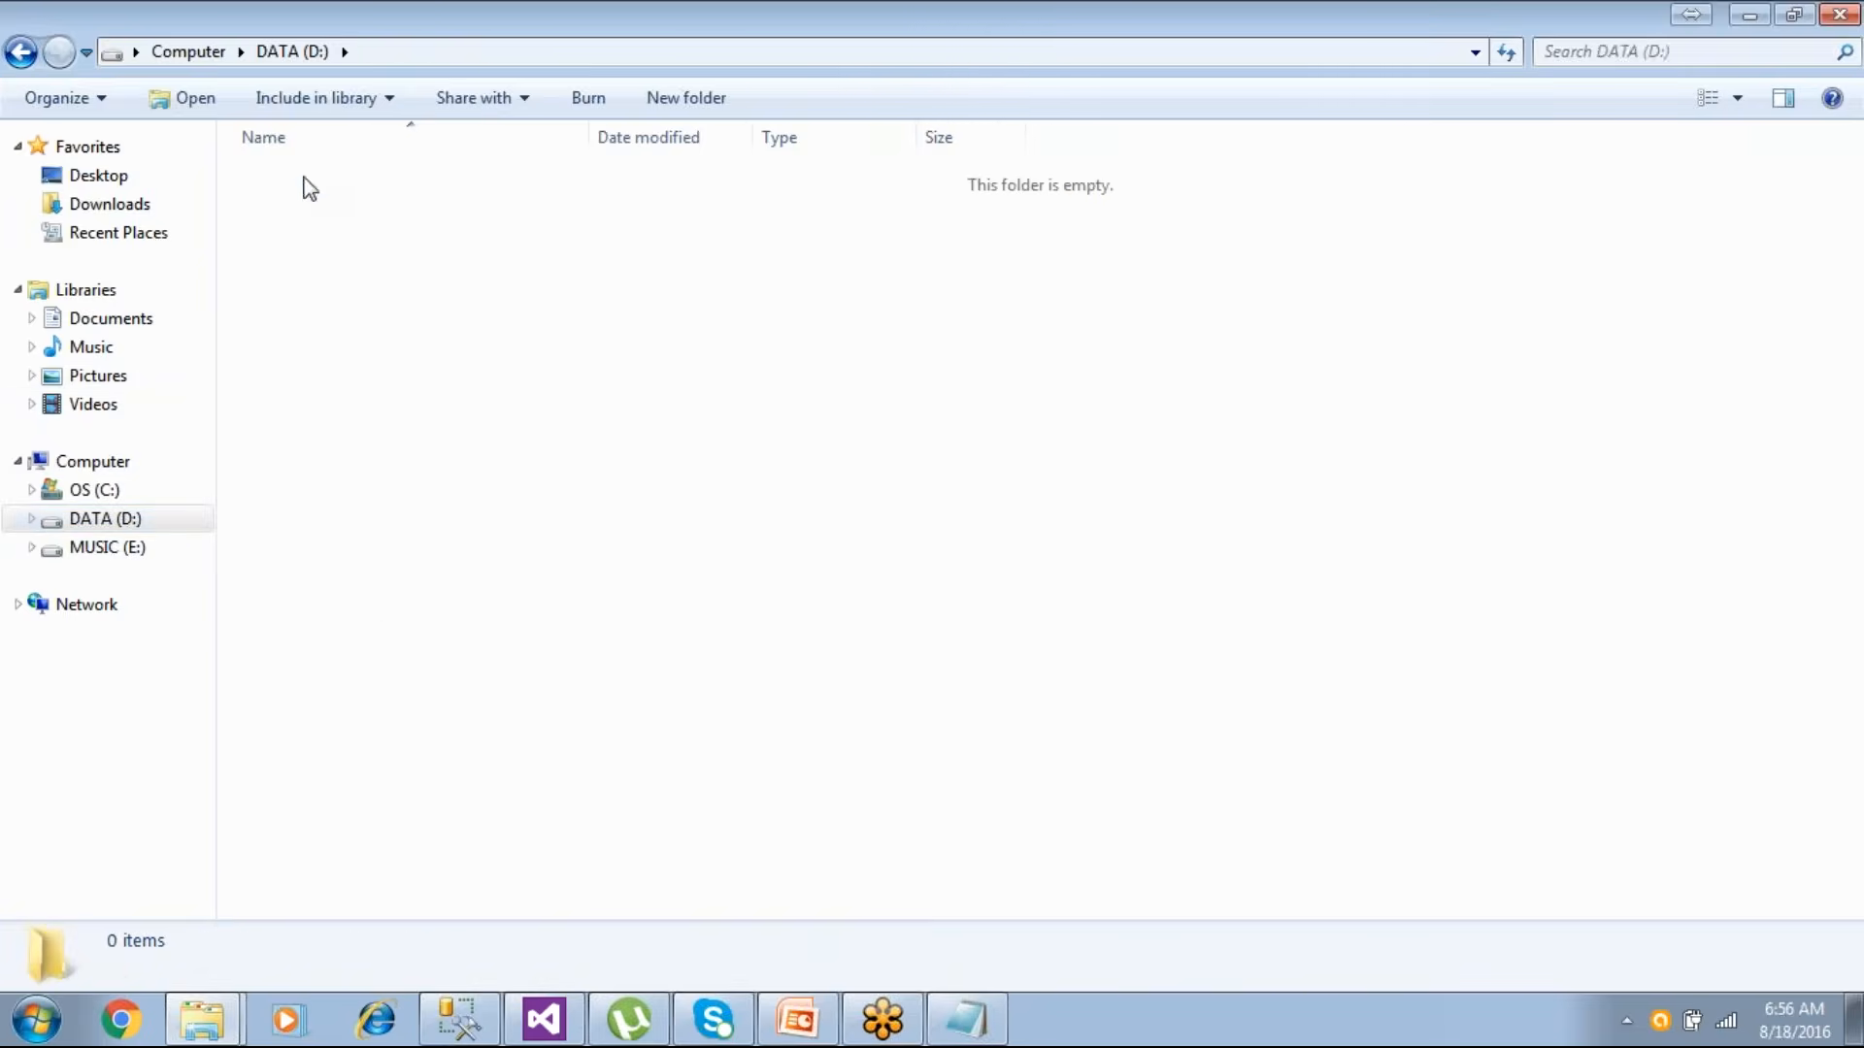
left_click(22, 51)
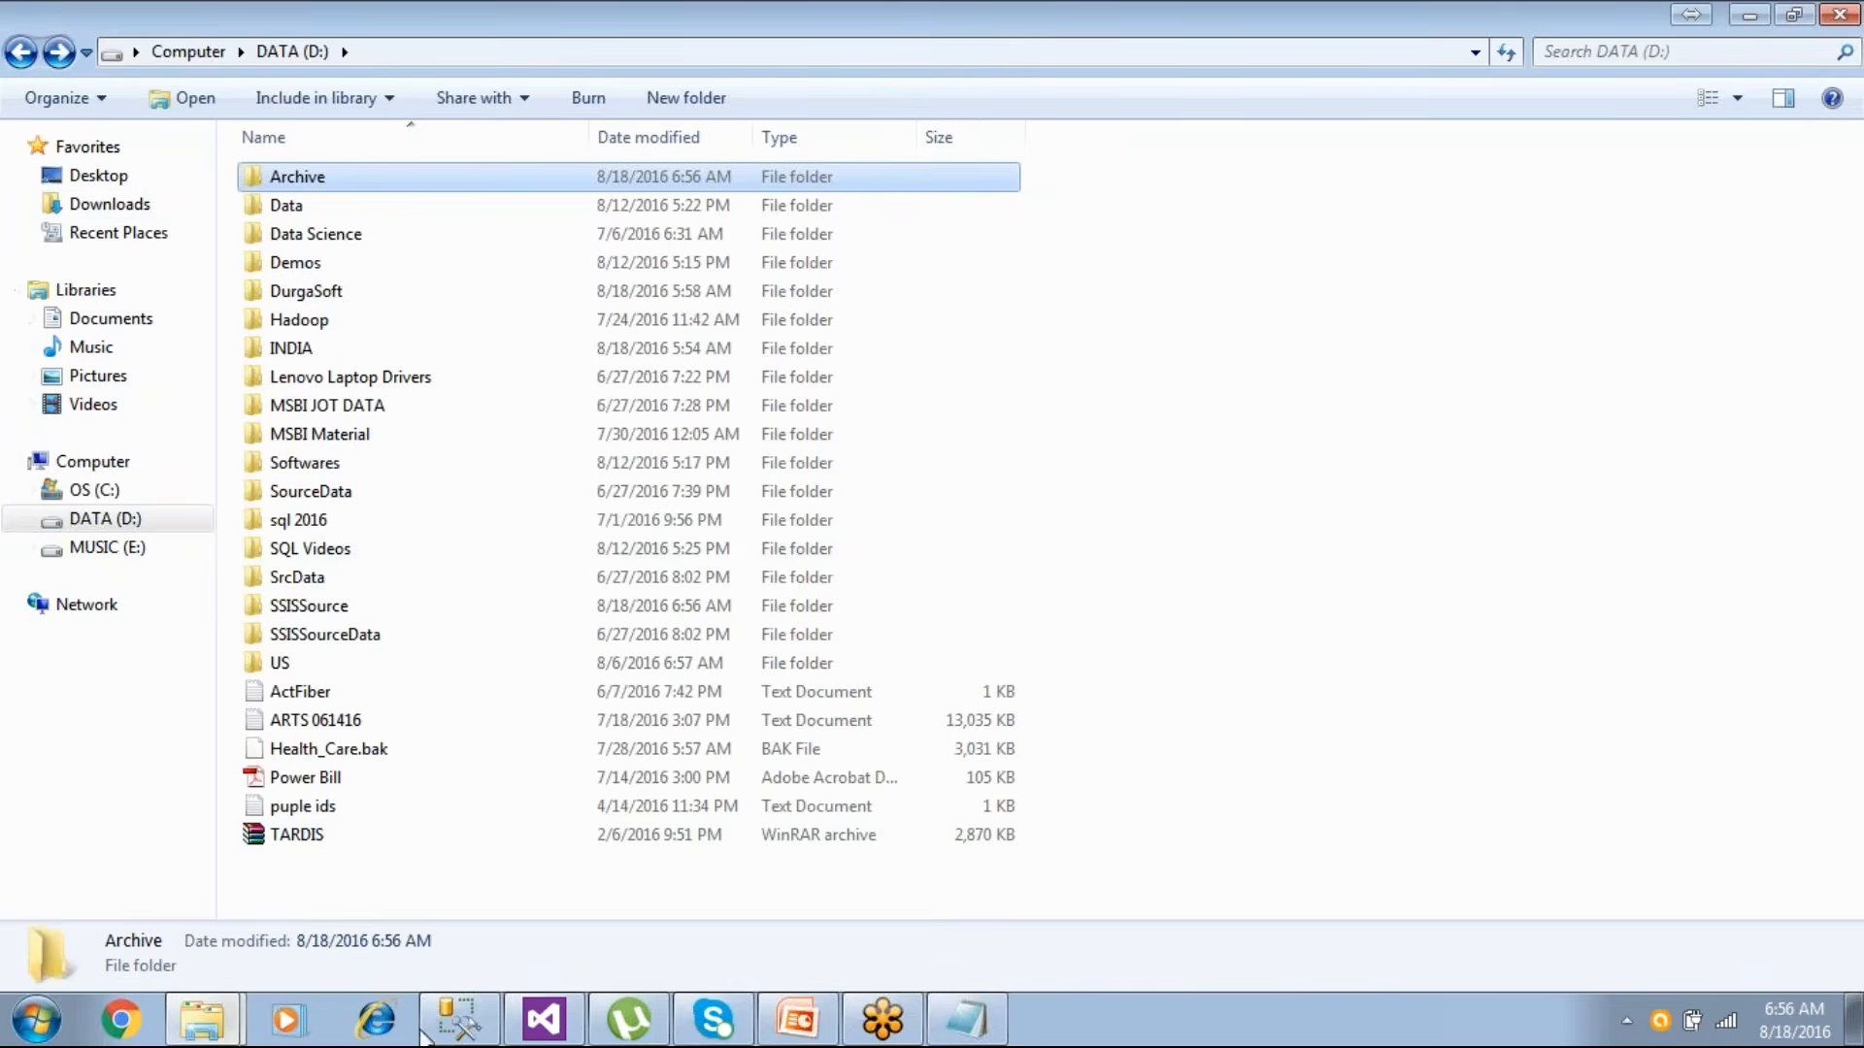
- Switch to Visual Studio, save the Demo20_TimeStamp package and run it
left_click(544, 1020)
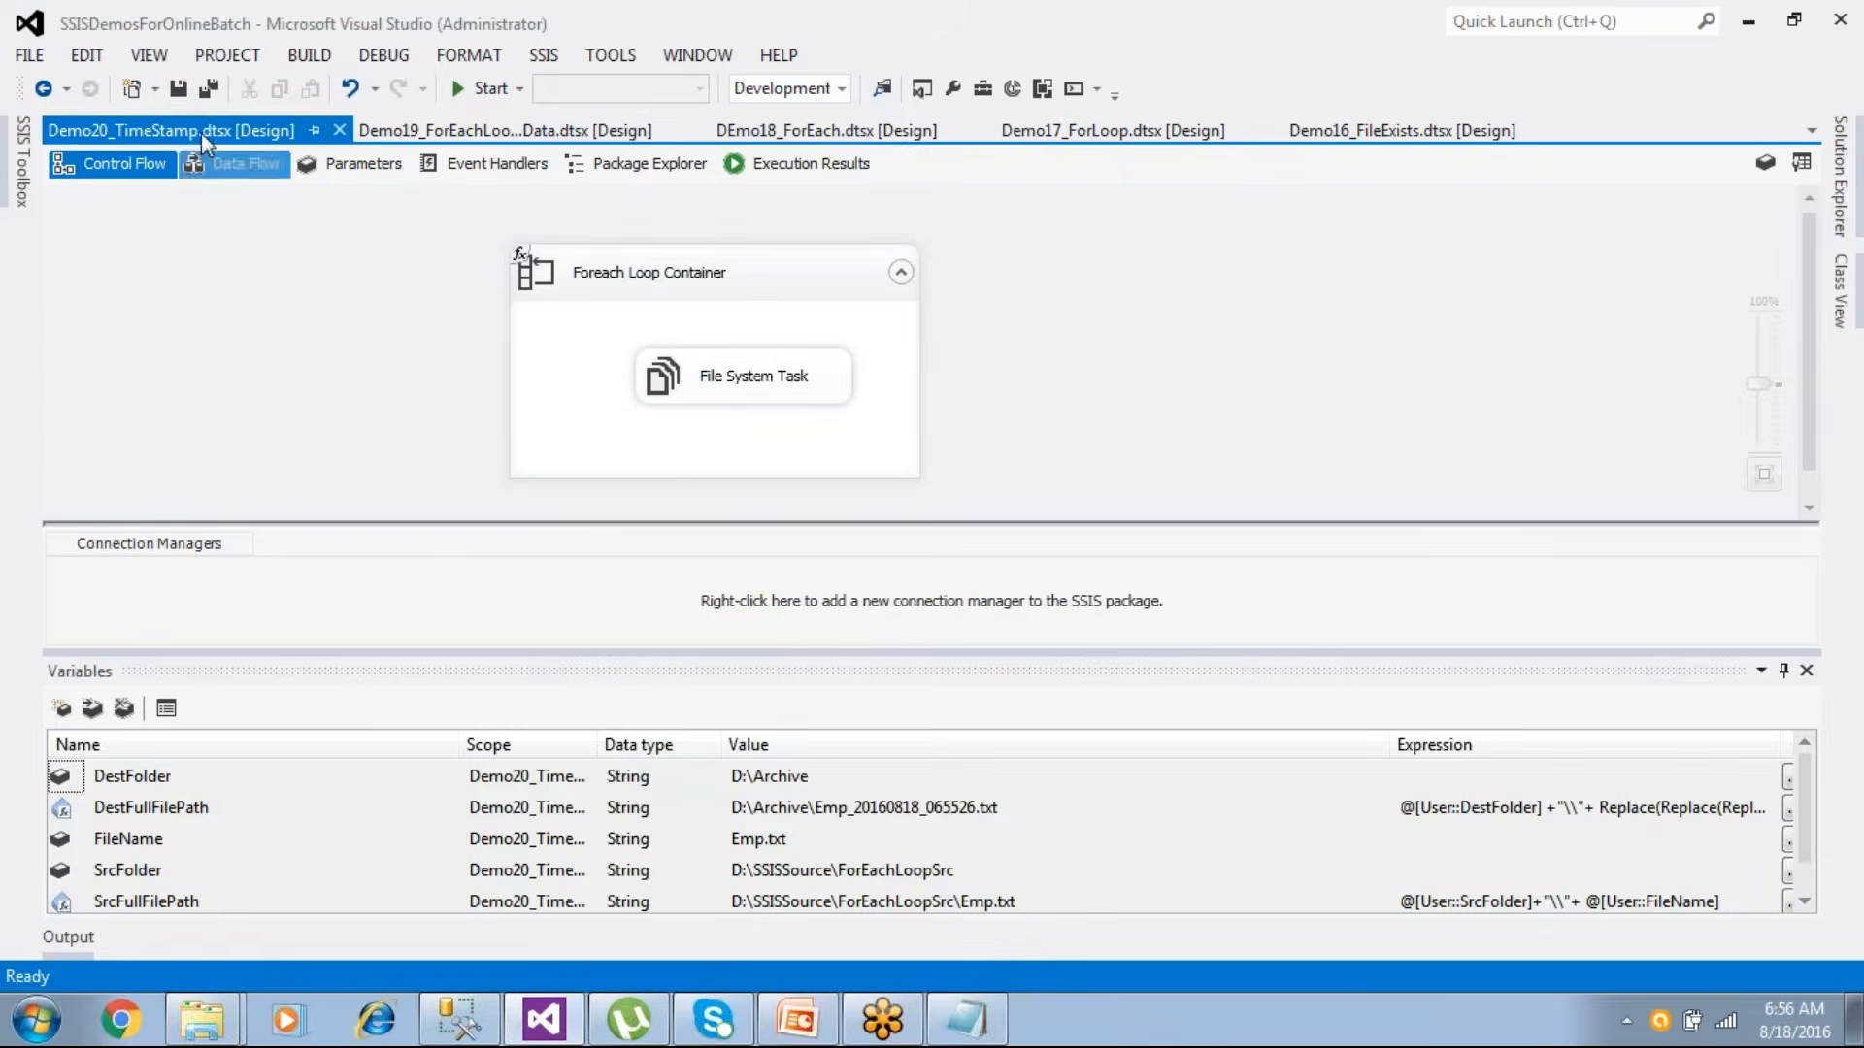
left_click(182, 91)
left_click(485, 89)
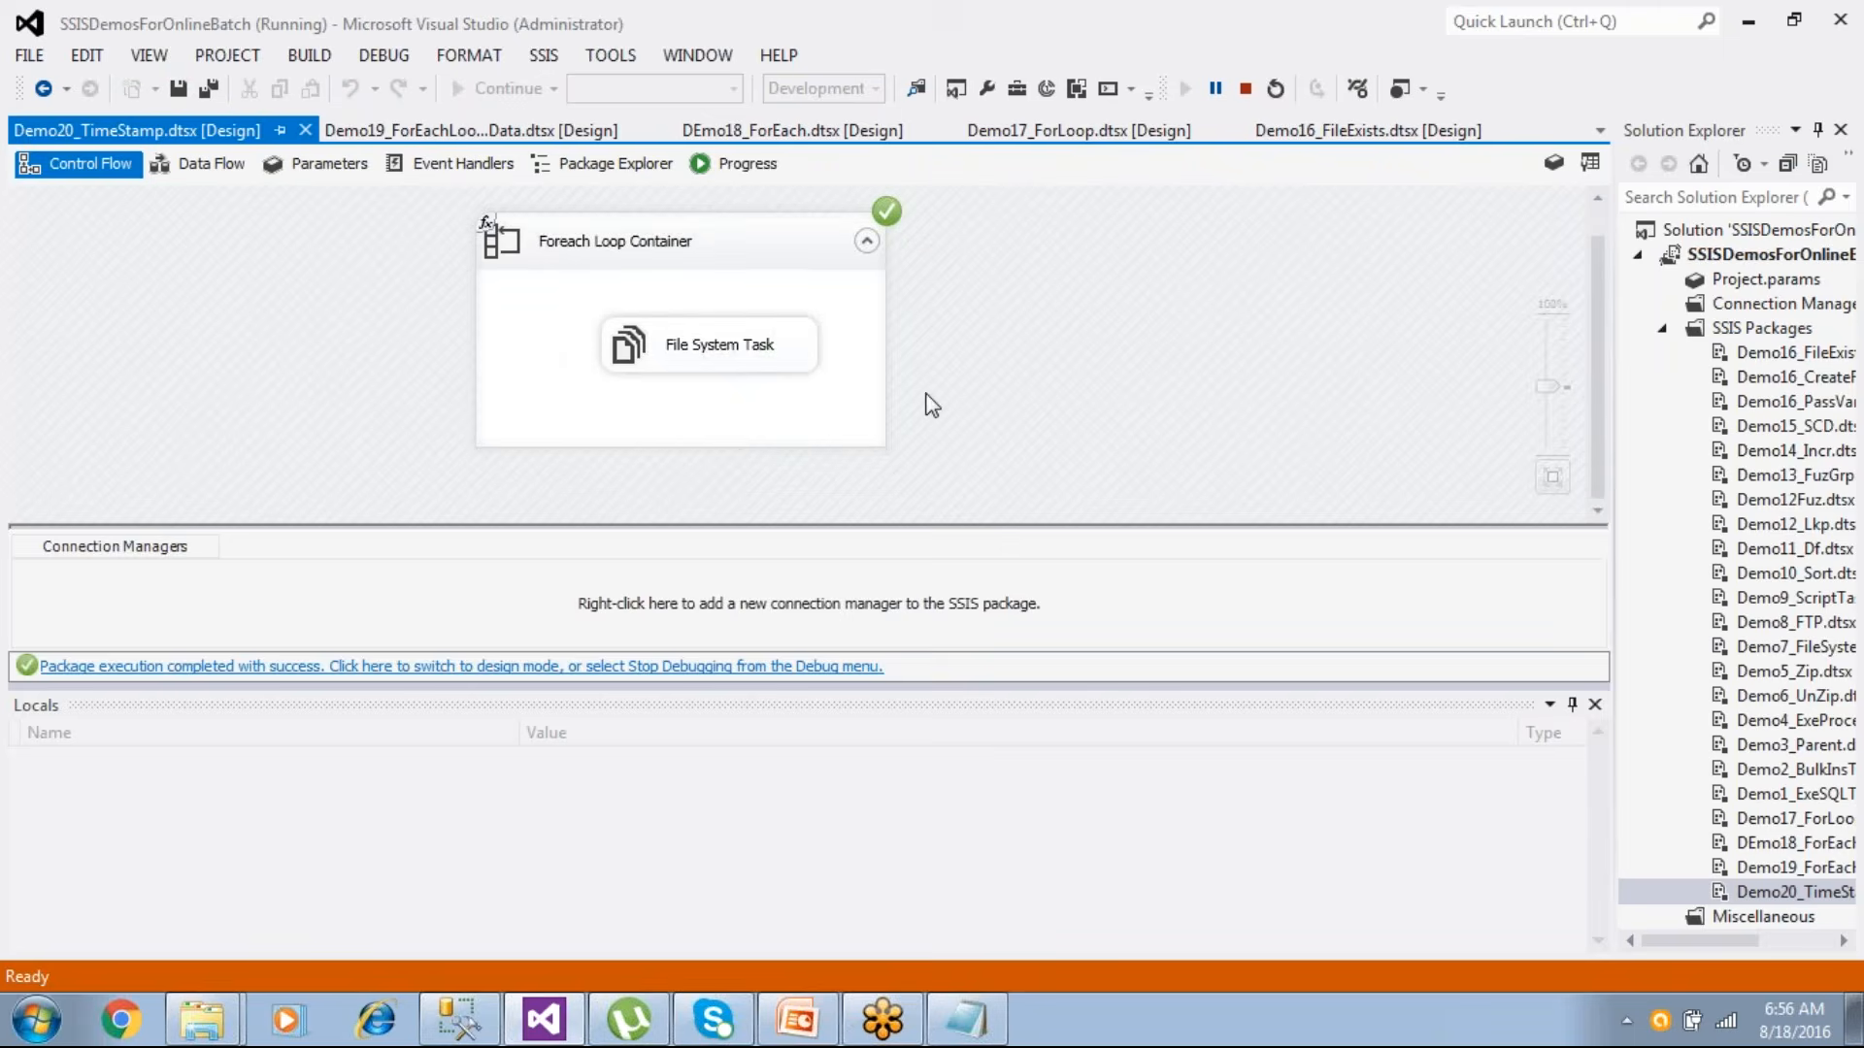
- Review the File System Task's settings without changes and switch the package from debugging back to design mode
double_click(794, 399)
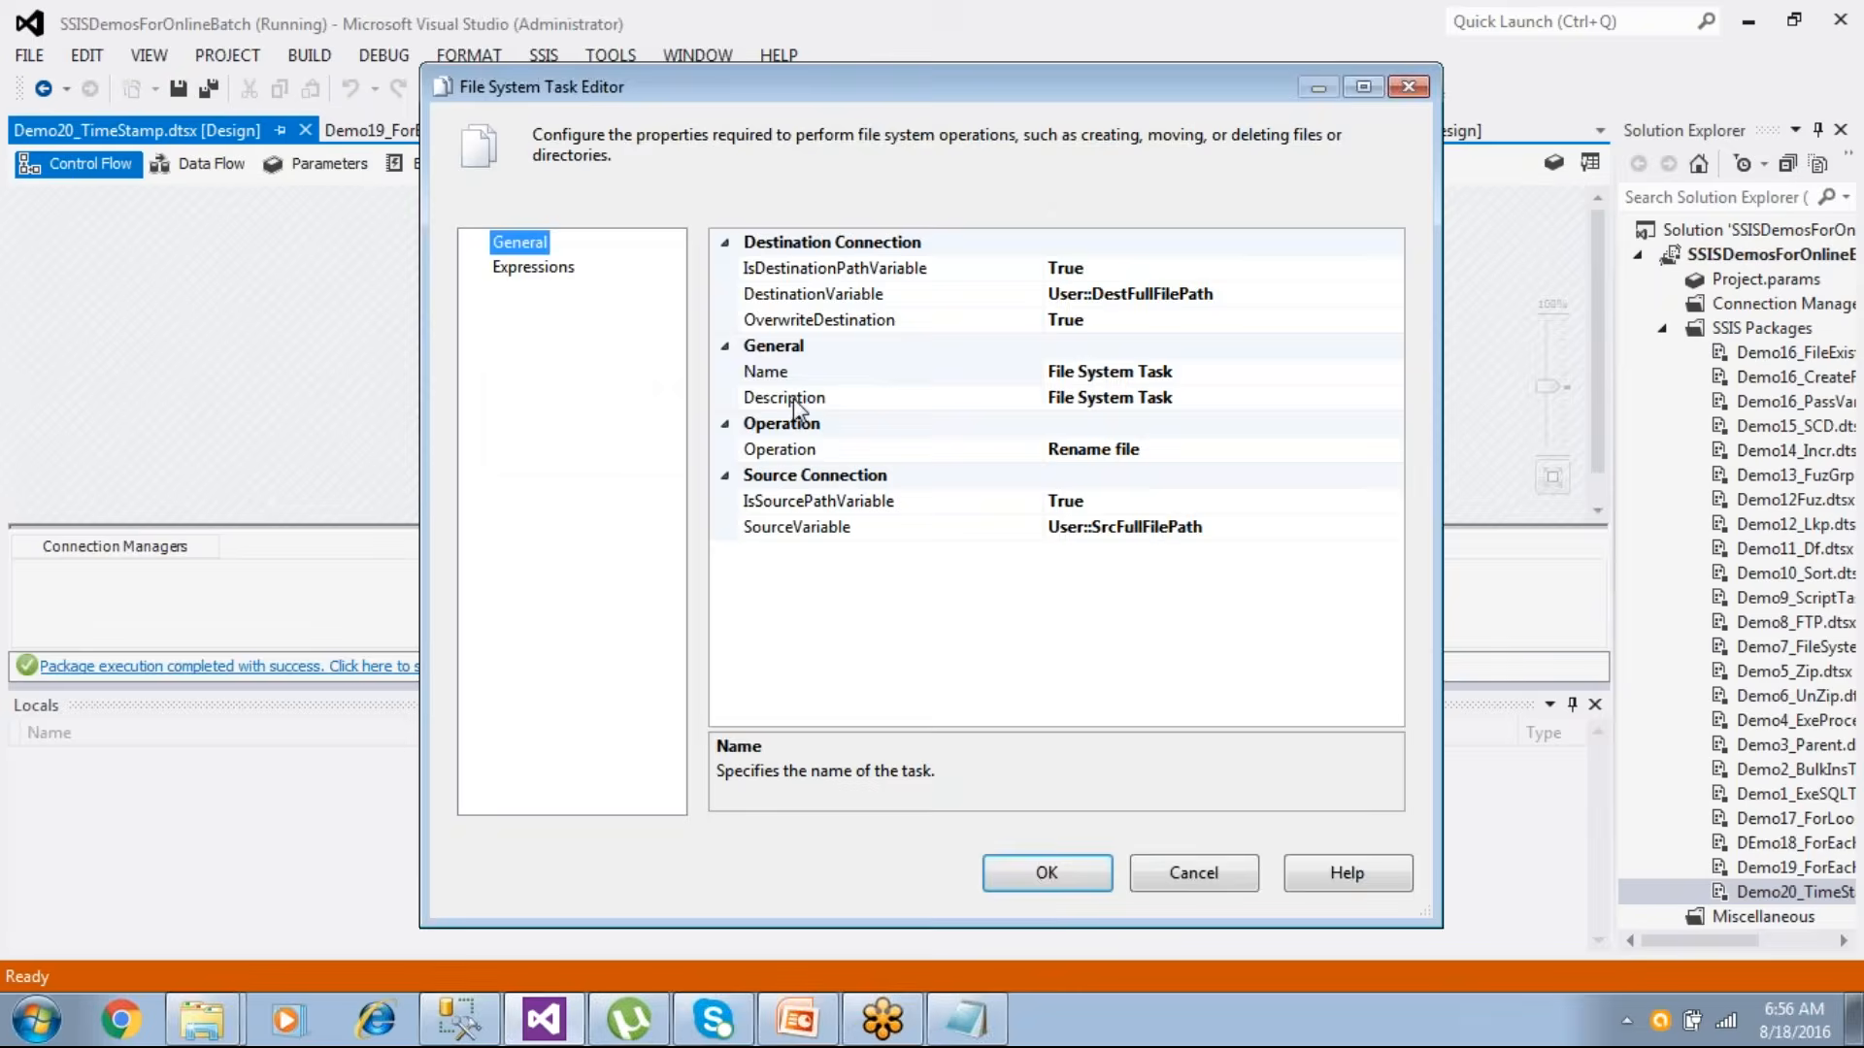
left_click(1180, 883)
left_click(786, 668)
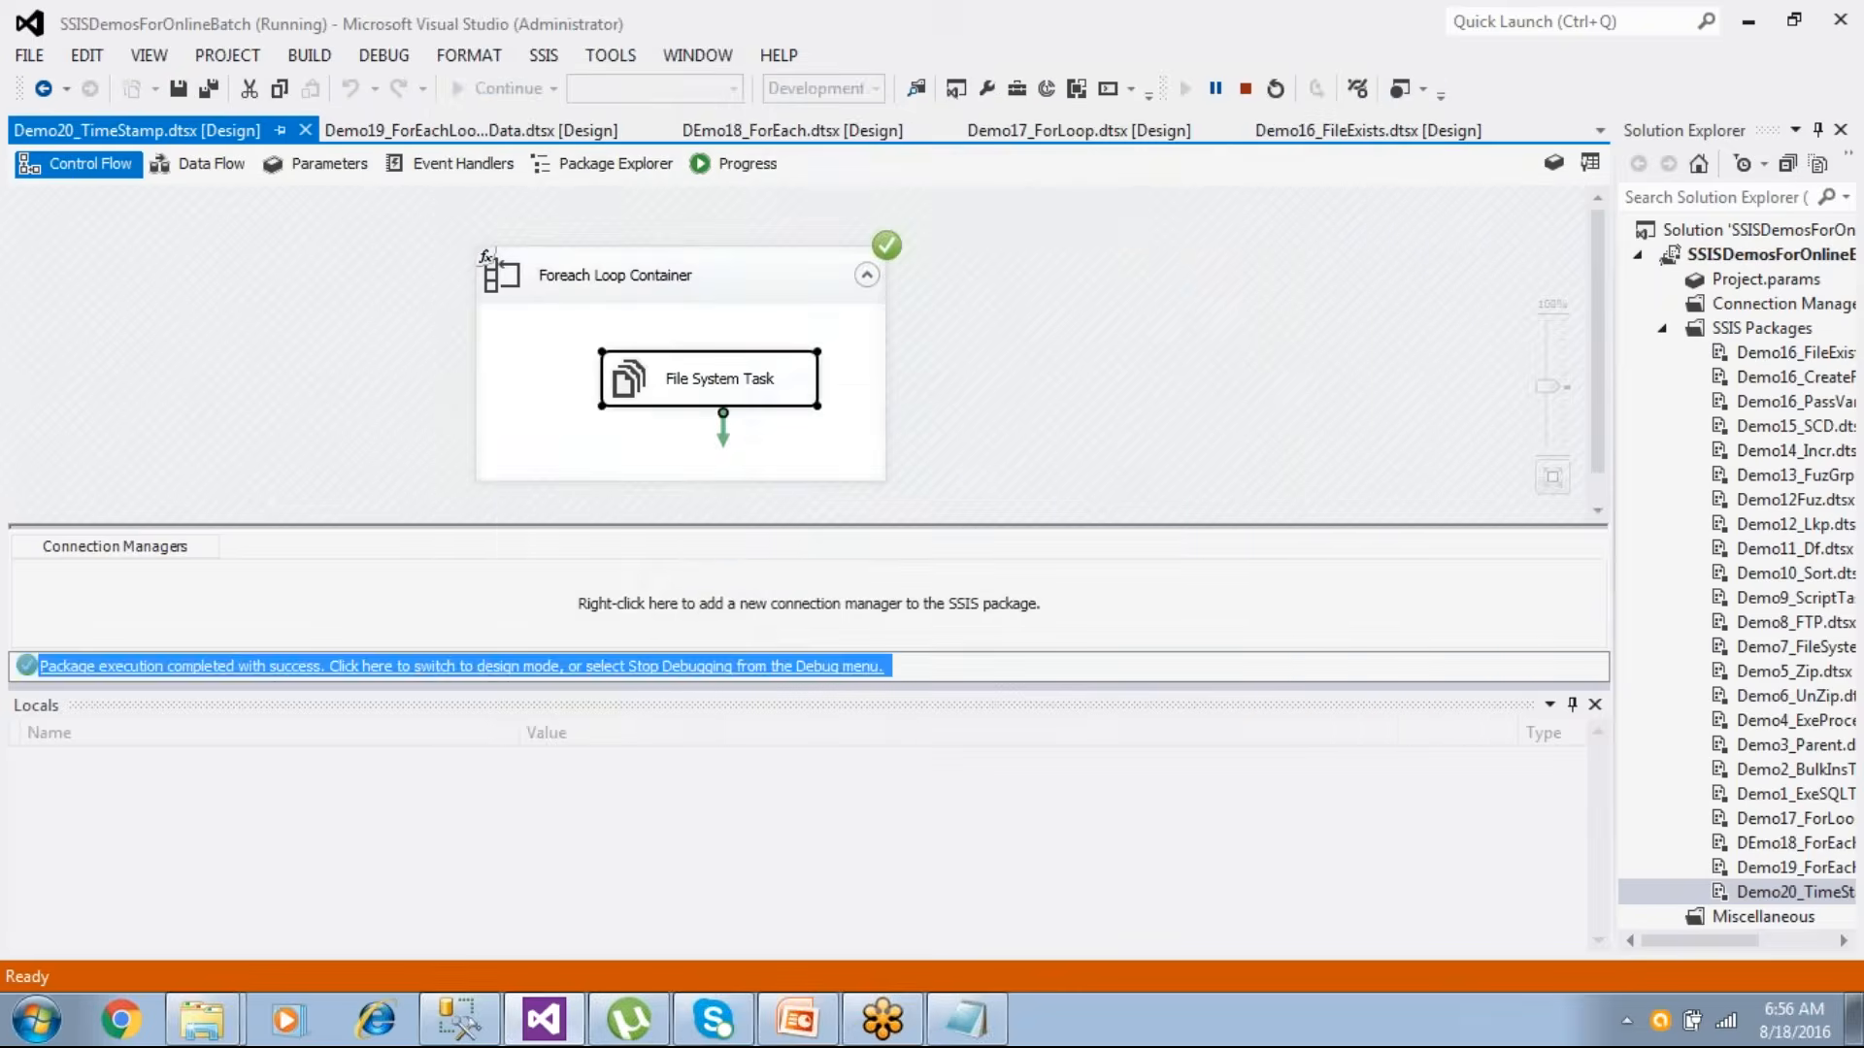
- Set the SrcFolder variable's value to D:\SSISSource and save the package
double_click(730, 287)
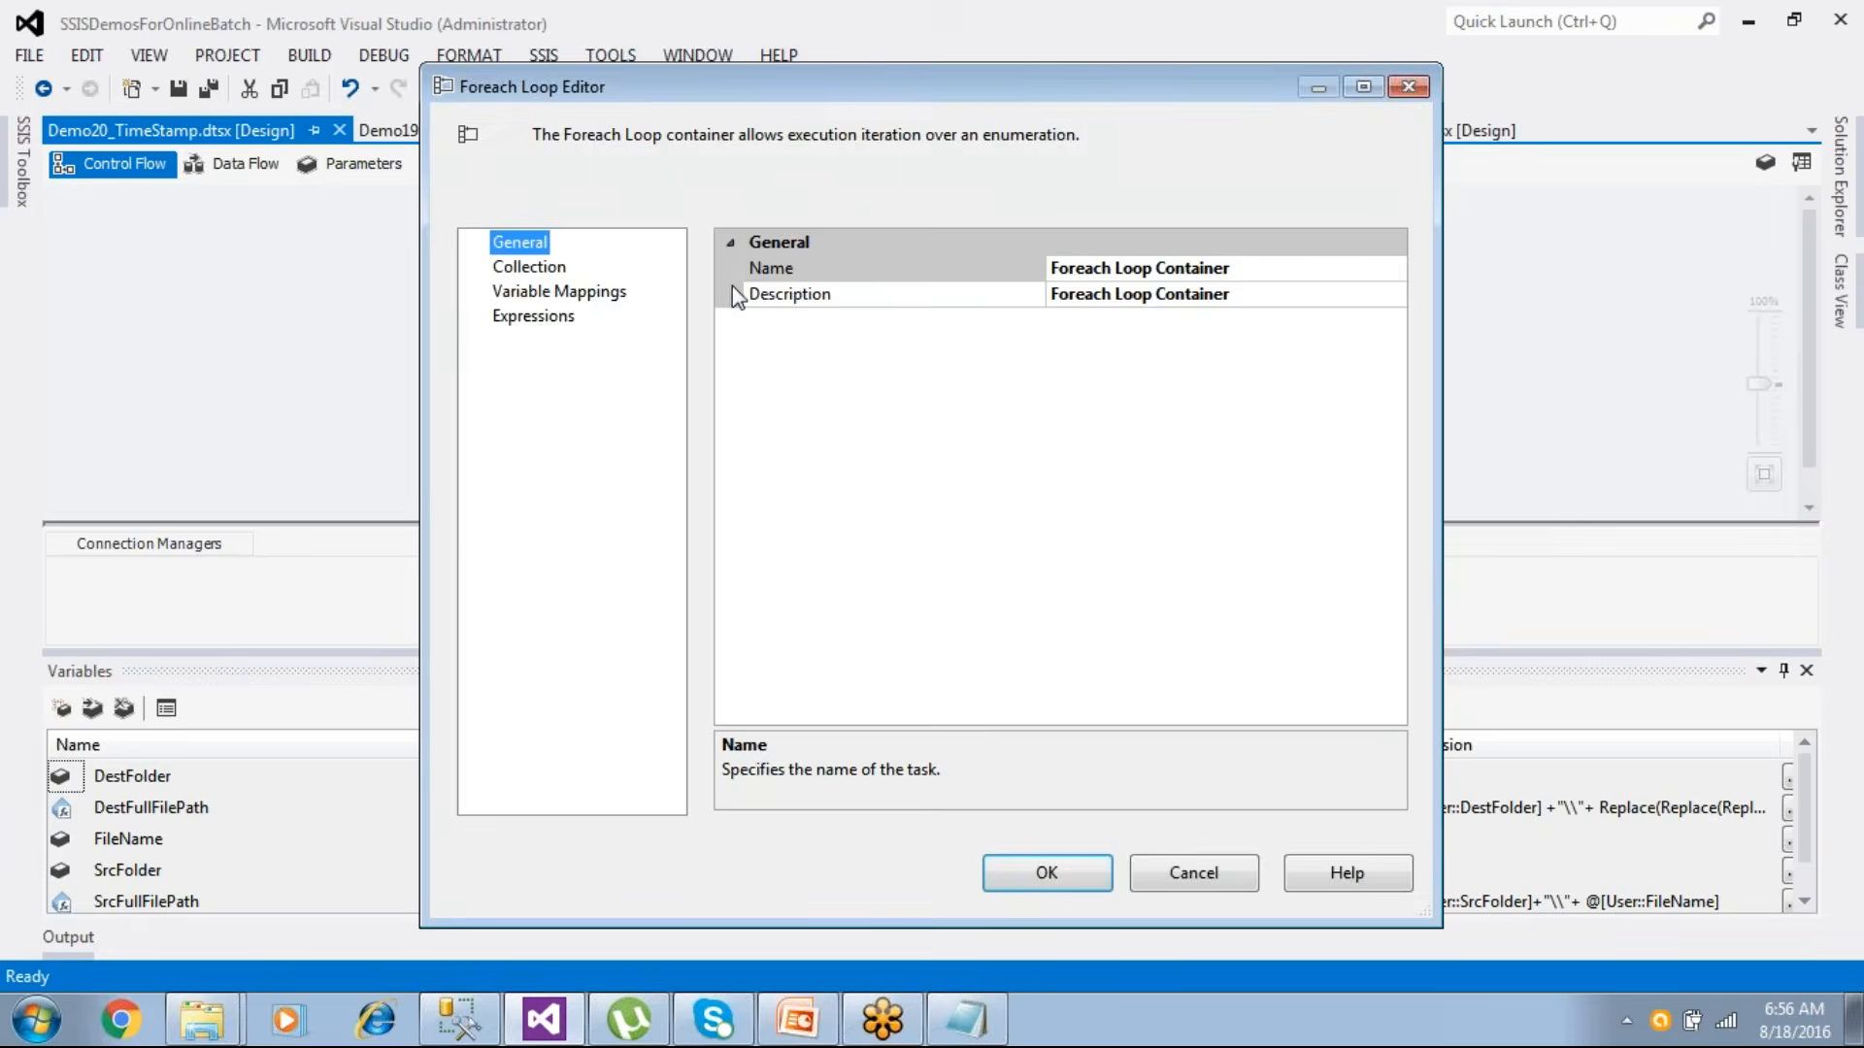
left_click(1178, 877)
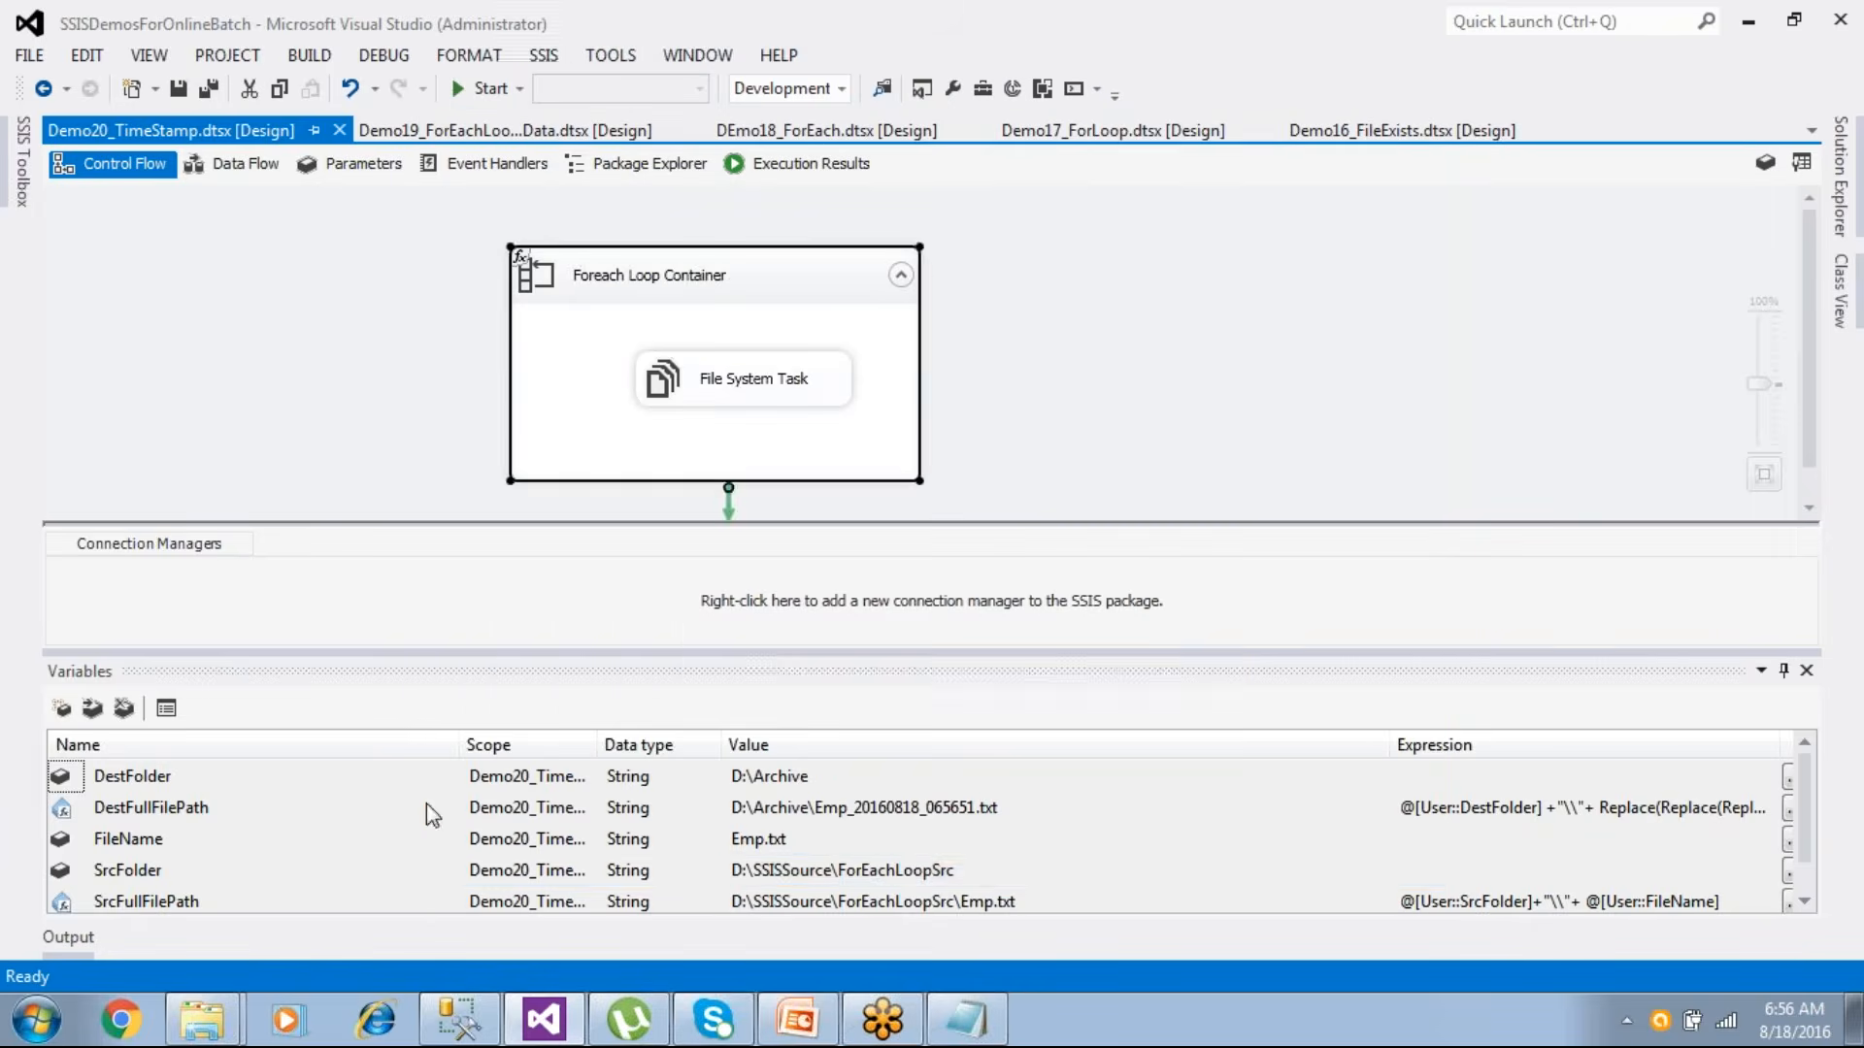
left_click(155, 874)
left_click(860, 871)
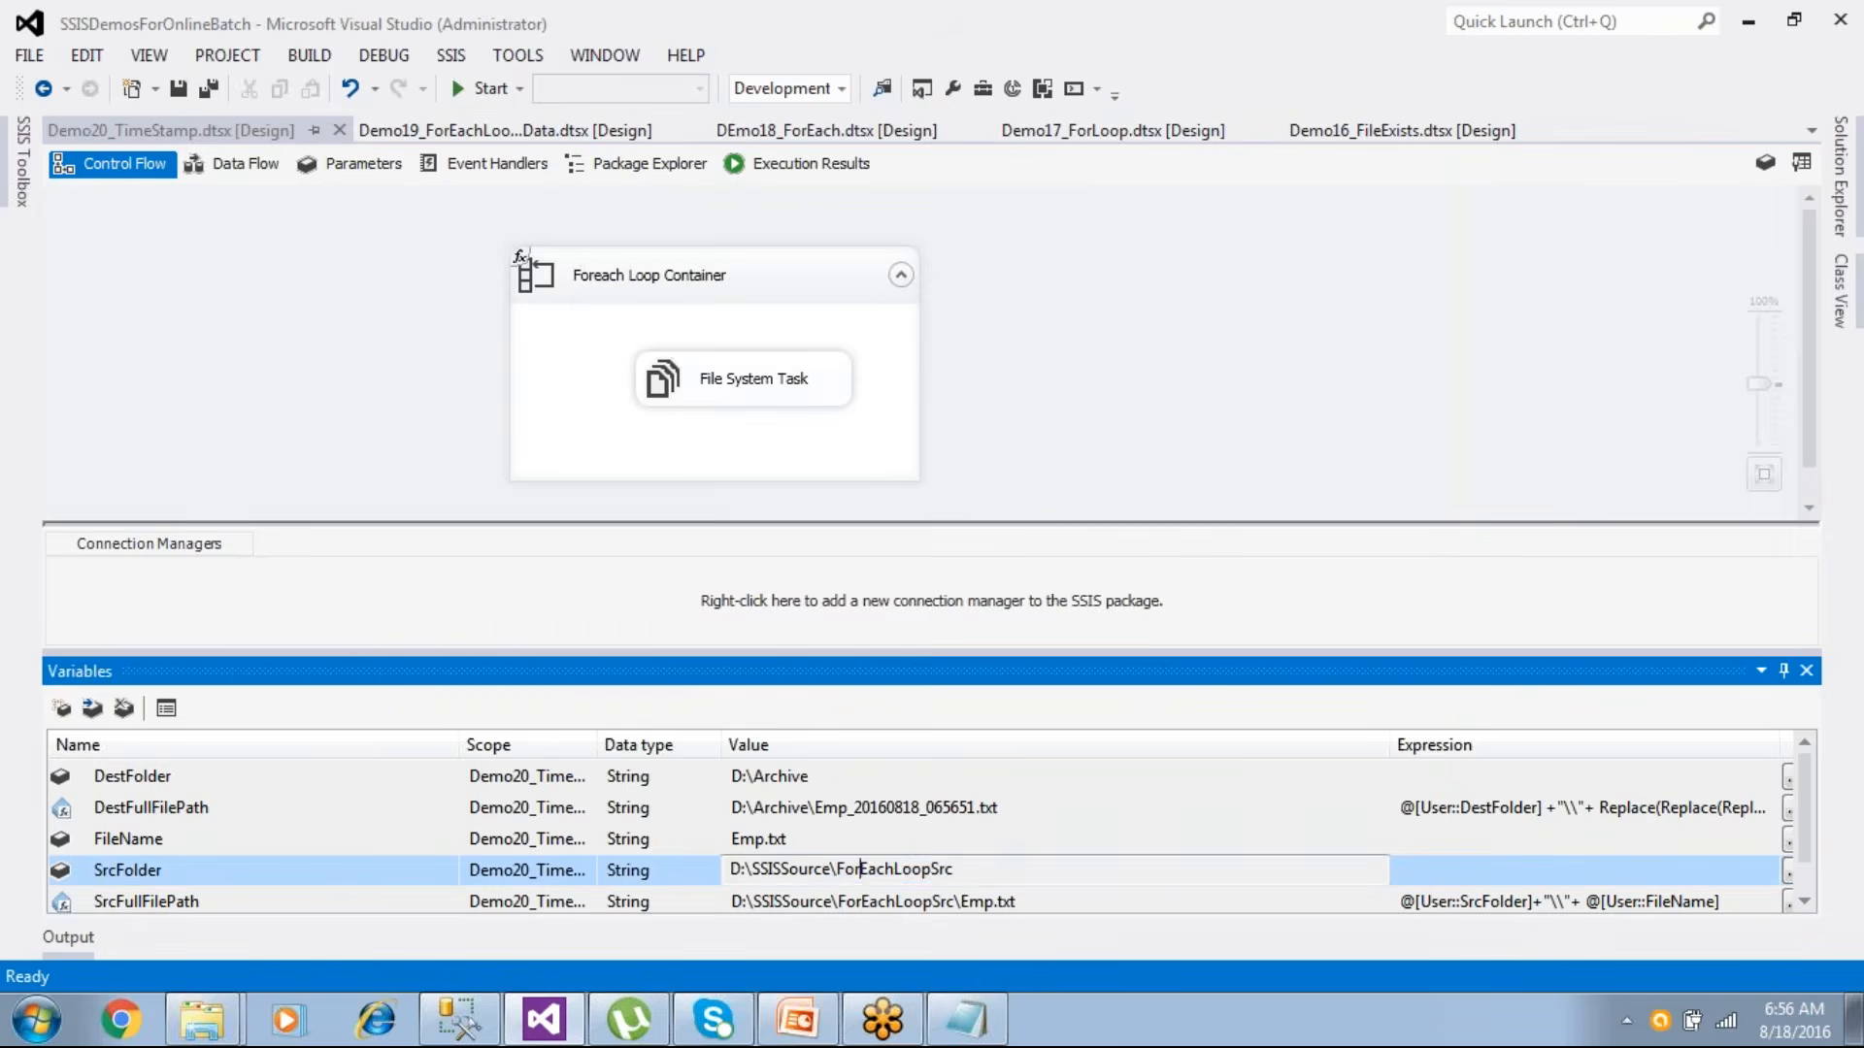
left_click_drag(845, 873, 931, 874)
key("BackSpace")
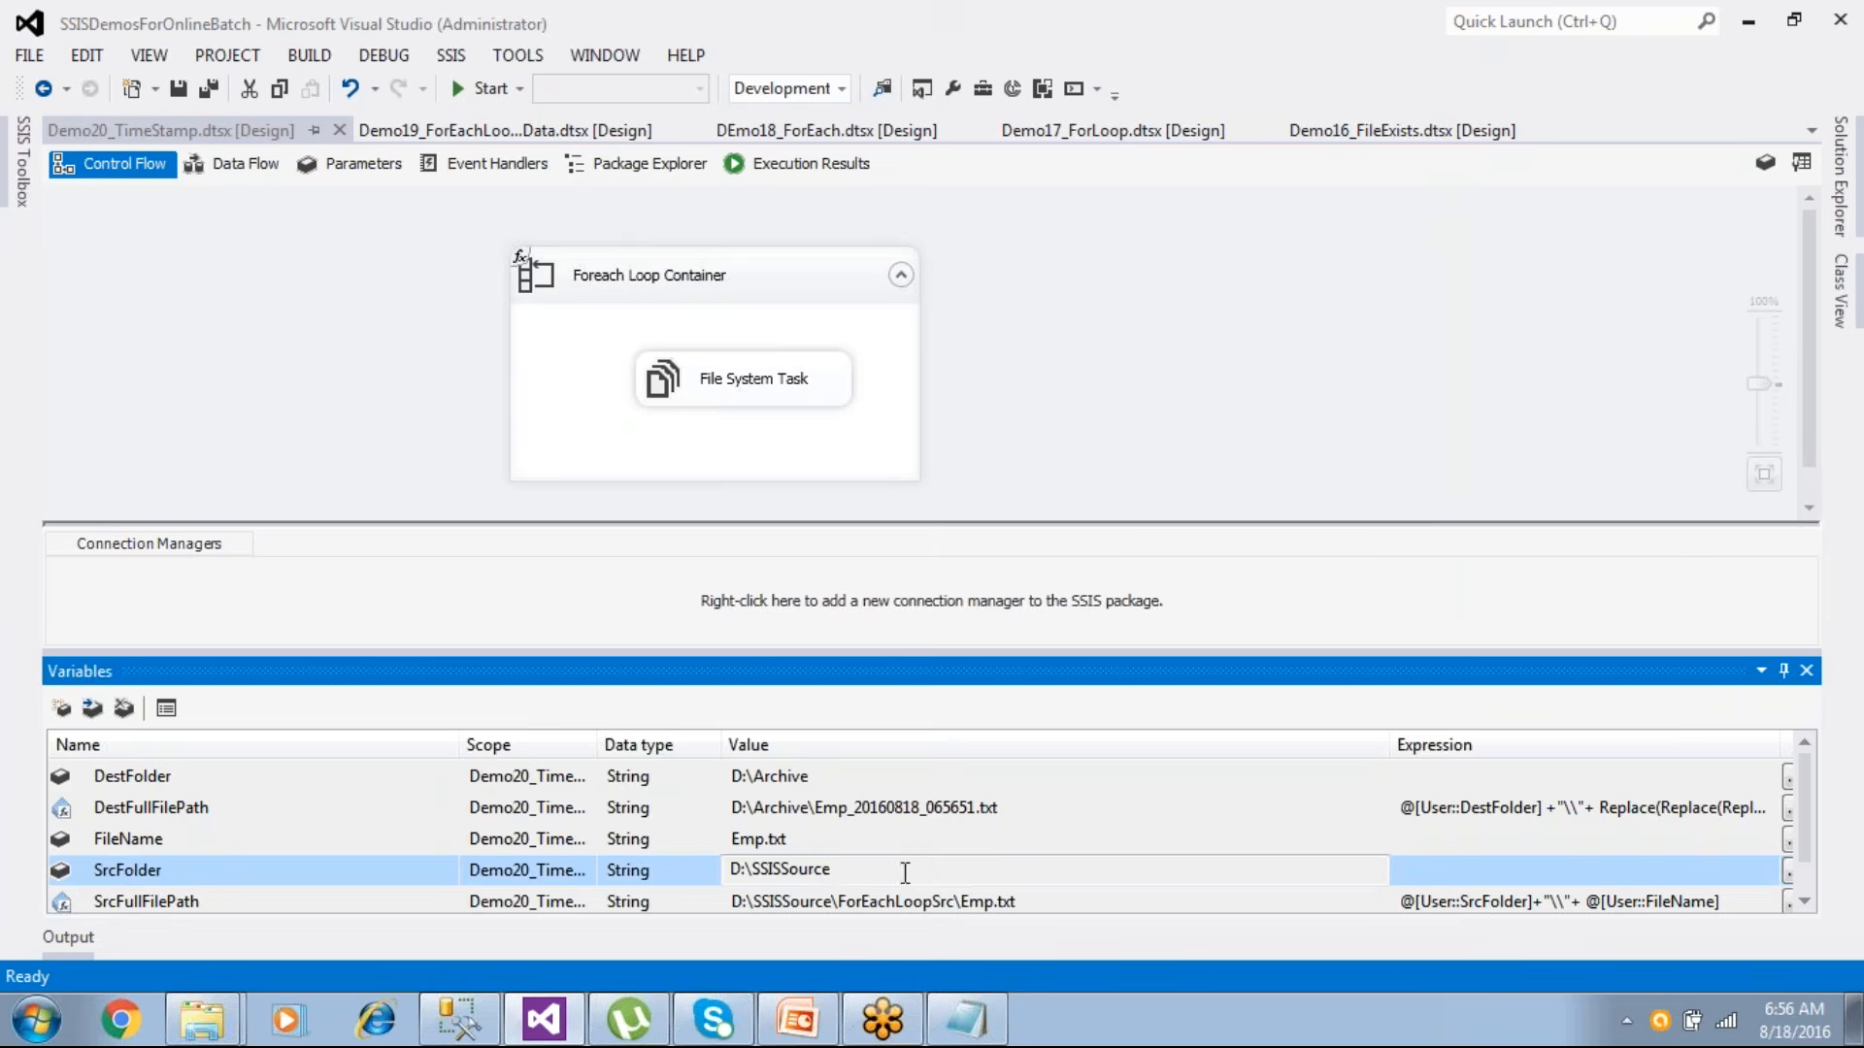
left_click(1136, 476)
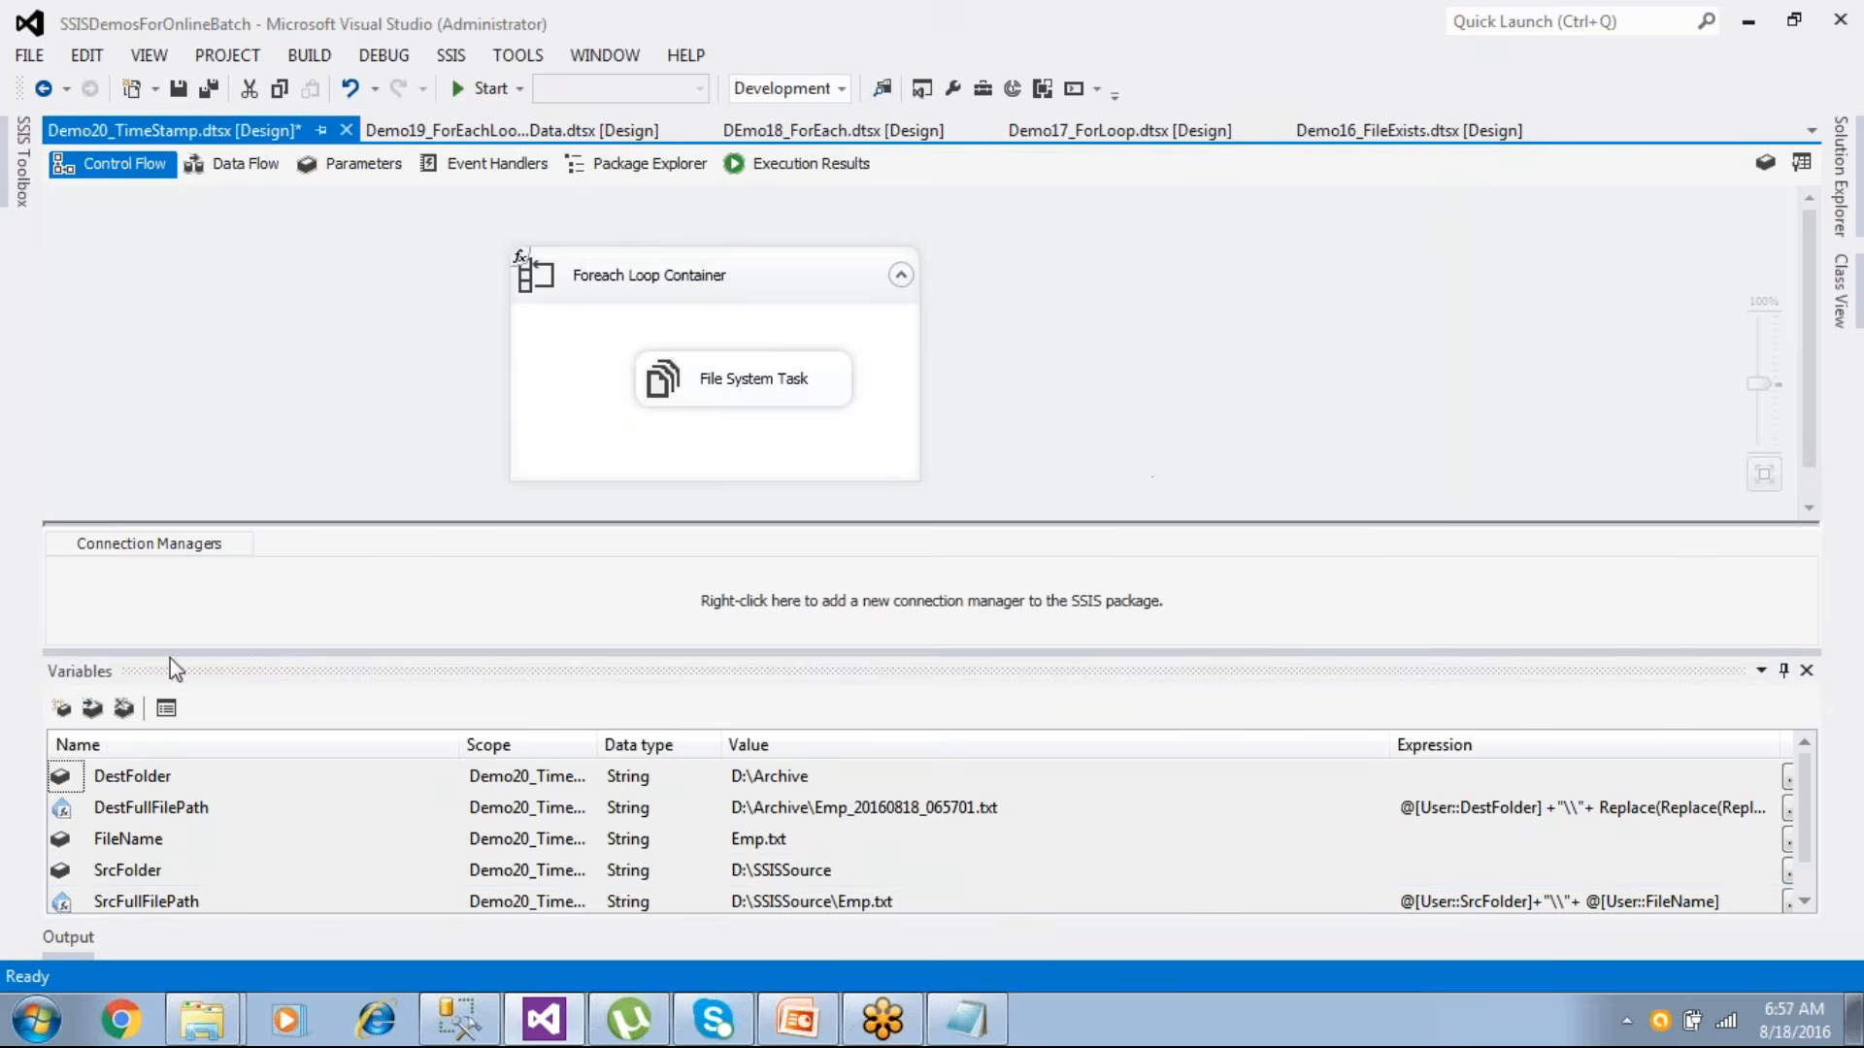
left_click(181, 92)
- In Windows Explorer, check the path and files of D:\SSISSource against the SrcFolder variable
mouse_move(204, 1017)
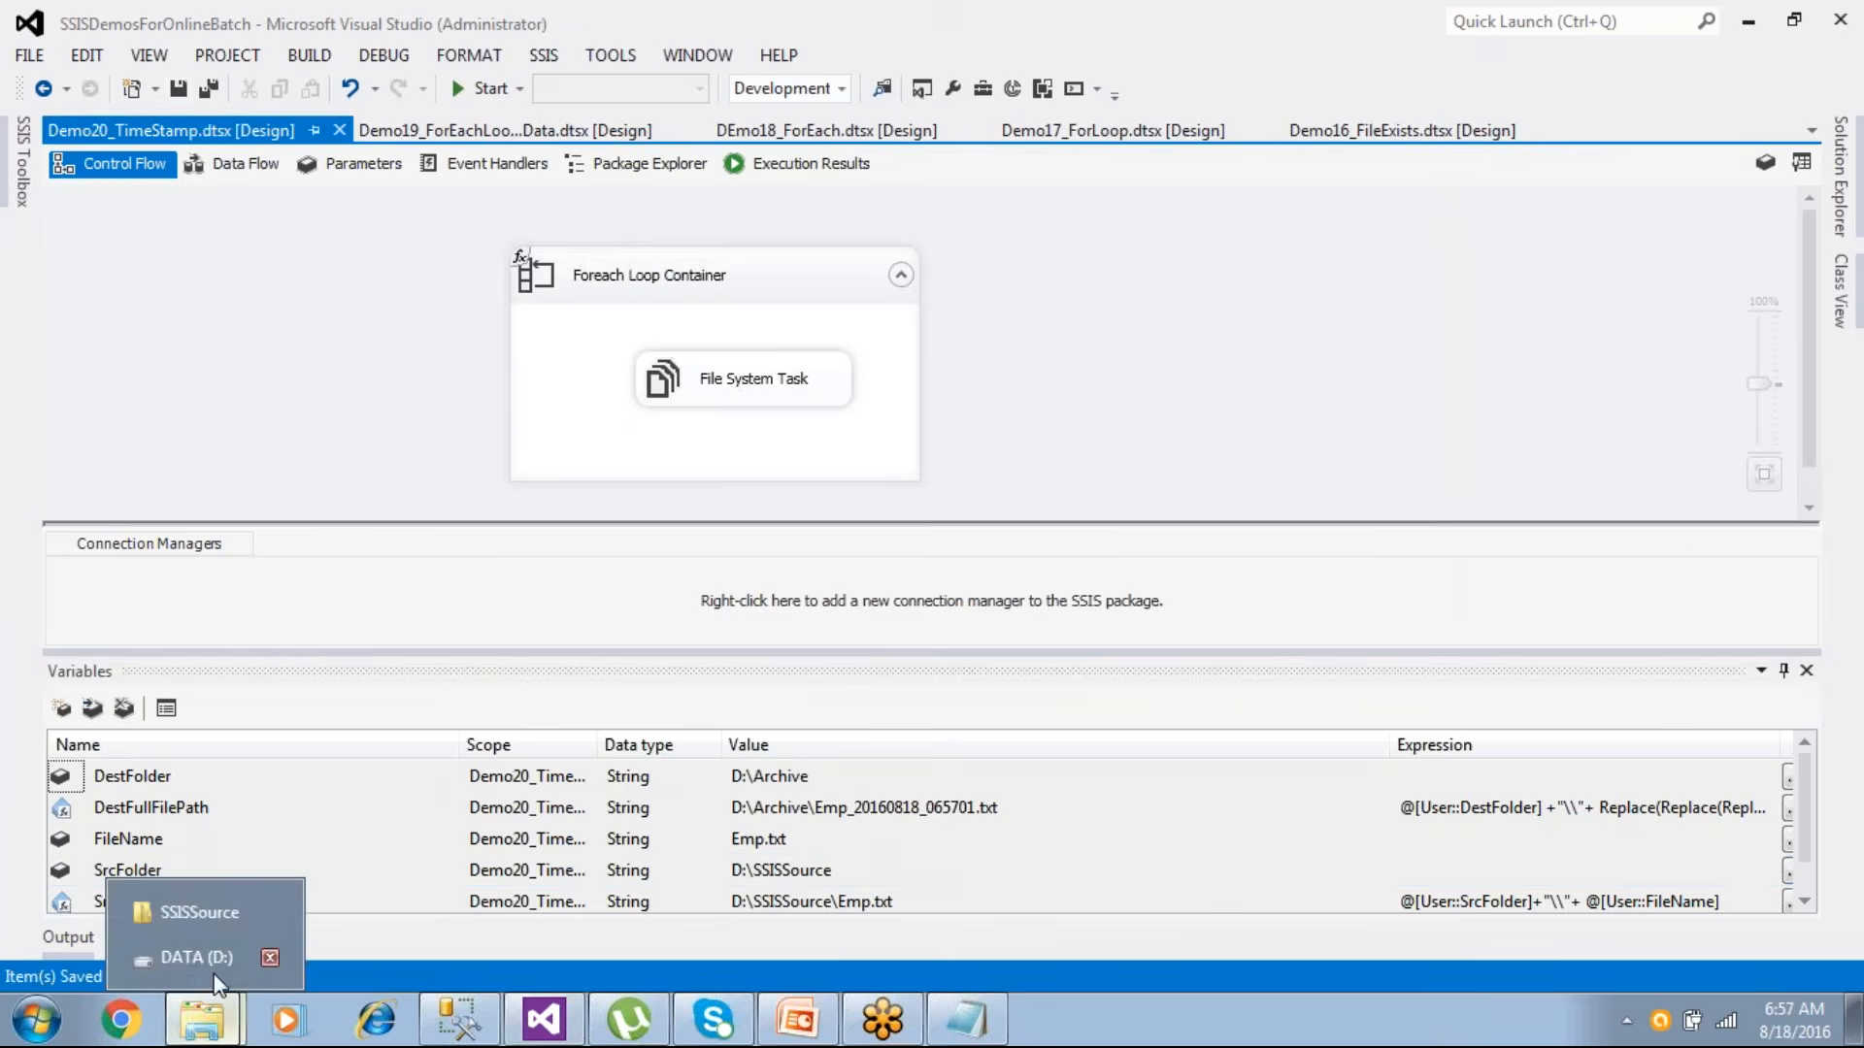
left_click(211, 965)
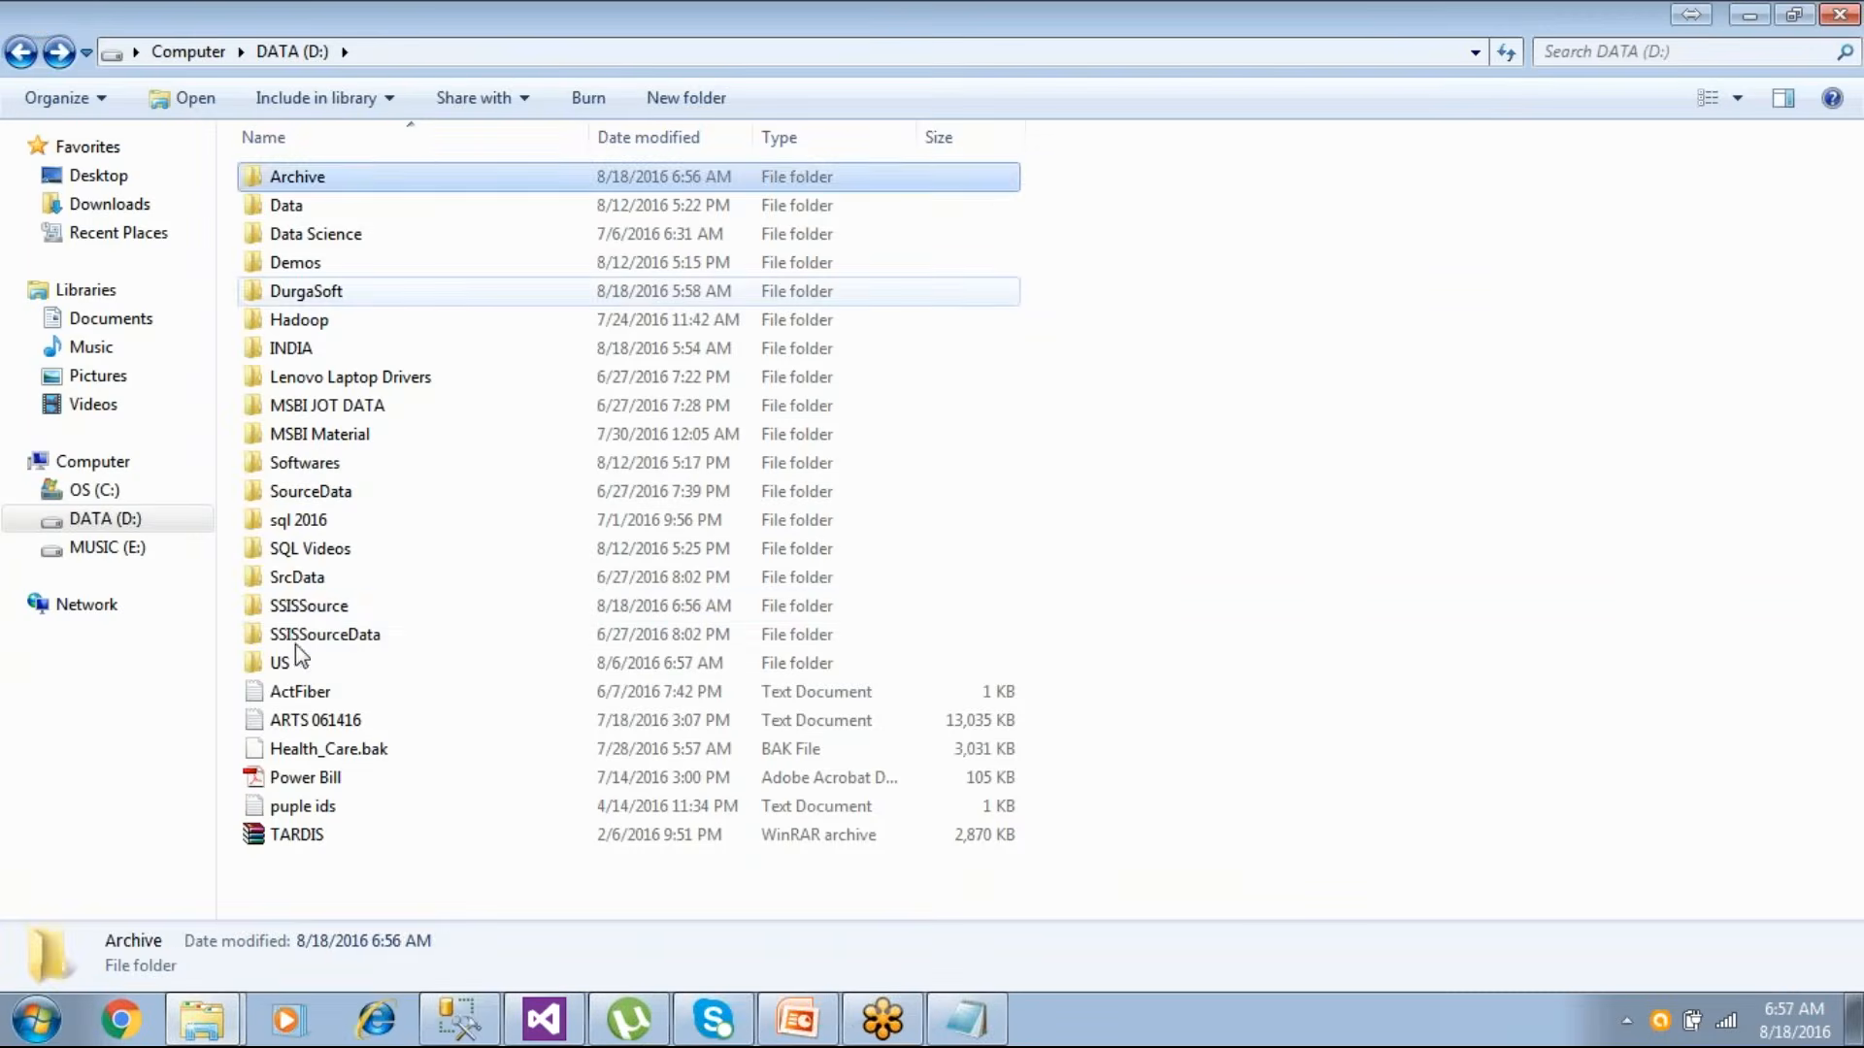
double_click(299, 611)
left_click(475, 51)
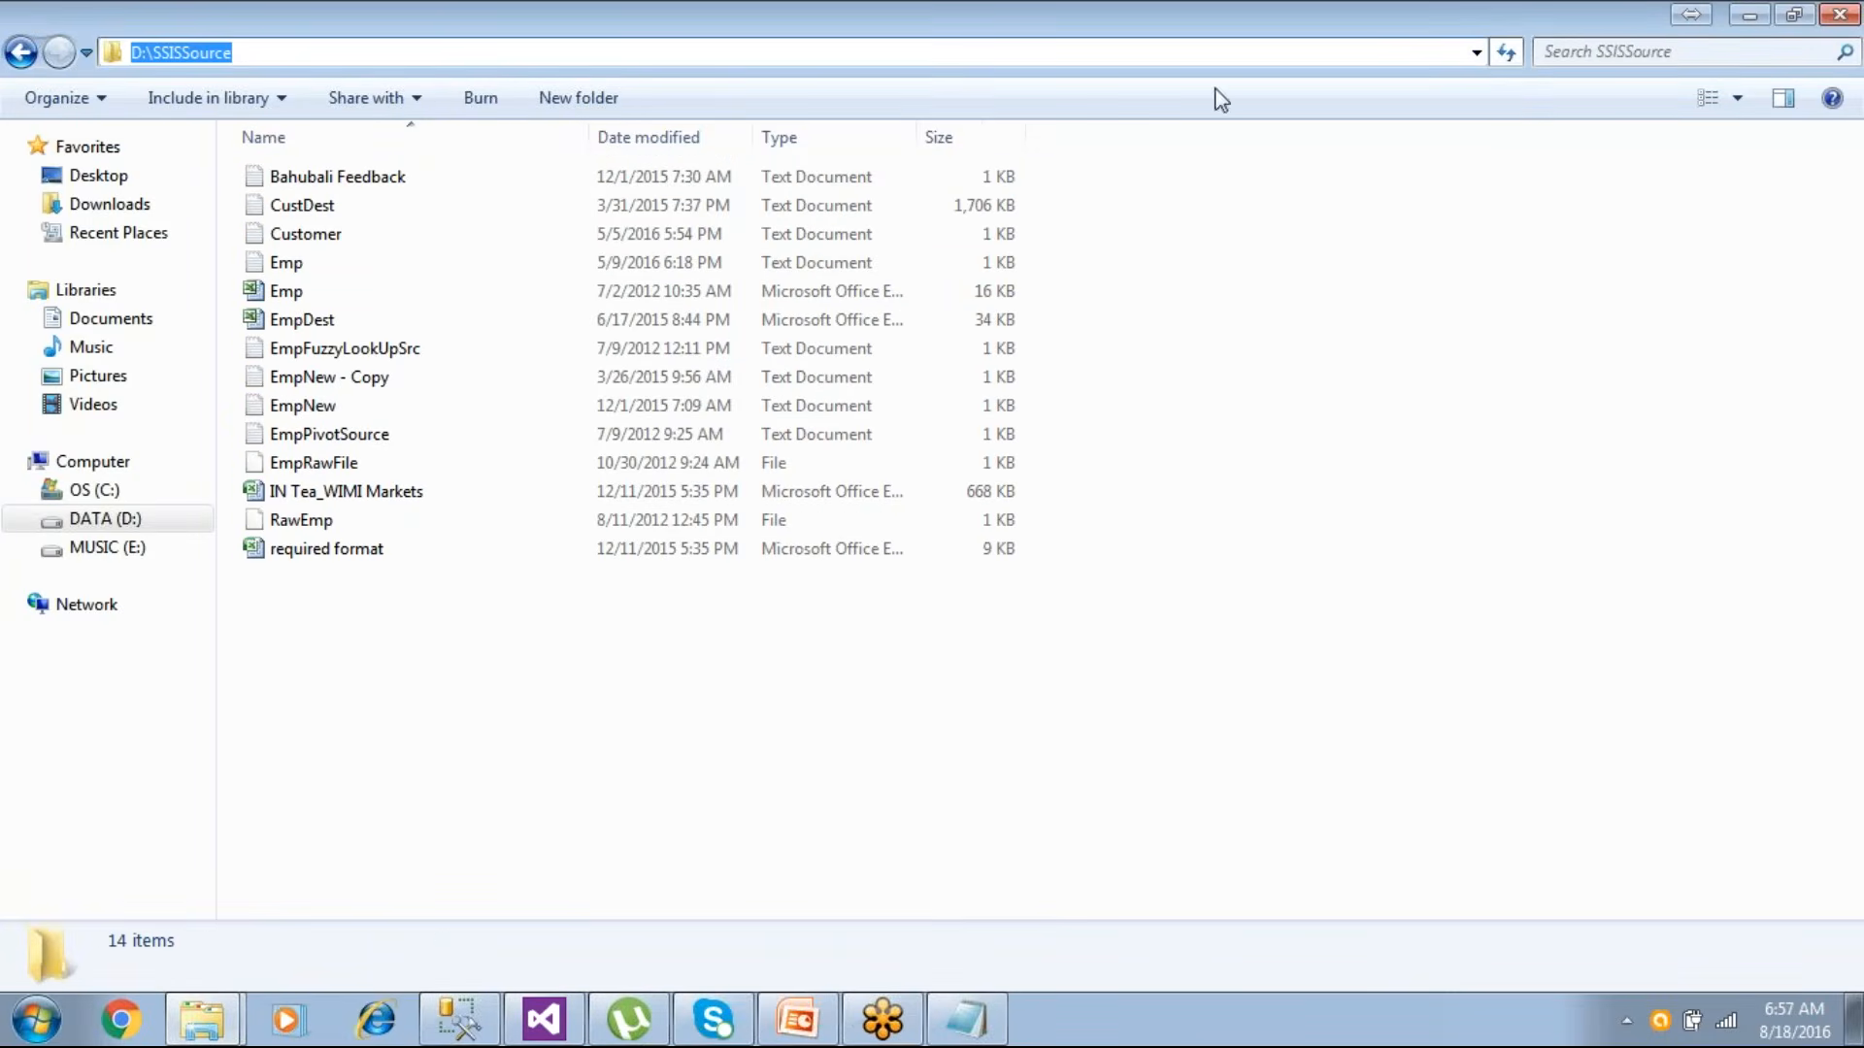
- Return to Visual Studio, run the Demo20_TimeStamp package and switch it back to design mode
left_click(543, 1020)
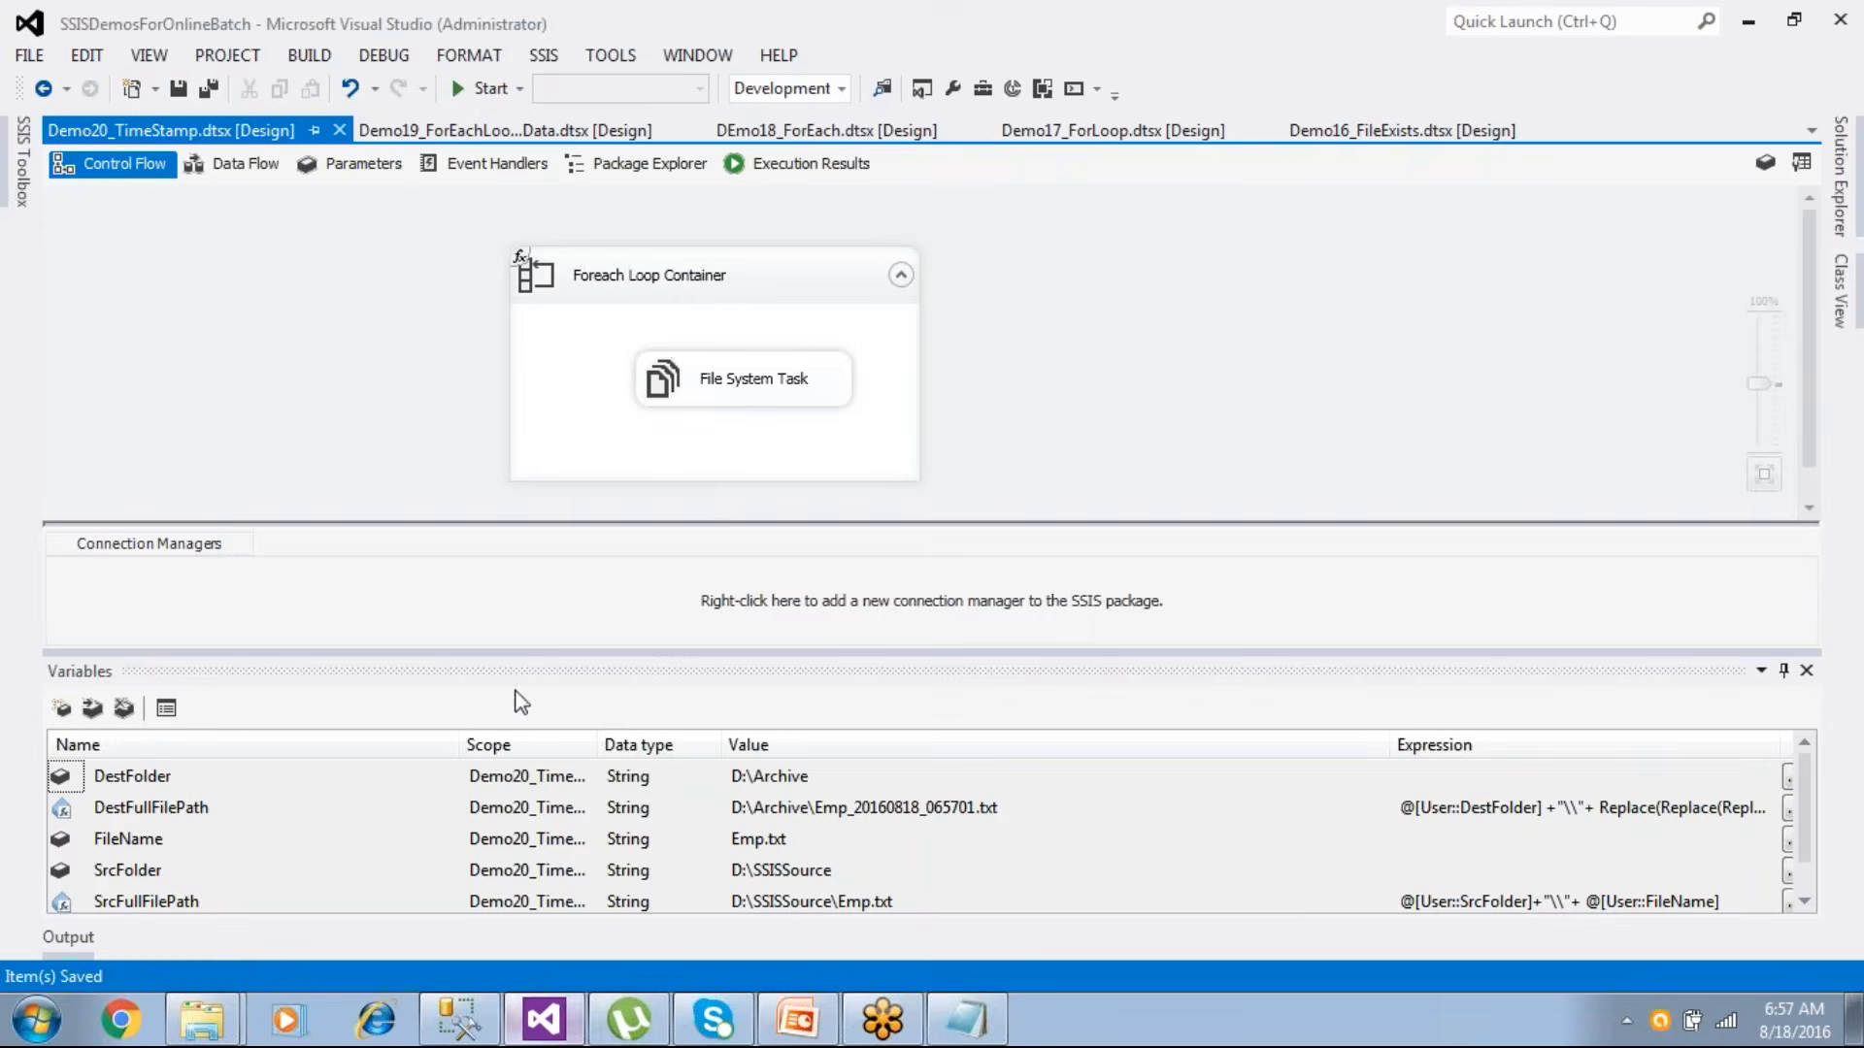
left_click(482, 88)
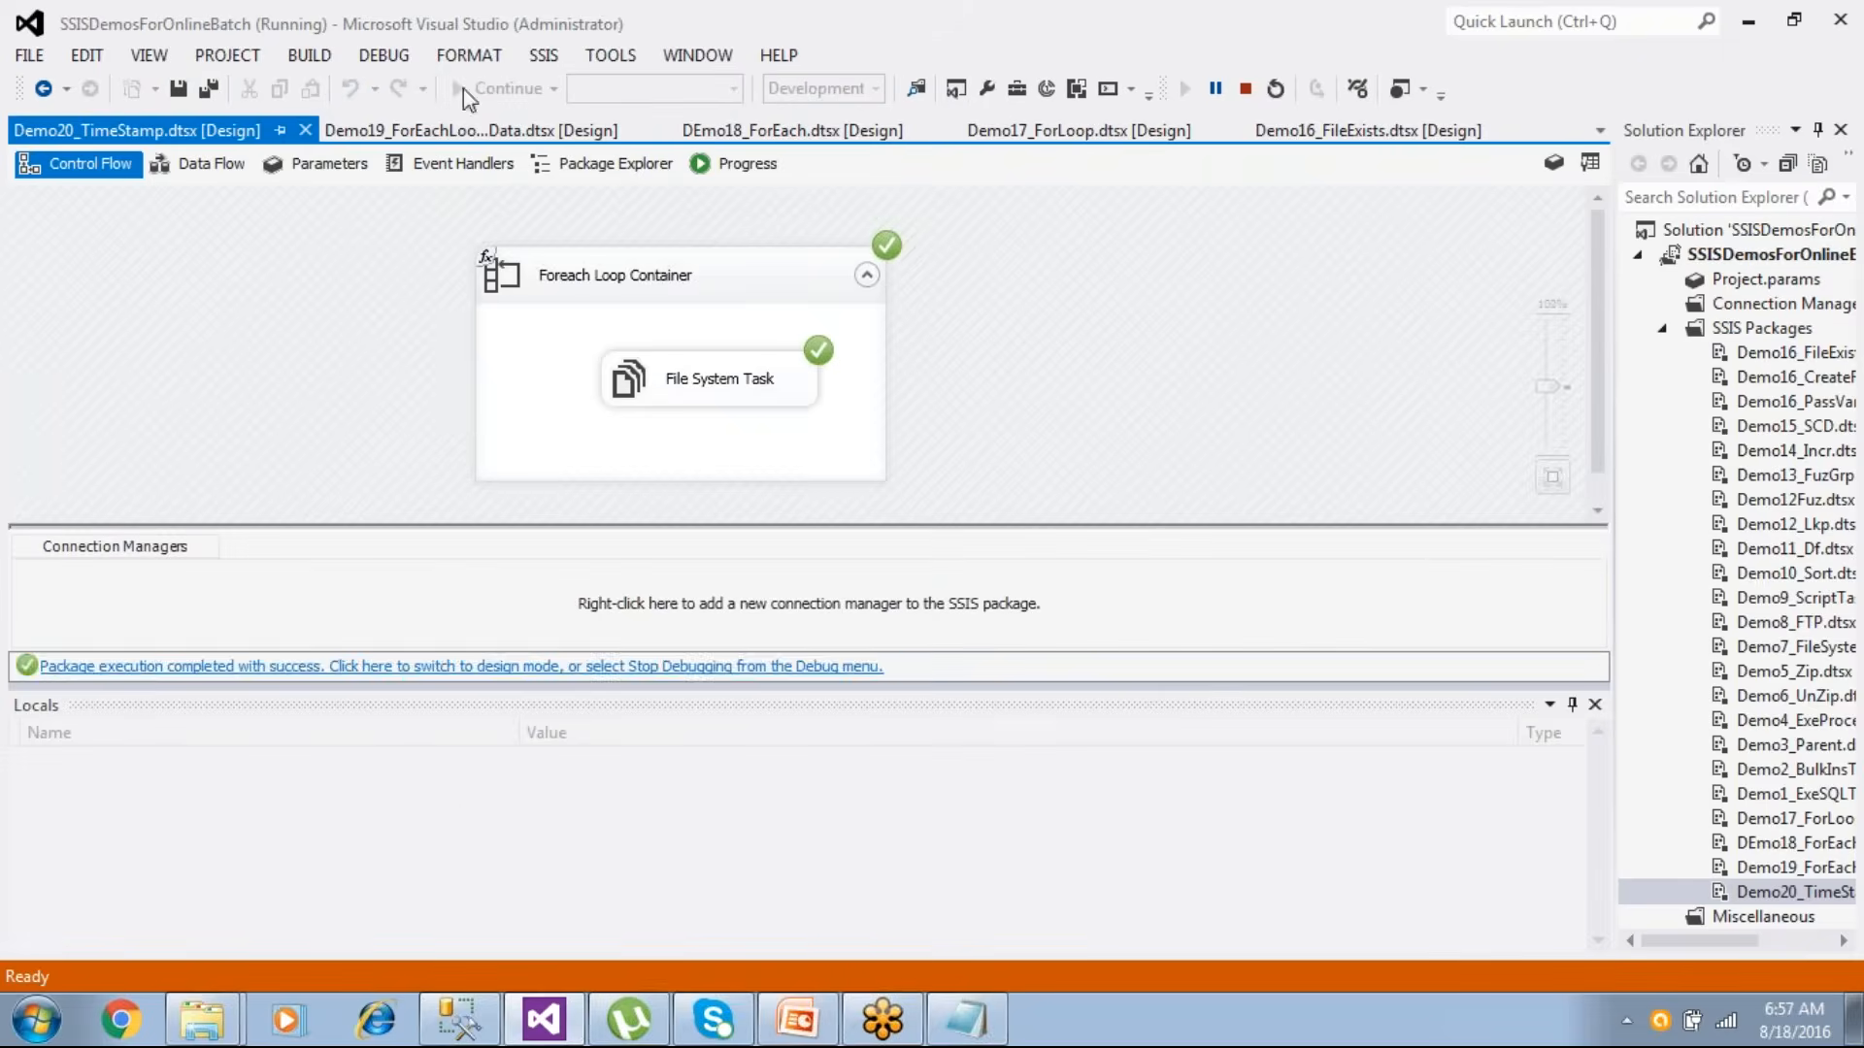
left_click(730, 674)
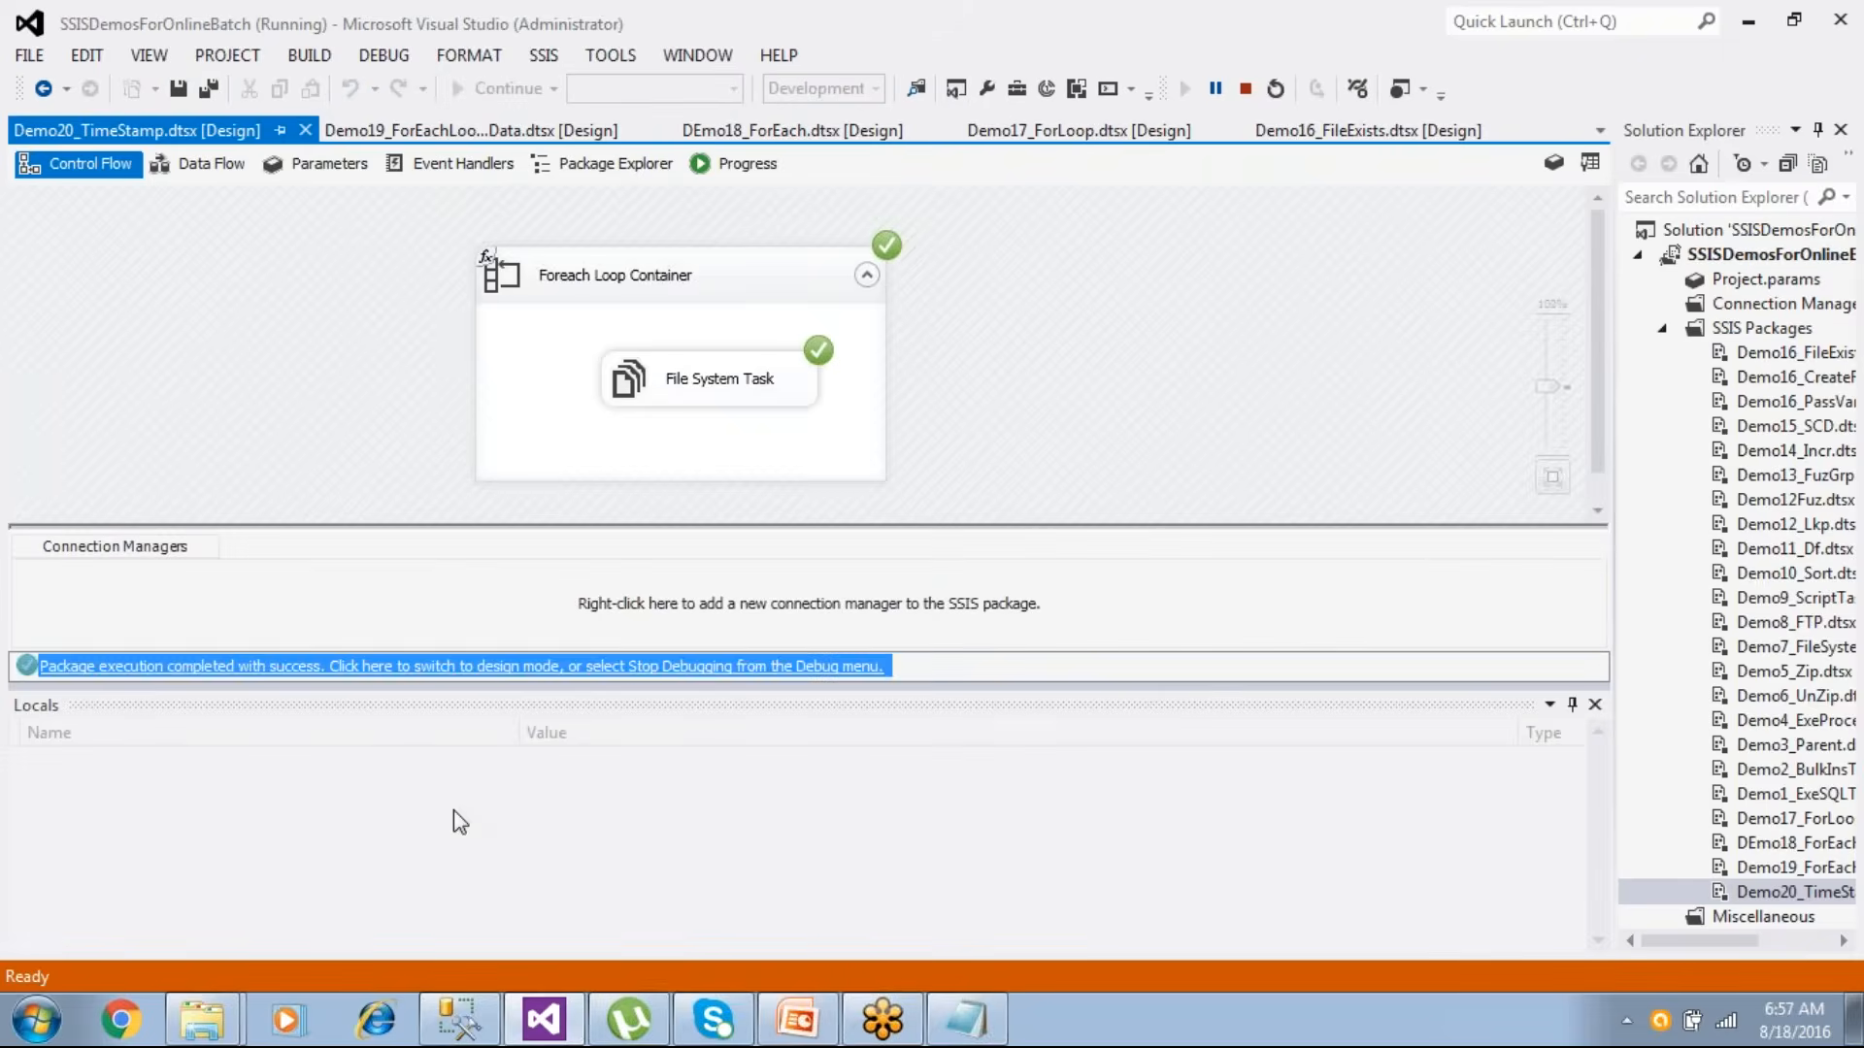
- In Windows Explorer, check what remains in D:\SSISSource and examine the timestamped file names in D:\Archive
left_click(216, 1021)
left_click(203, 965)
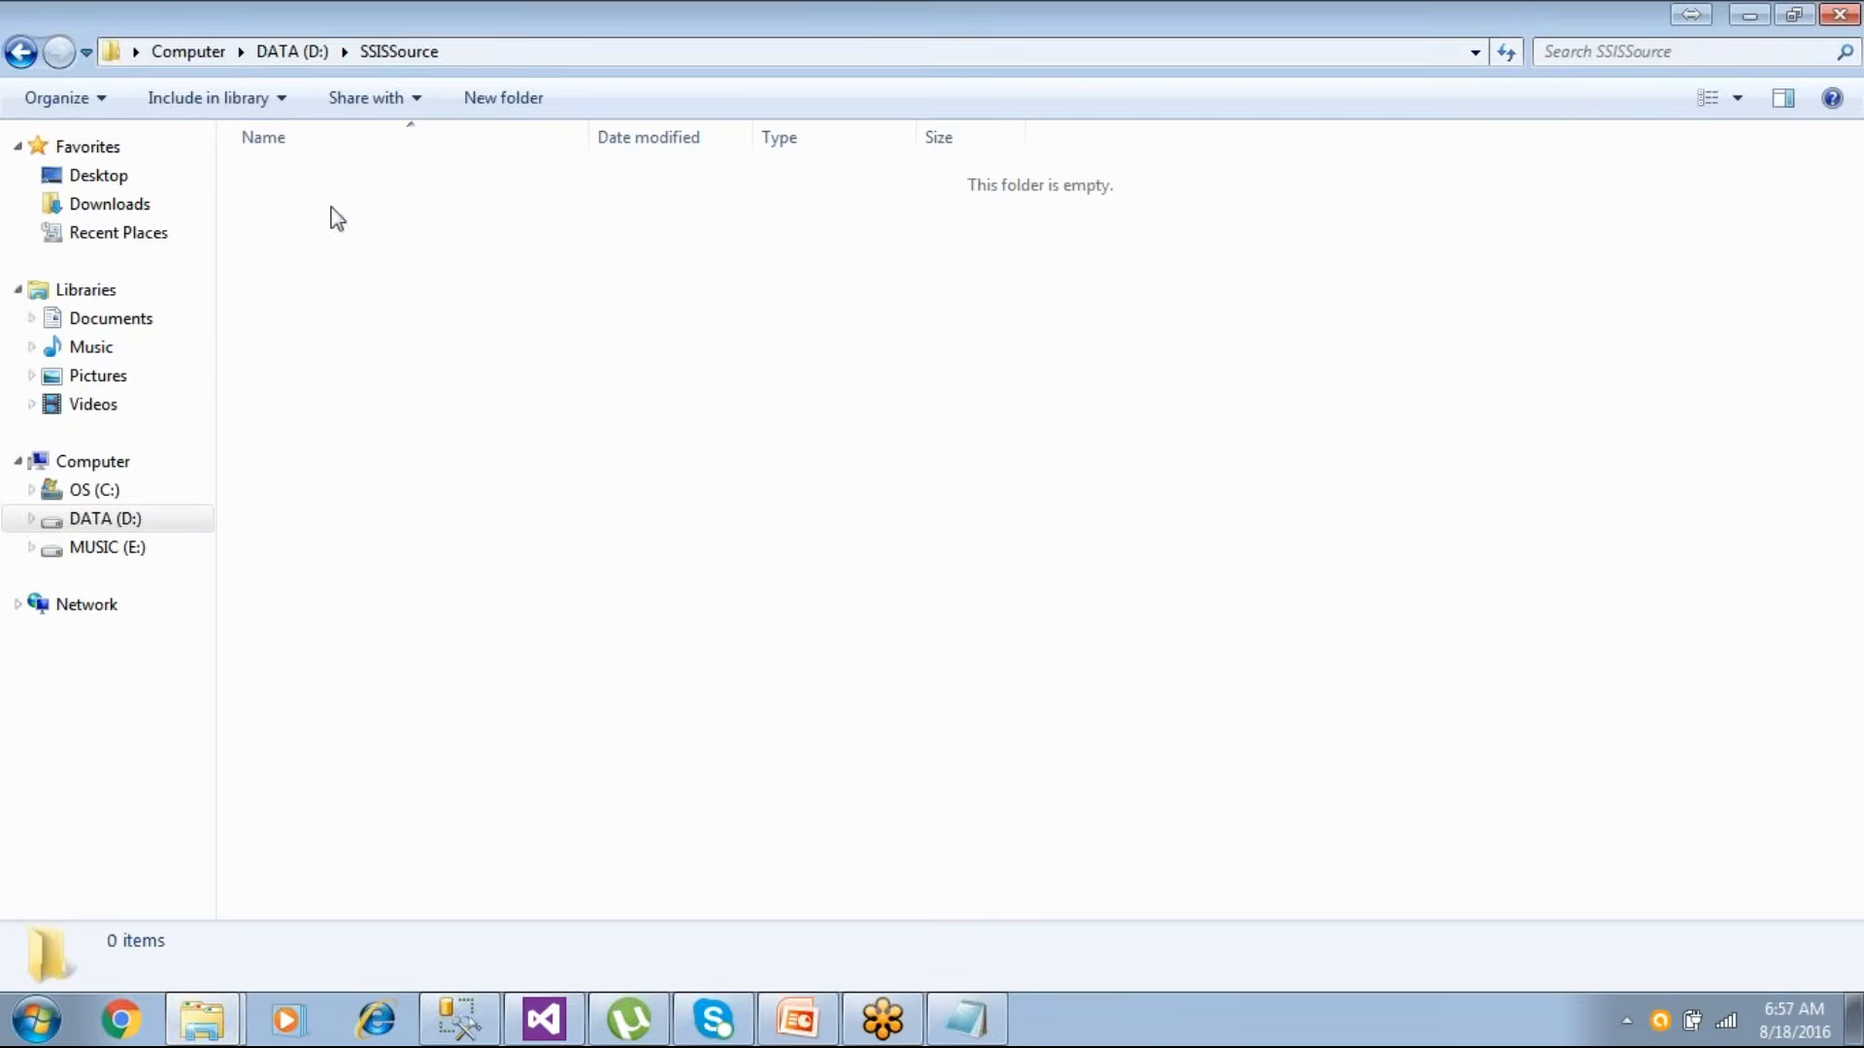
left_click(494, 52)
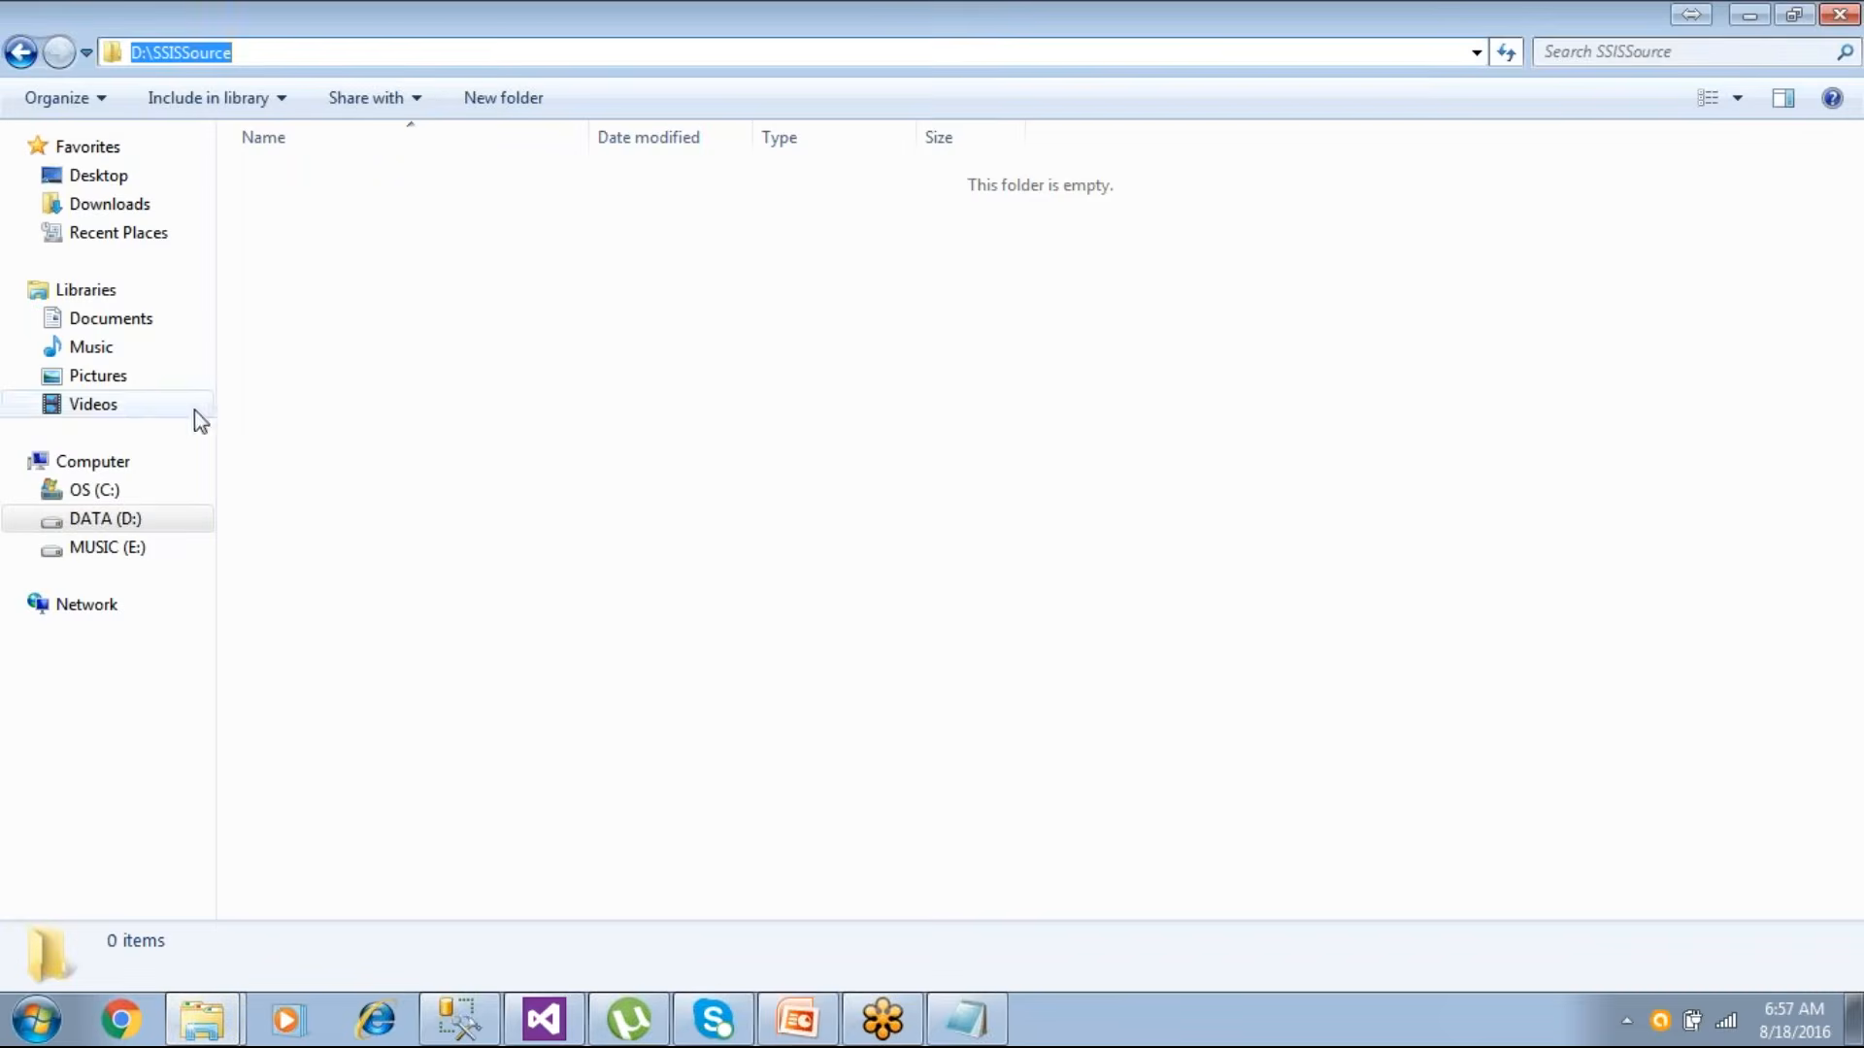
left_click(97, 518)
double_click(296, 178)
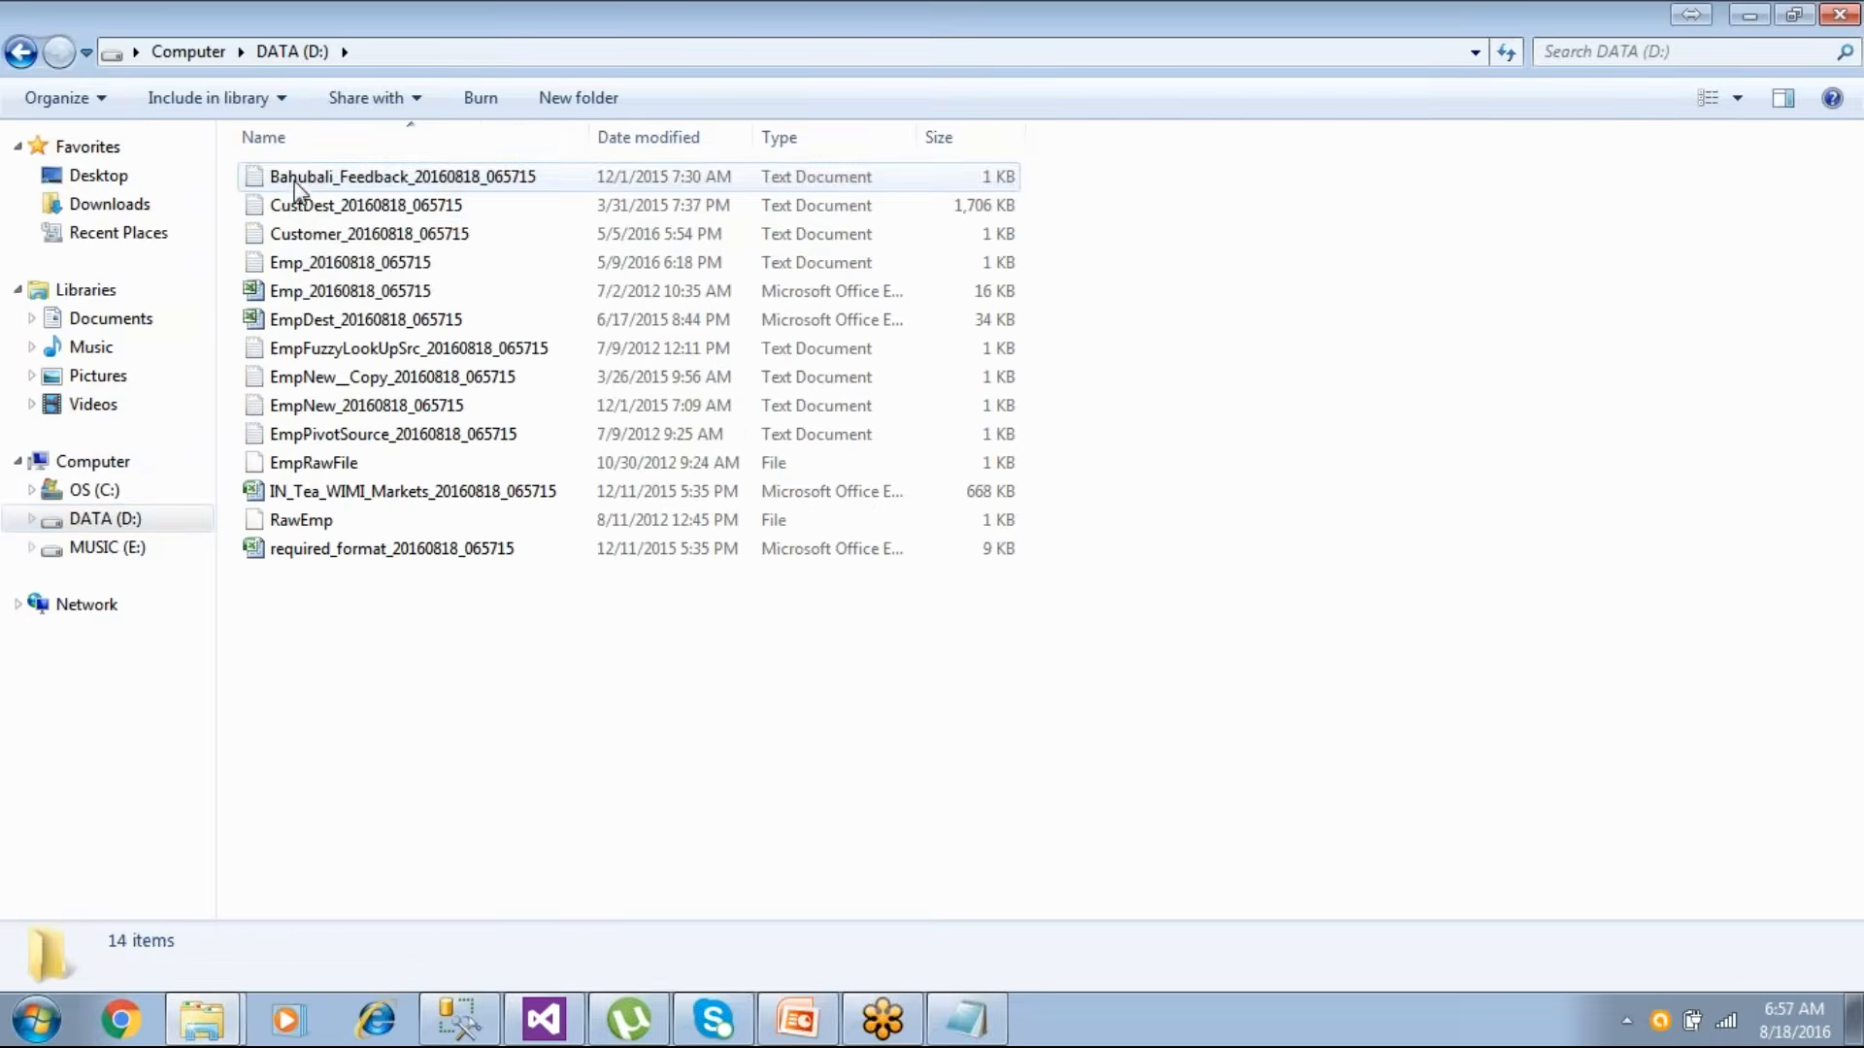
left_click(459, 182)
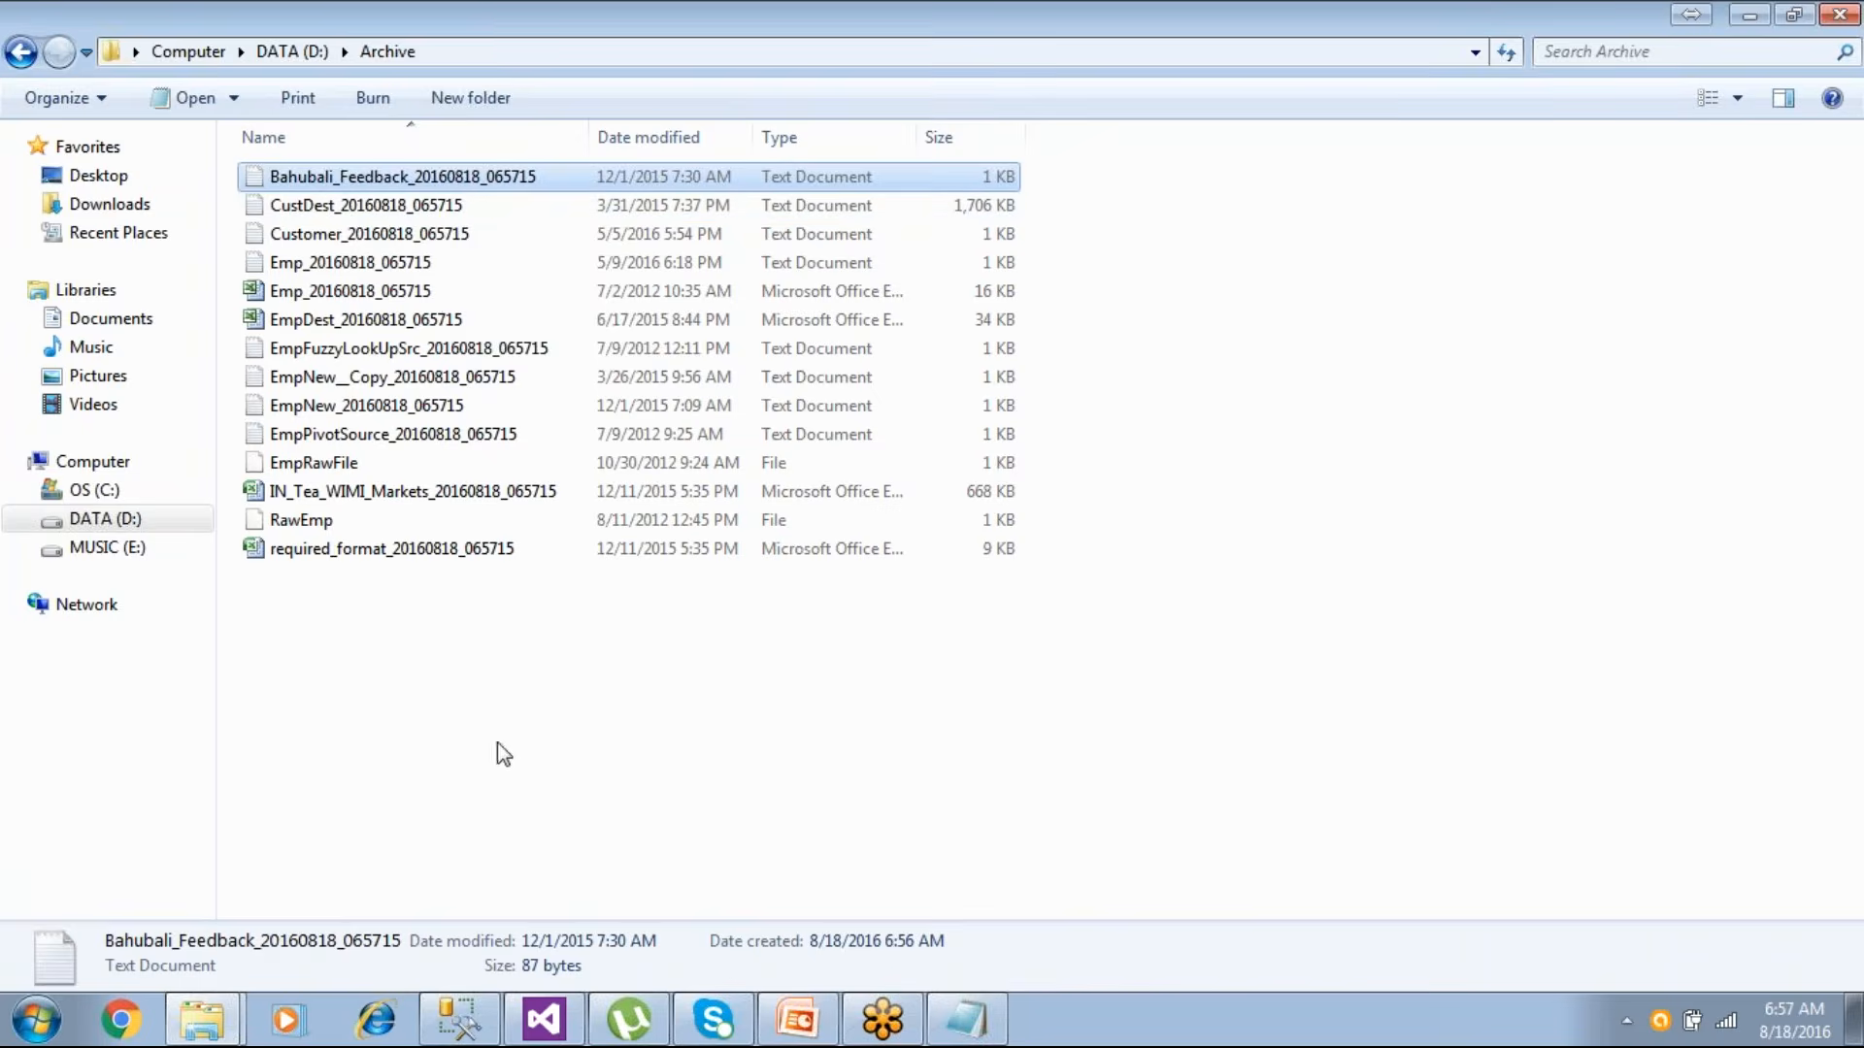
- In Windows Explorer, compare the contents of D:\SSISSource and D:\Archive, and close the SSISSource window
left_click(544, 1019)
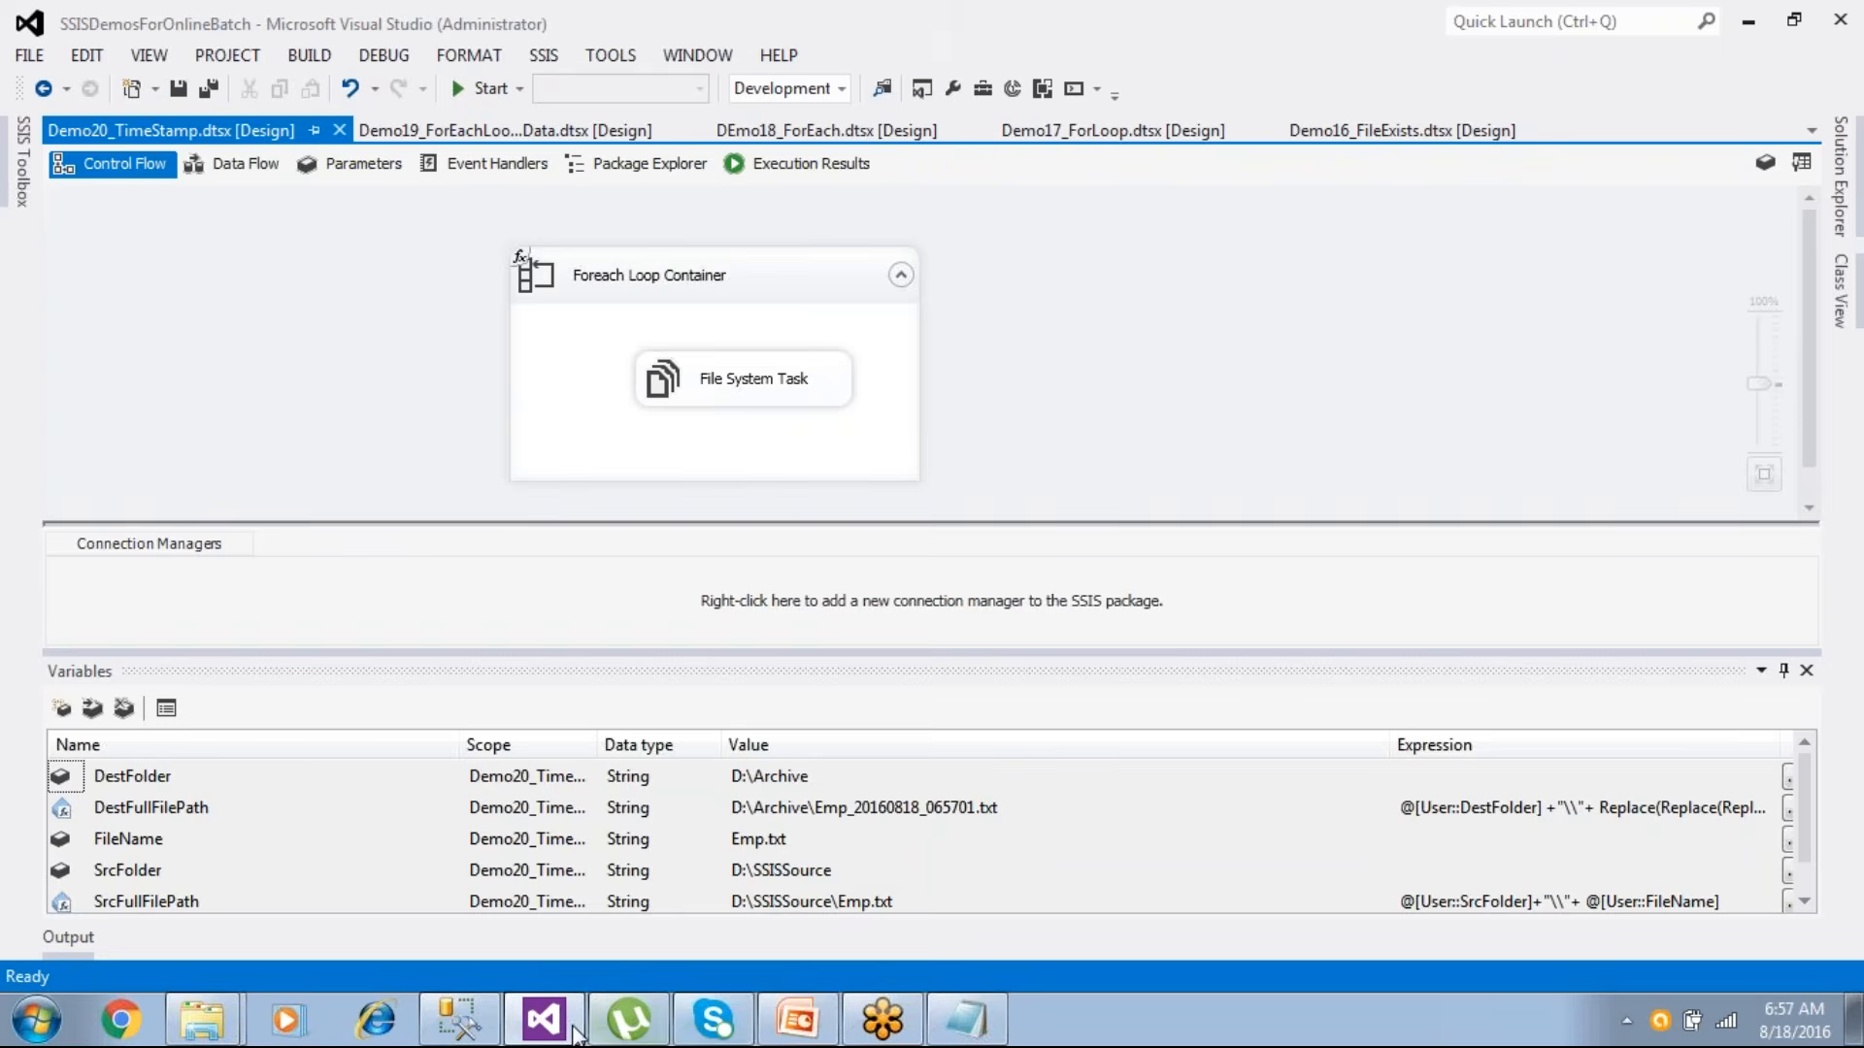
mouse_move(226, 1025)
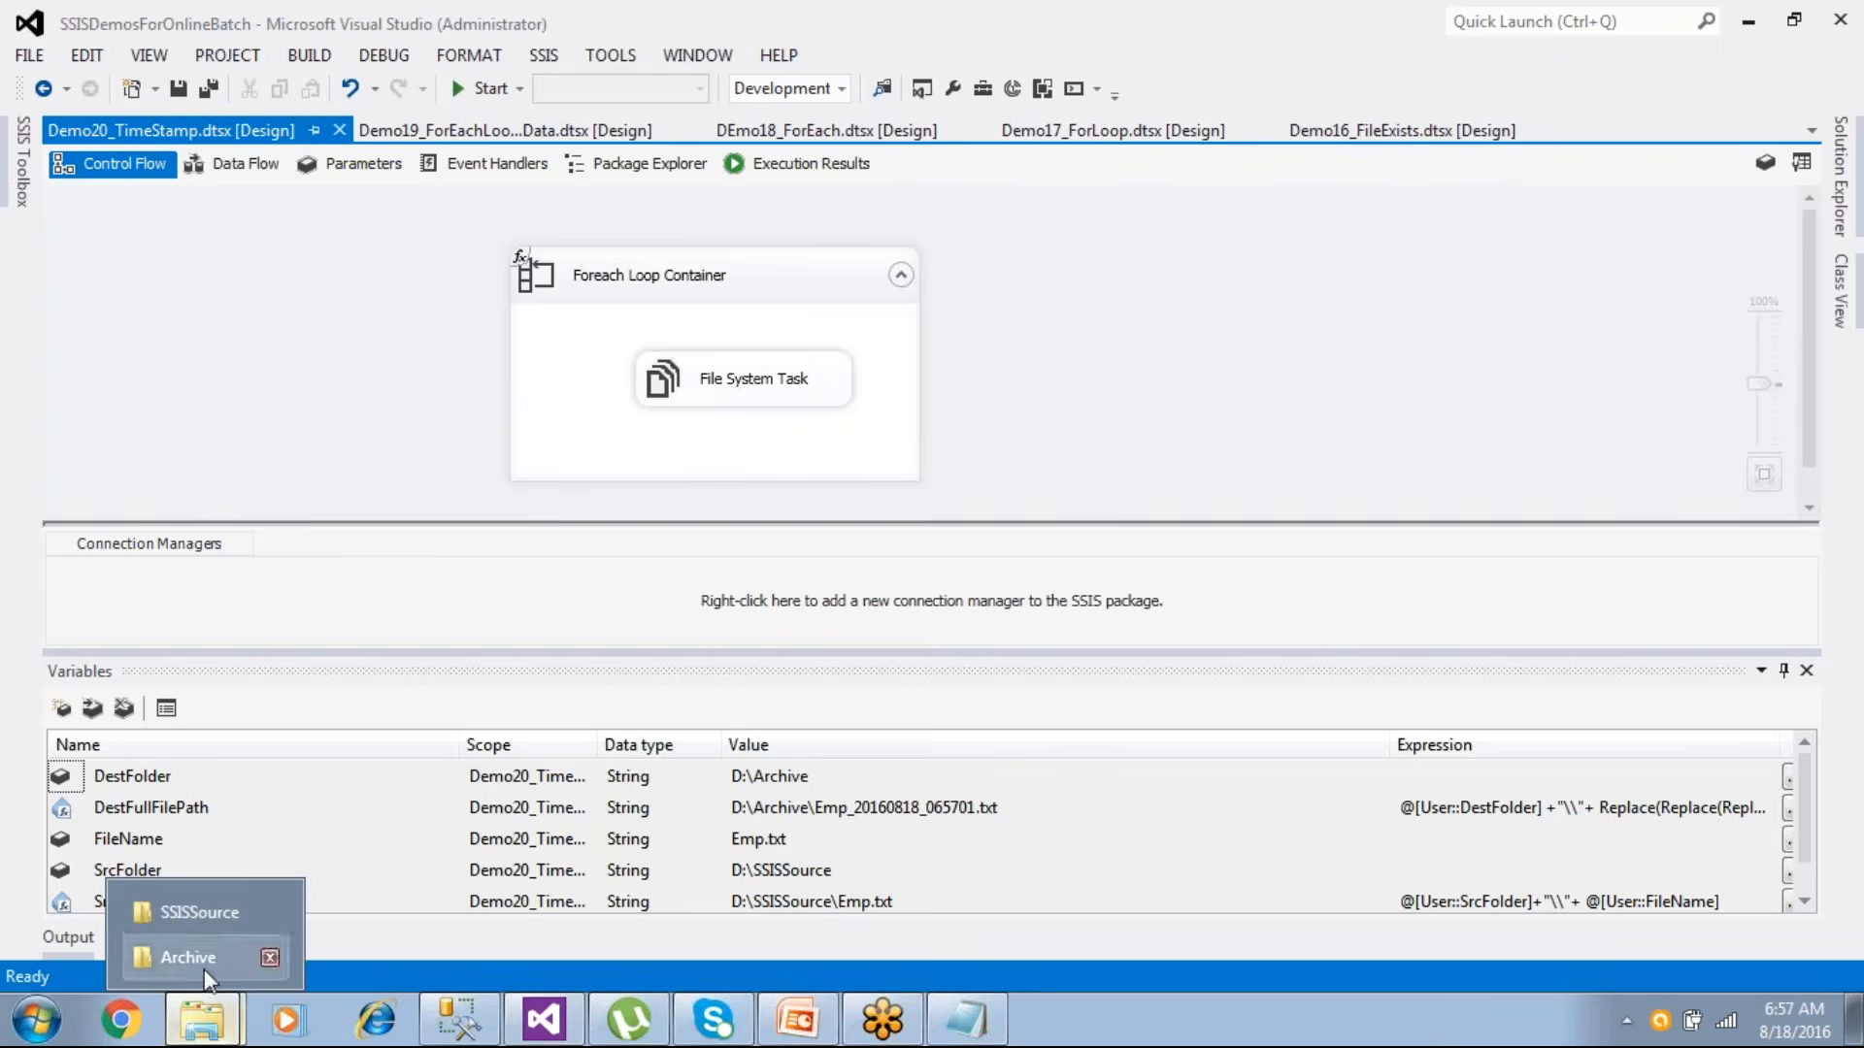
left_click(207, 917)
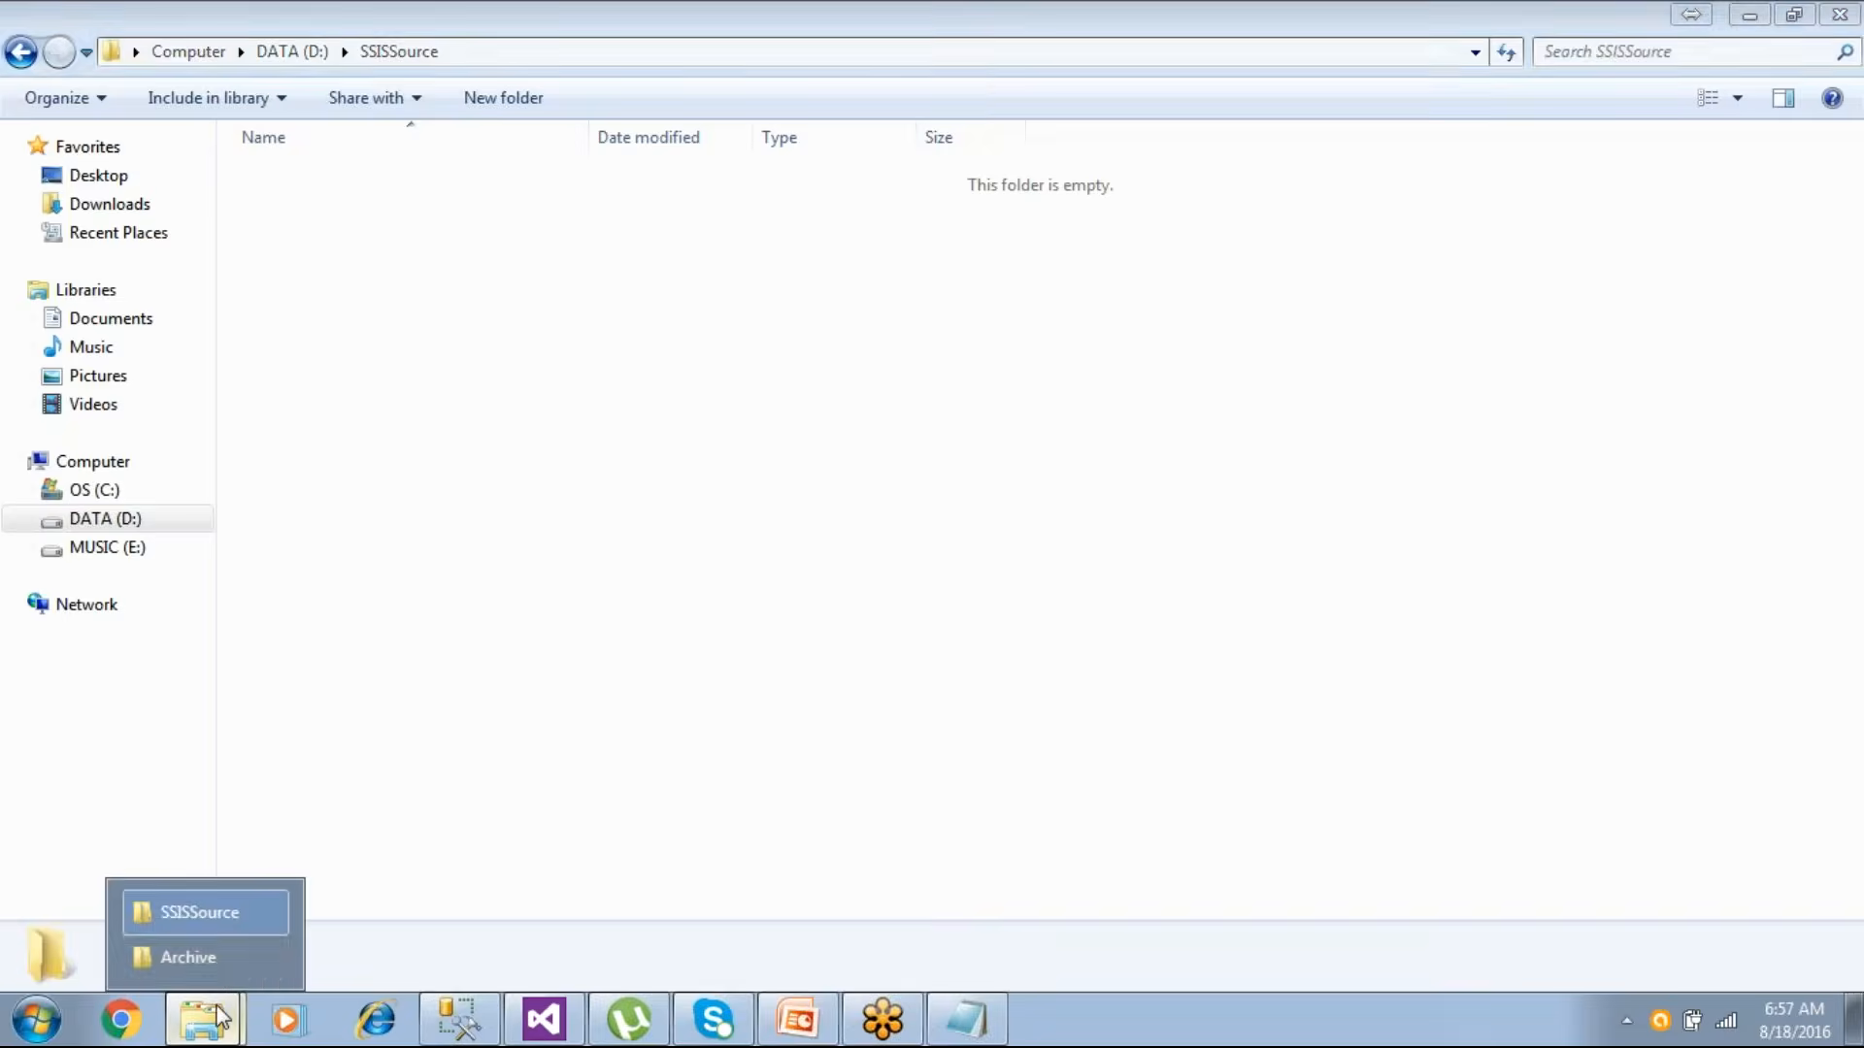
left_click(215, 959)
mouse_move(218, 1021)
left_click(207, 917)
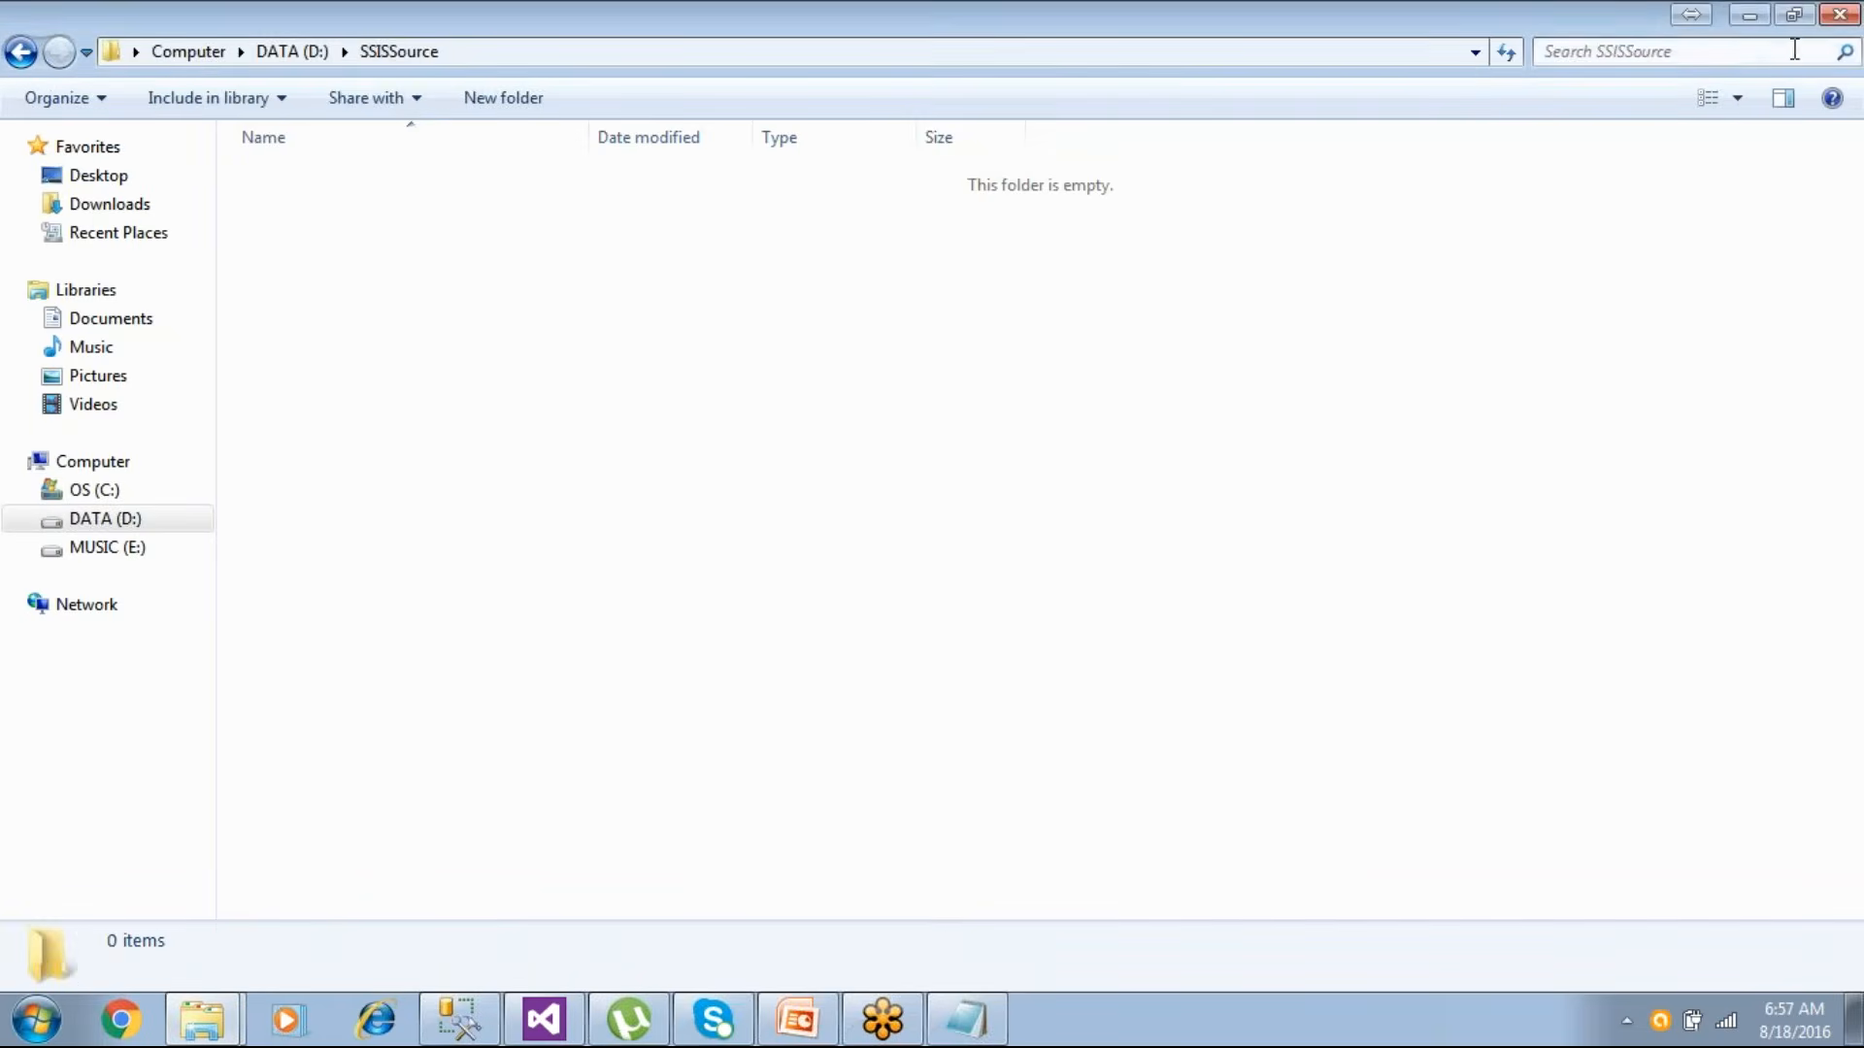
left_click(1838, 14)
- Check the SrcFolder variable in Visual Studio, and reopen D:\SSISSource in Windows Explorer to examine its contents
left_click(490, 1019)
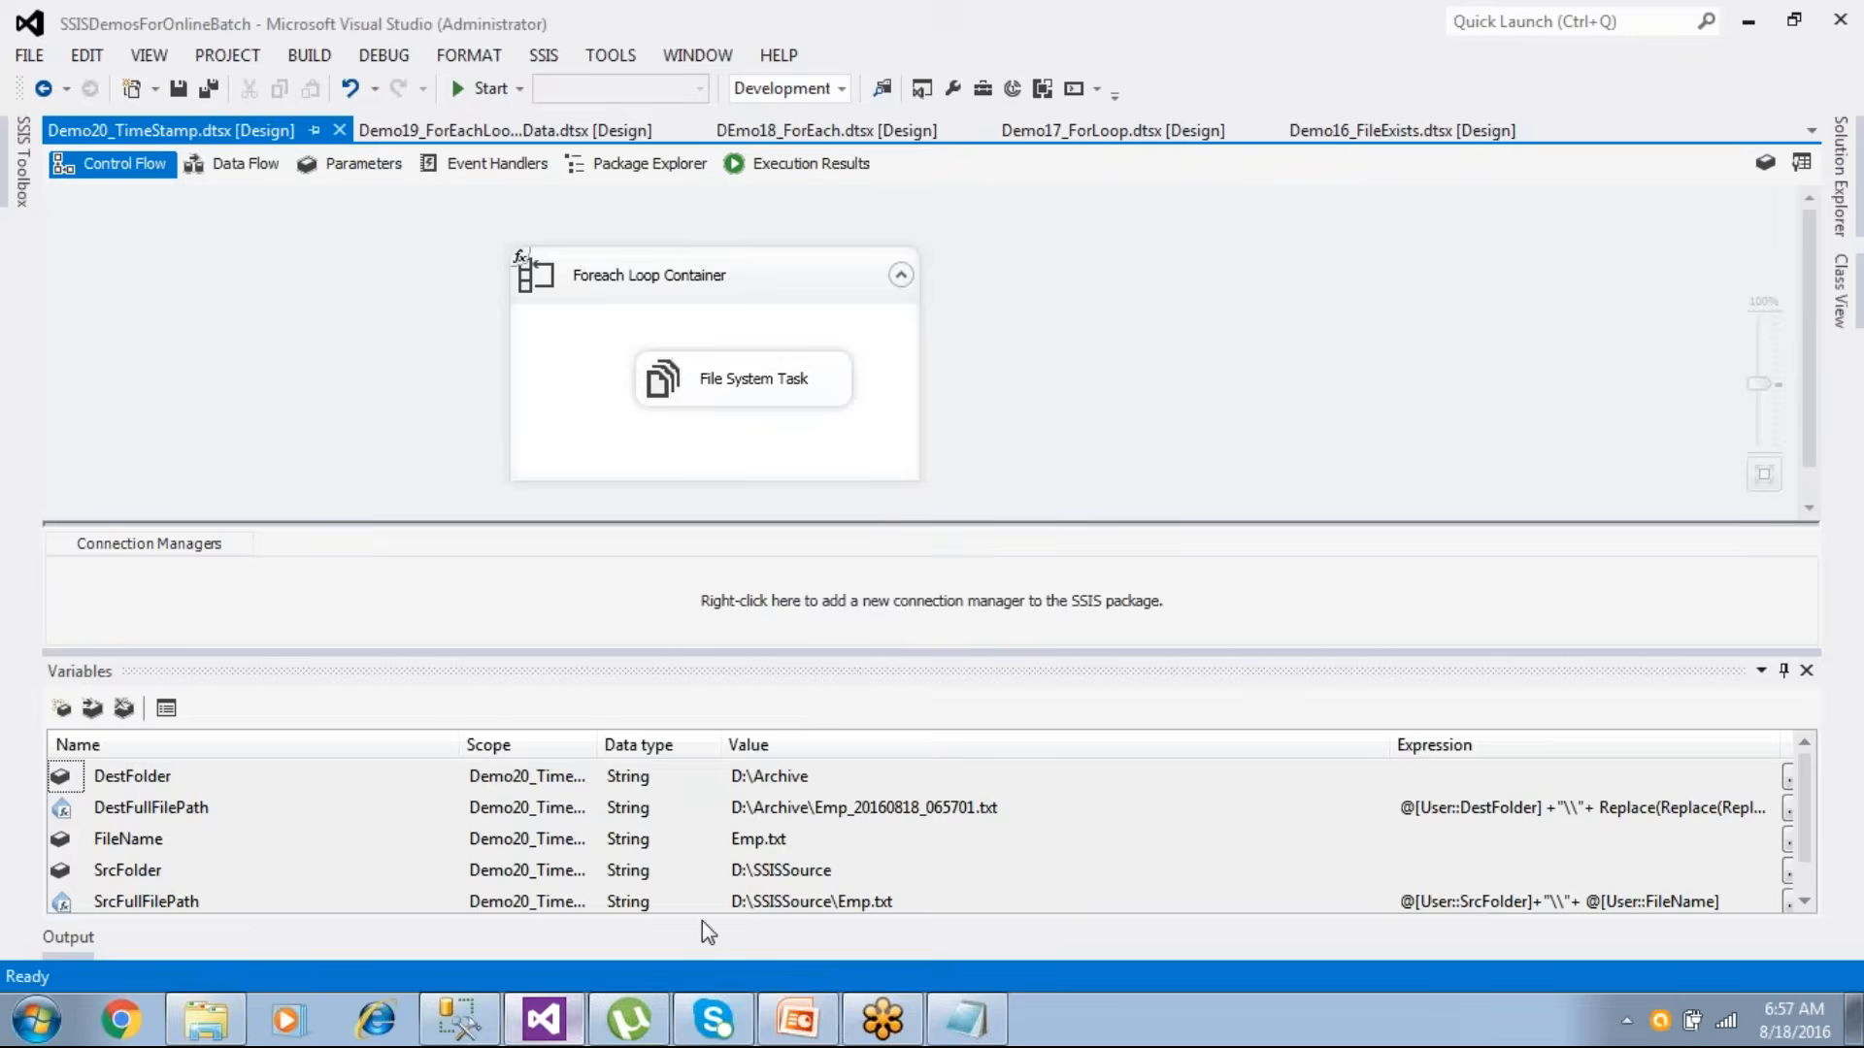
left_click(835, 872)
left_click(223, 1017)
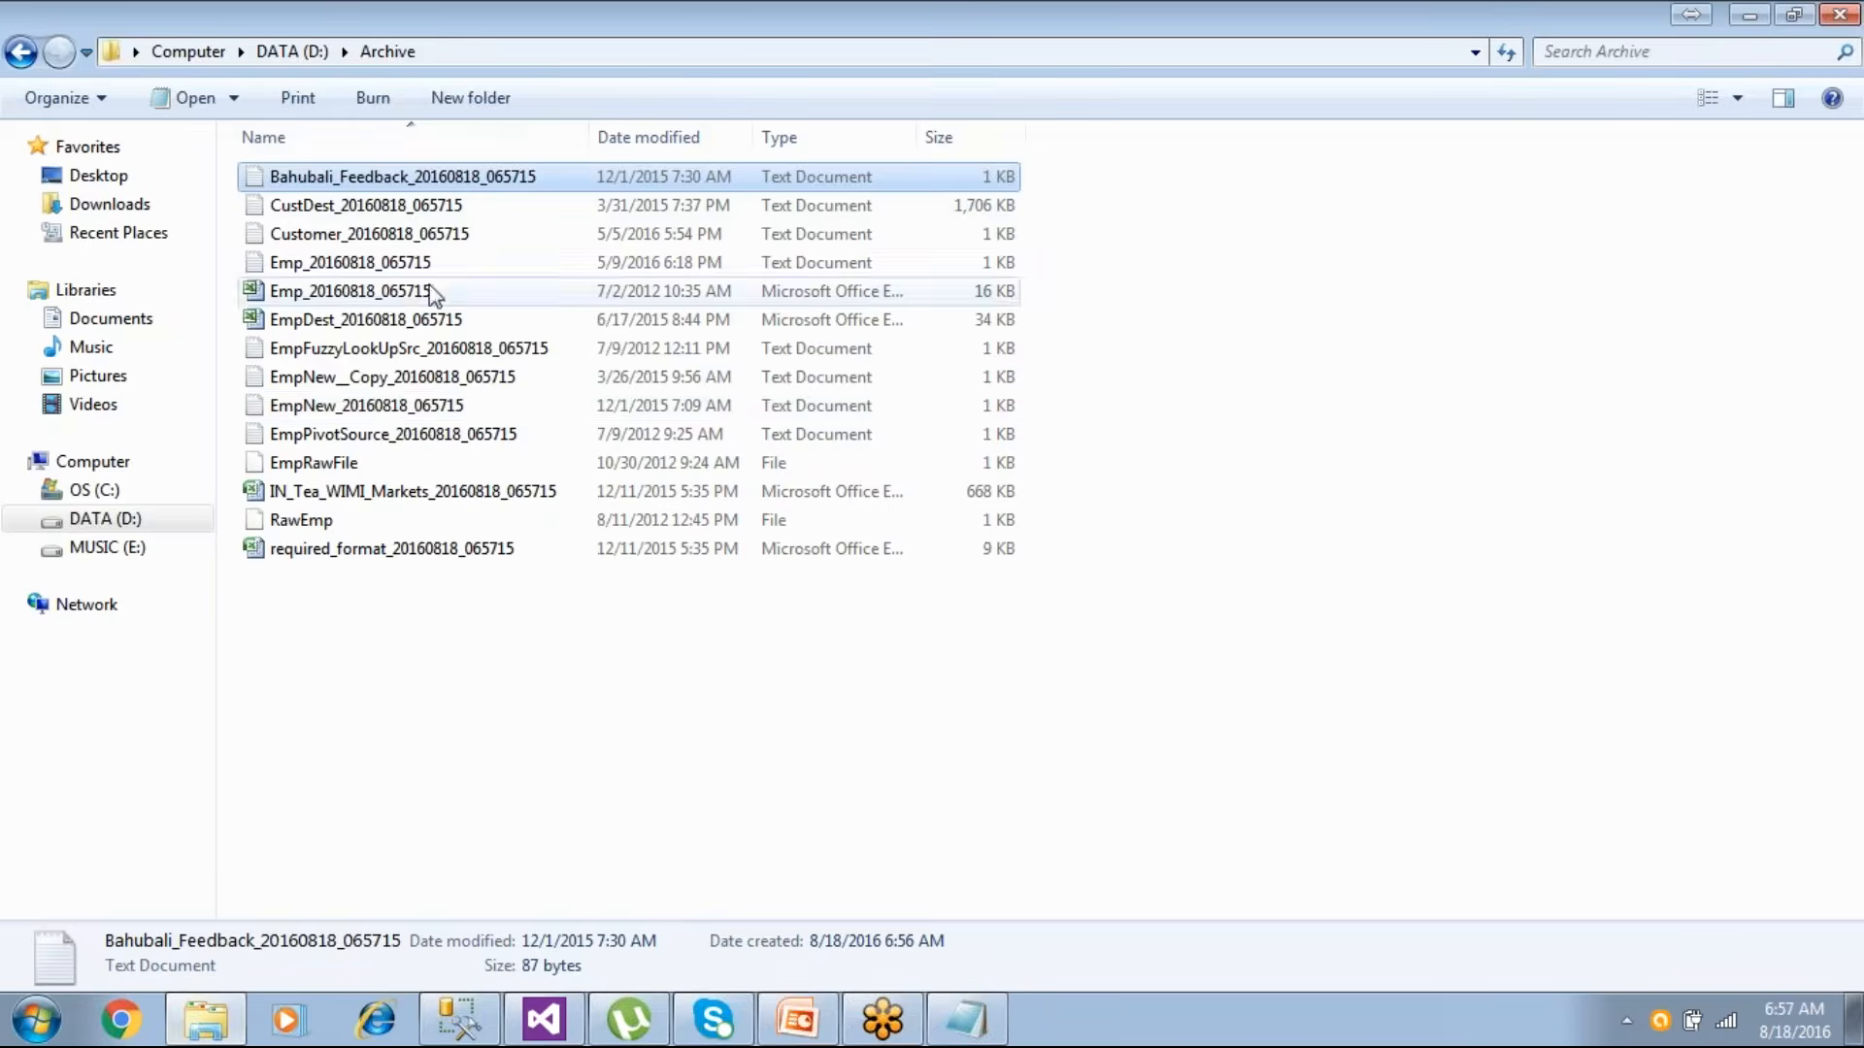
left_click(108, 523)
double_click(297, 579)
left_click(136, 548)
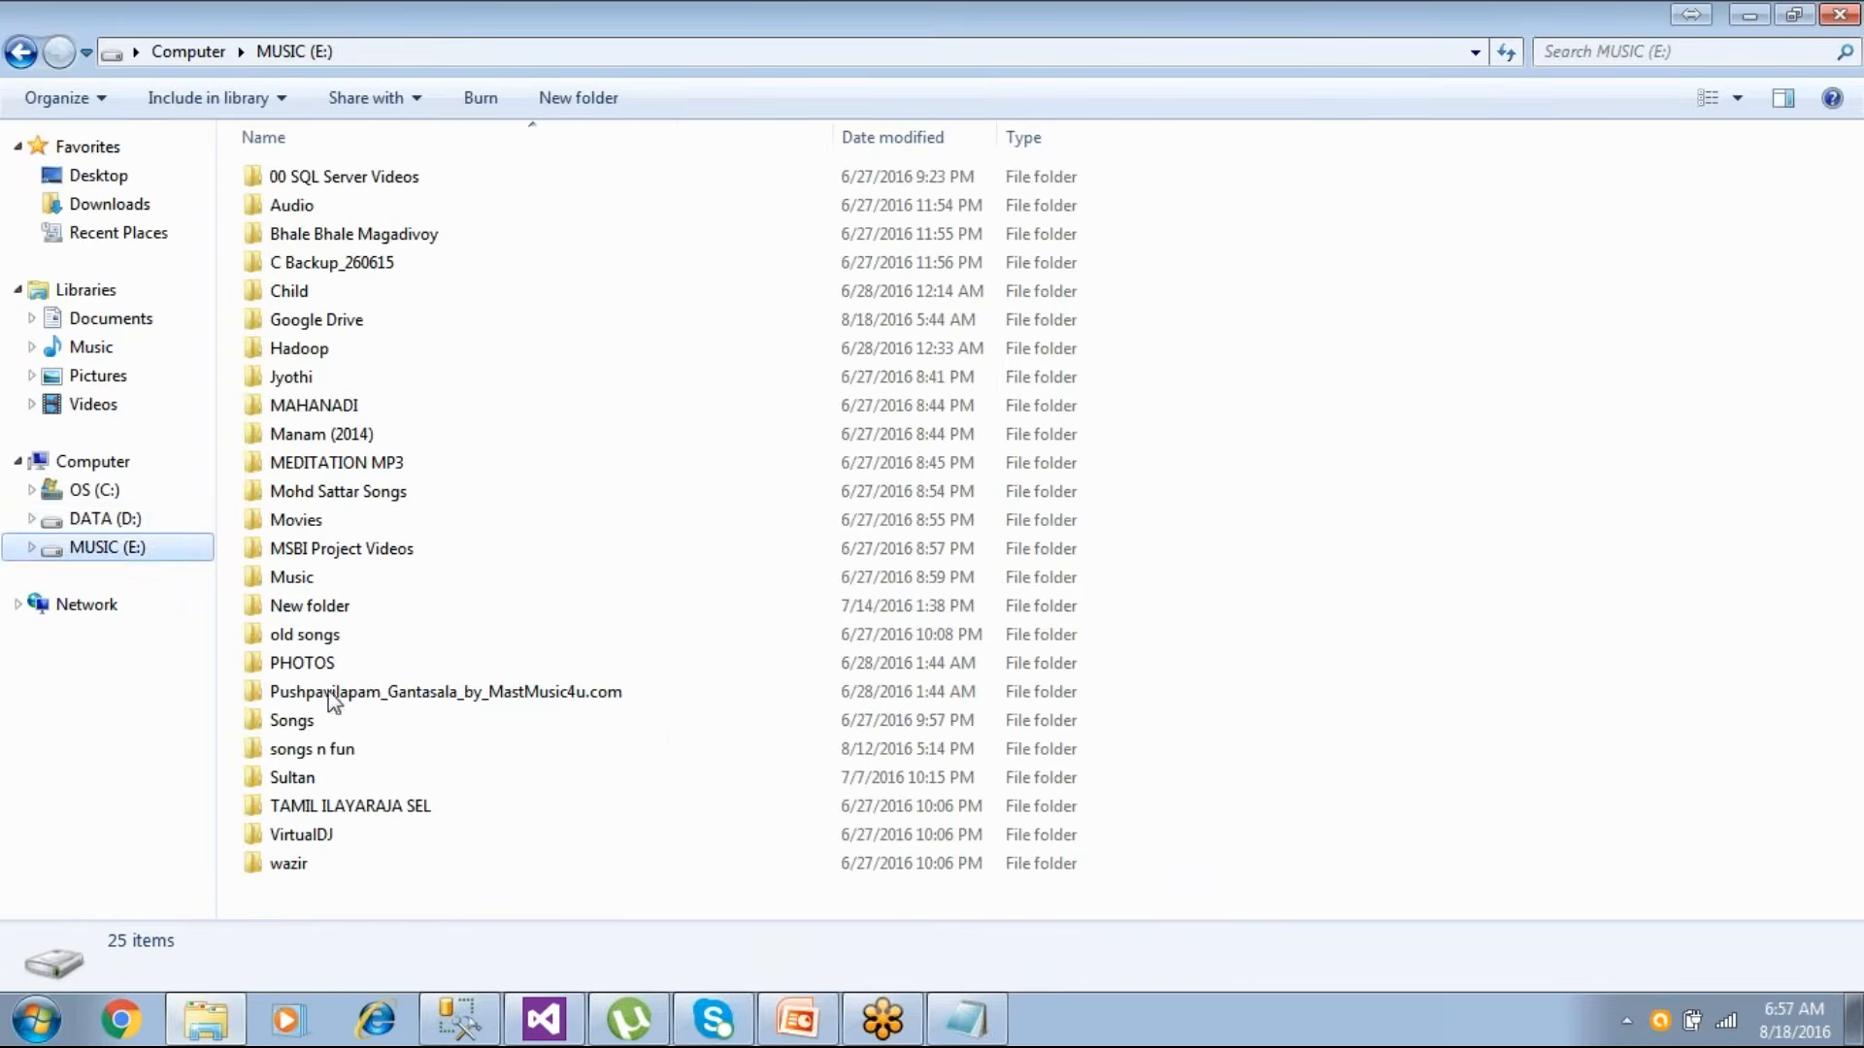
left_click(126, 525)
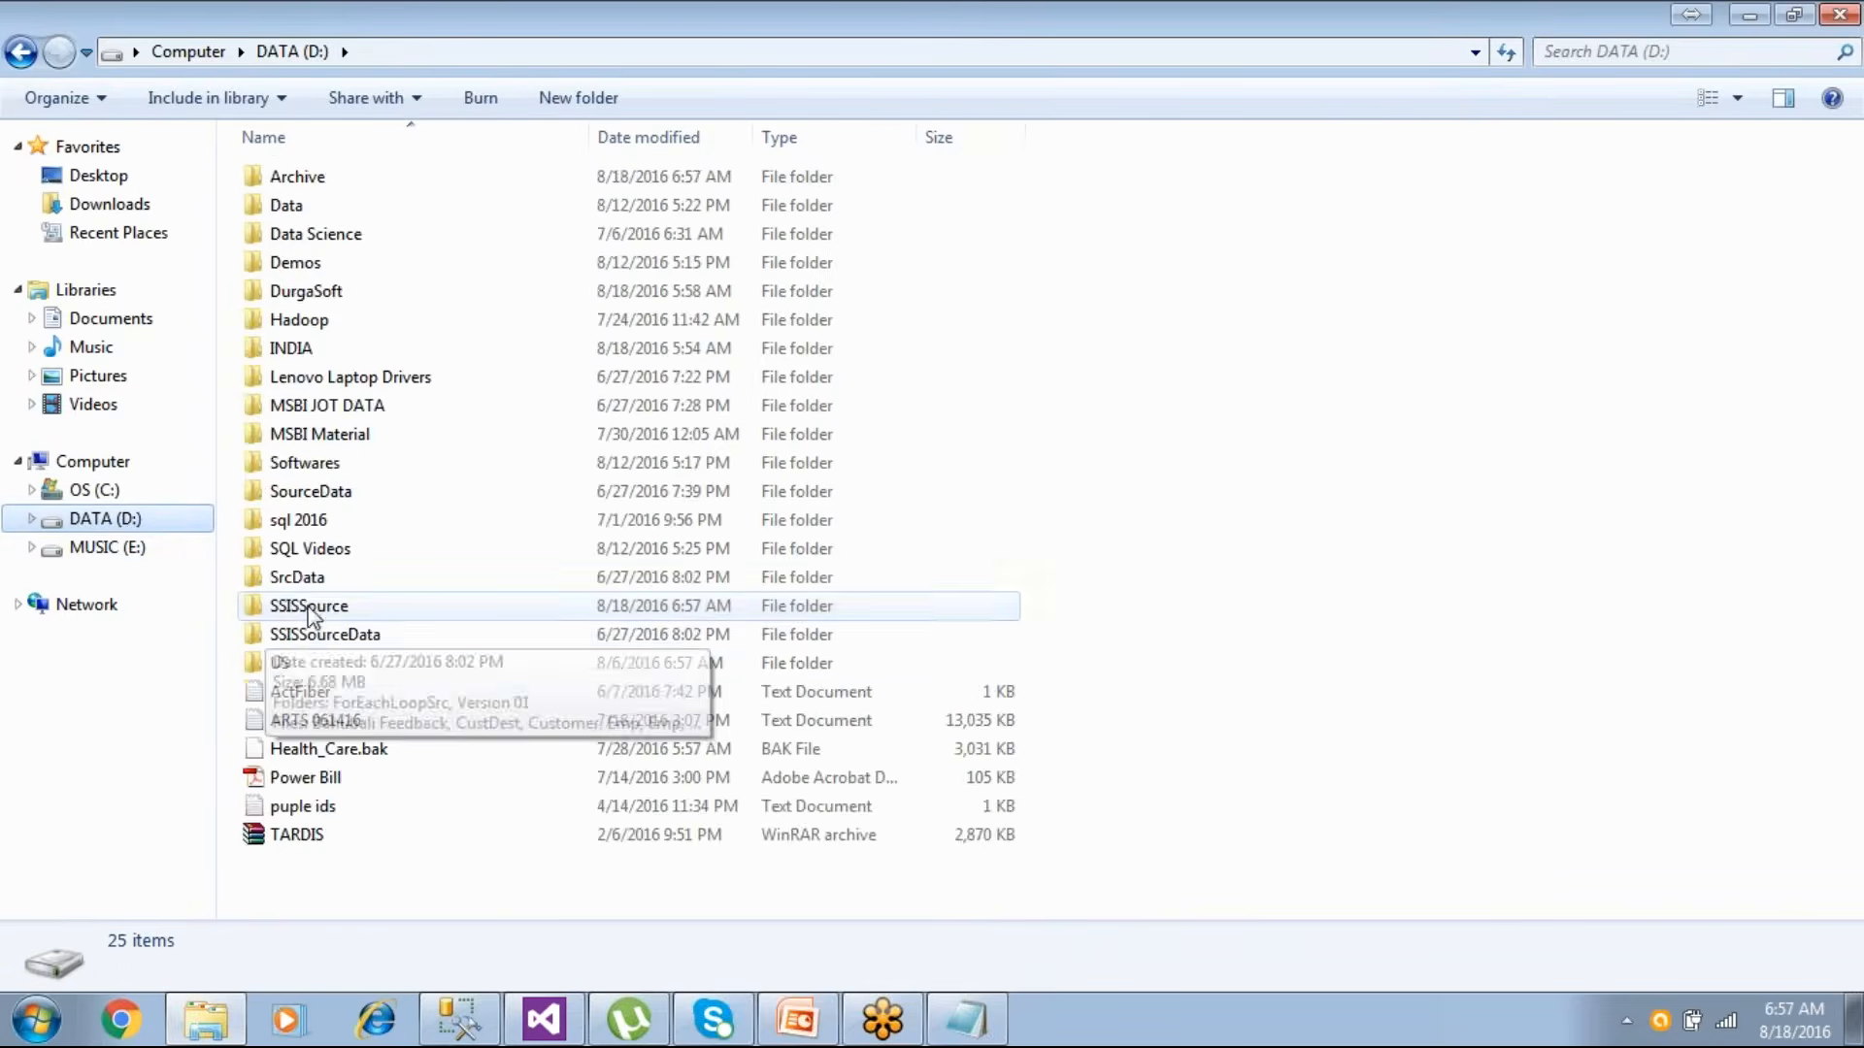
double_click(308, 609)
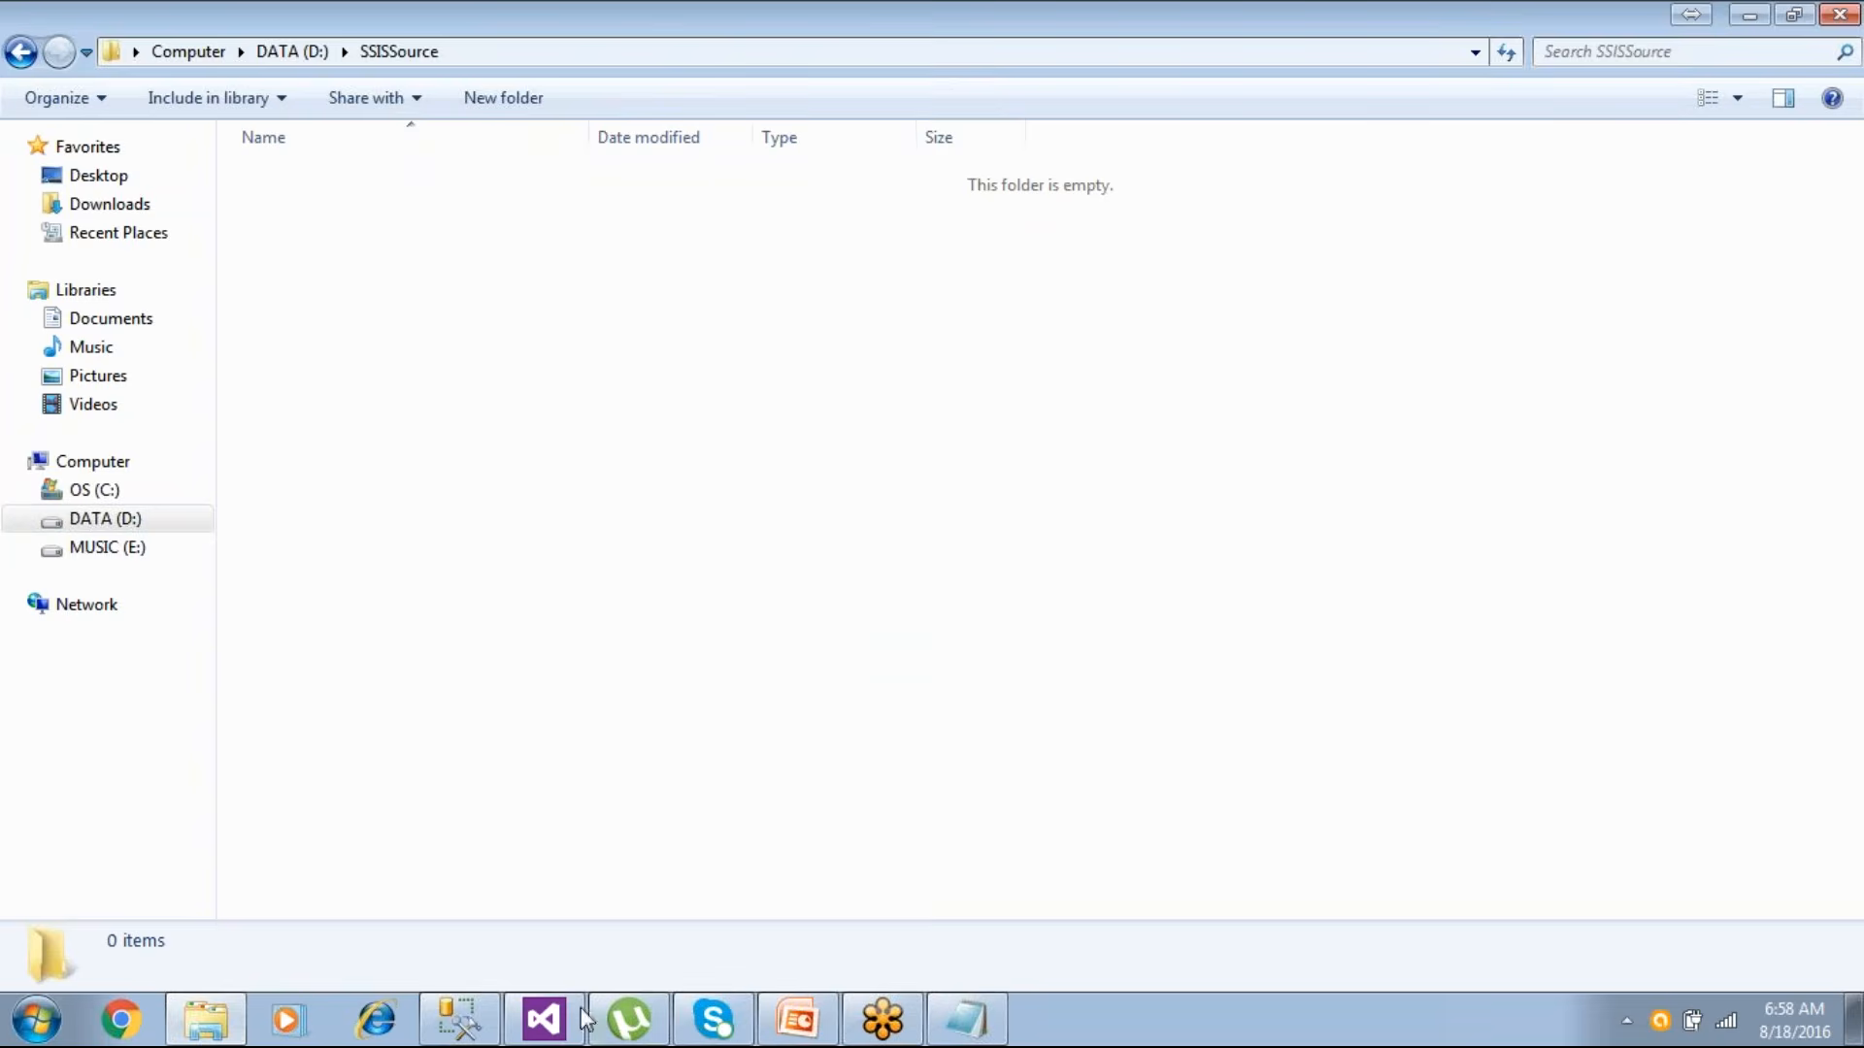
- In Visual Studio, review the SrcFullFilePath and DestFullFilePath variables and how the File System Task uses them as source and destination
left_click(544, 1019)
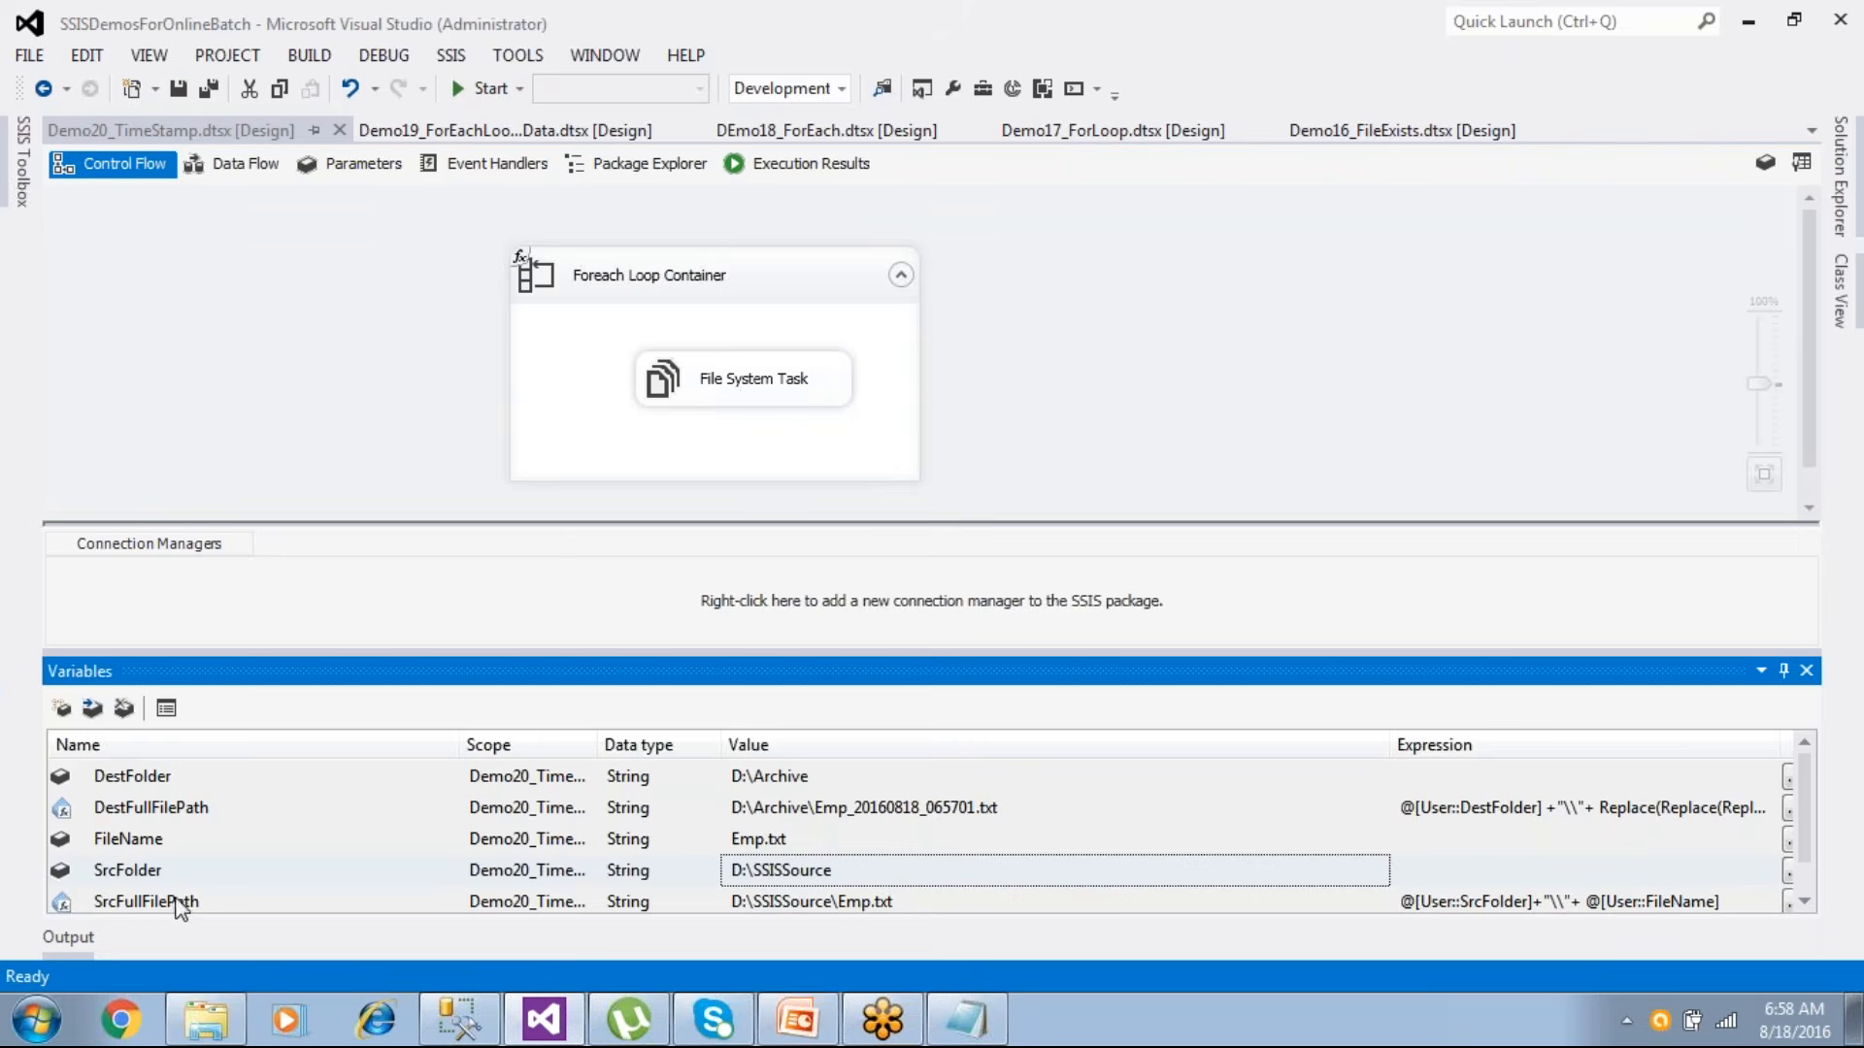
left_click(150, 807)
left_click(163, 900)
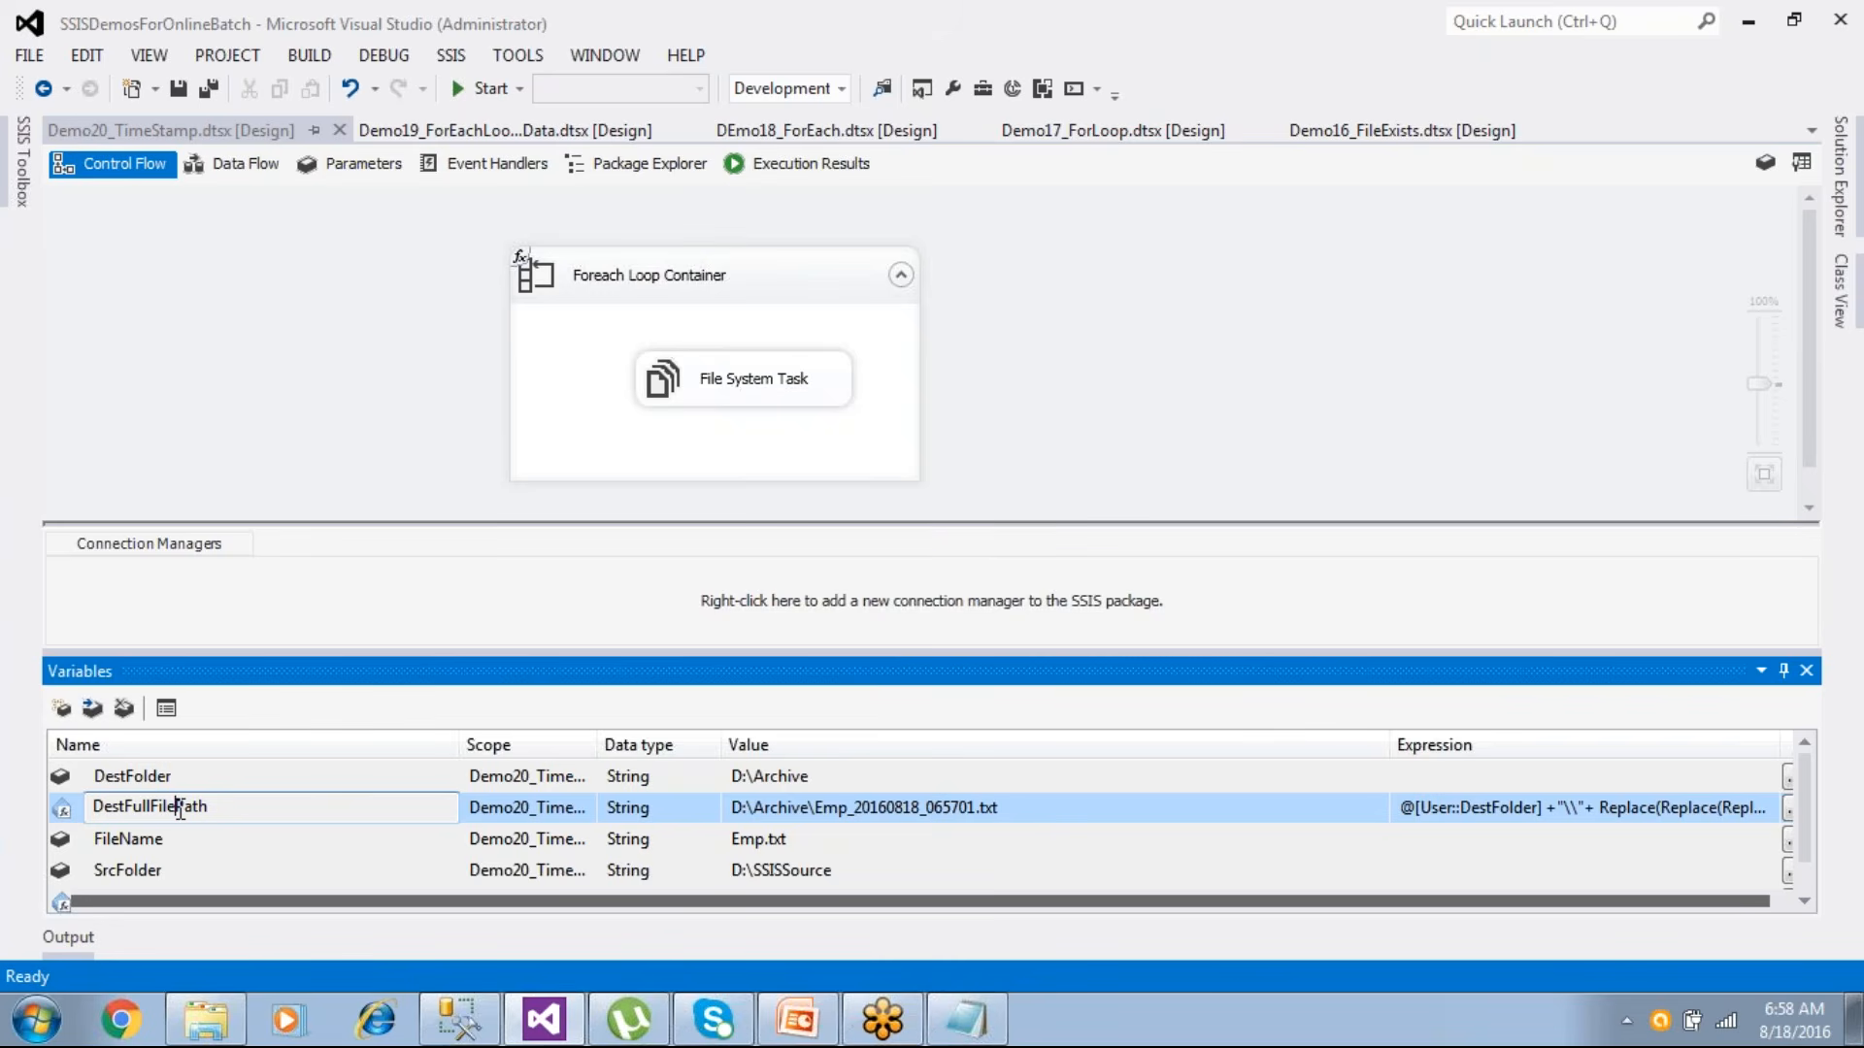
double_click(719, 392)
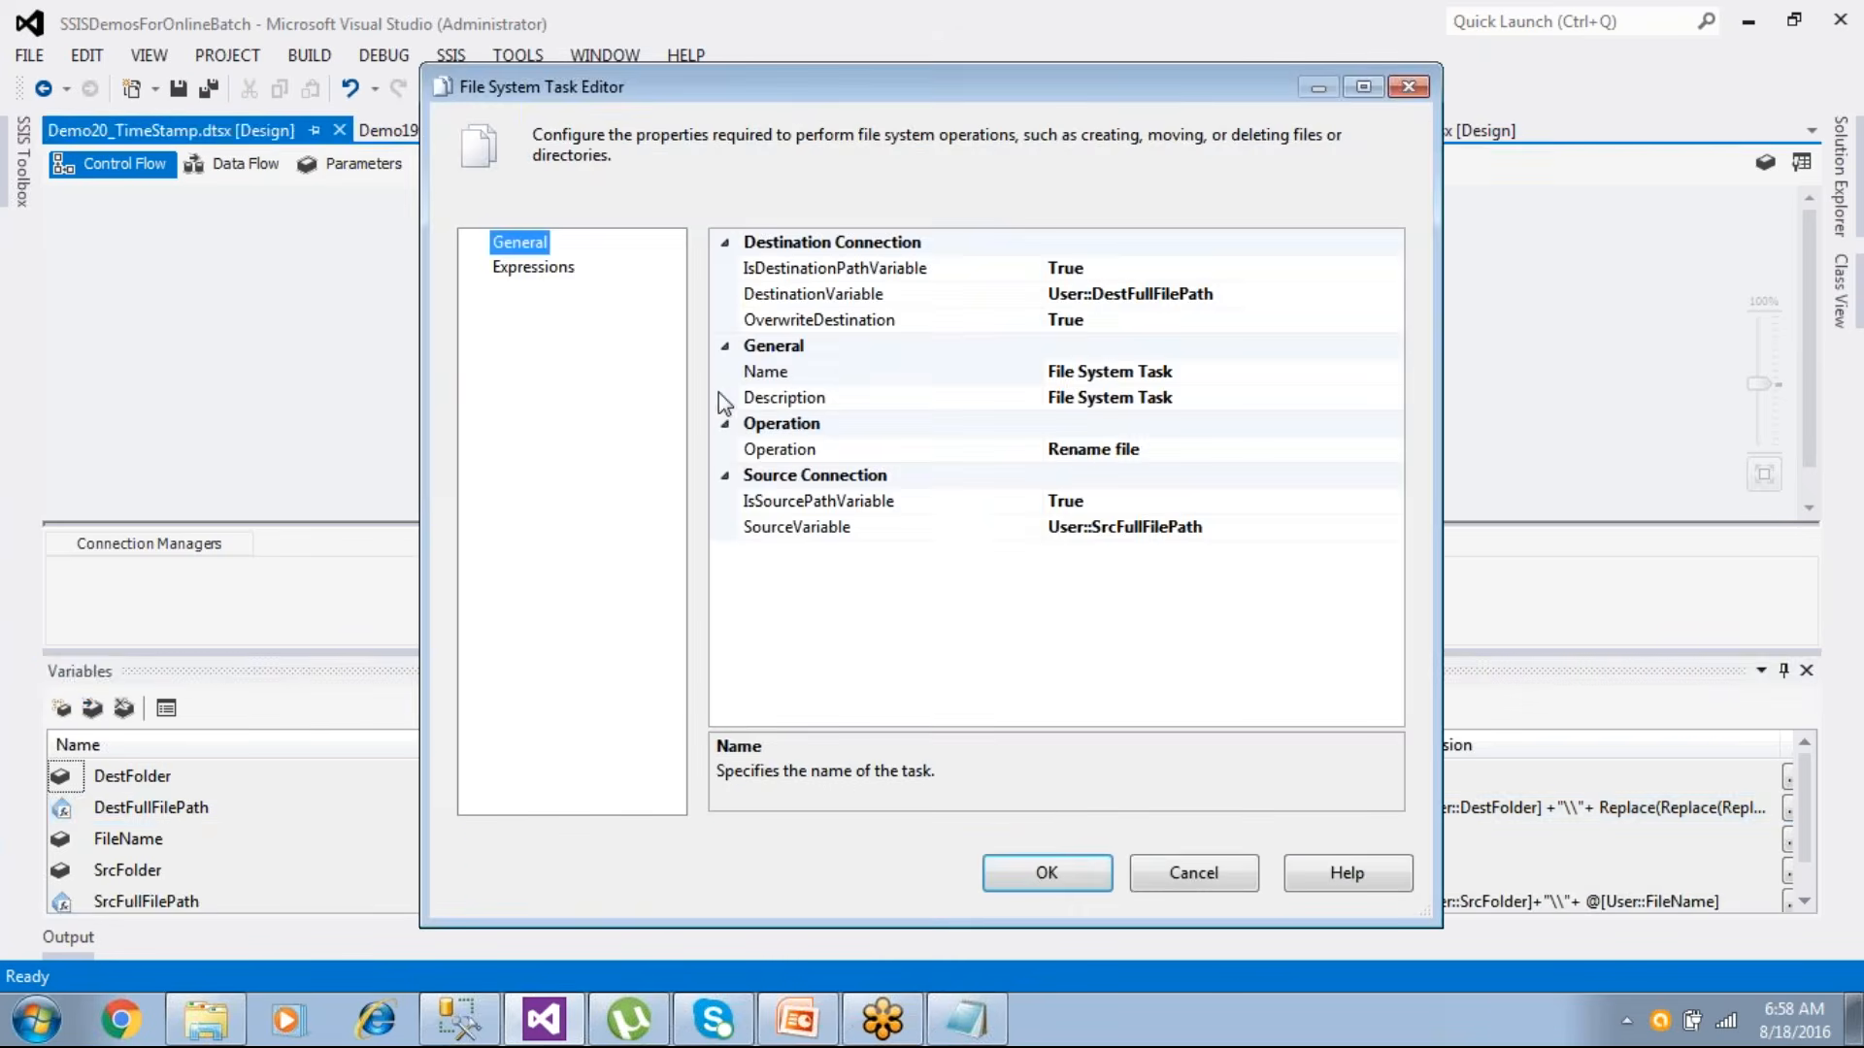
left_click(1123, 526)
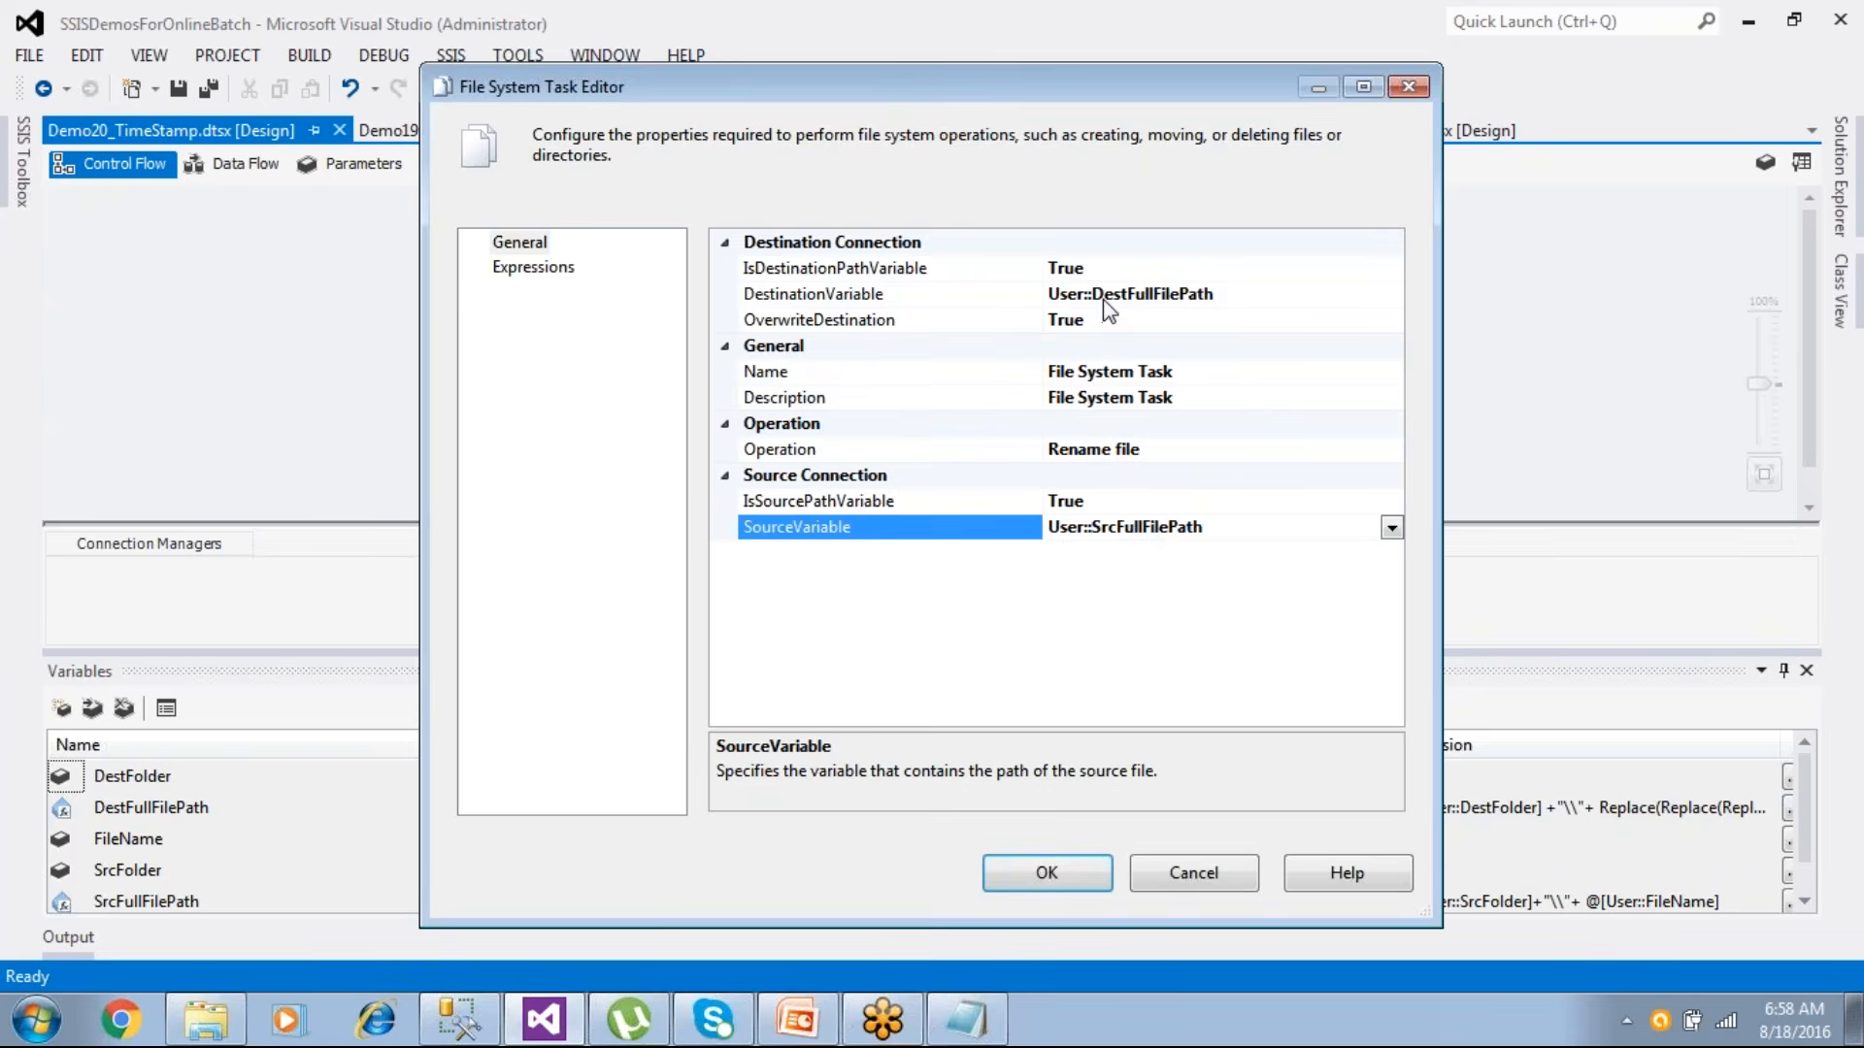
left_click(1063, 876)
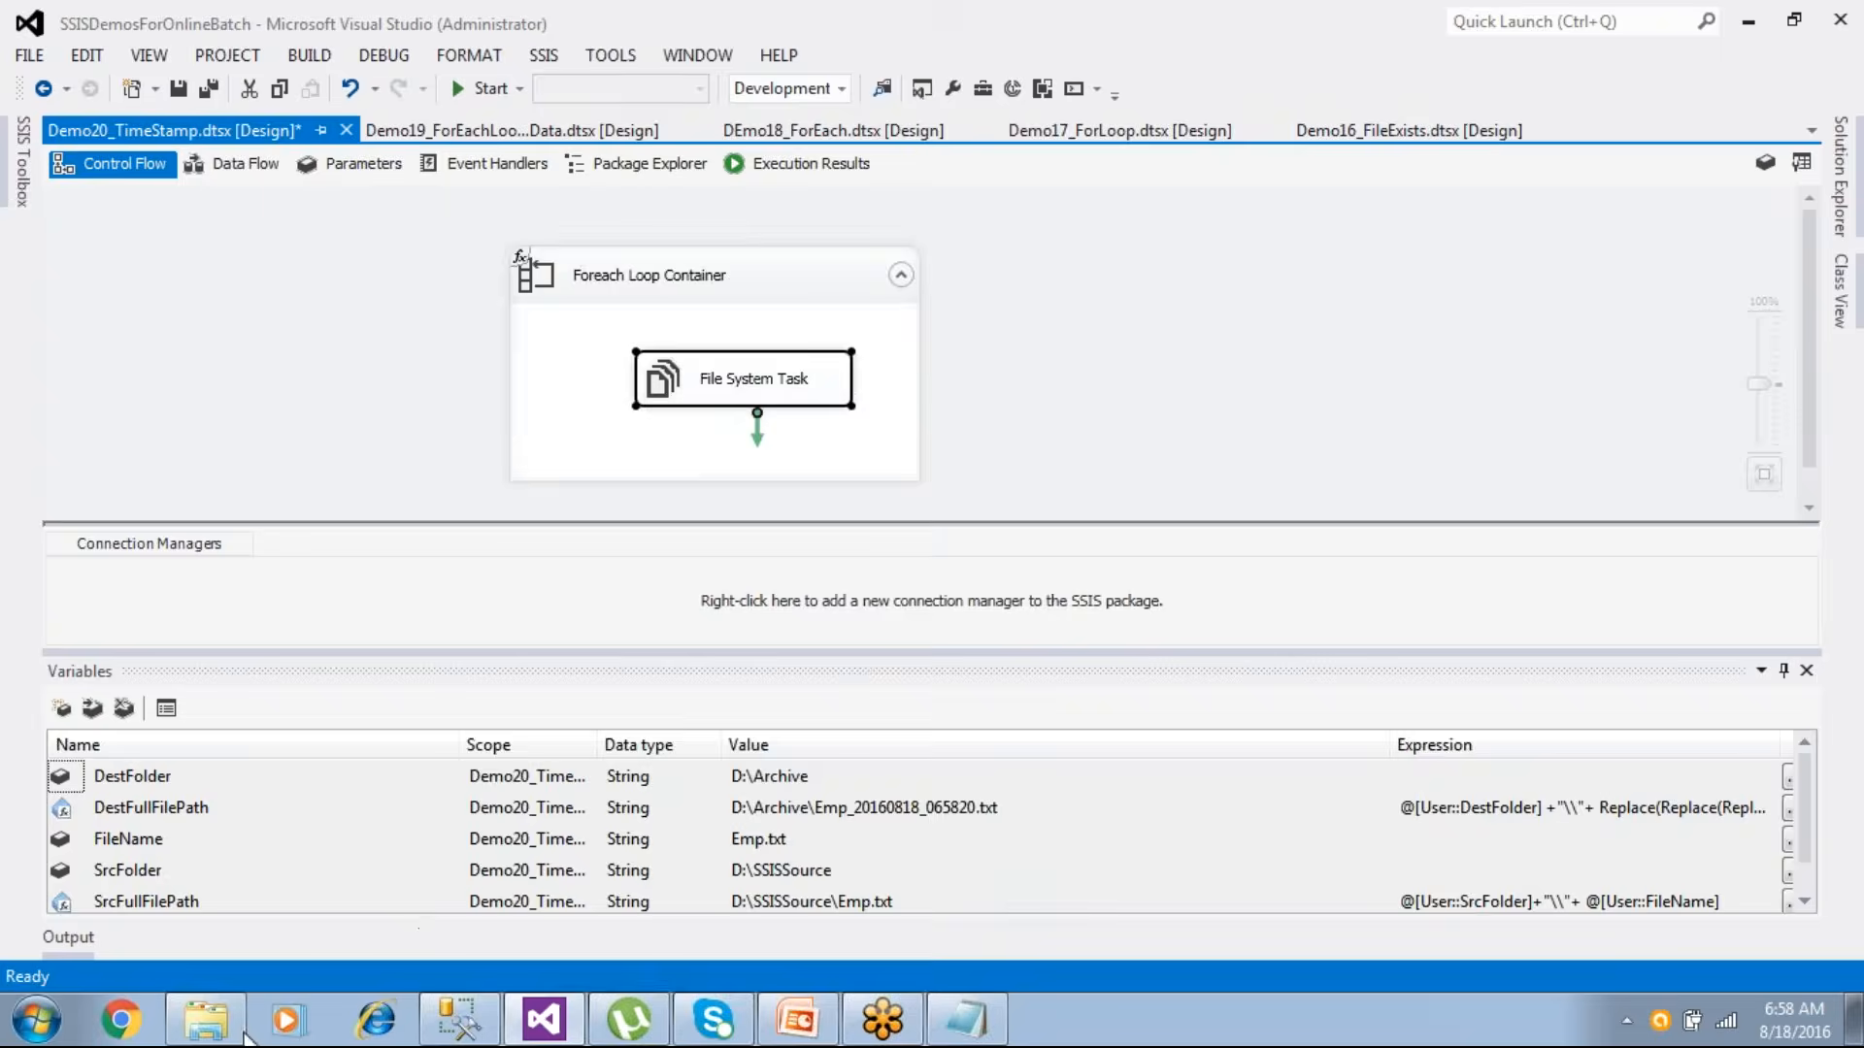
- In Windows Explorer, open D:\Archive and delete the RawEmp file
left_click(238, 1029)
left_click(281, 52)
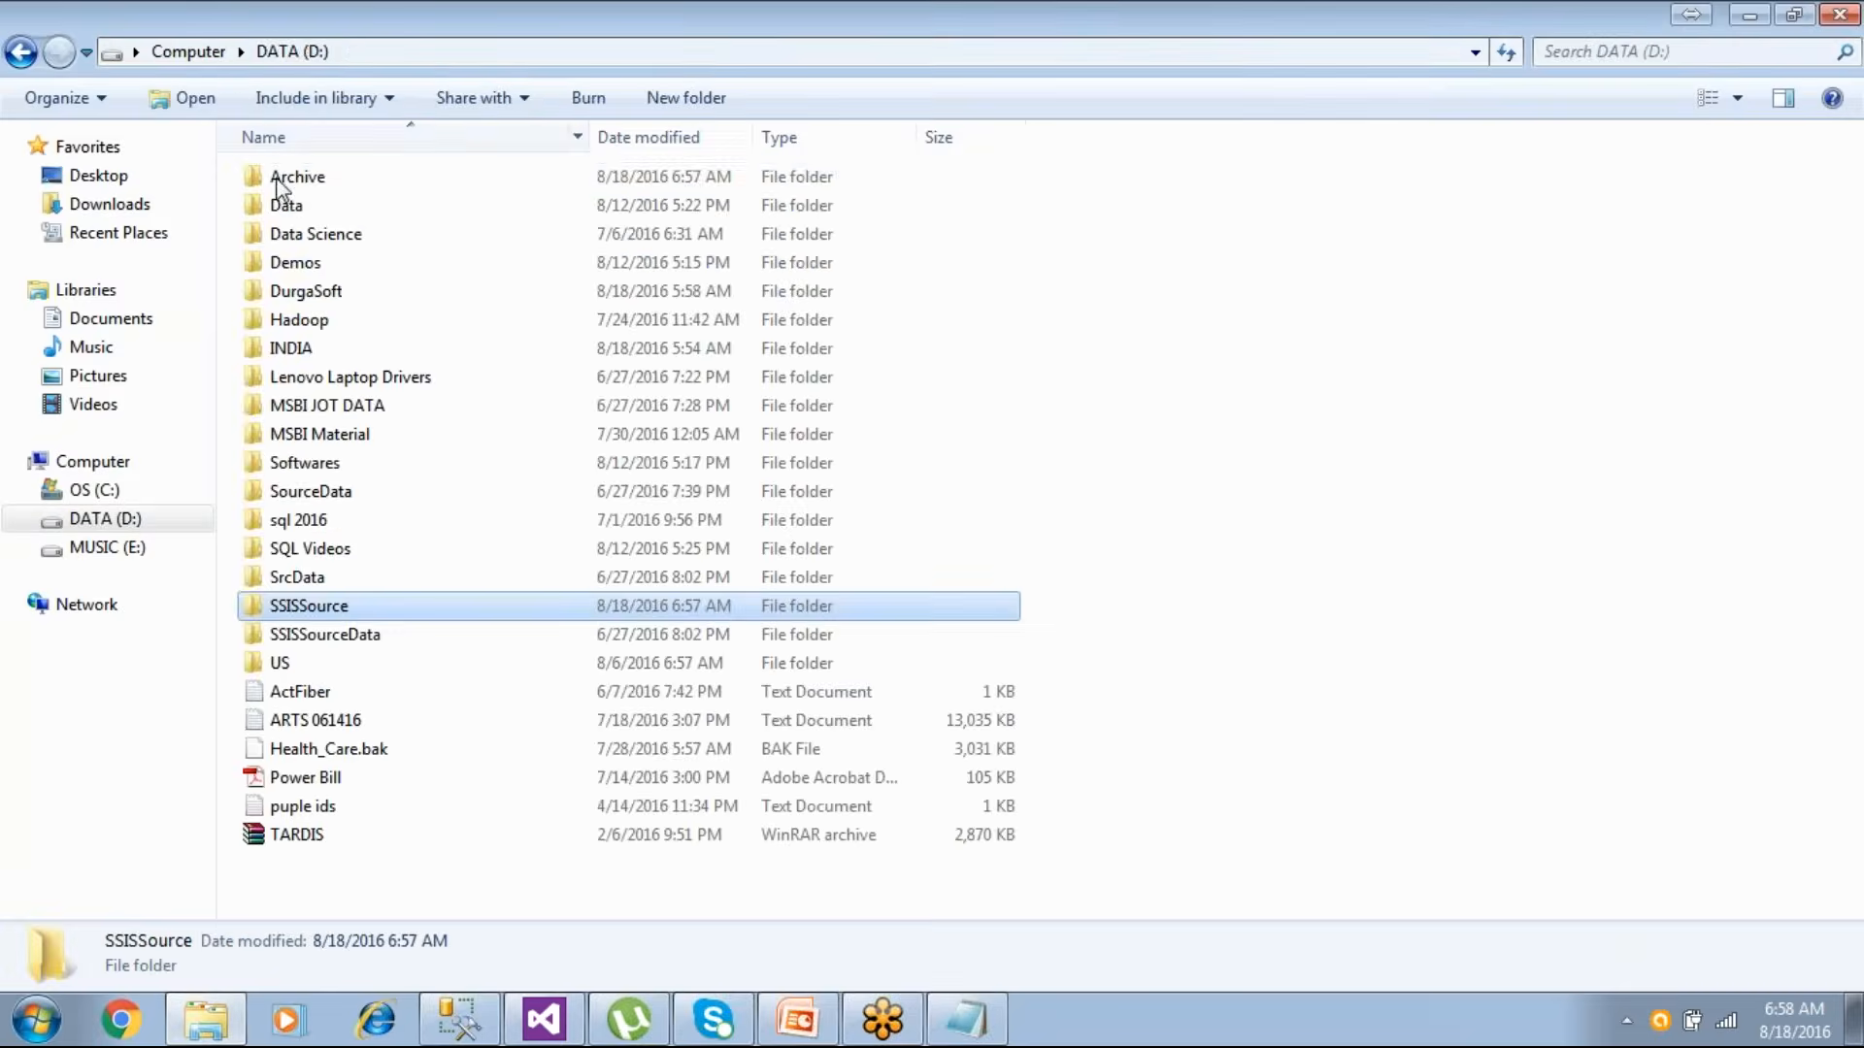
double_click(279, 180)
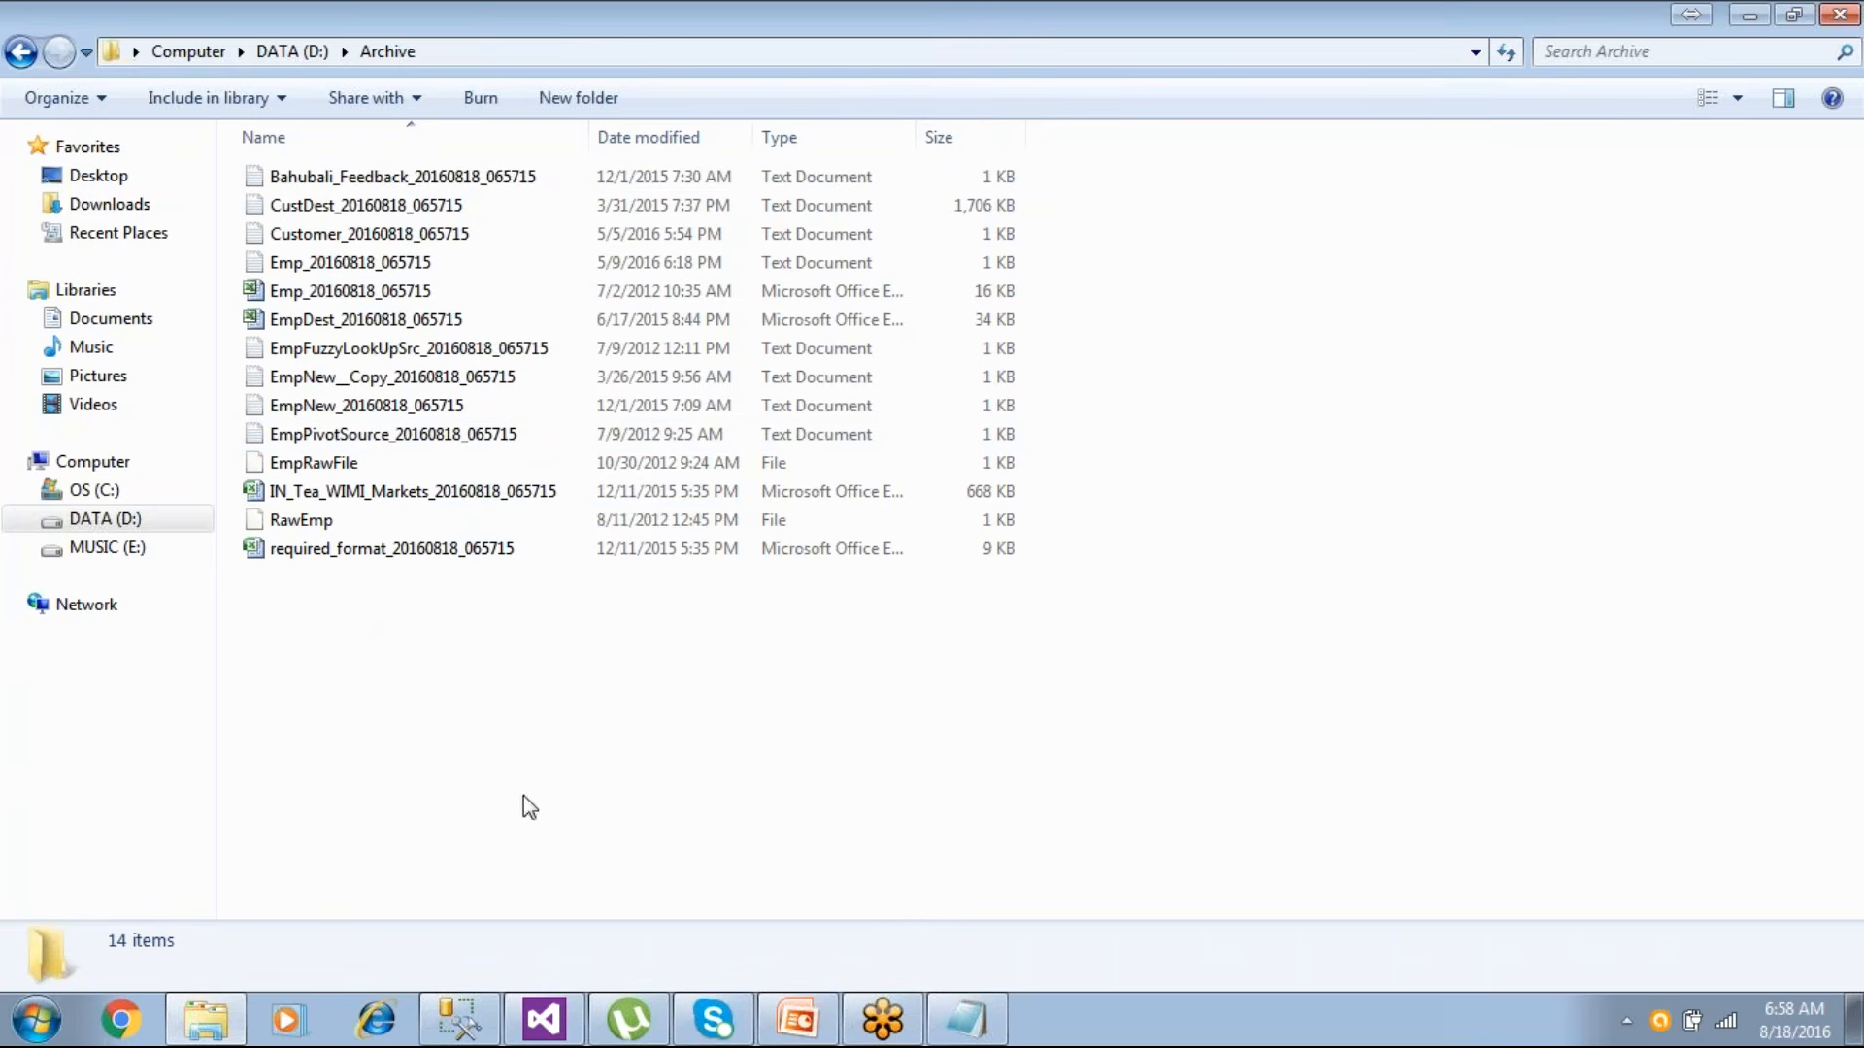
left_click(317, 528)
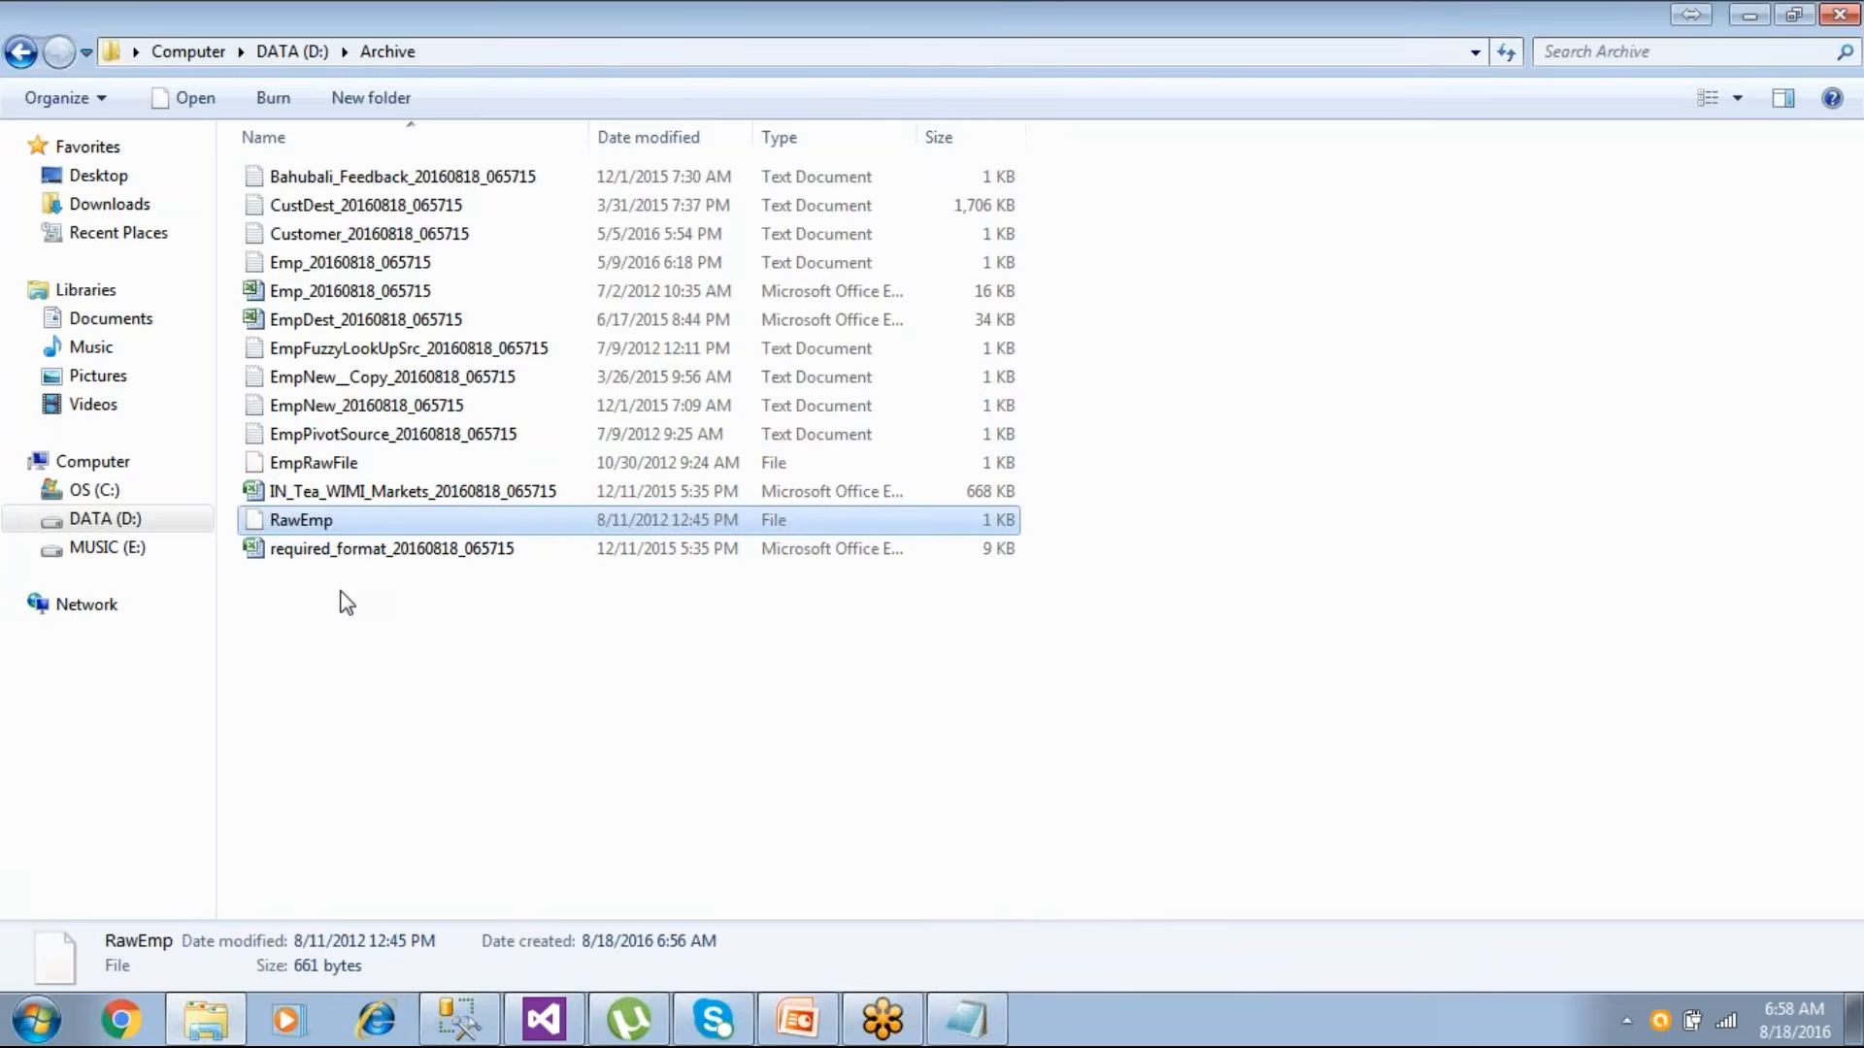
key("Delete")
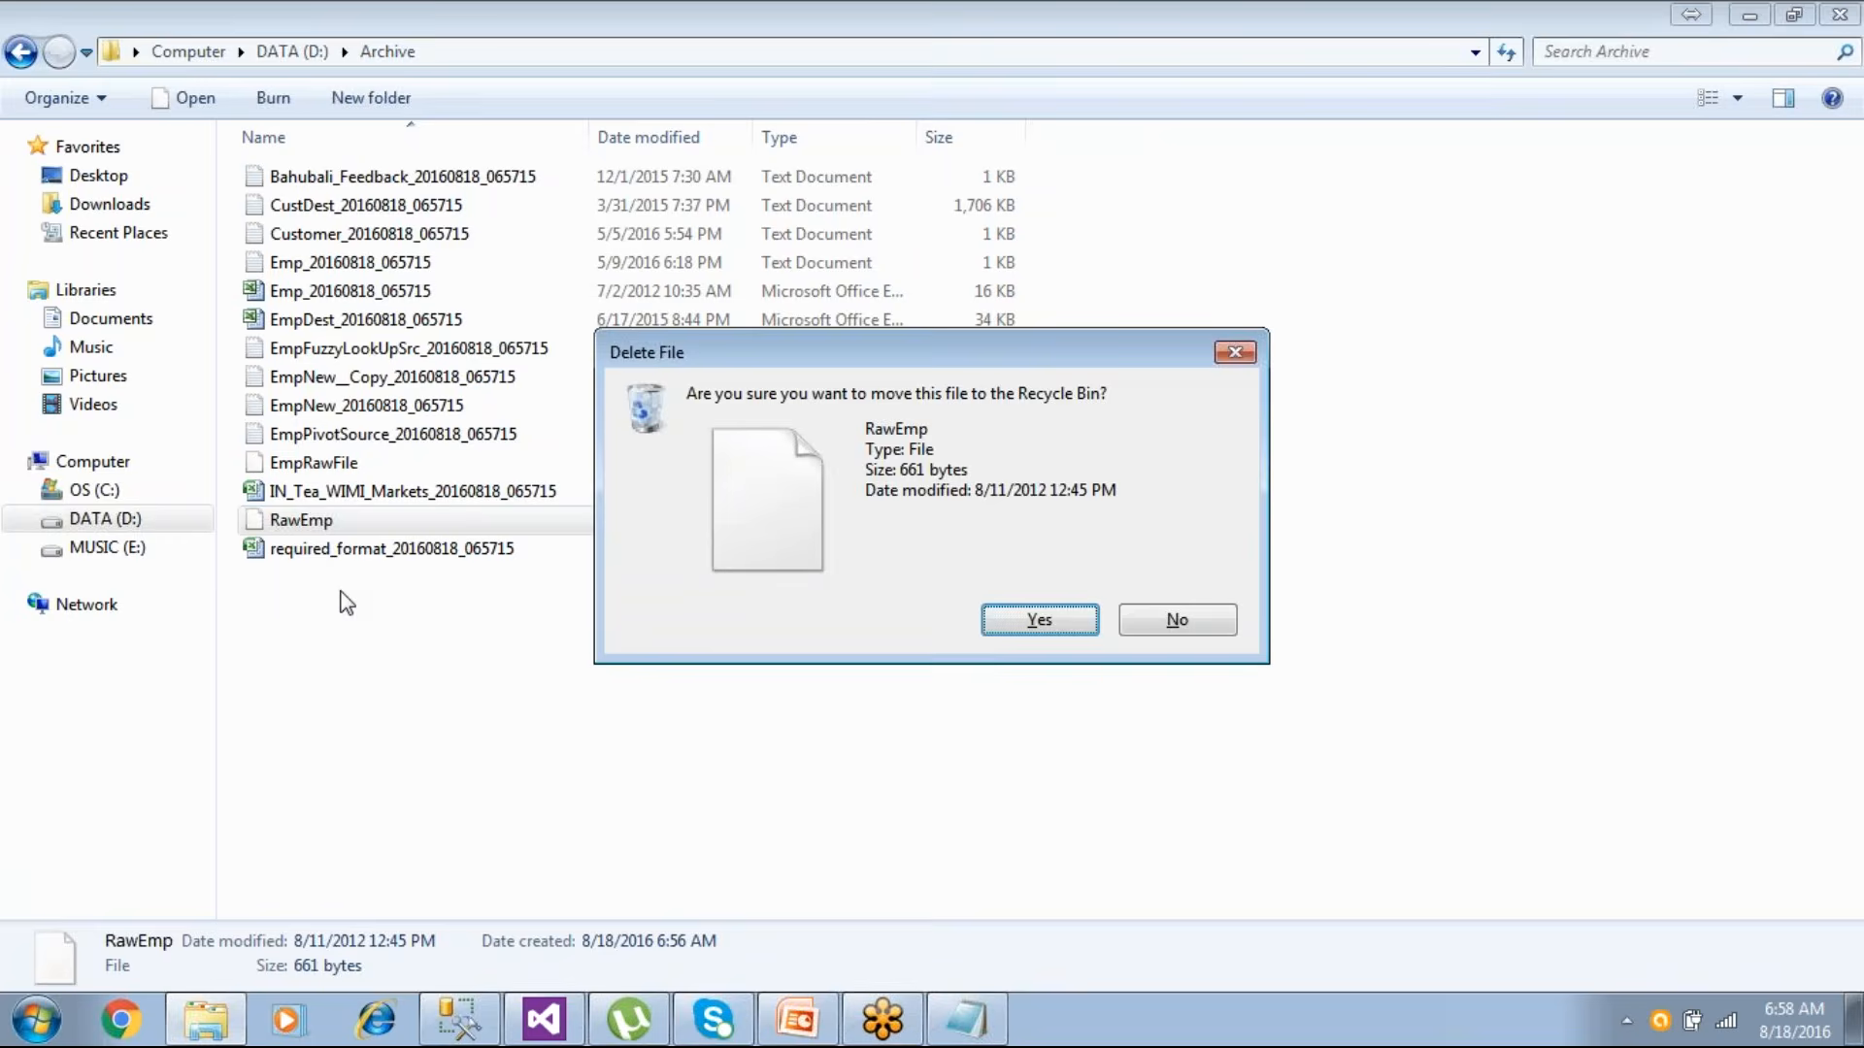
left_click(1020, 621)
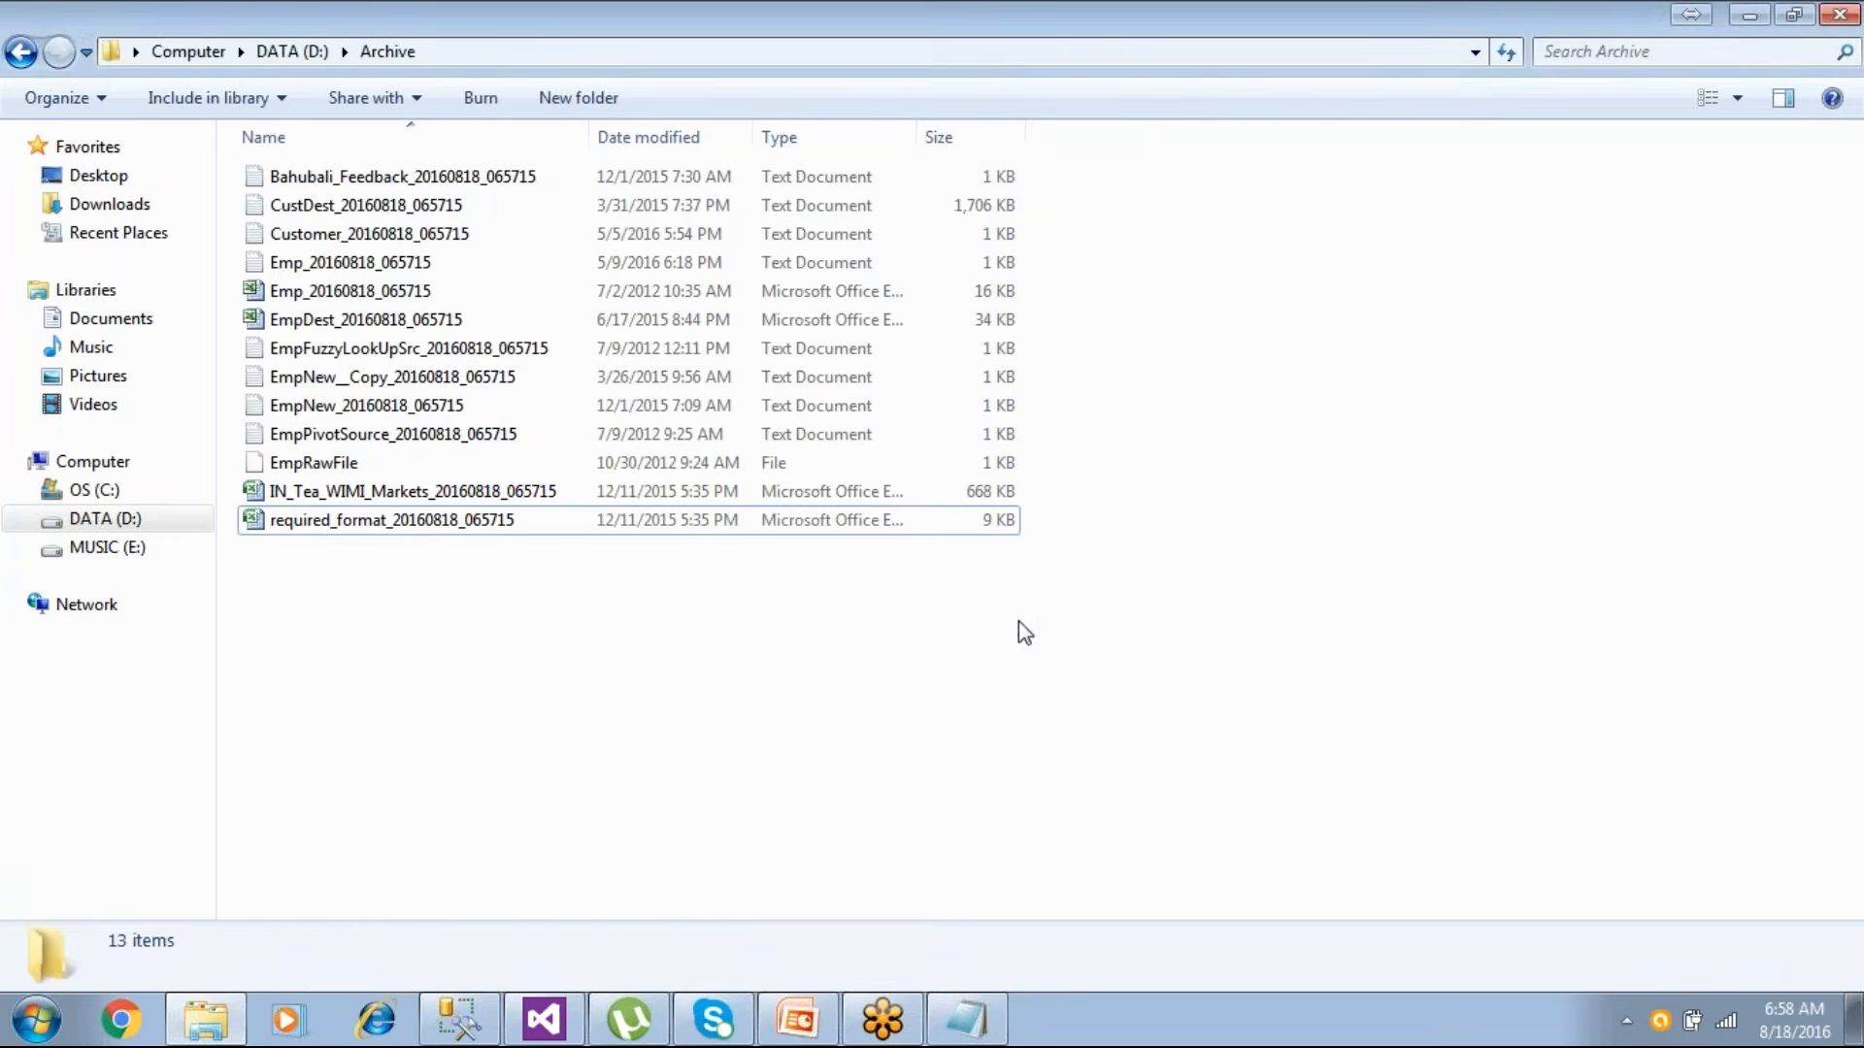
- Return to Visual Studio and review the Foreach Loop Container's collection settings and variable mappings without changing them
left_click(208, 1021)
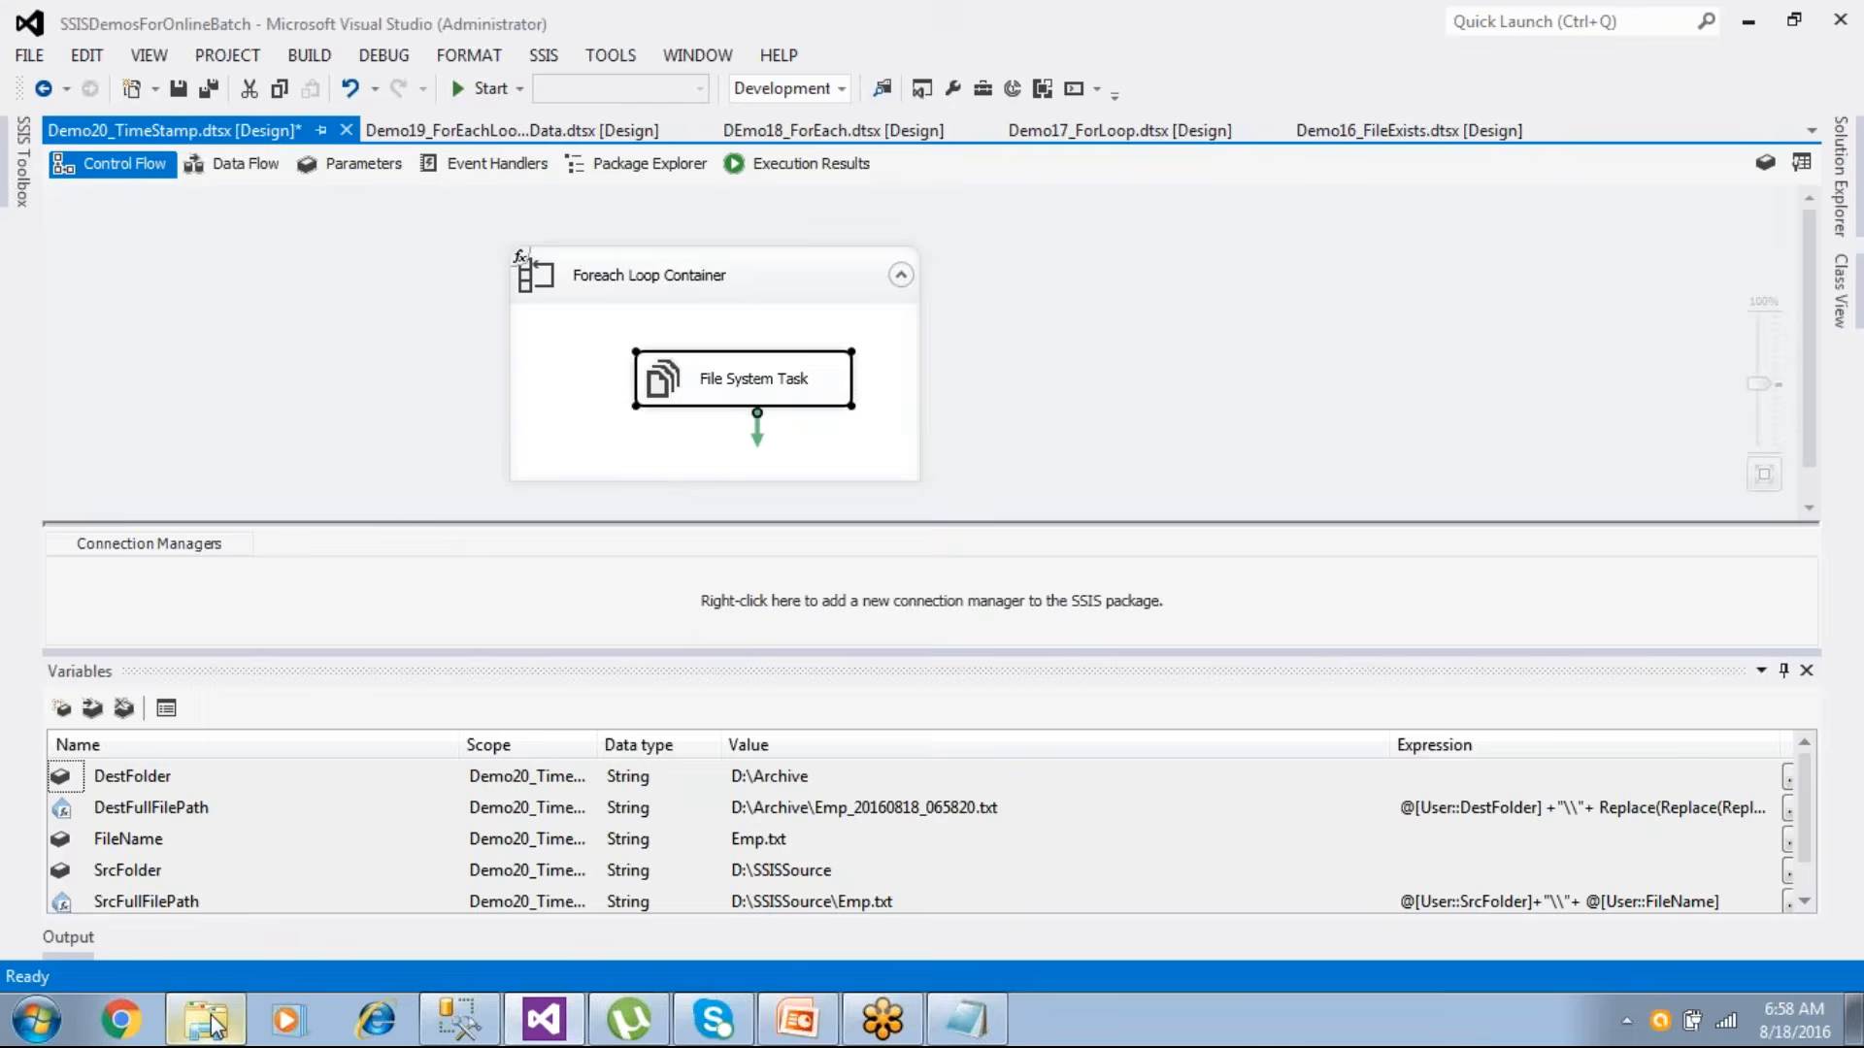
double_click(733, 291)
left_click(561, 274)
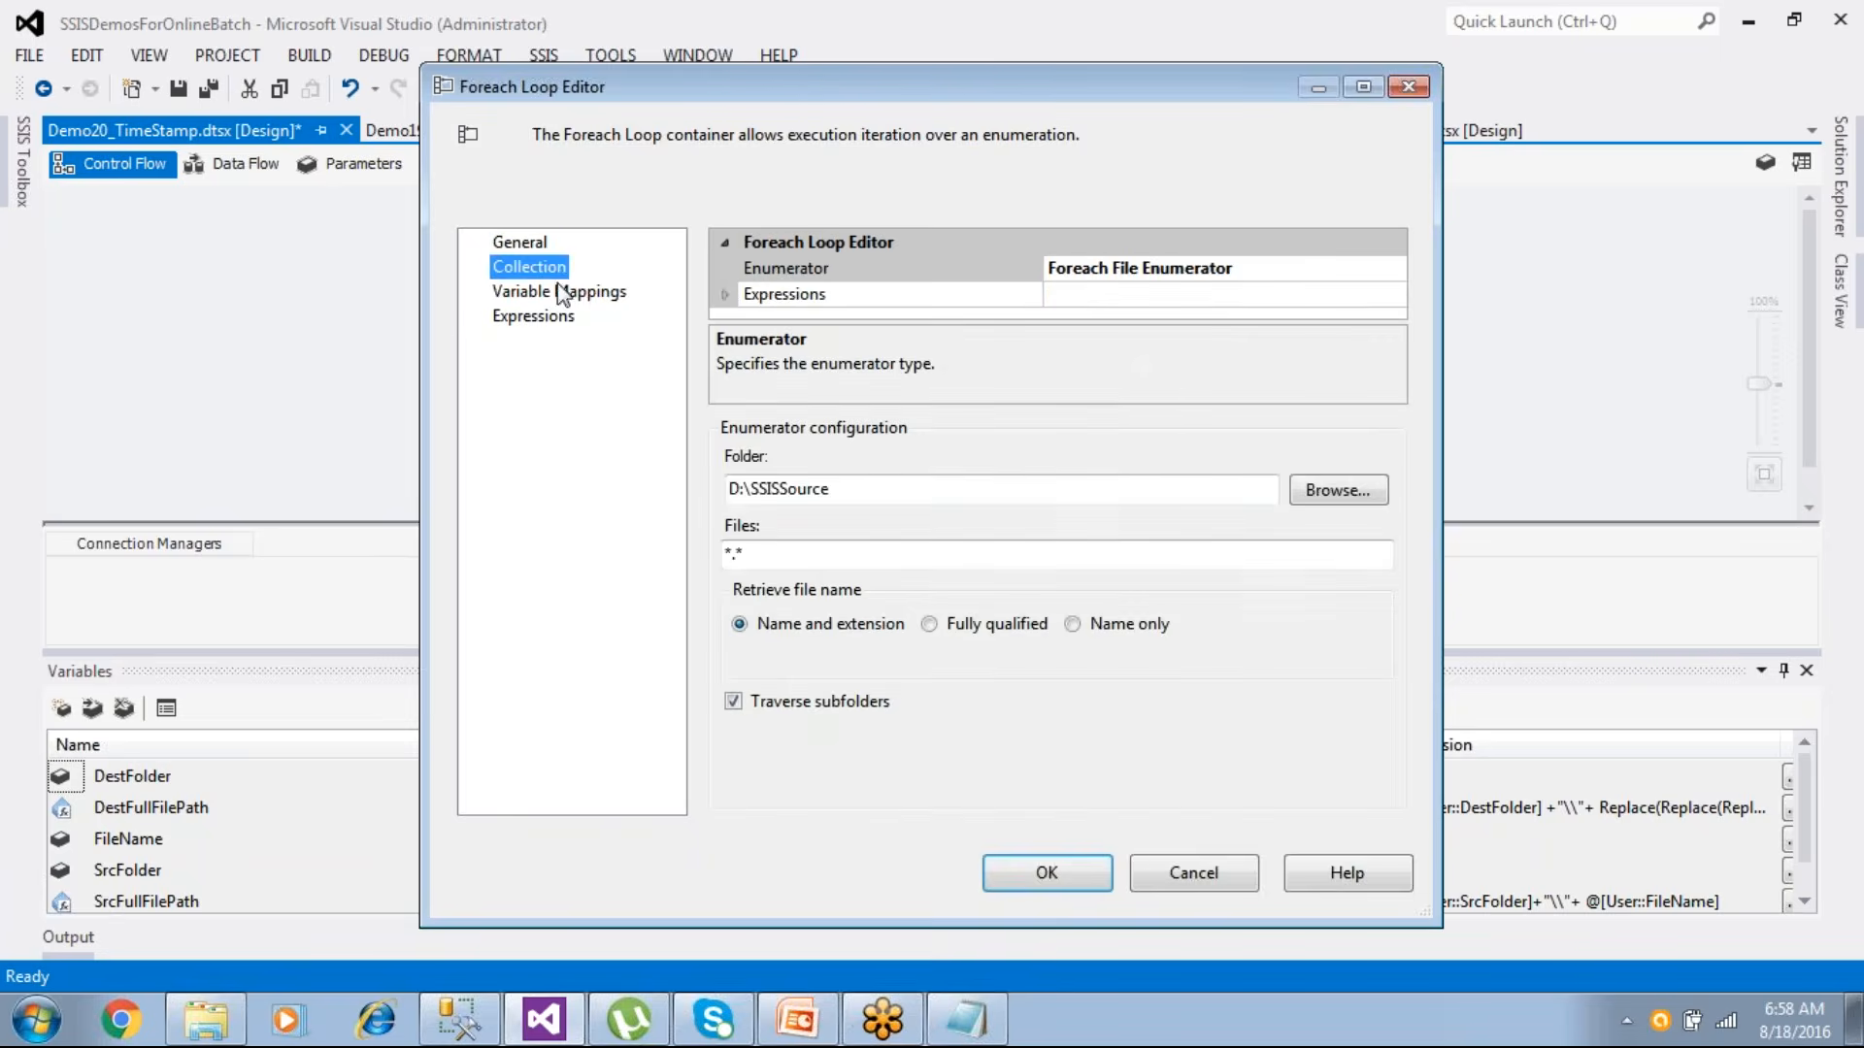
left_click(566, 293)
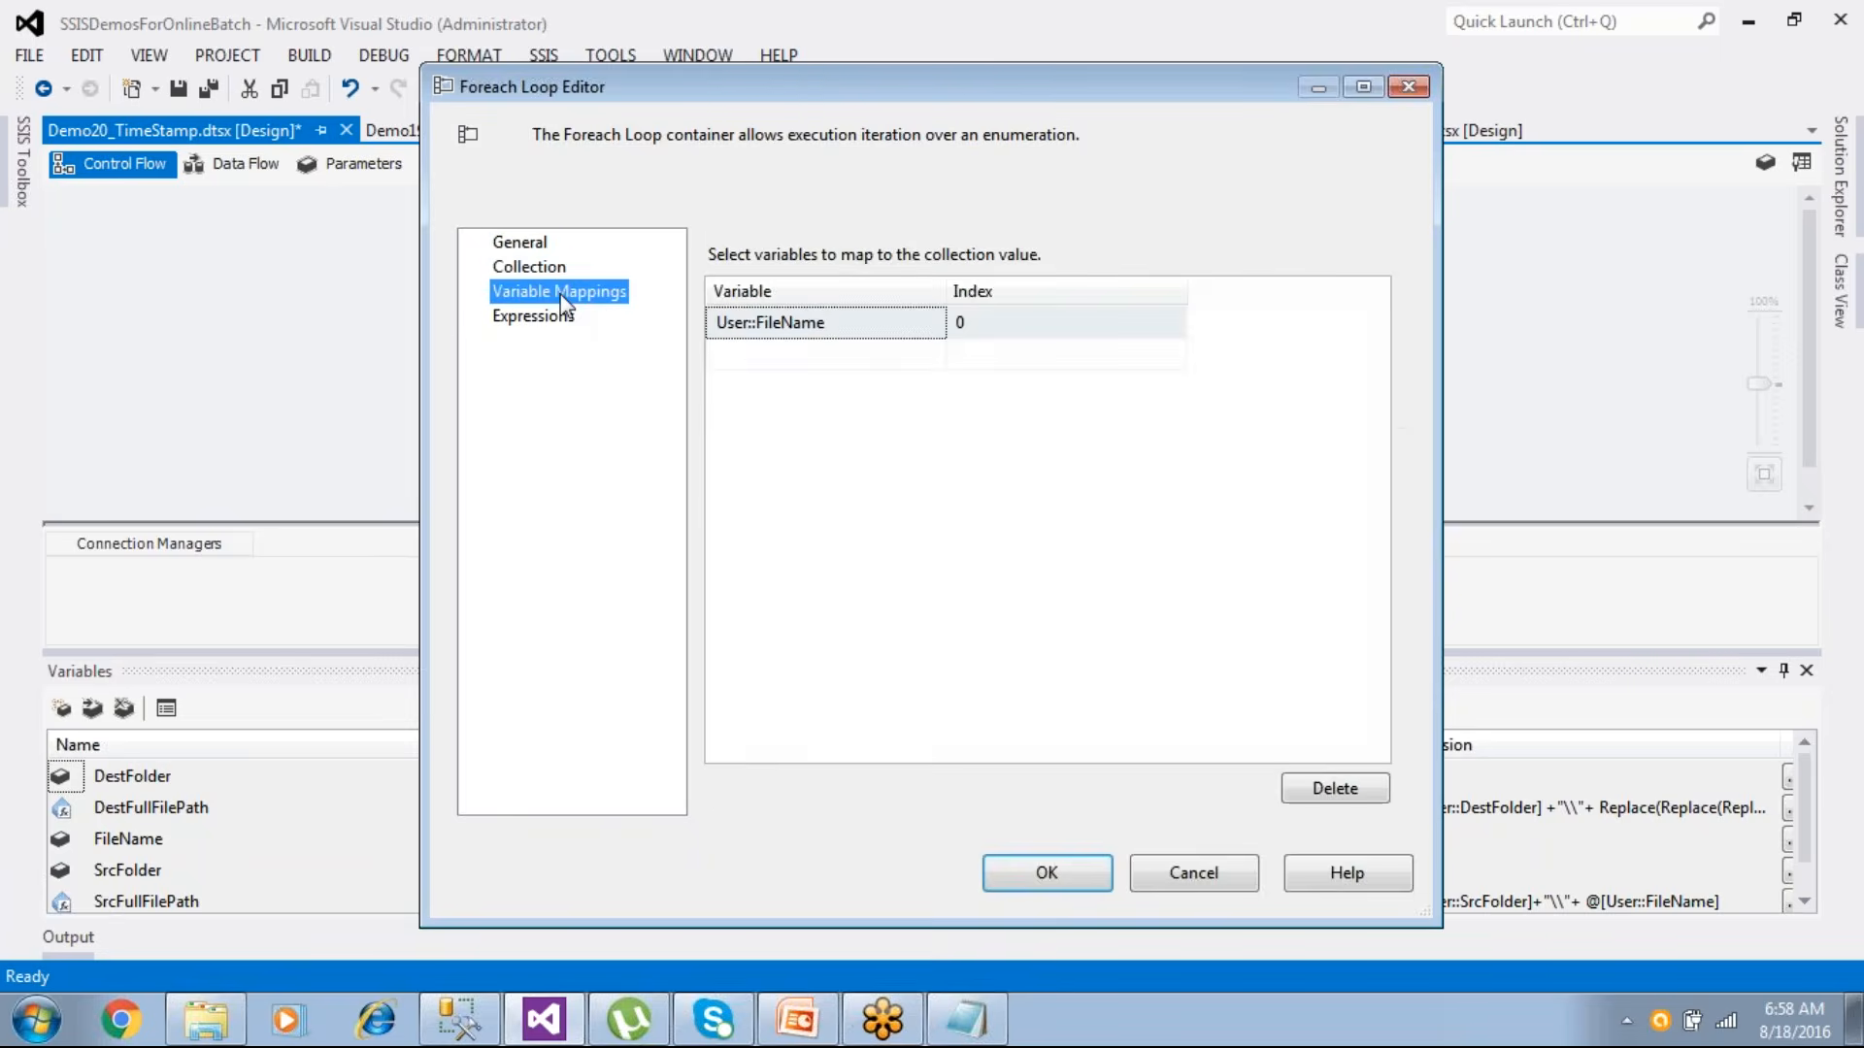
left_click(553, 274)
left_click(740, 555)
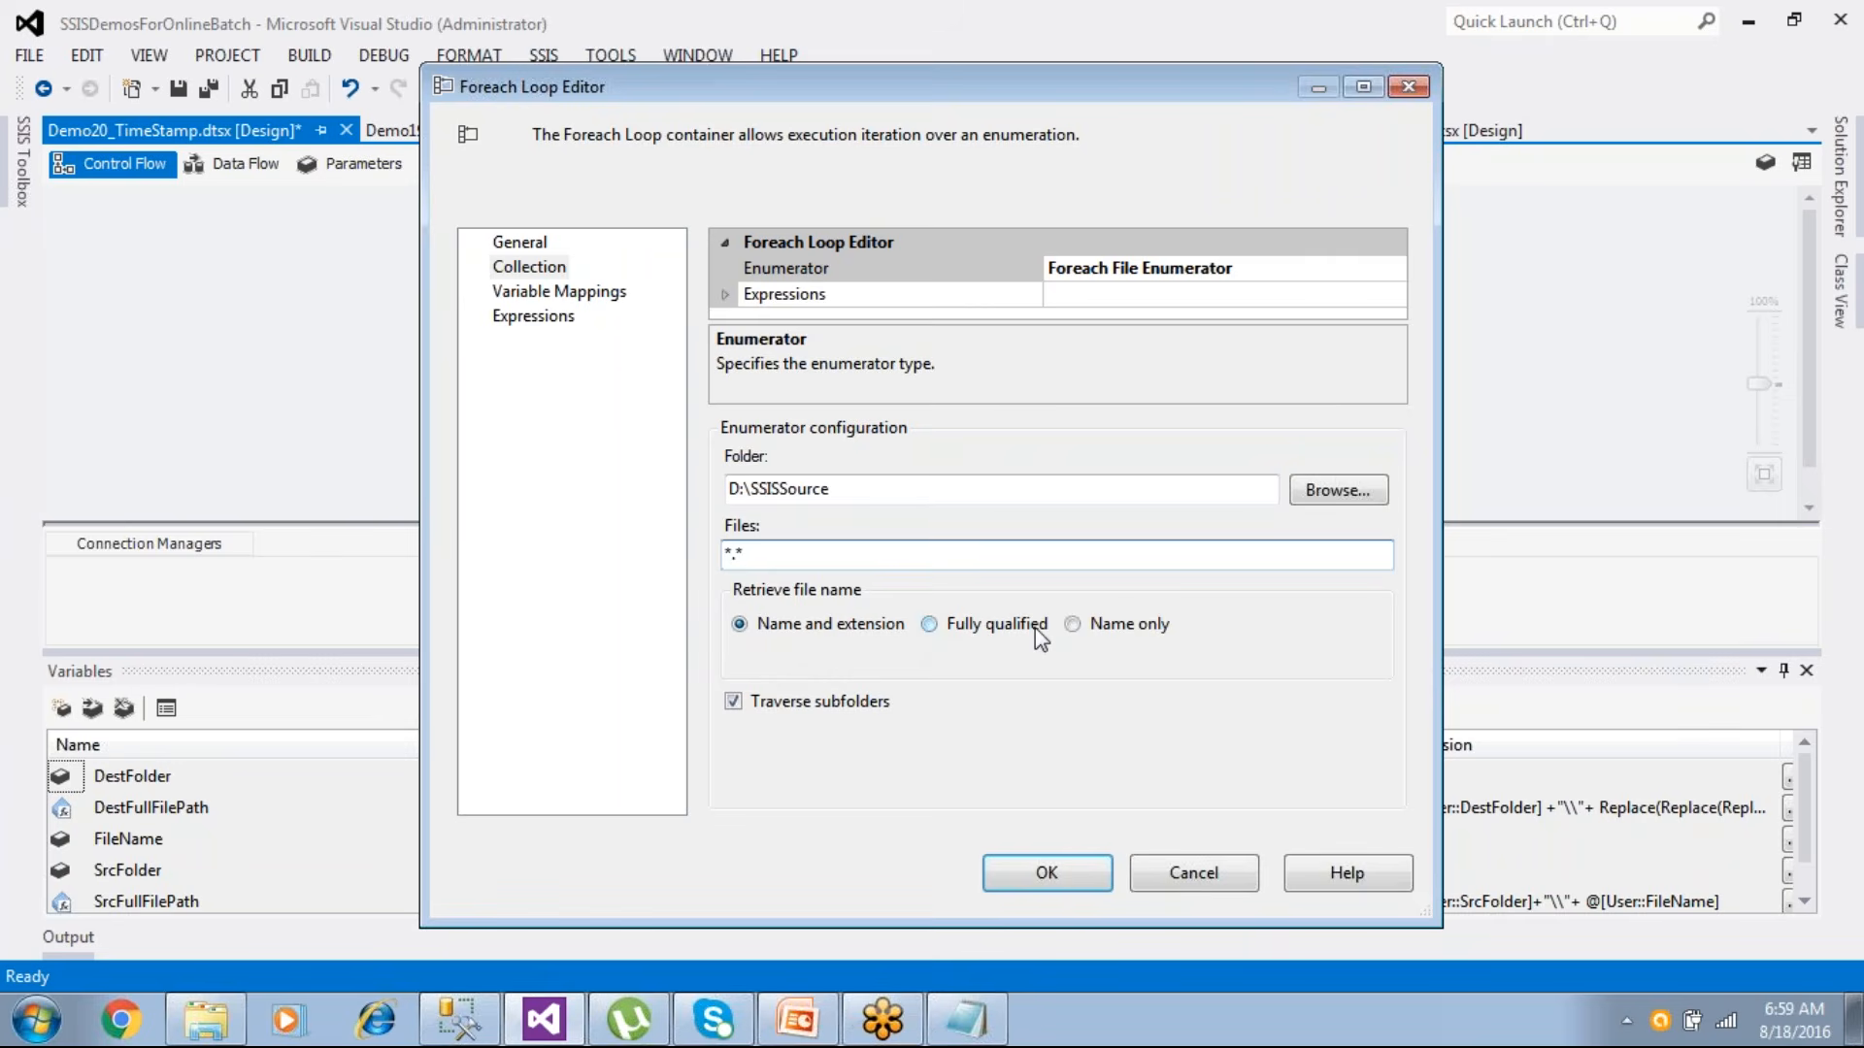
left_click(1193, 873)
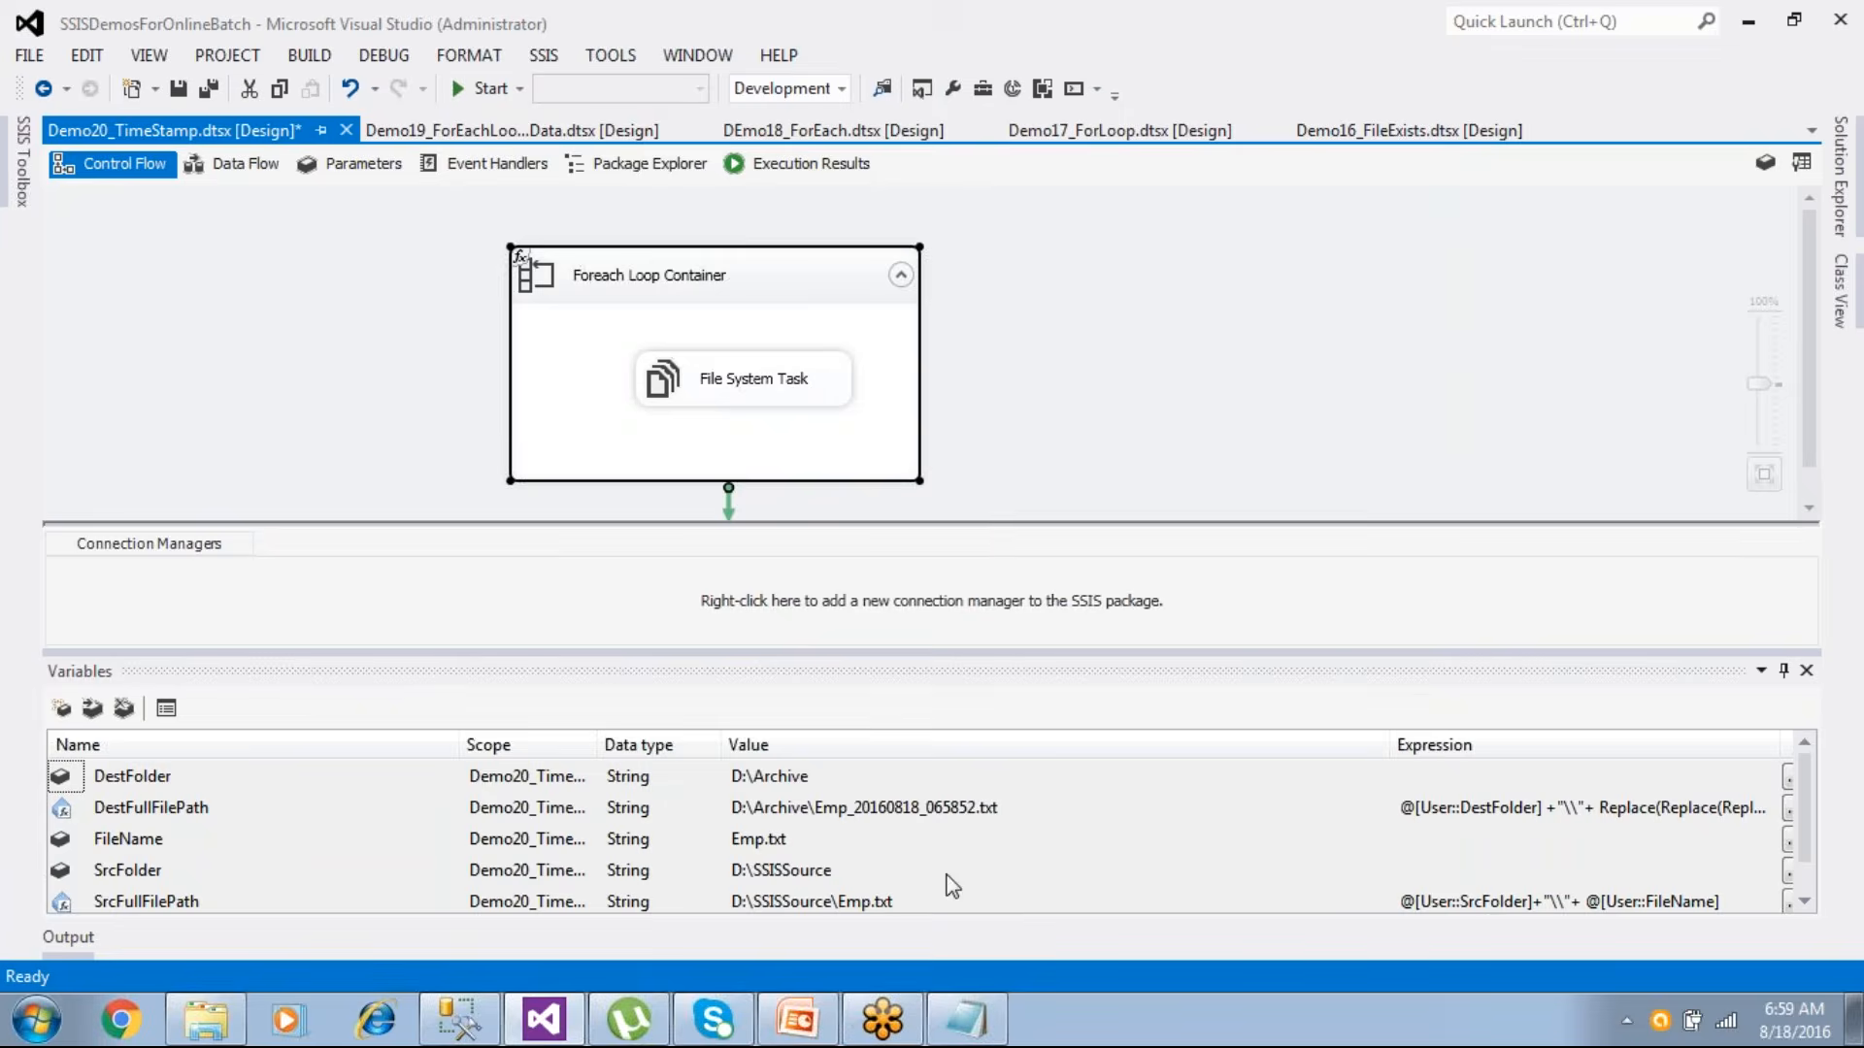
- Close the D:\Archive Explorer window and save the Demo20_TimeStamp package in Visual Studio
left_click(220, 1027)
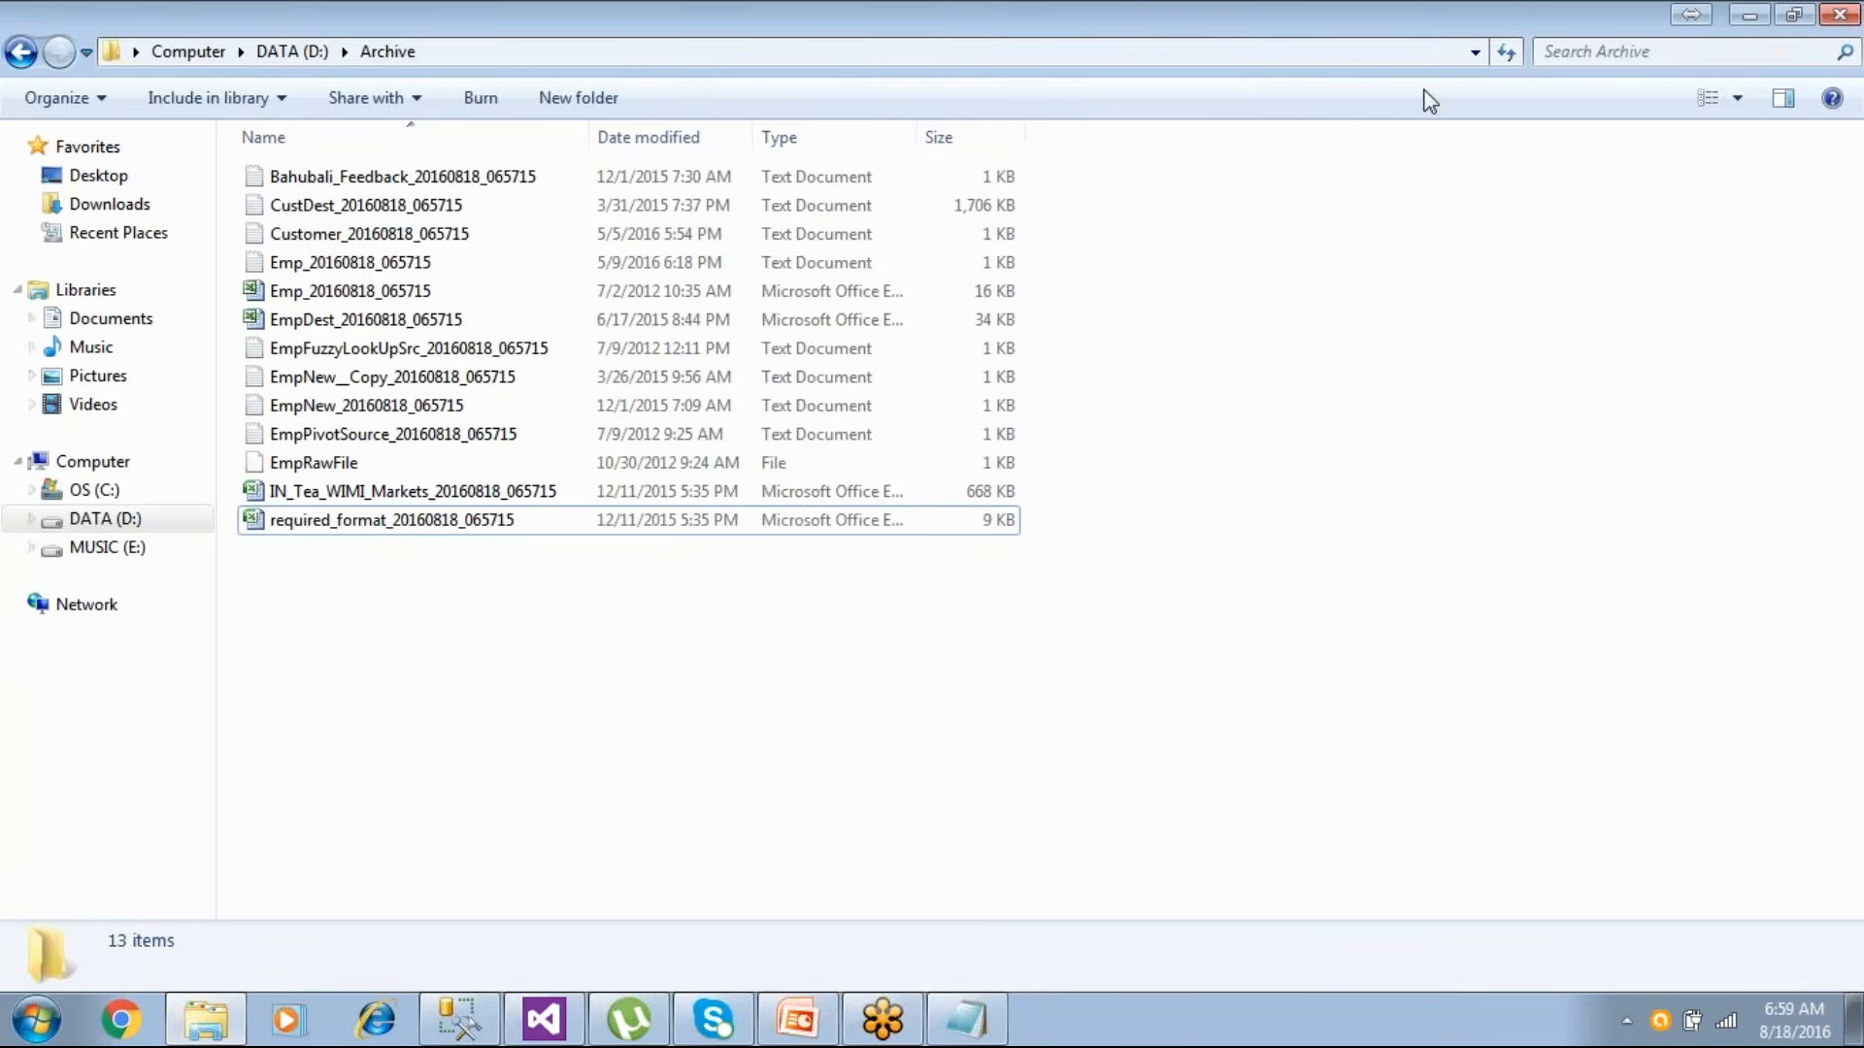
left_click(1835, 17)
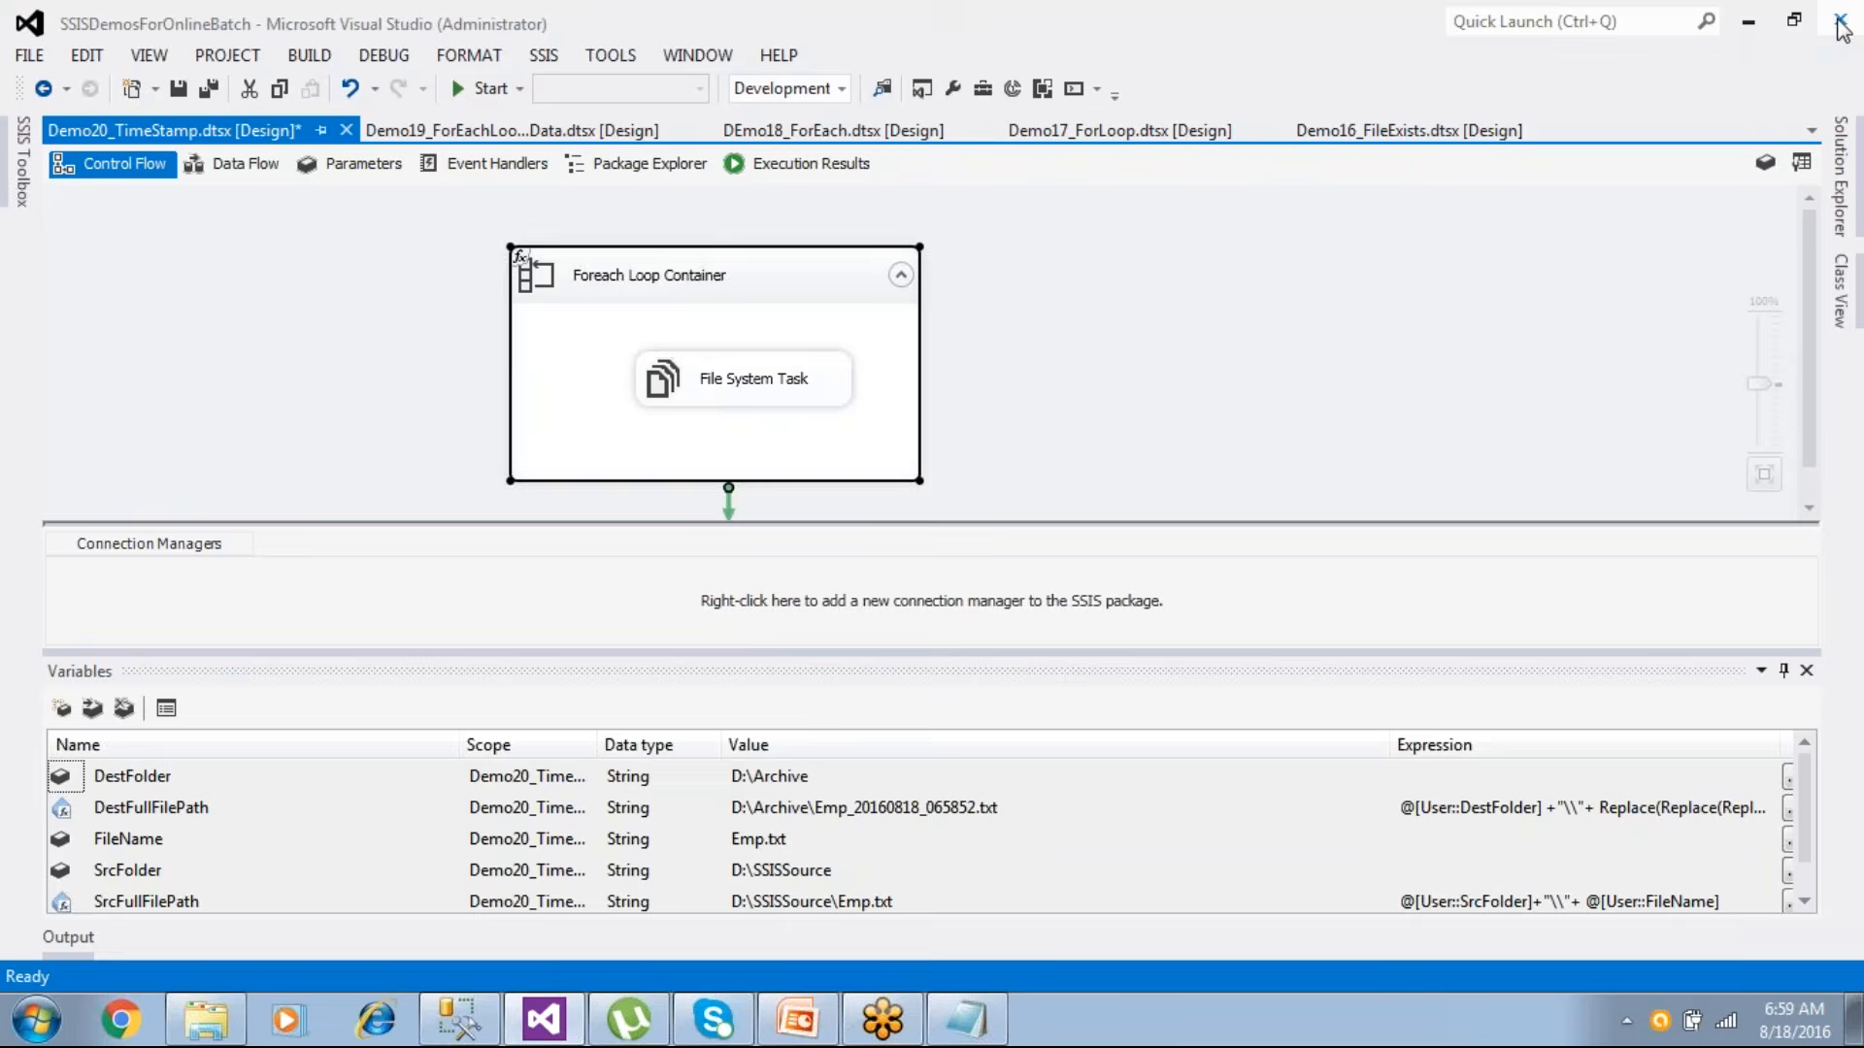
left_click(177, 88)
- Switch to PowerPoint and start the slide show of the SSIS Control Flow Containers presentation from the beginning
left_click(798, 1020)
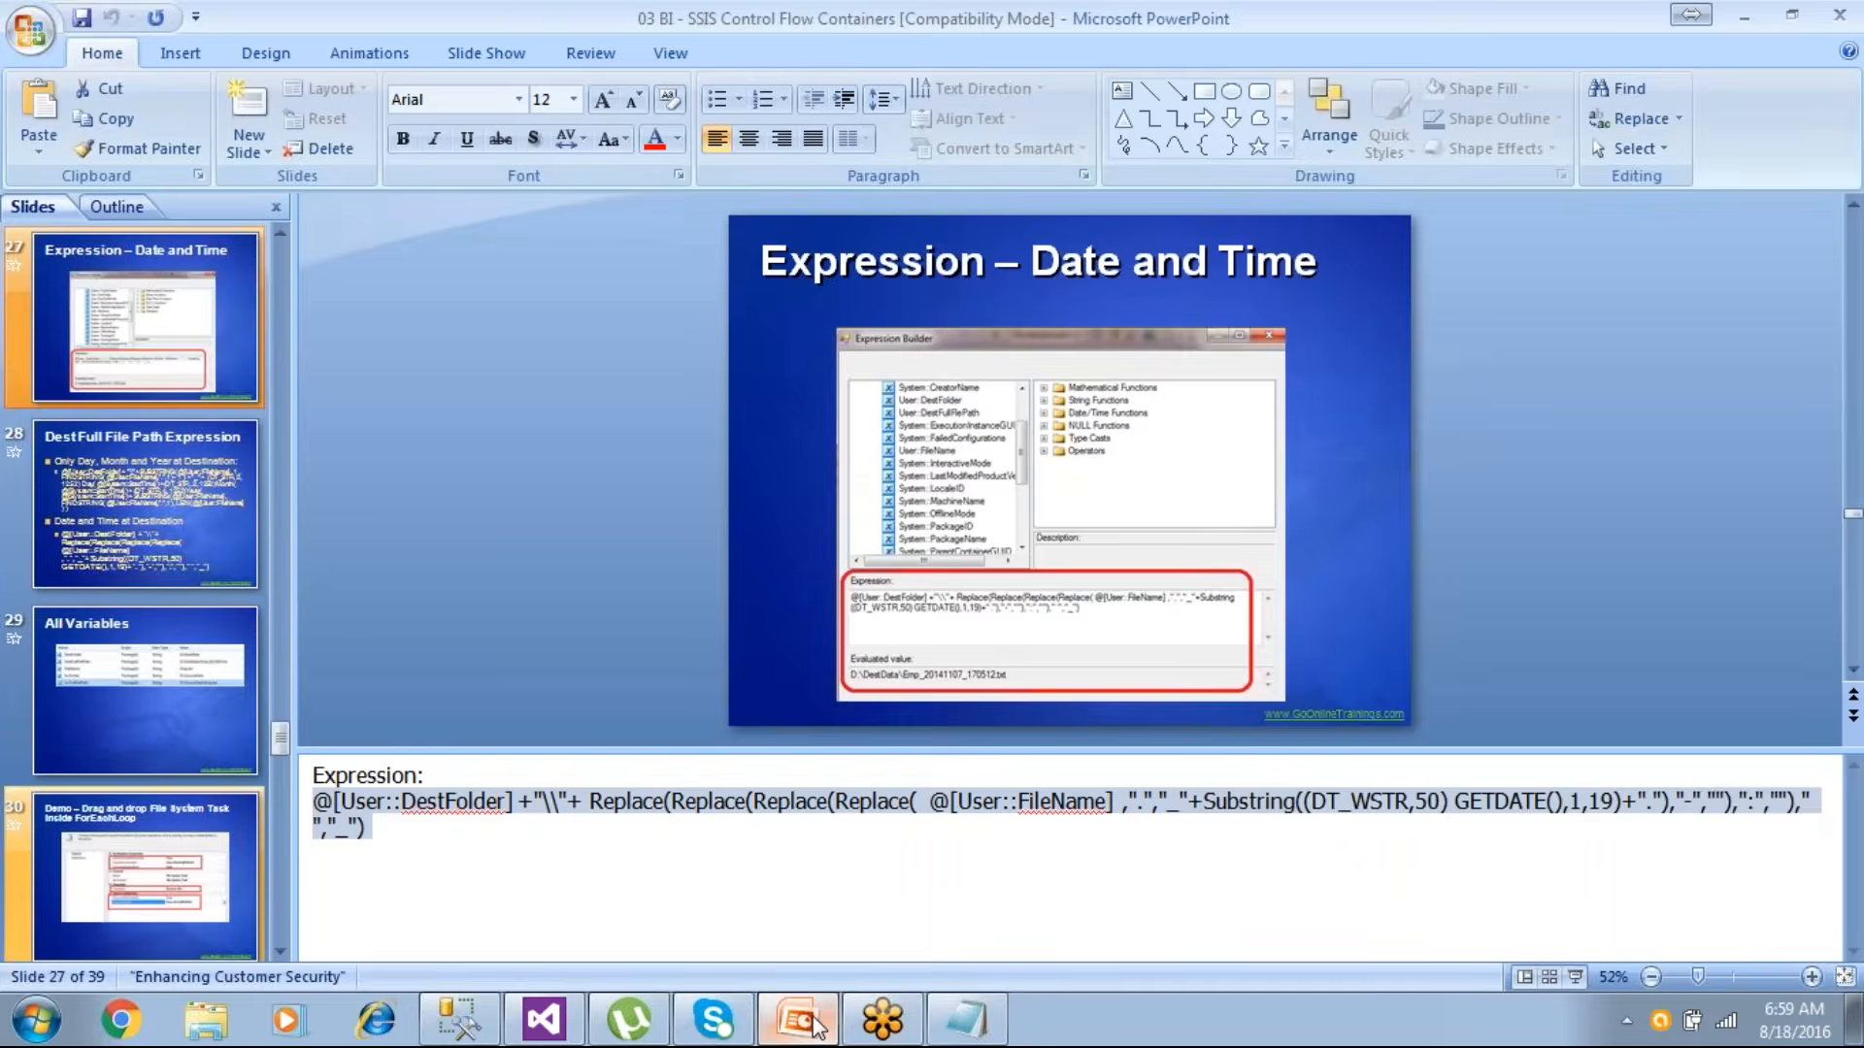
key("F5")
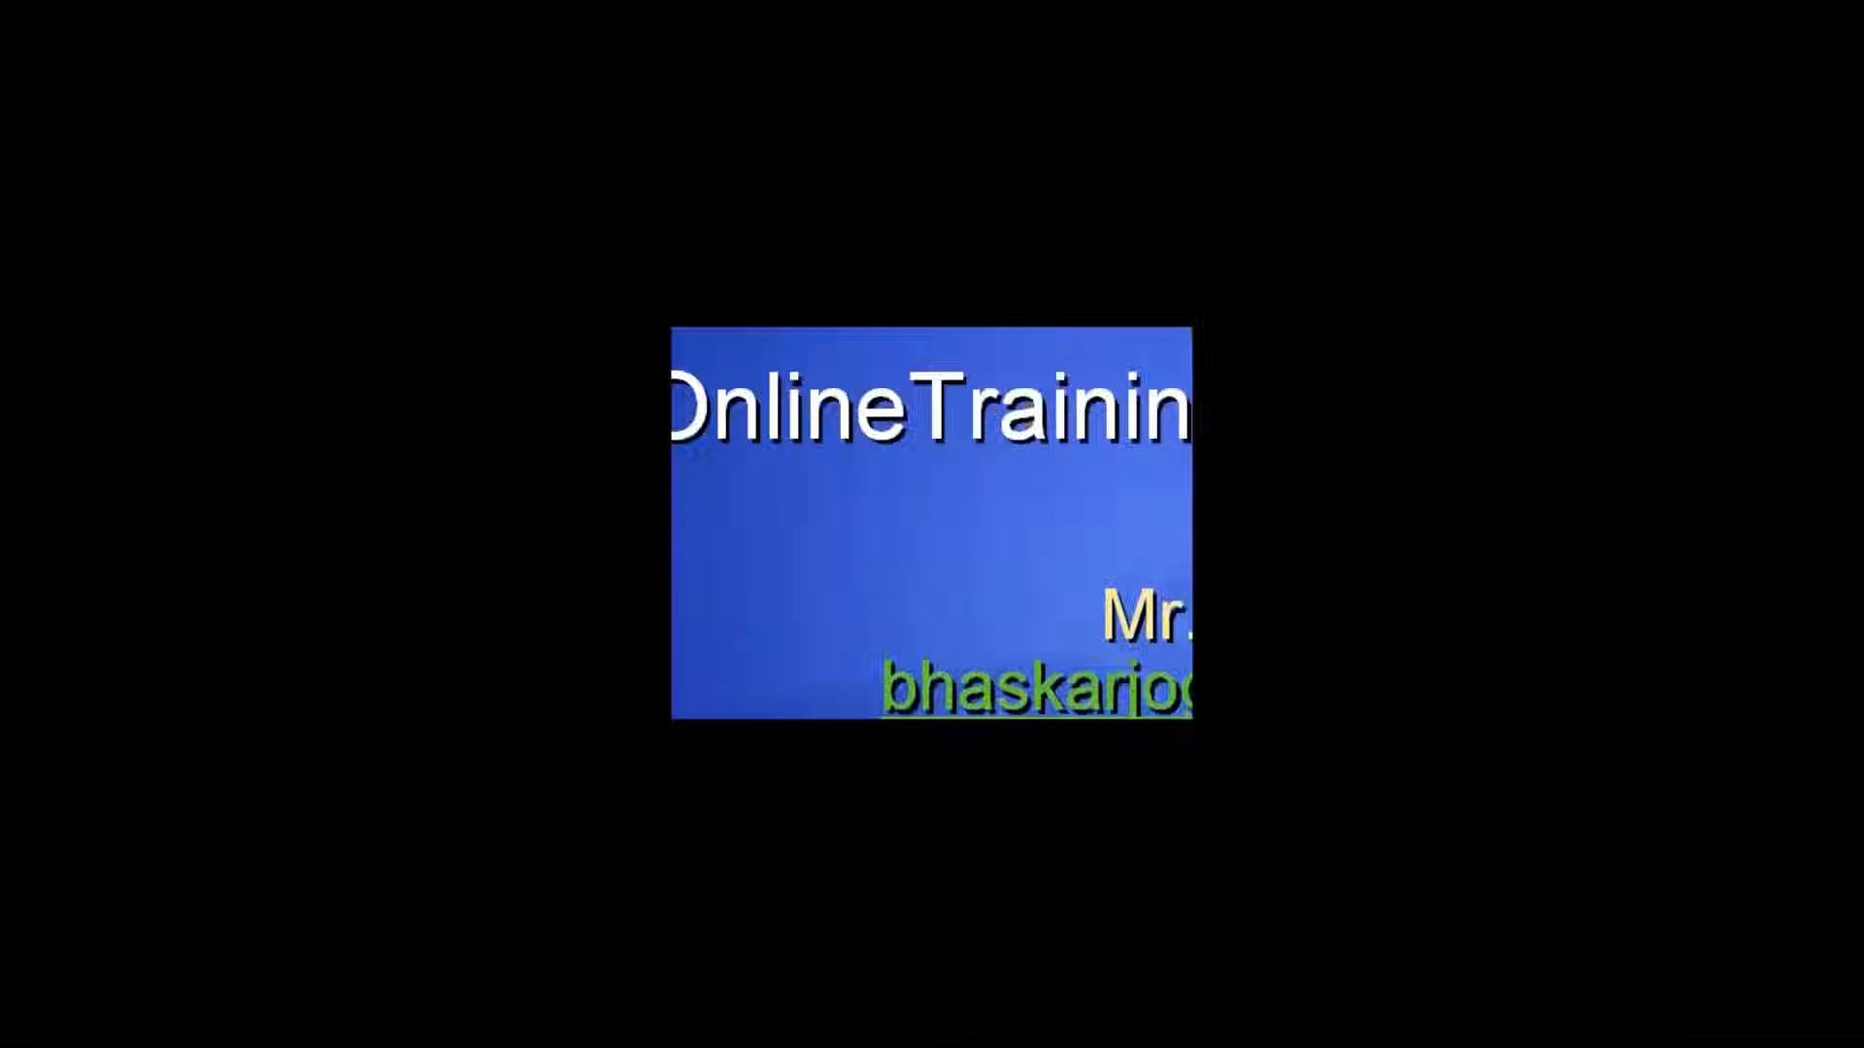